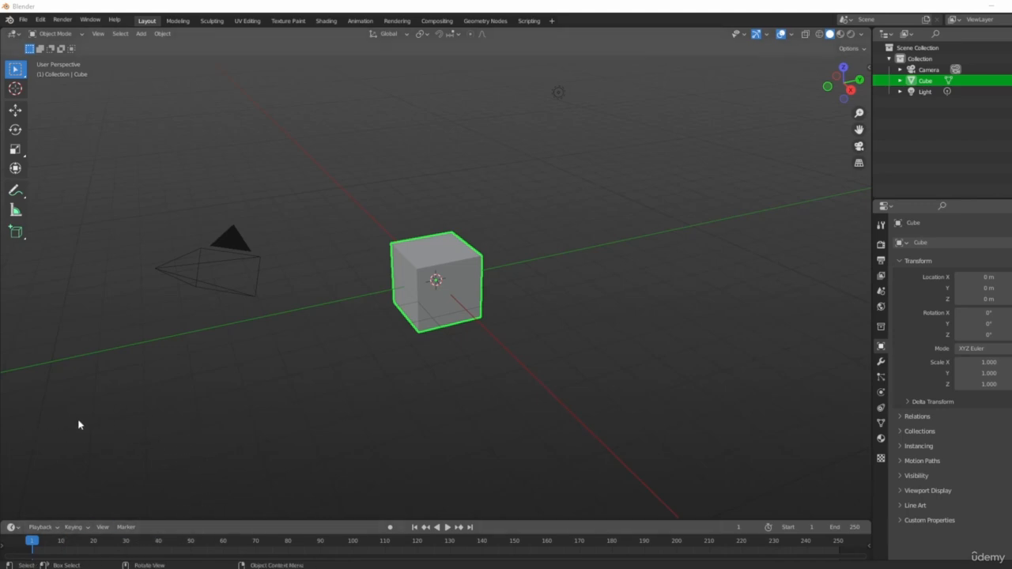
- Inspect the default cube, camera and light from several viewing angles and distances
scroll(311, 301, down, 3)
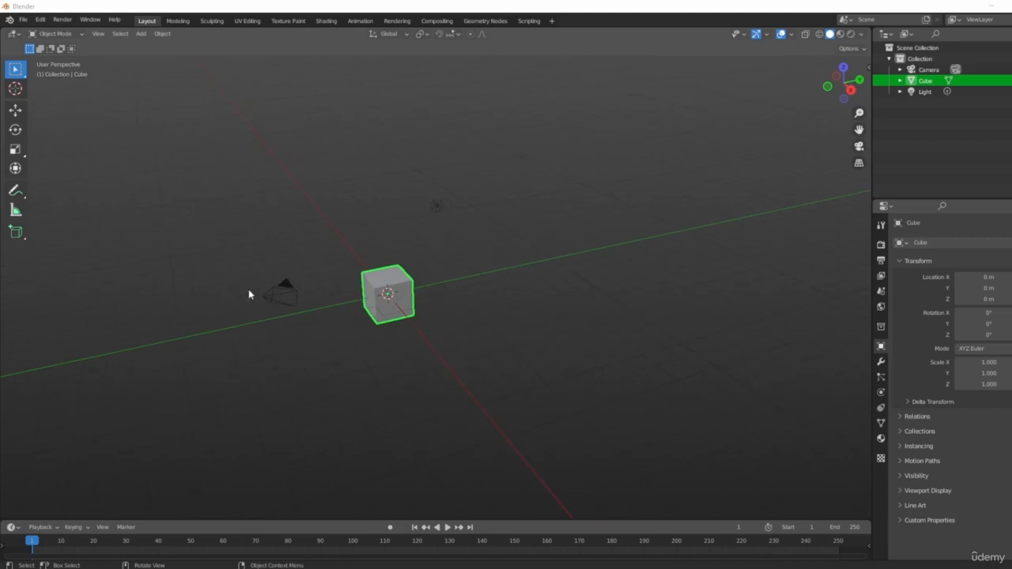
middle_drag(251, 296, 263, 328)
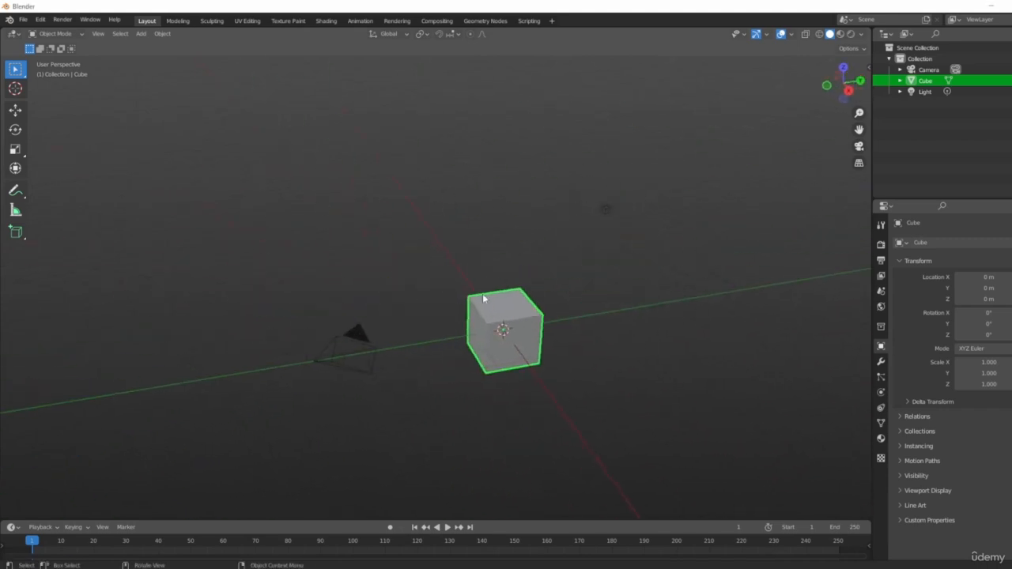
middle_drag(486, 293, 834, 449)
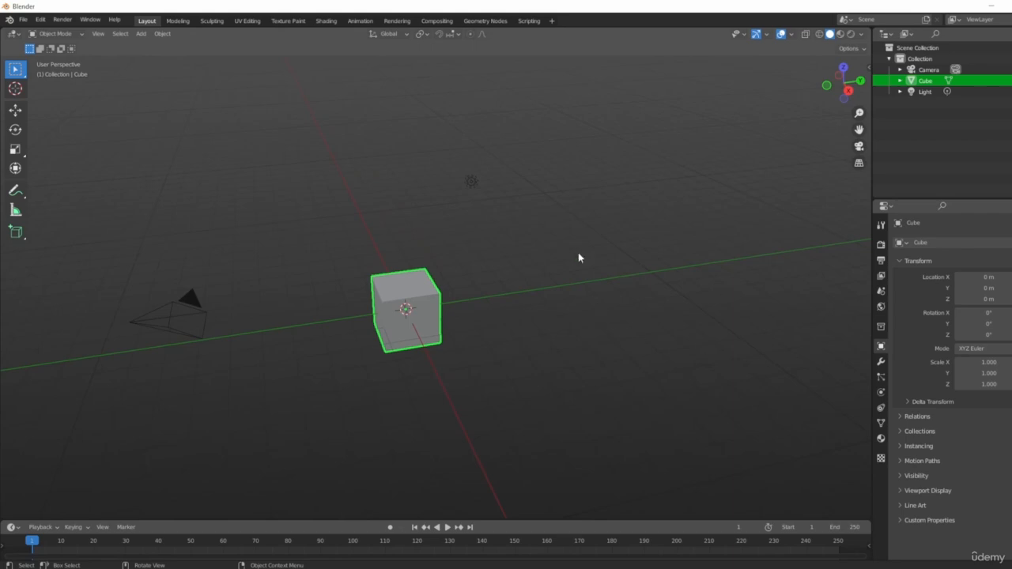
middle_drag(580, 292, 694, 335)
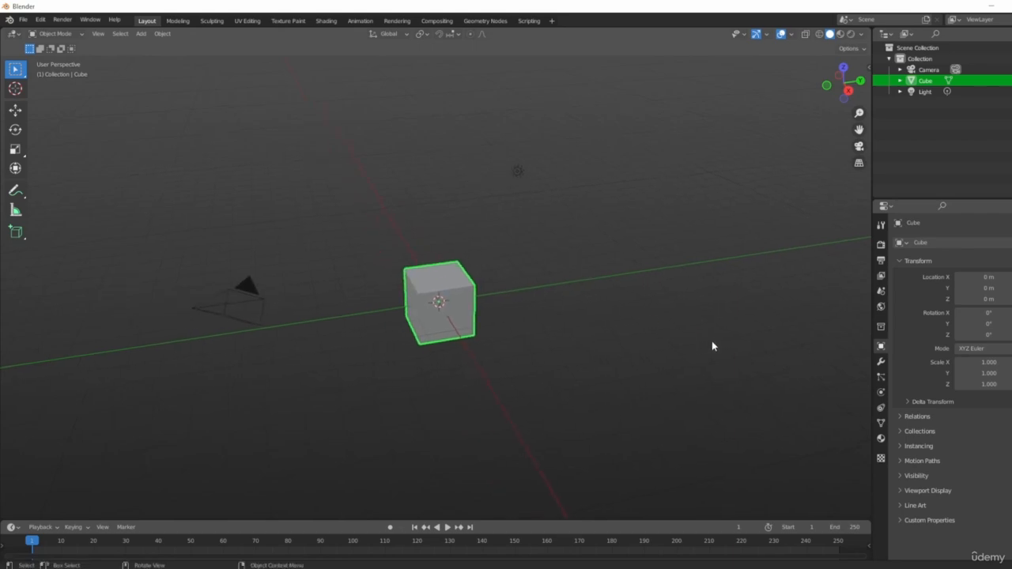
shift+middle_drag(429, 330, 469, 334)
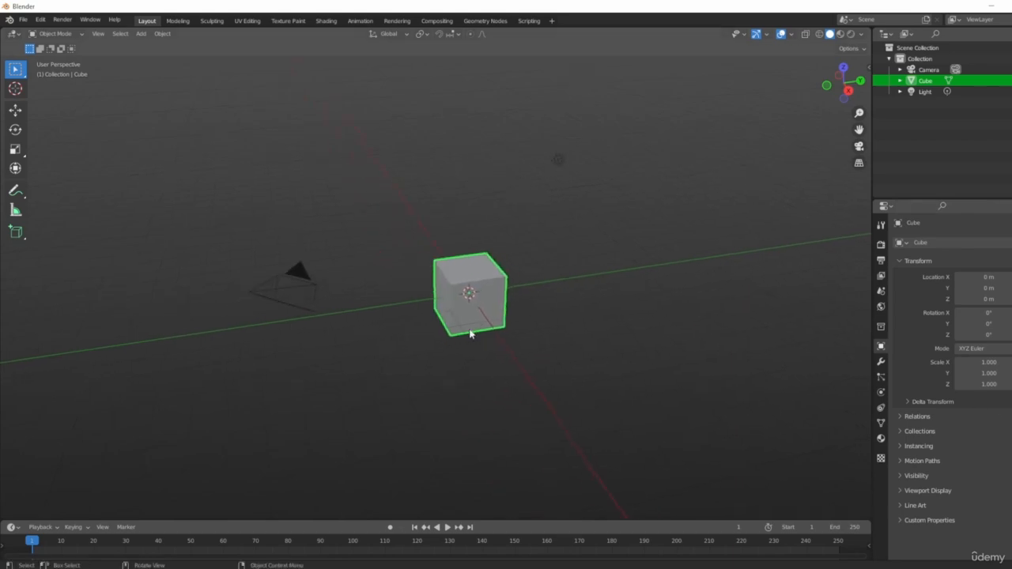
middle_drag(619, 345, 658, 395)
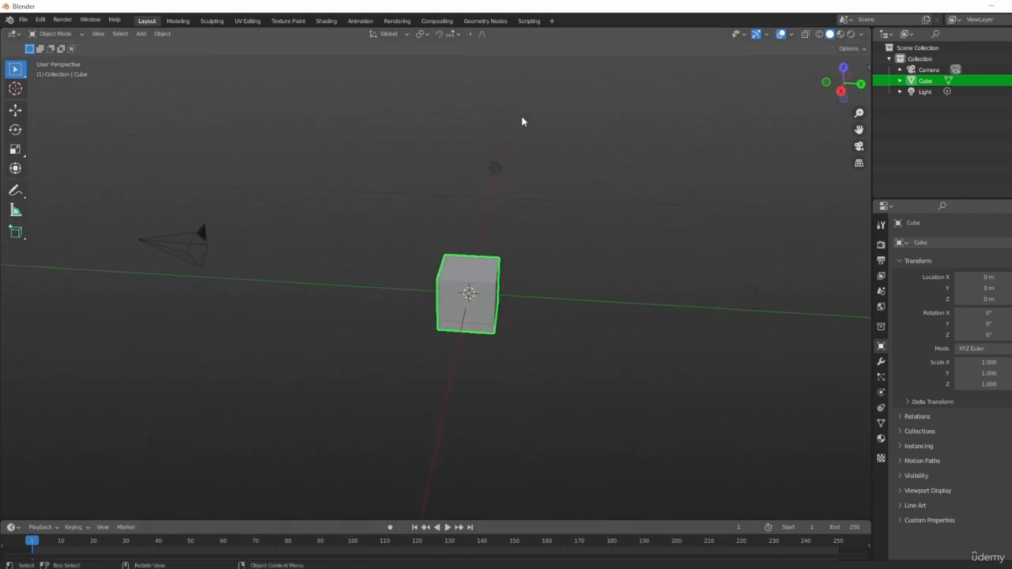
middle_drag(216, 298, 411, 311)
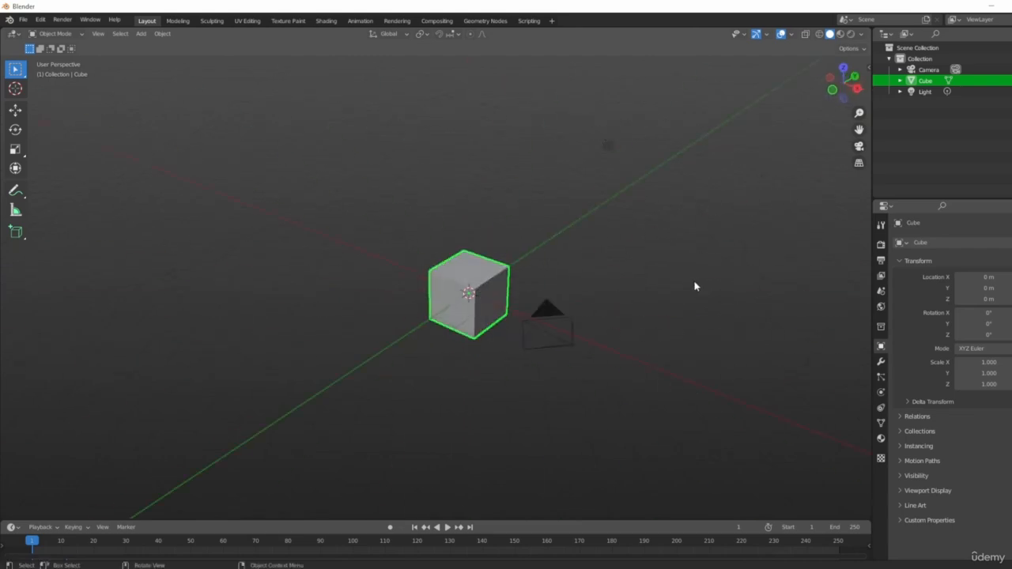
middle_drag(695, 287, 569, 413)
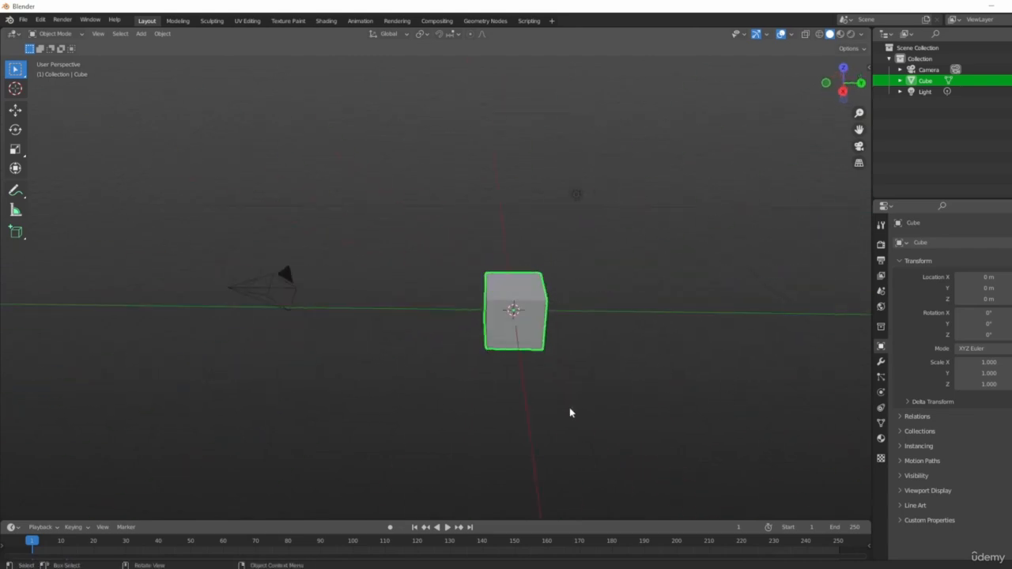
- Delete the default camera and light from the scene
click(271, 286)
drag(168, 209, 305, 367)
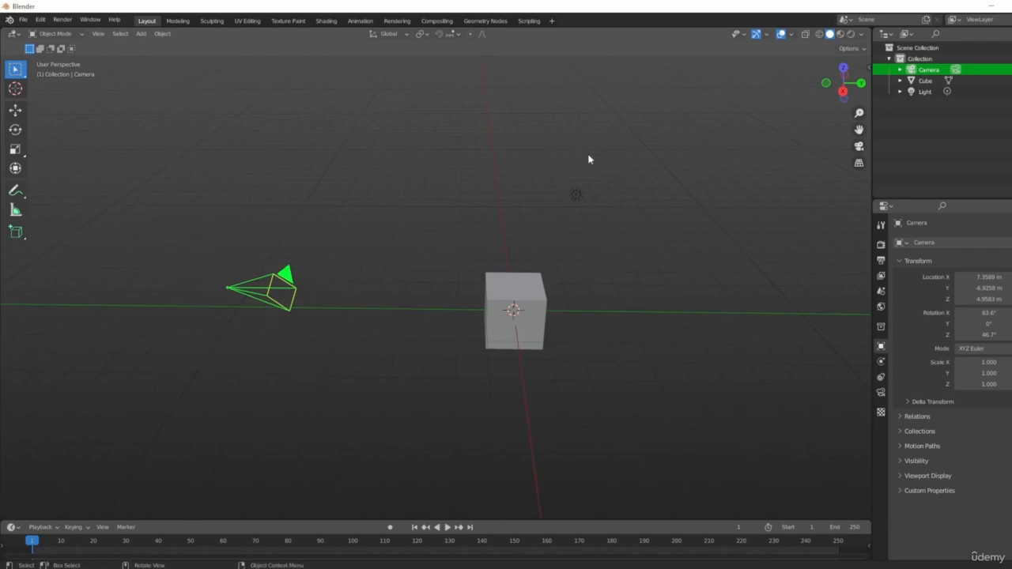
key(Delete)
drag(523, 151, 603, 209)
key(Delete)
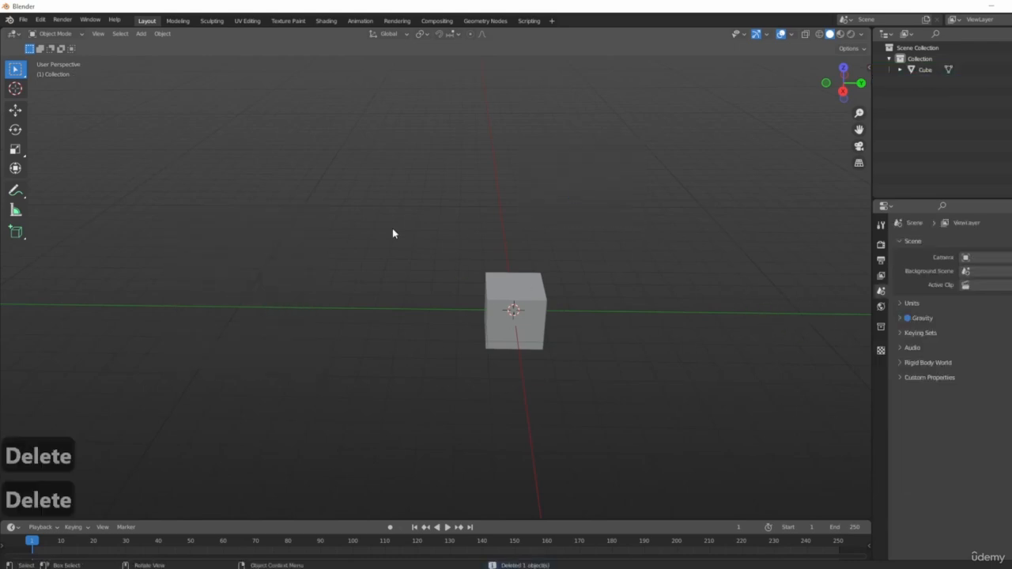
- Delete the default cube to leave the scene empty
middle_drag(393, 230, 757, 424)
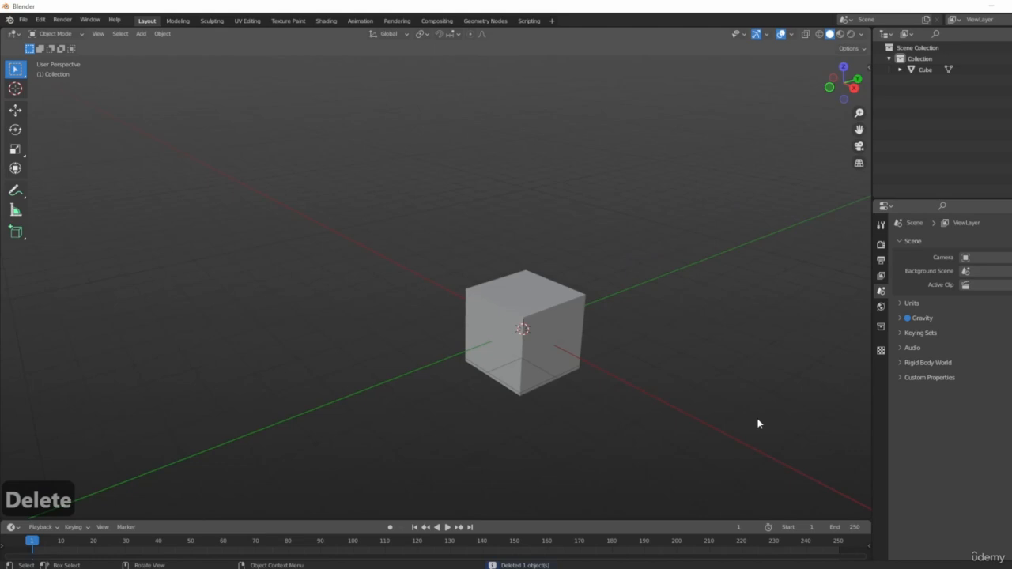
click(512, 309)
middle_drag(527, 347, 591, 322)
key(x)
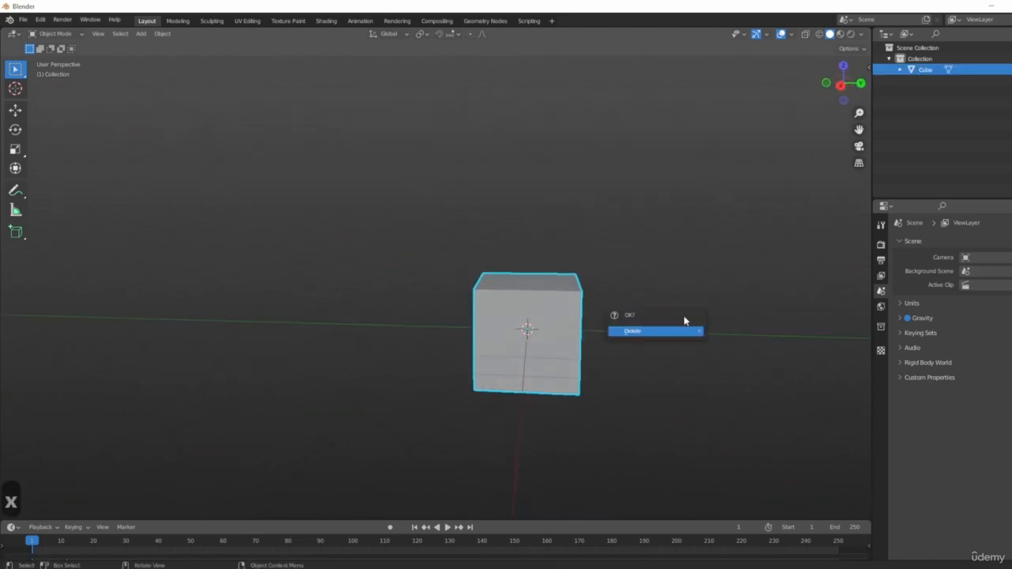
click(673, 331)
- Add a cylinder mesh at the world origin
middle_drag(555, 350, 533, 347)
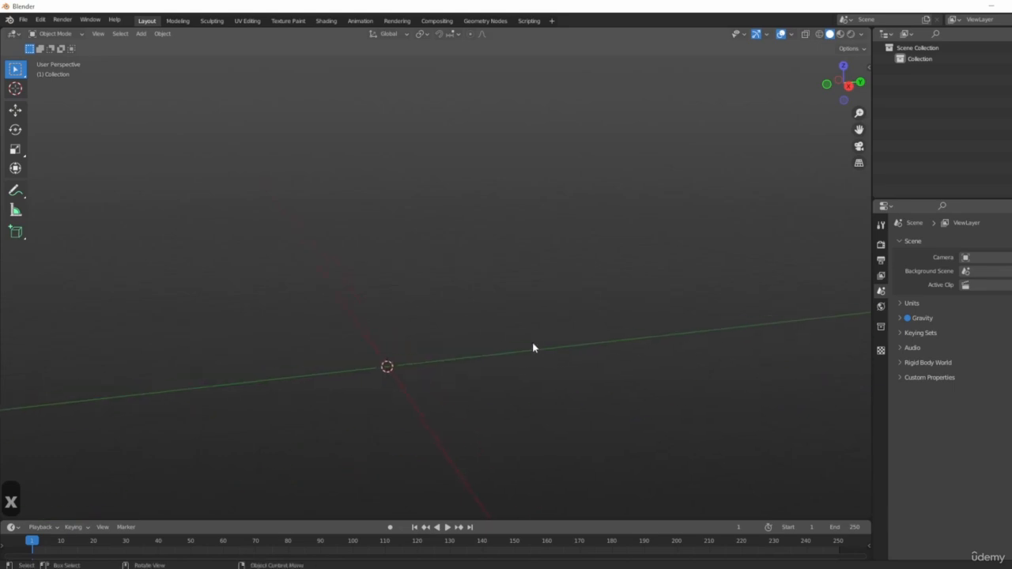
shift+middle_drag(358, 332, 511, 335)
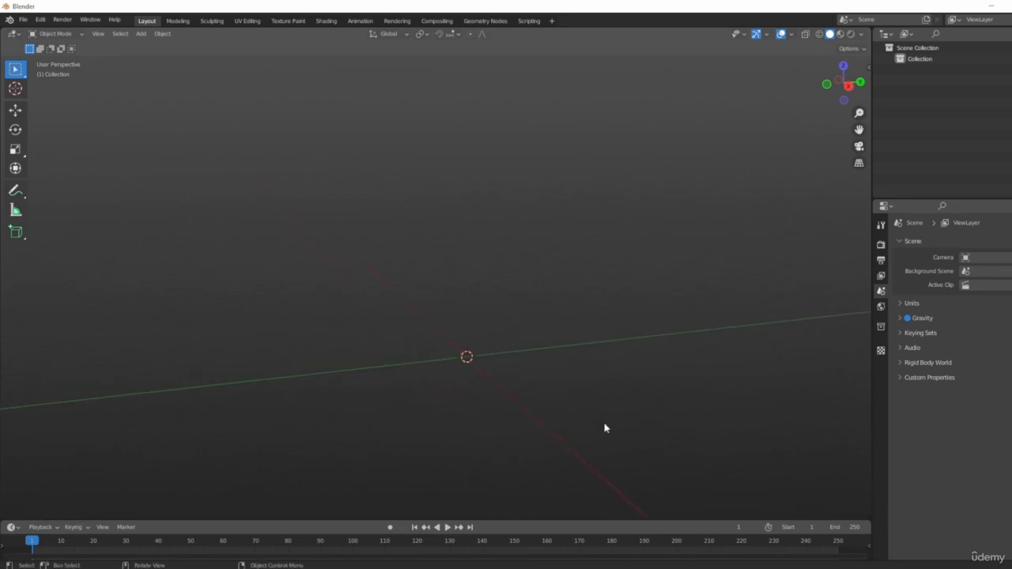
middle_drag(392, 360, 520, 300)
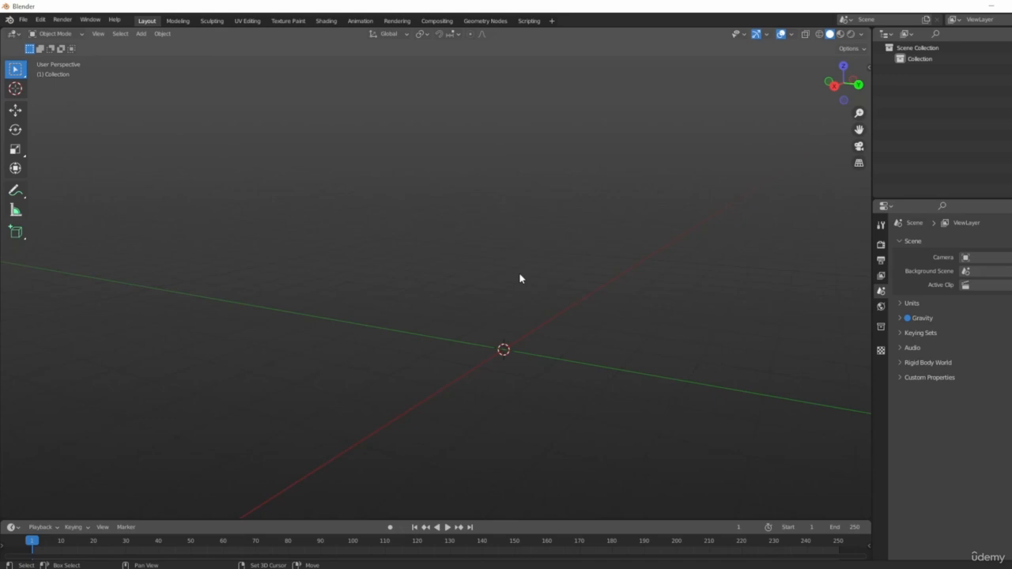
key(shift+a)
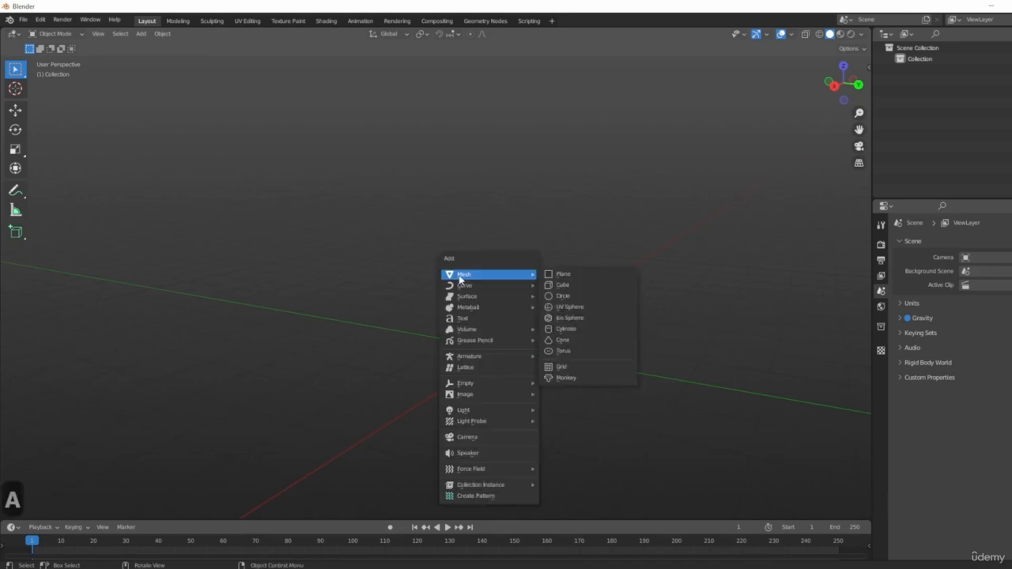
click(581, 328)
- Examine the new cylinder from different sides and distances
middle_drag(413, 379, 661, 316)
key(1)
scroll(501, 350, up, 3)
scroll(596, 341, down, 3)
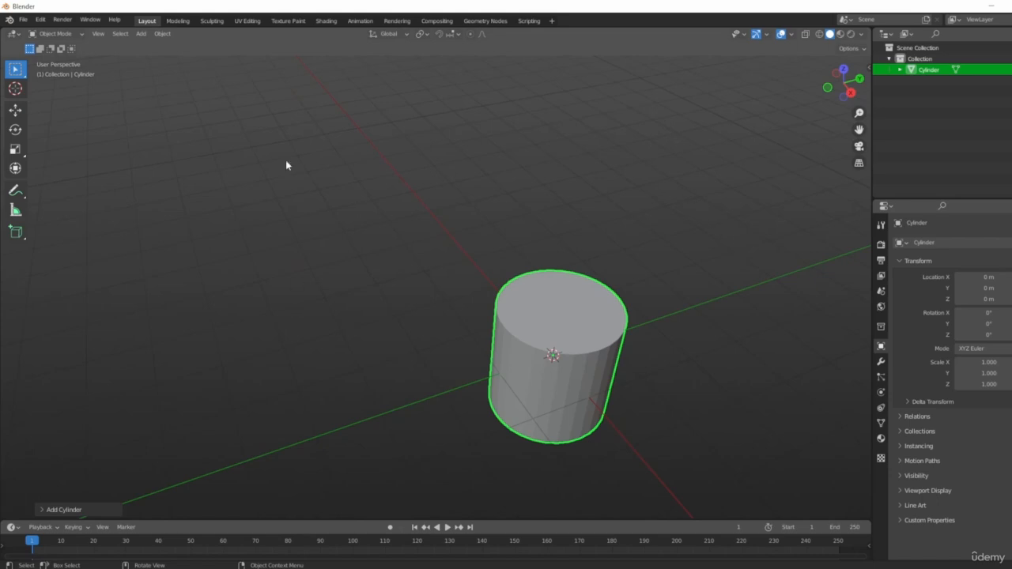
middle_drag(384, 373, 754, 382)
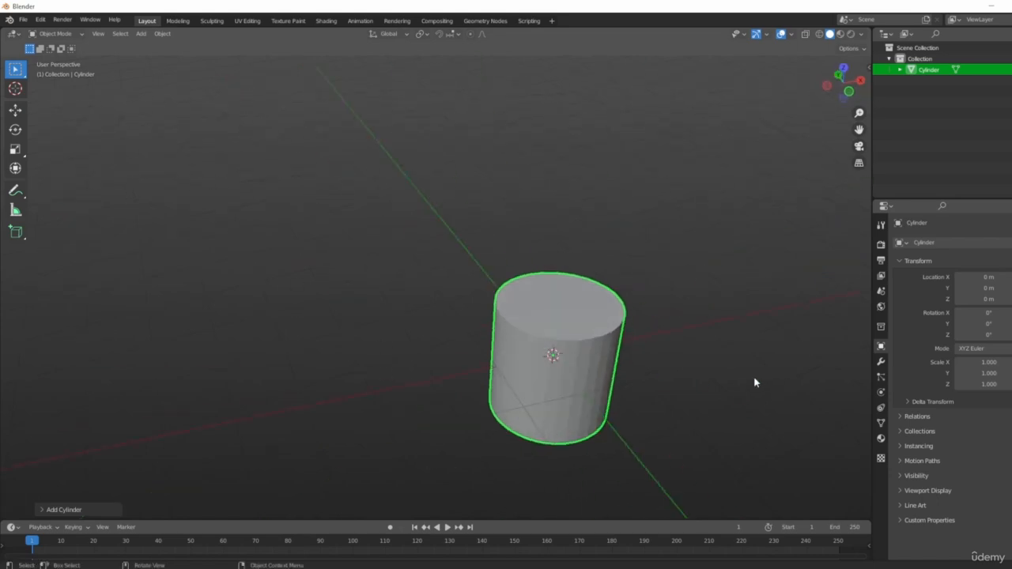
scroll(696, 339, up, 4)
scroll(701, 354, down, 6)
middle_drag(700, 354, 456, 381)
scroll(651, 374, up, 3)
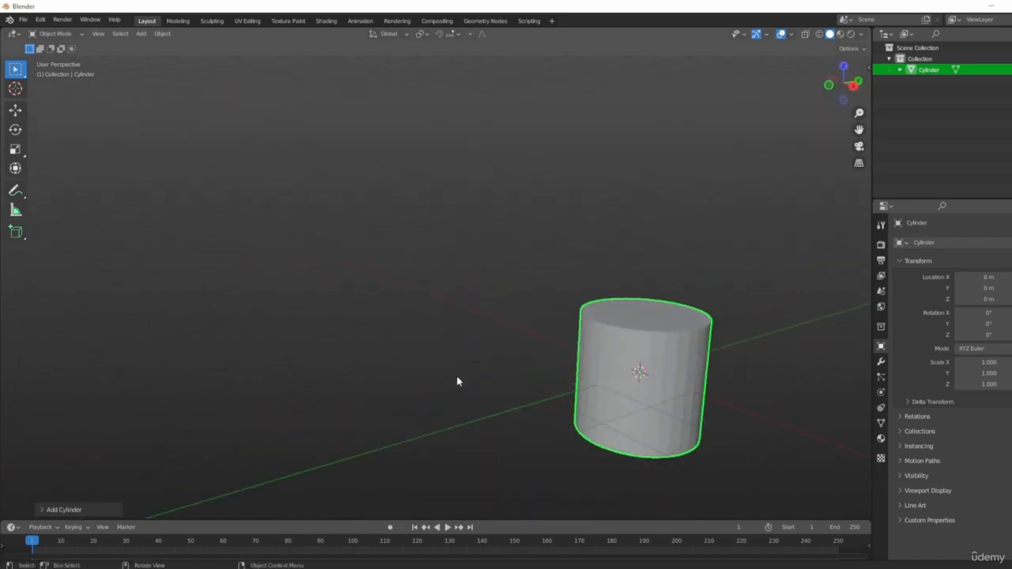
middle_drag(377, 413, 720, 355)
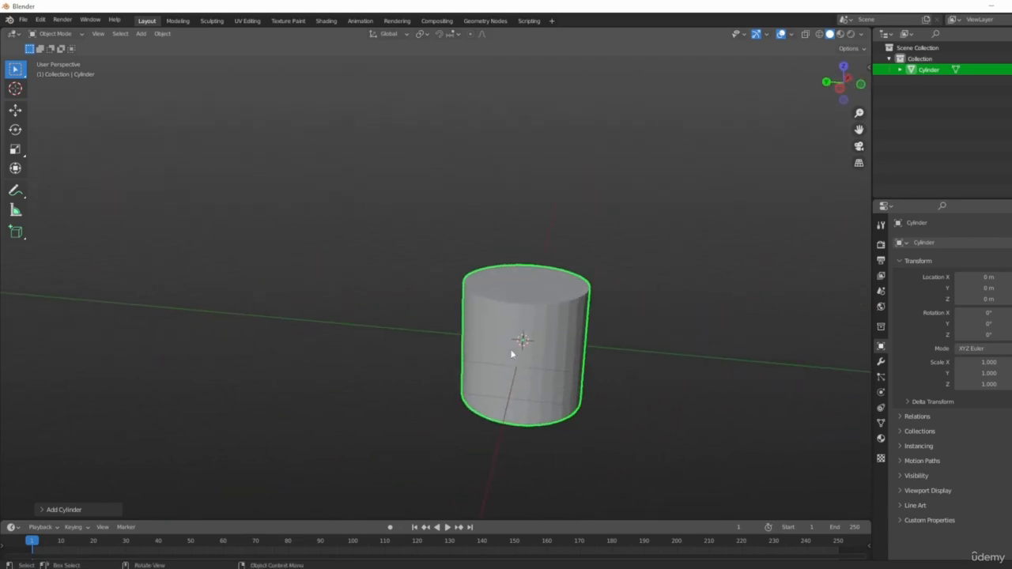
middle_drag(514, 352, 591, 360)
scroll(592, 359, up, 2)
shift+middle_drag(498, 297, 570, 321)
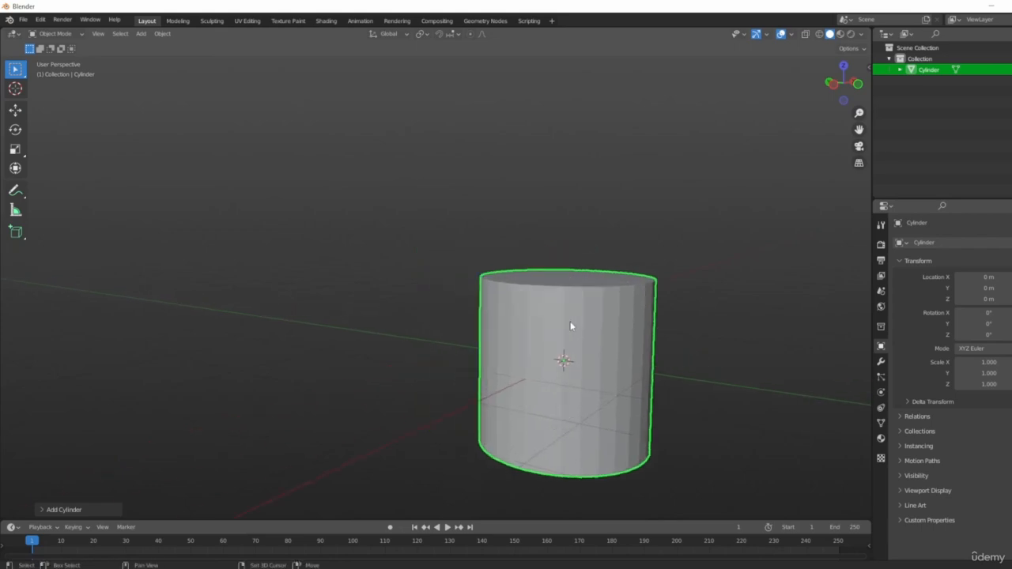
middle_drag(734, 377, 537, 320)
- In front orthographic view, raise the cylinder about 1 m along Z so its base rests on the ground line
key(KP_1)
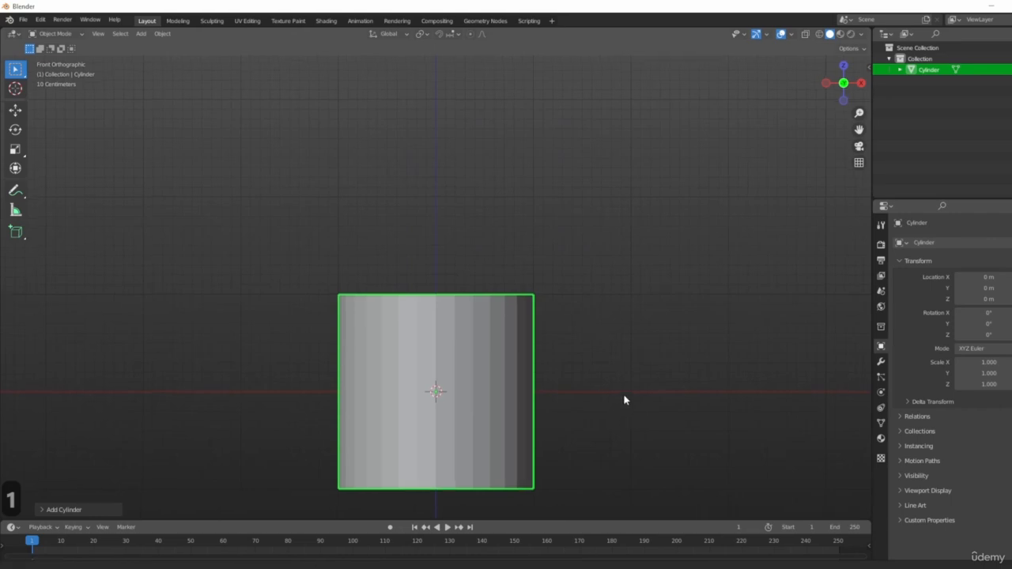
shift+middle_drag(623, 400, 662, 368)
key(g)
key(z)
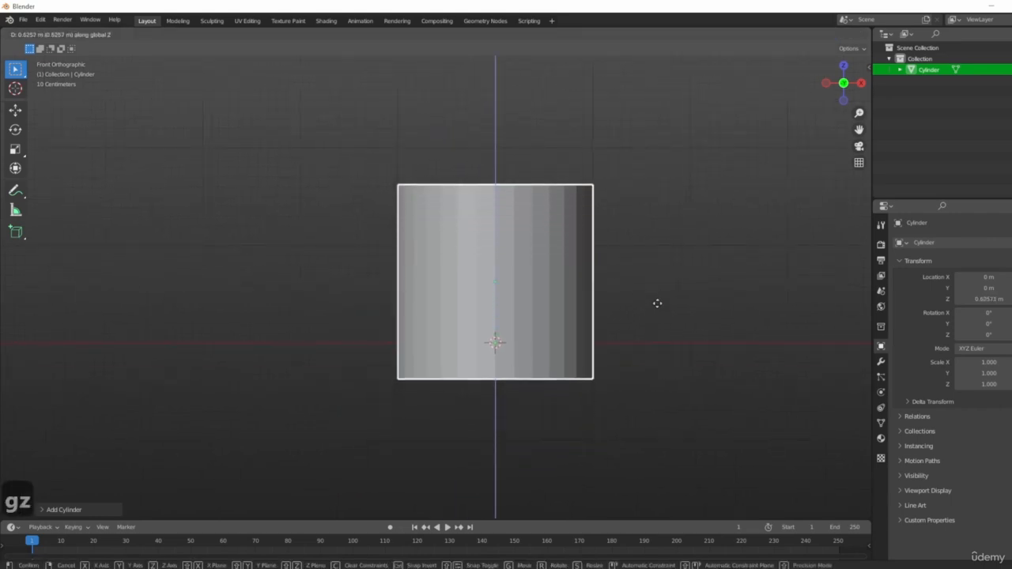
click(655, 274)
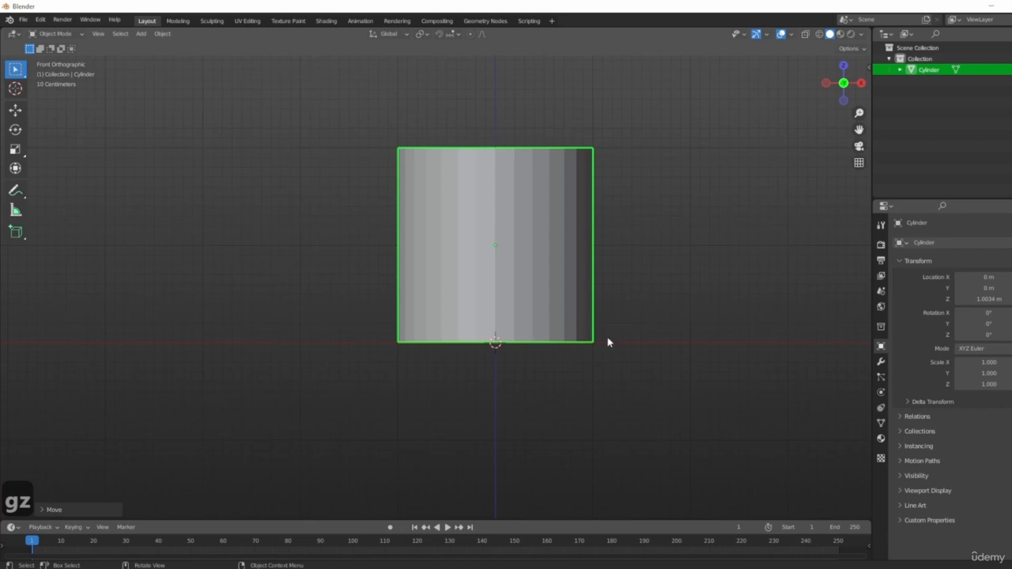
- Scale the cylinder down in X and Y only, to about 0.1, keeping its height
middle_drag(747, 355, 650, 287)
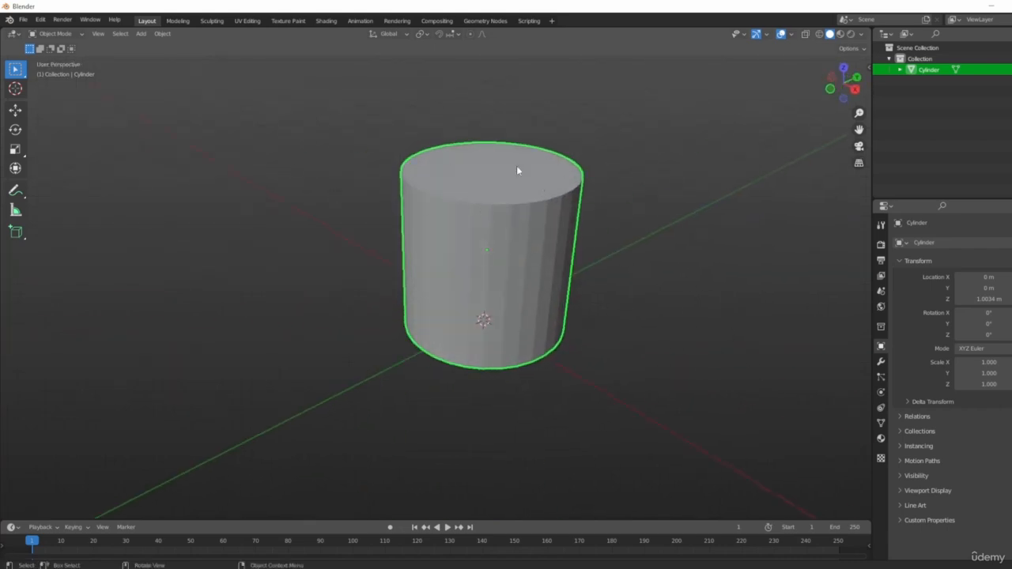
middle_drag(721, 227, 692, 348)
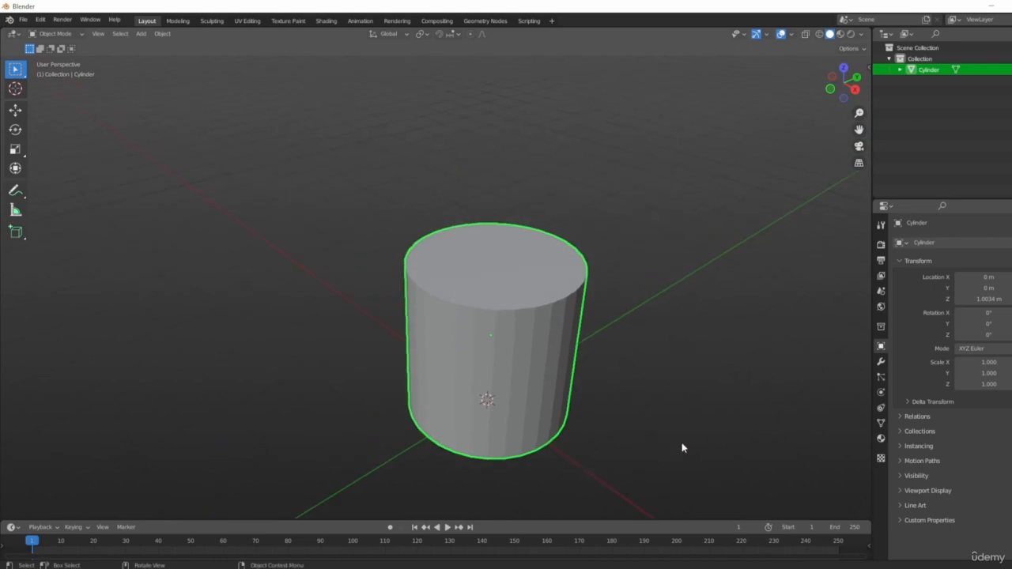
middle_drag(682, 445, 736, 453)
key(s)
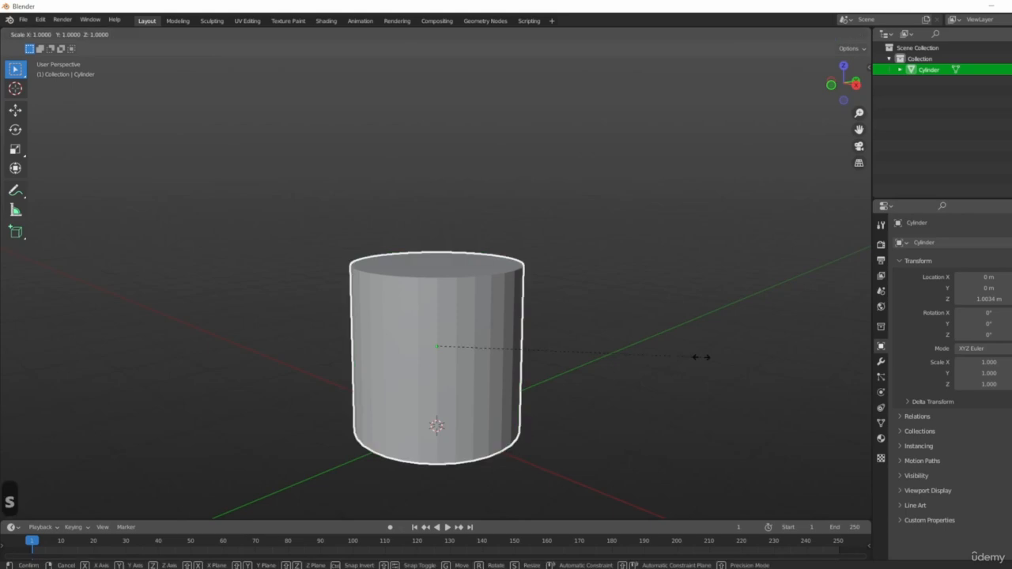
key(z)
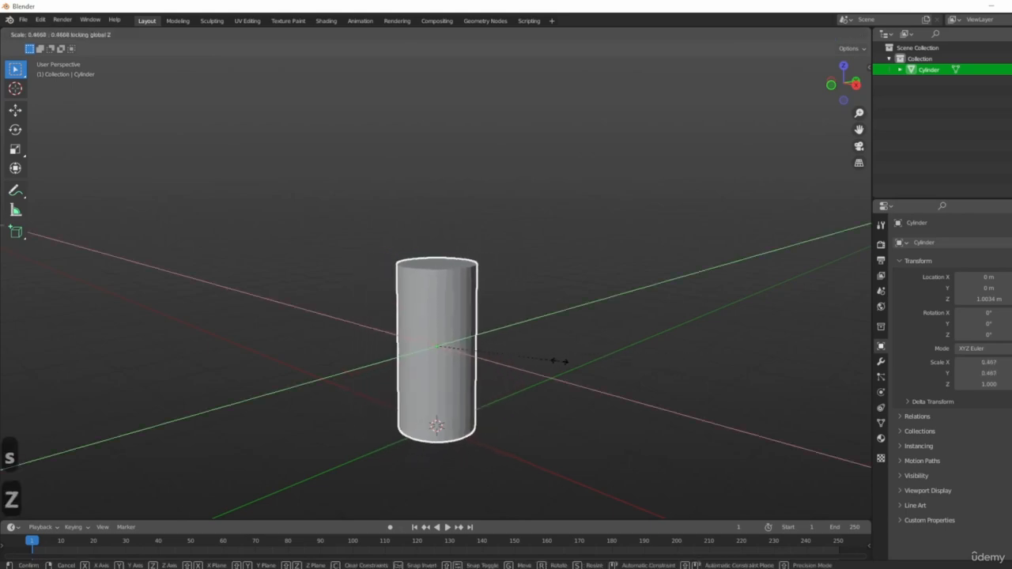
click(460, 366)
- Stretch the thin cylinder along Z to a scale of about 1.56
middle_drag(460, 366, 553, 393)
key(s)
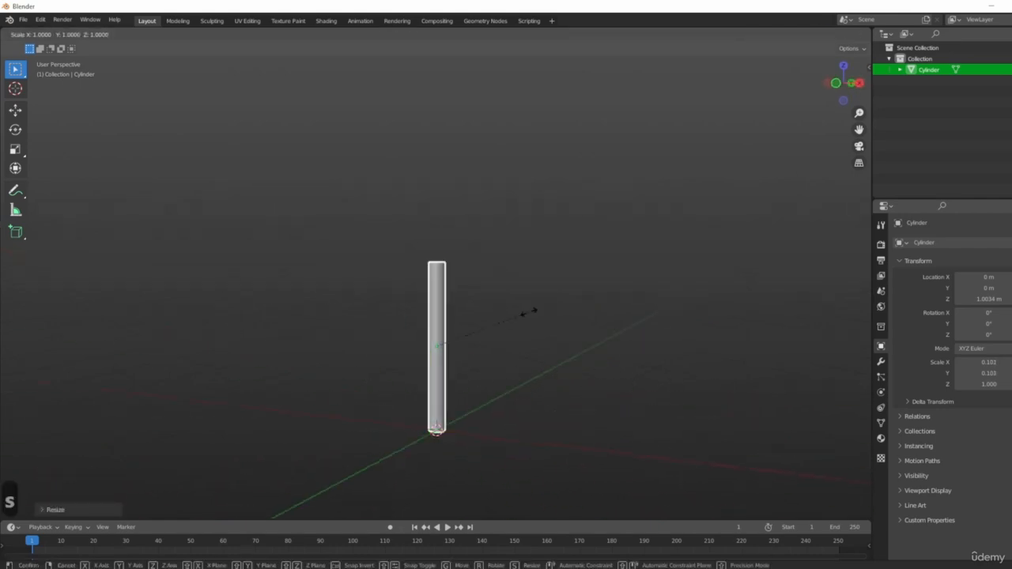
key(z)
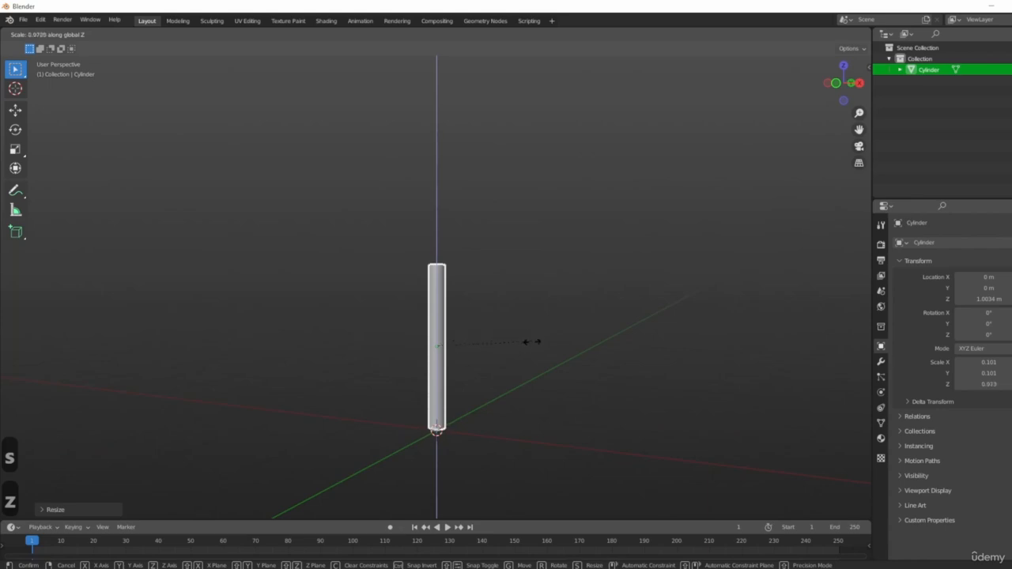
click(532, 225)
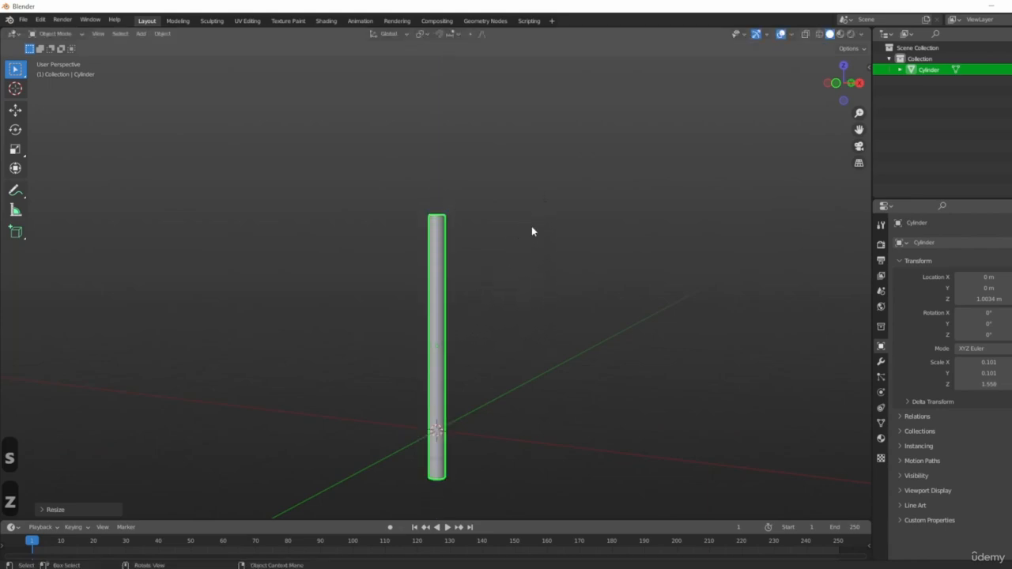
- In front orthographic view, raise the pole about 0.55 m along Z so its base sits on the ground line
key(1)
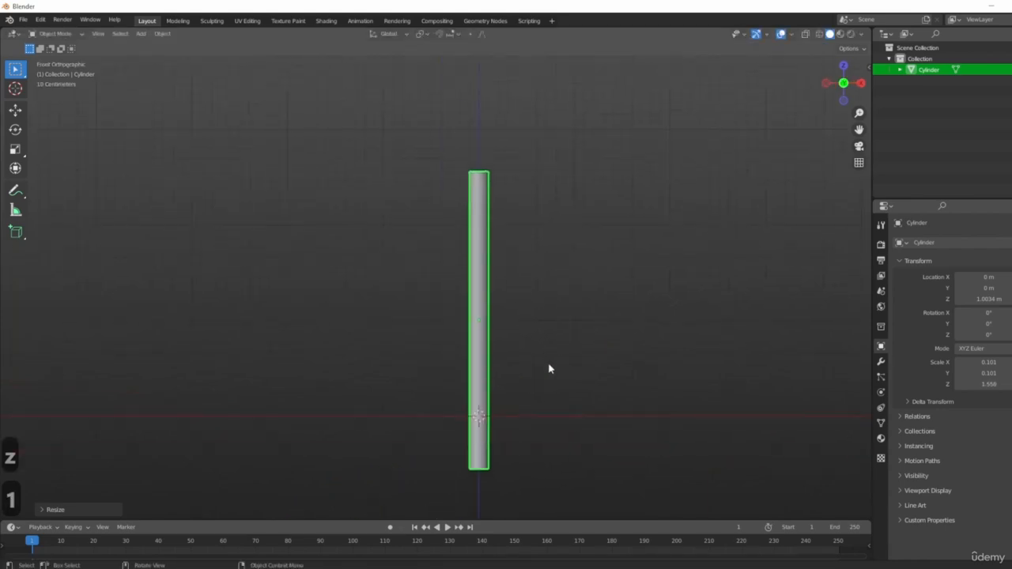
key(g)
key(z)
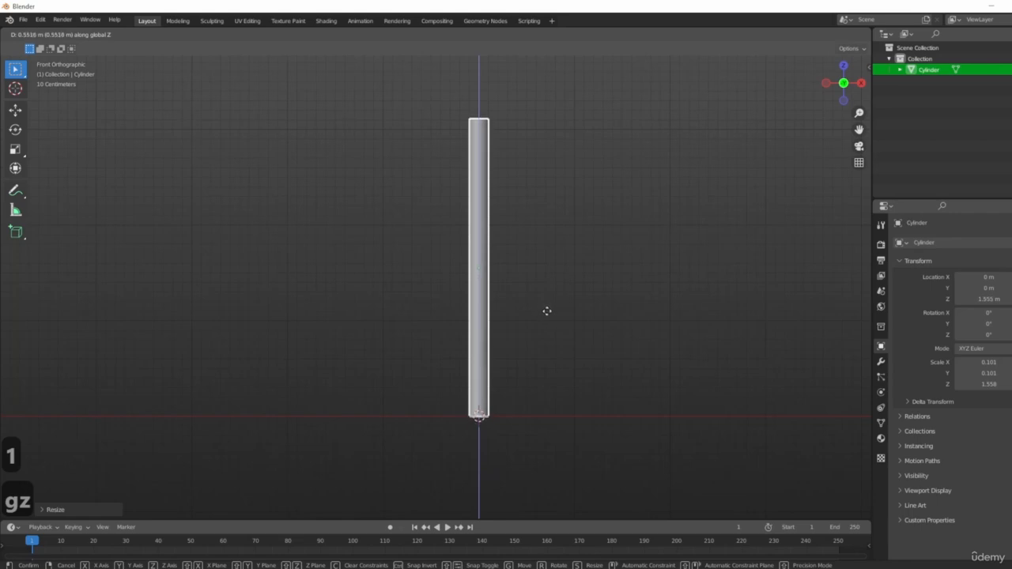
click(547, 309)
scroll(546, 309, down, 3)
middle_drag(567, 340, 541, 337)
middle_drag(488, 404, 546, 476)
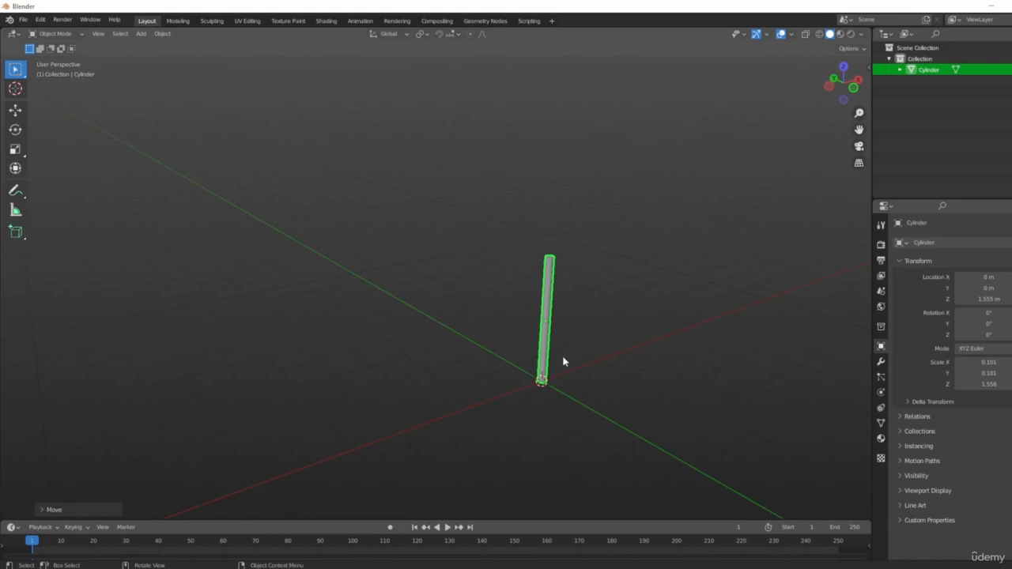
middle_drag(563, 361, 389, 397)
middle_drag(537, 397, 456, 148)
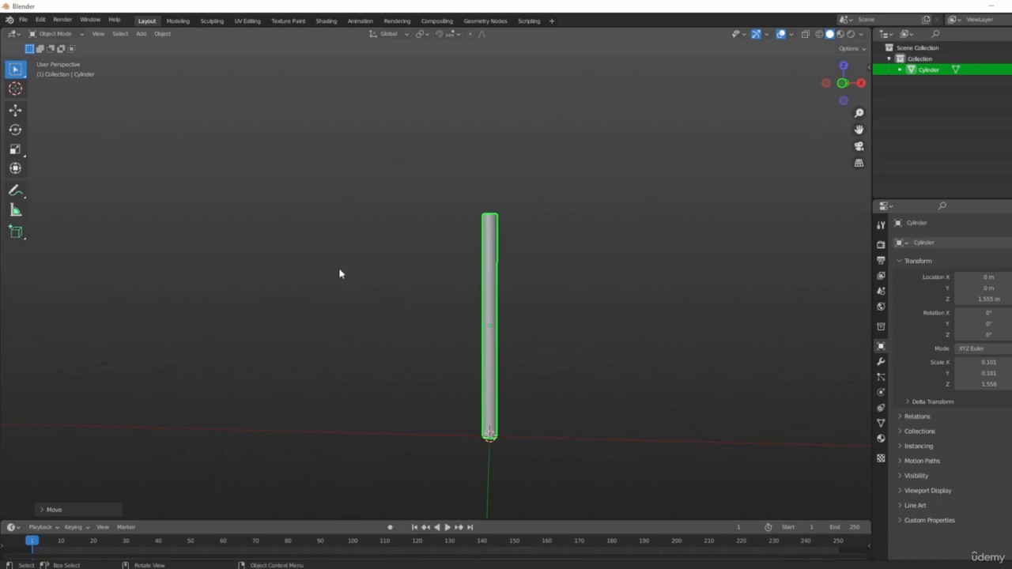
- In front orthographic view, place the 3D cursor at the centre of the pole's top end
middle_drag(582, 198, 735, 362)
key(1)
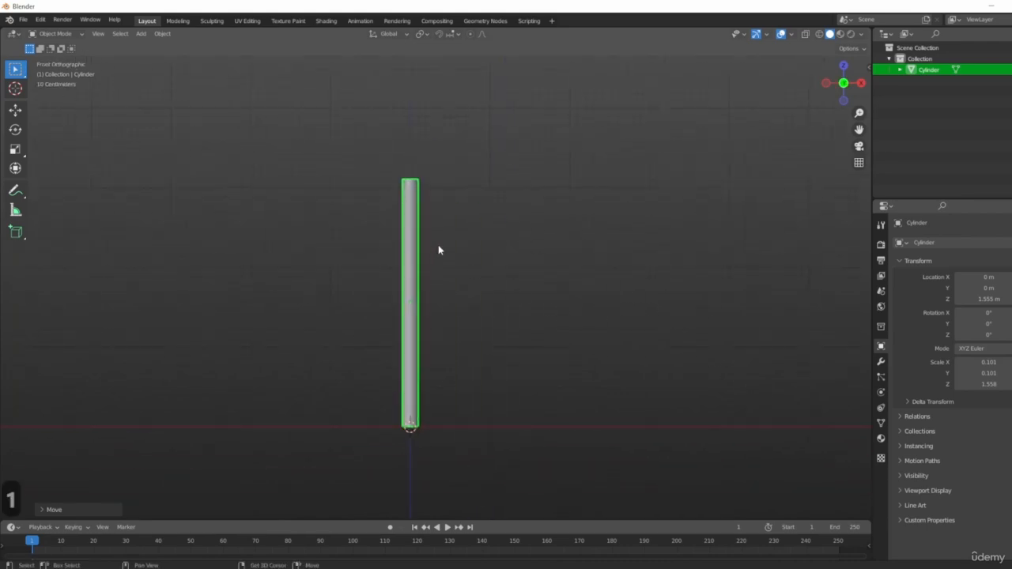
scroll(490, 294, up, 3)
shift+middle_drag(542, 340, 615, 376)
scroll(533, 310, down, 5)
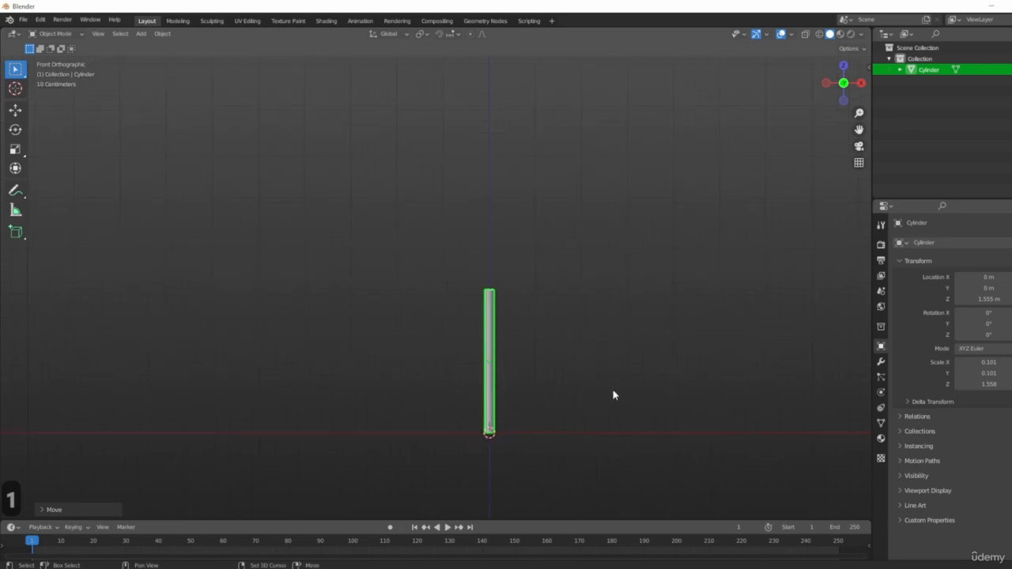
scroll(519, 395, up, 3)
shift+scroll(512, 410, down, 1)
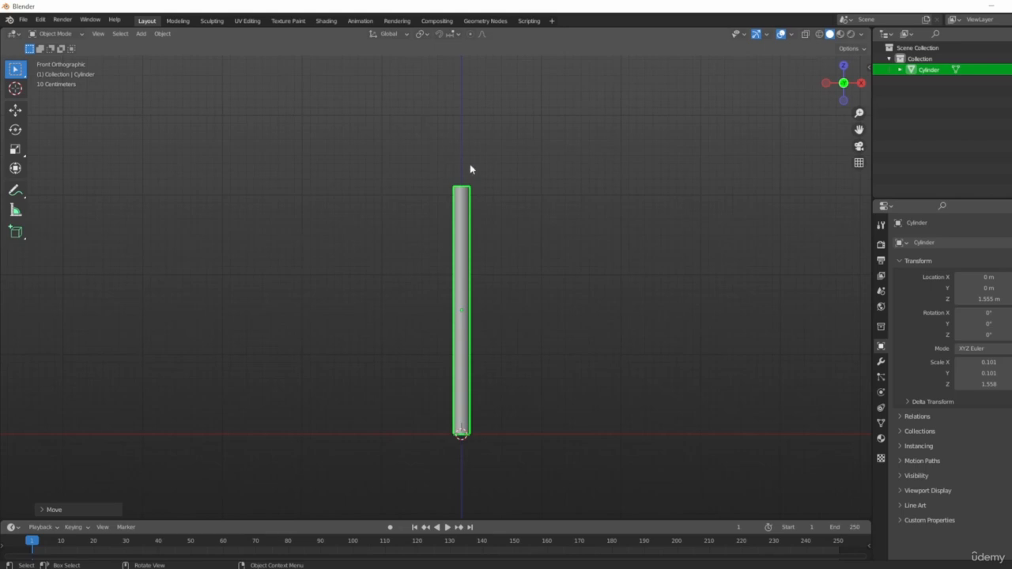
key(shift)
shift+right_click(462, 188)
scroll(482, 210, up, 3)
scroll(506, 197, up, 4)
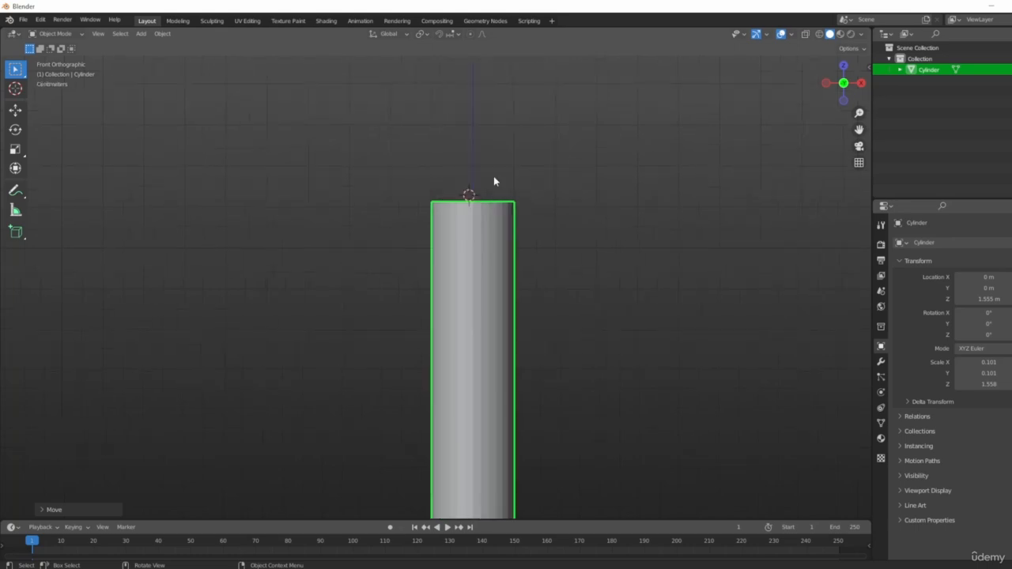
key(shift)
scroll(562, 340, down, 3)
scroll(562, 340, down, 4)
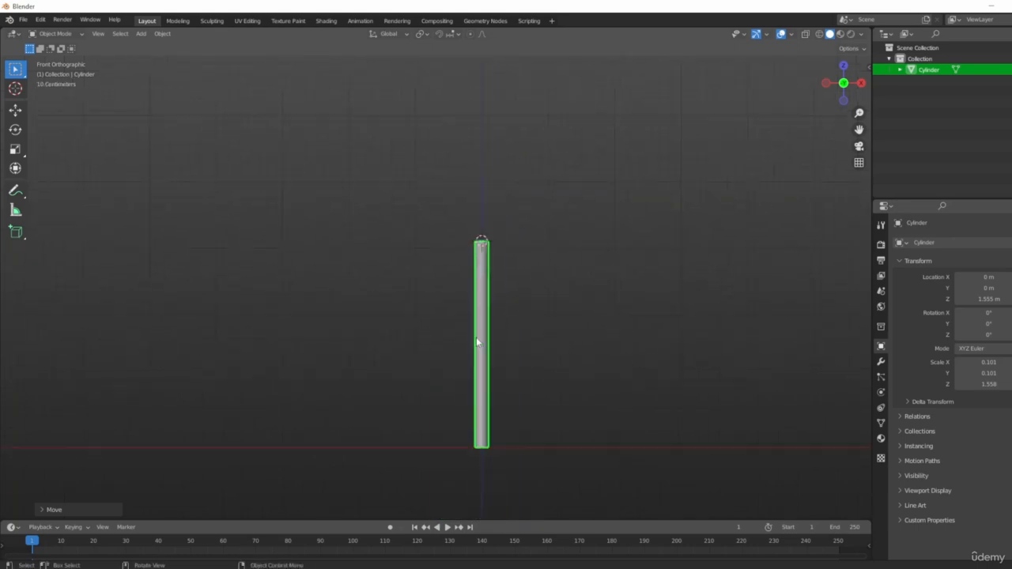
- Add a UV sphere at the 3D cursor on top of the pole
scroll(535, 292, up, 2)
key(shift+a)
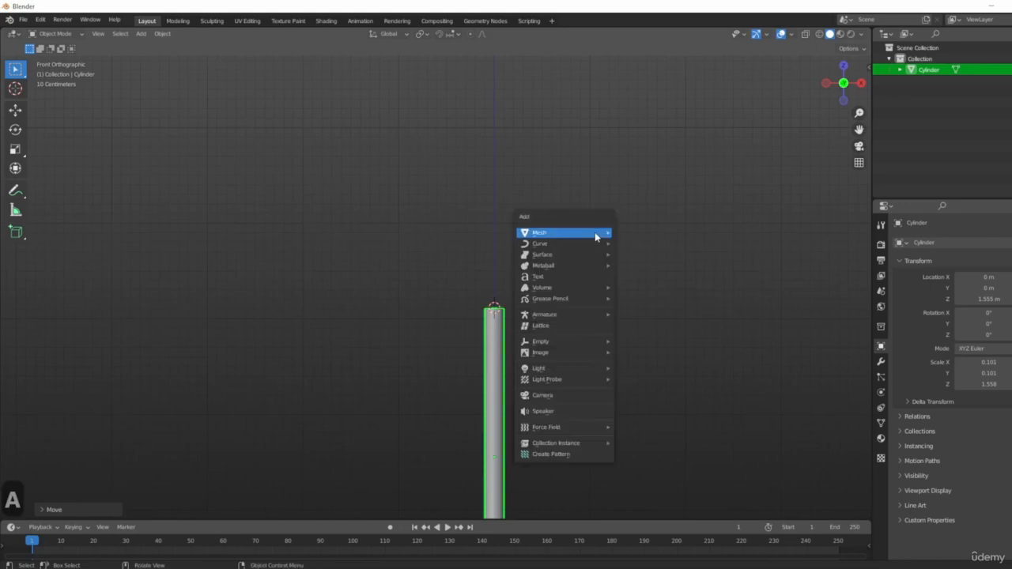
mouse_move(596, 232)
click(639, 269)
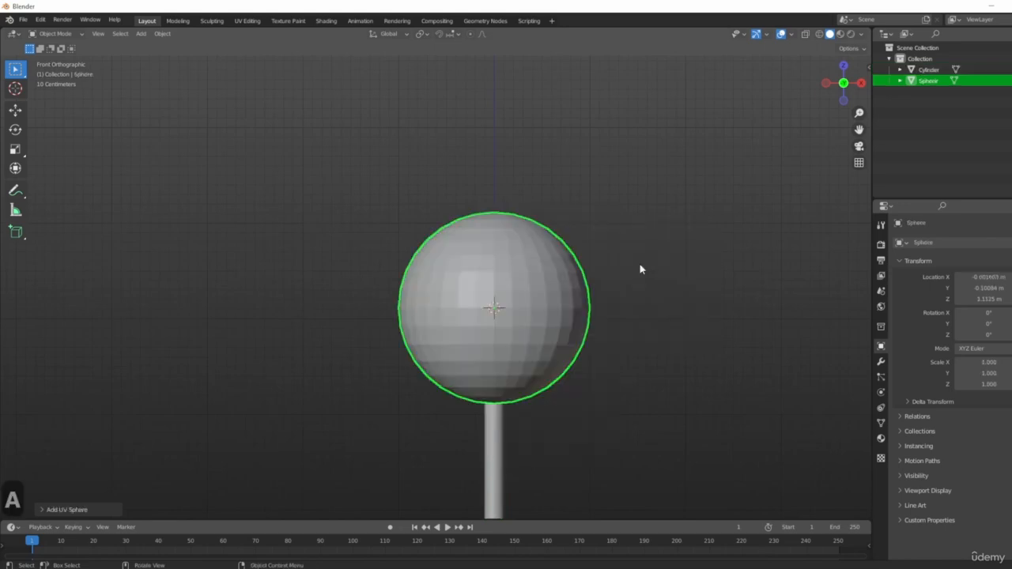
- Scale the sphere down uniformly to about 0.645
scroll(639, 267, down, 2)
shift+middle_drag(646, 388, 629, 355)
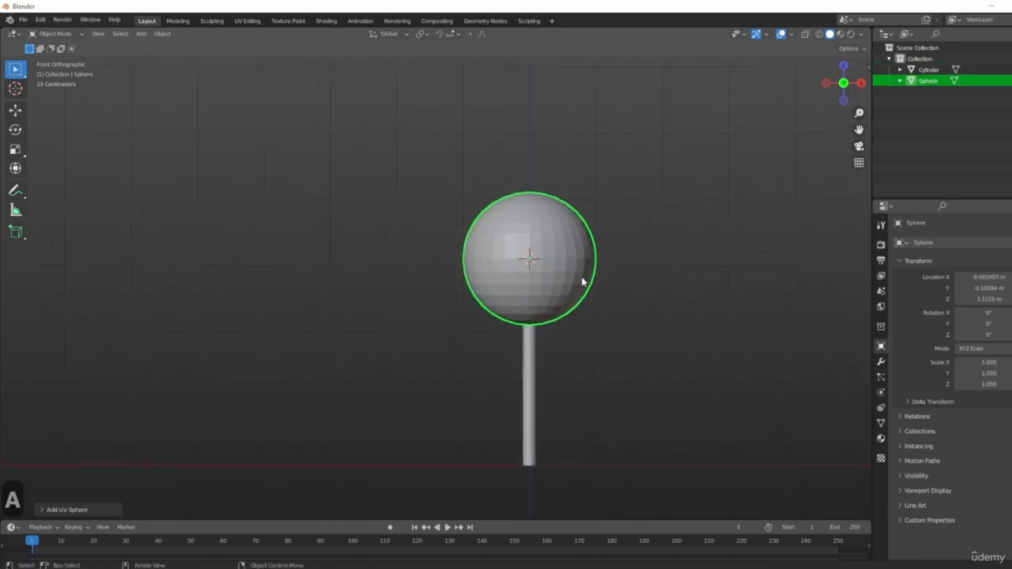
scroll(629, 355, up, 1)
shift+middle_drag(712, 320, 656, 377)
key(s)
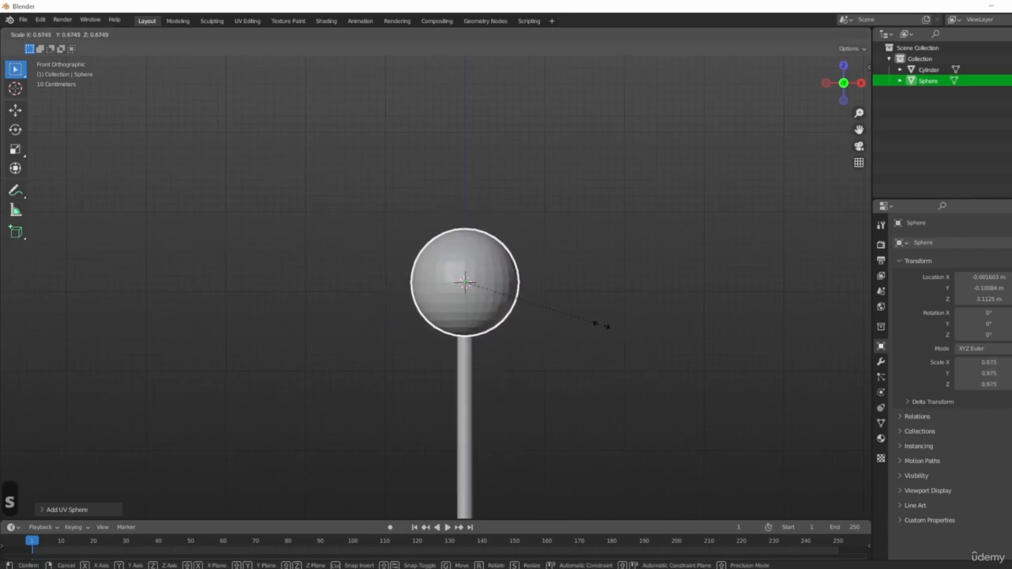
click(596, 321)
- In right orthographic view, move the sphere to about Y 0 m and Z 3.47 m so it sits centred on the pole's top
scroll(662, 308, down, 3)
middle_drag(663, 304, 533, 307)
scroll(539, 303, up, 4)
key(KP_3)
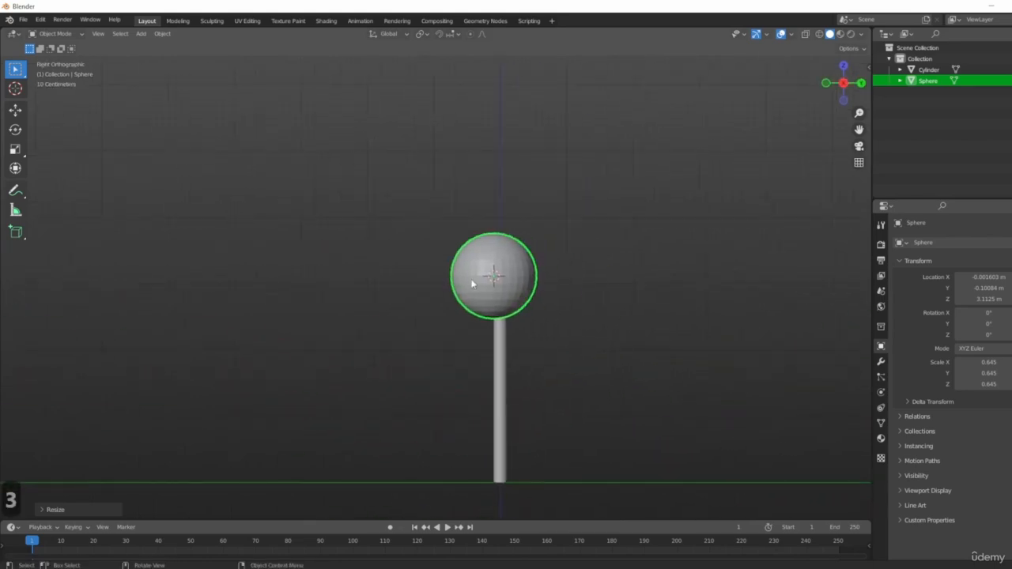
scroll(593, 331, up, 4)
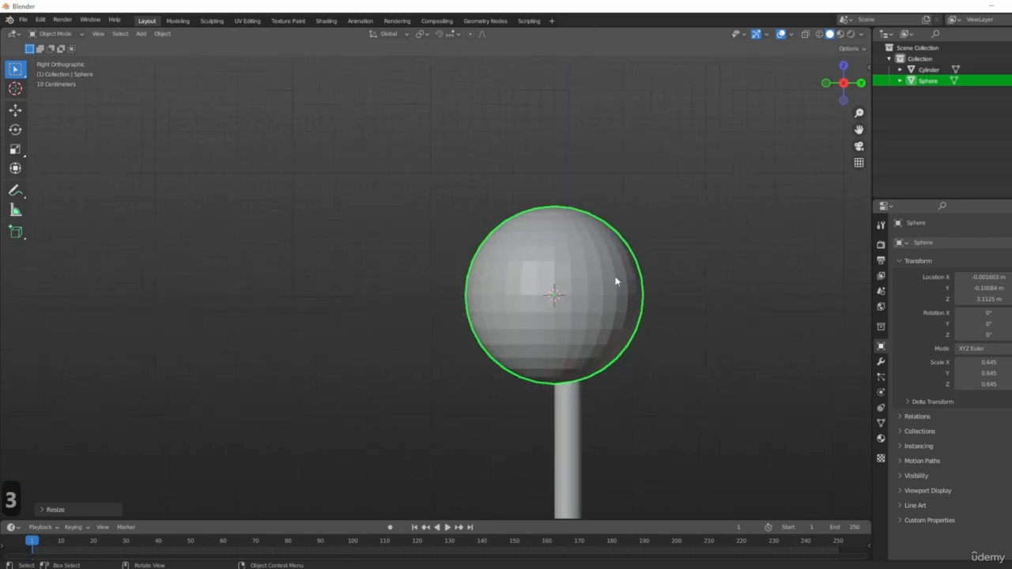
shift+middle_drag(634, 341, 567, 203)
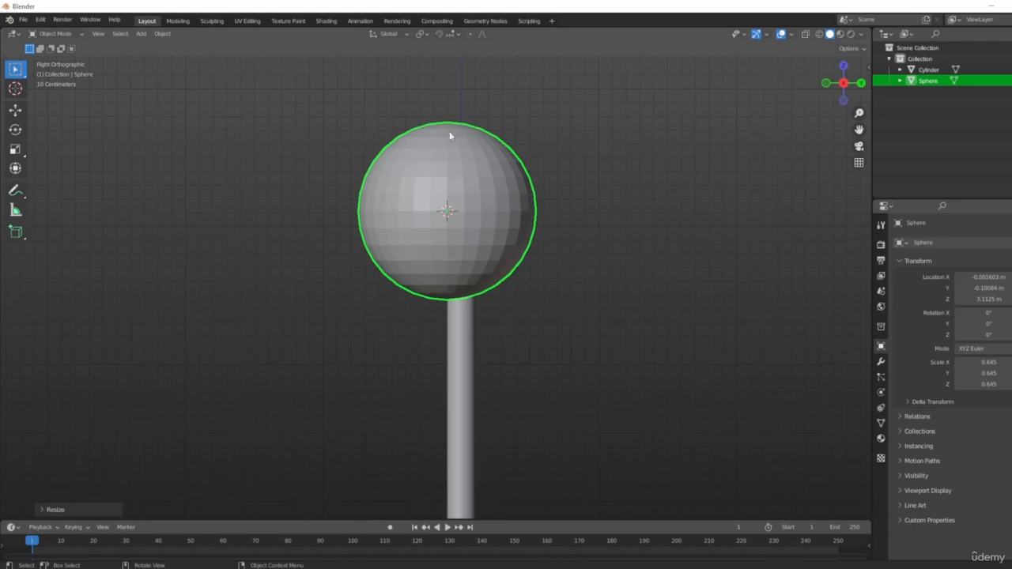
click(452, 317)
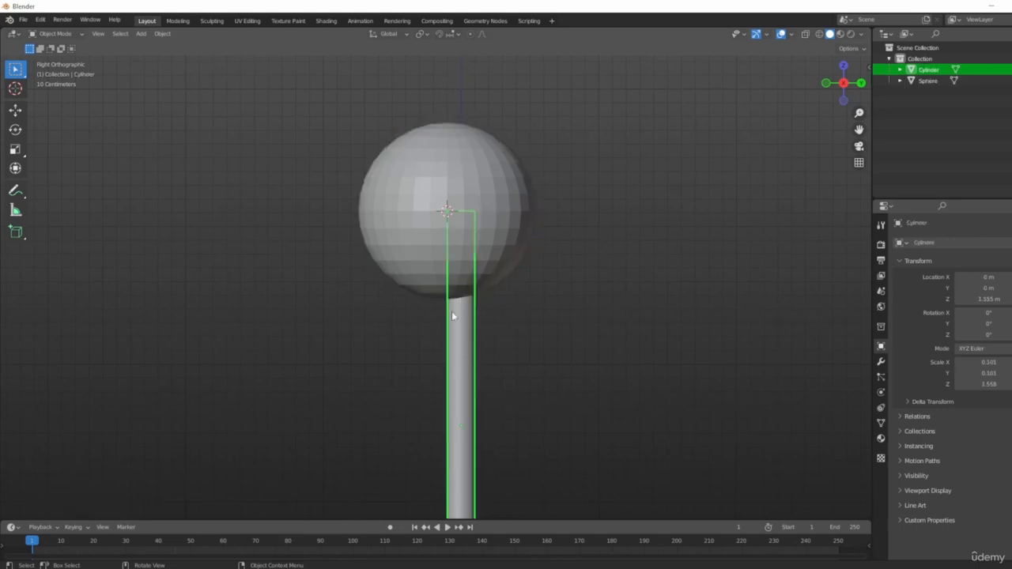
scroll(464, 278, down, 5)
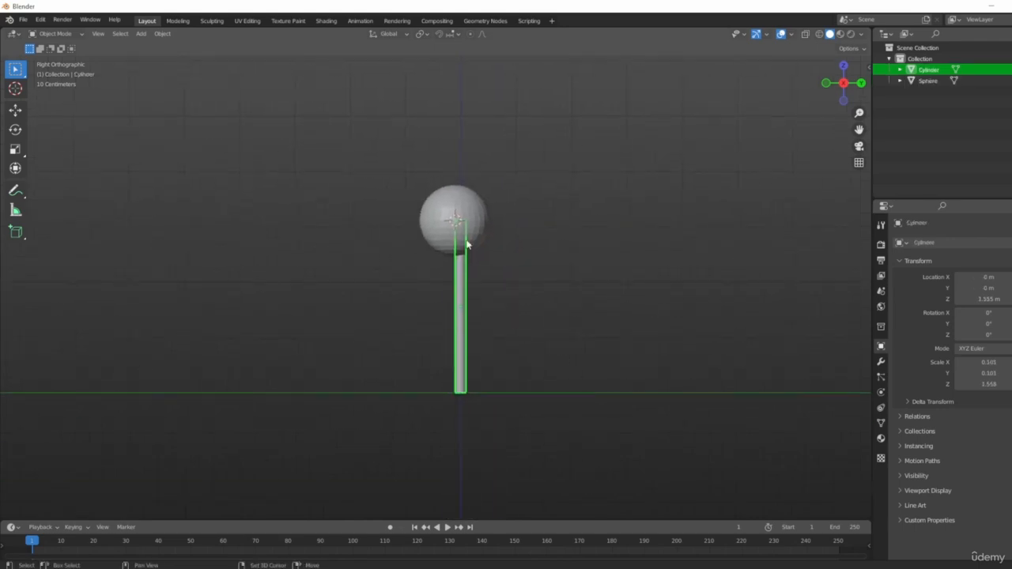
scroll(466, 245, up, 5)
click(389, 245)
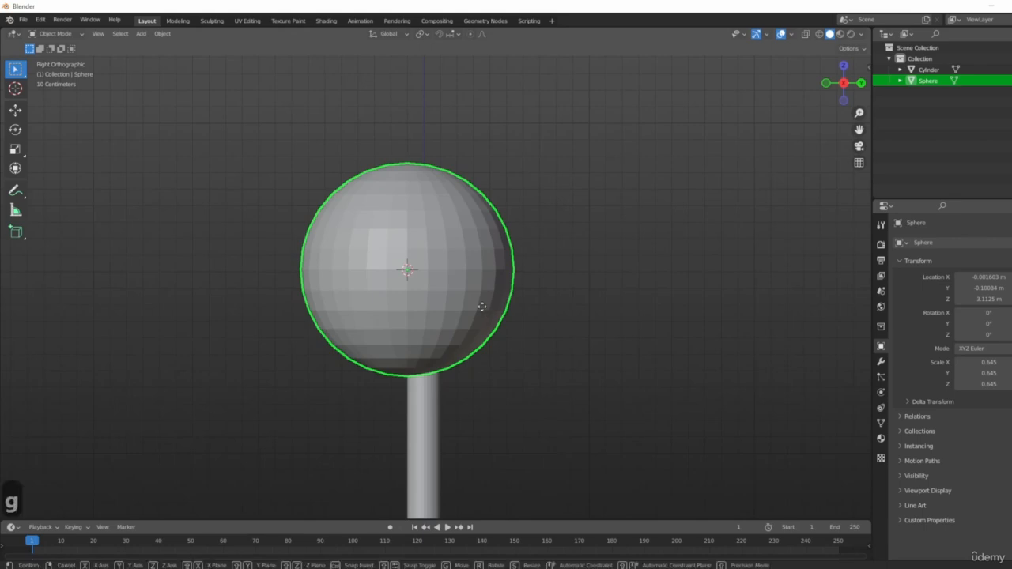
click(498, 248)
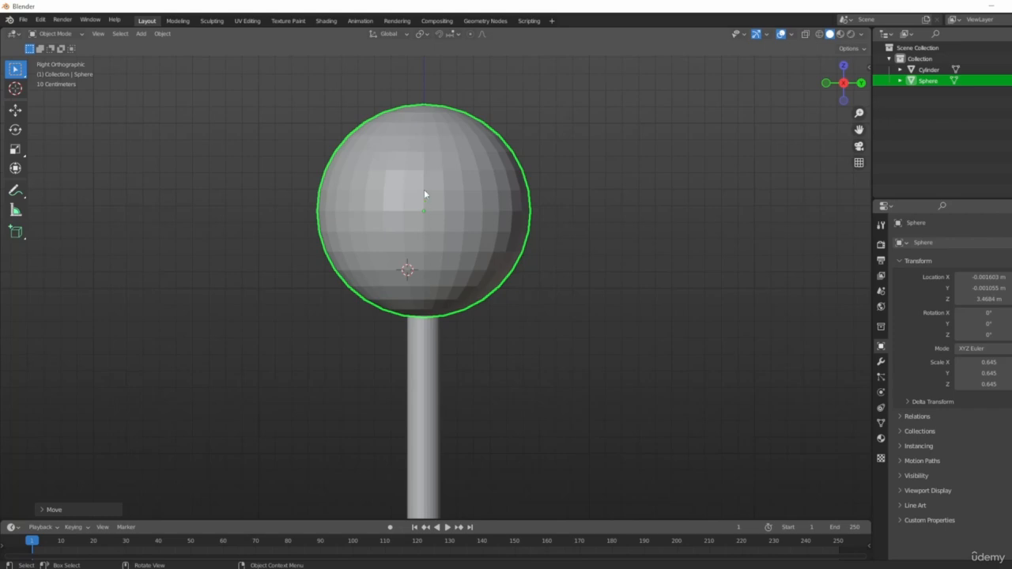
- Examine from several sides how the sphere is centred and seated on the pole
scroll(436, 176, up, 5)
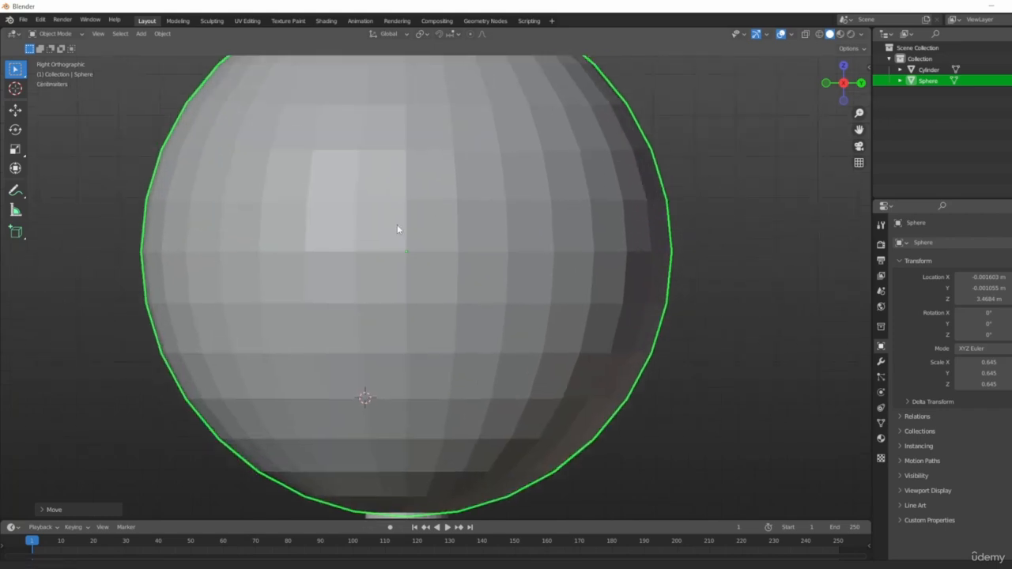
shift+middle_drag(404, 133, 409, 353)
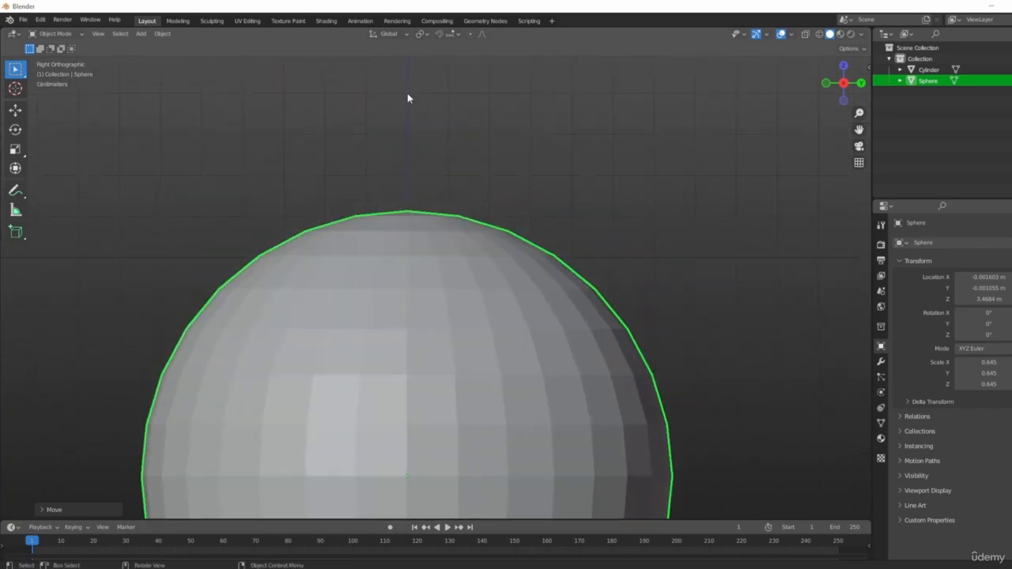
scroll(401, 167, down, 5)
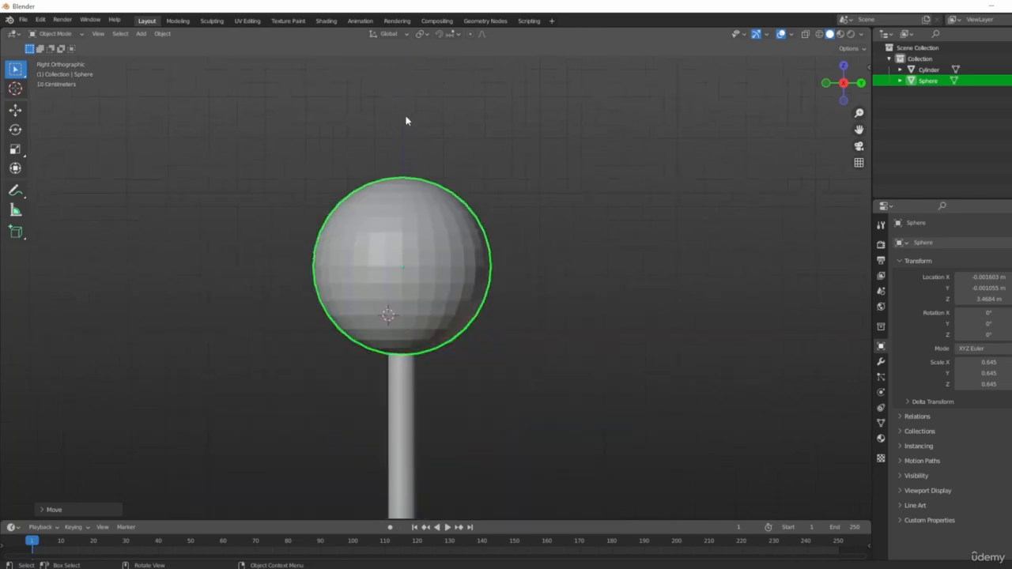
scroll(332, 291, down, 4)
middle_drag(334, 291, 393, 249)
scroll(321, 293, up, 4)
middle_drag(410, 326, 487, 334)
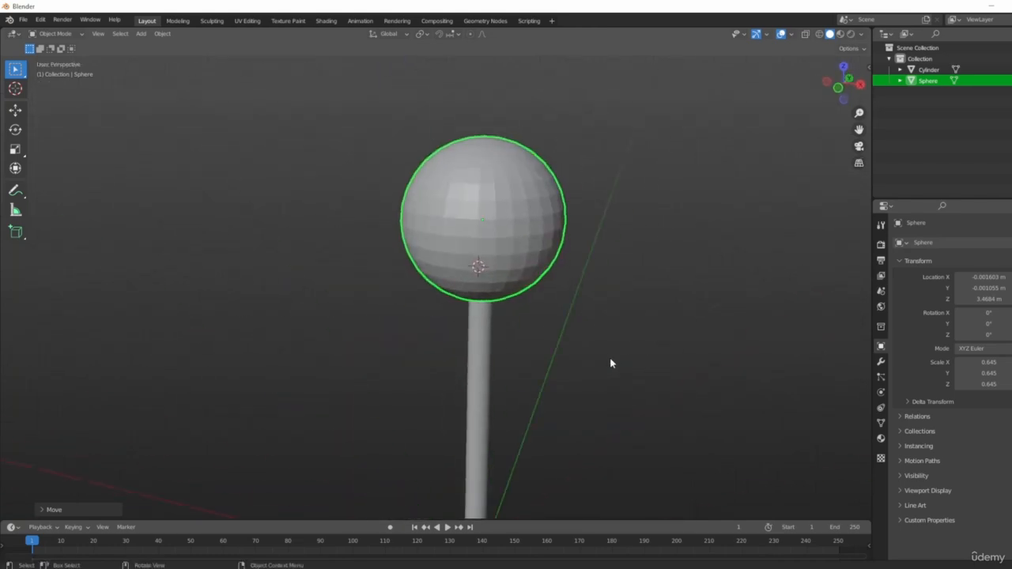
middle_drag(611, 364, 805, 369)
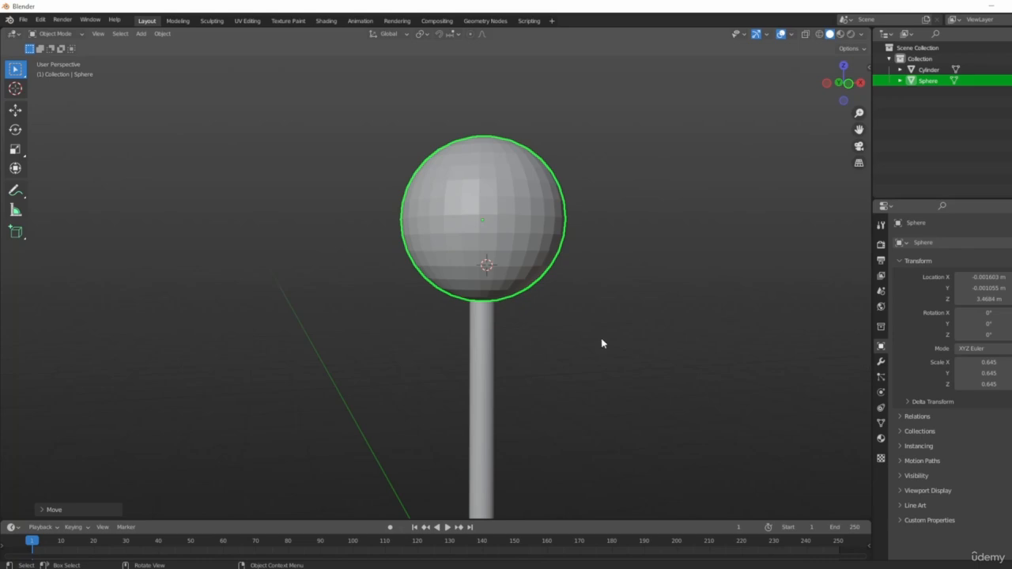
- Flatten the sphere along Z to a scale of about 0.44
scroll(528, 270, down, 2)
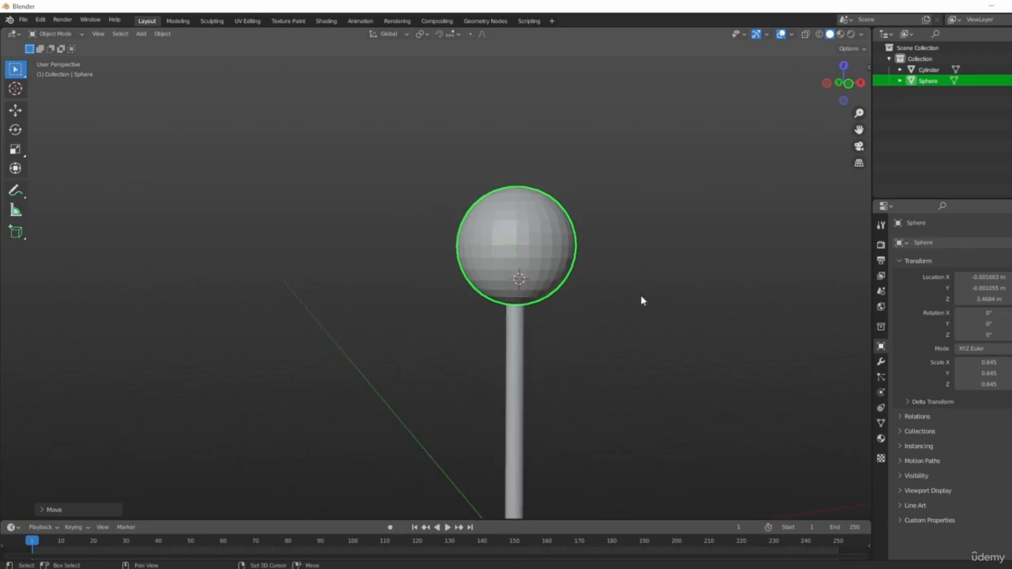
shift+middle_drag(641, 301, 625, 332)
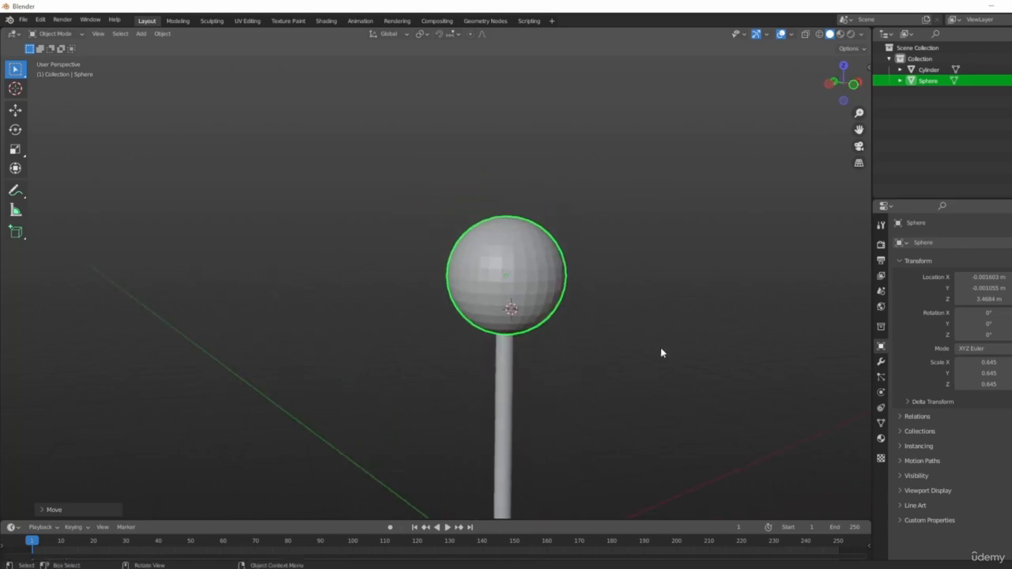
key(s)
key(z)
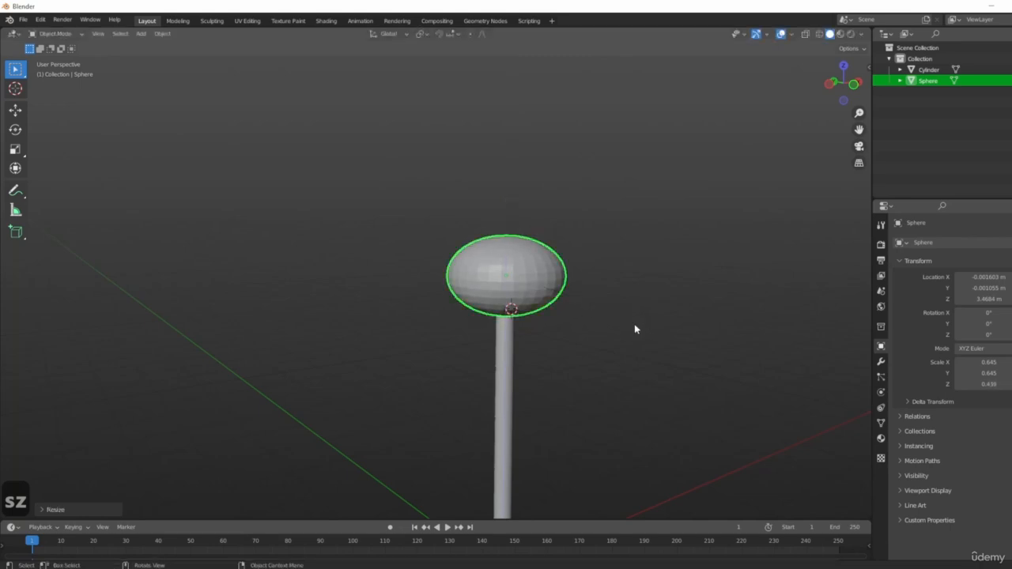
- Inspect the flattened sphere and the pole beneath it from several angles
middle_drag(634, 327, 629, 398)
middle_drag(750, 454, 487, 234)
scroll(590, 323, up, 5)
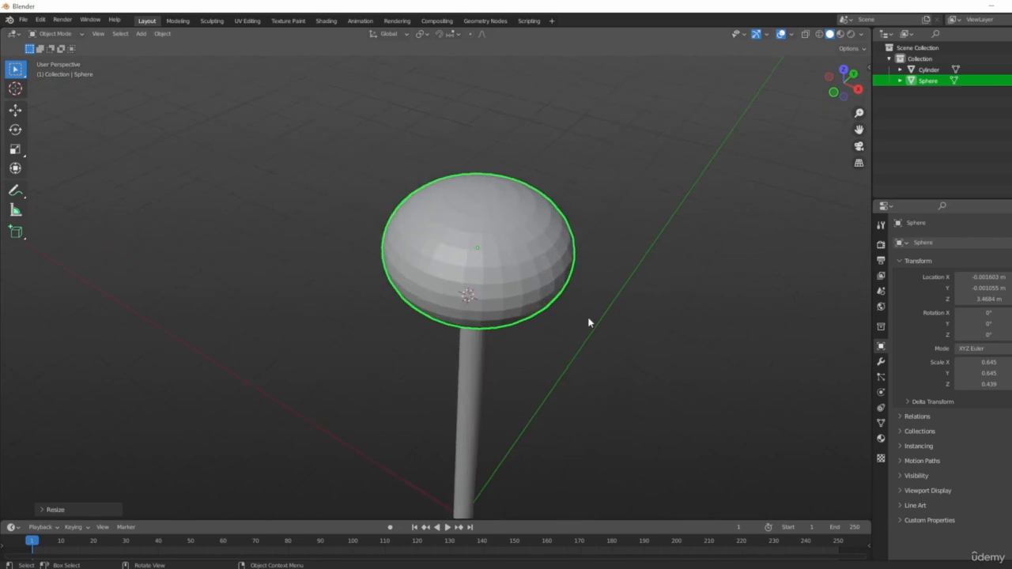
middle_drag(625, 305, 503, 192)
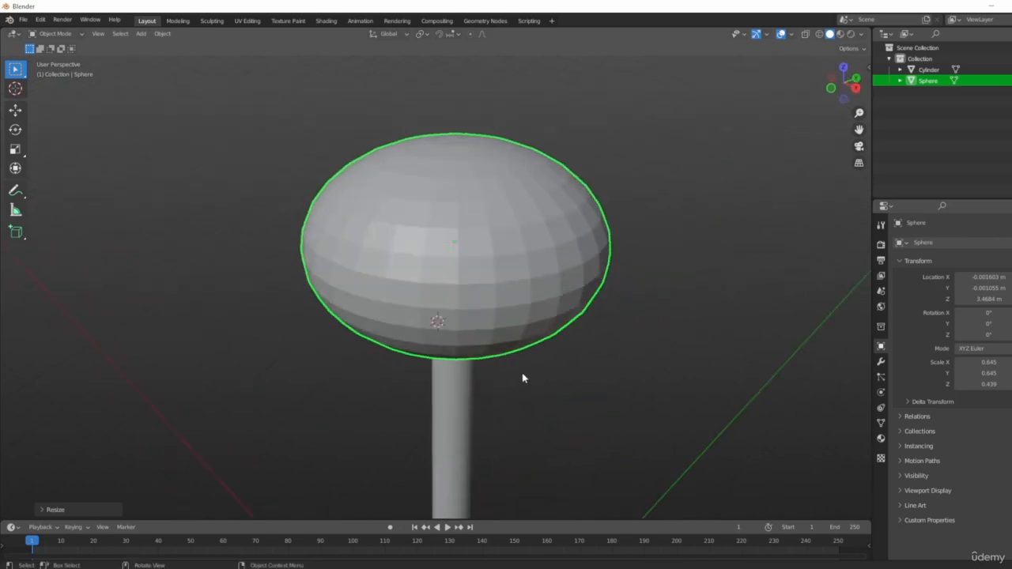
scroll(522, 378, down, 3)
shift+middle_drag(551, 420, 544, 271)
scroll(437, 184, up, 4)
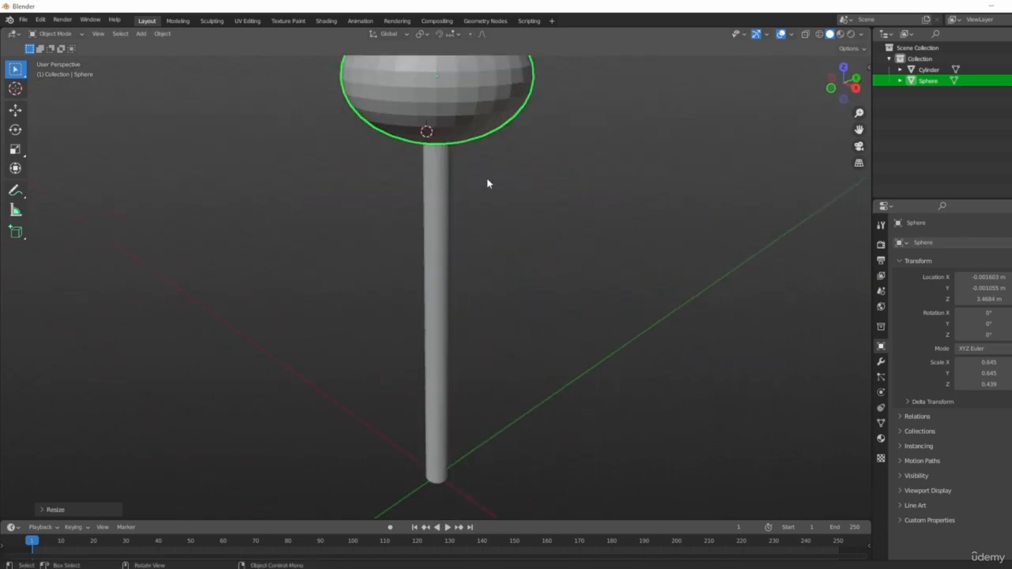
middle_drag(488, 183, 543, 185)
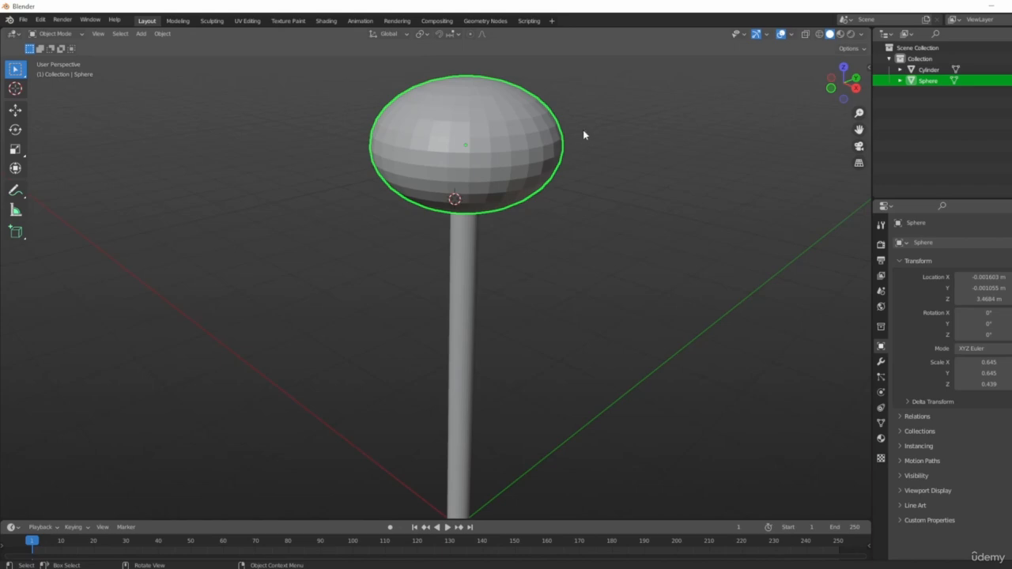
- Apply Shade Smooth to the flattened sphere and the pole together
shift+click(464, 233)
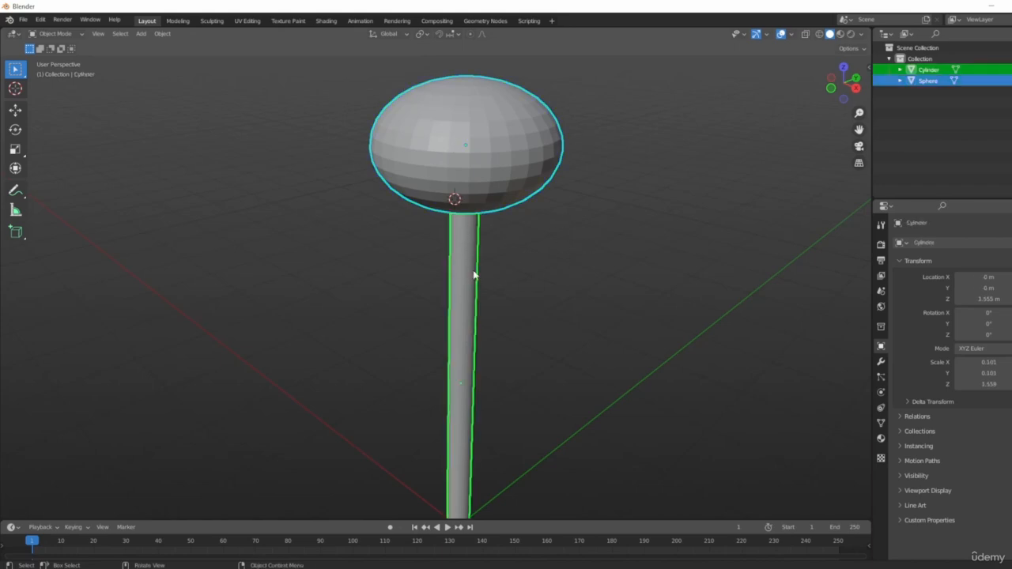
shift+middle_drag(532, 249, 568, 228)
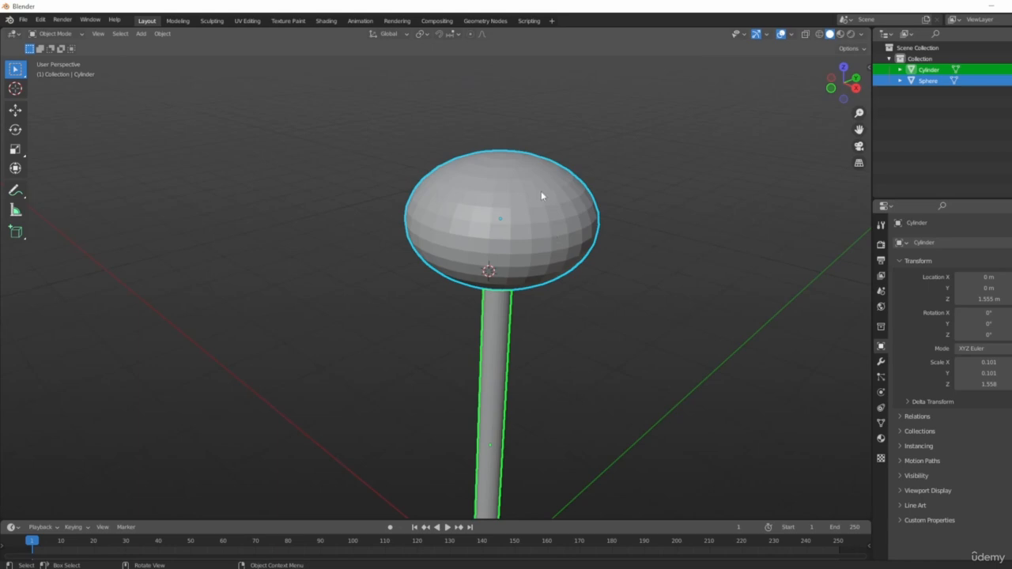
right_click(528, 223)
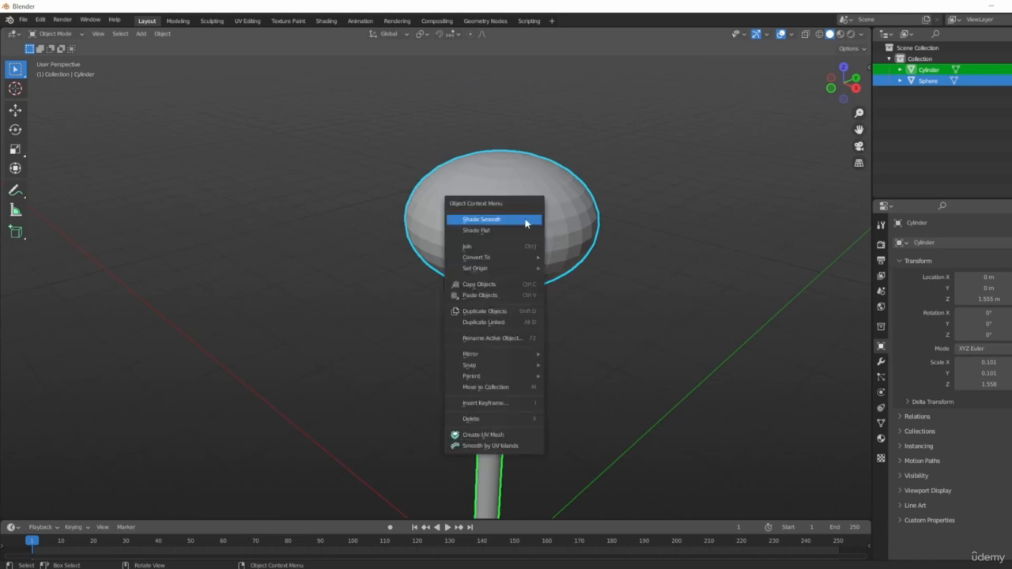
click(475, 221)
middle_drag(563, 385, 614, 326)
middle_drag(694, 345, 655, 388)
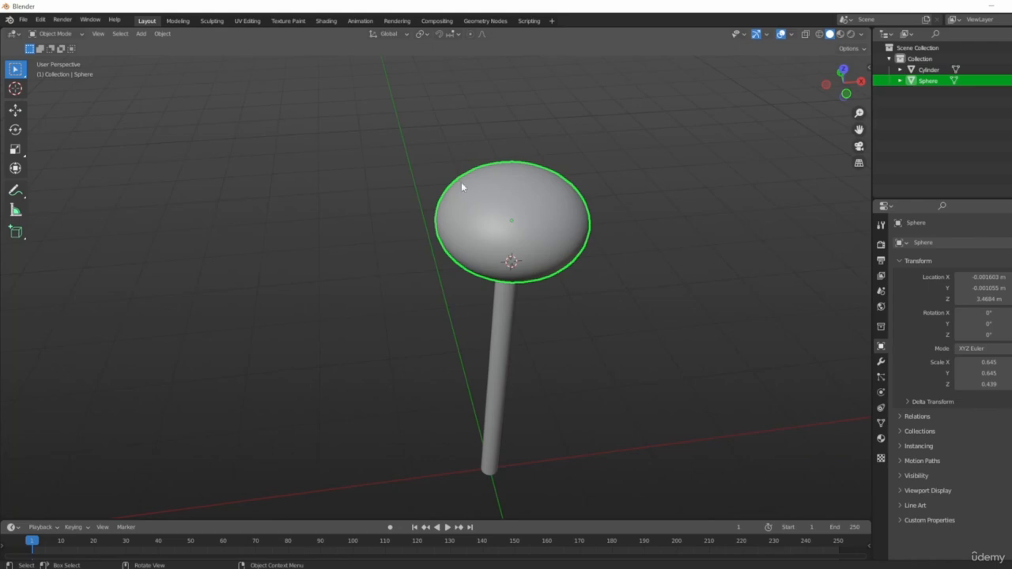
- Duplicate the flattened sphere, place the copy at about X -0.45, Y 0.30, Z 3.77 m, and scale it to about 0.505 in X and Y
middle_drag(527, 220, 538, 282)
key(shift+d)
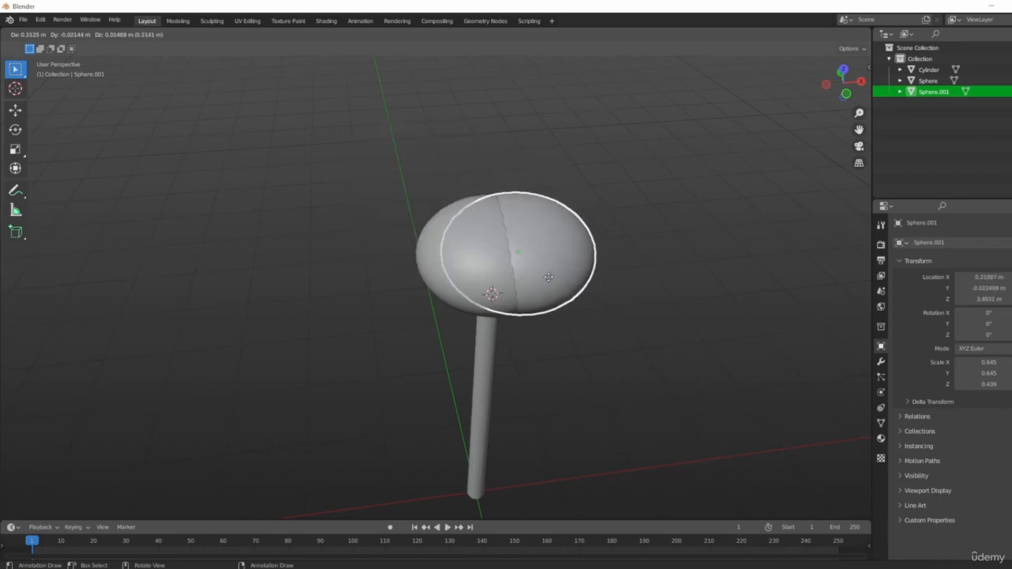
middle_drag(497, 298, 493, 325)
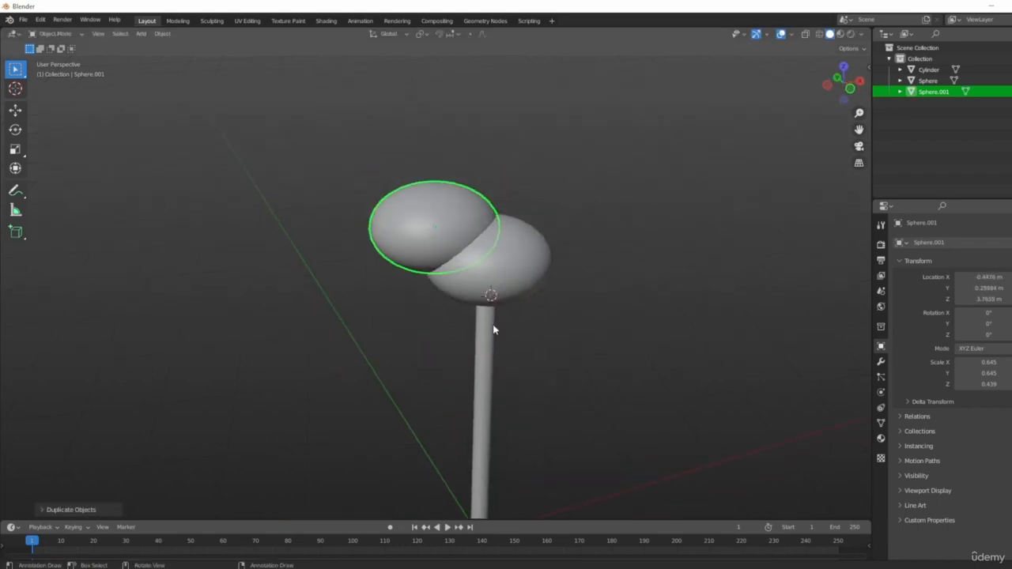
click(542, 244)
middle_drag(542, 244, 502, 330)
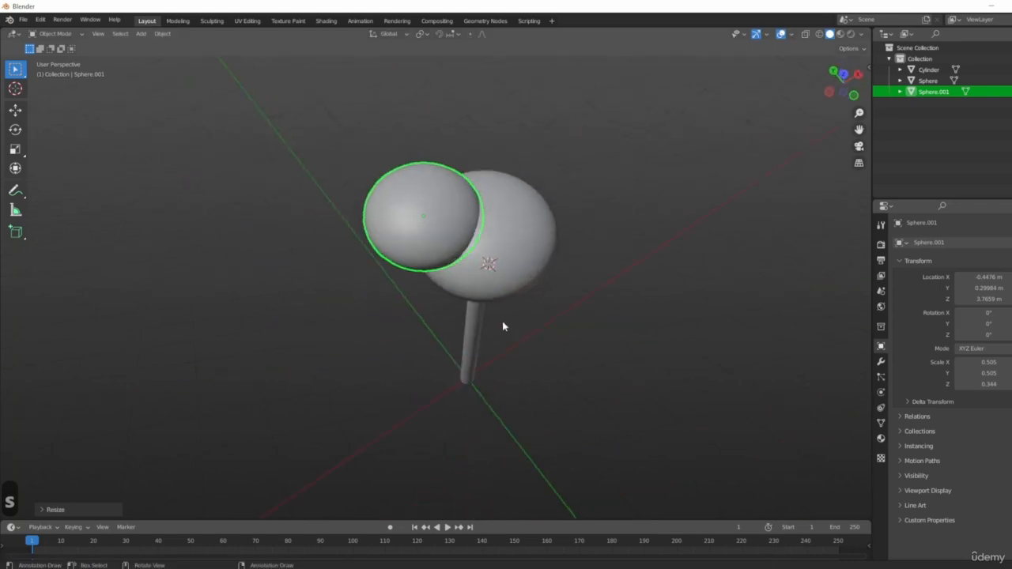
- Duplicate the smaller flattened sphere and place the copy at the crown's front at about X -0.39, Y -0.3, Z 3.24 m
key(shift+d)
middle_drag(586, 365, 526, 280)
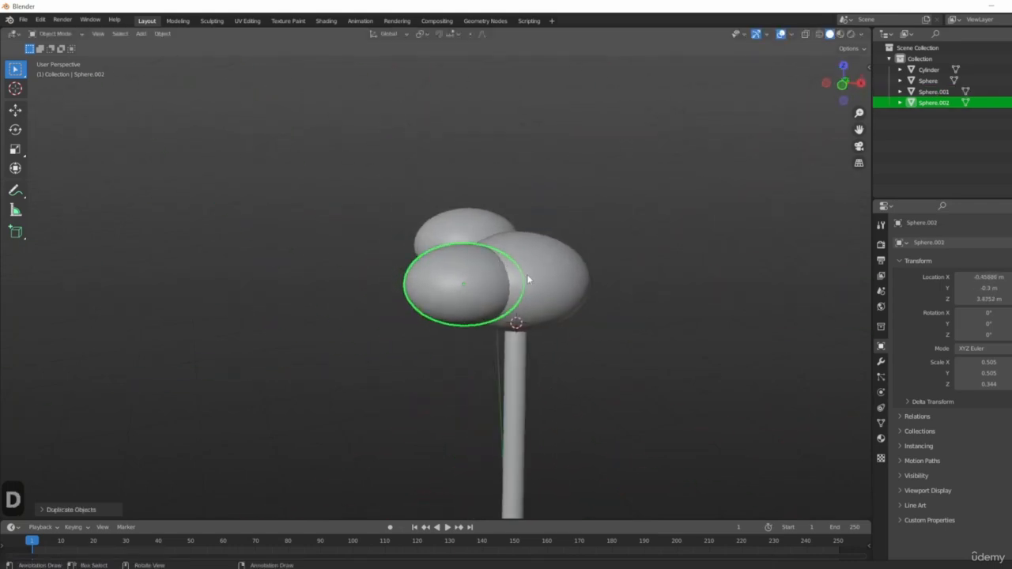
key(KP_1)
scroll(553, 293, up, 3)
key(g)
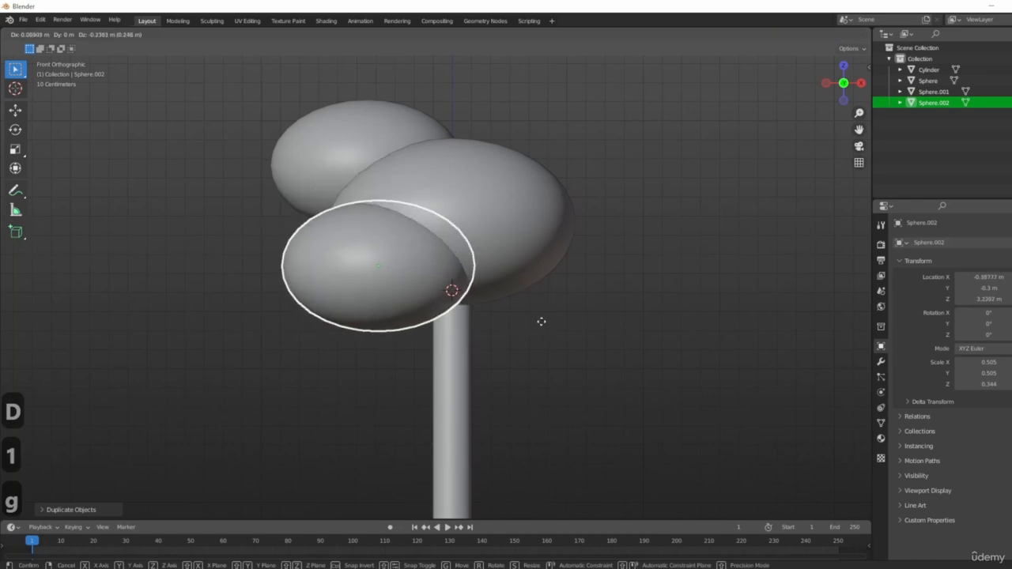
scroll(465, 291, down, 2)
- Duplicate the front sphere, place the copy at about X 0.28, Y -0.3, Z 3.08 m, and scale it to about 0.66 in X and Y
key(shift+d)
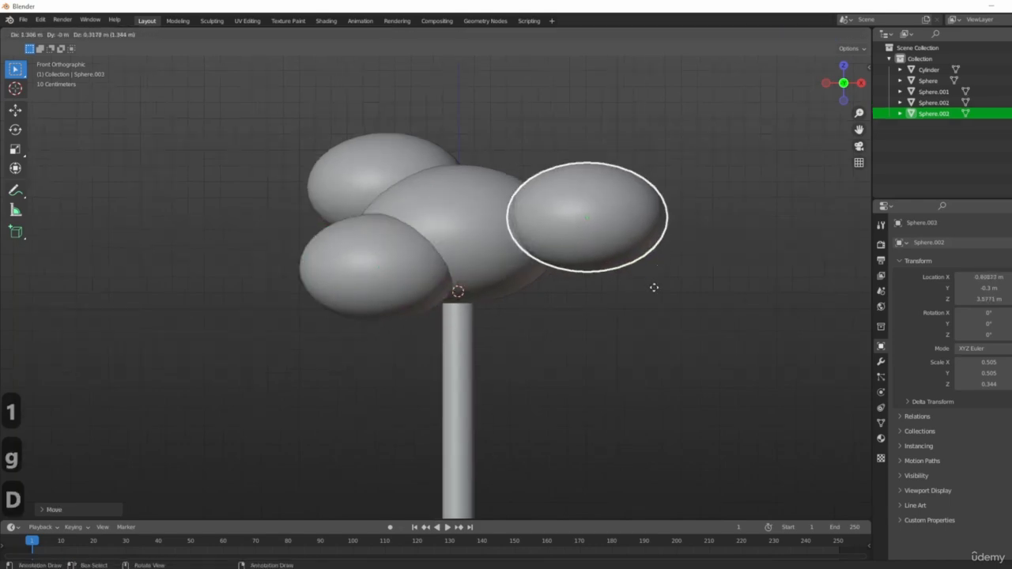
middle_drag(647, 316, 618, 323)
click(658, 360)
- Duplicate the larger front sphere straight up along Z and scale the copy to about 0.583 in X and Y
key(shift+d)
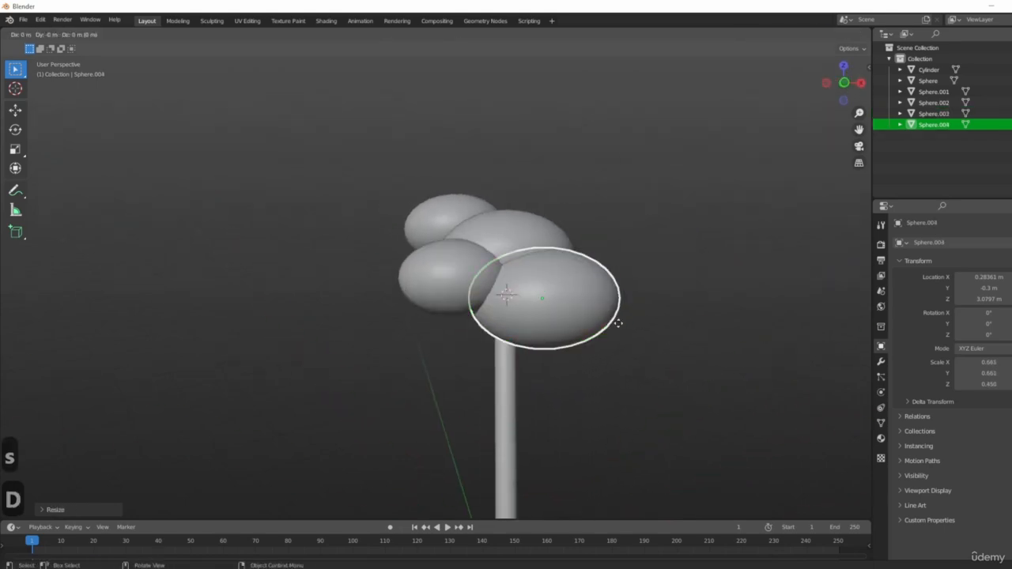
key(z)
click(599, 221)
key(1)
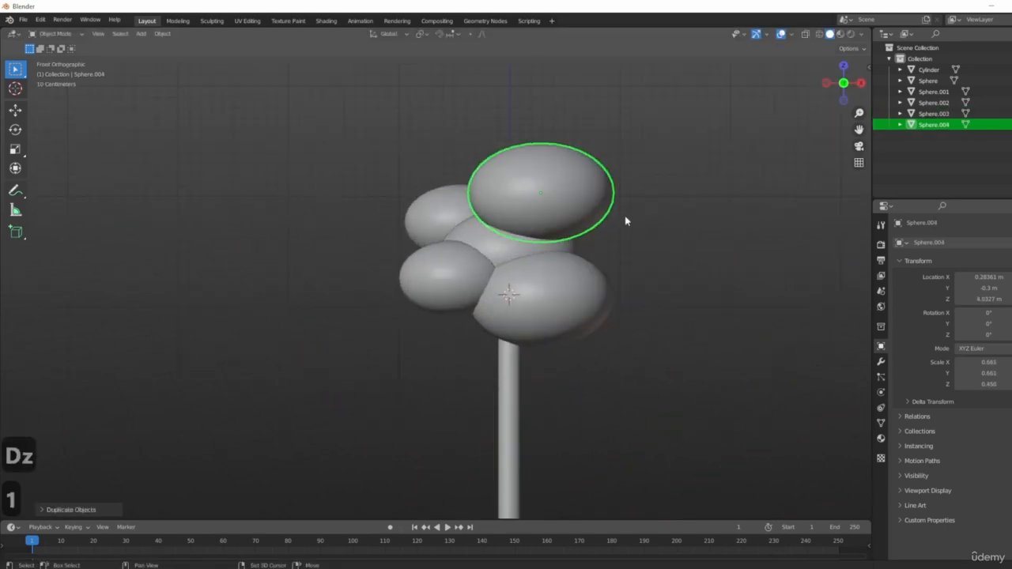
key(s)
click(711, 315)
- Centre the raised sphere on top of the crown at about X 0.09, Y 0.03, Z 3.99 m
key(g)
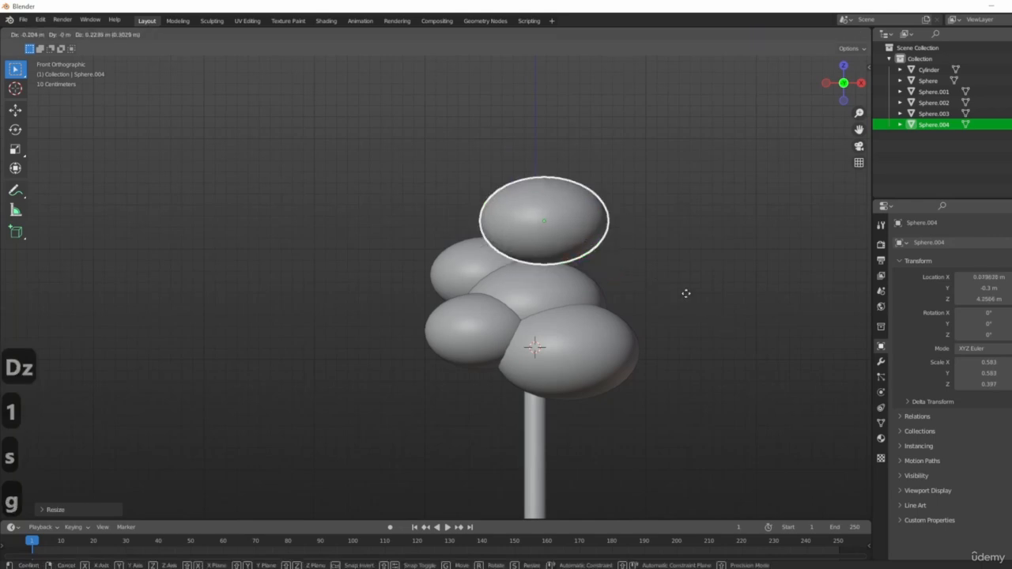
click(693, 334)
middle_drag(693, 335, 687, 366)
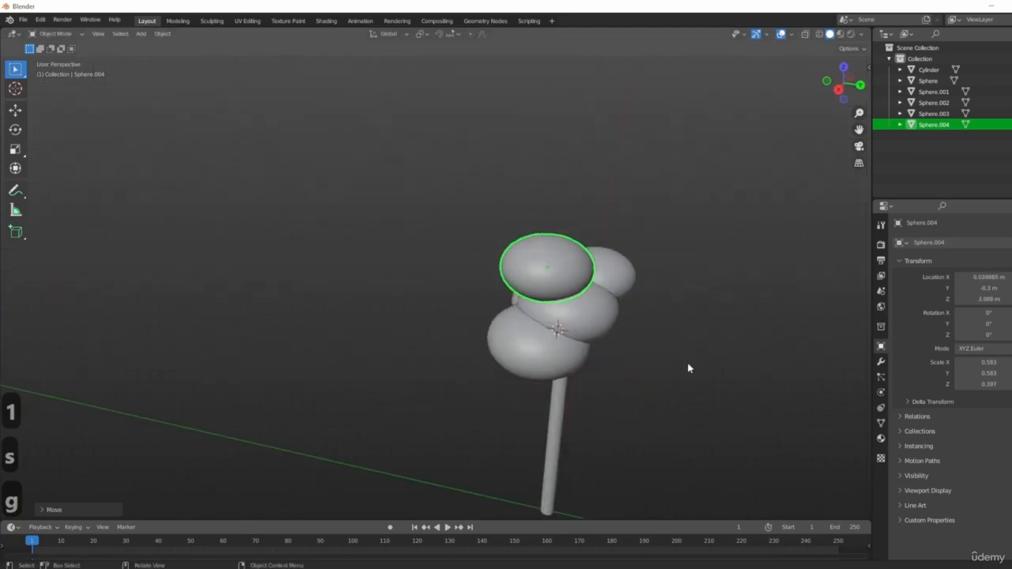
key(7)
key(g)
click(601, 348)
middle_drag(601, 347, 598, 304)
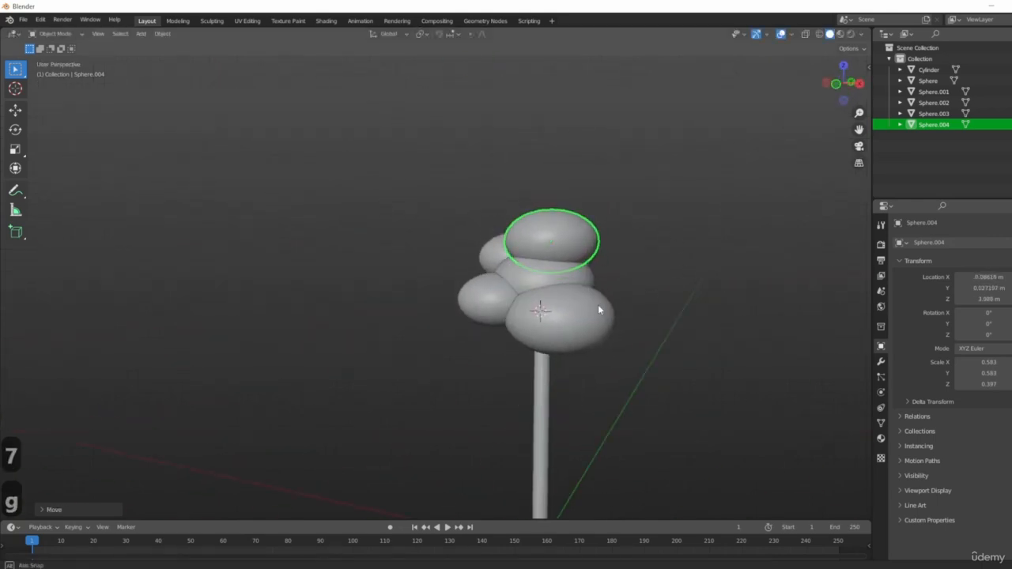
- Duplicate the top sphere, scale the copy to about 0.604 in X and Y, and position it low at the back of the crown
key(shift+d)
scroll(614, 343, up, 3)
middle_drag(682, 388, 623, 358)
key(s)
click(598, 287)
key(g)
click(586, 303)
key(g)
click(620, 307)
- Duplicate the low back sphere and place the copy at about X -0.51, Y 0.54, Z 3.18 m
scroll(620, 307, down, 4)
key(shift+d)
click(658, 317)
middle_drag(657, 330, 733, 332)
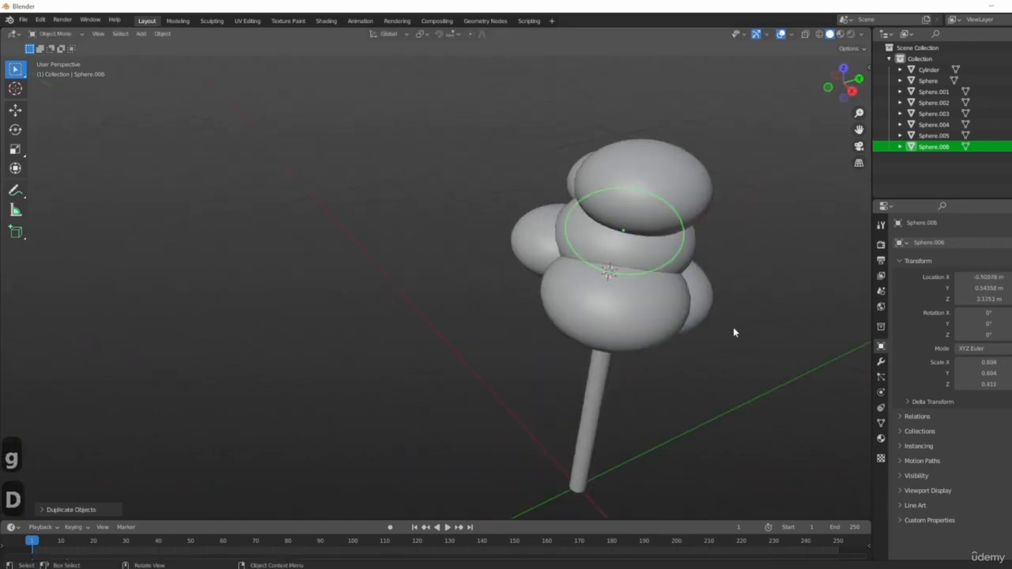
middle_drag(606, 301, 600, 340)
- Duplicate the sphere to about X 0.71, Y 0.76, Z 3.51 m and scale the copy to about 0.506 in X and Y
key(shift+d)
click(657, 312)
key(KP_1)
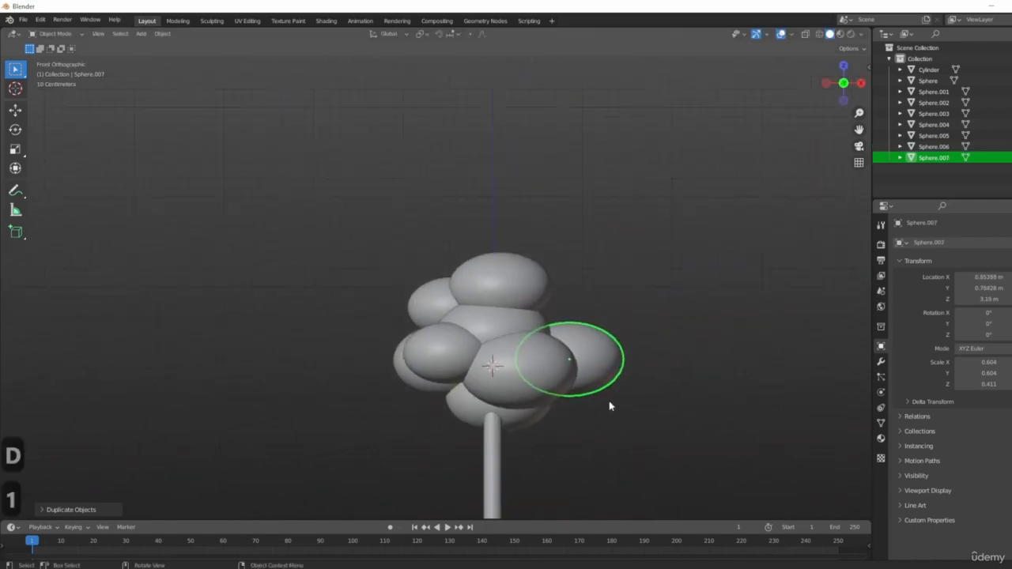
key(g)
click(709, 353)
- Scale the top sphere to about 0.439 in X and Y and move it to about X 0.23, Z 3.85 m
click(490, 267)
key(s)
click(492, 310)
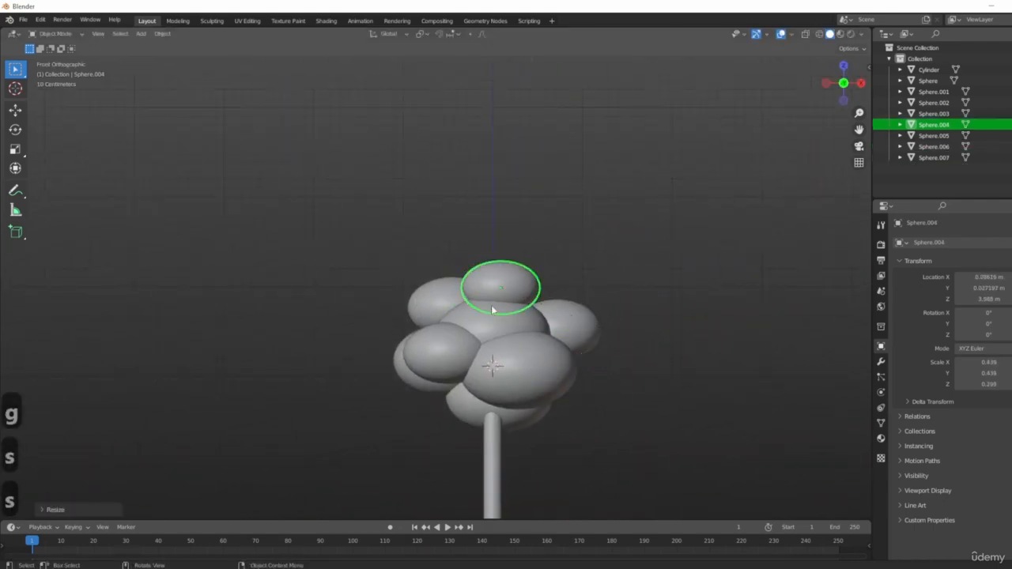
click(538, 306)
middle_drag(539, 306, 611, 299)
- Move the outlying back sphere horizontally into the crown, to about X 0.55, Y 0.46 m
click(611, 301)
key(KP_7)
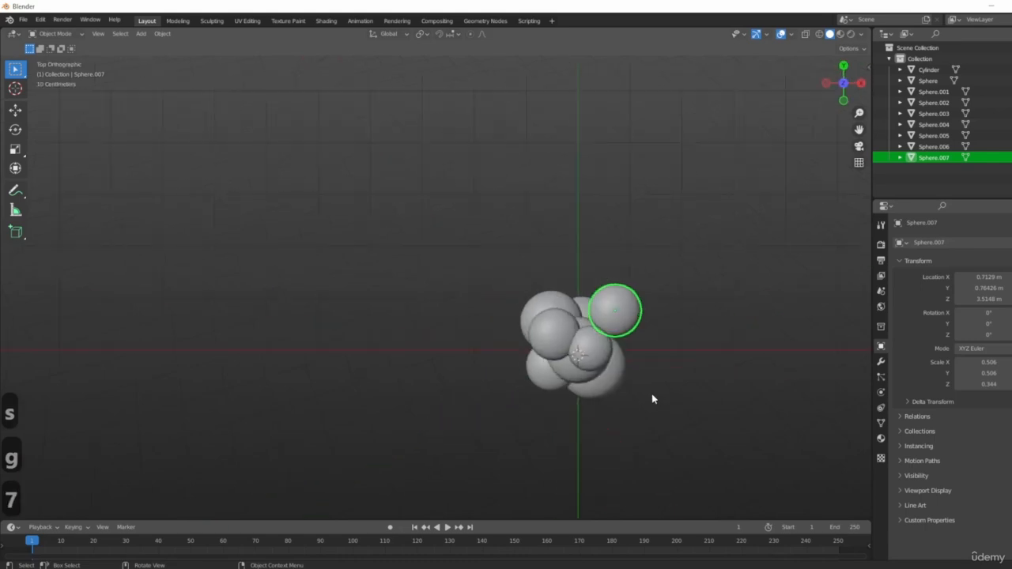
key(g)
click(673, 317)
scroll(682, 337, down, 4)
middle_drag(730, 366, 666, 269)
scroll(655, 342, up, 7)
scroll(514, 324, down, 3)
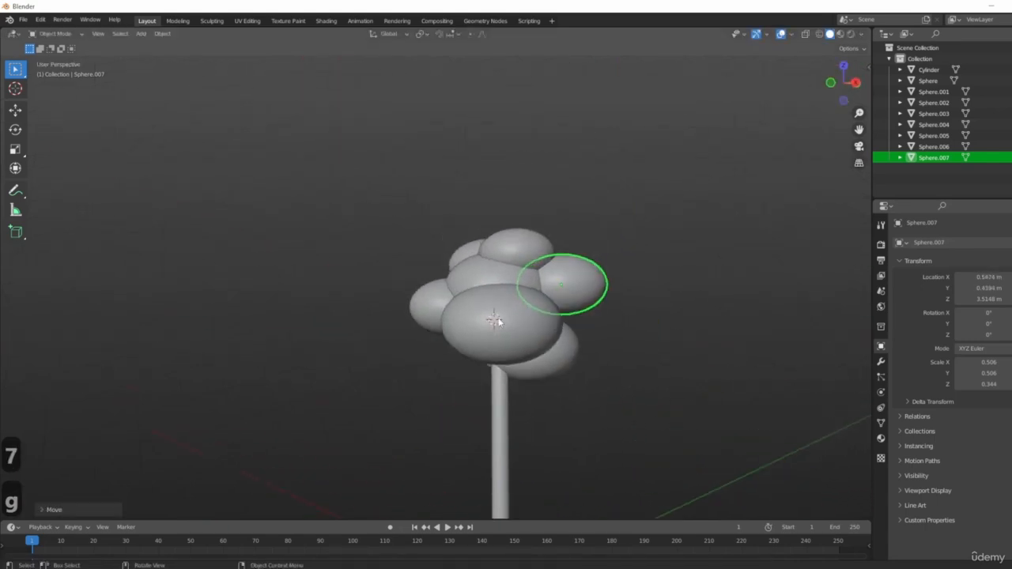
- Stretch the large lower front sphere along X to a scale of about 0.87
click(544, 429)
middle_drag(495, 320, 612, 425)
click(578, 414)
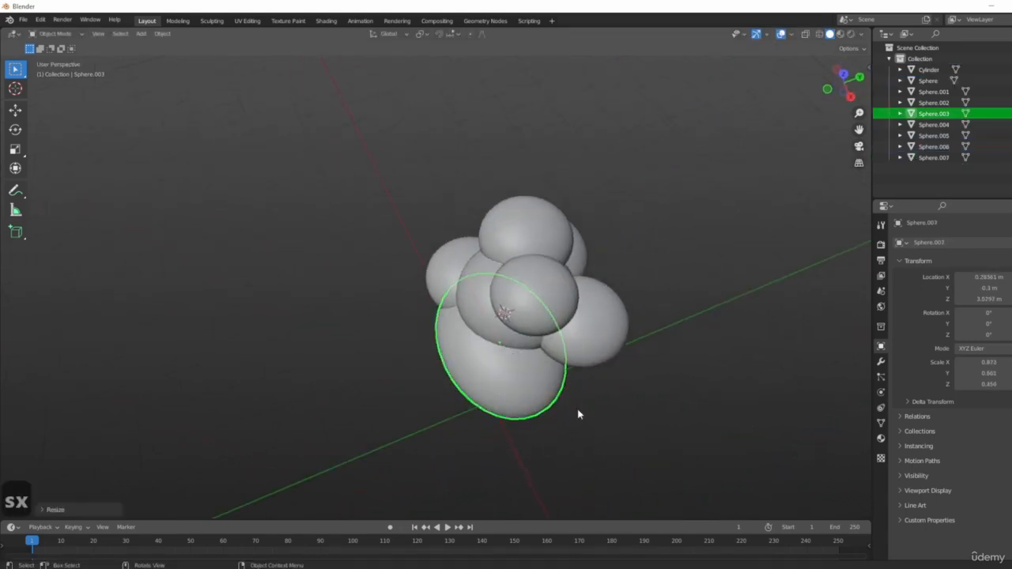
- Stretch the smaller front sphere along Y to a scale of about 0.66 and turn it 18° about Z
key(s)
key(y)
click(531, 323)
click(622, 426)
middle_drag(569, 379, 518, 372)
- Stretch the top sphere along Z to a scale of about 0.53 and raise it to about Z 4.06 m
click(519, 213)
shift+middle_drag(620, 284, 537, 348)
key(s)
key(z)
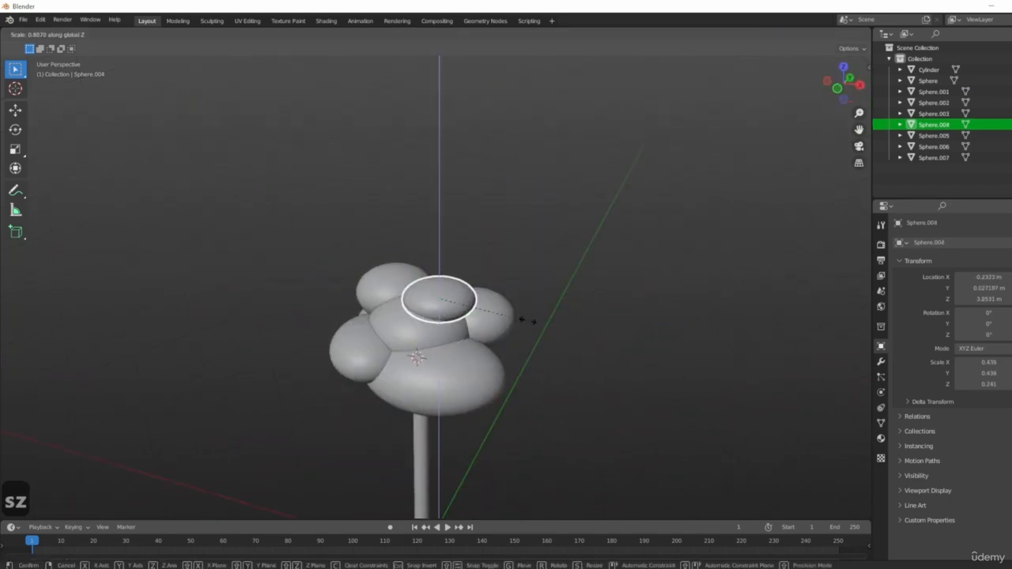
key(g)
key(z)
click(505, 328)
key(KP_1)
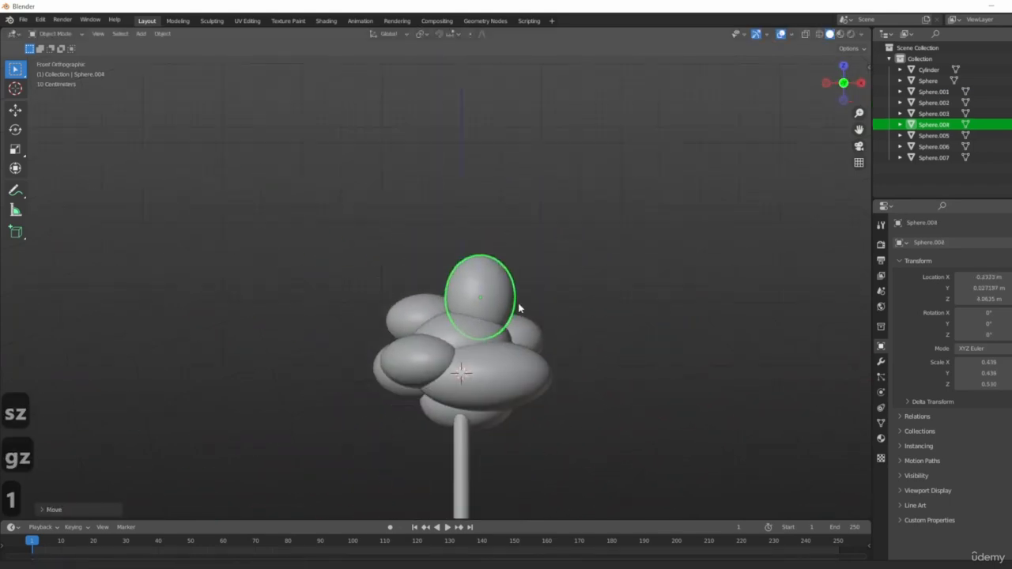
key(g)
- Duplicate the turned front sphere and place the copy higher in the crown at about X 0.35, Y -0.3, Z 3.87 m
key(shift+d)
click(486, 443)
middle_drag(487, 443, 680, 441)
key(s)
key(x)
key(x)
key(x)
right_click(681, 443)
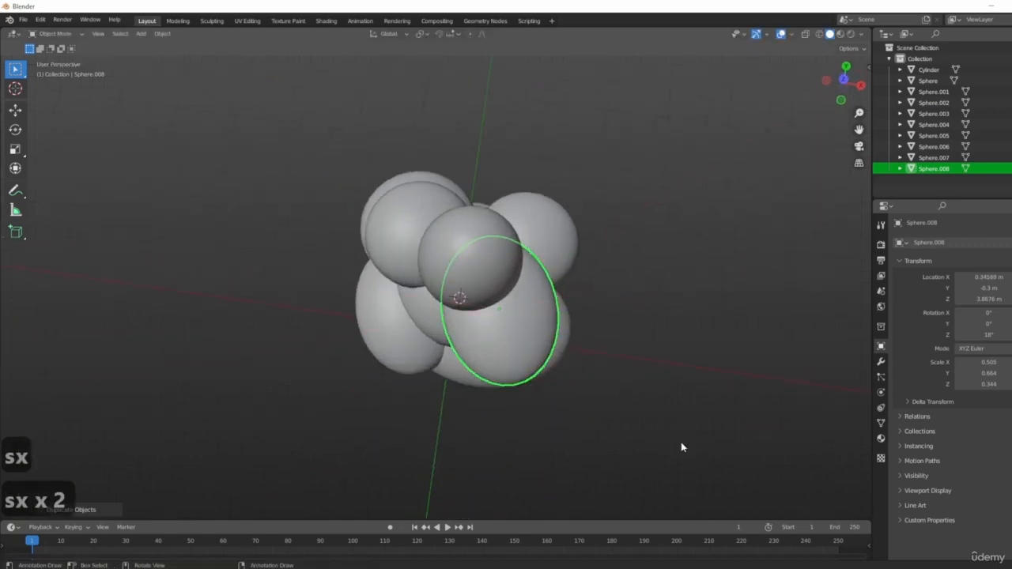
- Reposition the newest sphere copy in the upper front of the crown
click(649, 400)
middle_drag(649, 401, 482, 271)
key(g)
click(582, 385)
- Duplicate the sphere once more in the front view and place the copy in another part of the crown
key(KP_1)
key(shift+d)
middle_drag(568, 341, 727, 334)
click(517, 342)
scroll(497, 276, down, 3)
- Move the original central sphere within the horizontal plane to about X 0.11, Y 0.41 m
click(497, 277)
key(g)
key(shift+z)
click(556, 388)
click(717, 346)
- Flatten the central sphere along Z to a scale of about 0.39 and reposition it in the crown
middle_drag(664, 392, 534, 306)
click(534, 307)
key(s)
key(shift+z)
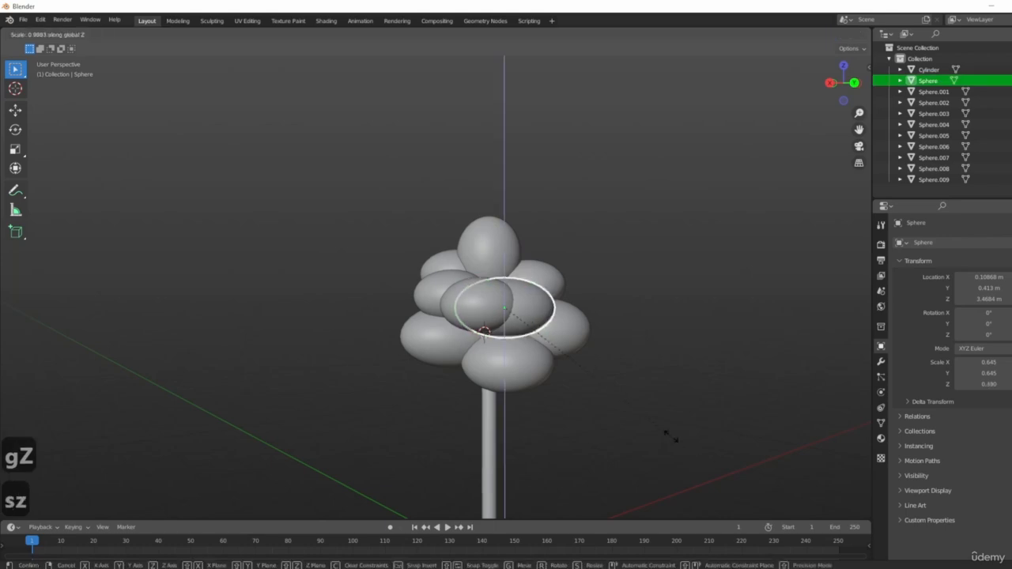
key(g)
click(635, 396)
- Reduce the large lower front sphere to a scale of about 0.76 in X and 0.37 in Z
shift+middle_drag(534, 369, 609, 411)
scroll(580, 401, down, 3)
middle_drag(513, 364, 728, 477)
click(580, 401)
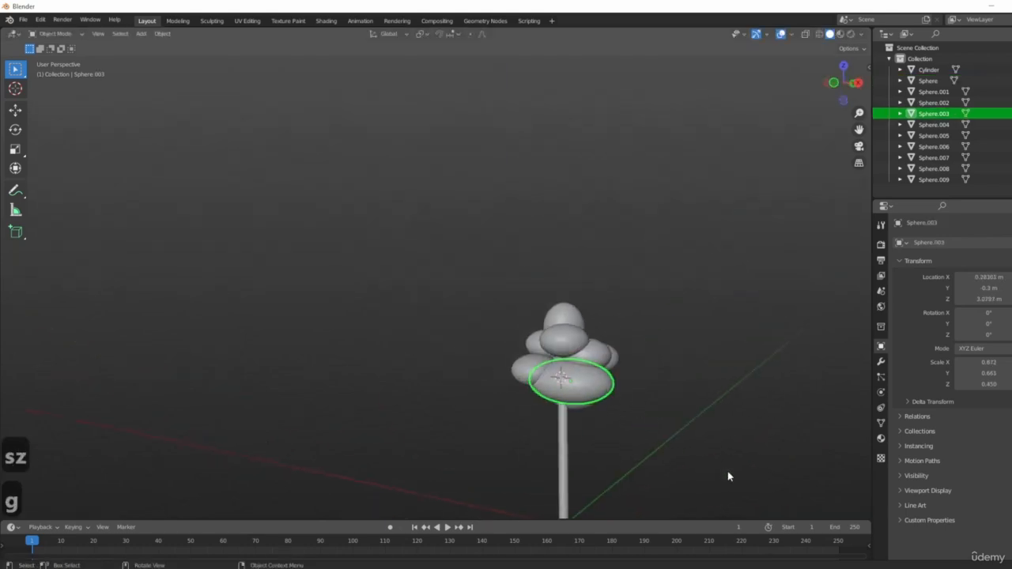
click(708, 464)
key(s)
key(z)
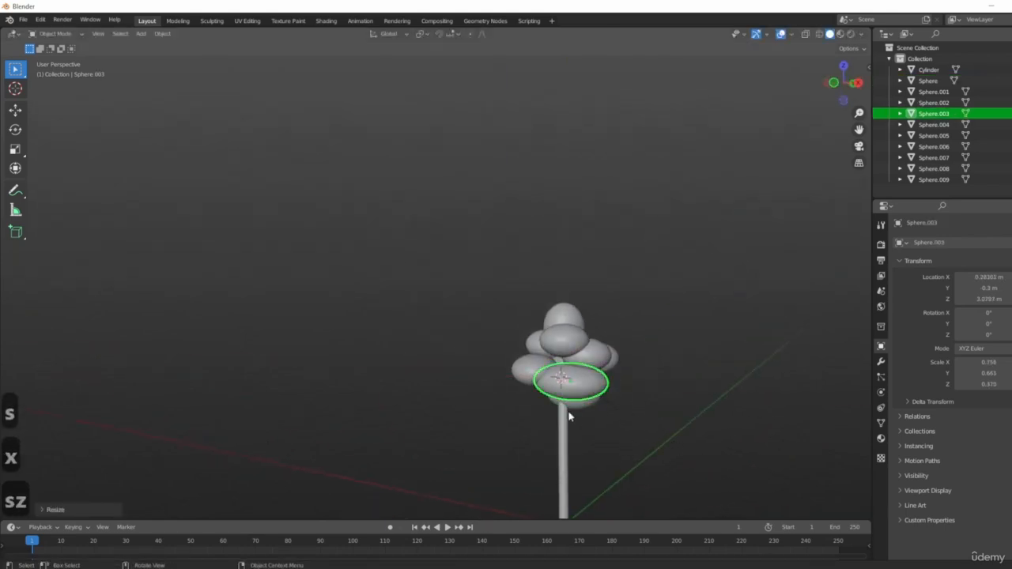
- Duplicate the large lower front sphere straight down along Z to about 2.34 m
click(571, 385)
key(shift+d)
key(z)
click(598, 426)
middle_drag(598, 427, 653, 449)
scroll(650, 479, up, 3)
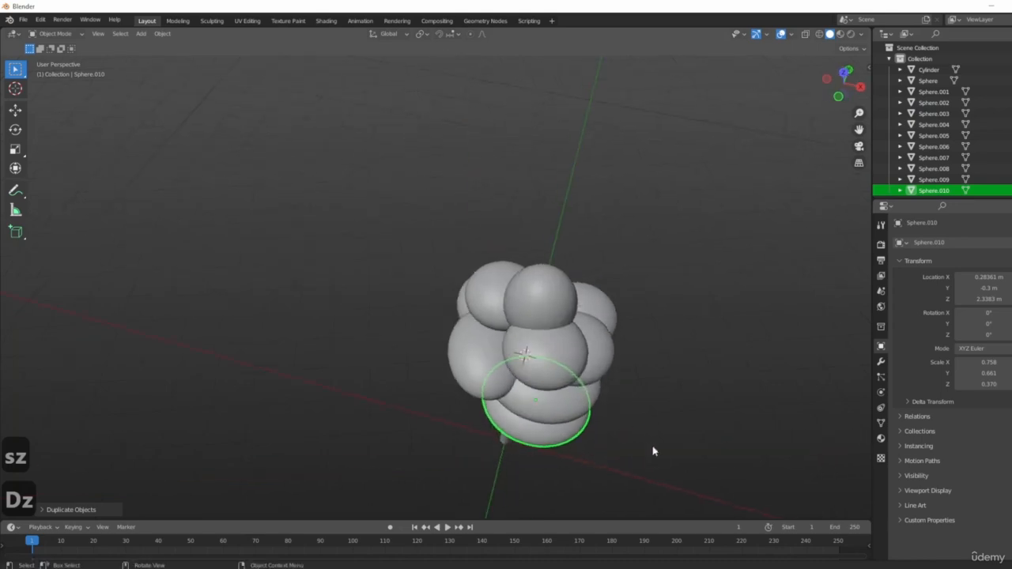
key(s)
key(g)
key(z)
click(640, 445)
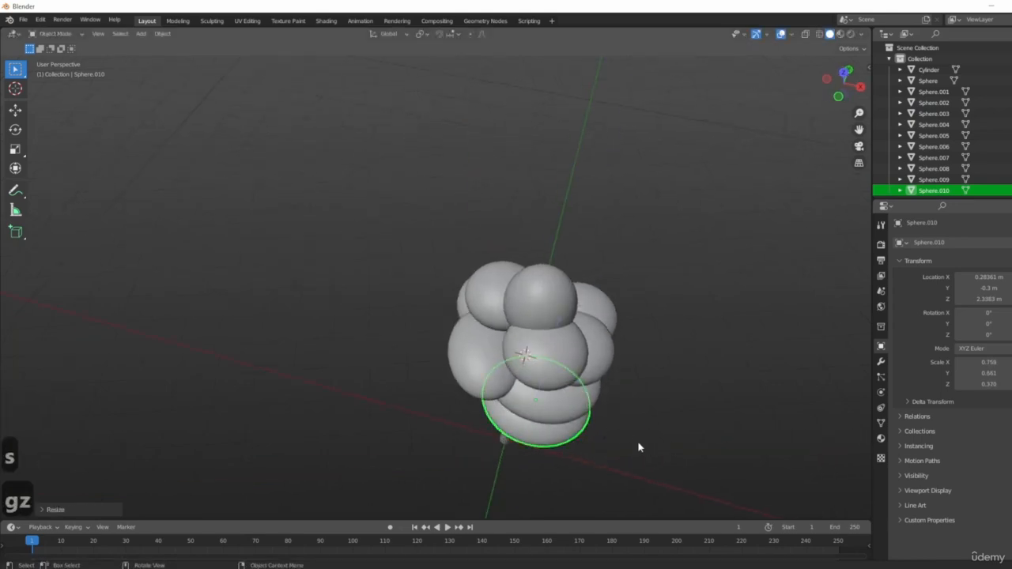
- Move the lowest sphere horizontally and up along Z against the crown, to about X -0.23, Y -0.30, Z 2.68 m
key(g)
key(shift+z)
click(590, 429)
middle_drag(590, 429, 615, 361)
key(g)
key(z)
click(617, 407)
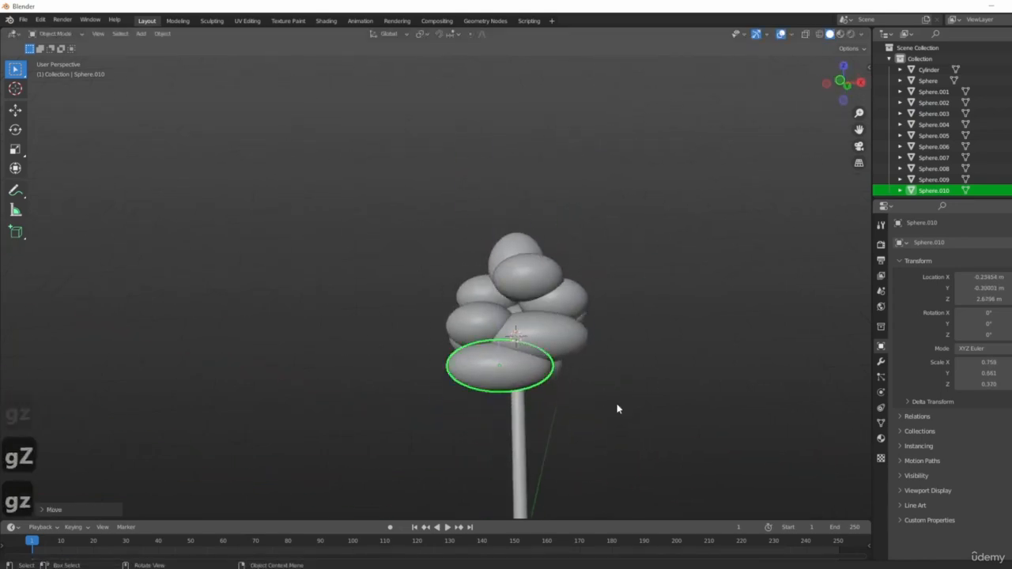
- Reposition the sphere just below the top of the crown
middle_drag(616, 406, 538, 292)
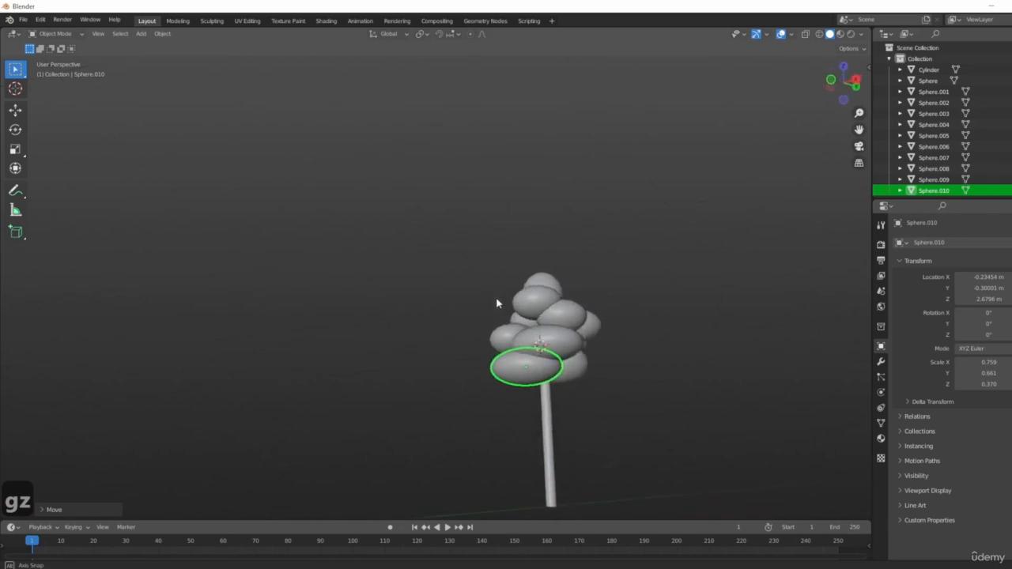
click(535, 293)
key(g)
click(572, 344)
- Duplicate the lowest sphere to both sides of the crown, one copy at about X -1.27, Y 0.20, Z 2.94 m, rotated 61° about Z
middle_drag(571, 344, 502, 367)
key(shift+d)
click(539, 379)
key(g)
click(605, 361)
click(612, 358)
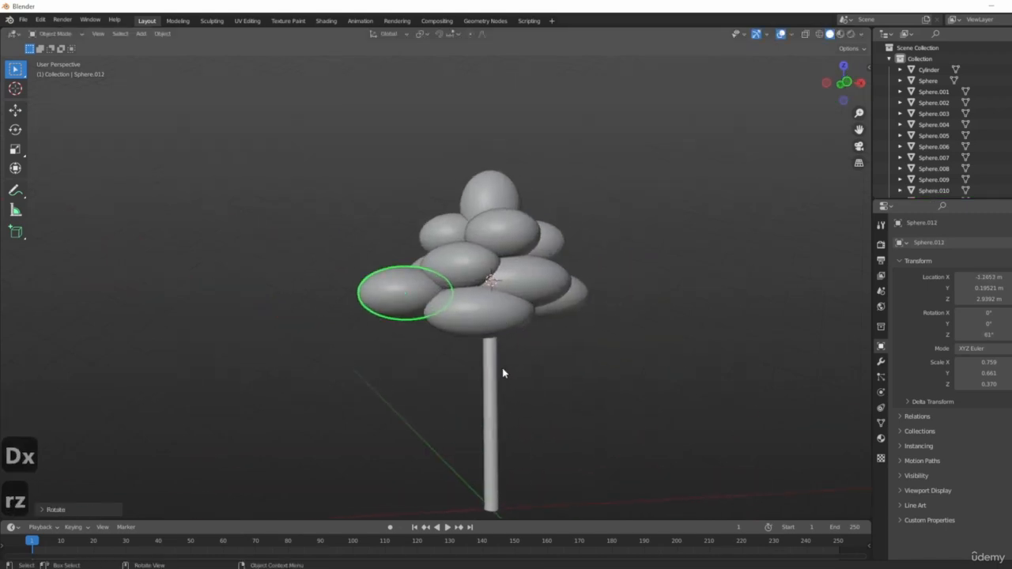
- Duplicate the trunk cylinder, placing the copy at about X 0.07, Z 1.96 m, and tilt it about 61° in the front view
click(491, 380)
key(1)
scroll(588, 452, up, 4)
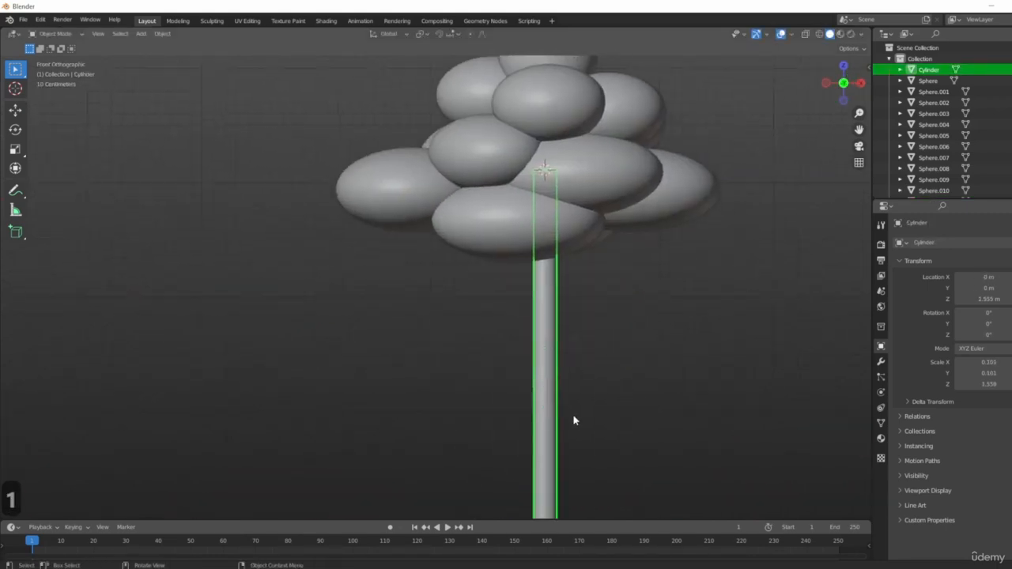
key(shift+d)
click(581, 362)
key(r)
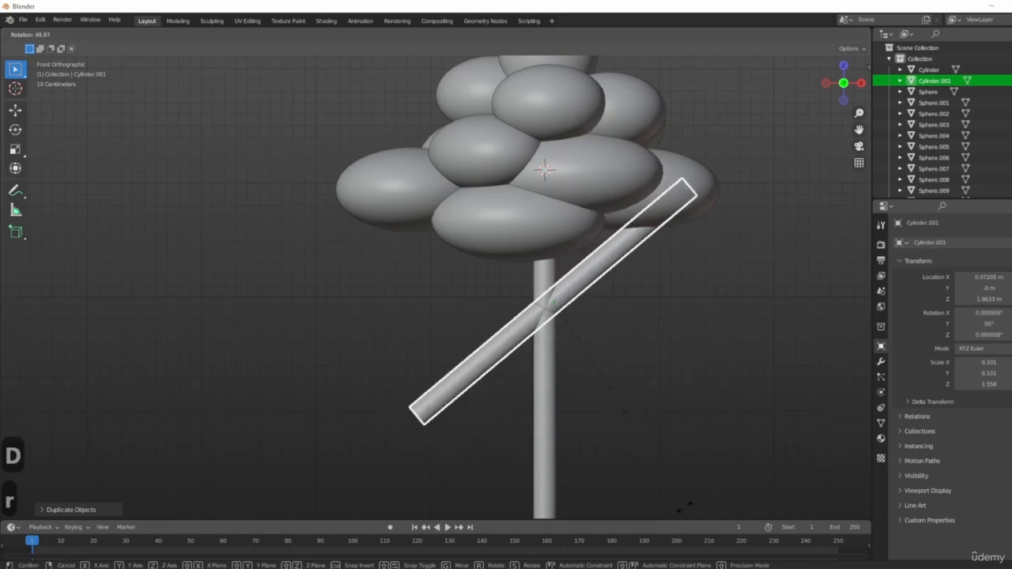
click(765, 382)
- Scale the tilted cylinder into a thin branch, about 0.055 in thickness and 0.785 along its length
key(s)
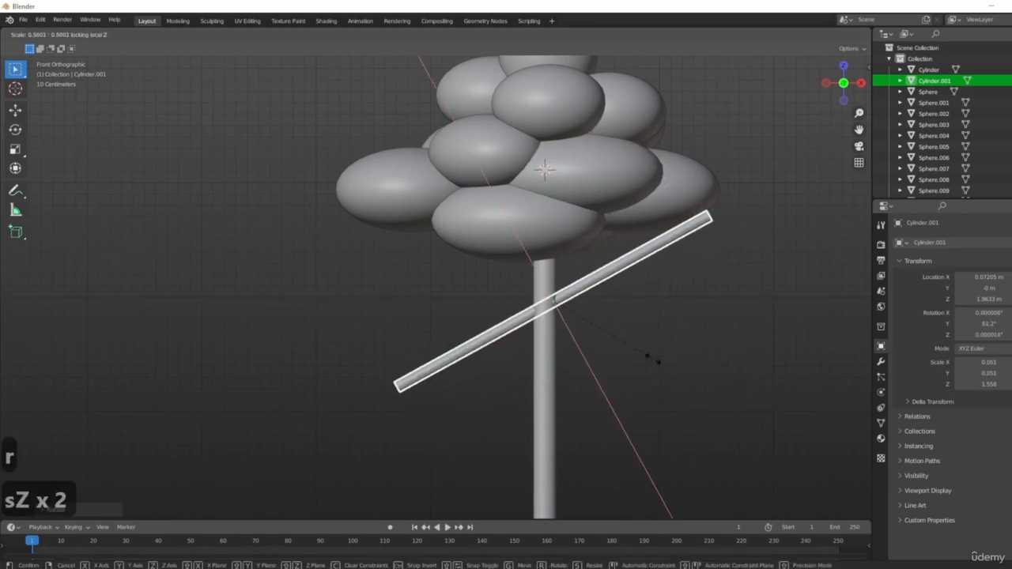
key(z)
key(z)
click(628, 381)
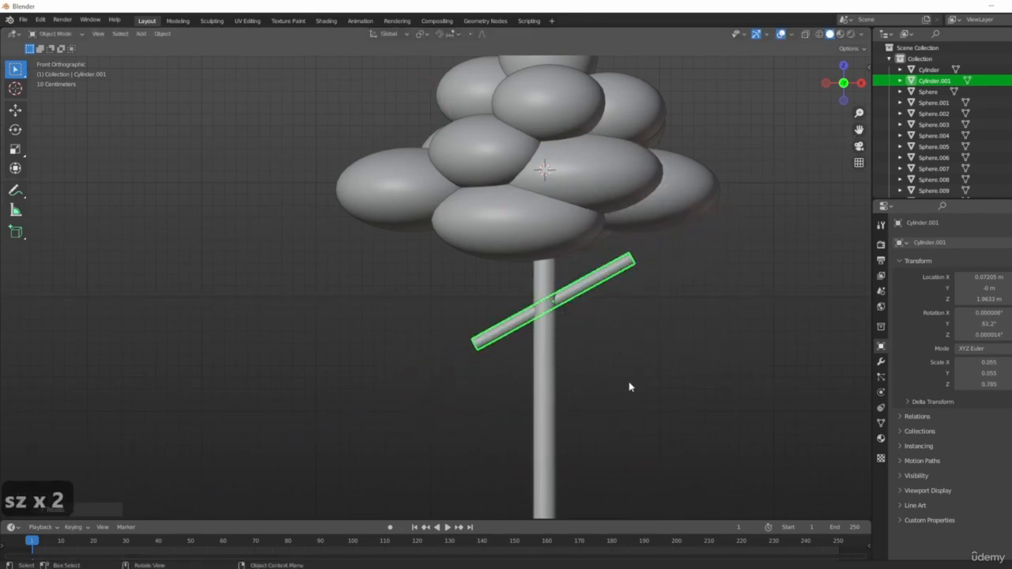
- Attach the branch to the trunk at about X 0.53, Z 2.18 m with a tilt of about 47°
key(g)
key(r)
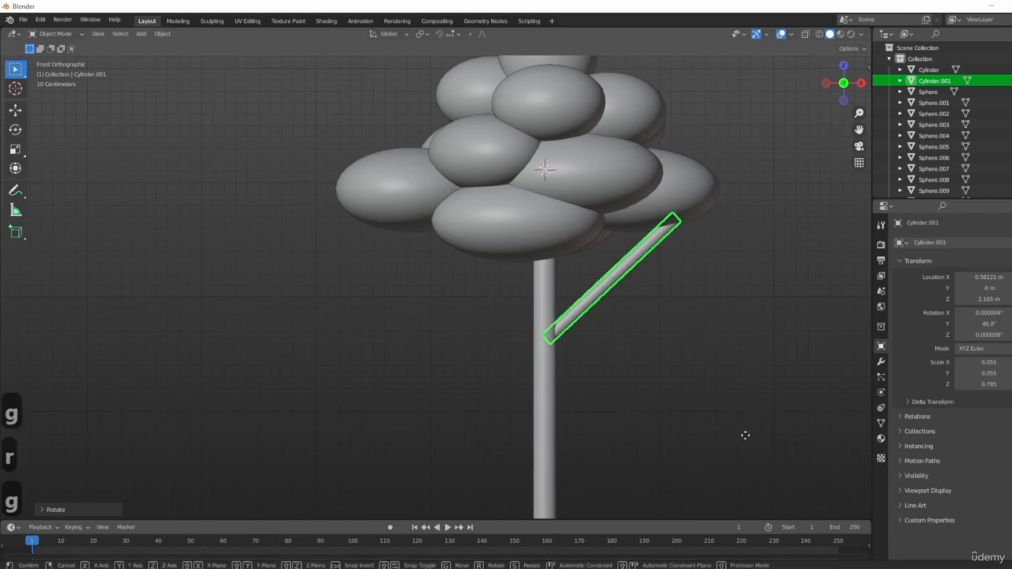
scroll(740, 428, down, 3)
middle_drag(740, 428, 657, 413)
- Duplicate the branch, rotate the copy to about 124° about Z, and place it at about X -0.64, Y 0.18, Z 2.28 m
key(7)
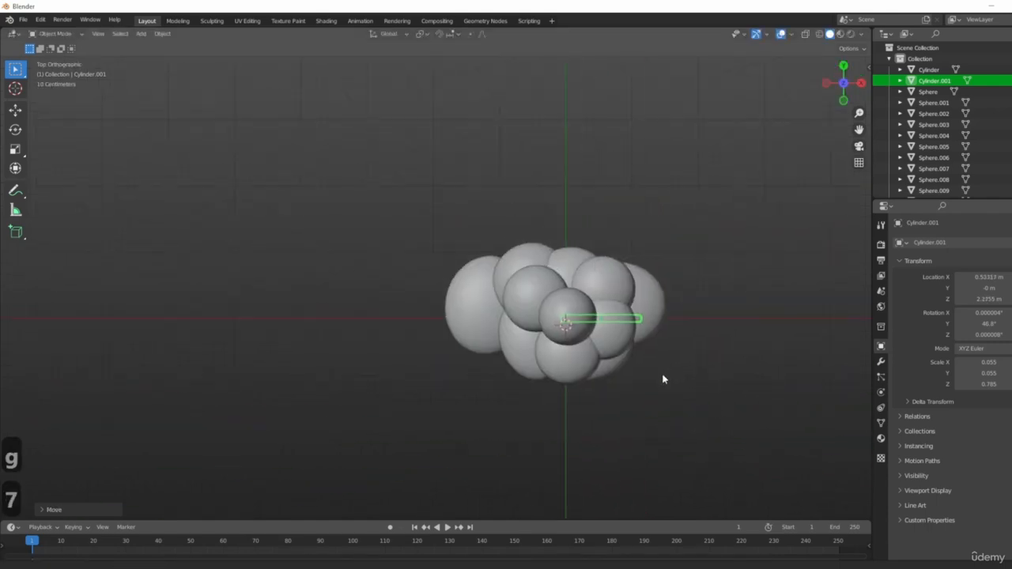
key(shift+d)
key(r)
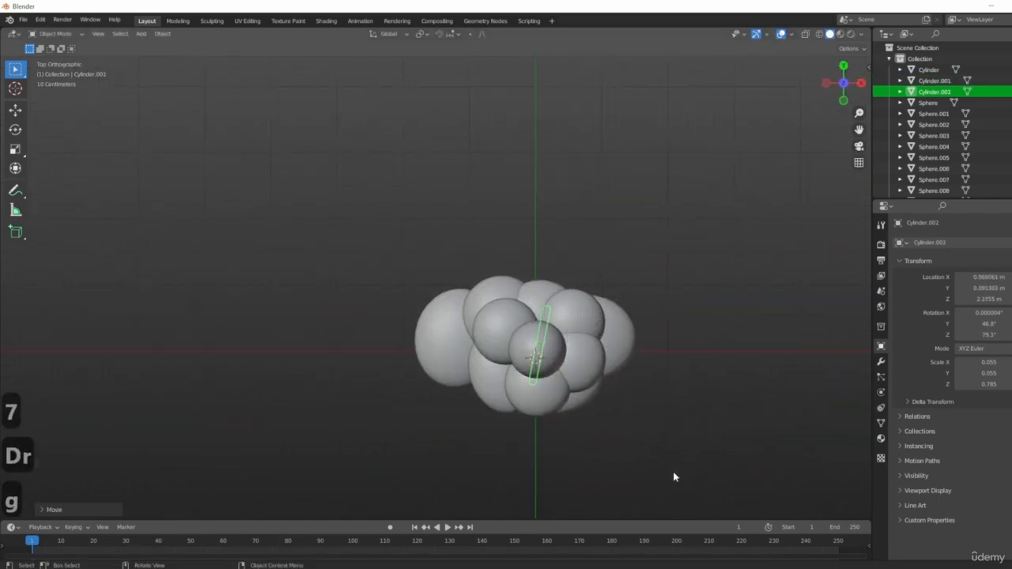
middle_drag(667, 341, 562, 391)
key(g)
click(562, 391)
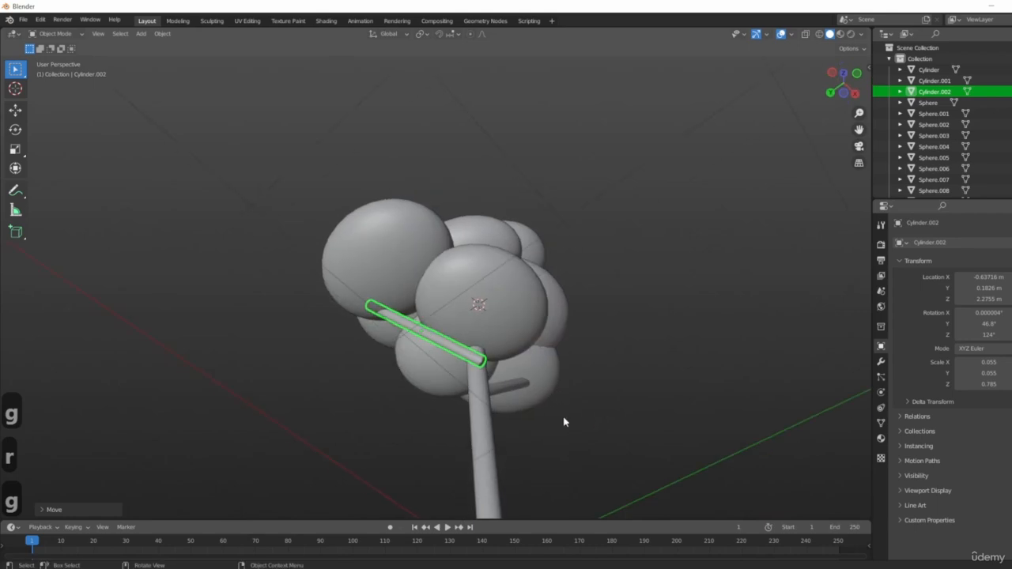
- Rotate the second branch in the bottom view to about 163° about Z
key(ctrl+7)
scroll(467, 304, up, 4)
key(r)
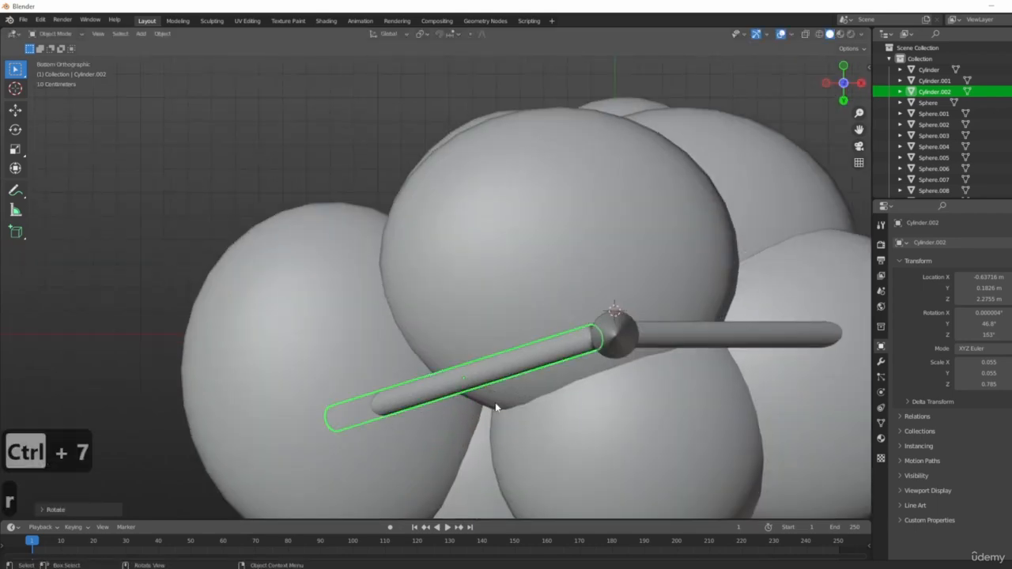
- Move the second branch closer to the trunk, to about X -0.60, Y 0.18 m
key(g)
click(498, 404)
scroll(505, 313, down, 5)
scroll(656, 376, up, 3)
middle_drag(506, 313, 537, 406)
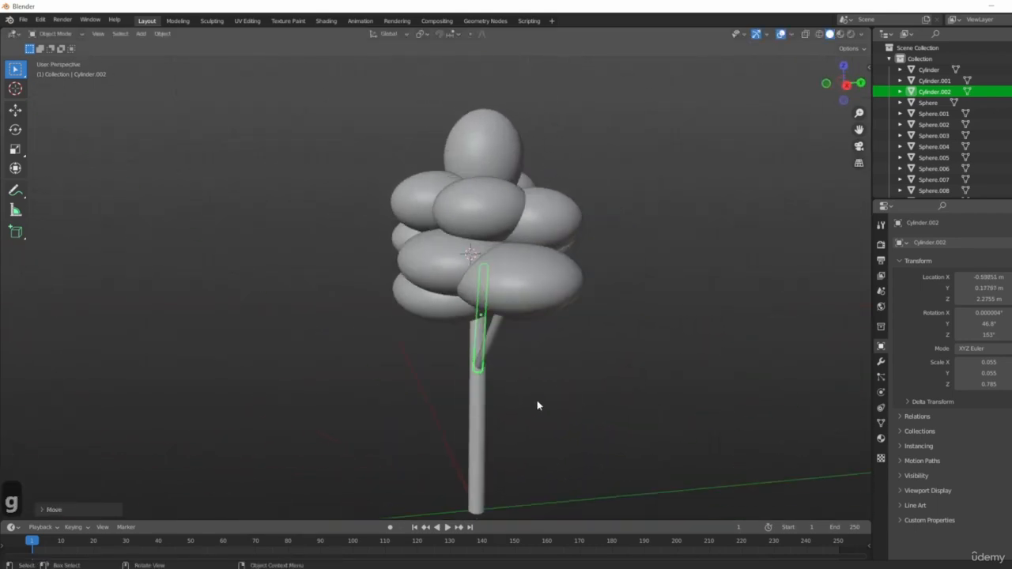
- Duplicate the second branch, turn the copy about Z, shrink it to about 0.041 by 0.577, and place it near the trunk
key(shift+d)
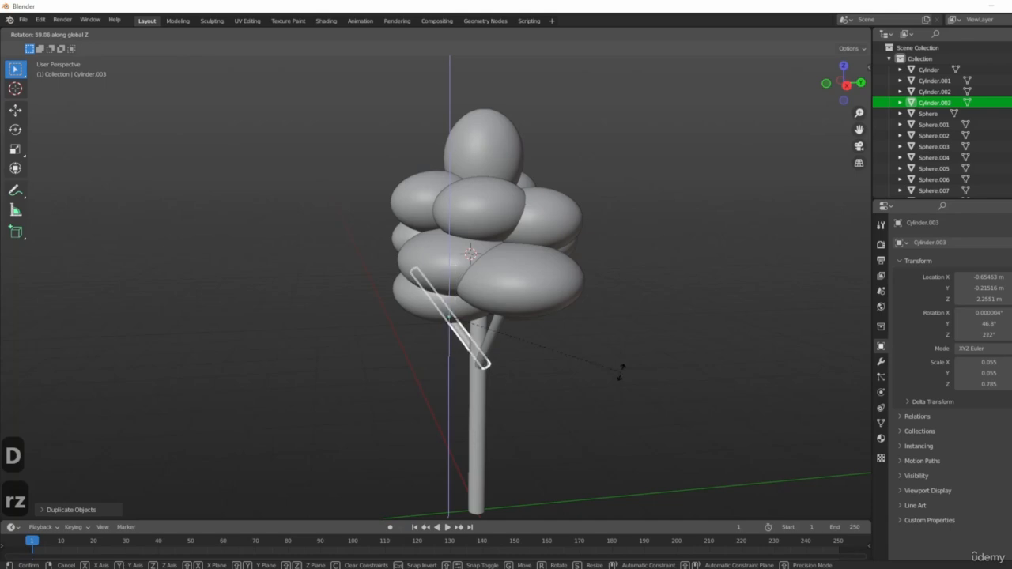
click(621, 372)
middle_drag(621, 371, 647, 447)
scroll(463, 368, up, 2)
middle_drag(538, 397, 447, 397)
key(g)
click(490, 359)
scroll(481, 357, up, 4)
- Rotate the third branch to about 264° about Z and attach it to the trunk at about X -0.02, Y -0.39 m, adjusting its height
key(r)
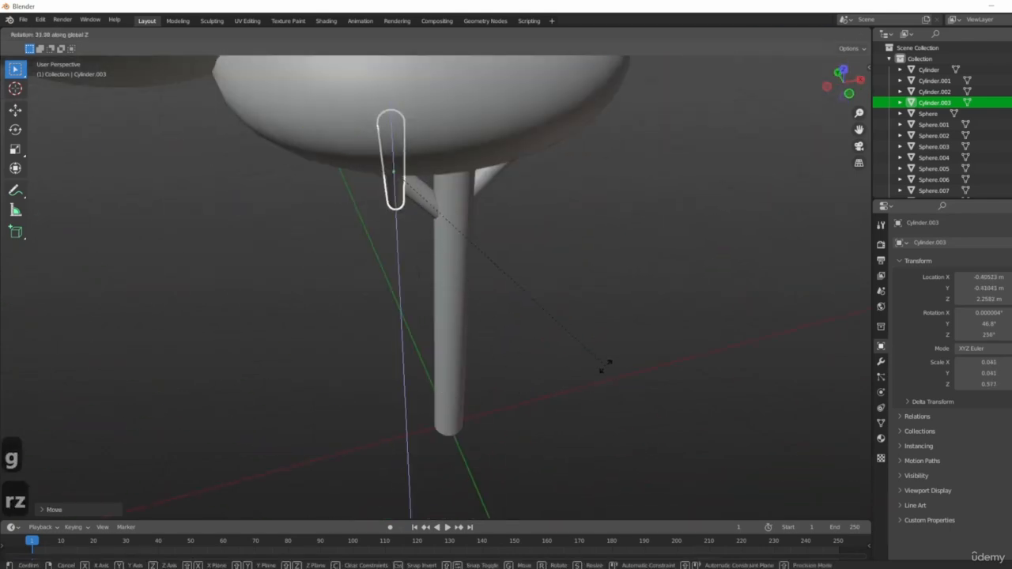
key(shift+z)
click(608, 346)
scroll(608, 346, up, 3)
middle_drag(608, 345, 590, 357)
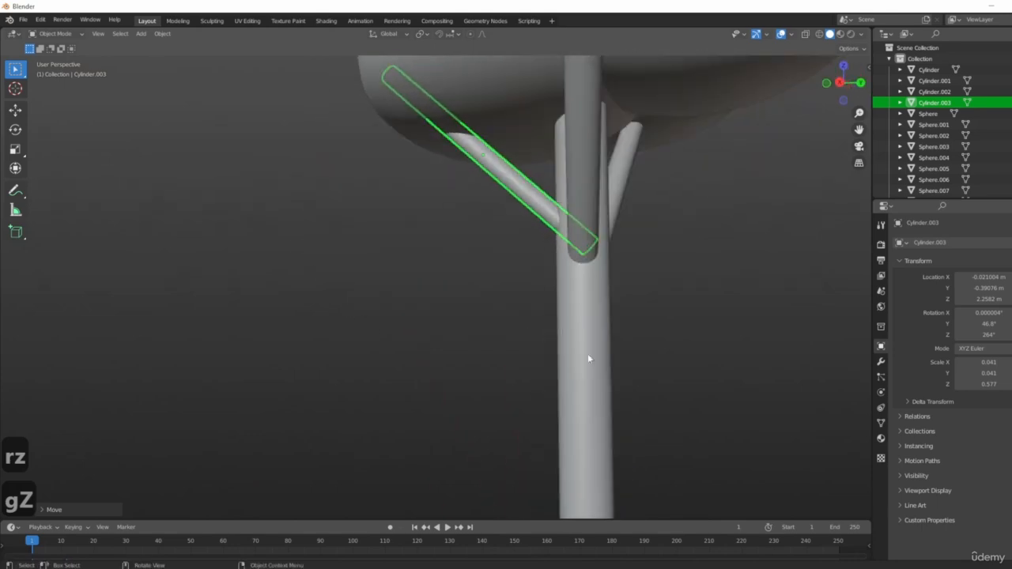
key(g)
key(z)
click(583, 316)
scroll(529, 359, down, 5)
- Lower the crown's topmost sphere vertically to about Z 3.96 m
middle_drag(529, 359, 506, 261)
scroll(709, 323, down, 3)
click(516, 201)
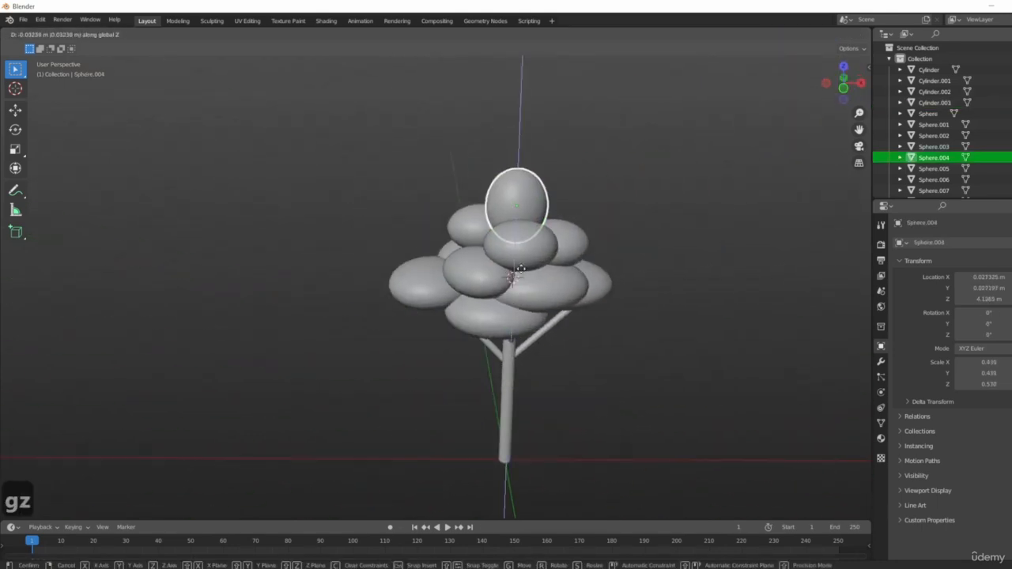
middle_drag(539, 301, 614, 361)
click(636, 411)
- Duplicate a crown sphere and place the copy at about X -0.65, Y -0.60, Z 2.95 m
click(364, 241)
middle_drag(364, 241, 514, 379)
key(shift+d)
click(616, 397)
middle_drag(616, 397, 453, 391)
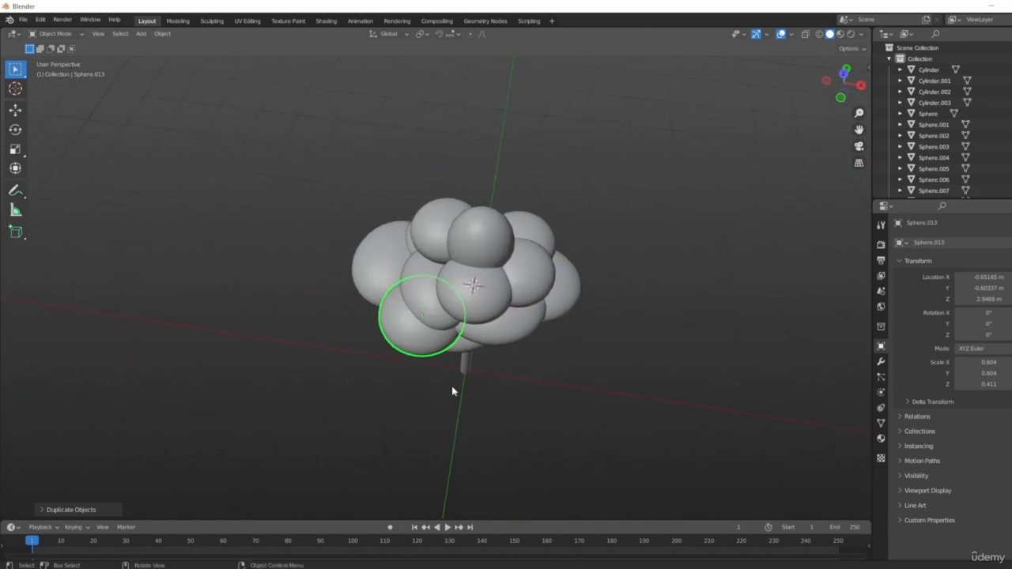
- Move the copied sphere to the underside of the crown at about X 0.57, Y -0.52, Z 2.55 m
key(g)
click(532, 433)
middle_drag(532, 433, 625, 465)
key(g)
key(z)
click(549, 425)
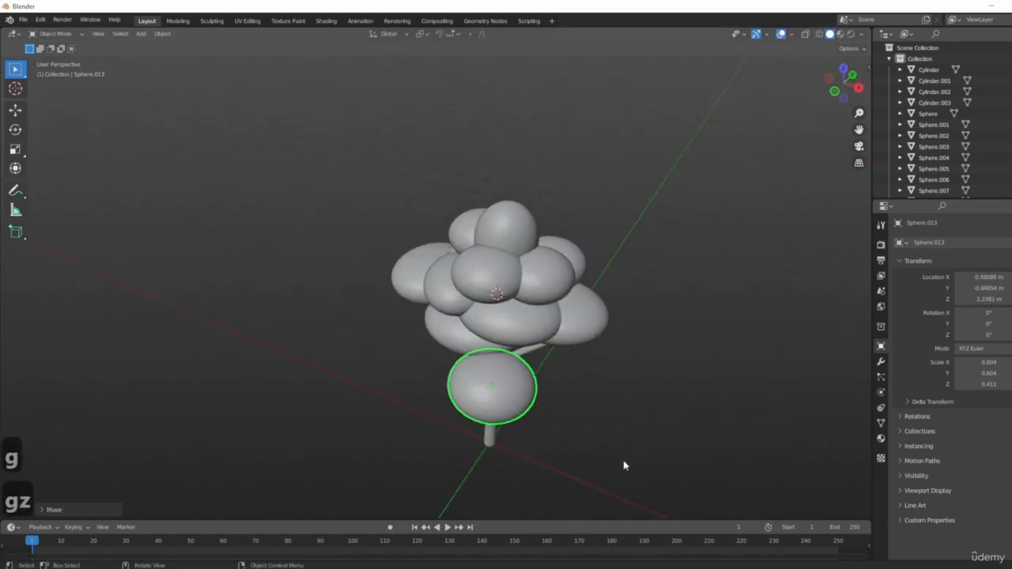
scroll(570, 384, up, 3)
middle_drag(569, 384, 469, 419)
key(g)
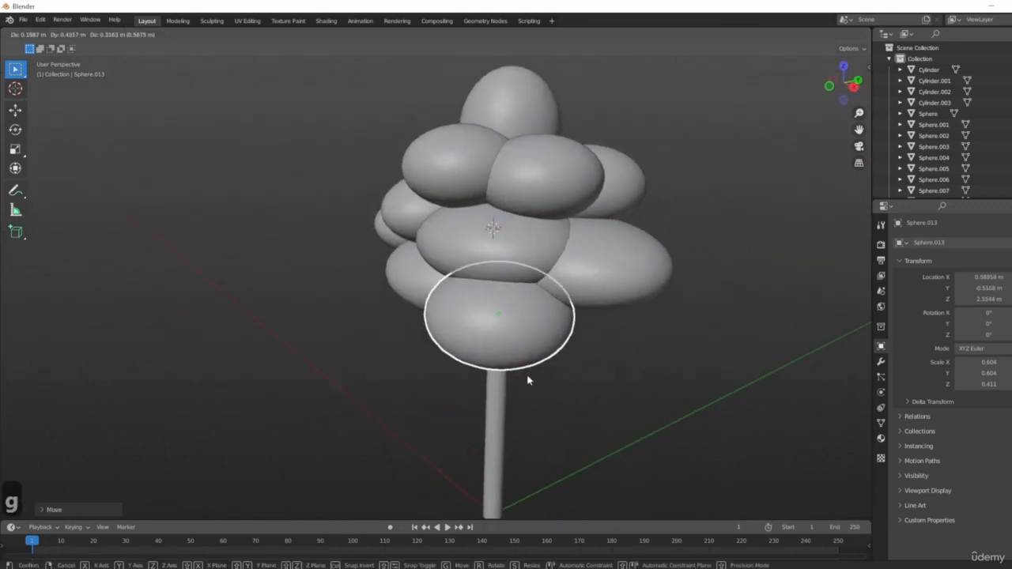
click(529, 380)
- Flatten the copied sphere along Z and shrink it overall to about 0.52 by 0.52 by 0.29
middle_drag(528, 380, 516, 382)
key(s)
key(z)
key(s)
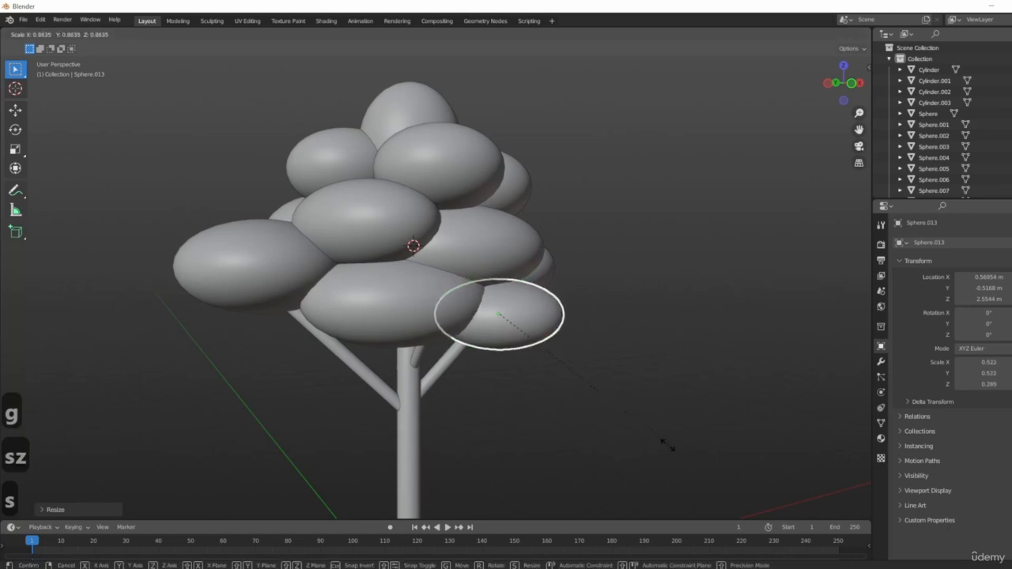
click(661, 441)
- Duplicate a lower crown sphere and place the copy at about X -0.03, Y 0.88, Z 2.71 m
middle_drag(662, 441, 404, 456)
click(419, 296)
key(shift+d)
click(477, 439)
middle_drag(478, 439, 518, 483)
key(g)
click(515, 390)
- Shrink the new sphere to about 0.54 by 0.54 by 0.31 and move it to about X -0.36, Y 0.97, Z 2.85 m
key(s)
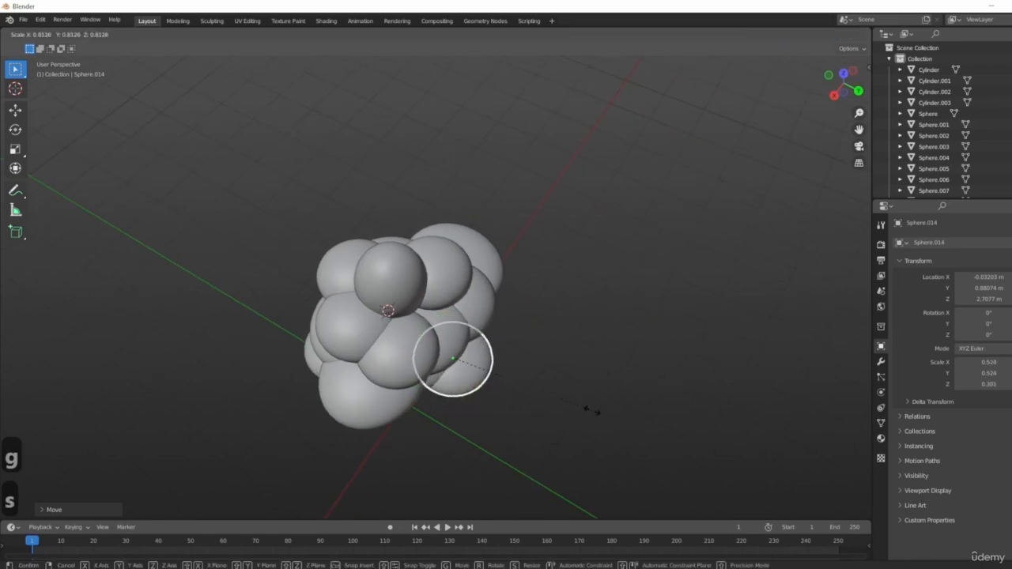
click(581, 414)
key(g)
click(594, 445)
- Examine the whole tree's silhouette from several sides and distances
middle_drag(594, 445, 530, 334)
scroll(651, 279, down, 5)
middle_drag(609, 349, 426, 329)
scroll(686, 397, up, 4)
key(Caps_Lock)
key(Caps_Lock)
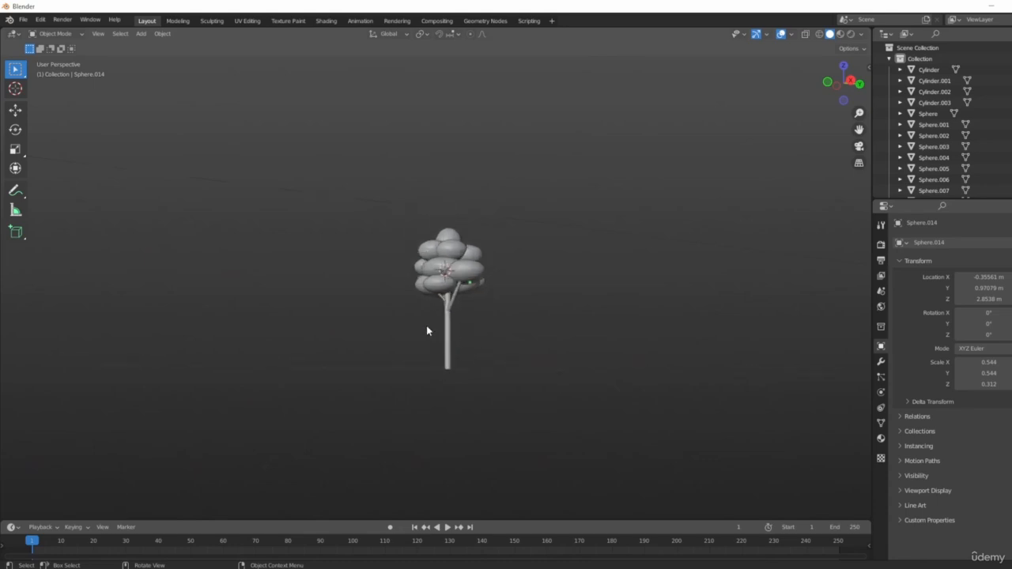
scroll(427, 330, up, 6)
scroll(499, 308, down, 4)
scroll(482, 294, up, 3)
- Shrink the upper front sphere beside the crown's top to about 0.40 by 0.41 by 0.27 and reposition it
middle_drag(593, 267, 615, 208)
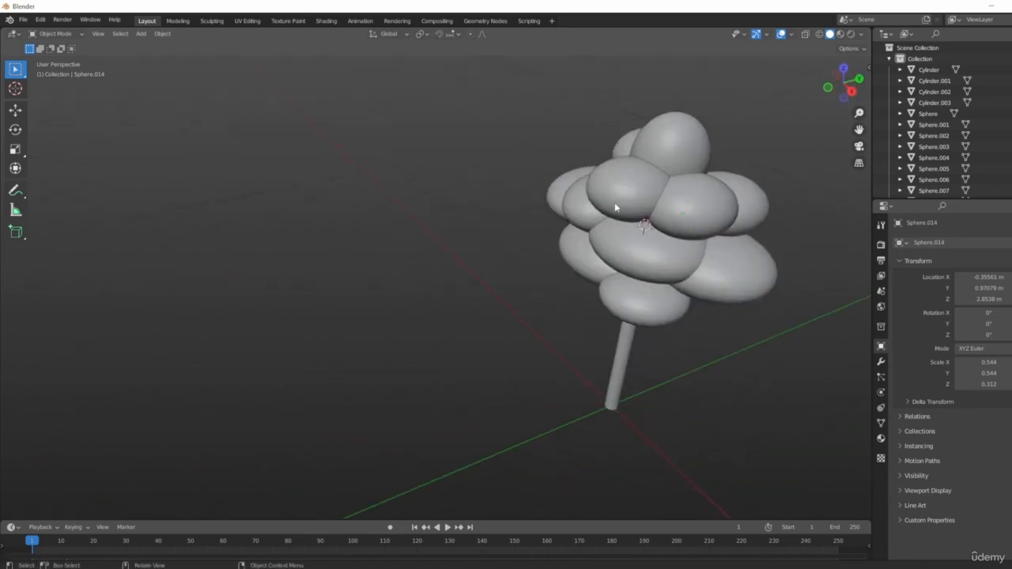
click(615, 207)
middle_drag(653, 294, 704, 345)
key(s)
click(655, 330)
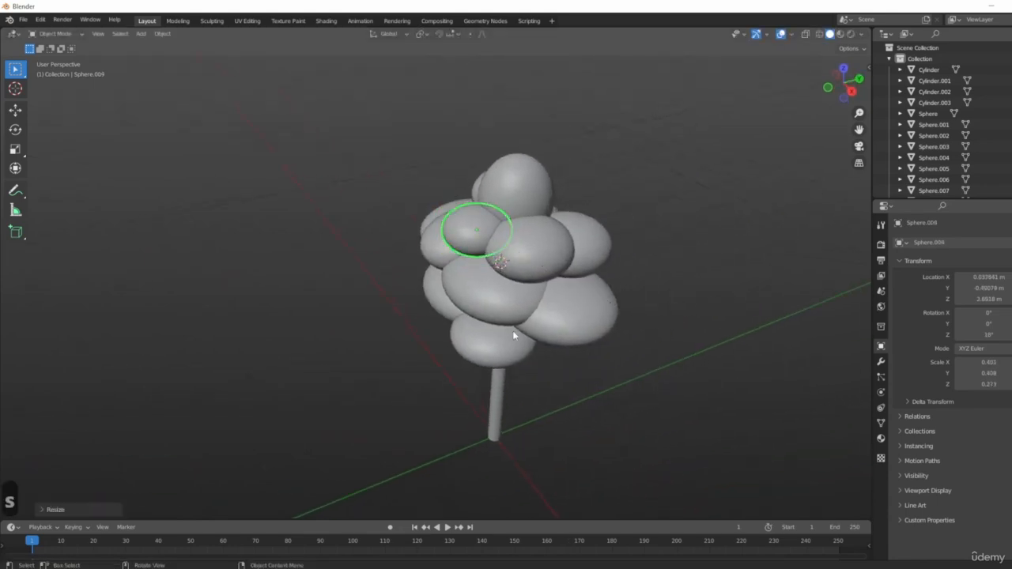
key(g)
click(524, 330)
- Shrink the neighbouring upper sphere to about 0.42 in width and lower it to about Z 3.54 m
click(538, 245)
middle_drag(537, 245, 695, 341)
key(s)
click(614, 306)
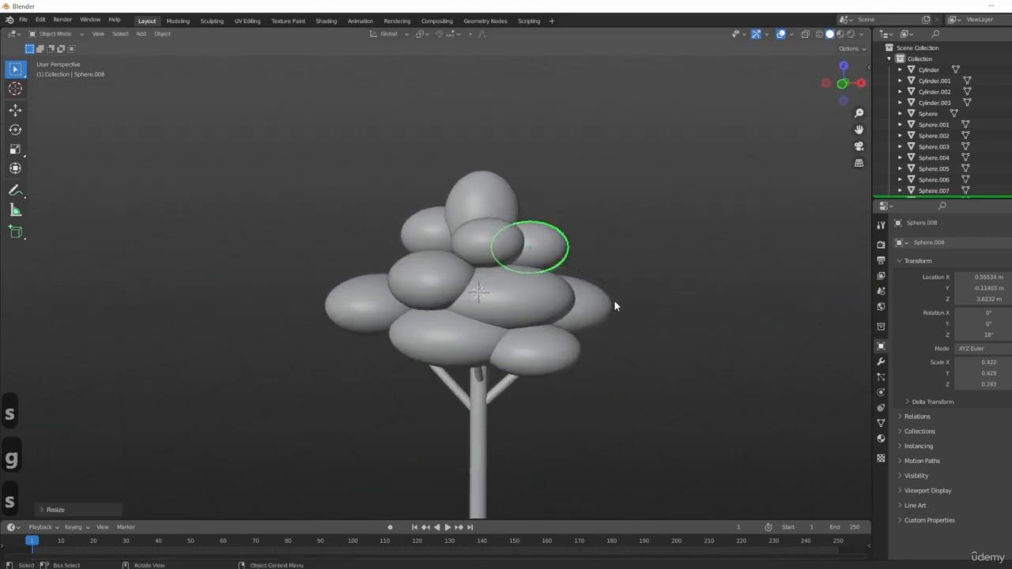
key(g)
key(z)
click(594, 269)
- Shrink the topmost sphere to about 0.38 by 0.38 by 0.46 and lower it into the crown
middle_drag(594, 269, 503, 212)
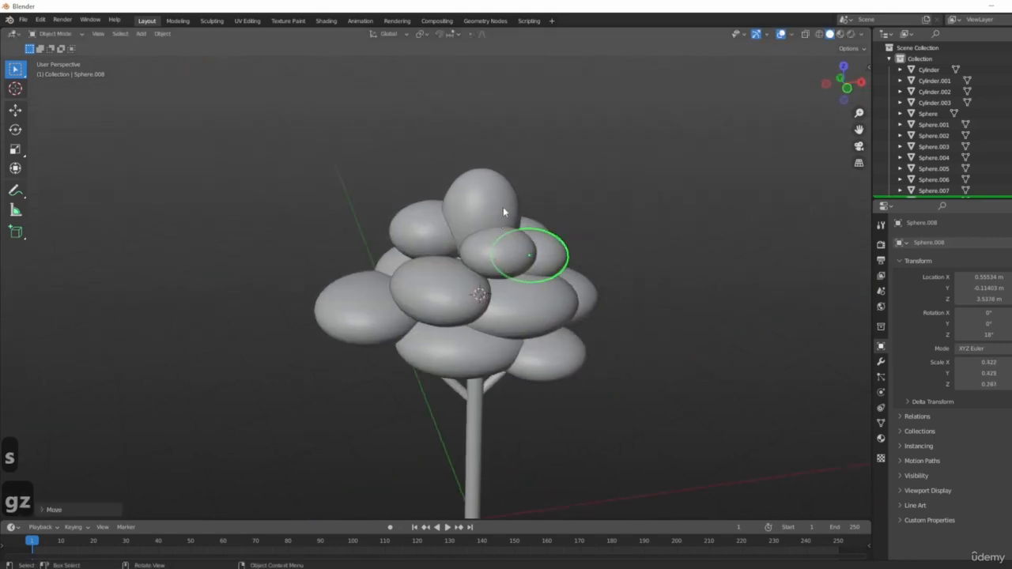
click(503, 212)
key(s)
click(635, 321)
key(g)
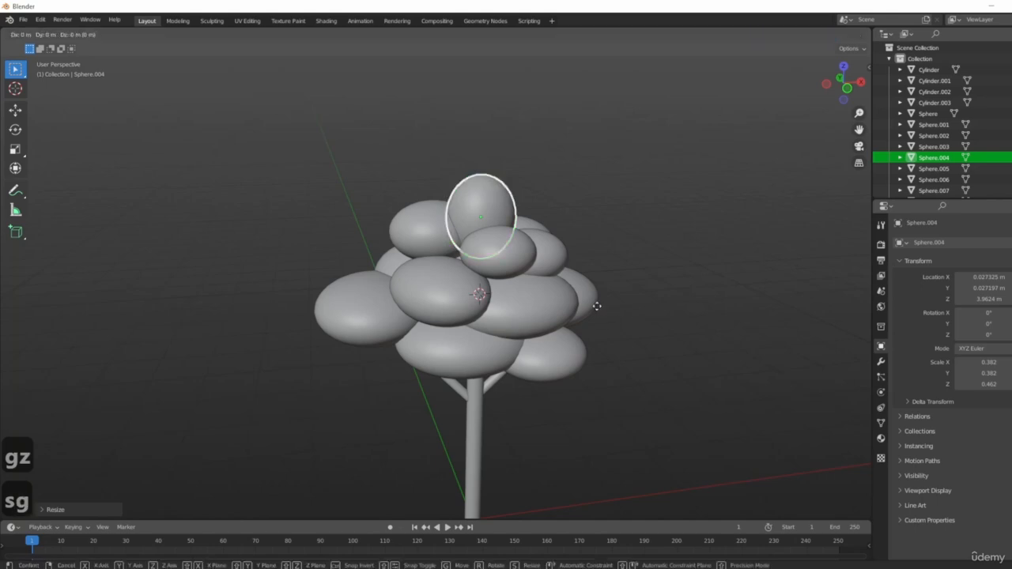
key(z)
click(597, 317)
- Flatten the upper side sphere to a Z scale of about 0.30 and move it to about X -0.44, Y 0.26, Z 3.66 m
click(410, 236)
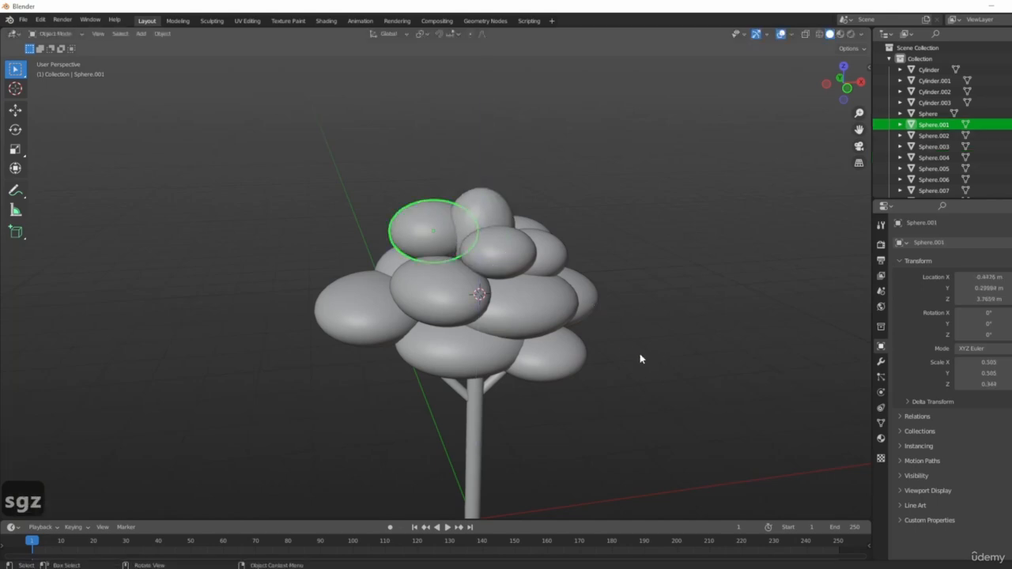
key(s)
key(z)
click(606, 340)
key(g)
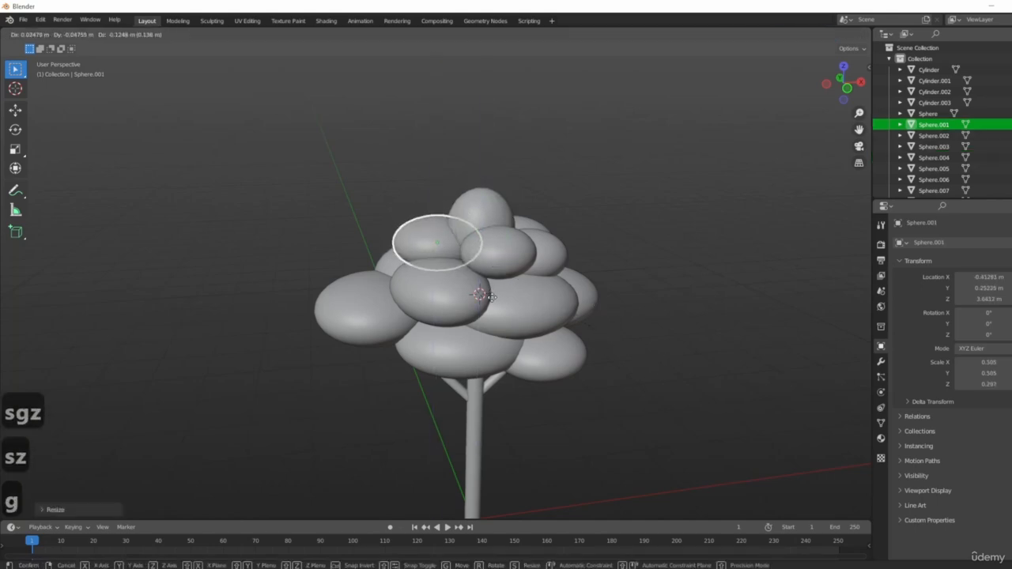
click(481, 290)
- Select all parts of the tree with the trunk as the active object and join them into one object
scroll(641, 398, down, 3)
middle_drag(642, 398, 468, 484)
middle_drag(507, 290, 175, 95)
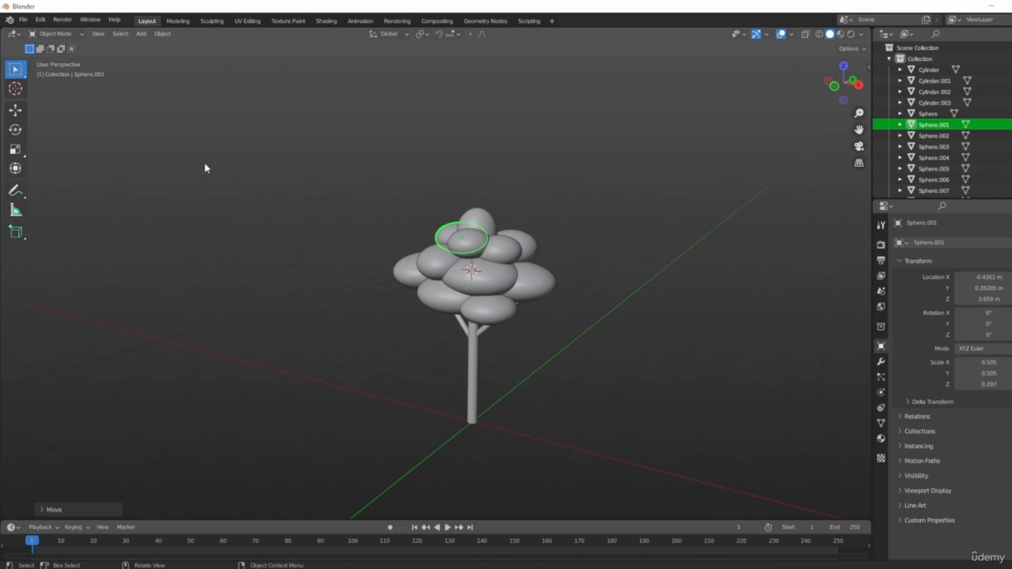
middle_drag(203, 163, 363, 207)
drag(289, 139, 661, 406)
middle_drag(423, 186, 490, 196)
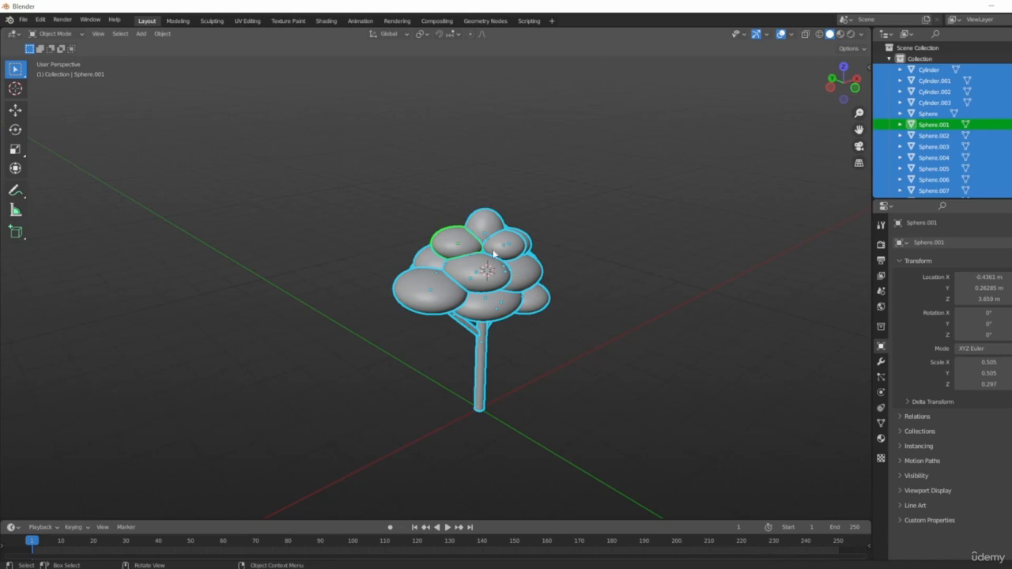
scroll(493, 253, up, 5)
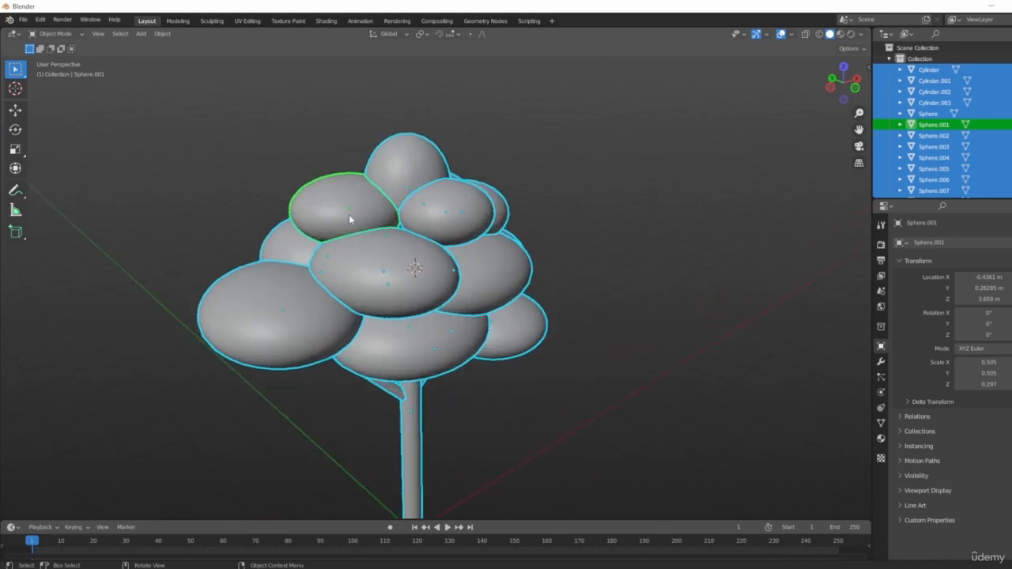
scroll(342, 220, down, 3)
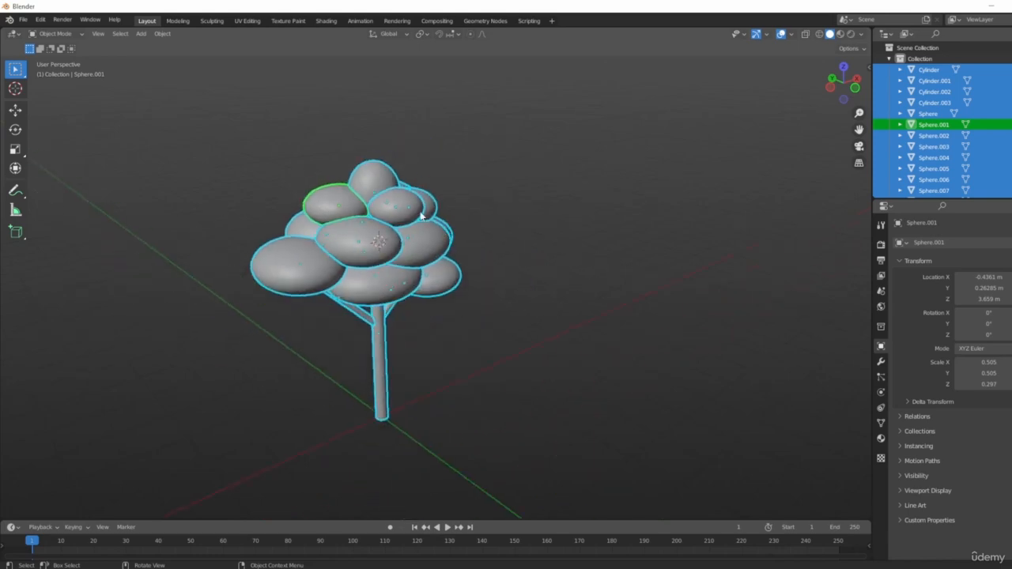
shift+middle_drag(639, 312, 577, 189)
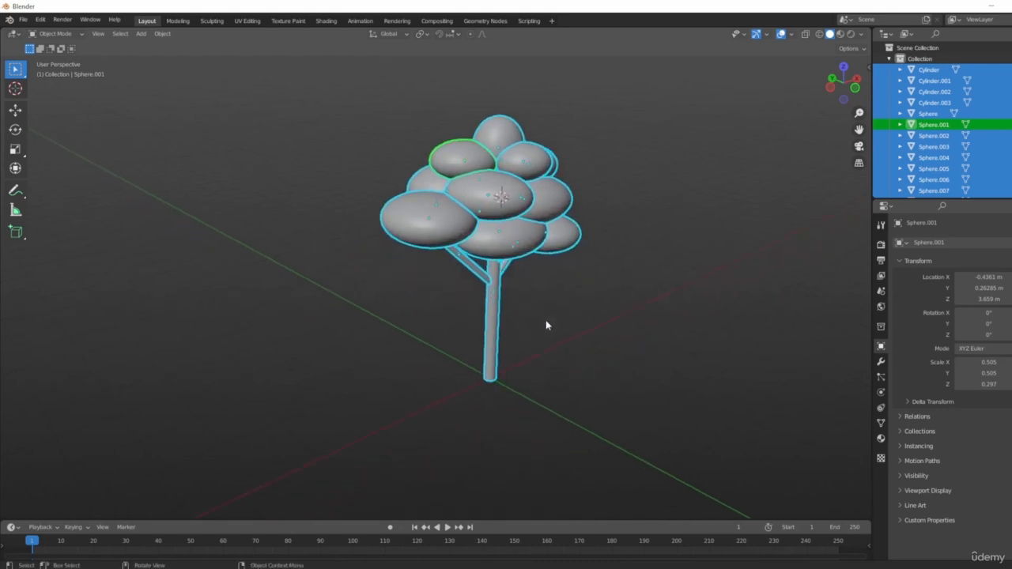
middle_drag(546, 325, 691, 397)
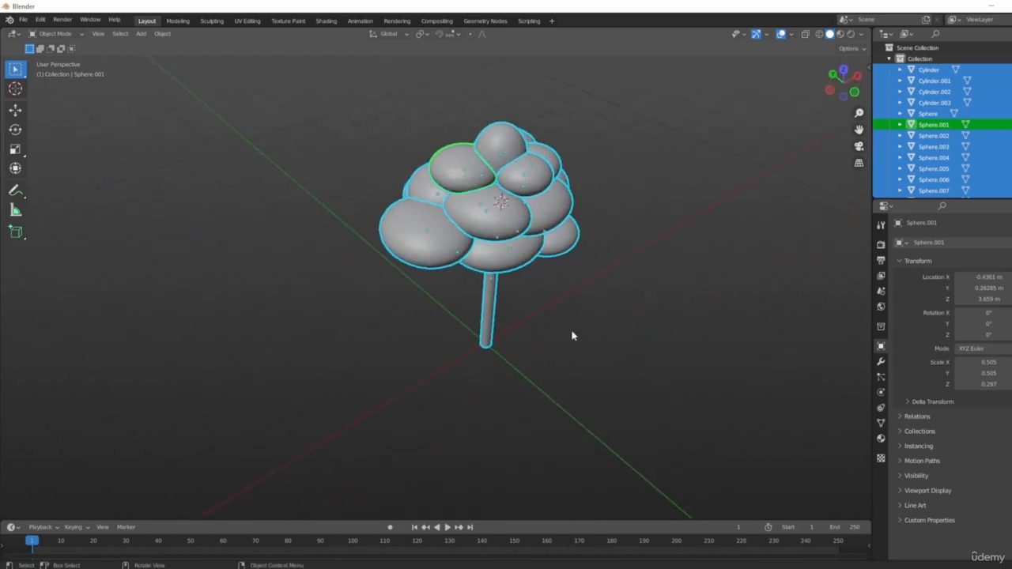
middle_drag(573, 336, 463, 327)
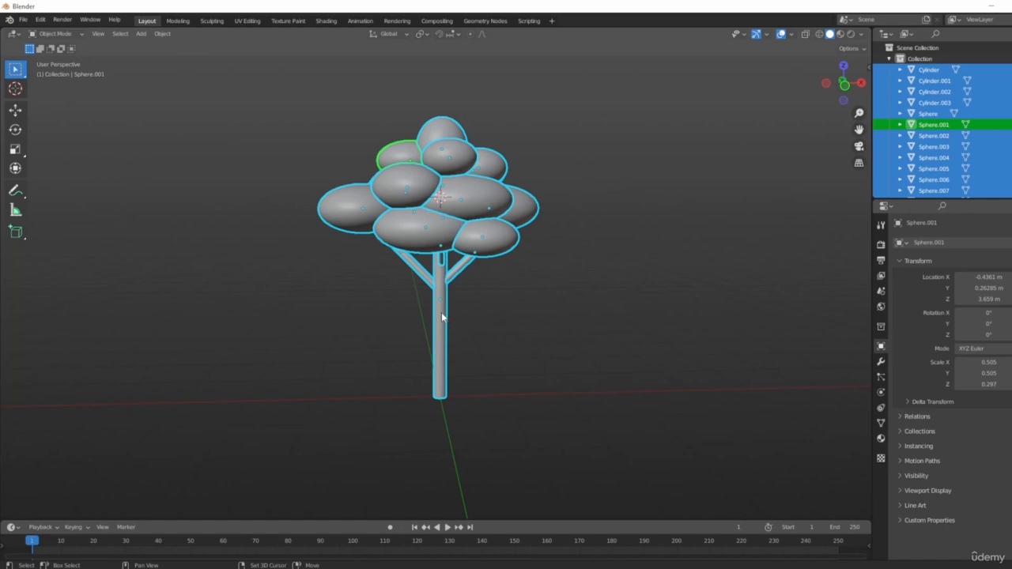
shift+click(442, 316)
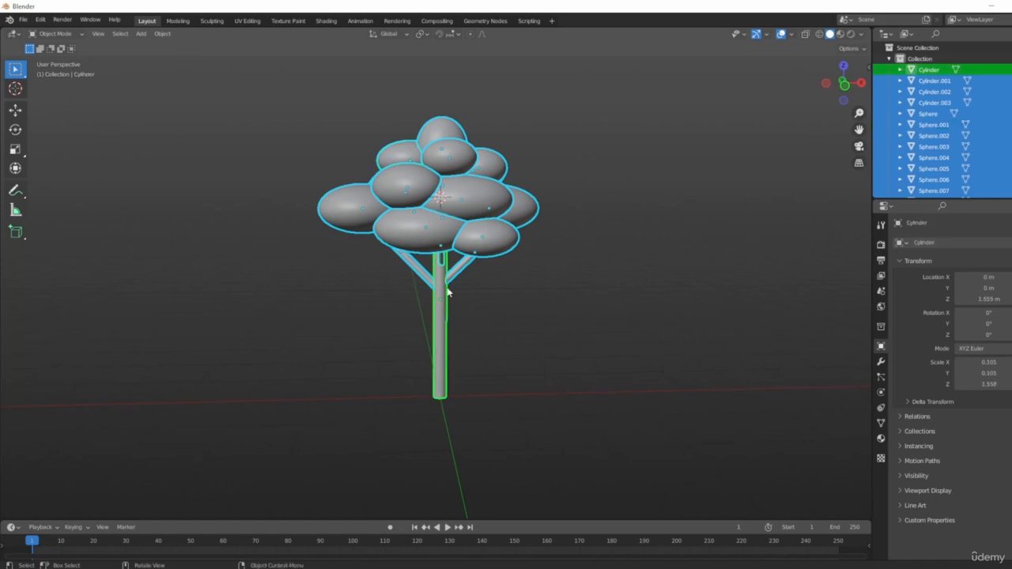
shift+middle_drag(447, 293, 507, 332)
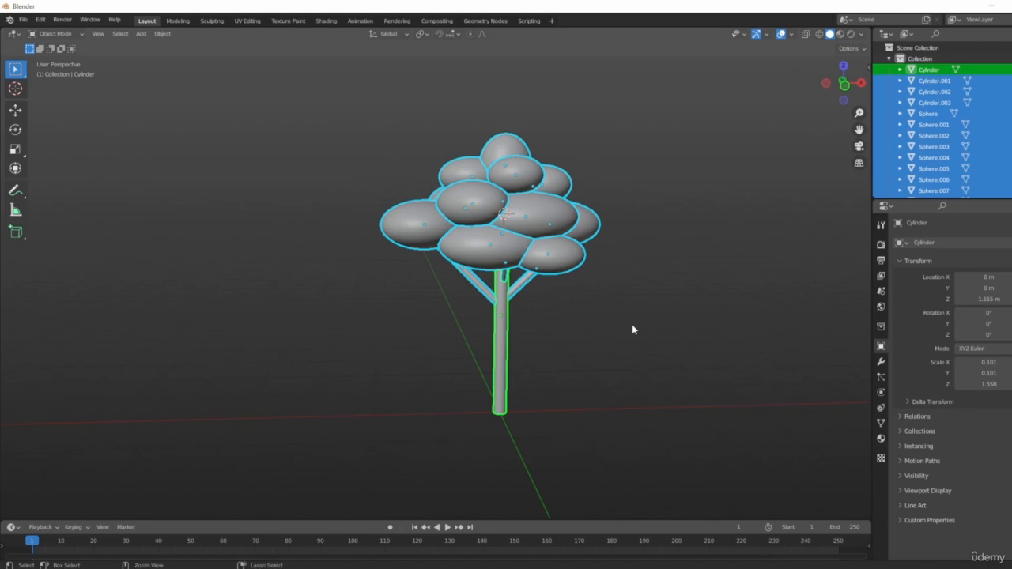
key(ctrl+j)
middle_drag(577, 379, 606, 216)
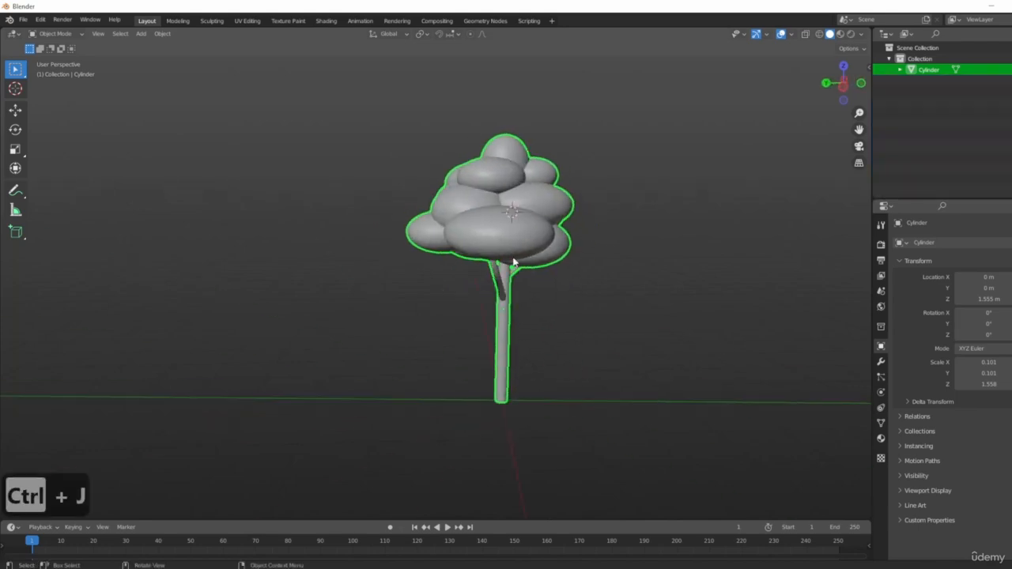
mouse_move(438, 331)
middle_down()
mouse_move(650, 343)
mouse_move(431, 321)
middle_up()
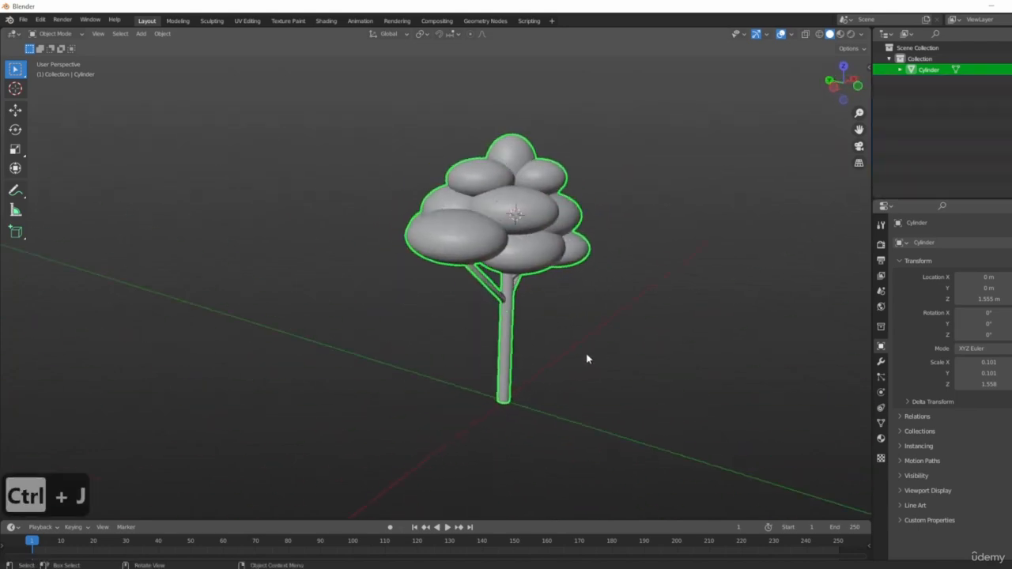
middle_drag(586, 359, 504, 241)
key(g)
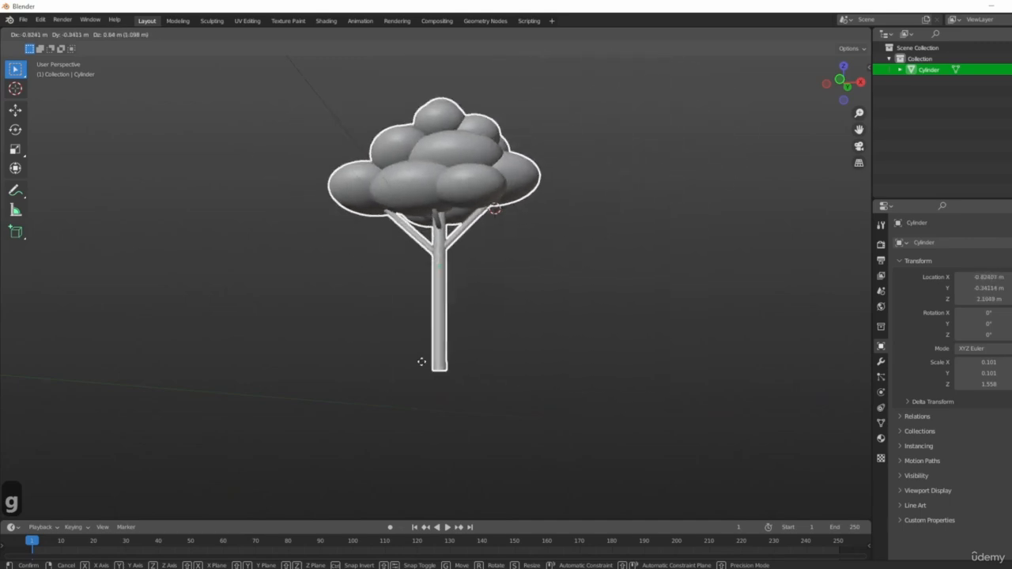
right_click(418, 358)
middle_drag(418, 359, 535, 377)
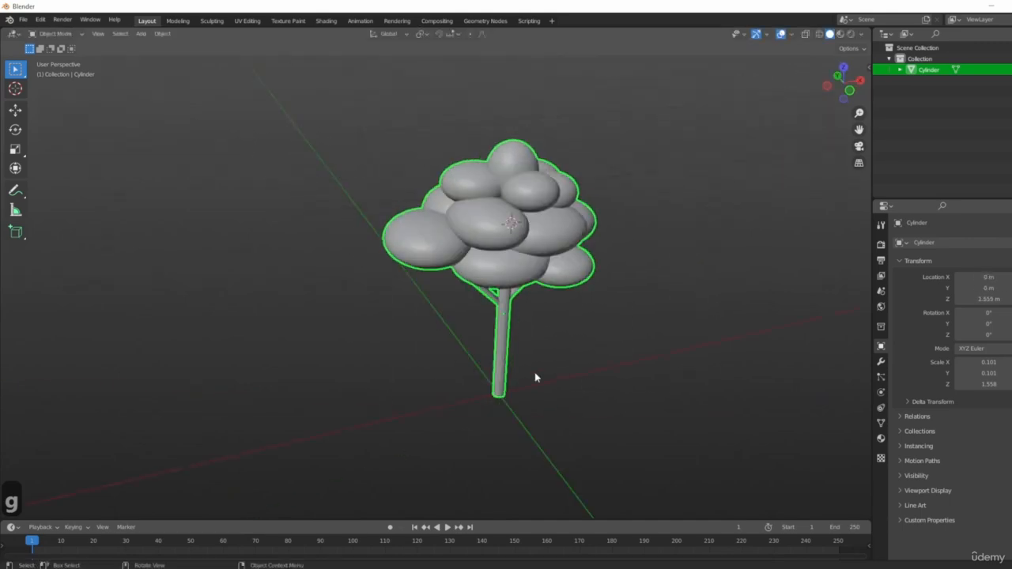
- Rename the joined object as Tree
double_click(930, 71)
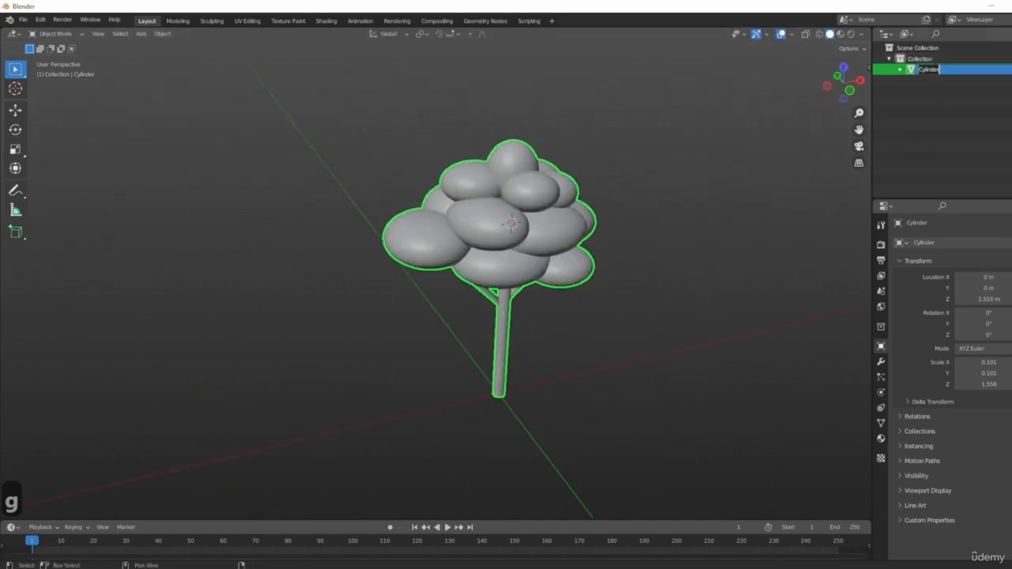
text(Tree)
key(Return)
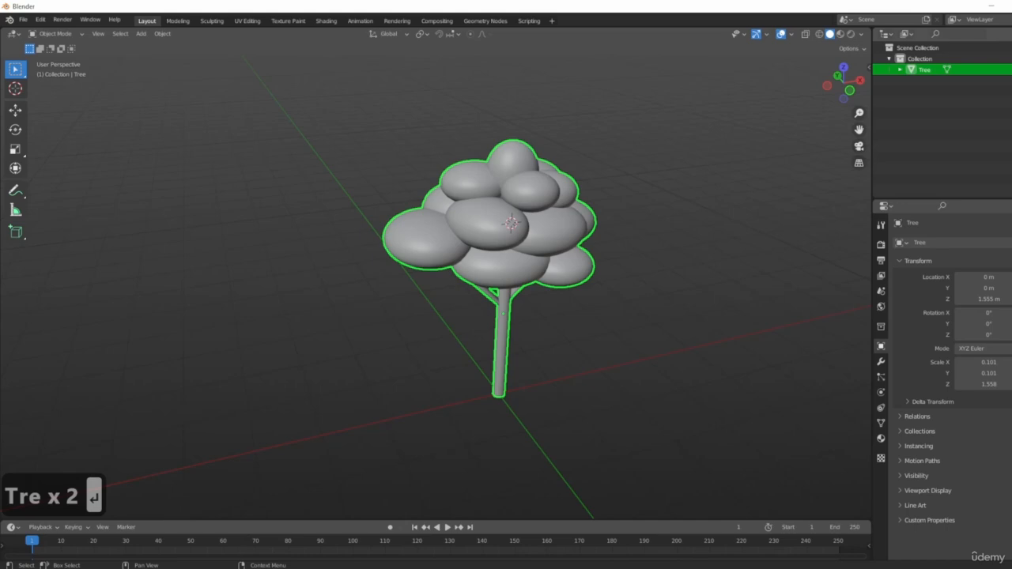
- Move the tree along the ground plane, with Z locked, to about X -5.98 m, Y 2.95 m
middle_drag(437, 383, 558, 352)
middle_drag(675, 343, 608, 325)
scroll(434, 288, down, 4)
middle_drag(474, 271, 533, 339)
key(KP_7)
middle_drag(377, 272, 528, 292)
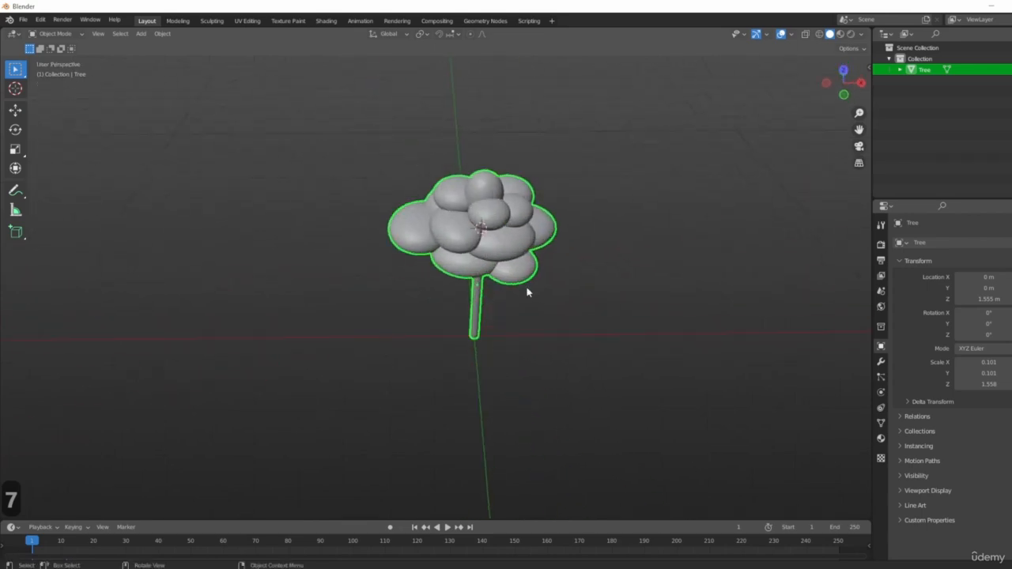
key(g)
key(shift+z)
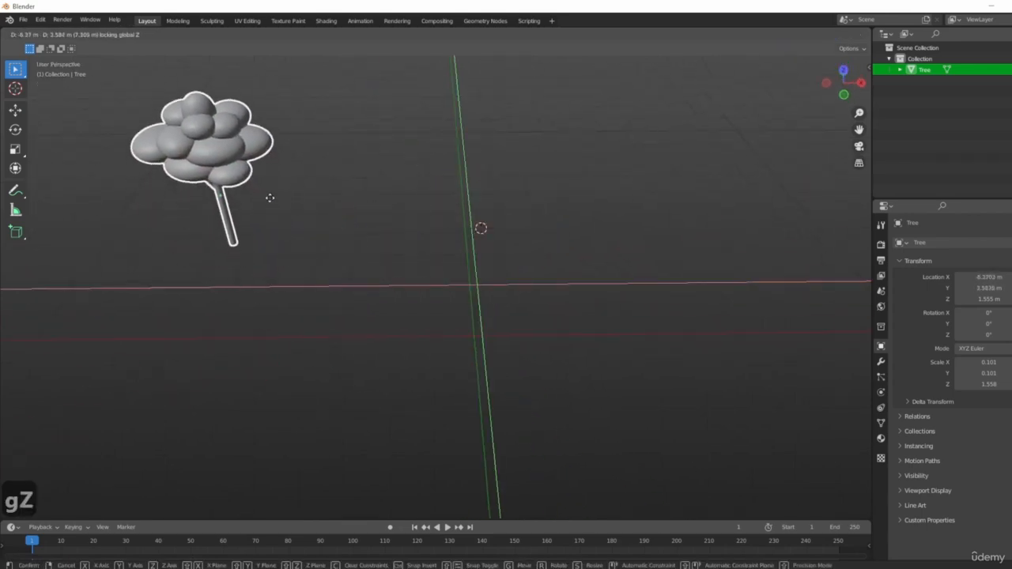
click(278, 211)
- Duplicate the tree and place the copy on the positive X side at about X 4.60 m, Y 4.02 m
middle_drag(345, 272, 292, 300)
scroll(330, 285, down, 4)
scroll(294, 300, up, 2)
key(KP_7)
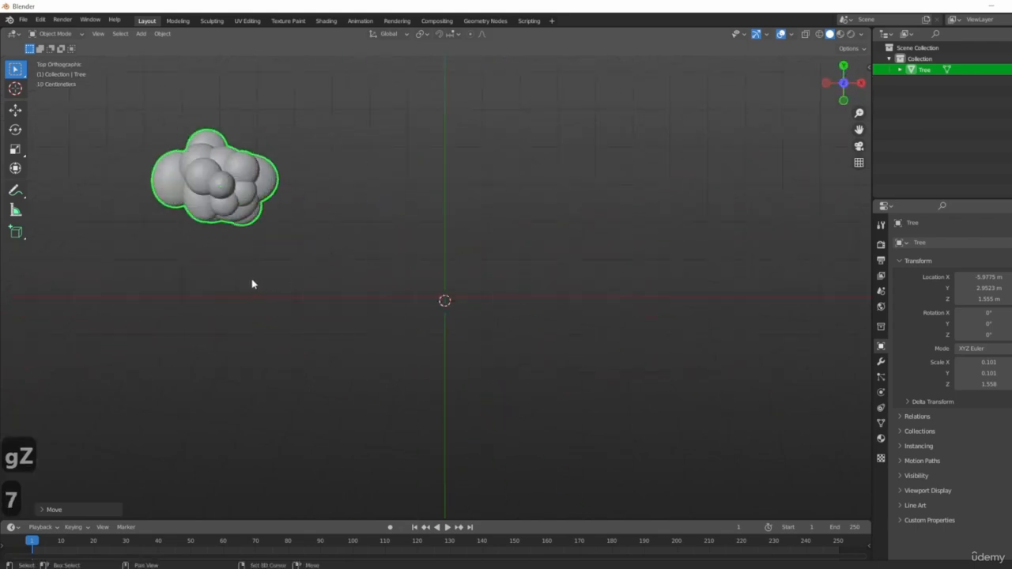
key(shift+d)
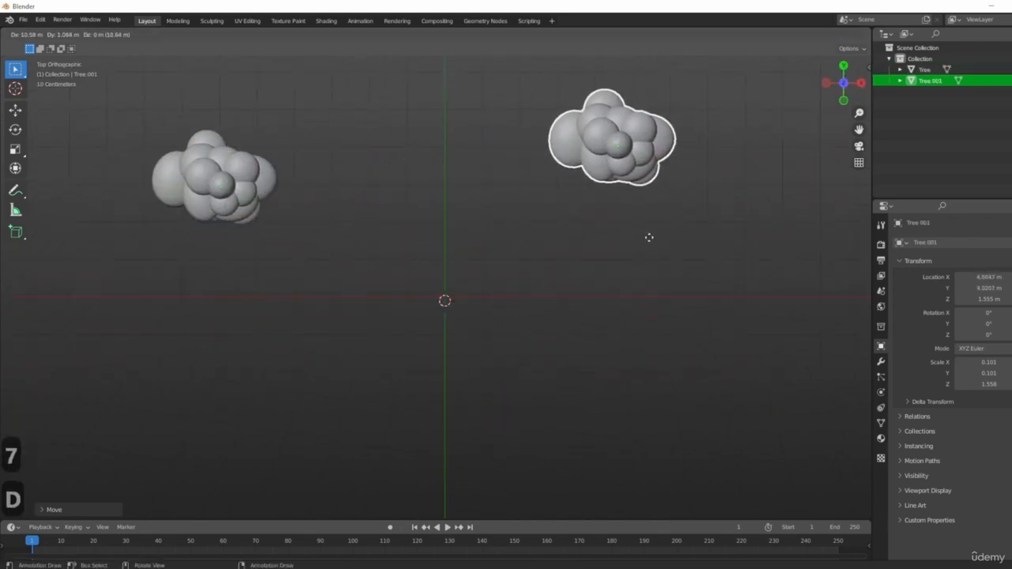
click(648, 237)
- Rotate the copied tree around the global Z axis to about -38.7°
middle_drag(583, 330, 706, 305)
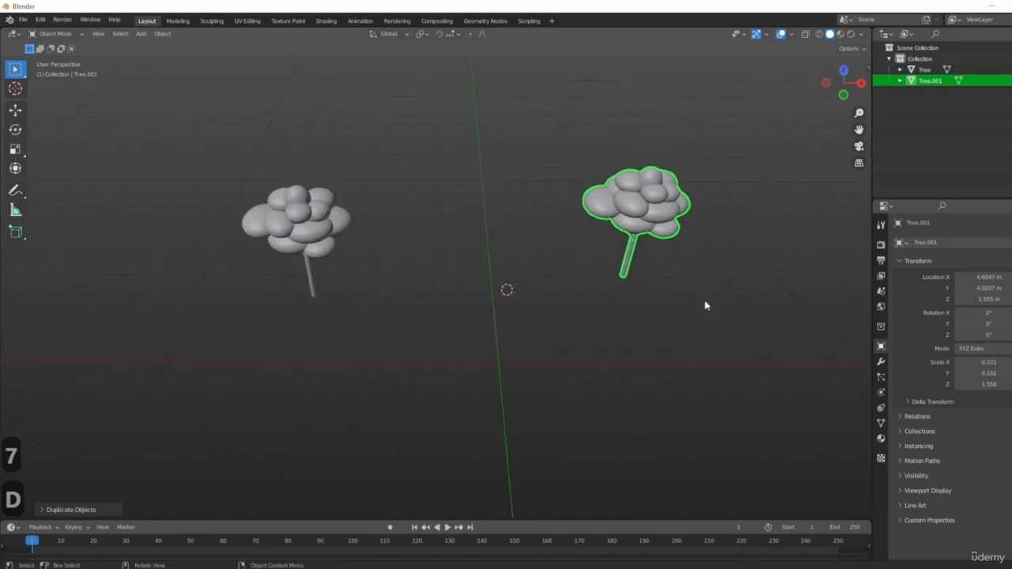
key(r)
key(z)
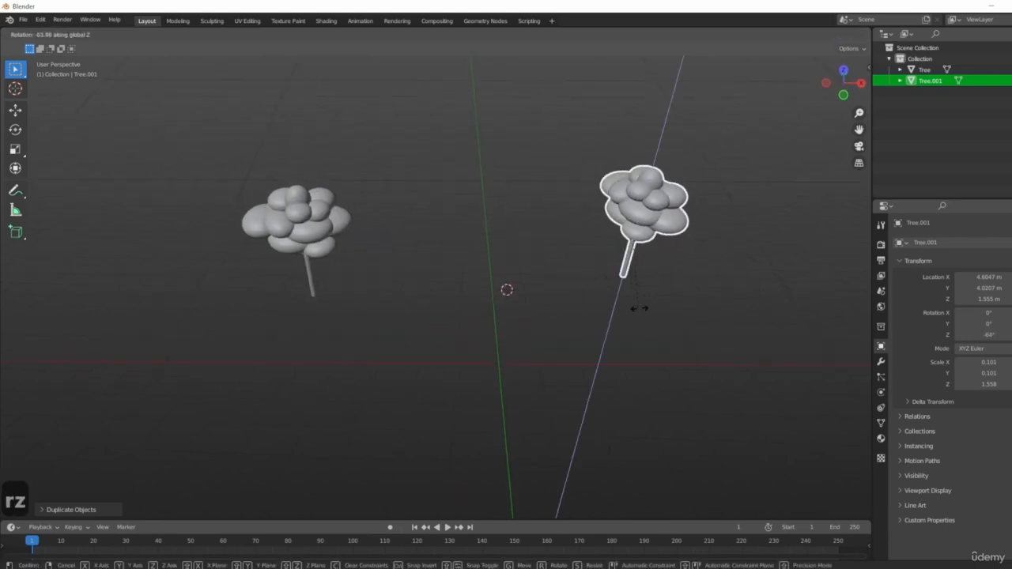
click(638, 303)
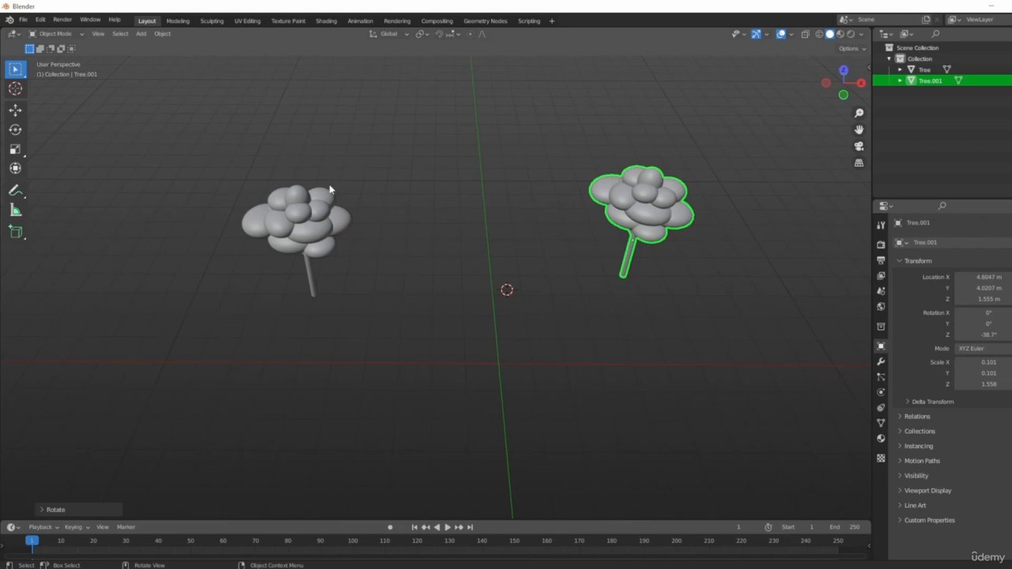
- Enlarge the copied tree uniformly to a scale of about 0.121 by 0.121 by 1.868
middle_drag(182, 192, 727, 267)
middle_drag(607, 196, 566, 280)
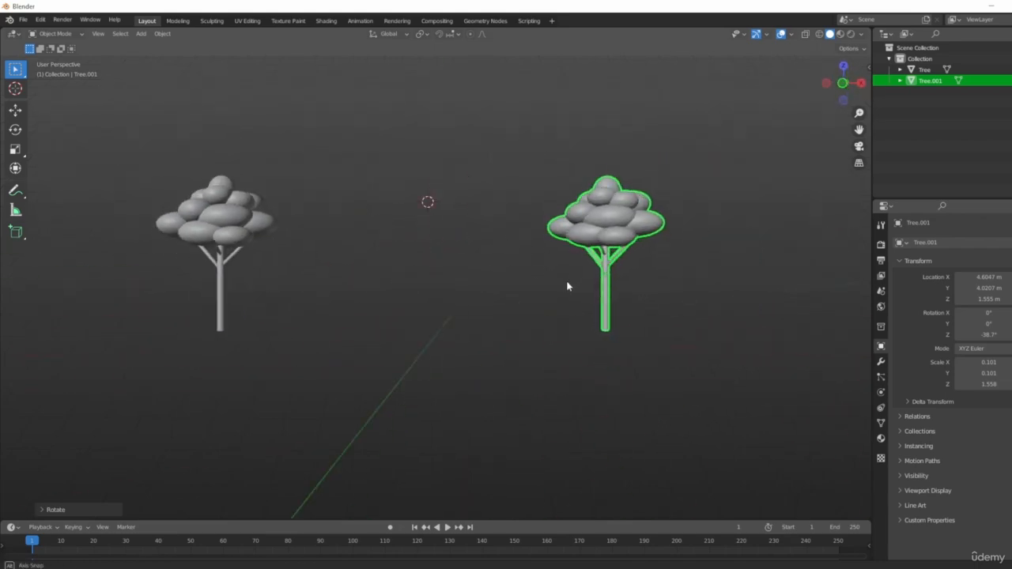
key(1)
key(s)
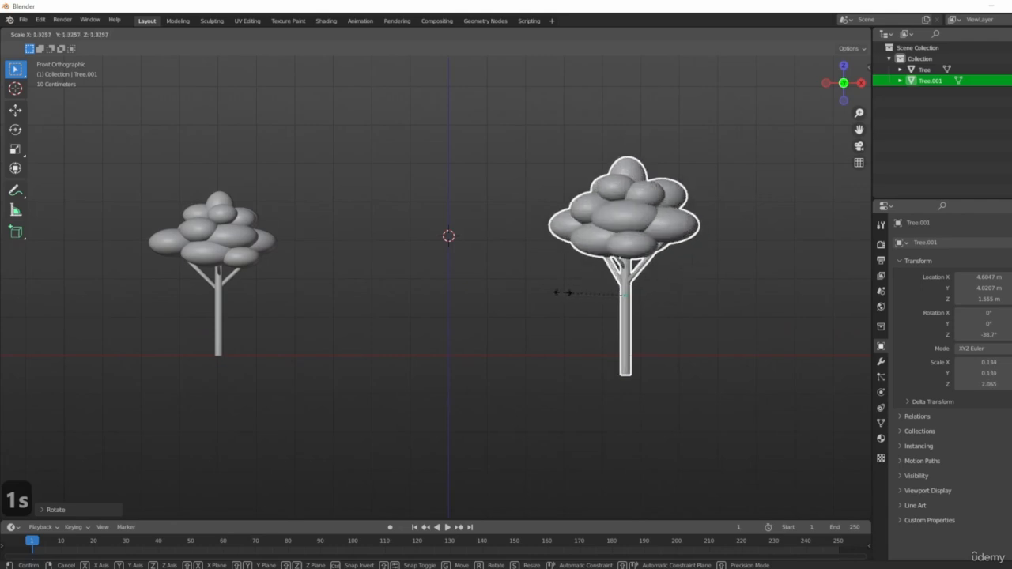
click(568, 292)
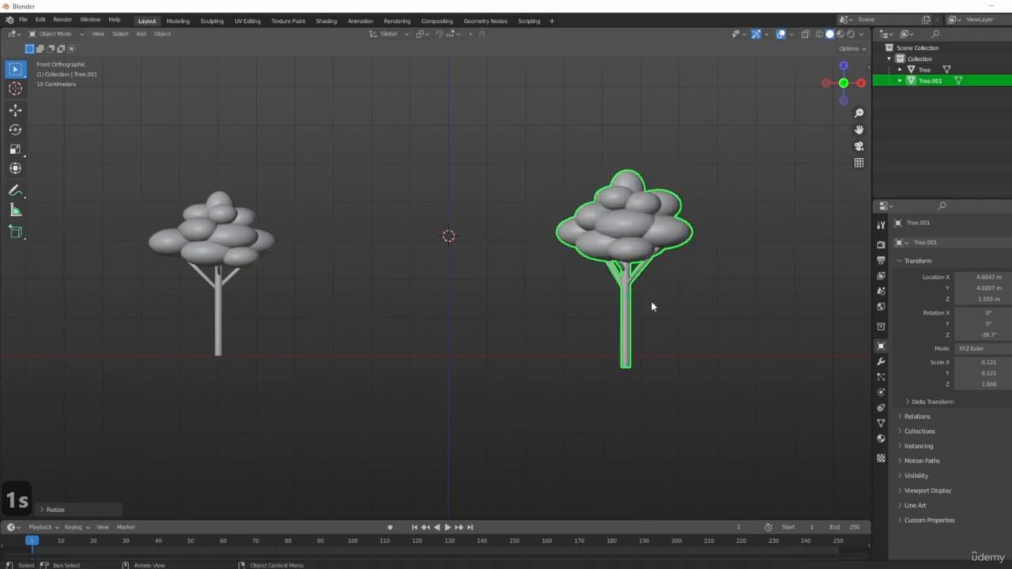
- Move the enlarged tree behind the original, to about X -4.02 m, Y 5.85 m, Z 1.84 m, with its trunk base at ground level
key(g)
click(343, 294)
middle_drag(343, 293, 413, 328)
key(7)
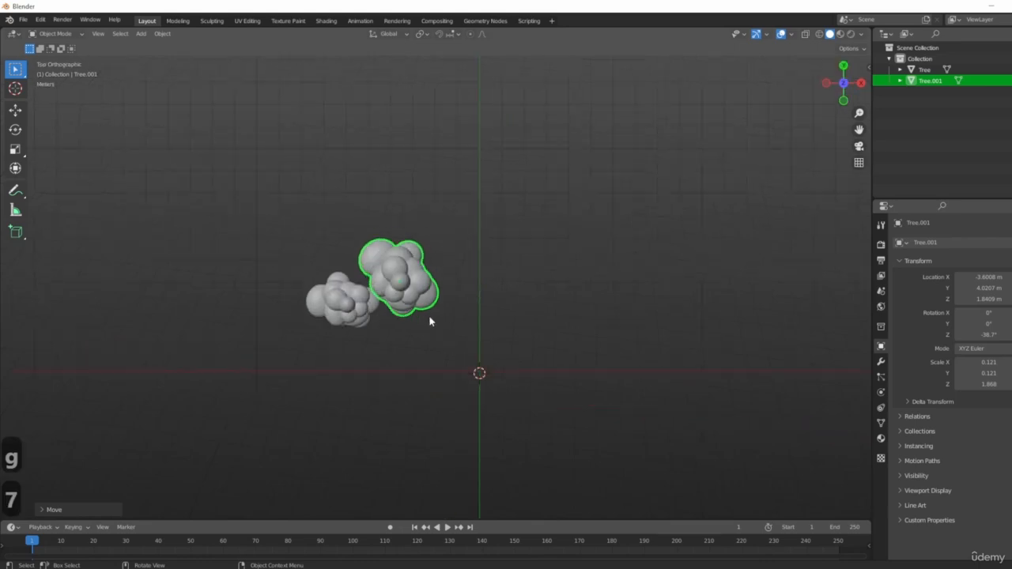
key(g)
click(486, 315)
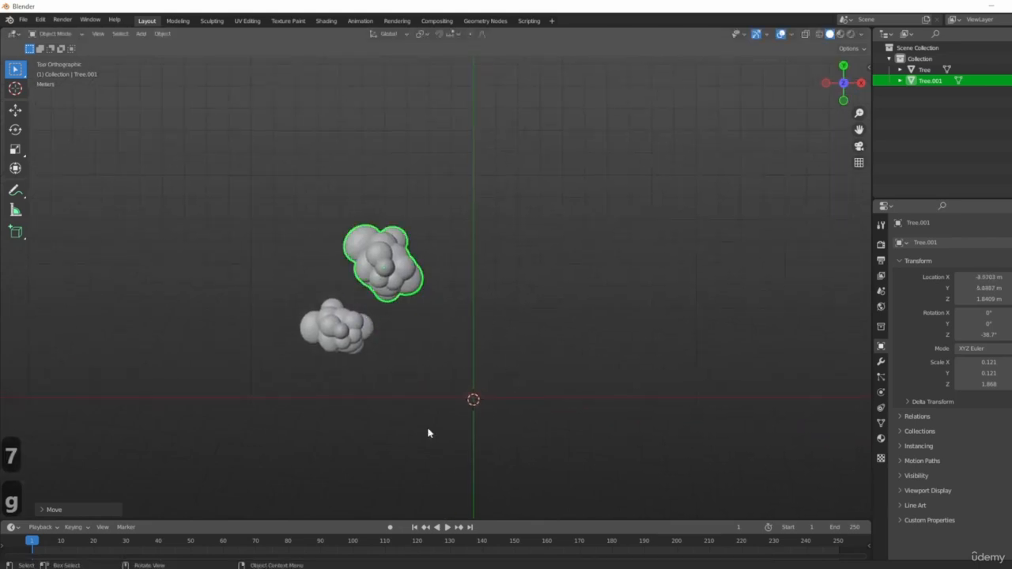
- Rotate the enlarged tree around Z to about -18.8°
key(r)
click(524, 366)
middle_drag(524, 366, 415, 270)
- Duplicate the enlarged tree, place the copy at about X 4.9 m, Y 2.5 m, and rotate it to about 64.3° around Z
key(1)
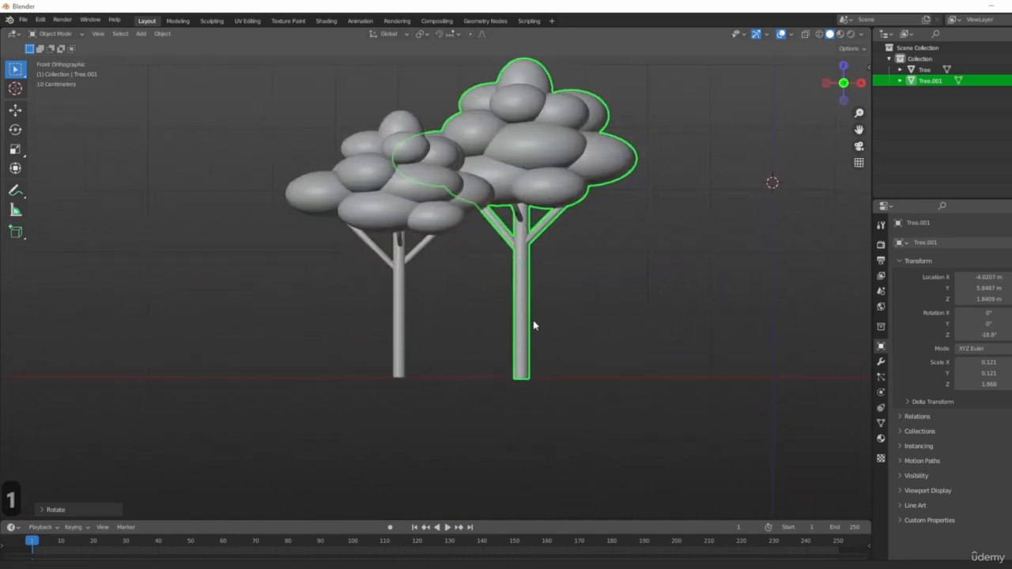
shift+middle_drag(389, 332, 432, 365)
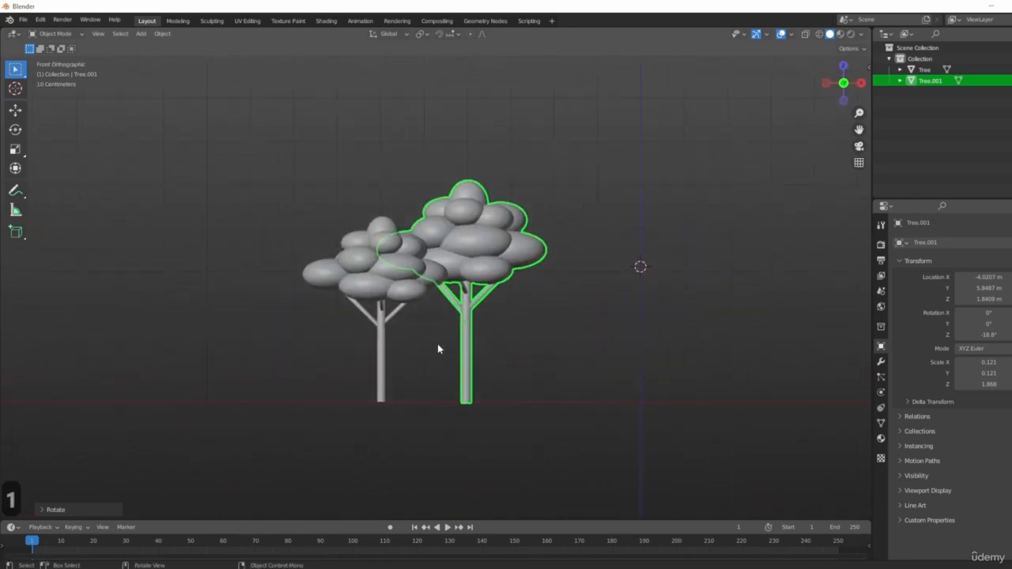
scroll(418, 344, down, 2)
key(shift+d)
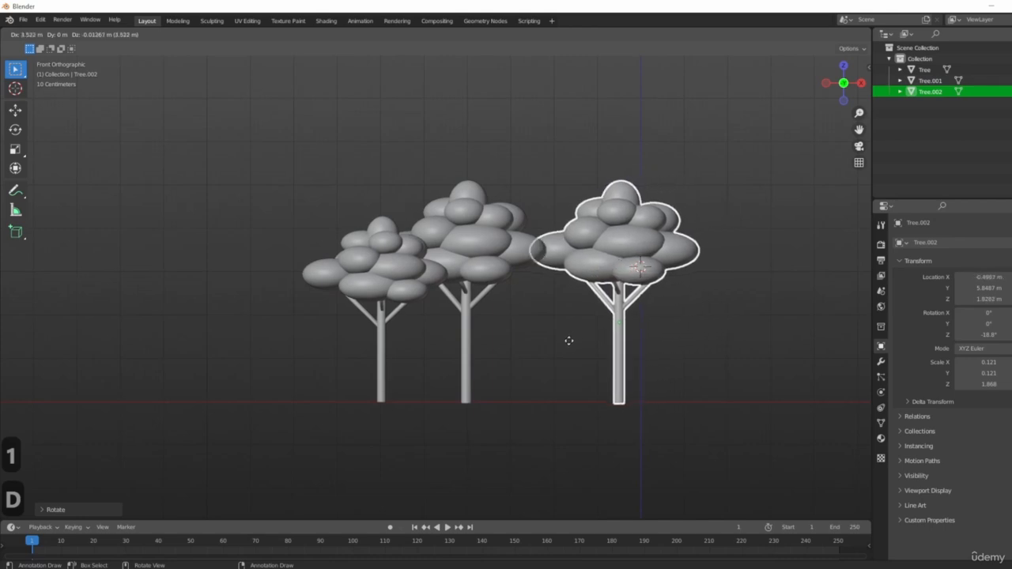
click(606, 313)
middle_drag(605, 312, 562, 328)
key(KP_7)
key(g)
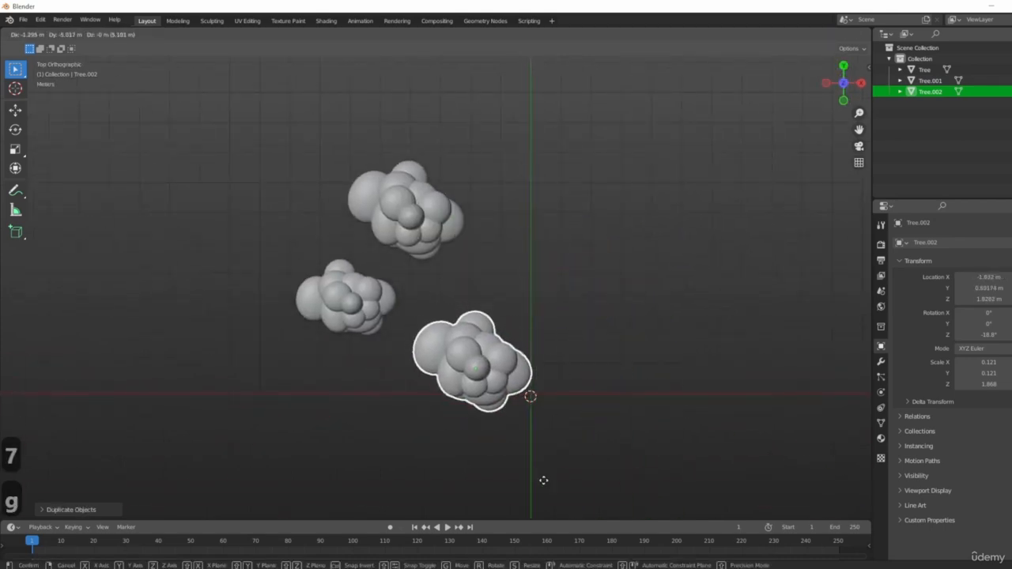
click(746, 421)
key(r)
click(786, 286)
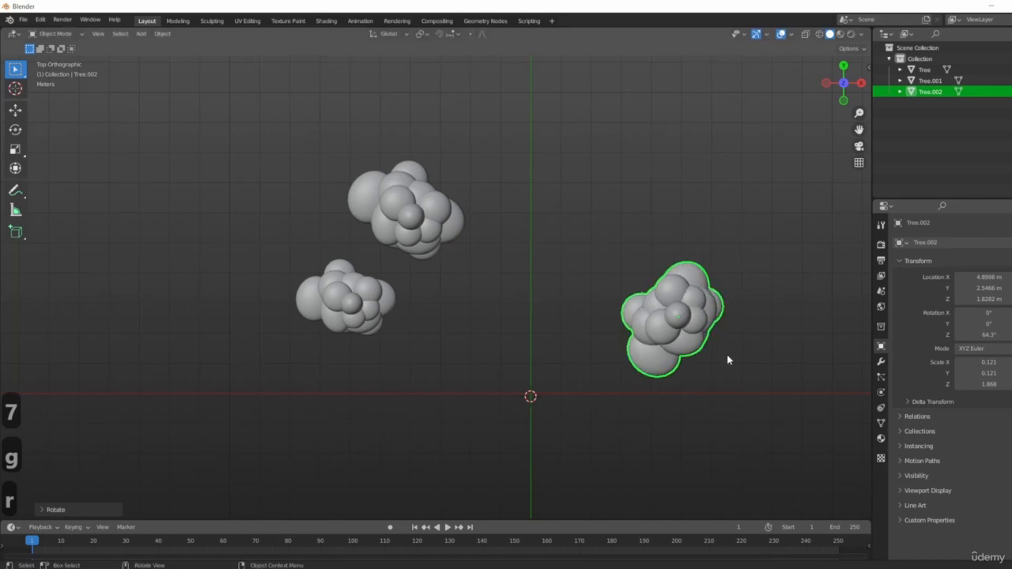
- Duplicate the large tree on the positive X side, rotate the copy to about 26° around Z, and place it at about X 5.92 m, Y 6.72 m
shift+middle_drag(785, 287, 699, 335)
key(shift+d)
click(654, 286)
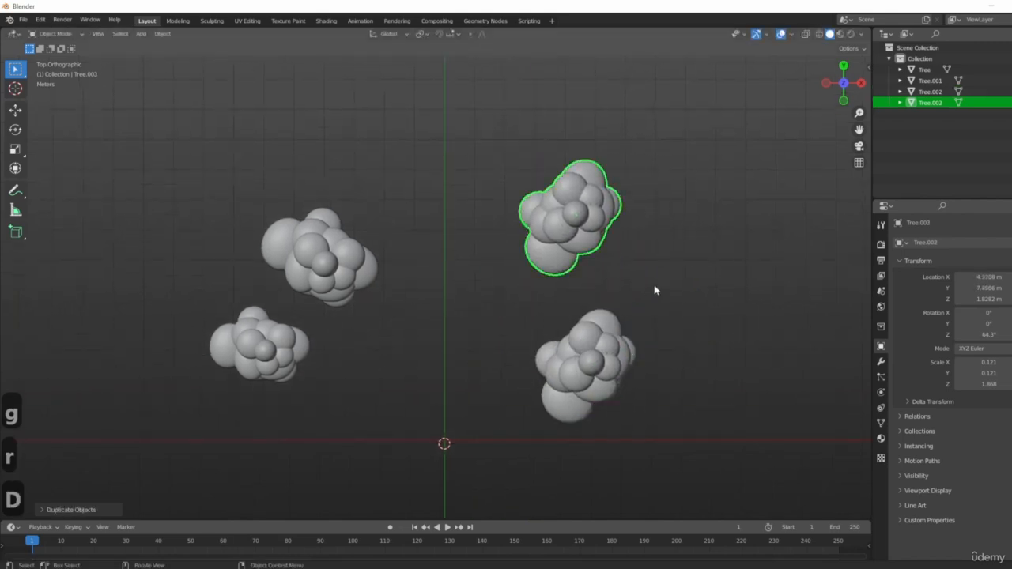
key(r)
click(620, 311)
key(g)
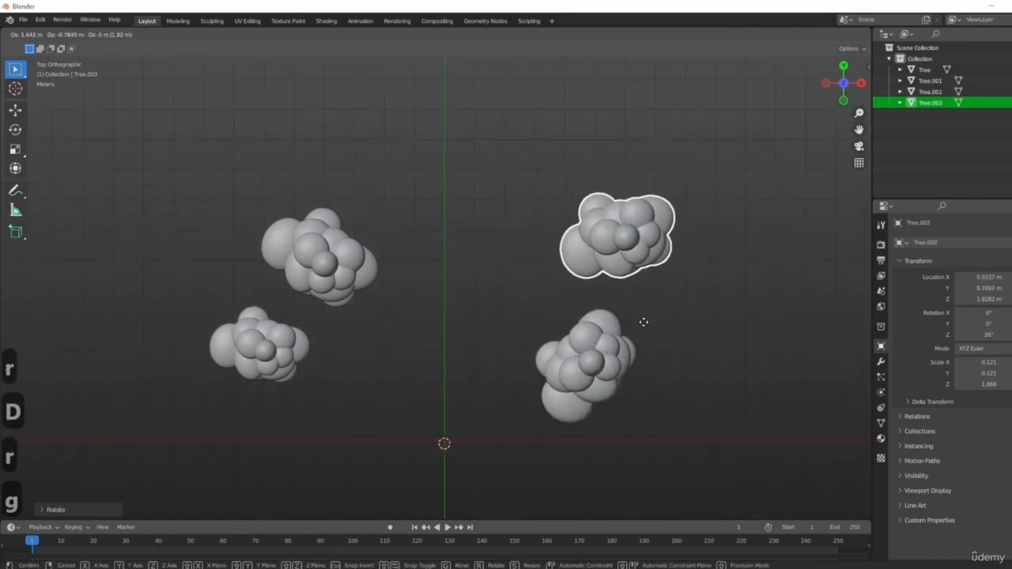
click(637, 319)
- Shrink the new copy to a scale of about 0.099 by 0.099 by 1.521 and move it to about X 4.97 m, Y 5.86 m
middle_drag(718, 353, 646, 312)
key(s)
click(678, 300)
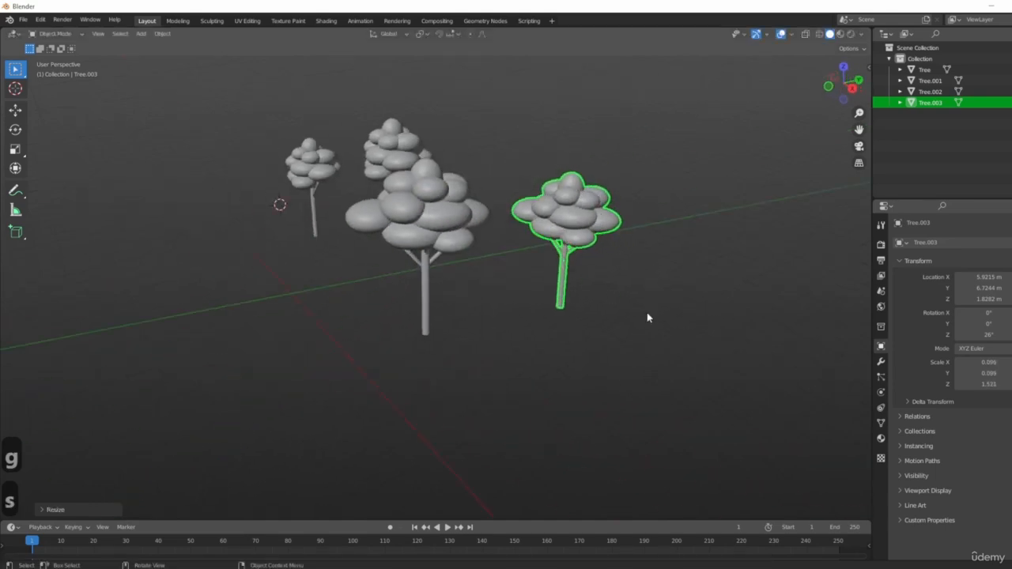
key(KP_7)
key(g)
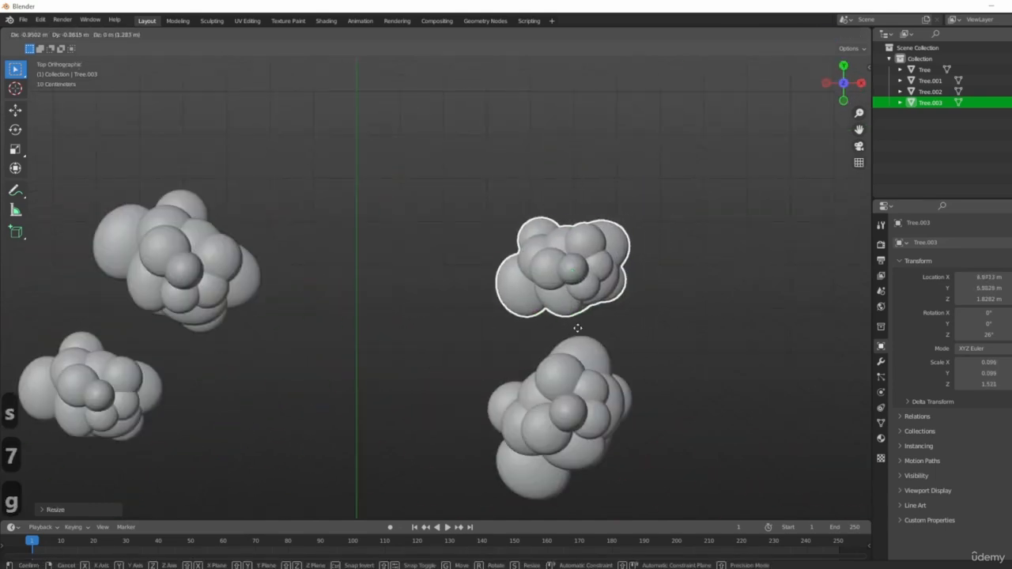
click(574, 330)
- Duplicate the shrunken tree, rotate the copy to about 110° around Z, and place it at about X 8.72 m, Y 3.78 m
scroll(655, 373, down, 5)
shift+middle_drag(655, 372, 605, 294)
key(shift+d)
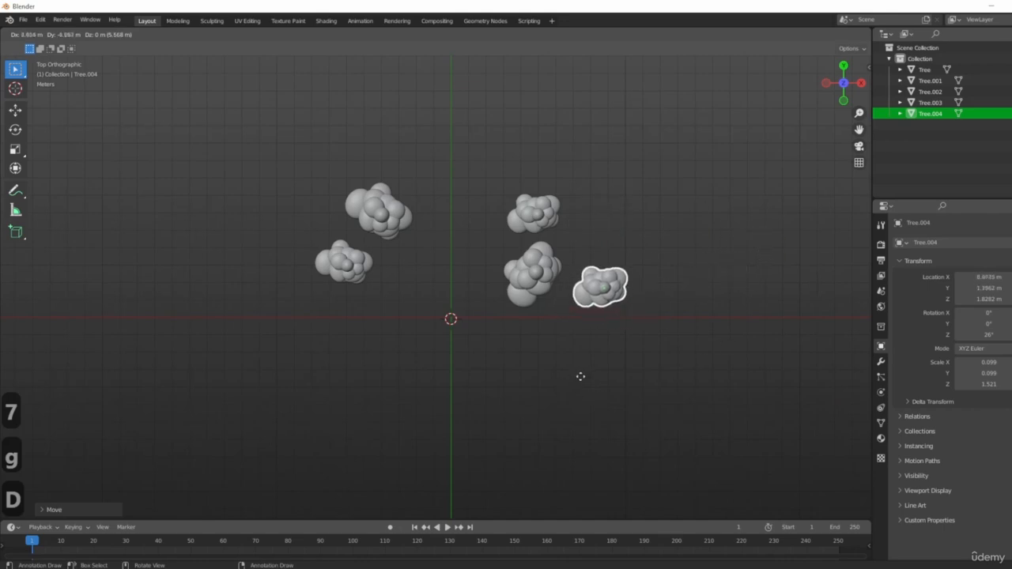
click(612, 343)
scroll(612, 343, up, 2)
key(r)
click(650, 231)
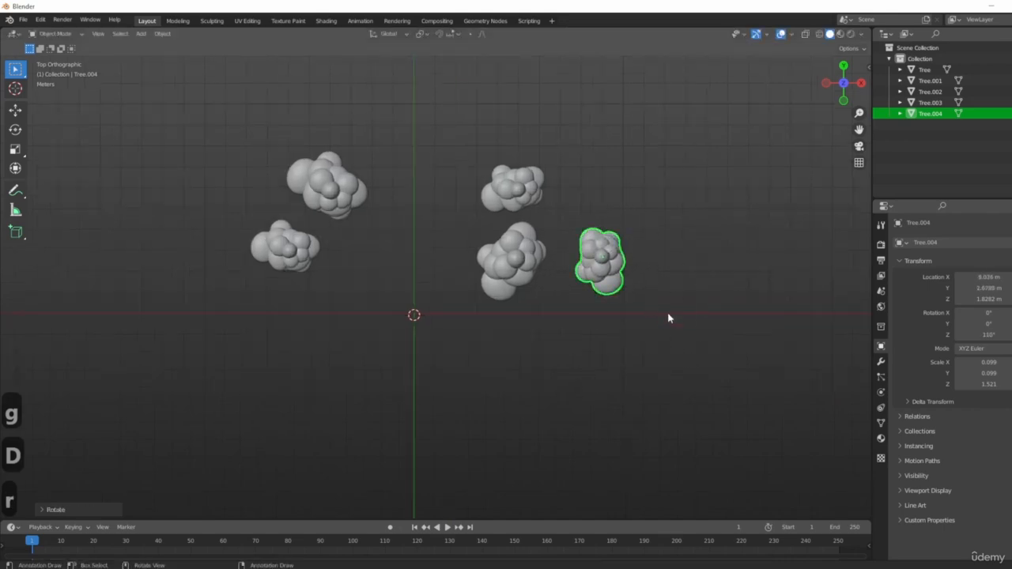
key(g)
click(657, 290)
- Lower the outermost small tree onto the ground line at about X 8.92 m, Z 1.52 m
middle_drag(657, 289, 683, 280)
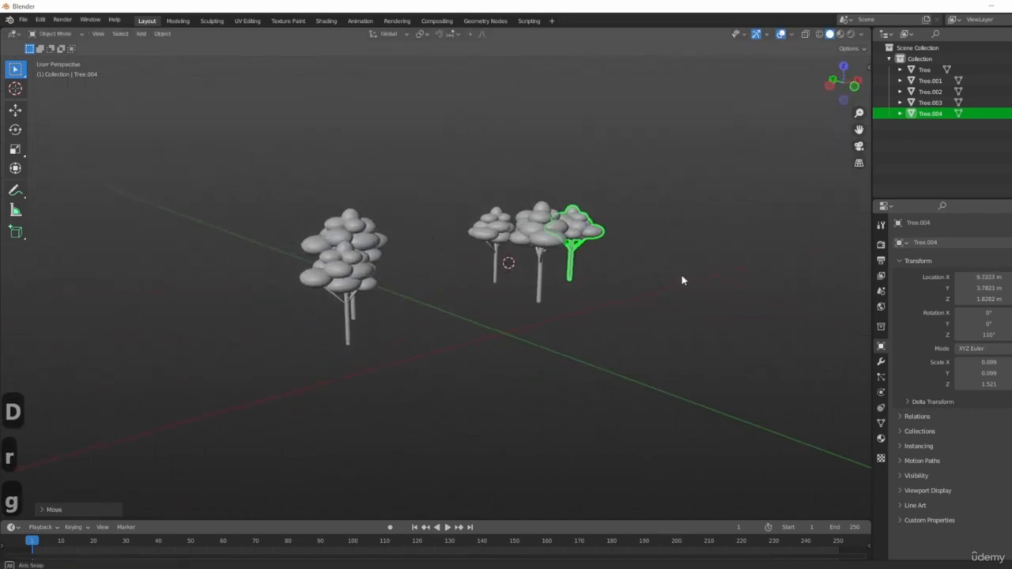
key(KP_1)
scroll(517, 293, up, 4)
shift+scroll(674, 300, up, 2)
key(g)
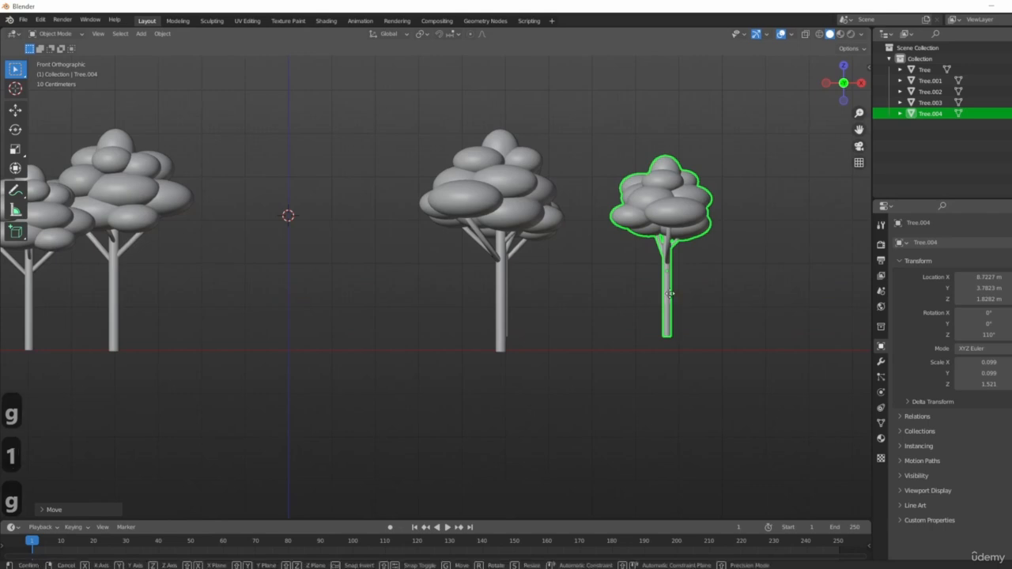
click(664, 303)
- Lower the small tree behind the large one onto the ground line and shift it to about X 5.53 m, Z 1.53 m
scroll(587, 283, down, 4)
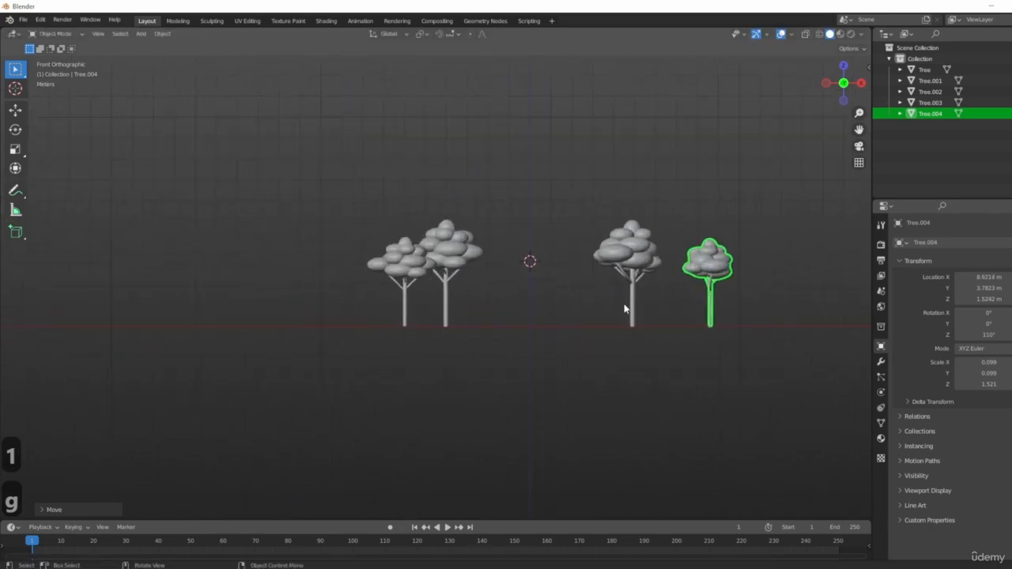
scroll(637, 316, up, 3)
click(645, 332)
scroll(706, 324, up, 5)
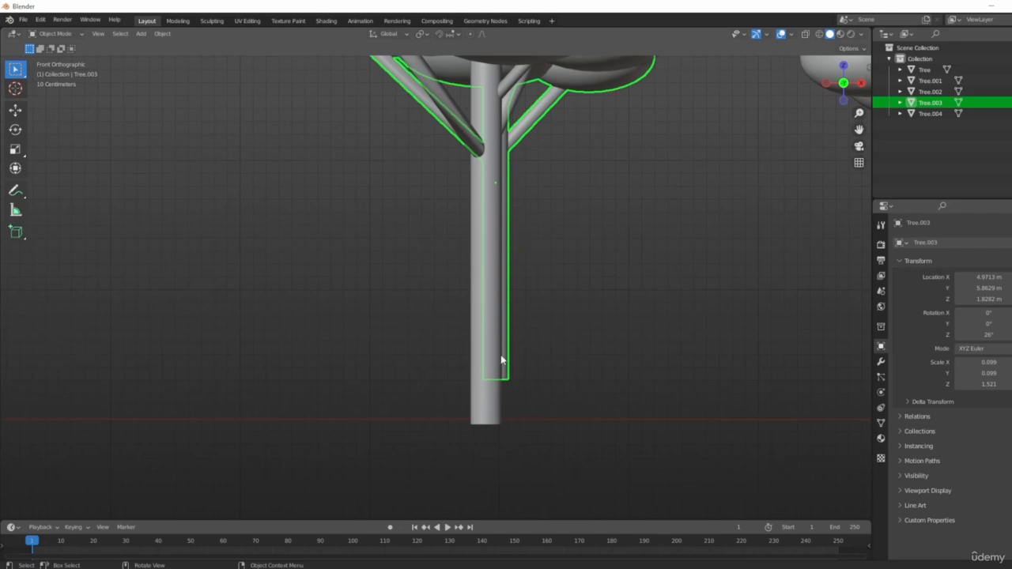
key(g)
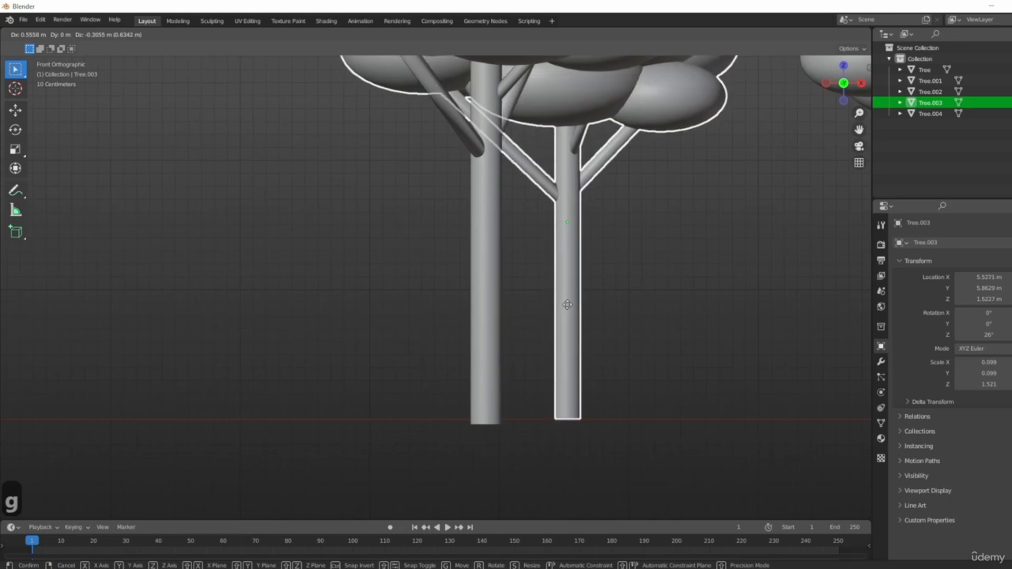
click(566, 296)
- Raise the large tree on the positive X side to about Z 1.86 m so its trunk base meets the ground line
click(487, 362)
key(g)
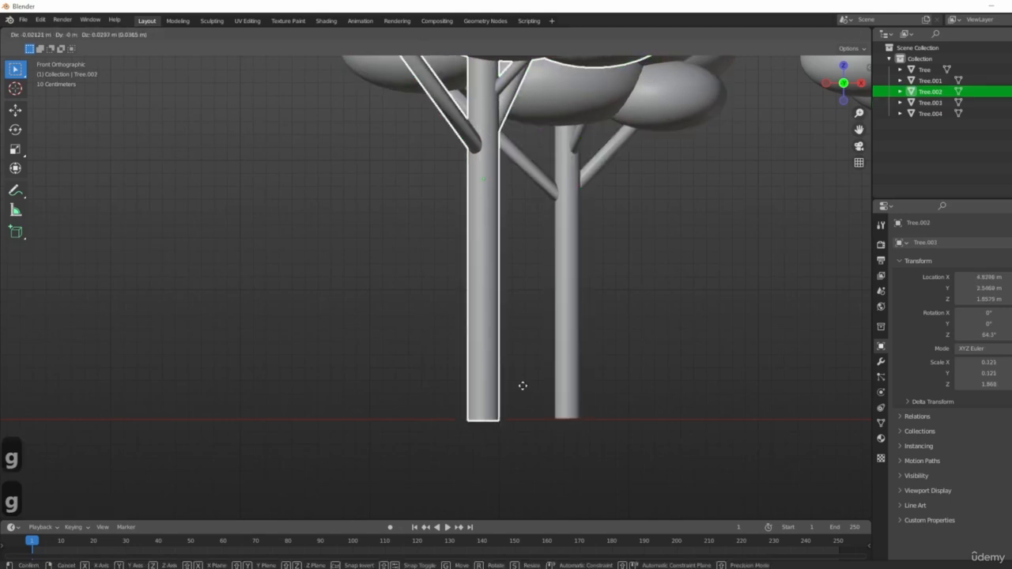
click(522, 385)
- Shift the small tree behind the large one farther out to about X 5.98 m, Z 1.51 m
scroll(617, 325, down, 7)
click(605, 316)
scroll(629, 320, up, 5)
key(g)
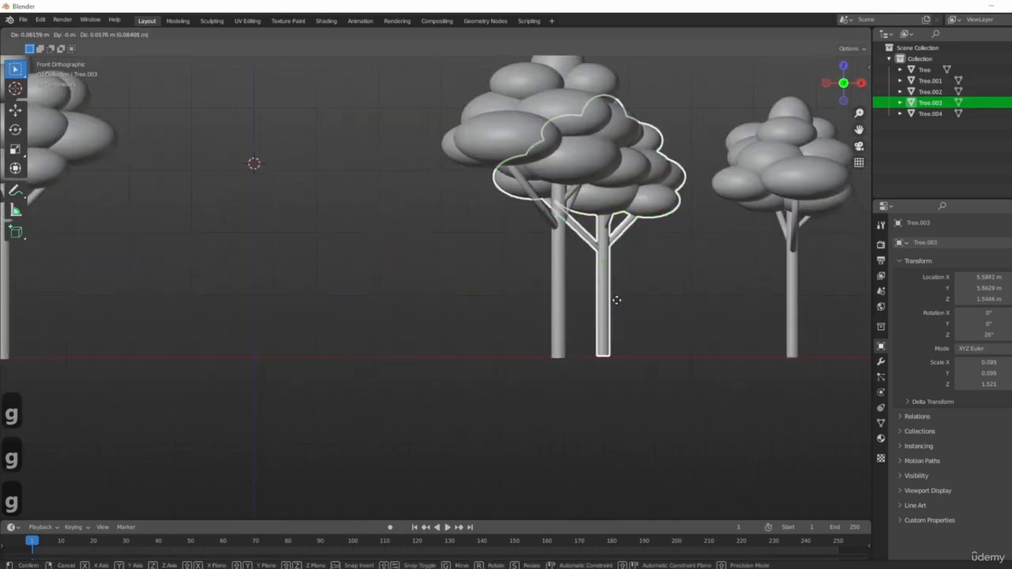
click(655, 309)
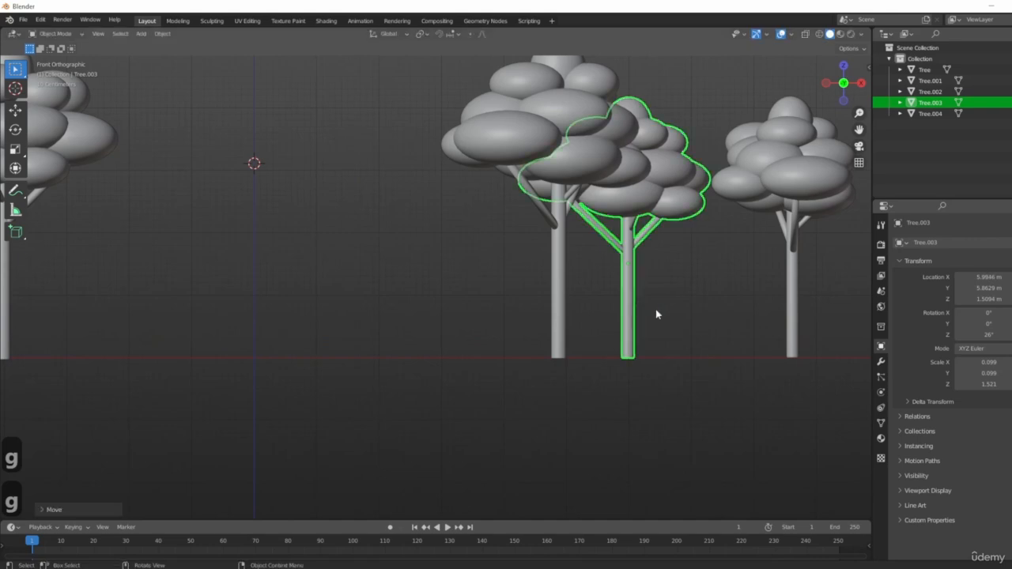
- Bring the outermost small tree closer to the group at about X 8.57 m, Z 1.54 m
click(793, 215)
key(g)
click(794, 212)
- Duplicate the outermost small tree, place the copy across the X axis on the negative Y side, and rotate it to about 45° around Z
scroll(790, 213, down, 4)
middle_drag(553, 293, 445, 339)
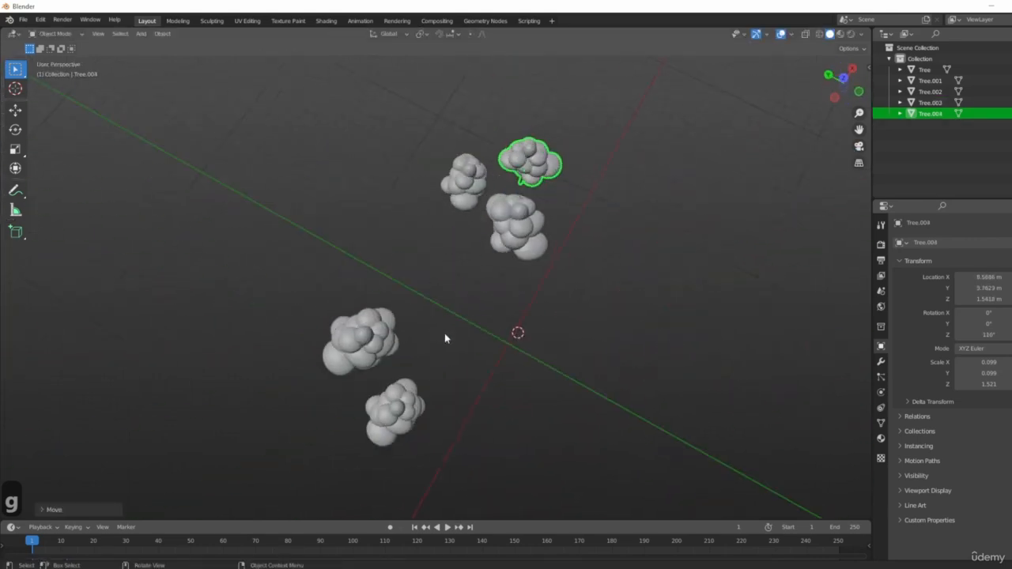
key(KP_7)
shift+middle_drag(555, 319, 553, 285)
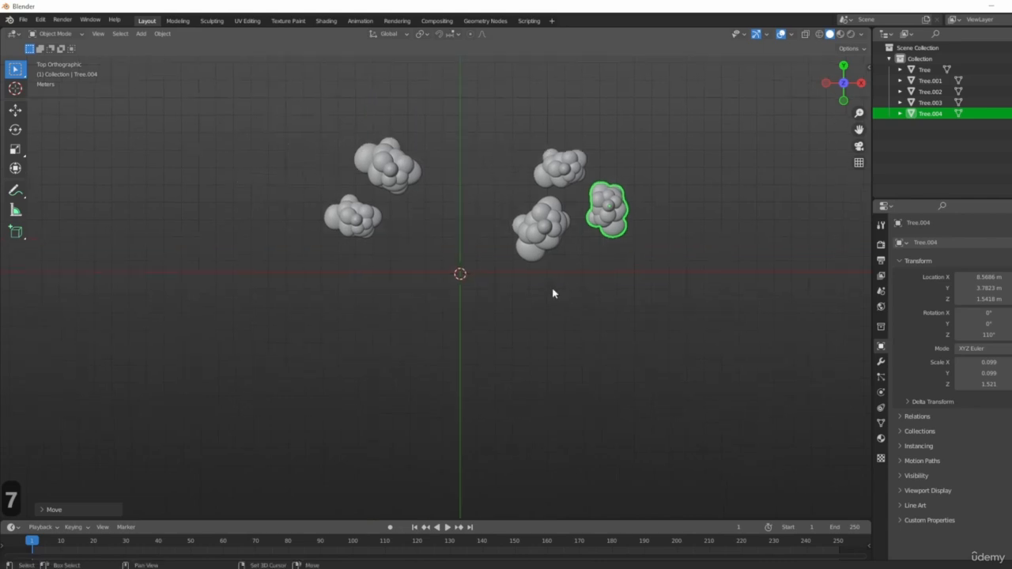
key(shift+d)
click(498, 403)
key(r)
click(679, 445)
- Duplicate that tree to about X -12.87 m, Y 6.52 m and enlarge the copy to a scale of about 0.131 by 0.131 by 2.019
shift+middle_drag(526, 378, 590, 403)
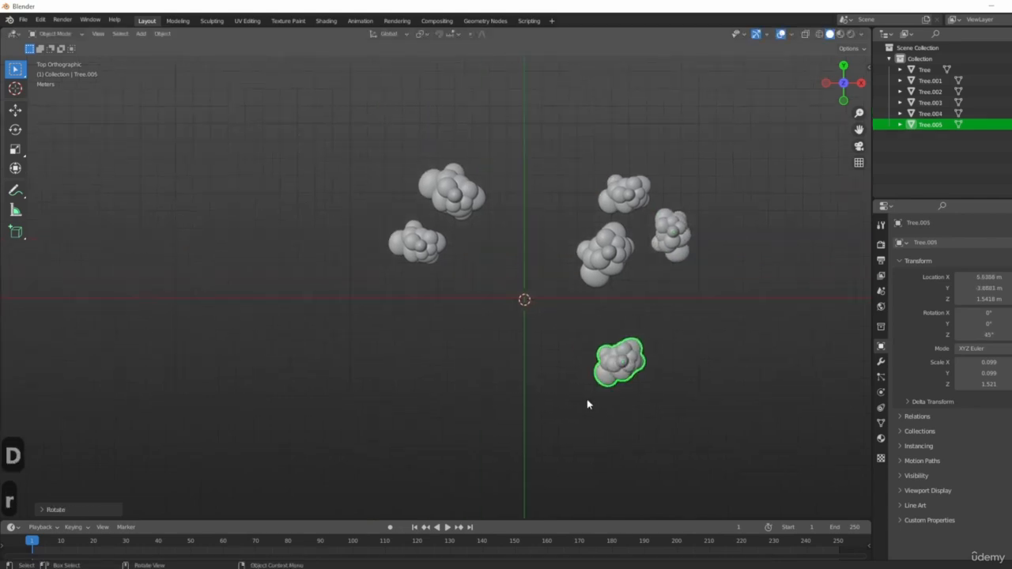
key(shift+d)
click(312, 242)
middle_drag(312, 242, 366, 332)
key(s)
click(432, 335)
key(1)
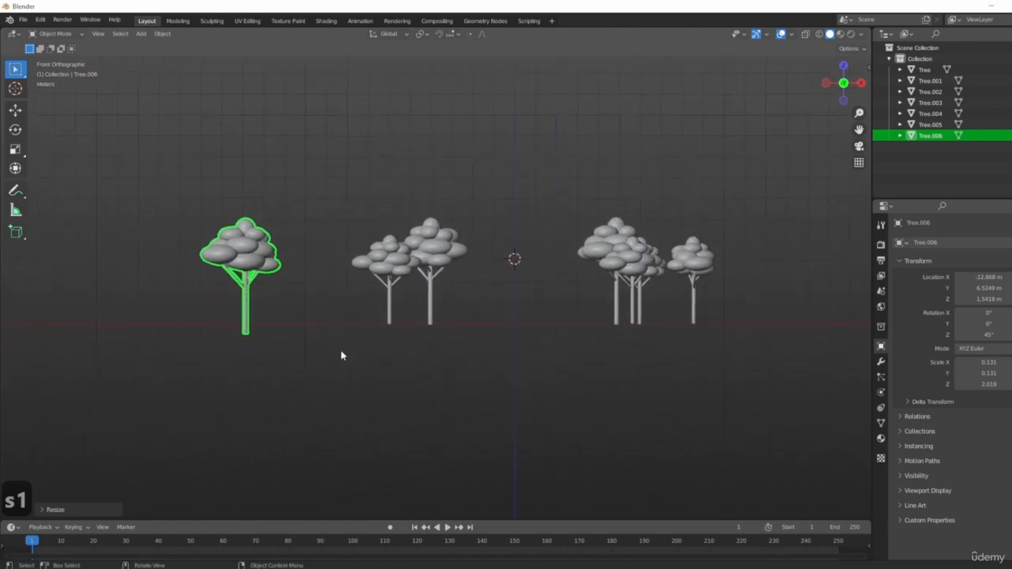
- Raise the enlarged outlying tree along Z until its trunk base sits on the ground line
key(g)
key(z)
click(316, 355)
- Examine the spacing and arrangement of all the trees from several angles
click(684, 300)
middle_drag(588, 325, 484, 316)
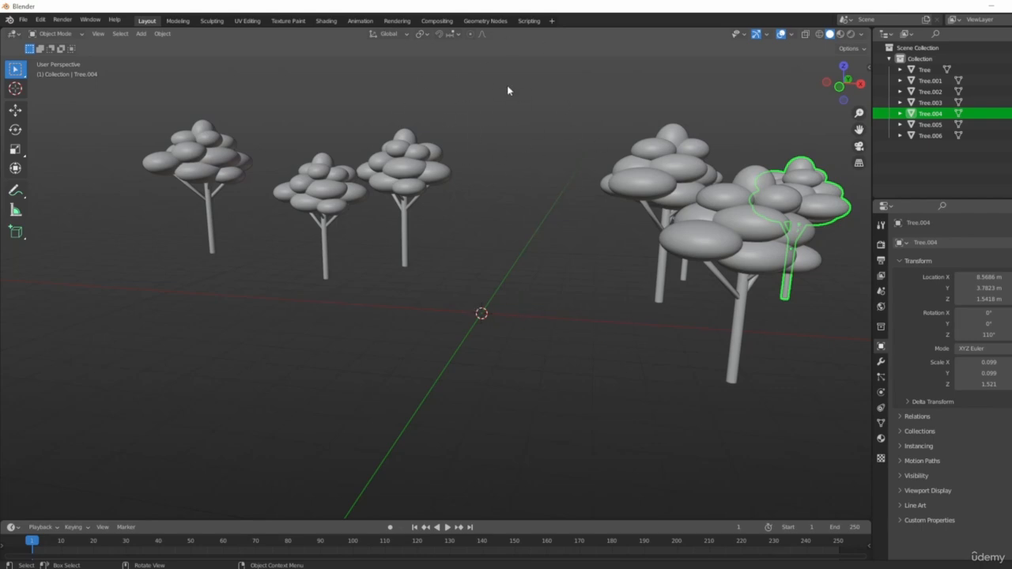
middle_drag(563, 242, 423, 354)
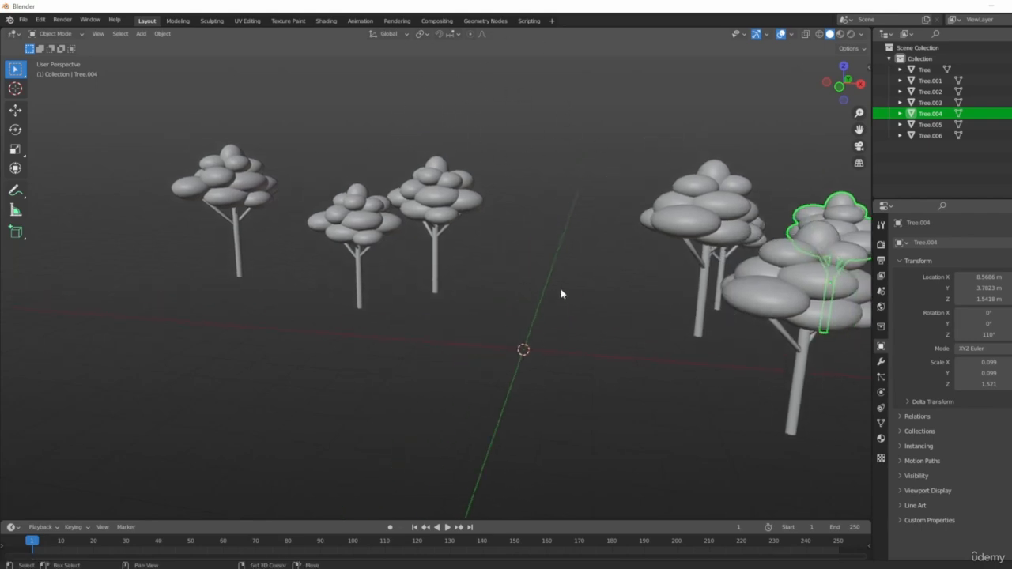
middle_drag(560, 293, 526, 287)
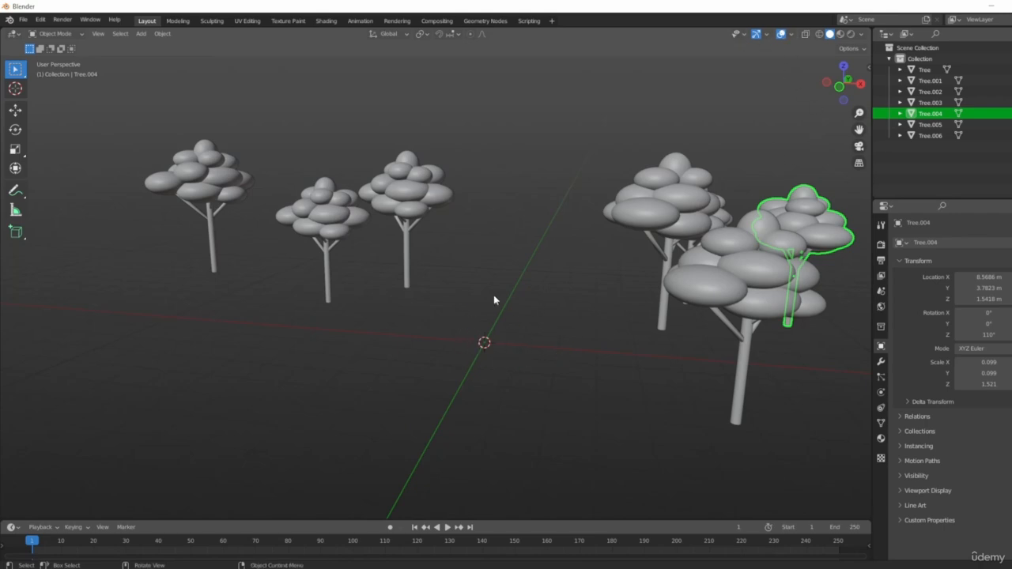
click(791, 35)
scroll(296, 344, down, 4)
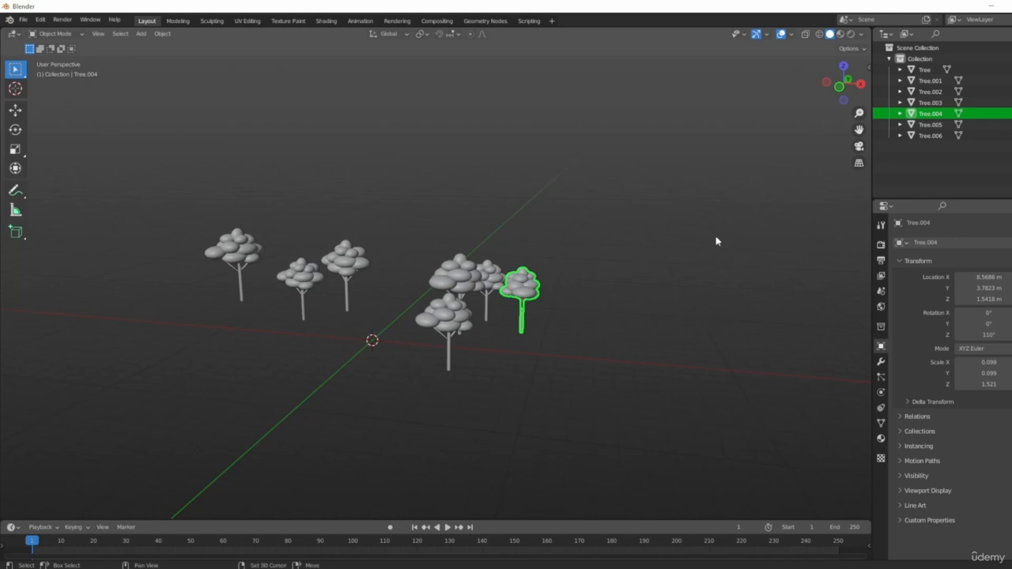
scroll(349, 339, up, 3)
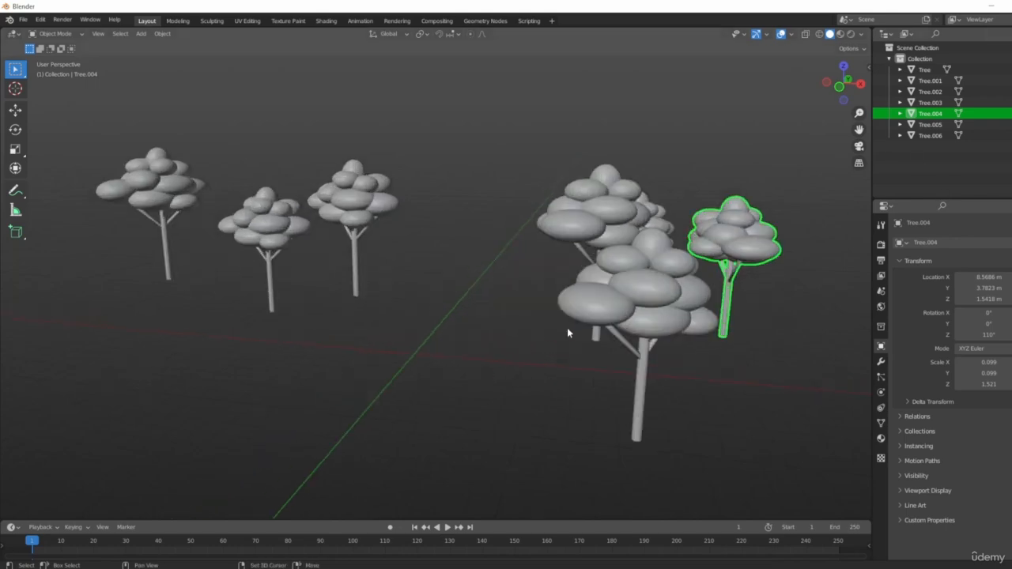
key(shift+c)
scroll(558, 363, up, 5)
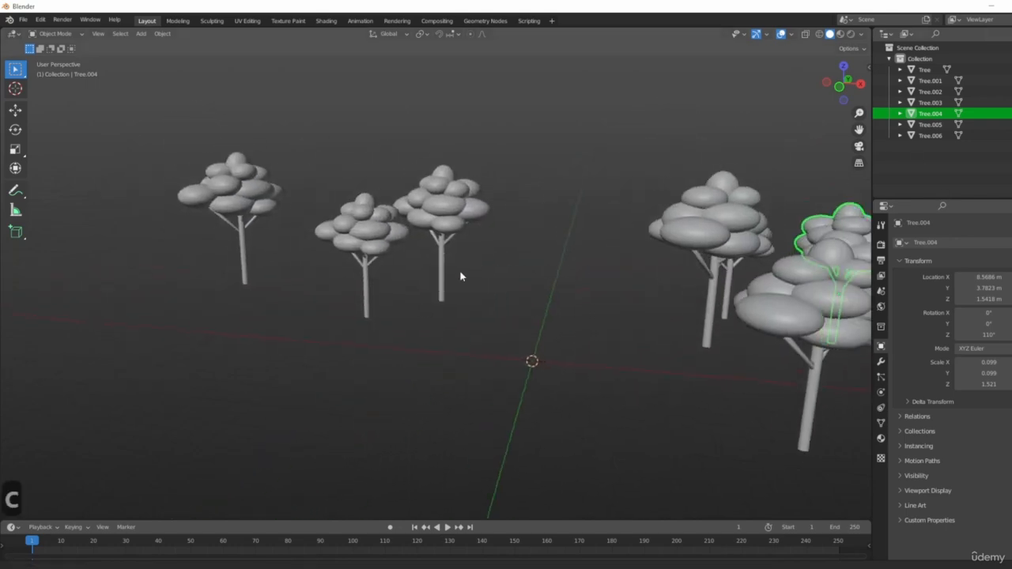
middle_drag(461, 275, 238, 199)
key(KP_1)
middle_drag(497, 309, 492, 353)
scroll(435, 332, up, 6)
scroll(556, 309, down, 10)
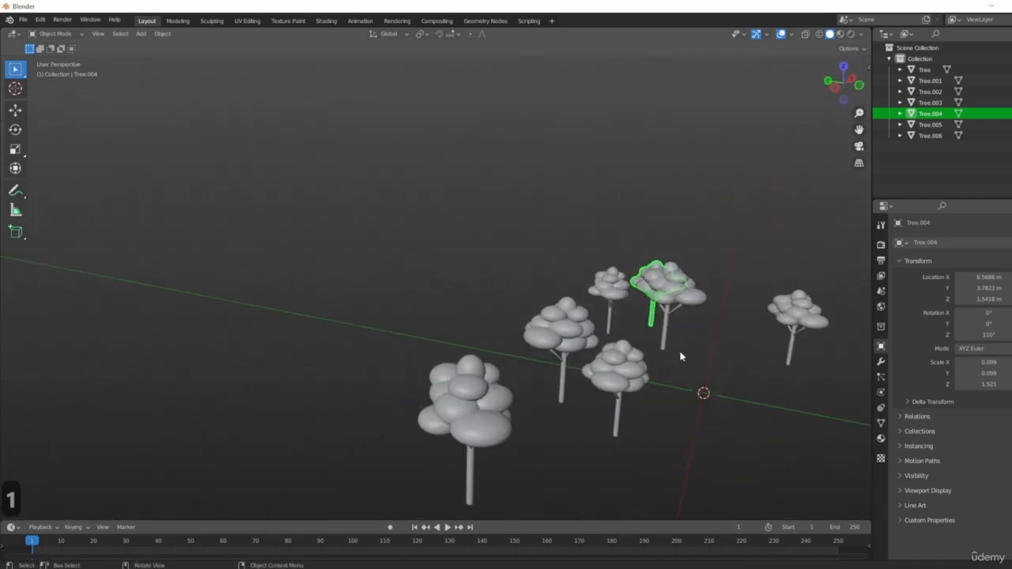
middle_drag(682, 354, 409, 332)
- Add a plane at the world origin and scale it to about 29.83 as the ground beneath the trees
key(shift+a)
mouse_move(362, 328)
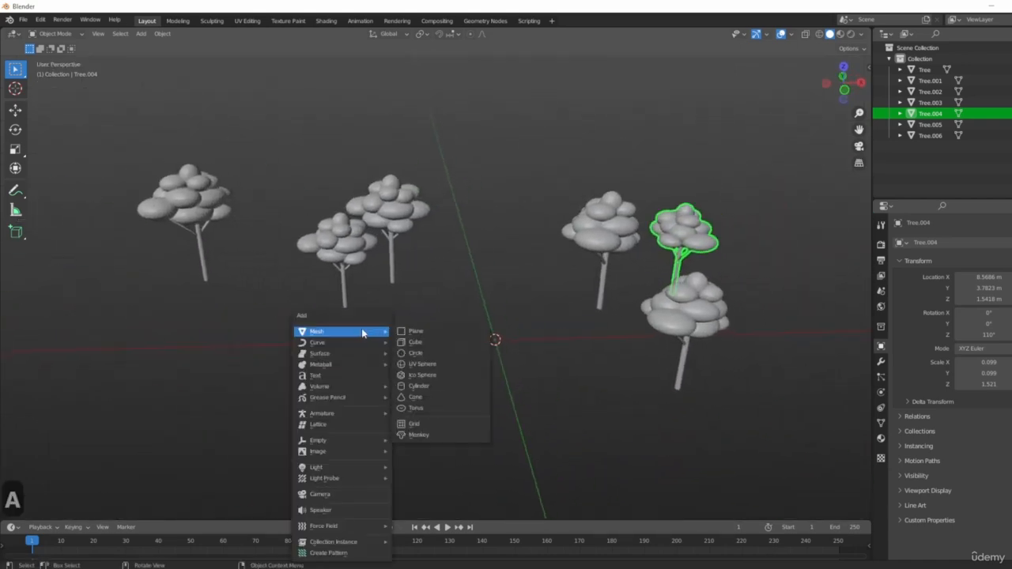
middle_drag(667, 308, 743, 281)
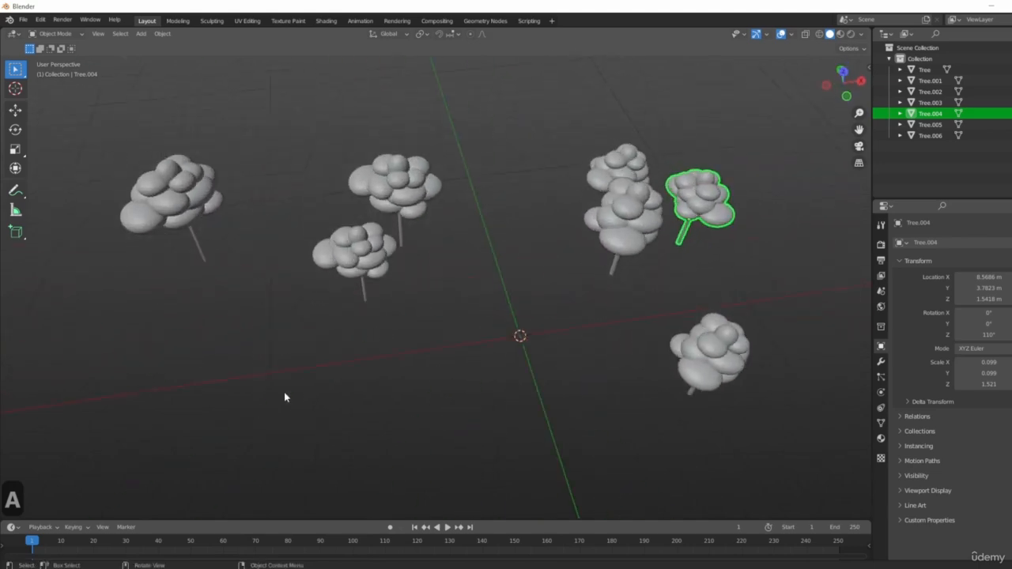
scroll(441, 372, down, 4)
middle_drag(444, 376, 378, 326)
scroll(306, 338, up, 3)
key(shift+a)
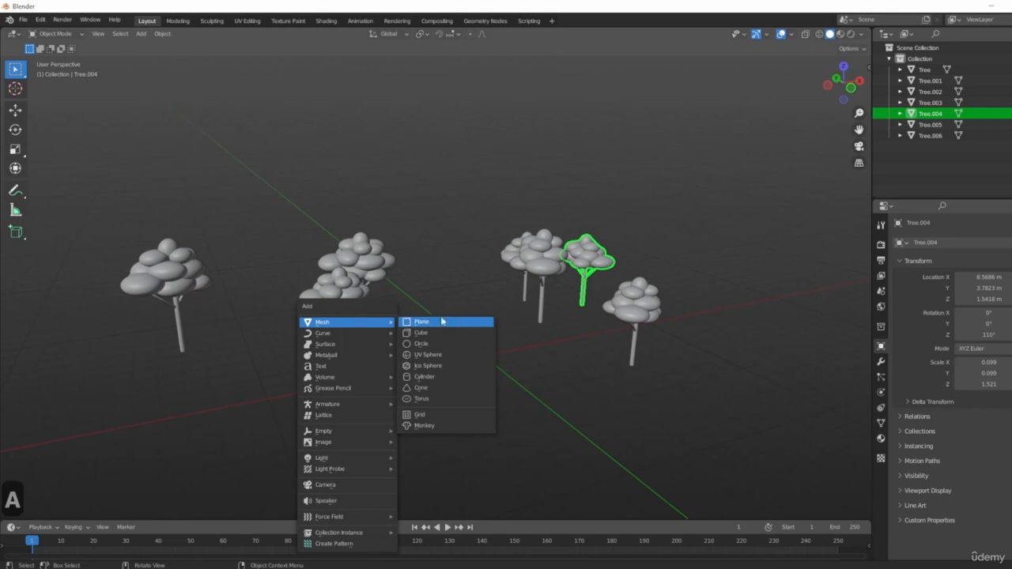
click(442, 320)
scroll(448, 326, up, 3)
scroll(466, 360, down, 4)
middle_drag(614, 368, 429, 347)
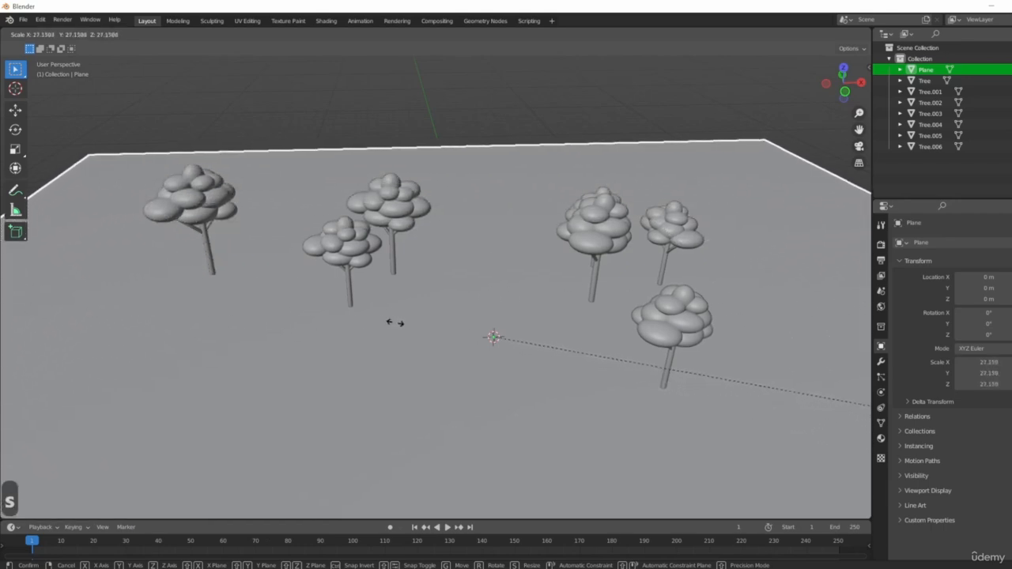
click(638, 347)
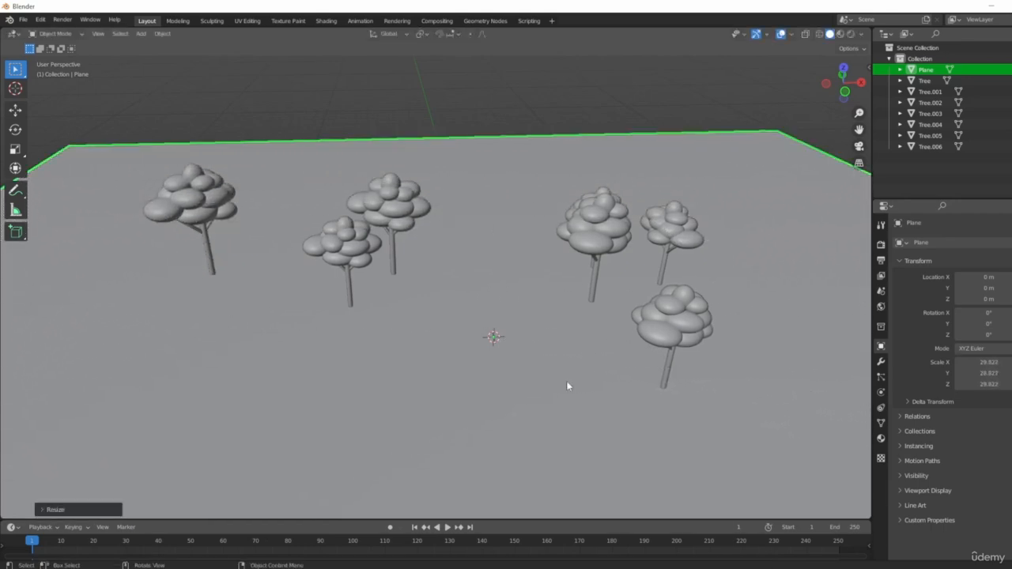
- Add a UV sphere at the world origin on the ground plane
scroll(567, 383, down, 4)
middle_drag(567, 383, 587, 307)
scroll(554, 383, up, 4)
scroll(556, 385, up, 2)
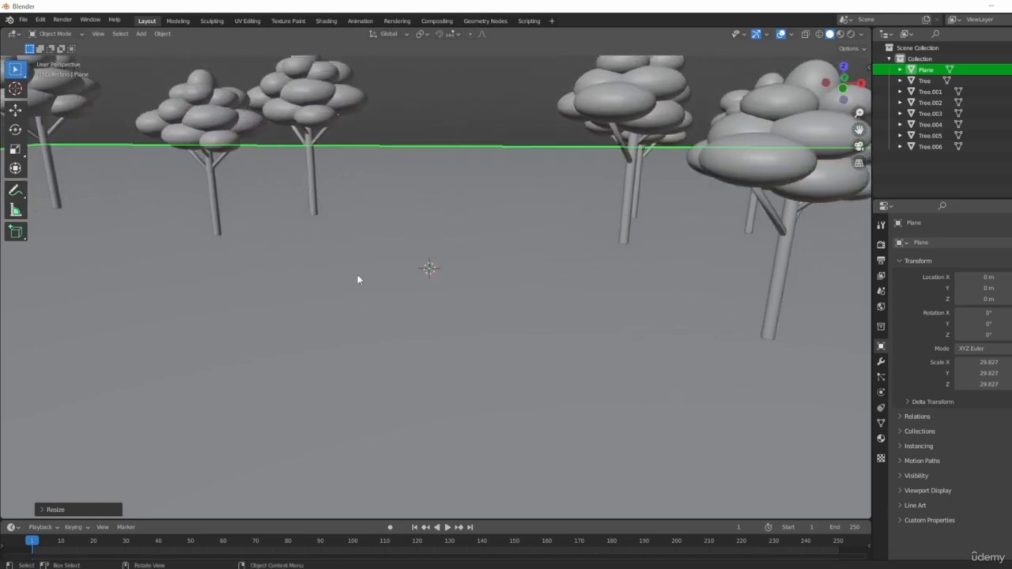
scroll(357, 275, down, 4)
middle_drag(388, 275, 599, 331)
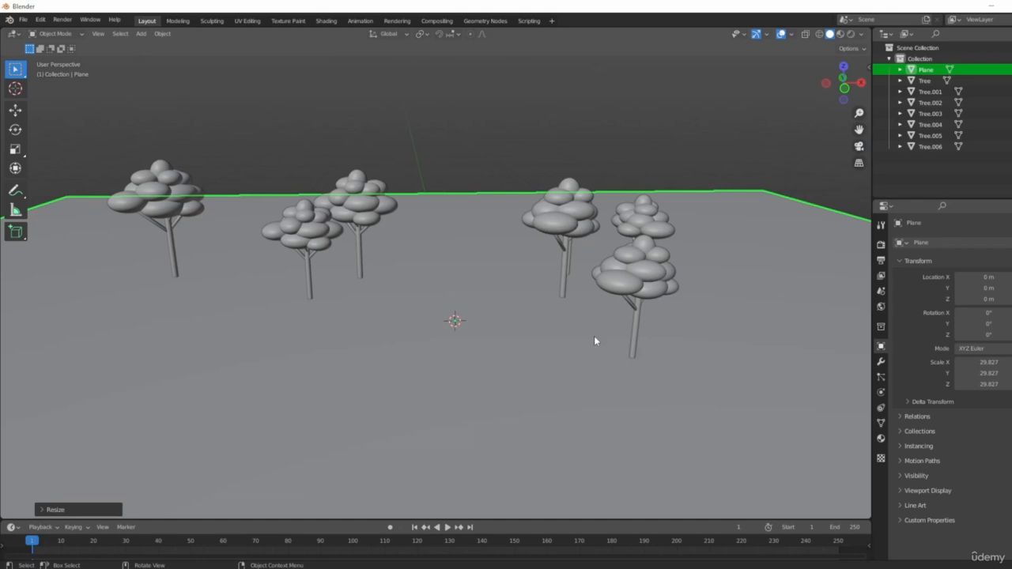
middle_drag(533, 282, 527, 411)
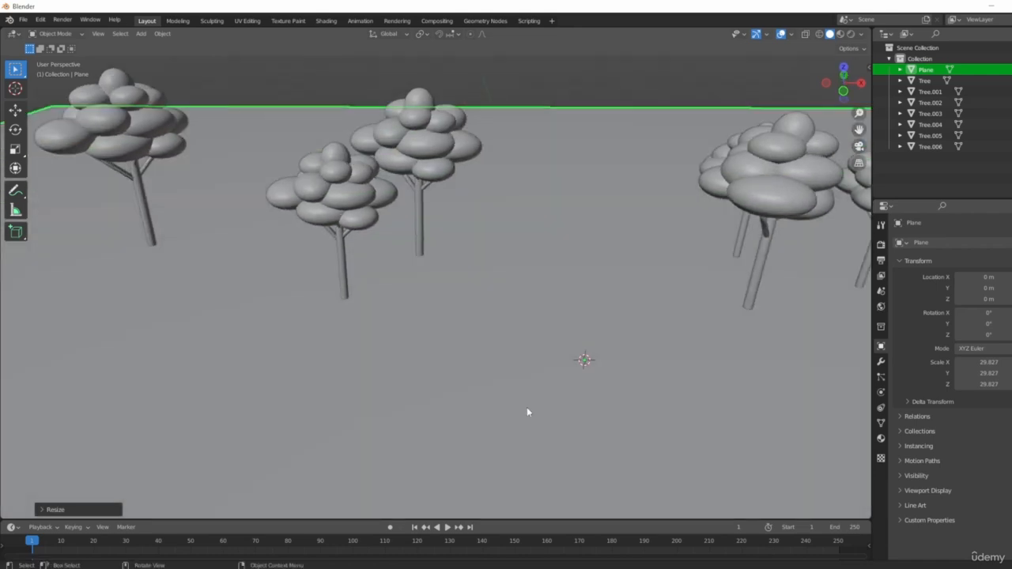
key(shift+a)
mouse_move(479, 335)
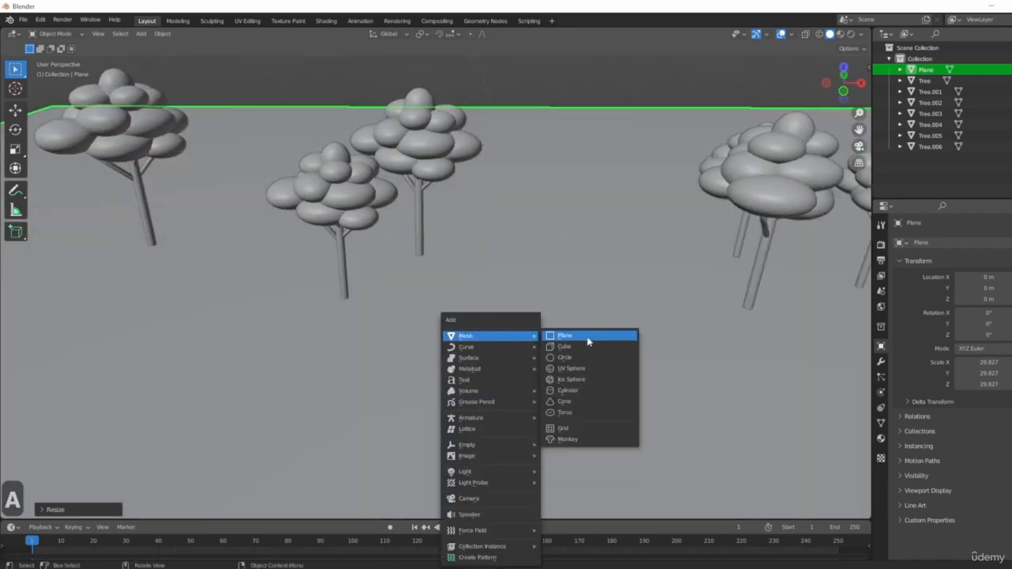
click(580, 370)
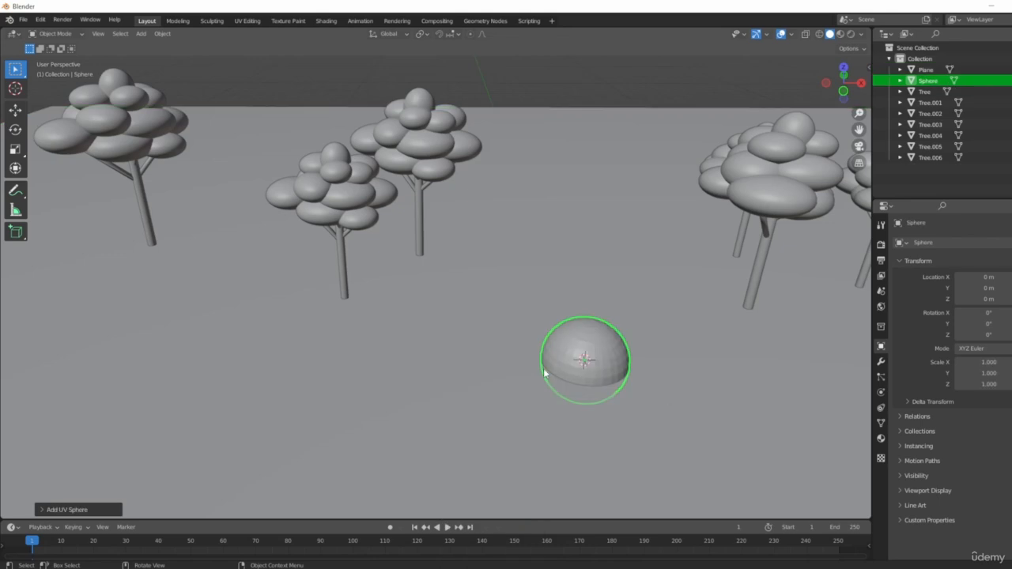
- Examine the sphere's position and size relative to the trees from the front and side
middle_drag(545, 373, 507, 377)
scroll(508, 377, up, 4)
key(1)
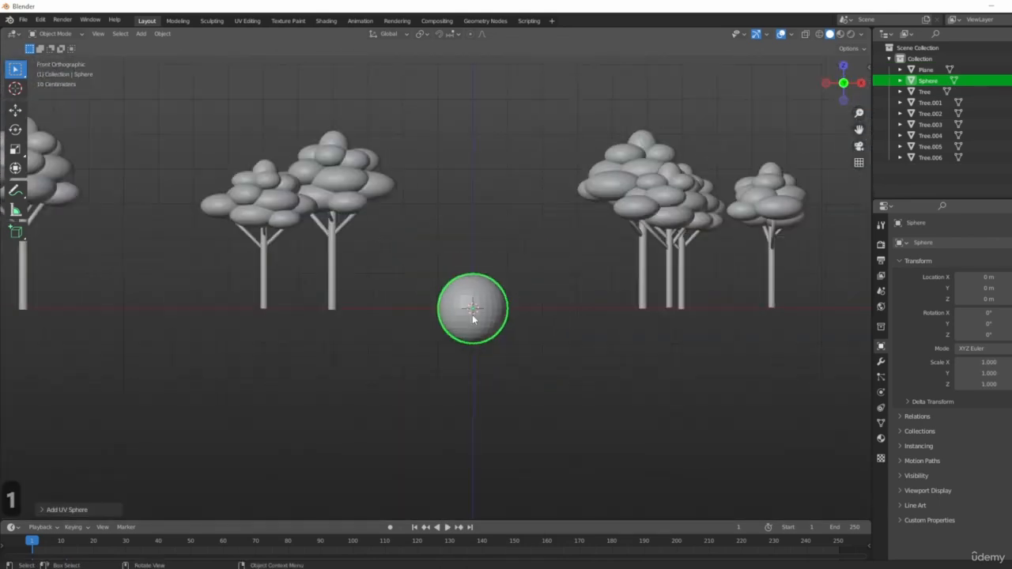
scroll(474, 316, down, 3)
shift+middle_drag(519, 299, 547, 374)
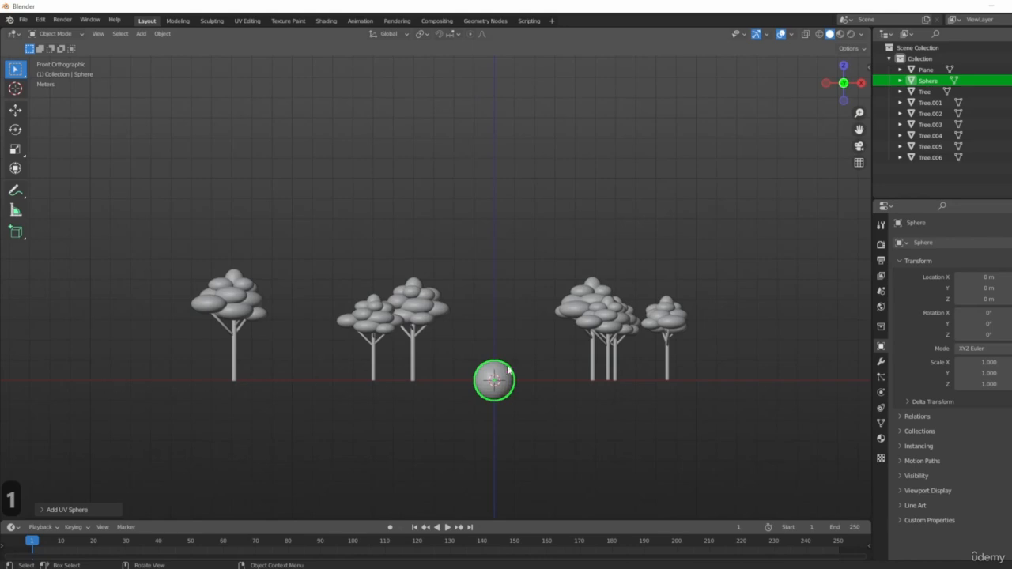
scroll(611, 322, down, 3)
middle_drag(478, 283, 604, 361)
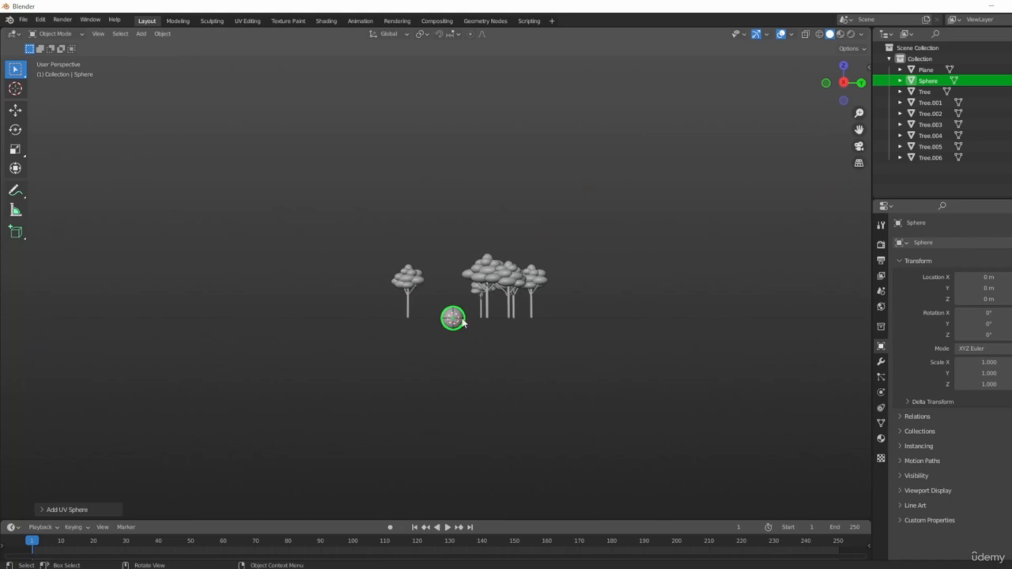
middle_drag(476, 343, 493, 305)
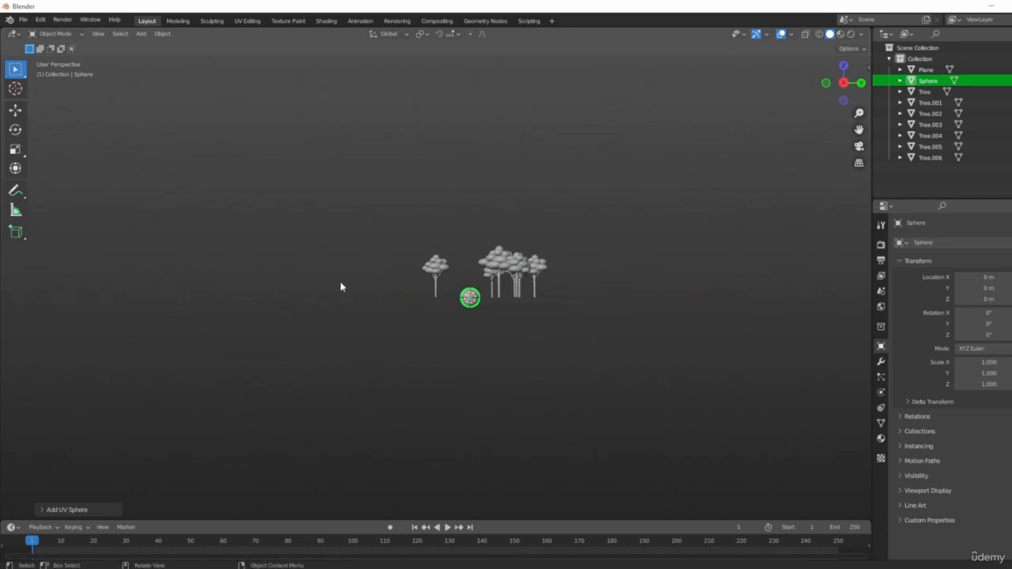
middle_drag(652, 333, 463, 393)
key(1)
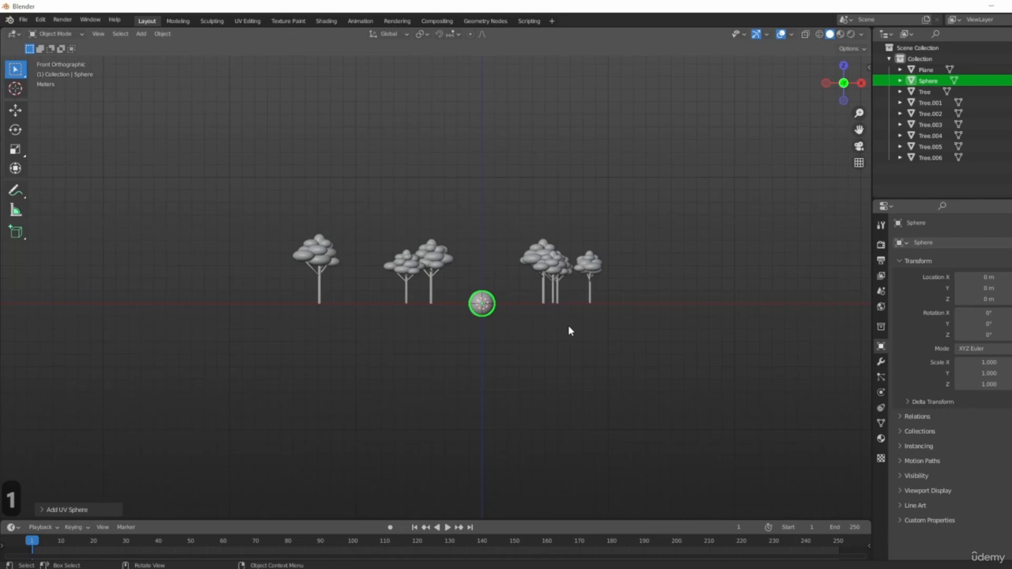
scroll(567, 324, up, 4)
middle_drag(466, 305, 450, 331)
scroll(506, 340, up, 5)
key(1)
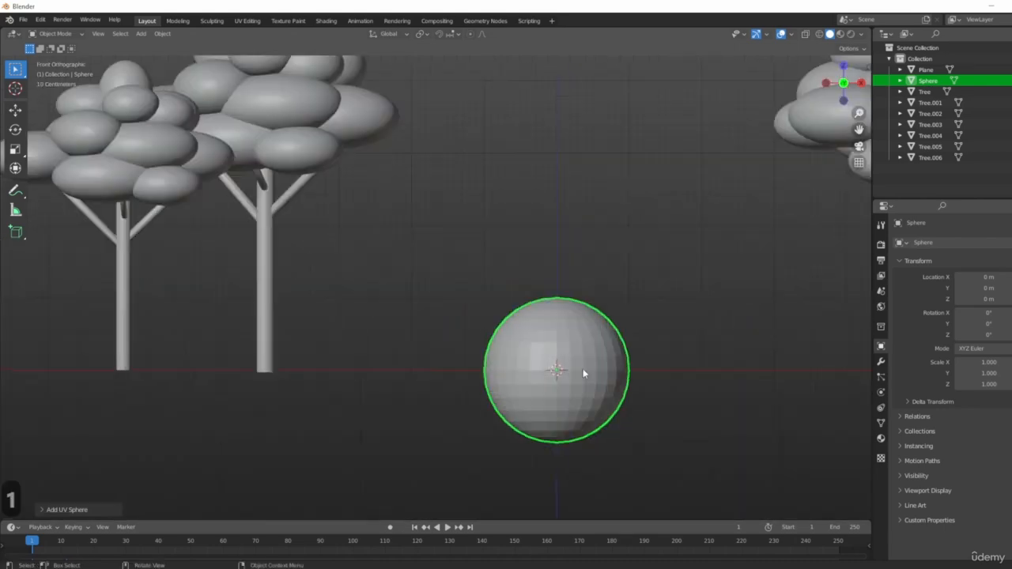
- Raise the sphere along Z to about 1 m so its underside touches the ground line
shift+middle_drag(582, 368, 530, 375)
scroll(532, 429, up, 1)
key(g)
key(z)
click(533, 348)
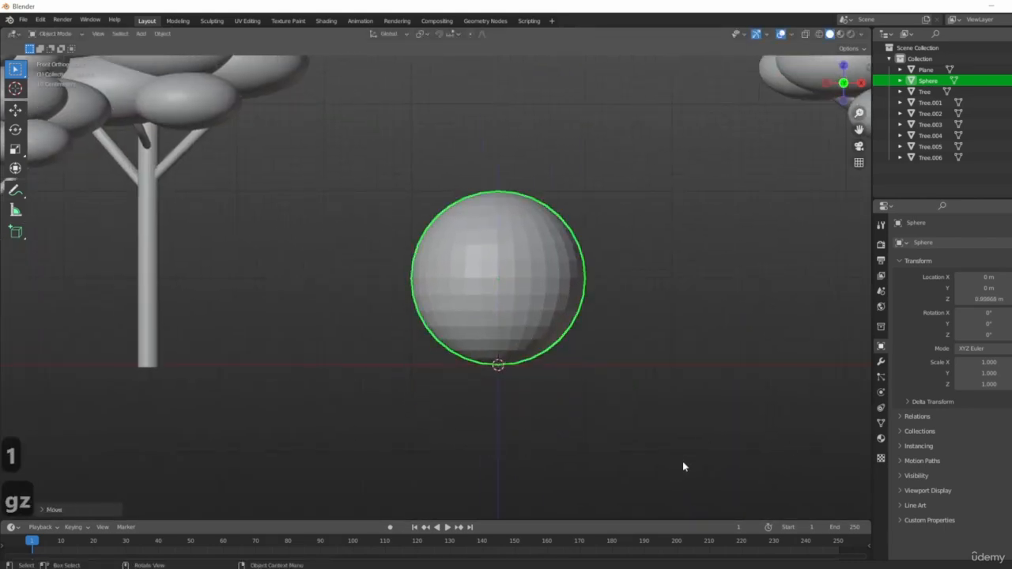
- Flatten the sphere vertically to a Z scale of about 0.625 and shade it smooth
key(s)
key(z)
click(621, 381)
right_click(536, 285)
click(535, 285)
- Lower the flattened sphere to about Z 0.139 m and narrow it to a Y scale of about 0.714
key(g)
key(z)
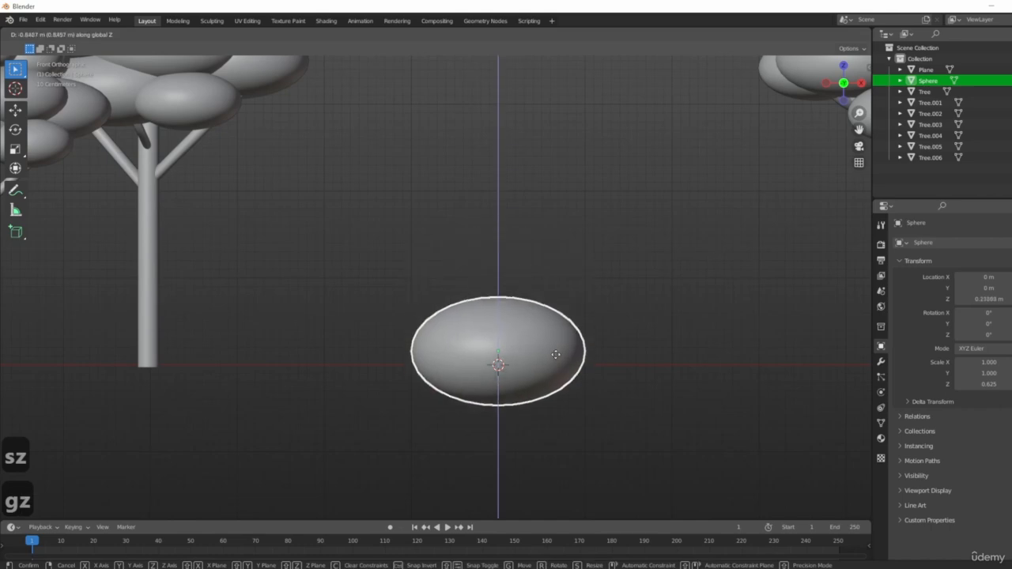
click(555, 355)
scroll(505, 336, down, 1)
middle_drag(503, 331, 606, 461)
key(s)
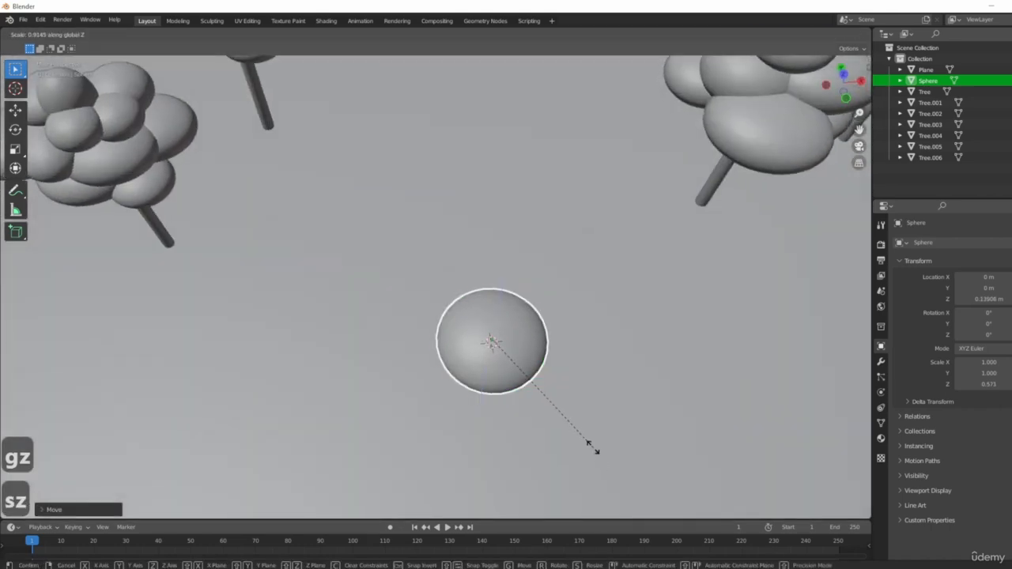
key(y)
click(557, 424)
- Duplicate the flattened sphere straight up to about Z 0.743 m
middle_drag(556, 424, 660, 421)
key(shift+d)
key(z)
click(553, 400)
- Narrow the upper sphere to a scale of about 0.63 in X and 0.61 in Y
key(s)
key(x)
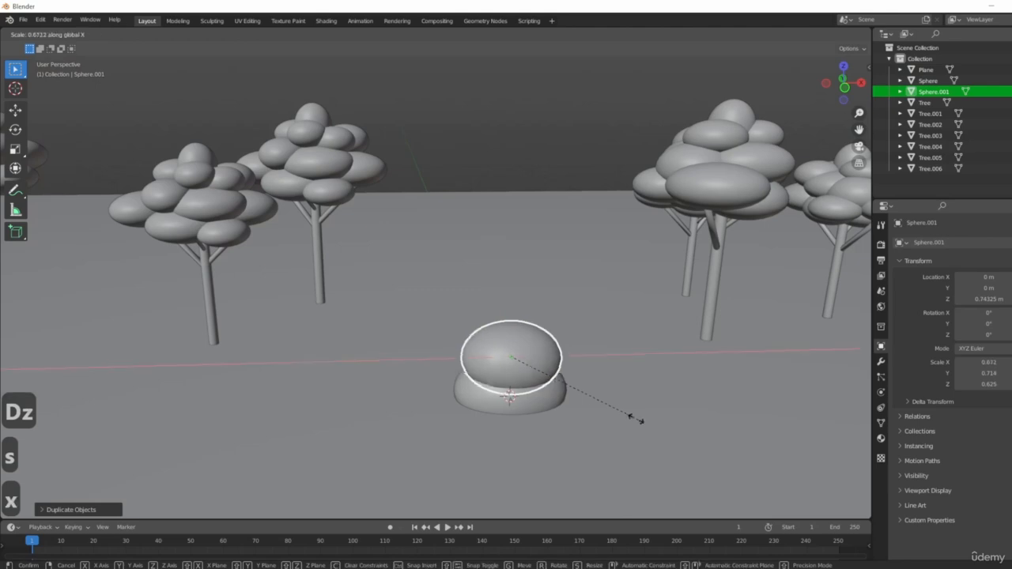
click(603, 412)
middle_drag(498, 372, 607, 419)
key(s)
key(x)
click(608, 420)
key(s)
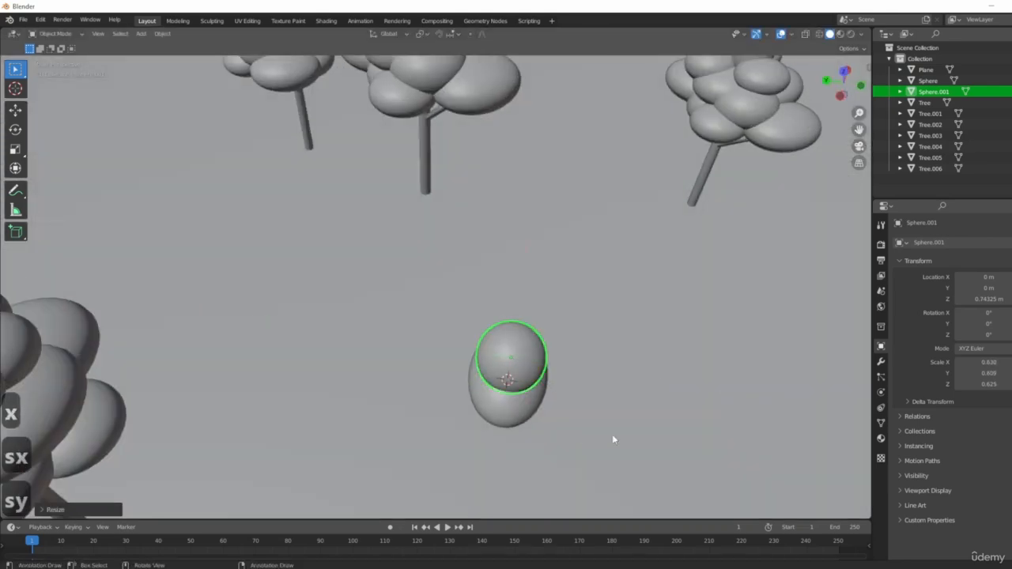
- Duplicate the upper sphere to the negative X side of the base at about Z 0.51 m and shrink the copy
key(1)
key(shift+d)
click(553, 418)
key(s)
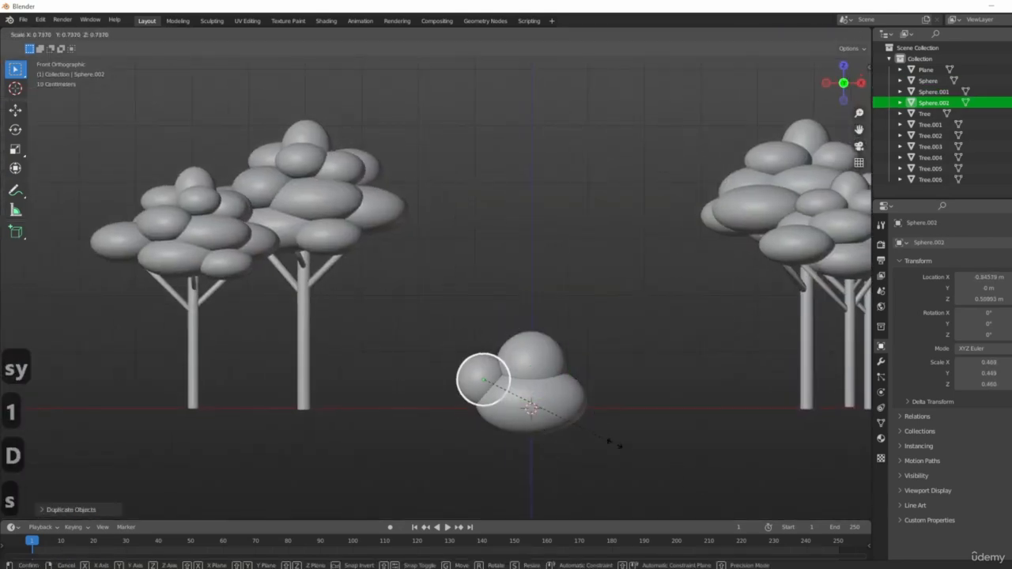
click(612, 445)
- Reposition and resize the small side sphere so it sits against the bush's base
middle_drag(613, 444, 545, 379)
key(g)
click(544, 434)
key(y)
click(571, 435)
key(s)
click(601, 448)
key(g)
click(533, 397)
- Duplicate the small sphere twice around the bush's base and flatten the last copy vertically
key(shift+d)
click(467, 452)
key(shift+d)
key(s)
key(z)
click(571, 434)
- Flatten the two other small spheres vertically, the front one to a Z scale of about 0.342
click(478, 374)
key(s)
key(z)
click(525, 418)
click(421, 402)
key(s)
click(526, 443)
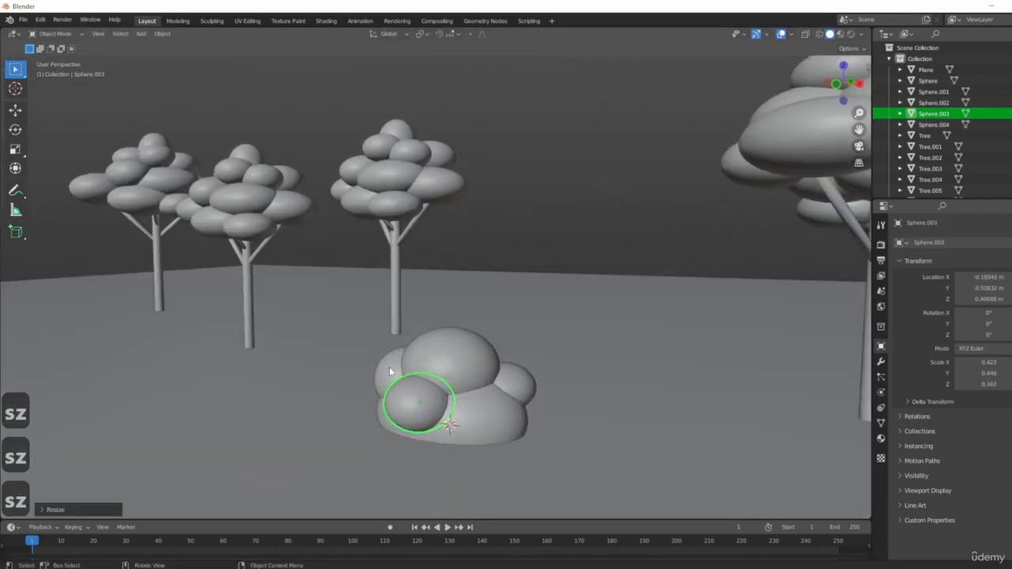
- Duplicate the front small sphere and move the copy against another side of the bush
key(shift+d)
middle_drag(526, 442, 517, 422)
click(574, 408)
middle_drag(575, 407, 540, 434)
key(g)
click(530, 406)
key(g)
key(g)
click(556, 458)
- Shift one of the small bush spheres along the Y axis
click(566, 403)
key(g)
key(y)
click(501, 435)
- Duplicate the large base sphere along Y to about 0.51 m behind the original
click(540, 434)
middle_drag(540, 434, 594, 466)
click(513, 477)
key(shift+d)
key(y)
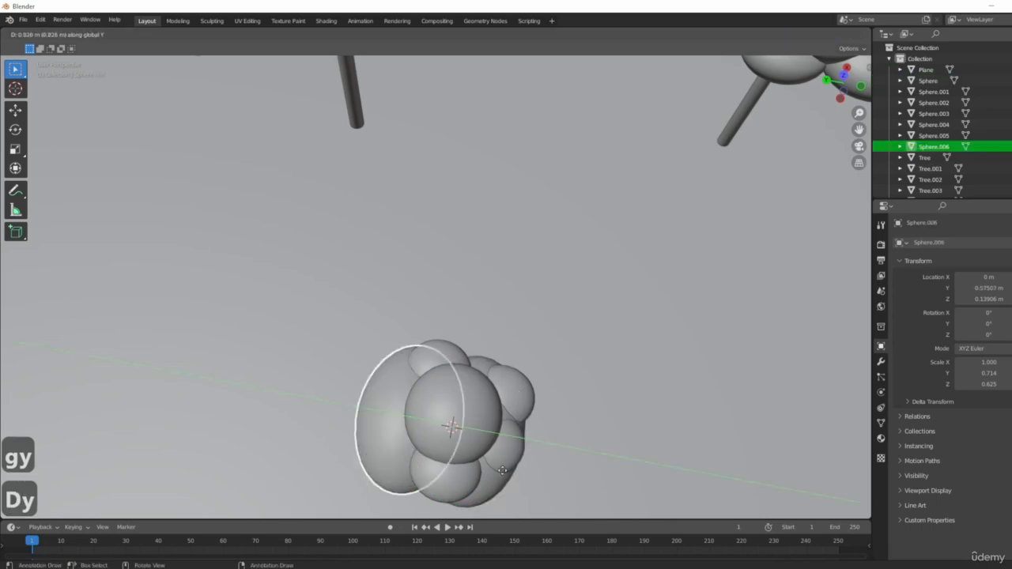
click(523, 452)
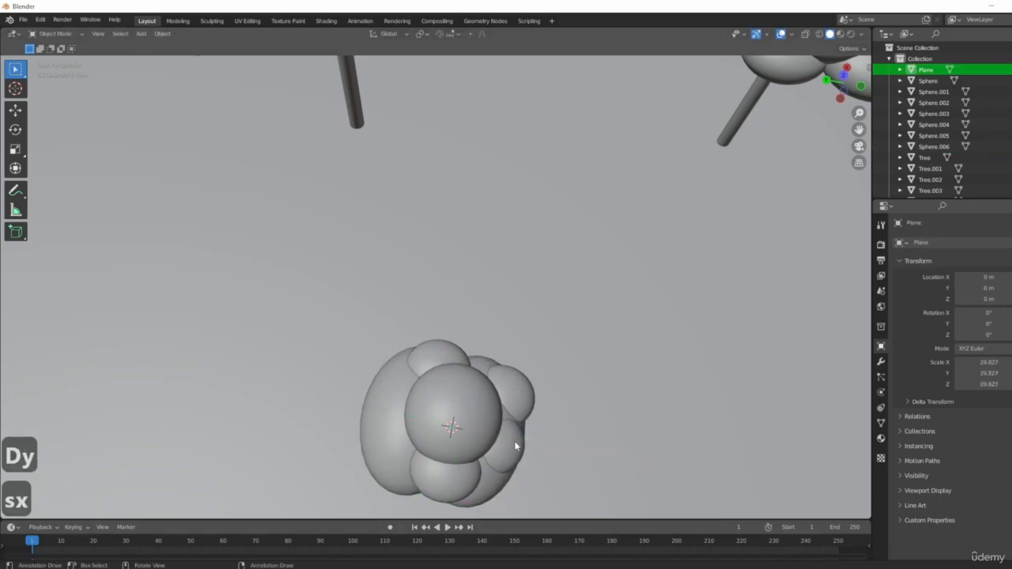
- Narrow the rear copy of the base sphere to an X scale of about 0.55
click(388, 411)
key(s)
key(x)
right_click(413, 420)
key(s)
key(x)
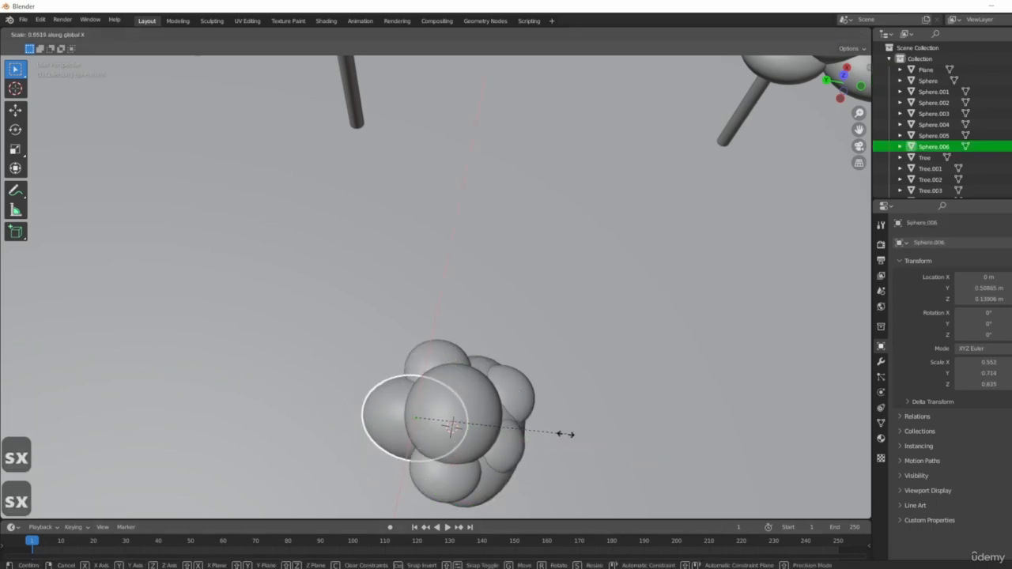
click(563, 434)
- Narrow the original base sphere to an X scale of 0.832 and move it to about X -0.10 m, Y 0.01 m, Z 0.02 m
middle_drag(521, 452, 492, 424)
click(498, 484)
key(s)
key(x)
click(637, 501)
key(g)
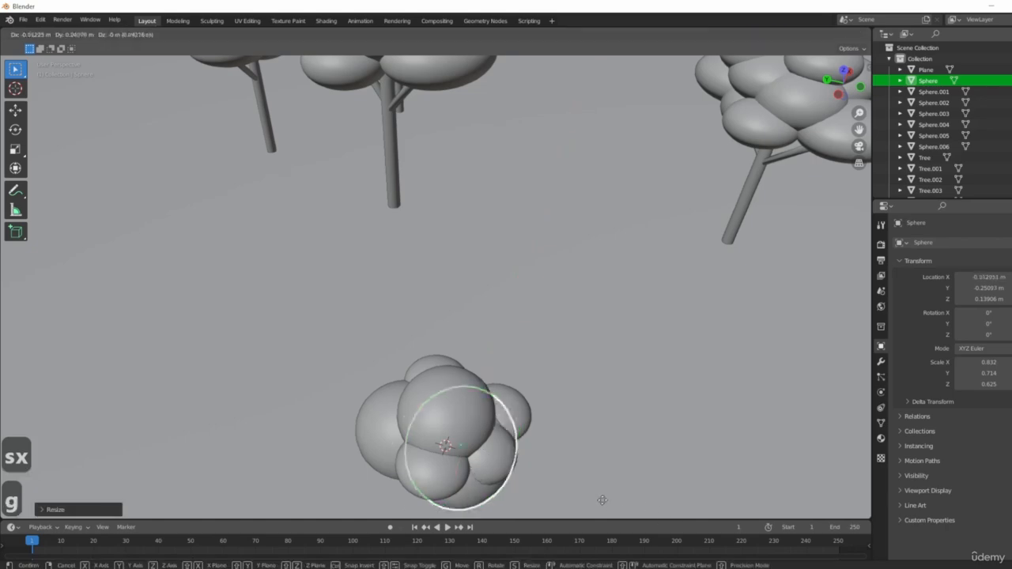
key(KP_1)
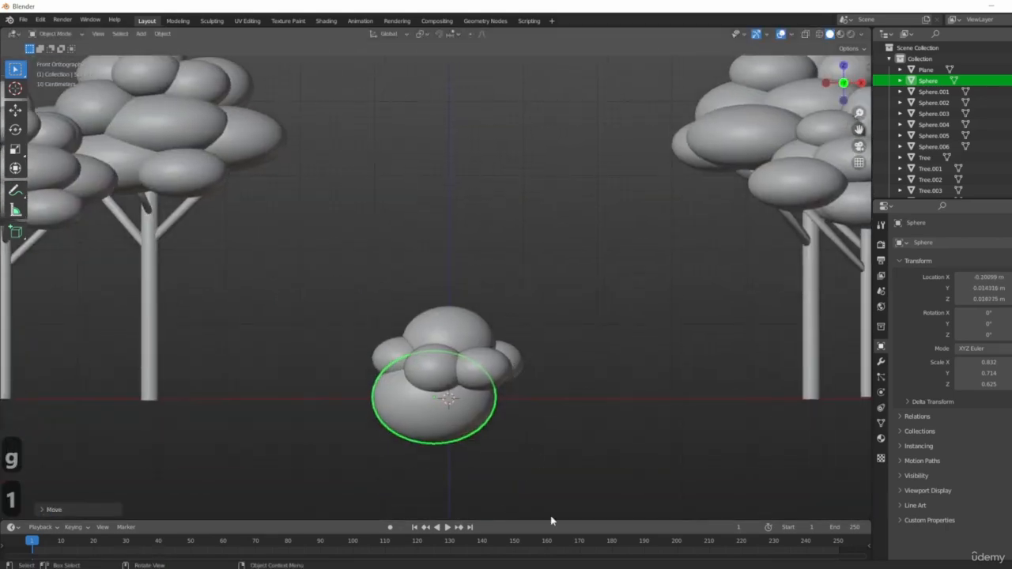
- Flatten the front base sphere of the bush to a Z scale of about 0.47 and adjust its position
key(s)
key(z)
key(s)
key(z)
key(s)
key(z)
click(473, 442)
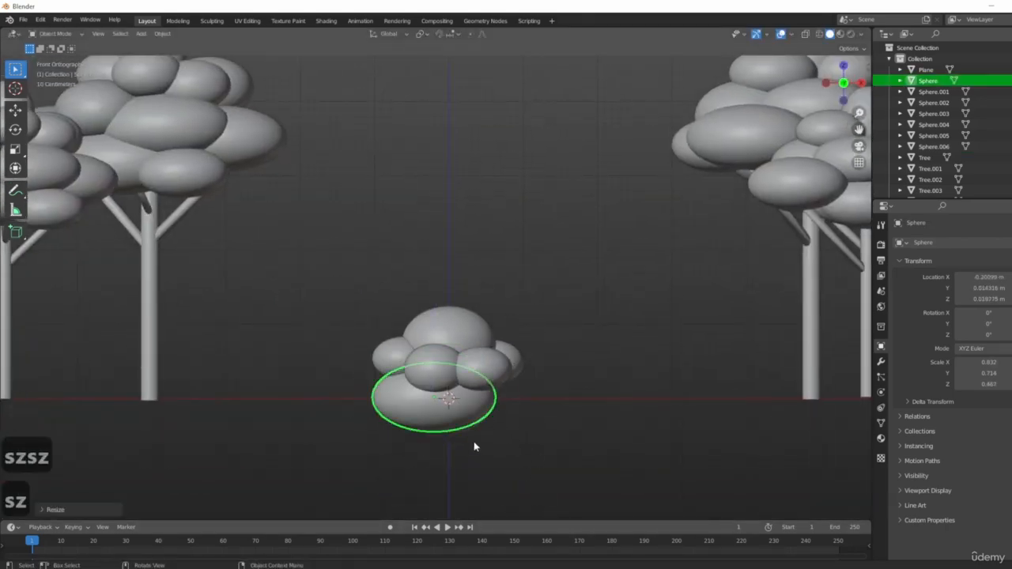
key(g)
click(444, 433)
- Duplicate the flattened base sphere and place the copy on the +X side of the bush
click(459, 429)
middle_drag(459, 428, 520, 433)
scroll(519, 433, up, 5)
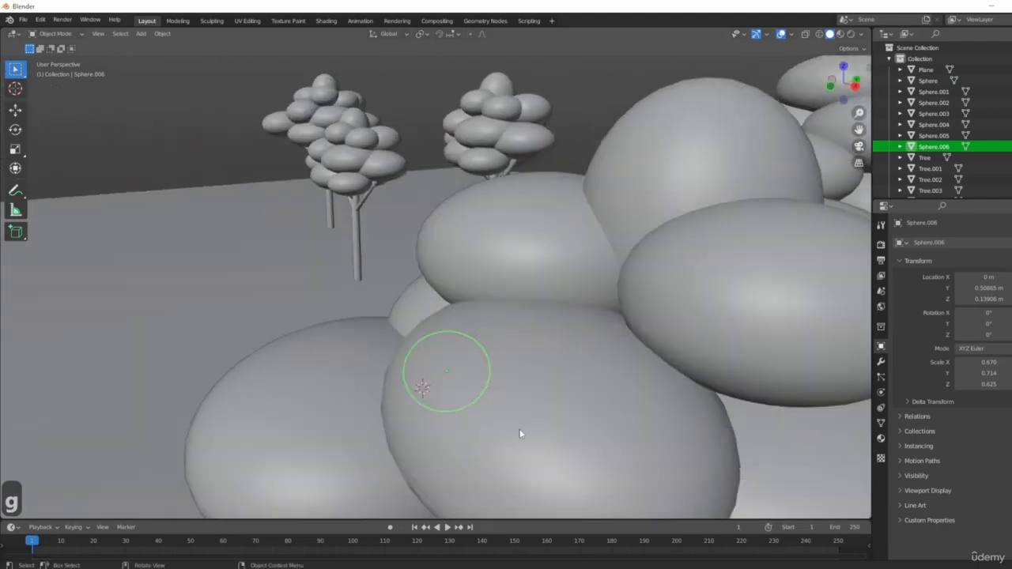
key(KP_1)
scroll(349, 388, up, 3)
click(349, 388)
key(shift+d)
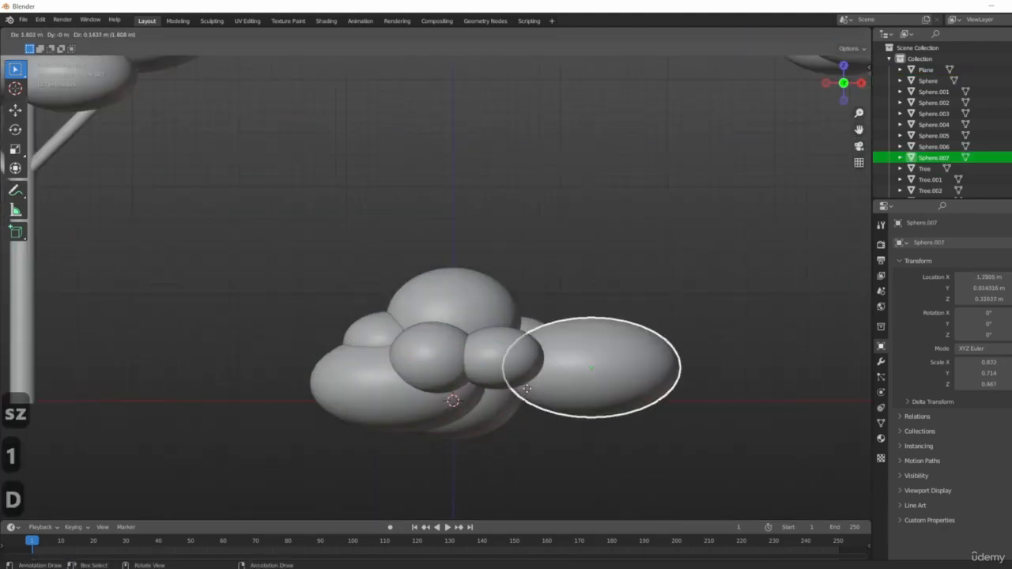
click(587, 384)
middle_drag(586, 384, 709, 400)
click(711, 397)
- Move the small front sphere to about X 0.45 m, Y -0.51 m, Z 0.17 m and resize it
scroll(711, 397, down, 4)
middle_drag(632, 405, 572, 395)
scroll(537, 412, up, 2)
click(542, 413)
key(g)
click(601, 426)
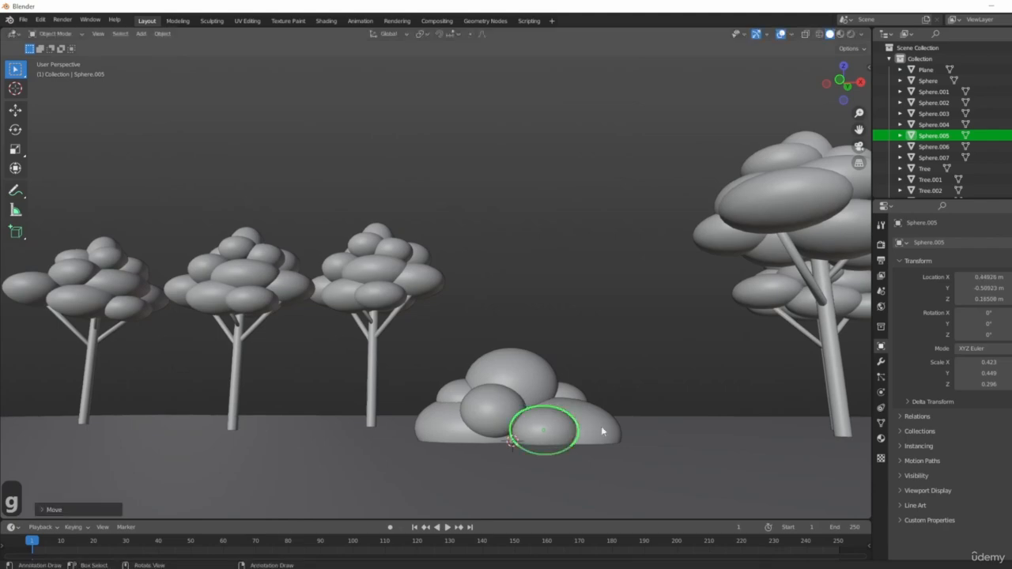
key(s)
click(591, 411)
- Duplicate the small front sphere, fit the copy into the bush and scale it to about 0.45 in X
key(shift+d)
click(609, 360)
middle_drag(609, 360, 546, 375)
key(g)
click(518, 422)
key(s)
click(587, 414)
middle_drag(587, 414, 563, 392)
key(g)
click(492, 400)
- Duplicate the resized small sphere and position the copy at the rear of the bush
middle_drag(492, 399, 617, 379)
key(shift+d)
click(553, 431)
key(g)
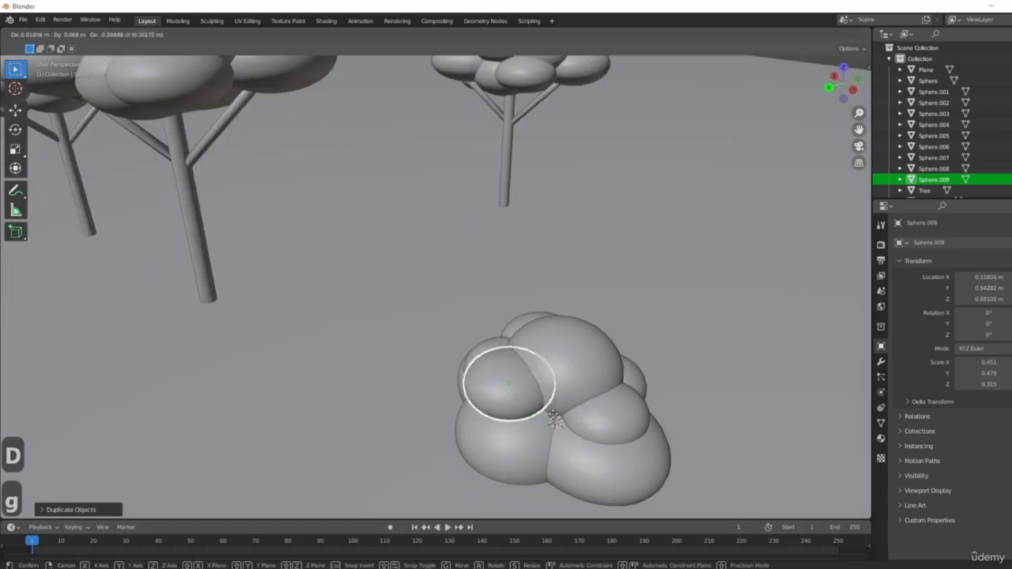
click(657, 419)
- Place another copy of the small sphere at about X -0.65 m, Y 0.86 m, Z 0.01 m
middle_drag(657, 419, 418, 436)
middle_drag(488, 444, 527, 396)
key(shift+d)
click(531, 467)
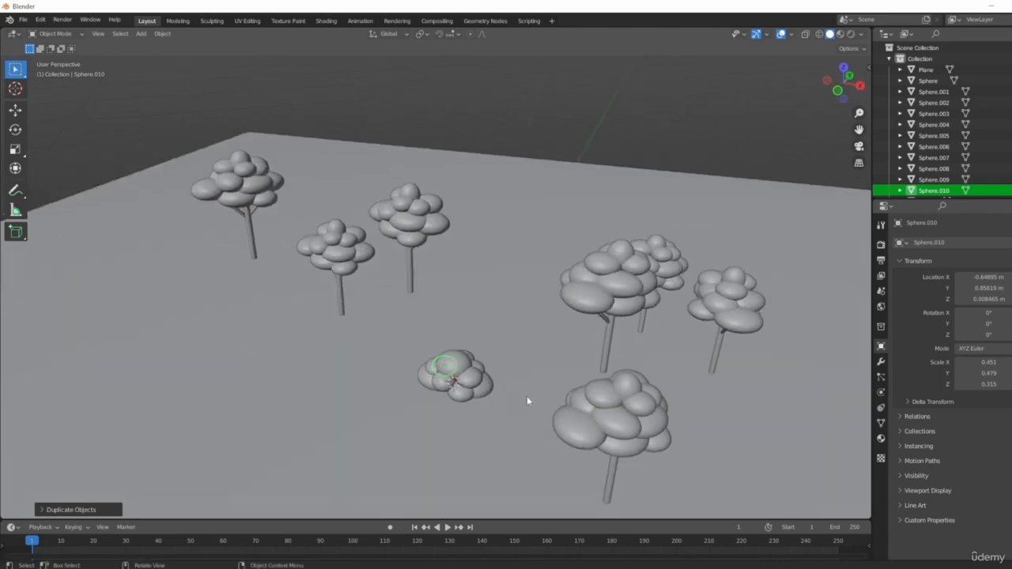
- Try to select all the bush spheres together
scroll(469, 372, up, 6)
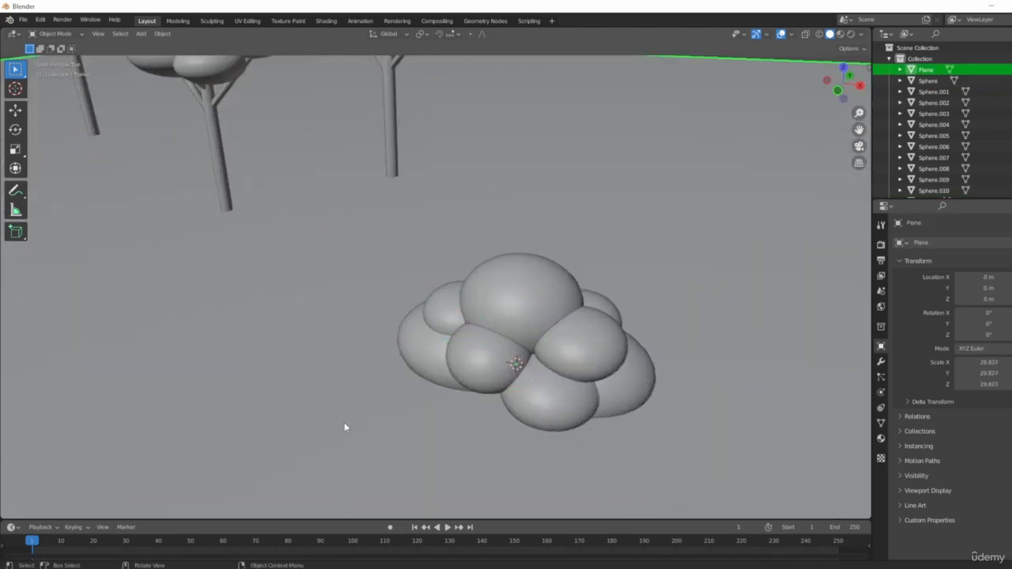
middle_drag(344, 426, 352, 314)
scroll(351, 315, up, 4)
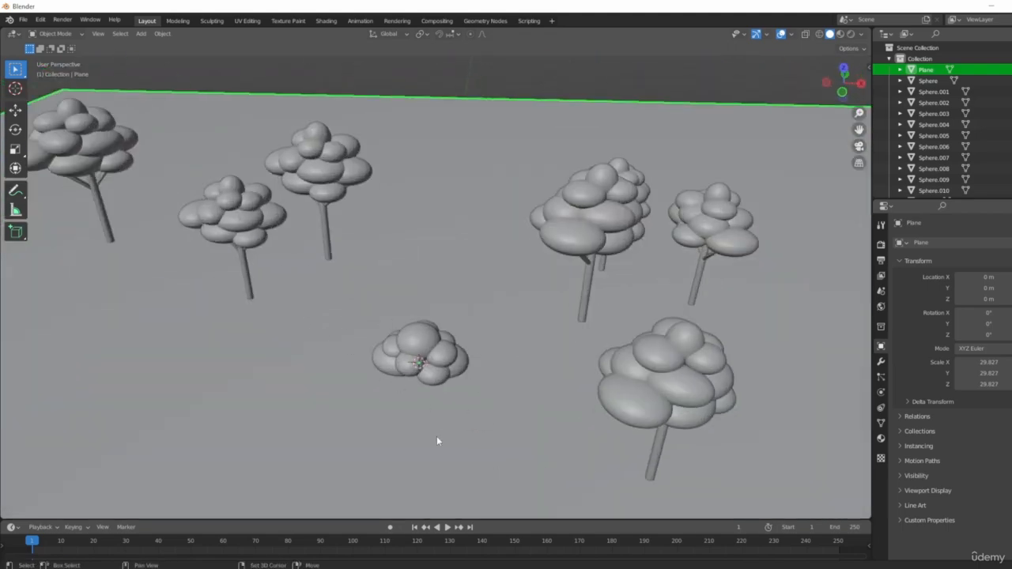
shift+middle_drag(438, 440, 618, 355)
middle_drag(574, 415, 431, 285)
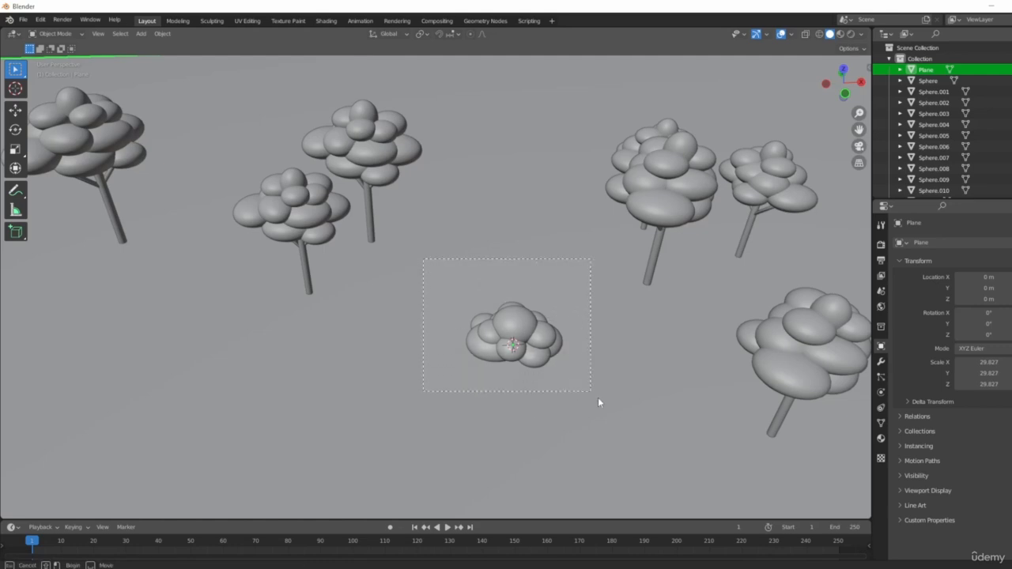
drag(597, 402, 597, 402)
scroll(598, 401, down, 5)
middle_drag(597, 402, 566, 115)
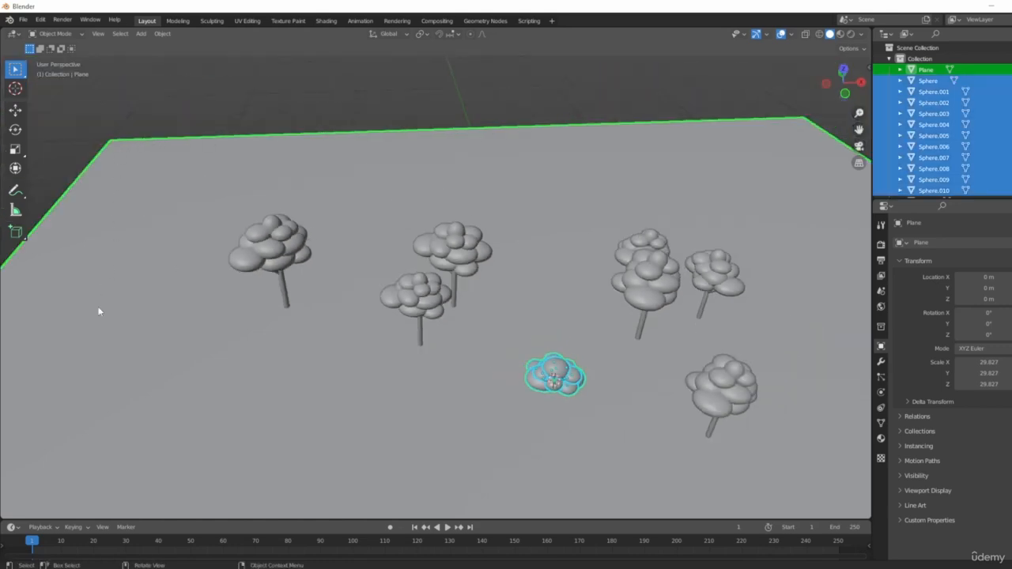
scroll(413, 229, down, 5)
middle_drag(588, 217, 664, 215)
scroll(448, 314, up, 3)
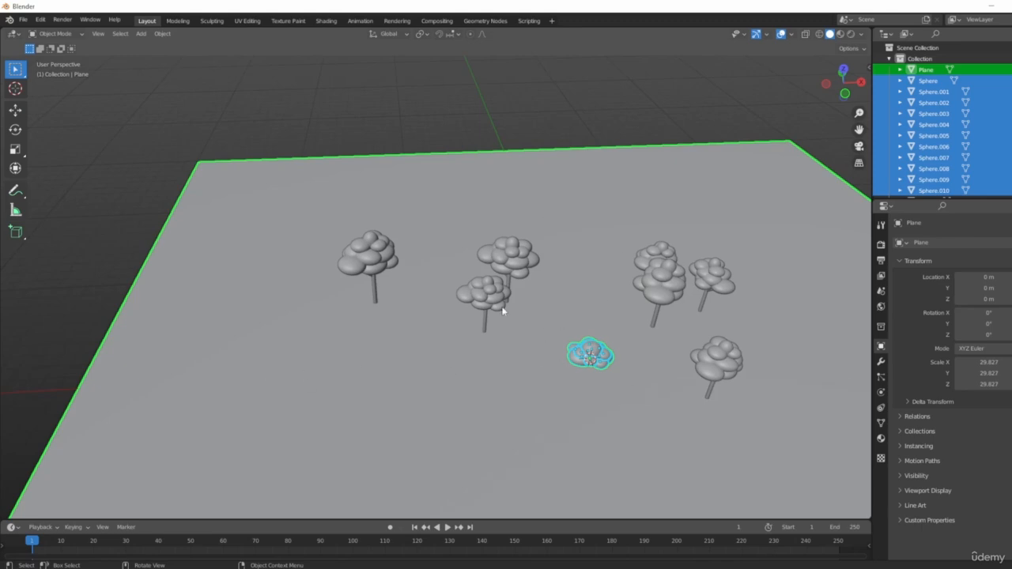
click(623, 108)
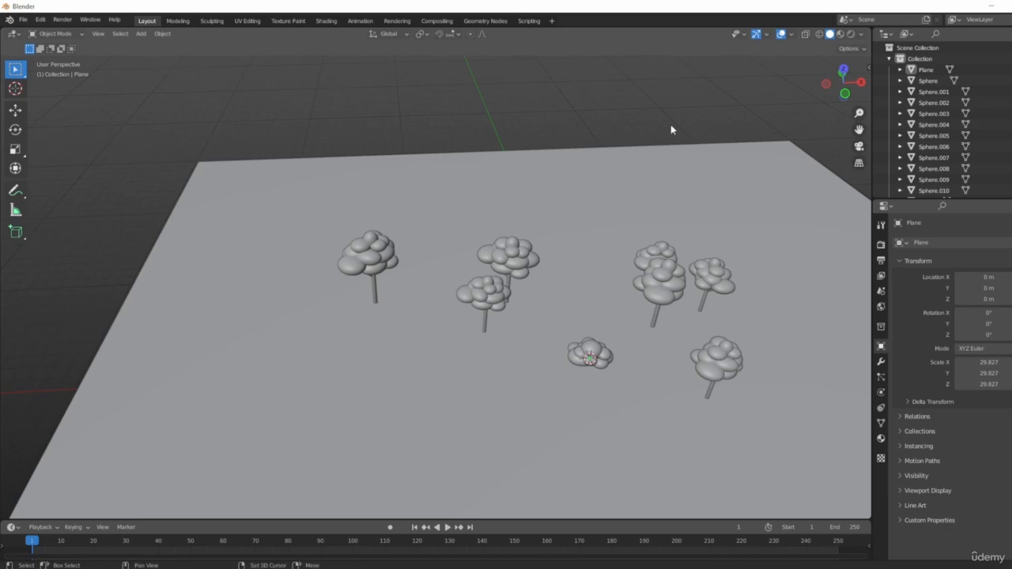
- Hide the ground plane so the bush spheres can be selected separately from it
shift+middle_drag(670, 129, 719, 113)
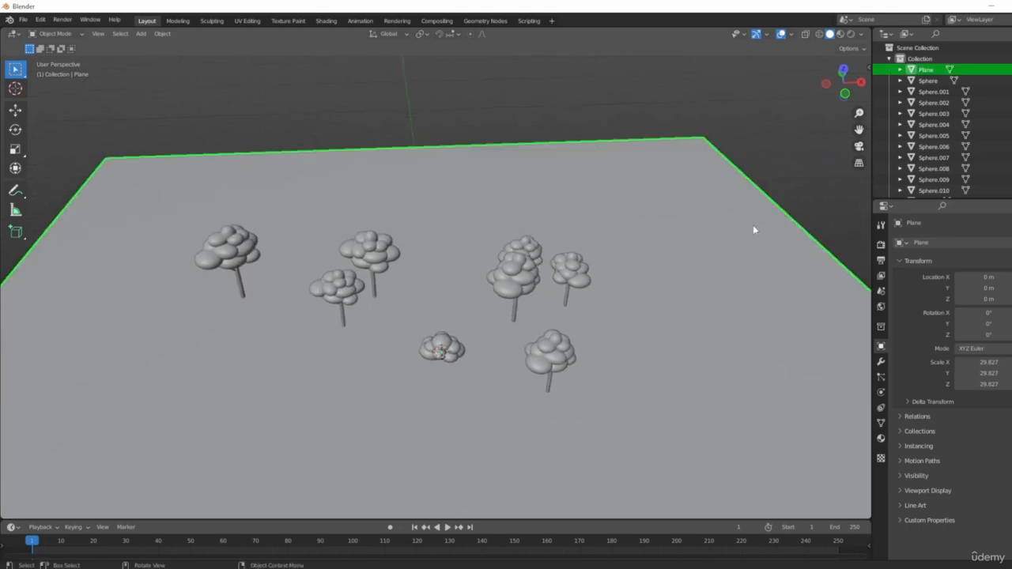
key(h)
shift+middle_drag(663, 224, 546, 206)
scroll(678, 183, up, 2)
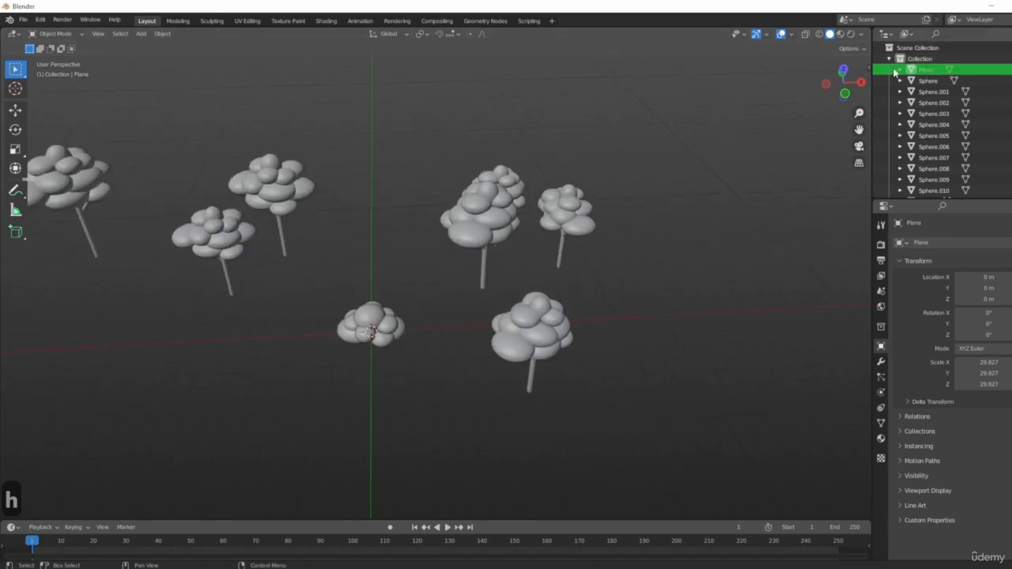
scroll(460, 332, up, 3)
middle_drag(398, 334, 675, 367)
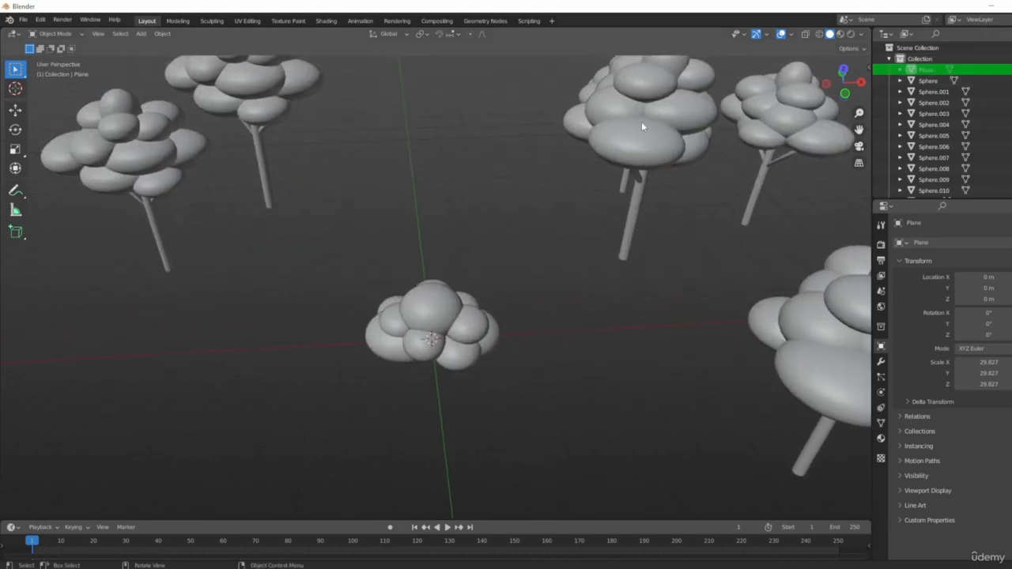
- Select all the bush spheres with the top sphere active and join them into one object
drag(293, 228, 567, 435)
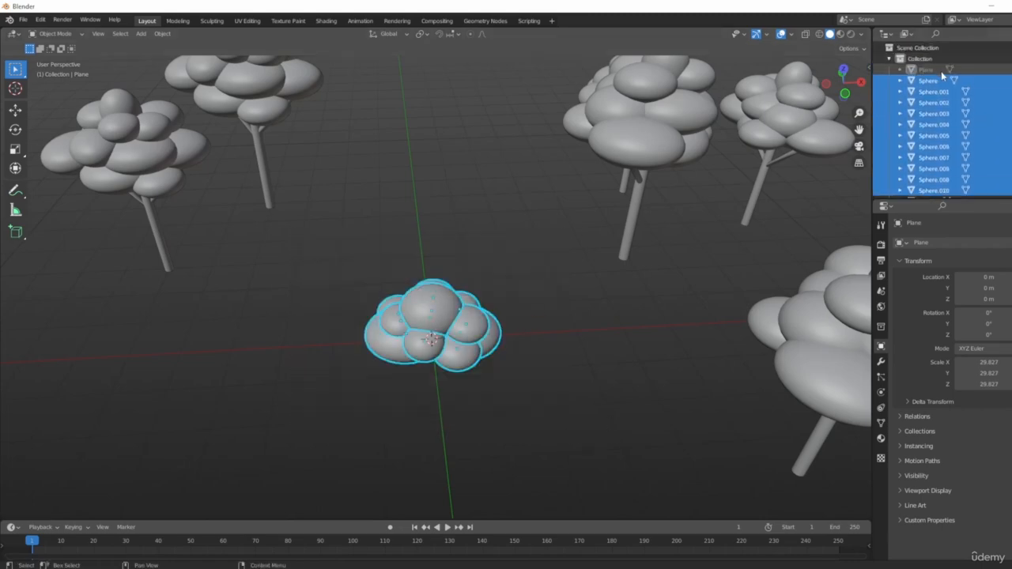
middle_drag(522, 166, 448, 239)
middle_drag(530, 309, 417, 237)
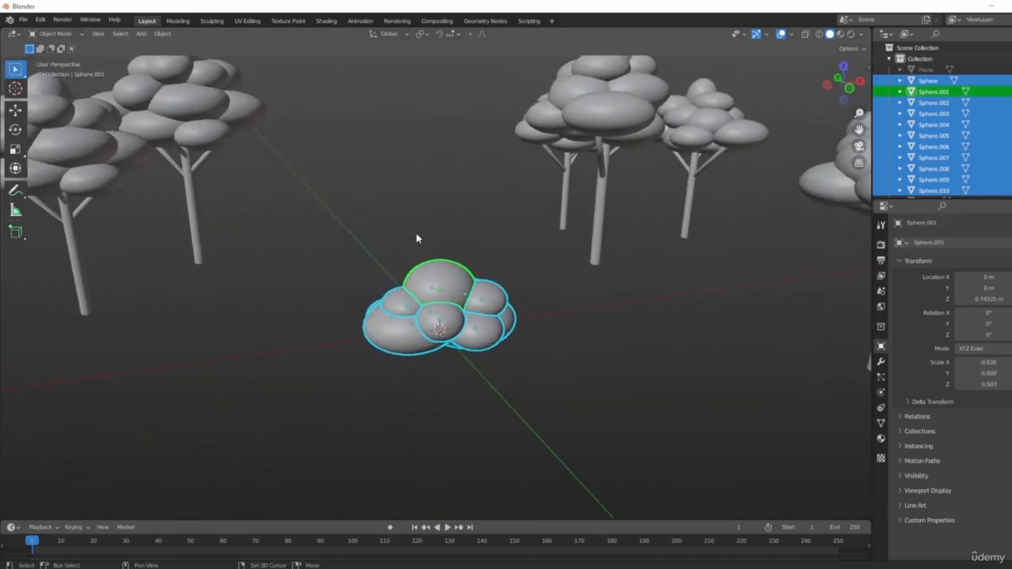
key(ctrl+j)
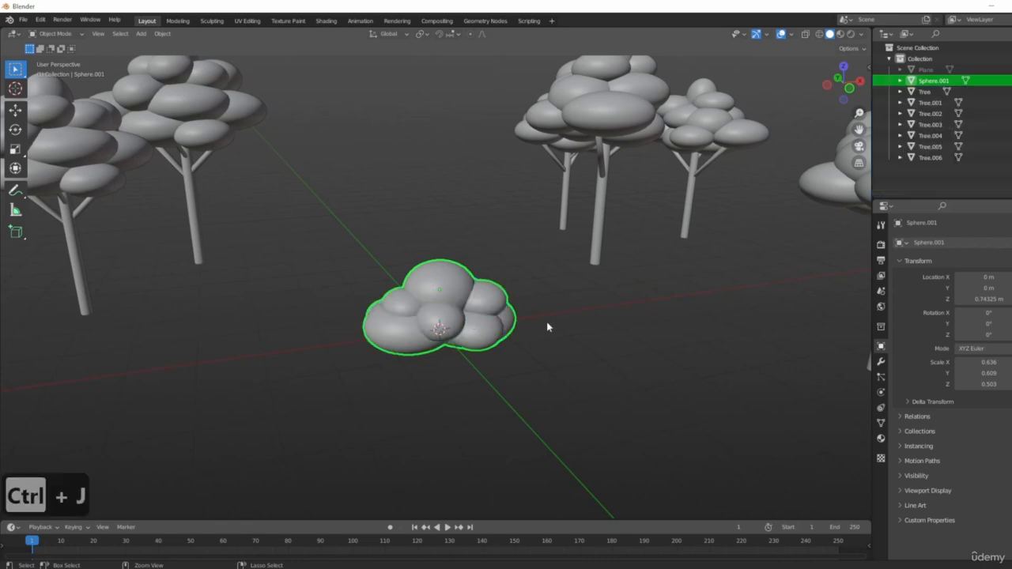
- Rename the joined bush object as Shrub
middle_drag(615, 323, 480, 384)
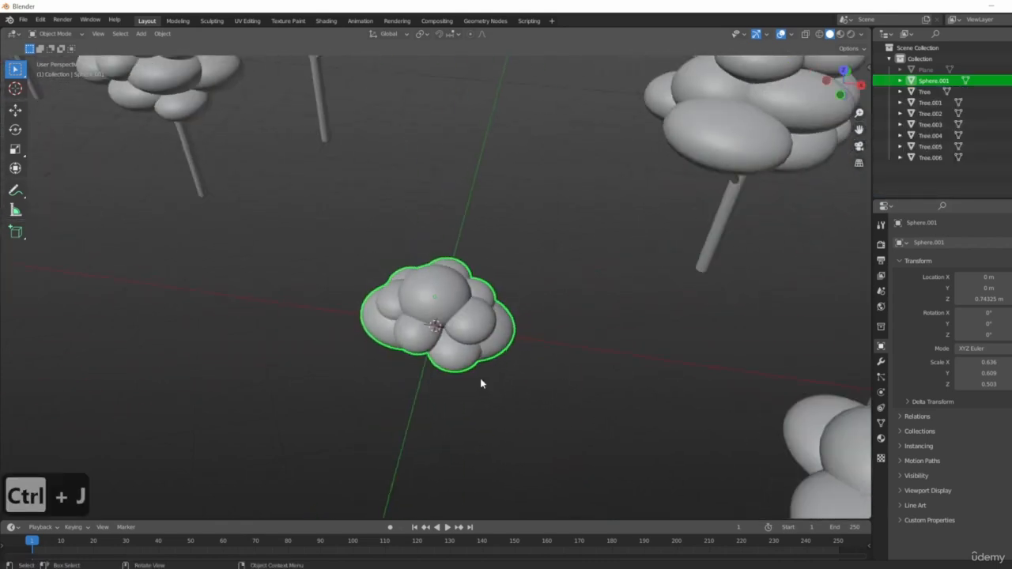
key(g)
click(447, 338)
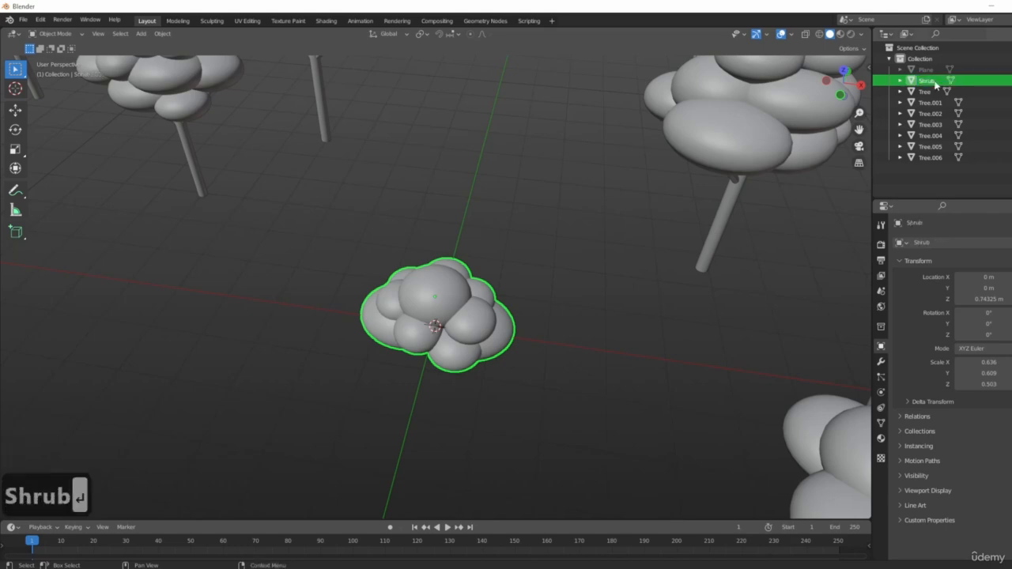
- Go through the tree objects one by one to check which tree each name belongs to
scroll(483, 282, down, 5)
middle_drag(483, 281, 514, 300)
scroll(733, 117, up, 3)
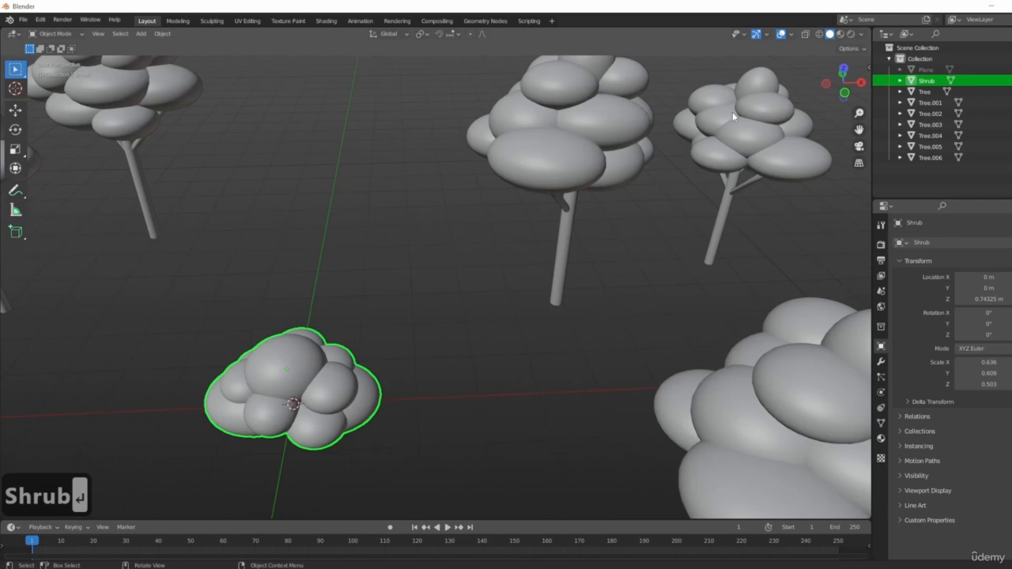
click(924, 92)
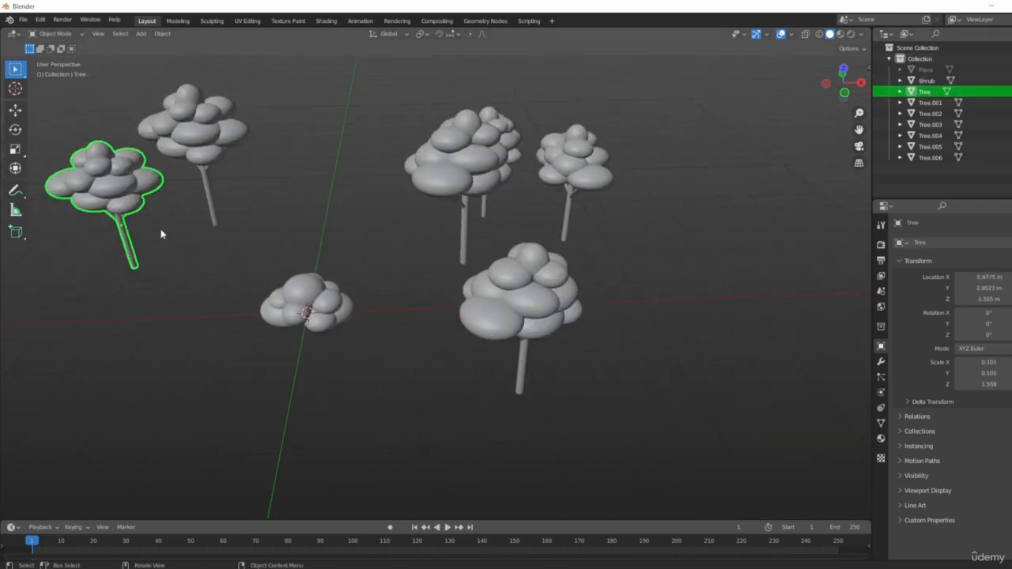
click(930, 103)
click(930, 113)
click(930, 124)
click(930, 135)
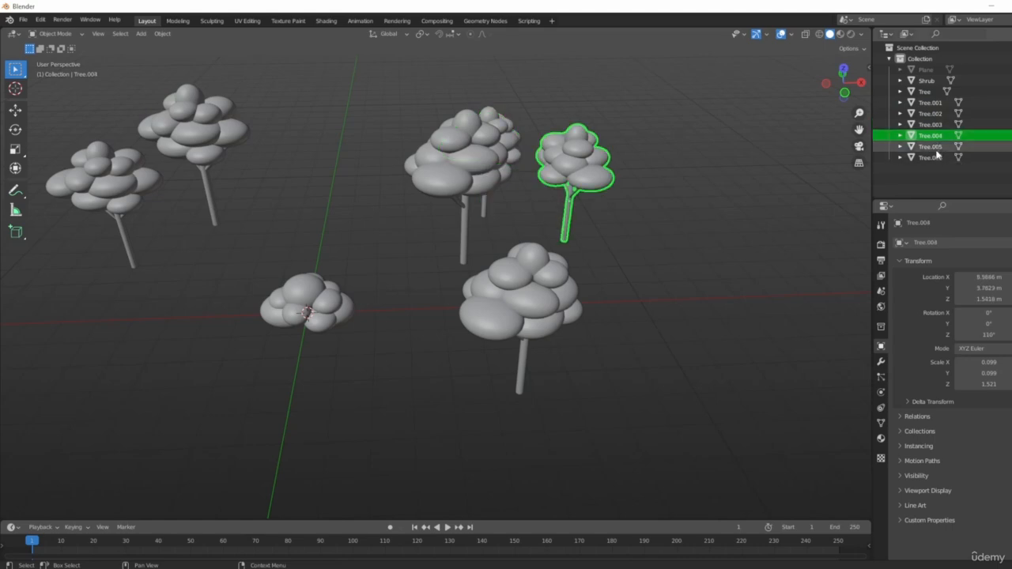
click(930, 147)
click(935, 167)
click(937, 147)
click(935, 135)
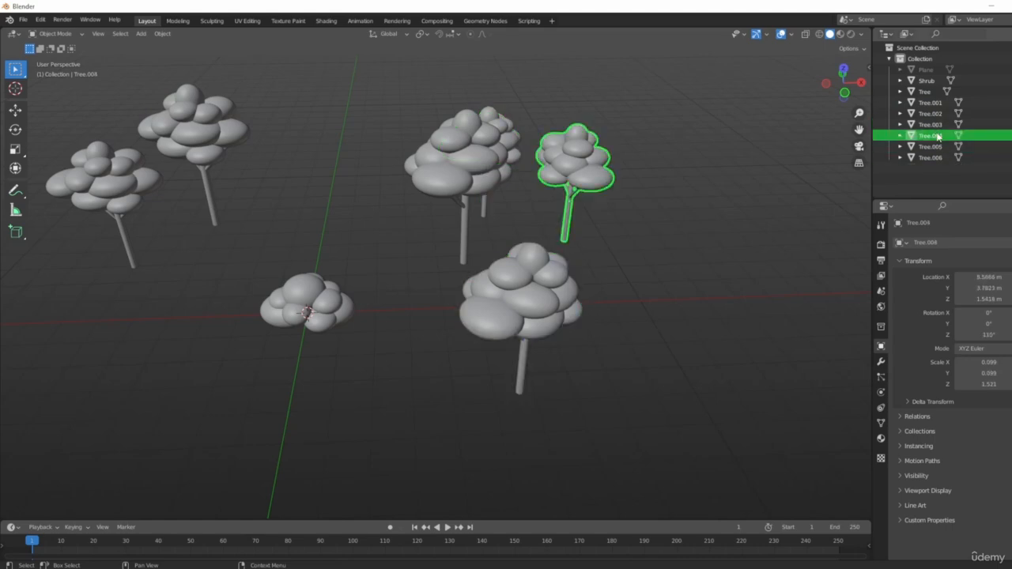
click(934, 124)
click(934, 113)
click(933, 103)
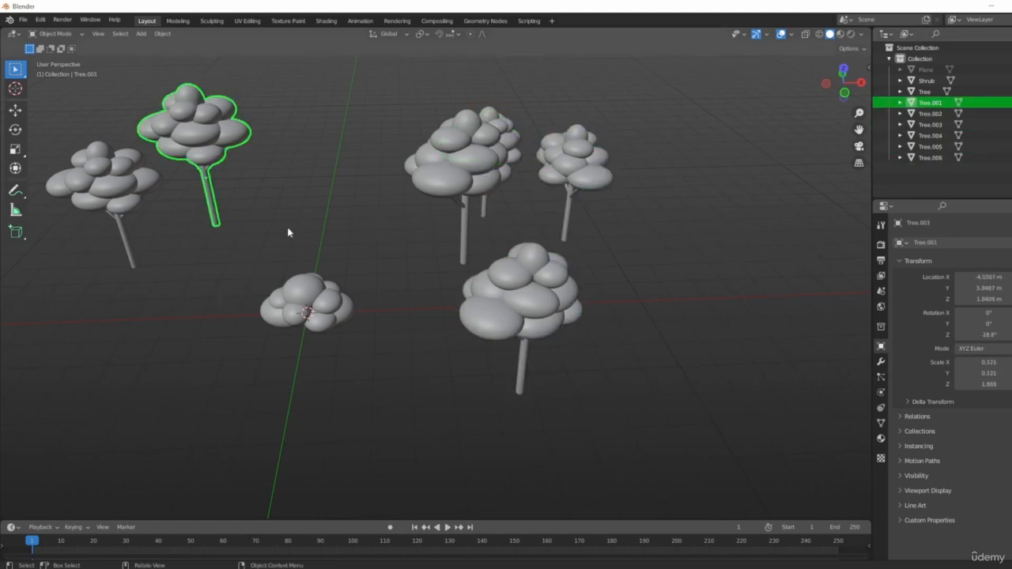
- Unhide the ground plane and rename it as Ground
key(alt+h)
double_click(927, 69)
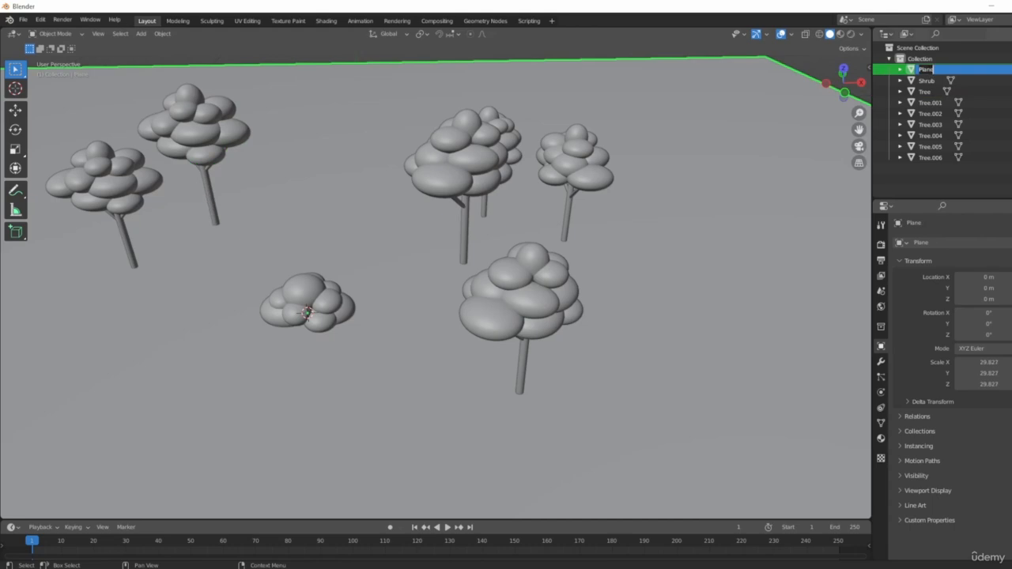
key(Return)
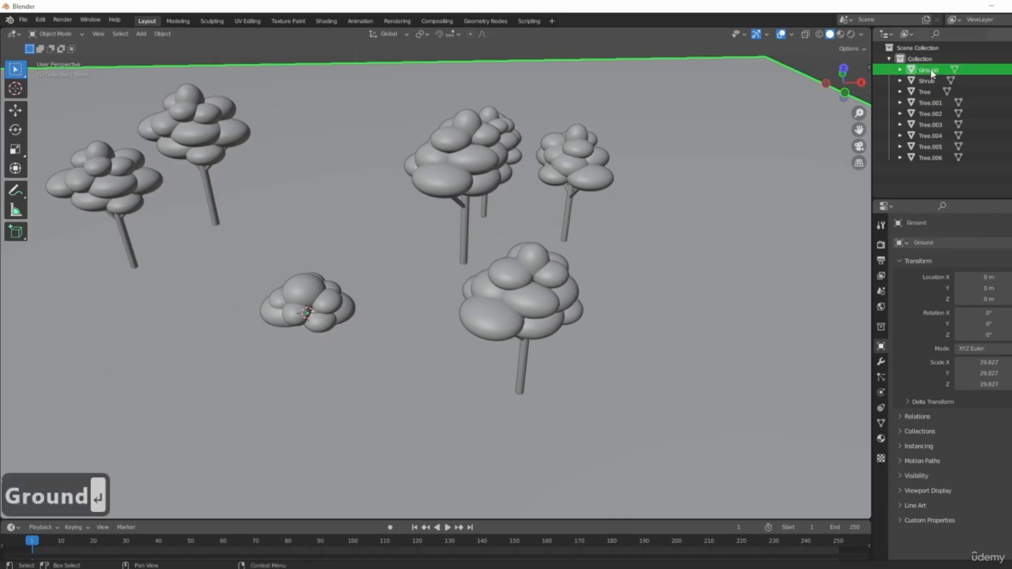
middle_drag(376, 285, 348, 316)
shift+click(344, 323)
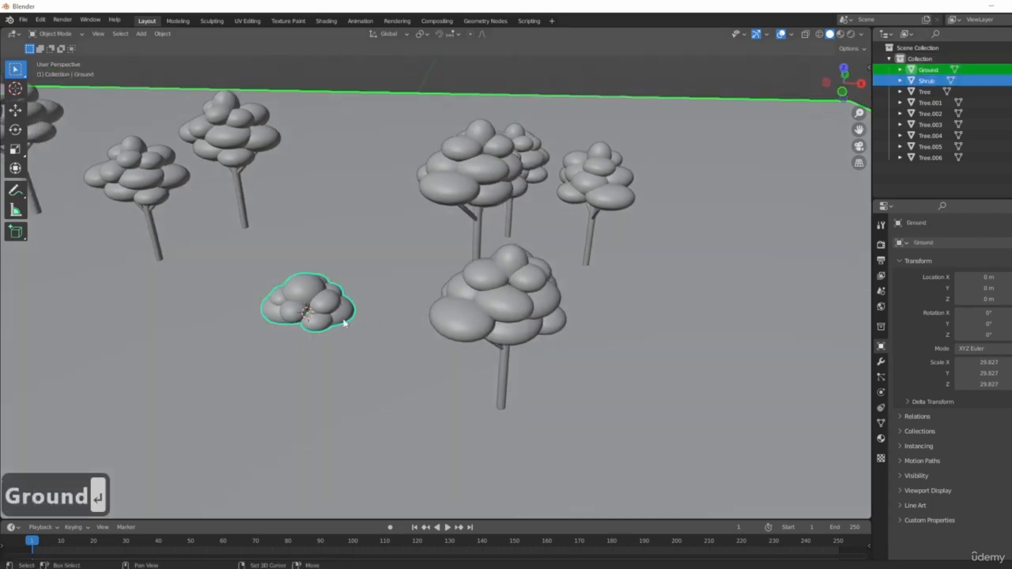
middle_drag(281, 289, 436, 316)
key(1)
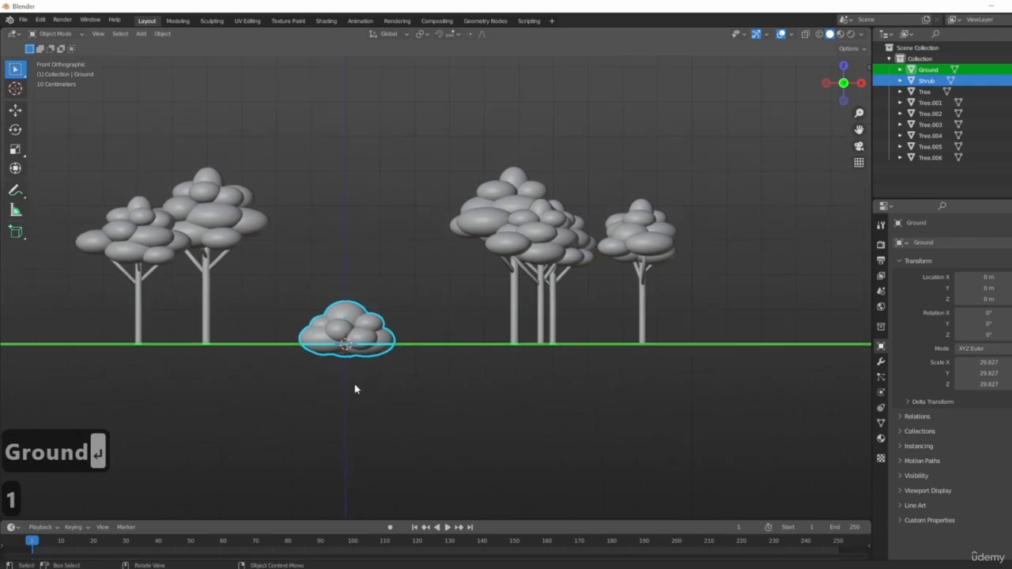
key(g)
right_click(442, 295)
- Move only the shrub to about X 6.84 m, Z 0.87 m and shrink it to an X scale of 0.467
click(345, 316)
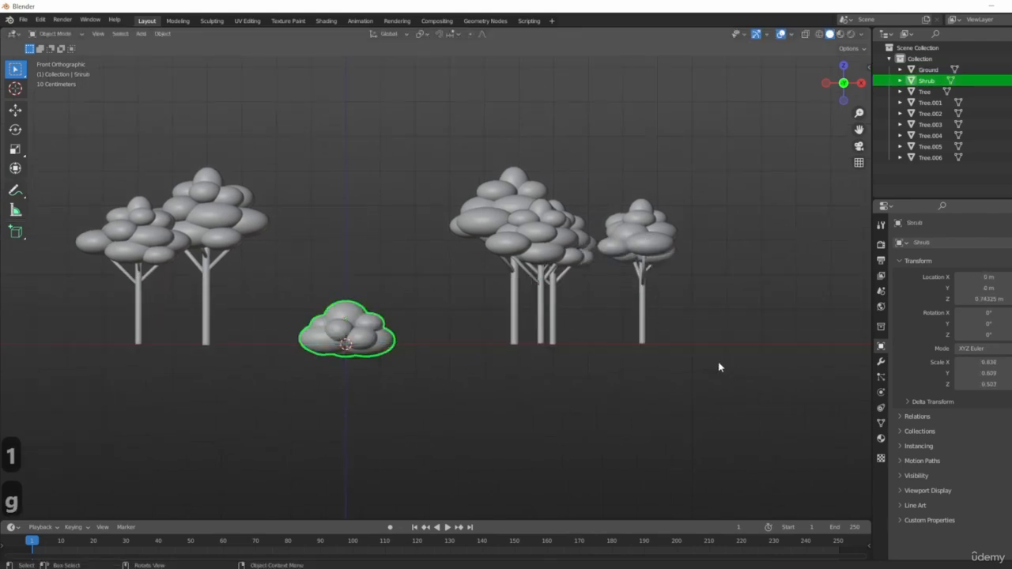
key(g)
click(630, 355)
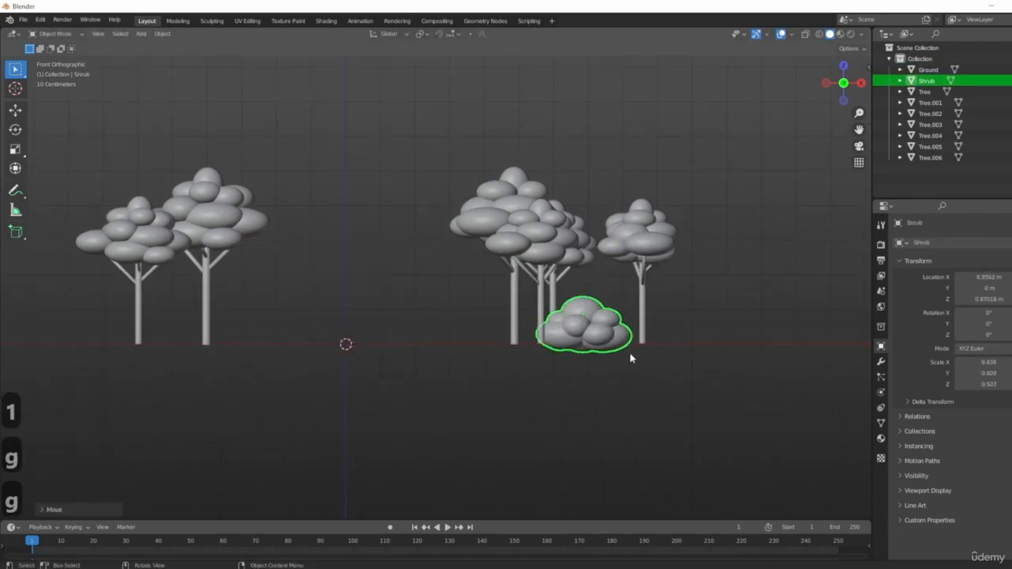
middle_drag(630, 355, 803, 317)
key(s)
click(813, 345)
- Lower the shrub onto the ground among the trees at about X 5.23 m, Y 3.08 m, Z 0.59 m
key(KP_1)
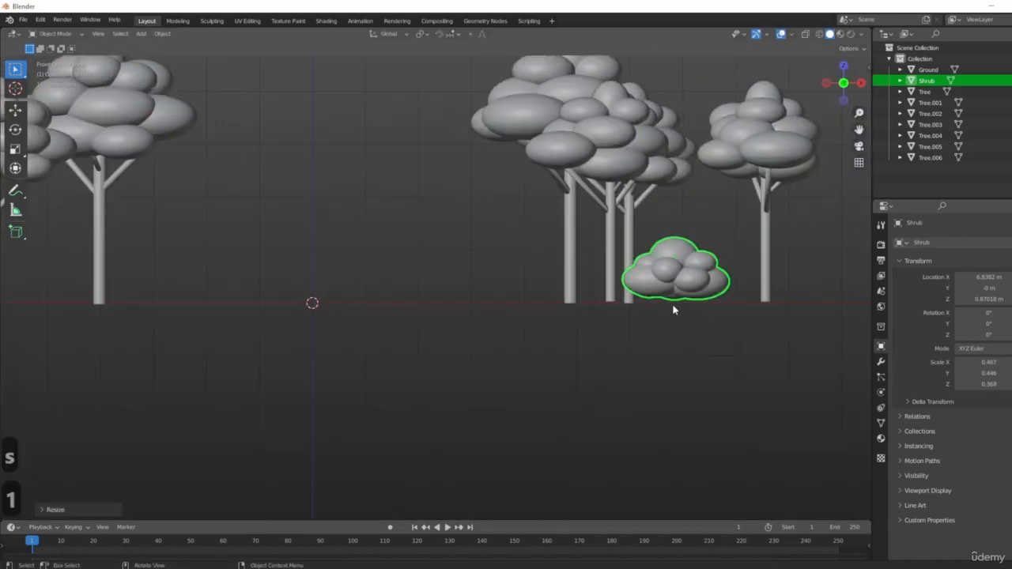
key(g)
click(633, 318)
middle_drag(632, 318, 497, 288)
key(g)
click(515, 320)
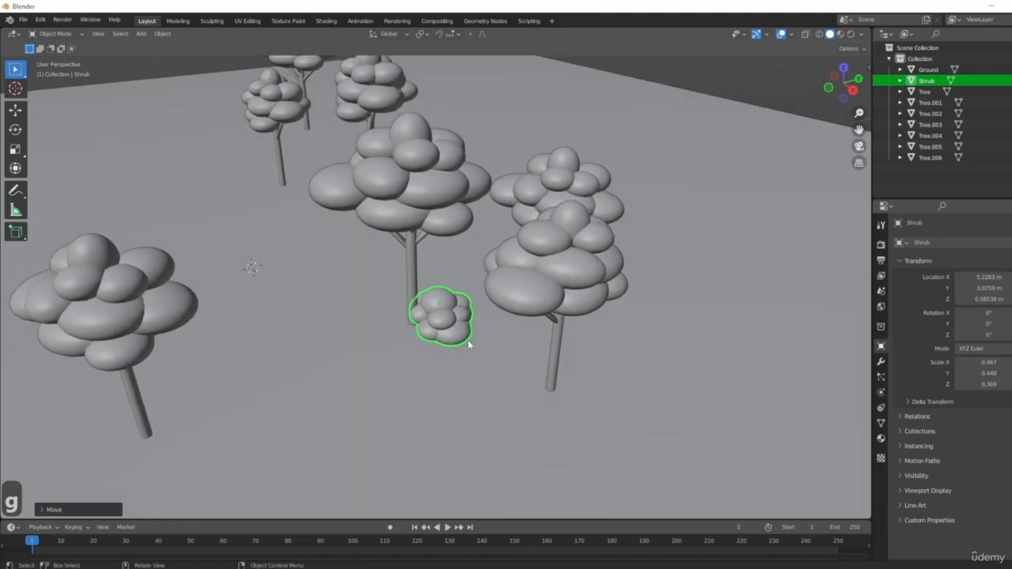
- Duplicate the shrub beside the neighbouring tree and rotate the copy about the Z axis
middle_drag(520, 351, 486, 329)
key(shift+d)
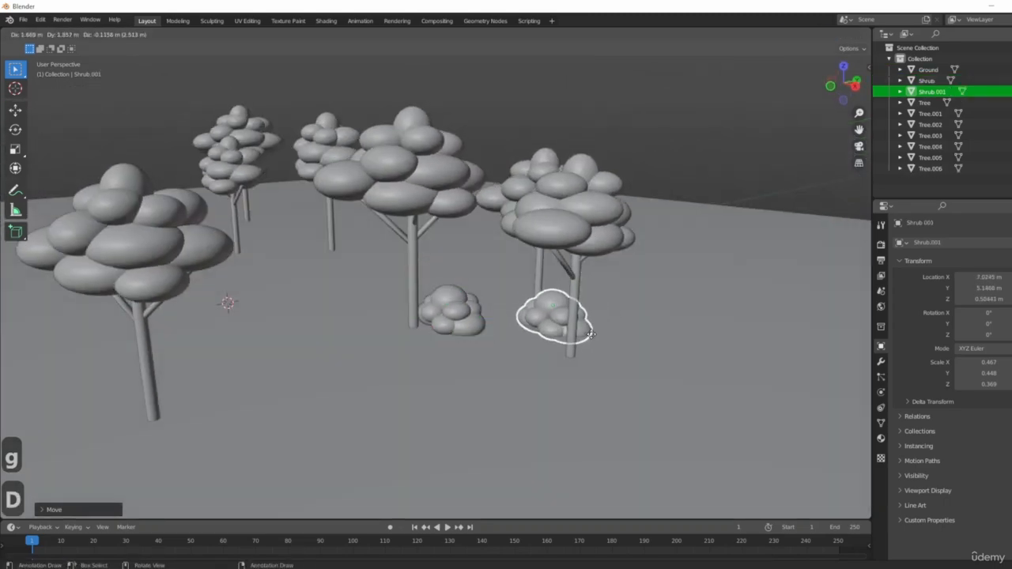
key(r)
key(z)
click(533, 355)
- Enlarge the shrub copy to an X scale of about 0.55 and shift it in the XY plane
middle_drag(533, 355, 585, 359)
key(s)
click(664, 387)
key(g)
key(shift+z)
click(672, 401)
- Duplicate the enlarged shrub within the XY plane to about X 6.61 m, Y -2.89 m, under the separate tree
scroll(674, 399, down, 4)
click(608, 388)
key(shift+d)
key(shift+z)
click(624, 421)
click(554, 395)
key(ctrl+z)
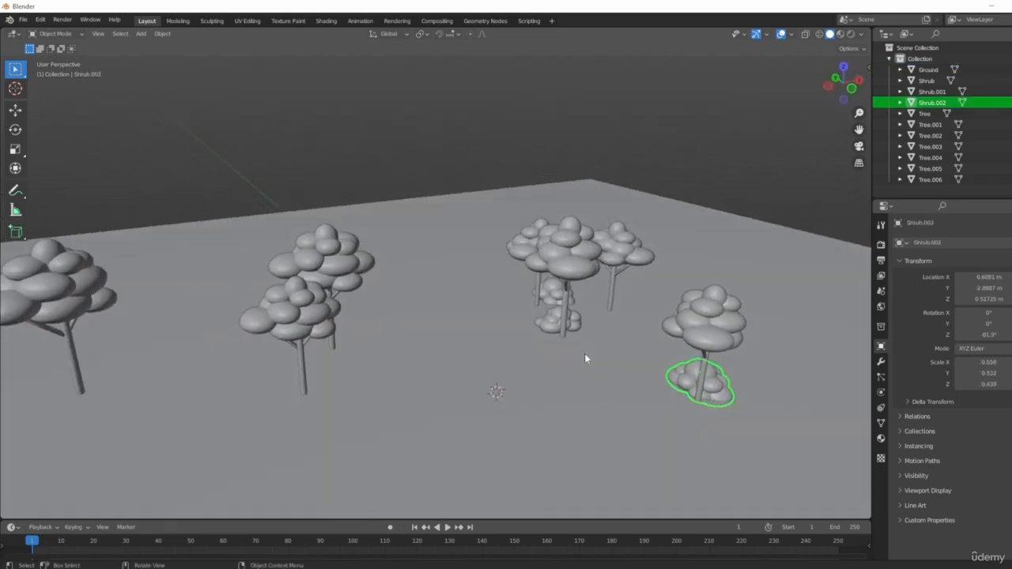
- Duplicate the shrub within the XY plane to about X -5.00 m, Y 3.21 m, beside the front tree of the pair
key(shift+d)
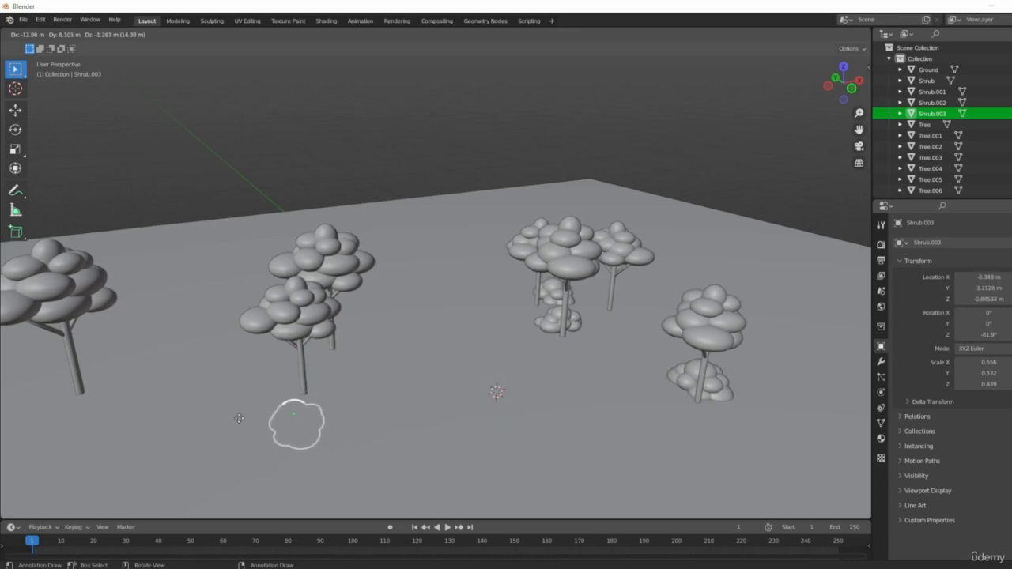
key(z)
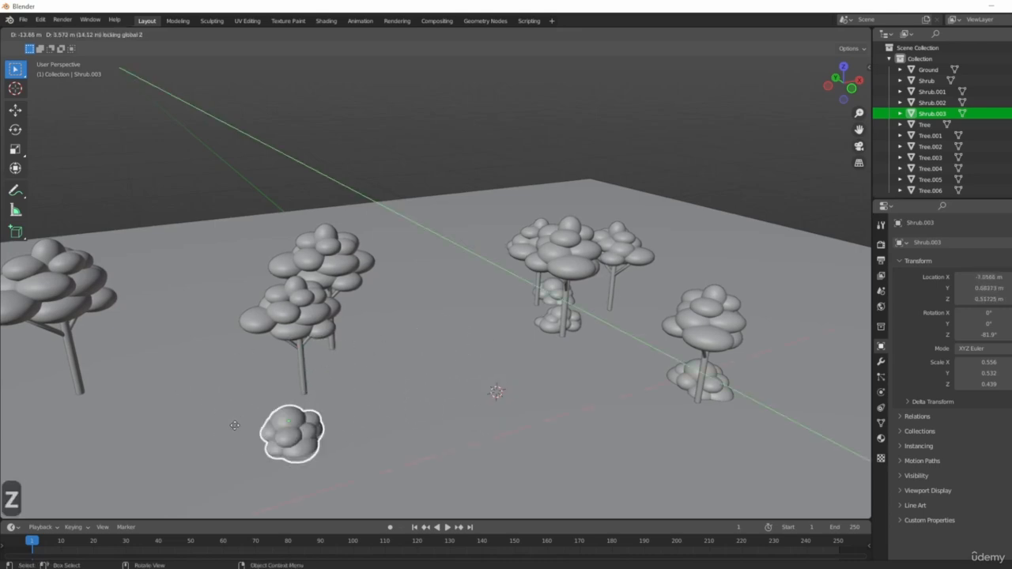
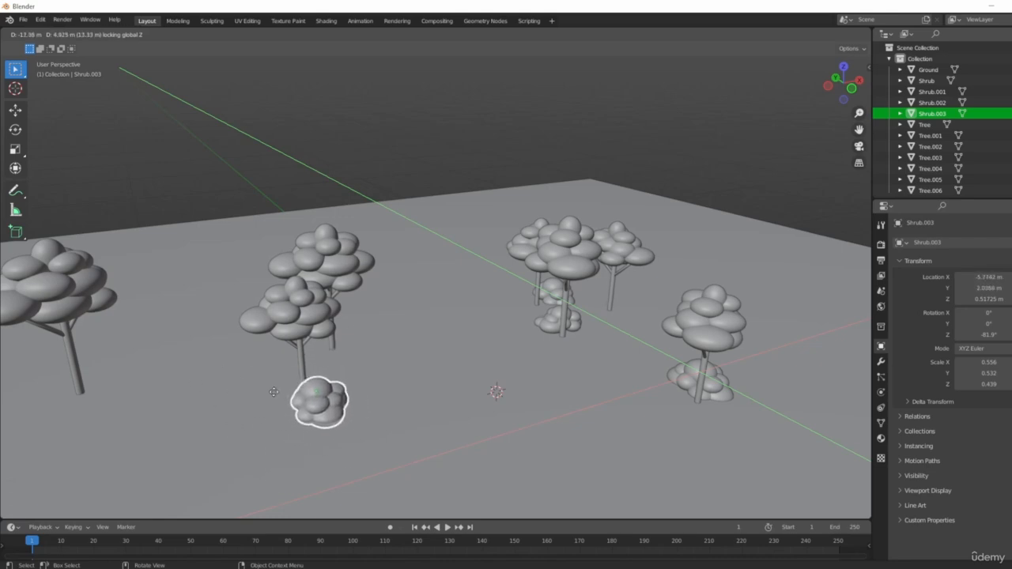
click(274, 376)
middle_drag(276, 379, 364, 380)
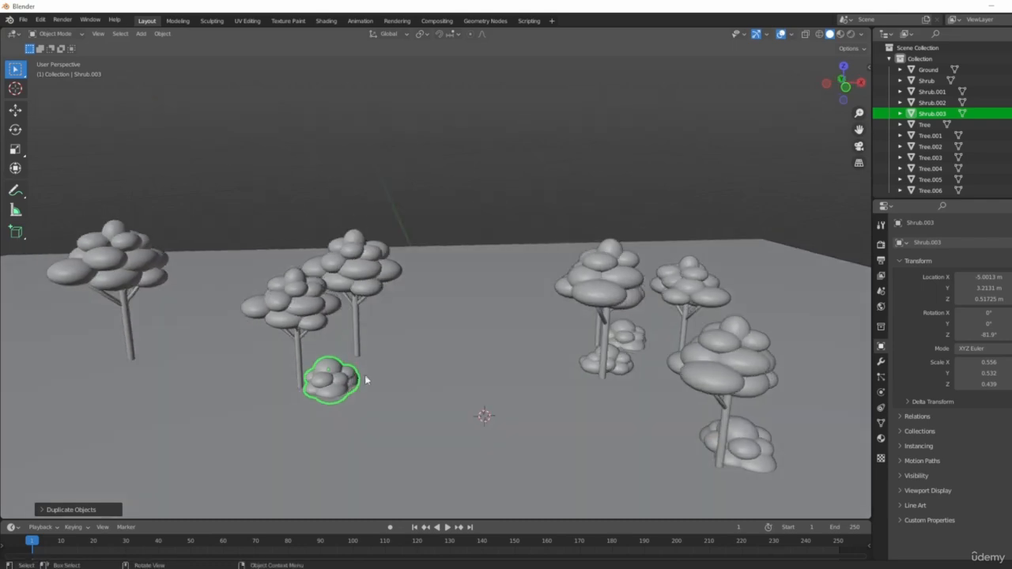
middle_drag(261, 388, 416, 420)
key(shift+d)
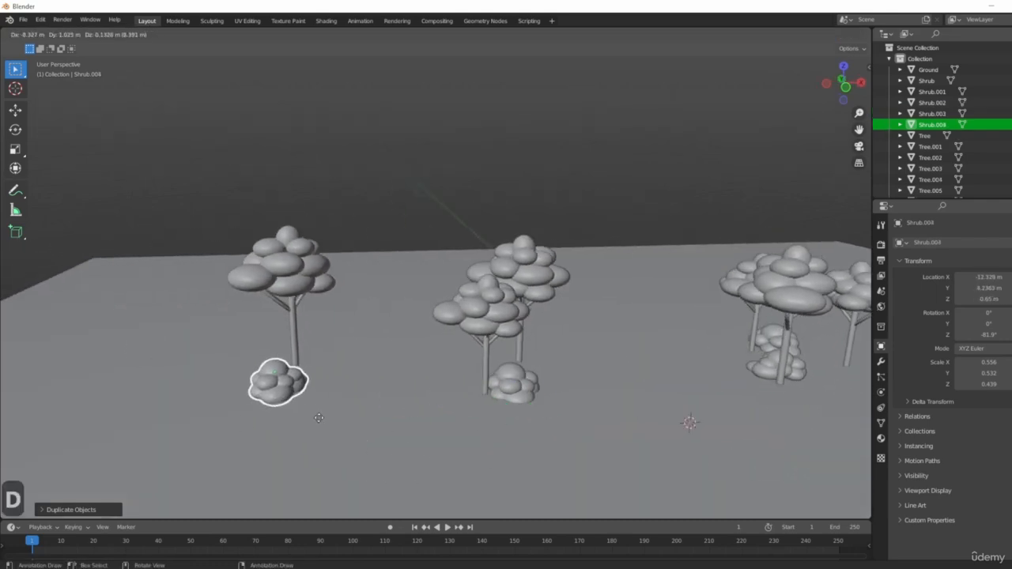
middle_drag(305, 400, 395, 401)
right_click(286, 375)
- Duplicate the shrub within the XY plane to about X -13.46 m, Y 5.16 m, beside the outlying tree
middle_drag(286, 380, 390, 372)
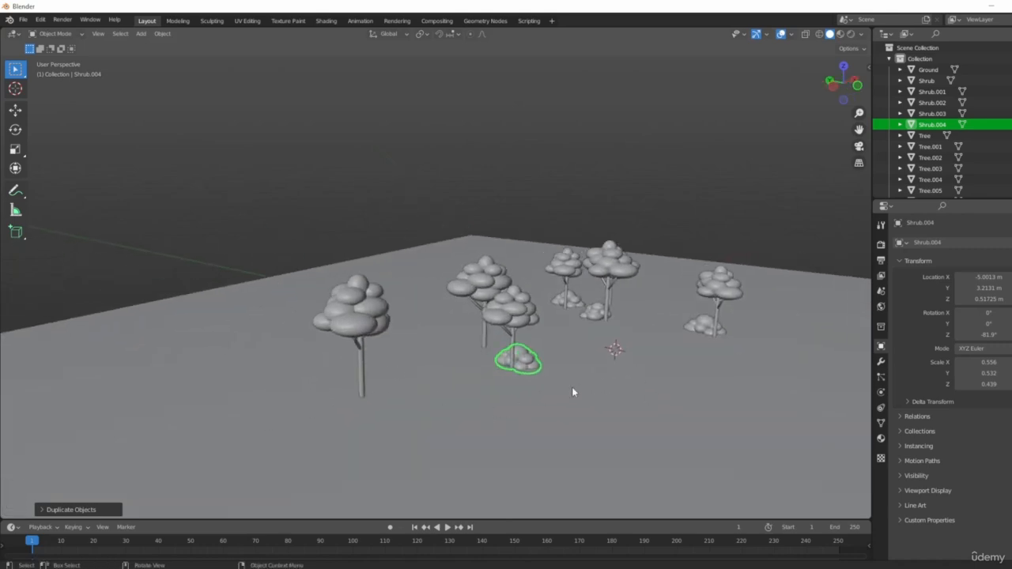
middle_drag(573, 391, 520, 399)
key(shift+d)
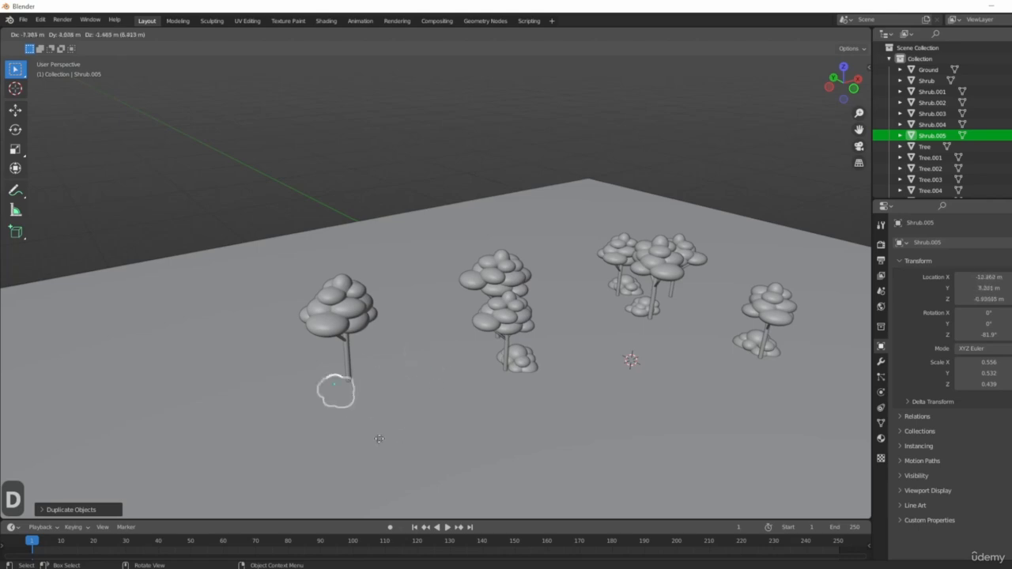
key(z)
click(393, 436)
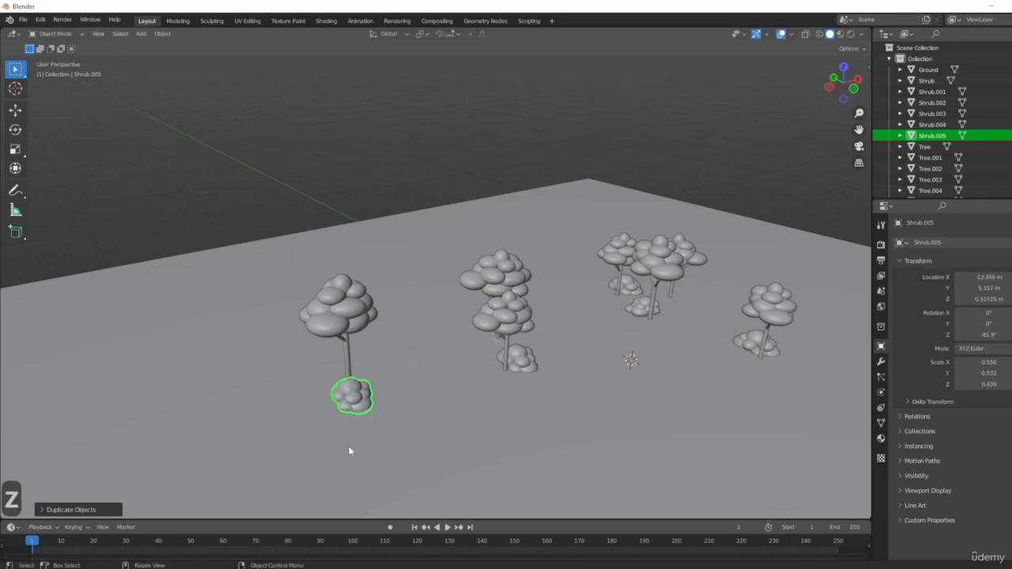
- Enlarge the shrub copy to an X scale of about 0.60 and rotate it about the Z axis to about -112°
middle_drag(353, 384, 391, 343)
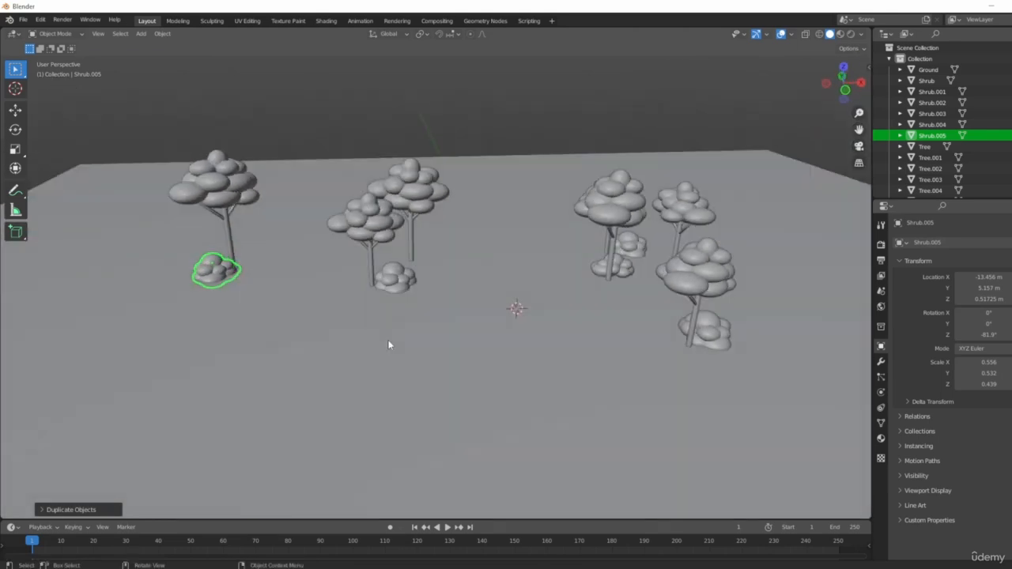
key(s)
key(r)
key(z)
click(303, 383)
middle_drag(303, 383, 256, 364)
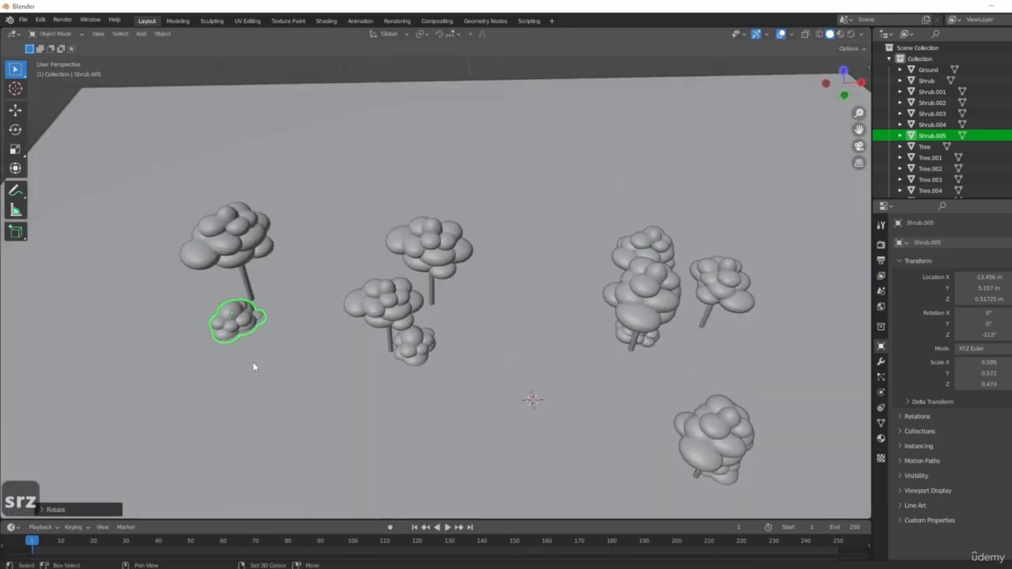
key(shift+d)
click(353, 358)
middle_drag(353, 358, 367, 317)
key(ctrl+z)
- Duplicate the enlarged shrub within the XY plane beside the paired trees at about X -6.34 m, and rotate the copy to about -142° about Z
key(shift+d)
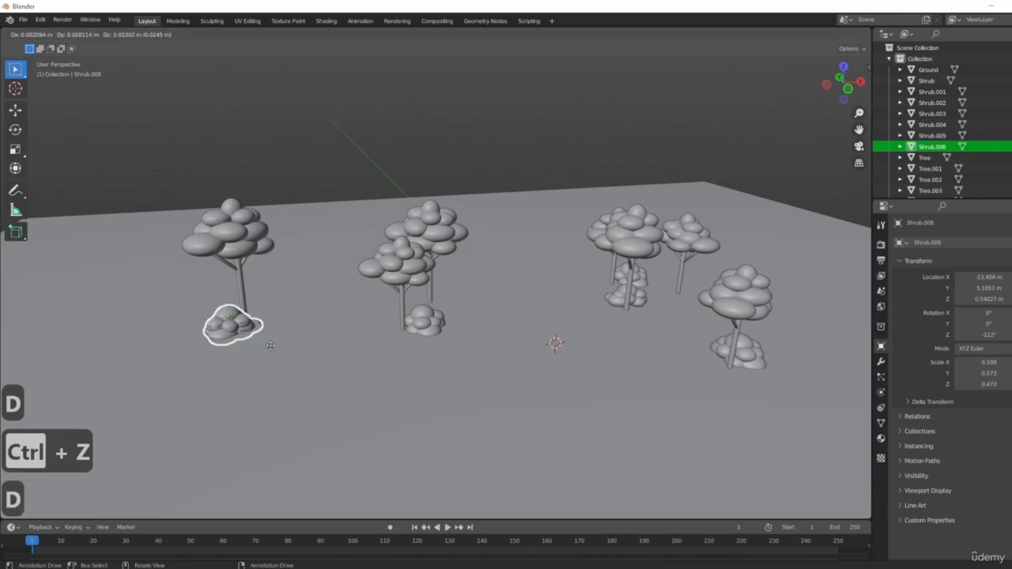
key(z)
click(441, 314)
key(r)
key(z)
click(465, 367)
- Inspect the arrangement of trees and shrubs from a low viewpoint, both from afar and close up
middle_drag(624, 391, 630, 370)
scroll(630, 370, up, 2)
scroll(550, 338, up, 2)
scroll(555, 339, down, 5)
shift+middle_drag(557, 338, 491, 374)
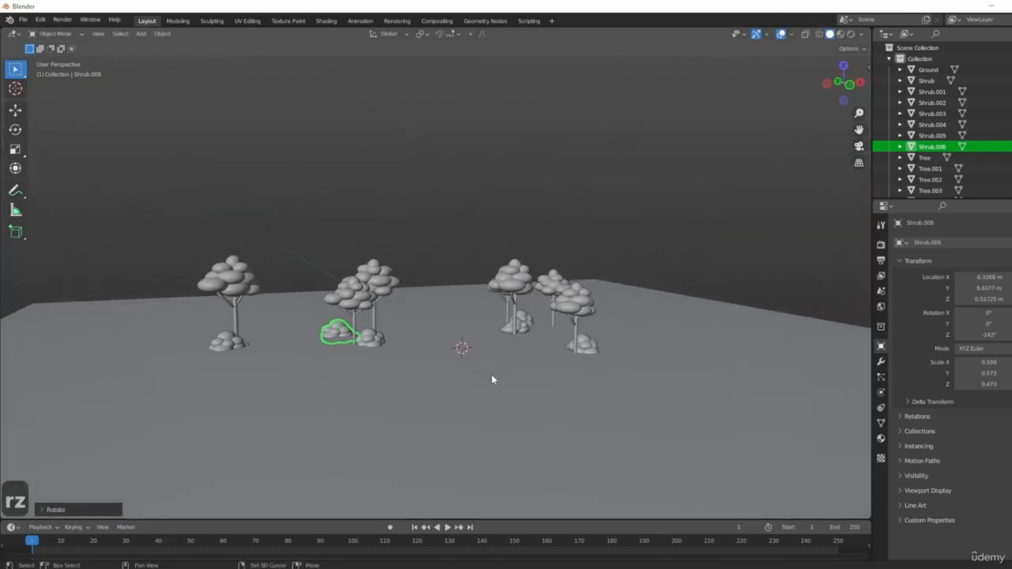
scroll(443, 408, up, 1)
click(443, 408)
scroll(442, 412, up, 2)
shift+middle_drag(489, 338, 496, 358)
scroll(454, 395, up, 2)
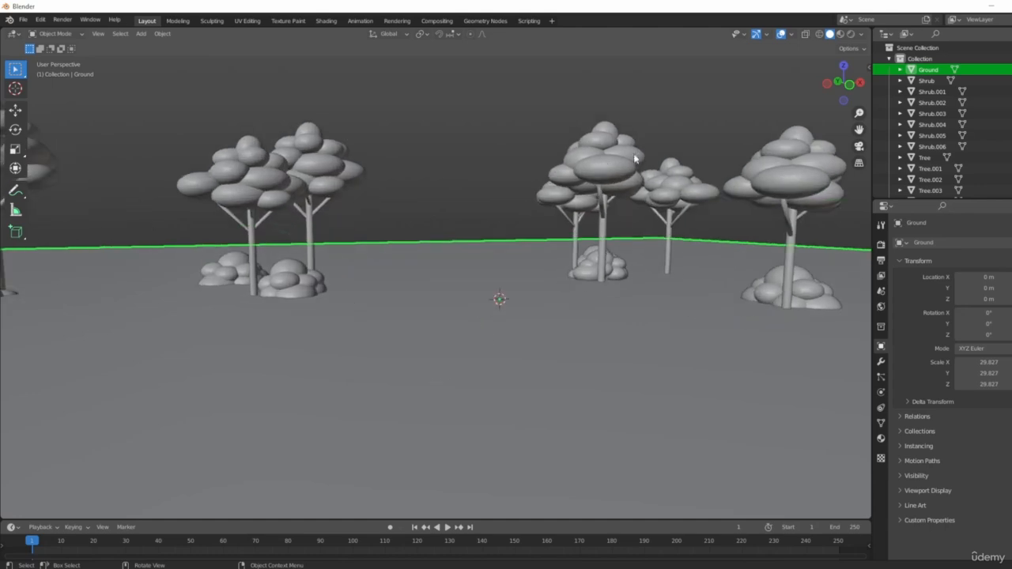
- Enlarge the frontmost tree of the three-tree cluster uniformly to an X scale of about 0.187
click(608, 167)
middle_drag(560, 319, 459, 349)
scroll(443, 374, down, 3)
shift+middle_drag(388, 453, 457, 381)
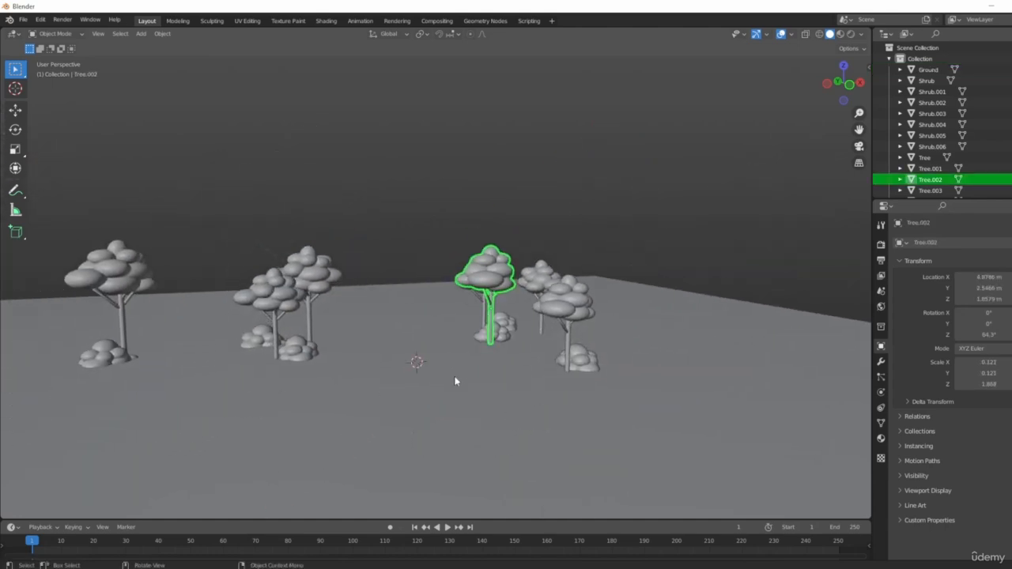
key(1)
scroll(439, 341, up, 3)
shift+middle_drag(380, 328, 468, 357)
key(s)
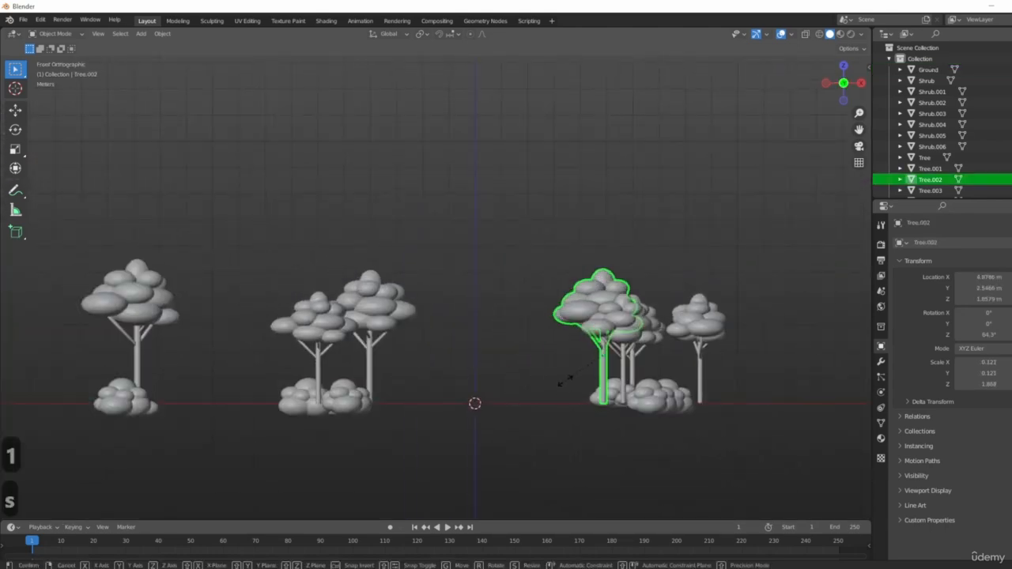
click(555, 398)
- Raise the enlarged tree along the Z axis until its trunk base meets the ground line
key(g)
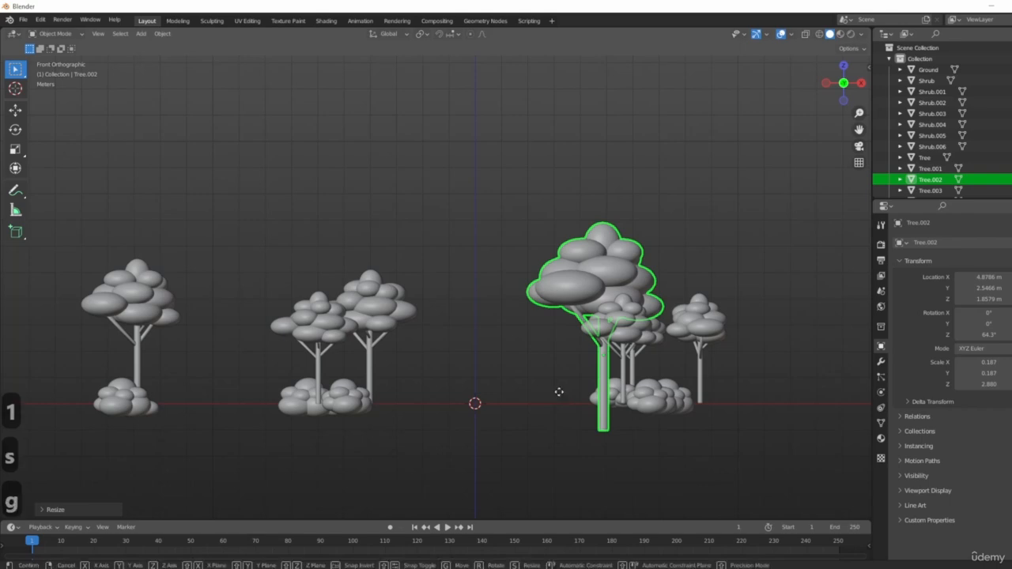
key(z)
click(559, 366)
click(389, 297)
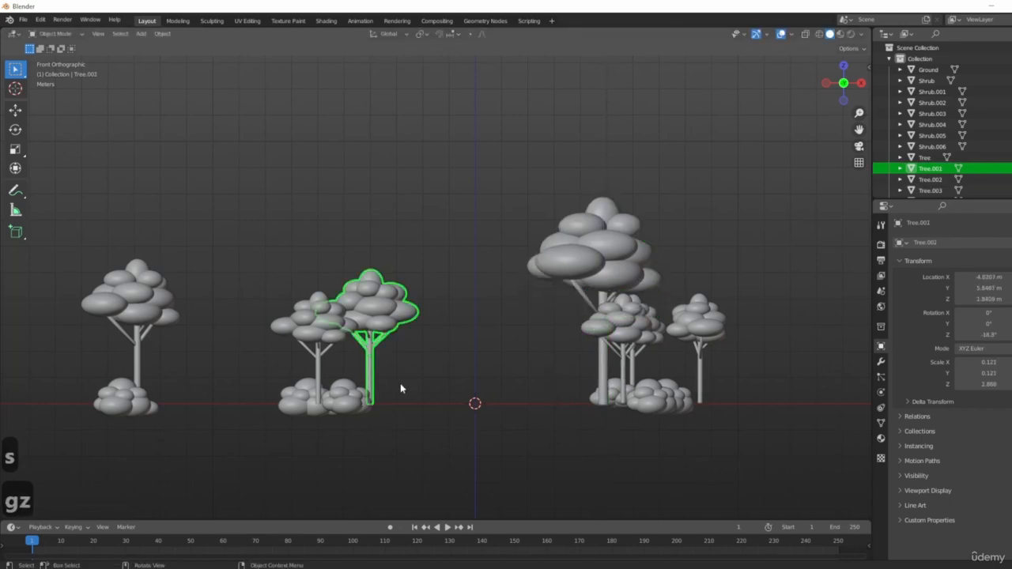
key(s)
key(z)
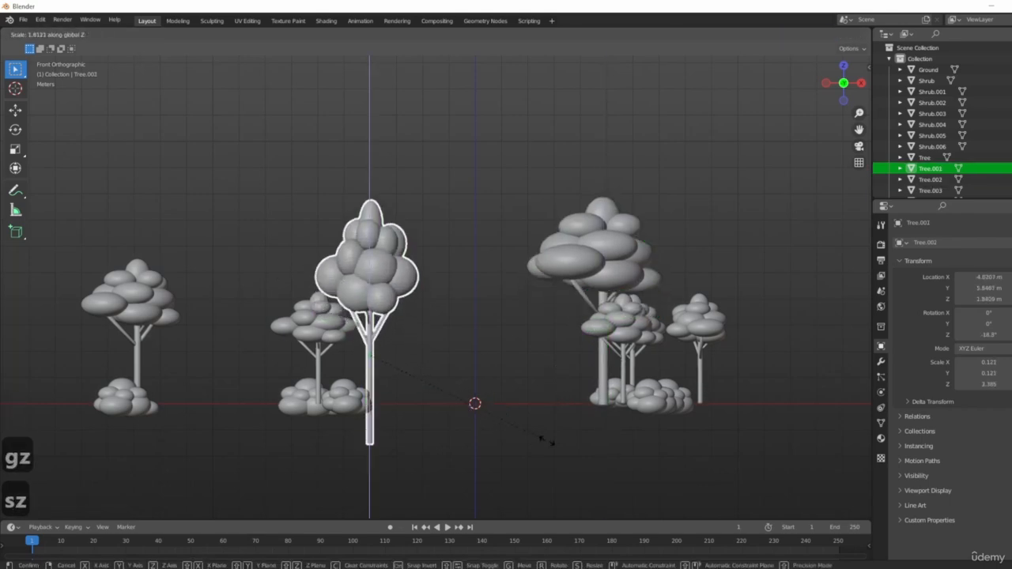
click(458, 401)
- Stretch the front tree of the pair to a Z scale of about 2.58 and raise it to about Z 2.37 m
click(318, 339)
key(s)
key(z)
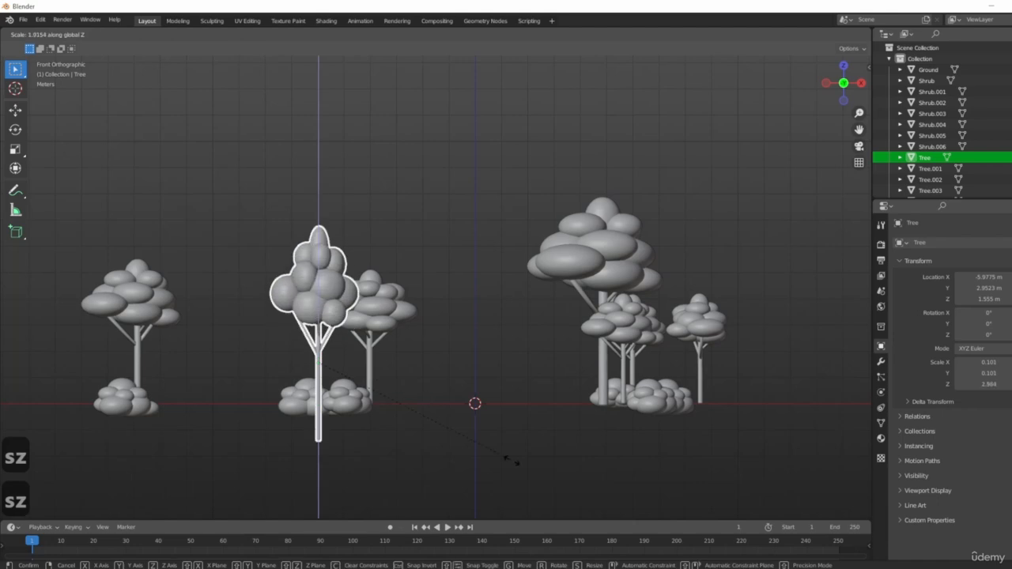
click(491, 436)
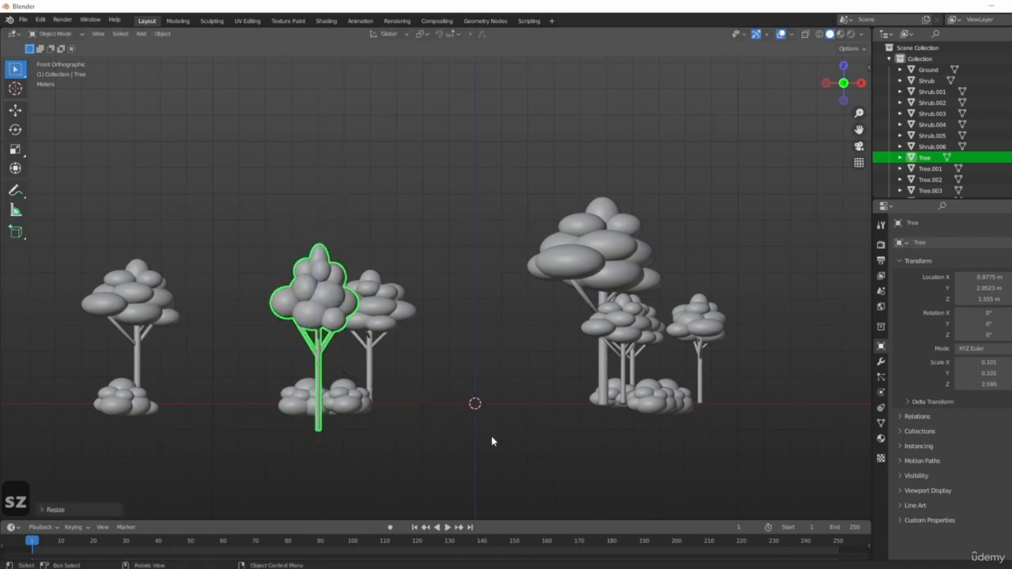
key(g)
key(z)
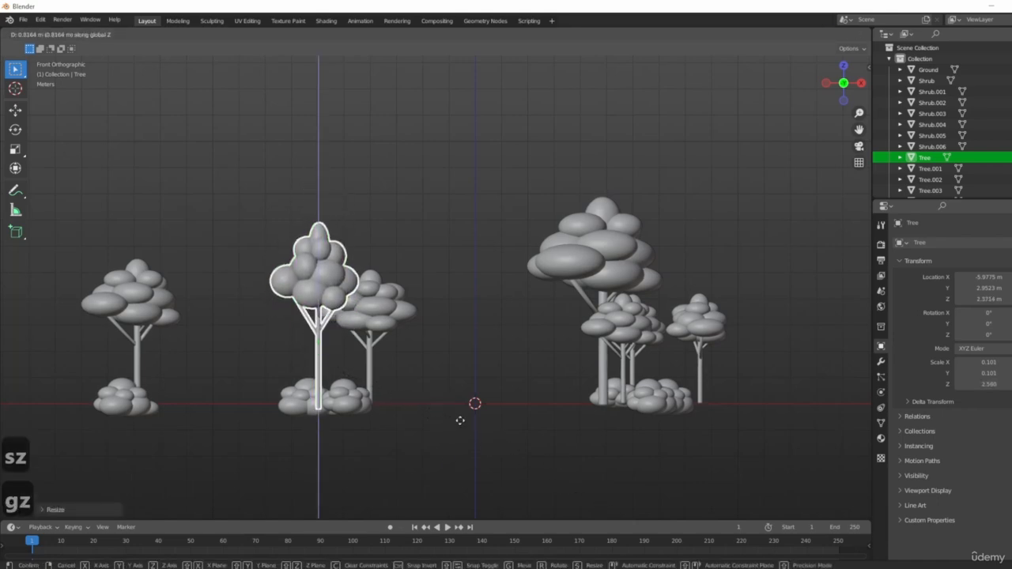
click(460, 420)
- Widen the outlying tree in the XY plane only, to an X scale of about 0.155
scroll(409, 328, down, 3)
middle_drag(408, 328, 269, 263)
click(131, 318)
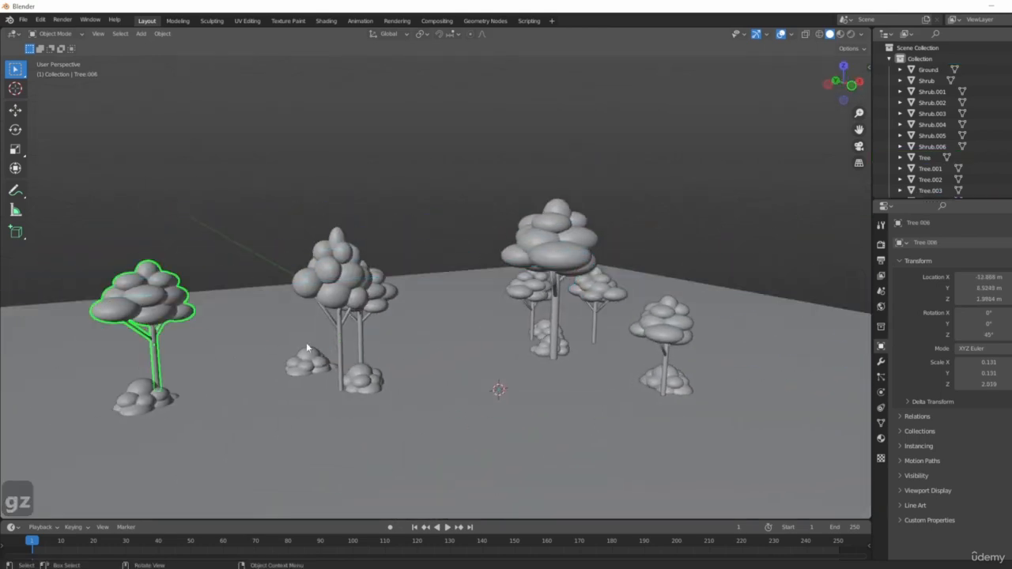
middle_drag(307, 346, 285, 346)
key(s)
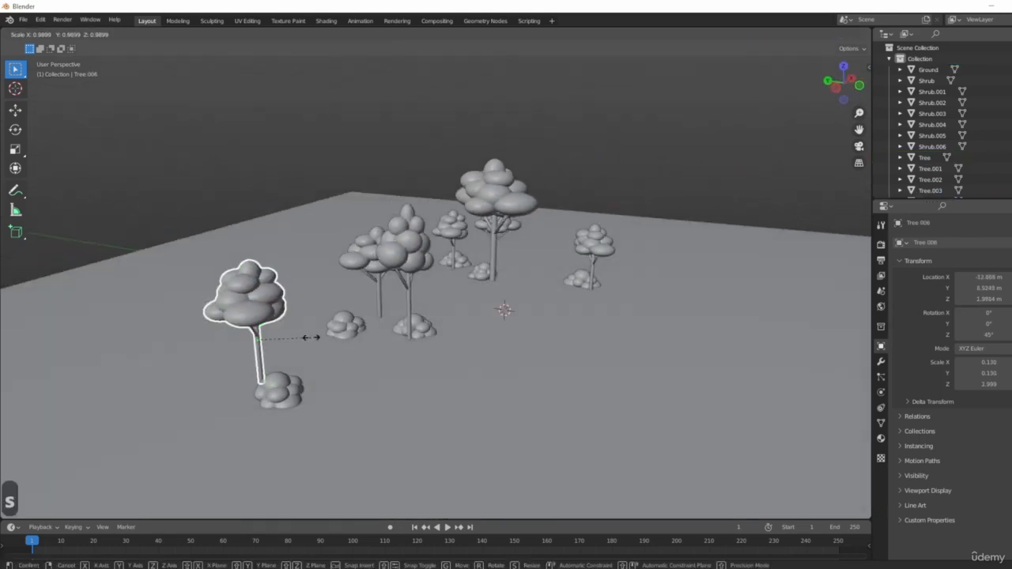
key(shift+z)
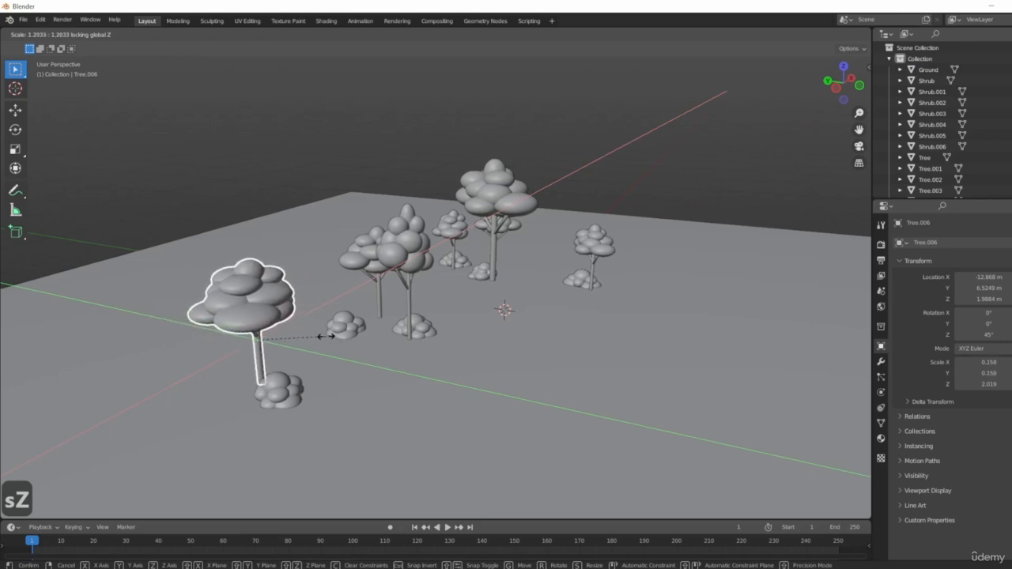
click(325, 337)
- Enlarge the small separate tree nearest the front of the ground plane uniformly
middle_drag(423, 280, 540, 211)
scroll(487, 413, down, 4)
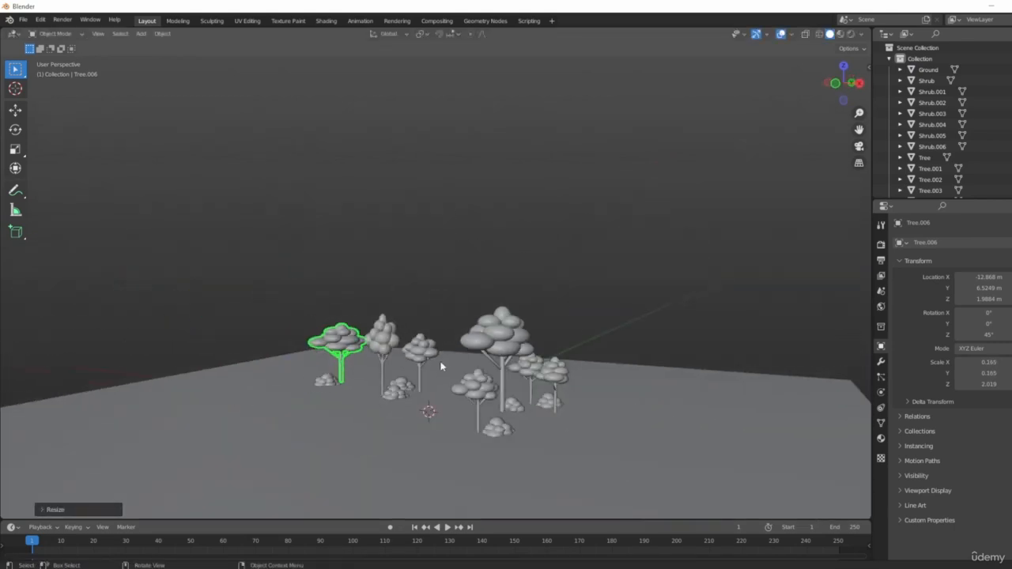
middle_drag(441, 362, 534, 393)
click(488, 405)
key(s)
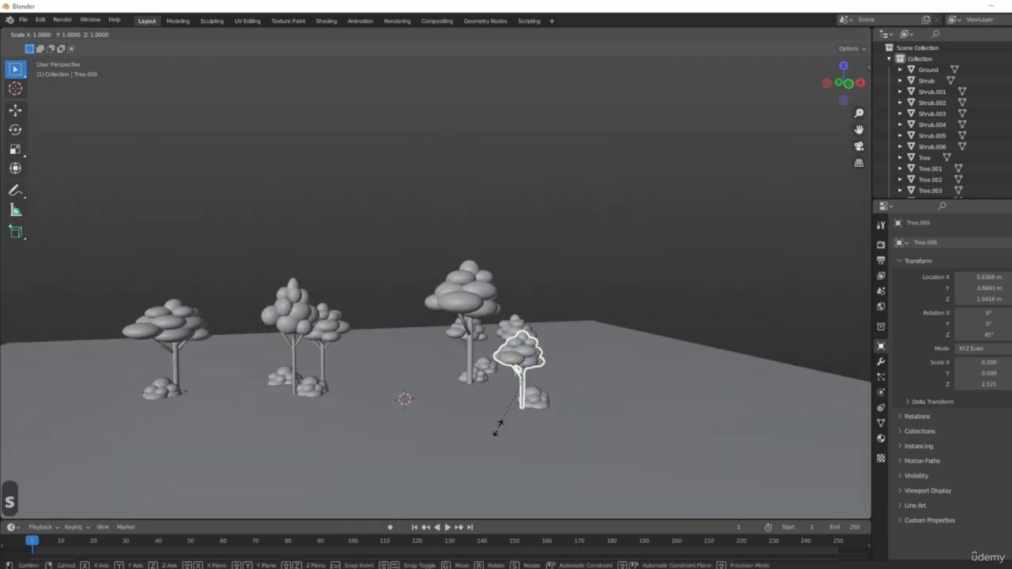
click(458, 425)
middle_drag(459, 425, 510, 414)
click(490, 391)
- Clear the selection and add an ico sphere at the world origin
scroll(459, 387, up, 4)
shift+middle_drag(576, 416, 503, 444)
middle_drag(503, 400, 410, 415)
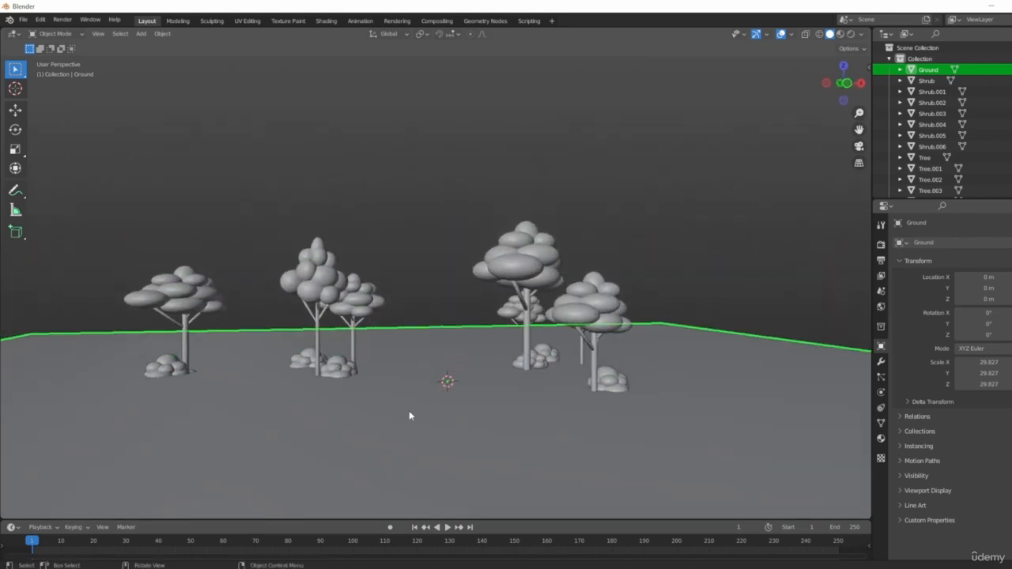
middle_drag(493, 415, 406, 429)
key(alt+a)
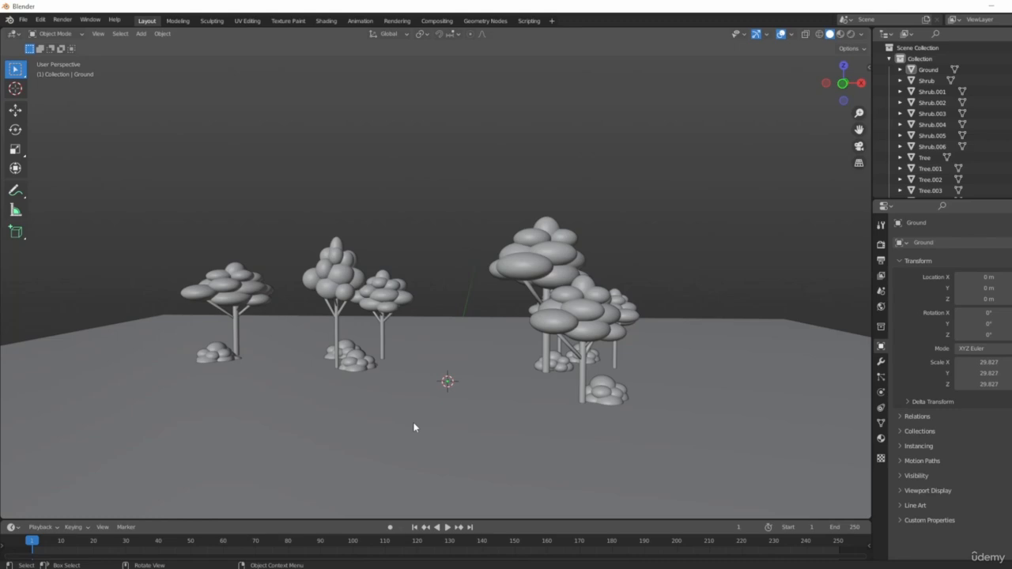
key(shift+a)
mouse_move(393, 336)
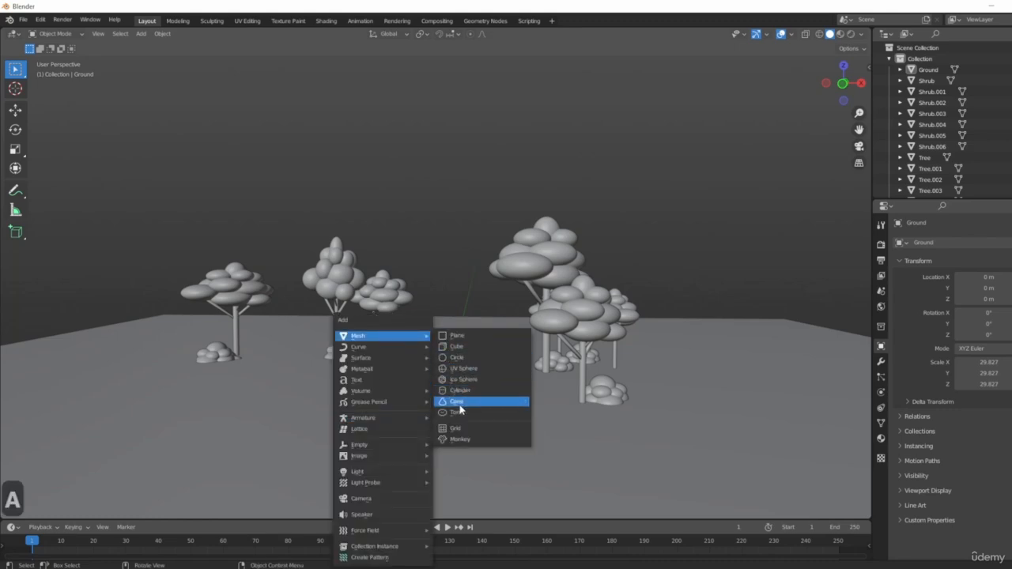
click(462, 380)
scroll(417, 400, up, 5)
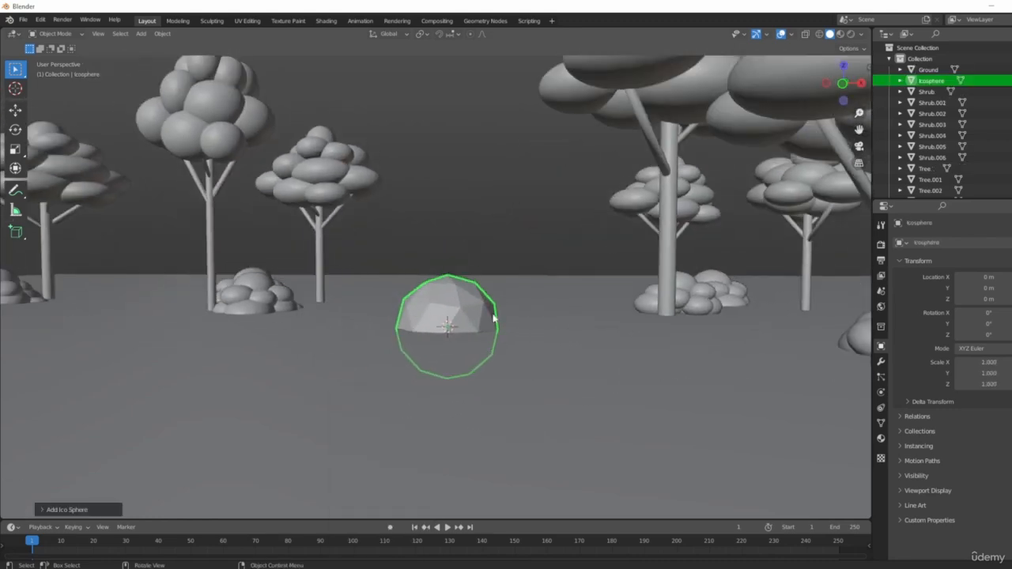
- Raise the ico sphere along the Z axis to about 1.00 m so it sits on the ground
click(455, 375)
middle_drag(456, 375, 571, 435)
click(487, 350)
key(g)
key(z)
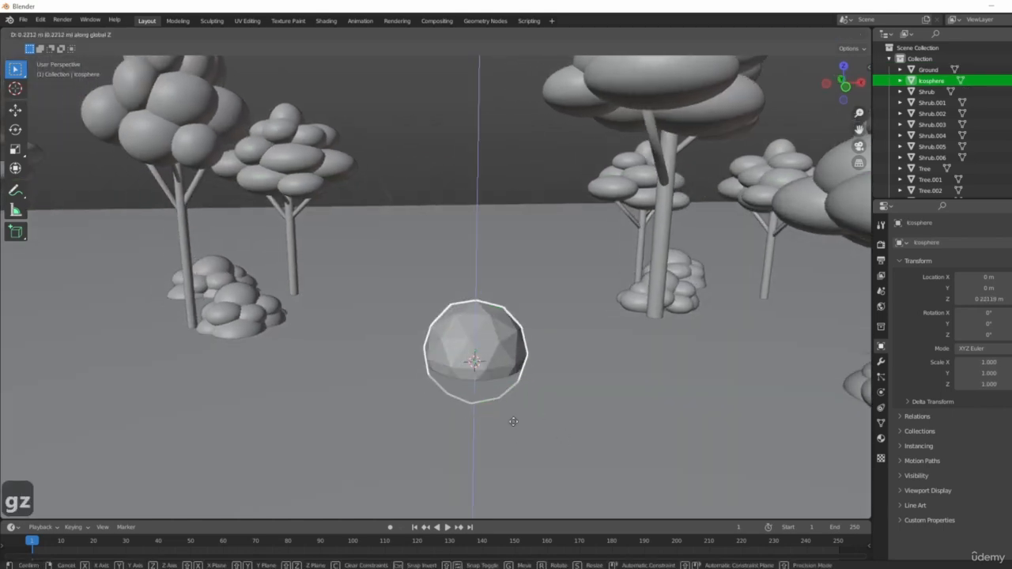
click(514, 371)
- Add a UV sphere at the world origin
middle_drag(665, 341, 442, 387)
key(shift+a)
key(Escape)
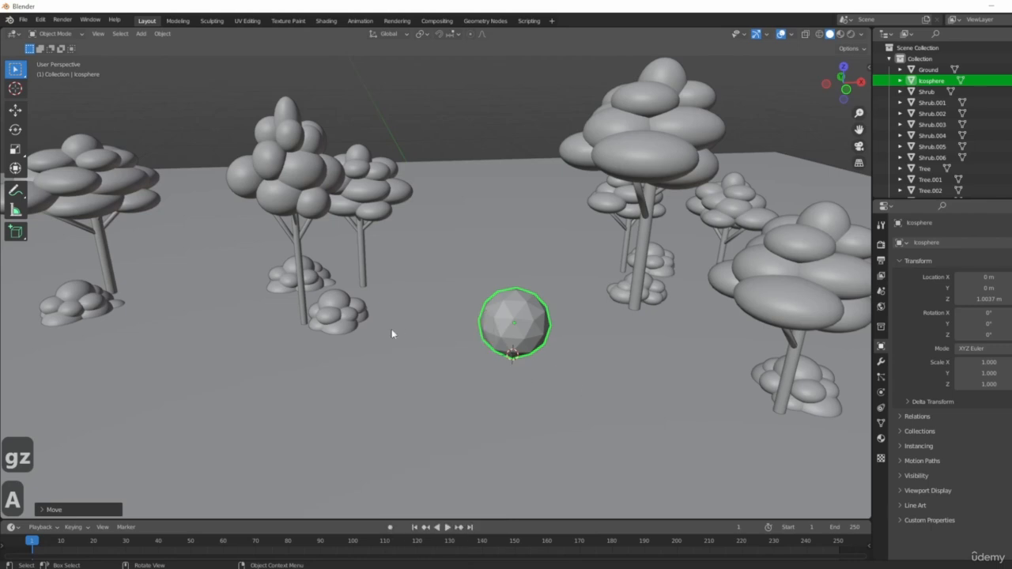
key(shift+a)
mouse_move(391, 337)
click(464, 371)
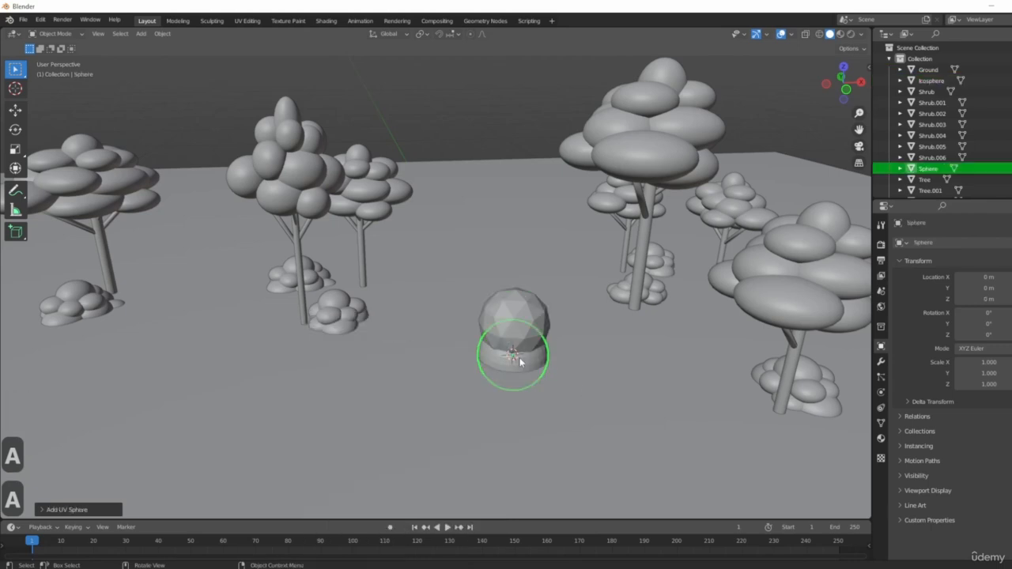
- Move the UV sphere beside the ico sphere to about X -2.22 m and Z 0.99 m in front view
key(1)
key(g)
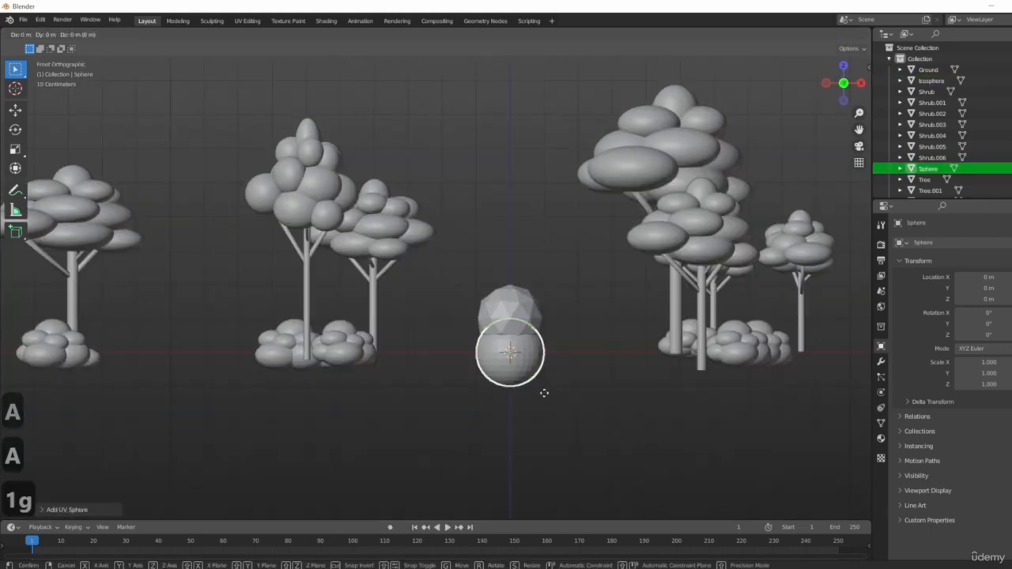
key(z)
right_click(490, 346)
key(g)
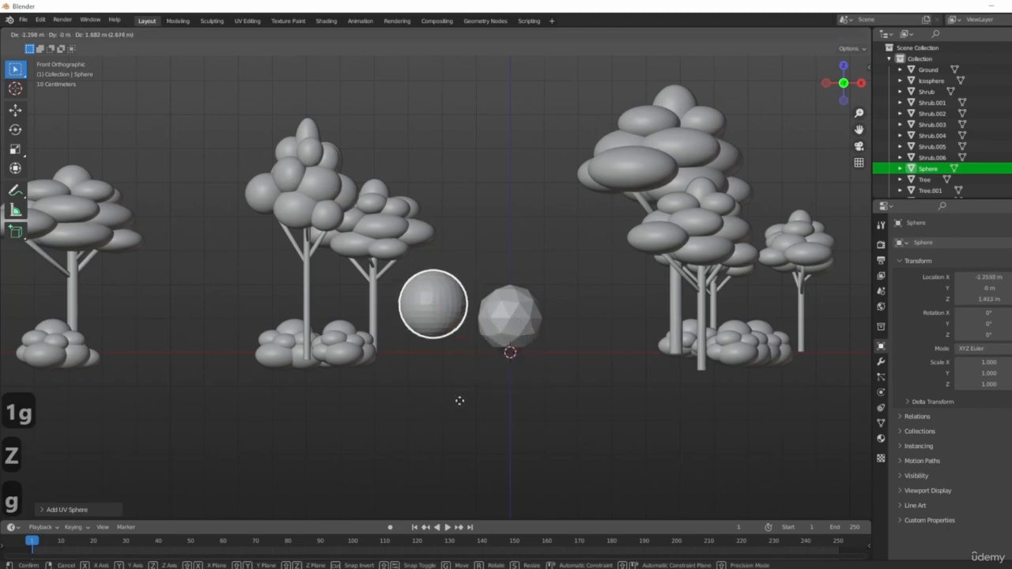
click(460, 395)
- Compare the surface facets of the UV sphere and the ico sphere from several angles
scroll(434, 341, up, 8)
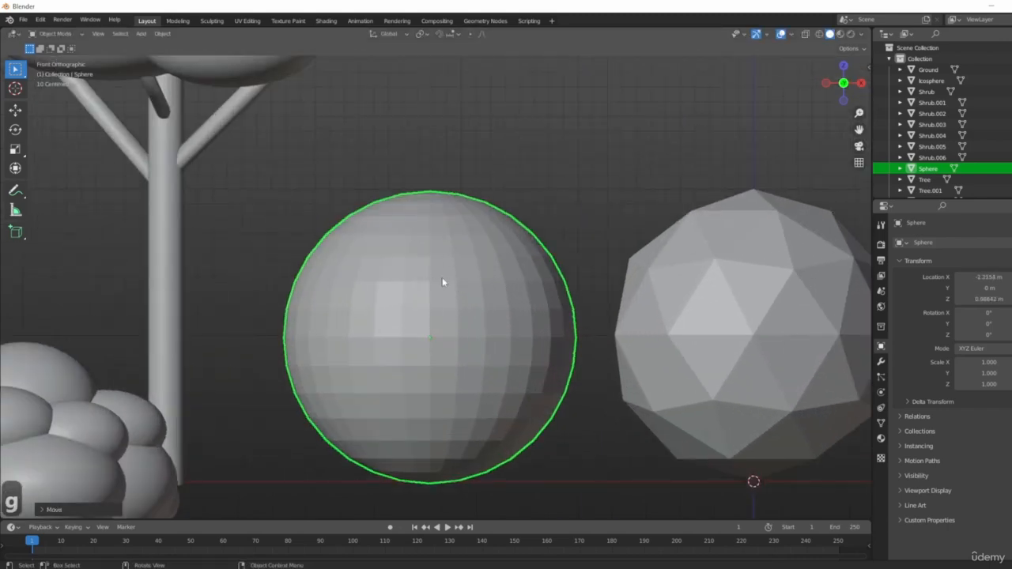
middle_drag(408, 337, 671, 298)
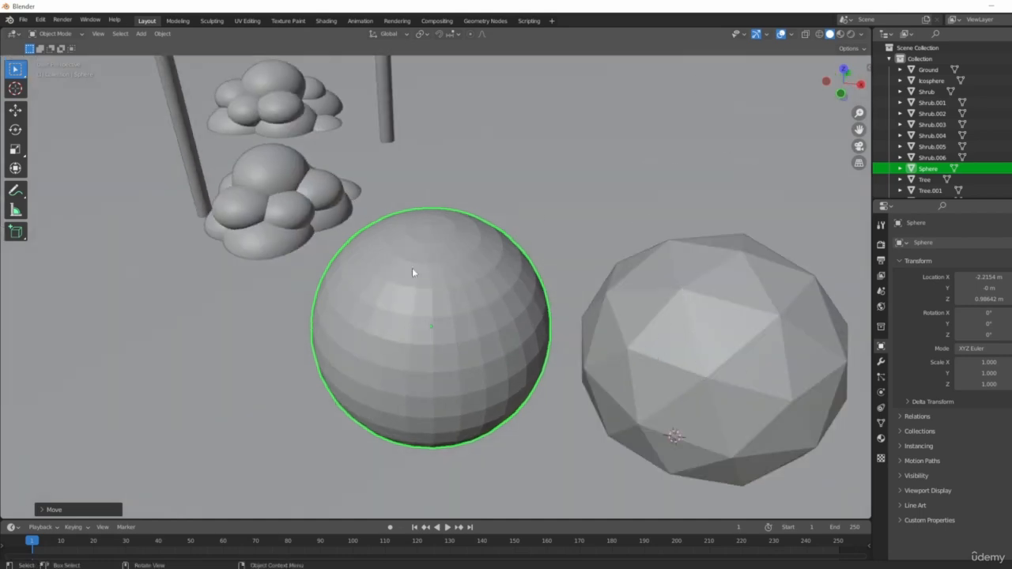
middle_drag(430, 322, 336, 315)
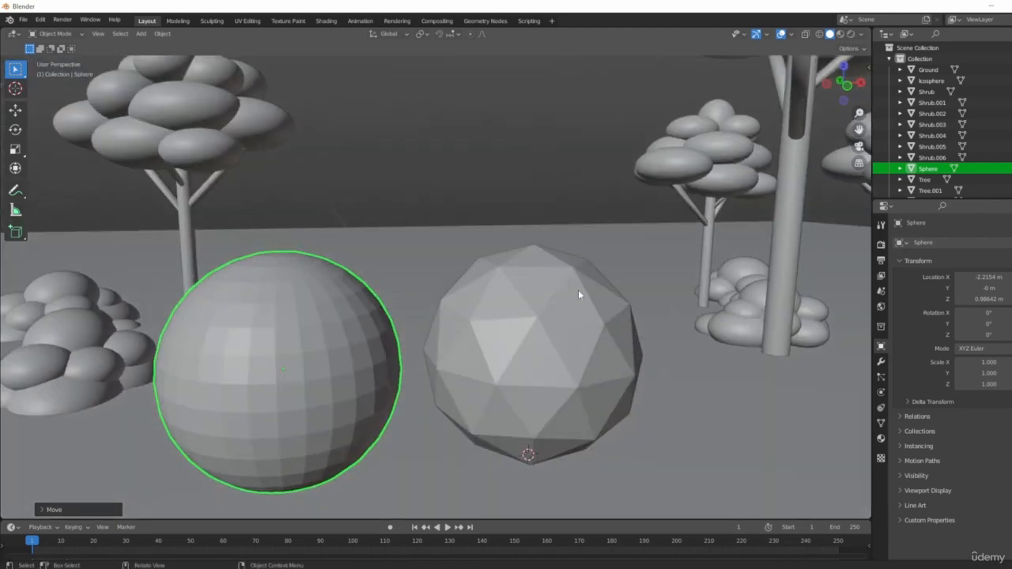
middle_drag(143, 298, 322, 345)
middle_drag(266, 312, 586, 290)
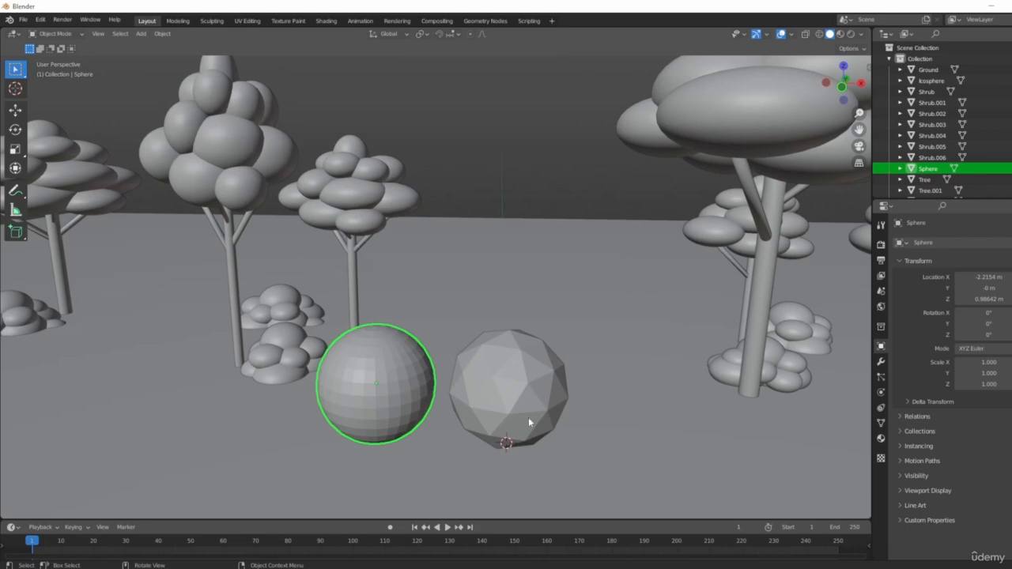
scroll(467, 384, up, 3)
shift+middle_drag(463, 361, 512, 277)
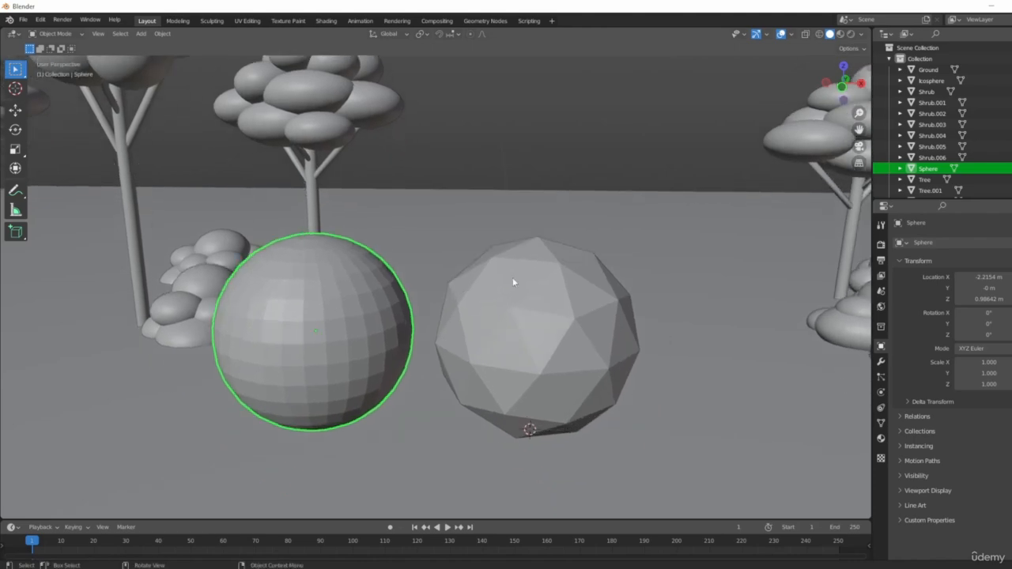
click(305, 316)
click(308, 320)
scroll(426, 350, down, 5)
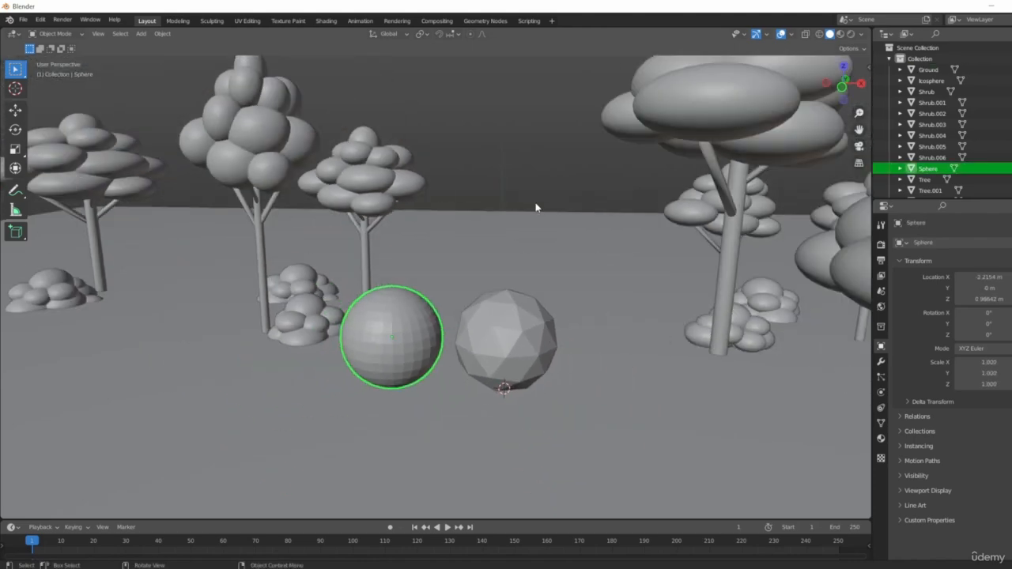
middle_drag(427, 350, 460, 256)
scroll(464, 331, up, 5)
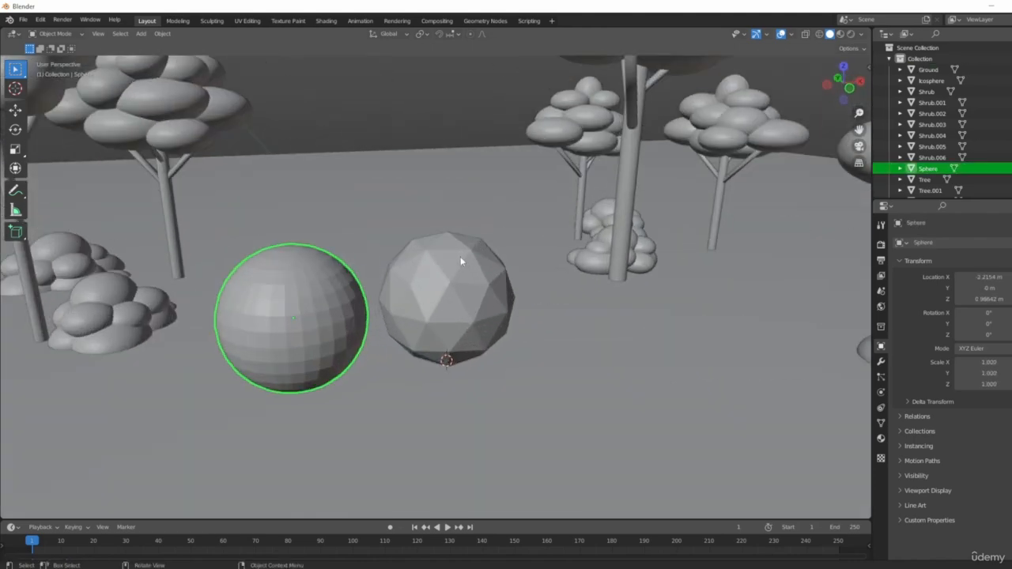
- Delete the UV sphere beside the ico sphere
click(460, 257)
click(286, 313)
key(Delete)
- Flatten the ico sphere along Z and shrink it uniformly to scale about 0.81 in X and Y and 0.54 in Z
click(452, 309)
middle_drag(452, 308, 553, 430)
key(s)
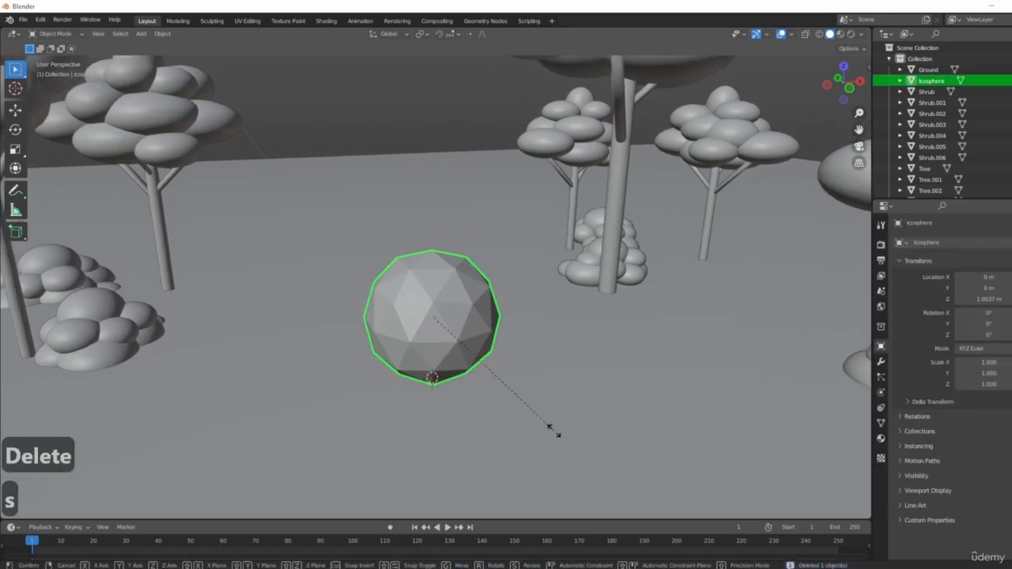
key(z)
click(479, 368)
middle_drag(479, 369, 538, 395)
key(s)
click(528, 454)
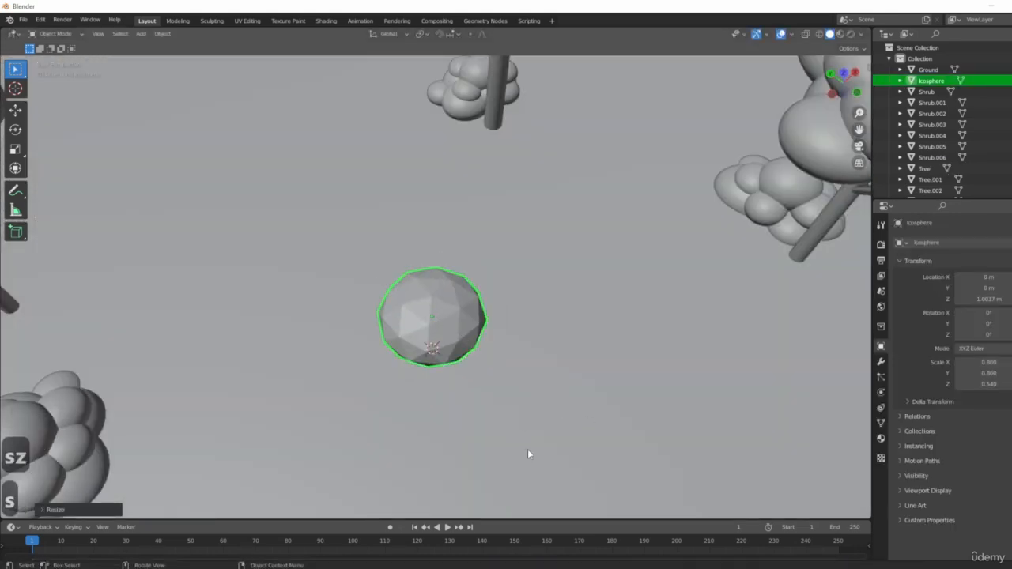
- Lower the flattened ico sphere in front view to about Z 0.02 m, half sunk into the ground
key(1)
middle_drag(528, 454, 433, 359)
key(1)
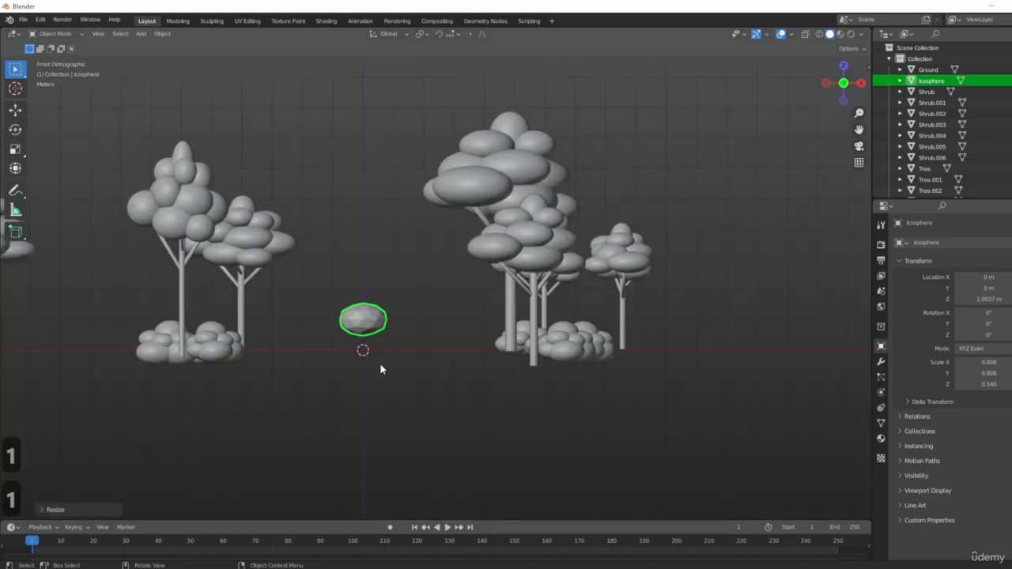
key(g)
click(384, 368)
- Scale the flattened ico sphere along X to about -0.99 to elongate it
scroll(440, 362, up, 5)
middle_drag(441, 363, 460, 440)
scroll(444, 441, down, 3)
key(s)
key(x)
click(456, 453)
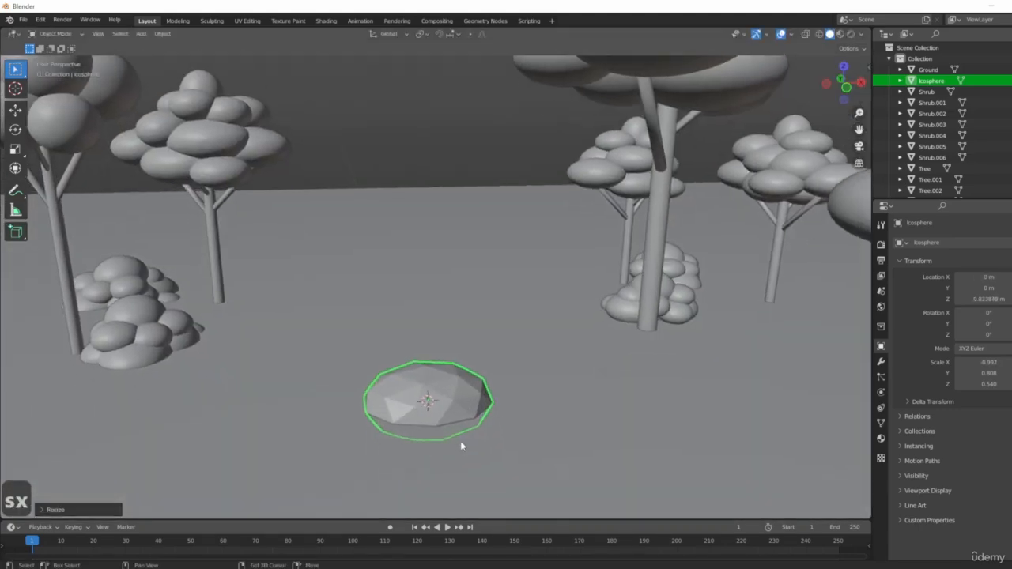
- Duplicate the flattened ico sphere upward along Z and tilt the copy about 25° around Y in front view
key(shift+d)
key(z)
click(490, 395)
scroll(525, 368, down, 2)
key(1)
key(r)
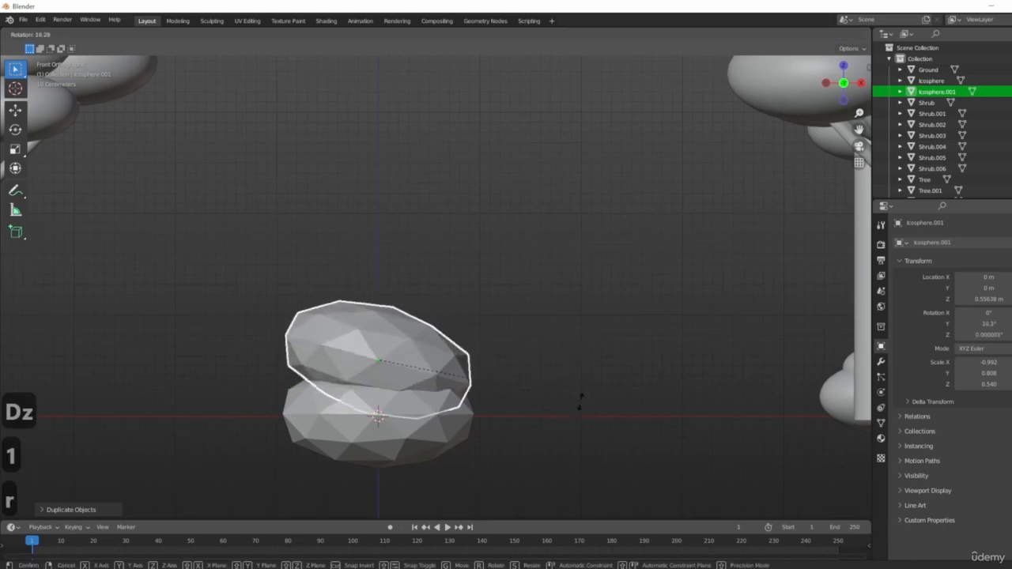
click(419, 380)
- Move the tilted copy to the side of the base stone, shrink it to about 0.7 of its size and adjust its position
key(g)
click(490, 386)
key(s)
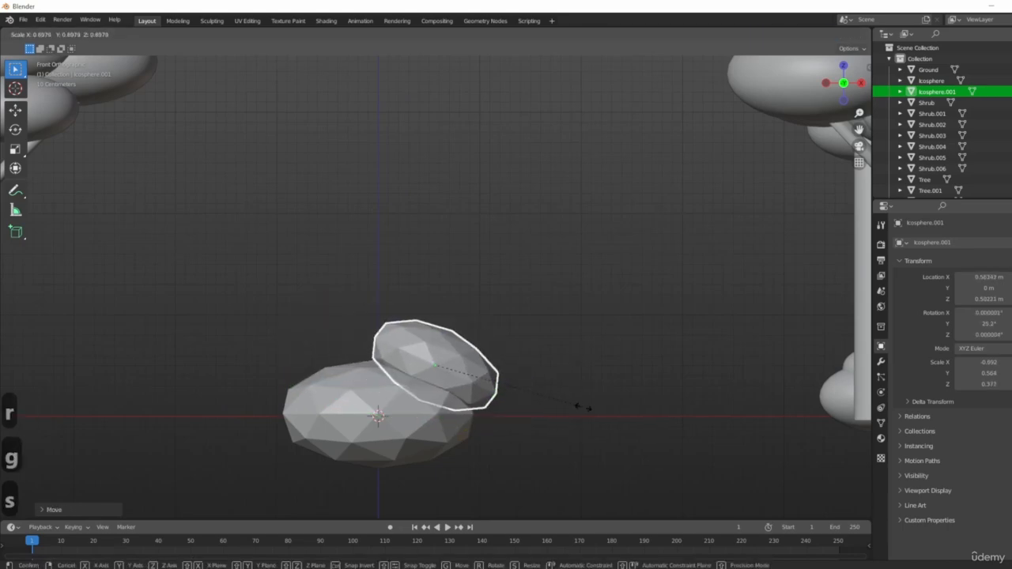
click(578, 409)
key(g)
click(553, 411)
- Rotate the smaller stone freely in perspective view so it leans against the base stone
middle_drag(554, 411, 625, 411)
scroll(519, 404, up, 2)
key(r)
click(538, 412)
click(549, 429)
- Join the small stone with the base stone into one object and rename it Rock01
middle_drag(548, 429, 565, 427)
click(456, 352)
shift+click(427, 376)
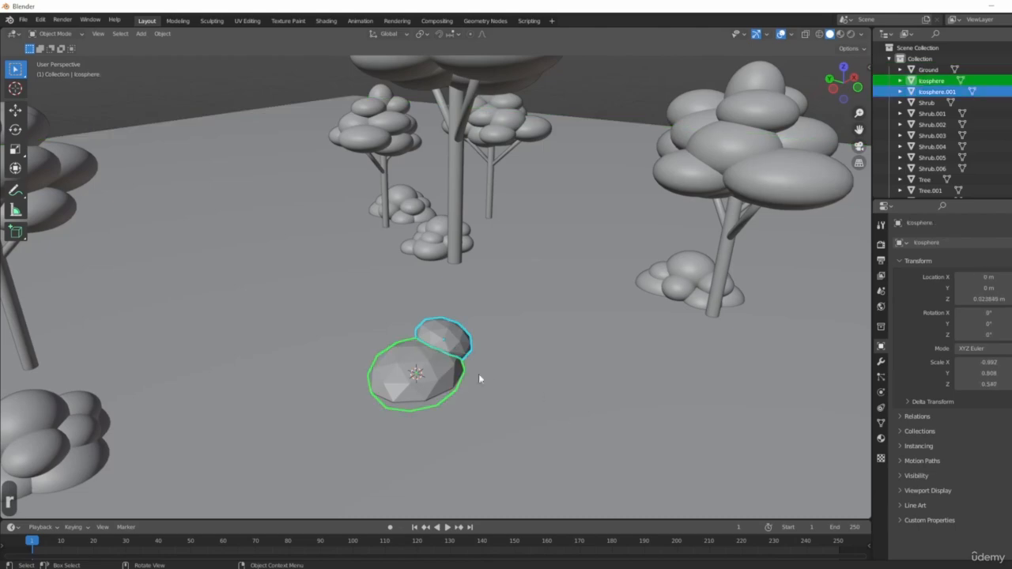
key(ctrl+j)
text(Rock01)
key(Return)
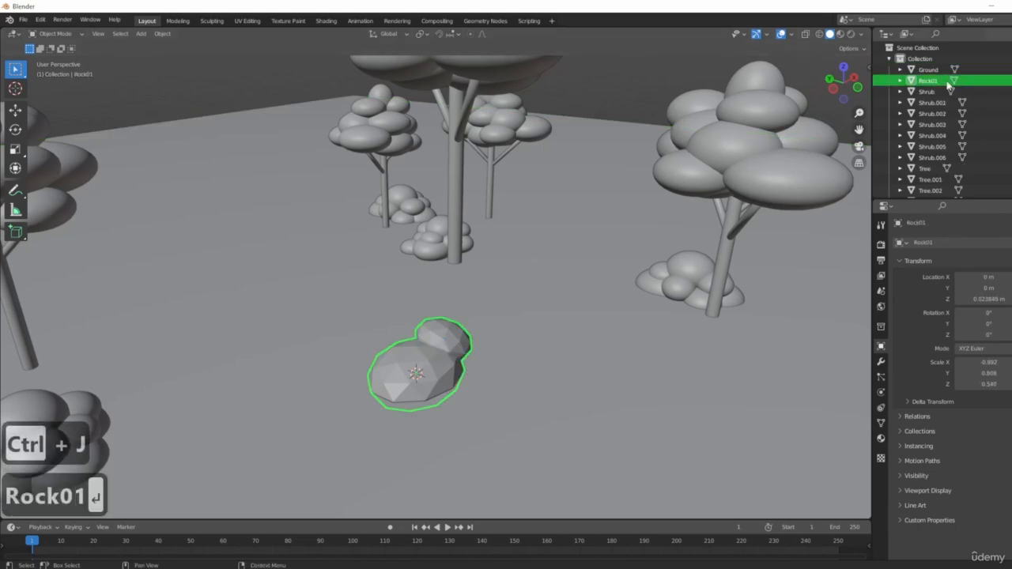
- Move Rock01 in top view from the origin to just in front of the middle-left tree and shrub group
key(1)
key(7)
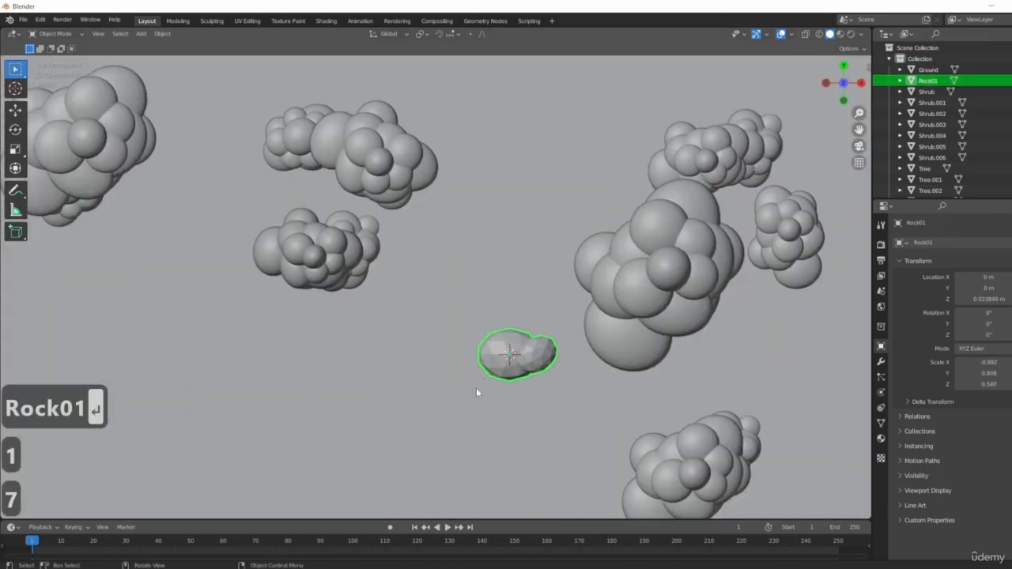
key(g)
click(300, 364)
- Rotate Rock01 around the Z axis to give it a different heading
middle_drag(300, 364, 458, 368)
key(r)
key(x)
right_click(467, 408)
key(r)
key(z)
click(501, 402)
- Duplicate Rock01 towards the leftmost tree and rotate the copy freely to show another side
key(shift+d)
click(412, 319)
middle_drag(412, 320, 380, 261)
key(r)
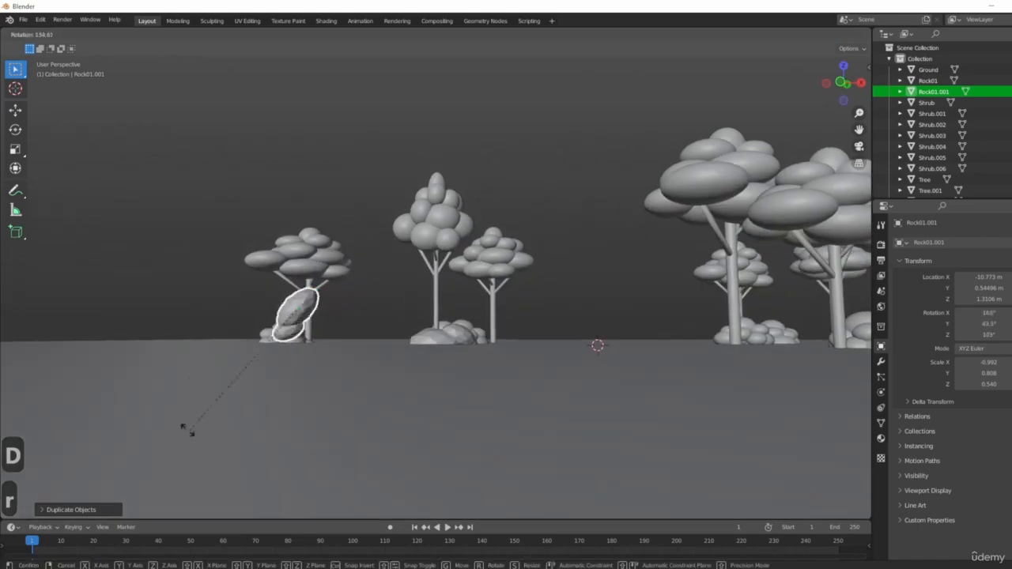
click(365, 314)
- Lower the rotated rock copy along Z until it sits partly in the ground
key(g)
key(z)
click(365, 332)
- Duplicate the second rock next to the leftmost tree's shrub and lower the new copy along Z to about 0.32 m
middle_drag(365, 332, 376, 419)
key(shift+d)
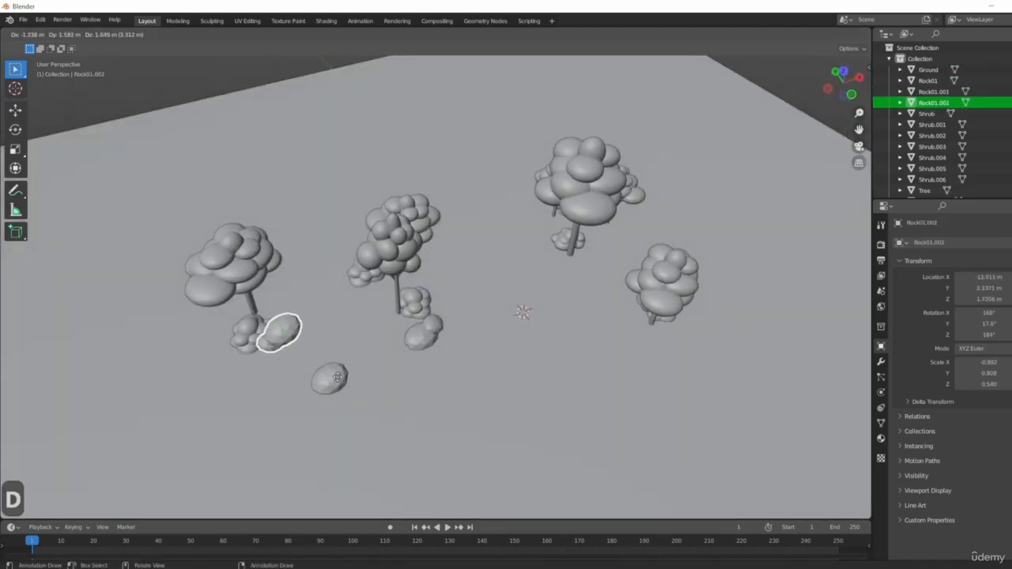
click(326, 362)
middle_drag(326, 362, 474, 420)
key(g)
key(z)
click(482, 328)
- Rotate the newest rock copy around Z, then tilt it freely to Y about -12.2°
key(r)
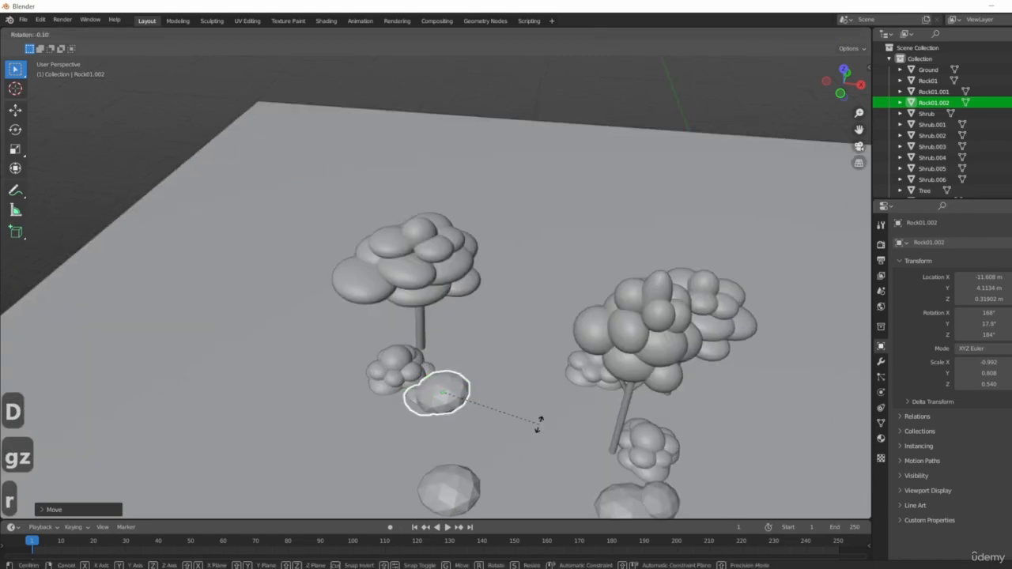
key(z)
click(467, 468)
middle_drag(467, 468, 396, 394)
key(r)
click(551, 393)
- Reposition the tilted rock behind the leftmost shrub at about X -12.2 m, Y 6.4 m and Z 0.06 m
key(g)
click(542, 375)
key(g)
click(448, 417)
key(g)
click(512, 399)
middle_drag(512, 399, 522, 411)
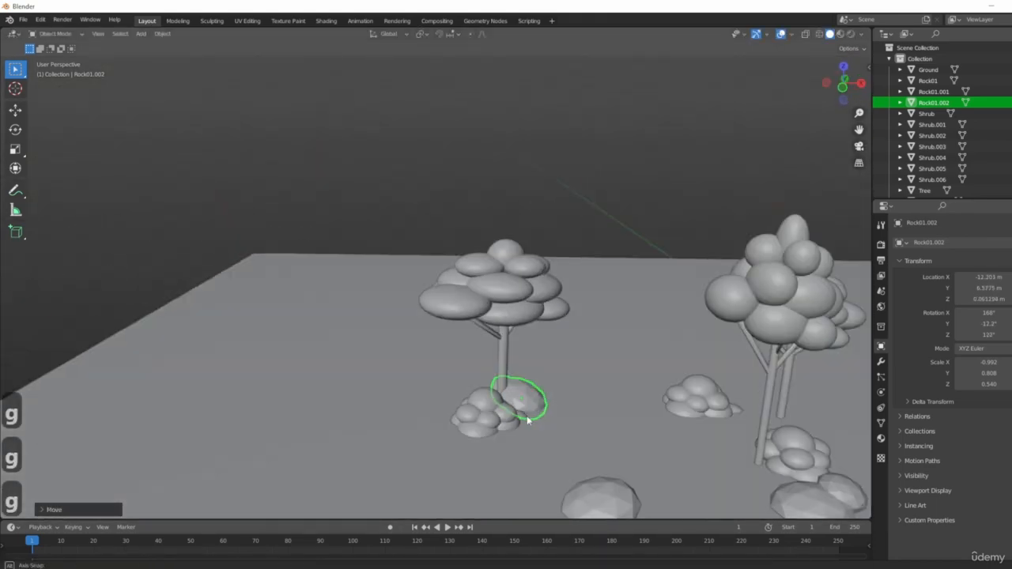
- Enlarge the rock behind the leftmost shrub about 1.5 times and move it to about X -11.1 m, Y 7.18 m
key(s)
click(521, 420)
scroll(521, 420, down, 3)
key(g)
click(586, 430)
middle_drag(587, 430, 580, 345)
- Duplicate the smaller rock in front of the leftmost tree and place the copy near the large right-hand tree
click(479, 355)
middle_drag(479, 356, 368, 411)
key(shift+d)
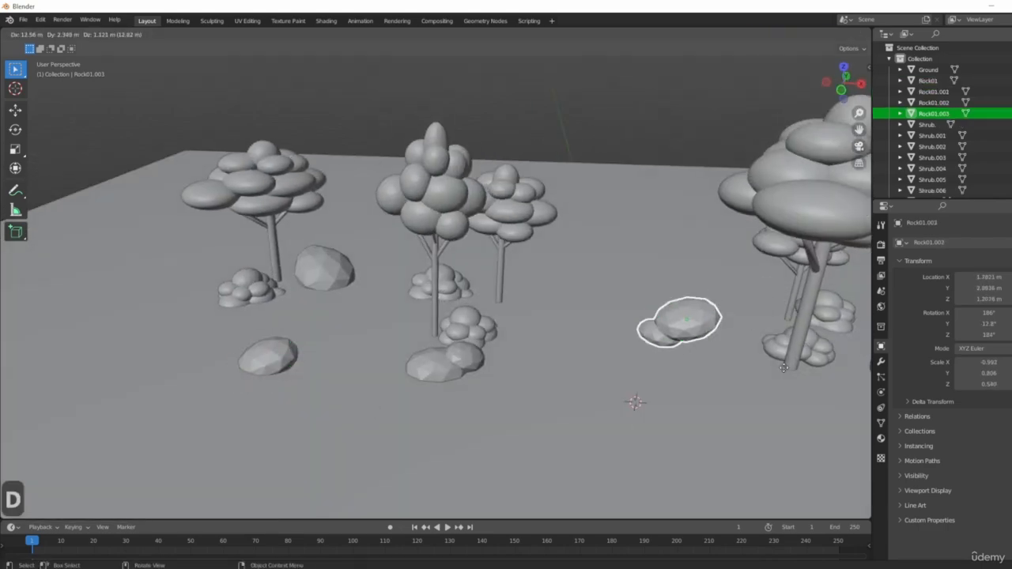
click(782, 377)
middle_drag(783, 378, 480, 392)
key(g)
click(633, 422)
- Tilt the right-hand rock copy freely and move it to about X 6.72 m, Y 1.90 m and Z -0.17 m
middle_drag(633, 422, 655, 356)
key(r)
click(579, 385)
key(g)
click(526, 393)
- Enlarge the right-hand rock about 1.6 times and rotate it around Z to about 219°
key(s)
mouse_move(527, 394)
middle_down()
mouse_move(546, 395)
mouse_move(493, 417)
mouse_move(528, 384)
middle_up()
click(557, 392)
middle_drag(601, 392, 513, 391)
key(r)
key(z)
click(574, 416)
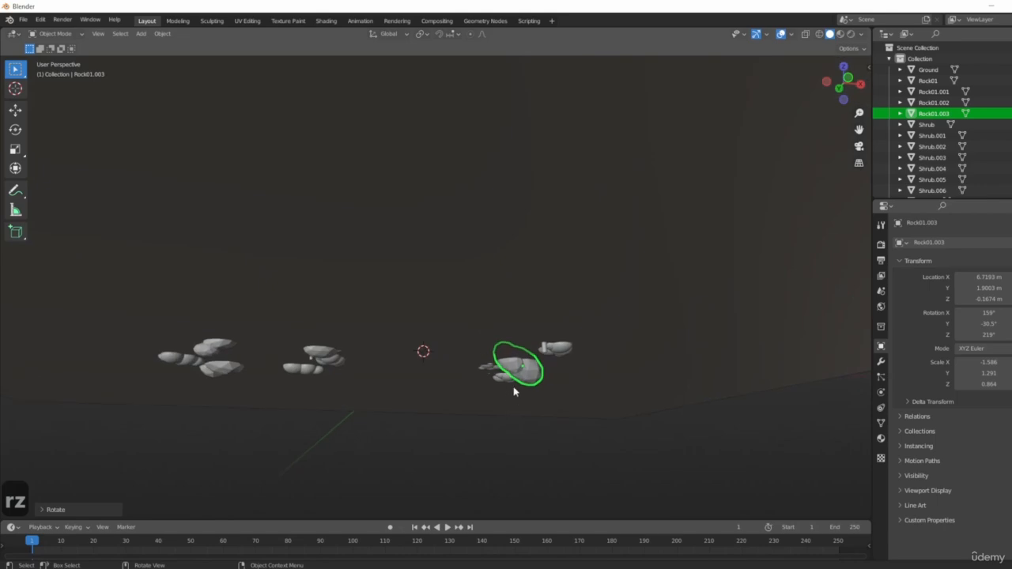
- Examine how the rocks sit in the ground plane, viewing the scene from above, from below and at ground level
middle_drag(556, 342, 383, 389)
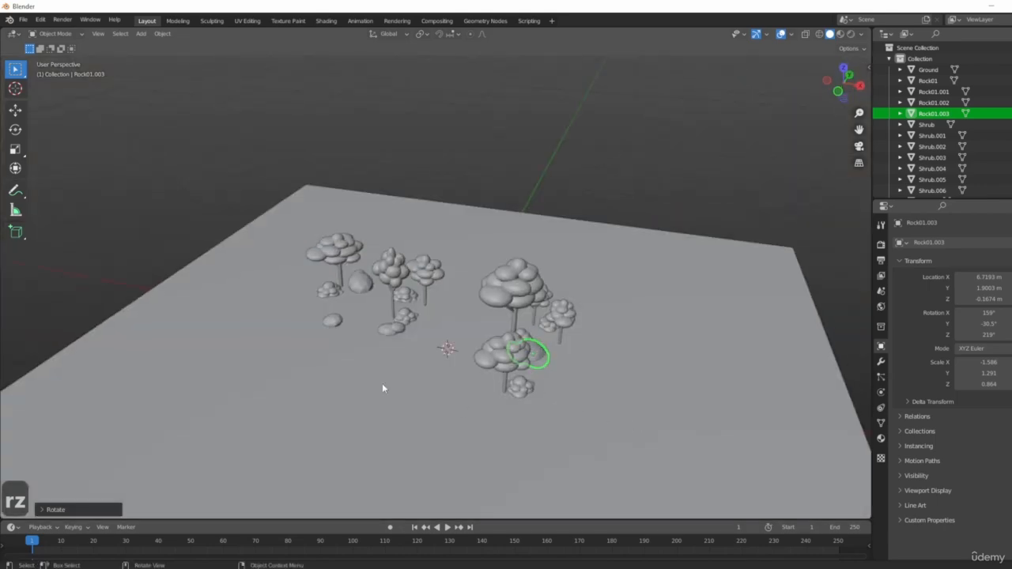
click(461, 244)
scroll(292, 375, up, 4)
middle_drag(344, 362, 616, 288)
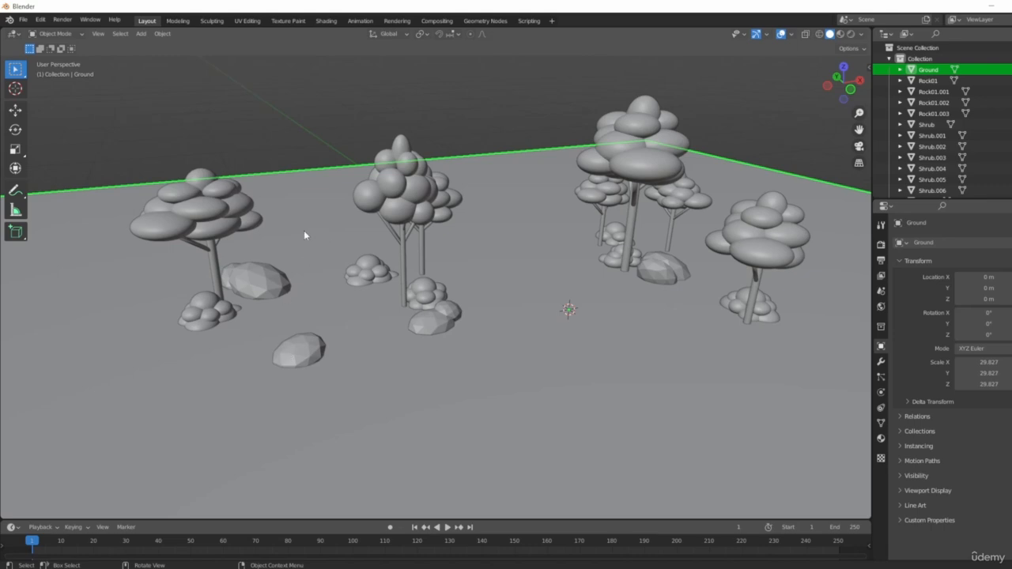
mouse_move(330, 319)
middle_down()
mouse_move(382, 287)
mouse_move(325, 305)
middle_up()
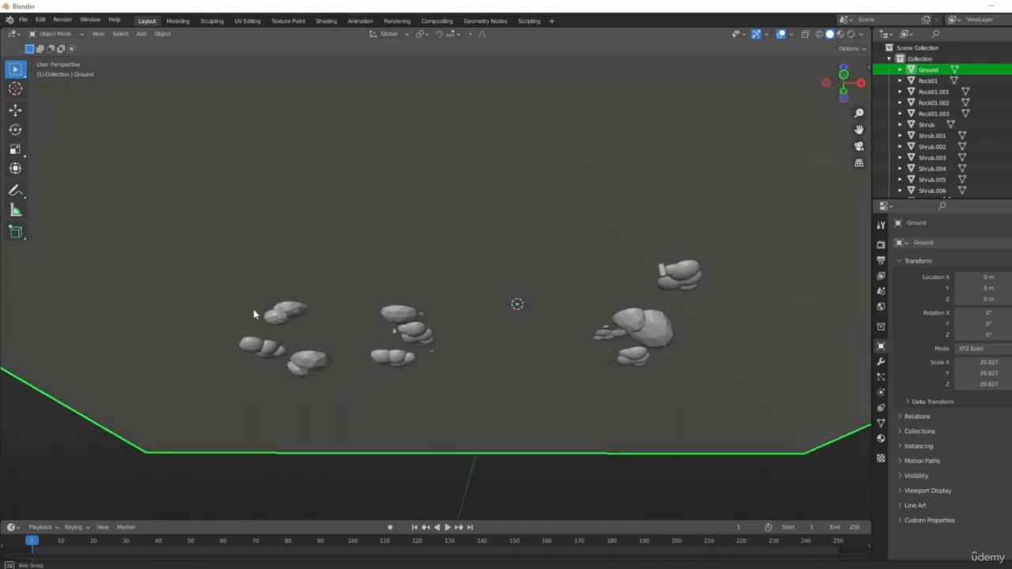
middle_drag(255, 346, 352, 272)
click(400, 299)
click(295, 233)
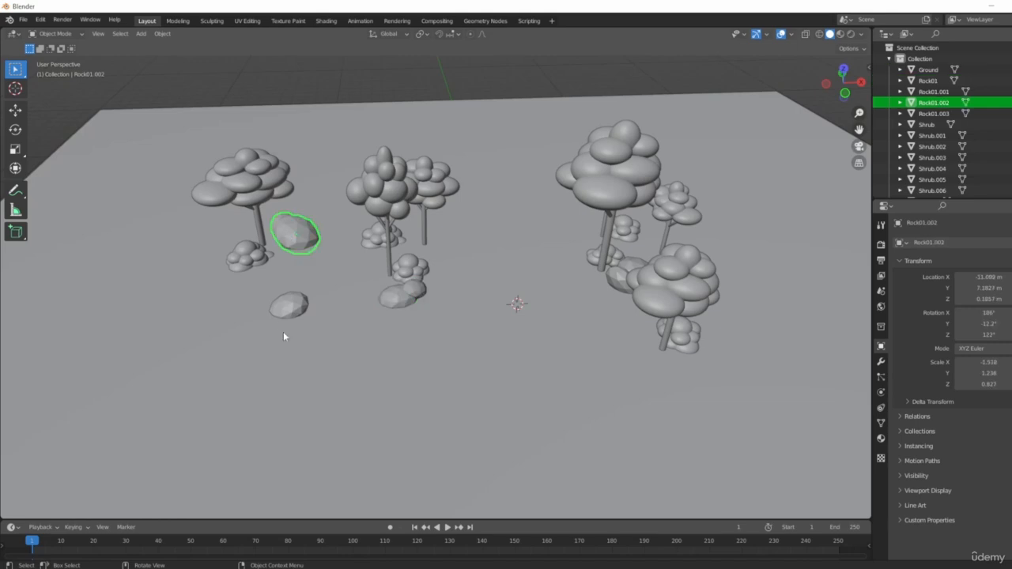
middle_drag(312, 239, 413, 218)
scroll(414, 218, up, 5)
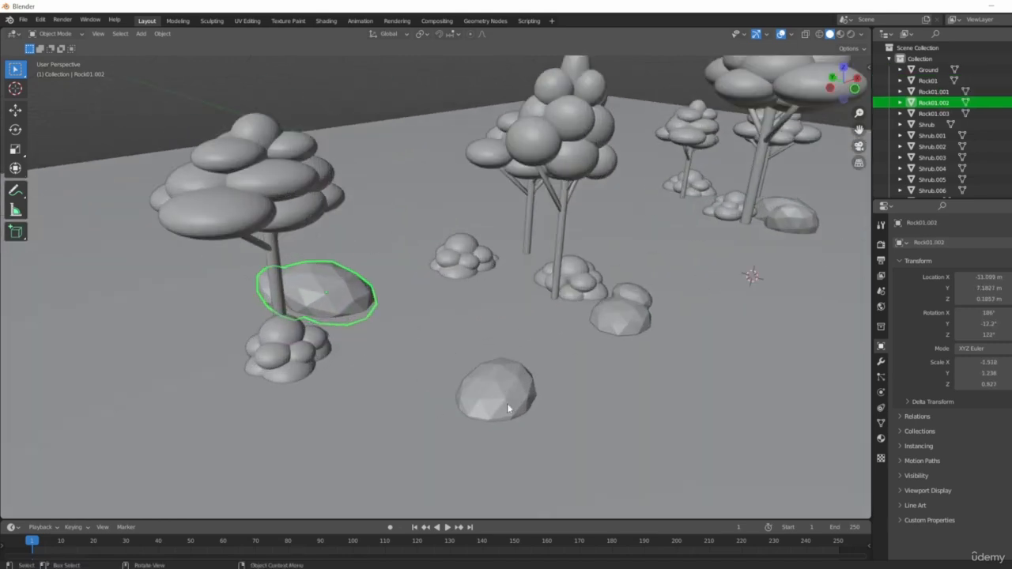
middle_drag(509, 408, 530, 299)
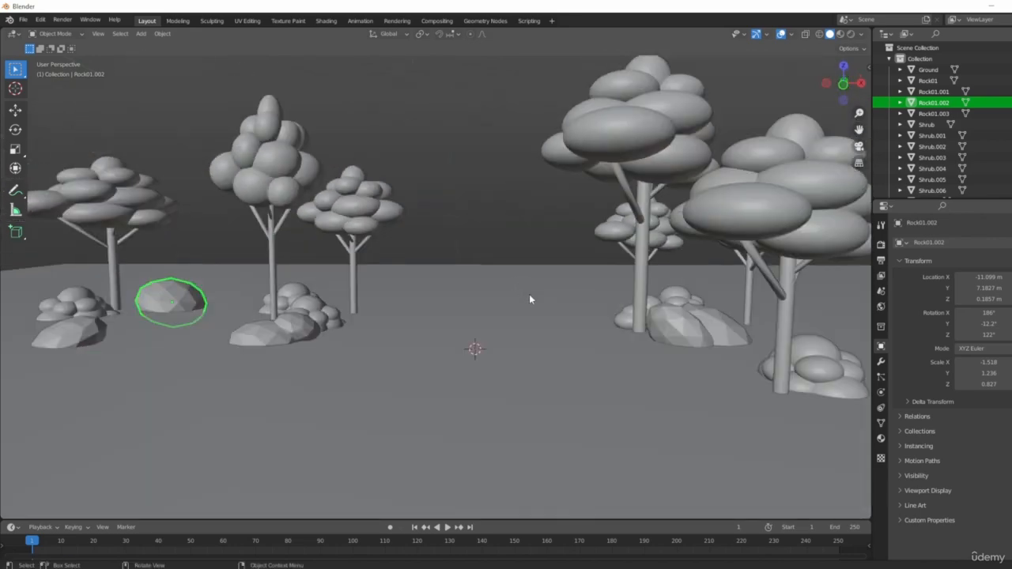
- Select the scattered rocks one by one at ground level to compare how each copy differs in shape
scroll(530, 299, down, 5)
middle_drag(546, 340, 454, 398)
click(455, 396)
scroll(581, 323, up, 4)
middle_drag(581, 324, 166, 320)
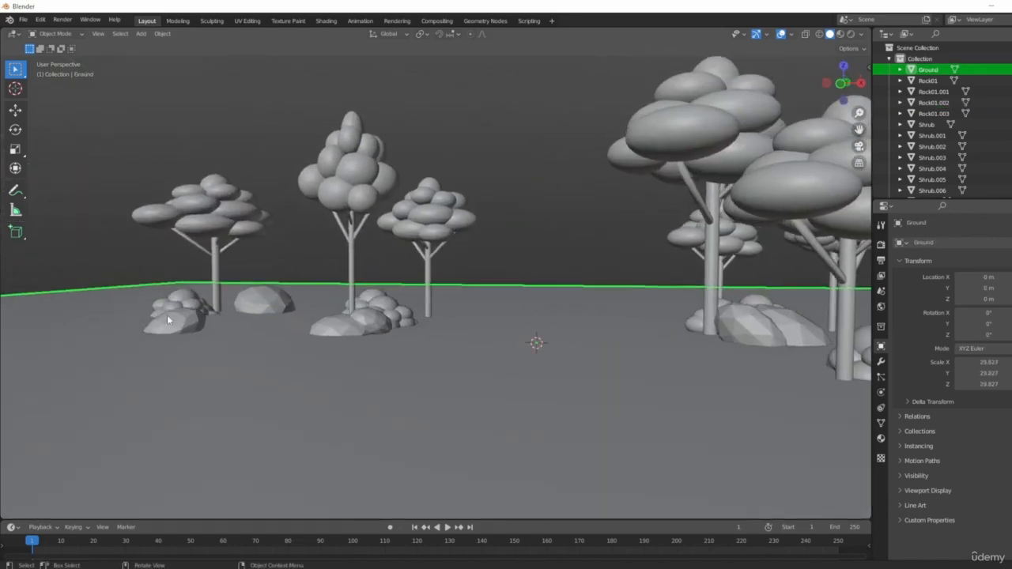
click(275, 312)
click(340, 327)
click(729, 349)
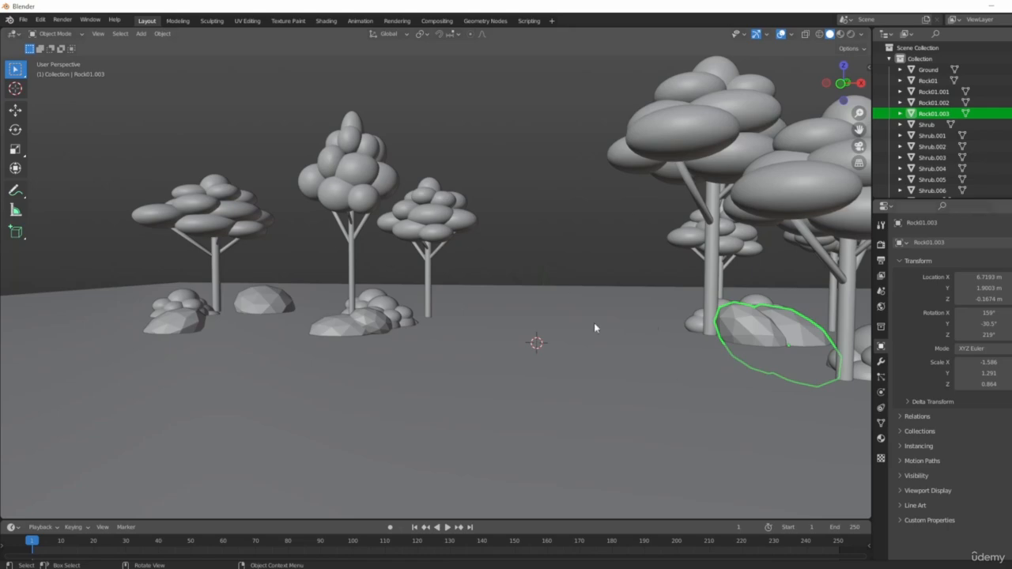
- Duplicate the enlarged right-hand rock in top view and place the copy near the front tree at about X 8.26 m, Y -4.62 m
middle_drag(343, 389, 552, 394)
scroll(551, 393, up, 5)
middle_drag(550, 353, 574, 371)
key(KP_7)
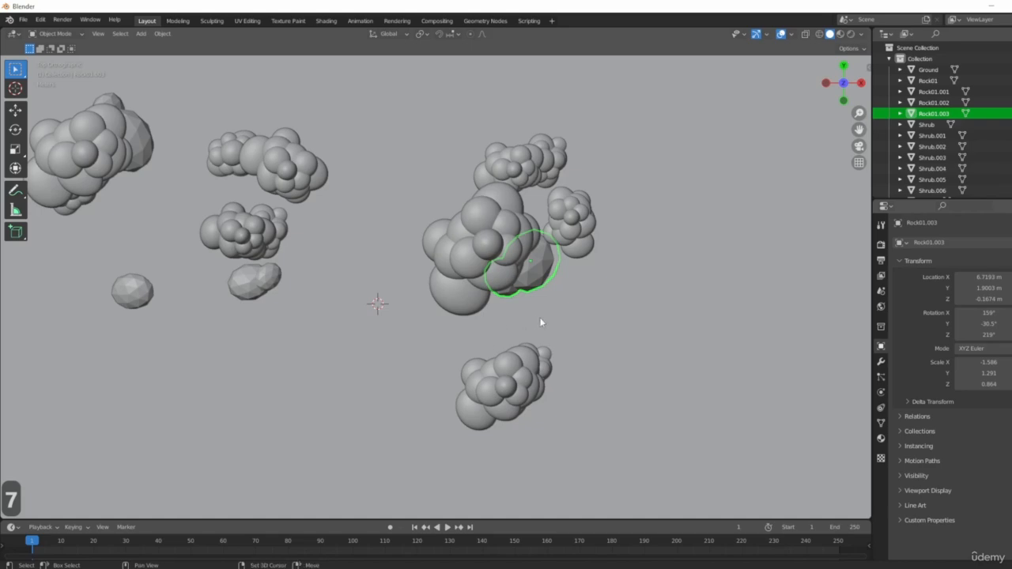
key(shift+d)
click(580, 474)
- Rotate the front rock copy freely to about X -21.3°, Y -3.25° and Z 308° so it lies flatter
middle_drag(614, 479, 548, 440)
scroll(562, 372, down, 3)
key(r)
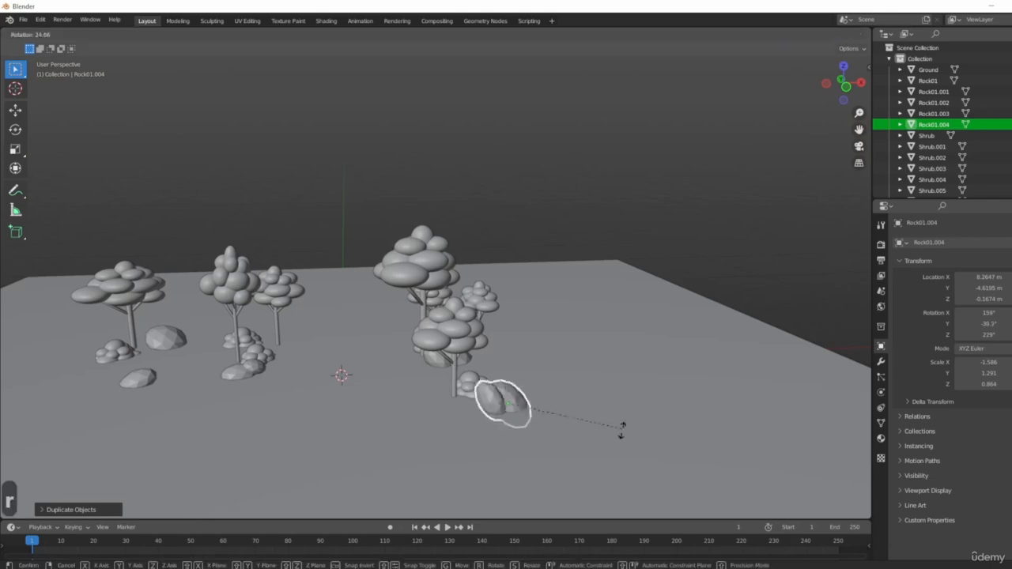
click(434, 434)
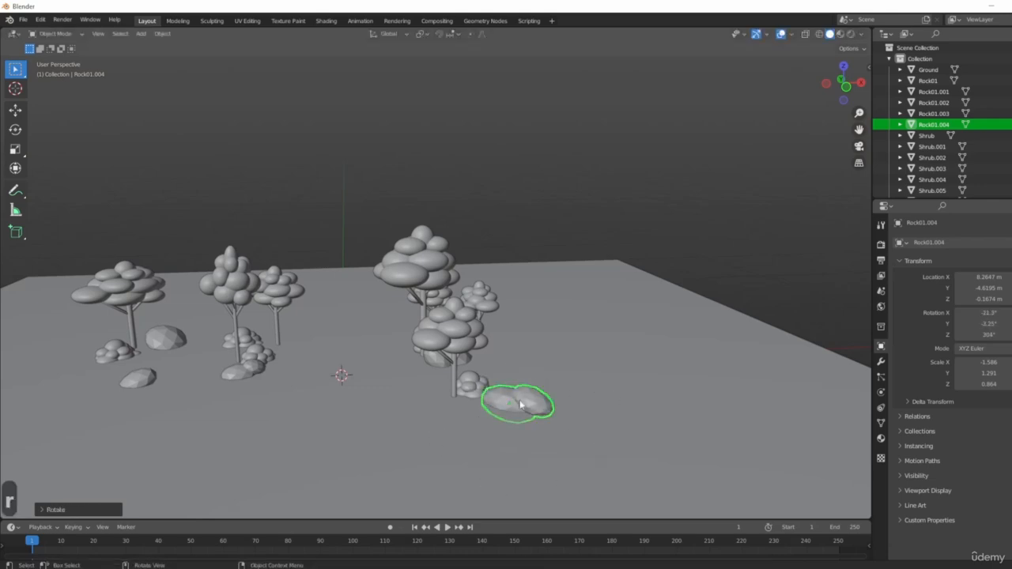
- Rotate the front rock copy about Z and tilt it freely to about X -25.8°, Y 9.73° and Z 190°
middle_drag(605, 395, 547, 427)
scroll(548, 427, up, 1)
key(r)
key(z)
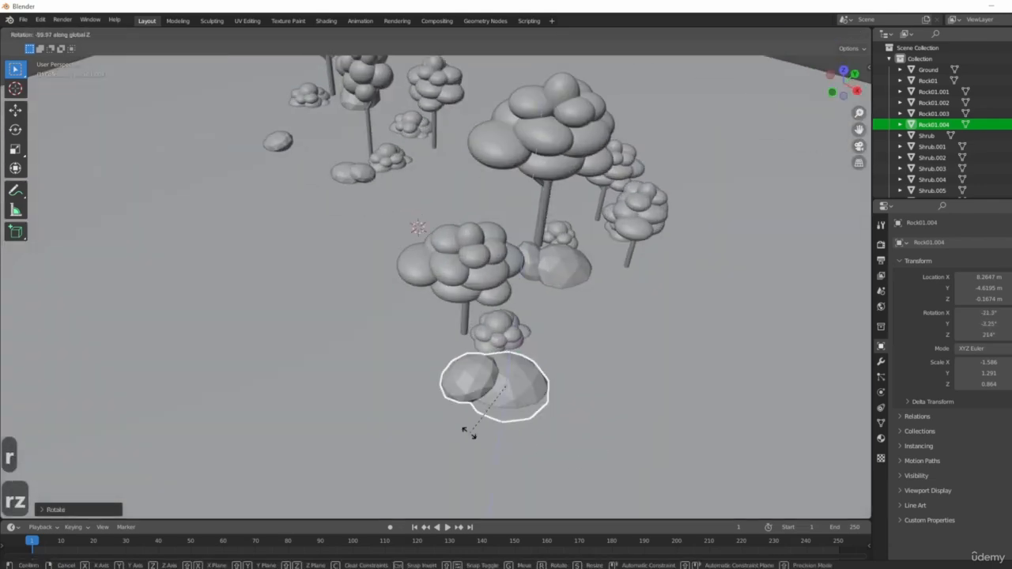
click(457, 419)
middle_drag(542, 414, 646, 441)
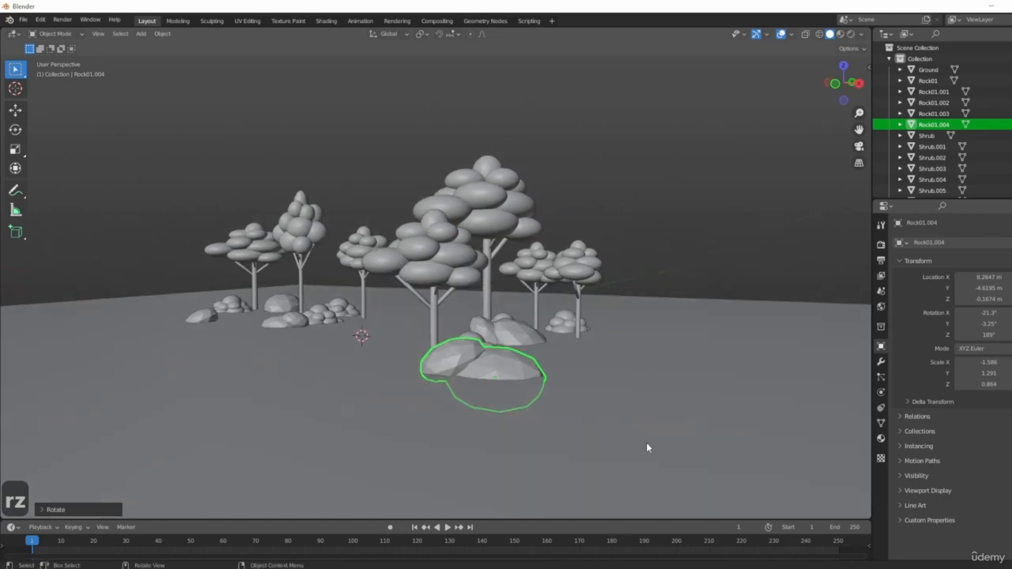
key(r)
click(631, 405)
middle_drag(629, 400, 614, 399)
scroll(406, 359, up, 5)
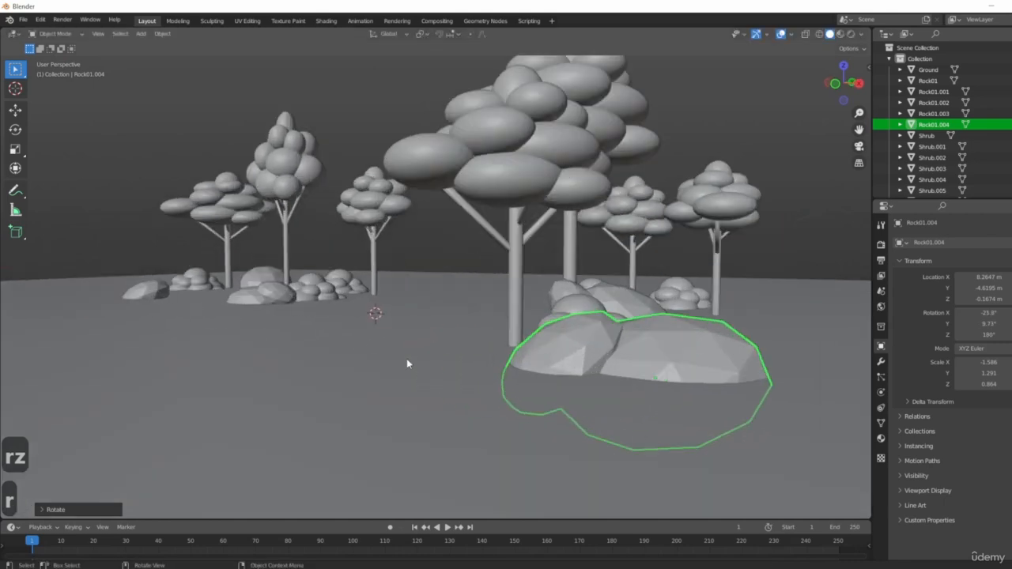
- Examine the placed rocks and trees at ground level and from above
middle_drag(611, 337, 445, 403)
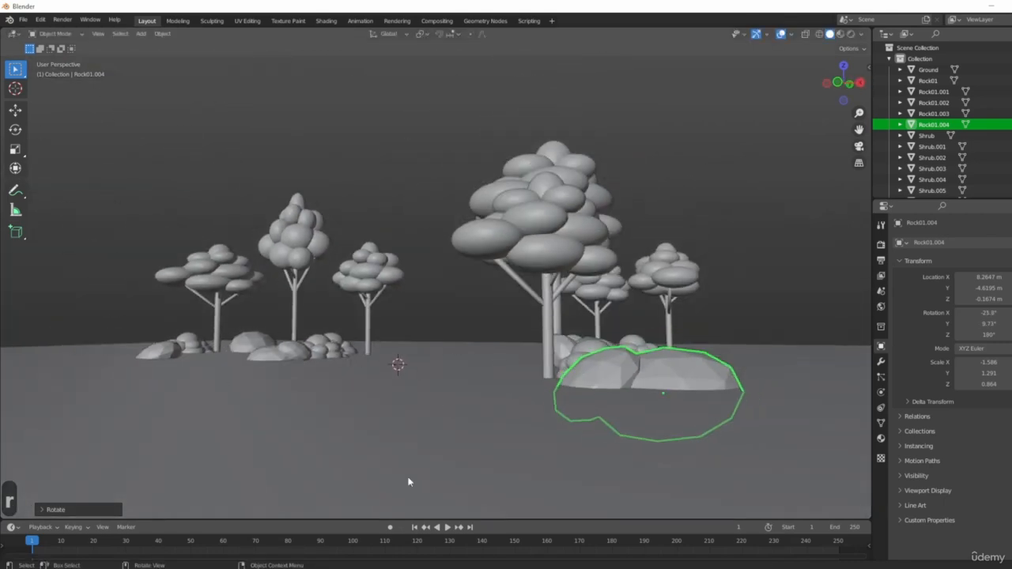
shift+middle_drag(362, 358, 488, 332)
middle_drag(757, 408, 699, 351)
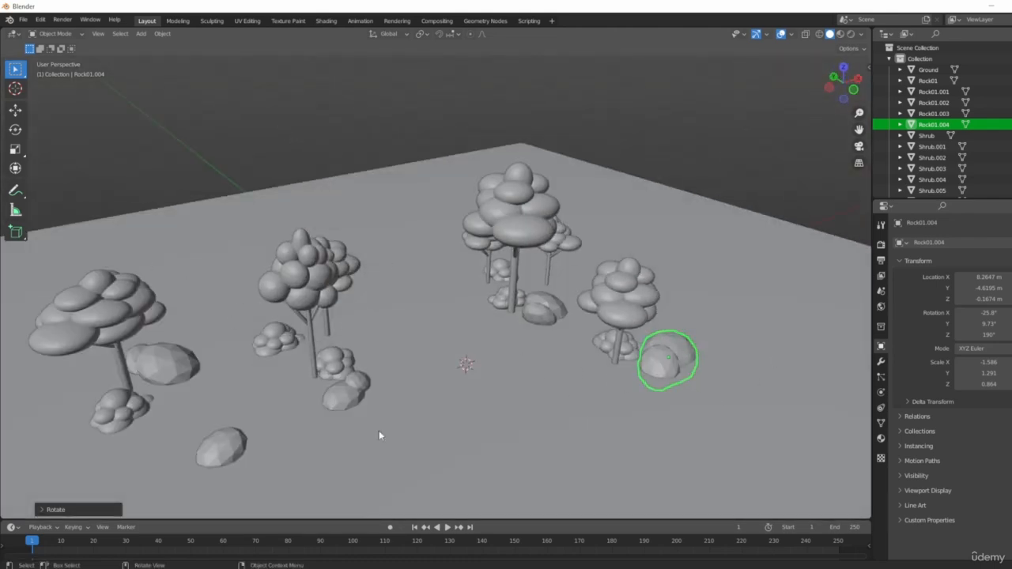
middle_drag(535, 409, 677, 410)
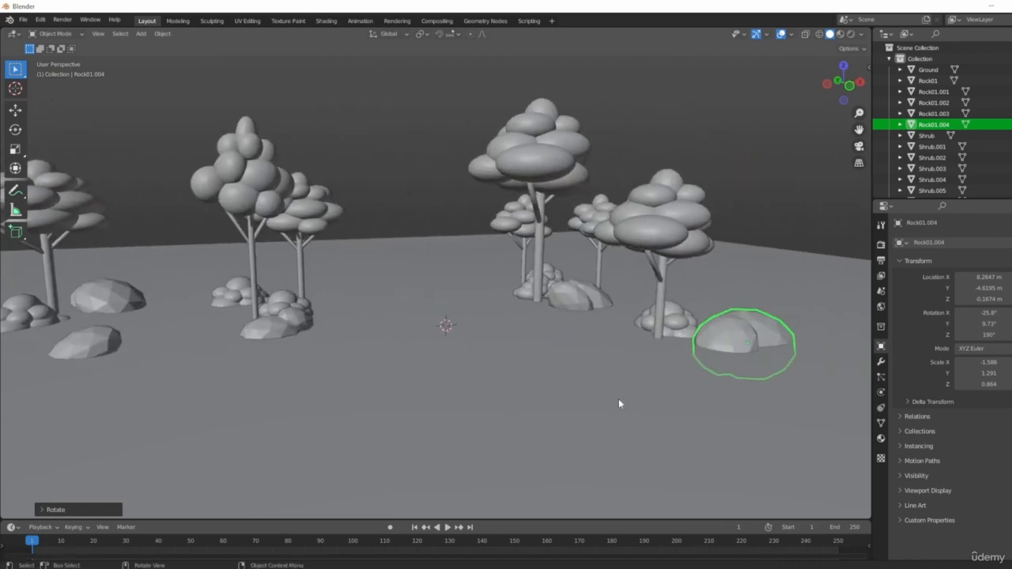
scroll(618, 398, down, 5)
middle_drag(622, 370, 637, 364)
middle_drag(684, 395, 529, 351)
- Add a cube mesh at the origin between the trees and scale it uniformly to about 3.5
key(shift+a)
mouse_move(522, 336)
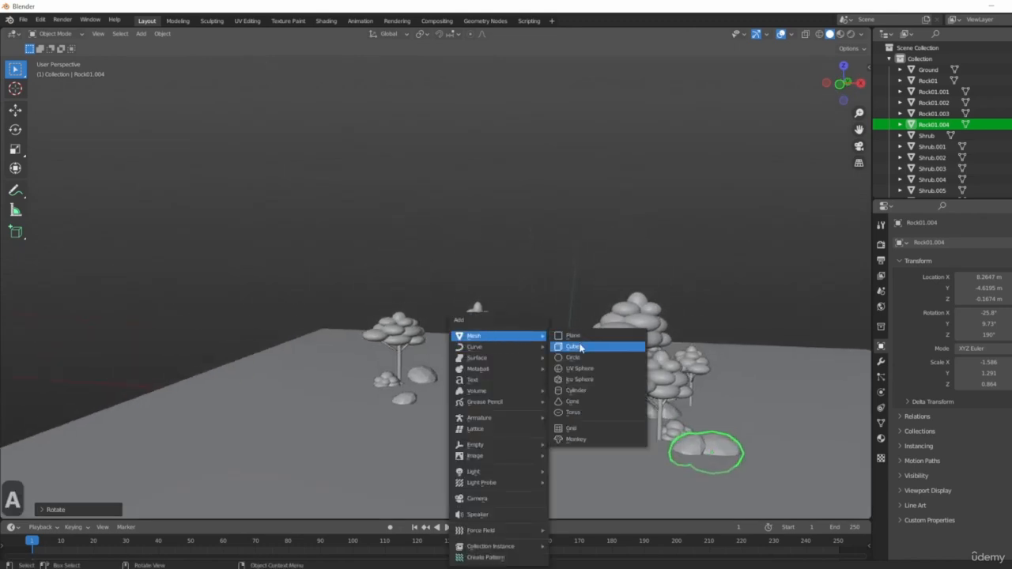
click(579, 348)
shift+middle_drag(637, 437, 537, 421)
key(KP_1)
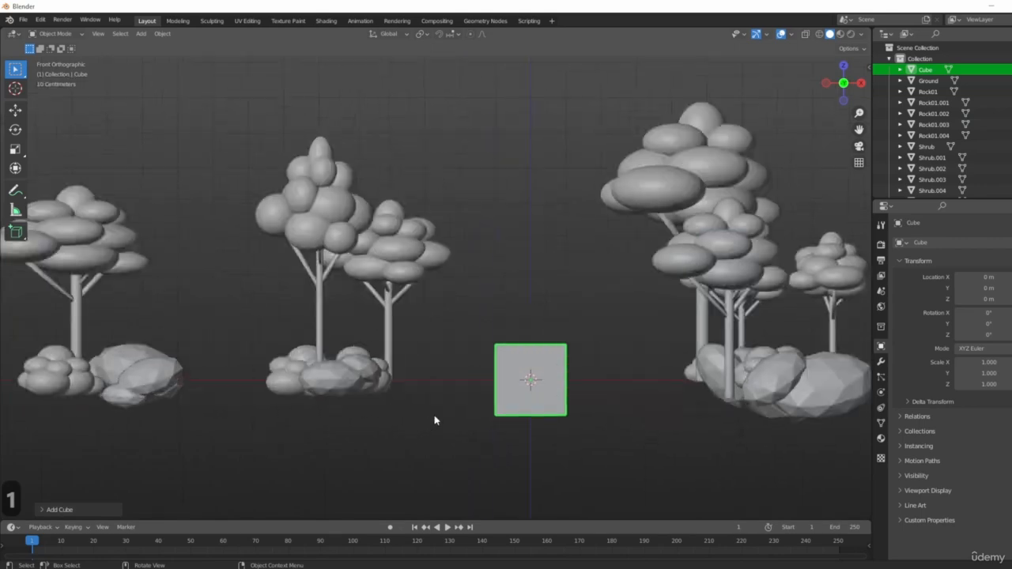
key(s)
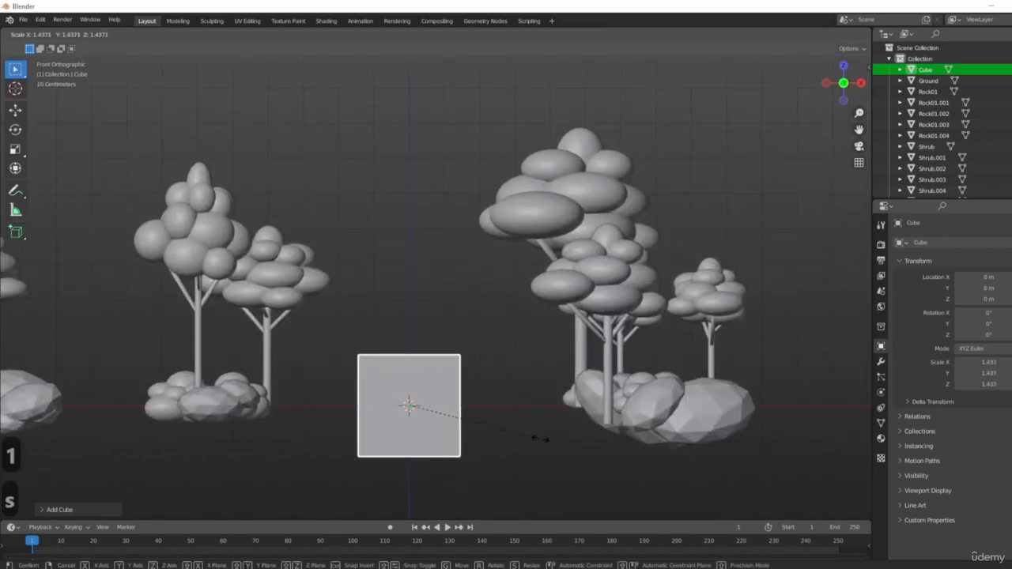
click(709, 432)
scroll(547, 401, down, 1)
shift+middle_drag(547, 401, 512, 341)
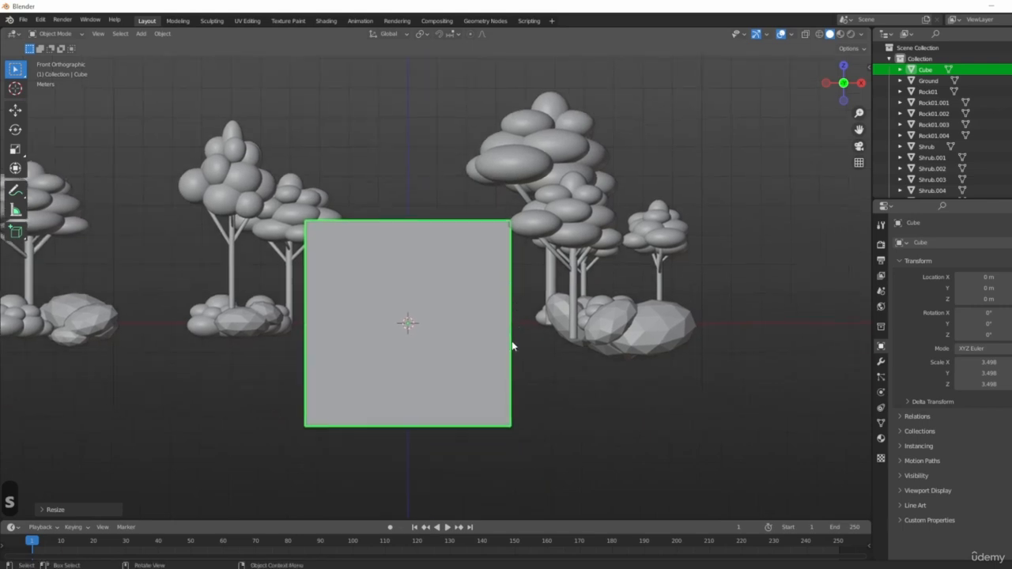
- Raise the cube to about Z 3.51 m so it rests on the ground, and move it behind the trees to about Y 14.74 m
key(g)
key(z)
click(490, 238)
middle_drag(490, 238, 642, 419)
key(g)
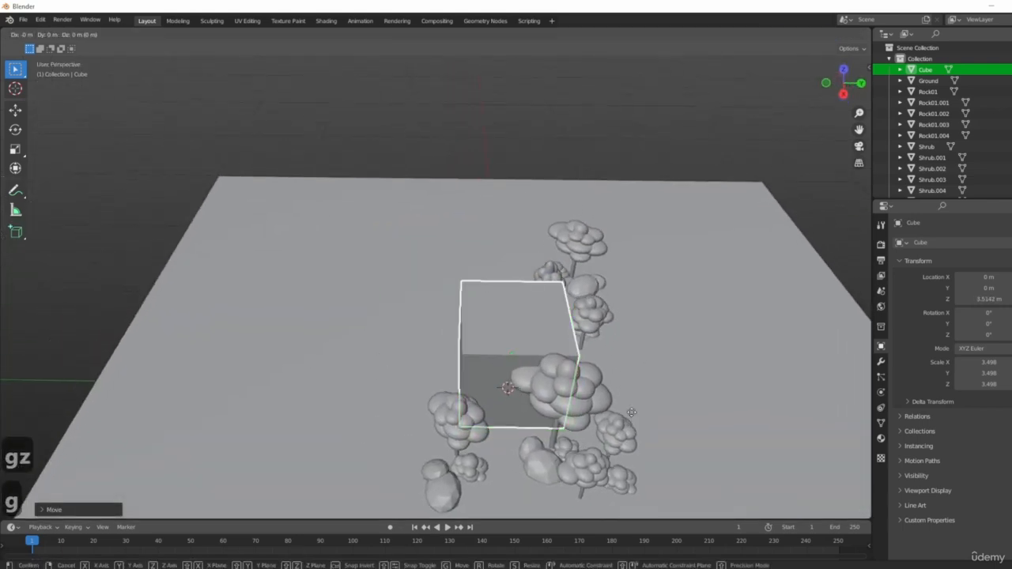
key(y)
click(523, 372)
middle_drag(524, 372, 456, 391)
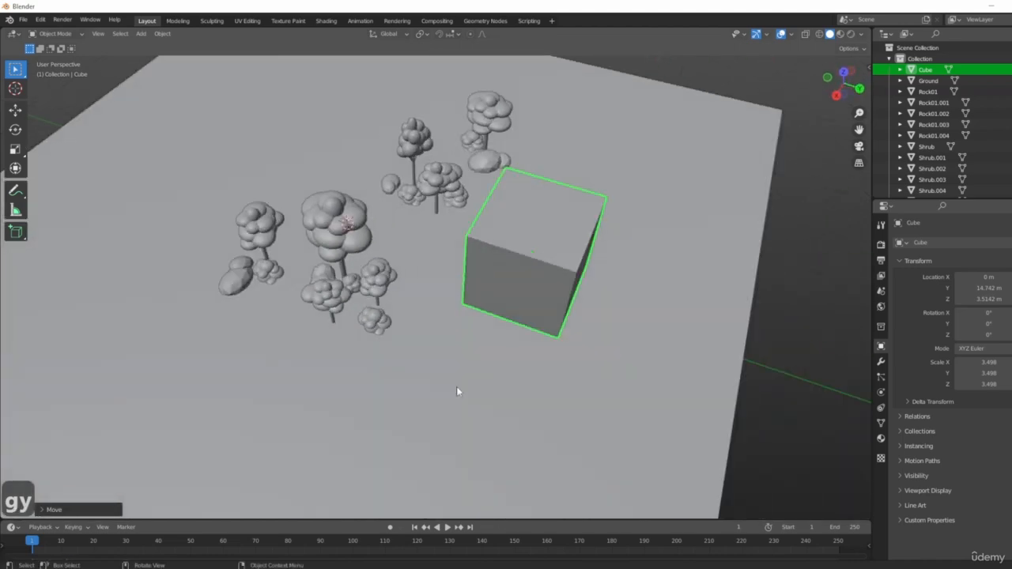
key(s)
key(x)
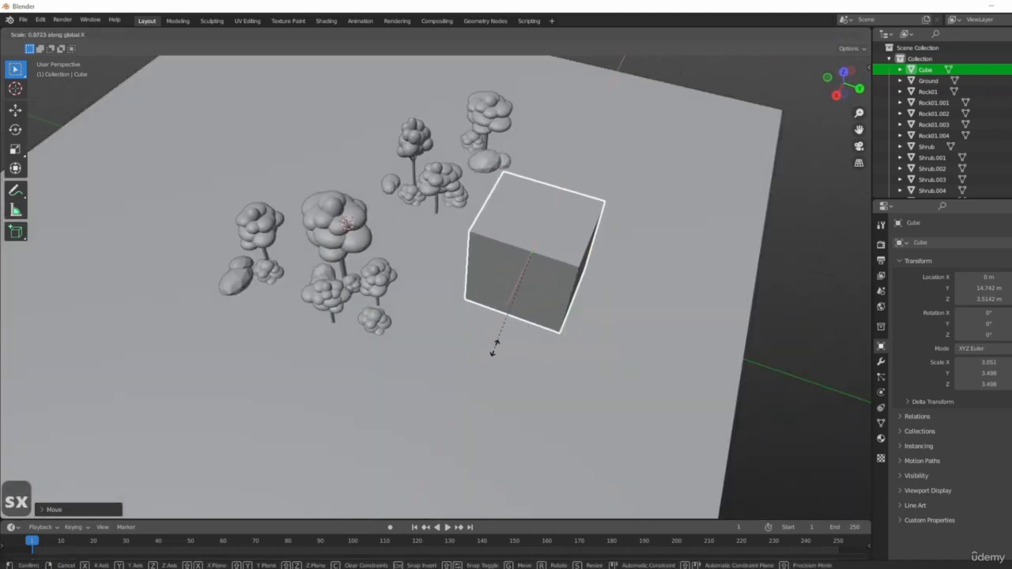
right_click(441, 405)
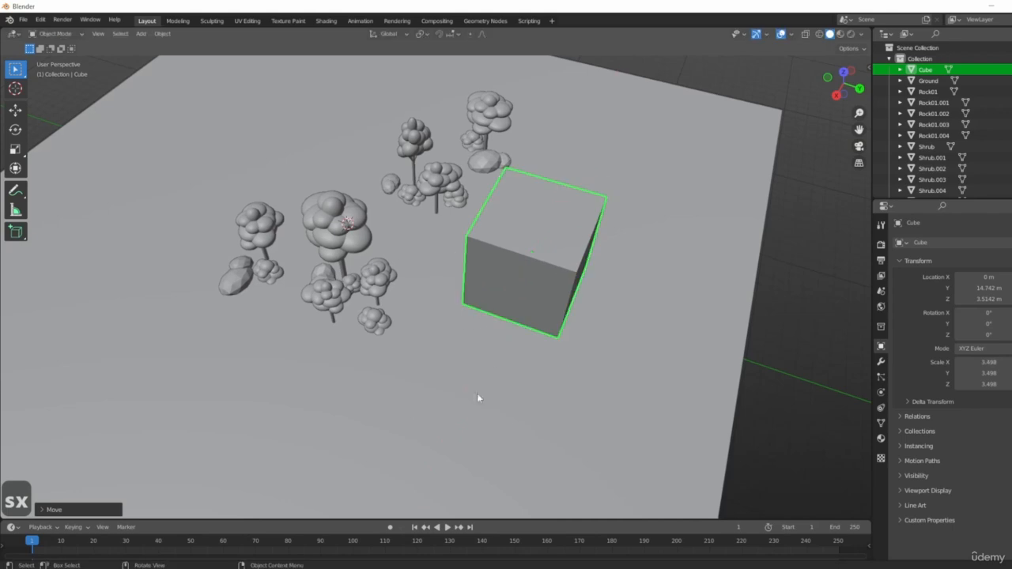
- Stretch the cube along Y to a scale of about 5.77 and move it back along Y to about 19.6 m
middle_drag(543, 400, 482, 340)
key(s)
key(y)
click(542, 367)
key(g)
key(y)
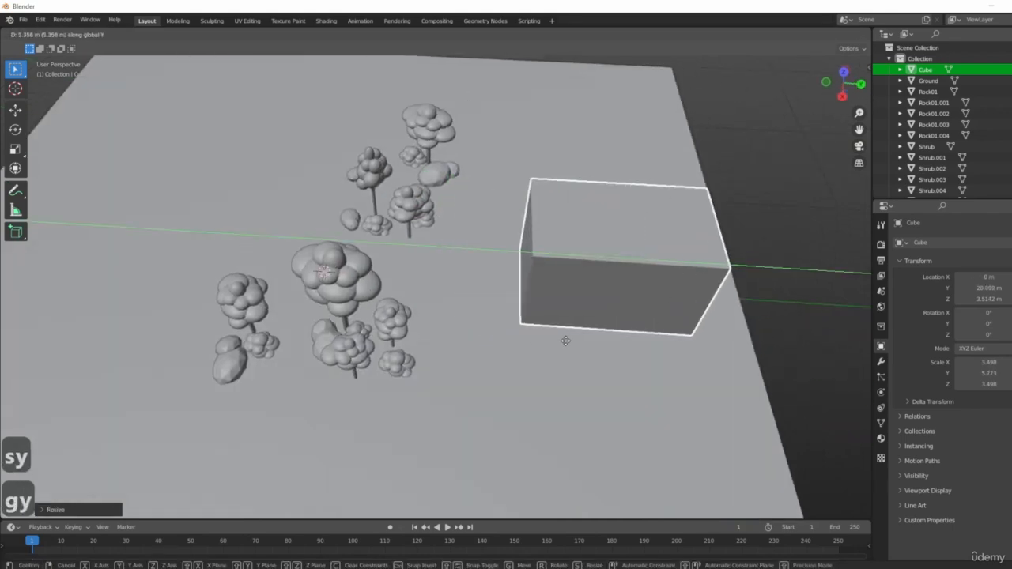
click(559, 339)
middle_drag(559, 338, 570, 366)
- Duplicate the block in top view, rotate the copy 90° about Z and place it against the original's left side, flush at the rear edge
key(KP_7)
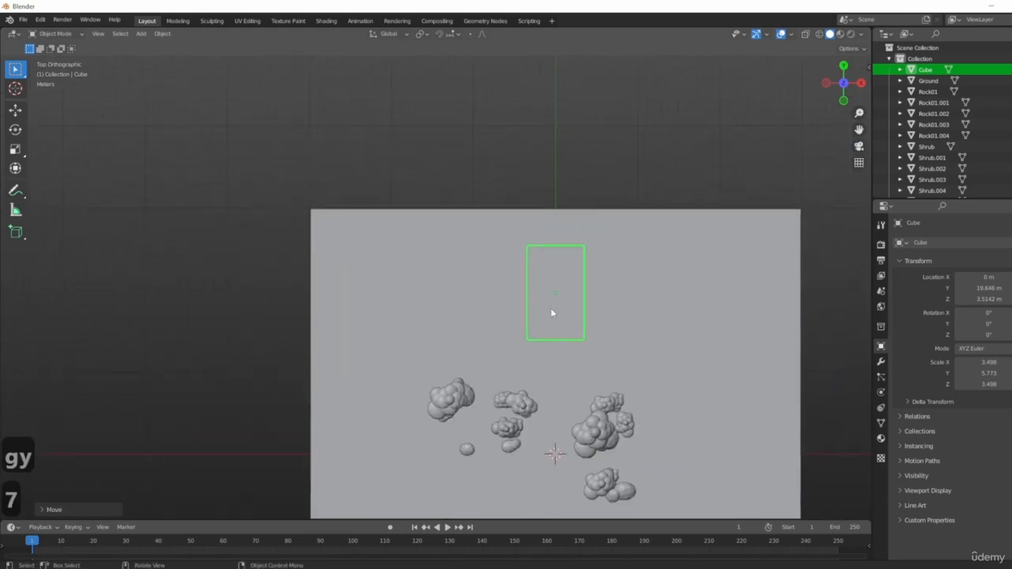
key(shift+d)
click(517, 325)
scroll(517, 328, up, 4)
text(rz)
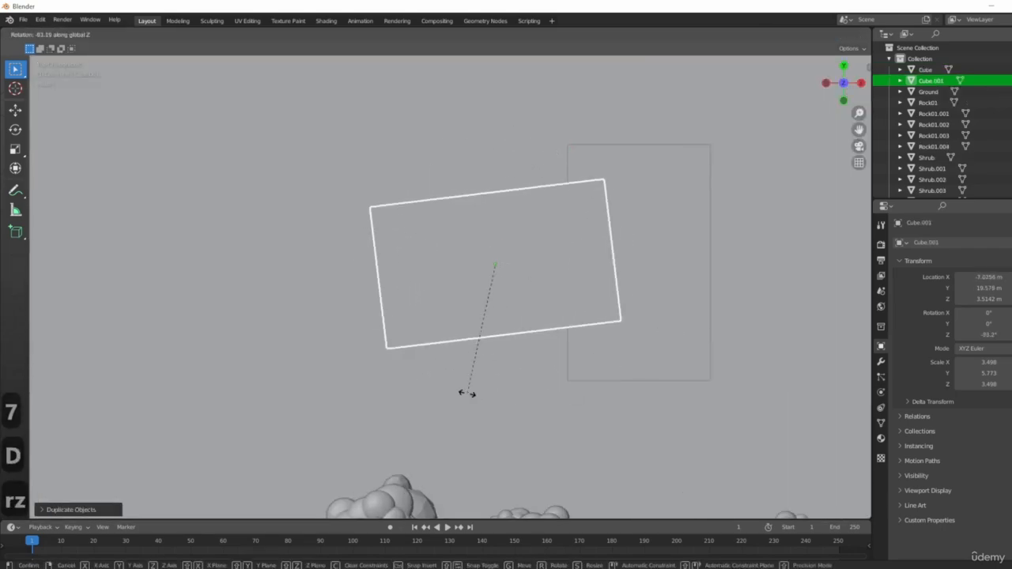
text(90)
click(570, 321)
key(g)
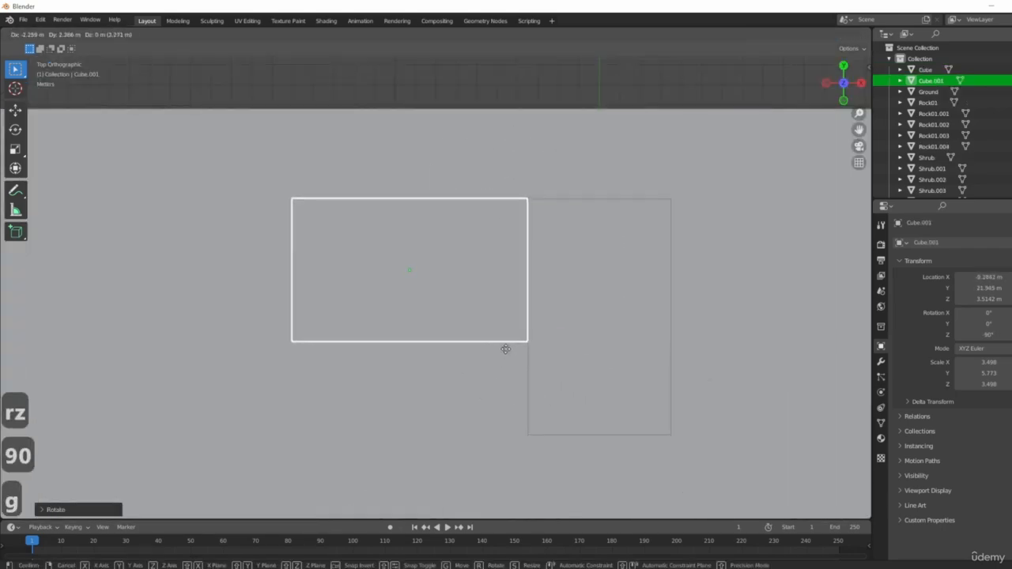
click(506, 350)
middle_drag(506, 350, 579, 232)
- Stretch the original block along Z to a scale of about 5.68 and raise it to about Z 5.64 m to form a tower
click(674, 388)
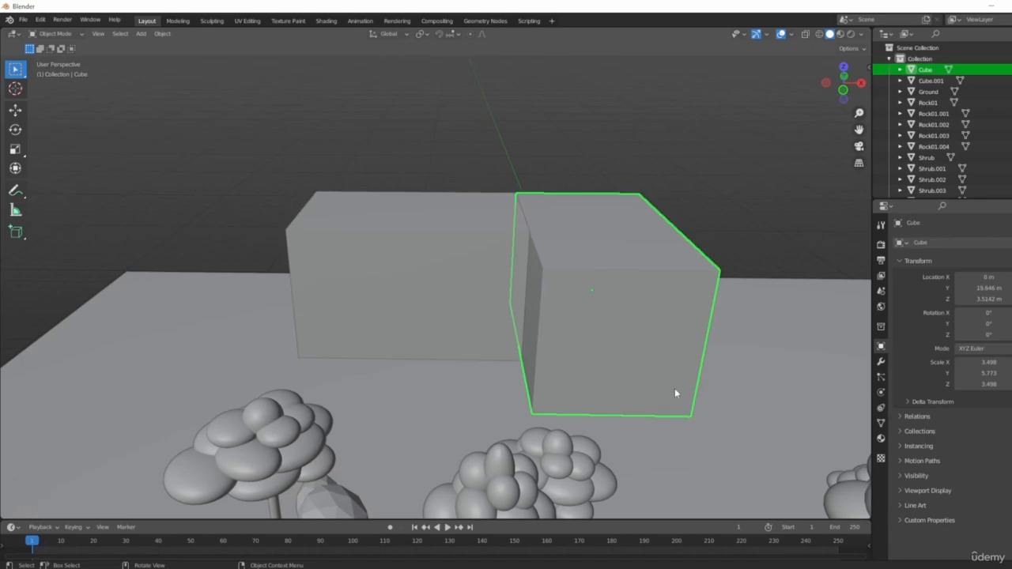
key(s)
key(z)
click(659, 466)
key(g)
key(z)
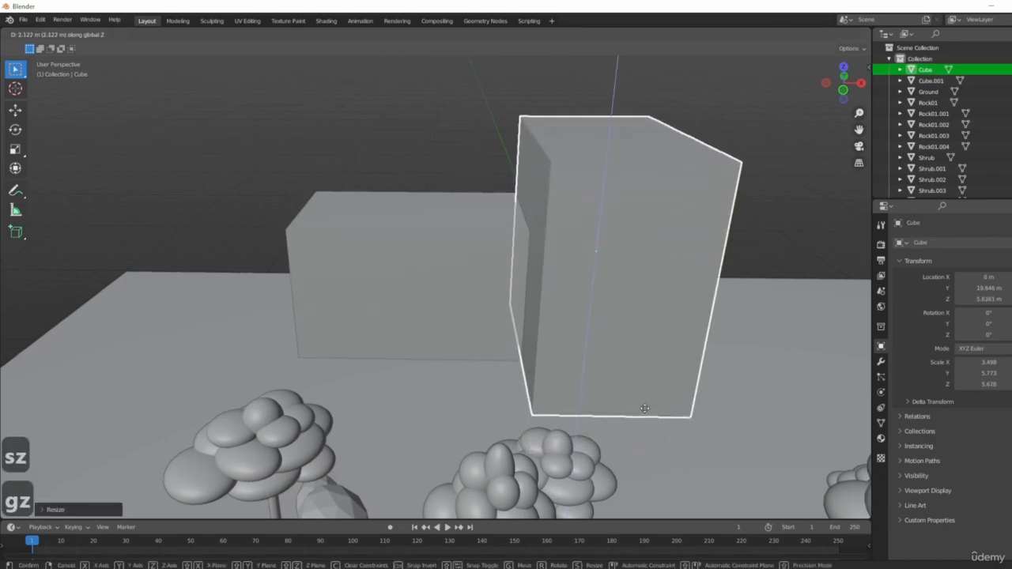
click(643, 411)
middle_drag(643, 411, 732, 387)
- Examine the two building blocks behind the trees from ground level, from above and from the front
click(672, 442)
middle_drag(672, 442, 505, 411)
scroll(678, 347, up, 4)
middle_drag(715, 348, 509, 312)
scroll(372, 338, up, 1)
scroll(373, 337, down, 6)
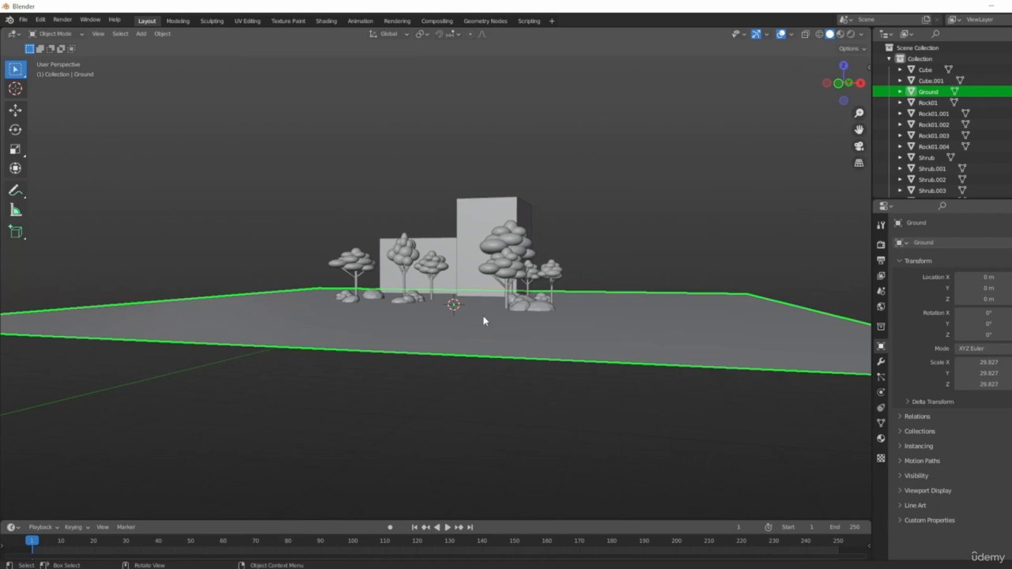
middle_drag(537, 409, 574, 385)
click(460, 251)
shift+middle_drag(459, 250, 364, 282)
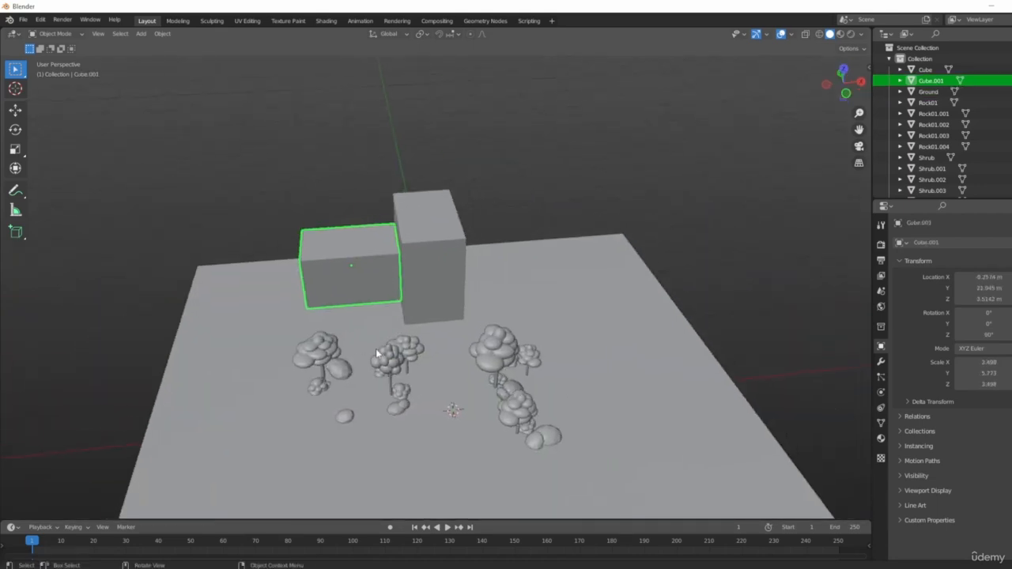
scroll(528, 355, up, 2)
key(1)
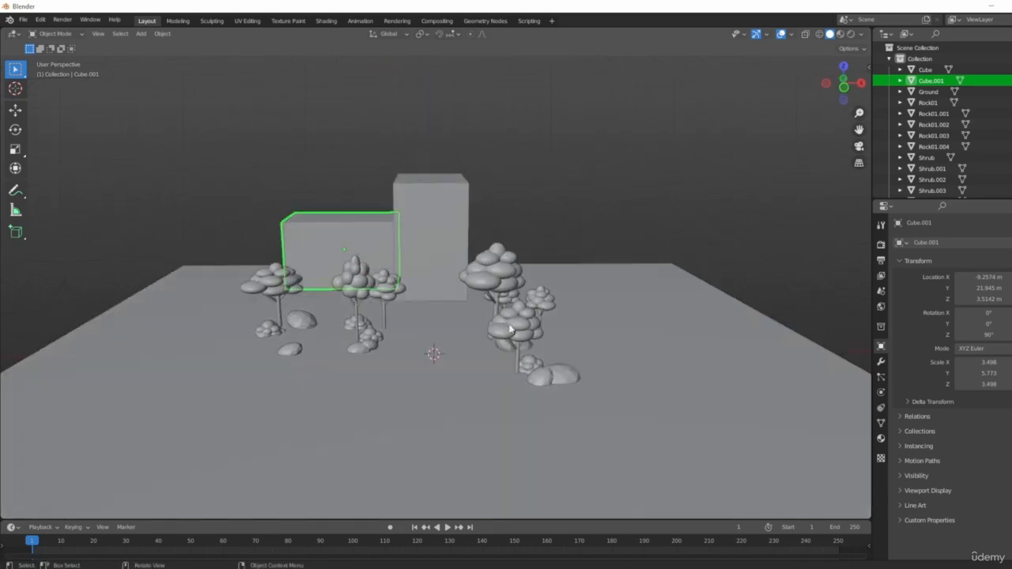
scroll(424, 214, down, 2)
scroll(463, 267, up, 5)
shift+middle_drag(576, 360, 525, 269)
- Add another cube mesh at the origin and flatten it along Y to a scale of about 0.162
click(535, 368)
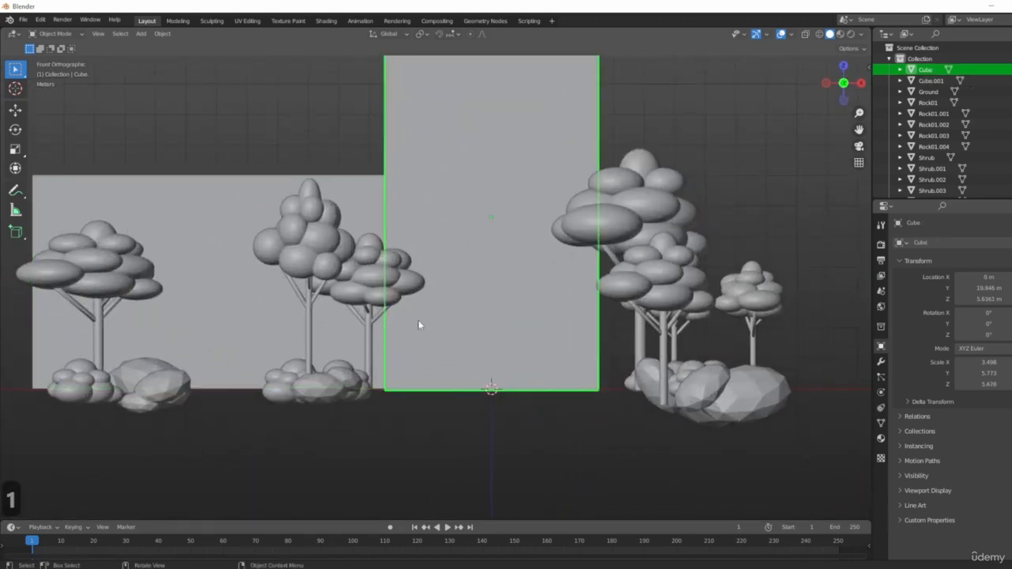
key(shift+a)
mouse_move(486, 327)
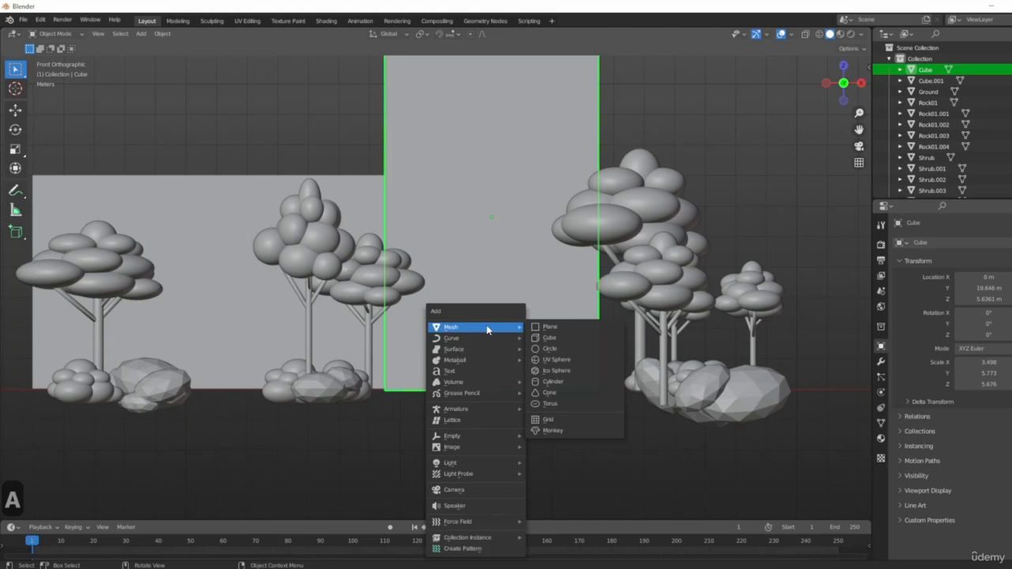
click(568, 340)
middle_drag(594, 355, 694, 509)
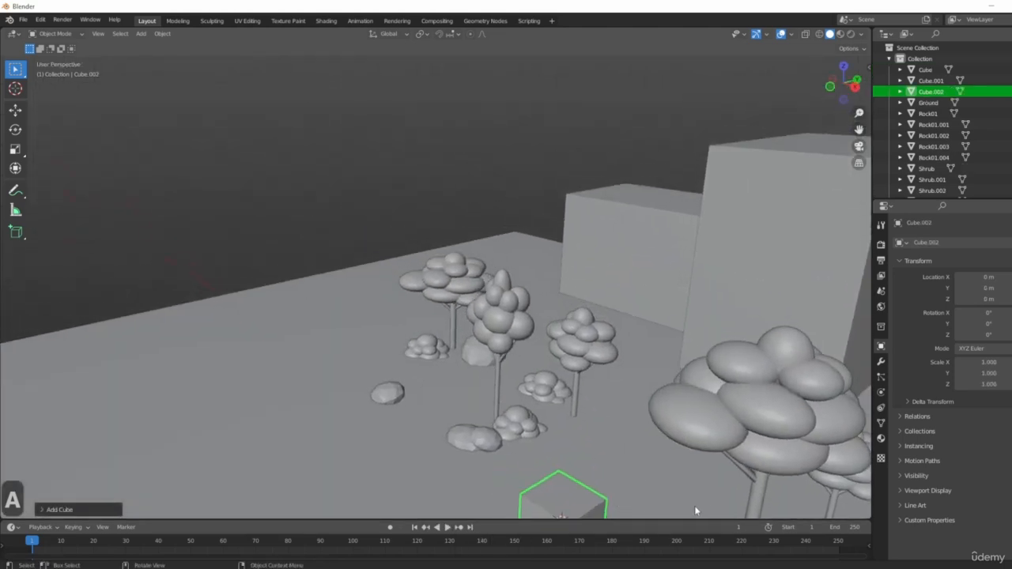
middle_drag(652, 472, 609, 468)
key(s)
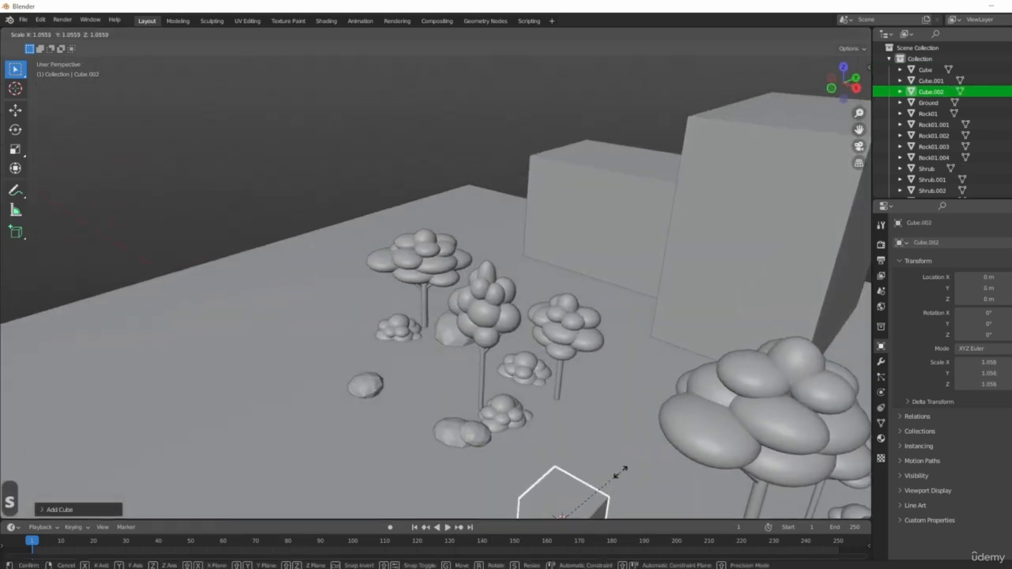
key(y)
click(565, 505)
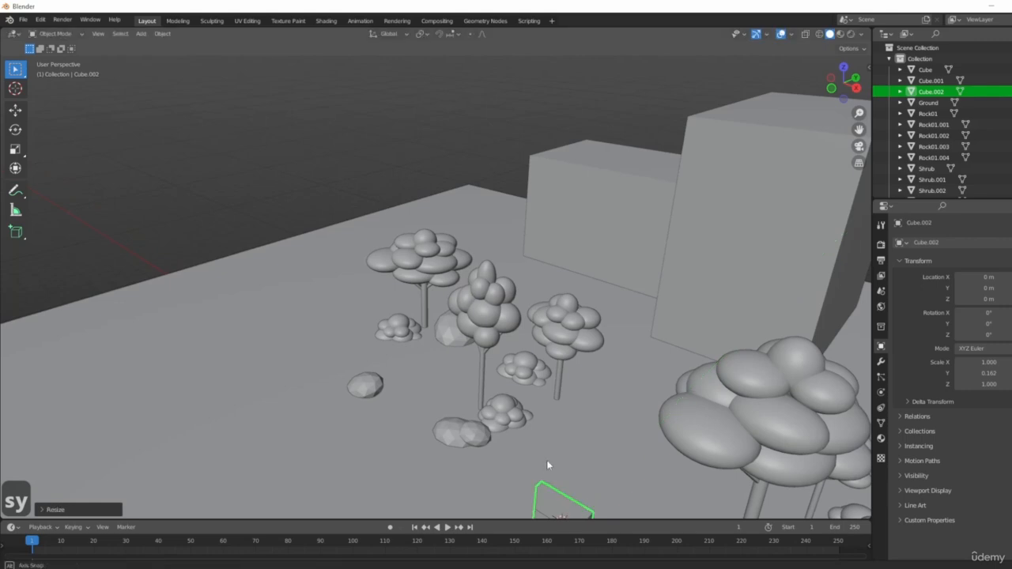
- Narrow the thin panel along X to a scale of about 0.548 and raise it to about Z 0.93 m as a door
key(KP_1)
key(s)
key(x)
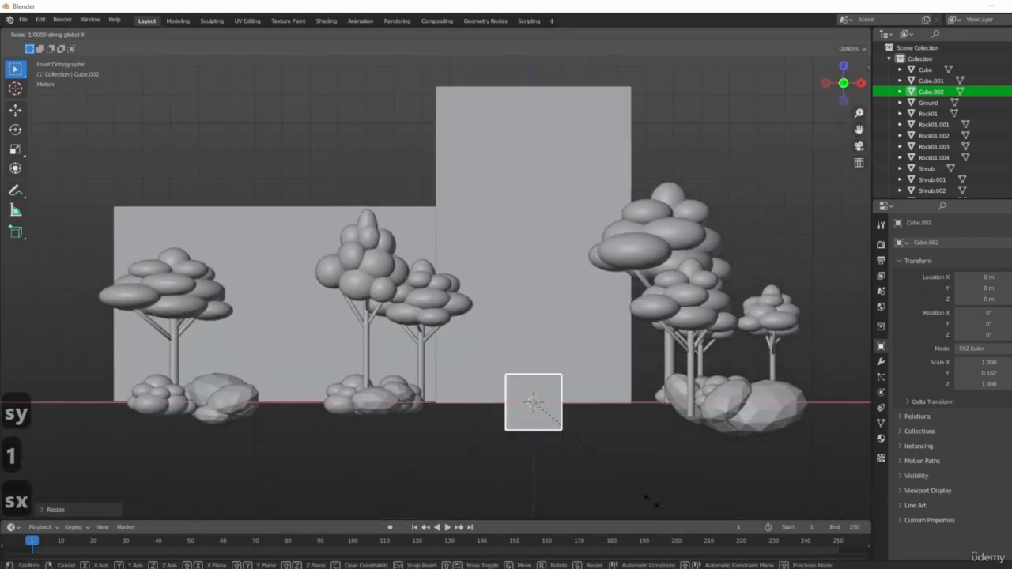
click(579, 468)
scroll(579, 466, up, 4)
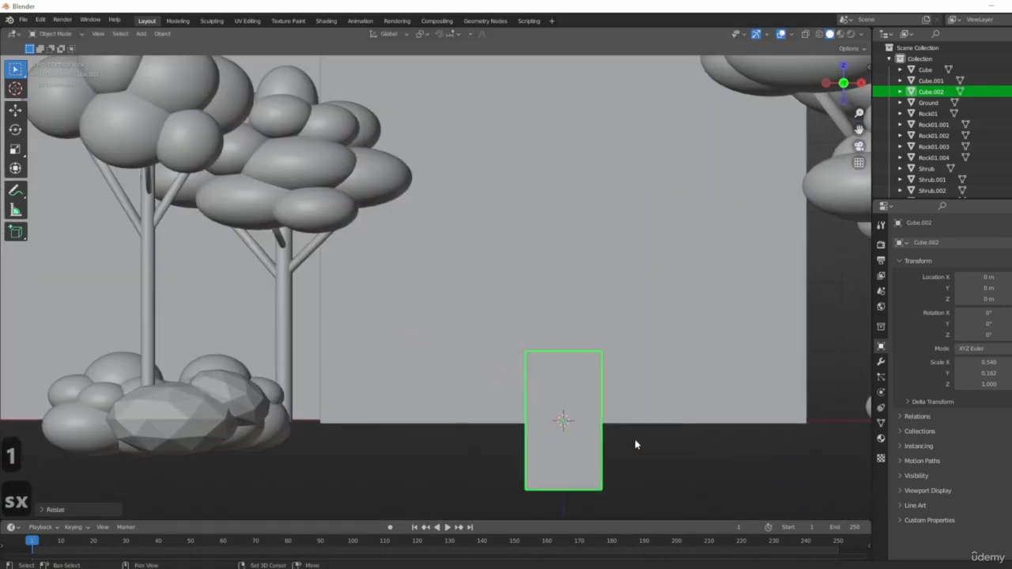
key(g)
key(z)
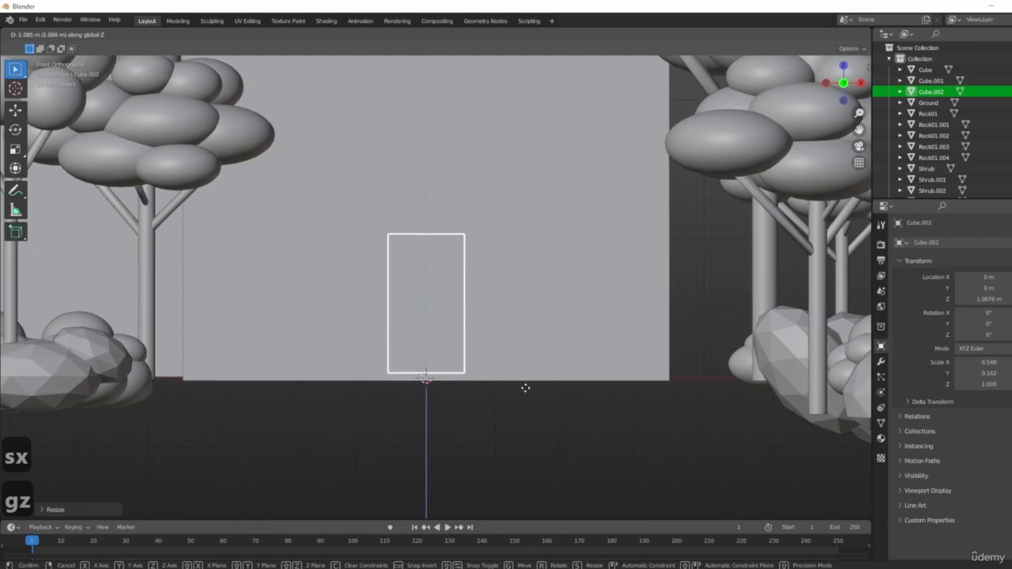
click(519, 399)
- Move the door panel along Y to about 13.86 m so it sits on the tall block's front face
middle_drag(520, 400, 433, 403)
key(g)
key(y)
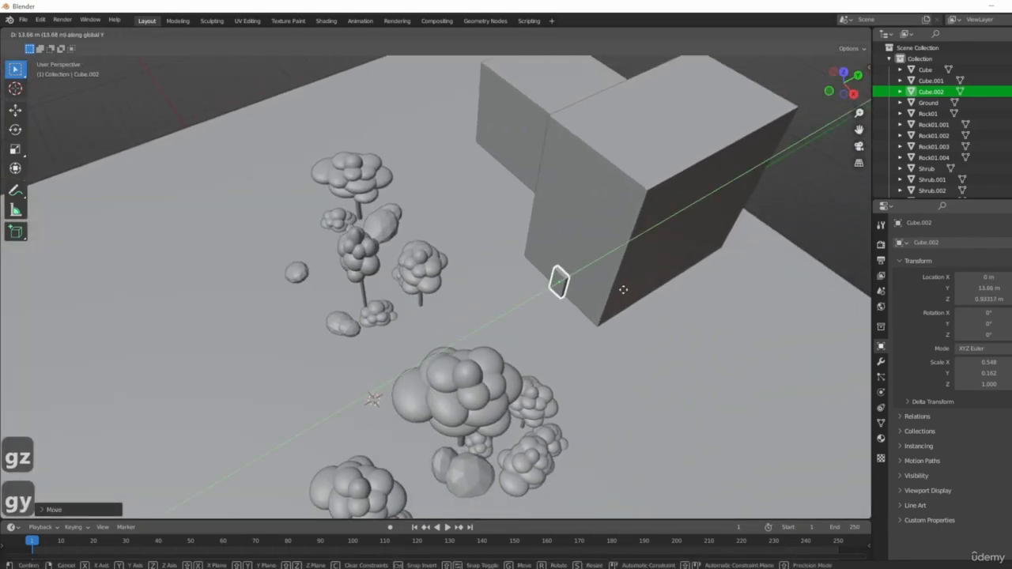
click(624, 287)
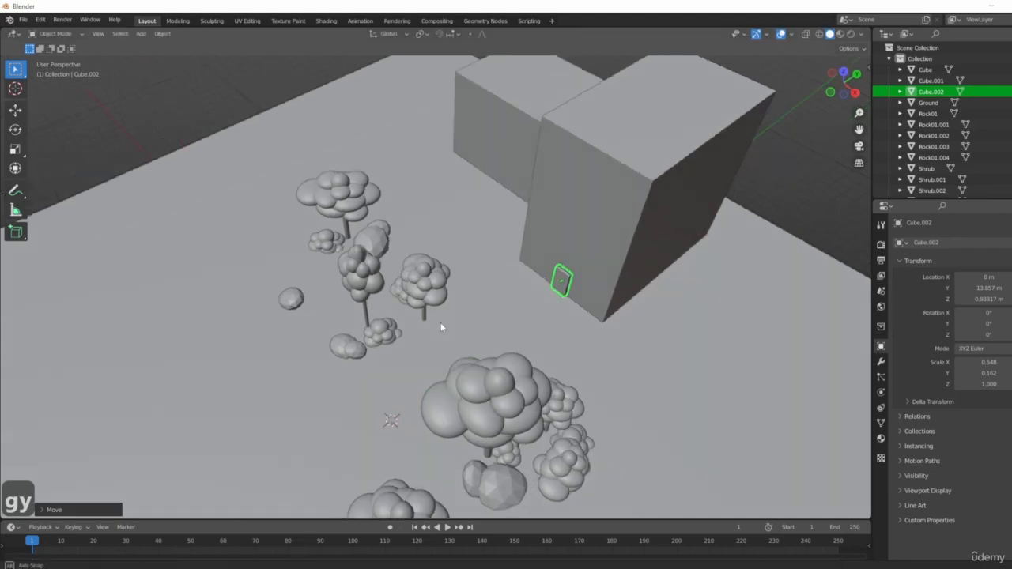
middle_drag(625, 287, 668, 248)
- Duplicate the door panel and place the copy up and to its left on the tall block's front, at about X -2.17 m, Z 3.54 m
click(656, 322)
middle_drag(388, 336, 507, 415)
click(594, 286)
click(480, 356)
scroll(456, 283, up, 3)
key(KP_1)
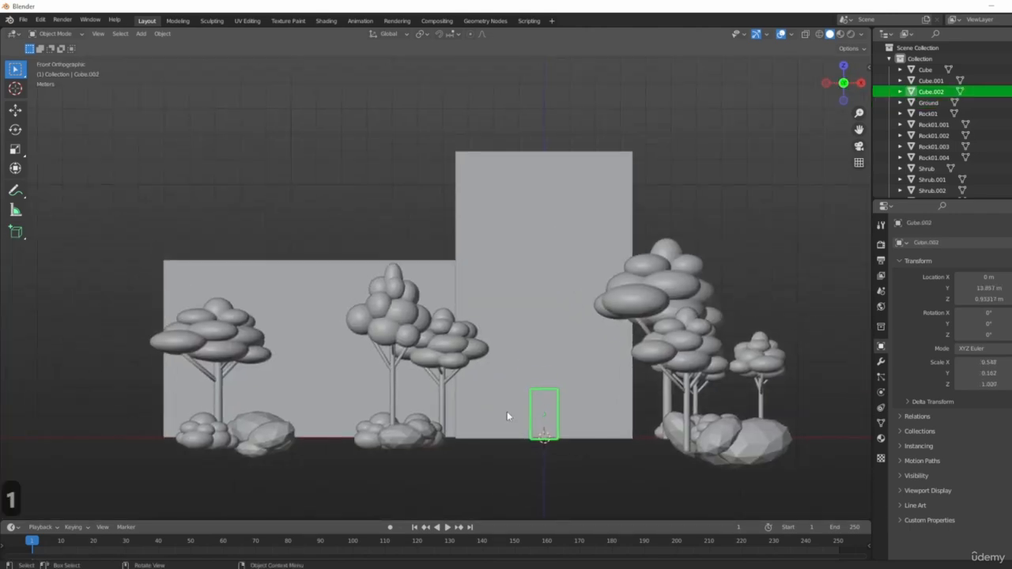
key(shift+d)
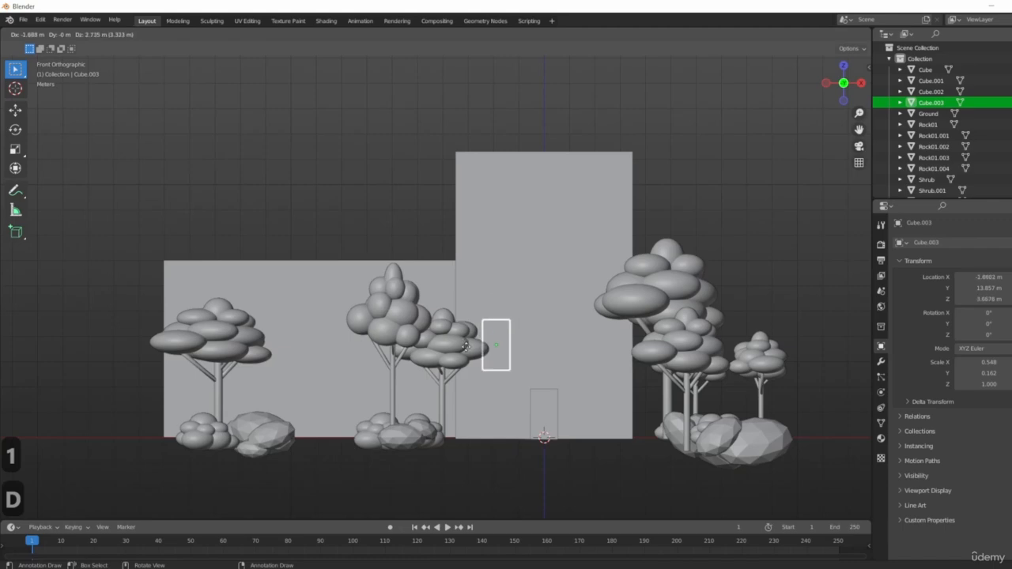
click(458, 348)
middle_drag(458, 349, 415, 316)
click(480, 429)
key(ctrl+z)
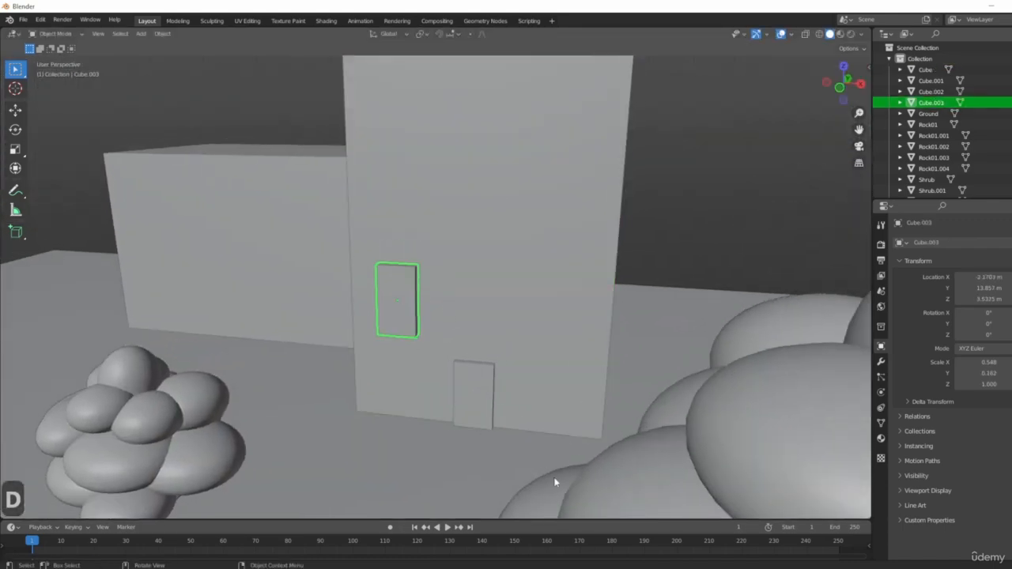
- Shorten the duplicated panel along Z to a scale of about 0.740 so it becomes a window
key(s)
key(z)
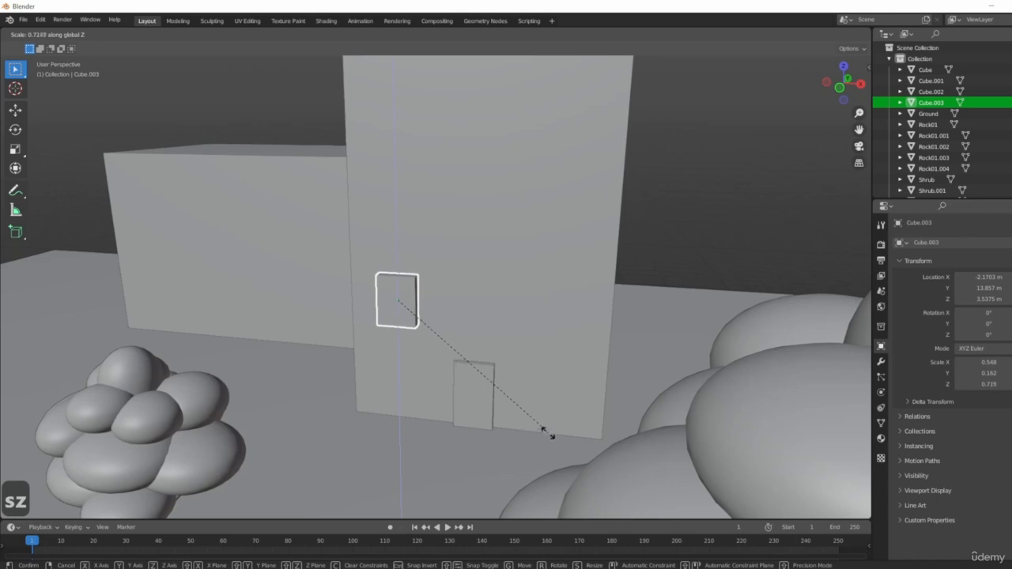
click(550, 434)
- Duplicate the window panel twice along X, placing the copies at about X -0.12 m and X 2.20 m
middle_drag(393, 392, 434, 383)
key(shift+d)
key(x)
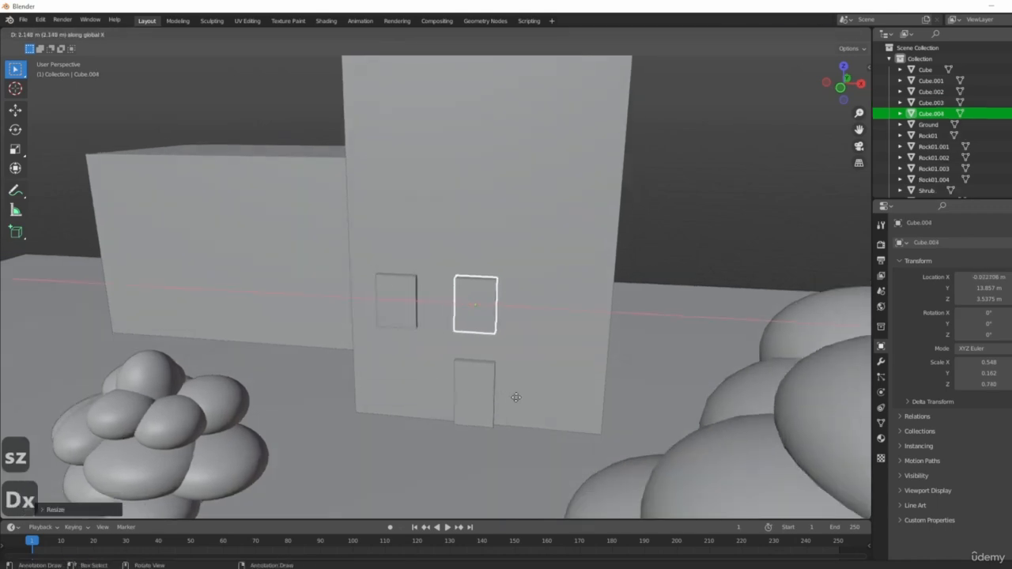
key(shift+d)
key(x)
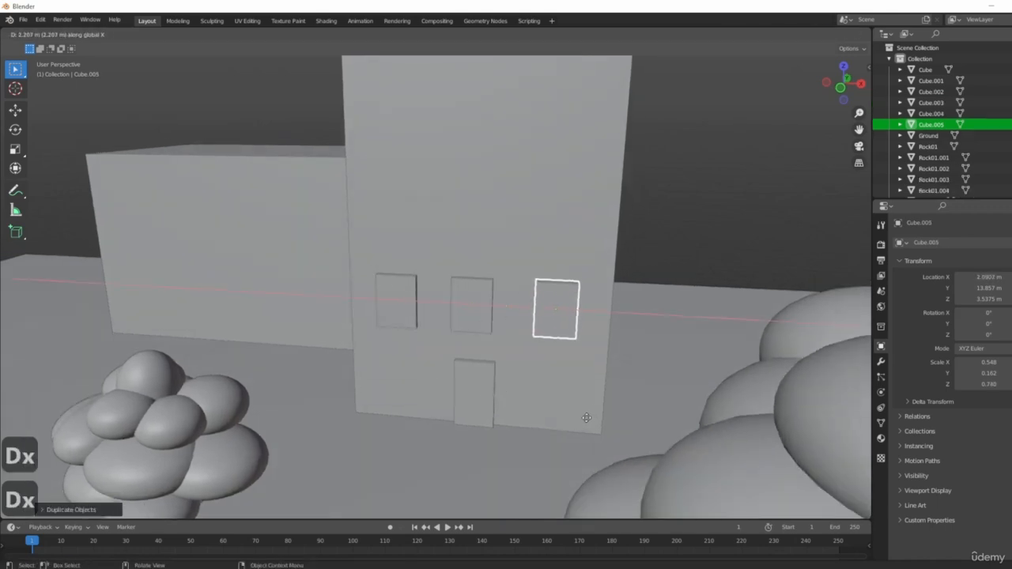
- Shift the middle window along X to about 0.05 m to even out the row's spacing
click(480, 318)
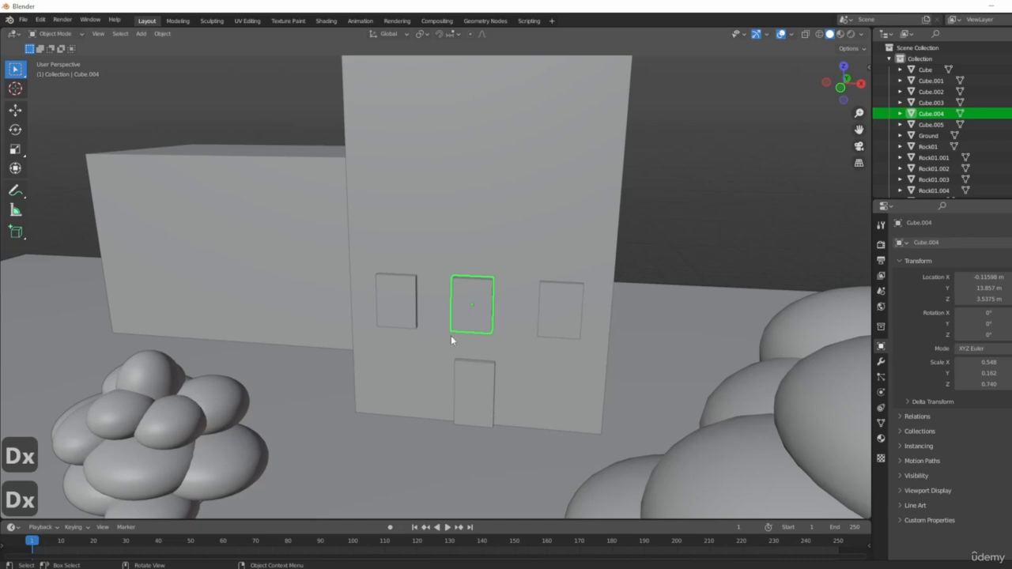
key(g)
key(x)
click(456, 339)
- Raise the three window panels together along Z to about 5.37 m
click(397, 300)
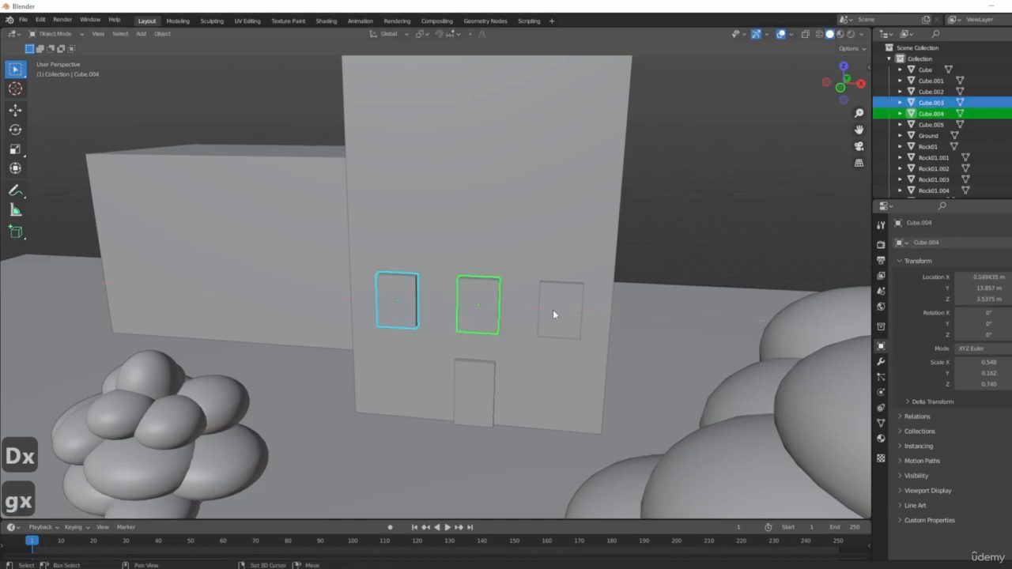
key(g)
key(z)
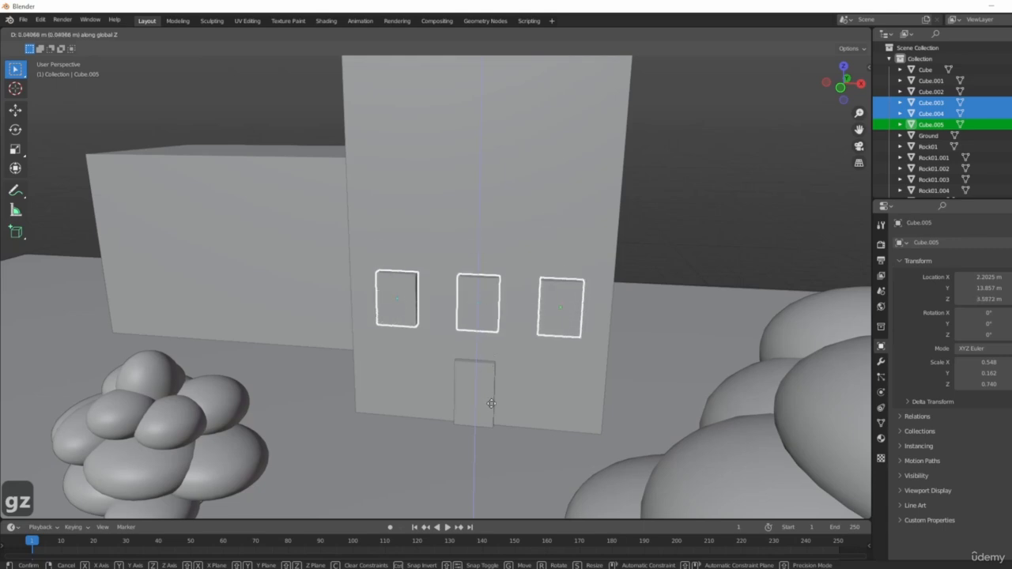
click(490, 338)
click(512, 350)
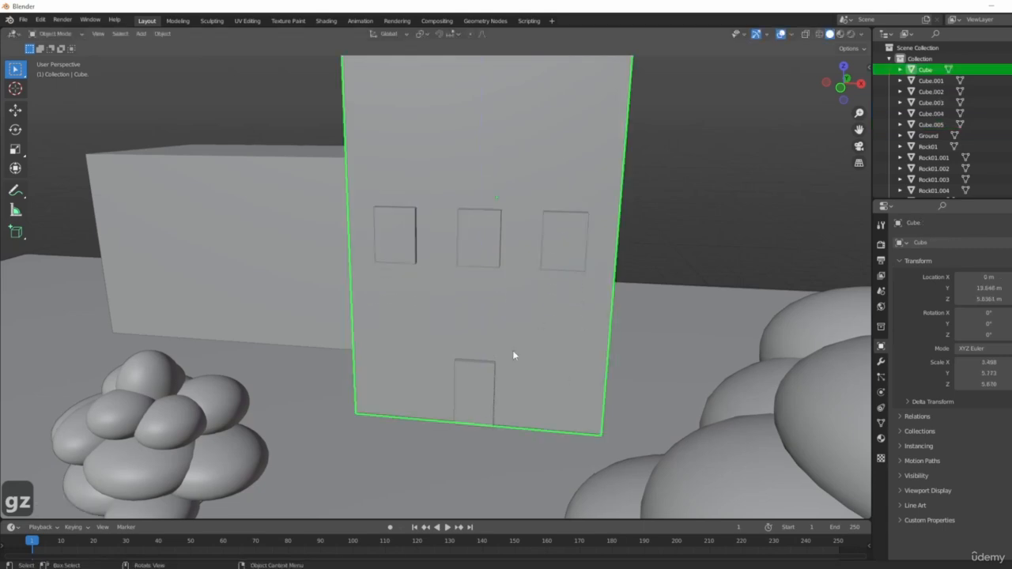
click(564, 241)
- Move the door panel along X to about 0.58 m
middle_drag(540, 379, 475, 389)
click(475, 389)
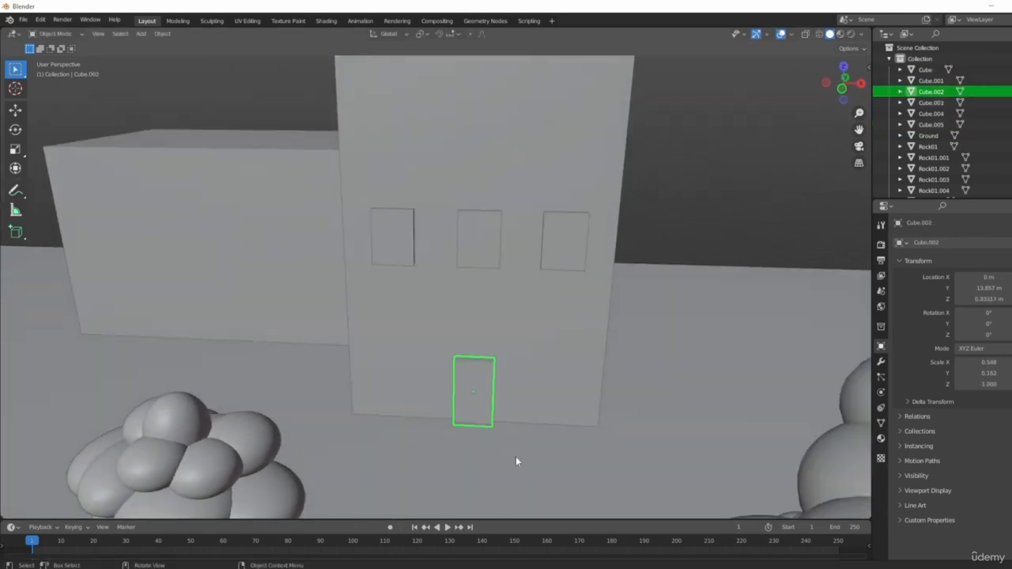
key(g)
key(x)
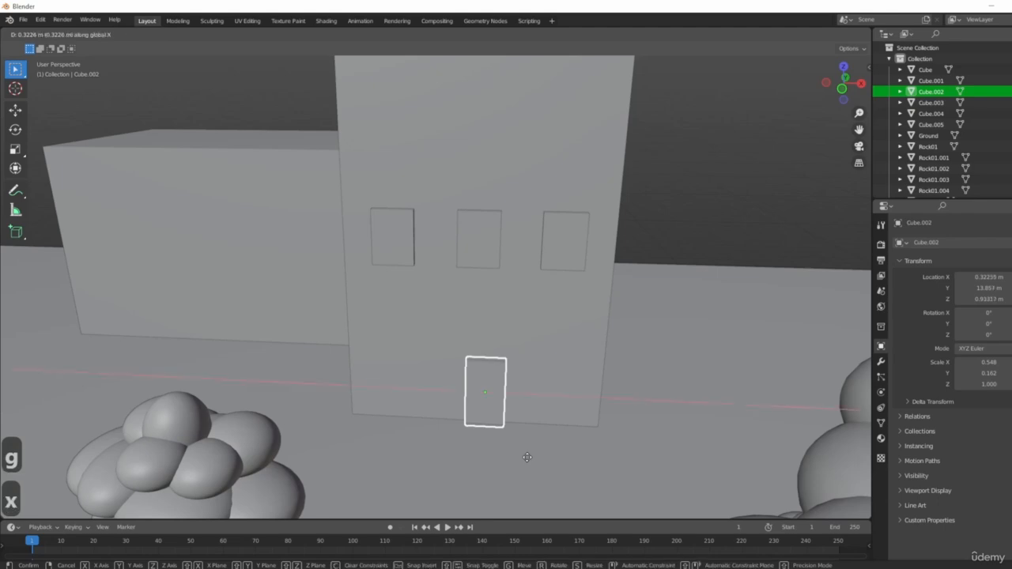
click(536, 453)
- Duplicate the left window straight down along Z to about 1.73 m, beside the door
click(390, 234)
middle_drag(390, 235, 435, 365)
key(shift+d)
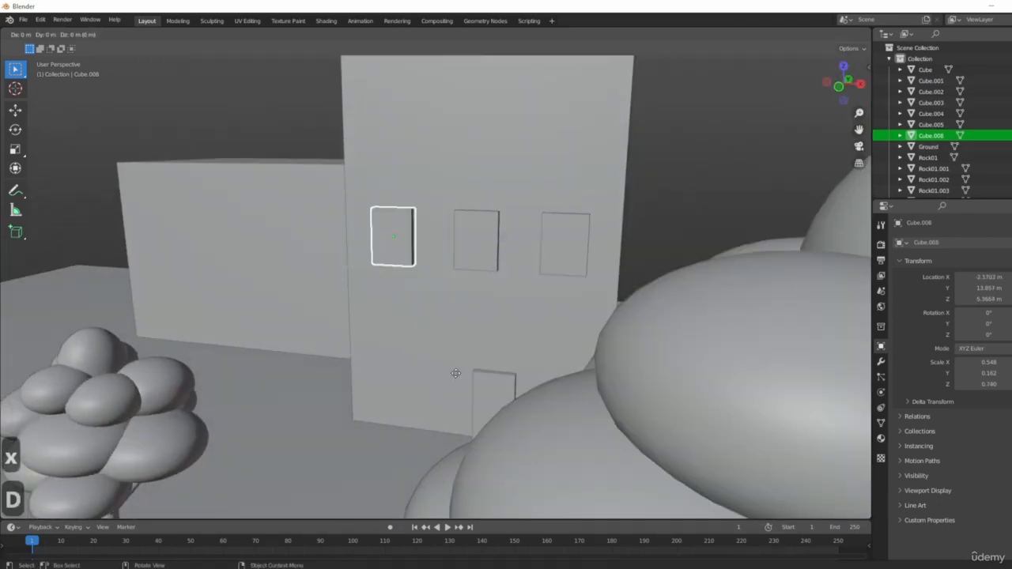
key(z)
click(463, 508)
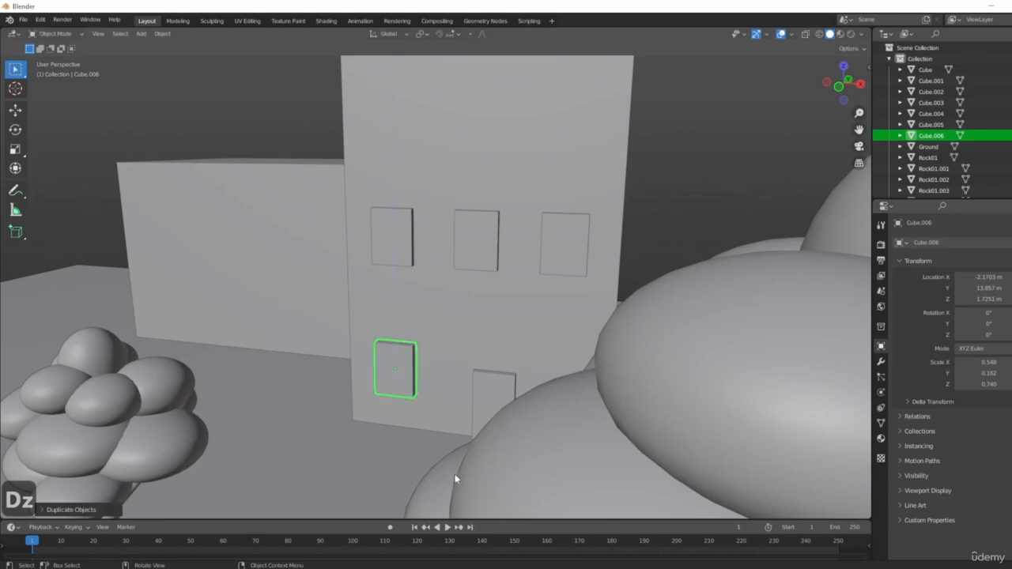
- Shrink the ground-floor window to a scale of about 0.405 × 0.120 × 0.547 and move it to about X -1.75 m, Z 1.43 m
middle_drag(454, 474, 481, 367)
key(1)
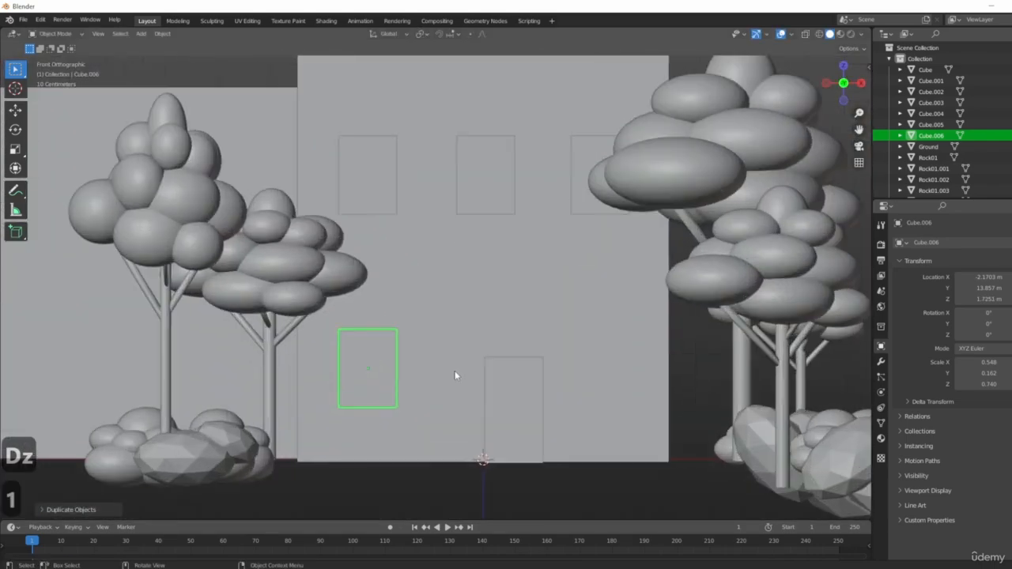
scroll(480, 341, up, 5)
key(s)
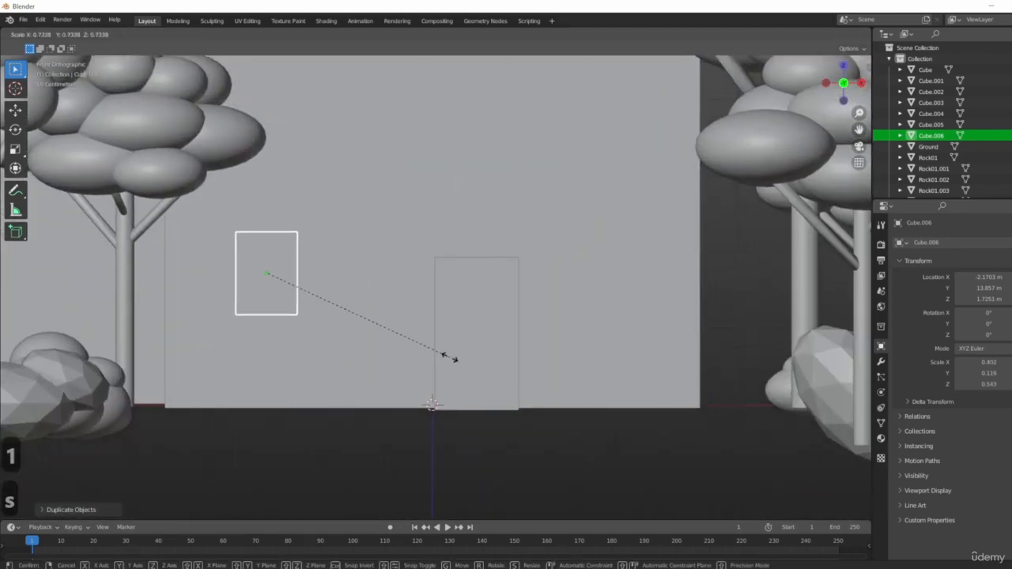
click(447, 357)
key(g)
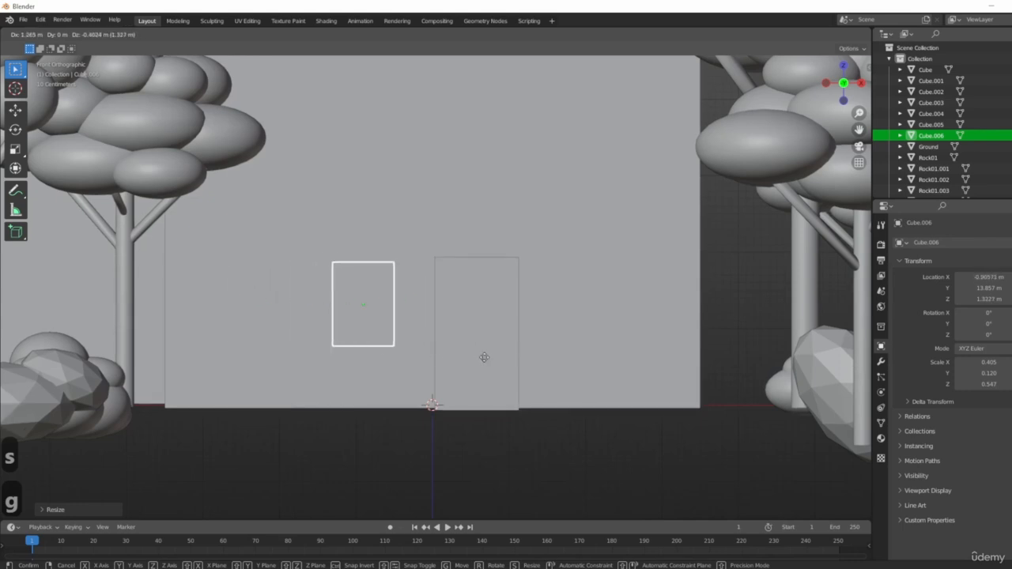
click(402, 345)
scroll(516, 331, down, 2)
middle_drag(515, 330, 400, 294)
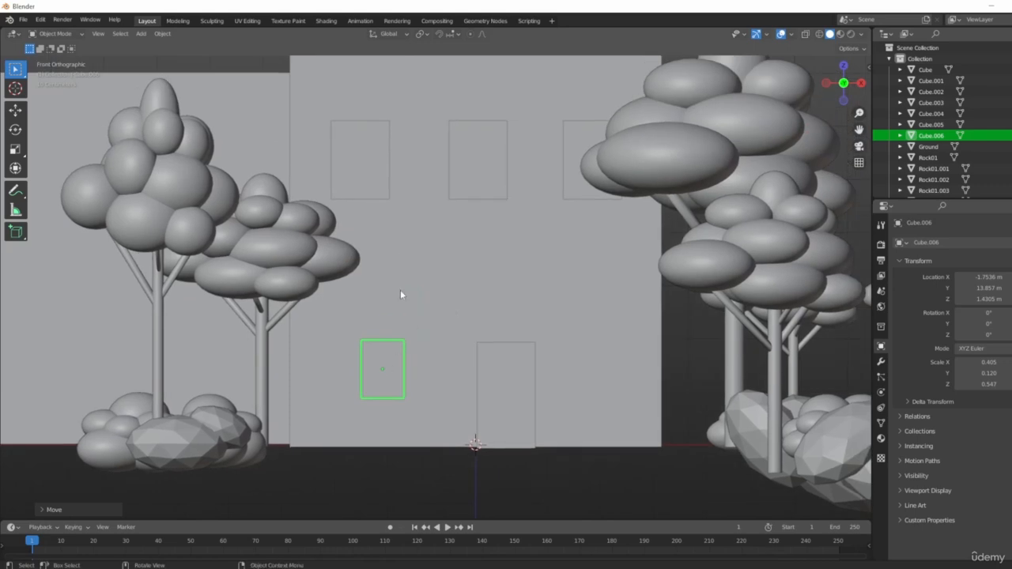
- Shrink the upper-left window to a scale of about 0.457 × 0.135 × 0.617 and move it to about X -2.54 m, Z 3.51 m
drag(378, 160, 389, 182)
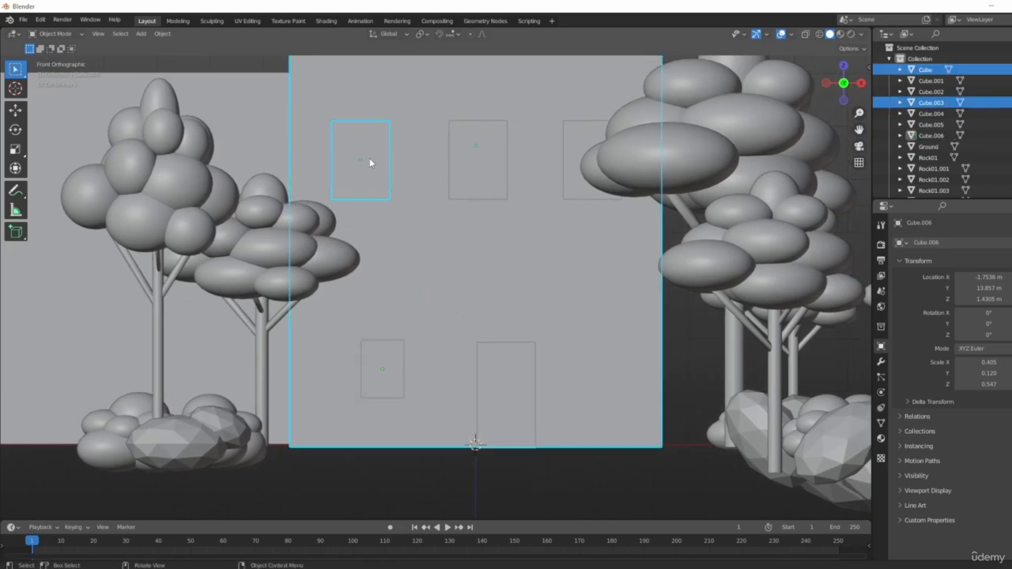
click(369, 162)
shift+click(490, 161)
shift+click(577, 177)
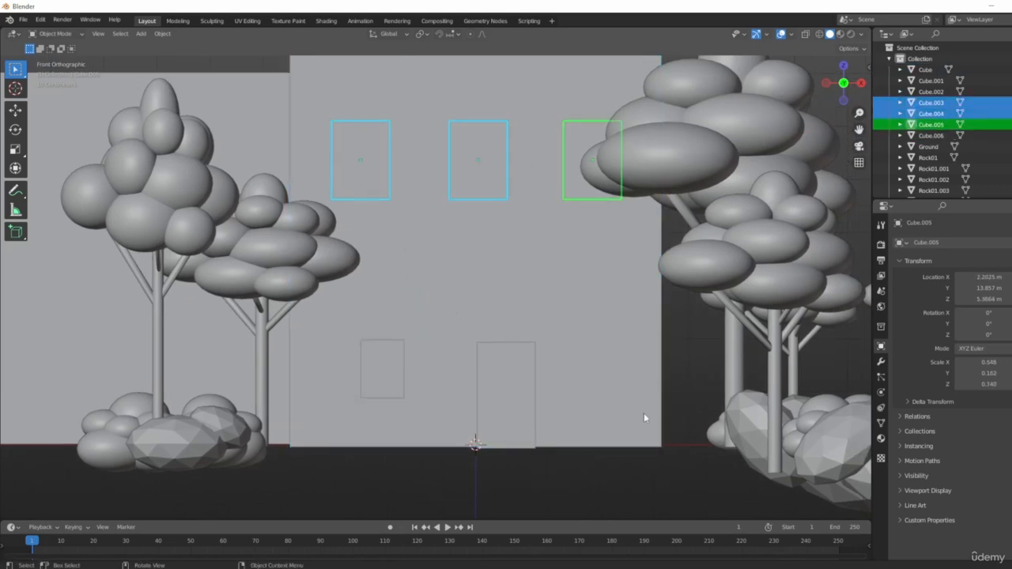
click(369, 166)
key(s)
click(547, 355)
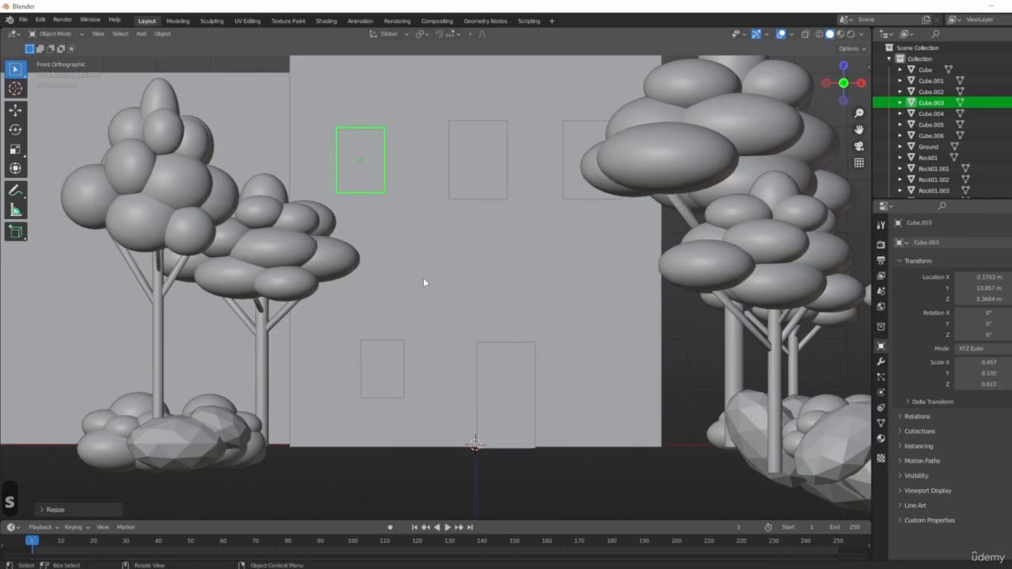
key(g)
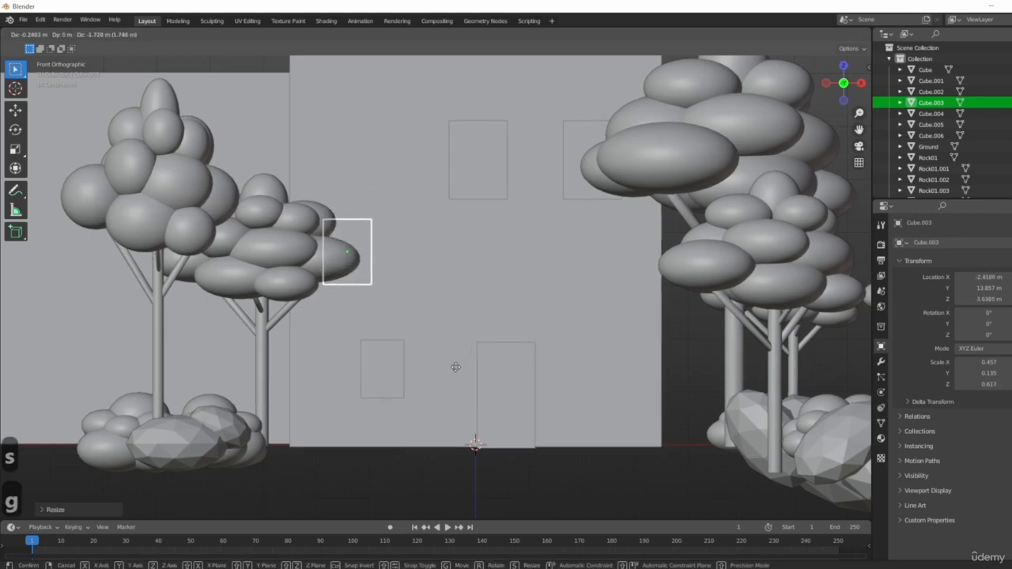
click(447, 375)
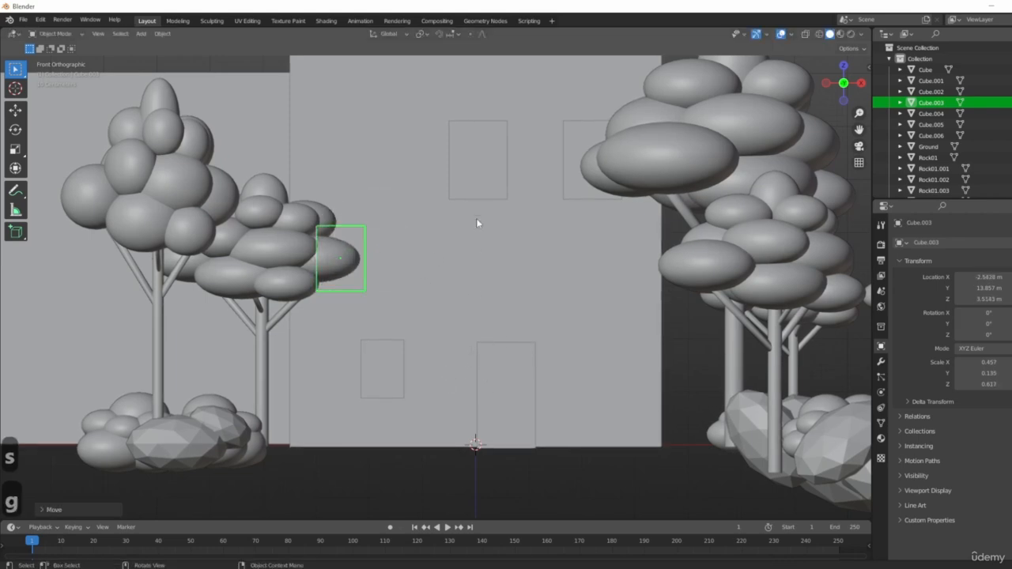
- Delete the middle and right windows of the upper row
click(477, 189)
key(Delete)
click(577, 188)
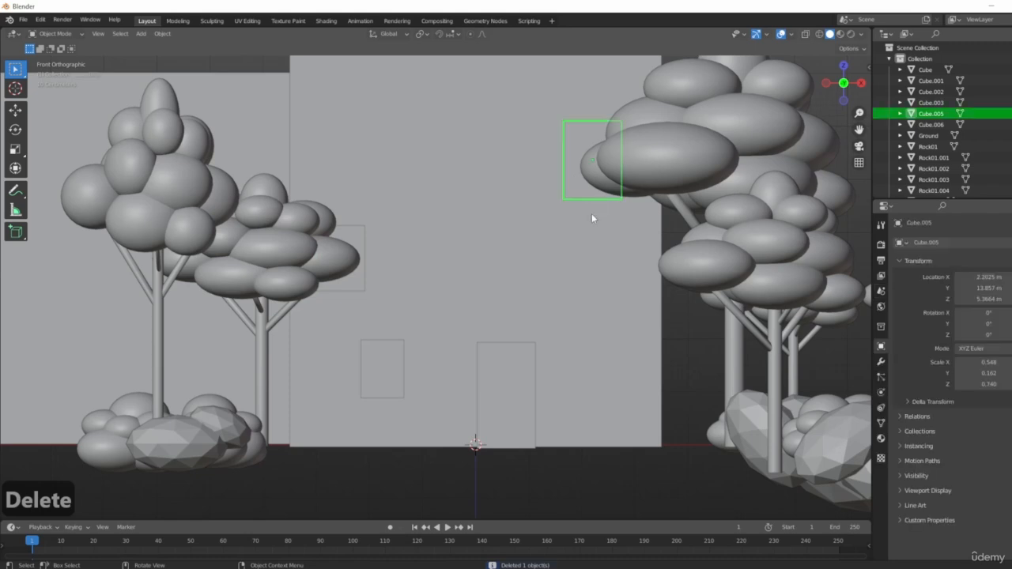
key(Delete)
- Duplicate the resized upper window twice along X, one copy near the facade's middle and one near its right edge
click(353, 281)
middle_drag(352, 282, 422, 351)
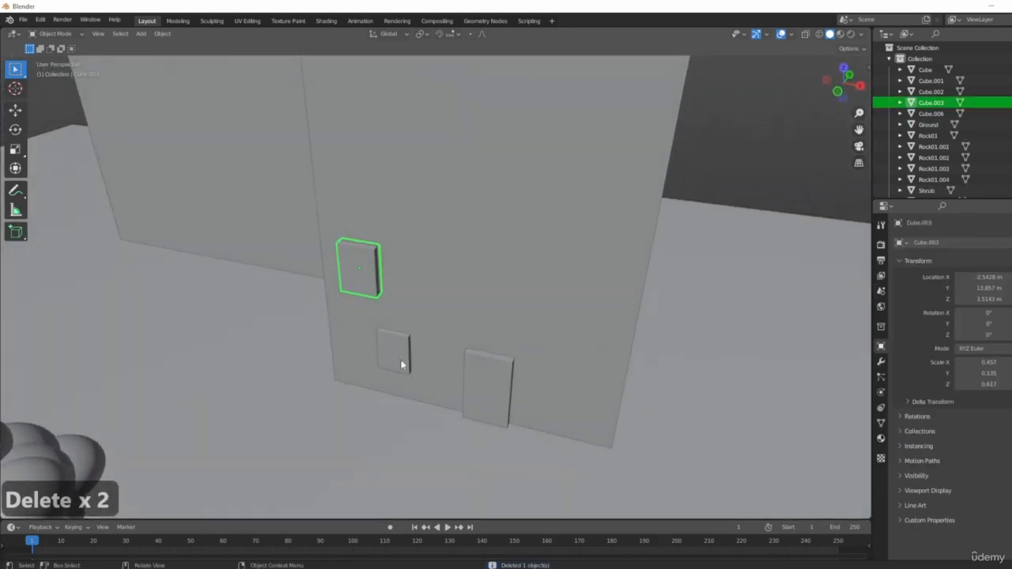
key(shift+d)
key(x)
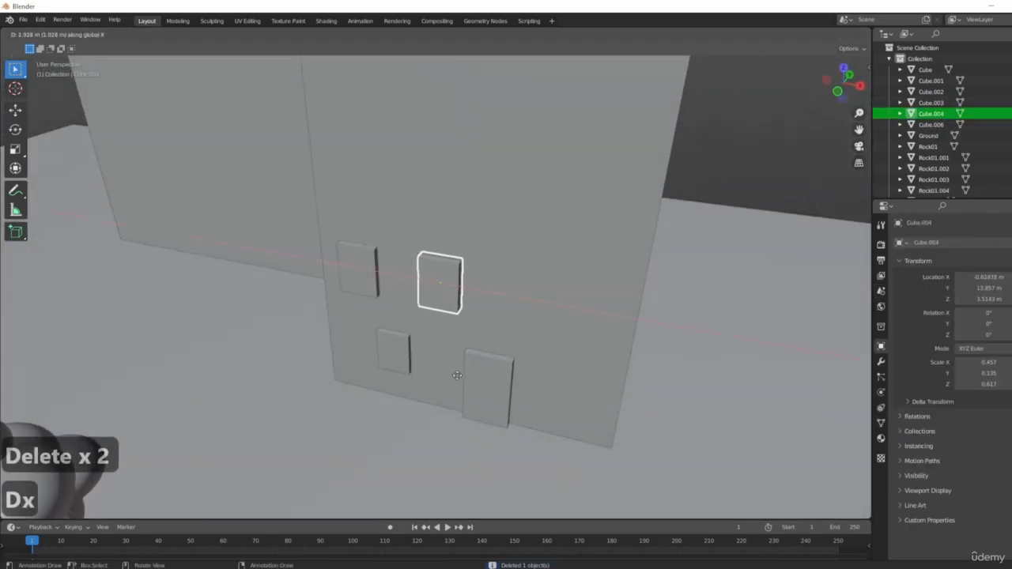
click(459, 375)
key(shift+d)
key(x)
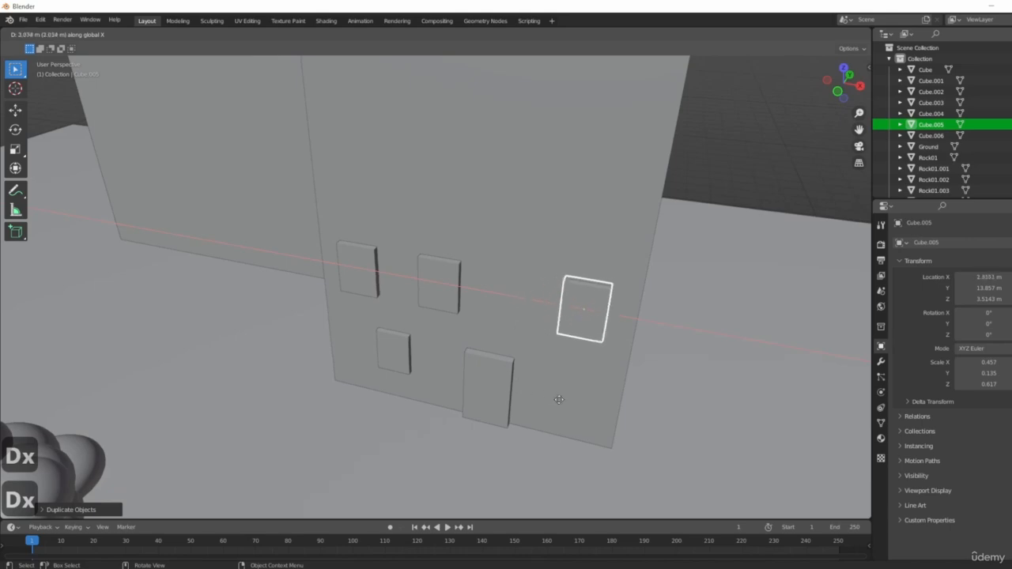
- Shift the middle upper window along X to about -0.25 m
click(446, 294)
key(g)
key(x)
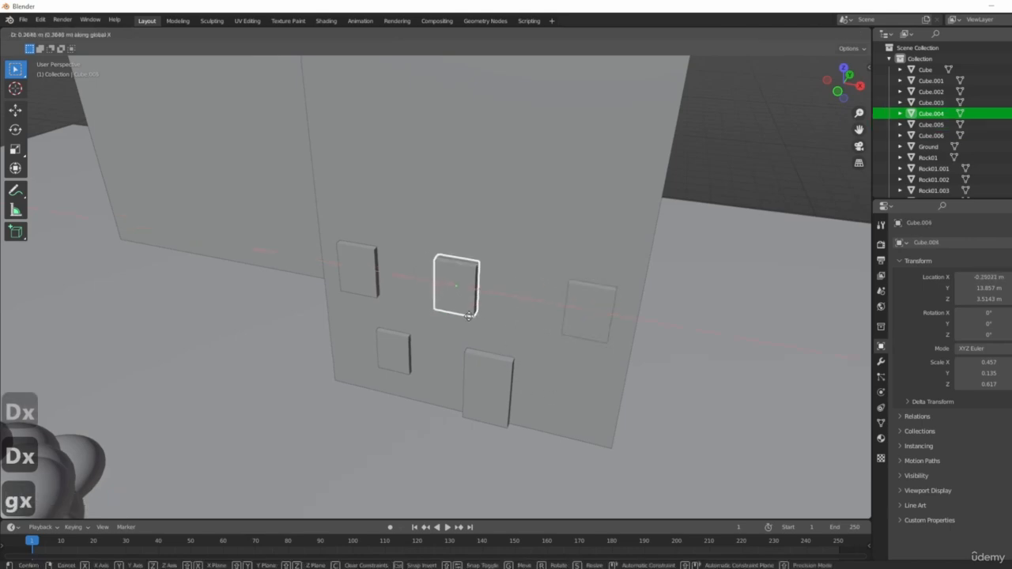
click(471, 316)
- Select the door panel and place the 3D cursor on its front face near the right edge, at about mid-height
middle_drag(471, 316, 431, 361)
click(452, 292)
scroll(447, 296, up, 4)
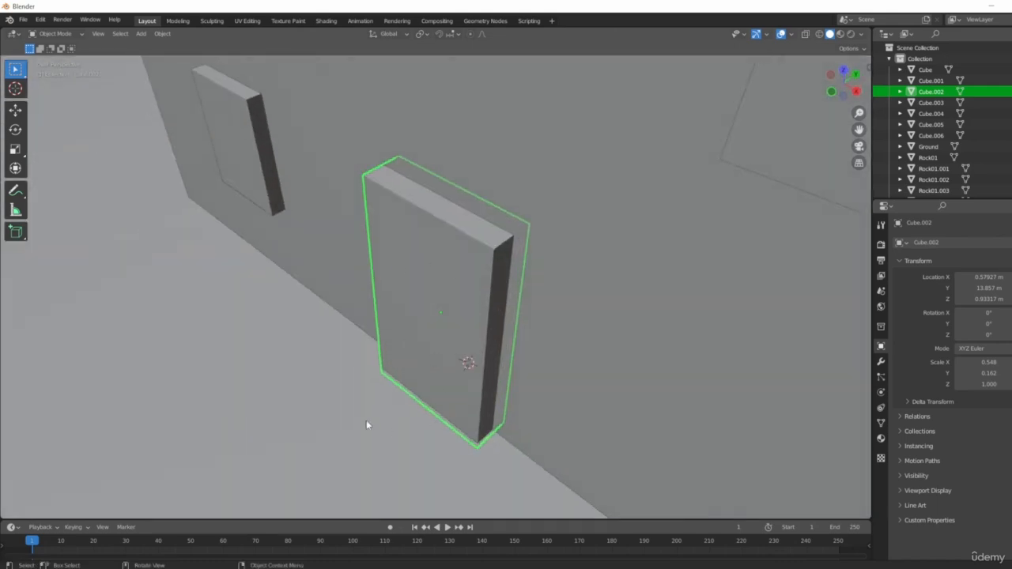
middle_drag(366, 425, 451, 386)
scroll(452, 386, down, 3)
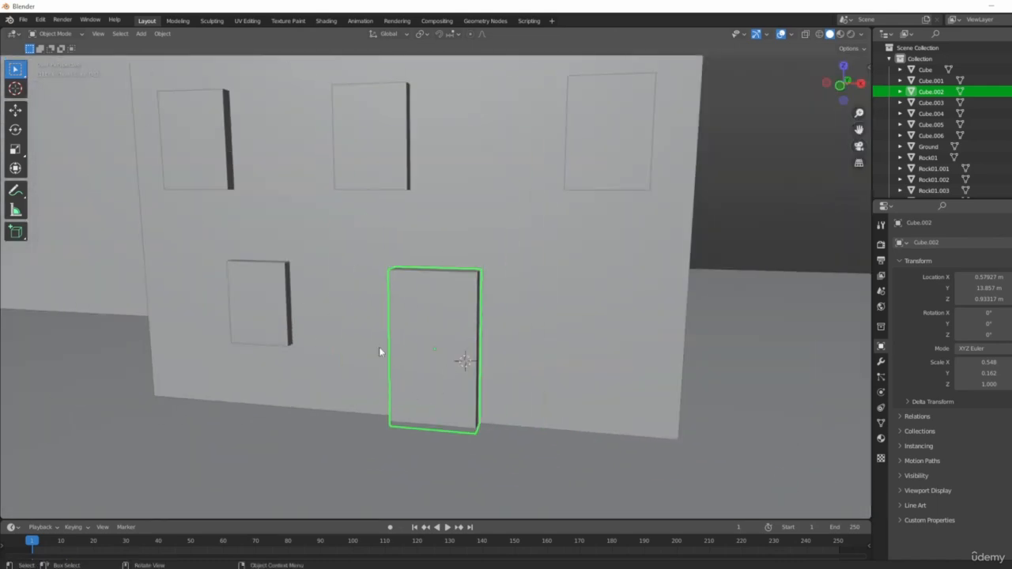
middle_drag(380, 348, 453, 355)
scroll(438, 354, up, 2)
- Add a cylinder mesh at the 3D cursor on the door
key(shift+a)
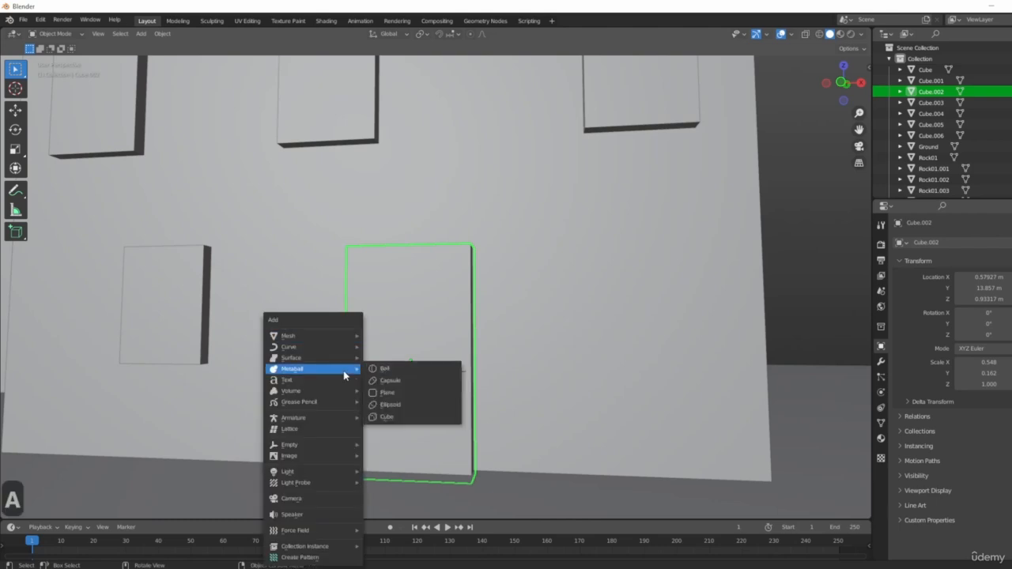
key(Escape)
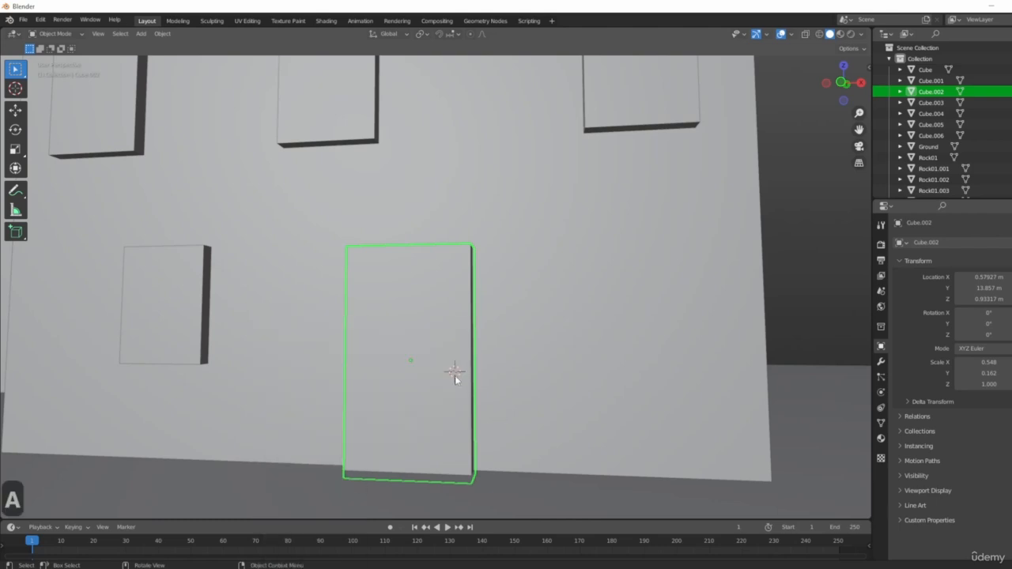
key(shift+a)
mouse_move(380, 327)
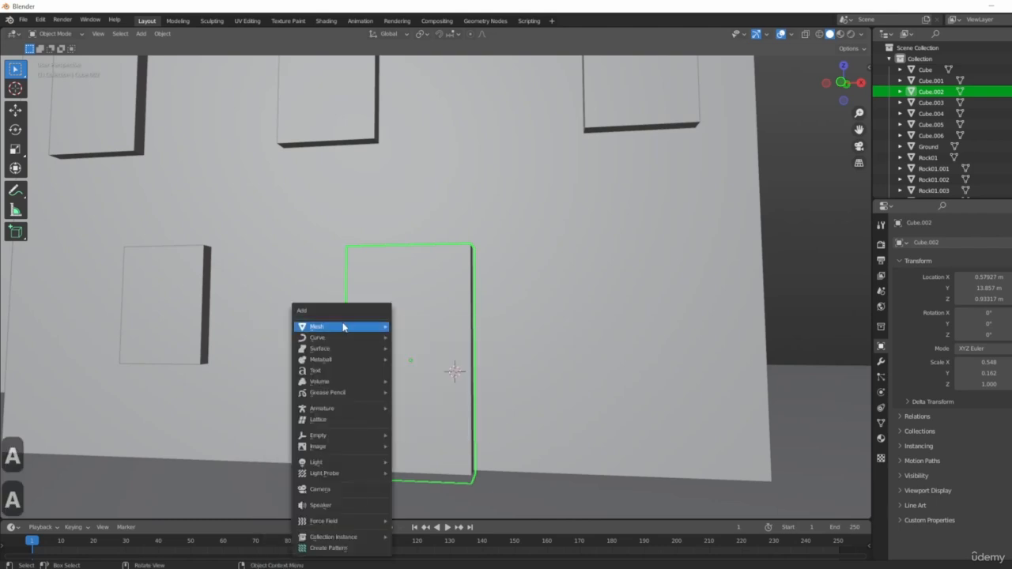
click(418, 381)
middle_drag(456, 372, 548, 435)
key(r)
key(z)
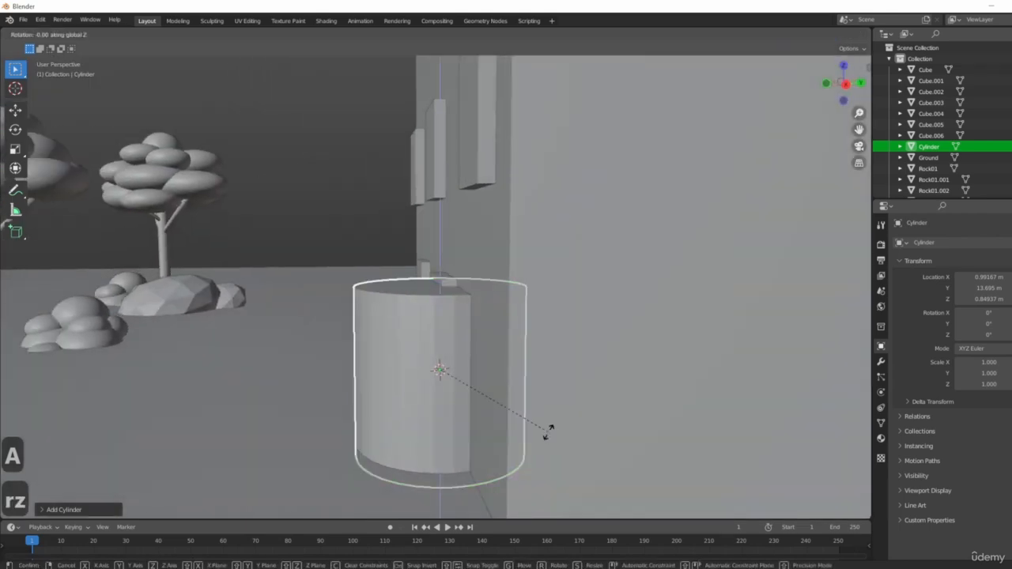
right_click(547, 431)
- Rotate the cylinder 90° about the X axis and scale it down uniformly to about 0.053 as a door knob
text(rx90)
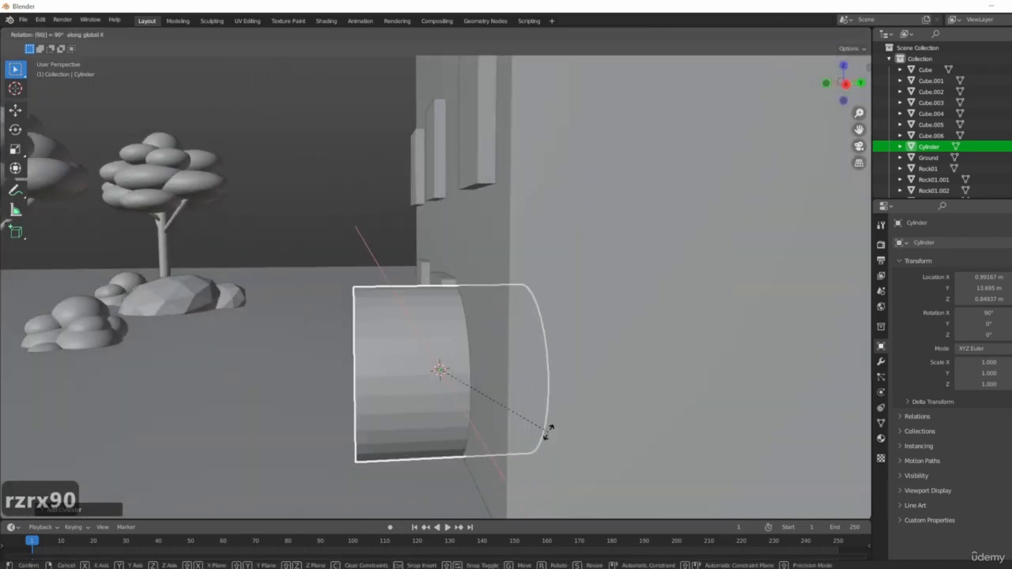
click(447, 424)
middle_drag(447, 423, 539, 377)
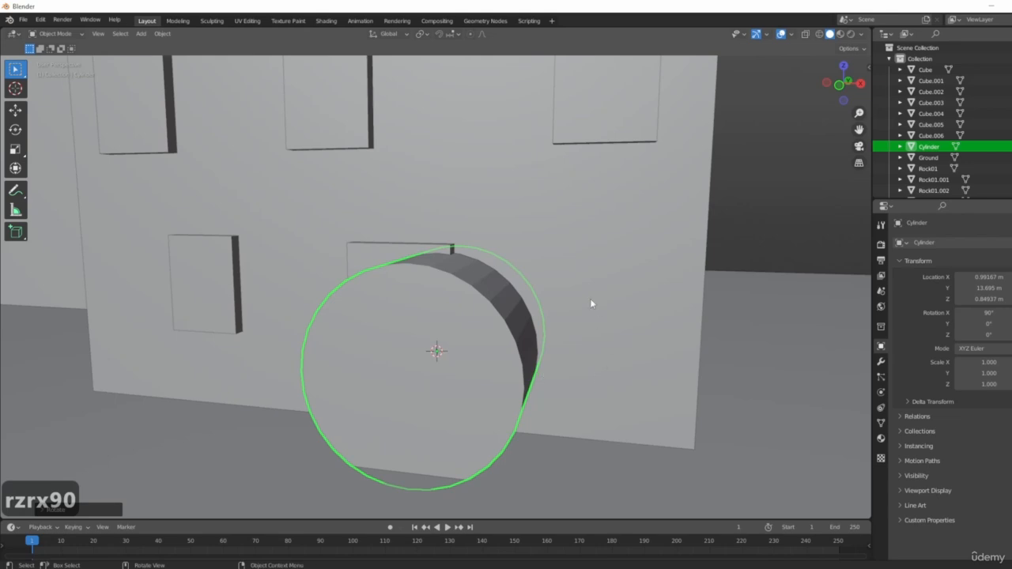
middle_drag(392, 310, 609, 480)
key(s)
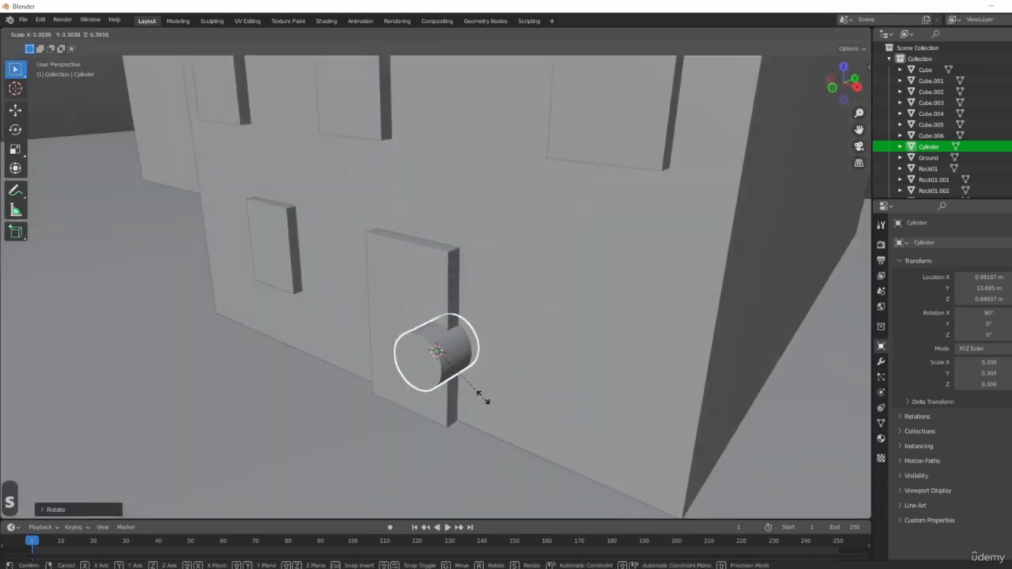
click(451, 362)
- Move the knob cylinder along Y to about 13.65 m so it protrudes from the door's front face
middle_drag(450, 363, 448, 379)
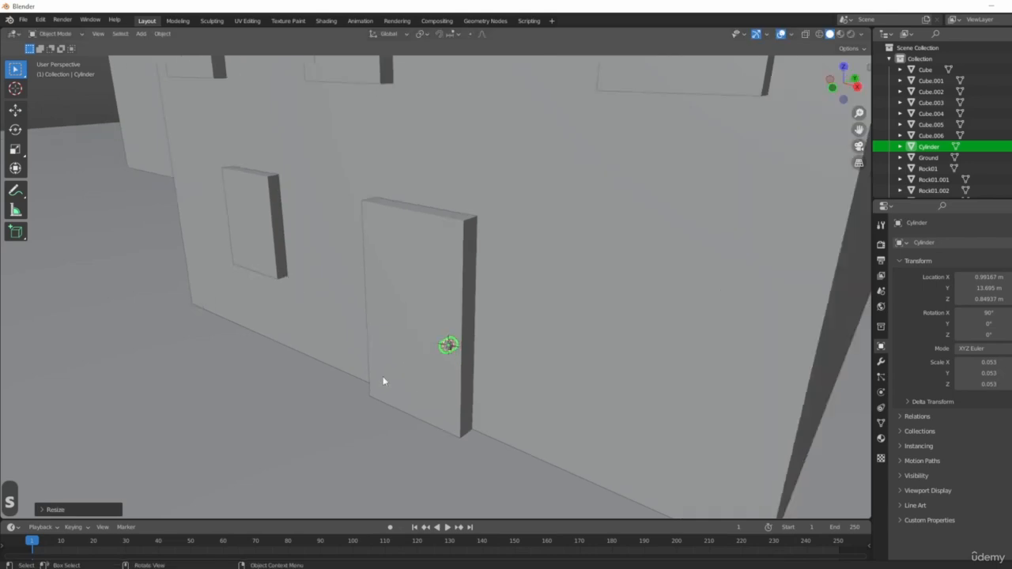
scroll(481, 362, up, 3)
scroll(472, 406, down, 3)
middle_drag(530, 358, 533, 395)
scroll(481, 327, up, 4)
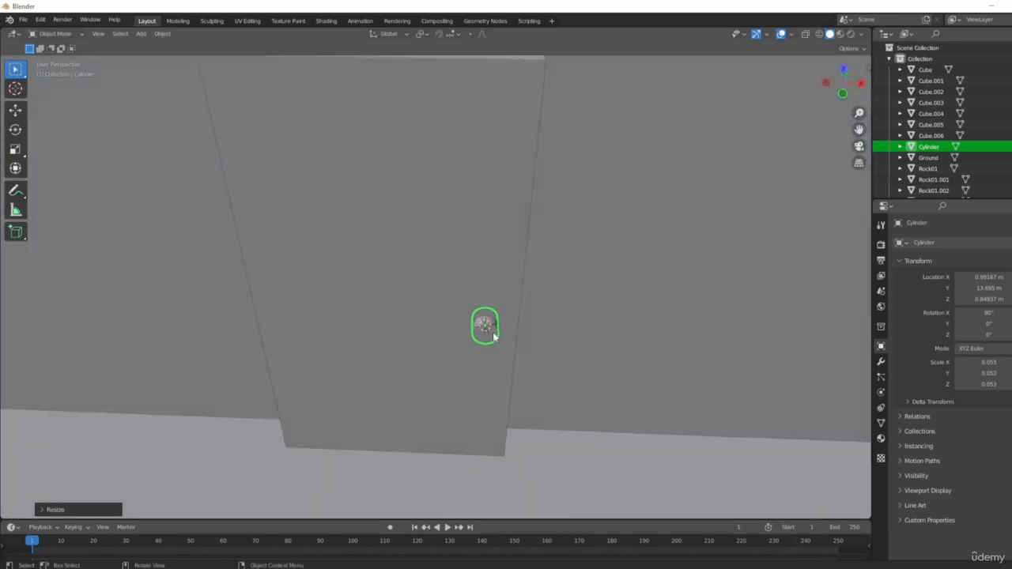
middle_drag(482, 327, 520, 357)
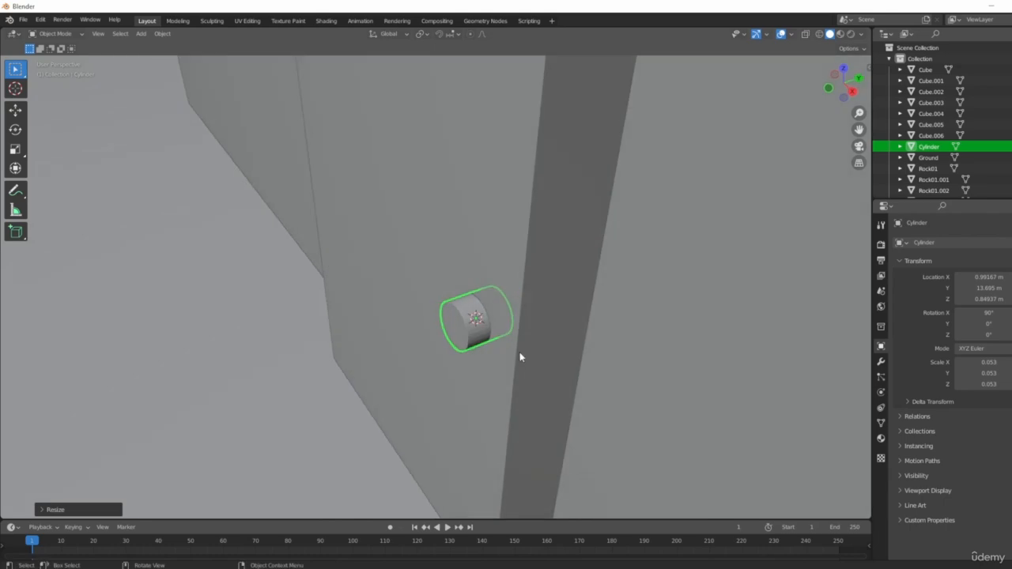
key(g)
key(y)
click(501, 357)
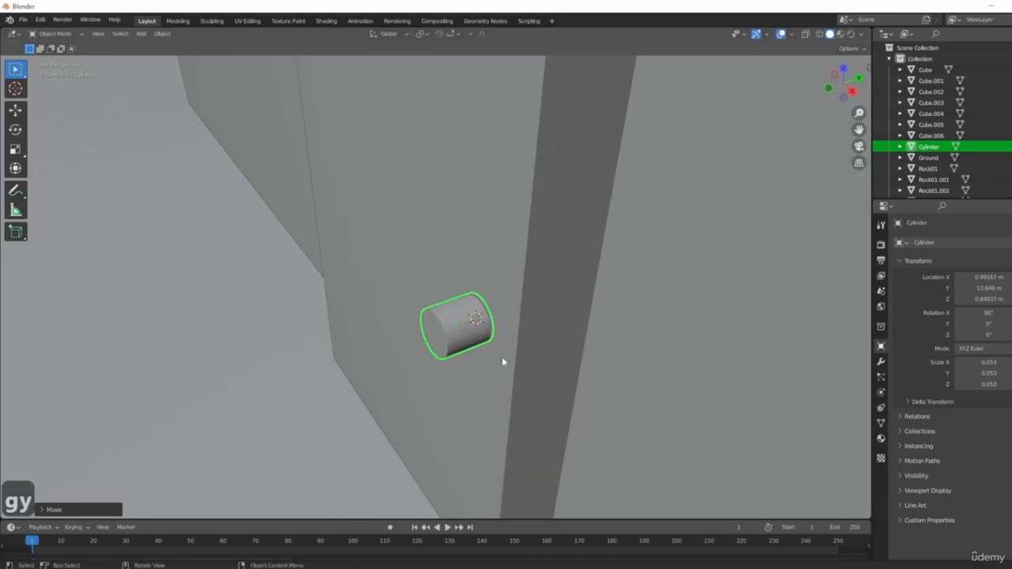
key(s)
key(shift+z)
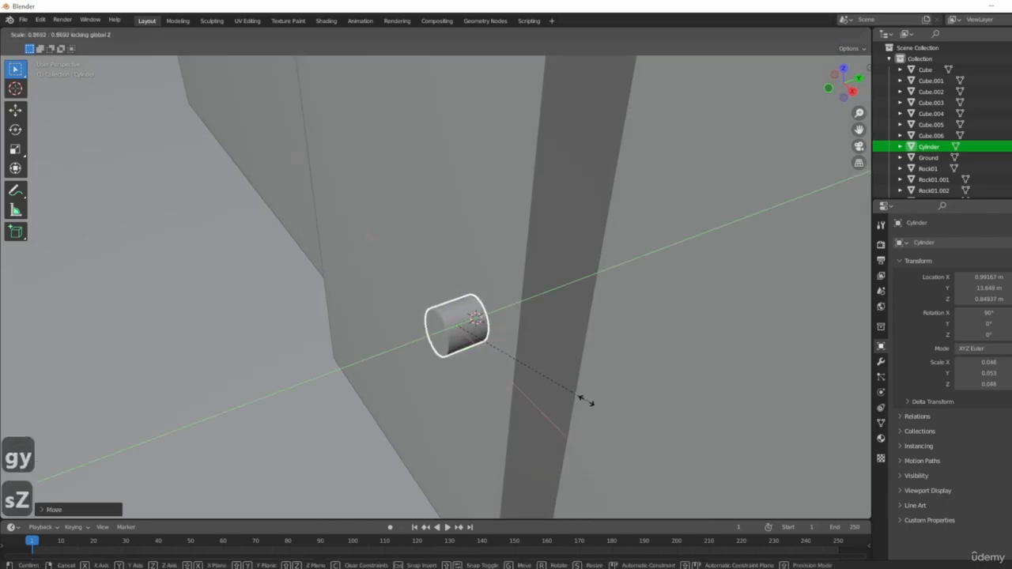
key(Escape)
- Scale the knob cylinder with Y locked to a thickness of about 0.021, and shorten it along Y to about 0.033
key(s)
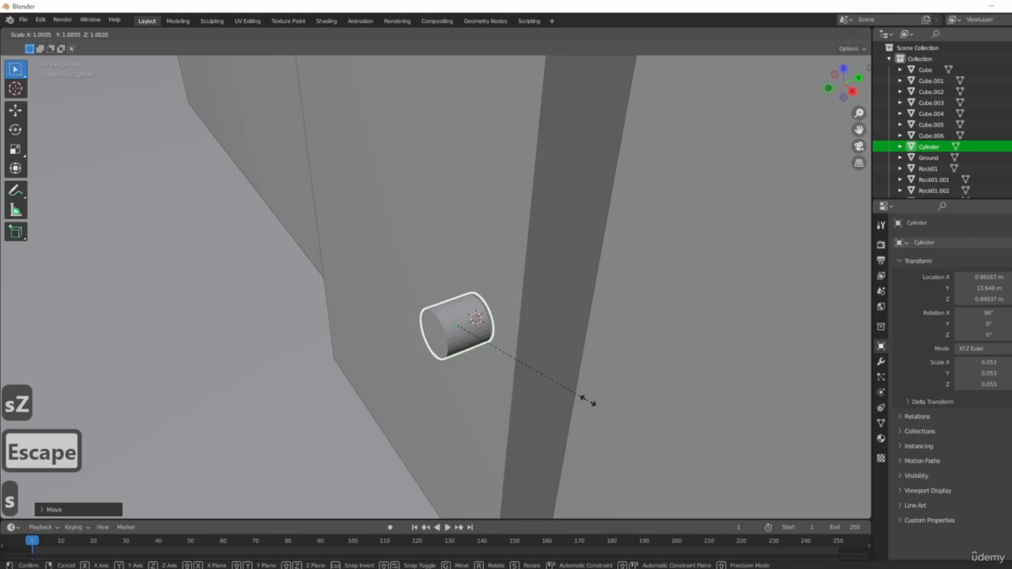
key(shift+y)
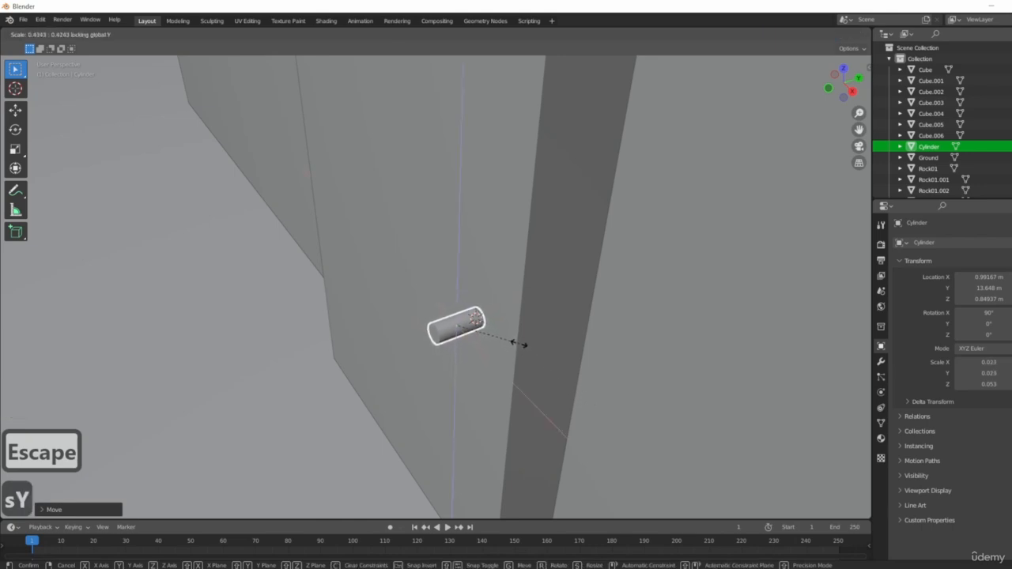
click(518, 344)
key(s)
key(y)
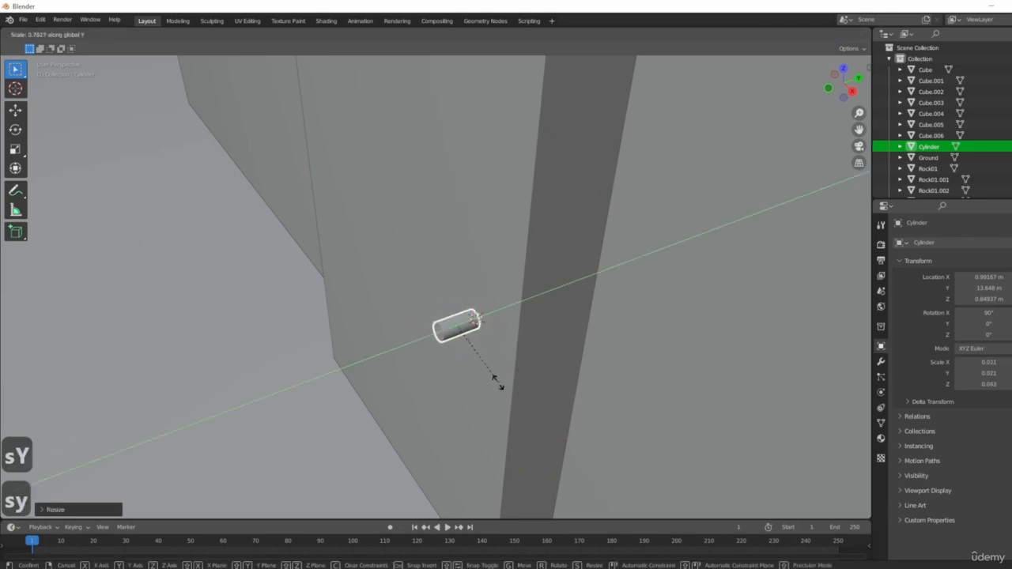
click(480, 376)
- In front view, move the knob nearer the door's edge and slightly higher, to about X 1.024 m, Z 0.88 m
key(KP_1)
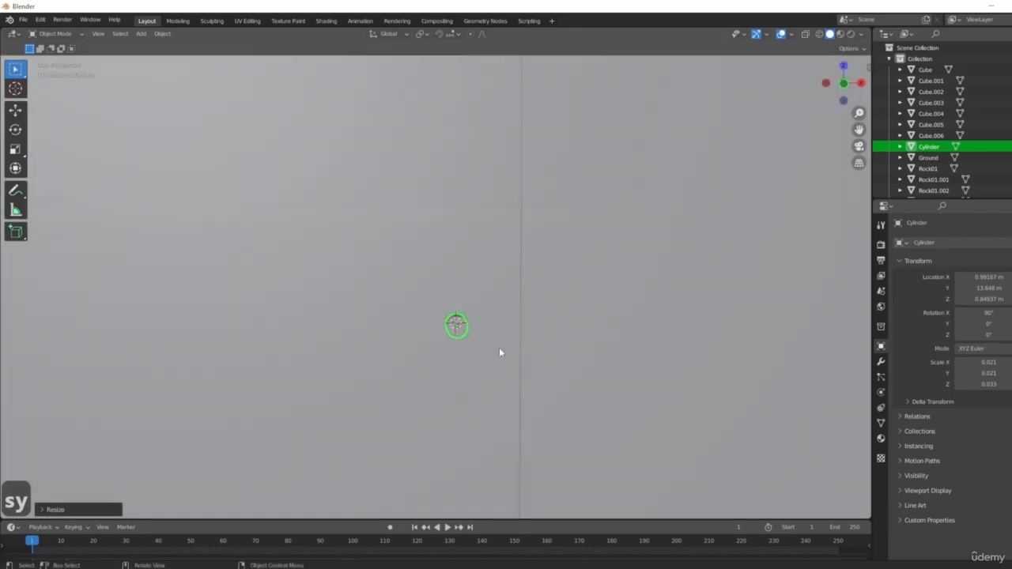
key(KP_1)
key(g)
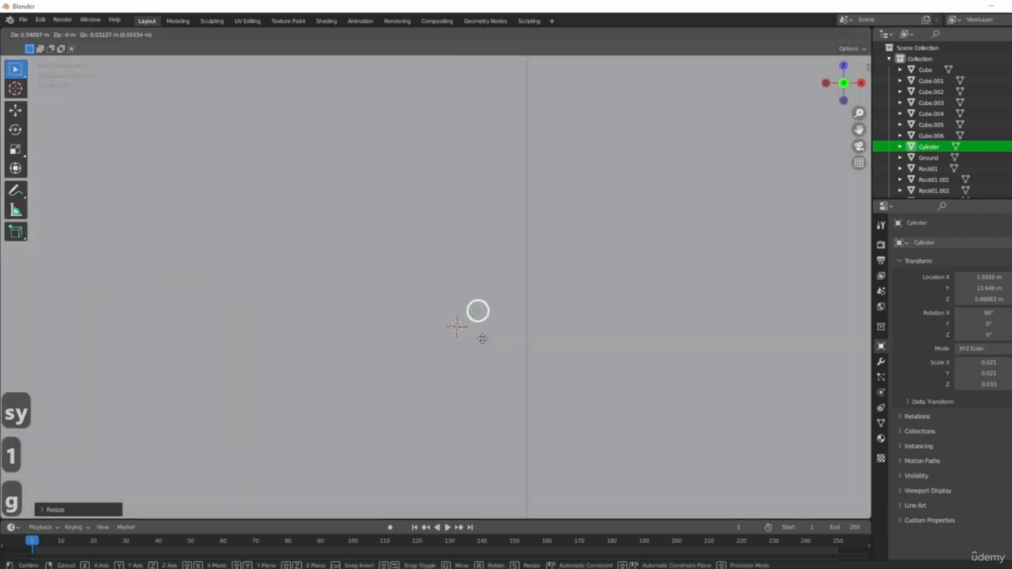
click(454, 345)
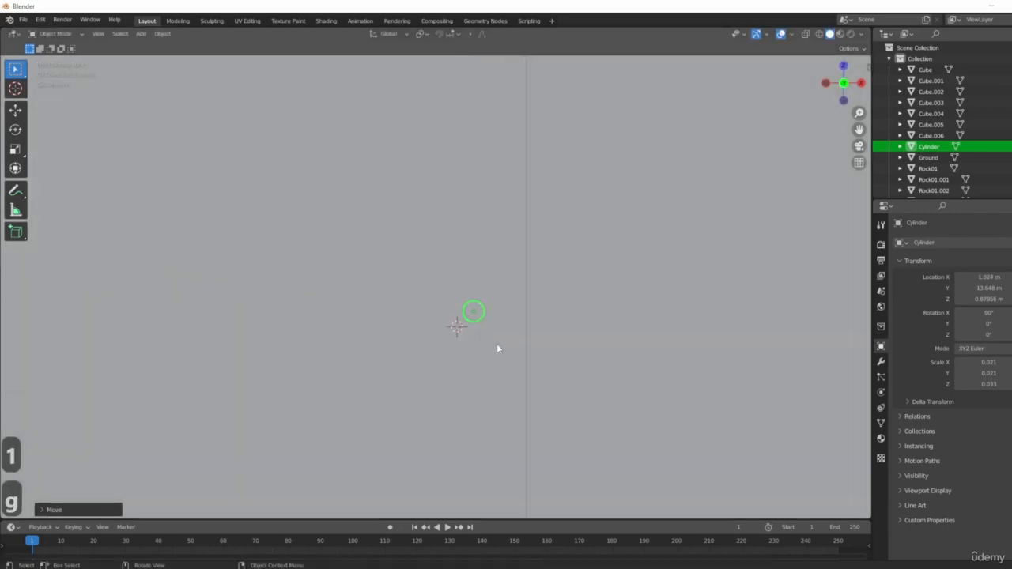
middle_drag(544, 309, 419, 341)
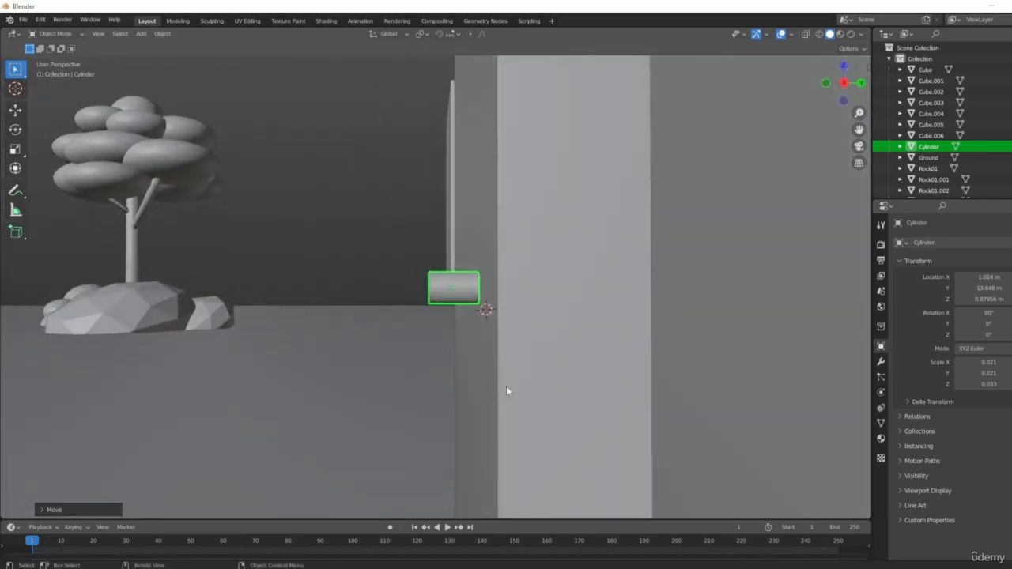
- Slide the handle cylinder along Y towards the door to about 13.666 m
key(KP_3)
scroll(432, 210, up, 6)
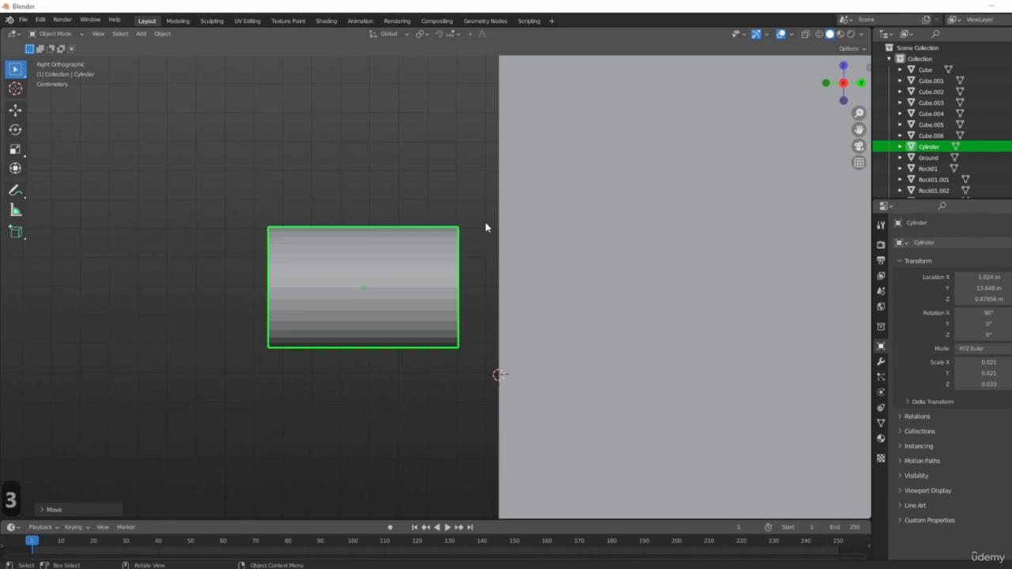
key(g)
key(y)
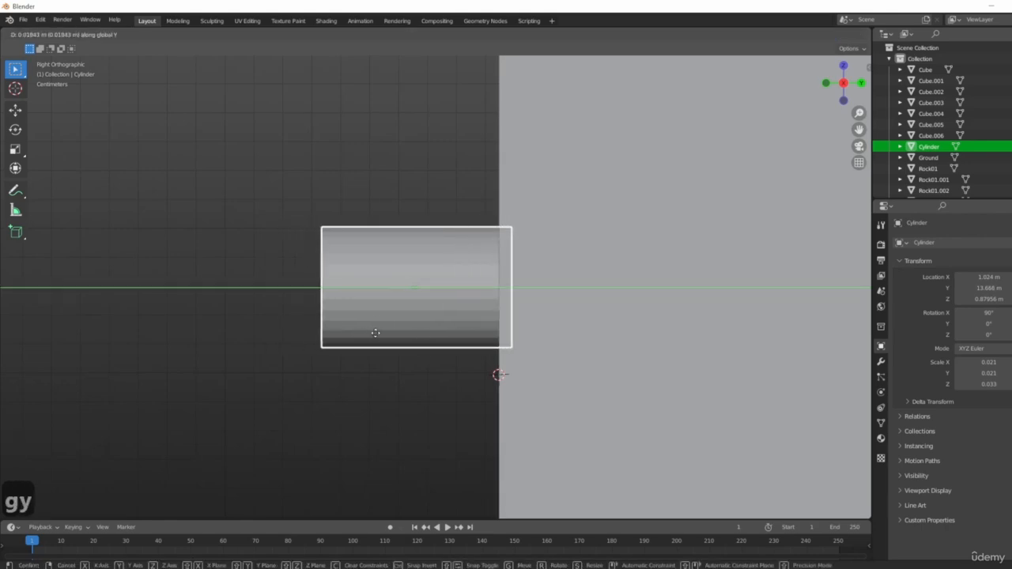
click(375, 333)
scroll(372, 272, down, 12)
middle_drag(277, 255, 337, 274)
scroll(328, 273, up, 3)
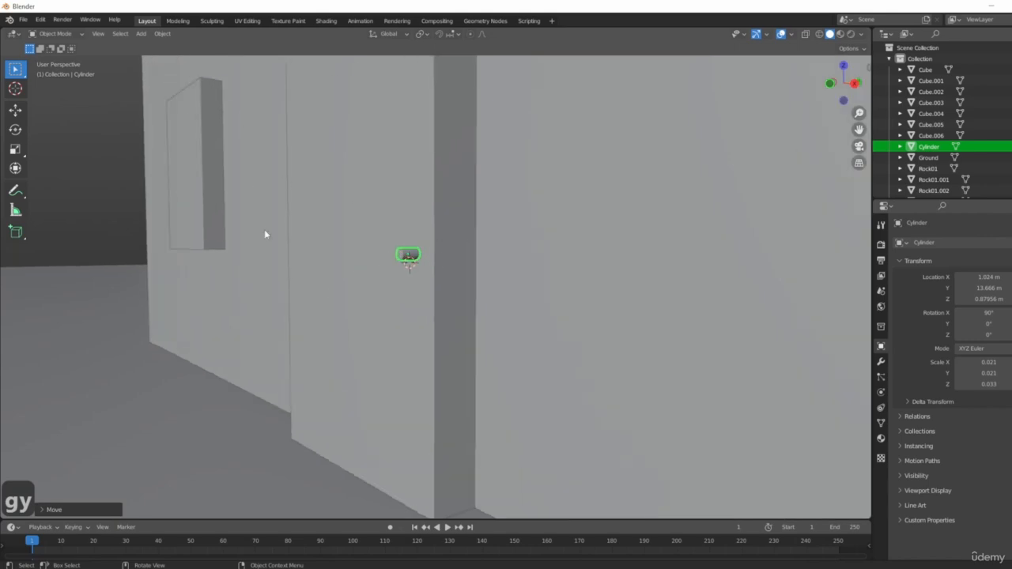
- Examine the door's side profile and the surrounding scene, and frame the view on the door
middle_drag(421, 249, 444, 192)
click(443, 192)
middle_drag(564, 228, 467, 177)
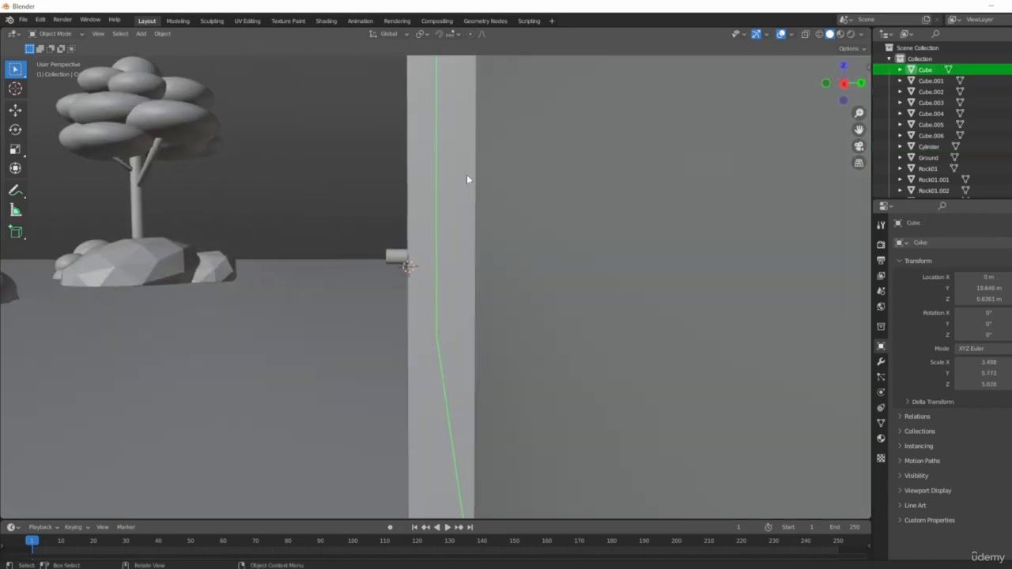
scroll(514, 237, down, 8)
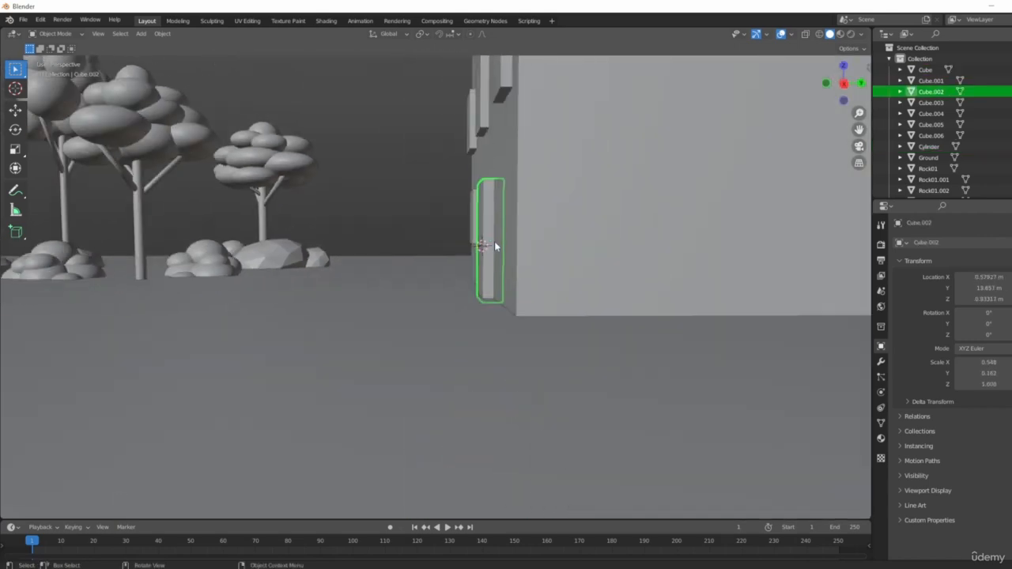
middle_drag(304, 192, 502, 295)
scroll(427, 235, up, 1)
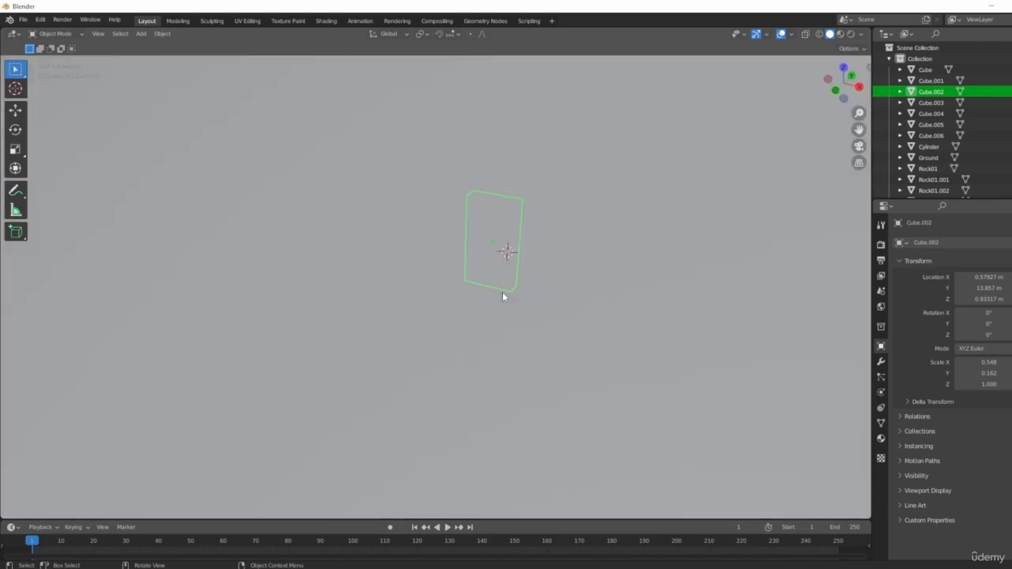
key(shift+c)
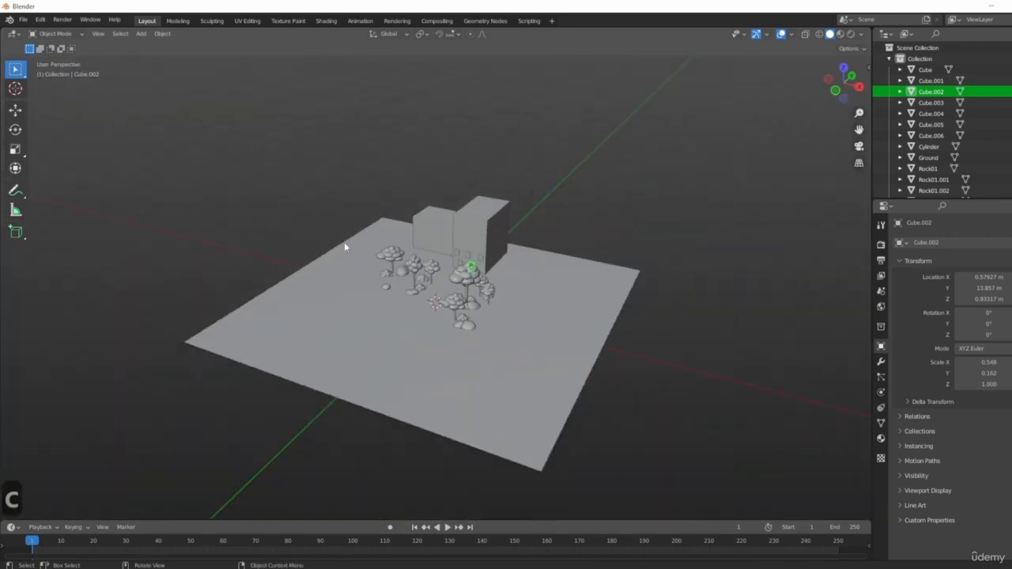
scroll(407, 255, up, 4)
shift+middle_drag(557, 286, 400, 301)
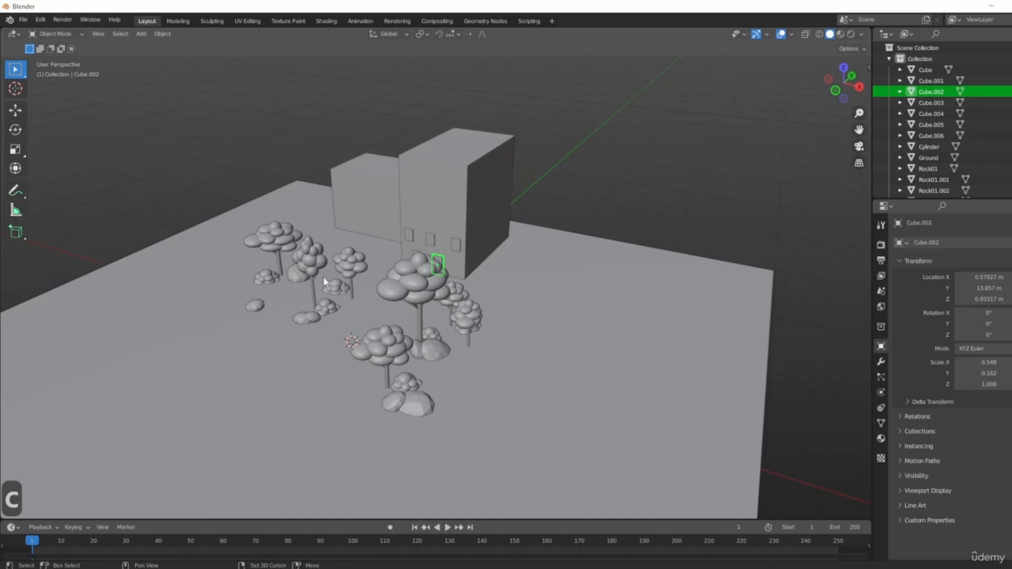
shift+middle_drag(323, 280, 488, 359)
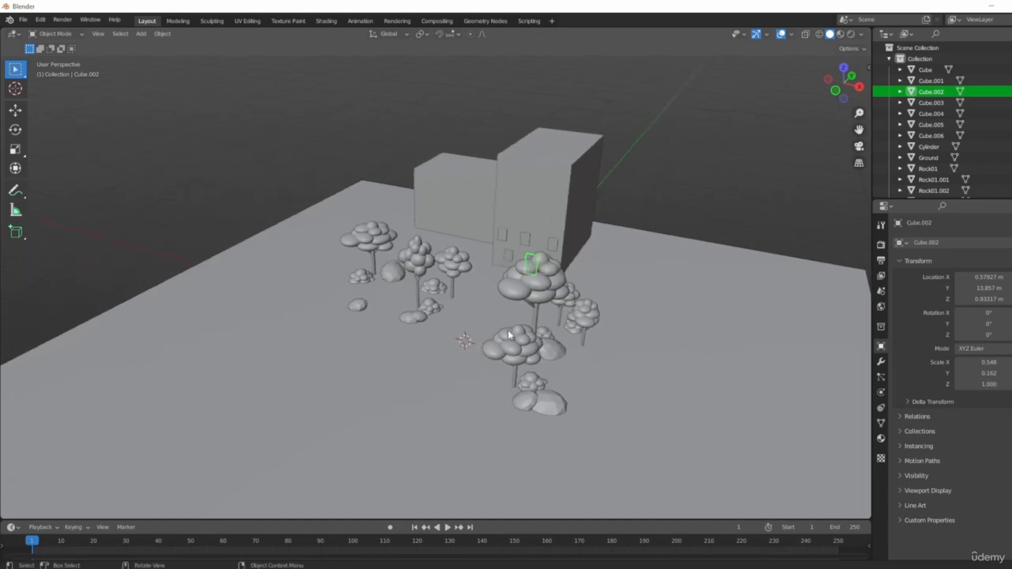
scroll(473, 281, up, 6)
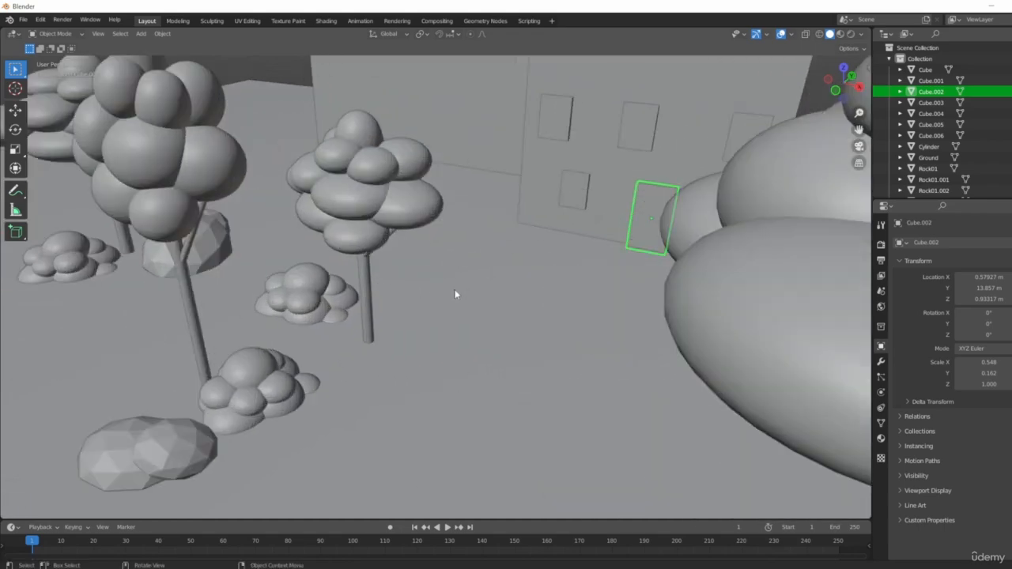
middle_drag(456, 292, 499, 275)
scroll(506, 272, down, 4)
middle_drag(633, 256, 575, 240)
key(KP_Decimal)
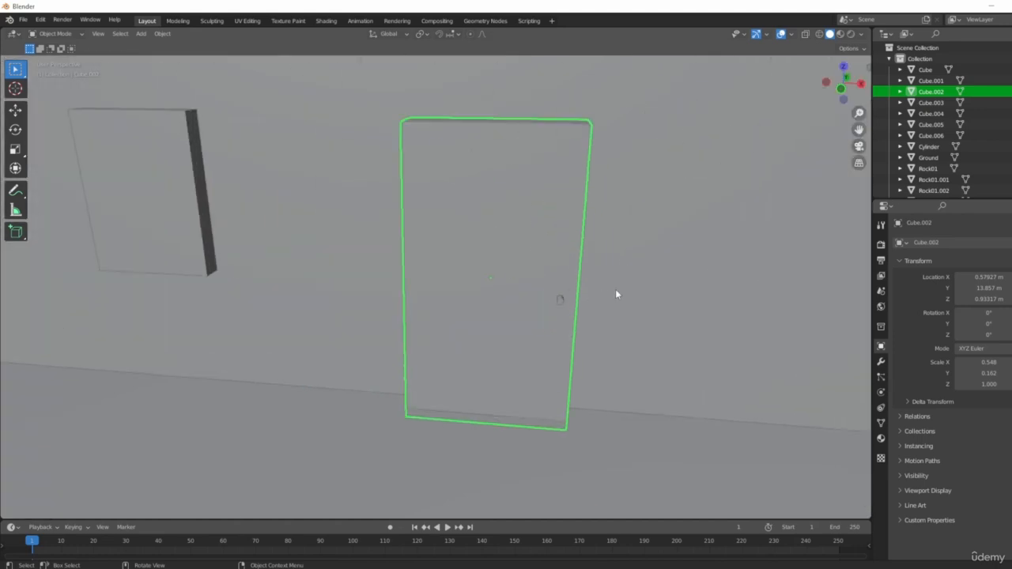
- Place the 3D cursor at the outer end of the handle cylinder on the door
scroll(615, 288, up, 3)
middle_drag(615, 289, 474, 279)
shift+middle_drag(454, 268, 543, 222)
click(501, 253)
middle_drag(502, 253, 493, 253)
middle_drag(559, 319, 458, 280)
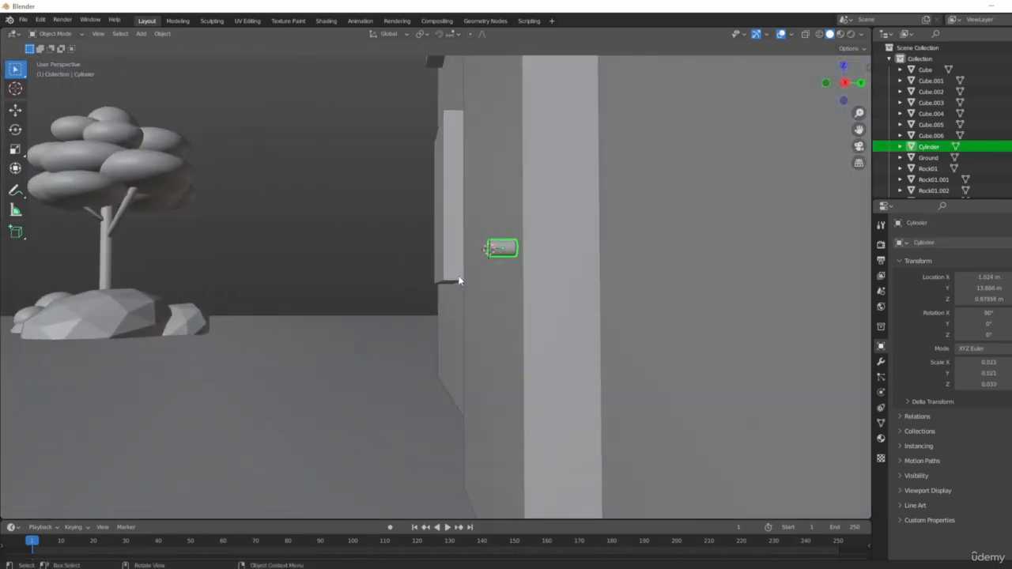
- Add a UV sphere at the cylinder's outer end and rotate it 90° about the X axis
key(shift+a)
mouse_move(440, 276)
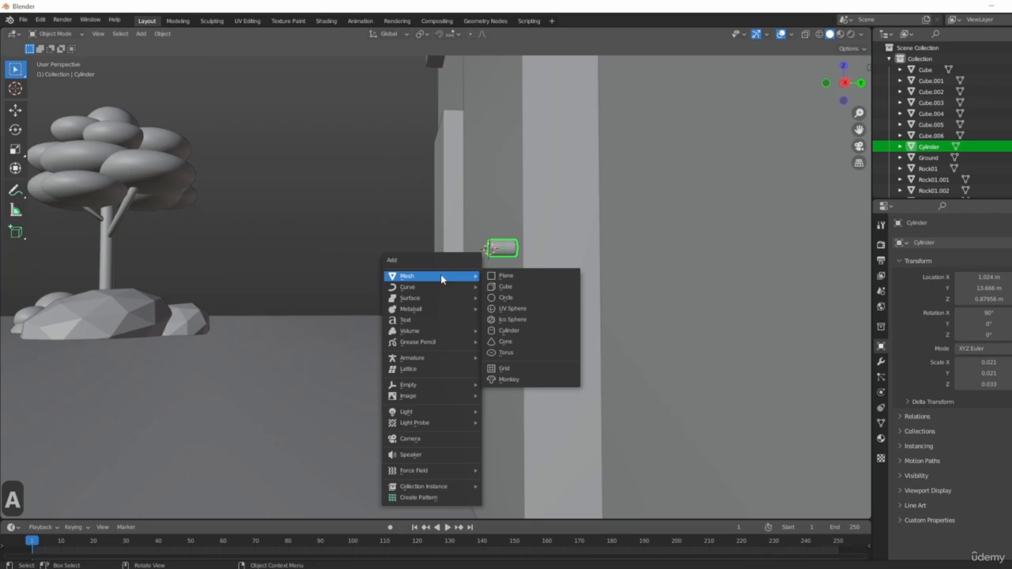
click(512, 308)
scroll(572, 303, down, 8)
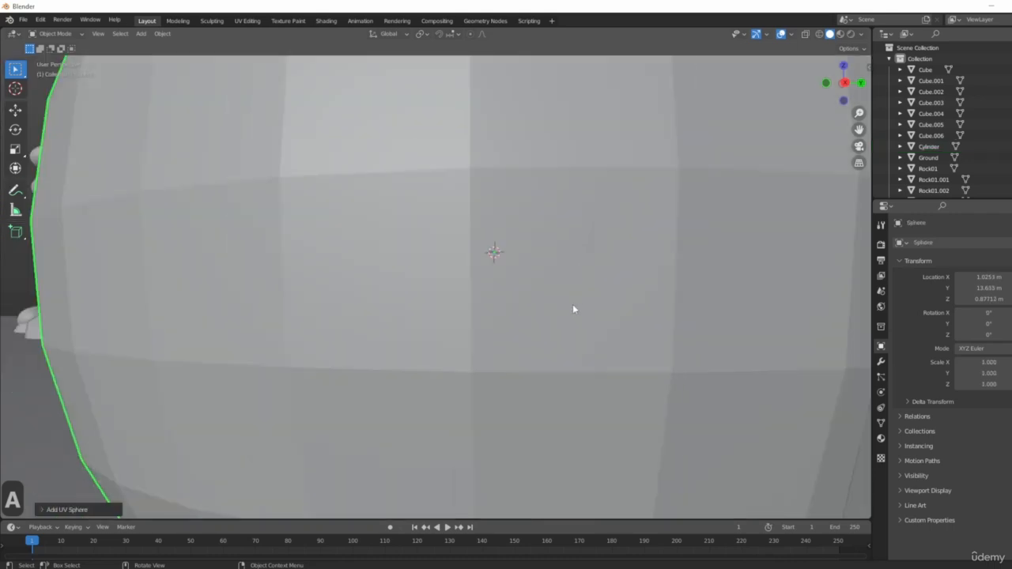
text(rx)
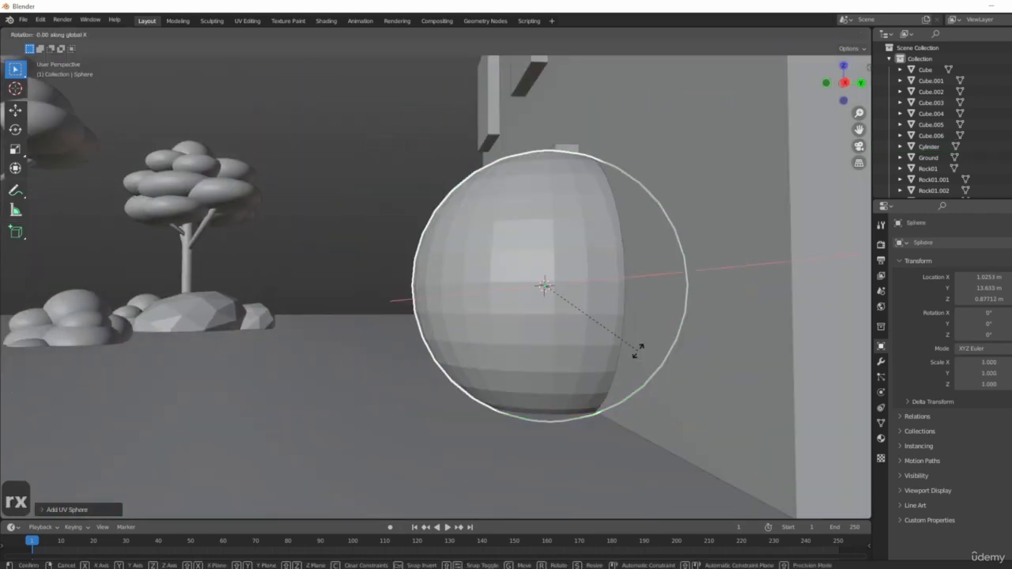
text(90)
key(Return)
middle_drag(616, 339, 199, 251)
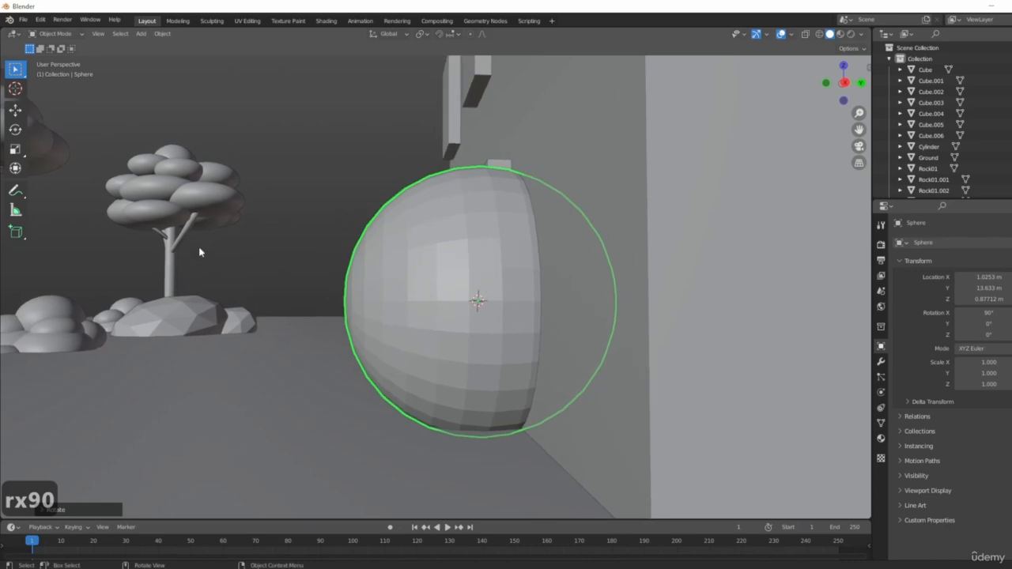
- Shrink the sphere to a scale of about 0.048 and flatten it along global Y to about 0.030 as a doorknob
key(s)
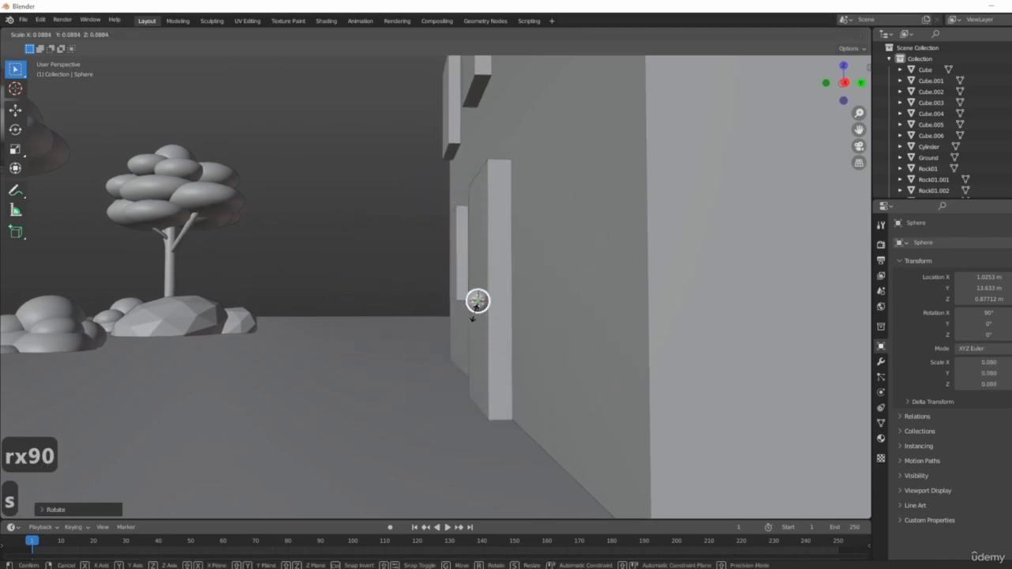
click(473, 315)
scroll(492, 304, up, 5)
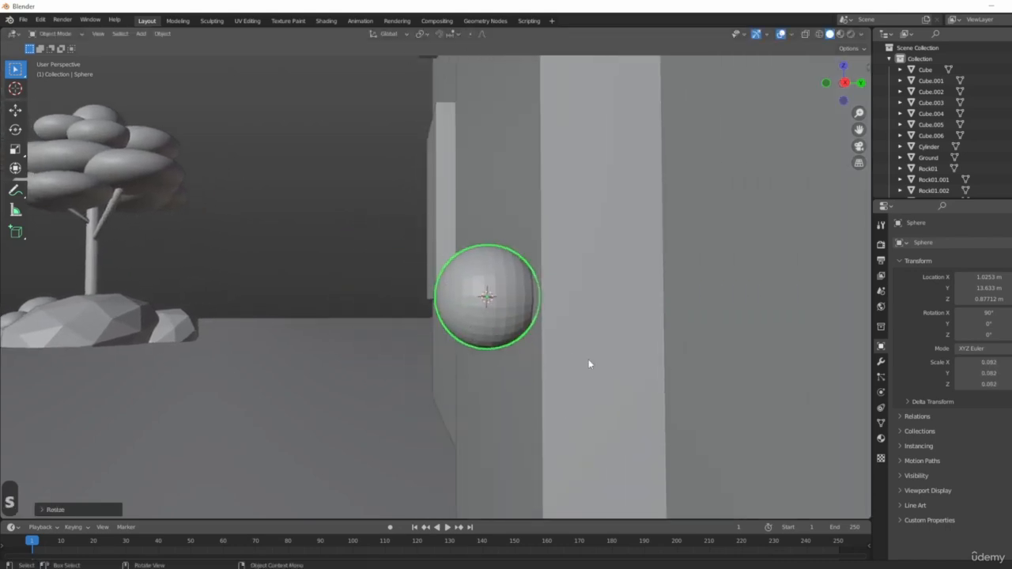
key(s)
key(y)
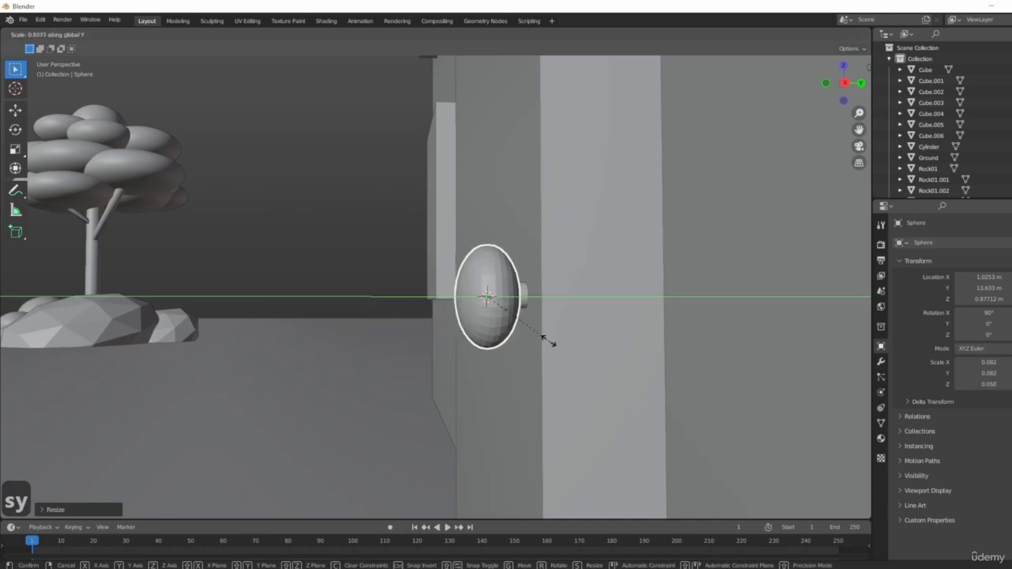
click(655, 378)
key(s)
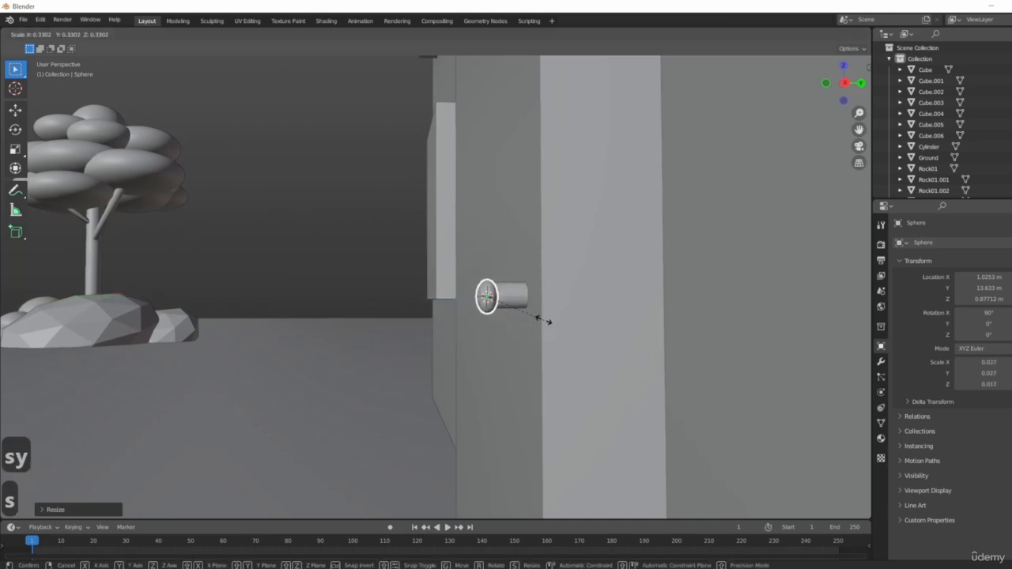
click(598, 344)
- Examine the doorknob's size and its fit against the door and the house from several angles
scroll(458, 343, down, 3)
middle_drag(458, 343, 480, 402)
click(630, 390)
scroll(535, 382, down, 4)
click(480, 403)
middle_drag(378, 322, 472, 365)
scroll(453, 371, down, 3)
scroll(557, 361, down, 3)
scroll(403, 326, up, 8)
click(383, 316)
scroll(524, 369, up, 4)
- Thin the door along Y to a scale of about 0.046 and move it outward along Y to about 13.827 m
click(461, 415)
key(s)
key(y)
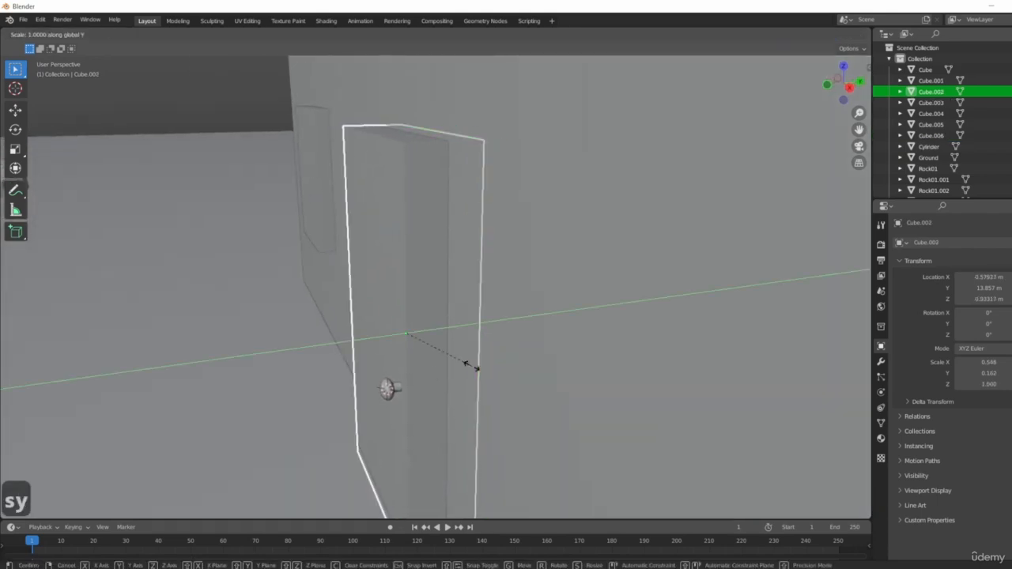
click(424, 348)
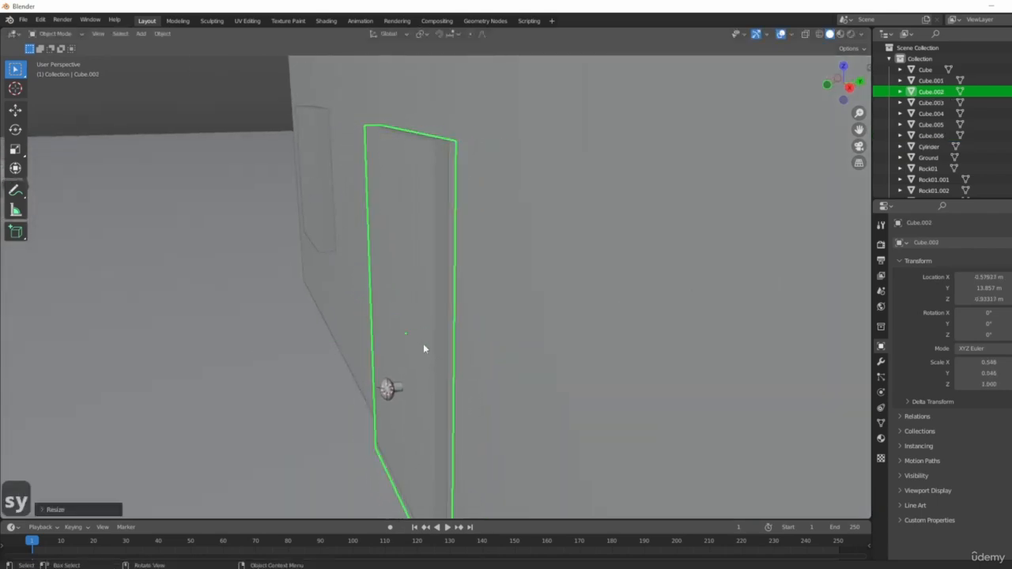
key(KP_3)
scroll(417, 345, up, 3)
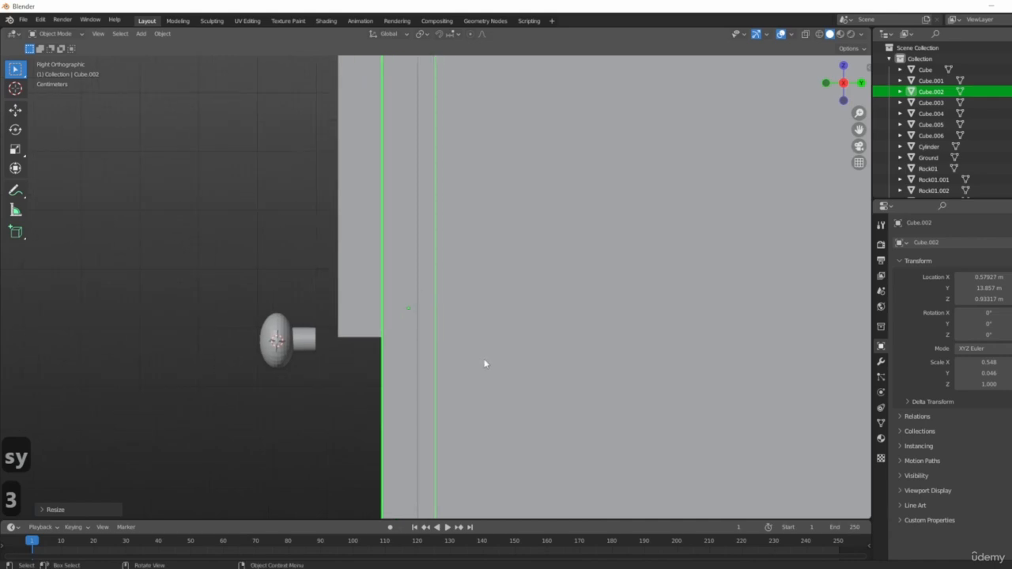
key(g)
key(y)
click(465, 355)
- Move the knob sphere and its cylindrical stem together up against the door's front face
click(311, 352)
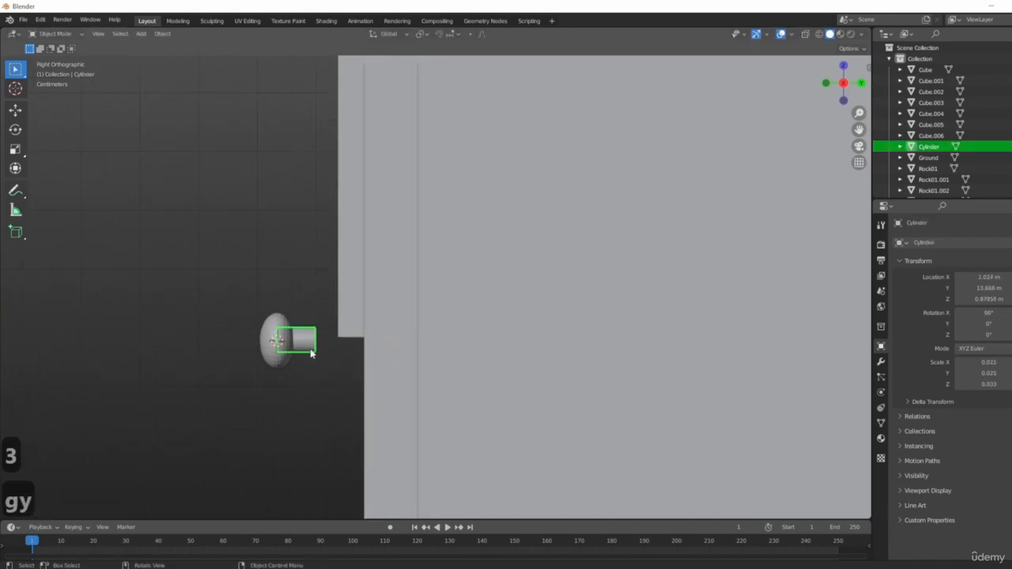
key(g)
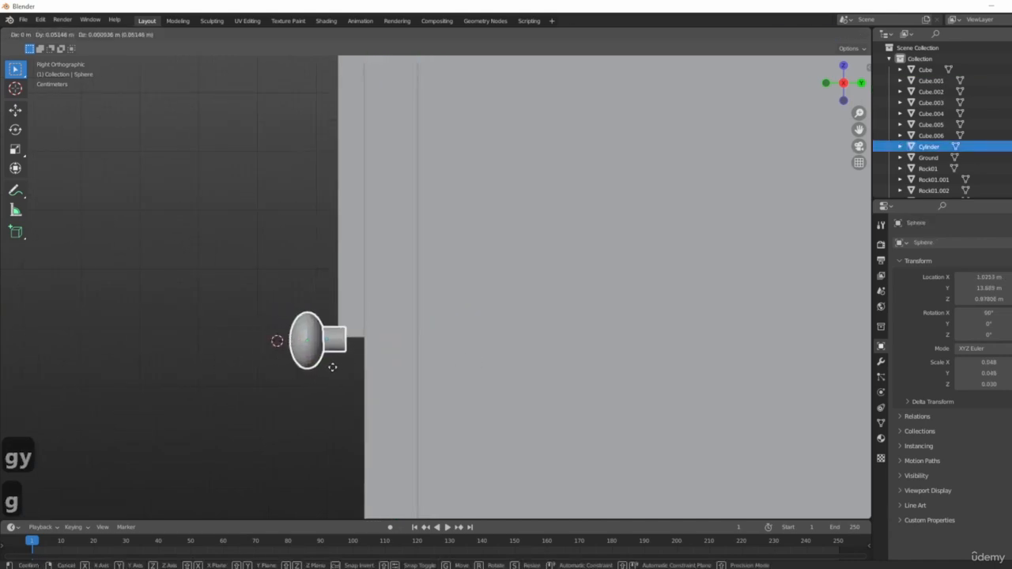
click(351, 364)
scroll(370, 398, up, 4)
- Nudge the stem cylinder about 0.004 m into the door and center it behind the knob
click(369, 402)
key(g)
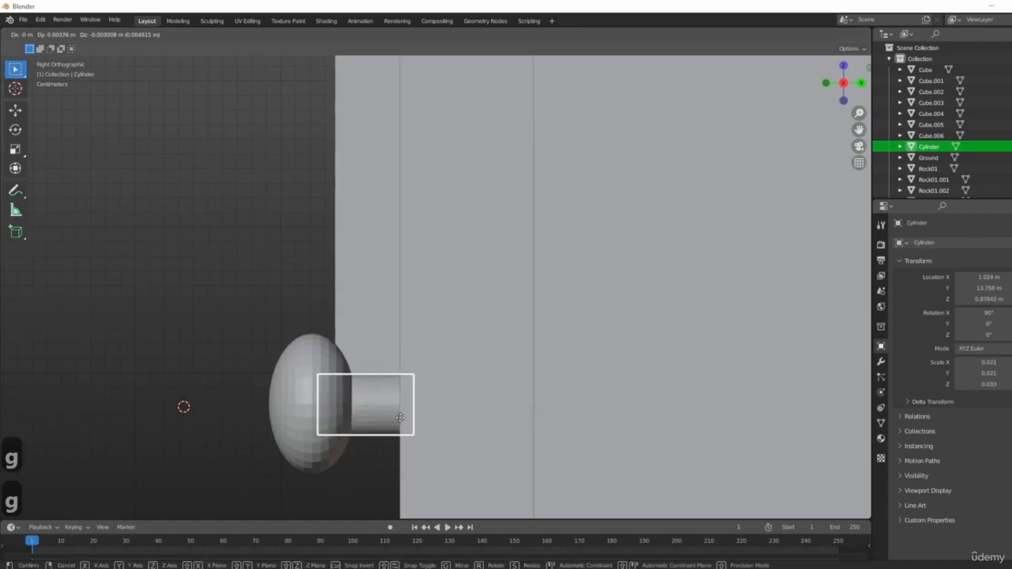
click(399, 418)
scroll(278, 334, down, 4)
middle_drag(277, 334, 282, 309)
scroll(481, 396, up, 5)
middle_drag(482, 396, 524, 345)
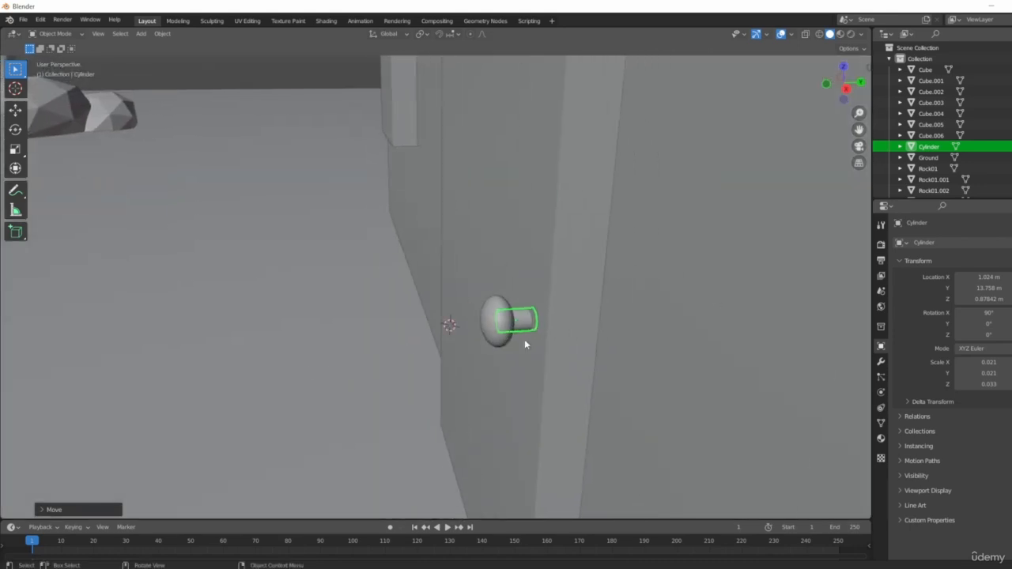
- Join the knob sphere and stem cylinder with the door into one object
key(ctrl+z)
shift+click(464, 447)
middle_drag(463, 448, 463, 333)
key(ctrl+j)
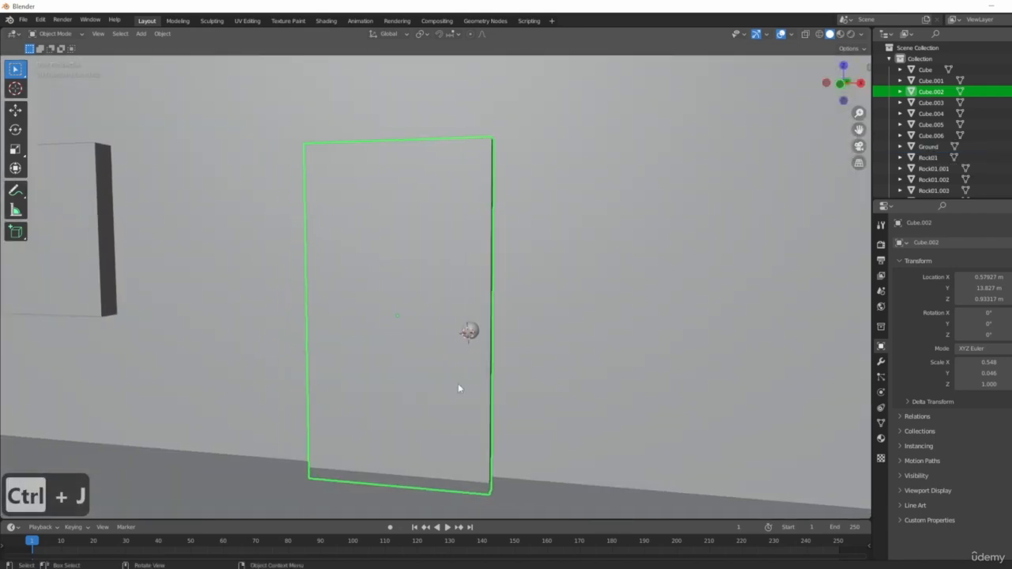
- Raise the joined door along Z to about 0.963 m so its lower edge sits nearer ground level
middle_drag(457, 389, 432, 397)
scroll(405, 315, up, 4)
scroll(394, 341, down, 4)
key(1)
scroll(422, 388, up, 3)
key(g)
key(z)
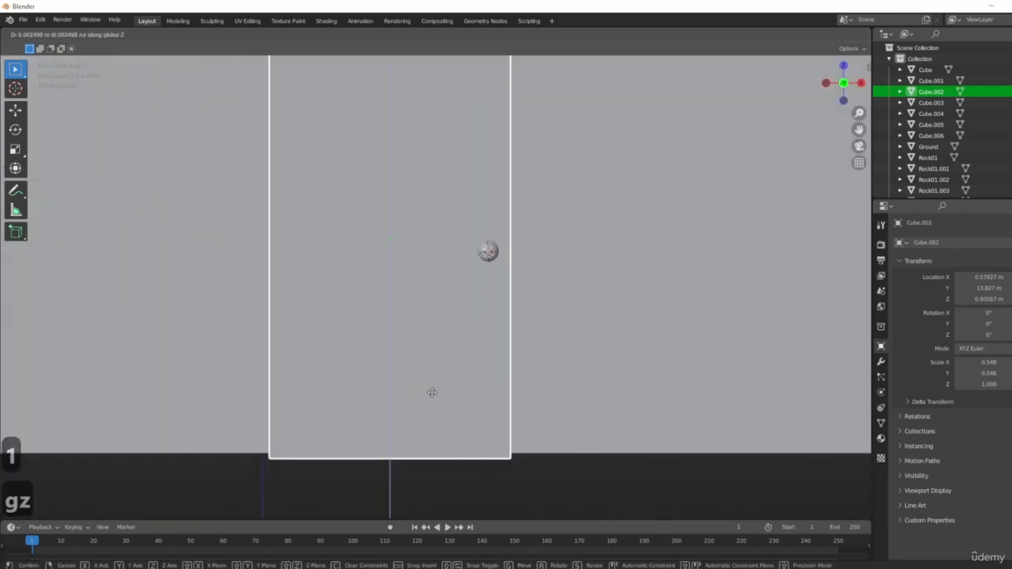
click(434, 387)
scroll(572, 300, down, 3)
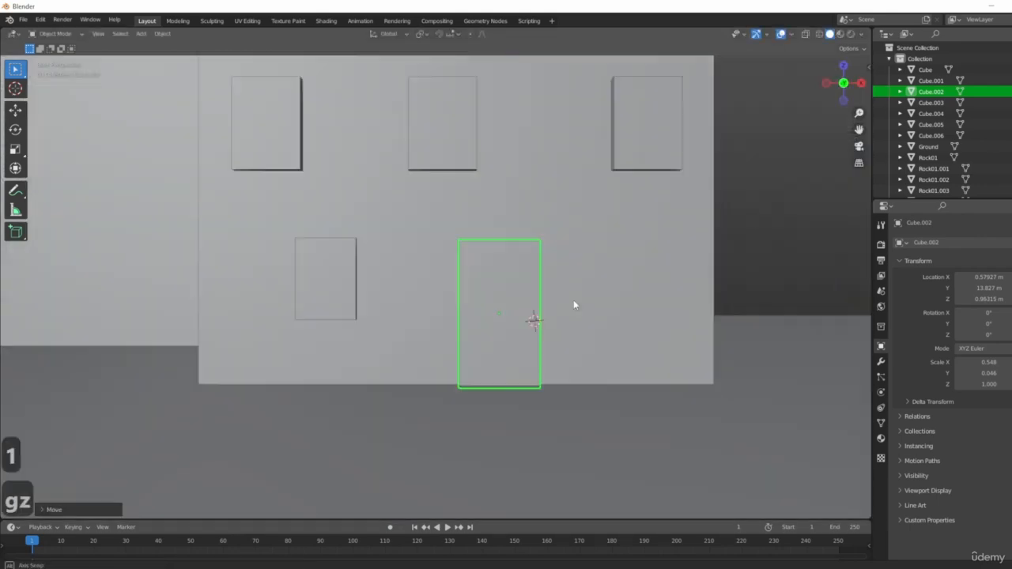
middle_drag(571, 300, 546, 329)
scroll(446, 340, up, 4)
scroll(467, 300, down, 3)
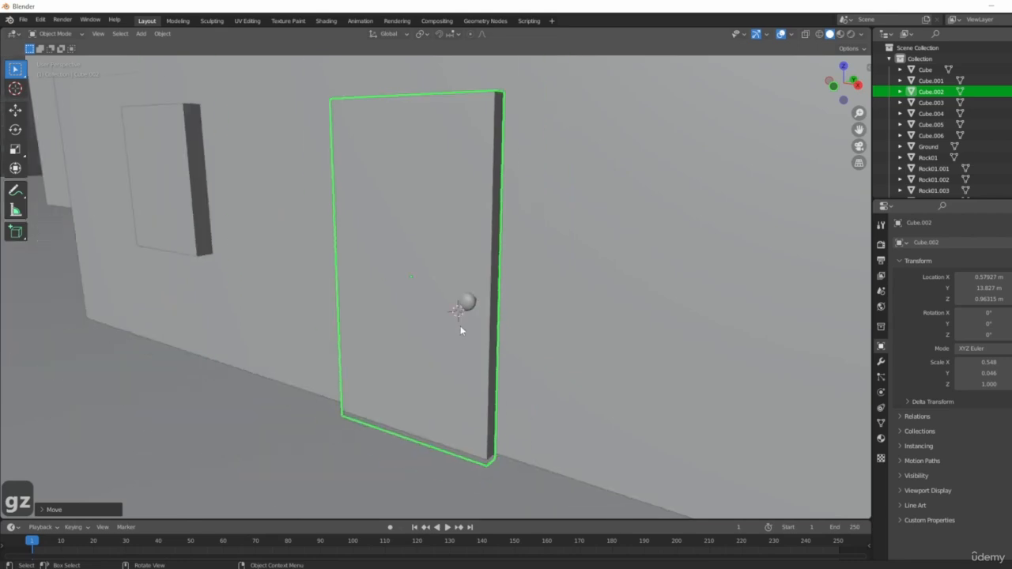
- Undo the door's vertical move, the join of door and knob, and the stem's separate nudge
scroll(470, 324, up, 3)
middle_drag(476, 324, 446, 272)
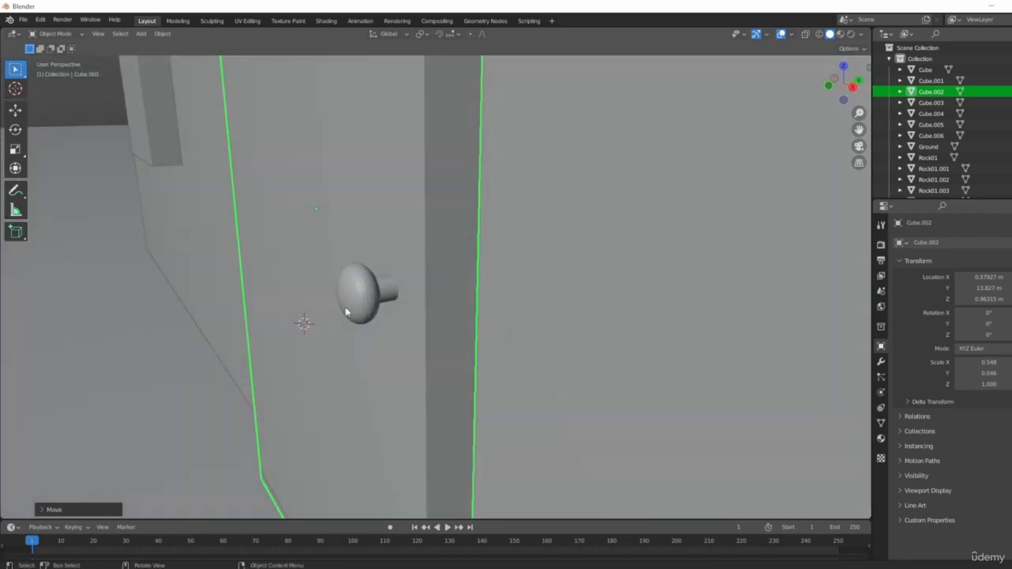
middle_drag(368, 274, 468, 305)
key(ctrl+z)
key(ctrl+z)
key(ctrl+z)
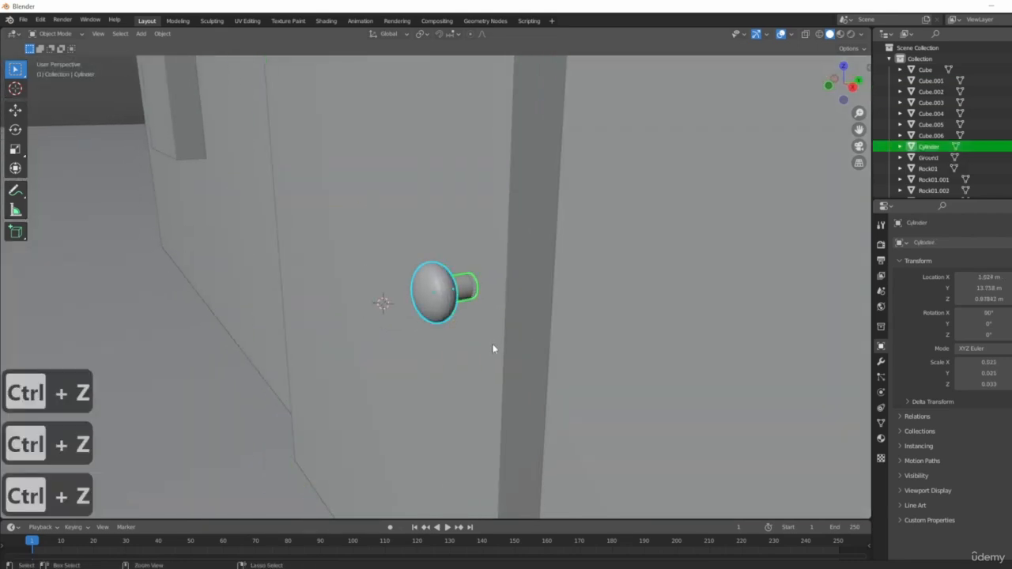
key(ctrl+z)
key(ctrl+z)
key(ctrl+z)
middle_drag(494, 335, 454, 269)
key(ctrl+z)
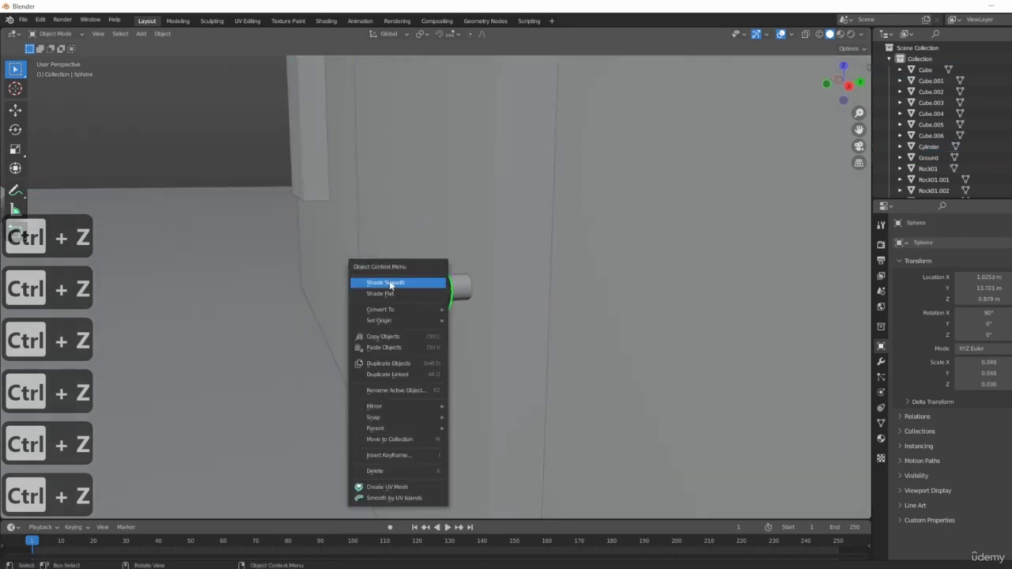
- Apply Shade Smooth to the doorknob's sphere and select its cylindrical stem
click(390, 283)
click(451, 287)
right_click(452, 285)
middle_drag(451, 284, 480, 334)
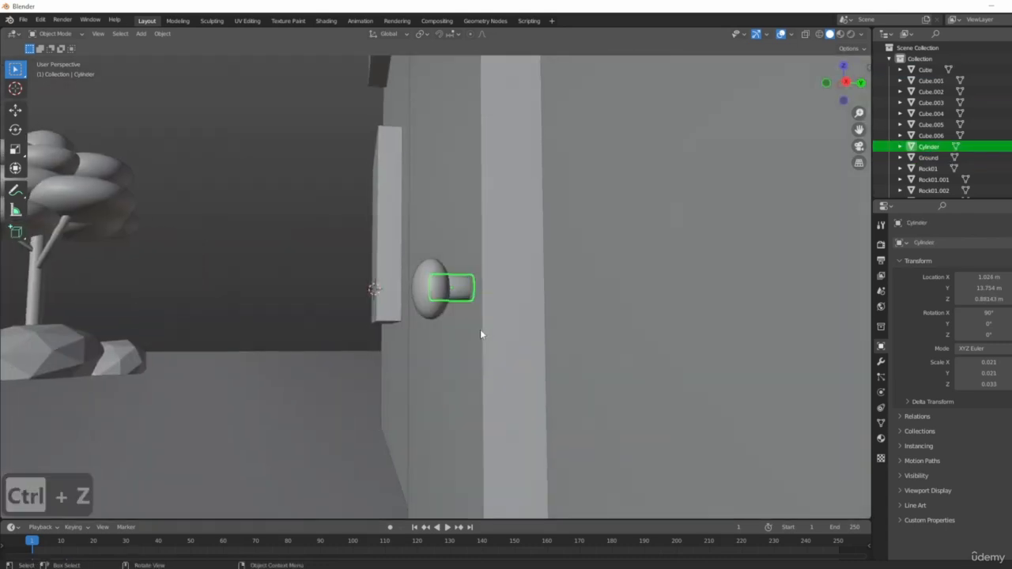
- Move the doorknob's sphere in side view to about Y 13.723 m, Z 0.882 m so it centres on the stem
key(3)
scroll(447, 308, up, 2)
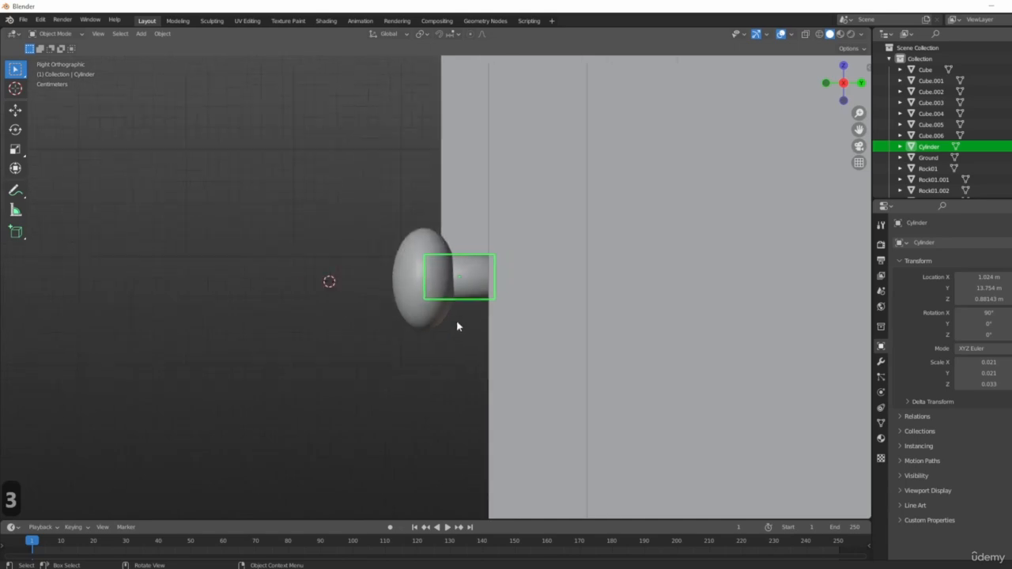
click(417, 278)
scroll(562, 272, down, 3)
scroll(484, 282, up, 3)
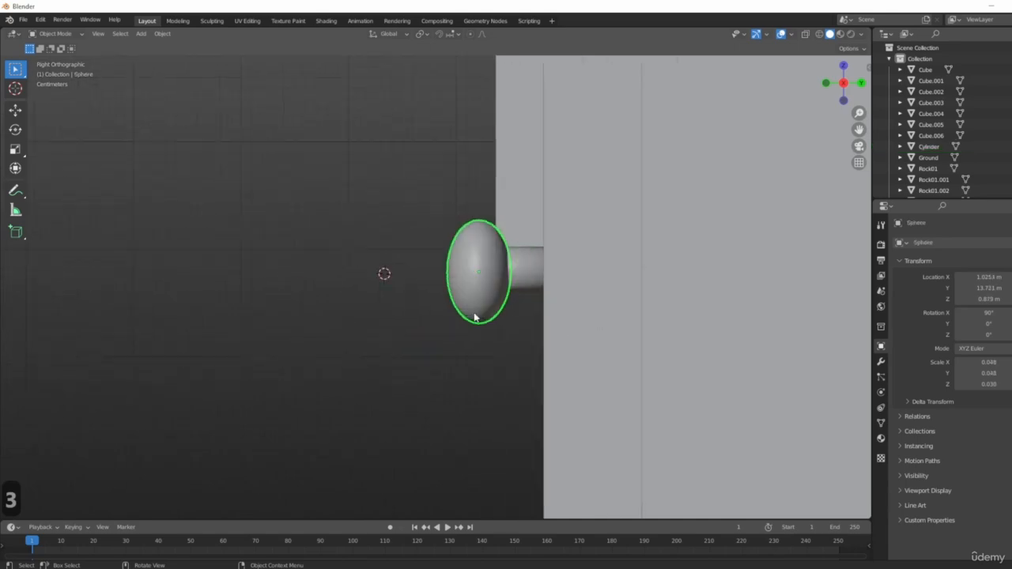
key(g)
click(477, 308)
middle_drag(506, 301, 468, 312)
key(3)
scroll(522, 307, up, 3)
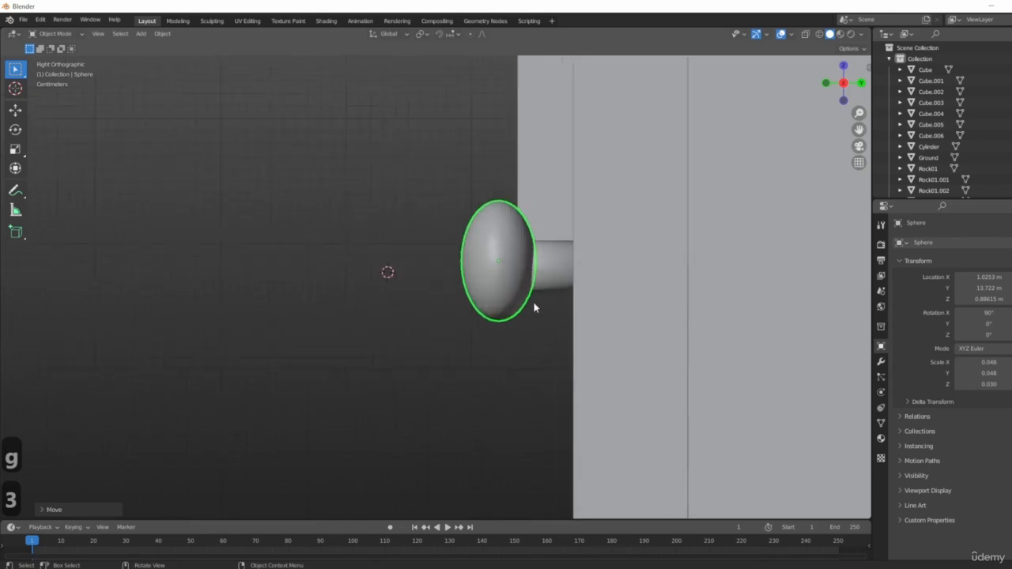
key(g)
click(529, 311)
- Shorten the knob's cylindrical stem along Y and shift it along Y to about 13.766 m, against the door face
click(560, 265)
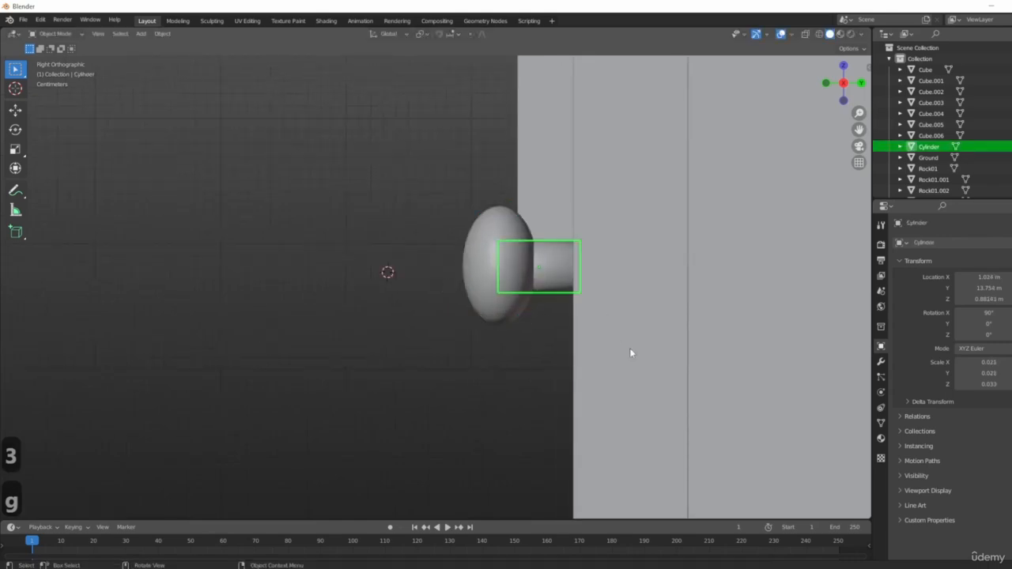
key(s)
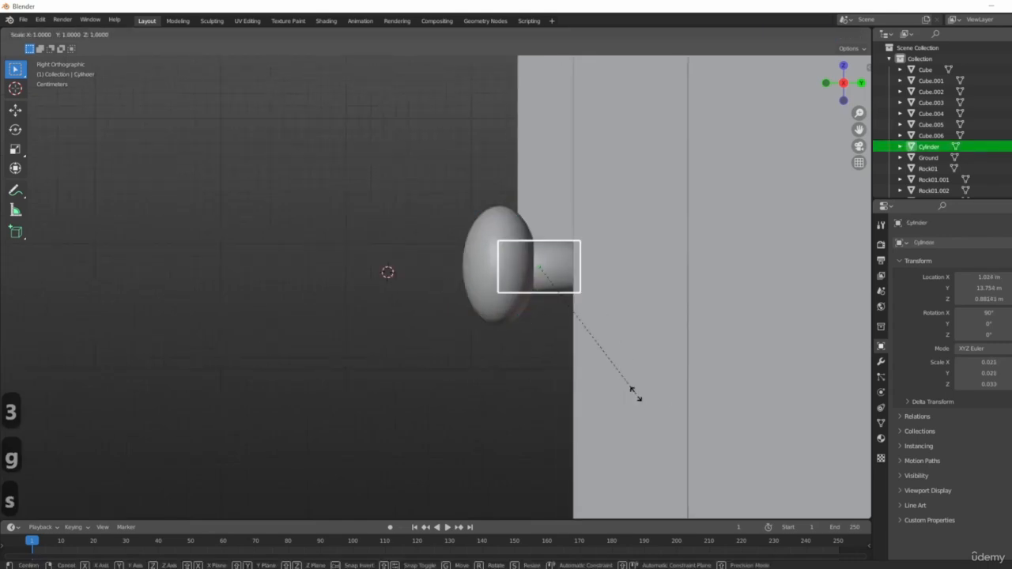
key(y)
click(581, 357)
key(g)
key(y)
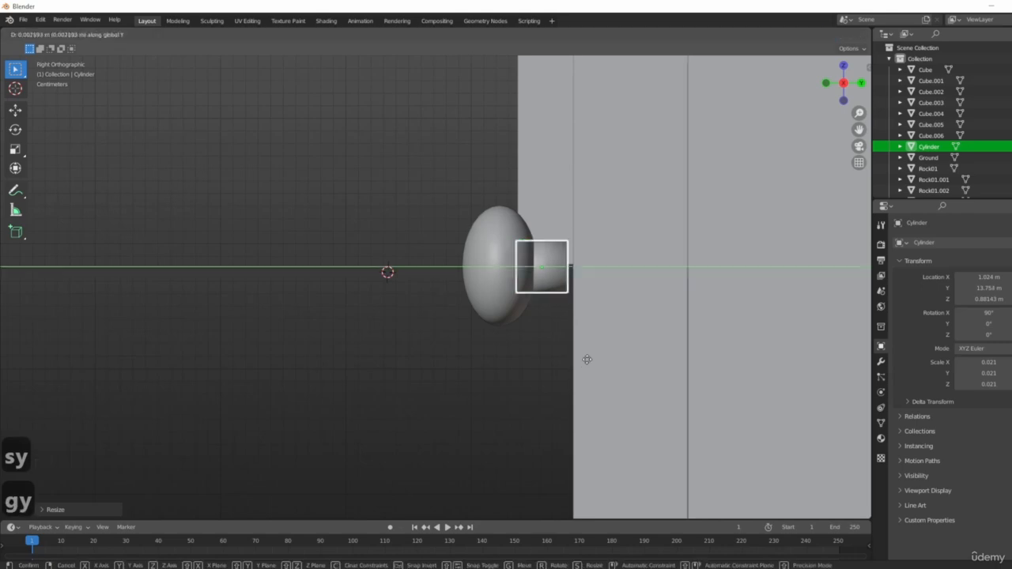
click(601, 422)
- Slim the knob's stem on X and Z while keeping its length along Y
key(s)
key(shift+z)
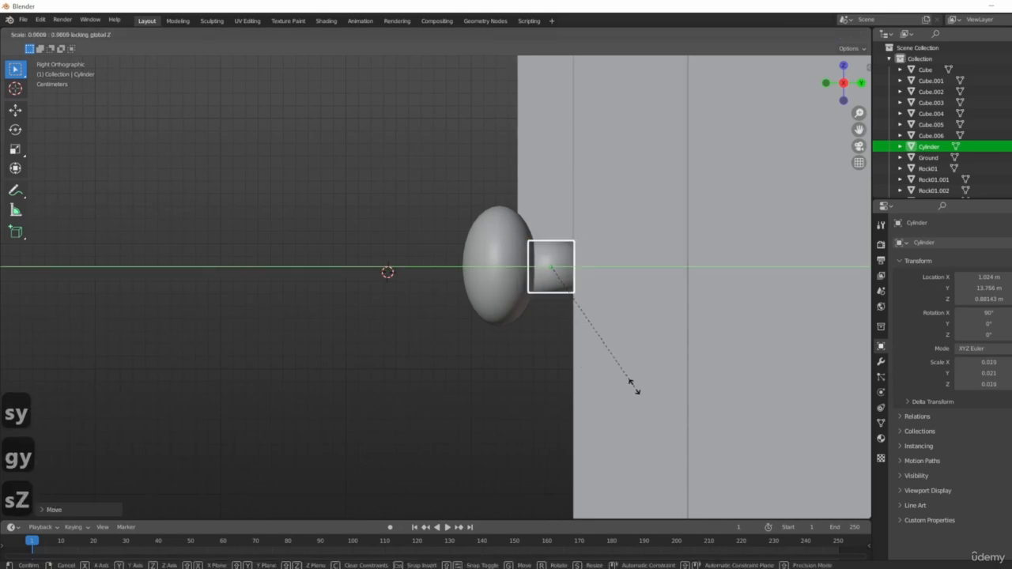
click(630, 382)
middle_drag(630, 382, 711, 459)
key(s)
key(shift+y)
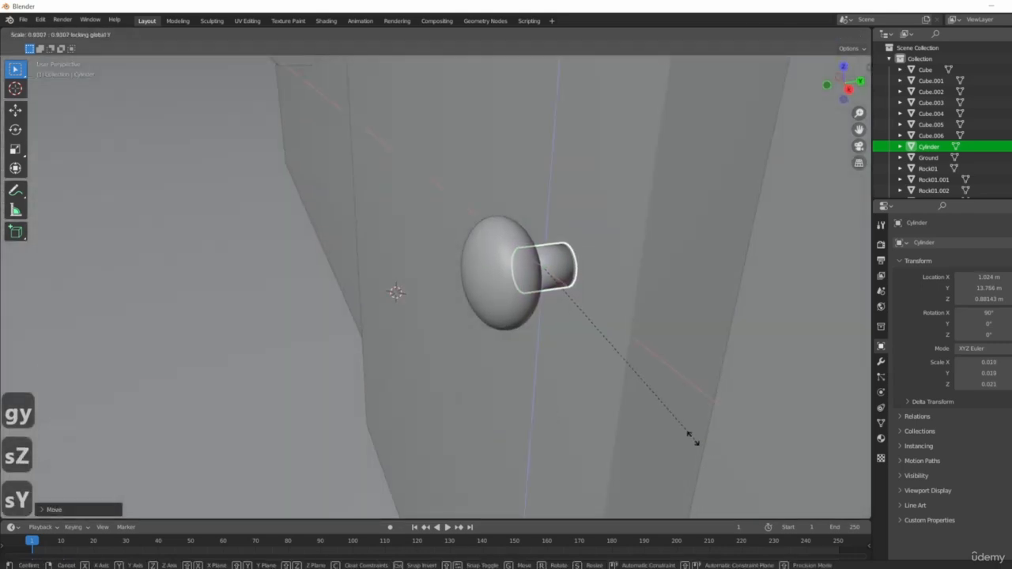
click(585, 376)
- Join the knob sphere and its stem with the door into one object
middle_drag(585, 376, 543, 355)
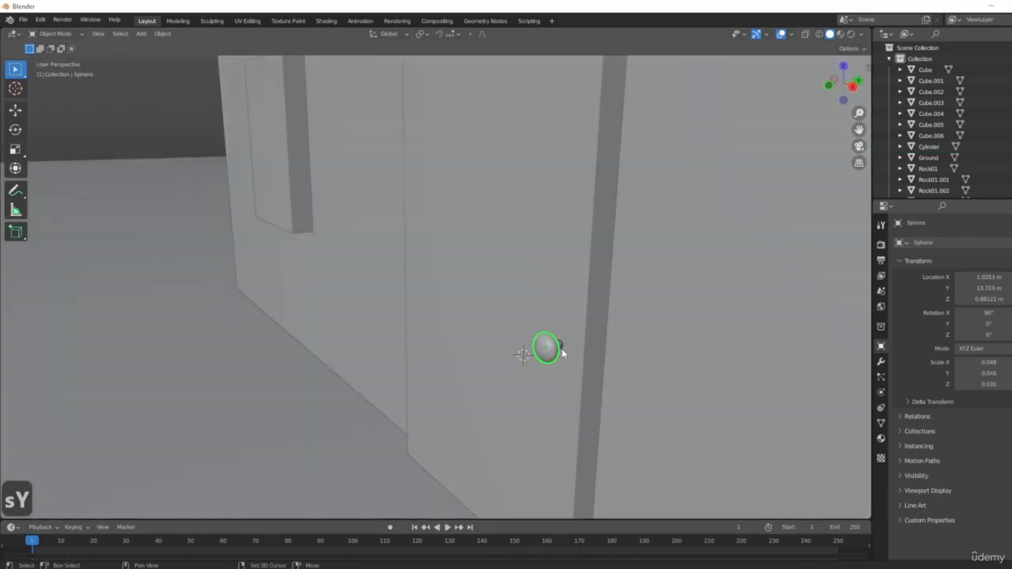
shift+click(414, 346)
middle_drag(414, 345, 542, 413)
key(ctrl+j)
click(616, 395)
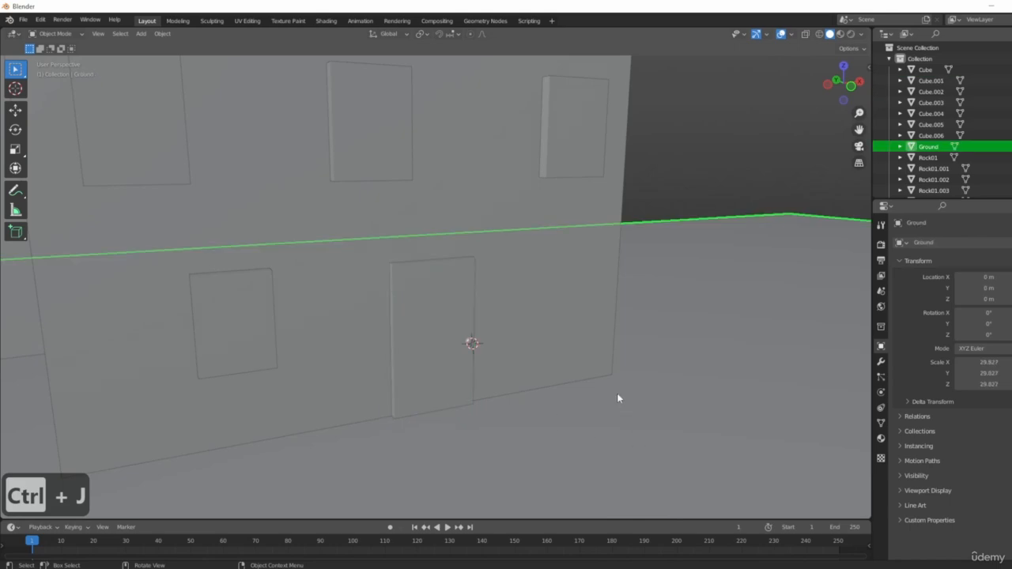
- Examine the whole scene, with the house, ground and trees, from different angles and distances
middle_drag(617, 396, 548, 382)
key(KP_1)
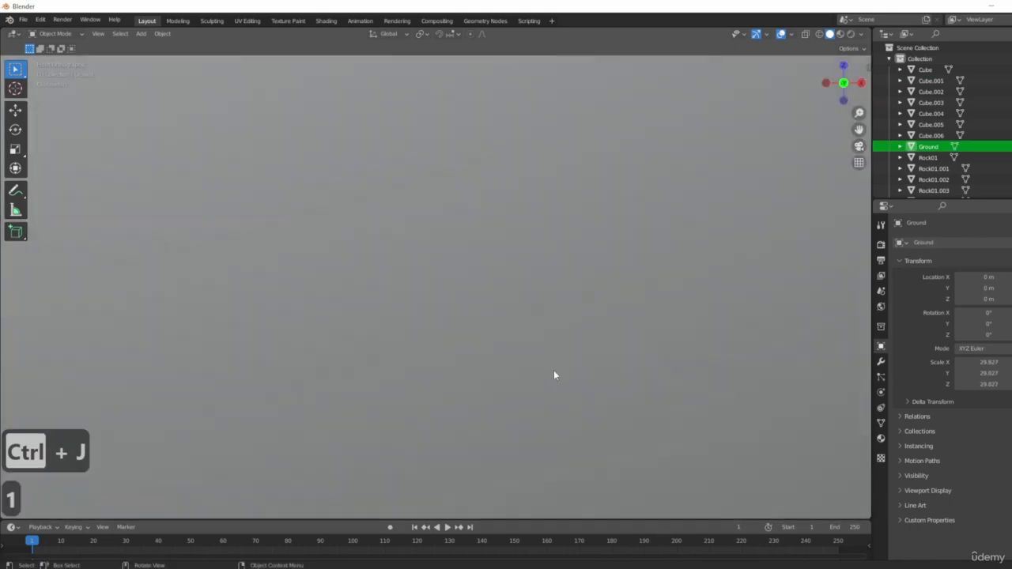
scroll(555, 372, down, 5)
scroll(555, 372, down, 6)
middle_drag(557, 372, 476, 322)
shift+middle_drag(421, 212, 438, 299)
scroll(440, 299, up, 6)
middle_drag(654, 342, 636, 359)
scroll(594, 314, down, 3)
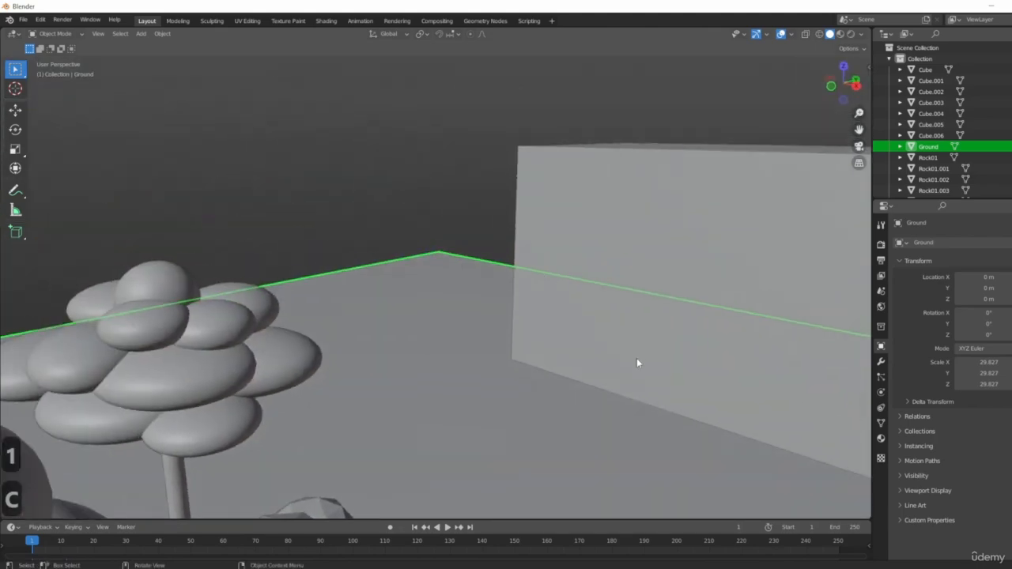
scroll(636, 358, down, 5)
shift+middle_drag(553, 316, 463, 397)
scroll(615, 363, down, 2)
click(479, 328)
scroll(464, 335, up, 5)
scroll(411, 370, down, 5)
click(411, 370)
scroll(412, 370, down, 6)
scroll(577, 393, up, 4)
scroll(666, 335, up, 3)
- Select the joined door, frame it in the view, and examine it with its knob on the house front
click(664, 323)
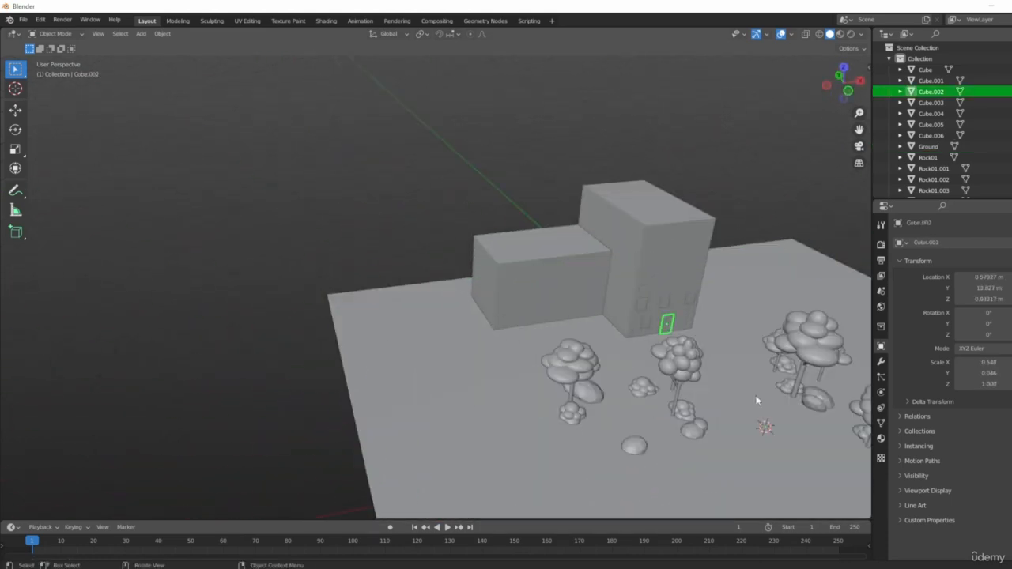
scroll(682, 366, up, 1)
scroll(681, 364, up, 10)
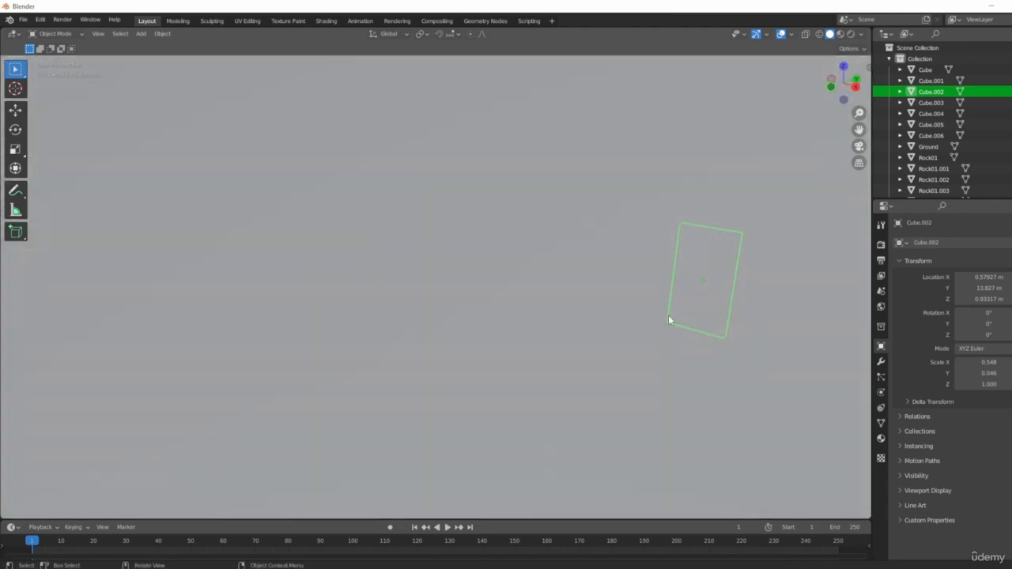
scroll(564, 359, down, 10)
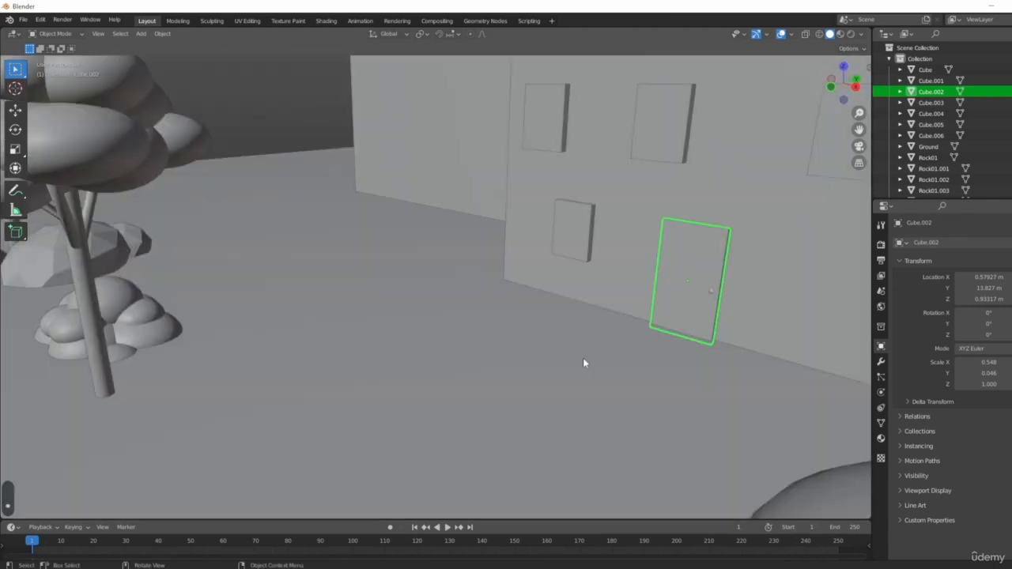
key(KP_Decimal)
middle_drag(425, 359, 488, 303)
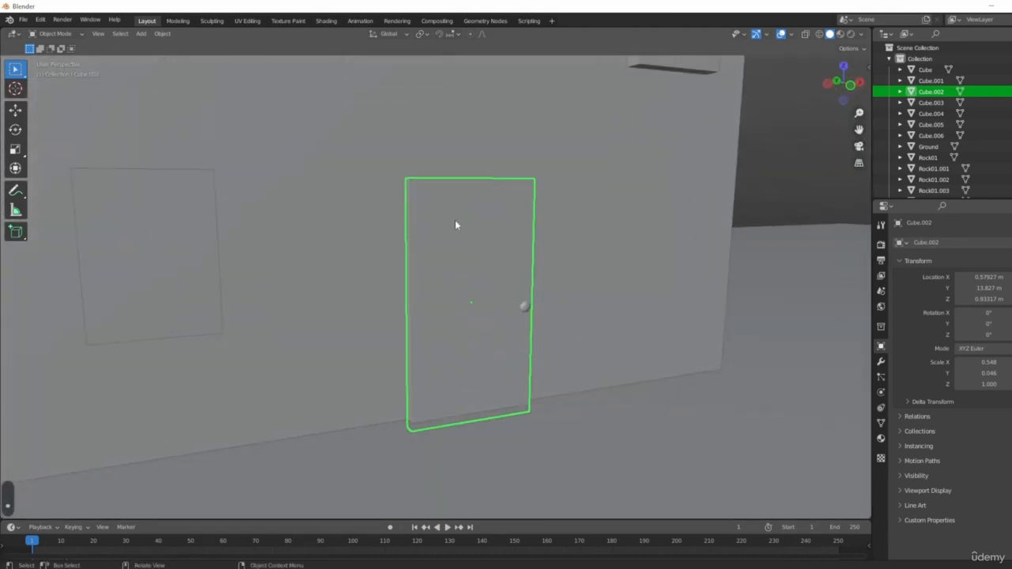
scroll(500, 374, down, 3)
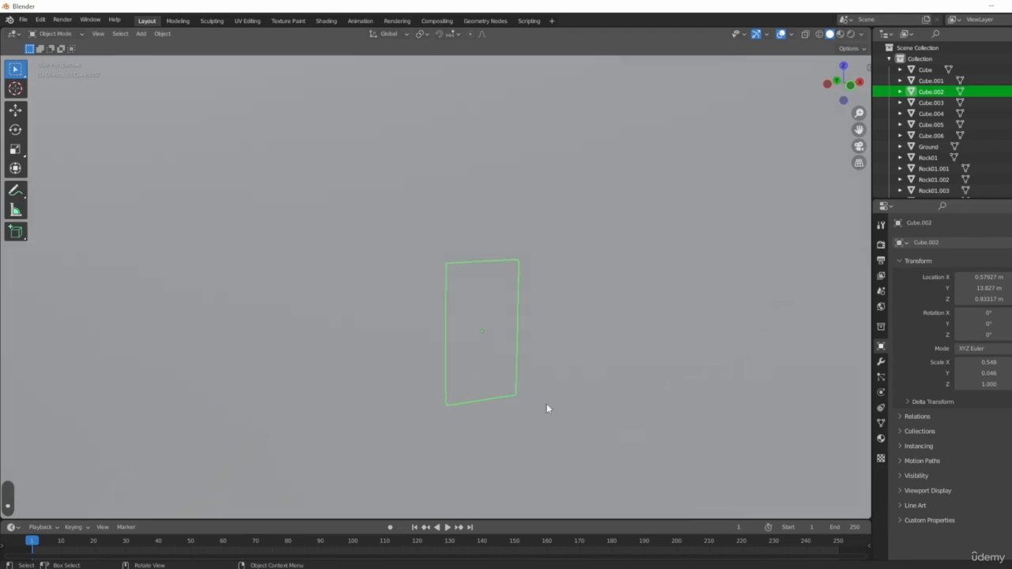
middle_drag(546, 407, 460, 393)
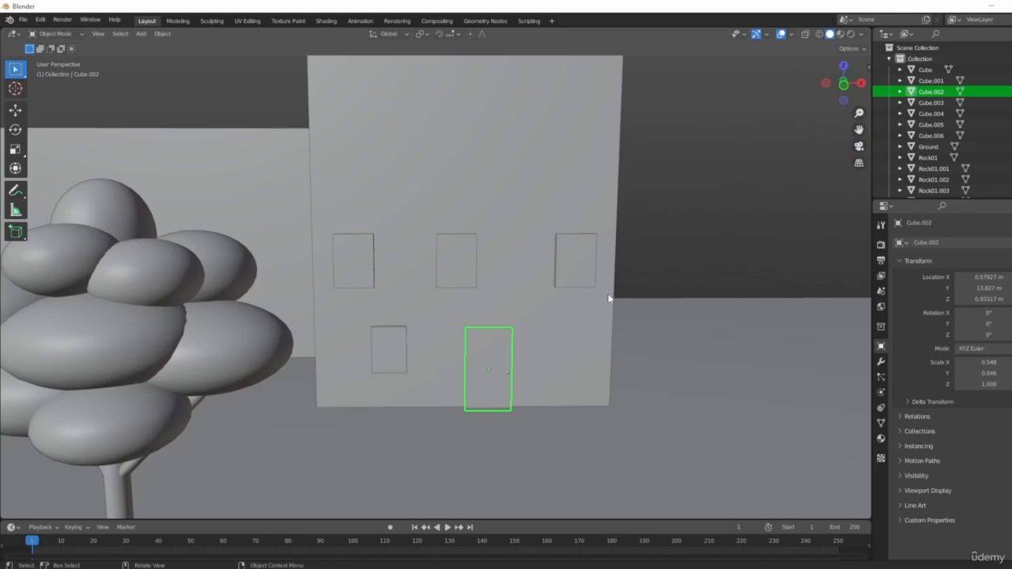
scroll(609, 299, up, 3)
middle_drag(386, 309, 432, 404)
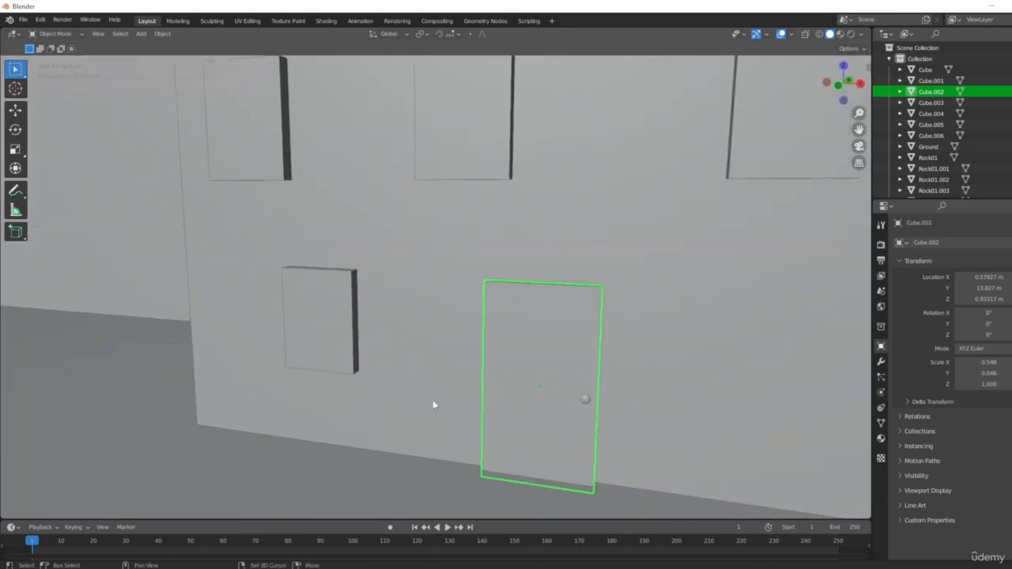
- Lower the ground-floor window beside the door along Z to about 1.37 m
click(314, 315)
middle_drag(315, 314, 427, 363)
key(g)
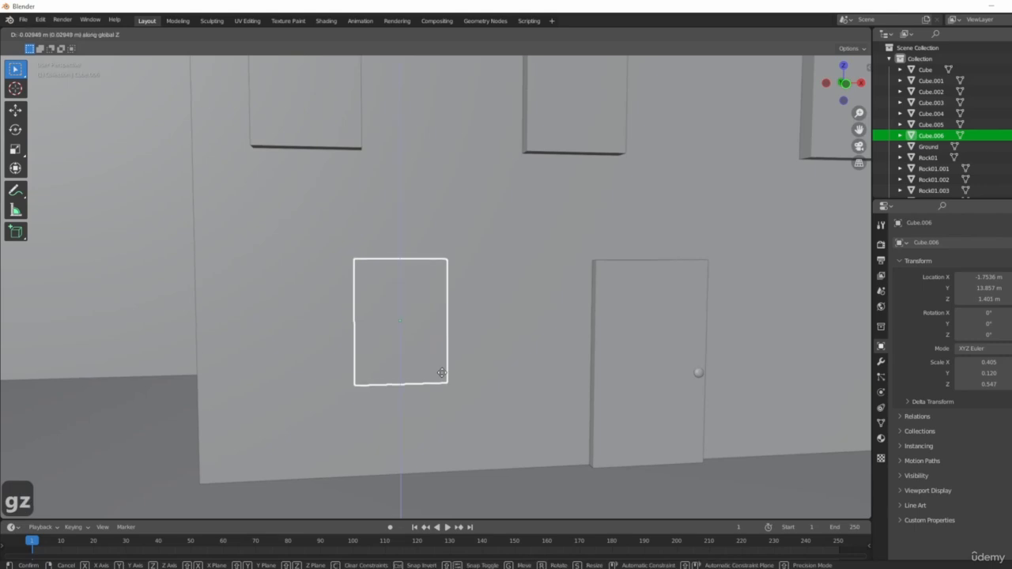
click(442, 373)
- Place the 3D cursor at the centre of the ground-floor window in front view and add a mesh cube there
middle_drag(412, 413, 371, 396)
key(1)
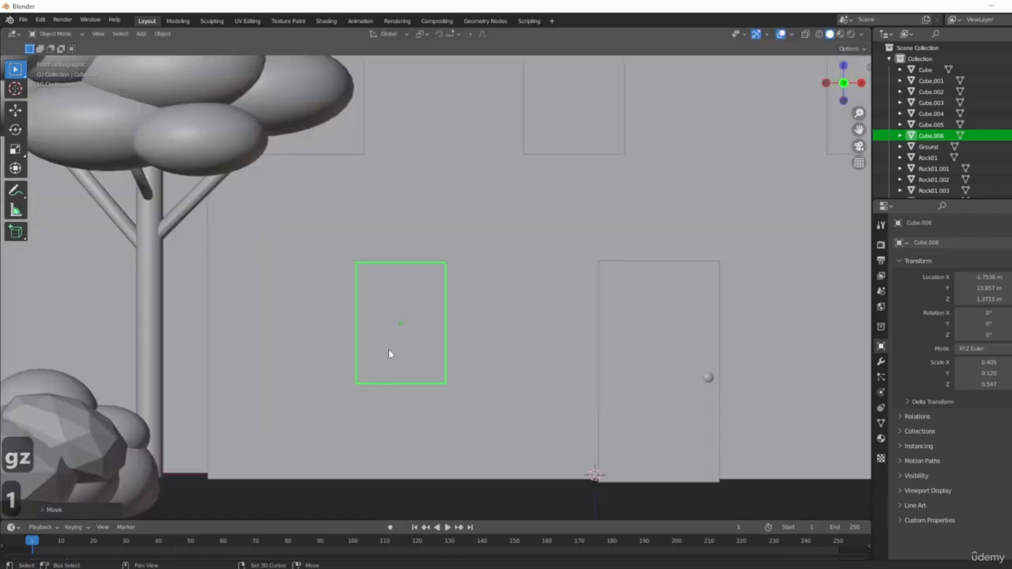
scroll(388, 354, up, 5)
shift+middle_drag(560, 323, 469, 316)
scroll(499, 255, down, 4)
shift+right_click(481, 259)
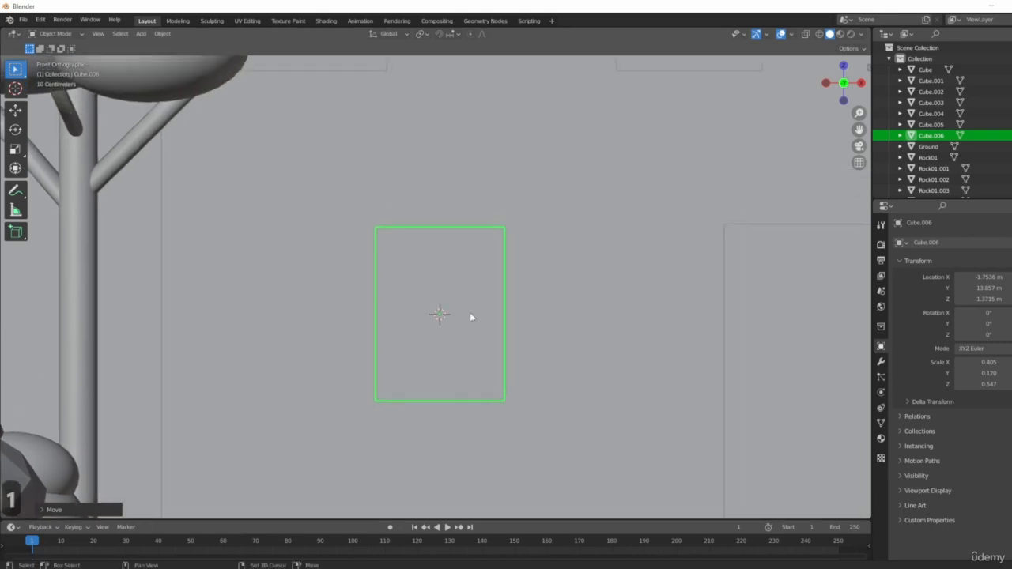
key(shift+a)
mouse_move(380, 322)
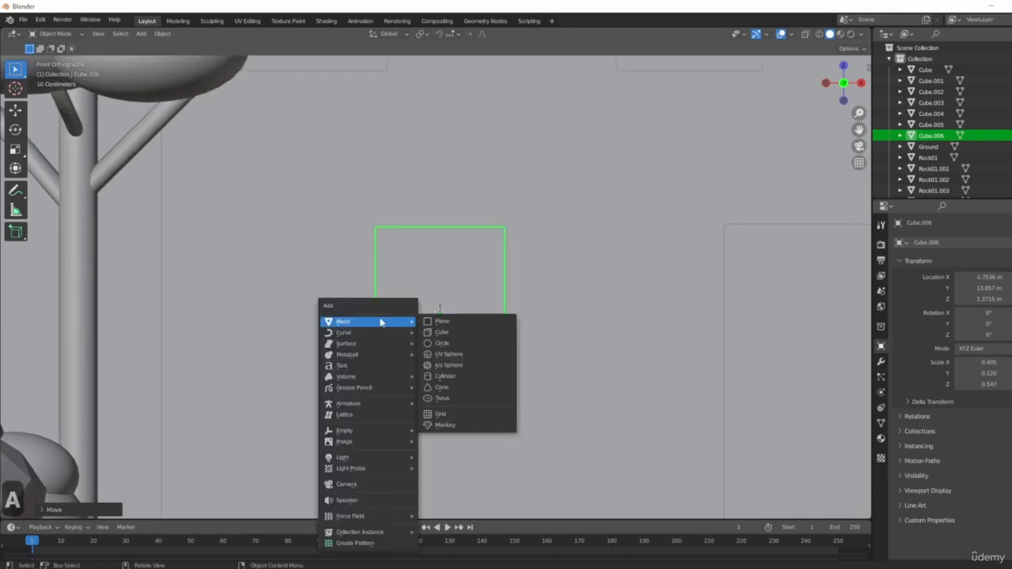
click(440, 334)
- Scale the new cube to about 0.14 along Z and 0.115 along Y to form a horizontal bar
scroll(510, 393, down, 3)
shift+middle_drag(597, 400, 510, 391)
middle_drag(411, 207, 358, 210)
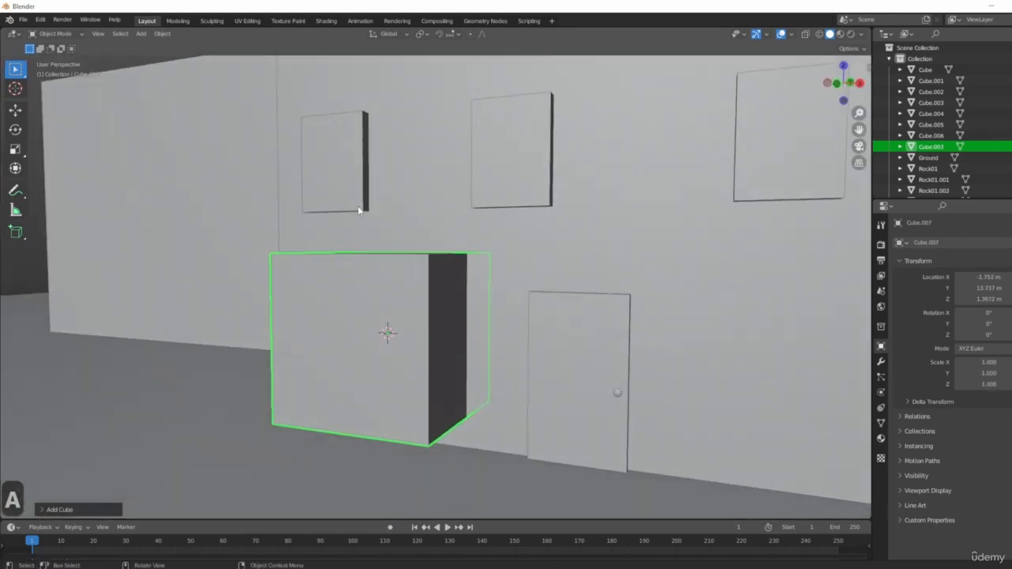
middle_drag(395, 257, 507, 391)
key(s)
key(z)
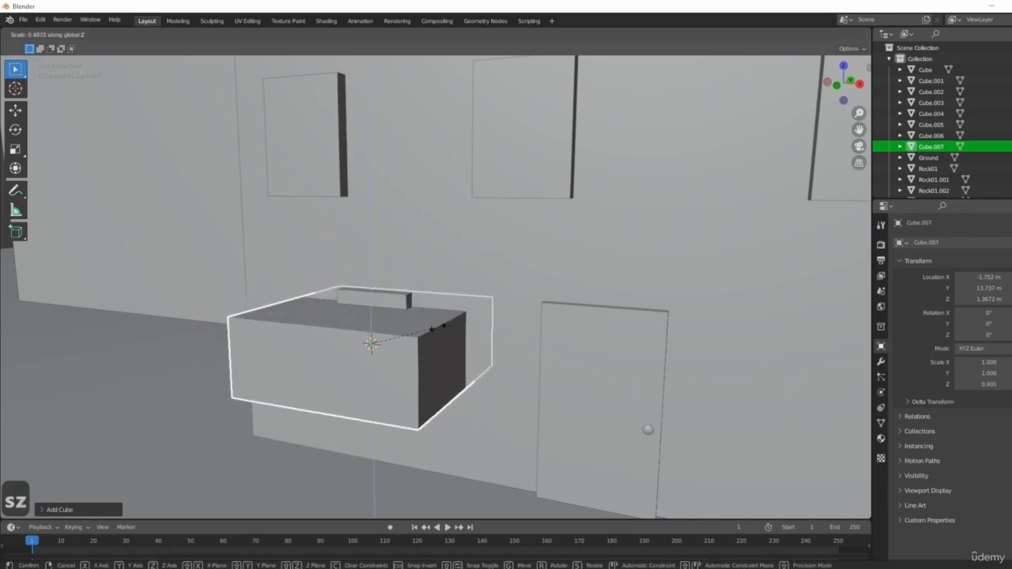
click(411, 326)
middle_drag(411, 327, 439, 337)
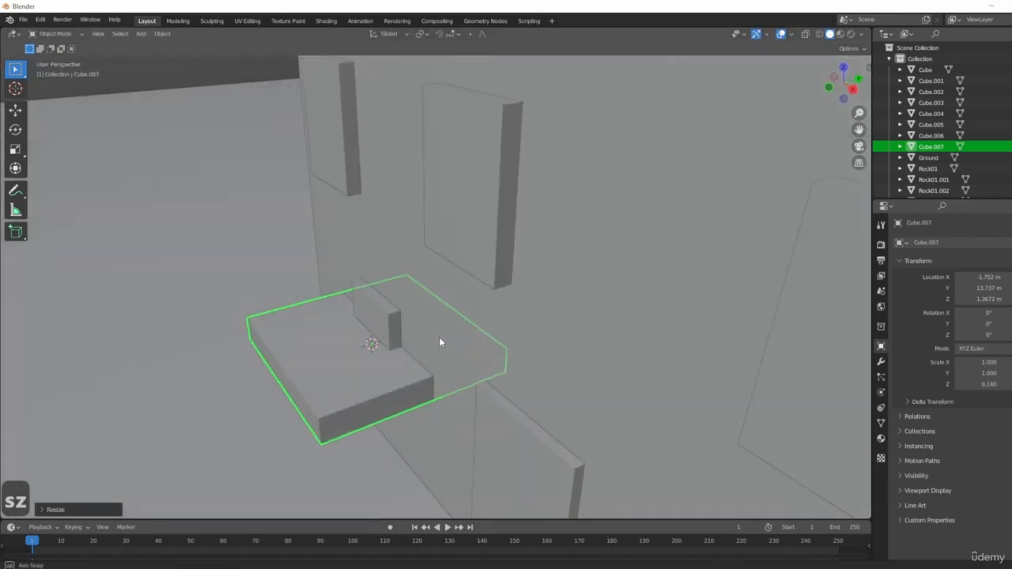
key(s)
key(y)
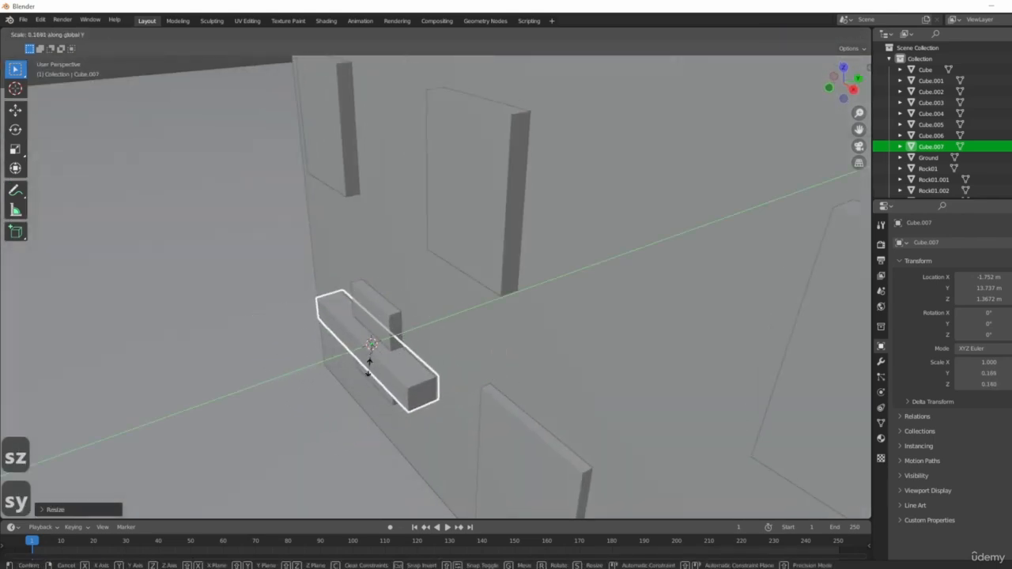
click(357, 373)
- Thin the bar to about 0.032 on Y and 0.038 on Z, and lower it to the window's bottom edge at about Z 0.802 m
middle_drag(355, 377, 491, 408)
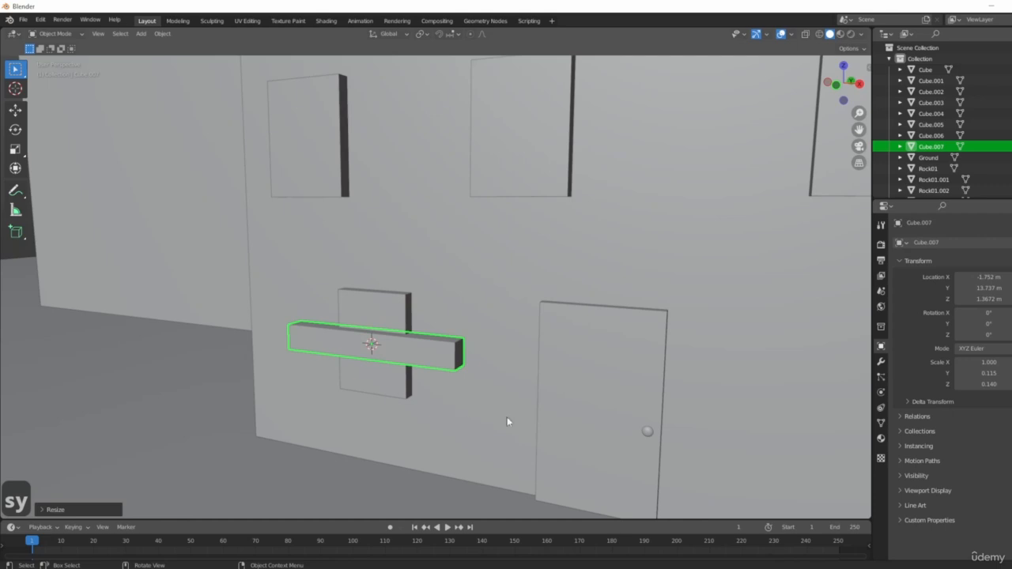
key(s)
key(shift+x)
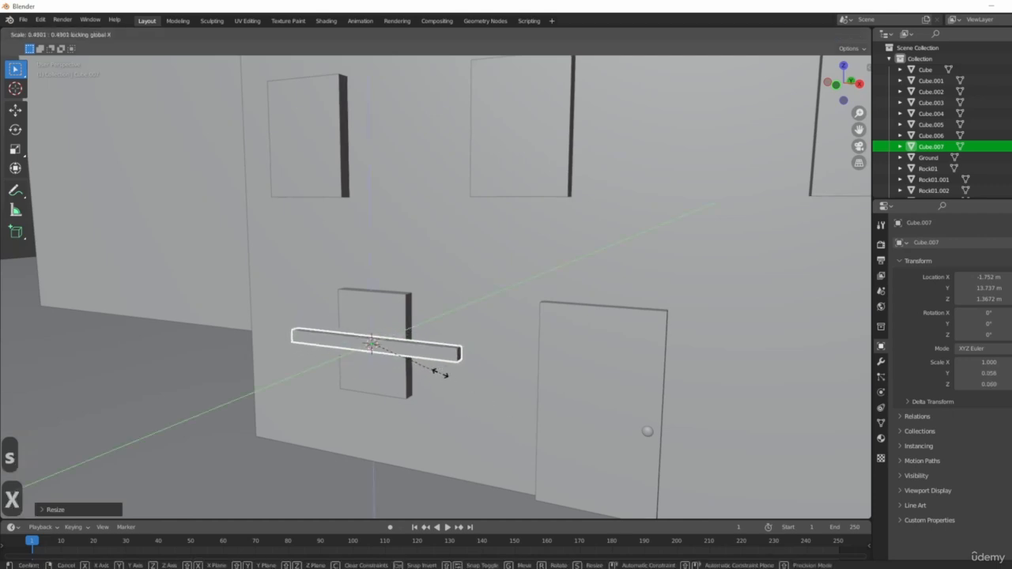
click(400, 376)
middle_drag(398, 378, 449, 408)
key(g)
key(z)
click(425, 436)
- Scale the bar along X to about 0.41 so it matches the window's width
key(1)
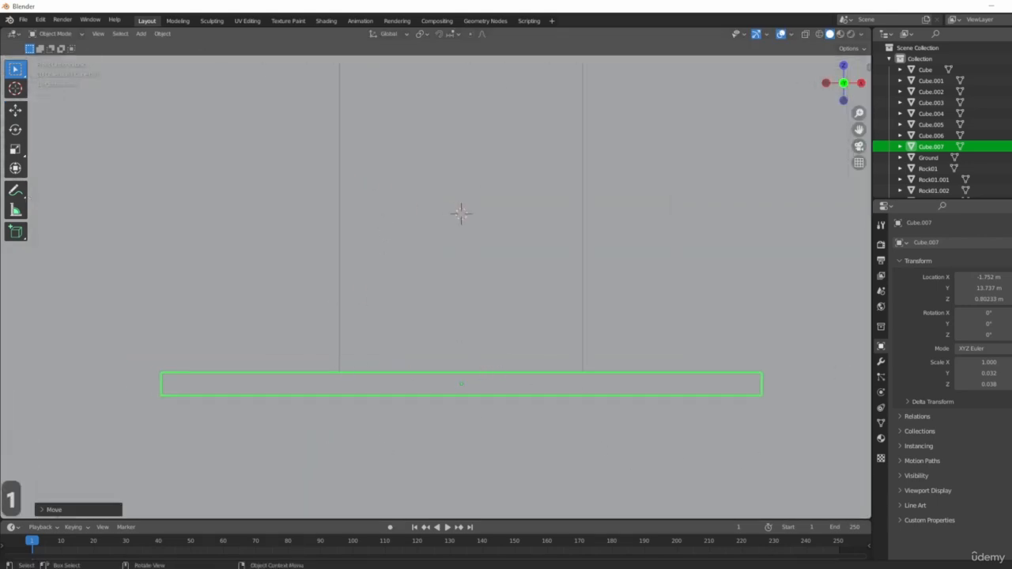
key(s)
key(x)
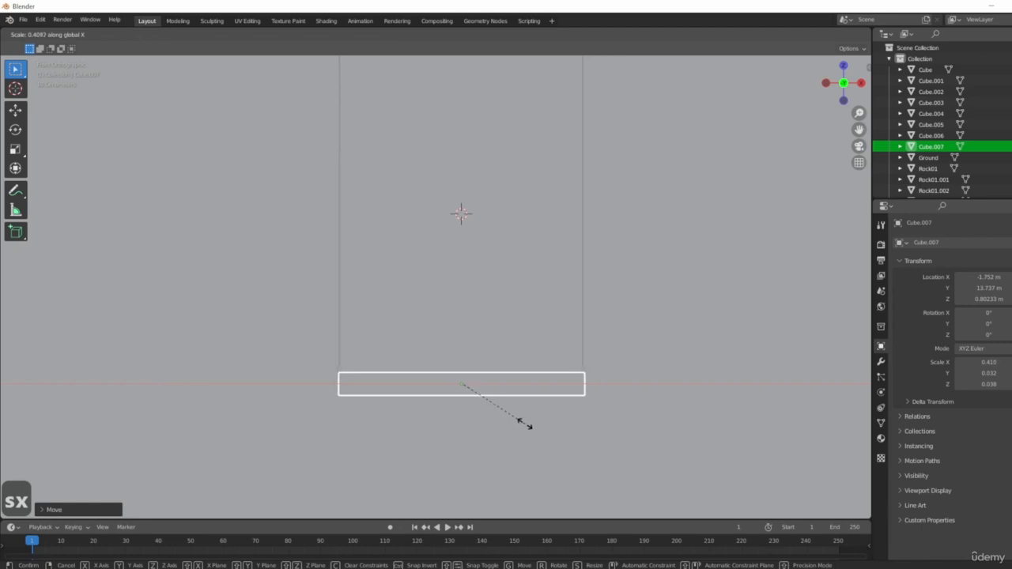
click(525, 423)
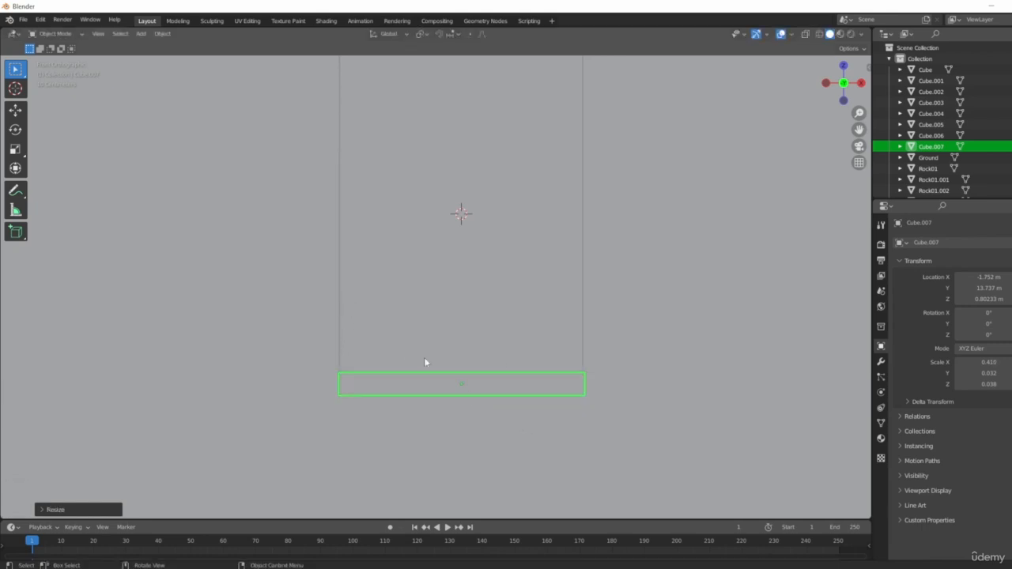
- Duplicate the bar straight up along Z to the window's top edge, at about 1.96 m
scroll(545, 338, down, 6)
shift+middle_drag(565, 350, 498, 398)
scroll(558, 371, up, 2)
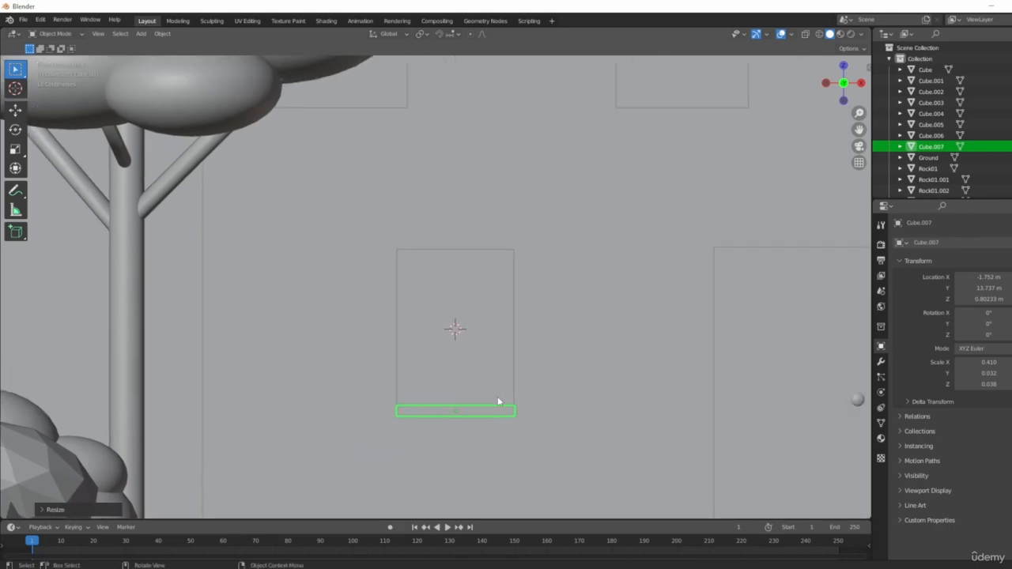
key(shift+d)
key(z)
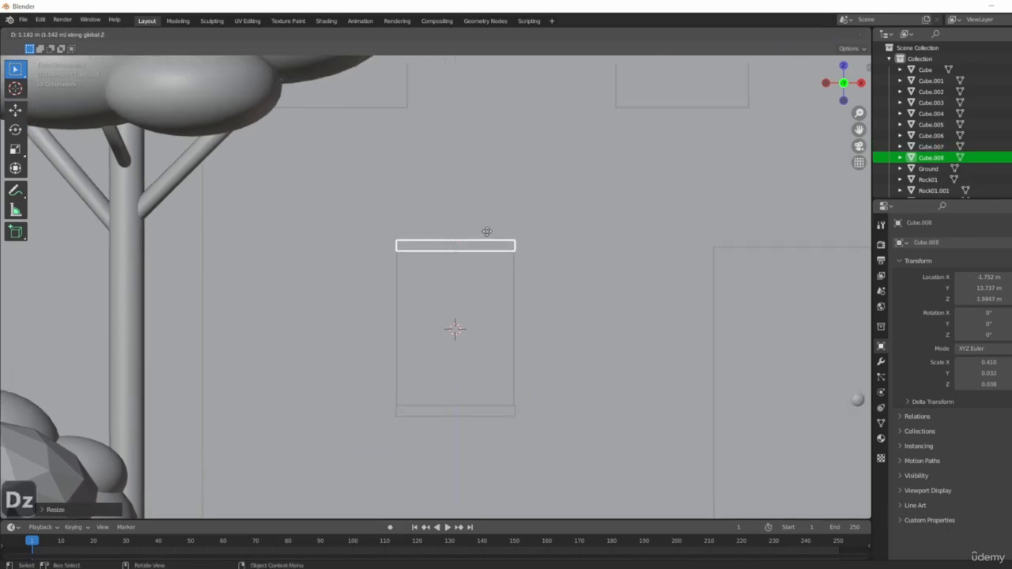
scroll(506, 237, up, 6)
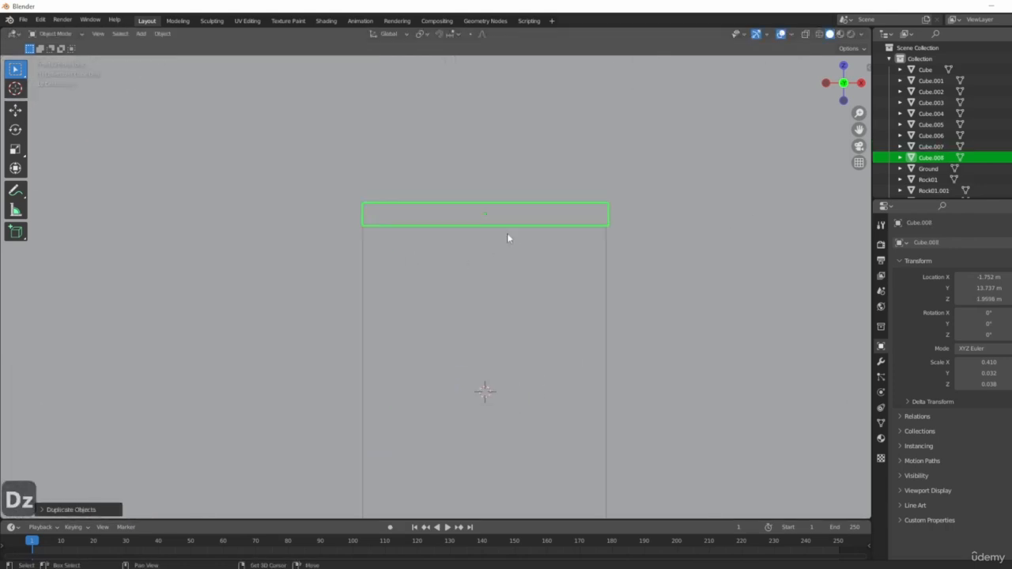
- Duplicate the top bar to the window's right edge at about X -1.35 m and rotate the copy 90° upright
scroll(467, 255, down, 5)
shift+middle_drag(539, 302, 486, 294)
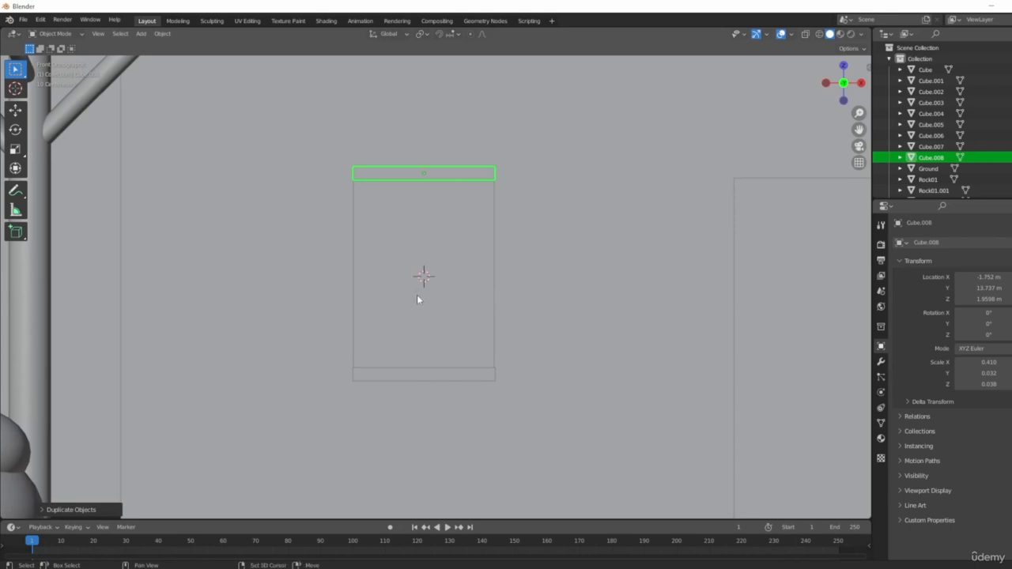
key(shift+d)
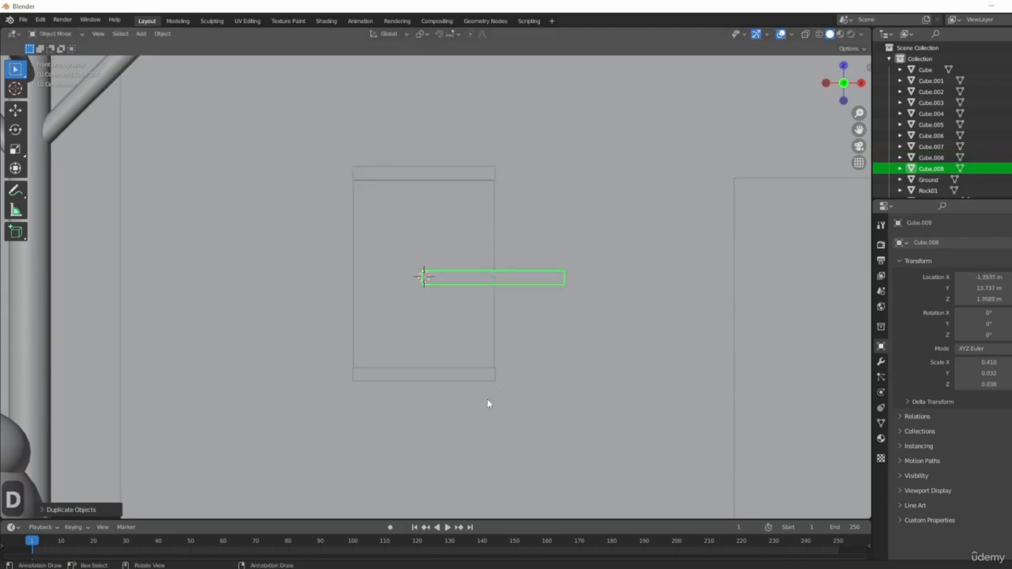
key(r)
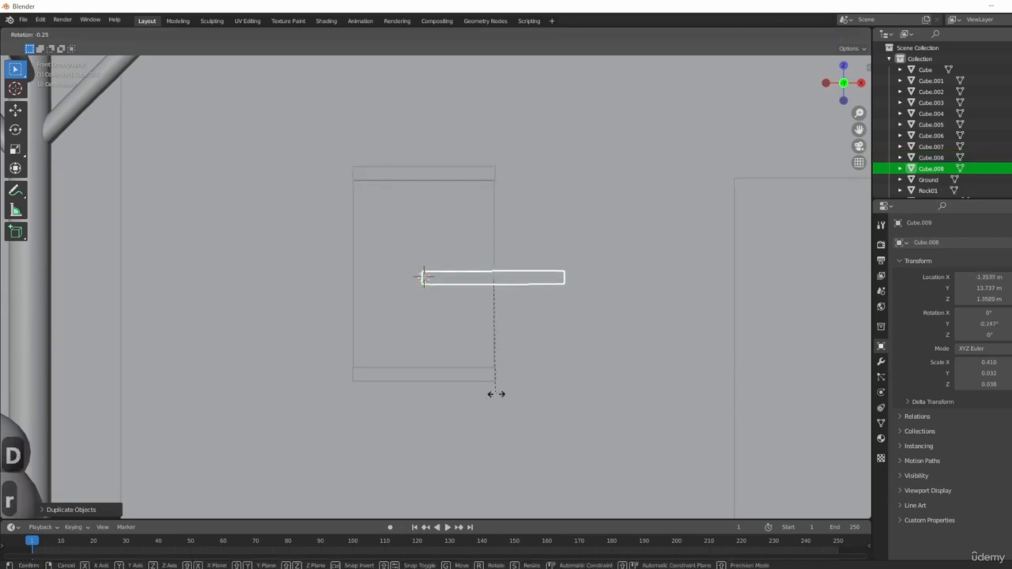
key(Return)
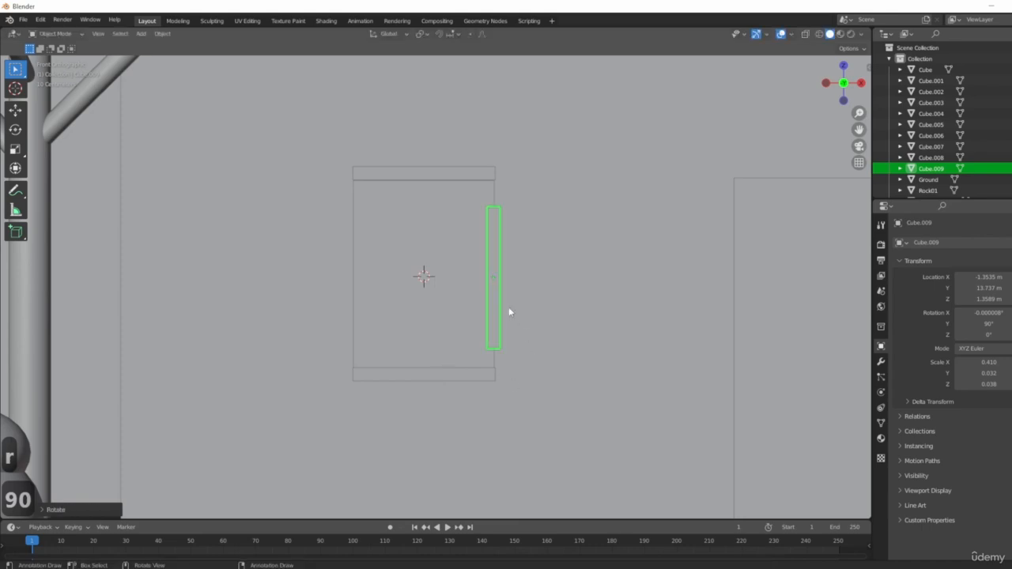
- Lengthen the upright bar along Z to about 0.634 so it spans the window's height
scroll(508, 311, down, 3)
scroll(513, 316, up, 2)
key(s)
key(z)
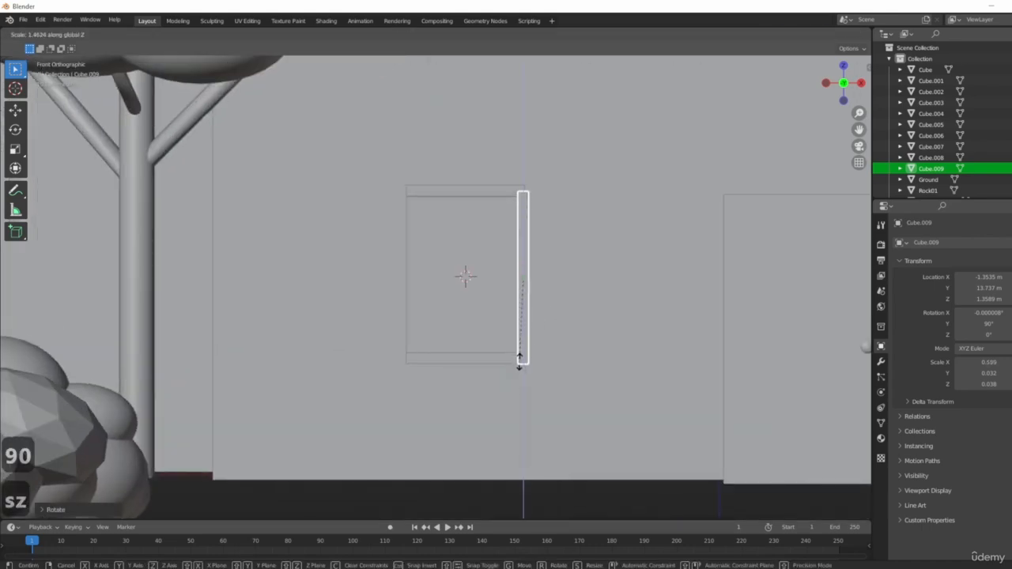
click(521, 366)
scroll(522, 336, up, 3)
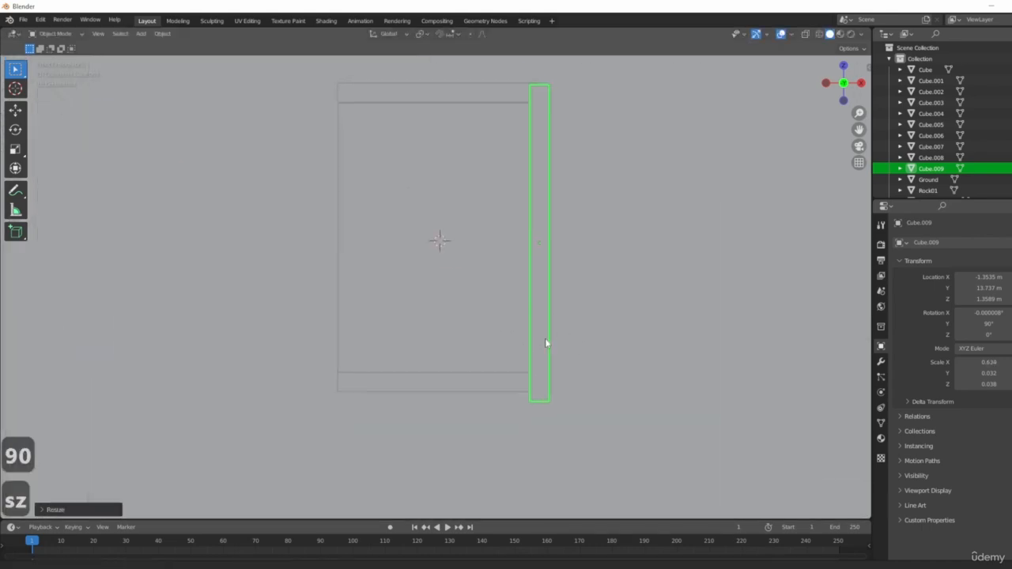
- Move the upright against the ends of the horizontal bars at about X -1.327 m and trim its length along Z to about 0.622
shift+middle_drag(546, 343, 440, 424)
key(g)
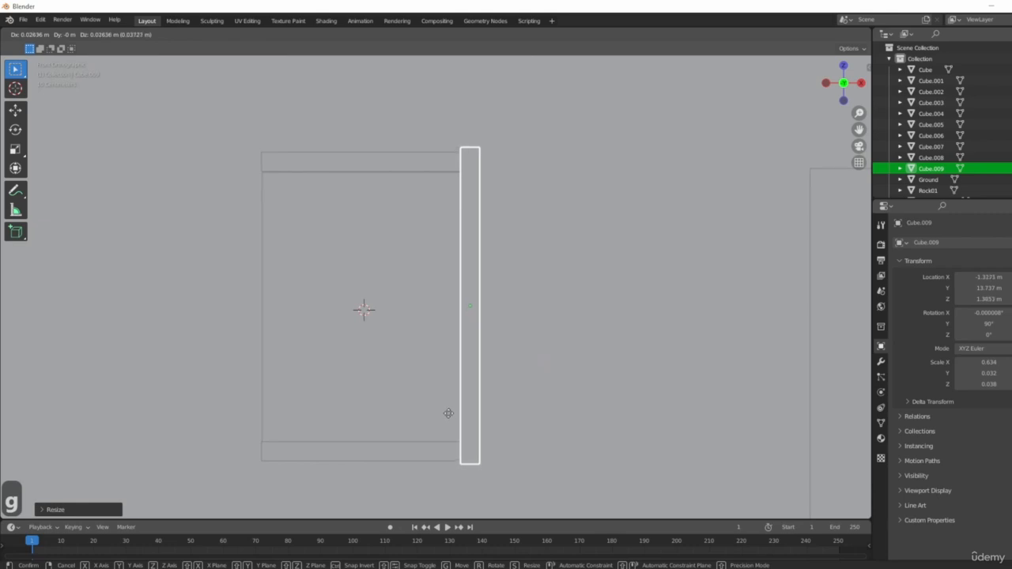
click(449, 419)
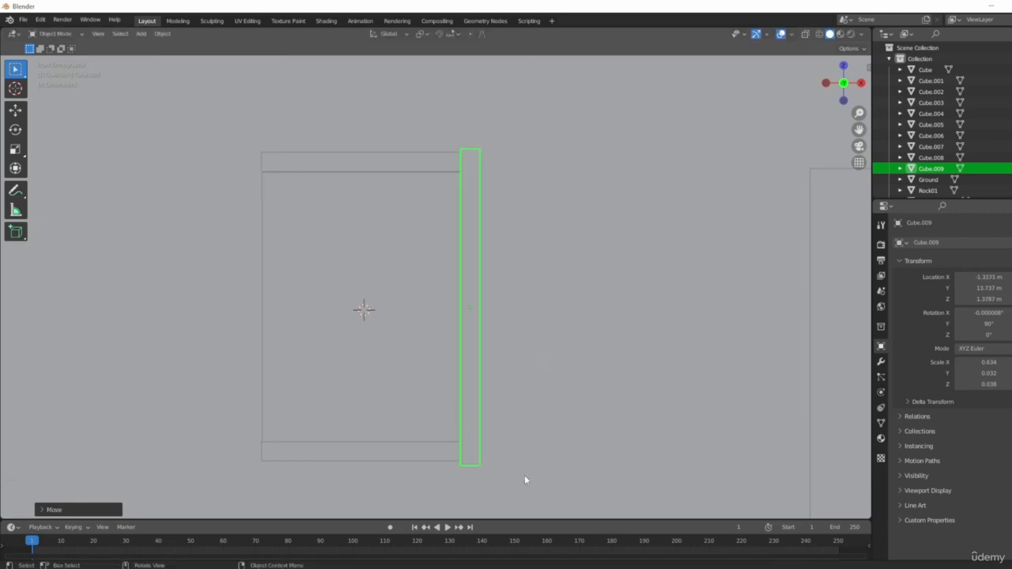
key(s)
key(z)
click(533, 477)
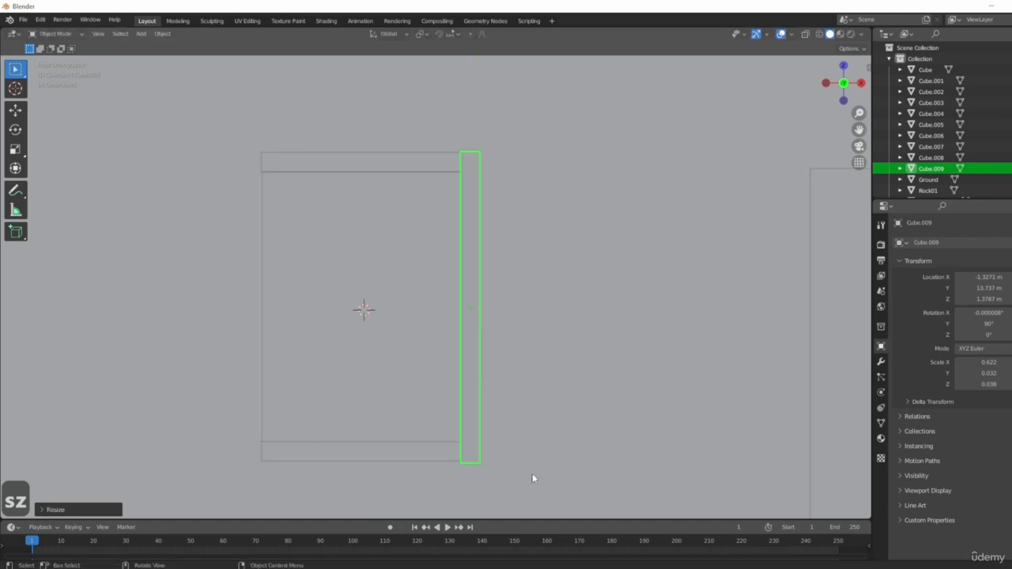
- Duplicate the upright along X to the window's left edge, at about X -2.19 m
scroll(506, 401, down, 3)
scroll(496, 400, up, 3)
key(shift+d)
key(x)
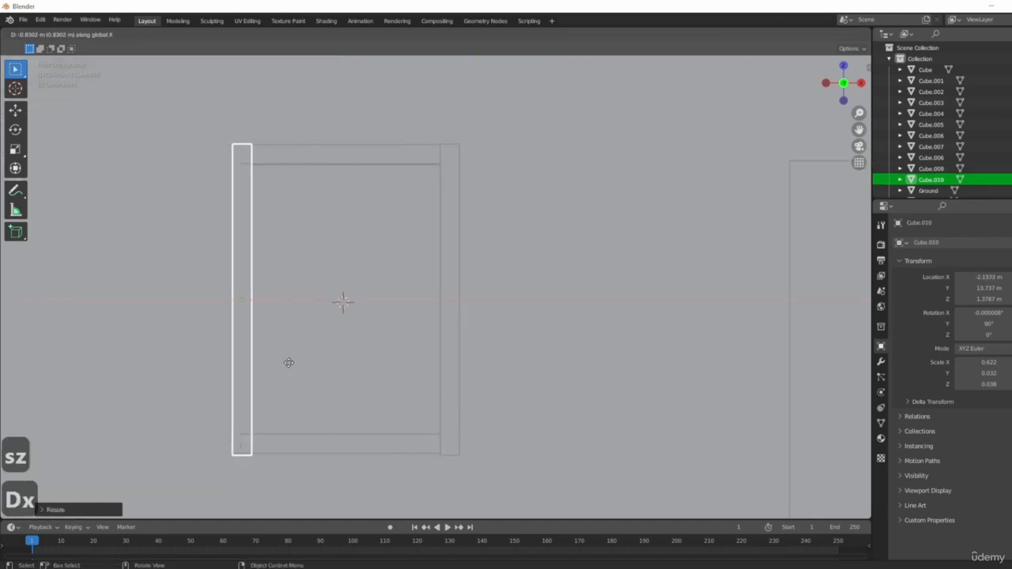
click(280, 361)
middle_drag(280, 362, 668, 296)
middle_drag(649, 250, 596, 350)
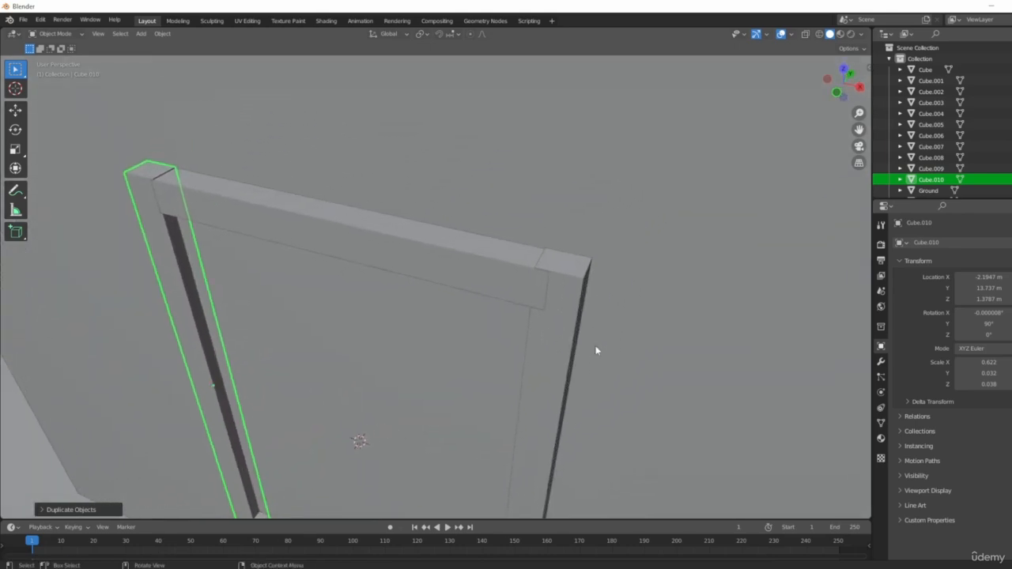
- Inspect the frame's top corners, then nudge the top bar along Y to about 13.738 m
click(521, 278)
click(566, 273)
middle_drag(566, 273, 552, 206)
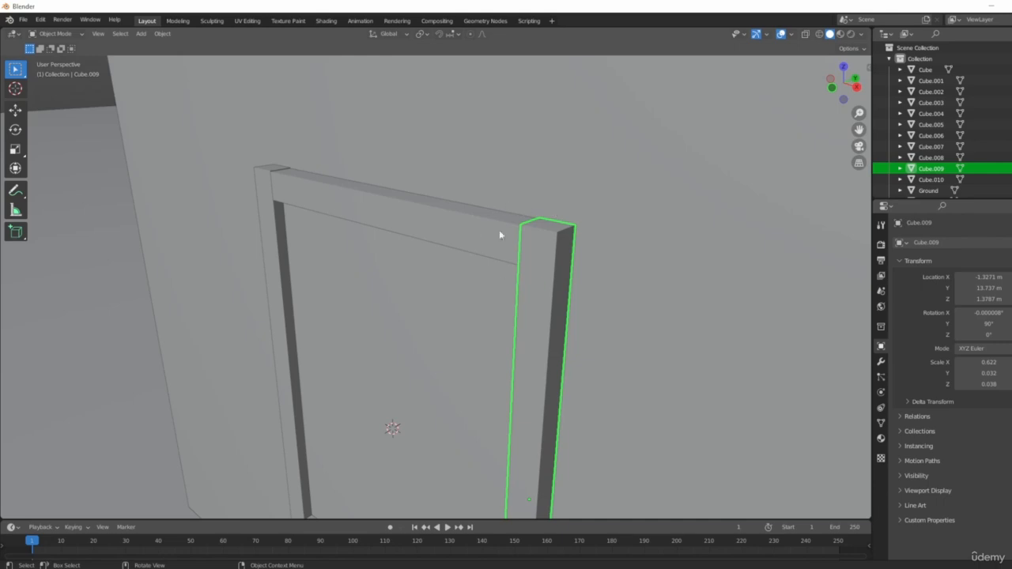
middle_drag(499, 234, 566, 283)
middle_drag(528, 336, 490, 226)
click(594, 215)
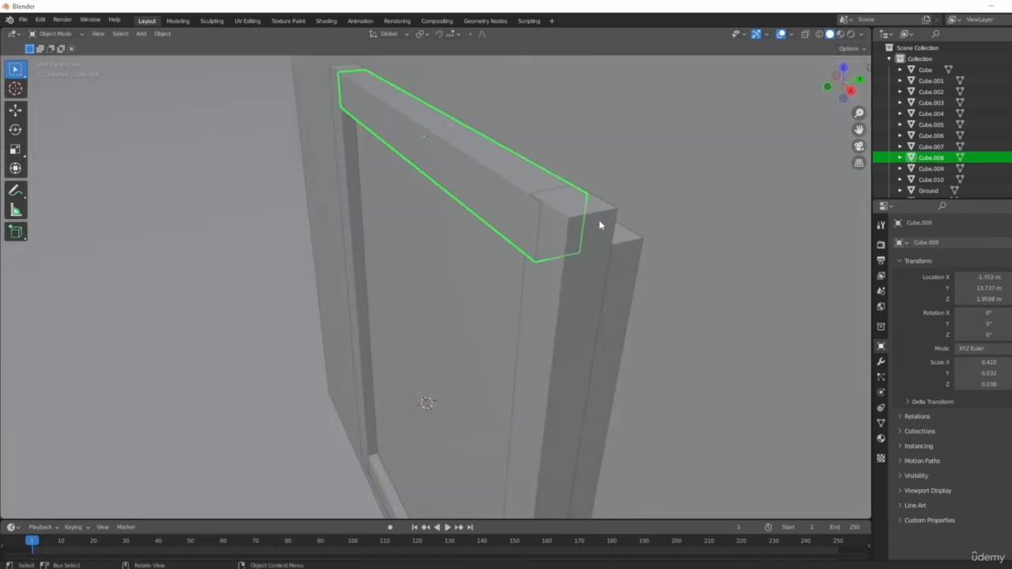
middle_drag(595, 215, 455, 262)
key(g)
key(y)
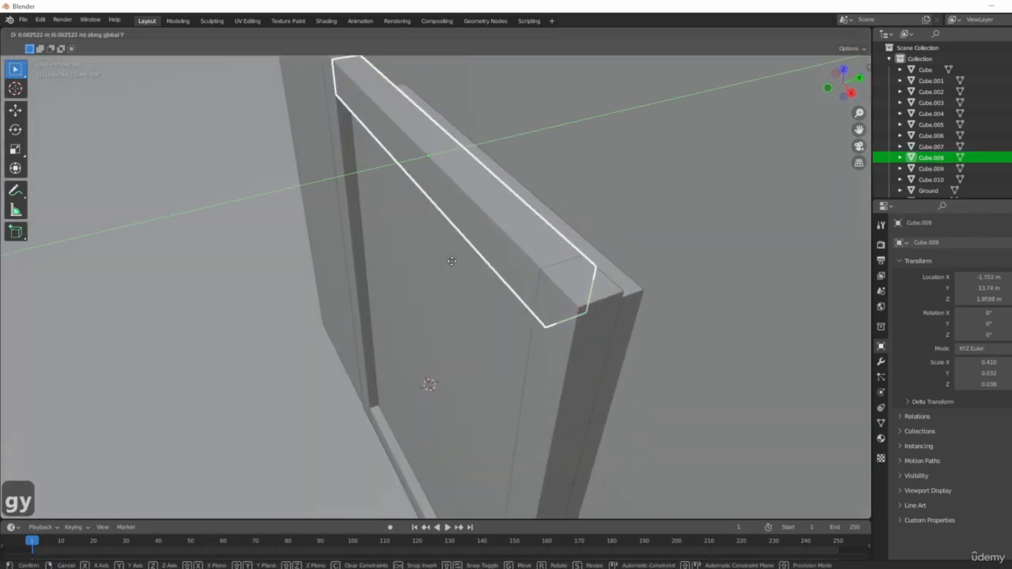
click(450, 262)
- Shift the top bar along X to about -1.763 m to centre it between the two uprights
middle_drag(400, 255, 455, 223)
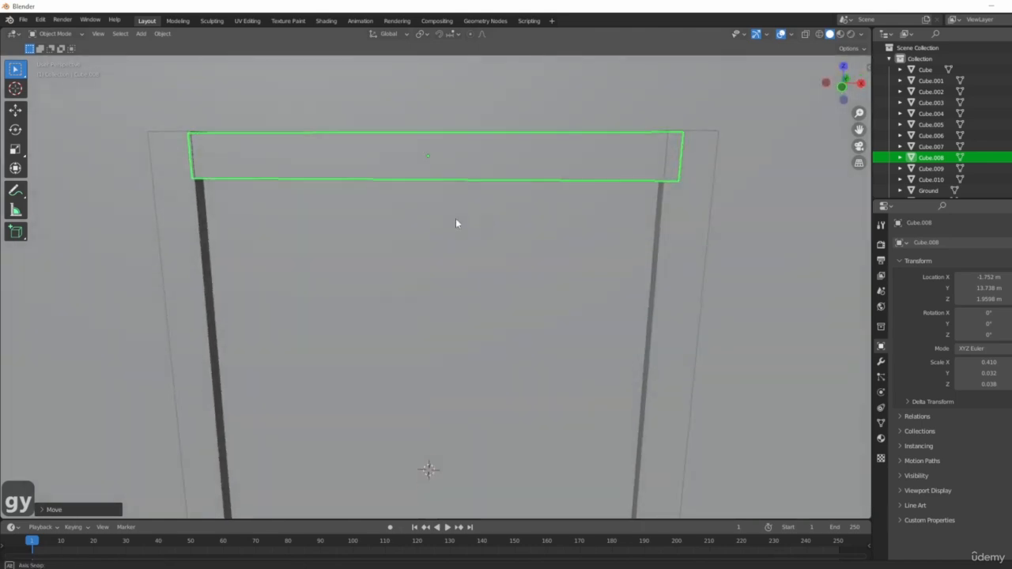
middle_drag(623, 211, 615, 203)
key(1)
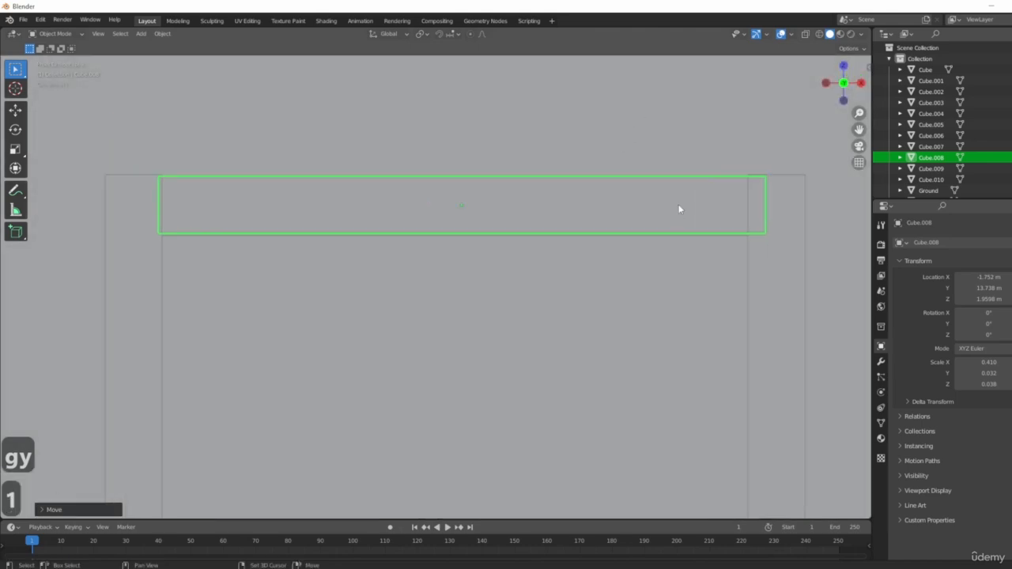
key(g)
key(x)
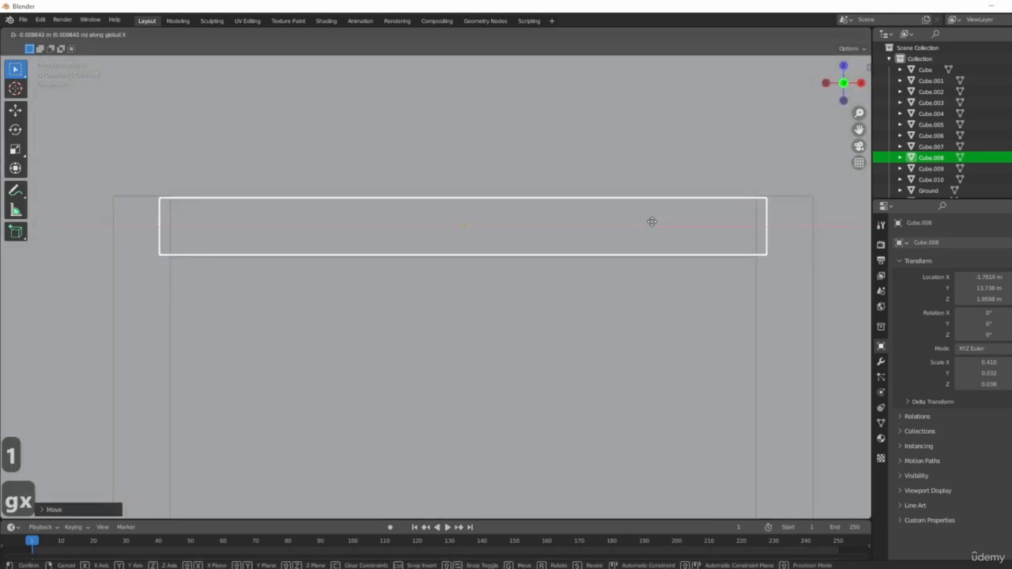
click(652, 222)
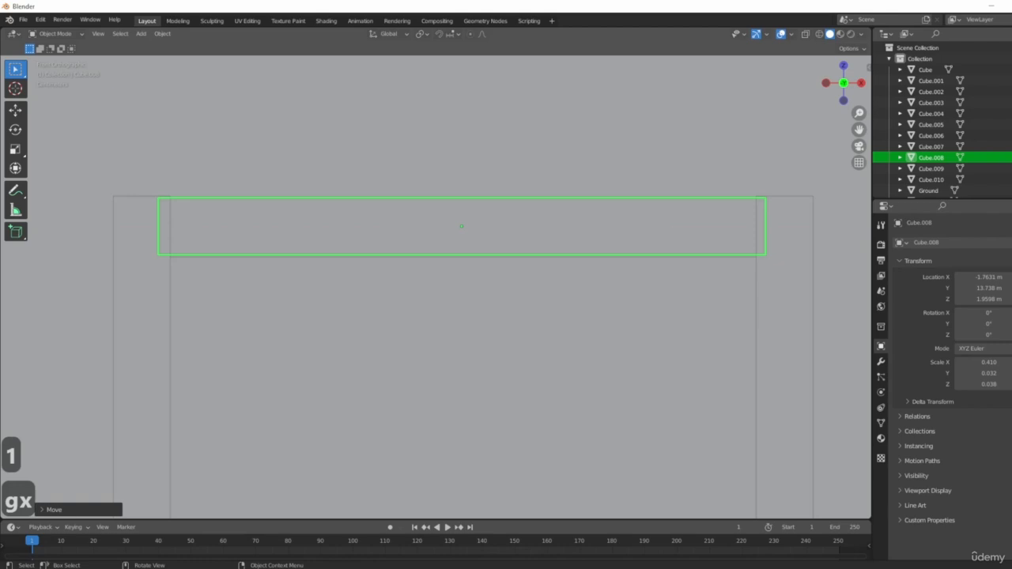
- Shorten the top bar along X to about 0.397 and adjust its position to about X -1.762 m so it fits between the uprights
key(s)
key(x)
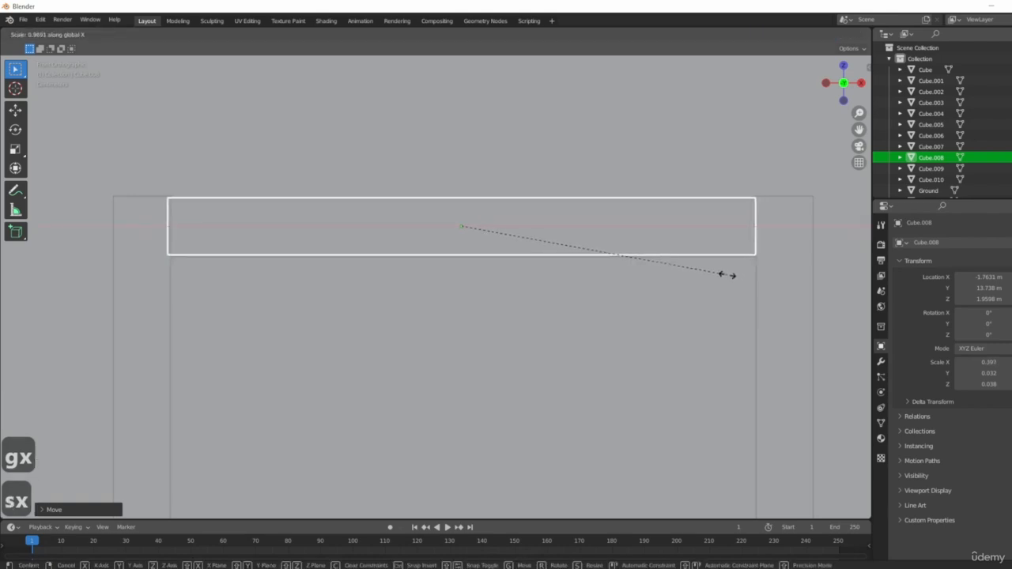
click(710, 278)
key(g)
key(x)
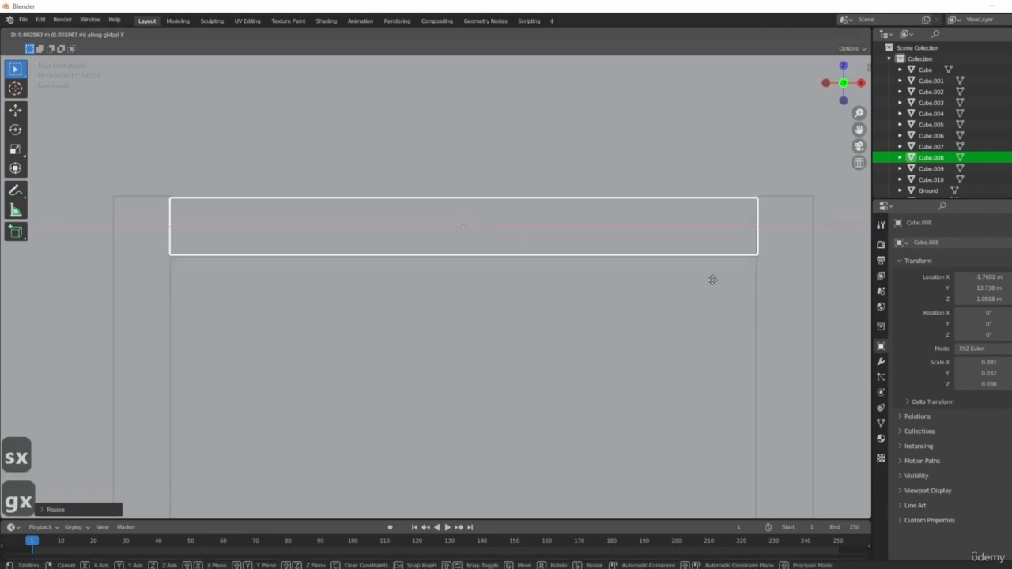
click(711, 279)
- Delete the original bottom bar of the window frame
scroll(712, 295, down, 3)
middle_drag(712, 295, 549, 388)
click(550, 386)
key(Delete)
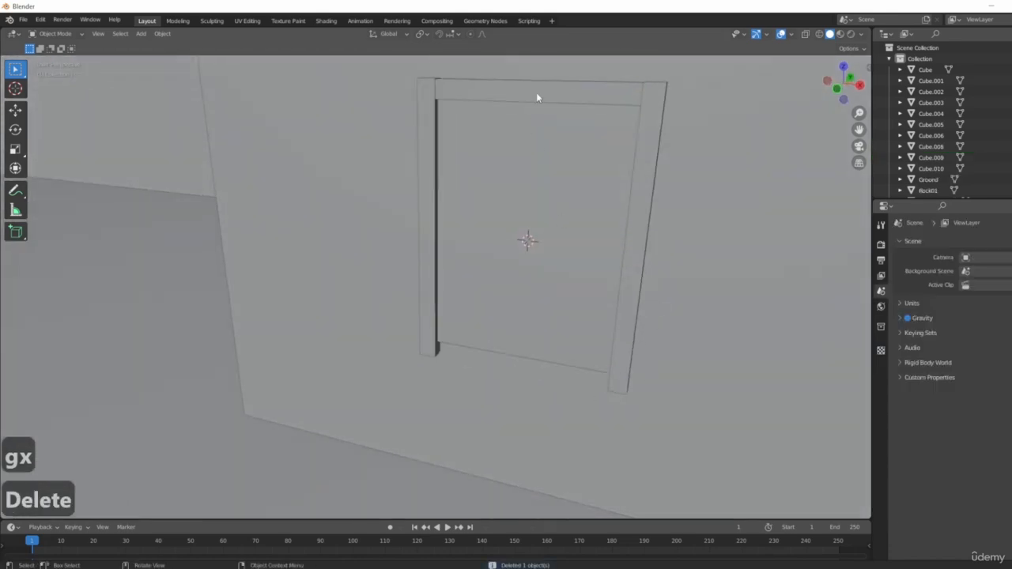
- Duplicate the fitted top bar straight down along Z to the bottom of the frame, at about Z 0.788 m
click(535, 94)
middle_drag(549, 159, 533, 207)
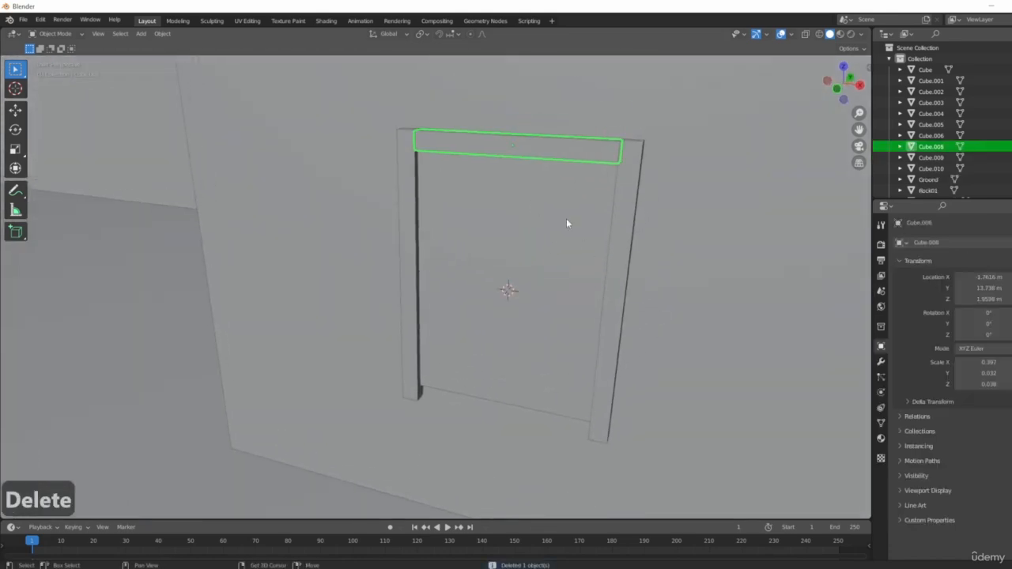
key(shift+d)
key(z)
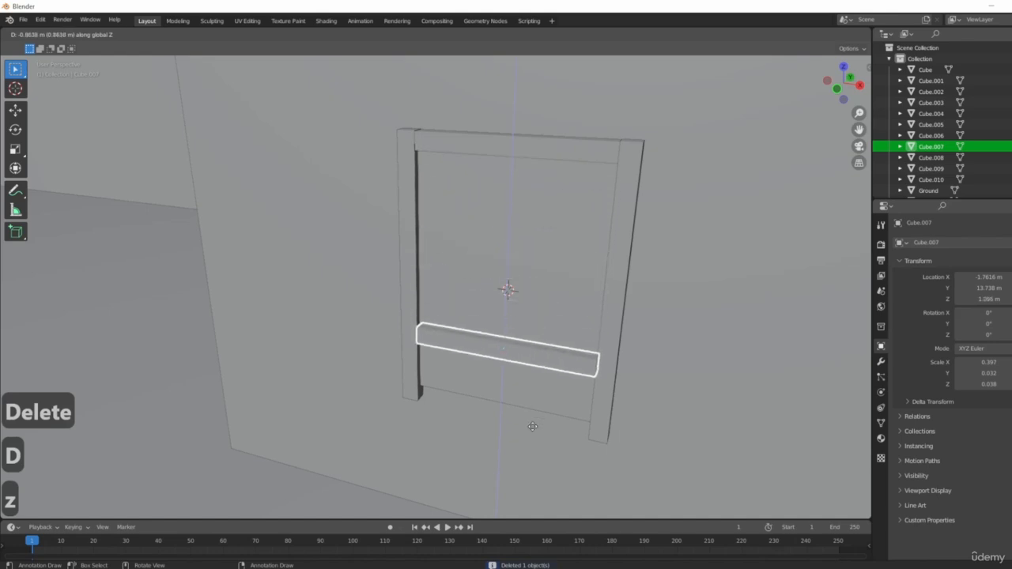
click(524, 479)
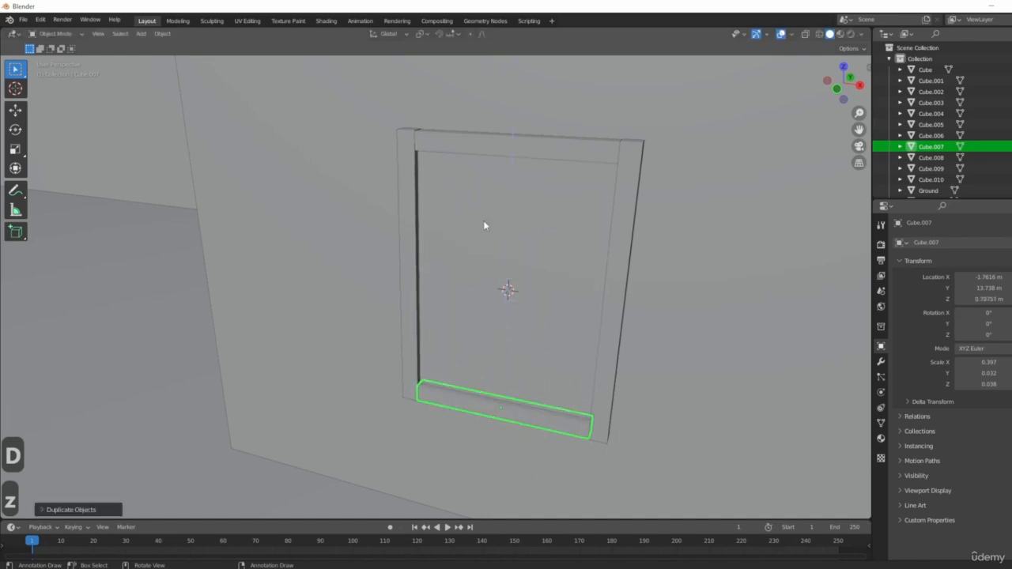
- Thin the window block inside the frame to about 0.034 along Y
click(486, 226)
scroll(605, 251, down, 3)
middle_drag(605, 250, 556, 281)
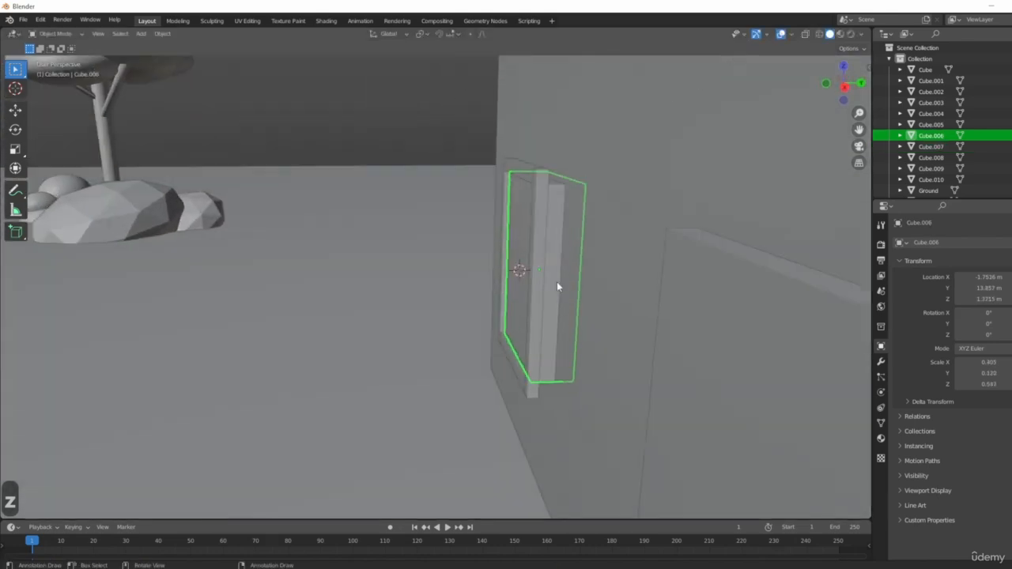
key(s)
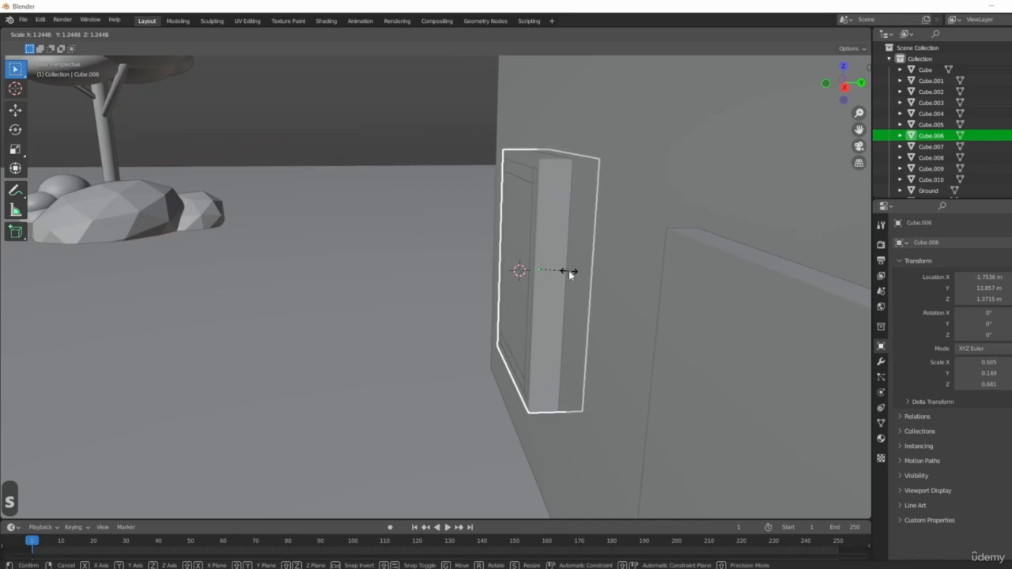
right_click(616, 274)
key(s)
key(y)
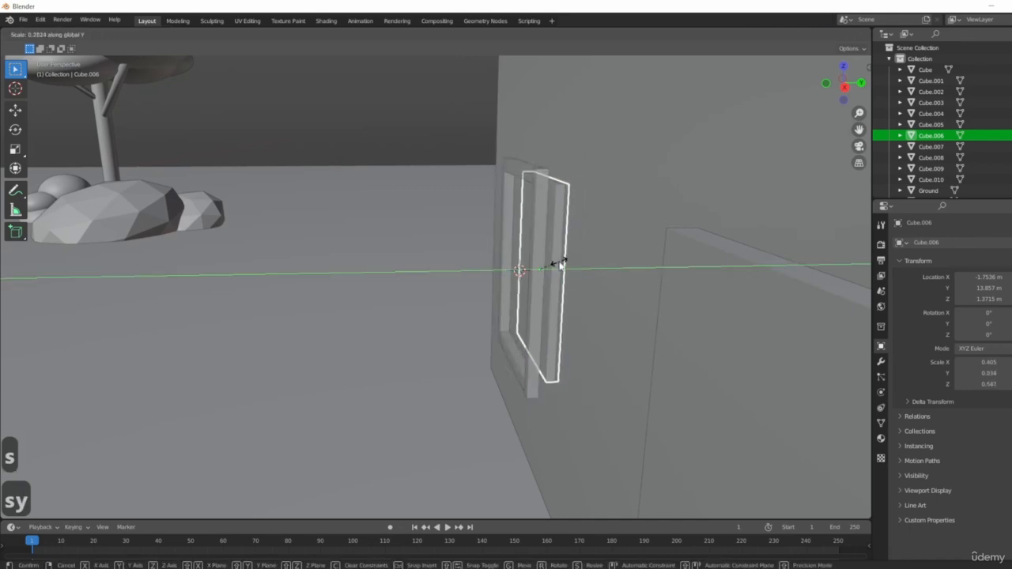
click(585, 273)
- Move the thinned window block along Y into the frame, to about 13.76 m
key(g)
key(y)
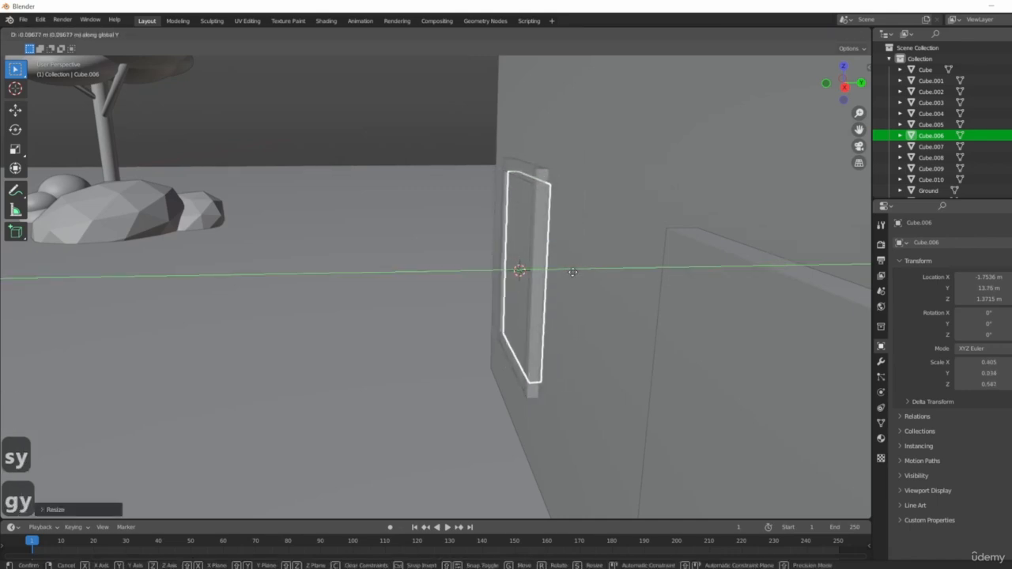
click(574, 271)
- Duplicate the top bar down along Z to the middle of the window, at about Z 1.394 m, as a crossbar
middle_drag(489, 272, 493, 166)
scroll(493, 166, up, 2)
click(489, 140)
key(KP_1)
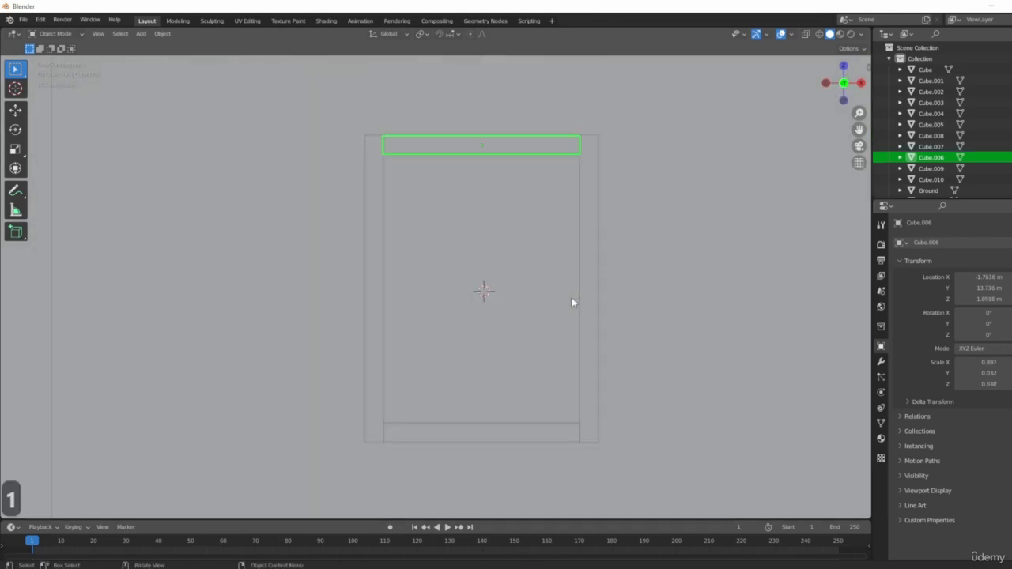
key(shift+d)
key(z)
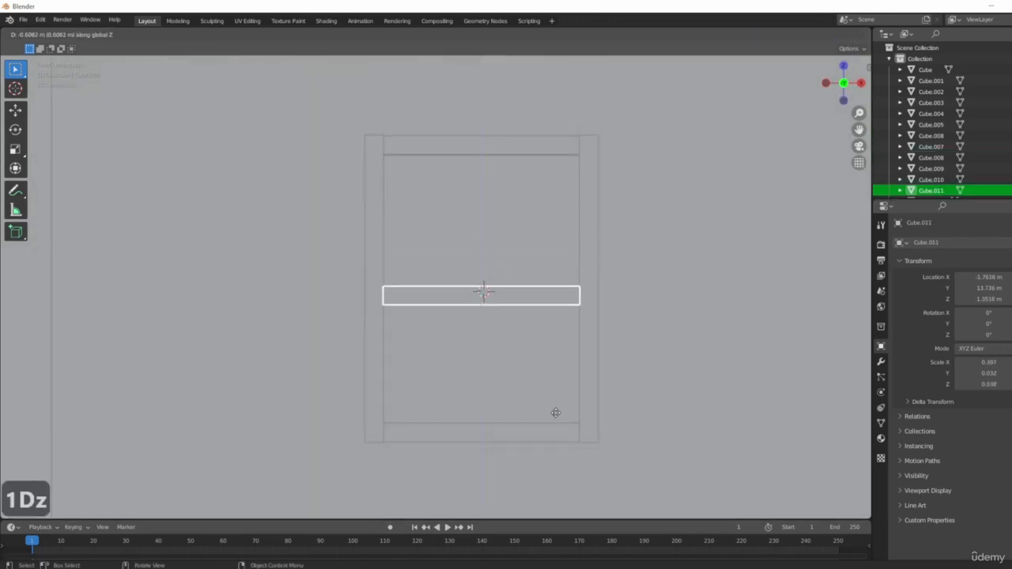
click(560, 401)
- Duplicate the right upright along X to the centre of the window, at about X -1.767 m
click(588, 261)
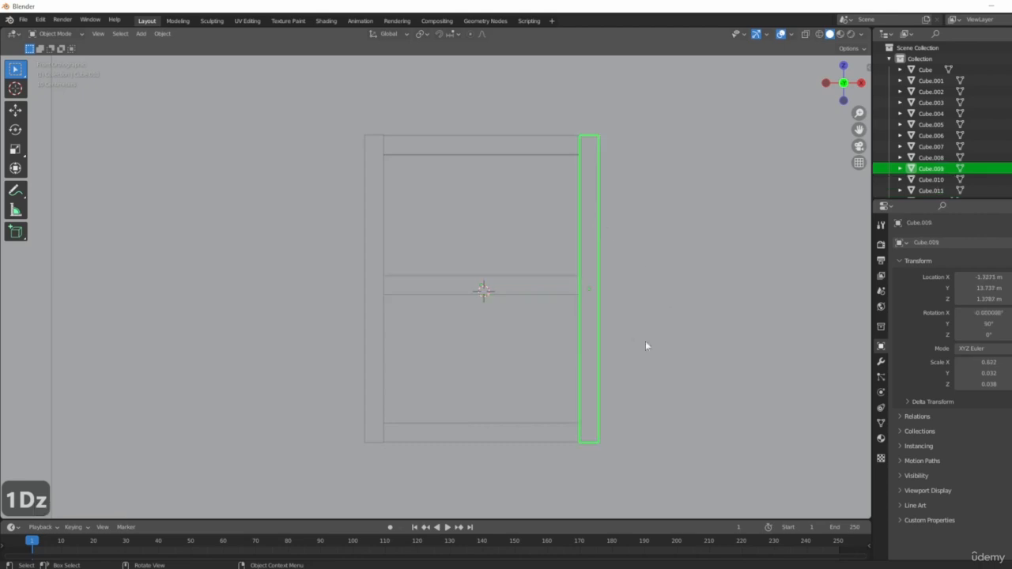
key(shift+d)
key(x)
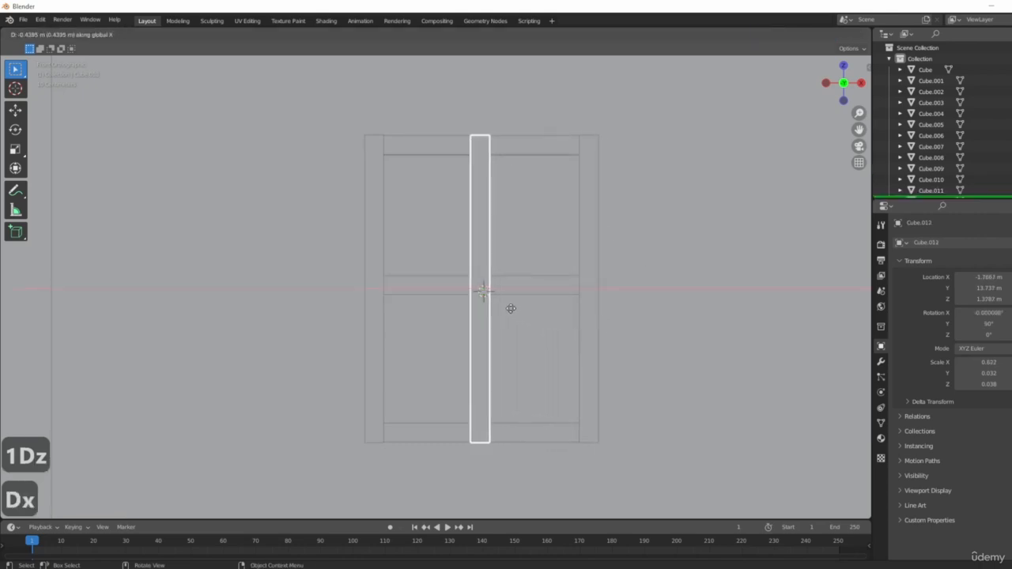
click(509, 309)
- Shorten the central upright along Z to about 0.542 so it fits between the top and bottom bars
key(s)
key(z)
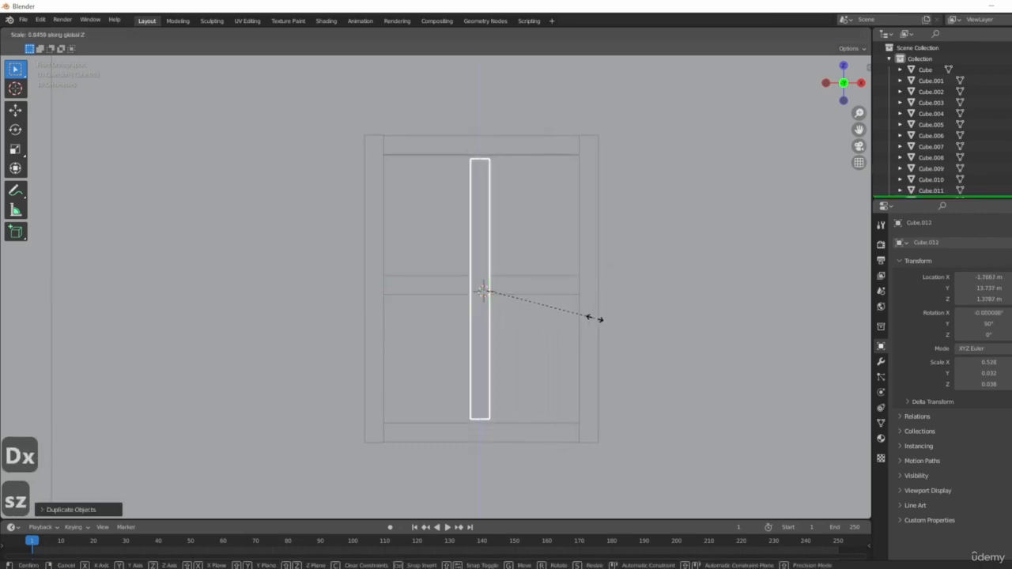
click(597, 323)
- Move the window's horizontal crossbar slightly along Y to about 13.737 m, level with the front face of the central upright
middle_drag(602, 304, 473, 272)
scroll(585, 248, up, 5)
middle_drag(585, 248, 551, 274)
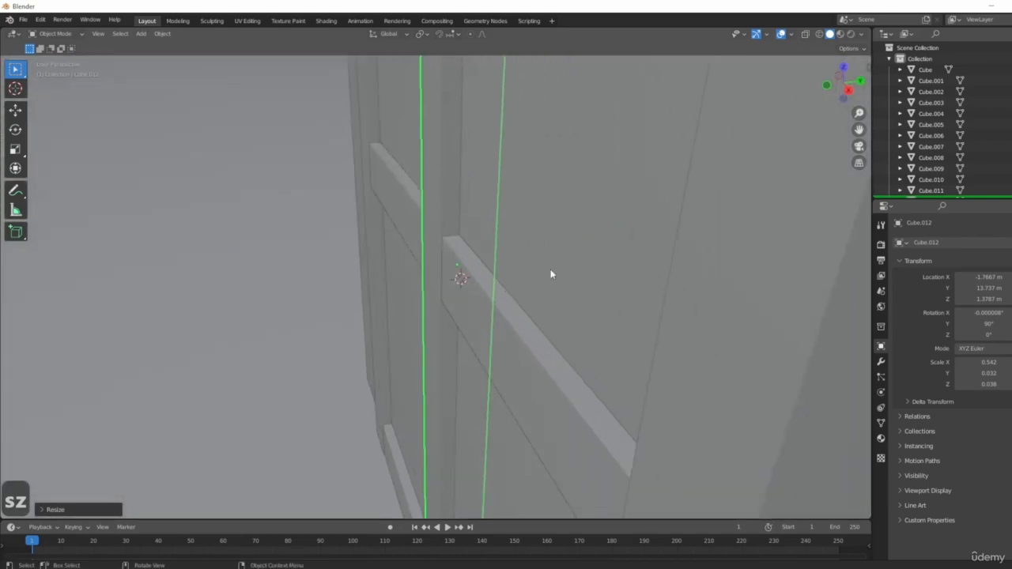
click(441, 269)
middle_drag(487, 178, 479, 242)
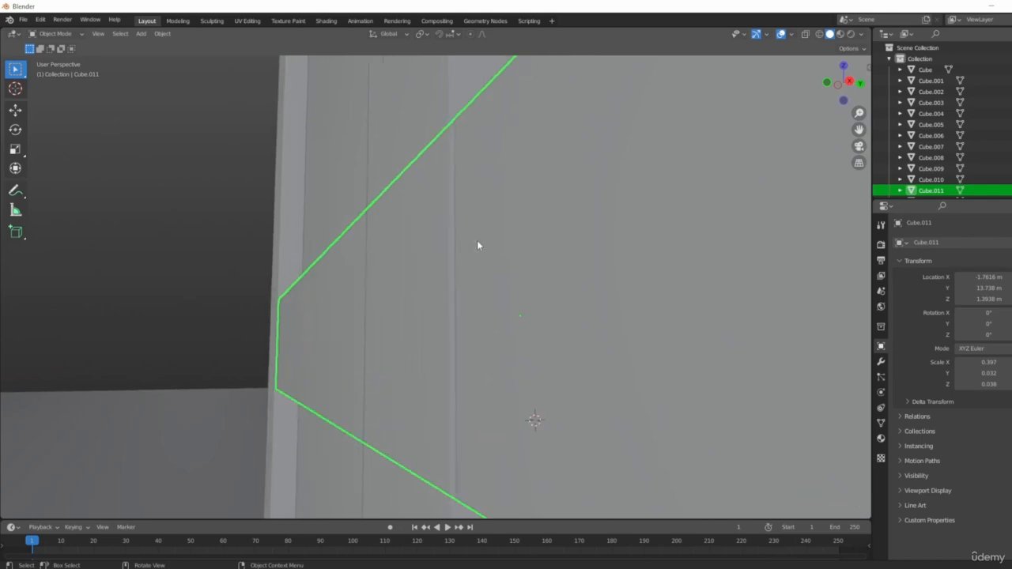
click(444, 203)
click(456, 140)
middle_drag(454, 208, 441, 230)
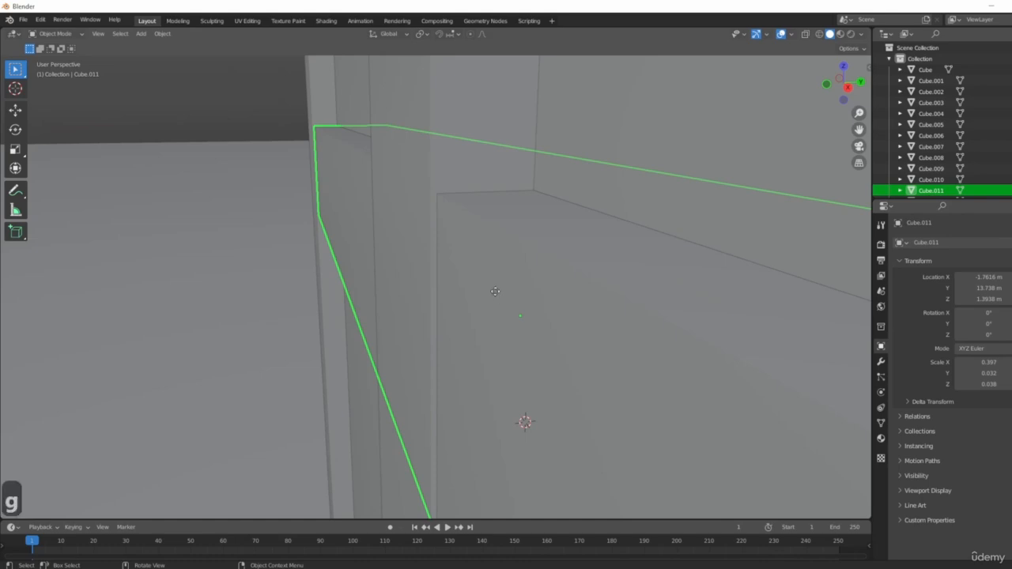
key(y)
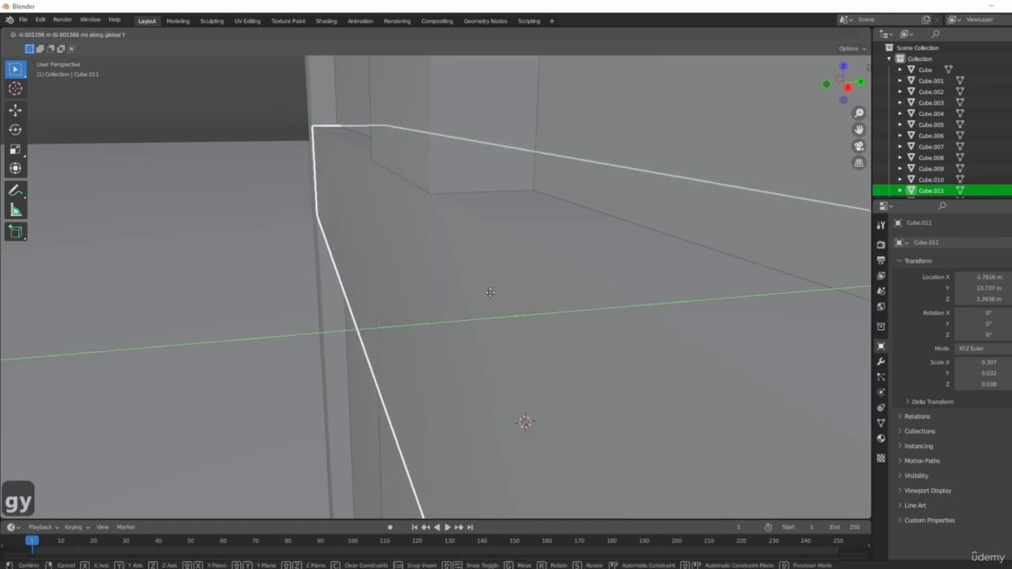
click(490, 292)
middle_drag(490, 291, 427, 274)
key(g)
key(y)
click(522, 302)
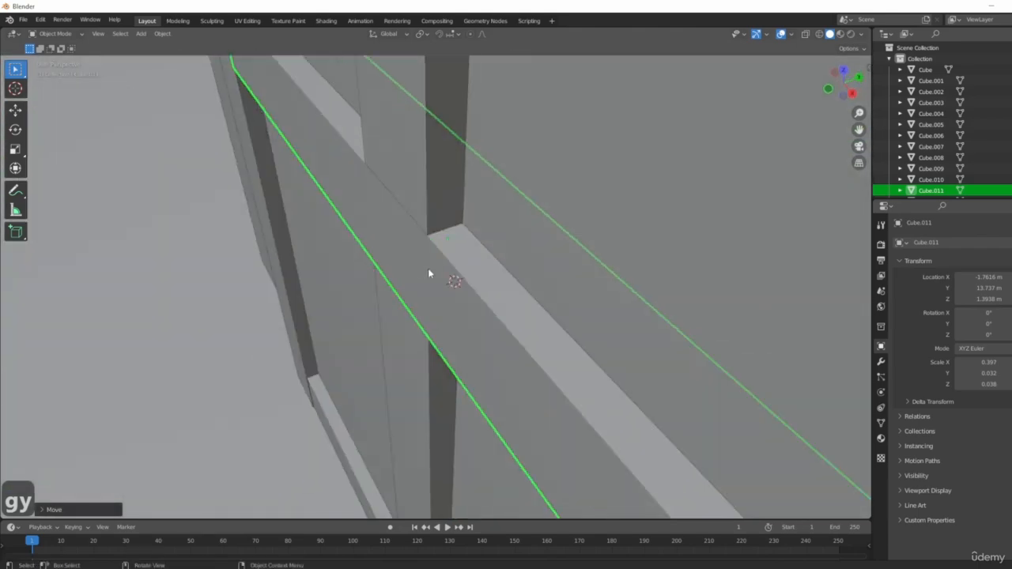
- Nudge the horizontal crossbar back along Y to about 13.738 m so it sits just behind the central upright's face
middle_drag(504, 207, 418, 312)
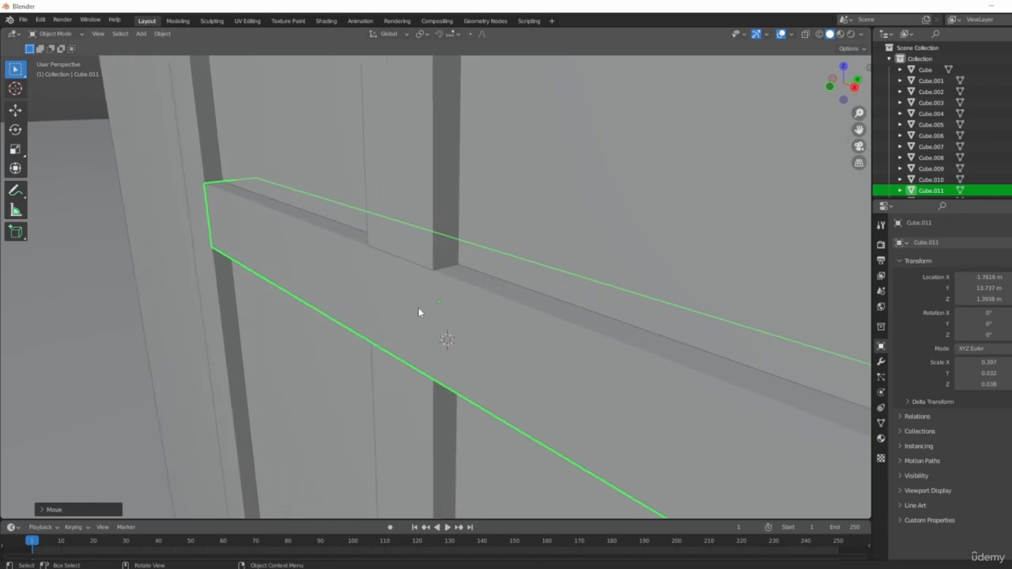
key(g)
key(y)
click(412, 302)
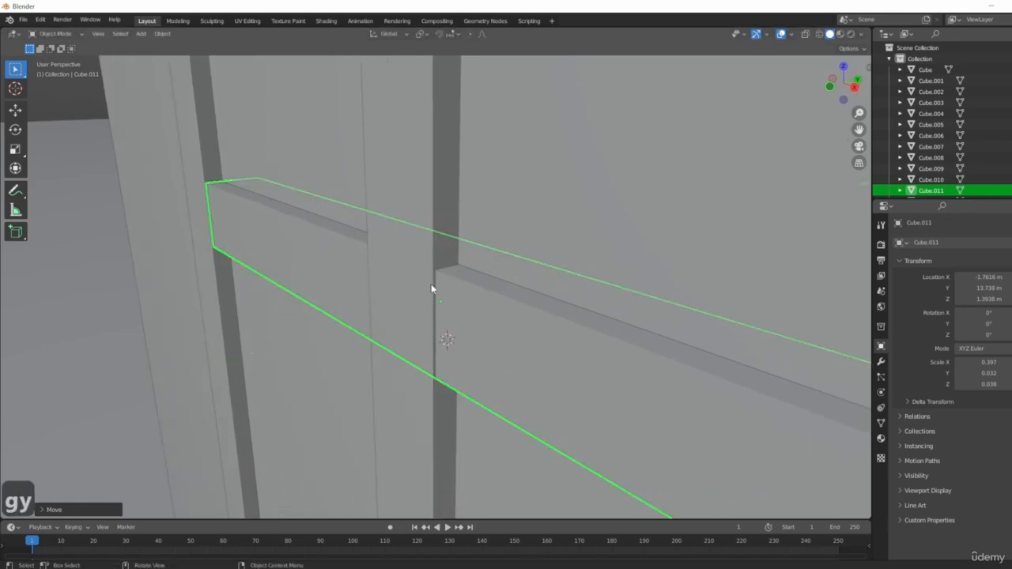
- Select all the window's frame bars, both crossing bars and the pane, with the pane as active object, and join them into one object
scroll(431, 284, down, 8)
middle_drag(76, 293, 402, 254)
scroll(438, 287, up, 5)
click(360, 286)
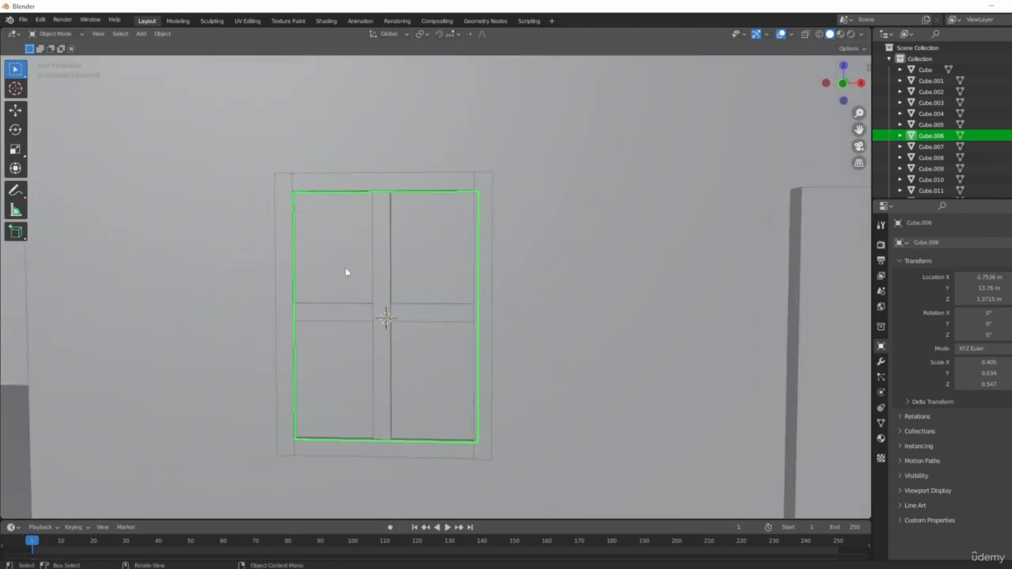
click(353, 182)
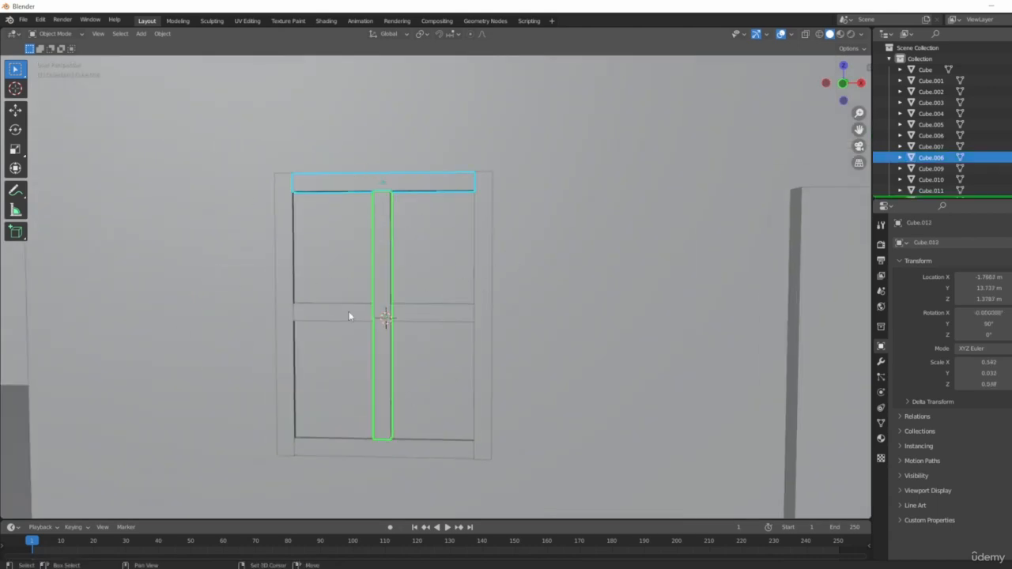
shift+click(423, 312)
shift+click(425, 448)
shift+click(485, 238)
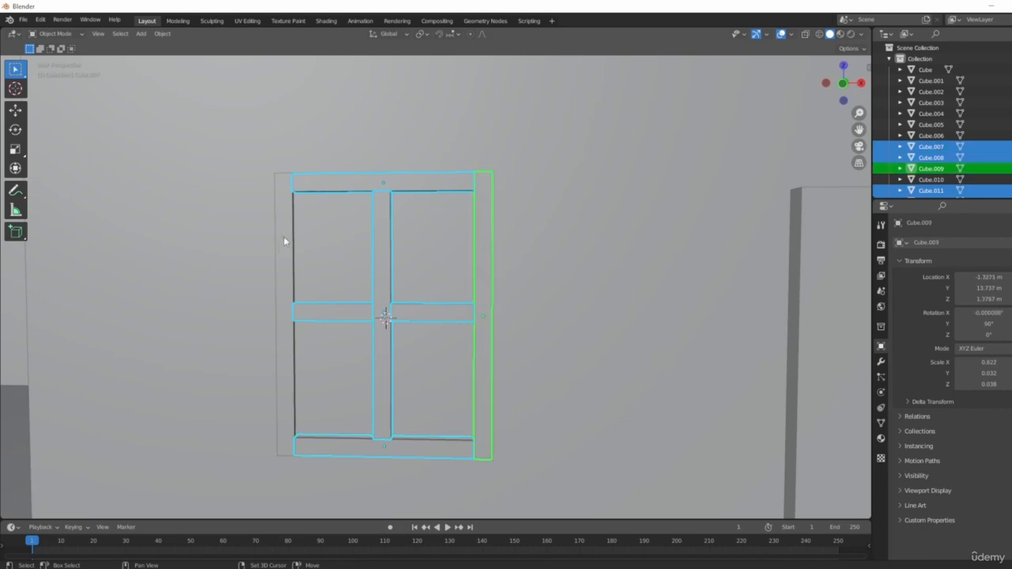
shift+click(285, 242)
shift+click(348, 251)
scroll(540, 355, down, 3)
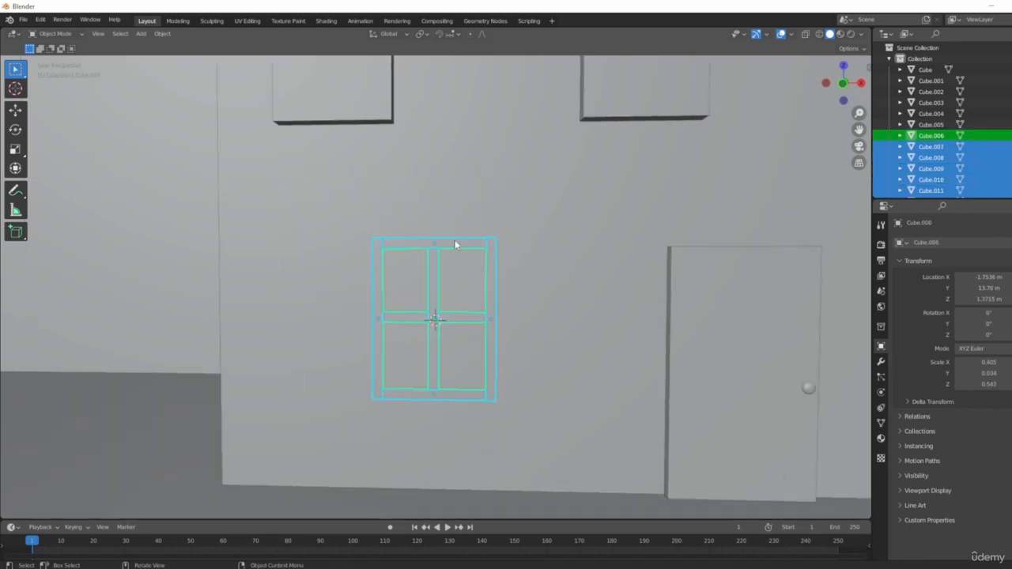
key(KP_Decimal)
middle_drag(370, 303, 422, 277)
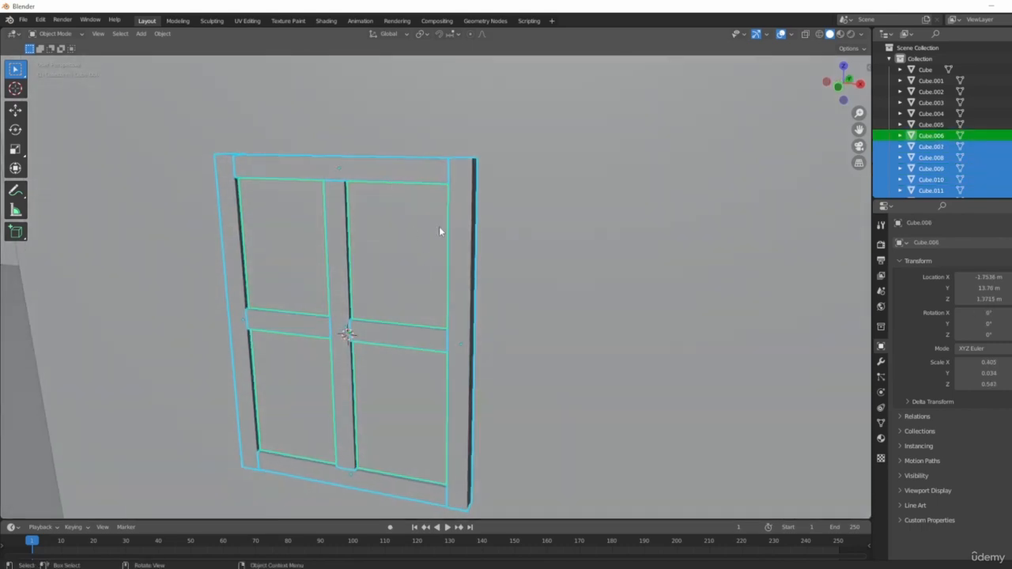
middle_drag(388, 215, 377, 367)
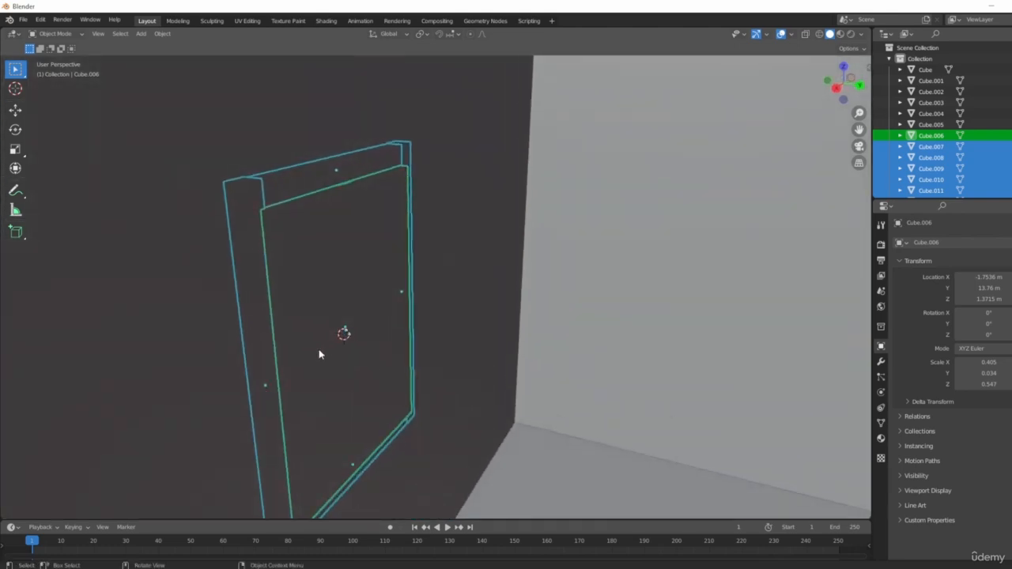
middle_drag(319, 354, 483, 313)
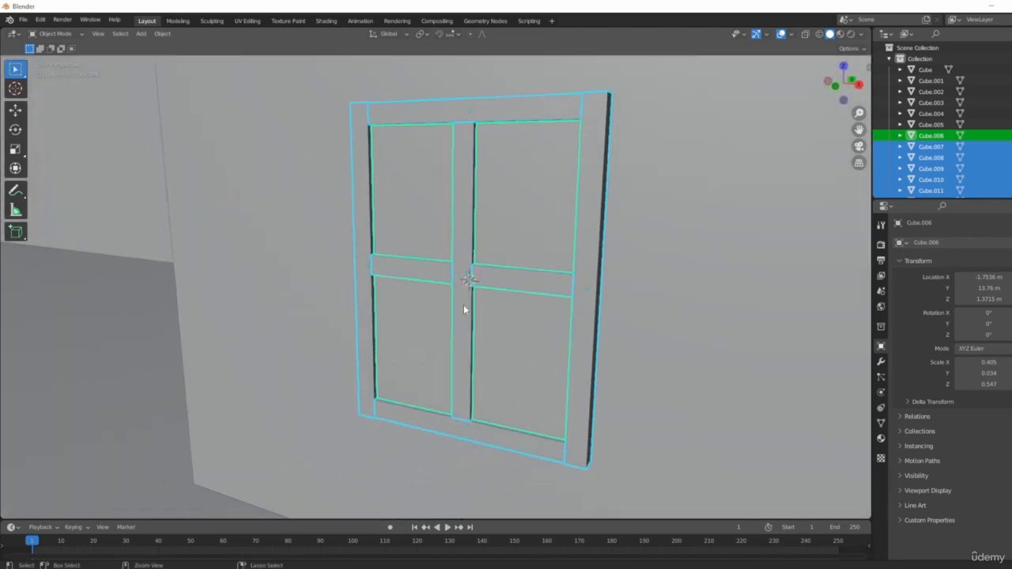
key(ctrl+j)
- Delete the three plain window blocks on the upper floor of the house front
scroll(475, 316, down, 5)
middle_drag(600, 296, 472, 290)
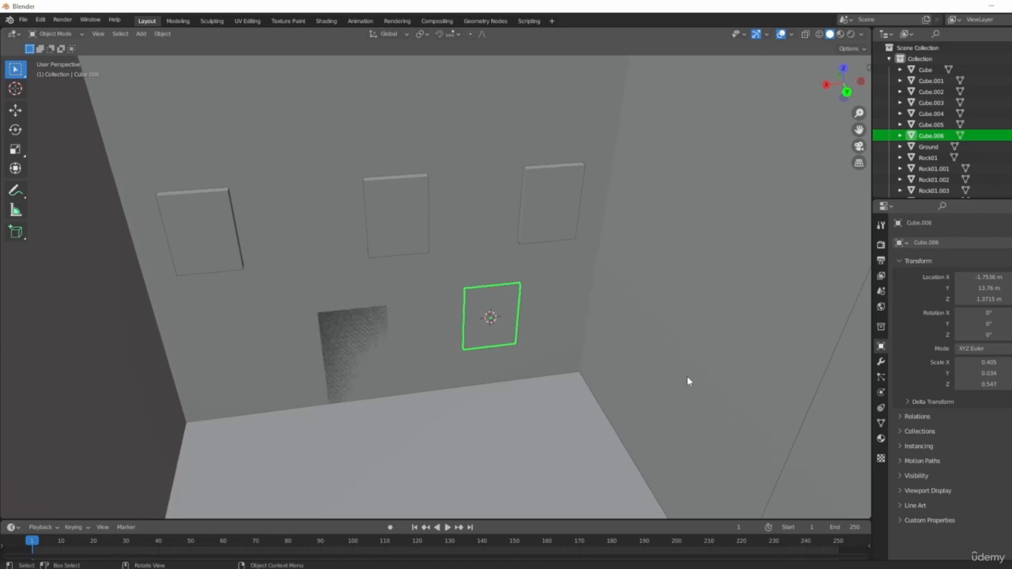
scroll(281, 231, down, 2)
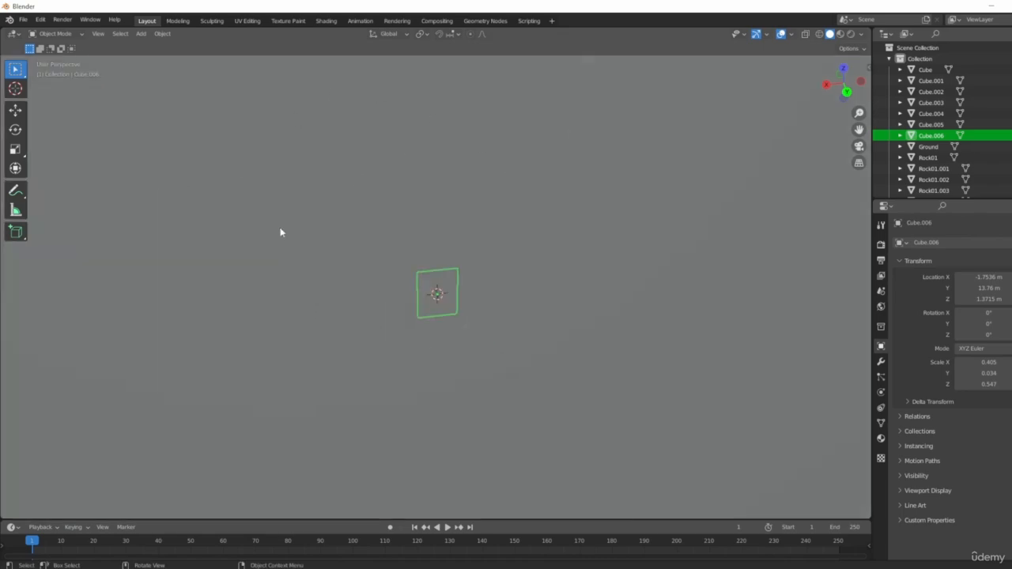
middle_drag(279, 230, 395, 272)
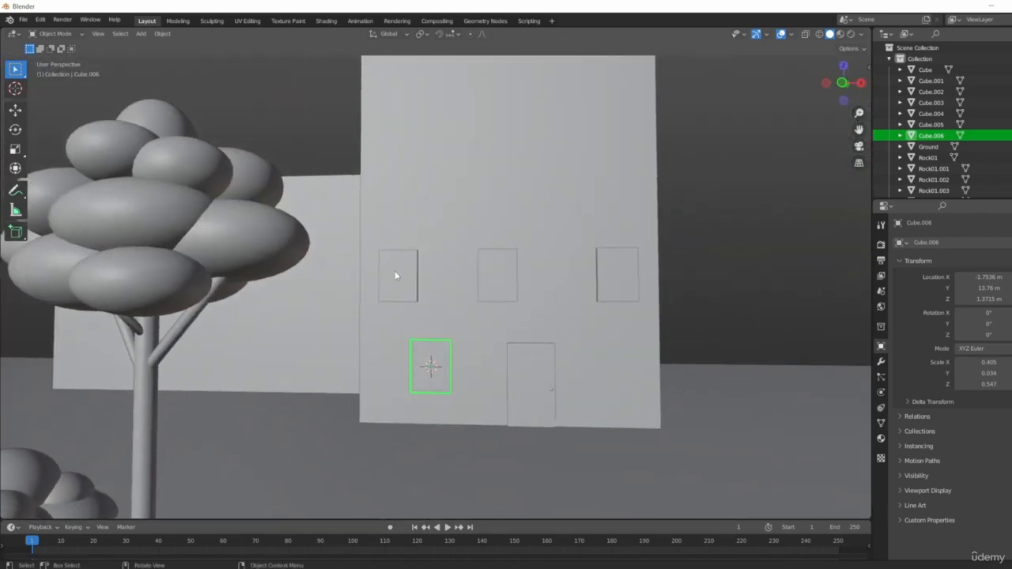
click(395, 273)
key(Delete)
click(506, 276)
key(Delete)
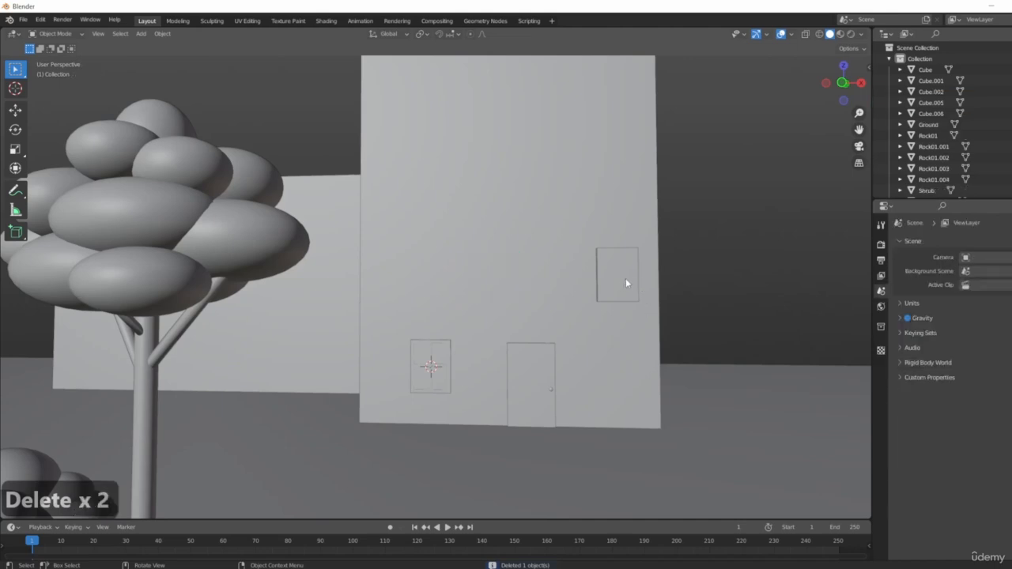
click(610, 282)
key(Delete)
- Select the joined window beside the door and view it straight from the front
scroll(443, 364, up, 5)
click(453, 364)
scroll(490, 371, down, 5)
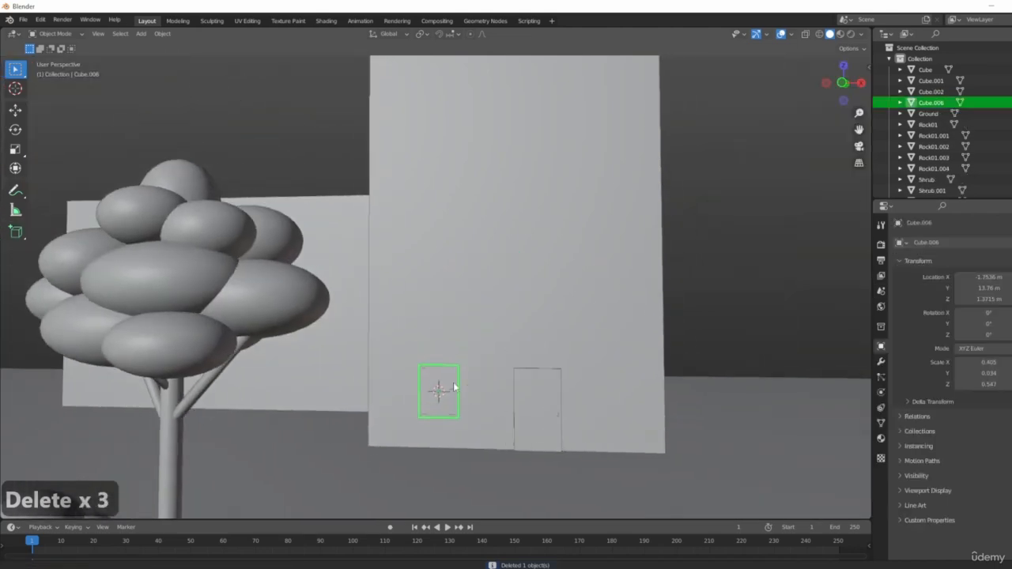
key(1)
scroll(448, 348, up, 4)
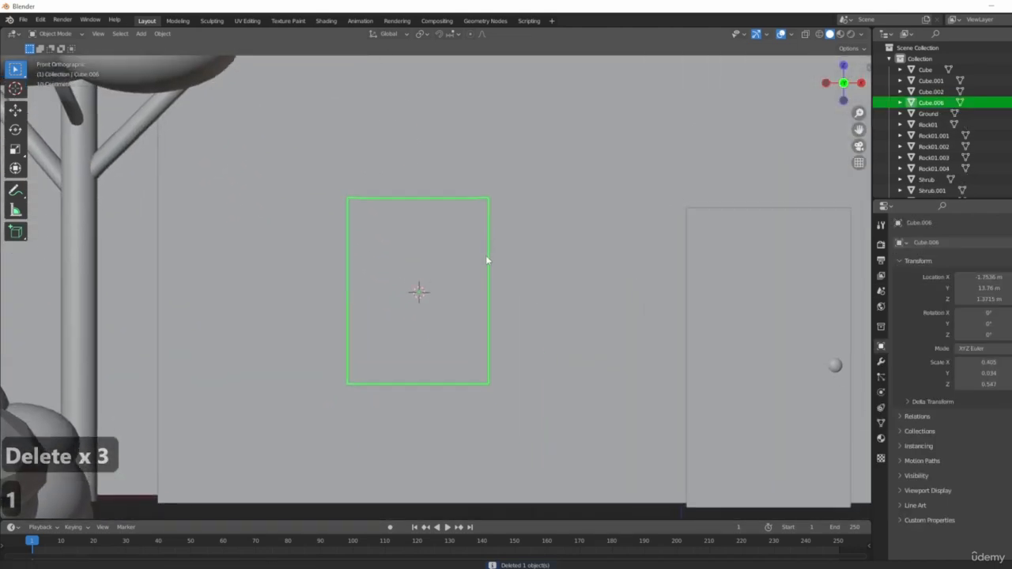
scroll(485, 260, down, 2)
scroll(478, 332, up, 4)
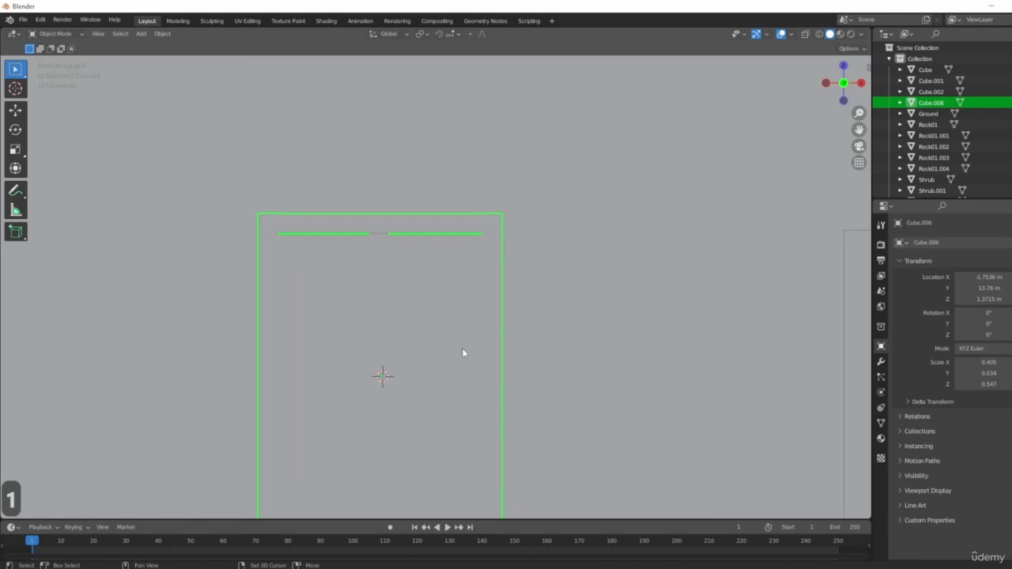
key(d)
scroll(461, 353, down, 5)
key(ctrl+z)
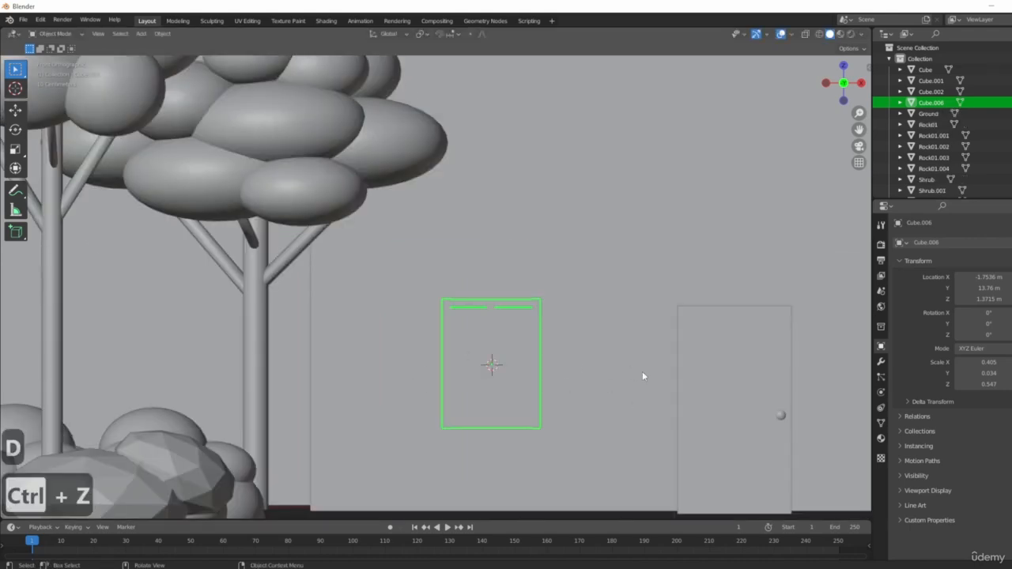
- Examine the joined window's frame, crossing bars and pane from the front and from oblique angles
scroll(628, 381, up, 5)
scroll(689, 305, down, 4)
shift+middle_drag(689, 305, 634, 294)
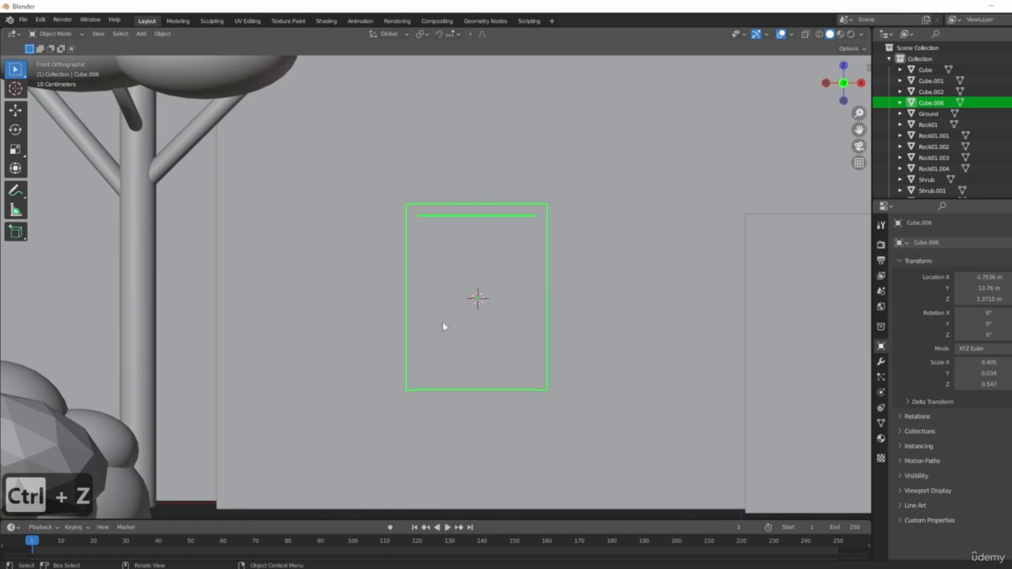
scroll(639, 215, up, 2)
middle_drag(639, 215, 468, 293)
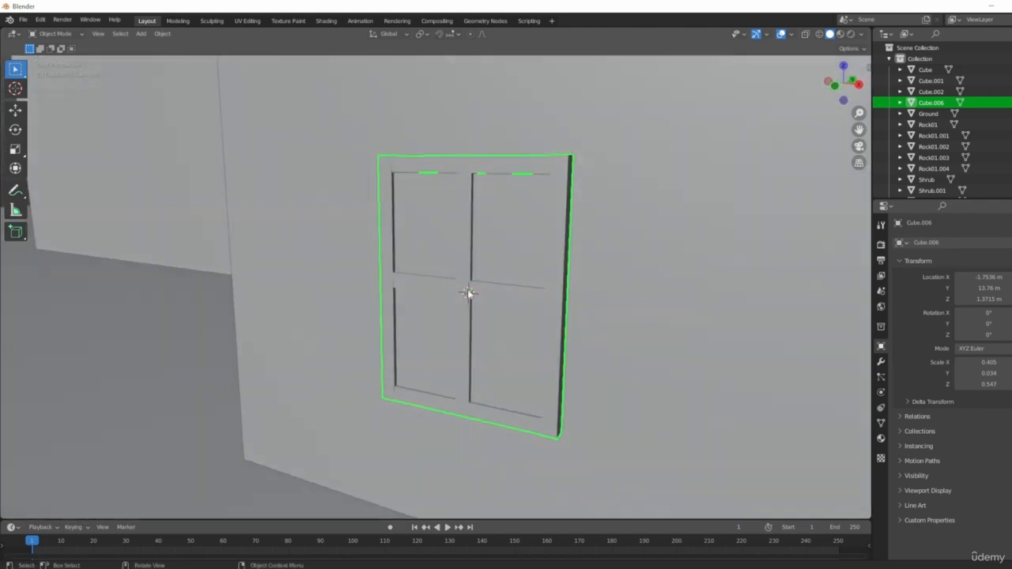
middle_drag(538, 263, 482, 289)
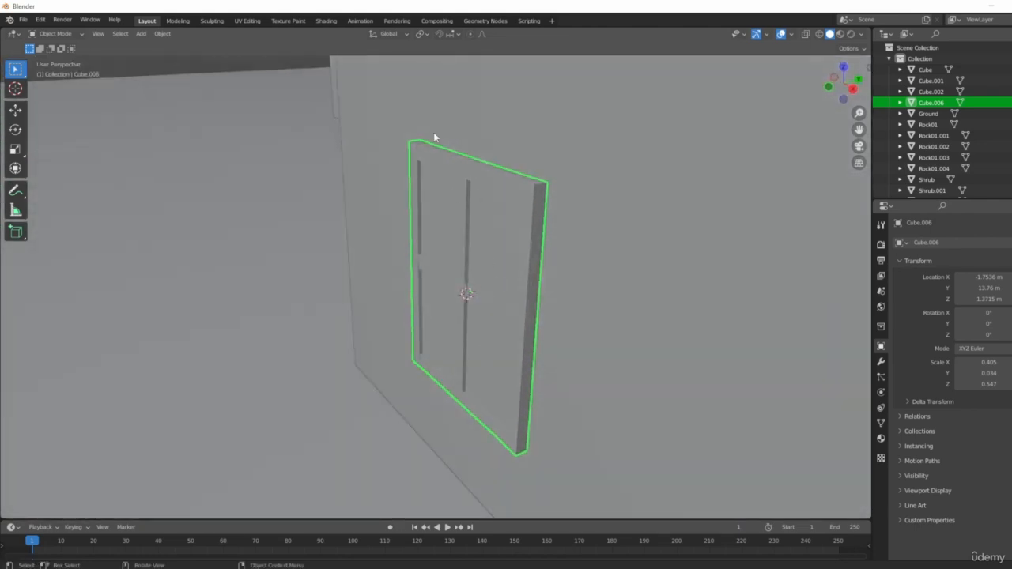
middle_drag(514, 326, 437, 172)
mouse_move(602, 266)
middle_down()
mouse_move(625, 264)
mouse_move(598, 269)
middle_up()
scroll(630, 247, down, 5)
middle_drag(652, 284, 611, 354)
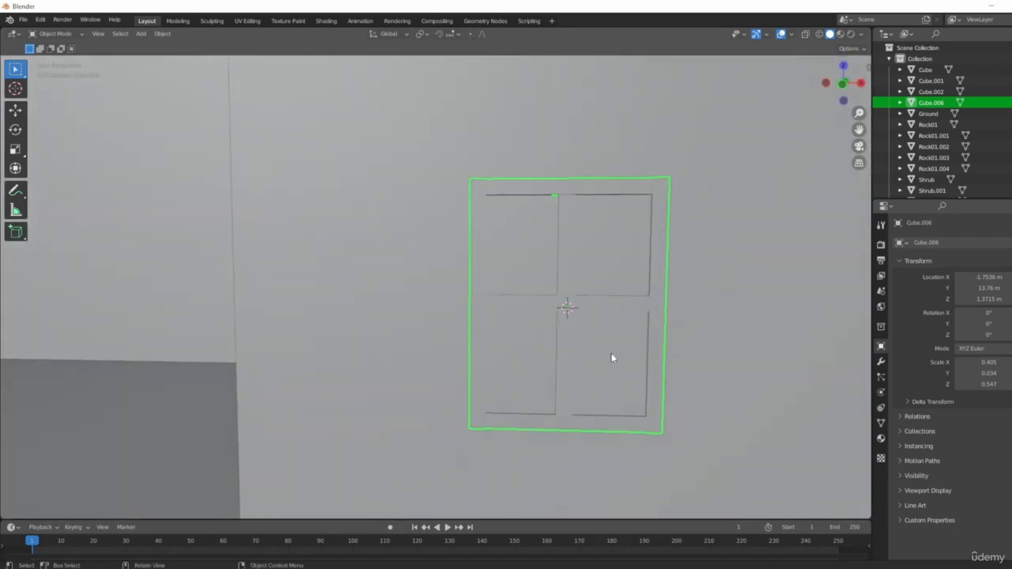
middle_drag(499, 275, 389, 336)
- Compare how the window's bars show in the front orthographic view and in an angled perspective view
key(1)
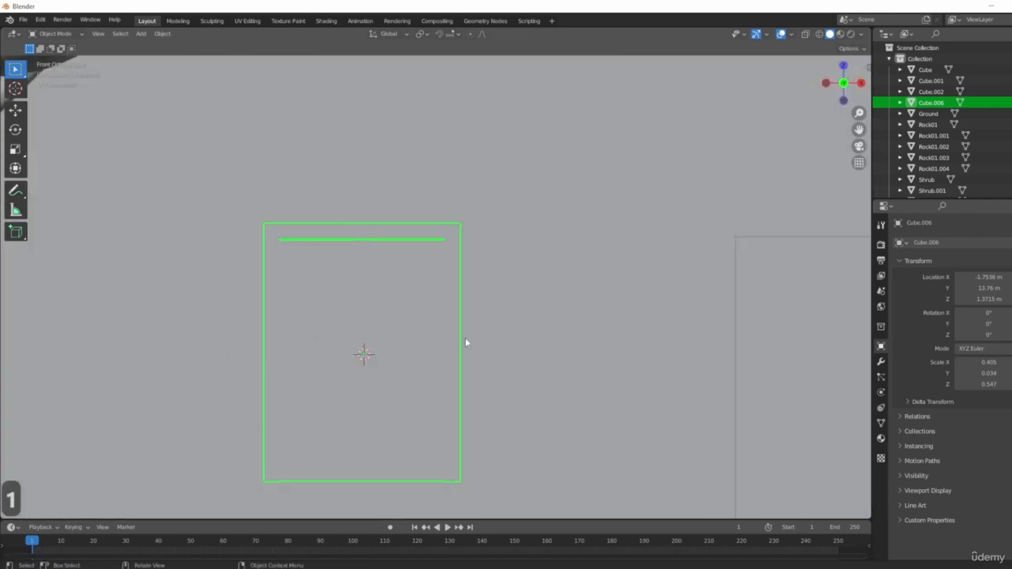
shift+middle_drag(378, 269, 474, 236)
shift+middle_drag(396, 268, 482, 268)
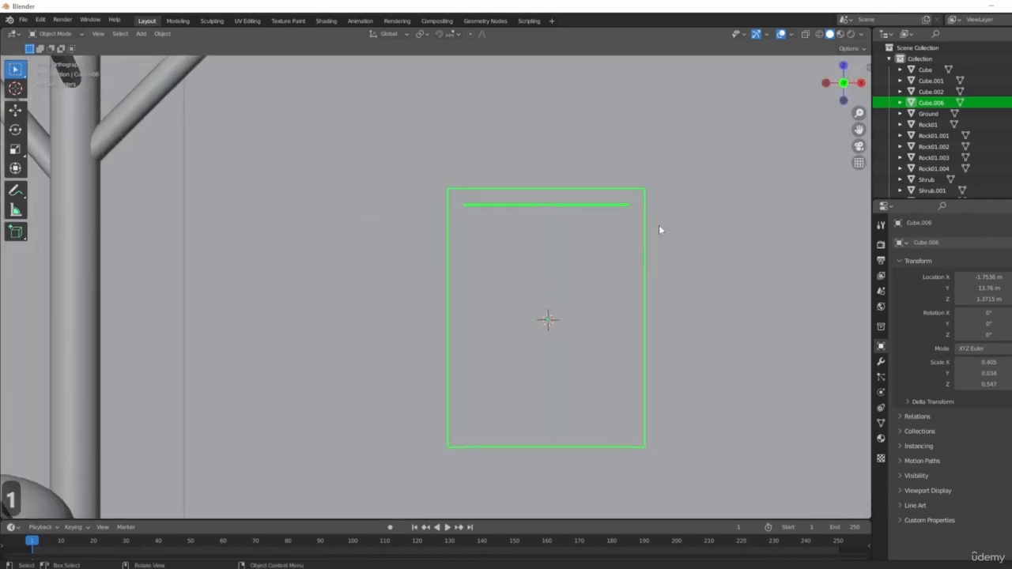
scroll(648, 226, up, 4)
shift+middle_drag(668, 209, 618, 229)
scroll(700, 250, down, 1)
scroll(700, 237, down, 5)
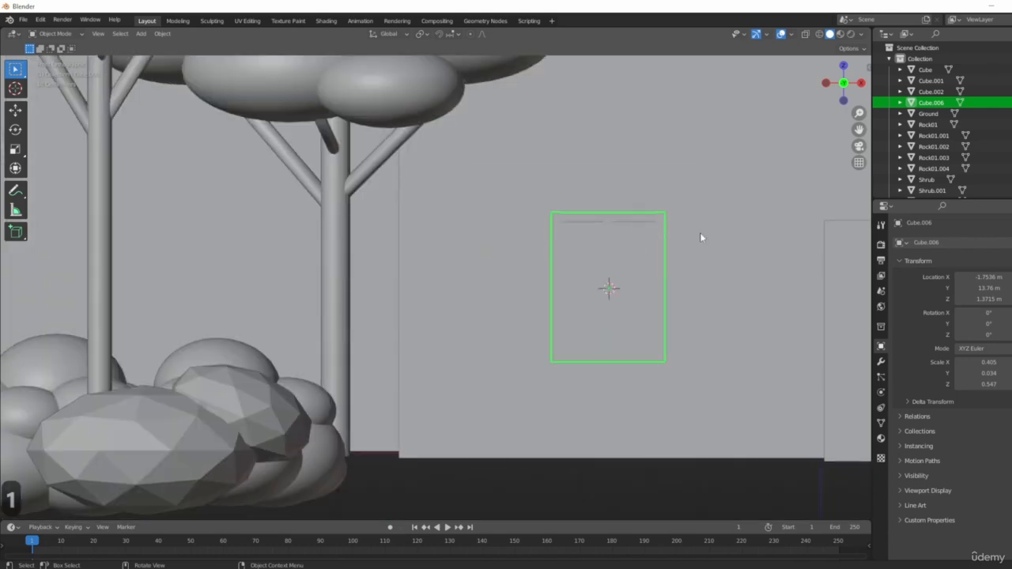
middle_drag(699, 237, 574, 244)
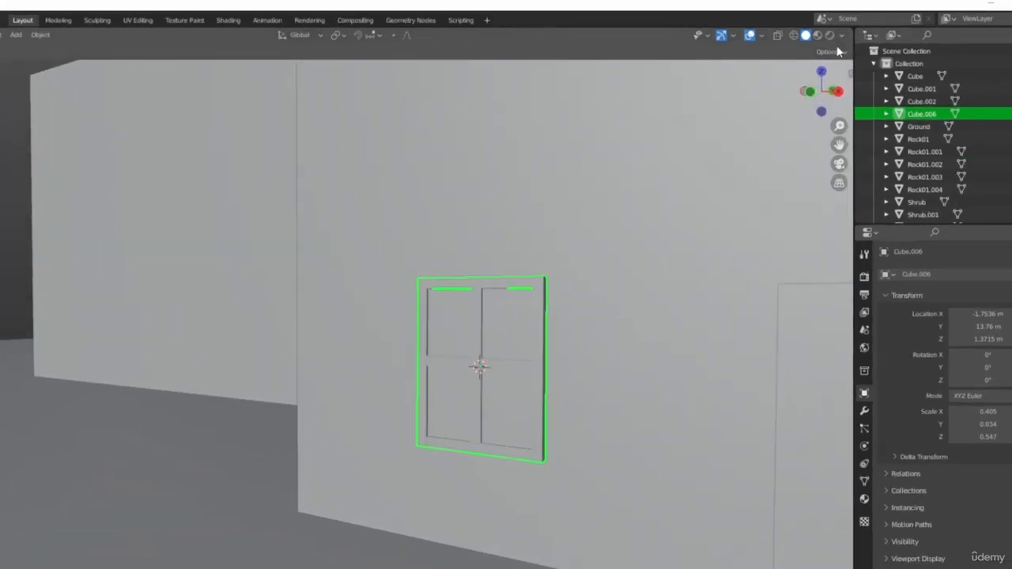
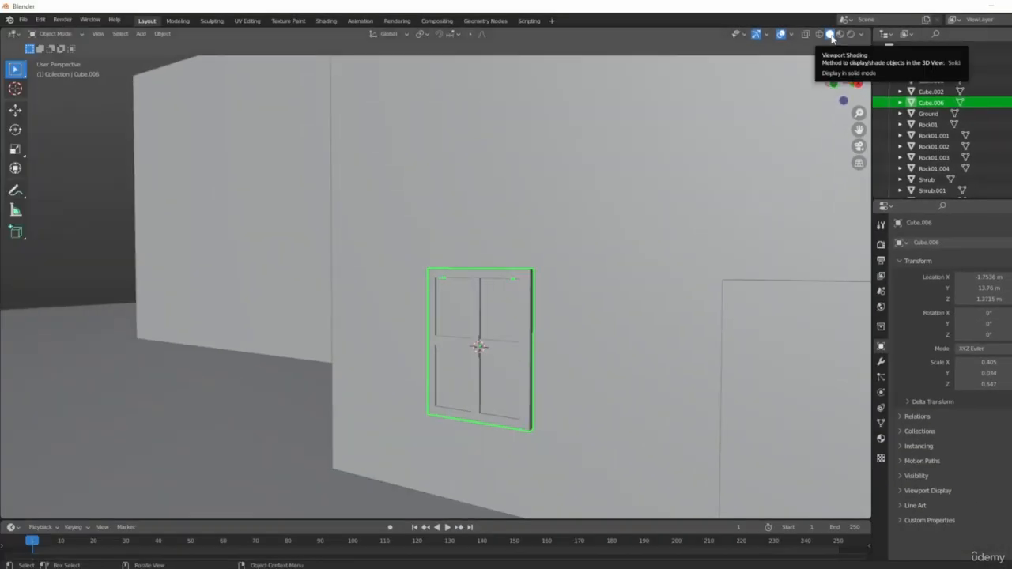
- Look over the whole scene of trees, rocks and buildings, and return to the window on the house front
scroll(492, 217, down, 9)
middle_drag(554, 178, 643, 237)
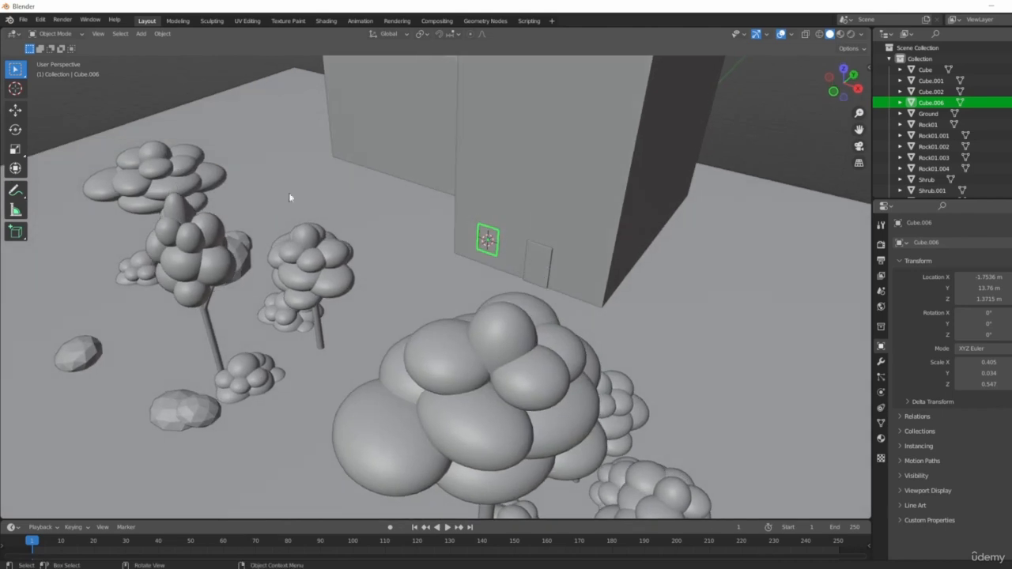
scroll(393, 342, down, 4)
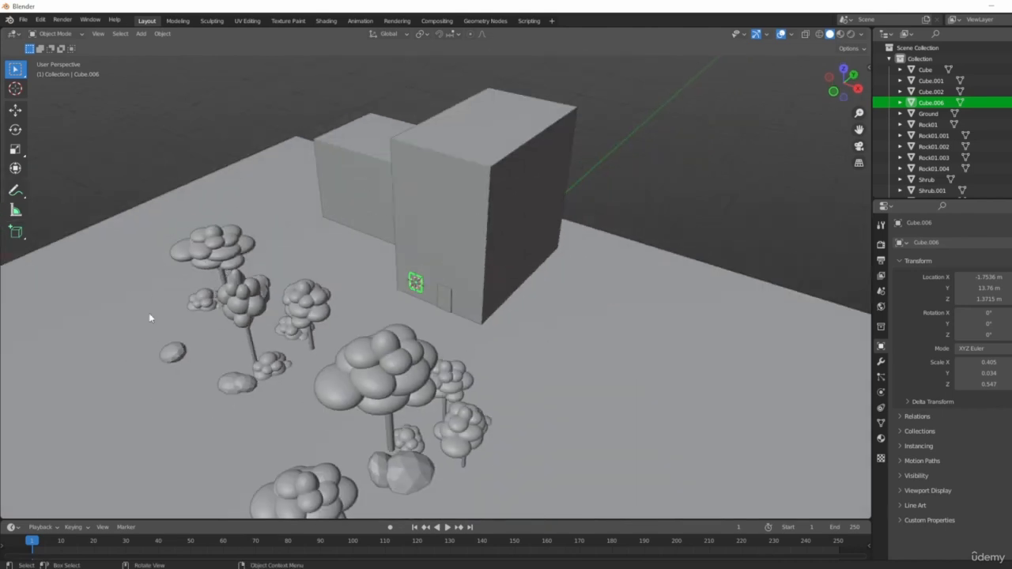
scroll(610, 277, up, 4)
middle_drag(537, 312, 506, 251)
scroll(385, 337, up, 6)
shift+middle_drag(384, 336, 412, 290)
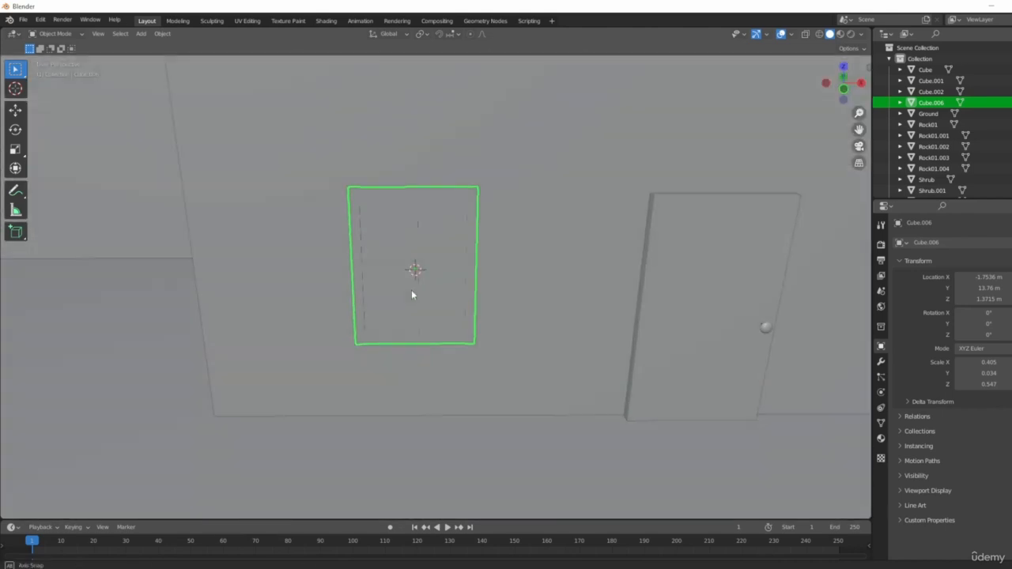
middle_drag(293, 229, 222, 196)
middle_drag(231, 313, 553, 333)
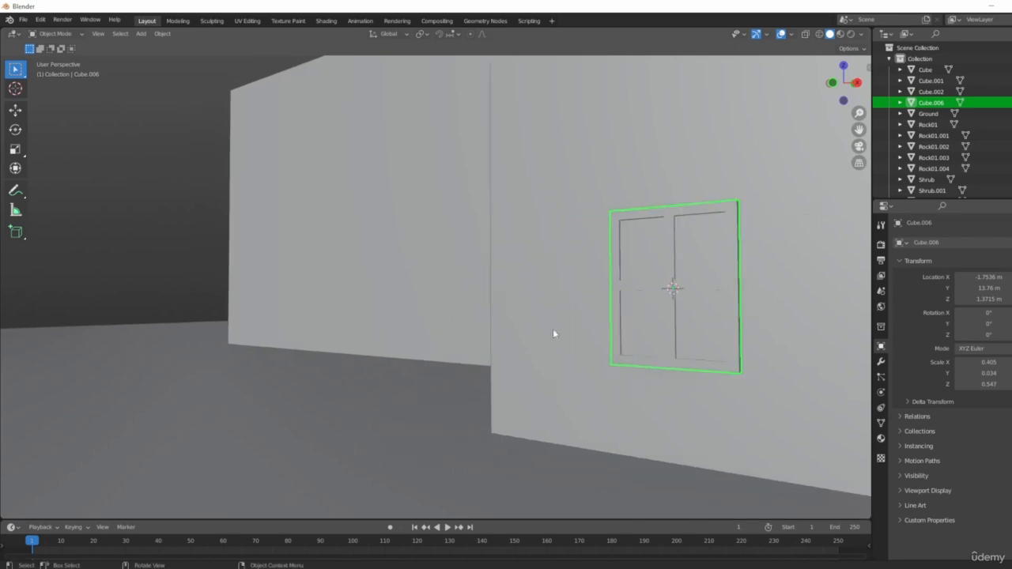
- Turn on Cavity in the solid viewport shading and view the window's bars and frame up close
middle_drag(684, 372, 466, 305)
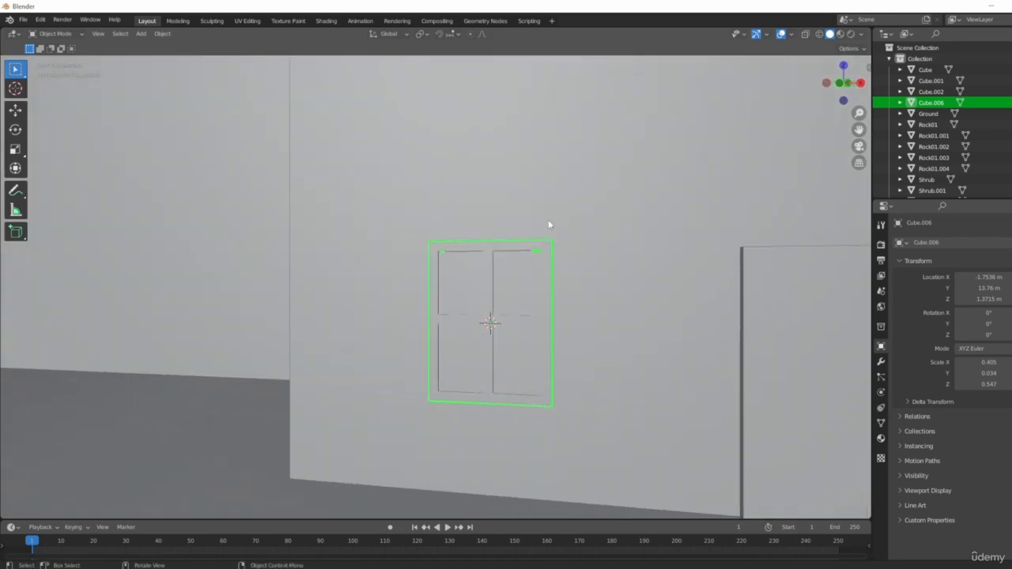
scroll(531, 348, up, 6)
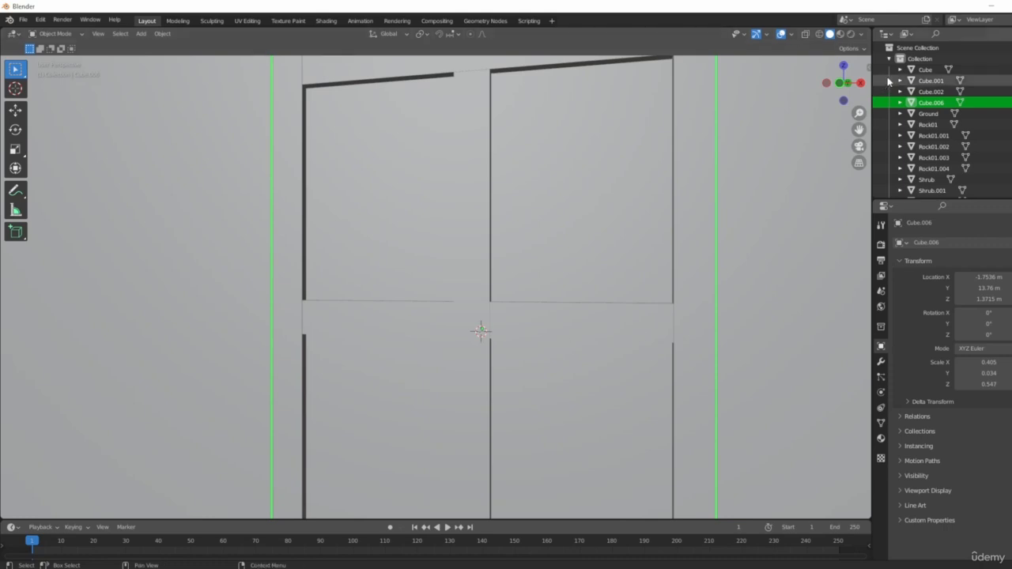
click(862, 35)
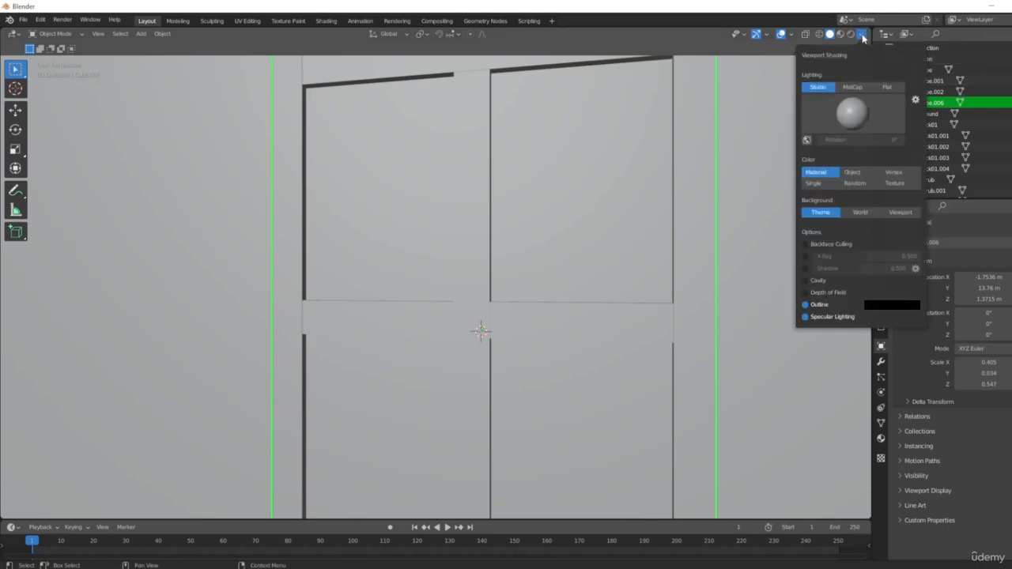
click(807, 282)
mouse_move(696, 253)
middle_down()
mouse_move(526, 219)
mouse_move(619, 195)
middle_up()
- Compare the window with Cavity shading off and on, and examine its frame and bars from several angles
click(862, 35)
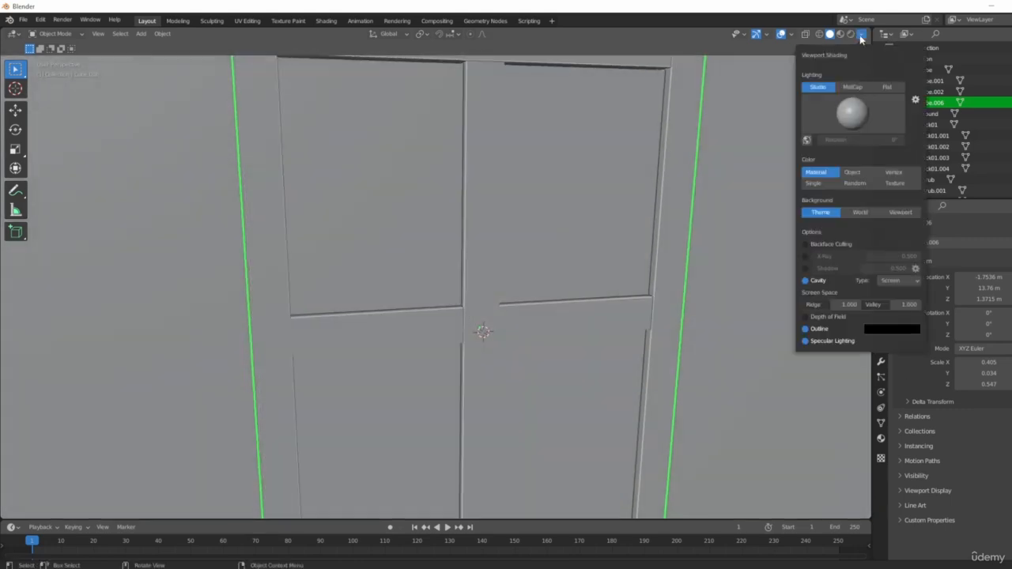
click(807, 282)
click(806, 282)
click(807, 281)
click(807, 282)
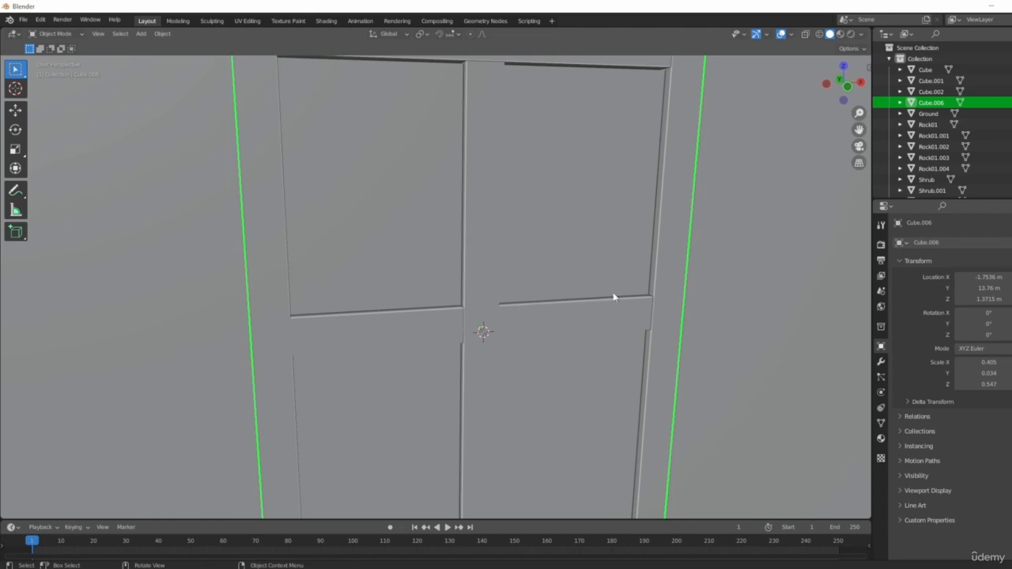
middle_drag(664, 199, 653, 89)
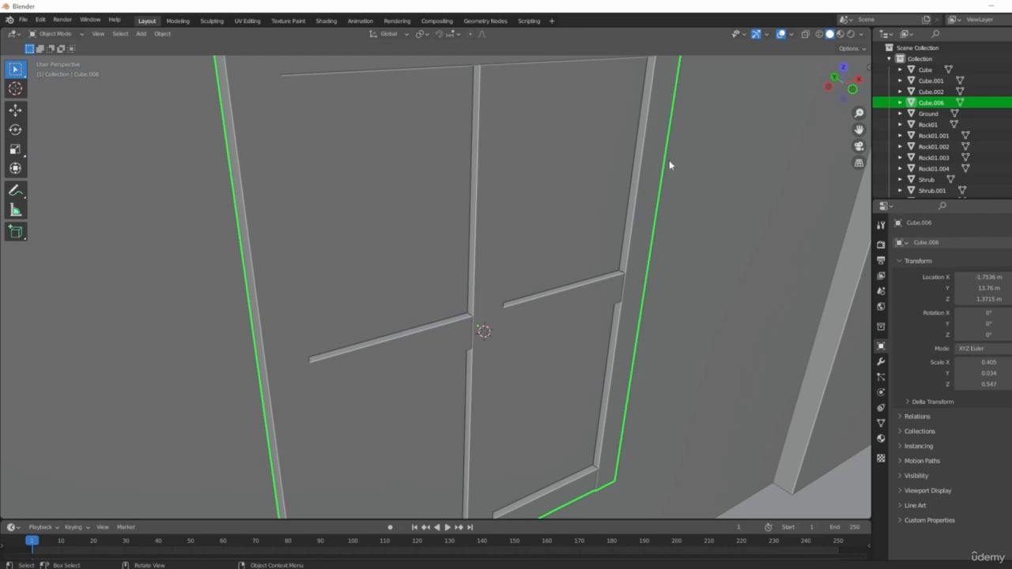
middle_drag(668, 162, 625, 221)
scroll(622, 229, down, 7)
key(KP_1)
scroll(630, 302, up, 2)
shift+middle_drag(633, 269, 769, 258)
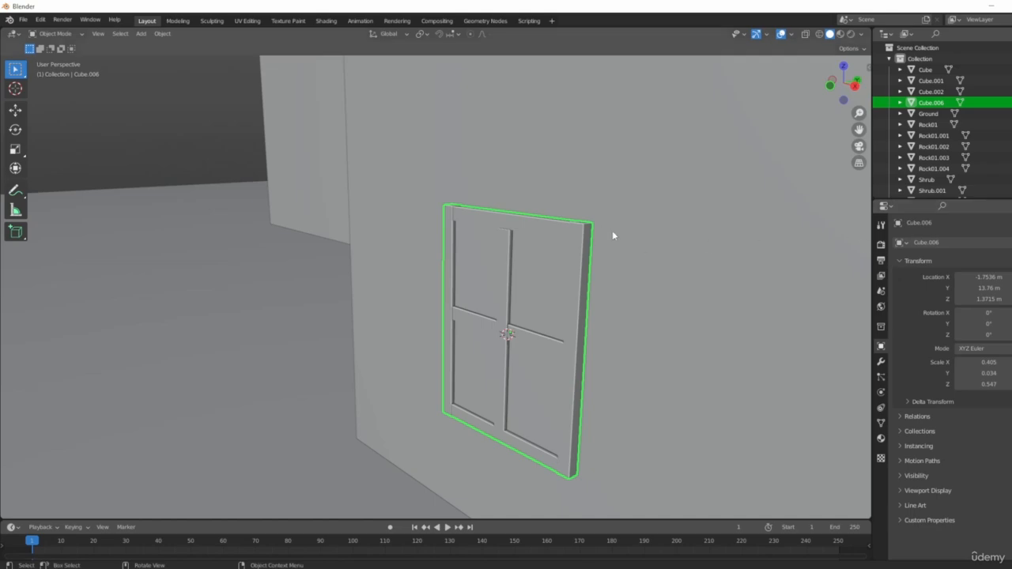
- In front view, duplicate the barred window about 2.3 m straight up on the tall building's front wall
scroll(612, 234, down, 5)
middle_drag(520, 291, 472, 384)
key(KP_1)
key(shift+d)
key(z)
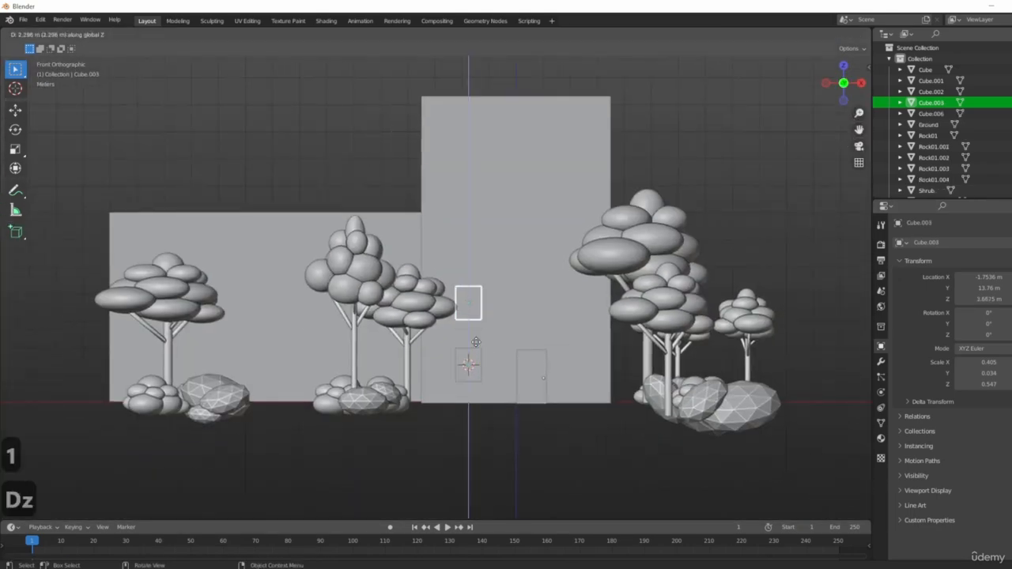
click(475, 345)
mouse_move(475, 344)
middle_down()
mouse_move(467, 333)
mouse_move(464, 350)
middle_up()
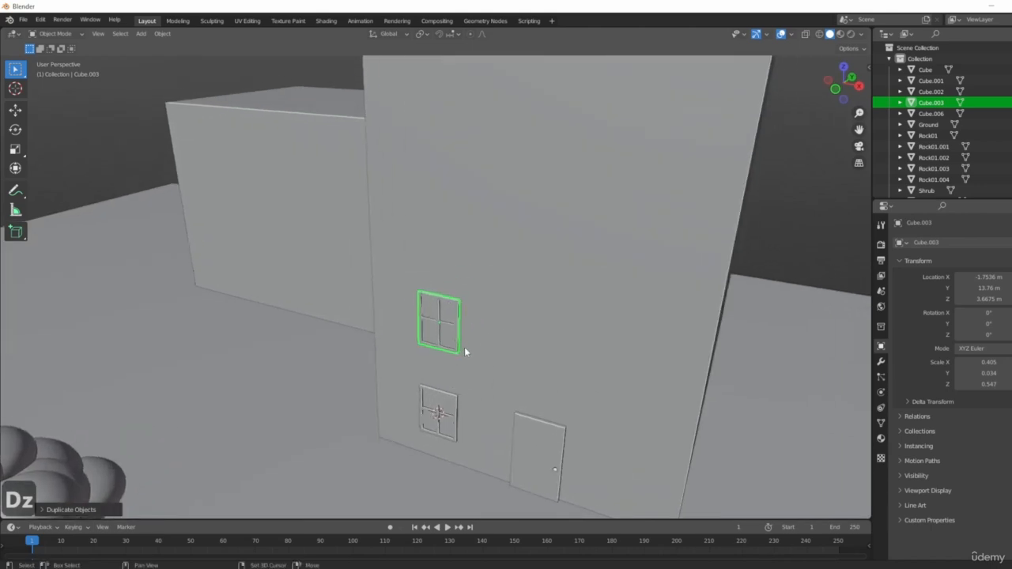
- Duplicate the upper window twice along the X axis to make a row of three across the facade
key(shift+d)
key(x)
key(shift+d)
key(x)
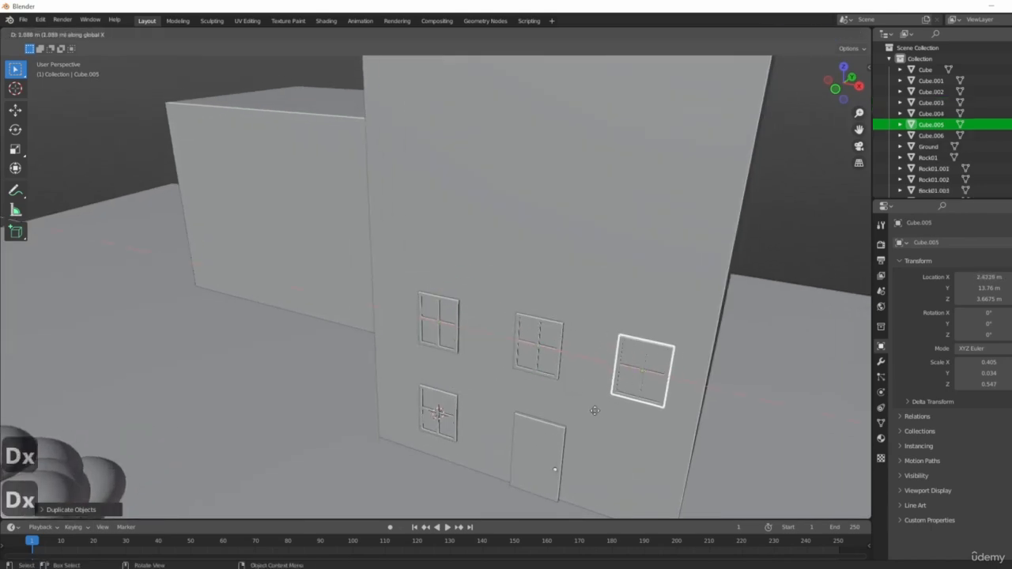
middle_drag(533, 347, 557, 448)
- Select all three upper windows and shift them together about 0.26 m in the negative X direction
shift+click(540, 430)
shift+click(419, 439)
key(g)
key(x)
click(495, 445)
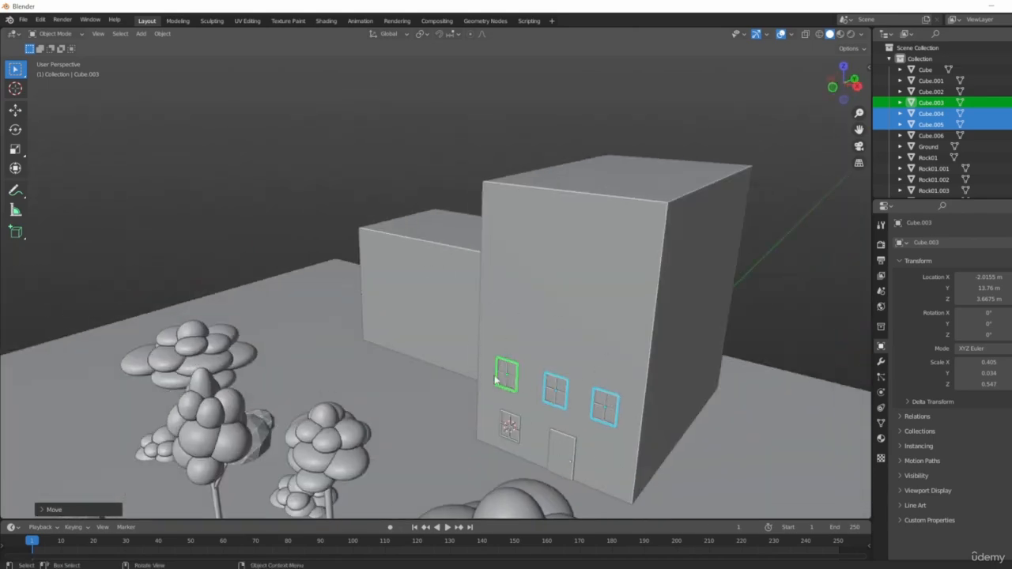
- Duplicate the row of three windows about 2.65 m upward along Z for the next floor
middle_drag(557, 371, 409, 383)
scroll(468, 390, up, 5)
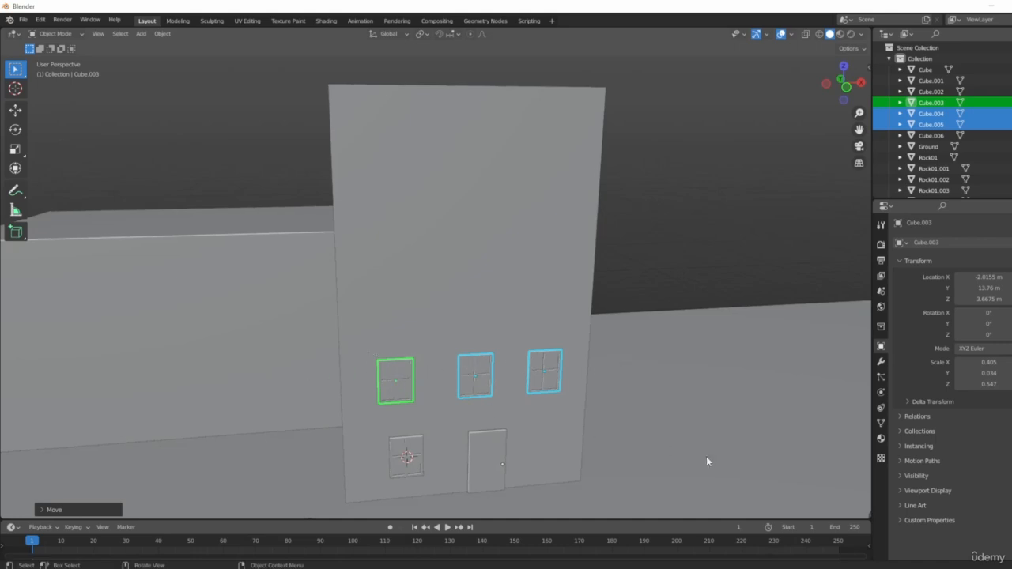
middle_drag(614, 368, 548, 411)
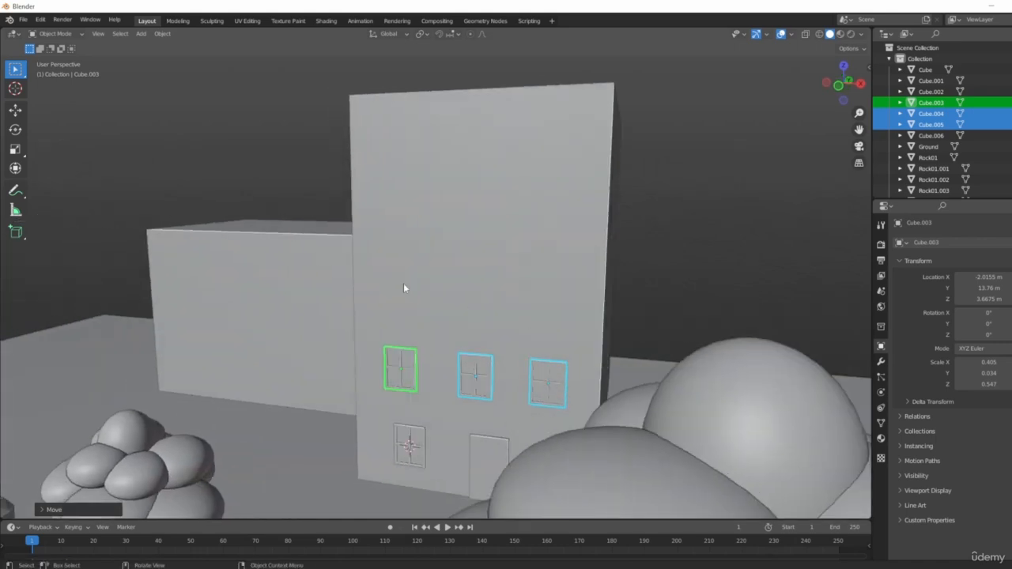
key(shift+d)
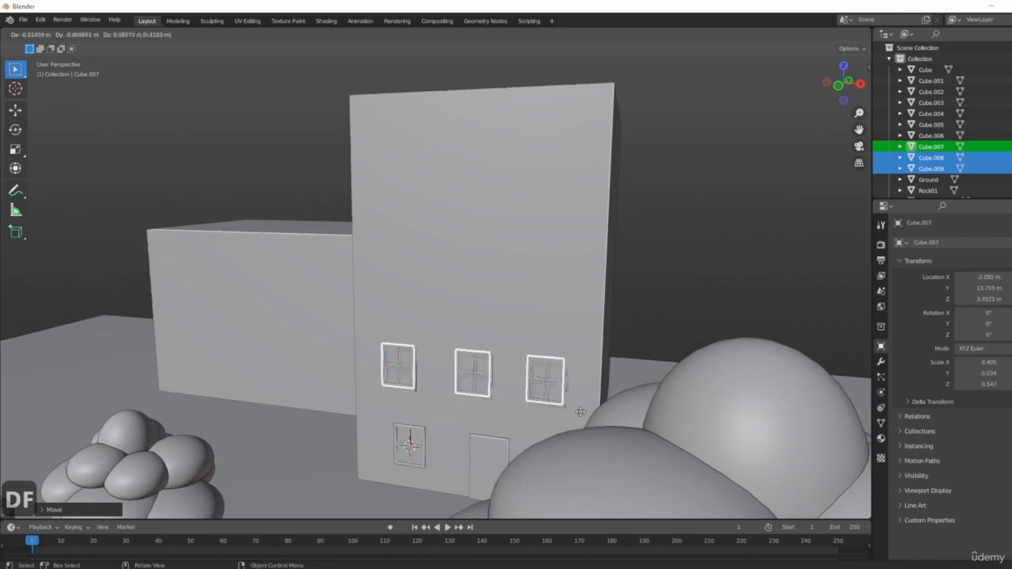
key(z)
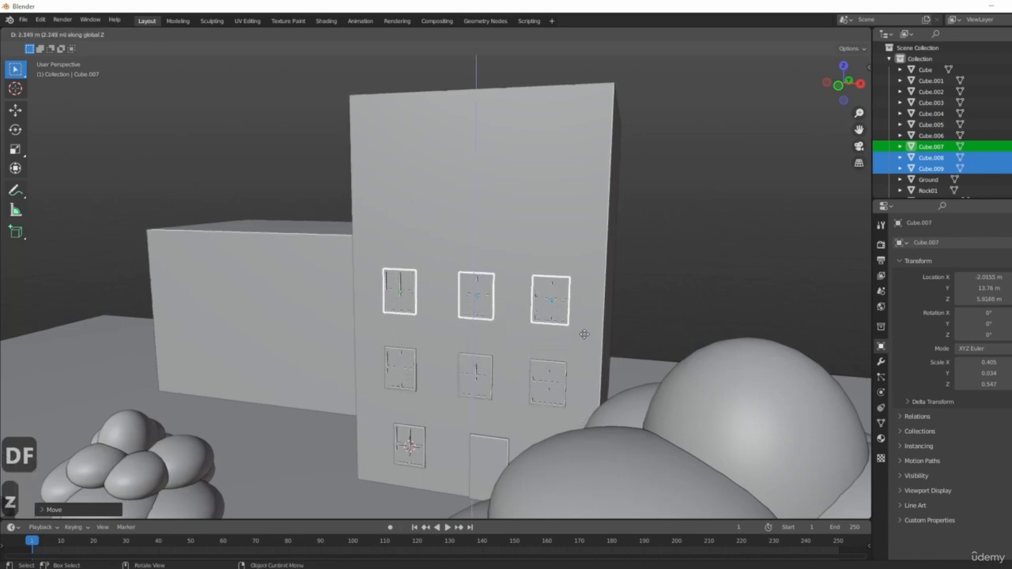
click(584, 326)
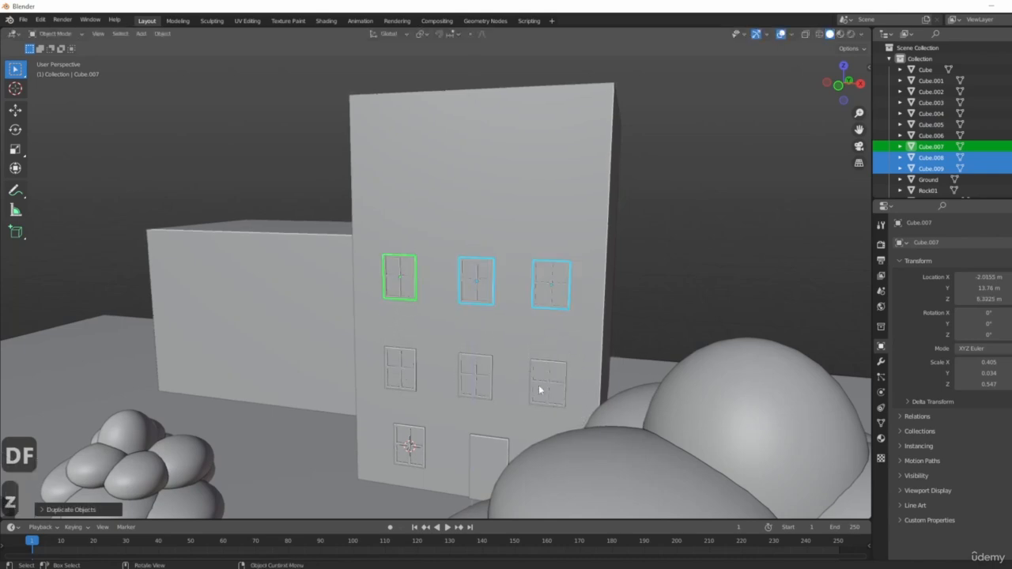
- Duplicate the window row about 2.74 m upward along Z for the top floor, and deselect it
key(shift+d)
key(z)
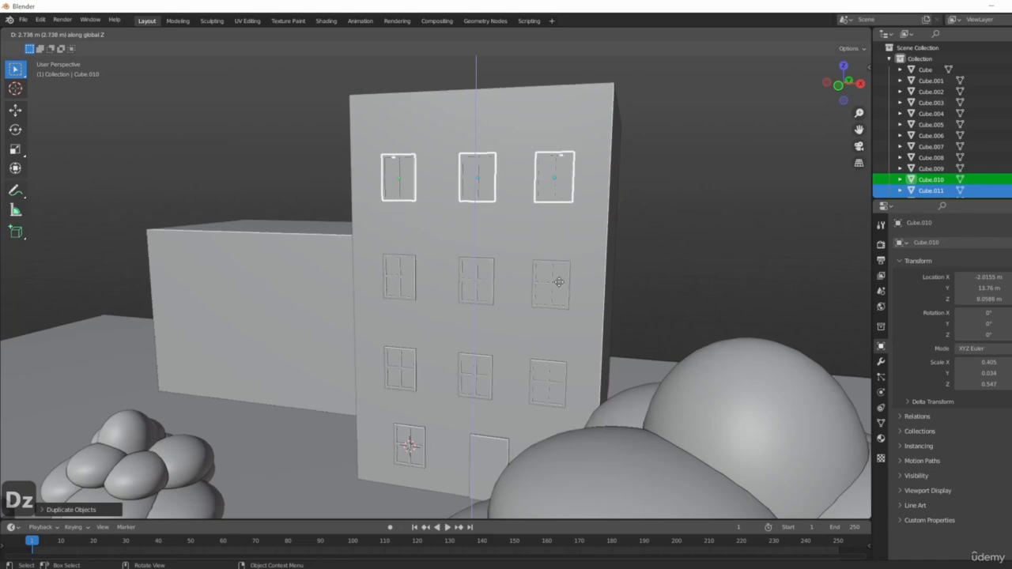
click(558, 282)
scroll(427, 322, down, 5)
middle_drag(415, 340, 668, 362)
click(731, 338)
middle_drag(361, 405, 720, 448)
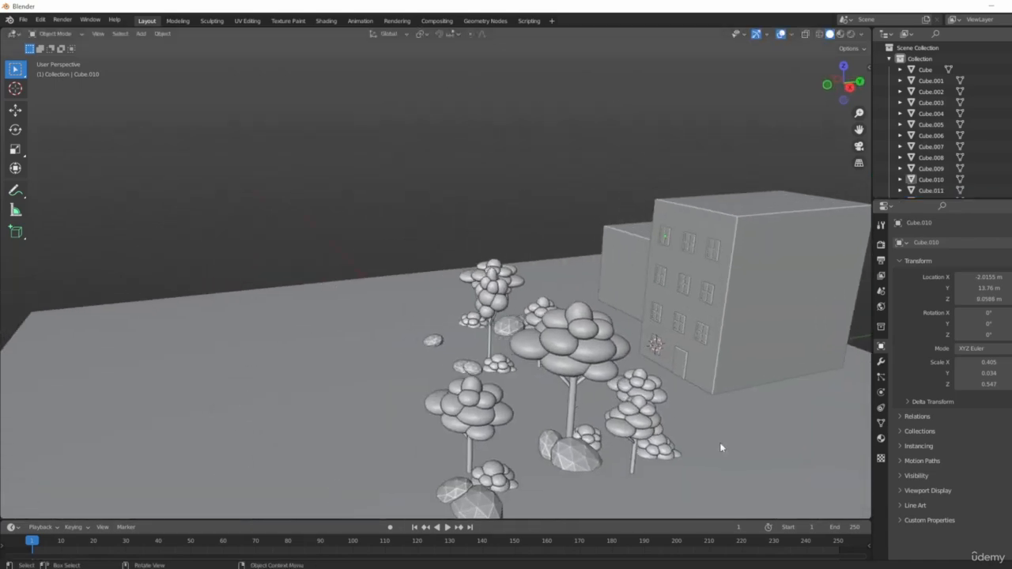
middle_drag(550, 361, 556, 293)
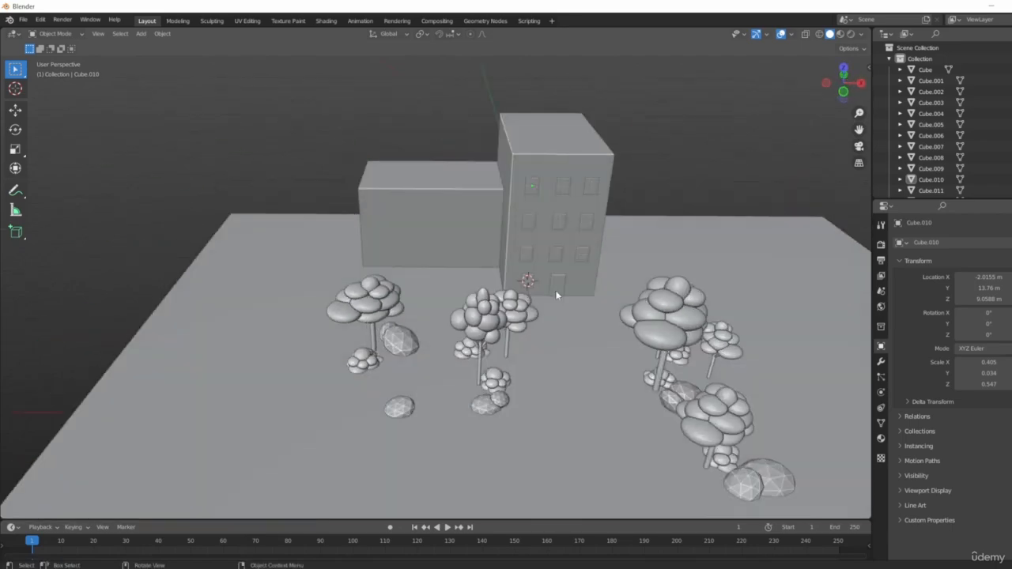
scroll(556, 293, up, 5)
- In top view, duplicate the tall building's door onto the front wall of the lower building, near its outer end
click(552, 270)
key(KP_7)
key(shift+d)
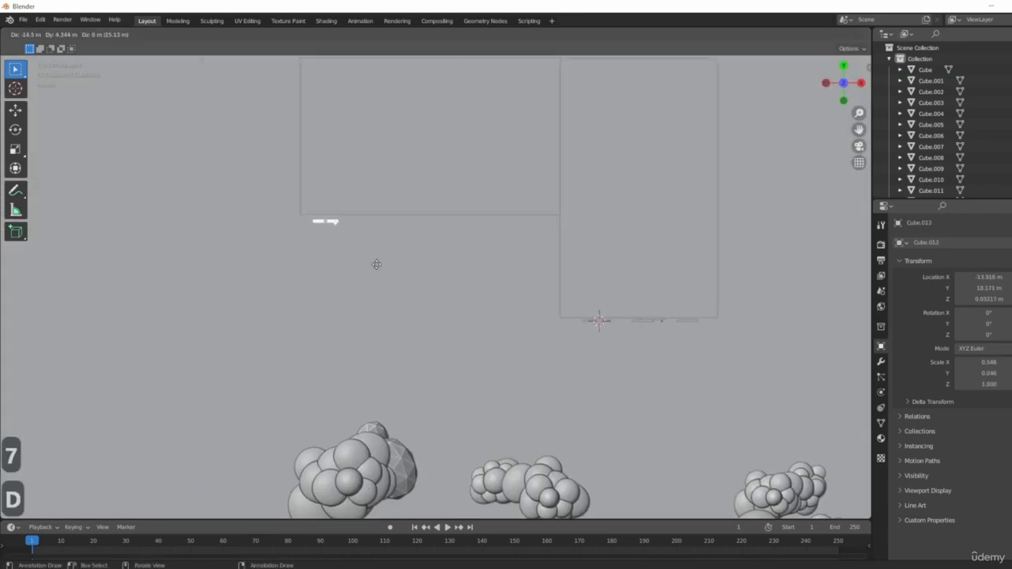
click(382, 257)
middle_drag(426, 305, 603, 421)
- Duplicate a window of the tall building onto the lower building's front wall above the door, and lower it to about Z 4.1 m
click(527, 229)
click(524, 283)
key(KP_7)
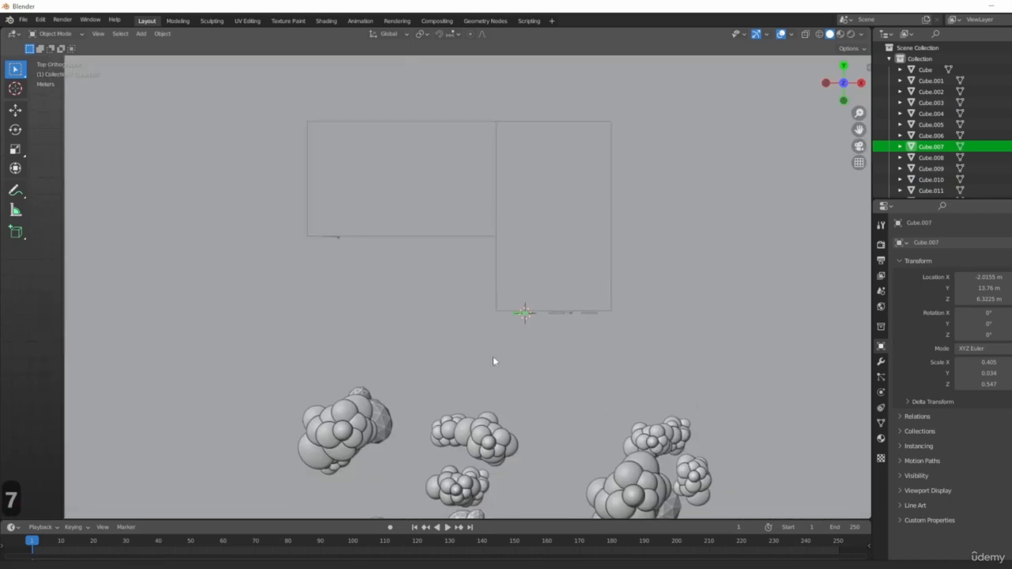
key(shift+d)
click(321, 287)
middle_drag(320, 287, 390, 313)
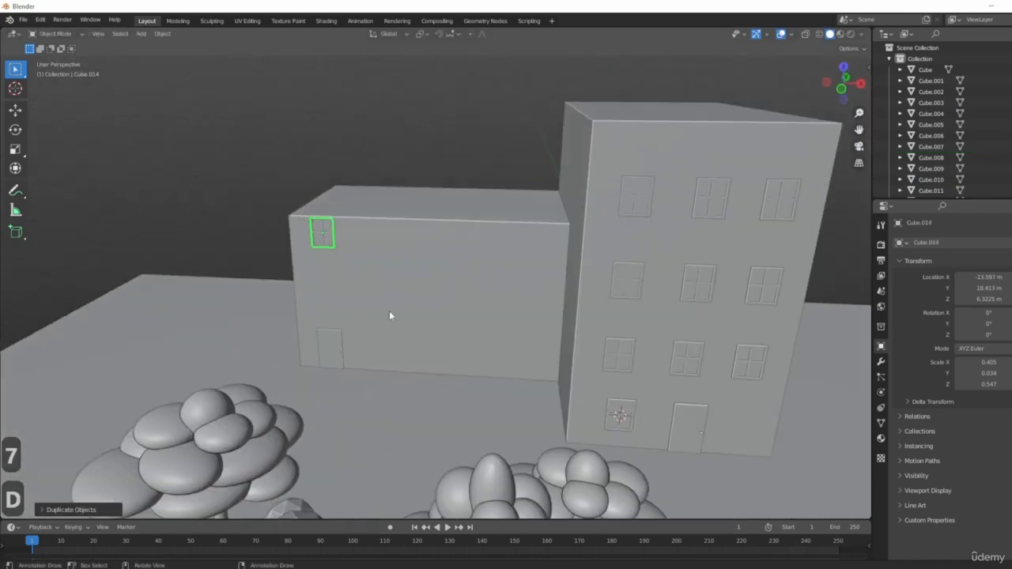
key(g)
key(z)
click(399, 364)
- Duplicate the lower building's window three times along the X axis to form an evenly spaced row of four
key(shift+d)
key(x)
click(437, 371)
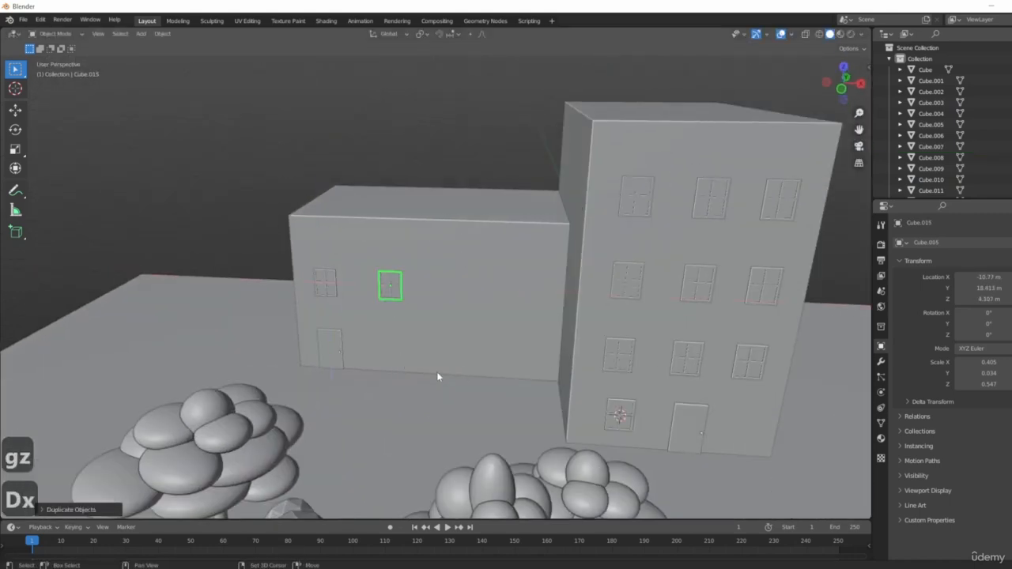
key(shift+d)
key(x)
click(415, 445)
key(shift+d)
key(x)
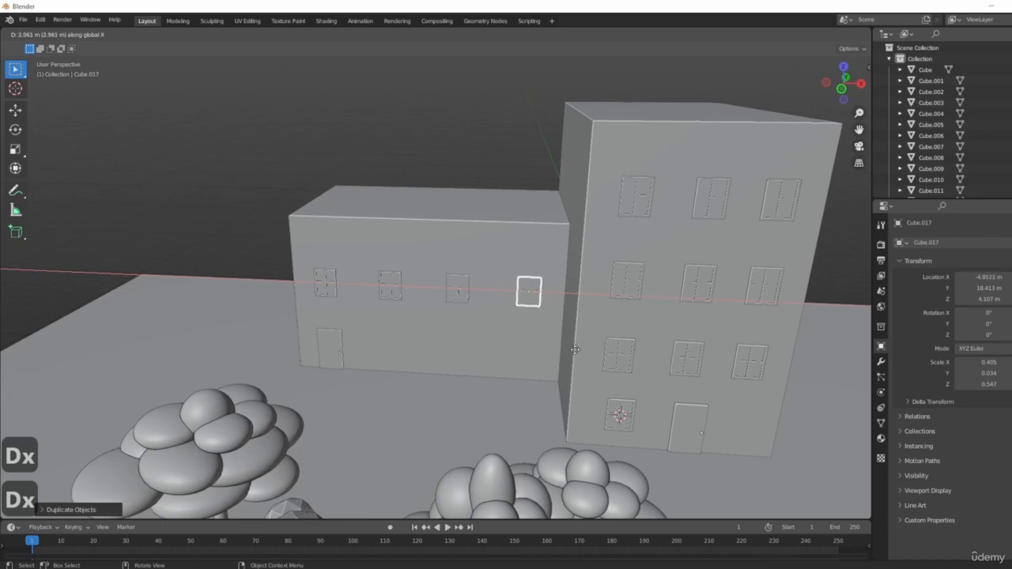
- Look over the two buildings, the trees and the rocks, and the open ground between them
middle_drag(427, 303, 525, 332)
scroll(551, 338, down, 6)
scroll(564, 374, up, 6)
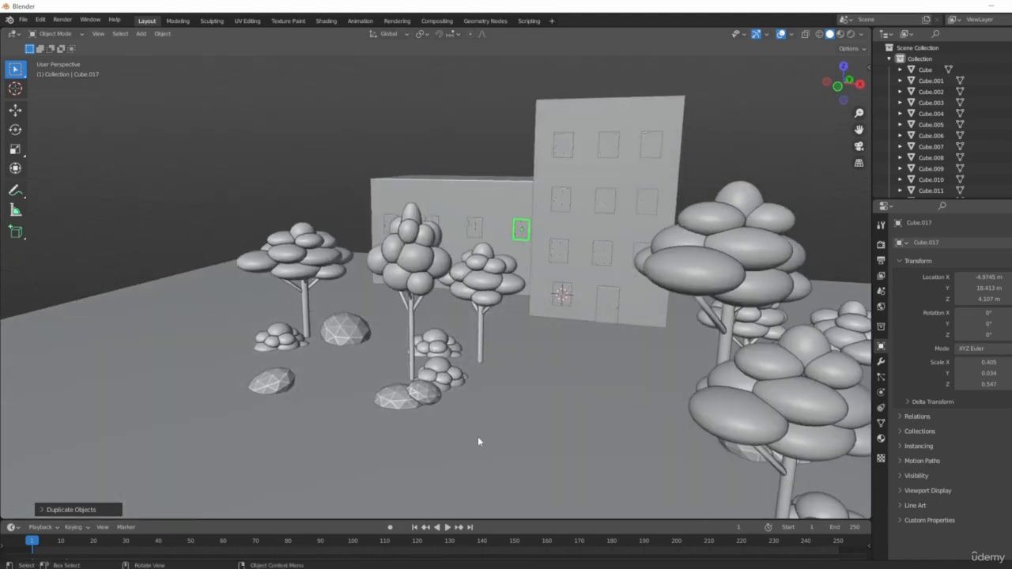
middle_drag(526, 363, 620, 163)
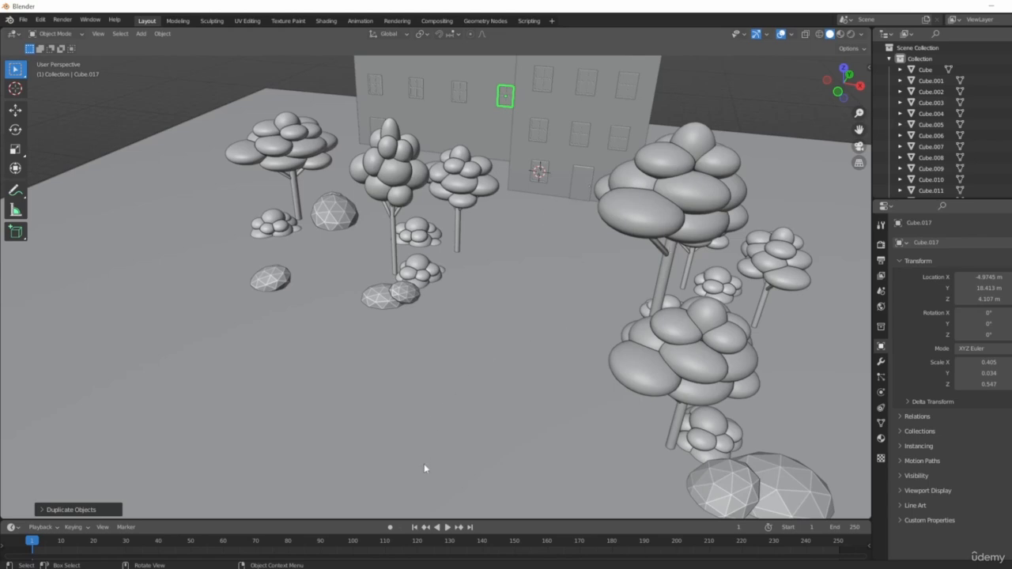
middle_drag(464, 362, 662, 390)
shift+middle_drag(653, 348, 517, 181)
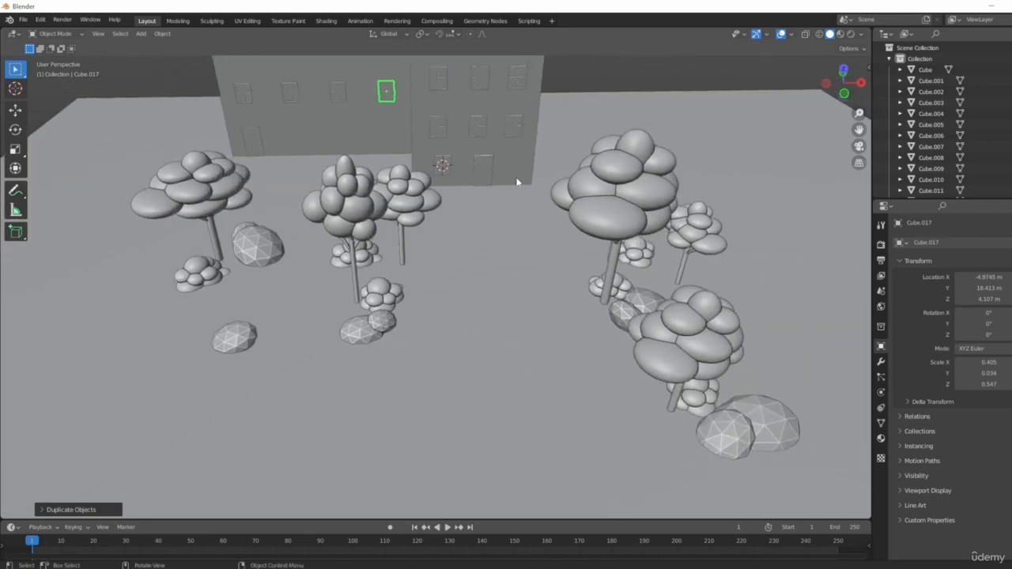
scroll(518, 340, down, 6)
- Select the ground plane and reset the 3D cursor to the world origin
click(501, 332)
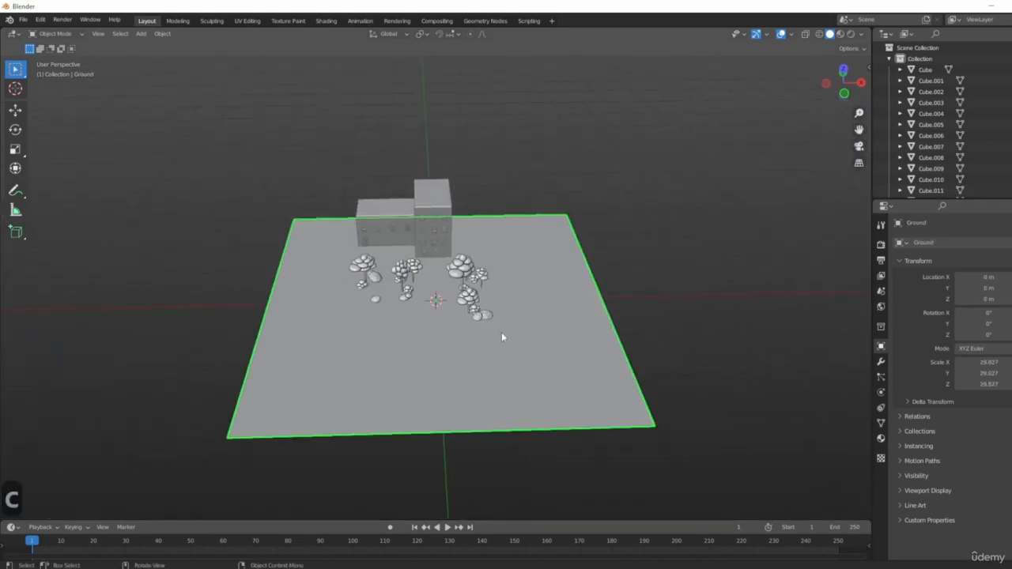
scroll(504, 348, up, 5)
scroll(507, 365, down, 4)
middle_drag(506, 365, 435, 309)
scroll(436, 308, up, 3)
- Add an ico sphere at the 3D cursor in the clearing between the trees
key(shift+a)
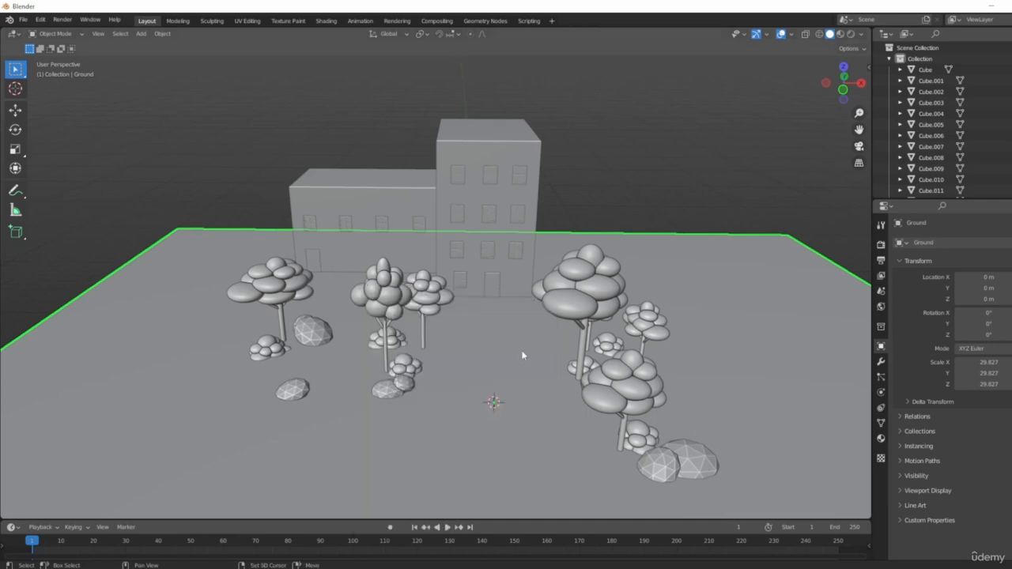
key(shift+a)
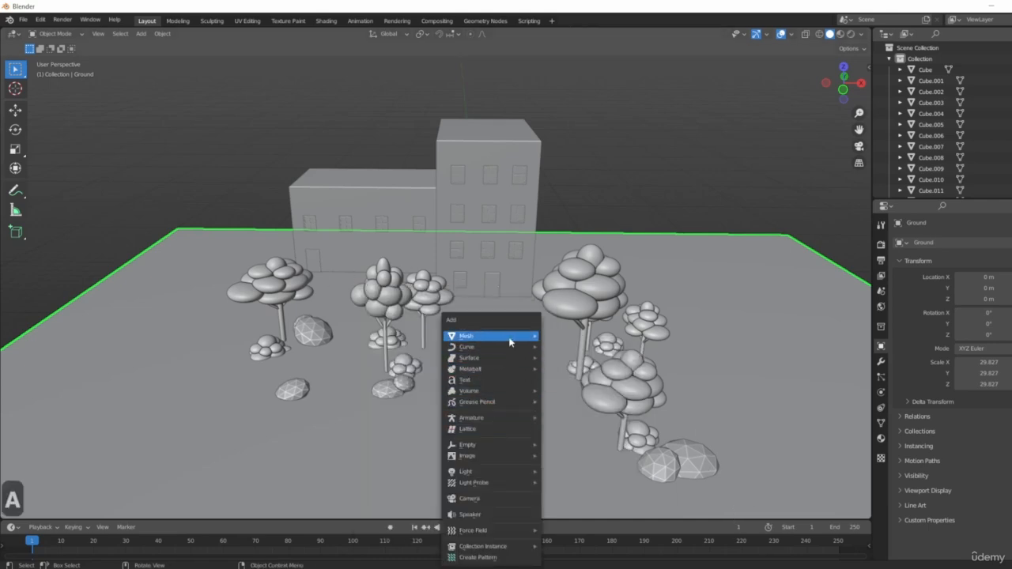
mouse_move(501, 339)
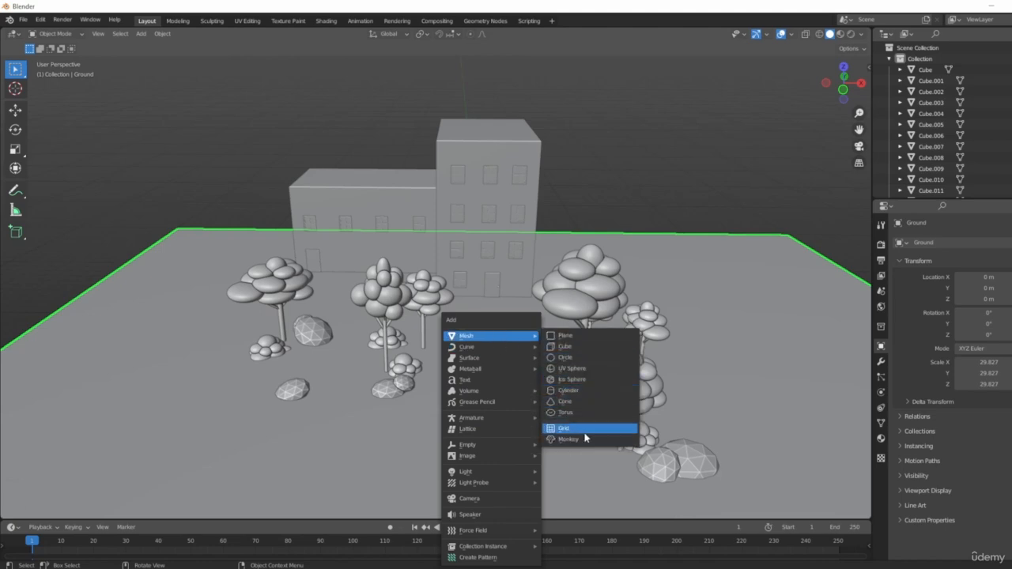
click(573, 381)
scroll(522, 423, up, 8)
scroll(459, 401, down, 4)
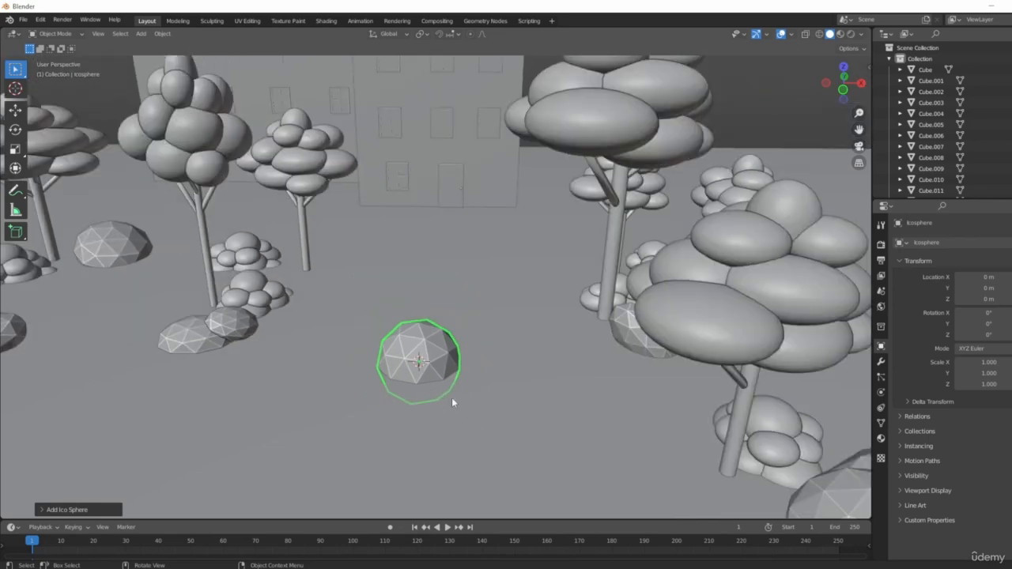
- Flatten the ico sphere along Z to about 0.44 of its height and scale the whole shape to about 0.61
shift+middle_drag(473, 383, 494, 405)
key(s)
key(z)
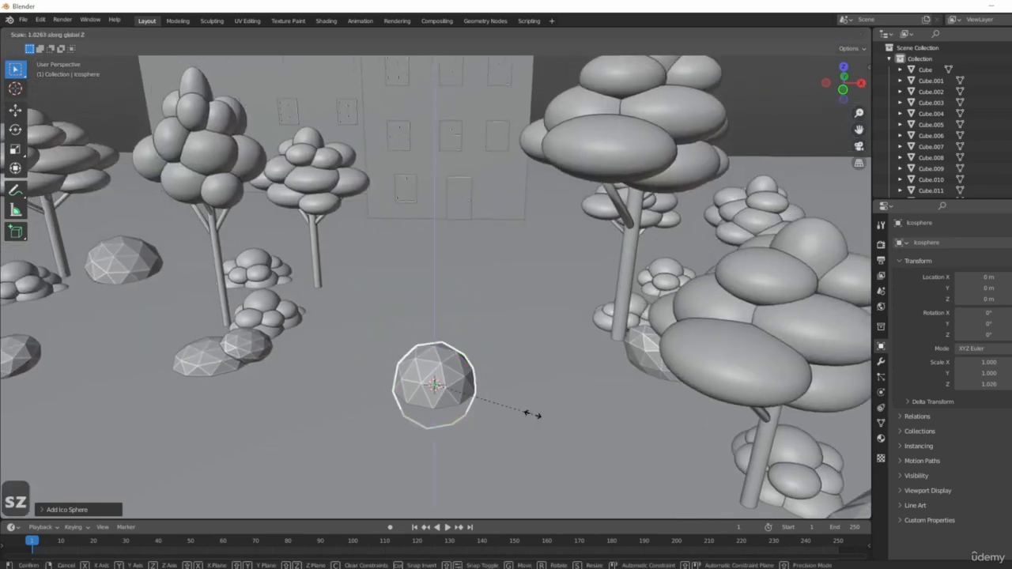
click(472, 357)
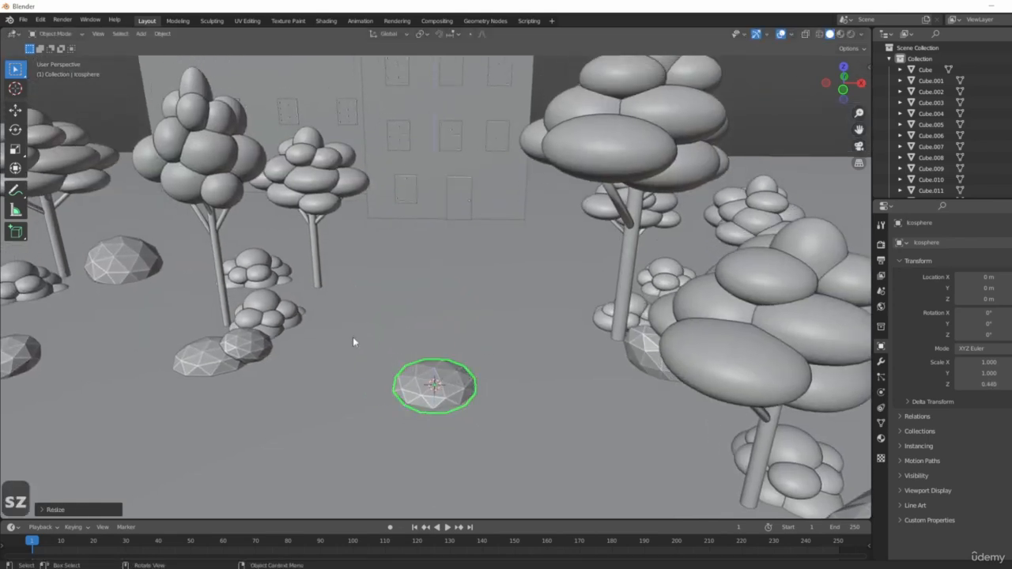
middle_drag(447, 348, 621, 443)
key(s)
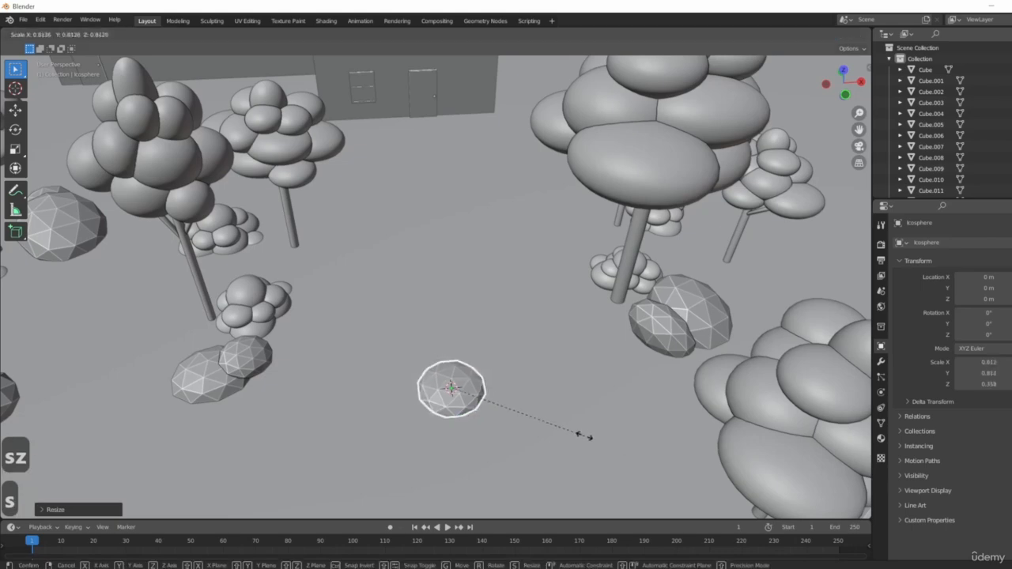
click(551, 421)
- Move the flattened ico sphere just in front of the taller building's door, at about X 0.49 m, Y 12.73 m
middle_drag(551, 422, 511, 417)
key(7)
scroll(511, 418, up, 3)
key(g)
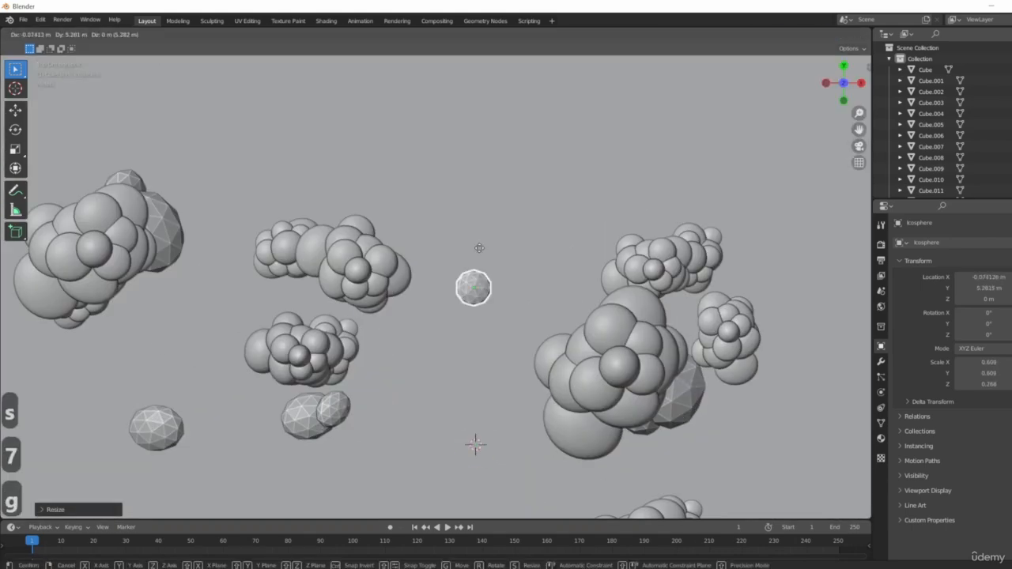
click(514, 312)
shift+middle_drag(496, 277, 486, 397)
key(g)
click(511, 318)
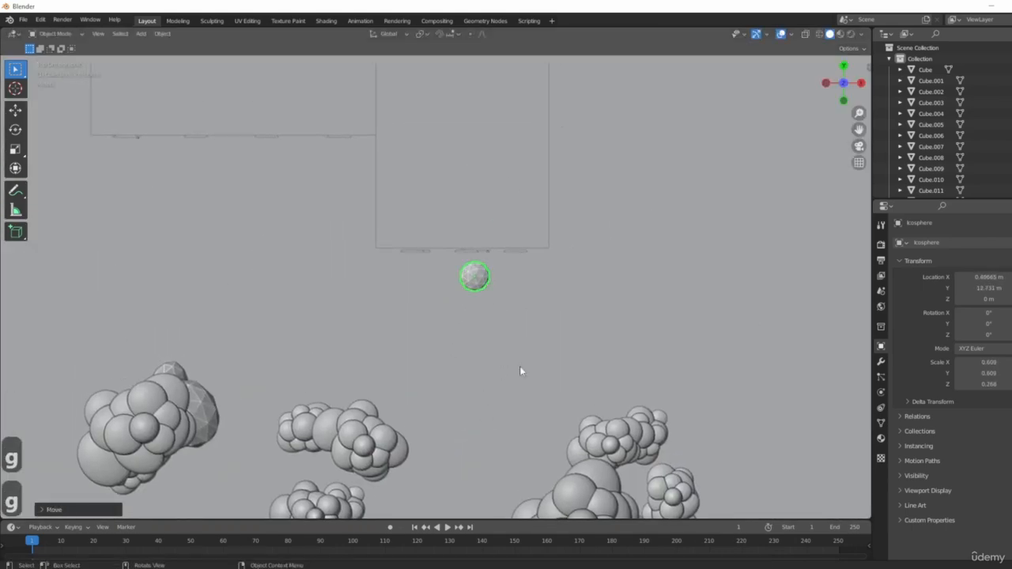
- Sink the stone into the ground to about Z -0.12 m and shrink it to about 0.53 scale in X and Y
scroll(506, 282, up, 7)
middle_drag(519, 366, 522, 406)
key(g)
key(z)
click(537, 361)
key(s)
click(591, 411)
- Duplicate the stone diagonally farther from the door and shrink the copy to about 0.46 scale in X and Y
middle_drag(588, 410, 536, 291)
key(7)
scroll(496, 407, down, 1)
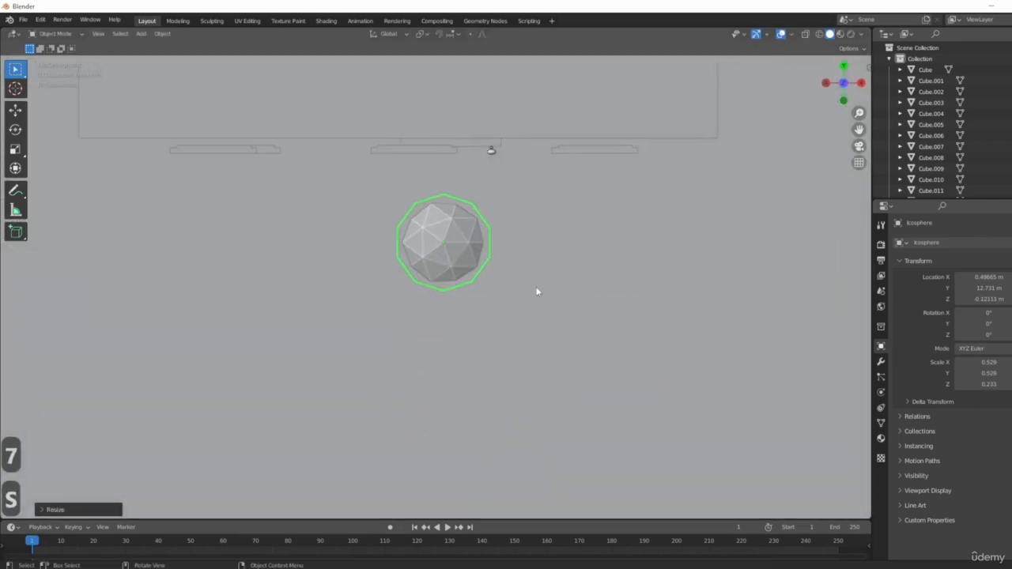
key(shift+d)
click(400, 365)
key(s)
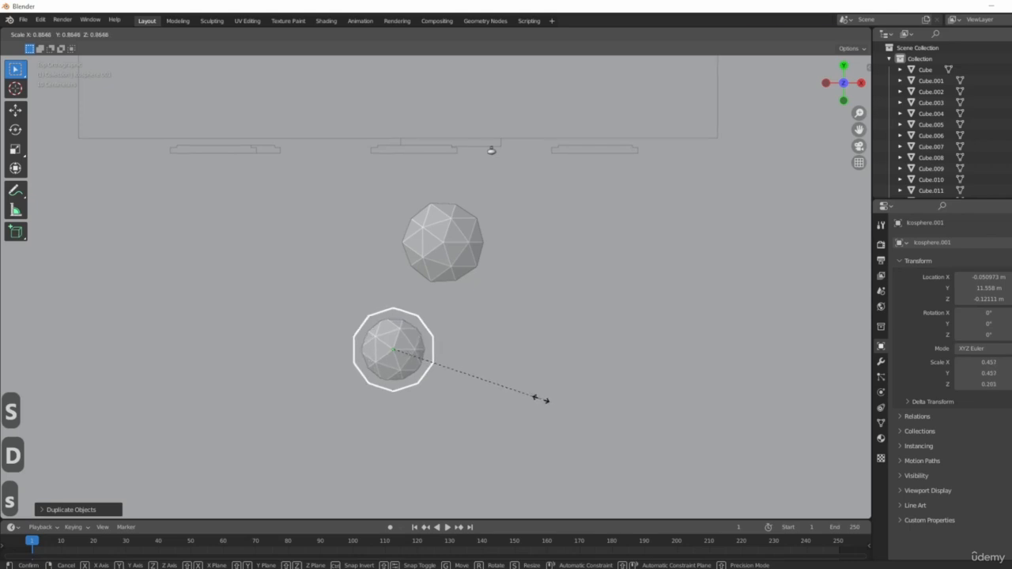
click(539, 400)
- Stretch the second stone along X to about 0.51, rotate it about -30° and shift it closer to the first stone
key(s)
key(x)
click(532, 399)
key(r)
key(g)
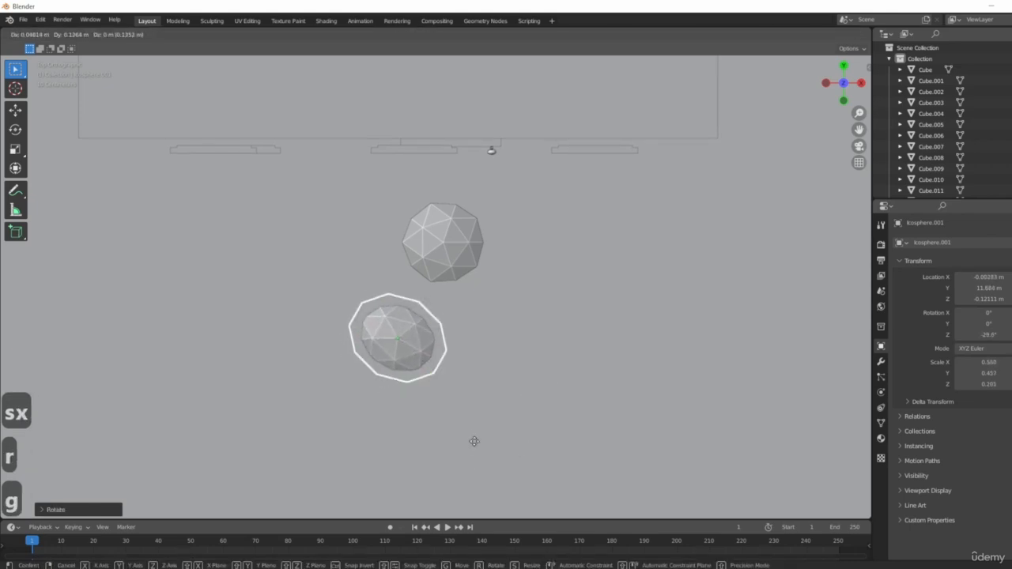
click(520, 457)
- Duplicate the second stone to the opposite side of the path and rotate the copy to about -102°
scroll(519, 457, down, 2)
shift+middle_drag(519, 457, 496, 370)
key(shift+d)
click(540, 369)
key(r)
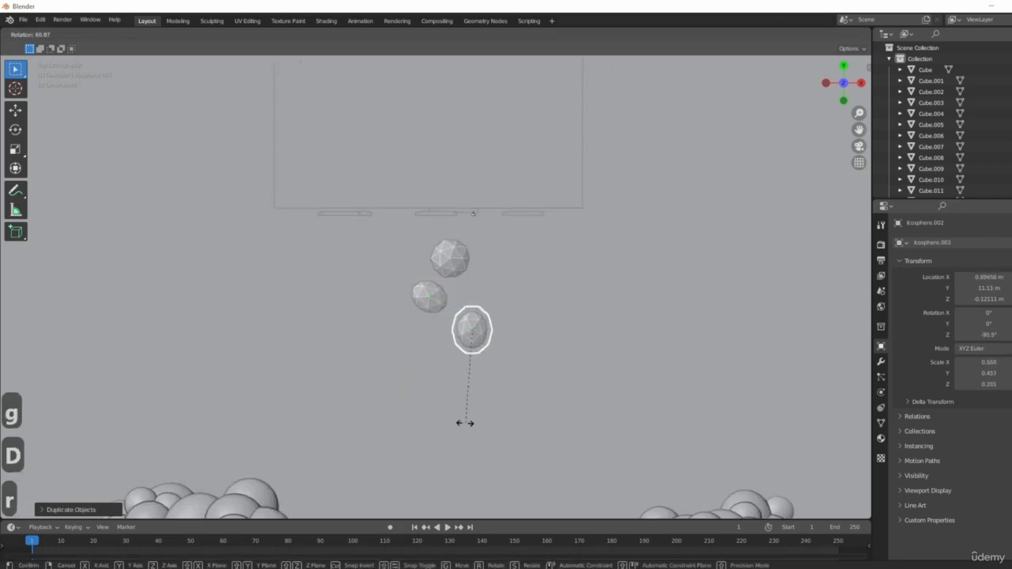
click(464, 422)
- Widen the third stone along the X axis and adjust its position beside the second stone
key(s)
key(x)
click(528, 439)
scroll(506, 396, up, 4)
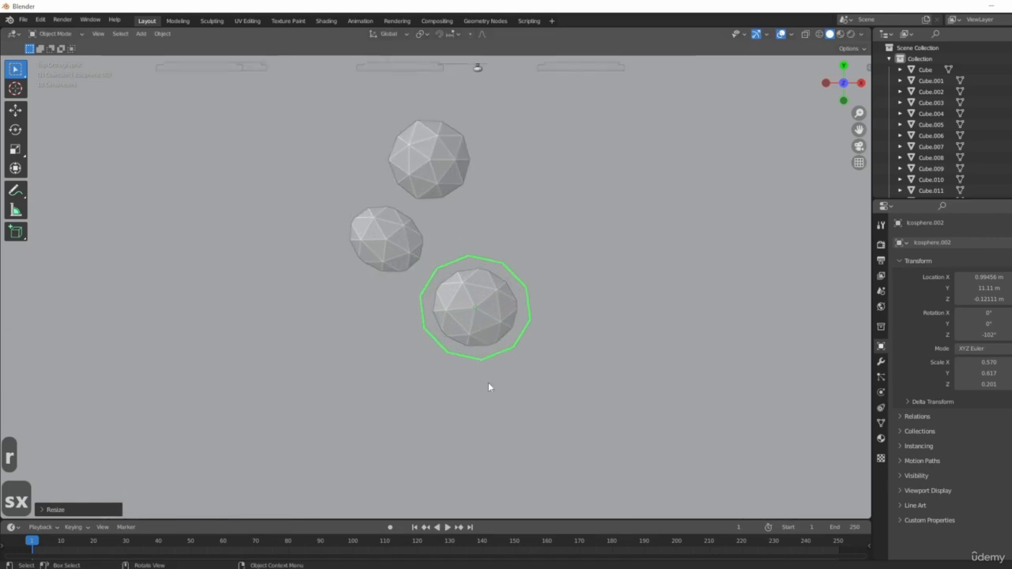
key(g)
click(504, 334)
- Duplicate the third stone farther along the path and shrink the copy to about 0.41 scale in X
key(shift+d)
click(439, 437)
middle_drag(438, 437, 551, 388)
key(s)
click(517, 368)
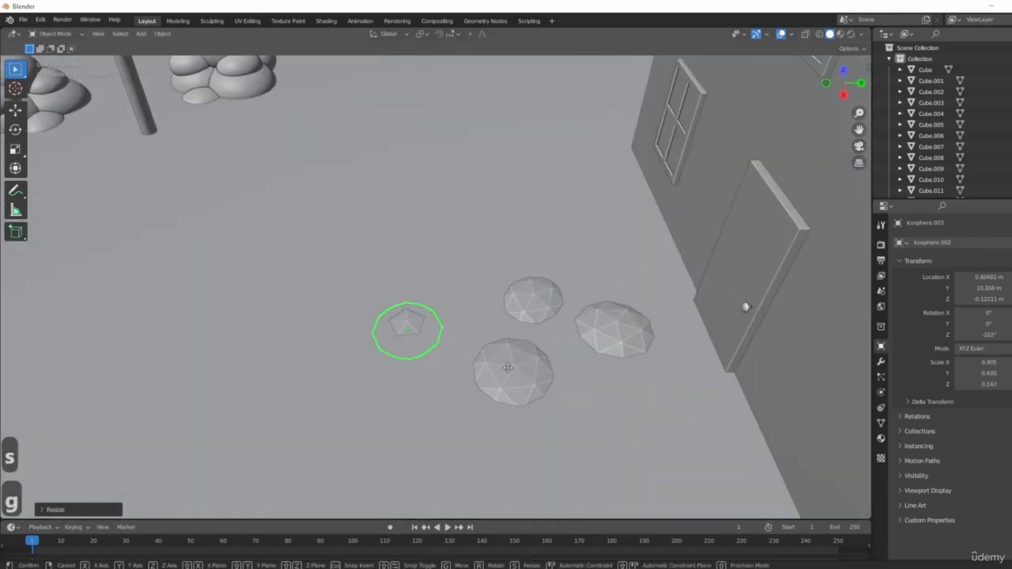
- Move the fourth stone closer to the others and set its height to about Z -0.095 m so it sits in the ground
key(g)
key(z)
key(g)
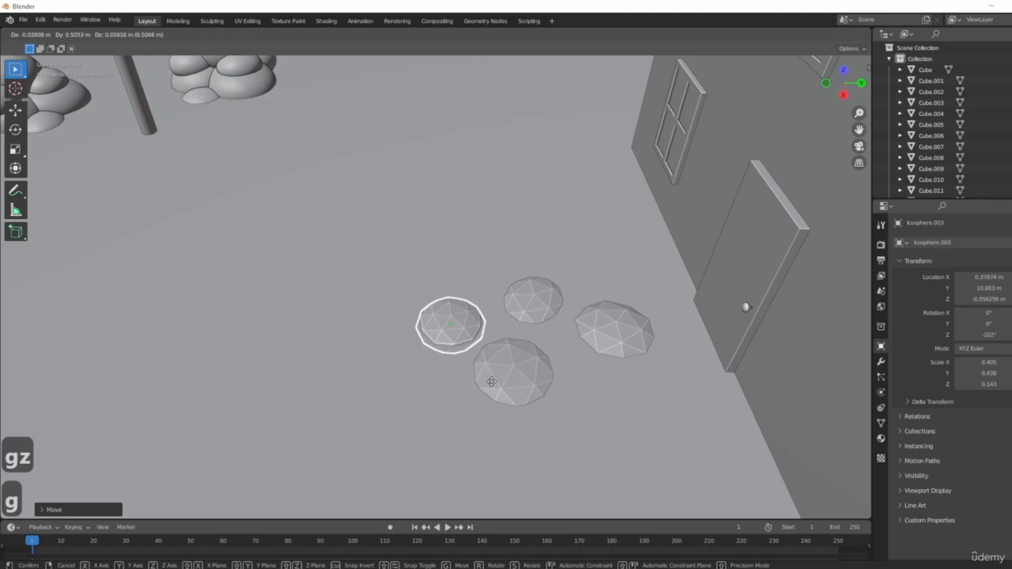
key(g)
key(z)
click(559, 381)
- Duplicate the fourth stone farther from the door, rotate the copy to about -145° and enlarge it to about 0.47 scale in X
scroll(559, 382, down, 5)
mouse_move(559, 382)
middle_down()
mouse_move(502, 392)
mouse_move(544, 389)
middle_up()
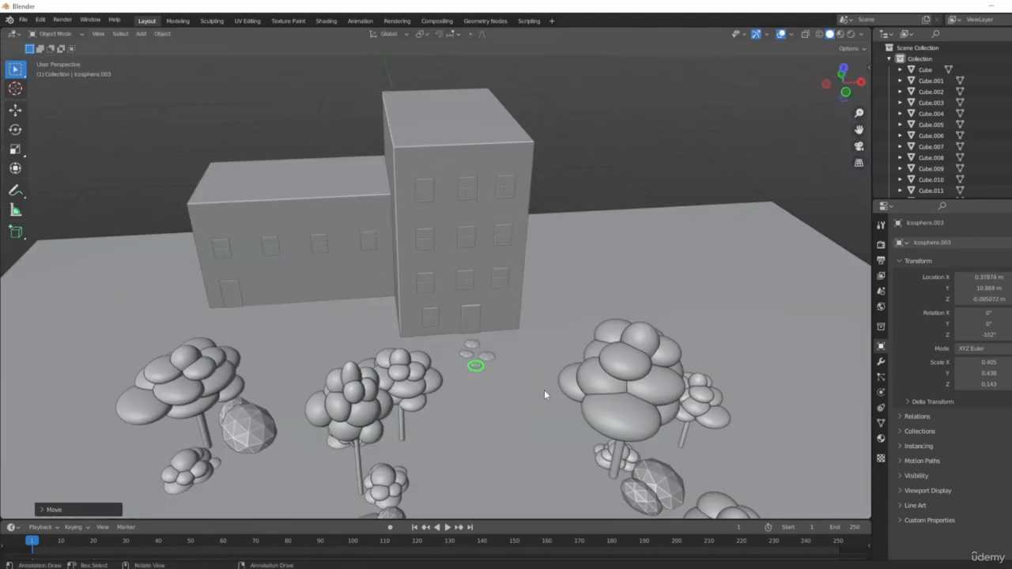
key(KP_7)
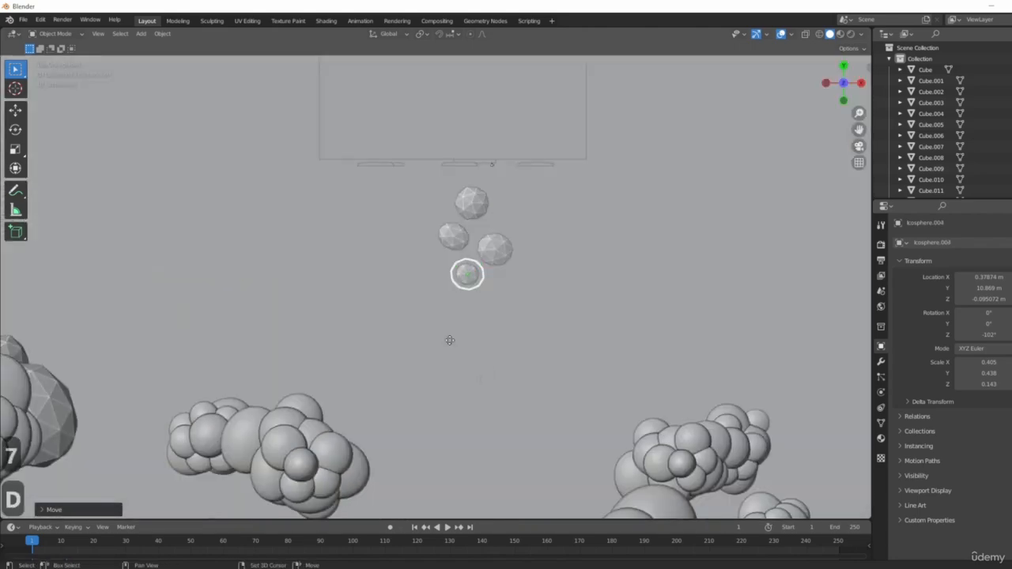
click(460, 380)
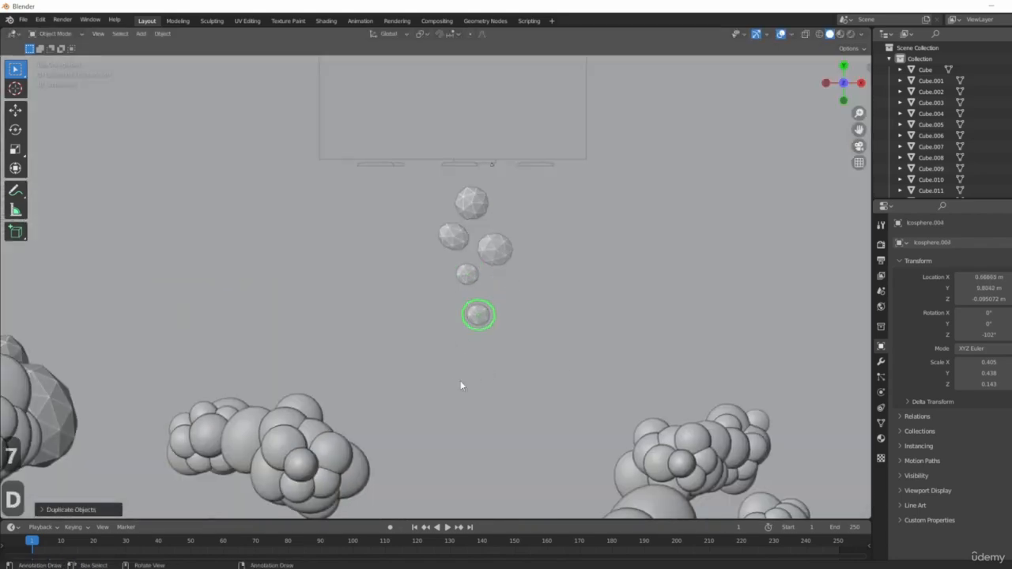
middle_drag(460, 380, 567, 361)
key(r)
click(516, 407)
key(s)
click(556, 419)
- Duplicate the fifth stone along the Y axis away from the door, then reposition, rotate and scale the copy as the sixth stone
middle_drag(556, 419, 537, 327)
key(shift+d)
key(y)
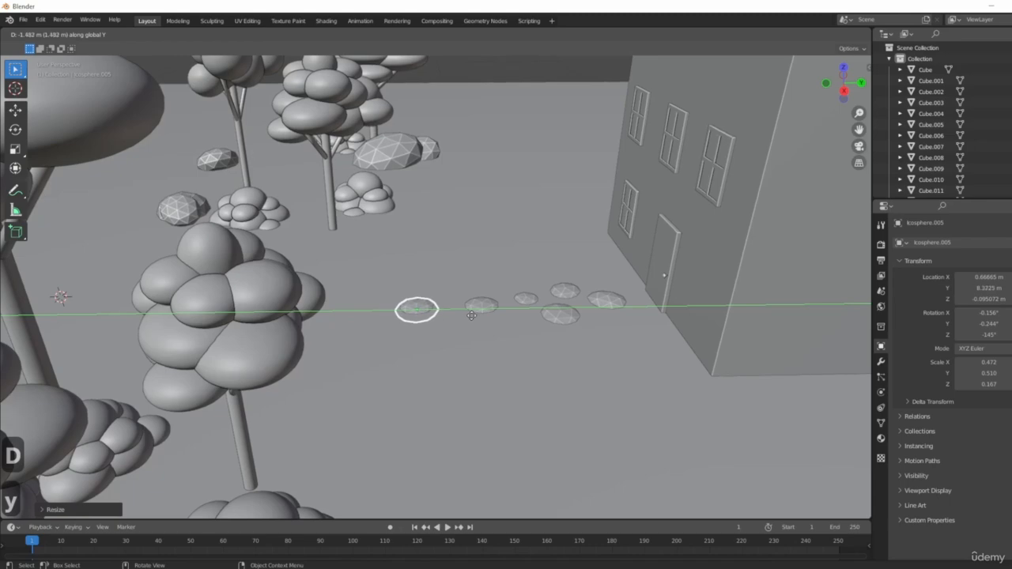
click(471, 315)
middle_drag(472, 315, 454, 355)
key(KP_7)
key(g)
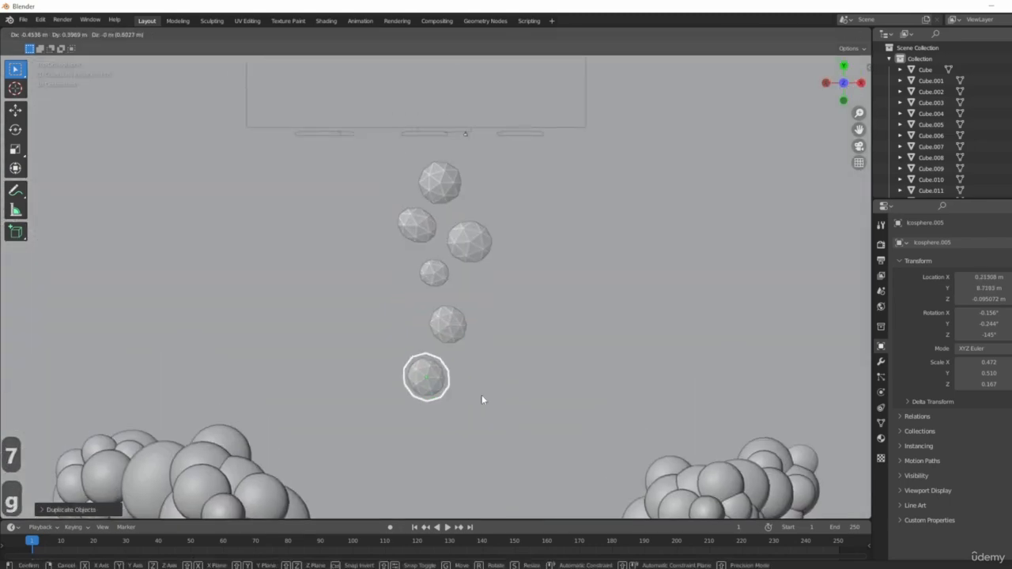
key(r)
key(s)
click(625, 465)
- Look over the stepping-stone path and the fronts of both buildings
middle_drag(625, 465, 529, 395)
click(540, 446)
middle_drag(519, 440, 474, 394)
scroll(562, 426, up, 3)
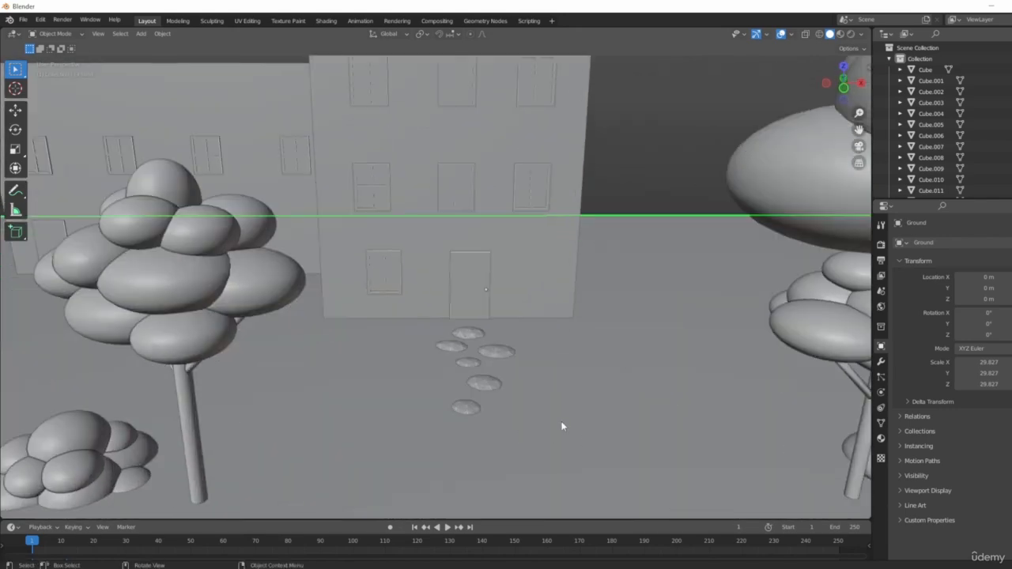
scroll(556, 479, down, 5)
key(shift+a)
mouse_move(514, 336)
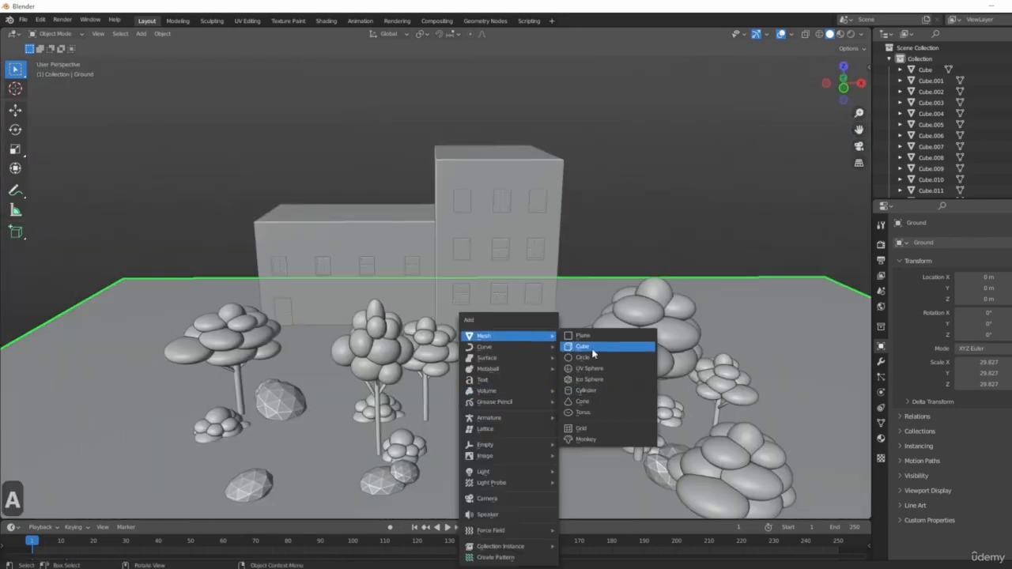
middle_drag(313, 315, 318, 342)
scroll(318, 341, down, 1)
shift+middle_drag(341, 288, 558, 302)
scroll(558, 302, up, 4)
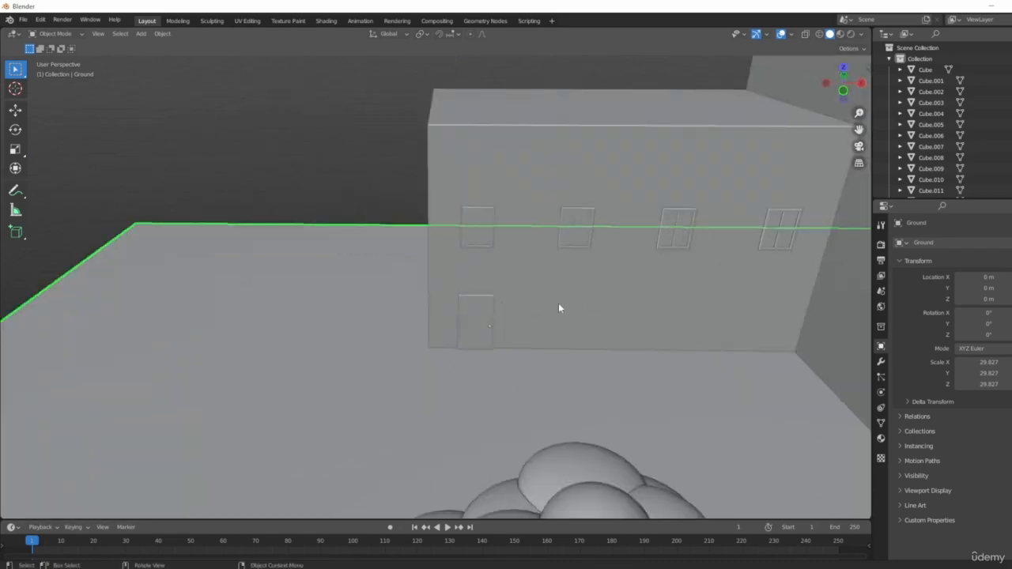
scroll(558, 306, down, 7)
scroll(509, 347, up, 4)
shift+middle_drag(679, 345, 490, 388)
scroll(404, 311, down, 2)
shift+middle_drag(404, 310, 432, 395)
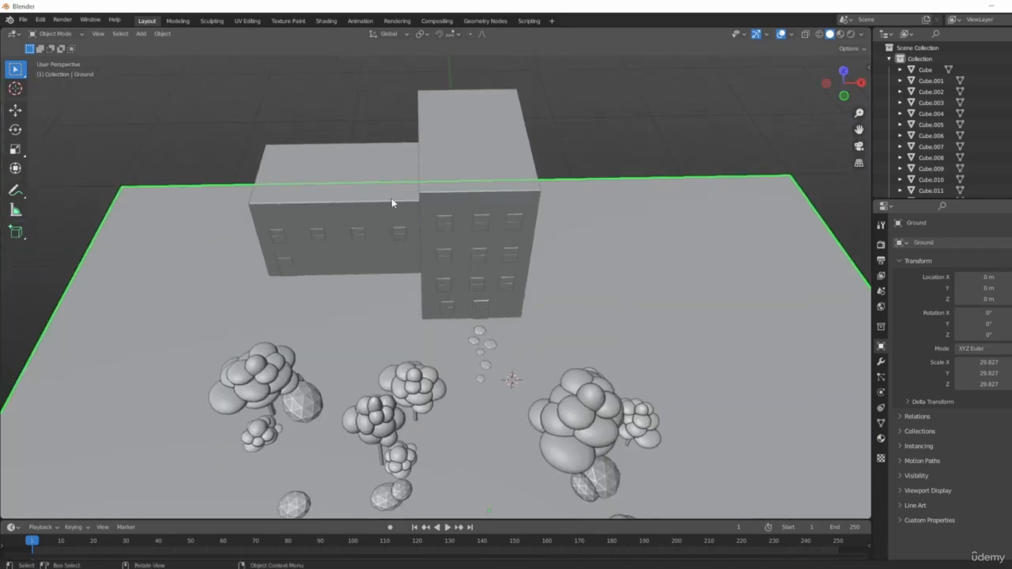
- Select the lower building's four windows and raise them together along the Z axis
click(359, 229)
key(KP_Decimal)
middle_drag(382, 315, 504, 271)
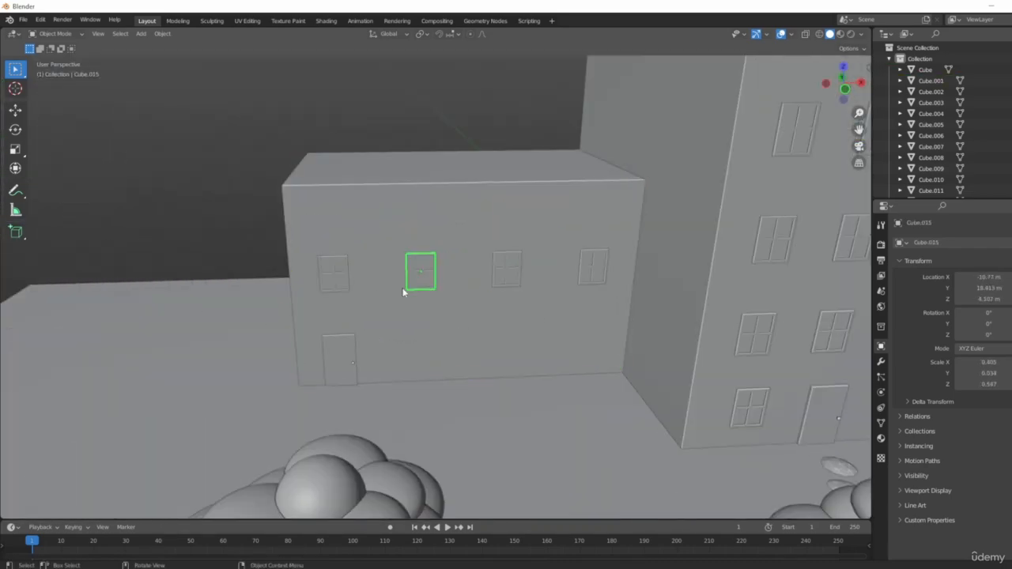
shift+click(575, 273)
click(344, 269)
shift+click(427, 272)
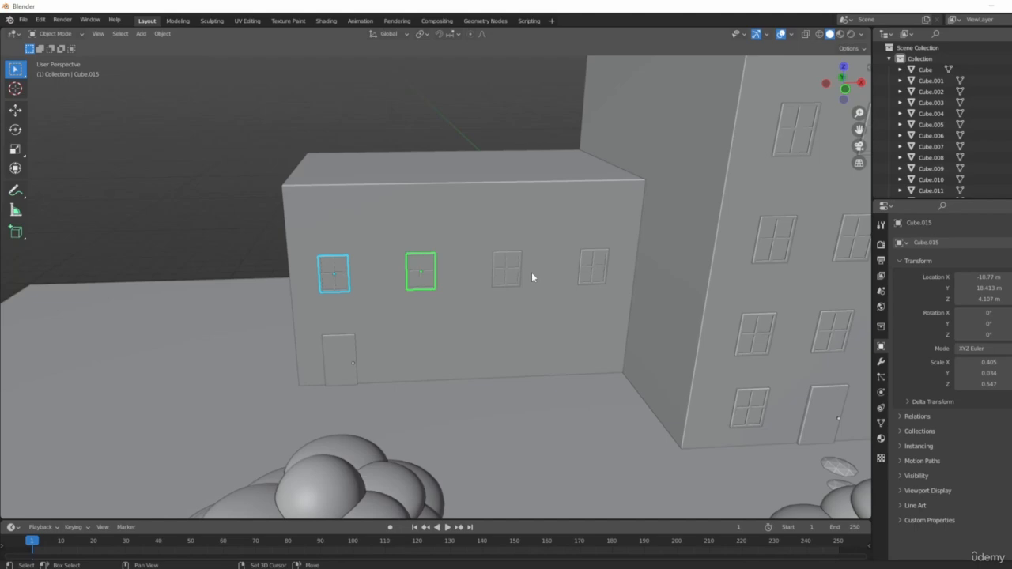
key(g)
key(z)
click(579, 327)
- Place the 3D cursor on the lower building's front wall below the windows and add a cube there
middle_drag(579, 327, 448, 349)
click(447, 348)
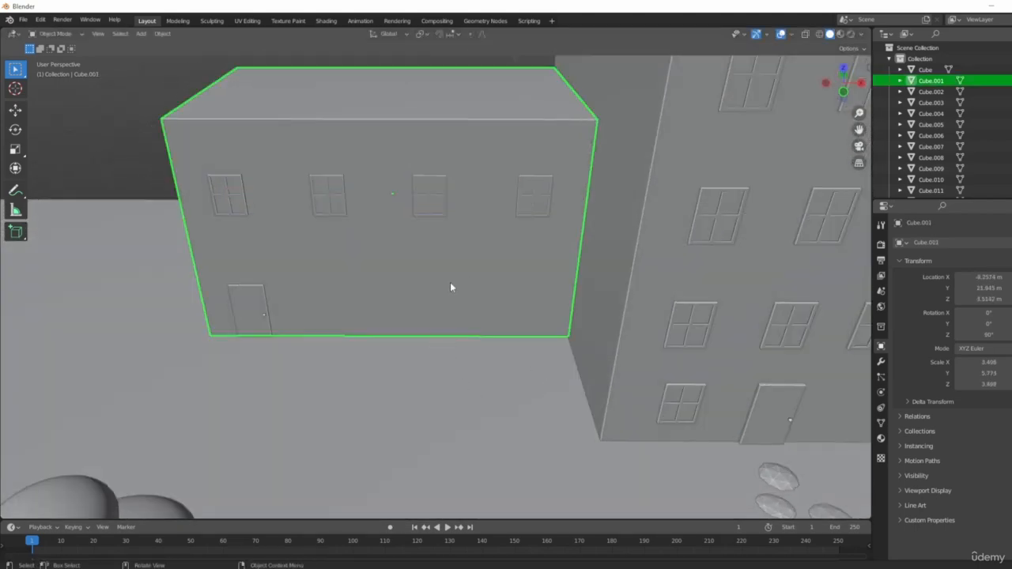
key(shift+a)
mouse_move(428, 276)
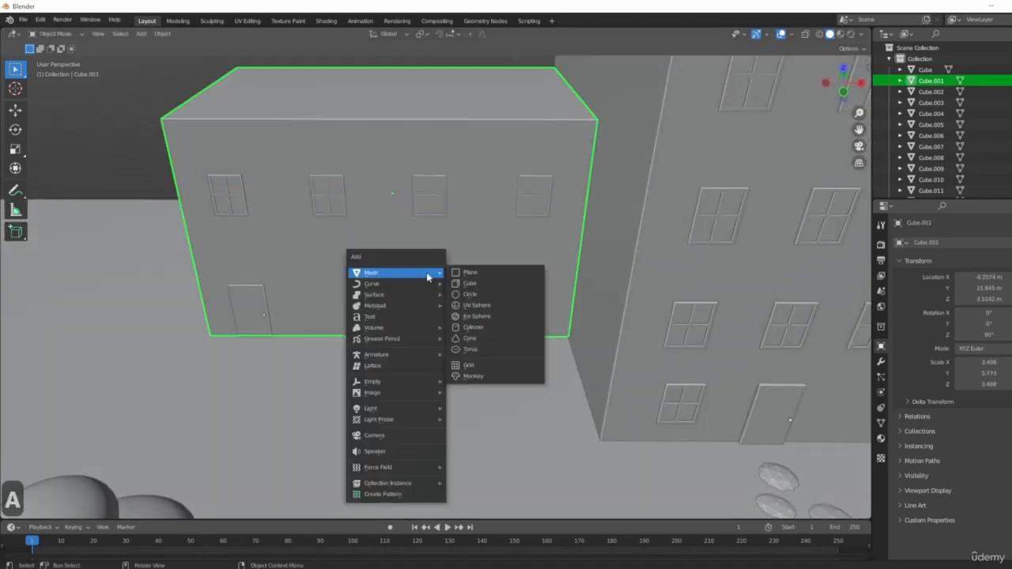
click(493, 284)
middle_drag(497, 350, 506, 294)
key(KP_1)
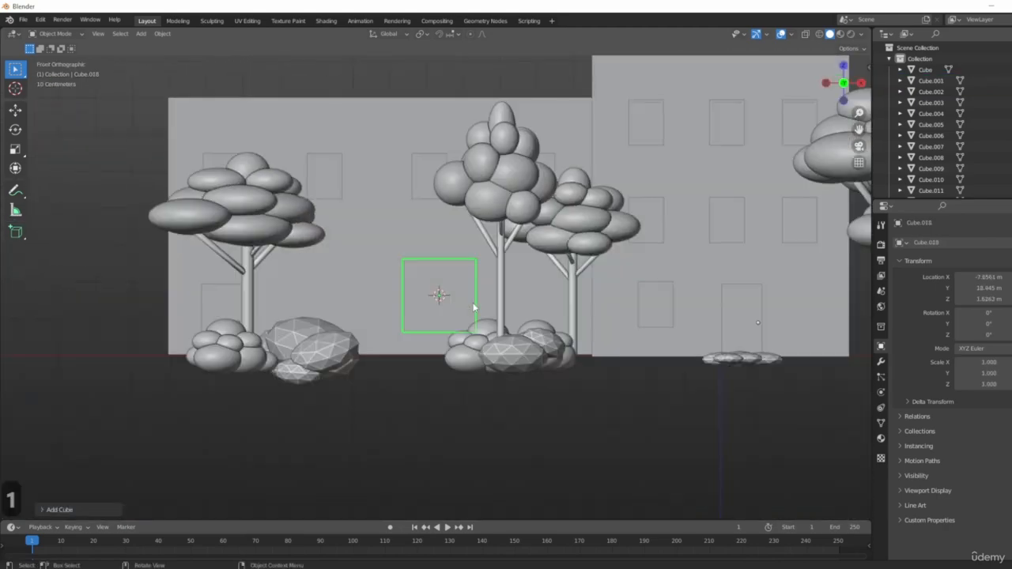
- Make room for the full scene object list and collapse the main Collection
scroll(506, 332, down, 3)
mouse_move(498, 332)
middle_down()
mouse_move(501, 381)
mouse_move(523, 427)
mouse_move(492, 332)
middle_up()
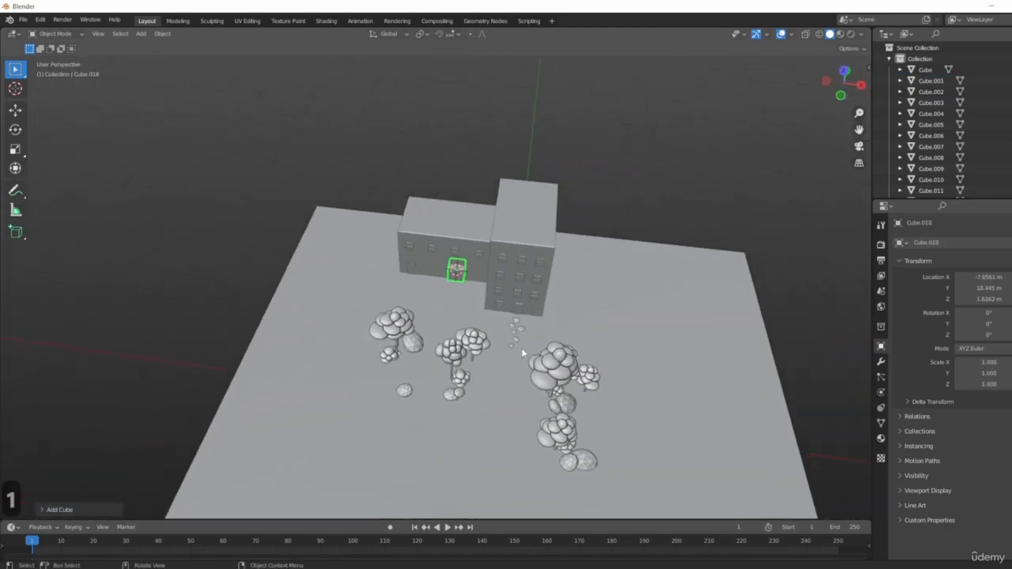
drag(901, 199, 900, 366)
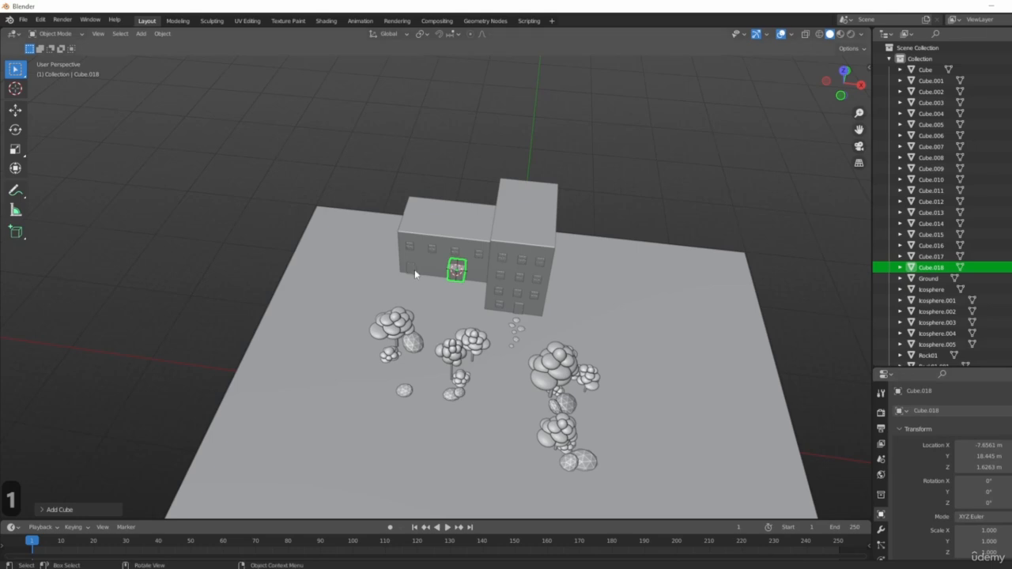
middle_drag(681, 301, 404, 283)
scroll(404, 283, up, 4)
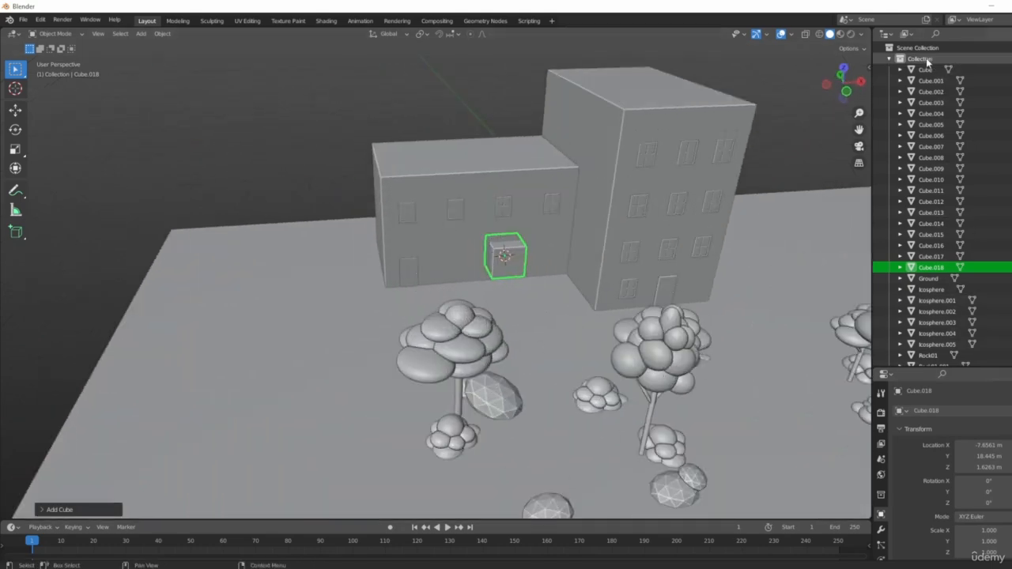
drag(912, 368, 911, 448)
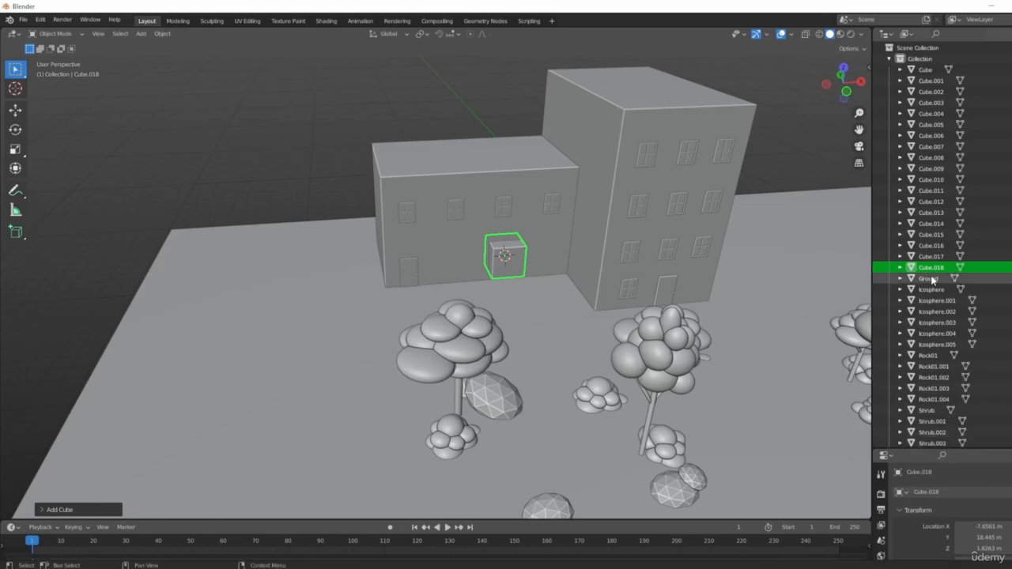
click(890, 59)
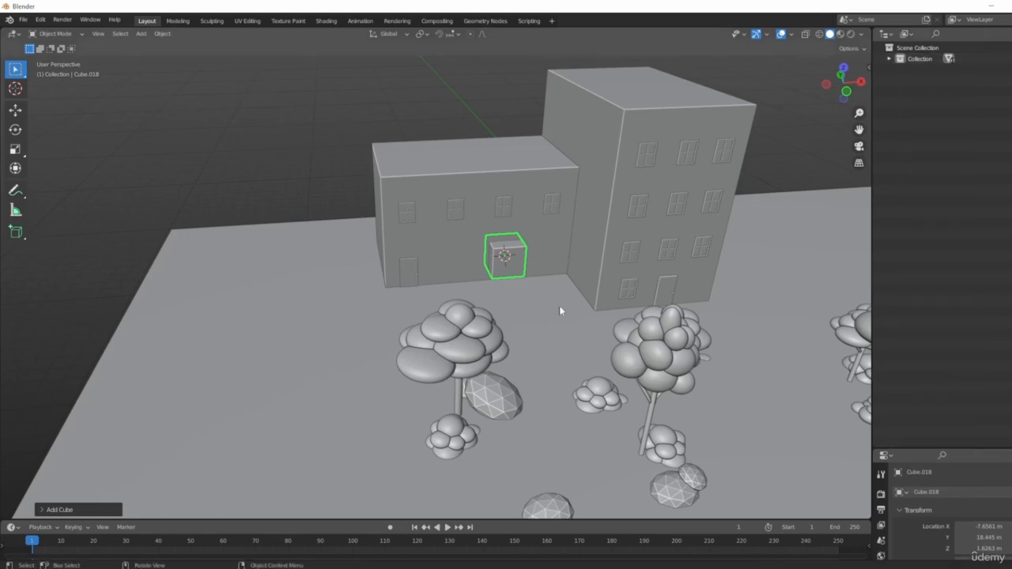
- Create a new collection in the scene and name it Trees
middle_drag(558, 310, 542, 427)
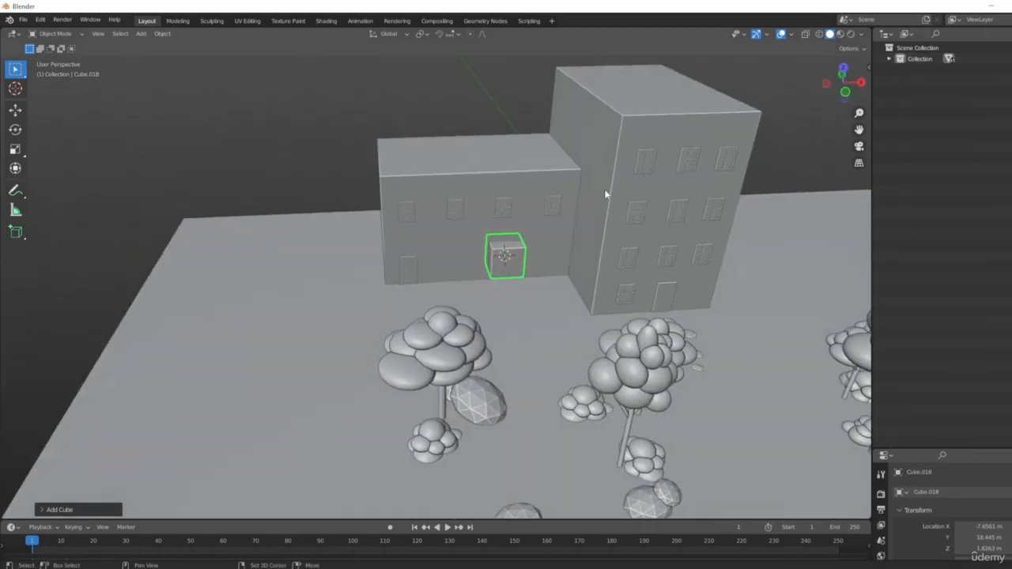
shift+middle_drag(560, 205, 497, 227)
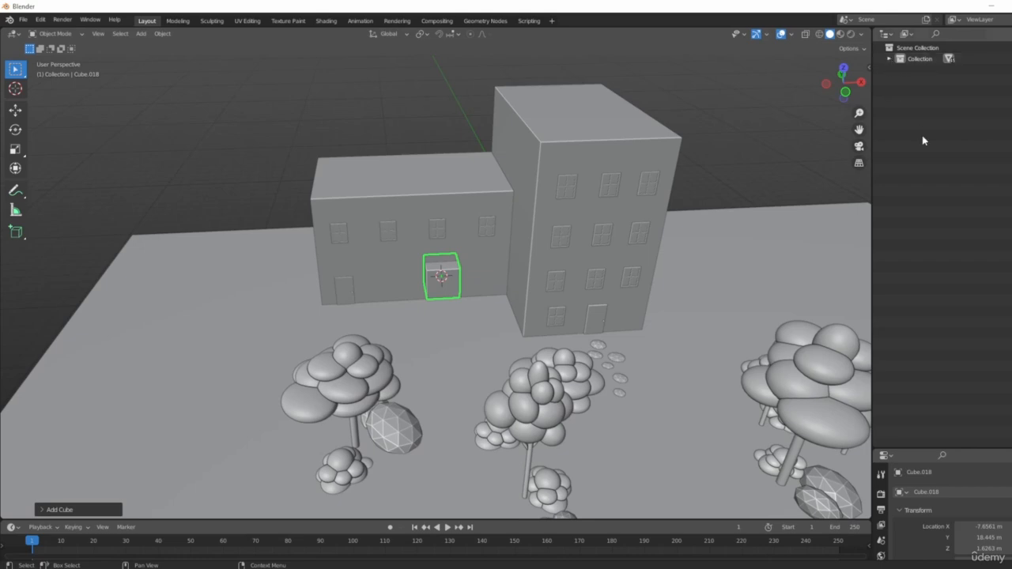
right_click(921, 141)
click(862, 136)
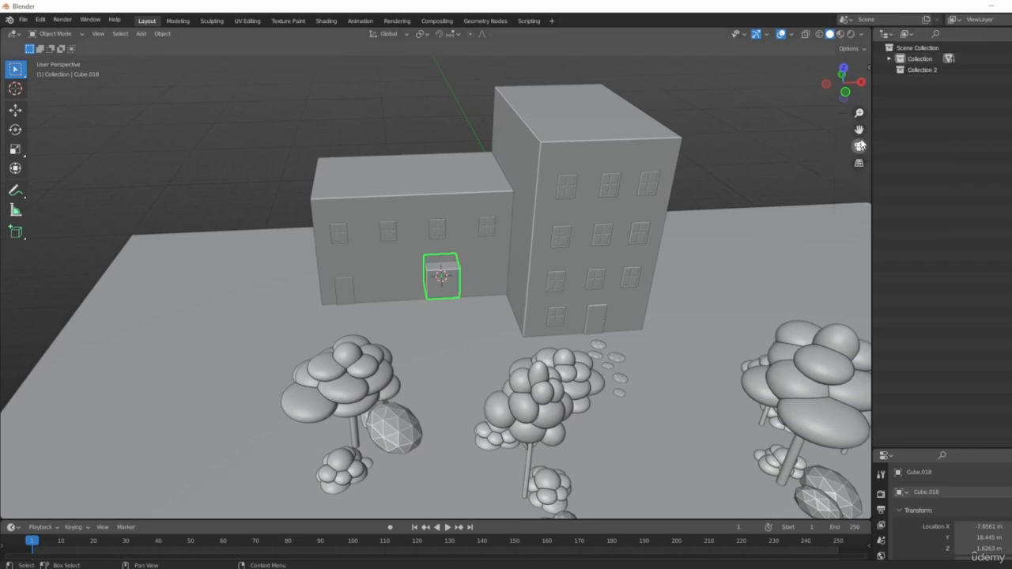
click(927, 70)
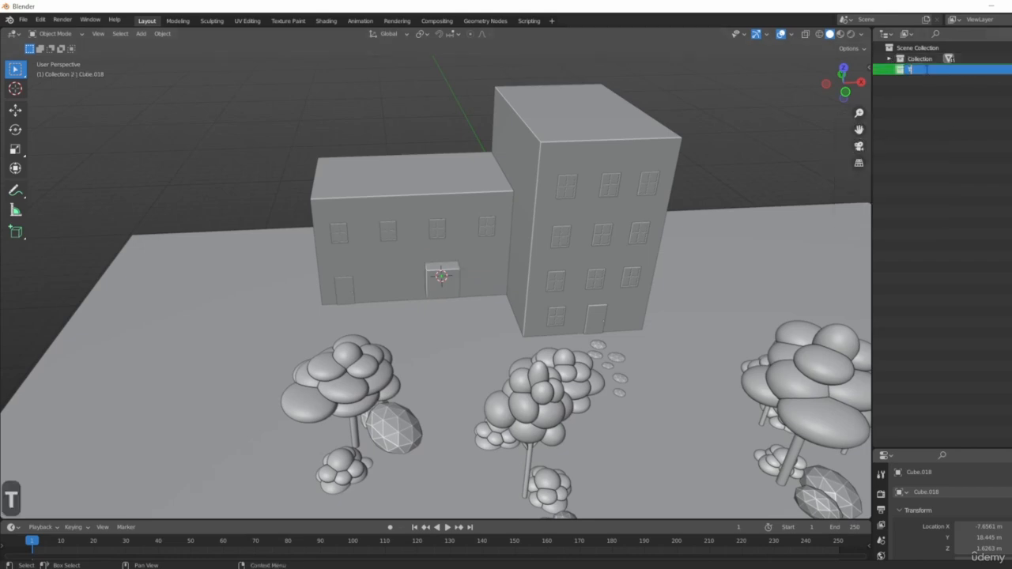
text(Trees)
key(Return)
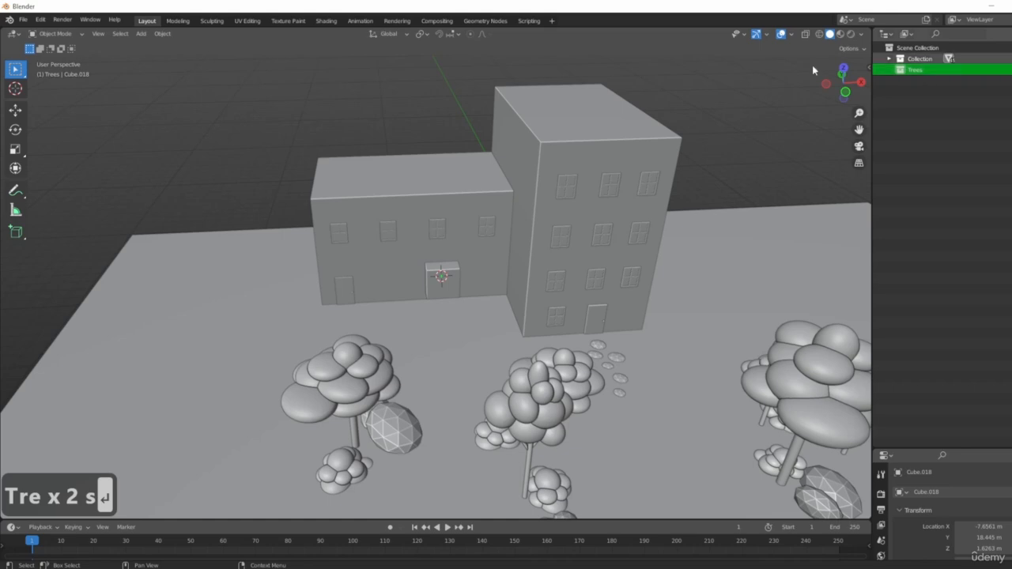
- Select all seven trees across the ground and move them to the Trees collection
click(342, 371)
scroll(569, 410, down, 5)
scroll(570, 410, up, 5)
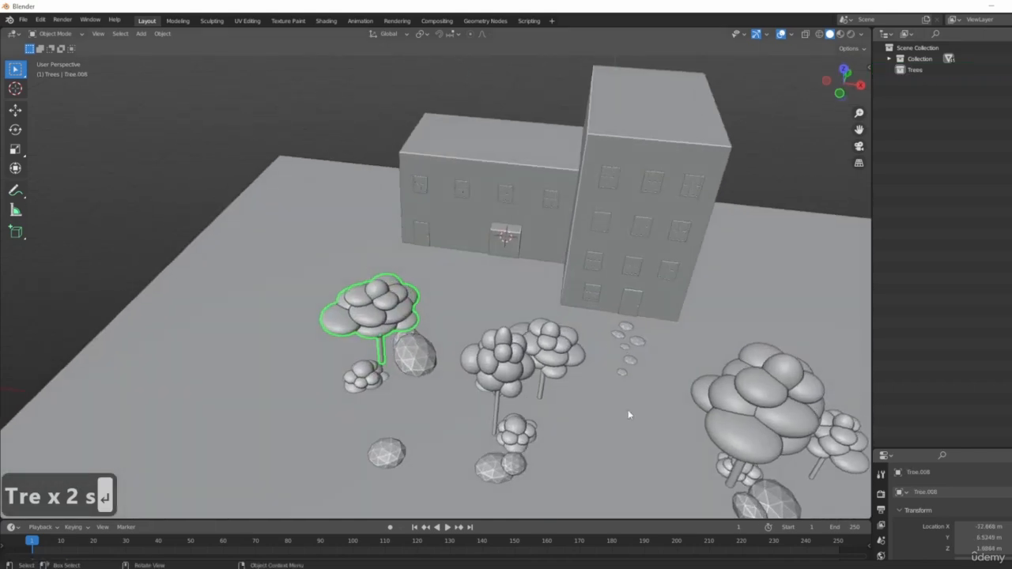
click(888, 70)
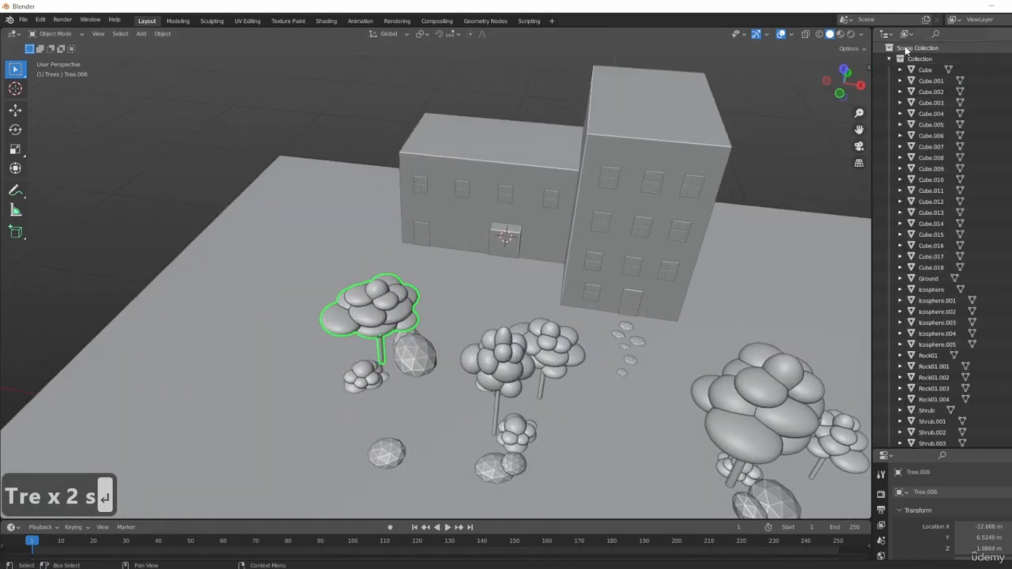
click(888, 70)
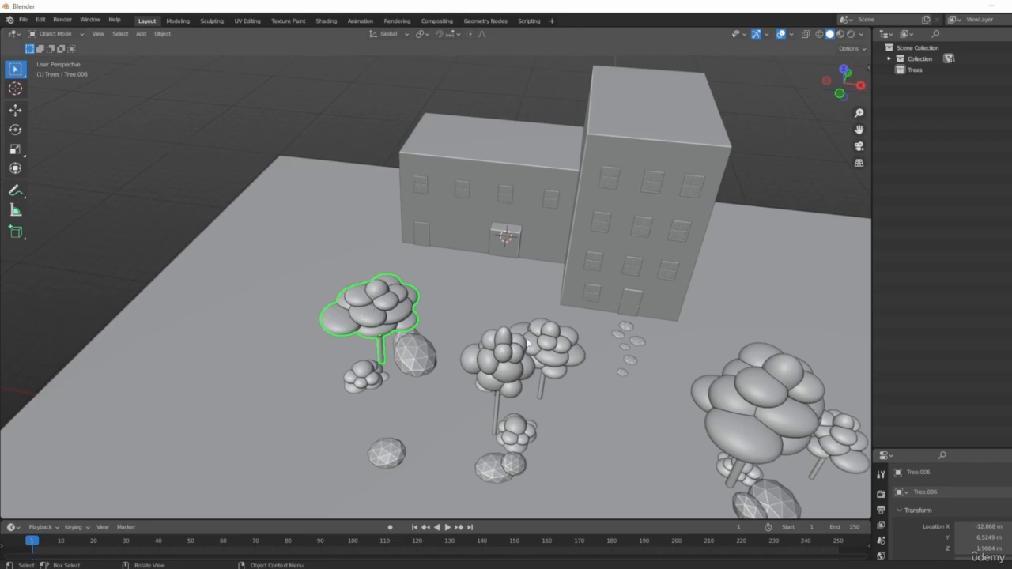
middle_drag(551, 403, 621, 316)
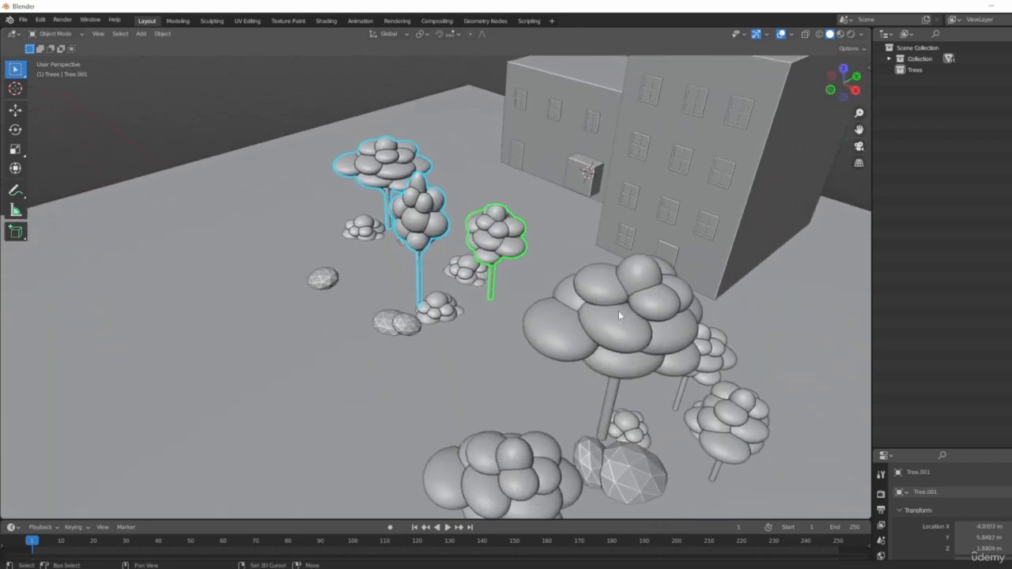
shift+click(621, 317)
shift+click(512, 473)
middle_drag(512, 473, 470, 251)
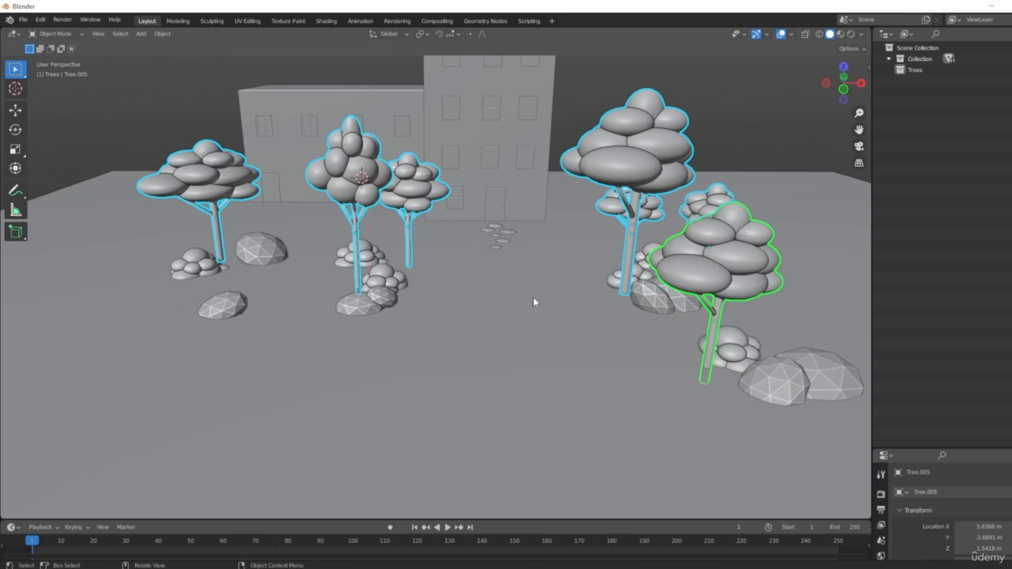
middle_drag(533, 298, 498, 287)
key(m)
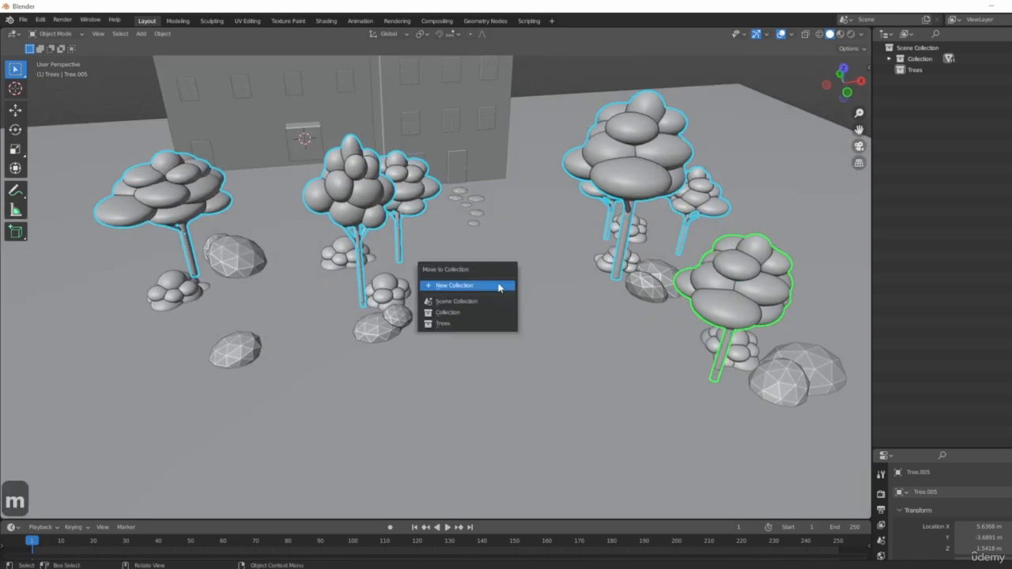
click(440, 324)
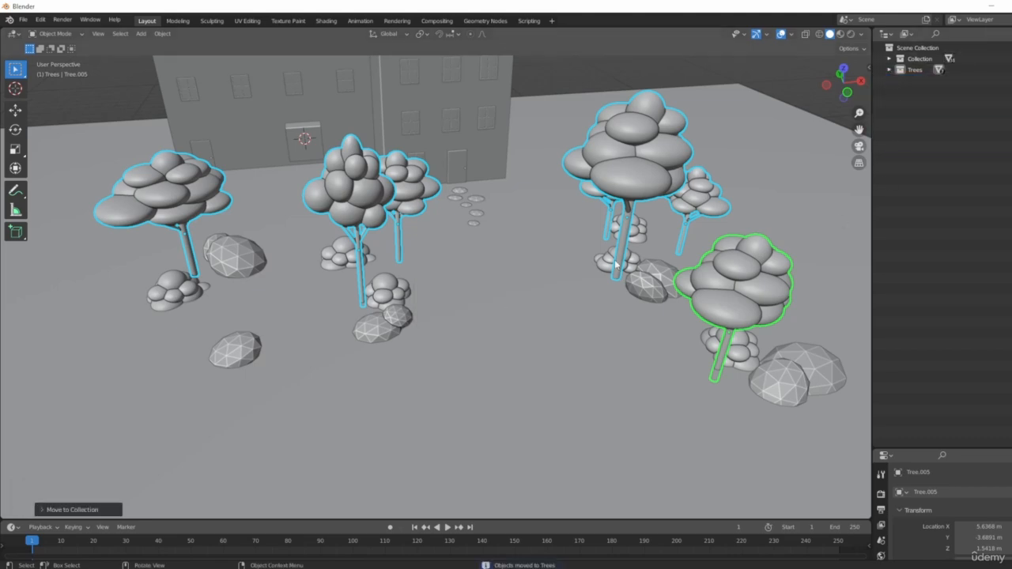
- Examine the trees, shrubs and rocks up close and in front view
middle_drag(615, 266, 493, 242)
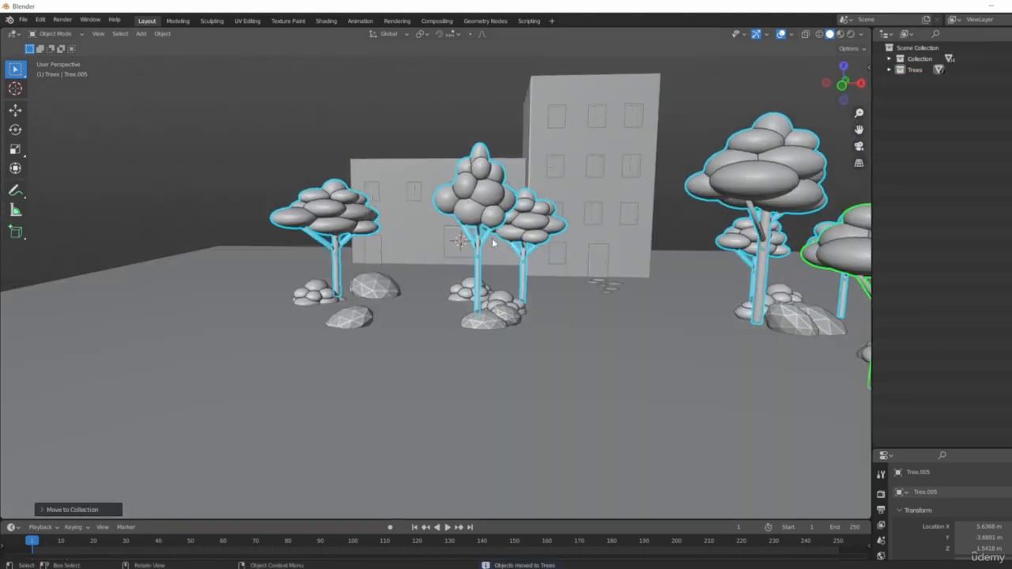
scroll(467, 269, up, 2)
middle_drag(435, 300, 518, 311)
scroll(490, 260, up, 2)
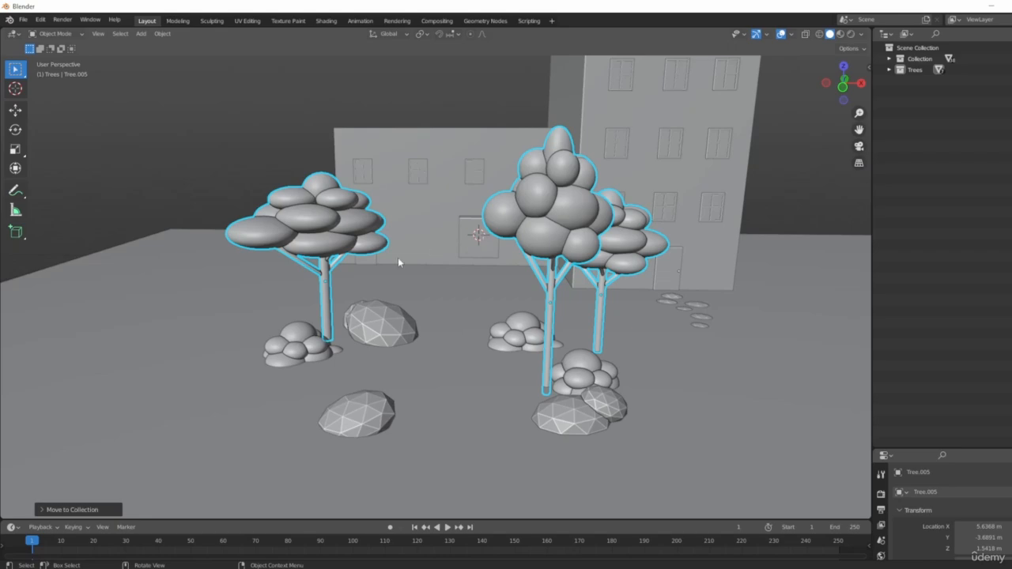
scroll(414, 314, down, 3)
middle_drag(398, 257, 500, 364)
scroll(457, 286, up, 3)
key(KP_1)
scroll(627, 368, up, 5)
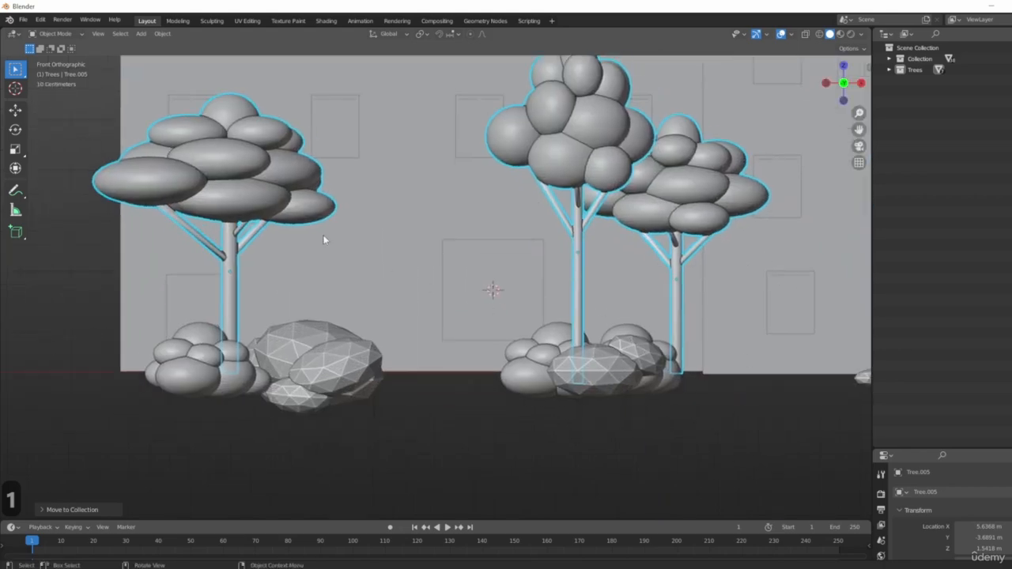
- Deselect everything, expand the Trees collection and hide it from the viewport
scroll(323, 239, down, 5)
key(alt+a)
middle_drag(399, 279, 391, 379)
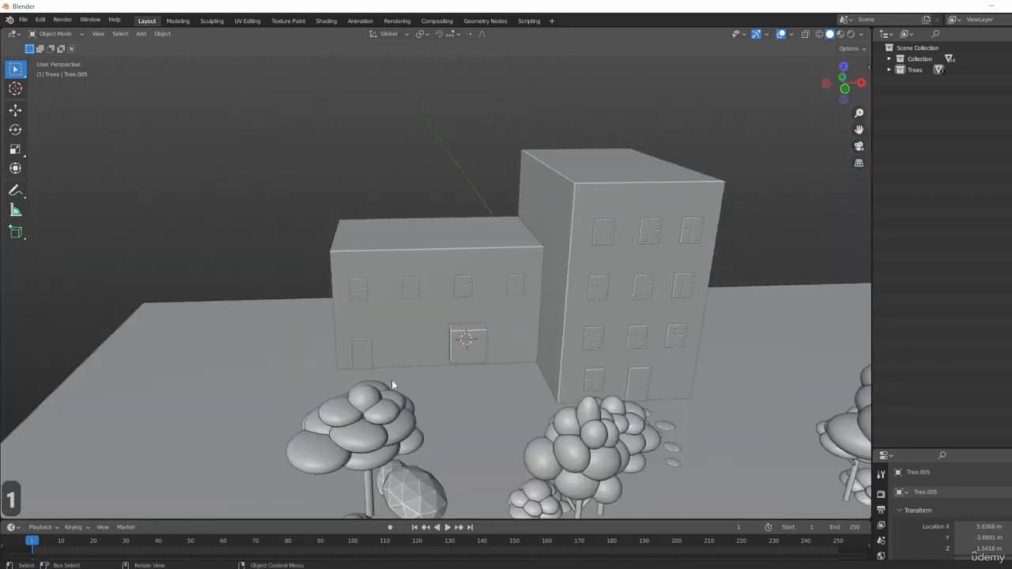
click(888, 70)
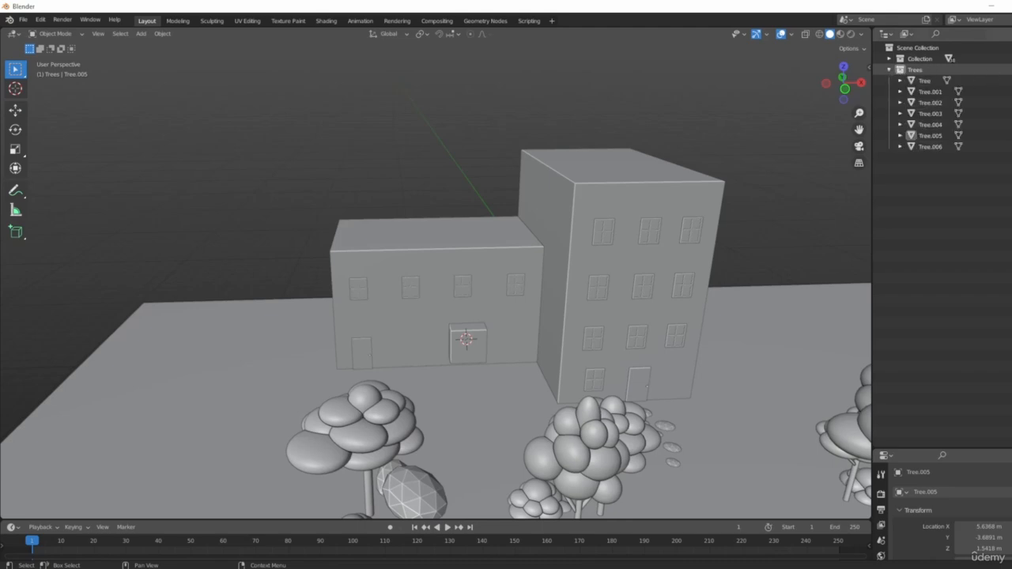
key(h)
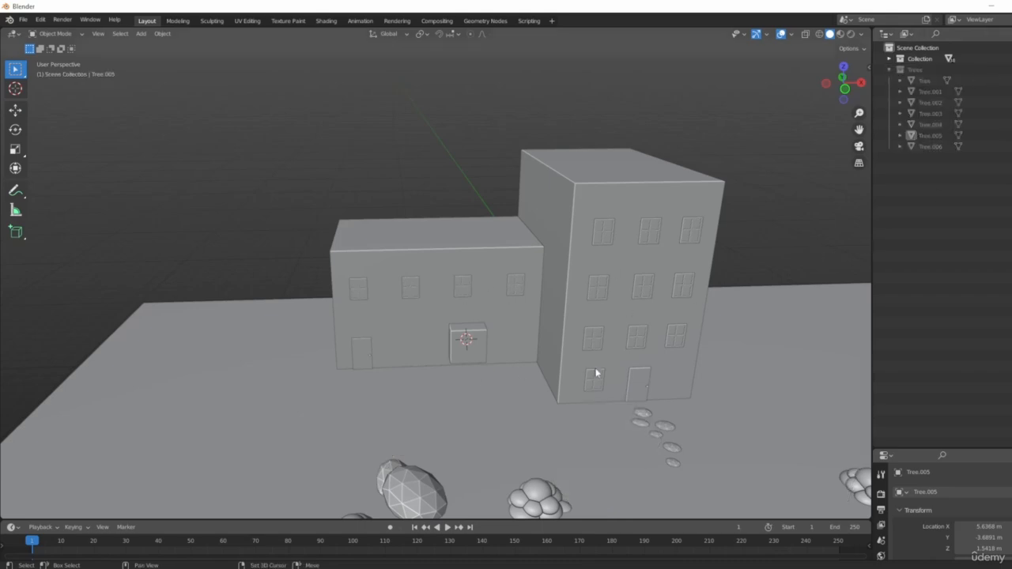
shift+middle_drag(596, 372, 380, 315)
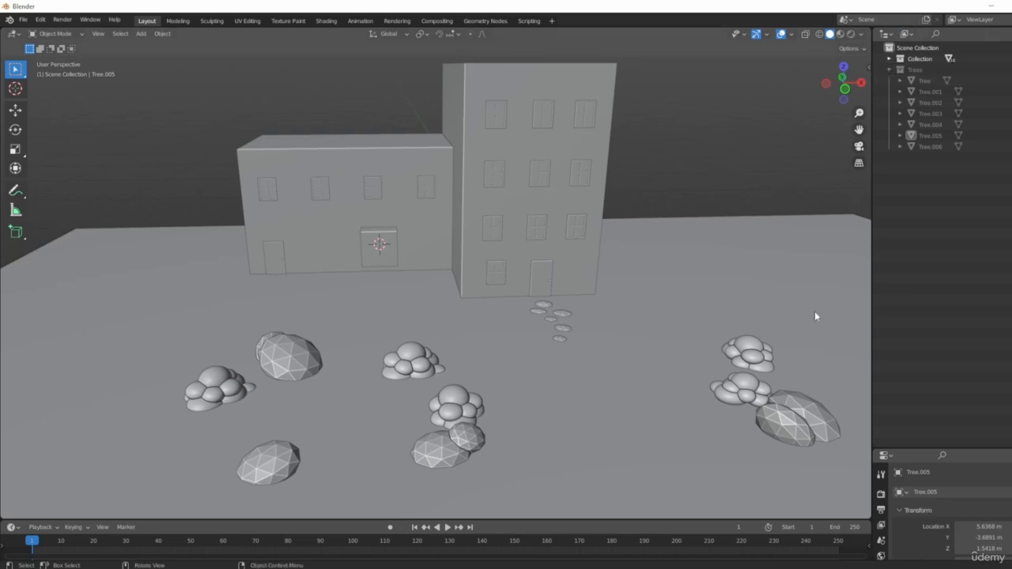
- Create a new collection in the scene and name it Shrubs
middle_drag(274, 398, 552, 252)
right_click(928, 204)
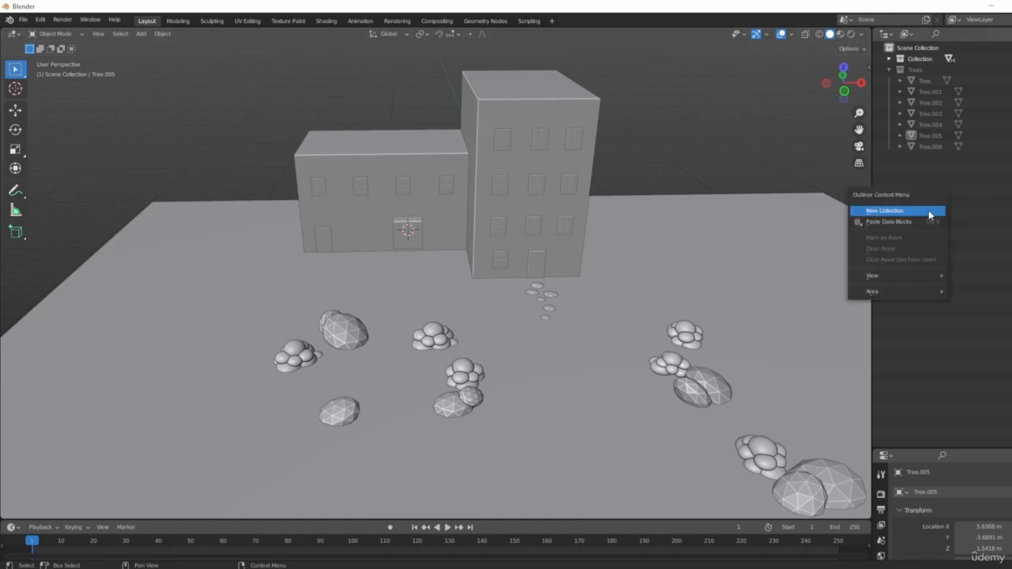
click(928, 210)
text(ubs)
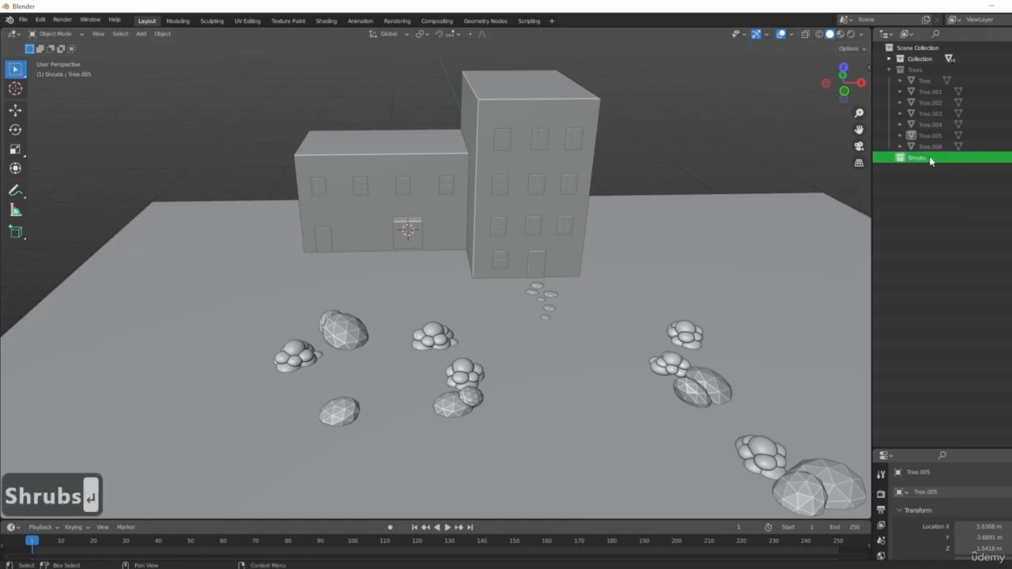
key(Return)
- Select the shrubs scattered on the ground and move them to the Shrubs collection
click(297, 357)
middle_drag(747, 462, 595, 240)
shift+click(696, 356)
key(m)
click(541, 254)
scroll(553, 253, up, 1)
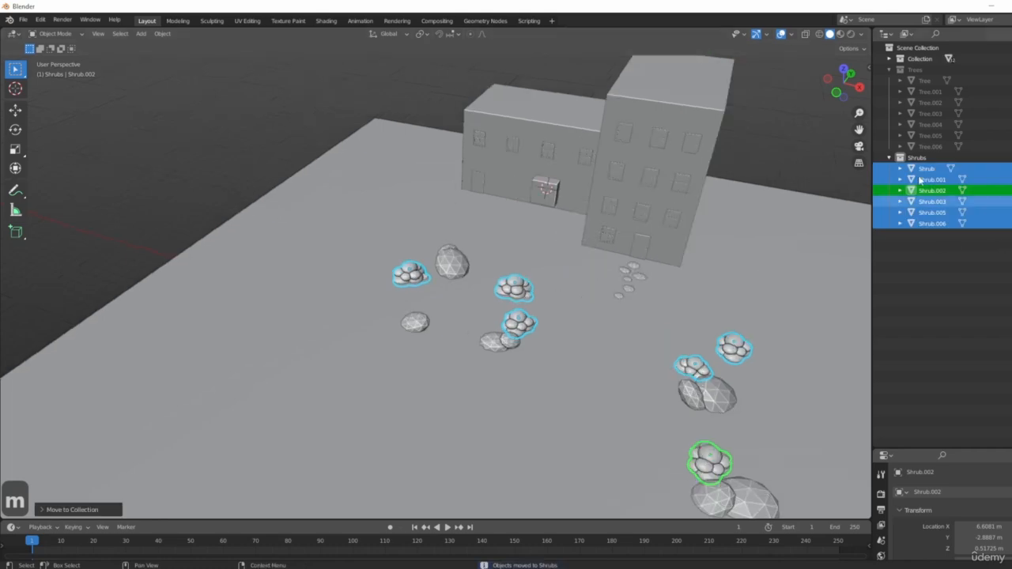
- Hide the Shrubs collection and collapse both the Shrubs and Trees collections in the object list
click(888, 158)
click(1010, 158)
click(888, 70)
- Move the remaining shrub behind the paired rocks to the Shrubs collection
scroll(510, 349, up, 5)
click(512, 347)
middle_drag(512, 346, 669, 170)
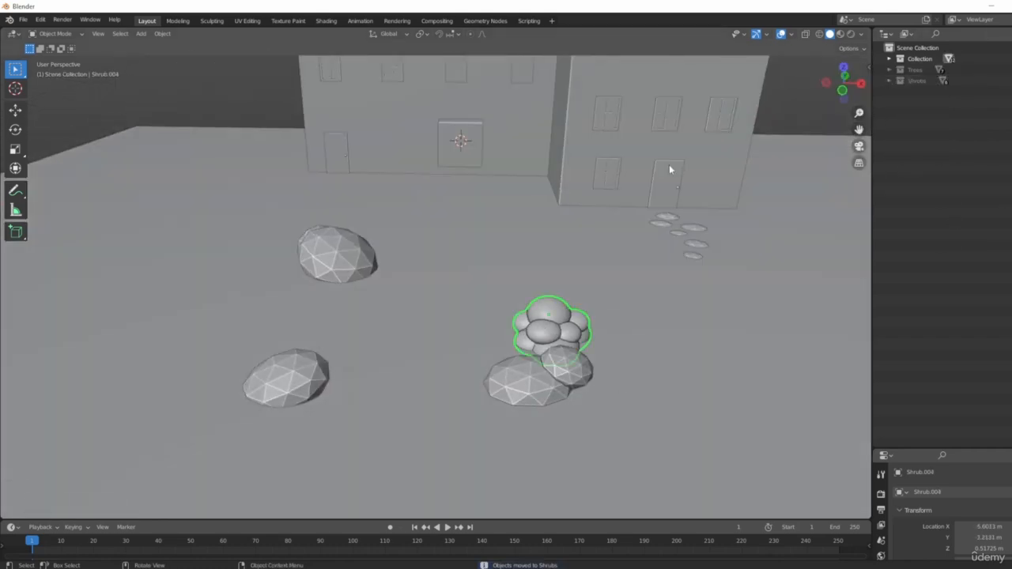
key(m)
click(592, 293)
- Create a new collection in the scene and name it Rocks
scroll(609, 324, down, 5)
middle_drag(619, 340, 648, 316)
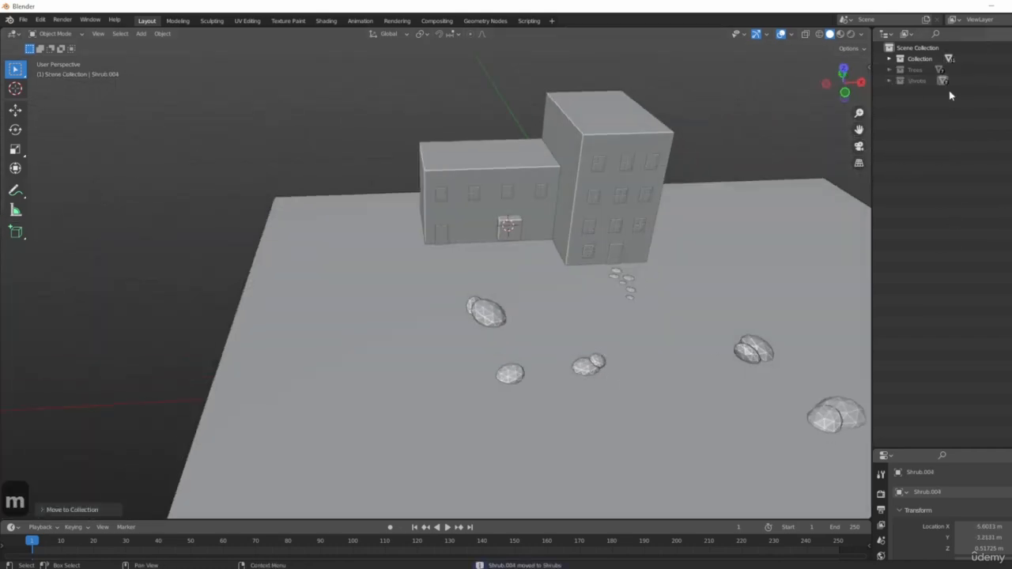
right_click(940, 150)
click(940, 149)
double_click(914, 92)
text(Rocks)
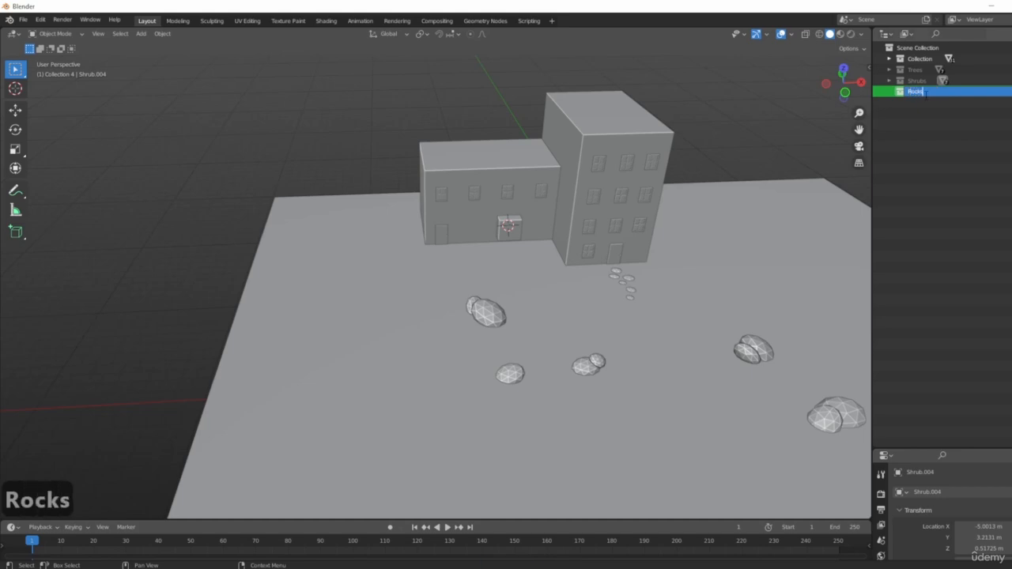
key(Return)
- Select all the rocks on the ground, move them to the Rocks collection and hide that collection
click(485, 312)
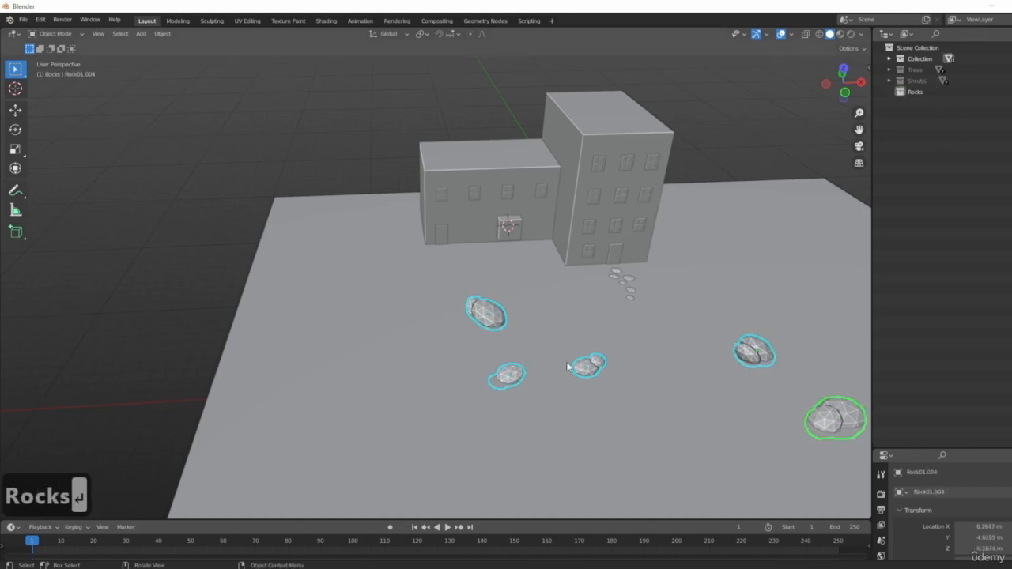
key(m)
click(597, 365)
click(1010, 92)
click(889, 91)
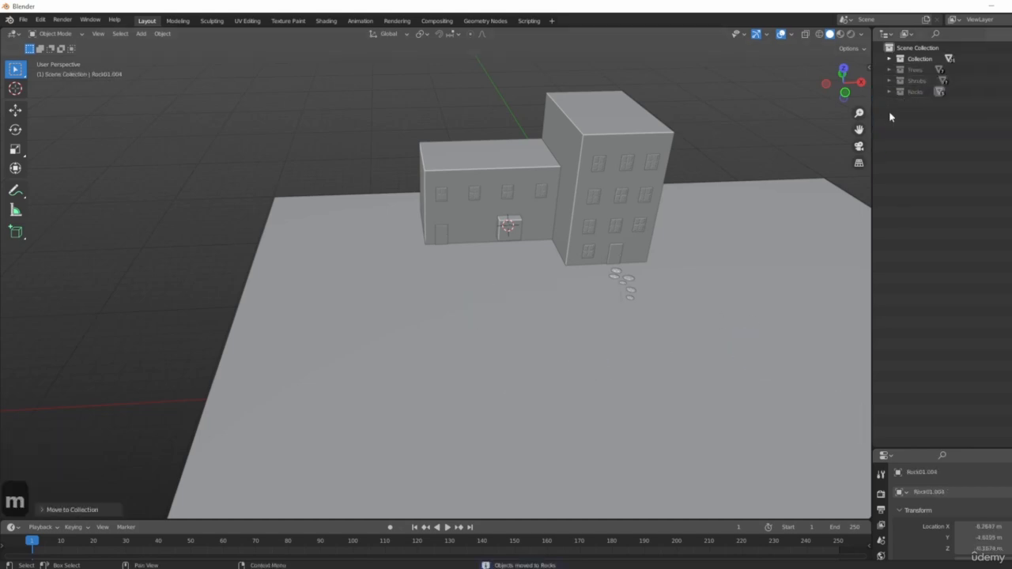
- Inspect both buildings in front view and select the cube on the lower building's front wall
scroll(552, 264, up, 2)
shift+middle_drag(553, 237, 548, 319)
scroll(533, 310, up, 4)
middle_drag(459, 342, 449, 300)
key(1)
click(464, 279)
scroll(470, 251, down, 4)
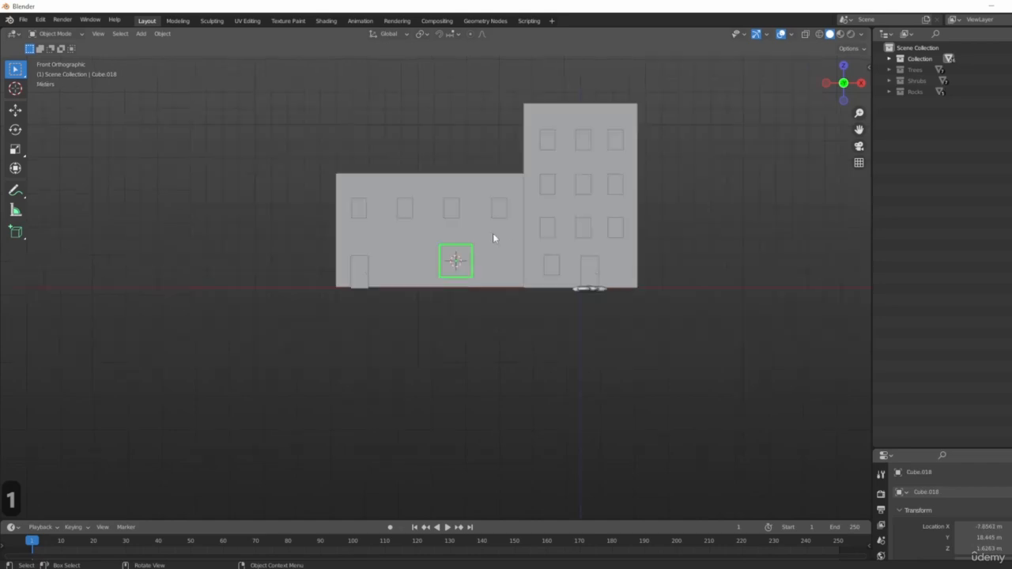
- Move the taller building's ground-floor window along the X axis to about -1.97 m
click(553, 249)
middle_drag(553, 249, 564, 298)
click(564, 298)
click(574, 305)
key(g)
key(x)
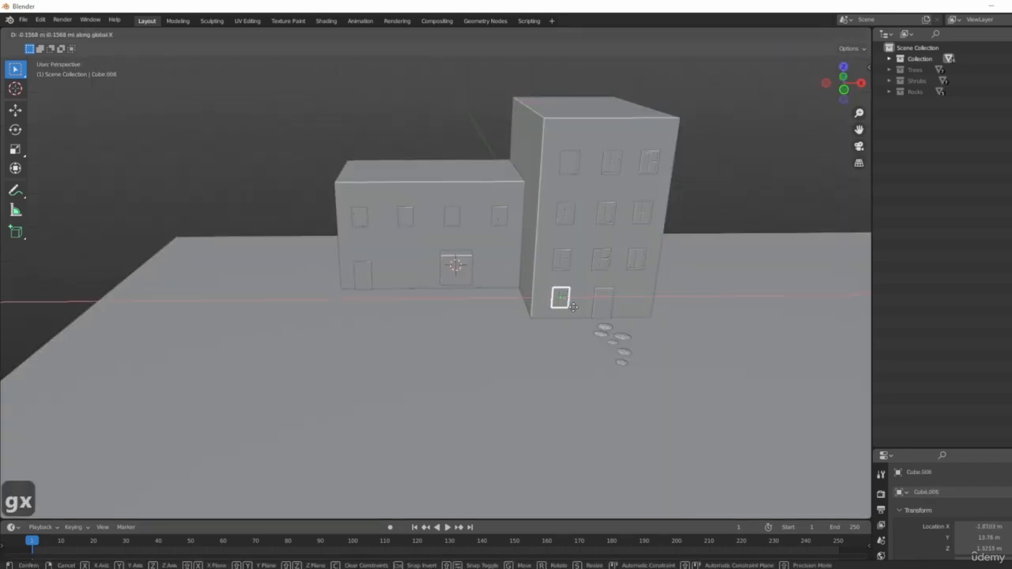
click(574, 307)
- Expand the main Collection and rename the taller building's ground-floor window to Window
click(557, 338)
click(560, 298)
scroll(585, 300, up, 3)
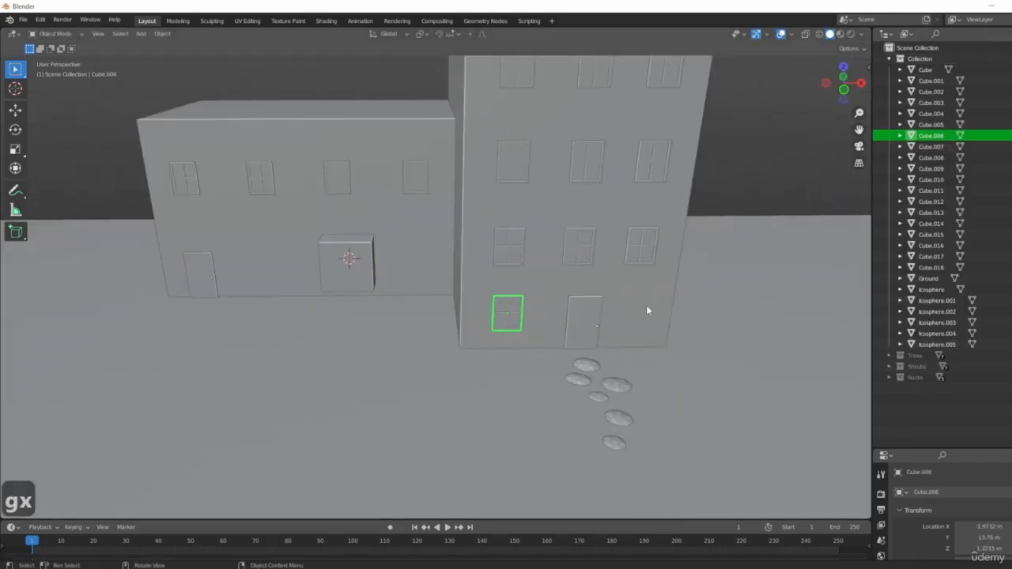
scroll(551, 296, down, 5)
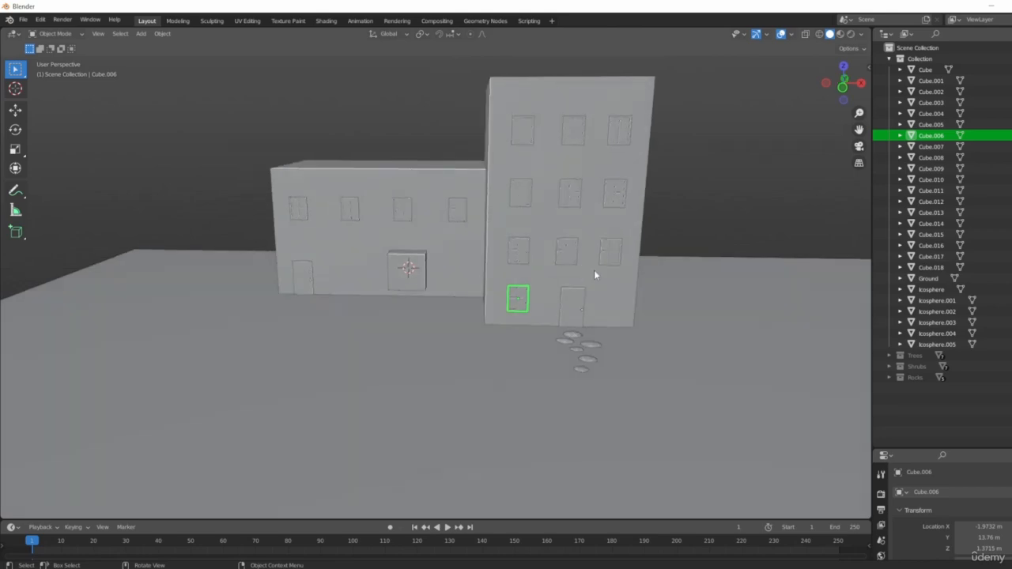
key(F2)
text(Window)
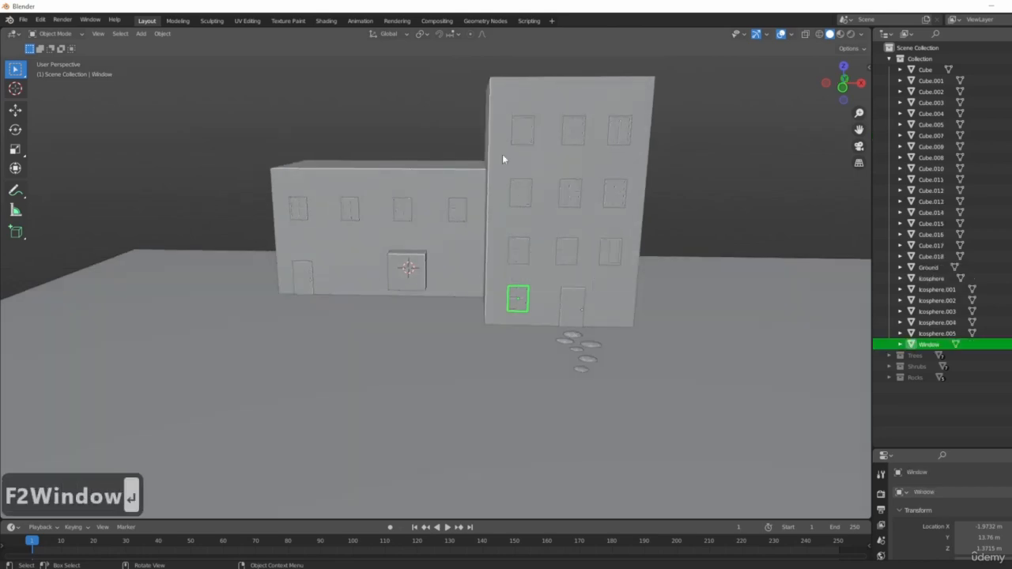
- Rename the window directly above the taller building's ground-floor window to Window
click(931, 103)
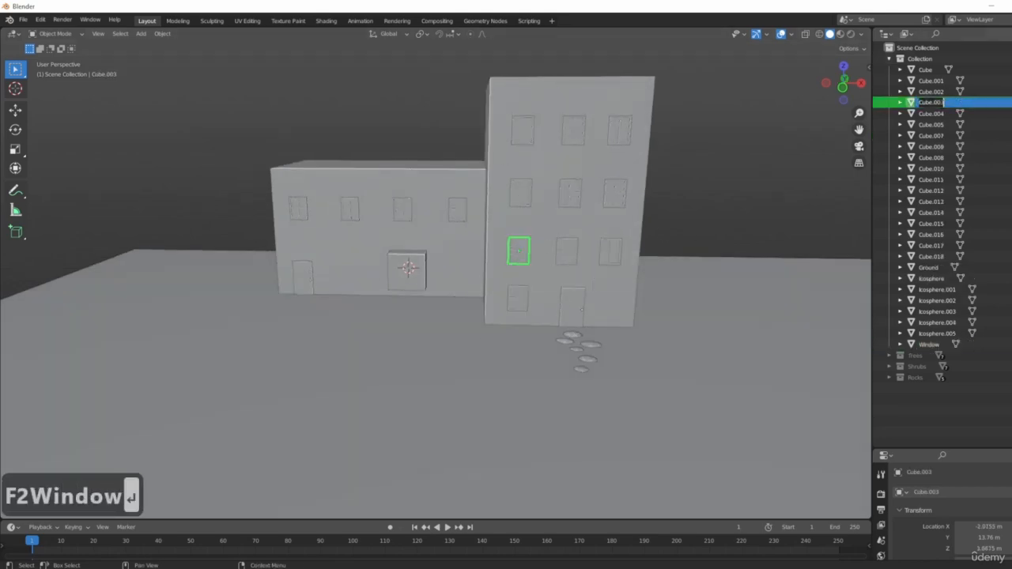
text(Window)
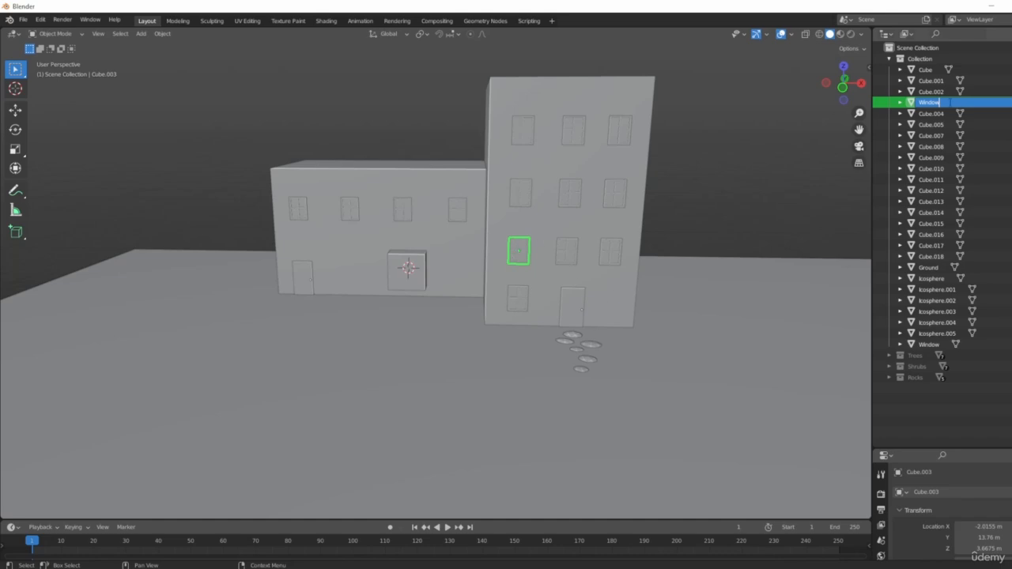
key(Return)
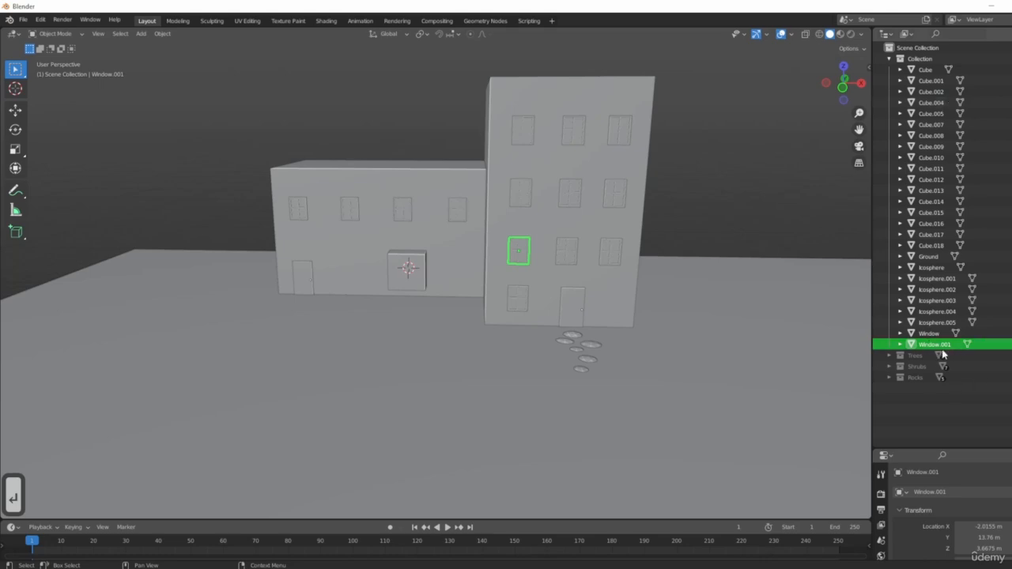
- Rename the middle window in the first row above the taller building's door to Window
middle_drag(556, 272, 557, 247)
scroll(558, 248, up, 3)
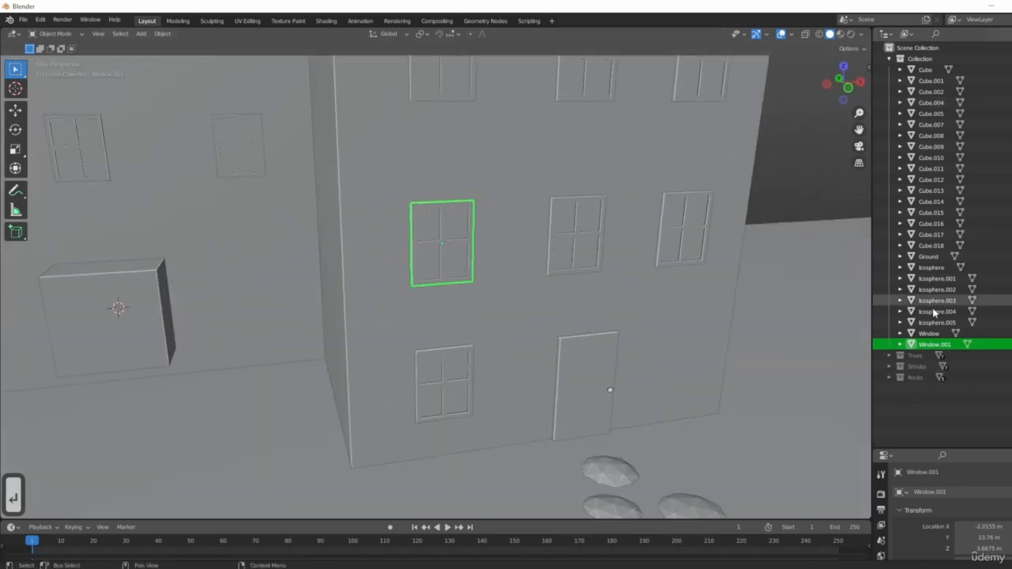
click(930, 334)
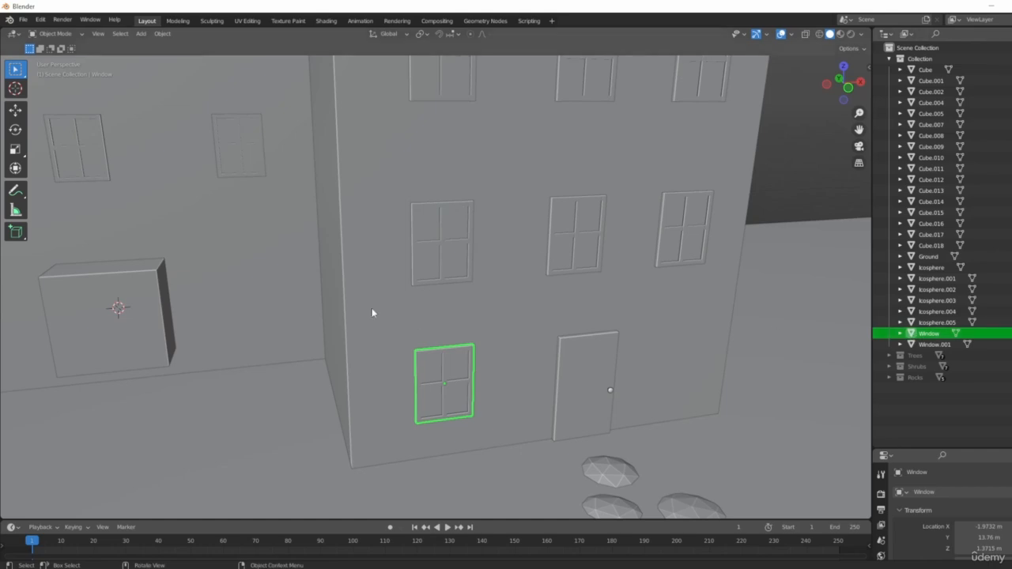
click(441, 241)
click(577, 235)
middle_drag(637, 242, 634, 287)
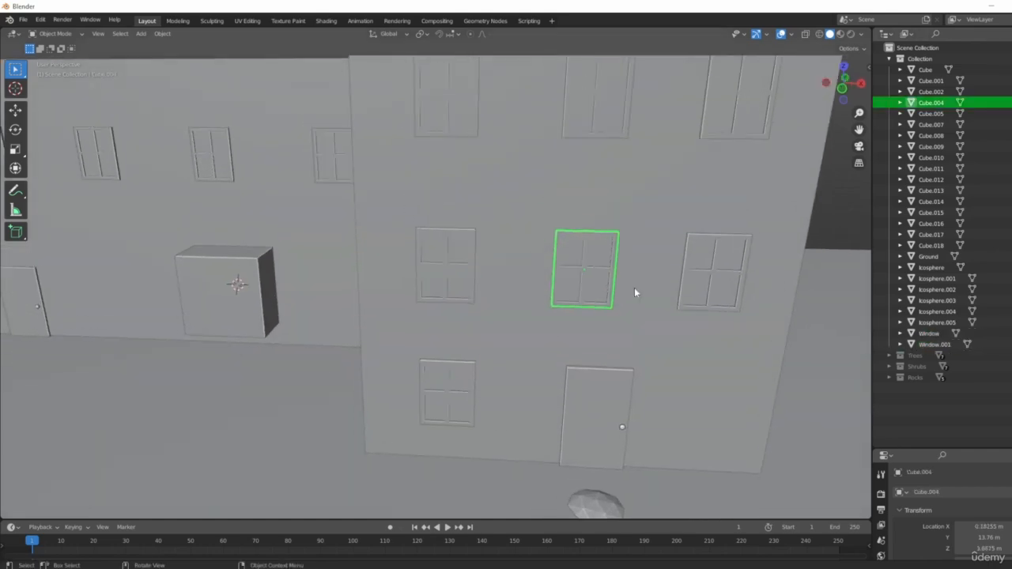
key(F2)
text(Widnow)
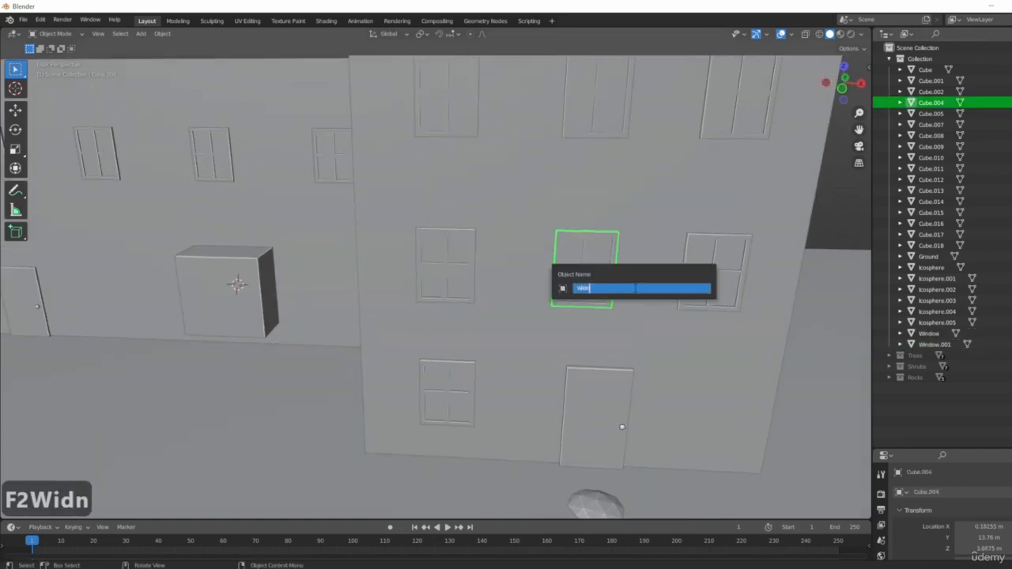
key(BackSpace)
key(BackSpace)
key(BackSpace)
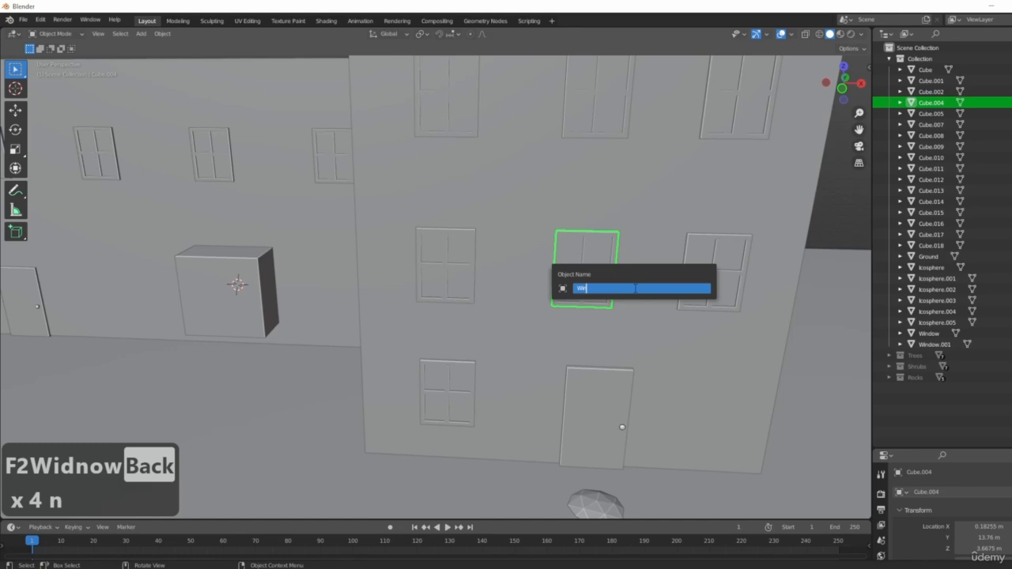
text(dow)
key(Return)
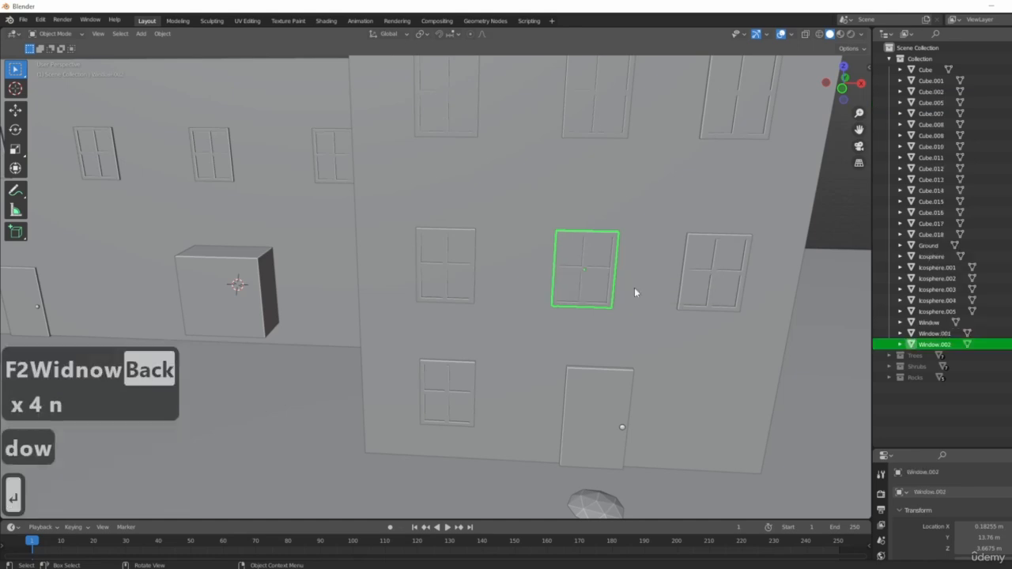
- Rename the rightmost window in the first row above the taller building's door to Window
click(931, 102)
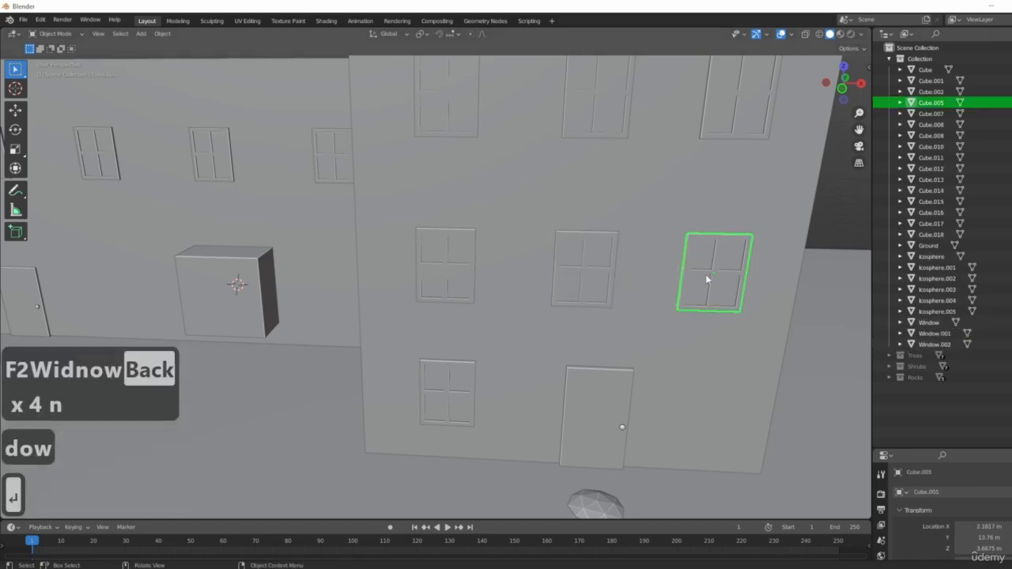
scroll(436, 240, down, 6)
key(F2)
text(Wi)
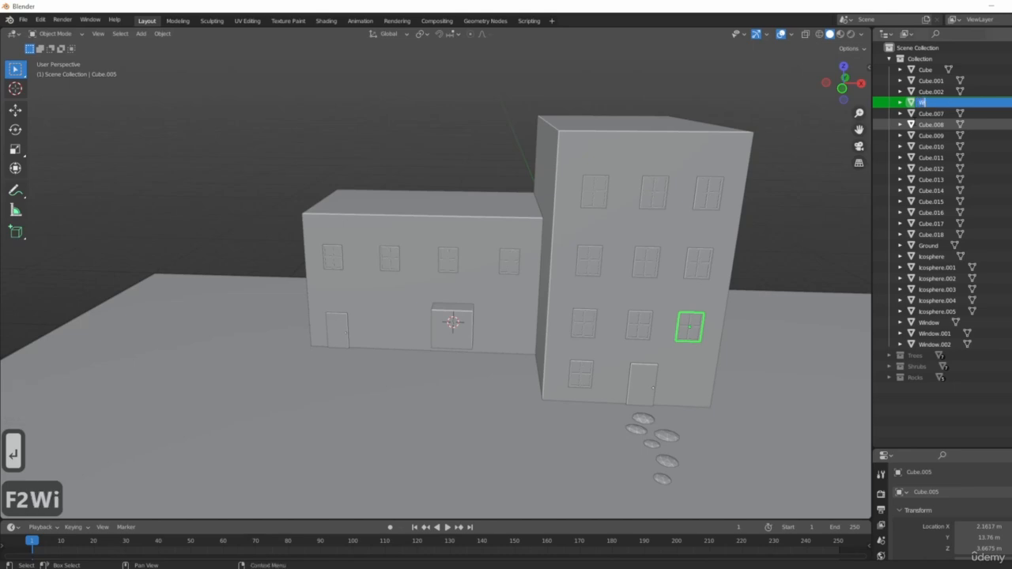
text(ndow)
key(Return)
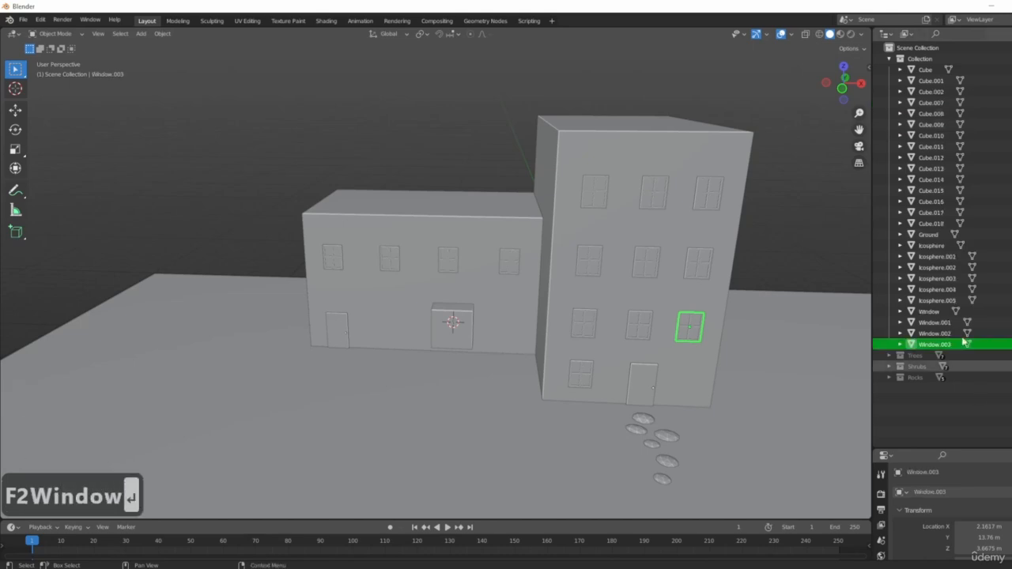
- Rename the leftmost window in the taller building's second row from the top to Window
scroll(596, 215, up, 5)
click(484, 178)
key(F2)
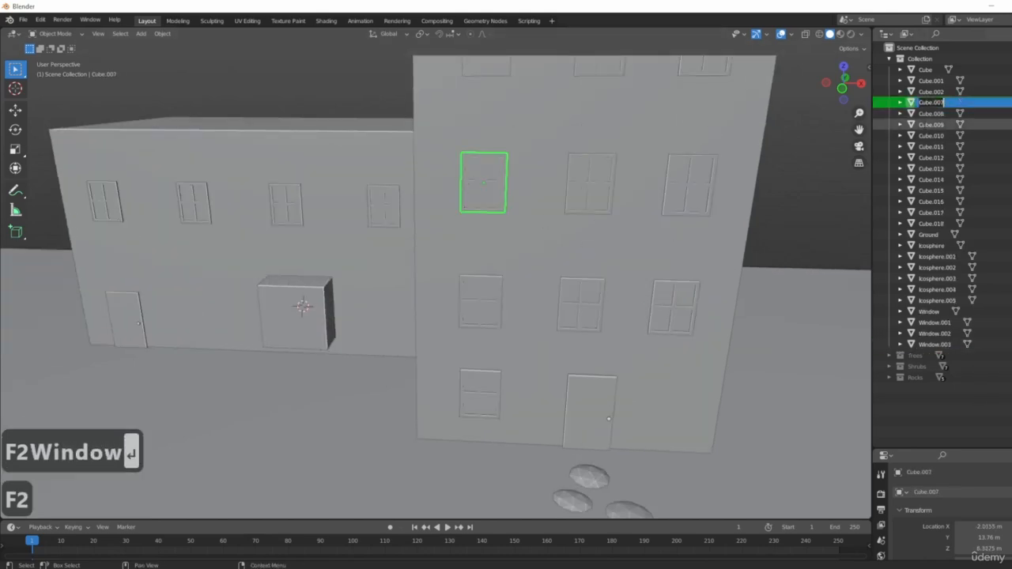
text(Window)
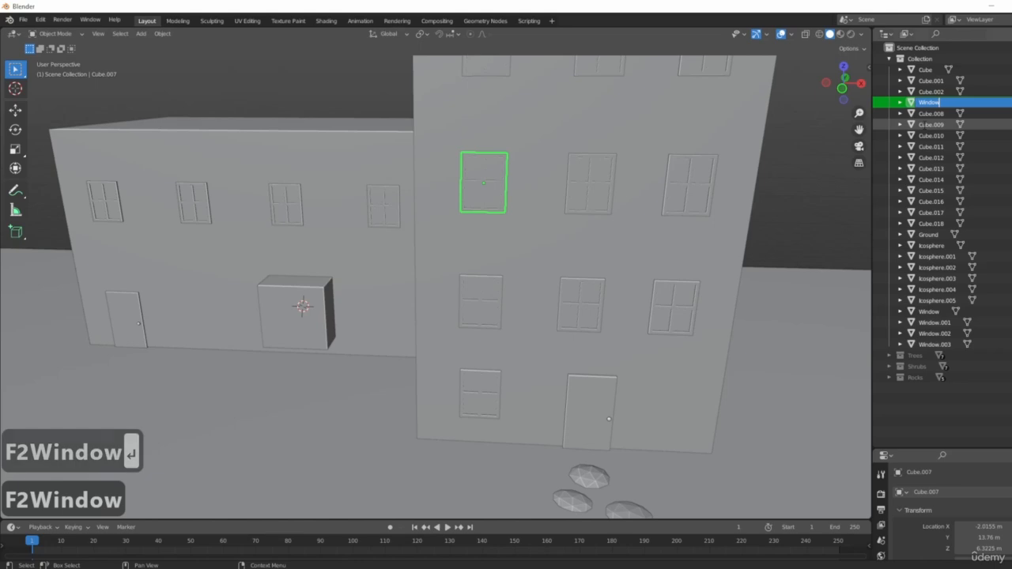
key(Return)
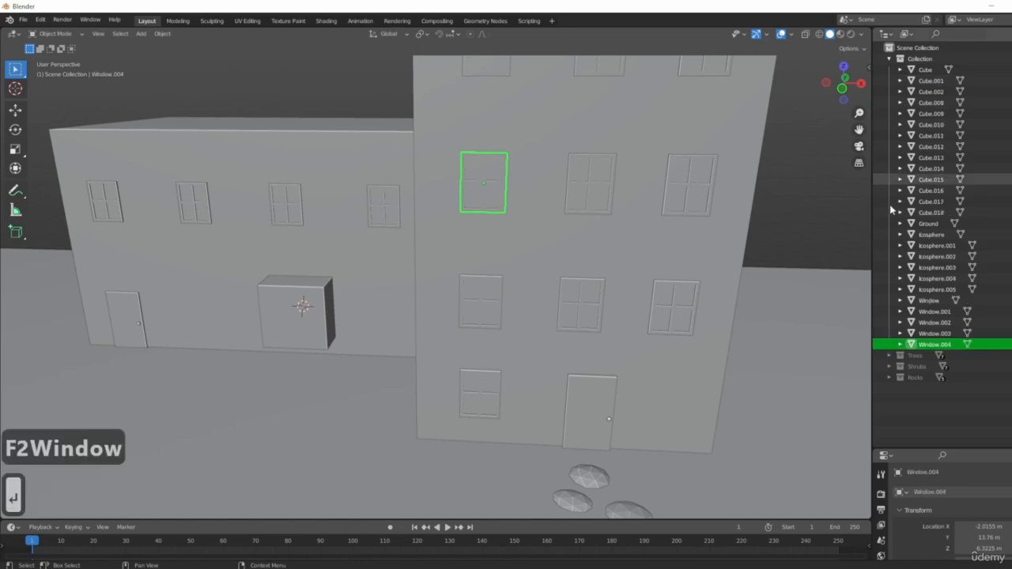
- Rename the middle and rightmost windows in the taller building's second row from the top to Window
click(589, 184)
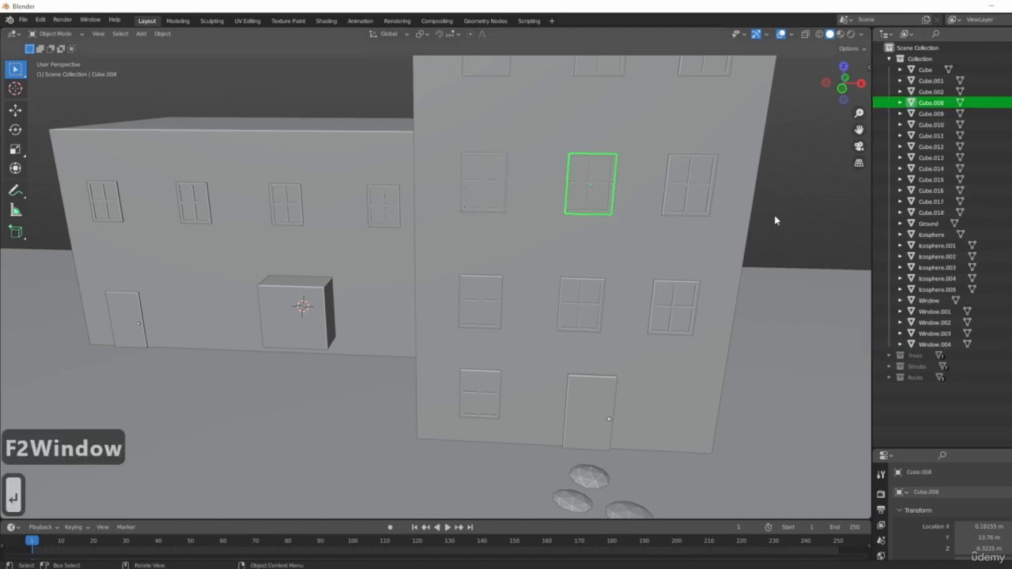
key(F2)
text(Window)
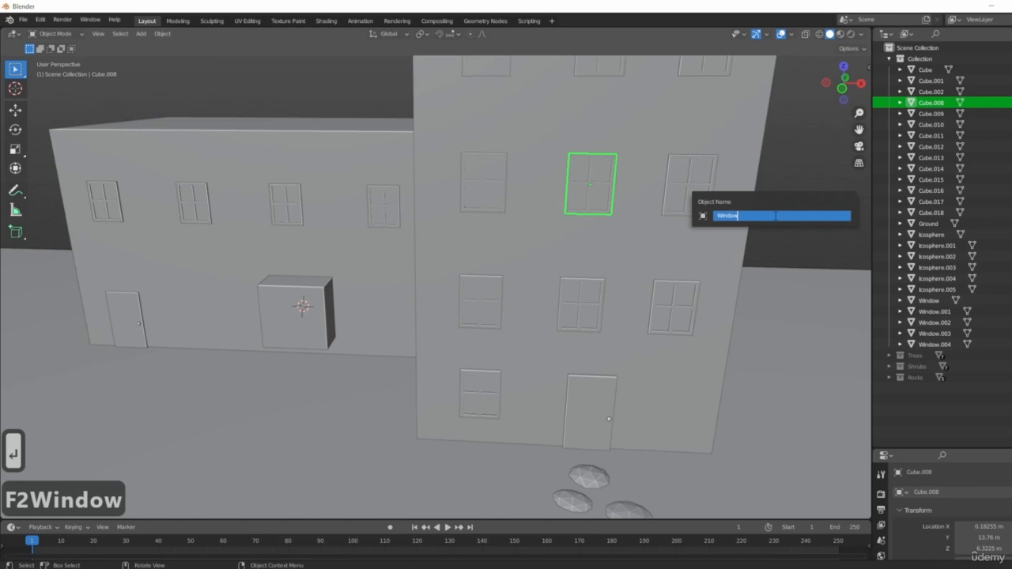
key(Return)
click(680, 195)
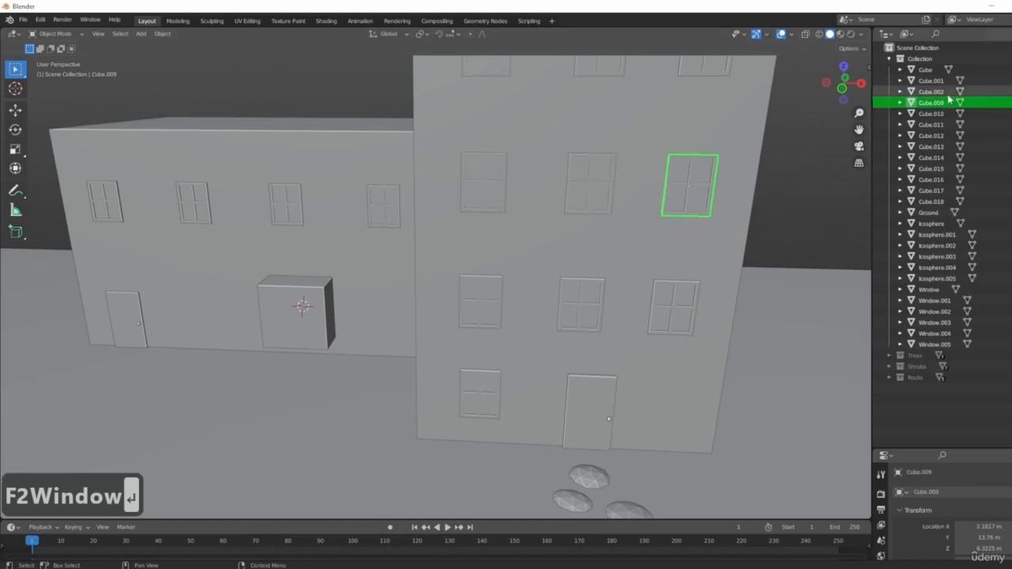
key(F2)
text(Window)
key(Return)
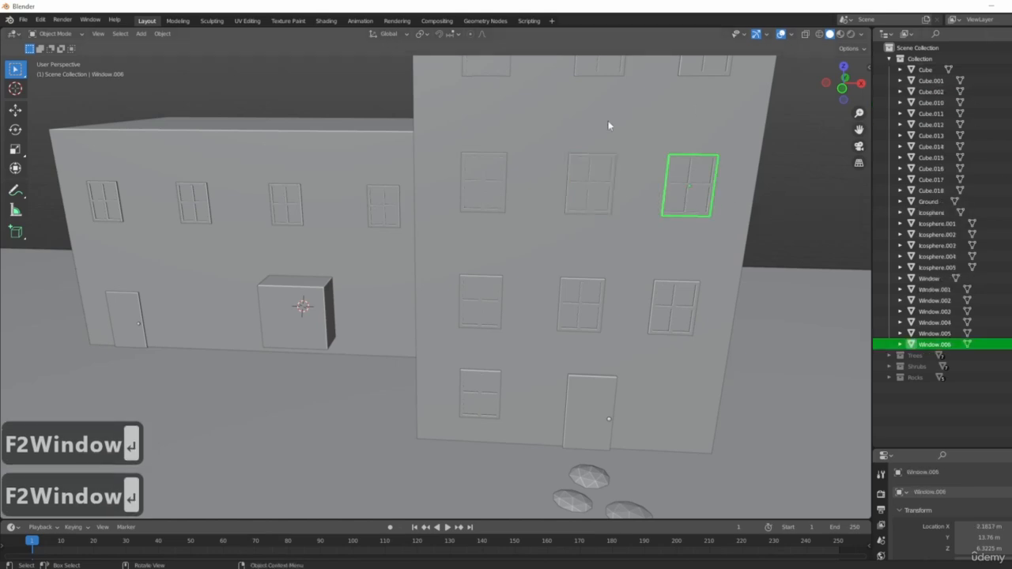
- Rename the leftmost window in the taller building's top row to Window
scroll(616, 229, down, 2)
shift+middle_drag(616, 230, 618, 285)
click(533, 168)
key(F2)
text(Win)
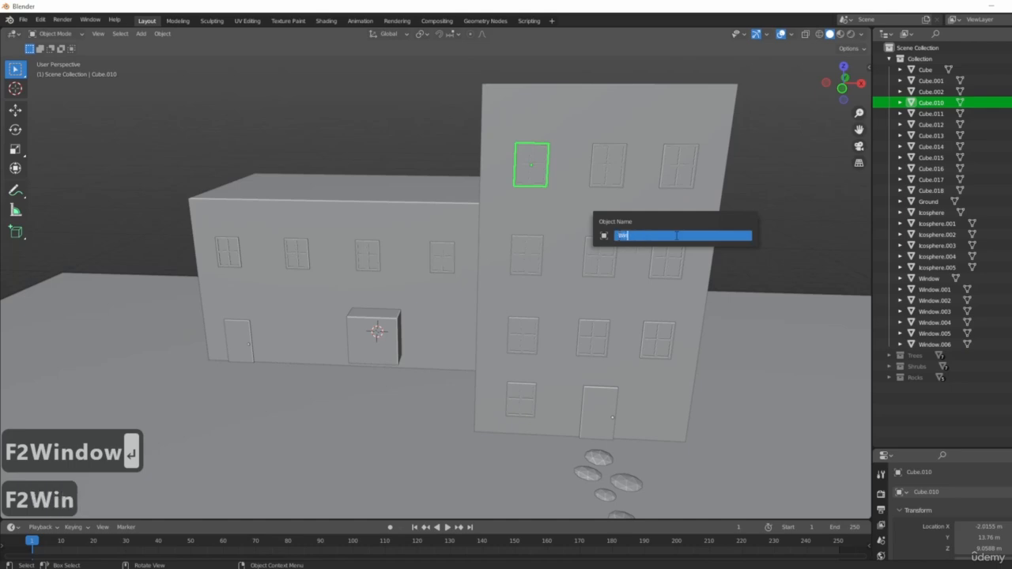
text(dow)
key(Return)
- Rename the middle and rightmost windows in the taller building's top row to Window
click(608, 166)
key(F2)
text(Windo)
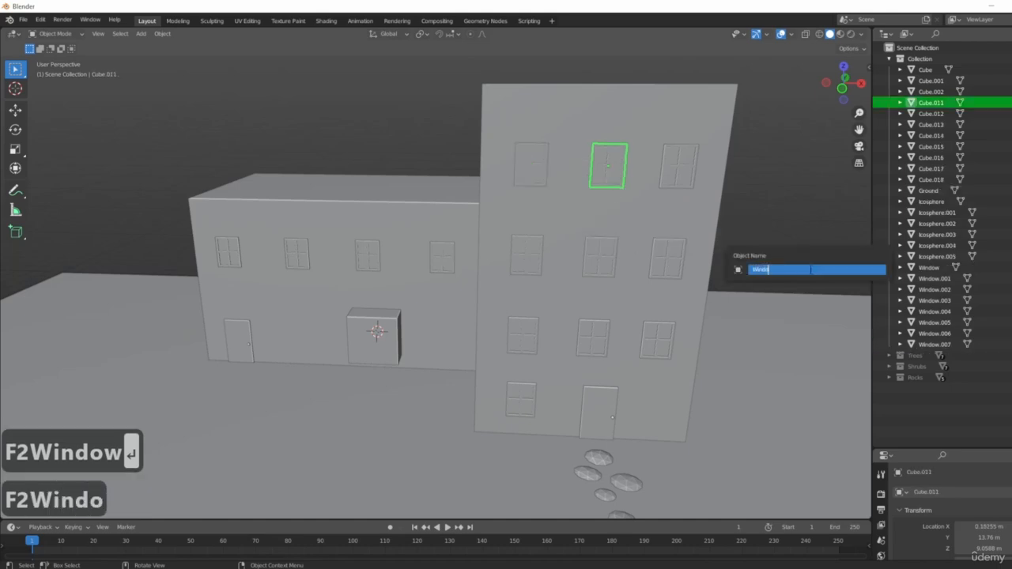
text(w)
key(Return)
click(680, 166)
key(F2)
text(Wi)
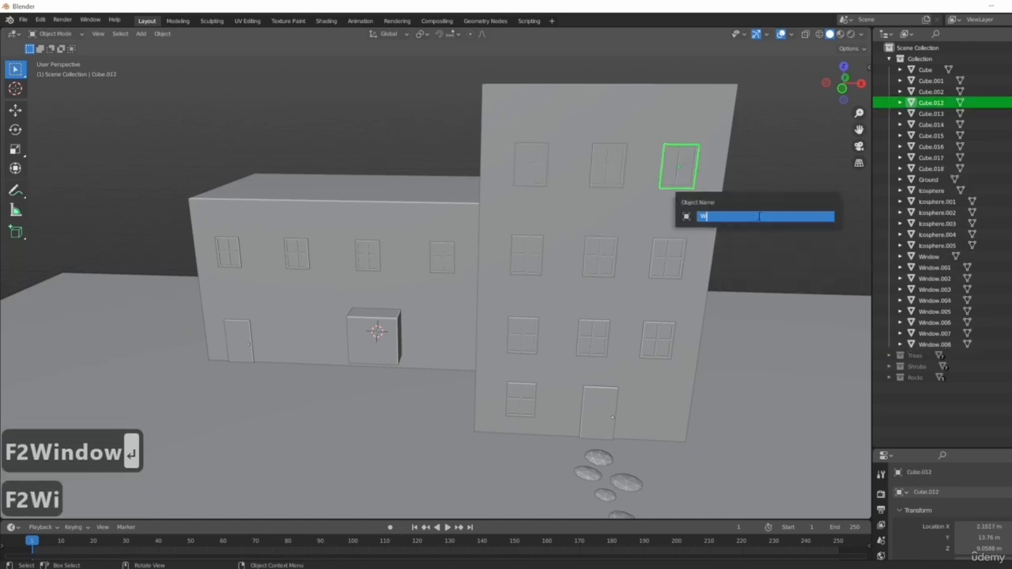
text(ndow)
key(Return)
- Rename the first and second upper windows from the left on the lower building to Window
click(225, 251)
middle_drag(226, 251, 557, 270)
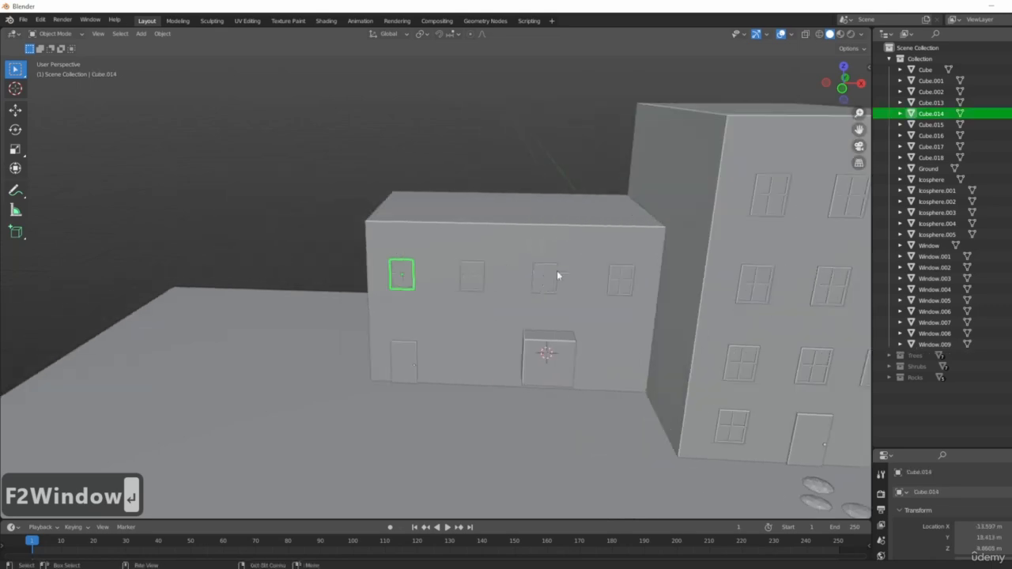
key(F2)
text(Window)
key(Return)
click(472, 275)
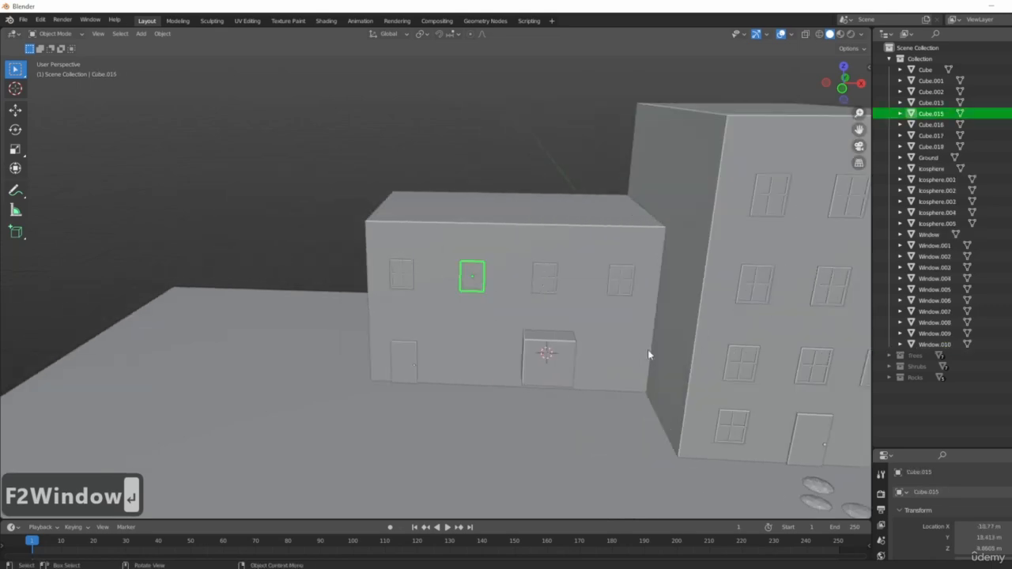
key(F2)
text(Window)
key(Return)
- Rename the third and fourth upper windows from the left on the lower building to Window
click(544, 278)
key(F2)
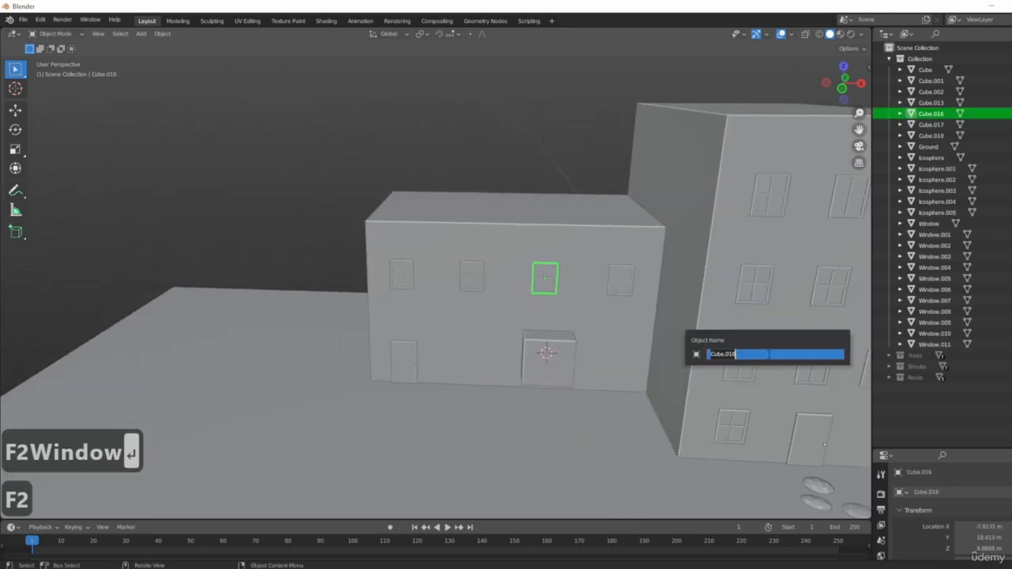
text(Window)
key(Return)
click(621, 282)
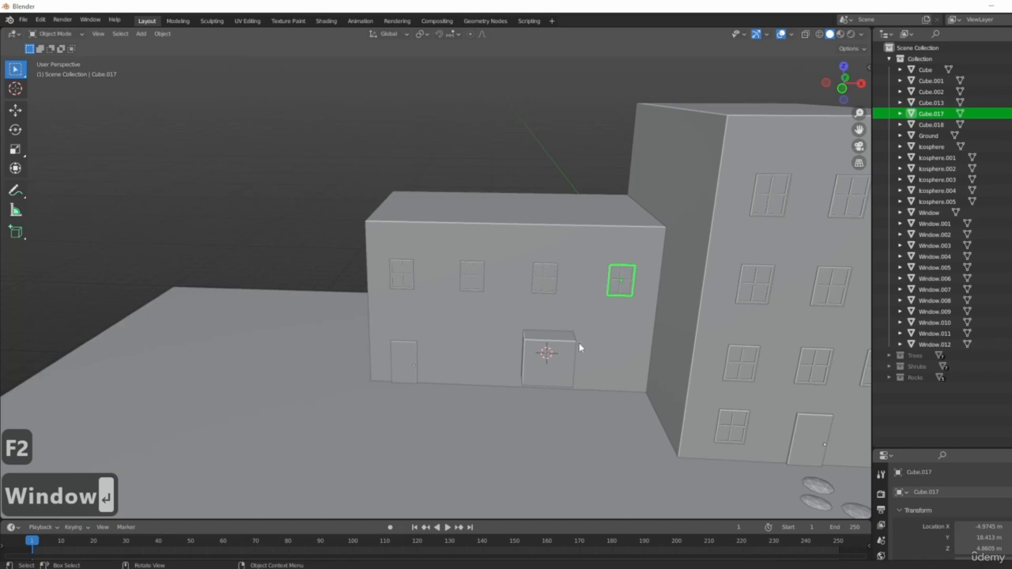
key(F2)
text(Window)
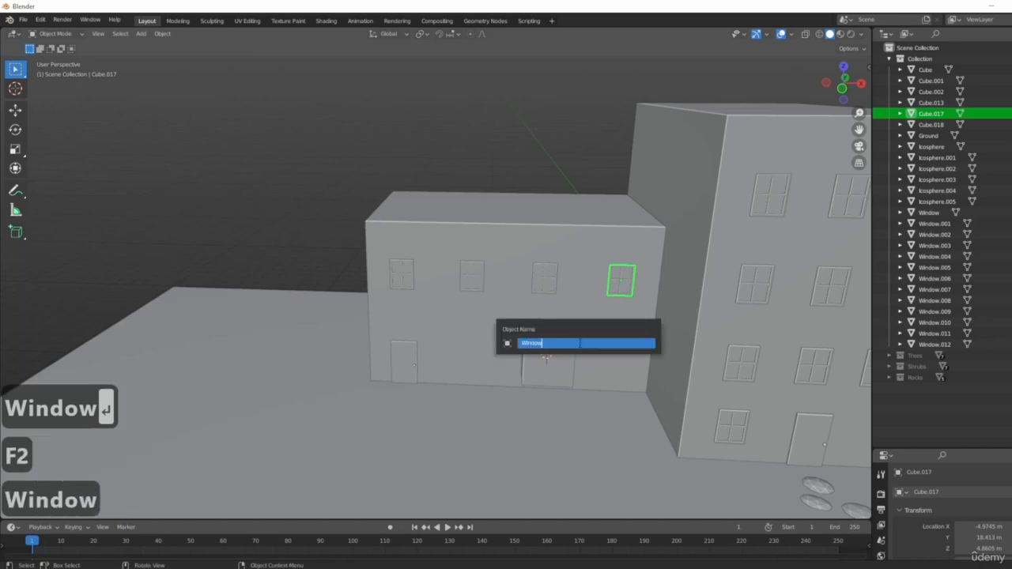
key(Return)
- Rename the taller building's front door to Door
click(547, 372)
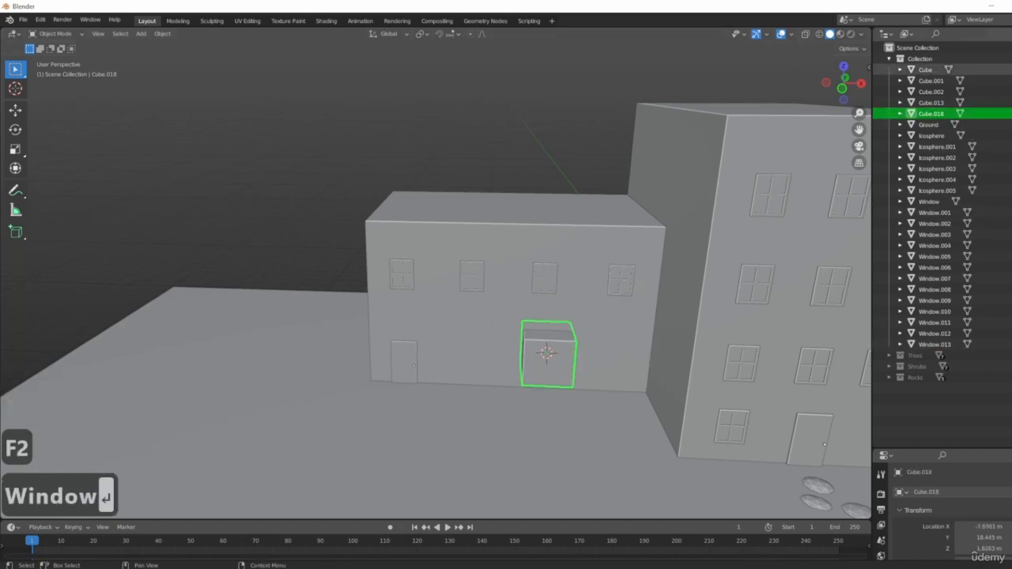
middle_drag(547, 372, 411, 320)
click(382, 353)
scroll(657, 353, down, 5)
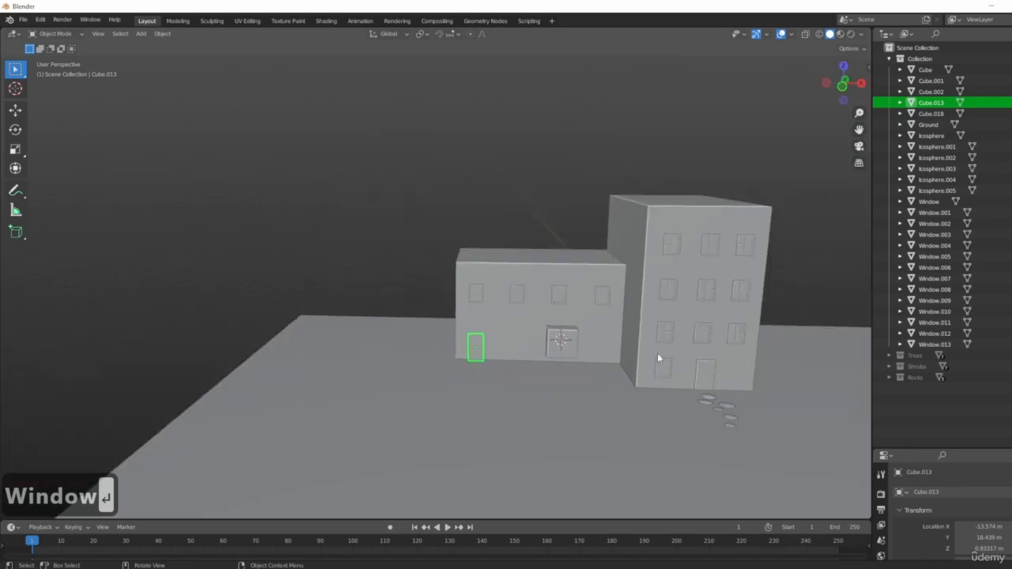
click(667, 368)
key(F2)
text(Door)
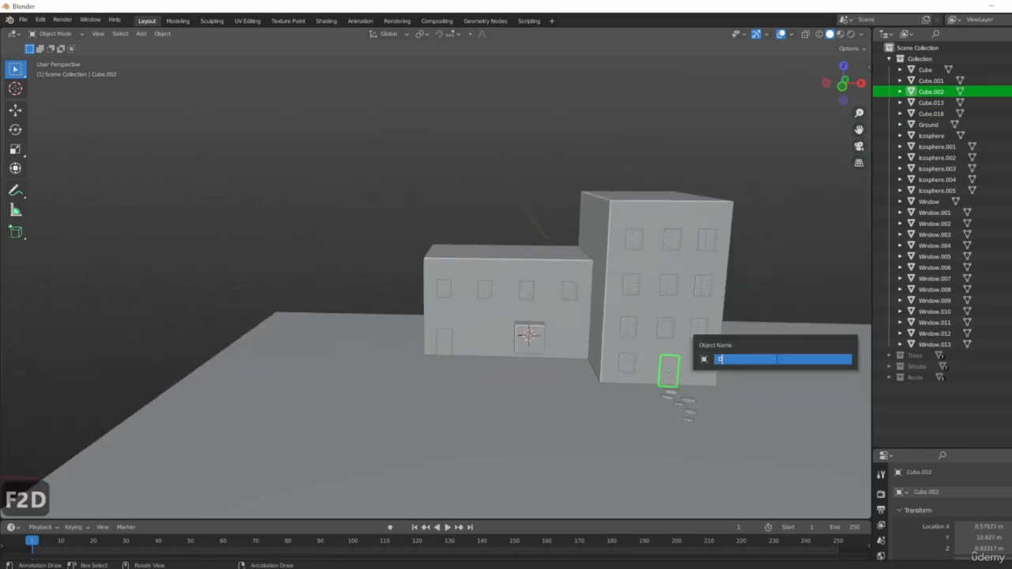
key(Return)
- Rename the lower building's front door to Door
click(434, 340)
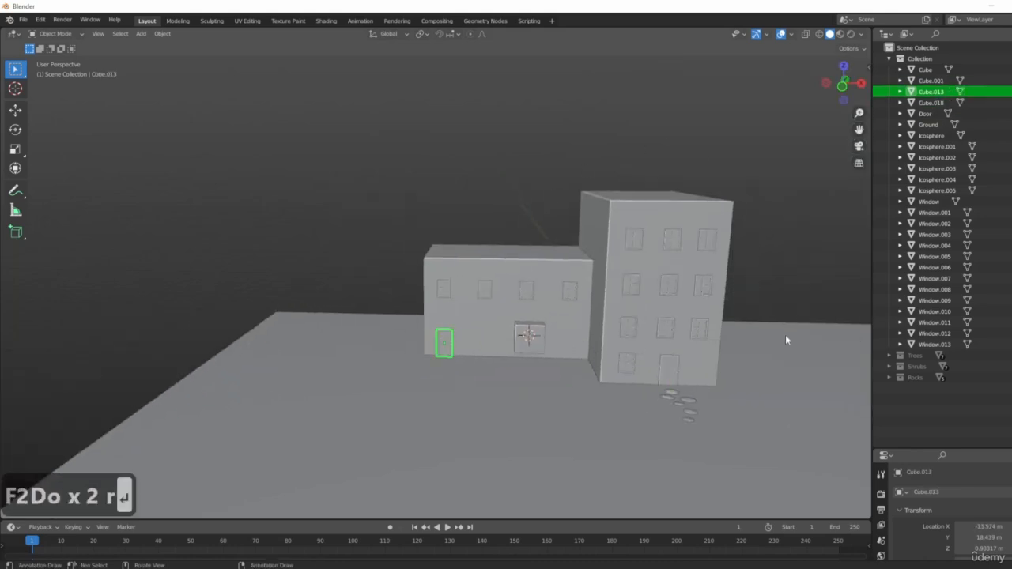
key(F2)
text(Door)
key(Return)
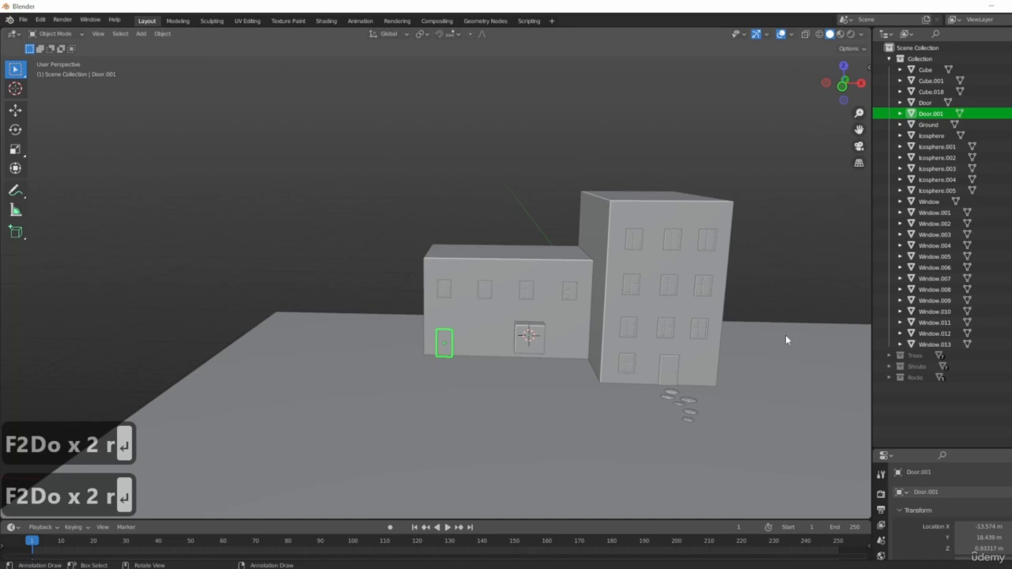
- Rename the taller building's main block to Building
click(930, 92)
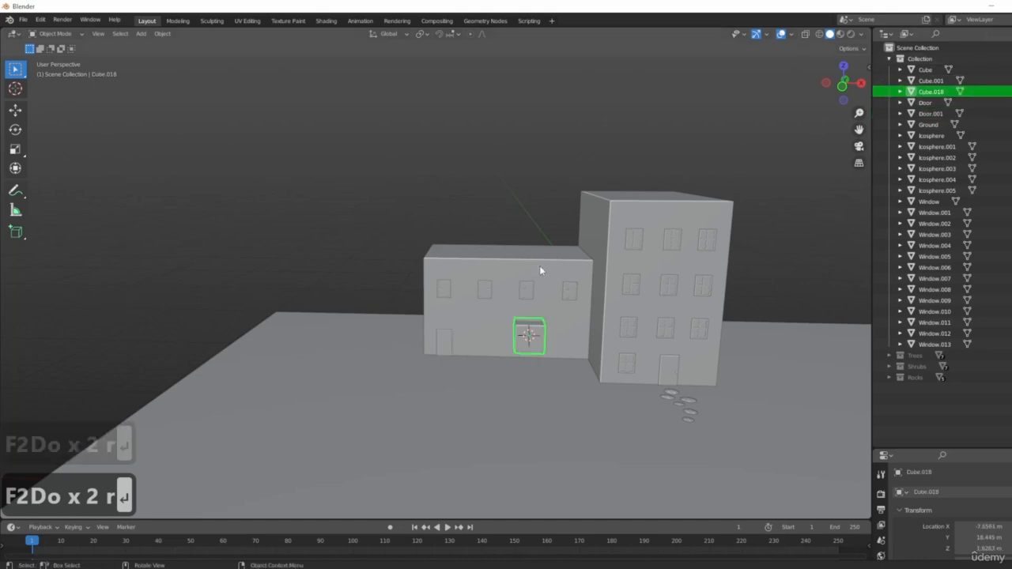
click(931, 80)
click(933, 70)
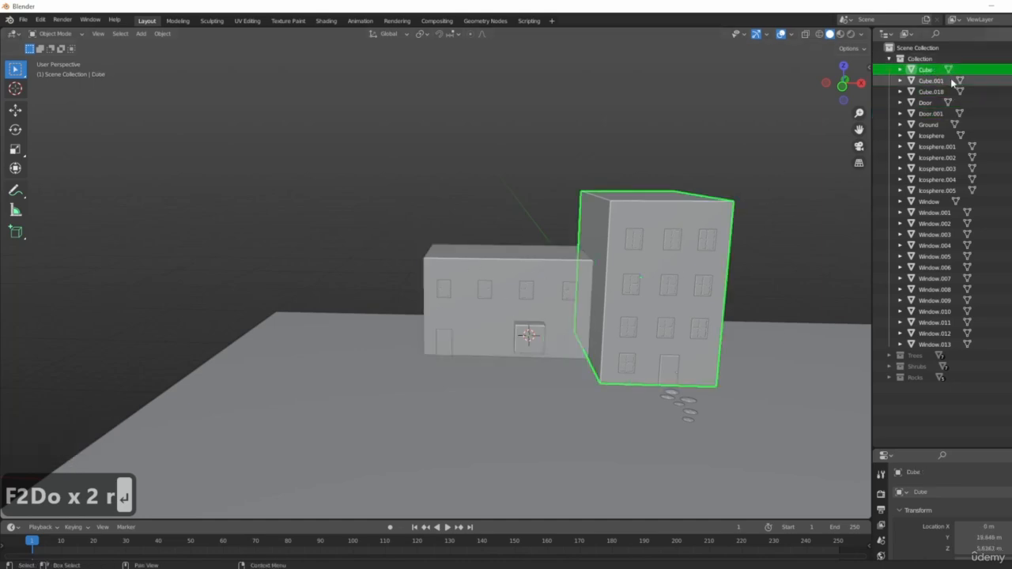
double_click(927, 70)
text(Buildi)
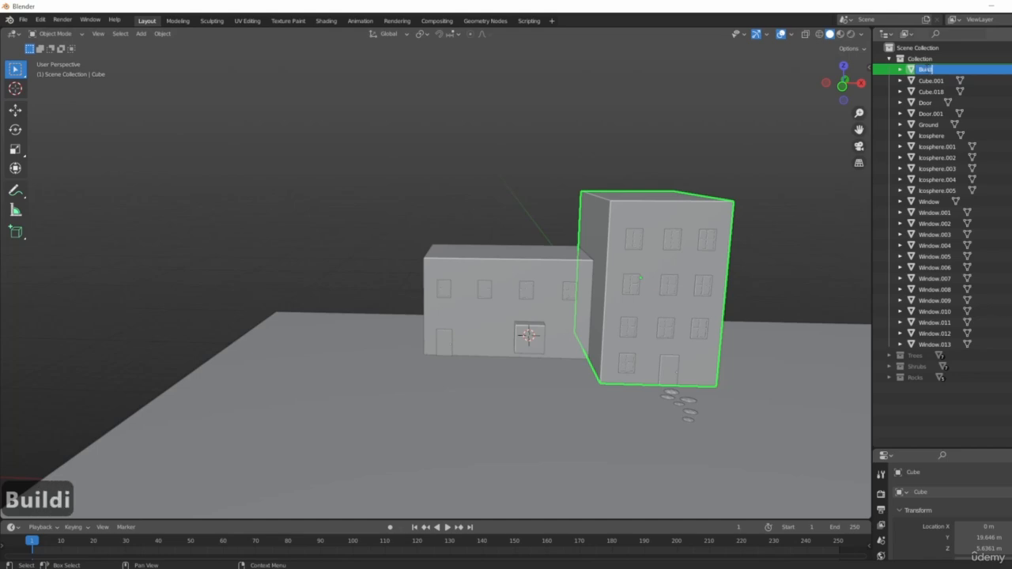
text(ng)
key(Return)
- Rename the lower building's main block to Building
click(524, 267)
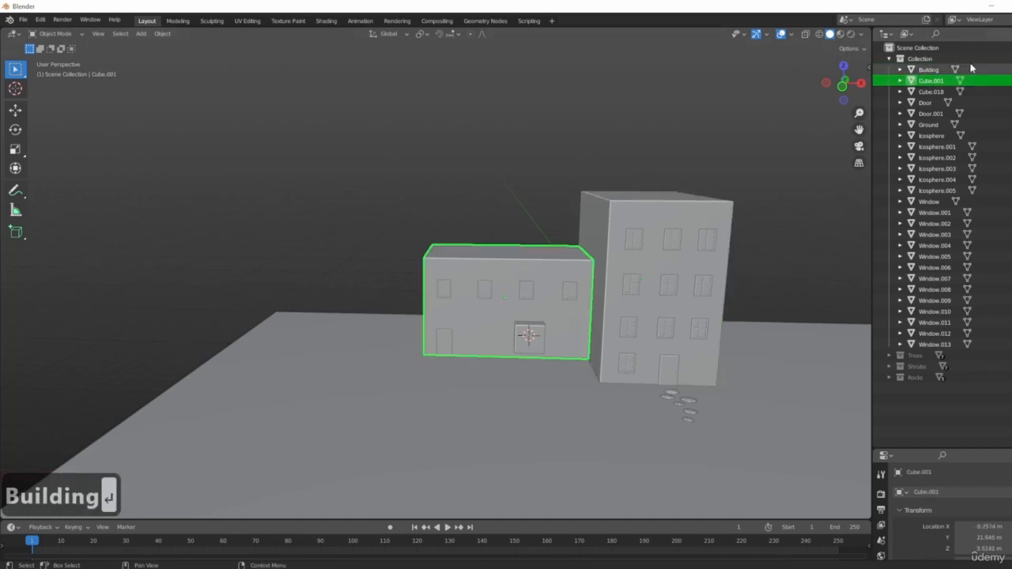
double_click(931, 81)
text(Bu)
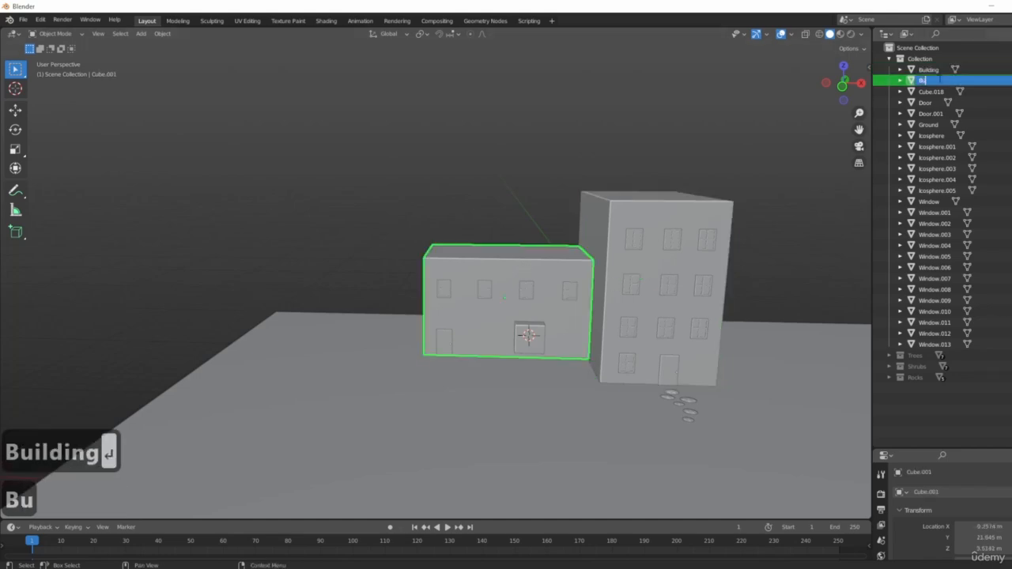
text(ilding)
key(Return)
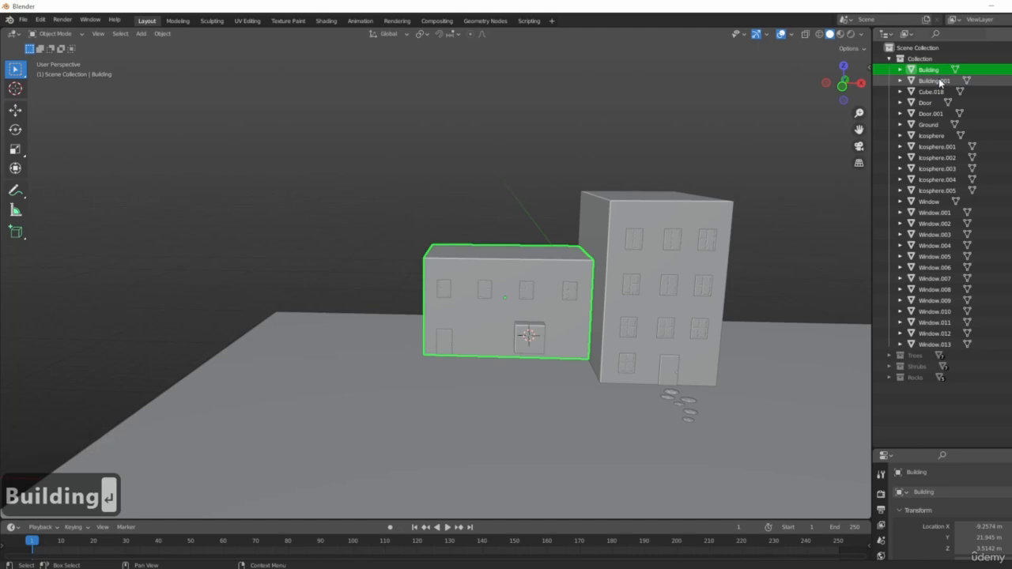
- Examine the plain cube on the lower building's front wall in the straight front view
middle_drag(538, 316, 610, 331)
click(560, 337)
middle_drag(672, 355, 588, 332)
scroll(600, 337, up, 2)
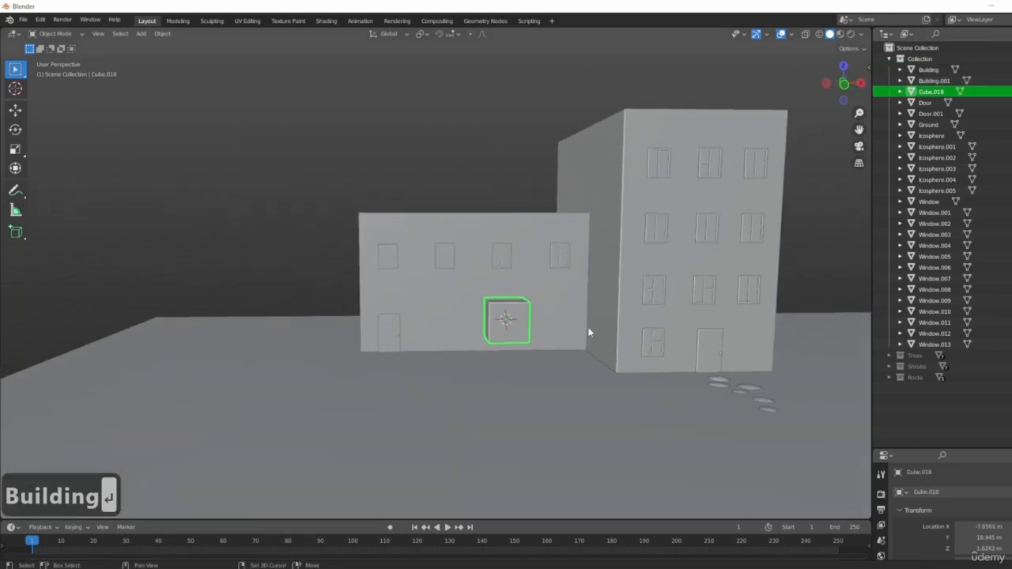
key(KP_1)
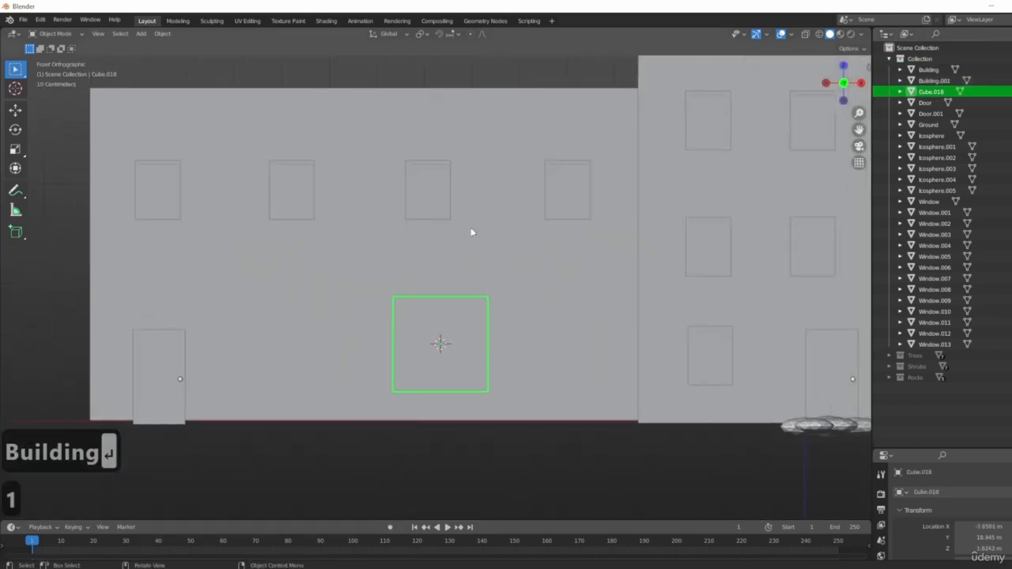
scroll(702, 282, down, 5)
scroll(523, 279, up, 6)
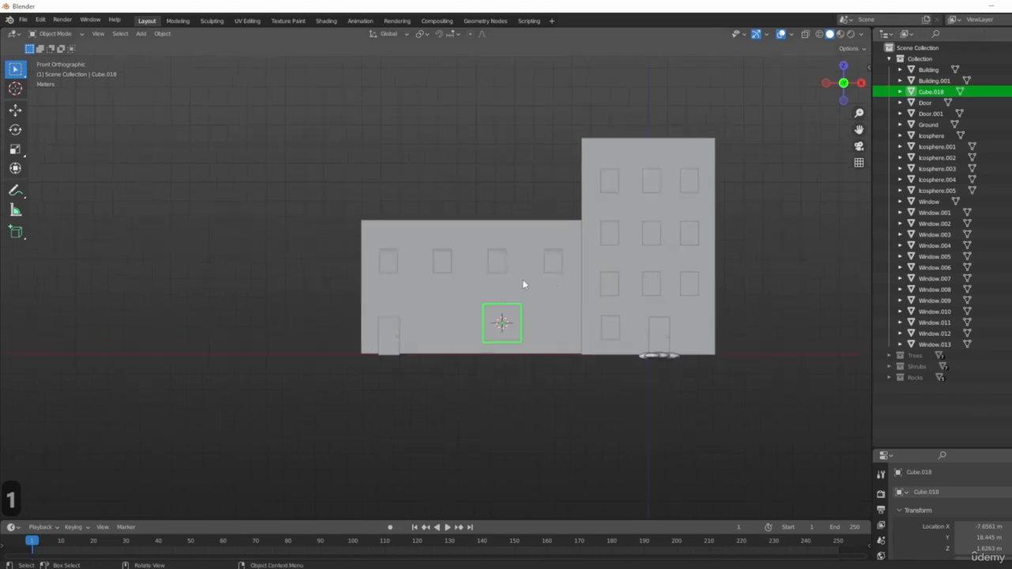
- Rename the stone closest to the taller building's door to SteppingStone
click(952, 193)
middle_drag(533, 255, 552, 305)
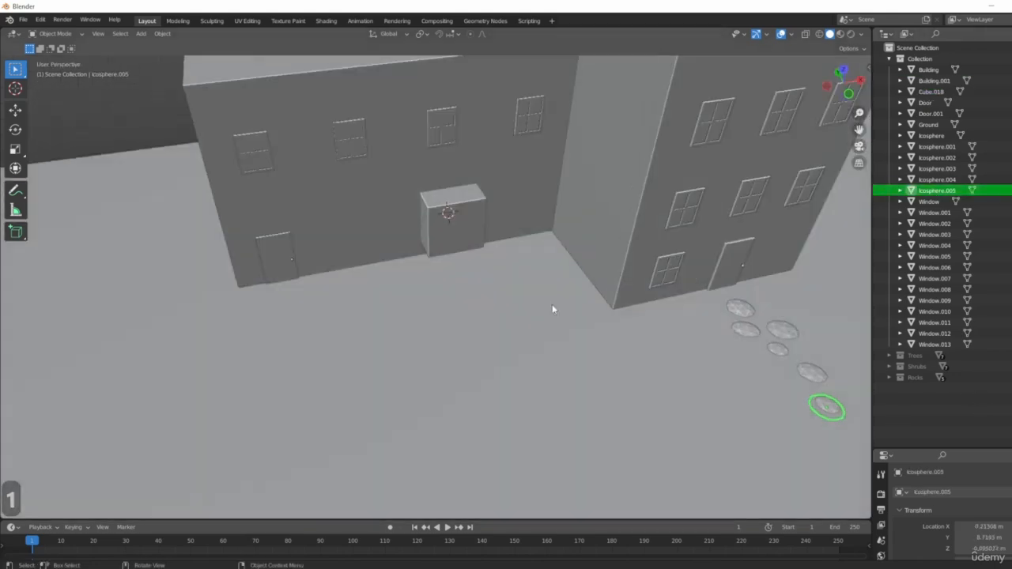
scroll(609, 297, down, 5)
shift+middle_drag(779, 274, 712, 264)
scroll(654, 282, up, 8)
shift+middle_drag(399, 334, 490, 277)
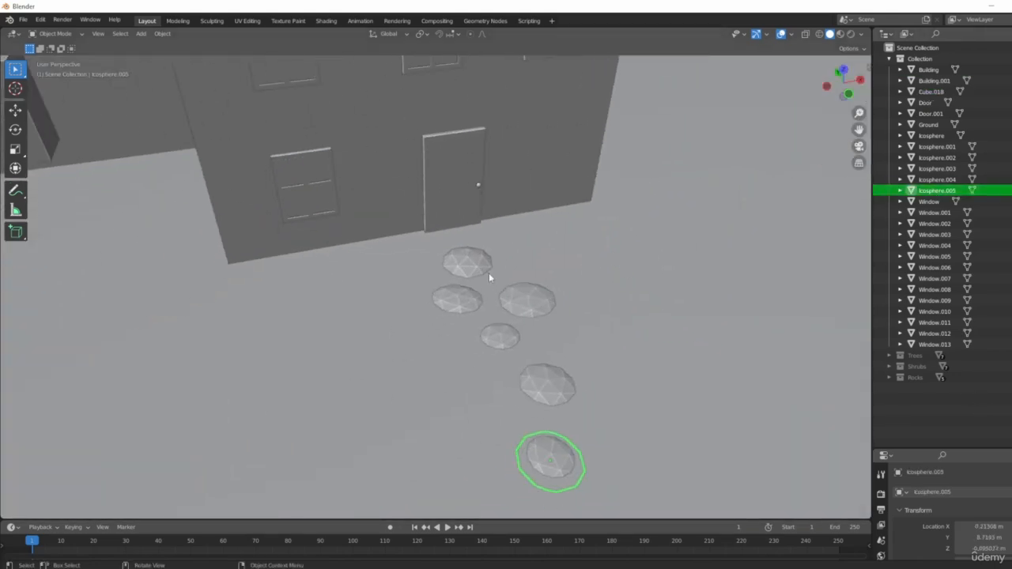
click(479, 272)
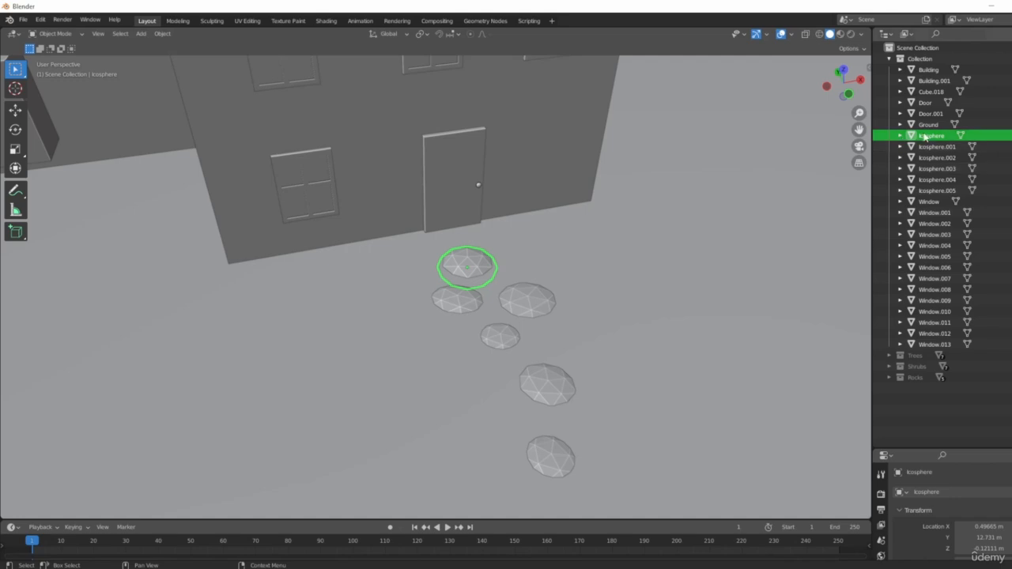
text(Step)
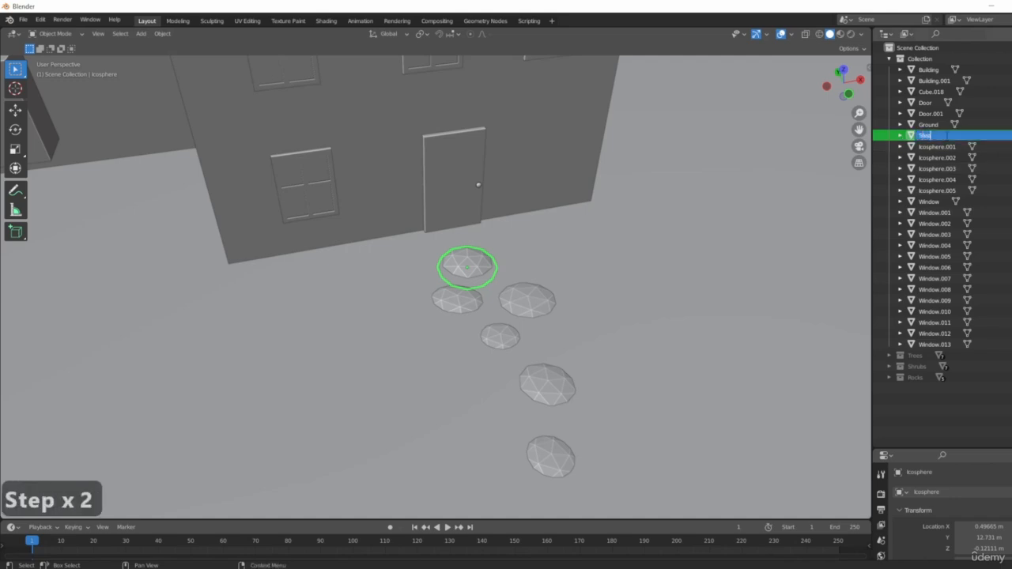
text(pingStone)
key(Return)
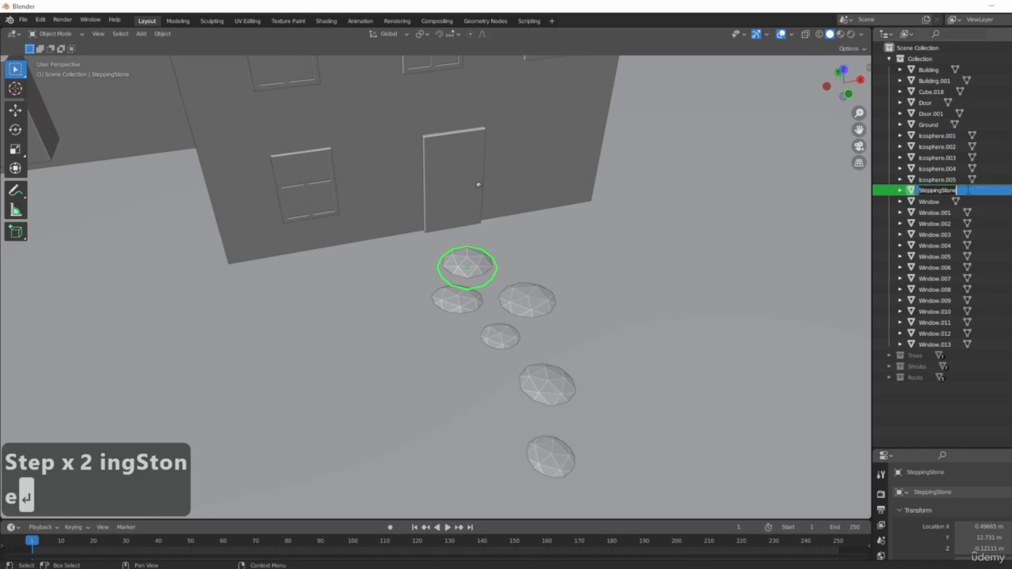
- Copy the name SteppingStone and apply it to the second and third stones, Icosphere.001 and Icosphere.002
key(ctrl+c)
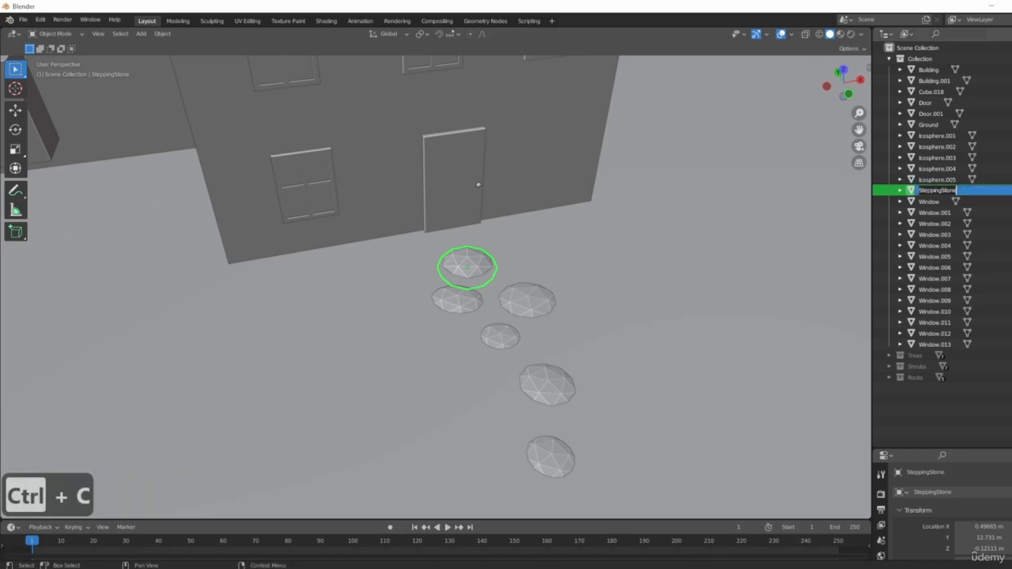
double_click(958, 137)
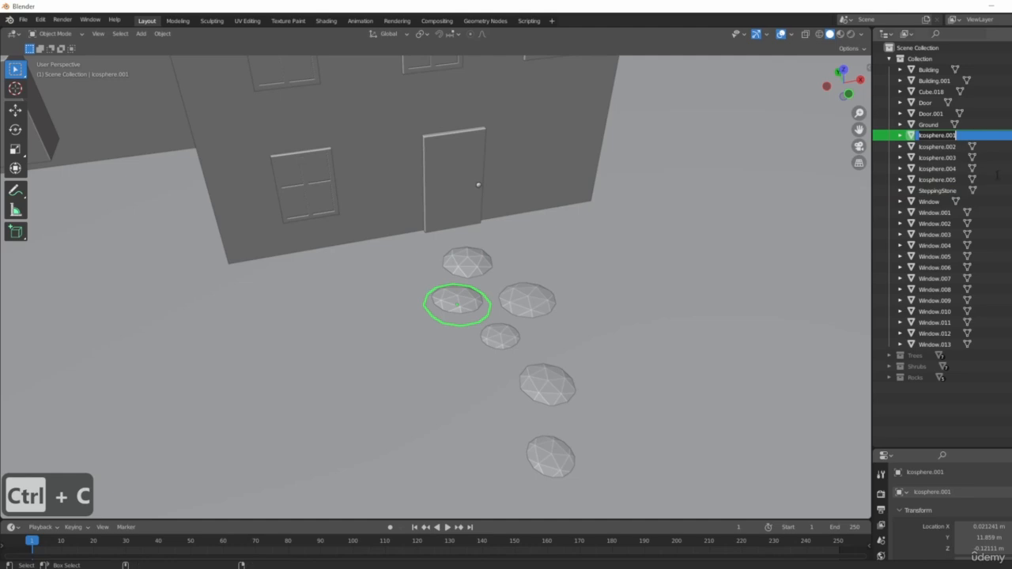
key(ctrl+v)
key(Return)
double_click(949, 137)
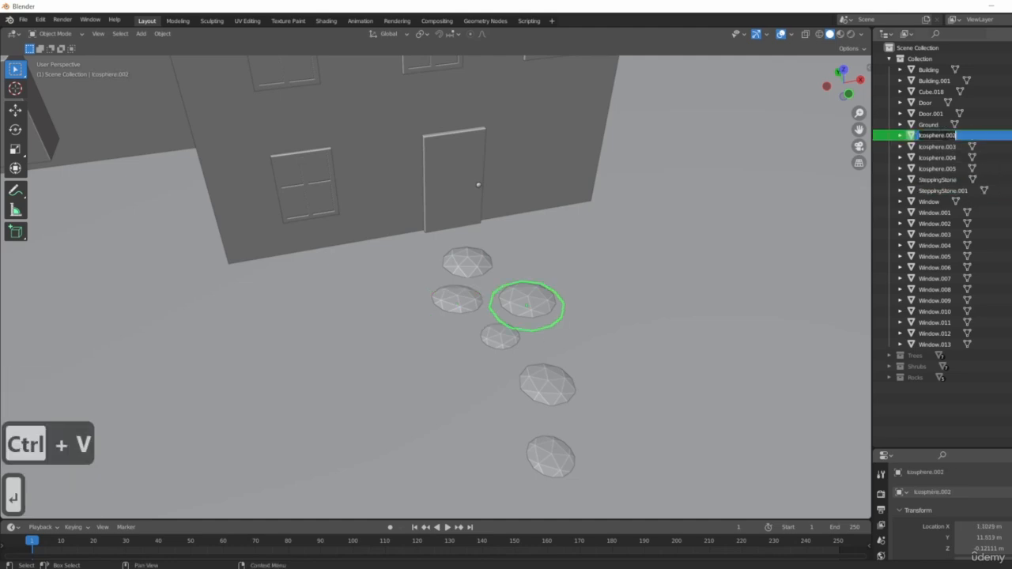
key(ctrl+v)
key(Return)
- Apply the copied name SteppingStone to the remaining three stones, Icosphere.003 to Icosphere.005
click(941, 136)
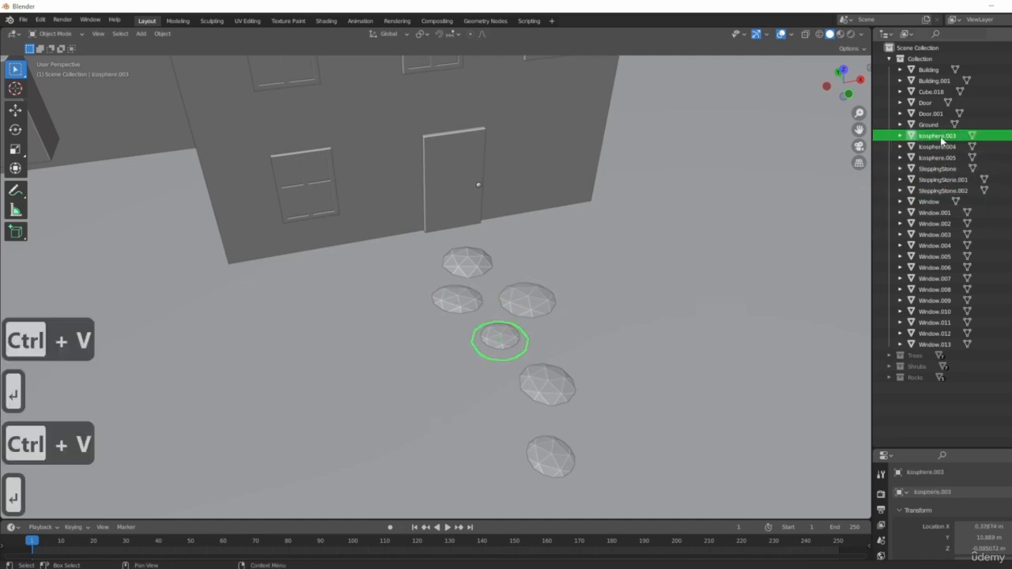
key(ctrl+v)
key(Return)
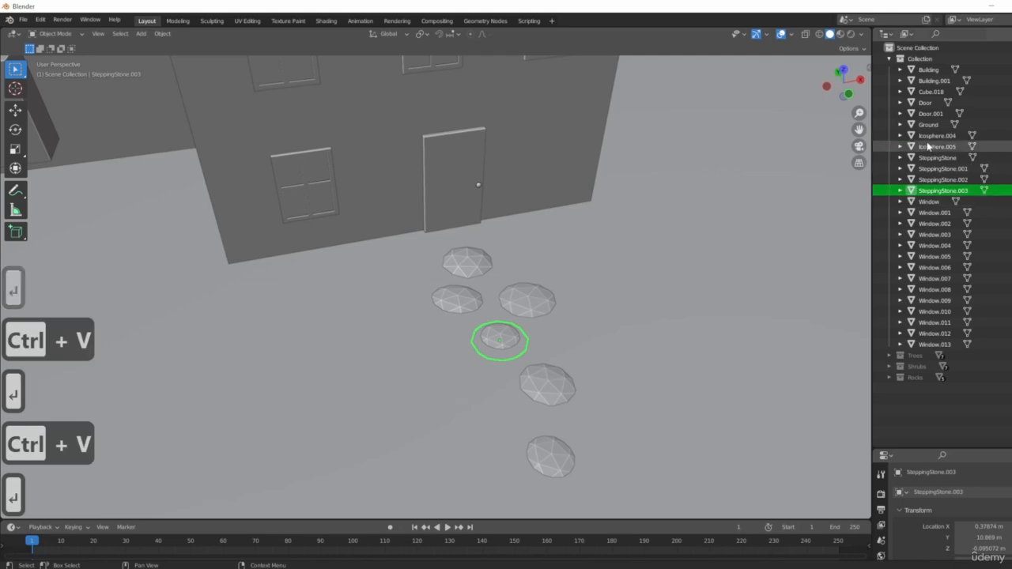
double_click(941, 136)
key(ctrl+v)
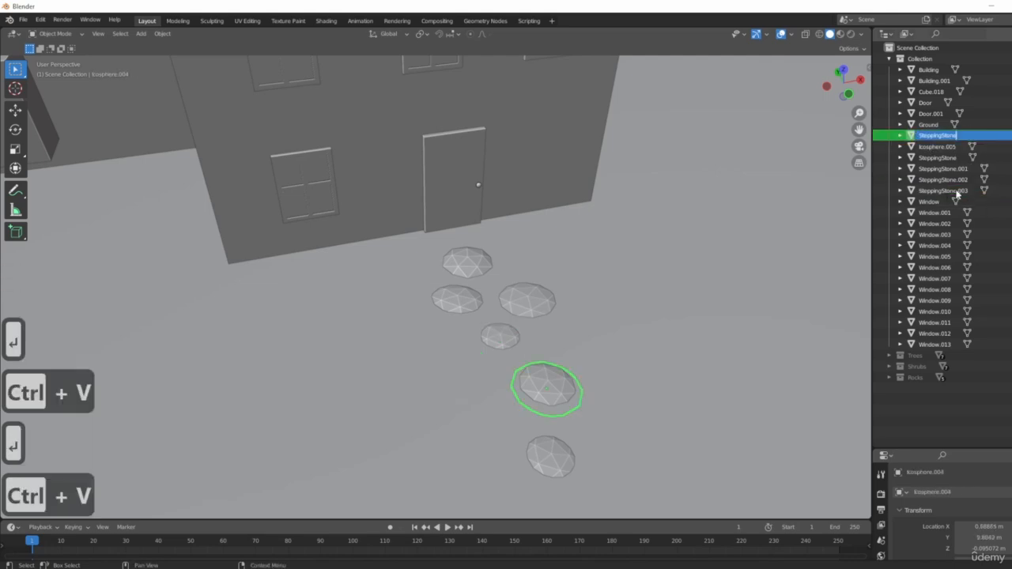
key(Return)
click(940, 136)
double_click(941, 136)
key(ctrl+v)
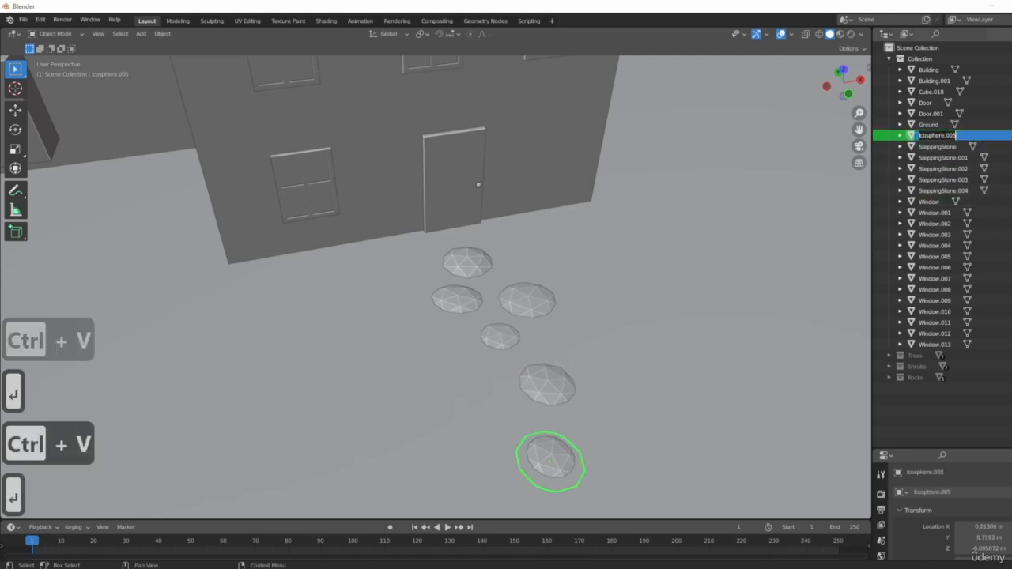
key(Return)
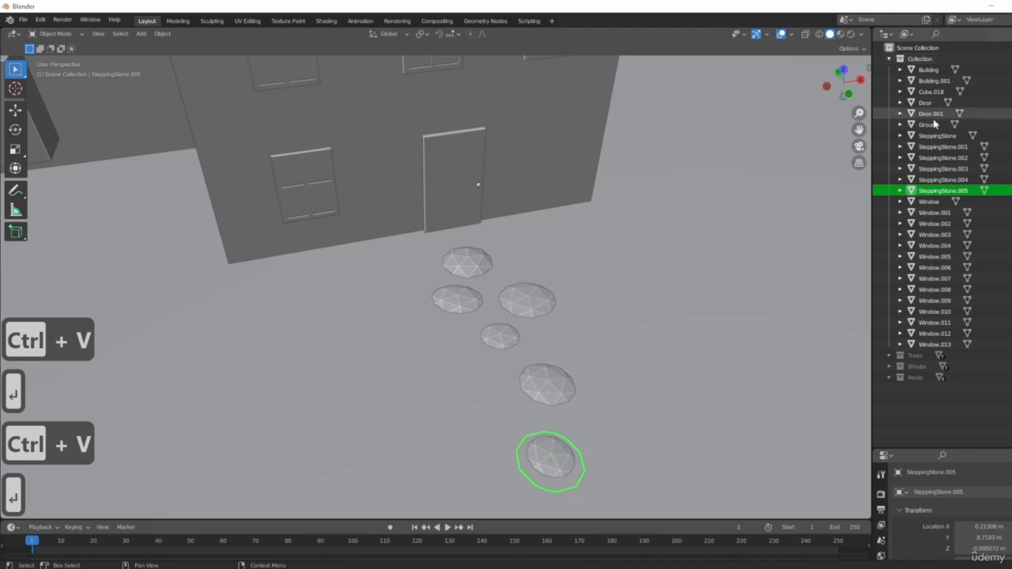
- Rename the cube on the lower building's front wall to GarageDoor
scroll(449, 301, down, 4)
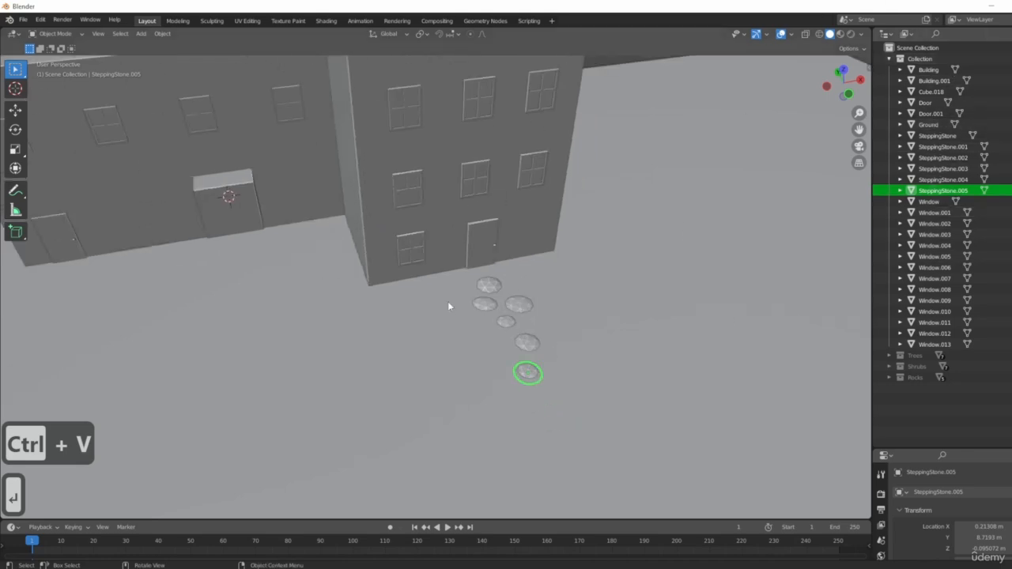
middle_drag(448, 301, 480, 214)
click(467, 165)
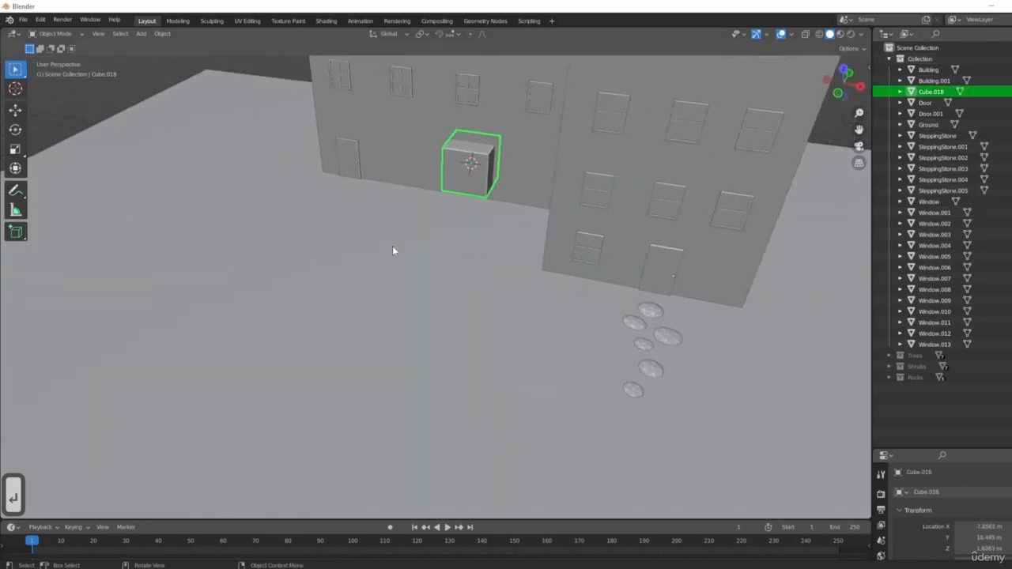
middle_drag(393, 249, 485, 298)
key(KP_1)
scroll(521, 166, up, 5)
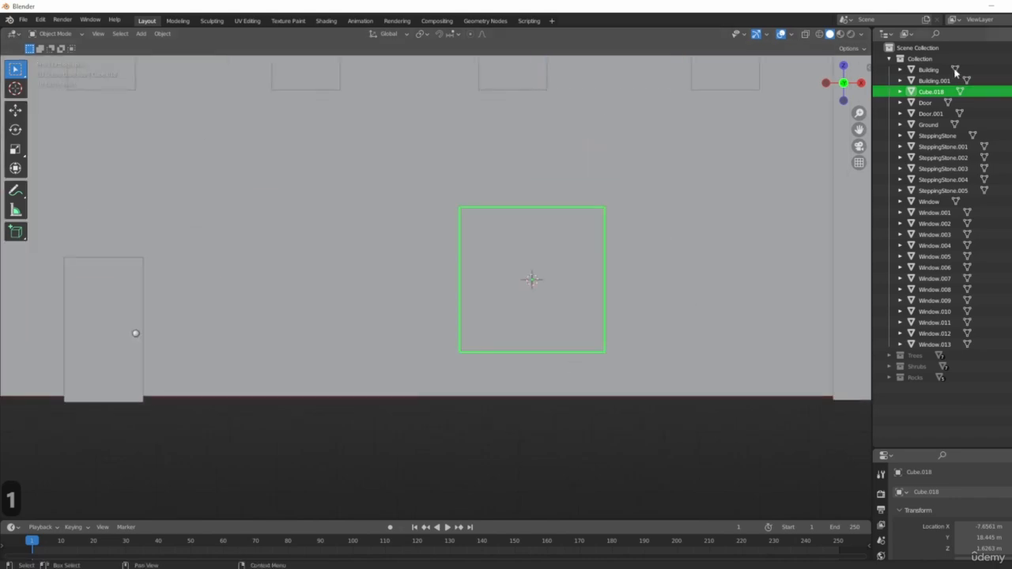
double_click(928, 92)
text(Gra)
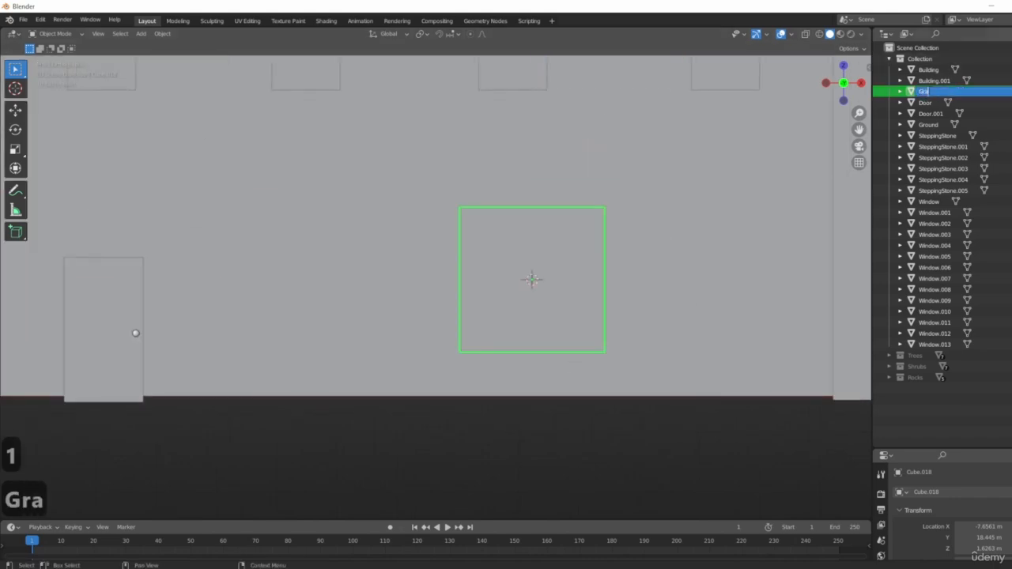
key(BackSpace)
key(BackSpace)
text(ara)
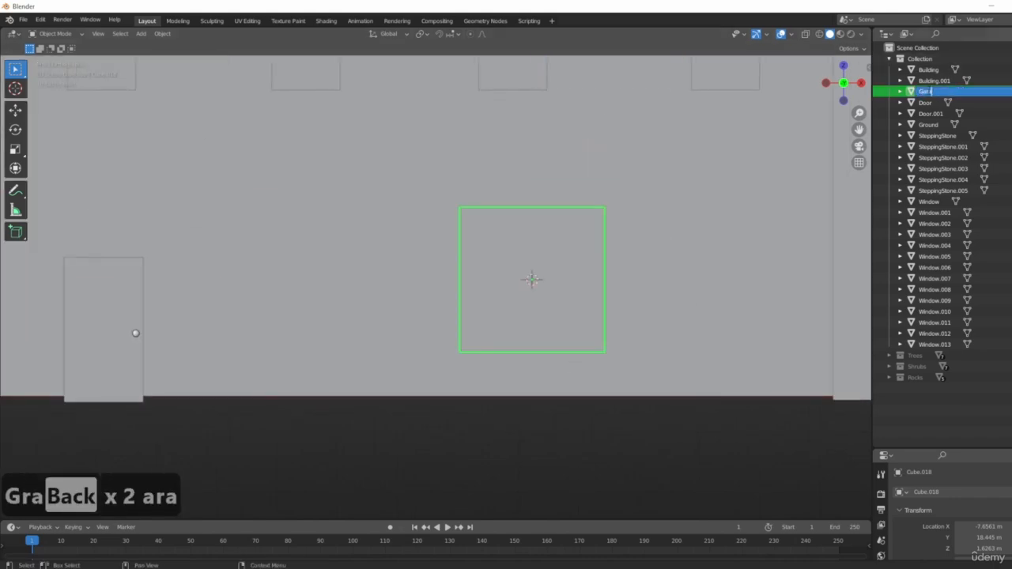
text(geDoor)
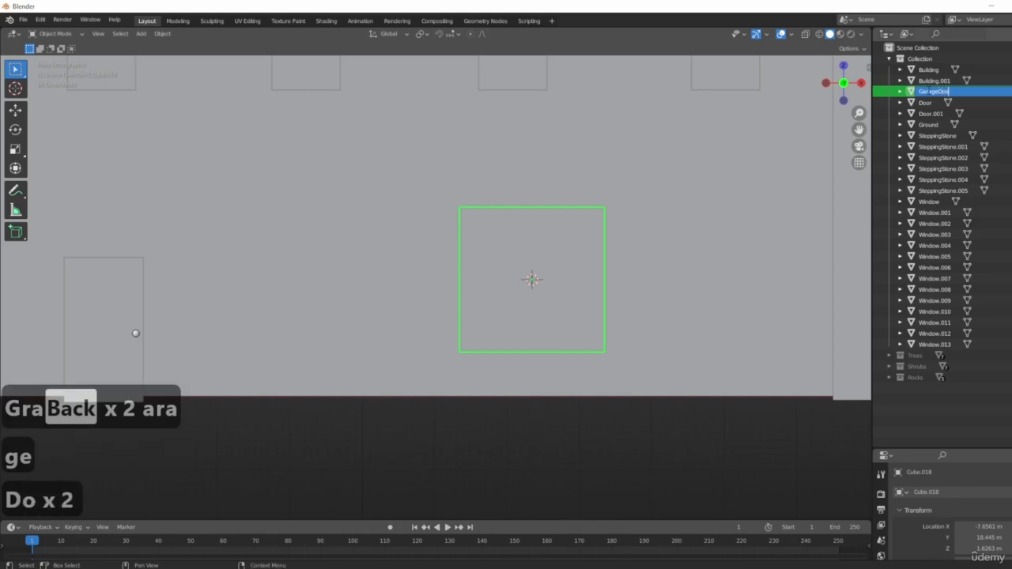
key(Return)
- Try moving the garage door block from the front wall to the lower building's outer side wall in top view
scroll(553, 169, down, 5)
middle_drag(554, 169, 271, 327)
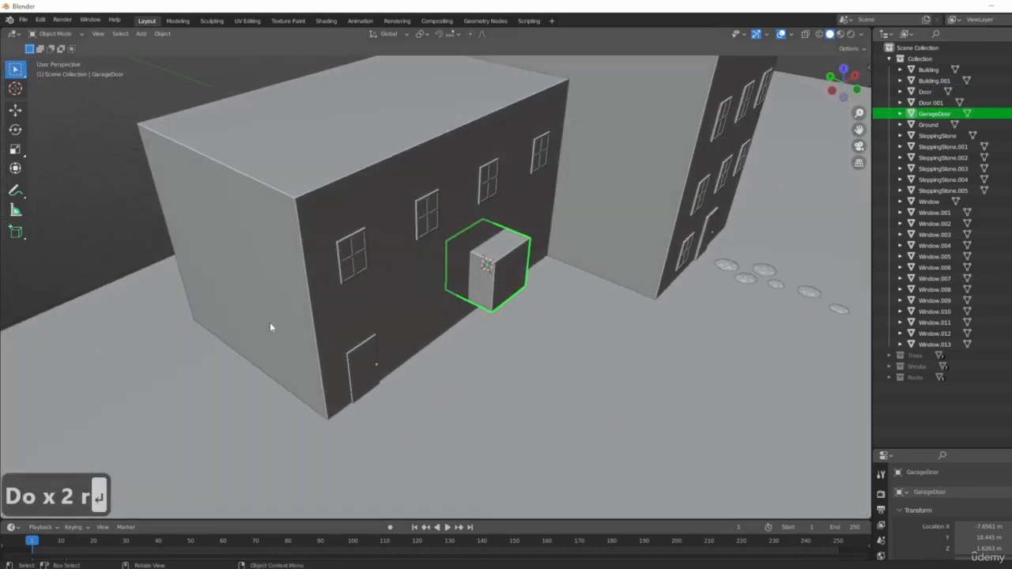
scroll(479, 293, down, 3)
middle_drag(479, 293, 503, 341)
key(KP_7)
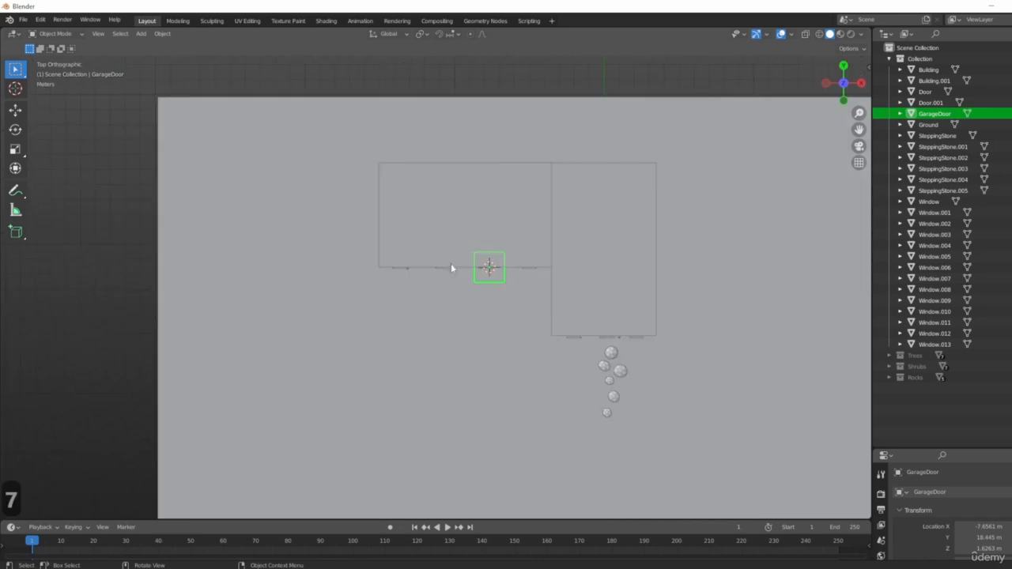
shift+middle_drag(452, 266, 567, 368)
key(g)
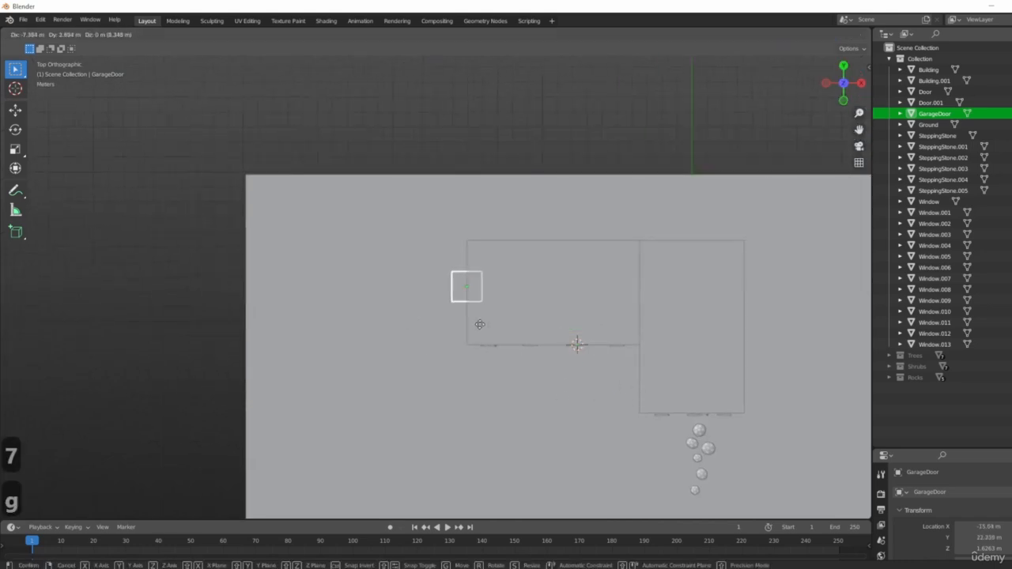
click(480, 324)
scroll(618, 322, up, 3)
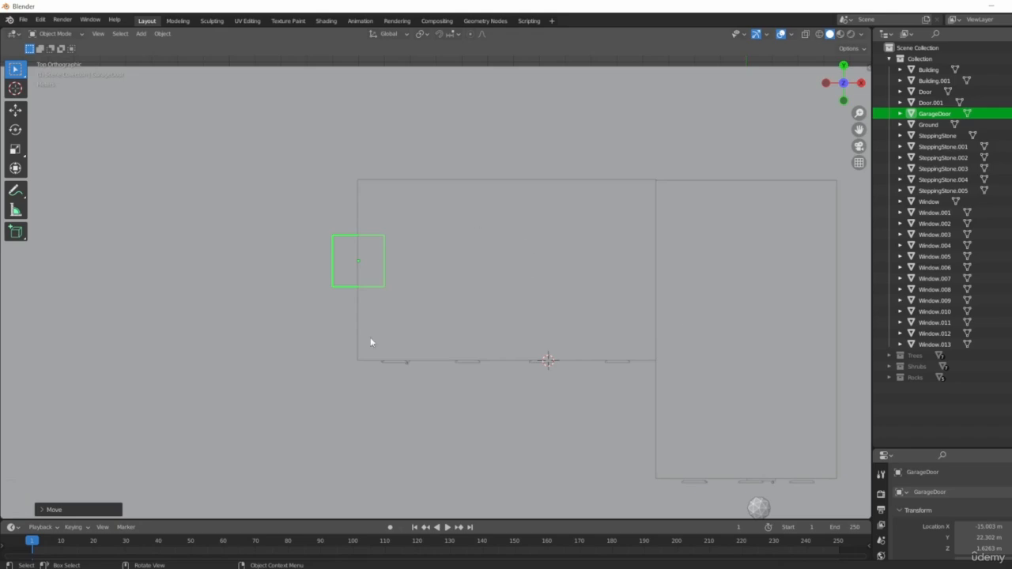
- Try to scale the garage door along the X axis in left view, and undo its move to the side wall
middle_drag(370, 342, 391, 220)
middle_drag(515, 353, 440, 288)
key(KP_3)
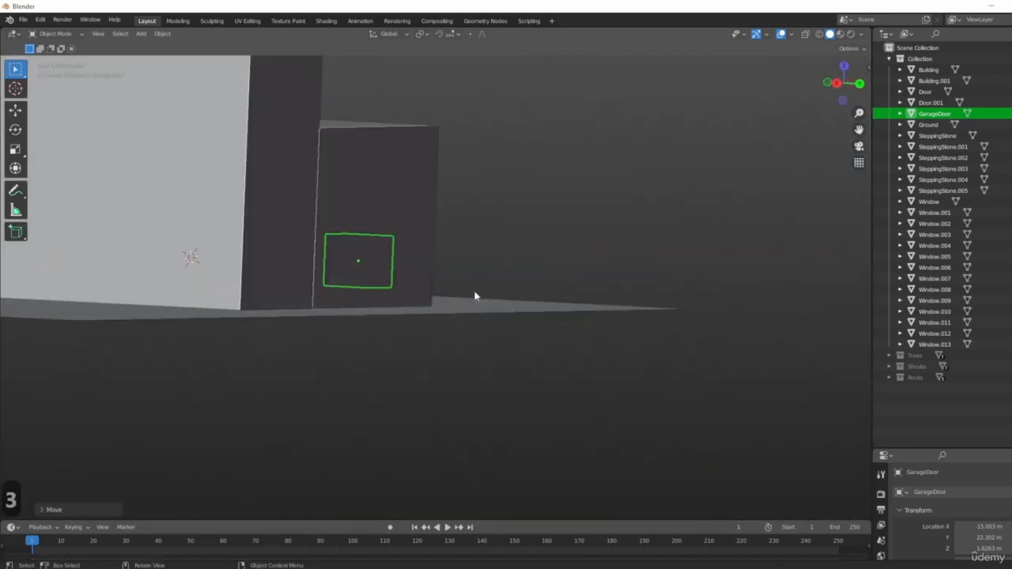
key(ctrl+KP_3)
scroll(411, 279, up, 5)
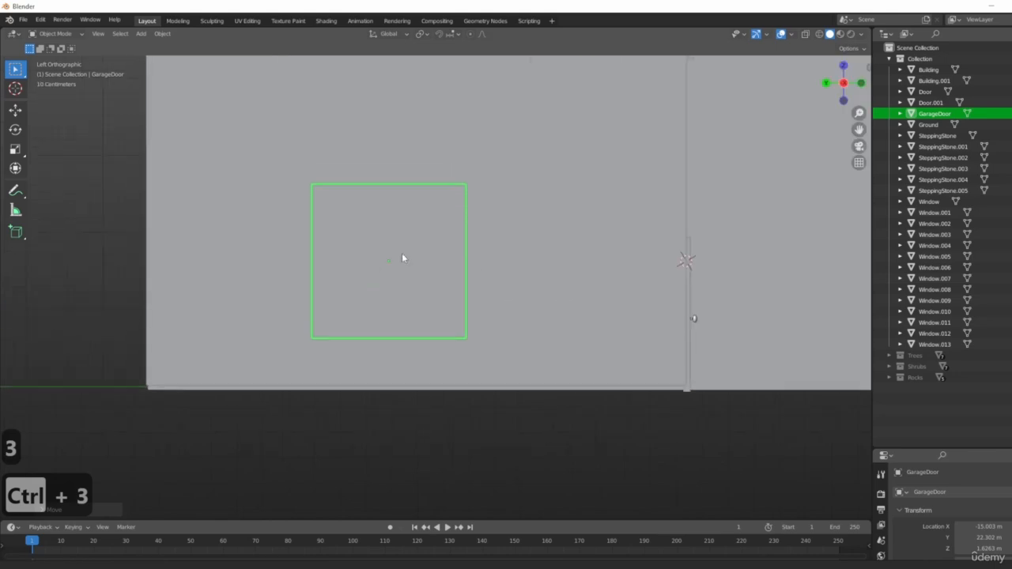
scroll(401, 253, down, 2)
key(s)
key(x)
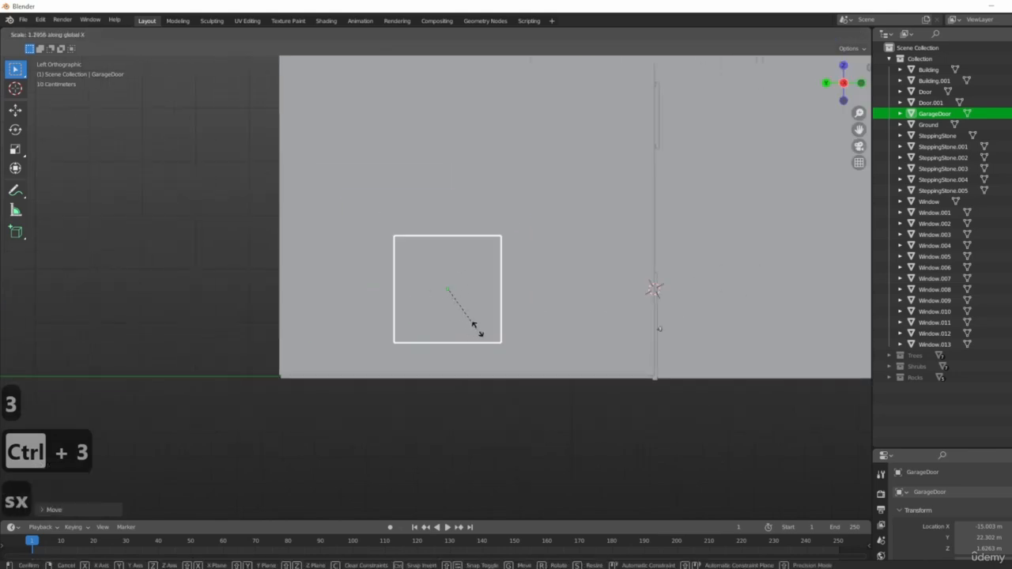
right_click(514, 332)
middle_drag(514, 332, 566, 359)
key(ctrl+z)
- Scale the garage door up uniformly in front view until its lower edge meets the ground line
scroll(702, 313, up, 8)
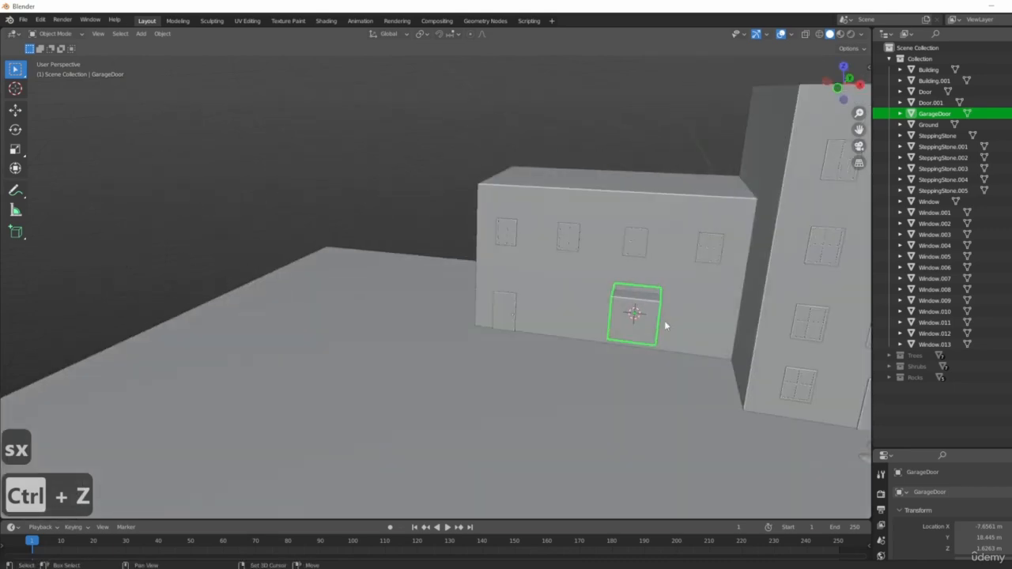
key(1)
scroll(539, 343, down, 6)
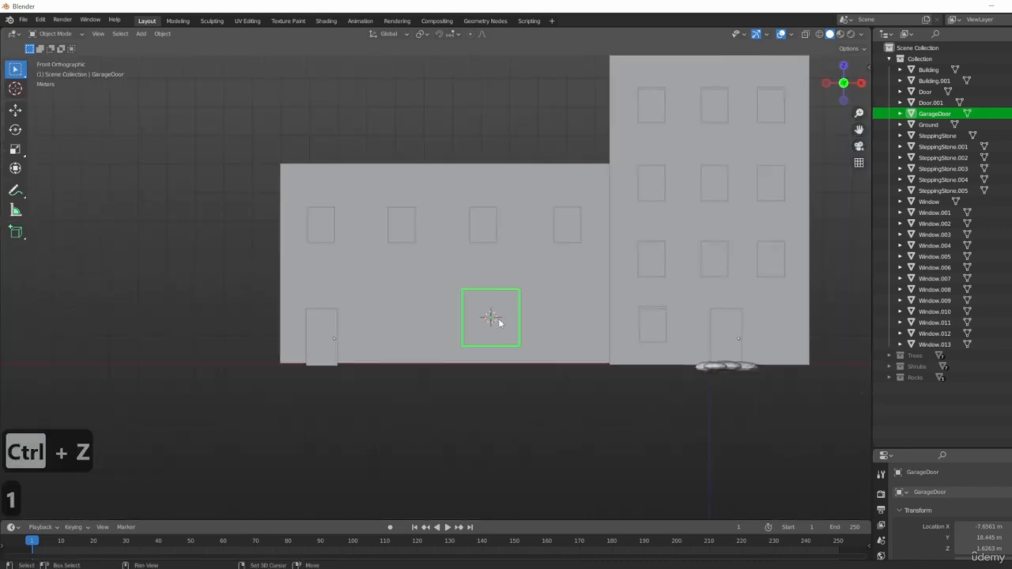
key(s)
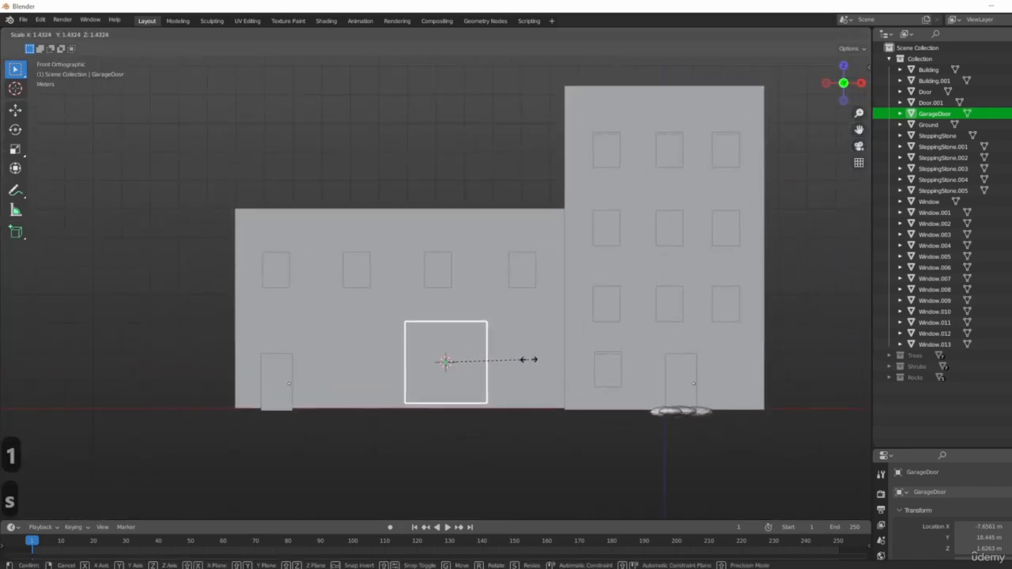
click(535, 363)
- Scale the garage door's height to about three quarters and lower it along Z to about 1.24 m, down to the ground
scroll(551, 380, up, 3)
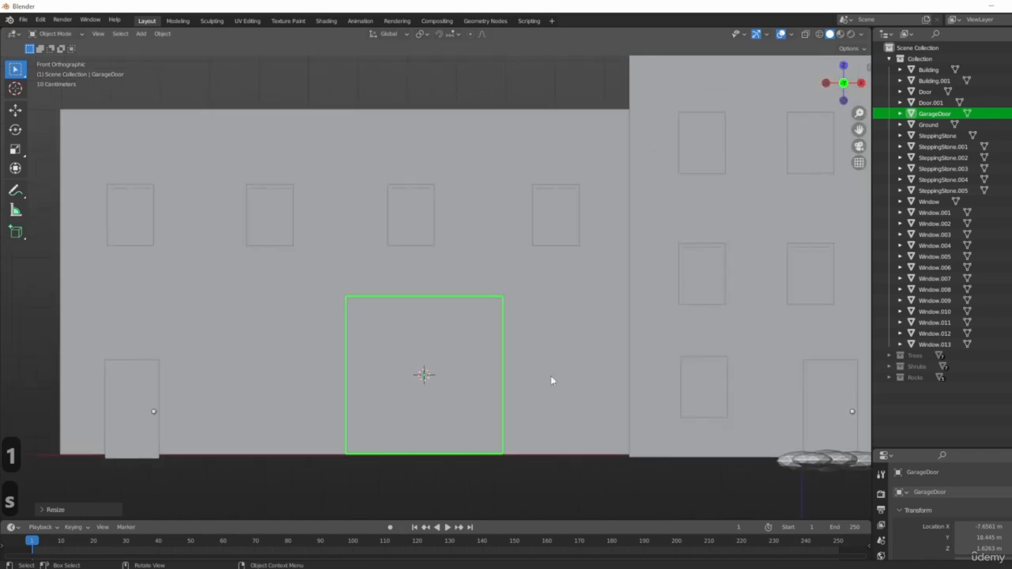
key(s)
key(z)
click(572, 372)
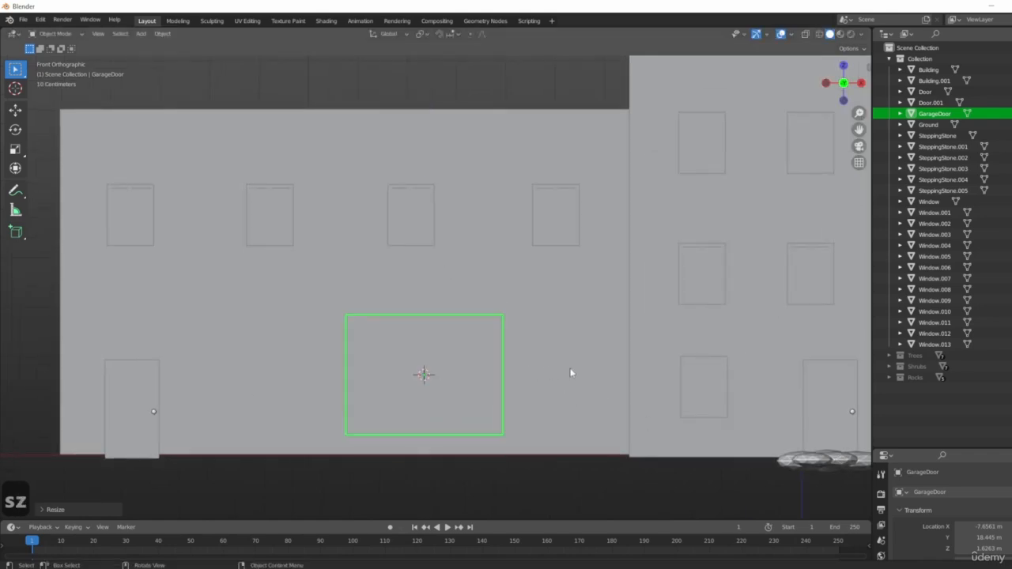
key(g)
key(z)
click(570, 385)
- Thin the garage door block along Y and push it back to about Y 18.32 m against the lower building's front wall
middle_drag(569, 384, 643, 451)
key(s)
key(y)
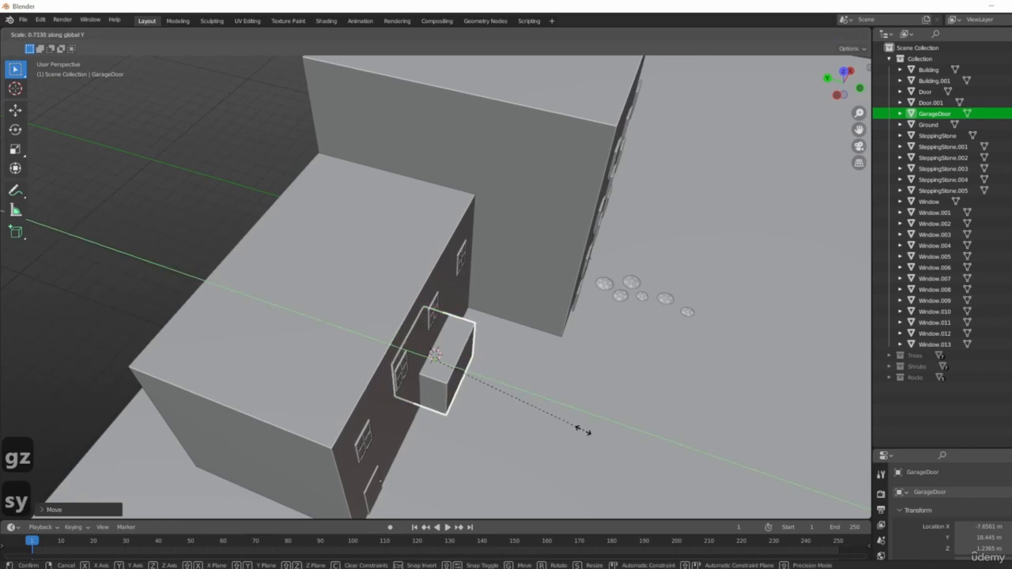
click(457, 344)
scroll(467, 332, up, 5)
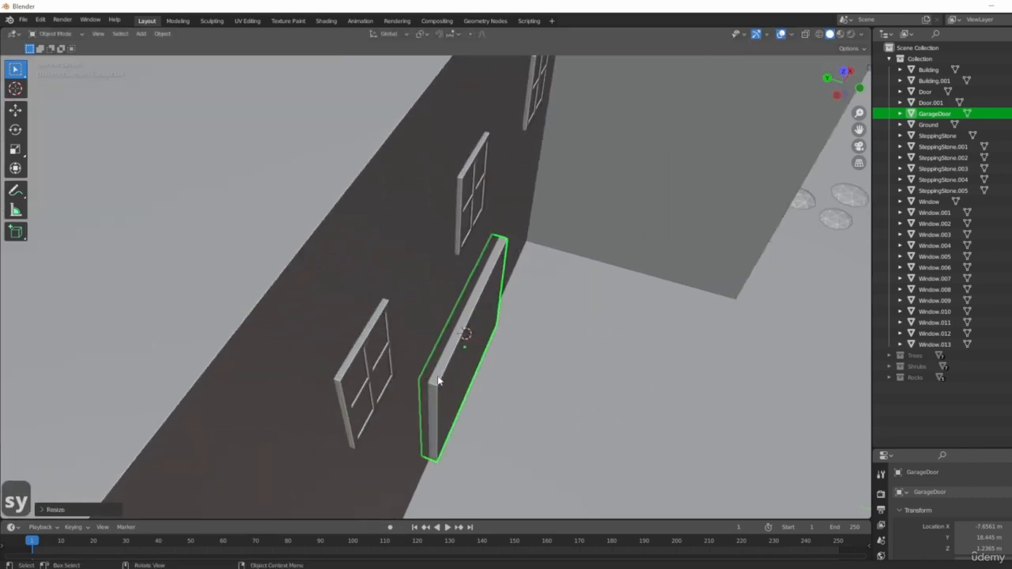
key(g)
key(y)
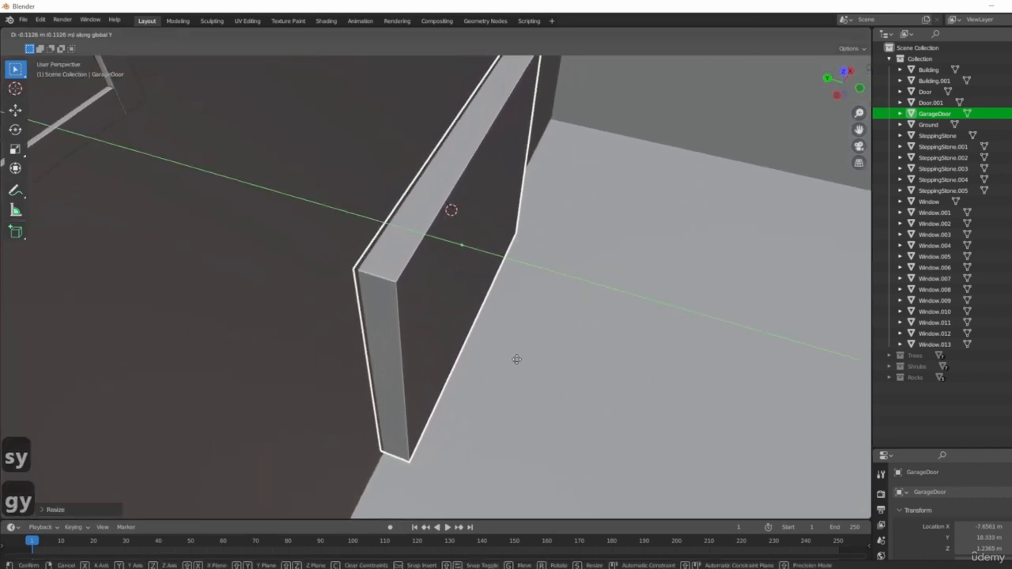
click(504, 341)
- Enlarge the garage door's width along X and its height along Z
scroll(503, 337, down, 5)
middle_drag(504, 337, 539, 408)
key(s)
key(x)
click(505, 360)
key(s)
key(z)
click(558, 430)
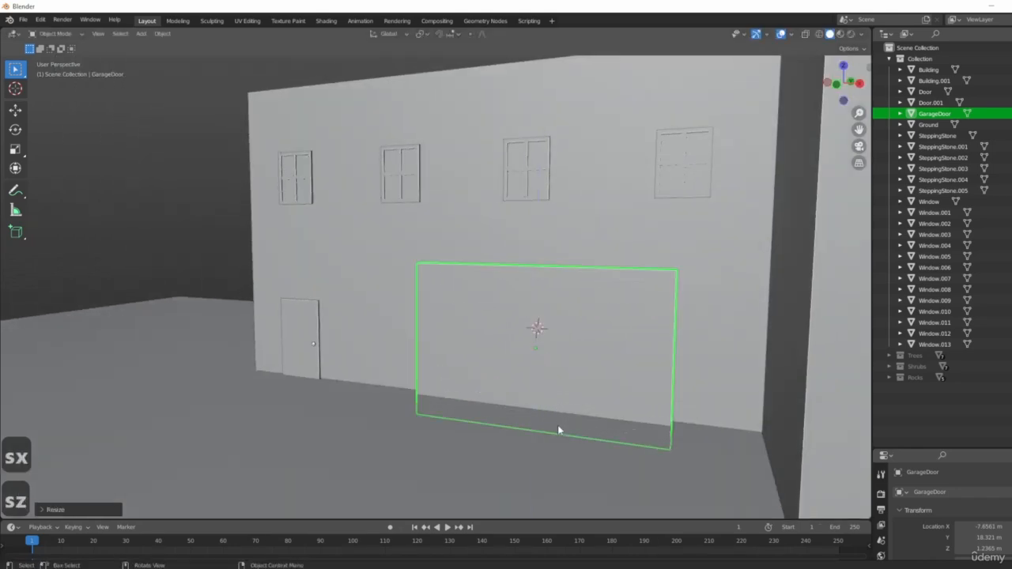
- Raise the garage door until its lower edge meets the ground, and shift it along X to about -8.16 m
key(g)
key(z)
click(477, 378)
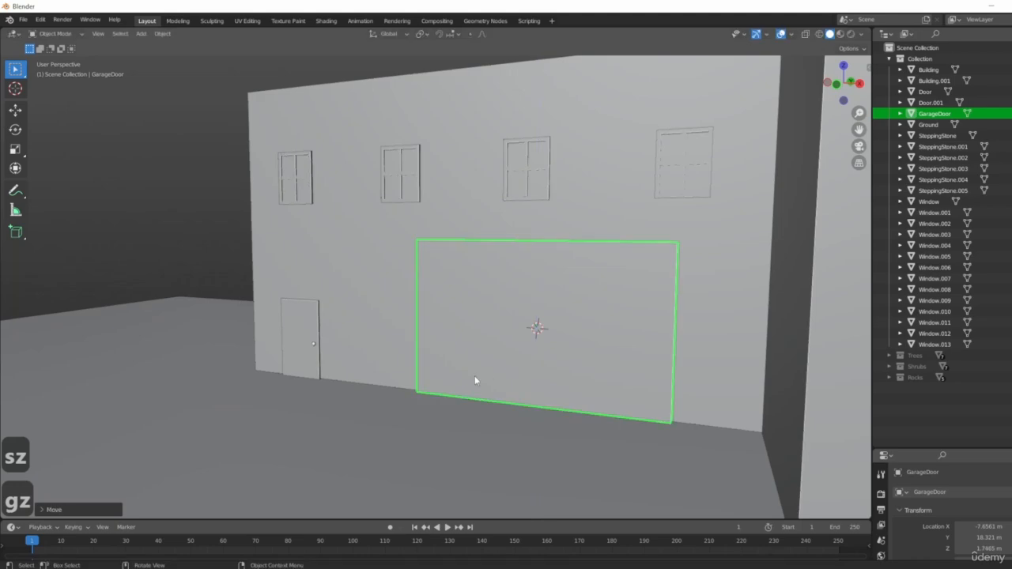
middle_drag(477, 378, 525, 402)
key(g)
key(x)
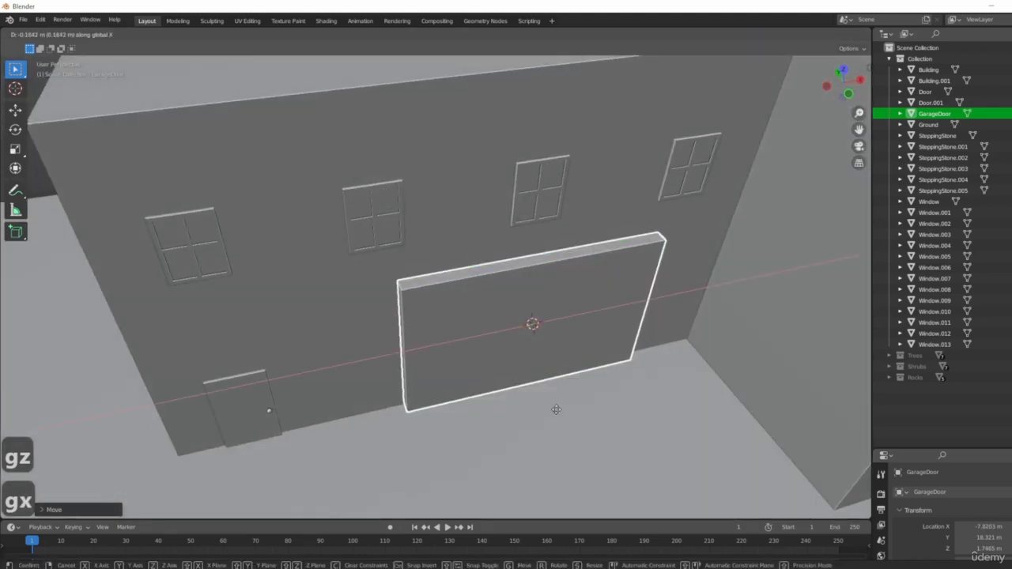
click(540, 408)
- Select the tall building and examine both buildings from the front, the side and above
scroll(522, 405, down, 5)
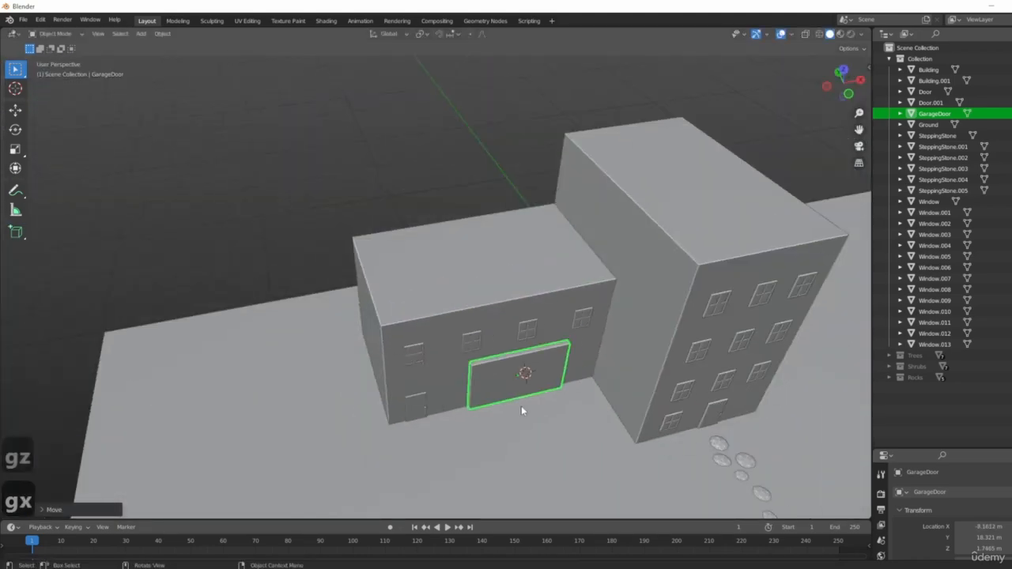
shift+middle_drag(659, 421, 482, 301)
drag(606, 387, 627, 400)
middle_drag(646, 424, 601, 382)
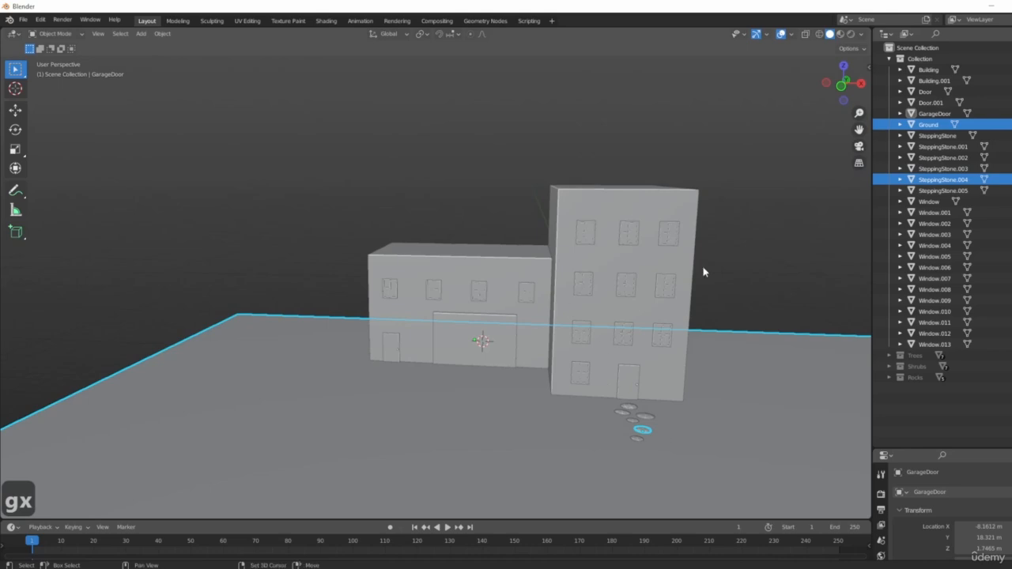
middle_drag(704, 272, 580, 287)
click(553, 221)
middle_drag(549, 210, 374, 159)
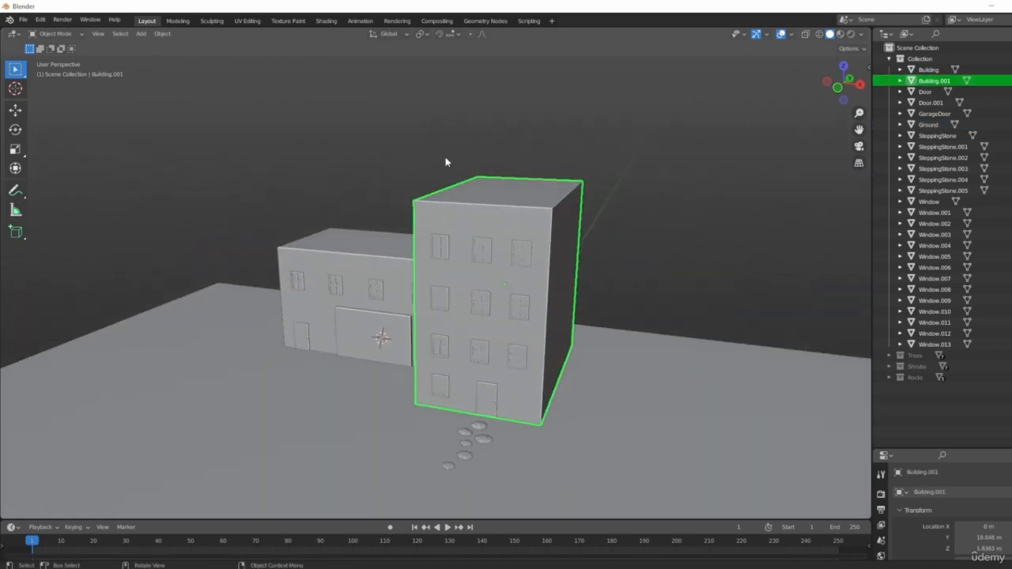
middle_drag(272, 323, 541, 393)
middle_drag(360, 358, 522, 420)
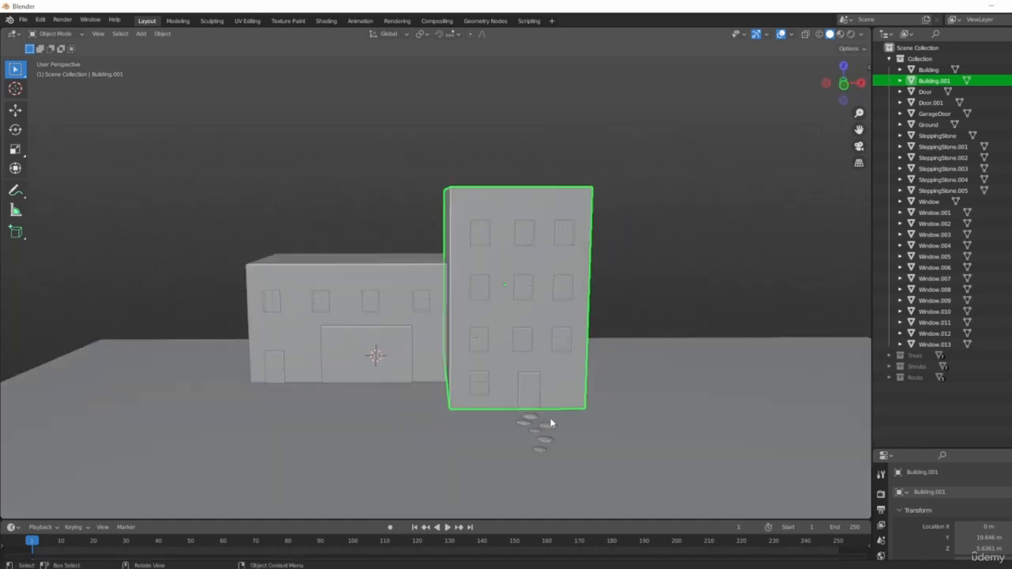
key(KP_1)
middle_drag(465, 336, 498, 317)
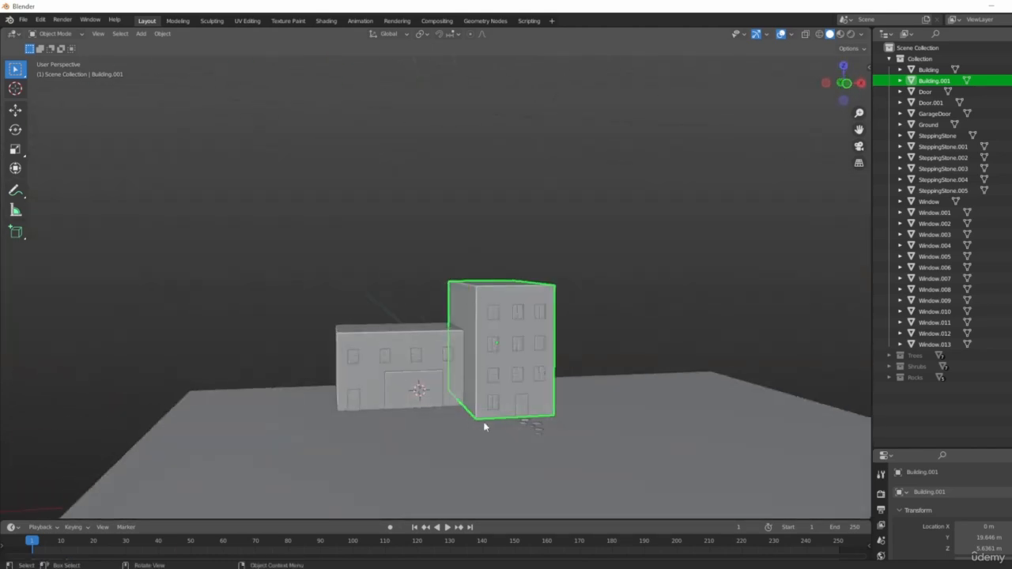
middle_drag(597, 314, 582, 340)
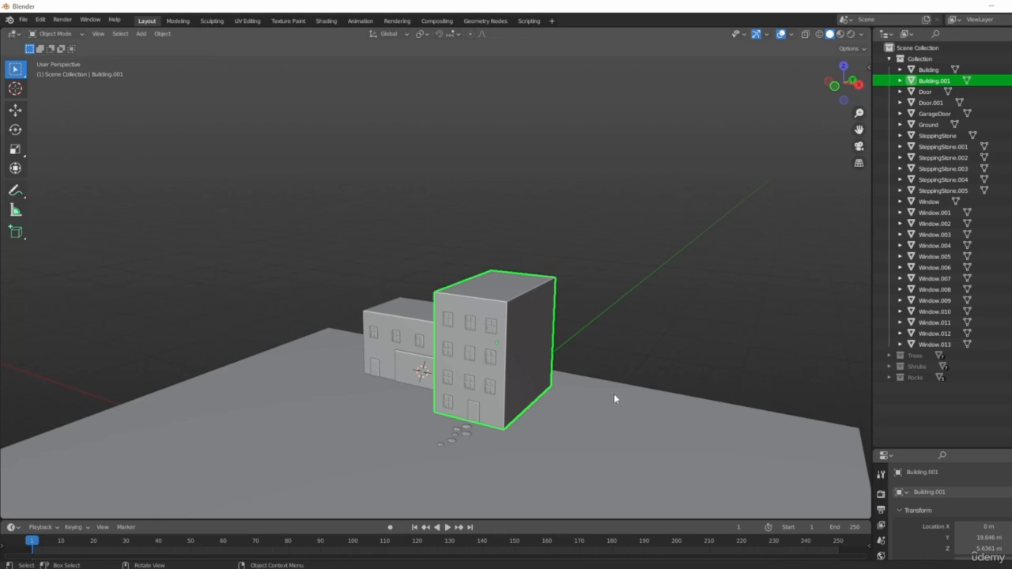
middle_drag(579, 361, 583, 390)
scroll(534, 261, up, 3)
scroll(535, 261, down, 3)
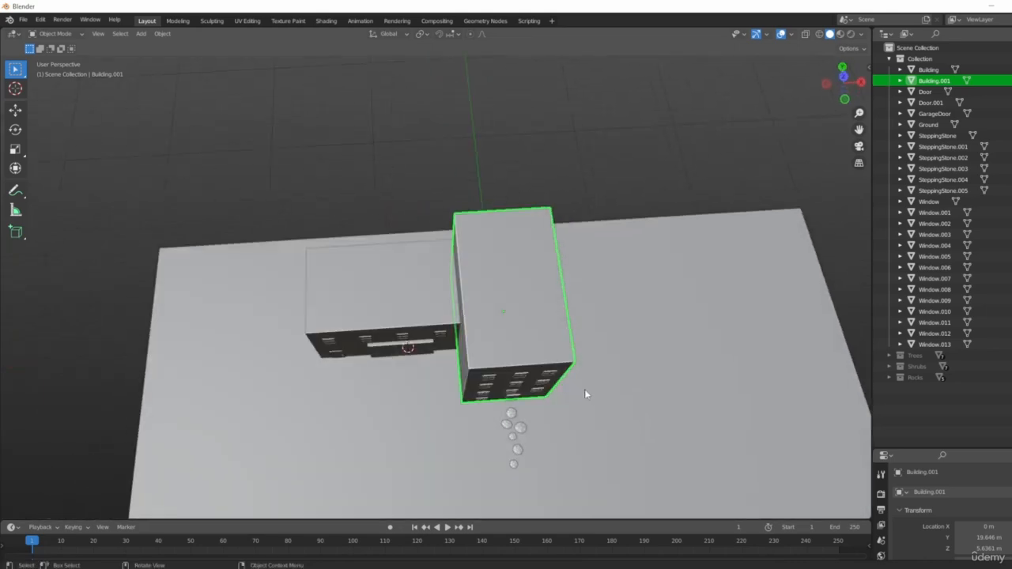
key(KP_7)
shift+middle_drag(517, 400, 316, 348)
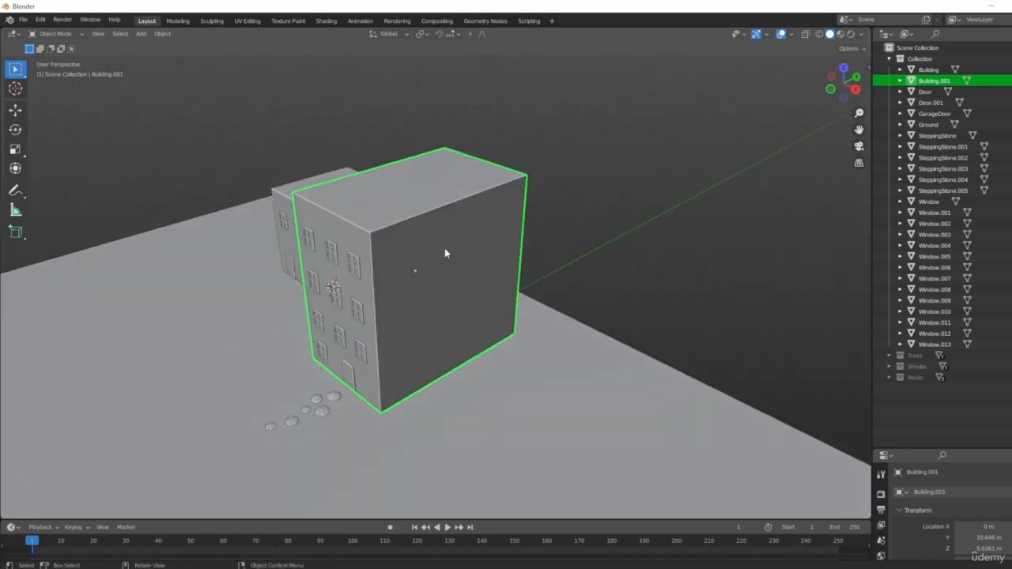
- Duplicate the tall building in top view onto its front outer corner, and scale the copy along Y to about a tenth
middle_drag(445, 253, 383, 354)
key(KP_7)
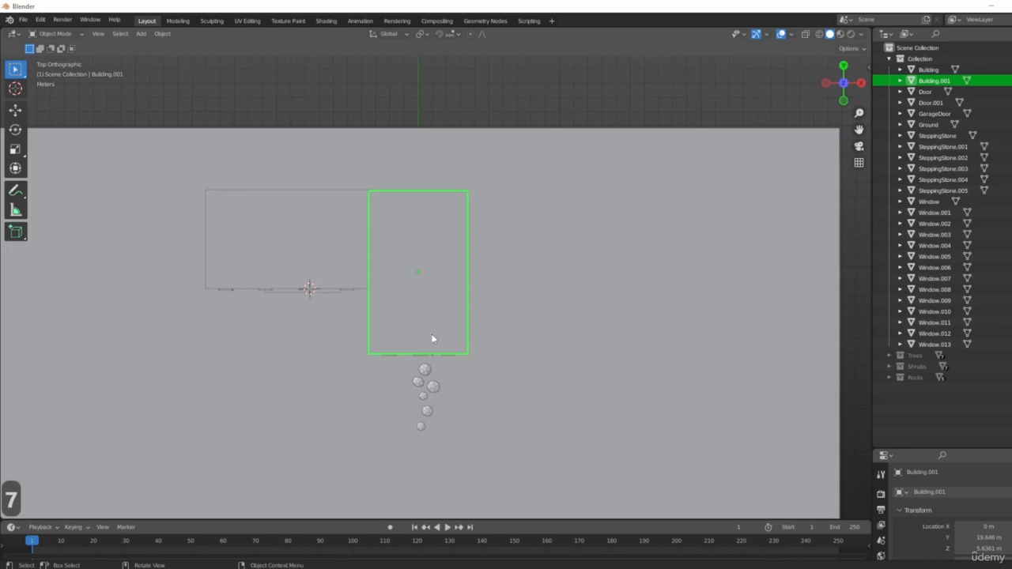
key(shift+d)
click(461, 410)
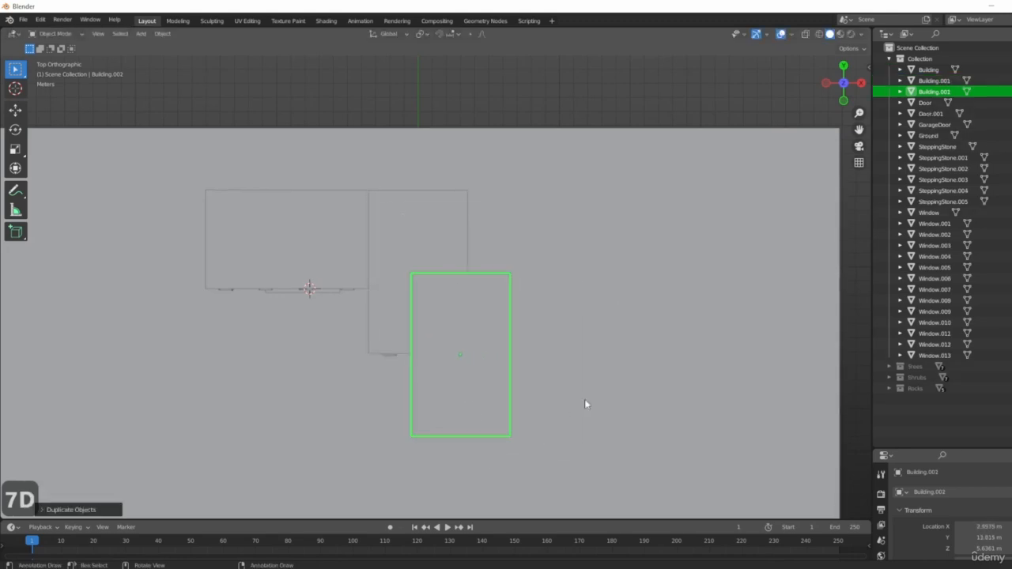
key(s)
key(y)
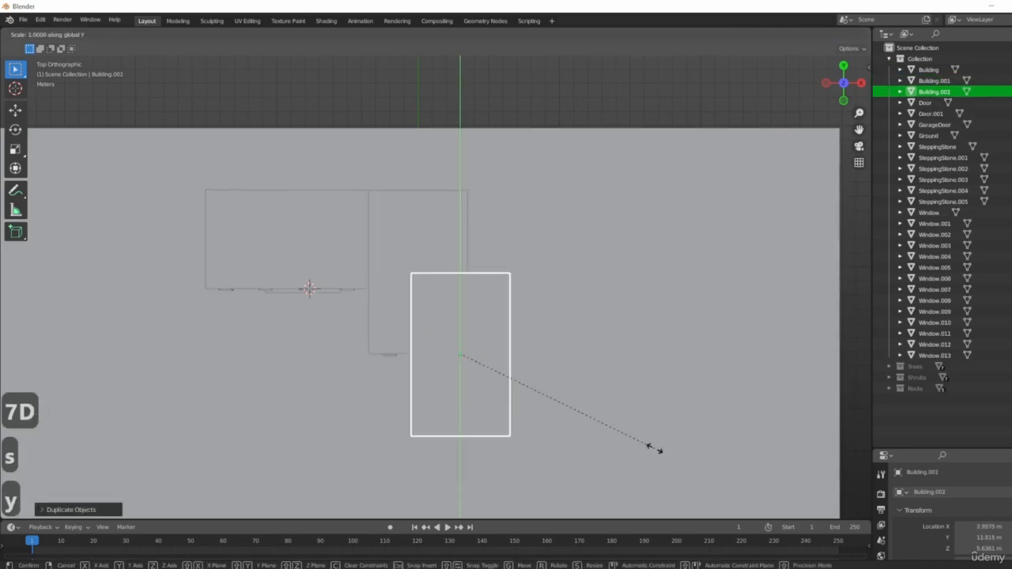
click(482, 356)
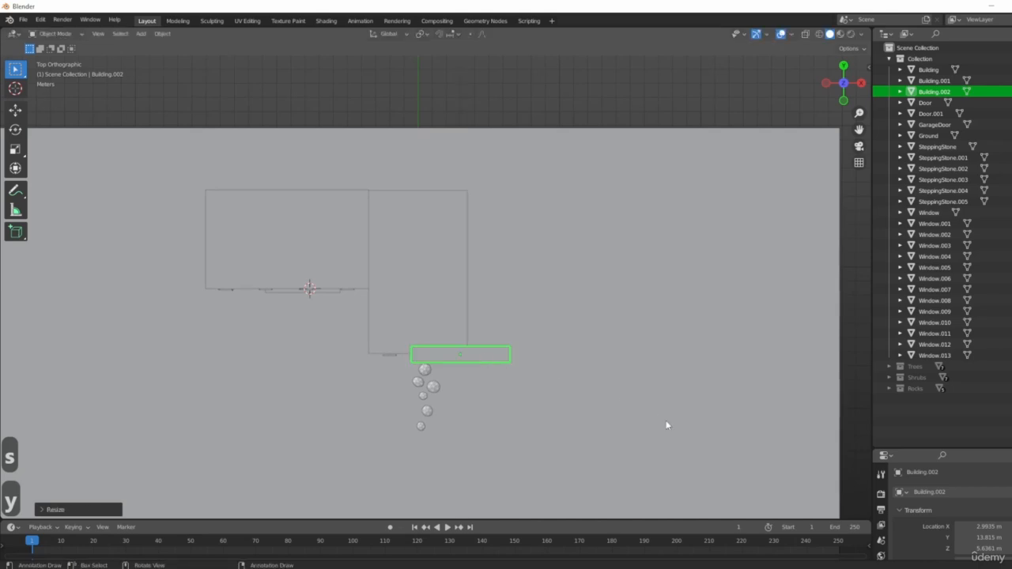
- Narrow the copy along X to a square footprint, and scale it down further in X and Y while keeping its height
key(s)
key(x)
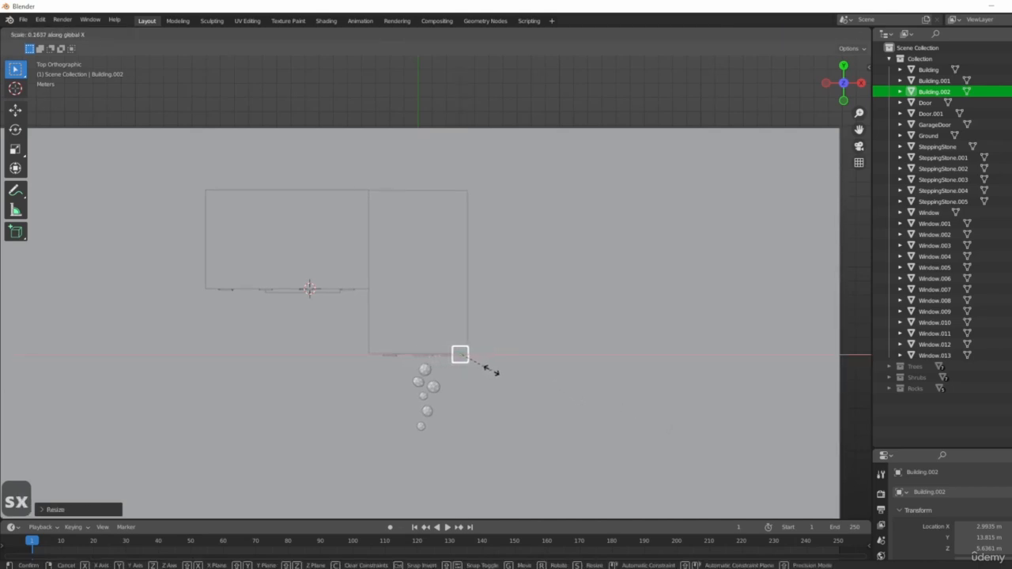
click(480, 396)
middle_drag(481, 397, 492, 436)
key(s)
key(z)
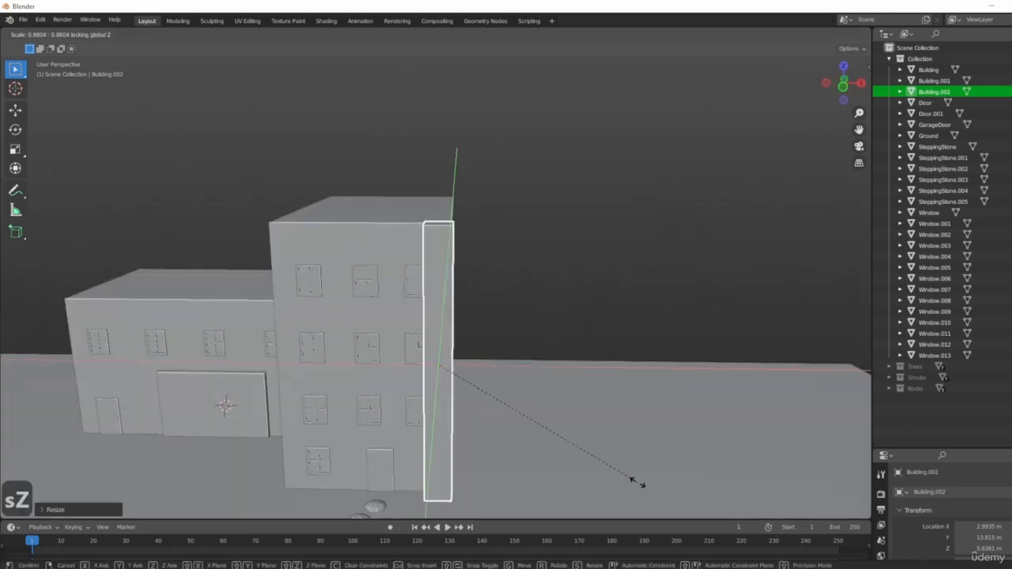
click(520, 419)
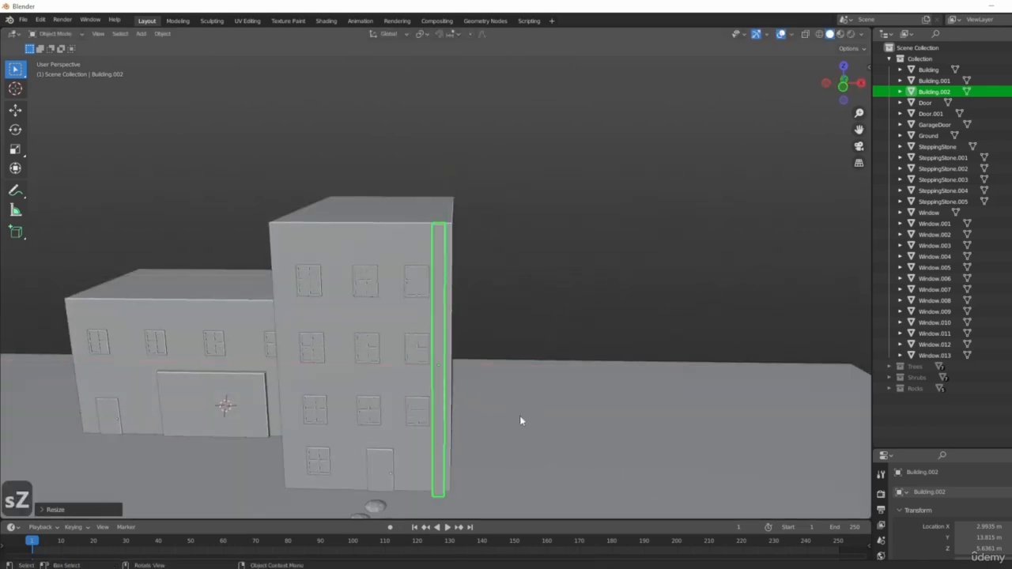
- Move the column along X in front view to about 3.38 m, onto the tall building's outer edge
middle_drag(520, 420, 486, 309)
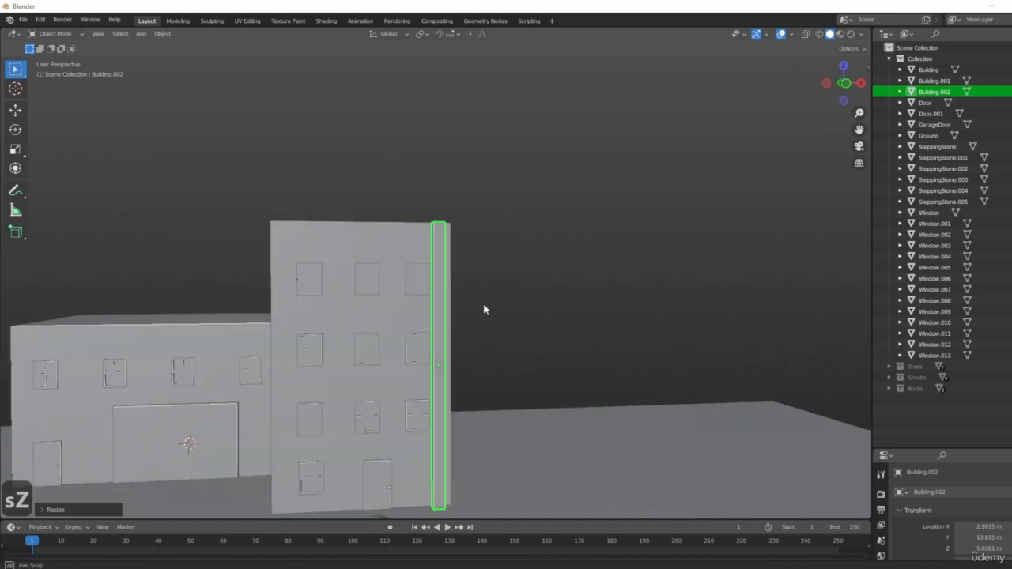
key(KP_1)
scroll(469, 318, up, 4)
key(g)
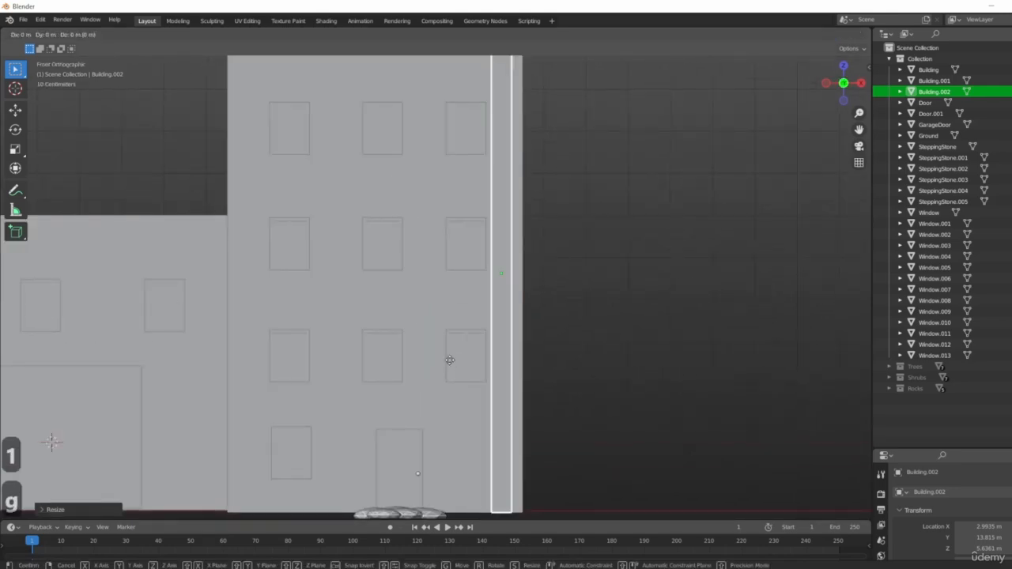
key(x)
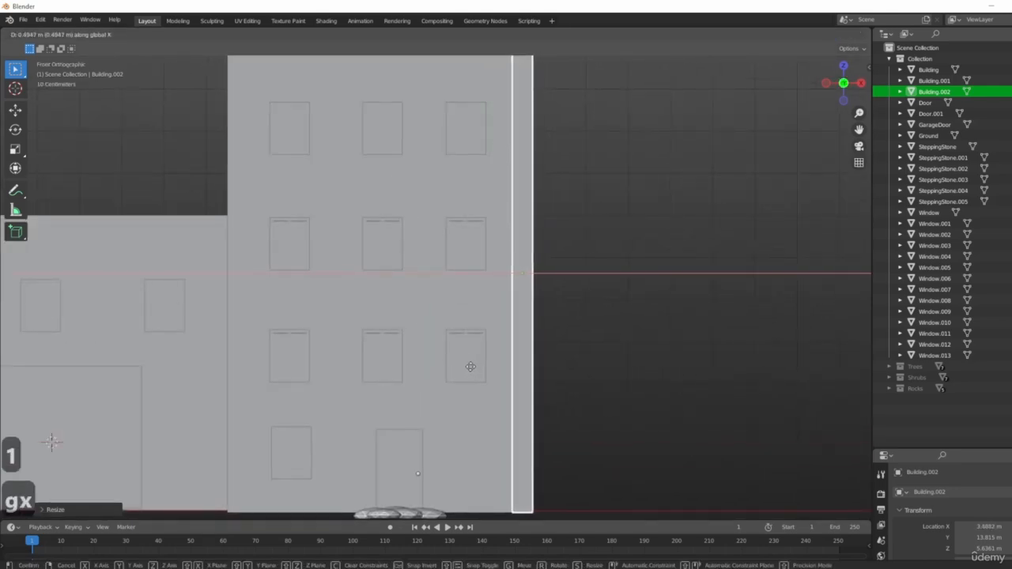
click(465, 364)
scroll(466, 363, down, 5)
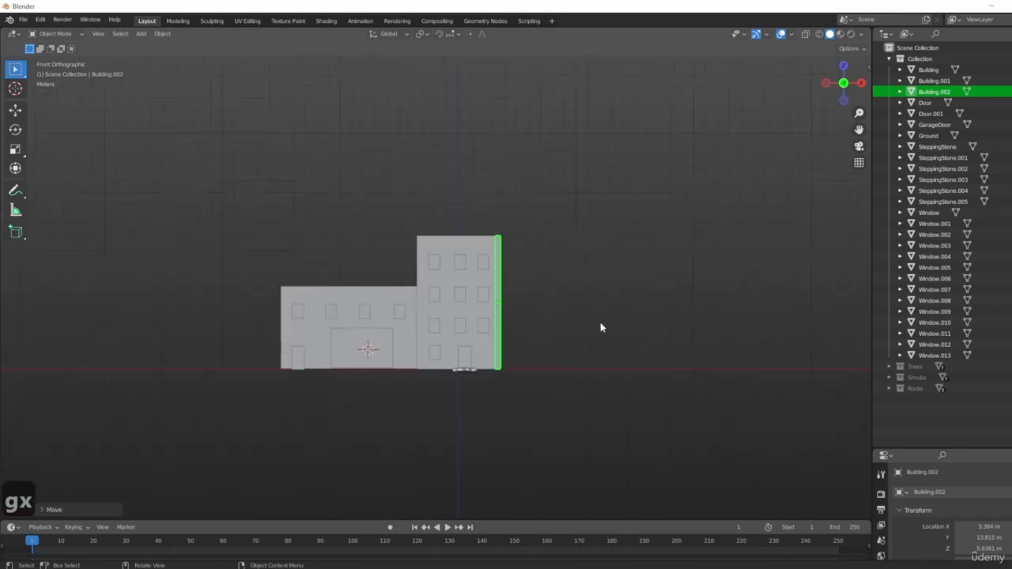
click(601, 327)
middle_drag(601, 327, 600, 418)
scroll(544, 255, up, 4)
click(493, 358)
scroll(586, 345, up, 3)
key(shift+d)
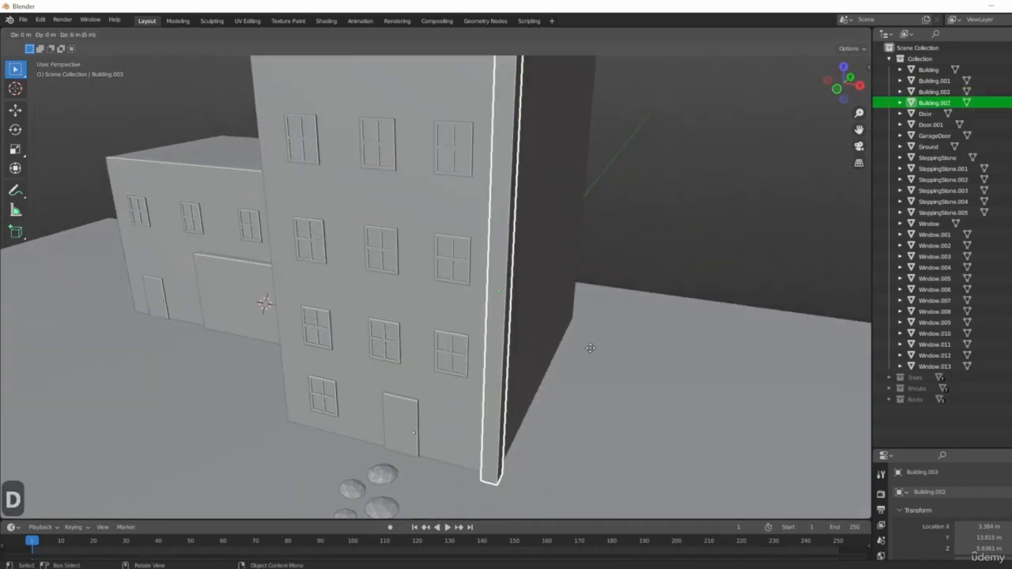
key(x)
key(ctrl+z)
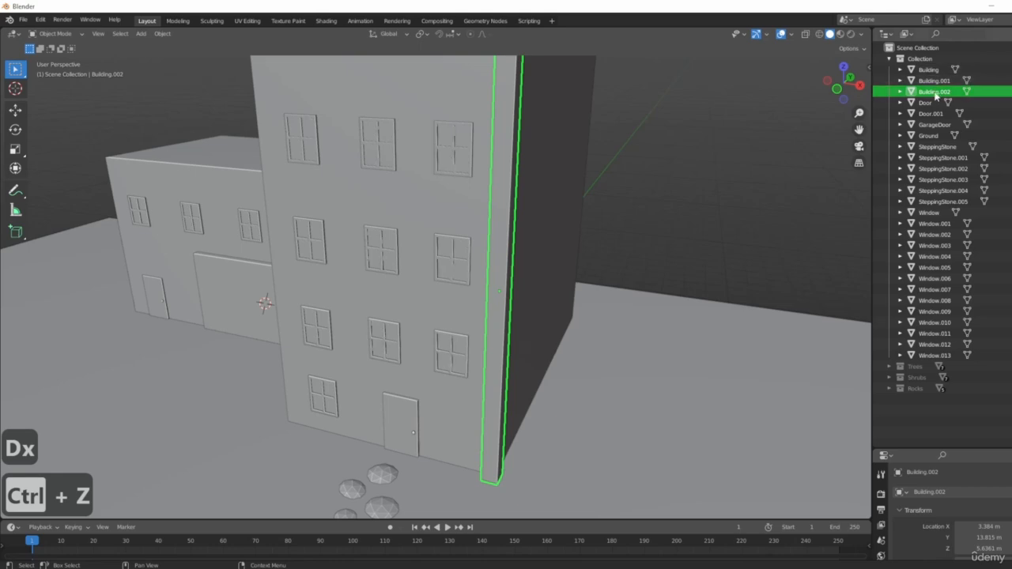
- Rename the corner column object as Column
double_click(934, 92)
text(Column)
key(Return)
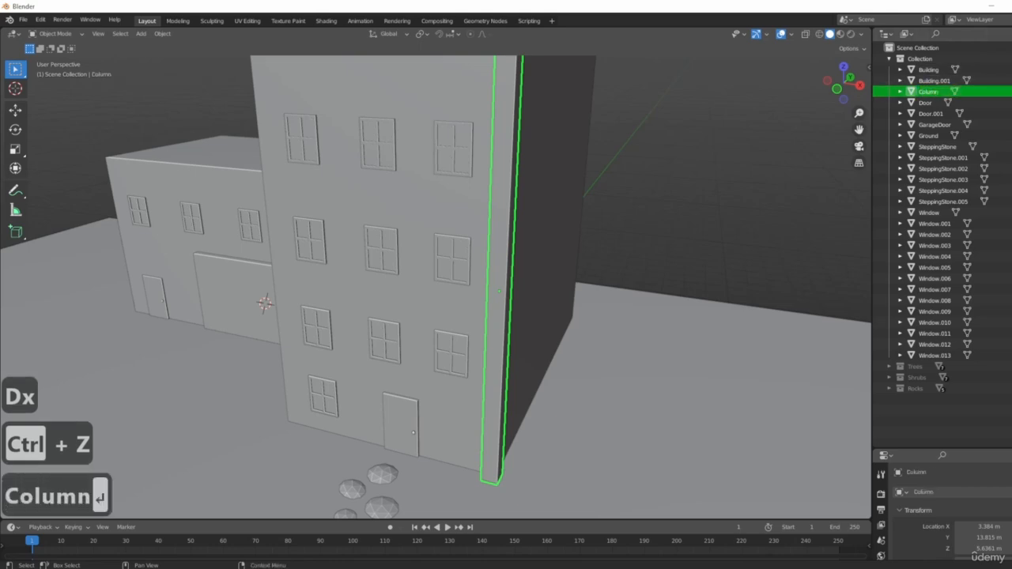
- Centre the column on the tall building's front outer corner in top view, at about X 3.5 m and Y 13.87 m
scroll(462, 219, down, 3)
middle_drag(462, 219, 461, 200)
scroll(542, 242, up, 5)
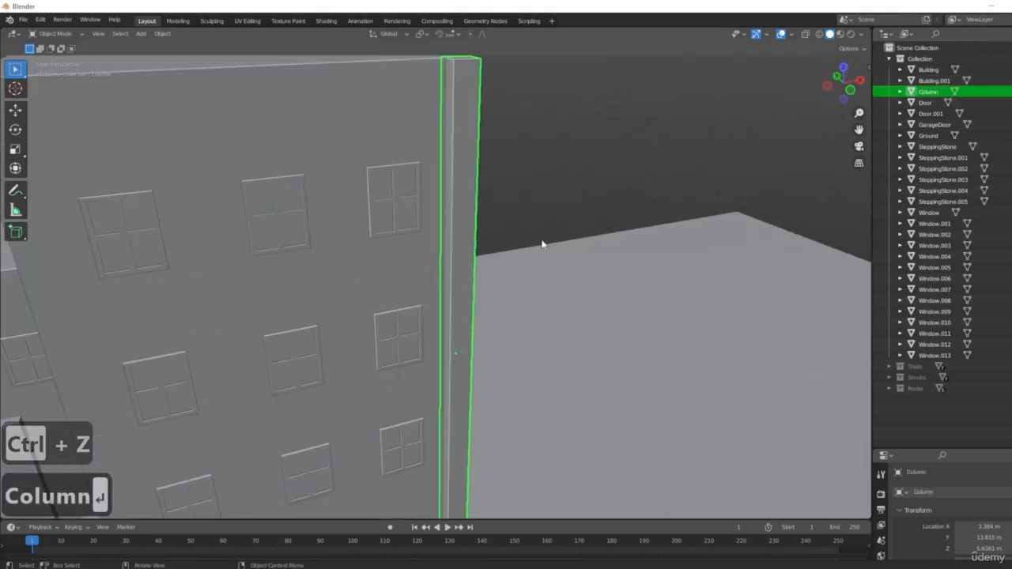
shift+middle_drag(529, 139, 616, 278)
scroll(546, 234, down, 4)
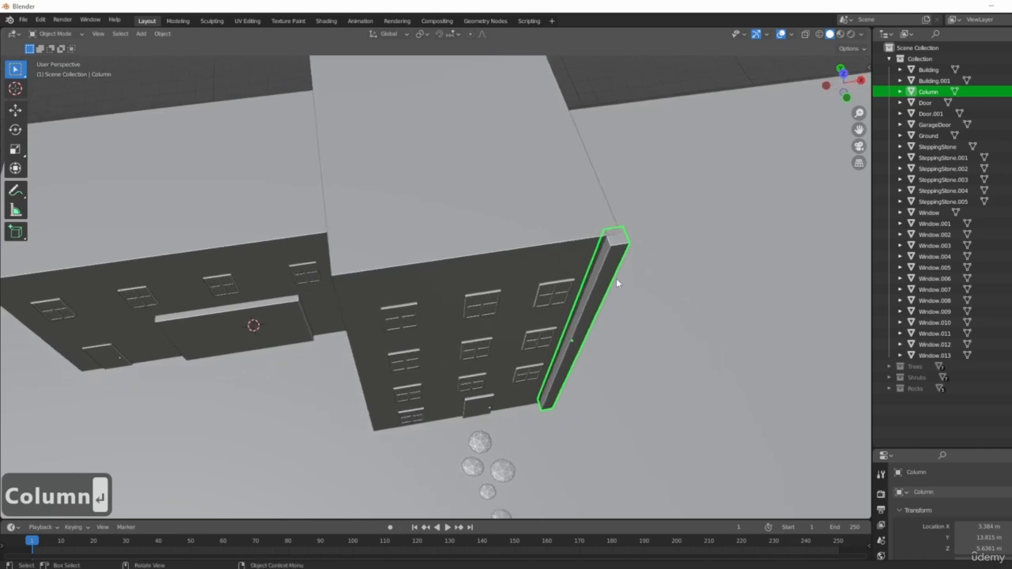
key(KP_7)
scroll(483, 377, up, 3)
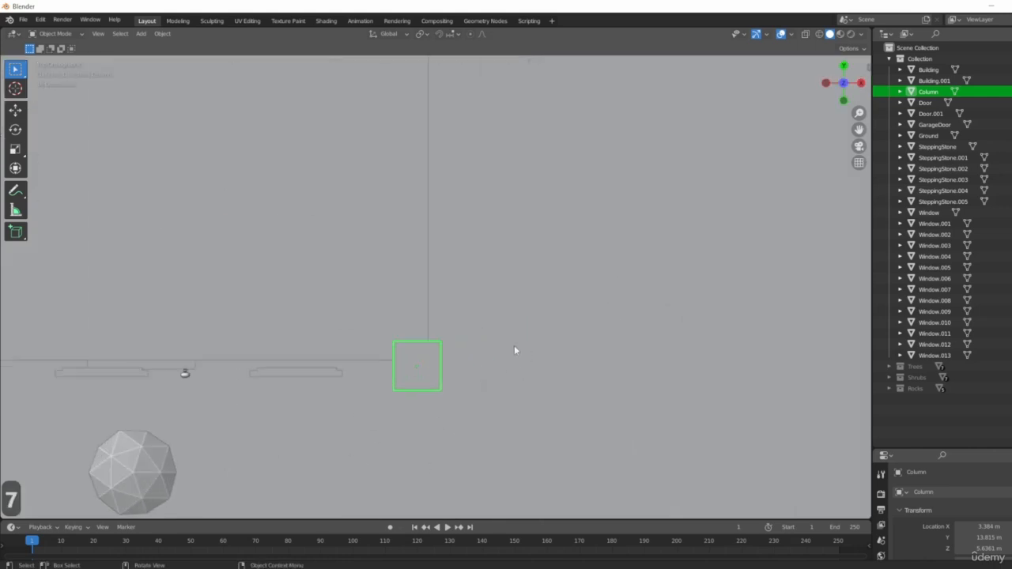
scroll(466, 360, up, 4)
key(g)
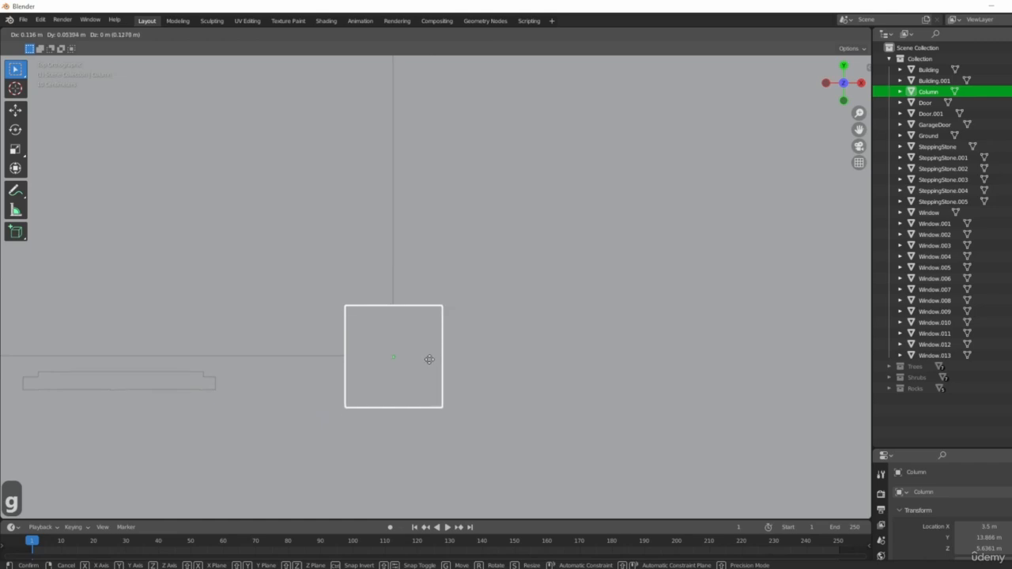
click(429, 358)
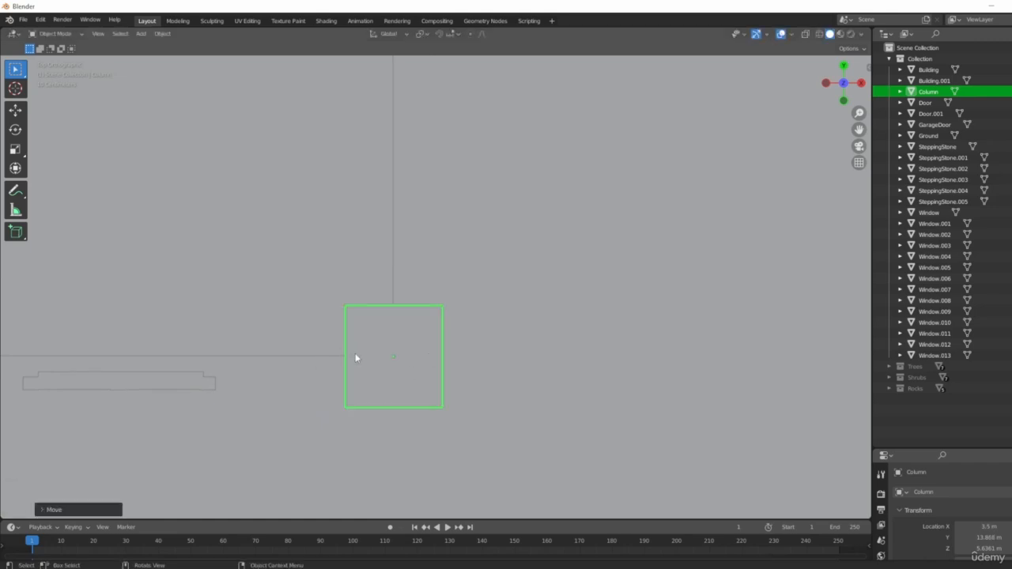
scroll(390, 361, up, 5)
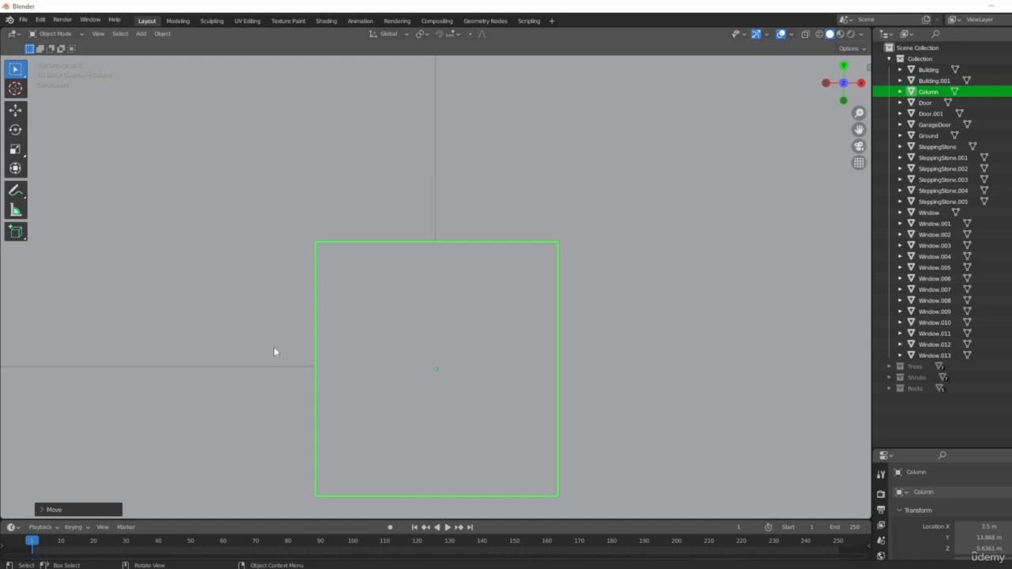
scroll(433, 196, down, 6)
middle_drag(470, 319, 432, 384)
key(KP_1)
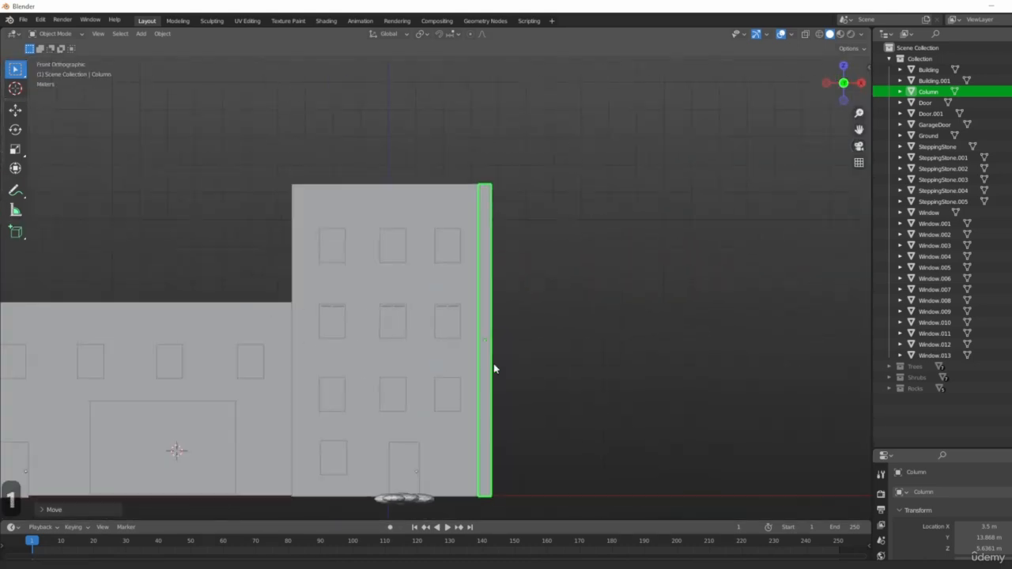
- Duplicate the corner column along X onto the tall building's other front corner, at about X -3.41 m
key(shift+d)
key(x)
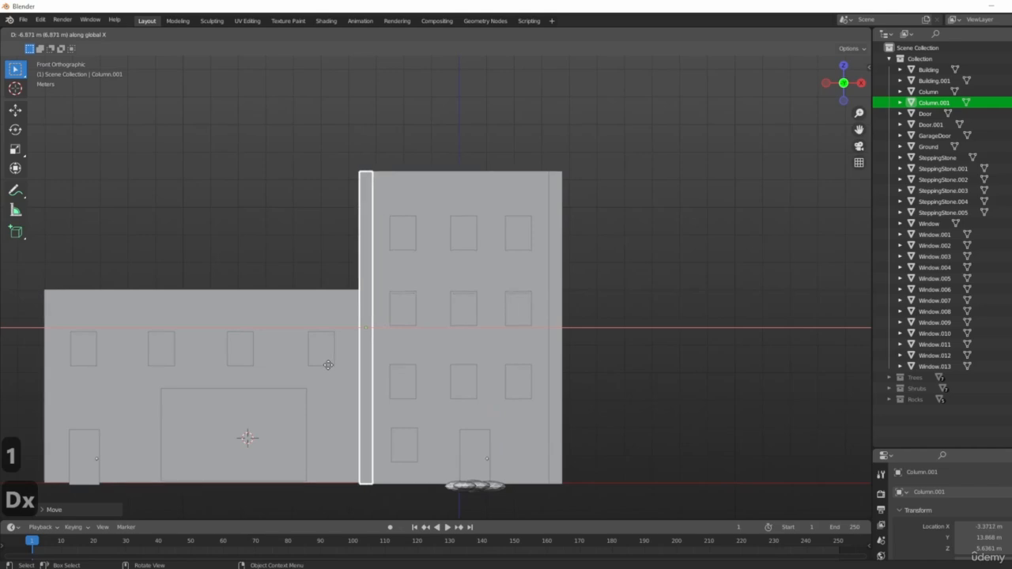
click(328, 364)
- Inspect how the two front columns sit against the tall building's corners from above, the side and the front
middle_drag(329, 366, 429, 408)
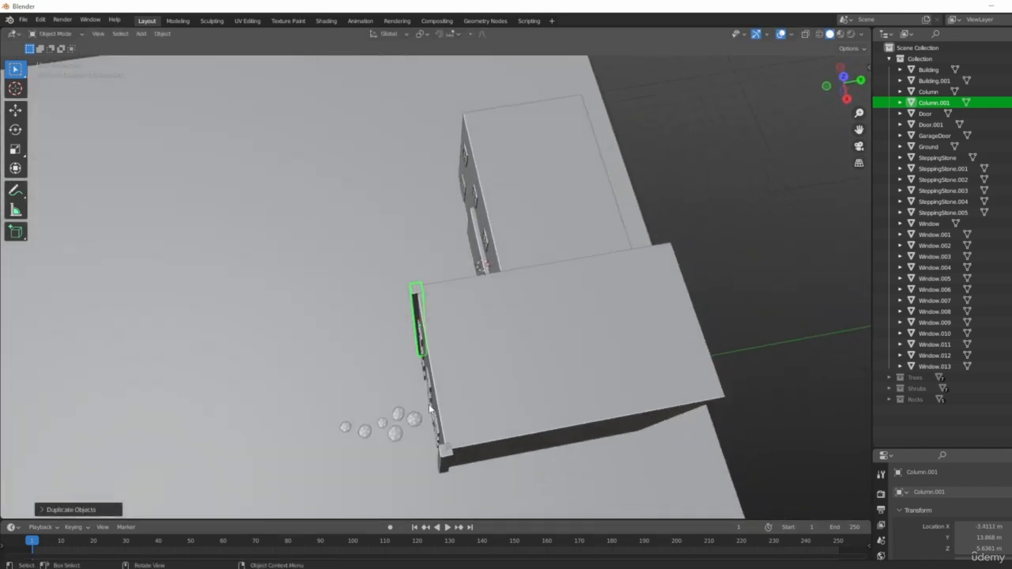
shift+middle_drag(506, 395, 450, 300)
middle_drag(320, 324, 403, 290)
scroll(477, 231, up, 5)
middle_drag(476, 231, 517, 188)
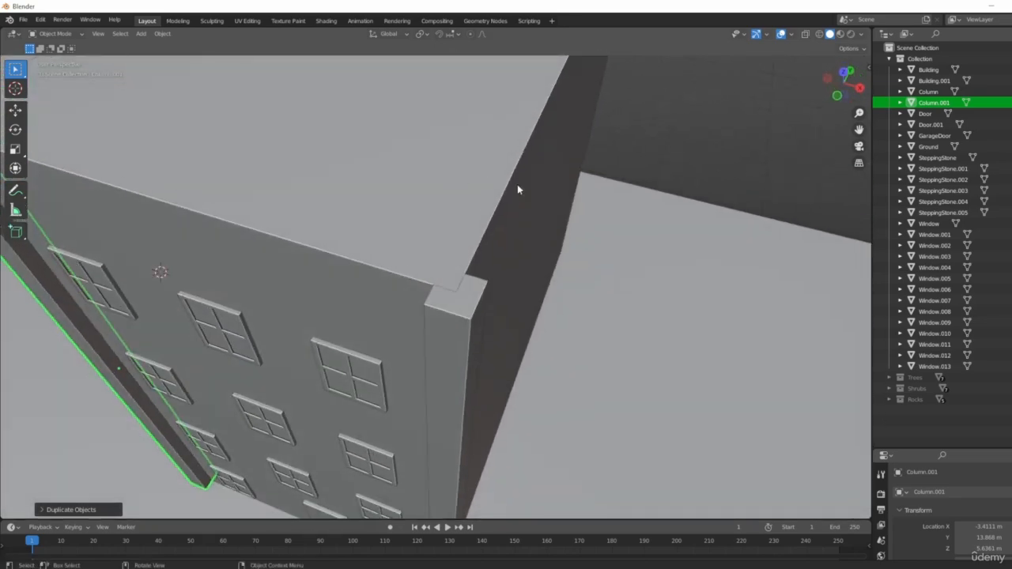
middle_drag(478, 294, 521, 220)
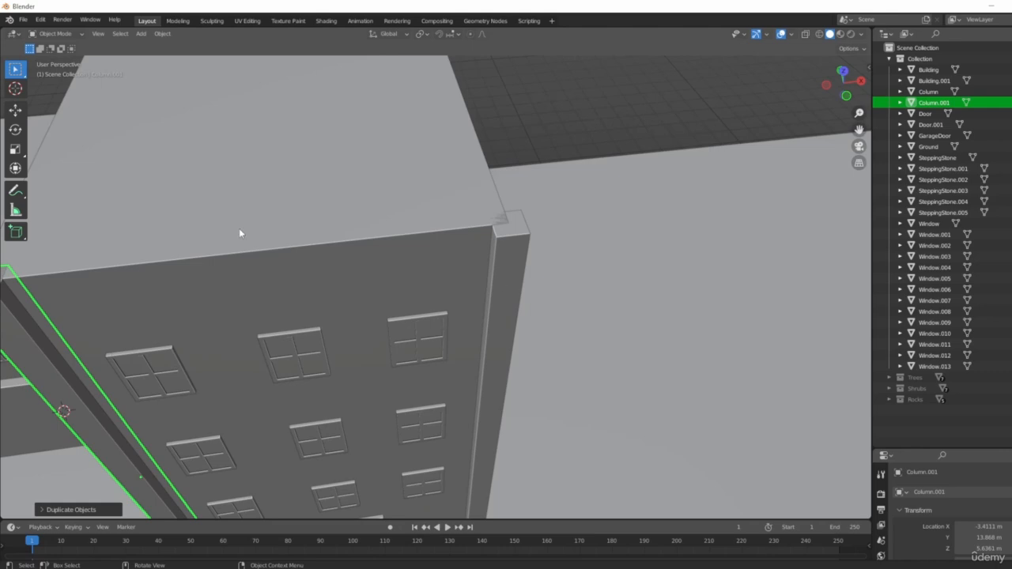
scroll(586, 204, down, 5)
middle_drag(687, 250, 353, 362)
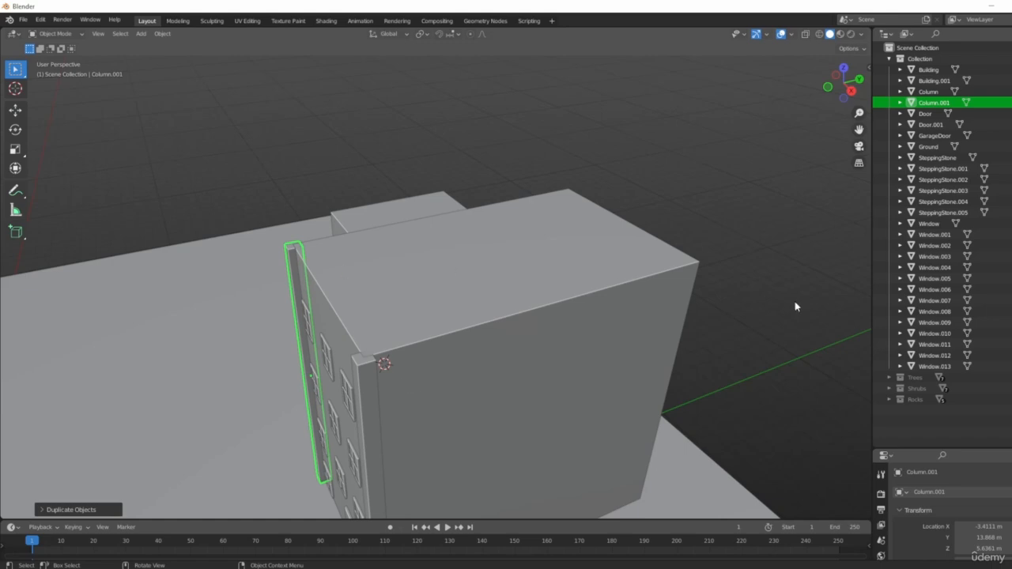
middle_drag(400, 362, 244, 352)
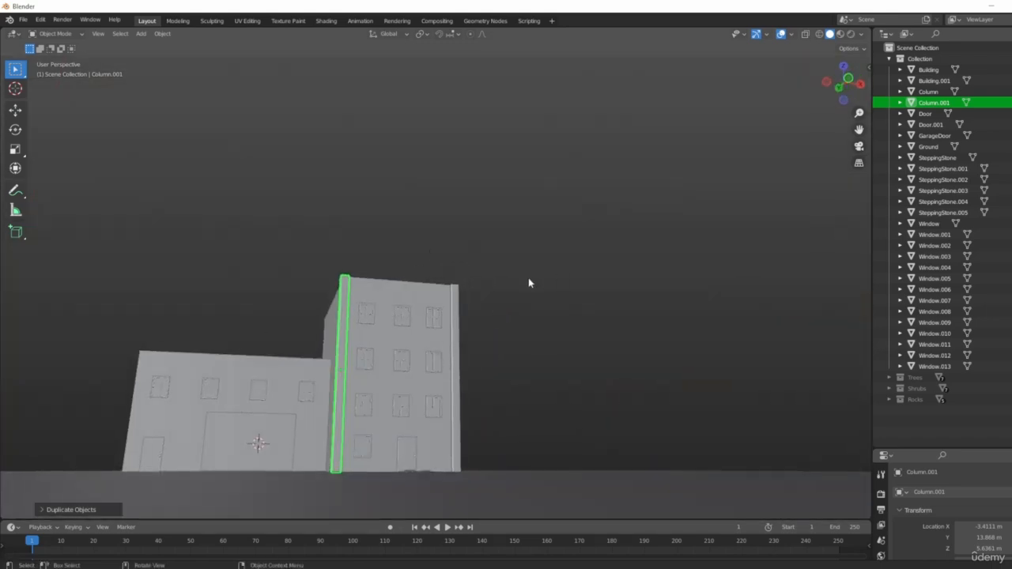
middle_drag(529, 282, 387, 385)
shift+middle_drag(467, 269, 623, 190)
scroll(553, 293, up, 4)
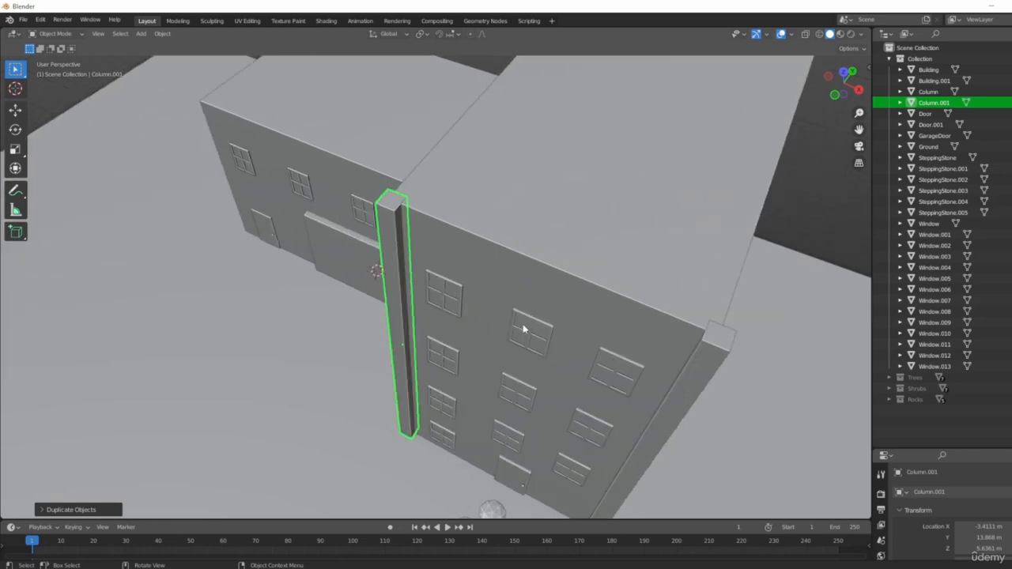
scroll(528, 322, down, 5)
middle_drag(467, 283, 535, 310)
- Add the tall building to the column selection in top view, and undo the recent selection changes
key(KP_7)
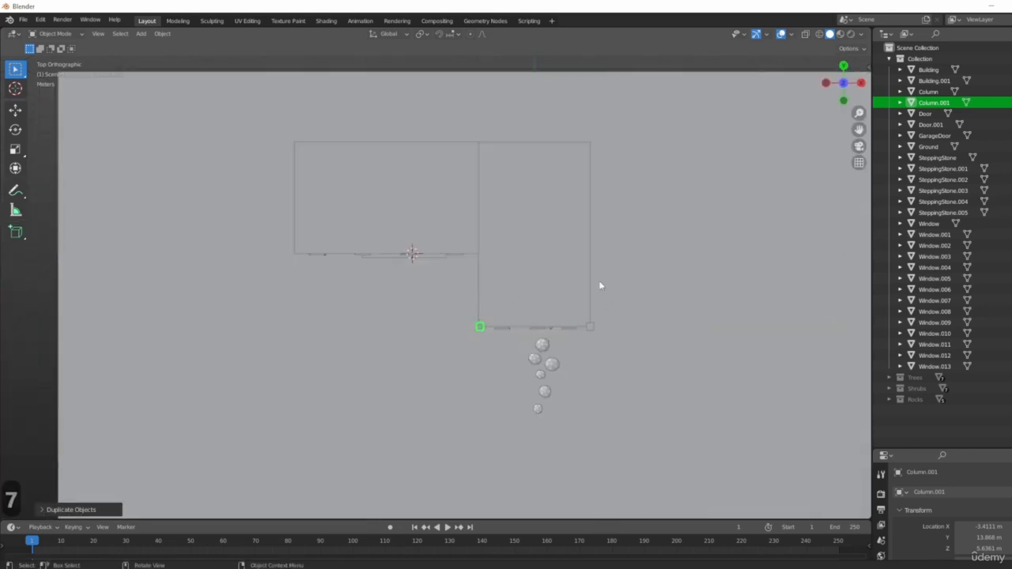
scroll(598, 301, up, 6)
shift+click(562, 346)
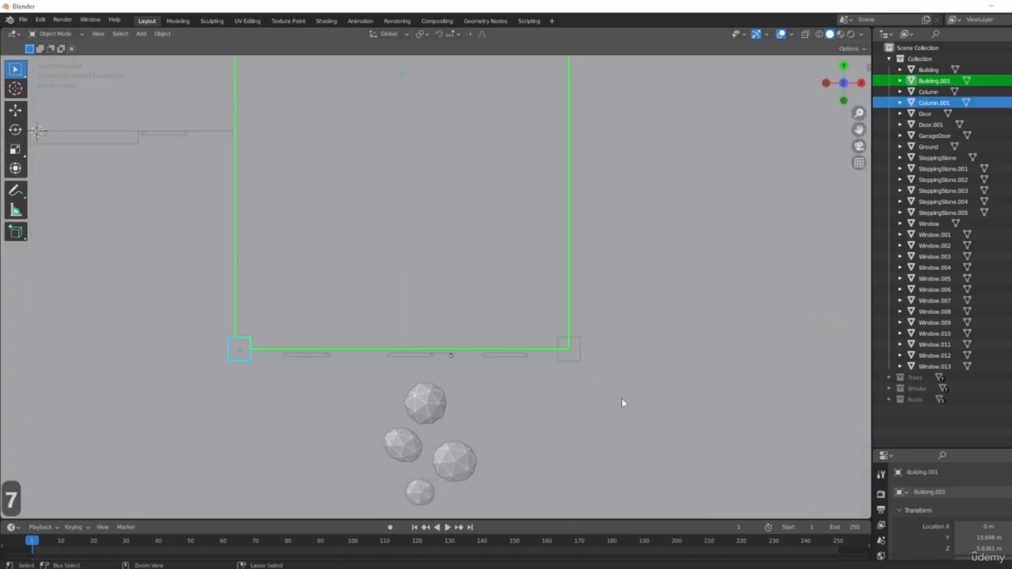
key(ctrl+z)
key(ctrl+z)
scroll(617, 297, down, 3)
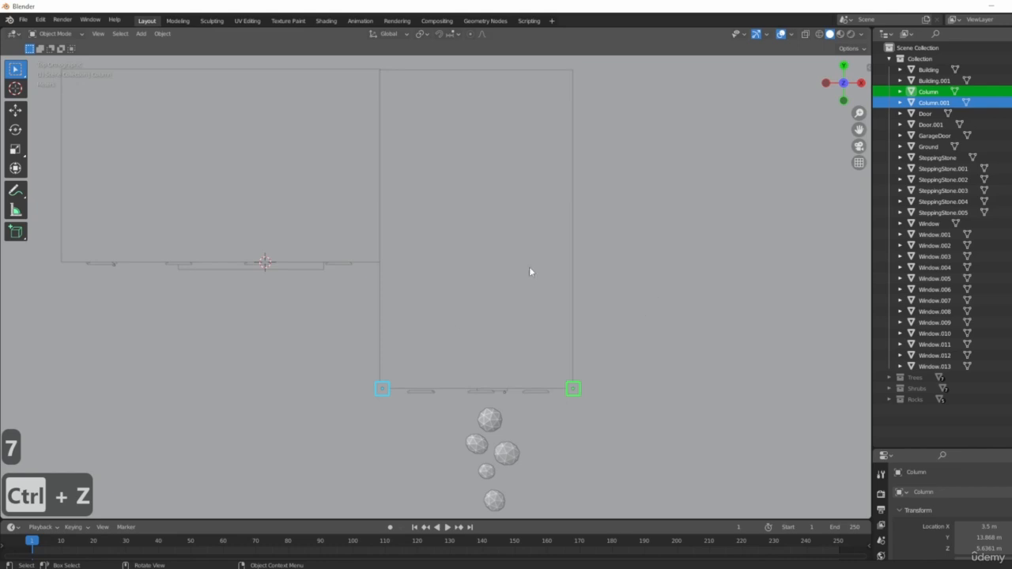
- Select the front columns in turn, add the tall building to the inner column's selection, and undo that addition
drag(530, 272, 532, 281)
middle_drag(531, 320, 562, 241)
mouse_move(586, 354)
middle_down()
mouse_move(610, 285)
mouse_move(582, 343)
middle_up()
scroll(610, 284, up, 4)
shift+click(564, 311)
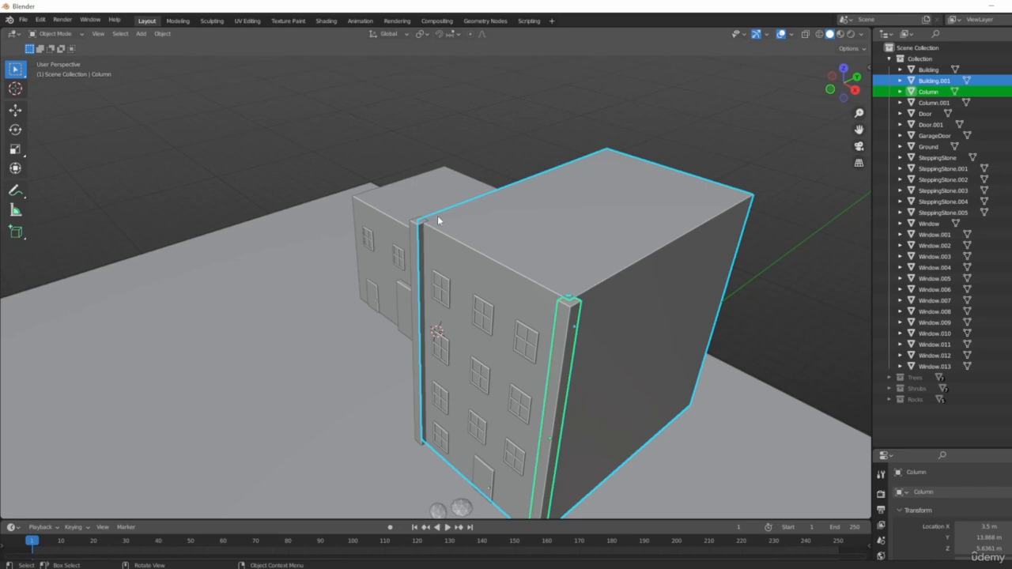
click(572, 343)
click(415, 252)
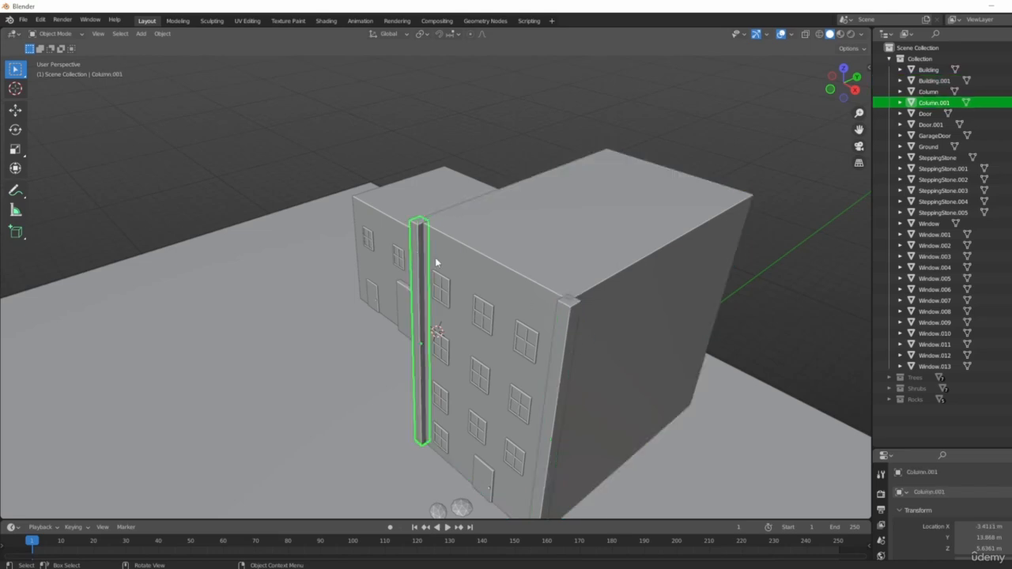
shift+click(564, 344)
click(418, 268)
shift+click(518, 384)
middle_drag(519, 385, 701, 283)
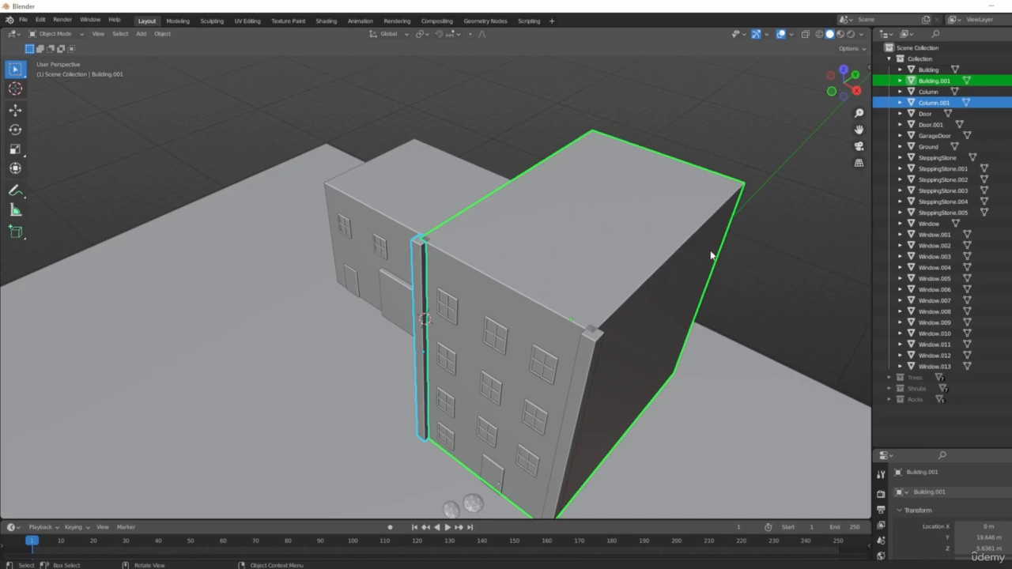
key(ctrl+z)
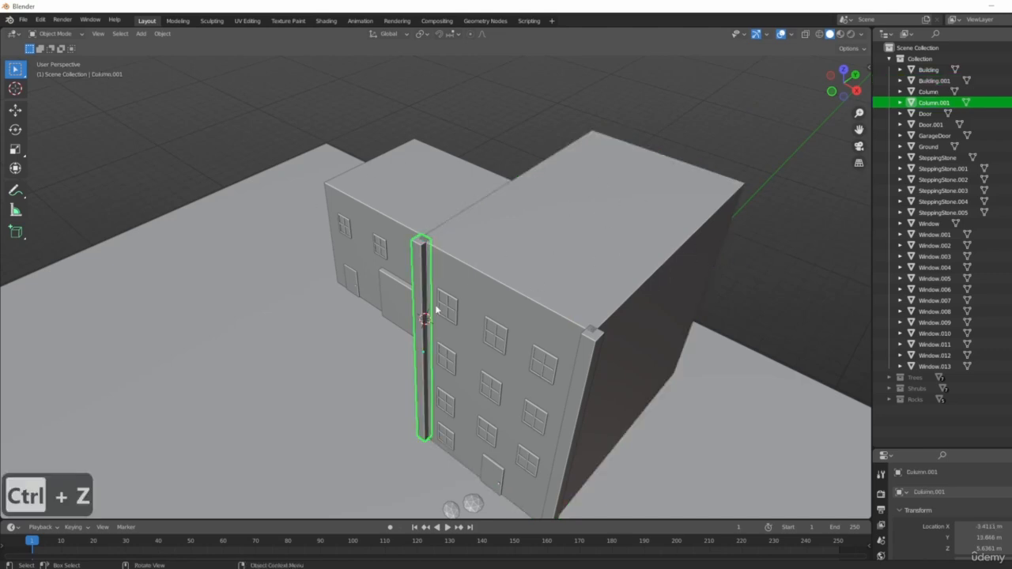
- Select five windows on the tall building's two upper floors plus the building itself, and clear the selection
middle_drag(507, 211, 473, 290)
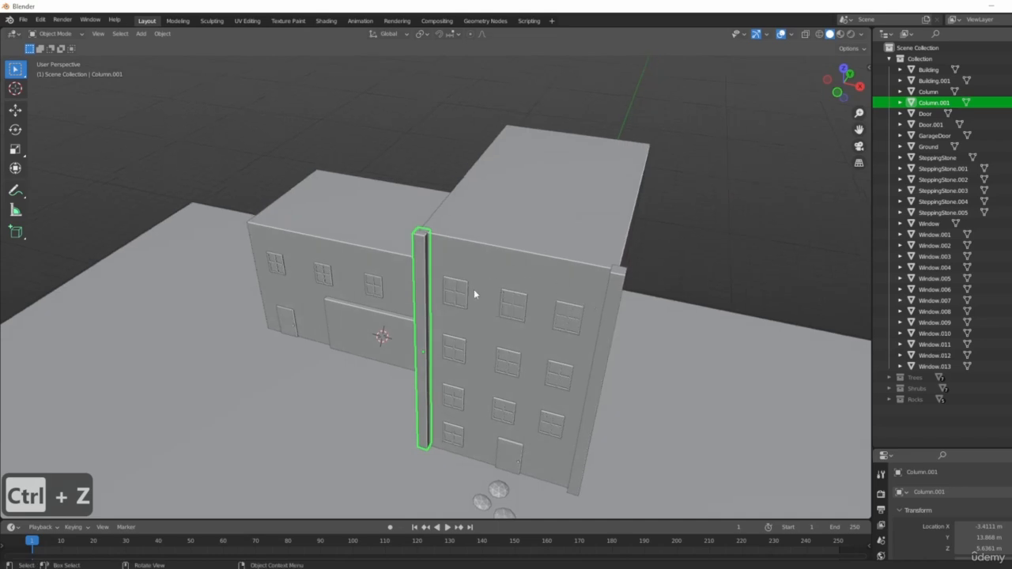
click(456, 293)
shift+click(513, 306)
shift+click(558, 376)
shift+click(509, 366)
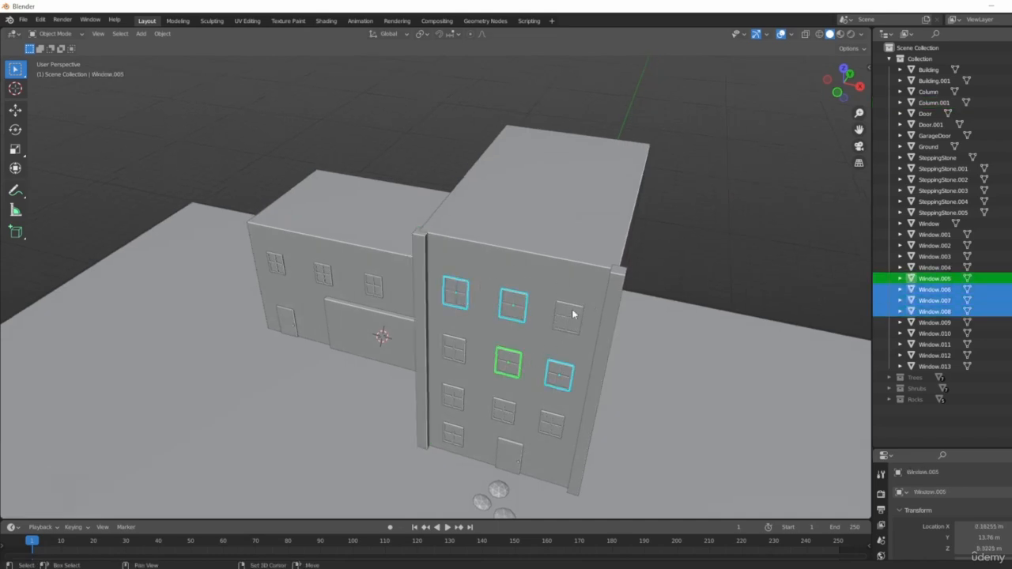
shift+click(571, 316)
shift+click(541, 259)
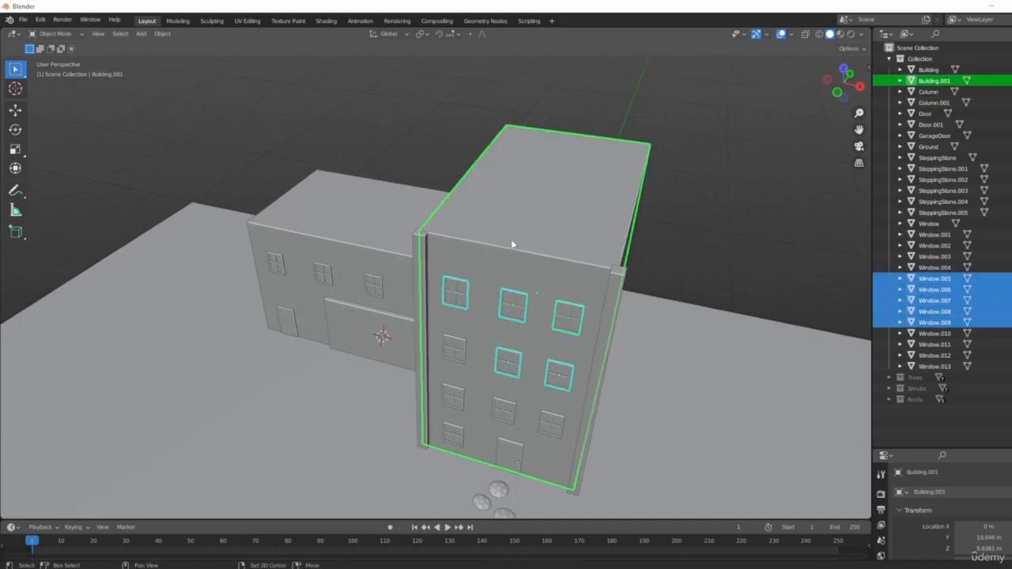
click(780, 154)
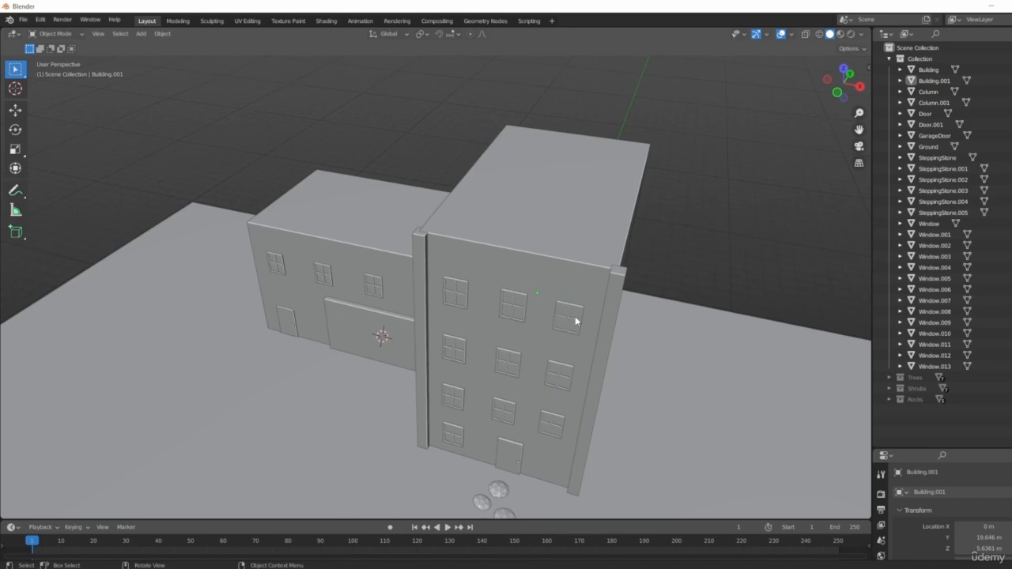
- Select single top-floor windows, undo back to the five-window selection, and deselect everything
click(463, 302)
click(513, 306)
key(ctrl+z)
key(ctrl+z)
key(ctrl+z)
key(ctrl+z)
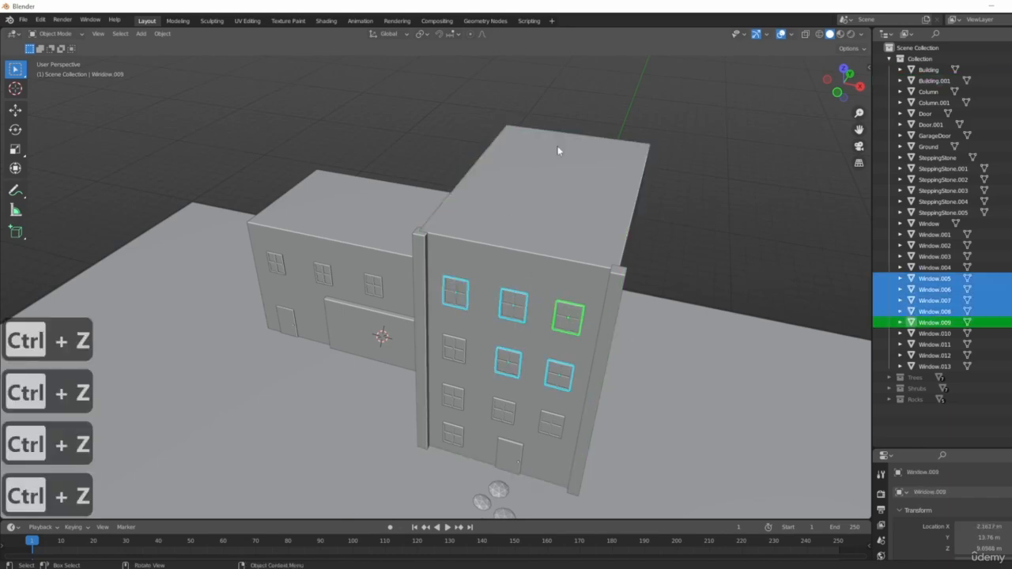
middle_drag(488, 253, 578, 332)
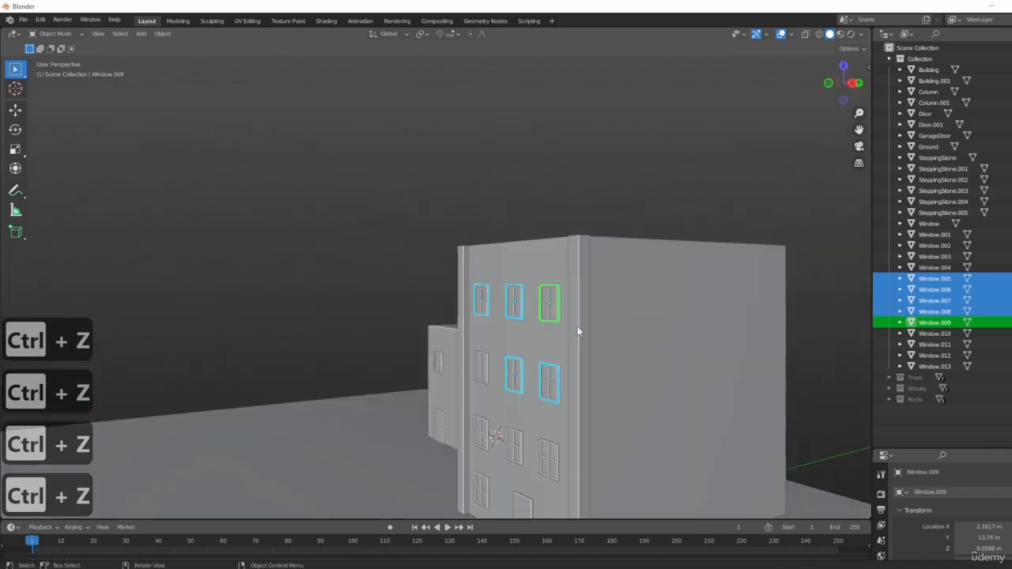
scroll(535, 374, down, 4)
click(431, 275)
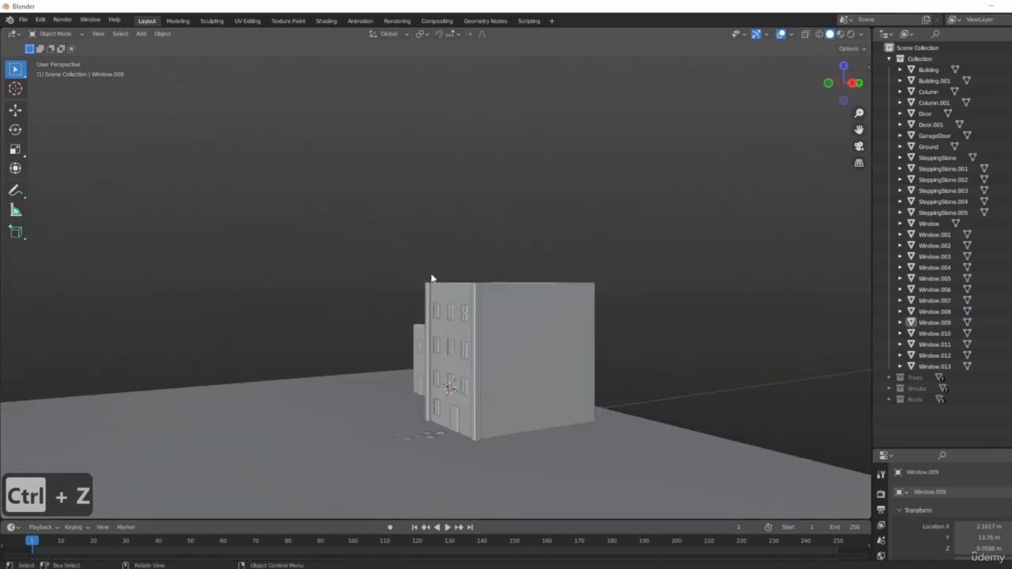
- Duplicate the front outer column along Y in top view onto the tall building's rear corner, at about Y 25.42 m
middle_drag(431, 276, 591, 366)
scroll(539, 370, up, 5)
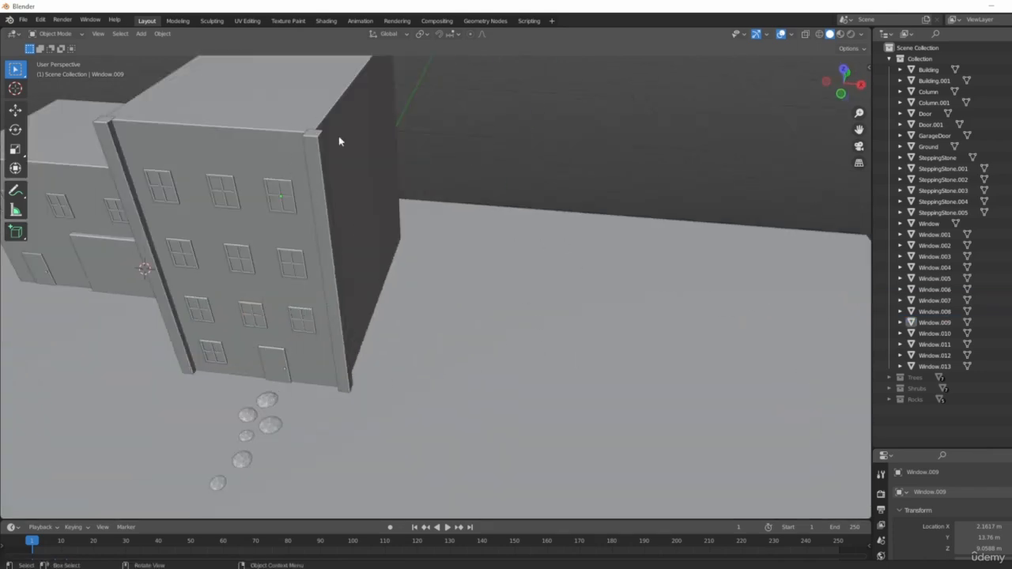
click(328, 171)
middle_drag(337, 170, 485, 290)
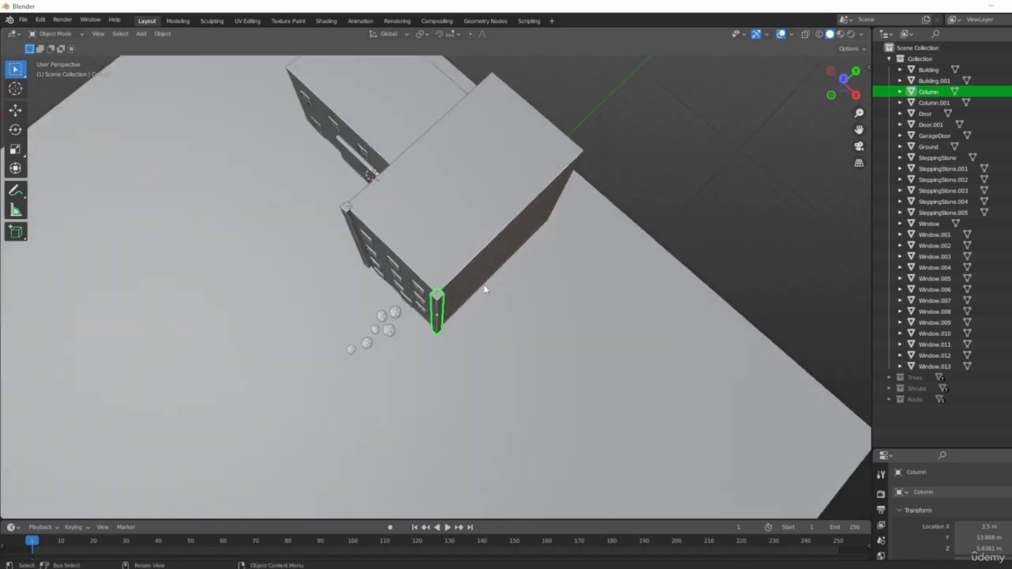
key(KP_7)
scroll(445, 305, up, 5)
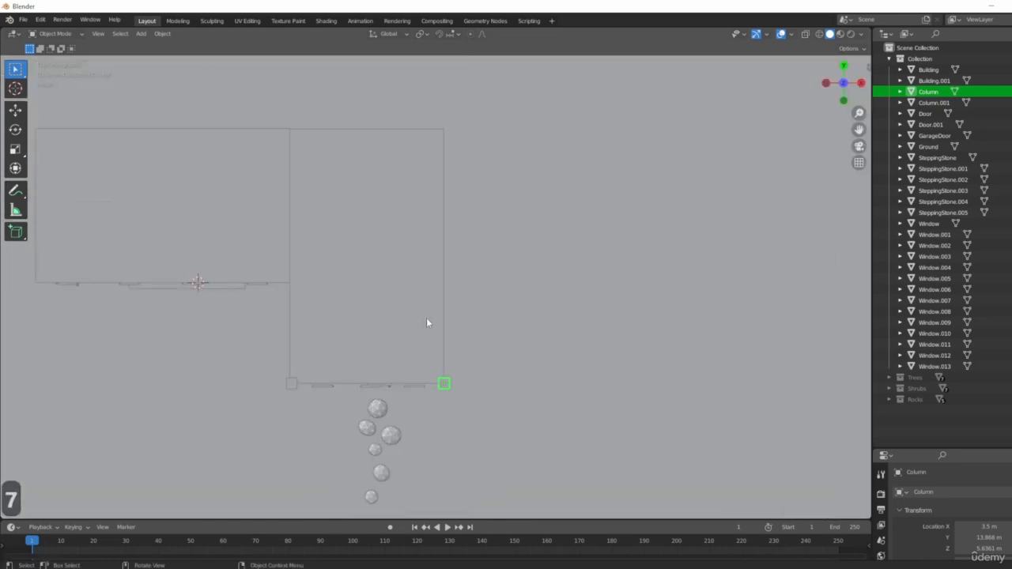
shift+middle_drag(426, 319, 465, 302)
key(shift+d)
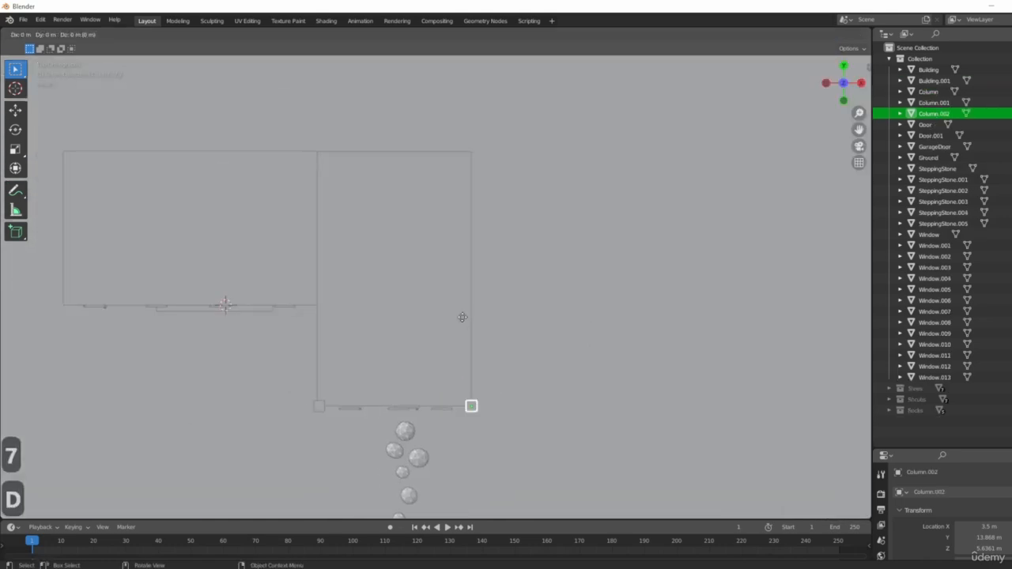
key(y)
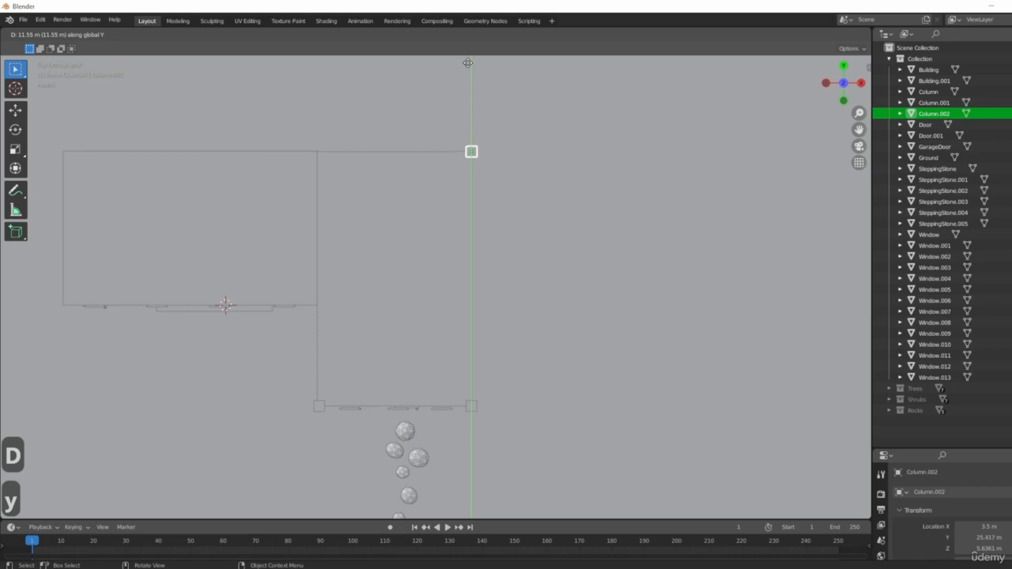
click(468, 62)
- Duplicate the rear column about 7 m along negative X onto the tall building's other rear corner
scroll(515, 283, up, 5)
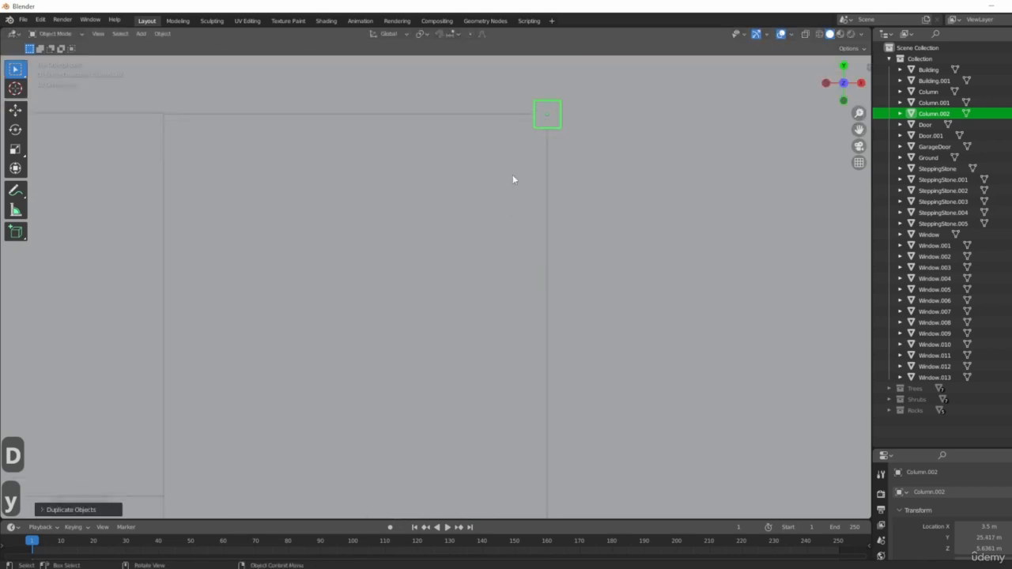
key(shift+d)
key(x)
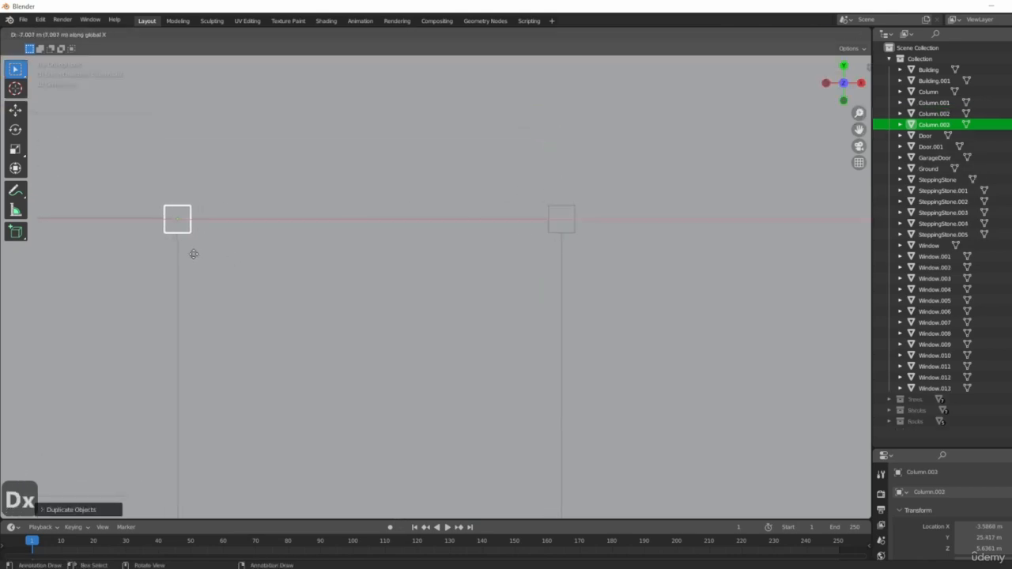
click(195, 254)
- Duplicate the front inner column in front view to about X 0.04 m, Z 11.45 m, and rotate the copy 90 degrees
middle_drag(195, 255, 553, 368)
click(468, 237)
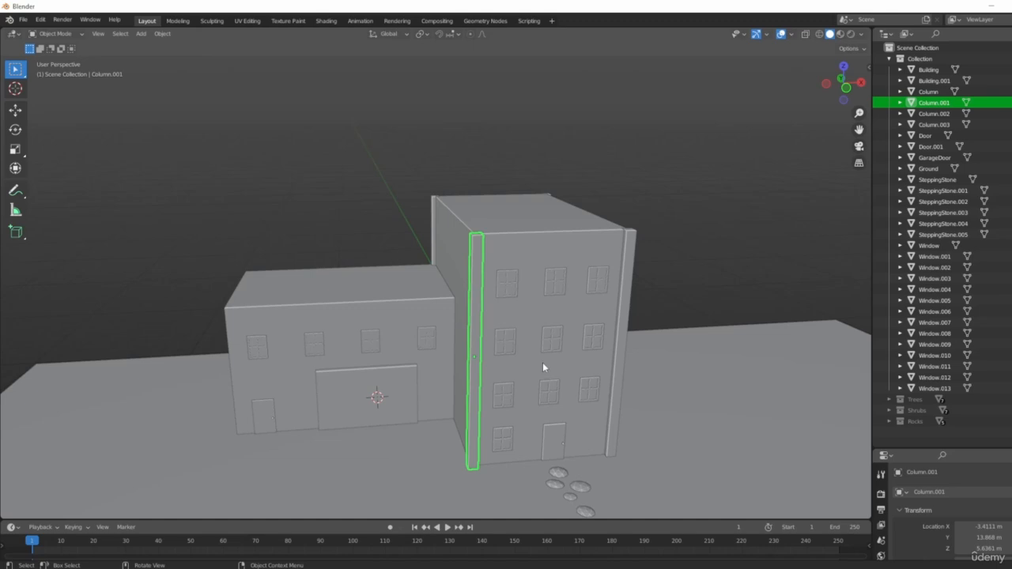
key(1)
shift+middle_drag(482, 271, 420, 348)
key(shift+d)
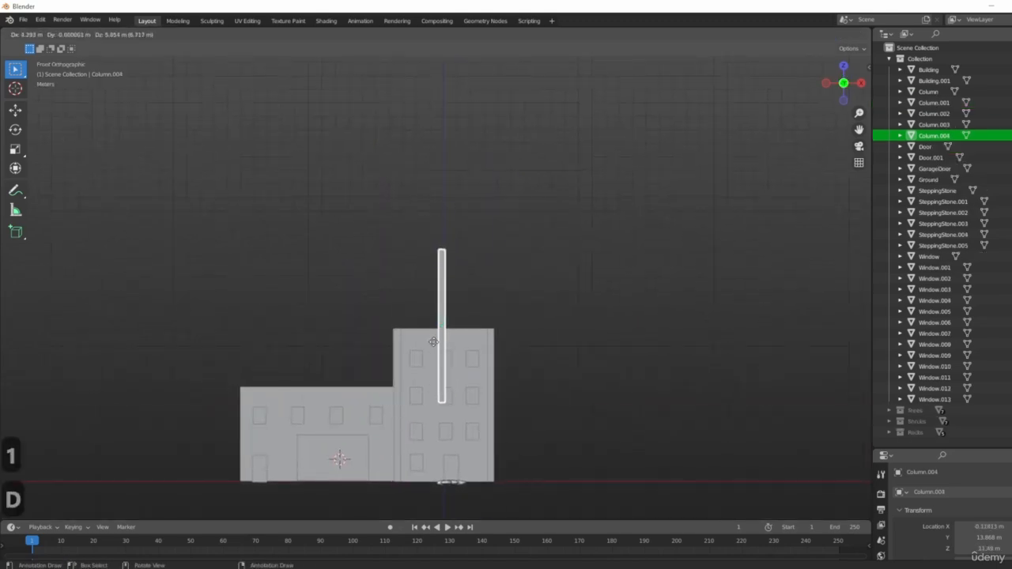
click(442, 342)
key(r)
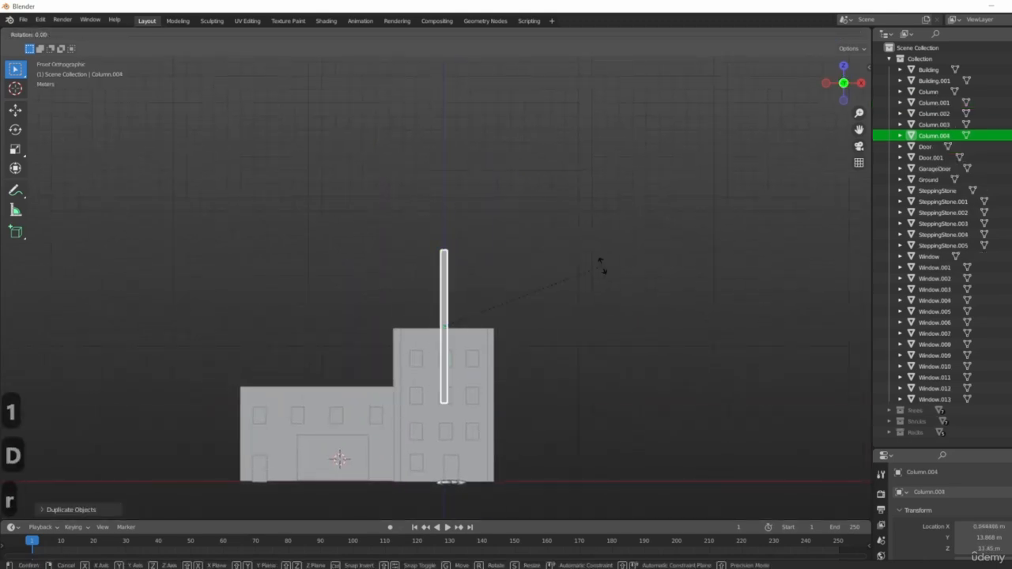
key(9)
key(0)
click(502, 293)
- Scale the horizontal beam along X by about 0.67 so it roughly spans the tall building's front
scroll(522, 324, up, 6)
shift+middle_drag(536, 349, 577, 308)
key(s)
key(x)
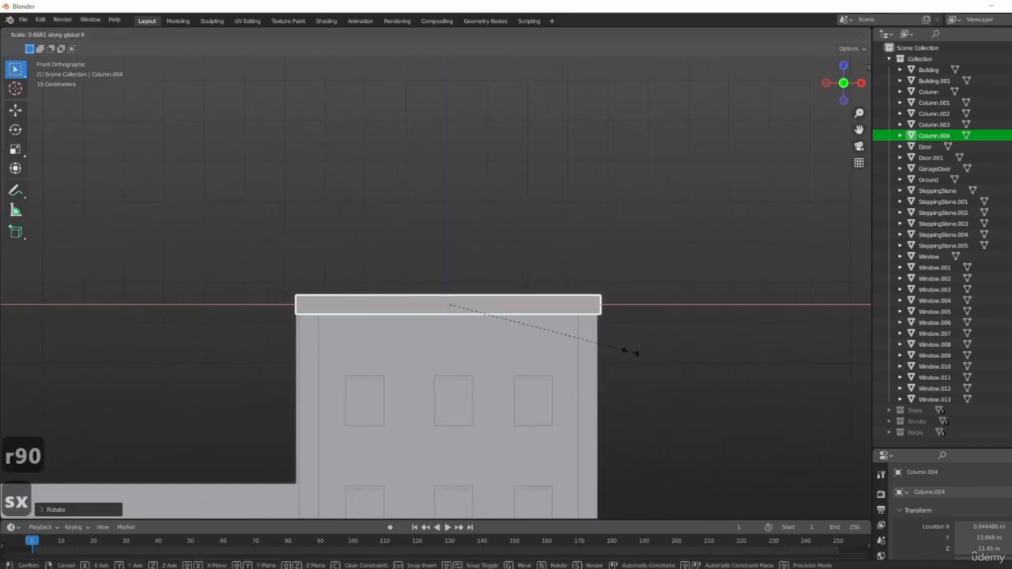
click(628, 350)
- Centre the beam on the tall building's front roof edge, at about X 0.01 m and Z 11.45 m
scroll(332, 258, up, 8)
scroll(332, 258, up, 4)
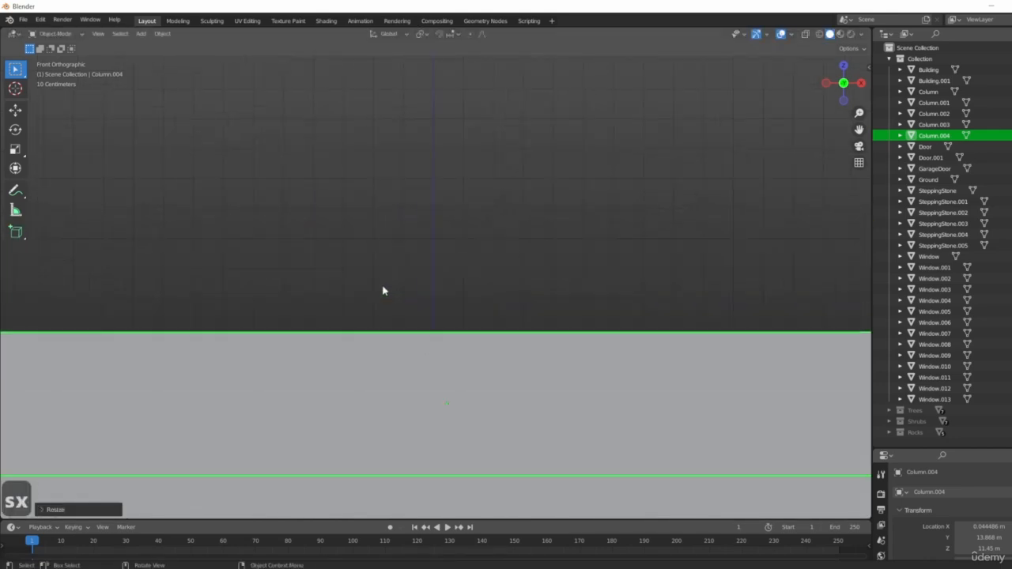
key(g)
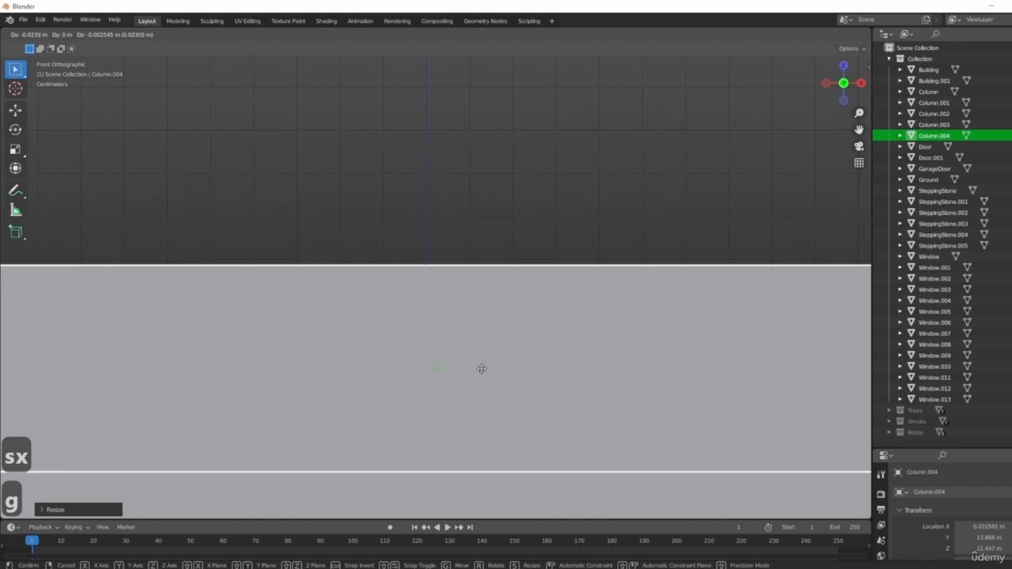
click(476, 368)
scroll(476, 369, down, 3)
scroll(524, 354, down, 5)
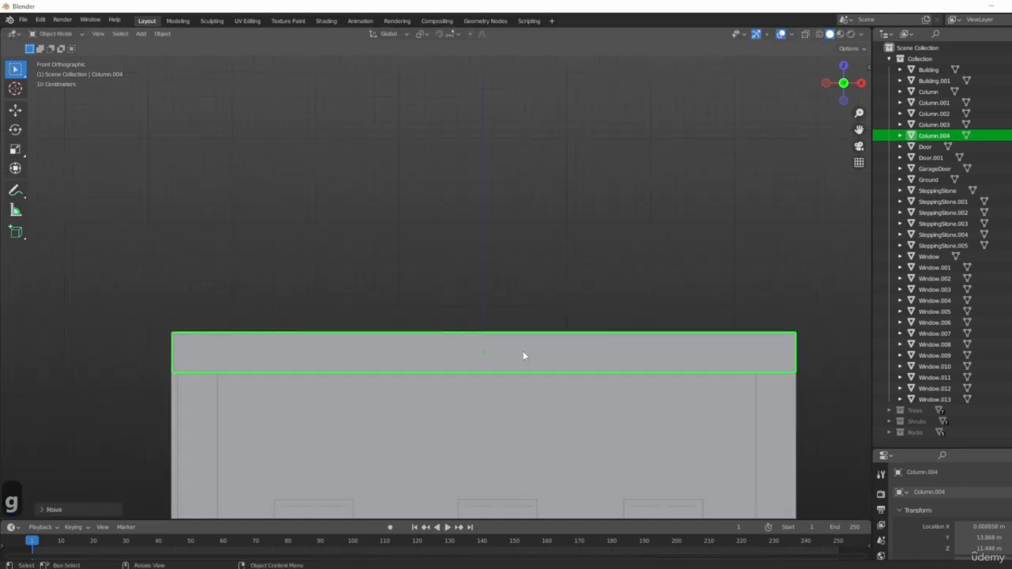
- Raise the tall building's front roof beam along Z to a height of about 11.53 m
middle_drag(539, 276, 475, 325)
scroll(475, 324, up, 2)
click(559, 192)
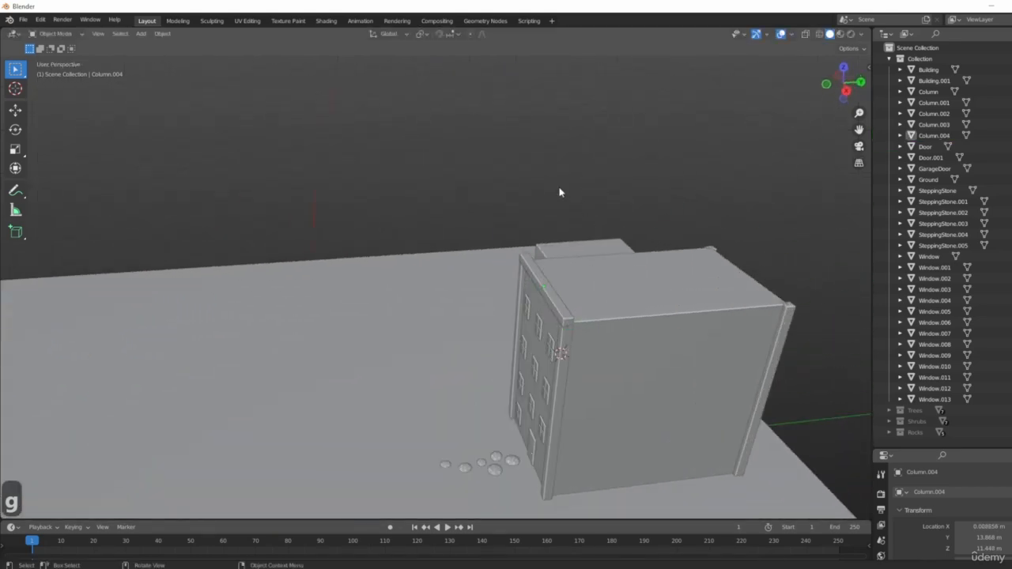
click(557, 319)
scroll(554, 332, up, 3)
key(g)
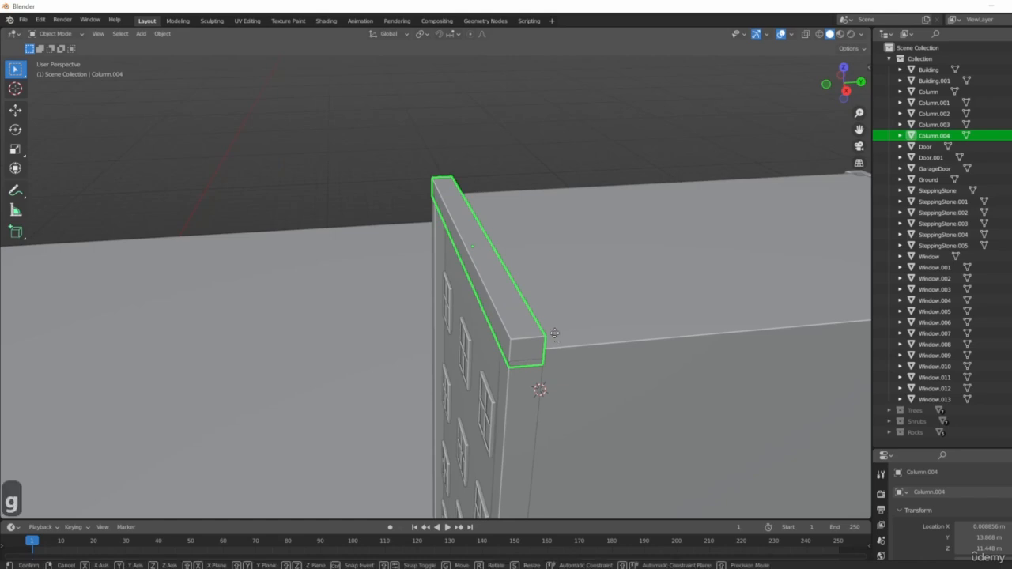
key(z)
click(553, 336)
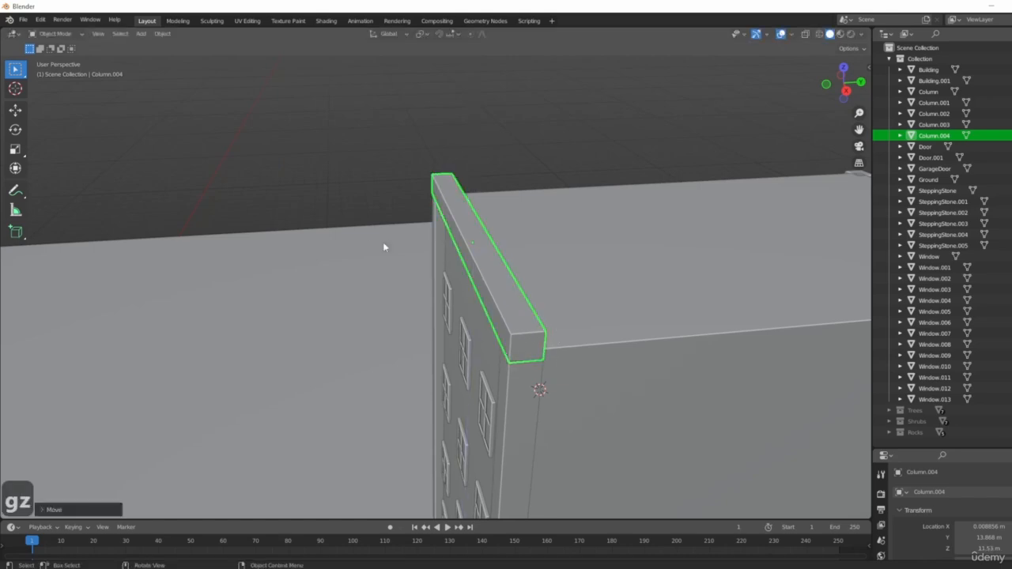
- Duplicate the front roof beam about 11.7 m along Y onto the tall building's rear roof edge
scroll(383, 242, down, 5)
middle_drag(383, 242, 443, 355)
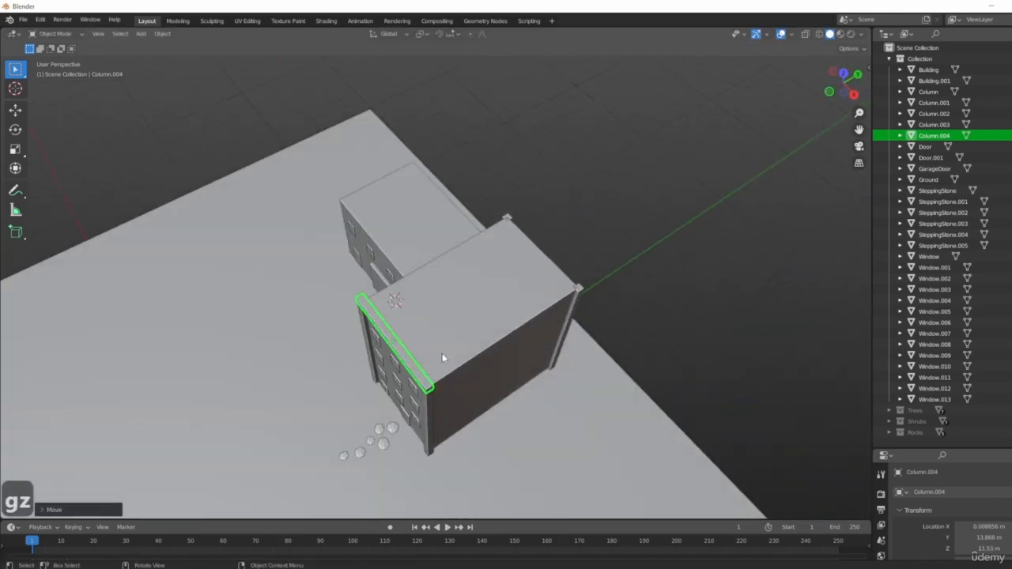
key(shift+d)
key(y)
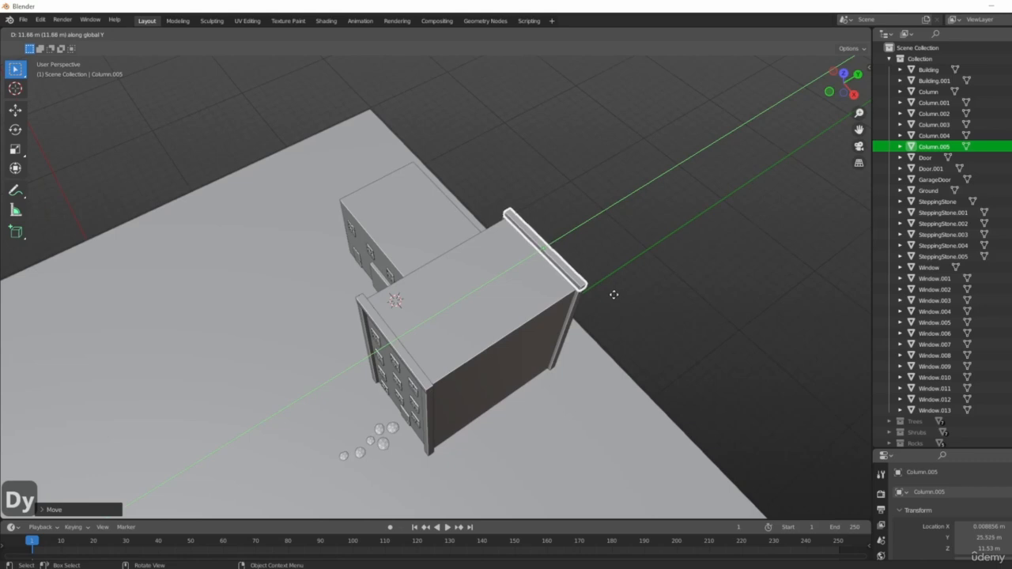
click(609, 300)
- Duplicate the tall building's front corner column at X 3.5 m in right view to about Y 19.93 m, Z 11.28 m
middle_drag(610, 300, 418, 424)
click(423, 363)
key(3)
key(shift+d)
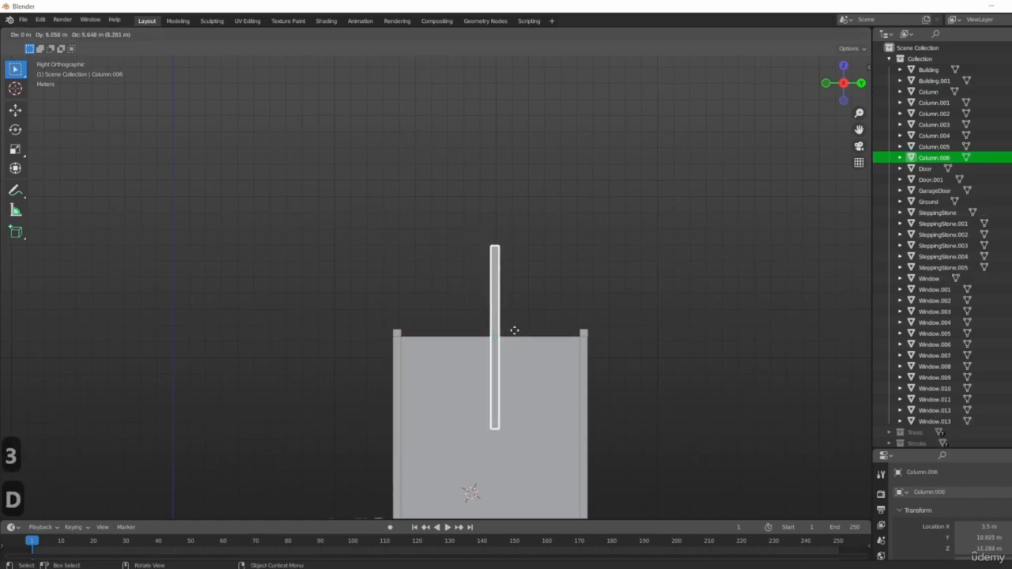
click(514, 330)
- Rotate the duplicated column 90 degrees in right view so it lies horizontally along the tall building's side
scroll(578, 324, down, 3)
shift+middle_drag(575, 315, 521, 330)
scroll(520, 330, up, 3)
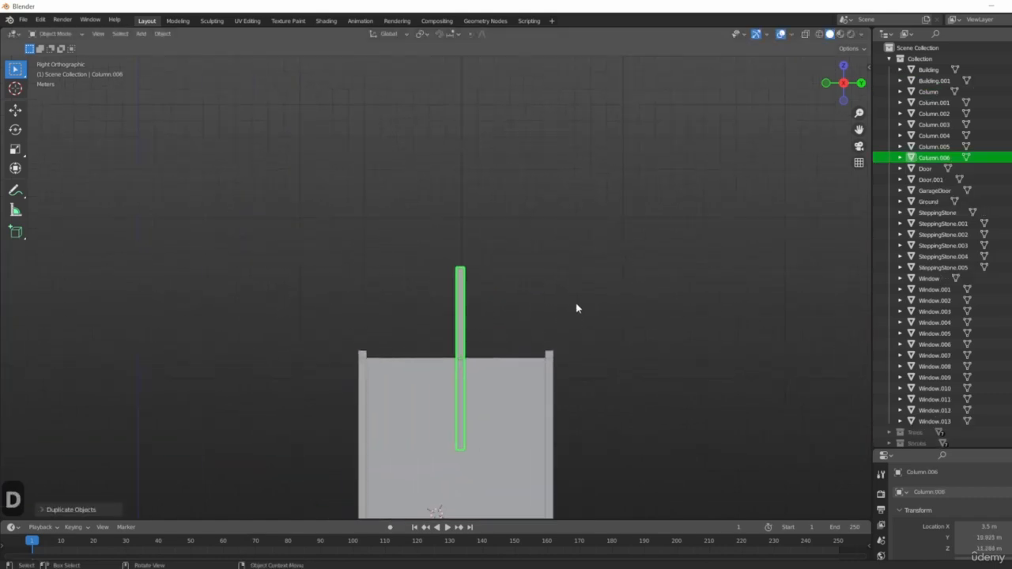
scroll(554, 332, up, 4)
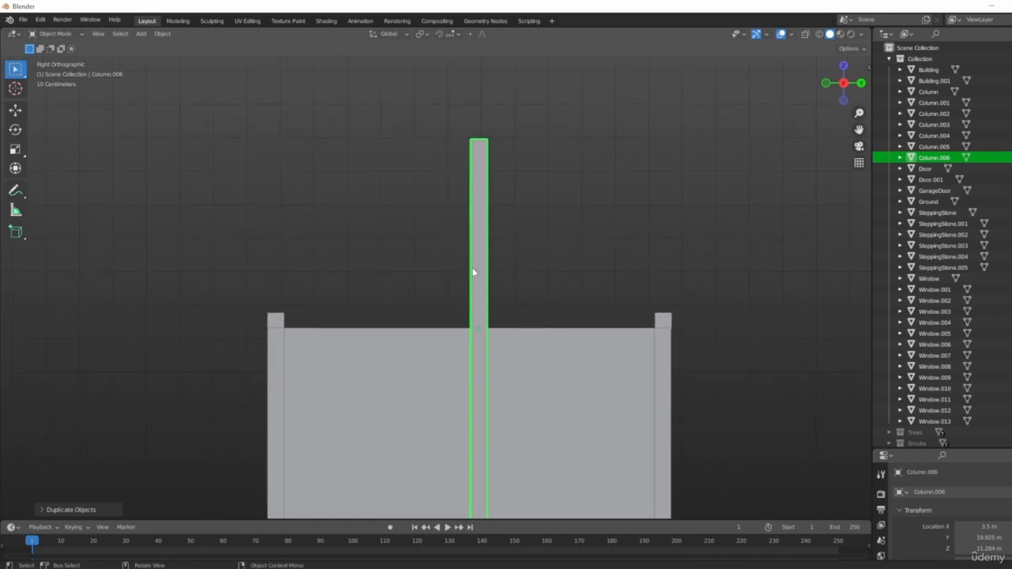
scroll(482, 330, up, 5)
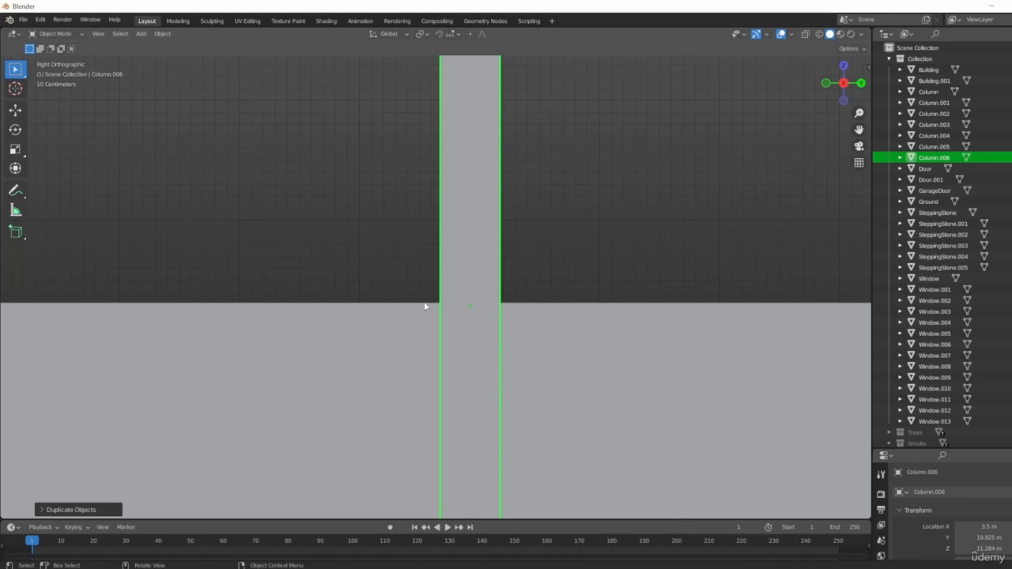
scroll(546, 313, down, 4)
scroll(520, 315, up, 2)
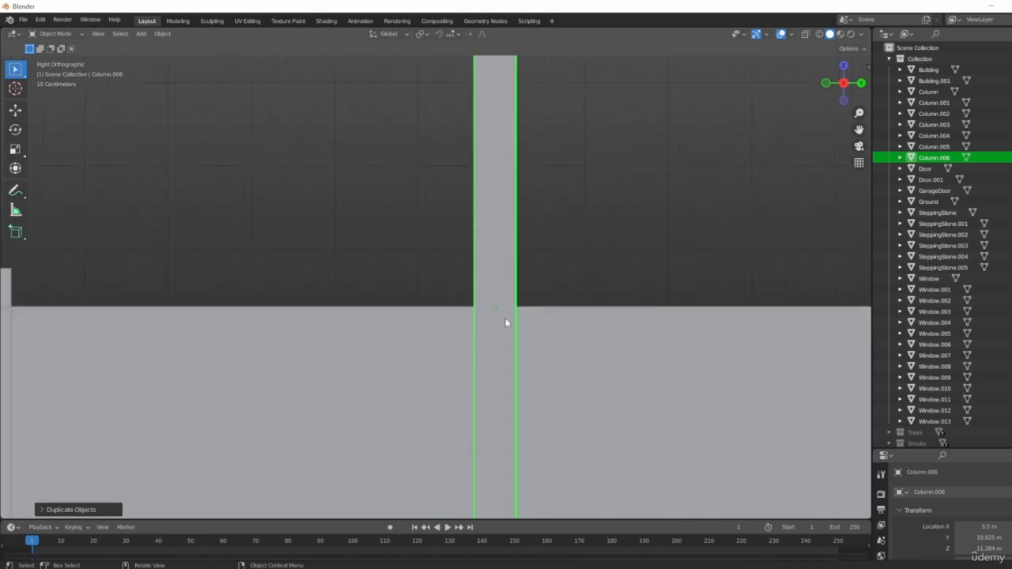
scroll(494, 285, down, 5)
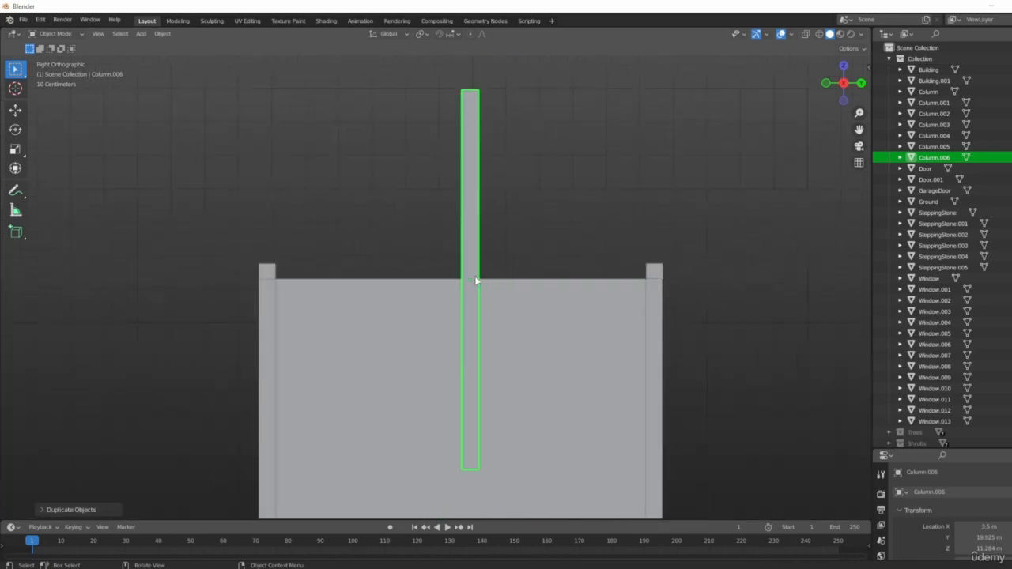
scroll(519, 271, down, 1)
key(r)
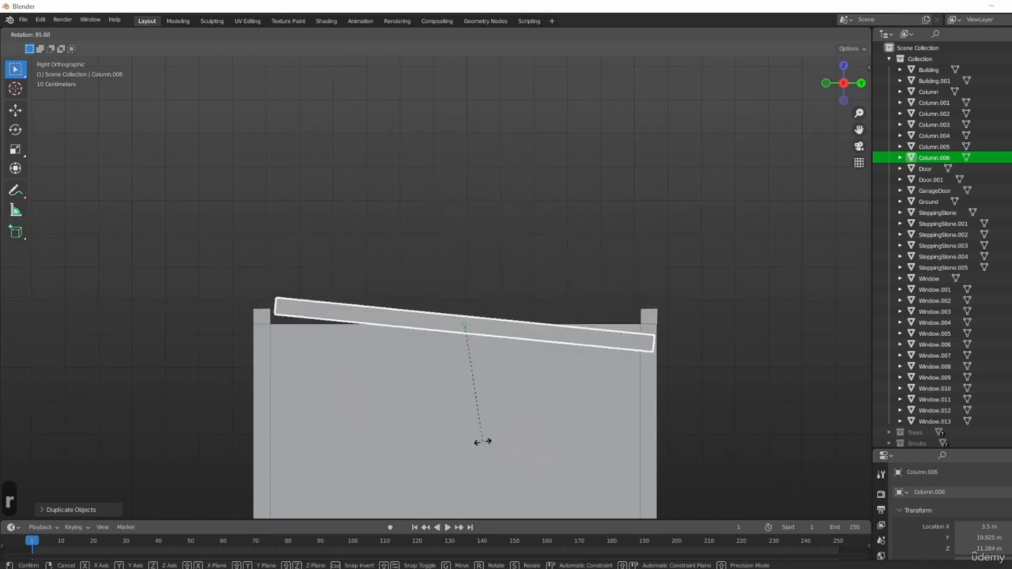
right_click(499, 437)
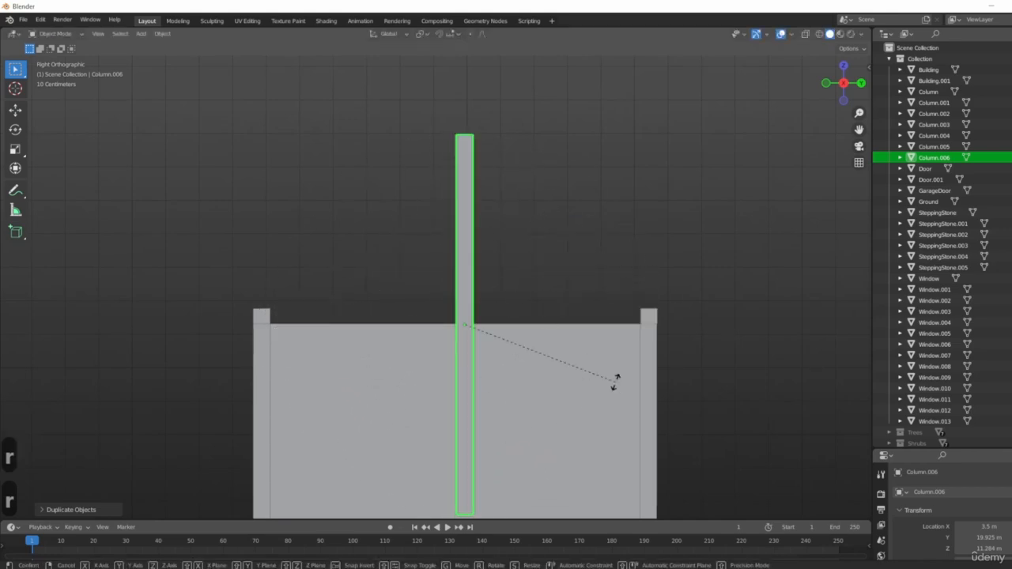
text(90)
click(585, 397)
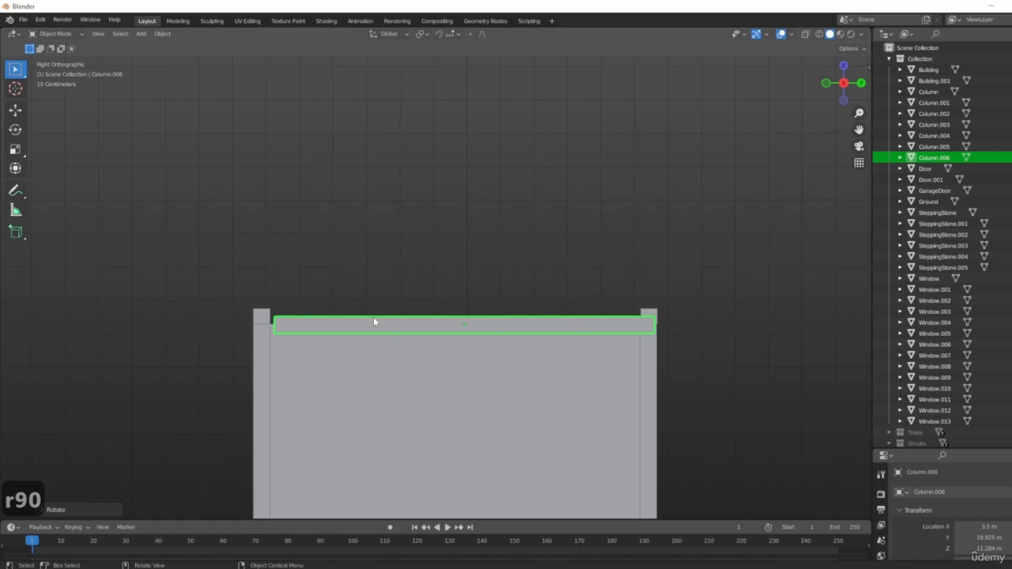
- Move the side beam between the front and rear beams on the roof edge, at about Y 19.62 m, Z 11.55 m
scroll(290, 285, up, 2)
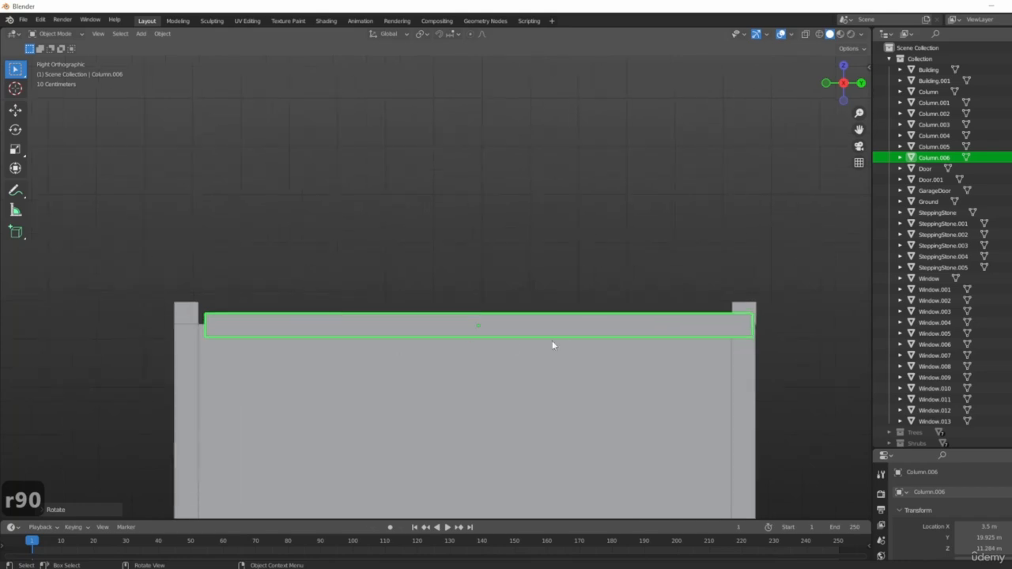
key(g)
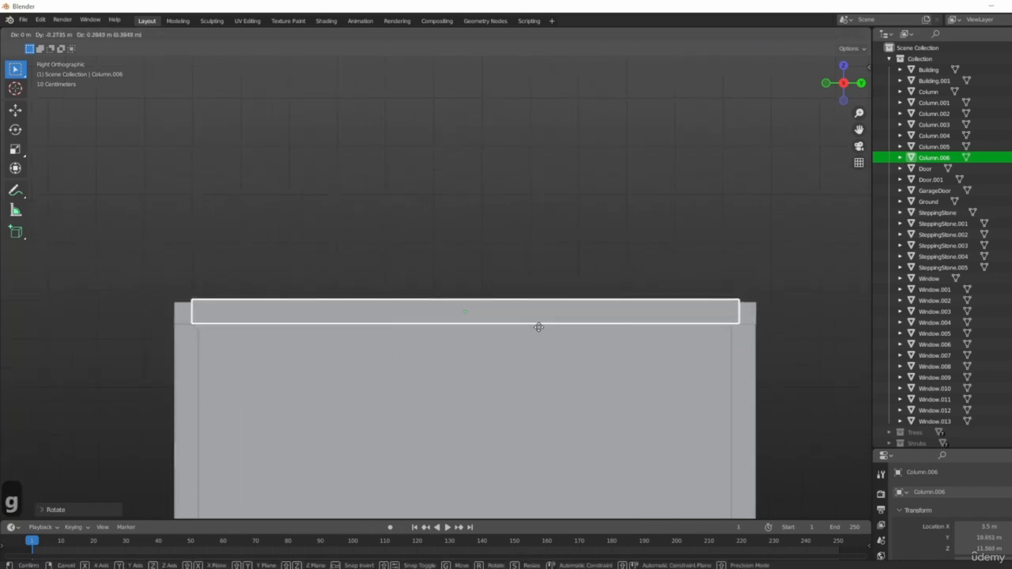
click(537, 328)
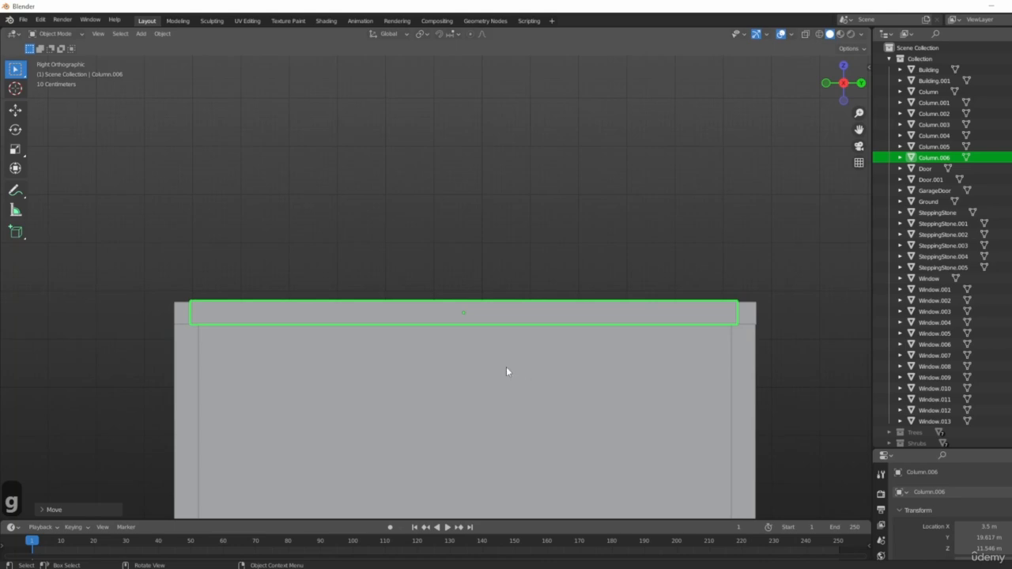
- Scale the taller building's side roof beam along Y until it spans the full depth of the roof
key(s)
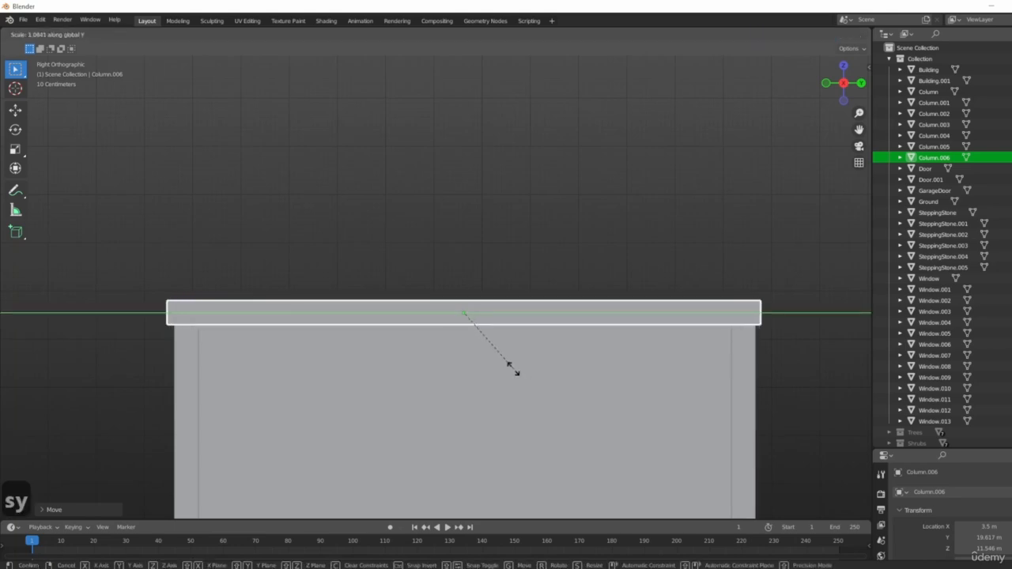
click(510, 368)
scroll(341, 347, down, 3)
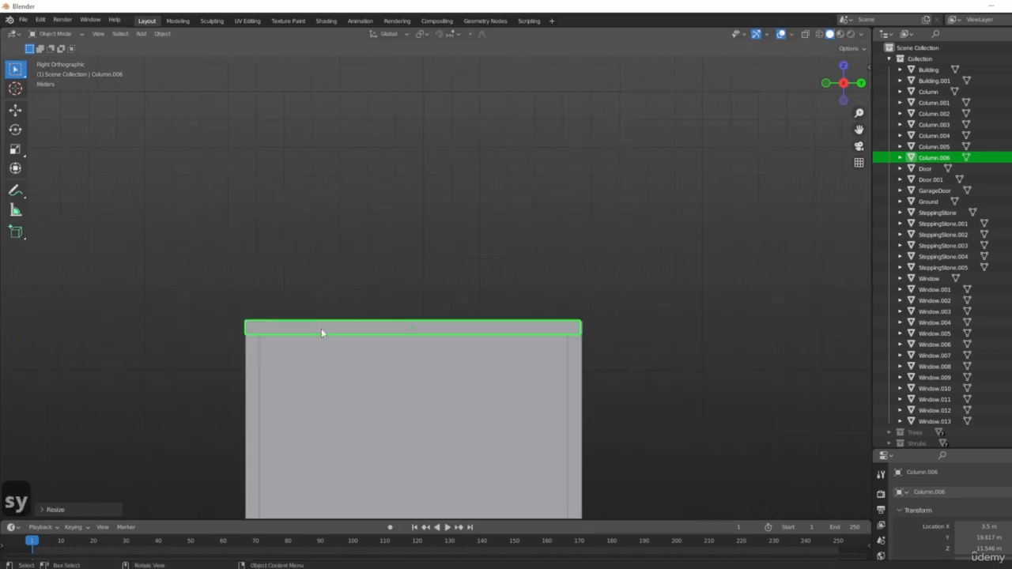
- Duplicate the side roof beam and place the copy about 7 m away in negative X, on the opposite roof edge
middle_drag(321, 331, 395, 365)
click(566, 339)
middle_drag(479, 383, 558, 397)
key(shift+d)
key(x)
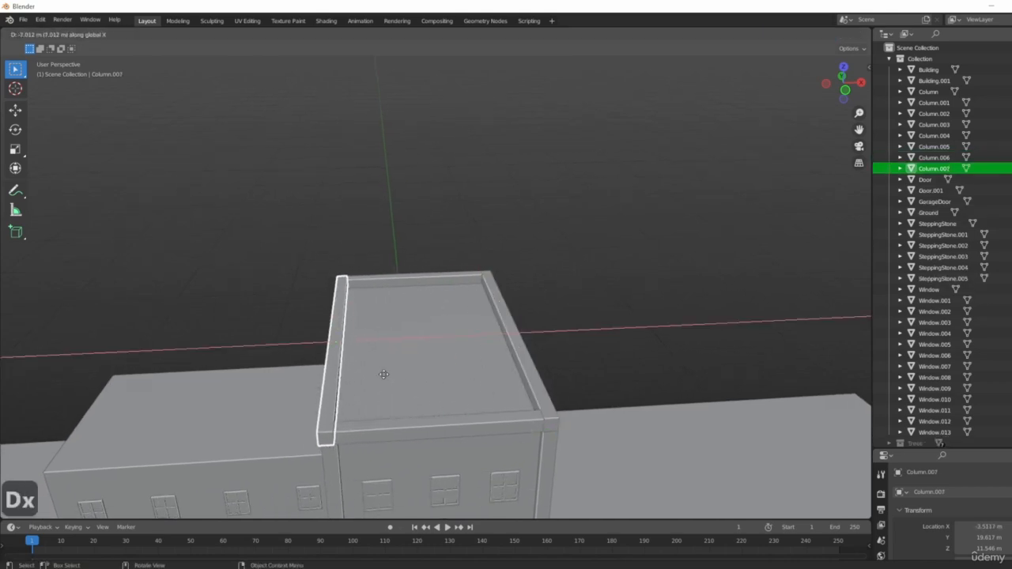
click(385, 374)
- Examine both buildings, including the roof trim, columns, windows and doors, from several angles
middle_drag(612, 348, 375, 338)
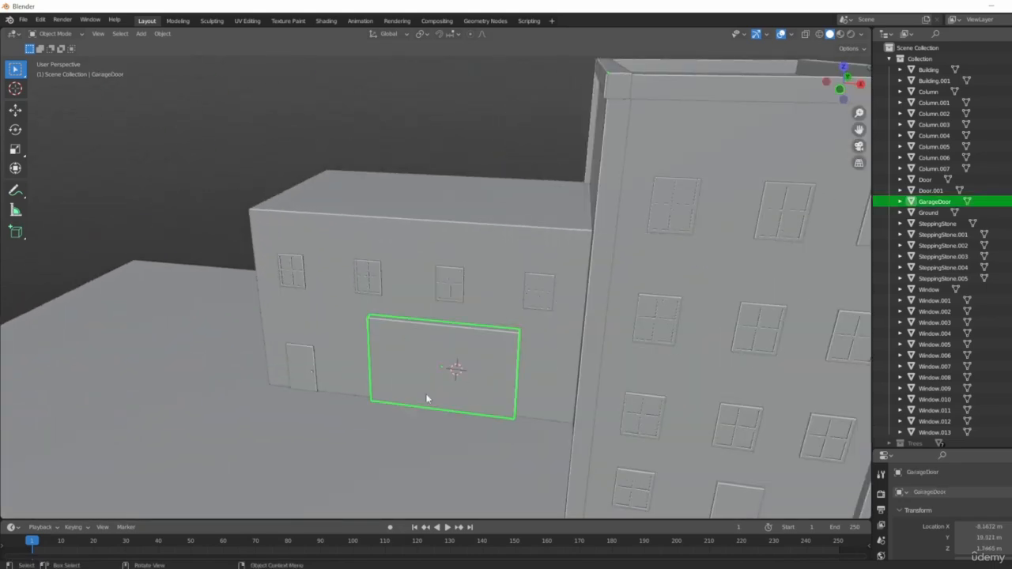
middle_drag(427, 398, 455, 359)
scroll(581, 303, down, 4)
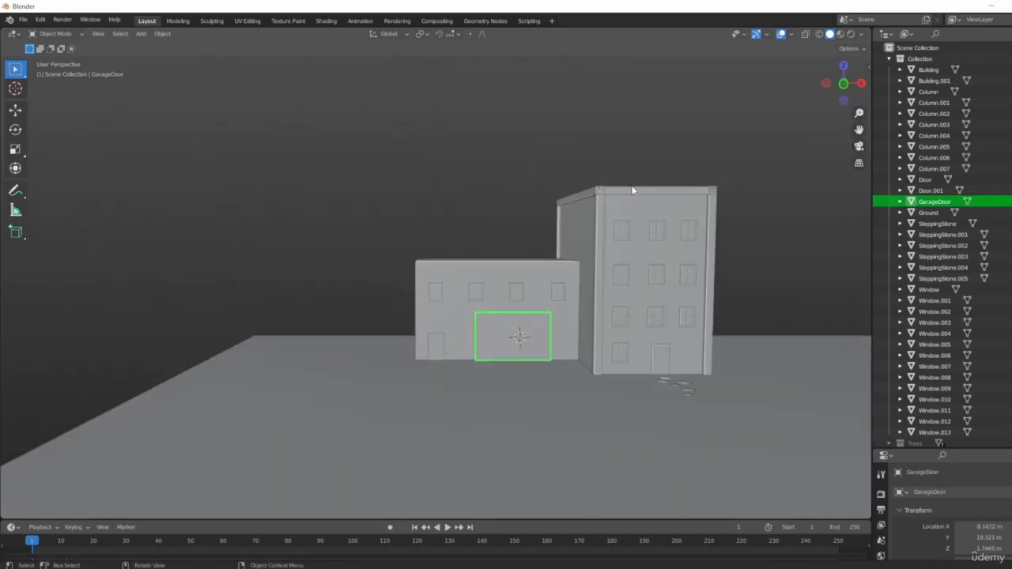
mouse_move(618, 321)
middle_down()
mouse_move(599, 316)
mouse_move(606, 333)
middle_up()
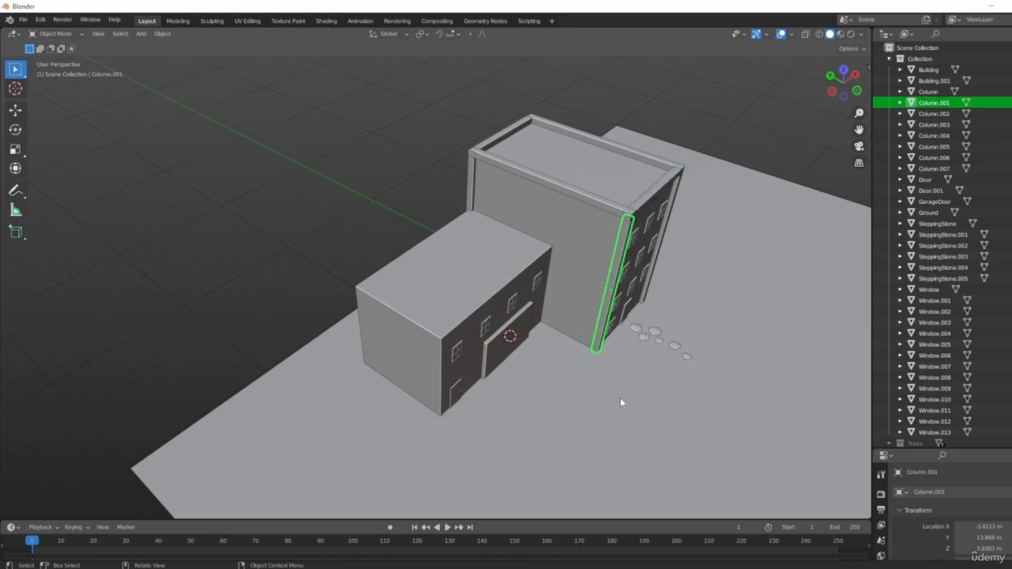
middle_drag(621, 399, 607, 382)
key(alt+a)
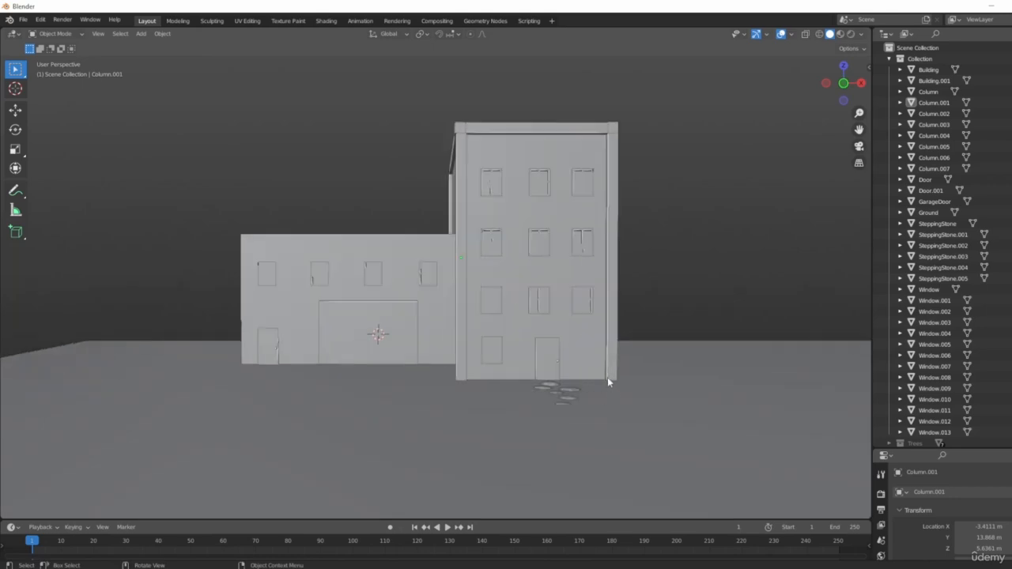
scroll(608, 380, up, 2)
middle_drag(332, 309, 578, 408)
- Reset the 3D cursor to the world origin and add a cube there on the ground in front of the buildings
key(1)
scroll(574, 349, down, 1)
key(shift+c)
scroll(419, 300, up, 3)
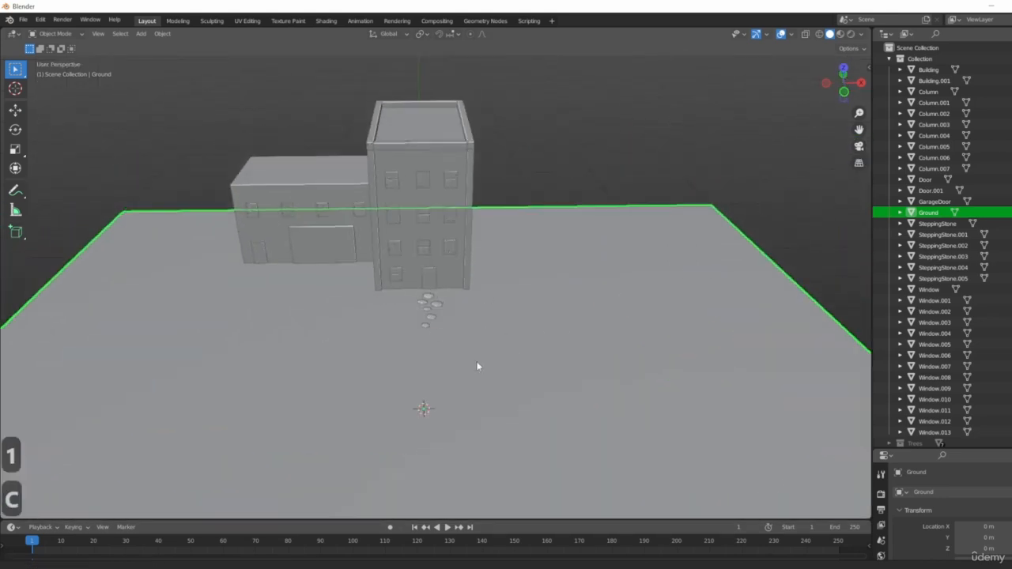
key(shift+a)
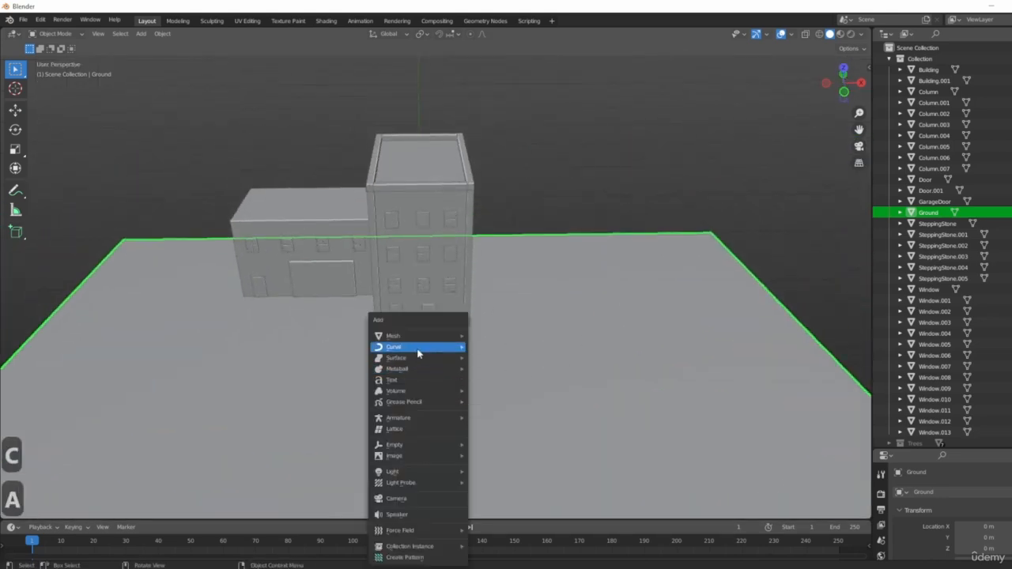
mouse_move(408, 342)
click(492, 346)
middle_drag(546, 382, 605, 432)
scroll(435, 456, up, 4)
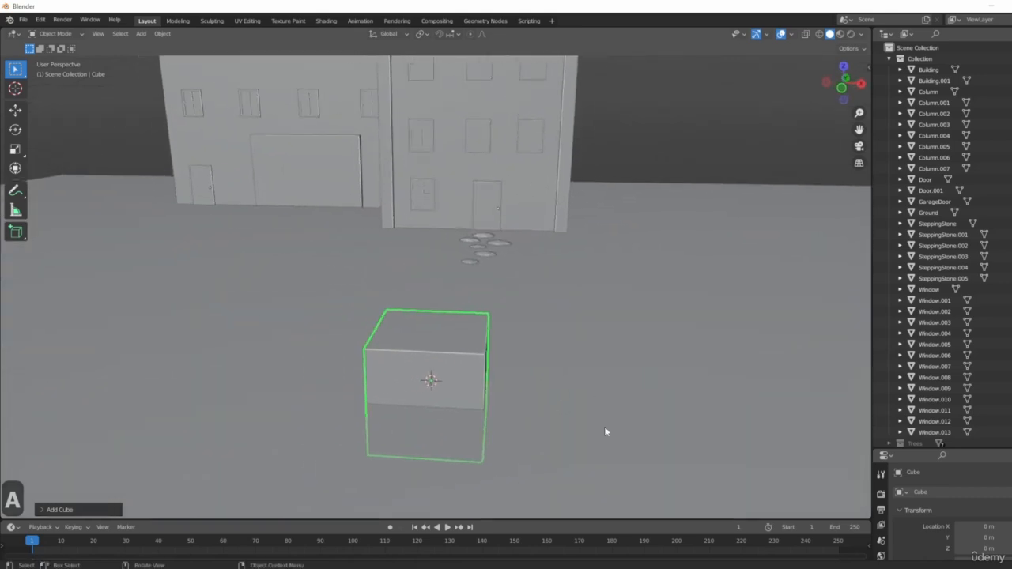
- Scale the cube in X and Y to about 0.114 to form a thin post, and raise it to about Z 0.95 m
key(s)
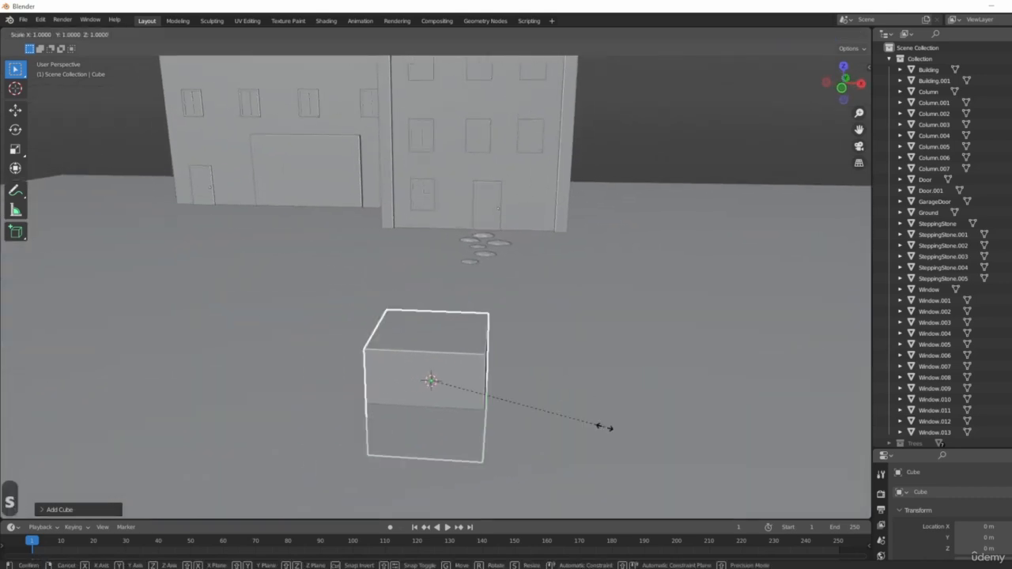
click(445, 361)
key(KP_1)
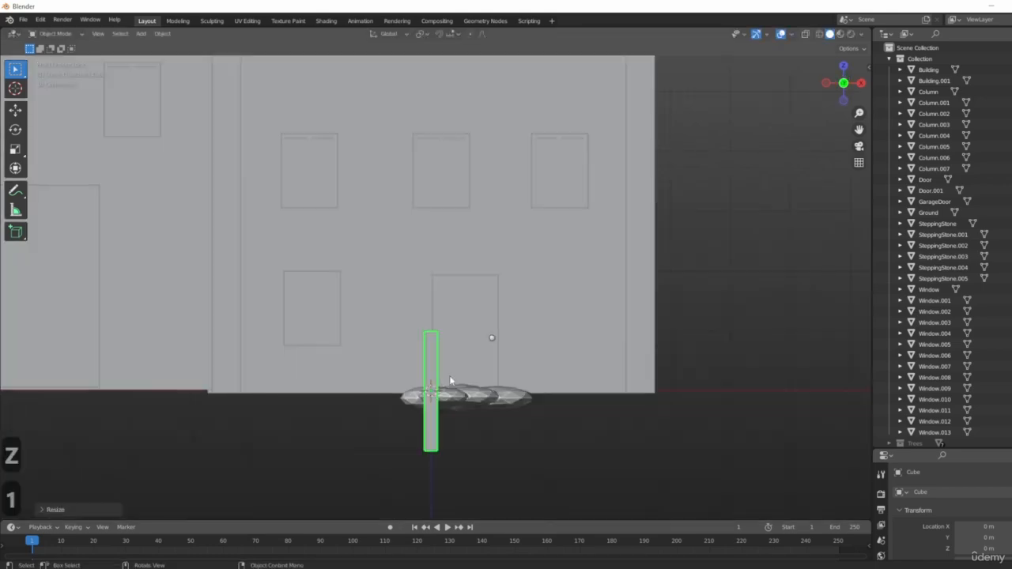
key(g)
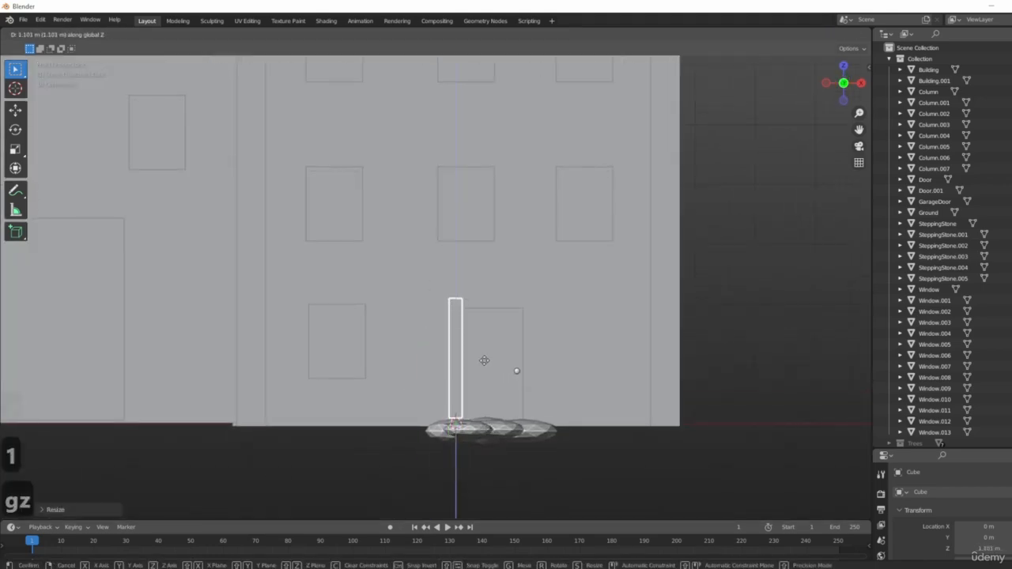
click(483, 369)
scroll(483, 369, down, 3)
middle_drag(483, 370, 501, 326)
middle_drag(498, 369, 520, 382)
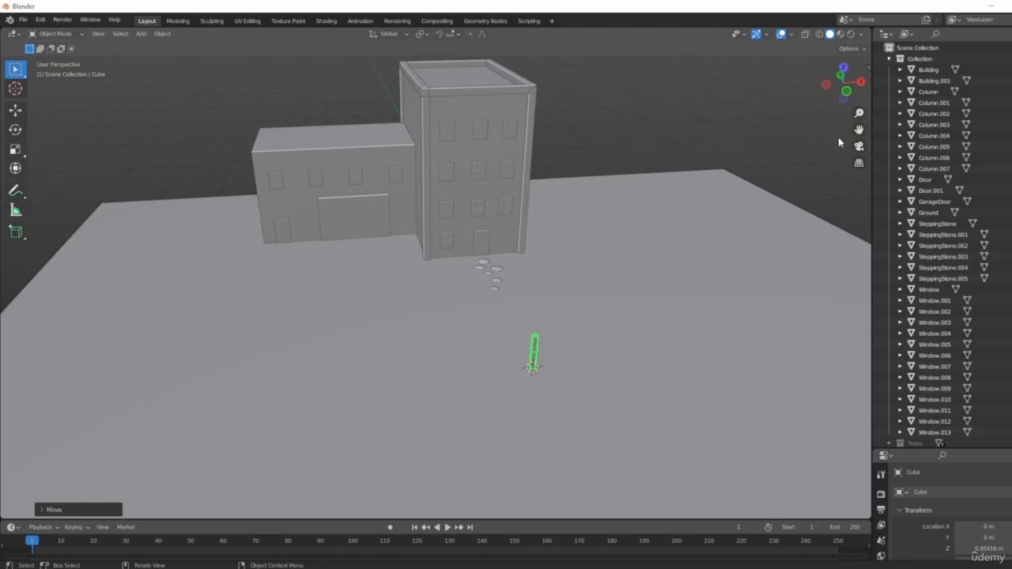
- Examine the post's transform values and dimensions
key(n)
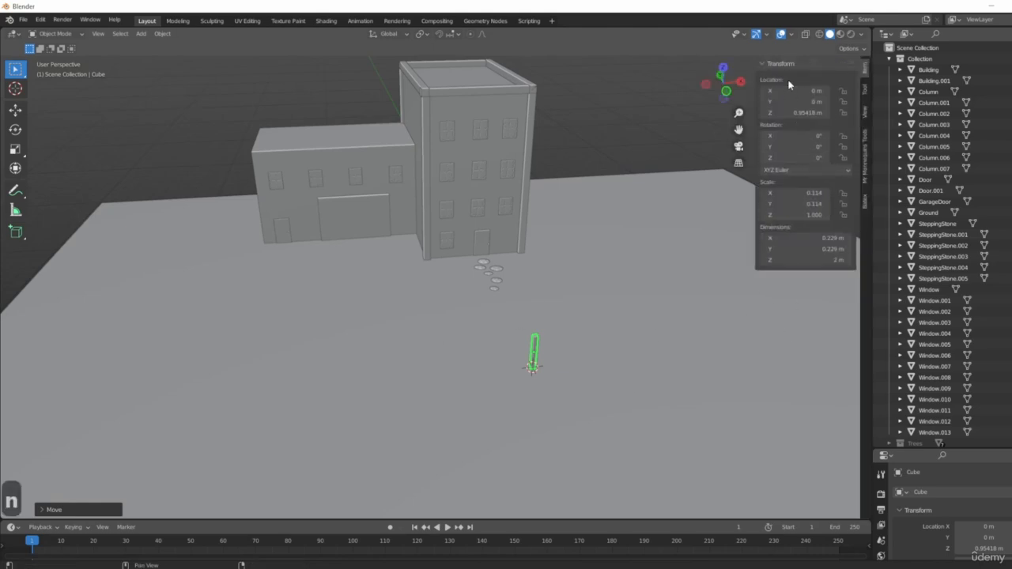
key(n)
key(n)
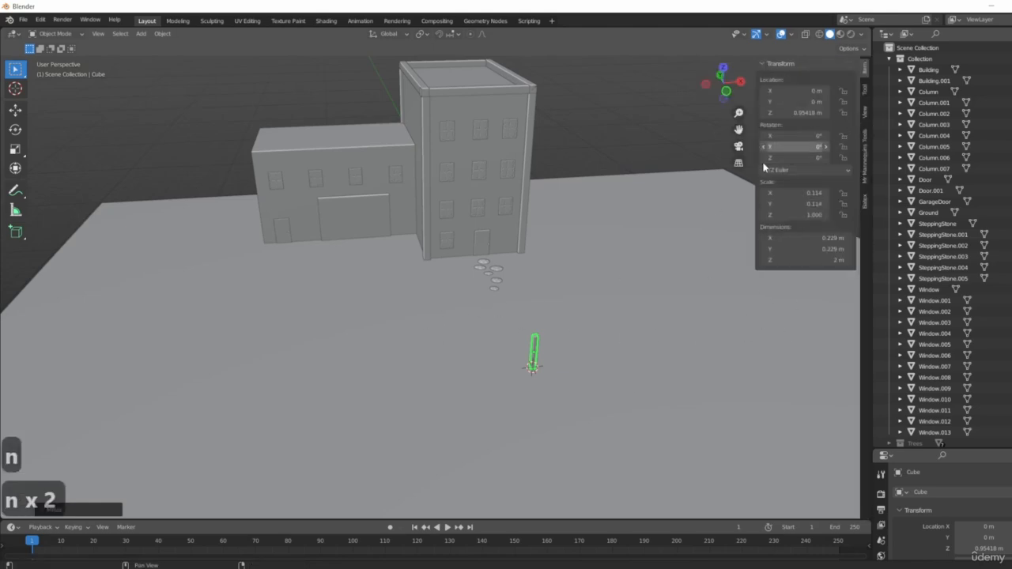
middle_drag(591, 354, 558, 338)
key(n)
middle_drag(625, 309, 619, 295)
scroll(379, 357, up, 4)
shift+middle_drag(514, 366, 519, 282)
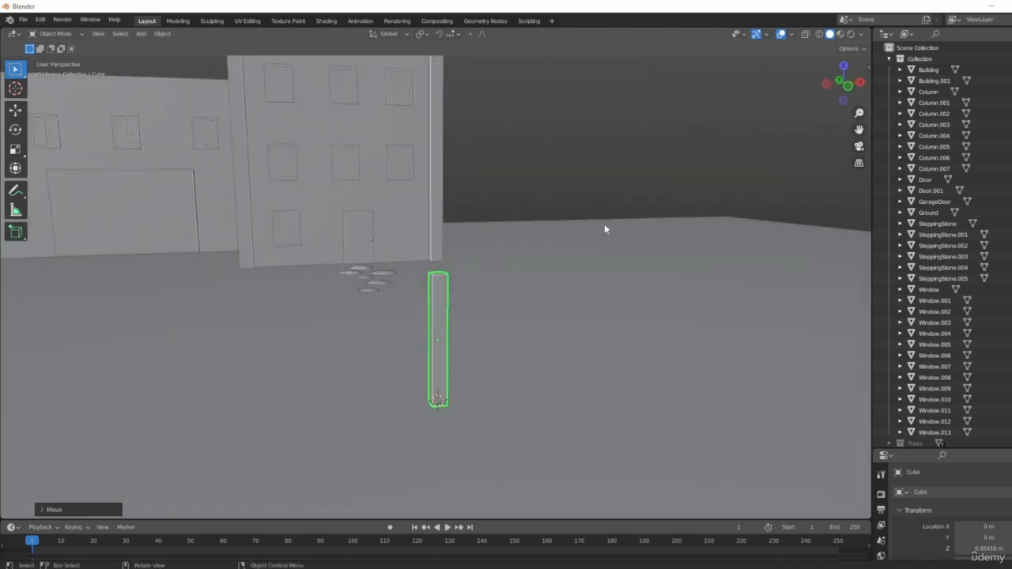
- Compare the post's height with the building's door and windows in the front view
middle_drag(604, 229, 575, 348)
key(1)
scroll(427, 300, up, 5)
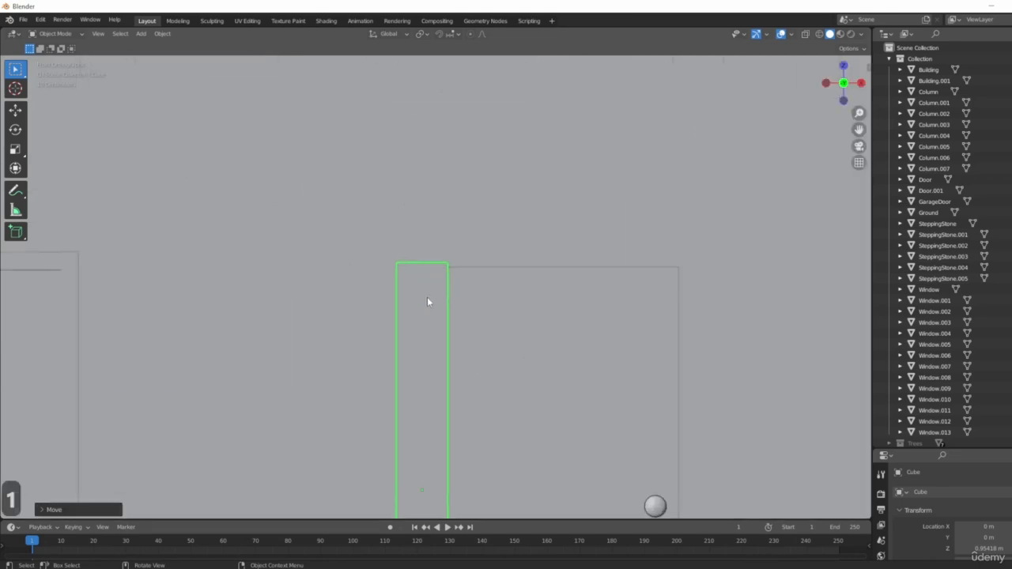
scroll(427, 302, down, 6)
shift+middle_drag(442, 276, 532, 382)
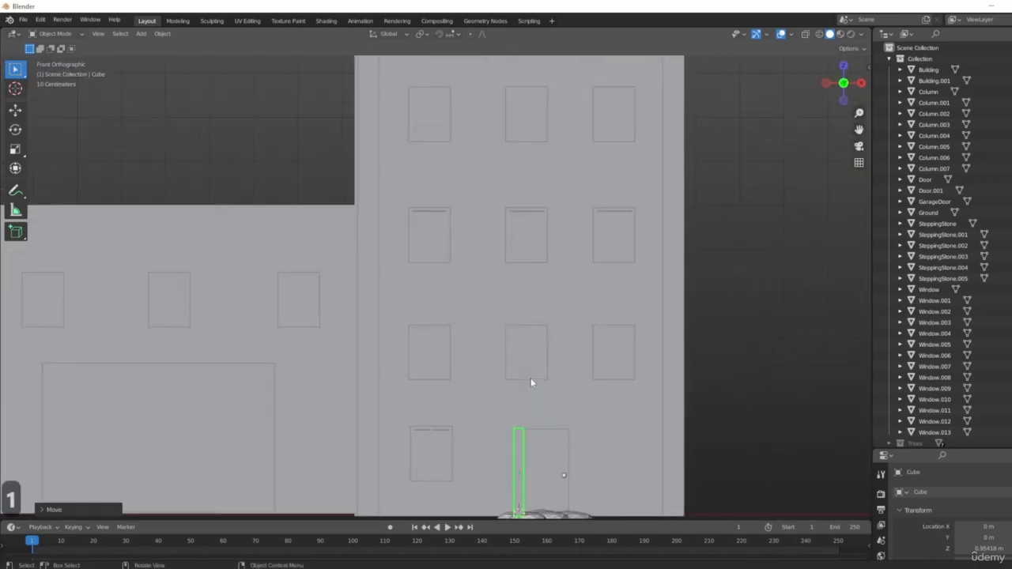
scroll(422, 417, up, 4)
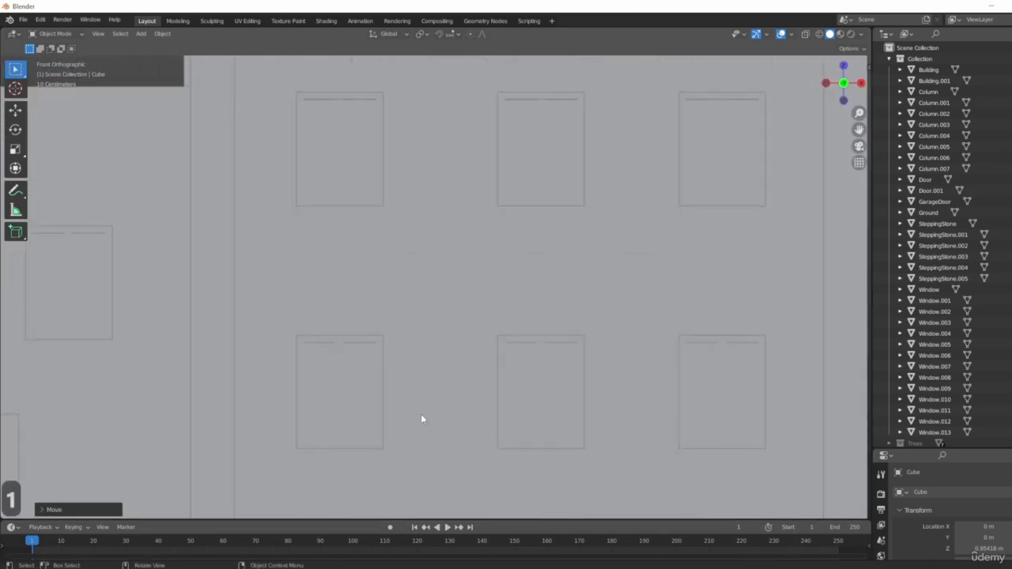
scroll(422, 467, down, 6)
shift+middle_drag(422, 467, 495, 318)
scroll(446, 431, up, 6)
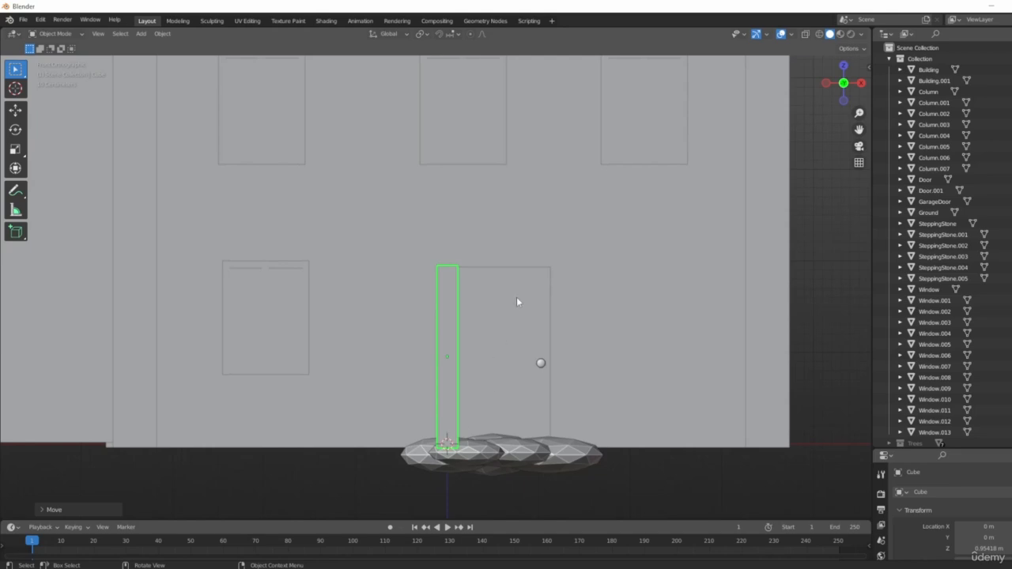
- Shorten the post along Z and lower it back to ground level at about Z 0.61 m
key(s)
key(z)
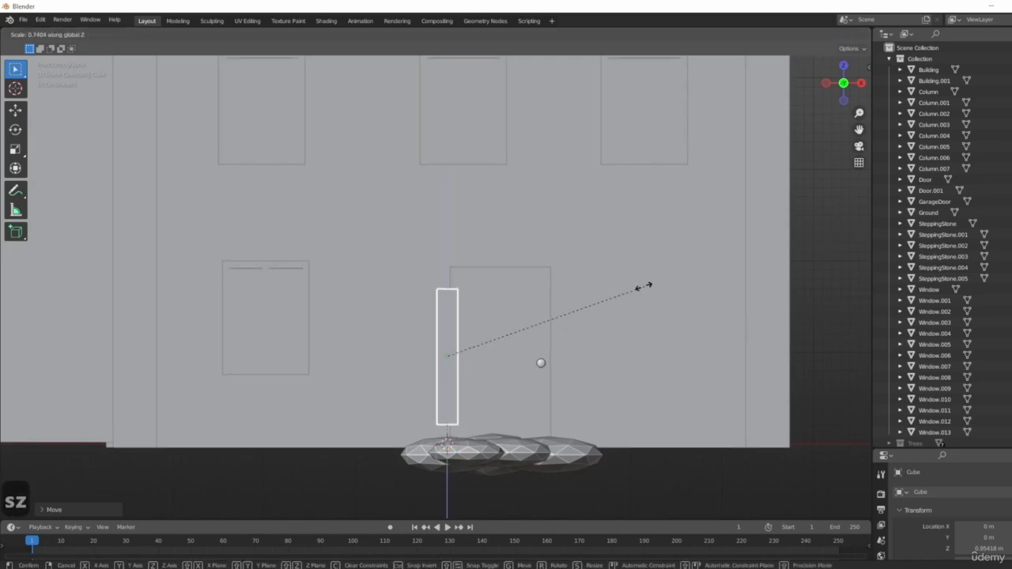
click(620, 278)
key(g)
key(z)
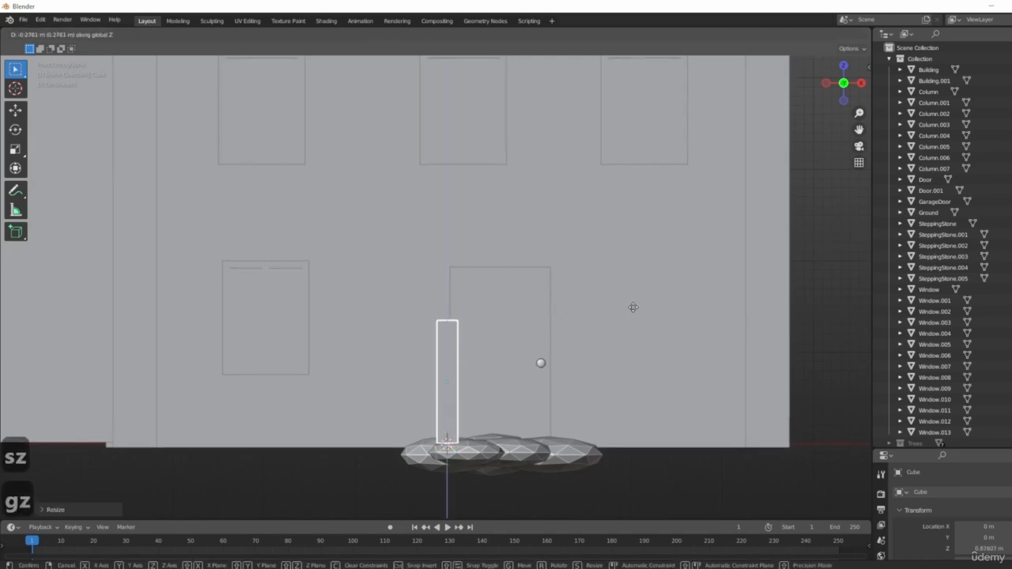
click(632, 313)
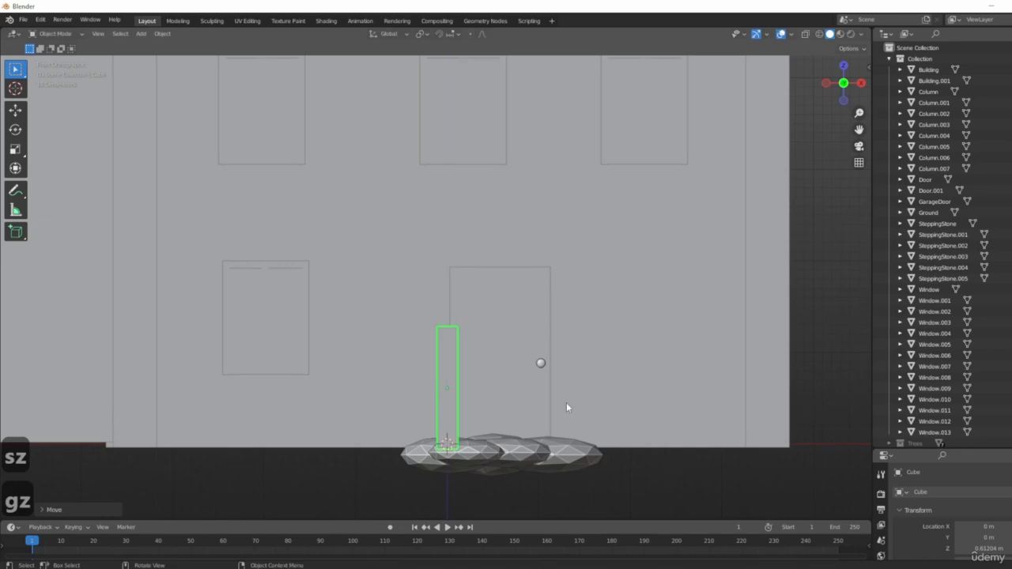
- Add a second cube at the world origin, around the base of the post
scroll(513, 339, down, 2)
key(shift+a)
mouse_move(526, 340)
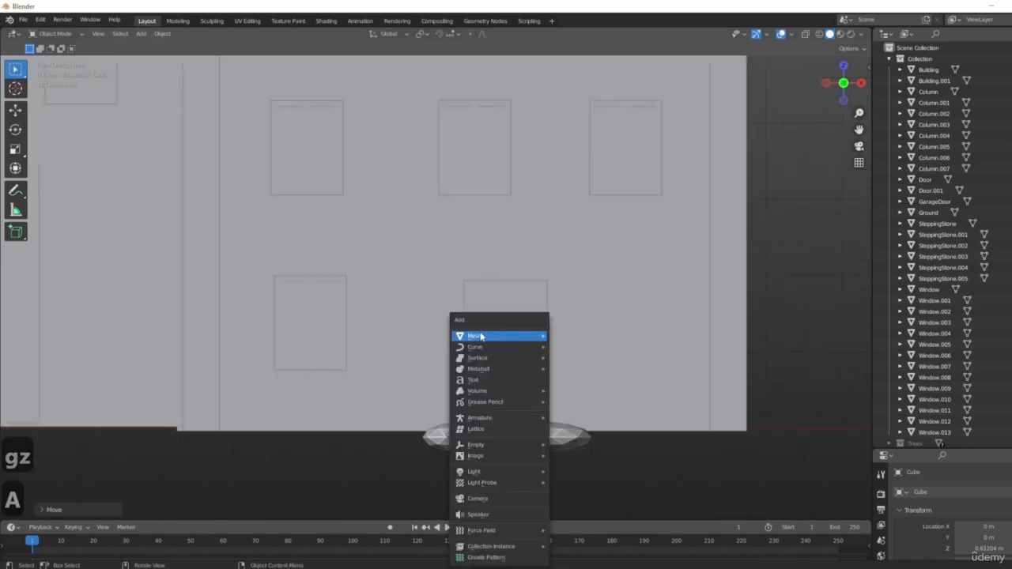
click(572, 346)
middle_drag(572, 348, 654, 459)
scroll(623, 388, down, 7)
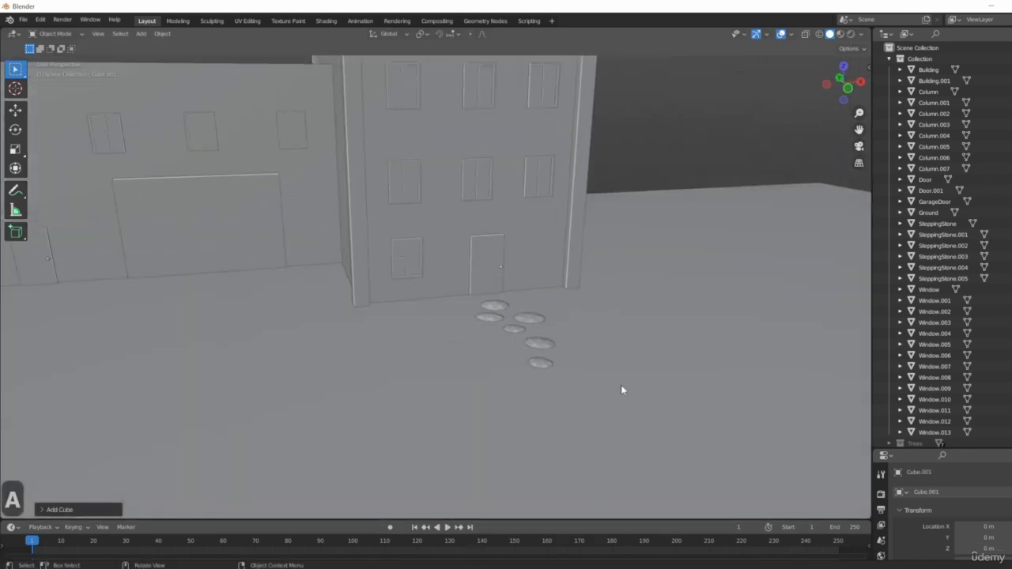
middle_drag(622, 389, 673, 437)
scroll(625, 400, up, 4)
key(s)
key(z)
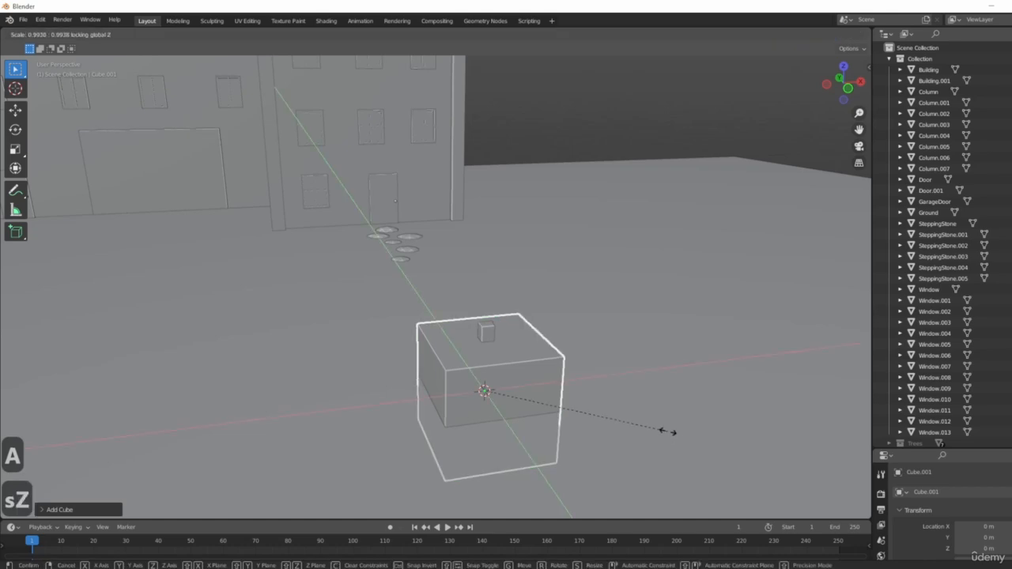
right_click(691, 449)
- Scale the new cube to about 0.28 in X and Z, and adjust its length along Y to form a small box
key(s)
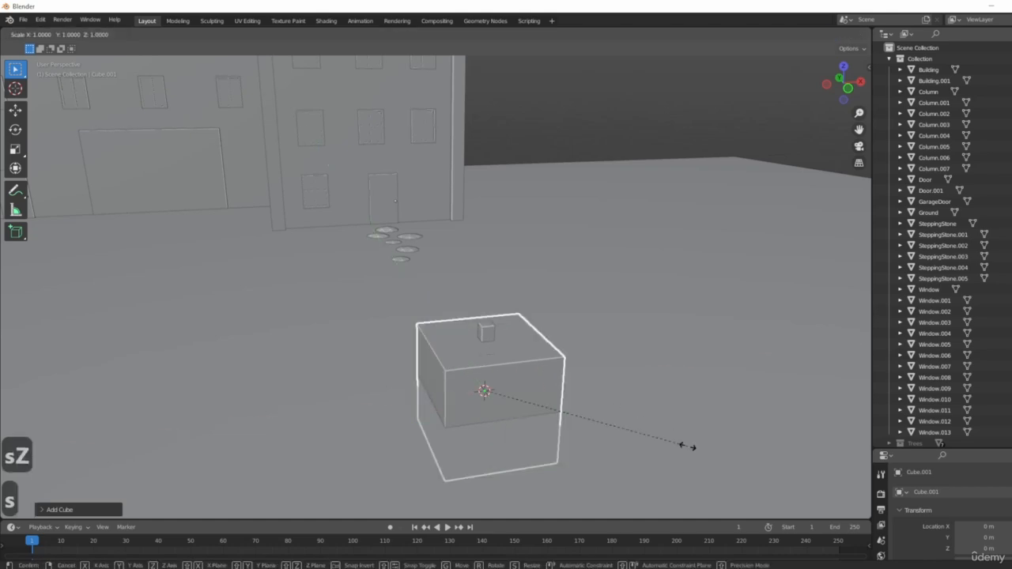
key(shift+y)
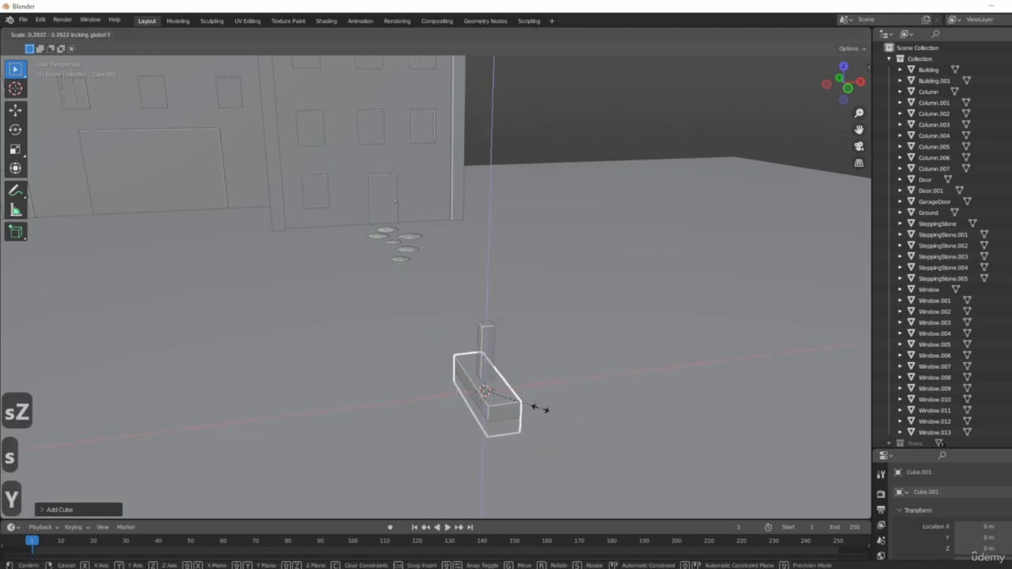
click(540, 408)
key(s)
key(y)
click(545, 427)
- Raise the box along Z to about 1.53 m so it sits on top of the post
key(g)
key(z)
click(563, 371)
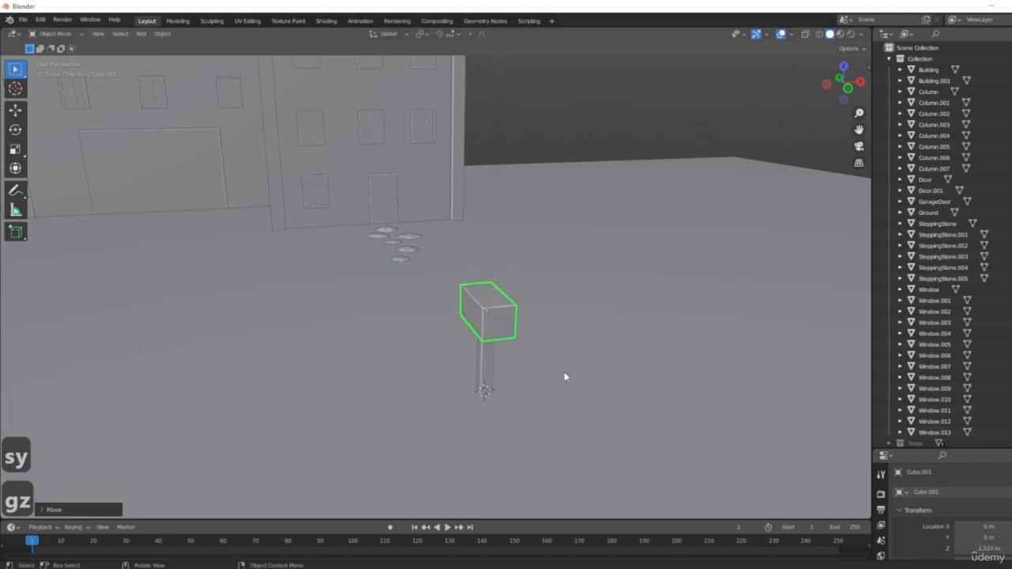
- Select the post together with the box and move both along Y to the stepping stones by the building's front door
middle_drag(563, 372, 320, 390)
scroll(500, 355, up, 8)
shift+click(503, 354)
scroll(505, 354, down, 5)
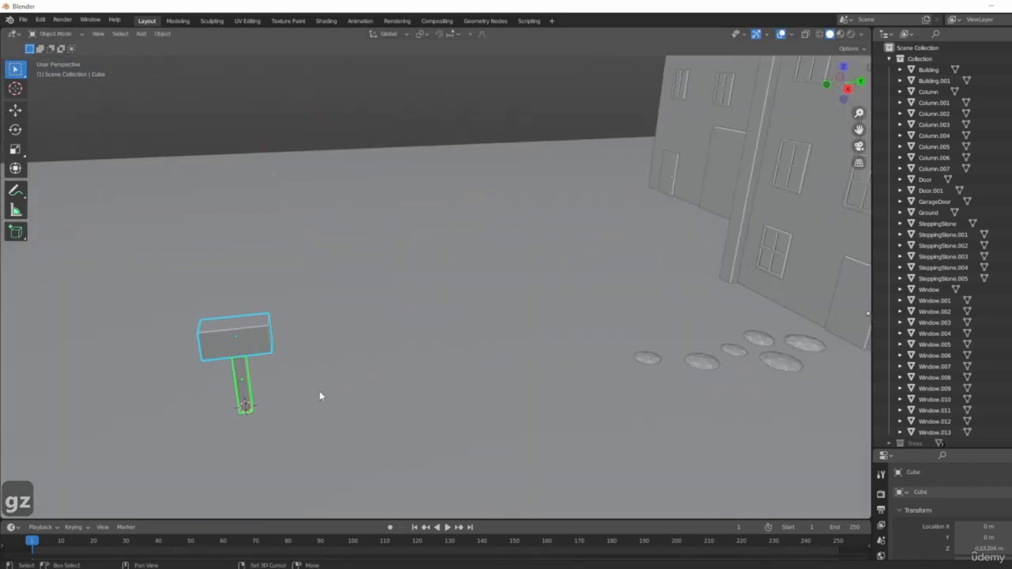
key(g)
key(y)
click(1, 363)
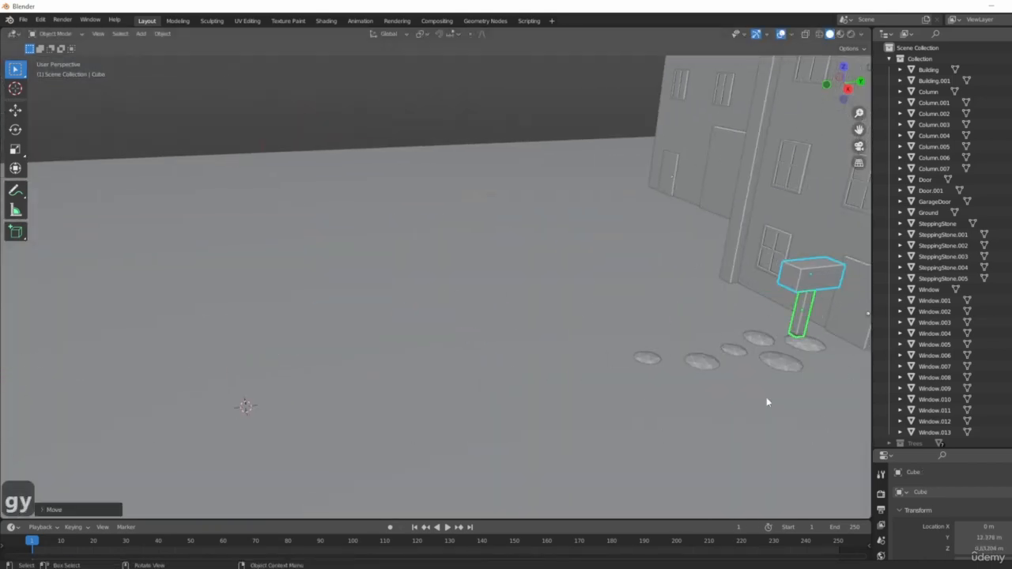
- Scale the box and post down together uniformly to about 0.33 of their size, matching the nearby front door
middle_drag(766, 398, 598, 374)
scroll(518, 325, up, 5)
key(s)
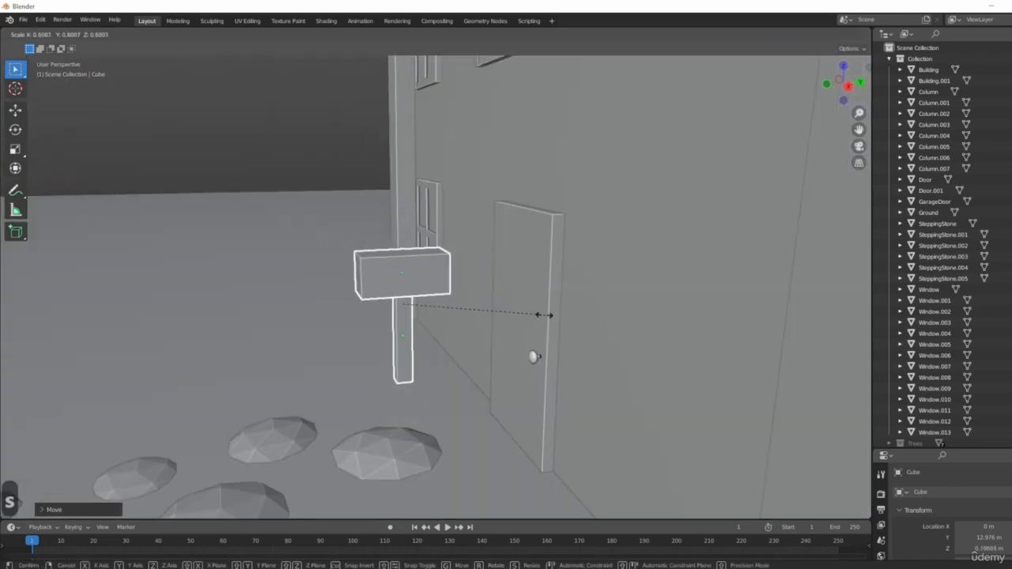
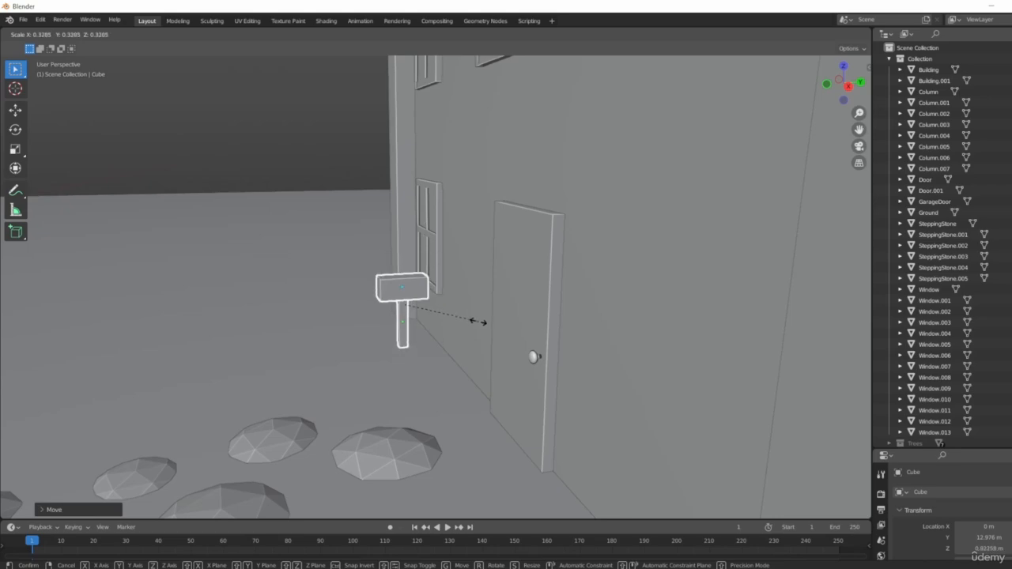
click(478, 321)
middle_drag(478, 322, 586, 373)
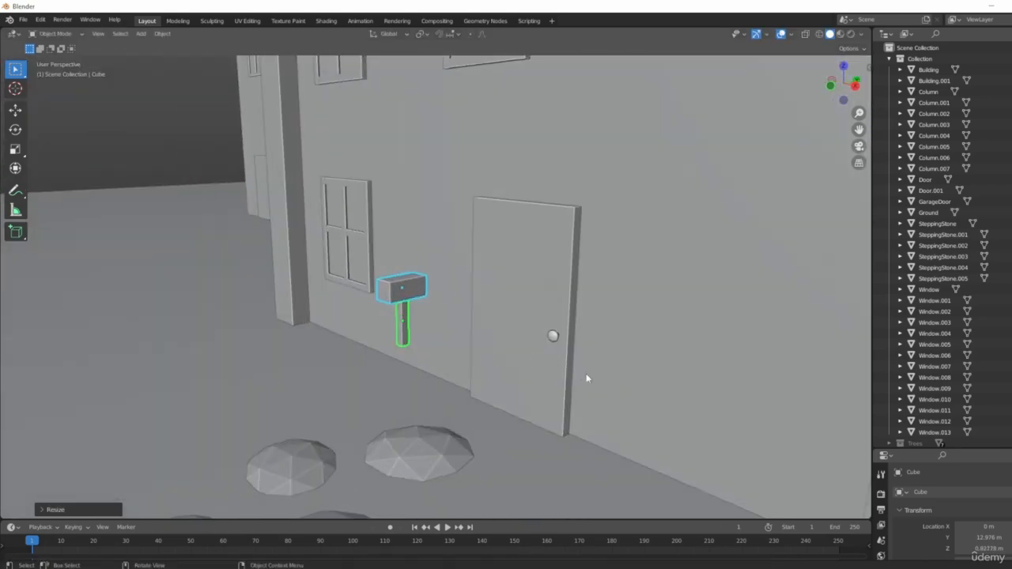
- Move the post-mounted box to X about 1.91 m beside the door at ground level, and along Y to the outer stepping stones
key(s)
key(1)
key(g)
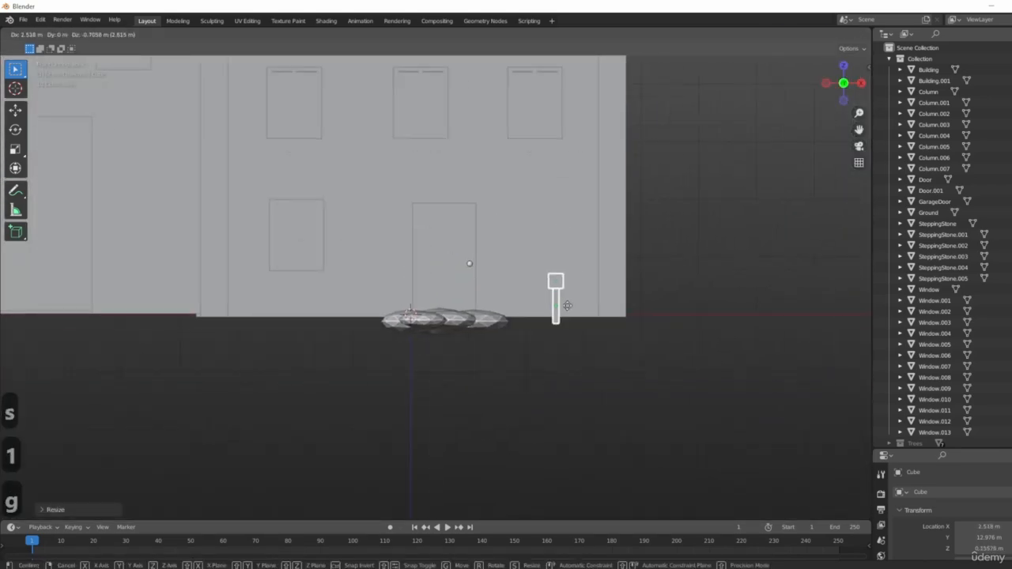
click(532, 303)
middle_drag(533, 303, 517, 294)
key(g)
key(y)
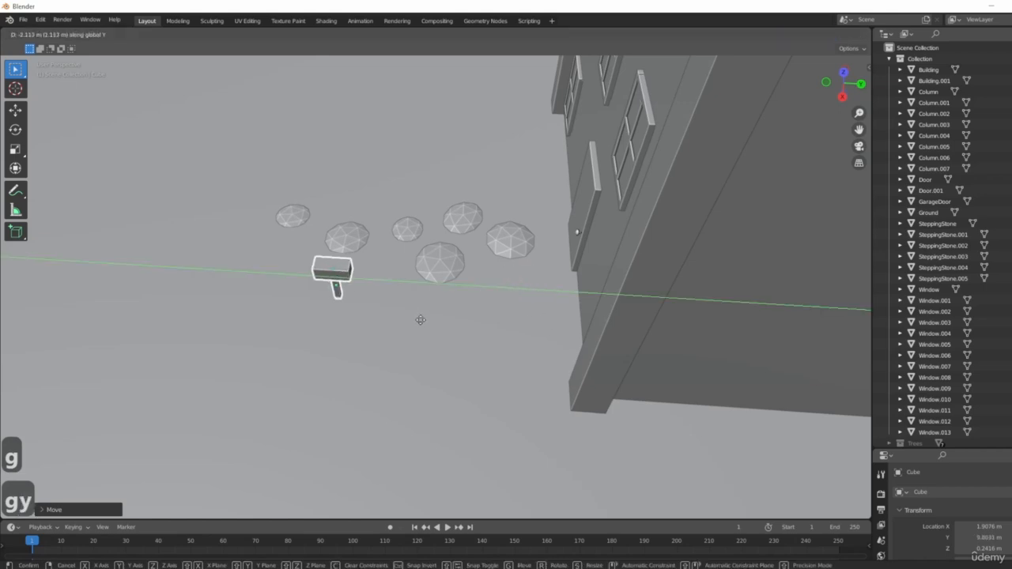
click(329, 302)
- Place the 3D cursor on the box's long side face and add a cube there
middle_drag(330, 302, 574, 388)
scroll(567, 316, up, 5)
scroll(567, 316, down, 4)
shift+right_click(542, 271)
scroll(543, 271, up, 3)
key(shift+a)
mouse_move(522, 301)
click(595, 313)
- Scale the new cube down into a slim bar that runs along Y on the box's side face
scroll(753, 440, down, 4)
key(s)
click(553, 300)
key(s)
key(y)
click(755, 350)
key(s)
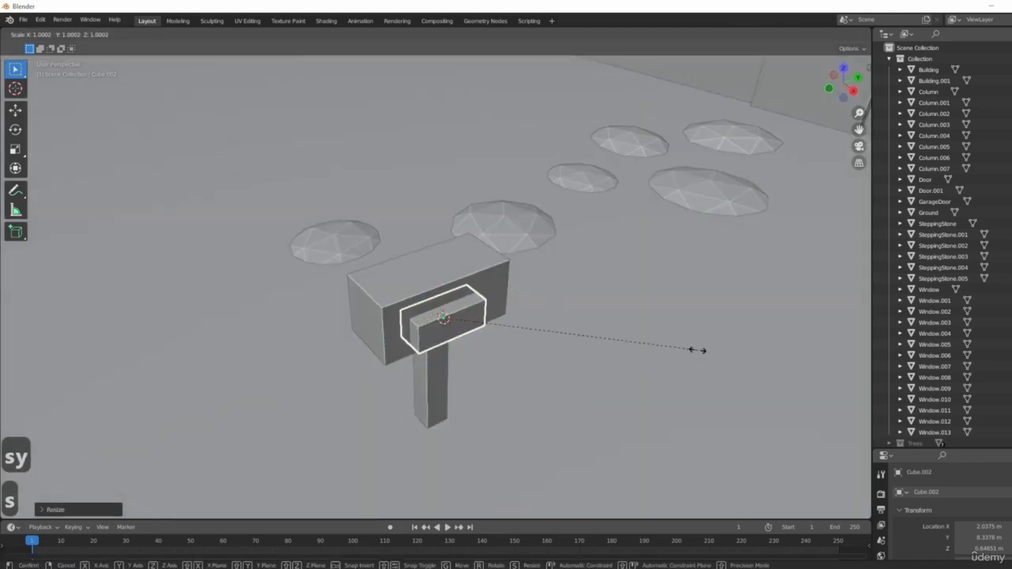
key(shift+y)
click(490, 314)
- Raise the slim bar slightly along Z and rotate it 90° about X so it stands upright
middle_drag(490, 315, 533, 354)
scroll(529, 398, up, 3)
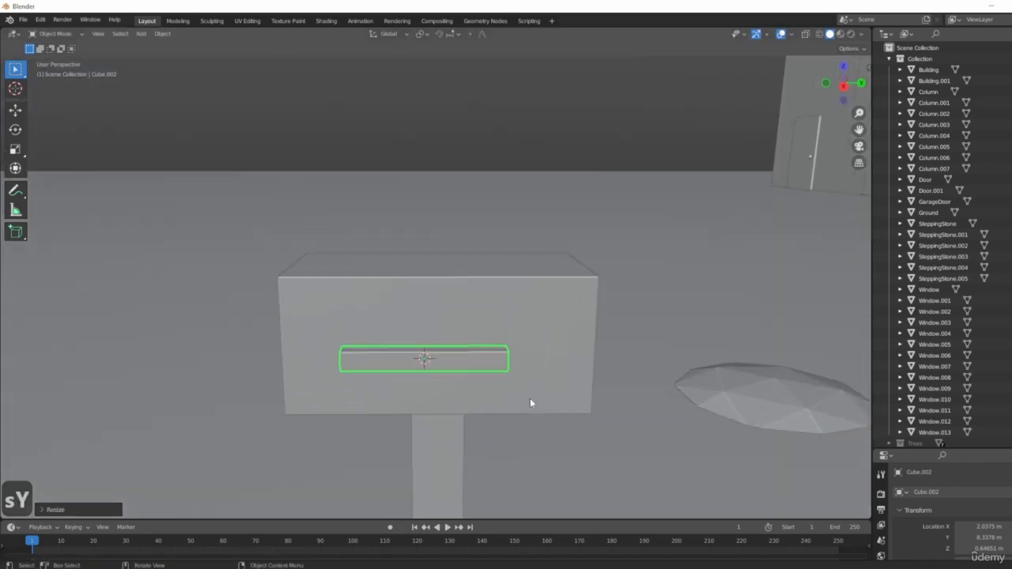
key(g)
key(z)
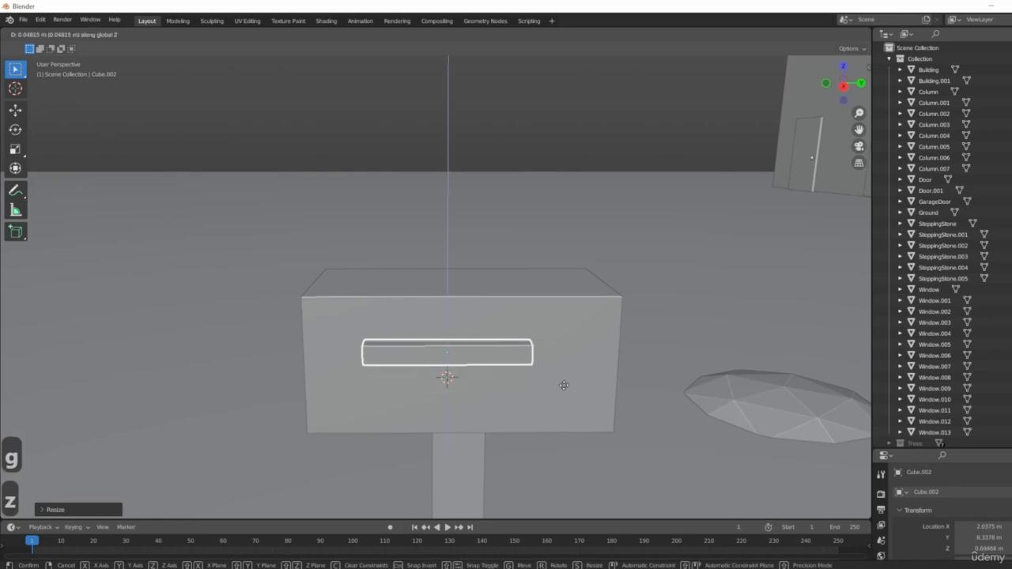
click(566, 402)
key(r)
key(y)
right_click(628, 434)
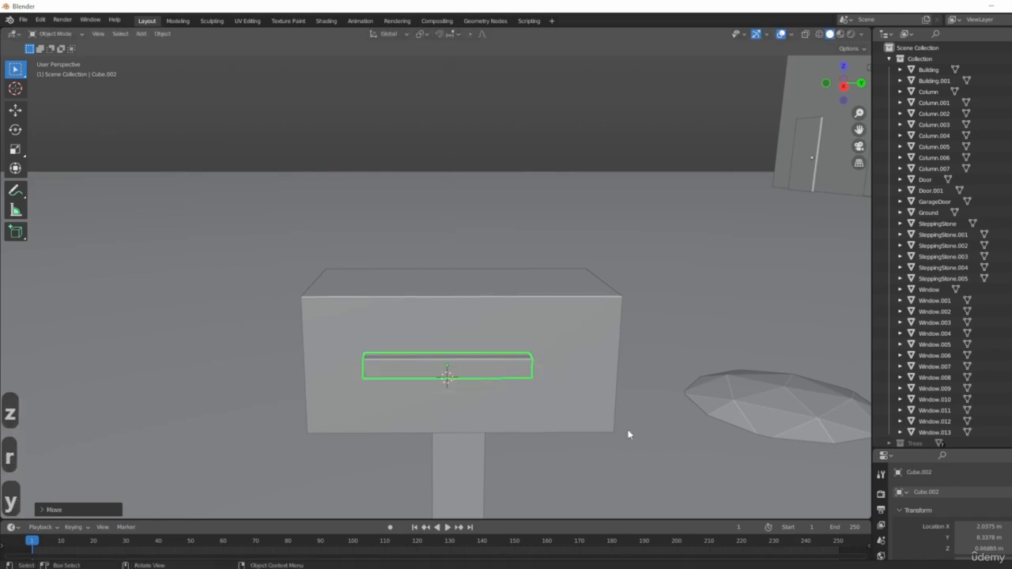
click(628, 431)
middle_drag(627, 430, 548, 397)
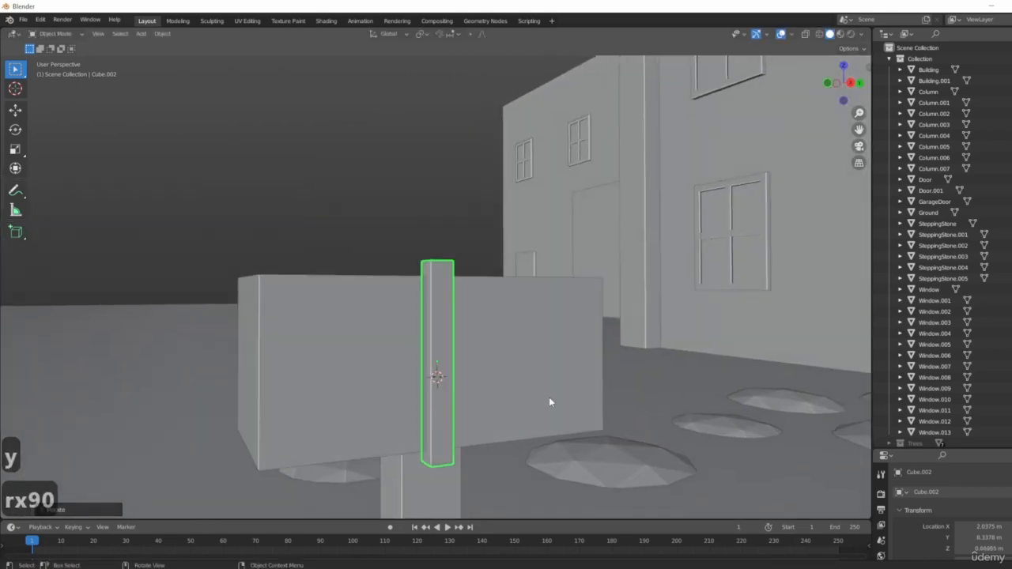
- Shift the upright bar to rise above the box as a flag pole, and adjust its position and thickness along X
key(g)
click(483, 345)
middle_drag(484, 345, 569, 409)
key(g)
key(x)
click(533, 403)
key(s)
key(x)
click(470, 369)
- Add a cube at the upper end of the flag pole and scale it down uniformly to about 0.04
middle_drag(470, 368, 362, 296)
key(shift+a)
click(452, 285)
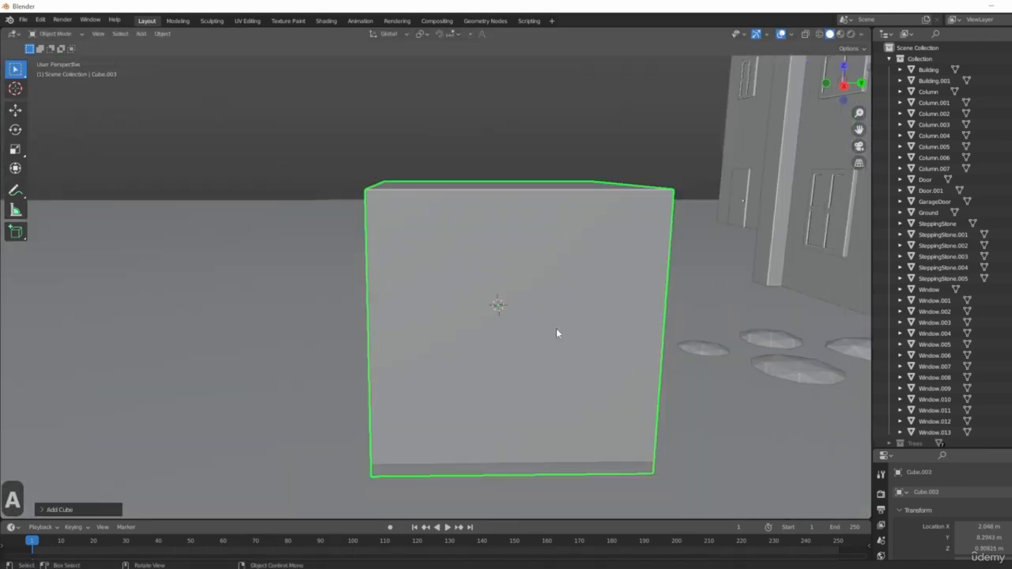
scroll(556, 334, down, 3)
middle_drag(673, 303, 554, 237)
key(s)
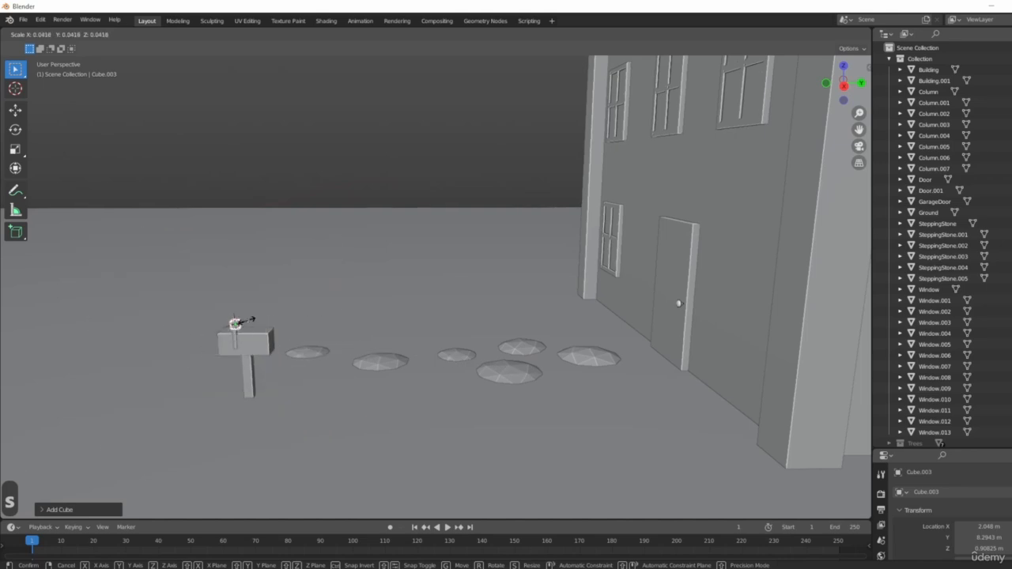
click(261, 324)
- Thin the small flag cube along X to about 0.3 and shift it along Y relative to the pole
scroll(356, 316, up, 3)
middle_drag(356, 317, 585, 371)
key(s)
key(x)
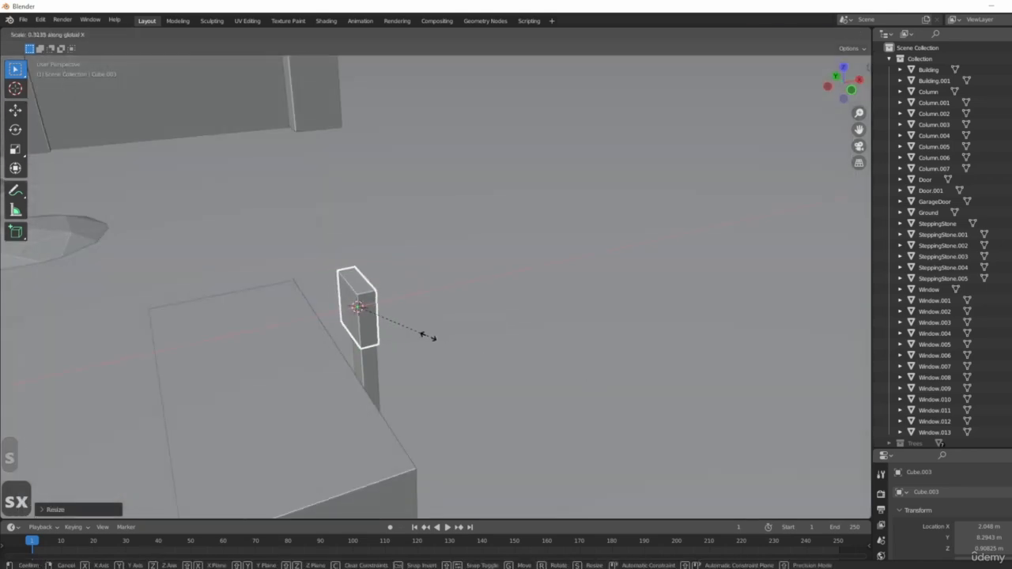
click(427, 335)
middle_drag(426, 336, 377, 349)
key(g)
key(x)
right_click(399, 355)
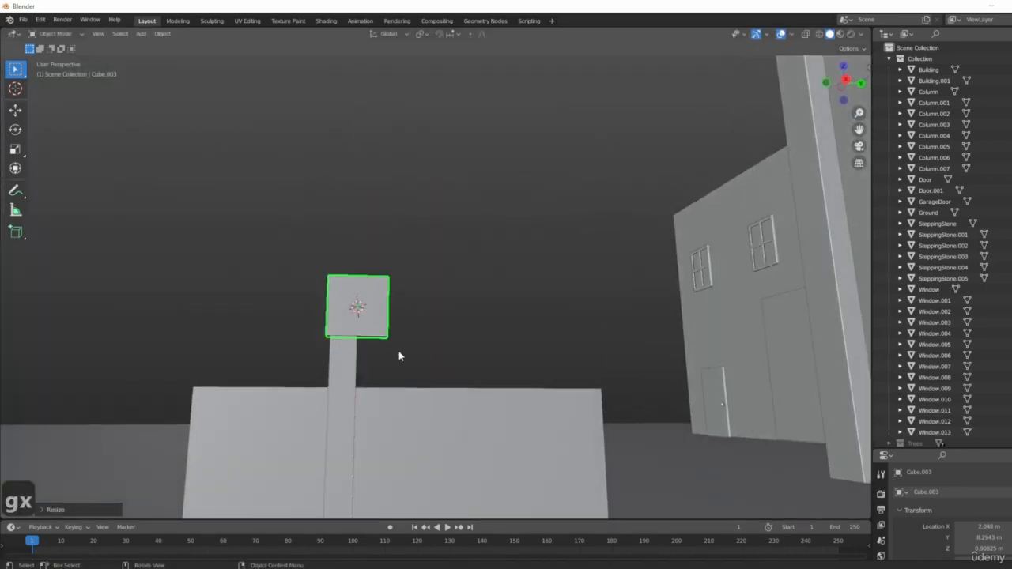
key(z)
key(g)
key(y)
click(434, 352)
- Adjust the flag's height along Z and reposition it vertically at the upper end of the pole
middle_drag(434, 353, 607, 366)
key(s)
key(z)
click(434, 330)
key(g)
key(z)
click(438, 334)
- Collapse the main collection in the outliner and show the Trees, Shrubs and Rocks collections
scroll(297, 329, down, 3)
key(Tab)
key(Tab)
click(456, 319)
key(c)
scroll(611, 387, down, 3)
click(889, 58)
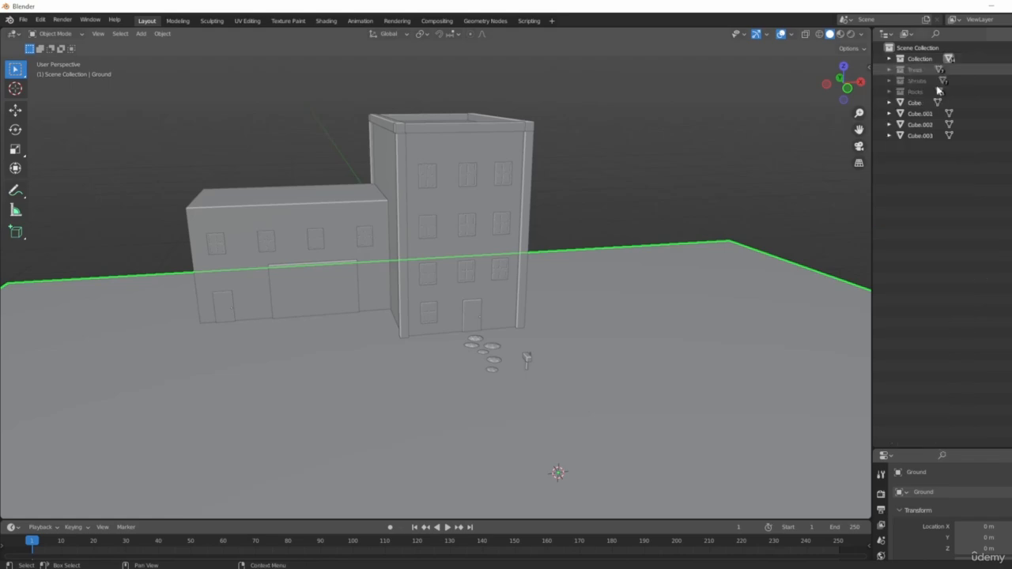
click(940, 69)
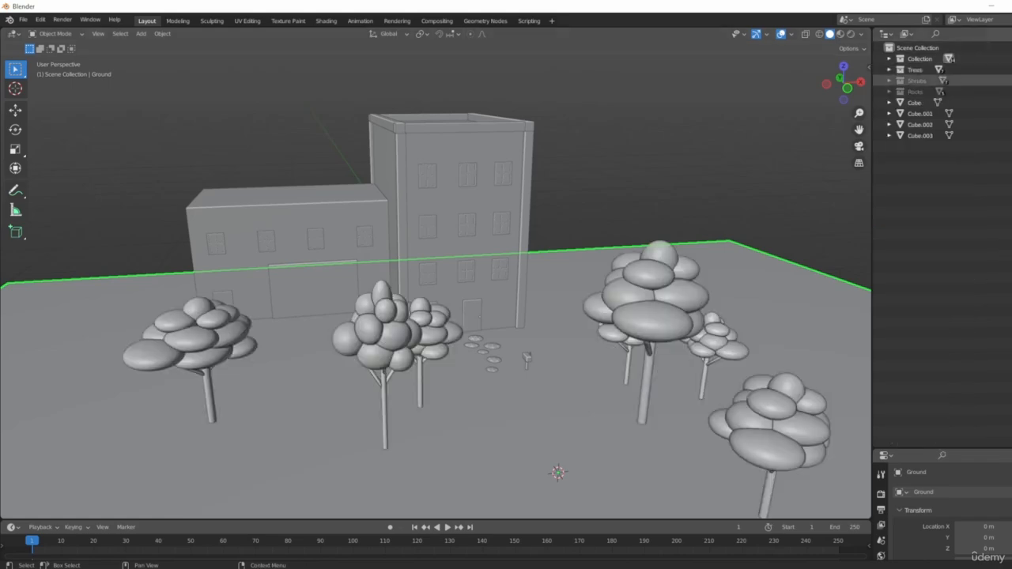
click(943, 81)
click(940, 92)
- Examine the full scene with buildings, trees, shrubs and rocks from several angles
middle_drag(617, 316, 555, 226)
scroll(615, 308, up, 3)
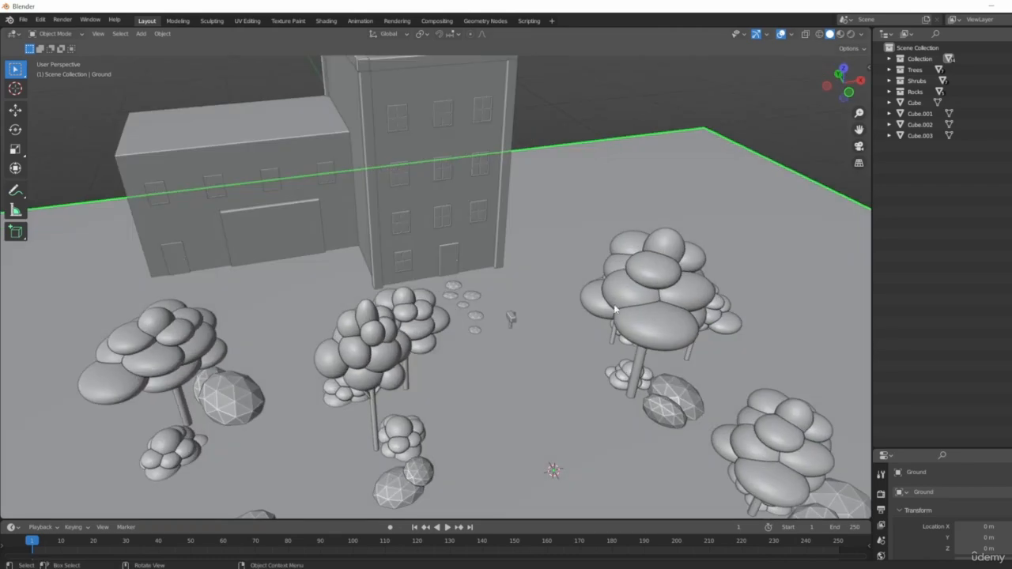
scroll(615, 308, down, 8)
middle_drag(620, 273, 678, 344)
scroll(806, 315, up, 5)
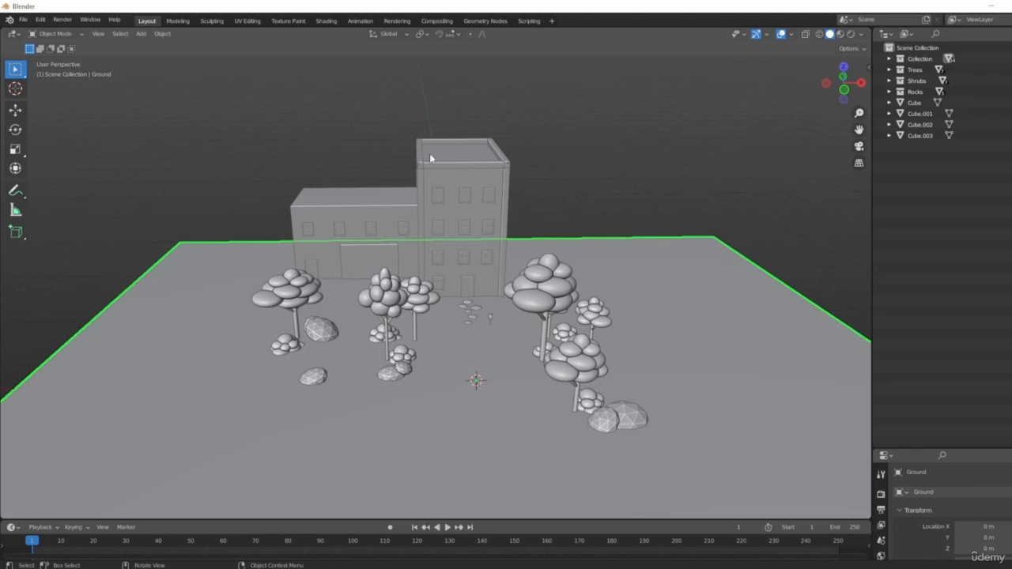
scroll(466, 254, up, 4)
middle_drag(575, 237, 528, 384)
scroll(479, 261, down, 4)
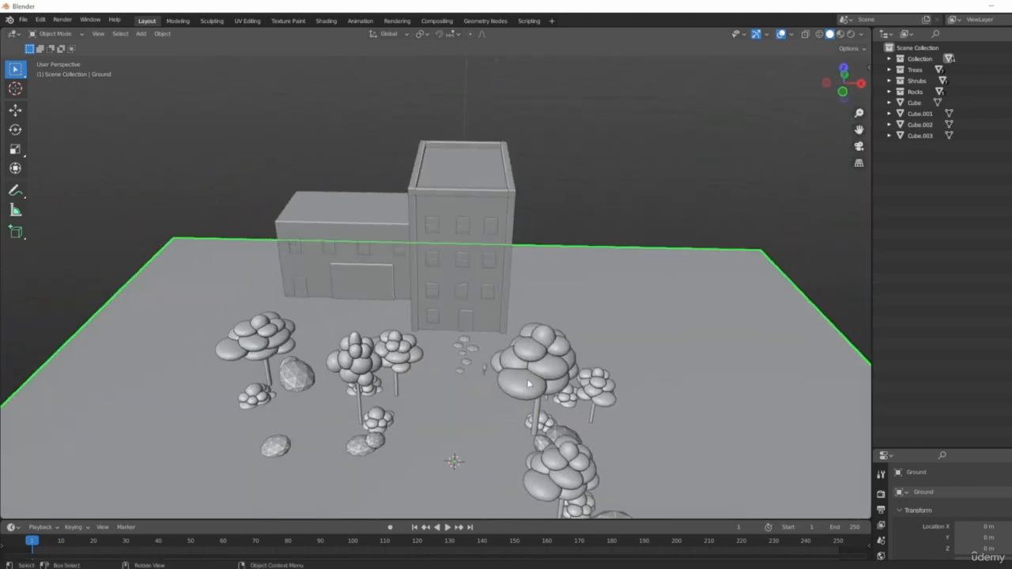
middle_drag(483, 261, 437, 318)
- Move the large tree in front of the tall building to the open ground beside that building, working from above
click(511, 369)
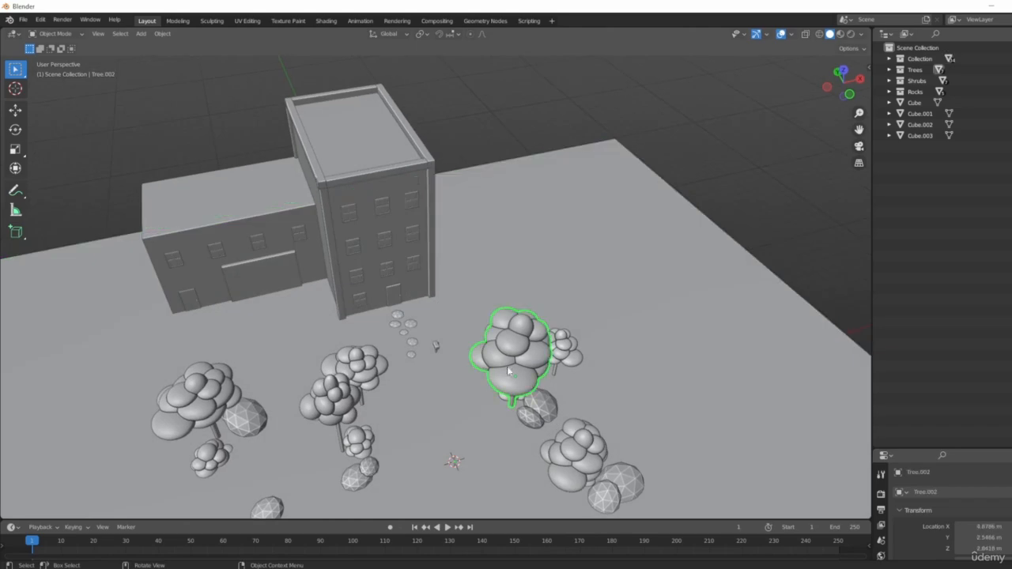
scroll(509, 363, down, 4)
middle_drag(493, 300, 472, 358)
key(KP_7)
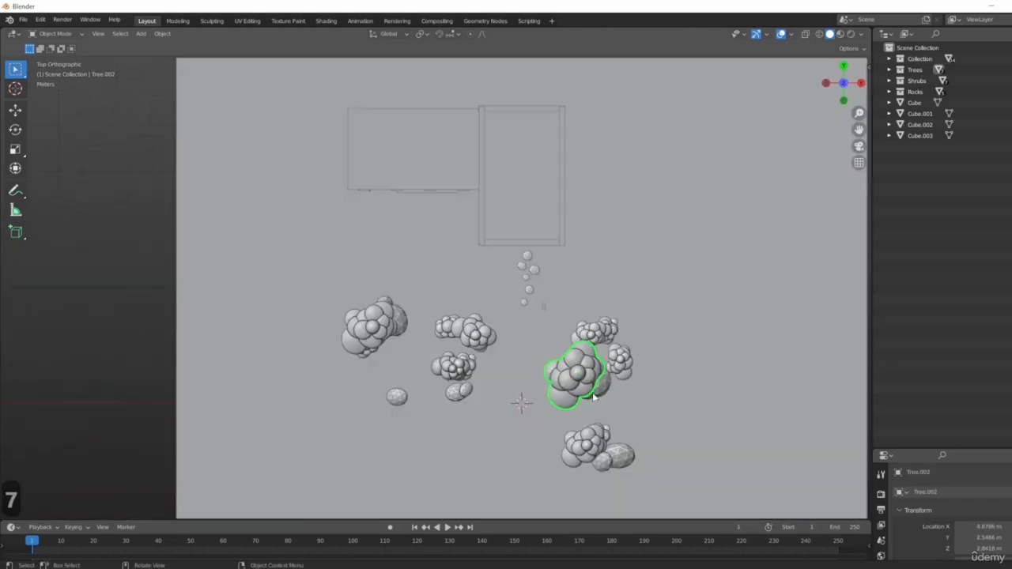
shift+middle_drag(581, 330, 545, 393)
scroll(565, 439, up, 1)
key(g)
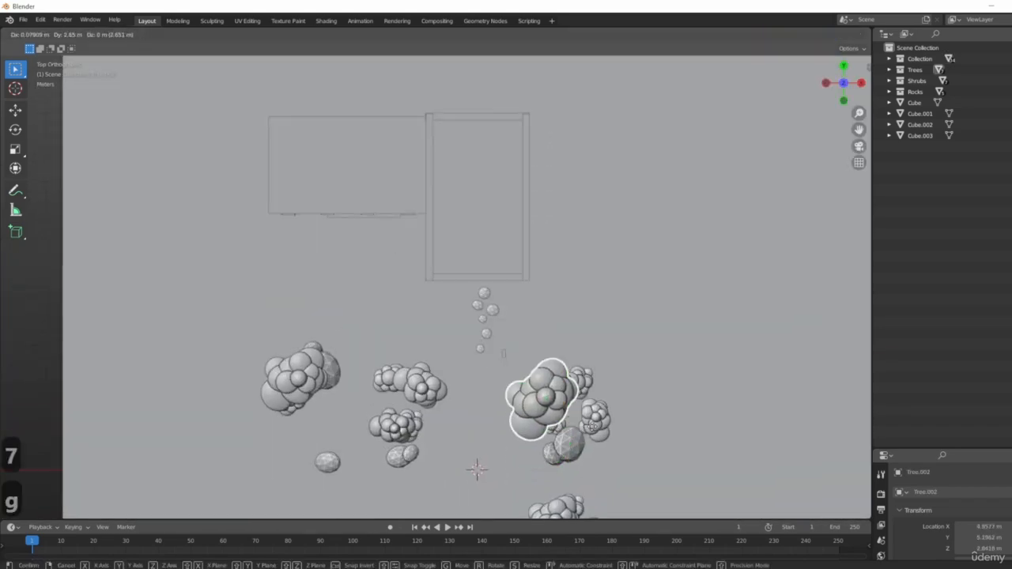
click(621, 359)
- Move the small tree across the scene to the outer side of the low building, at X about -15.28 m and Y about 14.63 m
middle_drag(648, 370, 585, 396)
key(g)
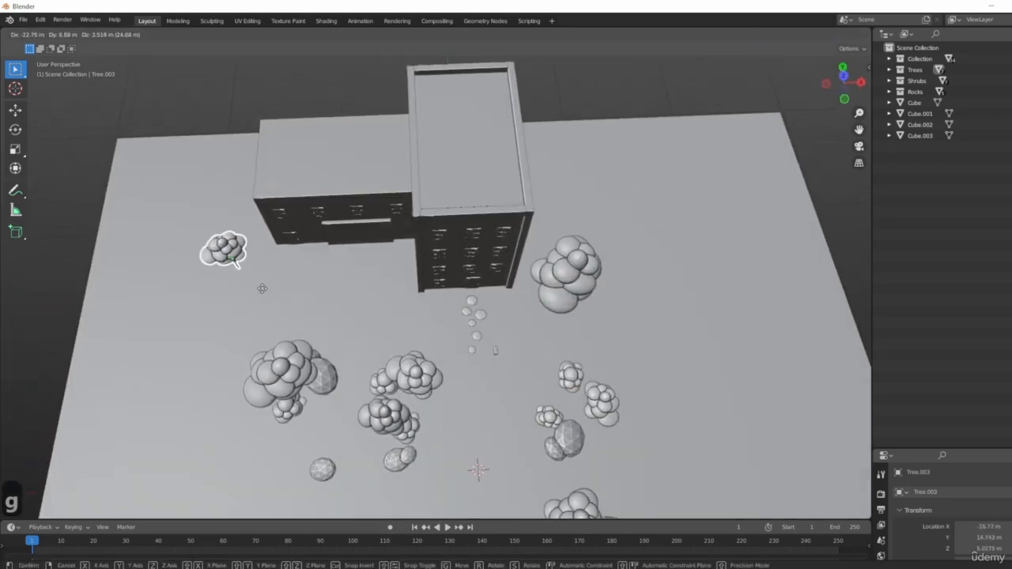
click(282, 288)
middle_drag(281, 289, 391, 211)
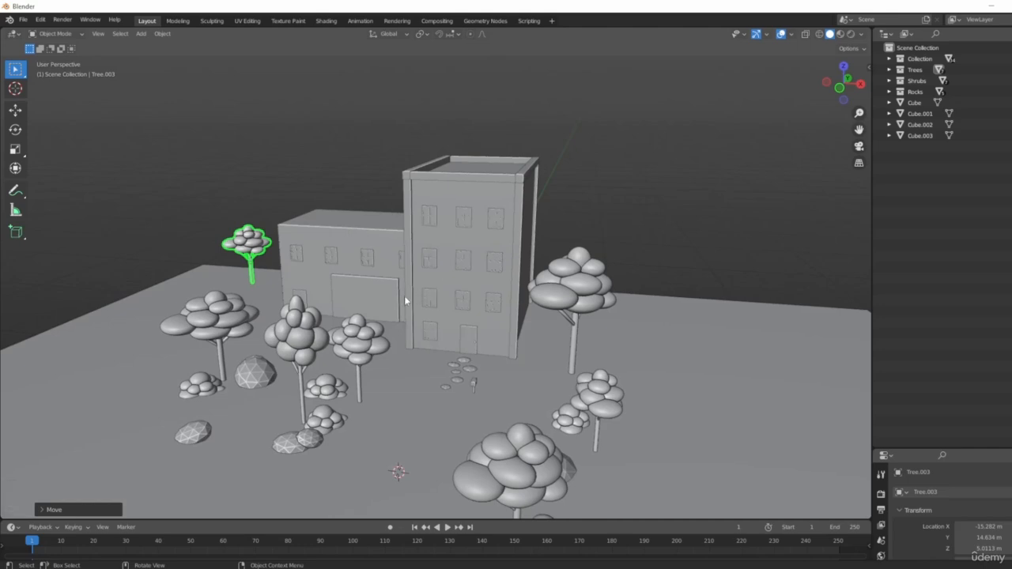
- Lower the small tree in front view to Z about 1.53 m so its trunk stands on the ground
key(KP_1)
shift+middle_drag(240, 294, 425, 269)
scroll(426, 262, up, 2)
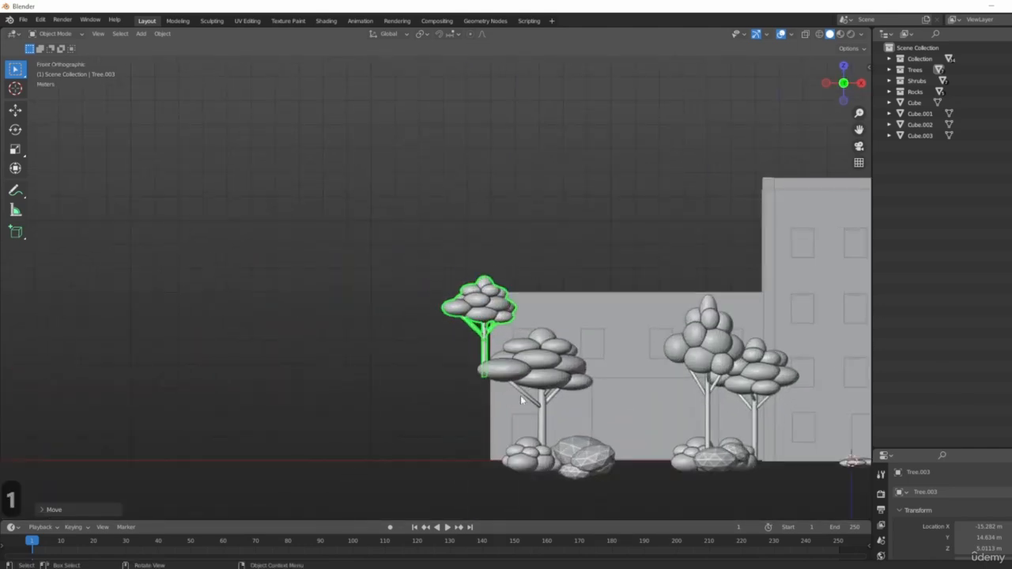
shift+middle_drag(520, 399, 487, 255)
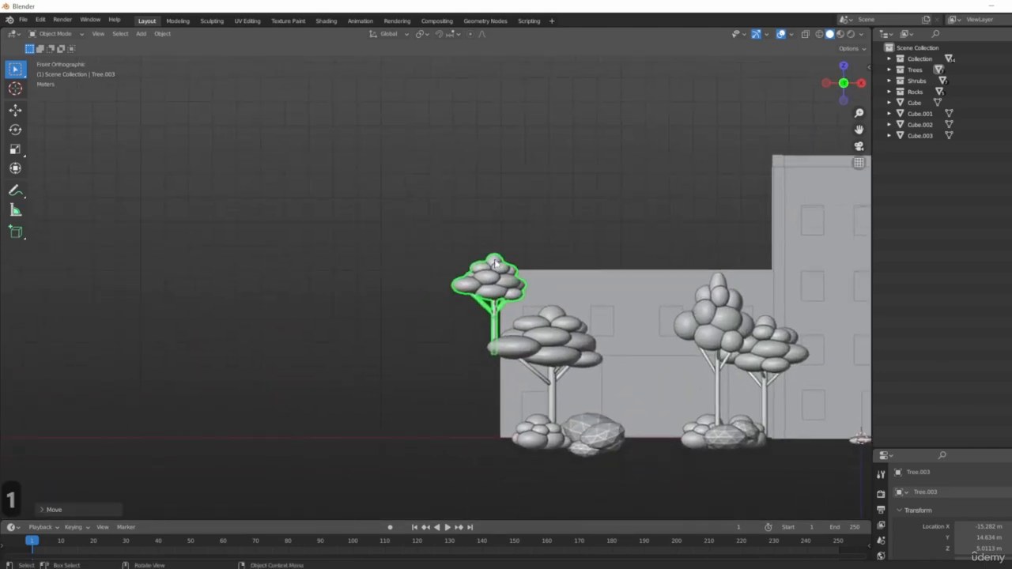
key(g)
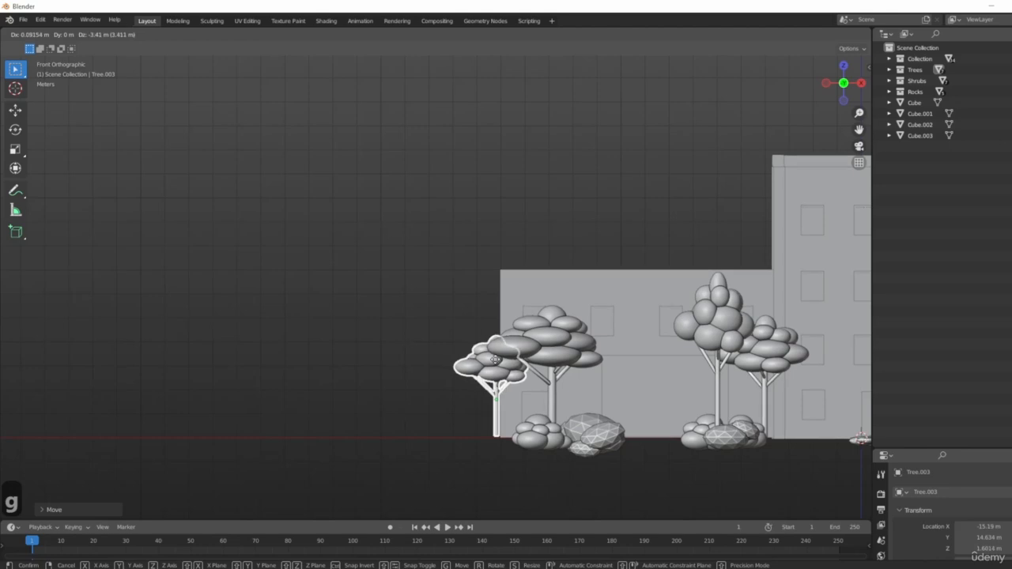
click(366, 275)
- Examine the rearranged trees, the stepping stones and the post-mounted box from several angles
scroll(285, 357, down, 4)
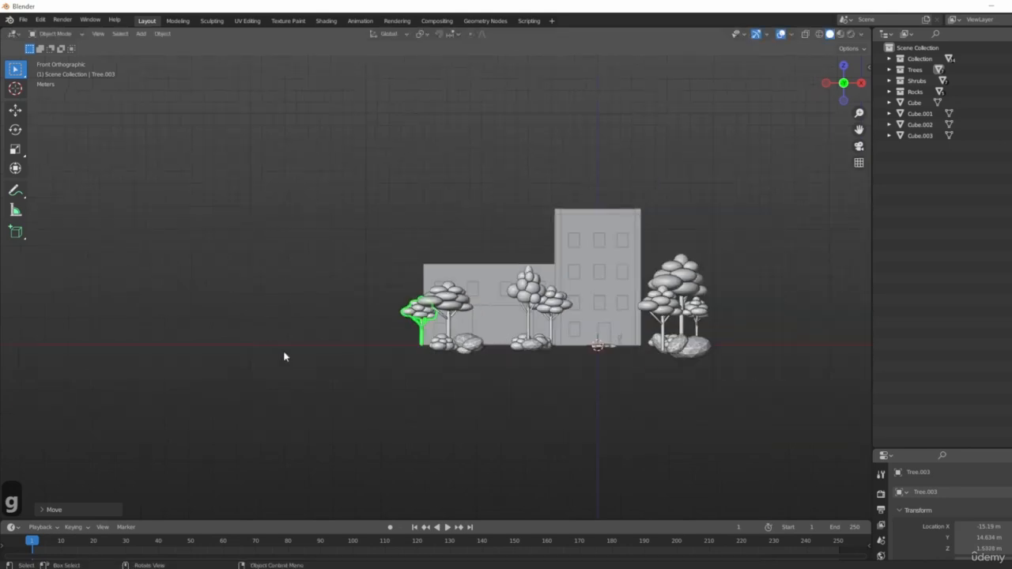
middle_drag(101, 76, 403, 394)
click(348, 341)
scroll(403, 399, up, 5)
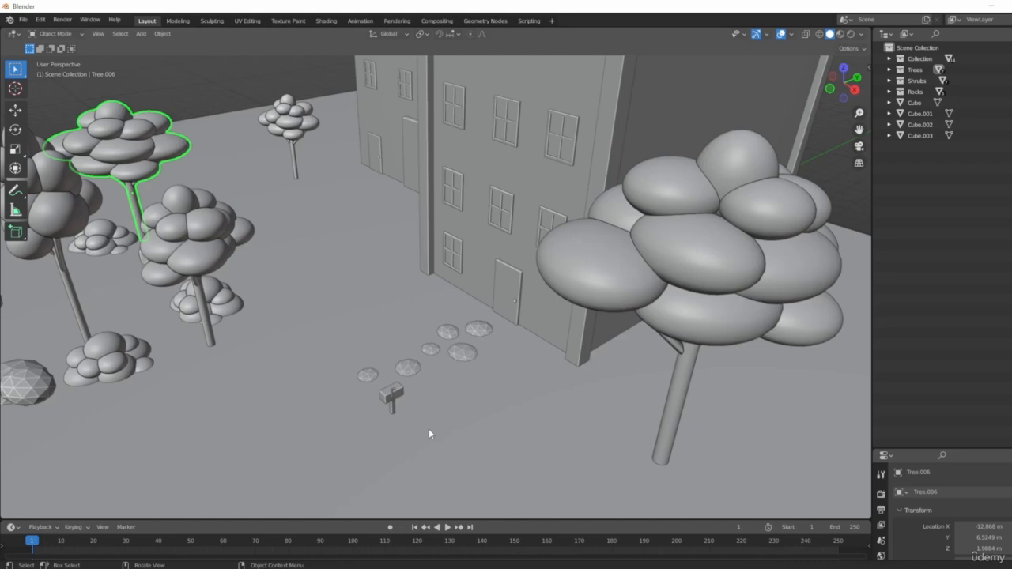
scroll(429, 433, down, 3)
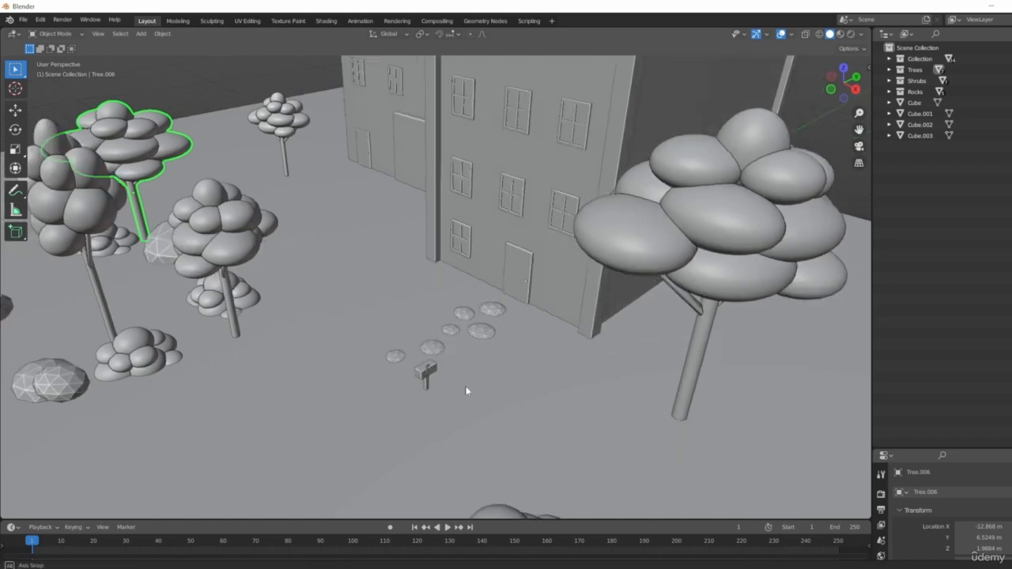
middle_drag(467, 388, 543, 373)
scroll(542, 373, down, 2)
scroll(542, 371, down, 2)
scroll(468, 357, down, 4)
middle_drag(469, 358, 572, 294)
- Select the ground plane and delete it from the scene
click(570, 211)
scroll(572, 295, down, 3)
scroll(603, 346, down, 3)
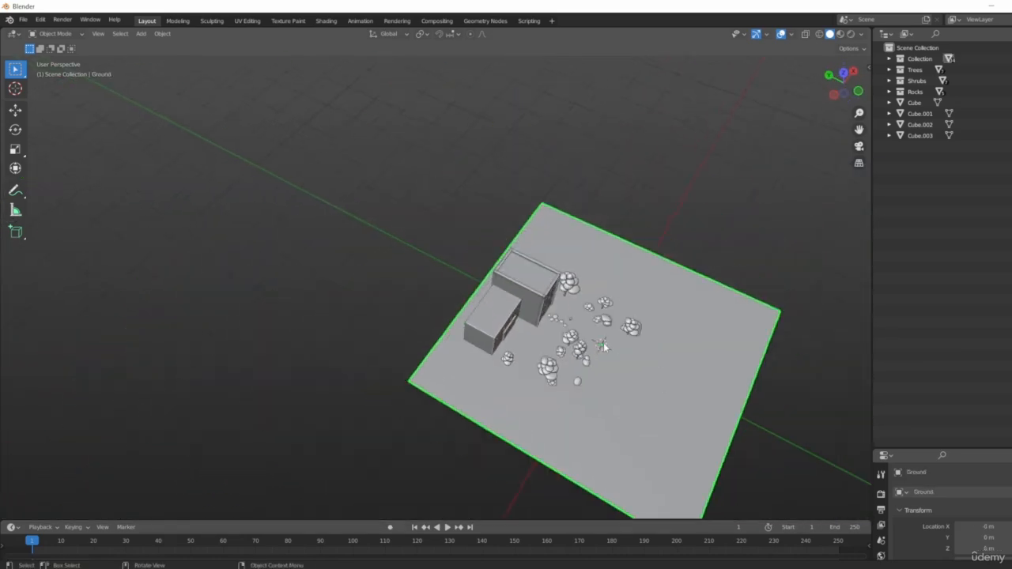
middle_drag(712, 413, 457, 264)
scroll(621, 355, up, 5)
scroll(644, 286, up, 5)
scroll(645, 286, down, 5)
middle_drag(644, 286, 676, 400)
key(Delete)
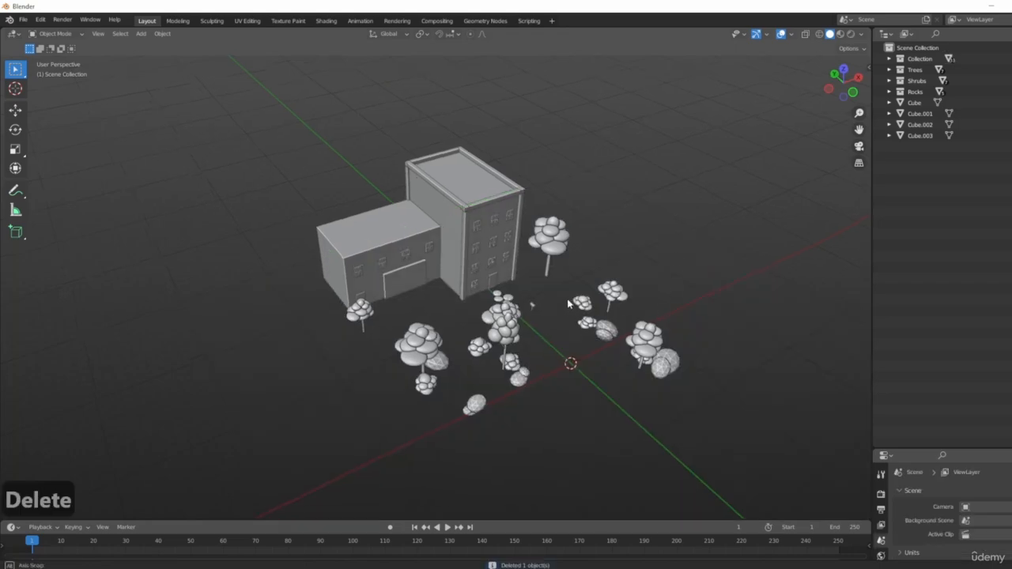
- Add a new cube at the scene origin as the base for a replacement ground
middle_drag(702, 251, 554, 262)
scroll(499, 265, up, 5)
scroll(499, 266, up, 4)
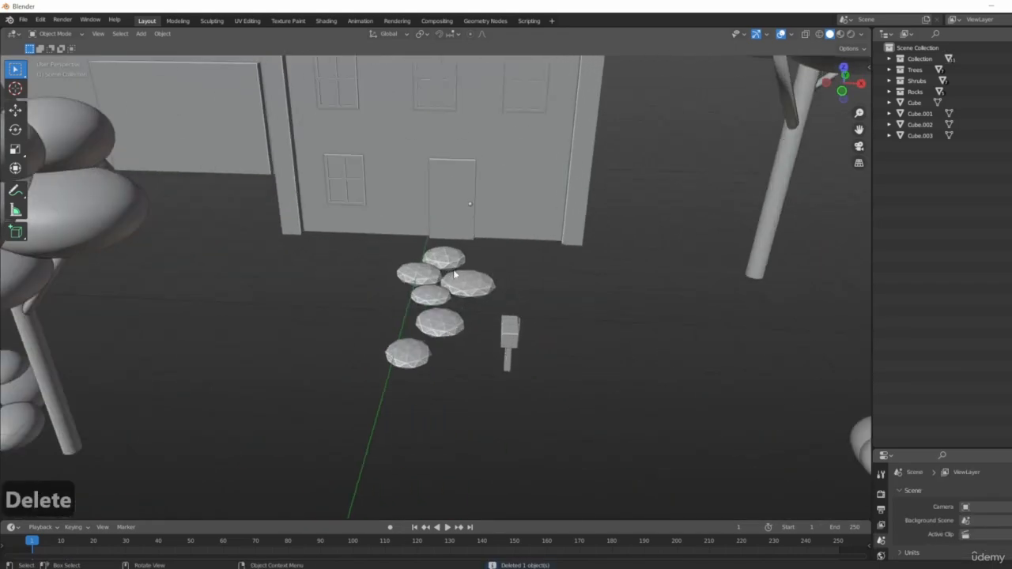
scroll(499, 266, down, 5)
key(shift+a)
mouse_move(526, 264)
click(567, 275)
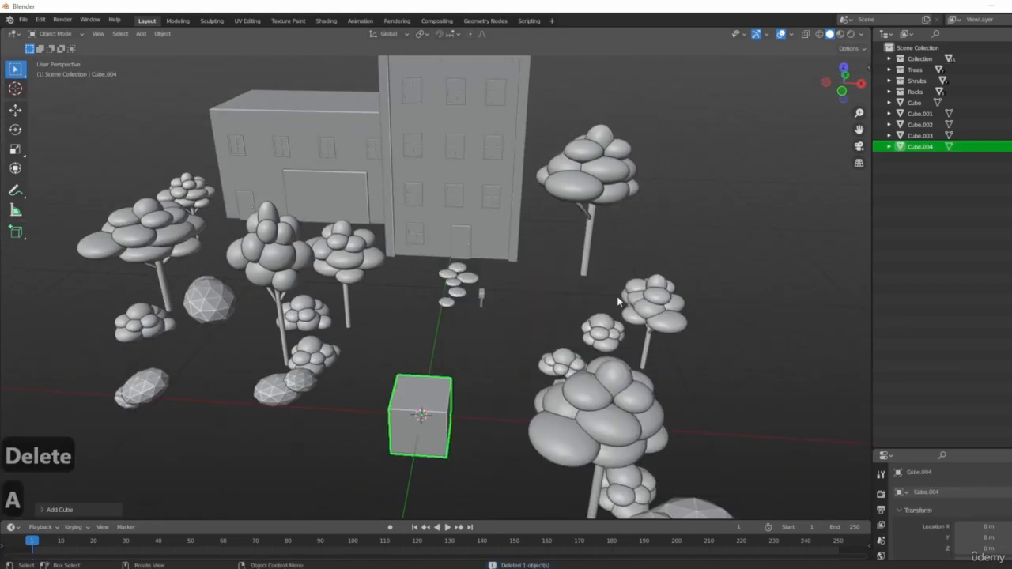
- Lower the new cube along Z by about 1.02 m so its upper face sits level with the ground line
scroll(529, 308, down, 4)
key(1)
scroll(491, 318, up, 6)
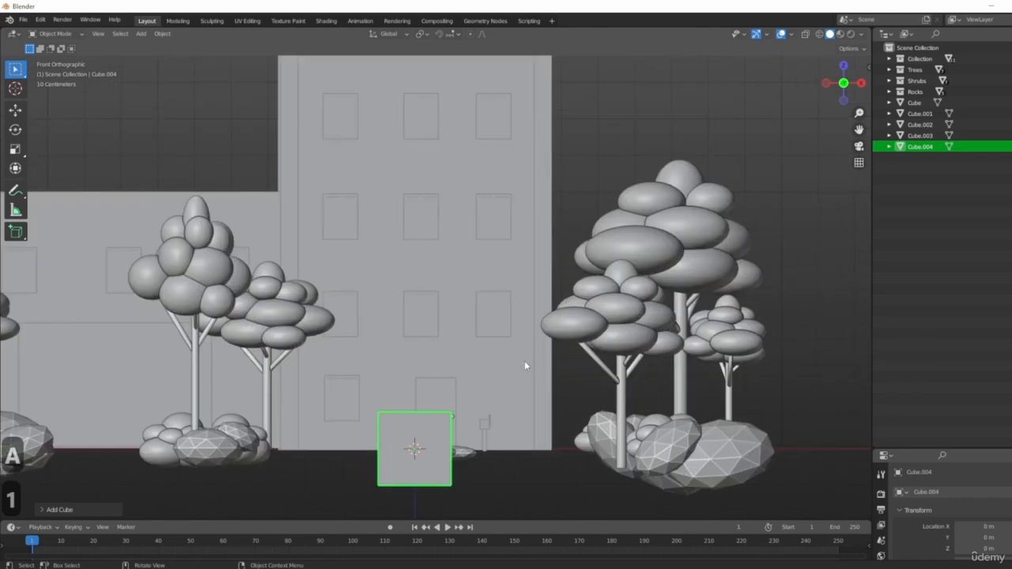
shift+middle_drag(501, 397, 526, 240)
scroll(496, 279, down, 5)
scroll(512, 286, up, 4)
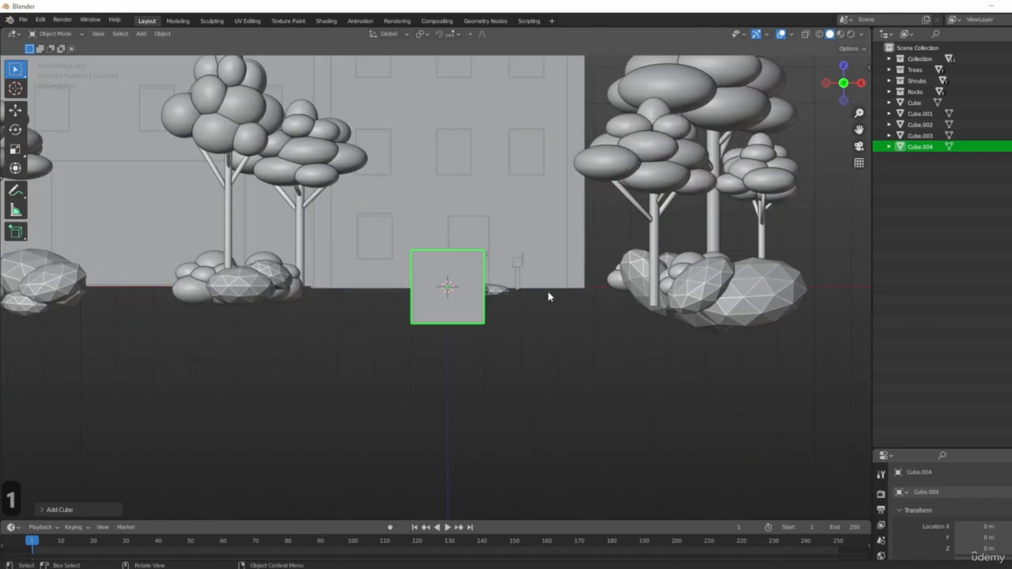
key(g)
key(z)
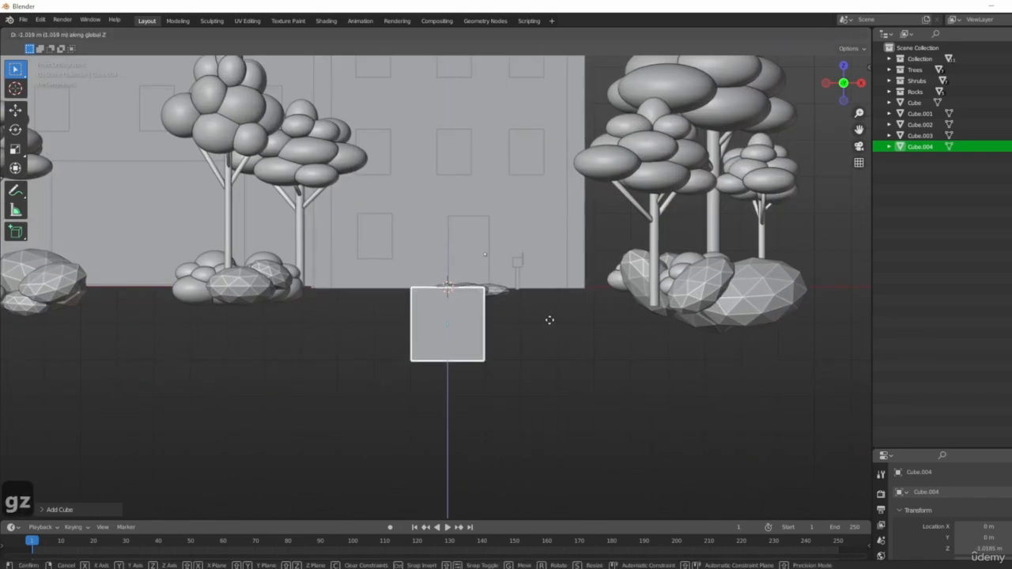
click(550, 320)
- Flatten the cube along Z to a scale of about 0.22 and raise it to about Z -0.22 m, flush with the ground line
key(s)
key(z)
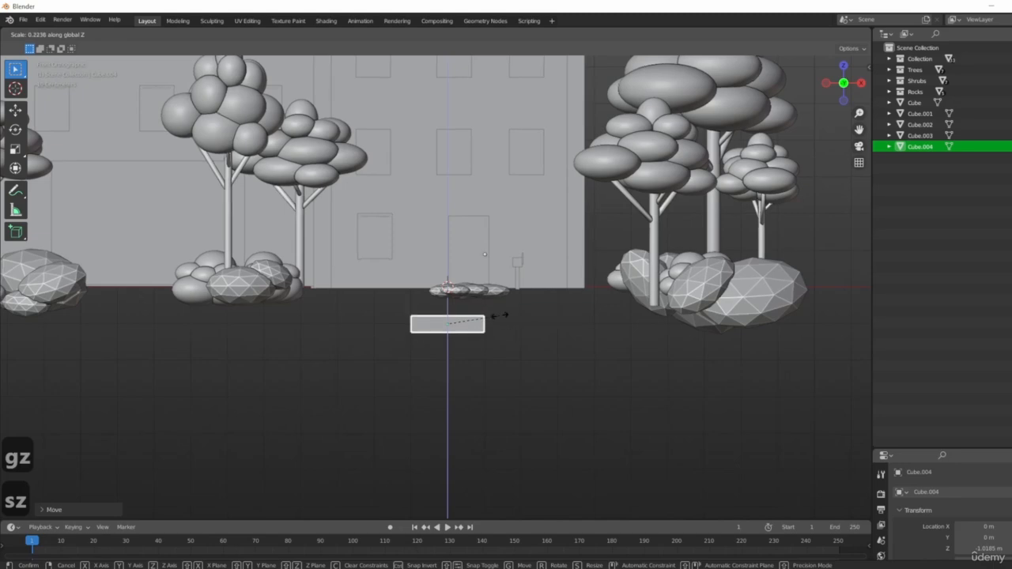
click(544, 324)
key(g)
key(z)
click(631, 328)
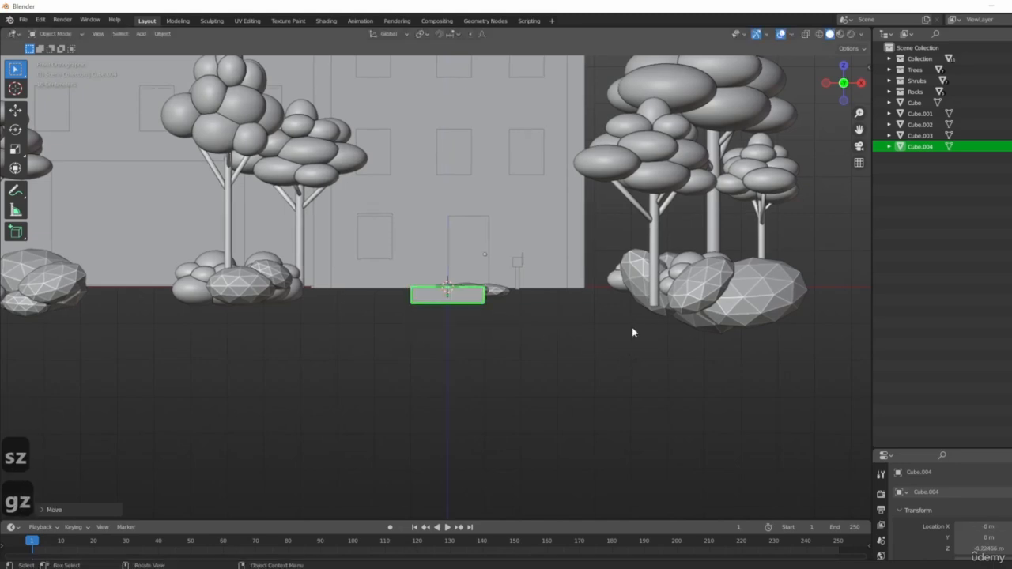
- Move the flattened cube along Y to about 12.98 m, in front of the taller building
middle_drag(632, 328, 344, 484)
key(KP_7)
key(g)
key(y)
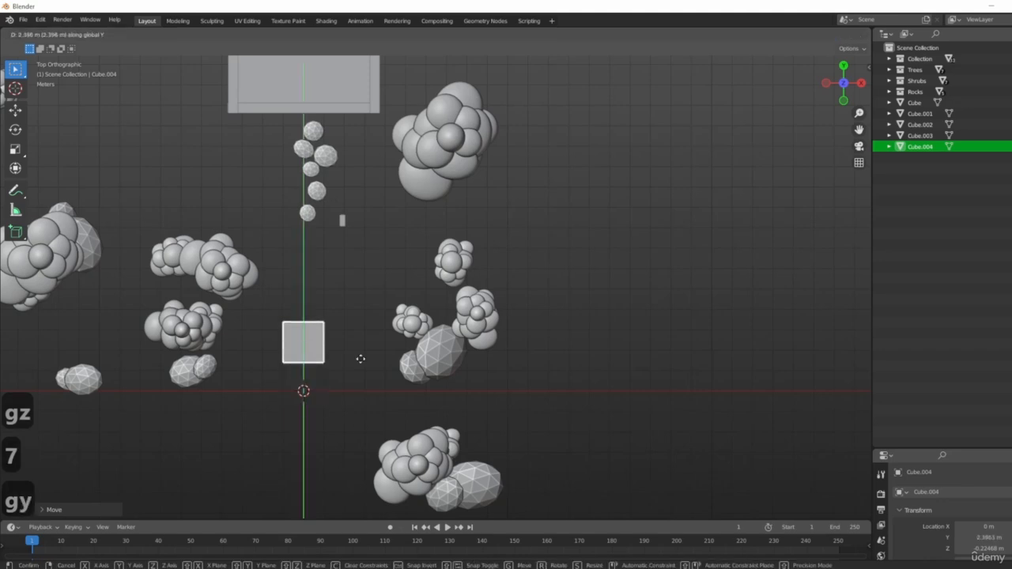
click(361, 235)
- Enlarge the slab uniformly to roughly the buildings' footprint, then shrink it along Y by a factor of about 0.43
scroll(465, 351, down, 3)
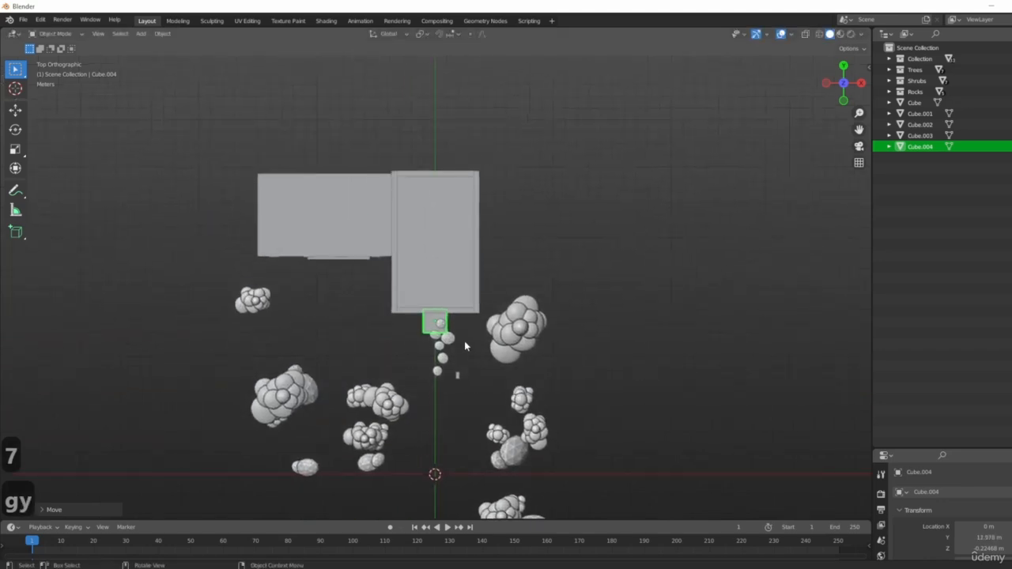
key(s)
click(702, 399)
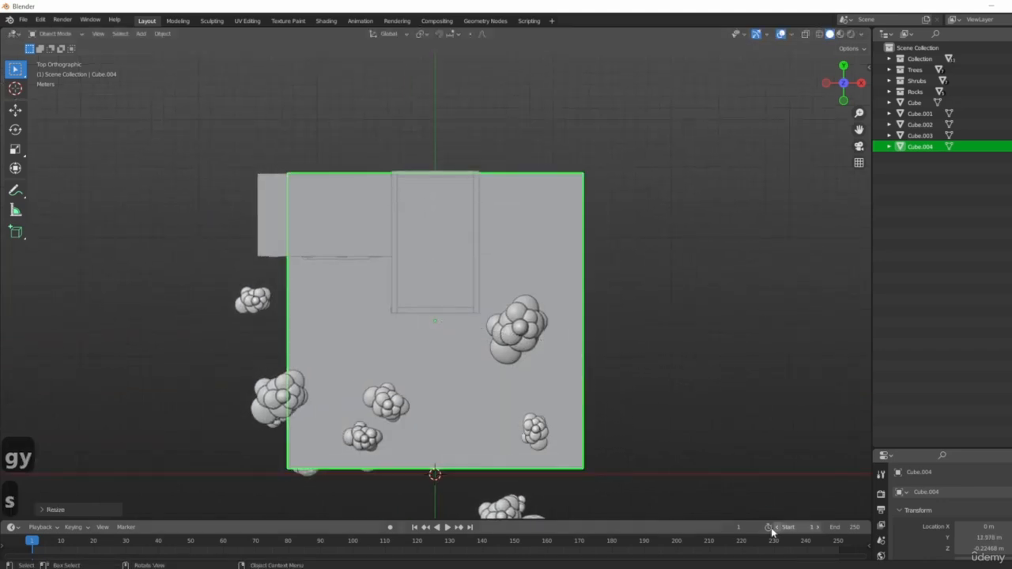
key(y)
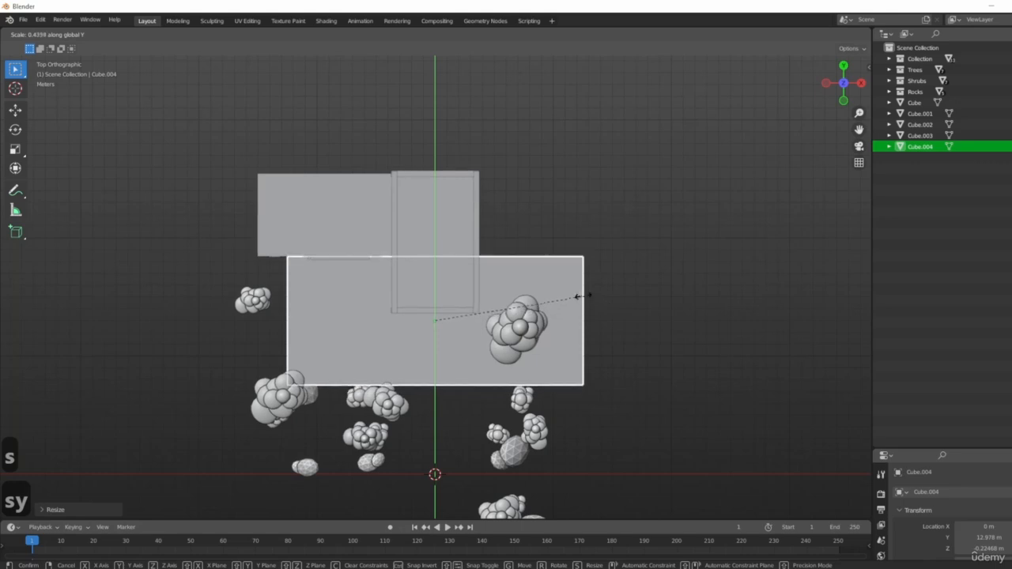
click(583, 294)
- Position the slab beneath both buildings at about X -5.07 m, Y 20.61 m and widen it along X by about 1.2
key(g)
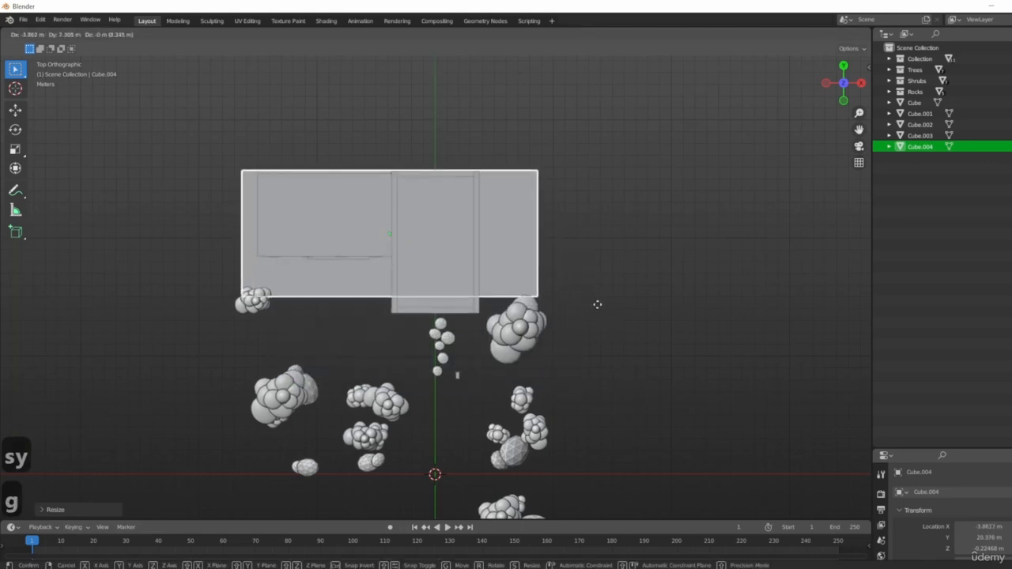
click(581, 304)
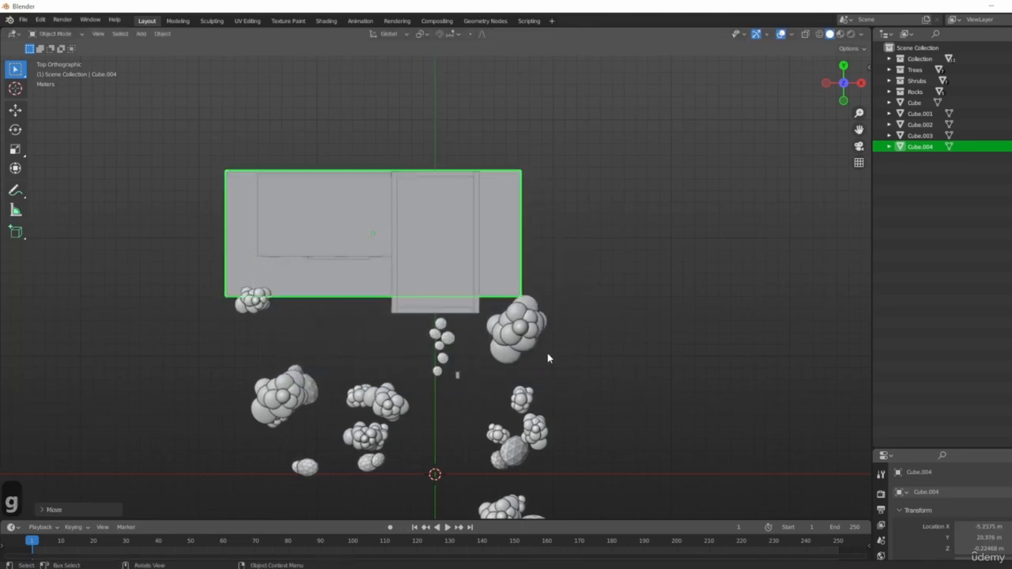
key(s)
key(x)
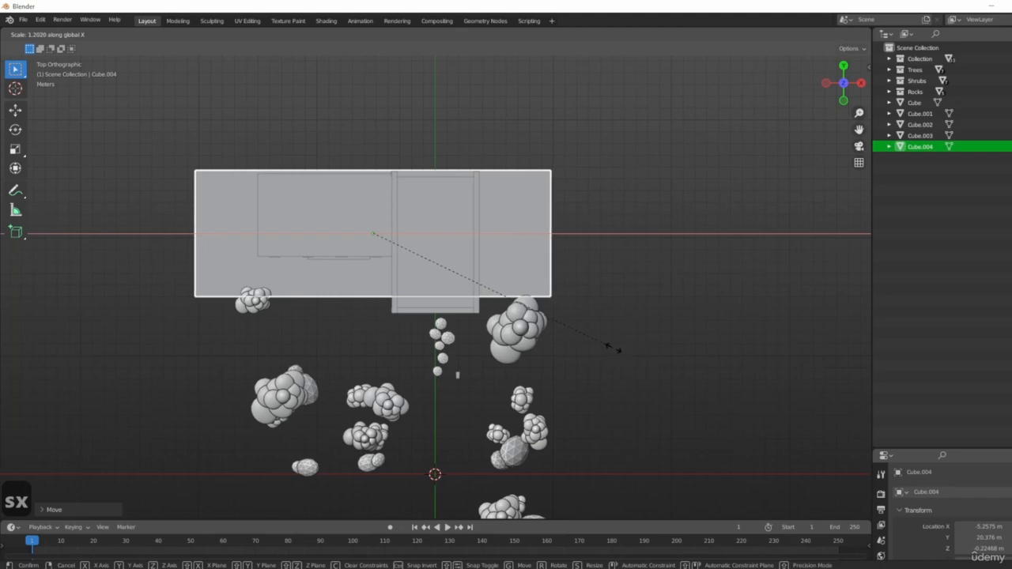
click(615, 349)
key(g)
click(619, 349)
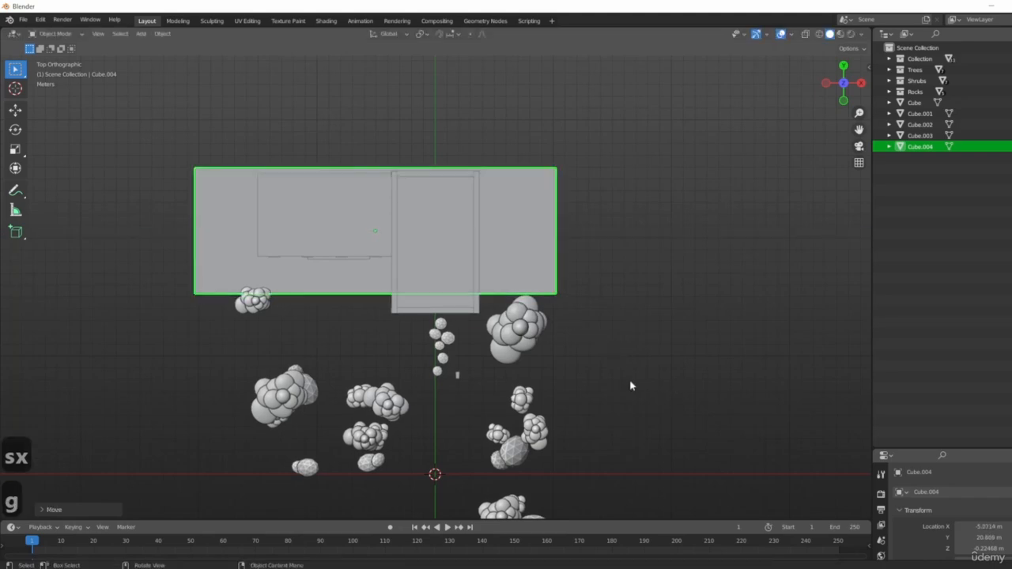
- Scale the enlarged slab down along Z into a thin base under the buildings
middle_drag(633, 386, 645, 466)
key(s)
key(z)
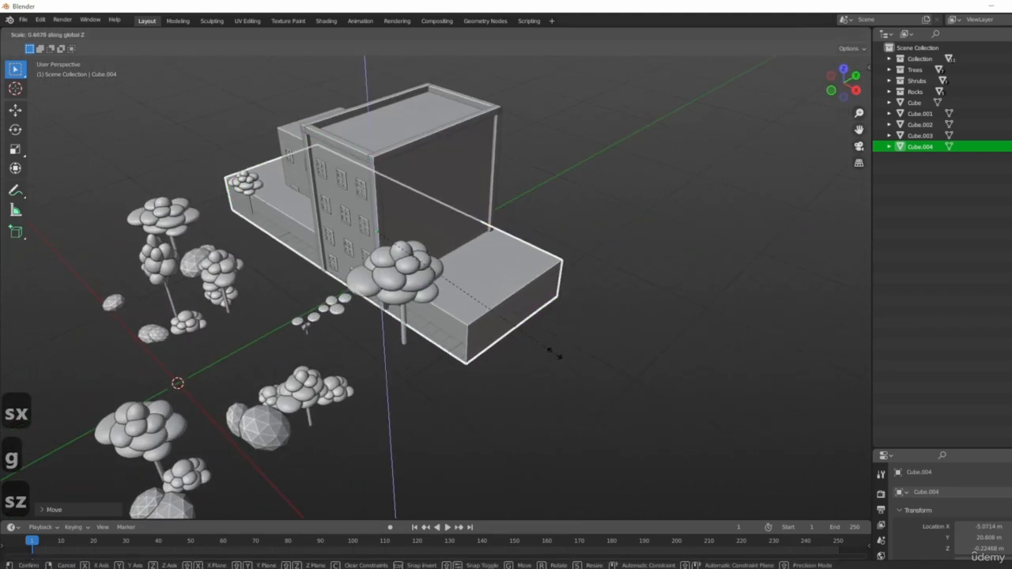
click(404, 289)
- Deepen the slab along Y by about 1.3 and shift it forward to about Y 19.08 m to hold both buildings
scroll(405, 290, up, 3)
middle_drag(404, 289, 577, 296)
middle_drag(672, 308, 504, 348)
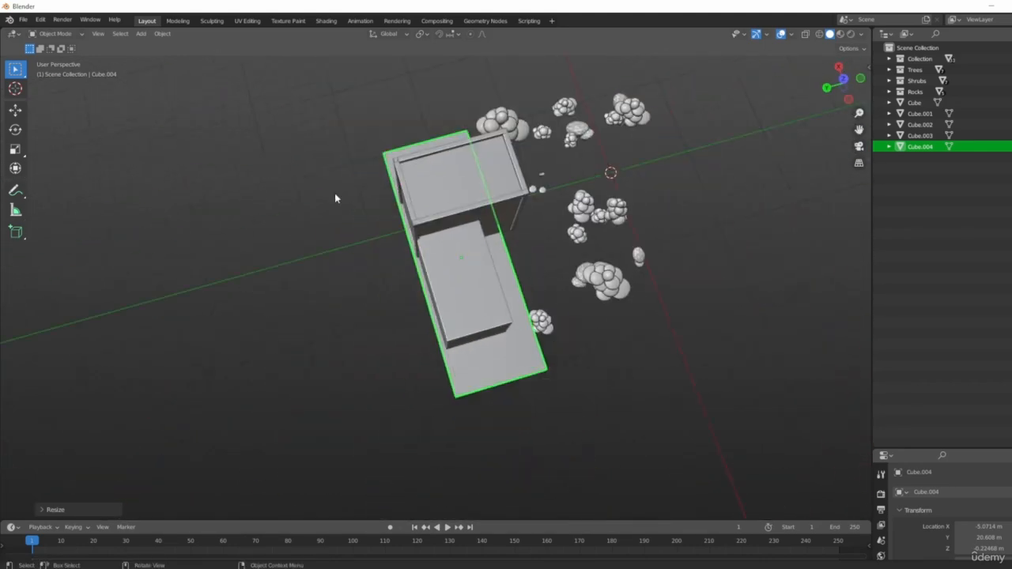
shift+middle_drag(558, 287, 413, 388)
middle_drag(572, 344, 483, 348)
middle_drag(328, 423, 394, 395)
scroll(400, 371, up, 4)
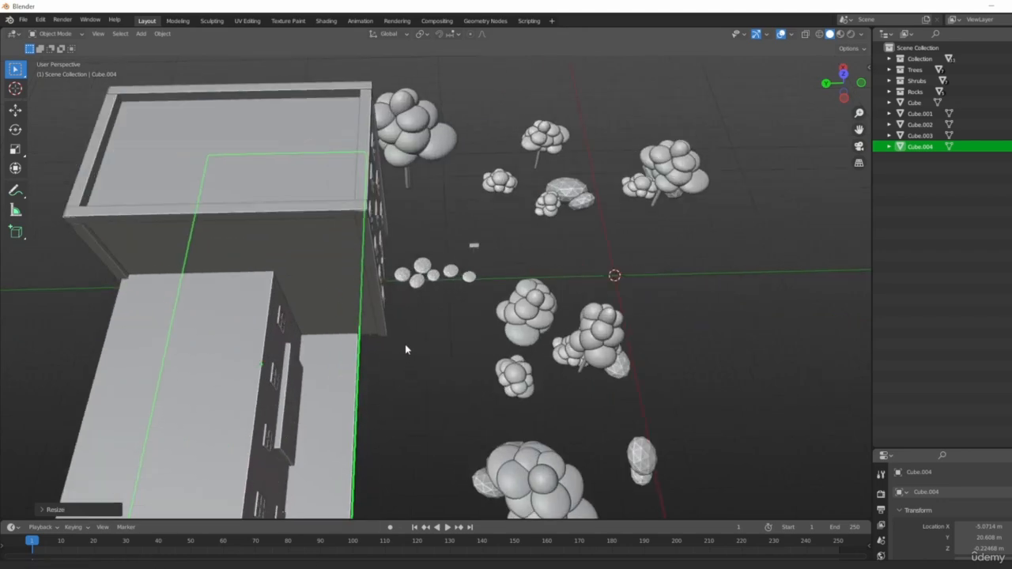
middle_drag(405, 350, 466, 356)
key(KP_7)
key(s)
key(y)
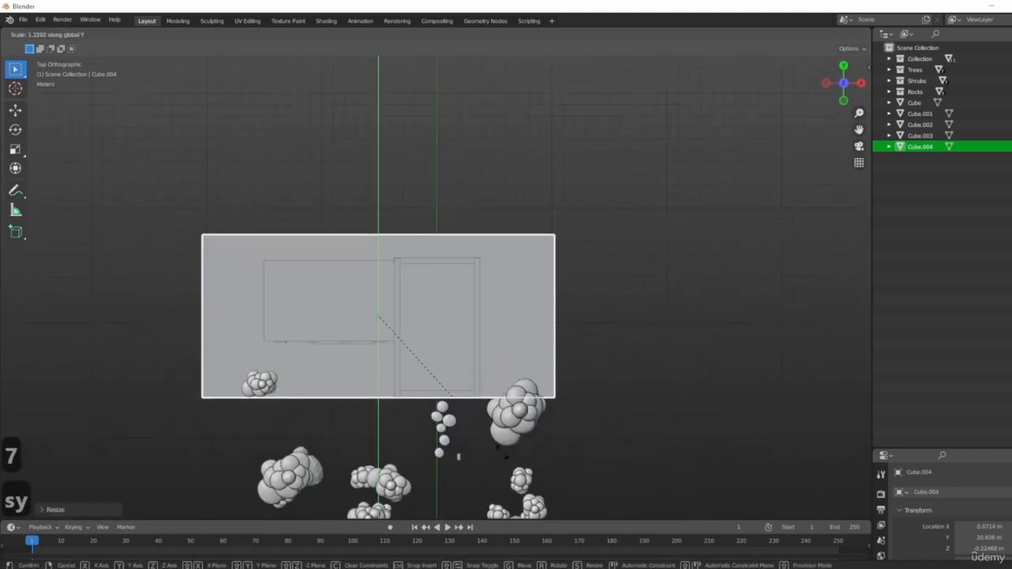
click(506, 455)
key(g)
click(535, 425)
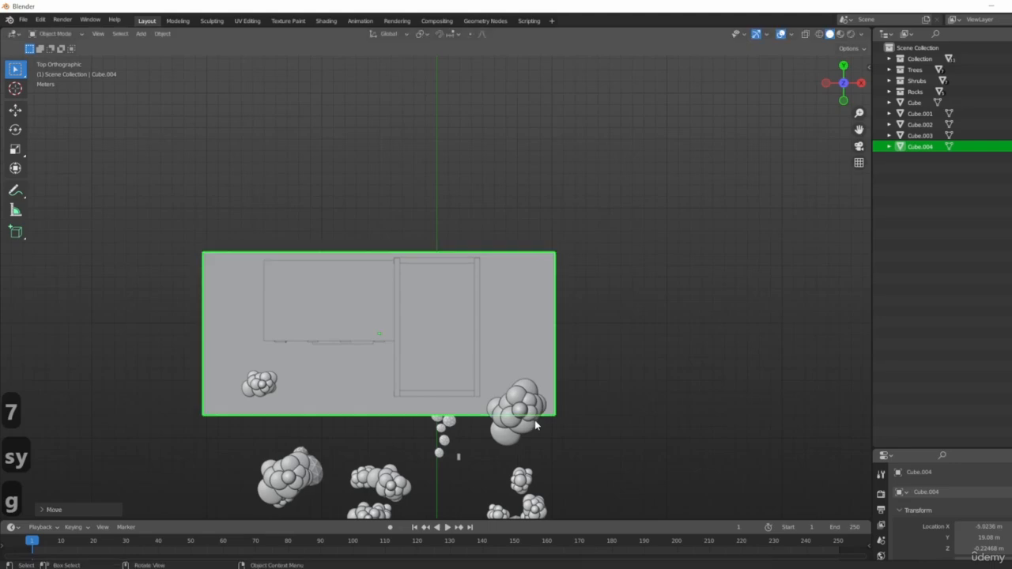
- Move the small tree in front of the lower building beside the taller building's corner, at about X -5.38 m, Y 13.3 m
middle_drag(535, 425, 601, 458)
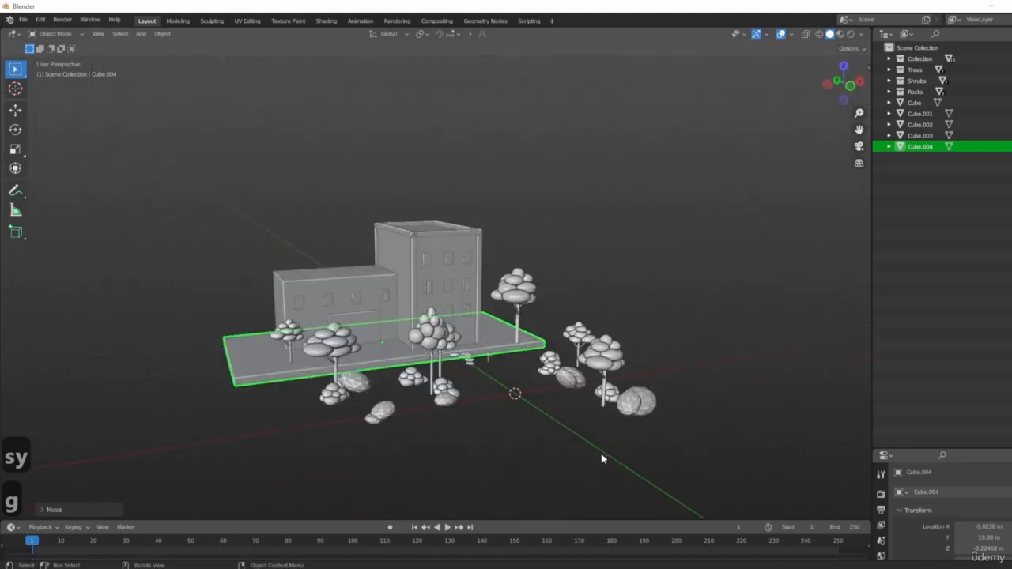
scroll(601, 459, up, 3)
shift+middle_drag(245, 335, 376, 390)
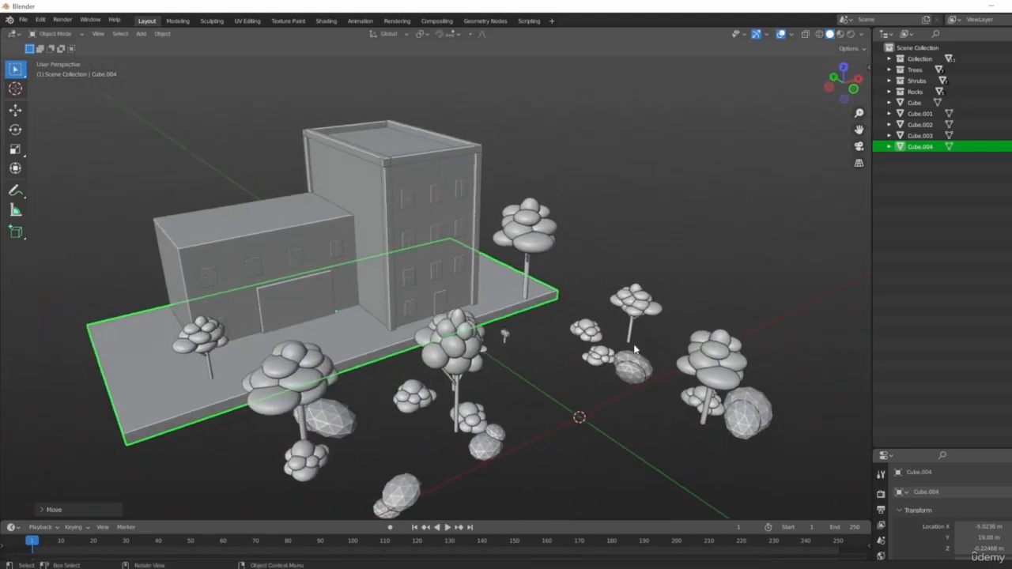
middle_drag(635, 349, 580, 322)
middle_drag(488, 347, 276, 377)
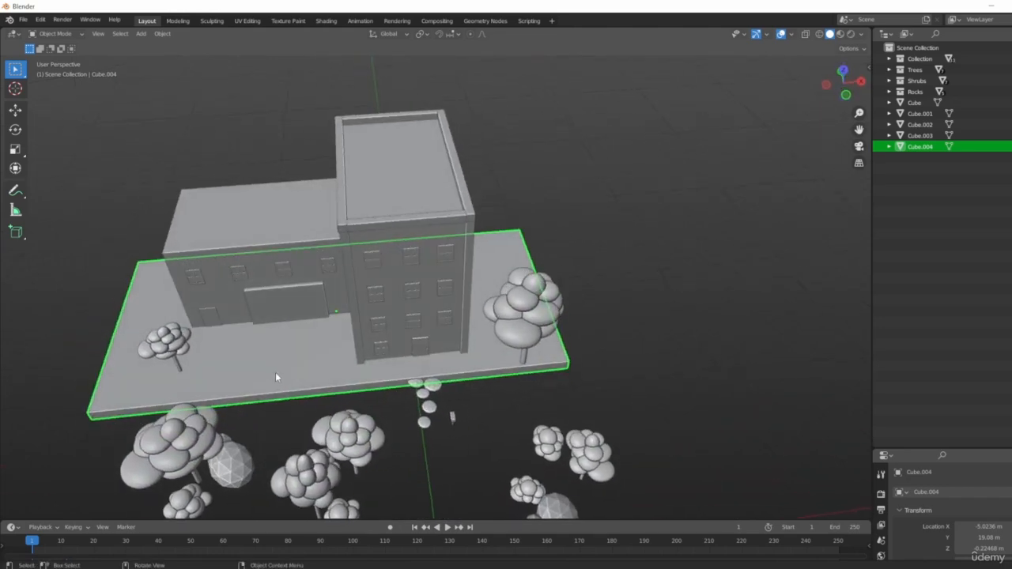
click(150, 345)
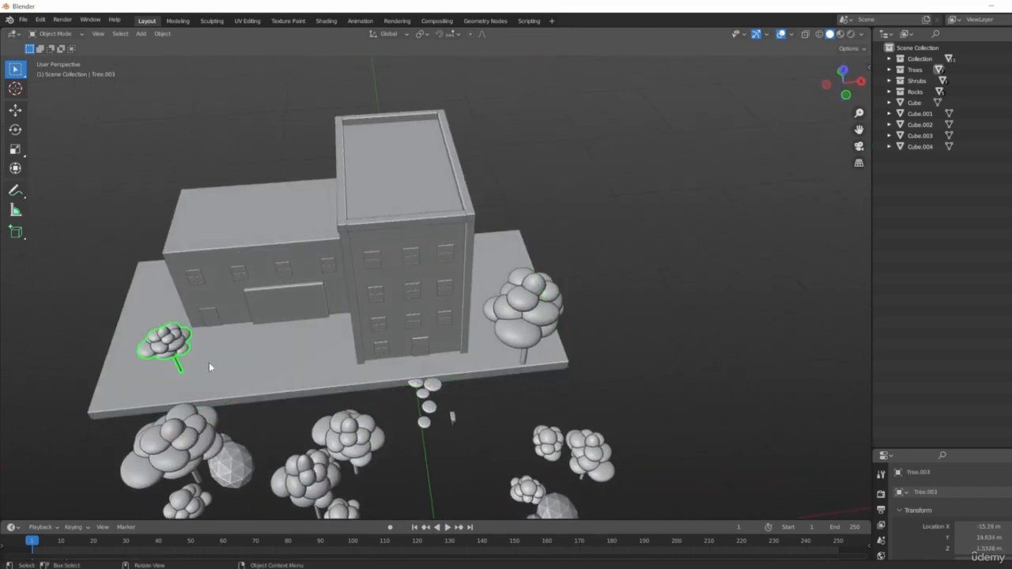
key(g)
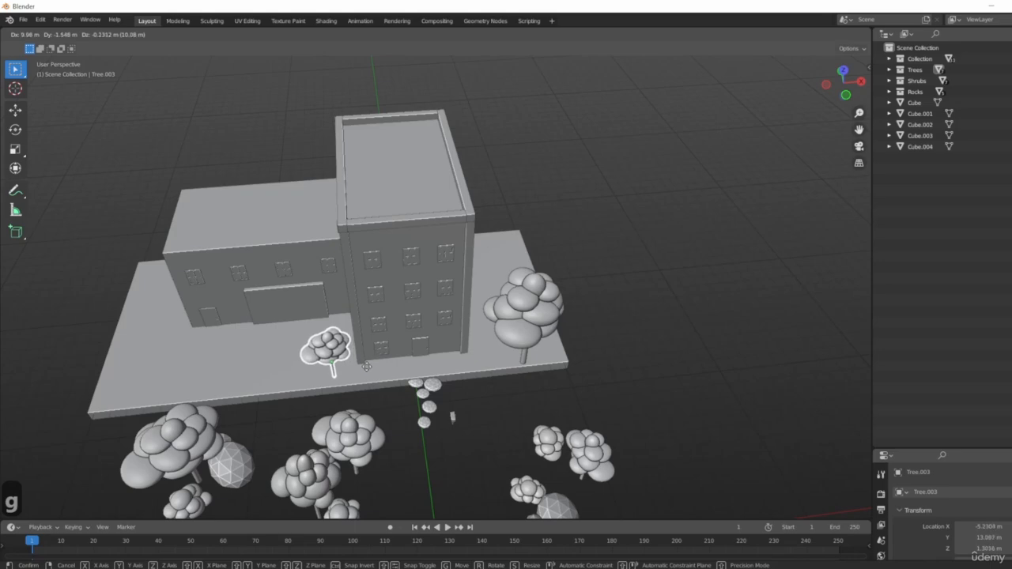
click(367, 367)
- Delete the large tree standing on the slab beside the taller building
click(534, 330)
middle_drag(589, 378, 562, 350)
key(Delete)
- Examine how the relocated small tree stands on the slab beside the taller building
middle_drag(316, 359, 311, 383)
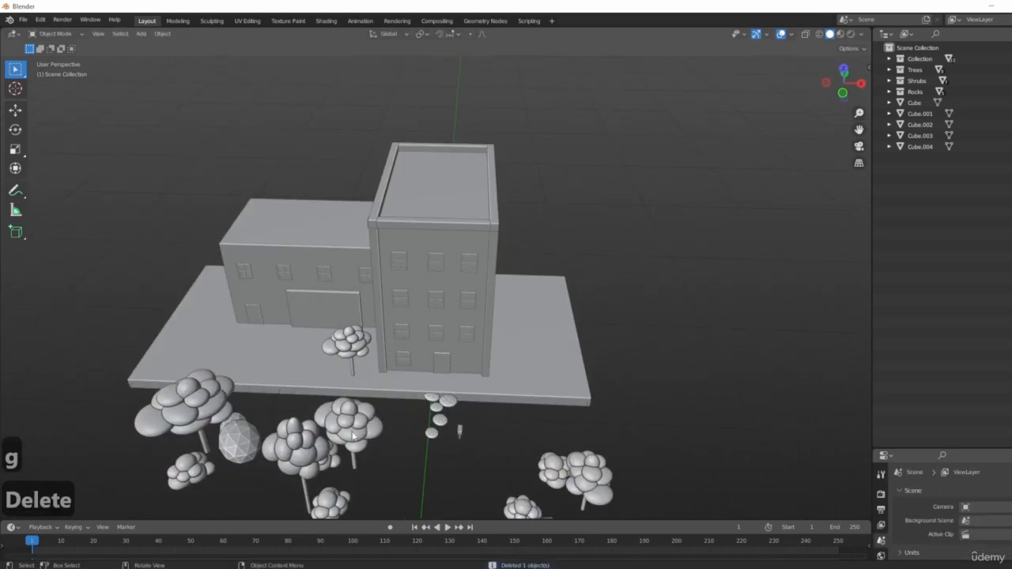
click(352, 436)
click(351, 349)
middle_drag(350, 350, 449, 400)
scroll(449, 399, up, 4)
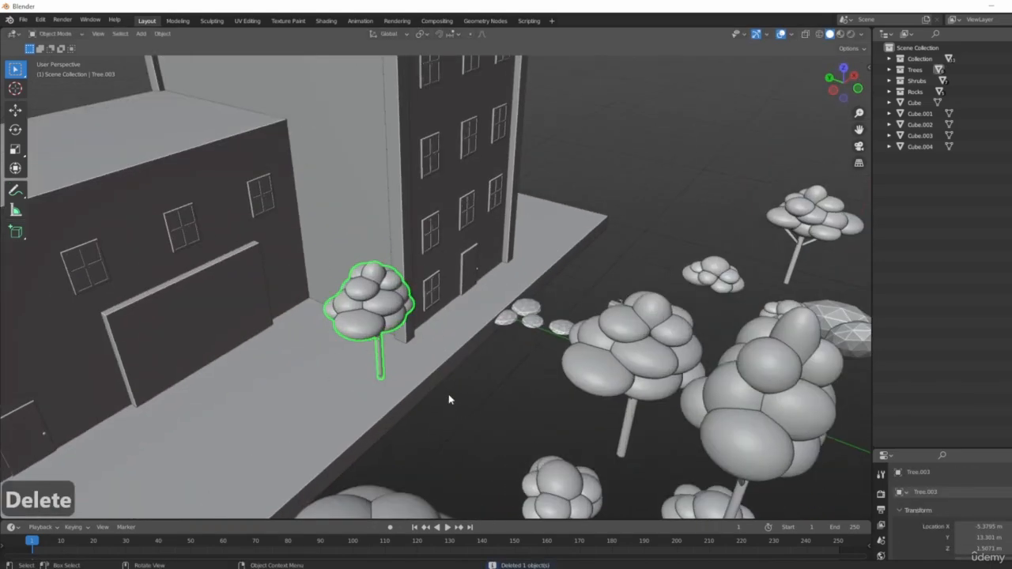
middle_drag(419, 440, 427, 373)
scroll(380, 368, up, 2)
scroll(382, 373, down, 6)
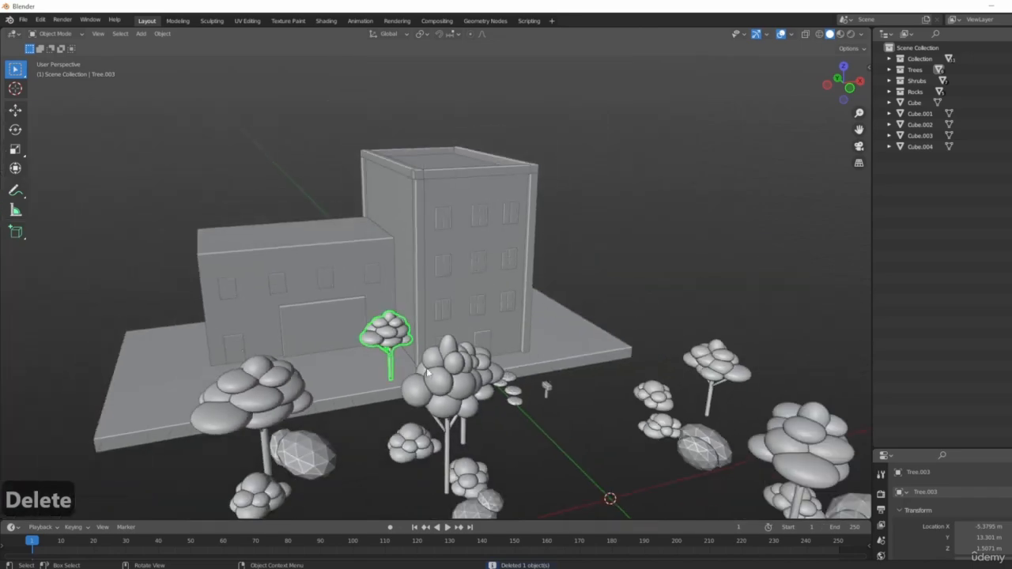
- Move the large broad-crowned tree in front of the lower building to about X -15.43 m, Y 10.9 m, with its trunk at slab level
middle_drag(309, 422, 470, 475)
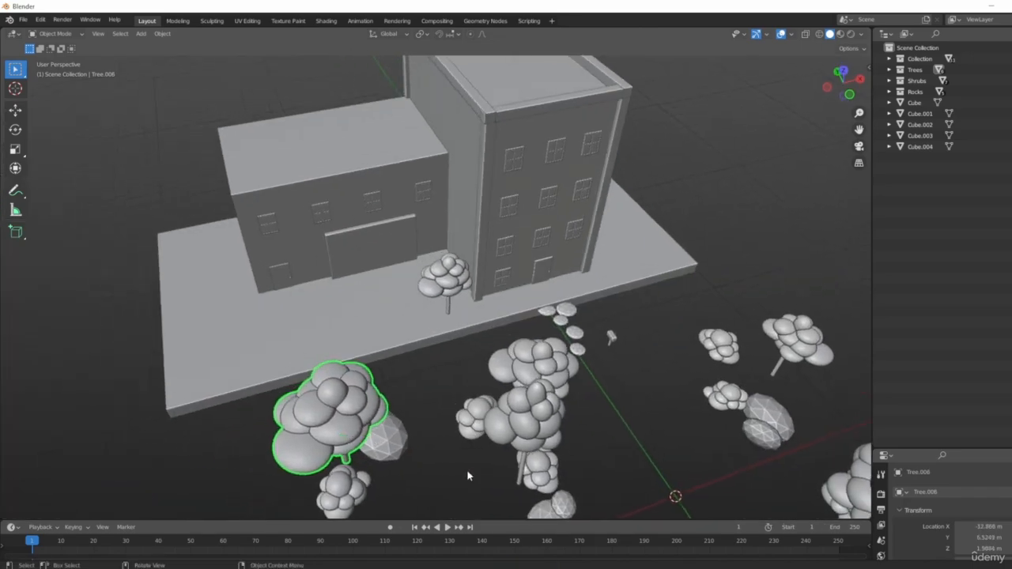
key(g)
click(315, 387)
middle_drag(315, 388, 342, 390)
key(KP_1)
key(g)
click(302, 423)
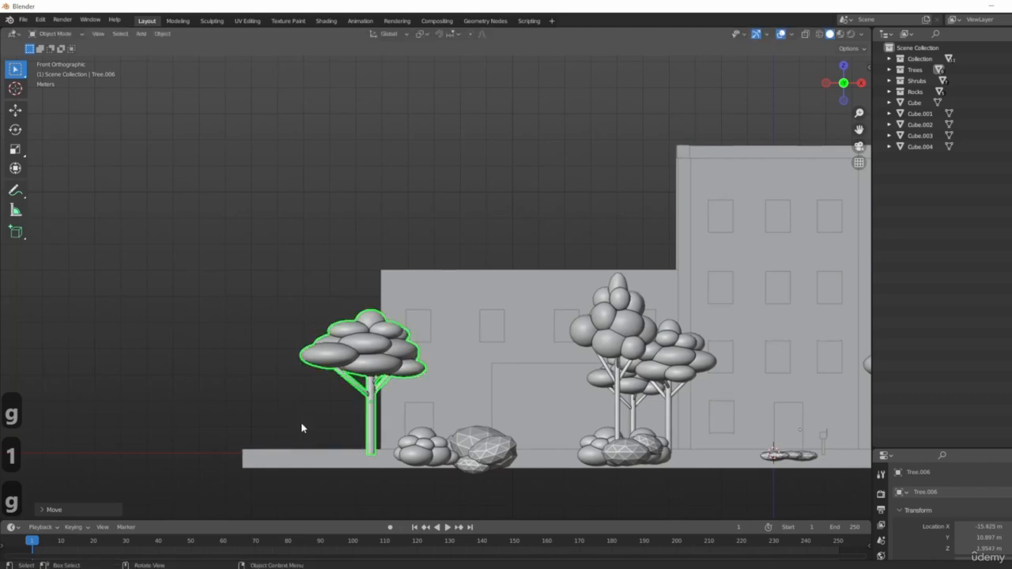
- Move the large broad-crowned tree along Y to about 13.08 m so it stands on the slab's front corner
middle_drag(301, 423, 465, 461)
key(g)
key(y)
click(463, 384)
middle_drag(463, 385, 551, 426)
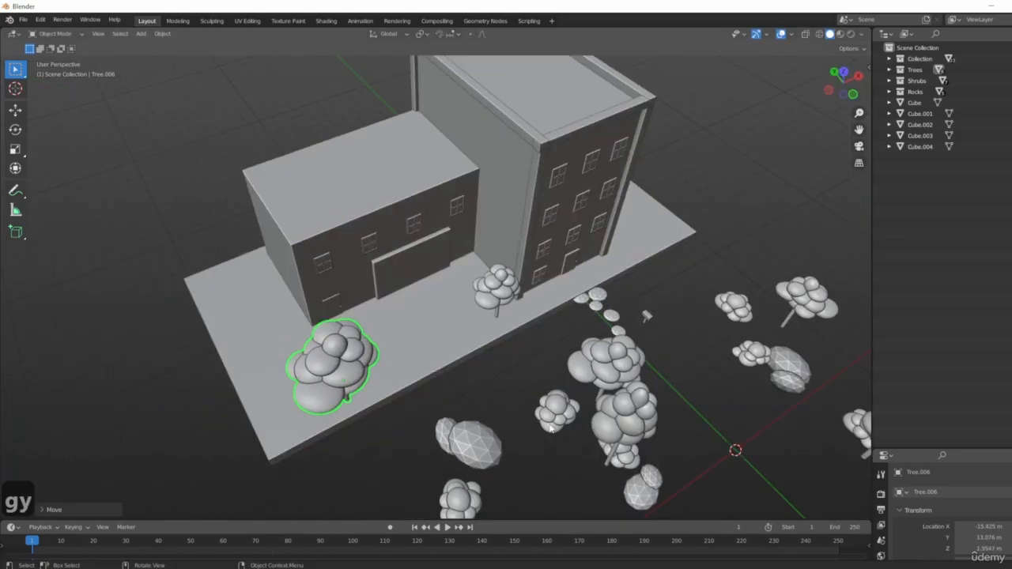
- Move the tree nearest the stepping stones to the slab's rear corner beside the lower building, about X -17.64 m, Y 23.61 m, and rotate it
scroll(531, 456, down, 5)
click(549, 407)
key(KP_7)
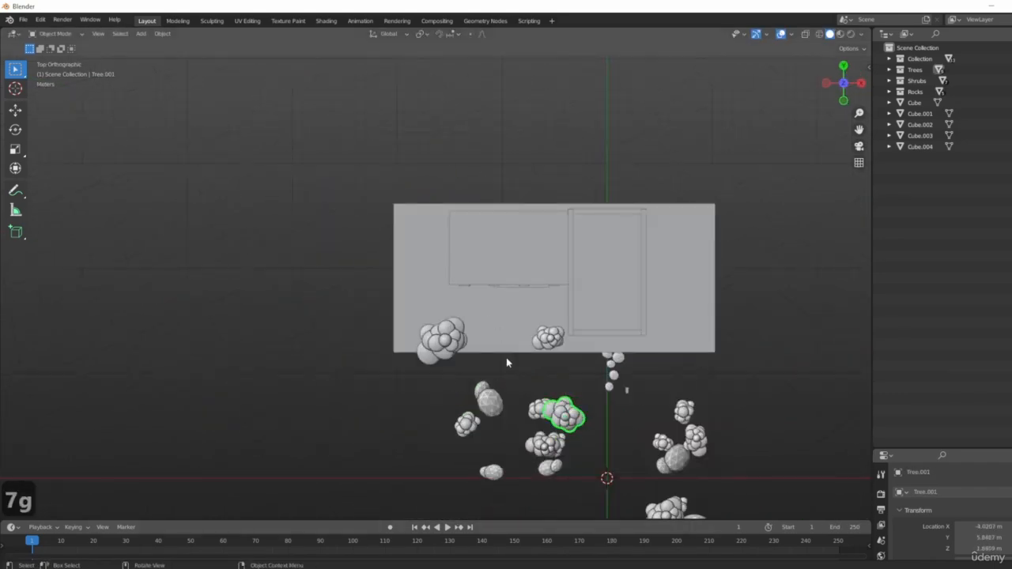
key(g)
click(363, 169)
key(r)
click(361, 326)
- Examine the three trees on the slab around the lower building from above and in perspective
middle_drag(361, 326, 459, 382)
scroll(468, 267, up, 4)
click(472, 270)
key(KP_7)
scroll(467, 348, down, 3)
shift+middle_drag(480, 253, 436, 357)
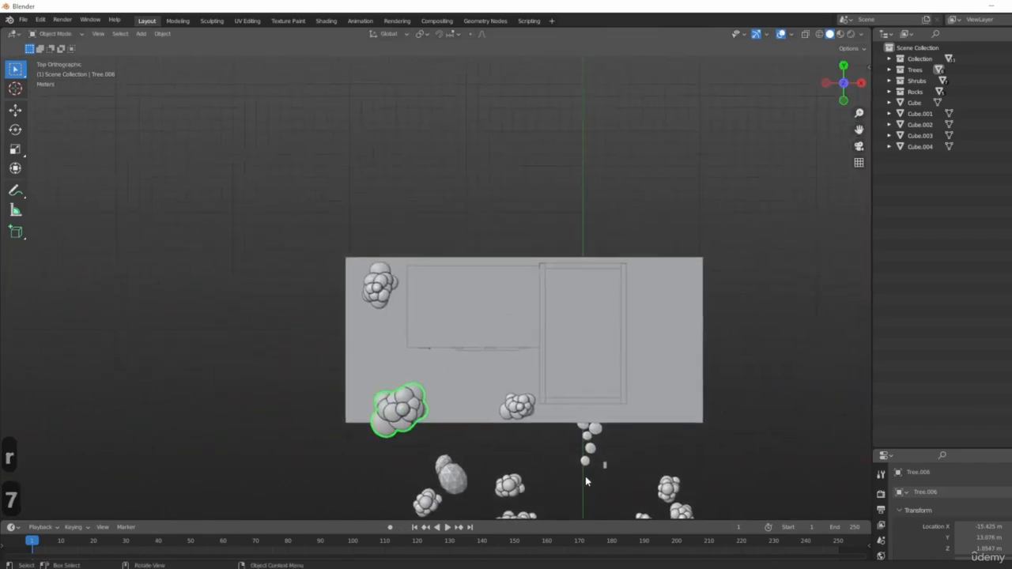
middle_drag(585, 480, 392, 351)
middle_drag(439, 378, 407, 385)
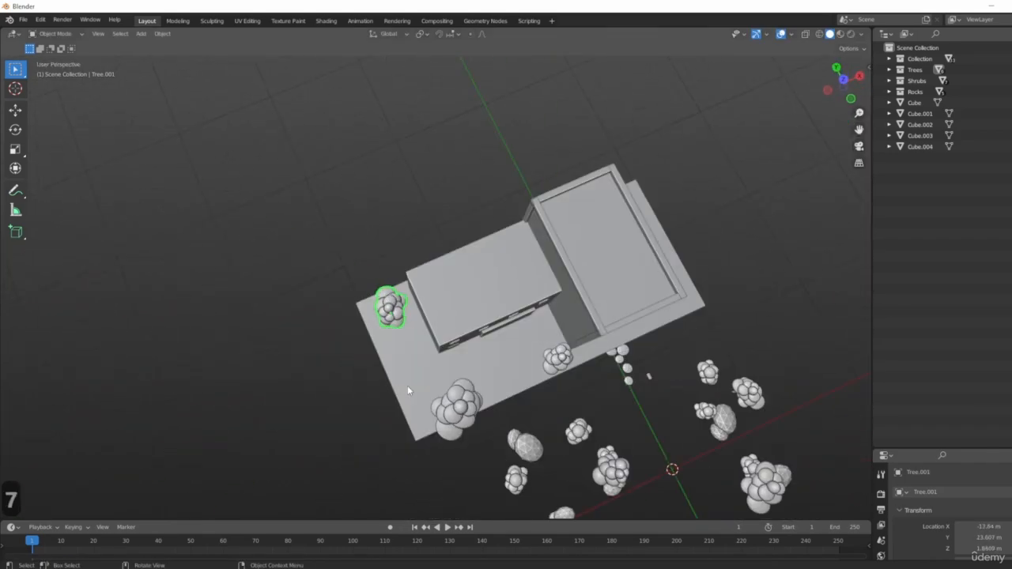
key(KP_7)
scroll(440, 452, up, 3)
middle_drag(440, 451, 383, 166)
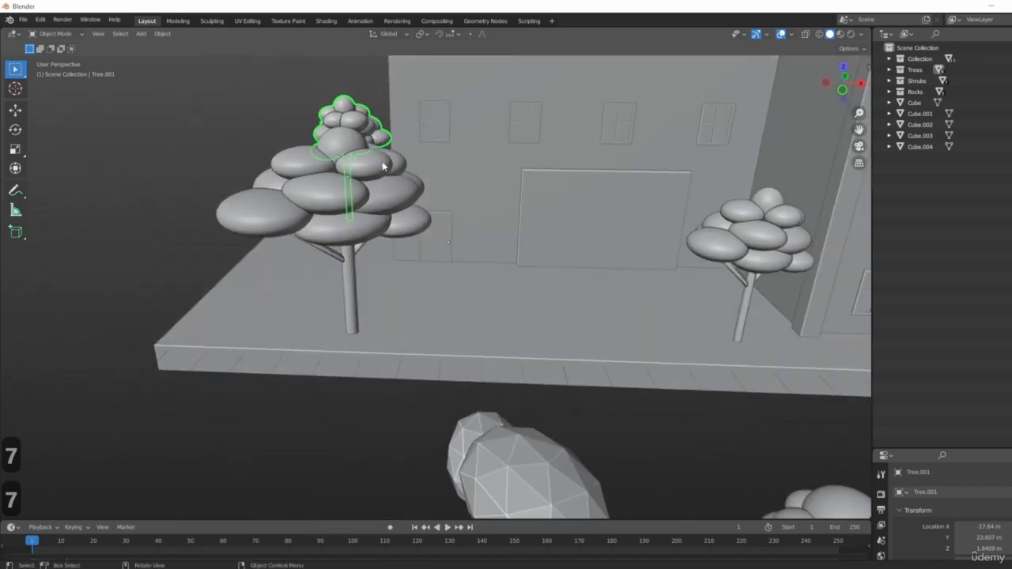
scroll(457, 244, down, 5)
middle_drag(457, 244, 502, 262)
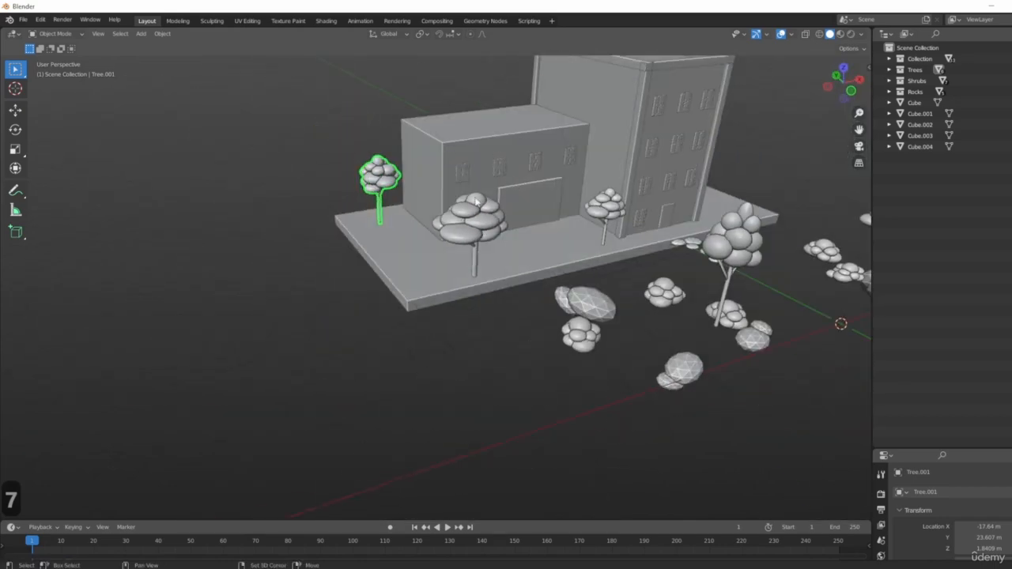
middle_drag(476, 202, 472, 350)
key(KP_7)
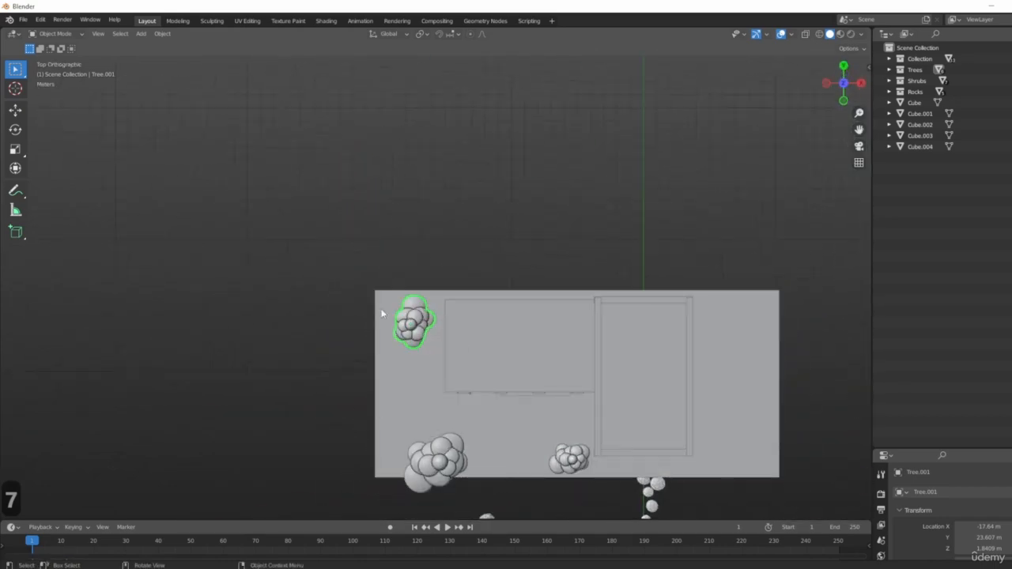
- Swap the two trees beside the lower building: the large broad-crowned one at the rear corner, the smaller at about X -17.64 m, Y 13.78 m
key(g)
click(457, 503)
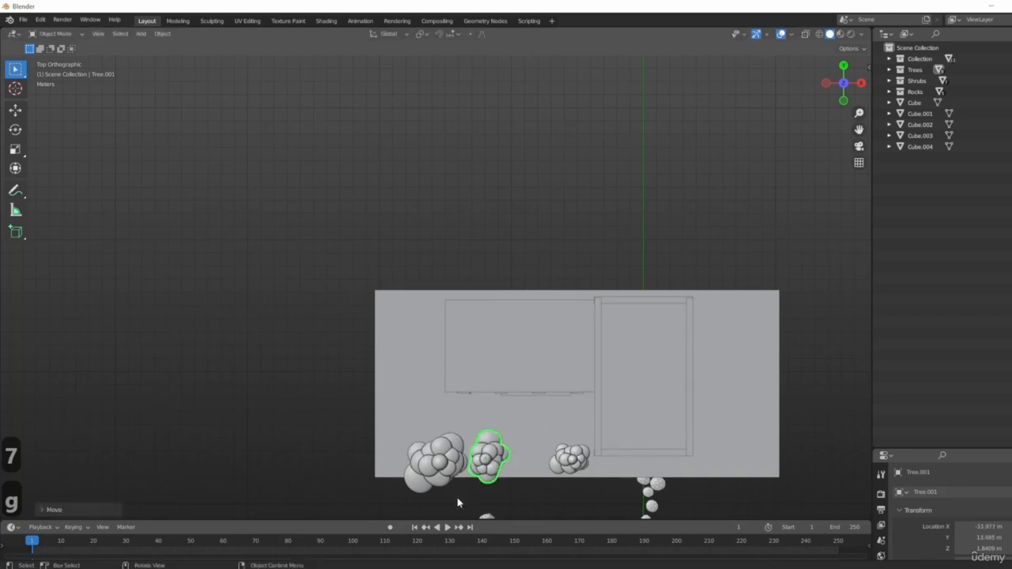
key(g)
click(419, 346)
click(487, 457)
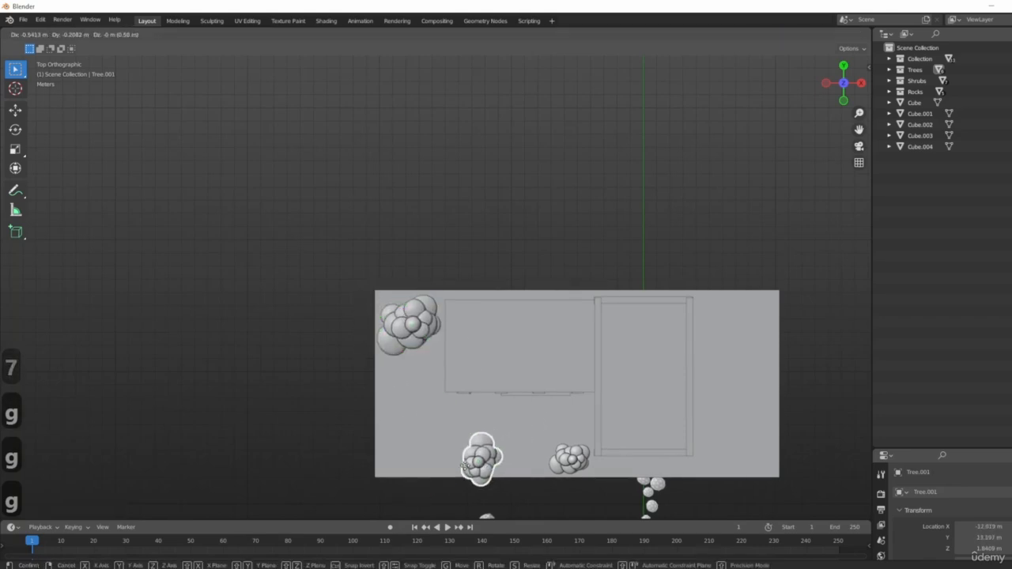
key(g)
click(417, 456)
mouse_move(516, 416)
middle_down()
mouse_move(510, 369)
mouse_move(505, 411)
middle_up()
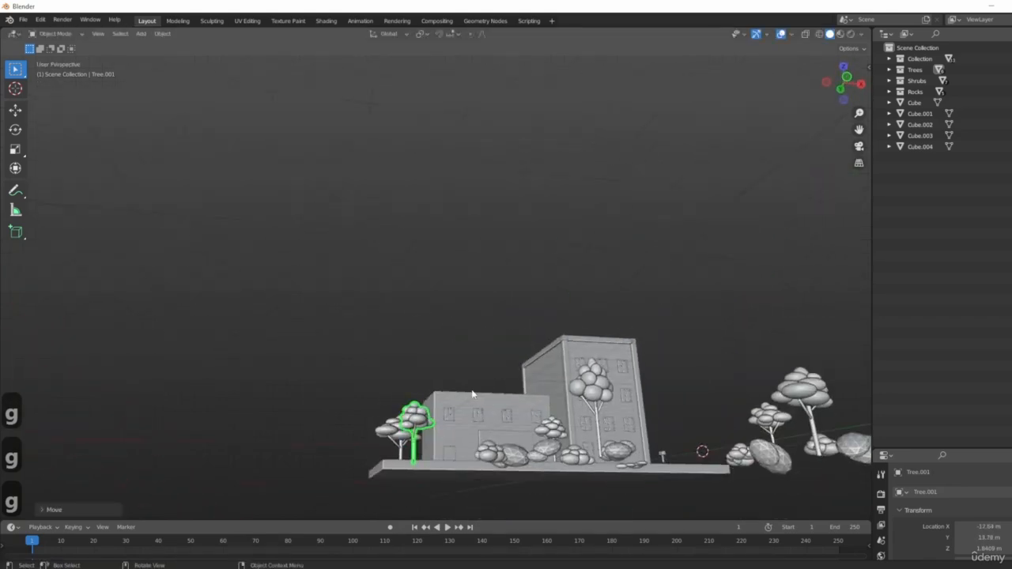
- Set the smaller front-corner tree's trunk on the slab surface at about Z 1.87 m and align it along X at about -17.47 m
scroll(429, 484, up, 2)
key(KP_1)
scroll(418, 407, up, 8)
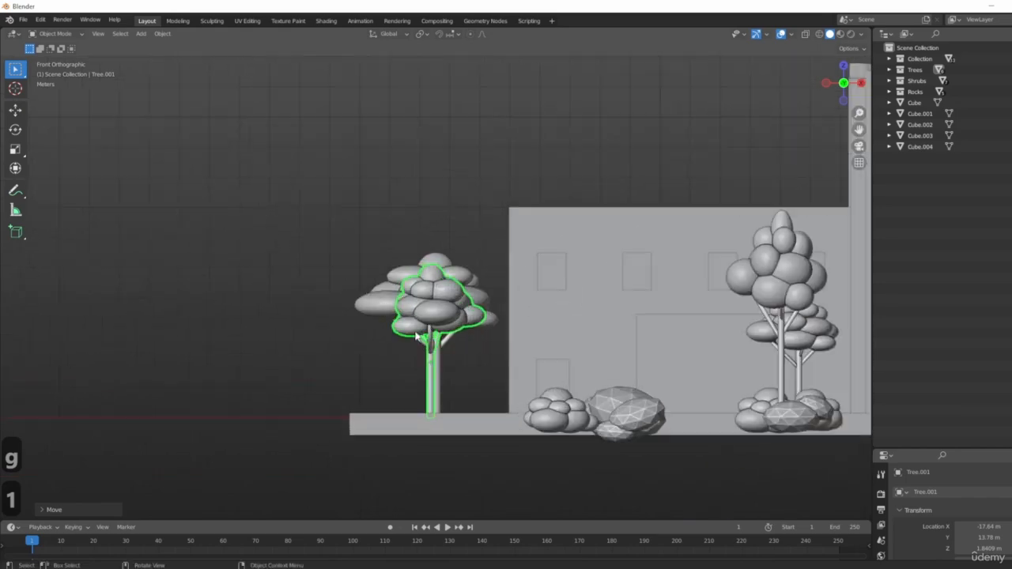
key(g)
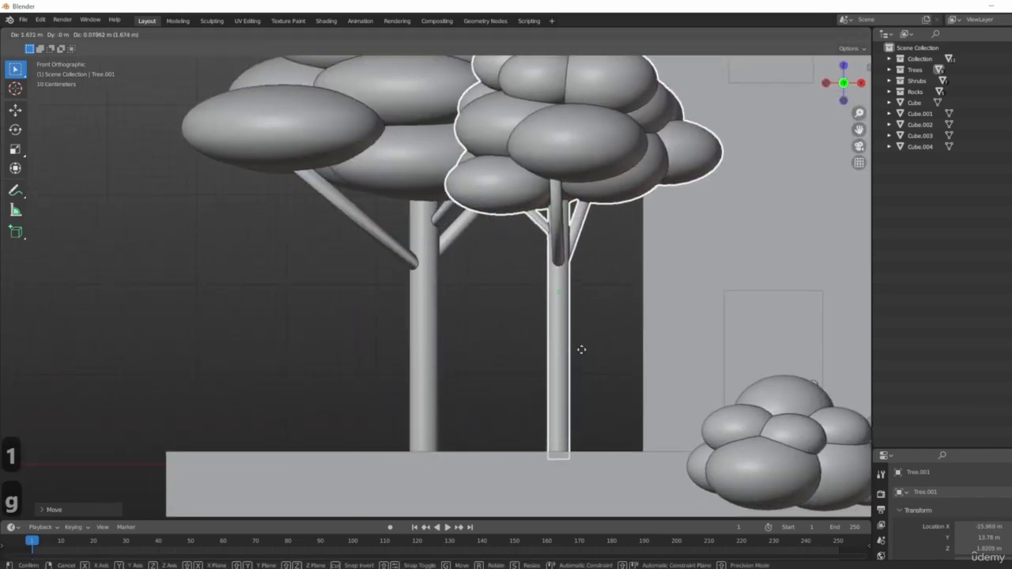
click(591, 364)
scroll(543, 278, down, 10)
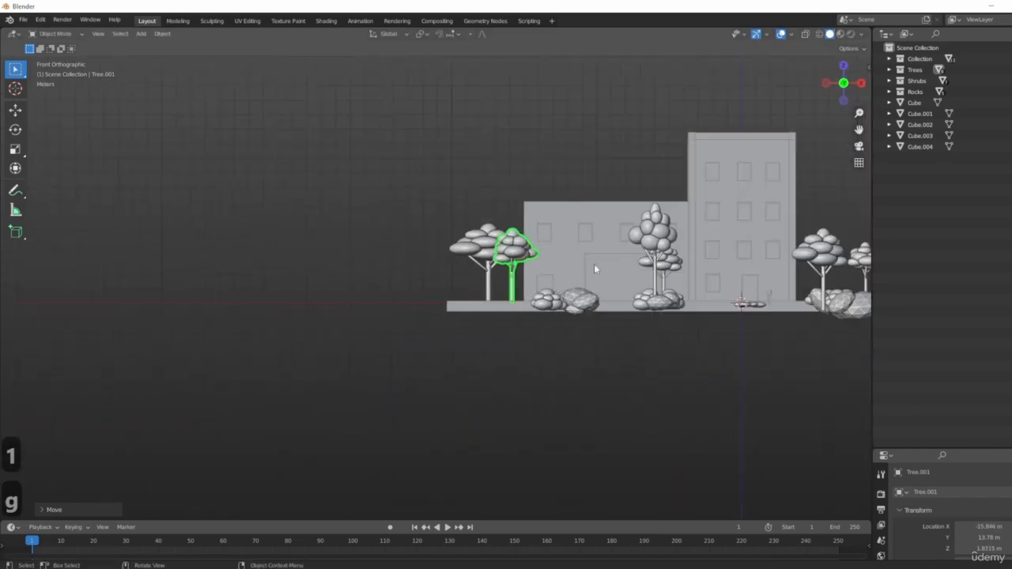
scroll(550, 250, up, 6)
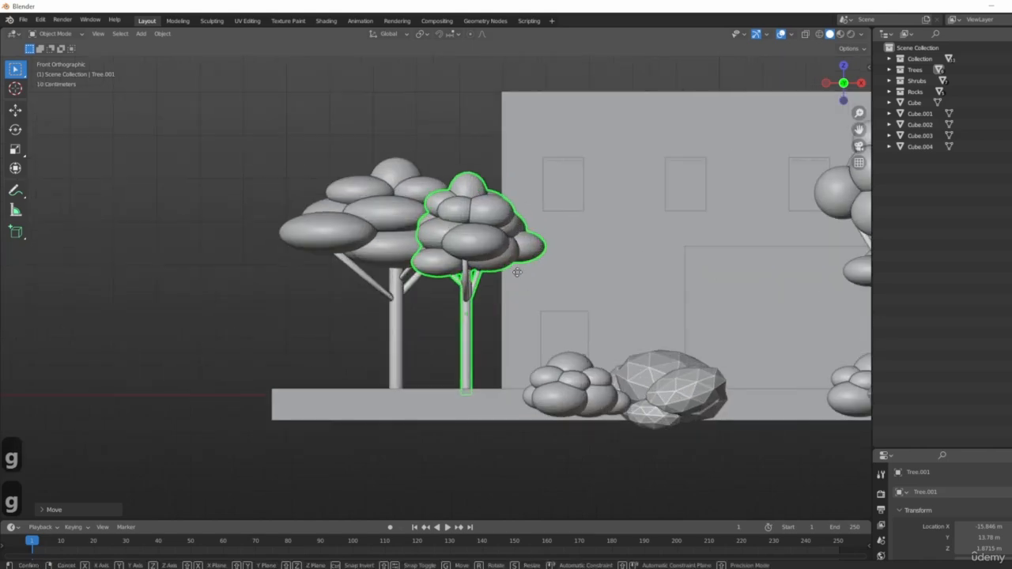
key(g)
key(x)
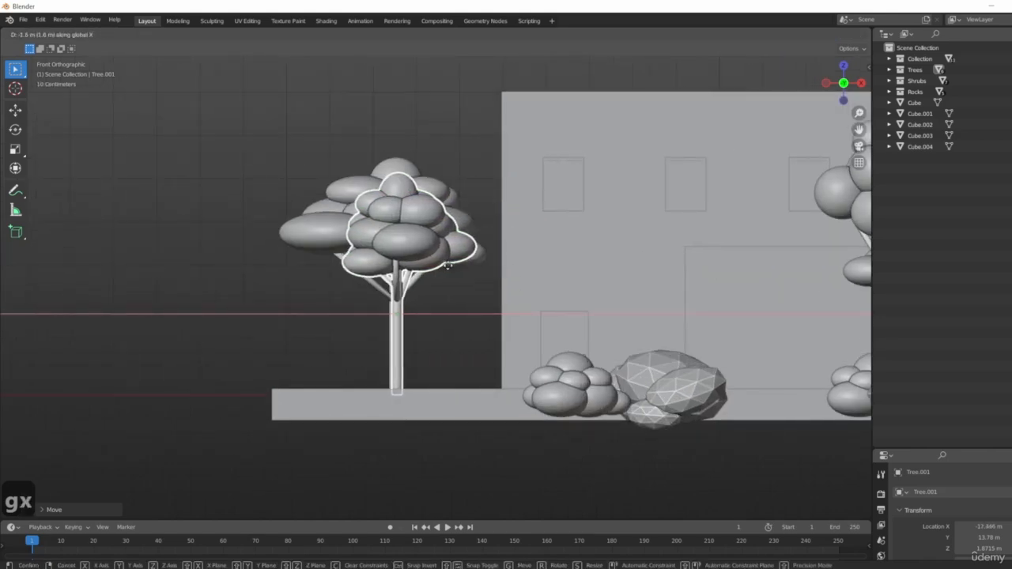
click(447, 265)
scroll(327, 210, down, 3)
click(324, 211)
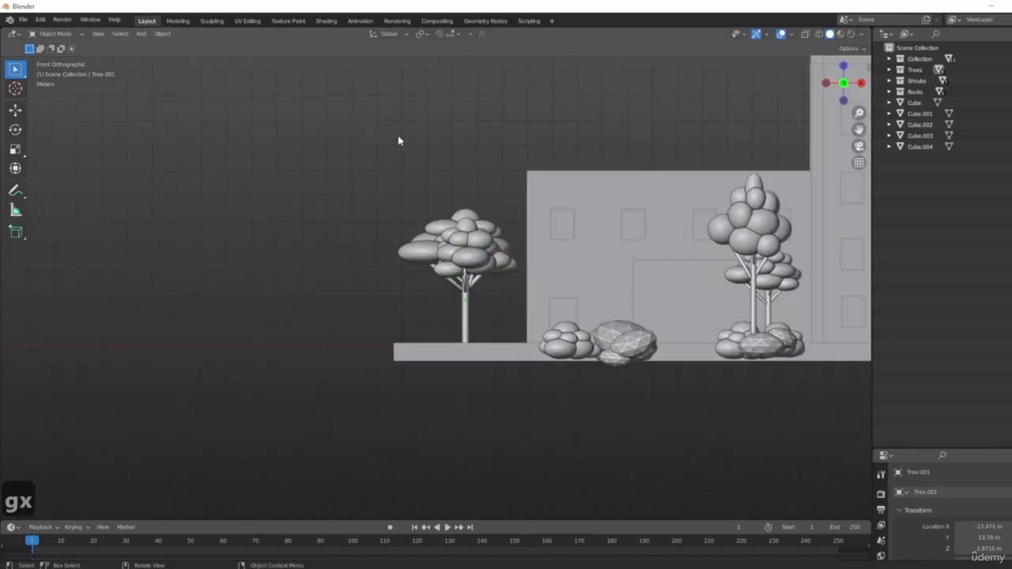
- Move the smaller front-corner tree along X to about -18.81 m, toward the slab's outer edge, and rotate it around Z
shift+middle_drag(428, 175, 326, 196)
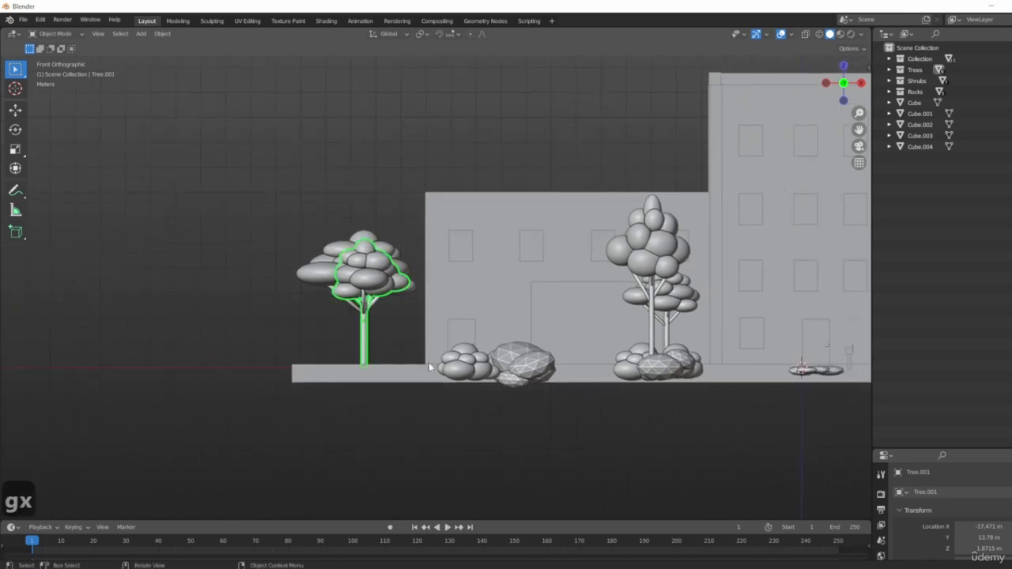
key(g)
key(x)
click(345, 347)
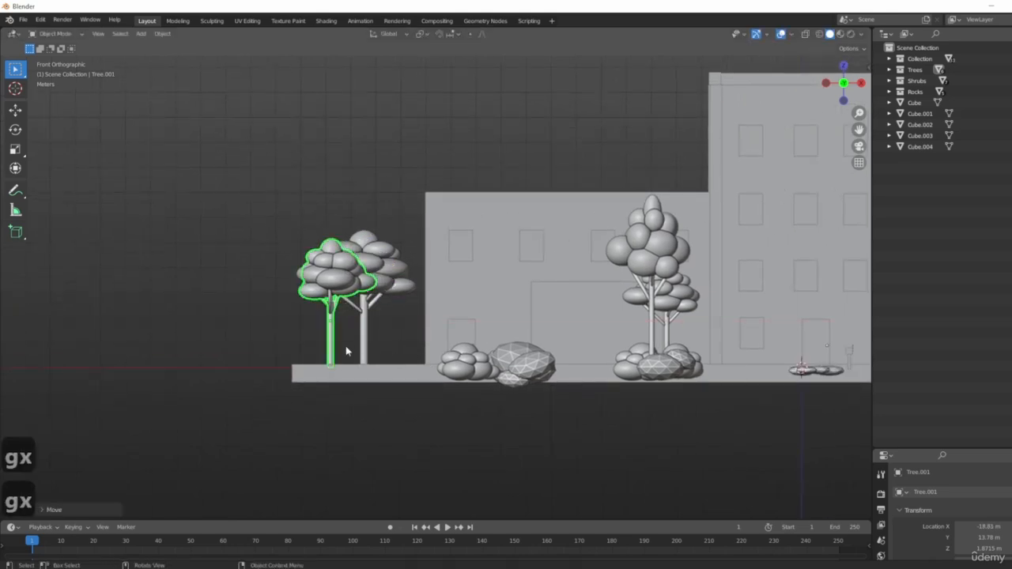
middle_drag(408, 208, 417, 327)
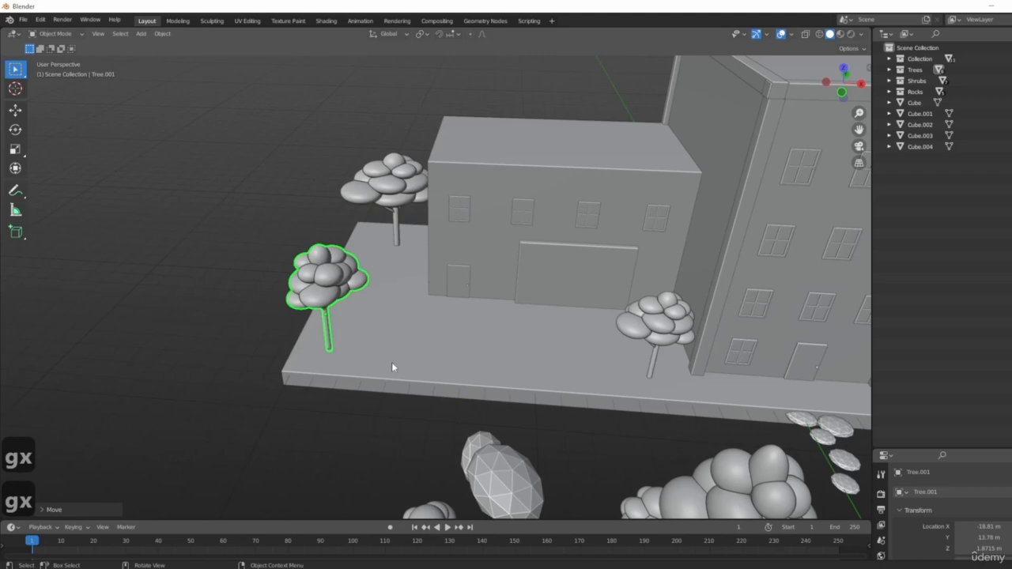
key(r)
key(z)
click(357, 366)
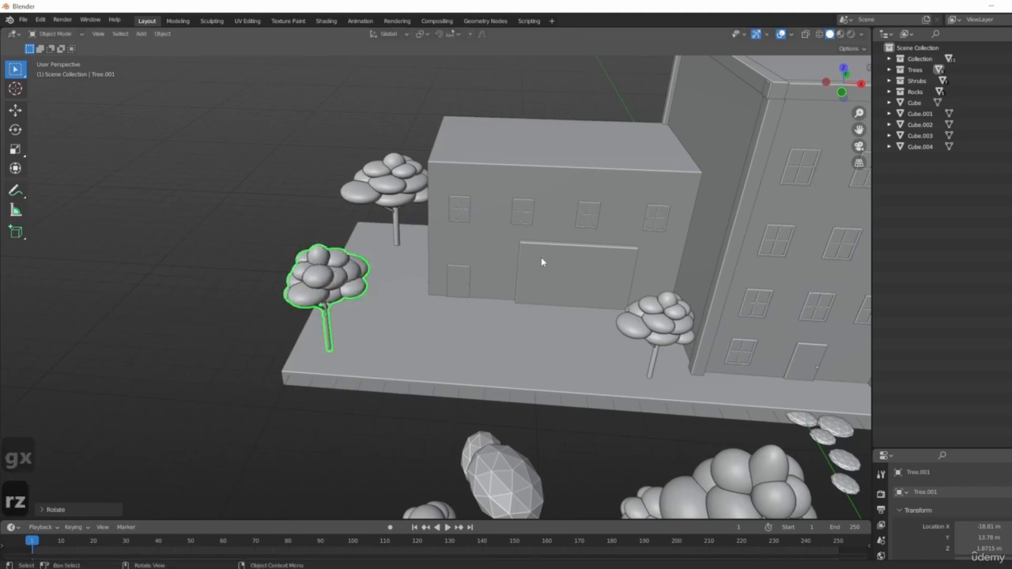
- Move the tall narrow-crowned tree onto the slab's front corner beside the taller building, at about X 8.45 m, Y 13.18 m
middle_drag(541, 257, 555, 240)
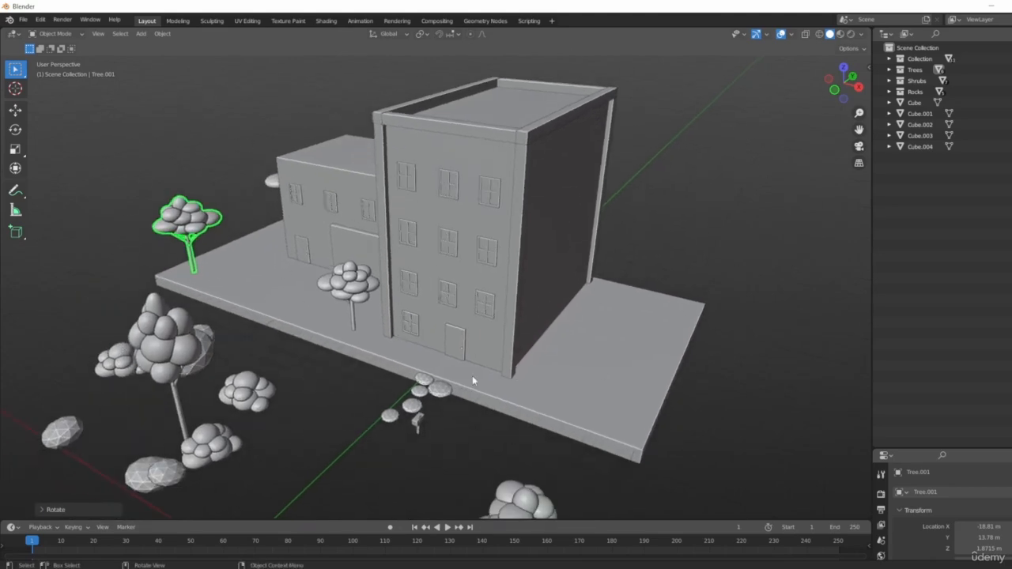
middle_drag(282, 277, 667, 441)
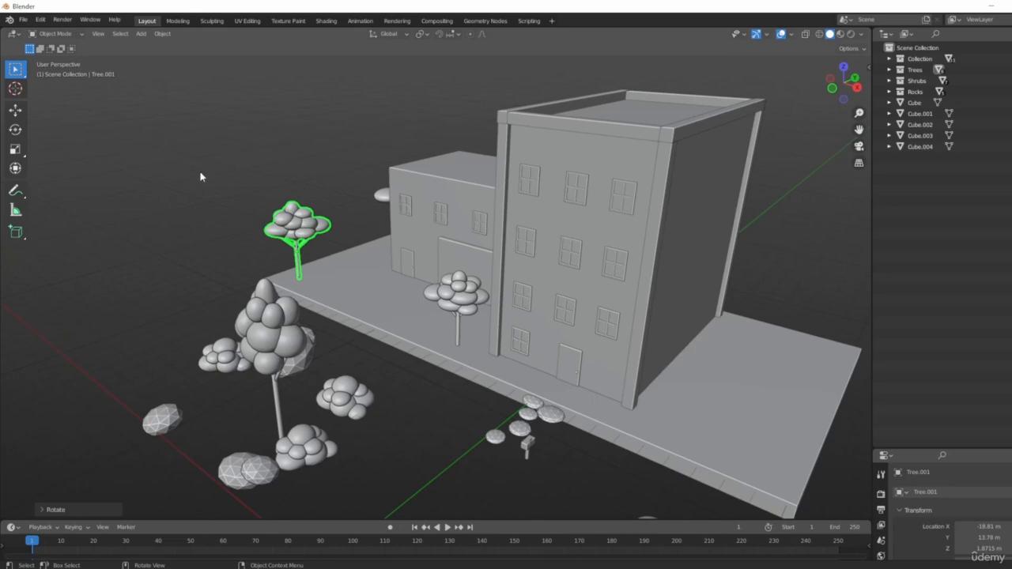
middle_drag(359, 342, 515, 254)
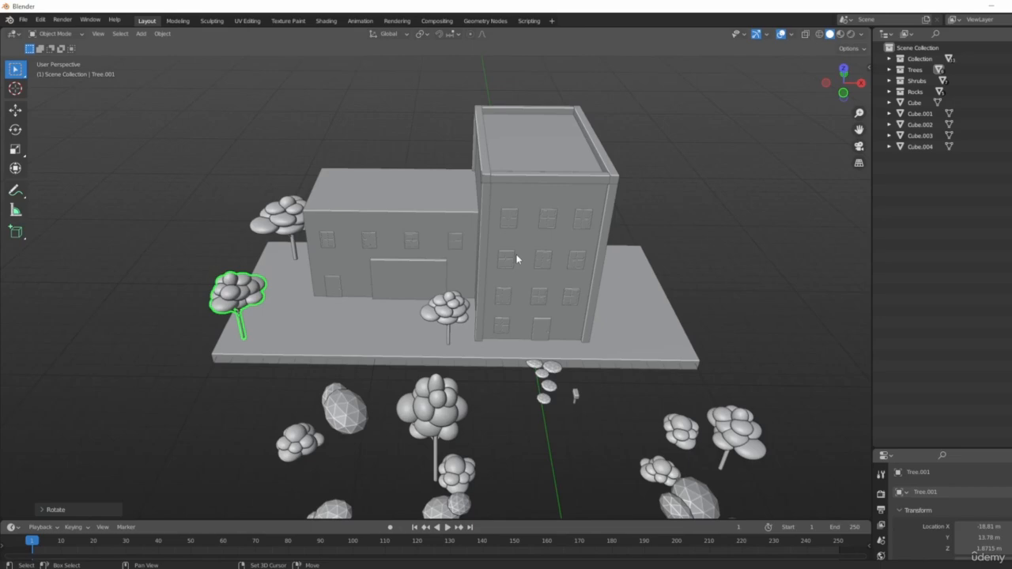
click(460, 403)
middle_drag(460, 404, 362, 439)
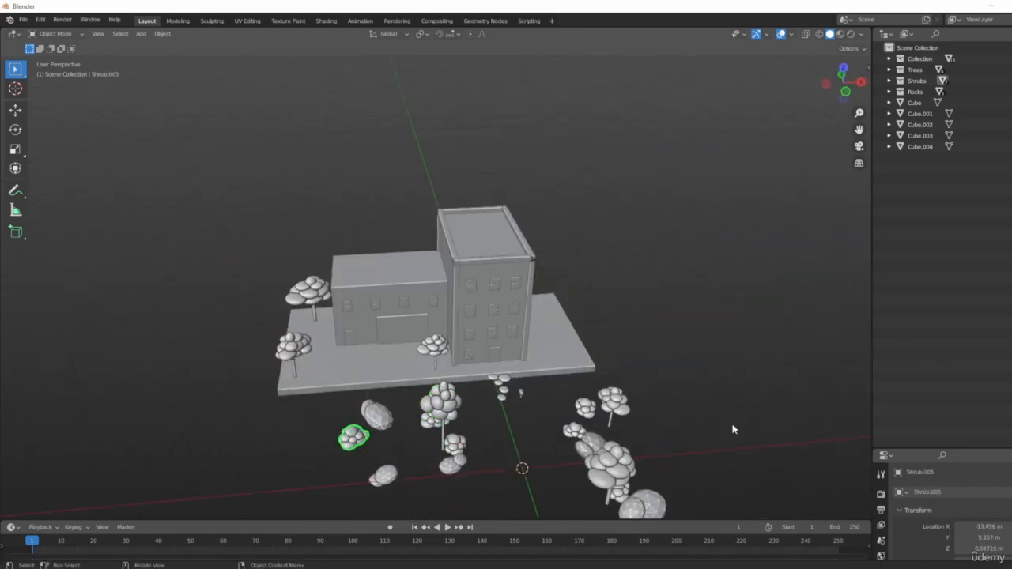
scroll(445, 408, up, 2)
key(KP_7)
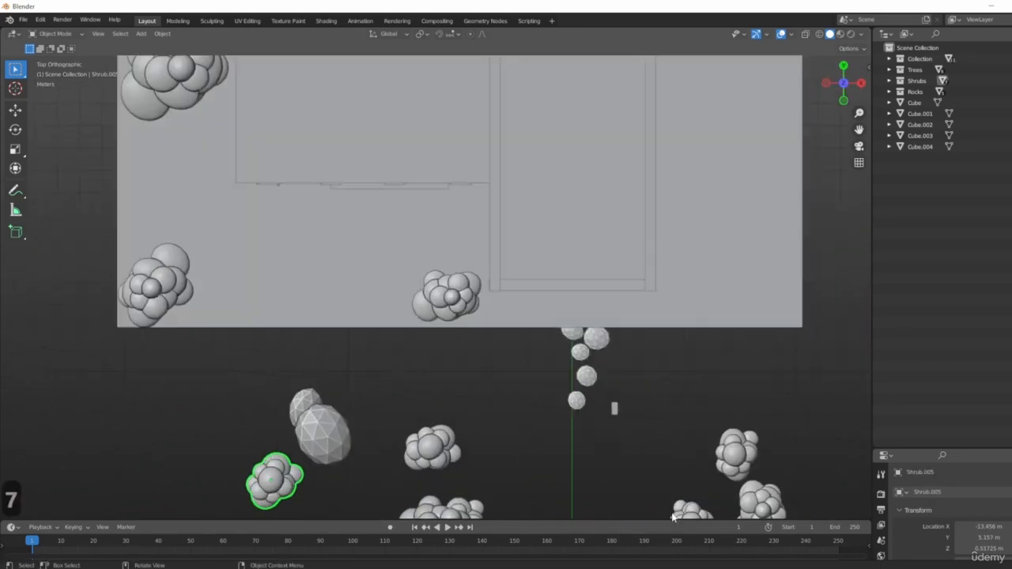
scroll(609, 425, down, 3)
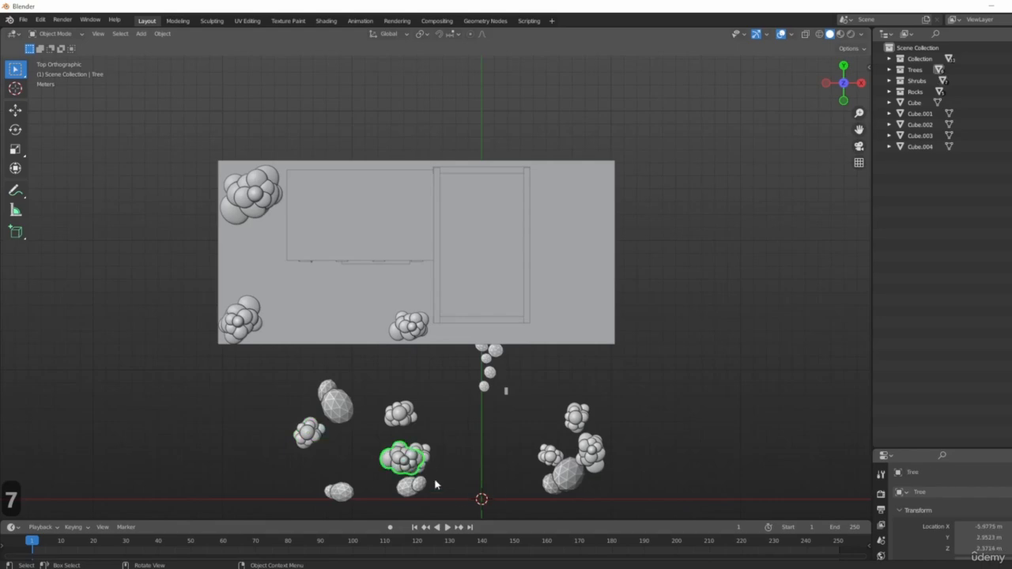
key(g)
click(595, 371)
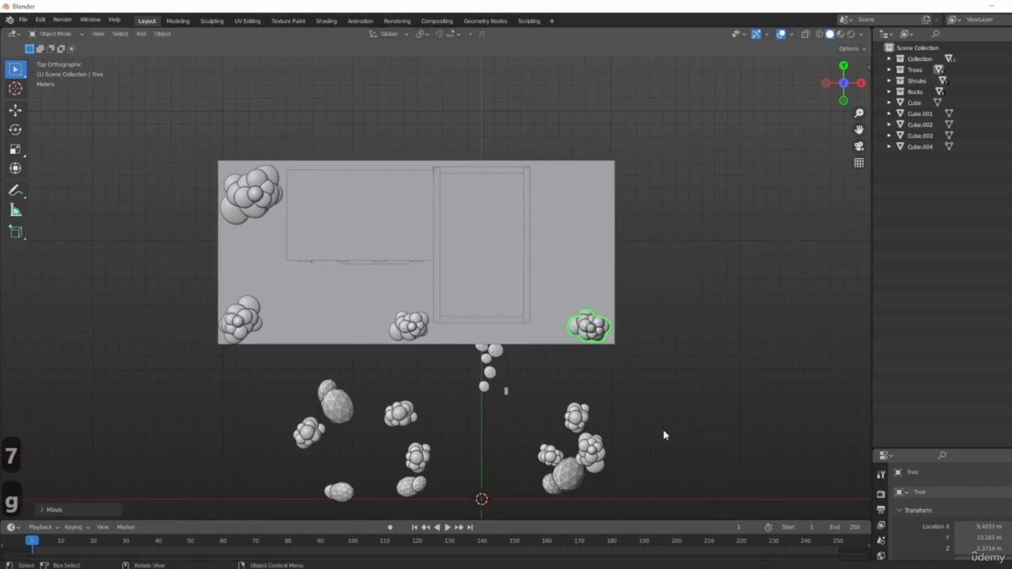
middle_drag(662, 432, 593, 284)
scroll(504, 332, up, 6)
scroll(552, 351, down, 5)
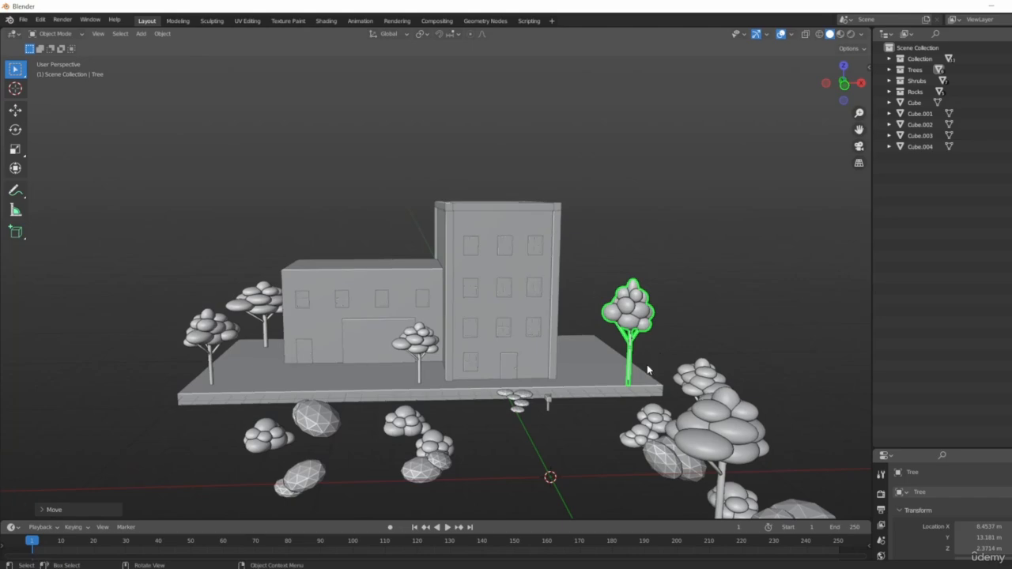
key(g)
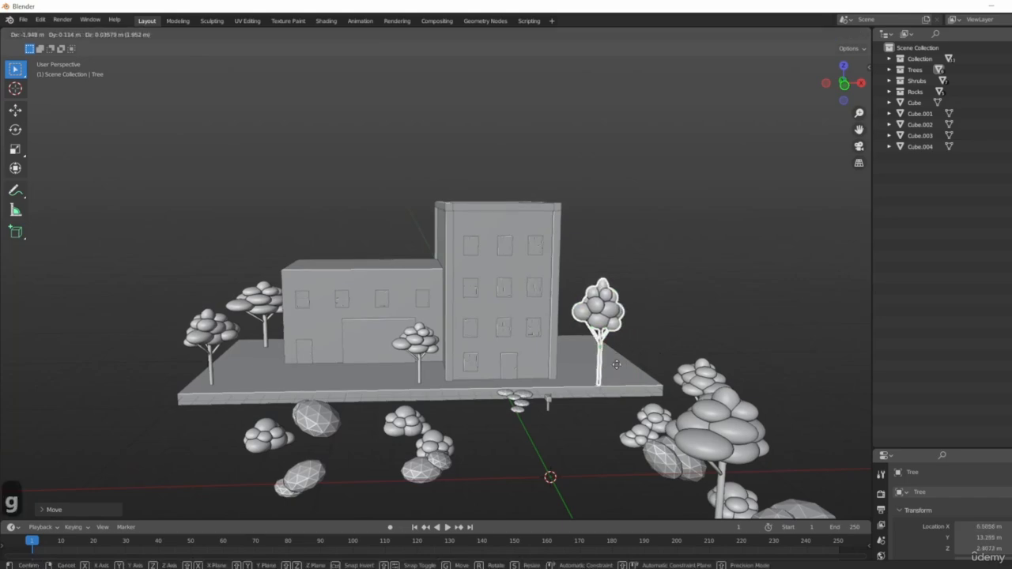
click(649, 366)
middle_drag(649, 366, 528, 474)
key(g)
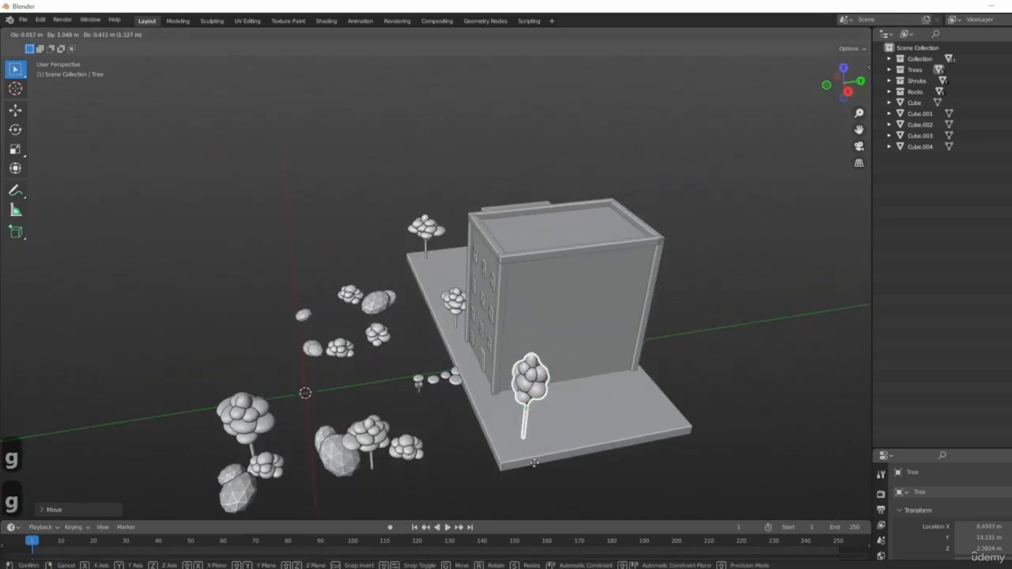
right_click(528, 467)
- Delete the five stepping stones in front of the taller building's door
scroll(522, 437, up, 5)
middle_drag(522, 437, 620, 428)
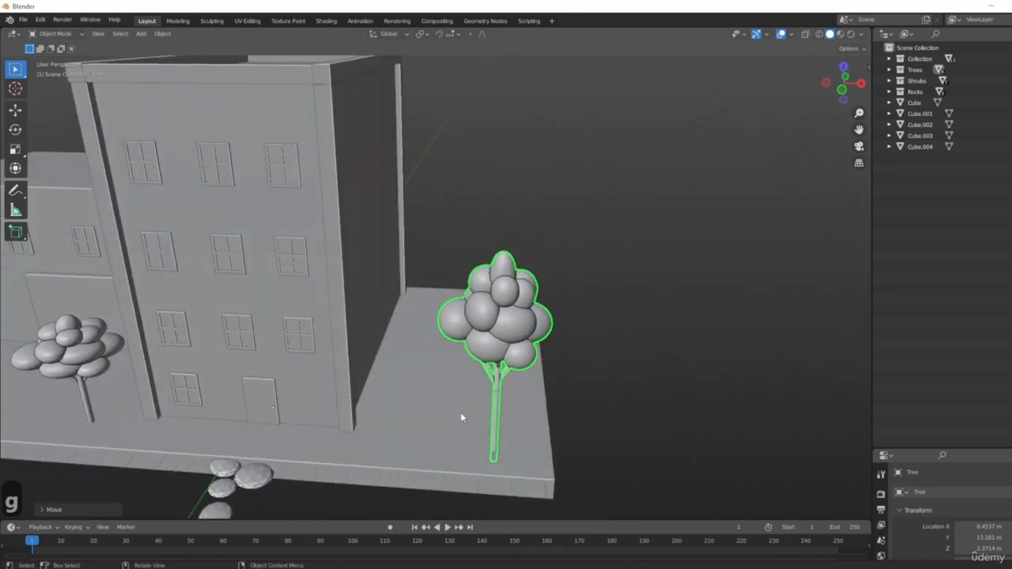
scroll(460, 413, down, 3)
shift+middle_drag(498, 346, 568, 401)
click(515, 377)
shift+click(543, 382)
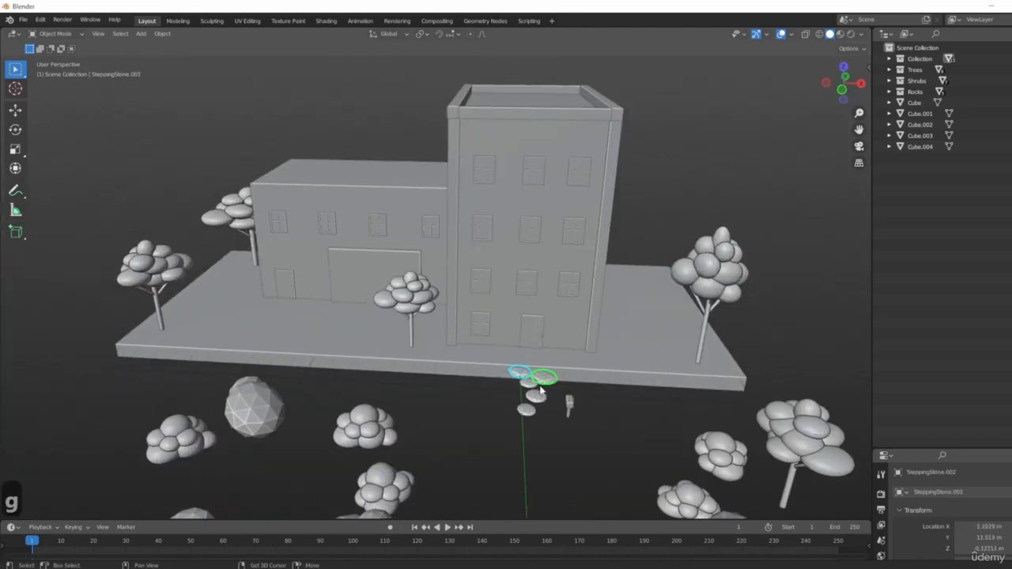
key(Delete)
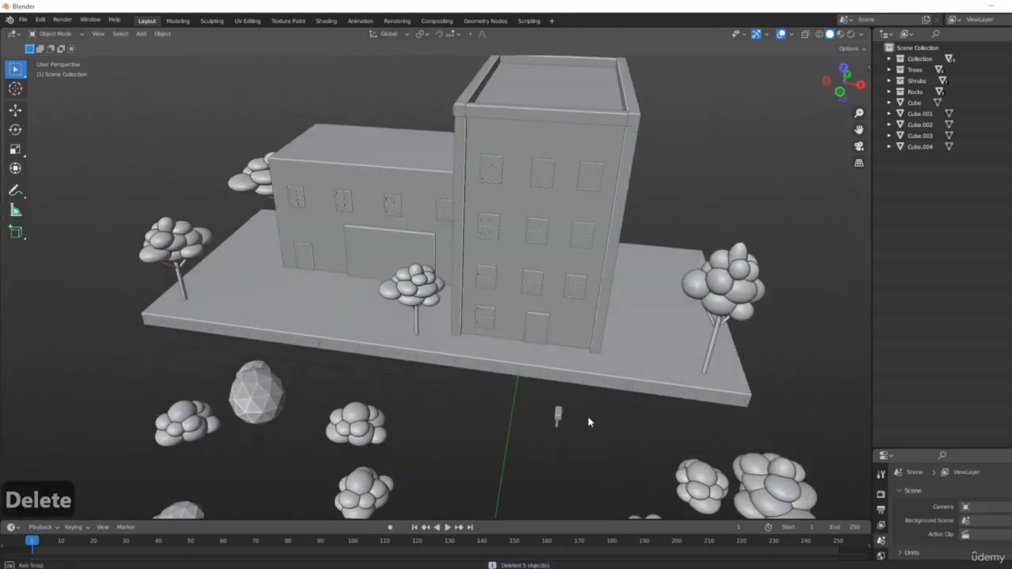
- Join the mailbox's box, both flag pieces and post into a single object, with the post as the active object
click(545, 408)
key(KP_1)
key(KP_Decimal)
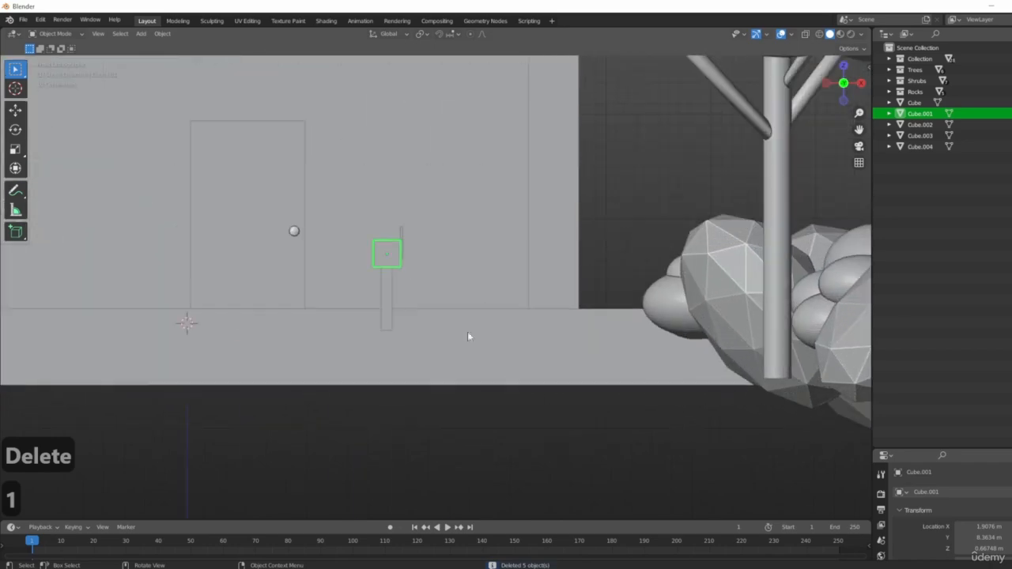
middle_drag(467, 331, 354, 223)
click(354, 223)
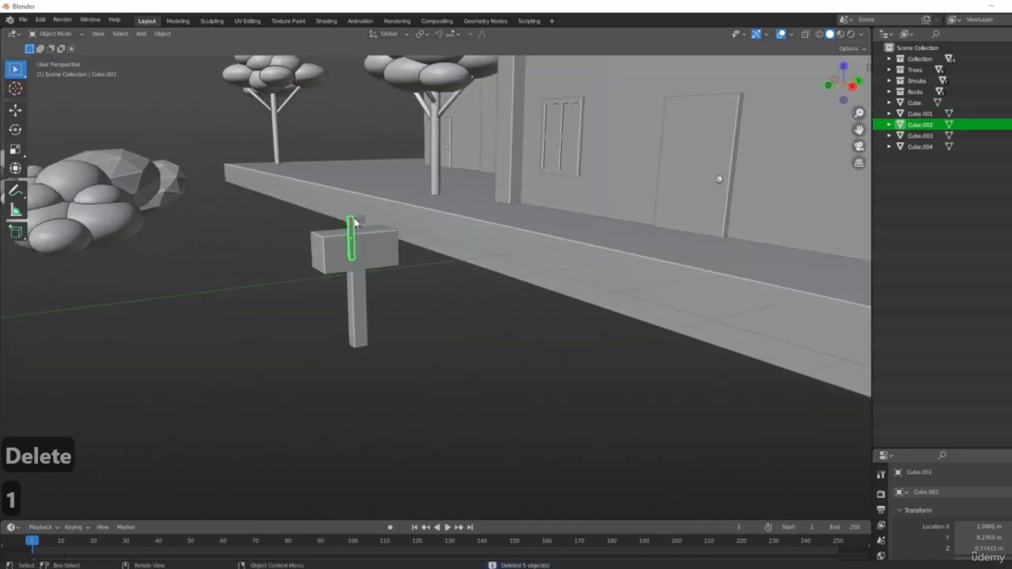
shift+click(358, 220)
shift+click(357, 257)
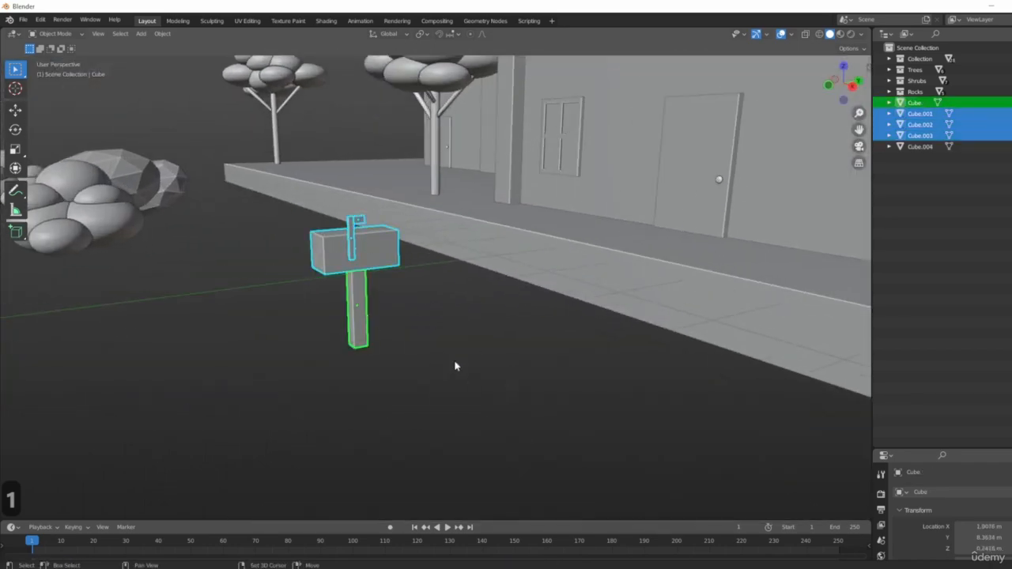
key(ctrl+j)
- Rename the joined mailbox object as Mailbox and deselect it
shift+middle_drag(279, 320, 438, 369)
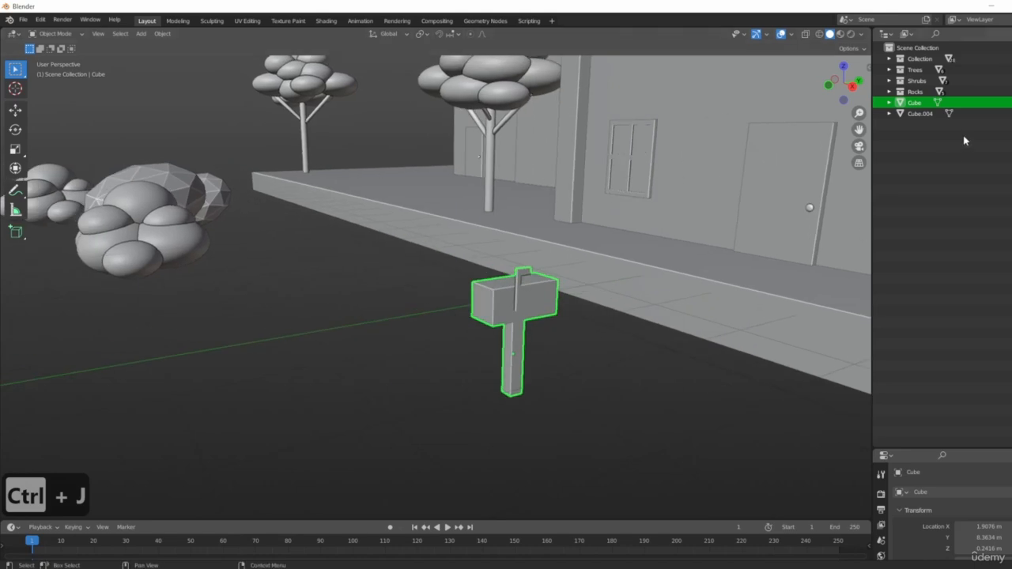
text(Mail)
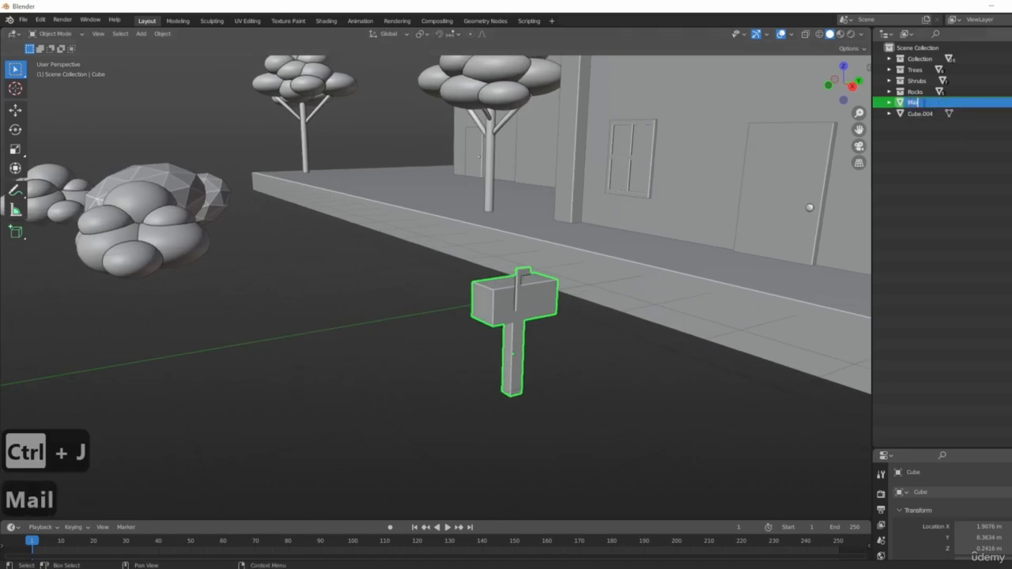
text(box)
key(Return)
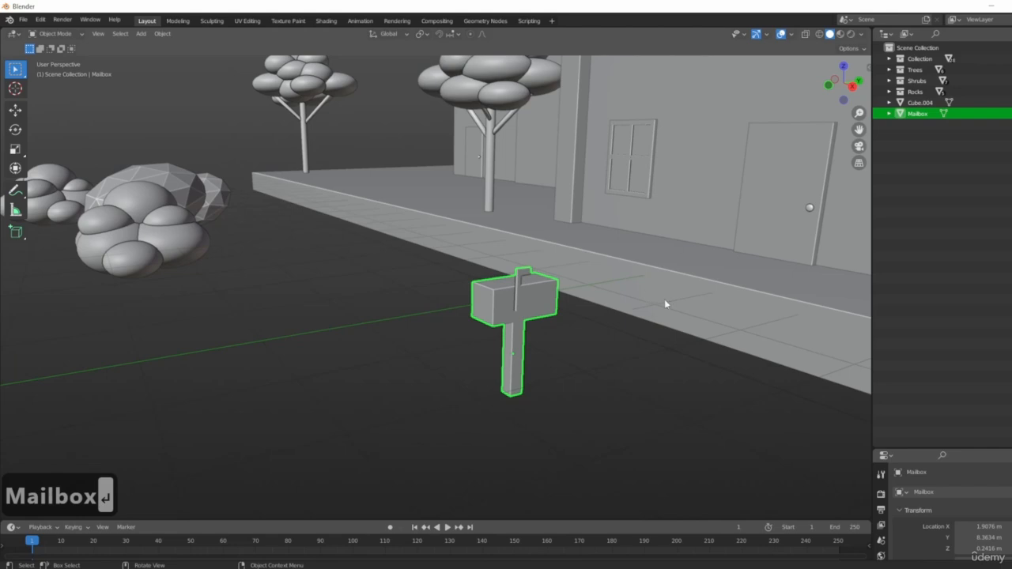
middle_drag(411, 355, 757, 171)
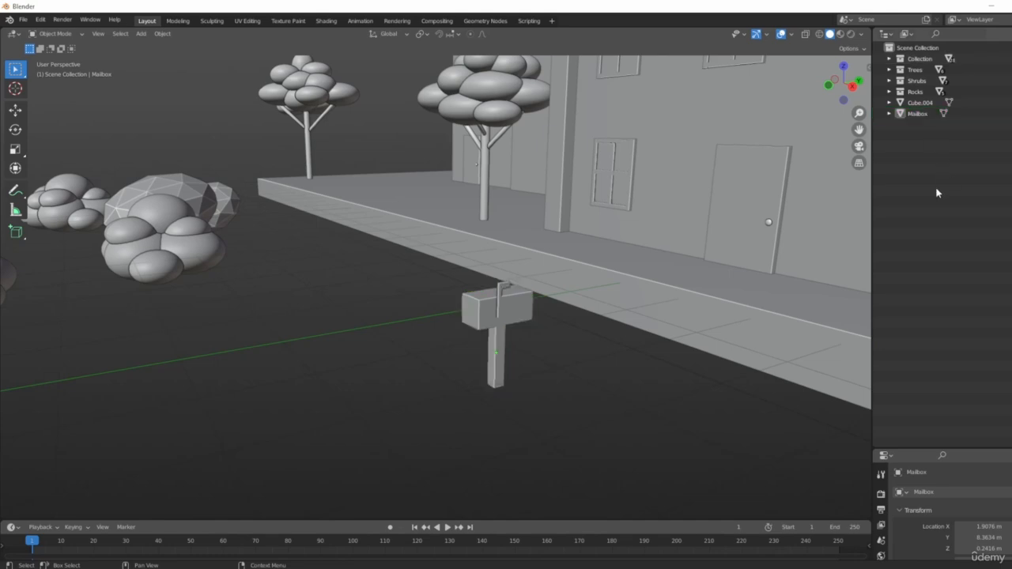
click(888, 59)
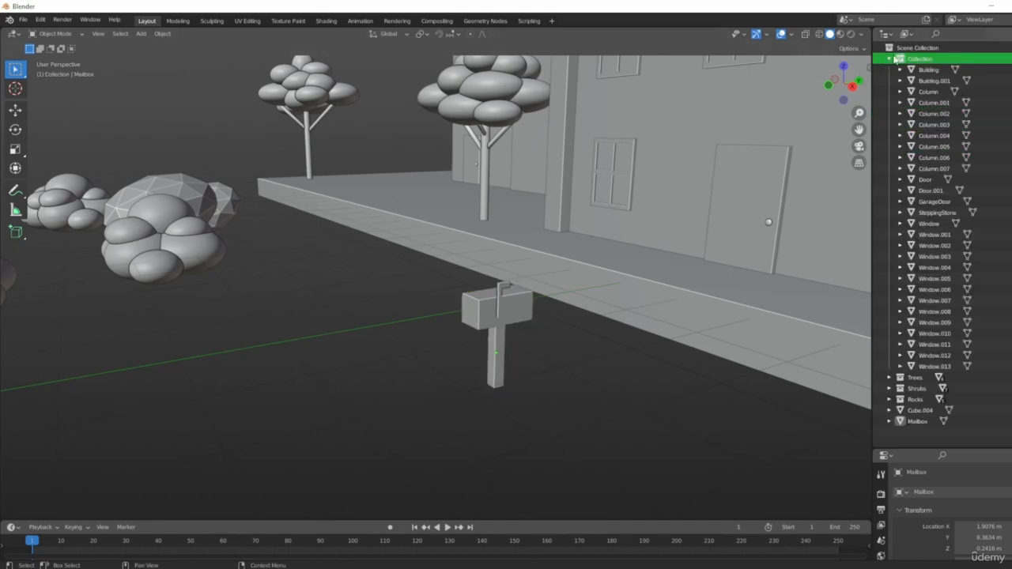
click(889, 59)
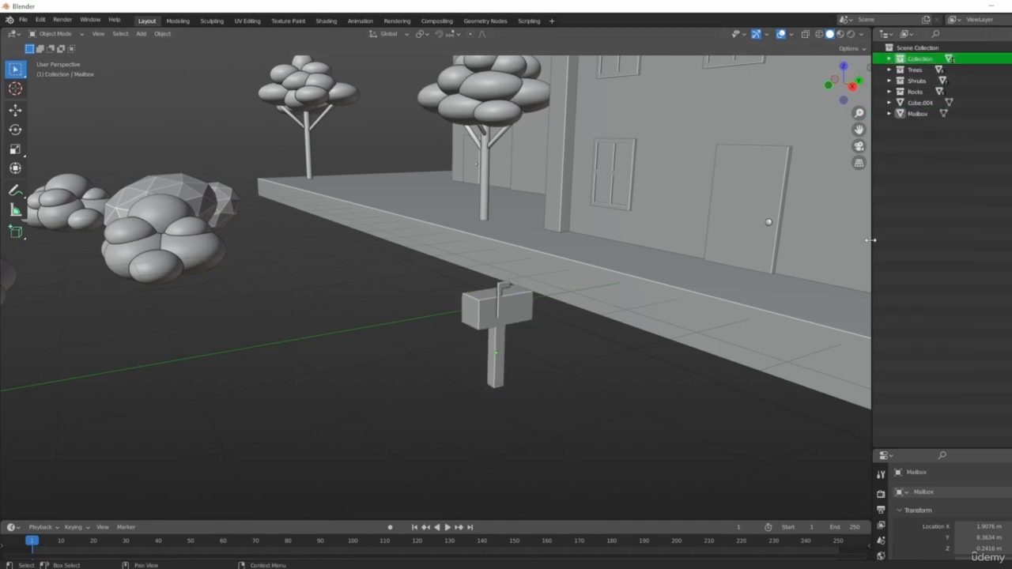
- Put the Mailbox object into the collection named Collection
click(929, 48)
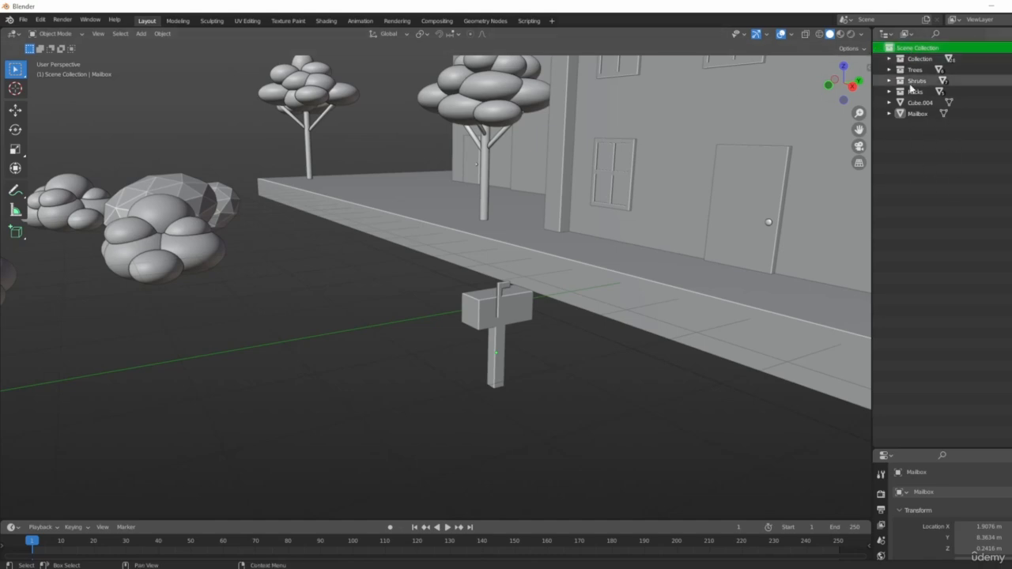
click(885, 93)
click(888, 93)
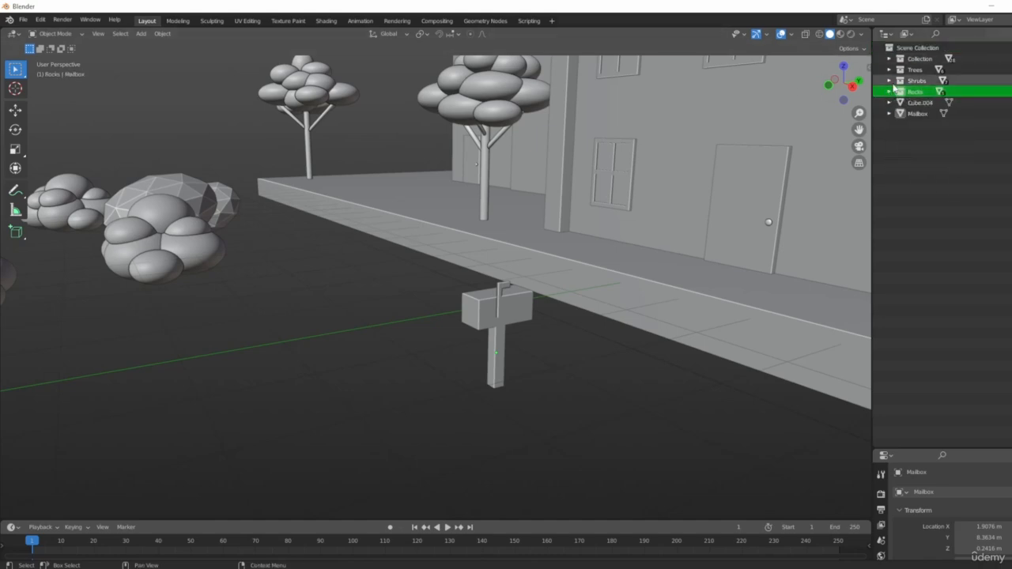
click(890, 81)
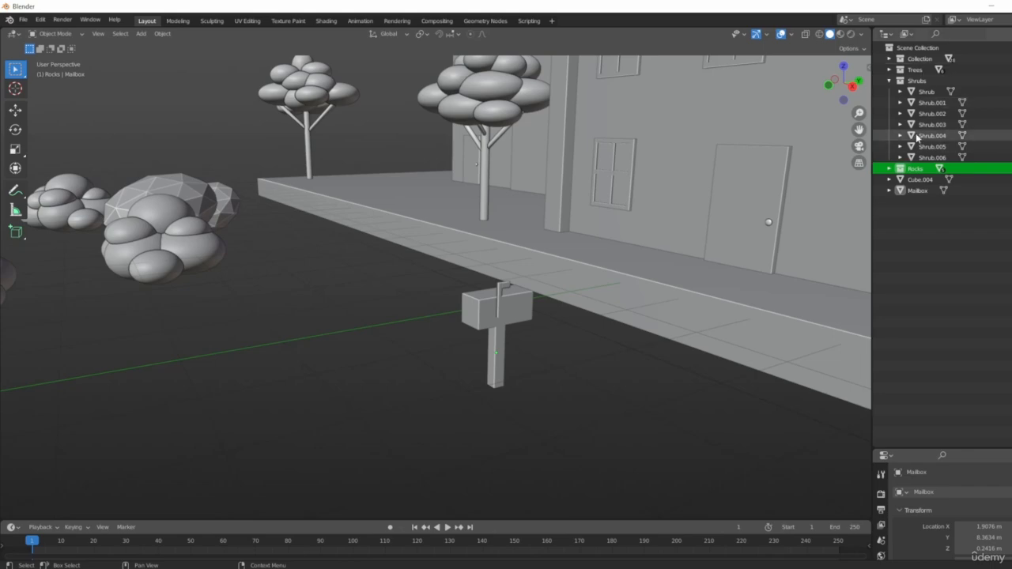
click(889, 81)
scroll(467, 291, down, 4)
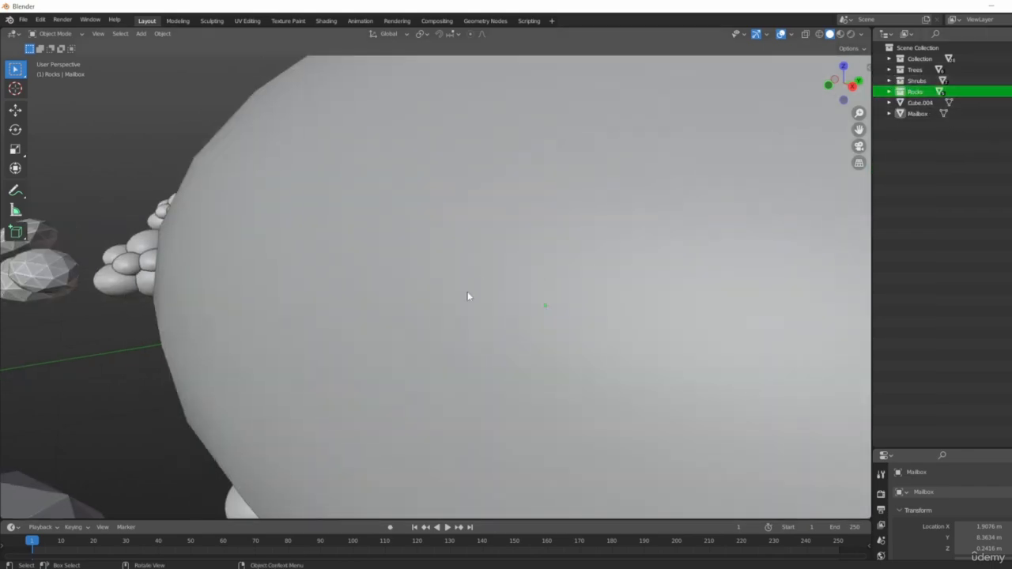
middle_drag(467, 291, 601, 230)
scroll(465, 270, down, 4)
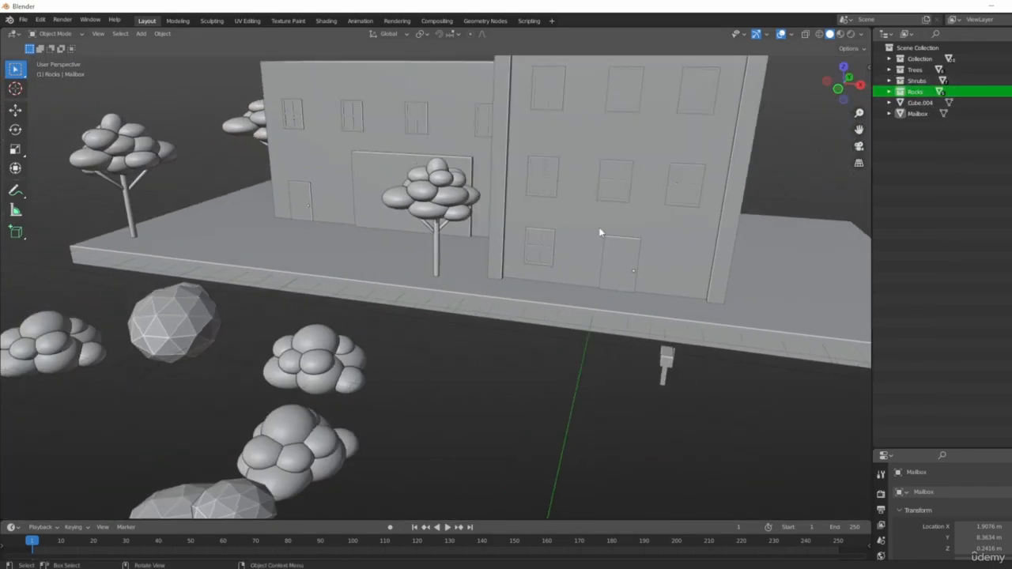
drag(911, 115, 932, 57)
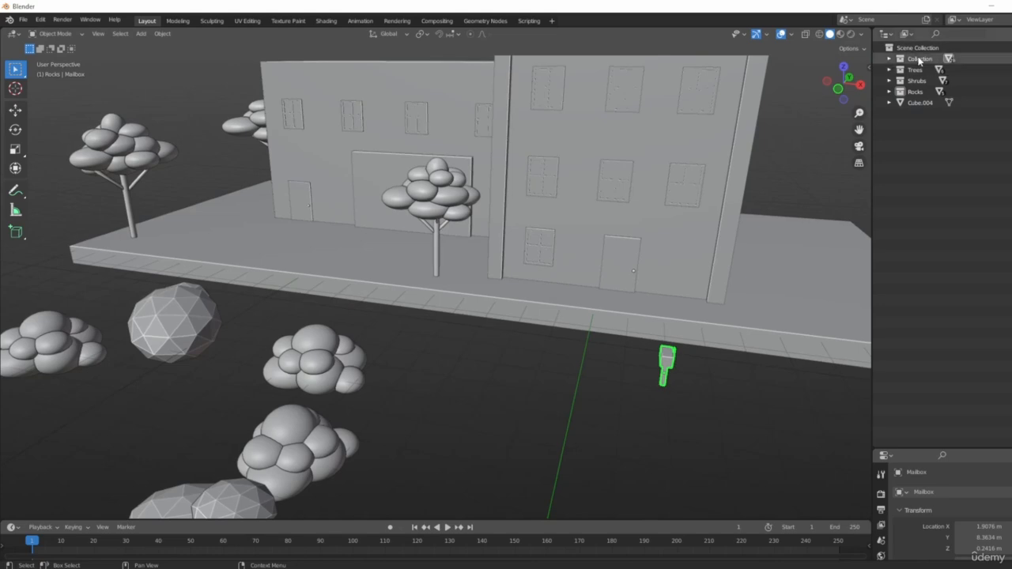
click(920, 60)
- Raise the mailbox in the front view so its post stands at the slab's top level, at about X 1.67 m, Z 0.44 m
middle_drag(639, 384, 626, 409)
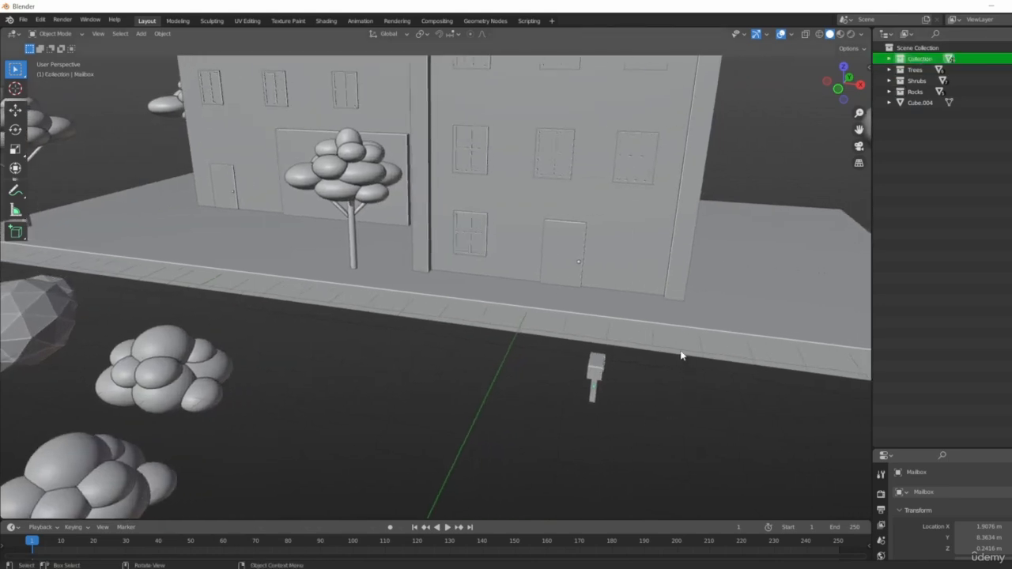
middle_drag(682, 356, 648, 379)
key(1)
scroll(529, 361, up, 5)
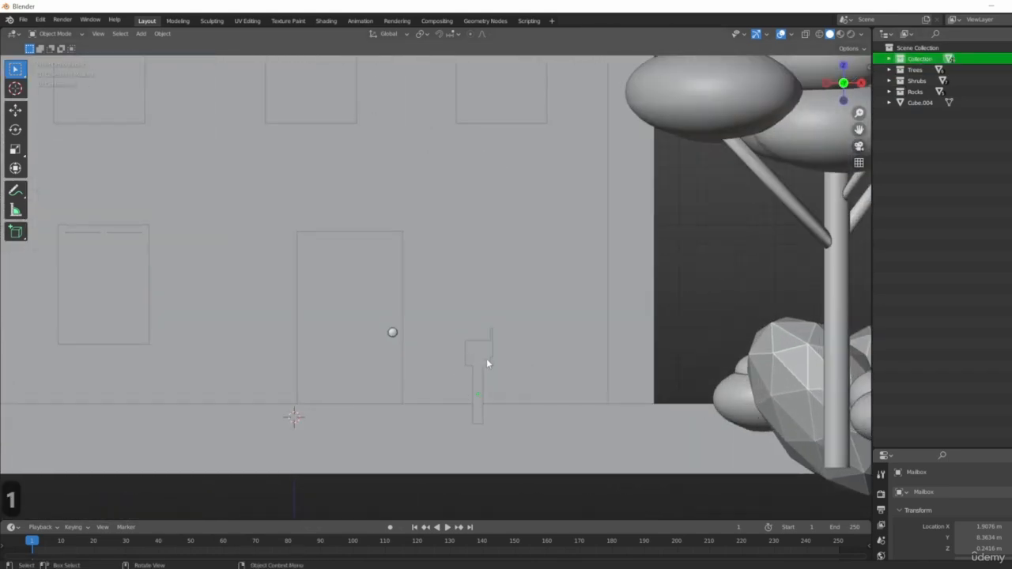
key(g)
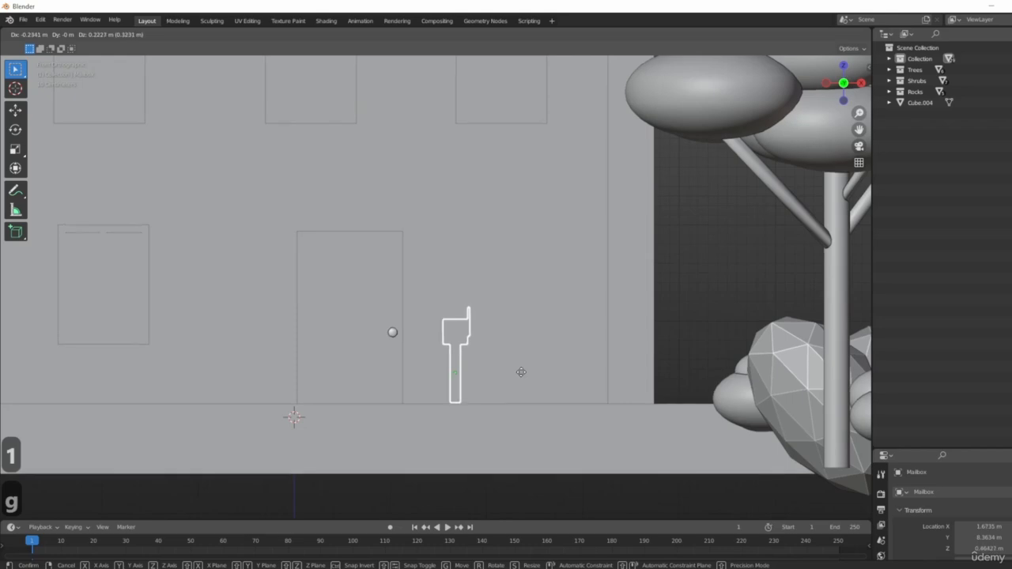
click(521, 372)
- Move the mailbox along Y to about 12.41 m, onto the slab in front of the taller building beside its door
scroll(521, 371, down, 4)
middle_drag(521, 372, 630, 360)
key(g)
key(y)
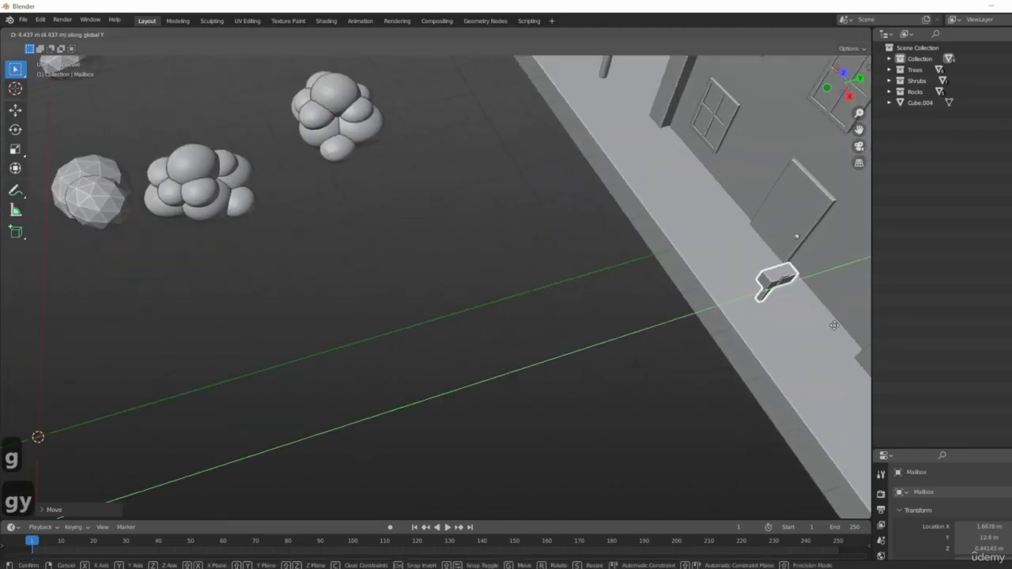
click(816, 332)
middle_drag(816, 331, 760, 343)
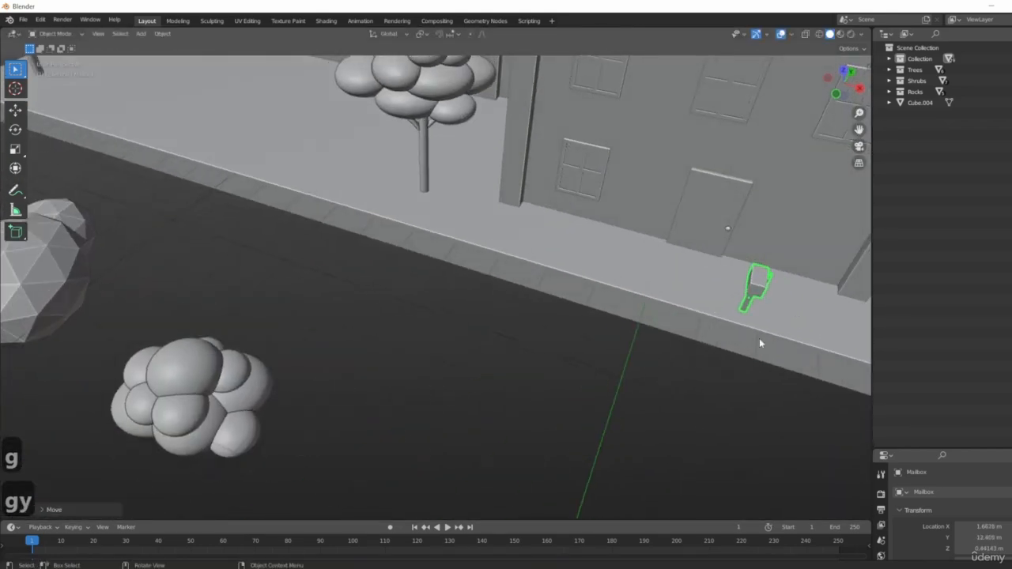
shift+middle_drag(687, 331, 609, 327)
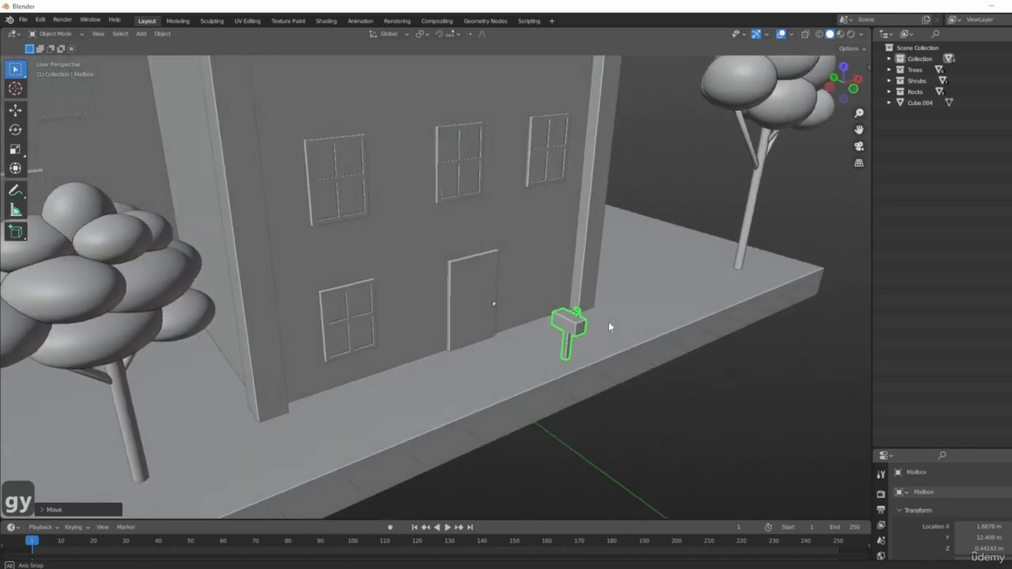
scroll(601, 371, up, 4)
scroll(598, 410, down, 10)
- Scale the slab very slightly larger along the Y axis in Object Mode
click(581, 433)
key(Tab)
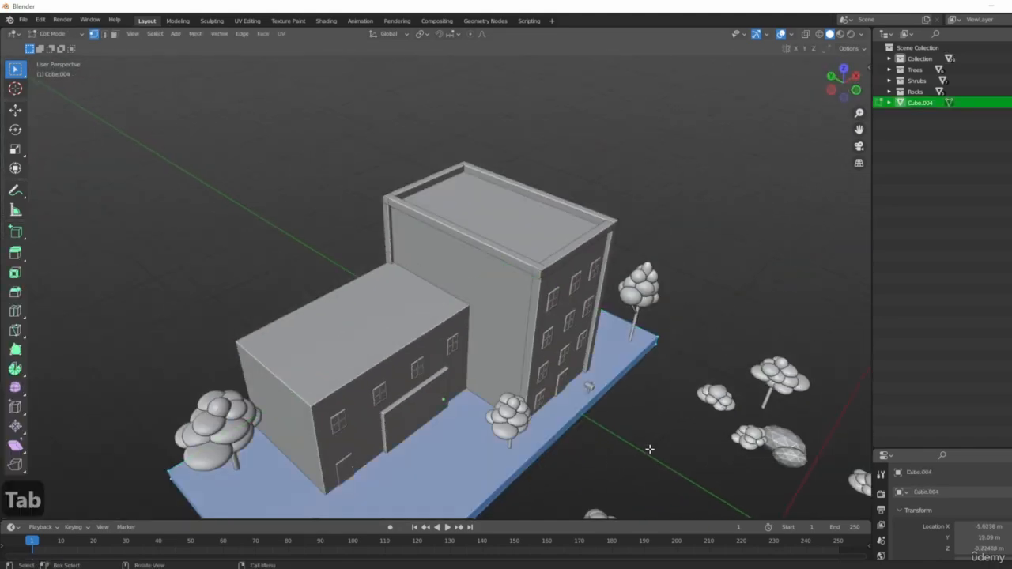
key(Tab)
middle_drag(669, 427, 639, 313)
scroll(544, 308, up, 4)
middle_drag(544, 308, 547, 380)
key(s)
key(y)
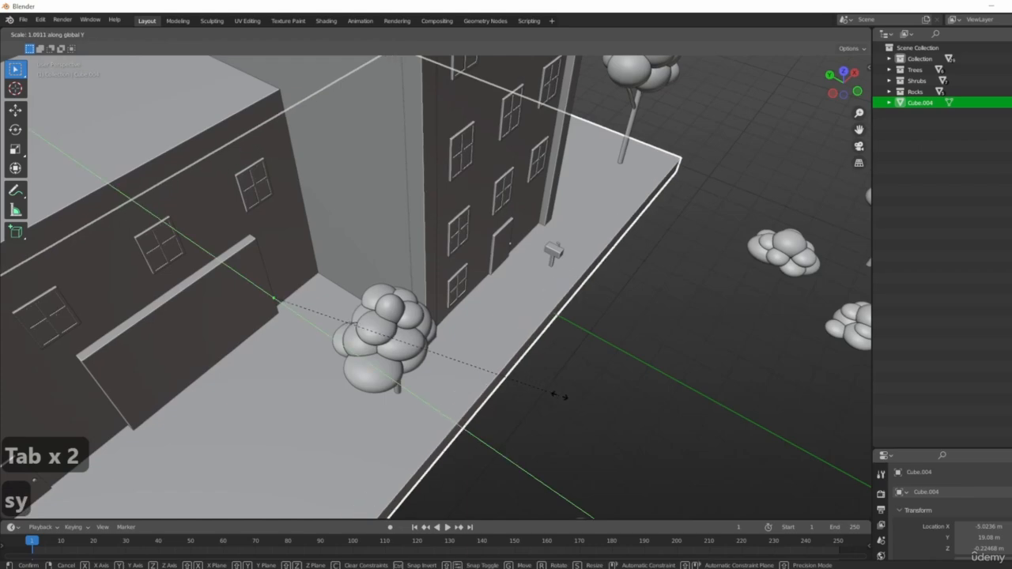
click(559, 408)
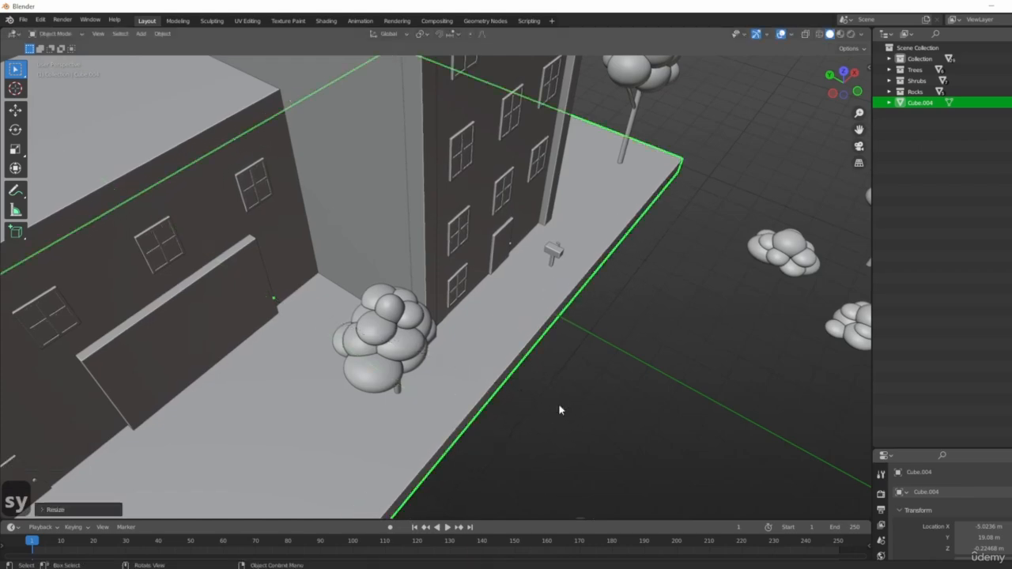
- Reposition the mailbox in the top view nearer the slab's front edge, at about X 2.63 m, Y 11.95 m
middle_drag(559, 408, 736, 361)
scroll(549, 354, up, 2)
click(526, 348)
key(7)
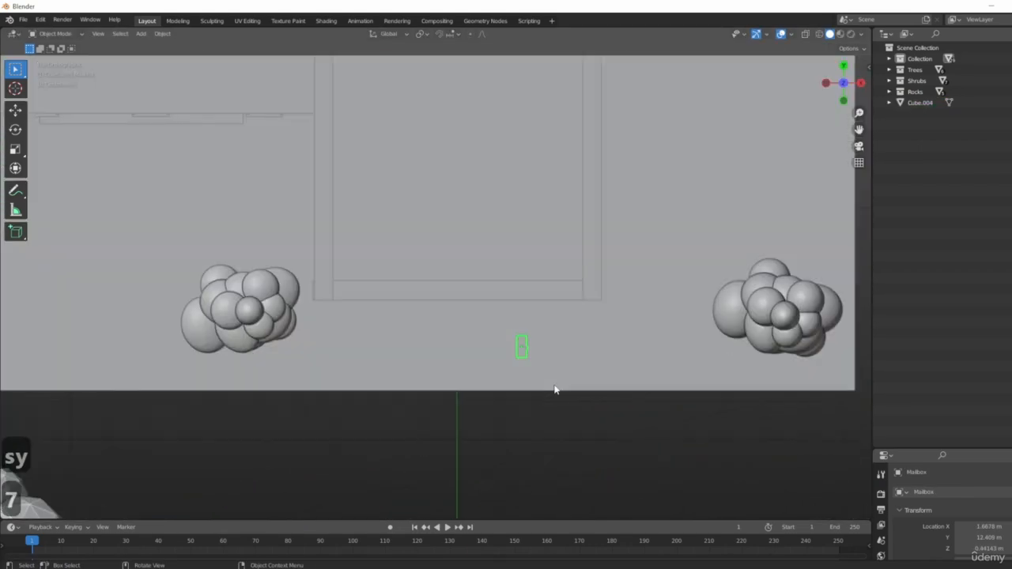
key(g)
click(573, 376)
middle_drag(576, 379, 531, 285)
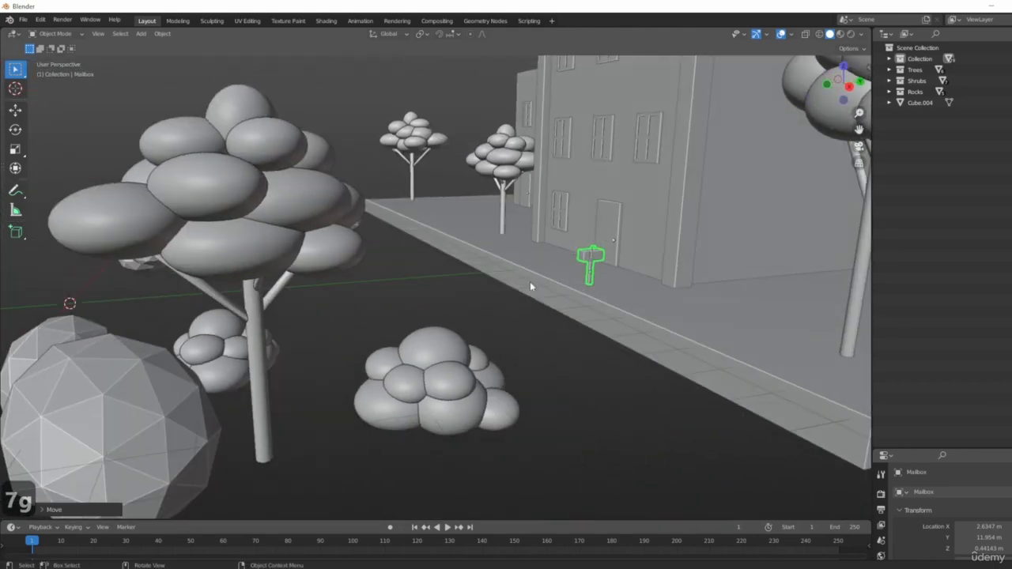
- Rename the slab Cube.004 as Sidewalk and put it into the collection named Collection
click(619, 322)
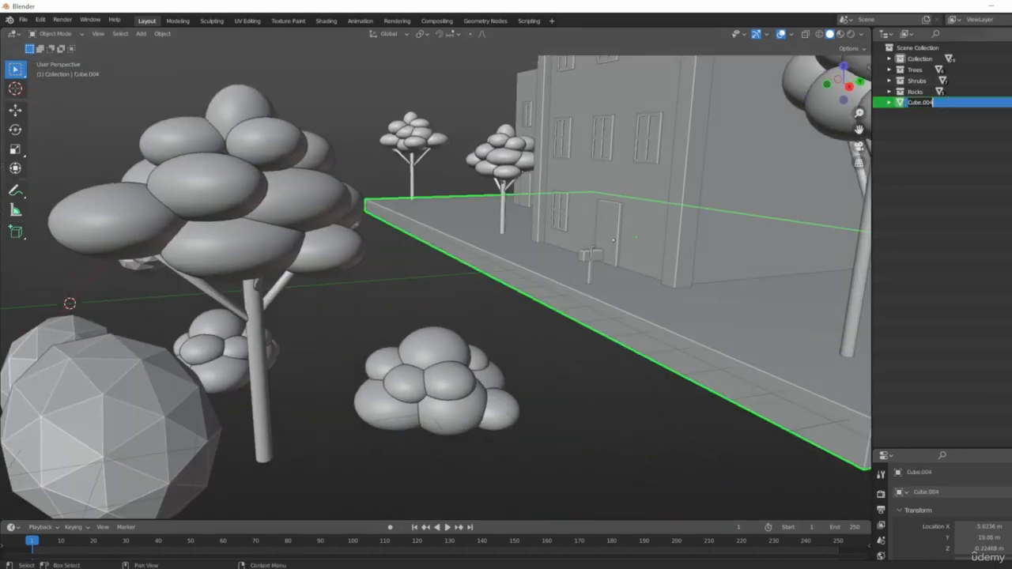
key(Return)
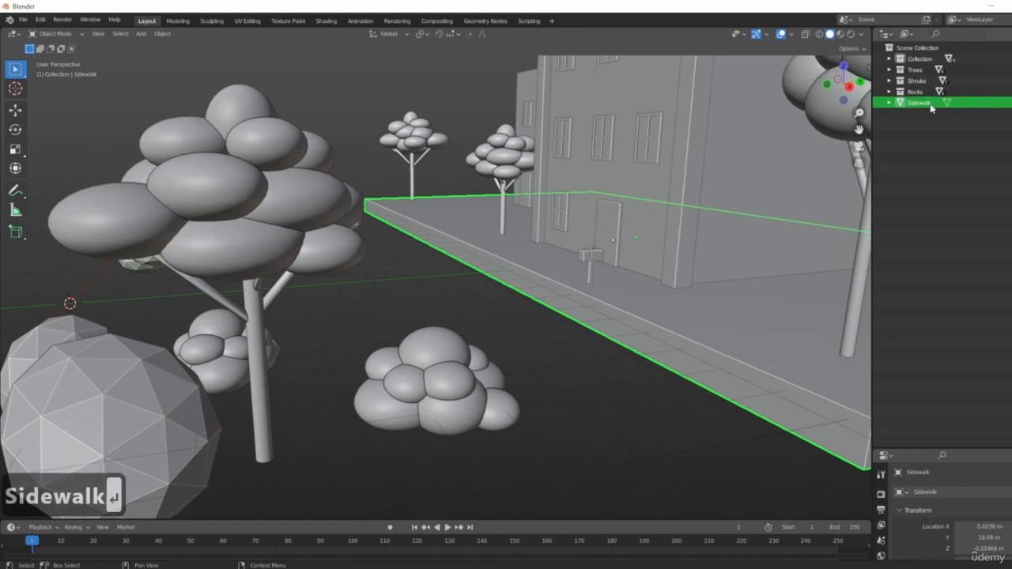
drag(929, 108, 921, 60)
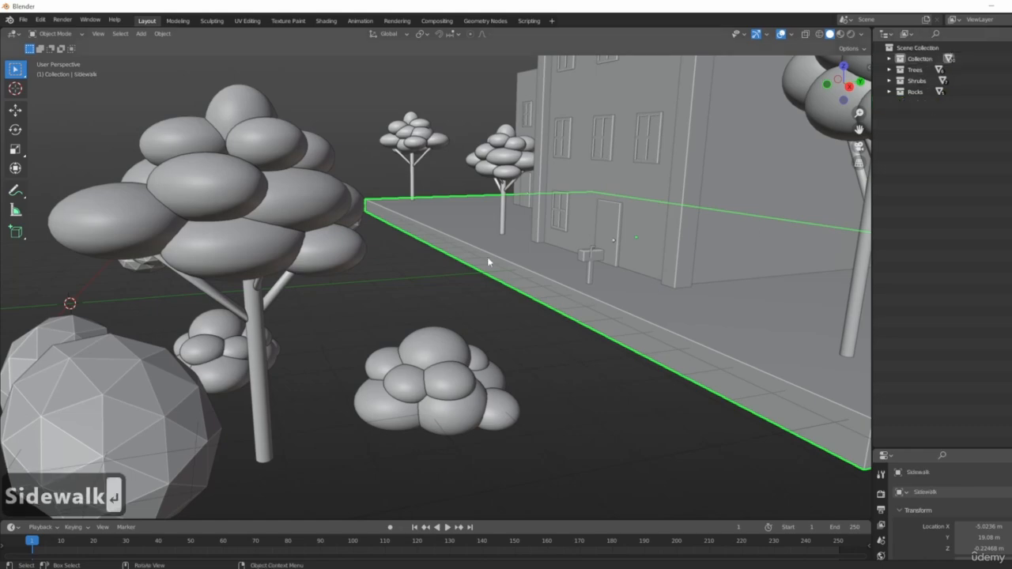
- Try twice to duplicate the Sidewalk slab along the X axis from the right side view
middle_drag(487, 257, 599, 339)
key(KP_3)
key(shift+d)
key(x)
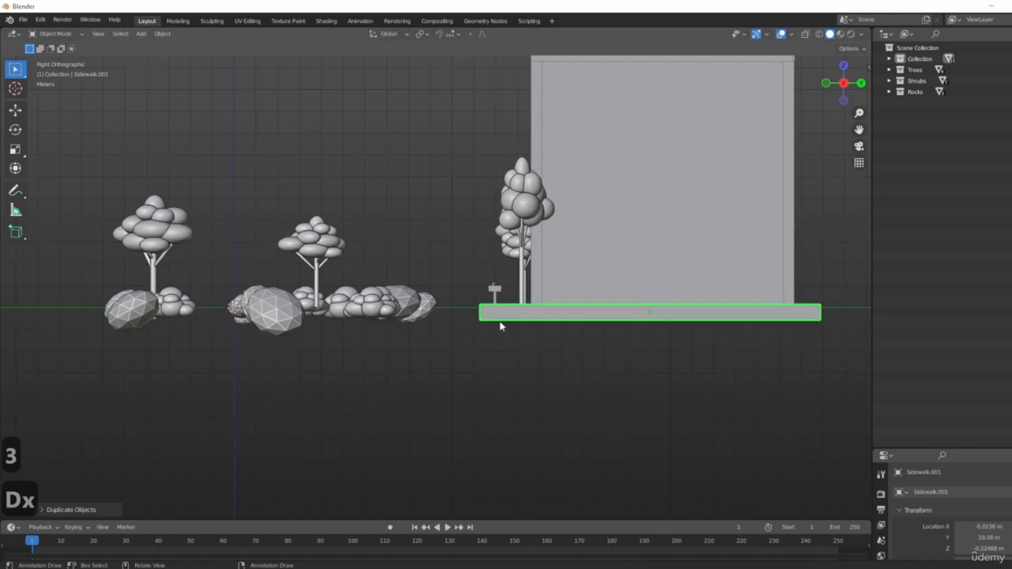
key(shift+d)
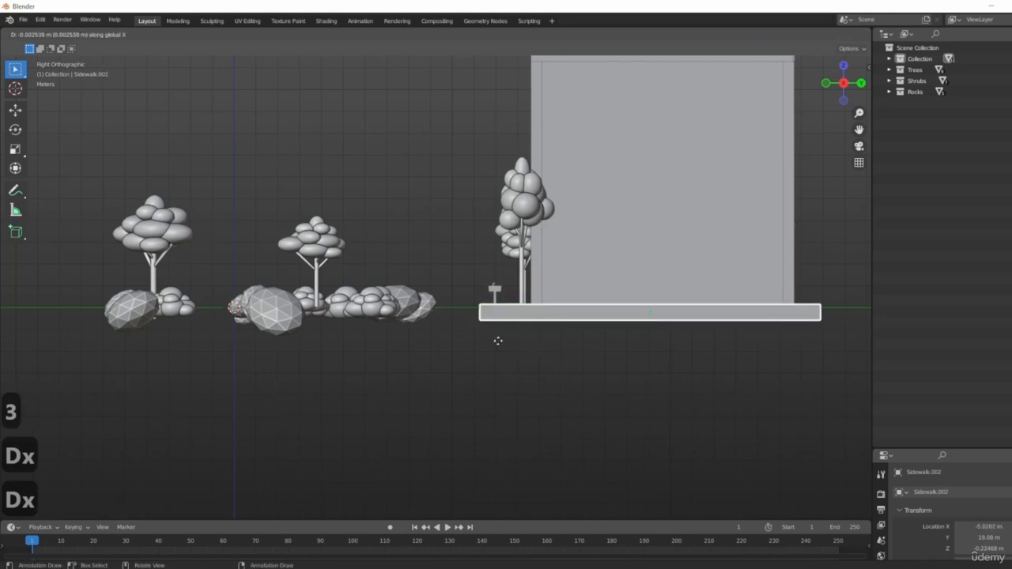
click(604, 392)
middle_drag(433, 291, 458, 341)
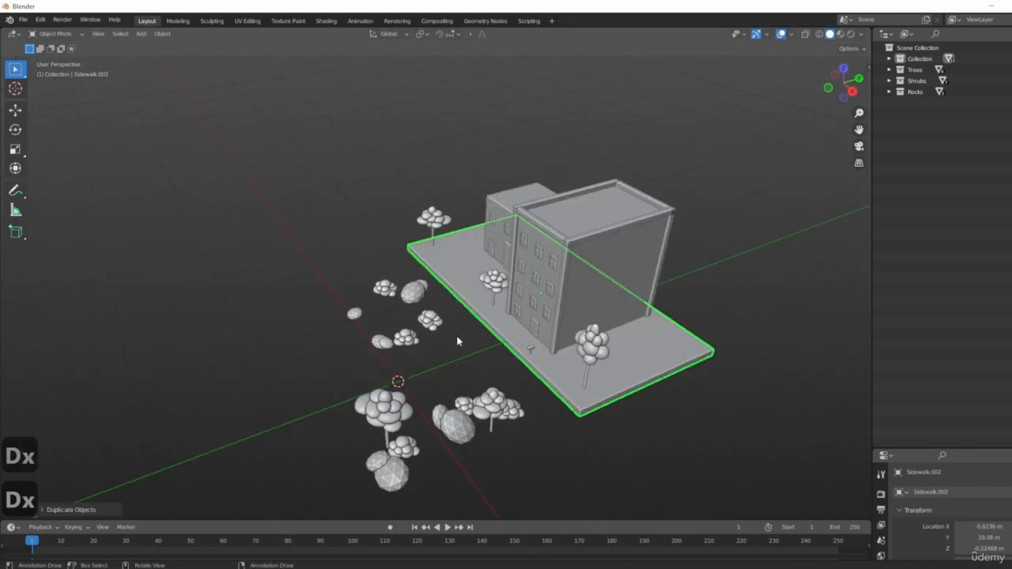
scroll(456, 303, up, 6)
scroll(576, 326, down, 3)
shift+middle_drag(578, 328, 608, 334)
key(g)
right_click(510, 372)
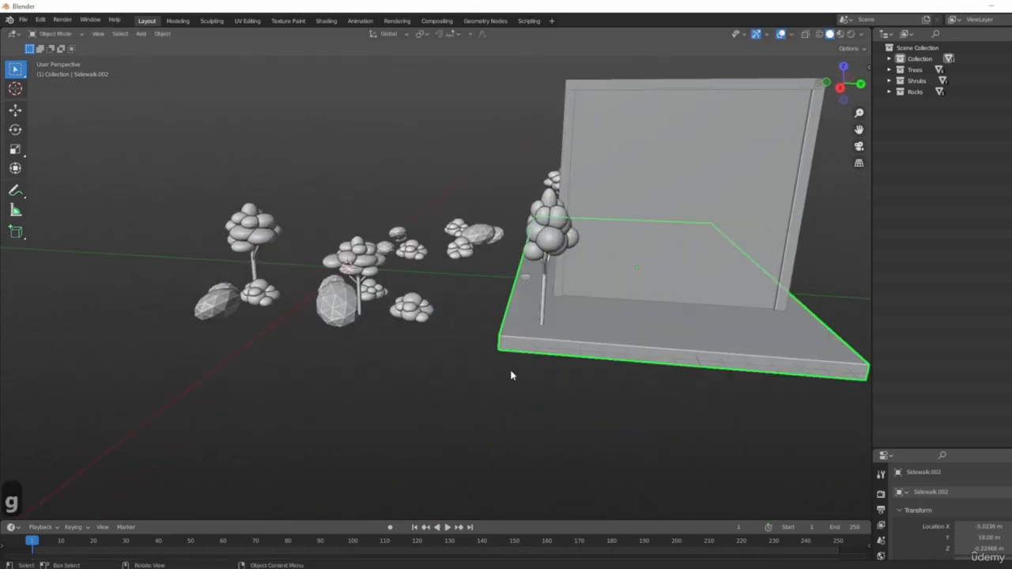
- Duplicate the Sidewalk slab again, leaving the copy at the original's position
key(shift+d)
key(x)
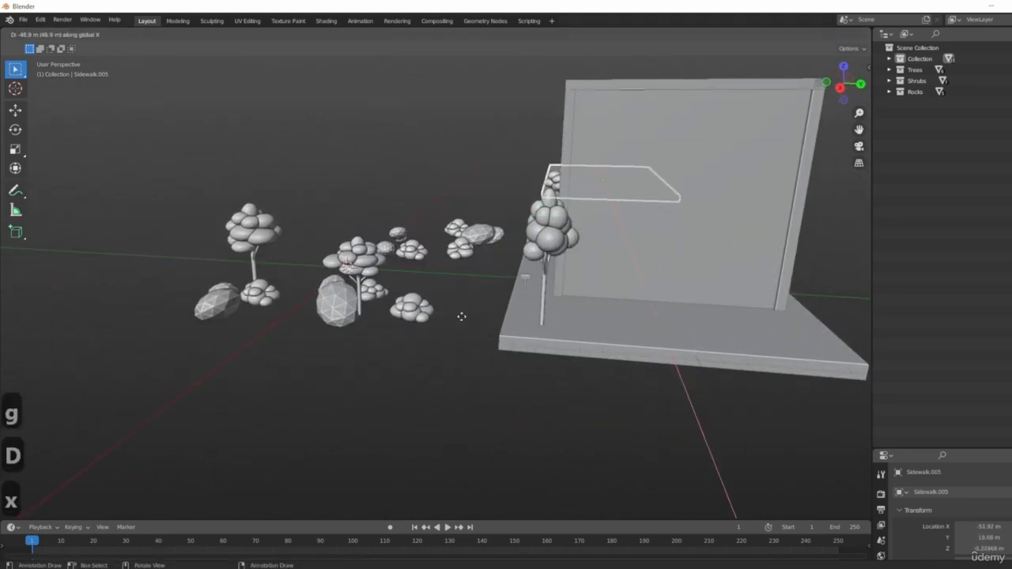
click(459, 322)
key(KP_3)
shift+scroll(486, 370, up, 4)
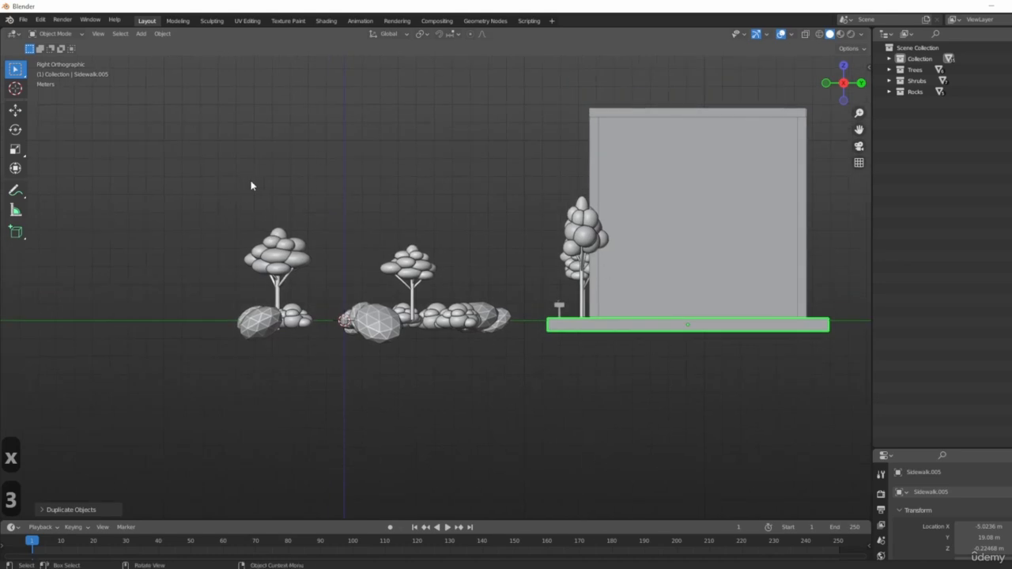
middle_drag(439, 335, 448, 377)
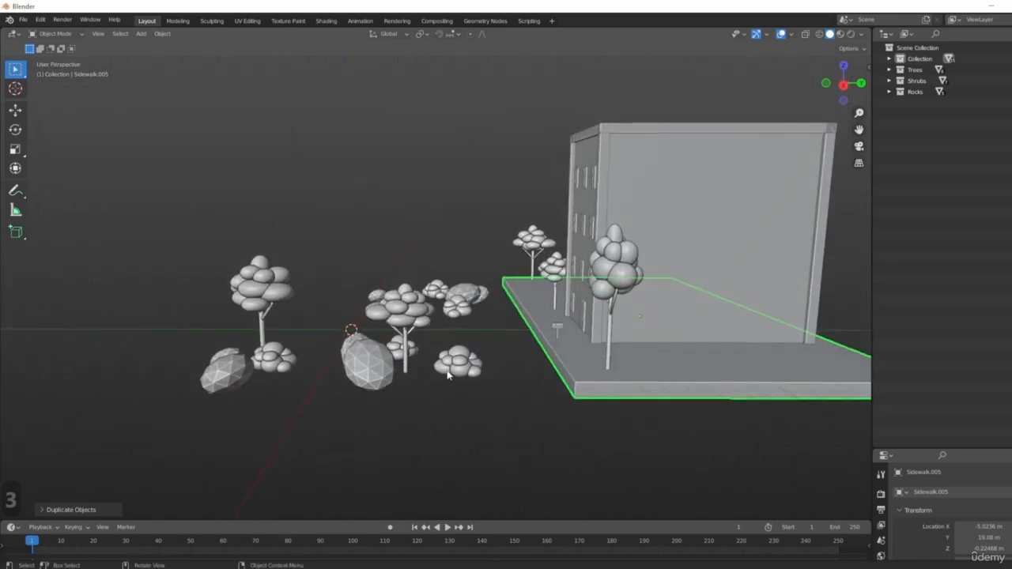
middle_drag(598, 413, 510, 336)
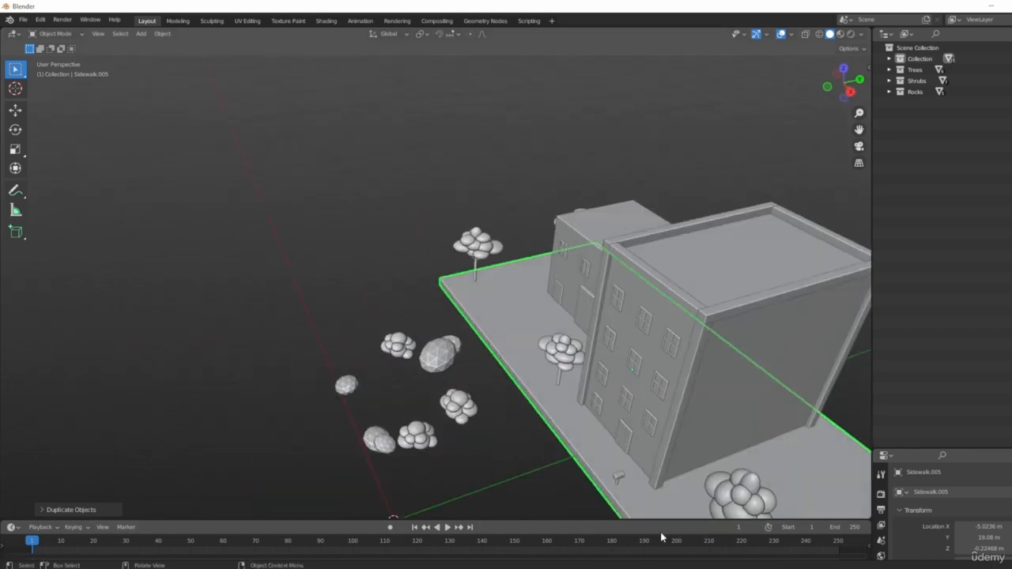
middle_drag(459, 261, 477, 278)
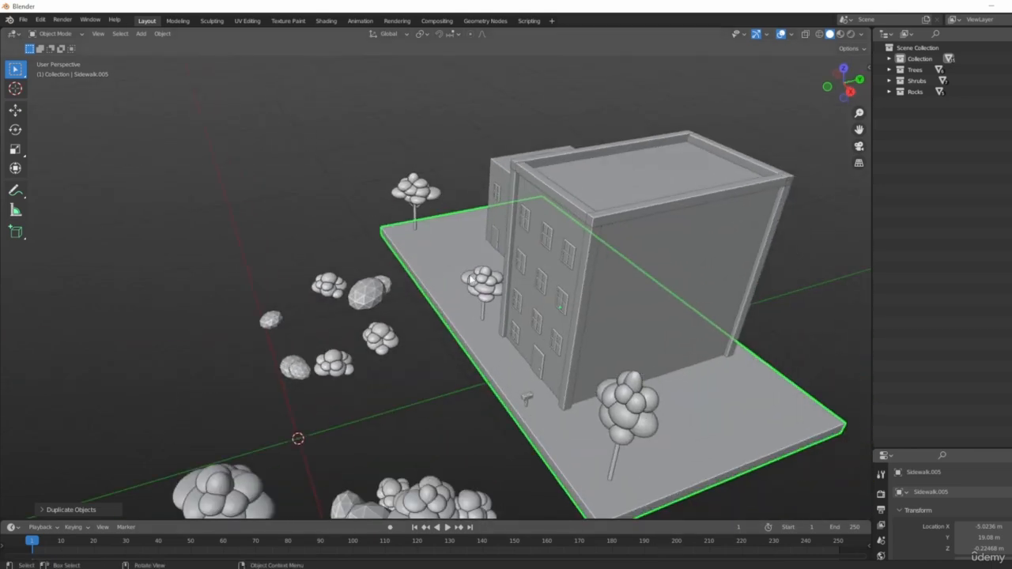
- Move the slab copy along Y in the top view until it lies directly in front of the original slab
key(g)
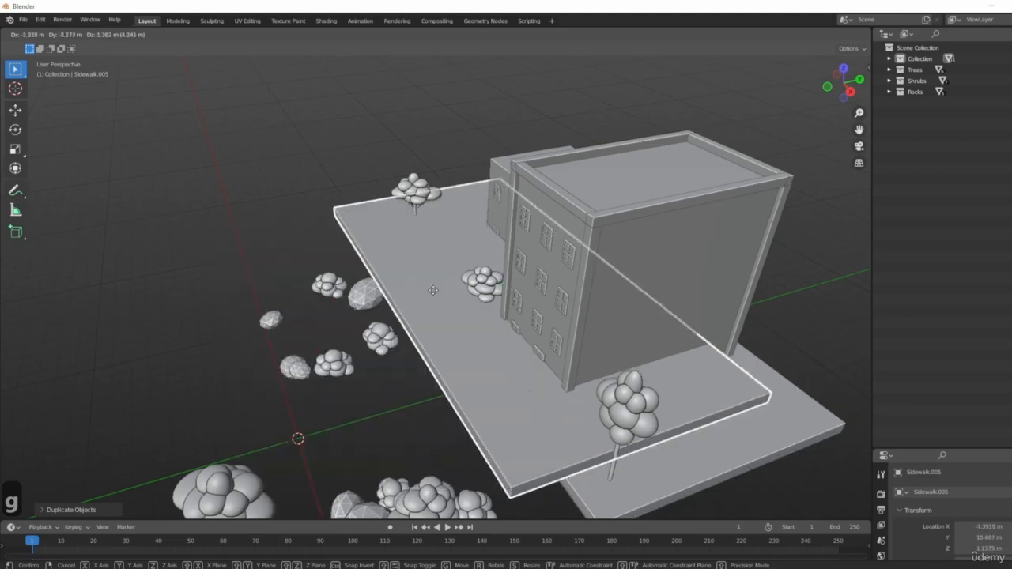
right_click(515, 348)
middle_drag(518, 348, 541, 294)
key(KP_7)
scroll(523, 352, down, 3)
key(g)
key(y)
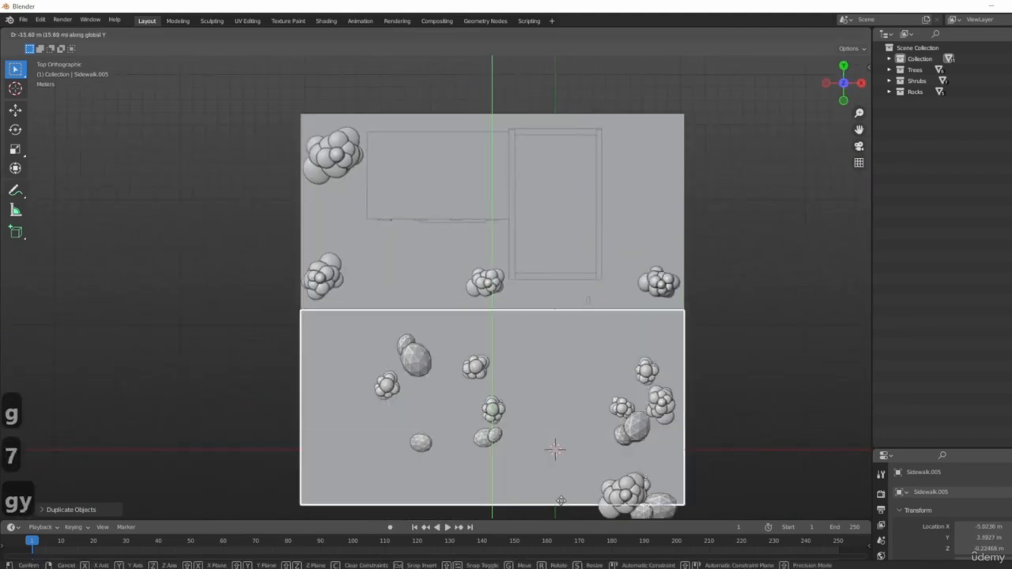
click(637, 444)
mouse_move(637, 444)
middle_down()
mouse_move(531, 365)
mouse_move(546, 350)
mouse_move(675, 398)
mouse_move(643, 451)
middle_up()
- Lower the front slab copy to about Z -0.81 m and slide it along Y to about 4.10 m
key(g)
key(z)
click(500, 381)
key(g)
key(y)
click(547, 380)
click(643, 451)
- Try to scale the lowered slab copy along the Y axis, and undo the scaling
click(475, 352)
middle_drag(474, 352, 413, 394)
key(s)
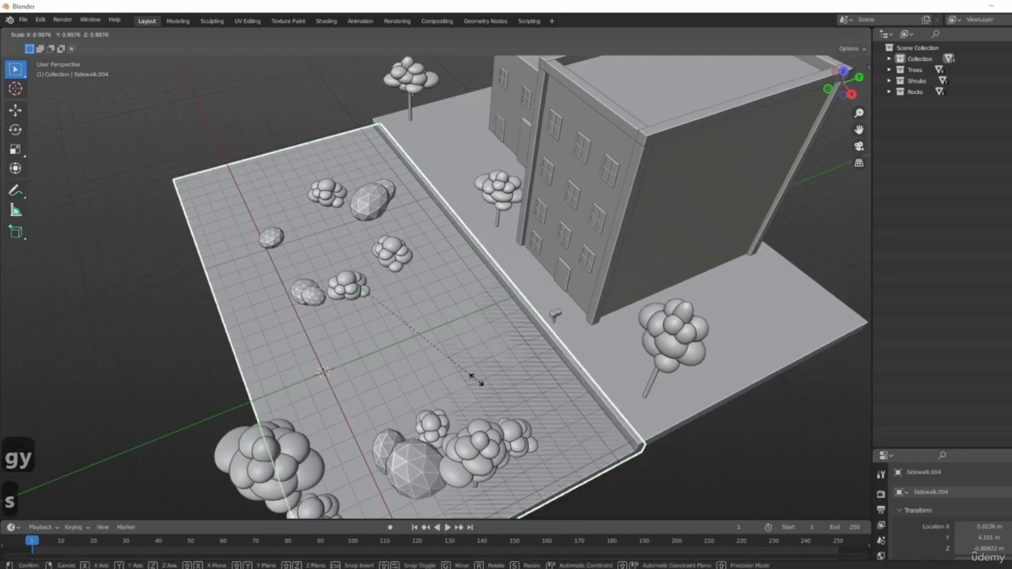
key(y)
click(487, 370)
middle_drag(510, 368, 458, 376)
key(ctrl+z)
- Pull the overlapping slab copy Sidewalk.004 away from the lowered slab and delete it
key(g)
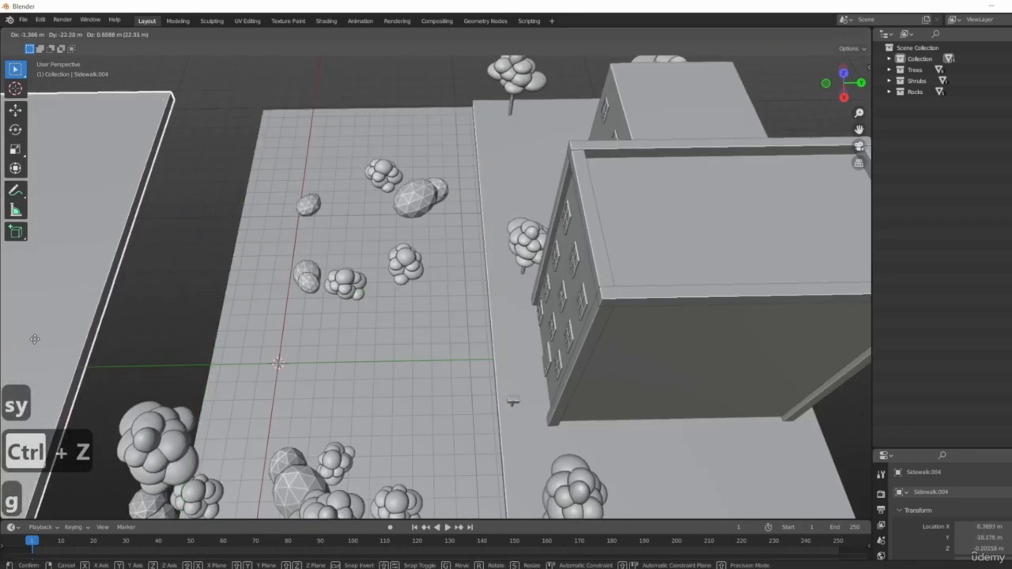
click(181, 296)
key(Delete)
- Pull the other overlapping slab copy, Sidewalk.005, away from the lowered slab and delete it
click(356, 202)
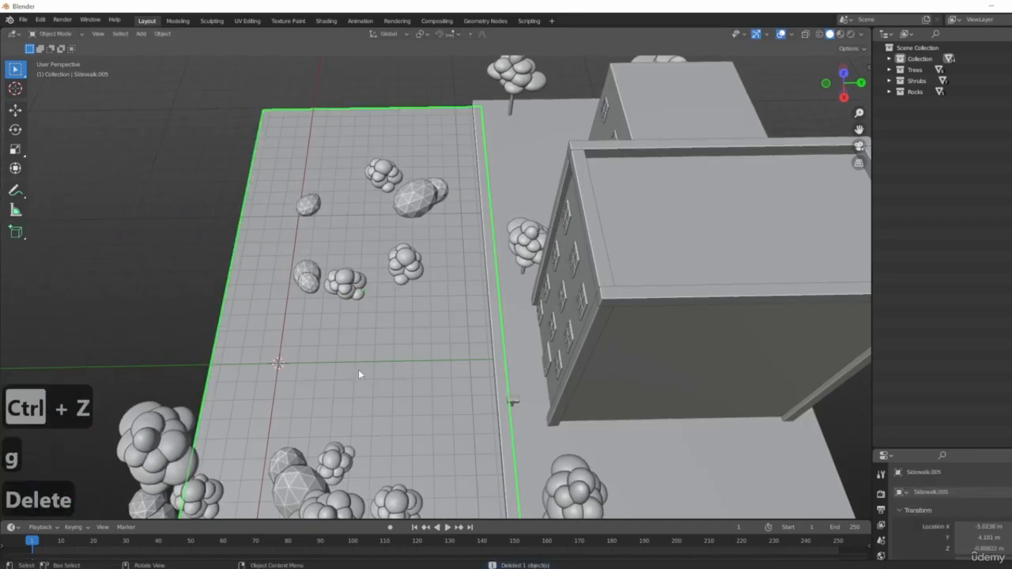
middle_drag(358, 370, 420, 375)
key(g)
click(299, 358)
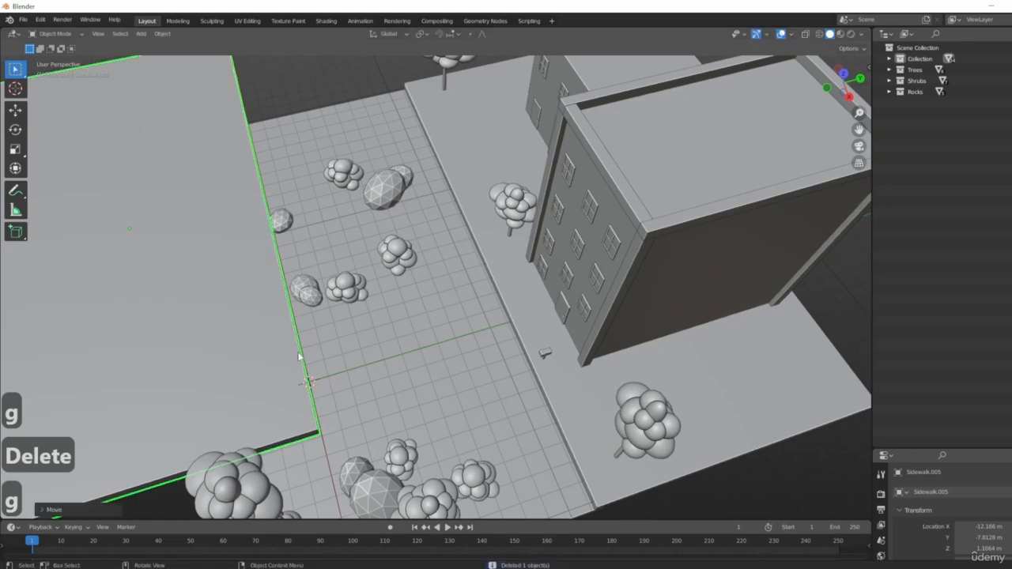
key(x)
click(286, 349)
- Select the lowered front slab Sidewalk.003 and scale it along the Y axis to about 0.76
click(467, 384)
key(g)
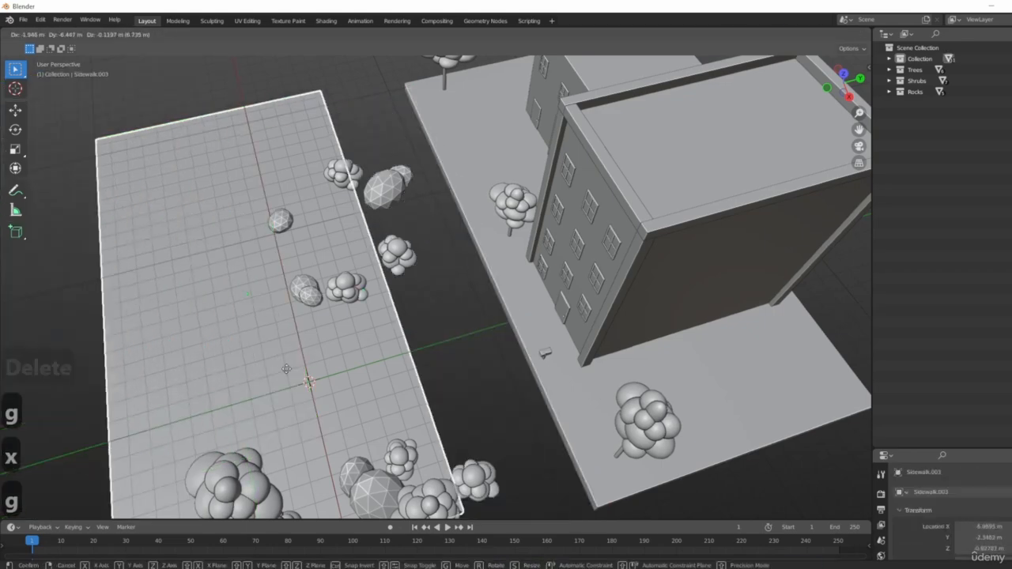
right_click(456, 354)
middle_drag(445, 267, 424, 342)
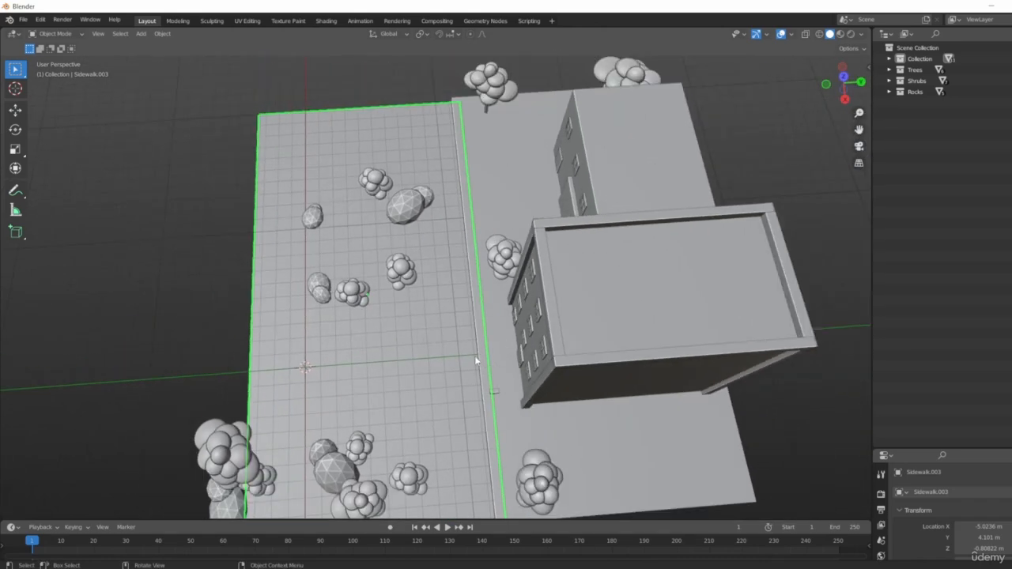
key(s)
key(y)
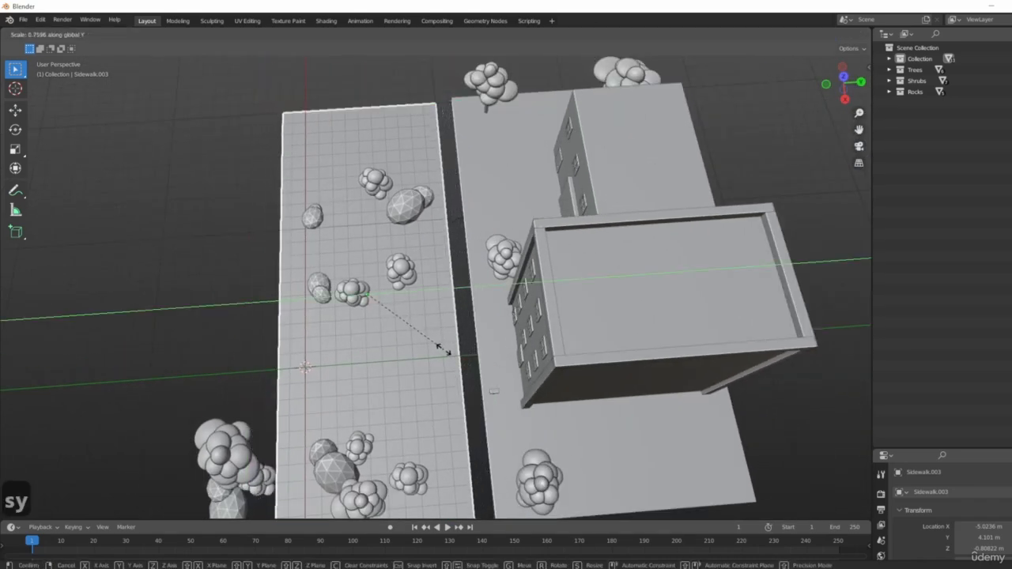
click(445, 354)
- Slide the narrowed front slab along Y to about 5.17 m so it meets the sidewalk slab's front edge
key(g)
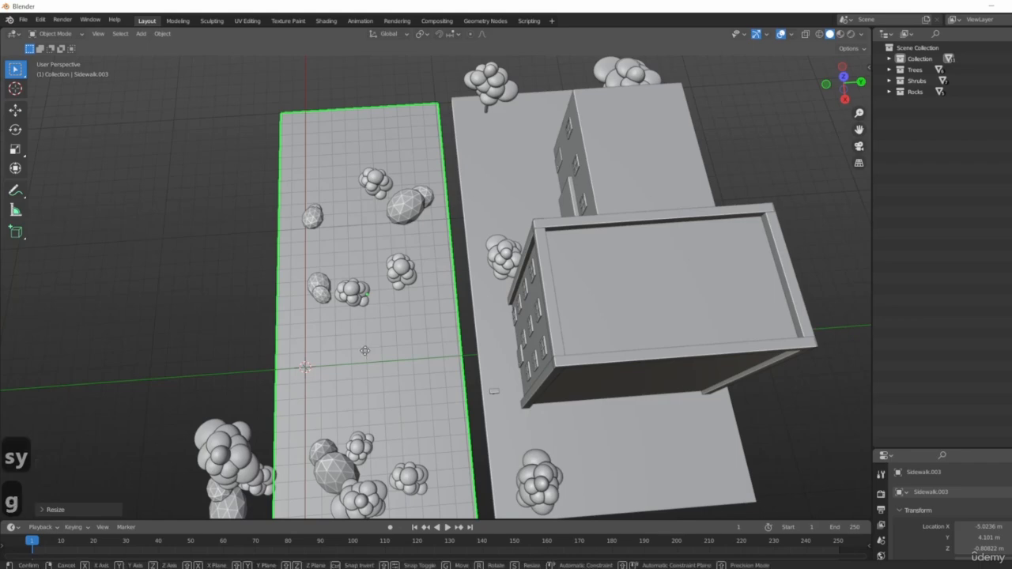
key(y)
click(378, 352)
middle_drag(378, 352, 402, 312)
- Move Tree.005 in the top view from in front of the slabs to the sidewalk's back corner beside the tall building
click(558, 412)
middle_drag(557, 407, 498, 312)
key(7)
shift+middle_drag(625, 298, 465, 490)
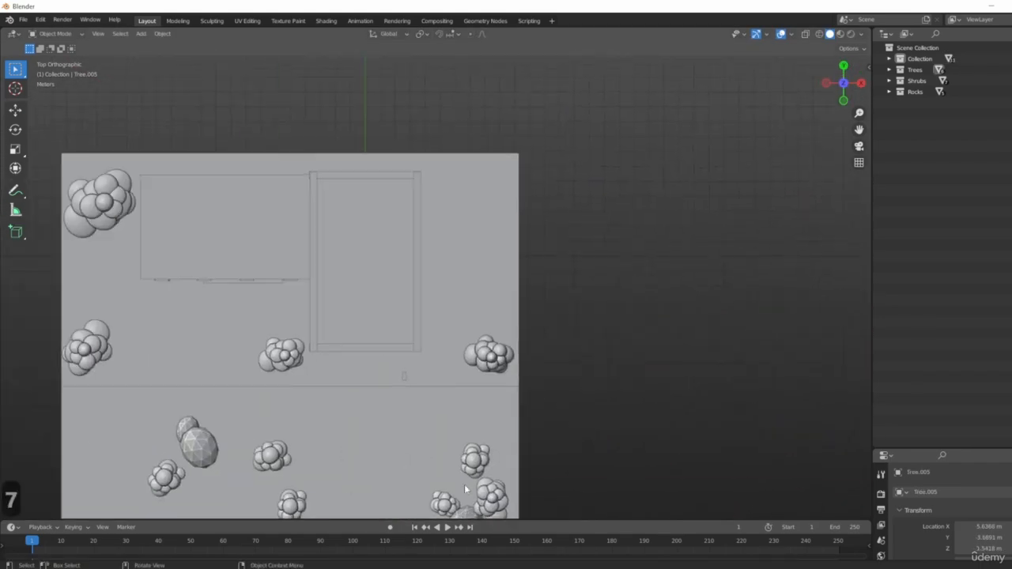
scroll(497, 350, down, 5)
scroll(497, 351, up, 4)
key(g)
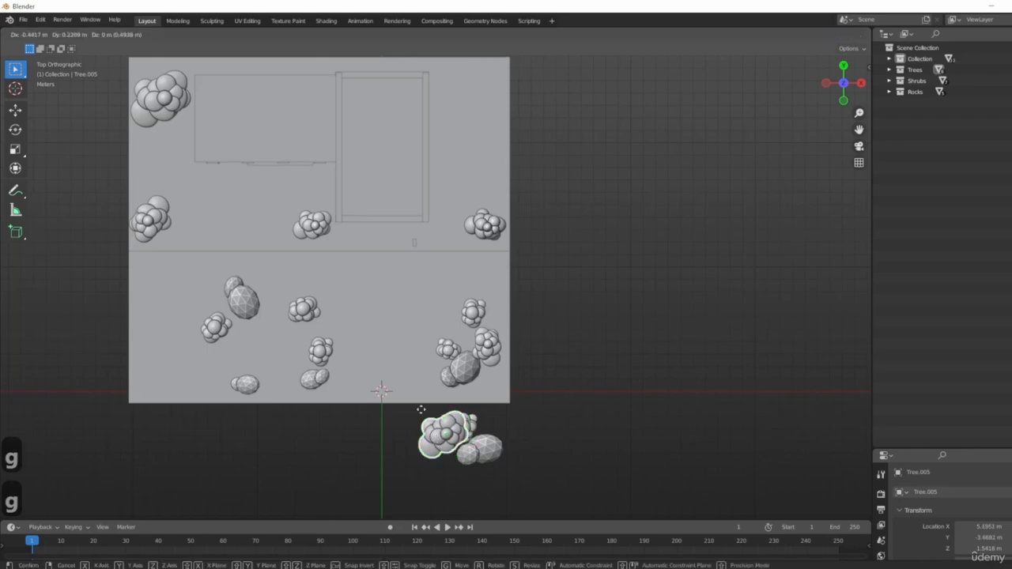
click(457, 107)
middle_drag(474, 121, 420, 385)
- Move the rock Rock01.003 from the front slab onto the sidewalk beside the tall building, at about Y 17.27 m
click(417, 376)
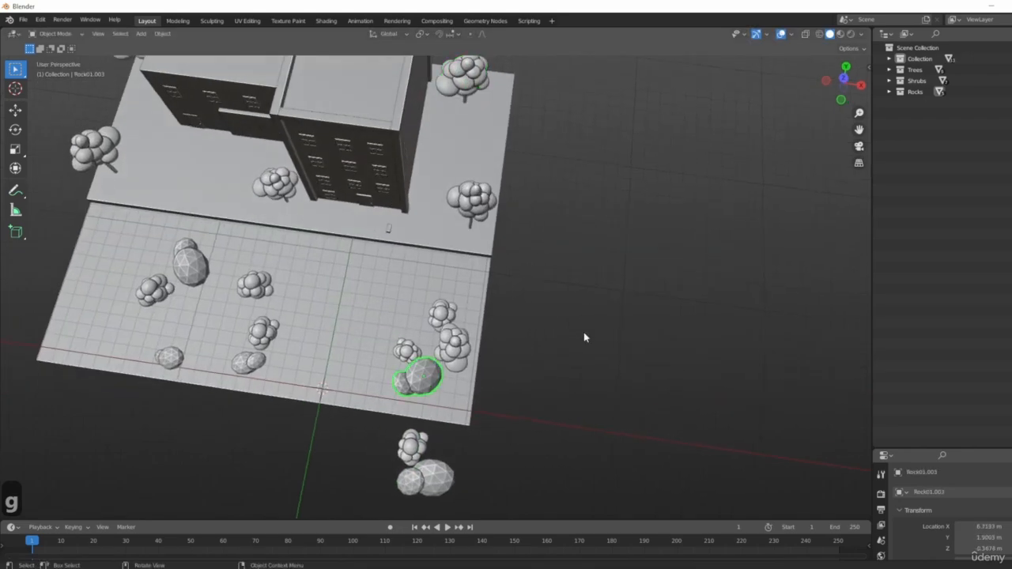
middle_drag(584, 332, 361, 356)
scroll(507, 377, down, 5)
key(g)
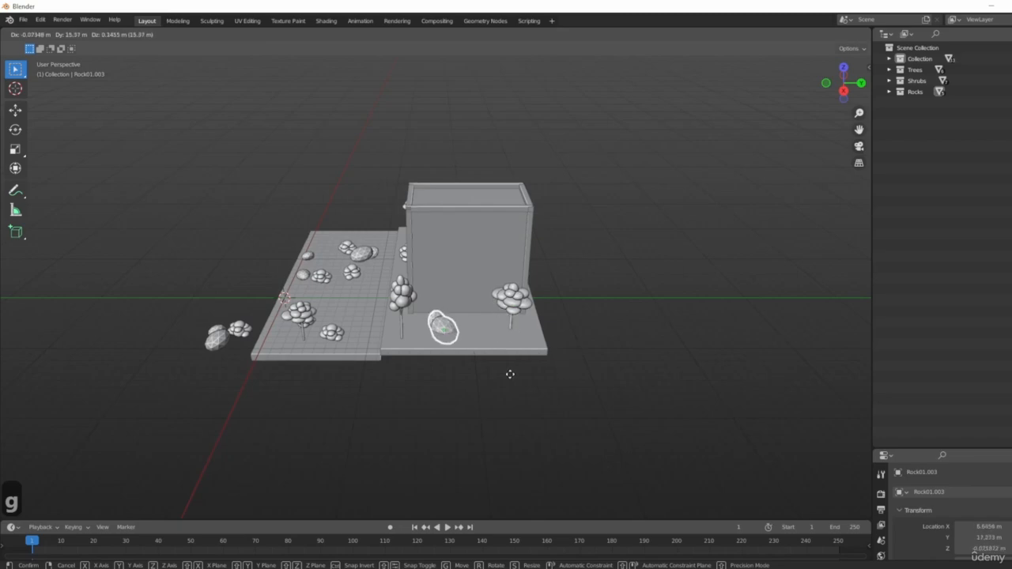
click(510, 373)
- Rotate the rock beside the tall building and scale it down
scroll(443, 364, up, 3)
middle_drag(609, 297, 393, 208)
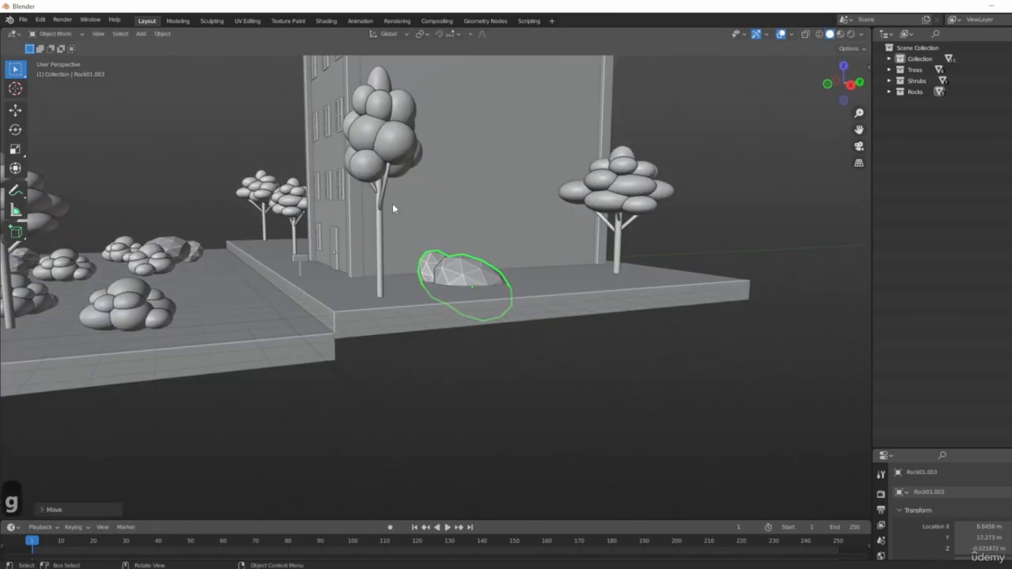
middle_drag(571, 201, 608, 226)
key(r)
click(535, 309)
click(525, 204)
click(526, 199)
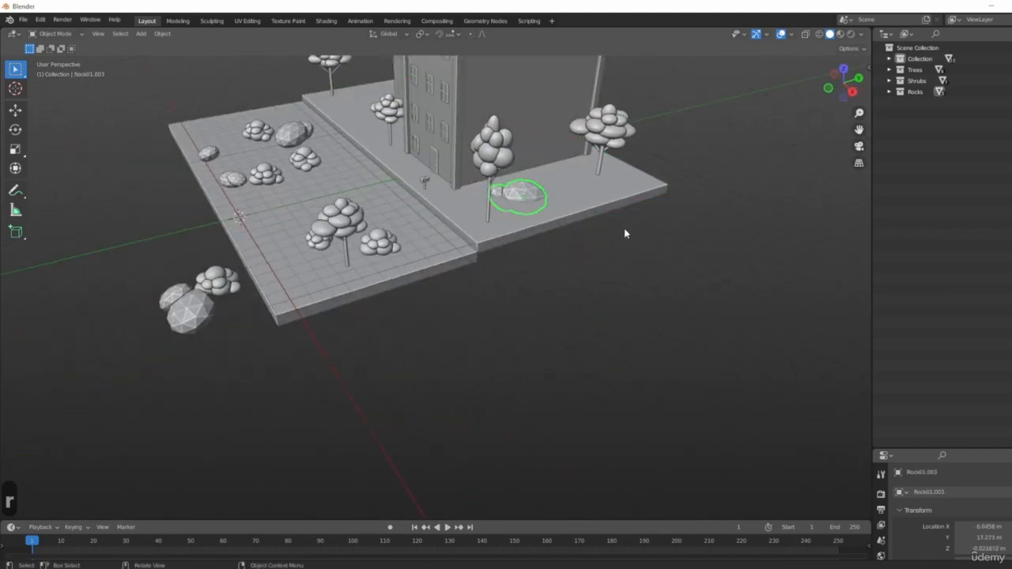
key(s)
click(591, 222)
- Move Shrub.001 in the top view from the front slab to beside the sidewalk's back corner tree, and rotate it
shift+middle_drag(555, 253, 515, 320)
middle_drag(480, 290, 493, 439)
click(628, 399)
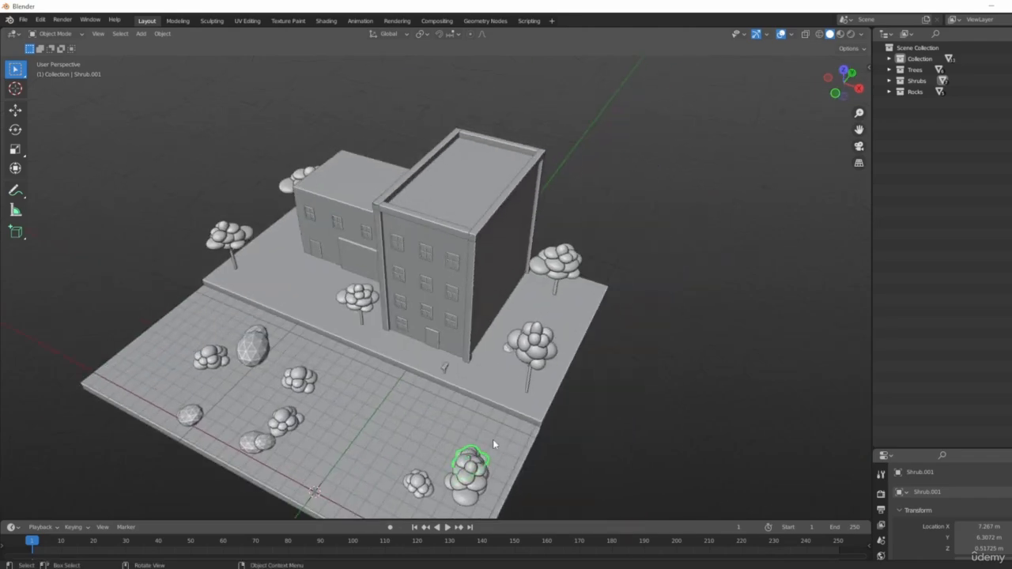
key(7)
key(g)
click(609, 158)
key(r)
click(605, 205)
middle_drag(605, 206, 376, 357)
- Delete the large rock Rock01.002 and the shrub next to it on the front slab
click(237, 351)
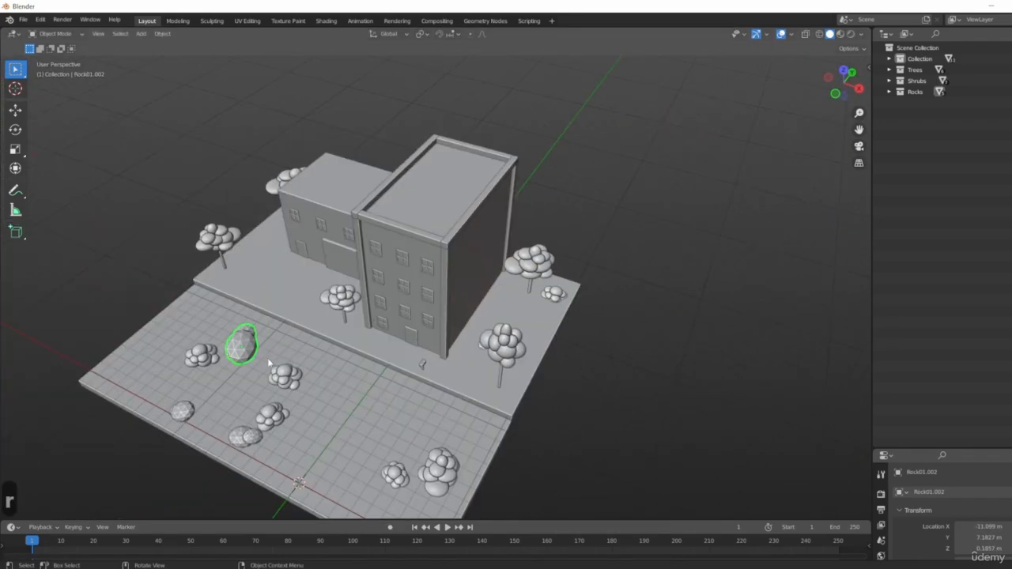
key(Delete)
click(222, 356)
key(Delete)
- Move Shrub.006 in the top view from the front slab to between the tall building and the side rock, and rotate it
click(269, 388)
key(7)
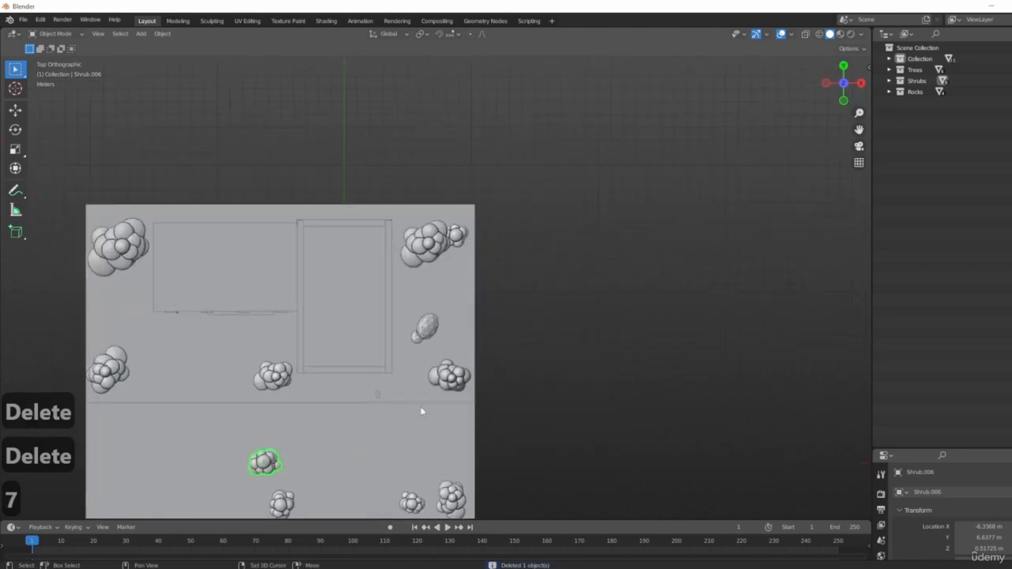
key(g)
click(447, 325)
middle_drag(448, 325, 453, 417)
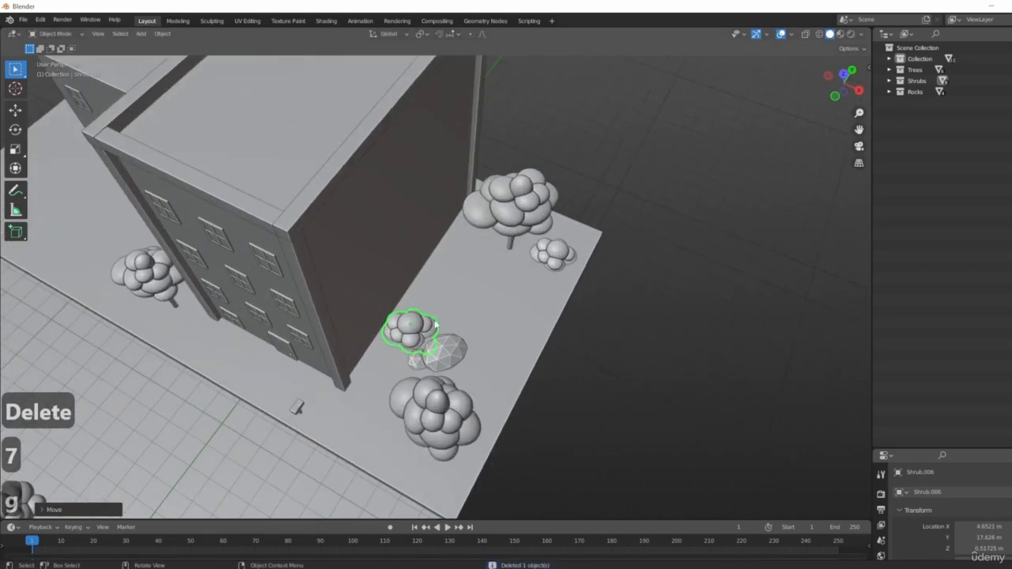
scroll(453, 417, up, 3)
key(r)
click(469, 313)
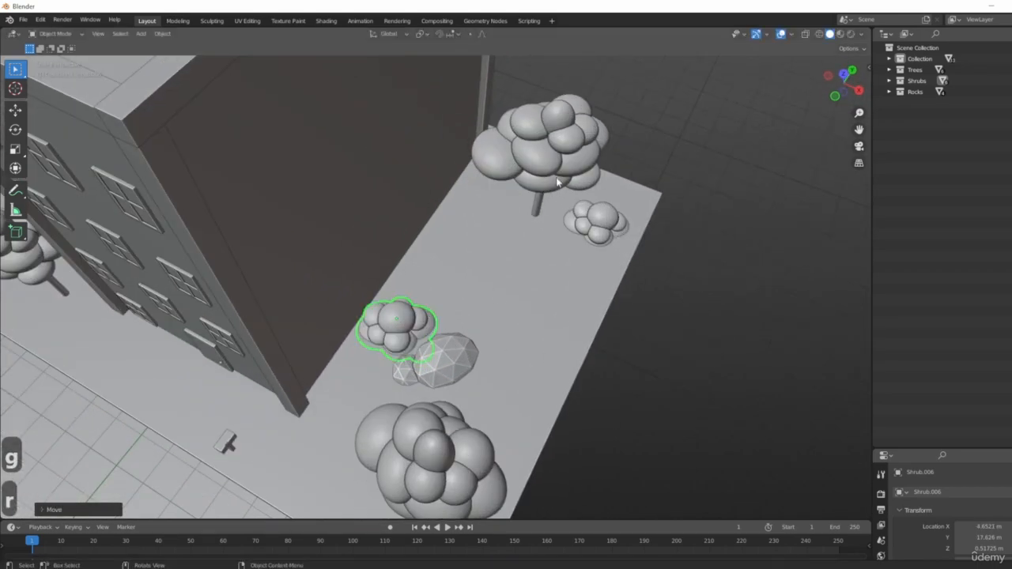
- Rotate Shrub.006 in the top view and move it near the tall building's front corner, at about X 4.34 m, Y 15.30 m
middle_drag(559, 182, 446, 281)
scroll(532, 333, down, 6)
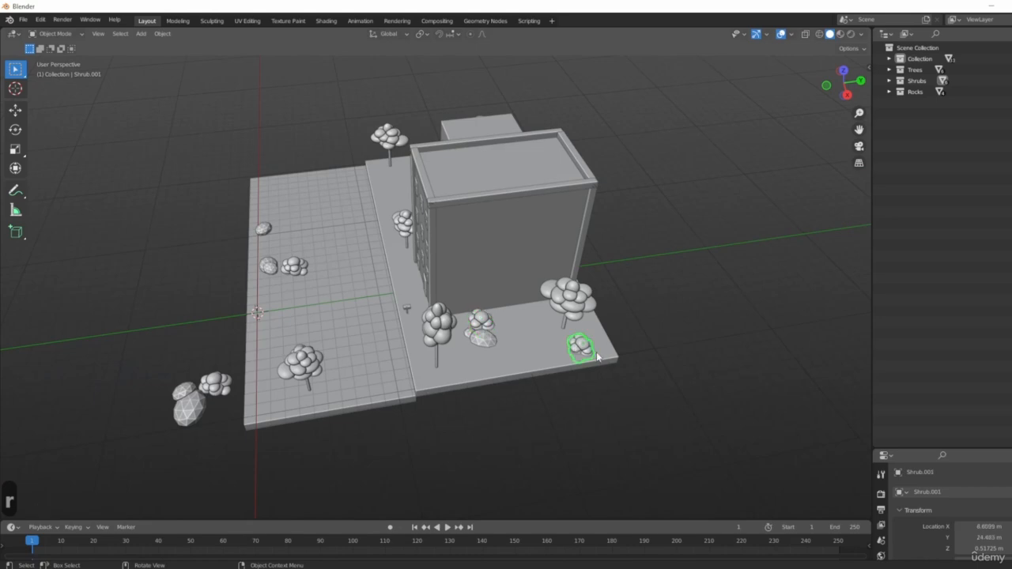
key(KP_7)
scroll(416, 354, up, 4)
shift+middle_drag(569, 442, 435, 303)
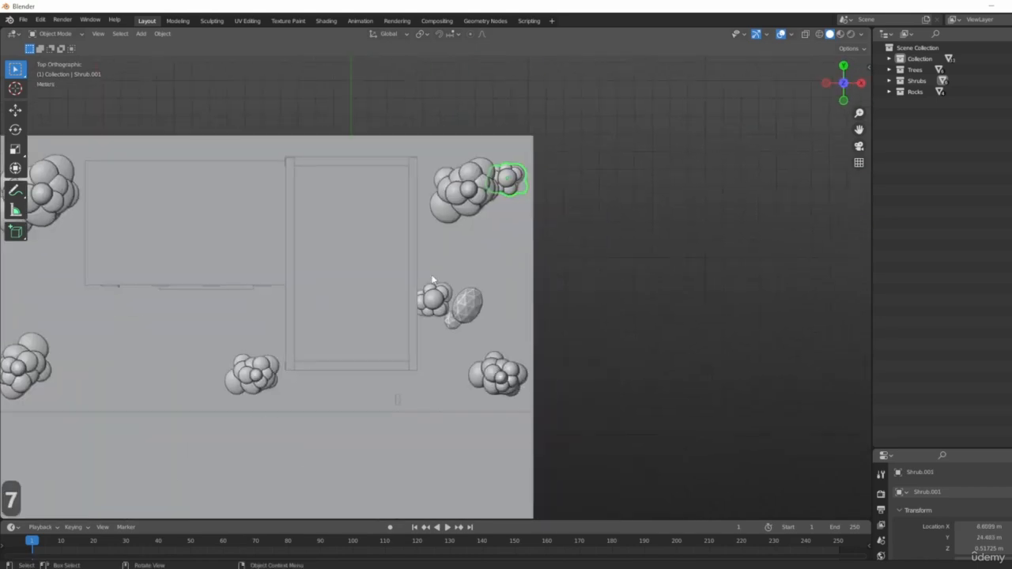
click(433, 300)
key(r)
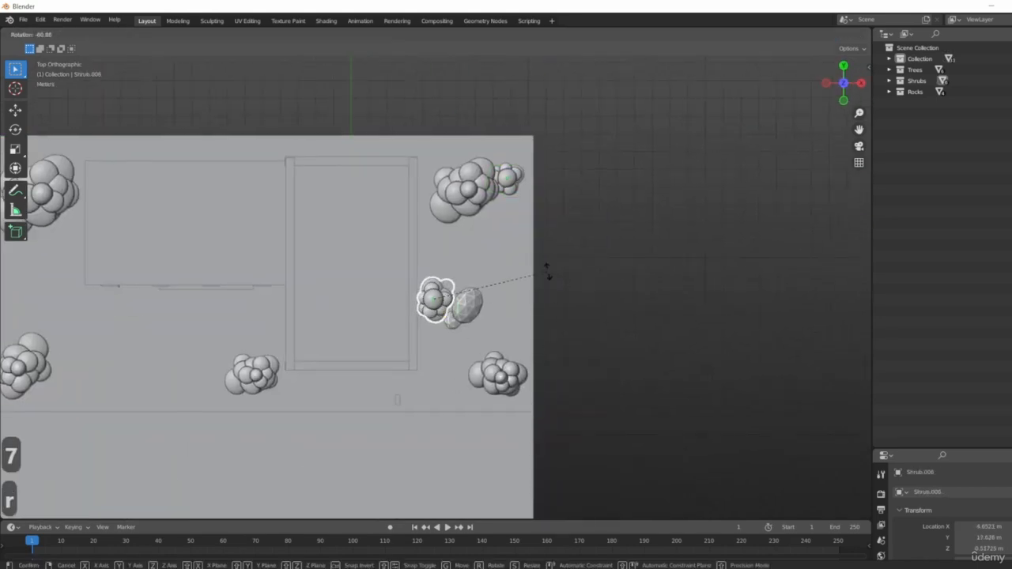
click(547, 272)
key(g)
click(492, 358)
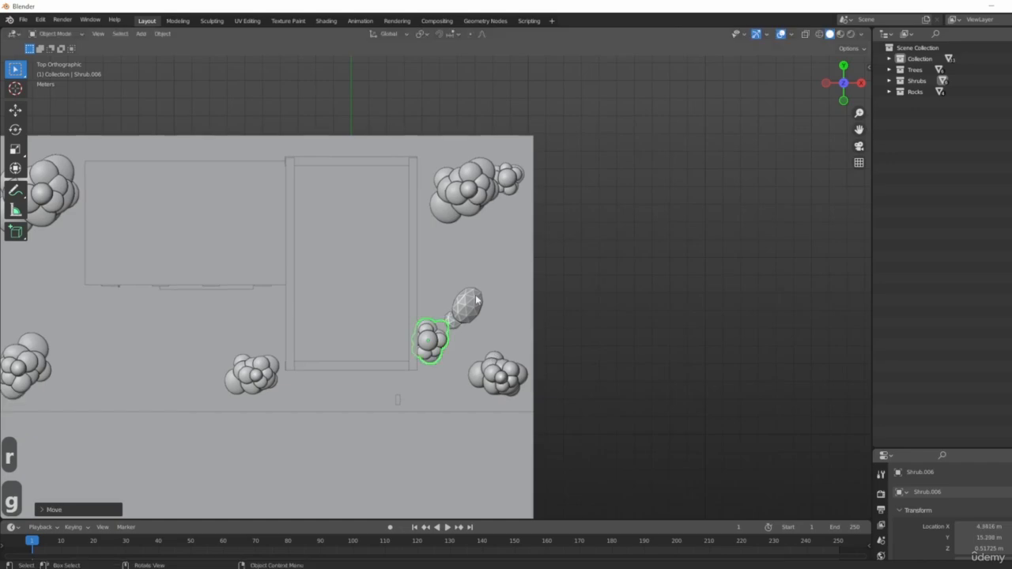
- Move the side rock Rock01.003 in the top view toward the back corner tree, to about X 7.64 m, Y 21.81 m
click(477, 299)
key(g)
click(493, 215)
middle_drag(493, 215, 593, 357)
key(r)
key(Escape)
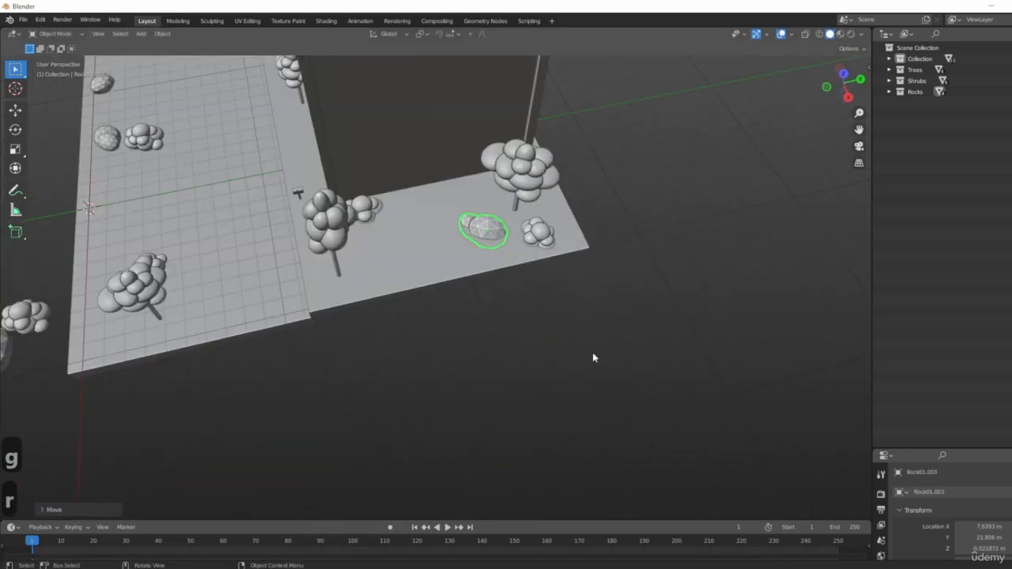
- Rotate Rock01.003 about the Z axis and nudge it to about X 7.49 m, Y 22.85 m beside the corner shrub
key(r)
key(z)
click(508, 366)
middle_drag(508, 366, 434, 309)
key(r)
key(z)
key(g)
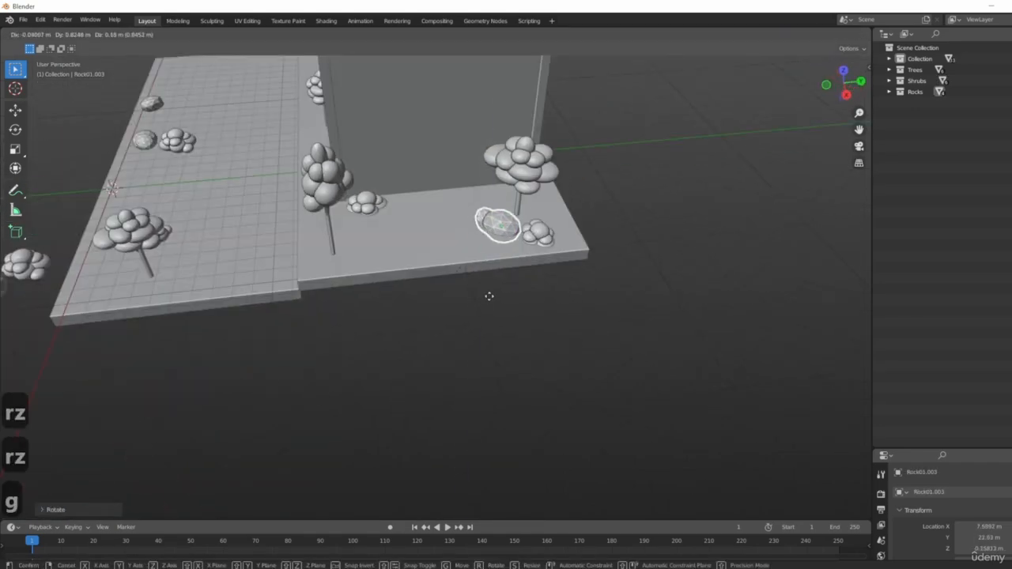
click(487, 299)
- Delete the leftover shrubs and rocks on and in front of the front slab
scroll(418, 247, down, 3)
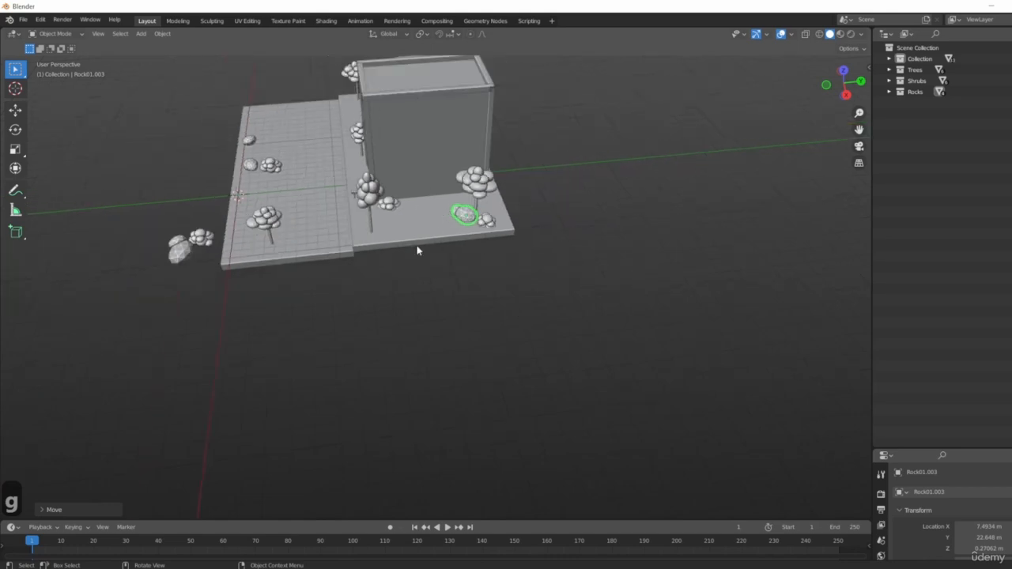
middle_drag(257, 306, 430, 439)
click(431, 439)
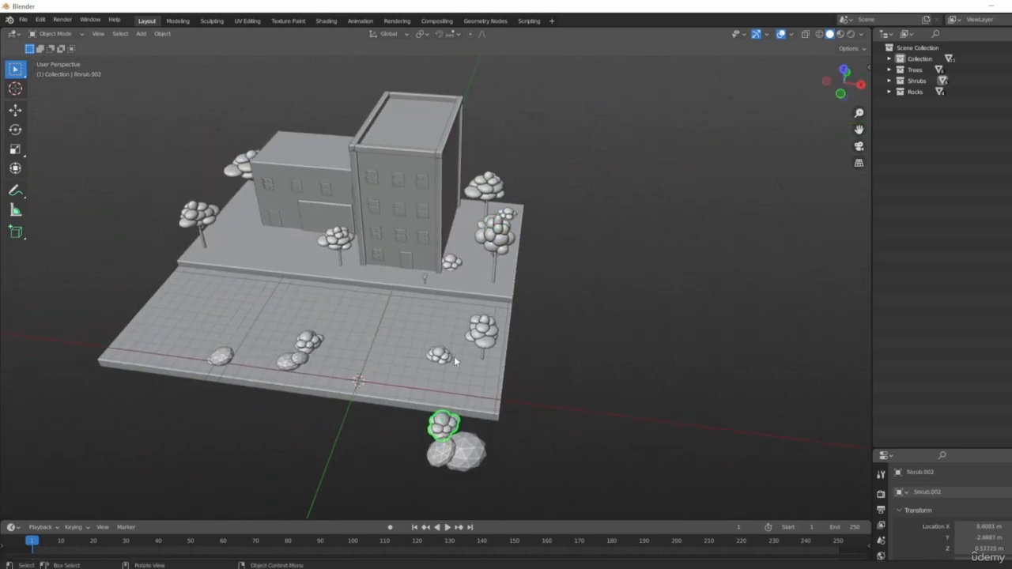
key(Delete)
click(445, 359)
key(Delete)
key(Delete)
key(Delete)
click(312, 344)
key(Delete)
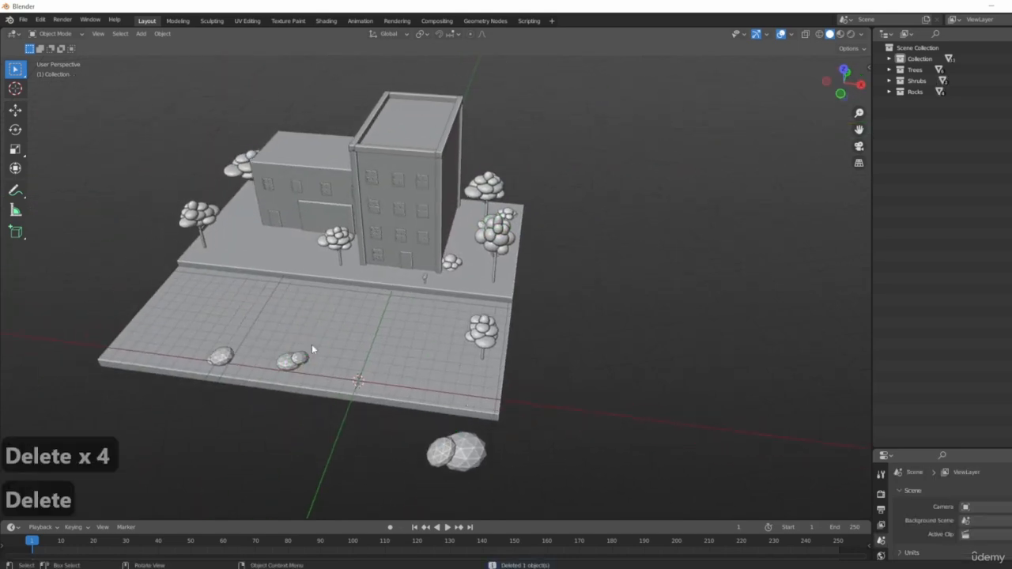
key(Delete)
- Move the front side tree back along the sidewalk in the top view, and bring Tree.005 forward from the back corner
middle_drag(482, 455, 489, 360)
click(493, 316)
key(KP_7)
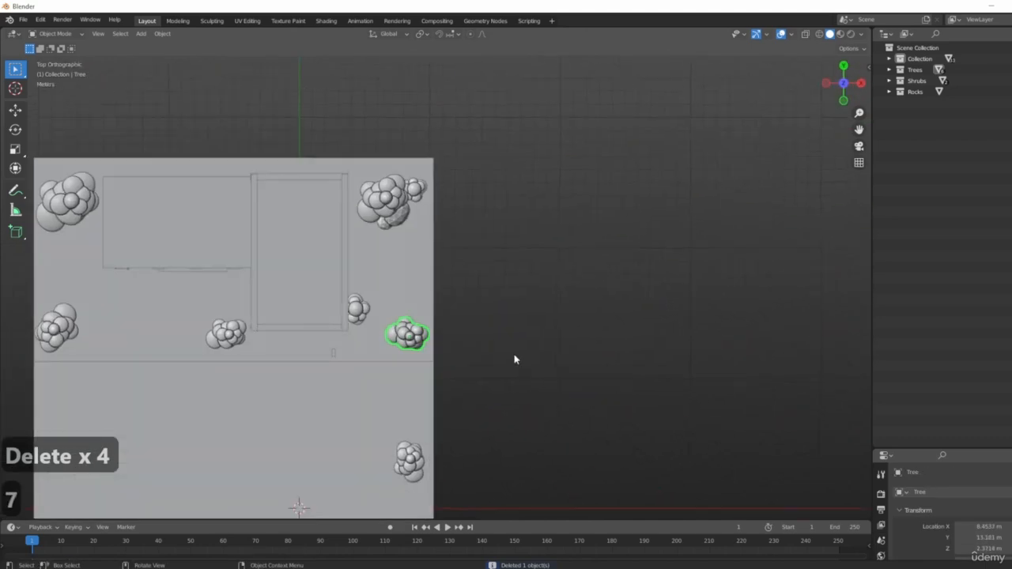
key(g)
click(411, 373)
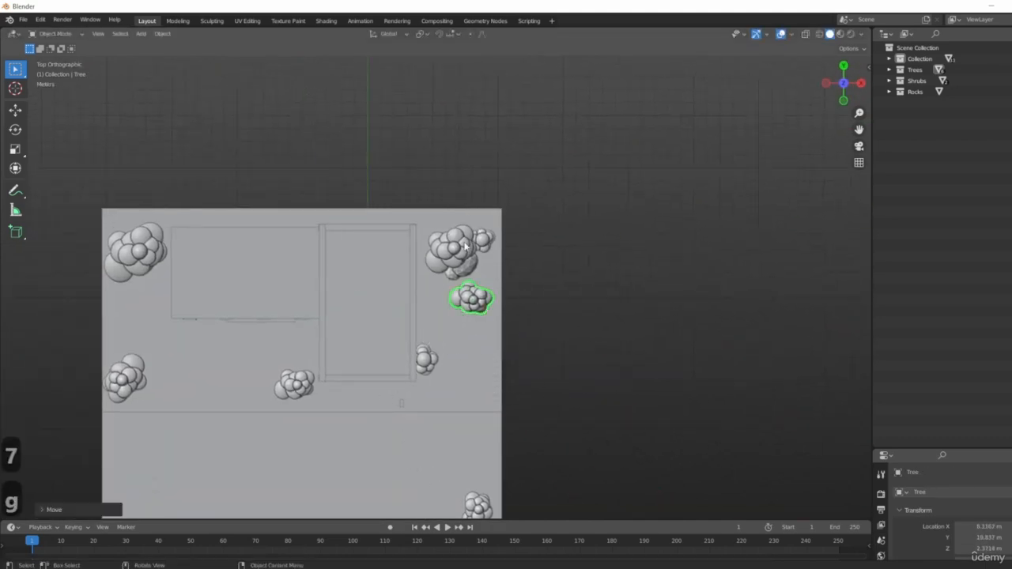
key(g)
click(494, 391)
- Move the smaller side tree to the back corner beside the rock, at about X 5.80 m, Y 23.84 m, and rotate it
click(490, 297)
key(g)
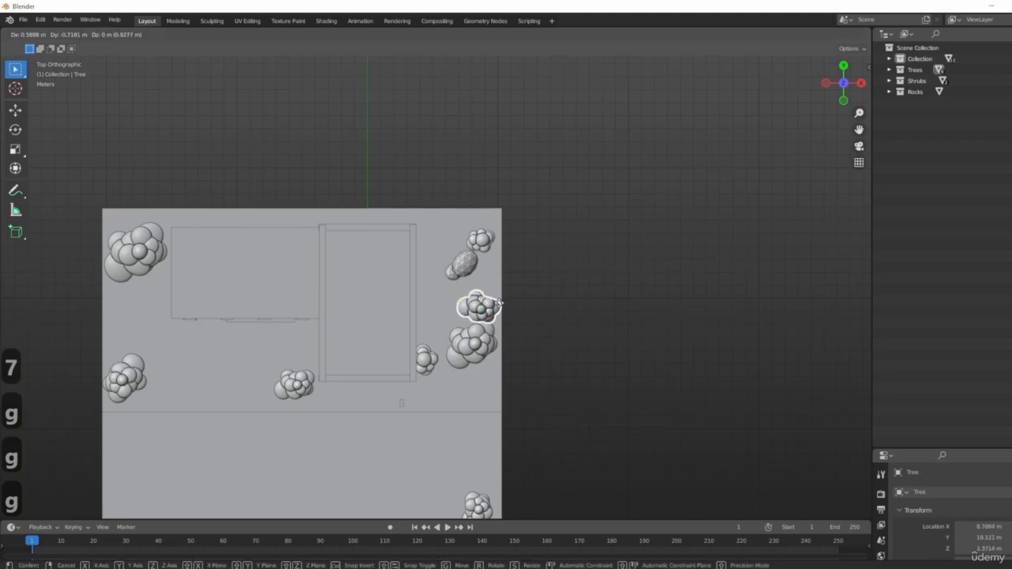
click(460, 241)
key(r)
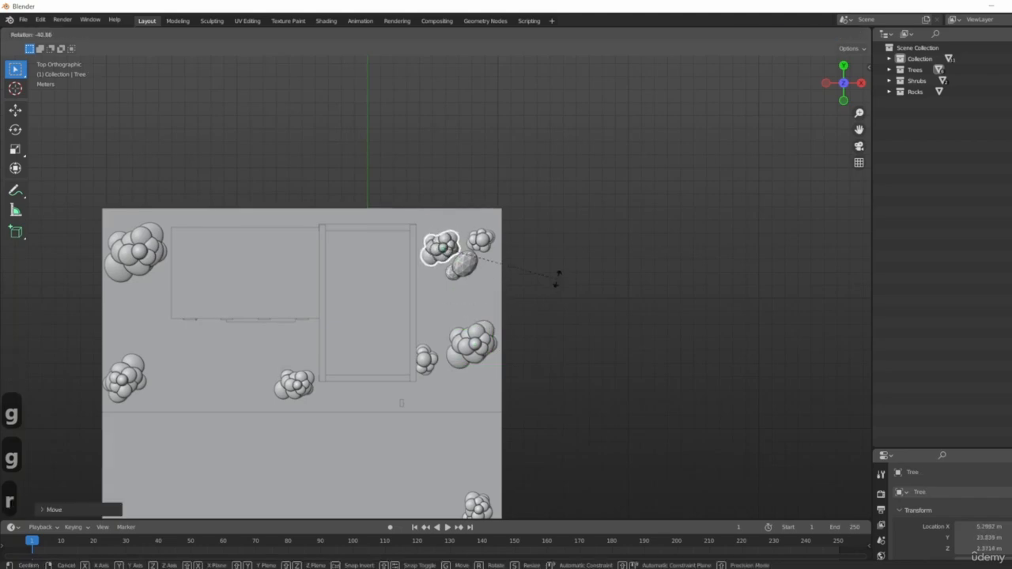
click(557, 281)
- Scale down Tree.005 on the sidewalk beside the tall building and check its height in the front view
middle_drag(492, 395, 587, 316)
click(491, 248)
key(s)
click(587, 335)
key(1)
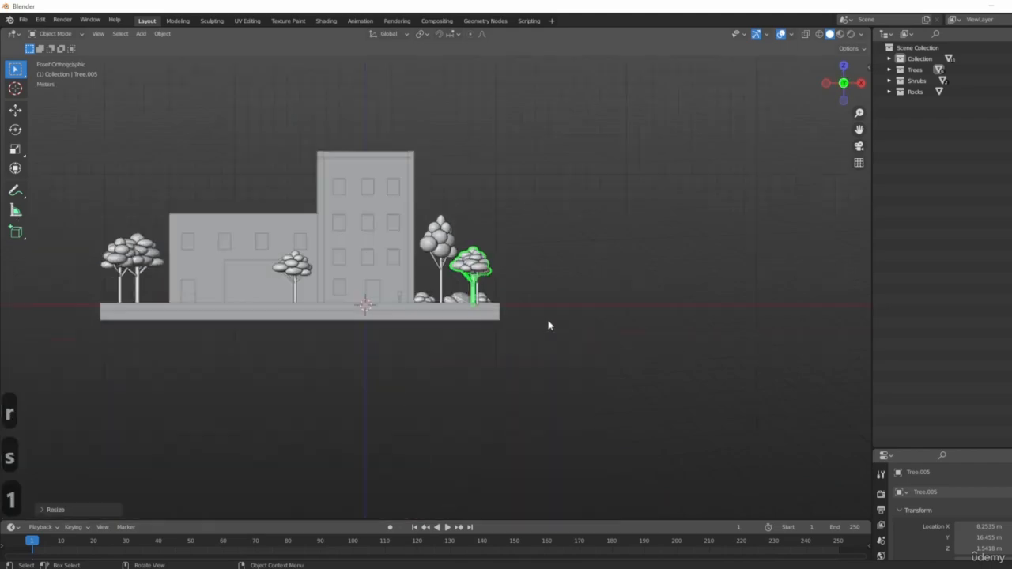
- Delete the remaining tree on the front slab
scroll(479, 361, down, 3)
middle_drag(479, 361, 564, 392)
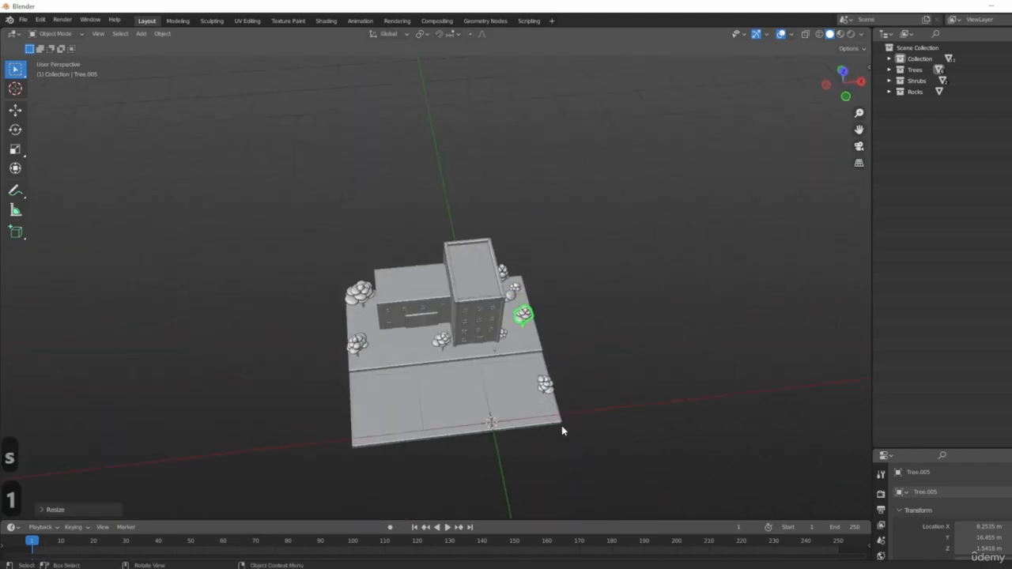
key(Delete)
- Slide Shrub.006 along the Y axis beside the tall building's wall to about 16.96 m
scroll(492, 377, up, 5)
middle_drag(493, 377, 467, 321)
shift+middle_drag(535, 294, 398, 369)
scroll(428, 318, up, 3)
click(430, 359)
key(g)
key(y)
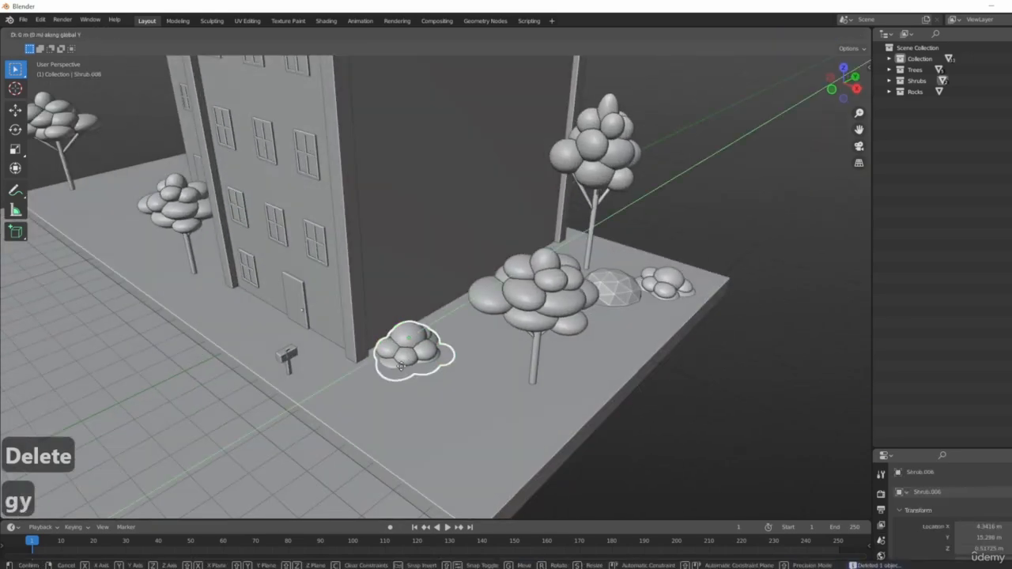
click(465, 419)
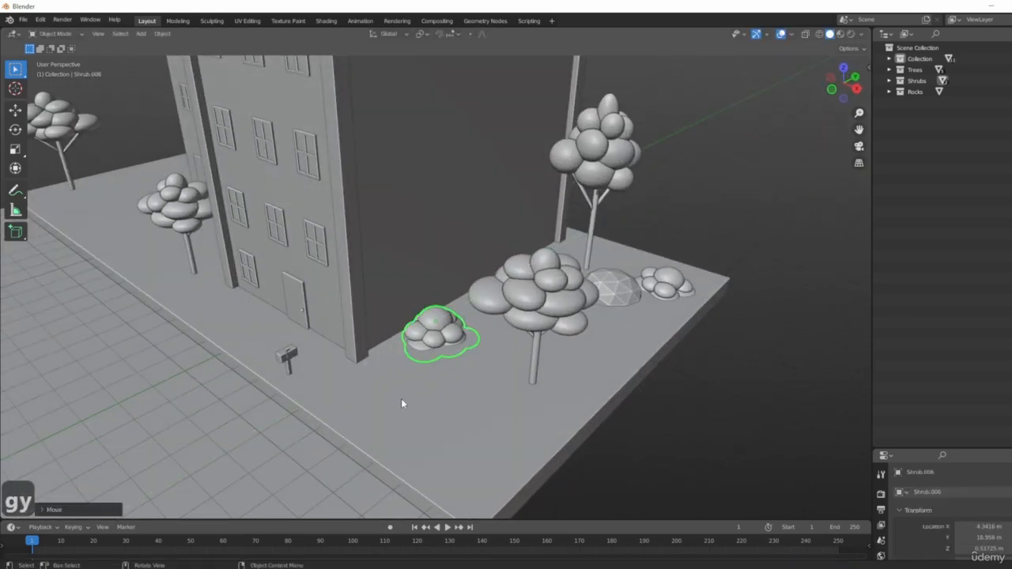
scroll(413, 421, down, 4)
middle_drag(413, 422, 411, 278)
click(410, 280)
shift+click(375, 310)
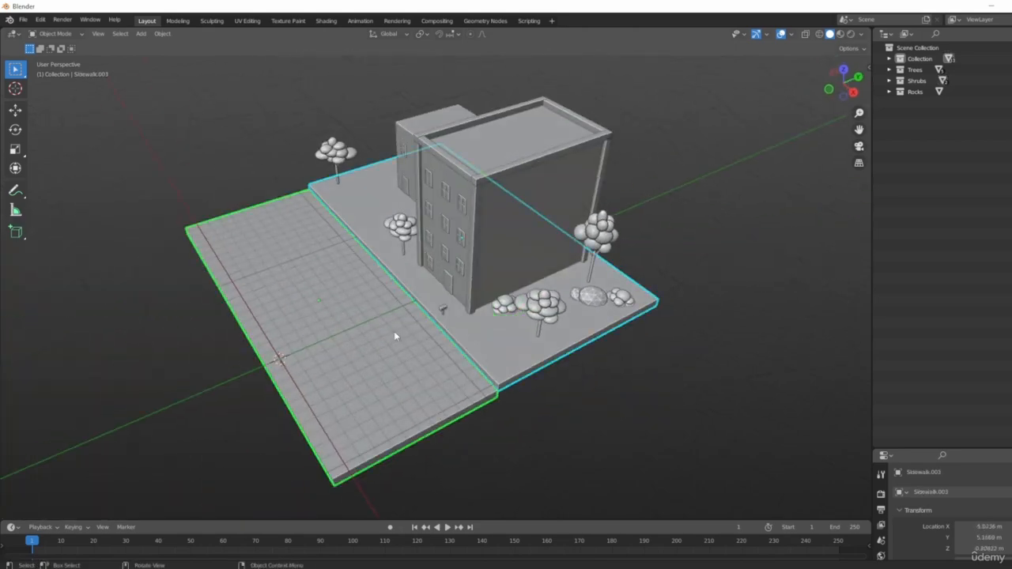
key(g)
key(y)
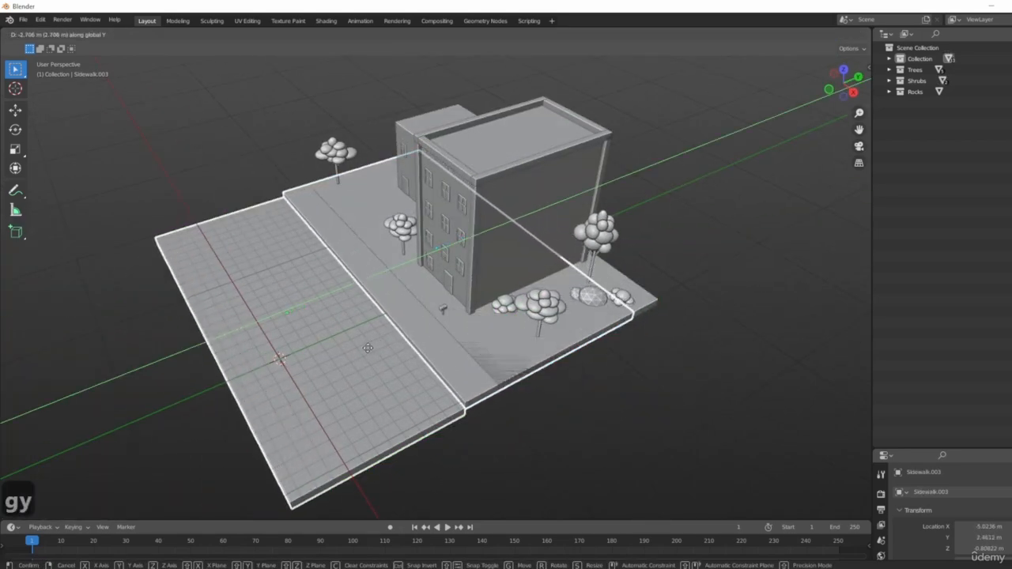
click(378, 288)
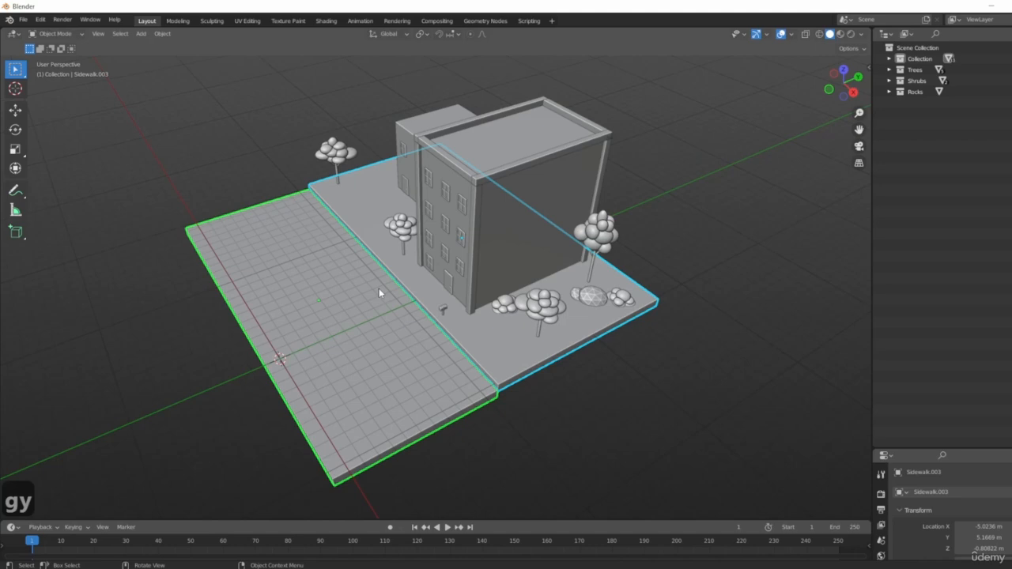
- Delete one overlapping duplicate slab and select the sidewalk together with the front slab
key(Delete)
click(429, 285)
shift+click(426, 345)
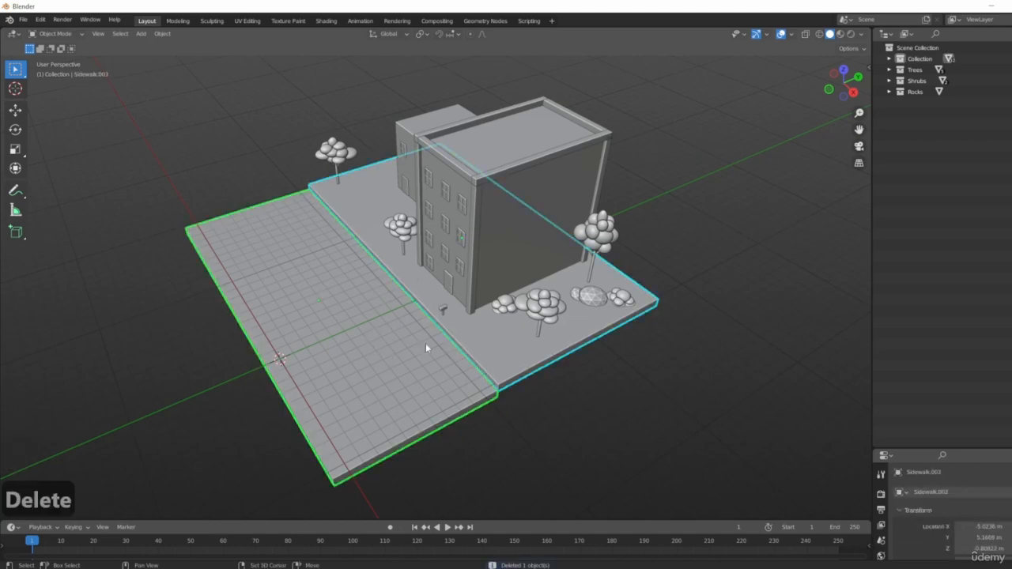
- Slide the front slab and the duplicate sidewalk forward along Y, the slab to about -0.95 m, and delete the duplicate sidewalk
key(g)
key(y)
click(400, 308)
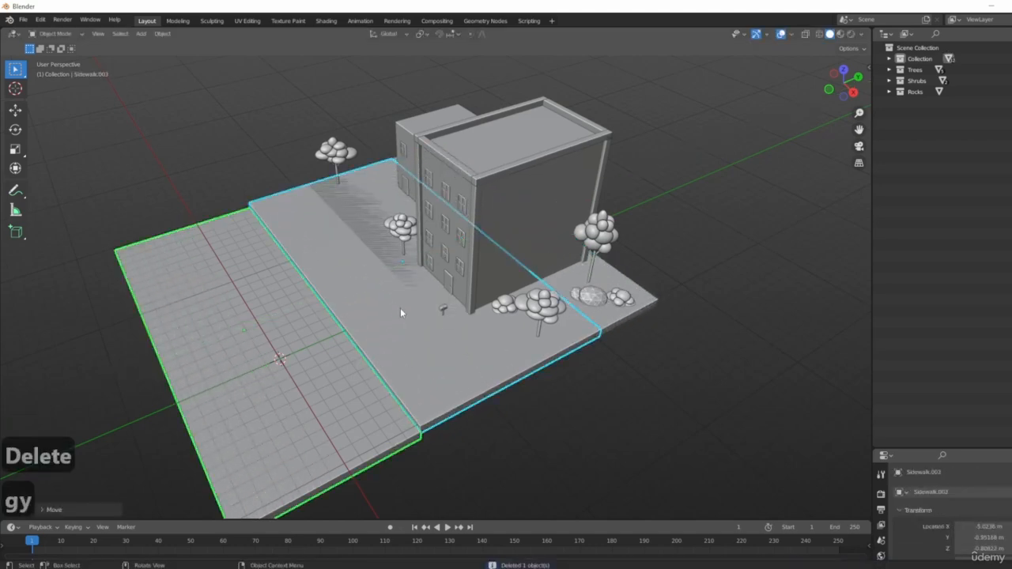
click(396, 339)
key(Delete)
- Slide the remaining sidewalk forward along the Y axis to about 16.88 m
click(416, 290)
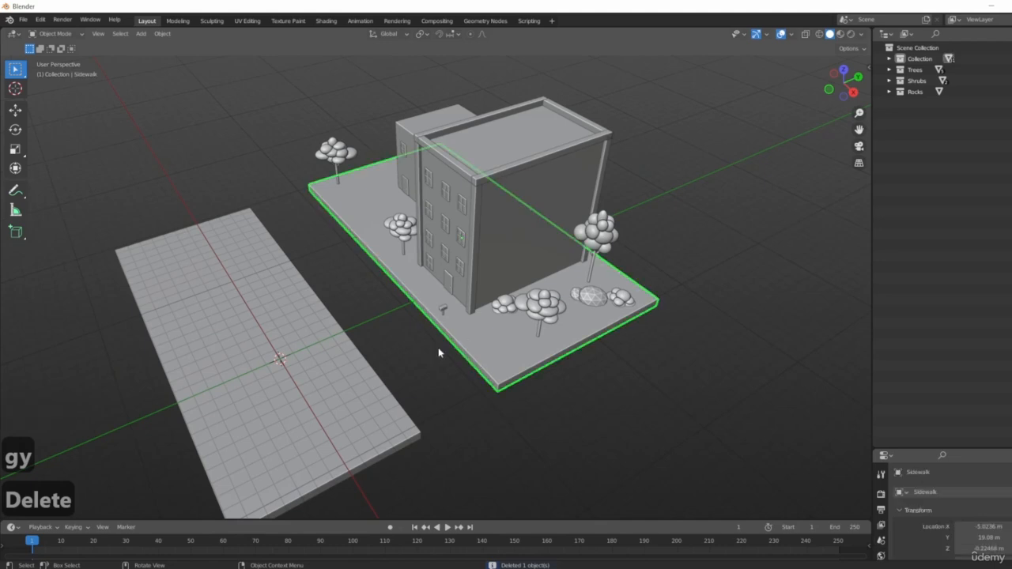
key(g)
key(y)
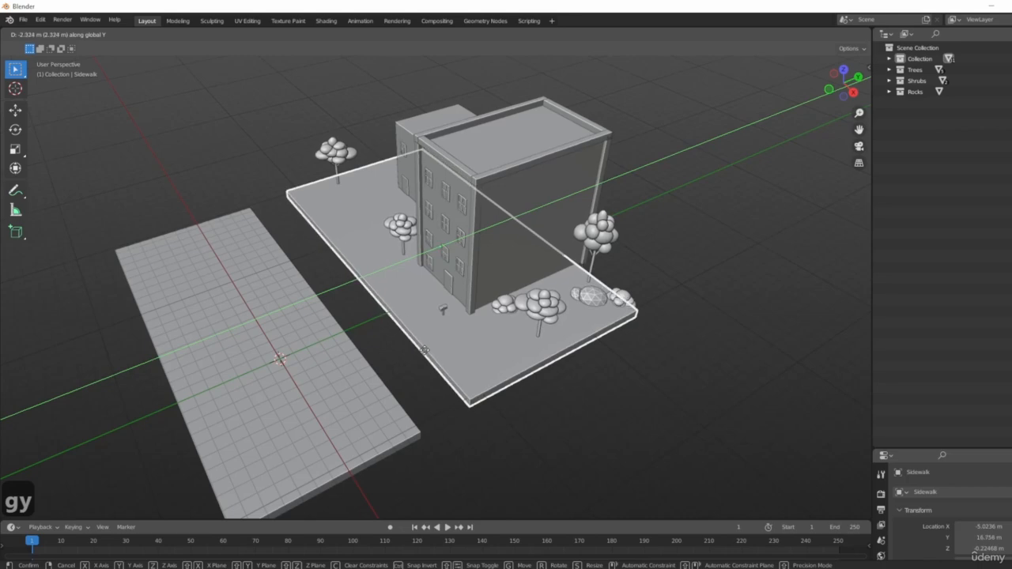
click(426, 348)
- Slide the front slab back along the Y axis to about 3.16 m so it meets the sidewalk's front edge
click(408, 396)
key(g)
key(y)
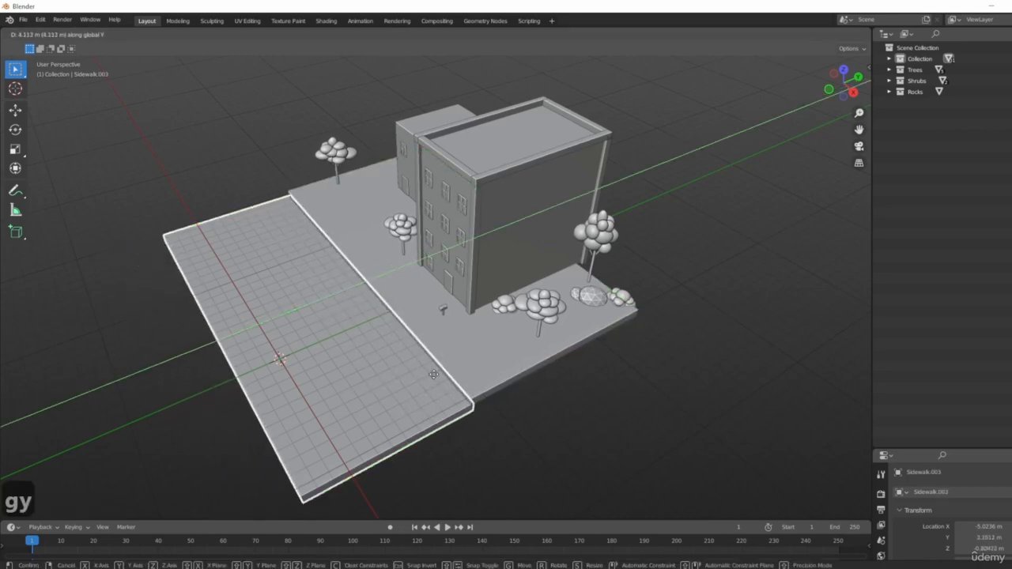
click(433, 374)
- Examine the sidewalk, plants and building fronts from several angles after the slabs' repositioning
middle_drag(321, 351, 333, 266)
scroll(558, 384, up, 6)
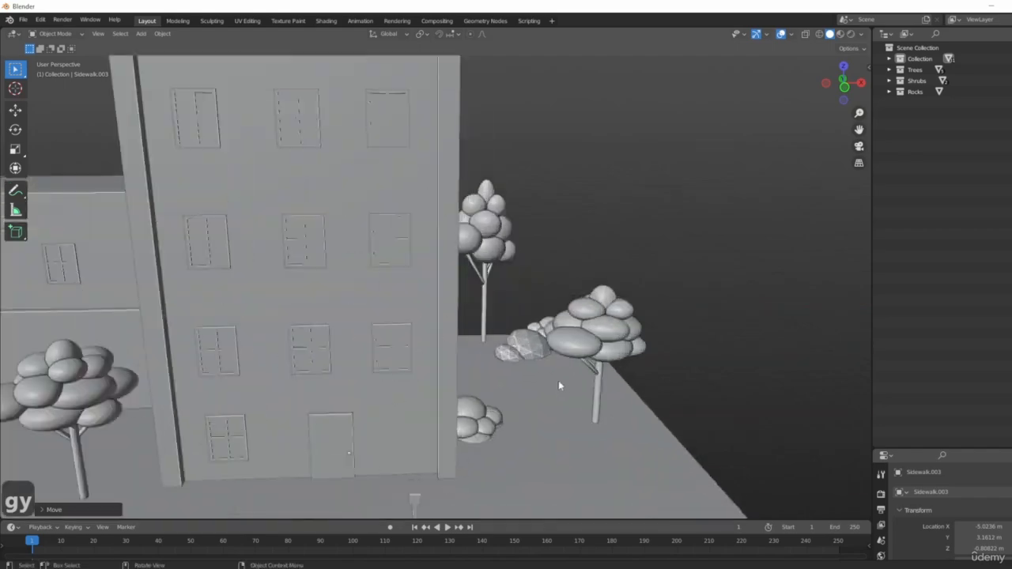
middle_drag(558, 385, 386, 330)
scroll(387, 331, down, 6)
middle_drag(377, 384, 350, 377)
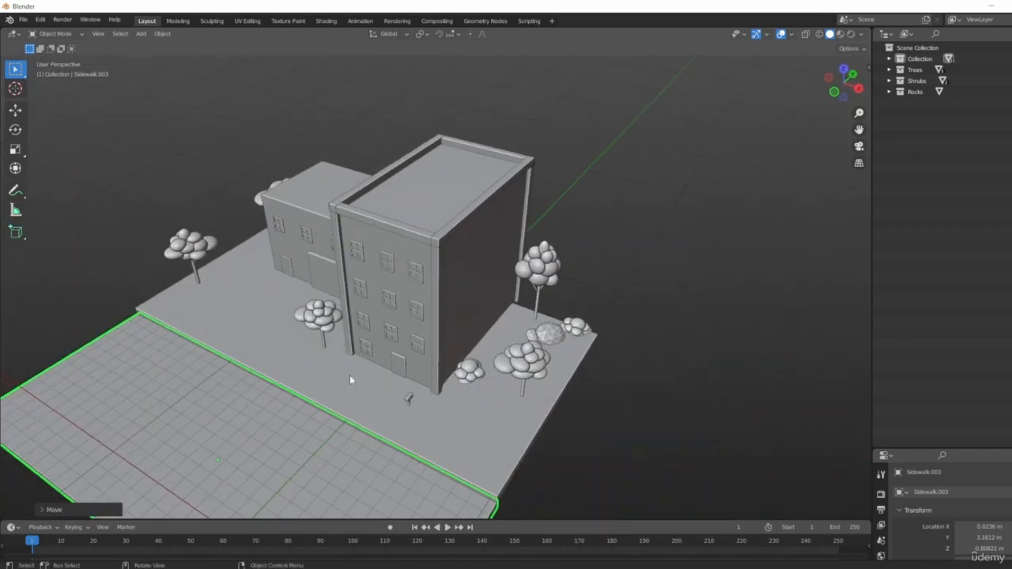
scroll(381, 399, up, 4)
shift+middle_drag(483, 383, 502, 321)
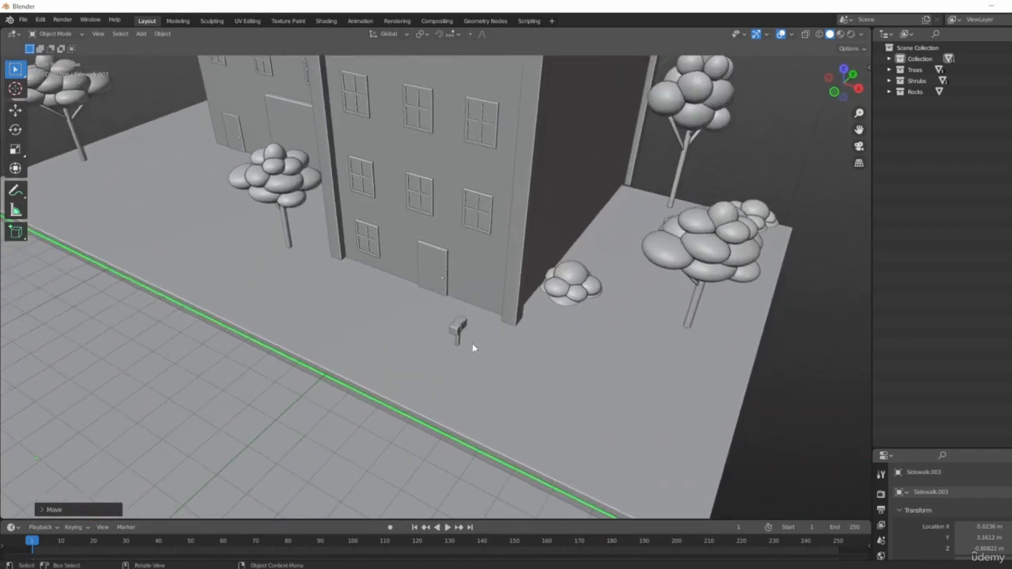
middle_drag(406, 321, 700, 318)
click(601, 340)
scroll(587, 376, down, 3)
middle_drag(588, 376, 529, 455)
- Compare the selected sidewalk with the building footprints in wireframe from above and in perspective, and return to Solid shading
click(600, 359)
key(7)
key(z)
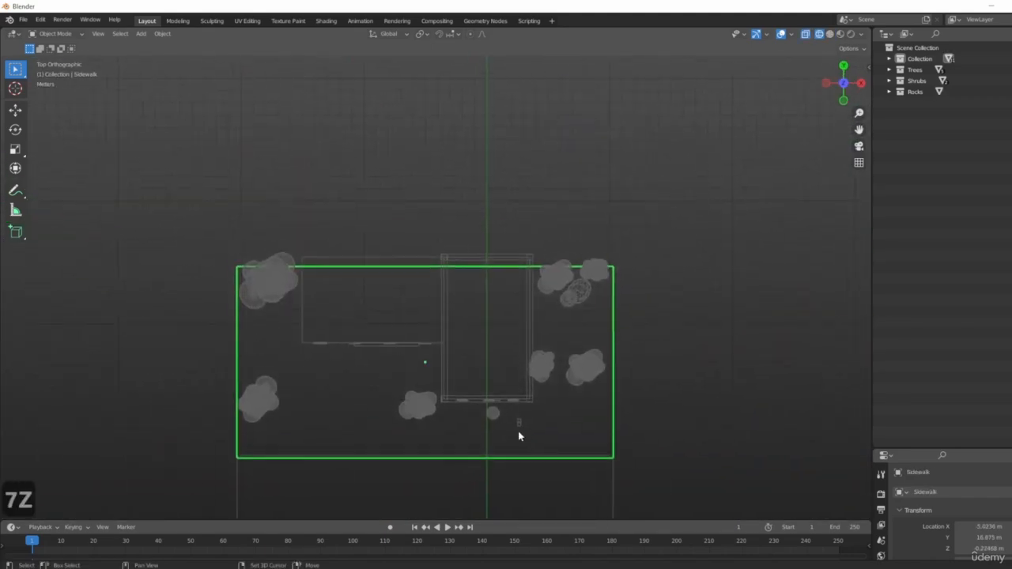
key(z)
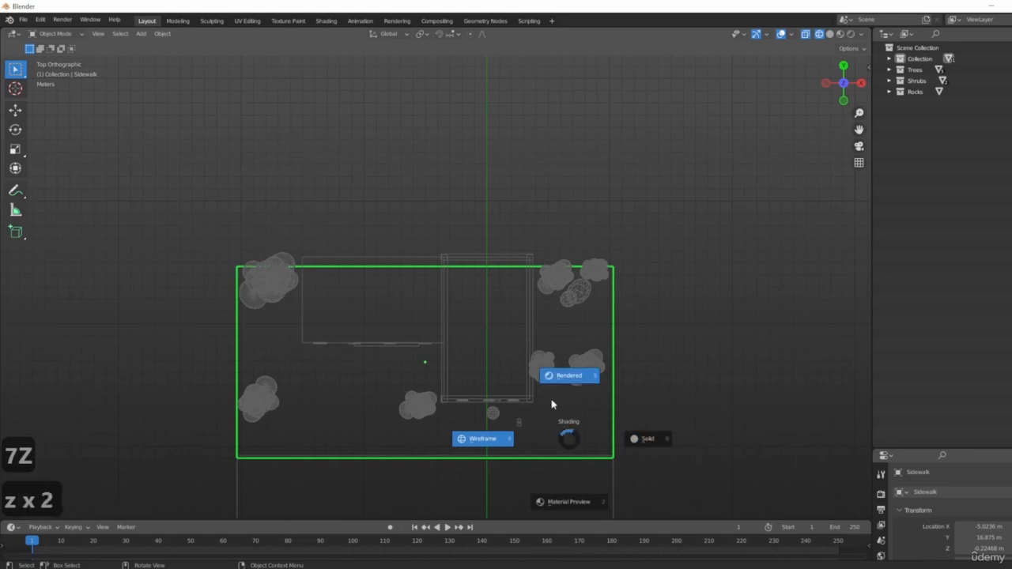
key(z)
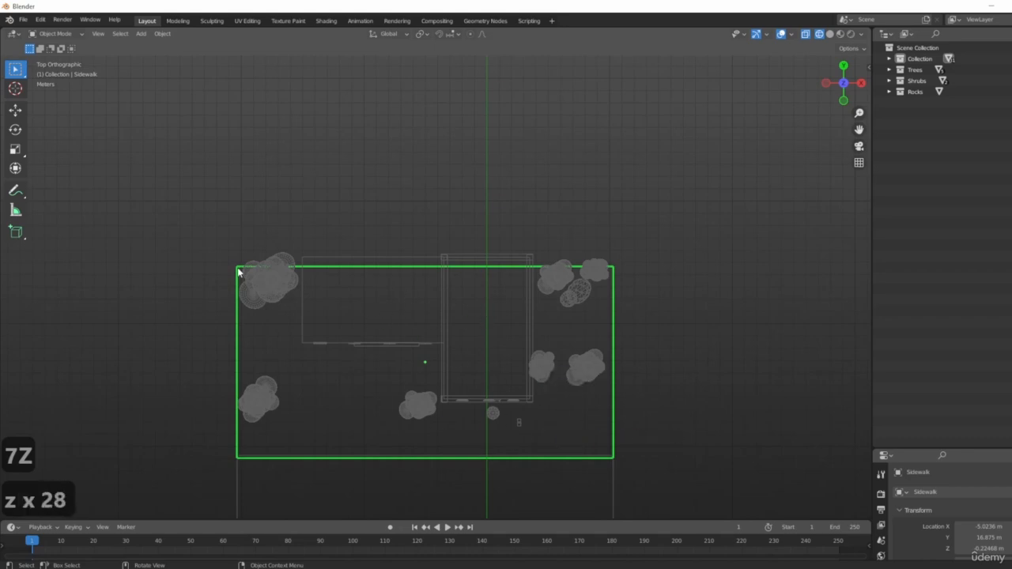
key(z)
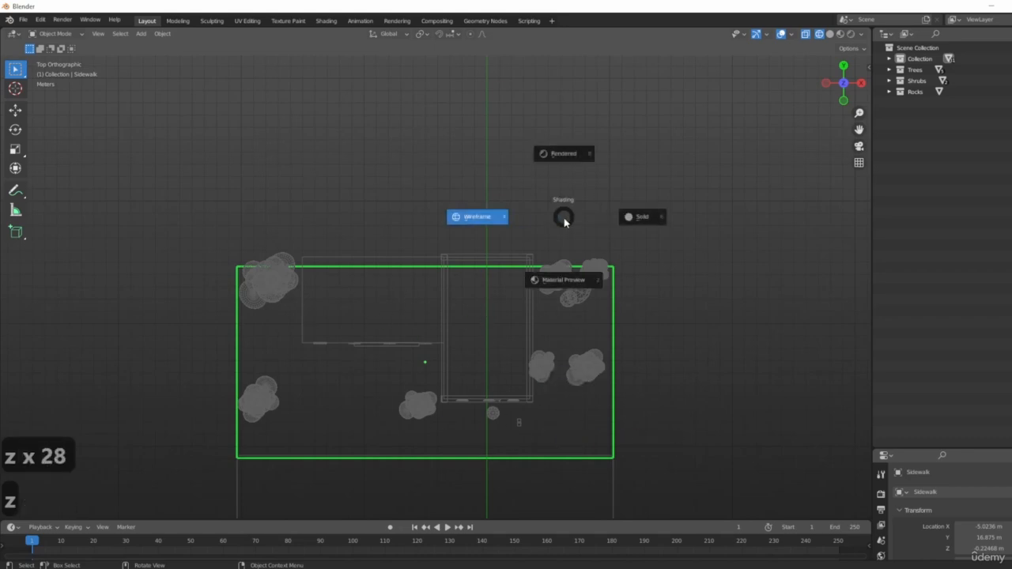
click(643, 207)
mouse_move(691, 271)
middle_down()
mouse_move(655, 379)
mouse_move(697, 267)
middle_up()
key(z)
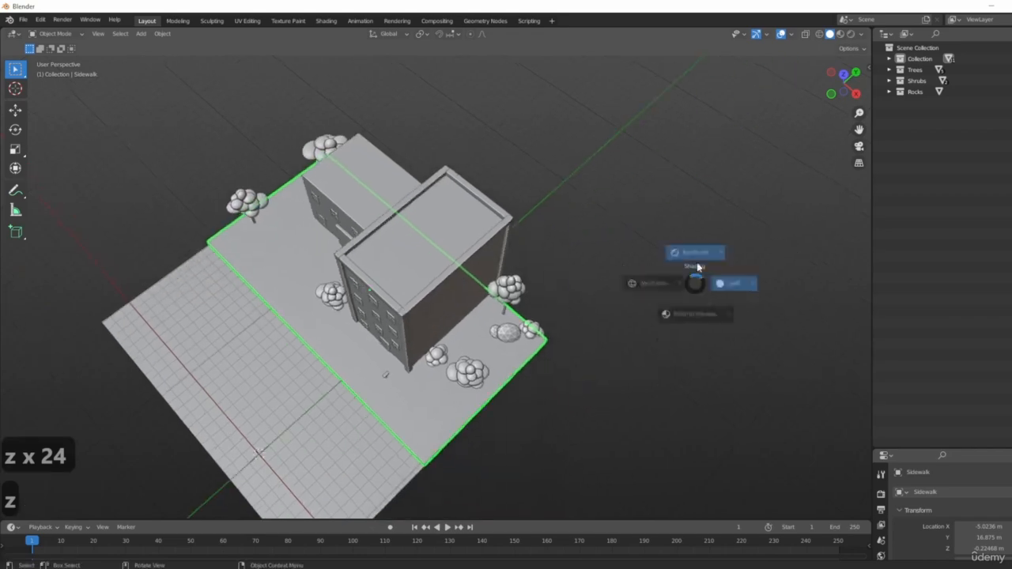
click(625, 296)
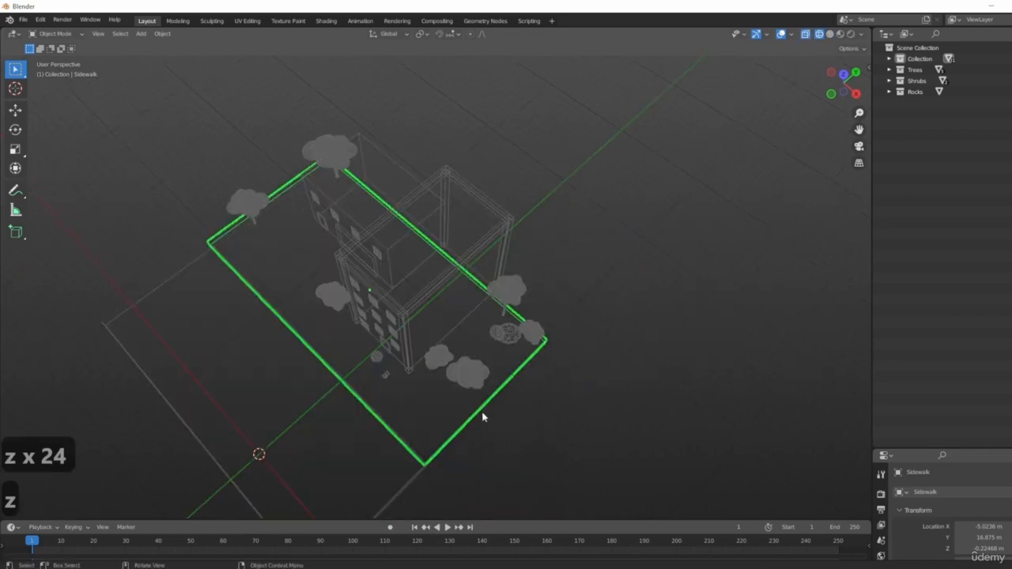
mouse_move(364, 237)
middle_down()
mouse_move(441, 300)
mouse_move(356, 289)
mouse_move(443, 316)
mouse_move(360, 352)
mouse_move(479, 379)
mouse_move(622, 201)
middle_up()
key(z)
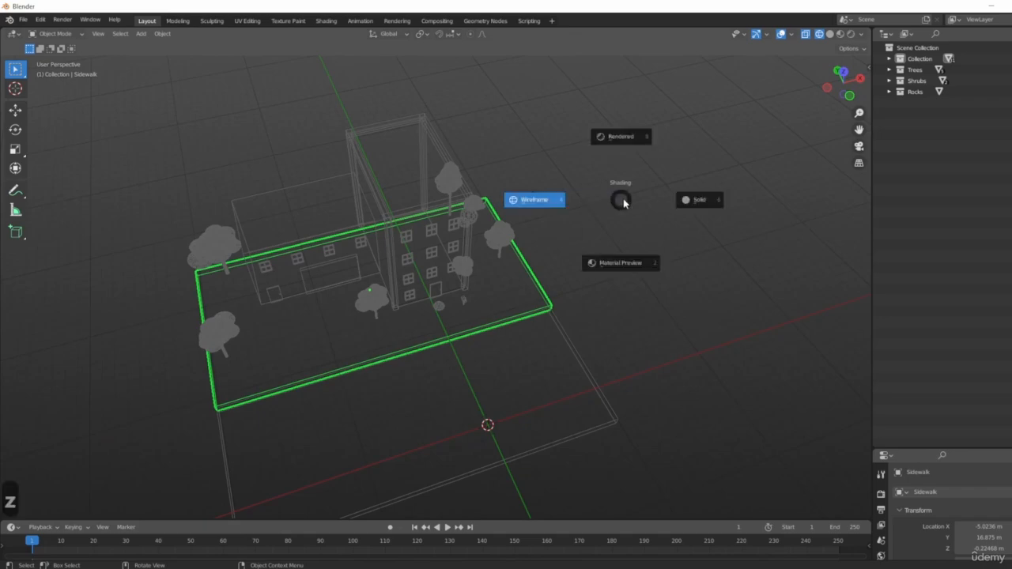
click(679, 202)
mouse_move(687, 199)
middle_down()
mouse_move(585, 311)
mouse_move(616, 344)
mouse_move(594, 364)
middle_up()
- In the top view, scale the sidewalk along Y by about 1.1 and move it to about Y 17.54 m to cover both buildings' footprints
key(KP_7)
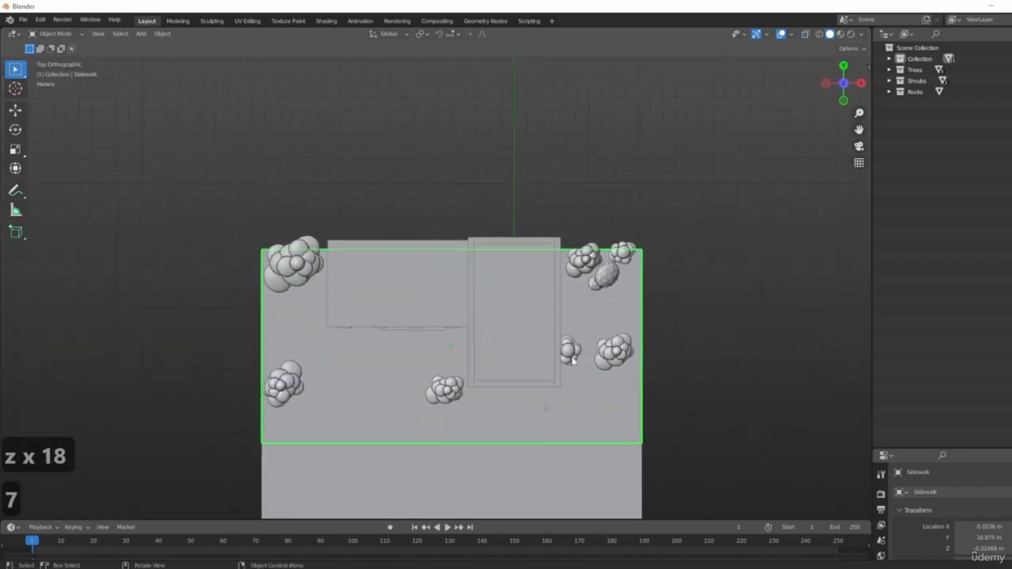
key(s)
key(y)
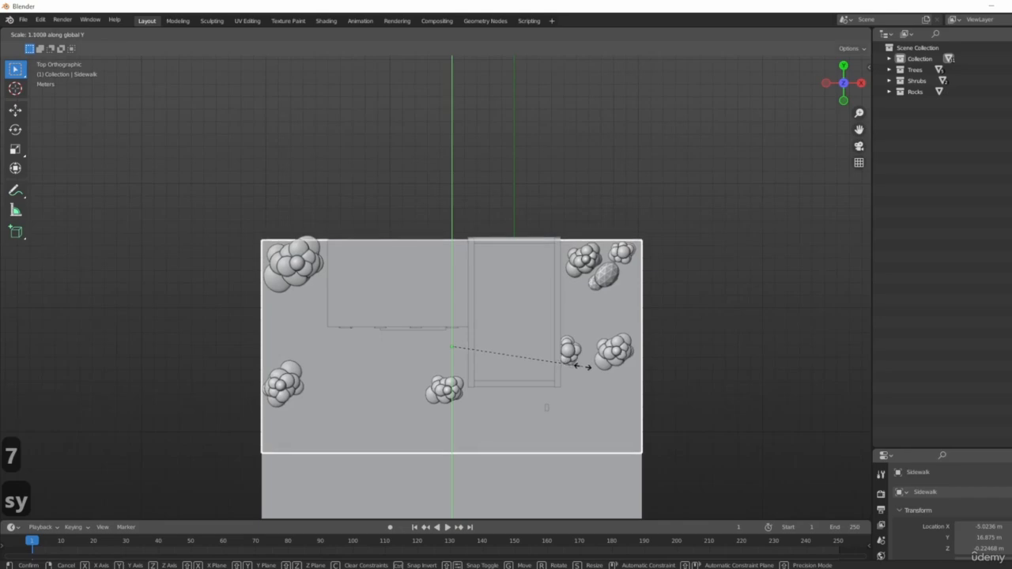
click(587, 367)
key(g)
key(y)
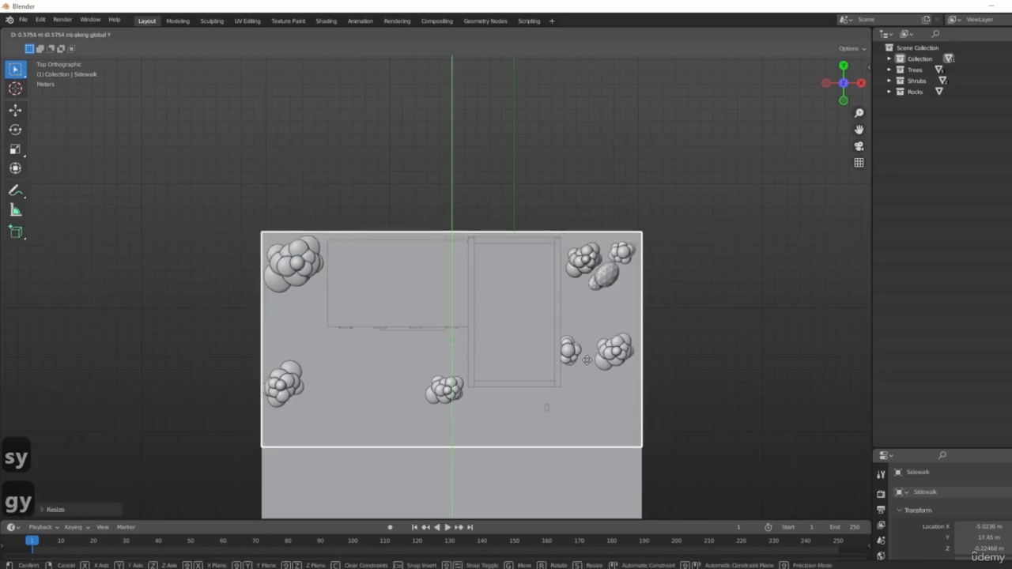
click(588, 360)
- Add a cube and place it on the sidewalk beside the tall building in front view, at about X 4.72 m, Z 1.11 m
middle_drag(588, 360, 495, 378)
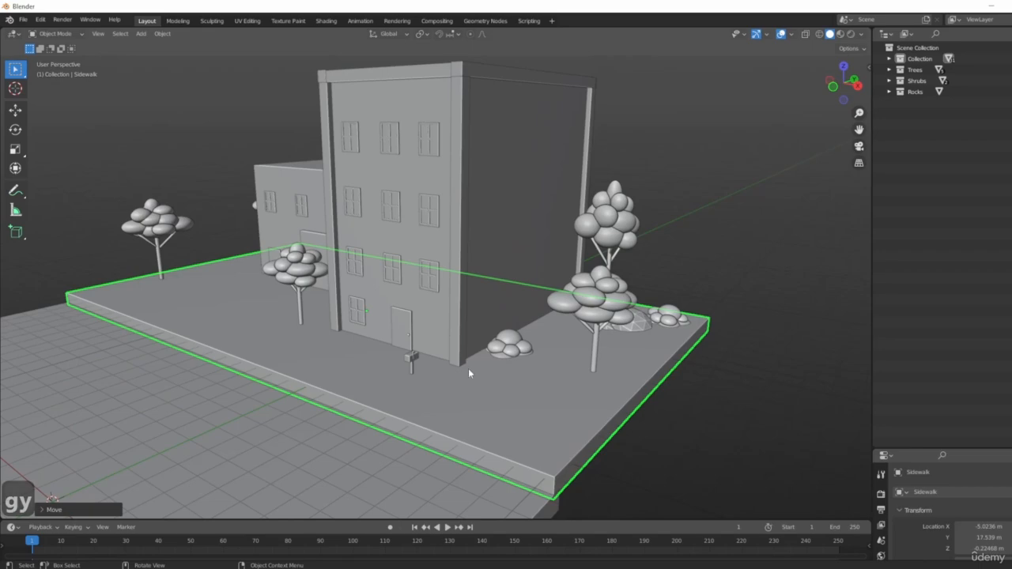
middle_drag(703, 492, 277, 253)
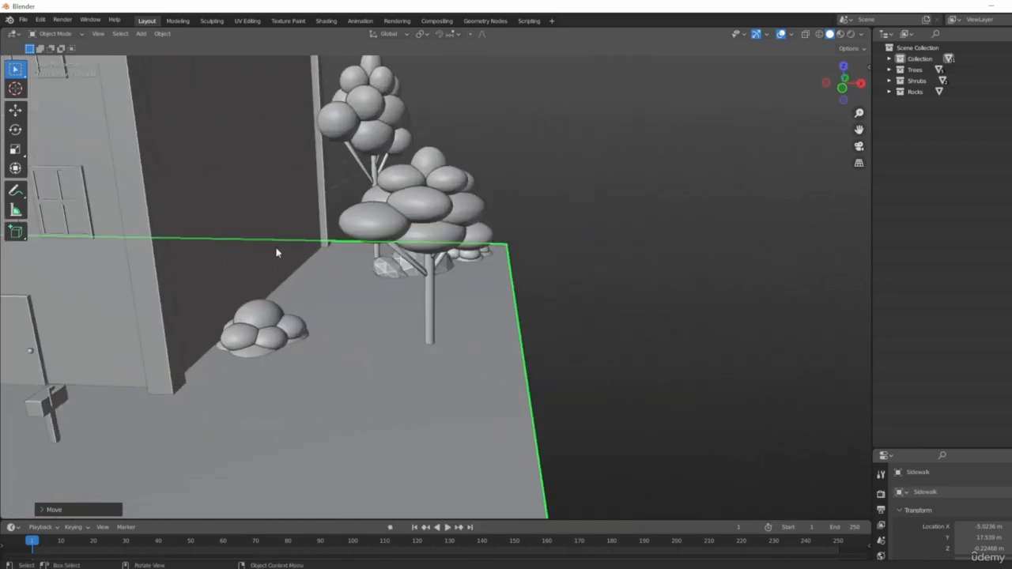
middle_drag(520, 371, 392, 356)
key(shift+a)
click(453, 349)
key(KP_1)
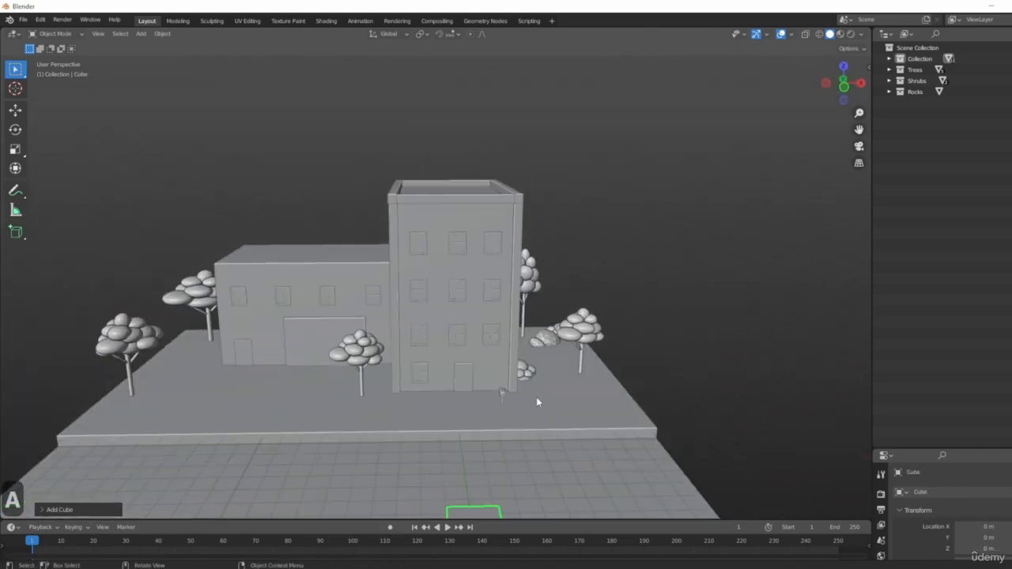
scroll(537, 403, up, 6)
key(g)
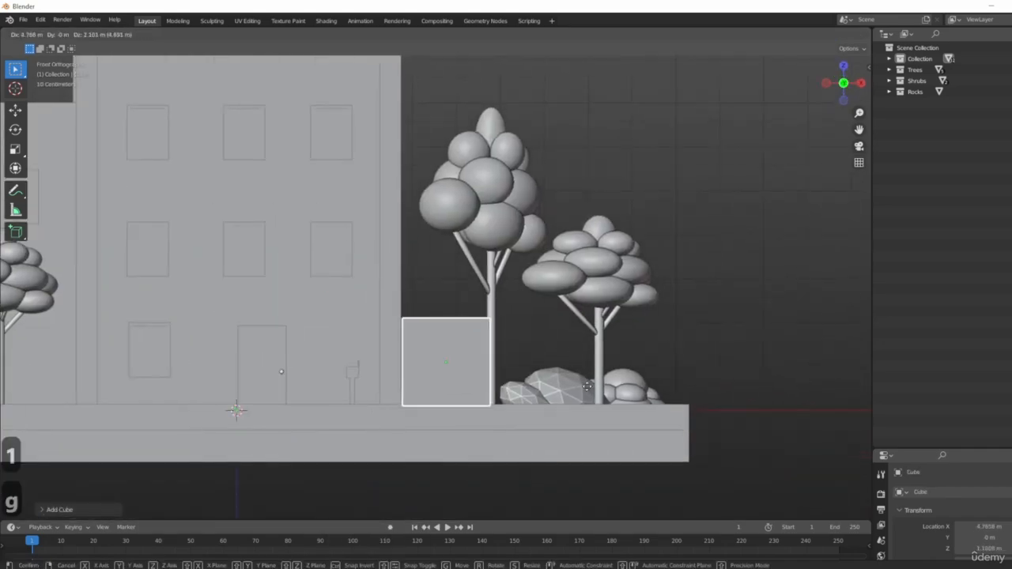
click(602, 382)
- Slide the cube along the Y axis to about 13.77 m, next to the tall building's front corner
scroll(602, 382, down, 4)
middle_drag(603, 382, 395, 381)
key(g)
key(y)
click(707, 327)
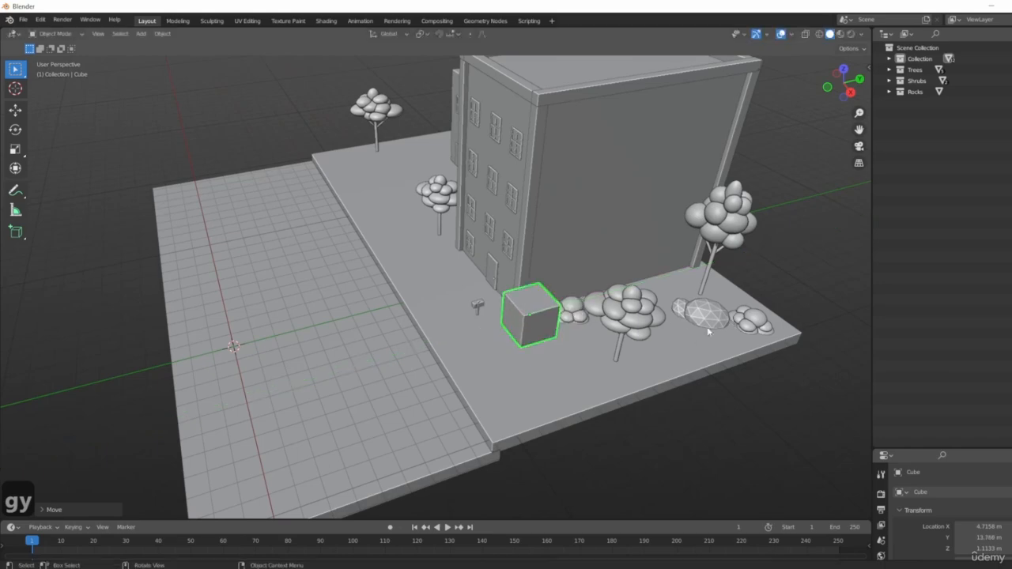
- Scale the cube down along Y into a thin wall panel
middle_drag(707, 327, 505, 379)
scroll(506, 379, up, 4)
key(s)
key(y)
click(379, 266)
- Reduce the wall panel's height along Z and lower it onto the sidewalk, to about Z 0.93 m
middle_drag(380, 268, 526, 355)
scroll(405, 314, up, 3)
scroll(410, 316, down, 2)
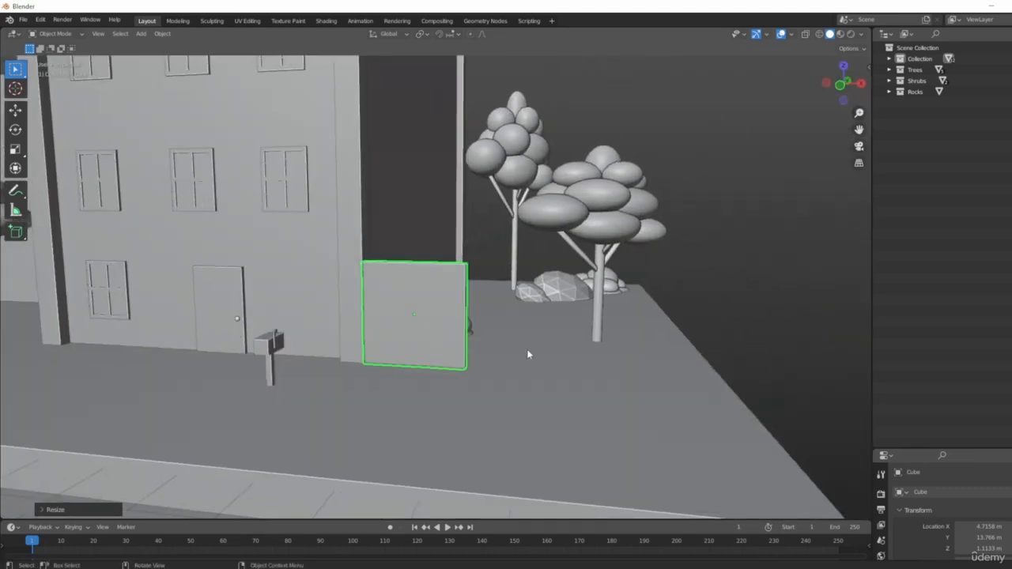
key(s)
key(z)
click(519, 354)
key(g)
key(z)
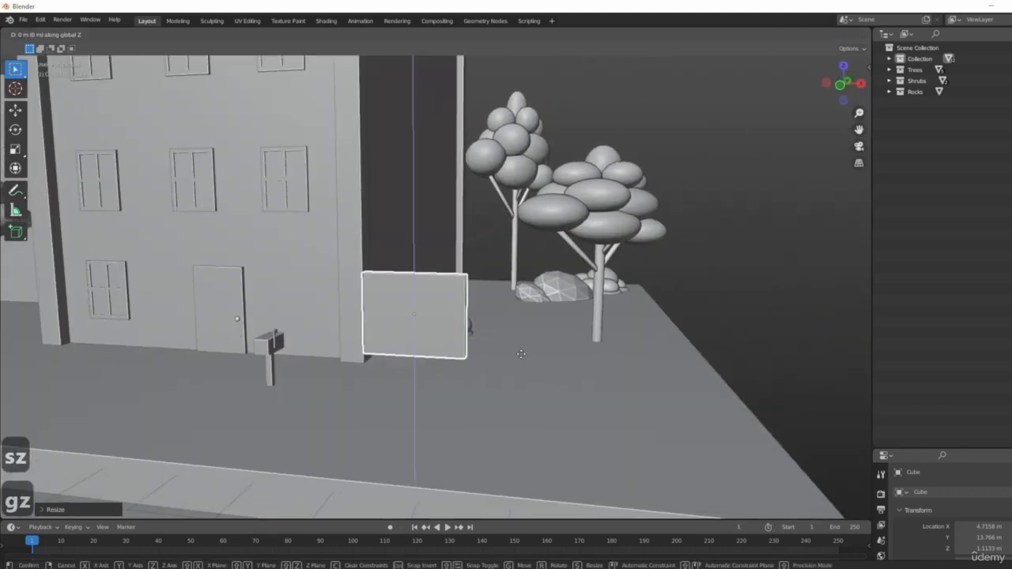
click(522, 367)
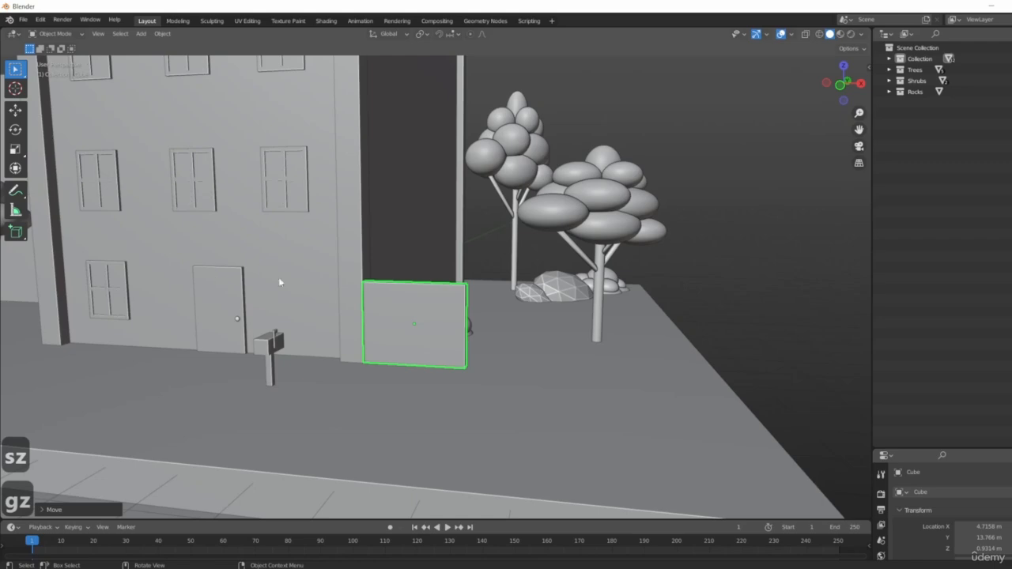
- Stretch the wall panel along the X axis to roughly twice its length
middle_drag(278, 277, 493, 330)
key(s)
key(x)
click(498, 332)
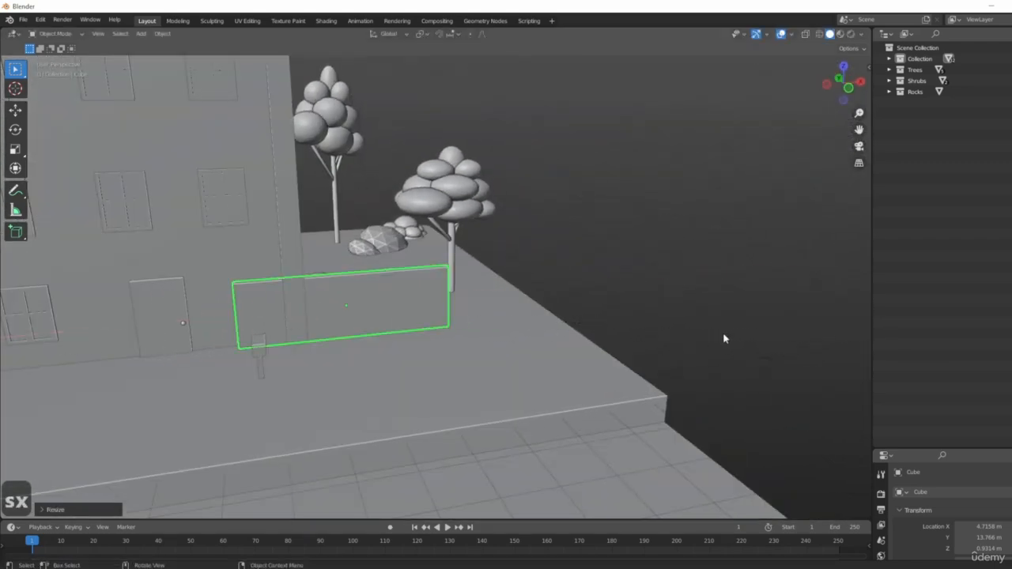
- Move the wall panel along X to about 6.79 m and lengthen it to span from the building corner to the sidewalk's side edge
key(KP_1)
key(g)
key(x)
click(567, 347)
key(s)
key(x)
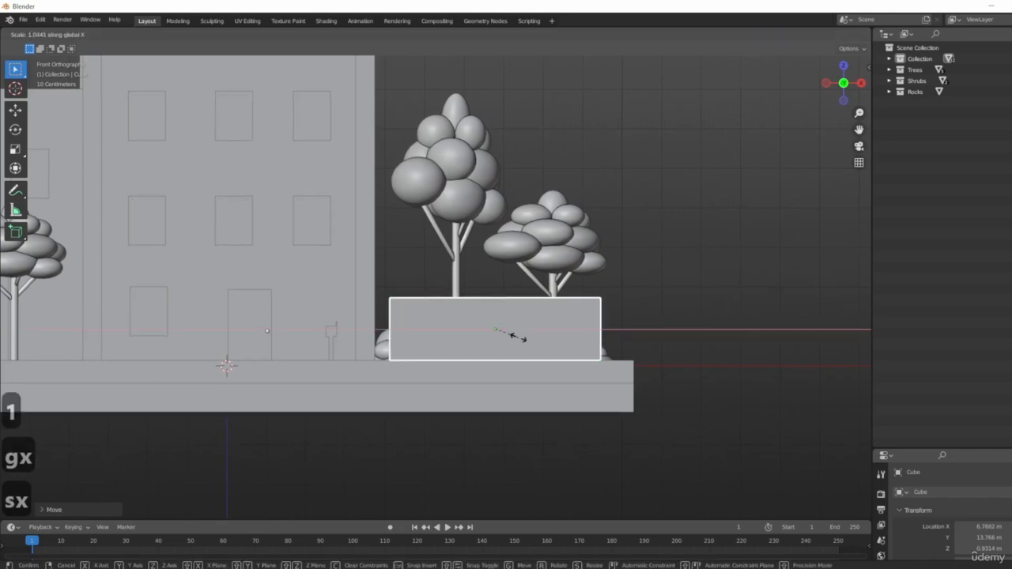
click(528, 342)
- Shift the front wall panel along X to about 6.85 m so its outer end meets the sidewalk slab's side edge
middle_drag(528, 341, 458, 259)
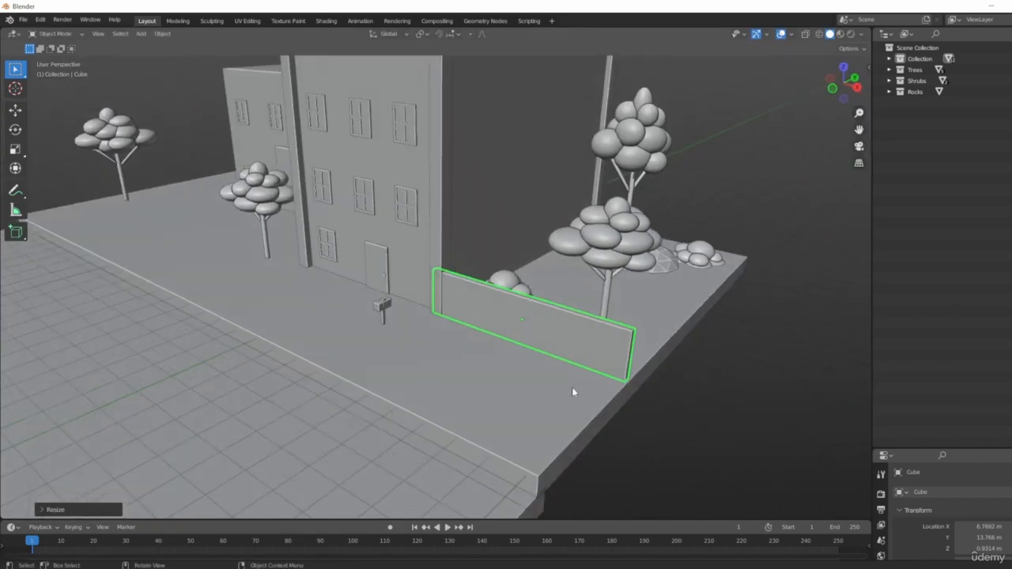
middle_drag(810, 377, 686, 422)
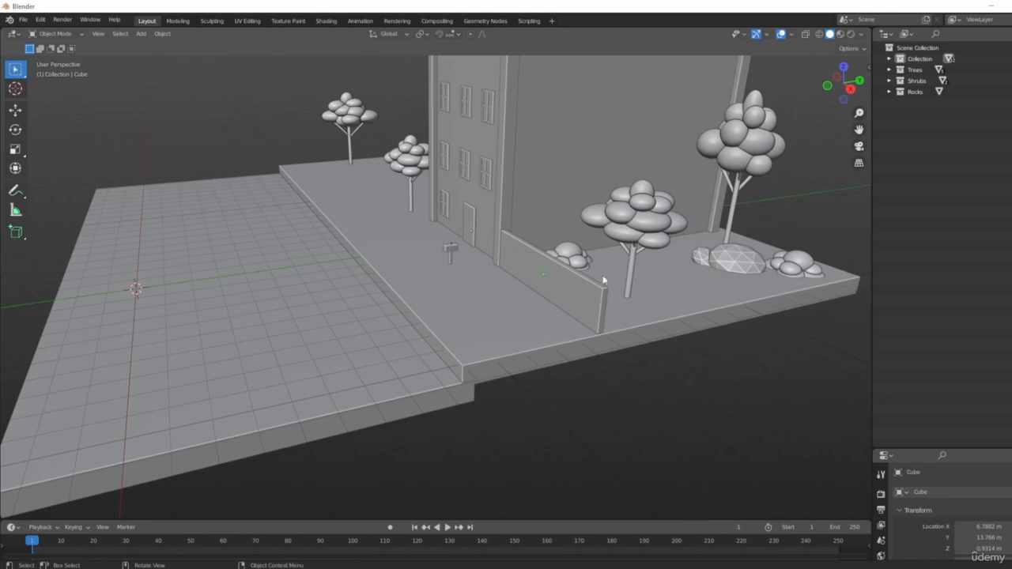
shift+middle_drag(755, 413, 632, 354)
click(368, 340)
middle_drag(368, 339, 546, 365)
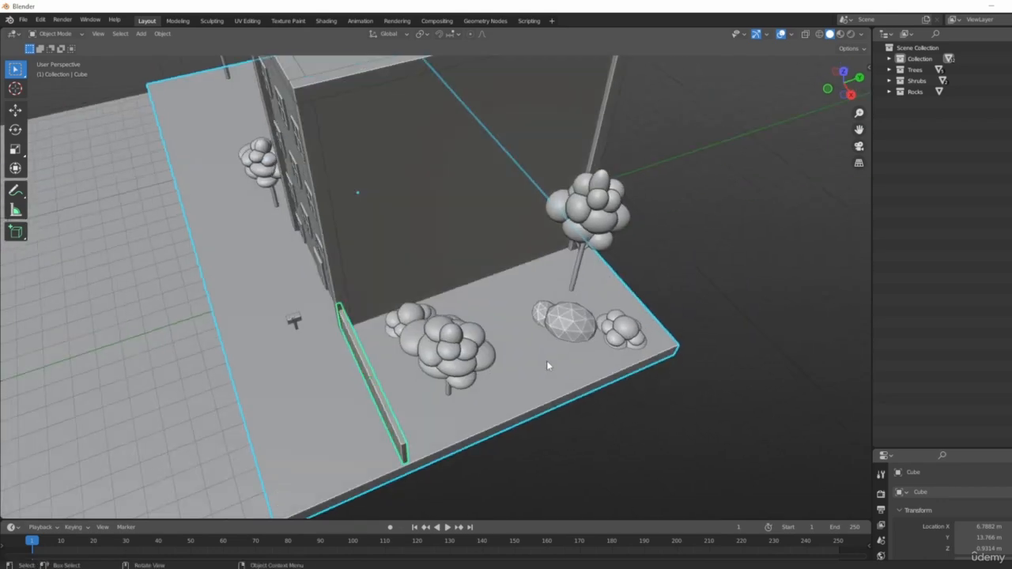
click(380, 405)
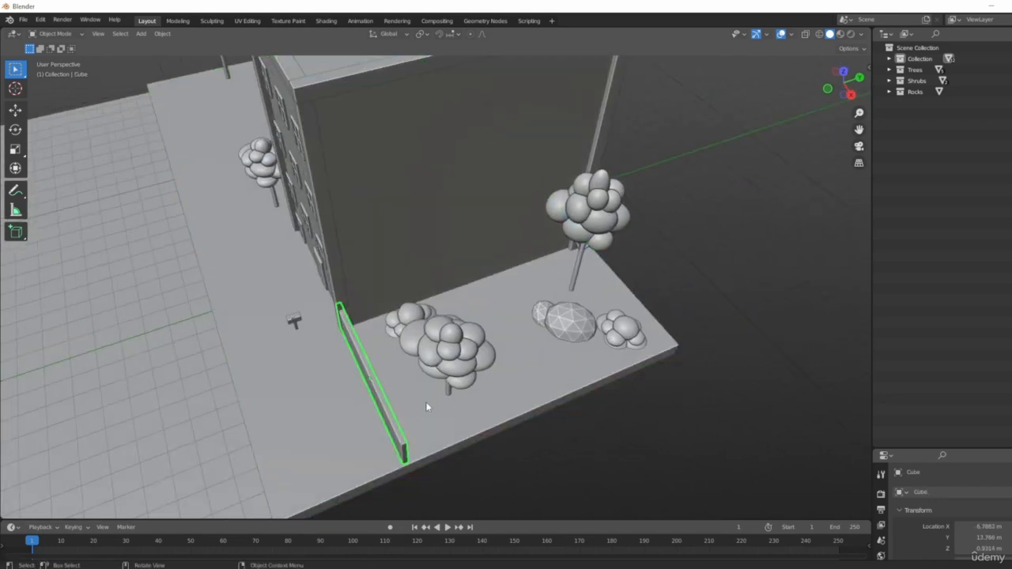
key(KP_7)
shift+middle_drag(384, 323, 500, 294)
scroll(474, 320, up, 5)
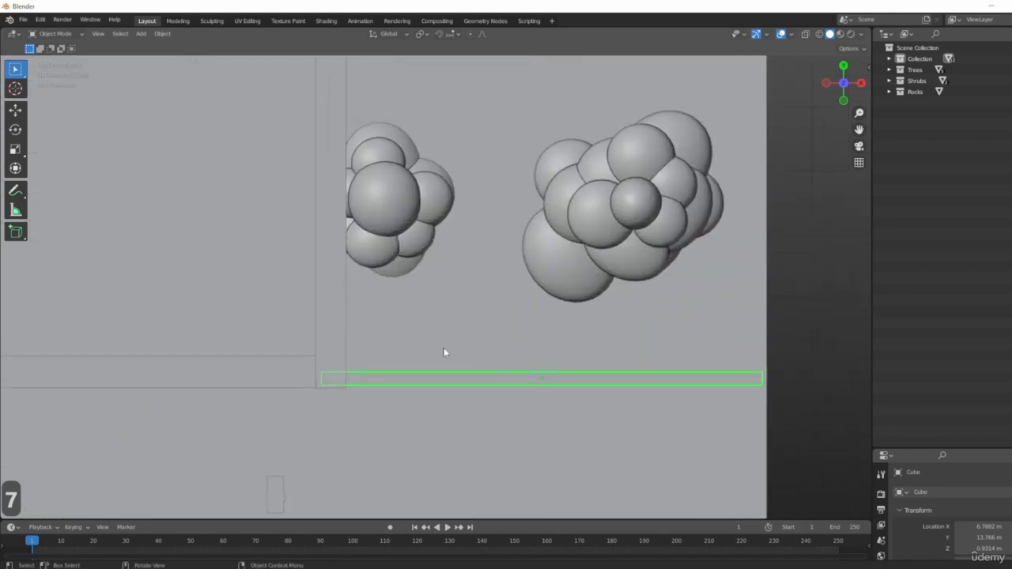
shift+middle_drag(474, 399, 424, 330)
key(g)
key(x)
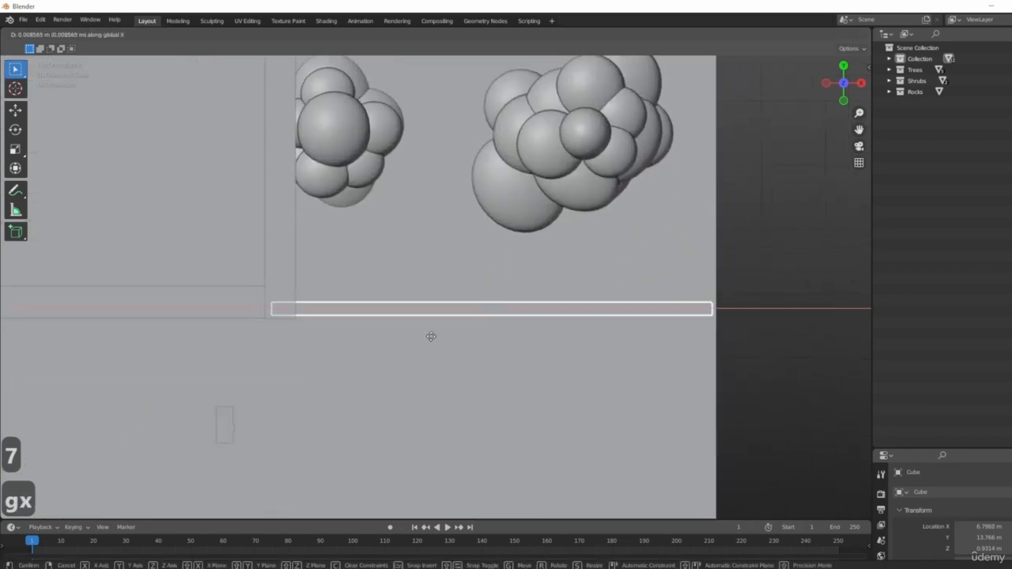
click(434, 338)
- Duplicate the front wall panel over the slab's side edge and rotate the copy 90°
scroll(504, 309, down, 5)
shift+middle_drag(505, 309, 415, 384)
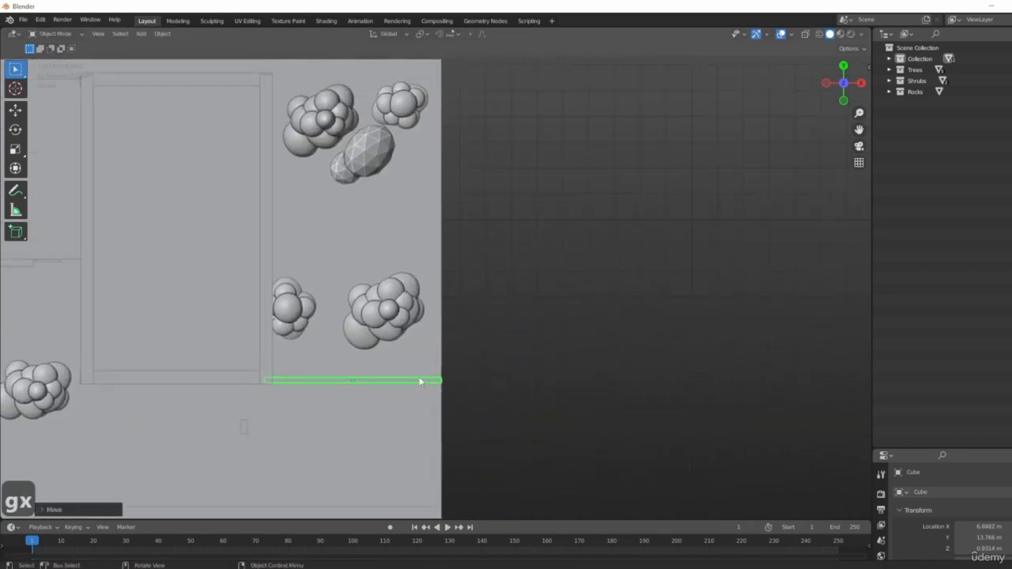
key(shift+d)
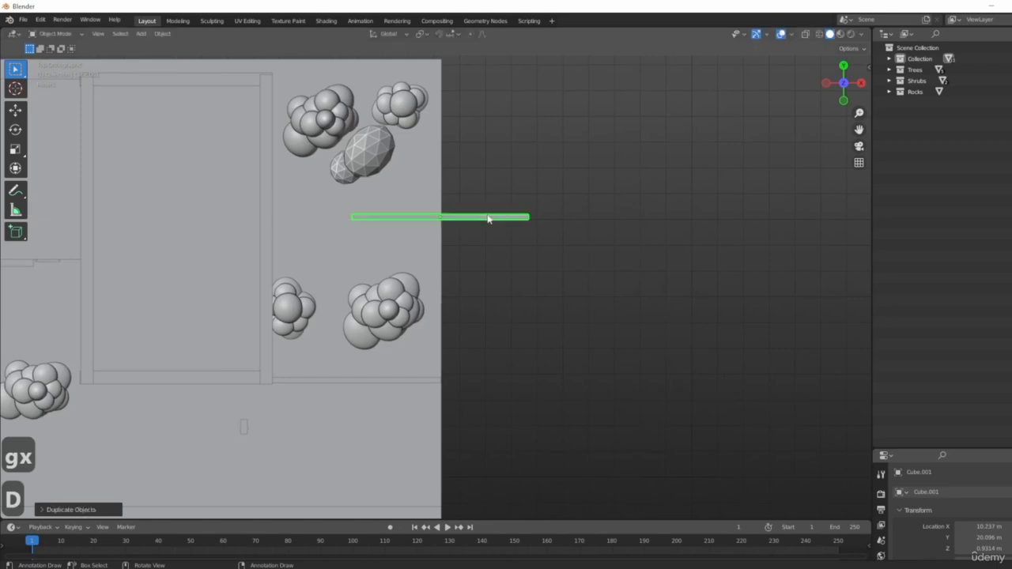
text(r90)
click(653, 209)
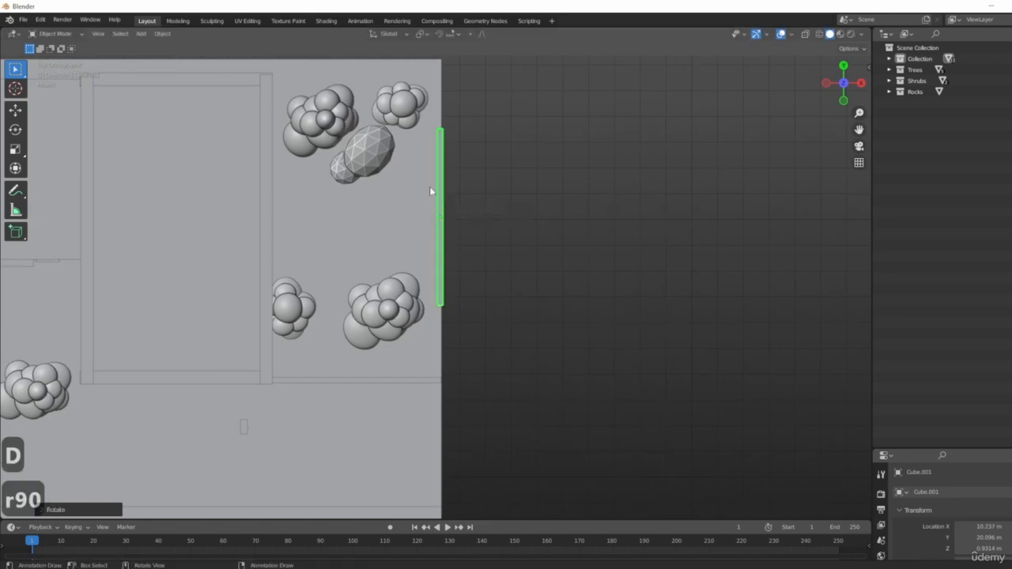
- Align the side wall panel with the slab edge at about X 10.18 m and stretch it along Y
scroll(431, 189, up, 4)
shift+middle_drag(698, 358, 441, 305)
key(g)
key(x)
click(562, 321)
scroll(569, 328, down, 3)
key(s)
key(y)
click(572, 331)
- Duplicate the front wall panel along Y to close the rear of the yard at about Y 25.39 m
key(shift+d)
key(y)
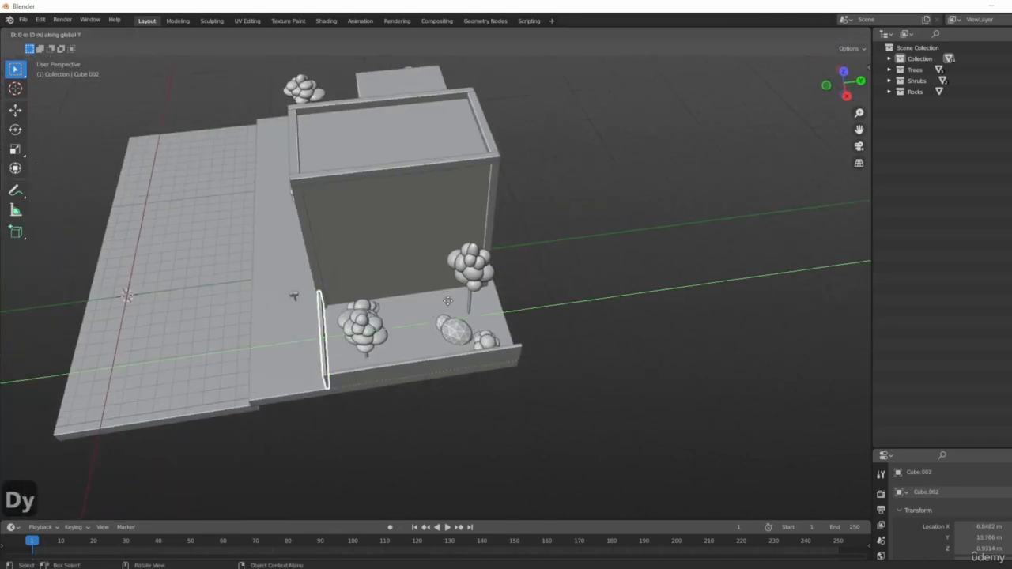
click(627, 296)
middle_drag(626, 297, 526, 335)
key(g)
key(y)
click(476, 357)
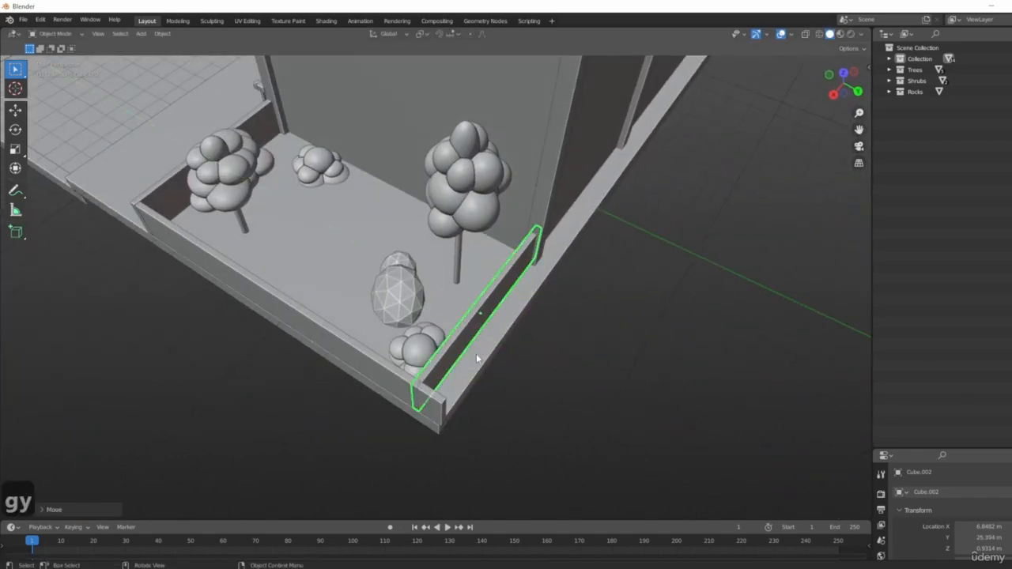
- Adjust the side wall panel's Y length and move it to about Y 19.6 m so it joins the front and rear panels
click(411, 395)
middle_drag(418, 419, 510, 427)
key(s)
key(y)
click(486, 416)
key(g)
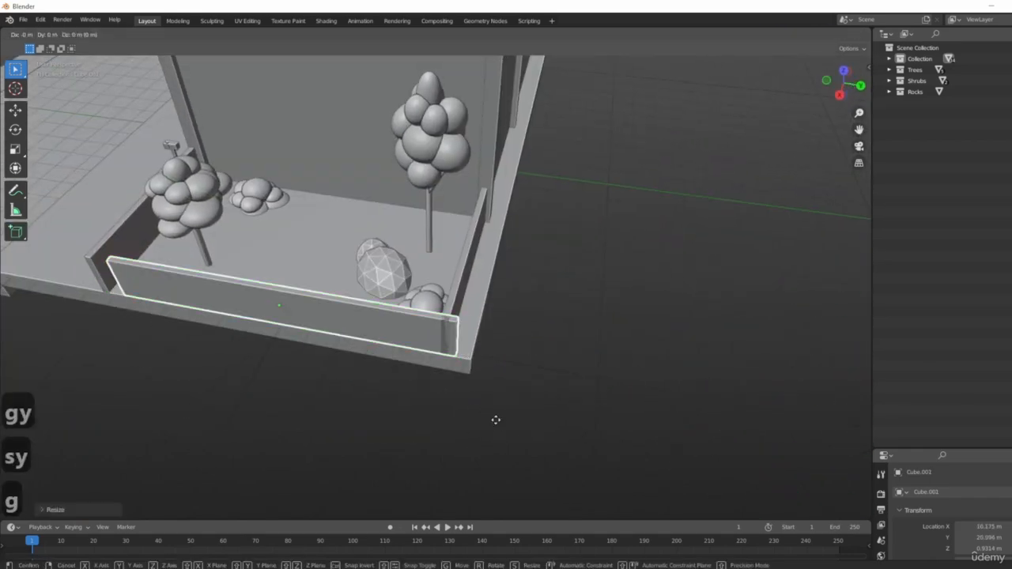
key(y)
click(482, 411)
key(s)
key(y)
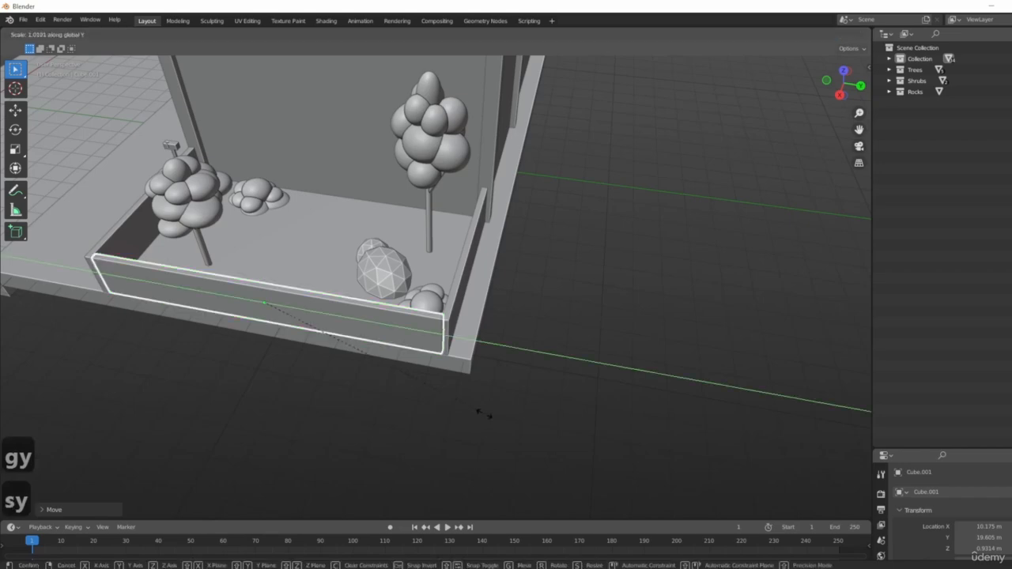
click(486, 419)
- Duplicate the three top-row windows of the taller building's front and move the copies along X beyond its side wall
middle_drag(486, 419, 506, 317)
click(310, 328)
middle_drag(495, 354, 484, 365)
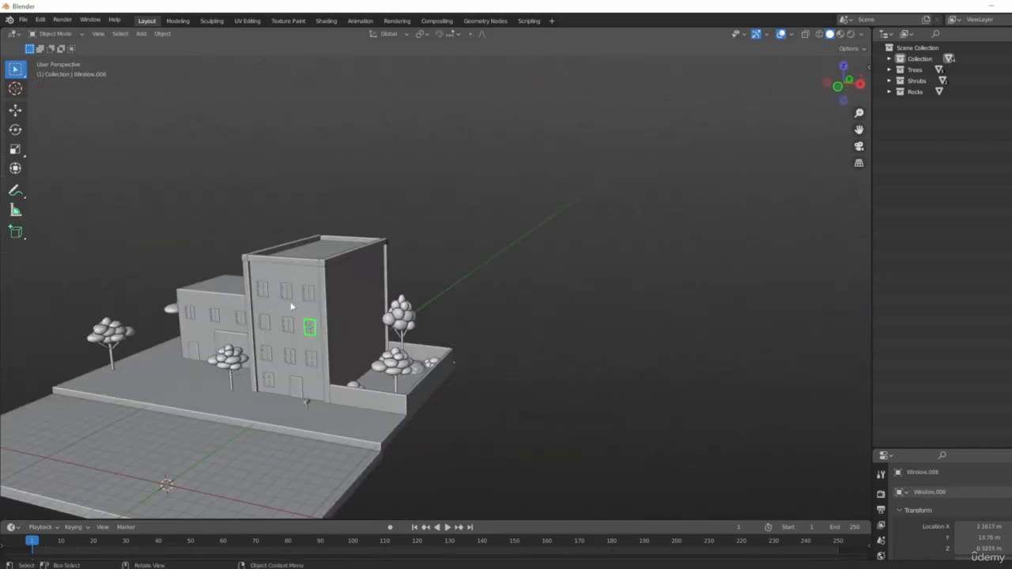
shift+click(310, 297)
middle_drag(310, 299, 344, 325)
scroll(344, 325, up, 4)
shift+middle_drag(286, 259, 372, 363)
middle_drag(272, 255, 353, 336)
key(shift+d)
key(x)
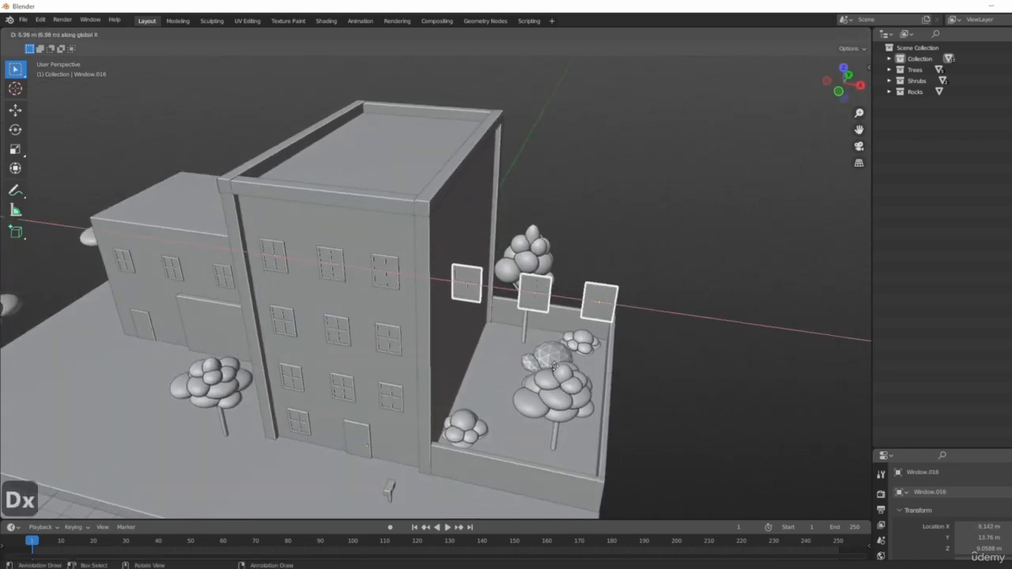
click(548, 371)
- Rotate the three copied windows 90° about the Z axis to face the building's side
middle_drag(548, 371, 594, 417)
text(r)
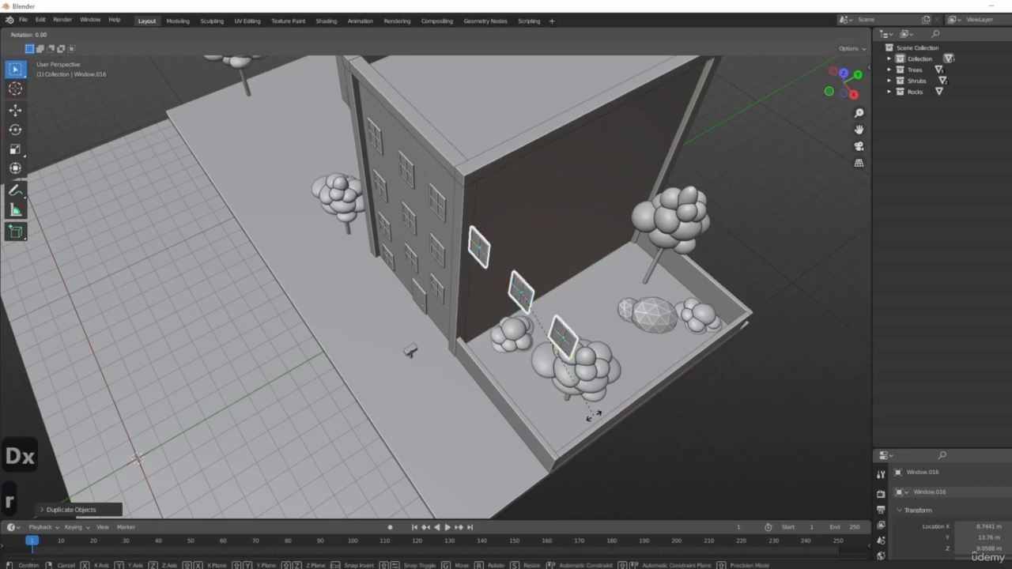
text(z90)
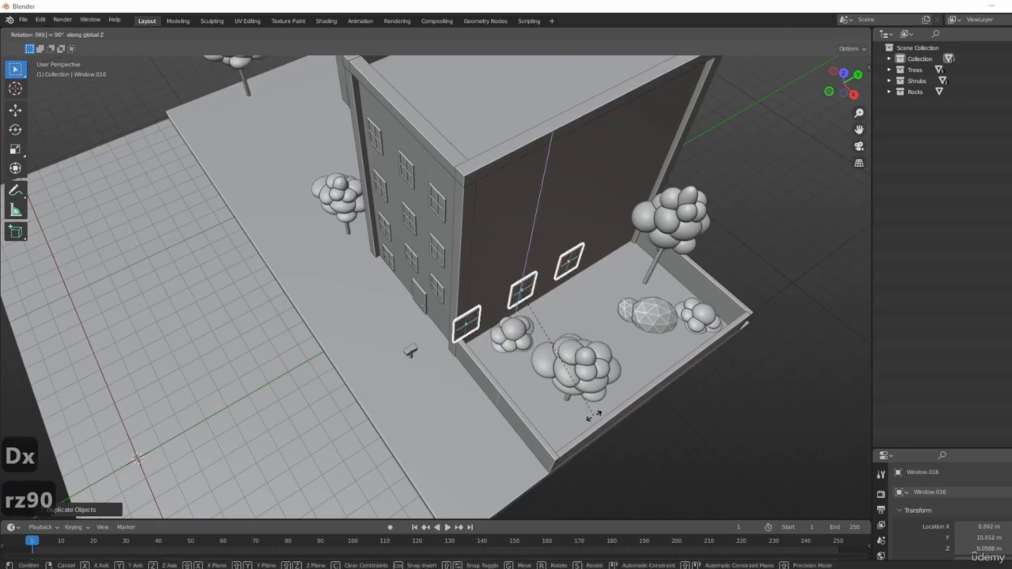
key(Return)
- Position the three windows high on the building's side wall and push them onto its surface, at about X 3.54 m
key(3)
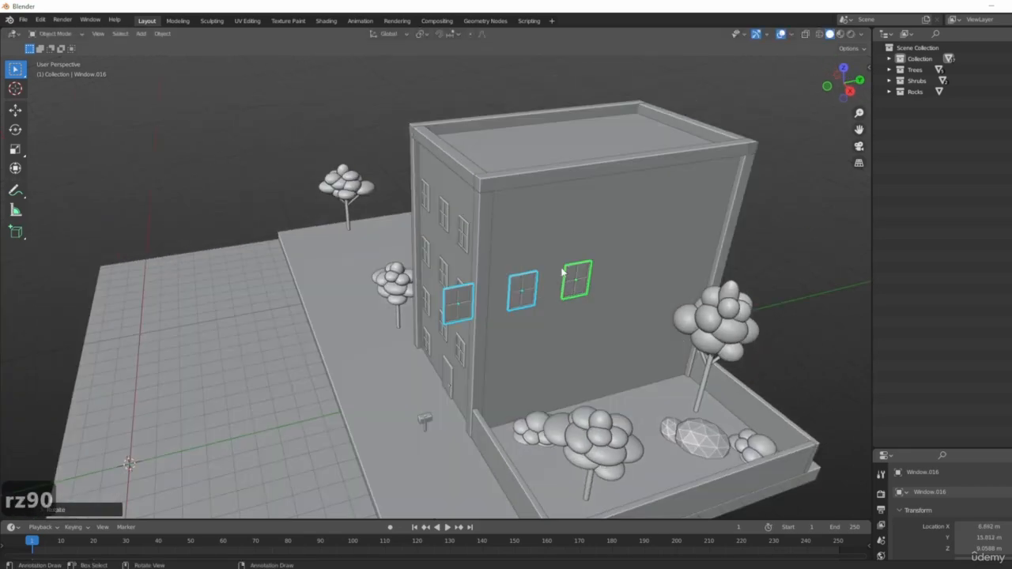
key(g)
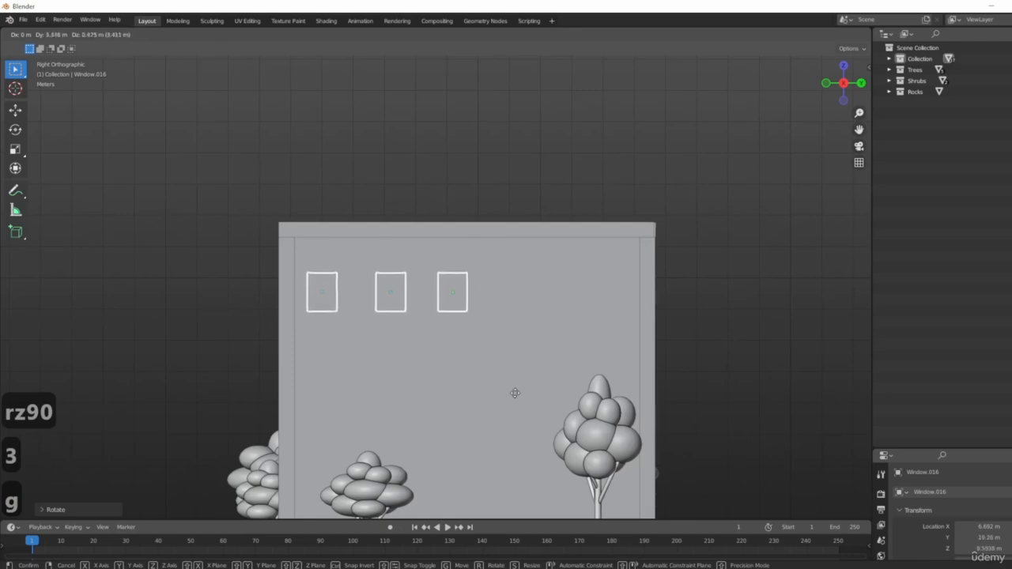
click(514, 394)
middle_drag(514, 395, 414, 355)
scroll(415, 355, up, 3)
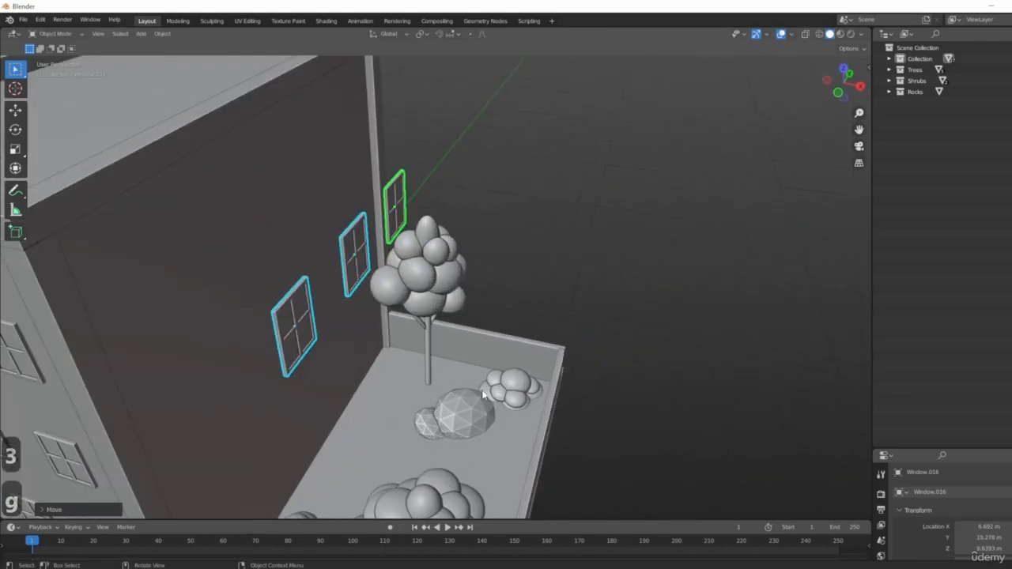
key(g)
key(x)
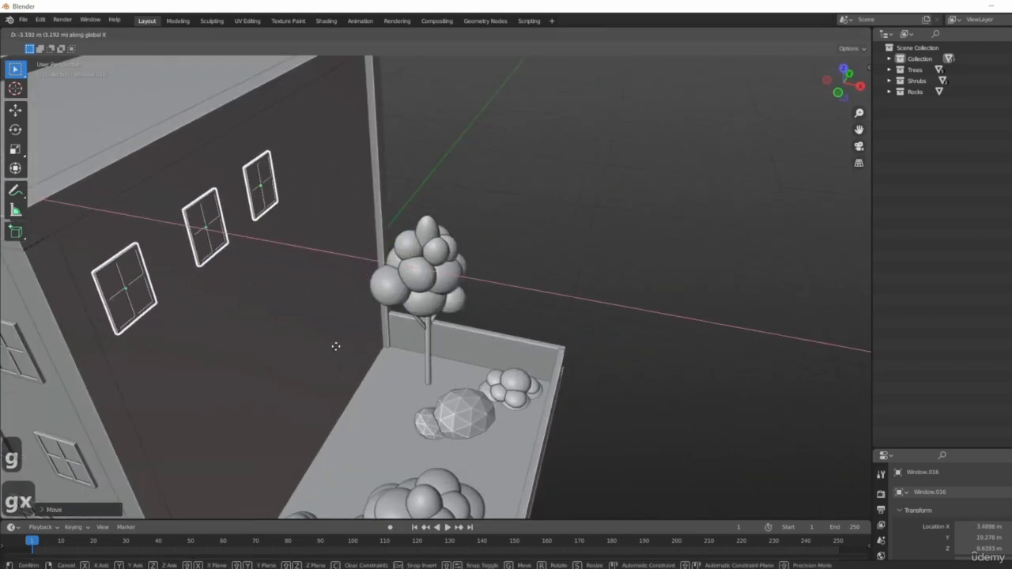
click(338, 344)
middle_drag(340, 342, 416, 256)
- Duplicate the third side-wall window and move the copy along Y to about 21.24 m as the fourth in the row
click(416, 255)
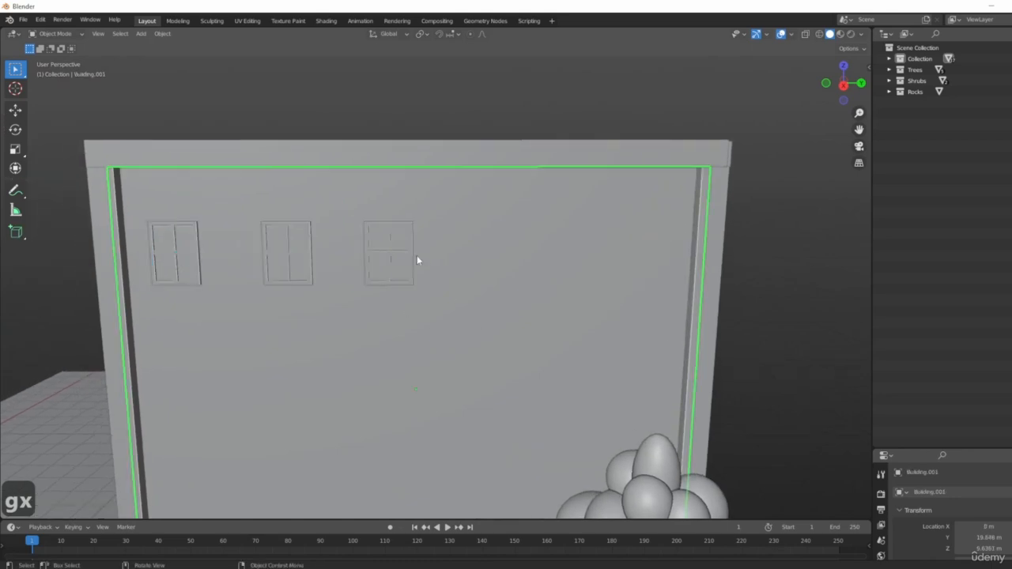
click(391, 253)
key(shift+d)
key(x)
right_click(531, 371)
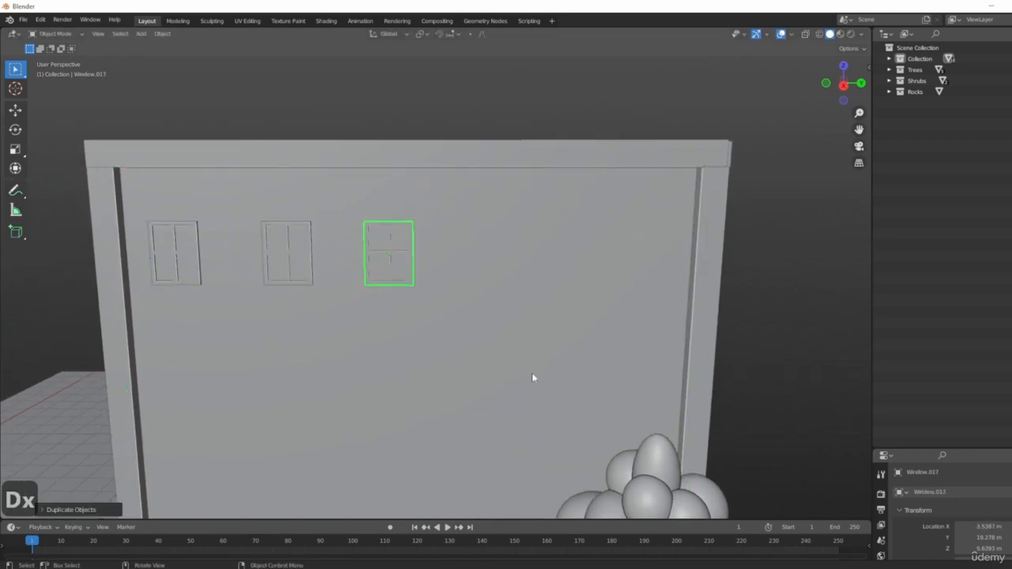
key(g)
key(y)
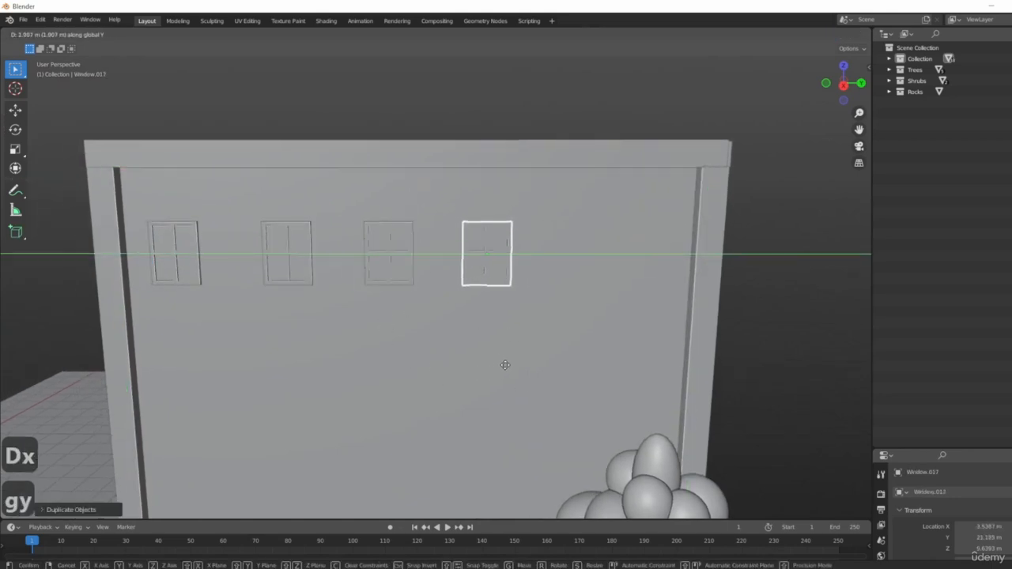
click(505, 365)
- Nudge the fourth side-wall window along Y to about 21.36 m
middle_drag(507, 365, 520, 342)
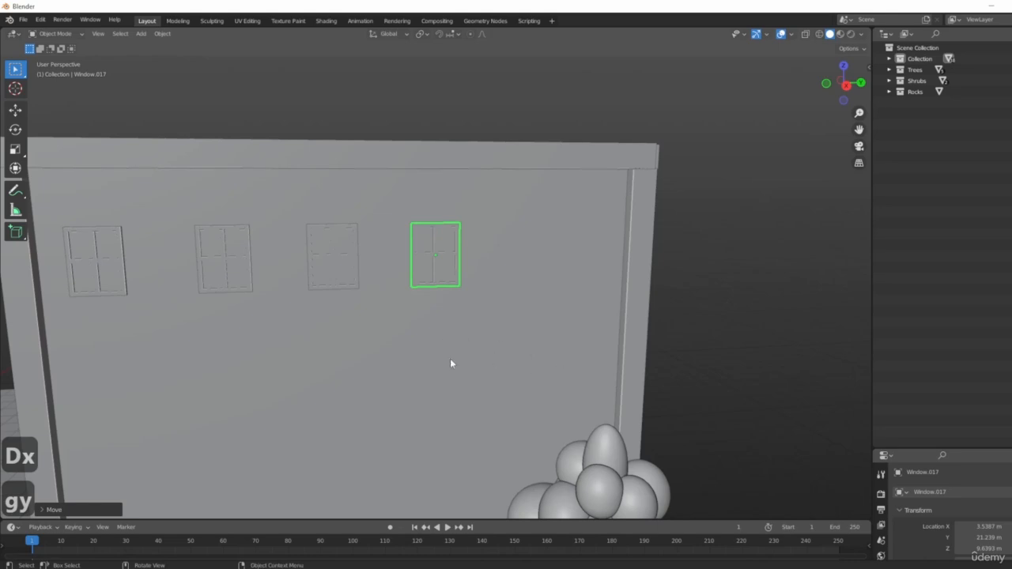
middle_drag(451, 364, 482, 365)
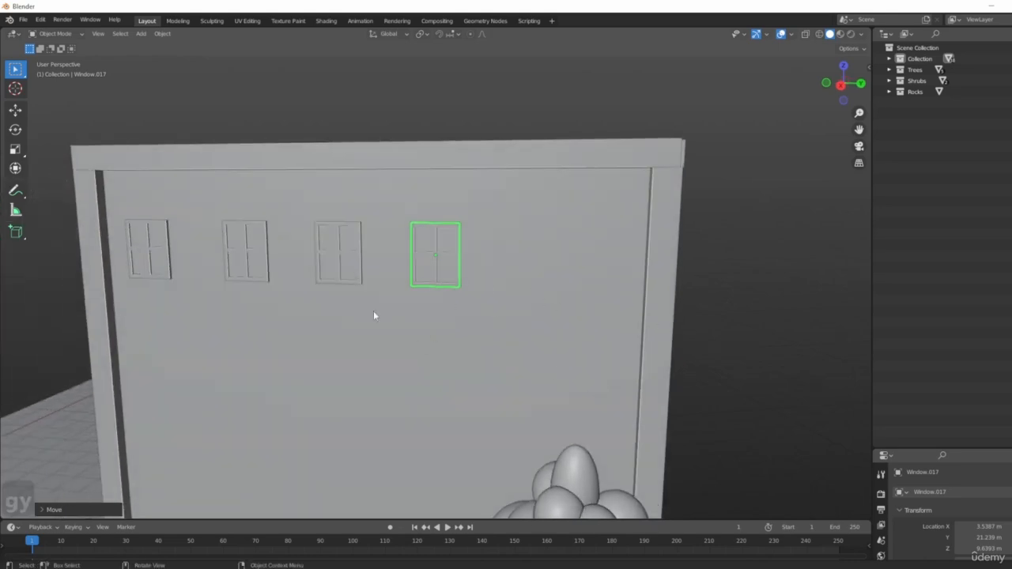
middle_drag(443, 355, 436, 317)
key(g)
key(y)
click(442, 319)
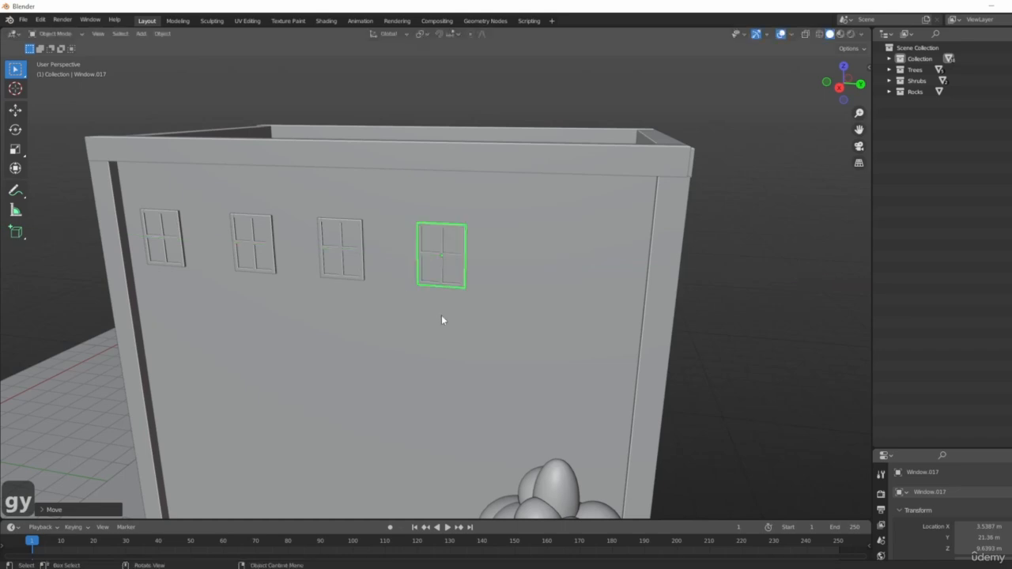
- Duplicate the fourth side-wall window along Y to about 23.7 m as the fifth window near the rear corner
middle_drag(520, 161, 388, 316)
key(shift+d)
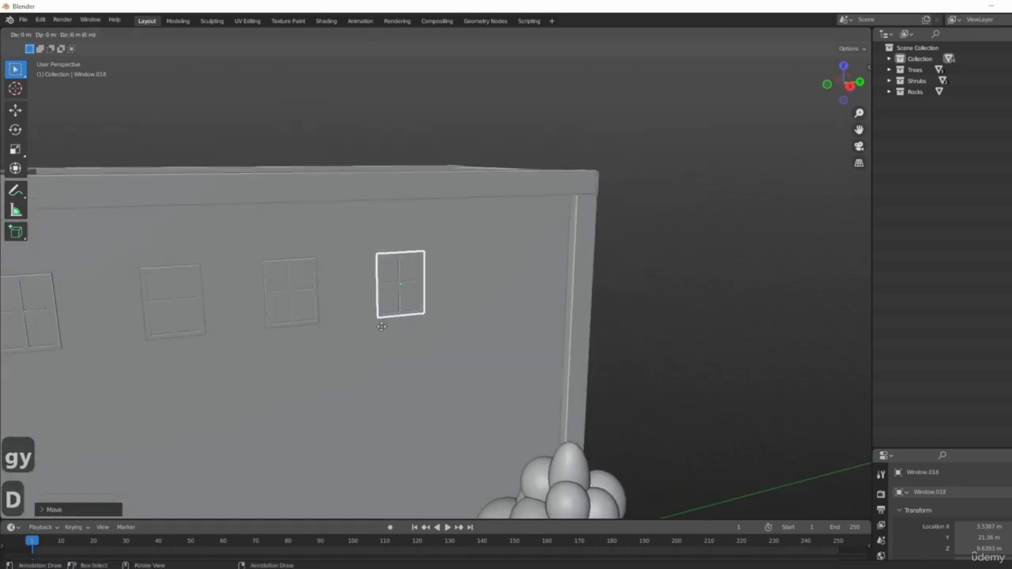
key(y)
click(487, 324)
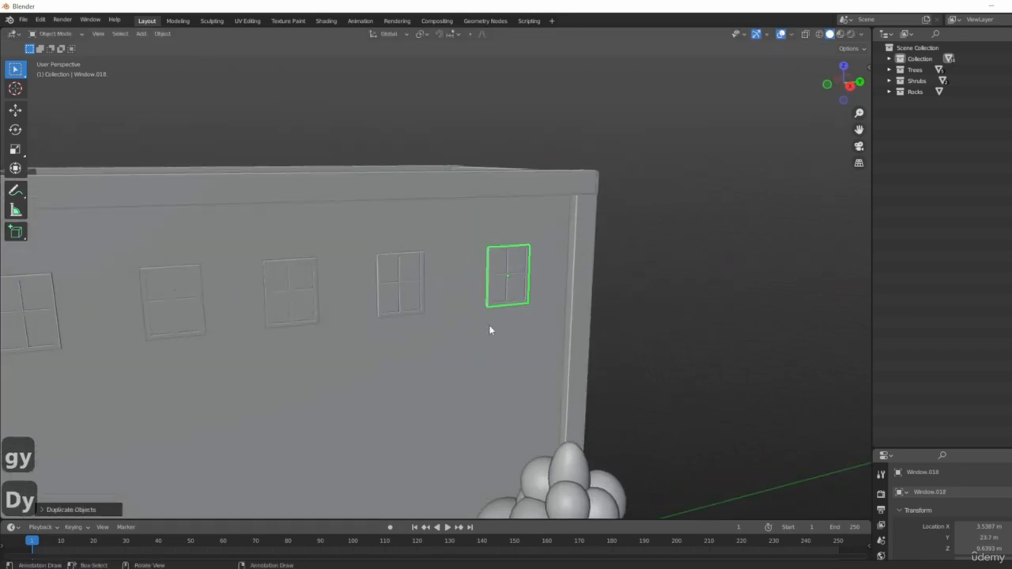
scroll(476, 355, down, 5)
scroll(466, 365, up, 2)
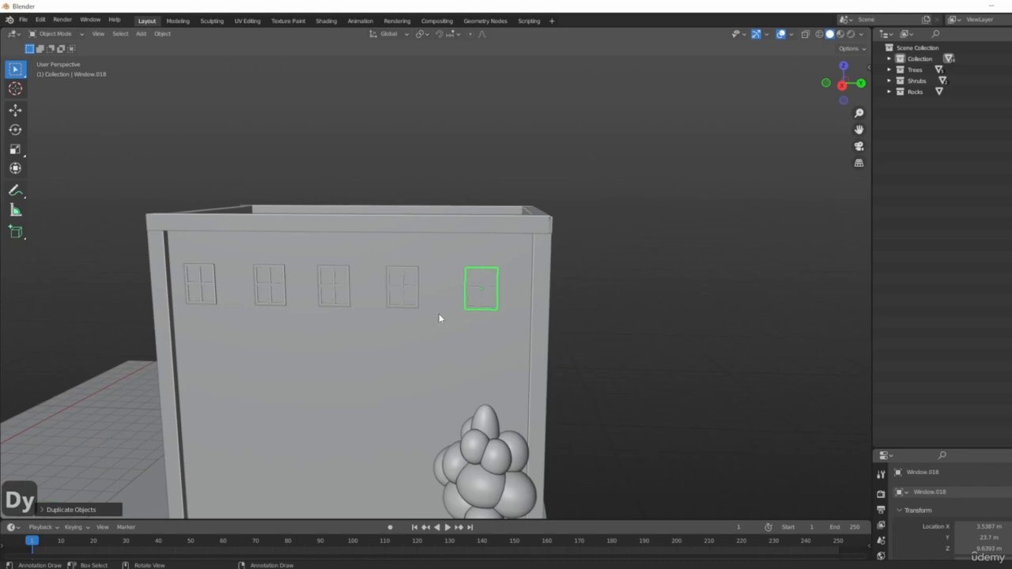
middle_drag(560, 358, 560, 355)
key(g)
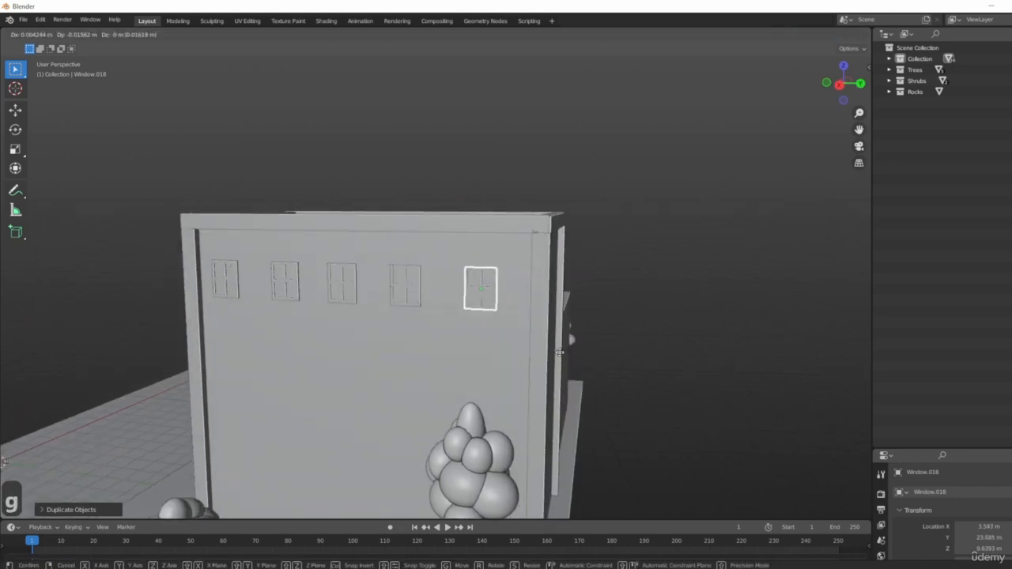
click(558, 352)
middle_drag(536, 348, 472, 292)
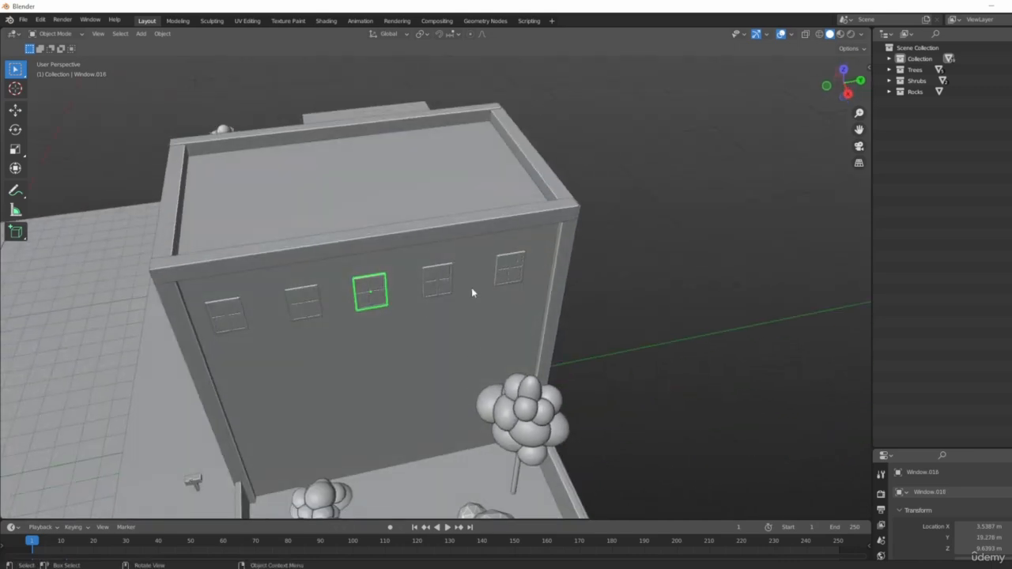
key(g)
key(x)
click(466, 350)
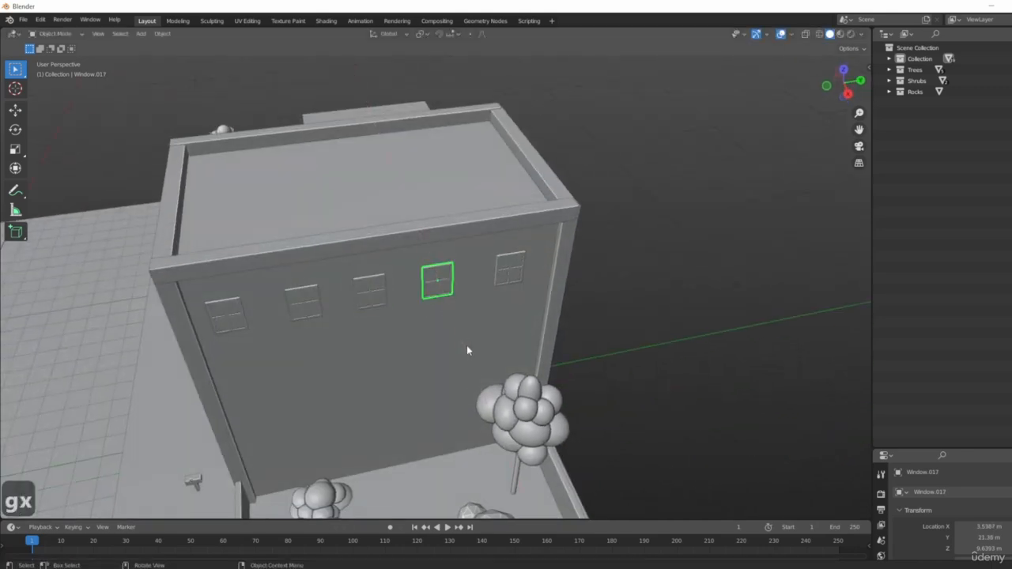
- Nudge the fourth side-wall window along Y and shift the third one to about 19.39 m to even out the row
key(g)
key(y)
click(473, 347)
click(368, 296)
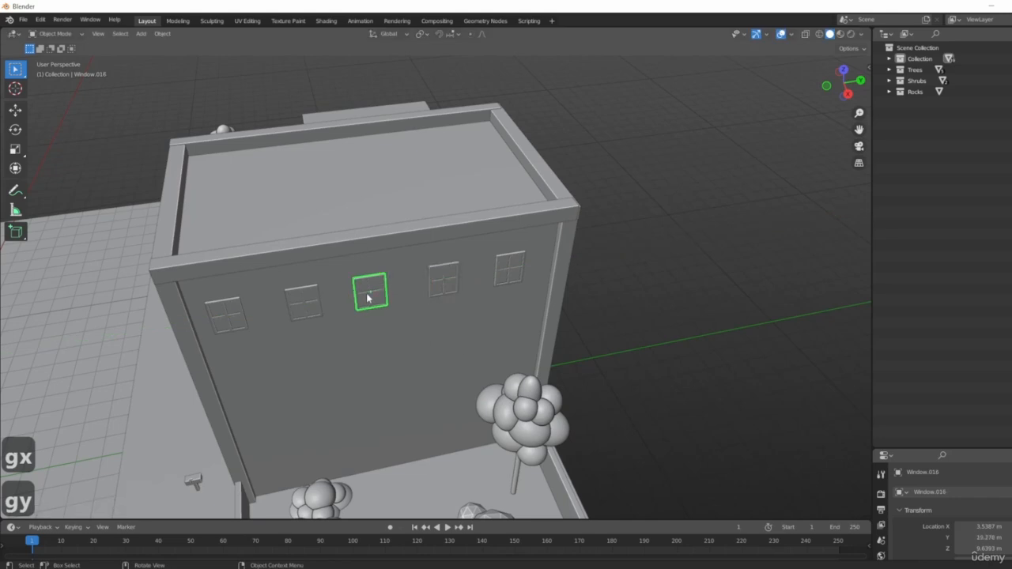
key(g)
key(y)
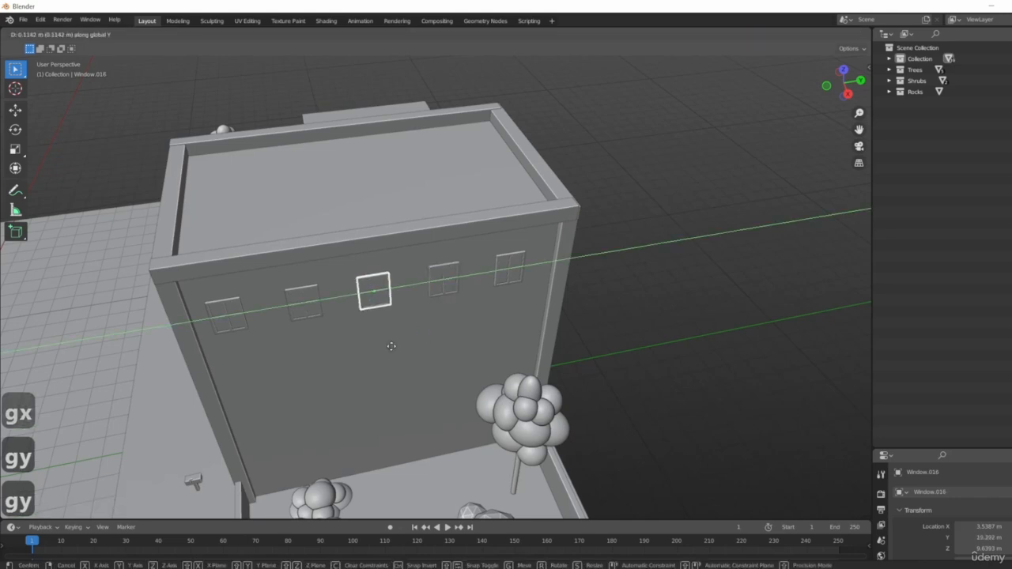
click(391, 346)
- Adjust the third side-wall window along X so it sits against the wall at about 3.54 m
middle_drag(395, 350, 459, 357)
key(g)
key(x)
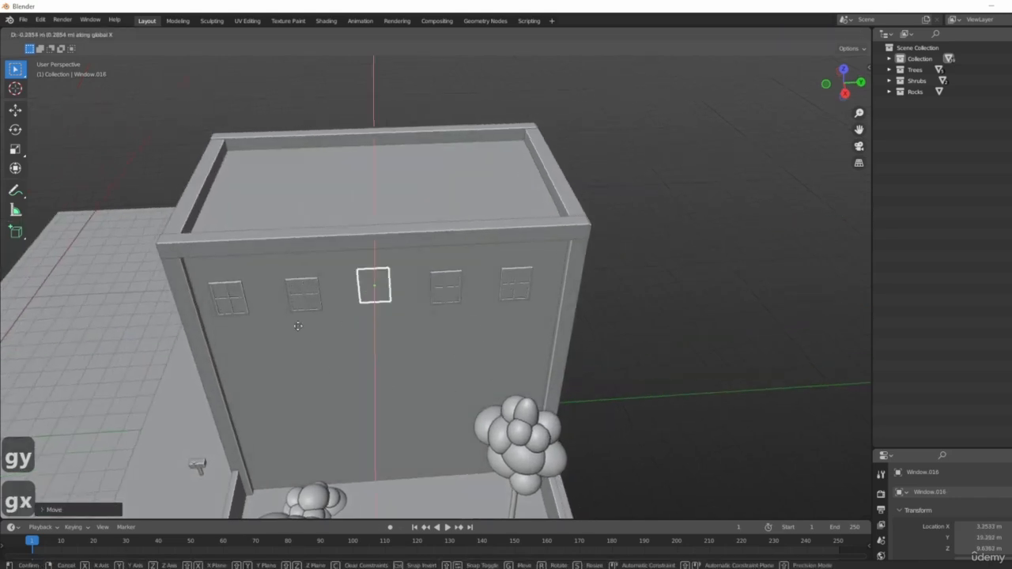
click(411, 327)
middle_drag(410, 324, 403, 253)
middle_drag(498, 258, 398, 323)
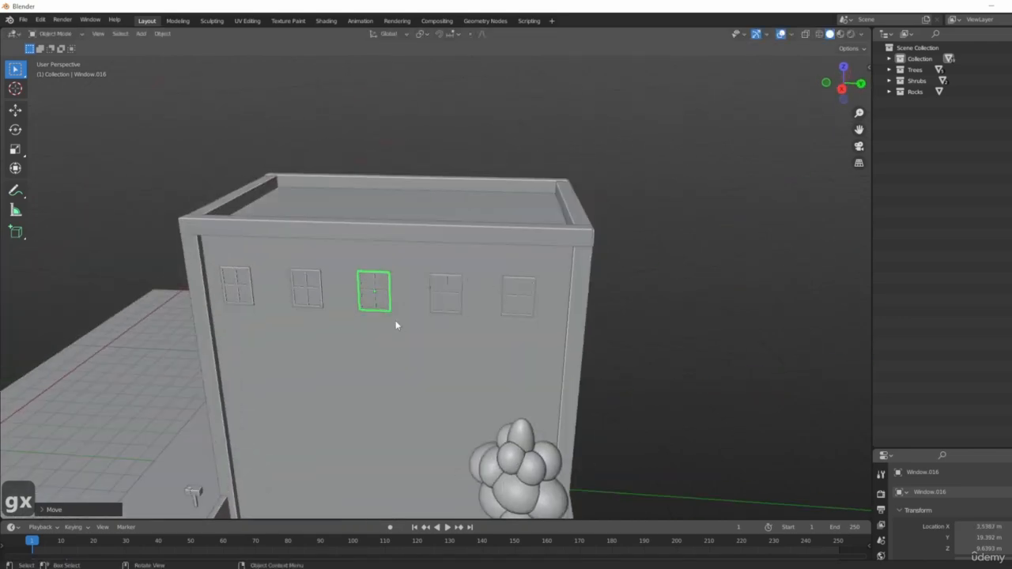
scroll(366, 312, up, 4)
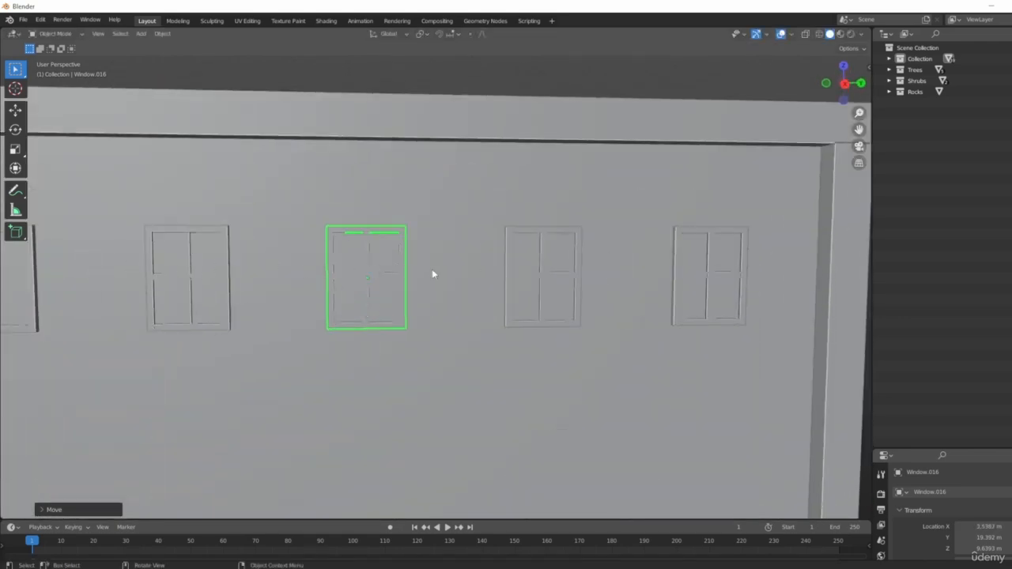
- Duplicate all five side-wall windows and lower the copies along Z to form a second row below them
middle_drag(513, 261, 333, 294)
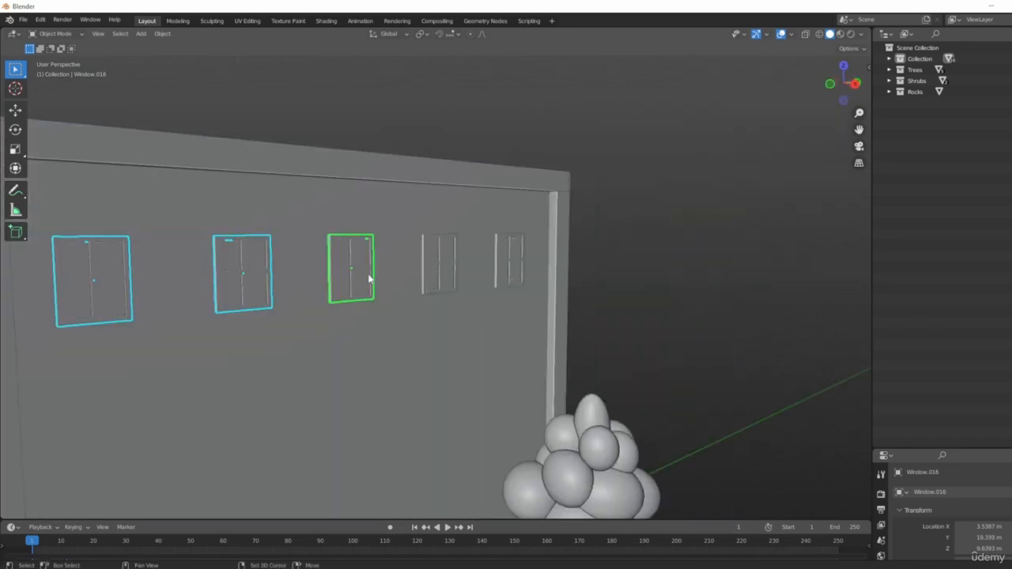
shift+middle_drag(482, 380, 308, 370)
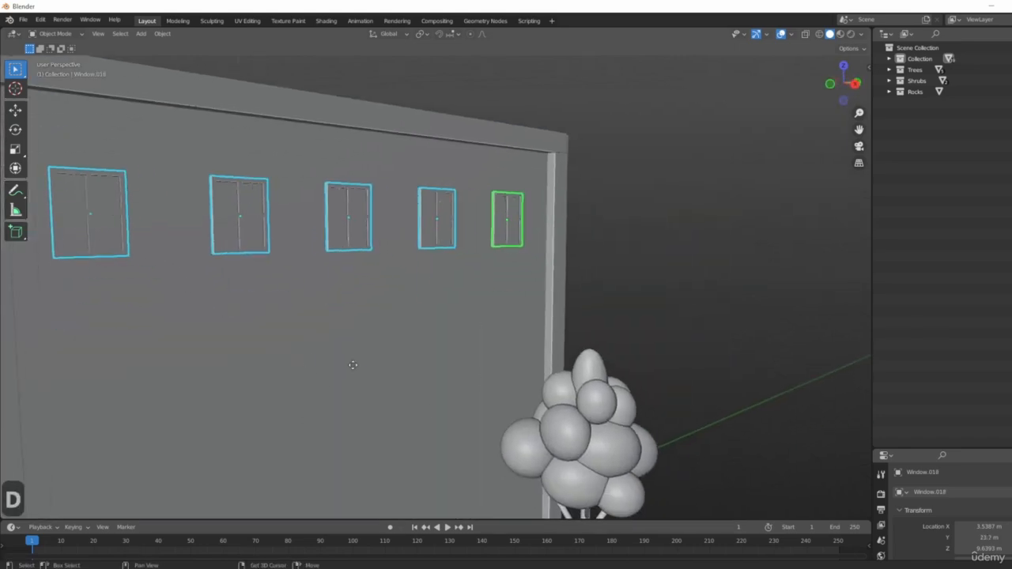
right_click(340, 314)
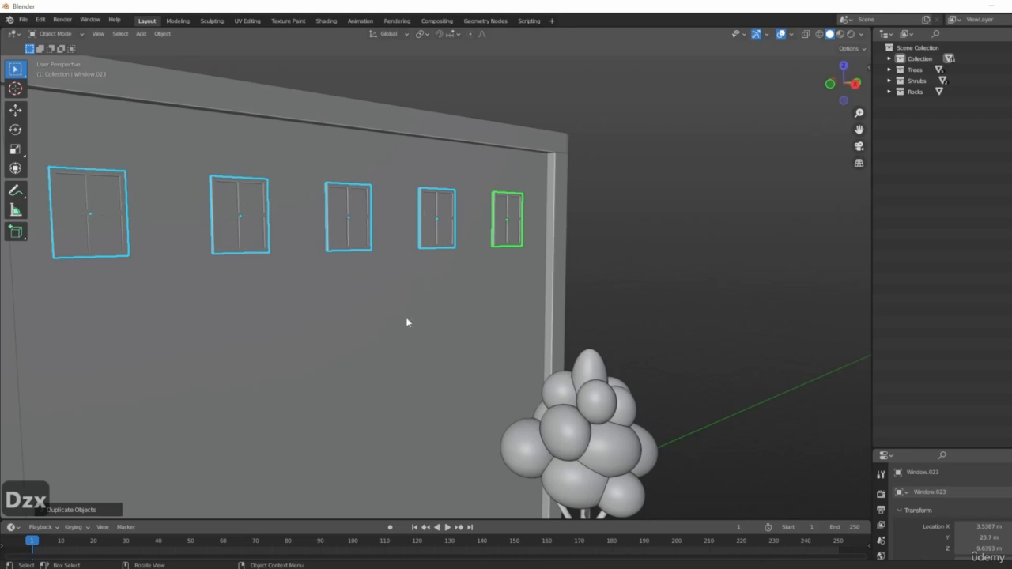
middle_drag(407, 321, 390, 358)
key(g)
key(z)
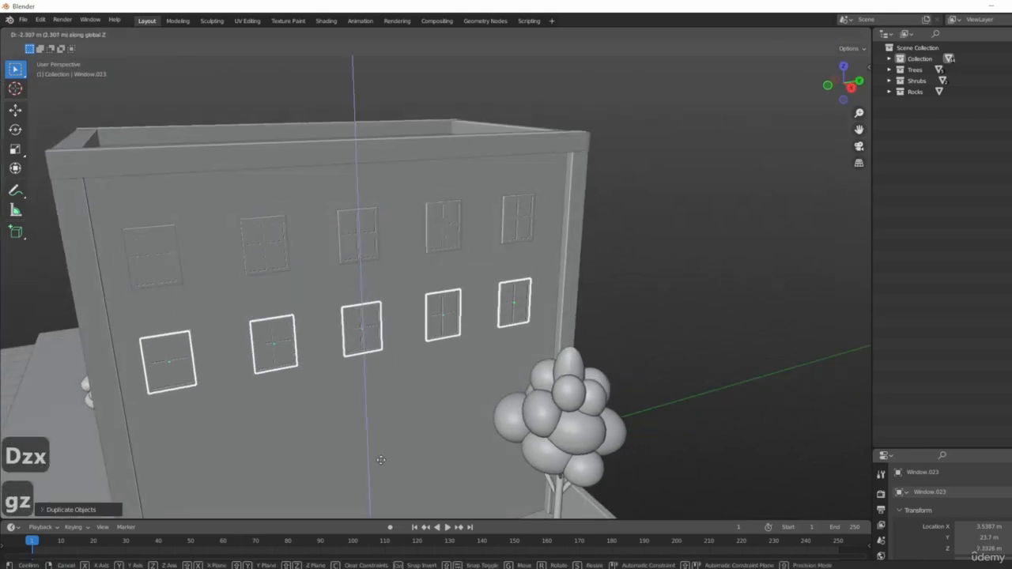
click(386, 468)
middle_drag(387, 468, 473, 332)
key(g)
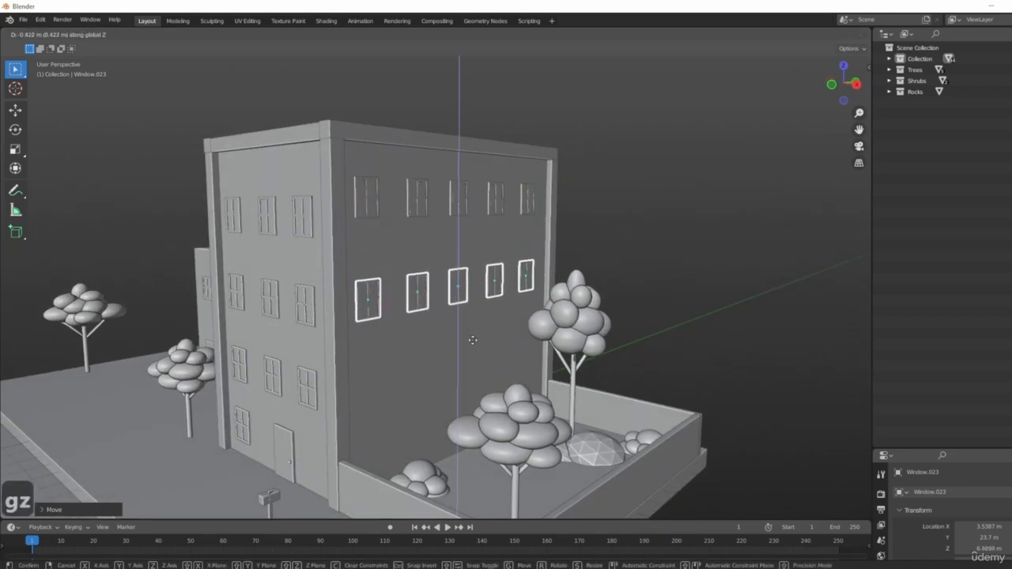
click(472, 345)
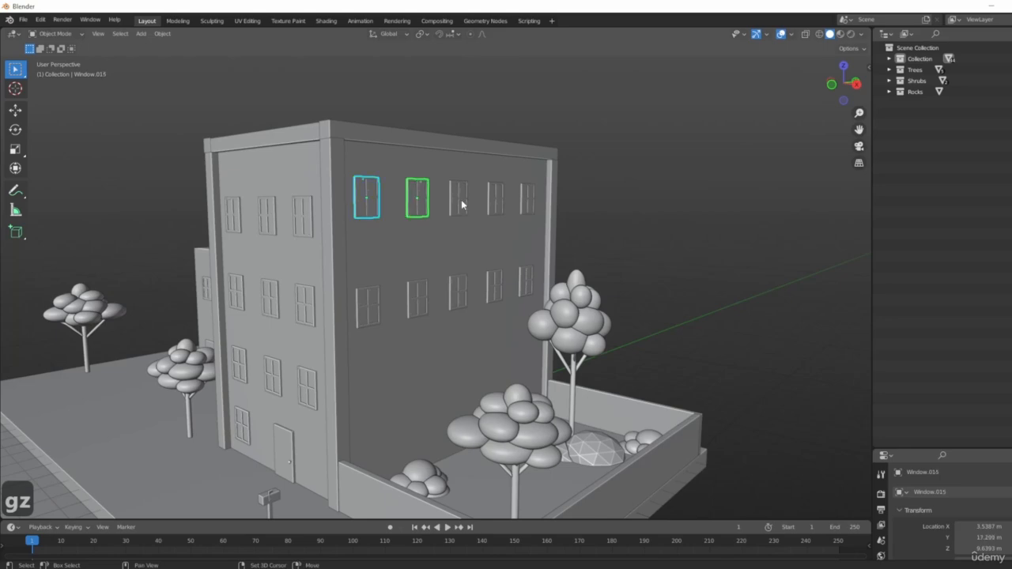
- Lower the top row of side windows to about Z 9.37 m and duplicate a third row at about Z 3.71 m
middle_drag(528, 219, 395, 278)
key(g)
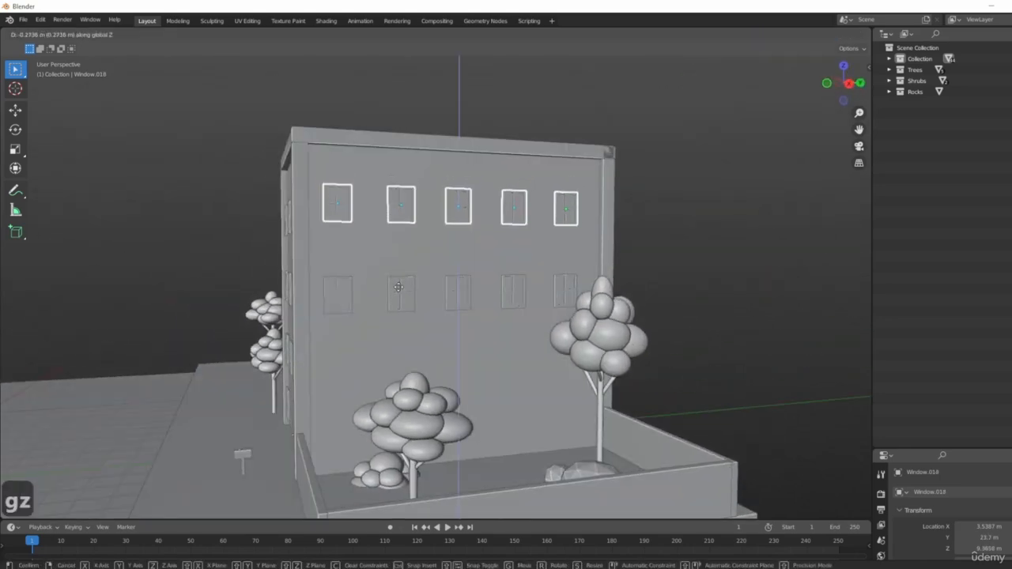
click(398, 290)
middle_drag(401, 293, 345, 306)
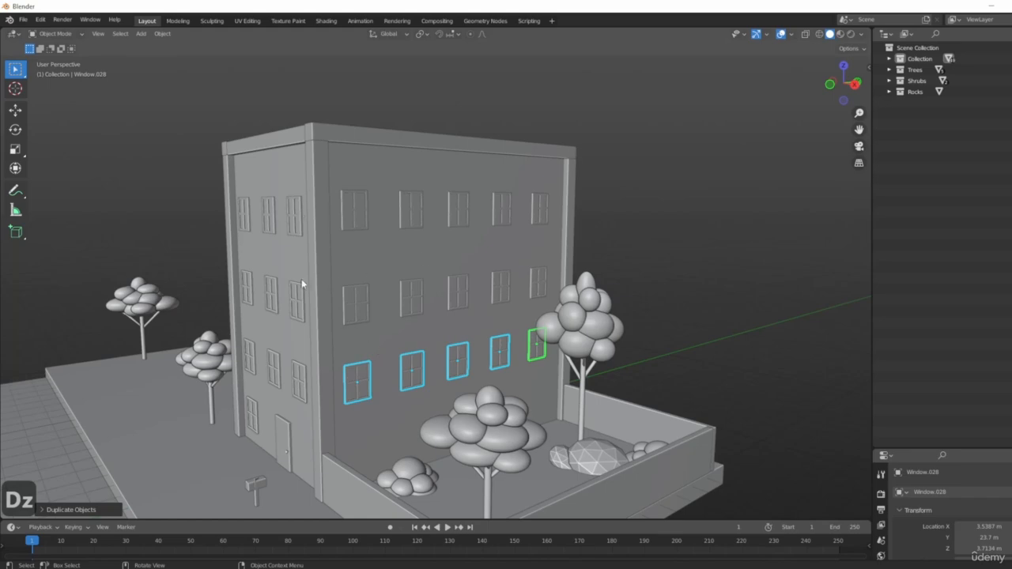
- Examine the side-wall window rows and the surrounding walled yard from several angles
scroll(343, 278, up, 3)
middle_drag(301, 283, 301, 330)
scroll(401, 338, up, 3)
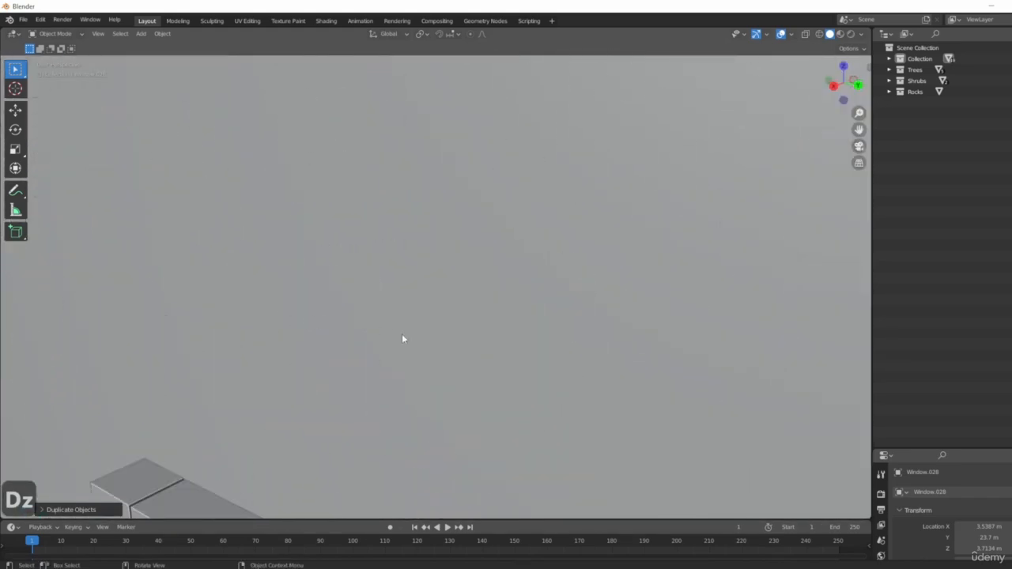
scroll(402, 339, down, 2)
mouse_move(402, 339)
middle_down()
mouse_move(383, 338)
mouse_move(399, 328)
middle_up()
scroll(458, 313, down, 5)
middle_drag(459, 313, 392, 337)
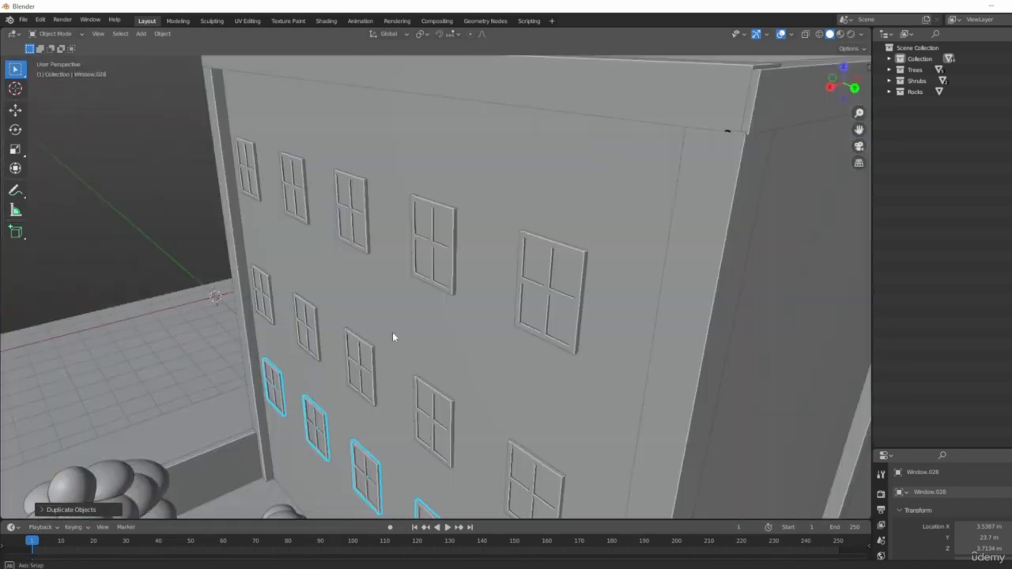
scroll(393, 337, down, 5)
middle_drag(461, 330, 571, 287)
scroll(765, 308, down, 2)
scroll(572, 226, up, 3)
scroll(476, 354, down, 2)
scroll(425, 352, up, 5)
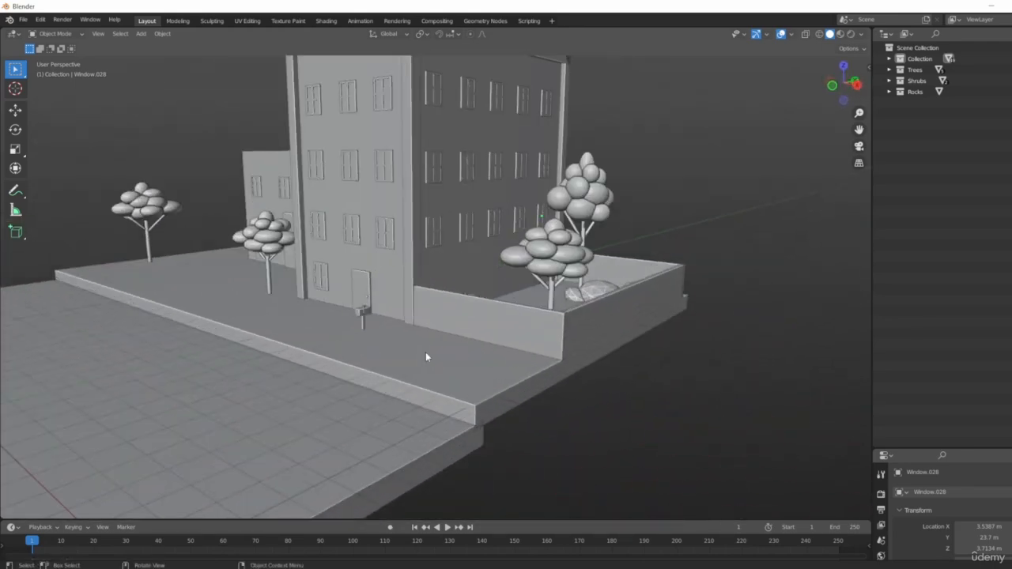
scroll(426, 352, down, 4)
middle_drag(425, 352, 465, 303)
scroll(426, 293, up, 3)
- Shift the lower building's front door along X toward the garage opening and fine-tune its height along Z
click(426, 293)
key(y)
click(429, 320)
click(400, 270)
click(468, 268)
click(304, 339)
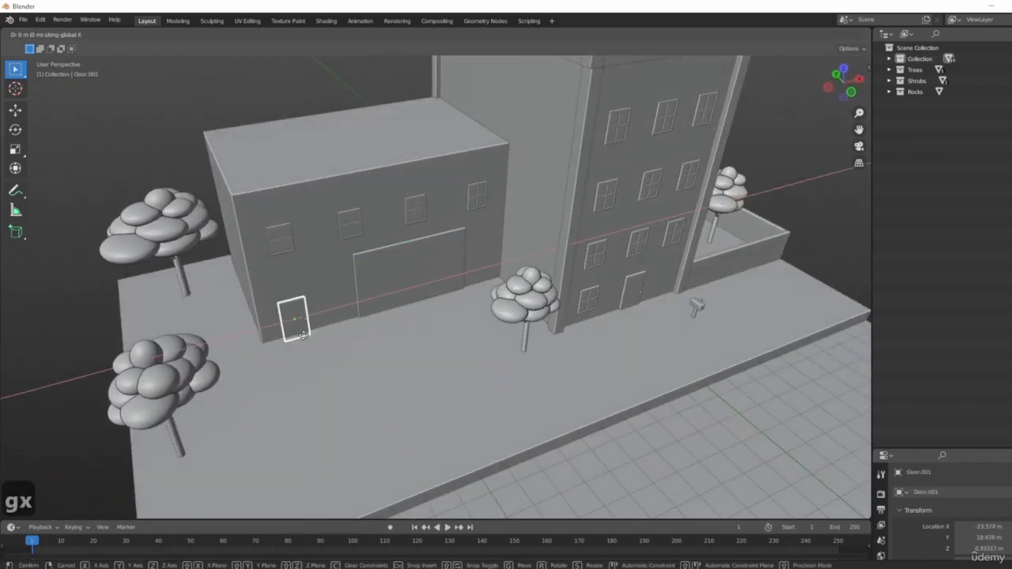
click(327, 335)
key(g)
key(z)
click(700, 361)
middle_drag(560, 378, 720, 356)
click(318, 281)
key(g)
key(h)
right_click(382, 323)
middle_drag(382, 323, 543, 215)
key(g)
click(406, 318)
- Duplicate the taller building's front corner column beside the lower building and move the copy along Y to about 18.48 m
click(548, 162)
middle_drag(548, 161, 501, 180)
middle_drag(654, 291, 630, 305)
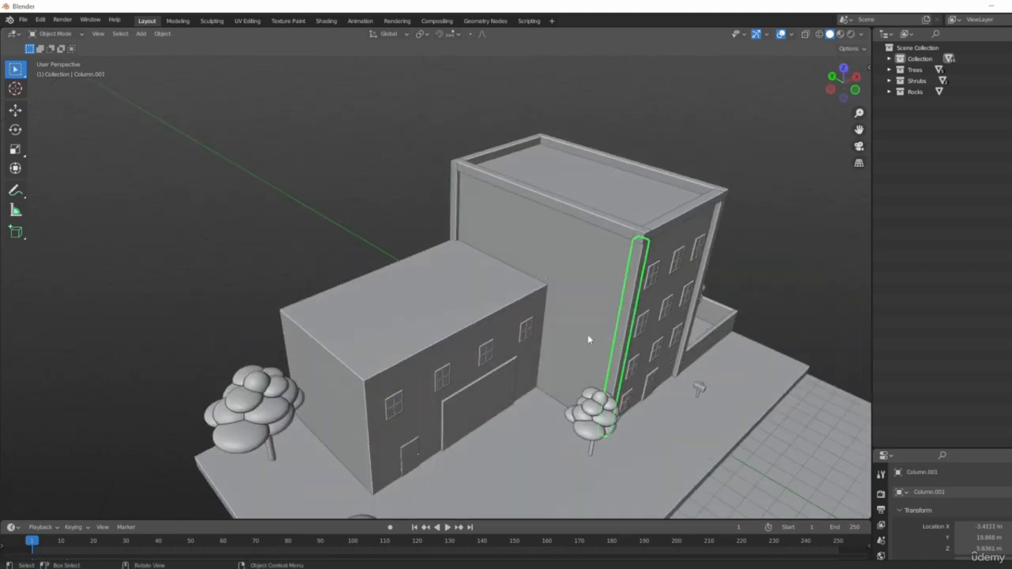
middle_drag(588, 336, 590, 369)
key(shift+d)
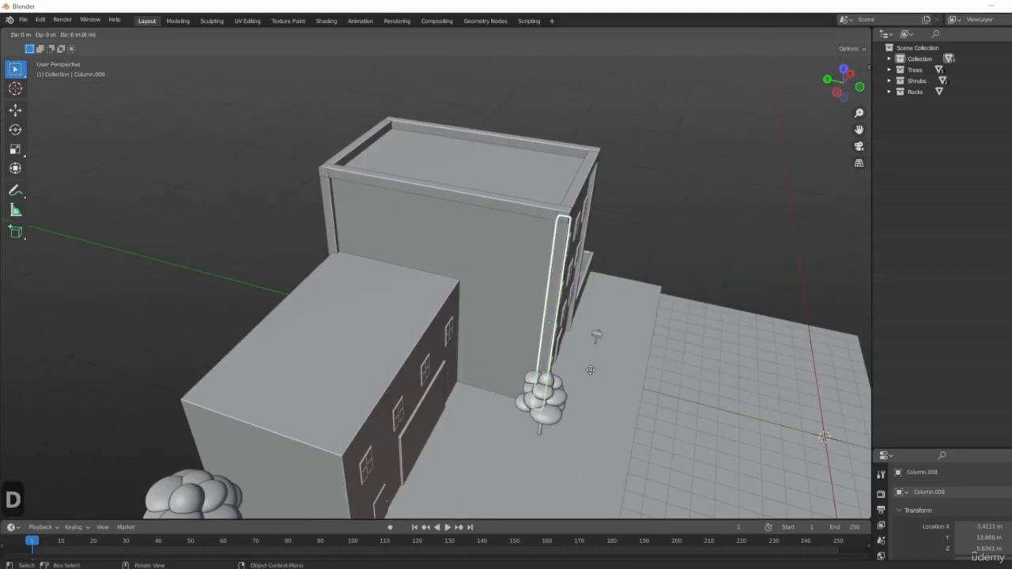
key(y)
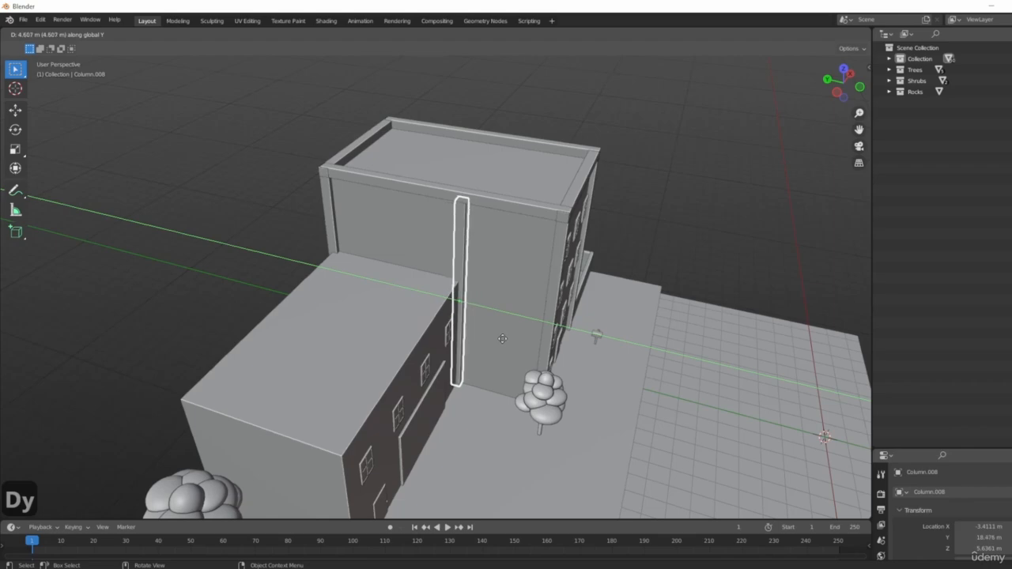
click(502, 338)
- Move the copied column along X to about -3.61 m, where the lower building's front meets the taller building
middle_drag(502, 338, 458, 326)
click(463, 312)
scroll(498, 336, up, 2)
key(g)
key(x)
click(490, 336)
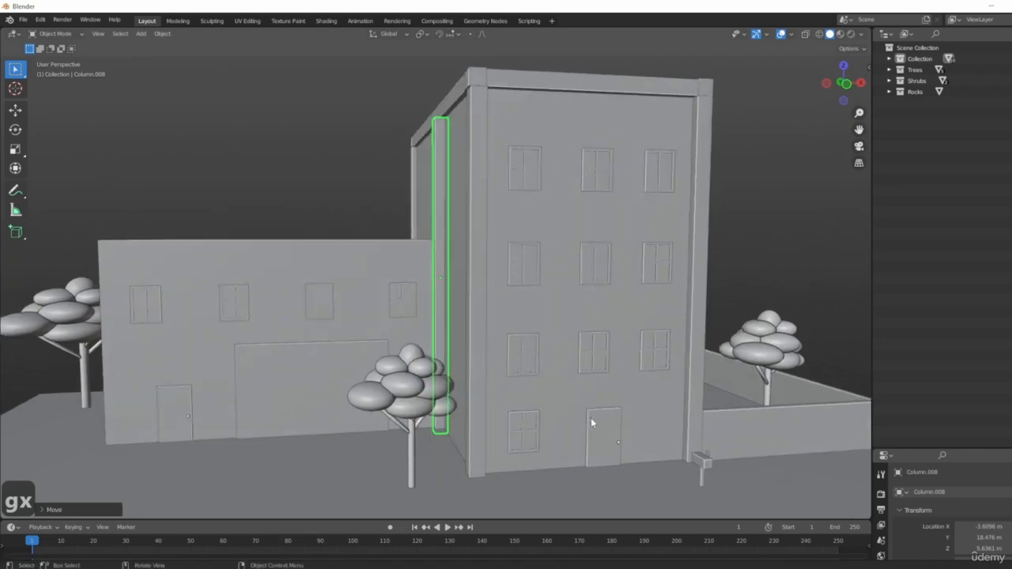
- Shorten the copied column along Z to the lower building's height and lower it to about Z 3.45 m
key(s)
key(z)
click(542, 364)
key(g)
key(z)
click(553, 421)
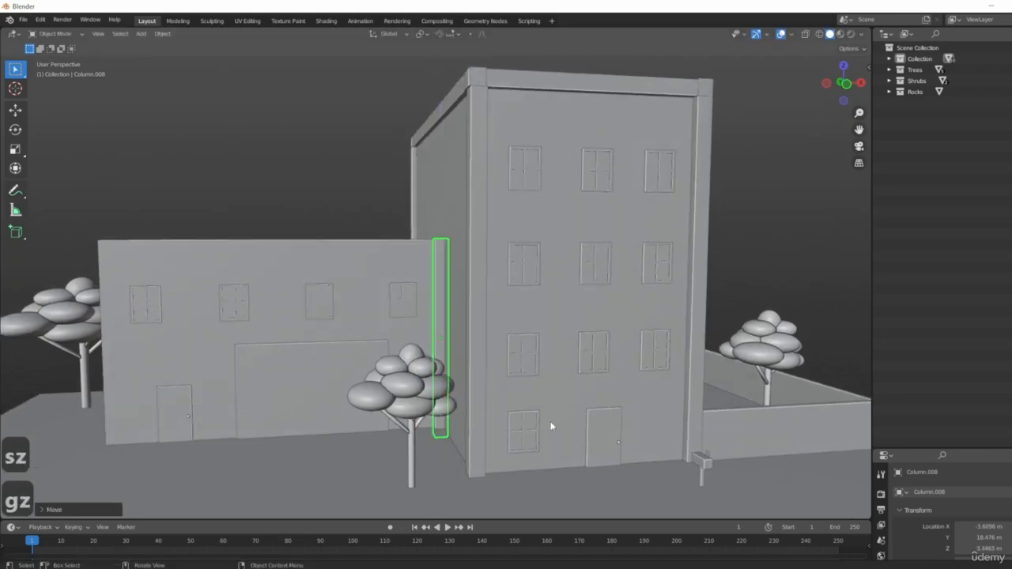
- Duplicate the short column along X to the lower building's outer front corner, about -14.99 m, and place another copy at the rear corner
middle_drag(549, 425, 506, 340)
key(shift+d)
key(x)
click(329, 362)
middle_drag(330, 362, 517, 347)
key(shift+d)
click(350, 371)
middle_drag(350, 371, 621, 194)
- Duplicate the outer front column in front view, place the copy at the middle of the roof edge and rotate it 90 degrees
click(622, 194)
key(1)
scroll(574, 312, up, 4)
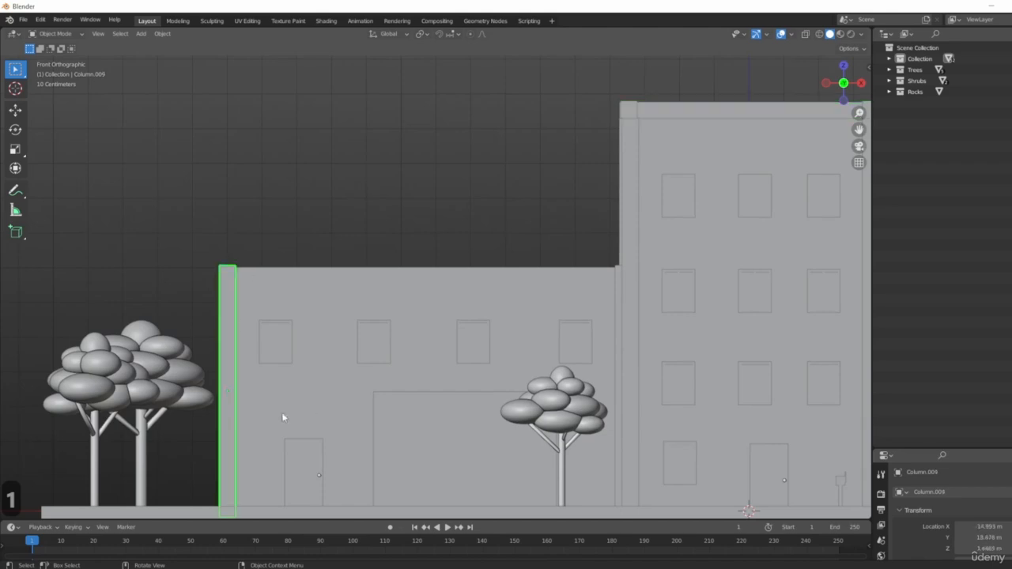
key(shift+d)
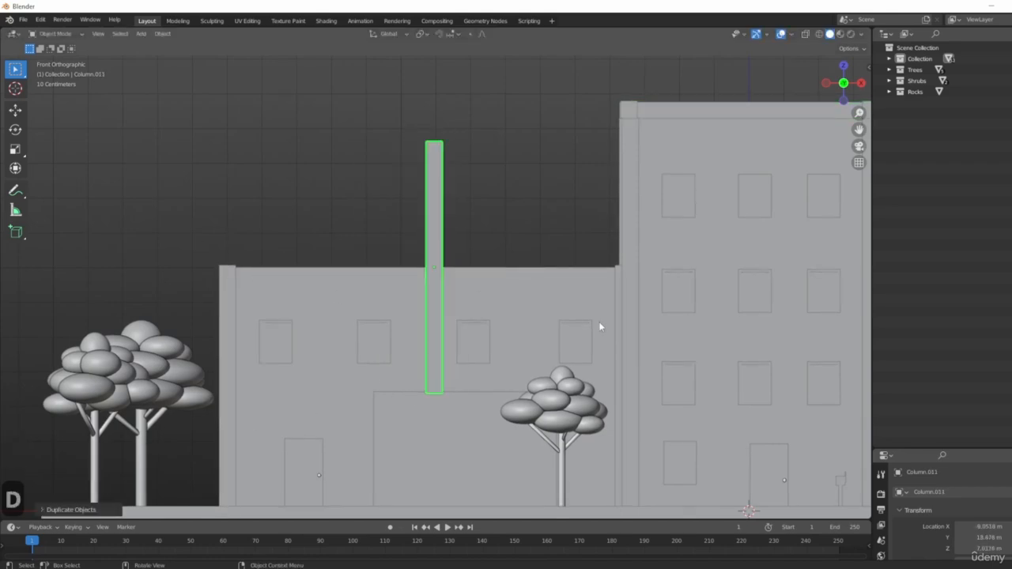
key(r)
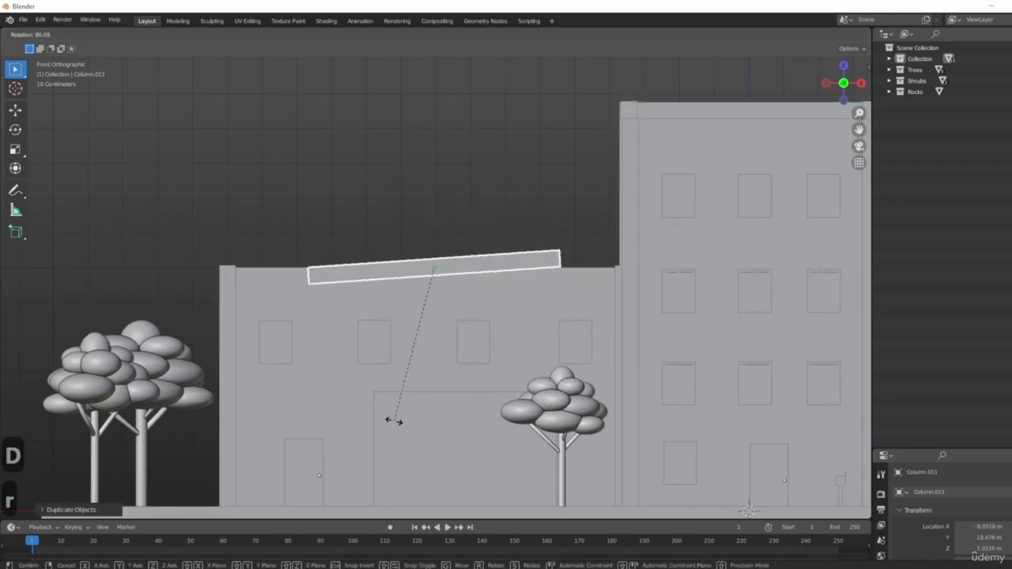
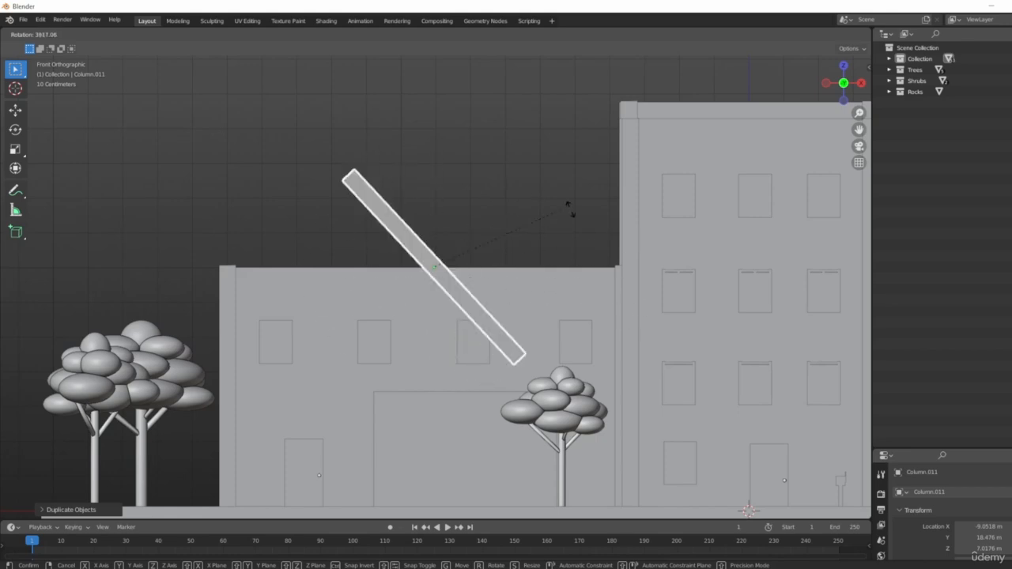
text(90)
key(Return)
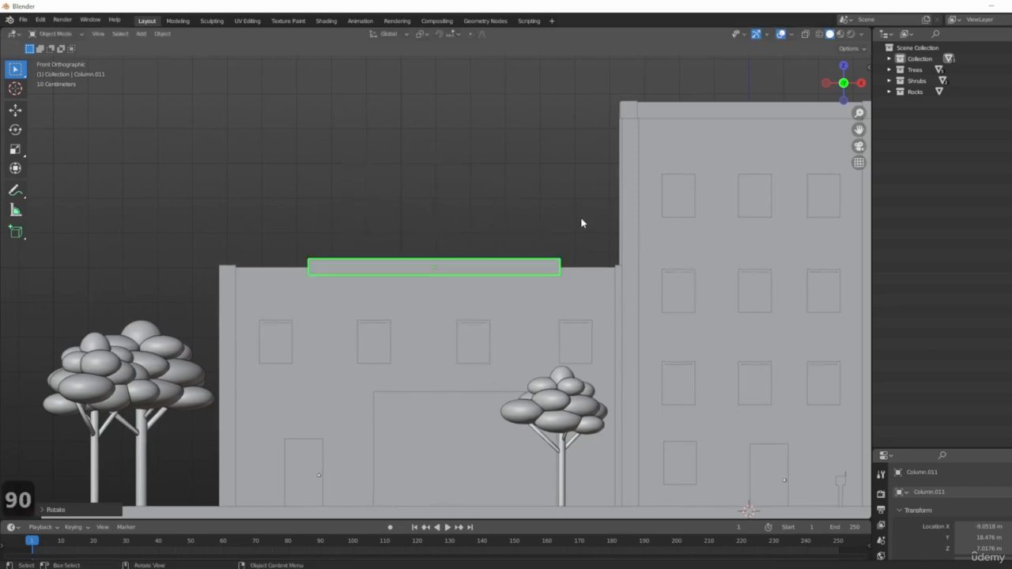
- Stretch the horizontal beam along X across the lower building's front and move it onto the roof edge at about Z 7.25 m
middle_drag(581, 222, 416, 321)
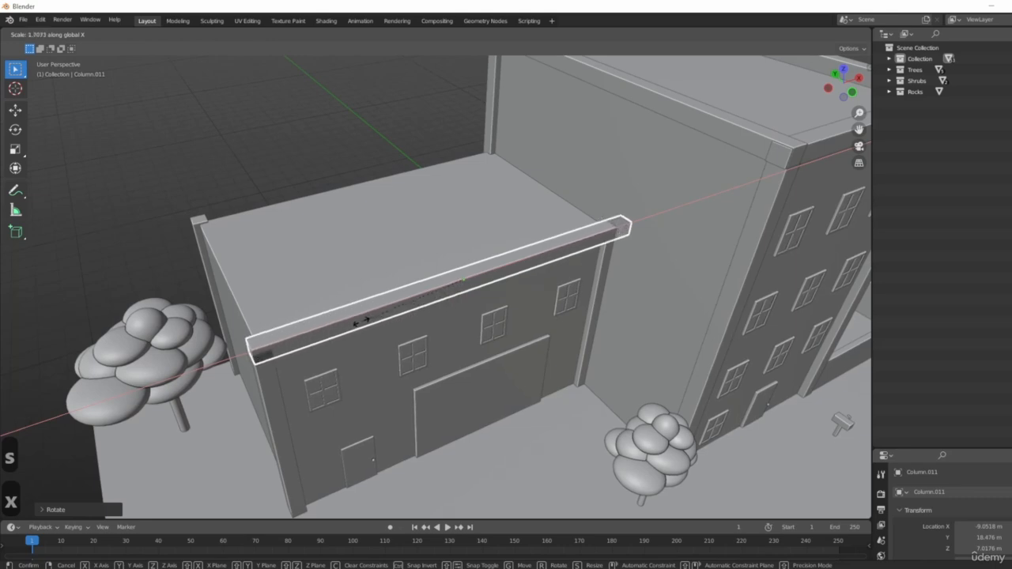
click(455, 330)
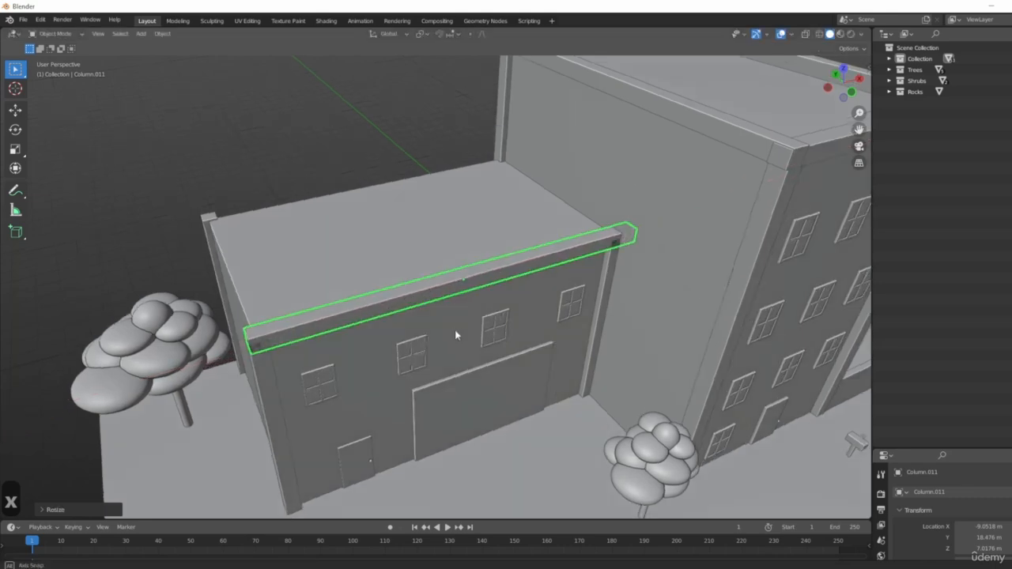
middle_drag(454, 329, 508, 340)
key(1)
scroll(366, 277, up, 4)
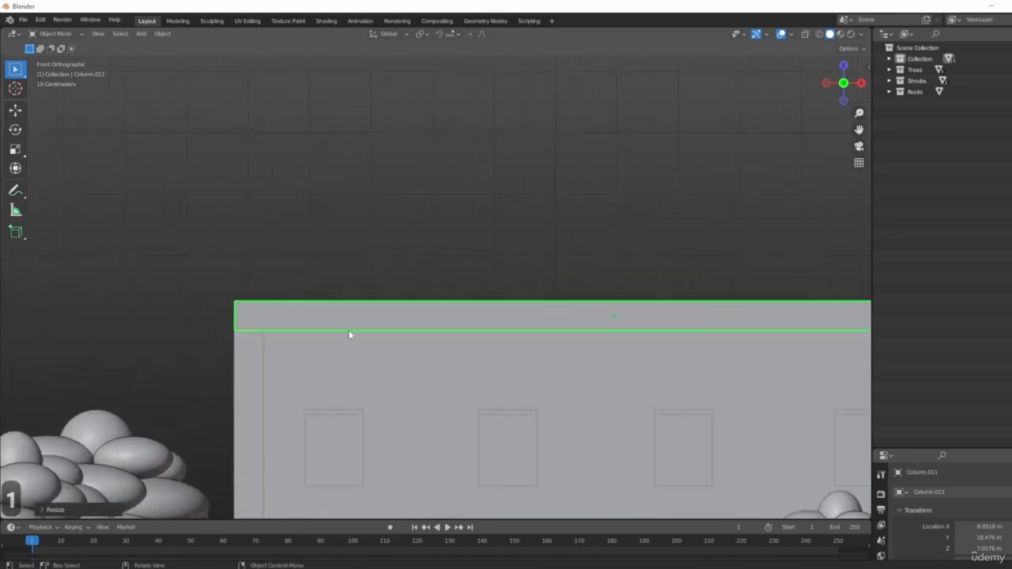
key(g)
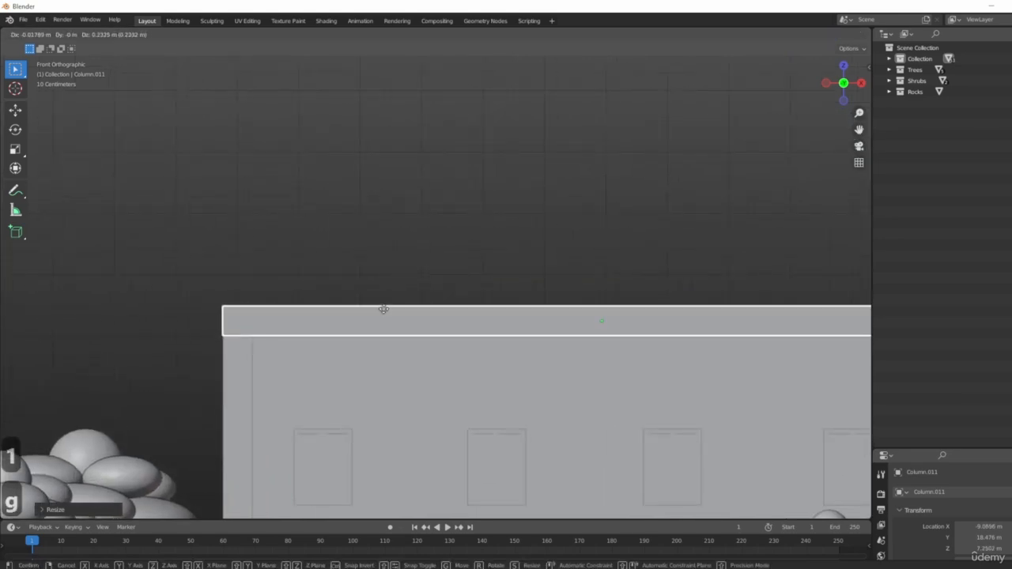
click(384, 309)
- Duplicate the front roof beam along Y to the lower building's rear edge at about 25.52 m
scroll(341, 292, down, 6)
middle_drag(424, 187, 484, 288)
key(shift+d)
key(y)
scroll(319, 215, up, 5)
key(KP_7)
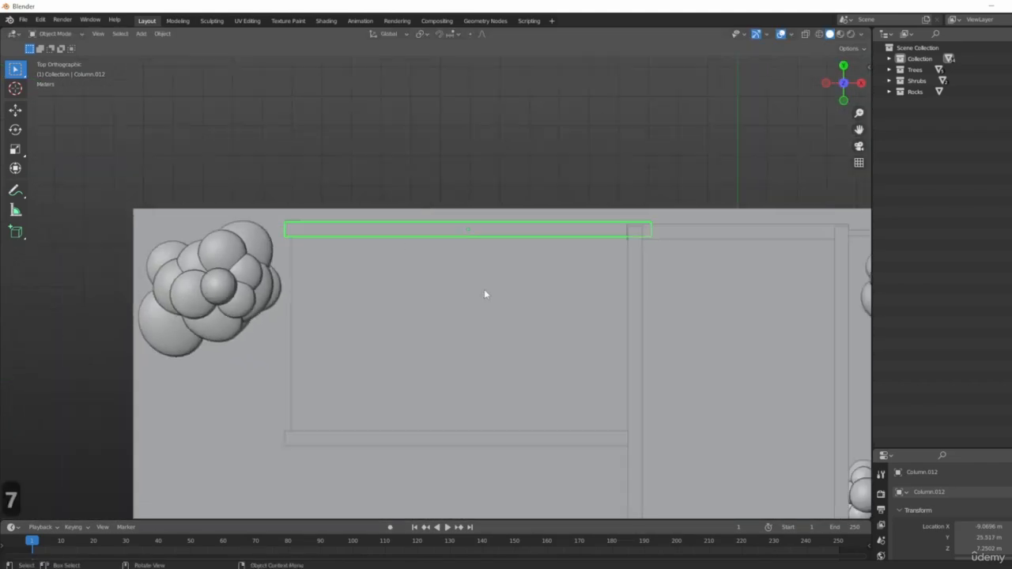
- Duplicate the rear roof beam in top view, center the copy on the lower building's outer side edge and rotate it 90 degrees
scroll(484, 294, down, 4)
key(shift+d)
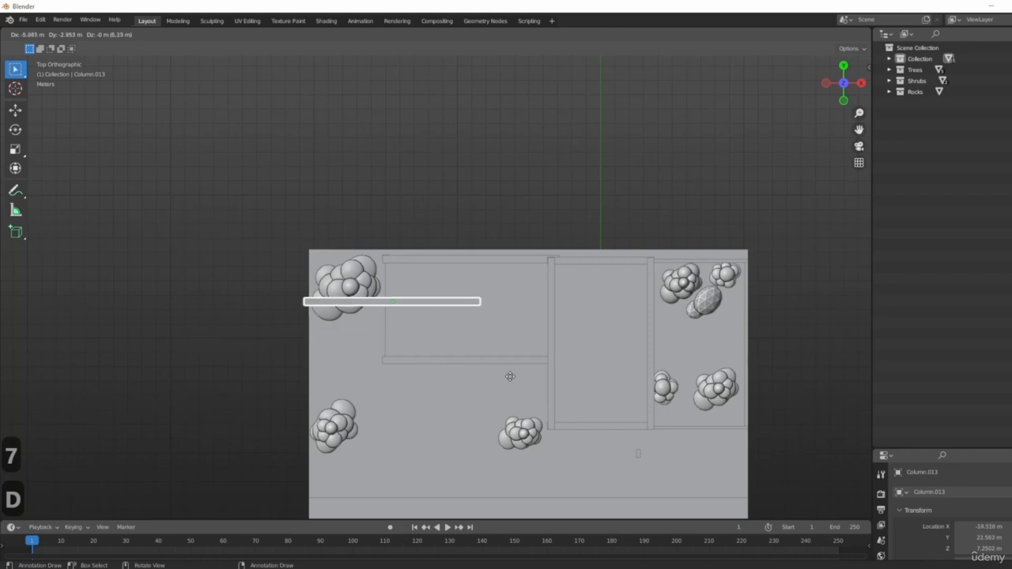
click(506, 382)
scroll(492, 341, up, 5)
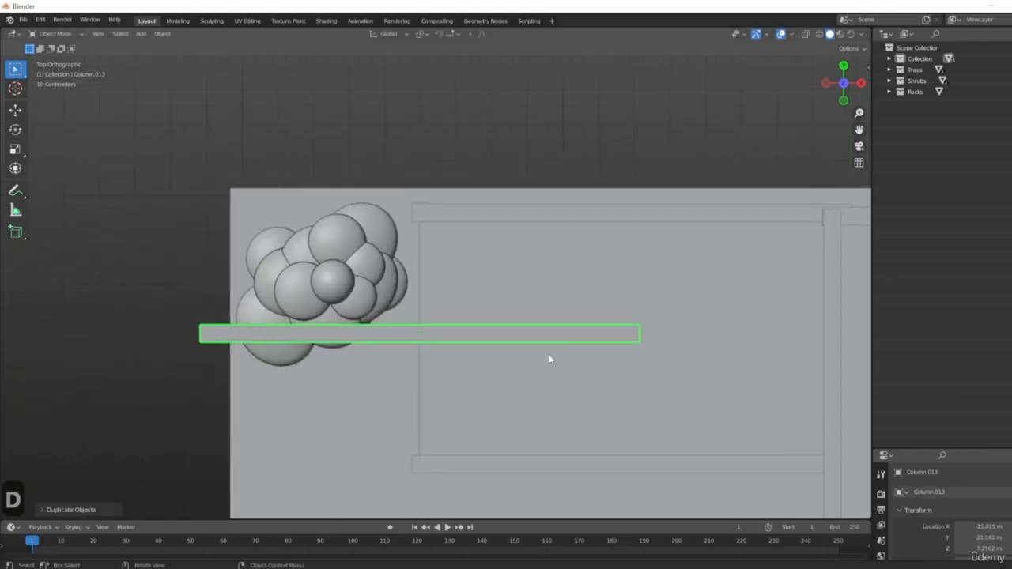
key(r)
key(9)
key(0)
key(Return)
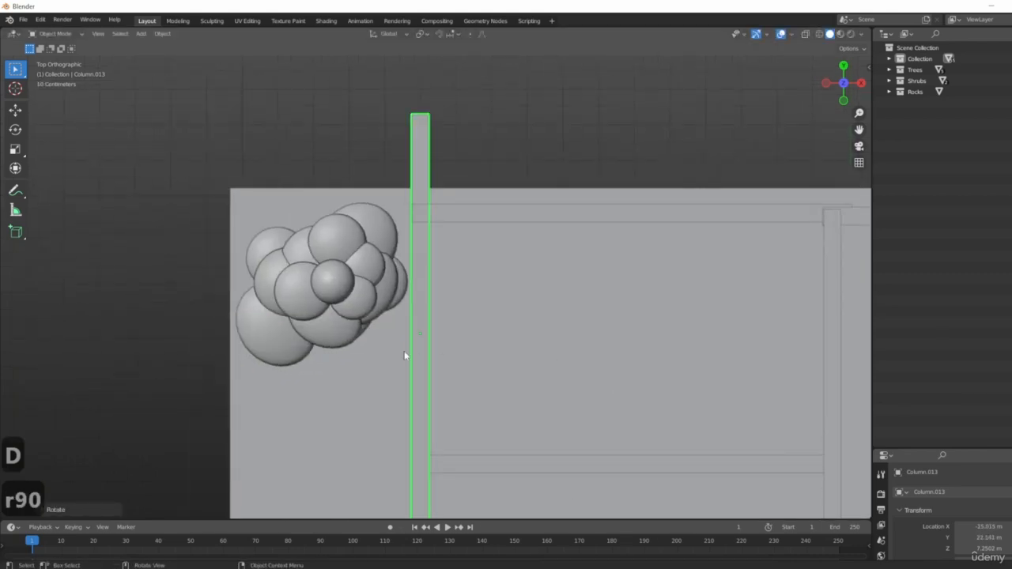
- Shorten the outer side roof beam along Y to the lower building's depth and shift it to about Y 22.16 m
middle_drag(406, 355, 564, 359)
key(7)
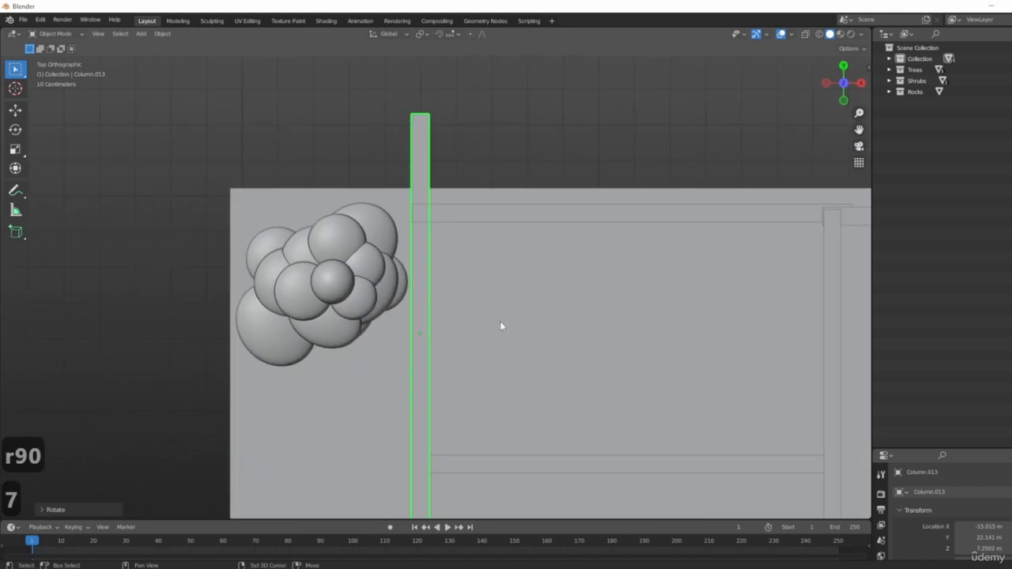
key(s)
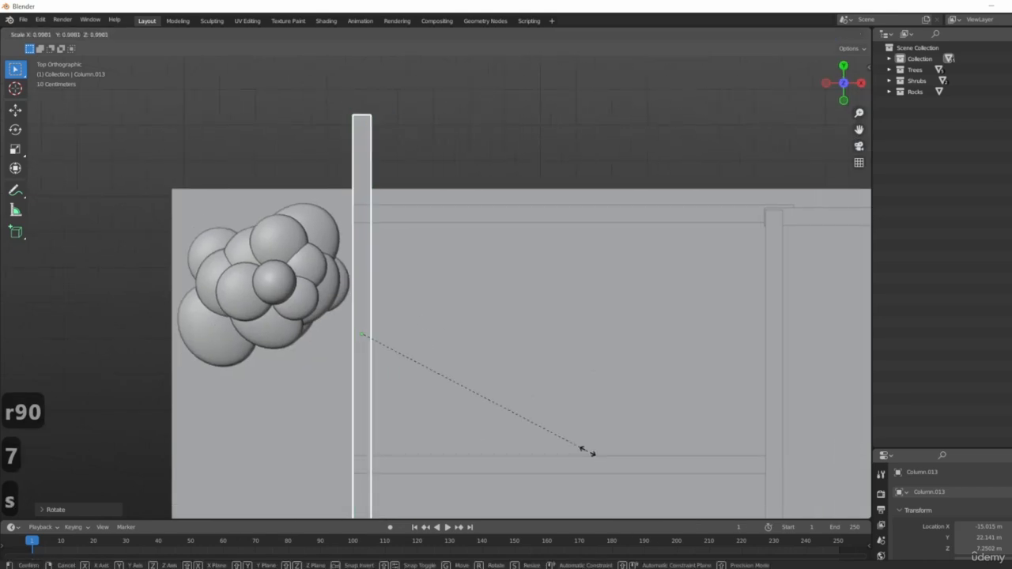
key(z)
key(s)
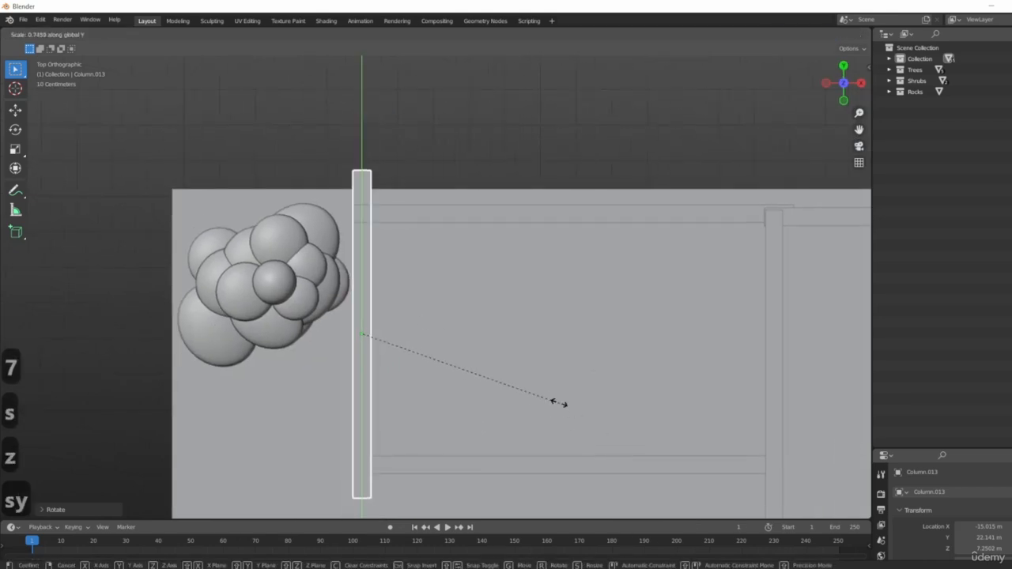
click(513, 373)
key(g)
key(y)
click(511, 371)
middle_drag(512, 372, 511, 323)
scroll(512, 323, up, 3)
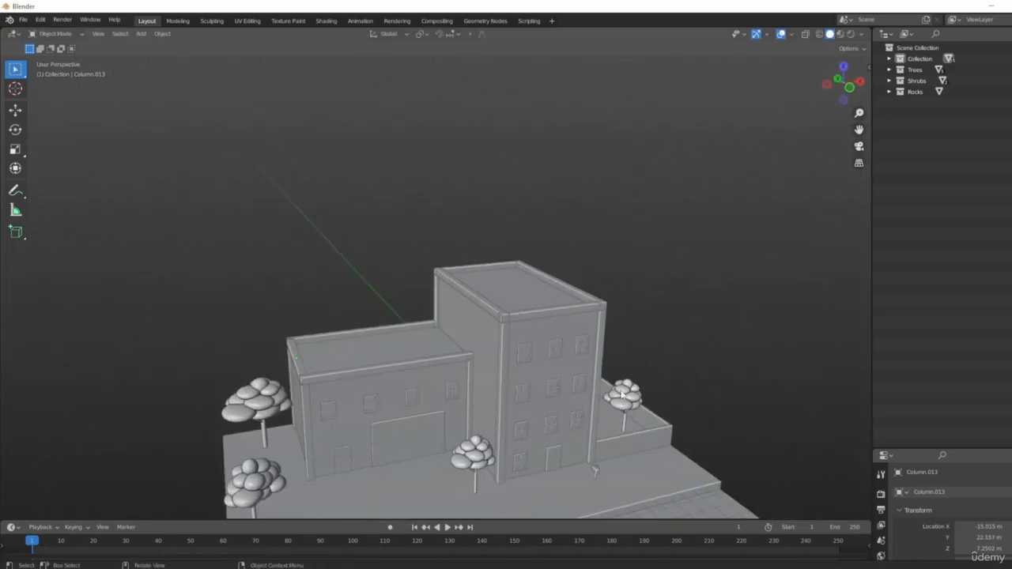
- Add a cylinder mesh at the rear outer corner of the taller building's roof
scroll(452, 241, up, 5)
middle_drag(518, 340, 469, 284)
scroll(454, 260, up, 4)
key(shift+a)
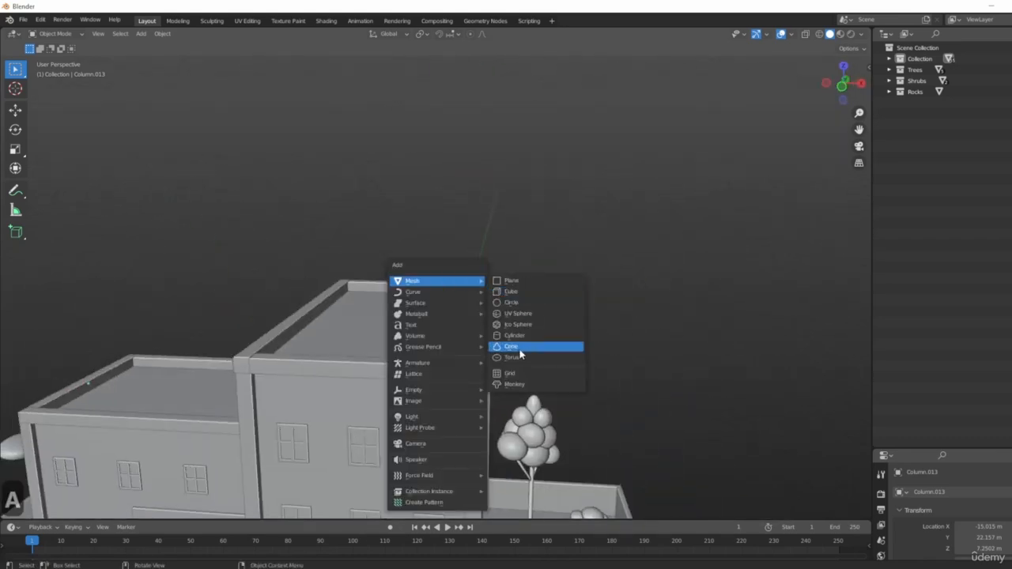
click(515, 339)
middle_drag(361, 334, 556, 282)
key(KP_Decimal)
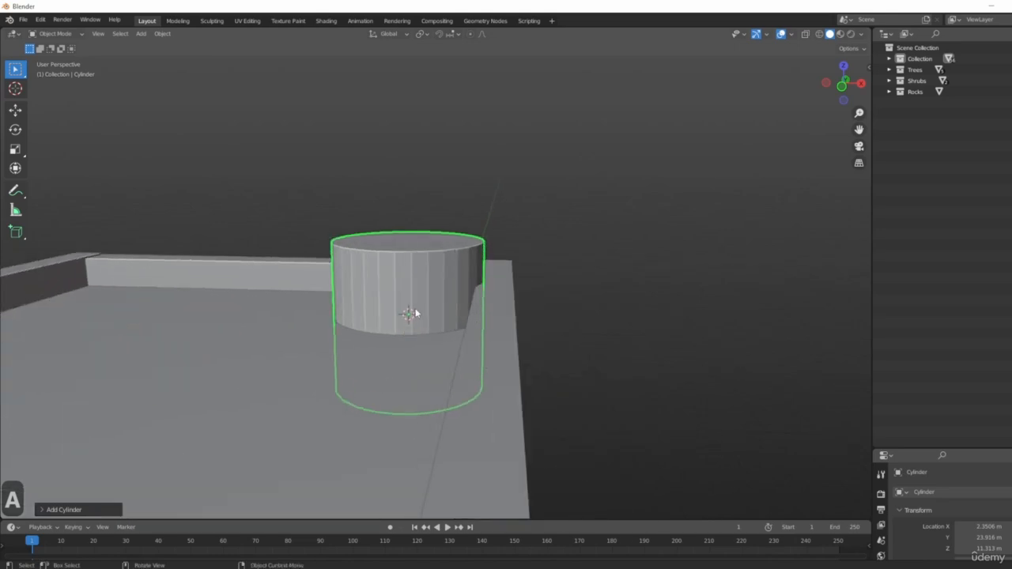
scroll(451, 309, up, 1)
middle_drag(452, 308, 410, 326)
- Narrow the roof cylinder in X and Y, adjust its height, and raise it to about Z 11.88 m
key(s)
key(shift+z)
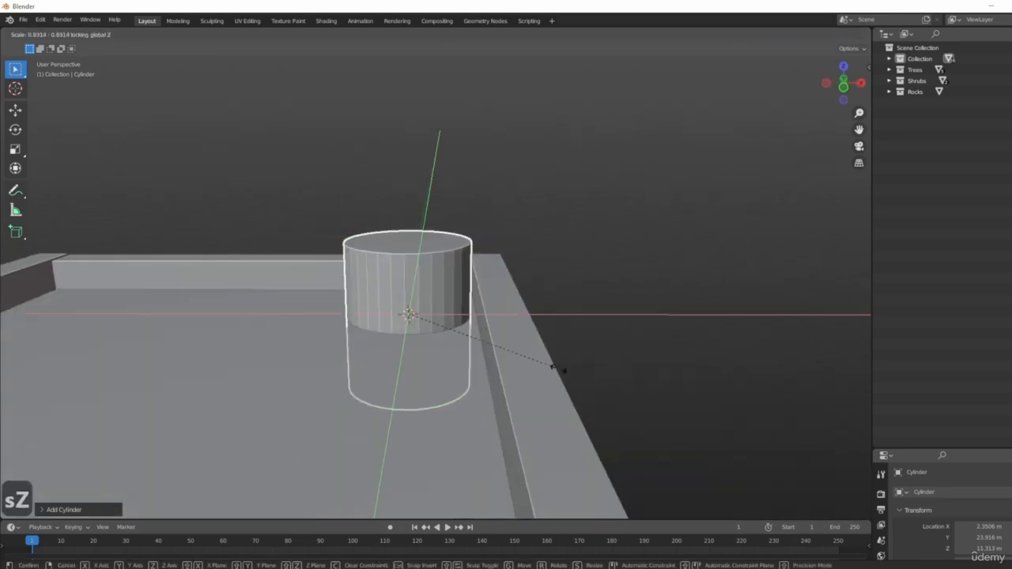
click(576, 402)
key(s)
key(z)
click(501, 350)
key(g)
key(z)
click(507, 313)
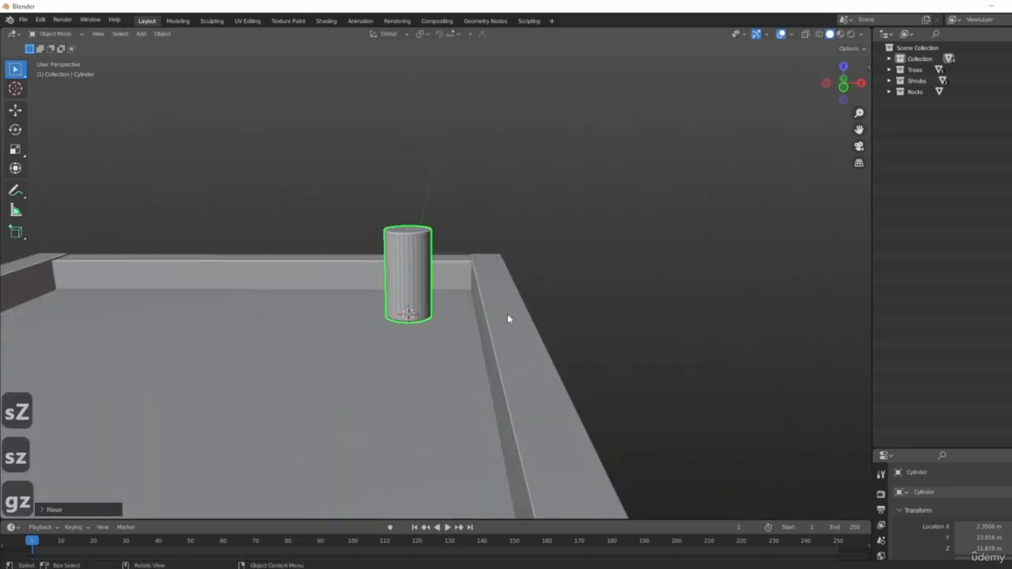
- Scale the cylinder down slightly and lower it onto the taller roof at about Z 11.66 m in front view
middle_drag(506, 314, 583, 403)
scroll(517, 318, down, 4)
scroll(569, 339, up, 4)
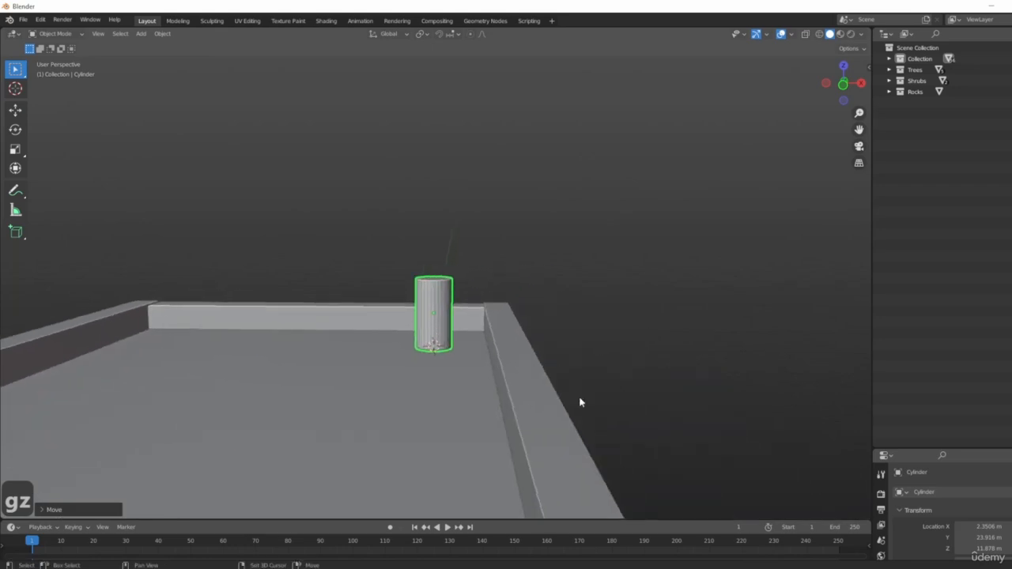
key(s)
key(KP_1)
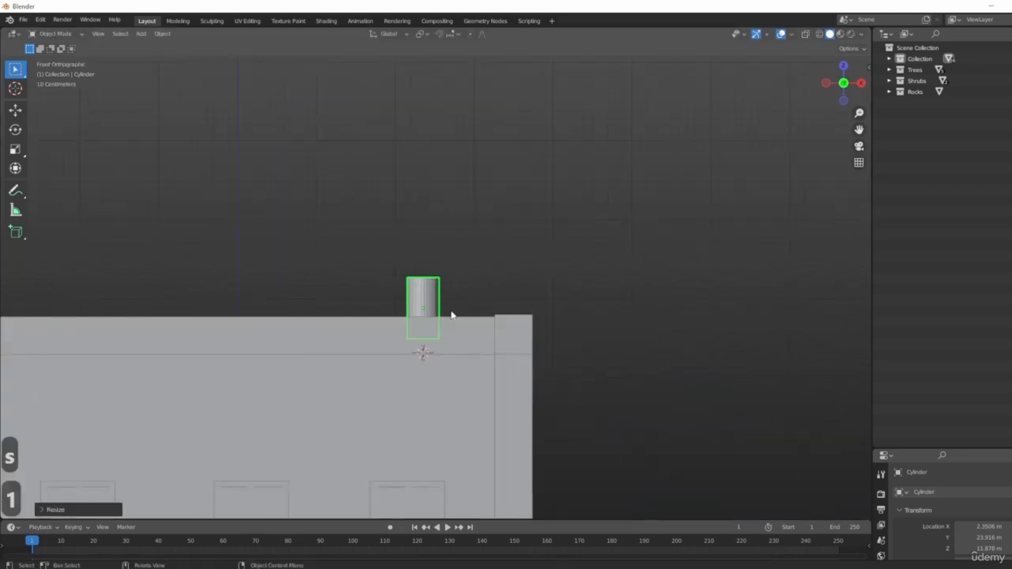
scroll(484, 326, up, 2)
key(g)
key(z)
click(479, 351)
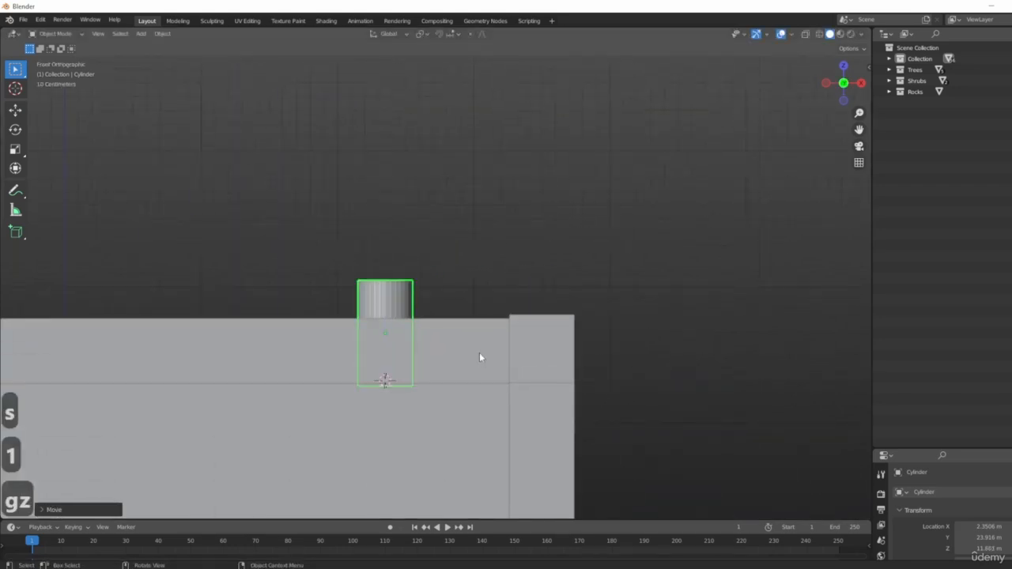
- Apply smooth shading to the cylinder on the taller building's roof
scroll(557, 347, down, 3)
middle_drag(556, 347, 366, 388)
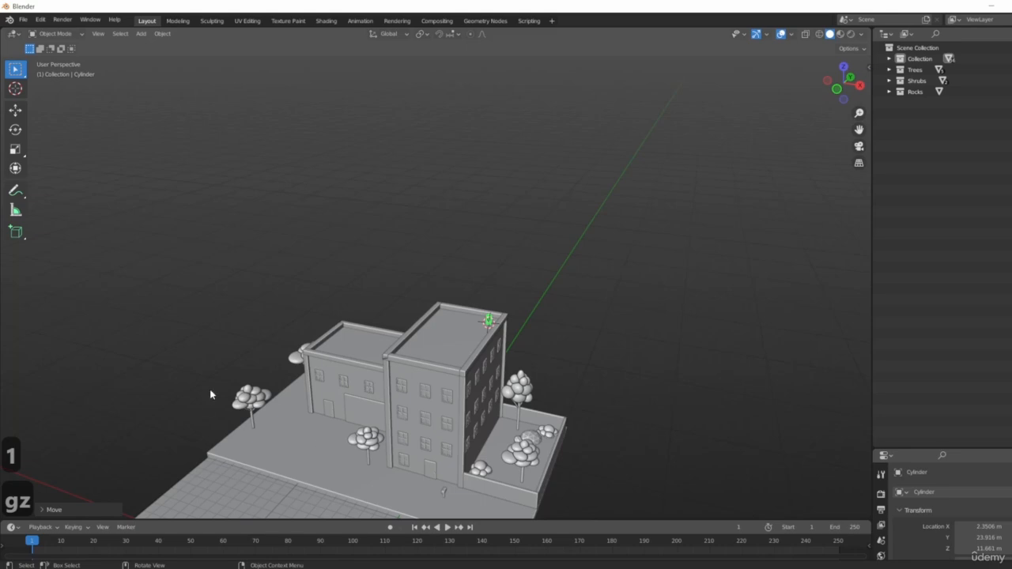
scroll(466, 280, up, 6)
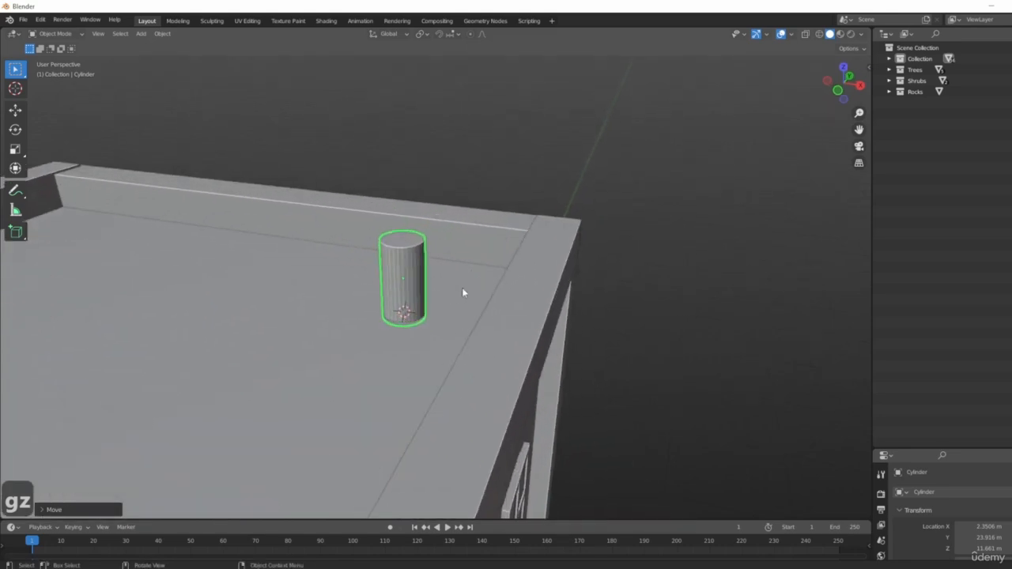
middle_drag(576, 367, 416, 310)
right_click(416, 309)
click(417, 310)
middle_drag(458, 360, 547, 432)
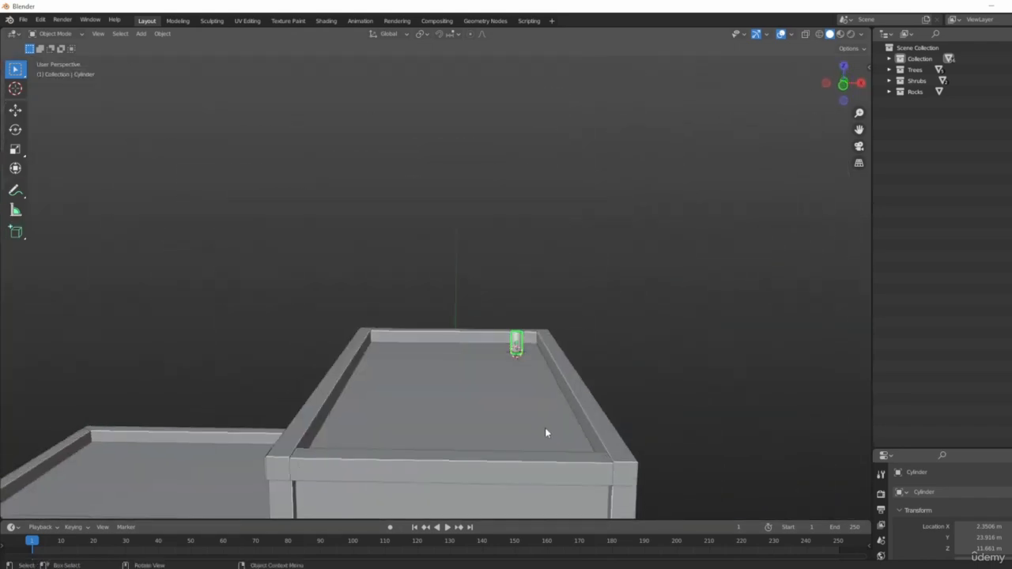
- Place the 3D cursor on top of the roof cylinder and add a cone mesh there
scroll(521, 293, up, 3)
mouse_move(521, 293)
middle_down()
mouse_move(512, 208)
mouse_move(471, 339)
mouse_move(507, 293)
middle_up()
click(513, 207)
scroll(507, 294, up, 3)
key(shift+a)
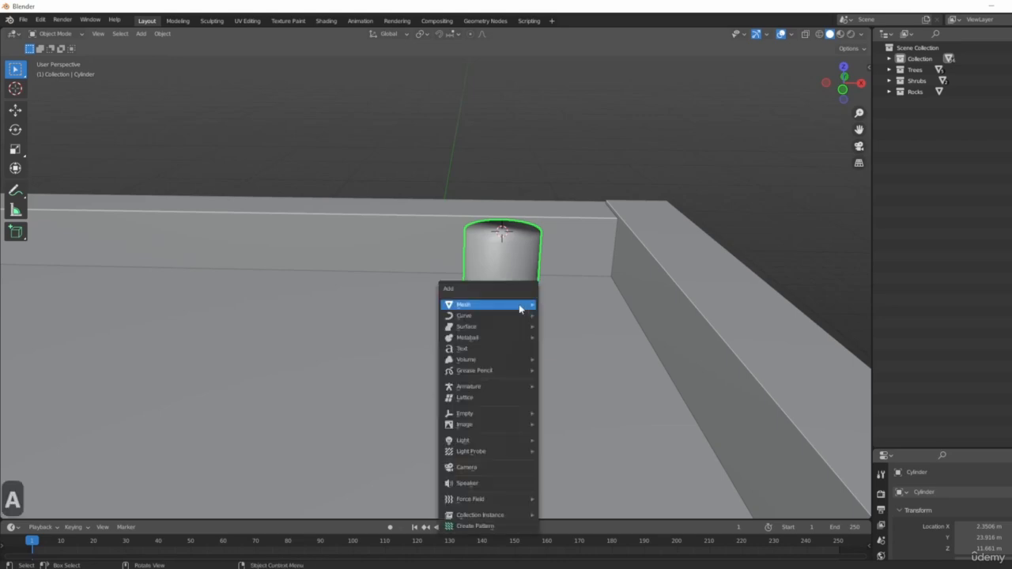
mouse_move(507, 308)
click(563, 372)
scroll(705, 427, down, 2)
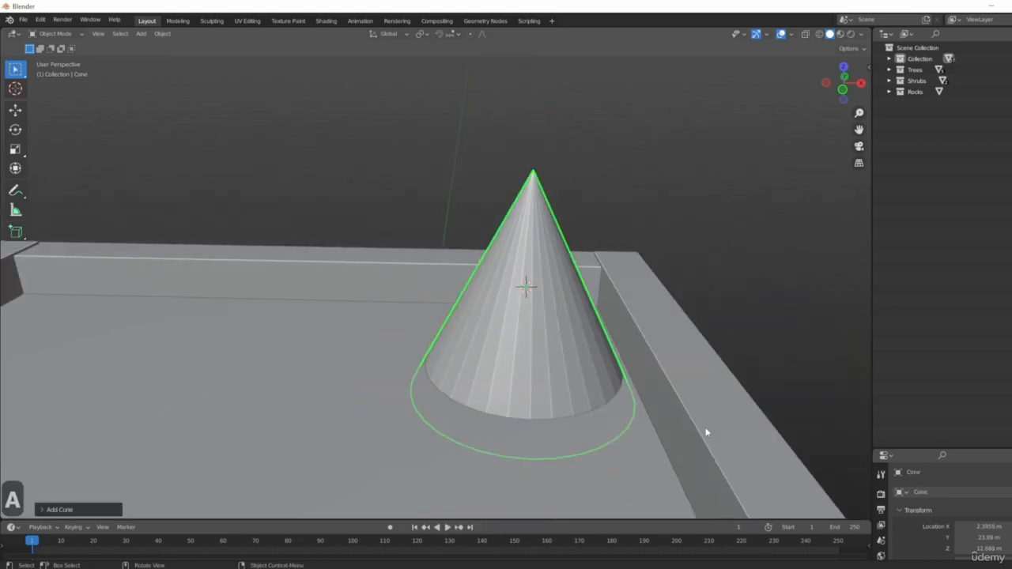
- Scale the cone down to a small cap and raise it above the cylinder to about Z 12.31 m
key(s)
key(g)
key(z)
click(585, 339)
middle_drag(585, 340, 621, 397)
- Center the cone over the cylinder in top view, at about X 2.35 m and Y 23.91 m
key(KP_7)
key(z)
click(685, 316)
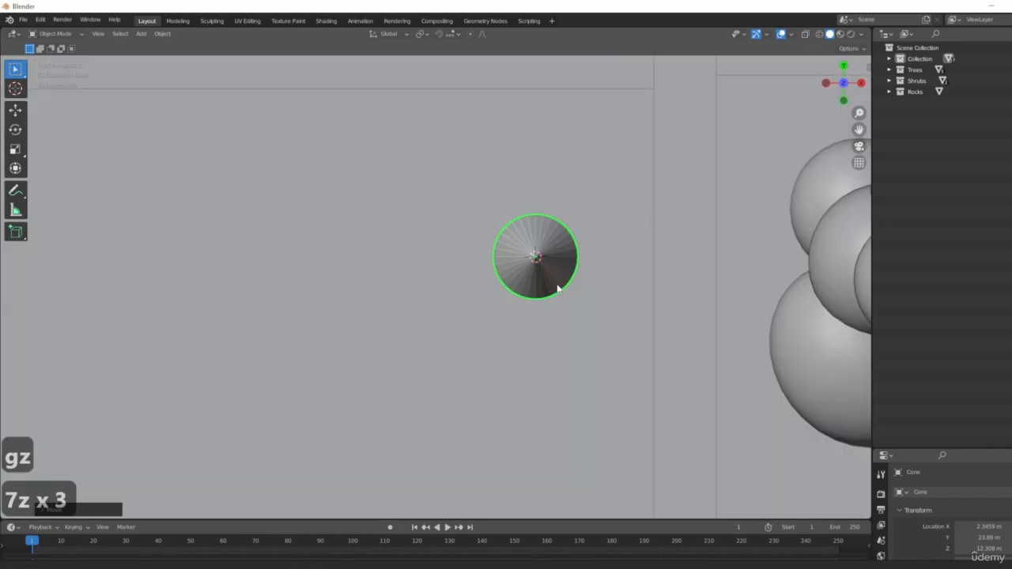
key(KP_Decimal)
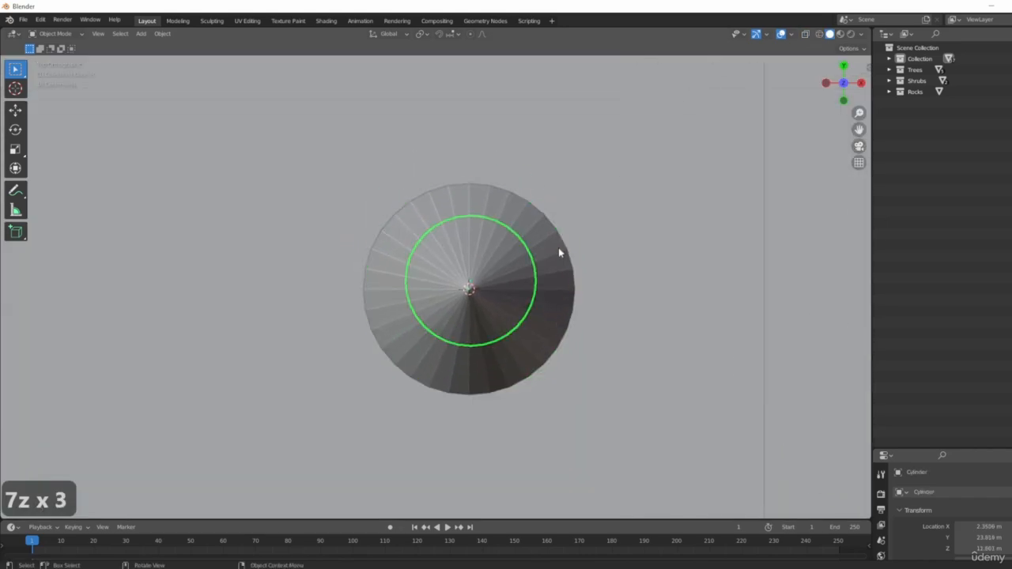
key(g)
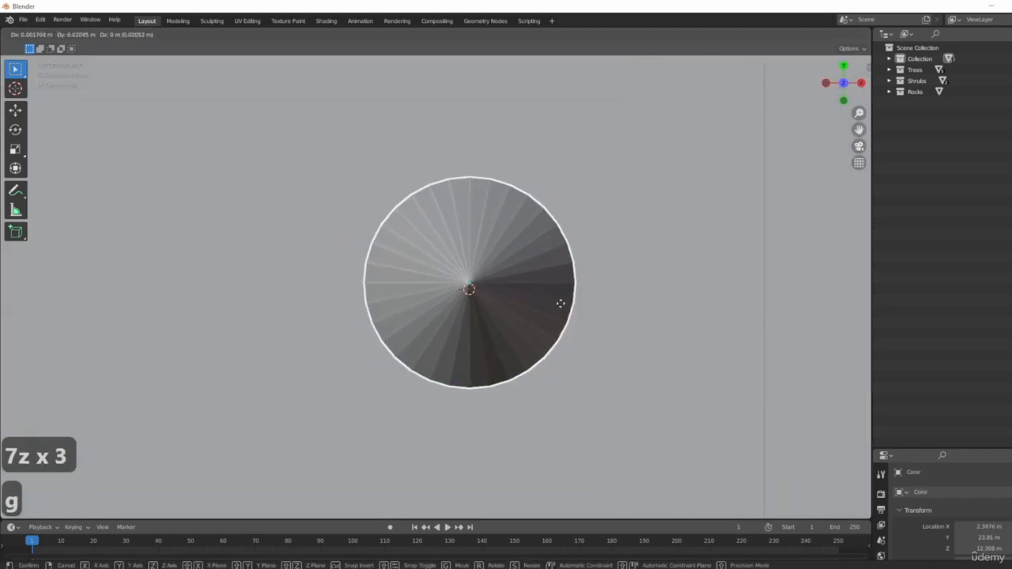
click(560, 306)
- Apply smooth shading to the cone cap
right_click(512, 259)
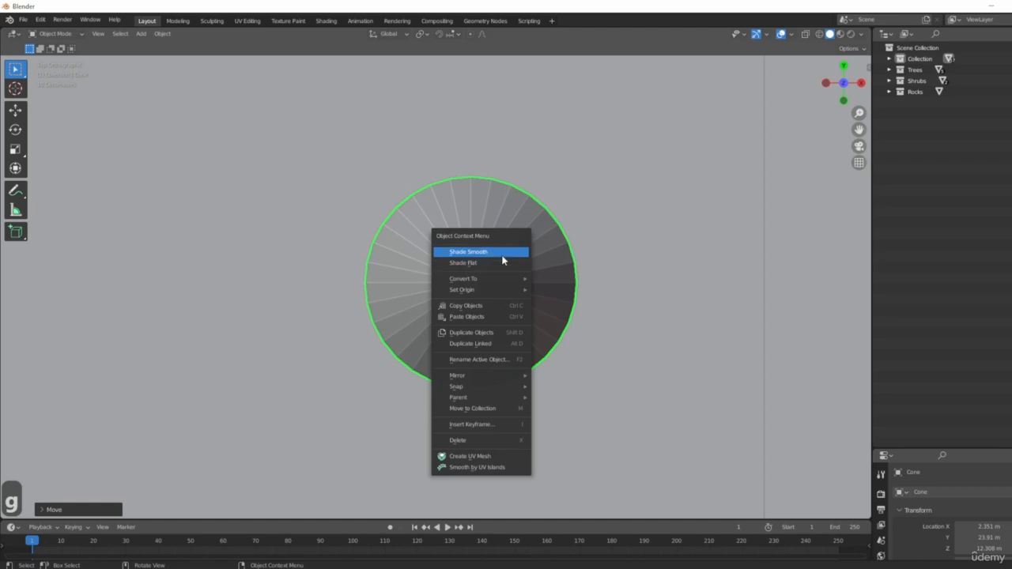
click(503, 251)
middle_drag(503, 259, 672, 282)
scroll(500, 303, down, 5)
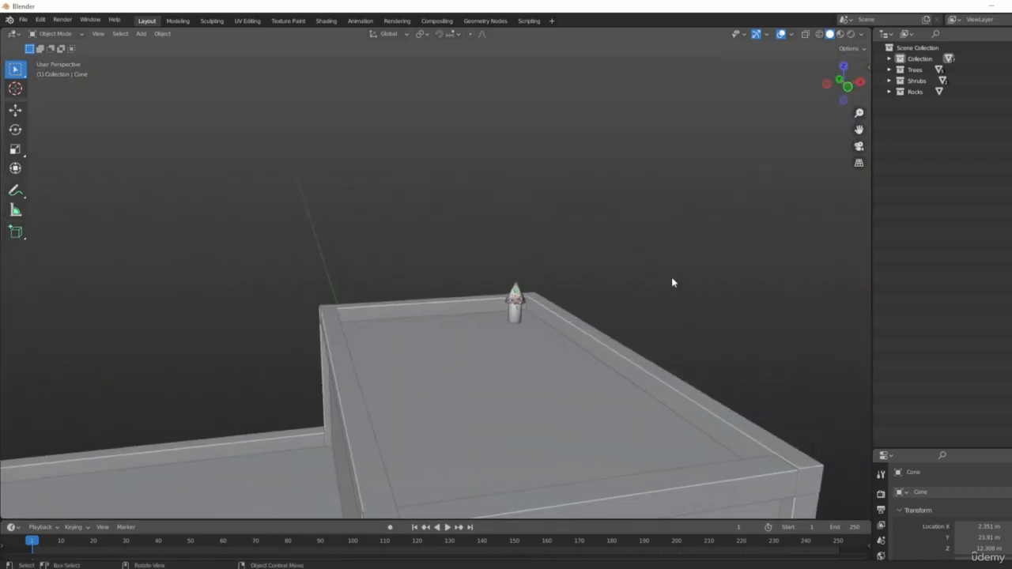
scroll(635, 243, down, 5)
scroll(506, 237, up, 5)
- Join the cone and the roof cylinder into one object and rename it Vent
middle_drag(506, 237, 468, 257)
scroll(528, 227, up, 2)
scroll(469, 256, up, 4)
click(523, 229)
scroll(443, 285, down, 2)
middle_drag(426, 294, 484, 290)
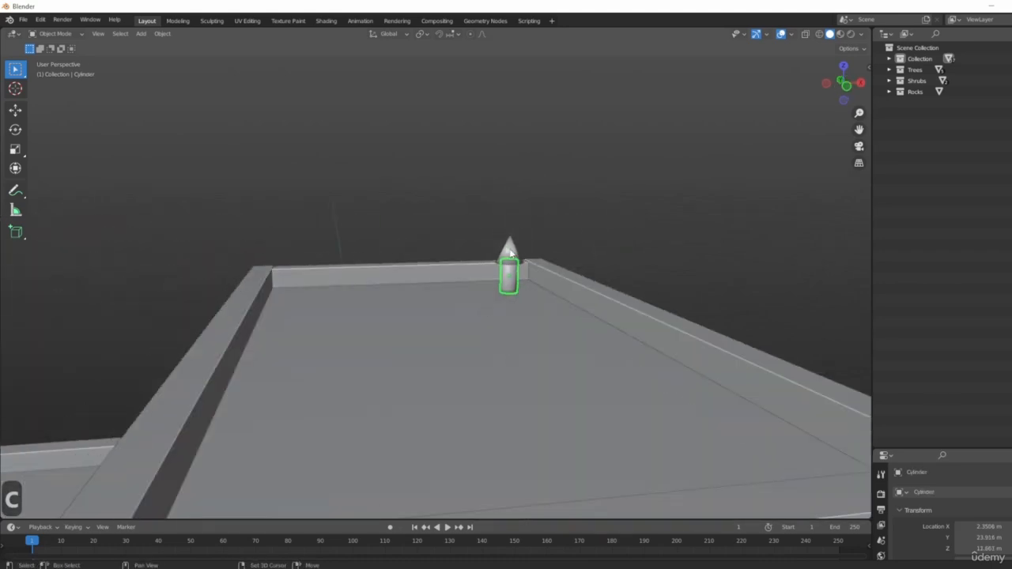
key(F2)
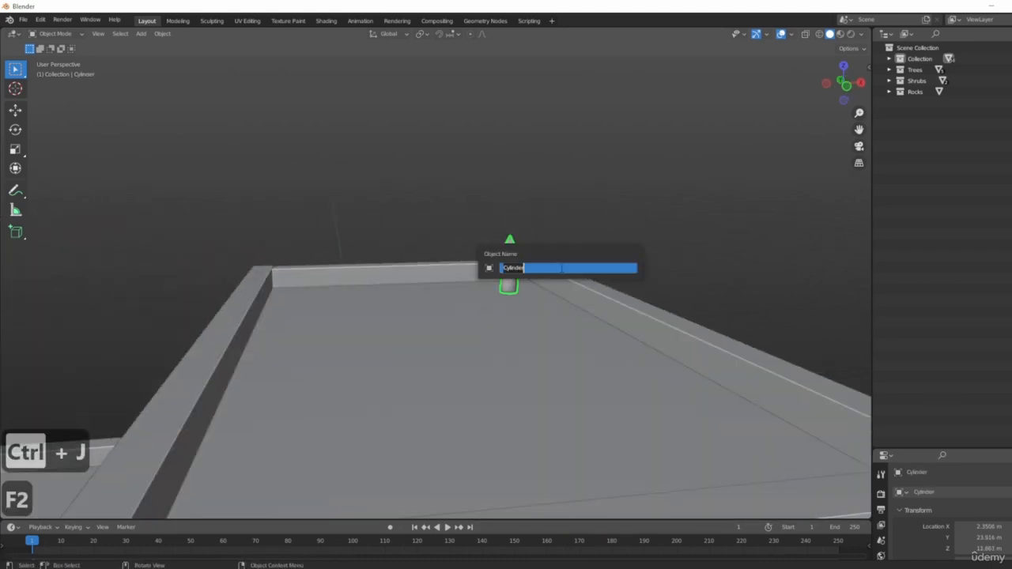
text(Vent)
key(Return)
- Add a cylinder mesh at the rear outer corner of the lower building's roof
scroll(560, 271, down, 8)
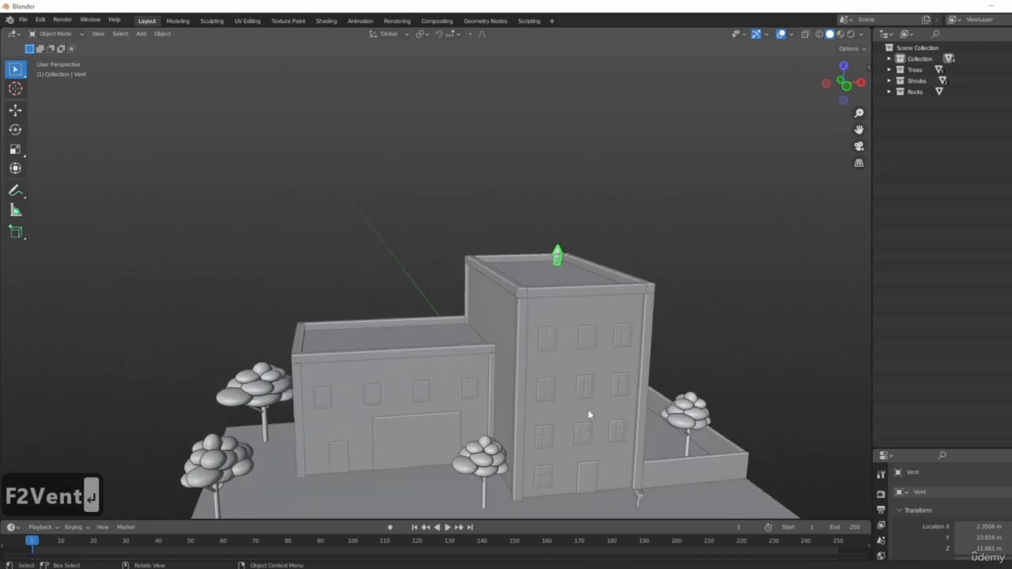
scroll(558, 387, up, 6)
middle_drag(576, 289, 339, 407)
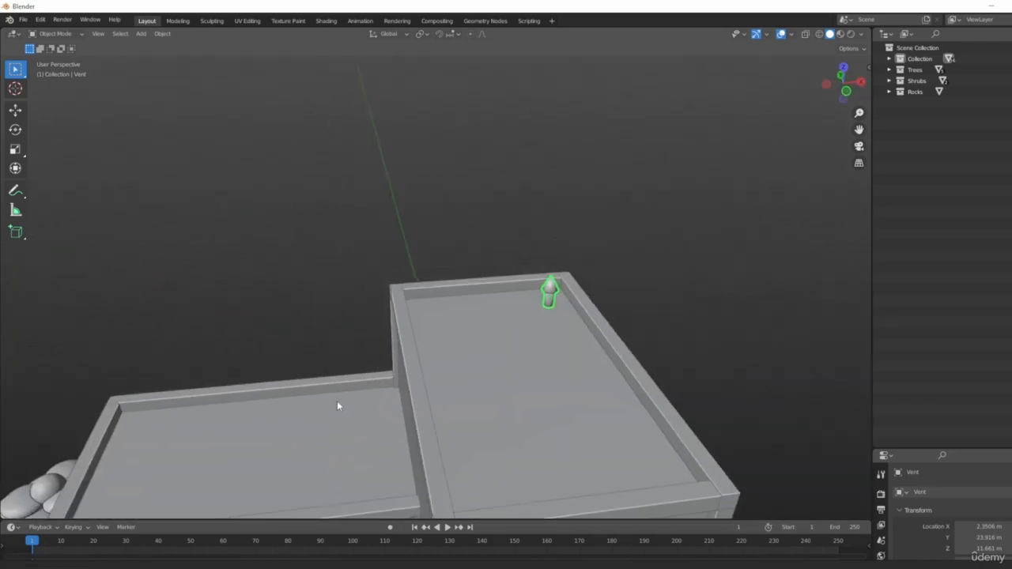
scroll(338, 344, up, 2)
key(shift+a)
mouse_move(363, 337)
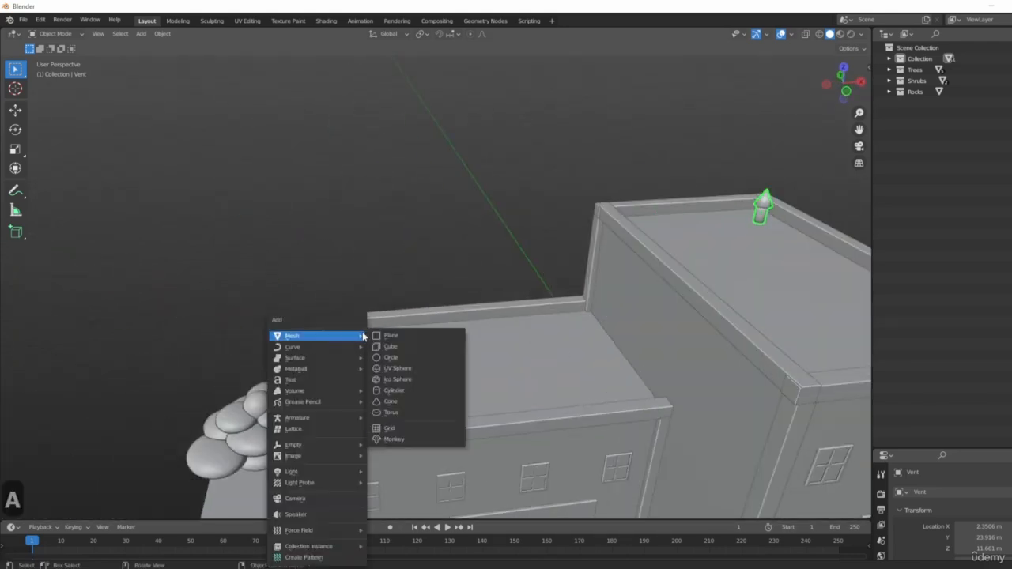
click(404, 390)
- Narrow the new cylinder in X and Y and raise it along Z above the lower roof in front view
key(s)
key(shift+z)
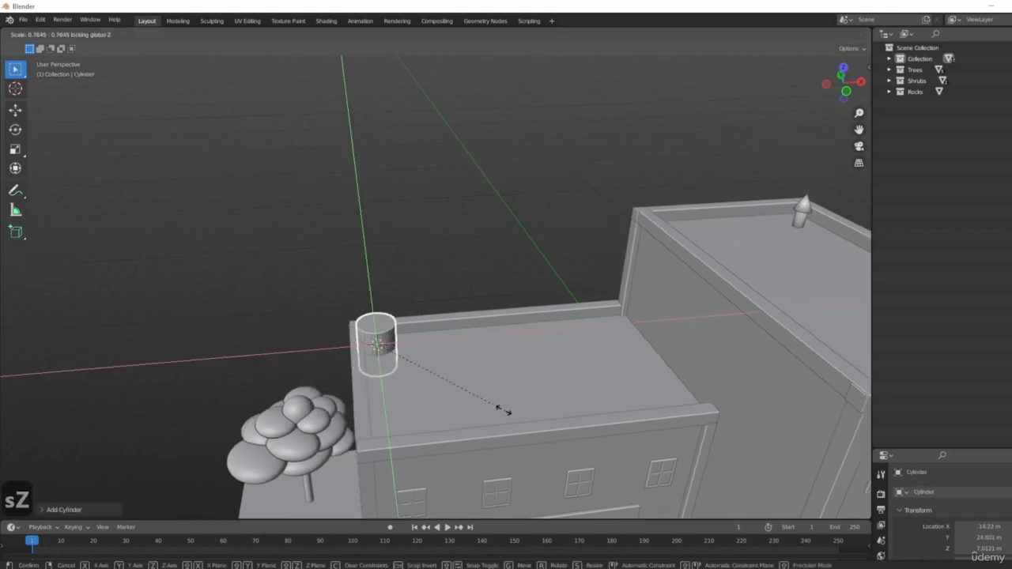
click(443, 379)
key(1)
scroll(376, 373, up, 2)
key(g)
key(z)
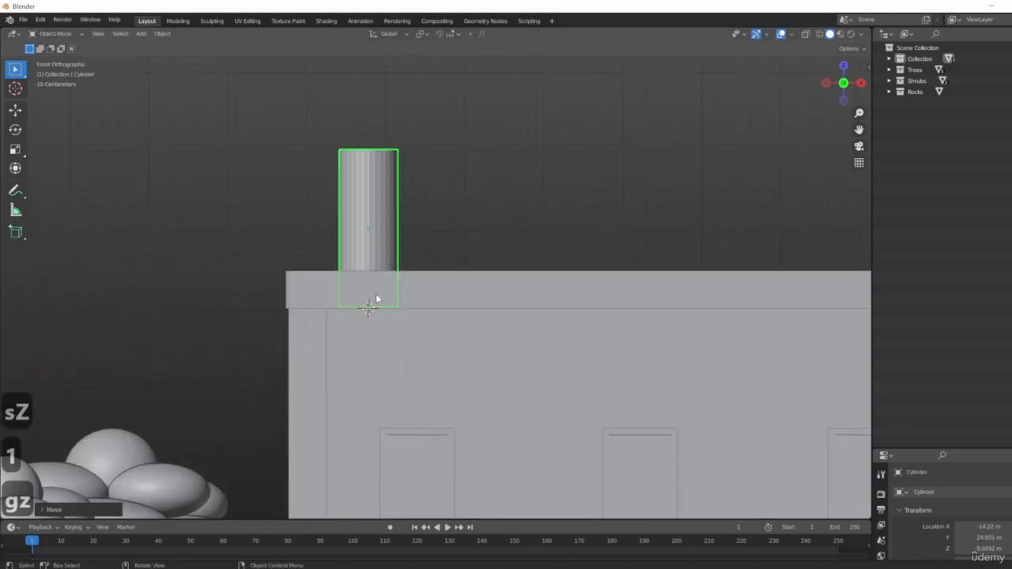
- Scale the cylinder down to a small pipe and lower it onto the lower roof at about Z 7.33 m
key(s)
click(498, 321)
key(g)
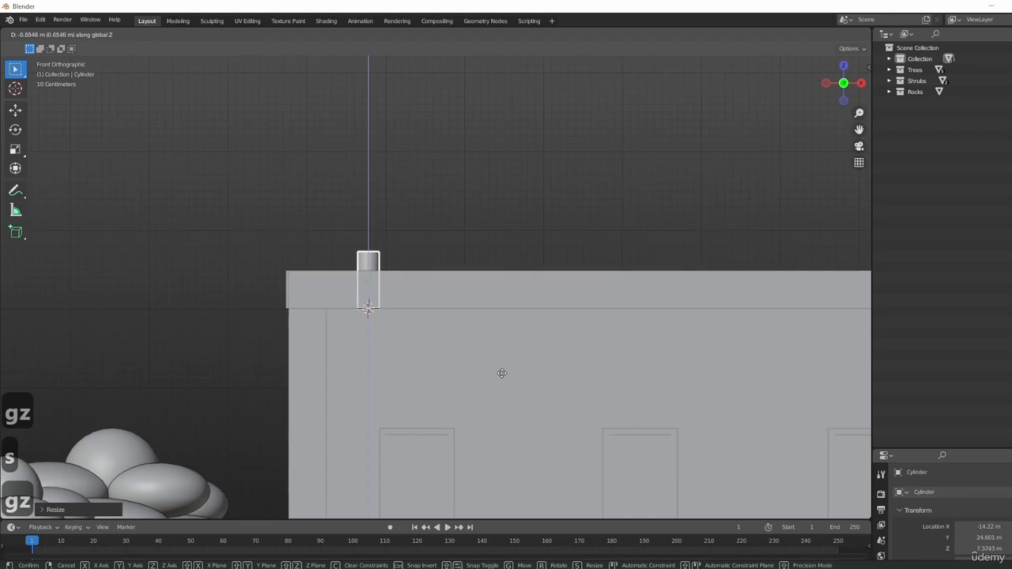
click(502, 373)
- Apply smooth shading to the small pipe on the lower building's roof
middle_drag(501, 373, 421, 303)
scroll(453, 263, up, 5)
middle_drag(453, 263, 477, 328)
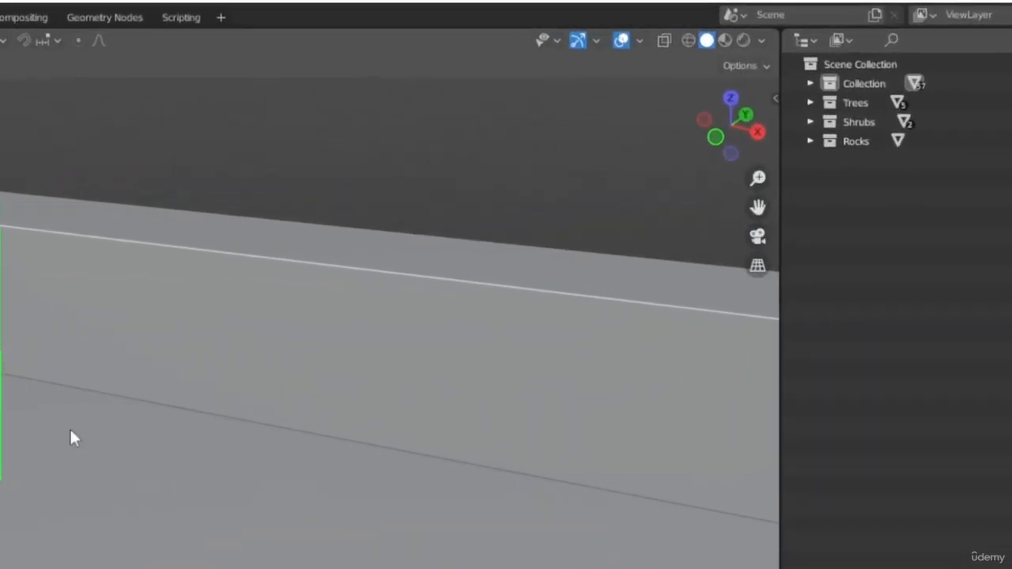
middle_drag(459, 259, 546, 352)
middle_drag(318, 235, 427, 350)
scroll(427, 350, up, 4)
scroll(419, 346, down, 3)
- Try to duplicate the small pipe along X on the lower roof
key(shift+d)
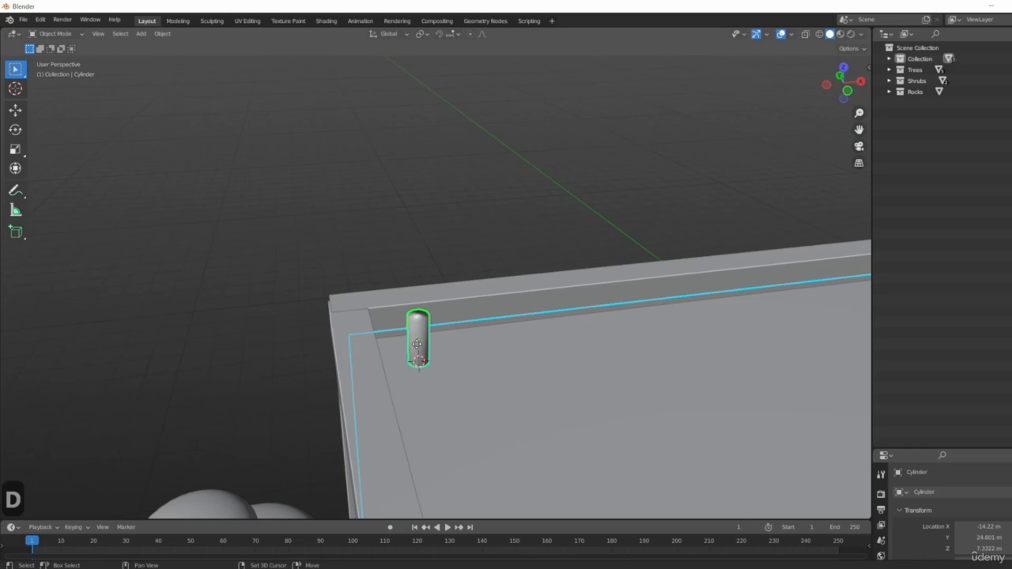
key(x)
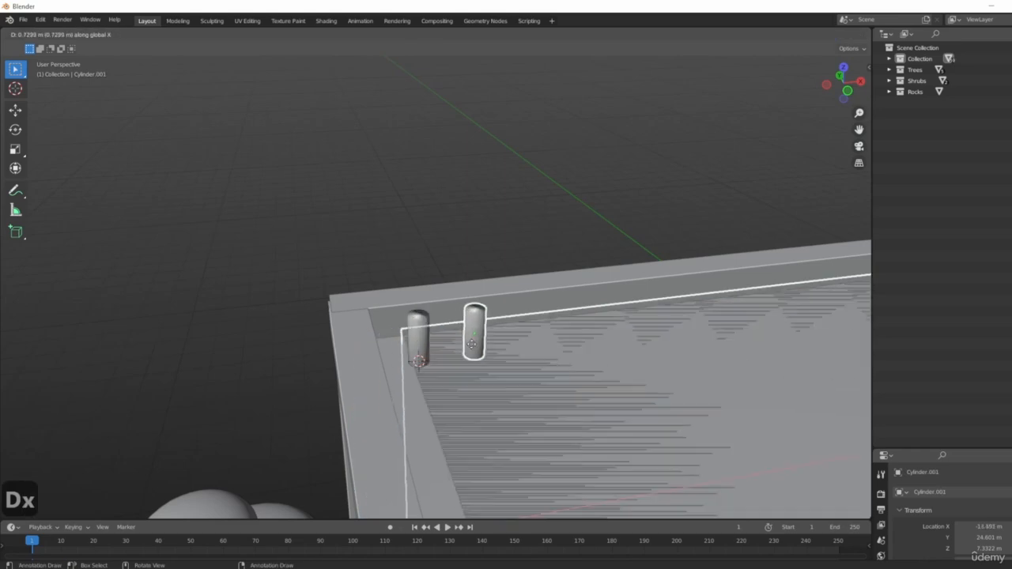
click(482, 342)
key(ctrl+z)
key(ctrl+z)
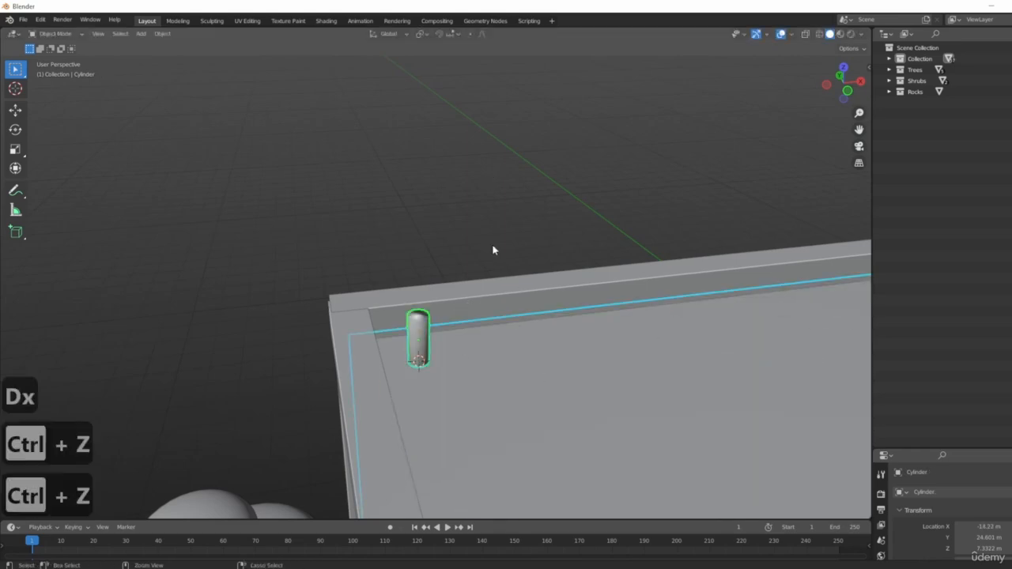
key(ctrl+z)
- Duplicate the small pipe on the lower roof along X to about X -13.49 m, beside the original
middle_drag(496, 261, 563, 174)
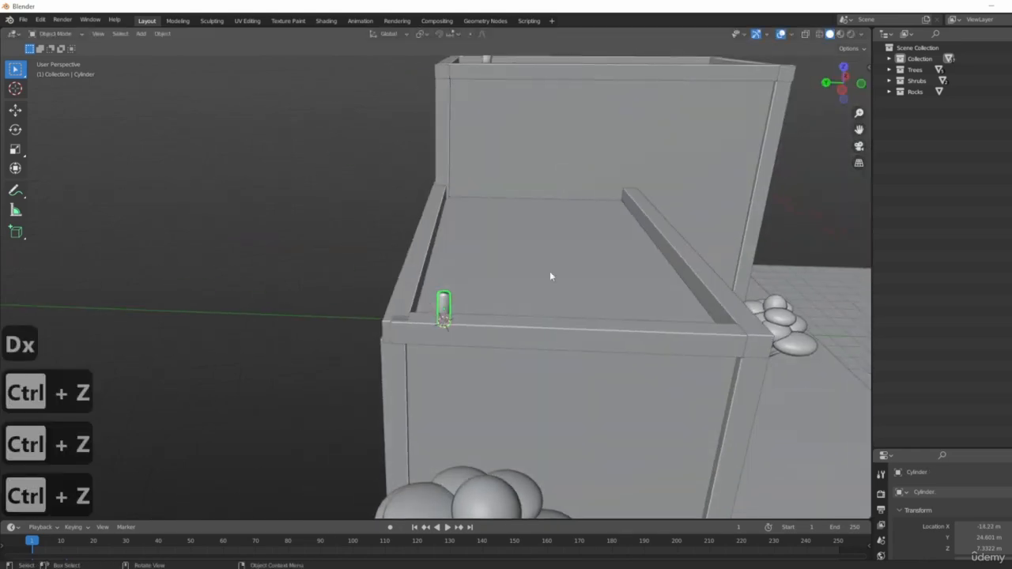
click(438, 310)
middle_drag(526, 269, 456, 287)
click(355, 280)
middle_drag(503, 207, 437, 228)
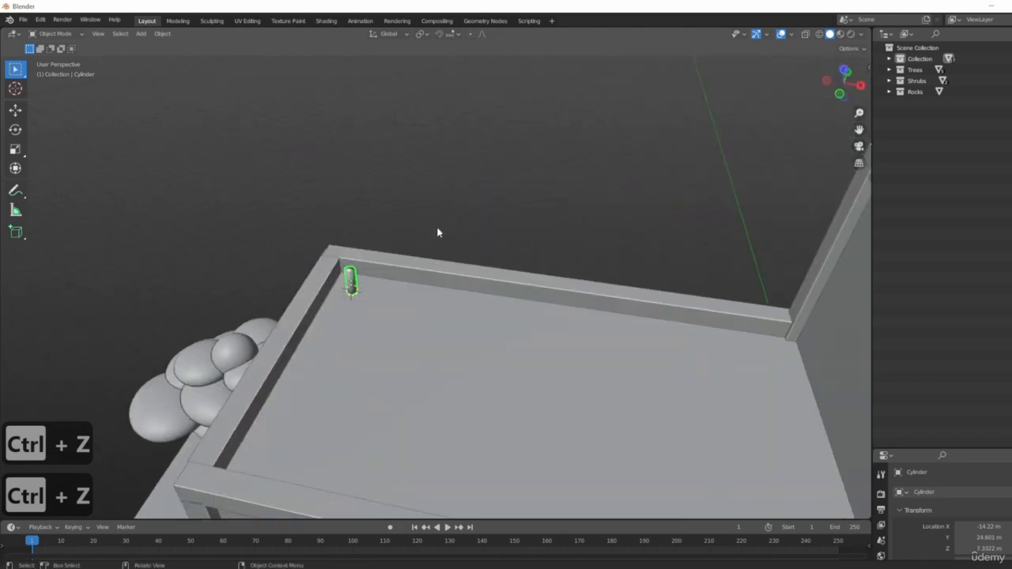
middle_drag(335, 275, 378, 231)
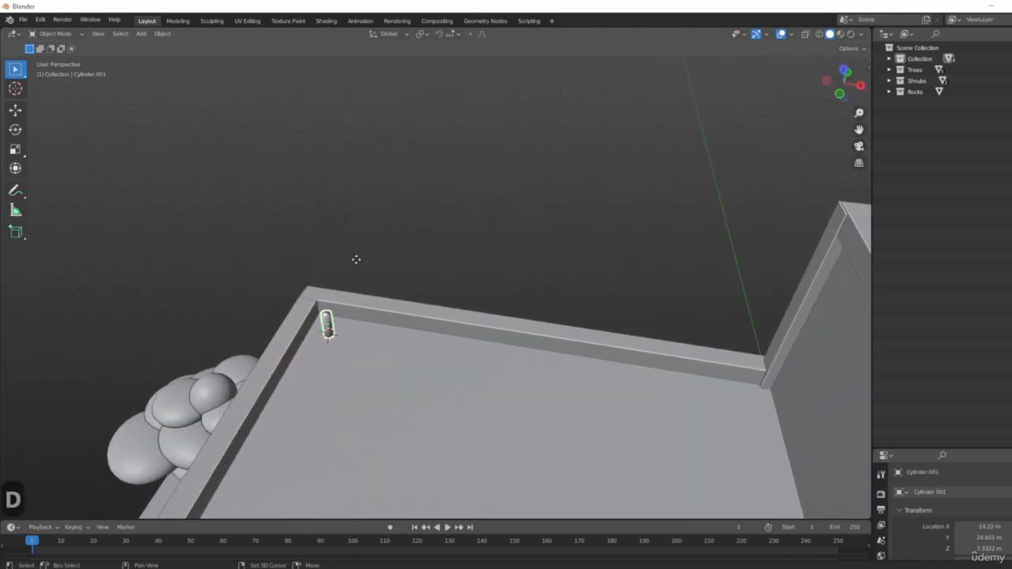
key(x)
click(381, 268)
- Stretch the duplicated pipe taller along Z and raise it on the lower roof to about Z 7.52 m
middle_drag(381, 269, 456, 280)
key(s)
key(z)
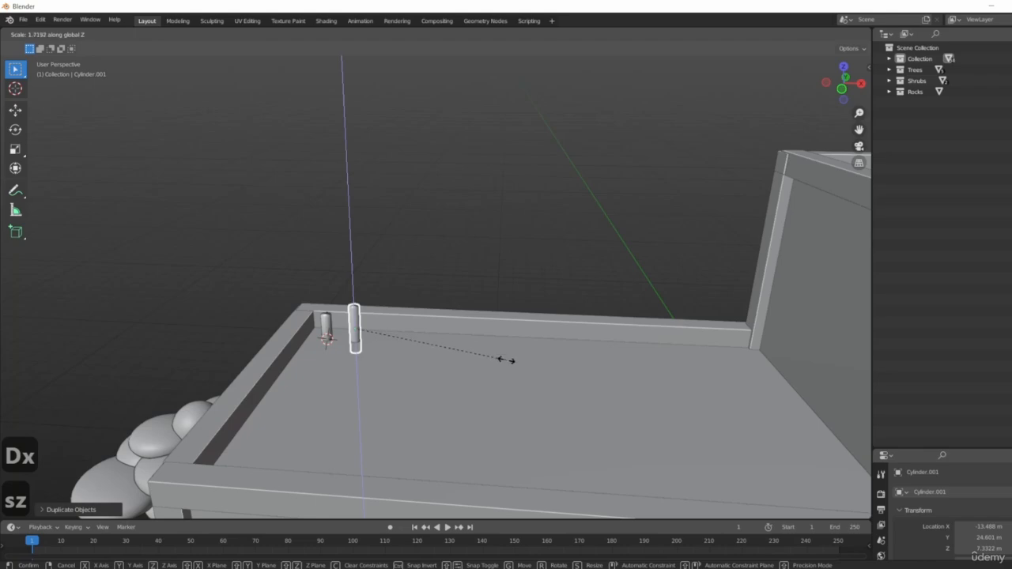
click(506, 360)
key(g)
key(z)
click(514, 353)
- Add a cube and move it in top view across the lower roof to about X -6.03 m, Y 23.9 m
middle_drag(514, 352, 384, 357)
key(shift+a)
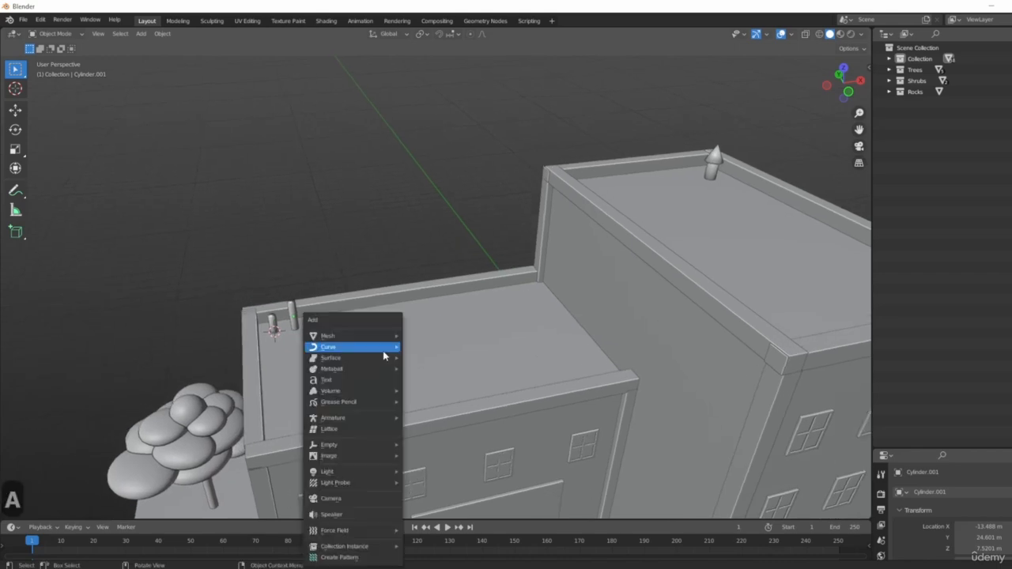
mouse_move(342, 343)
click(426, 350)
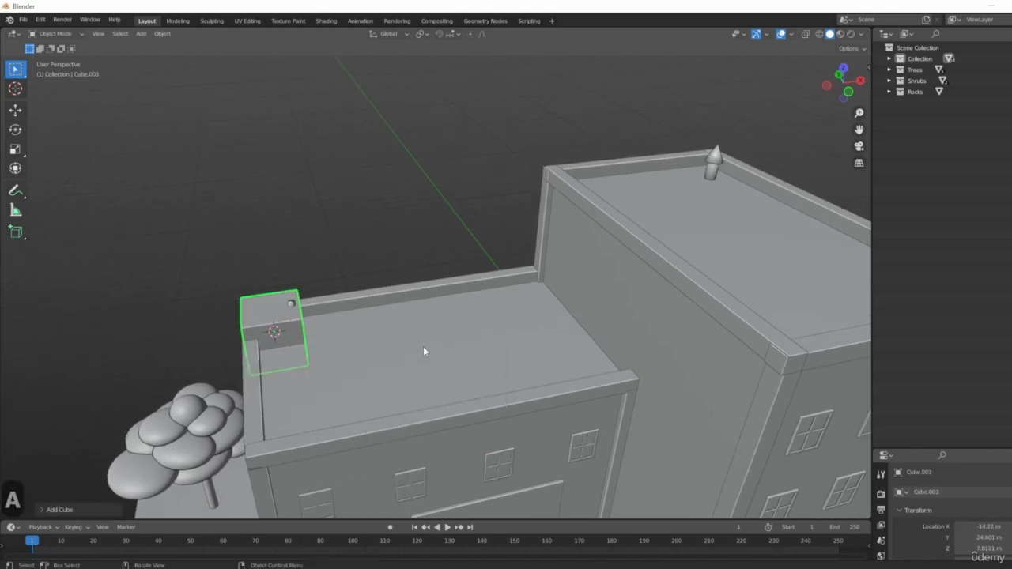
middle_drag(317, 320, 385, 372)
key(7)
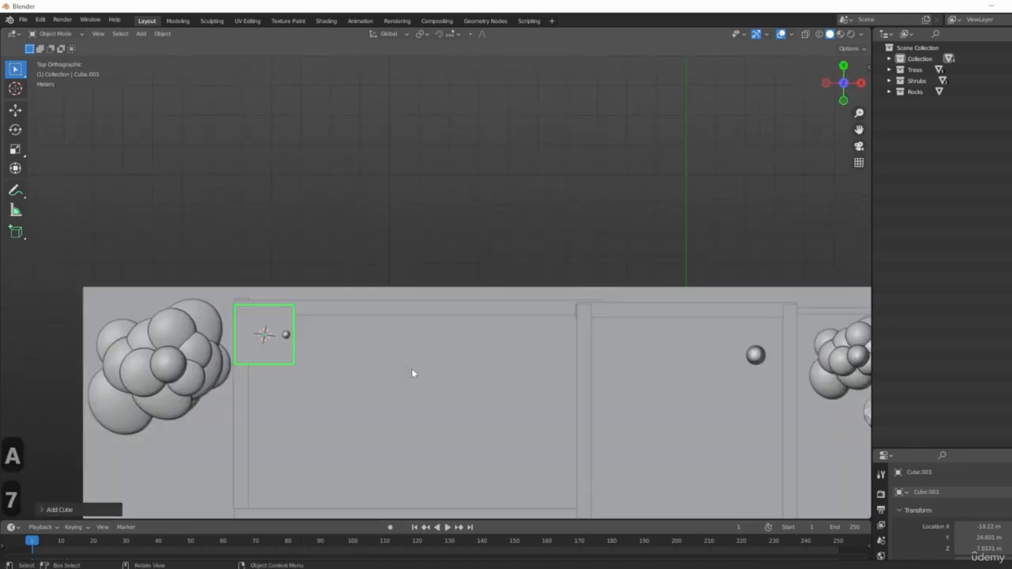
key(g)
click(573, 394)
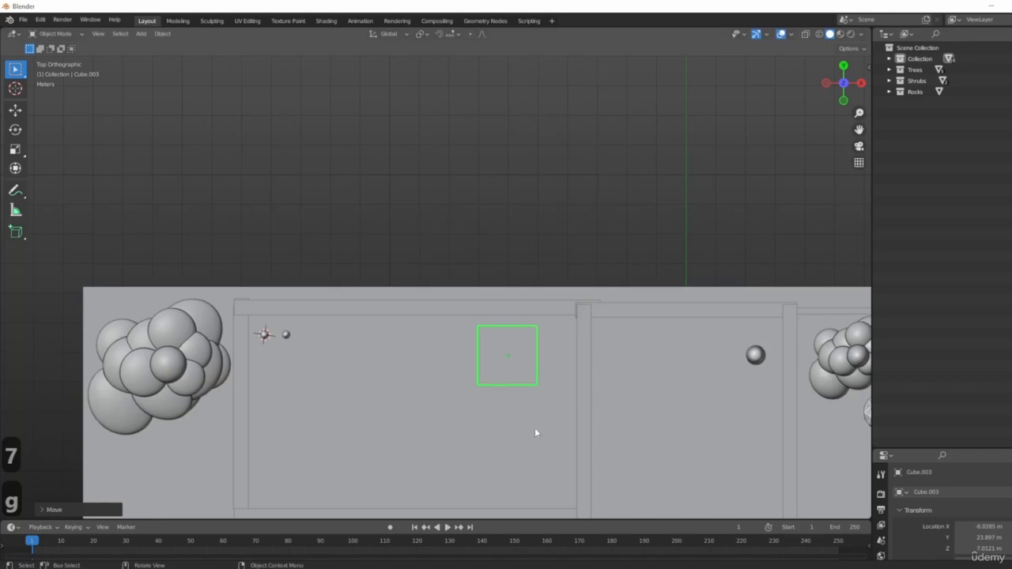
- Scale the cube down slightly and raise it along Z onto the lower roof, to about Z 7.68 m
key(s)
click(613, 445)
middle_drag(548, 443, 363, 290)
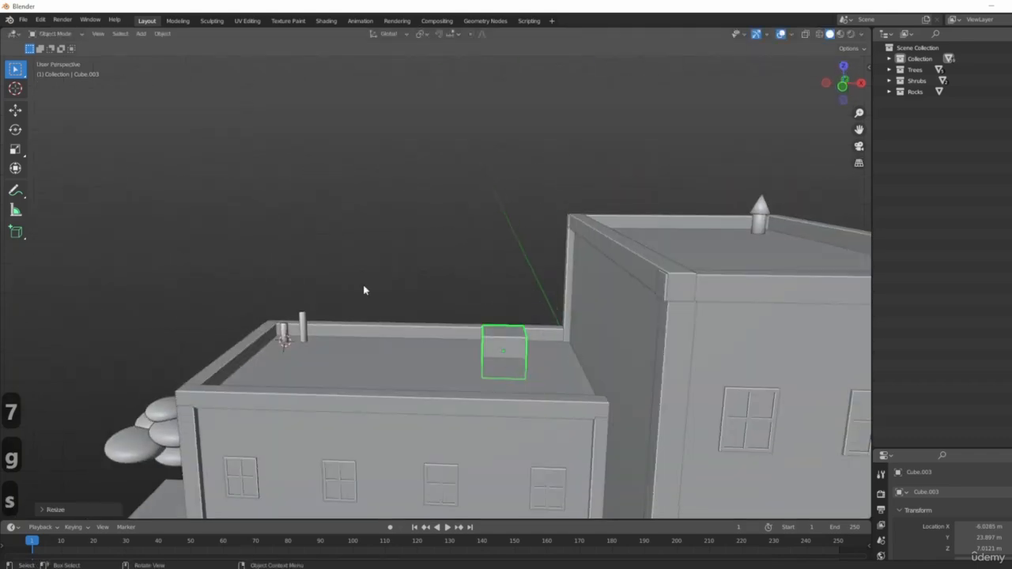
middle_drag(619, 312, 518, 346)
middle_drag(444, 323, 491, 340)
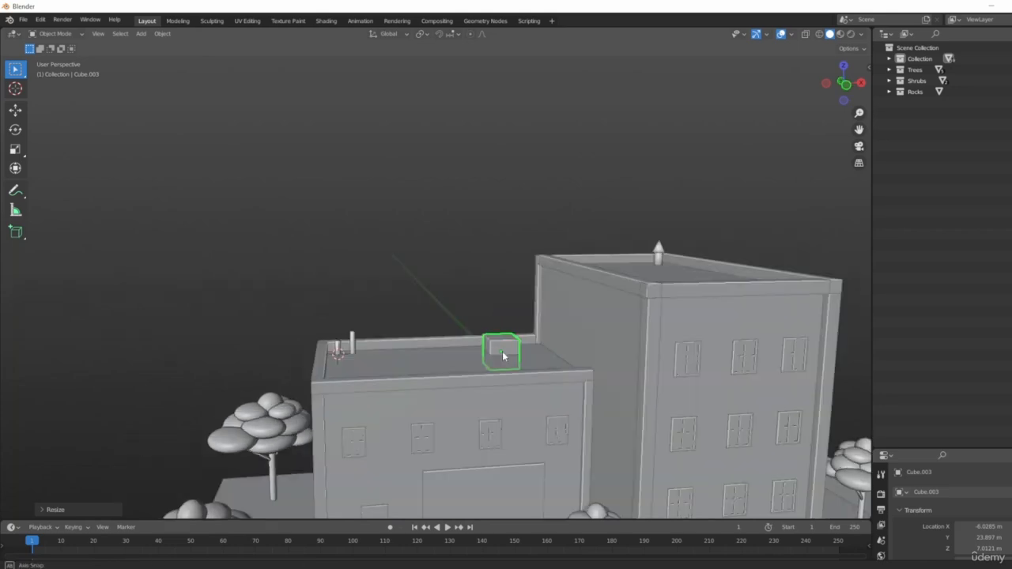
scroll(530, 354, up, 5)
key(g)
key(z)
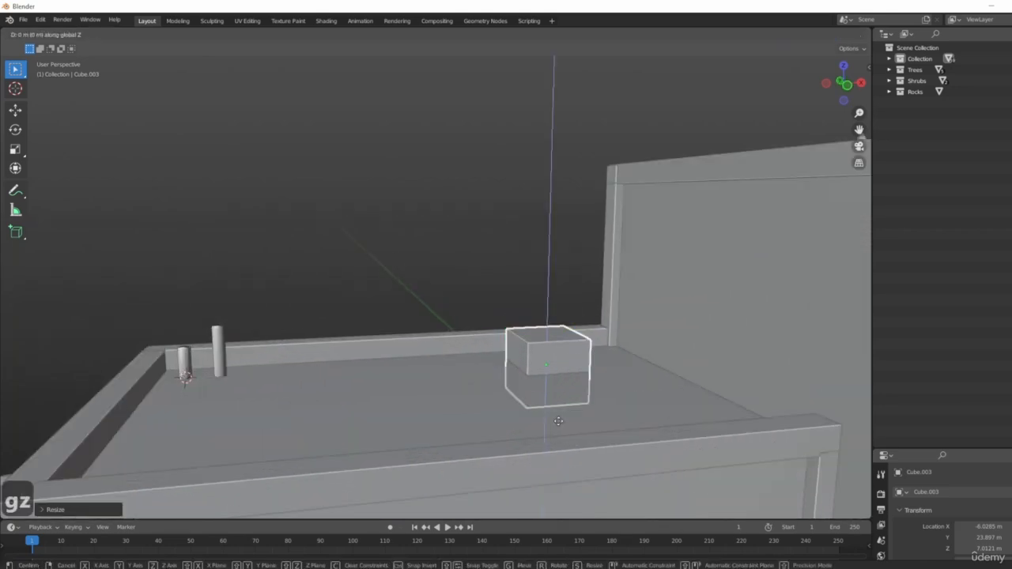
click(438, 351)
- Move the cube along X against the taller building's wall, to about X -4.12 m
middle_drag(437, 351, 393, 374)
key(g)
key(x)
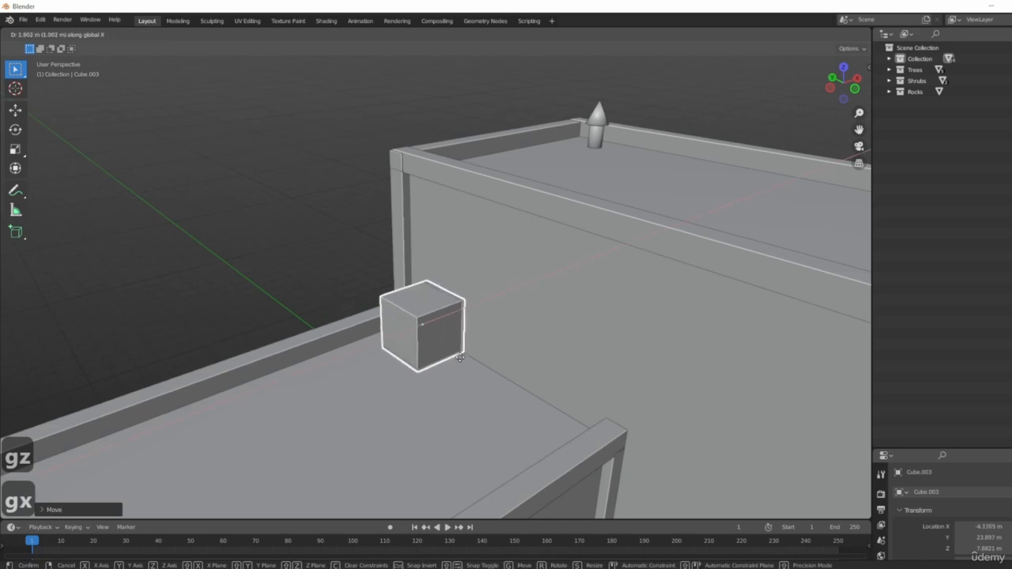
click(460, 358)
- Stretch the cube along X into a longer box and shift it along X to about X -4.89 m
middle_drag(222, 465, 389, 368)
key(s)
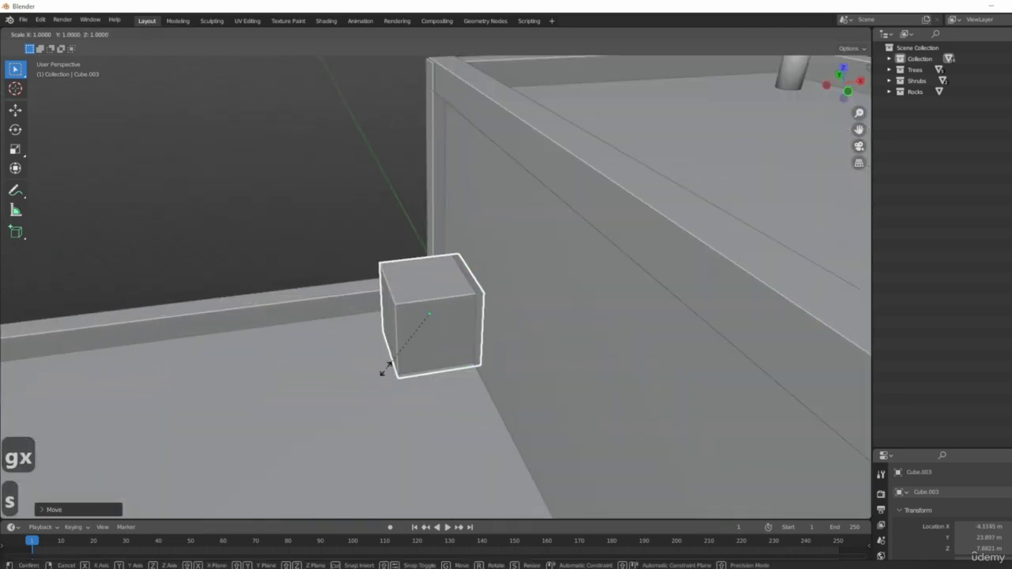
key(x)
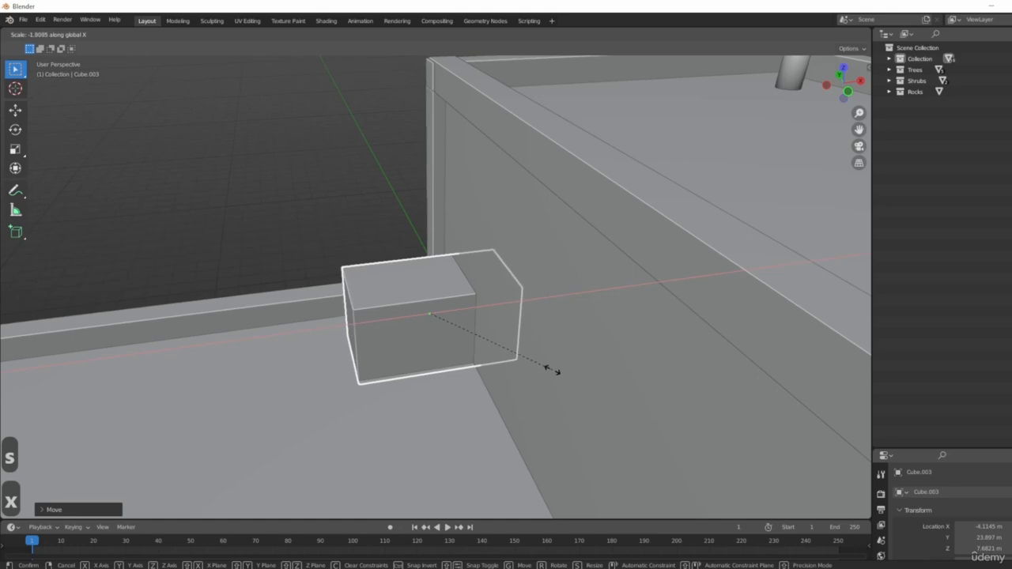
click(570, 381)
key(g)
key(x)
click(525, 388)
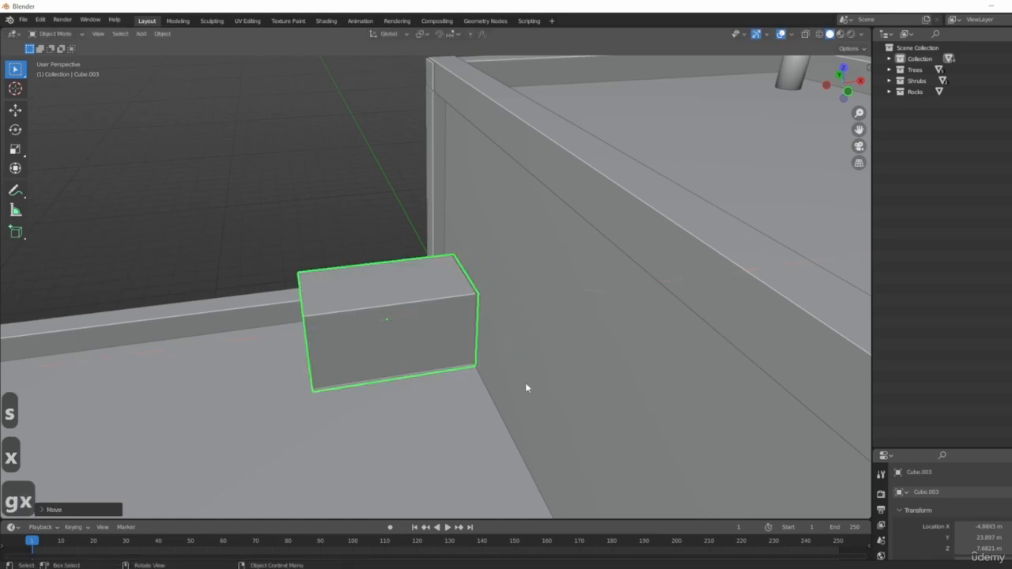
- Scale the rooftop box down overall and flatten it along Z
mouse_move(526, 388)
middle_down()
mouse_move(420, 344)
mouse_move(464, 372)
mouse_move(404, 359)
mouse_move(535, 392)
middle_up()
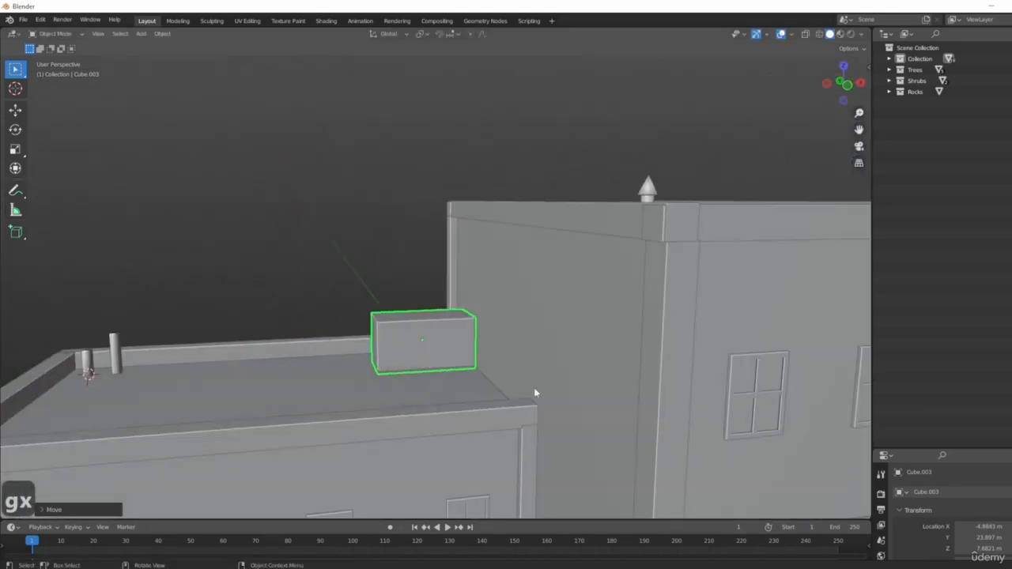
key(s)
click(557, 394)
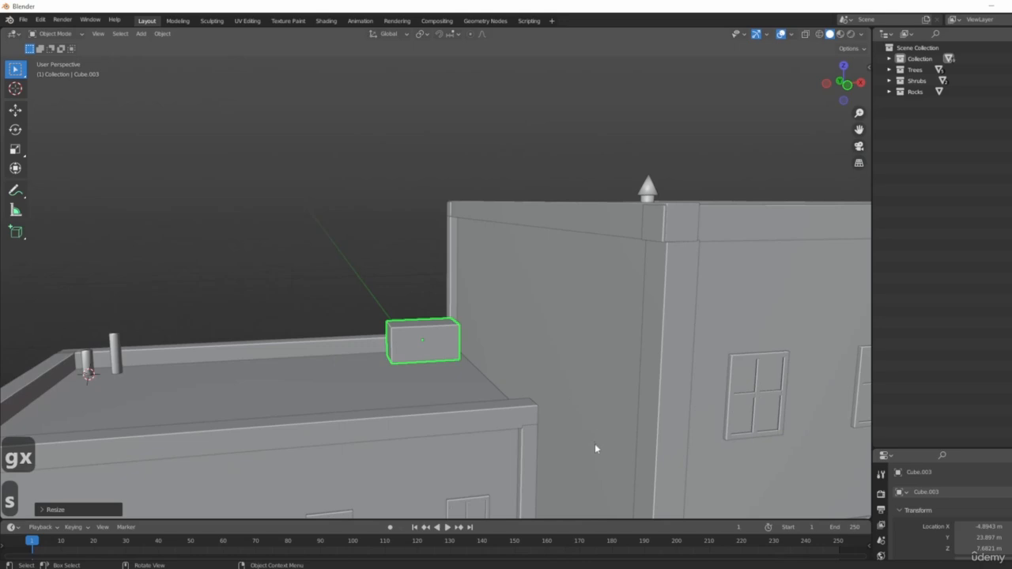
key(s)
key(z)
click(524, 388)
- Lower the flattened box onto the lower roof at about Z 7.35 m and move it along X against the wall, about X -4.48 m
scroll(447, 337, up, 4)
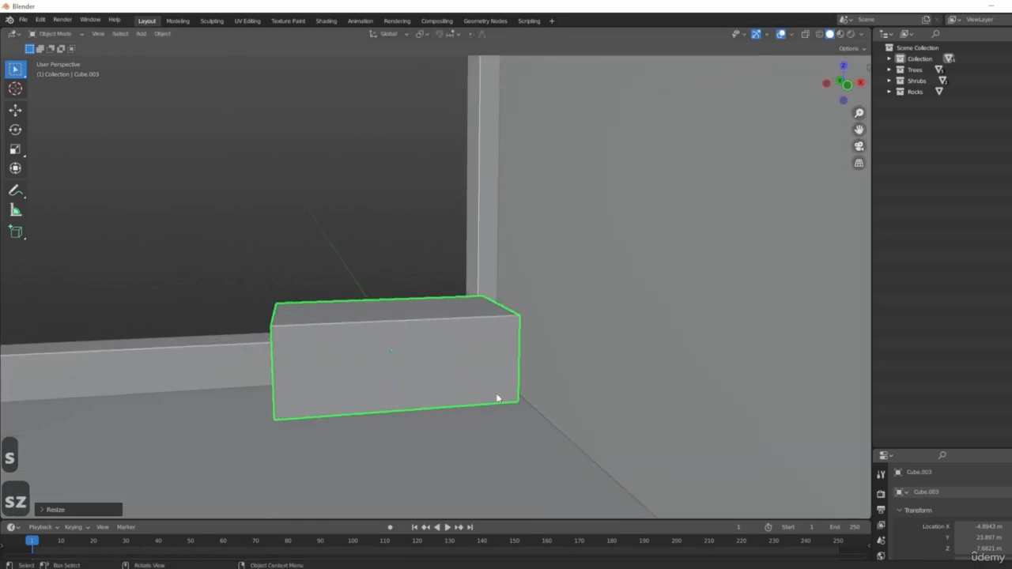
key(g)
key(z)
click(493, 456)
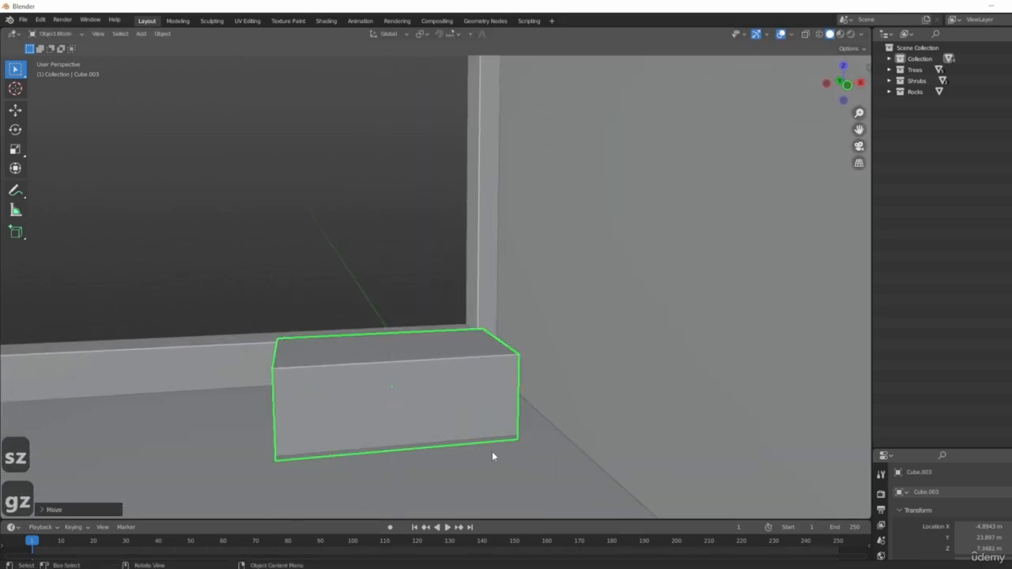
key(g)
key(z)
click(478, 443)
key(g)
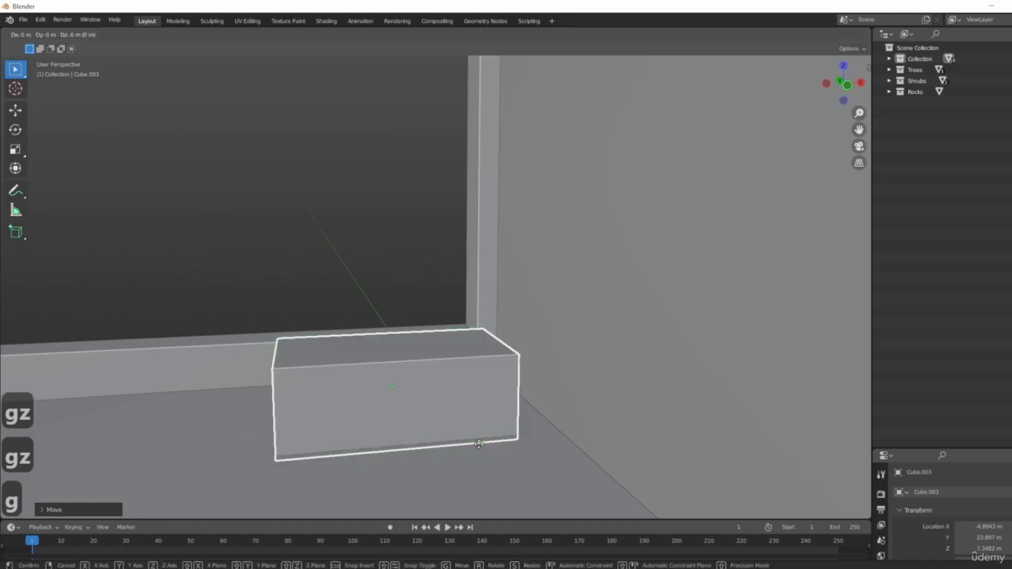
key(x)
click(528, 441)
scroll(434, 409, down, 5)
middle_drag(385, 455, 496, 504)
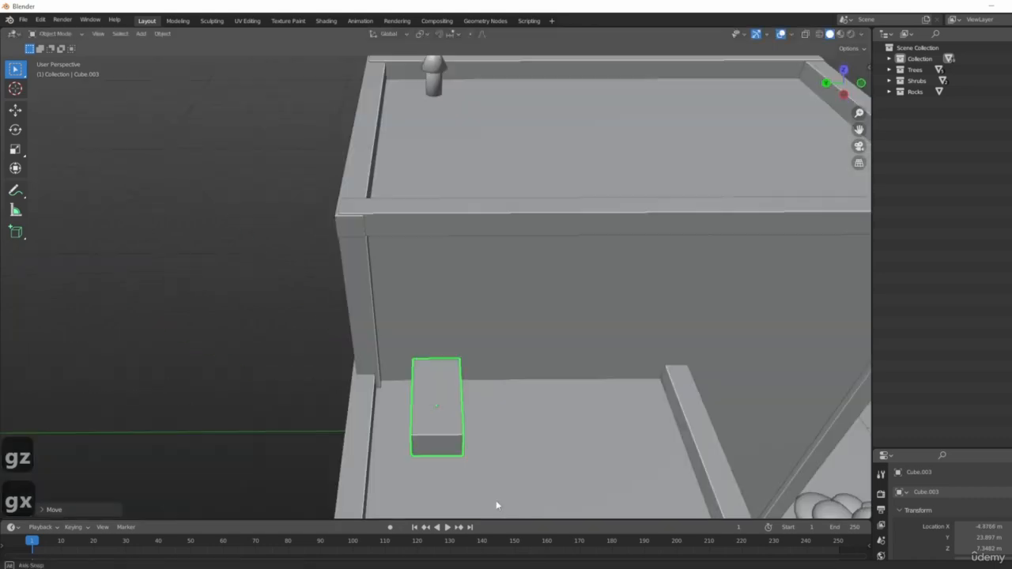
scroll(510, 482, down, 6)
middle_drag(541, 451, 473, 353)
middle_drag(406, 290, 583, 318)
middle_drag(357, 434, 503, 350)
middle_drag(419, 387, 483, 393)
scroll(479, 395, up, 4)
key(s)
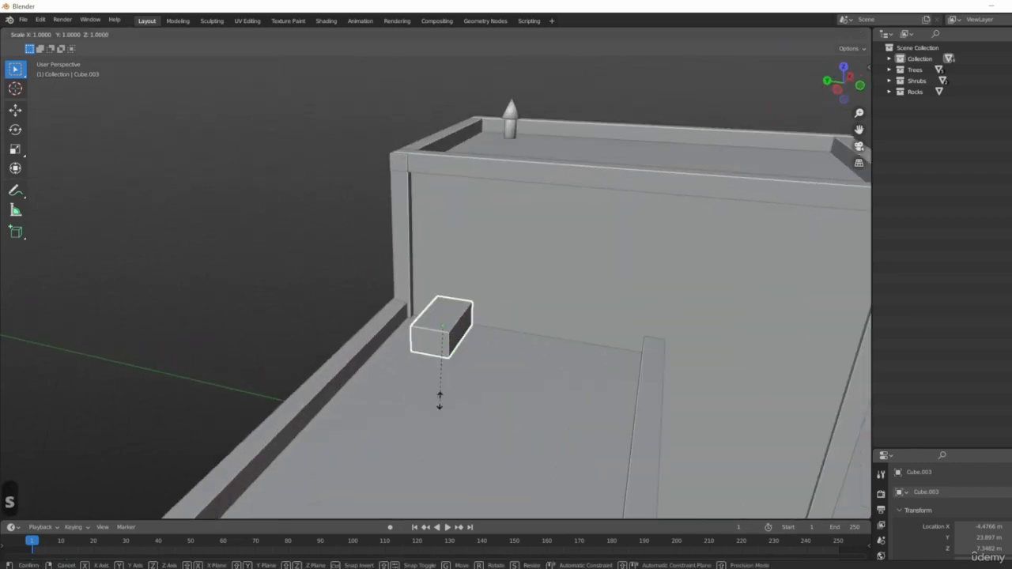
key(x)
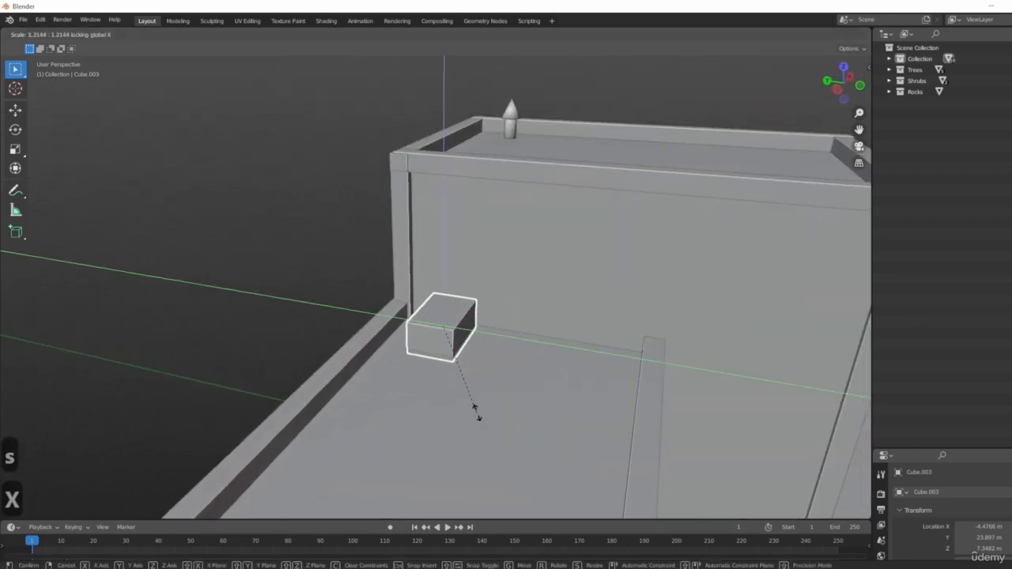
right_click(472, 413)
- Widen the flattened rooftop box along Y
key(s)
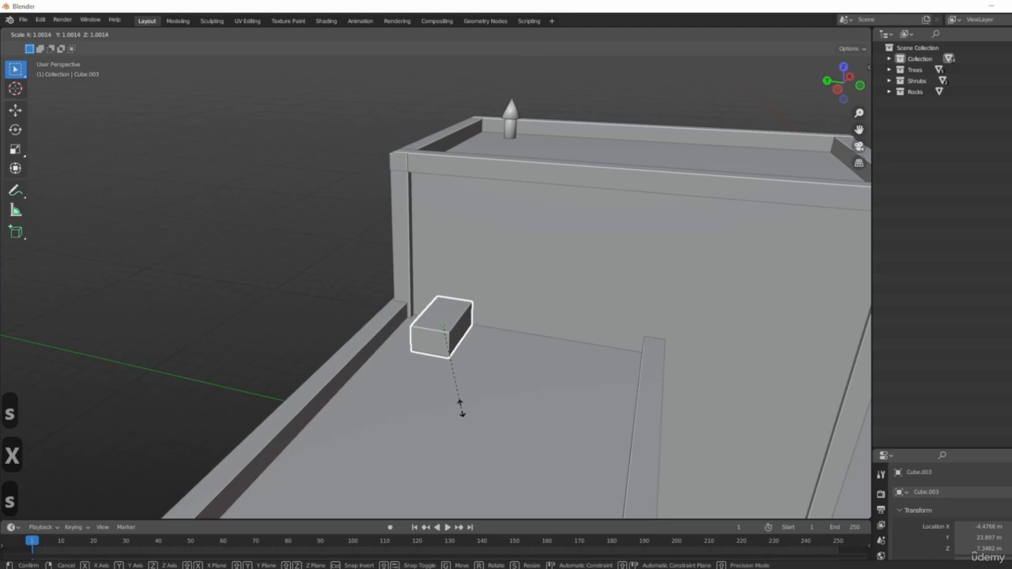
key(y)
click(512, 424)
mouse_move(507, 422)
middle_down()
mouse_move(545, 375)
mouse_move(454, 417)
mouse_move(510, 418)
middle_up()
- Duplicate the rooftop box in front view to about X -6.00 m, Z 7.57 m, and rotate the copy 90 degrees
key(1)
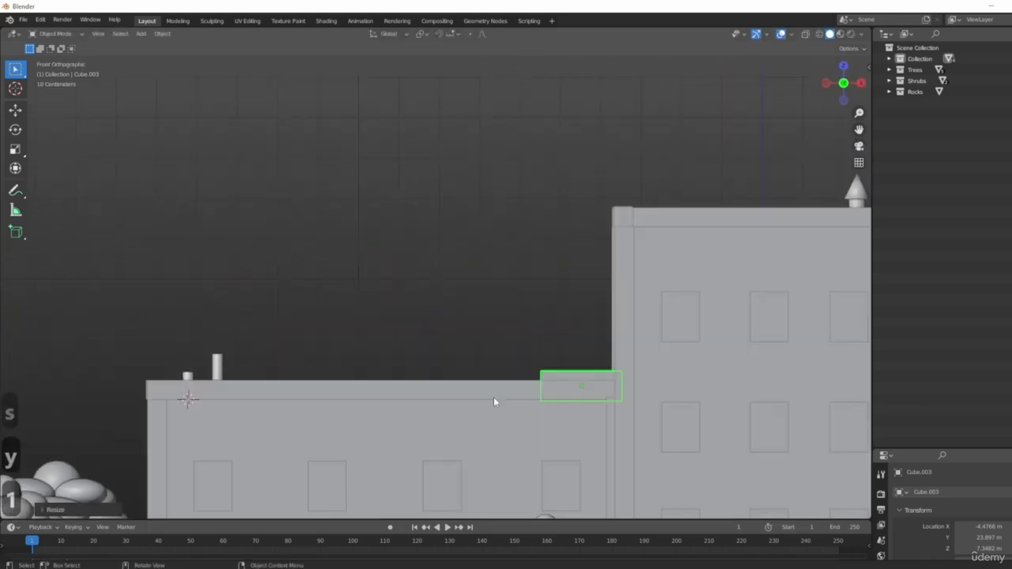
key(shift+d)
click(479, 381)
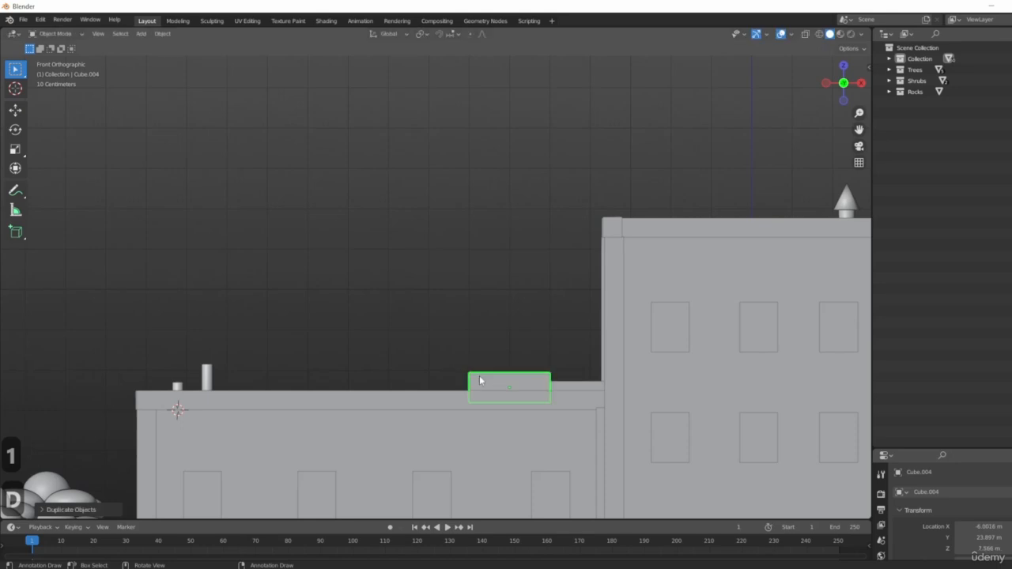
text(r90)
key(Return)
scroll(513, 395, up, 3)
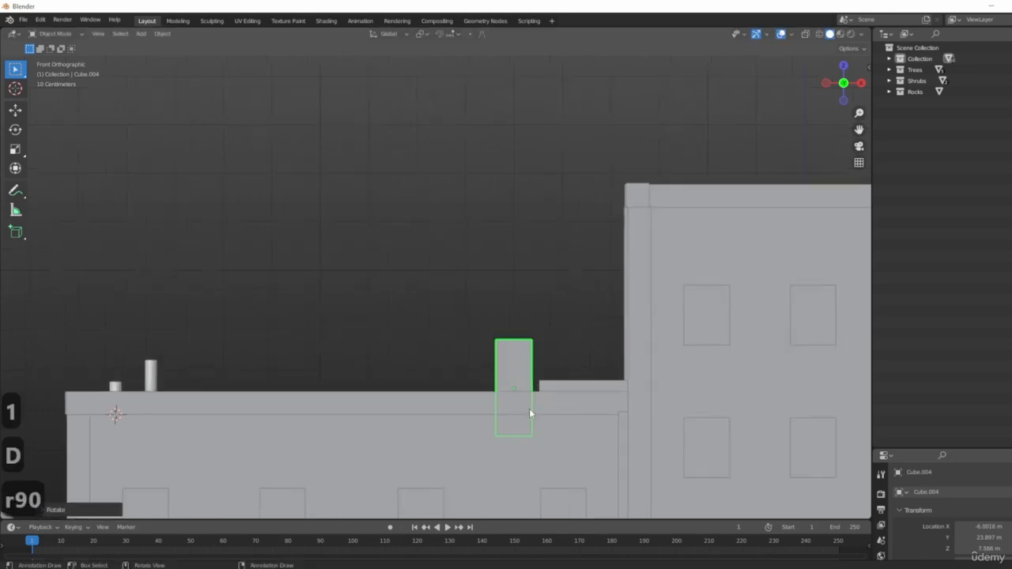
- Widen the upright box along X and raise it along Z to about Z 7.89 m on the lower roof
key(s)
key(x)
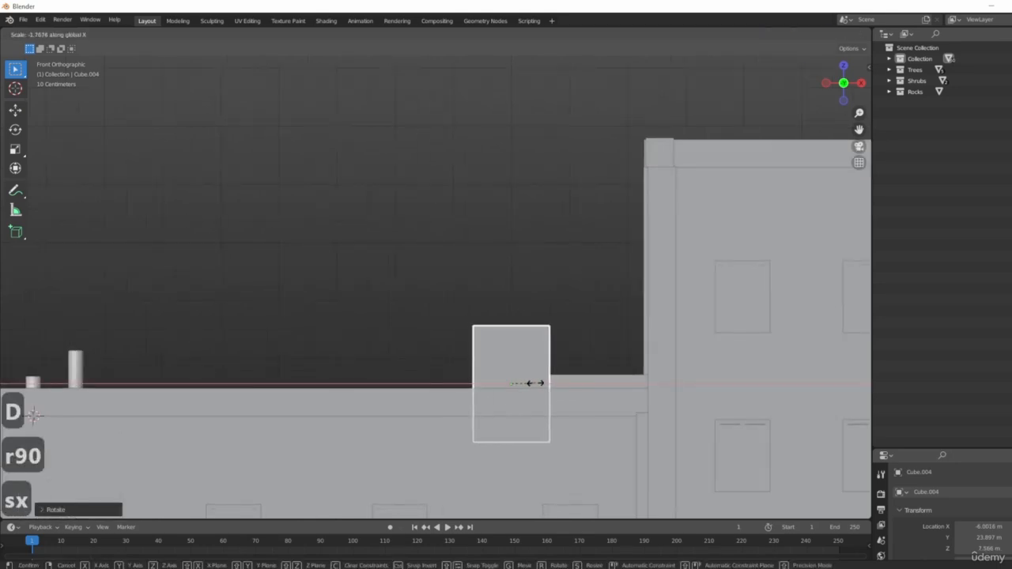
click(528, 383)
middle_drag(528, 383, 562, 430)
middle_drag(517, 343, 441, 350)
key(g)
key(z)
click(486, 343)
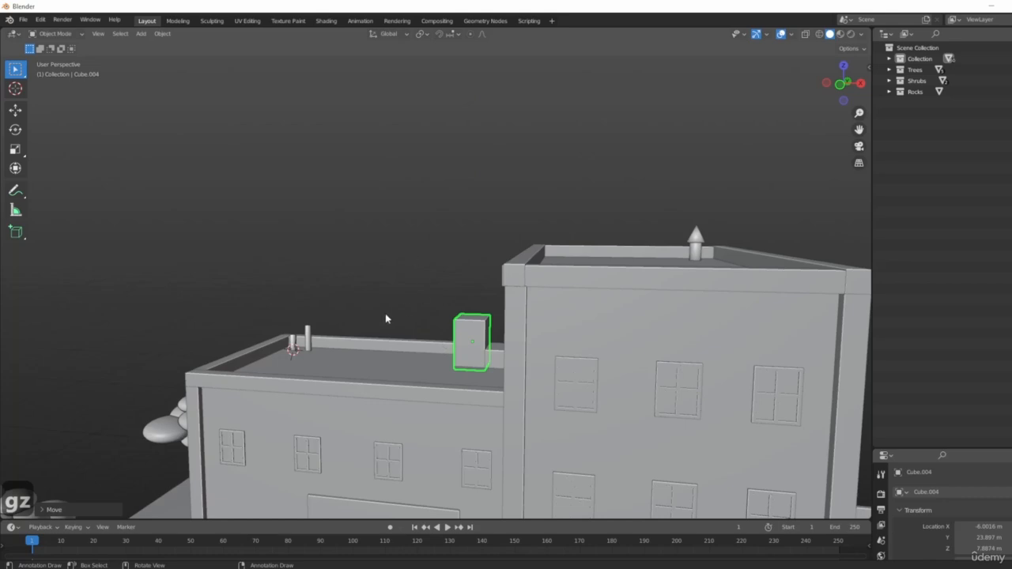
- Duplicate the upright box in front view onto the taller building's roof, at about X -2.04 m, Z 12.73 m
middle_drag(386, 318, 403, 435)
key(1)
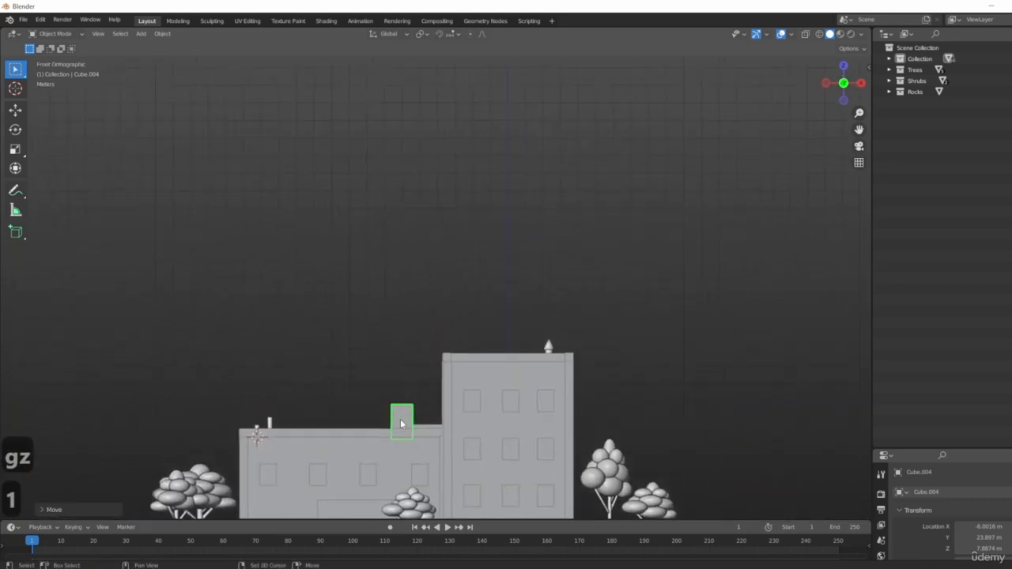
key(shift+d)
click(468, 337)
middle_drag(468, 337, 448, 348)
scroll(551, 347, up, 4)
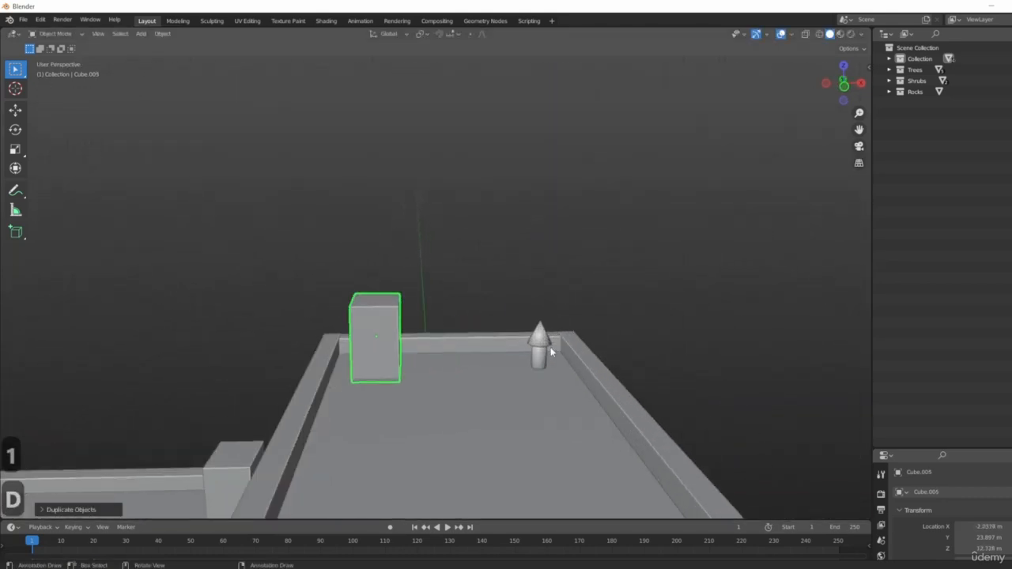
- Rotate the box on the taller roof 90 degrees in front view and lower it toward the roof surface
text(1r90)
click(366, 311)
scroll(368, 313, up, 4)
key(g)
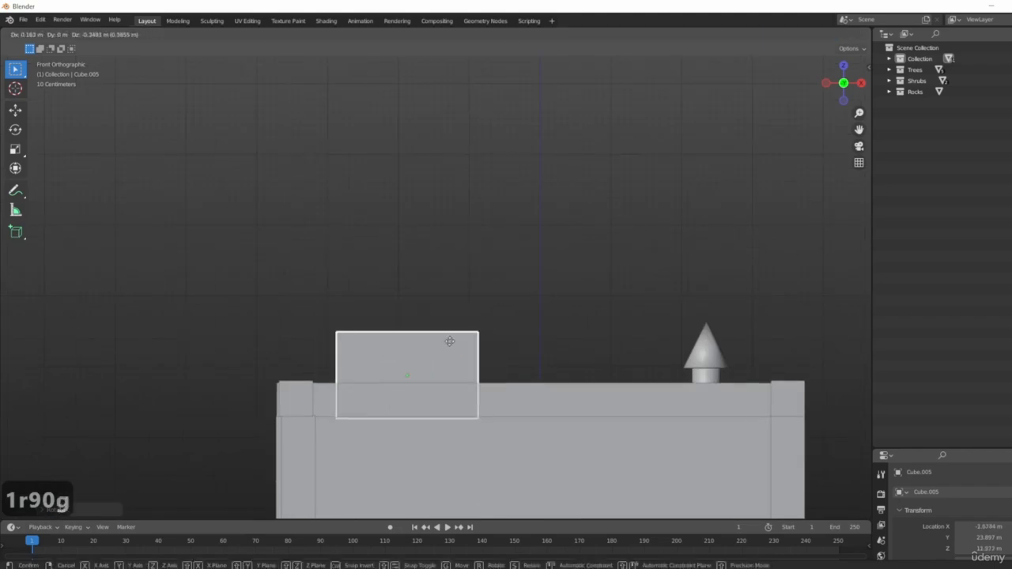
click(458, 343)
- Move the box along Y to about Y 18.8 m on the taller roof and fine-tune its height and position there
scroll(460, 342, down, 4)
middle_drag(509, 320, 397, 371)
key(g)
key(y)
click(323, 361)
middle_drag(322, 361, 316, 334)
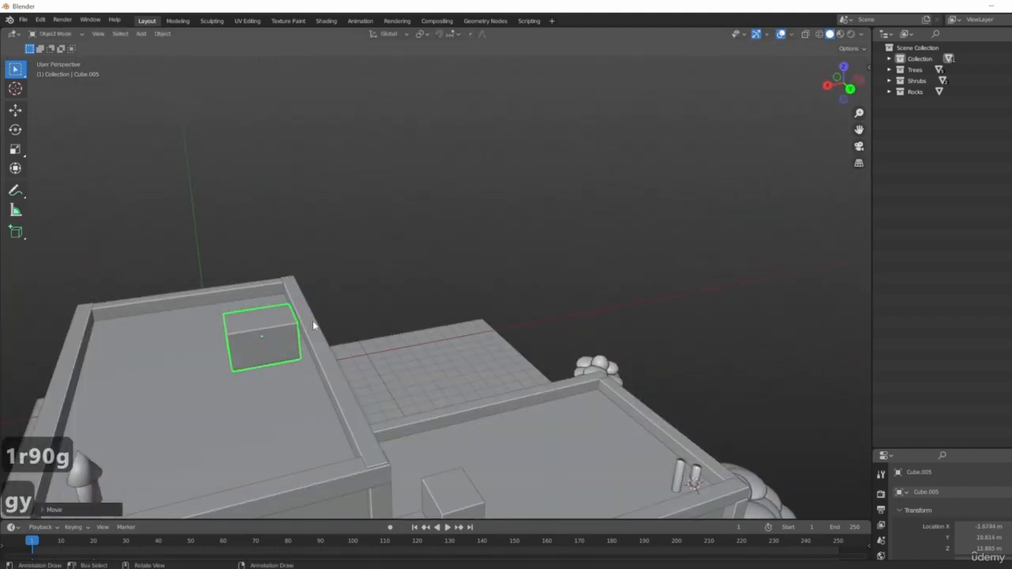
key(g)
key(z)
click(248, 358)
key(g)
click(257, 353)
- Duplicate the taller pipe from the lower roof in front view onto the taller building's roof
middle_drag(257, 353, 387, 320)
click(150, 372)
key(1)
key(shift+d)
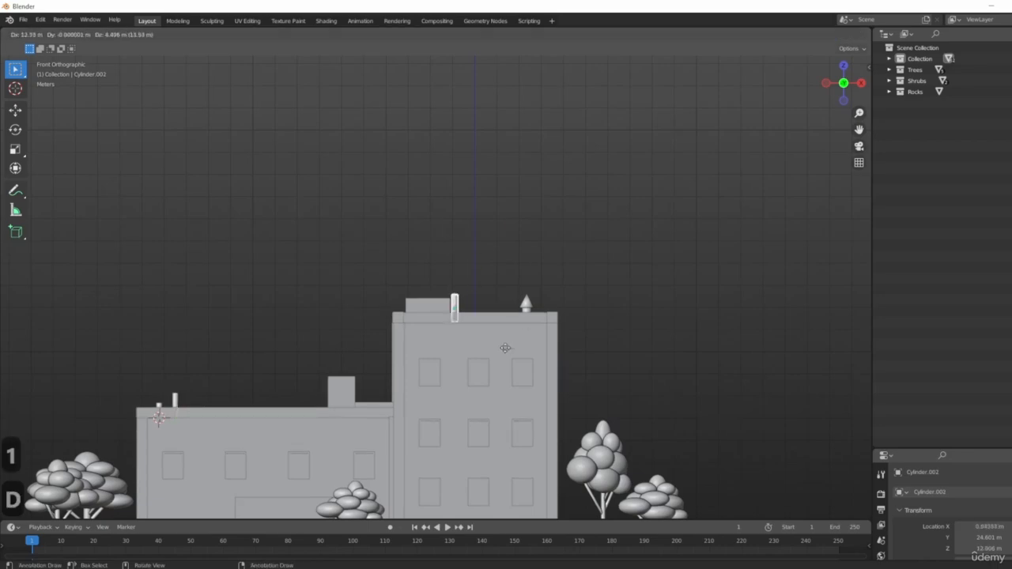
click(506, 349)
- Move the duplicated pipe in top view to beside the box unit on the taller building's roof
middle_drag(480, 277, 375, 323)
scroll(458, 327, up, 4)
key(7)
scroll(457, 331, up, 5)
key(g)
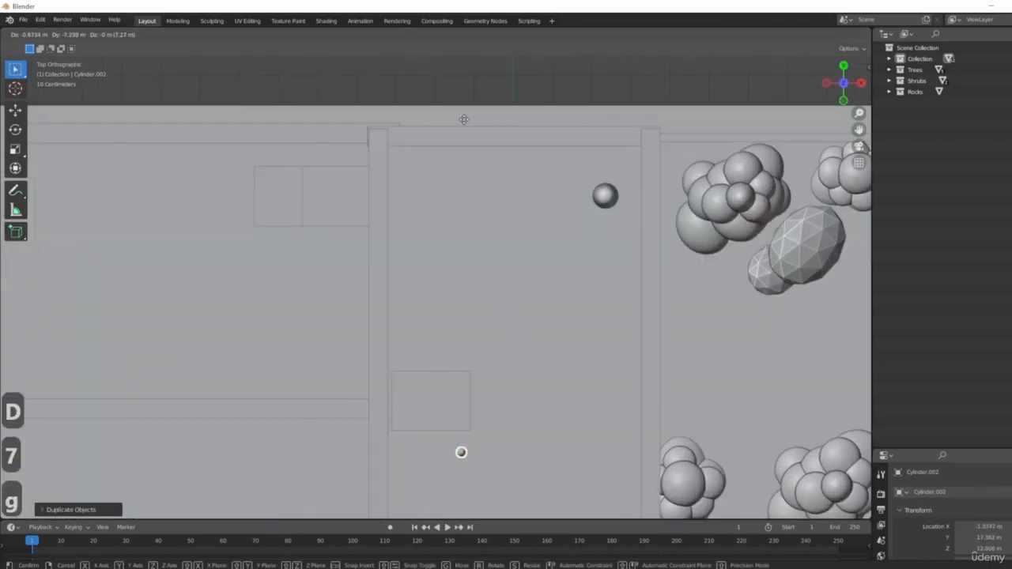
click(522, 244)
- Move the pipe onto the top of the taller roof's box unit, at about X -2.50 m, Y 18.69 m
scroll(560, 332, down, 5)
scroll(520, 275, up, 4)
shift+middle_drag(560, 332, 387, 349)
key(g)
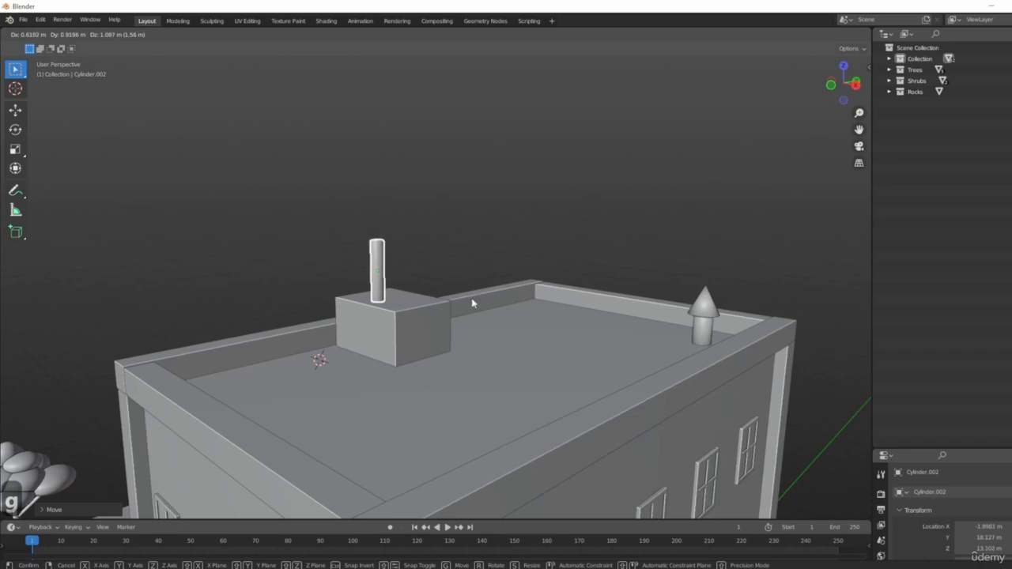
click(474, 301)
middle_drag(474, 300, 417, 306)
key(g)
click(353, 355)
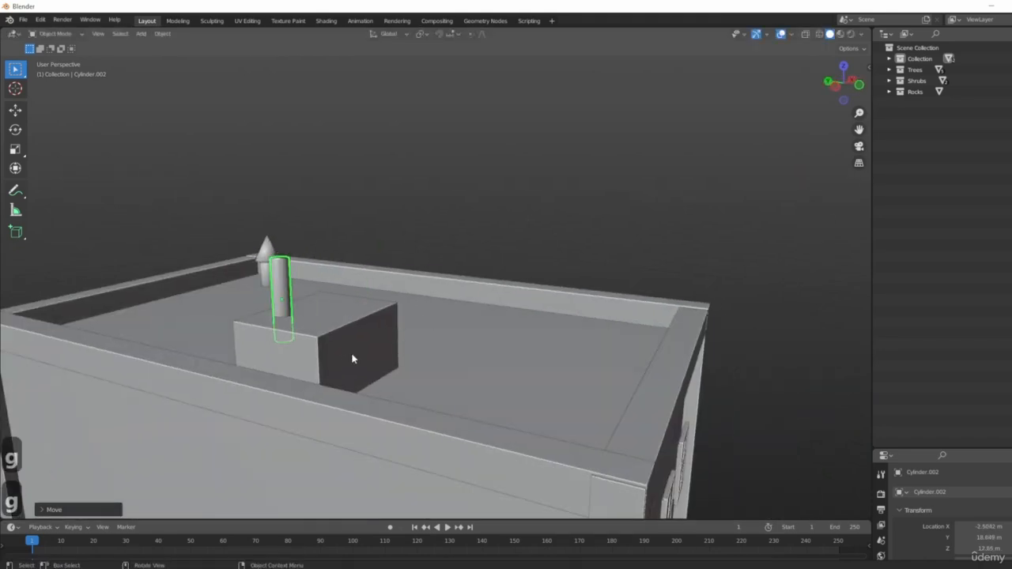
- Reposition the pipe in front view near the box unit's outer end, at about X -2.83 m, Z 12.83 m
middle_drag(353, 355, 120, 371)
middle_drag(352, 276, 310, 306)
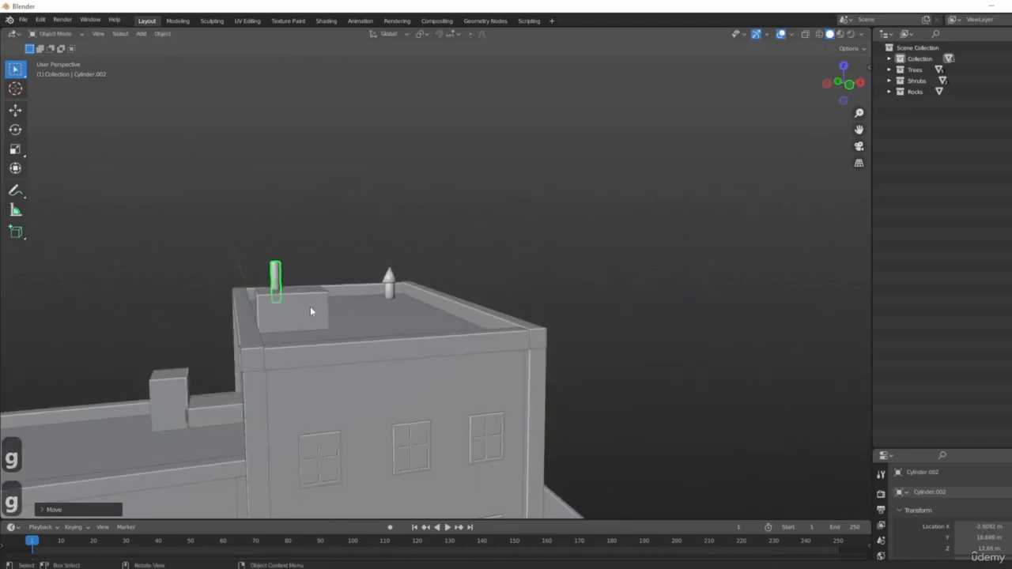
key(KP_1)
scroll(403, 342, up, 4)
key(g)
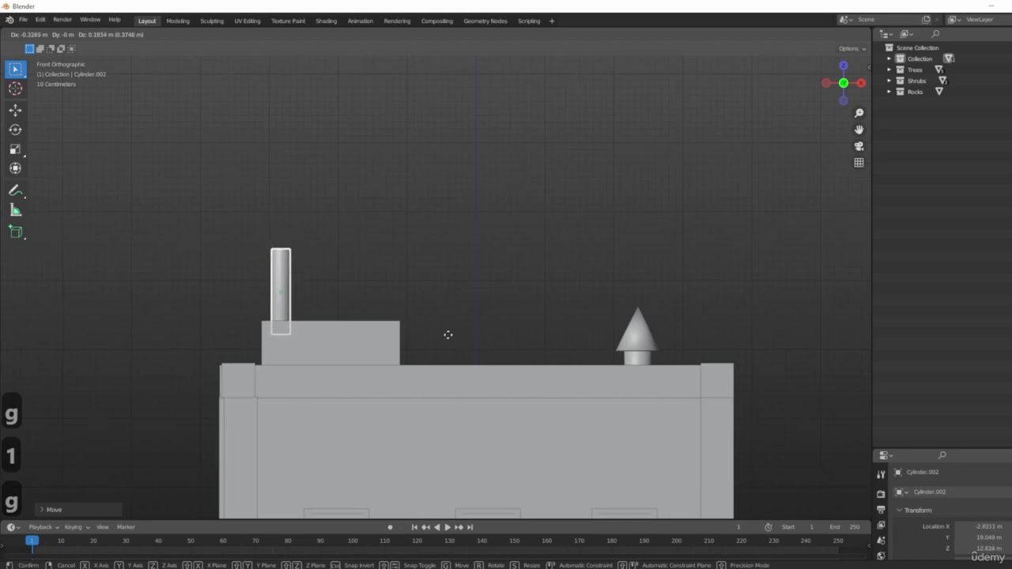
click(448, 334)
- Duplicate the pipe, shorten the copy along Z and seat it on the box unit at about X -2.33 m, Z 12.78 m
key(shift+d)
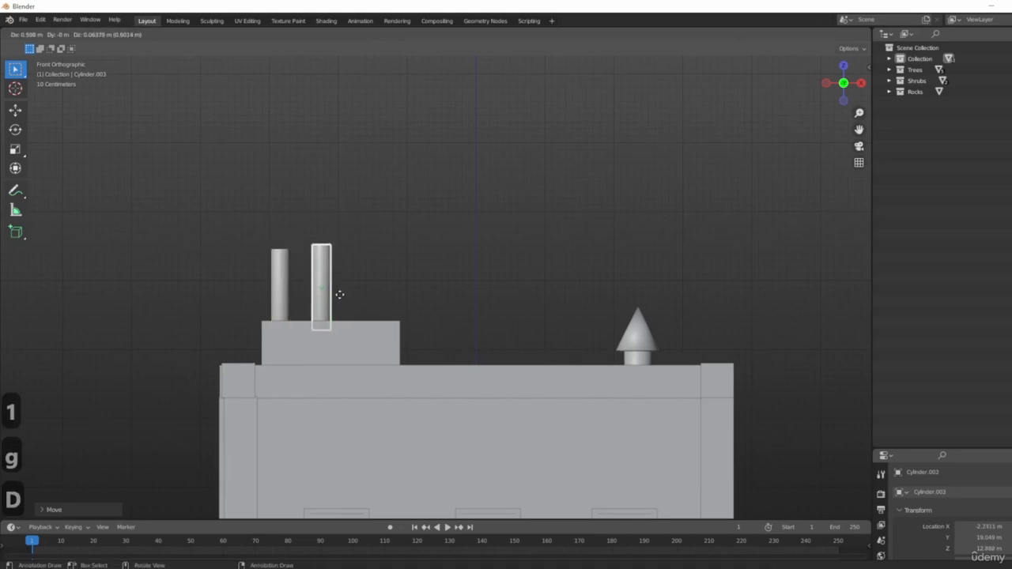
click(345, 293)
key(s)
key(z)
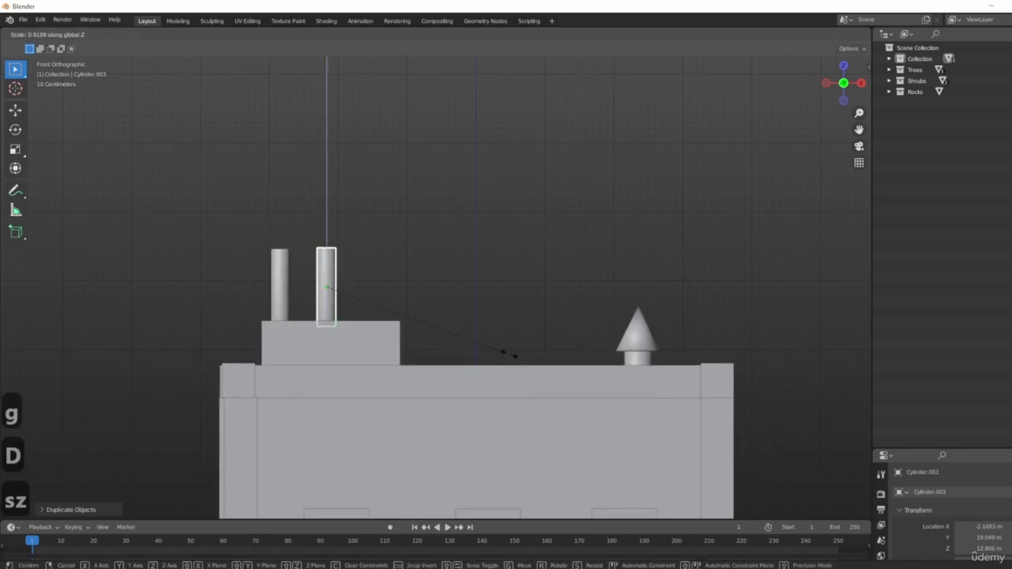
click(464, 324)
key(g)
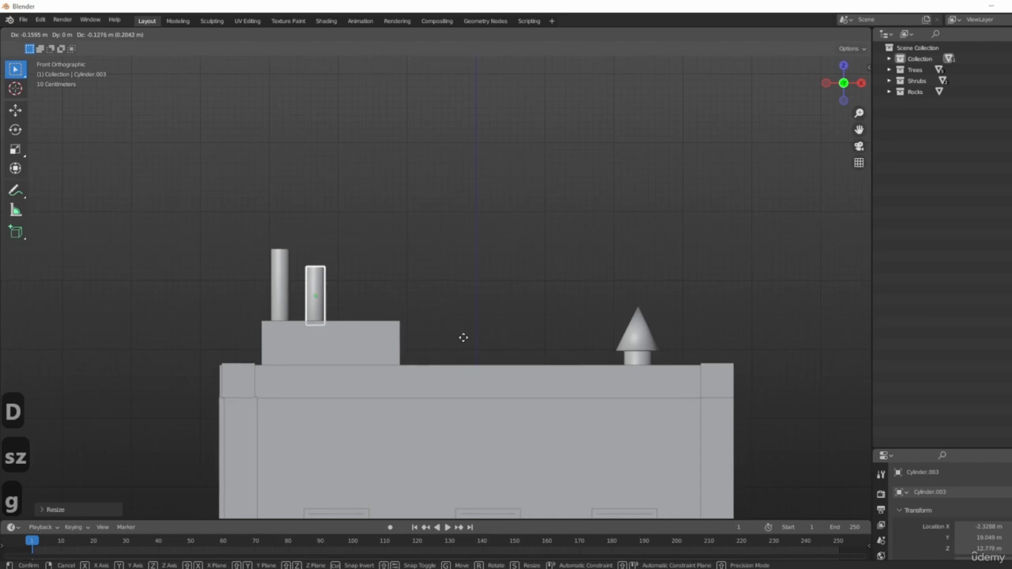
click(463, 338)
- Duplicate the shortened pipe and move the copy along X over the box unit to about X -1.81 m
key(shift+d)
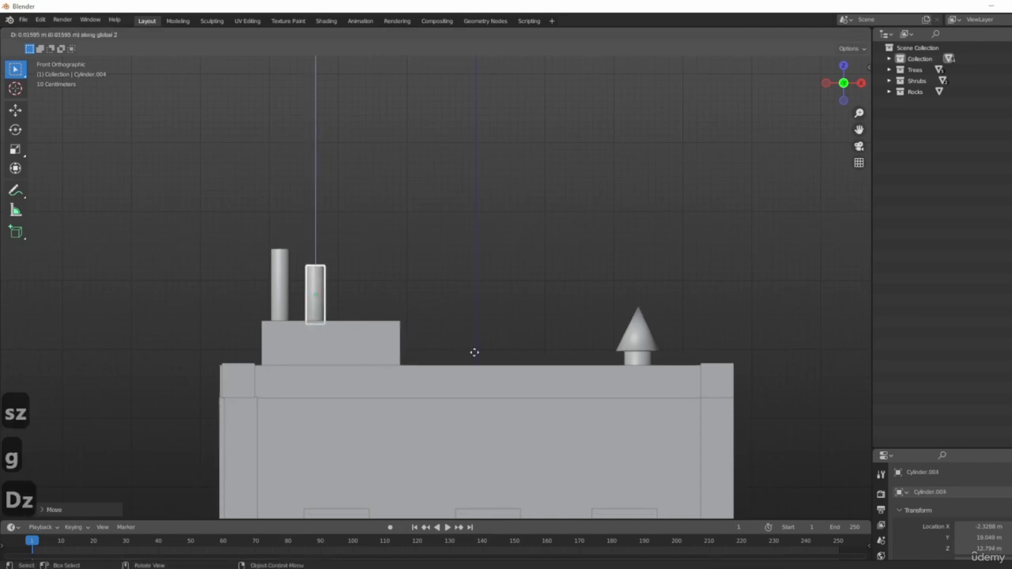
right_click(475, 352)
key(g)
key(x)
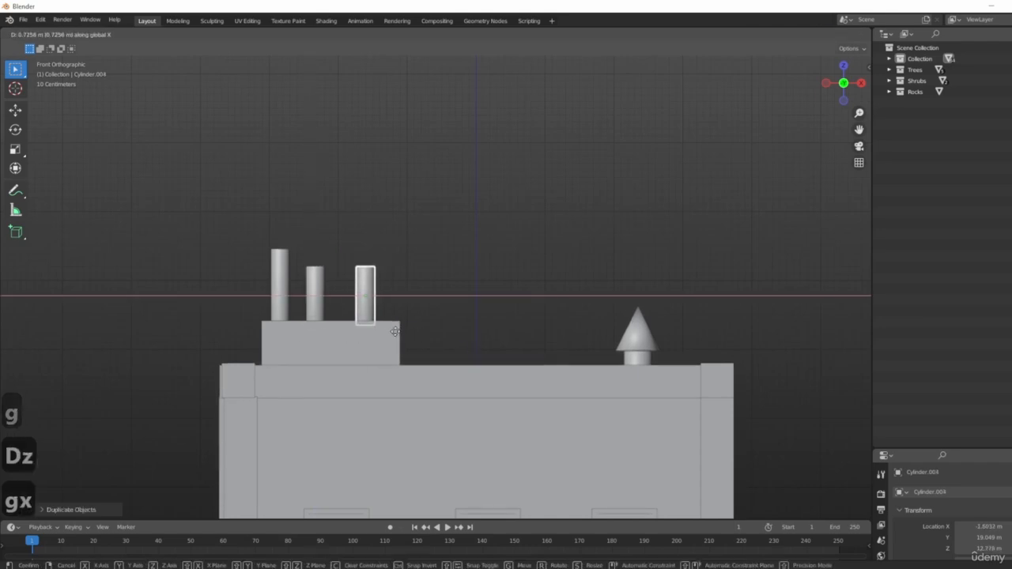
click(380, 332)
- Shorten the third pipe along Z and lower it onto the box unit, to about Z 12.63 m
key(s)
key(z)
click(489, 377)
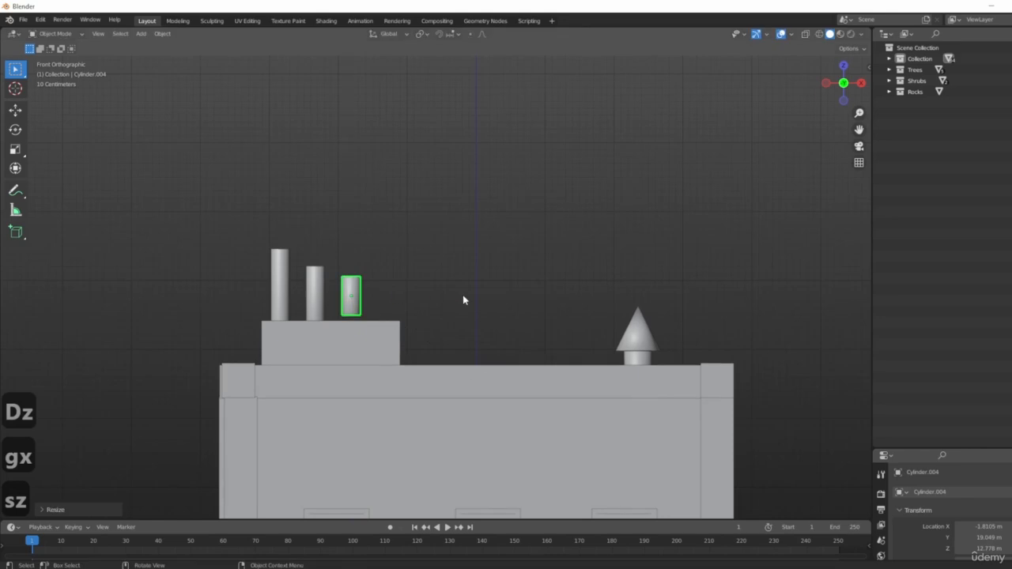
key(g)
key(z)
click(457, 305)
- Duplicate the taller building's front door in top view and place the copy by the garden-side wall, at about X 4.23 m, Y 19.26 m
scroll(469, 245, down, 8)
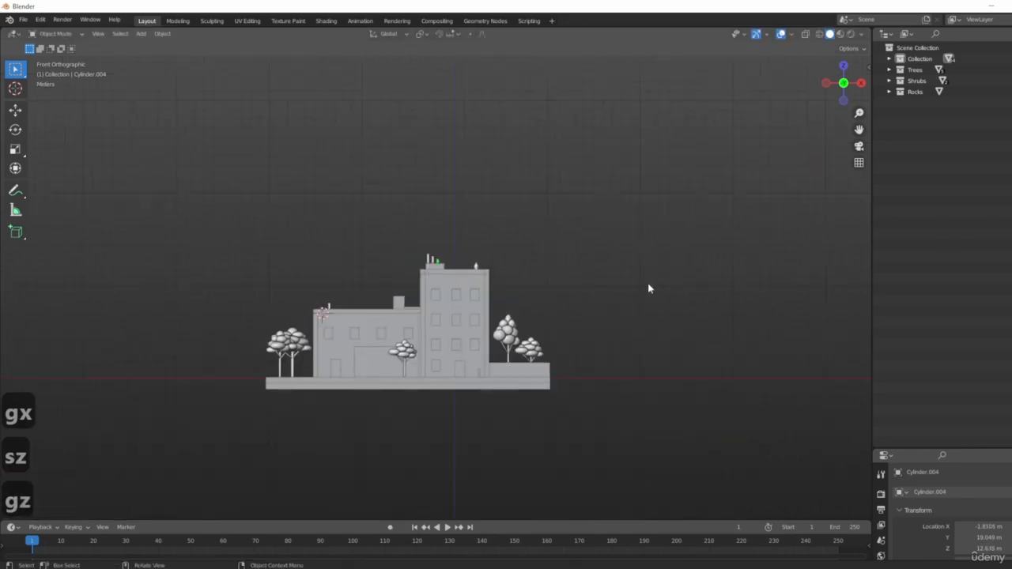
middle_drag(650, 287, 512, 249)
scroll(543, 263, up, 2)
scroll(442, 285, up, 1)
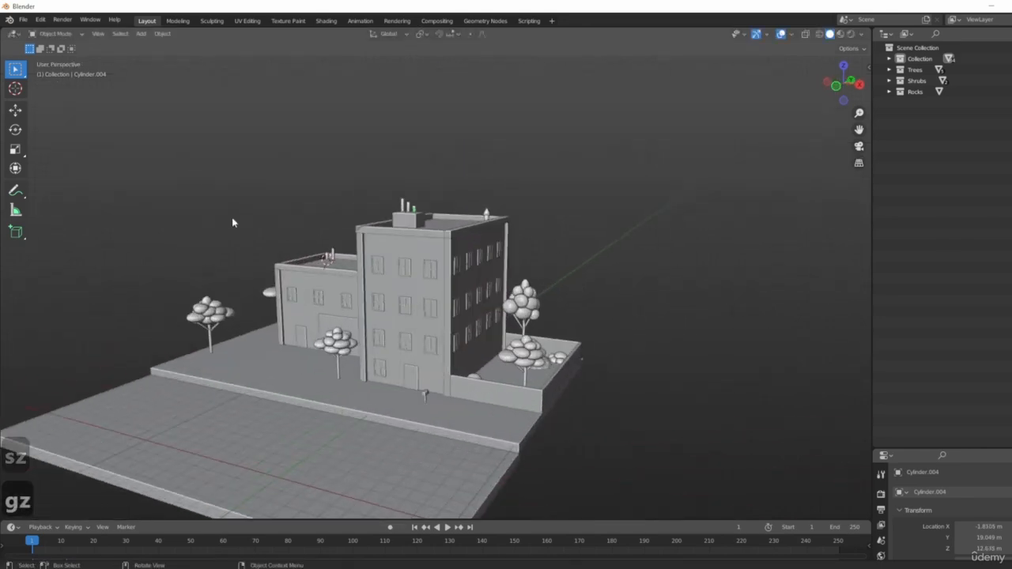
middle_drag(466, 349, 417, 371)
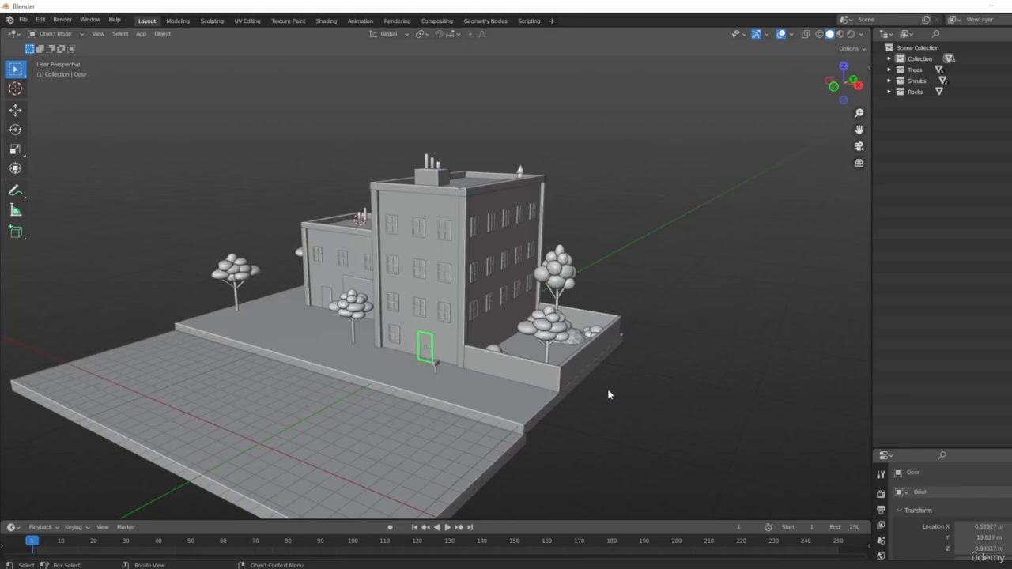
middle_drag(609, 394, 376, 372)
key(KP_7)
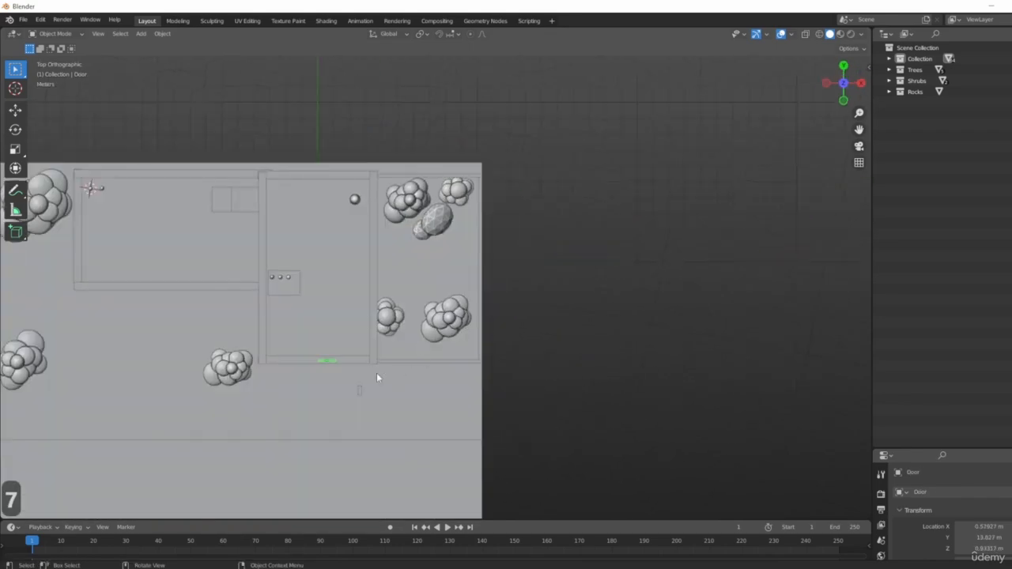
key(shift+d)
click(522, 352)
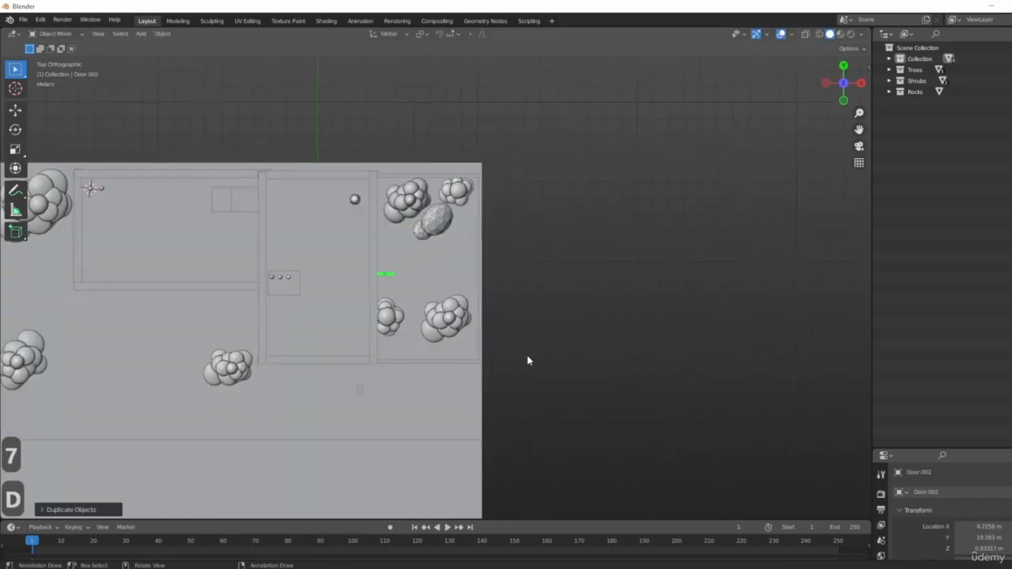
text(r90)
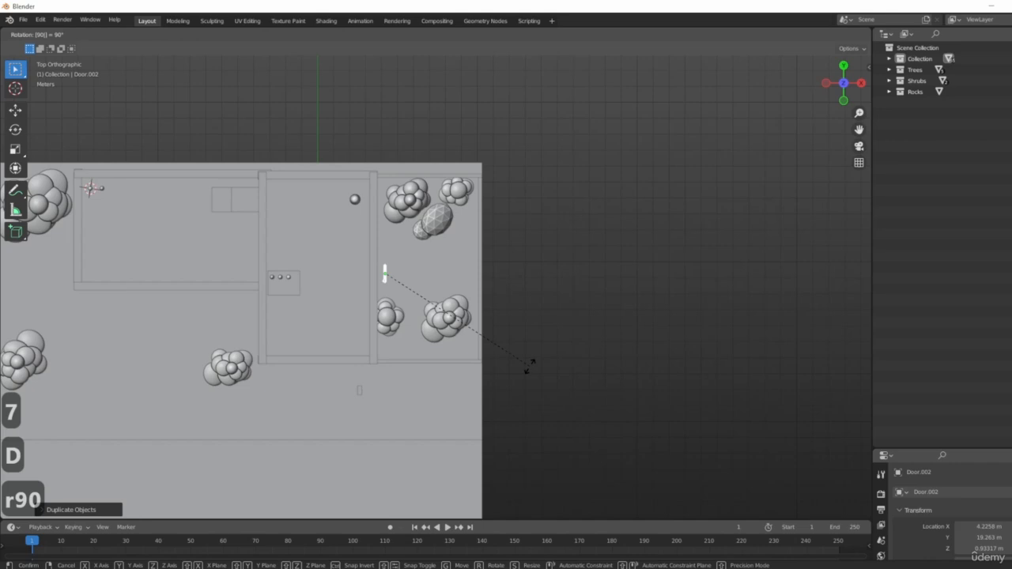
key(minus)
key(Return)
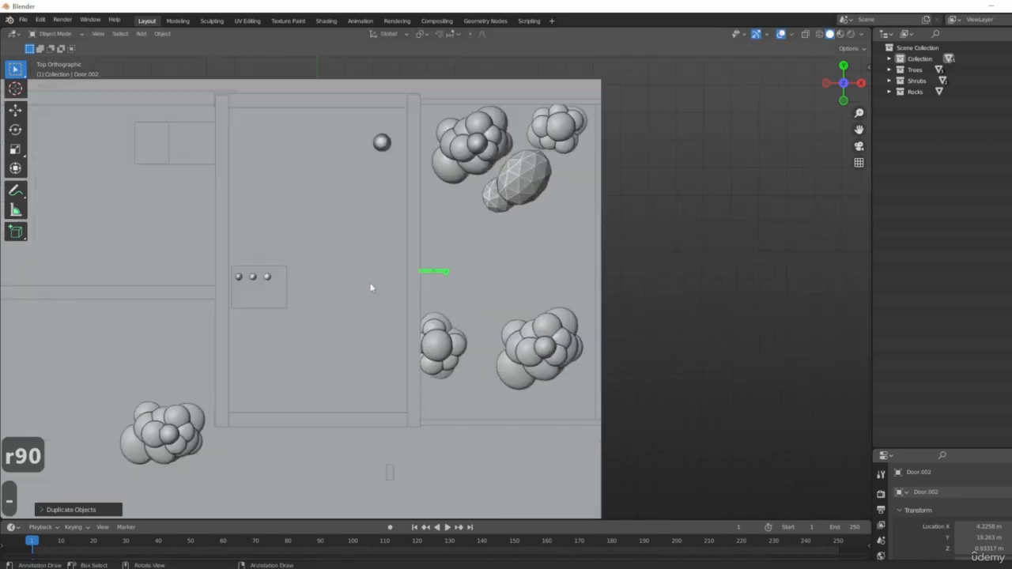
- Rotate the duplicated door -90 degrees in top view so it runs parallel to the taller building's garden-side wall
scroll(371, 287, up, 4)
scroll(367, 291, down, 2)
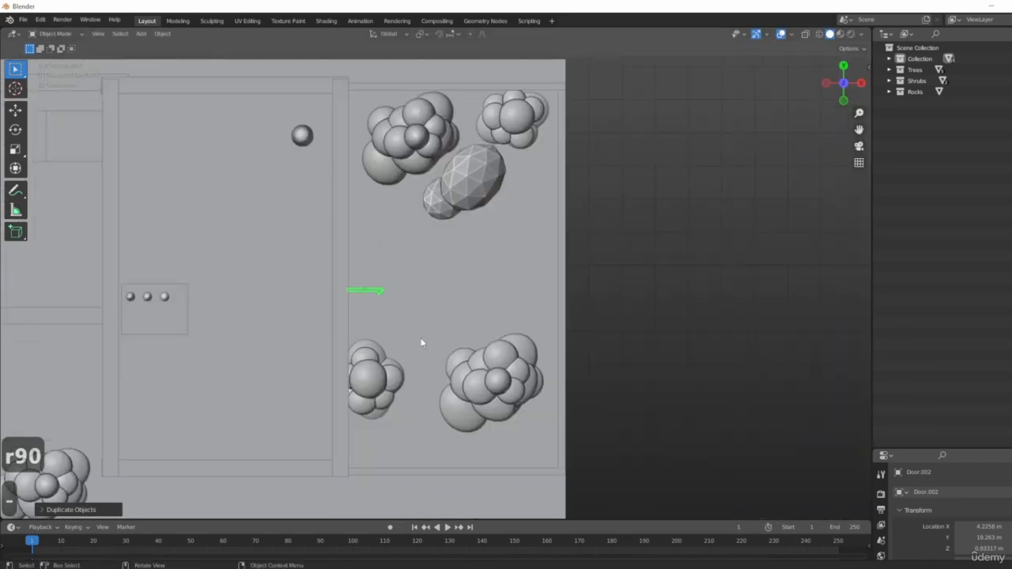
shift+middle_drag(421, 342, 455, 309)
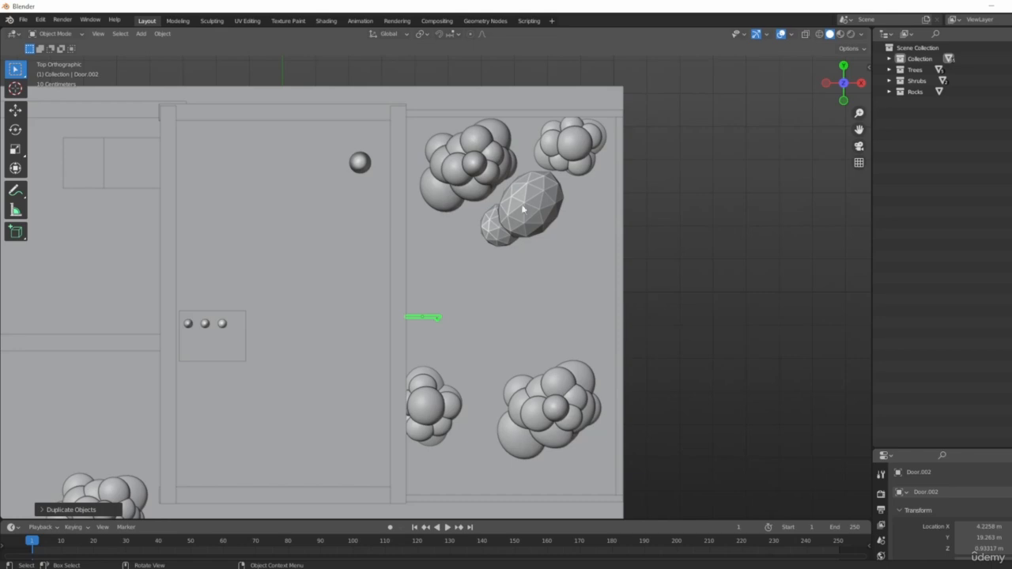
scroll(446, 341, up, 4)
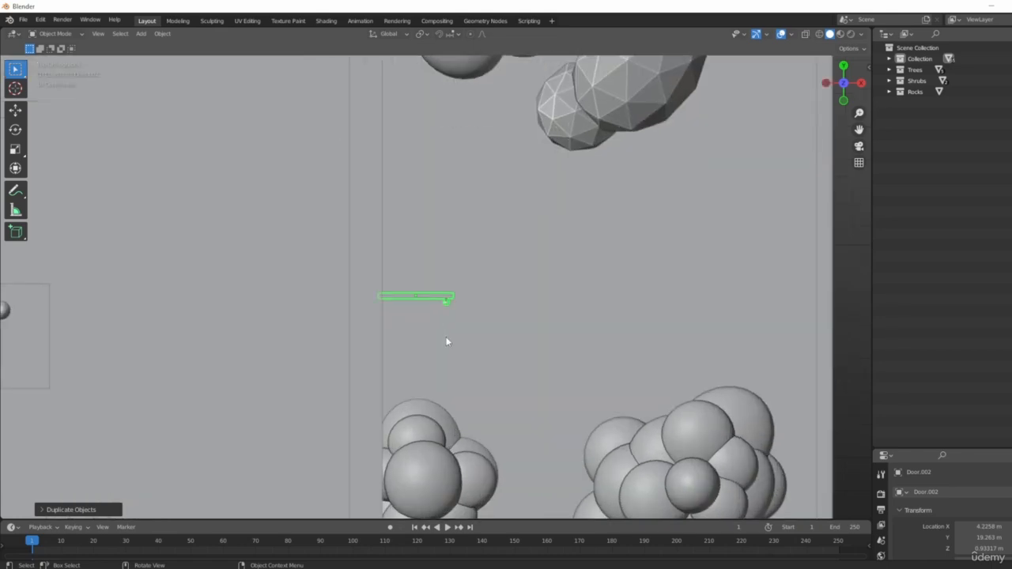
key(r)
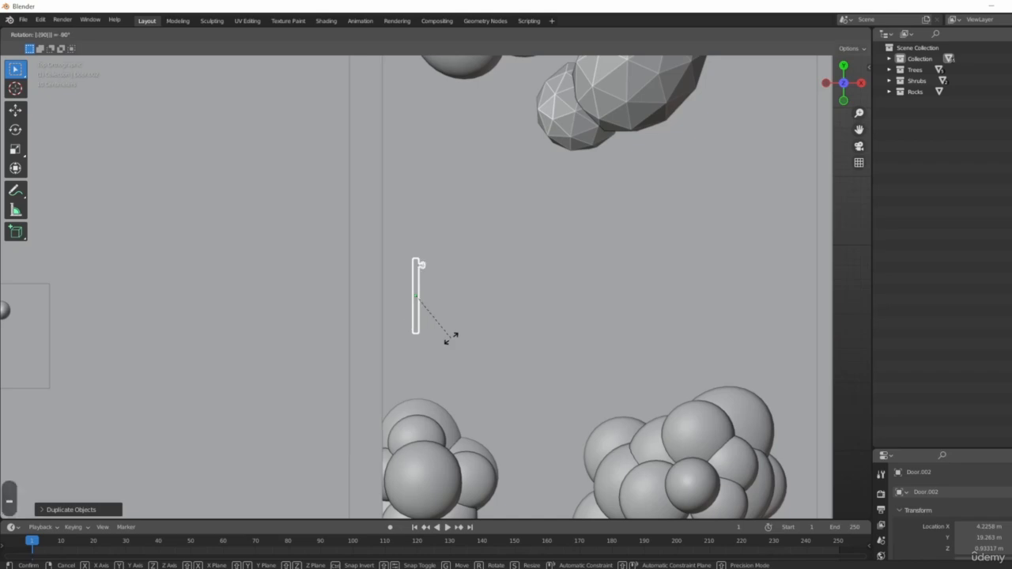
key(Return)
scroll(452, 339, down, 3)
middle_drag(581, 330, 544, 350)
scroll(509, 300, up, 4)
scroll(480, 272, down, 5)
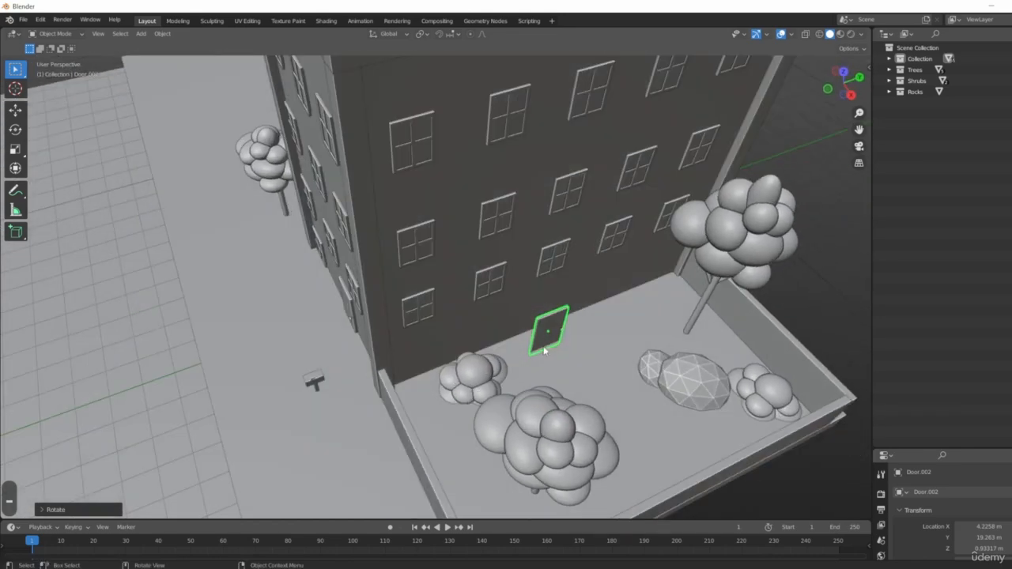
- Move the selected door about 0.73 m along X into the building wall that faces the walled garden
key(g)
key(x)
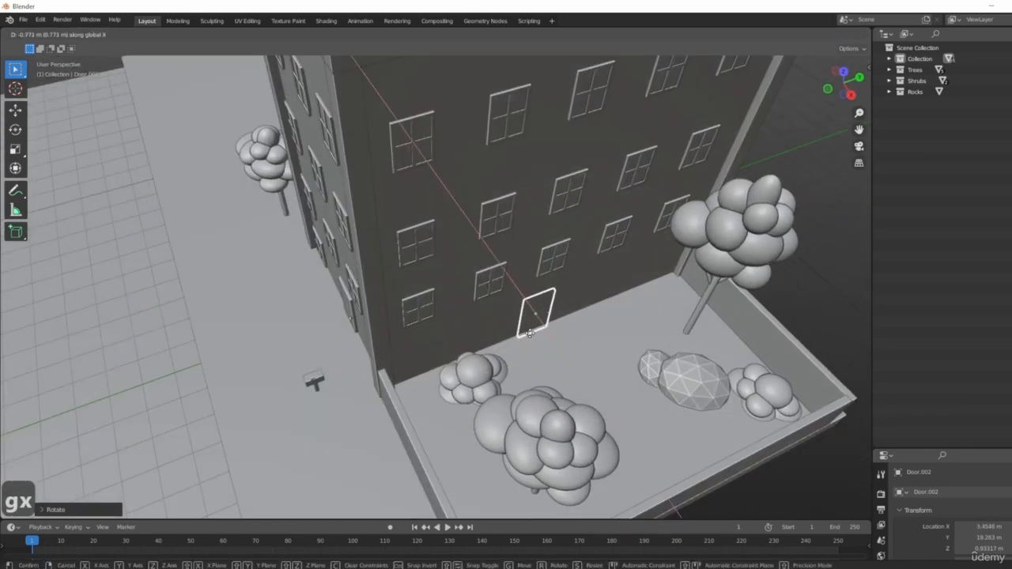
click(530, 333)
middle_drag(529, 333, 569, 314)
scroll(543, 317, up, 3)
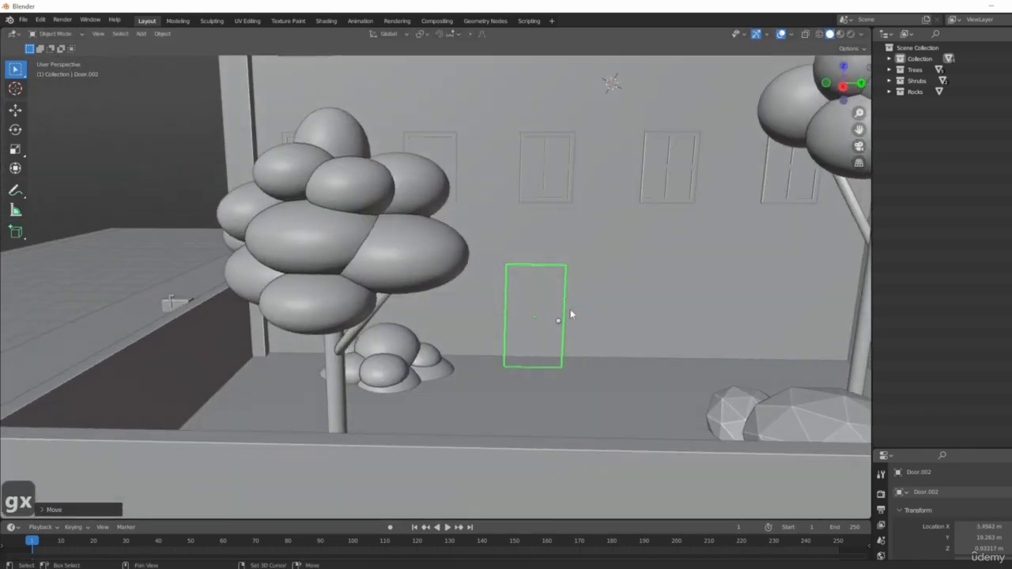
- Raise the door about 0.18 m along Z so its base meets the garden ground
scroll(569, 314, up, 2)
key(g)
key(z)
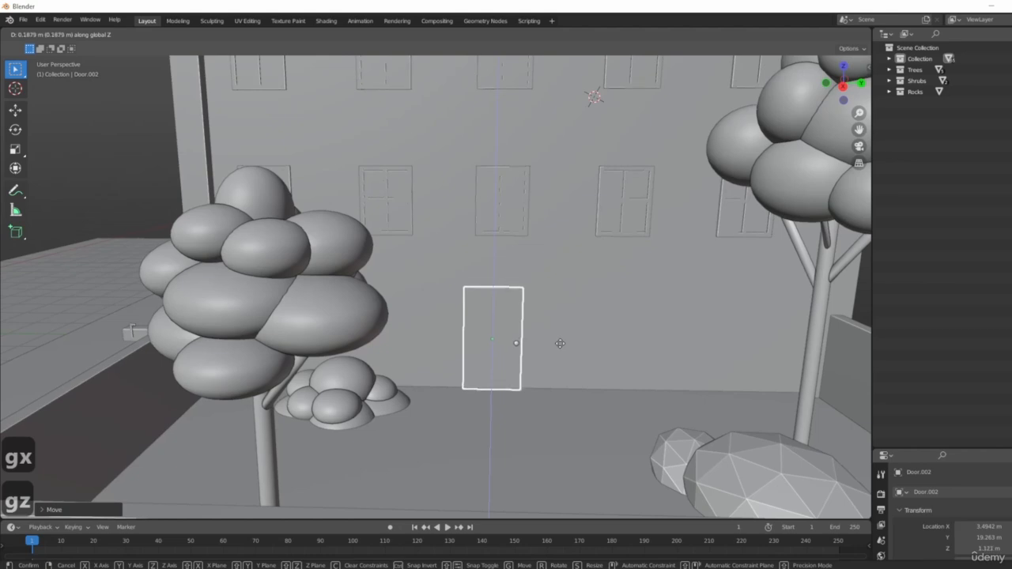
click(560, 345)
shift+middle_drag(546, 366, 515, 365)
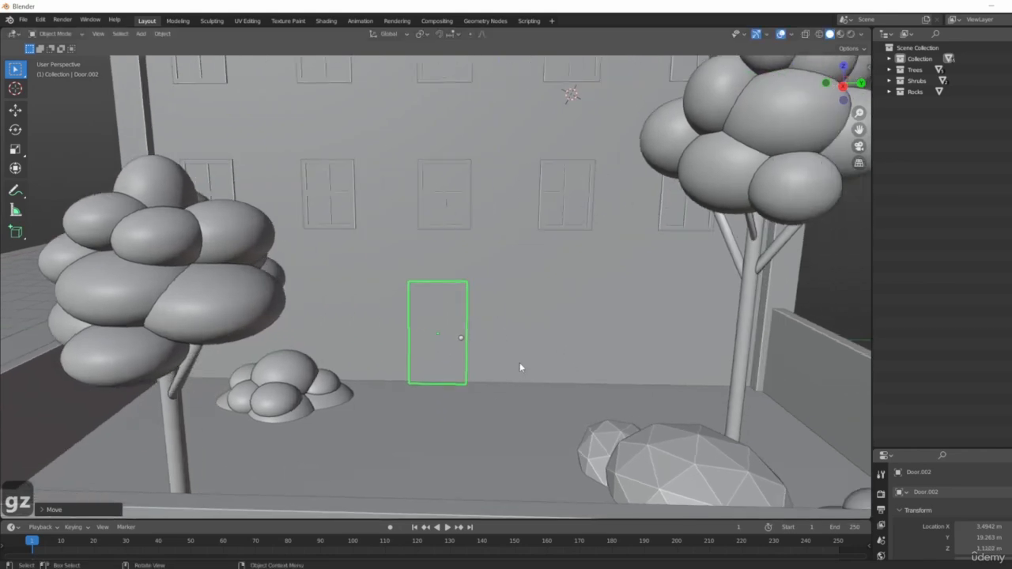
scroll(463, 342, up, 2)
key(KP_Divide)
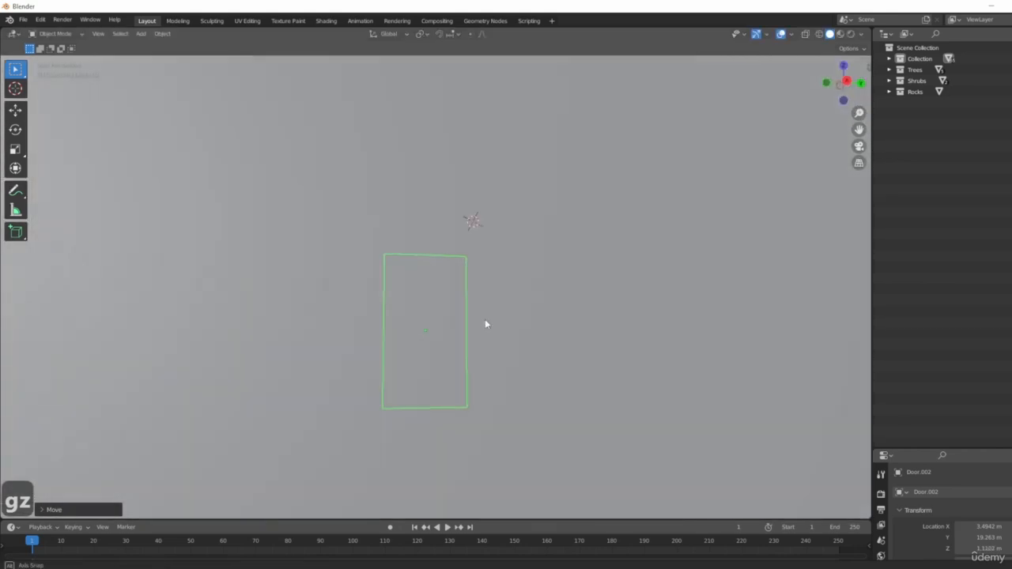
key(KP_Divide)
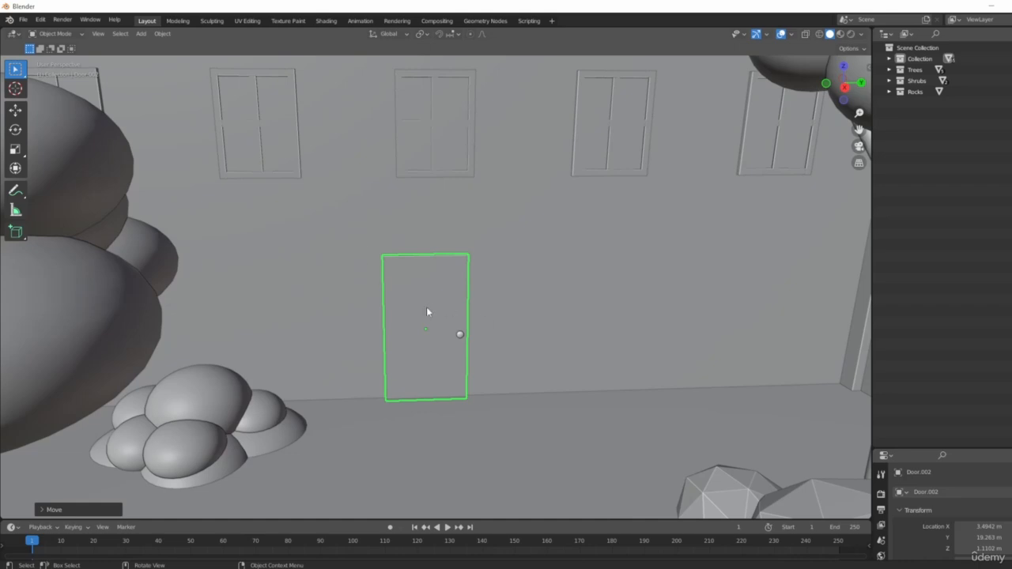
- Duplicate the garden door and place the copy directly beside it, about 1.12 m along Y
middle_drag(485, 342, 455, 336)
click(455, 336)
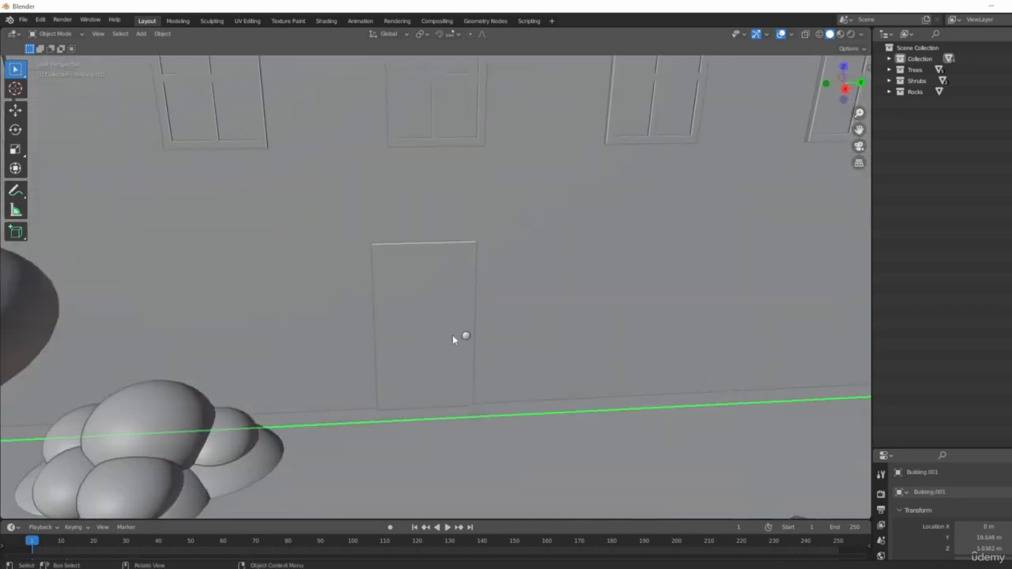
click(382, 348)
key(shift+d)
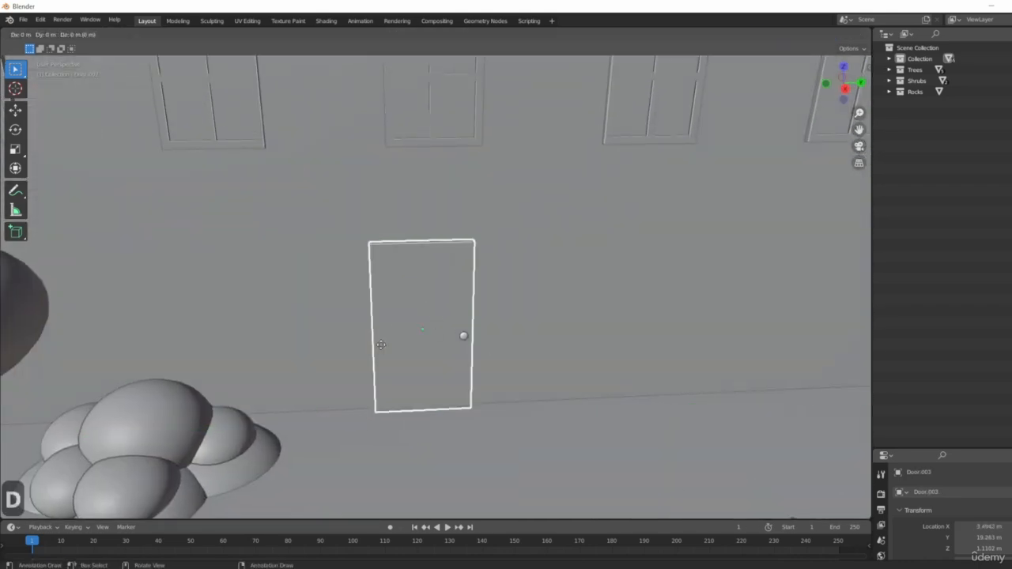
key(x)
right_click(456, 336)
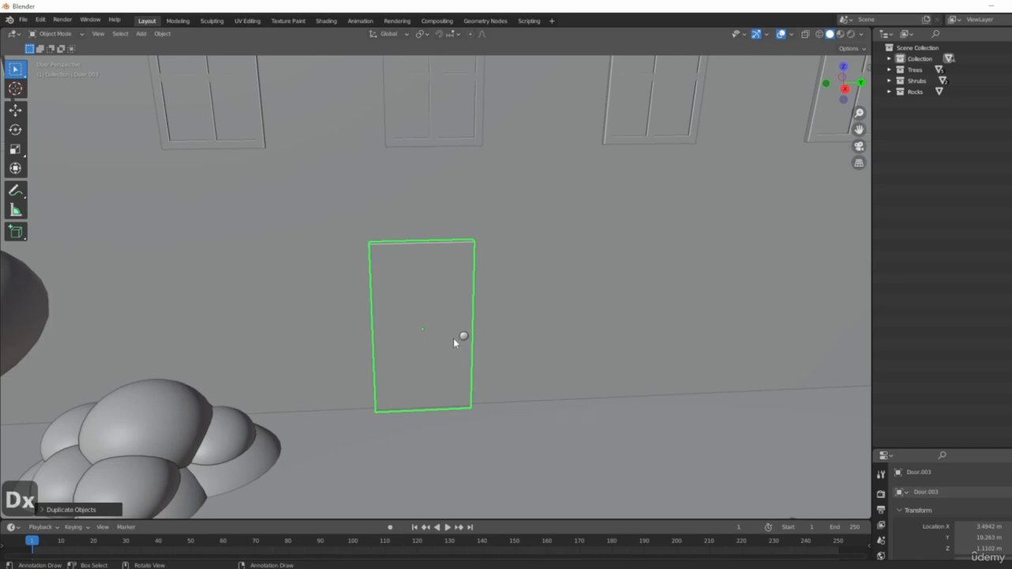
key(g)
key(y)
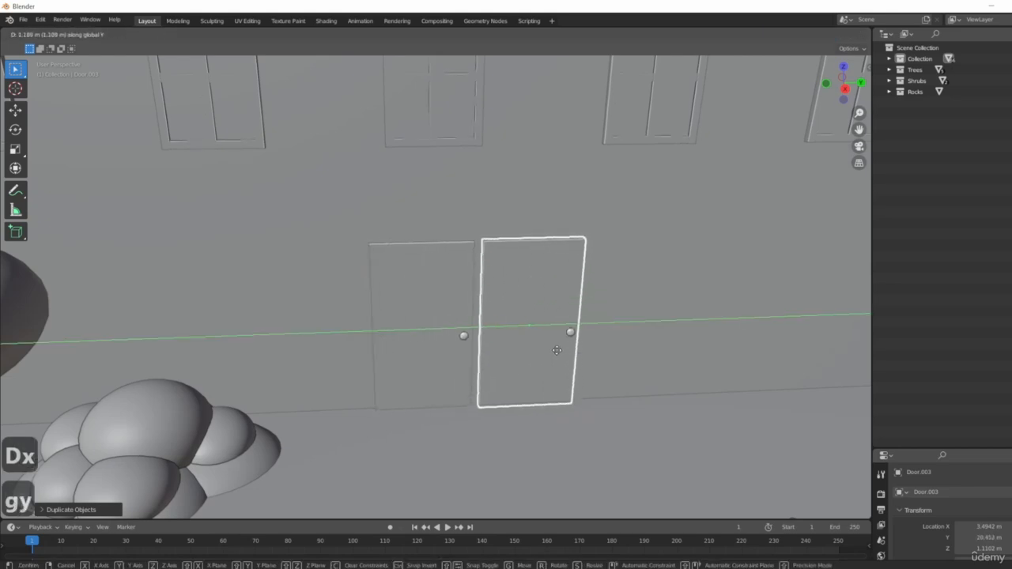
click(553, 350)
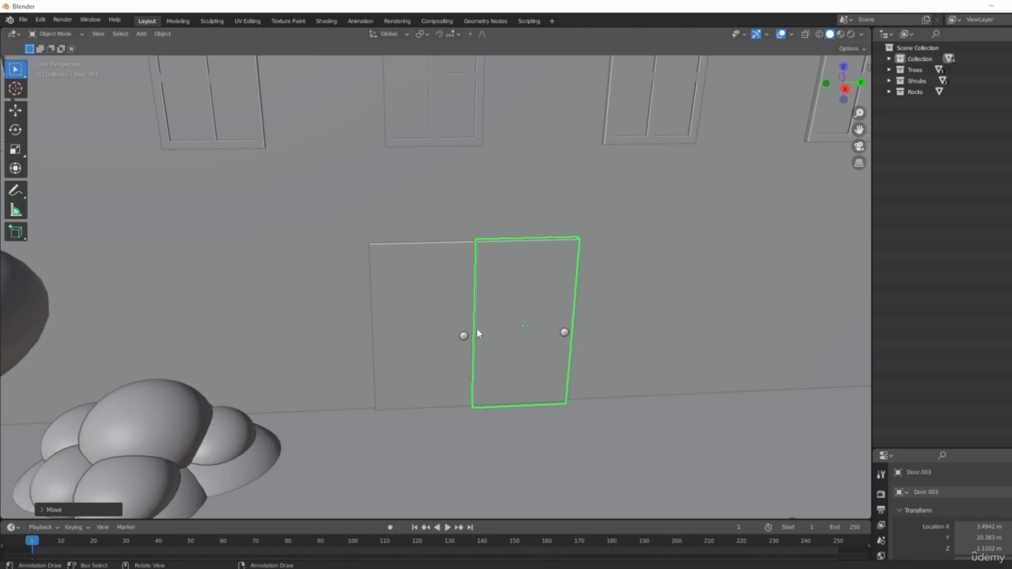
- Check the duplicated door's depth along X and how it meets the neighbouring door
mouse_move(544, 320)
middle_down()
mouse_move(444, 338)
mouse_move(571, 338)
mouse_move(504, 334)
mouse_move(612, 317)
mouse_move(534, 325)
middle_up()
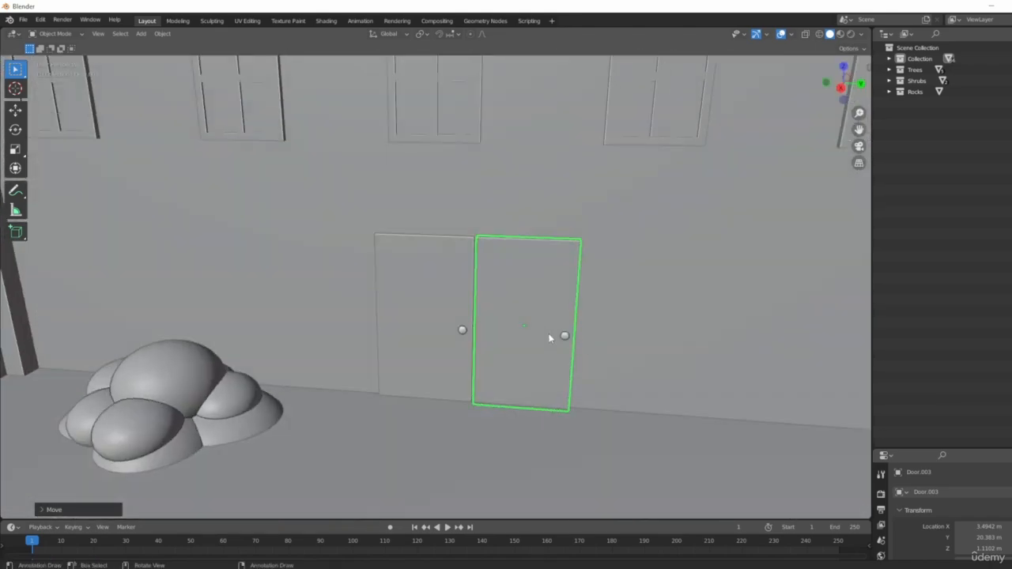
key(g)
key(x)
click(550, 339)
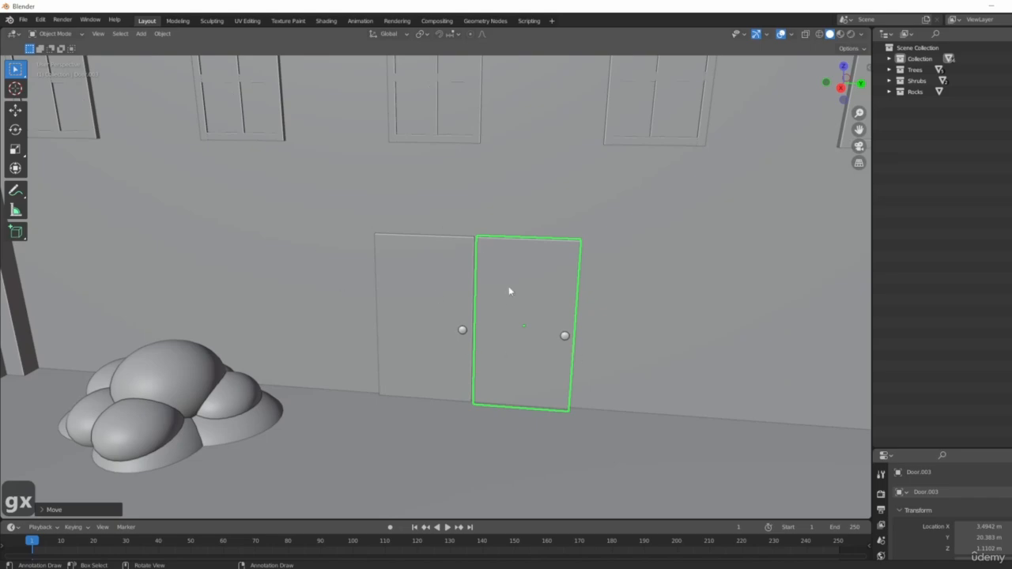
middle_drag(456, 339, 551, 348)
click(529, 320)
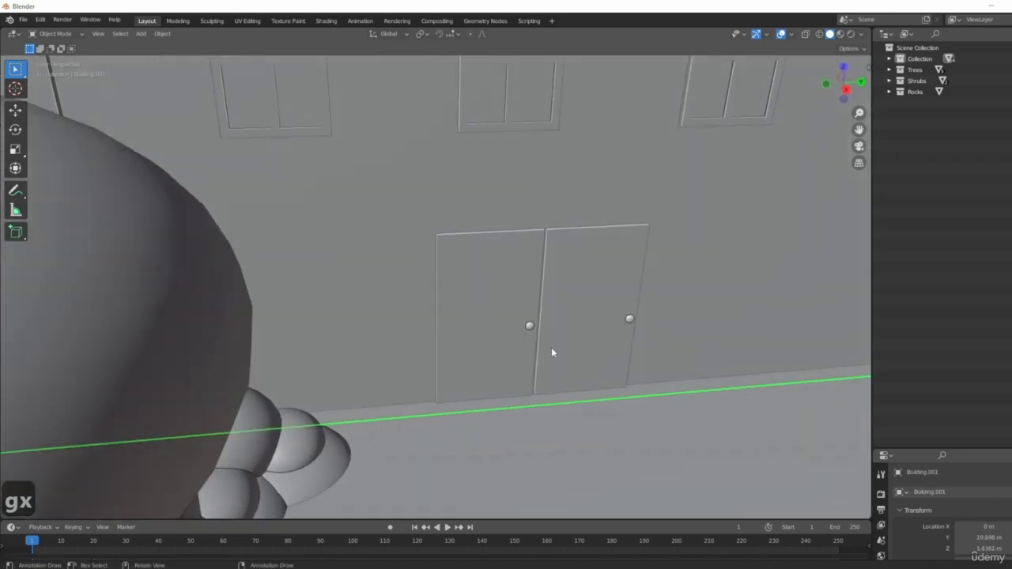
click(632, 335)
scroll(449, 300, down, 6)
middle_drag(450, 300, 401, 325)
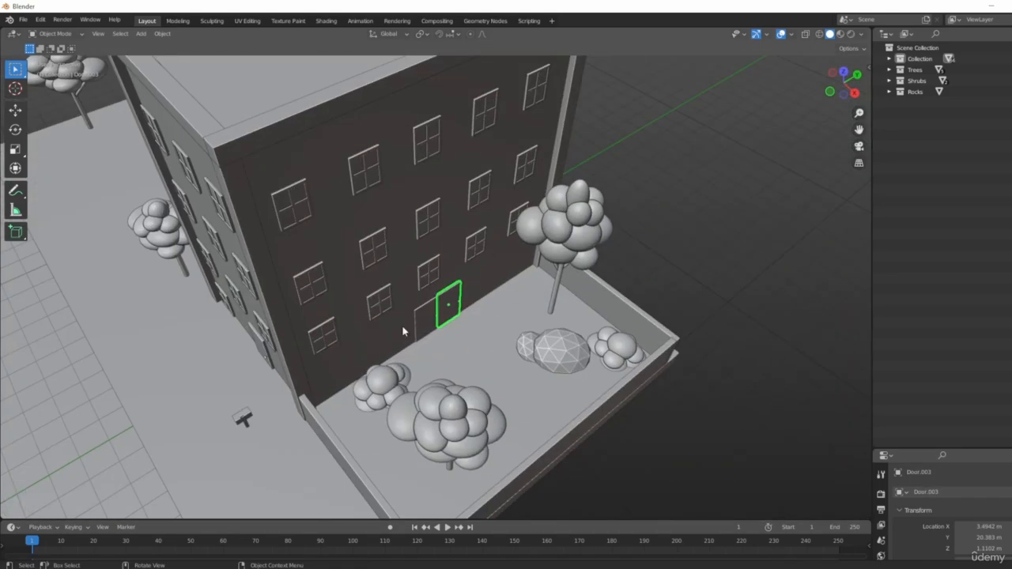
scroll(474, 308, up, 3)
middle_drag(474, 307, 456, 332)
scroll(440, 290, up, 4)
key(s)
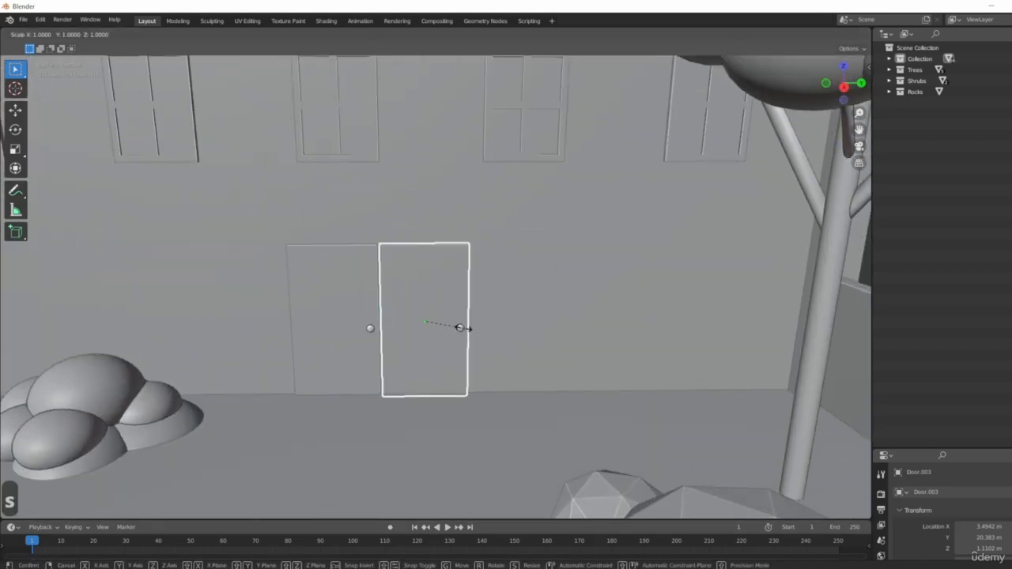
key(y)
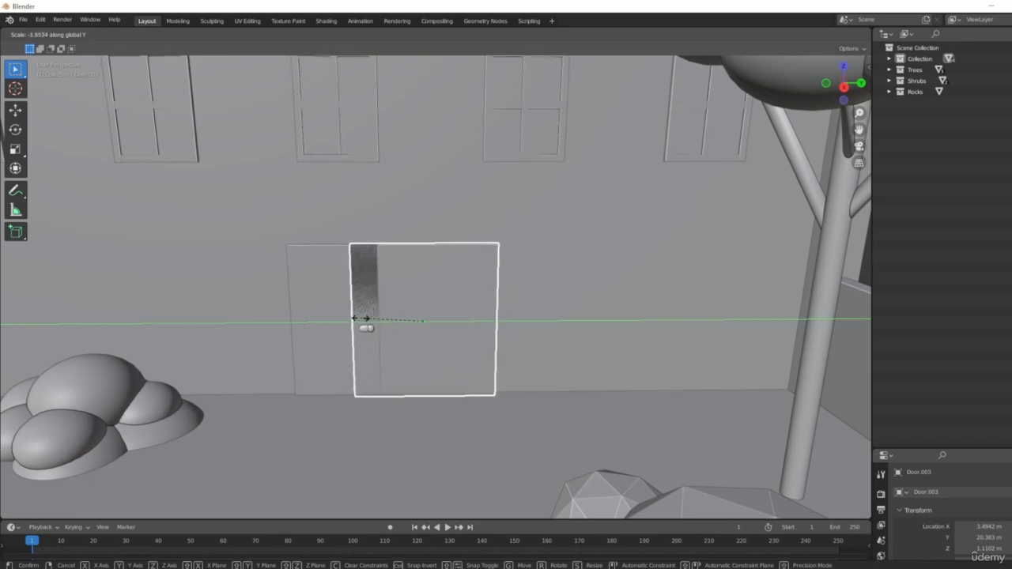
click(402, 329)
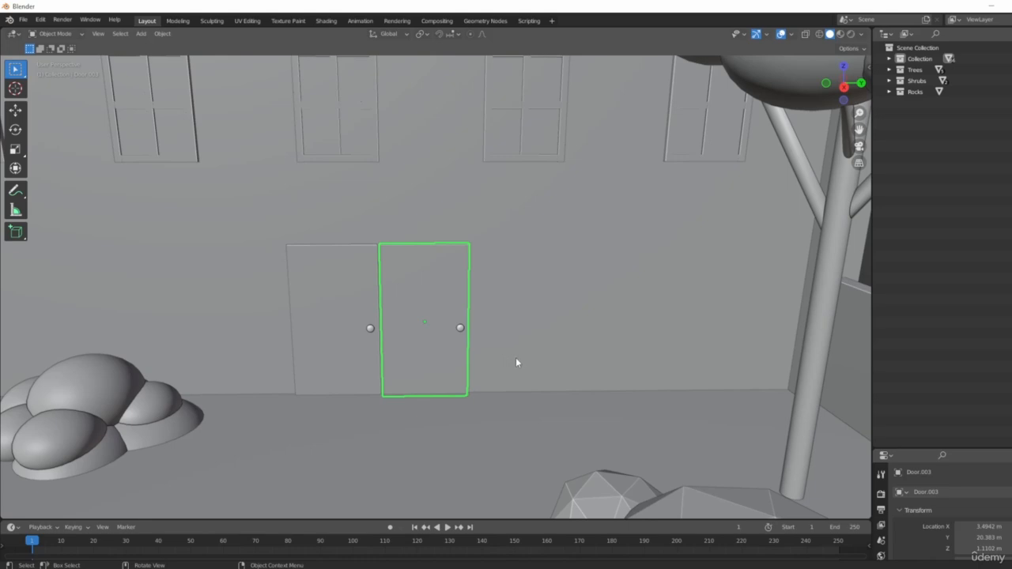
- Mirror the duplicated door by scaling it -1 along Y so both door knobs meet in the middle
click(342, 281)
click(434, 325)
key(s)
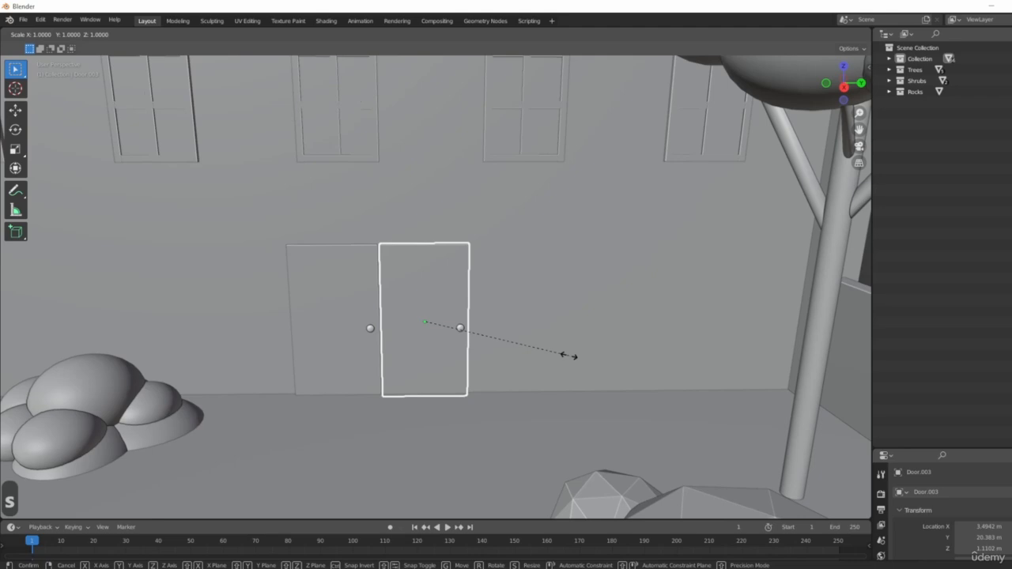
key(y)
key(minus)
key(1)
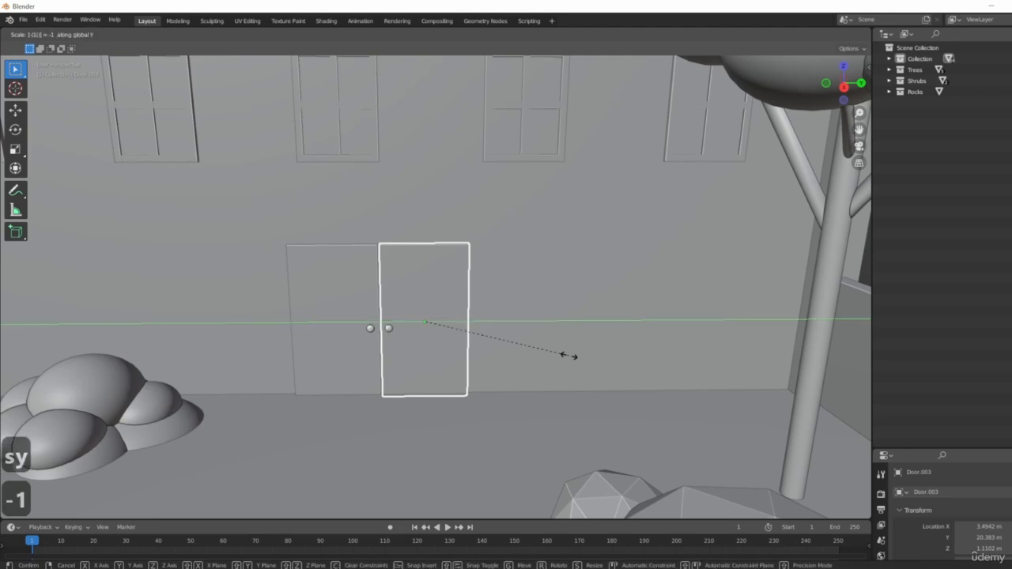
key(Return)
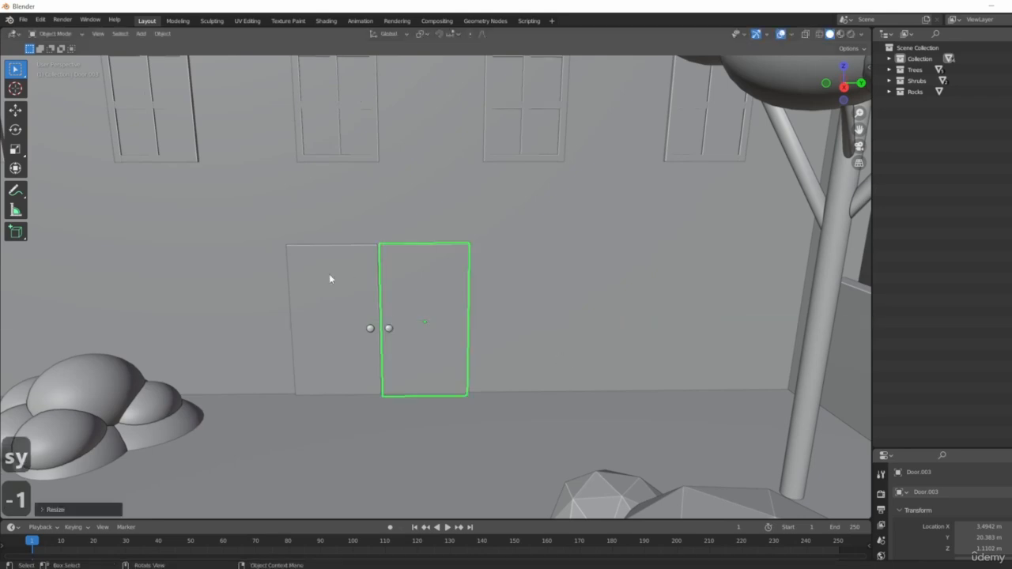
- Nudge the mirrored door slightly along Y to close the seam with the neighbouring door
key(g)
key(x)
right_click(510, 369)
key(g)
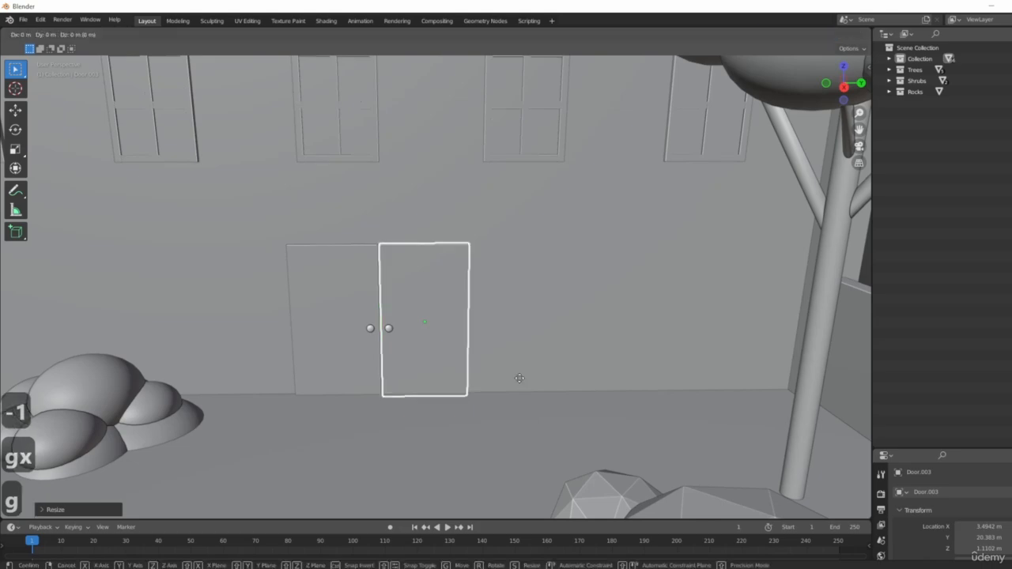
key(y)
click(440, 374)
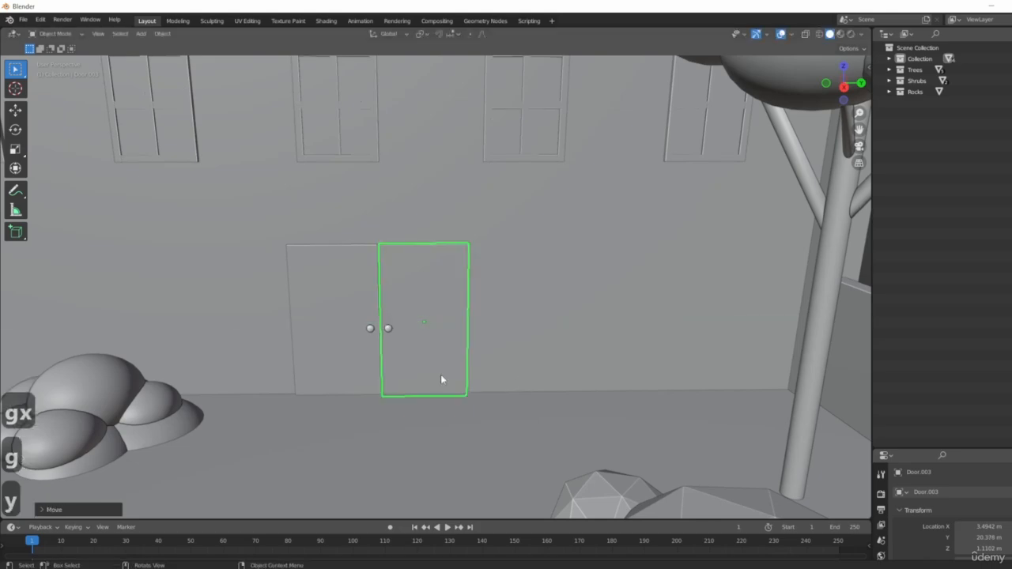
- Examine the whole scene from several sides, including the walled garden, both buildings and the pavement in front
middle_drag(440, 374, 436, 358)
scroll(410, 378, down, 15)
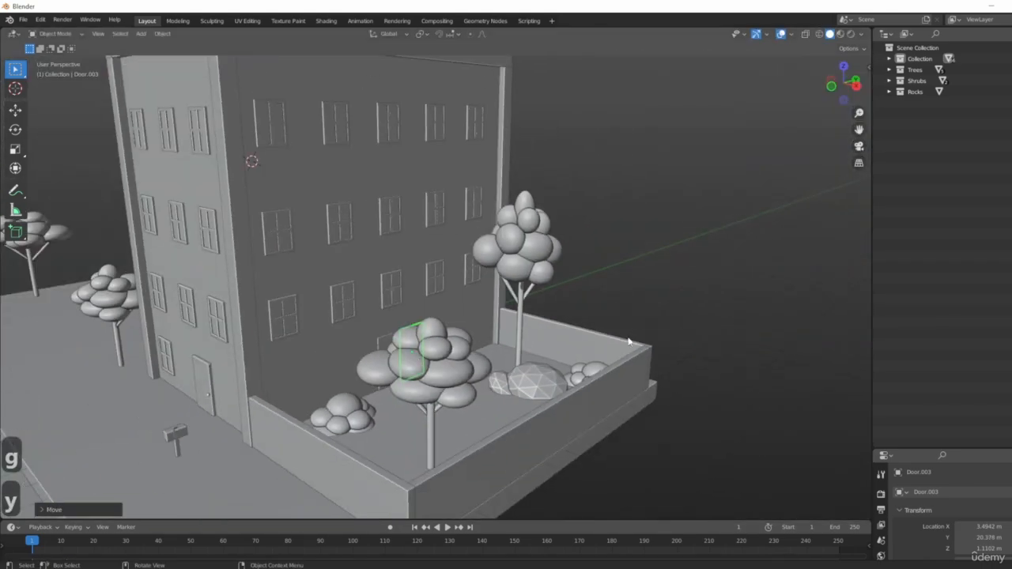
click(627, 340)
middle_drag(384, 410, 414, 417)
scroll(655, 261, down, 5)
middle_drag(687, 346, 709, 388)
scroll(549, 407, up, 2)
scroll(535, 434, up, 2)
scroll(612, 418, down, 3)
scroll(485, 447, down, 4)
scroll(538, 431, up, 2)
scroll(448, 351, down, 3)
scroll(546, 342, up, 2)
scroll(459, 374, up, 2)
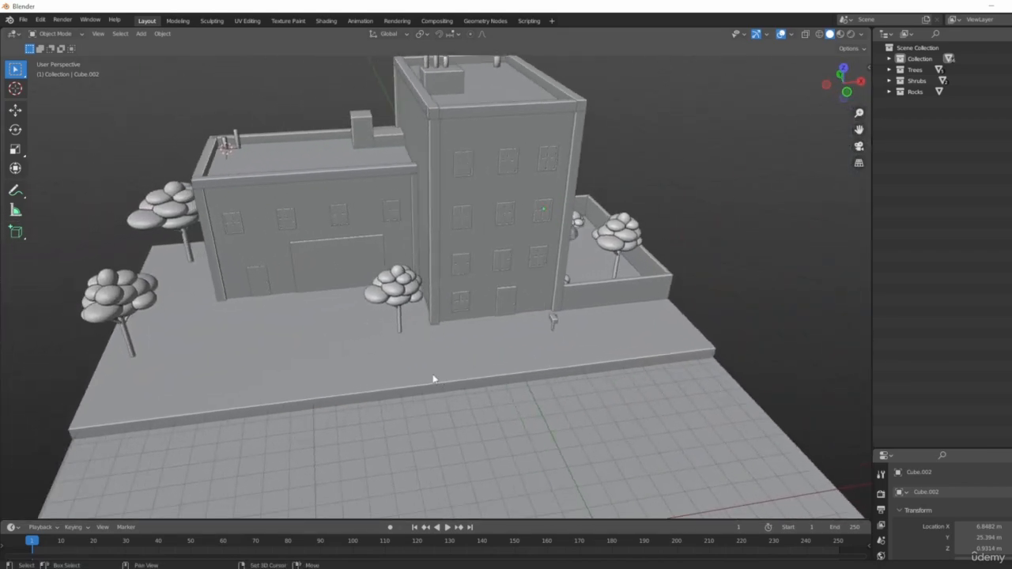
- Add a cylinder at the pavement's front edge and lift it about 1.6 m above its starting position in front view
middle_drag(434, 376, 514, 415)
key(shift+a)
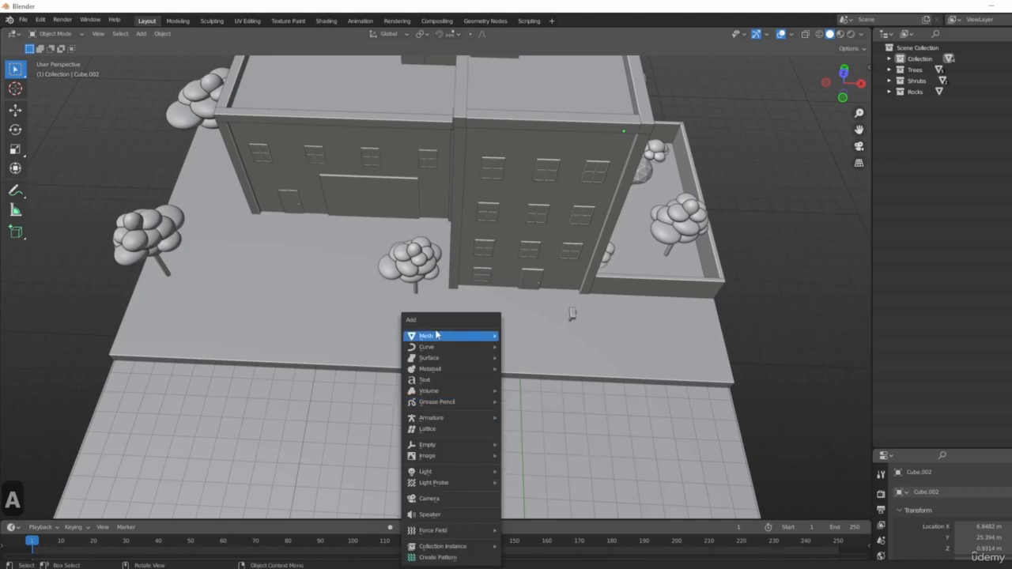
mouse_move(495, 335)
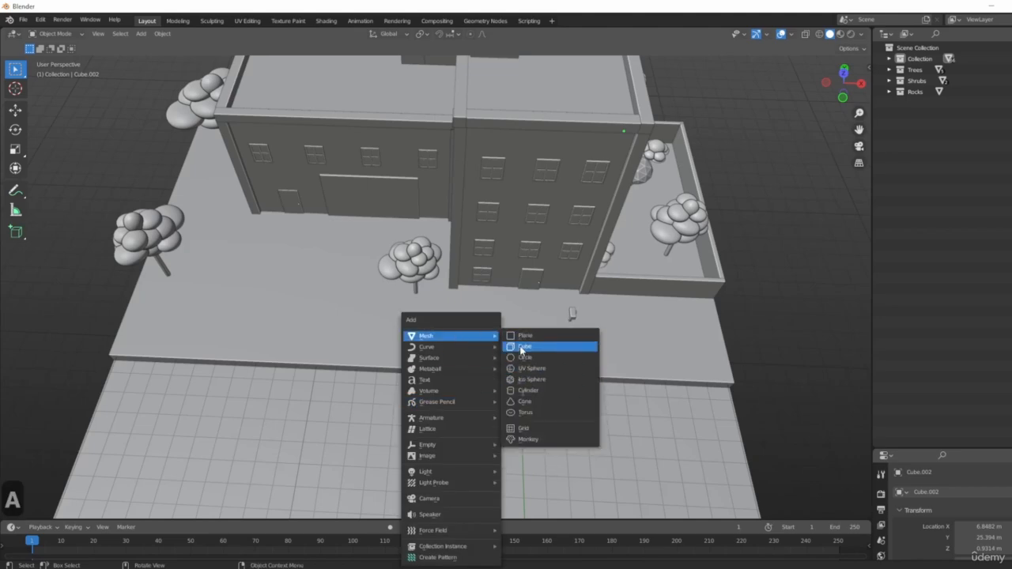
click(526, 390)
scroll(445, 349, up, 5)
middle_drag(445, 349, 498, 388)
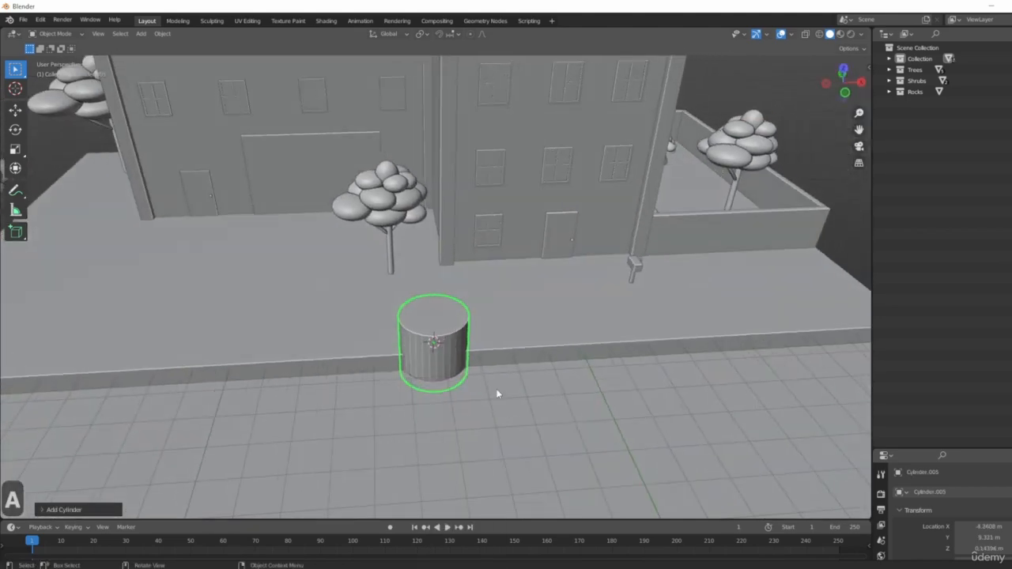
key(1)
scroll(496, 390, up, 2)
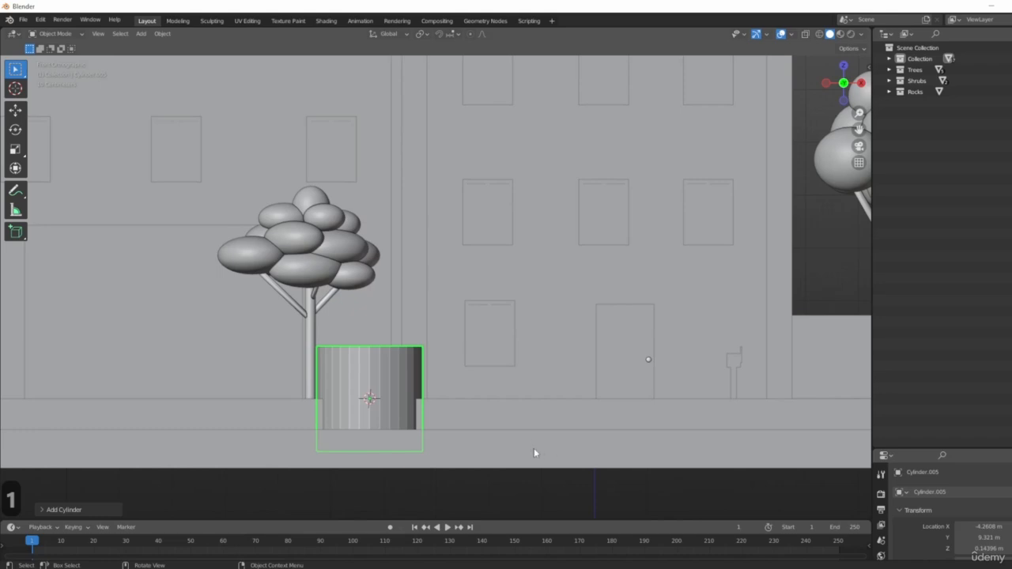
key(g)
click(569, 368)
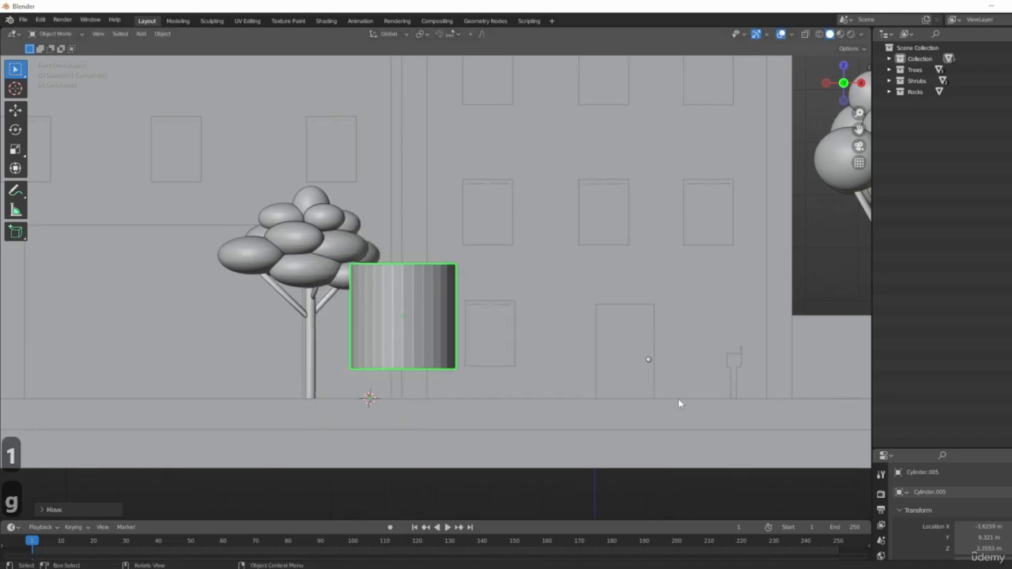
- Scale the cylinder down on X and Y only, keeping its height, to form a thin pole
key(s)
key(shift+z)
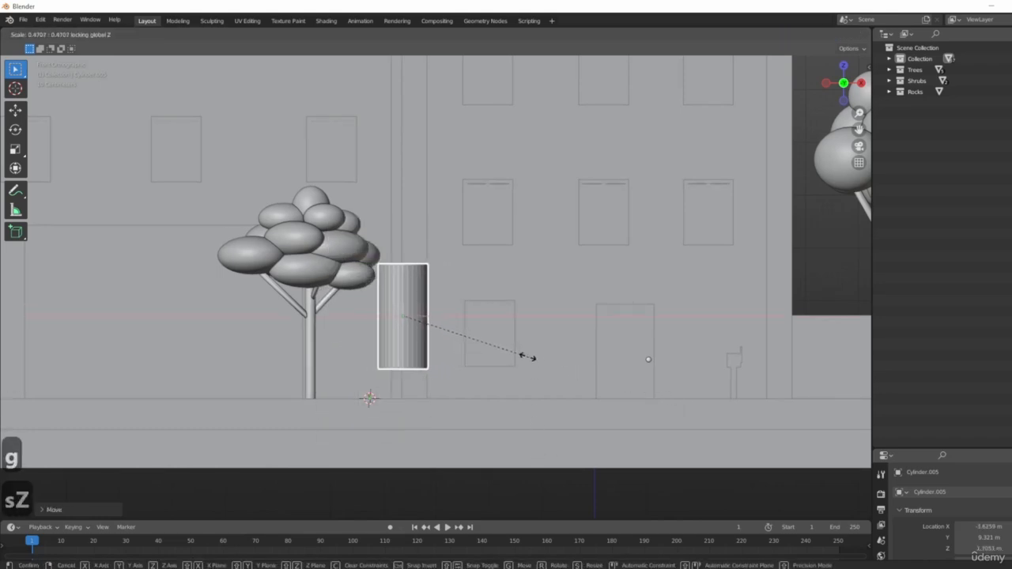
click(423, 300)
middle_drag(423, 300, 474, 370)
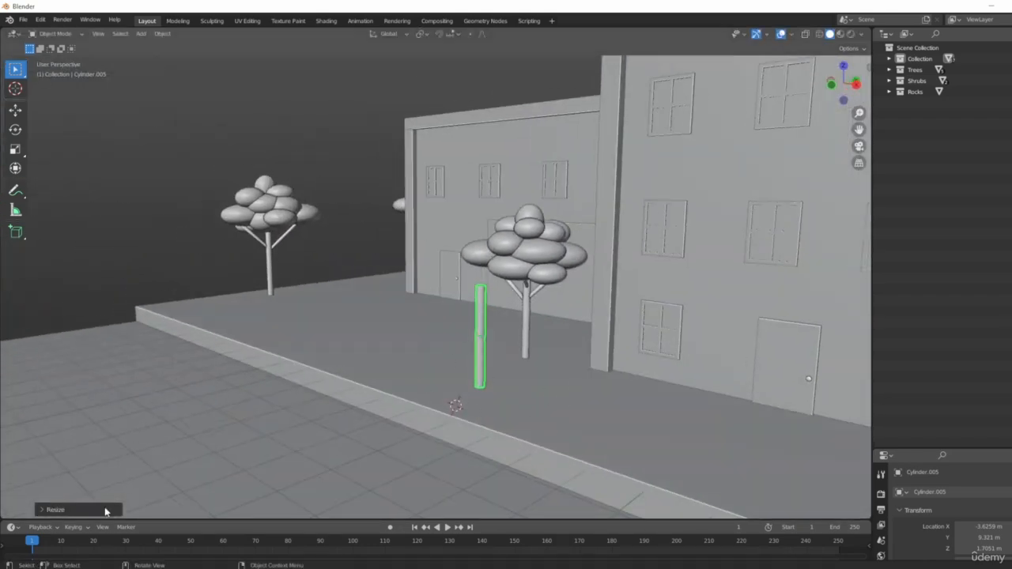
scroll(452, 411, up, 6)
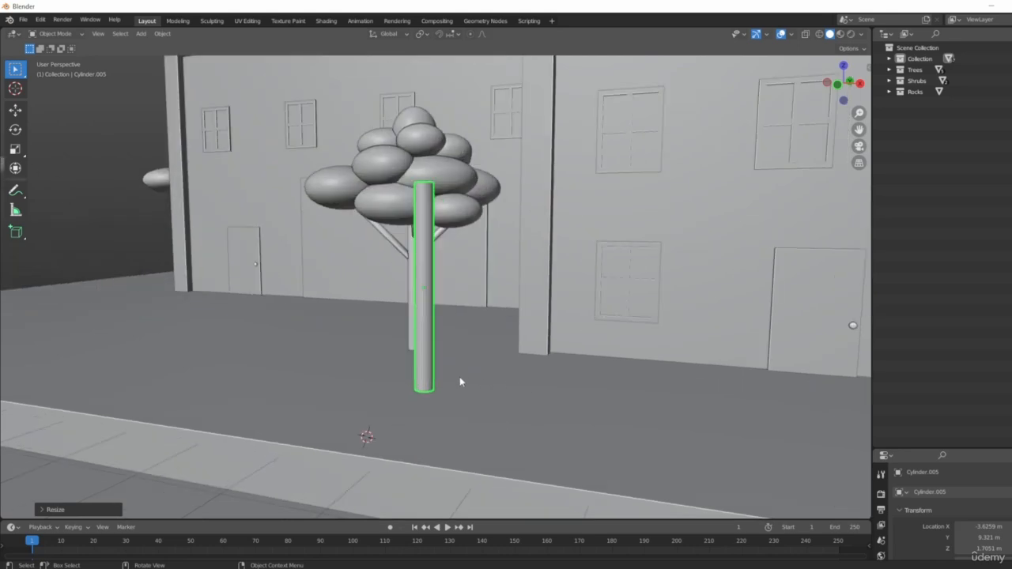
key(shift+s)
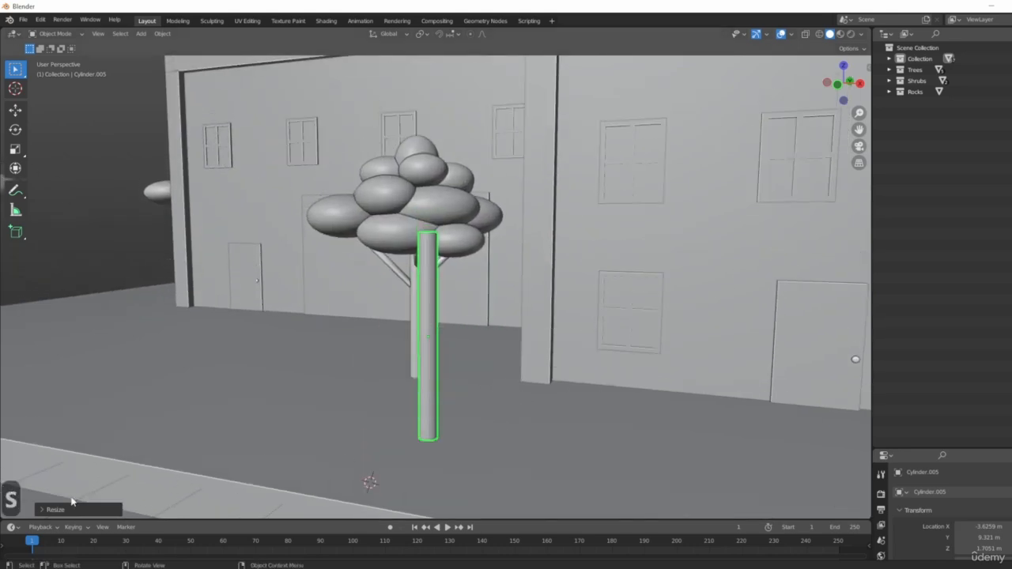
key(s)
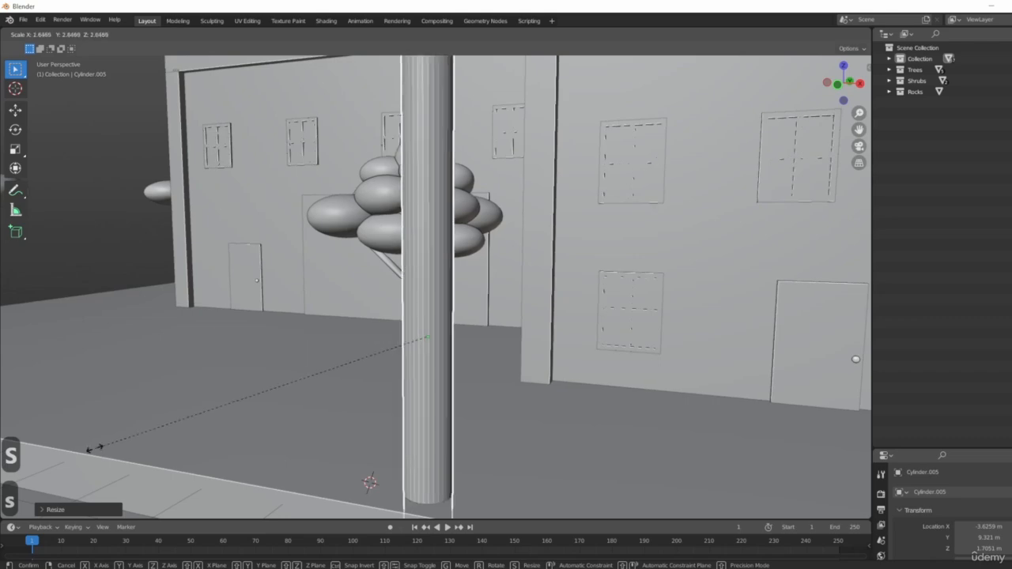
key(Escape)
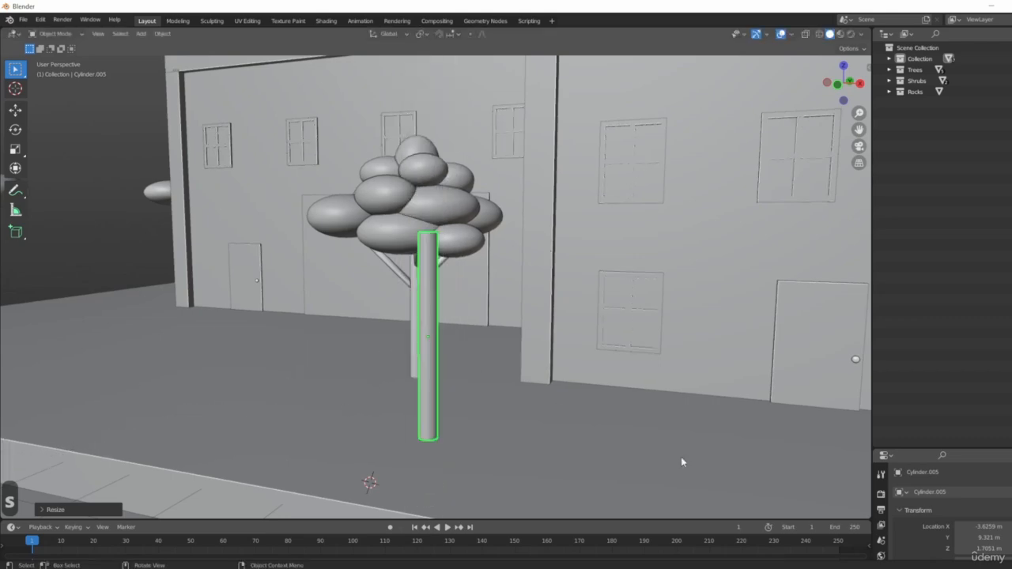
- Stretch the pole on Z to about 2.5 times its height and raise it about 0.8 m
middle_drag(561, 412, 119, 504)
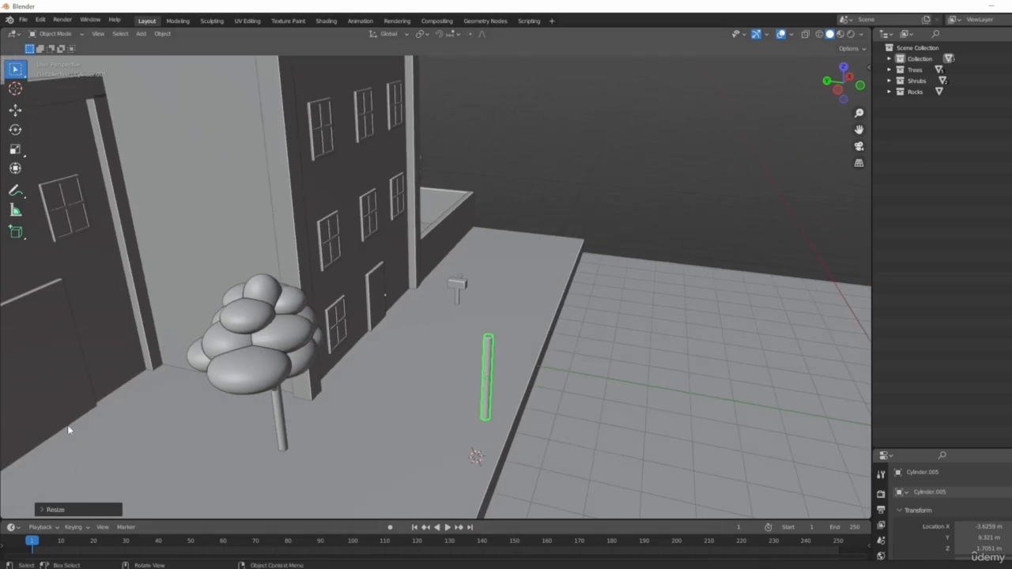
middle_drag(54, 425, 383, 422)
key(1)
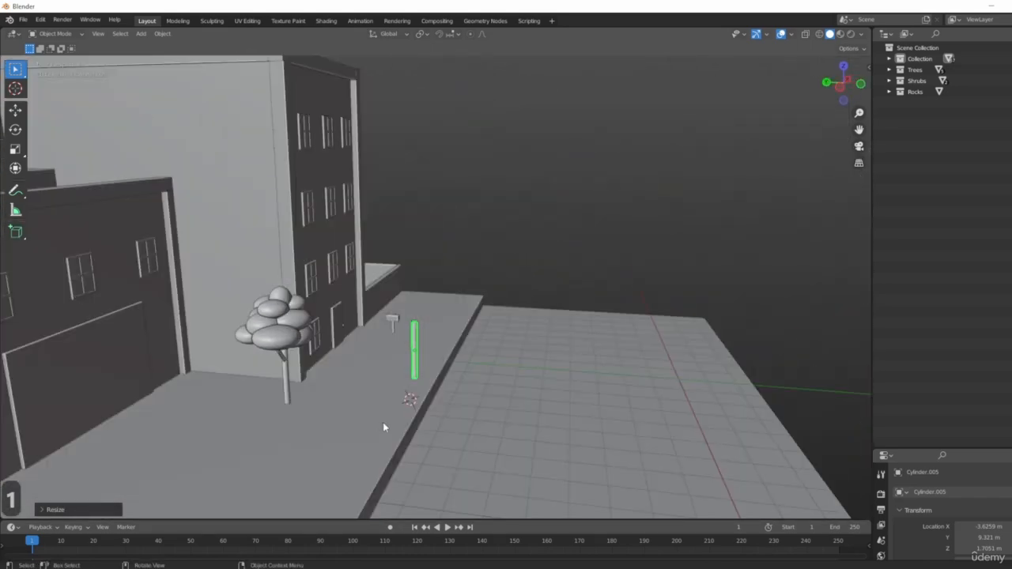
key(s)
key(z)
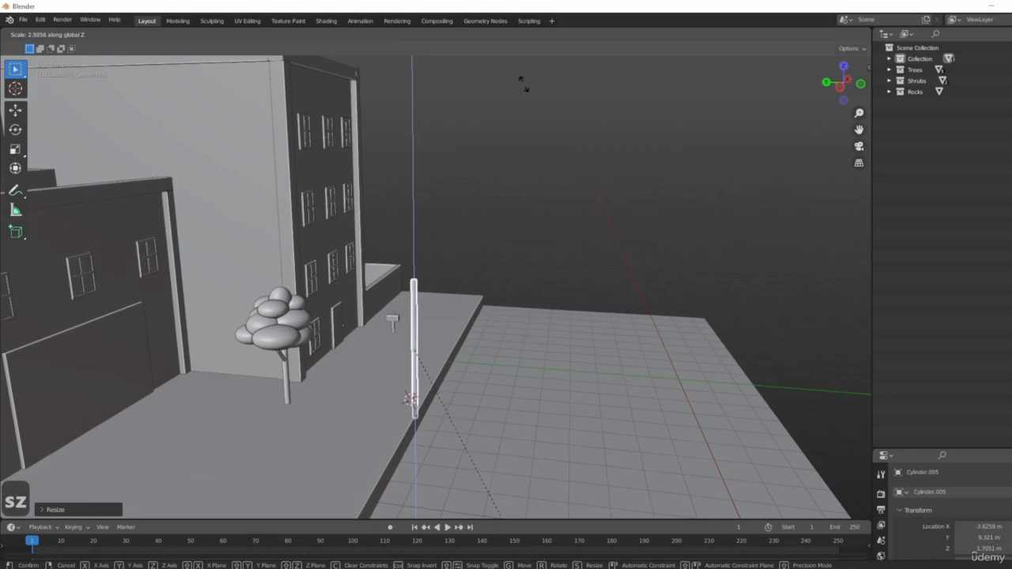
click(526, 96)
middle_drag(526, 95, 542, 274)
key(g)
key(z)
click(438, 237)
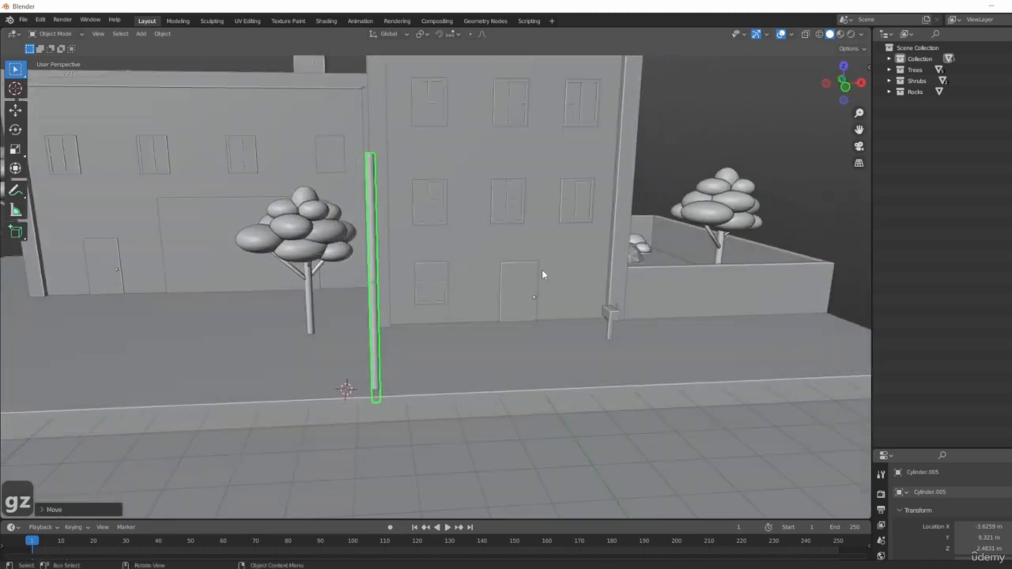
- Rescale the pole's height on Z so its base sits at pavement level
key(s)
key(z)
click(606, 366)
- In right view, duplicate the pole and raise the copy about 2.35 m so it is centred on the original's upper end
middle_drag(605, 366, 456, 305)
key(KP_3)
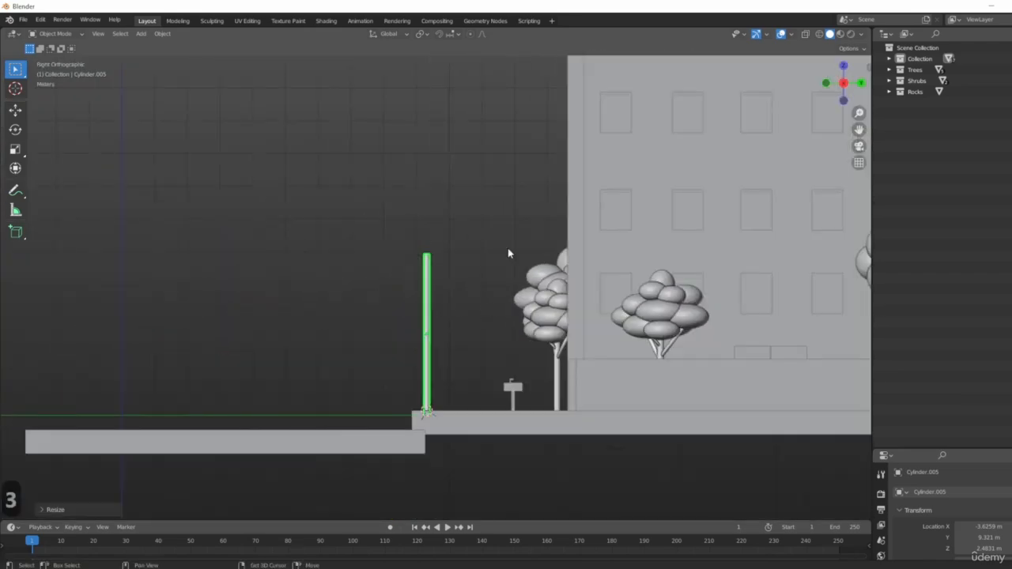
scroll(509, 253, up, 5)
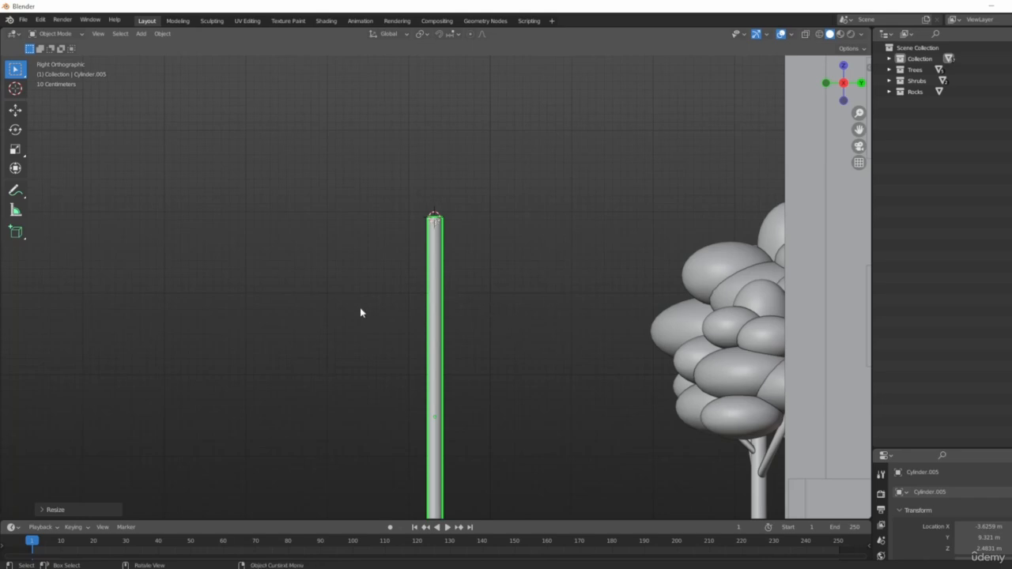
key(shift+a)
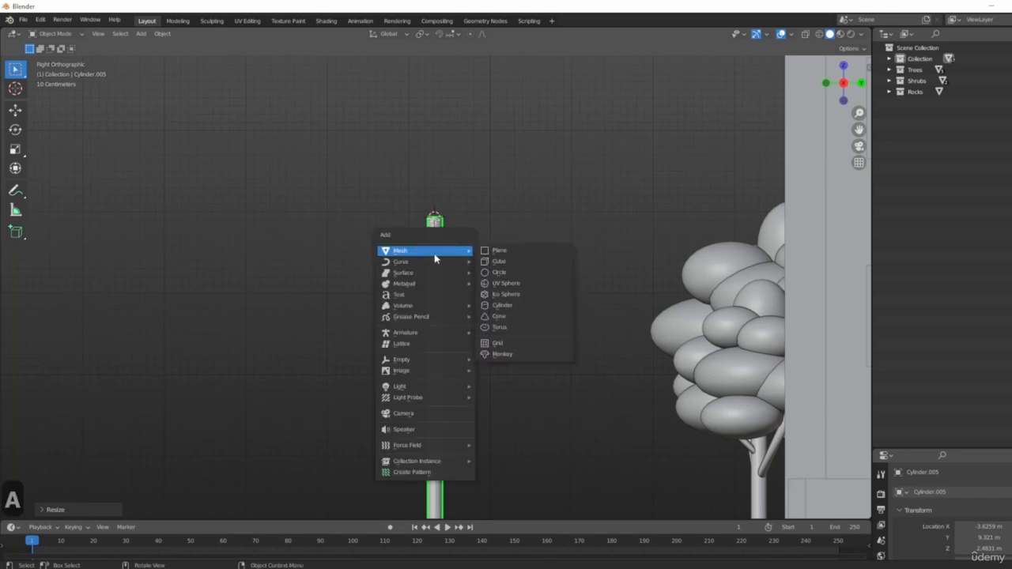
scroll(440, 355, down, 3)
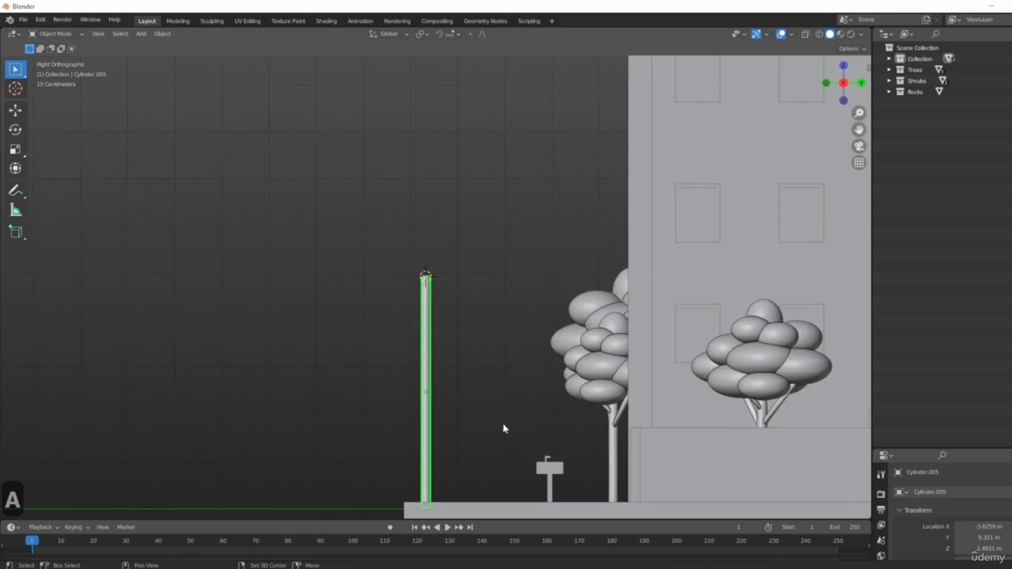
key(shift+d)
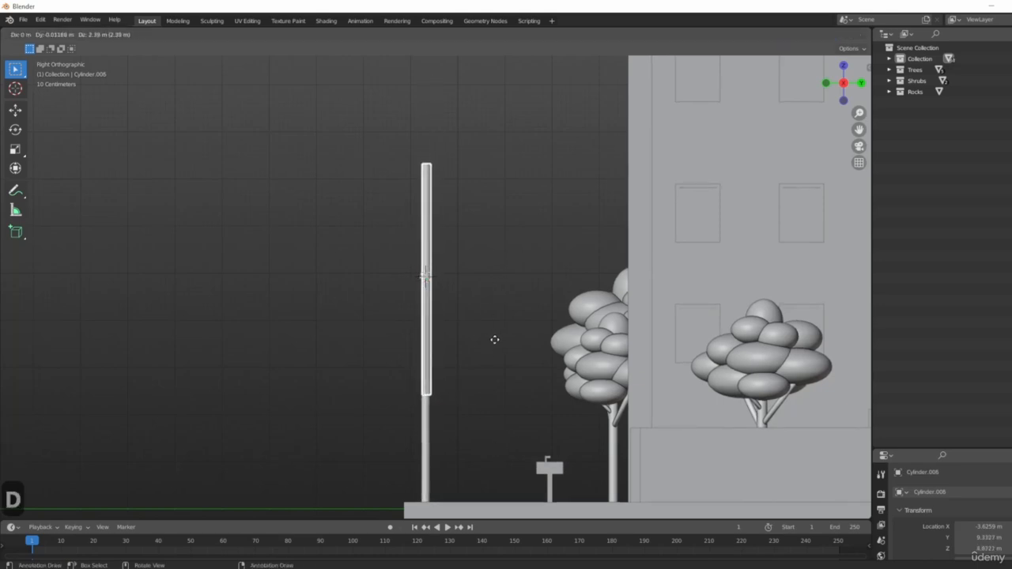
click(494, 339)
- Nudge the duplicated cylinder slightly along Y and rotate it 90° to lie horizontally across the pole
key(KP_Decimal)
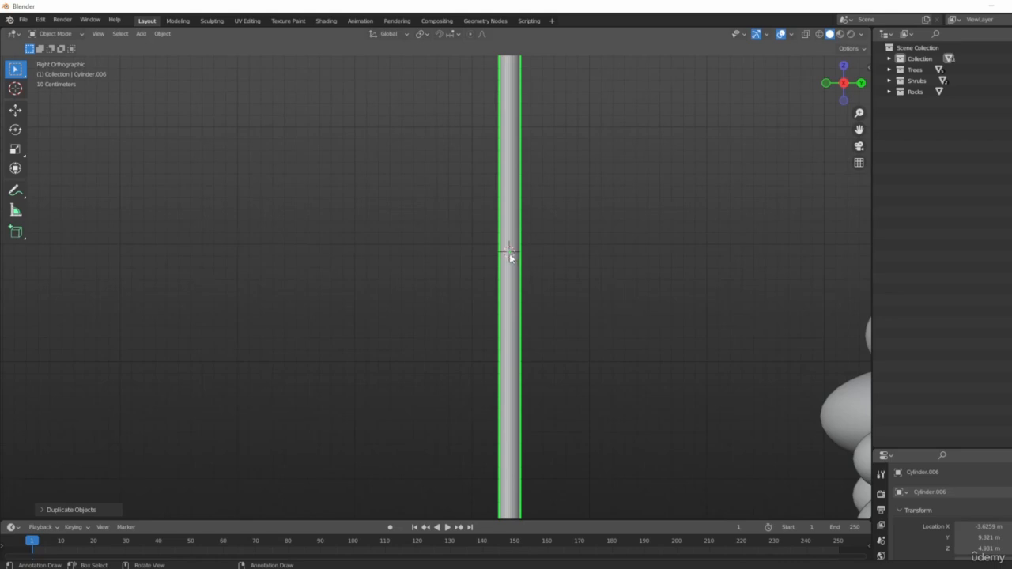
key(g)
click(632, 308)
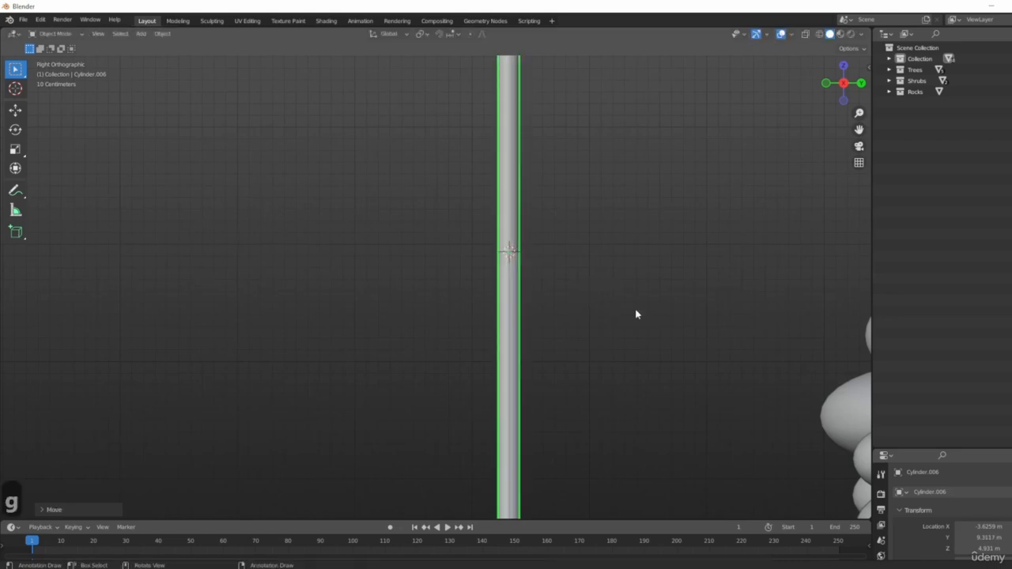
key(r)
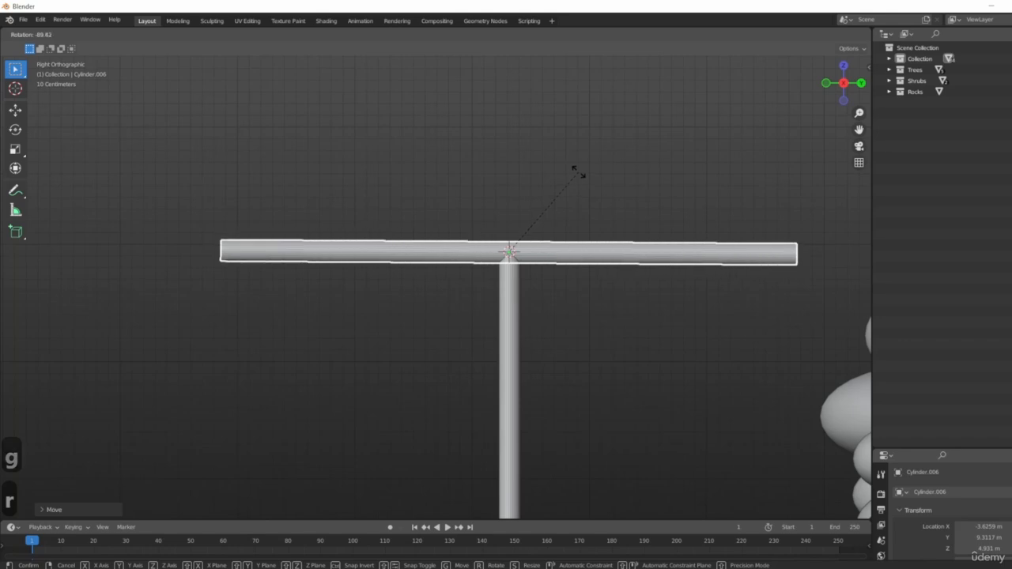
right_click(578, 176)
text(r90)
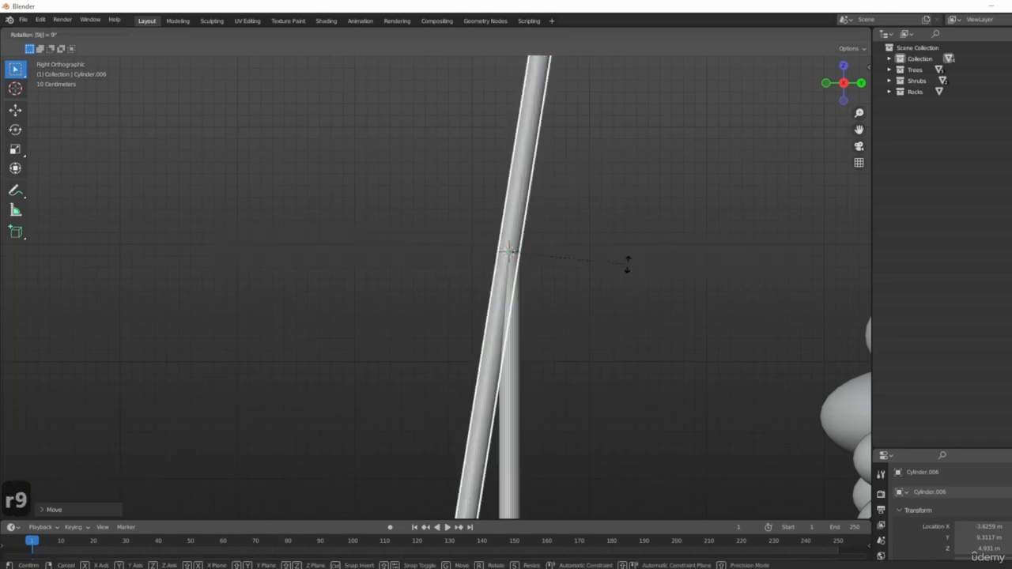
key(Return)
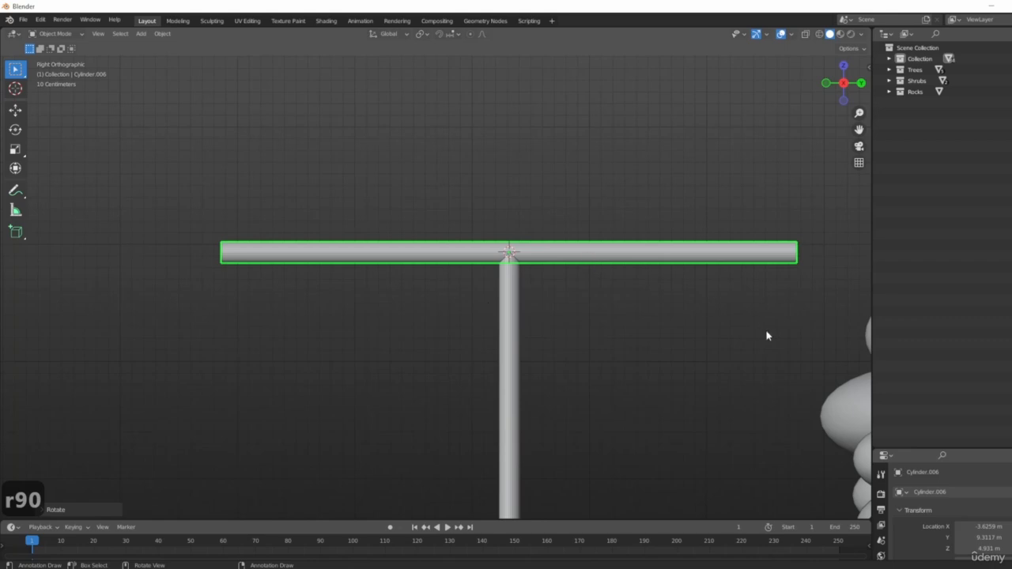
- Shorten the crossbar along Y to about 0.6 of its length and thin it to about 0.6 on X and Z
key(s)
key(y)
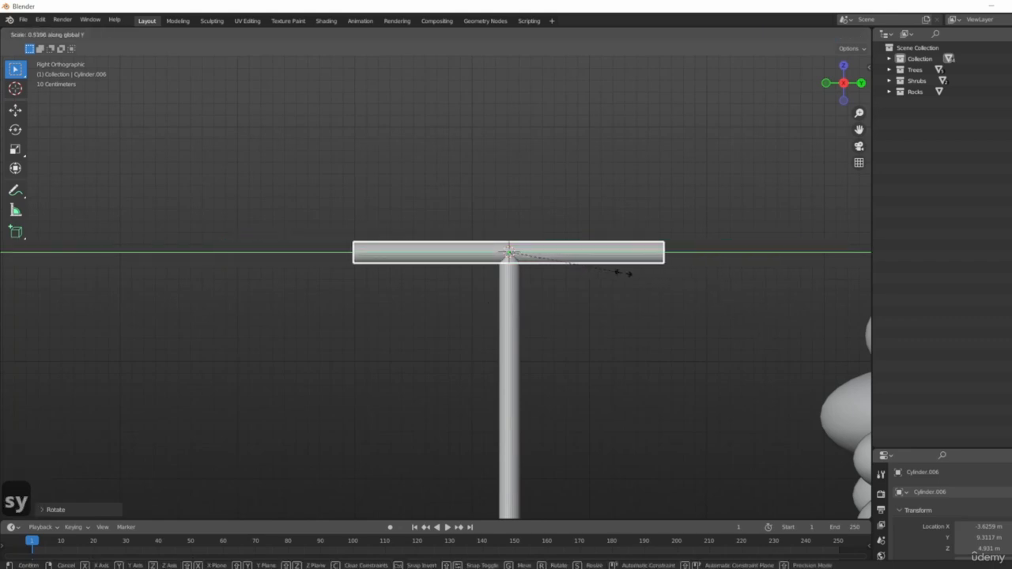
click(652, 285)
key(s)
key(shift+y)
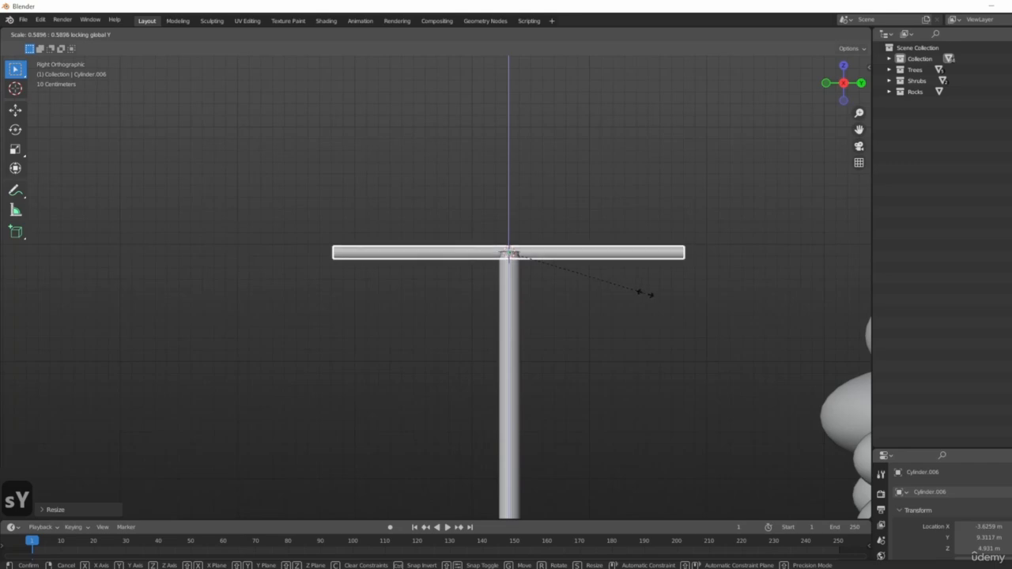
click(660, 303)
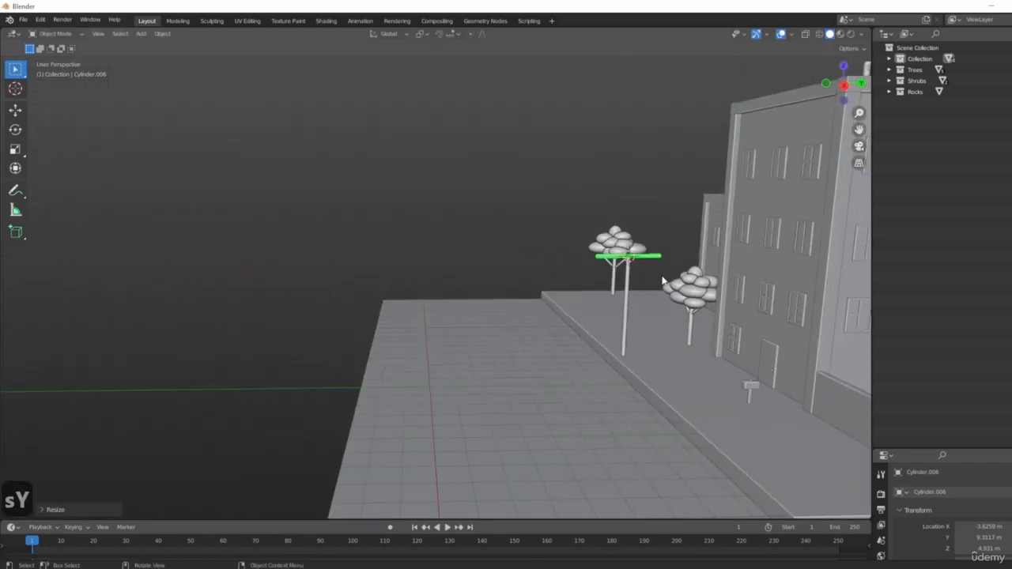
- Examine the scene from the garden side, select a middle window on the garden-facing wall and frame the view on it
middle_drag(617, 261, 321, 271)
scroll(531, 283, up, 2)
scroll(573, 278, up, 5)
scroll(356, 270, down, 14)
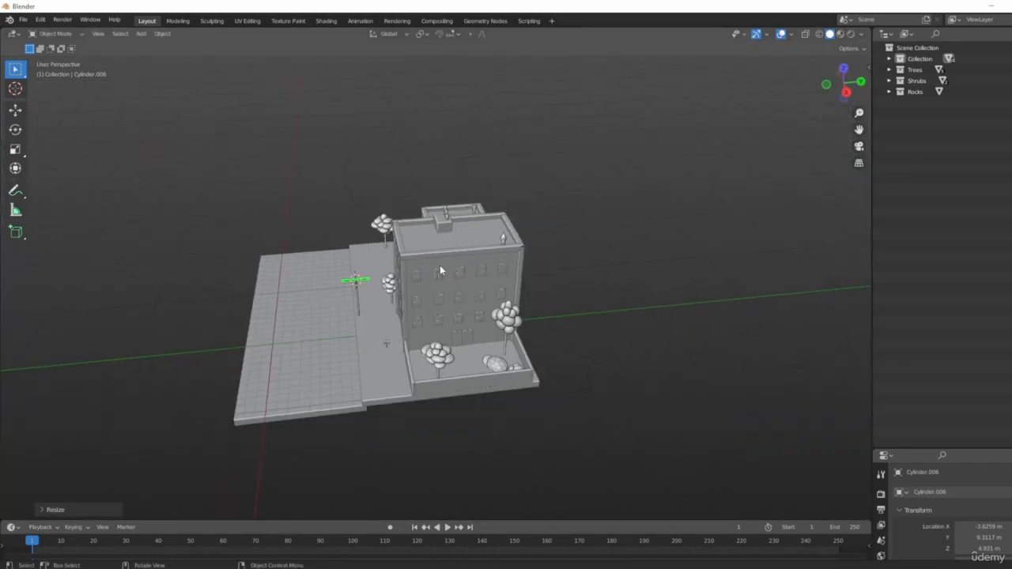
click(464, 303)
scroll(424, 260, up, 2)
click(321, 419)
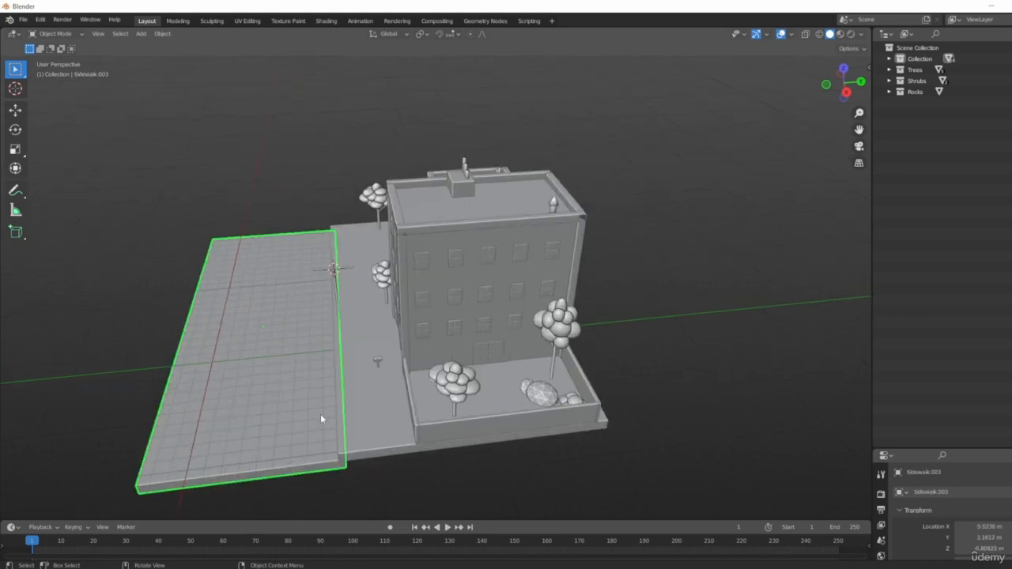
click(467, 263)
click(486, 294)
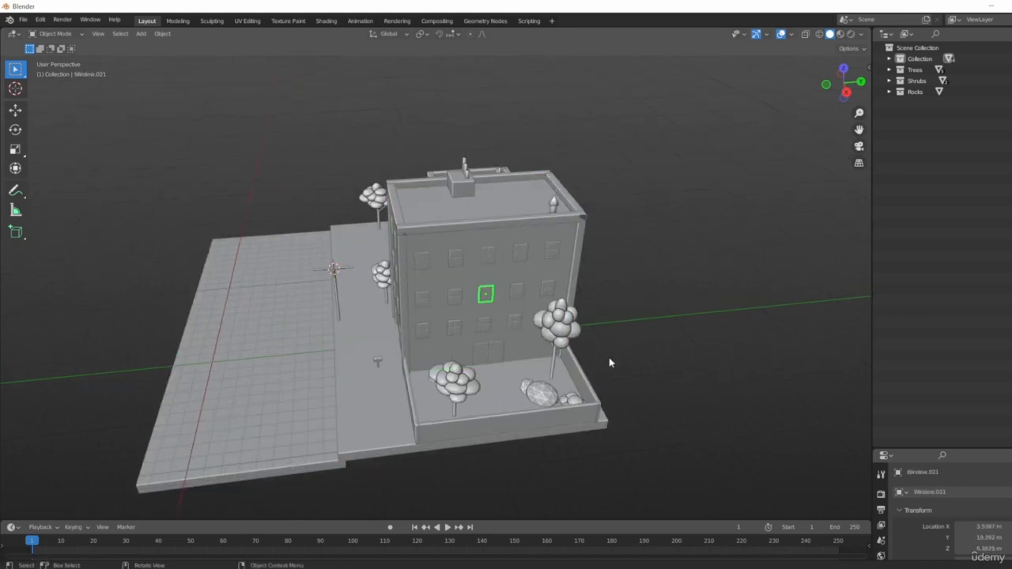
middle_drag(473, 294, 650, 387)
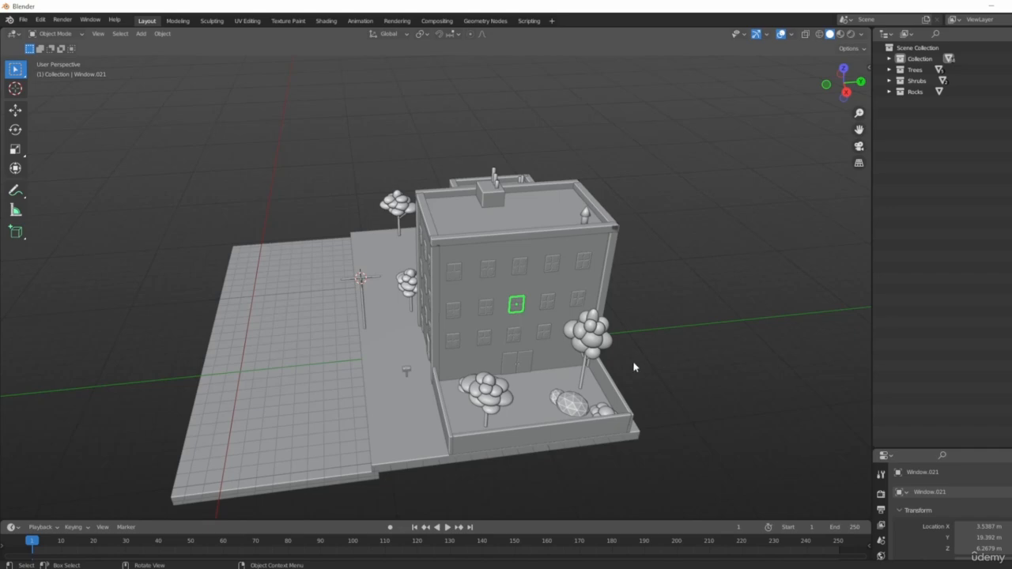
key(KP_Decimal)
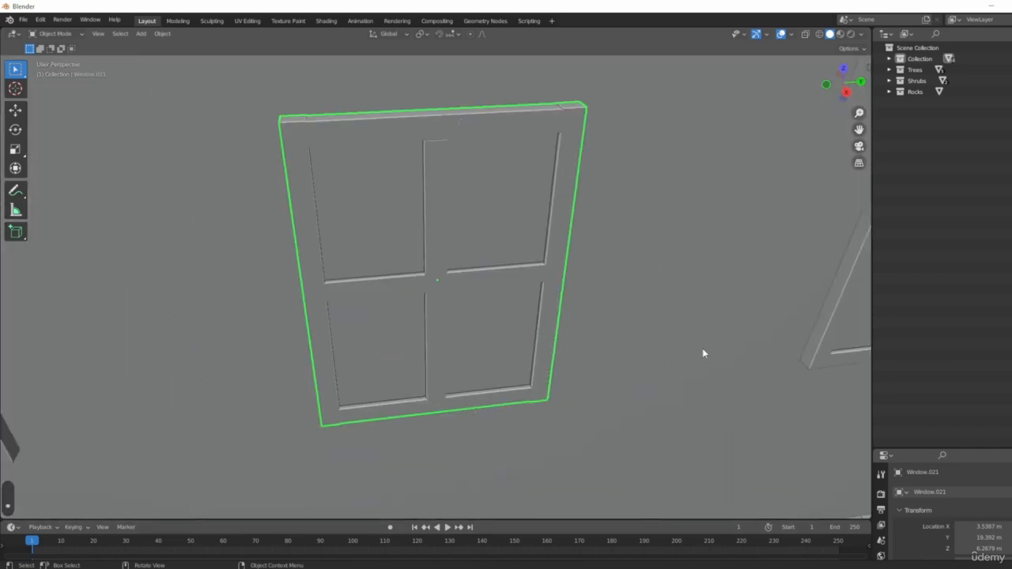
scroll(309, 288, down, 10)
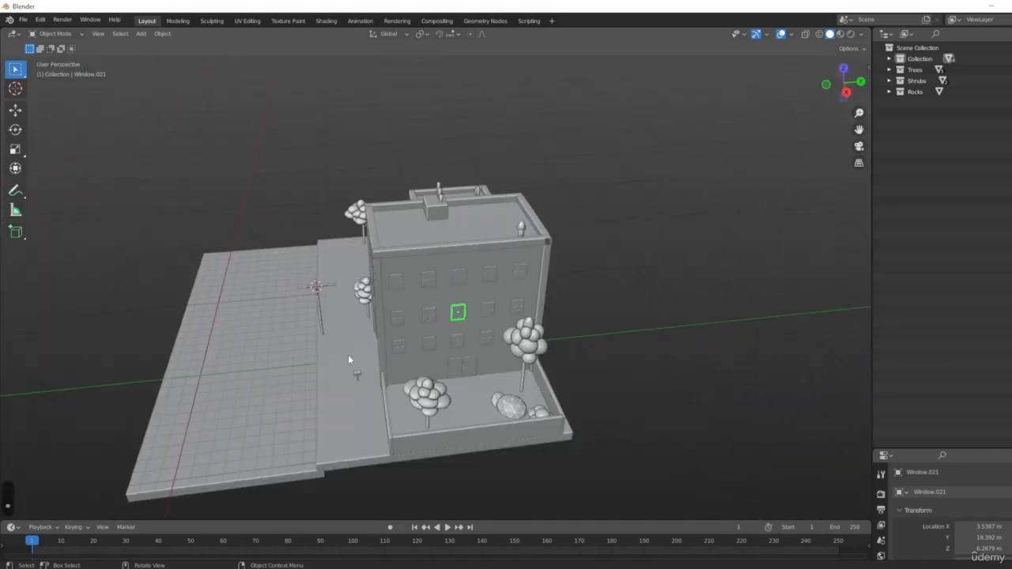
- Select the pole's crossbar, then the tree by the garden wall's corner, and frame the view on the tree
scroll(310, 273, up, 8)
click(551, 282)
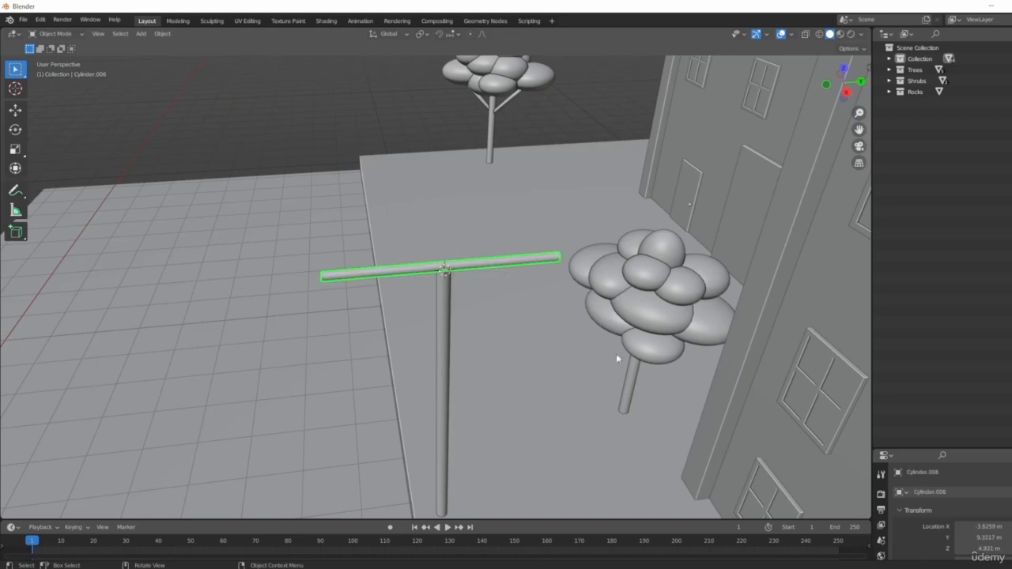
scroll(460, 344, down, 5)
scroll(460, 344, down, 10)
click(518, 341)
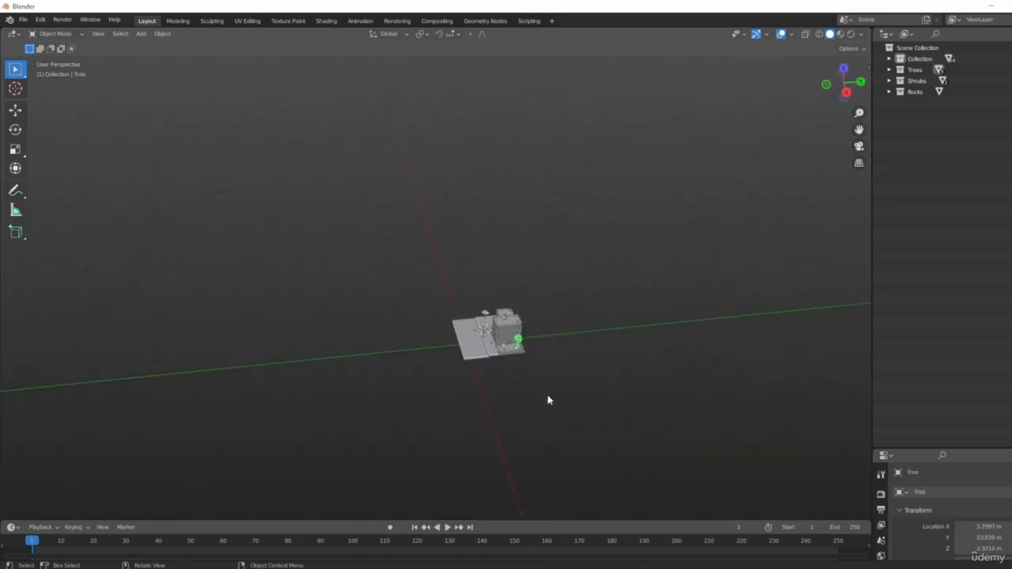
key(grave)
click(612, 349)
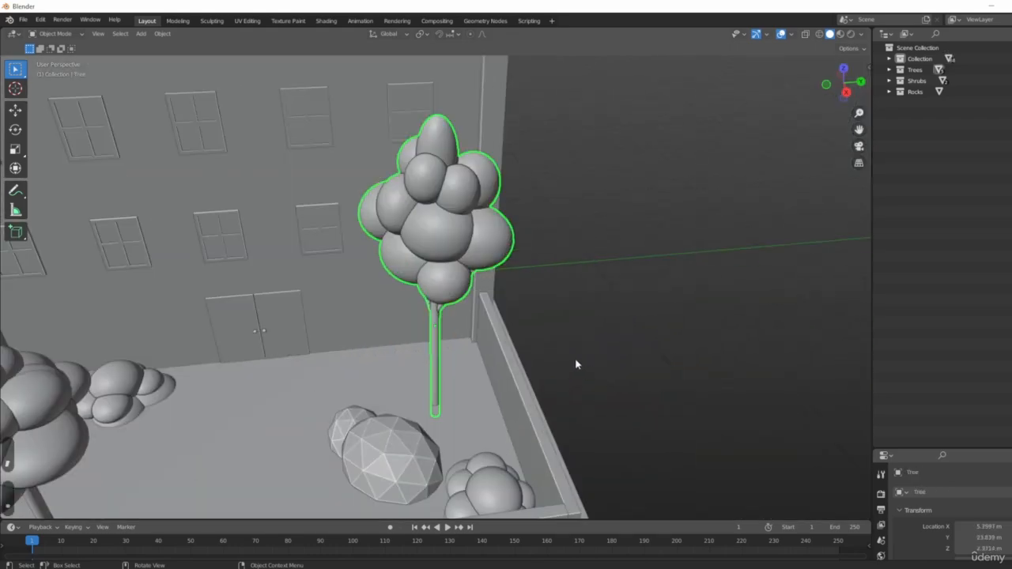
- Select the crossbar again, frame it and inspect where it meets the pole without moving it
scroll(576, 364, down, 8)
scroll(377, 252, up, 10)
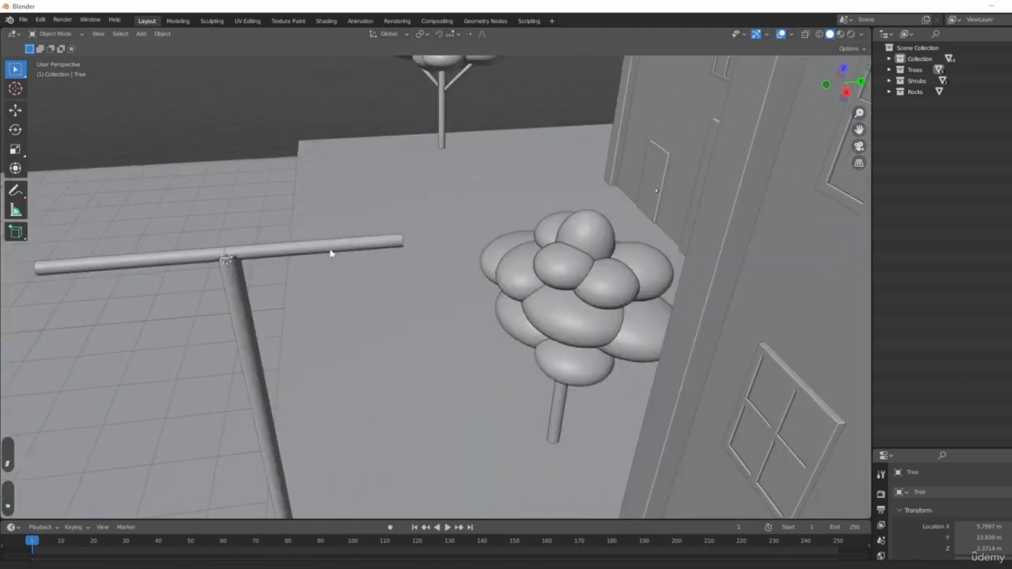
scroll(330, 253, down, 5)
middle_drag(344, 318, 476, 287)
click(430, 266)
key(KP_Decimal)
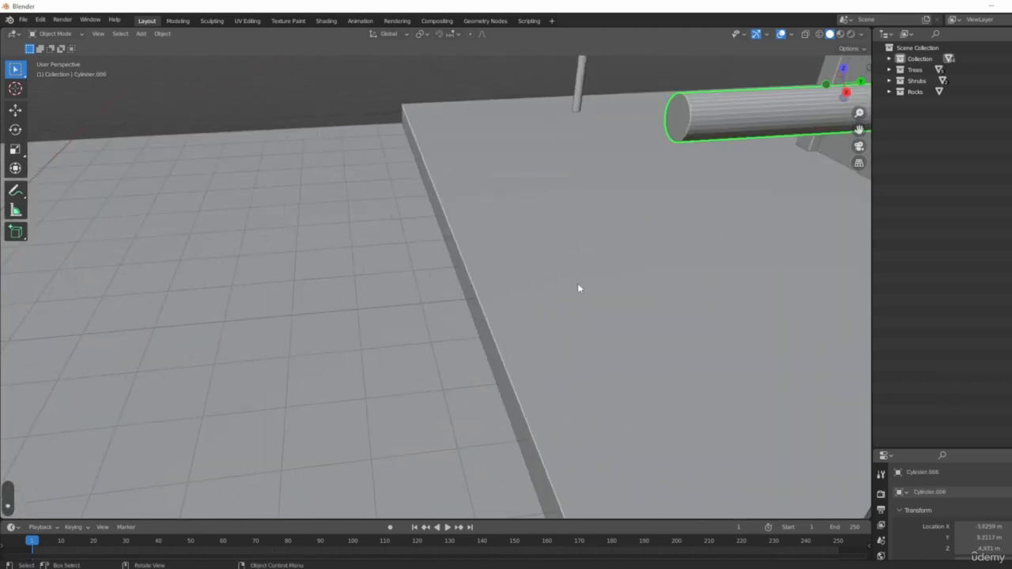
middle_drag(578, 288, 455, 314)
key(g)
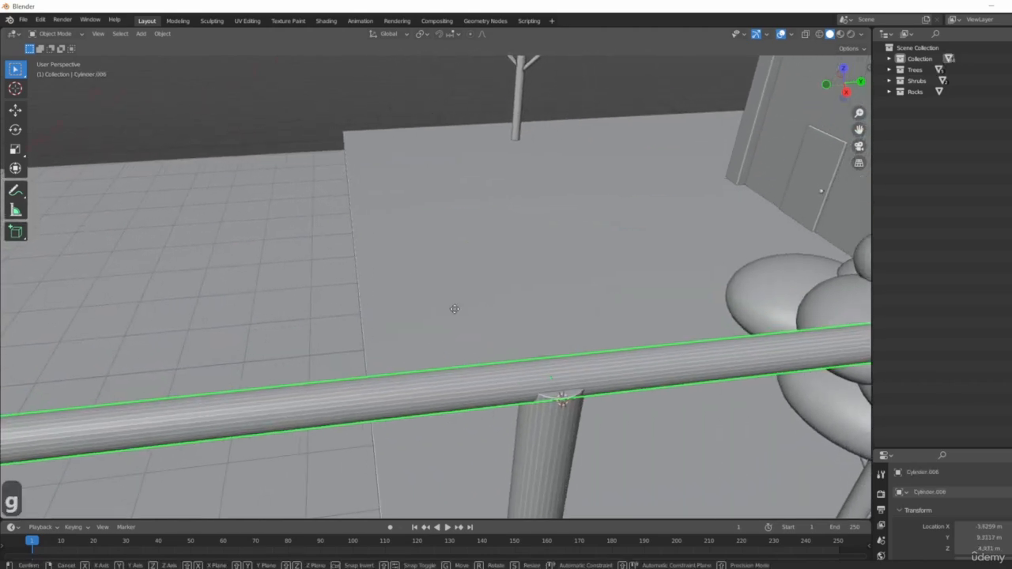
right_click(458, 314)
scroll(506, 332, down, 5)
middle_drag(554, 355, 218, 389)
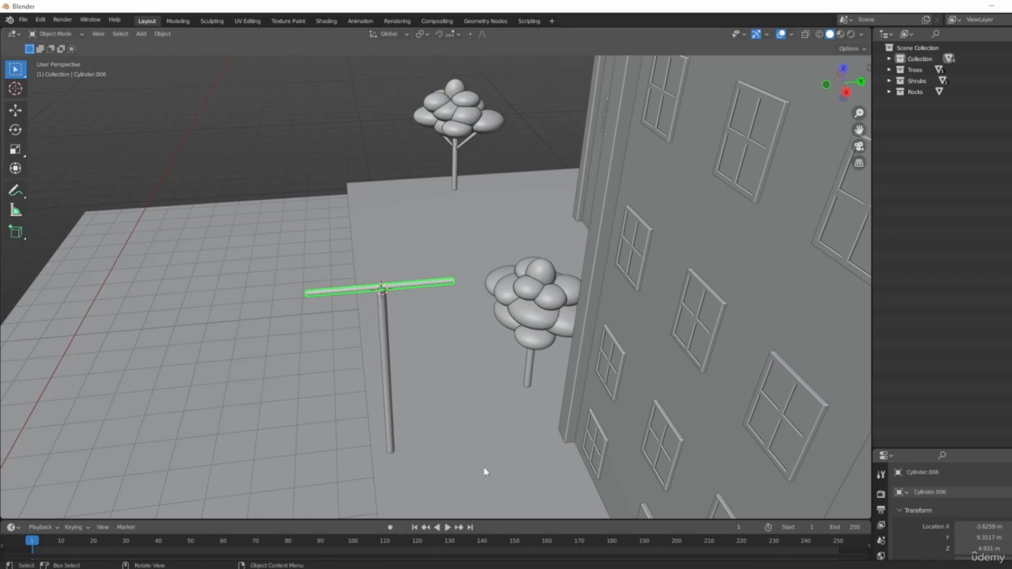
- Slide the pole's crossbar about 1.25 m along negative Y so most of it extends over the road
middle_drag(467, 294, 323, 402)
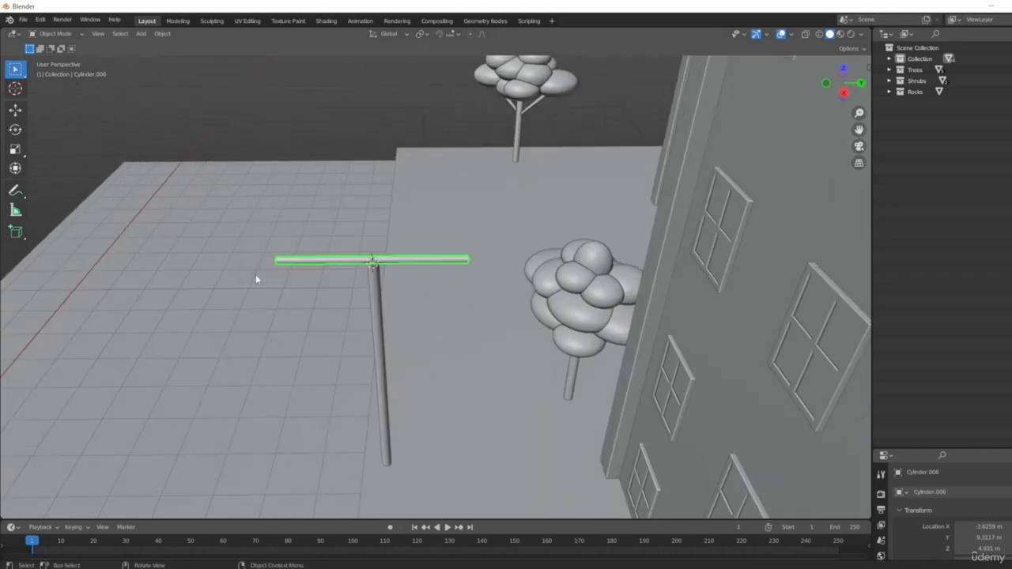
scroll(333, 214, up, 2)
shift+middle_drag(379, 224, 479, 260)
click(493, 209)
click(494, 208)
key(g)
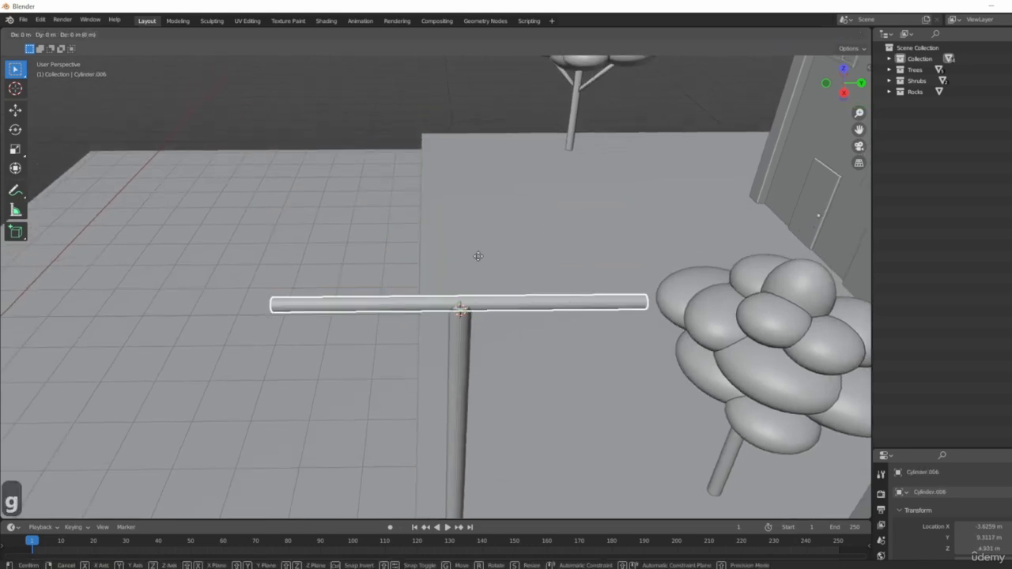
key(x)
click(472, 257)
key(g)
key(y)
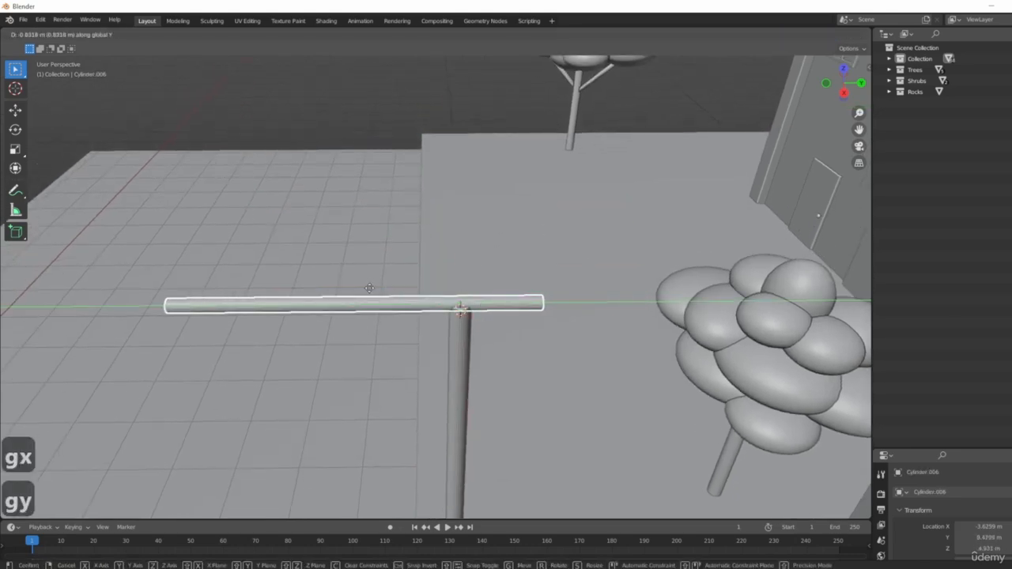
click(440, 335)
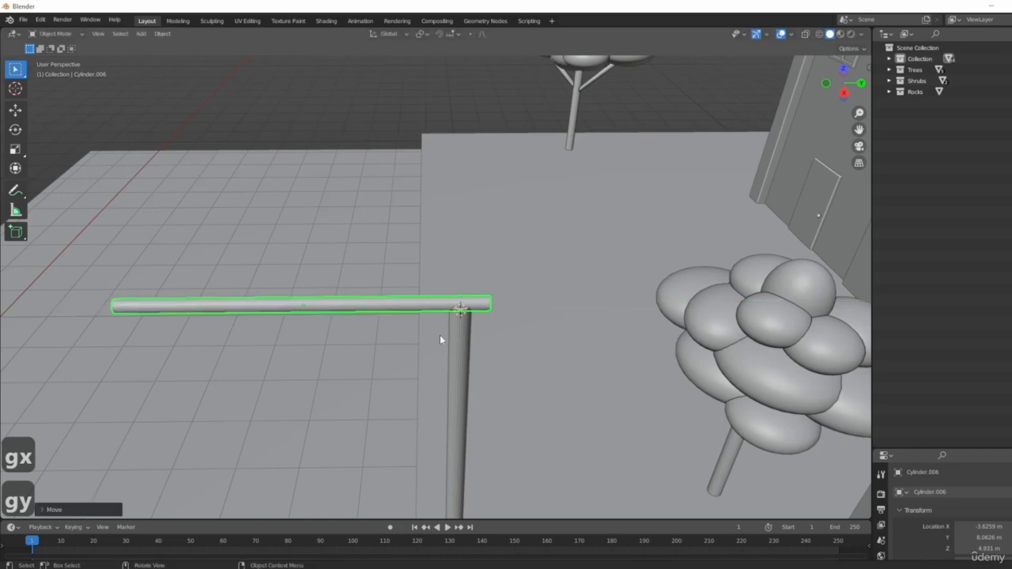
middle_drag(439, 335, 474, 343)
key(s)
key(shift+z)
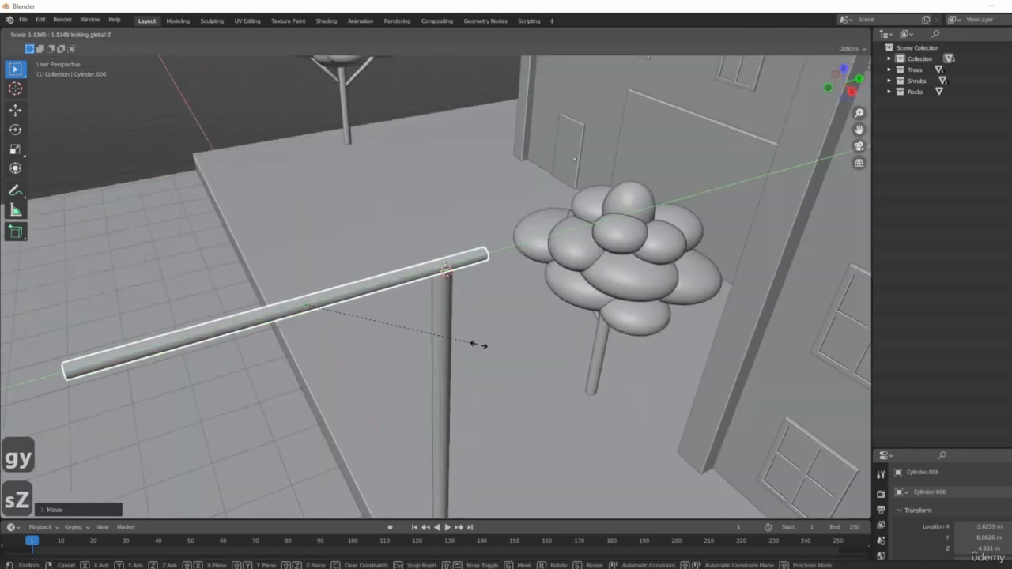
right_click(475, 343)
- Snap the crossbar back to the 3D cursor at the top of the pole
middle_drag(387, 279, 456, 348)
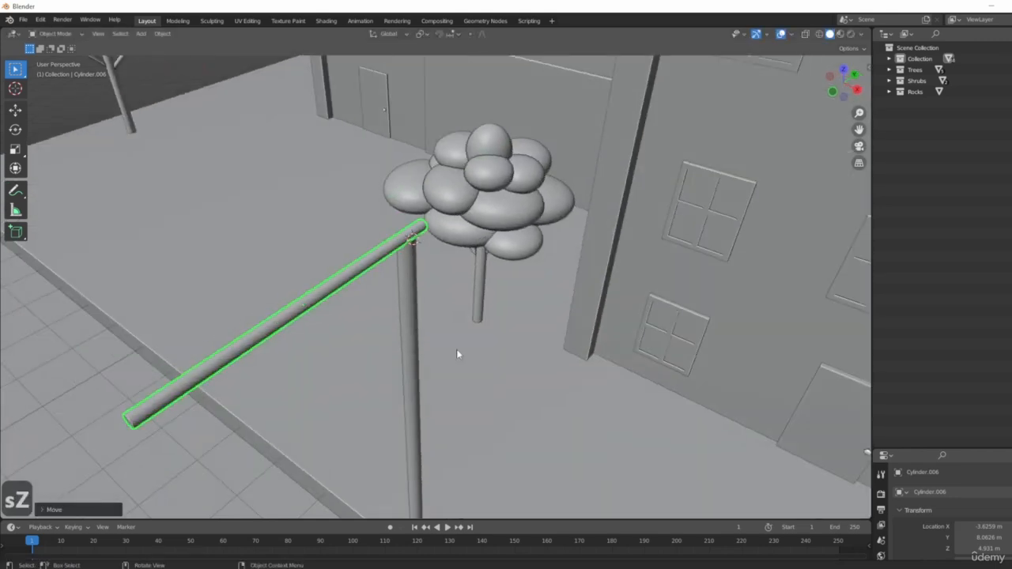
key(shift+s)
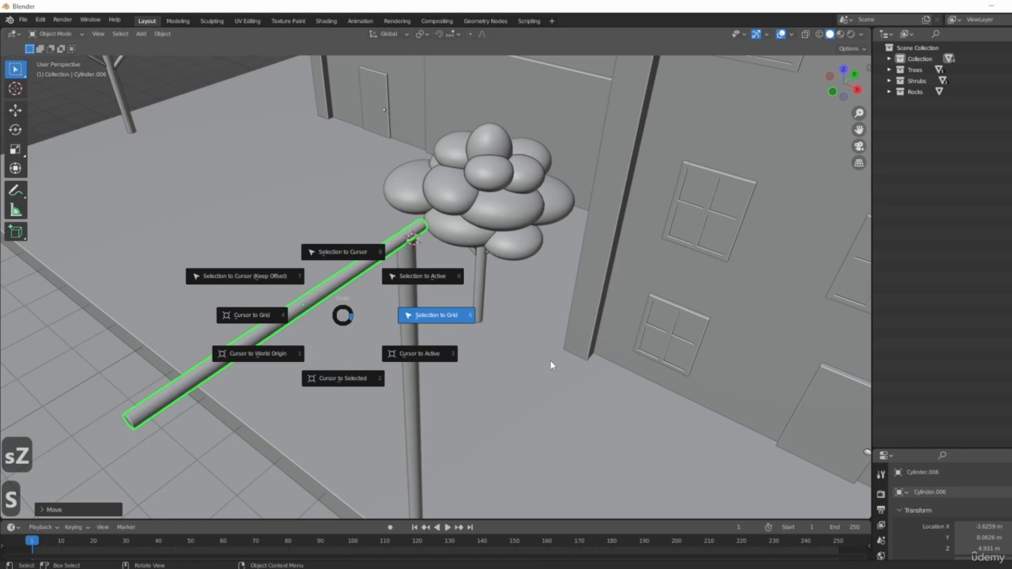
click(135, 64)
- Search the keymap preferences for "frame" and check the 3D View shortcut assigned to Frame Selected
click(40, 19)
click(71, 174)
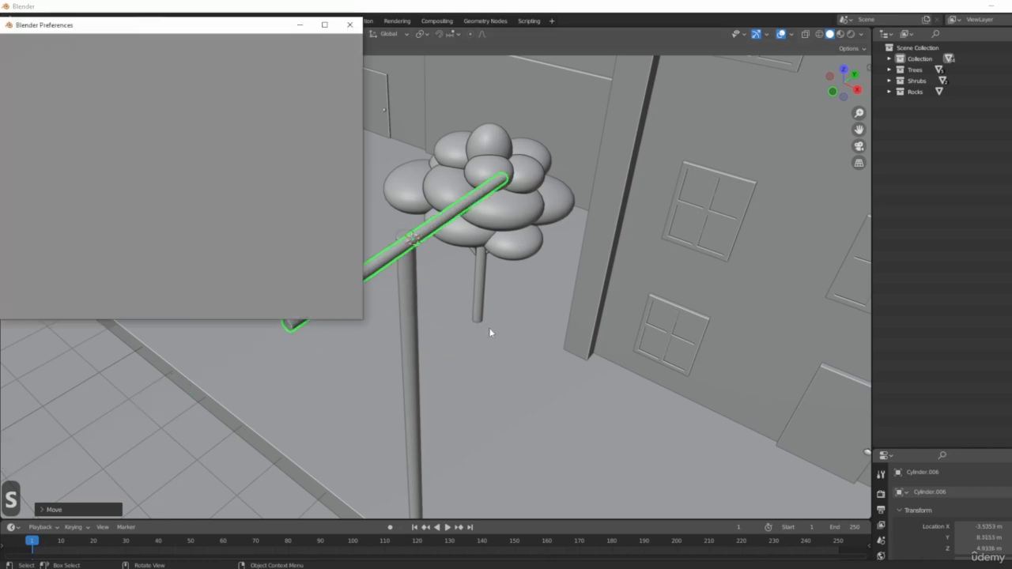
click(214, 226)
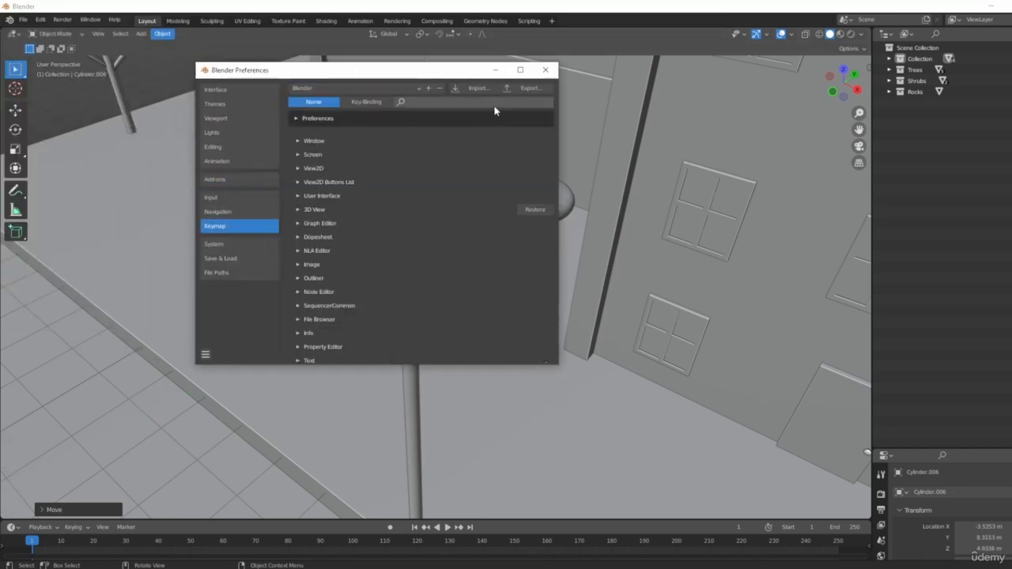
click(457, 101)
text(fr)
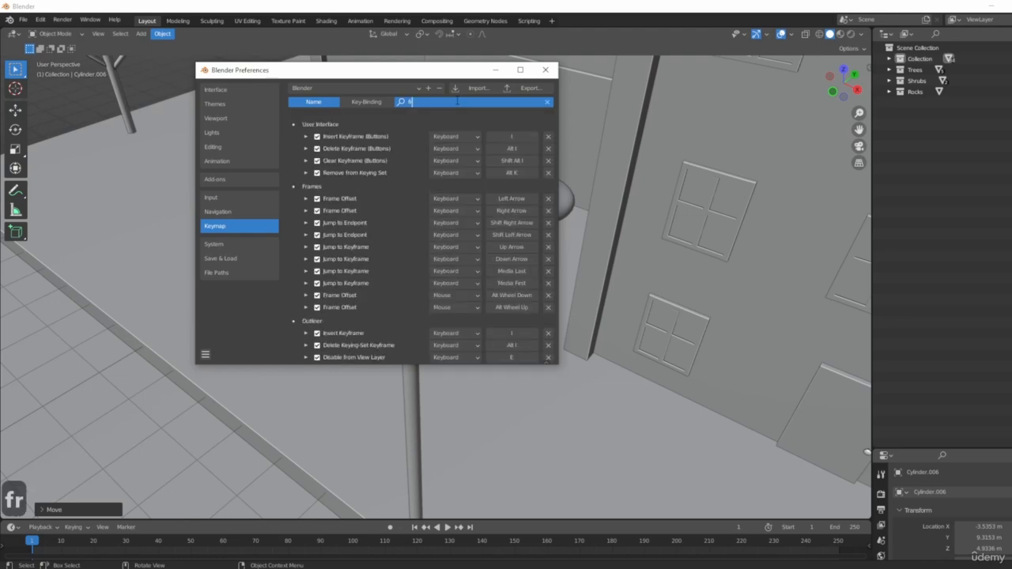
text(ame)
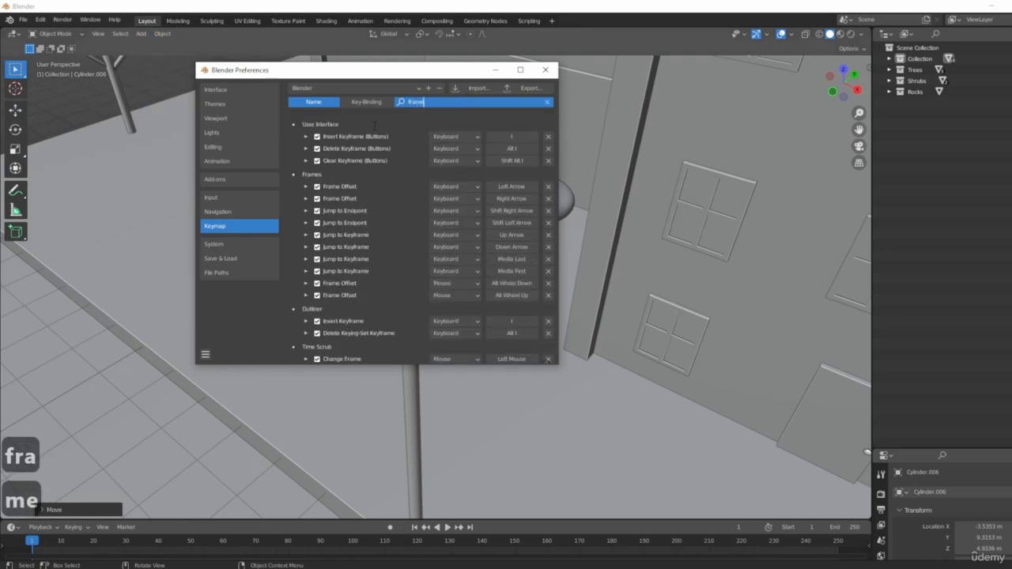
scroll(396, 180, down, 15)
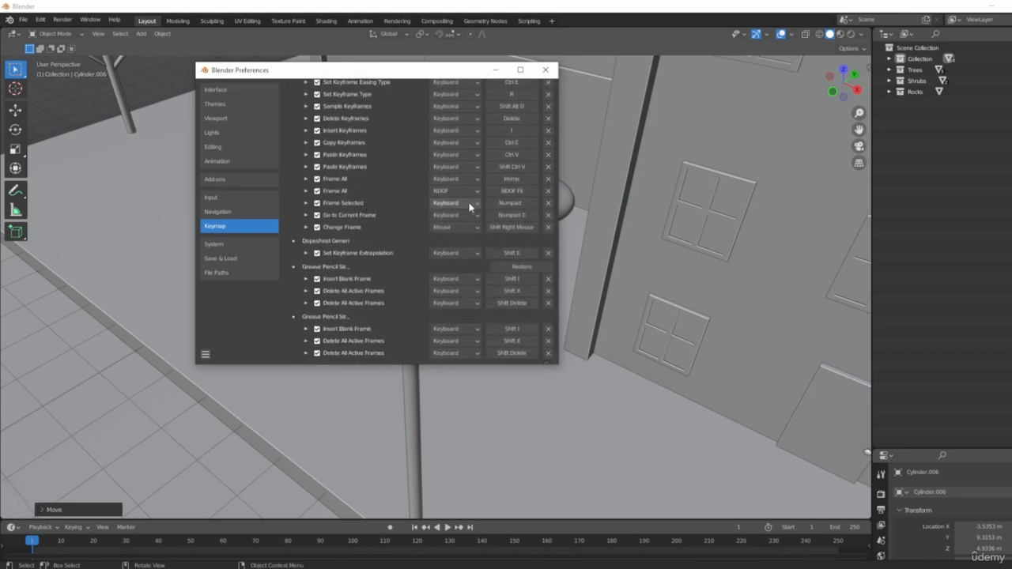
scroll(385, 297, down, 5)
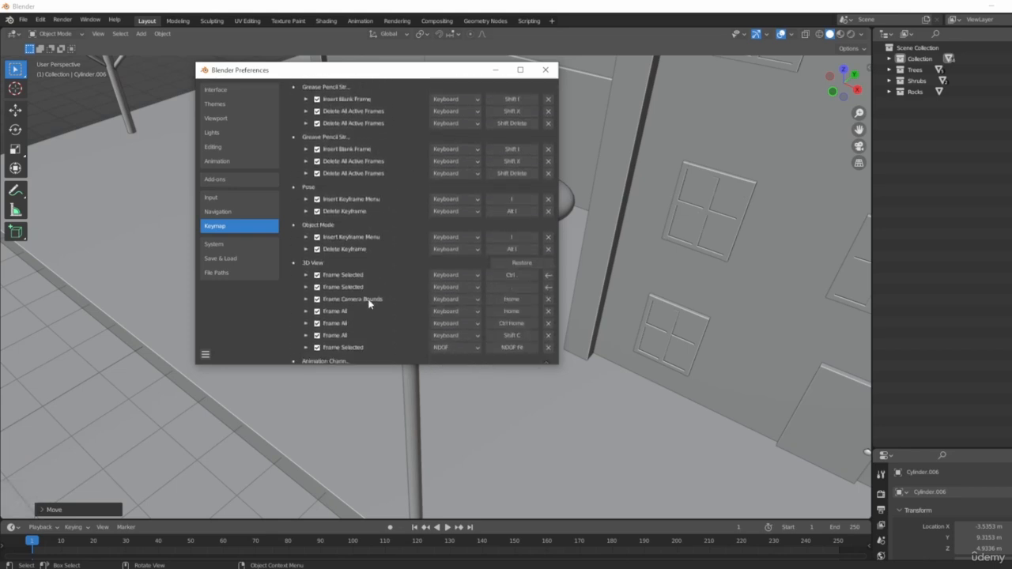
click(511, 289)
key(period)
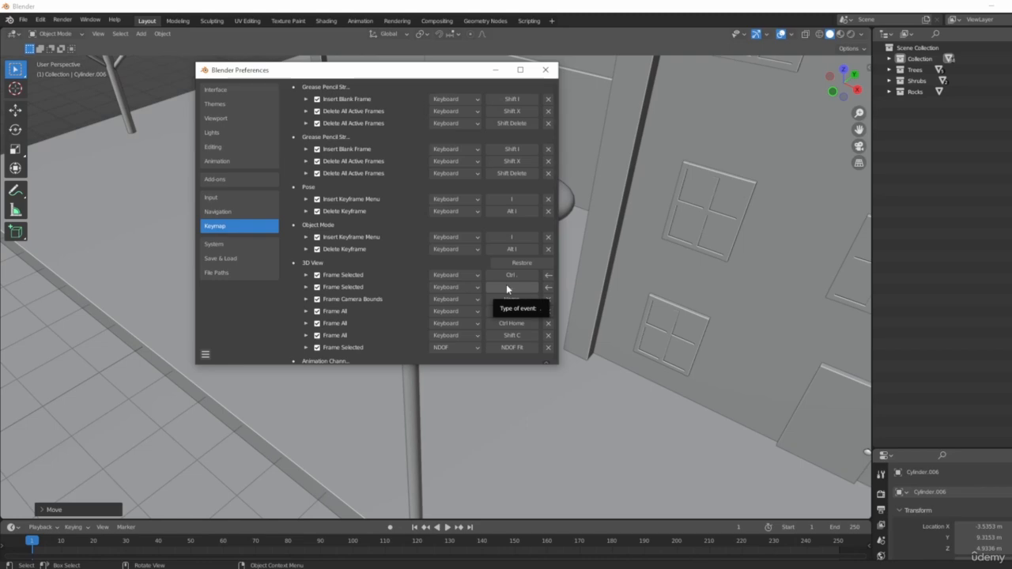
- Frame the crossbar in top view and shift it about 0.09 m along negative X to centre it over the pole
key(period)
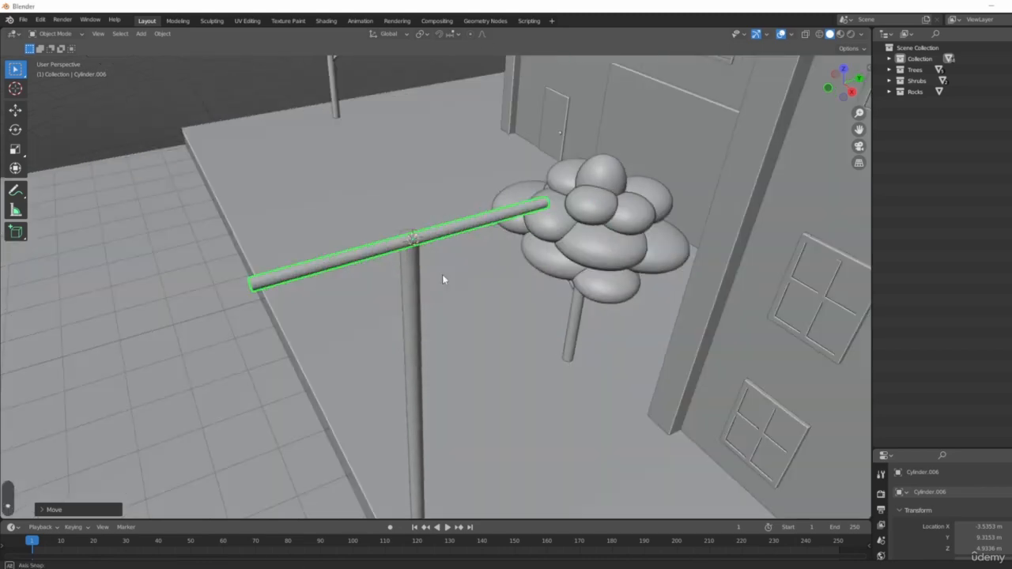
middle_drag(442, 274, 466, 285)
key(7)
key(period)
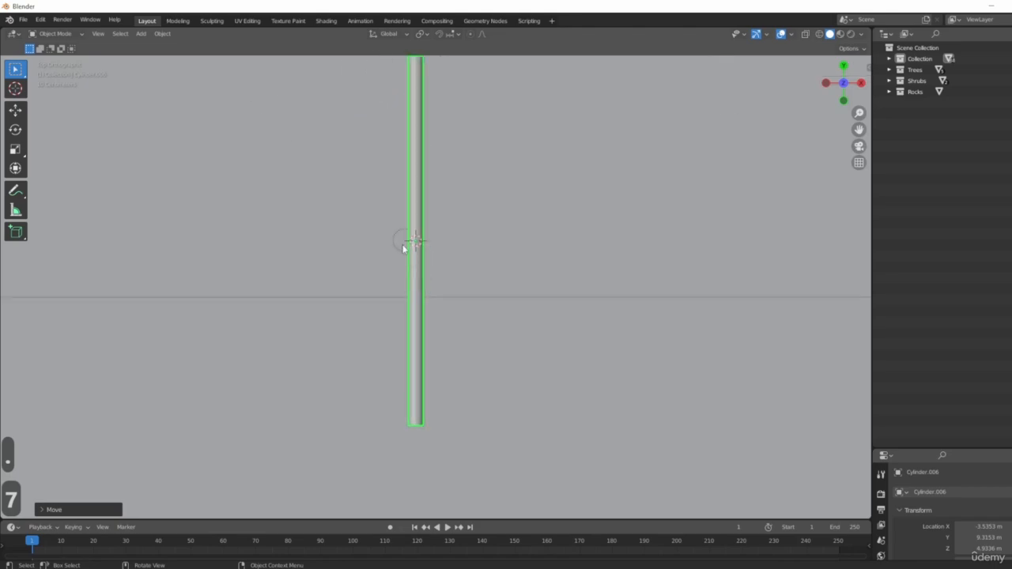
key(g)
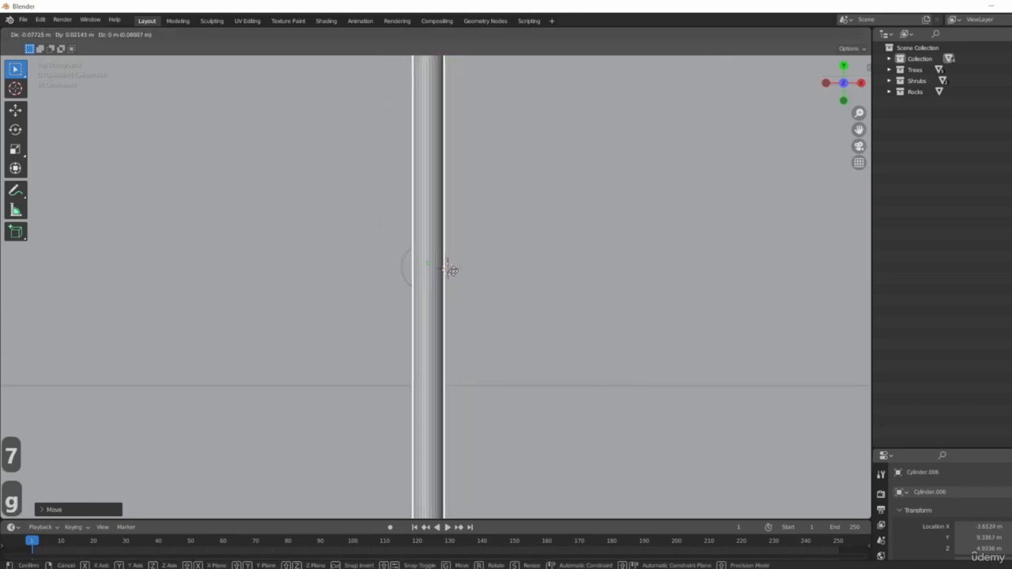
click(451, 280)
- Shorten the crossbar along Y to a little over half its length
middle_drag(453, 279, 402, 141)
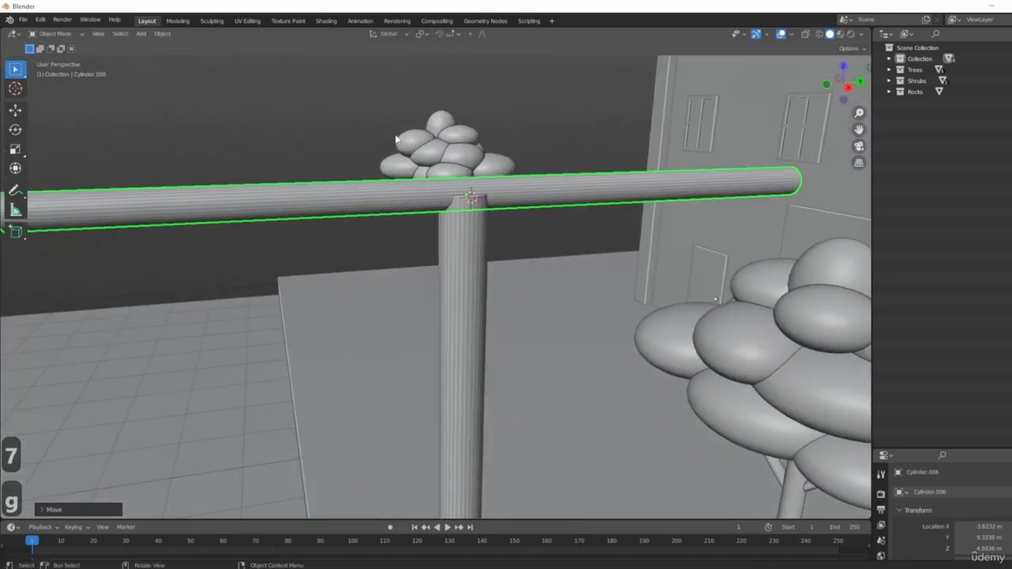
scroll(404, 144, down, 9)
middle_drag(451, 199, 477, 268)
scroll(475, 266, up, 9)
scroll(581, 348, down, 10)
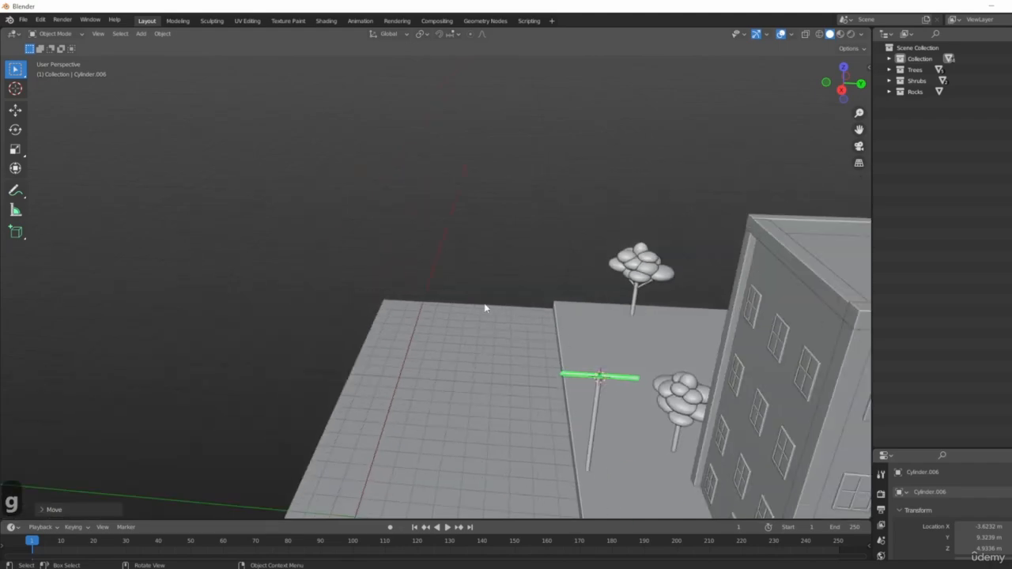
shift+middle_drag(486, 307, 480, 275)
scroll(528, 281, up, 9)
shift+middle_drag(641, 344, 602, 313)
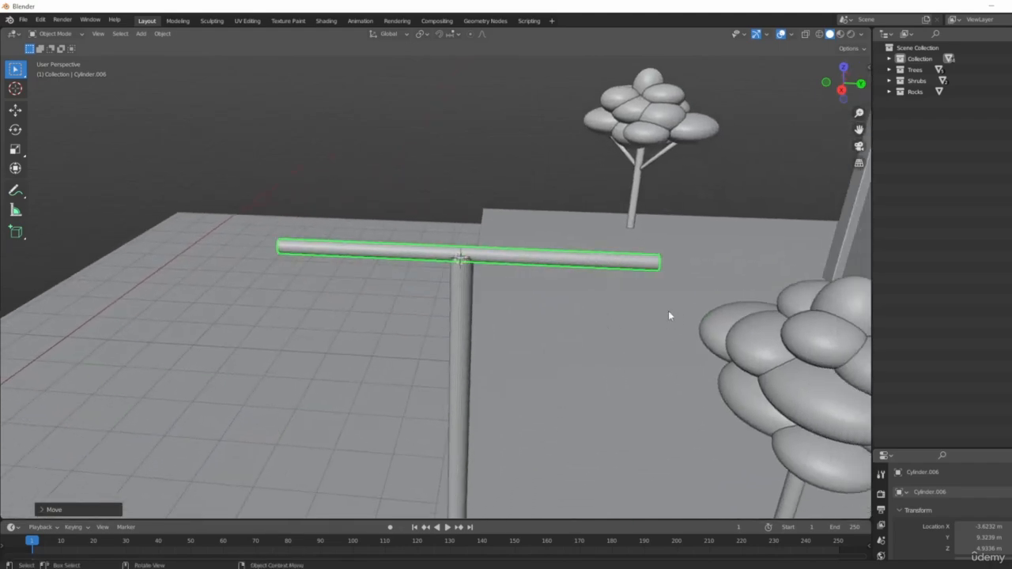
key(s)
key(y)
click(594, 294)
- Move the crossbar about 0.8 m along negative Y over the road and align its inner end with the pole's top
key(g)
key(y)
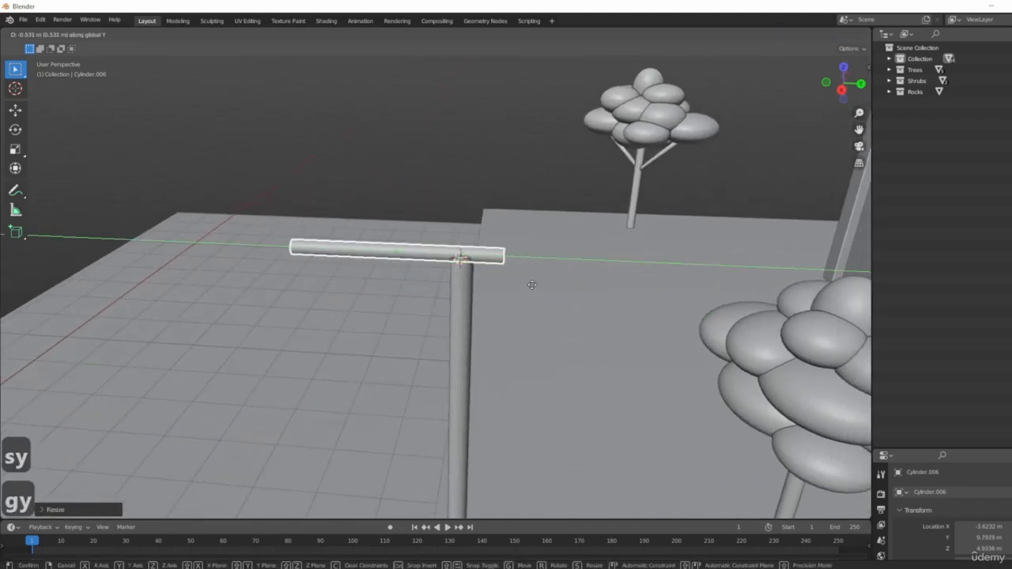
click(441, 273)
middle_drag(441, 273, 467, 280)
key(KP_7)
scroll(432, 237, up, 6)
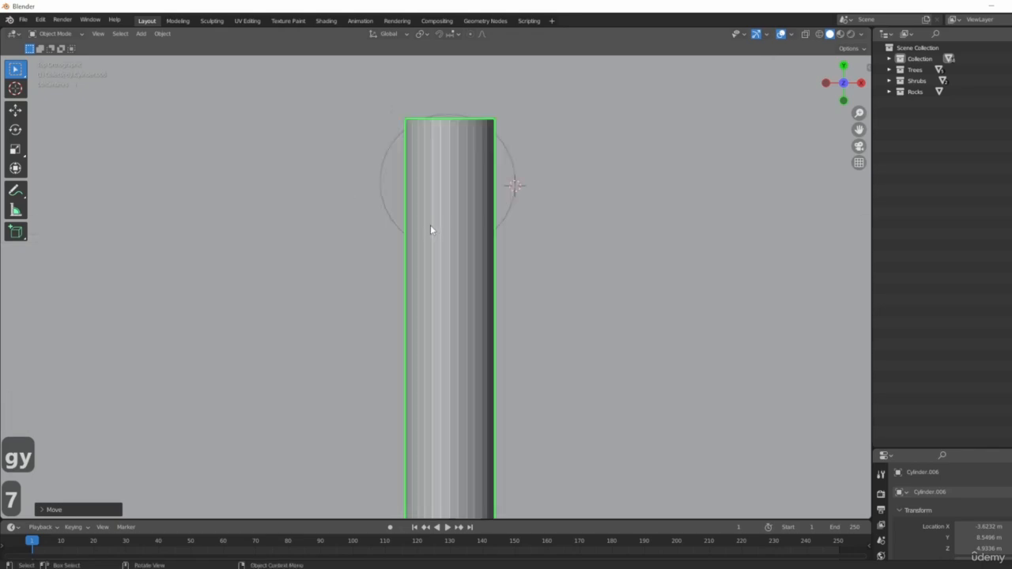
key(g)
click(457, 226)
- Examine the one-sided crossbar and its joint with the pole from the road and building sides
scroll(460, 228, down, 6)
middle_drag(656, 356, 441, 260)
scroll(421, 247, down, 3)
scroll(421, 248, up, 4)
shift+middle_drag(546, 266, 474, 280)
scroll(474, 280, up, 3)
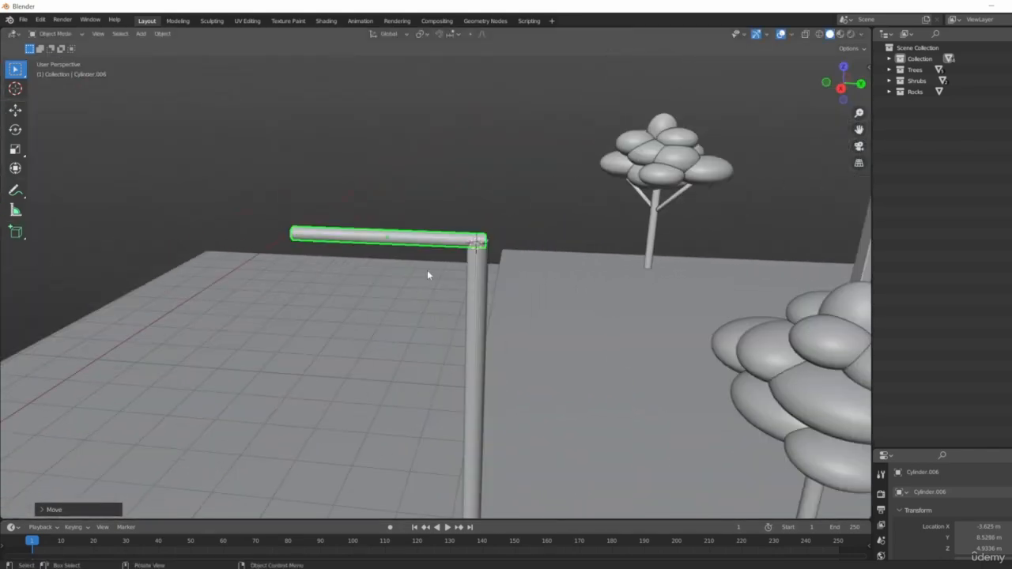
middle_drag(328, 294, 346, 278)
middle_drag(316, 244, 350, 241)
middle_drag(287, 241, 326, 257)
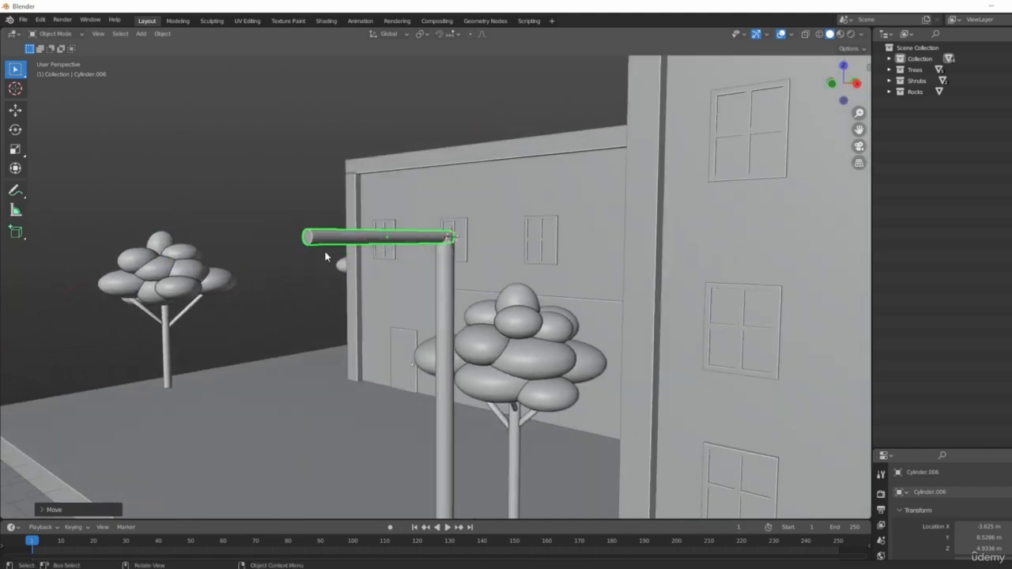
- Scale the crossbar to about 1.4 times with Z locked so it reaches farther over the road
middle_drag(436, 257, 369, 248)
key(s)
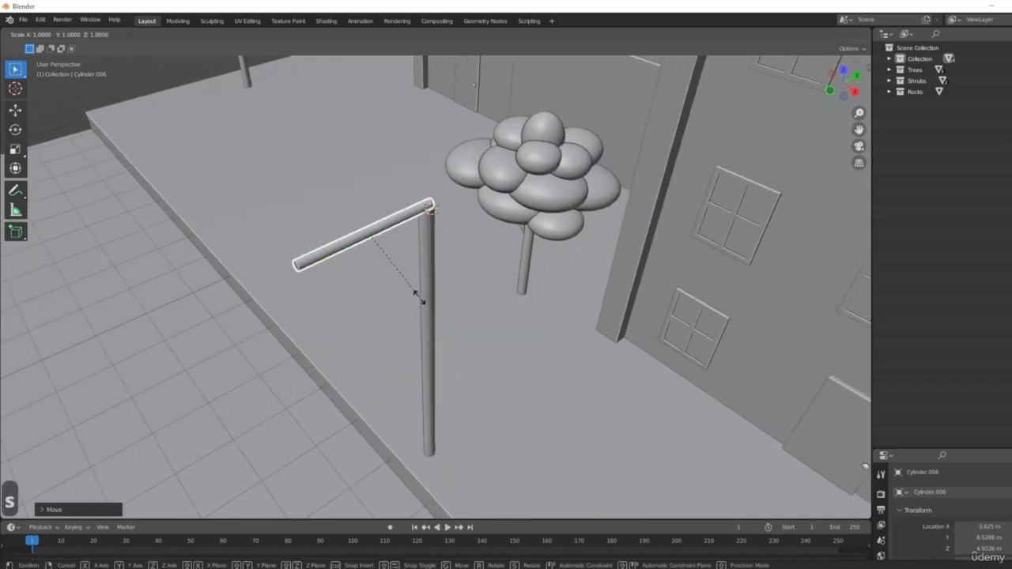
key(shift+z)
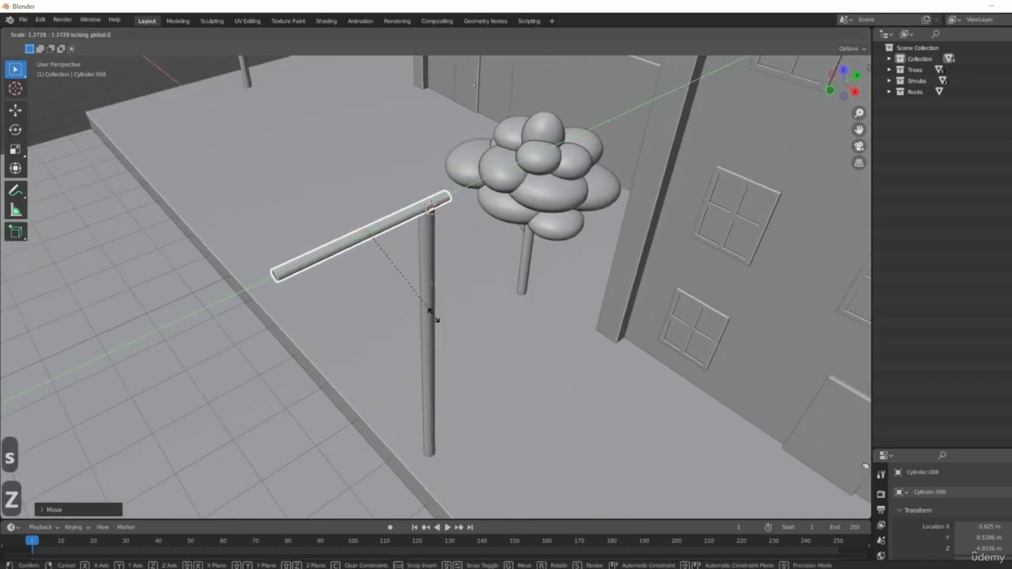
click(440, 318)
- Add a cube at the crossbar's road-side end and scale it down to about 0.33 m wide
middle_drag(508, 296, 243, 212)
middle_drag(406, 185, 342, 214)
key(shift+a)
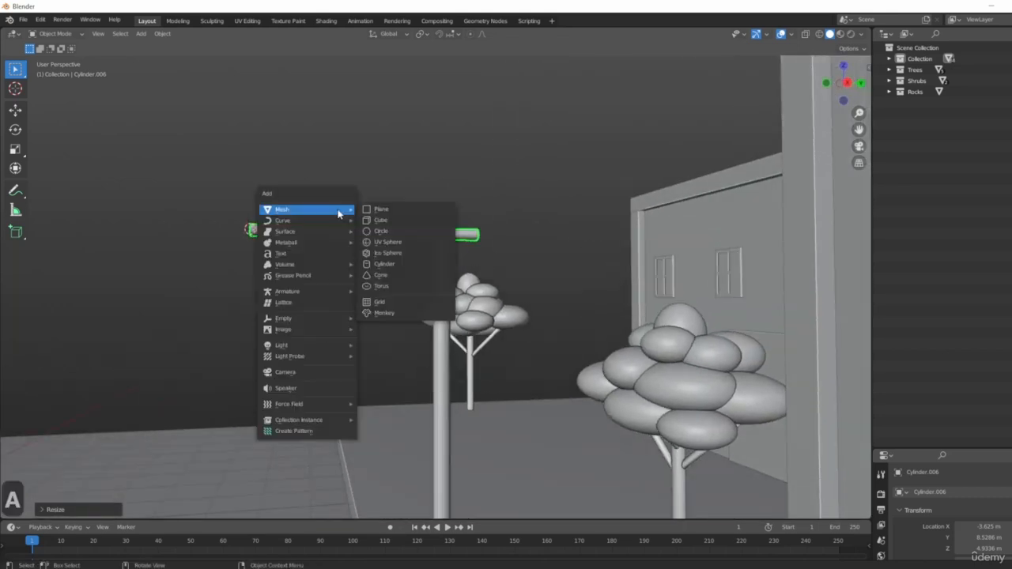
click(381, 220)
middle_drag(377, 242, 429, 293)
key(3)
key(s)
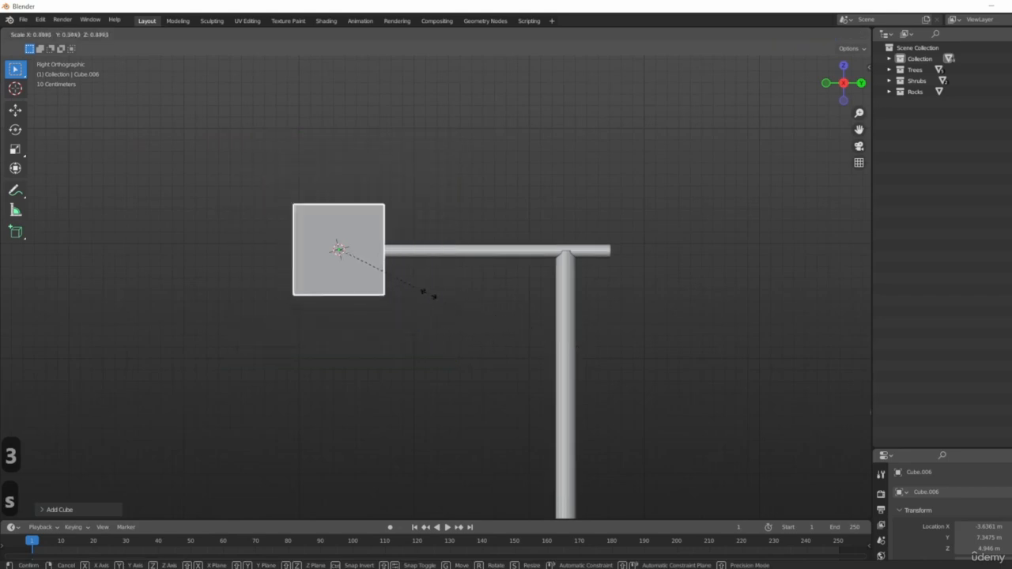
click(380, 272)
- Centre the small cube on the crossbar's outer end and stretch it along Y into a lamp box
key(g)
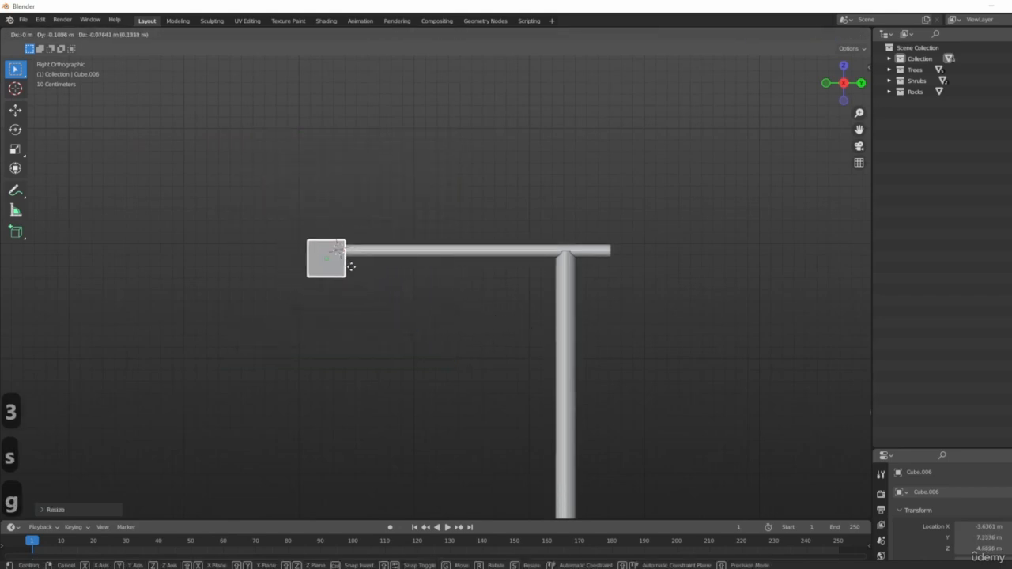
click(361, 255)
key(s)
key(y)
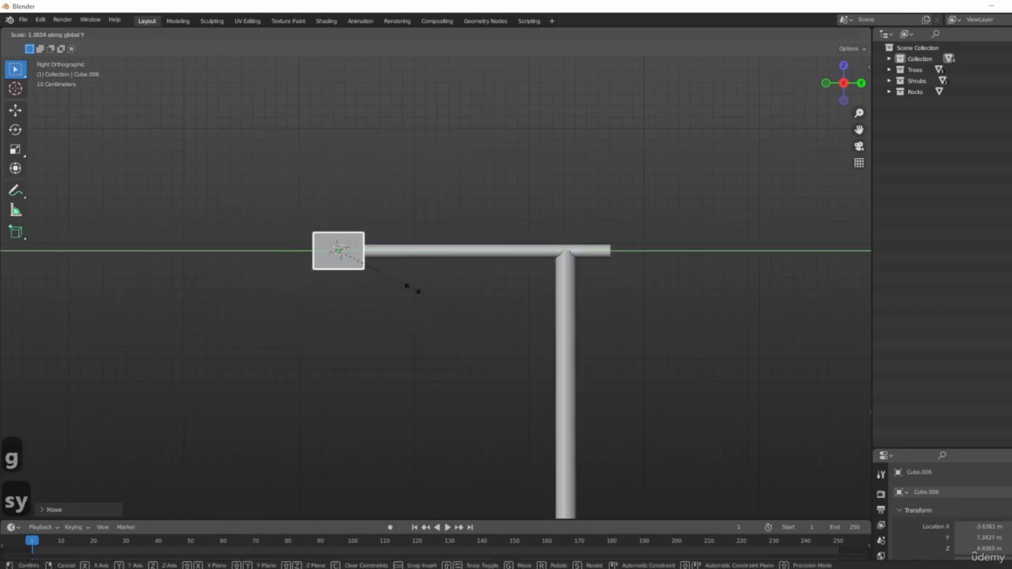
click(386, 271)
- Flatten the lamp box on Z and lower it against the crossbar's outer end at about Z 4.84 m
key(g)
key(z)
click(384, 289)
middle_drag(384, 289, 377, 283)
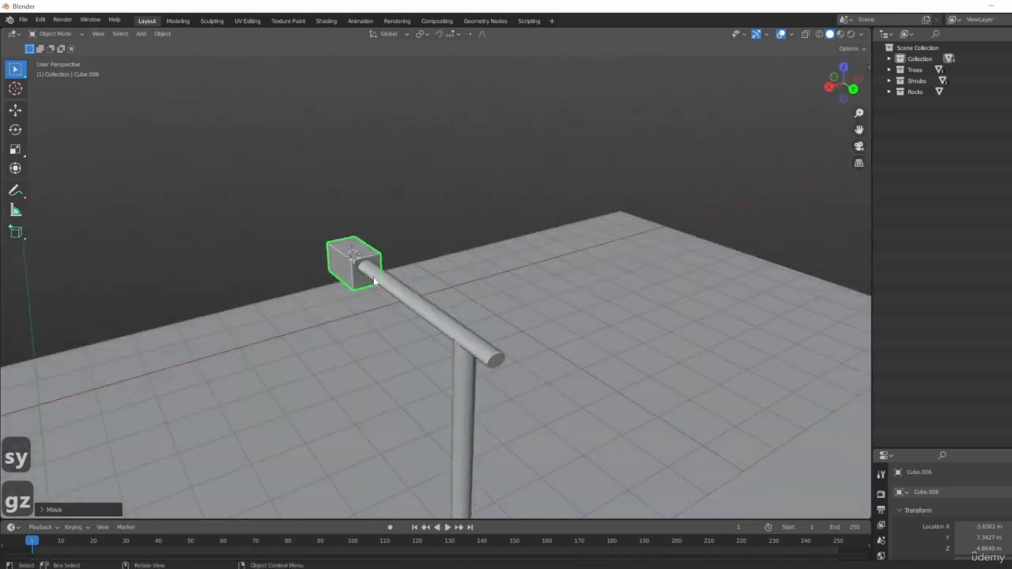
key(s)
key(z)
click(404, 309)
key(g)
key(z)
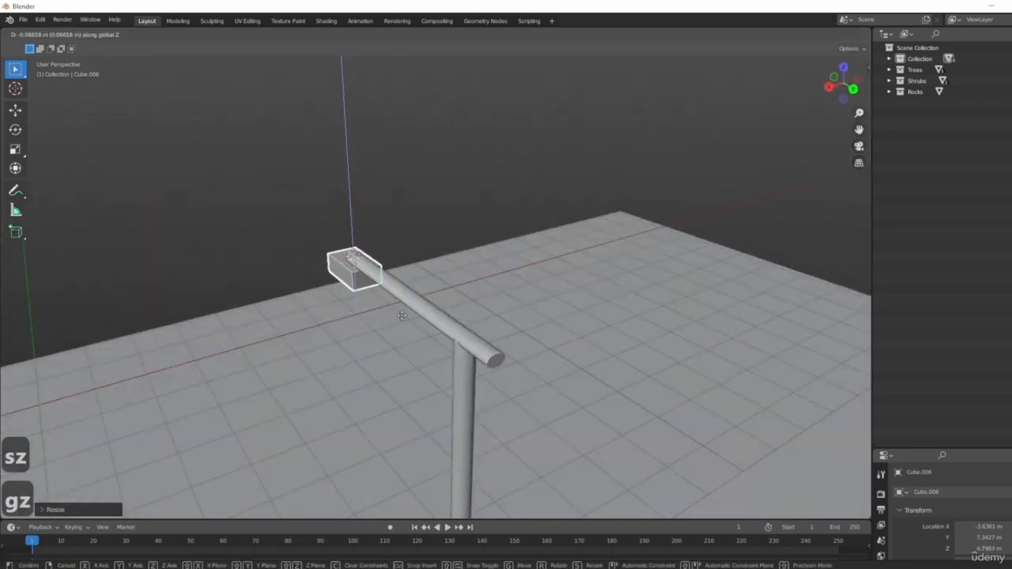
click(388, 316)
- Reset the 3D cursor to the world origin and review the street lamp against the whole scene
scroll(387, 316, down, 8)
middle_drag(388, 316, 490, 305)
key(Tab)
key(Tab)
middle_drag(421, 207, 386, 186)
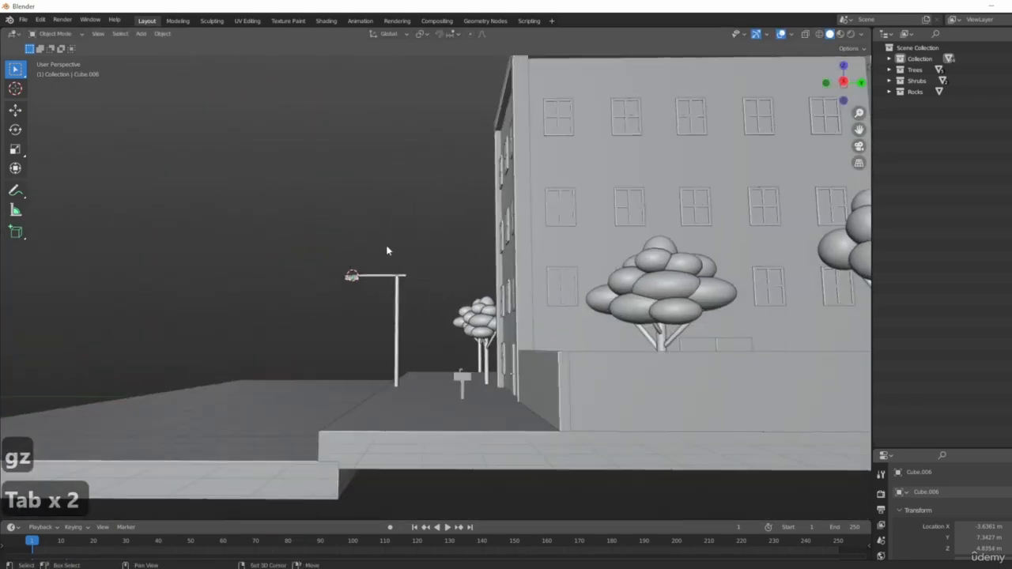
middle_drag(317, 244, 331, 250)
key(shift+c)
scroll(316, 309, up, 5)
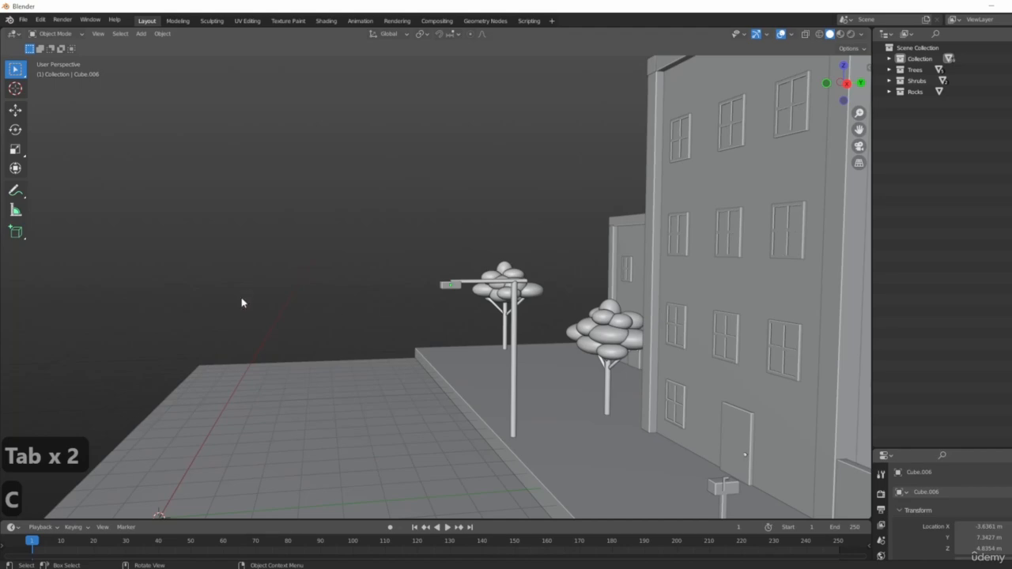
middle_drag(242, 302, 492, 310)
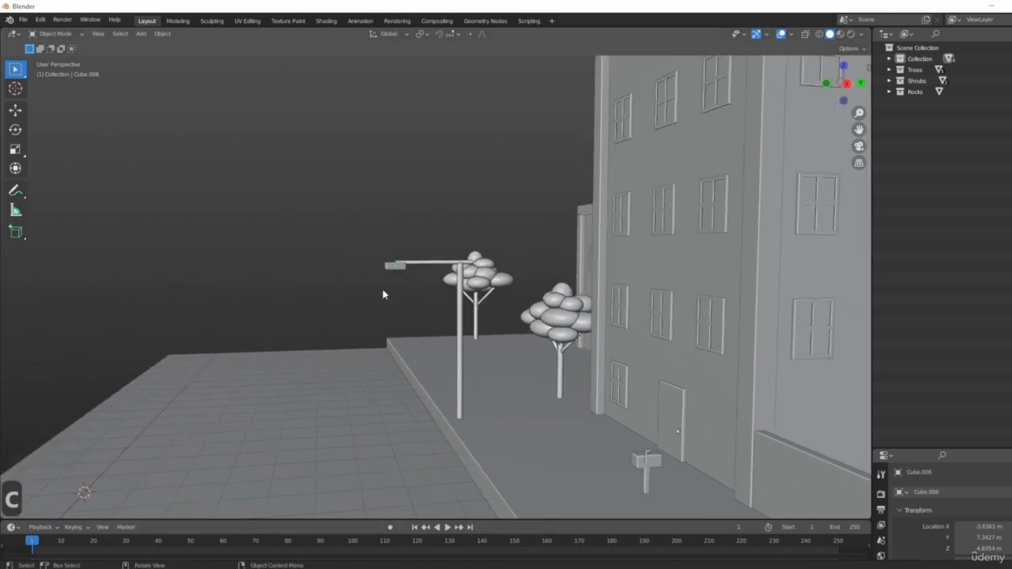
- Move the lamp box outward and up onto the crossbar's road-side end, at about Y 7.21 m and Z 4.92 m
mouse_move(383, 292)
middle_down()
mouse_move(392, 305)
mouse_move(365, 293)
mouse_move(389, 283)
middle_up()
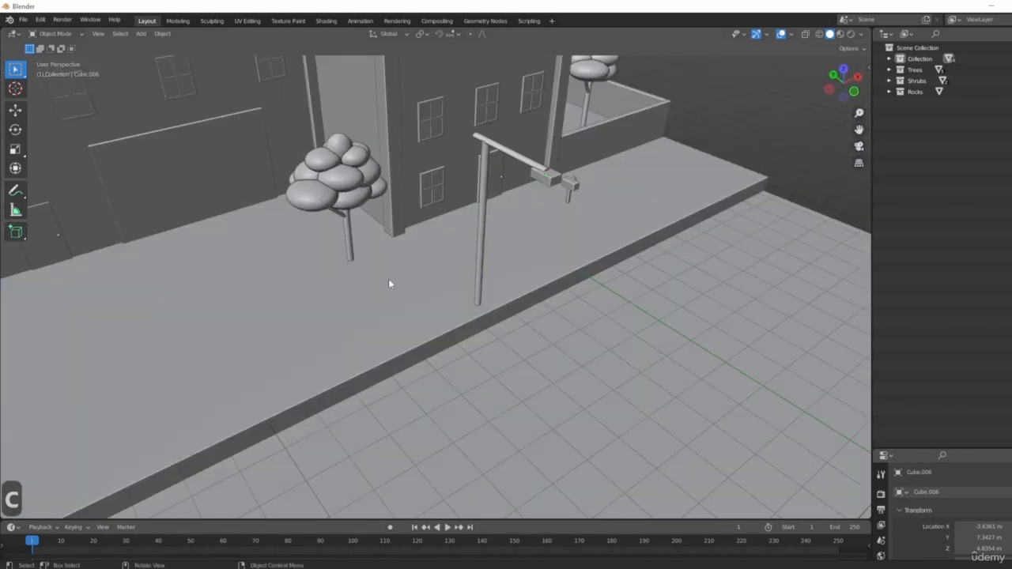
click(542, 181)
middle_drag(542, 181, 514, 308)
key(3)
scroll(459, 289, up, 4)
key(g)
click(433, 354)
key(Tab)
key(Tab)
scroll(497, 378, down, 5)
scroll(514, 308, up, 5)
- Duplicate the crossbar just below itself and rotate the copy into a diagonal brace sloping down toward the pole
click(518, 311)
shift+middle_drag(548, 374, 503, 339)
key(3)
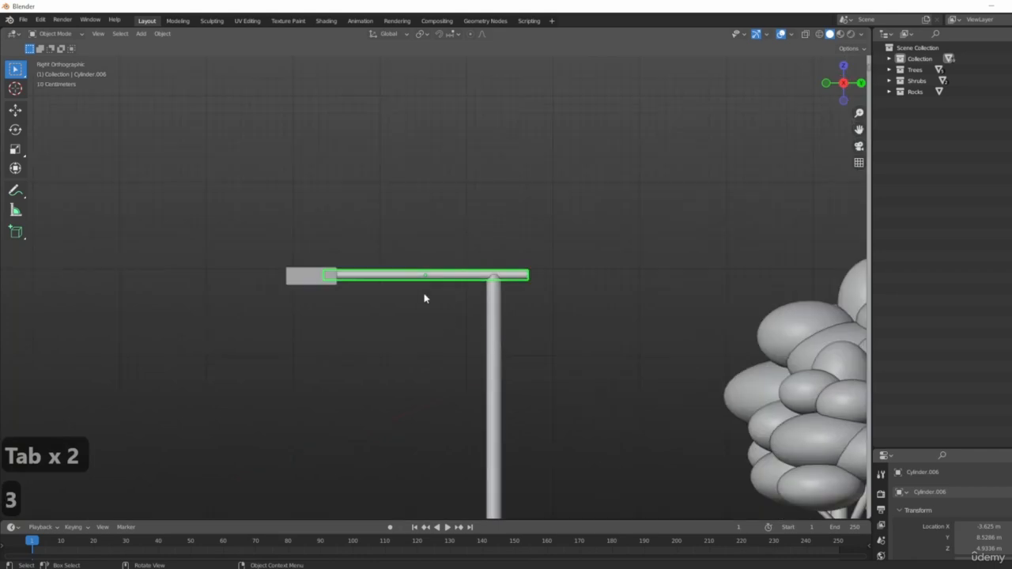
key(shift+d)
click(436, 332)
key(r)
click(615, 390)
key(s)
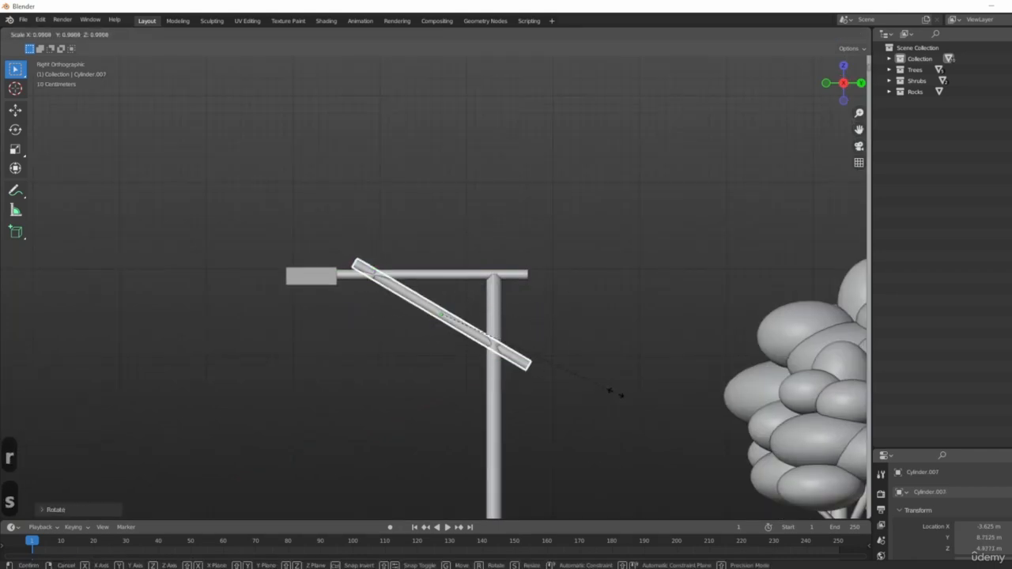
right_click(659, 430)
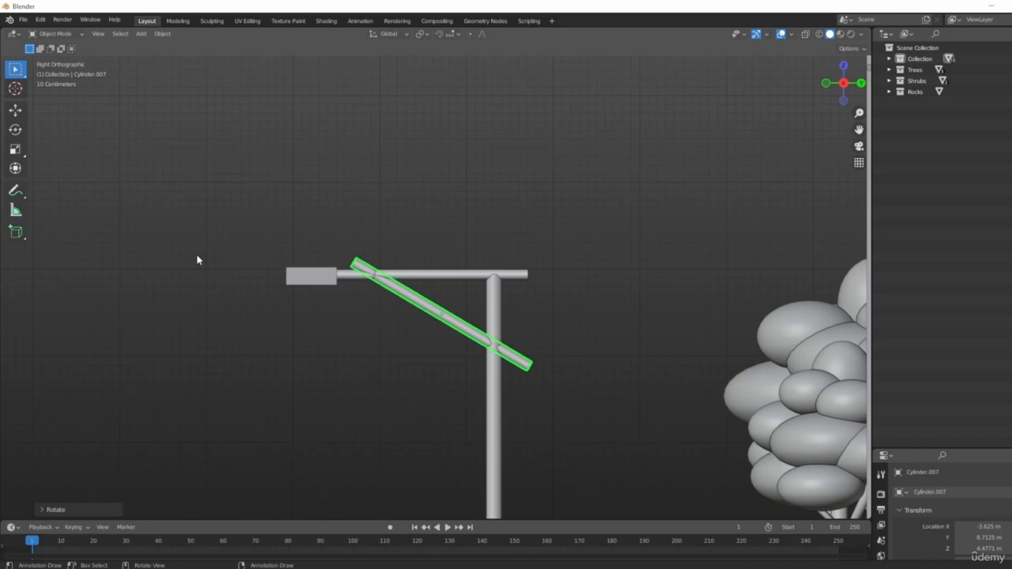
shift+middle_drag(528, 275, 495, 301)
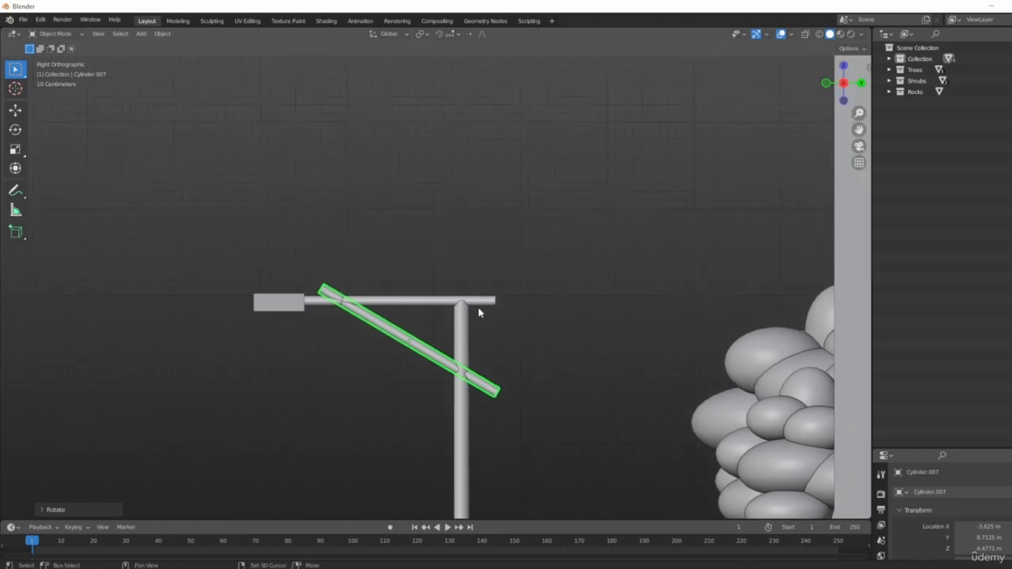
key(s)
key(y)
key(y)
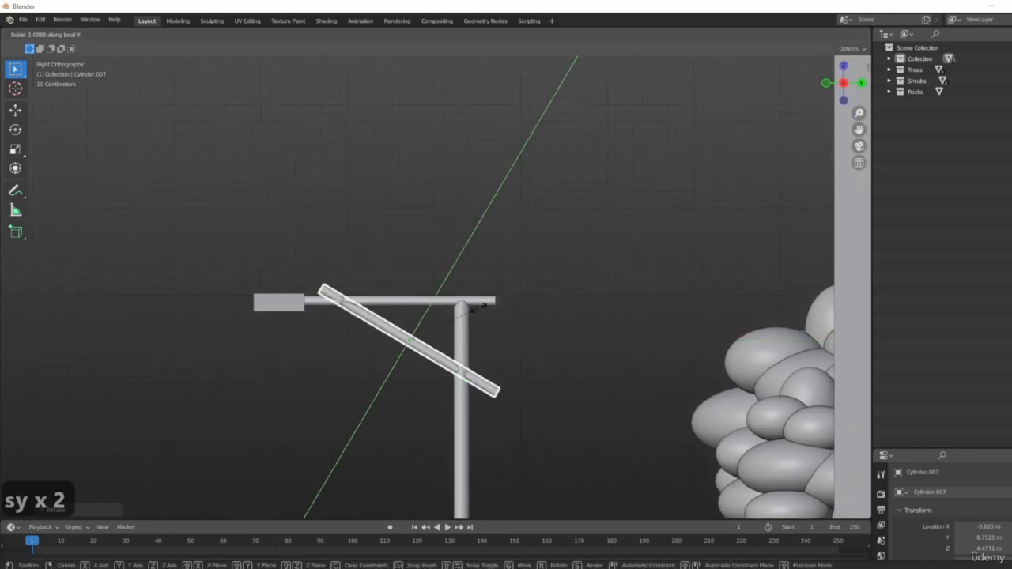
right_click(460, 307)
key(s)
key(x)
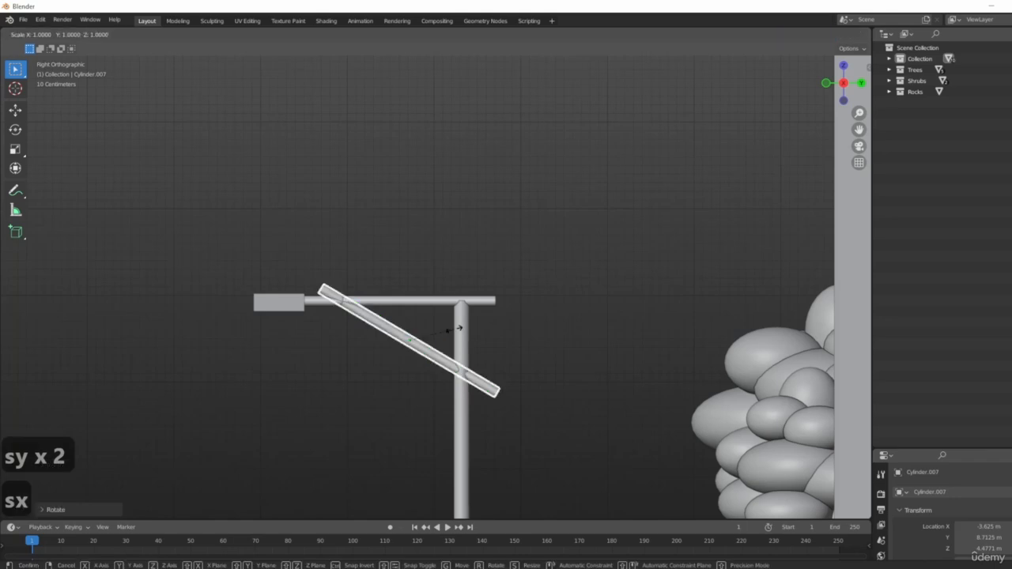
key(x)
click(366, 312)
- Shorten the diagonal brace along its local Z axis to about 0.66 of its length
middle_drag(430, 339, 500, 376)
key(s)
key(z)
key(z)
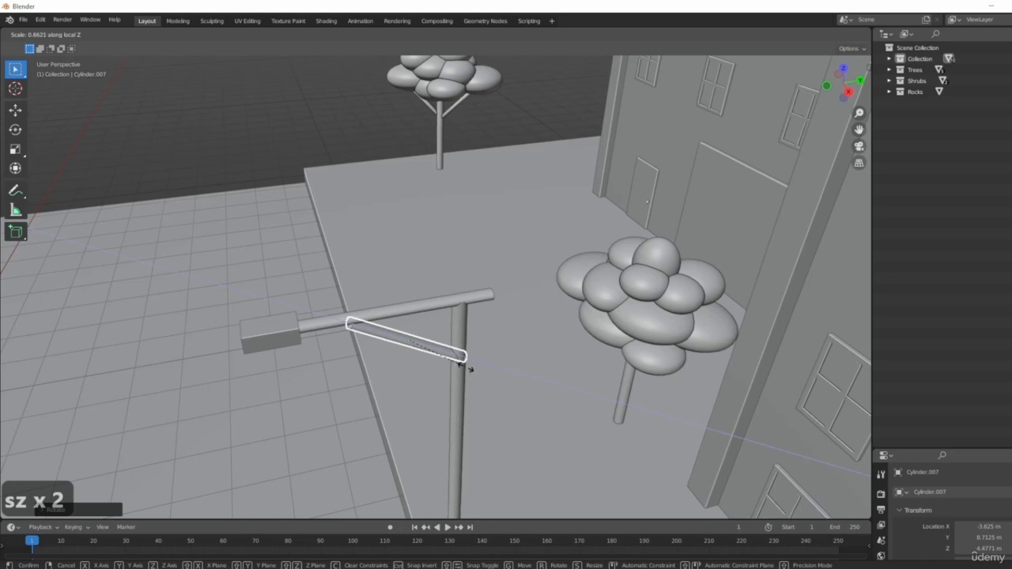
click(465, 367)
middle_drag(458, 368, 538, 371)
key(s)
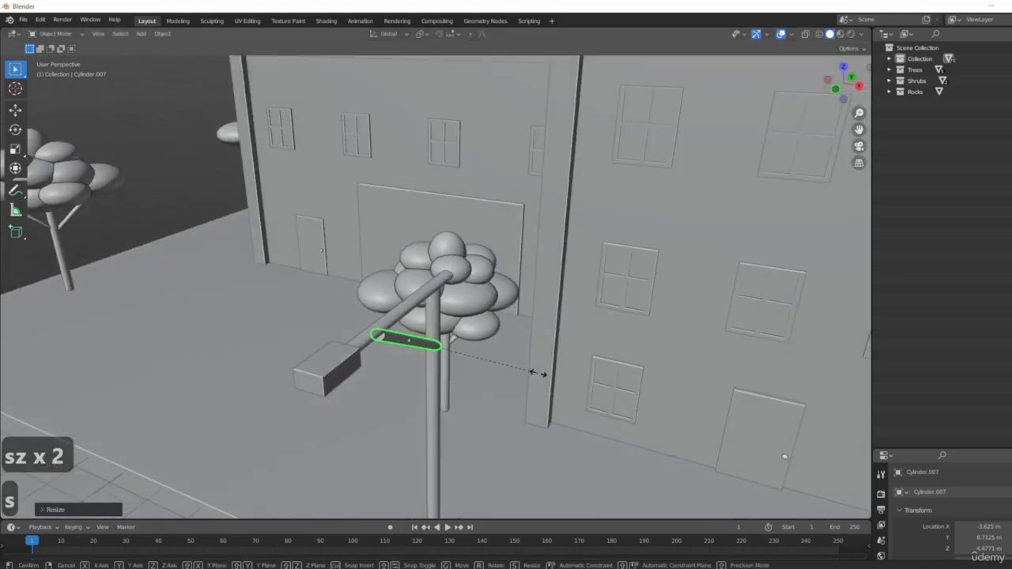
key(x)
- Move the brace up so it spans between crossbar and pole, at about Y 8.67 m and Z 4.54 m
key(3)
key(g)
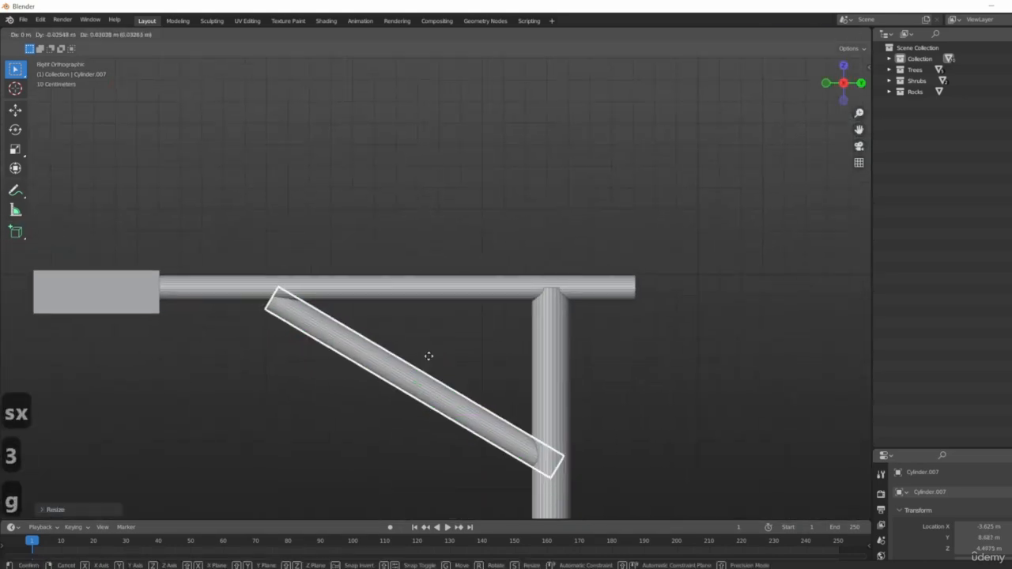
click(424, 347)
scroll(425, 344, down, 4)
key(Tab)
key(Tab)
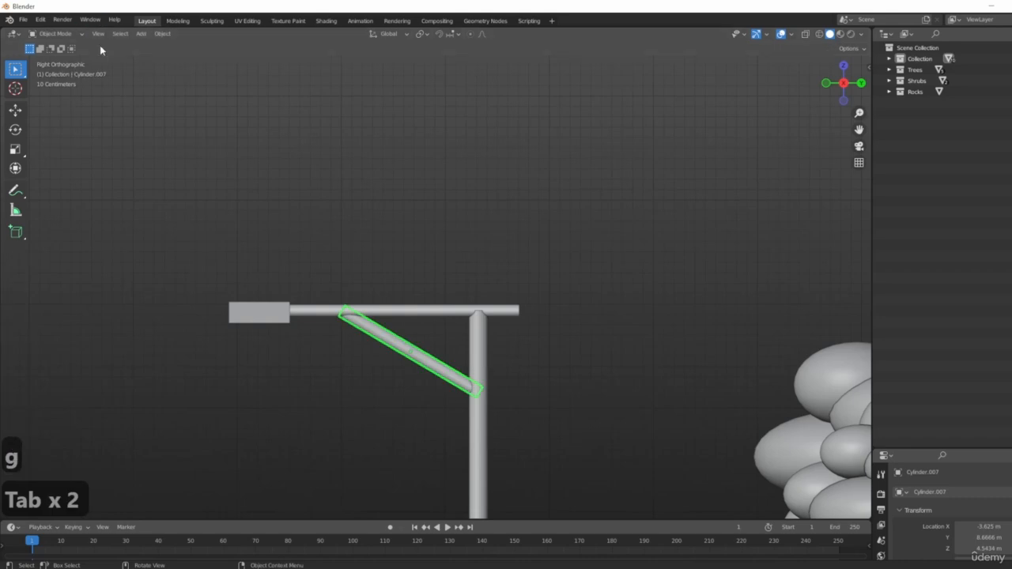
- Apply Shade Smooth to the lamp's pole and its crossbar
scroll(316, 265, down, 3)
click(406, 304)
scroll(406, 297, up, 4)
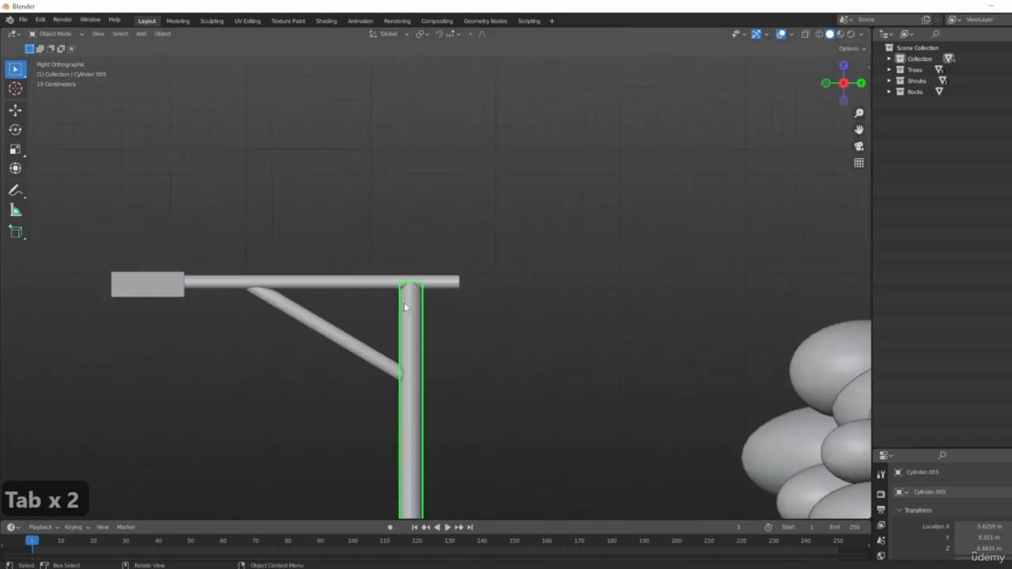
right_click(404, 305)
click(404, 305)
click(385, 279)
right_click(385, 278)
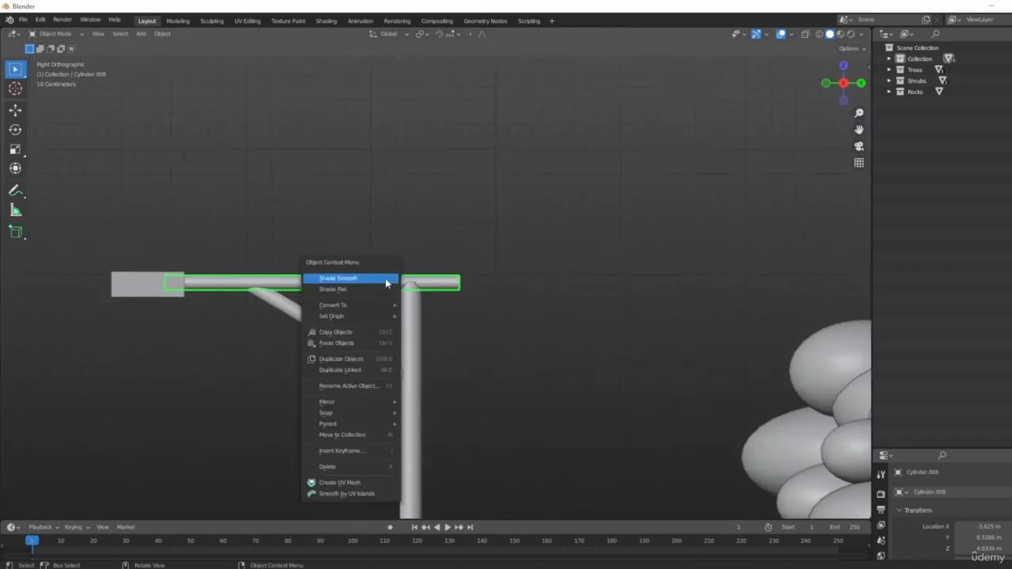
click(385, 278)
- Join the lamp box, crossbar, diagonal brace and pole into one street lamp object with the pole as the active part
scroll(211, 277, down, 3)
middle_drag(211, 277, 340, 271)
scroll(341, 271, up, 3)
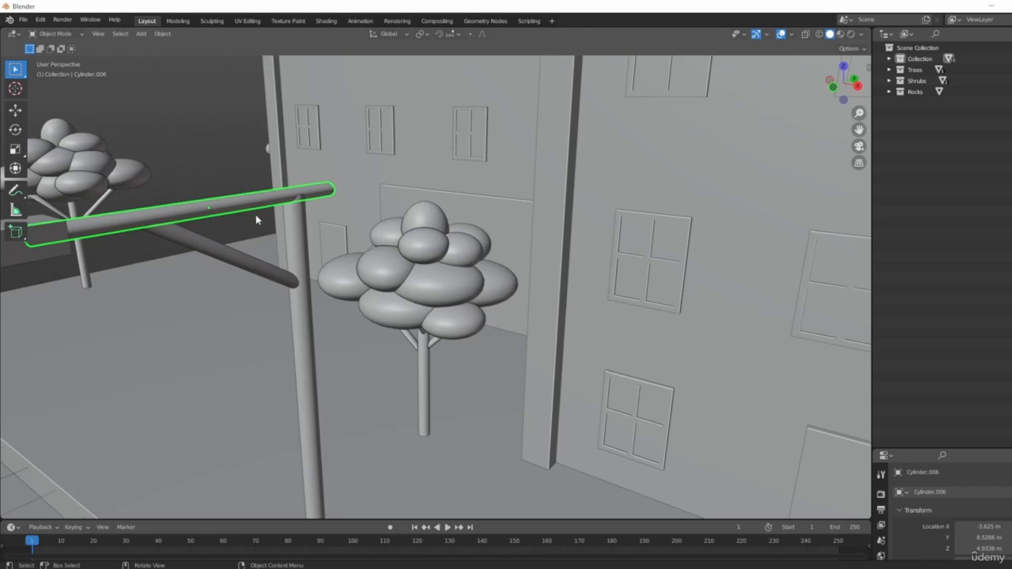
middle_drag(255, 215, 179, 209)
click(178, 204)
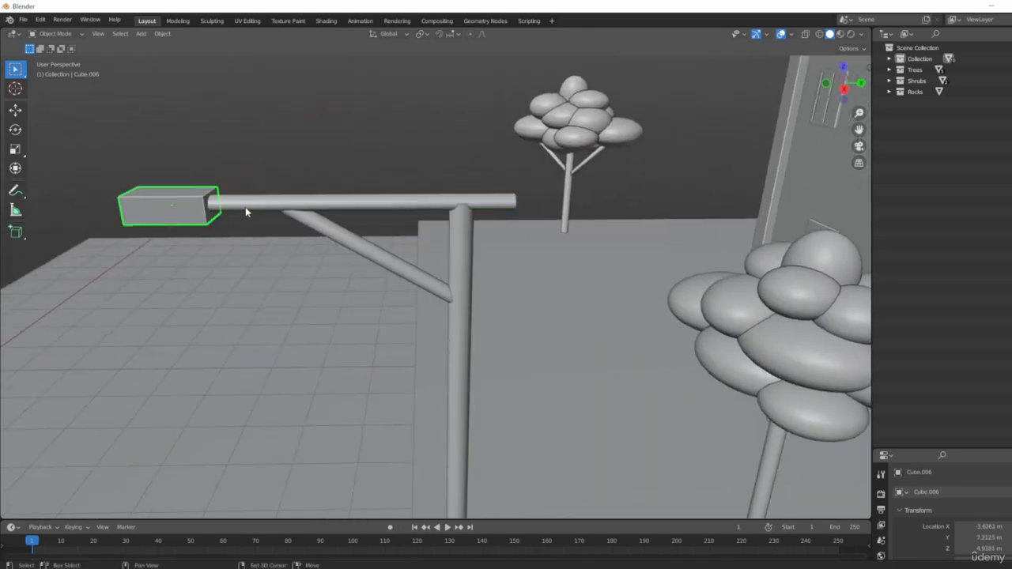
shift+click(261, 206)
shift+click(309, 226)
shift+click(448, 308)
scroll(446, 309, down, 4)
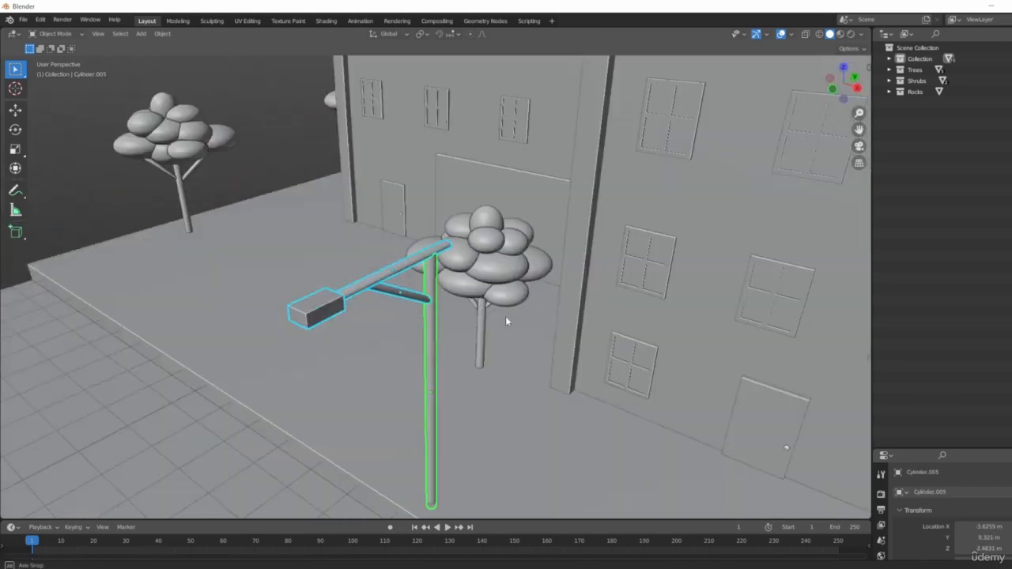
middle_drag(506, 322, 210, 280)
scroll(361, 314, up, 5)
scroll(452, 330, down, 6)
middle_drag(452, 330, 559, 352)
scroll(477, 324, up, 3)
scroll(559, 352, up, 4)
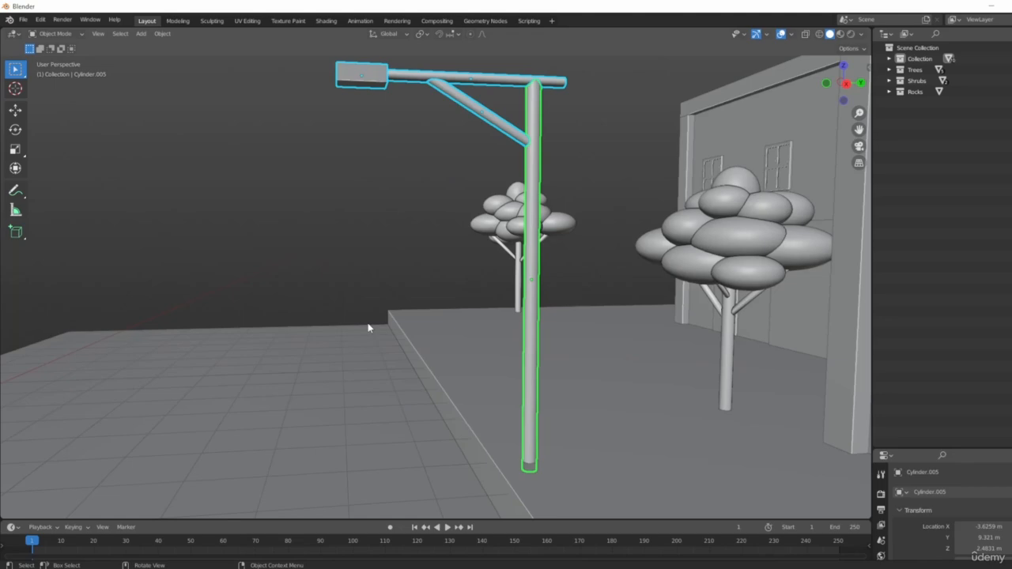
right_click(537, 254)
key(ctrl+j)
- Examine the shading of the joined lamp's crossbar and brace up close together with the object's scale values
middle_drag(571, 228, 440, 211)
scroll(492, 201, up, 7)
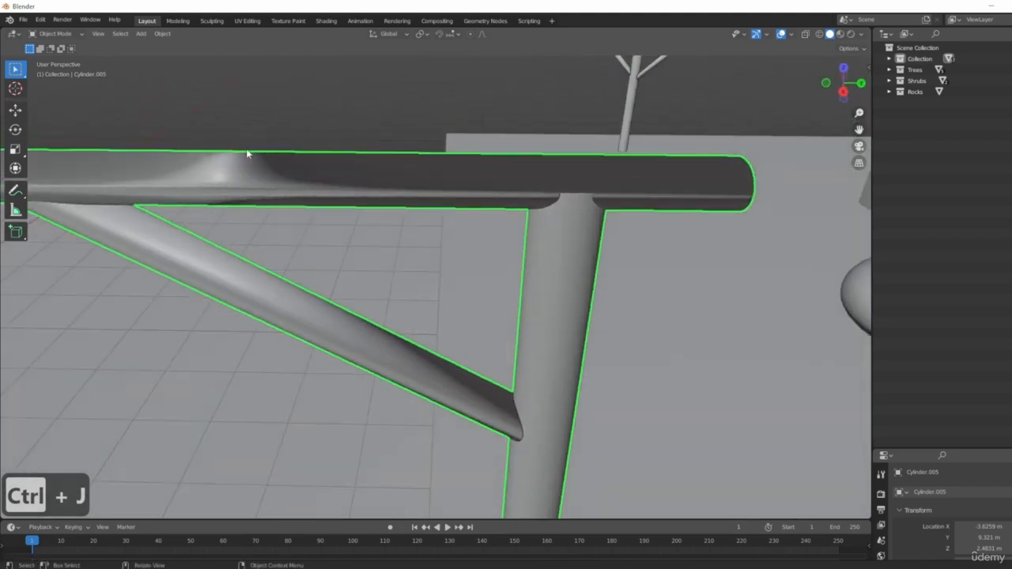
scroll(246, 150, down, 8)
middle_drag(334, 161, 313, 194)
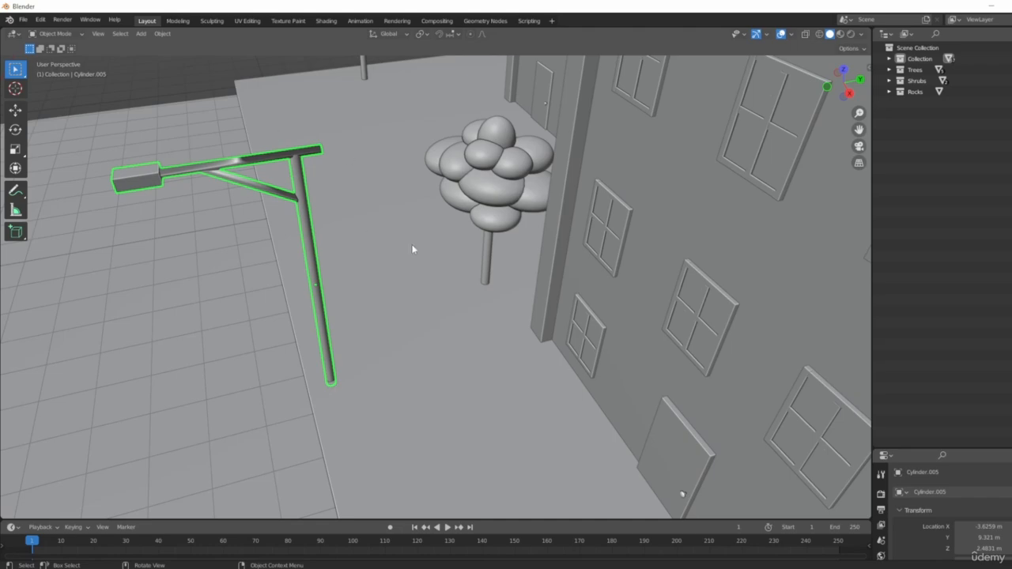
middle_drag(195, 182, 477, 196)
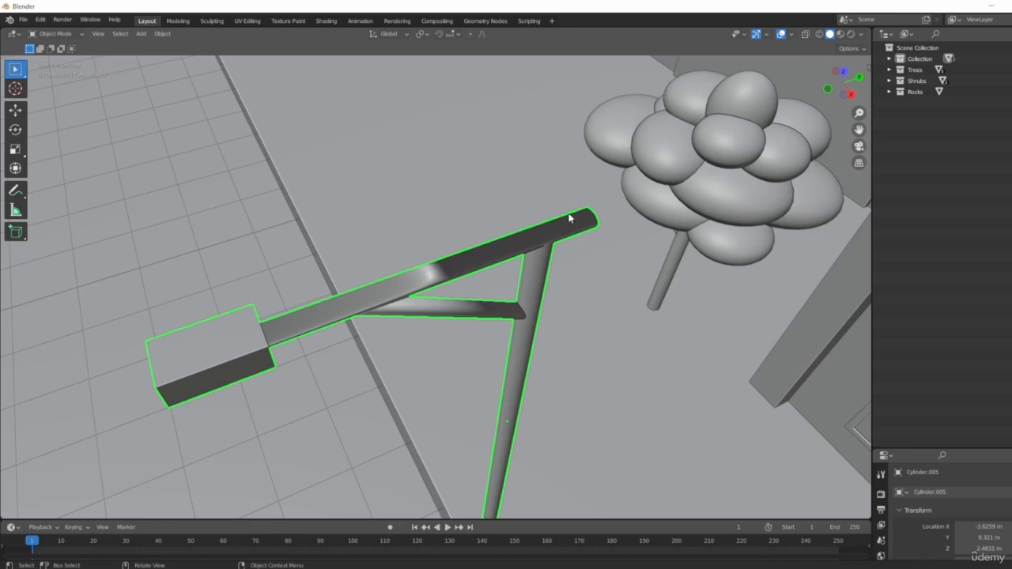
middle_drag(487, 376, 569, 269)
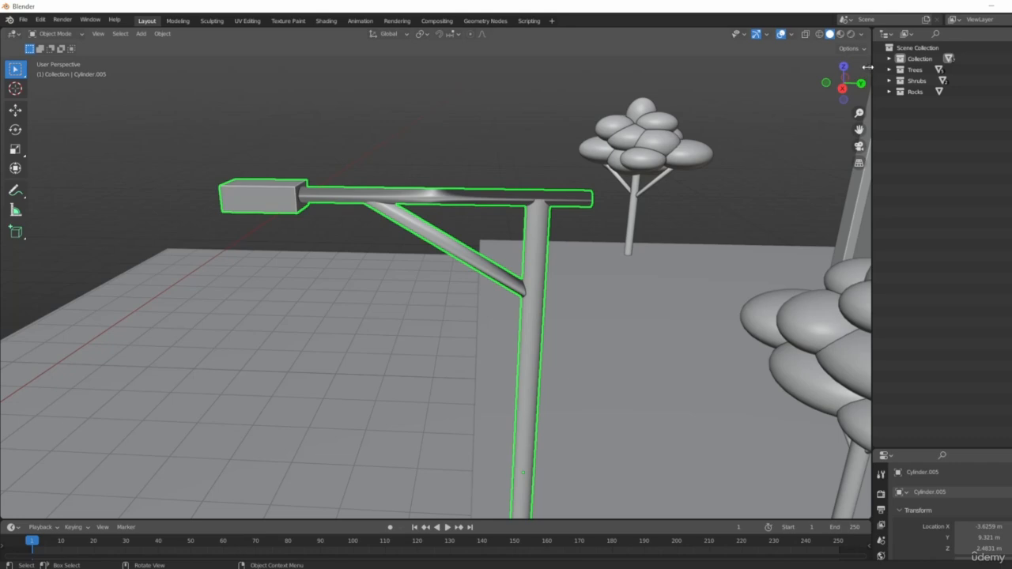
key(n)
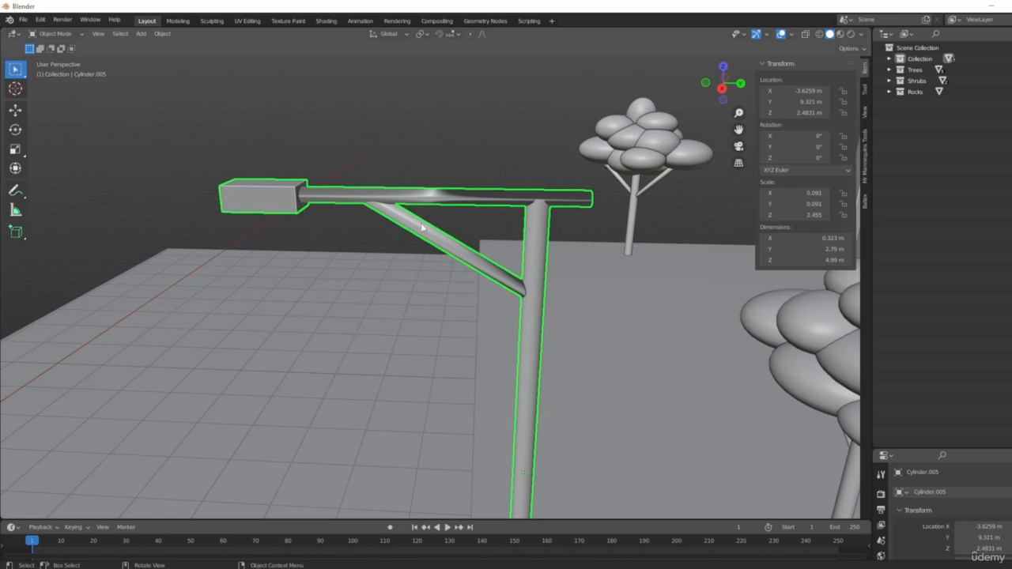
middle_drag(492, 235, 562, 293)
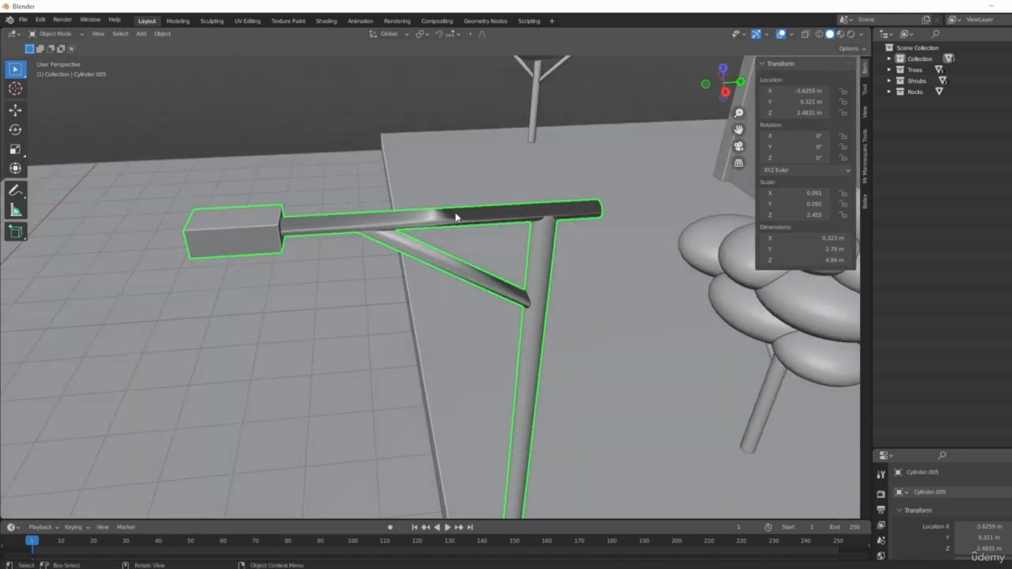
- Try applying the joined street lamp's scale, undo it and reselect the lamp
key(ctrl+a)
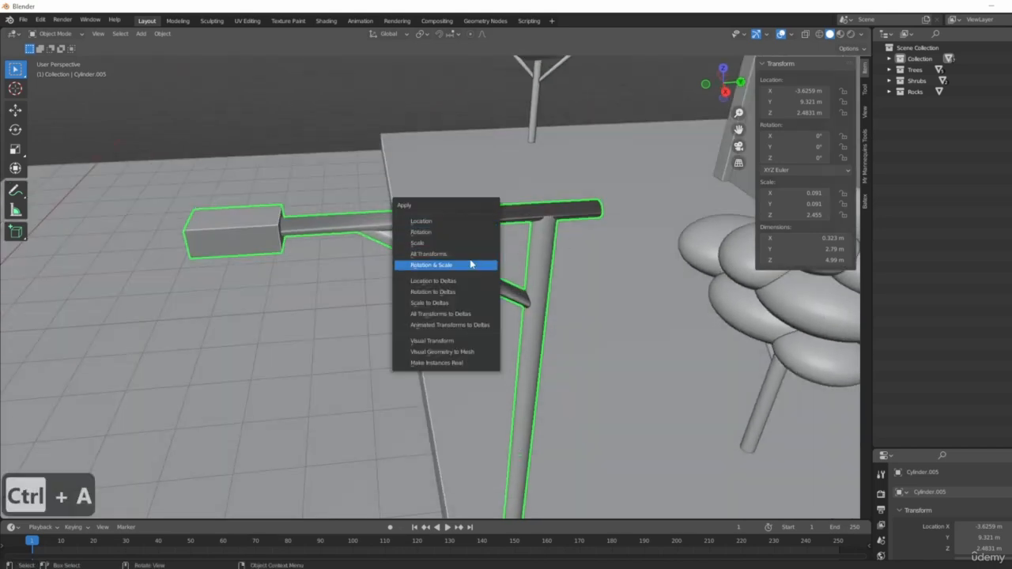
click(463, 245)
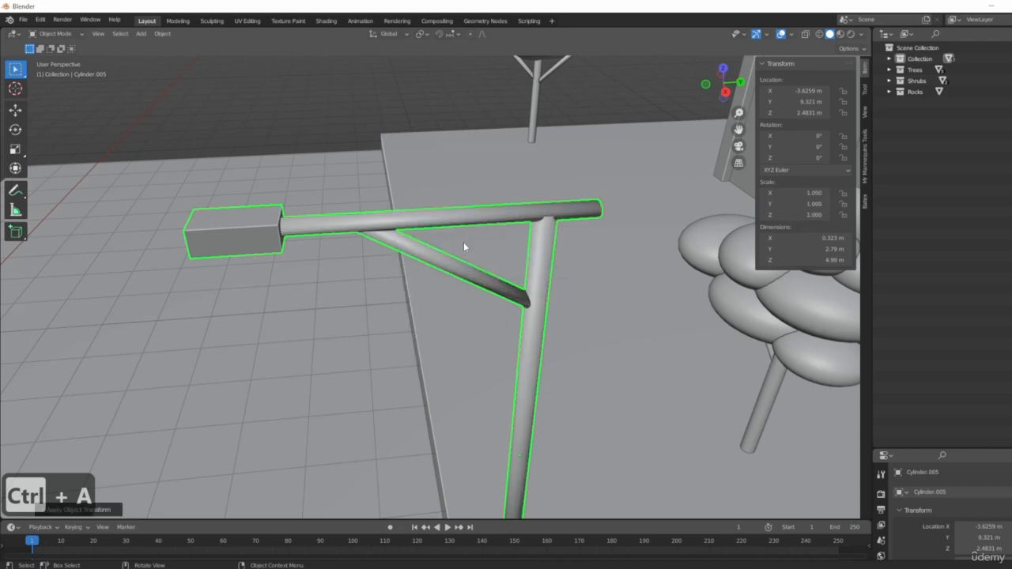
key(ctrl+z)
click(619, 214)
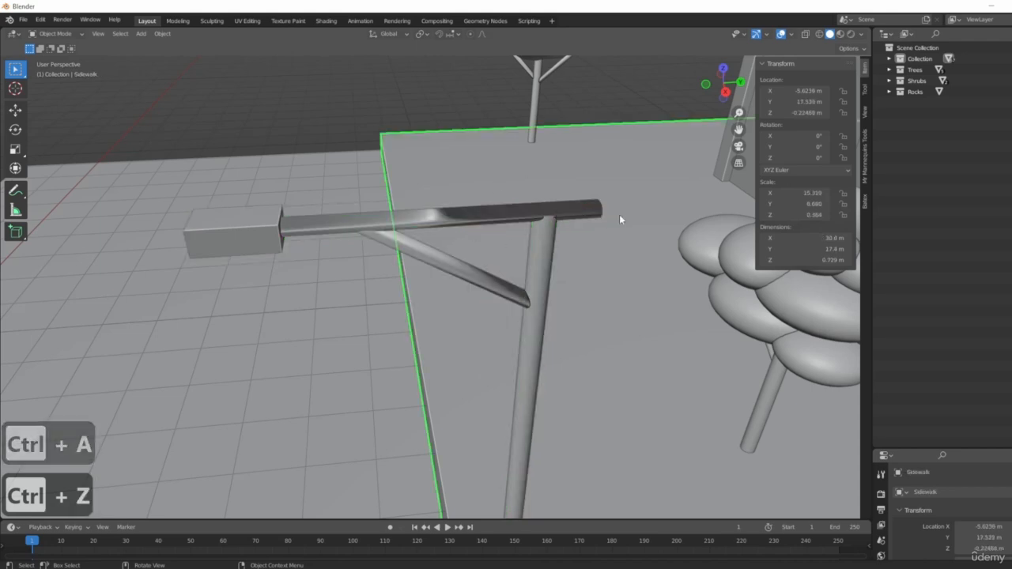
click(557, 226)
middle_drag(557, 226, 654, 200)
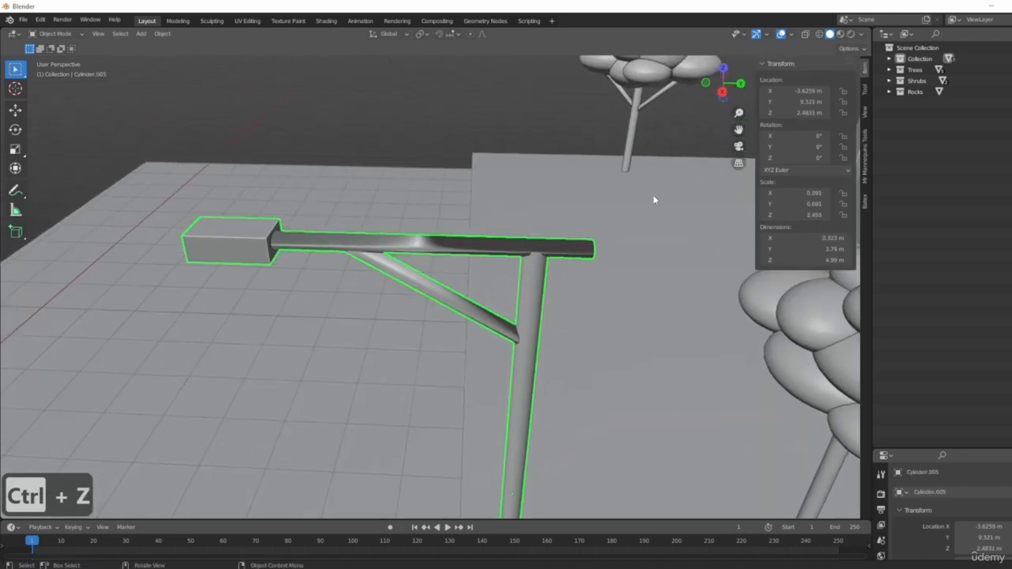
- Apply the street lamp's scale again, inspect its shading from several angles and undo the application
key(ctrl+a)
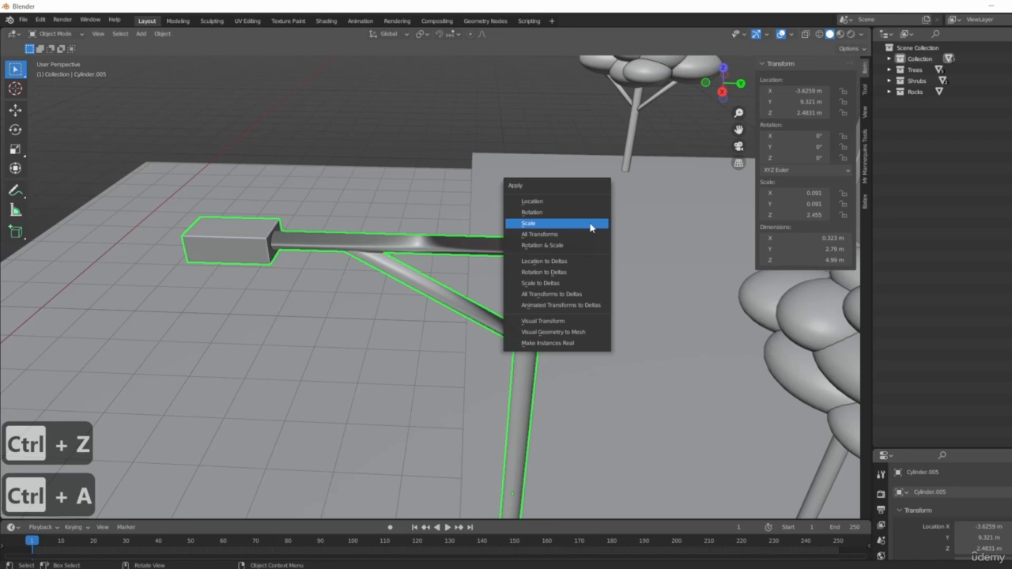
click(533, 223)
scroll(340, 284, down, 3)
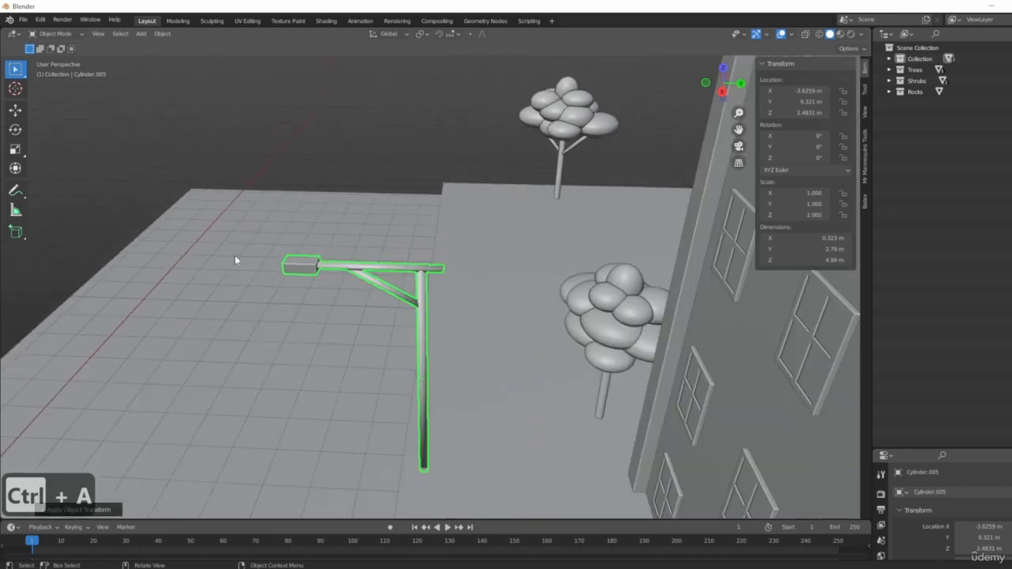
middle_drag(298, 272, 313, 206)
scroll(313, 206, up, 4)
shift+middle_drag(282, 260, 515, 341)
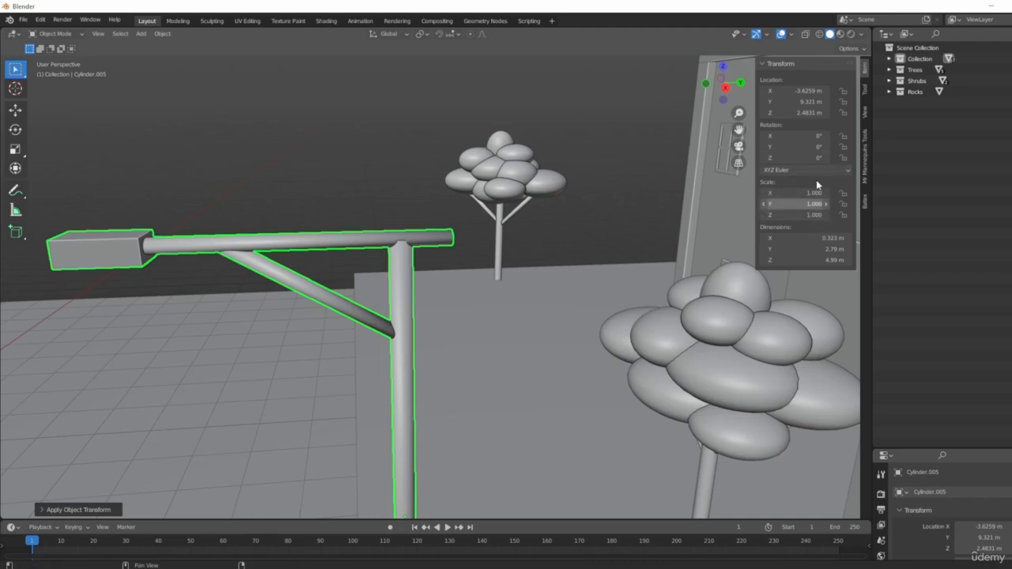
middle_drag(293, 317, 407, 345)
scroll(412, 381, down, 4)
scroll(362, 358, up, 10)
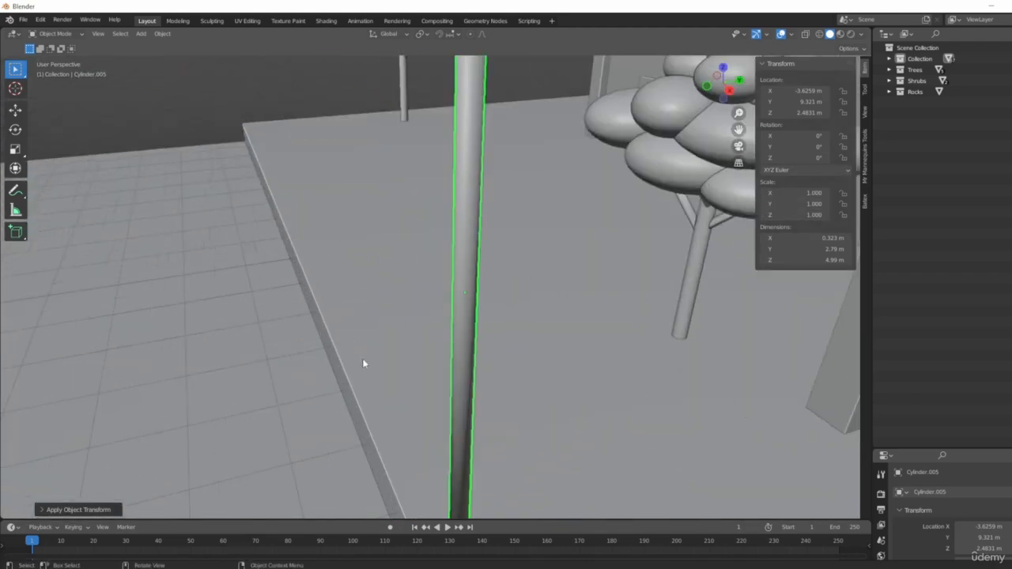
scroll(455, 328, down, 4)
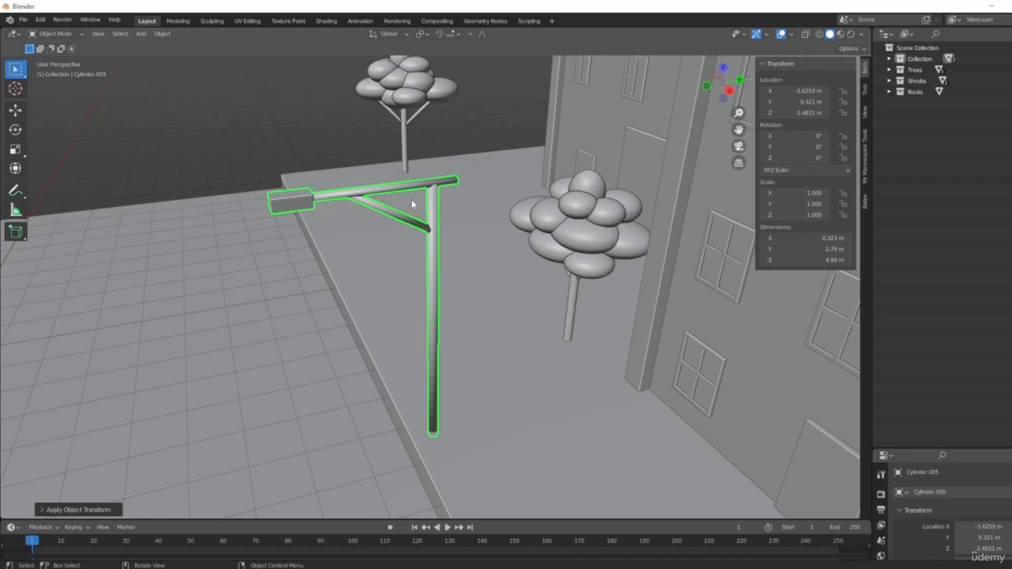
key(ctrl+z)
middle_drag(391, 202, 413, 205)
scroll(413, 206, down, 3)
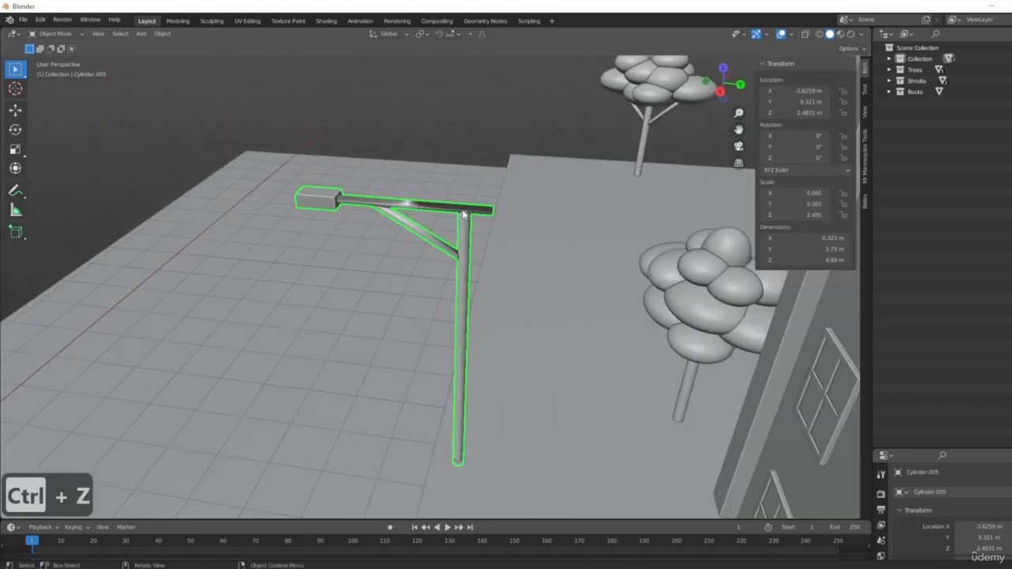
- Save the file and apply the joined street lamp's scale, checking its shading from several angles
key(ctrl+s)
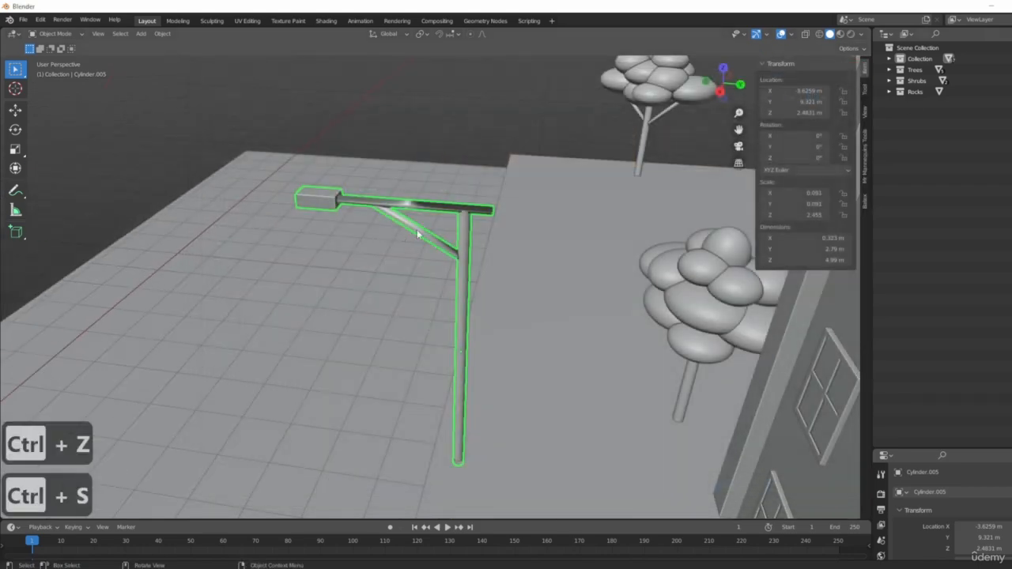
key(ctrl+a)
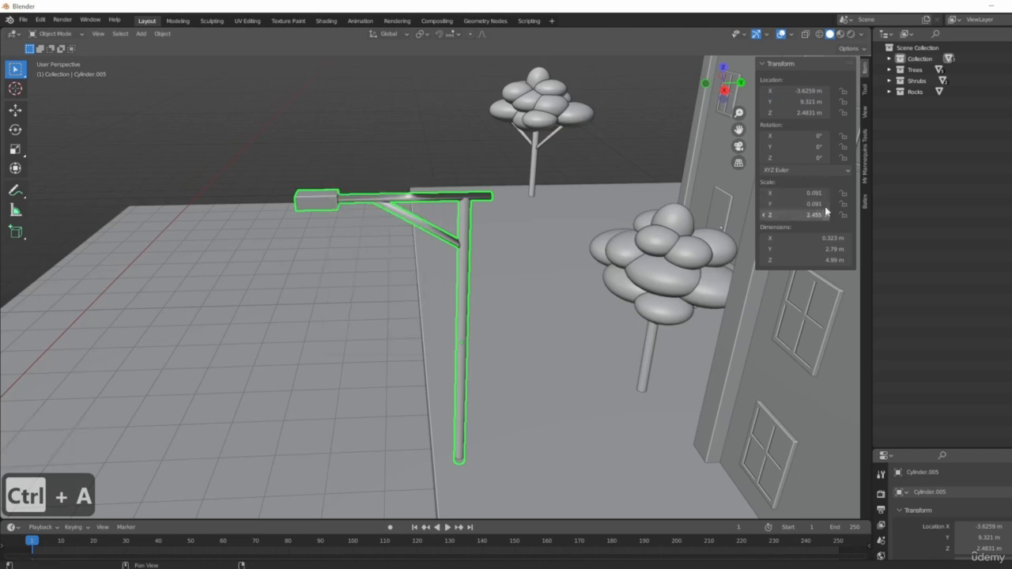
key(ctrl+a)
click(522, 204)
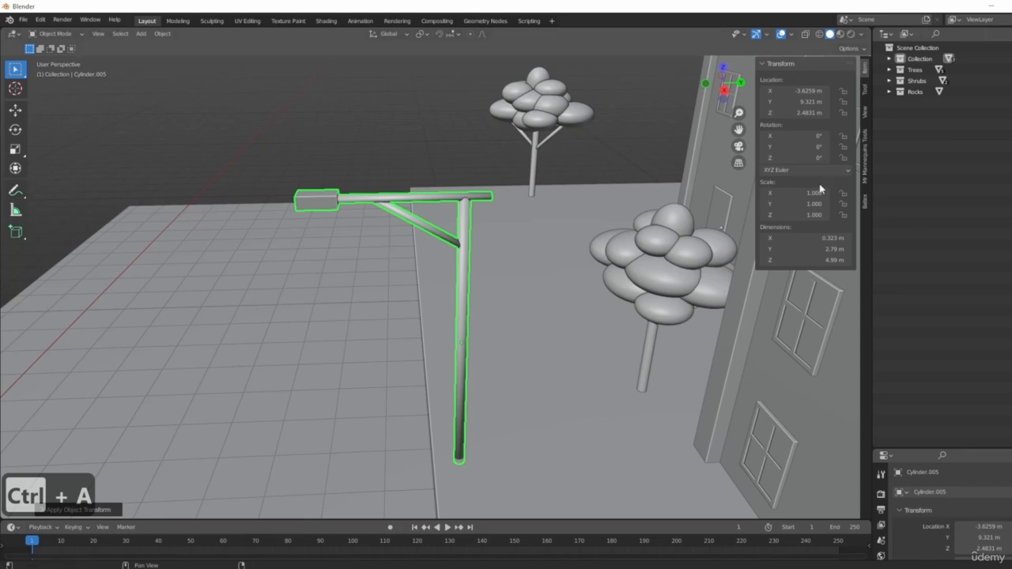
middle_drag(680, 237, 456, 274)
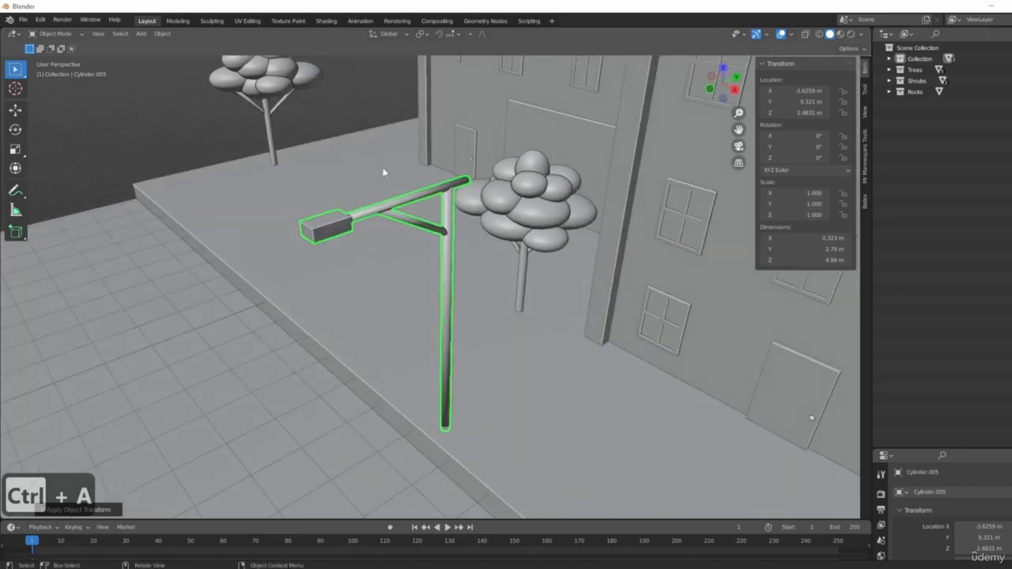
middle_drag(375, 353, 447, 327)
- Duplicate the street lamp twice in the positive X direction along the kerb, placing the first copy at about X 3.46 m
key(KP_7)
shift+middle_drag(445, 257, 409, 297)
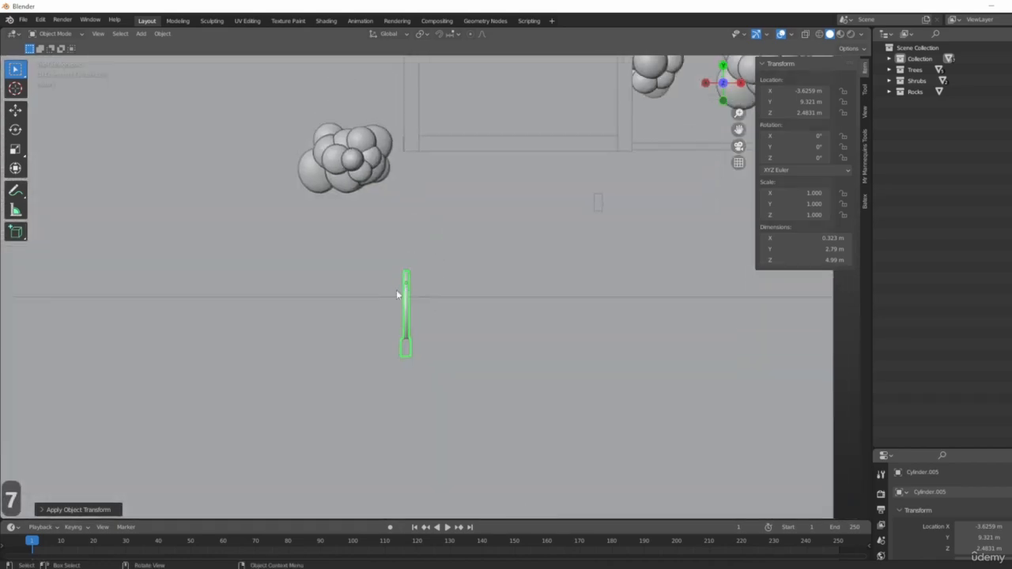
key(shift+d)
key(x)
click(582, 327)
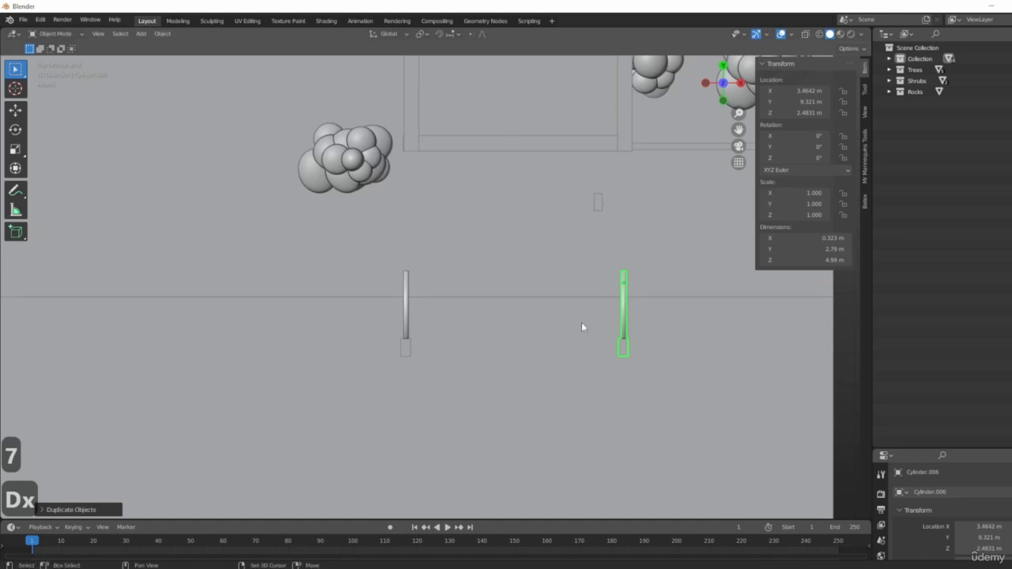
shift+middle_drag(581, 326, 501, 332)
key(shift+d)
key(x)
click(703, 362)
- Make two more copies of the original street lamp in the negative X direction, at about X -10.7 m and -18 m
scroll(649, 348, down, 3)
click(451, 340)
key(shift+d)
key(x)
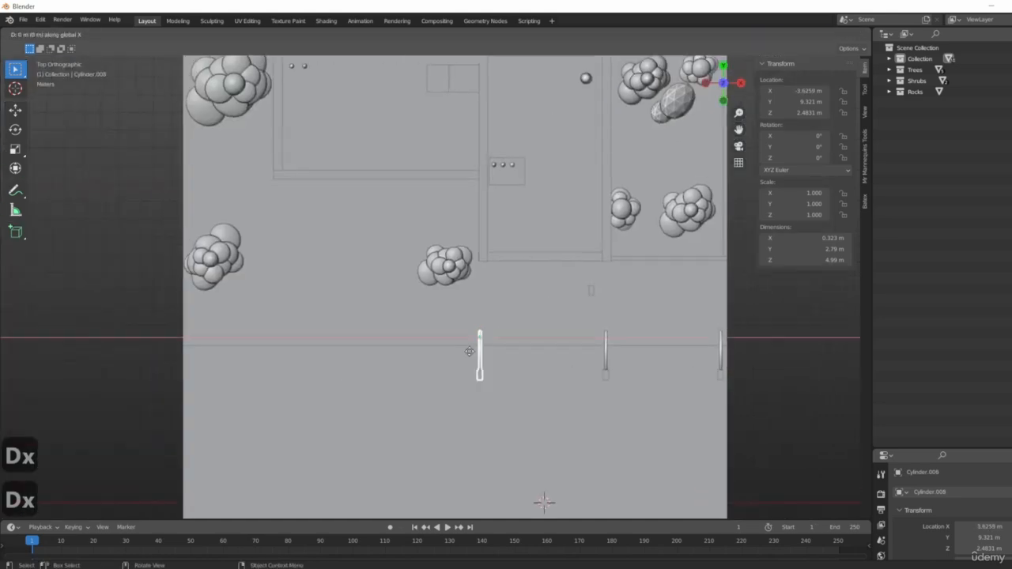
click(340, 351)
key(shift+d)
key(x)
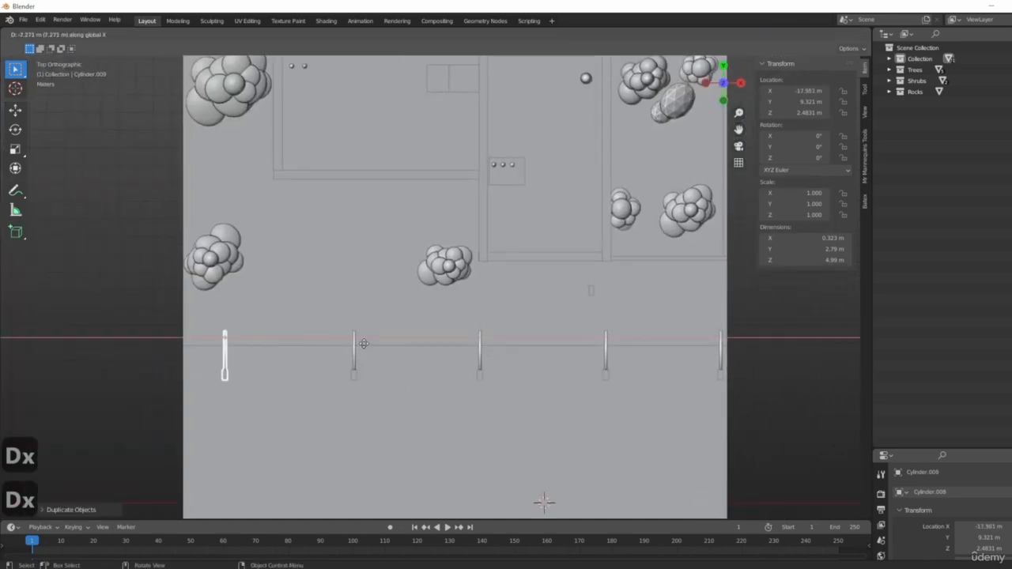
click(364, 343)
- Select all five street lamps and shift them together about 0.56 m in the negative X direction
scroll(597, 366, down, 2)
middle_drag(596, 367, 476, 384)
key(shift+d)
key(x)
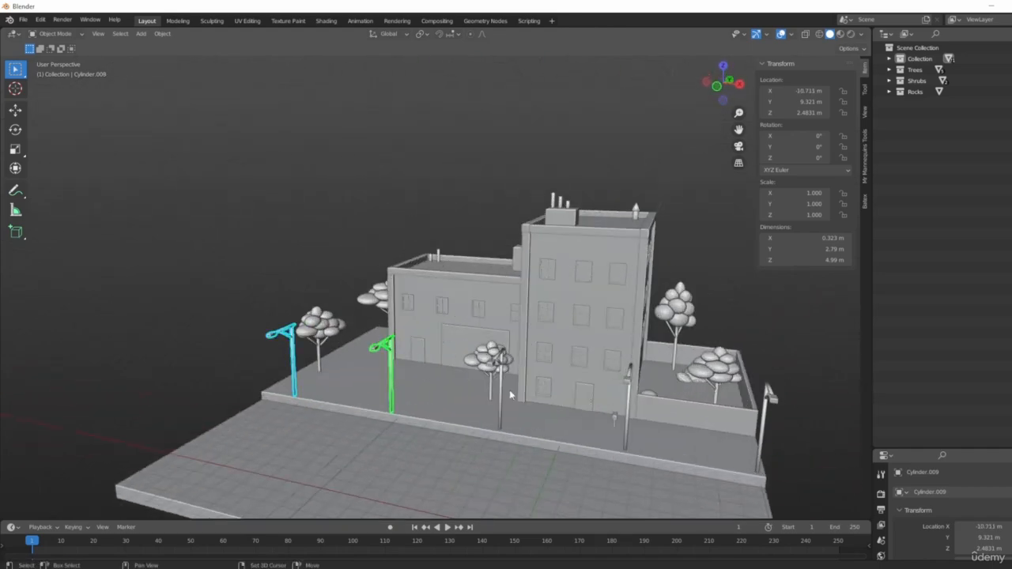
shift+click(498, 415)
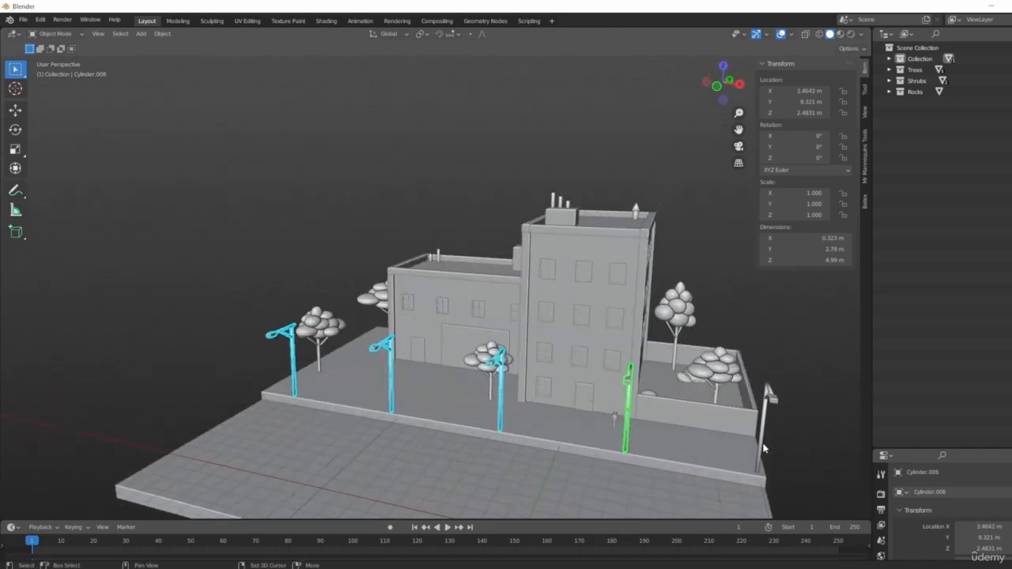
middle_drag(536, 450, 334, 238)
key(g)
key(x)
click(533, 412)
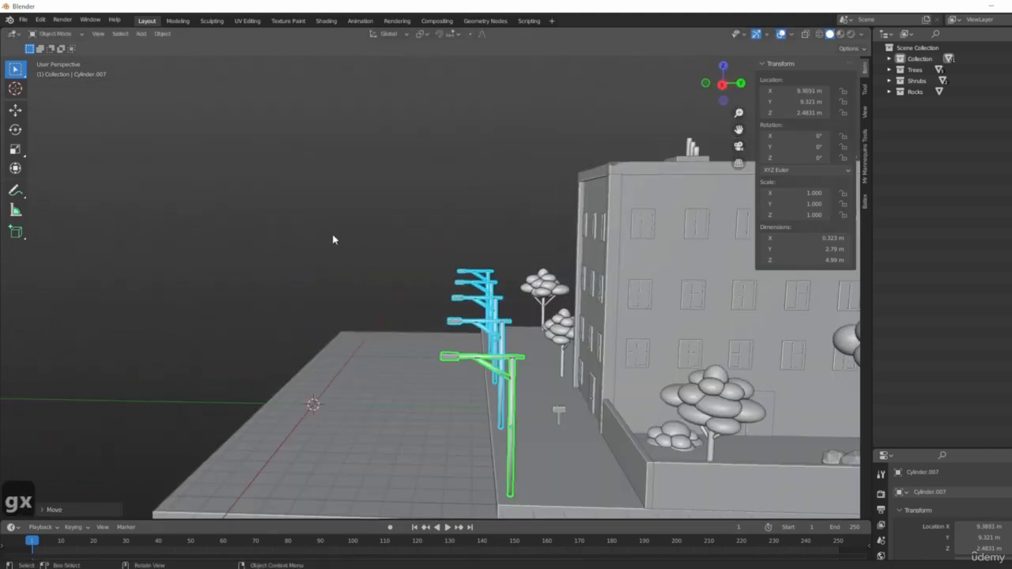
click(314, 309)
- Duplicate the sidewalk slab under the buildings and move the copy along Y to the opposite side of the street
middle_drag(314, 309, 345, 129)
middle_drag(551, 334, 347, 314)
middle_drag(490, 308, 434, 379)
click(632, 341)
key(shift+d)
key(x)
right_click(434, 380)
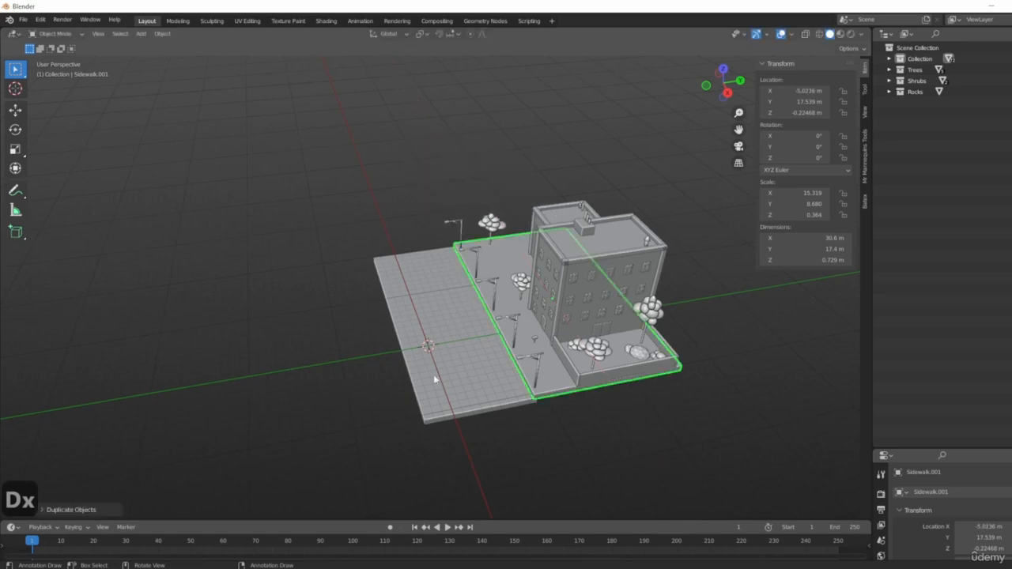
key(g)
key(y)
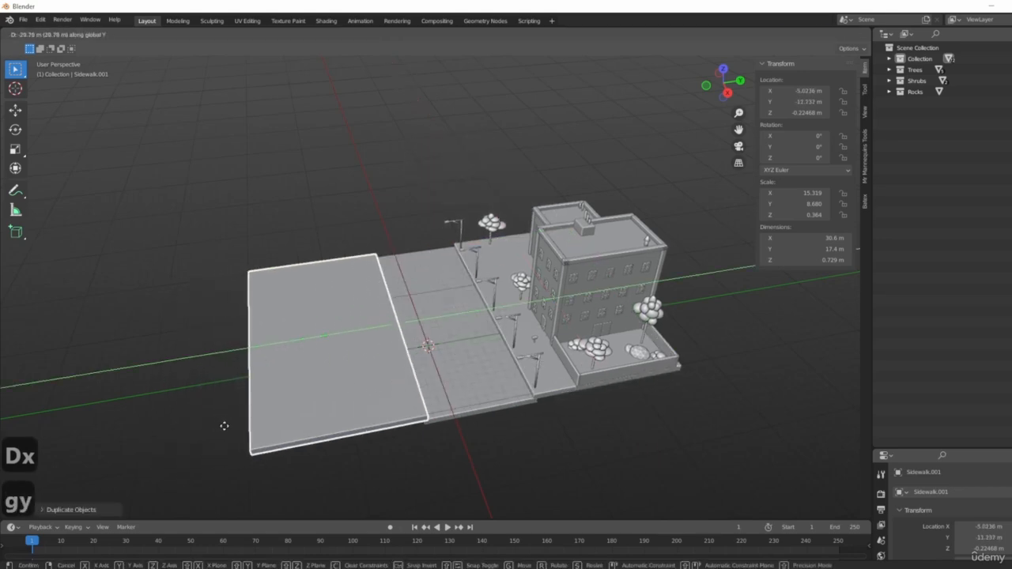
click(226, 424)
- Fine-tune the copied sidewalk along Y to about -11.05 m so that it meets the street's edge
middle_drag(226, 425, 377, 442)
scroll(341, 395, up, 3)
key(g)
key(y)
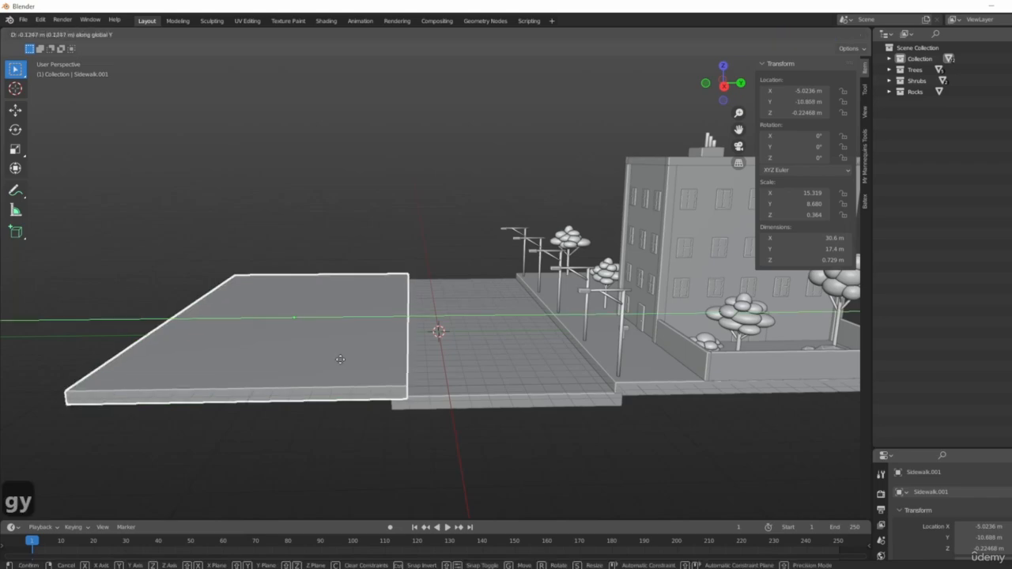
click(338, 360)
middle_drag(338, 360, 564, 400)
scroll(611, 377, down, 4)
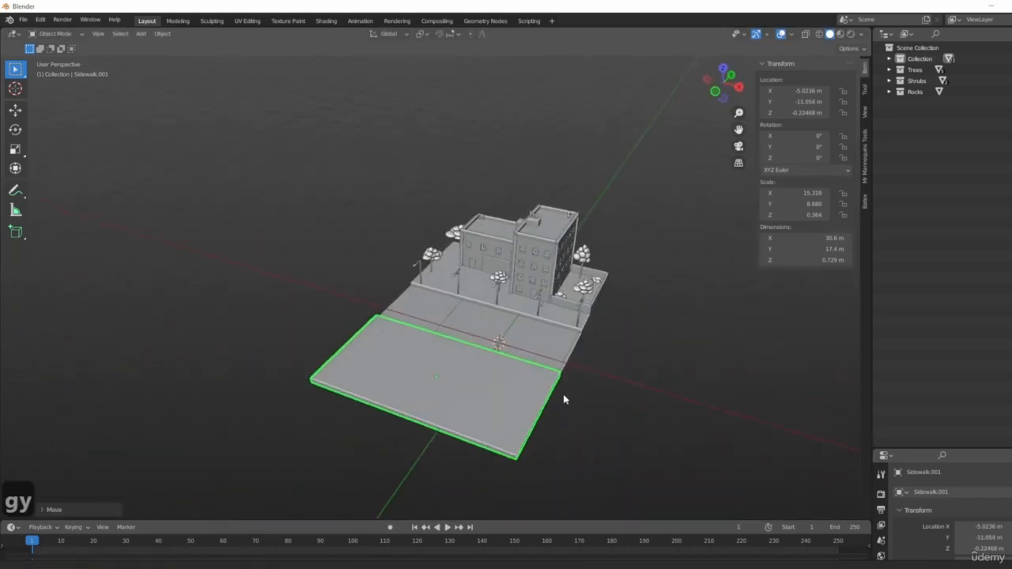
- Rename the street lamp at the far negative X end of the row as Streetlight
scroll(564, 400, up, 4)
click(526, 204)
middle_drag(561, 339, 478, 319)
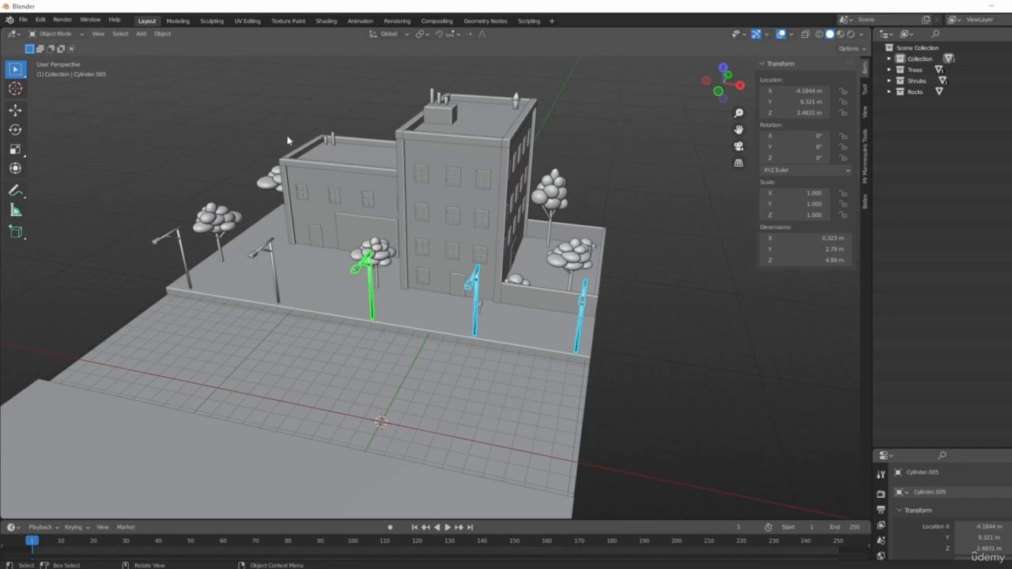
middle_drag(287, 140, 126, 353)
scroll(337, 273, up, 3)
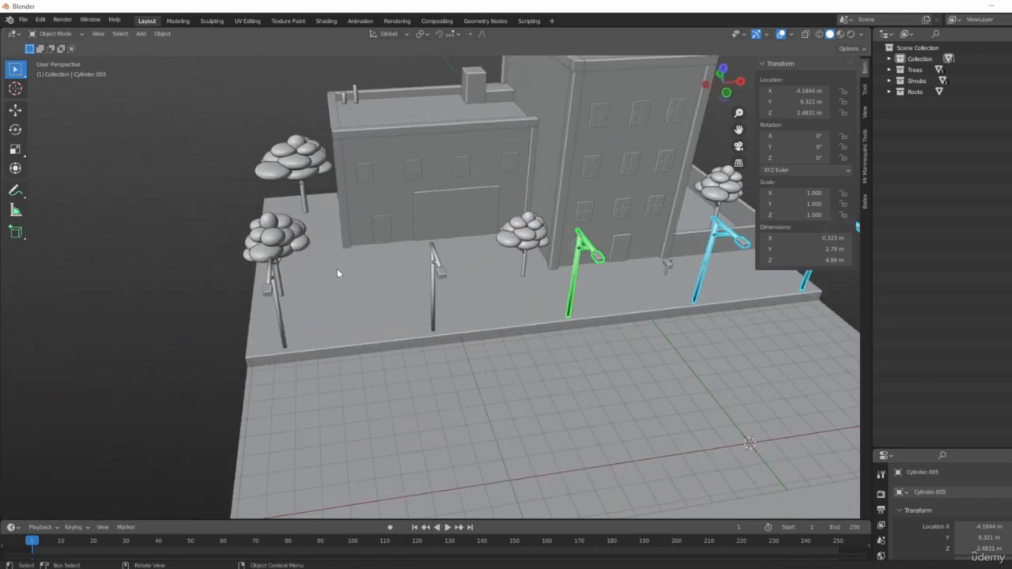
click(278, 329)
key(F2)
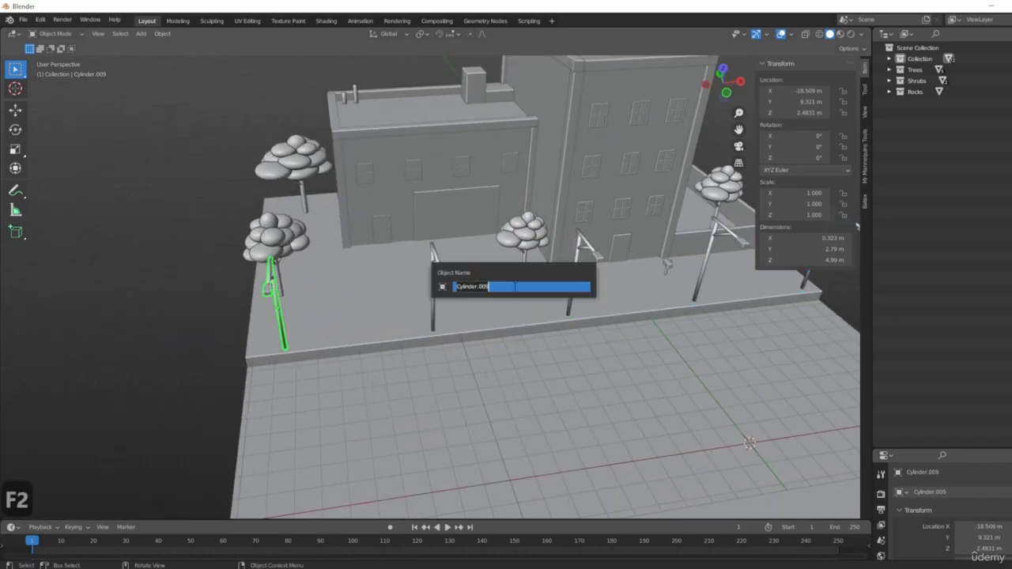
text(St)
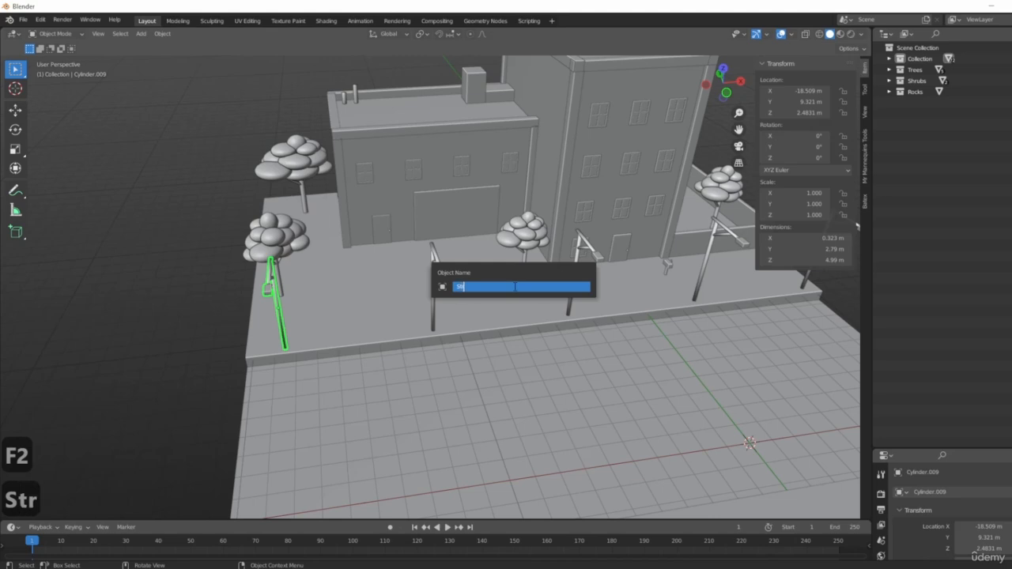
text(reetlight)
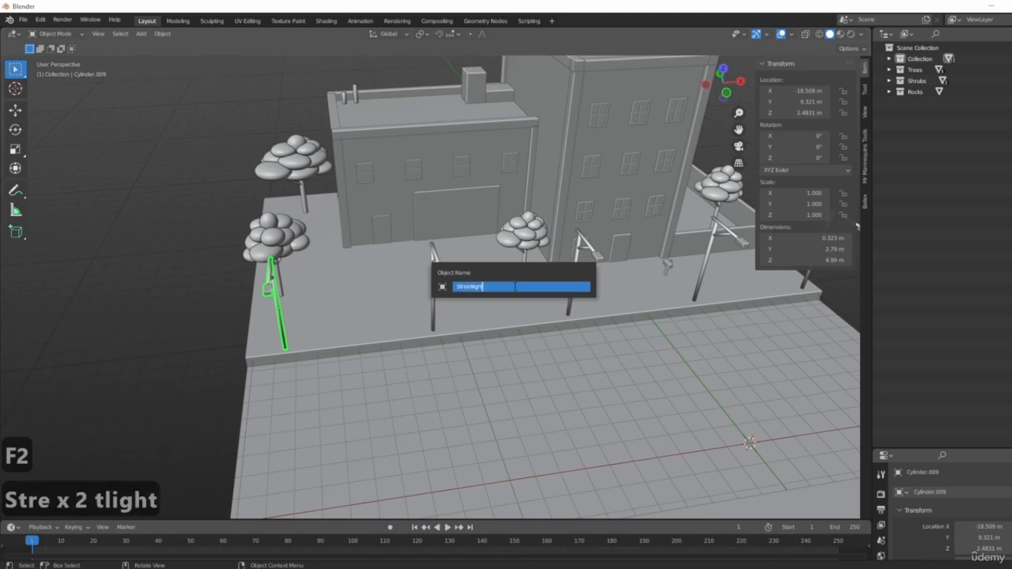
key(Return)
- Copy the name Streetlight from the object list and use it to rename the neighbouring second lamp
click(890, 59)
scroll(952, 157, down, 10)
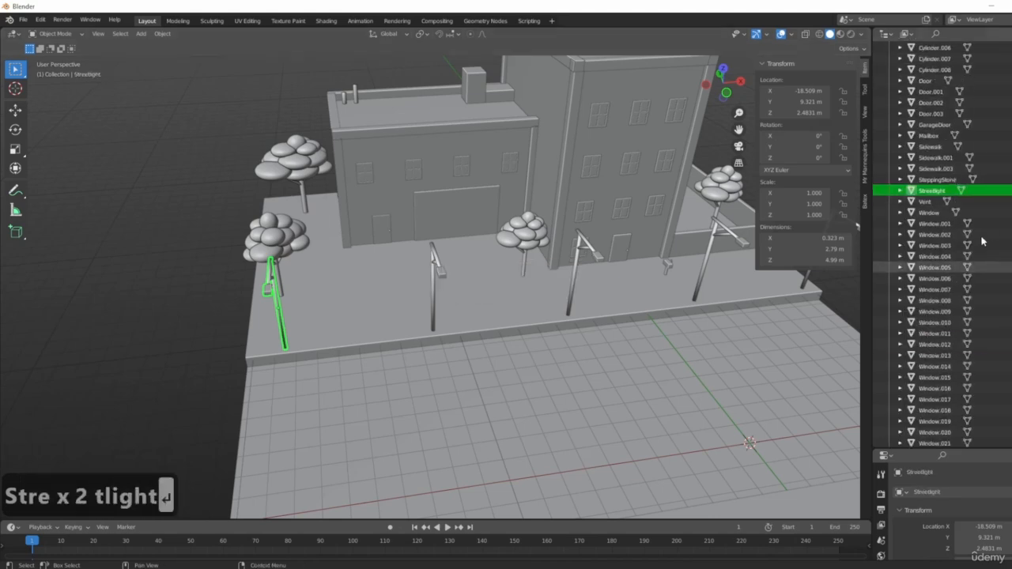
double_click(931, 238)
key(ctrl+c)
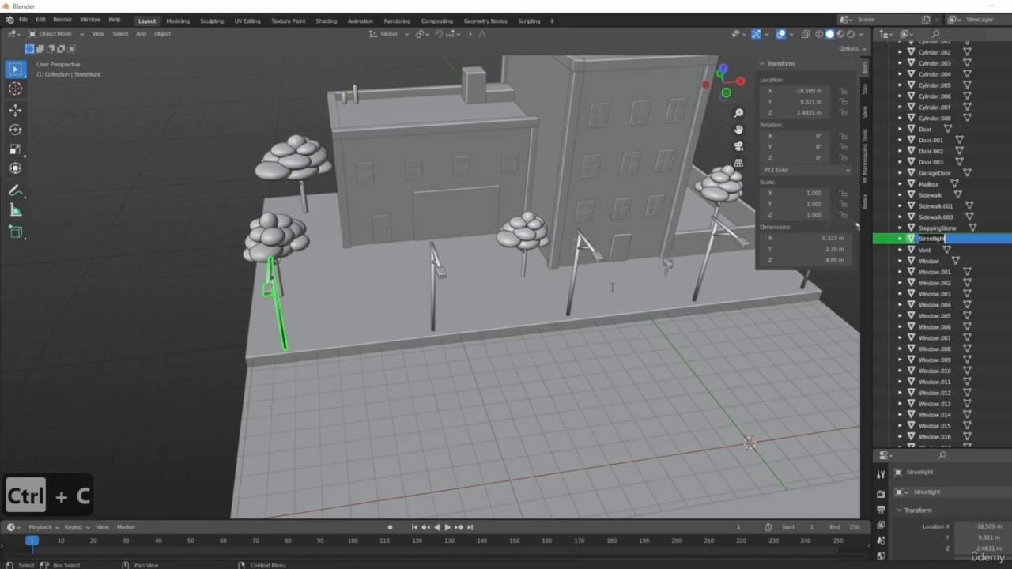
click(611, 287)
click(434, 263)
key(F2)
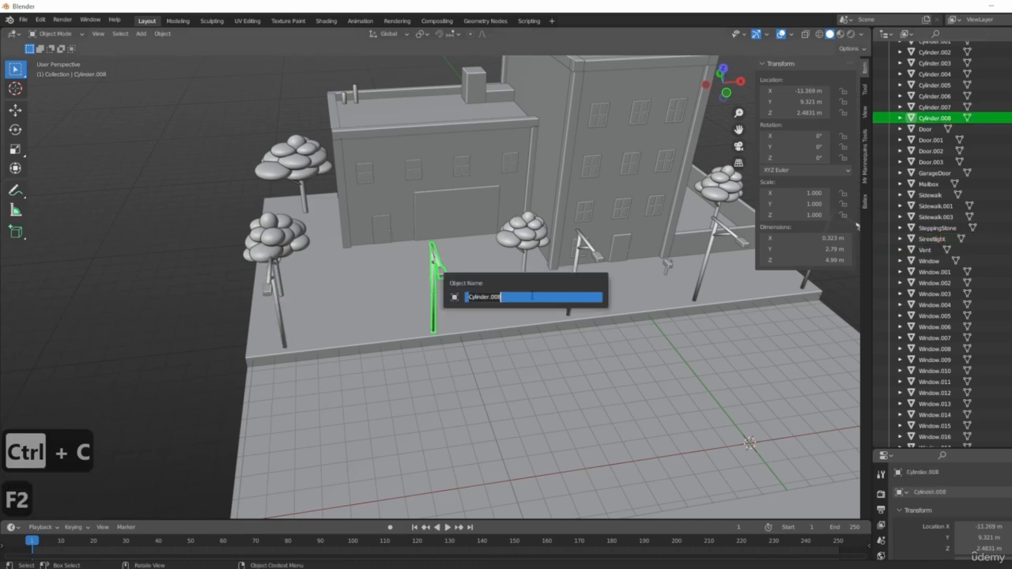
key(ctrl+v)
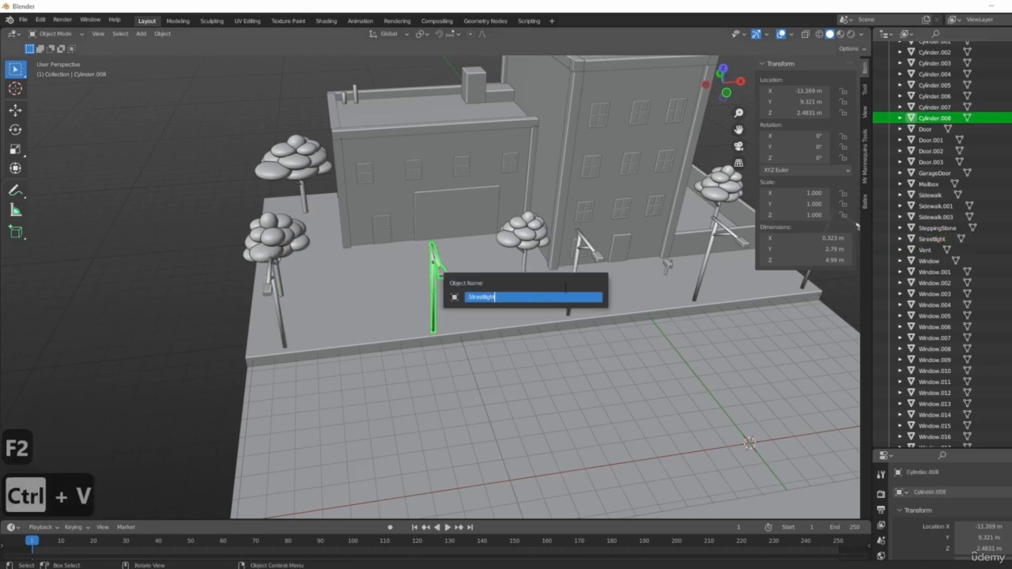
key(Return)
- Rename the middle street lamp with the copied name Streetlight
click(585, 241)
middle_drag(589, 268, 604, 342)
key(F2)
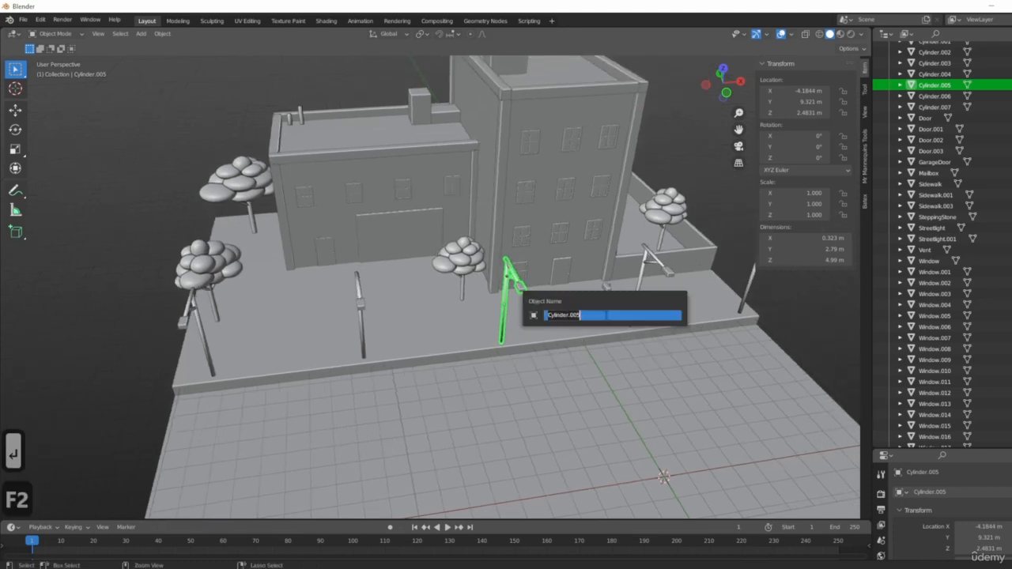
key(ctrl+v)
key(Return)
- Rename the two remaining street lamps at the positive X end with the copied name Streetlight
click(646, 260)
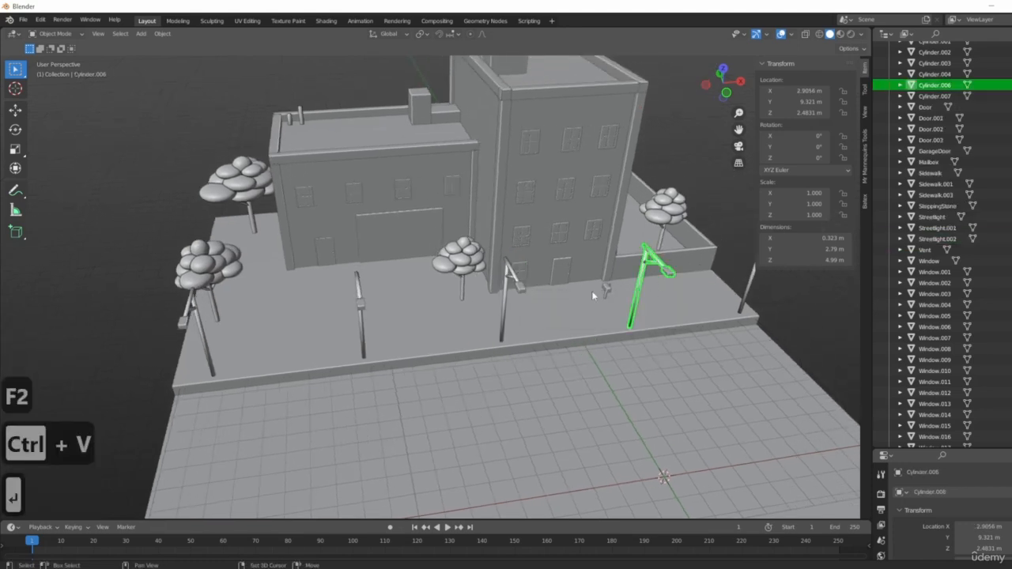
middle_drag(591, 291, 654, 358)
key(F2)
key(ctrl+v)
key(Return)
click(670, 273)
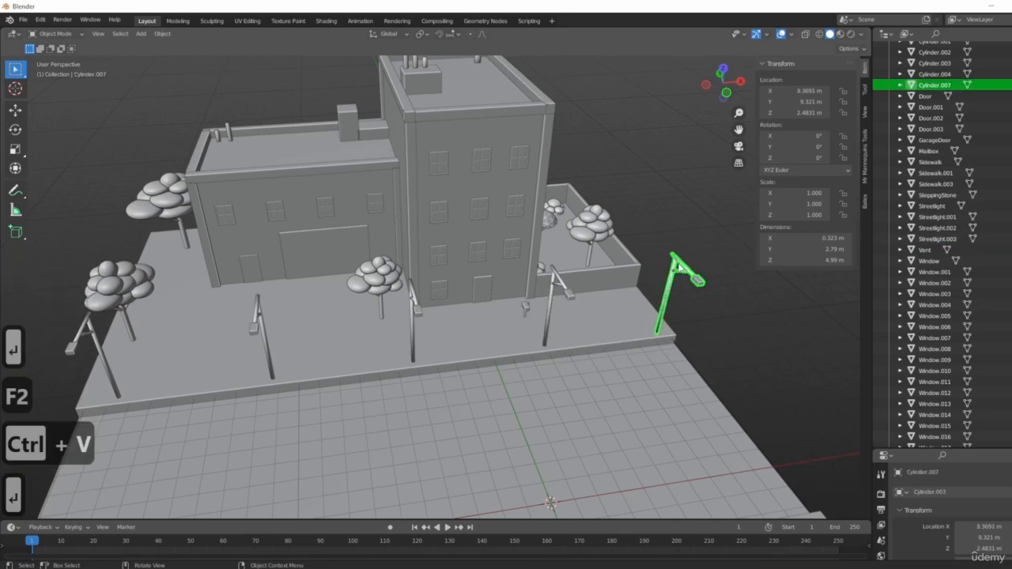
key(F2)
key(ctrl+v)
key(Return)
- Select the road slab between the two sidewalks and rename it Street
scroll(622, 334, down, 5)
middle_drag(622, 334, 453, 396)
scroll(520, 322, up, 8)
click(454, 396)
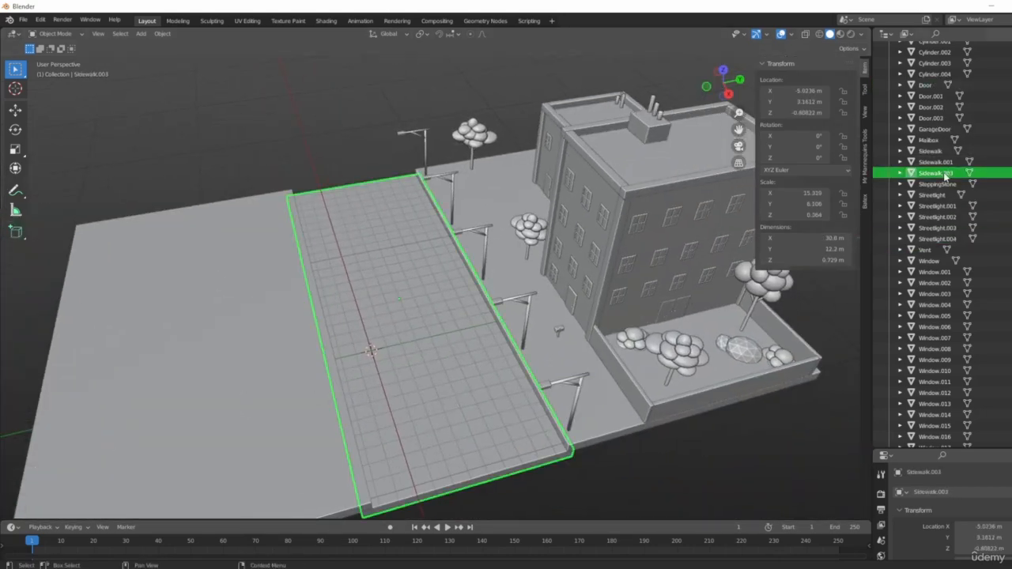
scroll(940, 238, up, 3)
double_click(935, 238)
text(Str)
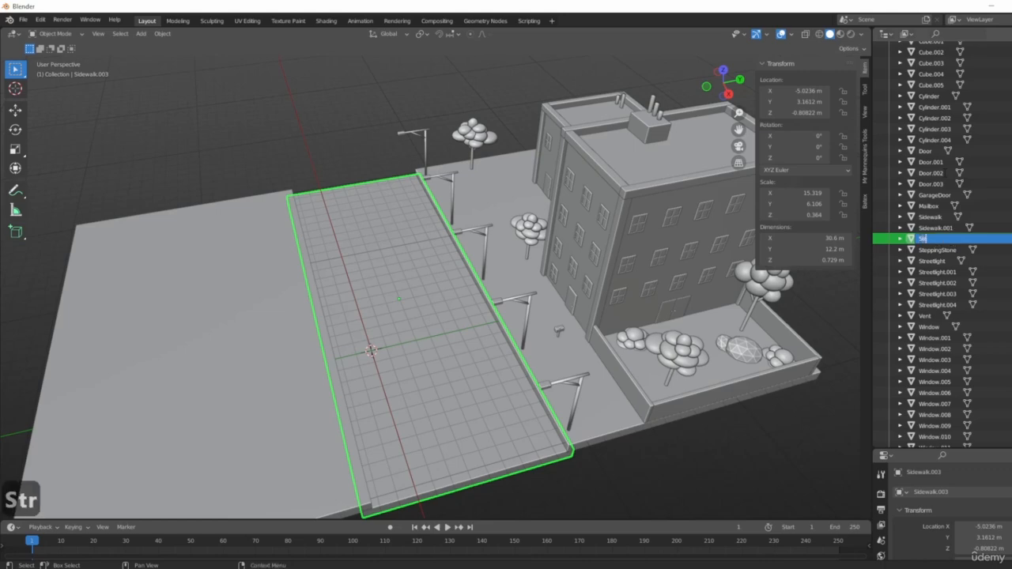
text(eet)
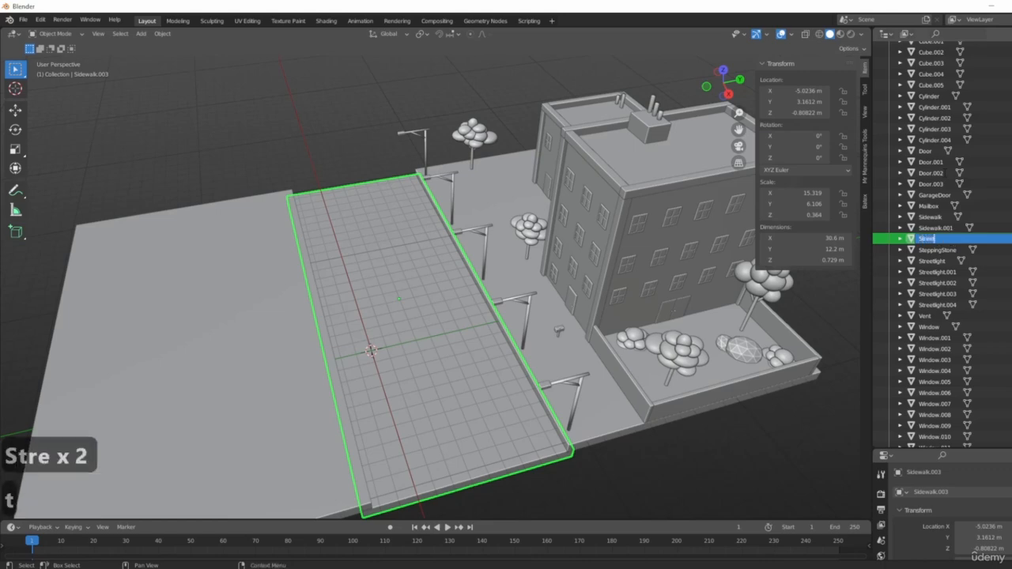
key(Return)
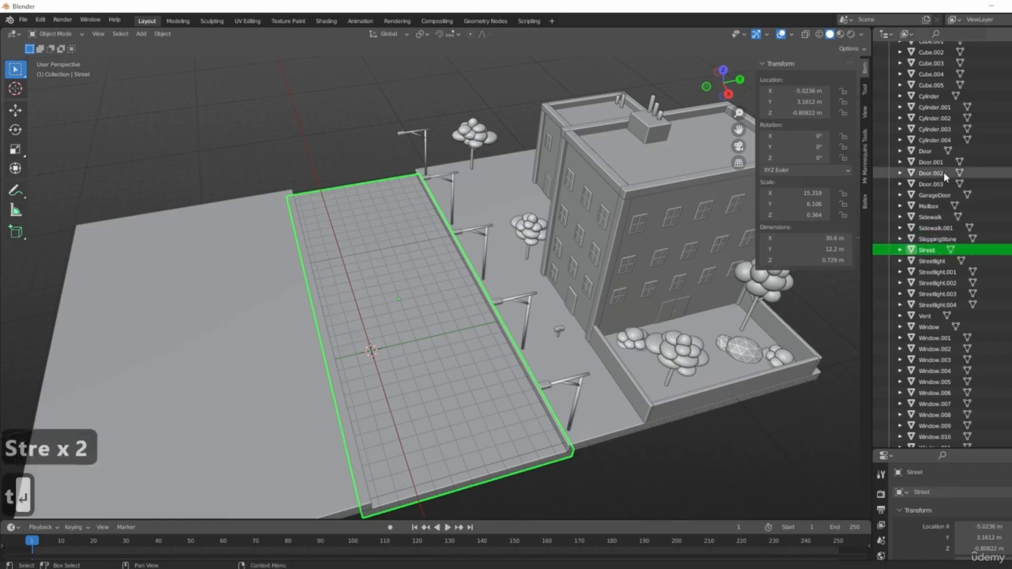
- Select the street lamp at the positive X end of the row and set the view to top orthographic
click(575, 385)
middle_drag(575, 385, 477, 425)
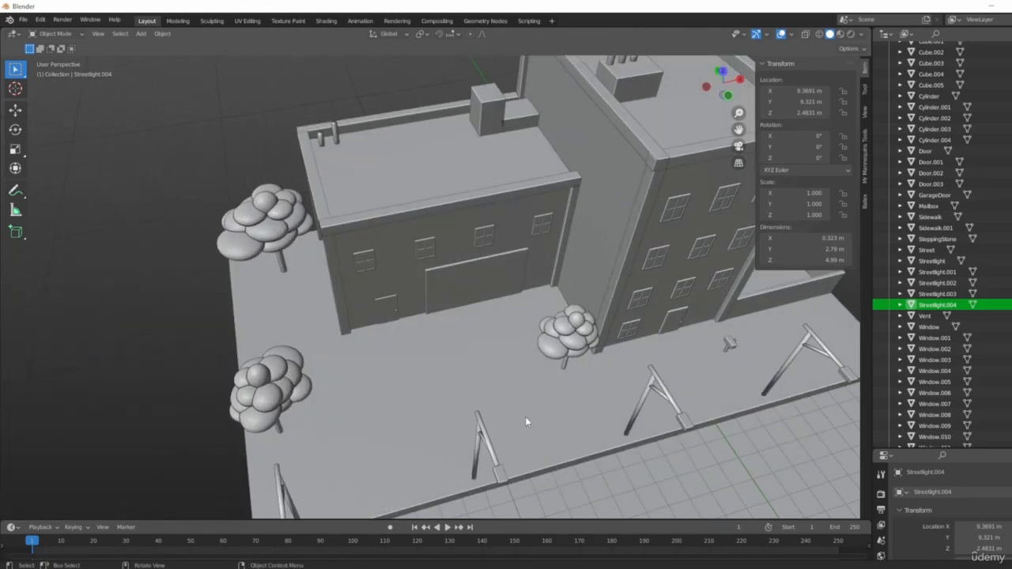
scroll(526, 417, down, 1)
scroll(605, 408, up, 2)
scroll(609, 391, down, 4)
middle_drag(609, 390, 521, 351)
scroll(628, 354, up, 3)
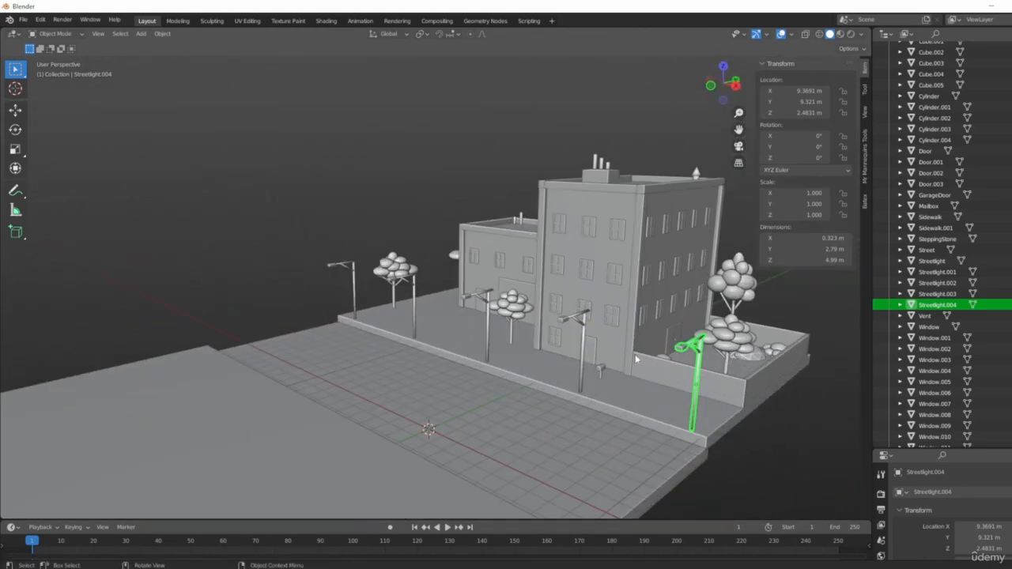
middle_drag(693, 340, 584, 296)
key(7)
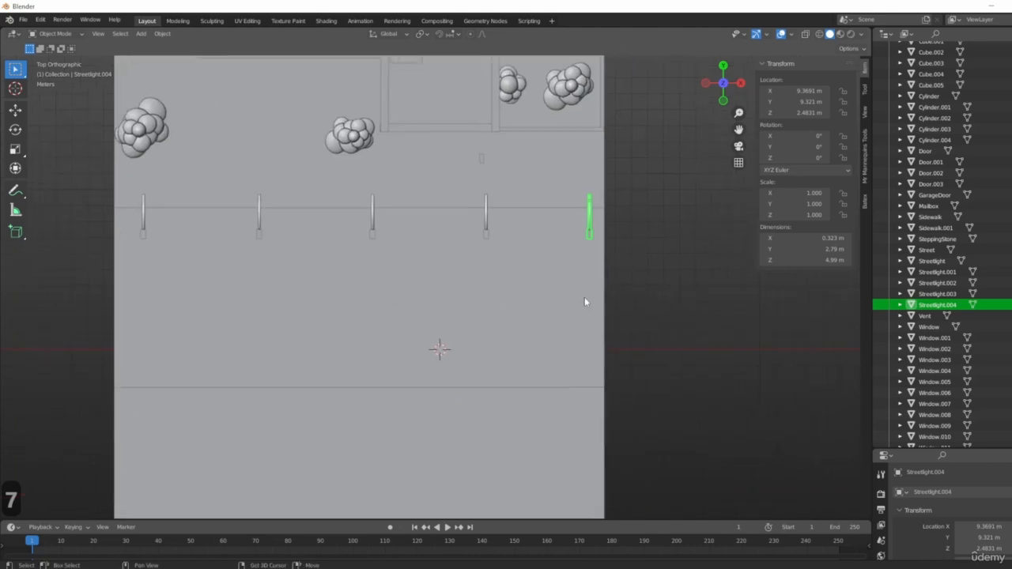
- Try to duplicate only the end street lamp across the street along Y and rotate the copy 180 degrees
key(shift+d)
key(y)
click(591, 497)
text(r180)
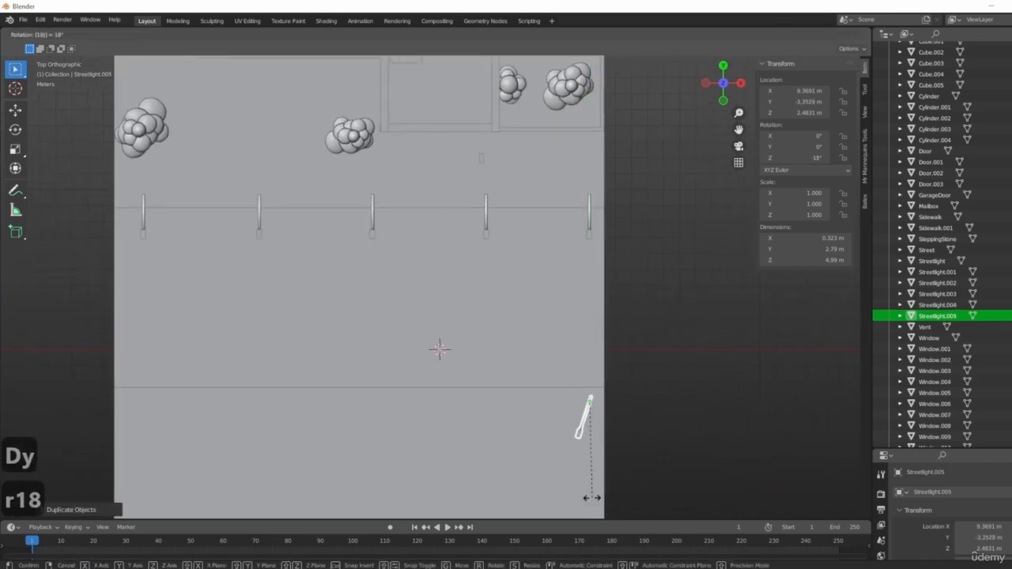
click(592, 500)
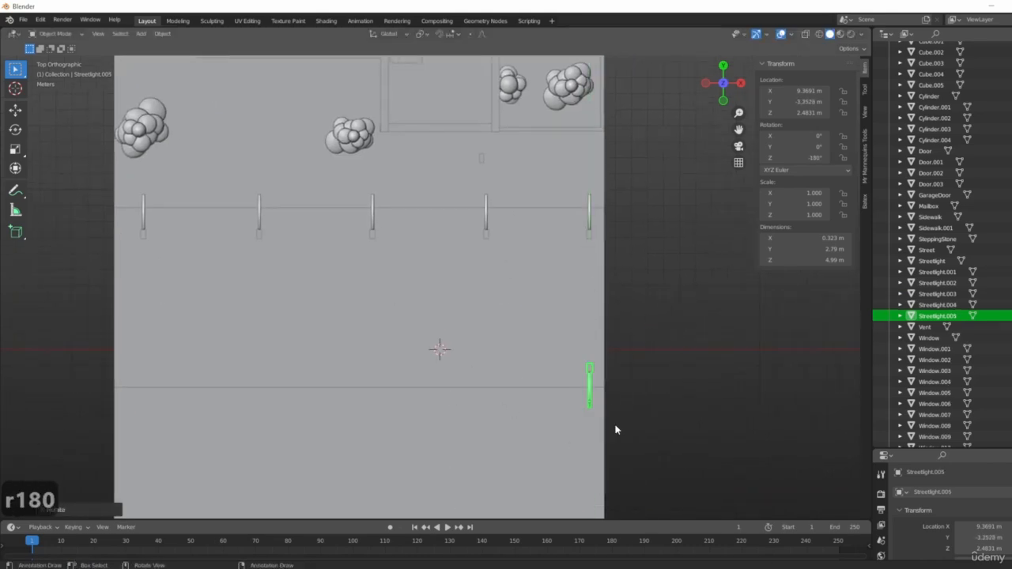
shift+middle_drag(553, 415, 484, 450)
shift+middle_drag(268, 388, 302, 301)
scroll(427, 340, up, 3)
scroll(668, 427, down, 2)
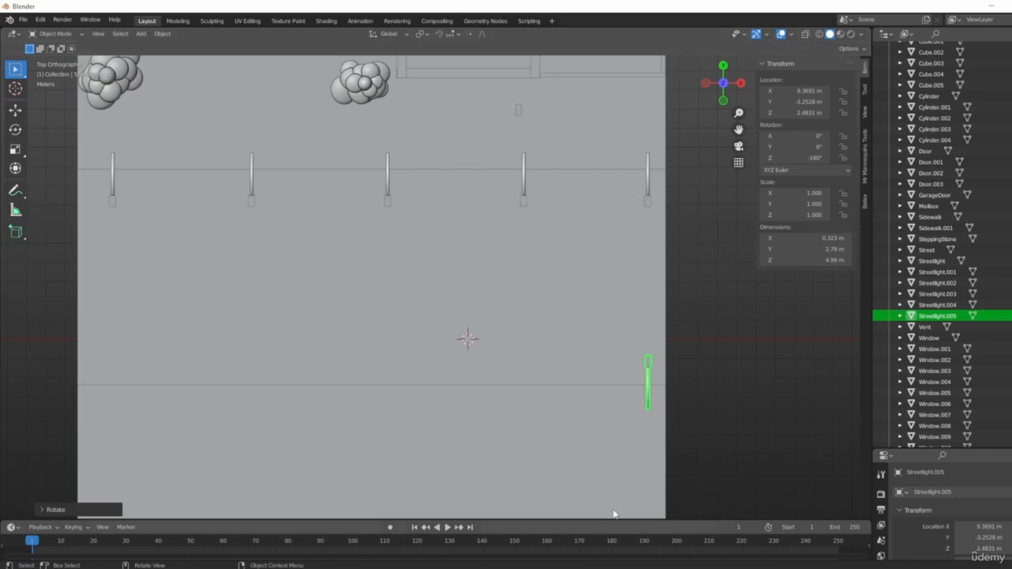
key(ctrl+z)
key(ctrl+z)
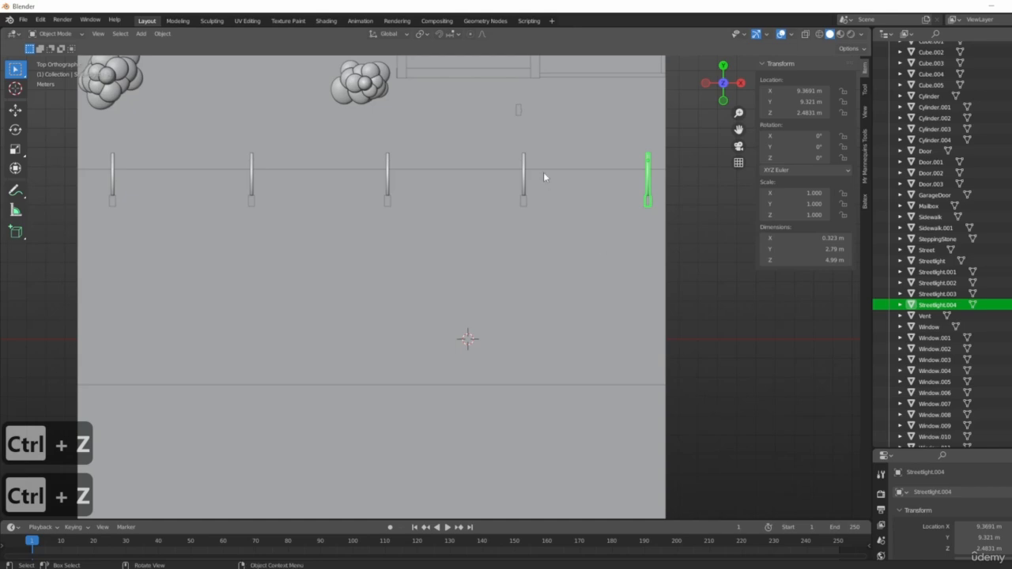
- Add the other four lamps to the selection and duplicate all five along Y to the opposite sidewalk, at about Y -2.99 m
shift+click(520, 202)
shift+click(387, 200)
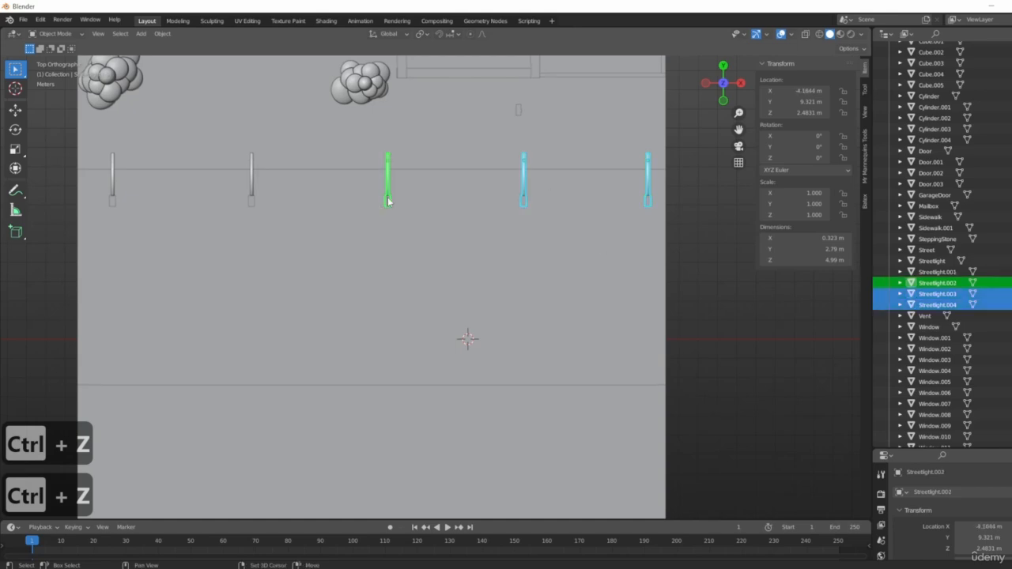
shift+click(251, 190)
shift+click(112, 199)
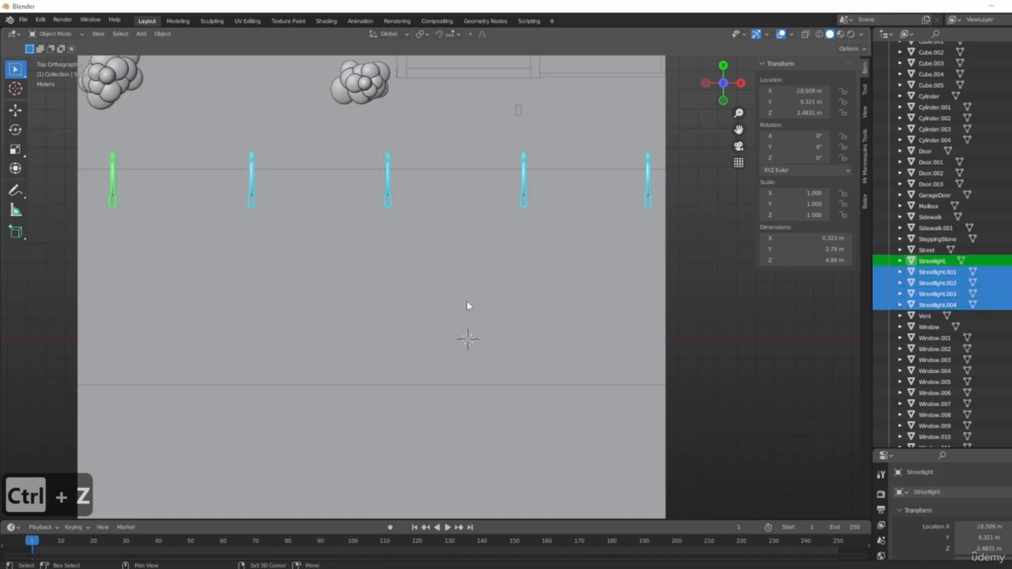
key(shift+d)
key(y)
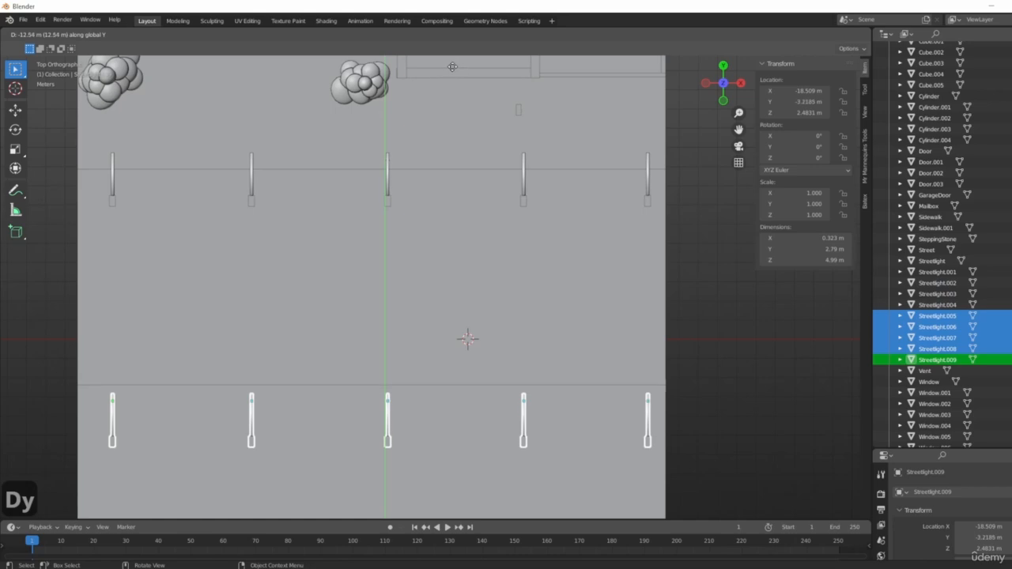
click(452, 59)
- Rotate the five duplicated street lamps 180 degrees so their arms face the street
text(r)
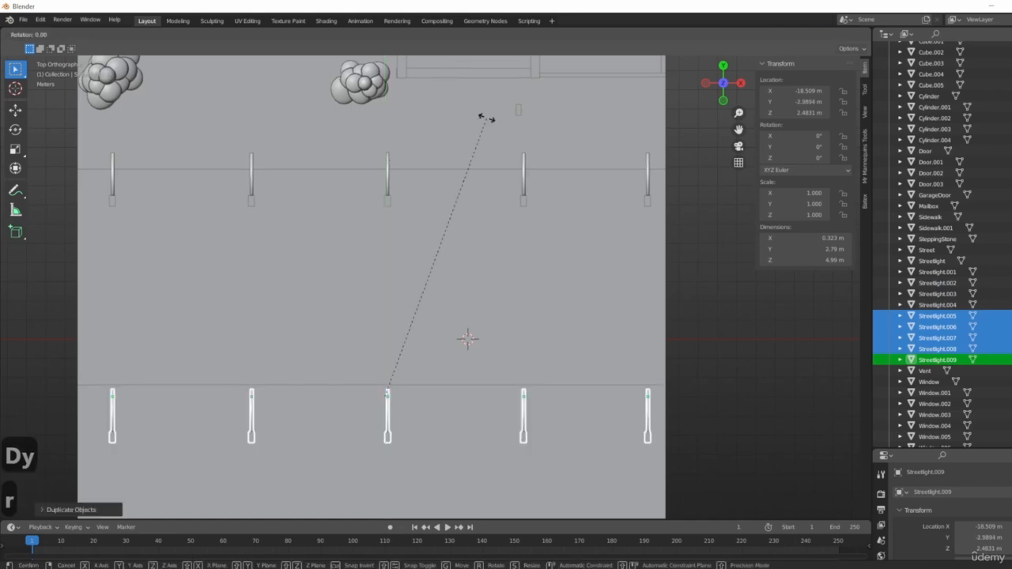
text(180)
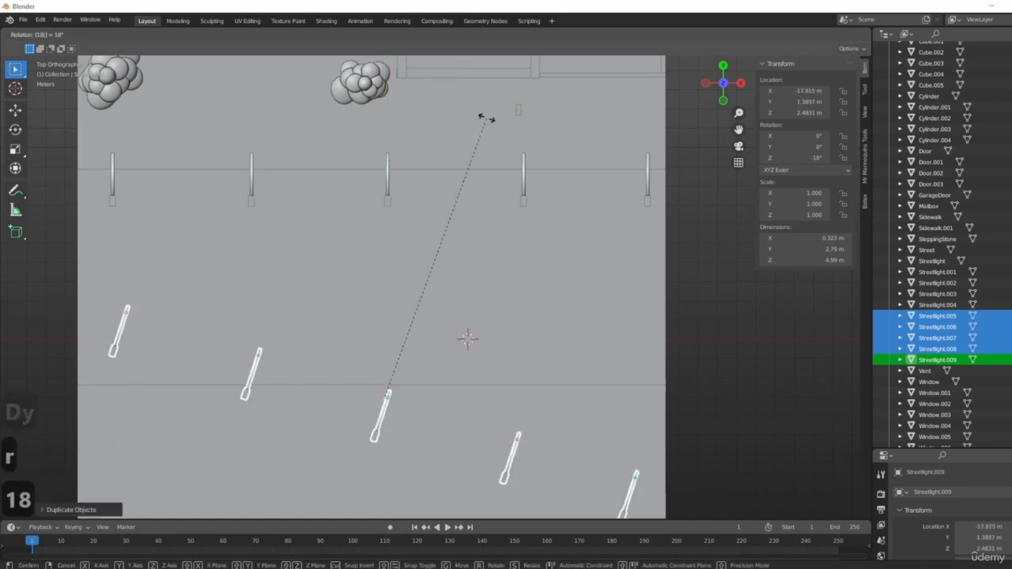
click(486, 117)
scroll(614, 362, up, 2)
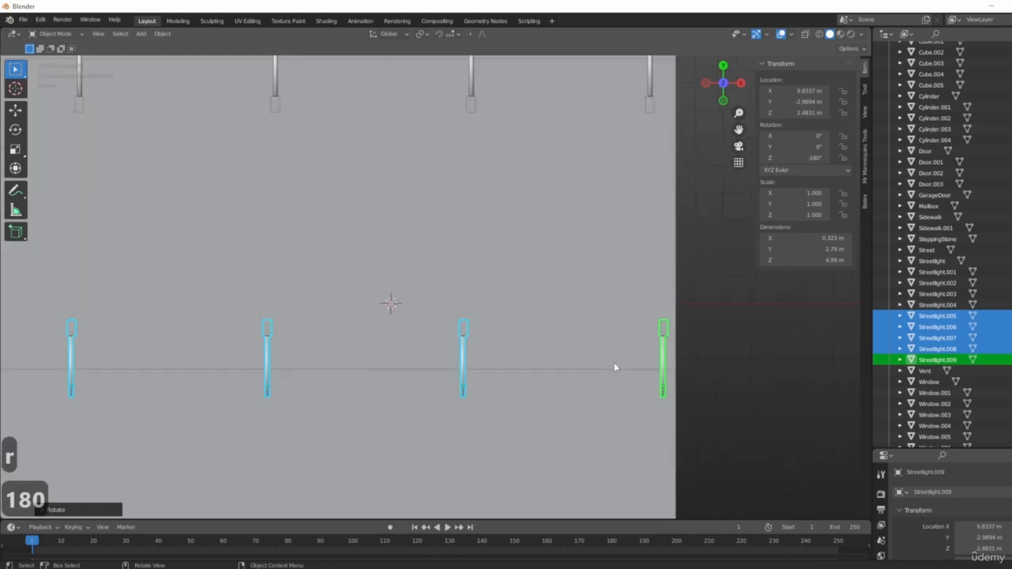
shift+middle_drag(614, 362, 685, 399)
scroll(401, 176, down, 5)
shift+middle_drag(415, 162, 436, 241)
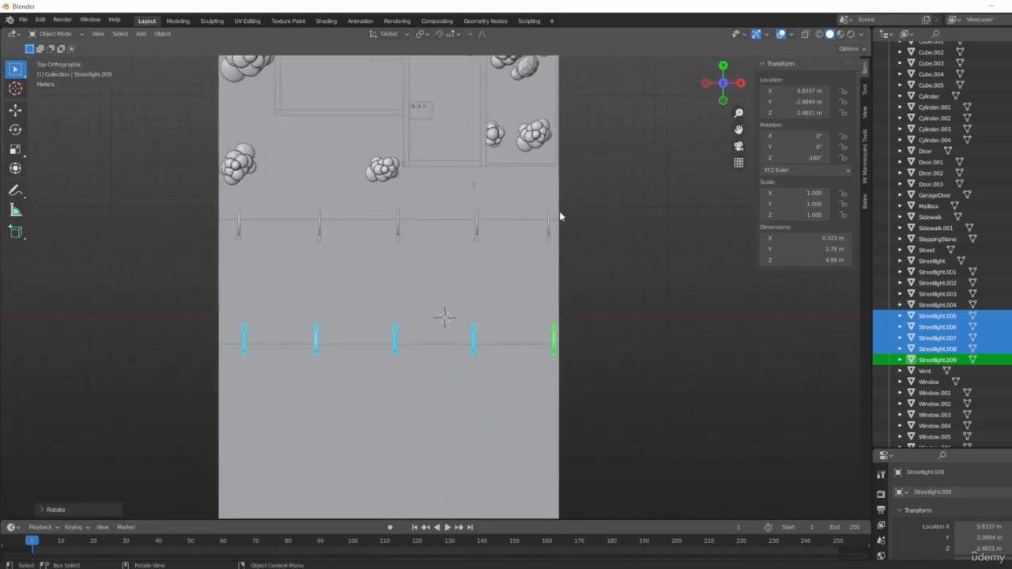
scroll(568, 310, up, 1)
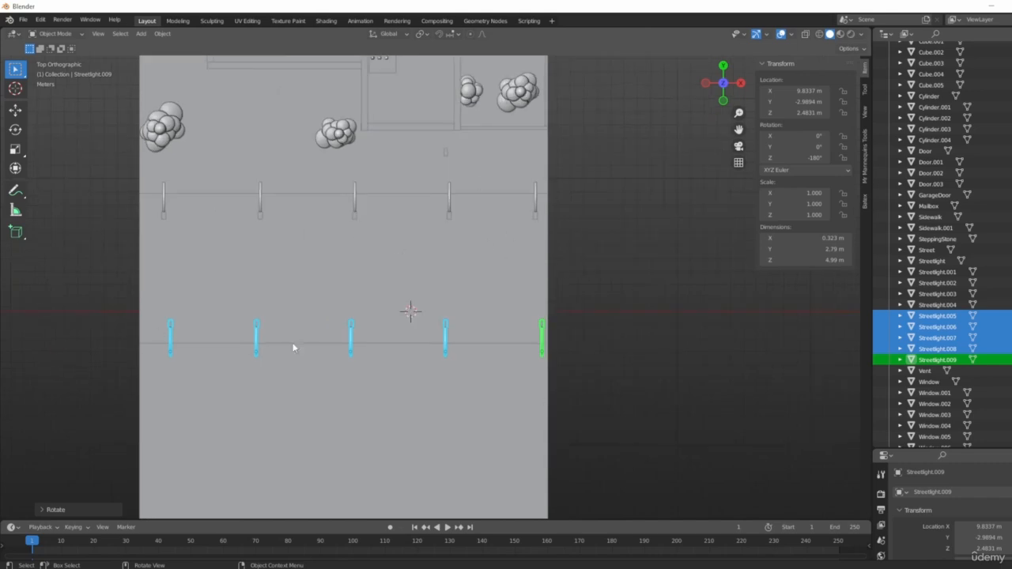
- Shift the duplicated row of street lamps about -0.7 m along X to line up with the opposite row
key(g)
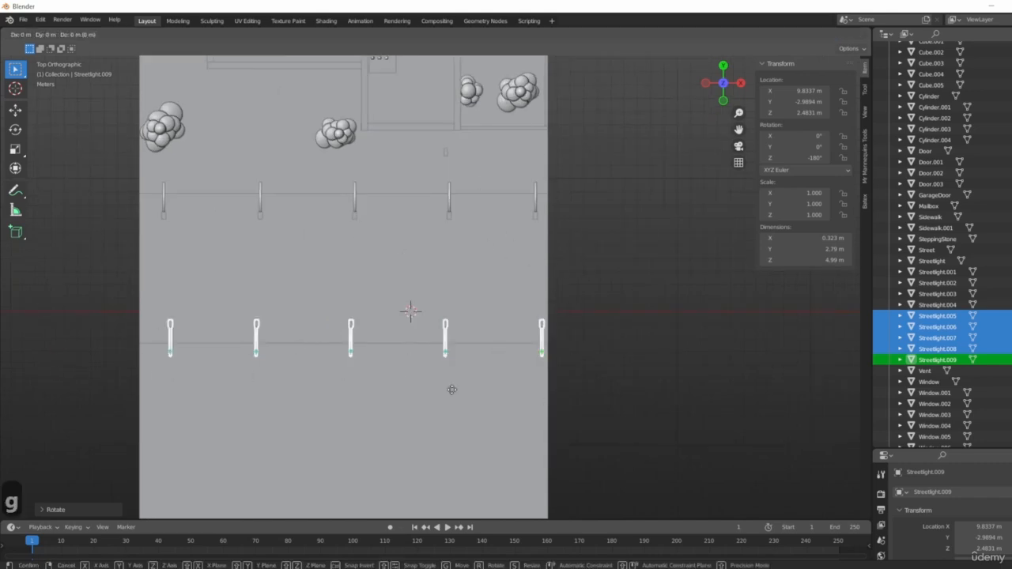
key(x)
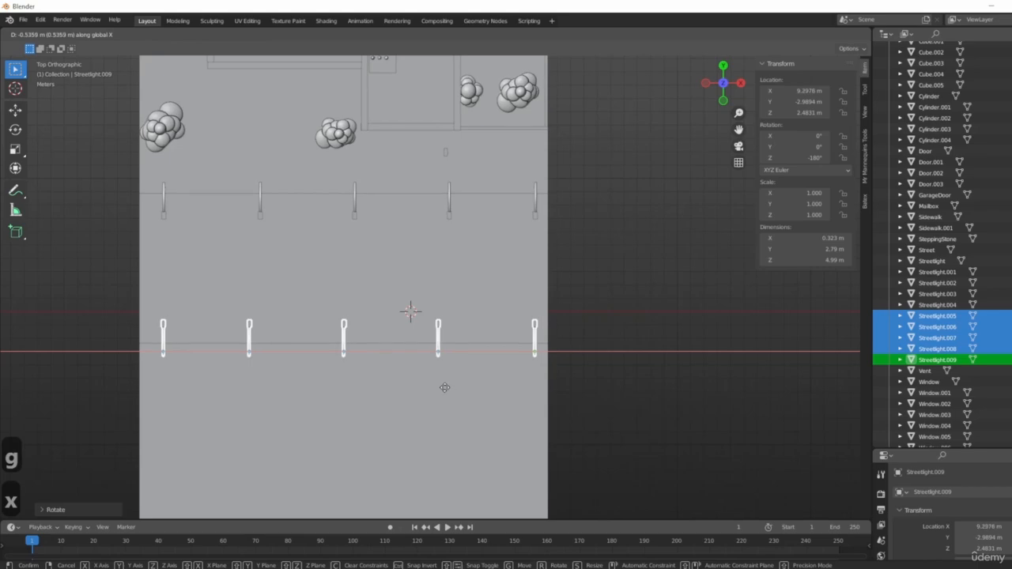
click(443, 387)
scroll(442, 385, down, 2)
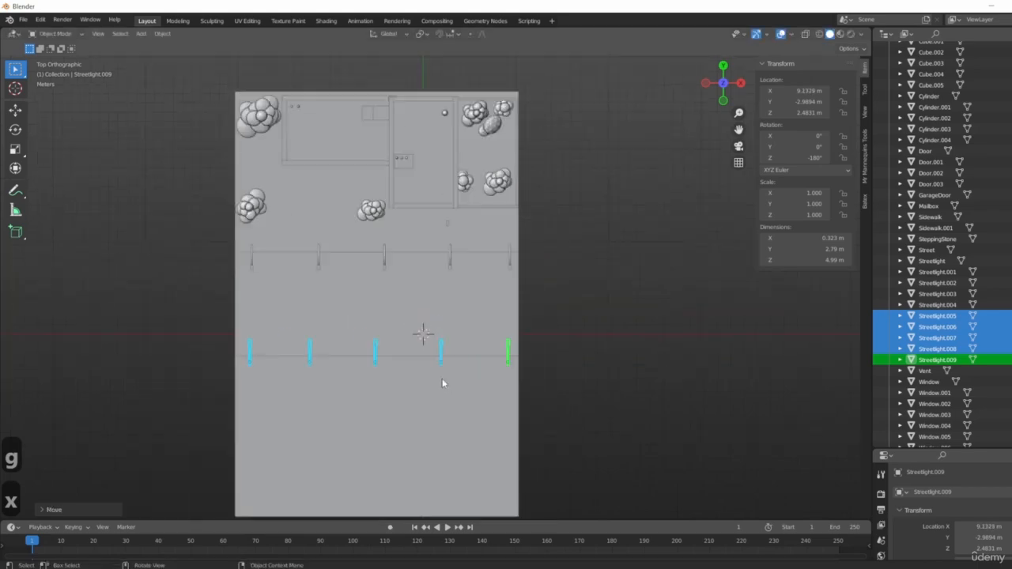
- Examine both rows of street lamps from several angles, checking their placement on the sidewalks
middle_drag(484, 373, 389, 279)
click(582, 409)
scroll(418, 347, up, 4)
shift+middle_drag(490, 434, 493, 320)
scroll(493, 320, down, 5)
scroll(493, 321, down, 3)
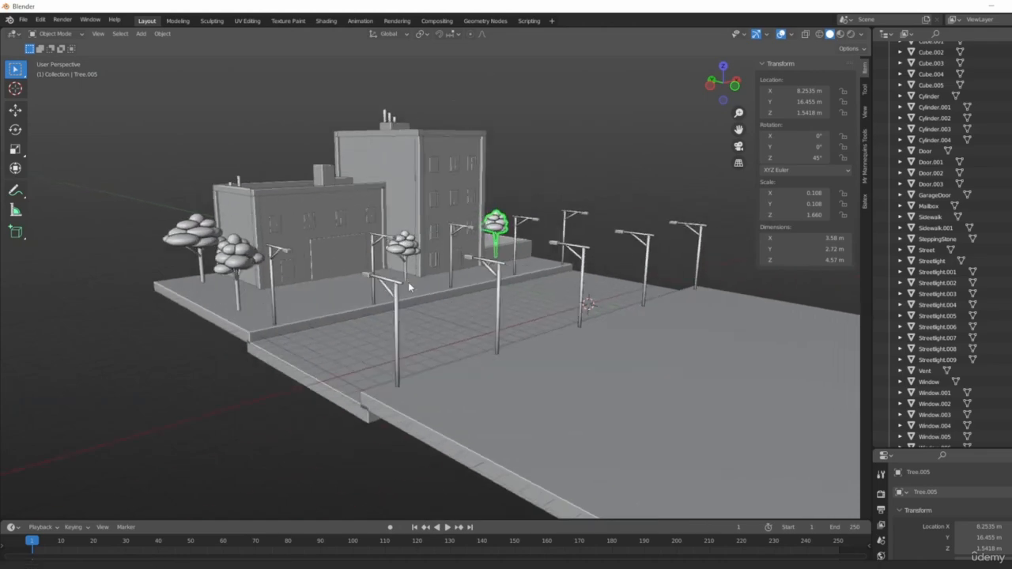
middle_drag(408, 287, 445, 348)
scroll(444, 343, up, 4)
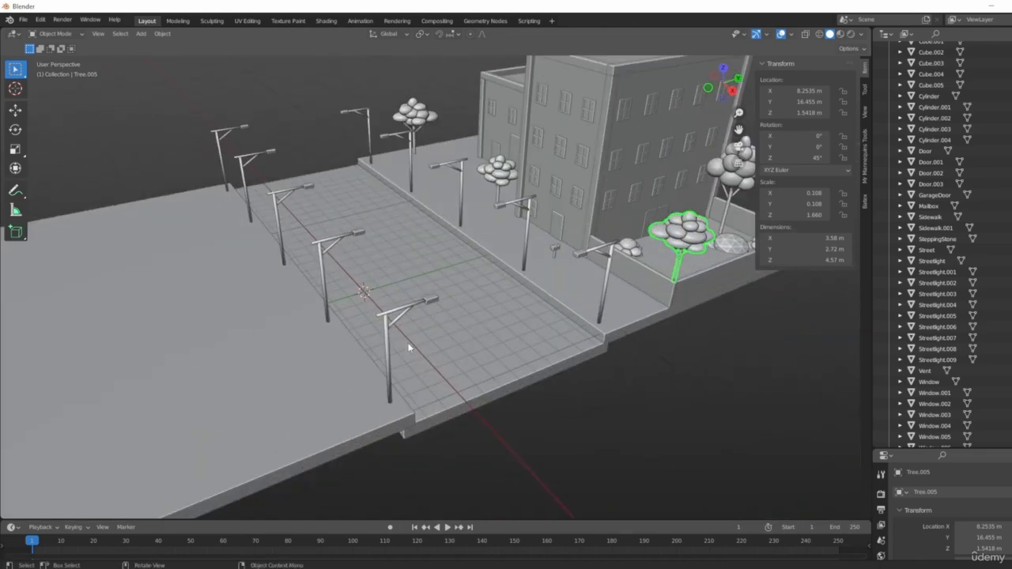
scroll(427, 332, down, 4)
middle_drag(442, 308, 468, 391)
scroll(423, 295, up, 4)
scroll(456, 323, down, 5)
- Select the whole scene and move it about 5.1 m along X and -3.2 m along Y, centring the street on the origin
drag(207, 185, 640, 422)
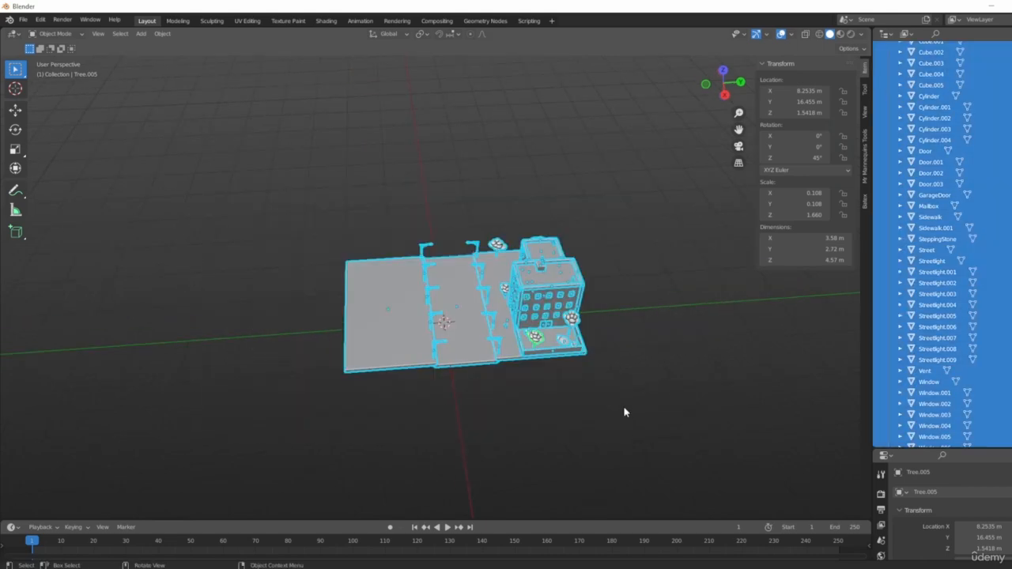
middle_drag(623, 407, 550, 355)
key(KP_7)
scroll(550, 356, up, 6)
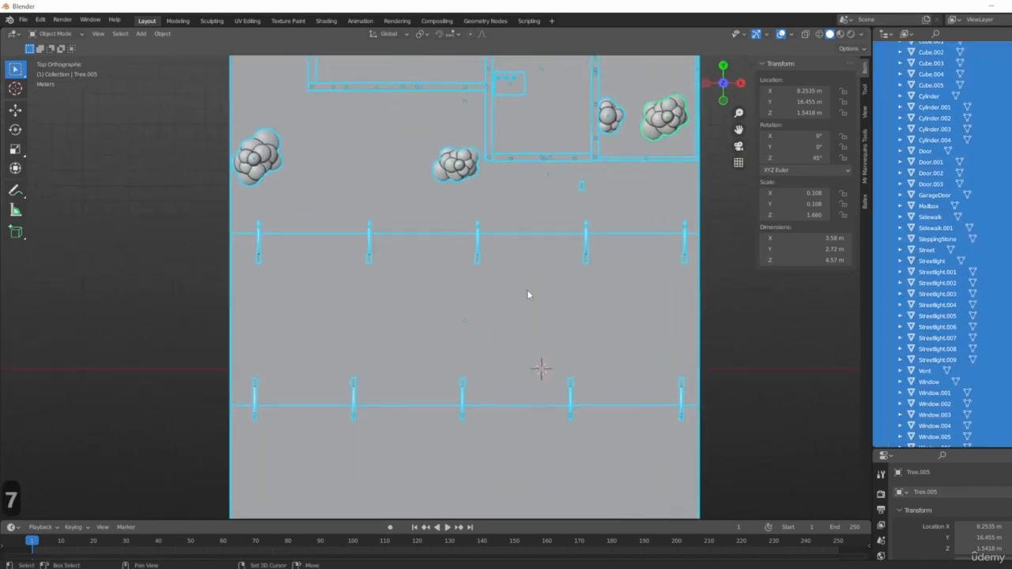
scroll(500, 349, down, 2)
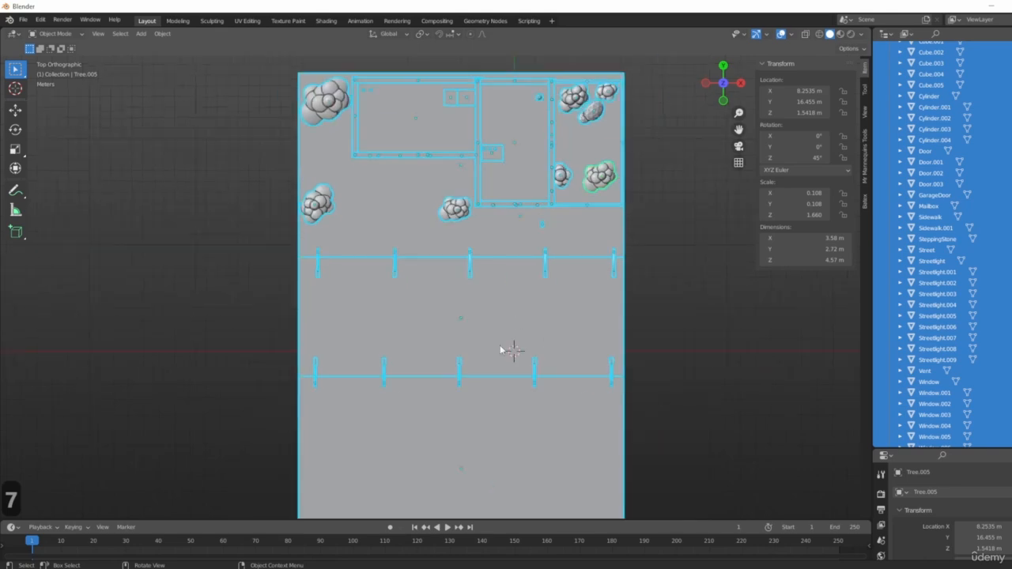
shift+middle_drag(525, 349, 461, 327)
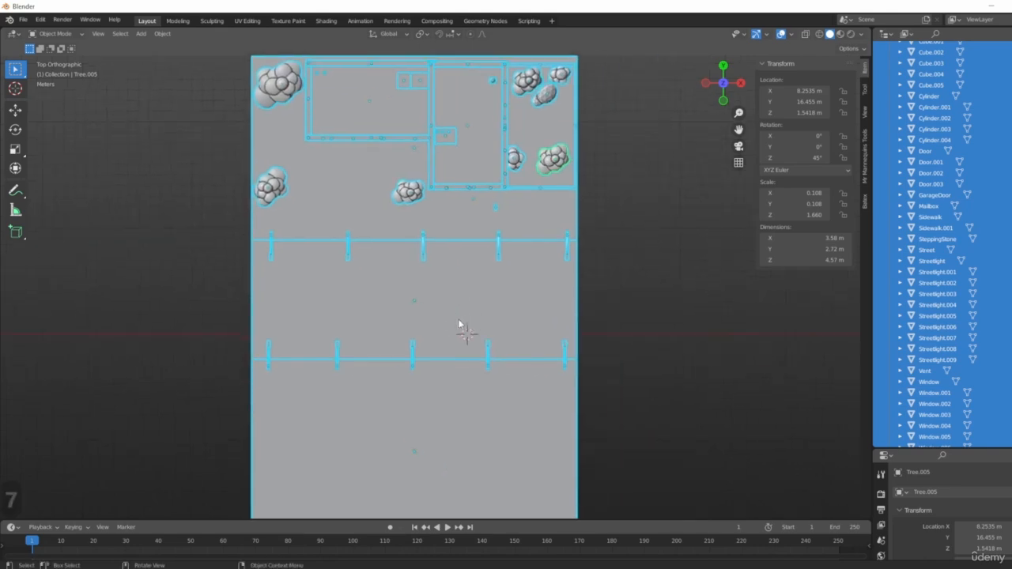
key(g)
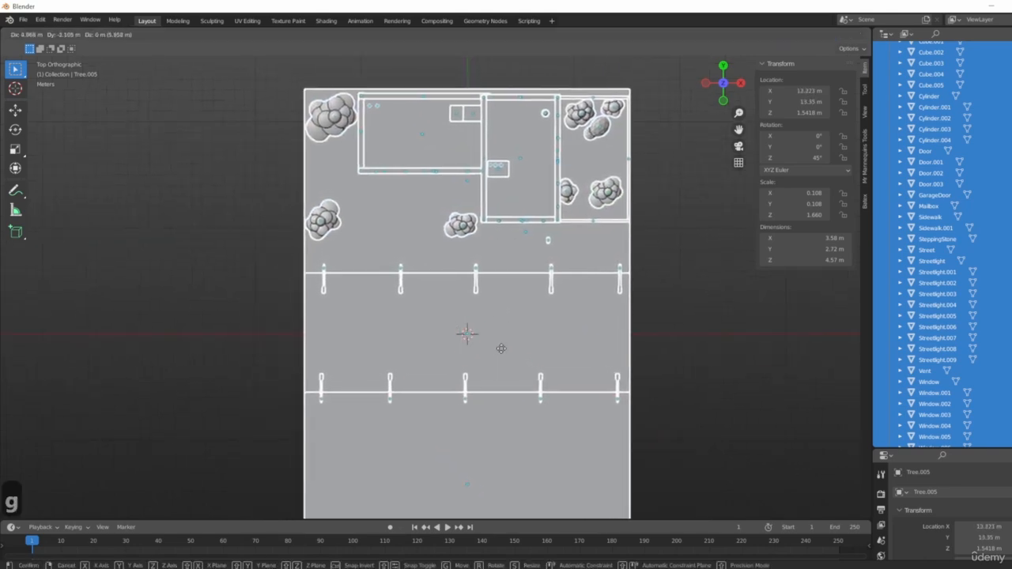
click(500, 349)
scroll(667, 384, down, 3)
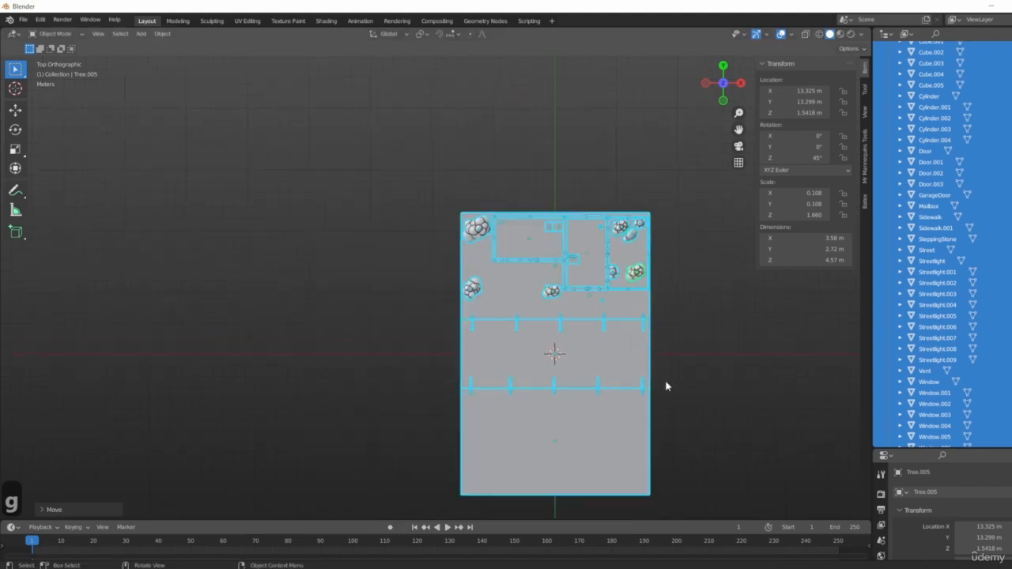
mouse_move(666, 384)
middle_down()
mouse_move(683, 336)
mouse_move(664, 402)
middle_up()
click(664, 403)
- Examine the centred street between the lamp rows and look through the scene's object list
scroll(514, 395, up, 4)
middle_drag(514, 395, 633, 167)
scroll(490, 393, up, 5)
scroll(491, 393, down, 3)
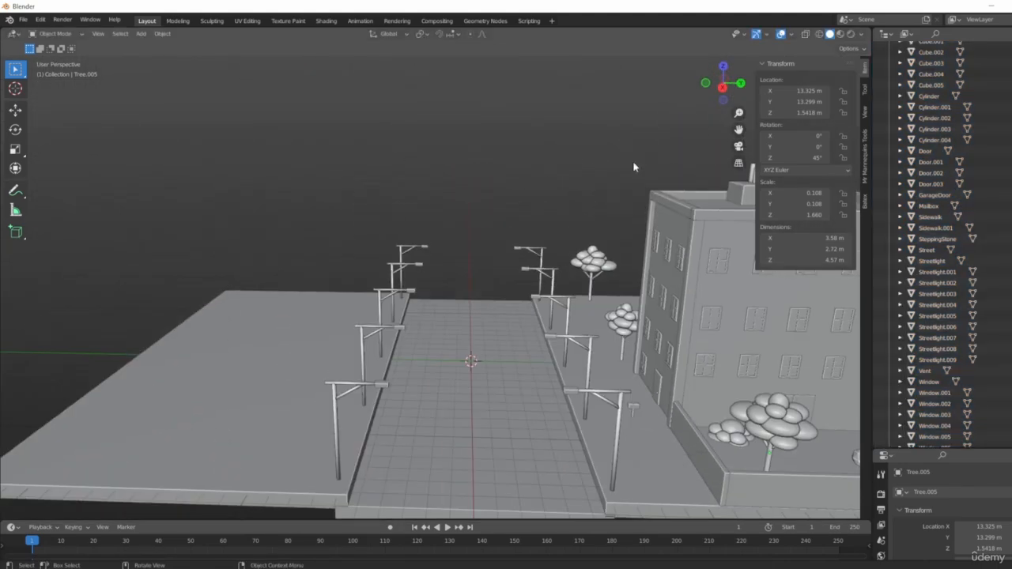
scroll(939, 348, down, 4)
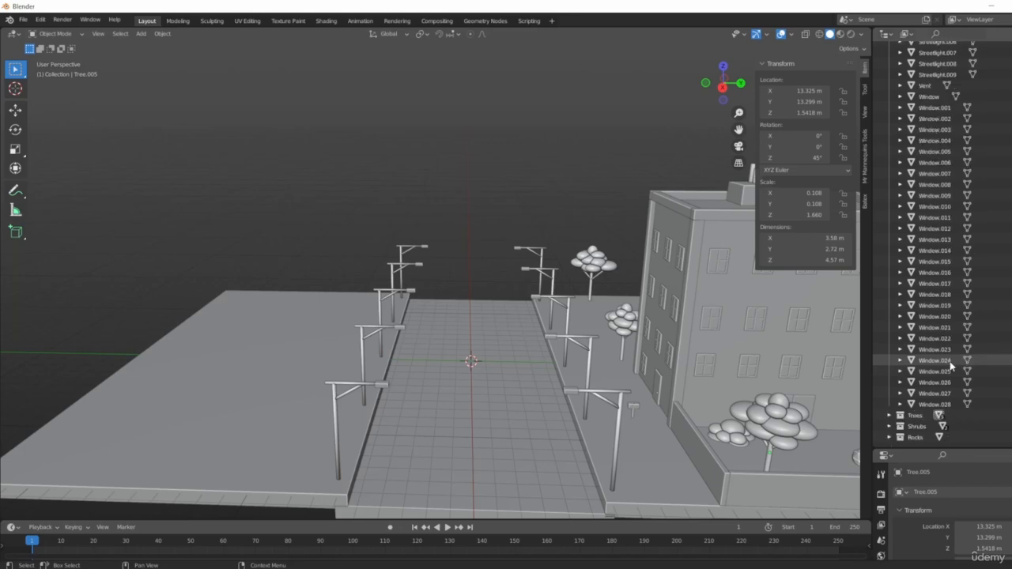
scroll(939, 340, up, 7)
middle_drag(522, 386, 433, 337)
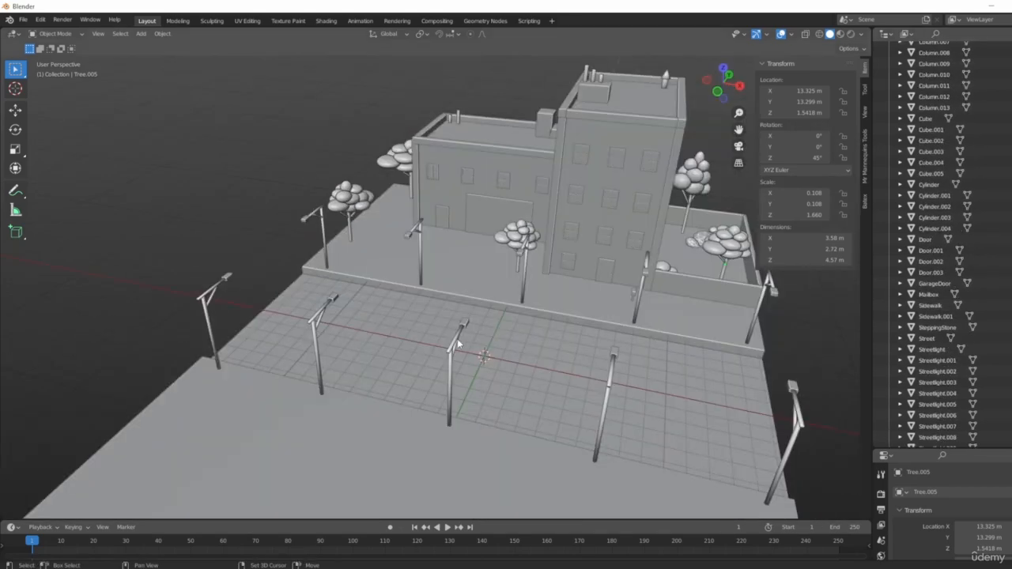
- Add a cube in the middle of the street and flatten it along Z to about 0.82 m high
key(shift+a)
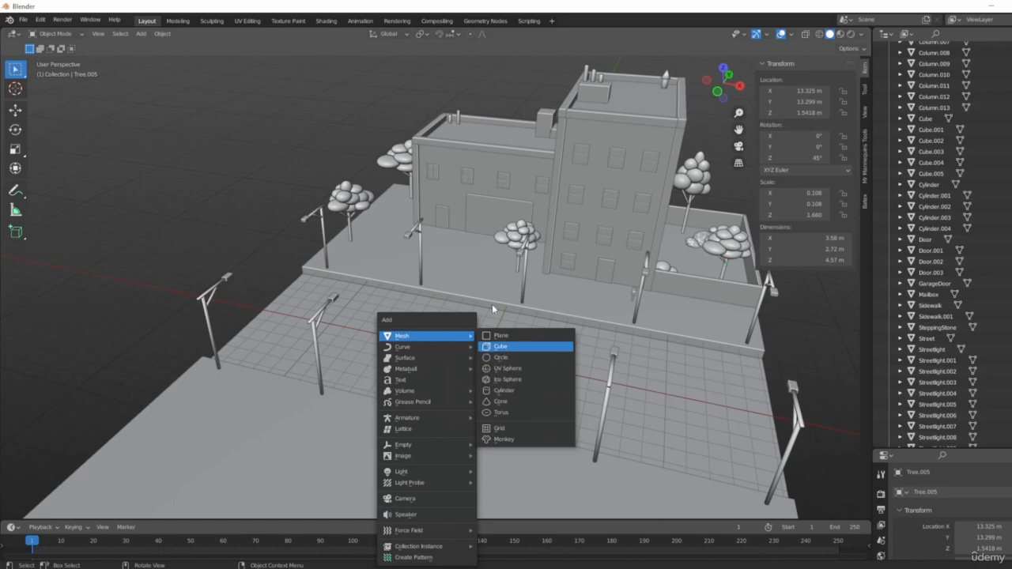
click(499, 346)
middle_drag(498, 347, 459, 403)
scroll(446, 353, up, 5)
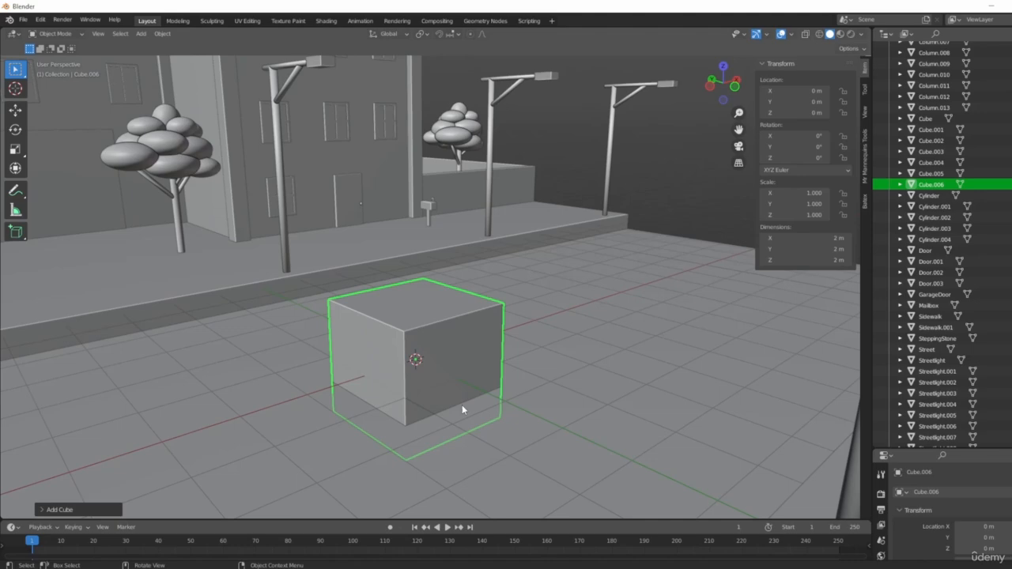
key(s)
key(z)
click(441, 366)
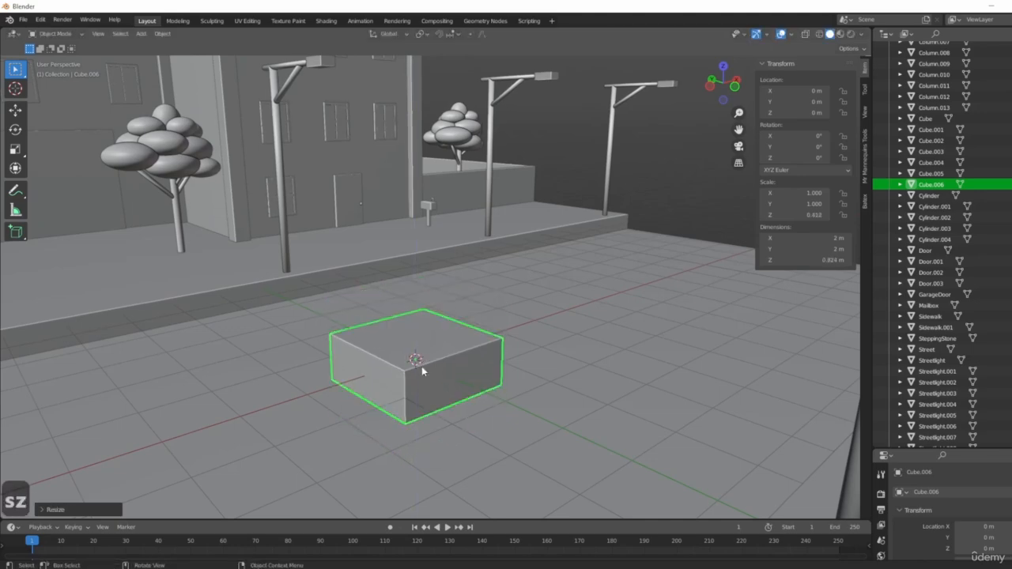
- Stretch the flattened cube along X to about 4.7 m long
middle_drag(421, 366, 418, 403)
key(s)
key(z)
click(512, 427)
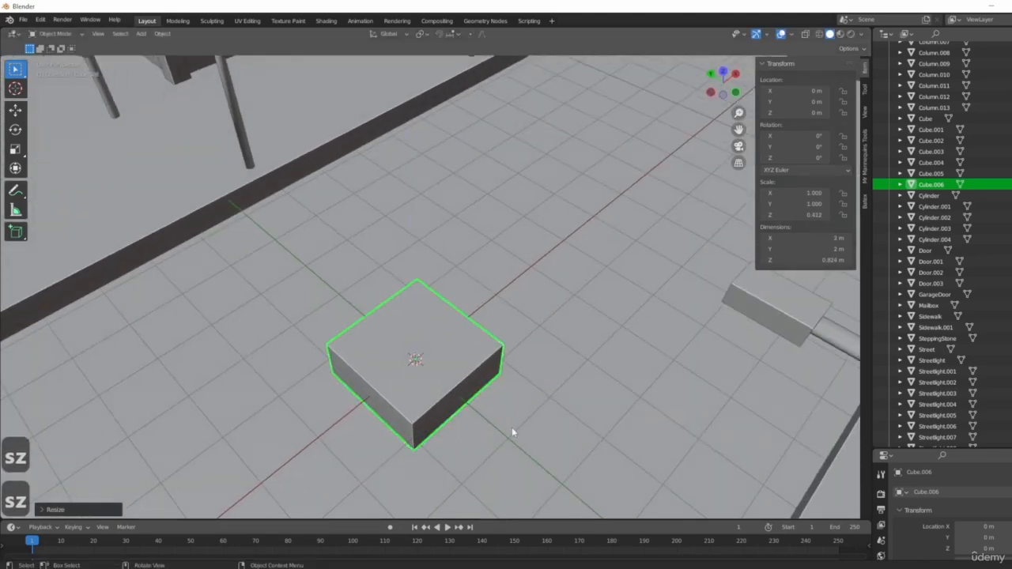
key(s)
key(x)
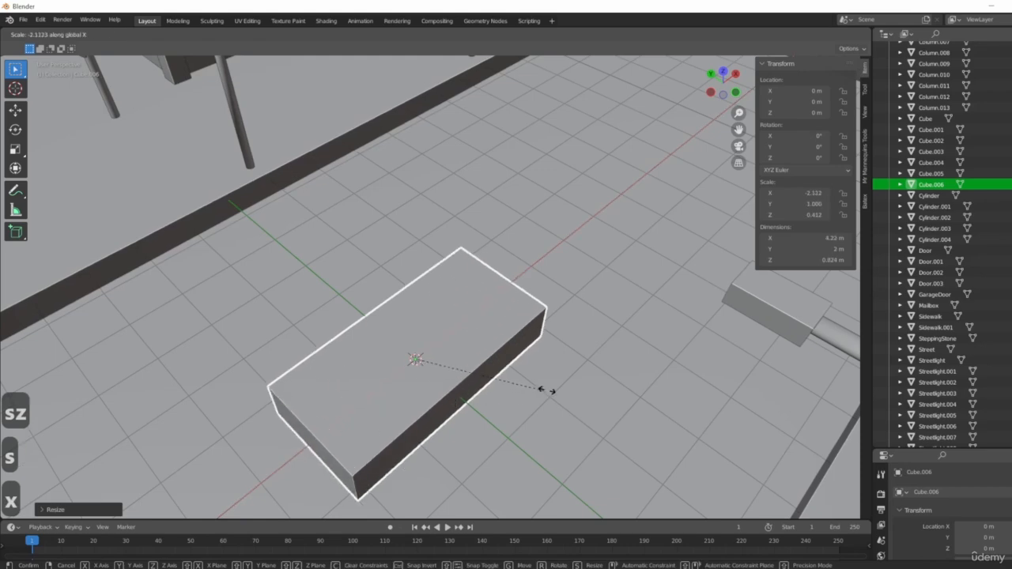
click(559, 383)
- Raise the long block along Z to about 0.73 m so it sits above the road surface
middle_drag(560, 383, 479, 384)
key(g)
key(z)
click(467, 341)
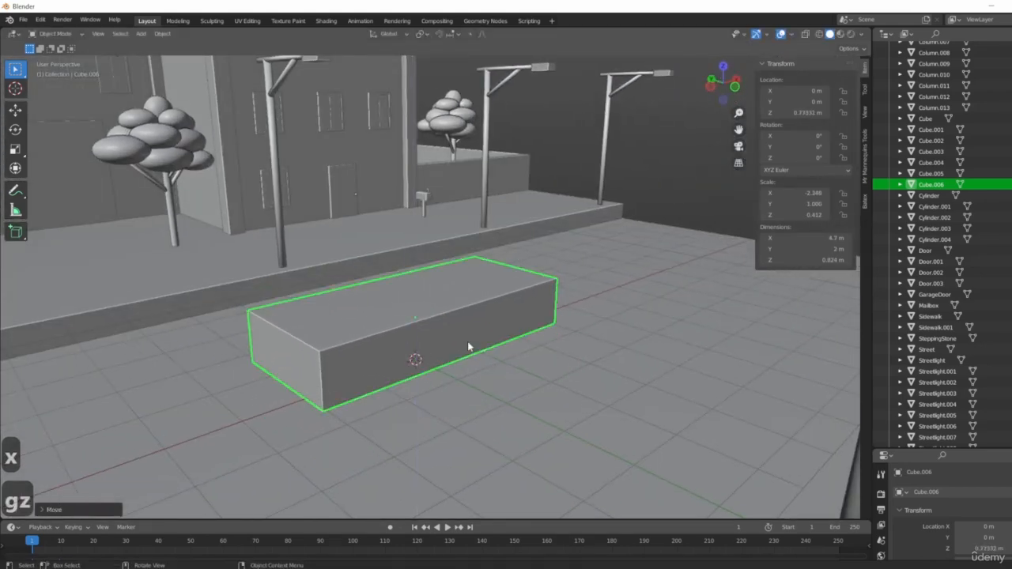
- Add a second cube at the origin and raise it along Z to about 1.39 m over the long block
middle_drag(467, 341, 421, 352)
key(shift+a)
click(537, 355)
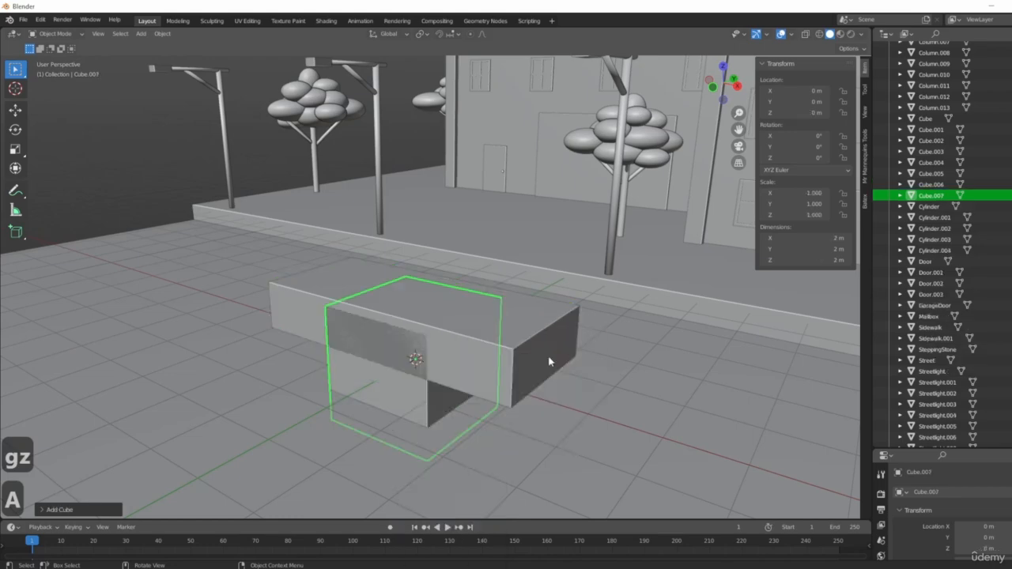
middle_drag(537, 355, 530, 427)
key(g)
key(z)
click(522, 339)
- Flatten the upper cube along Z to about 1.09 m high and raise it to about Z 1.62 m
key(s)
key(z)
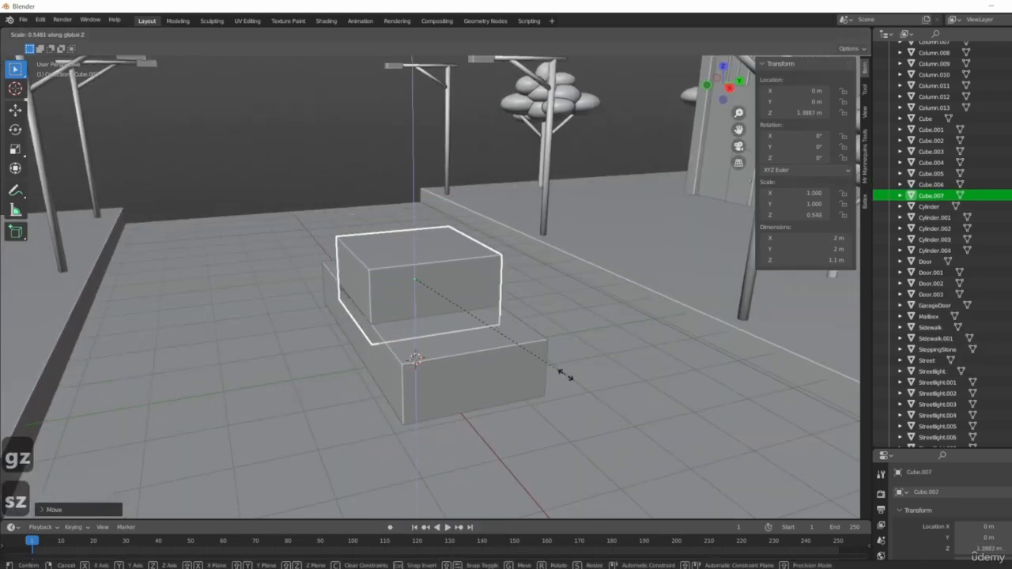
click(564, 372)
key(g)
key(z)
click(580, 372)
middle_drag(579, 371, 506, 387)
key(s)
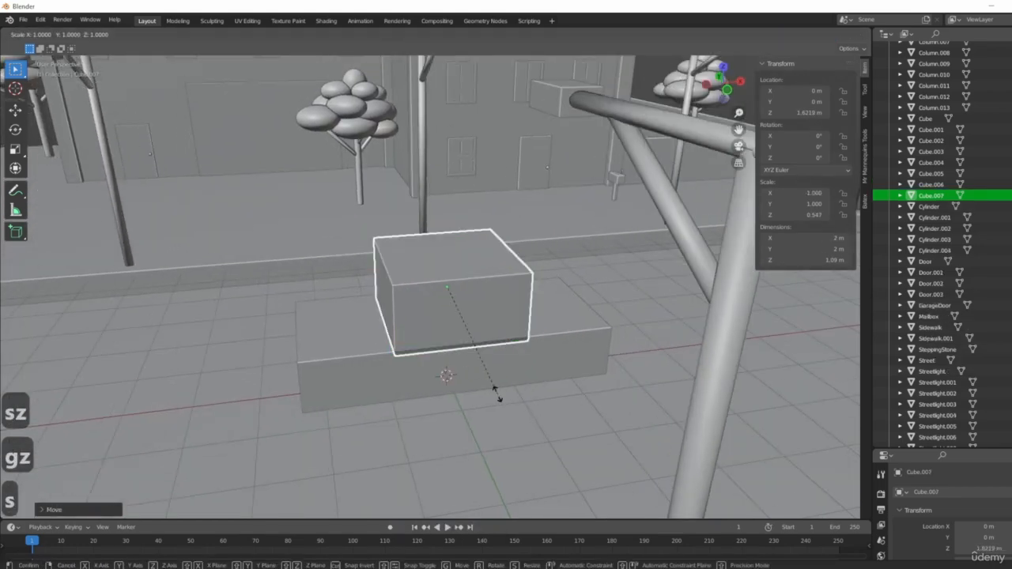
key(y)
key(Escape)
- Stretch the upper block along X to about 2.76 m and raise it to about Z 1.68 m
key(s)
key(x)
key(g)
key(z)
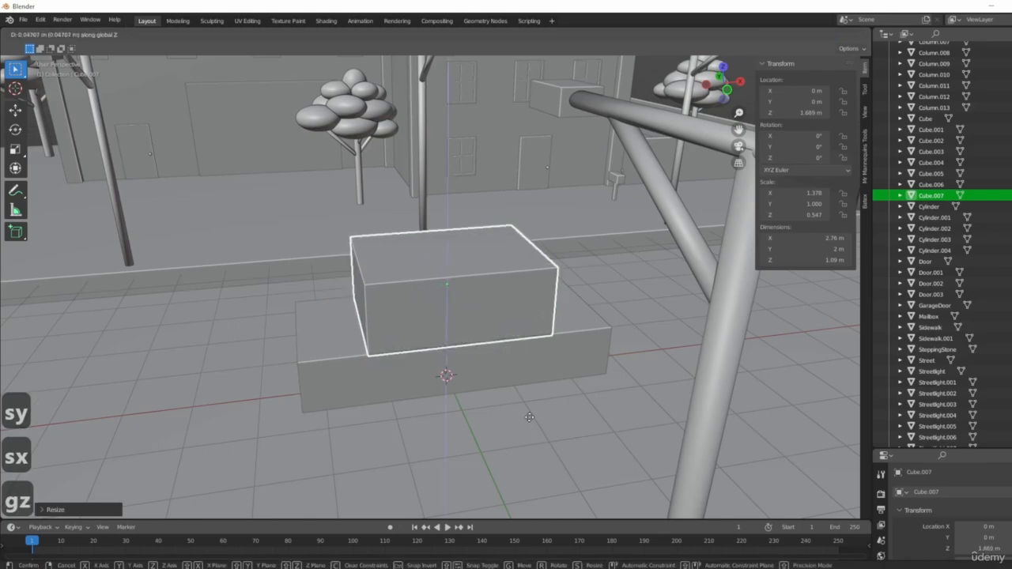
click(530, 407)
- Add a cylinder at the origin and rotate it 90° about the X axis
middle_drag(529, 407, 546, 347)
key(shift+a)
mouse_move(545, 336)
click(620, 391)
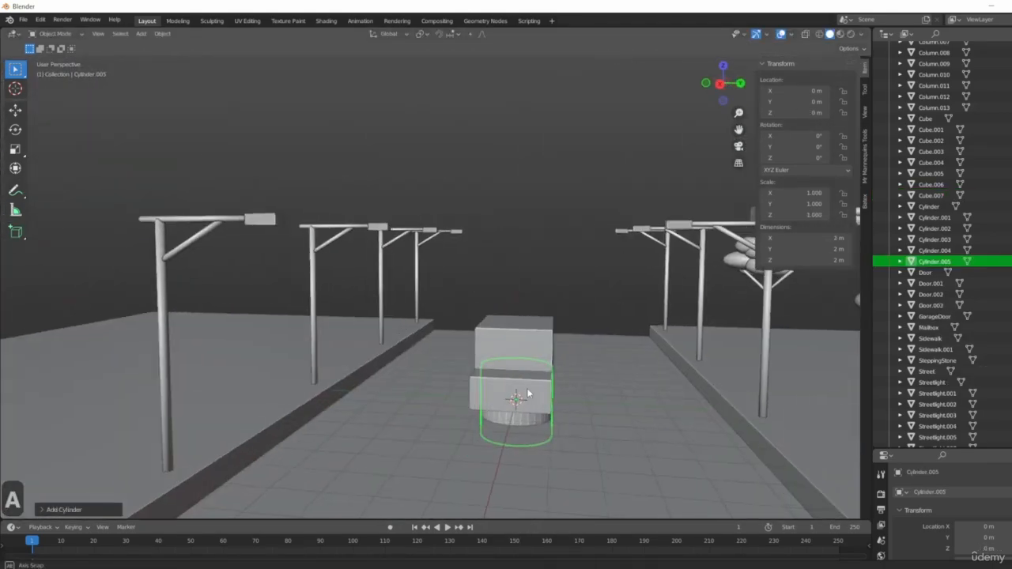
key(r)
key(x)
key(9)
key(0)
click(510, 433)
- Flatten the cylinder along Y into a disc about 0.32 m thick for a wheel
middle_drag(510, 427, 635, 417)
scroll(634, 417, up, 5)
middle_drag(587, 449, 508, 366)
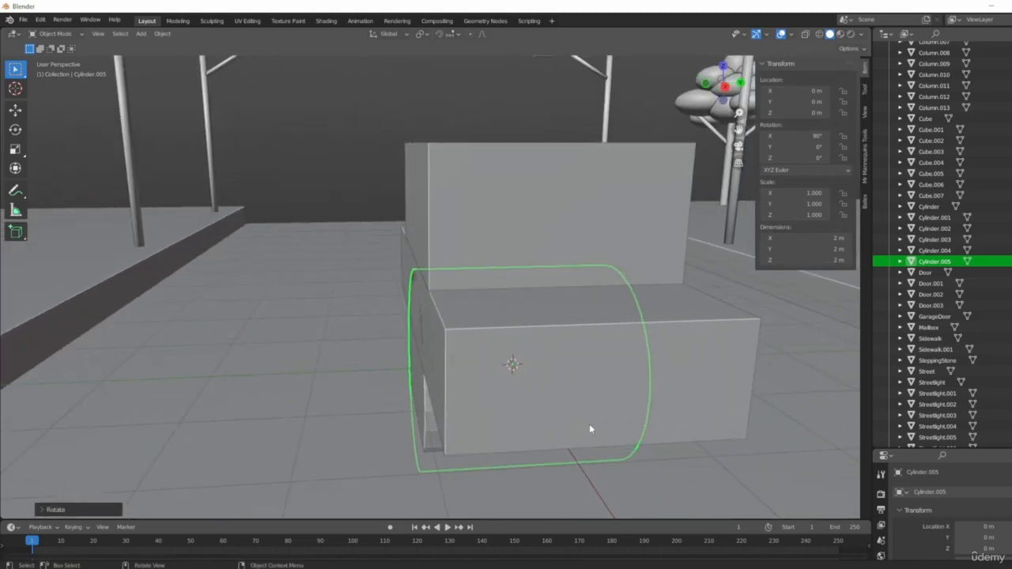
key(s)
key(y)
click(510, 378)
- In top view, move the disc to the side of the car body, about X 1.18 m and Y -1.08 m
middle_drag(509, 378, 557, 426)
key(KP_7)
scroll(598, 438, down, 3)
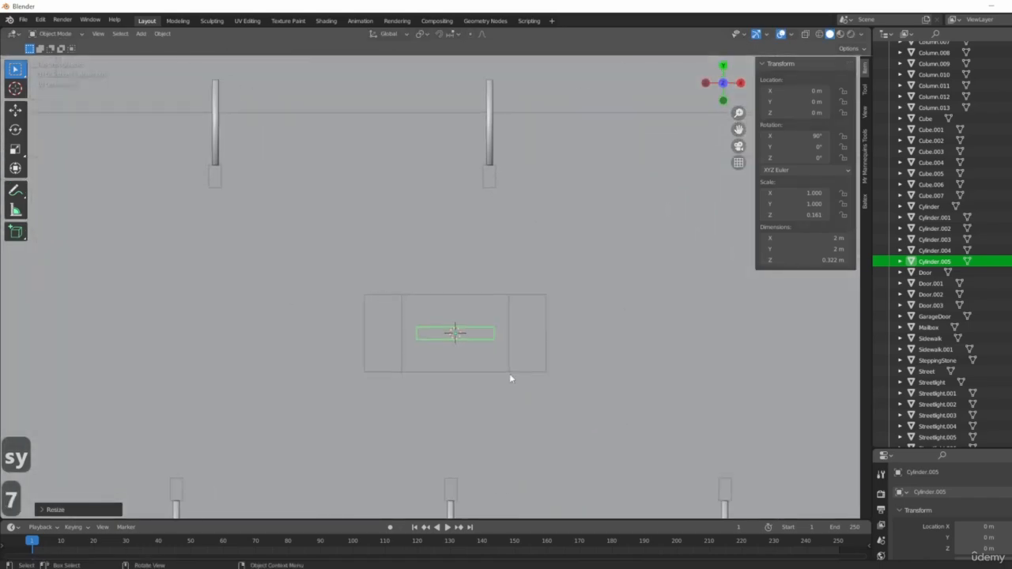
key(g)
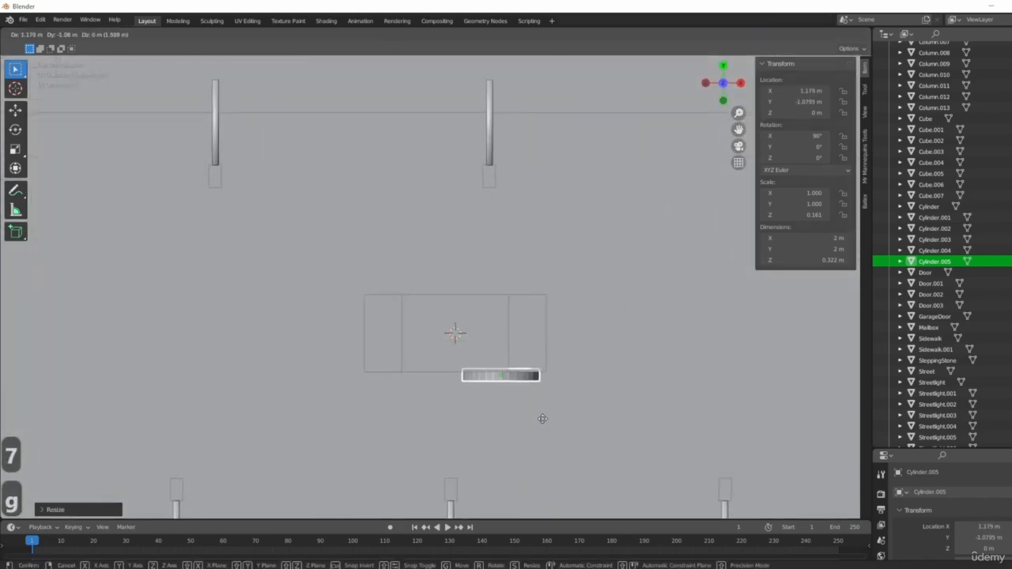
click(542, 419)
- Scale the disc to about 1.3 m in diameter and place it against the car's side, about 0.25 m high
middle_drag(543, 419, 697, 451)
key(s)
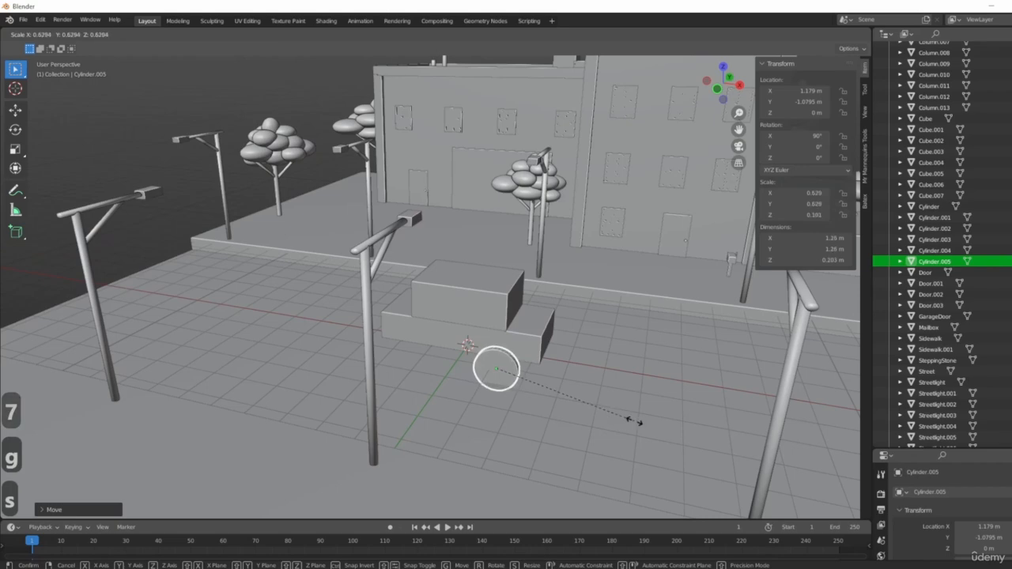
click(633, 424)
middle_drag(632, 424, 426, 335)
key(g)
click(465, 391)
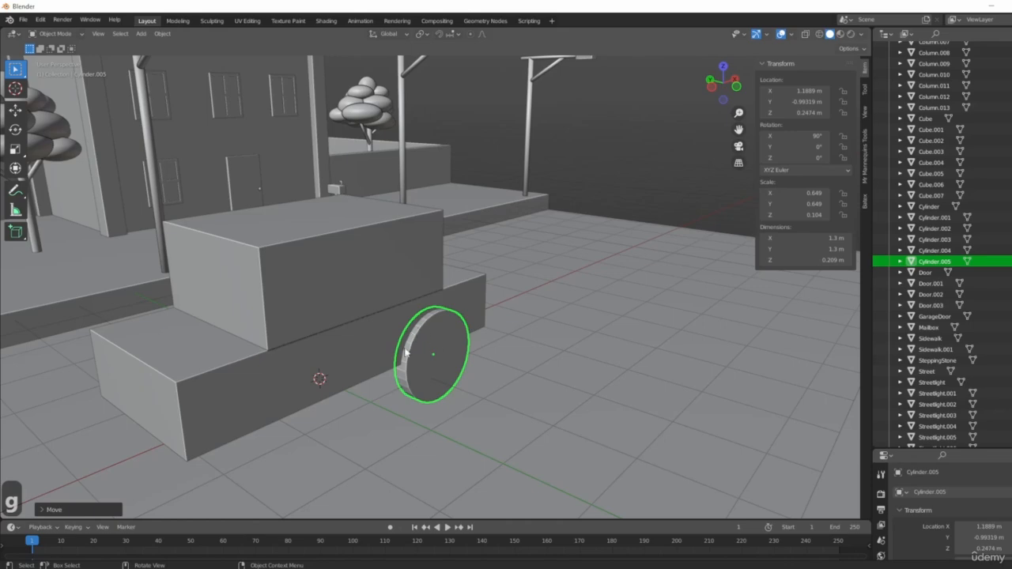
- Try smooth shading on the wheel disc, then return it to flat shading
right_click(463, 355)
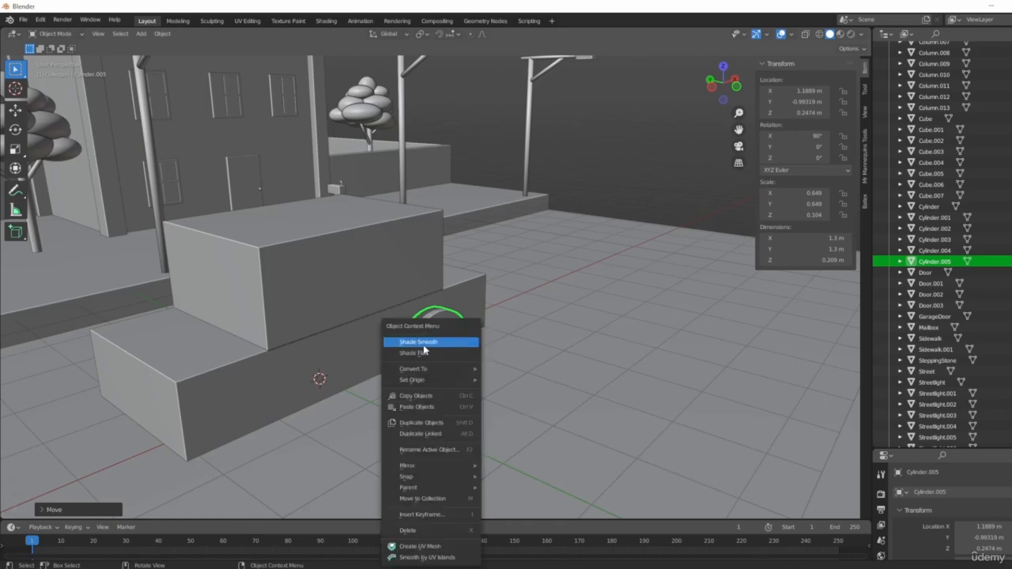
click(424, 345)
middle_drag(535, 355, 471, 302)
right_click(423, 321)
click(434, 338)
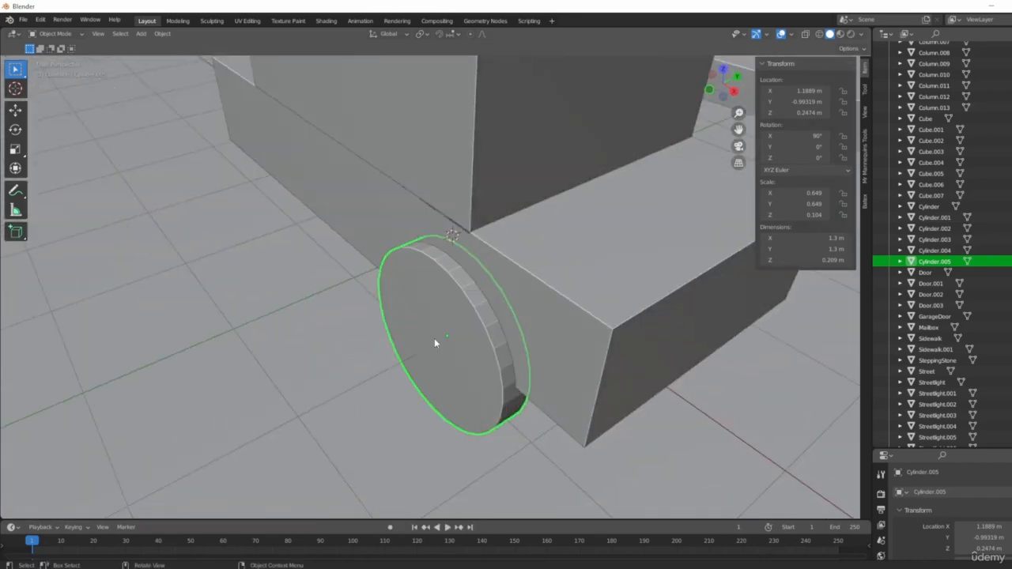
- Scale the wheel to about 1.02 m in diameter and, in front view, move it outward and up on the car body
middle_drag(434, 338, 590, 410)
scroll(570, 395, down, 5)
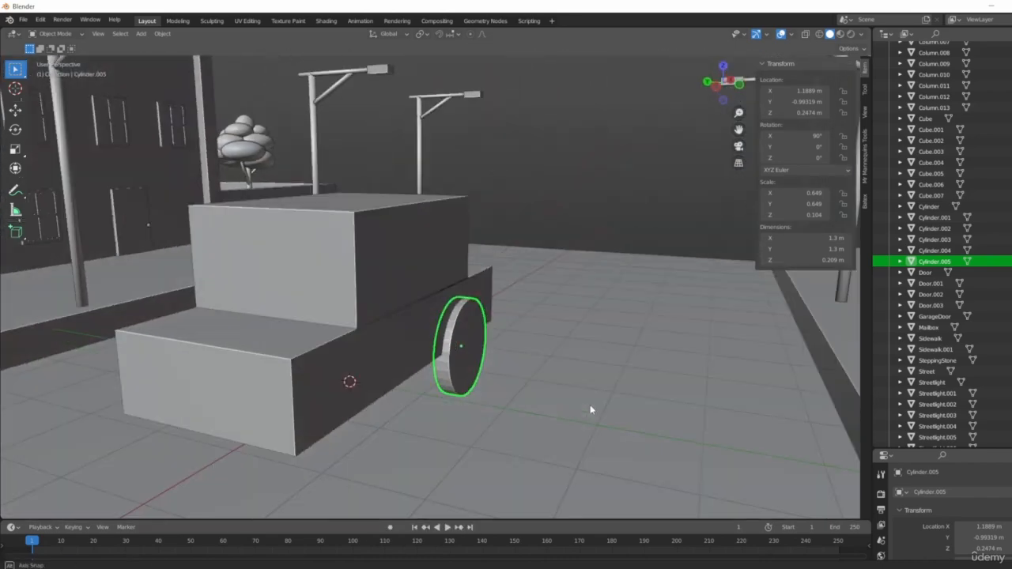
key(1)
key(s)
click(553, 393)
key(g)
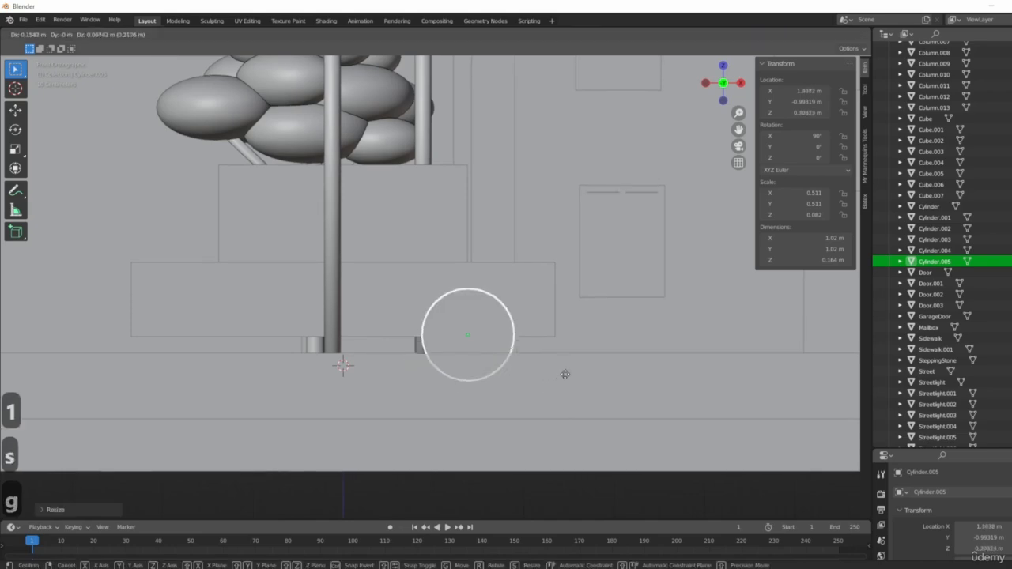
click(565, 374)
- Duplicate the wheel along X to the other end of the car, at about X -1.43 m
key(shift+d)
key(x)
click(325, 358)
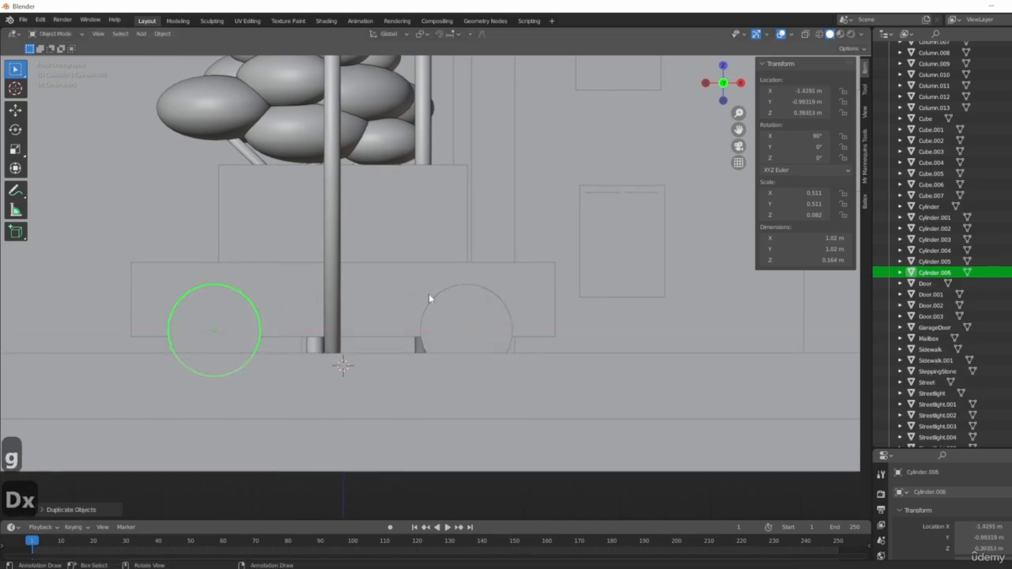
- Duplicate the two wheels along Y onto the opposite side of the car, at about Y 1.01 m
middle_drag(428, 294, 426, 398)
key(shift+d)
key(y)
click(603, 382)
middle_drag(603, 383, 528, 347)
key(g)
key(y)
click(490, 388)
- Shorten the car's cabin block along X to about 2.53 m
click(514, 237)
middle_drag(513, 238, 594, 368)
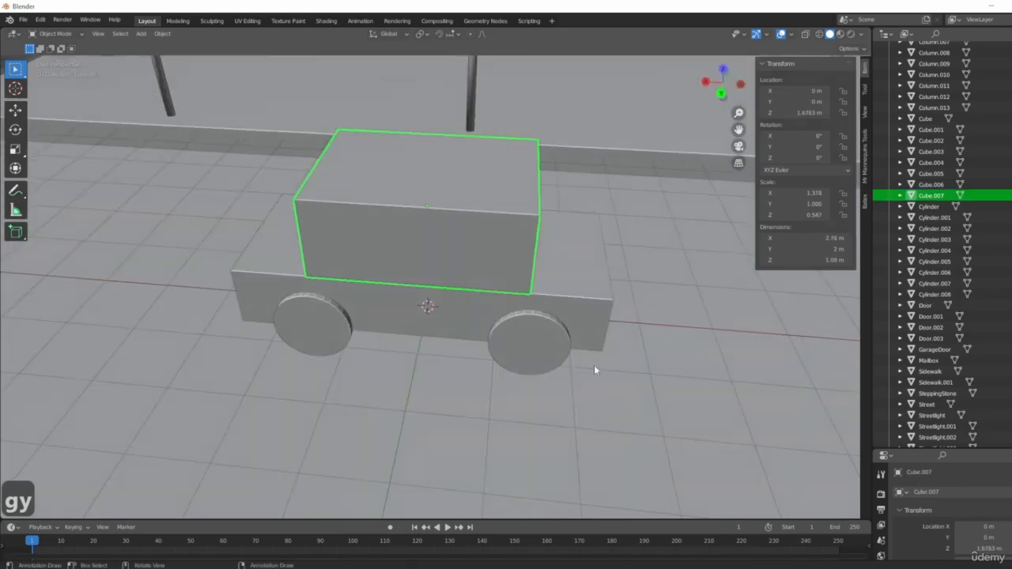
key(s)
key(x)
click(582, 335)
- Examine the car's body and wheels from several sides
middle_drag(582, 334, 525, 358)
scroll(361, 347, down, 3)
scroll(461, 354, up, 2)
scroll(506, 352, up, 4)
click(478, 360)
click(533, 287)
middle_drag(343, 350, 552, 385)
- Select the four wheels, the cabin and the car body, and join them into one object
click(437, 349)
middle_drag(498, 419, 491, 390)
scroll(360, 411, down, 3)
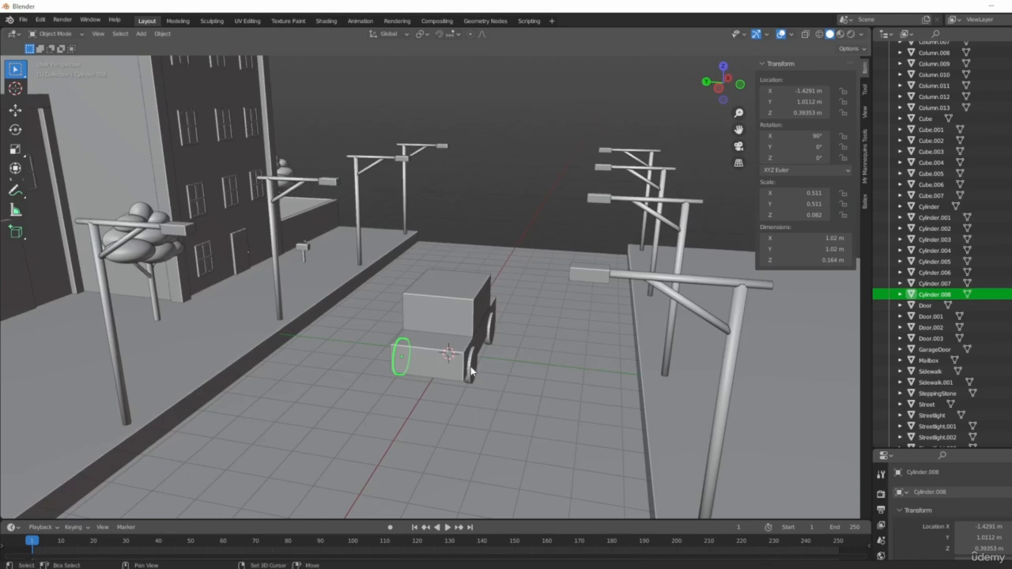
shift+click(490, 335)
middle_drag(490, 335, 443, 413)
shift+click(466, 352)
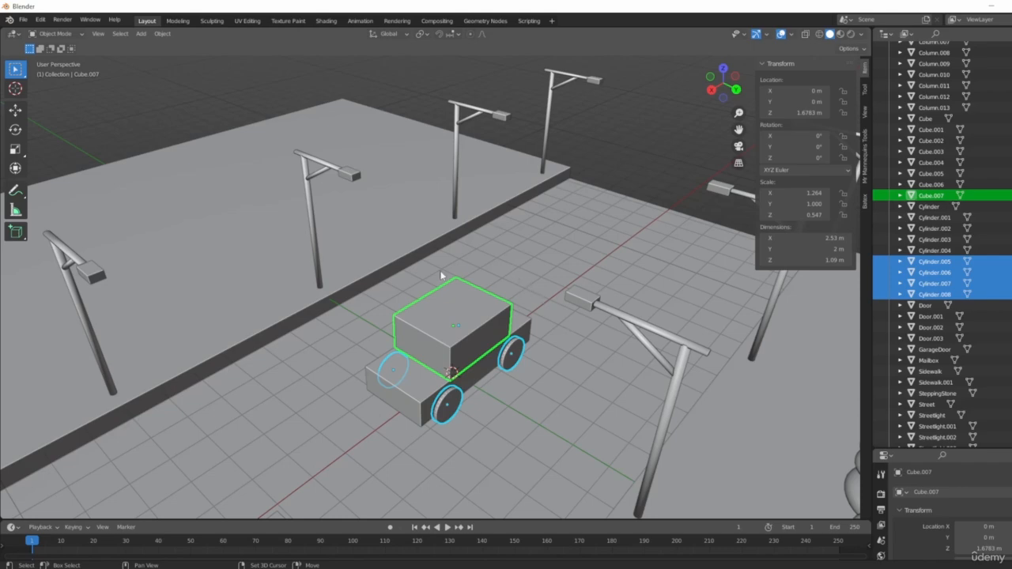
shift+click(407, 397)
middle_drag(565, 342, 466, 356)
scroll(447, 353, up, 4)
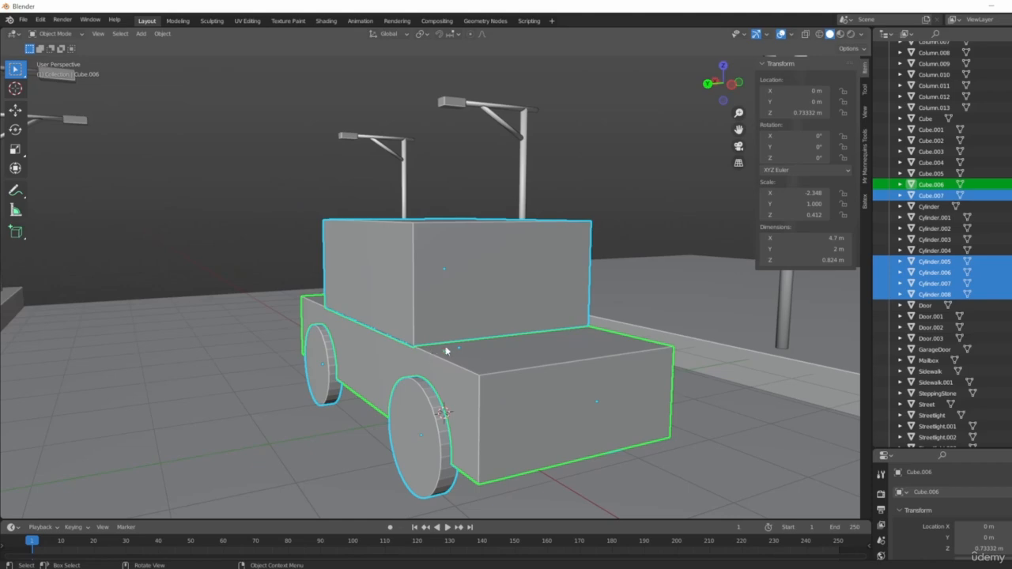
middle_drag(528, 396, 399, 407)
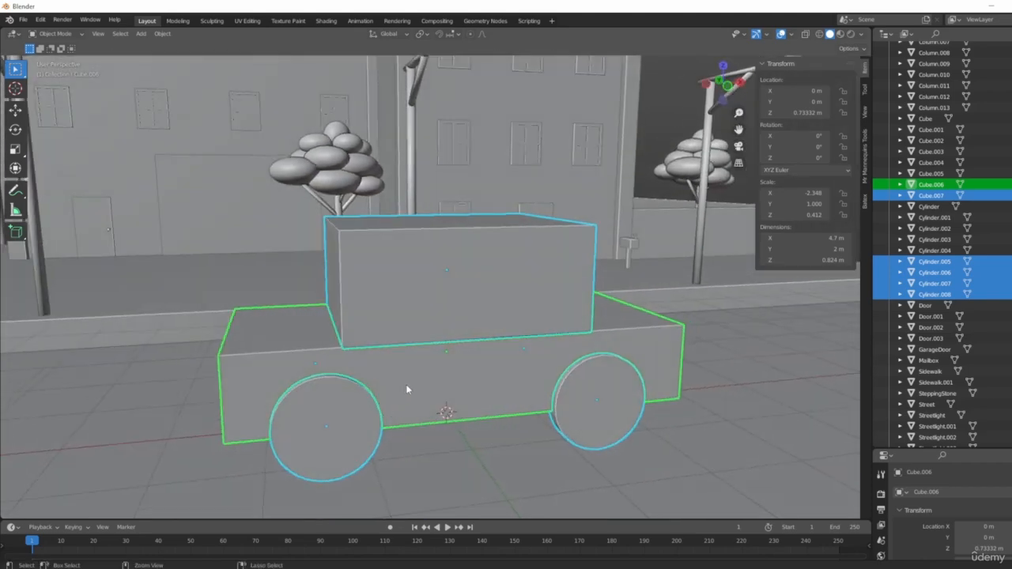
key(ctrl+j)
- Rename the joined vehicle object as Car
middle_drag(594, 404, 497, 448)
scroll(497, 447, down, 4)
middle_drag(467, 411, 490, 363)
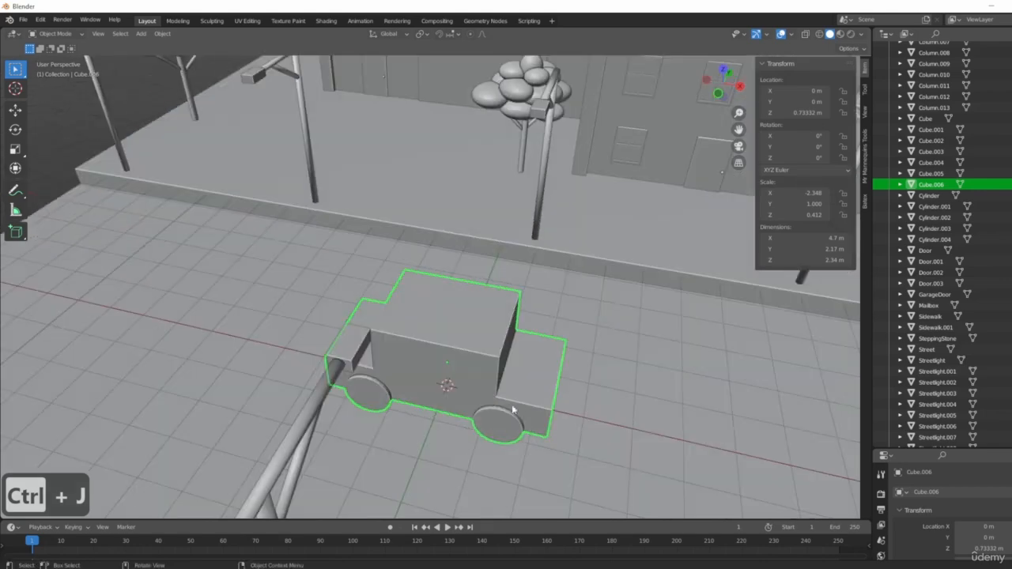
key(g)
right_click(500, 346)
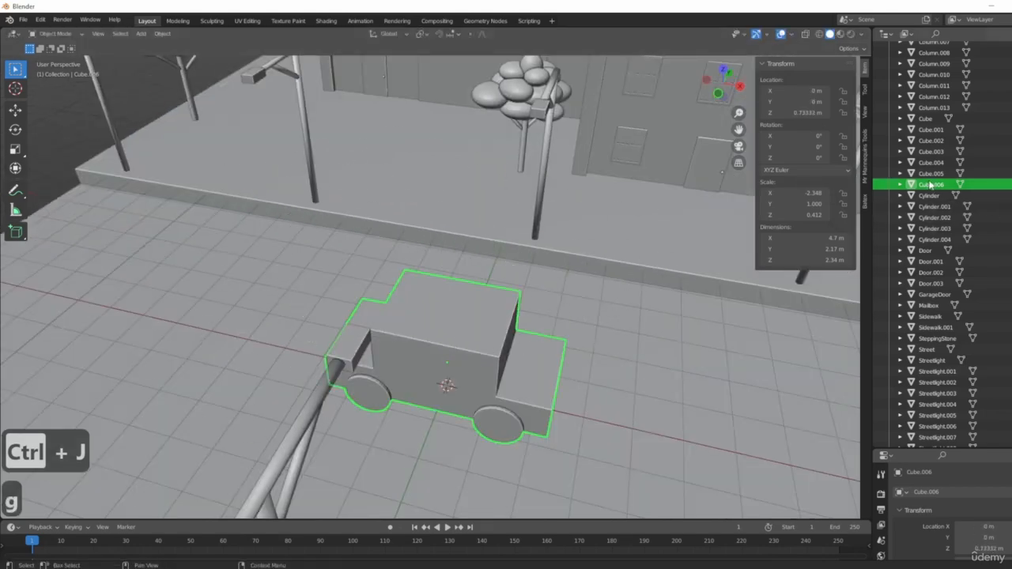
key(F2)
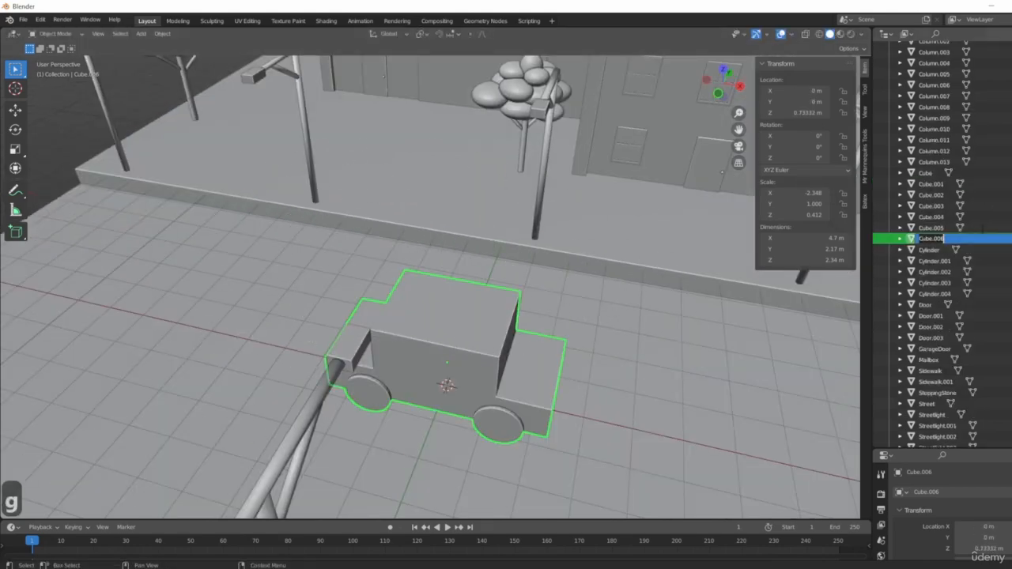
text(Car)
key(Return)
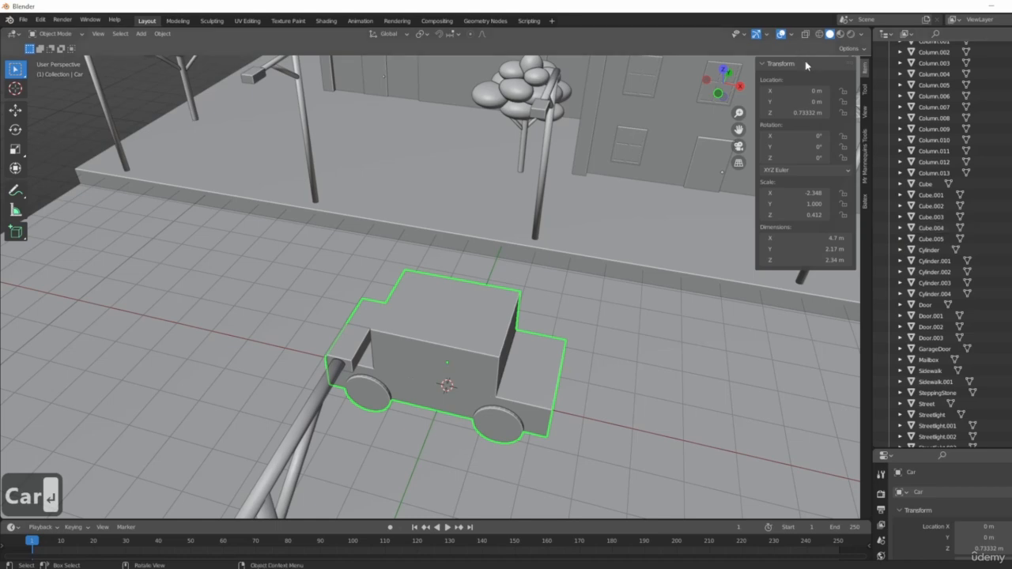
- Locate the object named Cube, the low wall facing the street, and rename it as Fence
click(925, 229)
key(KP_Decimal)
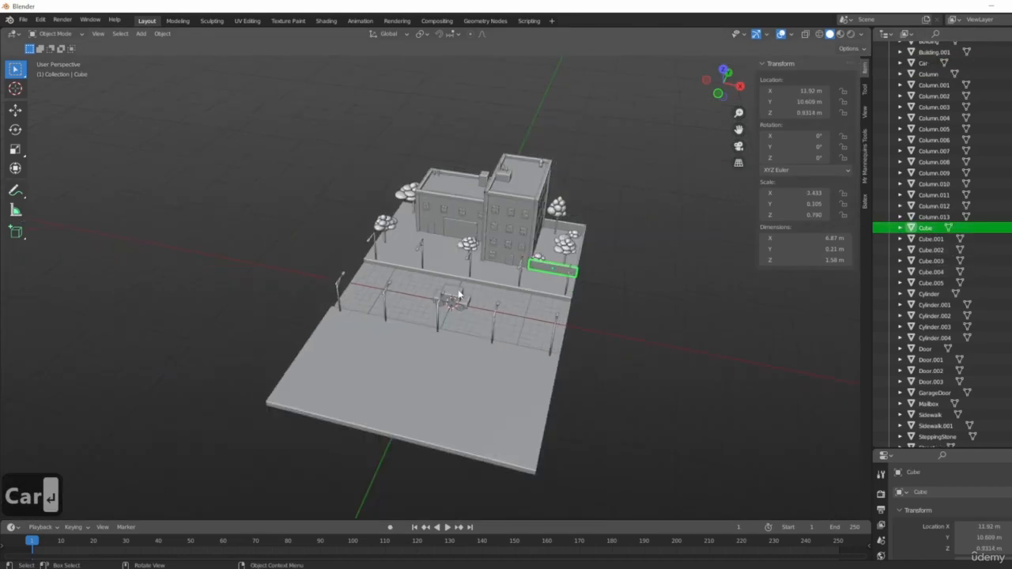
middle_drag(618, 263, 392, 274)
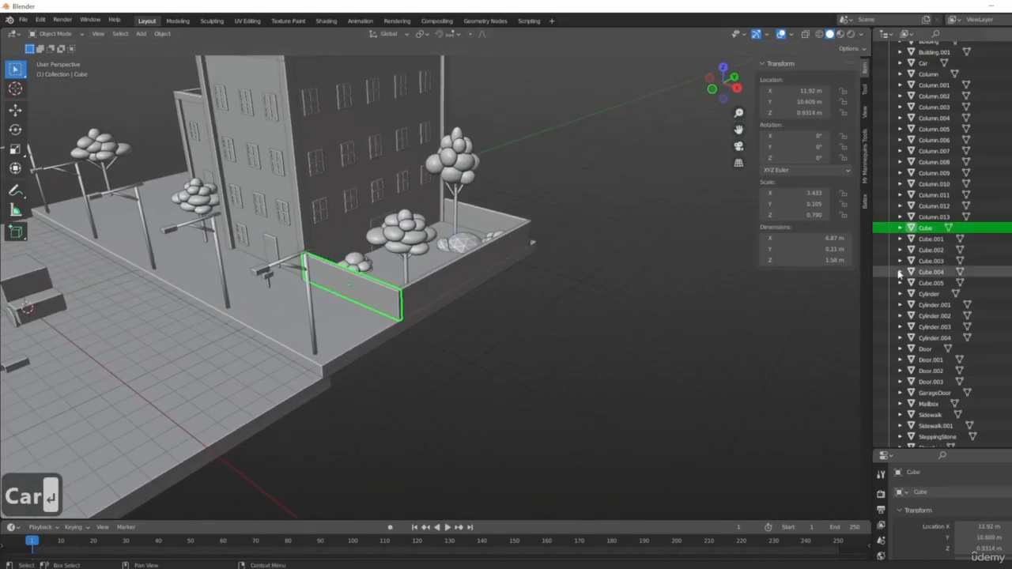
key(F2)
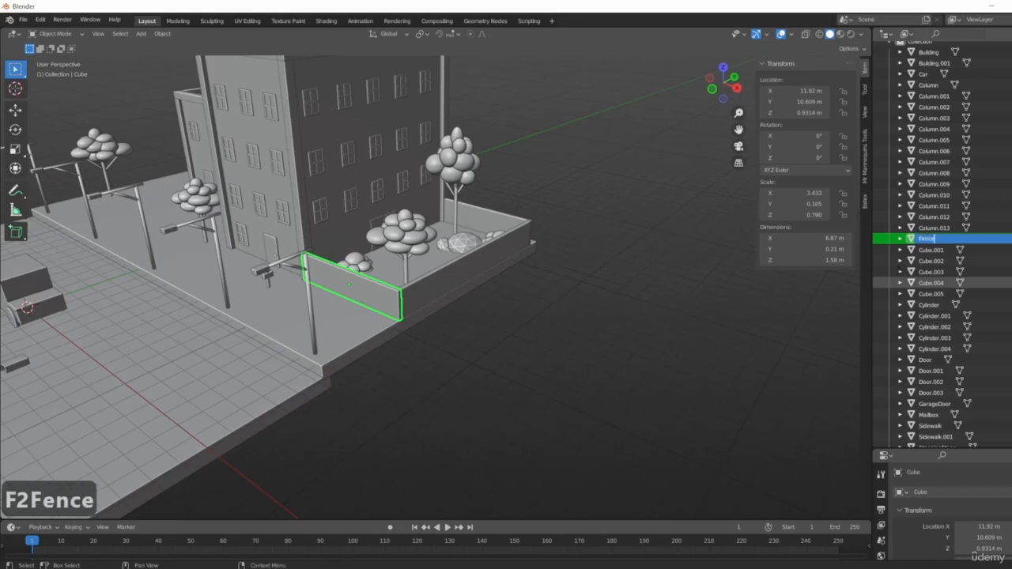
text(Fence)
key(Return)
- Rename the long low wall along the yard's outer side as Fence
click(418, 273)
click(423, 285)
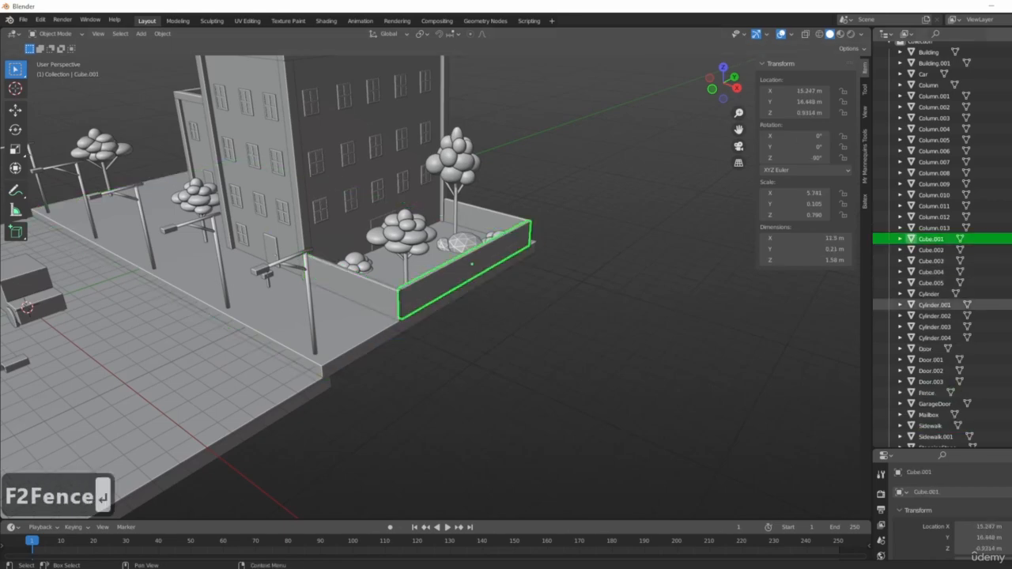
key(F2)
text(Fec)
key(BackSpace)
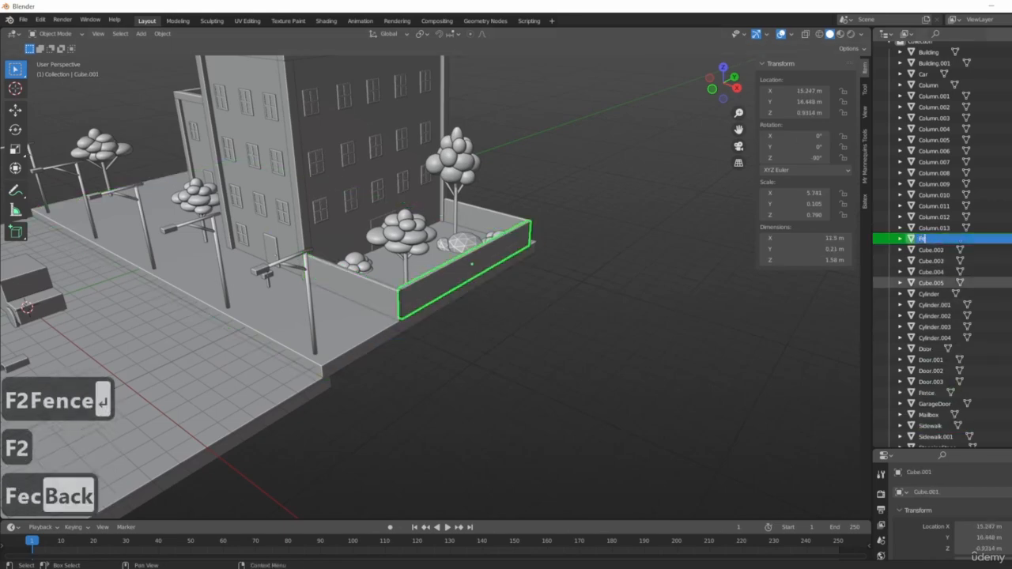
text(nce)
key(Return)
- Rename the low wall at the back of the yard as Fence
click(531, 235)
scroll(587, 240, up, 5)
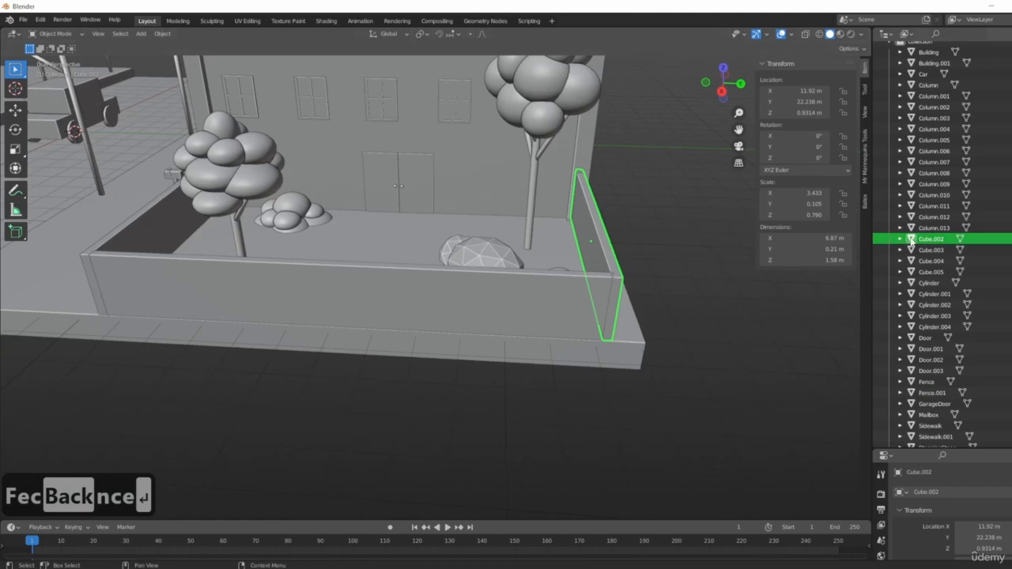
key(F2)
key(Return)
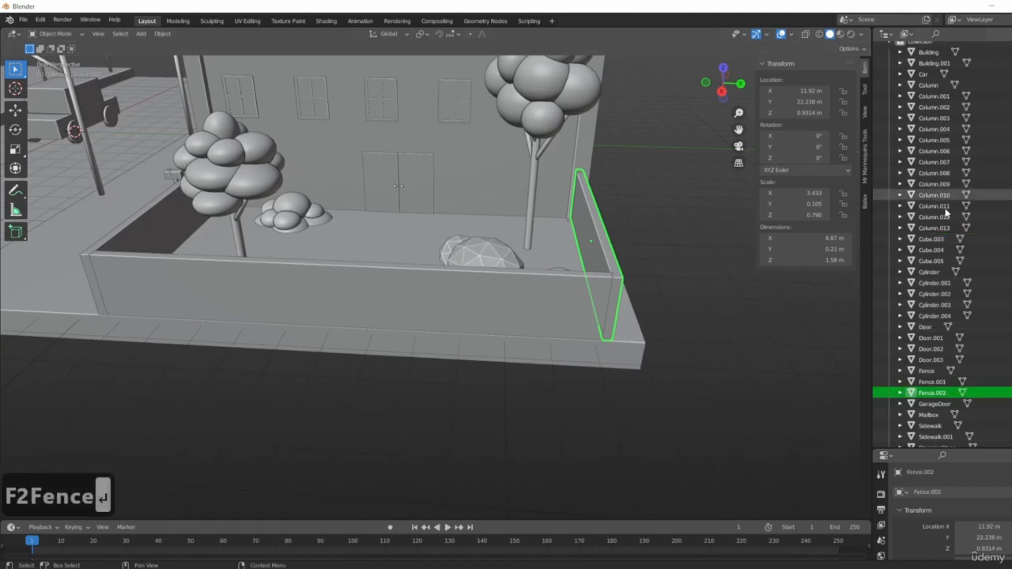
- Rename the box under the three pipes on the tall building's roof as Vent01
click(936, 261)
scroll(545, 279, down, 4)
middle_drag(445, 172, 575, 199)
scroll(568, 207, up, 9)
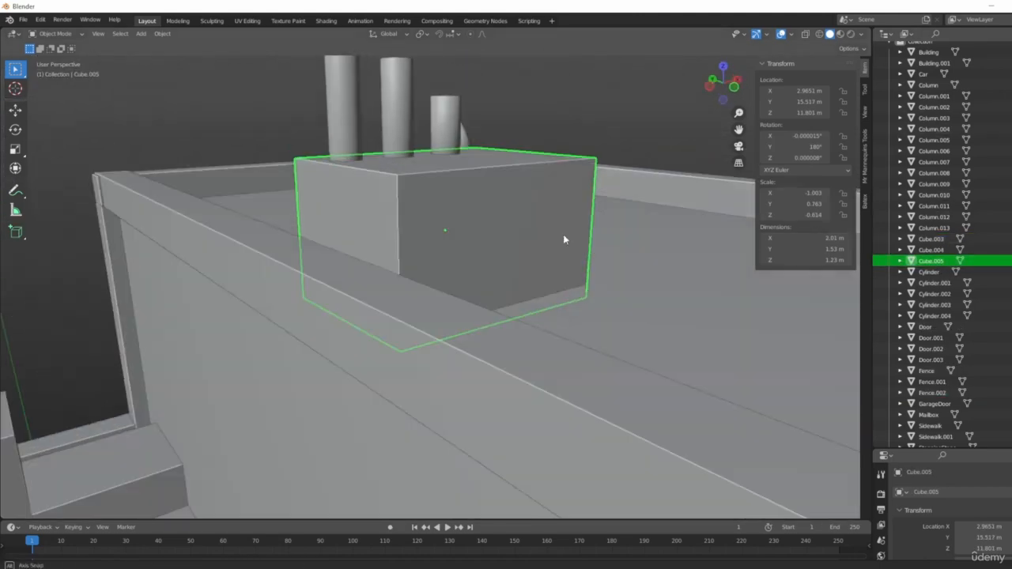
middle_drag(563, 234, 492, 316)
key(F2)
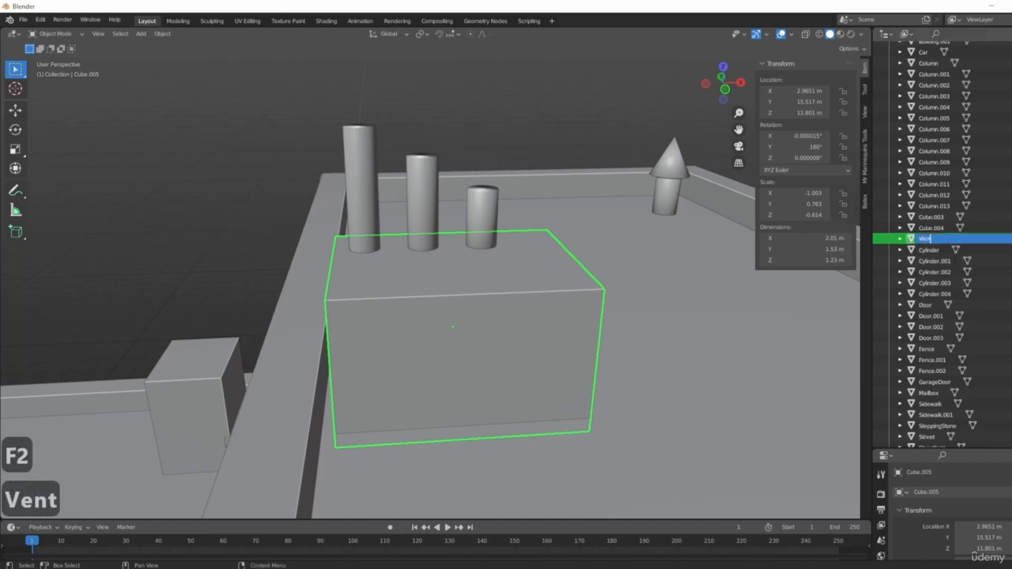
text(Vent01)
key(Return)
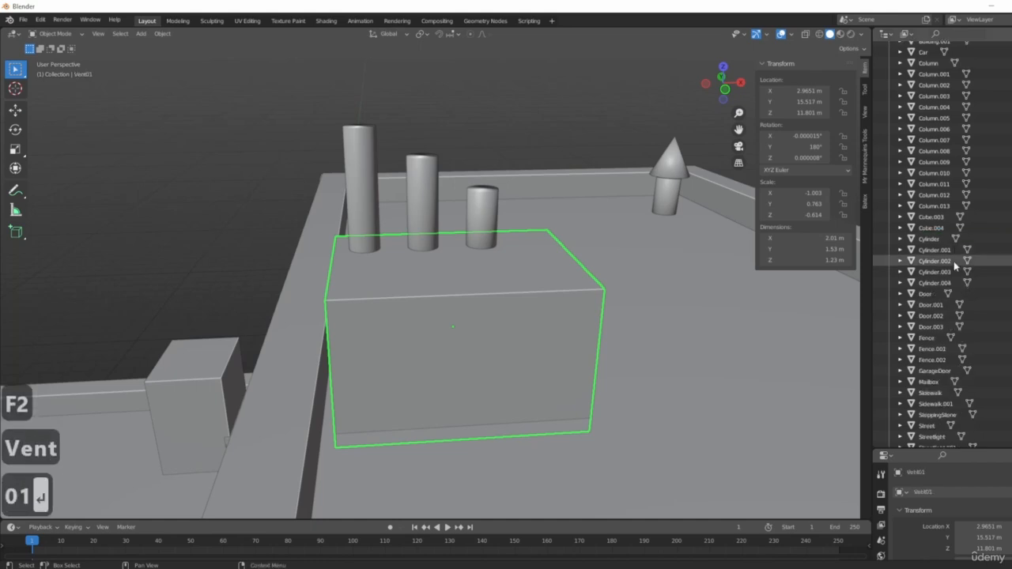
- Copy the name Vent01 and rename the cone-topped vent on the tall building's roof as Vent02
scroll(178, 347, down, 5)
middle_drag(179, 347, 238, 332)
scroll(940, 316, down, 10)
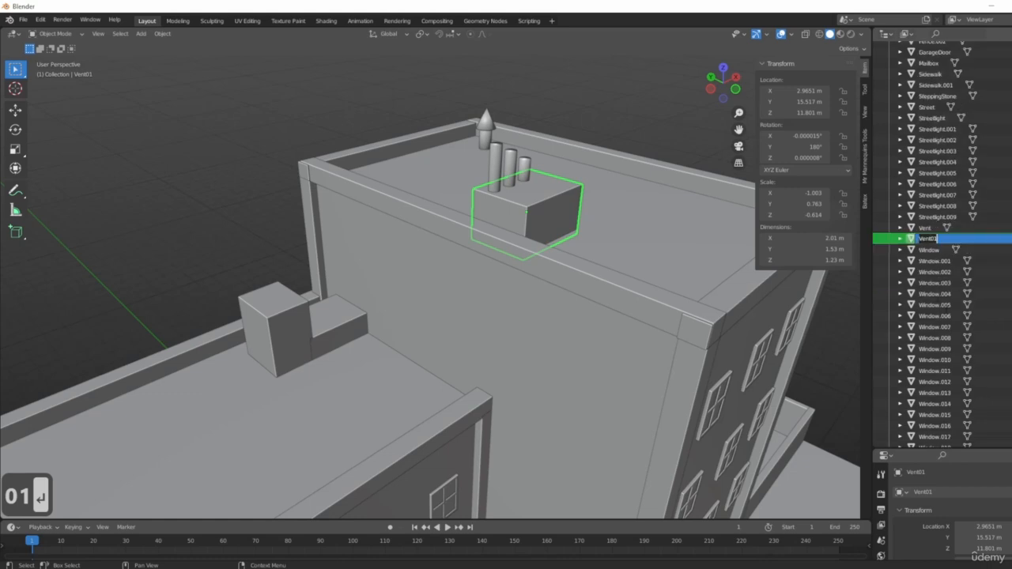
key(ctrl+c)
click(925, 227)
scroll(923, 238, up, 1)
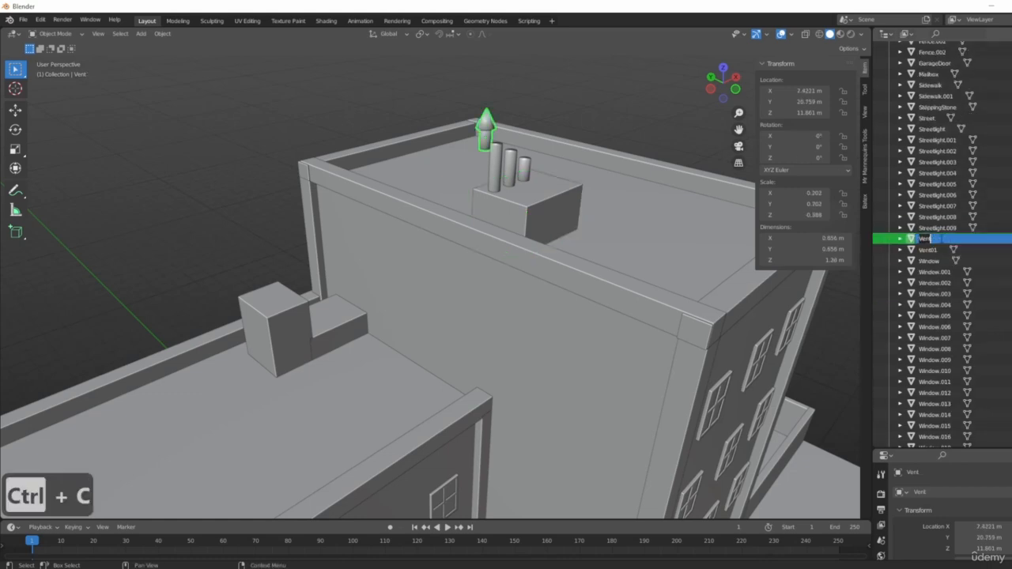
text(02)
key(Return)
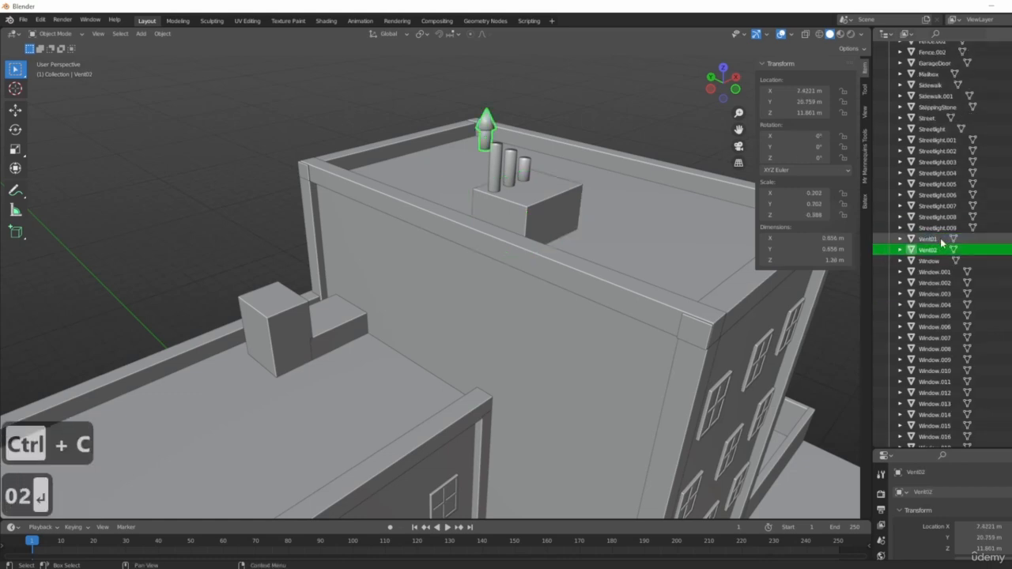
- Rename the low box beside the tall building on the lower roof as Vent01
click(335, 316)
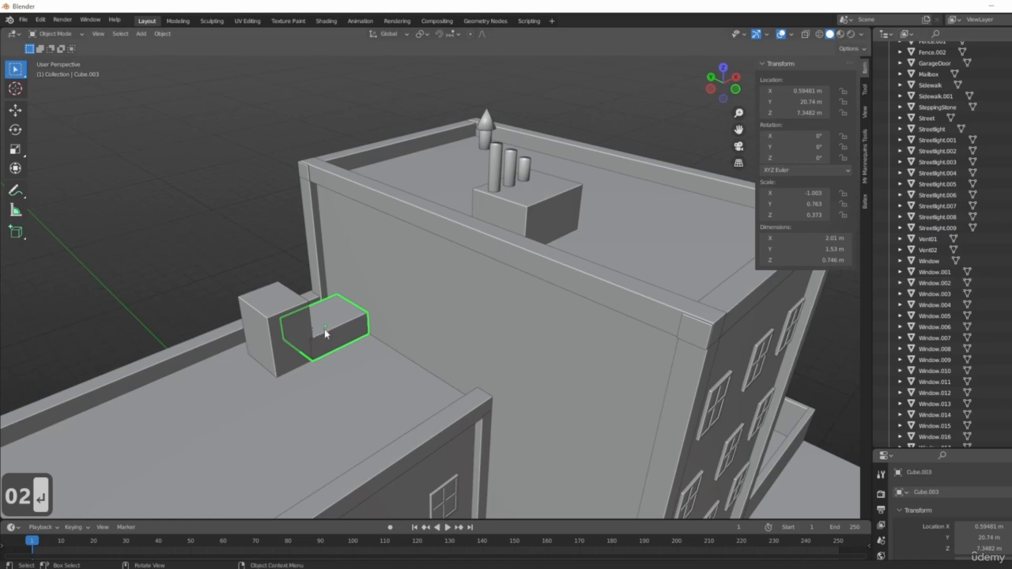
middle_drag(446, 223, 417, 318)
key(F2)
key(ctrl+v)
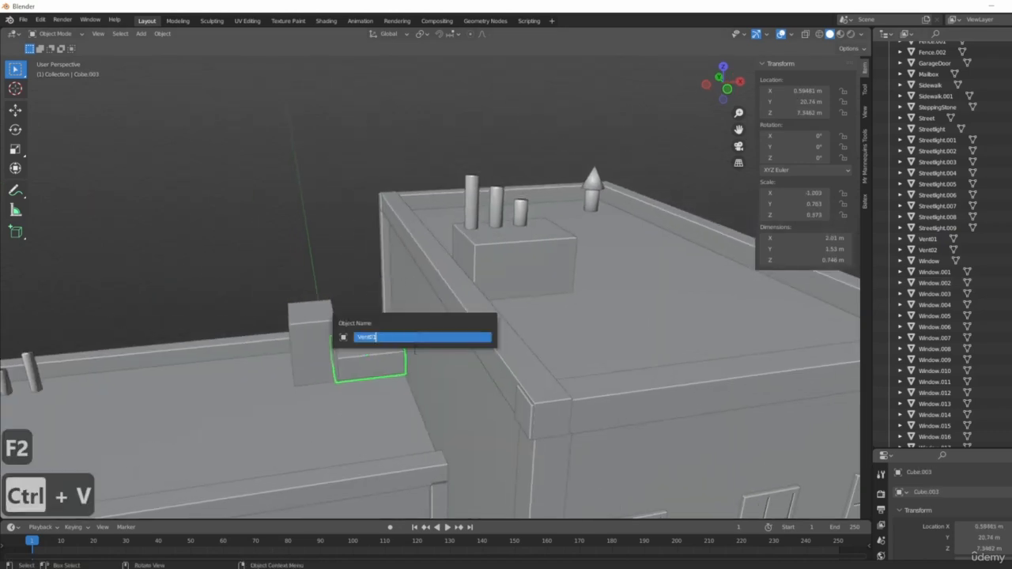
key(Return)
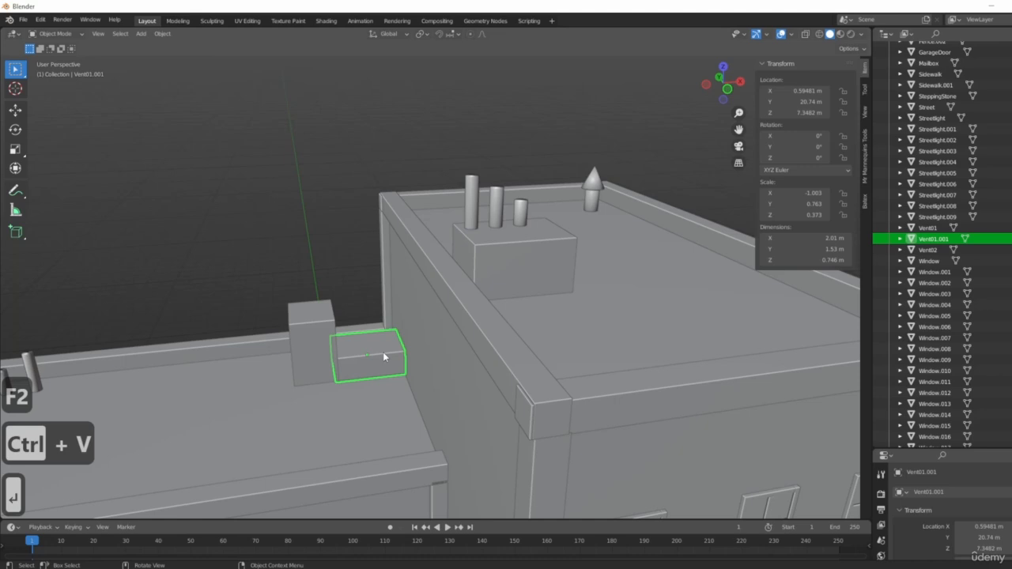
- Rename the taller upright box on the lower building's roof as Vent01
click(292, 340)
key(F2)
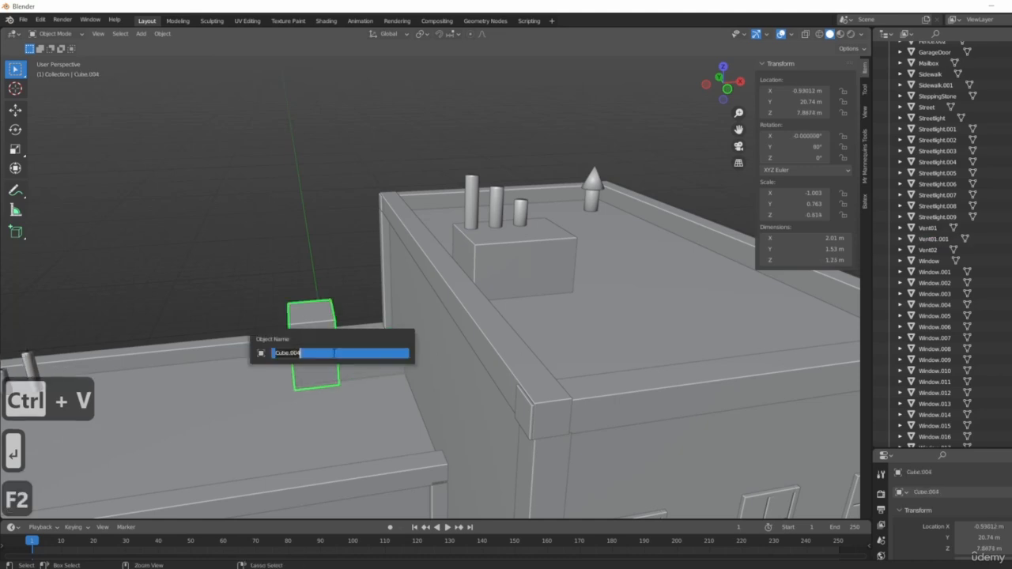
key(ctrl+v)
key(Return)
- Rename the tallest of the three pipes on the tall building's roof as Vent03
click(593, 194)
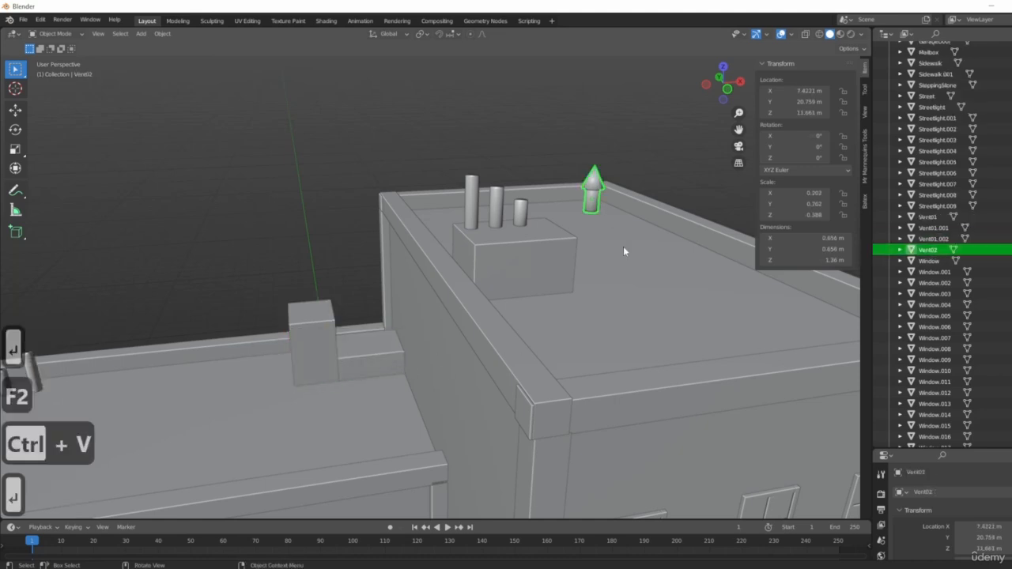
middle_drag(624, 251, 512, 276)
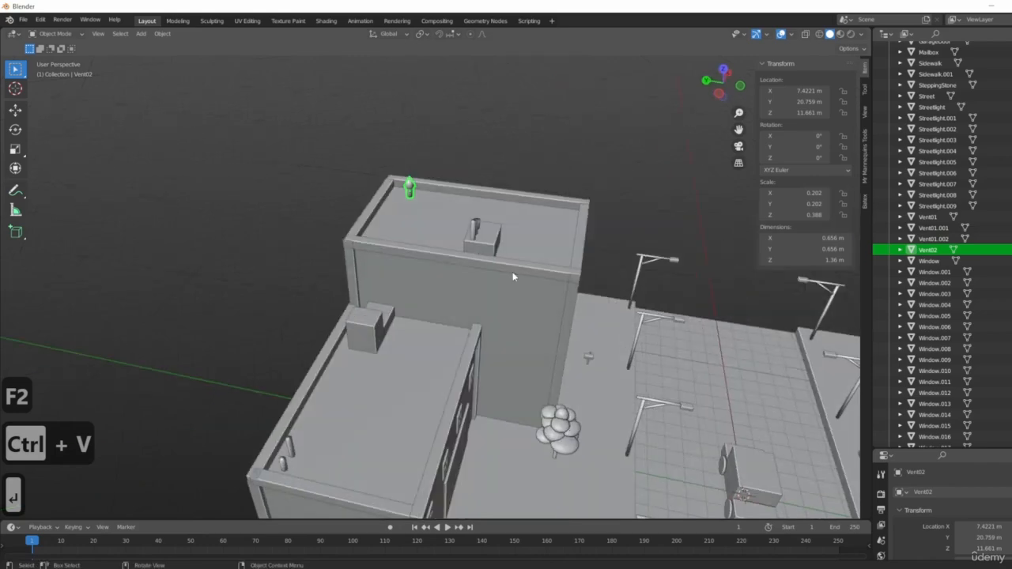
key(1)
middle_drag(427, 221, 434, 271)
middle_drag(517, 158, 283, 227)
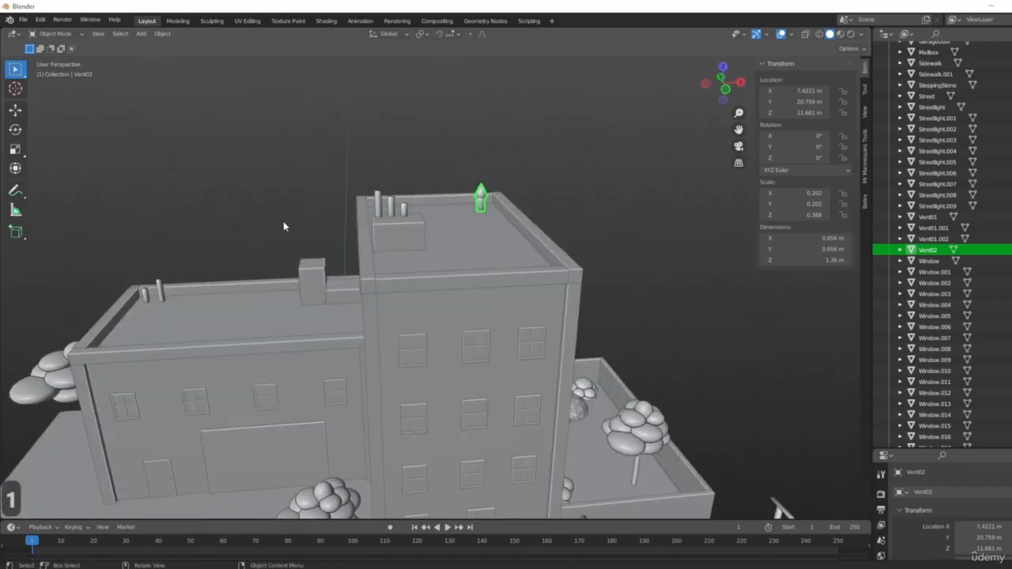
click(378, 209)
shift+middle_drag(391, 221, 484, 258)
scroll(339, 314, up, 4)
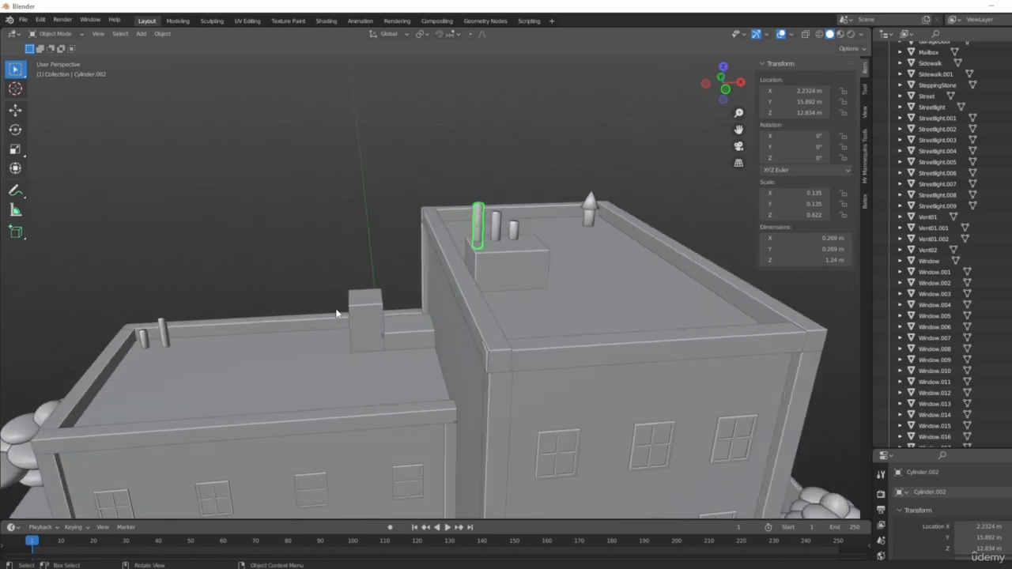
shift+middle_drag(544, 224, 504, 245)
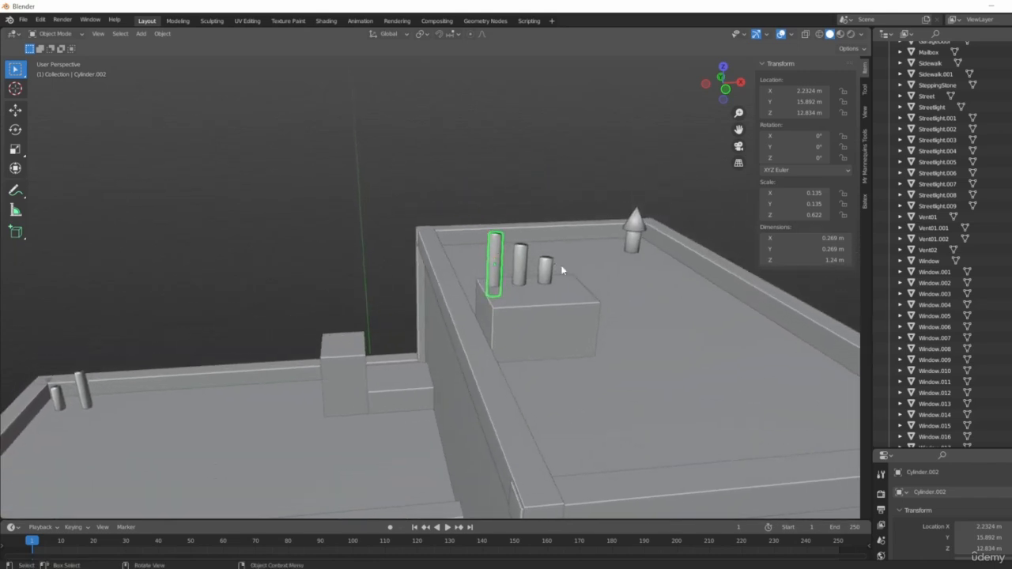
key(F2)
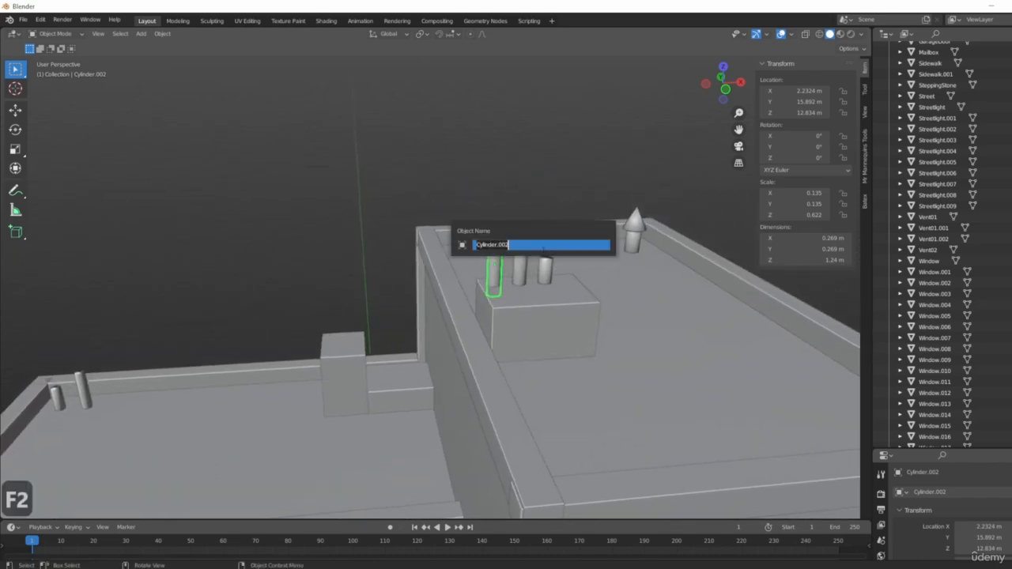
text(Vent0)
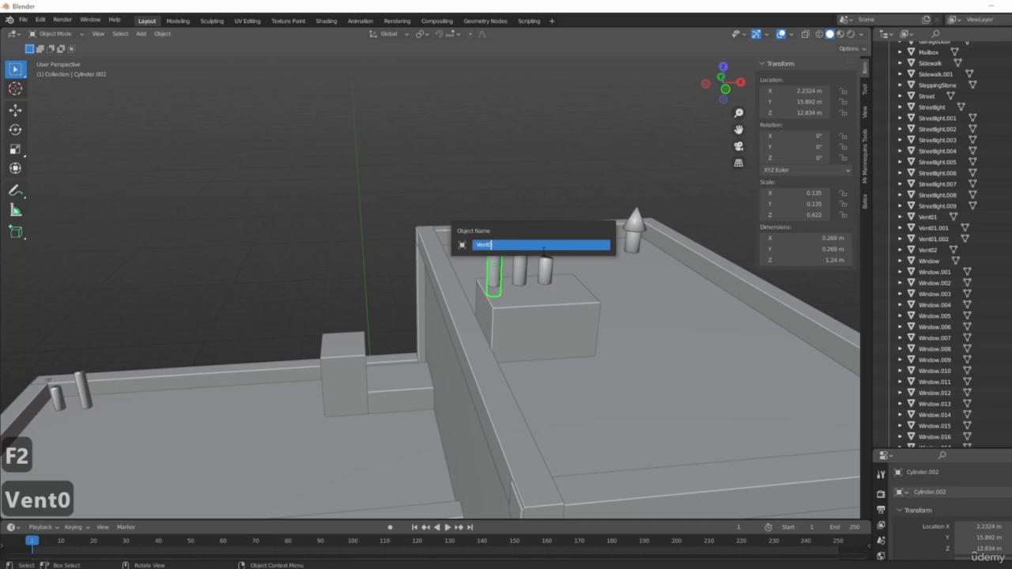
text(3)
key(Return)
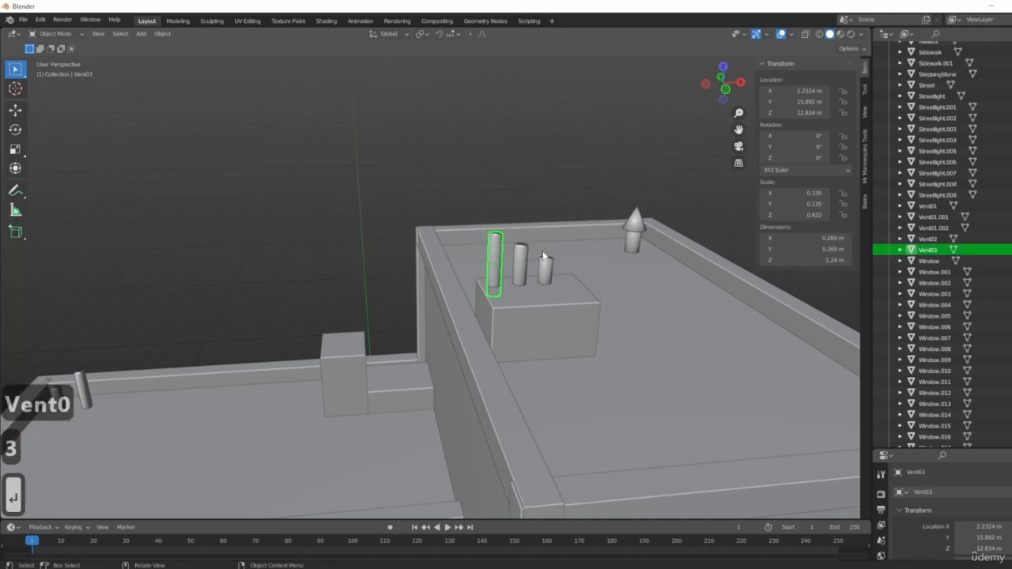
- Copy the name Vent03 and give it to the middle pipe on the tall building's roof
scroll(925, 249, down, 1)
double_click(927, 238)
key(ctrl+c)
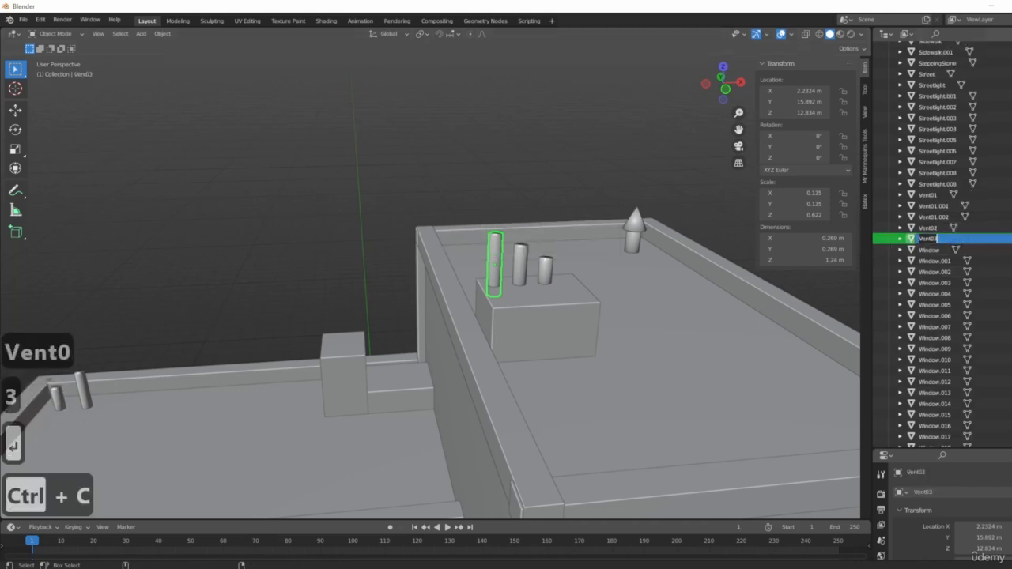
click(534, 270)
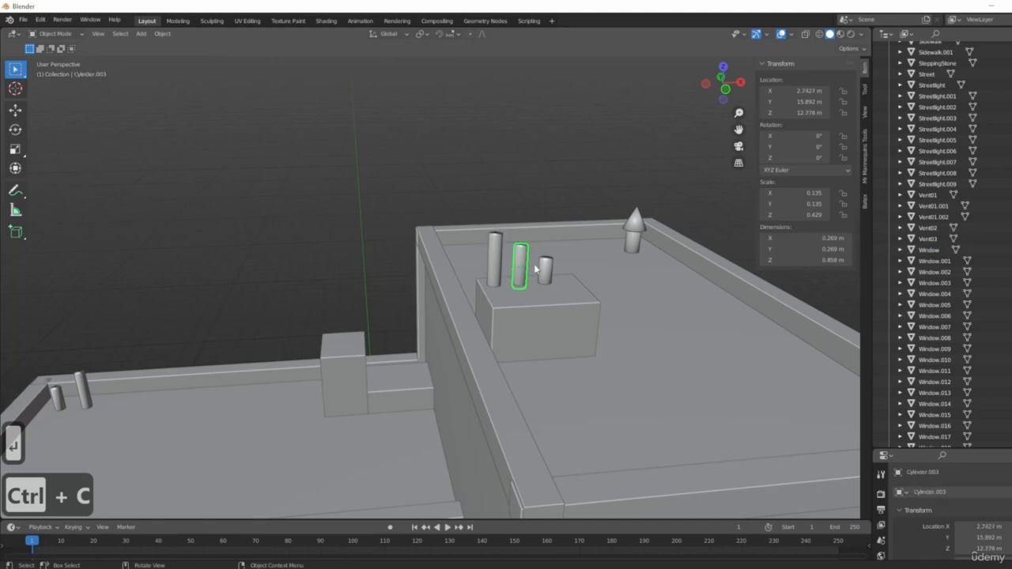
key(F2)
key(ctrl+v)
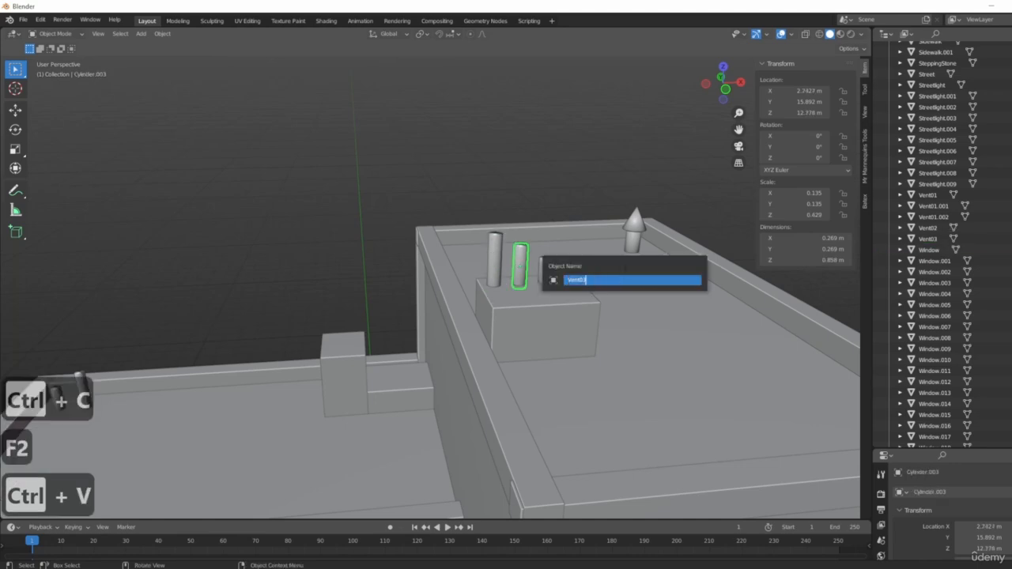
key(Return)
- Rename the shortest pipe on the tall building's roof as Vent03
click(553, 274)
key(F2)
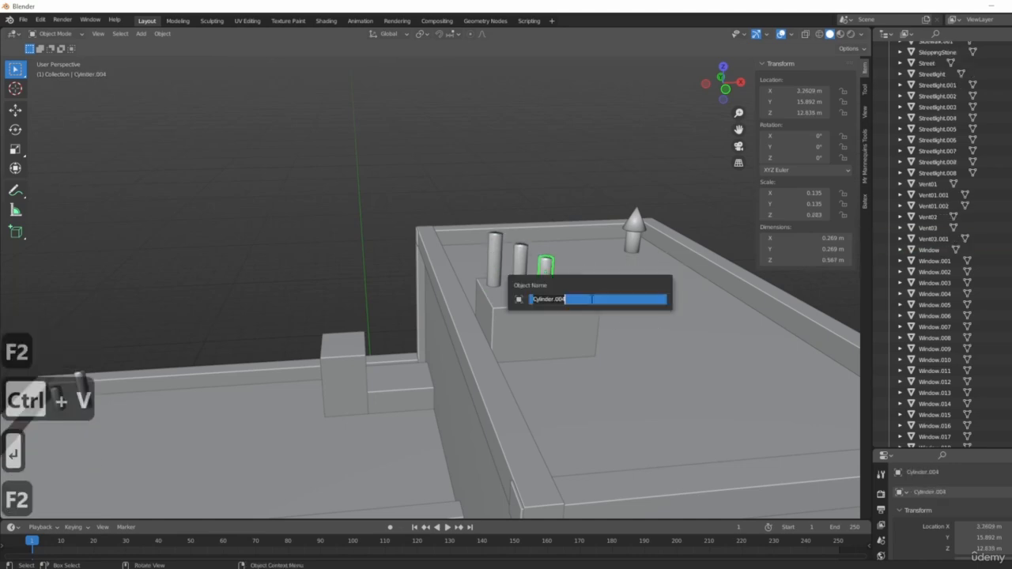
key(ctrl+v)
key(Return)
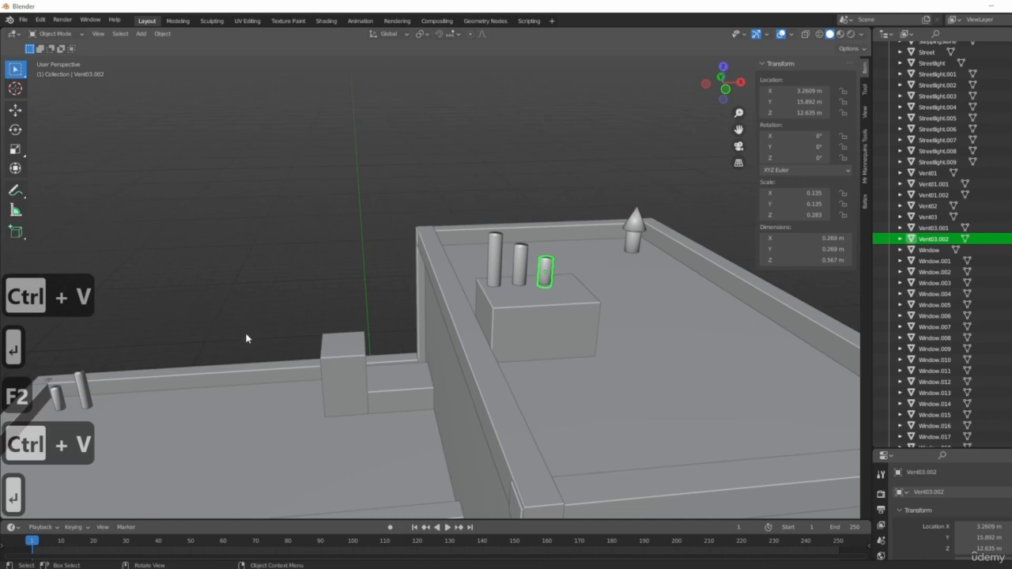
- Rename both pipes at the far corner of the lower building's roof as Vent03
mouse_move(246, 338)
middle_down()
mouse_move(305, 353)
mouse_move(262, 350)
middle_up()
key(F2)
key(ctrl+v)
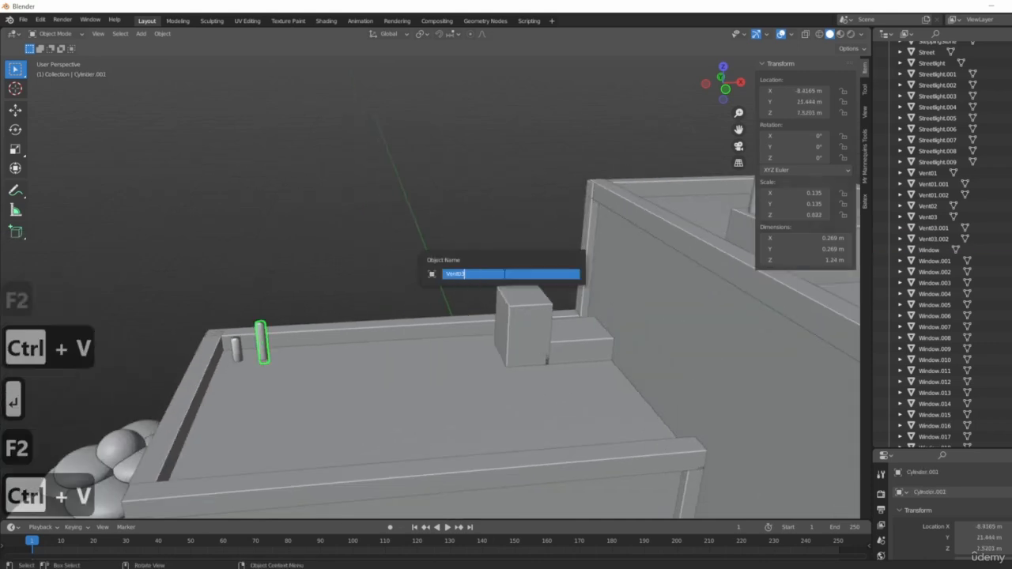
key(Return)
click(235, 349)
key(F2)
key(ctrl+v)
key(Return)
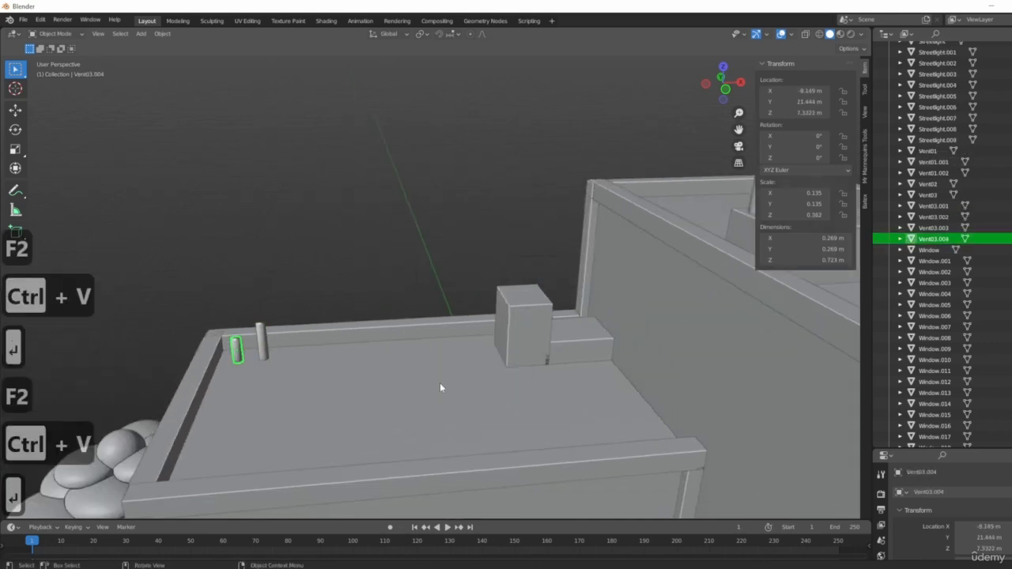
- Move the car along the Y axis to the curb in front of the buildings, at about Y 4.46 m
scroll(514, 388, down, 5)
middle_drag(555, 392, 432, 280)
scroll(433, 281, up, 6)
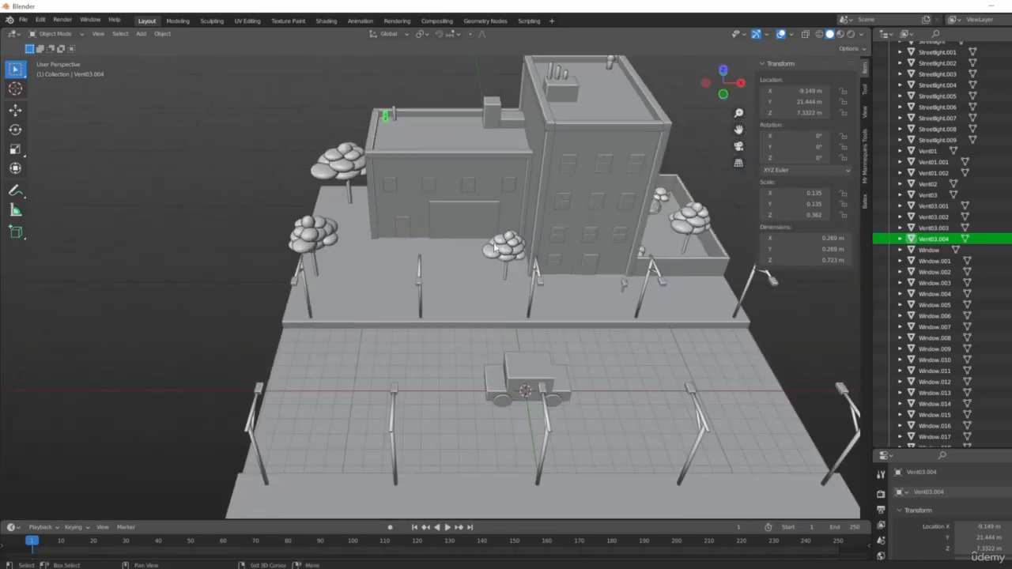
scroll(388, 280, down, 3)
click(427, 181)
middle_drag(606, 373, 270, 297)
middle_drag(339, 343, 387, 412)
scroll(427, 411, down, 4)
scroll(446, 413, up, 4)
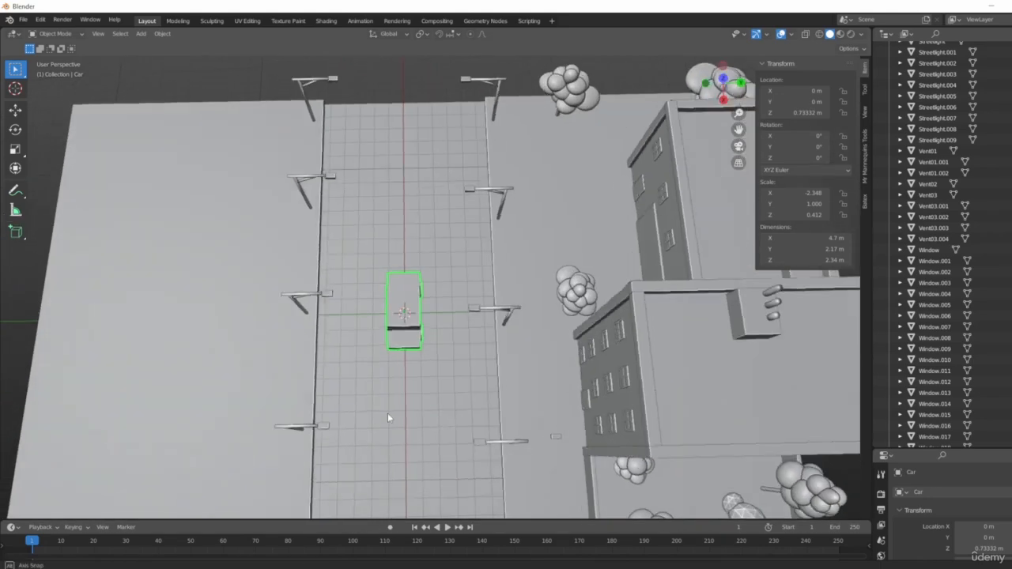
key(g)
key(y)
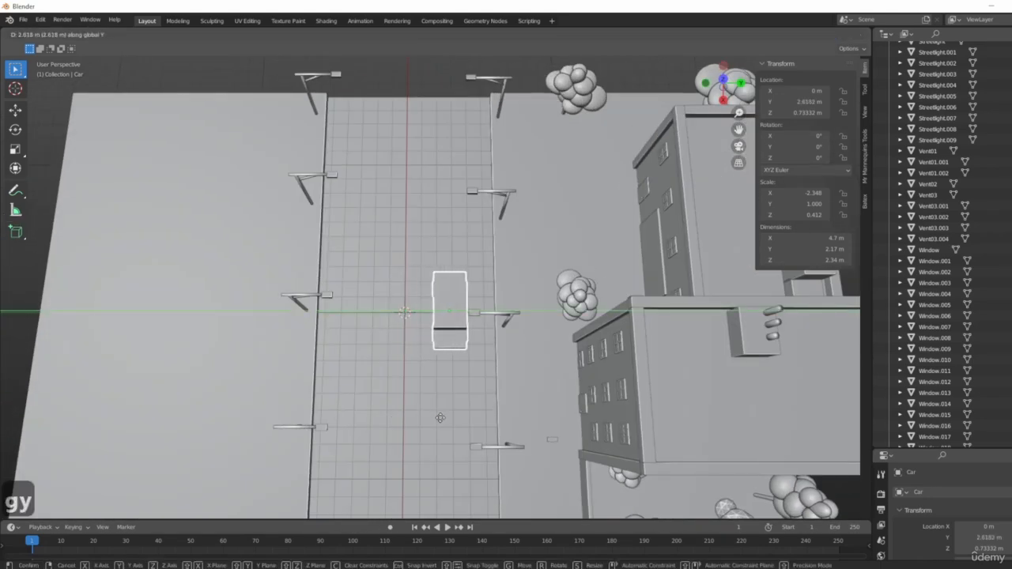
click(441, 424)
middle_drag(441, 423, 535, 306)
scroll(556, 355, up, 3)
key(g)
key(y)
click(445, 366)
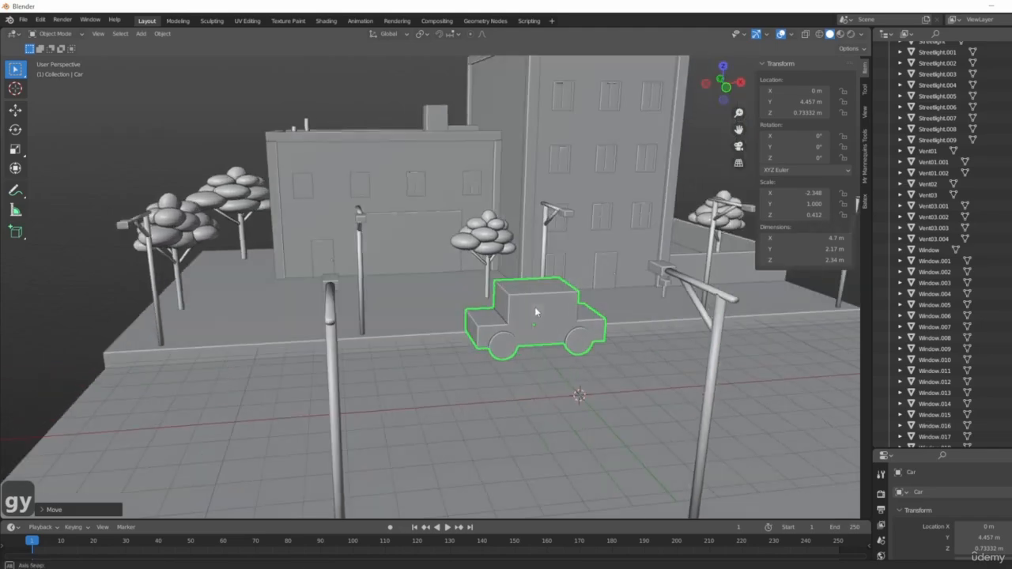
- Slide the car along the curb on the X axis to about X -2.7 m
key(g)
key(x)
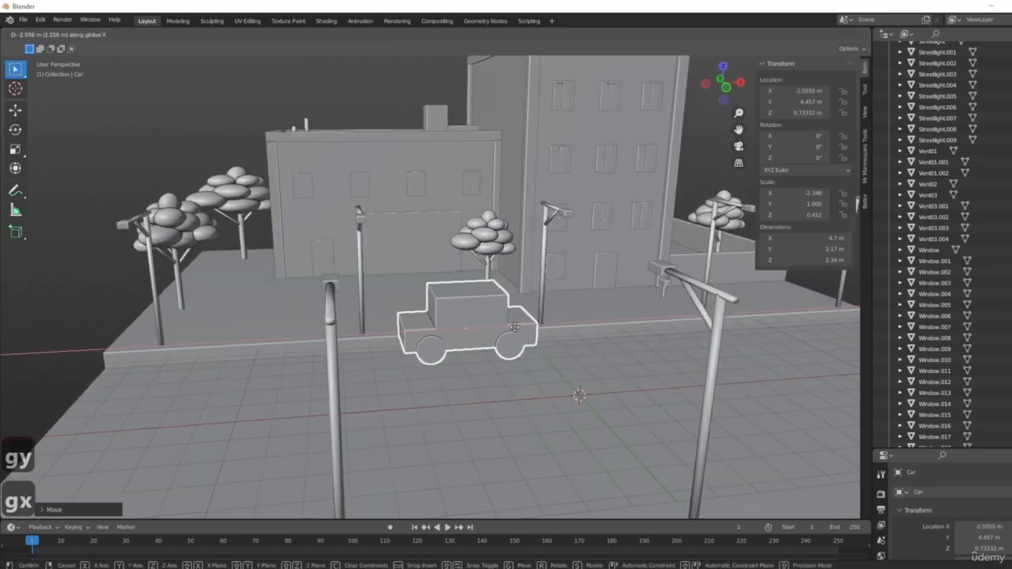
click(509, 327)
- Duplicate the car along the X axis and park the copy at the curb at about X -8.9 m
middle_drag(510, 327, 490, 339)
scroll(522, 361, up, 6)
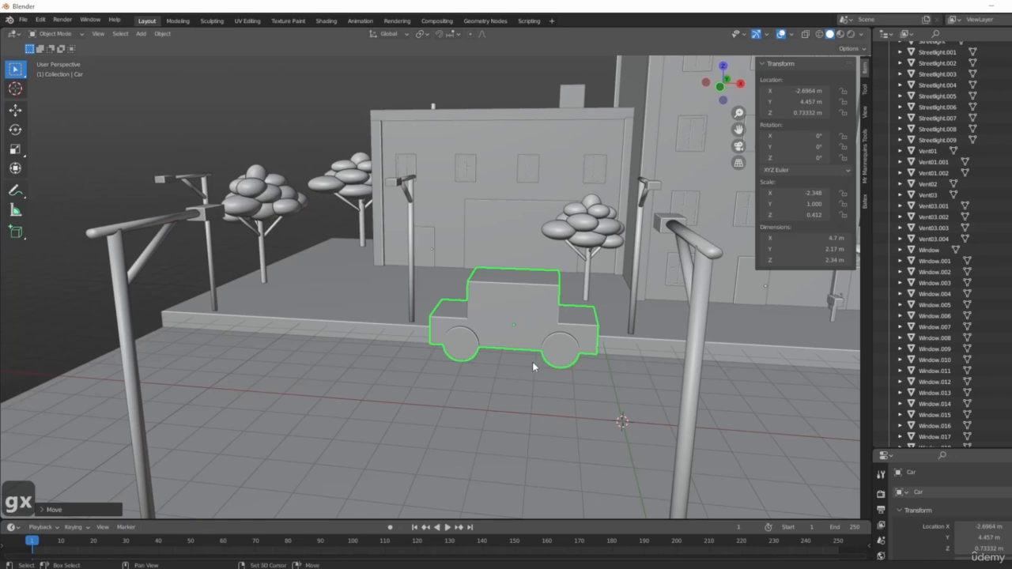
key(shift+d)
key(x)
click(332, 334)
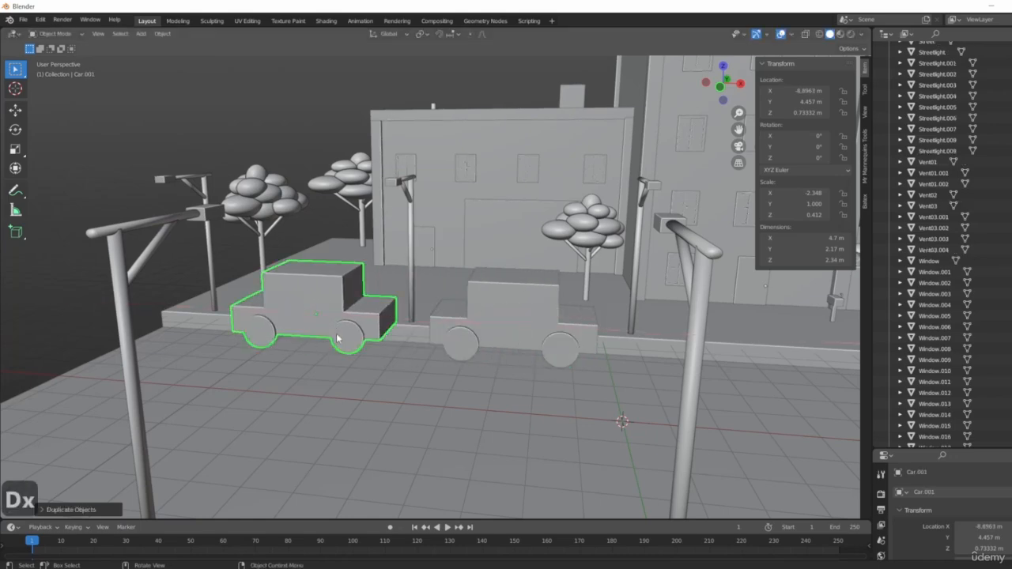
- Add a cube mesh at the 3D cursor in the middle of the street
scroll(332, 333, down, 8)
middle_drag(332, 333, 433, 375)
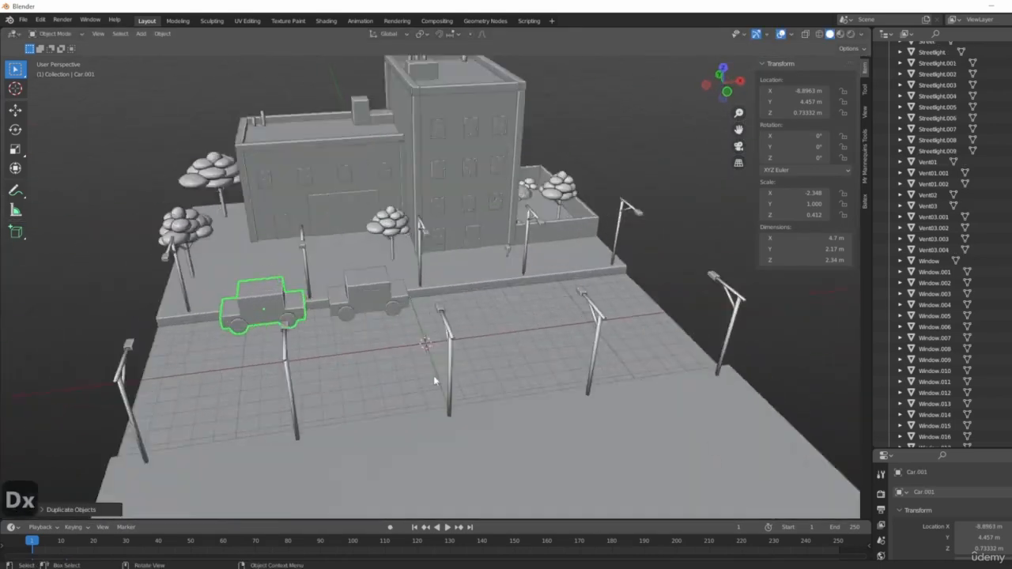
scroll(433, 376, up, 4)
click(328, 247)
middle_drag(328, 247, 444, 436)
middle_drag(427, 301, 434, 372)
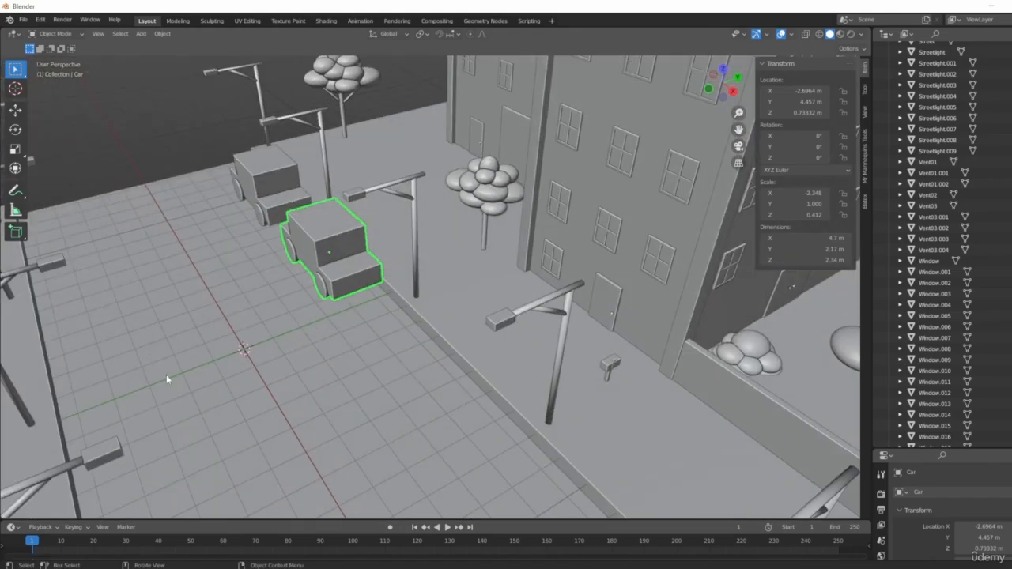
middle_drag(274, 419, 321, 232)
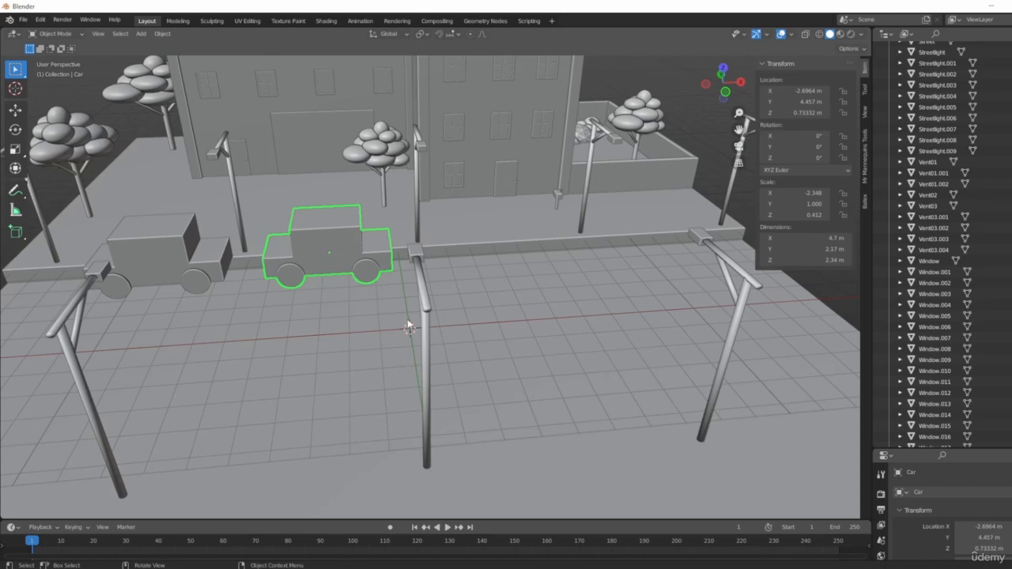
middle_drag(409, 326, 529, 407)
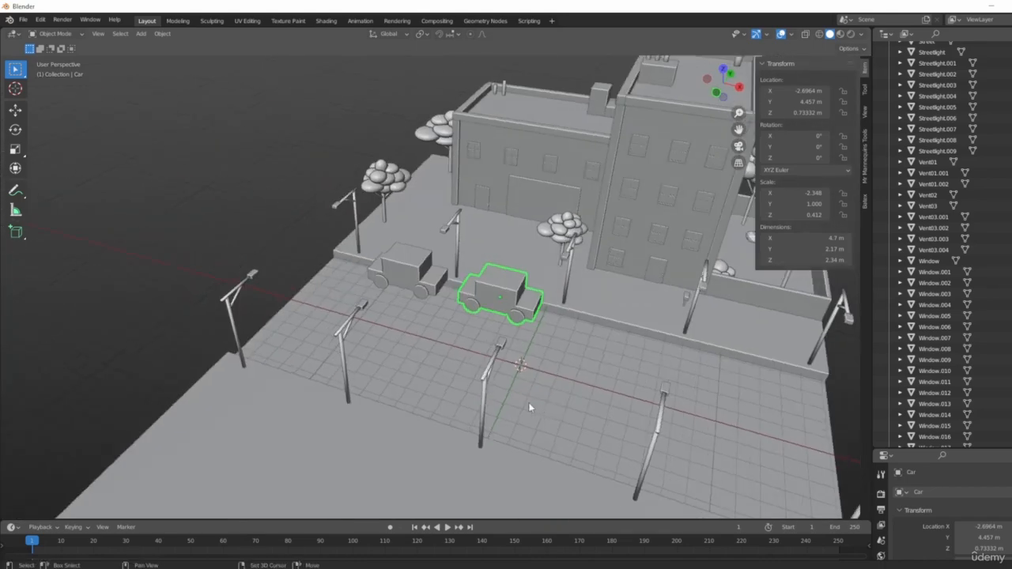
key(shift+a)
mouse_move(494, 335)
click(571, 347)
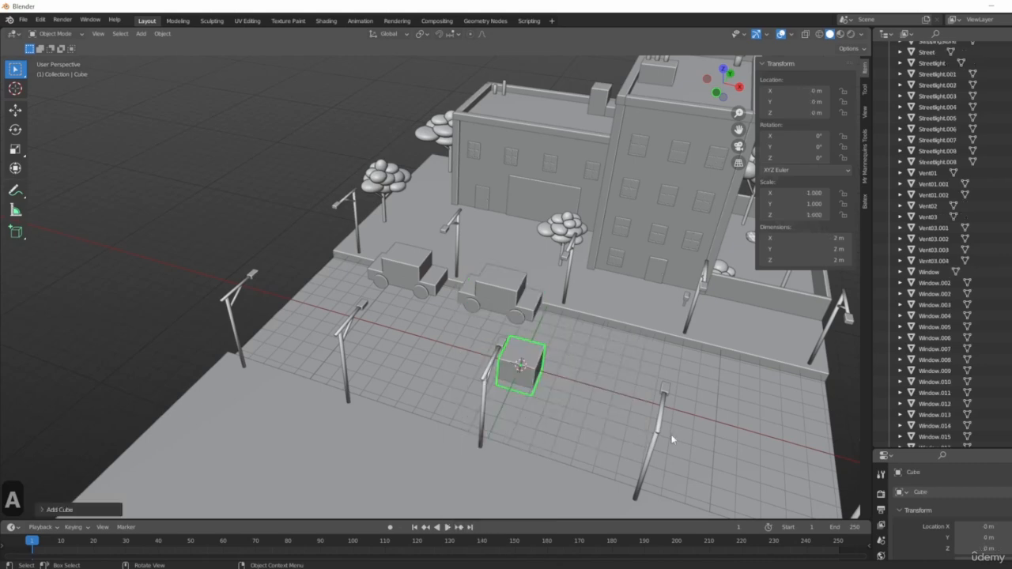
- Clear the location of the parked car nearest the new cube so it sits at the world origin
scroll(557, 427, up, 4)
middle_drag(544, 343, 308, 232)
click(321, 269)
middle_drag(321, 269, 381, 354)
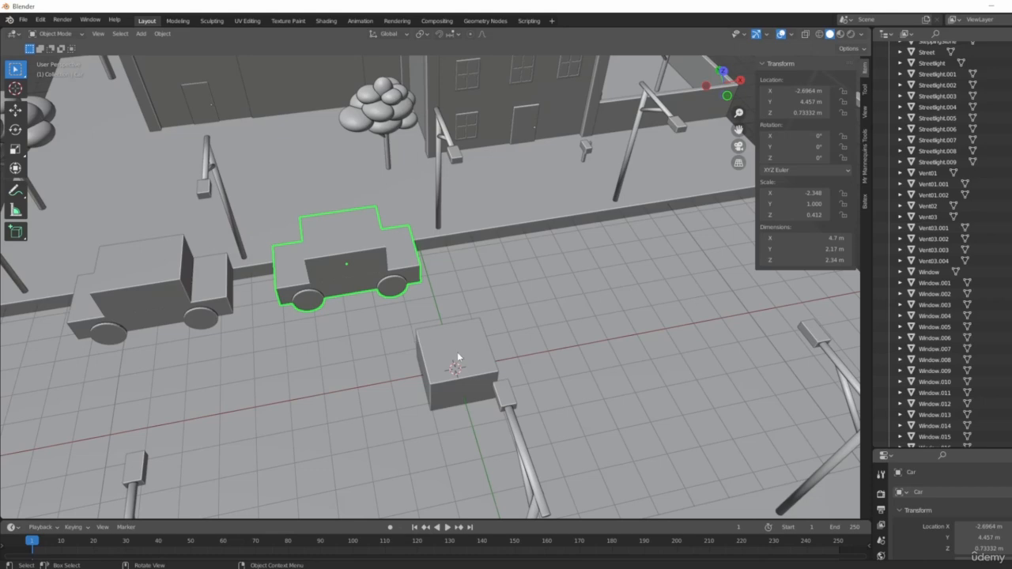
key(alt+g)
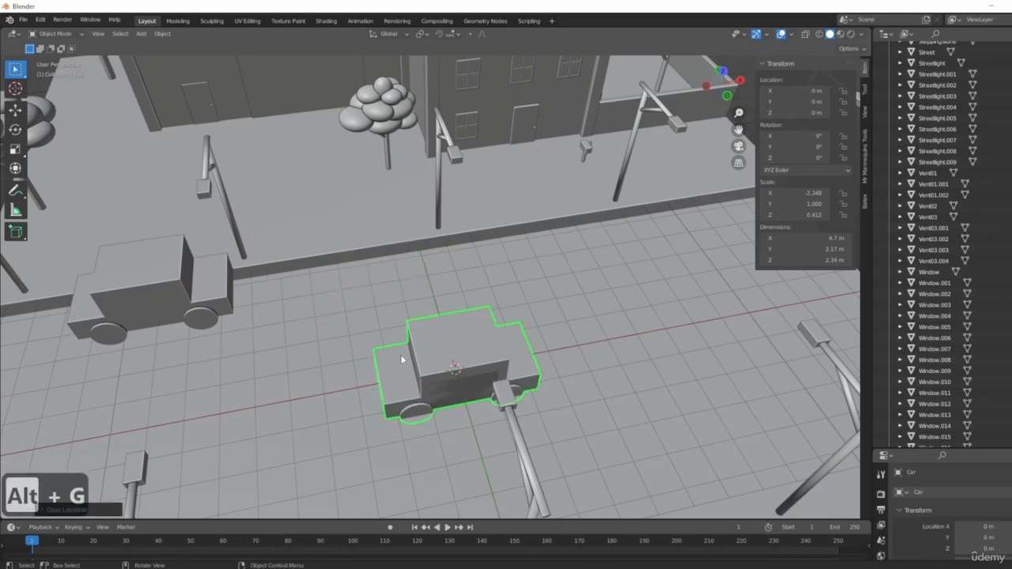
click(460, 393)
middle_drag(453, 411, 485, 463)
key(1)
scroll(473, 392, down, 5)
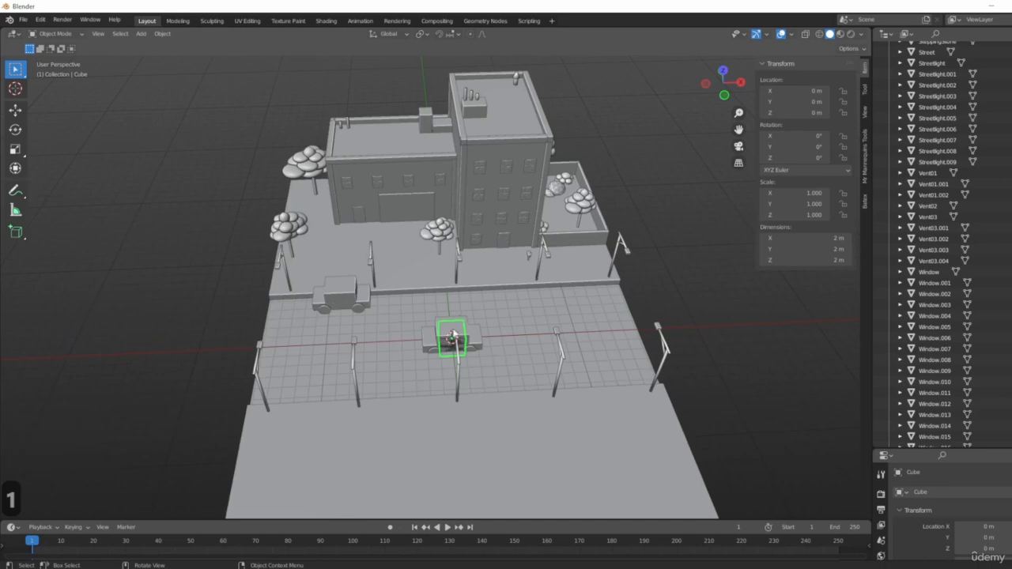
middle_drag(455, 332, 514, 348)
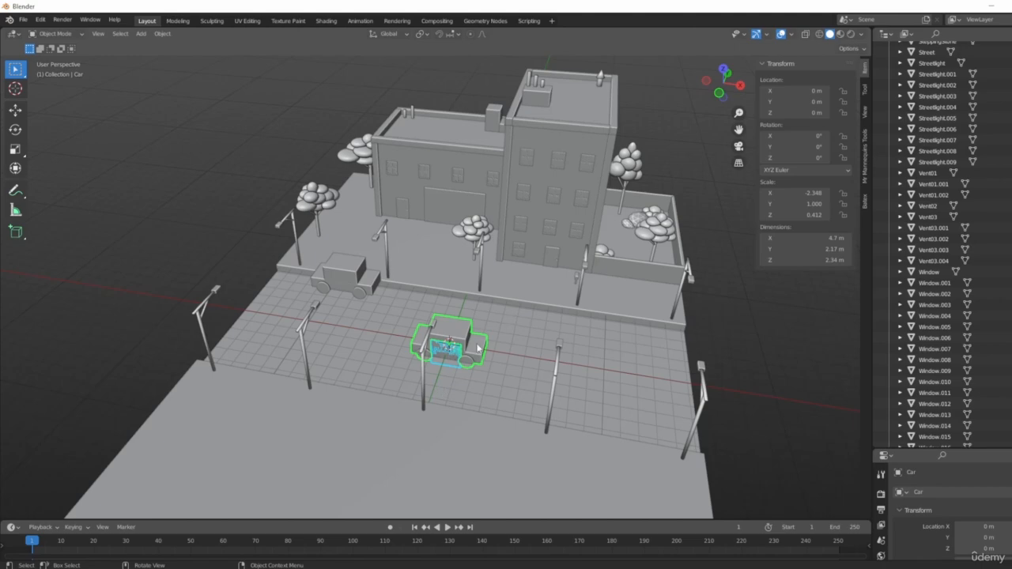
scroll(375, 371, up, 3)
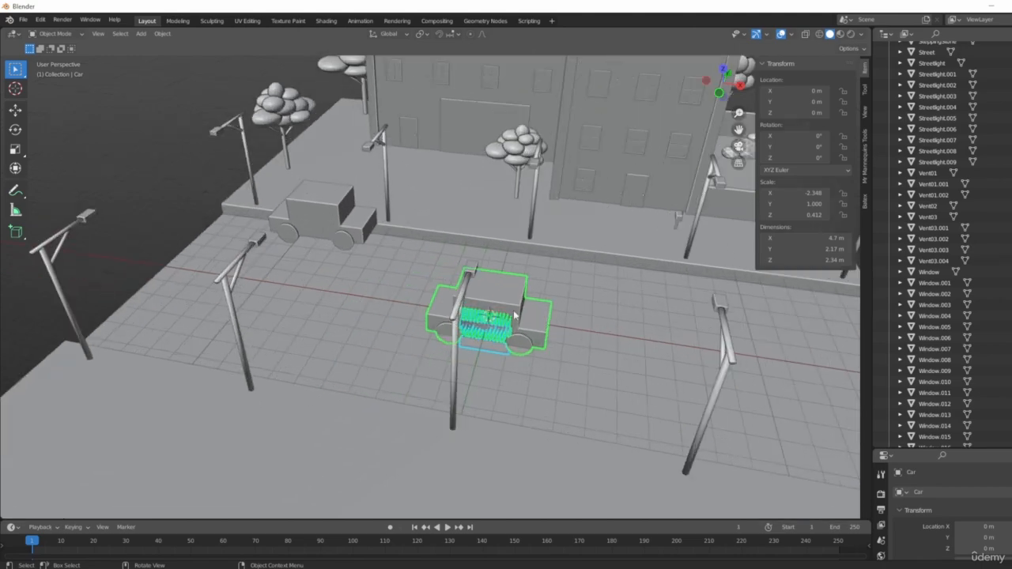
scroll(474, 324, down, 5)
middle_drag(542, 350, 532, 312)
click(597, 366)
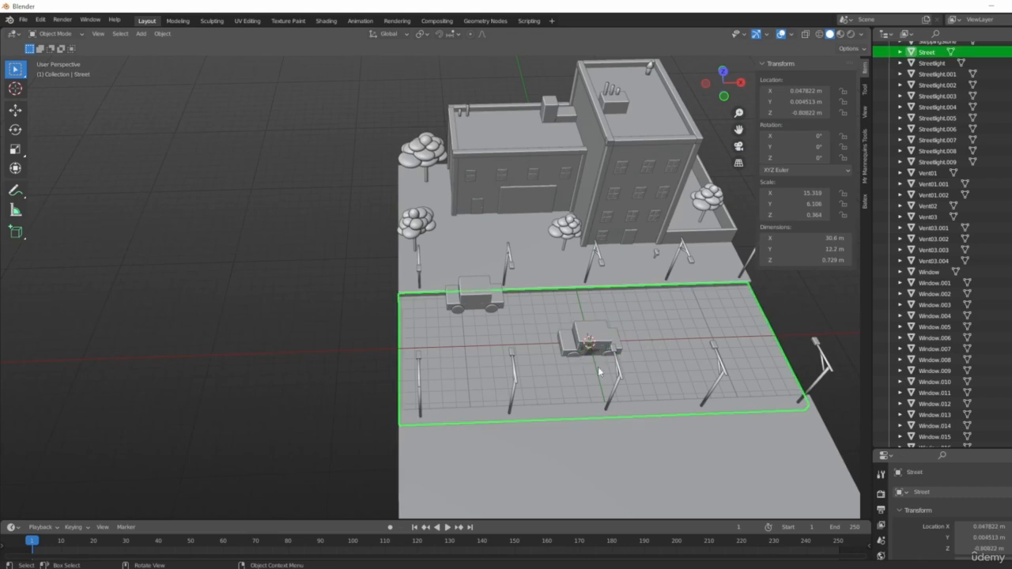
middle_drag(597, 366, 597, 327)
middle_drag(684, 426, 655, 405)
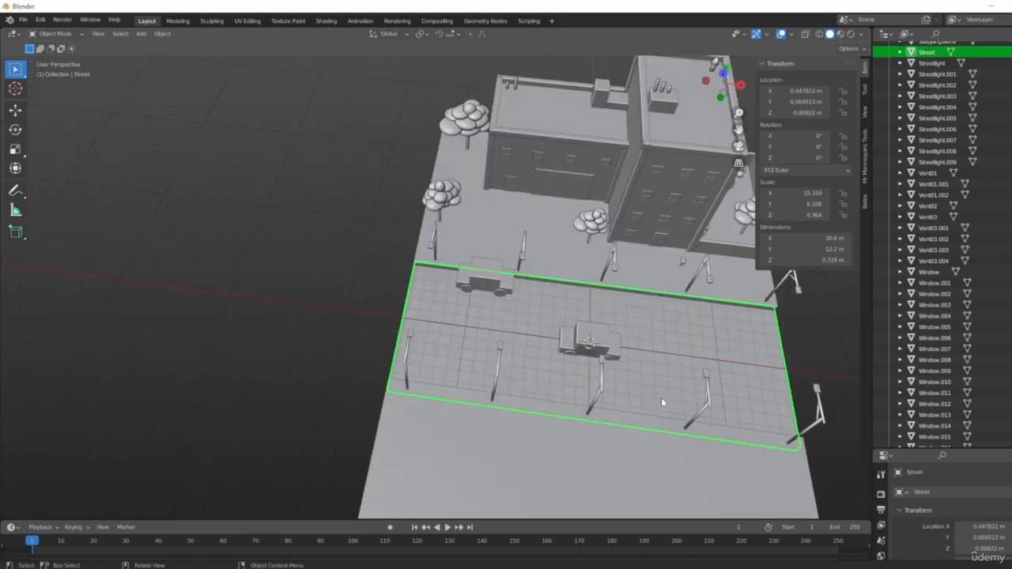
middle_drag(711, 376, 800, 325)
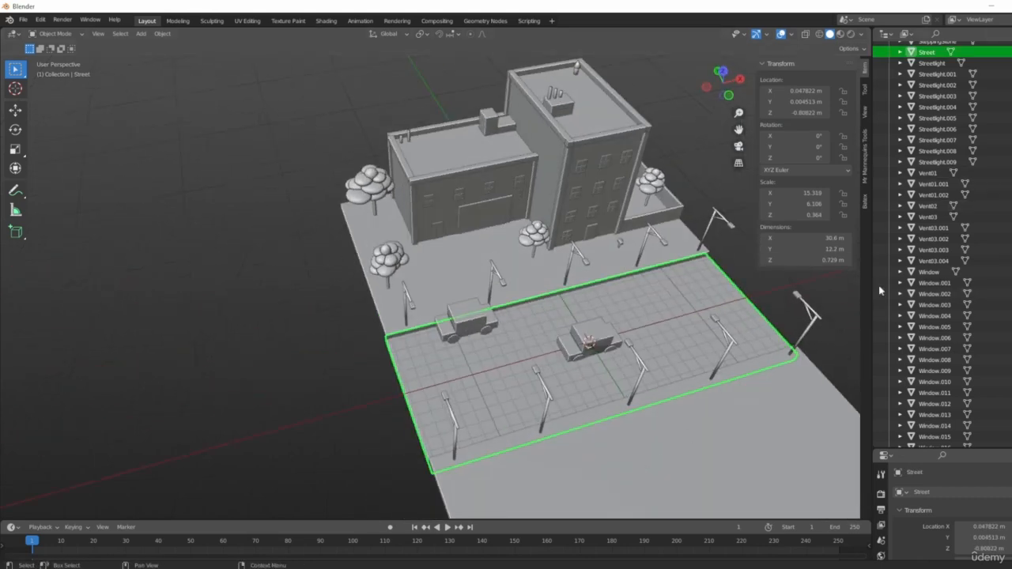
- Collapse the main collection in the Outliner and create a new collection named Street
scroll(909, 67, up, 15)
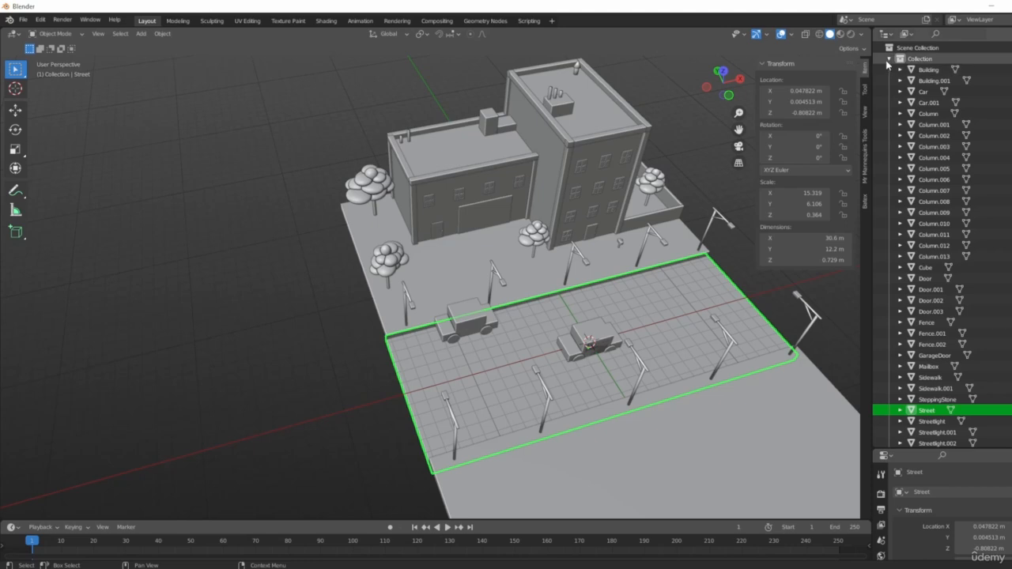
click(890, 59)
right_click(916, 129)
click(859, 126)
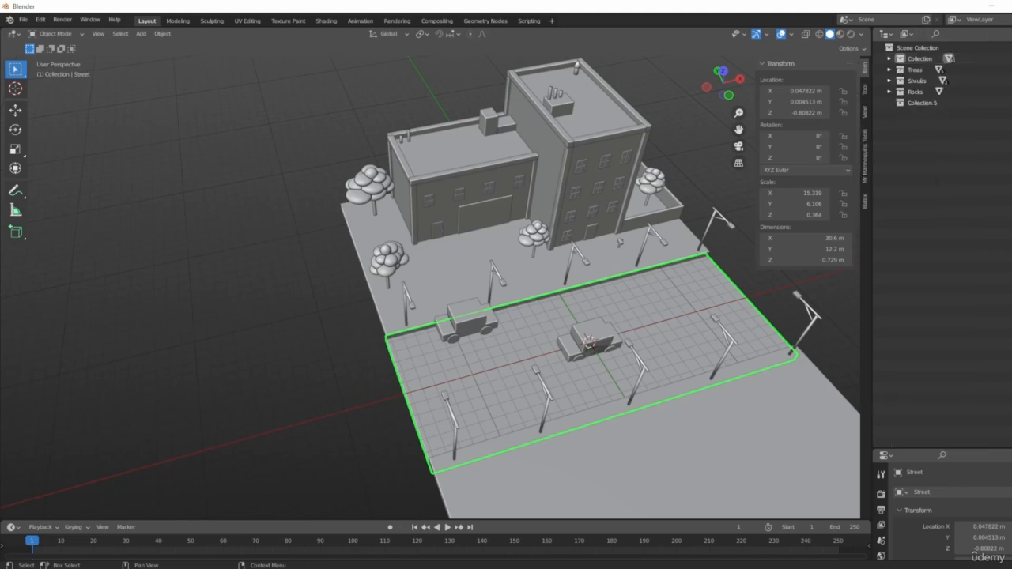
double_click(925, 103)
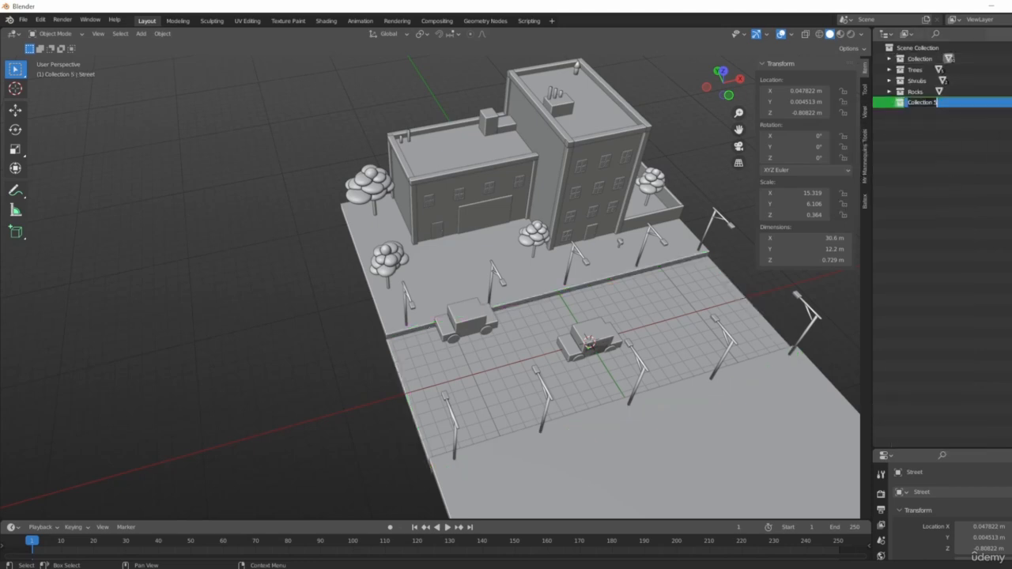
text(Street)
key(Return)
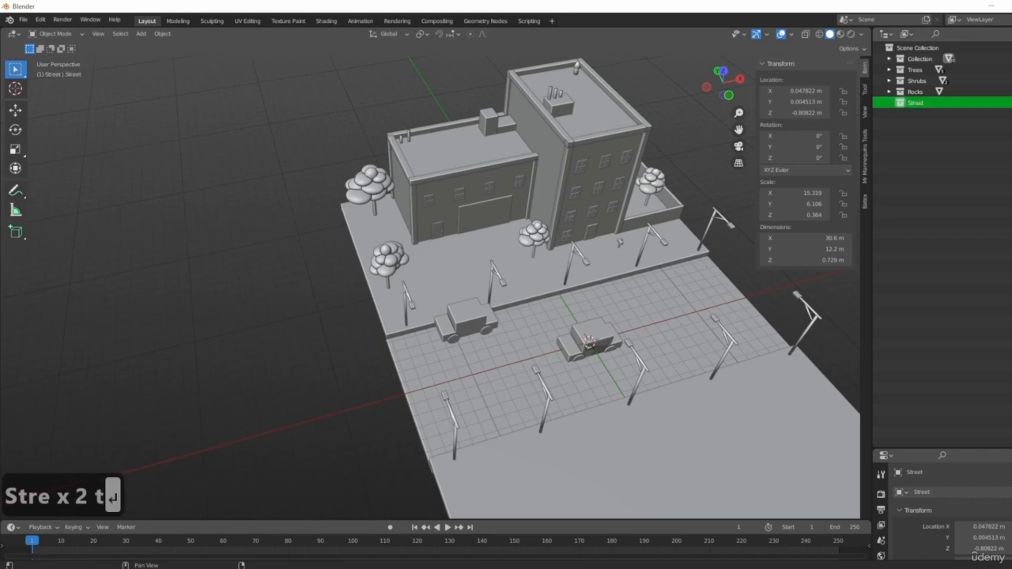
- Move the street, both sidewalks and all the streetlights into the Street collection and hide that collection
click(662, 315)
shift+click(610, 261)
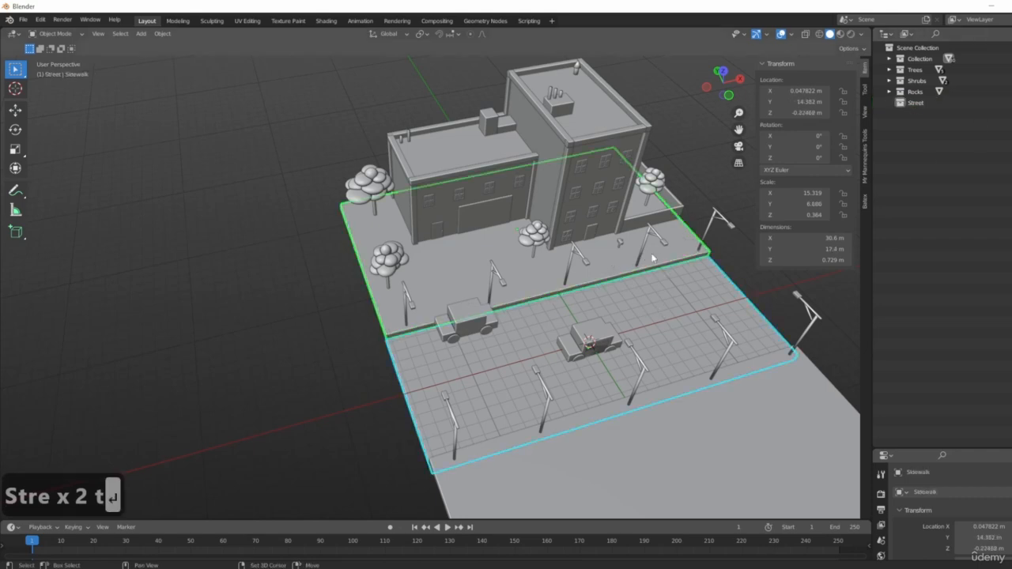
shift+click(717, 453)
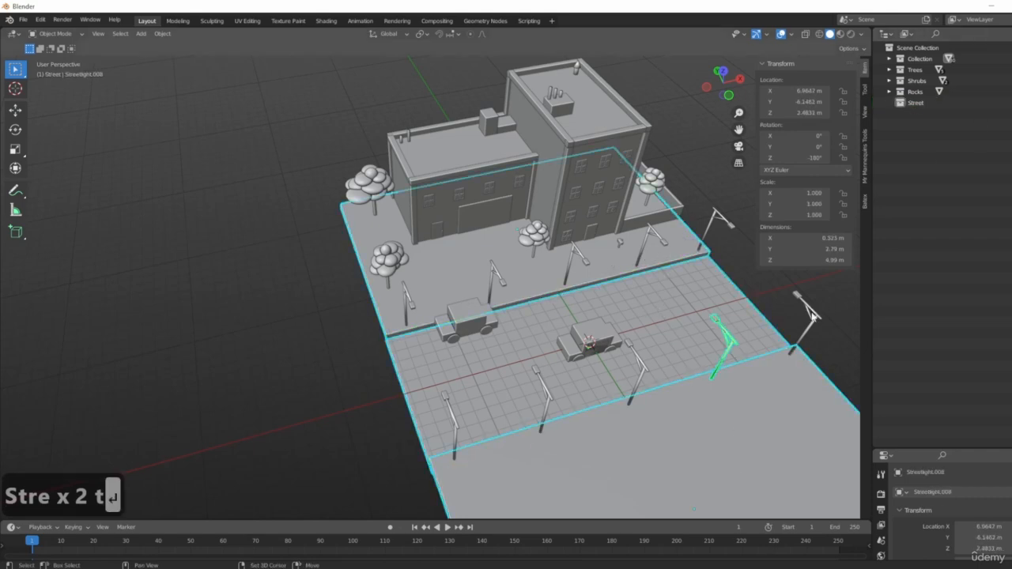
shift+click(638, 372)
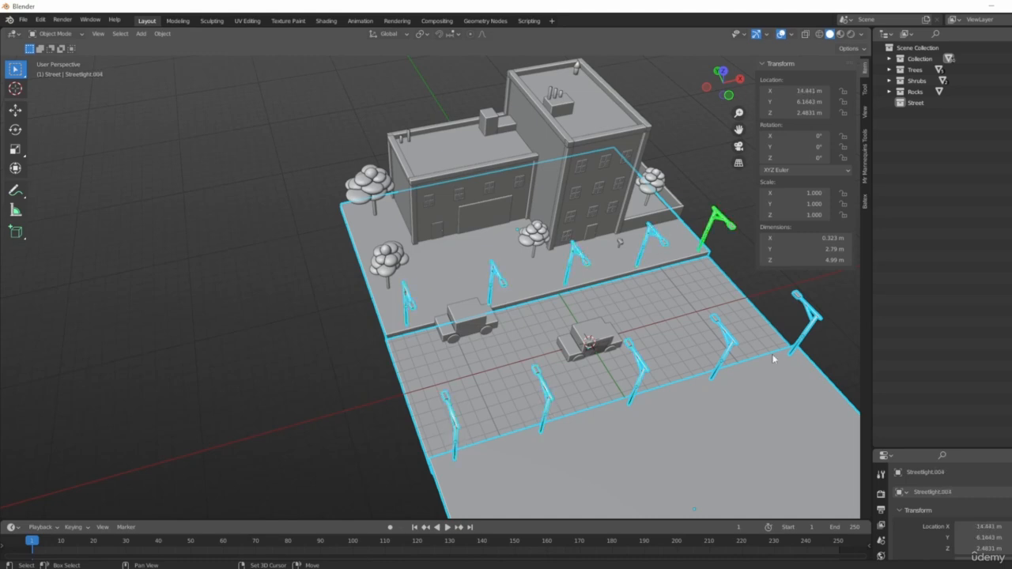
middle_drag(433, 146, 931, 121)
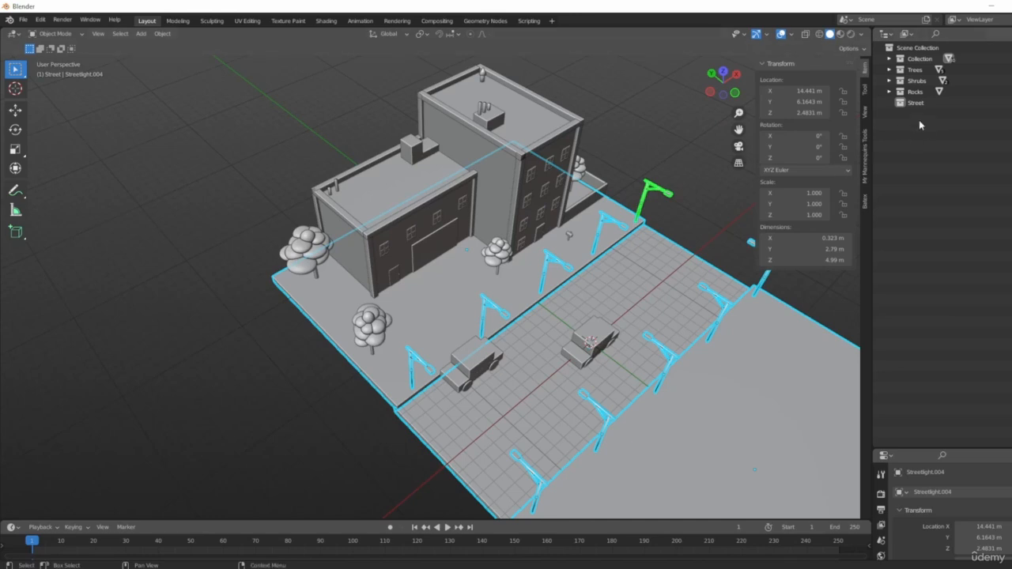
key(m)
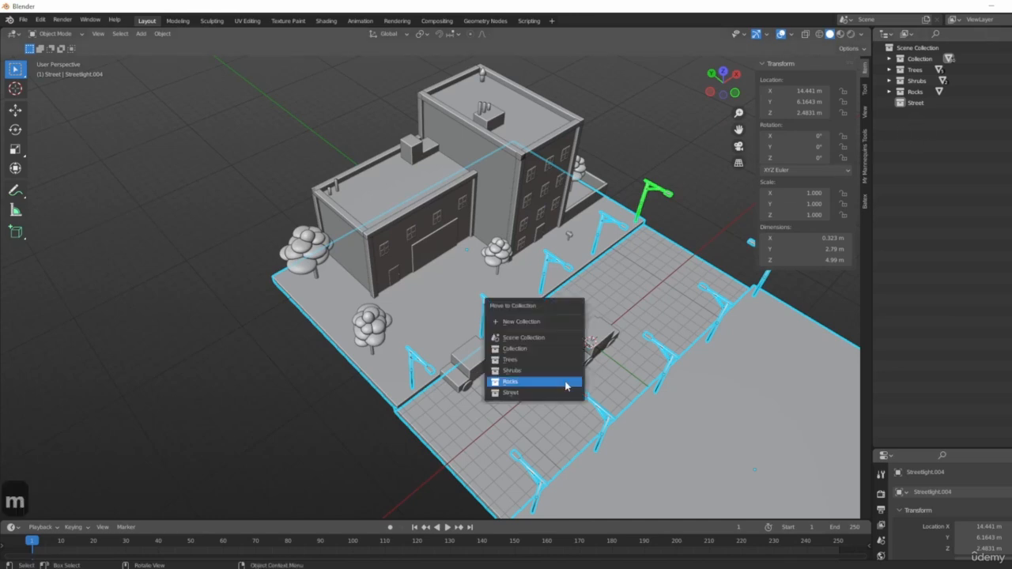
click(511, 392)
click(1010, 103)
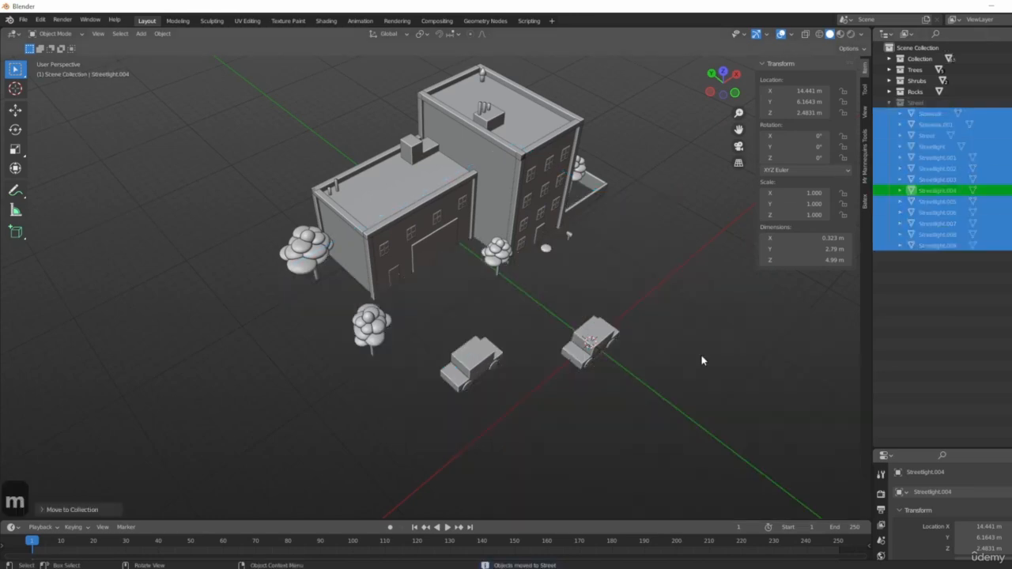
- Delete the stepping stone in front of the tall building's door
middle_drag(702, 360, 642, 332)
scroll(724, 322, up, 4)
middle_drag(725, 321, 687, 328)
click(624, 293)
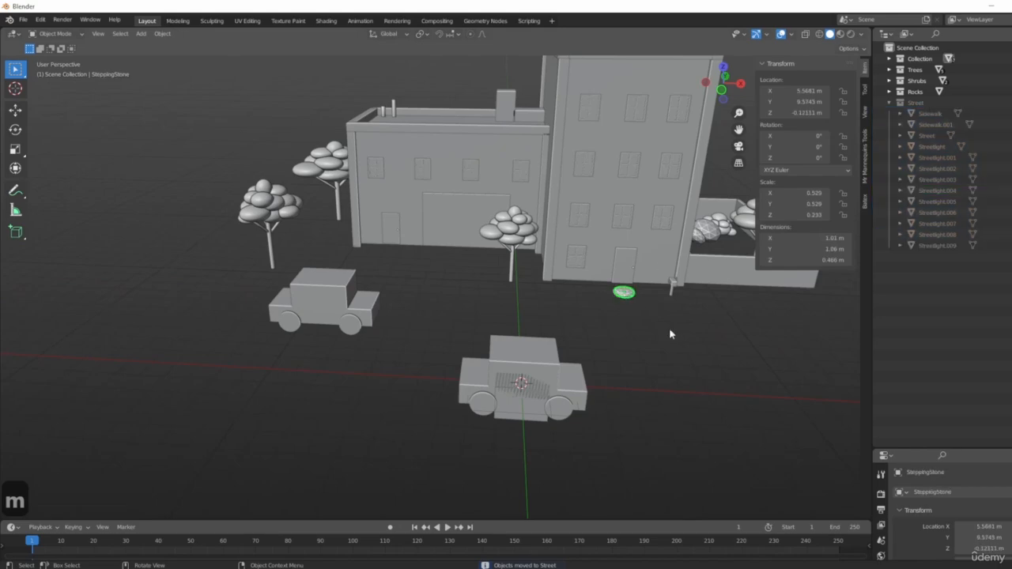
key(Delete)
- In the front view, scale the cube at the origin up uniformly to about 3.27 m per side
middle_drag(624, 355, 551, 378)
click(551, 379)
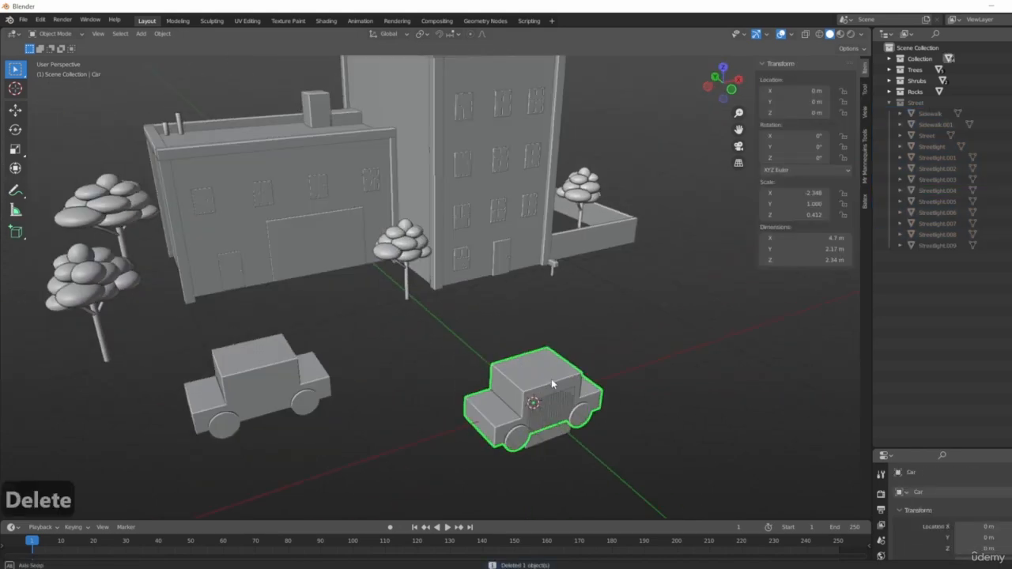
scroll(507, 415, up, 3)
scroll(507, 415, down, 5)
middle_drag(683, 374, 622, 378)
key(1)
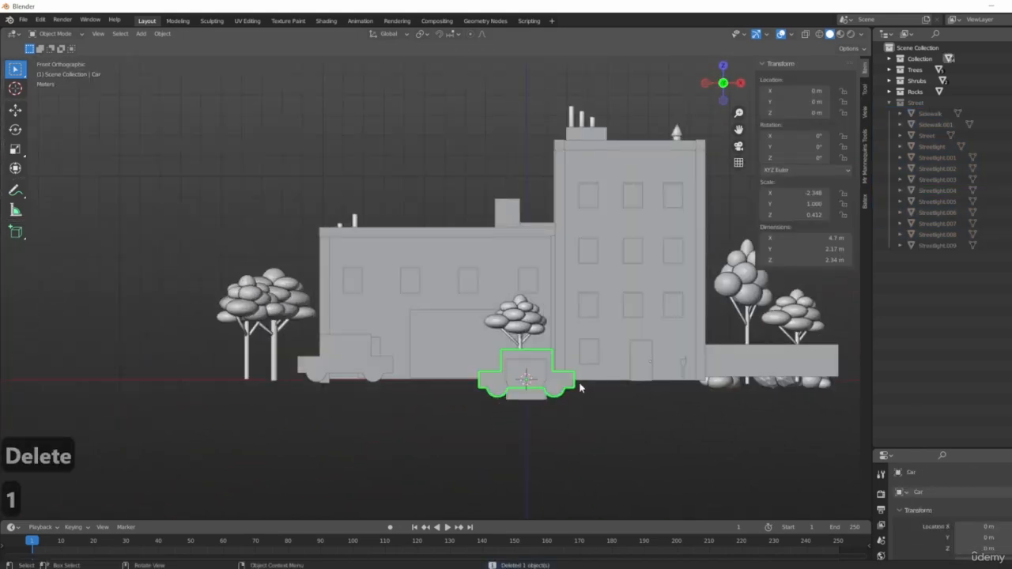
scroll(497, 417, up, 7)
click(496, 417)
scroll(498, 417, down, 3)
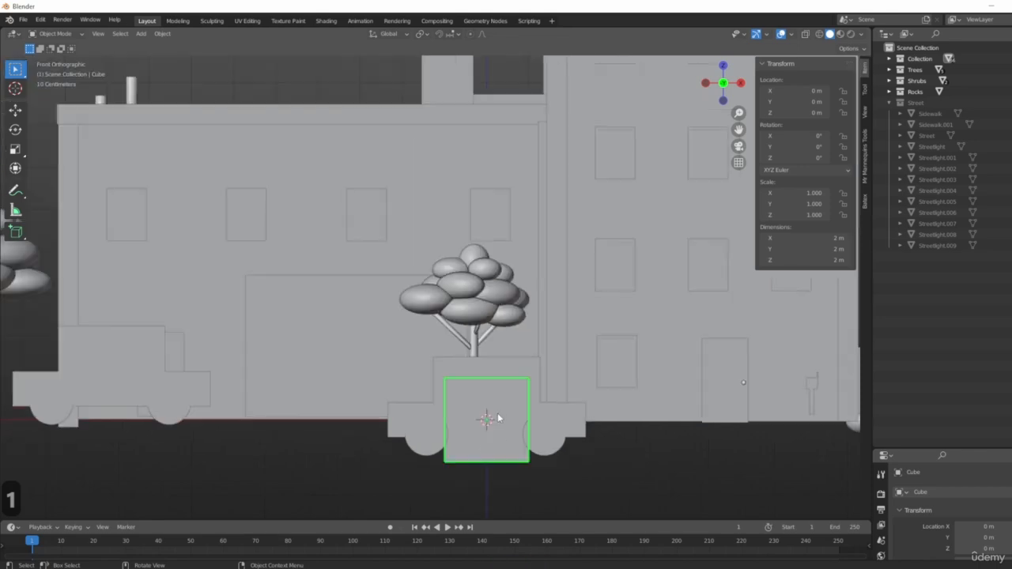
key(s)
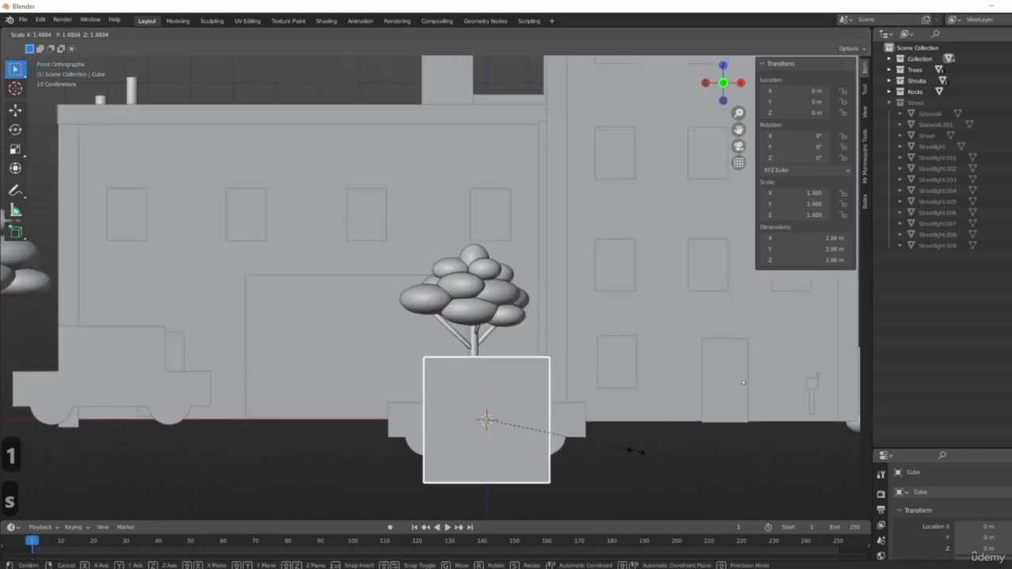
click(649, 465)
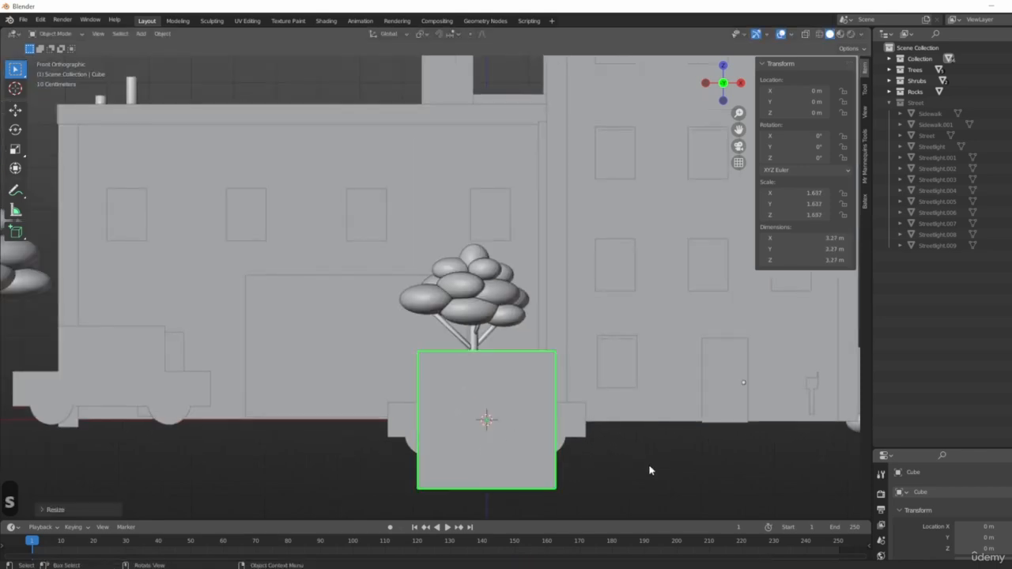
- Move the cube along X to about -0.82 m and raise it along Z to about 1.25 m
key(g)
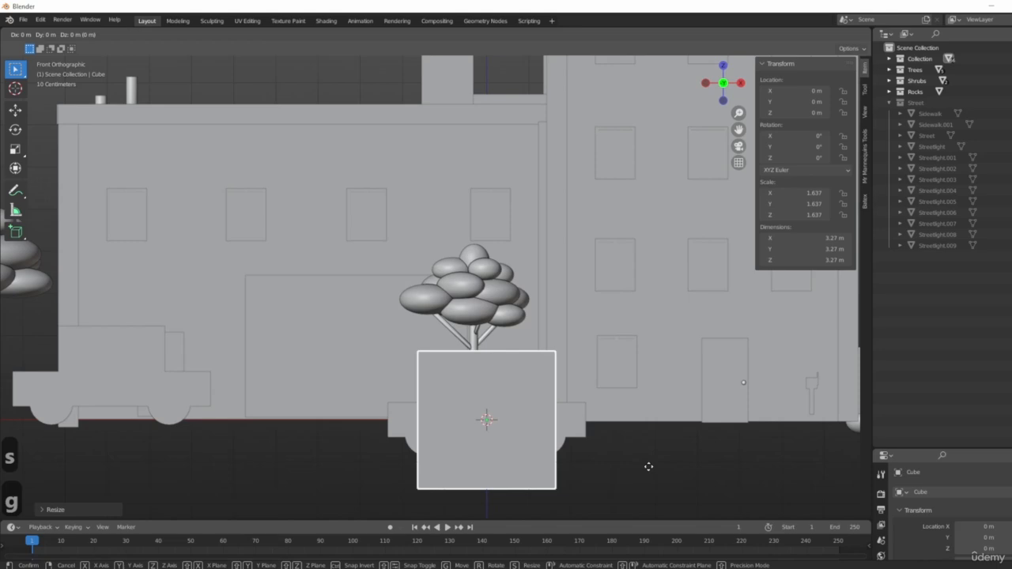
key(x)
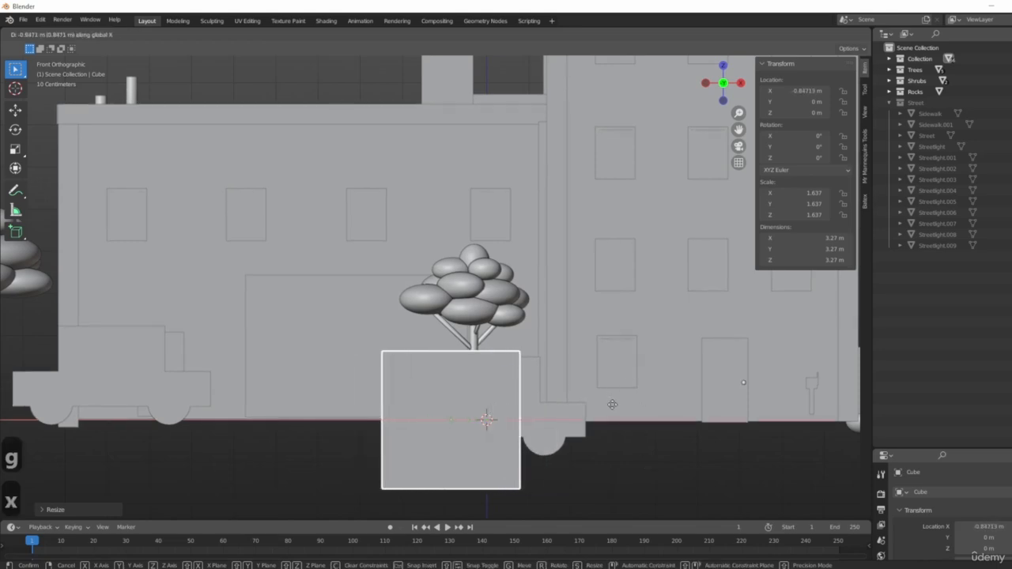
click(613, 405)
key(g)
key(z)
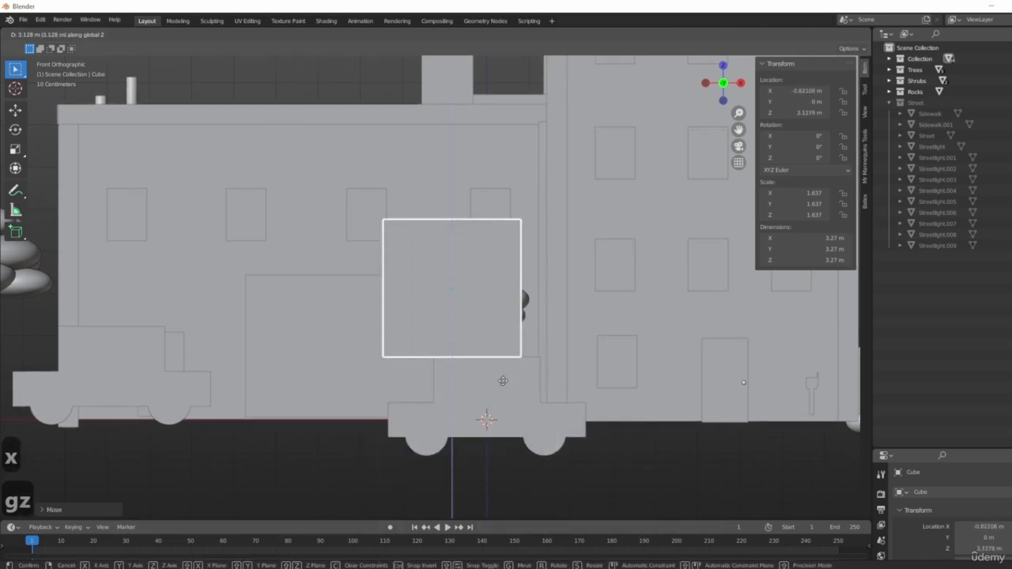
click(504, 465)
shift+middle_drag(554, 402, 526, 392)
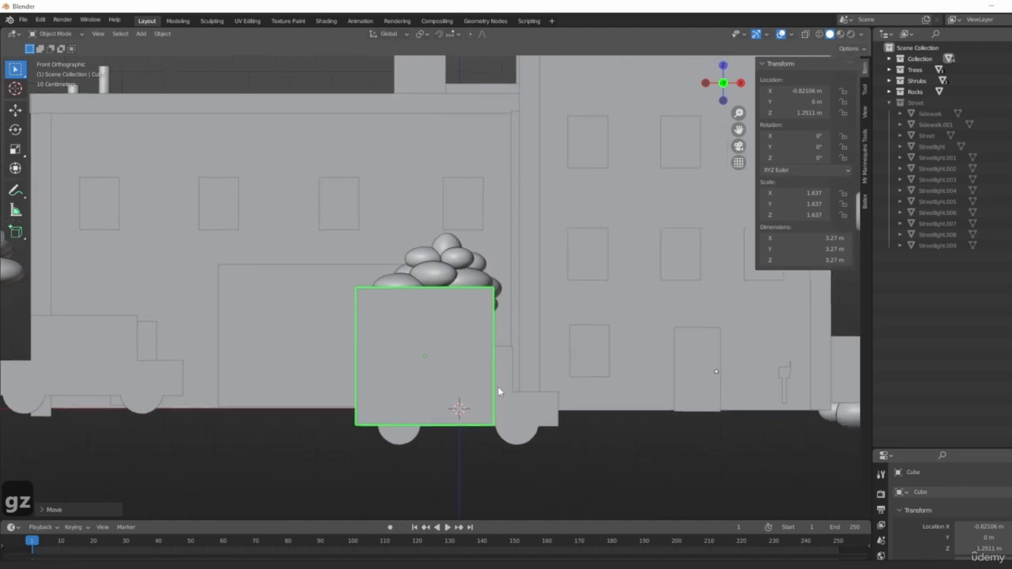
- Stretch the cube along X to about 4.76 m and flatten it along Z to about 2.64 m
key(s)
key(x)
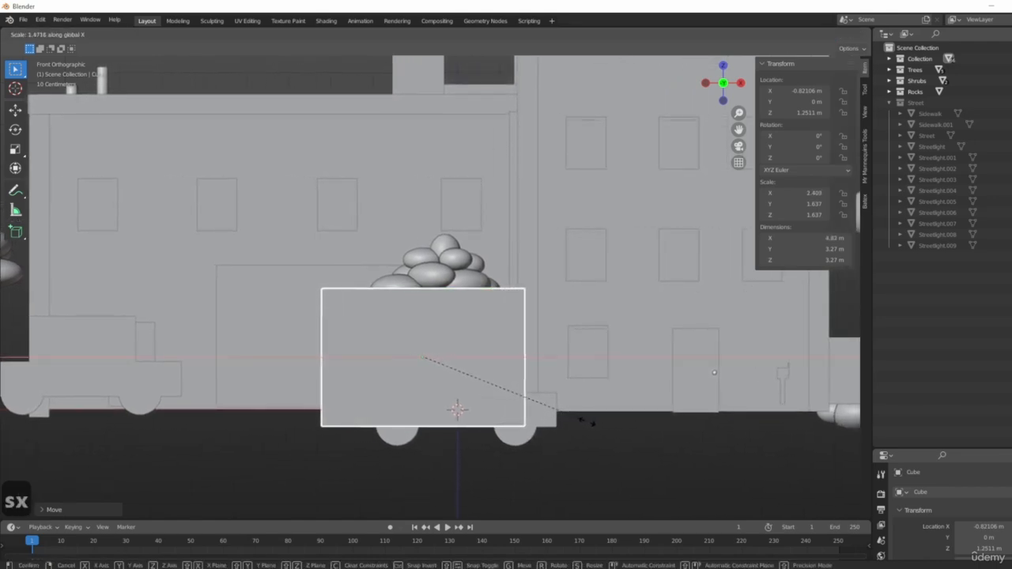
click(606, 431)
key(s)
key(z)
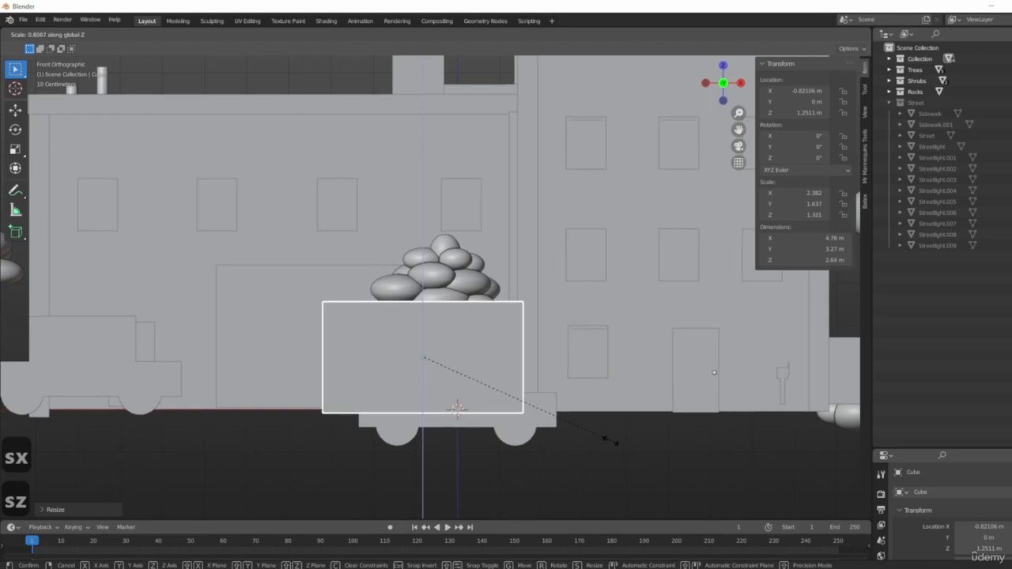
click(606, 455)
- Lower the stretched cube along Z to about 0.95 m, aligning its underside with the car body
key(g)
key(z)
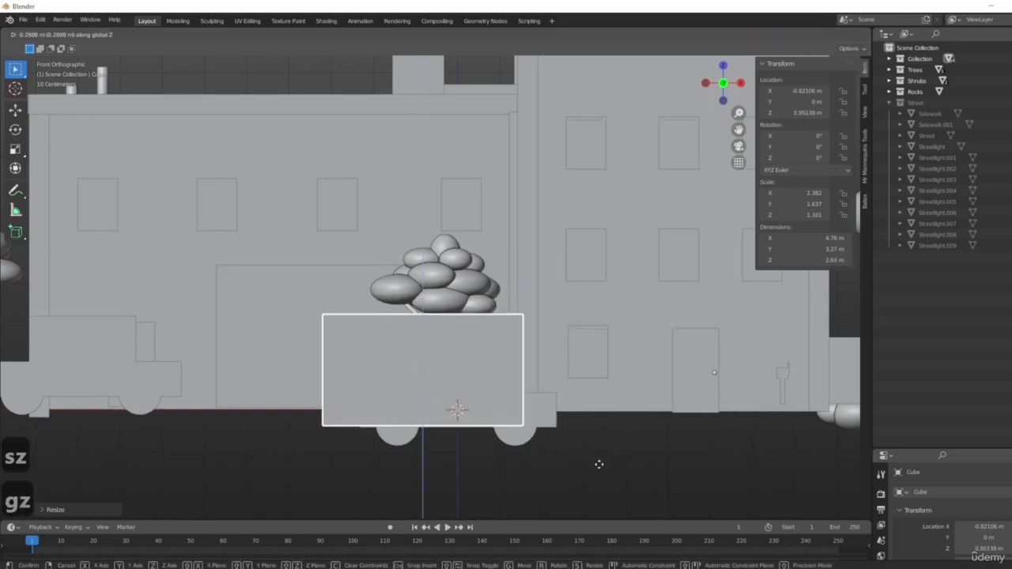
click(599, 464)
- Move the car out of the box along the Y axis to about 4.82 m and return to the front view
middle_drag(628, 467, 455, 467)
click(469, 458)
key(g)
key(y)
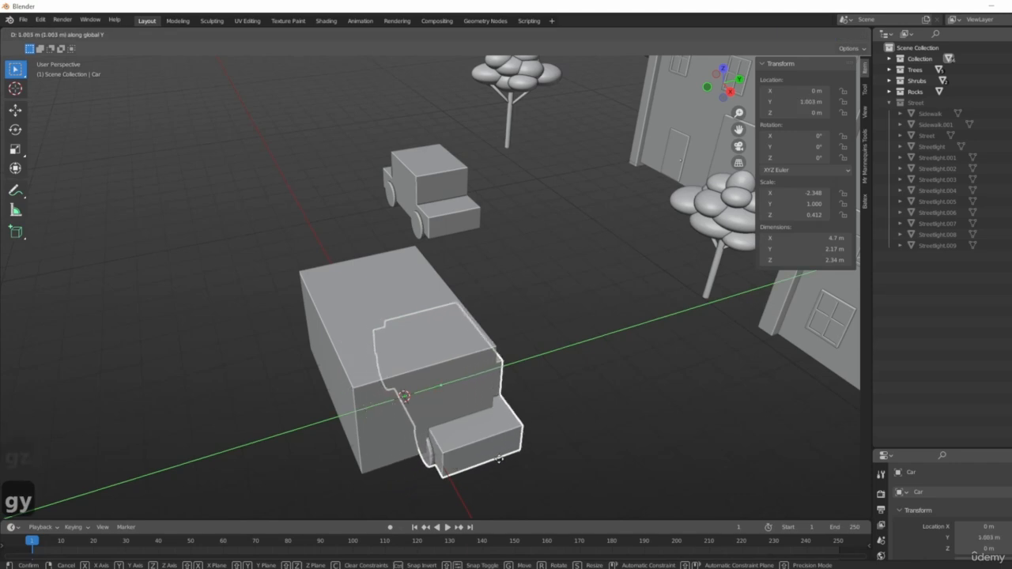
click(622, 433)
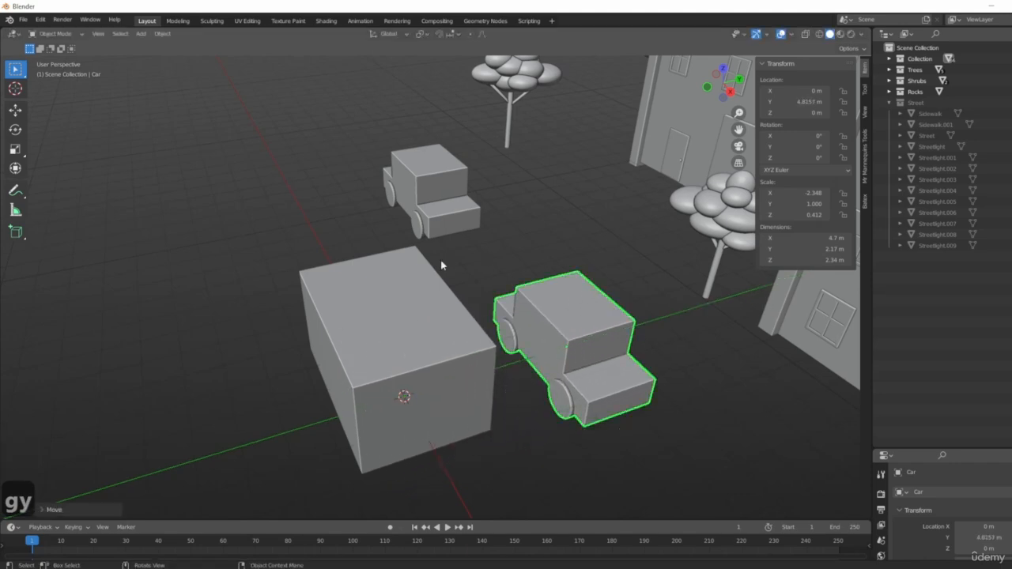
middle_drag(633, 411, 348, 384)
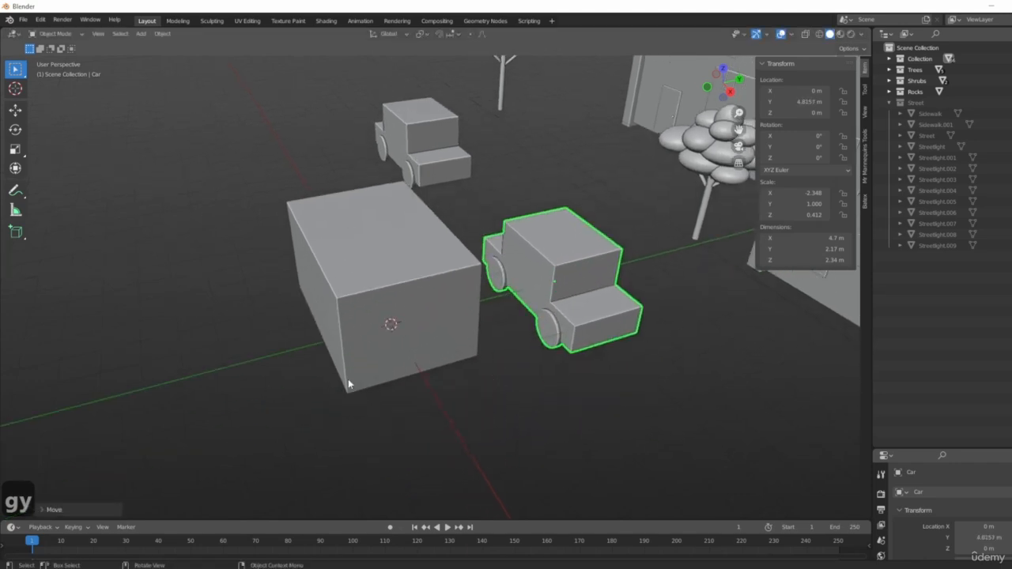
key(KP_1)
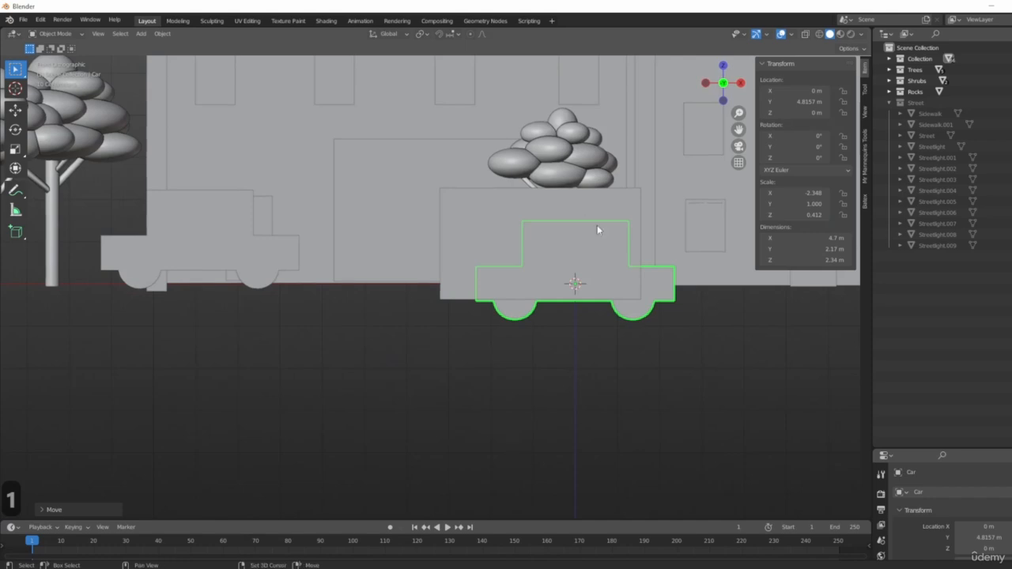
- Scale the large box down uniformly to about 4.42 m long, 3.04 m wide and 2.45 m high
shift+middle_drag(597, 229, 458, 265)
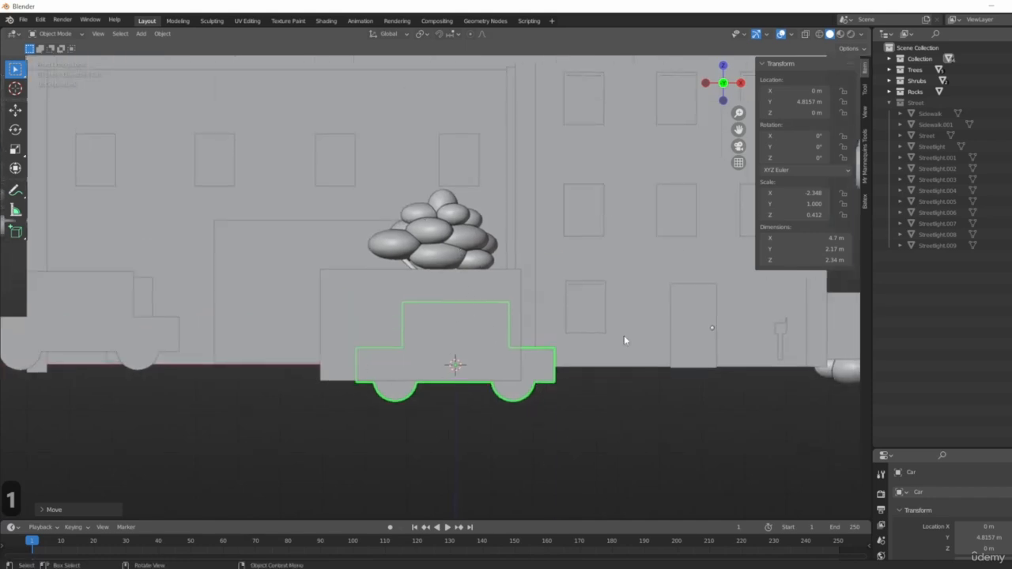
middle_drag(624, 340, 331, 401)
key(KP_1)
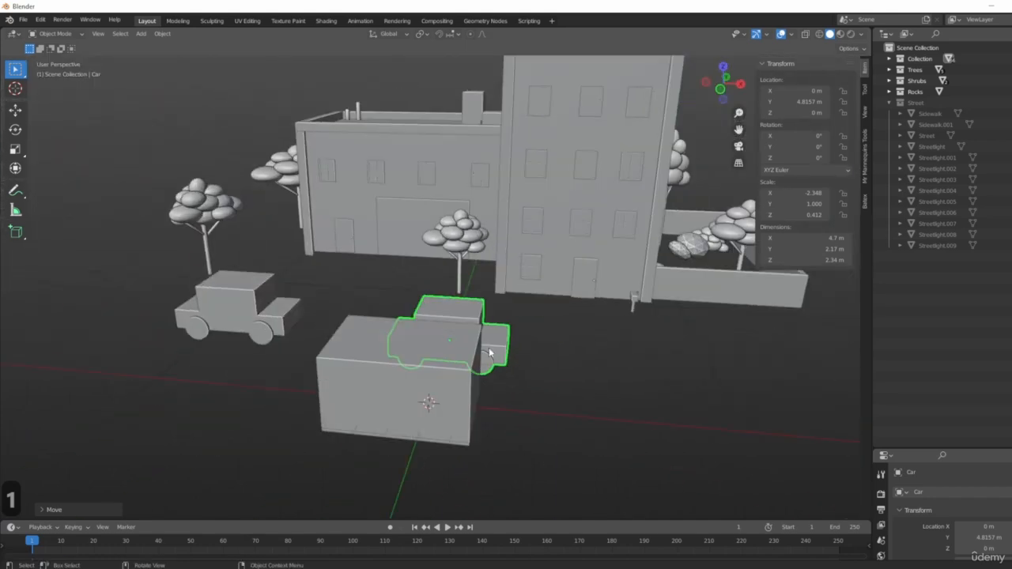
scroll(498, 305, up, 5)
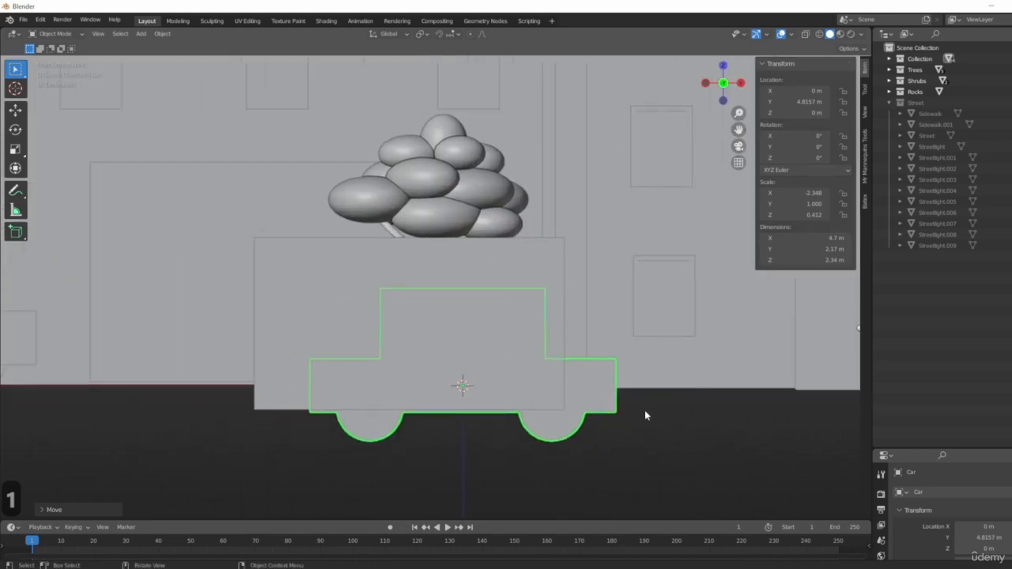
click(480, 309)
key(s)
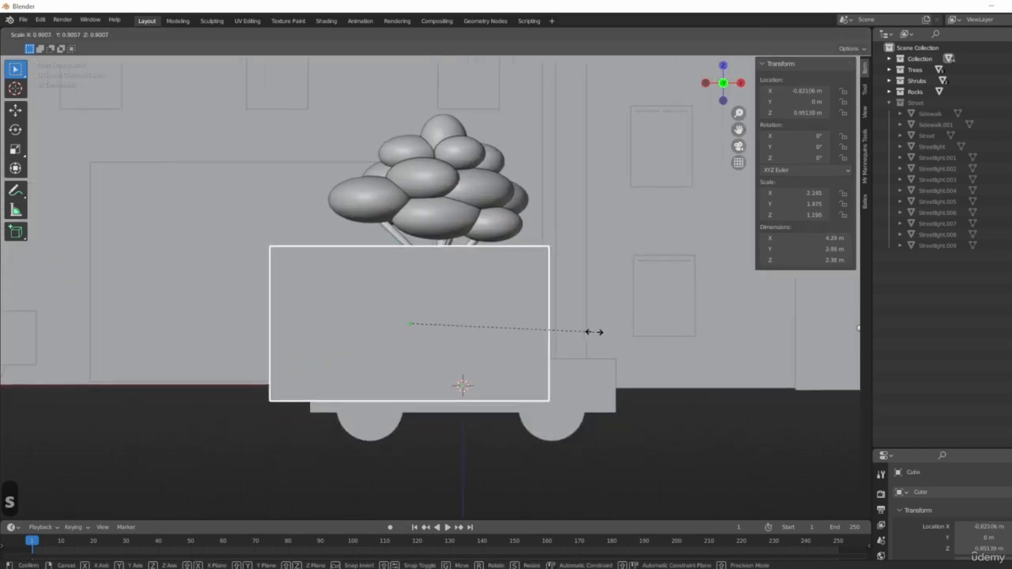
click(546, 321)
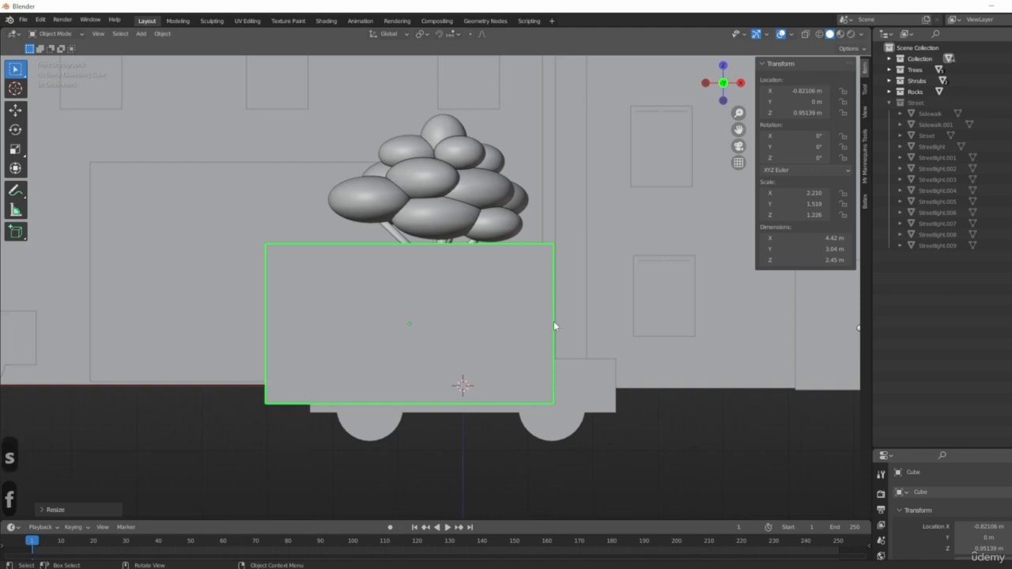
- Move the large box to about X -0.69 m and Z 0.82 m, close to the level of the car's underside
key(g)
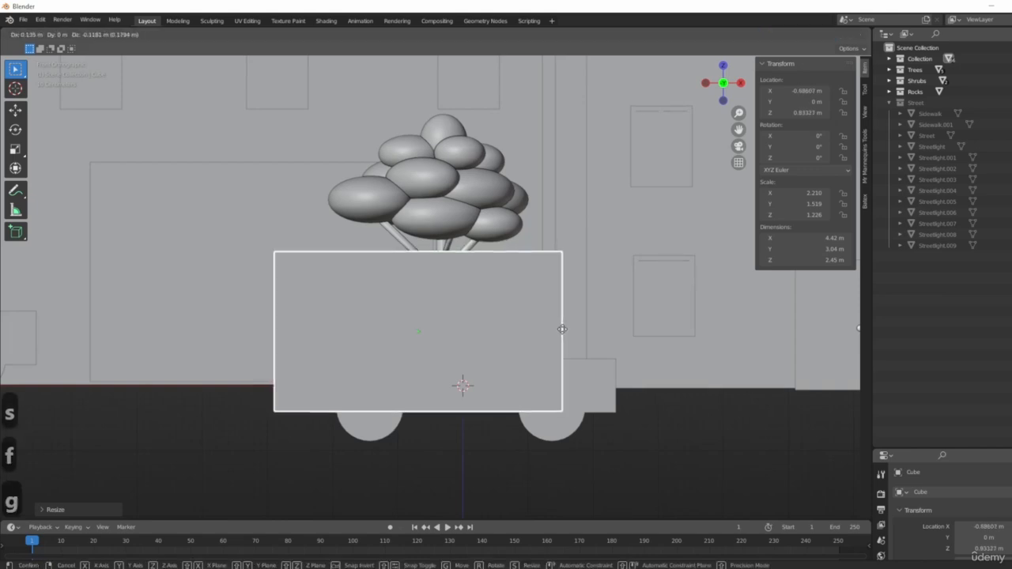
click(562, 330)
scroll(608, 380, down, 2)
middle_drag(608, 380, 678, 417)
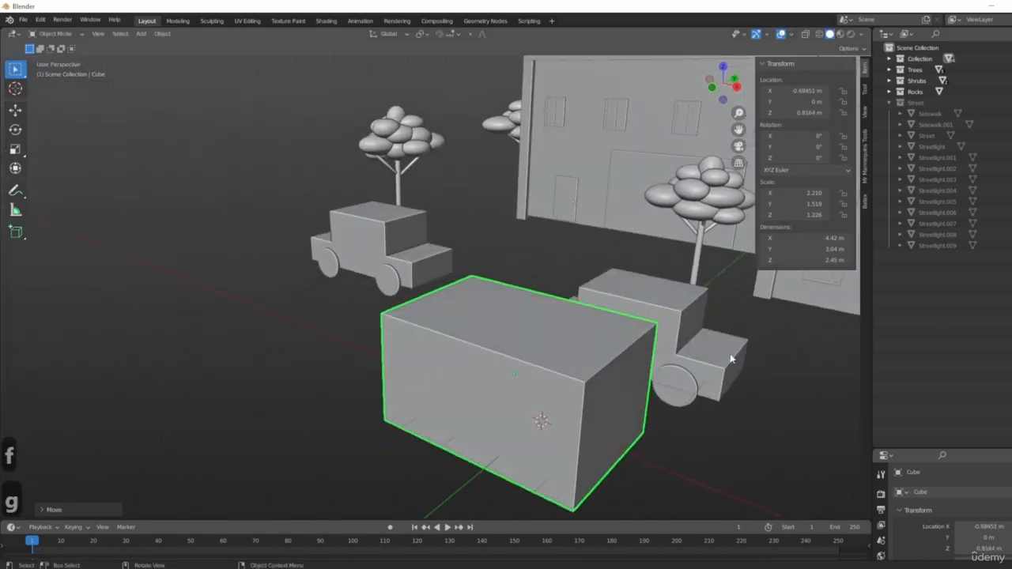
- Add a cube and place it at the front end of the large box, at about X 2.11 m and Z 0.59 m
scroll(573, 439, down, 3)
middle_drag(730, 359, 513, 318)
key(shift+a)
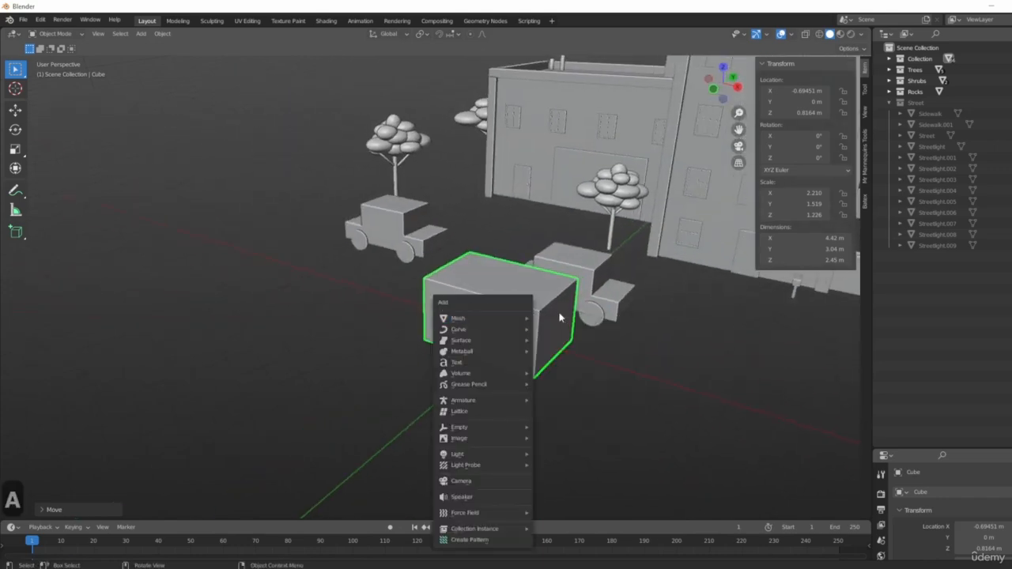
mouse_move(481, 319)
click(544, 329)
key(KP_1)
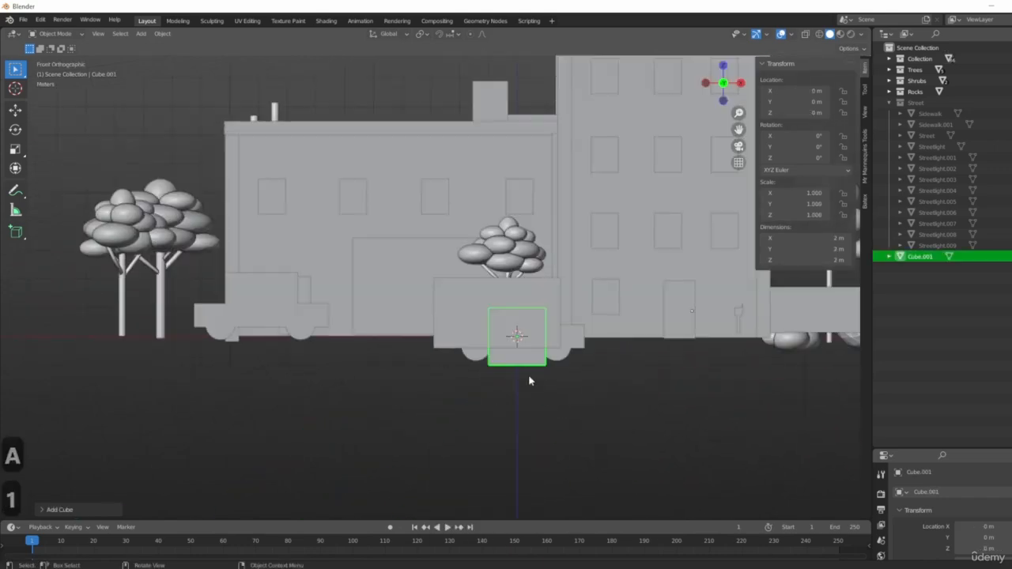
scroll(385, 440, up, 4)
key(g)
click(533, 393)
- Flatten the front cube along Z to about 1.23 m and widen it along Y to about 3.06 m
key(s)
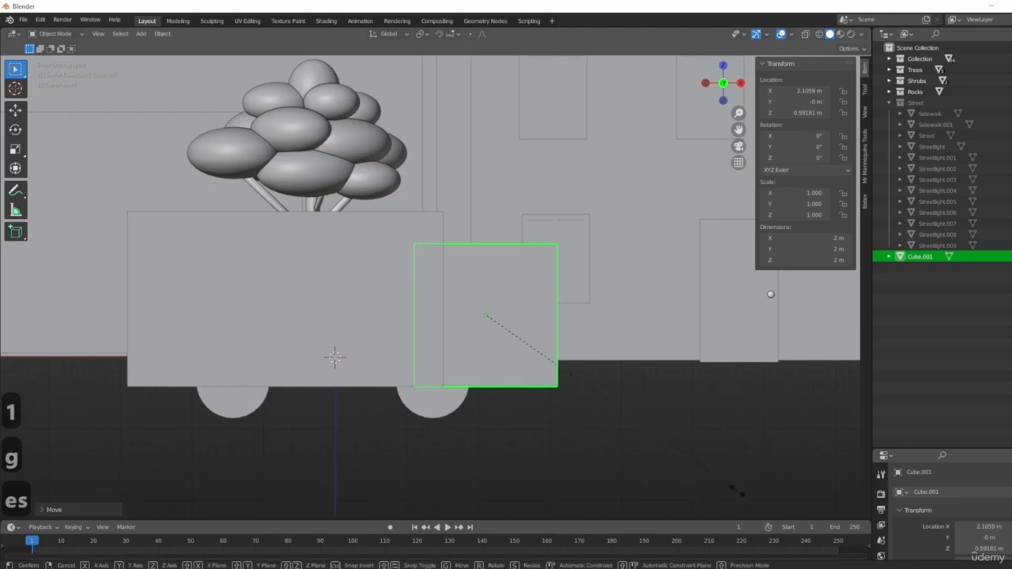
key(z)
click(619, 393)
middle_drag(619, 393, 515, 401)
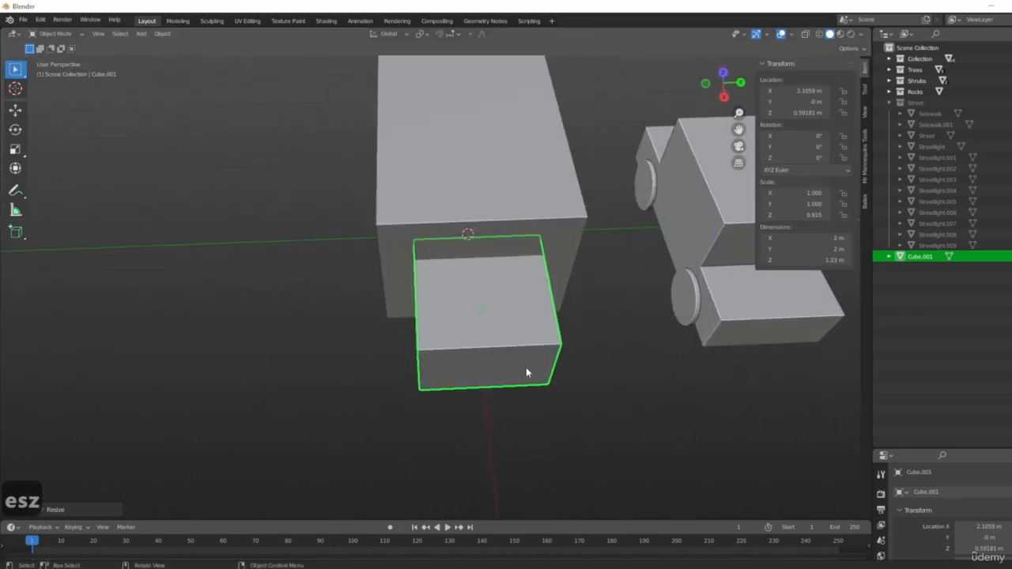
key(s)
key(x)
right_click(523, 367)
key(s)
key(y)
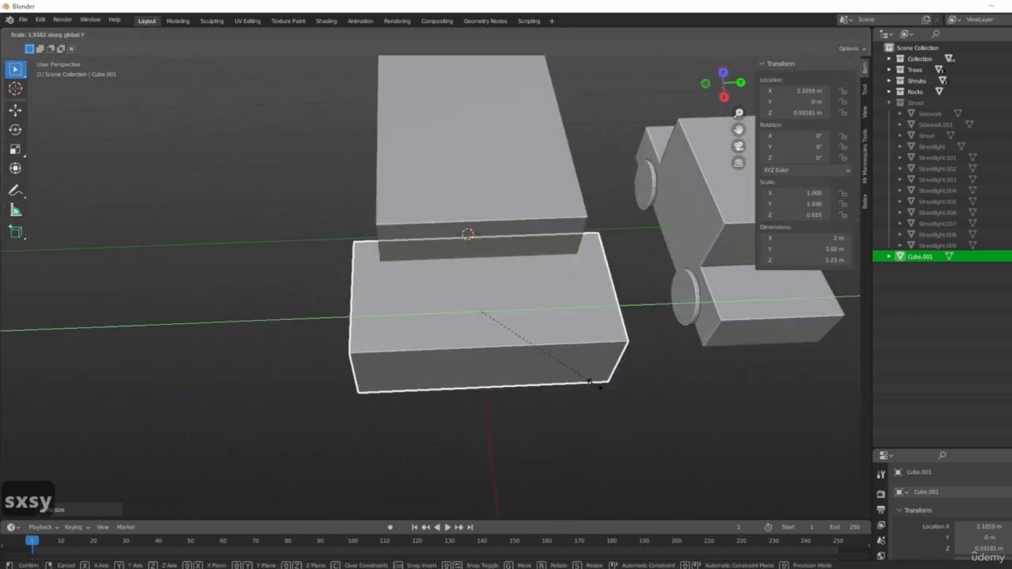
click(558, 374)
- Lower the front block along Z to about 0.21 m, matching its underside to the large box
middle_drag(559, 374, 495, 330)
key(g)
key(z)
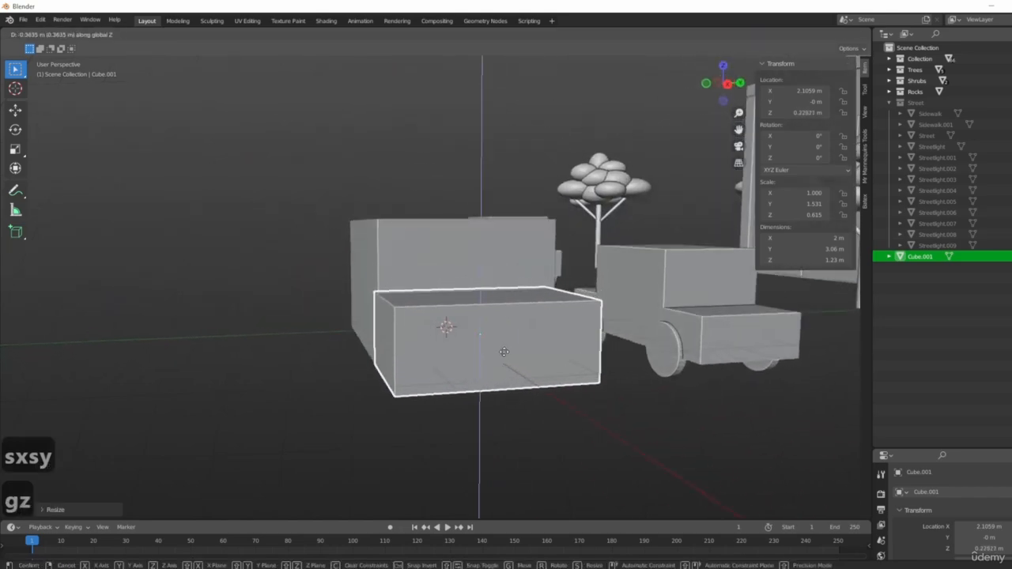
click(504, 353)
mouse_move(443, 349)
middle_down()
mouse_move(475, 344)
mouse_move(499, 312)
mouse_move(471, 311)
mouse_move(493, 334)
mouse_move(426, 344)
middle_up()
key(g)
key(z)
click(486, 333)
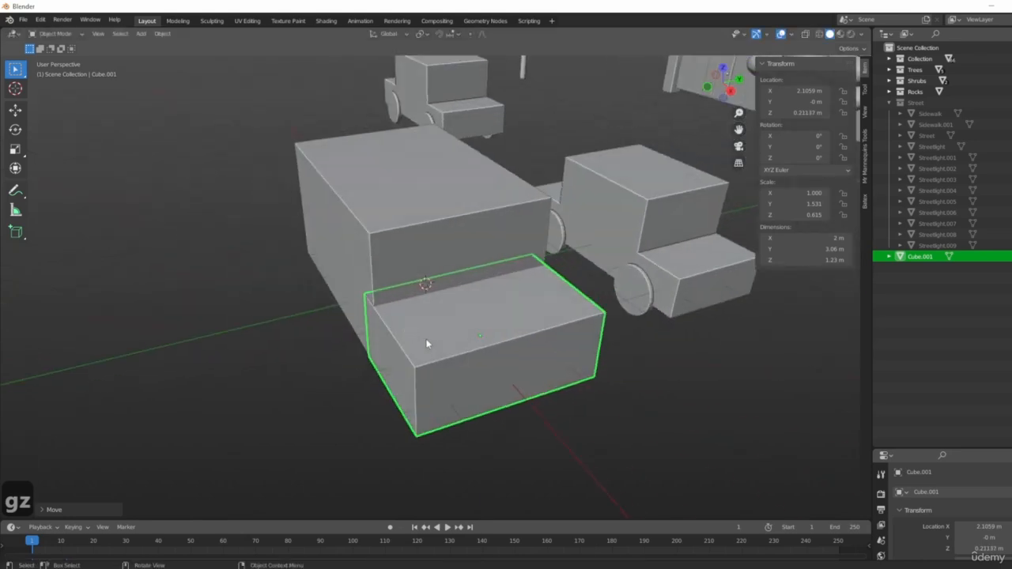
middle_drag(404, 275, 477, 398)
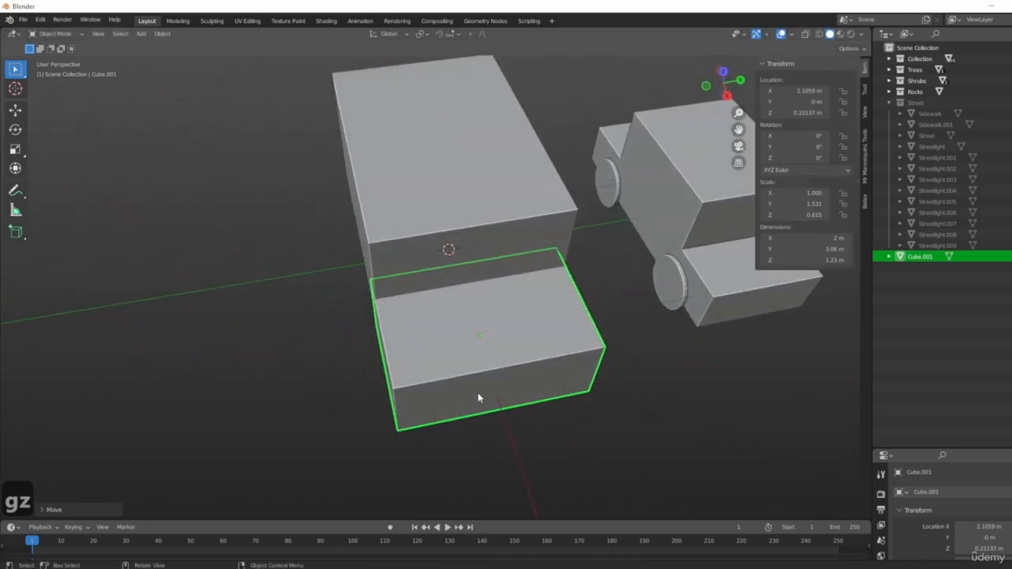
key(s)
key(x)
right_click(578, 391)
- Examine from several sides how the front block meets the large box
middle_drag(578, 392, 570, 372)
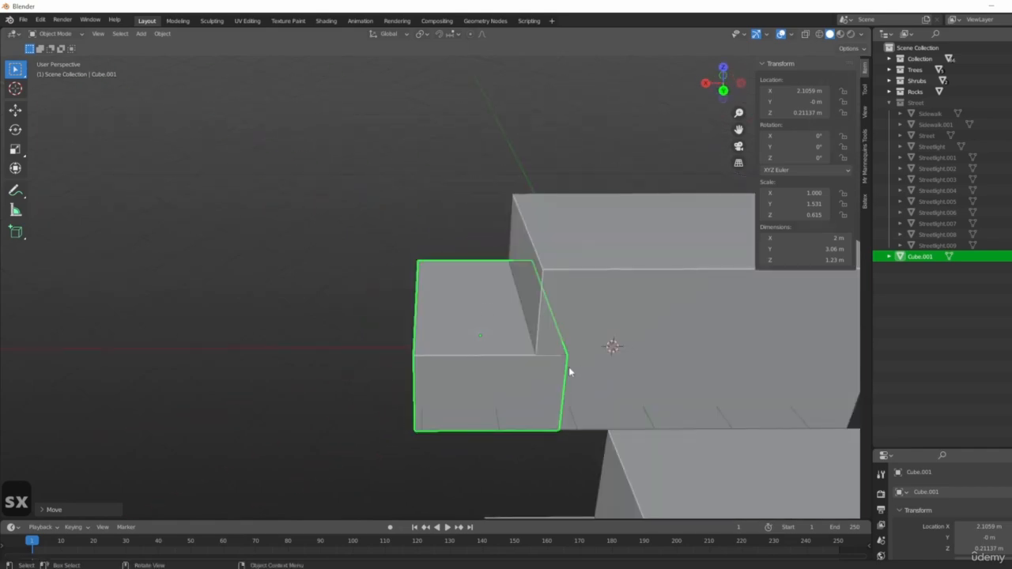
scroll(547, 356, up, 1)
click(318, 239)
middle_drag(522, 273, 441, 237)
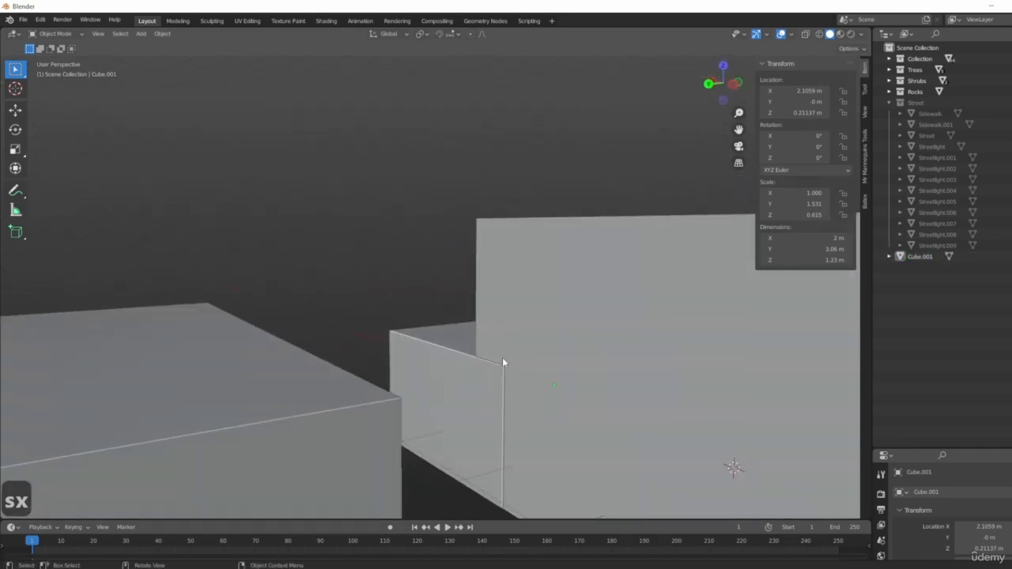
middle_drag(336, 334, 589, 356)
scroll(389, 359, down, 4)
shift+middle_drag(190, 361, 526, 346)
middle_drag(352, 342, 469, 345)
- Add a cylinder for a wheel and rotate it 90° about the X axis
key(KP_3)
key(KP_1)
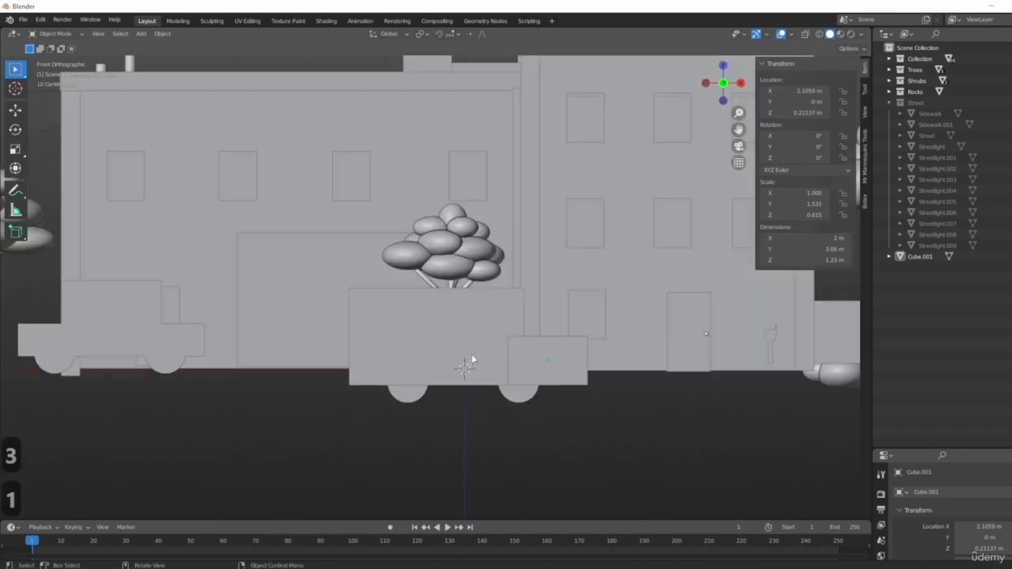
scroll(603, 426, up, 1)
key(shift+a)
mouse_move(513, 337)
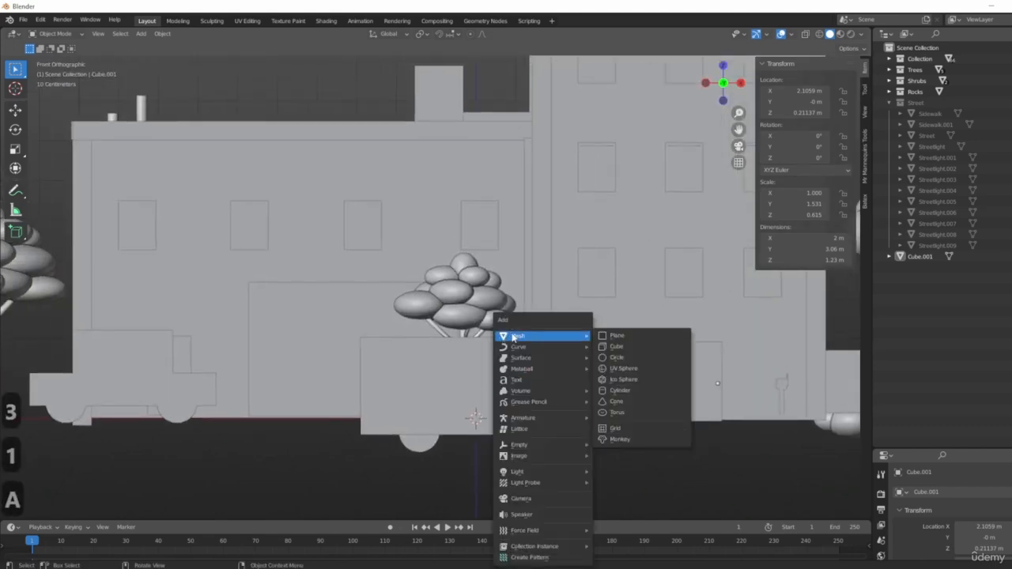
click(619, 392)
key(r)
key(x)
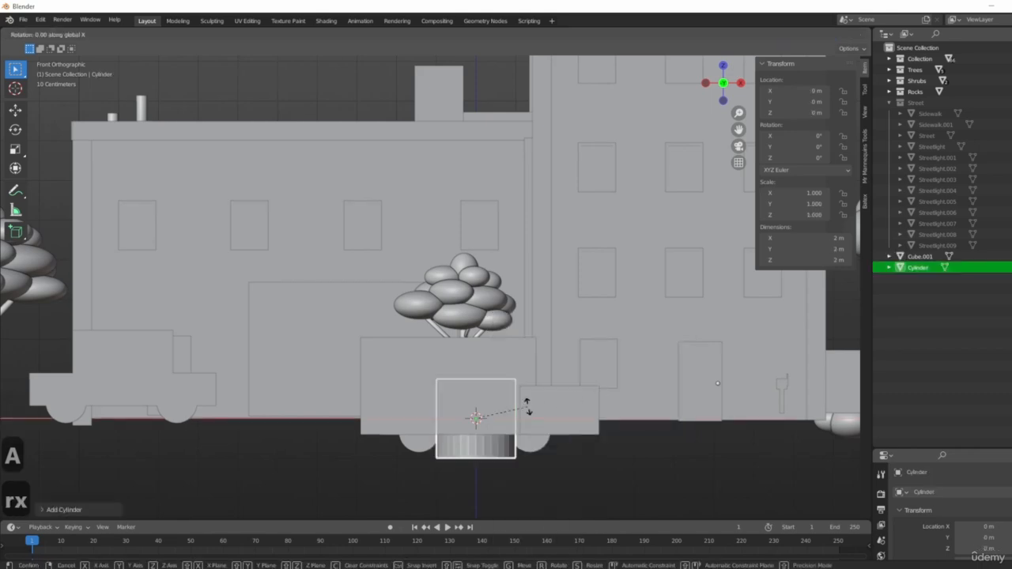
key(9)
key(0)
key(Return)
- Scale the cylinder to about 1.36 m in diameter and thin it along Y to about 0.317 m
scroll(521, 419, up, 5)
key(s)
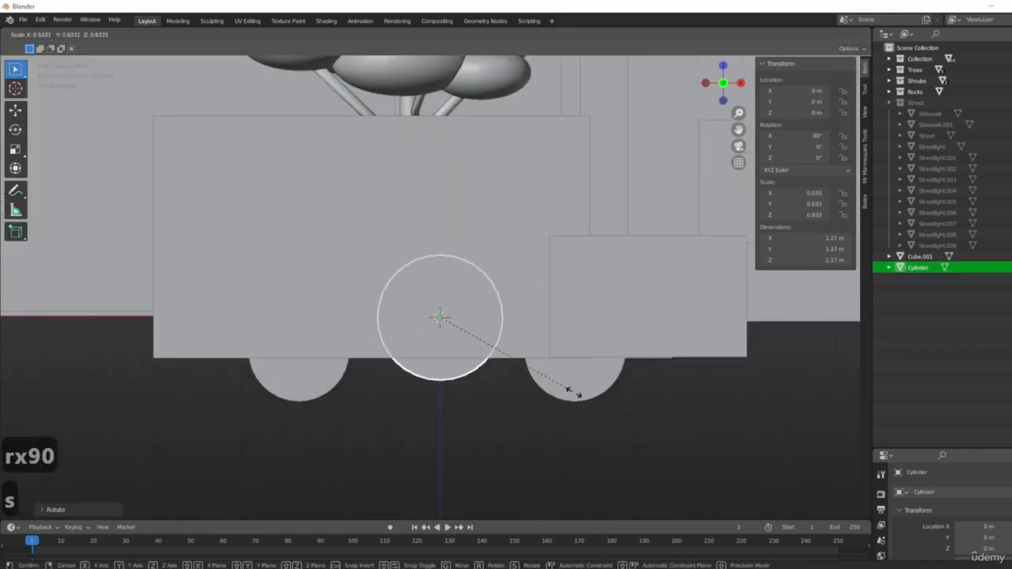
click(573, 397)
middle_drag(573, 397, 565, 444)
key(s)
key(y)
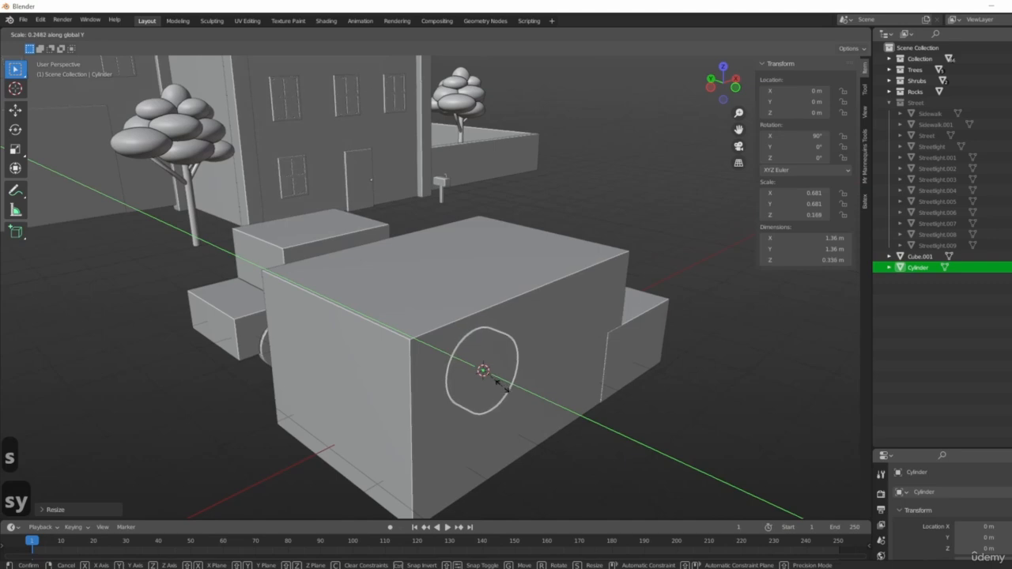
click(498, 385)
- Move the wheel out along Y to about -1.54 m and place it near the front at about X 1.35 m, Z -0.20 m
key(g)
key(y)
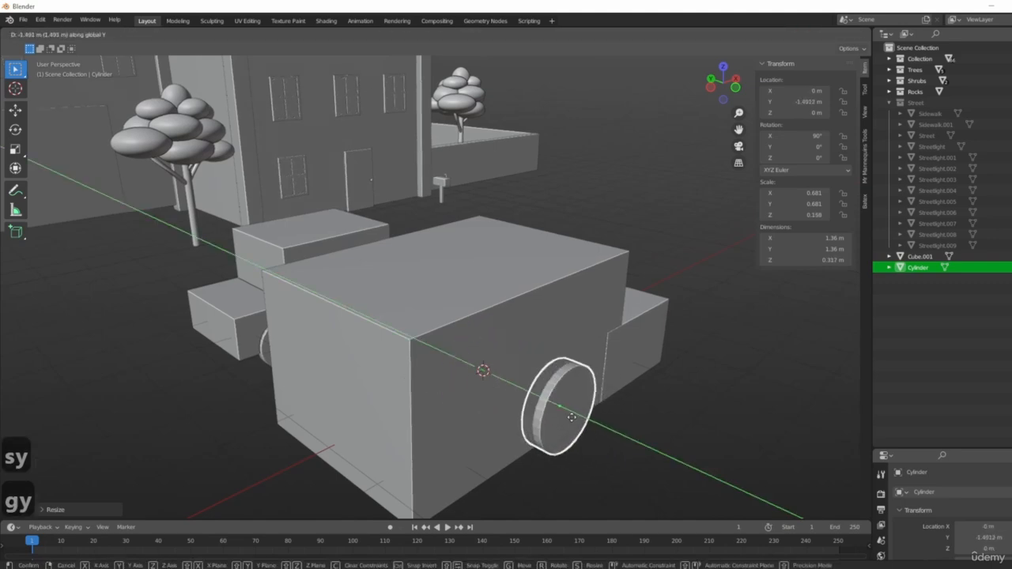
click(575, 415)
key(KP_4)
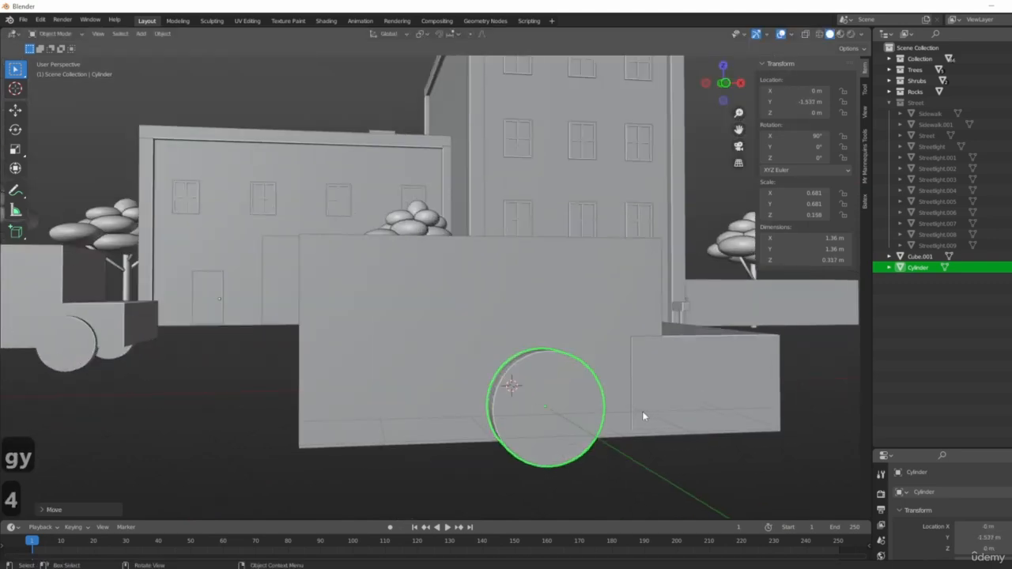
key(KP_3)
key(KP_1)
shift+middle_drag(664, 427, 476, 359)
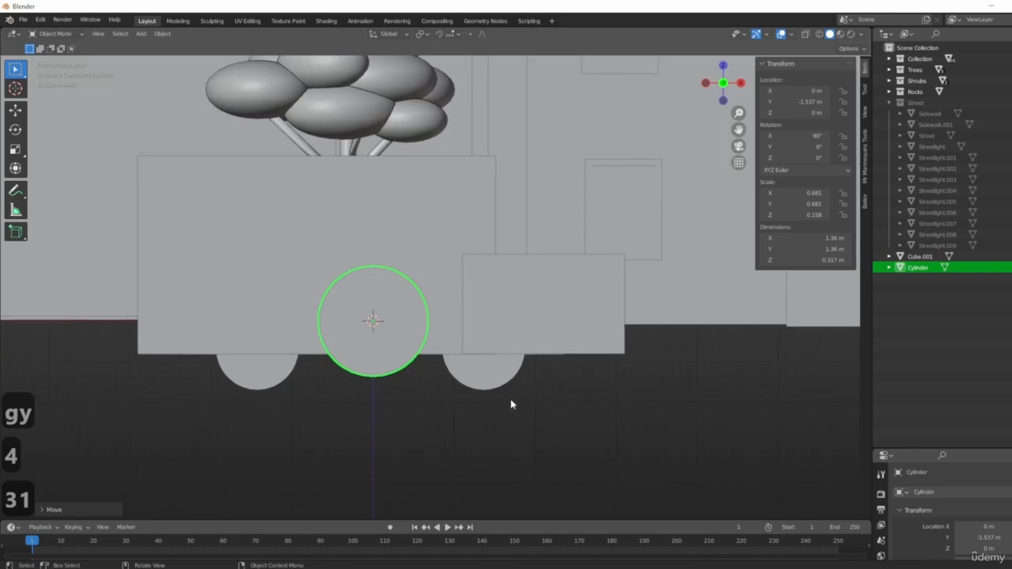
key(g)
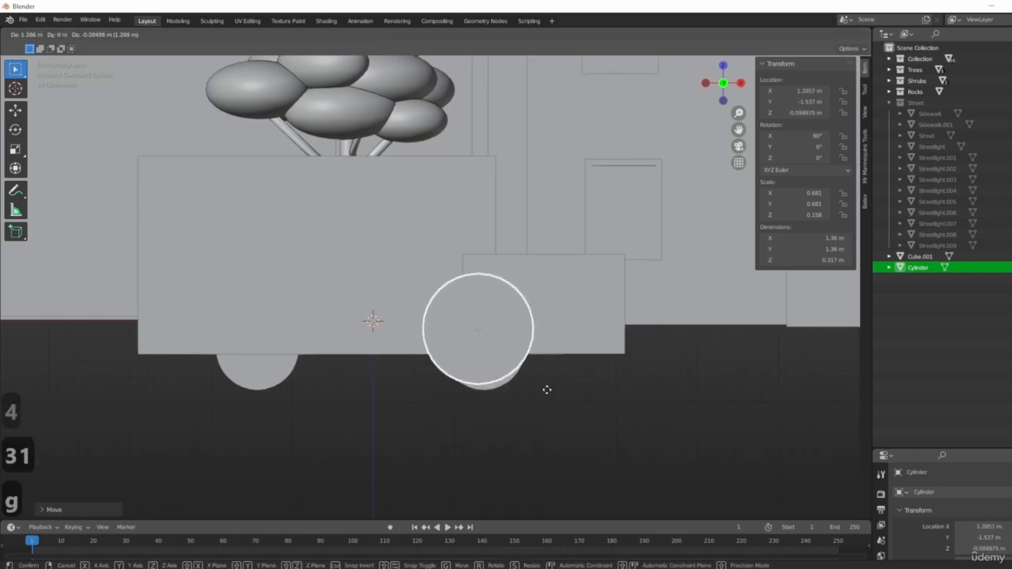
click(524, 384)
- Duplicate the front wheel along X to about -2.00 m as the rear wheel
middle_drag(524, 384, 479, 364)
key(shift+d)
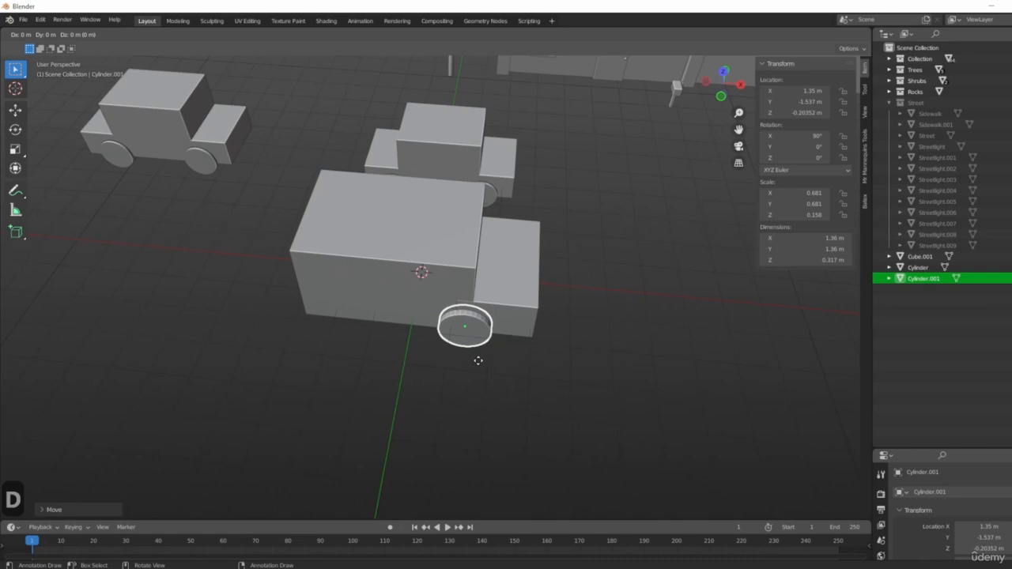
key(x)
click(353, 332)
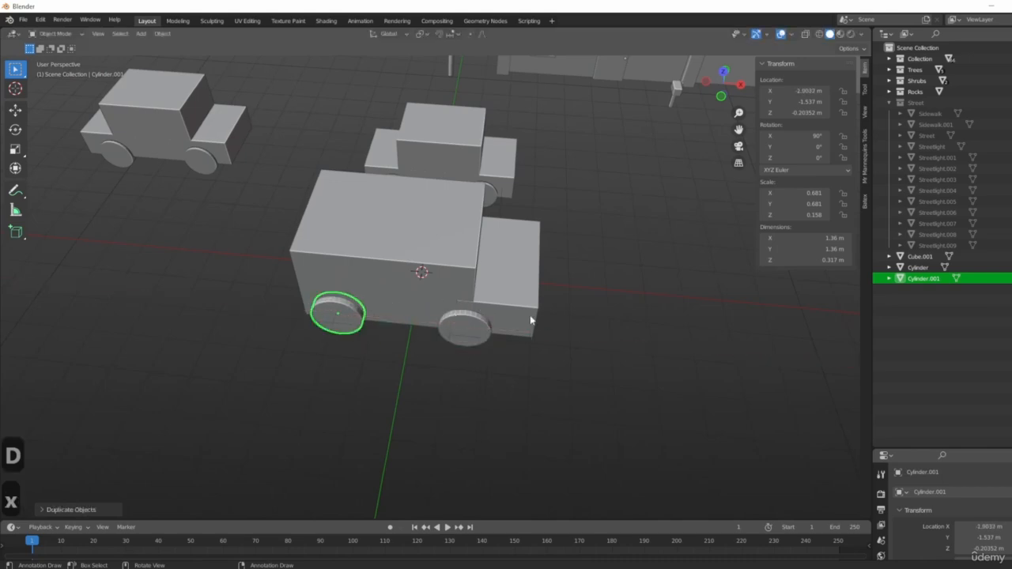
- Duplicate both wheels along Y to the vehicle's opposite side, at about 1.52 m
middle_drag(353, 332, 535, 384)
shift+click(388, 367)
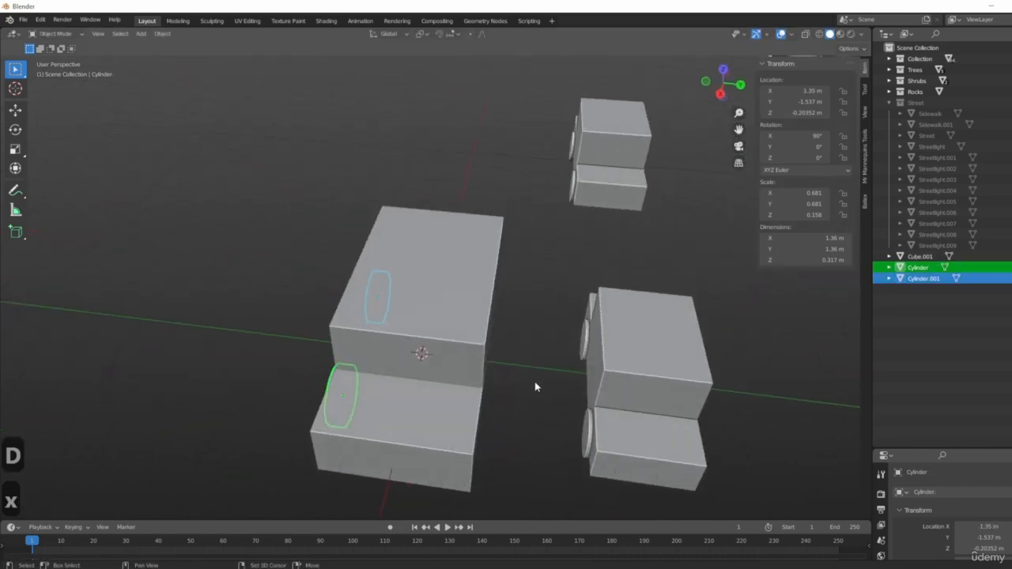
key(shift+d)
key(y)
click(661, 412)
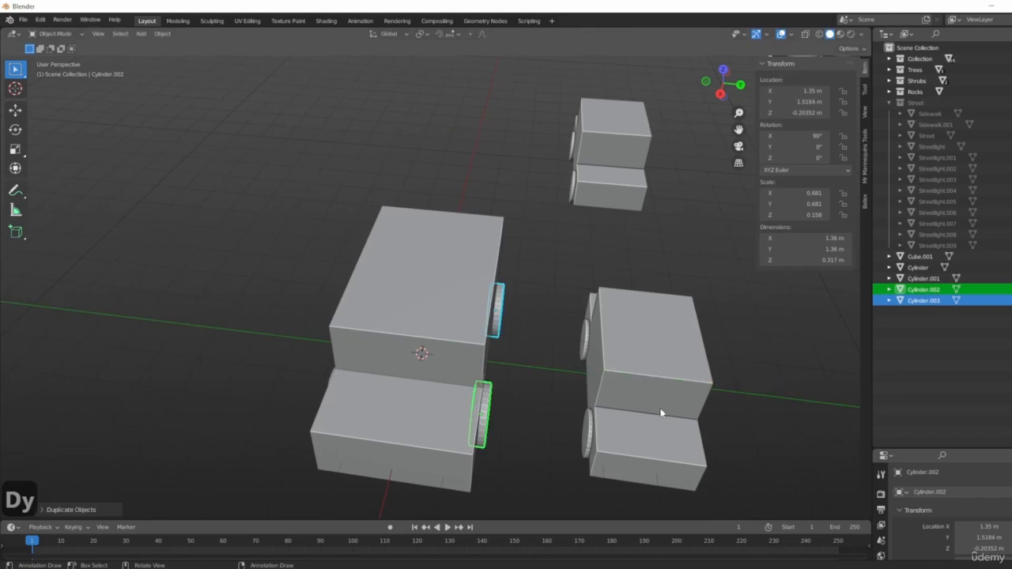
- Narrow the front block along Y to about 3.03 m
middle_drag(661, 412, 528, 424)
click(727, 364)
click(530, 395)
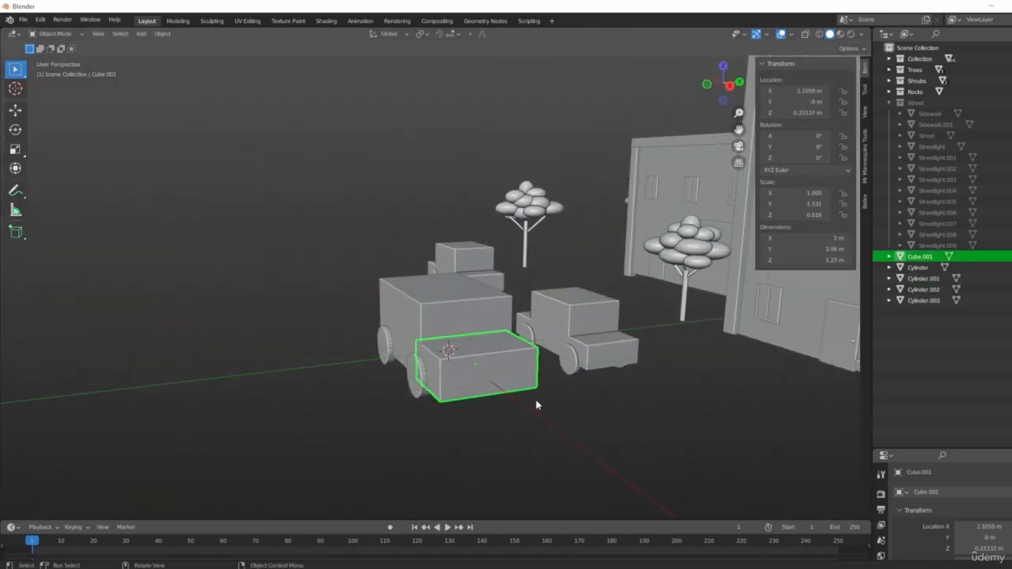
scroll(528, 419, up, 3)
key(s)
key(x)
key(s)
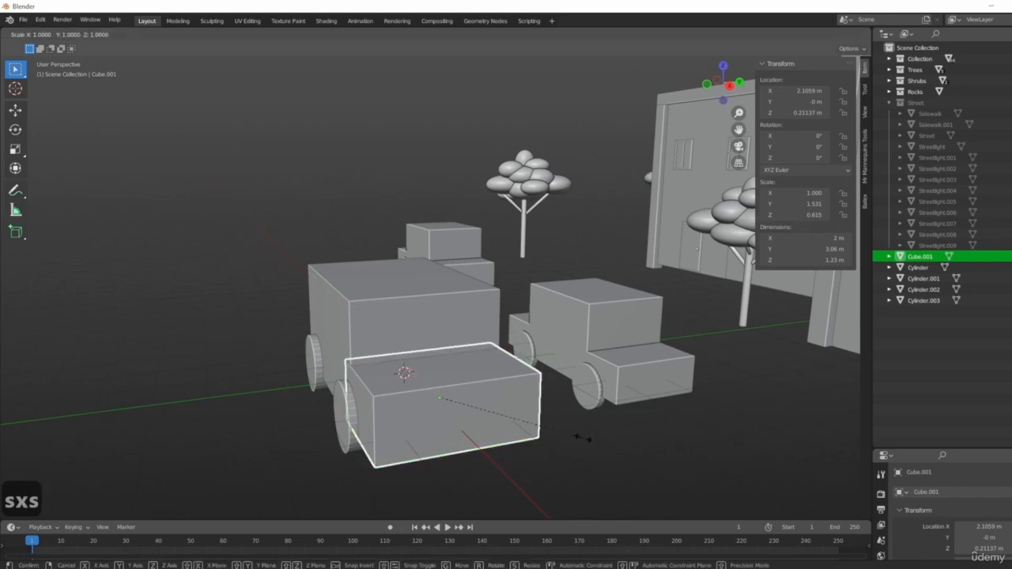
key(y)
click(581, 437)
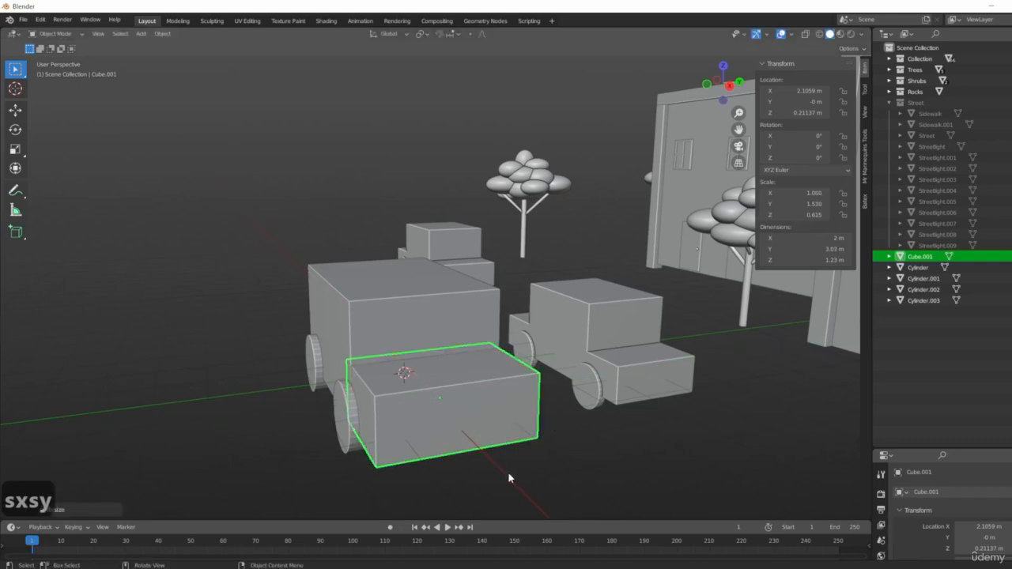
click(510, 477)
- Join the larger vehicle's body, front block and four wheels into one object, with the main body as the active object
middle_drag(510, 477, 462, 258)
scroll(582, 429, down, 5)
click(586, 477)
shift+click(535, 392)
shift+click(540, 334)
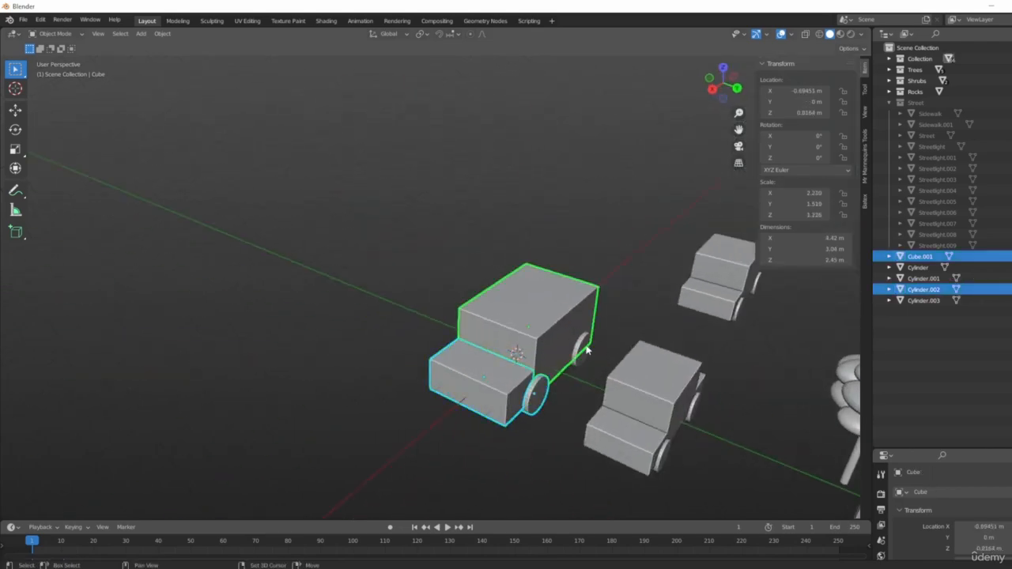
shift+click(589, 350)
middle_drag(589, 350, 592, 356)
shift+click(446, 386)
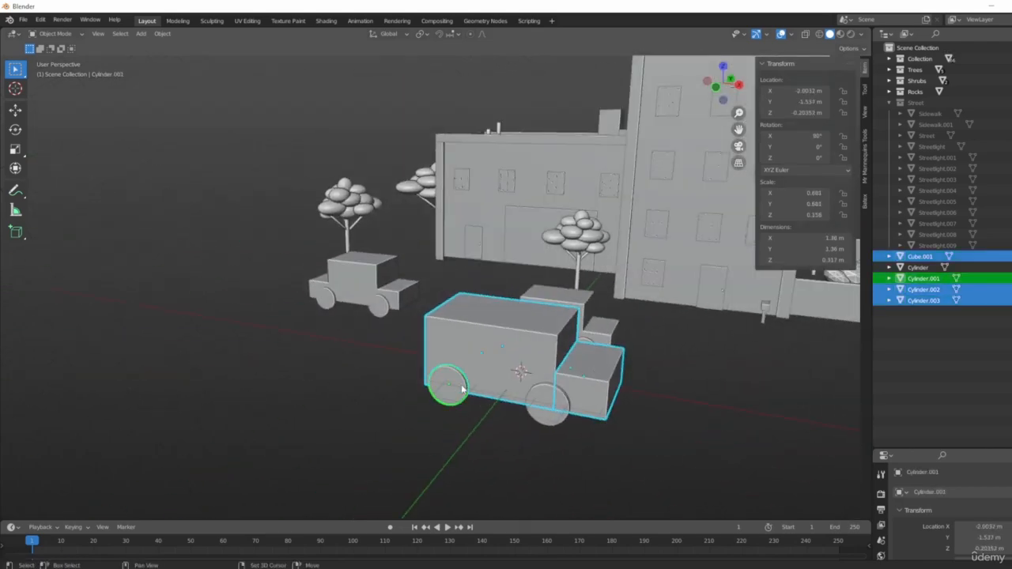
shift+click(547, 405)
mouse_move(548, 404)
middle_down()
mouse_move(500, 359)
mouse_move(574, 334)
mouse_move(464, 352)
mouse_move(597, 340)
mouse_move(441, 376)
middle_up()
shift+click(525, 318)
key(ctrl+j)
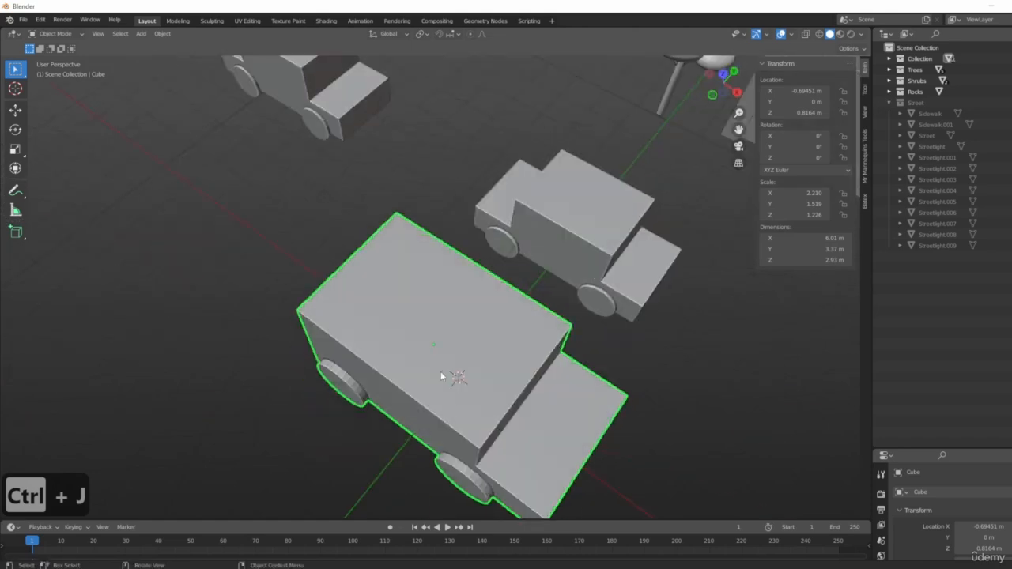
- Rename the joined larger vehicle as Car02
key(F2)
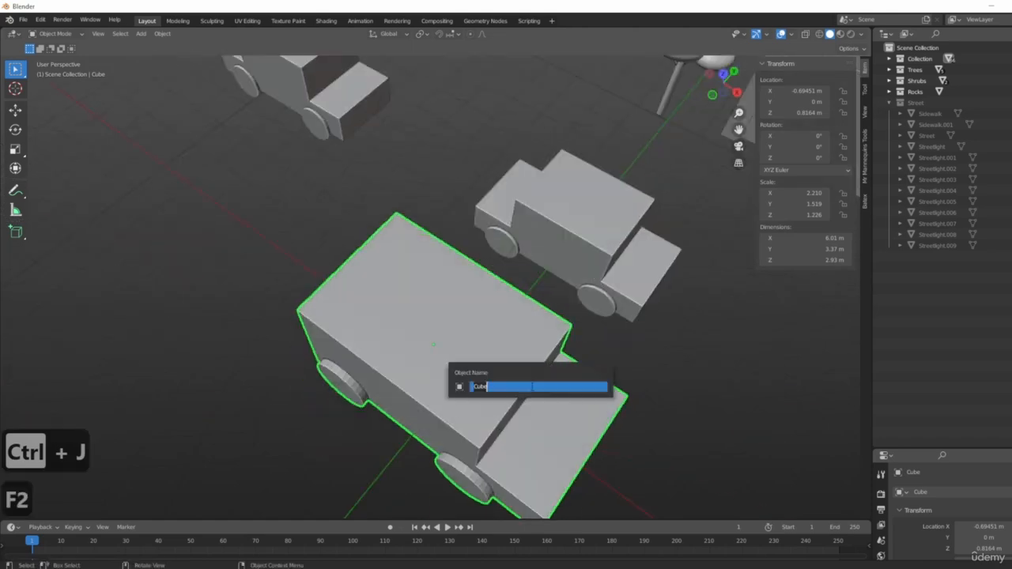
text(car02)
key(Return)
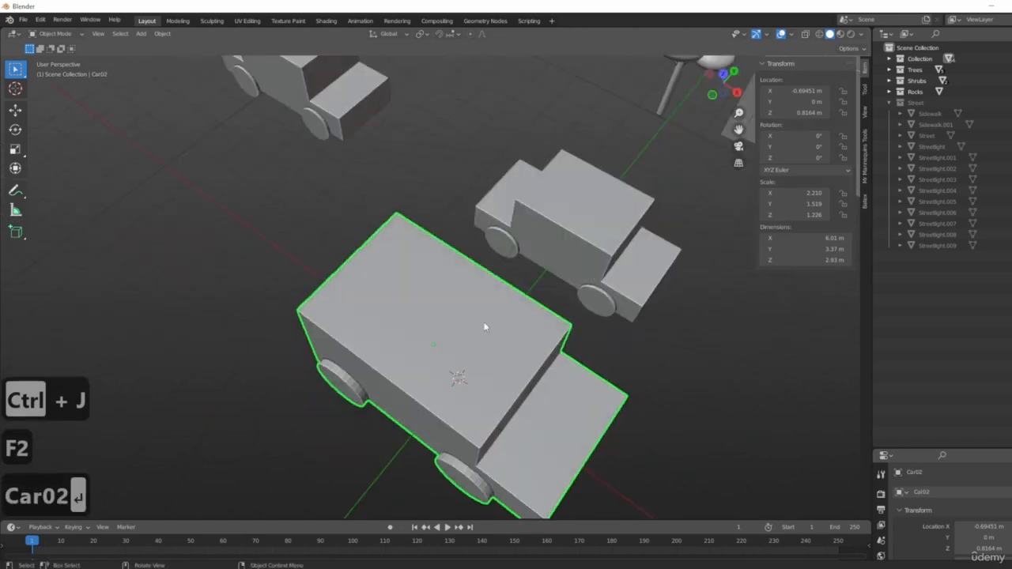
- Rename the small car beside the larger vehicle as Car01
click(575, 238)
key(F2)
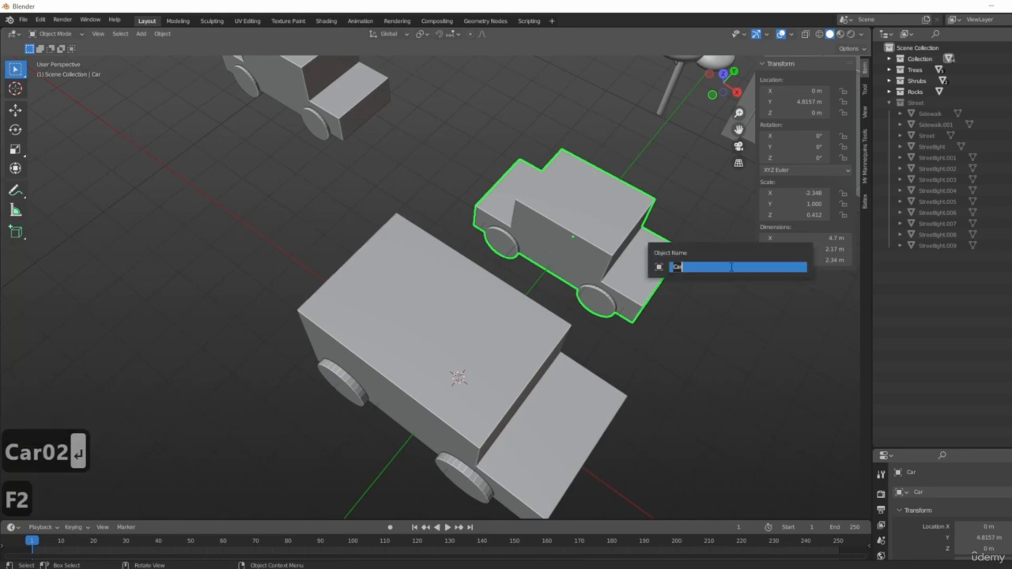
text(Car01)
key(Return)
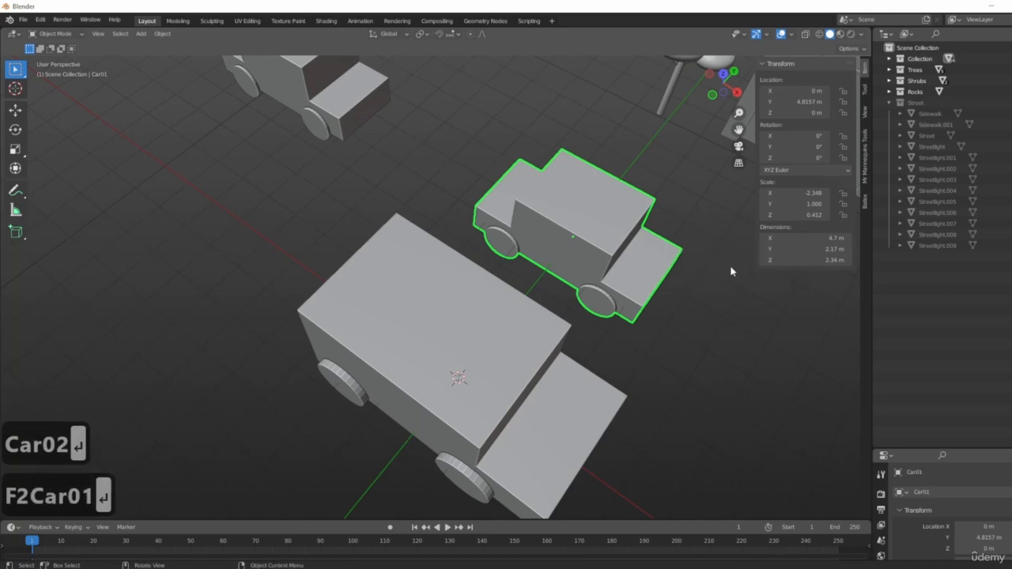
- Rename the other small car, farther back along X, as Car01
click(308, 117)
middle_drag(350, 140, 464, 257)
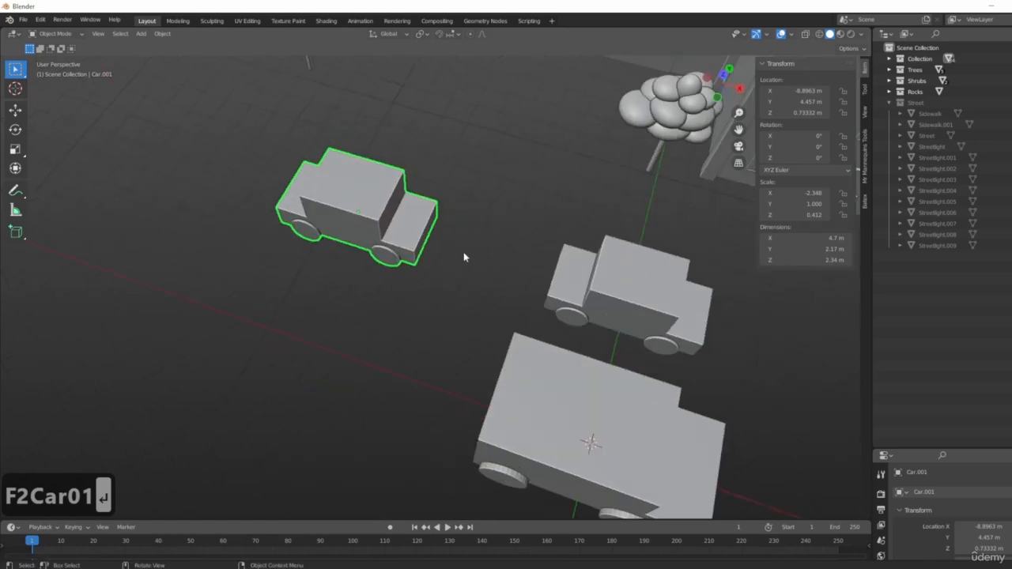
key(F2)
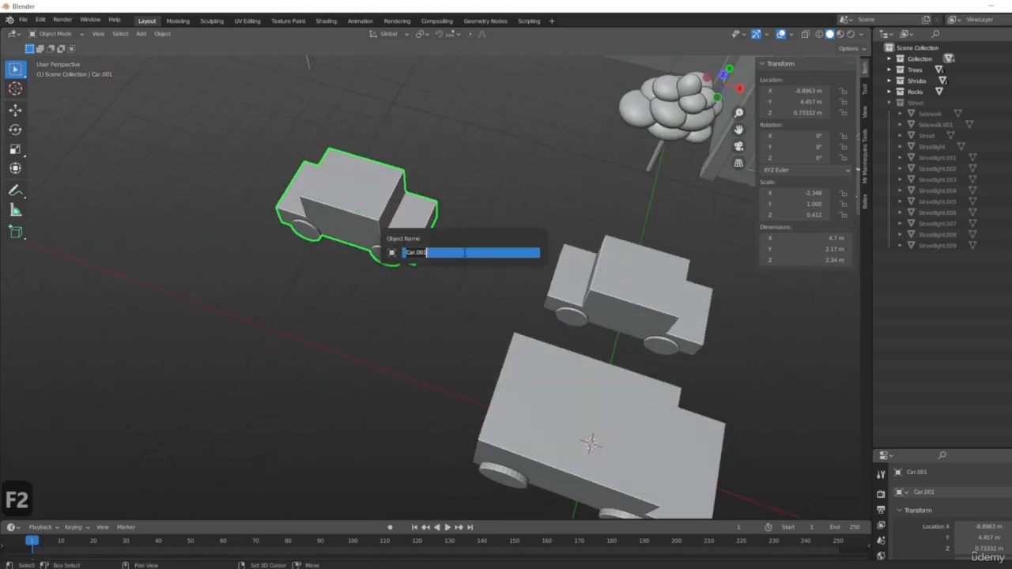
text(Car)
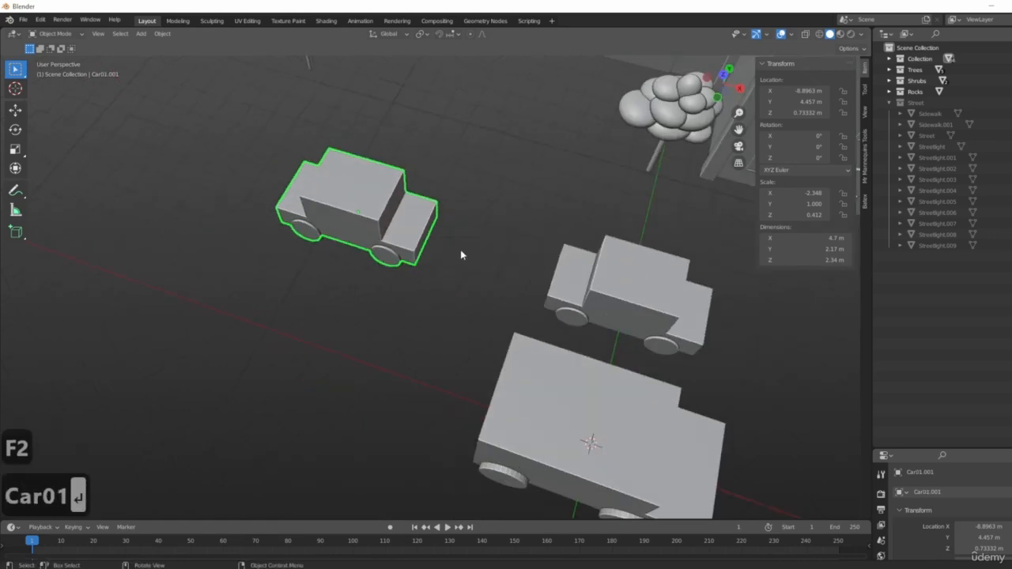
- Unhide the street, sidewalks and streetlights around the buildings
scroll(455, 318, down, 7)
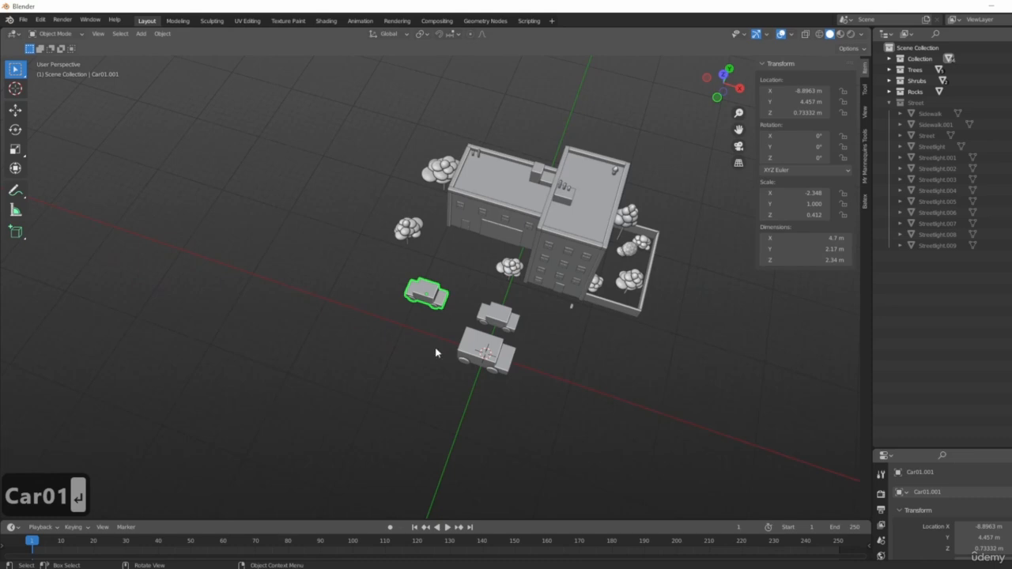
middle_drag(503, 336, 248, 366)
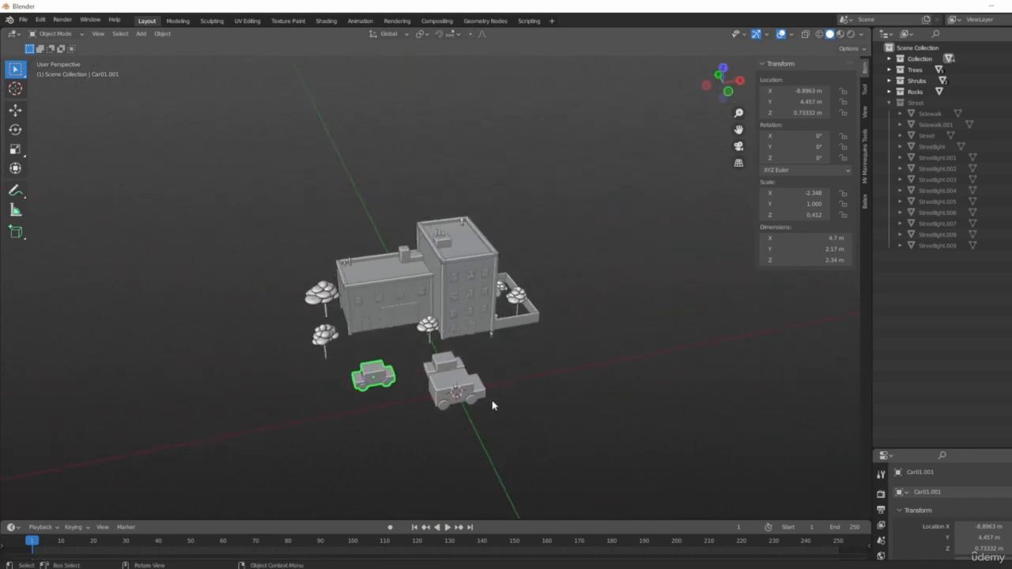
key(alt+h)
middle_drag(658, 436, 571, 387)
click(571, 388)
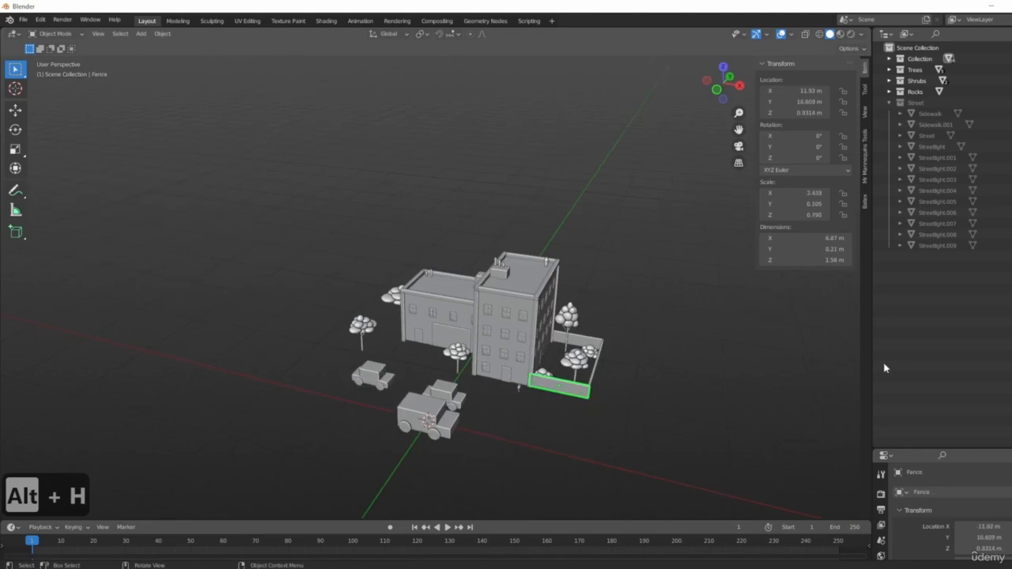
key(alt+h)
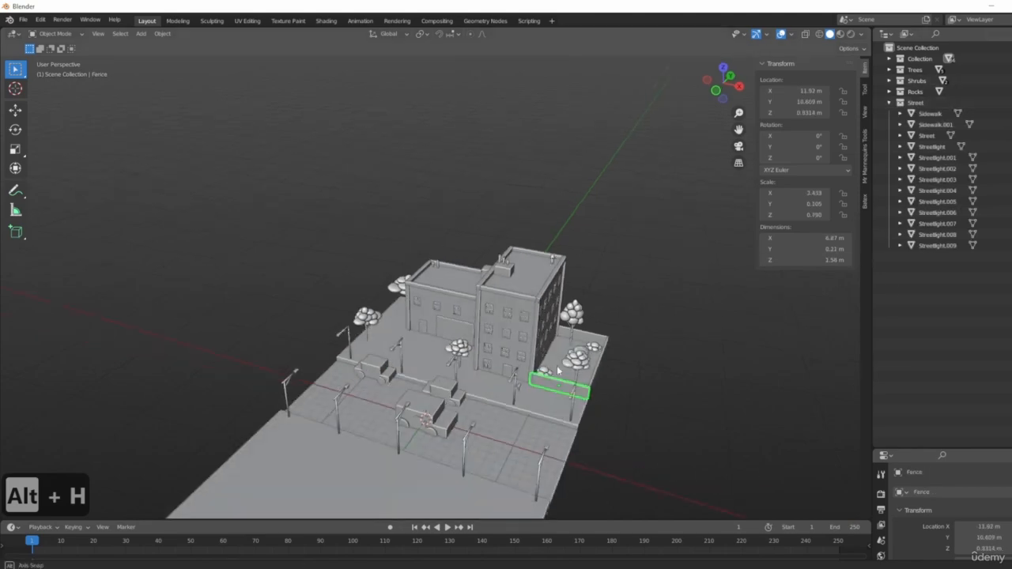
- Move Car02 along Y to about -2.68 m, into the street lane opposite the small cars
scroll(543, 460, up, 5)
shift+middle_drag(543, 460, 518, 292)
click(528, 369)
middle_drag(527, 369, 576, 376)
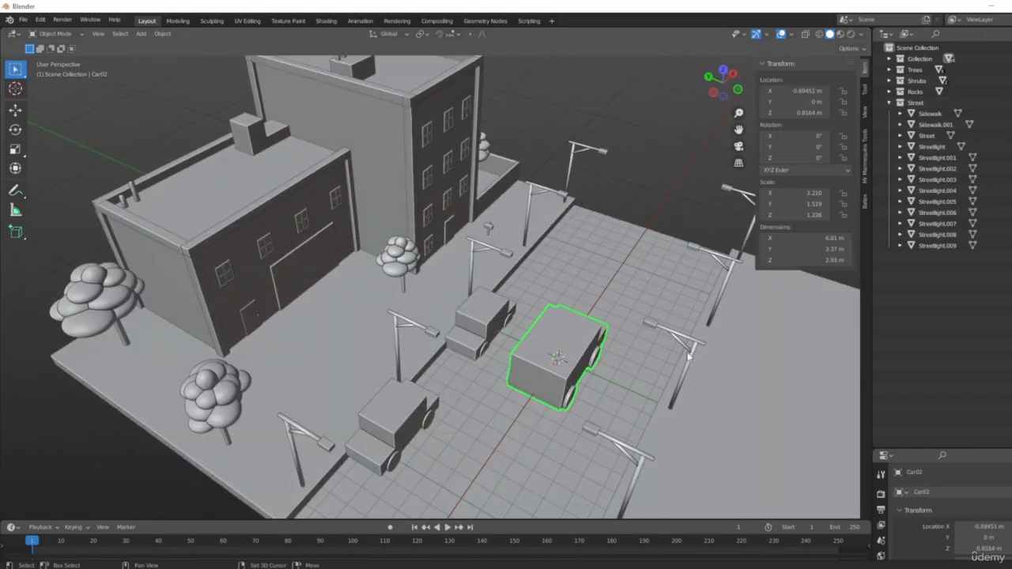
shift+middle_drag(517, 455, 510, 408)
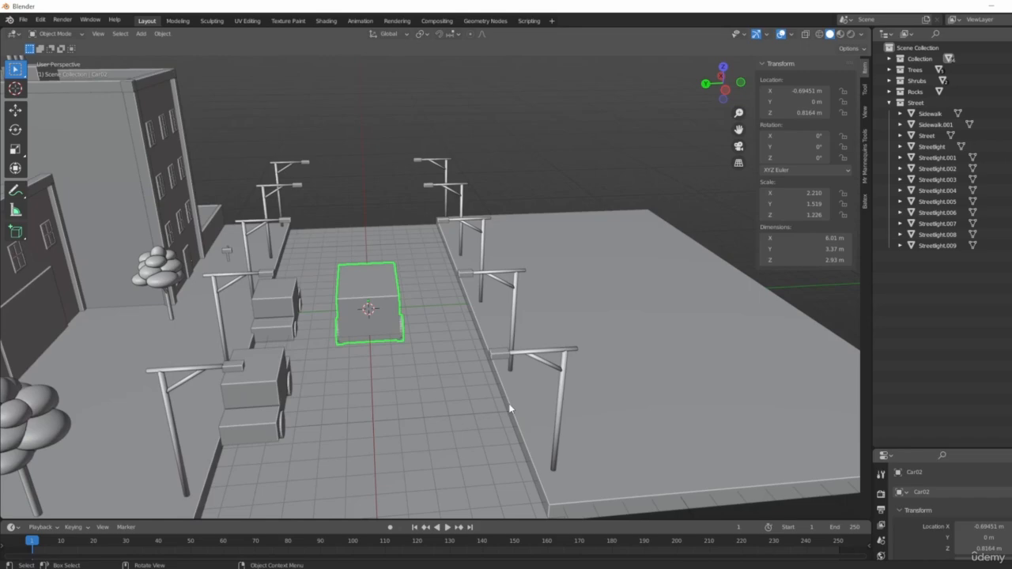
key(g)
key(x)
right_click(364, 374)
key(g)
key(y)
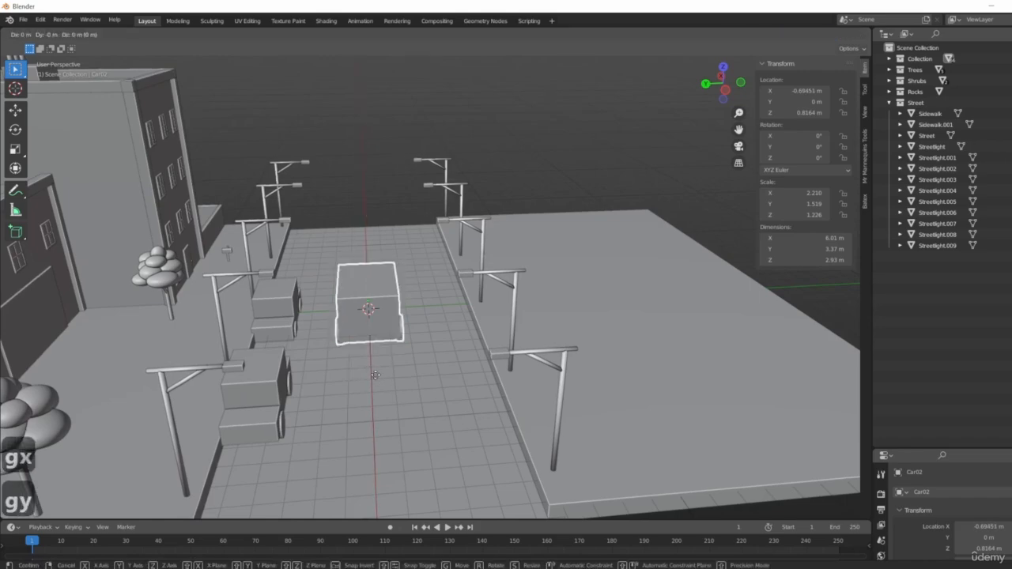
click(356, 367)
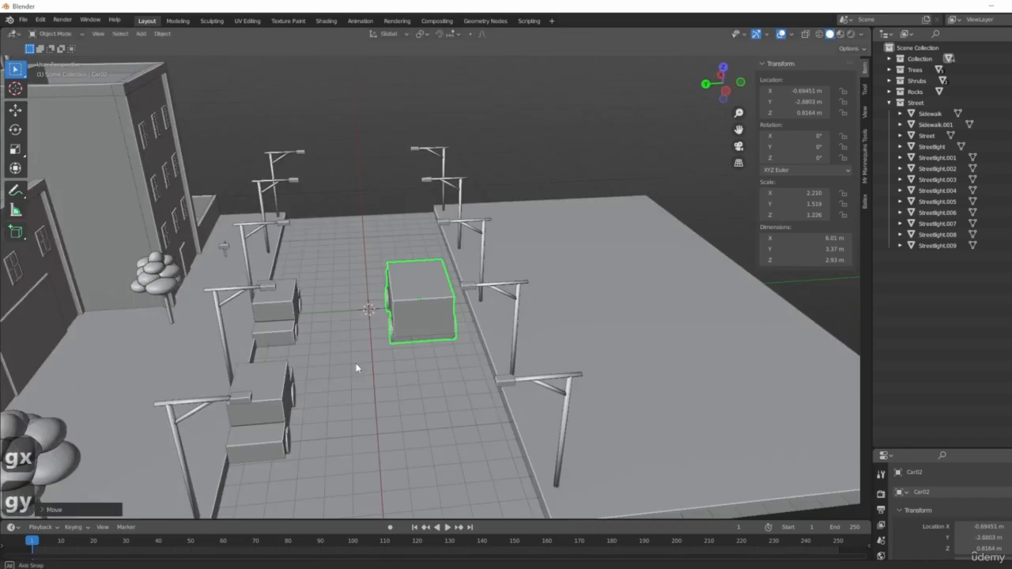
- Delete the garage door from the front of the lower building
middle_drag(356, 367, 308, 237)
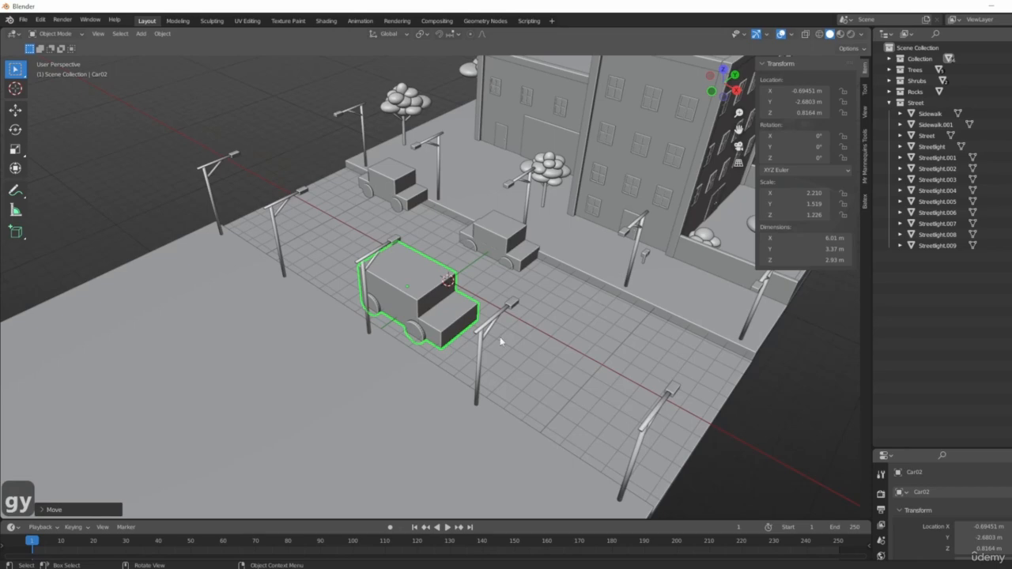
middle_drag(500, 341, 689, 312)
scroll(602, 343, down, 8)
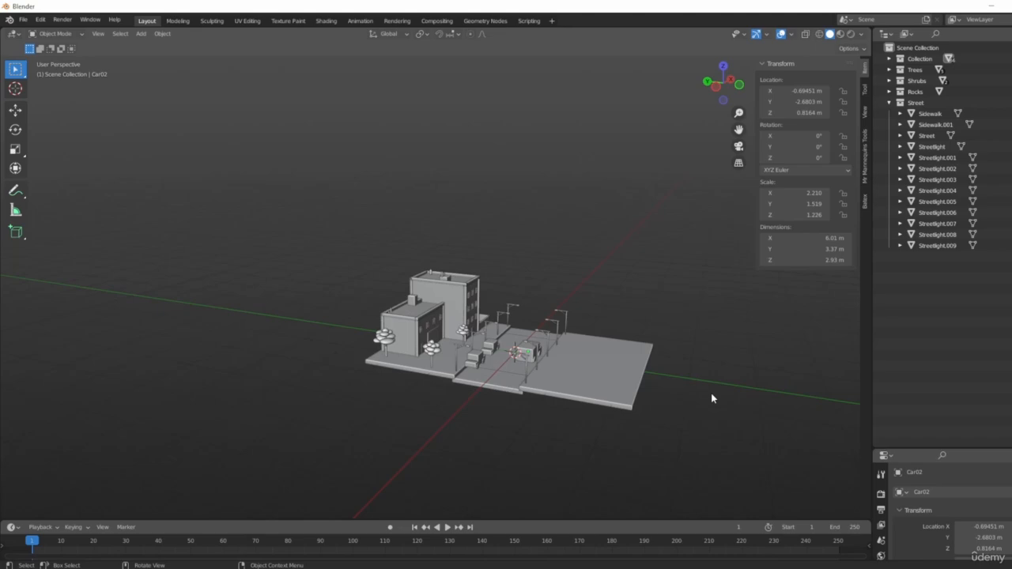
middle_drag(710, 393, 633, 348)
scroll(562, 297, up, 3)
click(562, 295)
middle_drag(522, 369, 558, 388)
scroll(513, 325, up, 4)
middle_drag(553, 317, 547, 339)
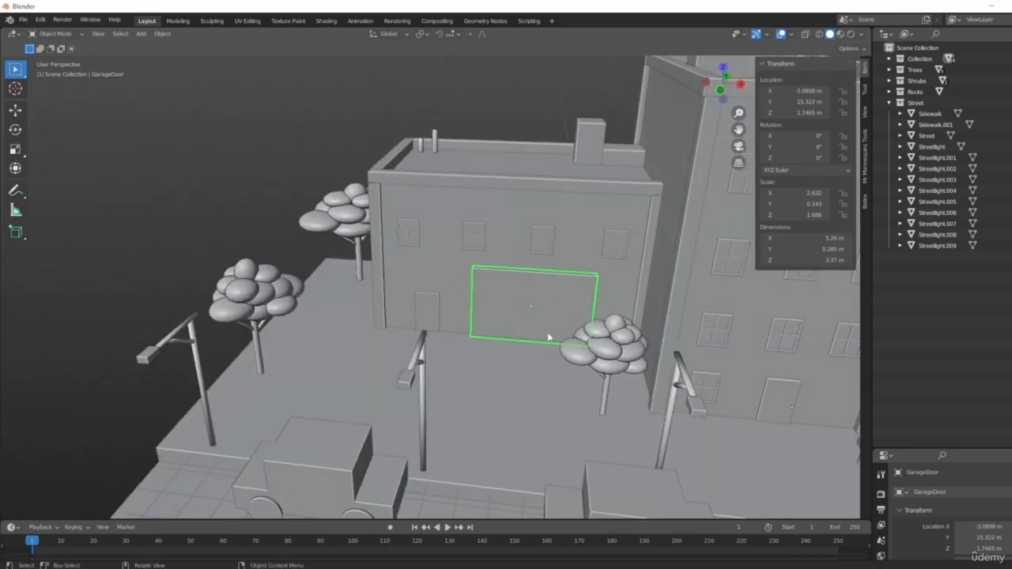
key(Delete)
- Duplicate the three upper windows nearest the tall building straight down to about Z 2.12 m on the lower building's front
middle_drag(470, 300, 461, 242)
click(472, 237)
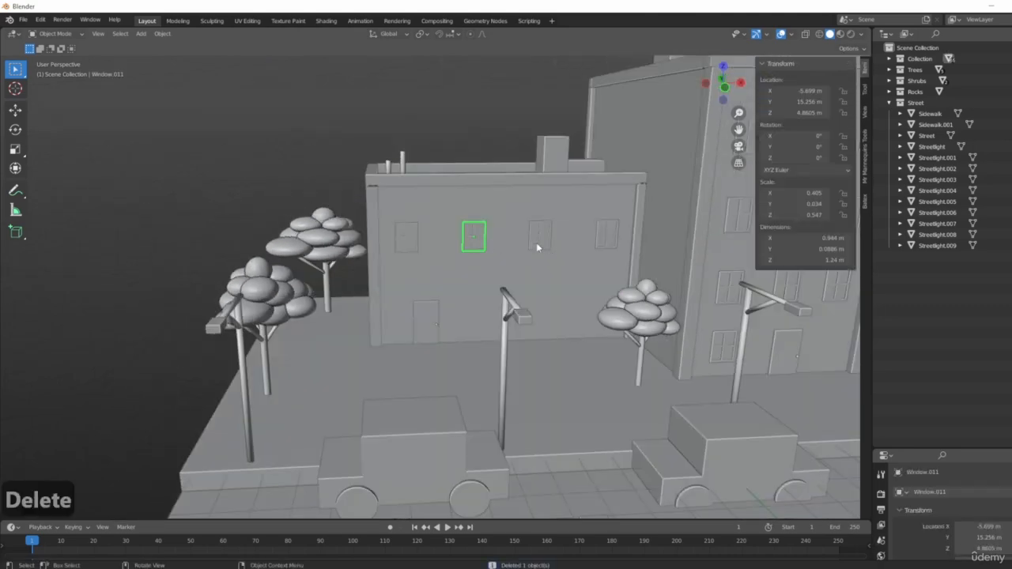
shift+click(607, 237)
middle_drag(509, 288, 508, 338)
key(shift+d)
key(z)
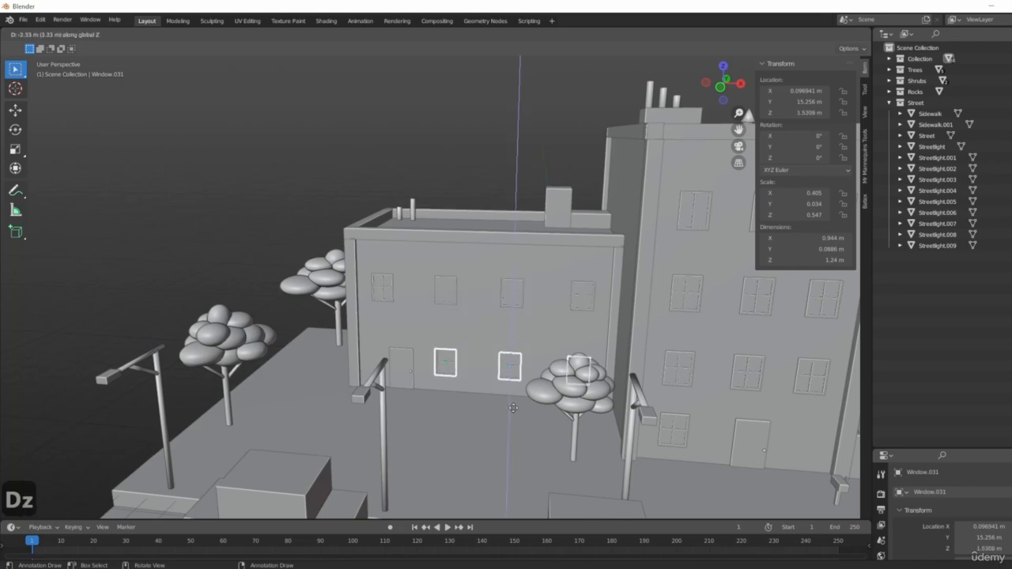
click(515, 399)
click(306, 192)
- Move the lower building's rear roof trim along X to about -4.13 m
scroll(237, 210, down, 5)
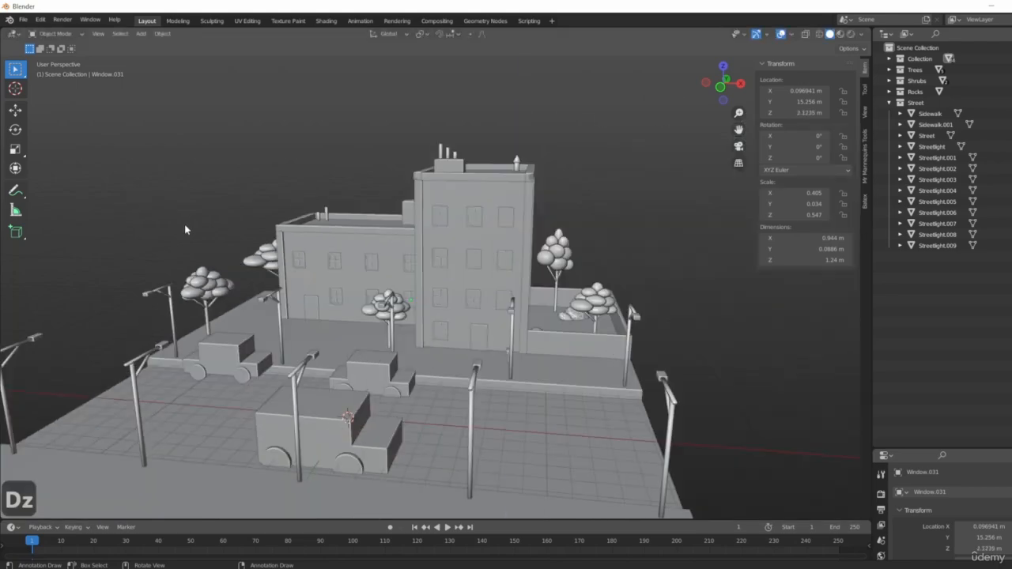
middle_drag(186, 224, 538, 282)
scroll(232, 220, down, 2)
scroll(343, 254, up, 3)
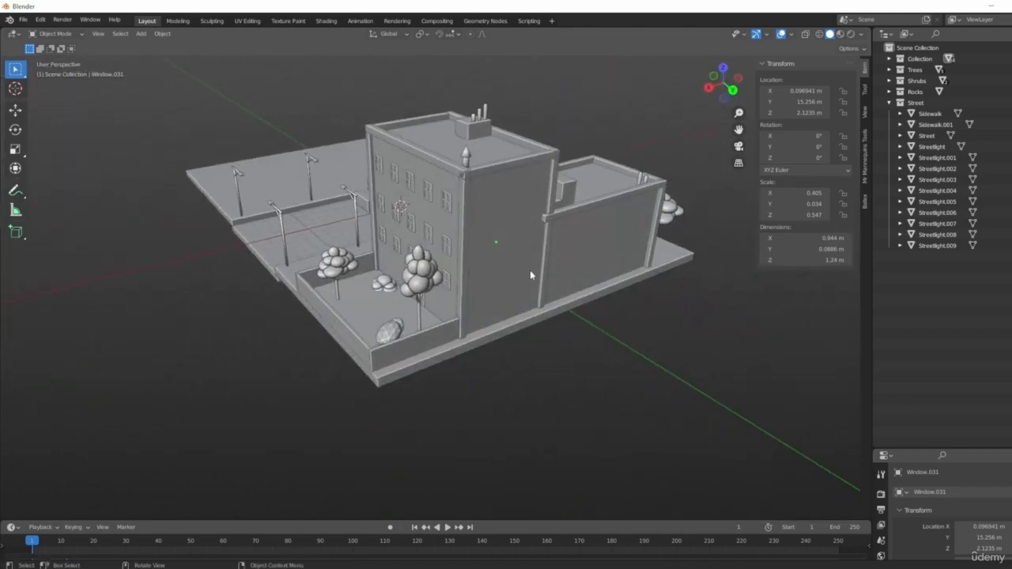
scroll(556, 234, up, 3)
shift+middle_drag(559, 231, 567, 332)
click(487, 235)
key(g)
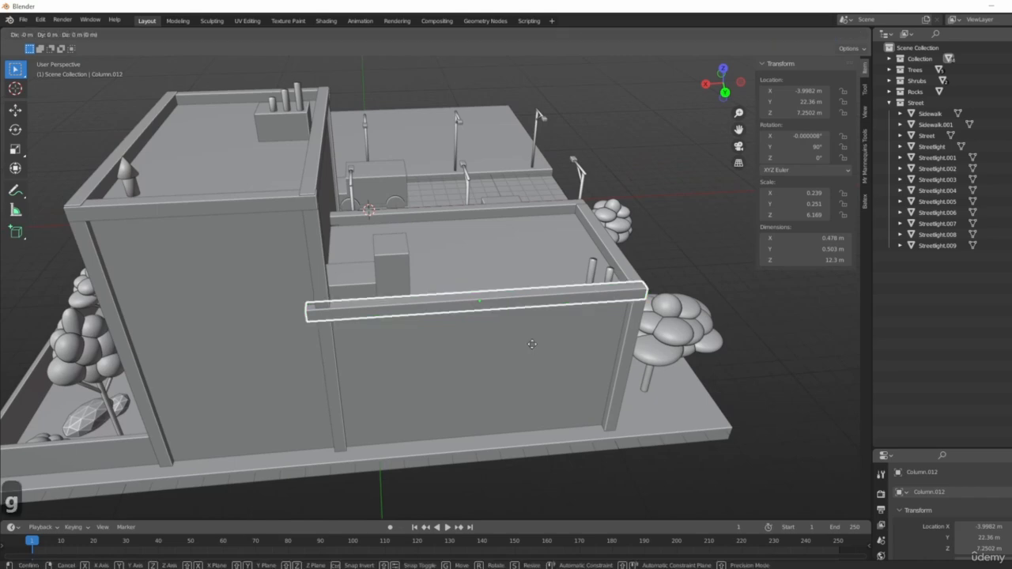
key(x)
click(536, 347)
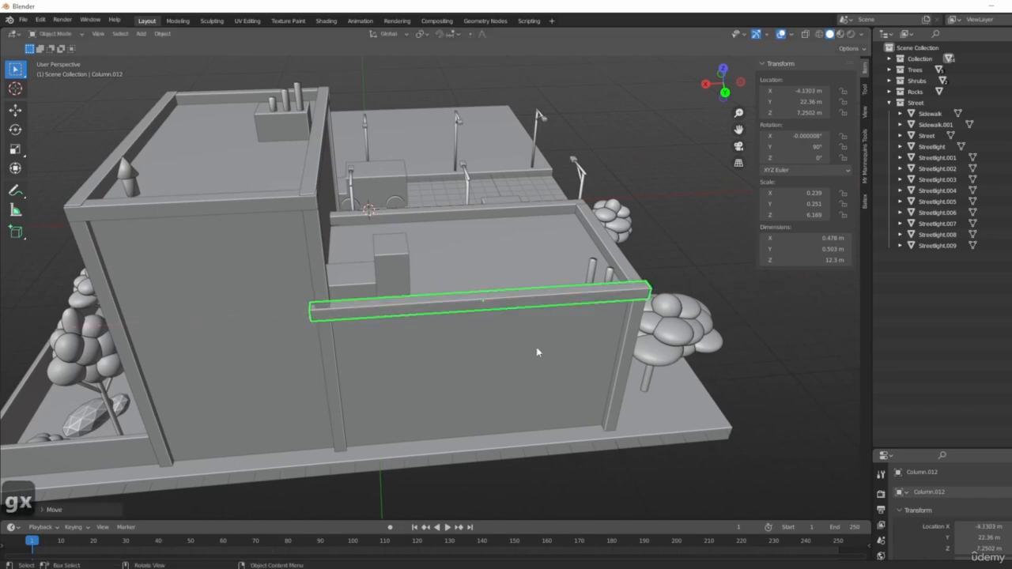
- Shorten the rear roof trim along X to about 12 m and shift it to about X -4.20 m
middle_drag(538, 351, 671, 395)
key(s)
key(x)
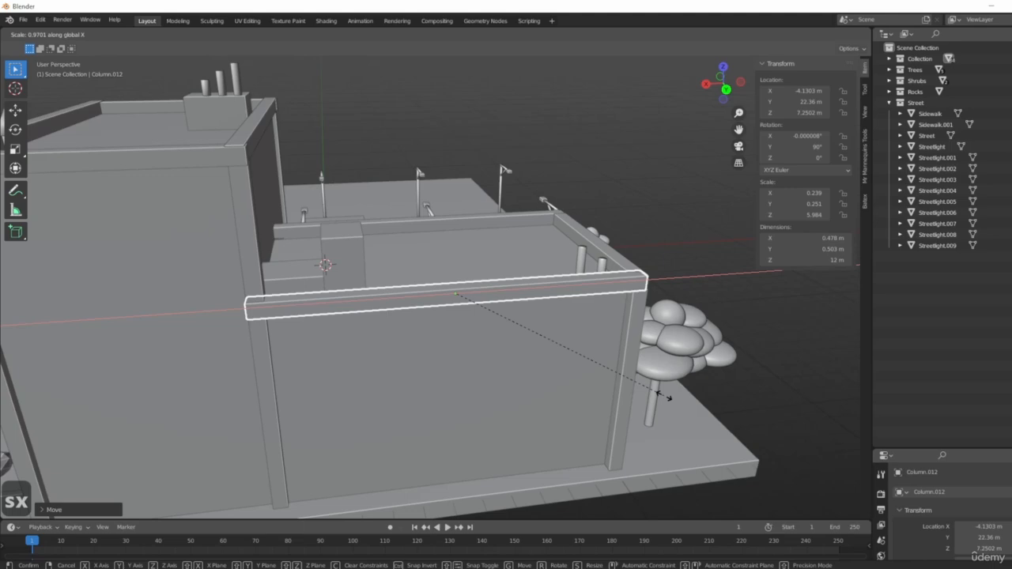
click(663, 395)
key(g)
key(x)
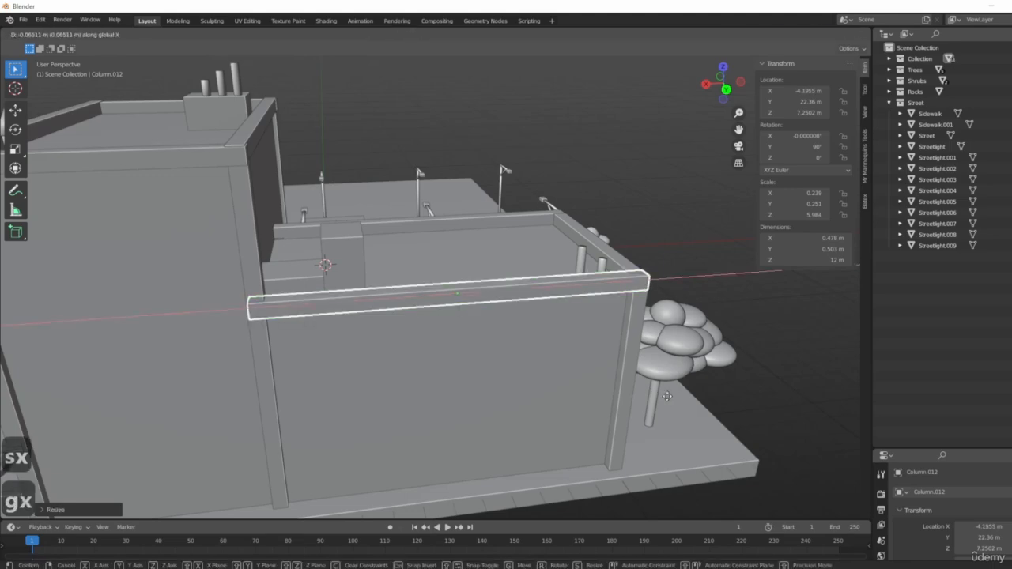
click(666, 396)
- Examine the whole city block from the back, front and above, checking the buildings, street and parked vehicles
middle_drag(445, 287, 499, 289)
scroll(288, 348, up, 1)
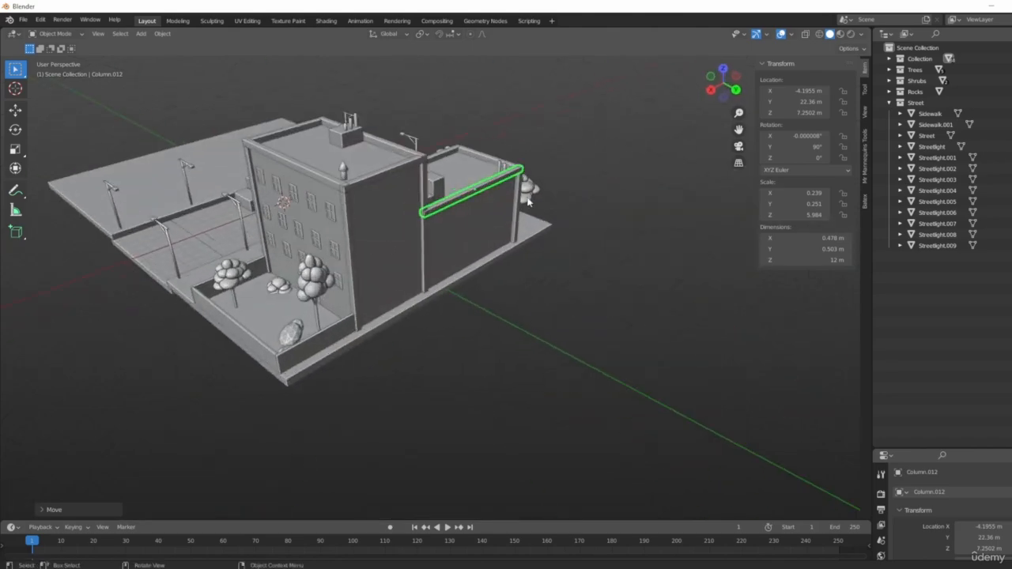
shift+middle_drag(243, 303, 262, 400)
middle_drag(427, 391, 261, 396)
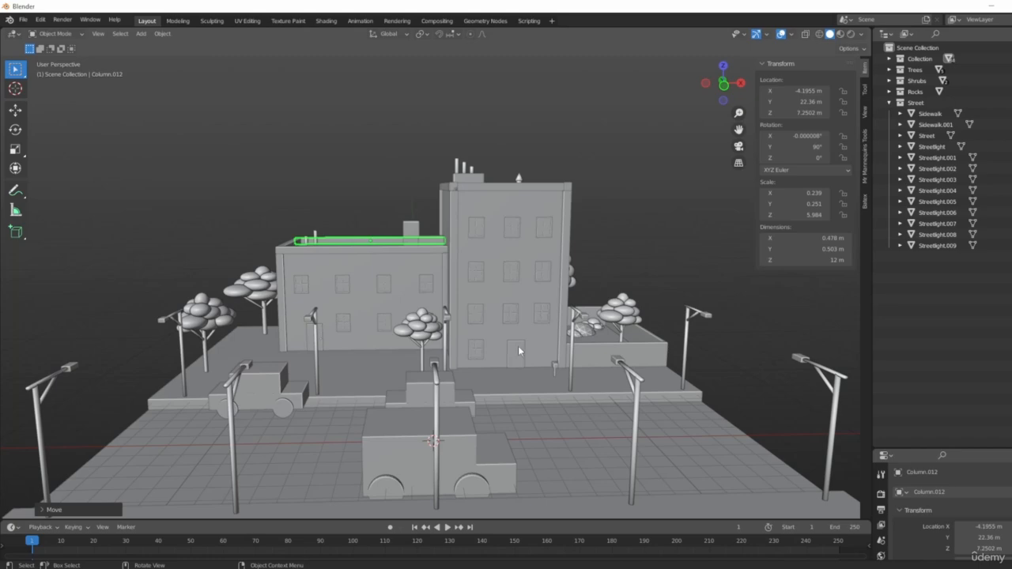
scroll(546, 226, up, 2)
middle_drag(546, 226, 416, 207)
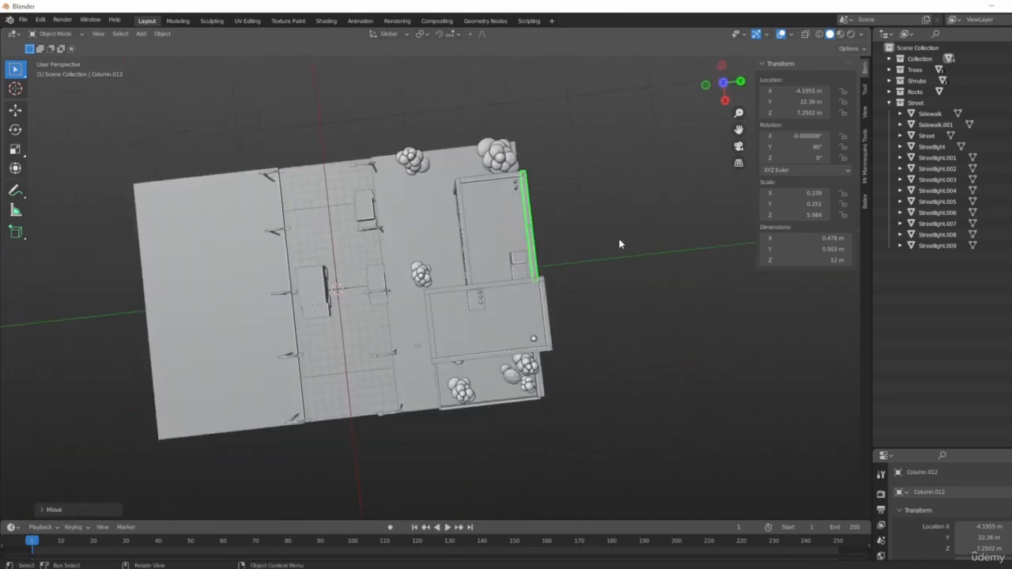
middle_drag(620, 244, 650, 259)
middle_drag(445, 240, 512, 337)
scroll(512, 338, up, 2)
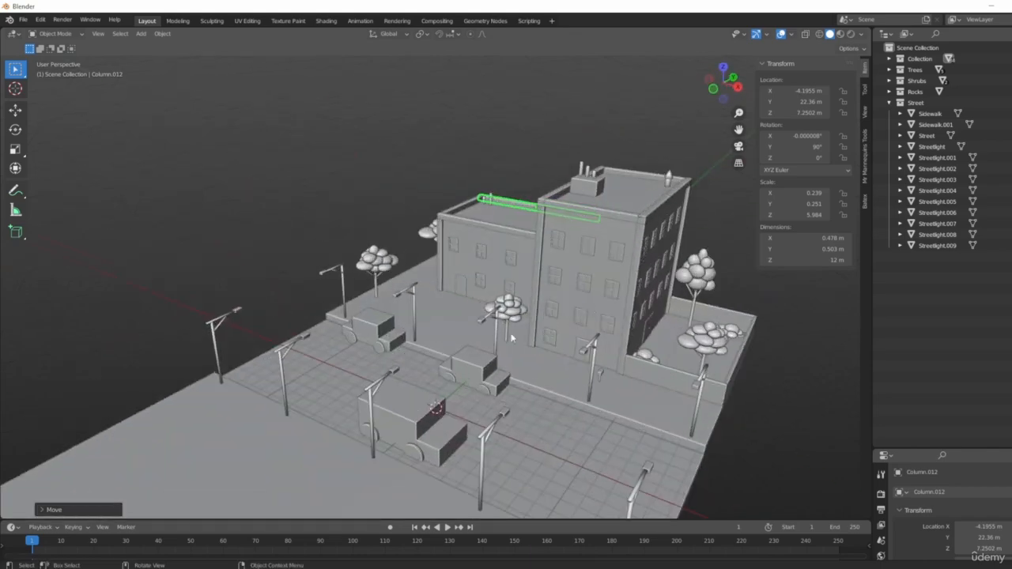
shift+middle_drag(521, 253, 398, 244)
middle_drag(532, 345, 544, 335)
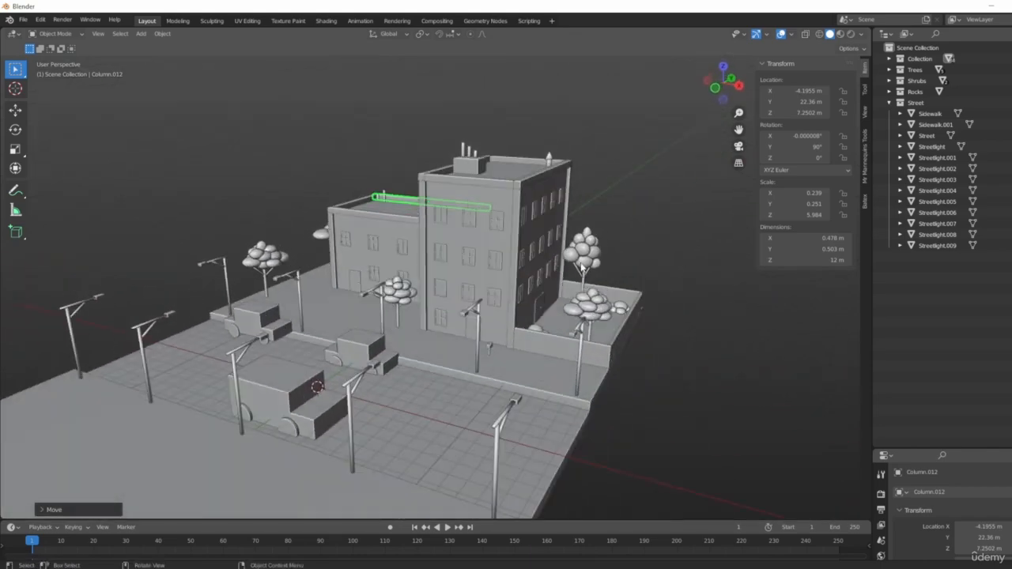
shift+middle_drag(407, 300, 471, 280)
scroll(515, 325, up, 3)
middle_drag(515, 325, 543, 315)
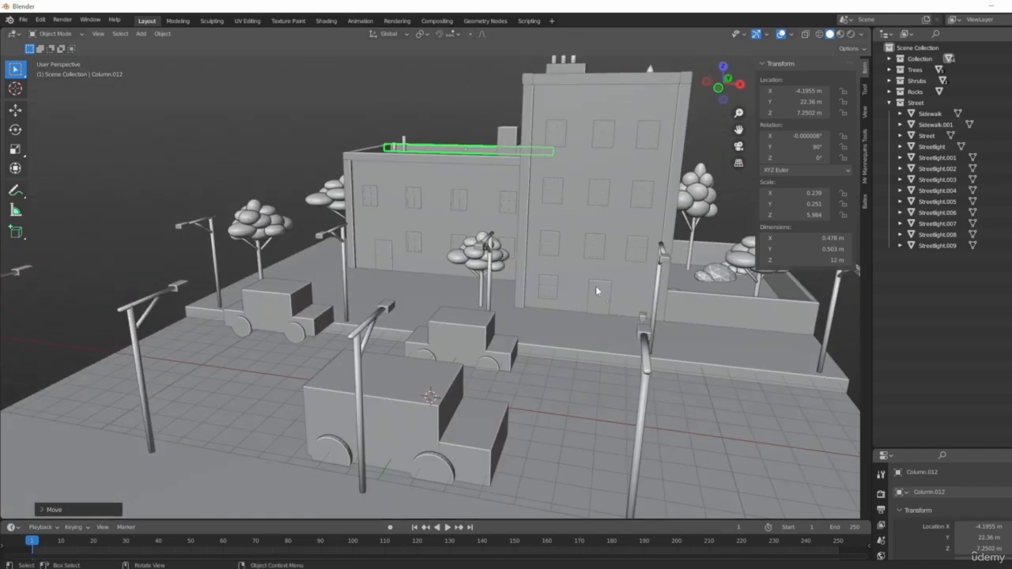
- Examine the two building fronts, the tall building's front door and the empty plot across the street from several angles
middle_drag(597, 291, 617, 304)
scroll(617, 305, down, 3)
middle_drag(511, 285, 688, 385)
scroll(527, 354, up, 6)
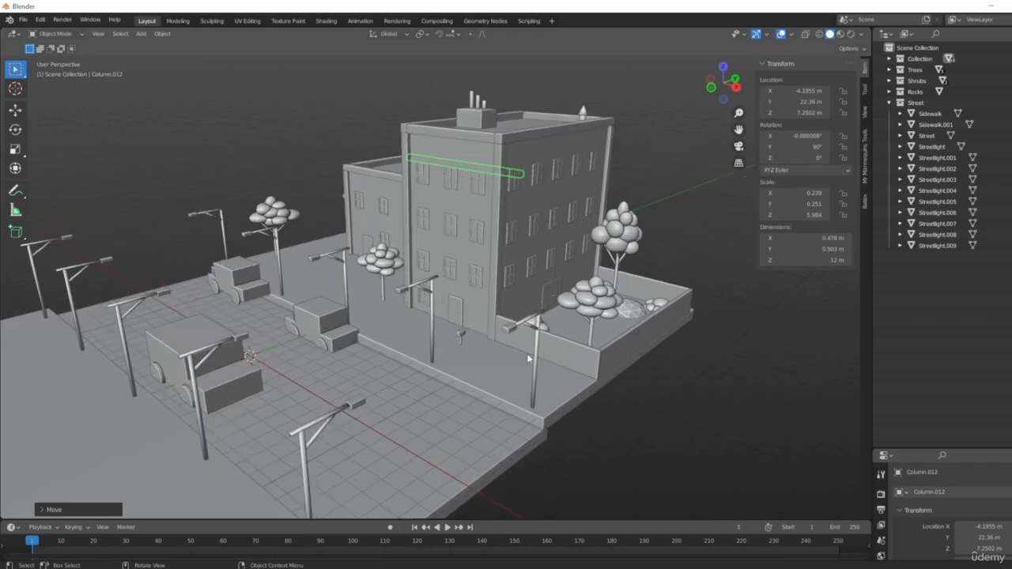
middle_drag(498, 345, 585, 332)
click(442, 332)
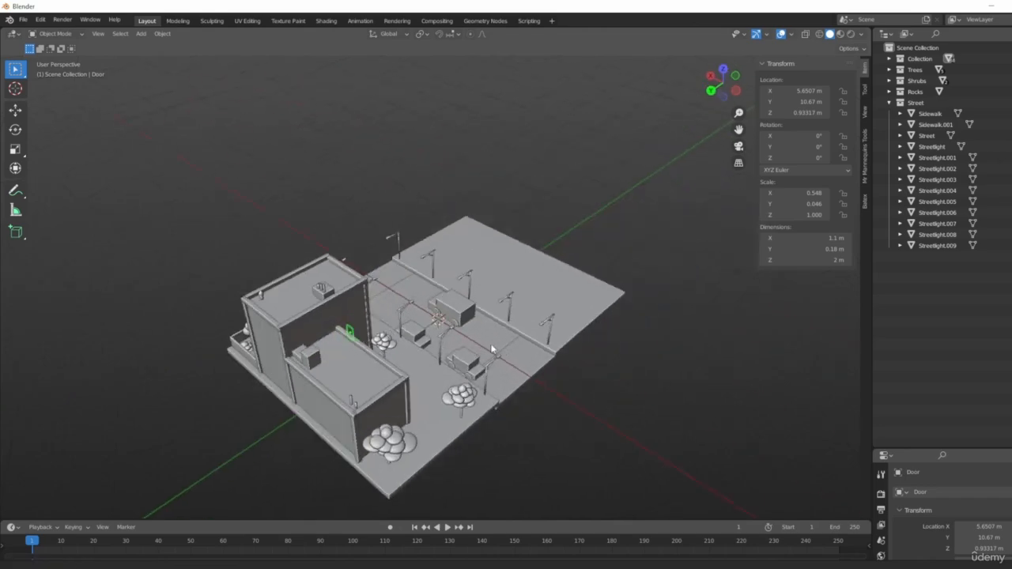
scroll(585, 332, up, 6)
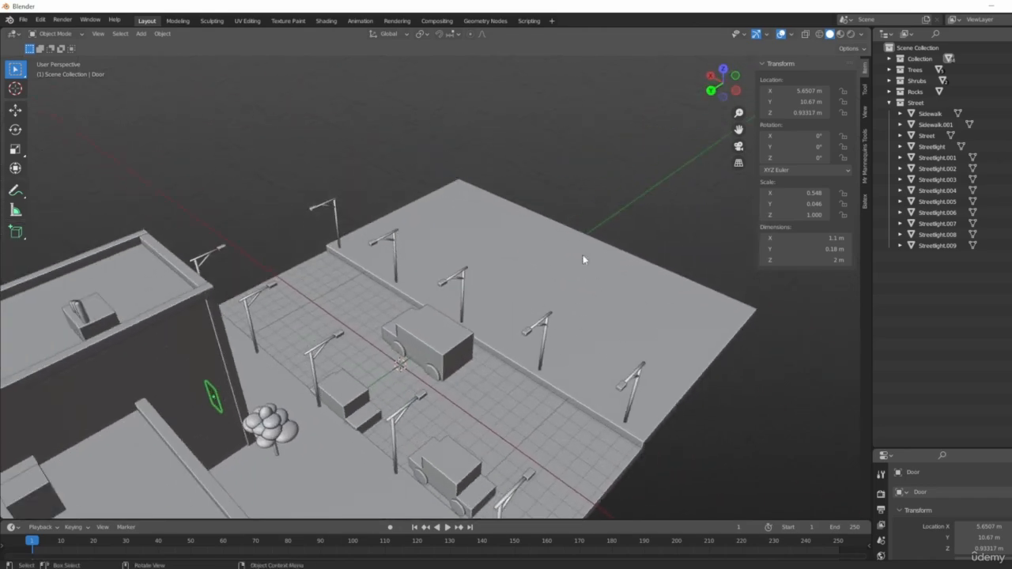
middle_drag(551, 278, 430, 266)
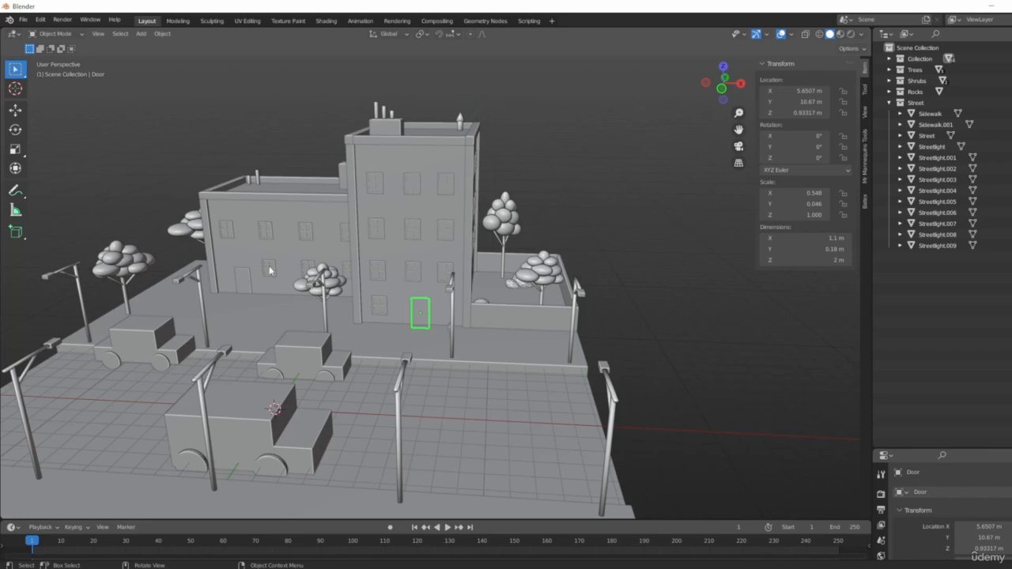
scroll(270, 270, up, 4)
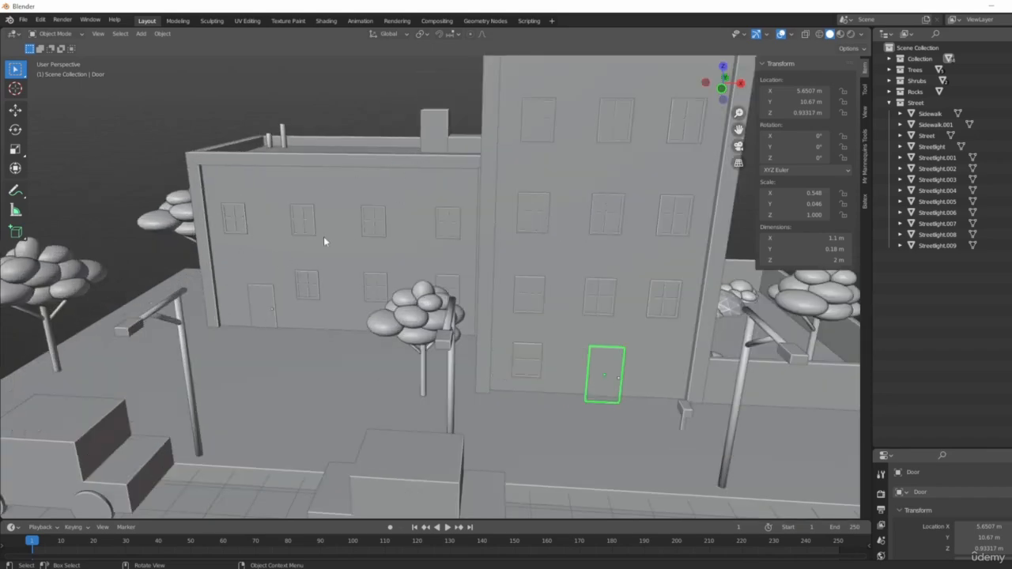
scroll(323, 242, down, 3)
scroll(451, 249, down, 1)
scroll(385, 288, up, 5)
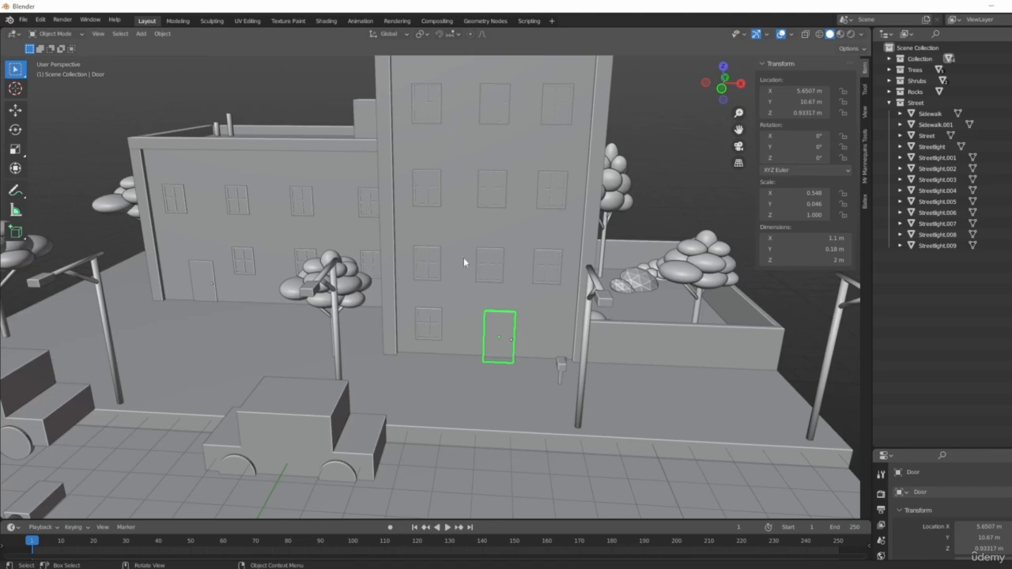
middle_drag(464, 263, 427, 381)
scroll(384, 274, down, 2)
scroll(346, 252, down, 3)
scroll(403, 257, up, 3)
- Place the 3D cursor on the empty plot across the street and add a cube mesh there
shift+middle_drag(400, 252, 662, 329)
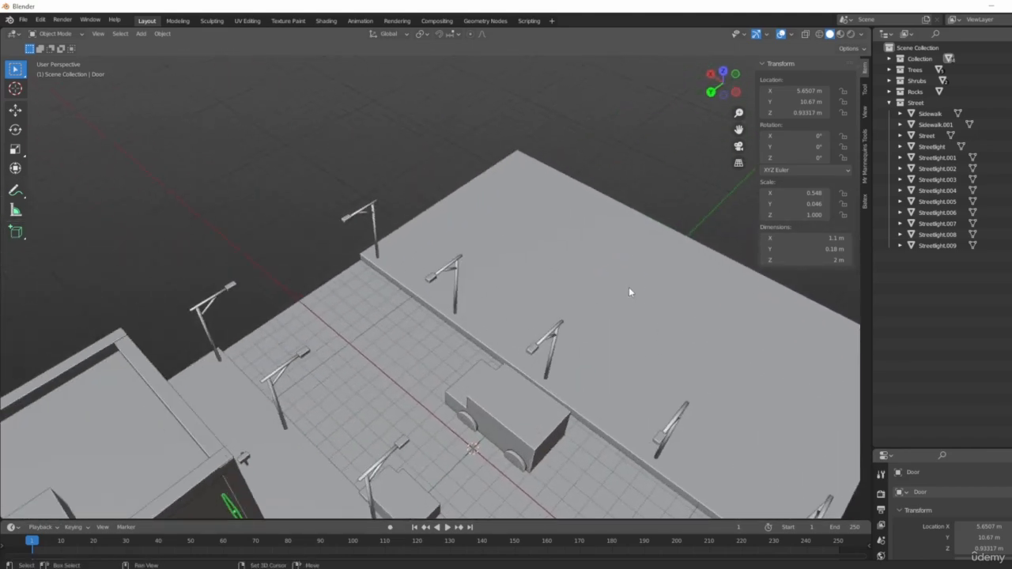
middle_drag(417, 287, 422, 319)
key(shift+a)
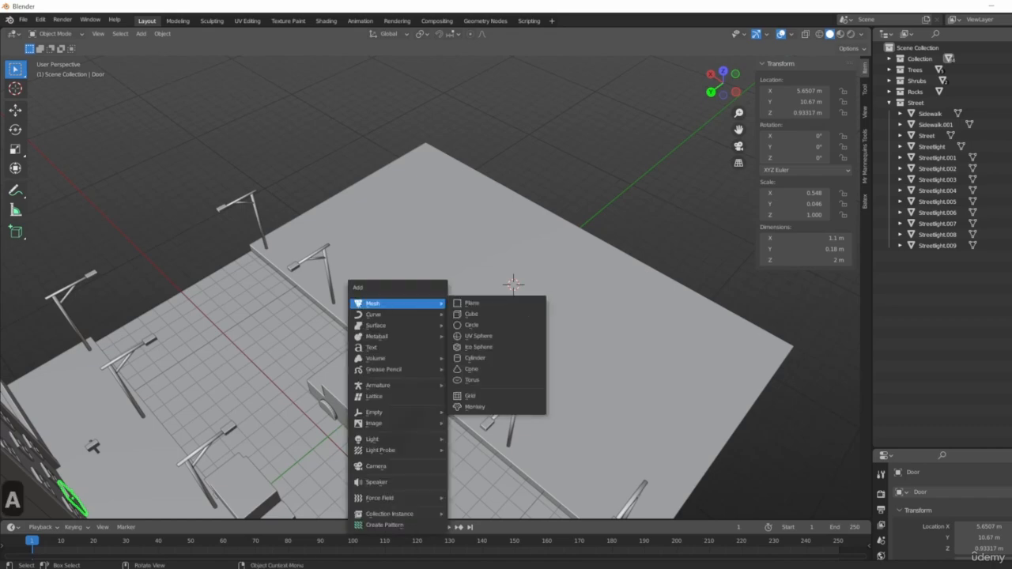
click(485, 317)
middle_drag(681, 375, 544, 318)
- Scale the new cube uniformly to about 7.76 m and move it to about X -0.61 m, Z 3.44 m
key(KP_1)
key(s)
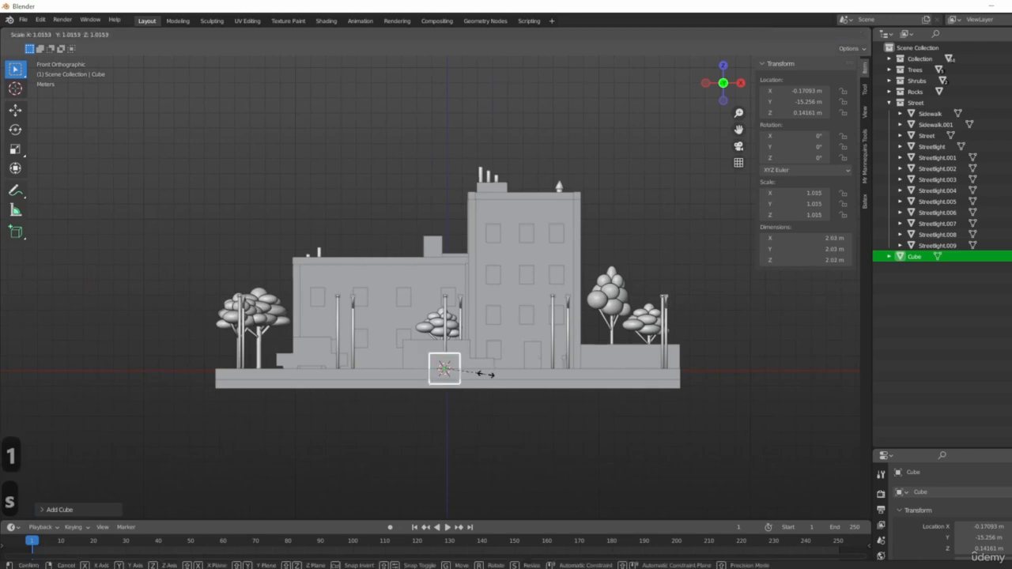
click(595, 411)
key(g)
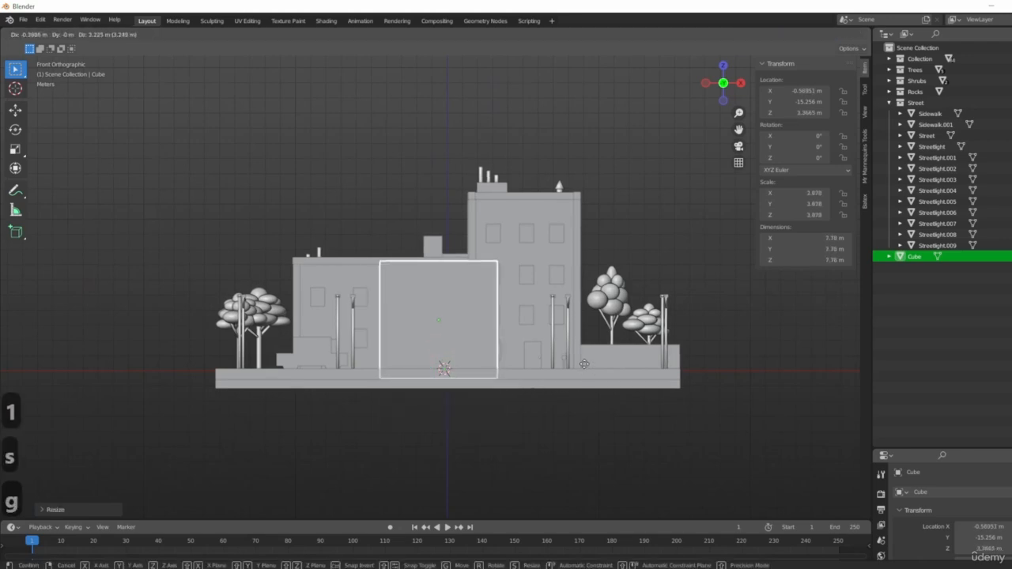
click(615, 370)
- Compare the new cube's size and placement with the street, vehicles and existing buildings from several angles
middle_drag(615, 369, 536, 350)
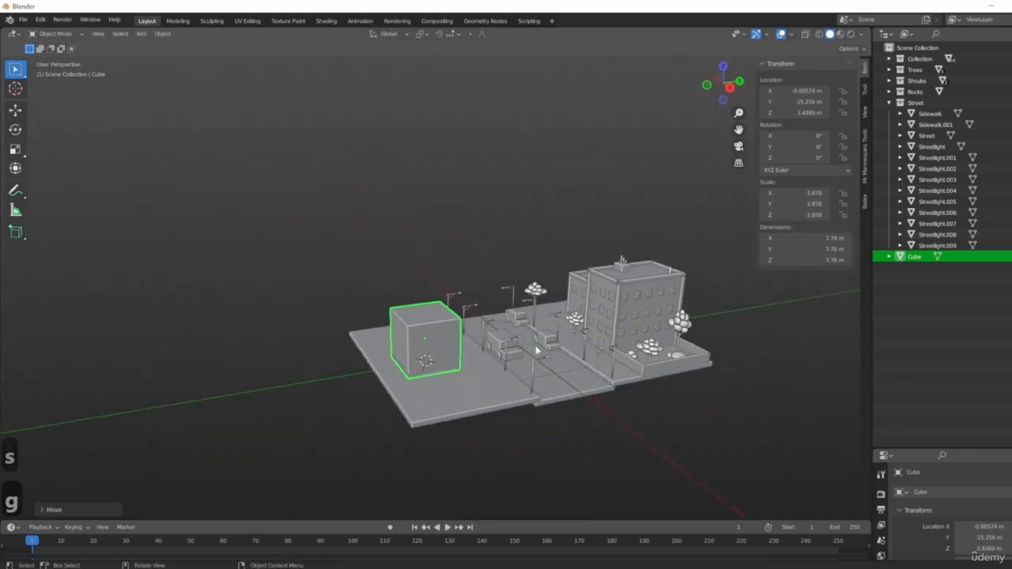
scroll(574, 372, up, 5)
shift+middle_drag(558, 298, 543, 344)
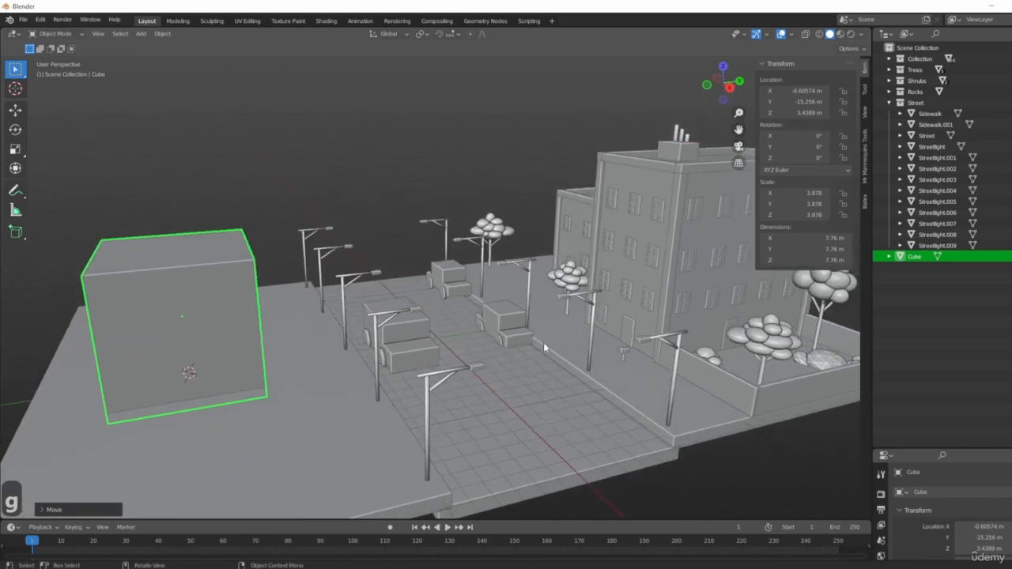
shift+middle_drag(388, 350, 513, 397)
scroll(529, 246, down, 3)
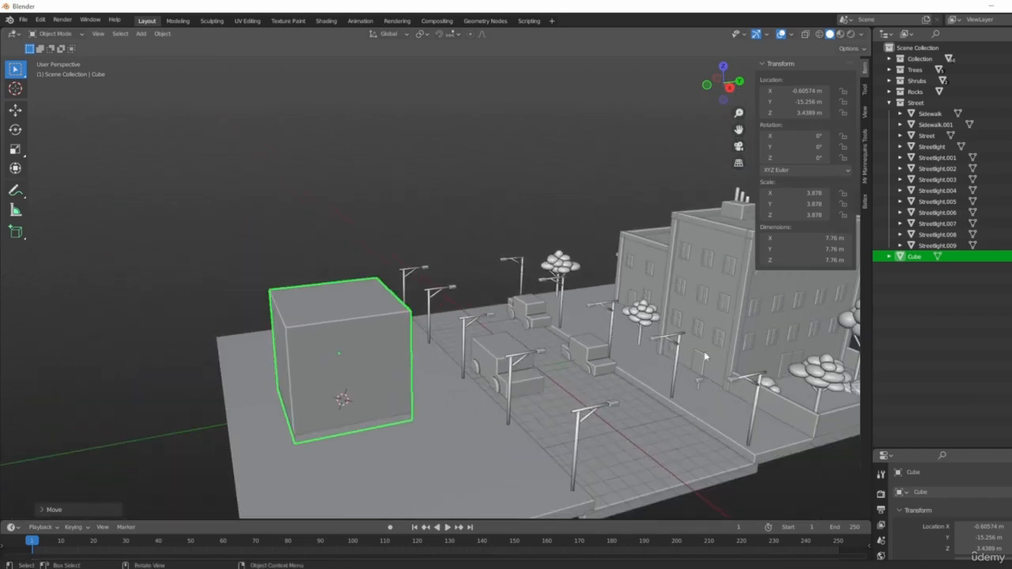
middle_drag(589, 327, 669, 240)
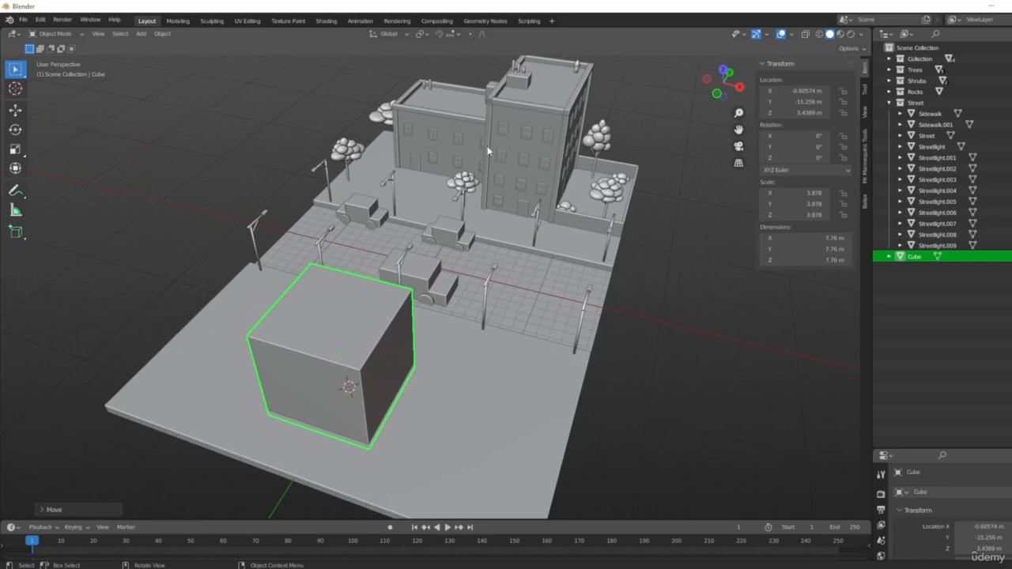
shift+middle_drag(561, 160, 346, 378)
scroll(569, 292, down, 6)
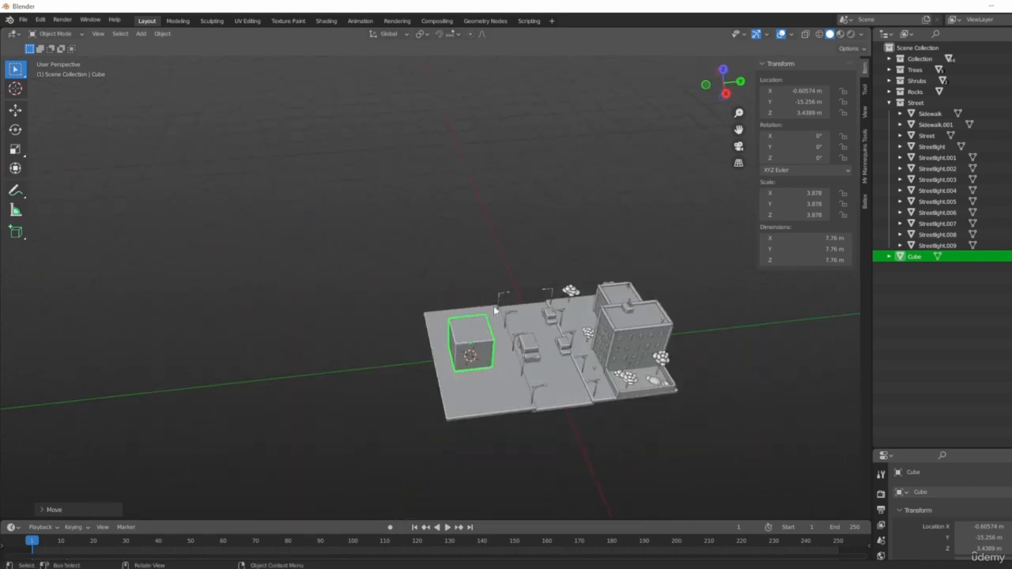
scroll(493, 305, up, 6)
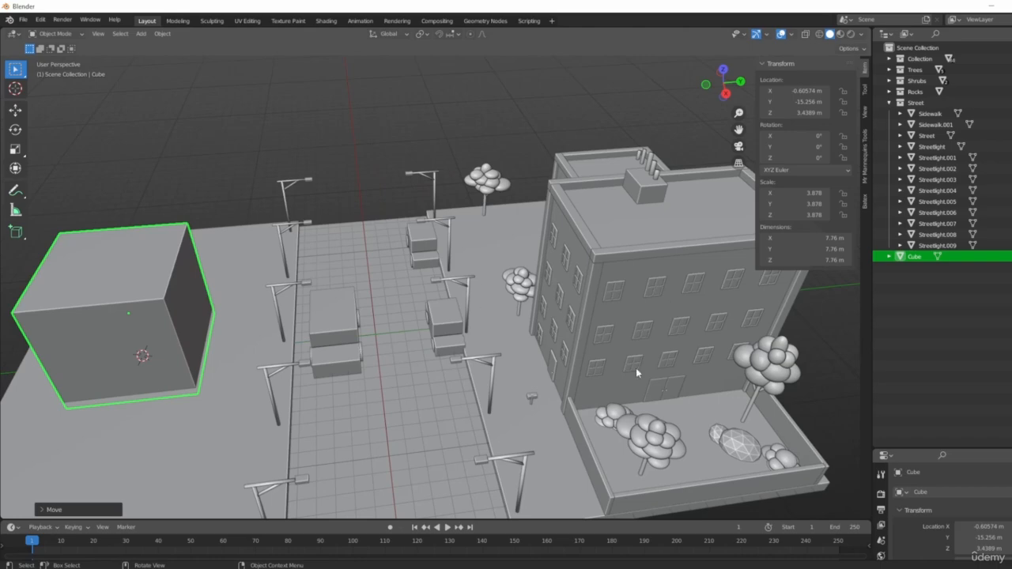
scroll(637, 372, up, 2)
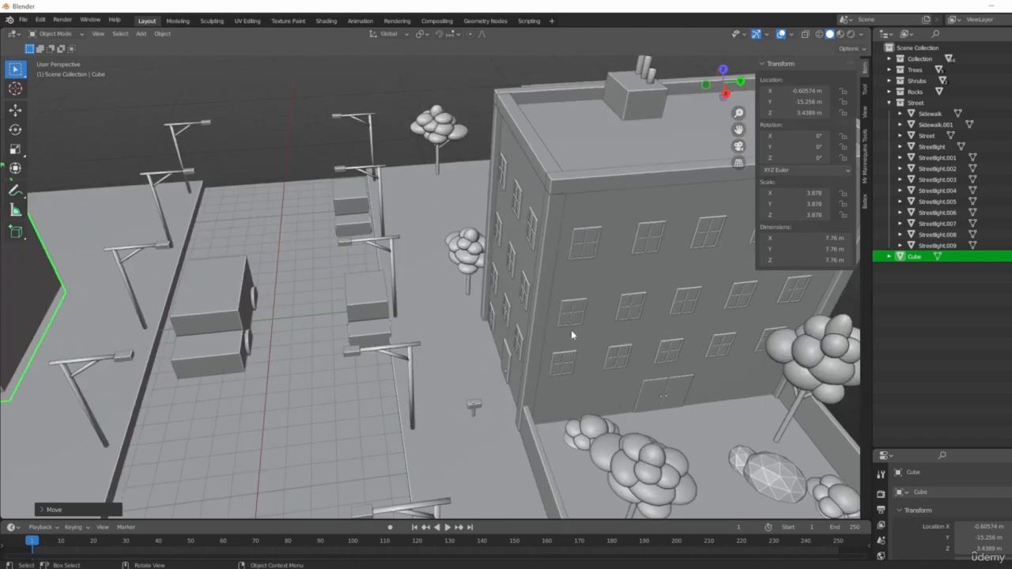
scroll(456, 352, down, 4)
middle_drag(340, 332, 445, 301)
shift+middle_drag(340, 241, 533, 352)
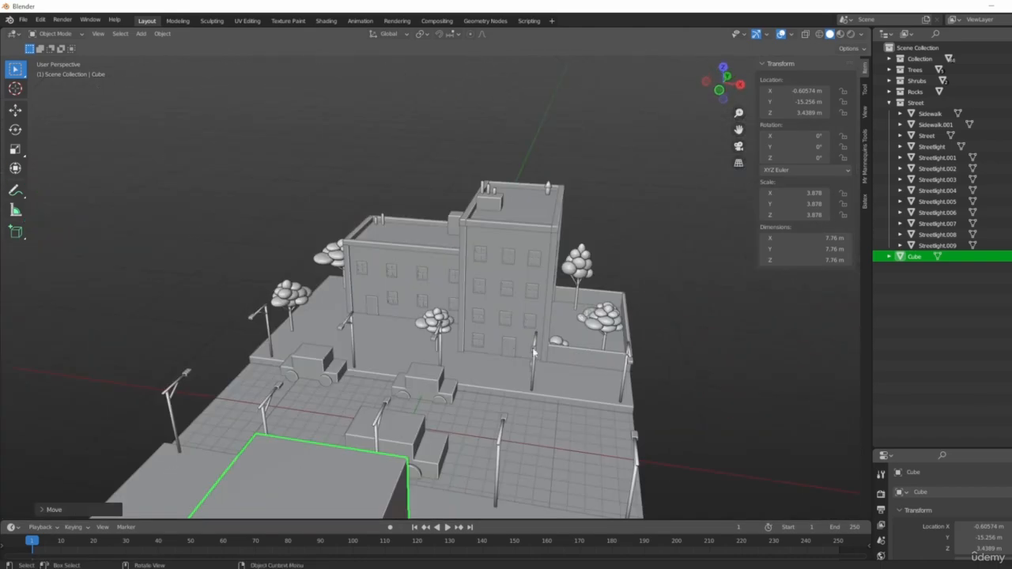
- Select the tall building's main body and its front door in turn to inspect them as separate objects
click(502, 230)
middle_drag(633, 270, 575, 247)
click(576, 245)
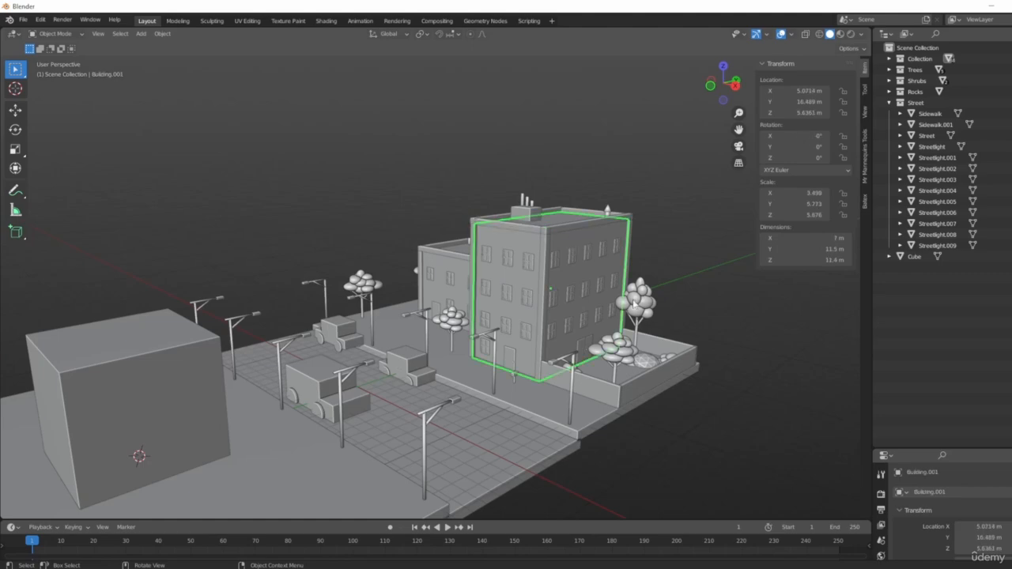
middle_drag(683, 395, 530, 379)
click(540, 362)
scroll(601, 384, up, 1)
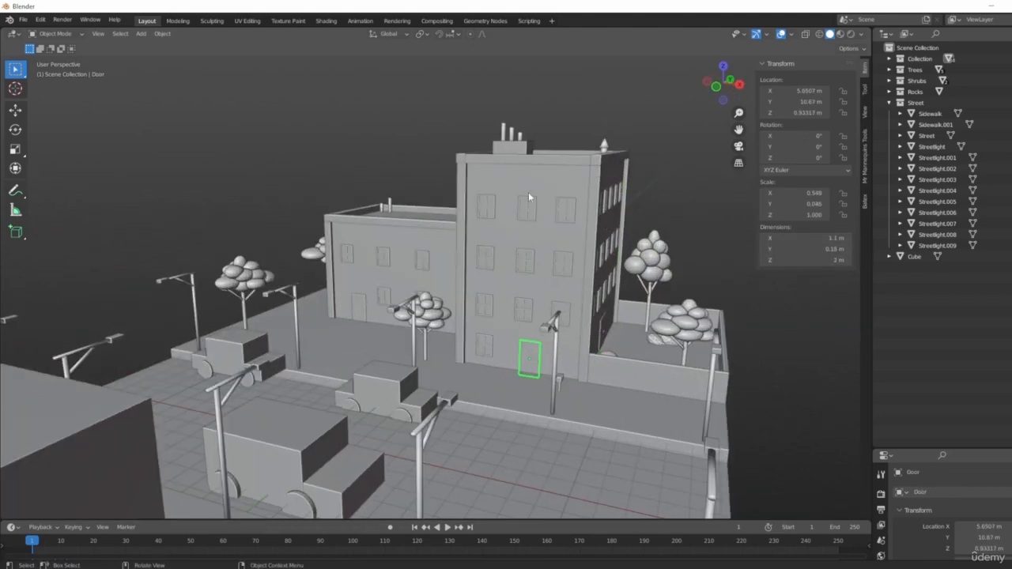
click(529, 192)
scroll(531, 359, up, 1)
click(531, 359)
click(513, 148)
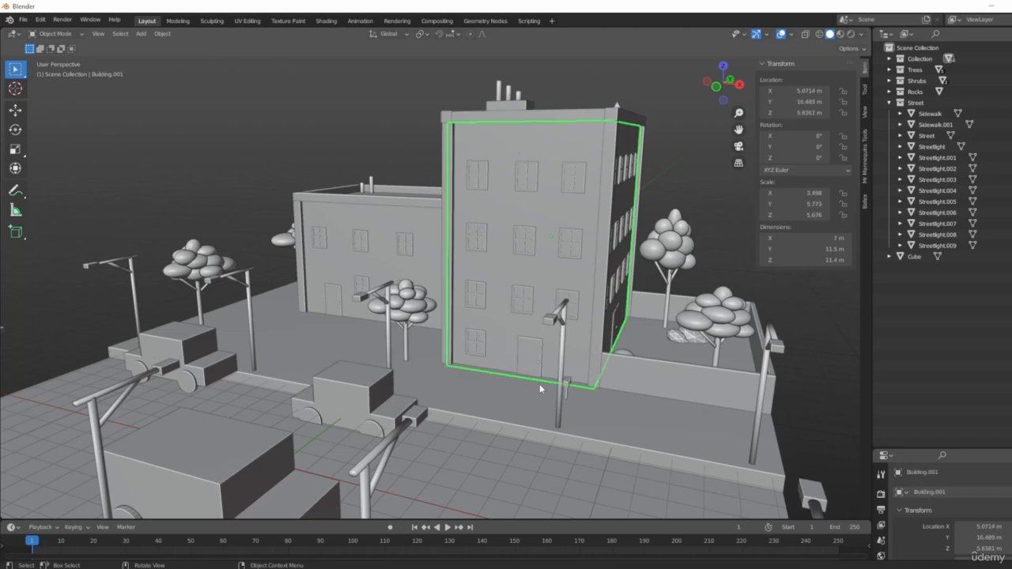
scroll(490, 356, up, 3)
click(490, 355)
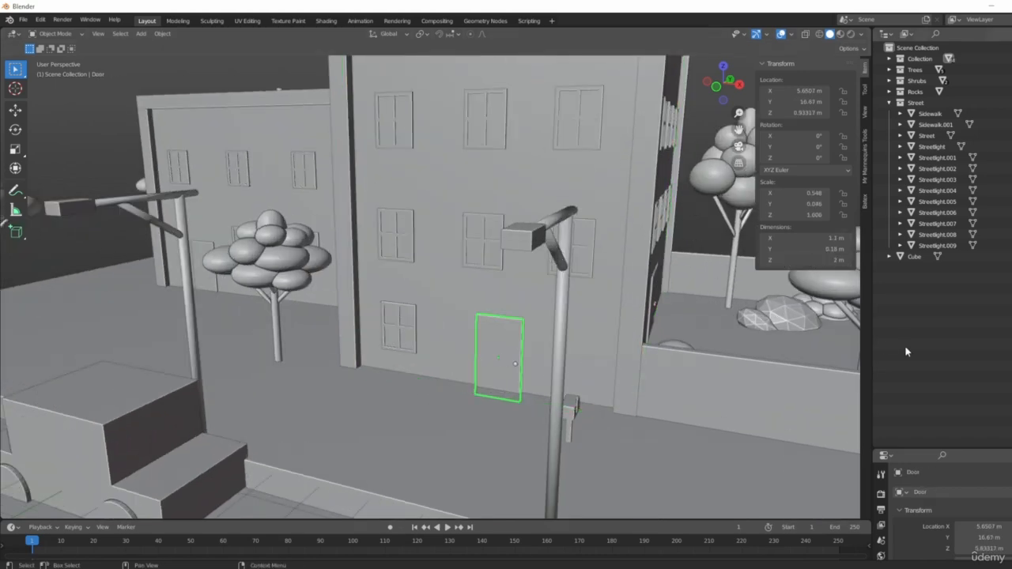
- Try scaling the entire street scene down to about 0.15 of its size, and undo the scaling and the selection
scroll(479, 253, down, 4)
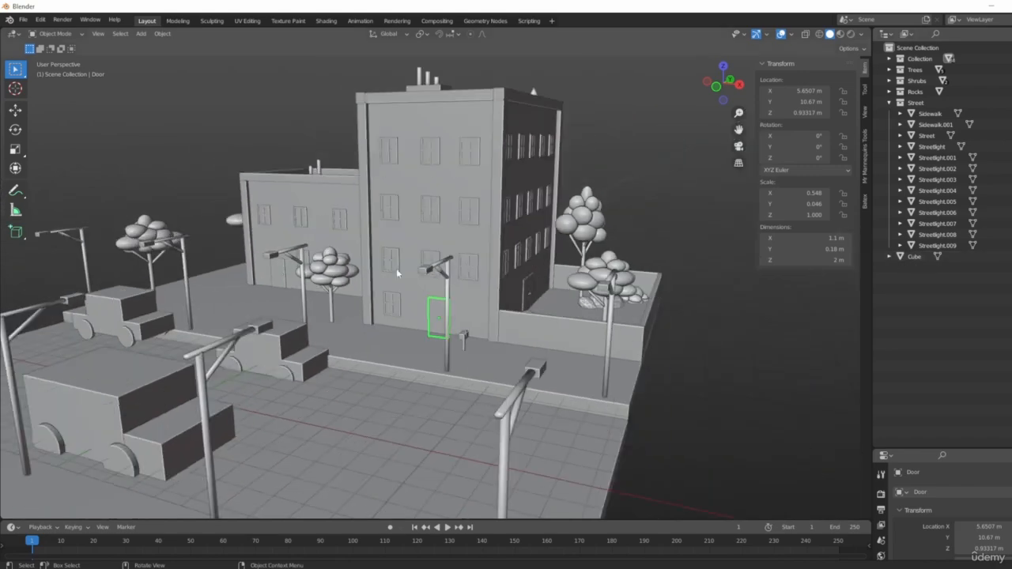
middle_drag(522, 269, 384, 187)
scroll(384, 187, down, 2)
drag(140, 163, 720, 502)
key(s)
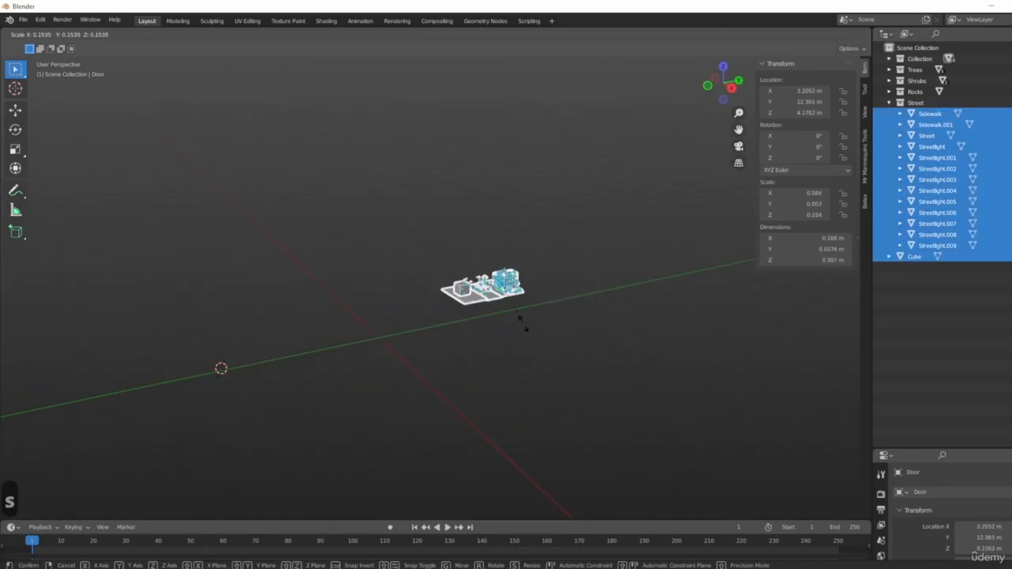
click(426, 214)
scroll(558, 333, up, 4)
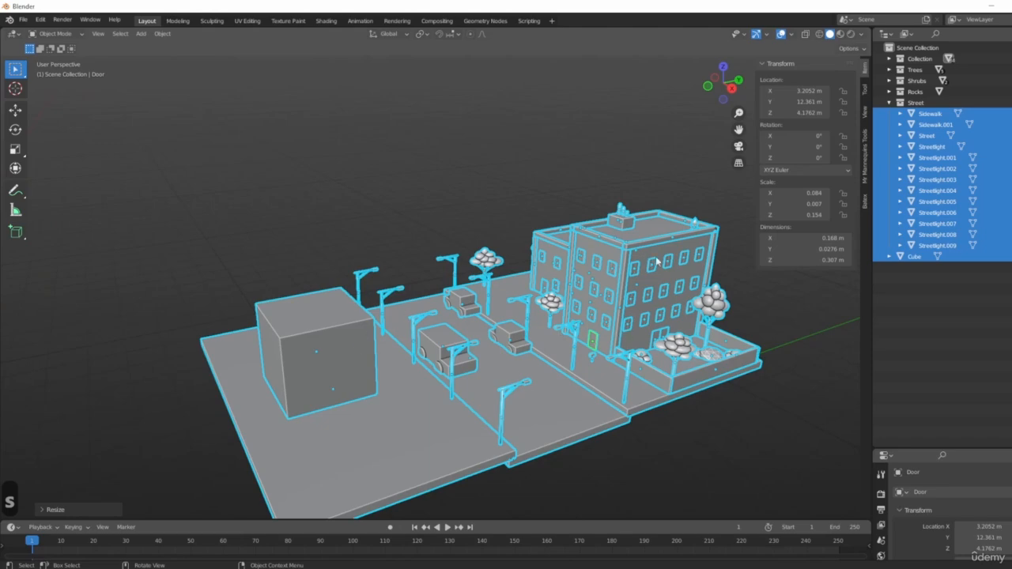
scroll(602, 343, down, 10)
key(ctrl+z)
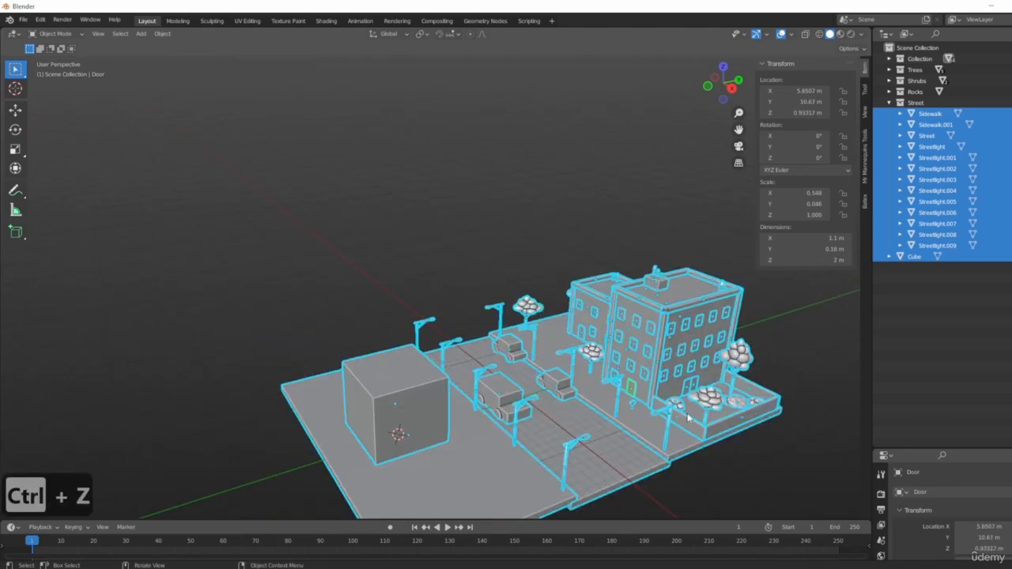
middle_drag(593, 350, 669, 413)
key(ctrl+z)
- Scale the cube on the empty sidewalk along Y to a depth of about 5.3 m
key(s)
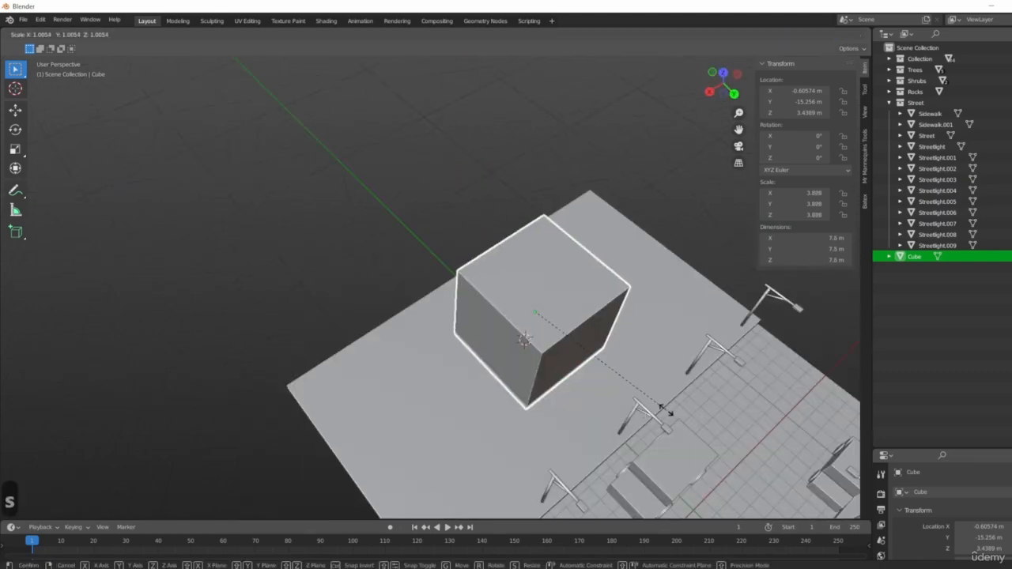
key(y)
click(609, 409)
- In top view, stretch the cube along X to about 15.9 m and place it at about X 6 m, Y -18 m
key(KP_7)
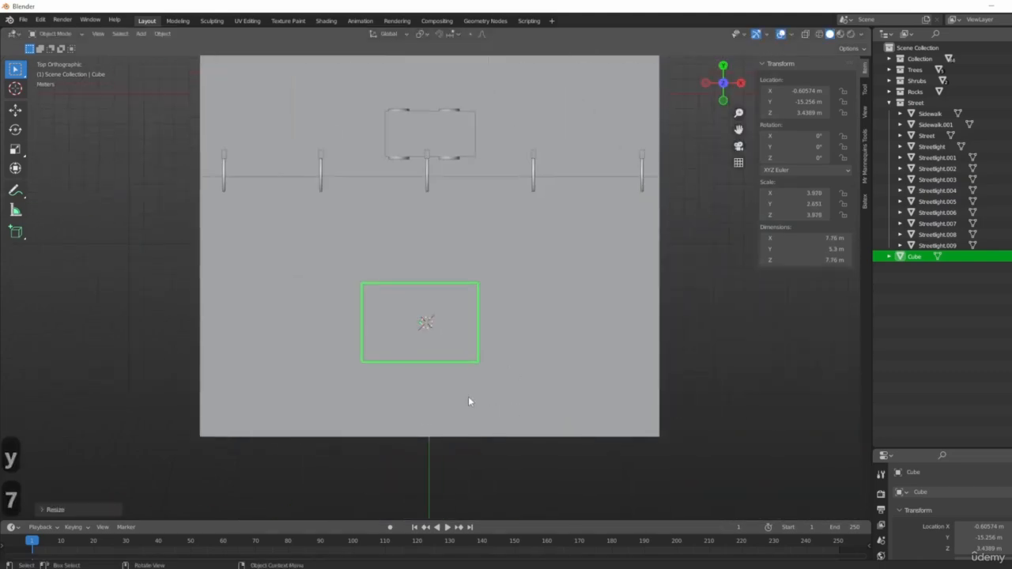
key(g)
click(572, 420)
key(s)
key(x)
click(657, 434)
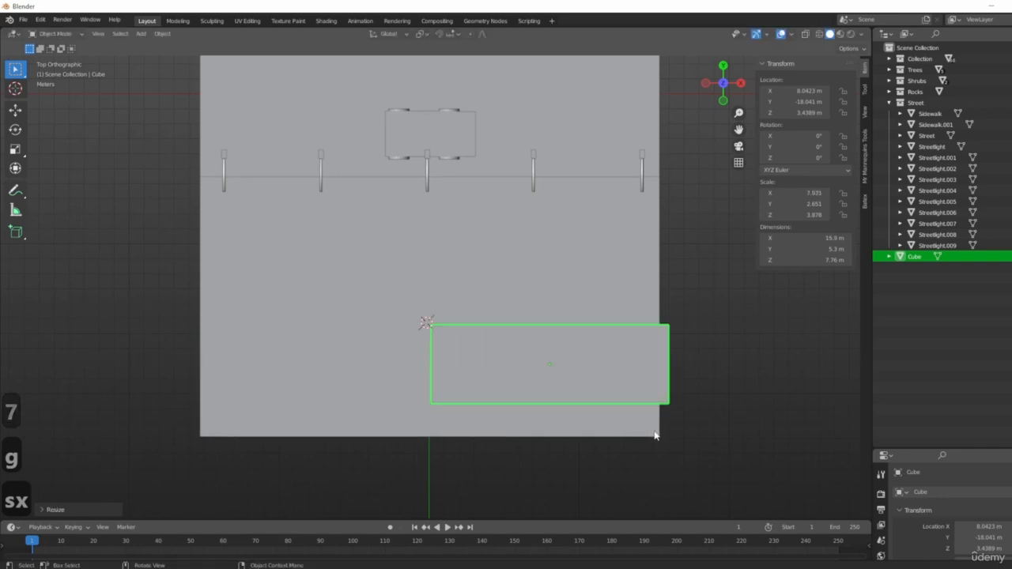
key(g)
key(x)
click(621, 431)
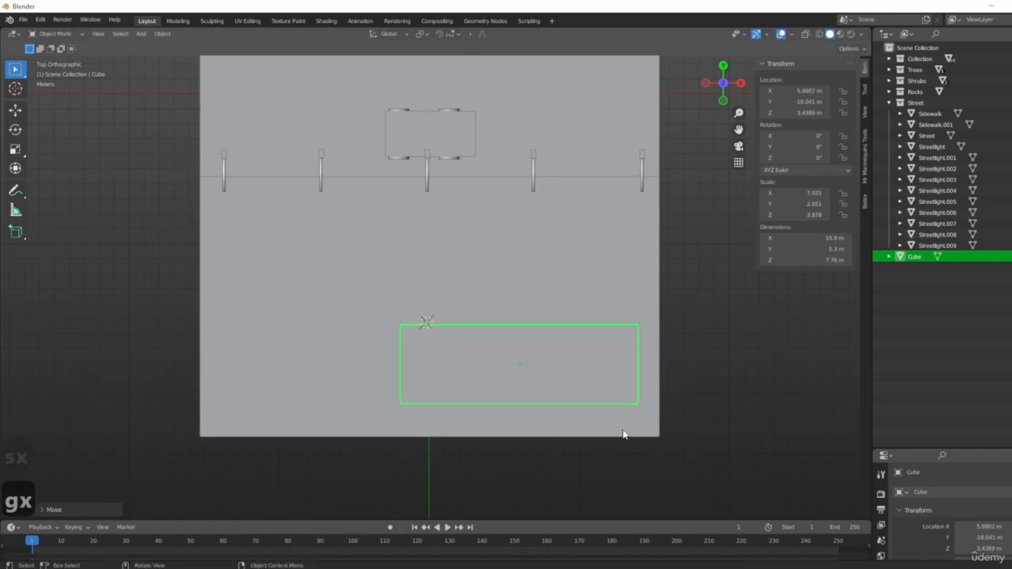
- Duplicate the long block along X and place the copy at about X -6.2 m
middle_drag(623, 430, 451, 293)
click(452, 294)
click(451, 293)
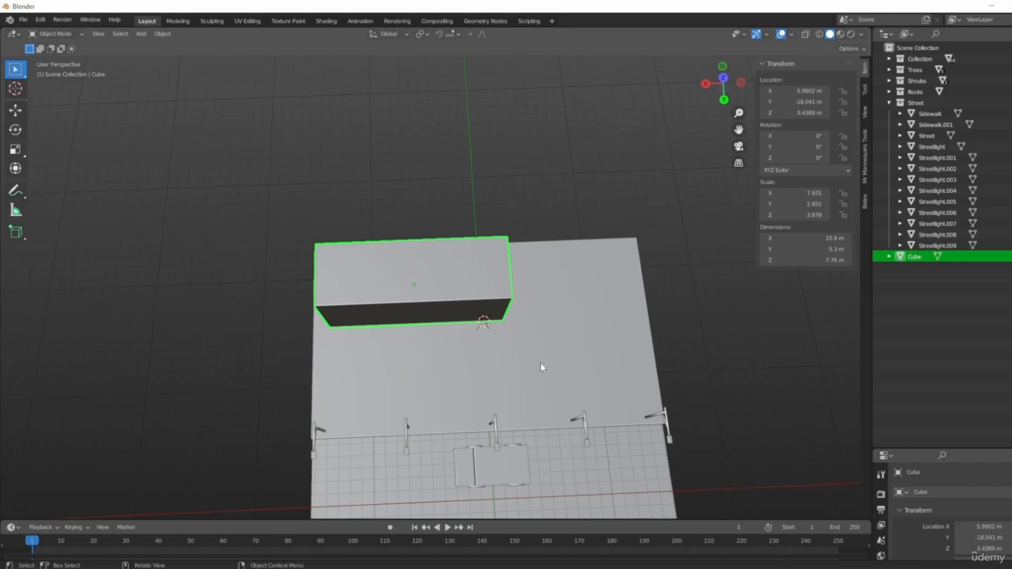
key(shift+d)
key(x)
click(641, 402)
- Deepen the duplicated block along Y to about 11.4 m and shift it along Y to about -15.3 m
key(s)
key(y)
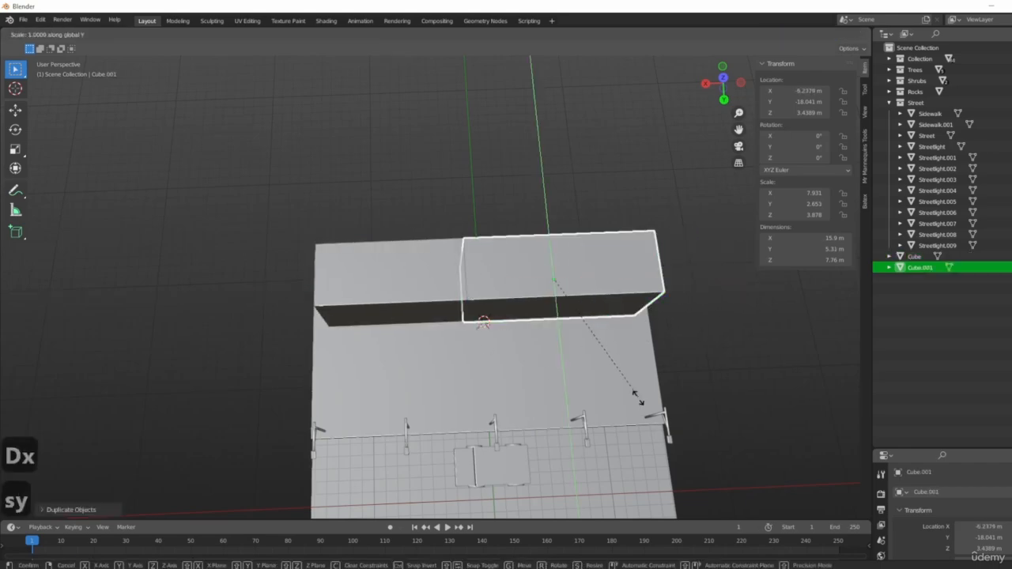
click(615, 110)
key(g)
key(y)
click(713, 244)
middle_drag(713, 244, 506, 296)
- Examine the proportions of the new blocks against the street and the four-storey building from several angles
click(386, 314)
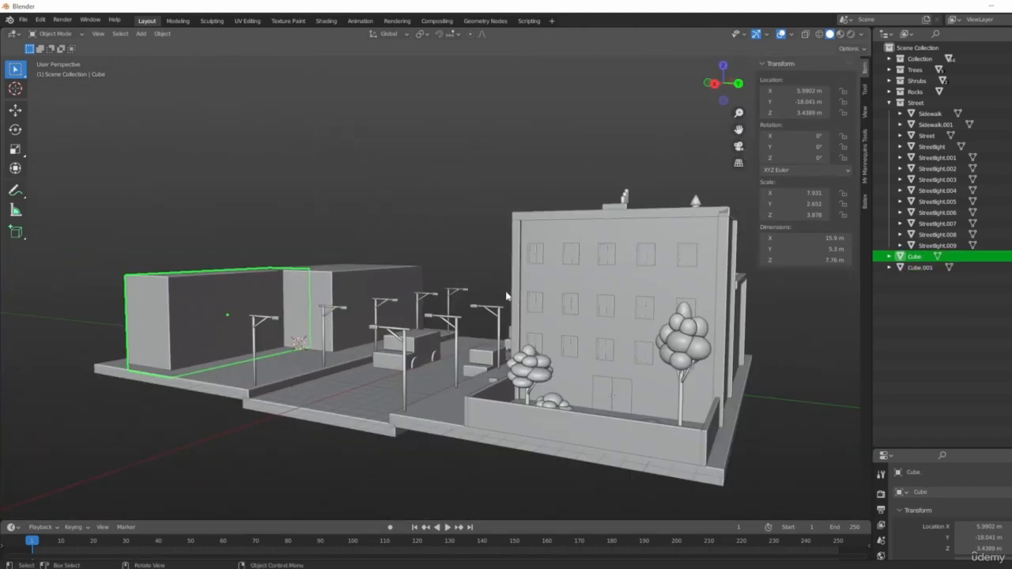
scroll(450, 282, down, 2)
scroll(541, 273, down, 3)
middle_drag(449, 282, 598, 298)
scroll(598, 298, up, 6)
scroll(616, 316, down, 5)
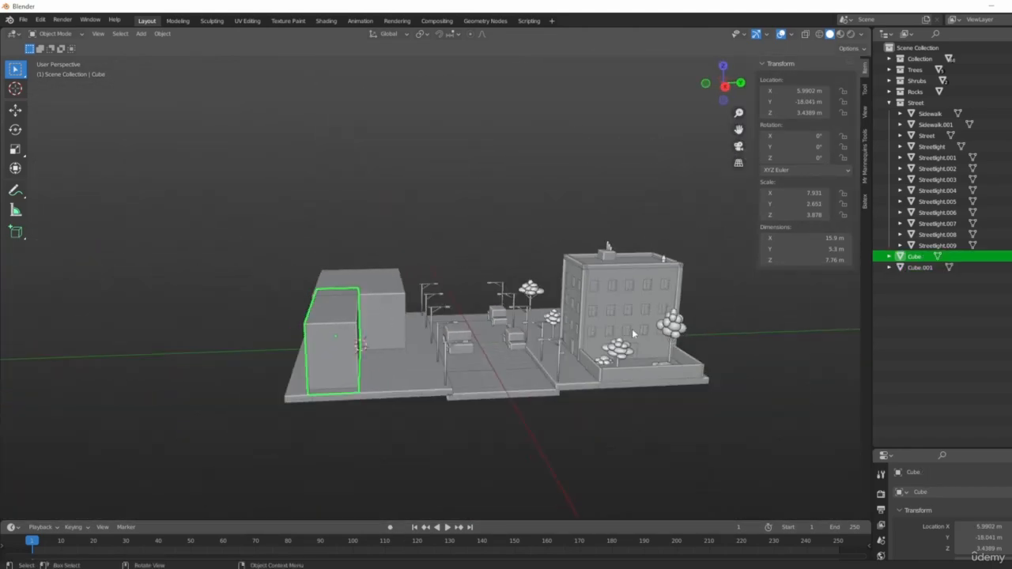
scroll(632, 328, up, 5)
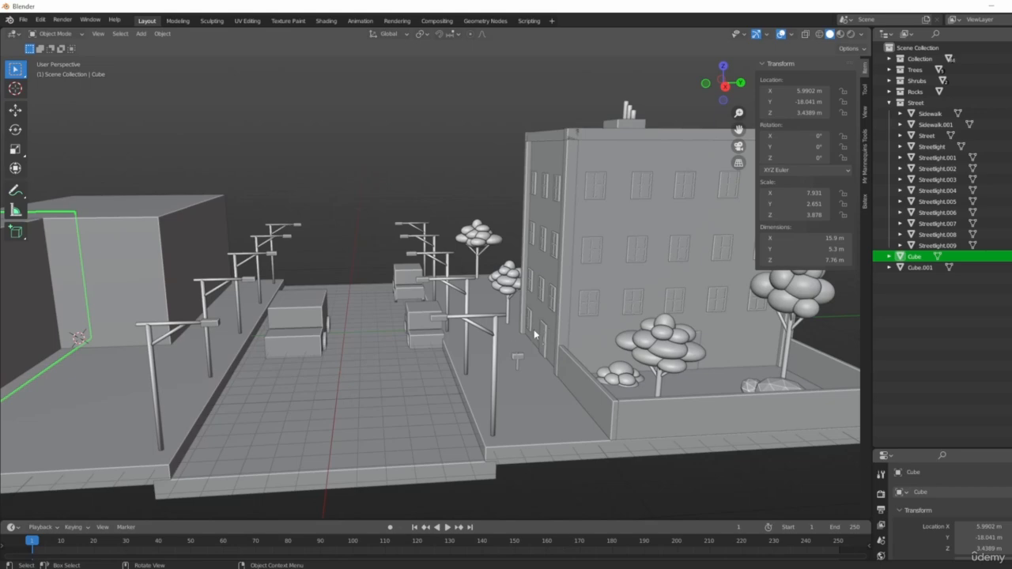
scroll(534, 327, down, 4)
scroll(596, 213, up, 3)
middle_drag(596, 212, 676, 358)
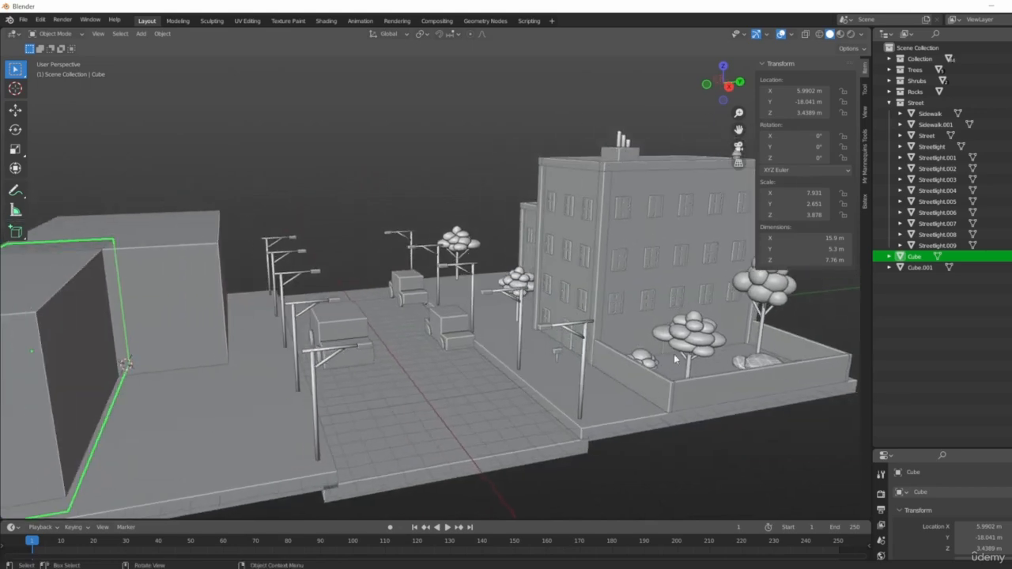
click(596, 290)
middle_drag(596, 290, 668, 305)
- In right side view, move the deeper block across the street next to the four-storey building, at about Y 5 m
key(KP_3)
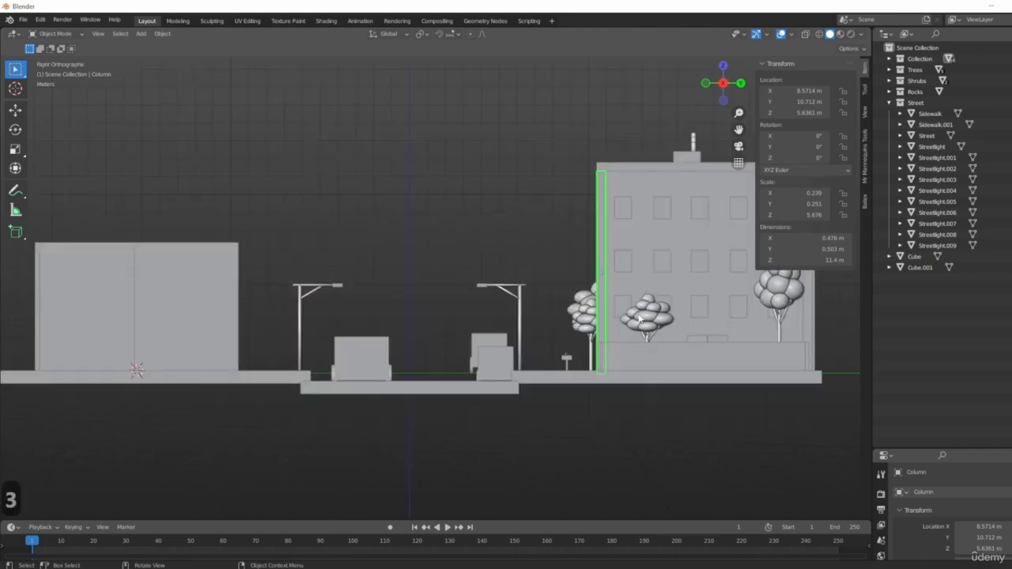
scroll(739, 254, up, 4)
scroll(135, 266, down, 4)
click(136, 265)
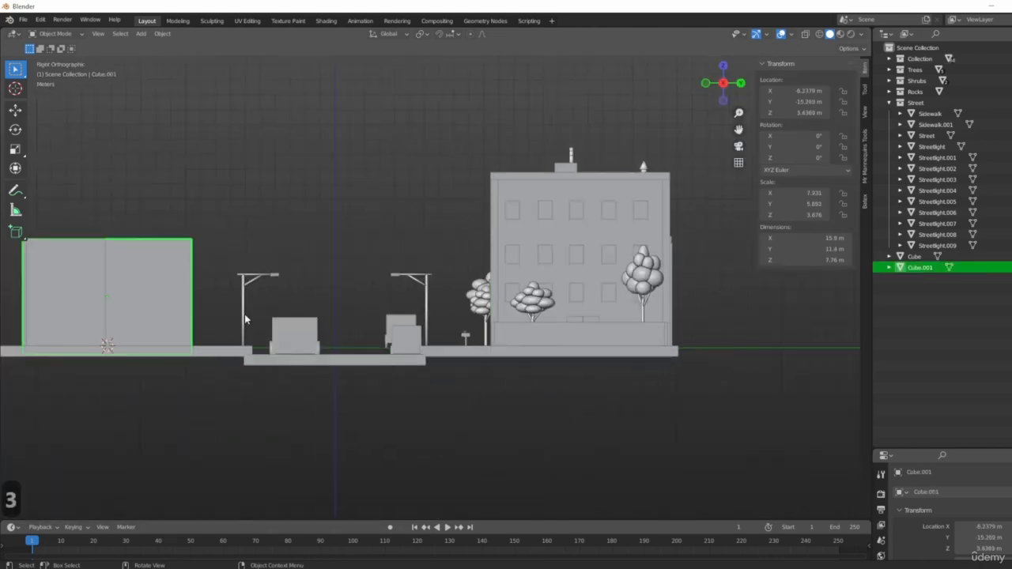
key(g)
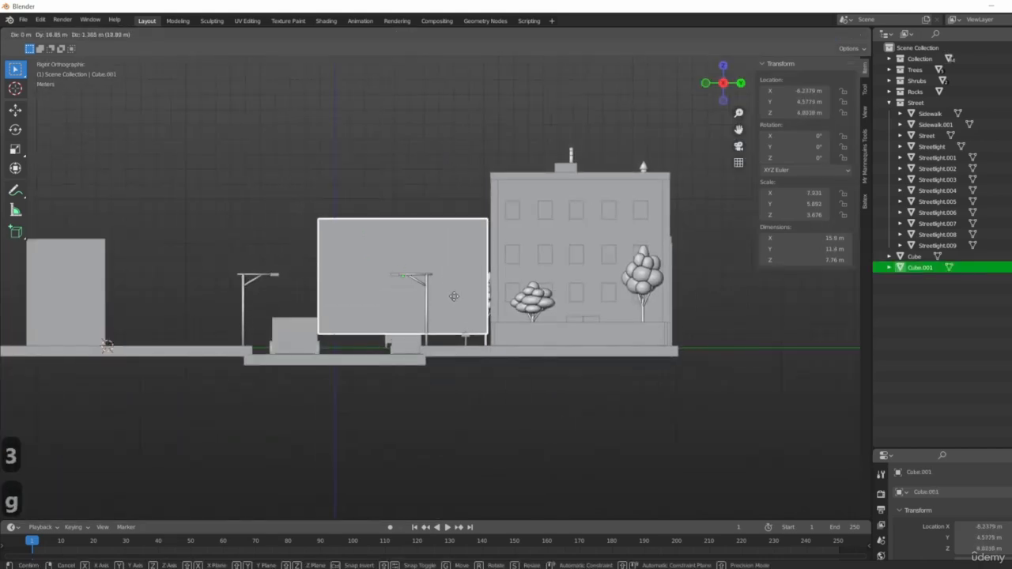
click(460, 309)
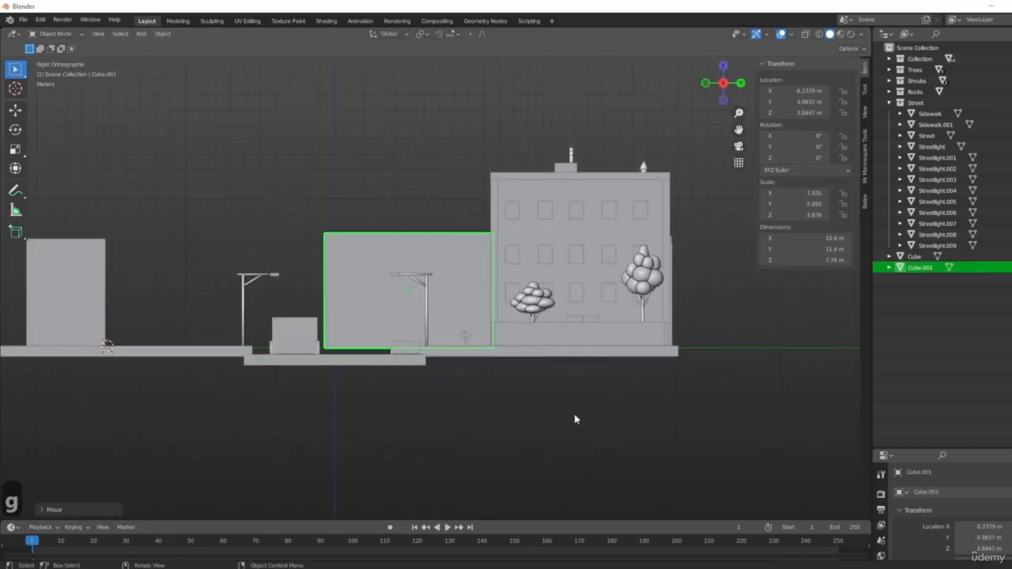
- Reduce the moved block's height to about 4.9 m and set it on the ground at about Z 2.6 m
click(506, 339)
key(g)
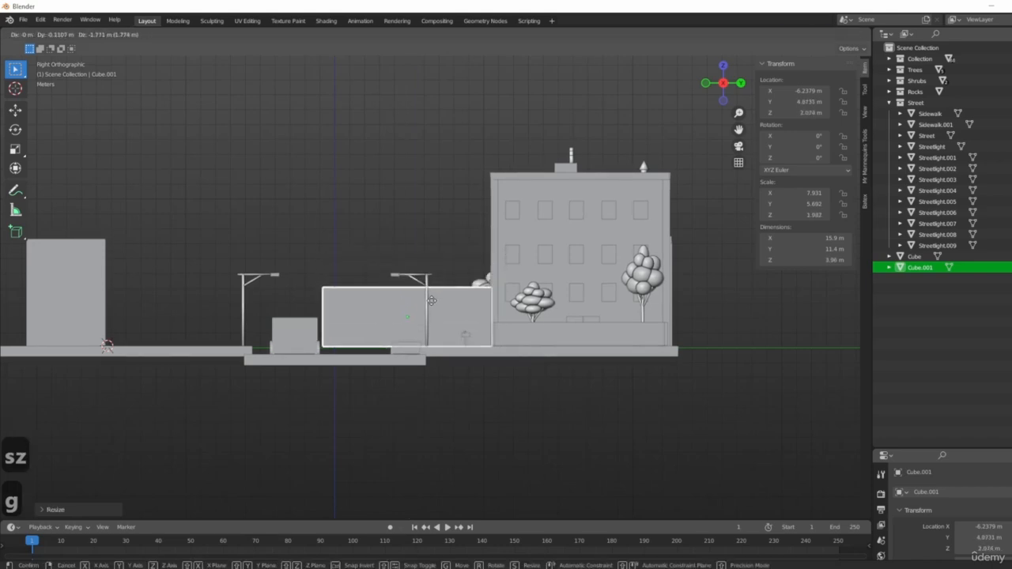
click(431, 298)
key(s)
key(z)
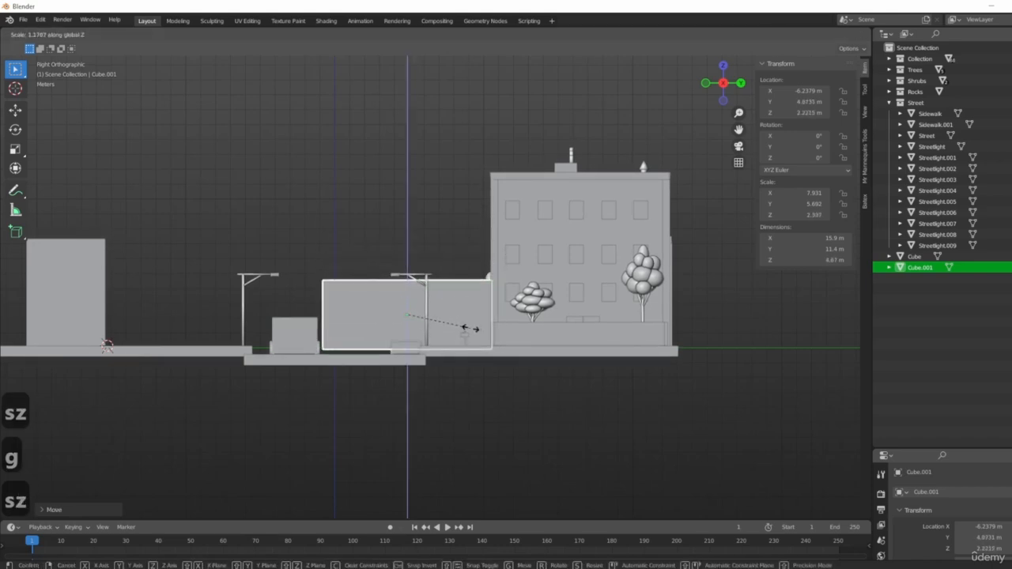
click(473, 332)
key(g)
key(z)
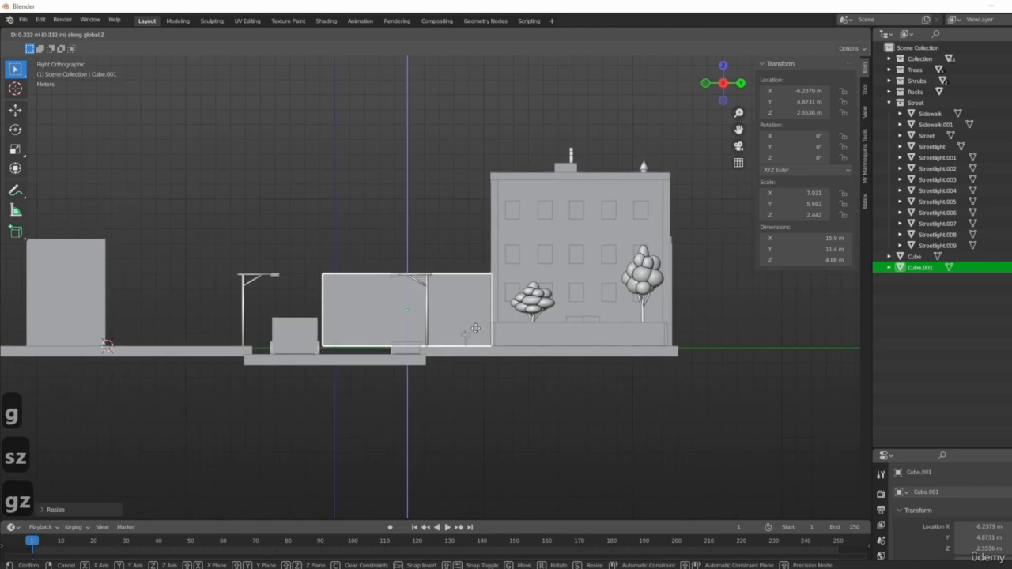
click(476, 327)
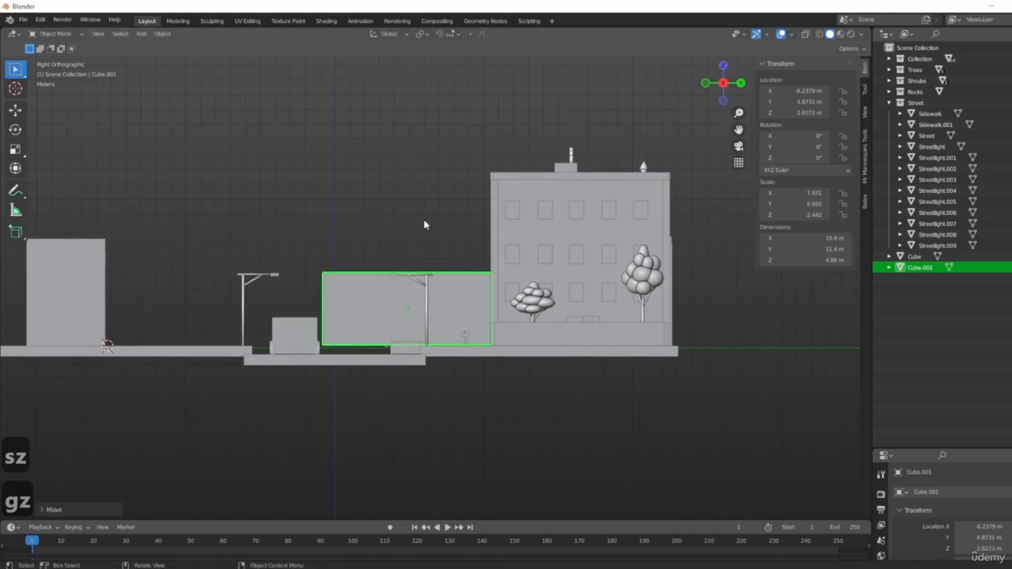
- Compare the lowered block with the four-storey building and the streetlights in side, top and perspective views
scroll(572, 299, up, 4)
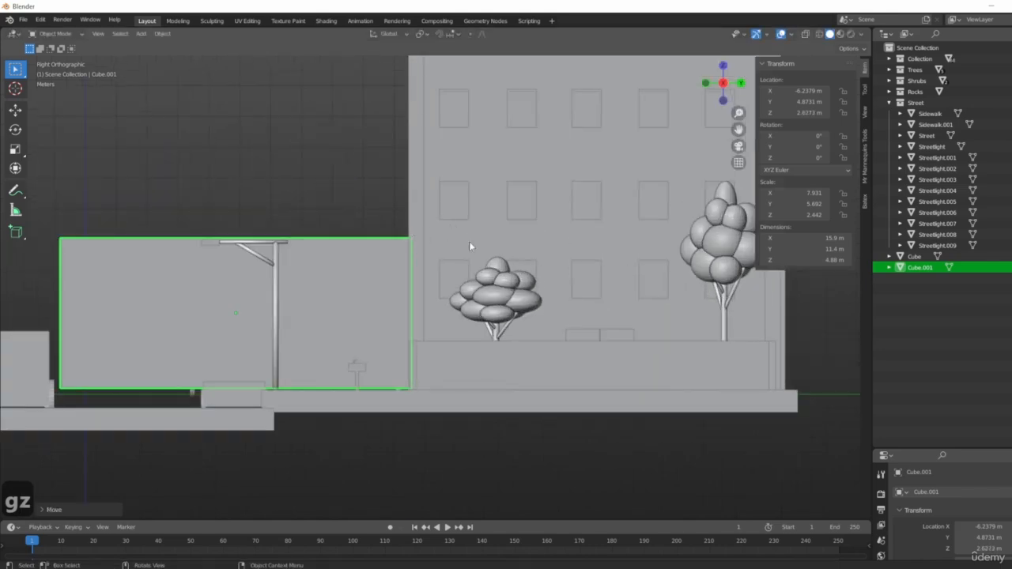
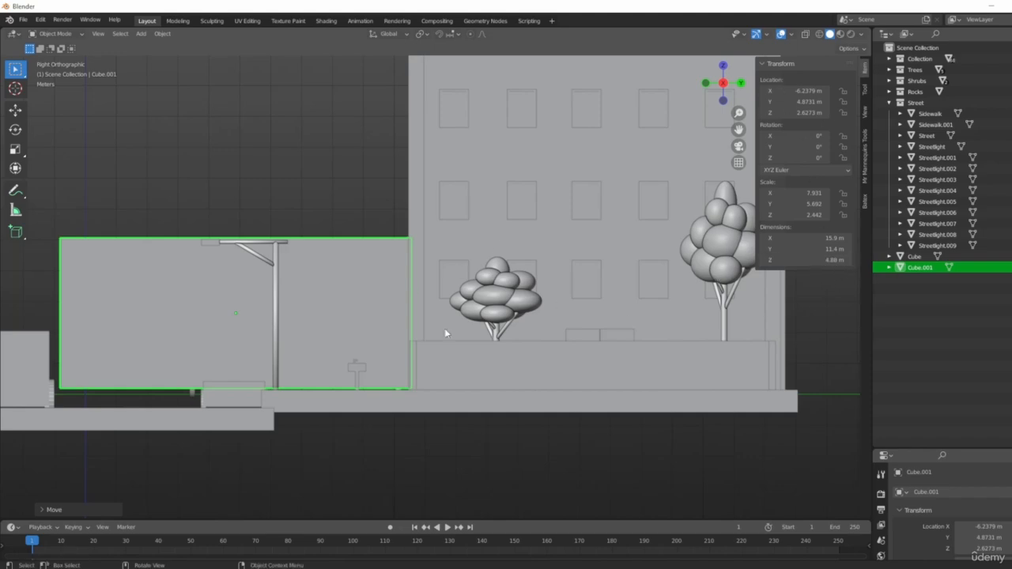
scroll(445, 328, down, 3)
middle_drag(235, 275, 331, 338)
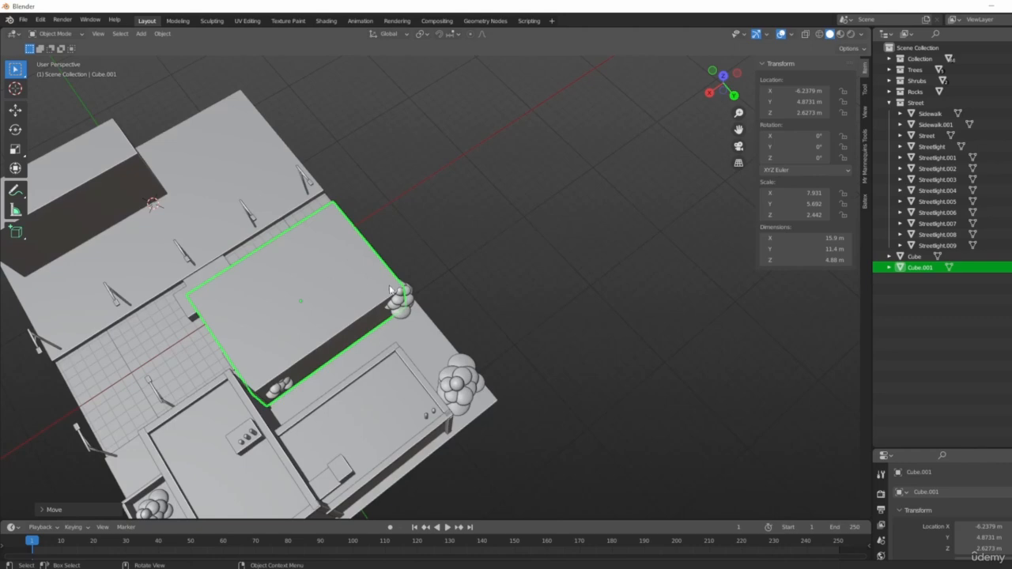
key(KP_7)
scroll(450, 285, up, 1)
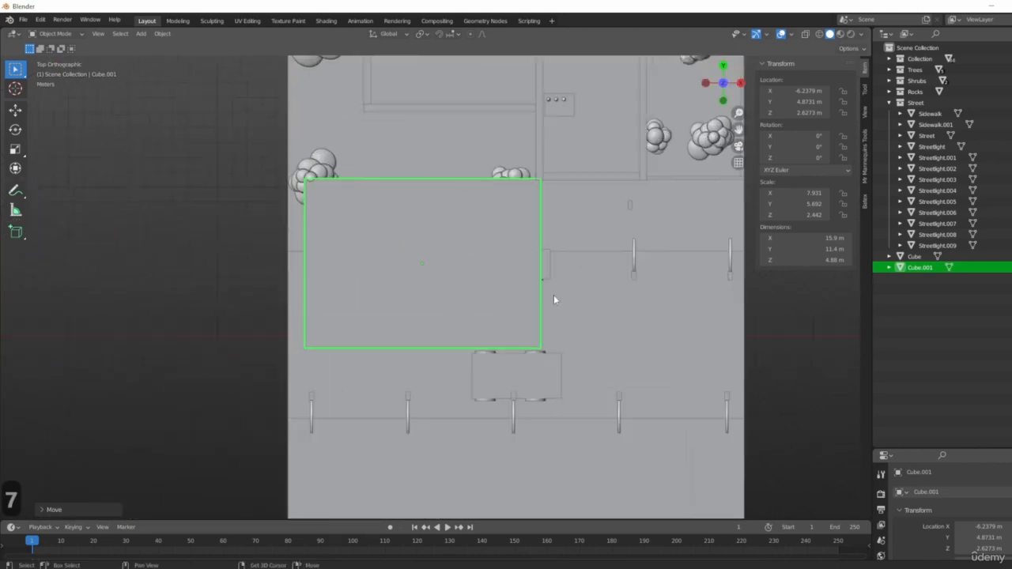
scroll(554, 299, down, 2)
middle_drag(553, 298, 667, 336)
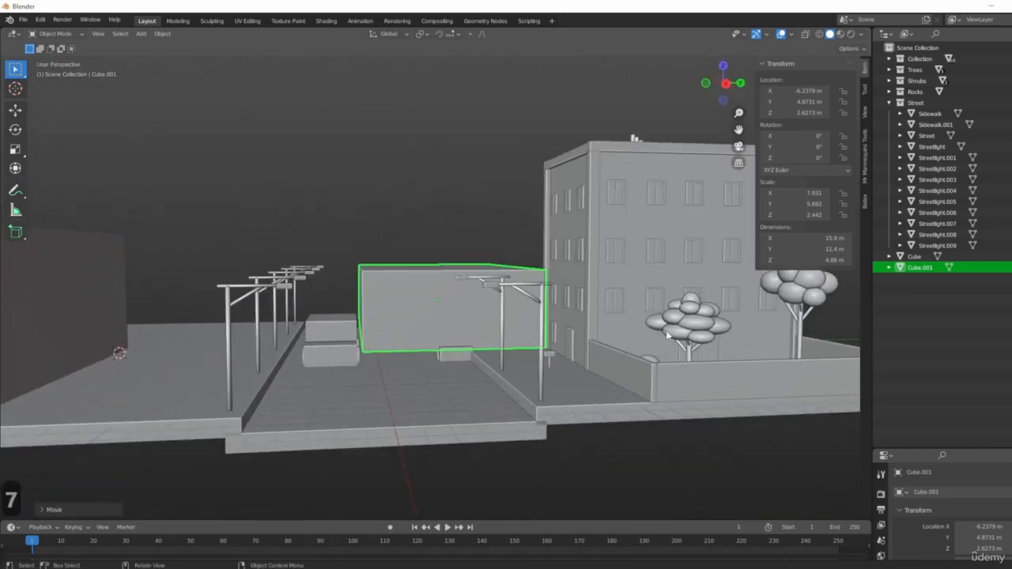
middle_drag(319, 251, 512, 319)
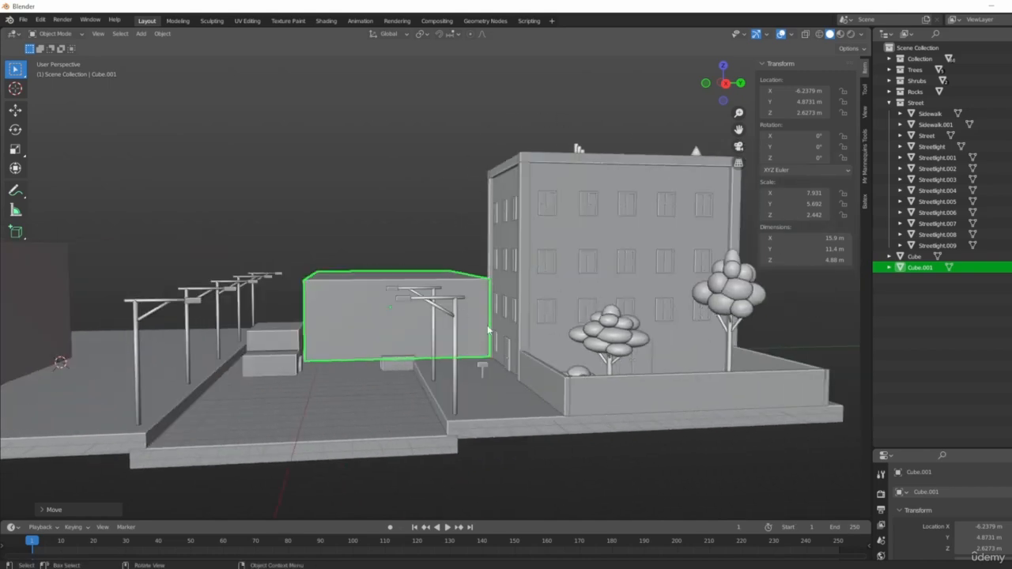
scroll(481, 305, up, 3)
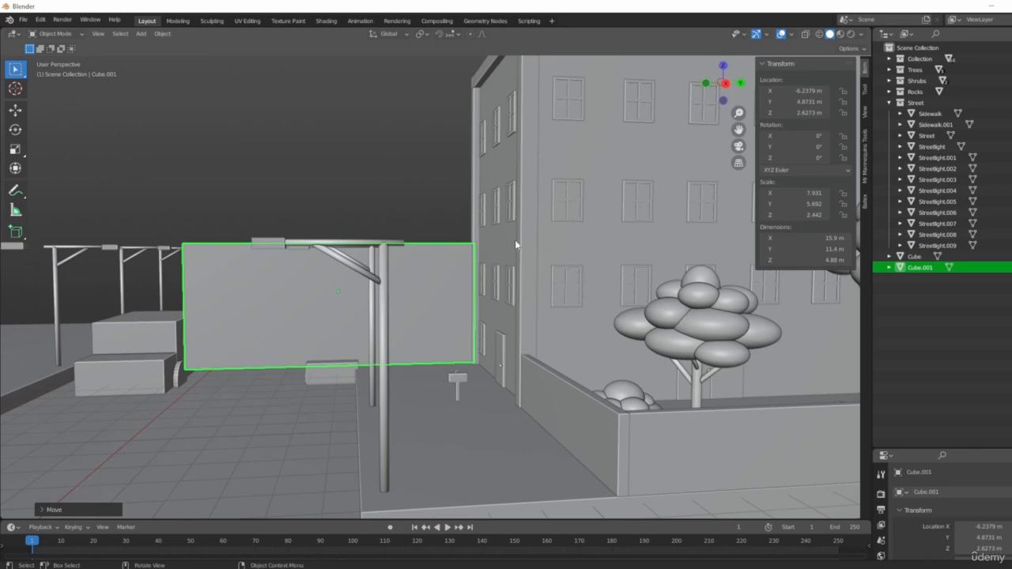
scroll(493, 296, down, 6)
middle_drag(493, 296, 303, 274)
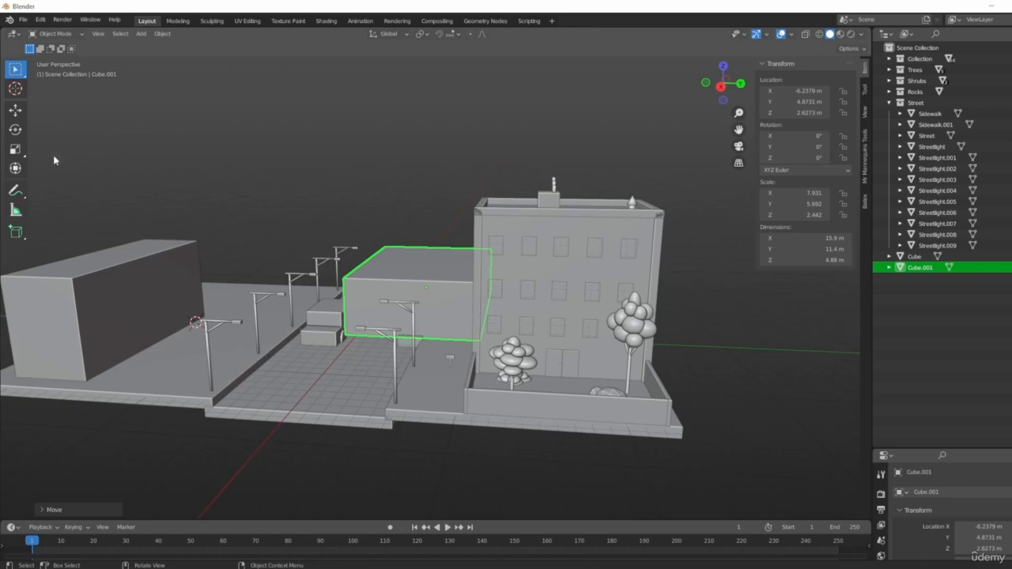
shift+middle_drag(53, 155, 174, 231)
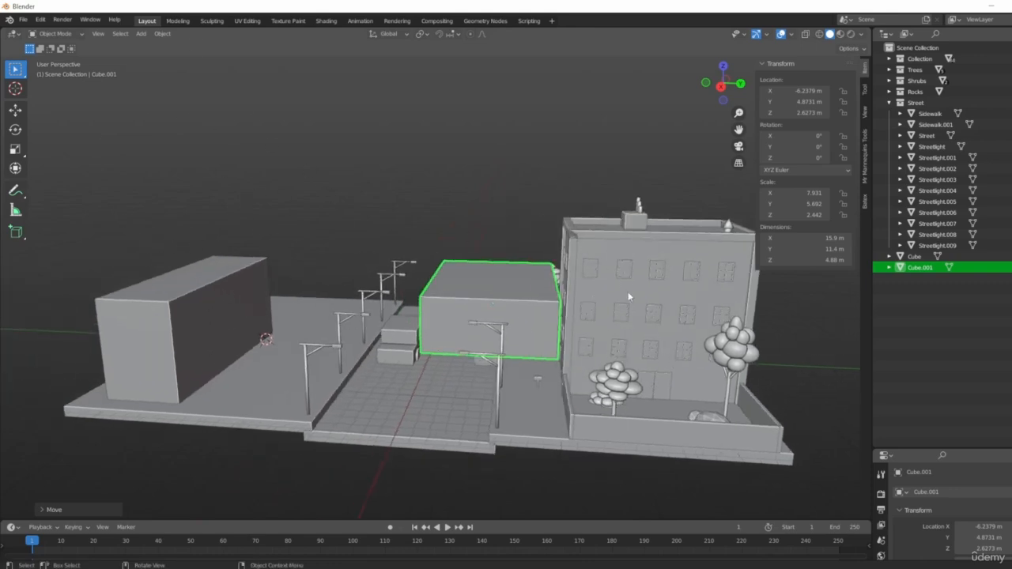
middle_drag(356, 389, 394, 353)
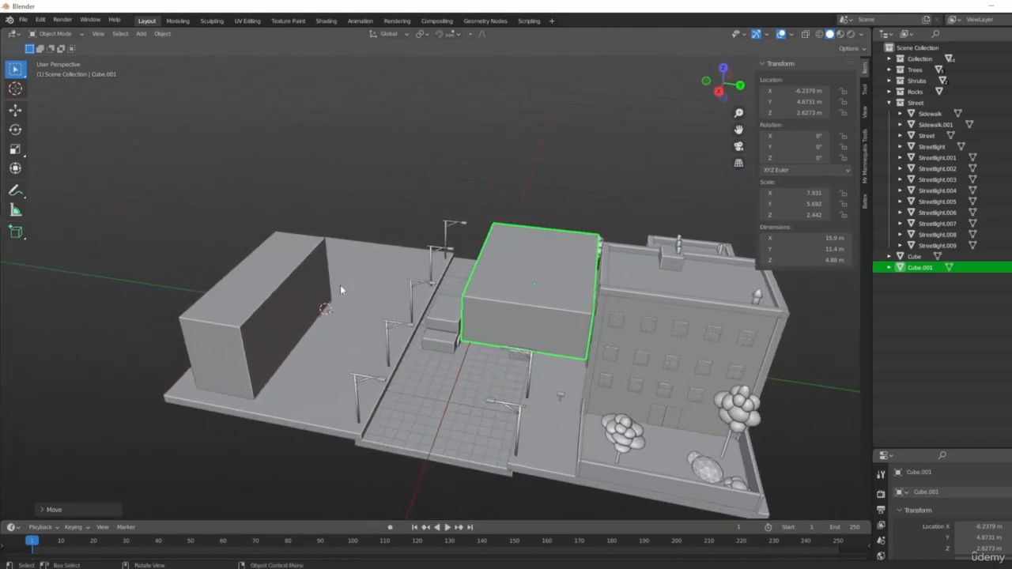
- Move the lowered block along Y back across the street to about -15.7 m
middle_drag(712, 371, 482, 324)
key(g)
key(y)
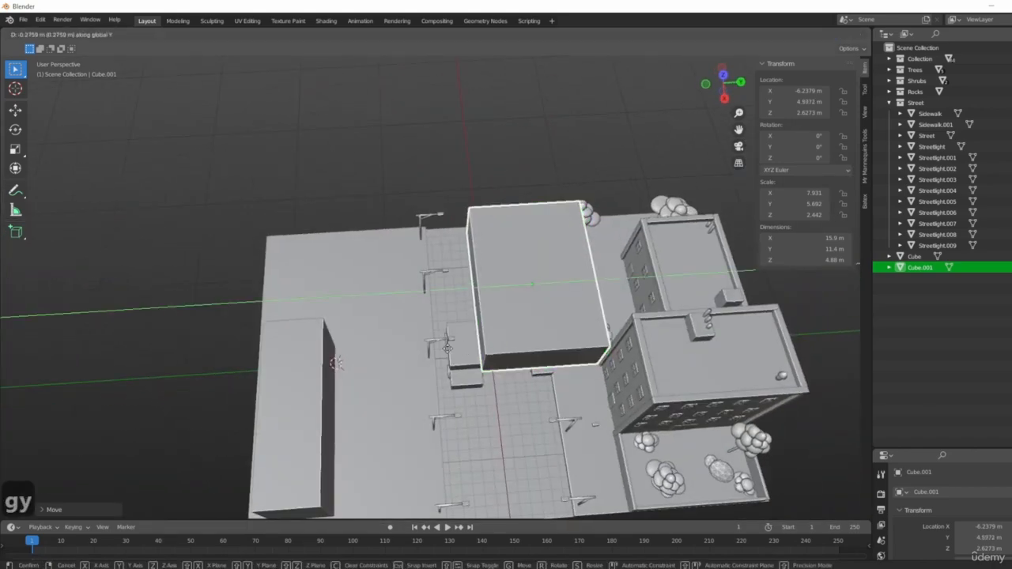
click(256, 331)
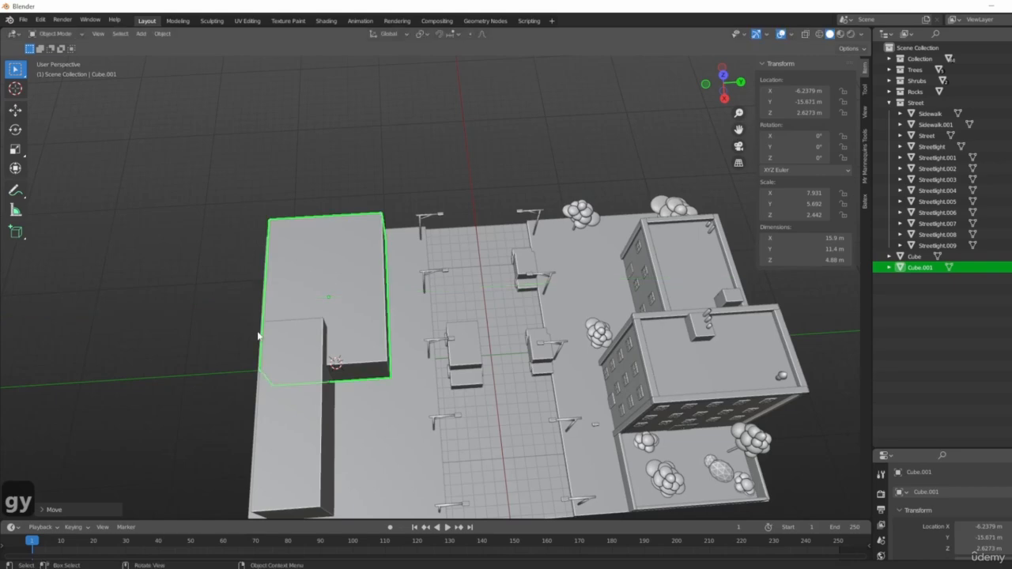
- In right side view, reduce the narrow block's height to about 5.7 m
middle_drag(260, 335, 515, 300)
click(432, 309)
middle_drag(433, 310, 486, 326)
key(KP_3)
key(KP_3)
scroll(536, 387, up, 5)
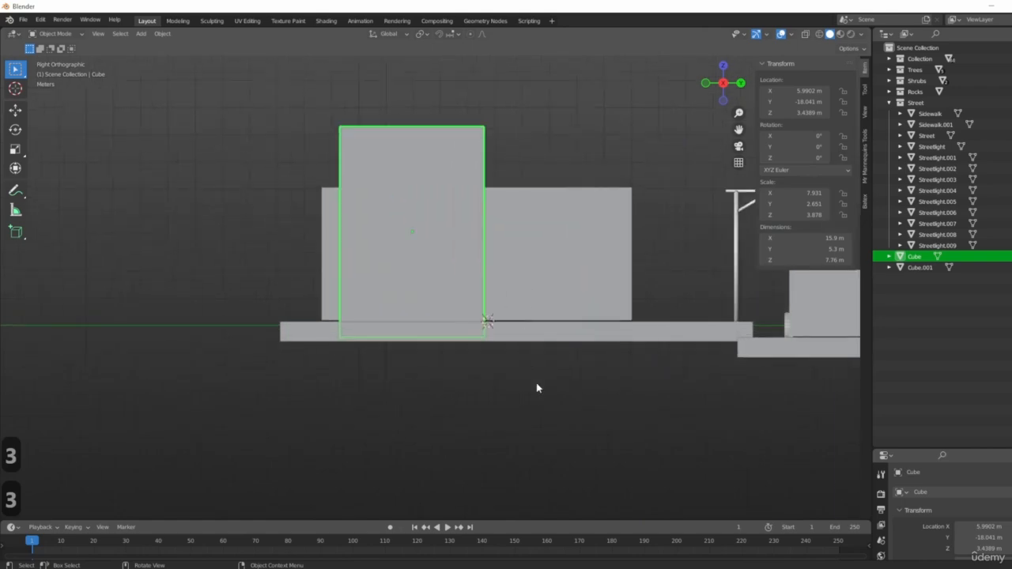
key(s)
key(z)
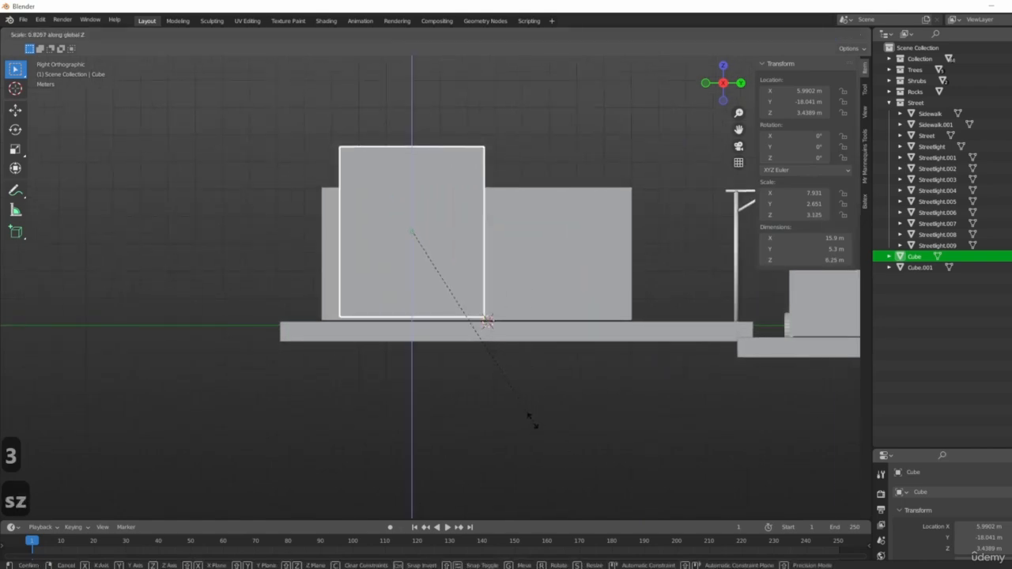
click(515, 415)
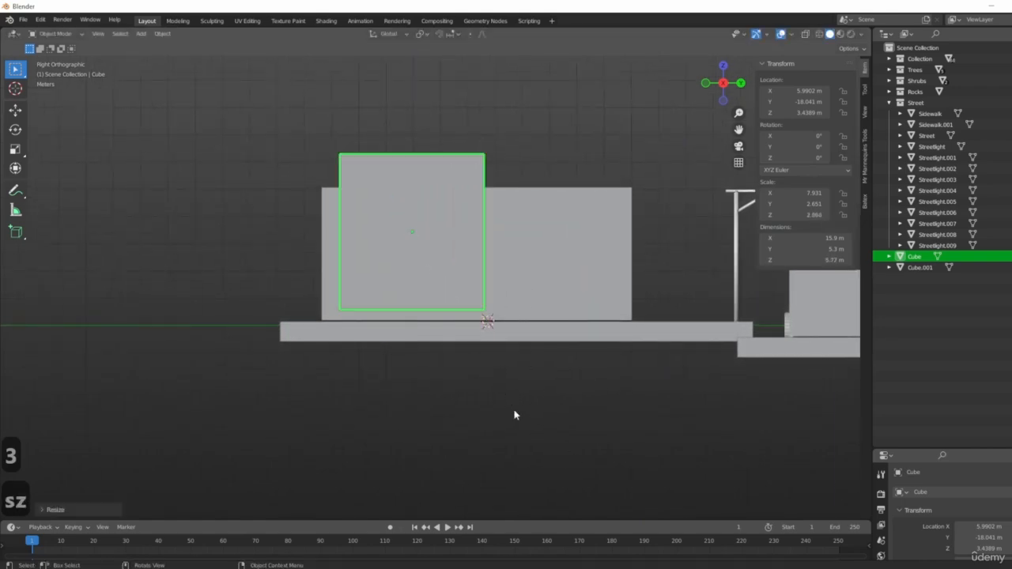
- Lower the narrow block to about Z 2.53 m and reduce its height to about 5.07 m, level with the deeper block
key(g)
key(z)
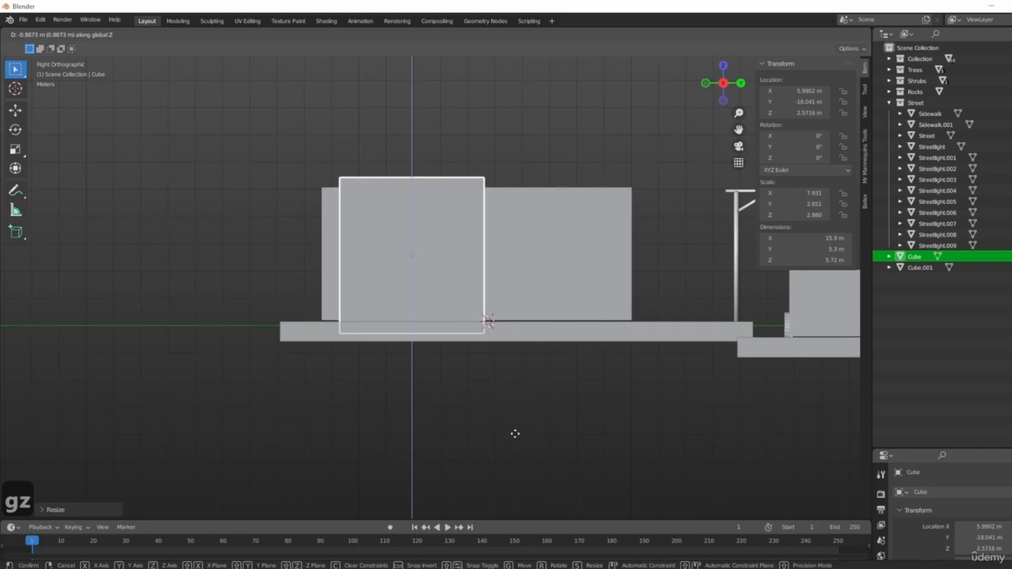
click(515, 434)
key(s)
key(z)
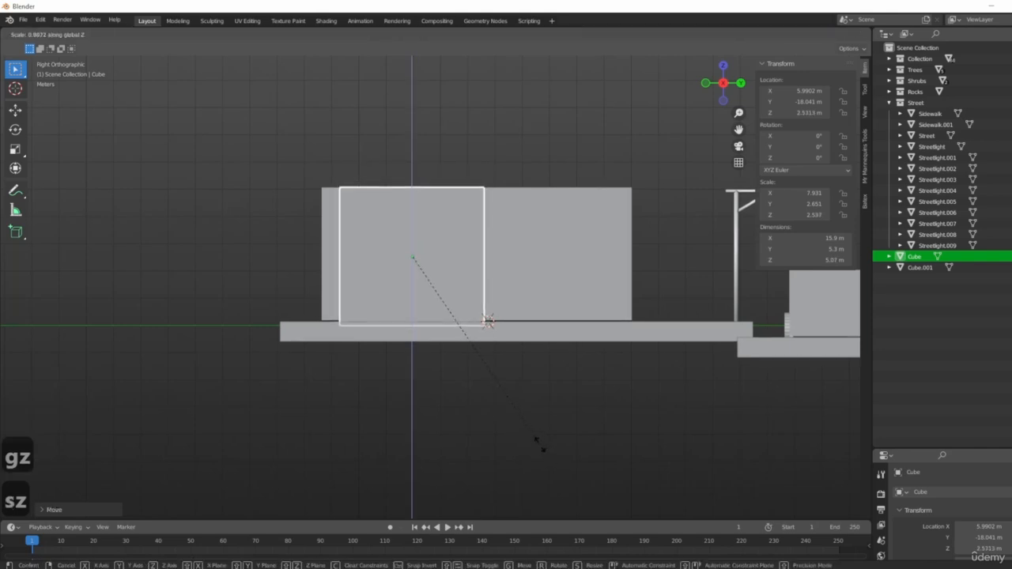
click(542, 448)
- Nudge the deeper block down along Z to meet the sidewalk surface
click(566, 321)
key(g)
key(z)
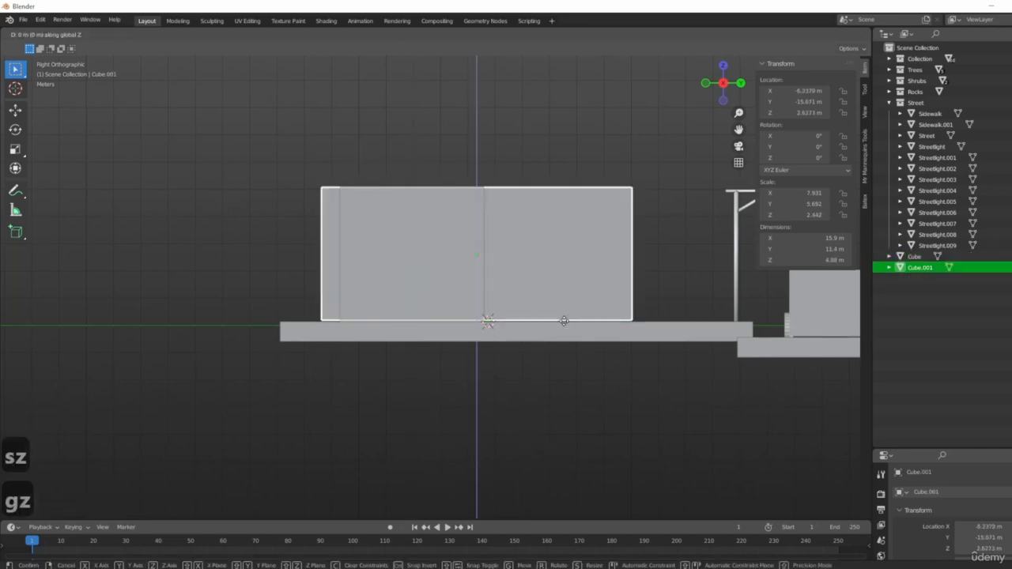
click(562, 322)
- Shorten the narrow block along X to about 12 m
scroll(563, 324, down, 3)
middle_drag(569, 325, 494, 326)
scroll(558, 351, up, 5)
click(494, 326)
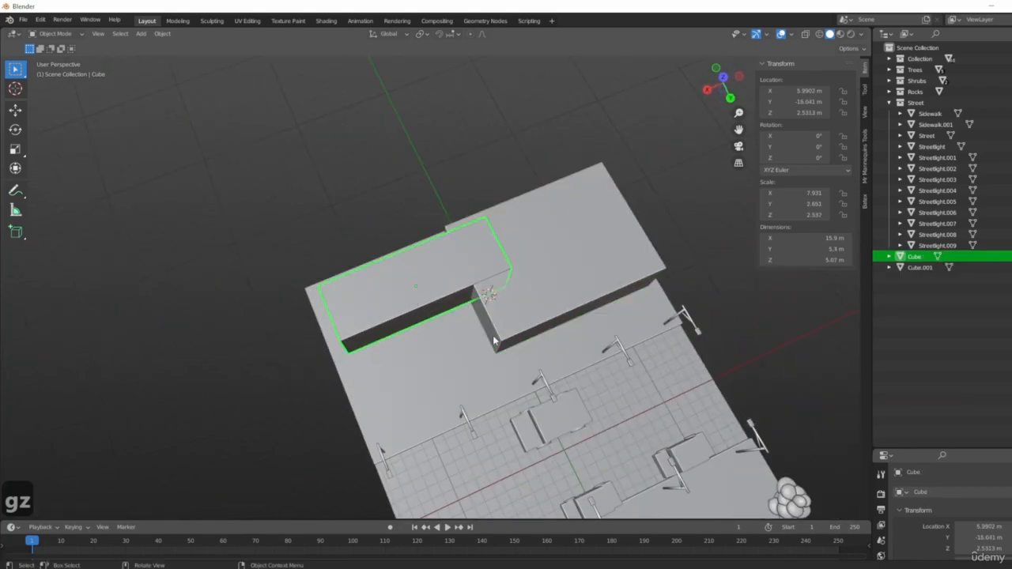
key(s)
key(x)
click(475, 334)
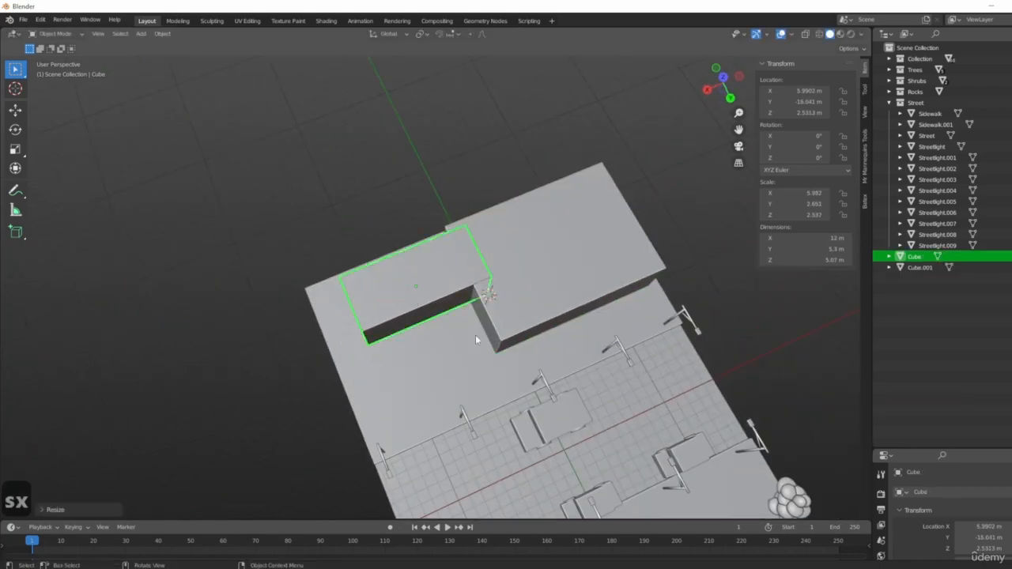
- Raise the car parked across from the new blocks to about Z 0.36 m, with its wheels on the street
middle_drag(475, 335, 486, 340)
key(KP_7)
scroll(482, 329, down, 3)
middle_drag(485, 280, 438, 304)
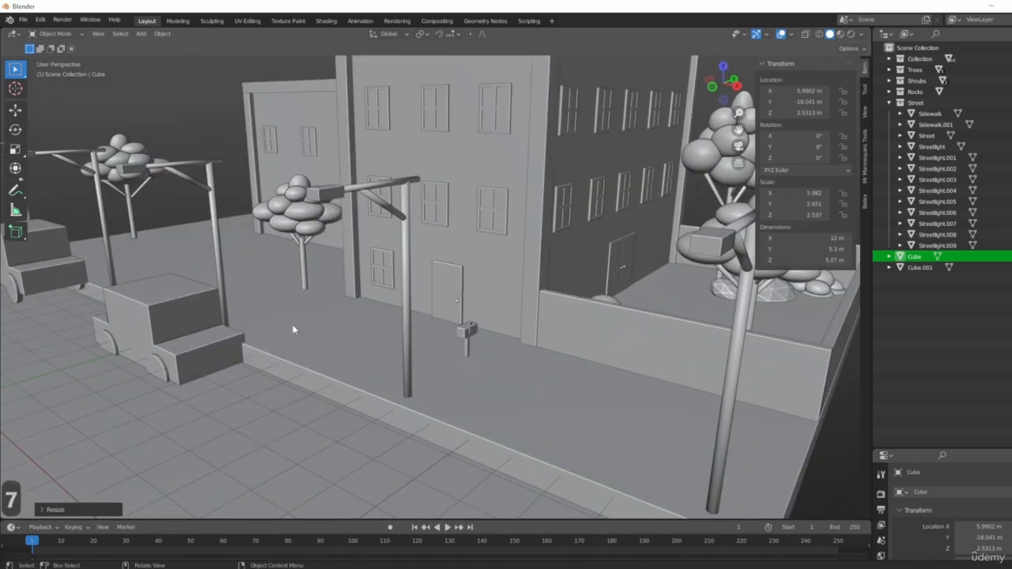
click(177, 334)
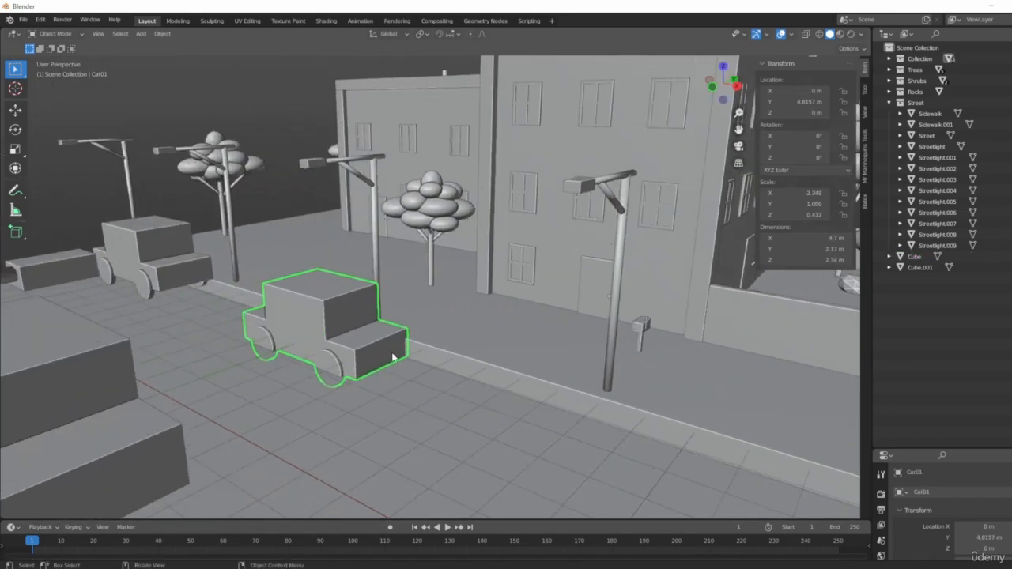
key(g)
key(z)
click(393, 339)
- Scale the raised car down uniformly to about 3.65 m long
click(142, 261)
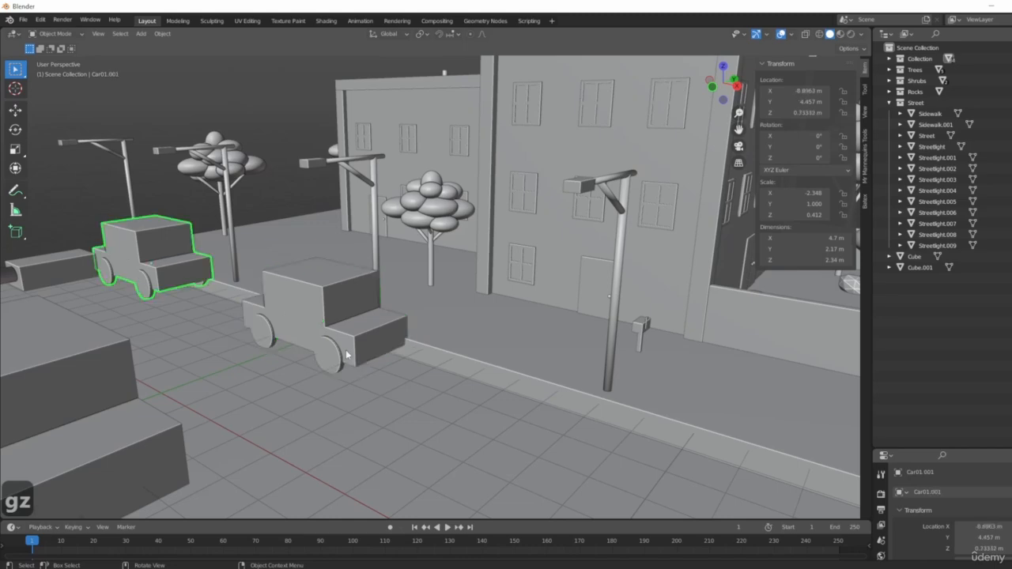
middle_drag(346, 355, 369, 271)
middle_drag(376, 386, 603, 451)
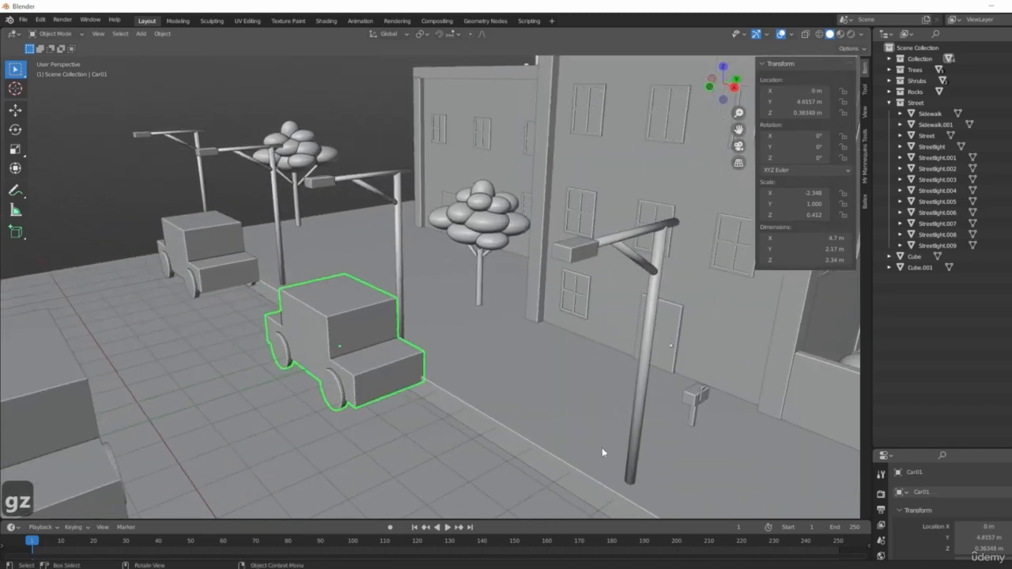
key(s)
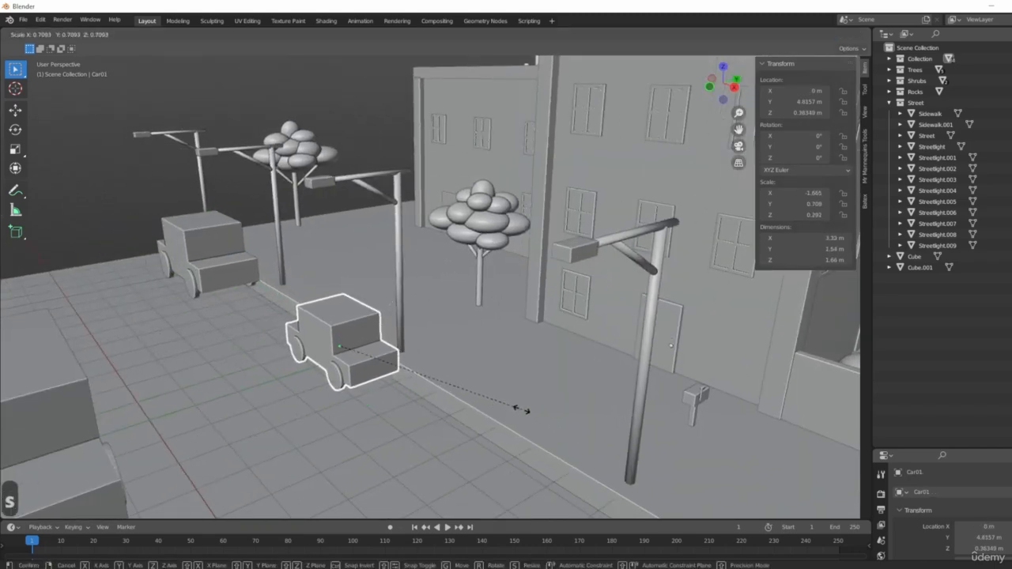
click(538, 414)
- Raise the four-storey building's front door along Z to about 1.08 m
middle_drag(458, 379, 512, 393)
click(674, 358)
middle_drag(674, 357, 588, 404)
key(g)
key(z)
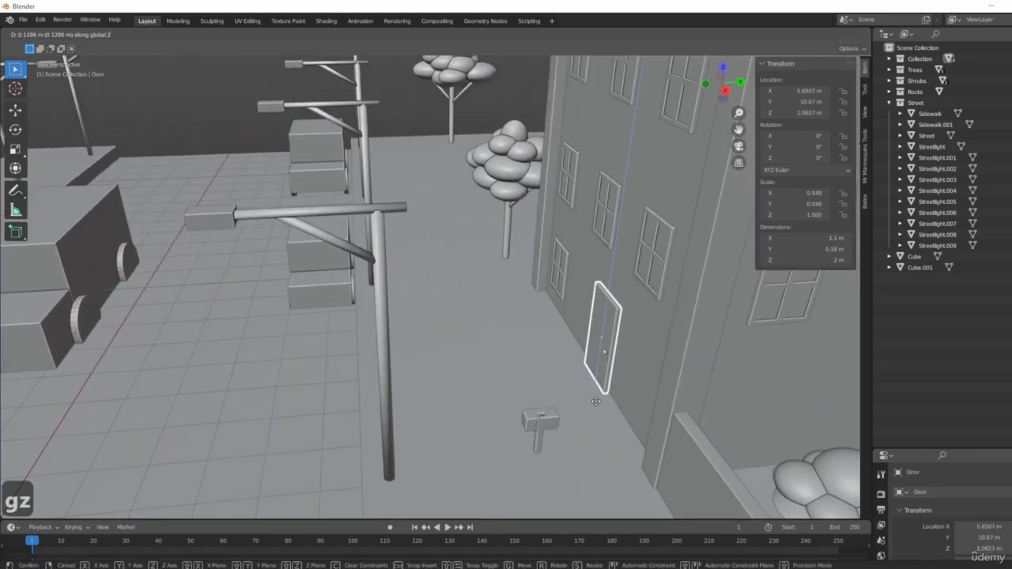
click(626, 281)
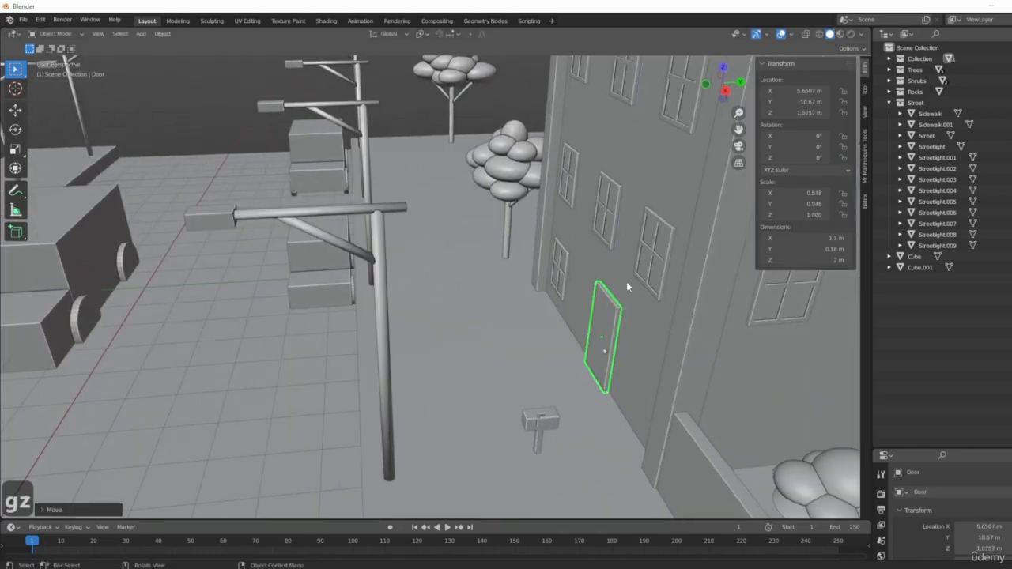
- Move the scaled car onto the sidewalk beside the front door, at about X 5.4 m, Y 9.86 m and Z 0.64 m
middle_drag(384, 299, 372, 372)
click(351, 268)
key(g)
key(shift+z)
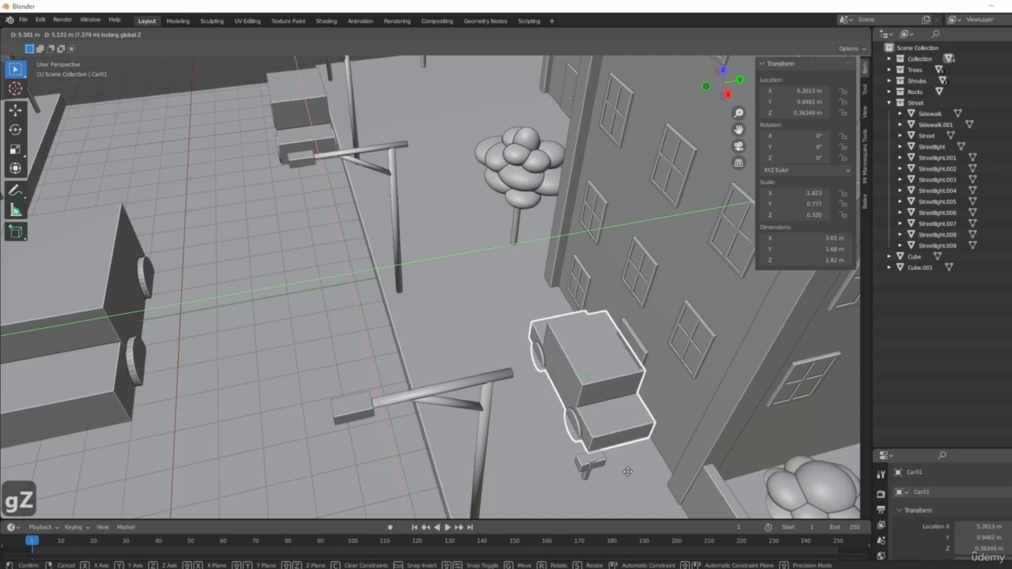
click(627, 474)
middle_drag(627, 474, 669, 298)
key(g)
key(z)
click(615, 422)
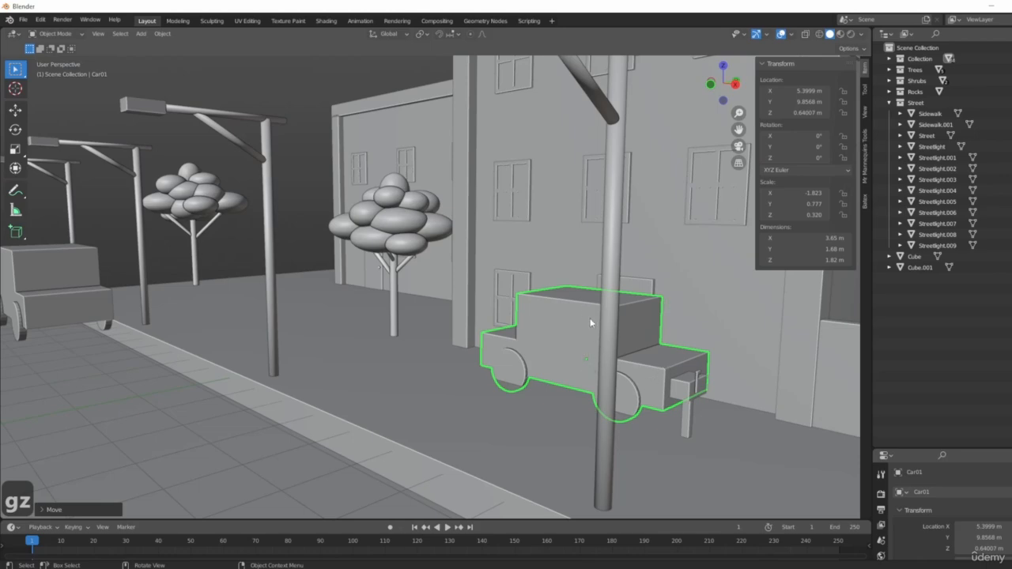
- Scale the car beside the door down uniformly to about 2.85 m long to suit the door's size
middle_drag(562, 299, 486, 413)
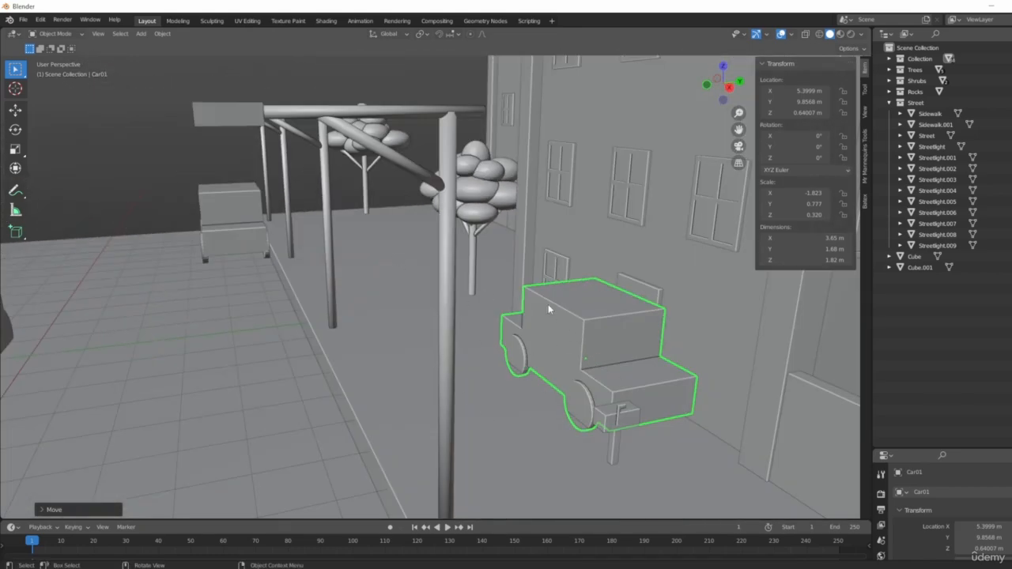
middle_drag(548, 304, 672, 466)
key(s)
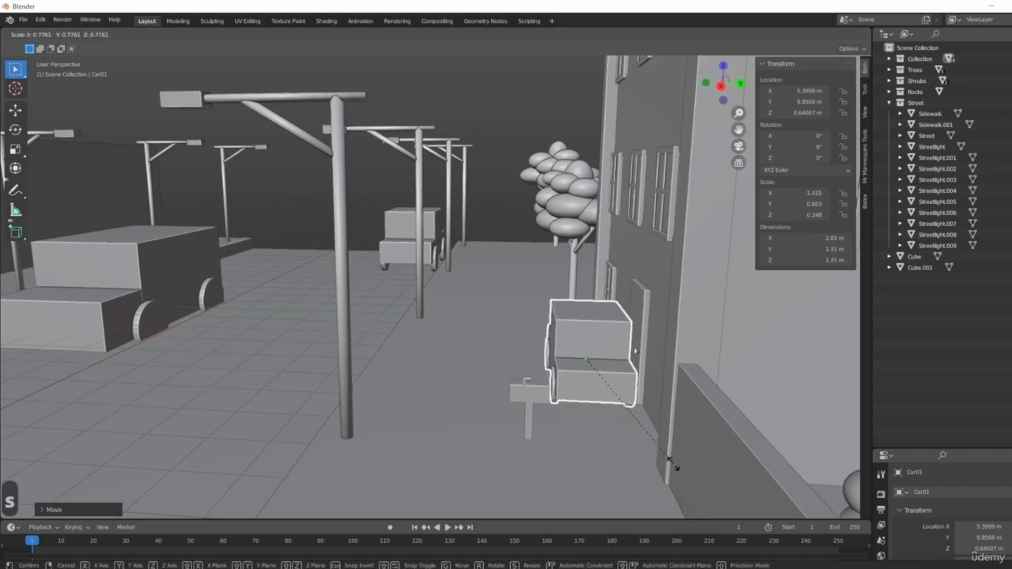
click(673, 464)
- In top view, move the small car back onto the street beside the kerb, at about Y 4.9 m
middle_drag(673, 465, 528, 440)
key(7)
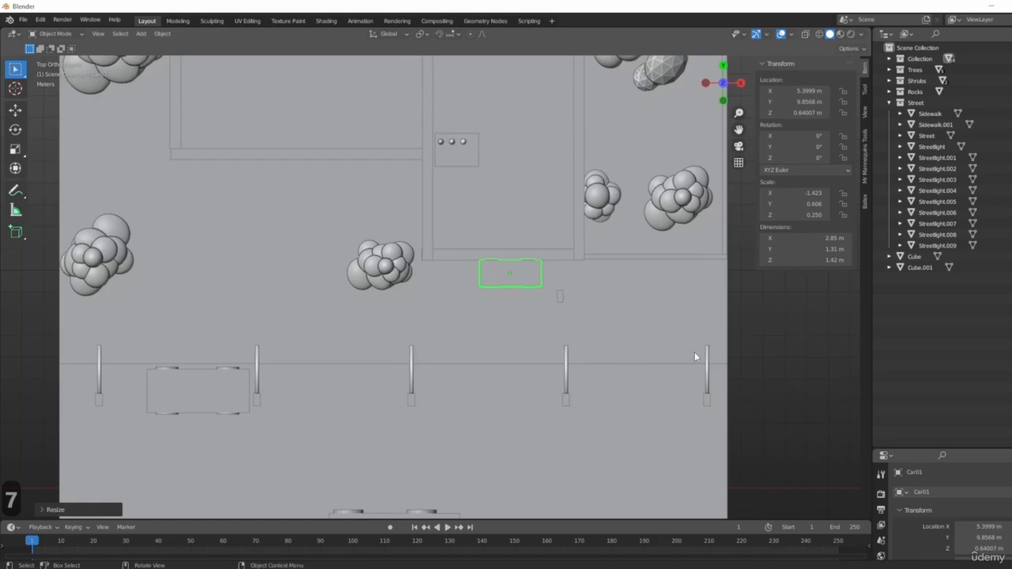
key(g)
click(539, 429)
- Lower the small car onto the street surface at about Z 0.03 m
middle_drag(539, 429, 696, 357)
scroll(625, 367, up, 3)
shift+middle_drag(245, 419, 300, 335)
key(g)
key(z)
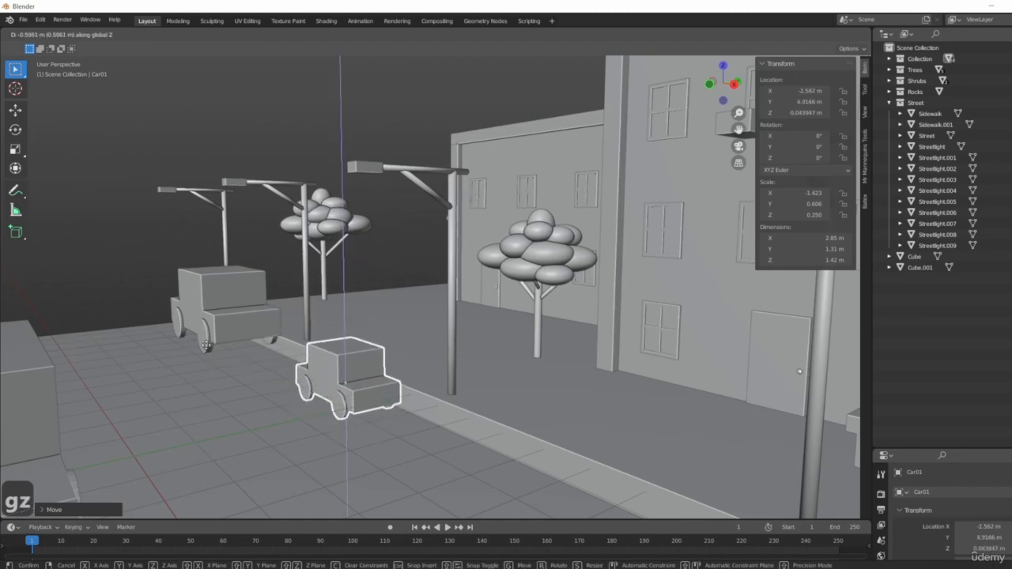
click(206, 346)
- Delete the oversized car parked behind the small car
click(214, 305)
middle_drag(214, 305, 514, 411)
key(Delete)
- Duplicate the small car along X to about -5.6 m, parking the copy behind it
click(443, 391)
key(shift+d)
key(x)
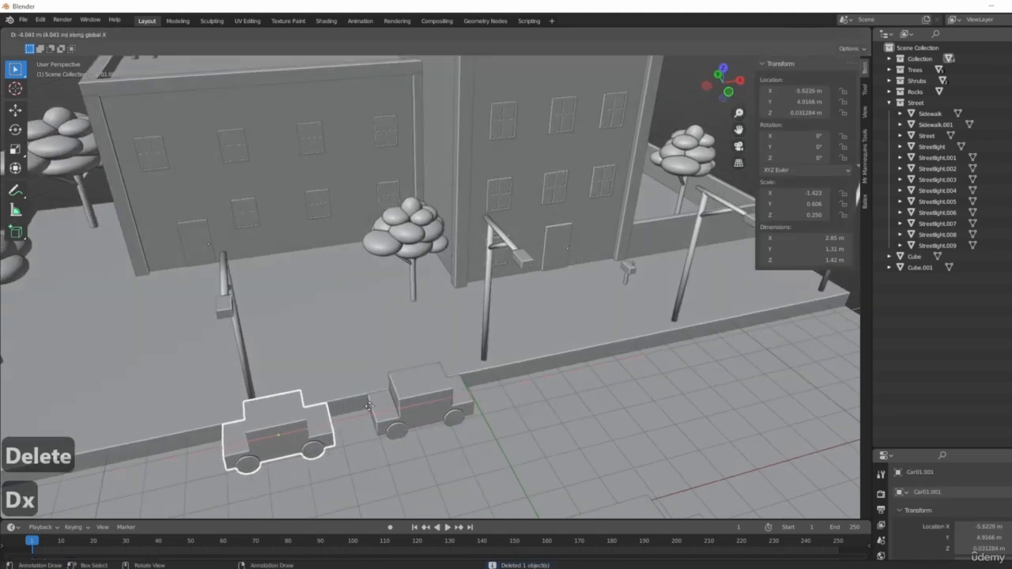
click(372, 419)
- Duplicate the copied car again and move the new one along the kerb to about X 10.6 m
middle_drag(371, 419, 402, 435)
key(shift+d)
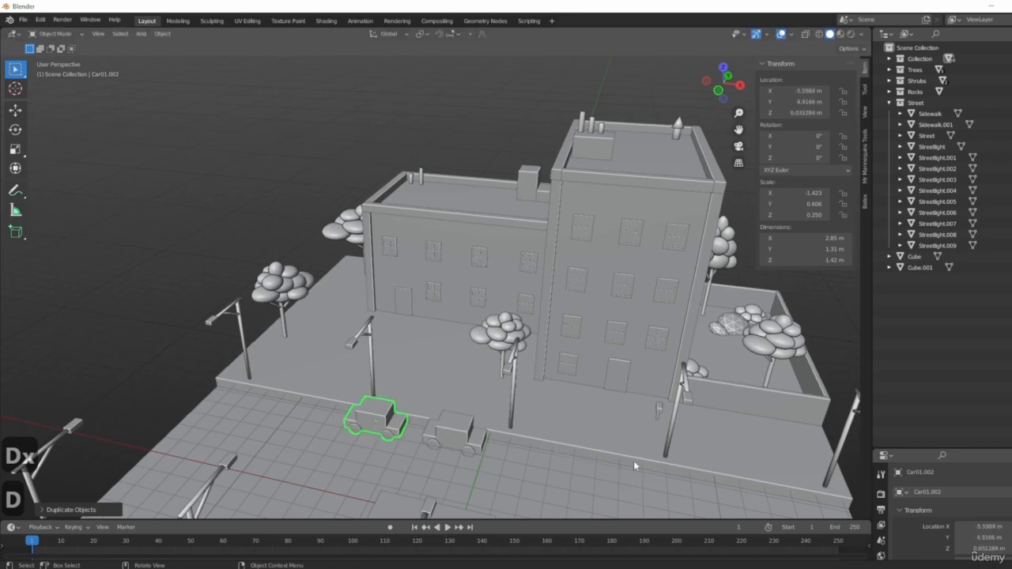
middle_drag(634, 466, 389, 462)
key(g)
key(x)
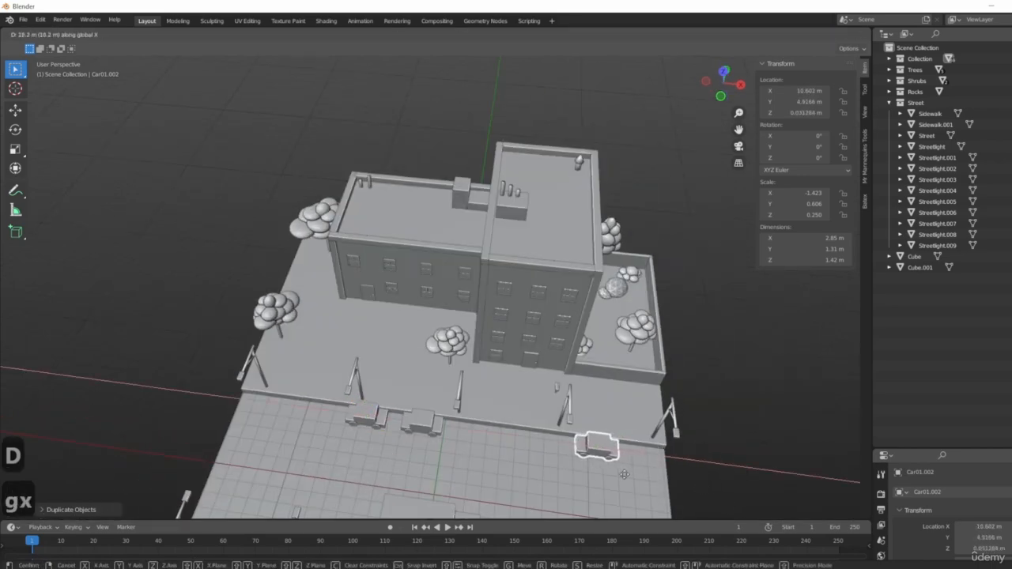
click(624, 474)
- Scale the large boxy car in the near lane down uniformly to about 2.65 m long
middle_drag(624, 474, 627, 415)
click(430, 407)
click(450, 412)
scroll(479, 361, up, 4)
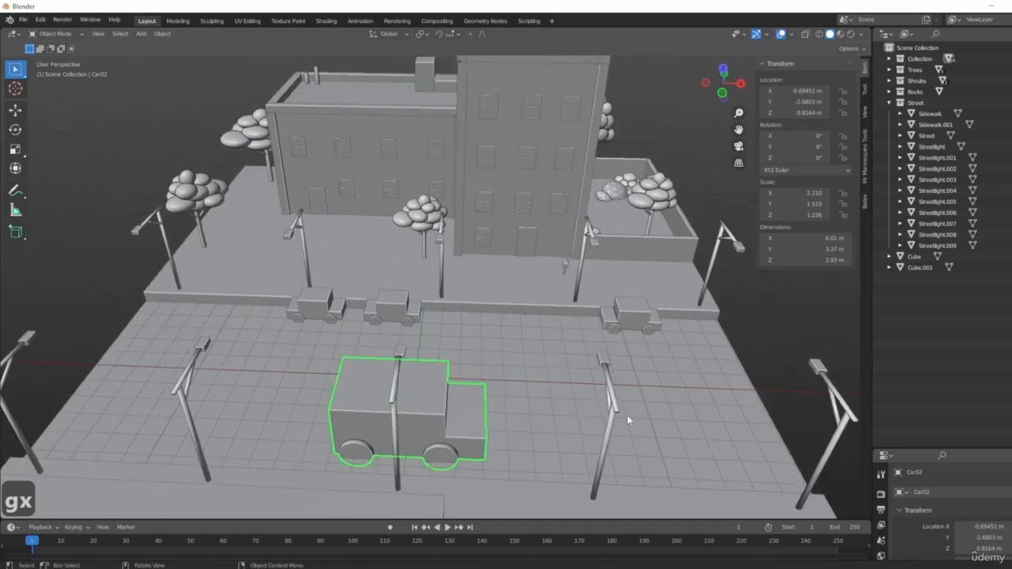
key(s)
click(496, 420)
- In right side view, move the boxy car across the street to the parked cars, at about Y 4.9 m and Z 0.33 m
middle_drag(496, 420, 410, 382)
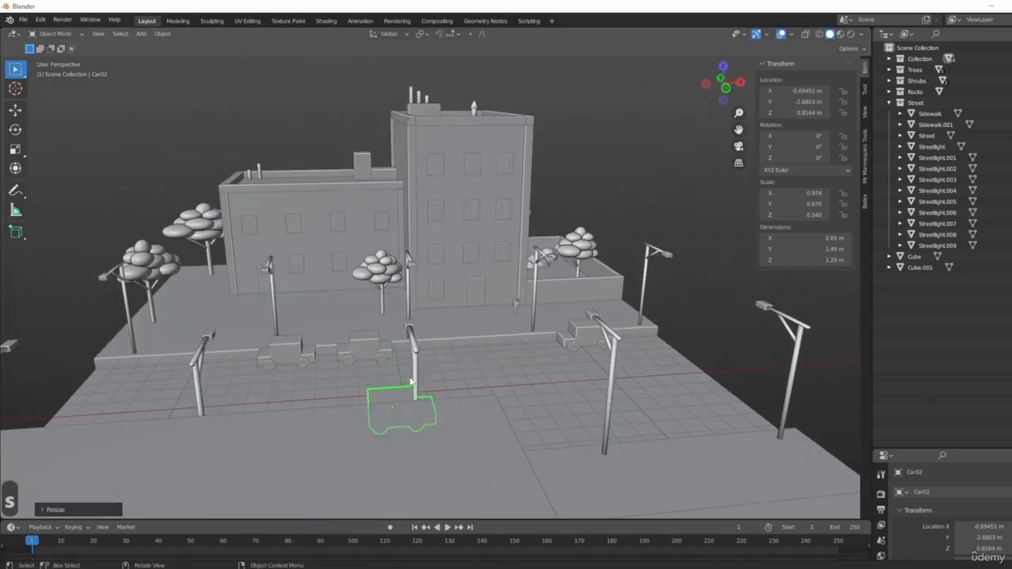
key(3)
shift+middle_drag(519, 391, 422, 382)
key(g)
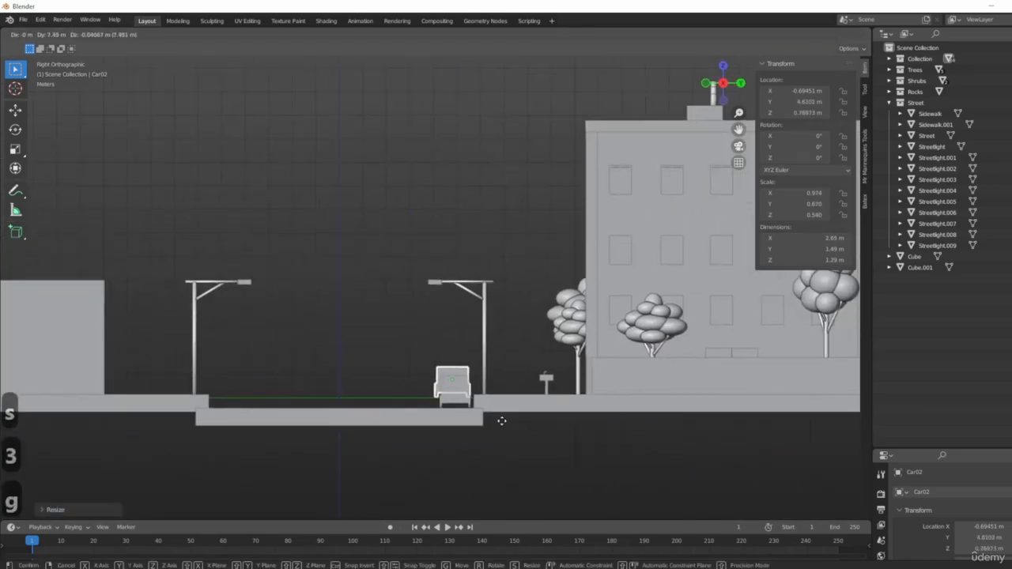
click(503, 430)
- Enlarge the boxy car to about 4.2 m long and raise it to about Z 0.74 m
scroll(503, 430, up, 5)
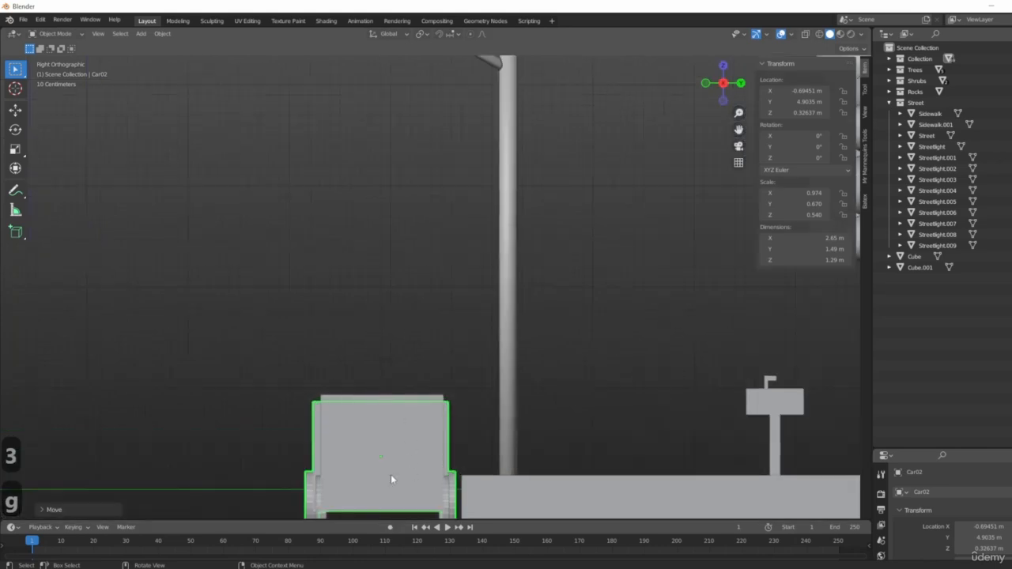
key(s)
click(482, 435)
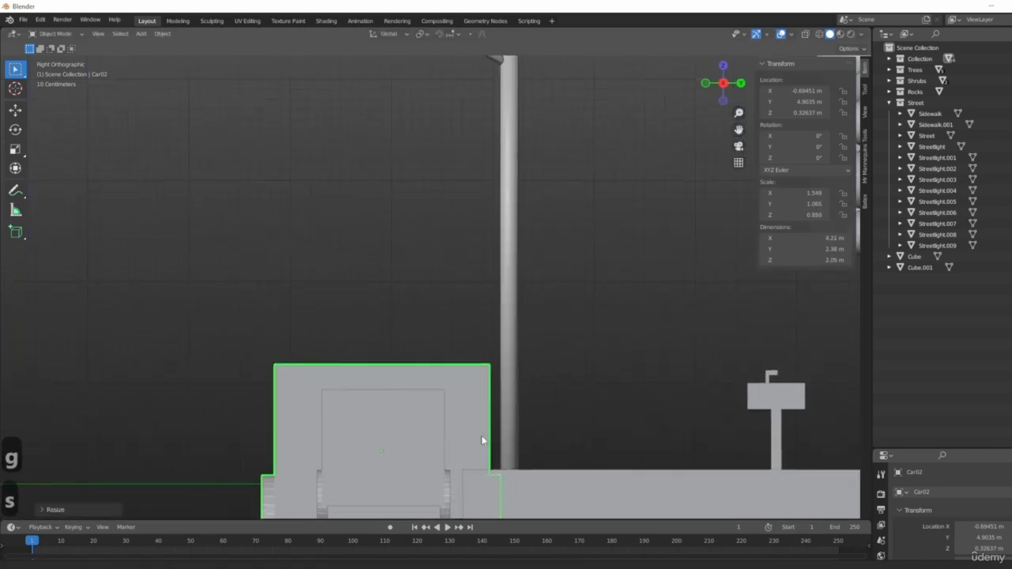
shift+scroll(442, 439, down, 3)
key(g)
key(z)
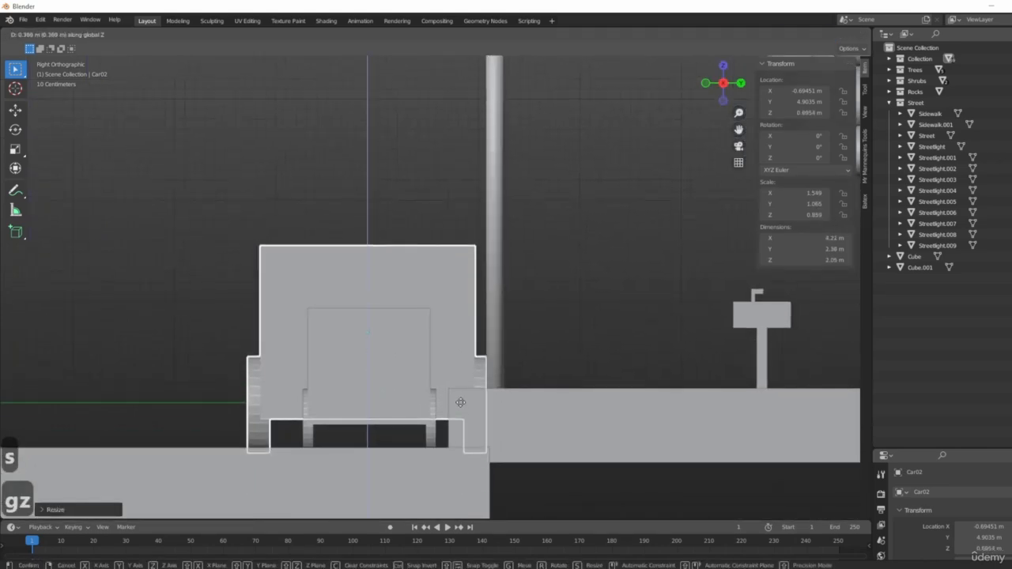
click(544, 386)
- Move the boxy car onto the sidewalk at about Y 9.1 m and Z 1.3 m, and along X beside the front door
shift+middle_drag(544, 385, 448, 482)
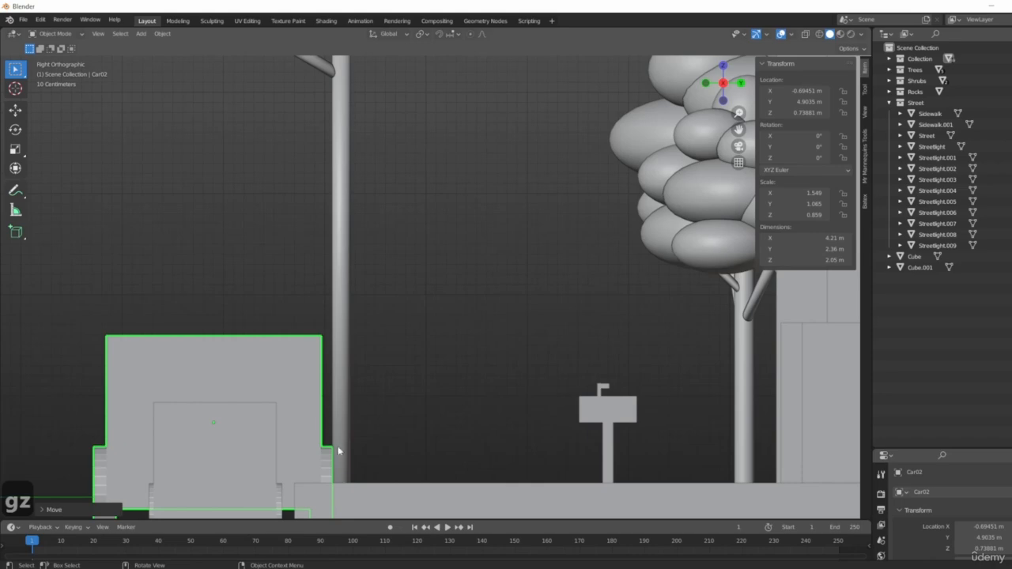
shift+middle_drag(419, 439, 291, 415)
key(g)
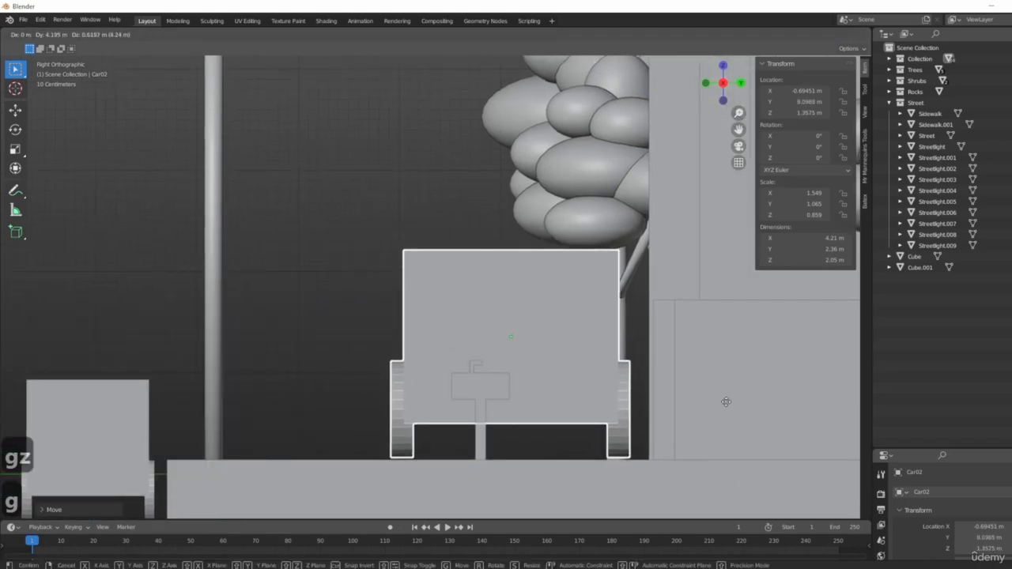
click(722, 406)
middle_drag(722, 406, 418, 352)
key(g)
key(x)
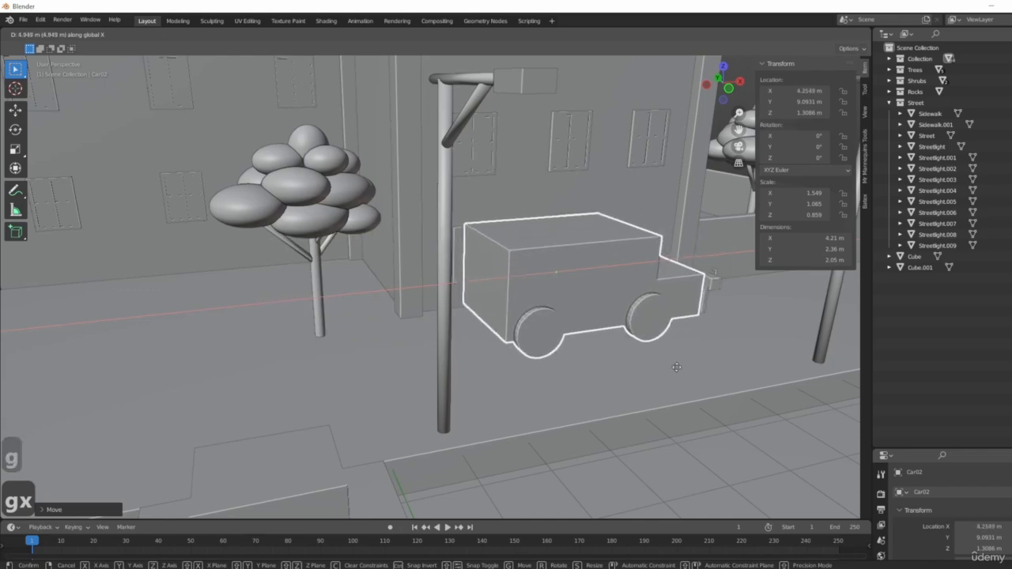
click(700, 368)
- Scale the boxy car down uniformly to about 3.8 m long
middle_drag(700, 369, 581, 291)
key(s)
click(616, 340)
- In top view, move the boxy car back to the near lane at about X -4.0 m, Y -2.4 m
middle_drag(616, 340, 572, 237)
key(KP_7)
scroll(466, 446, down, 5)
key(g)
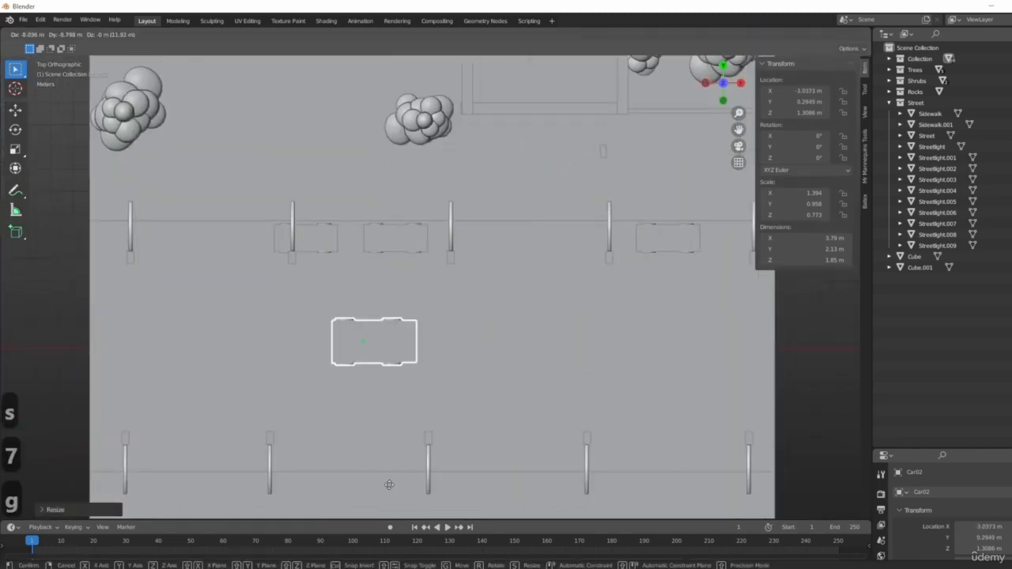
click(404, 46)
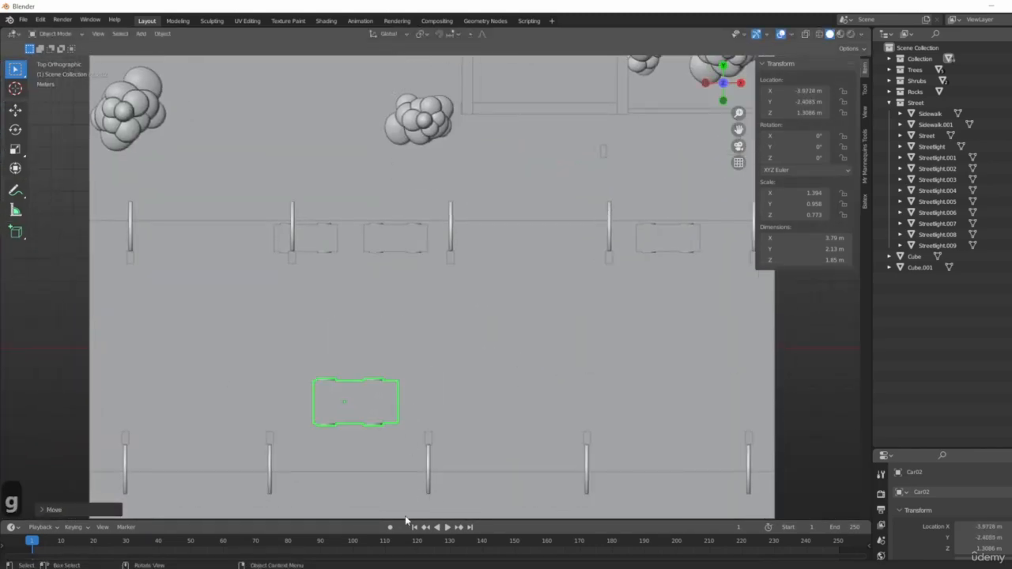
- Lower the boxy car in the near lane vertically onto the street, to about Z 0.65 m
middle_drag(474, 364, 474, 388)
key(KP_1)
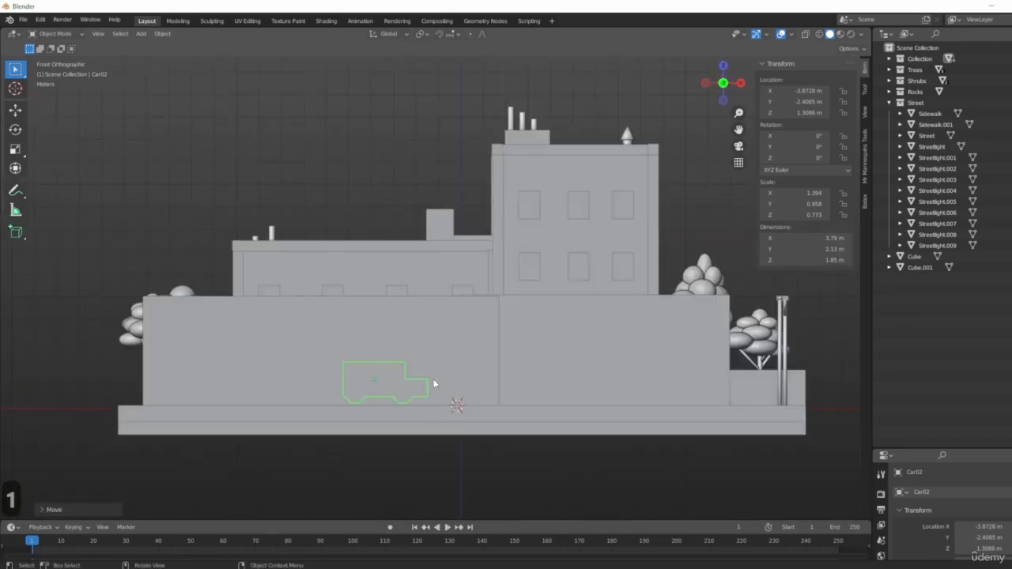
key(KP_3)
key(g)
key(z)
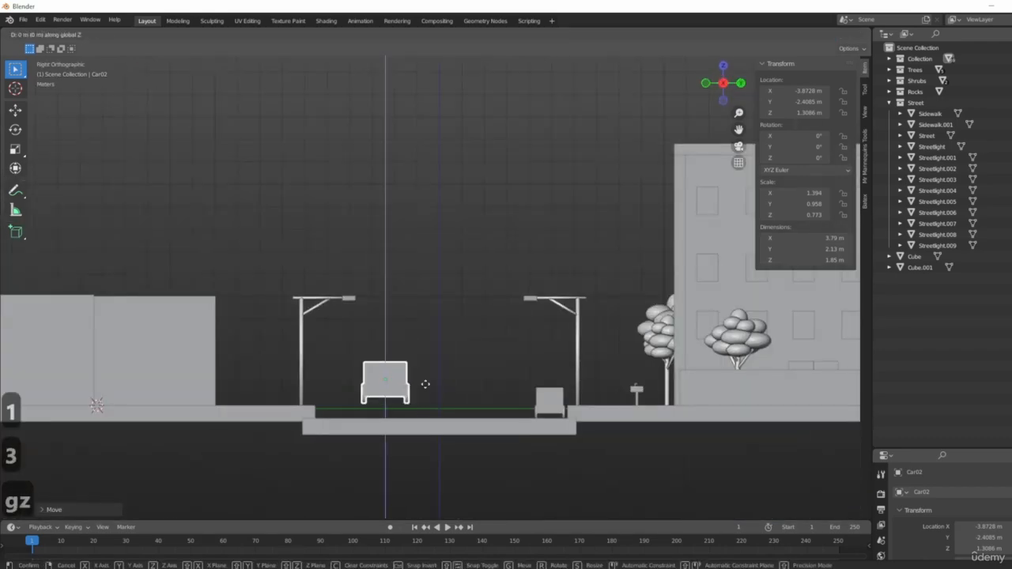
click(424, 401)
middle_drag(528, 355, 509, 332)
click(534, 379)
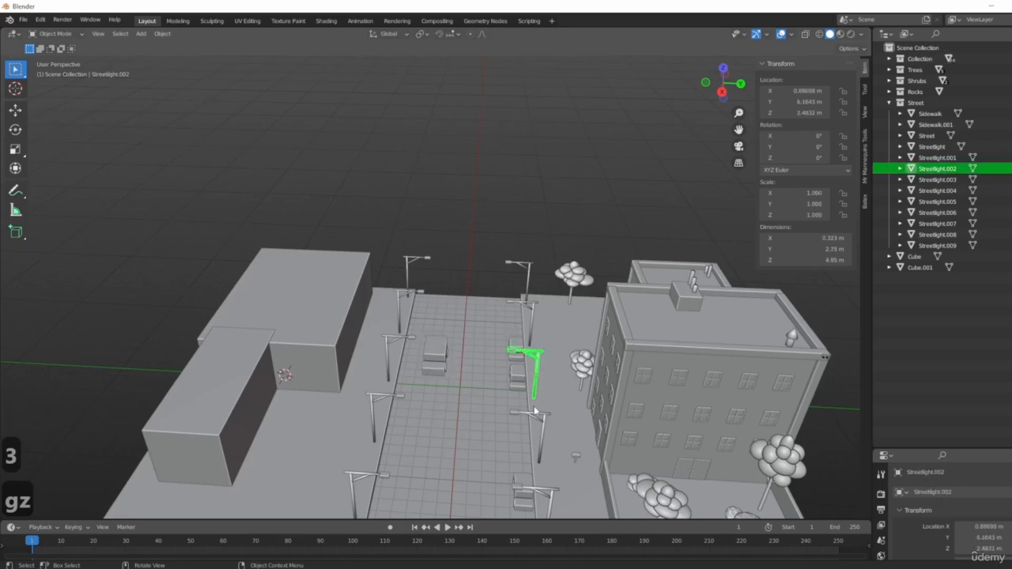
middle_drag(535, 380, 474, 401)
- Duplicate the boxy car to the far curb at about X 4.1 m, Y 4.7 m, and rotate the copy 180°
key(KP_7)
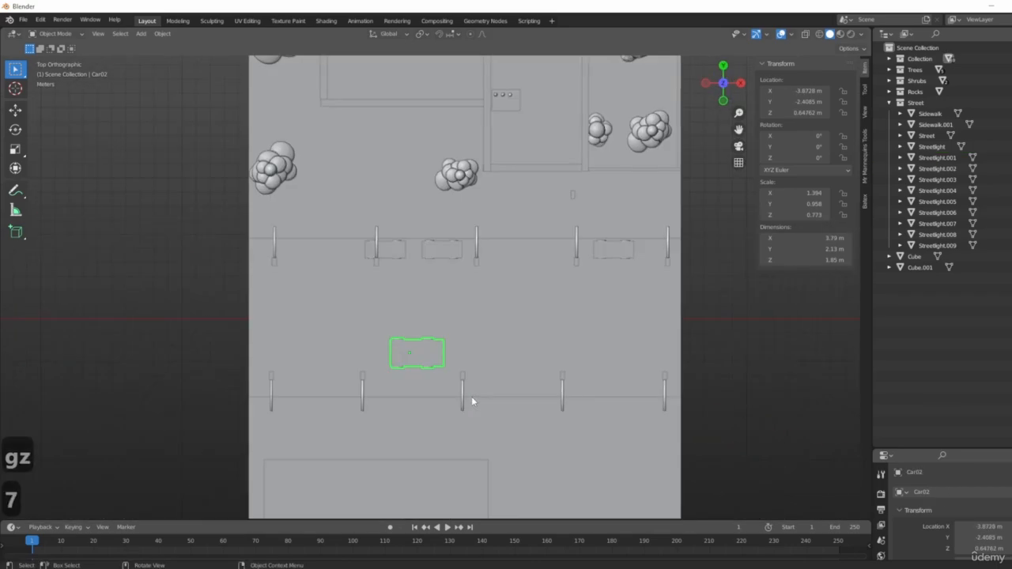
shift+middle_drag(467, 333, 474, 384)
key(shift+d)
click(554, 297)
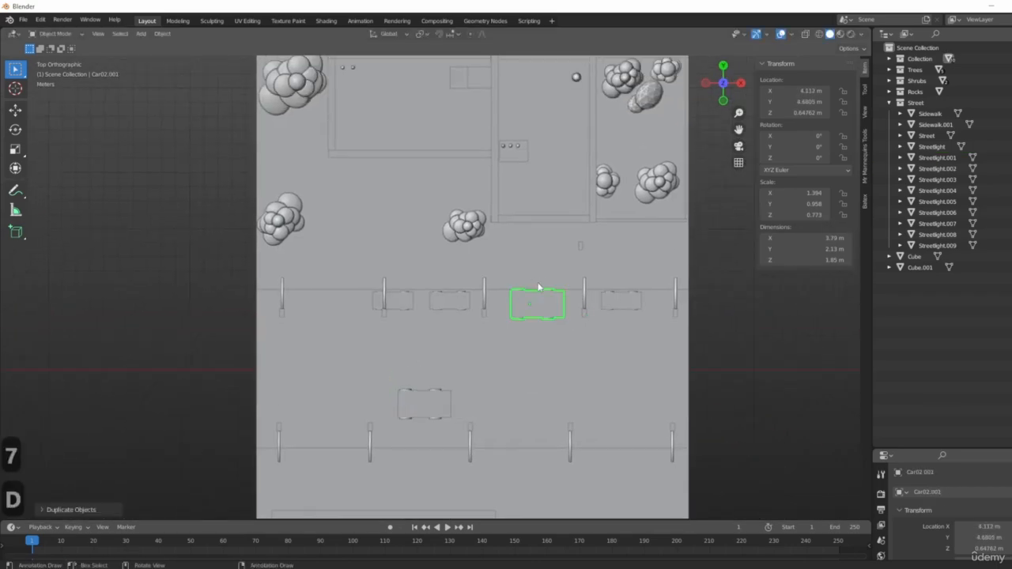
key(r)
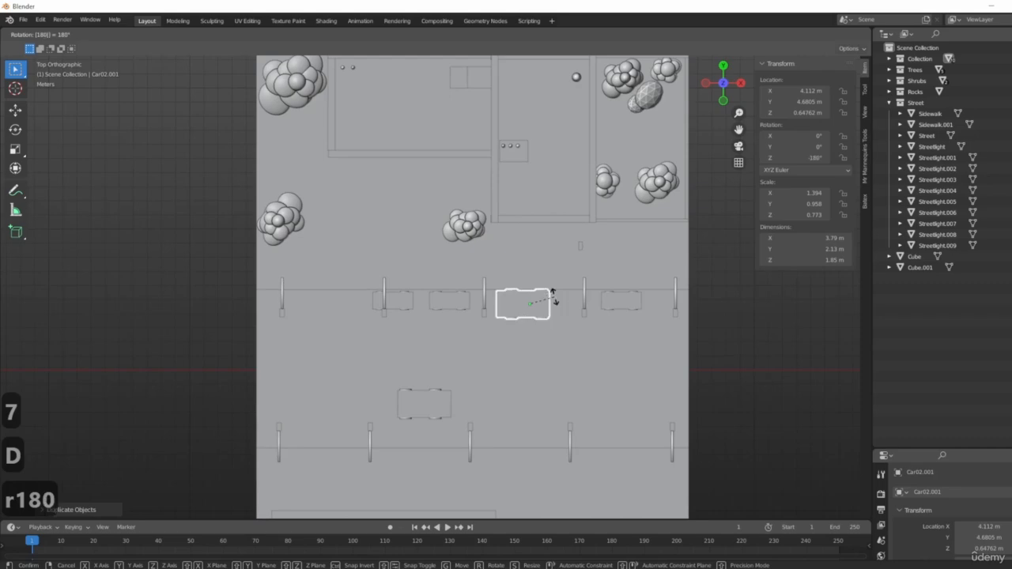
click(554, 297)
- Slide the small car parked at the far curb along X toward the street's negative X end
middle_drag(549, 324, 383, 305)
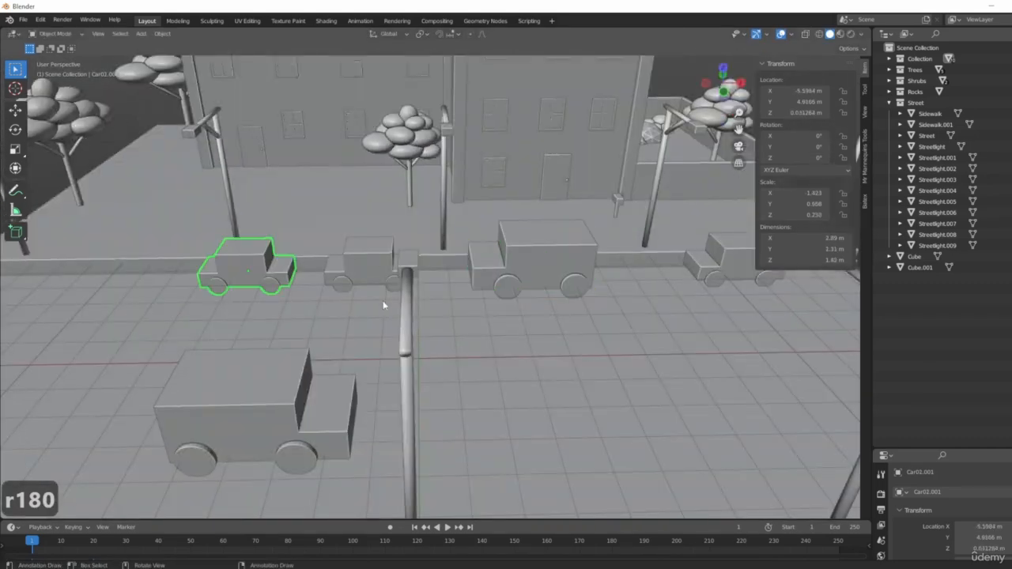
key(g)
key(x)
click(193, 306)
- Move the rotated boxy car along X into the gap between the two small cars at the far curb
click(542, 282)
key(g)
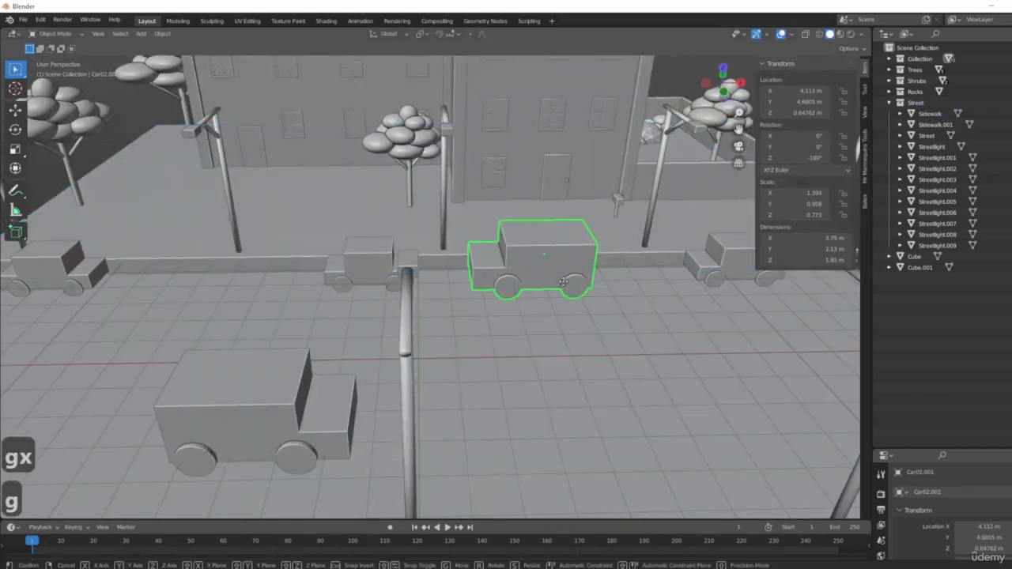
key(x)
click(262, 284)
- Duplicate the small car at the far curb's positive X end into the near lane, at about X 5.1 m, Y -2.4 m
middle_drag(262, 285, 391, 328)
click(436, 281)
key(KP_7)
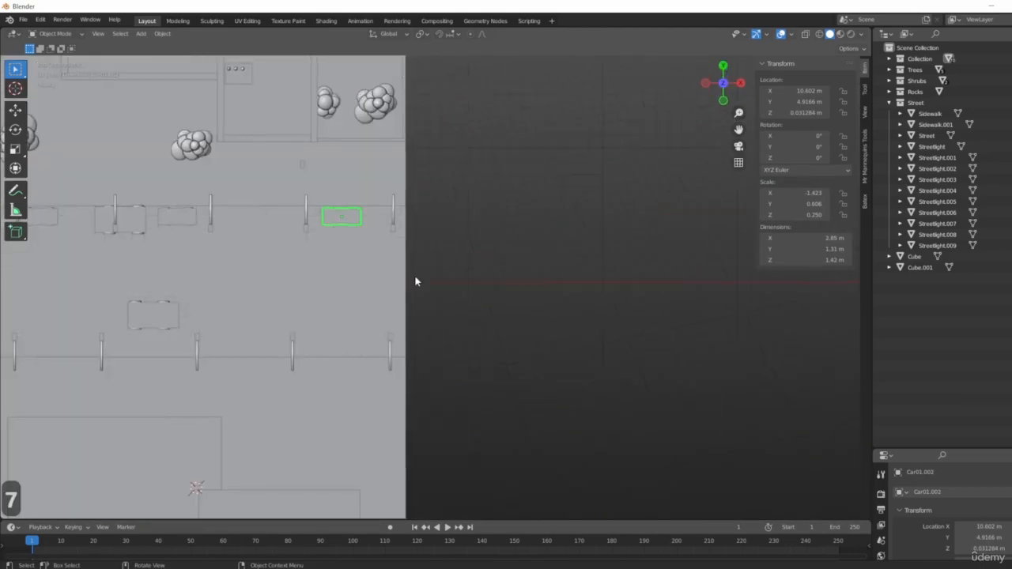
middle_drag(335, 287, 593, 270)
middle_drag(489, 248, 441, 350)
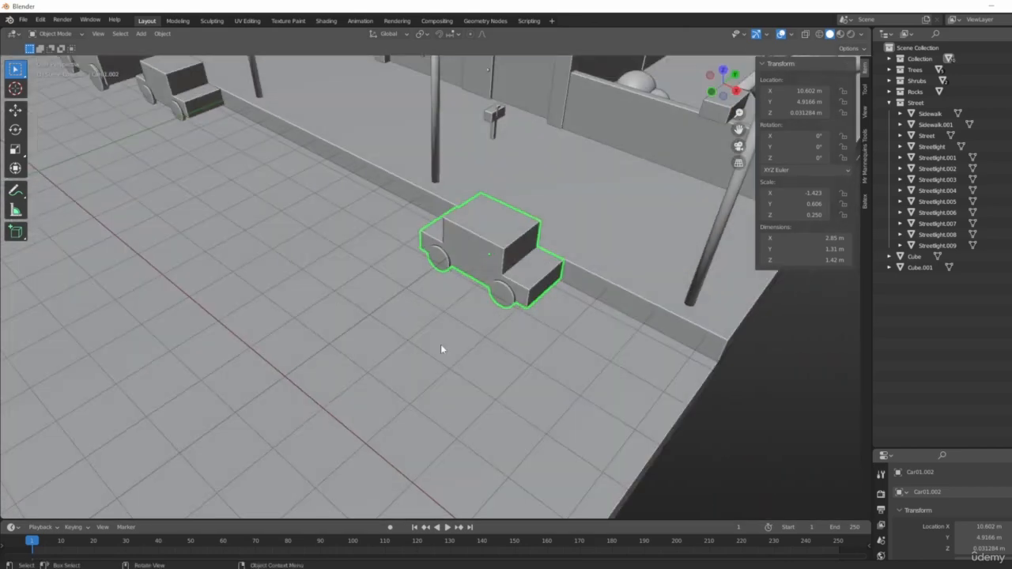
key(KP_7)
shift+middle_drag(437, 393, 501, 347)
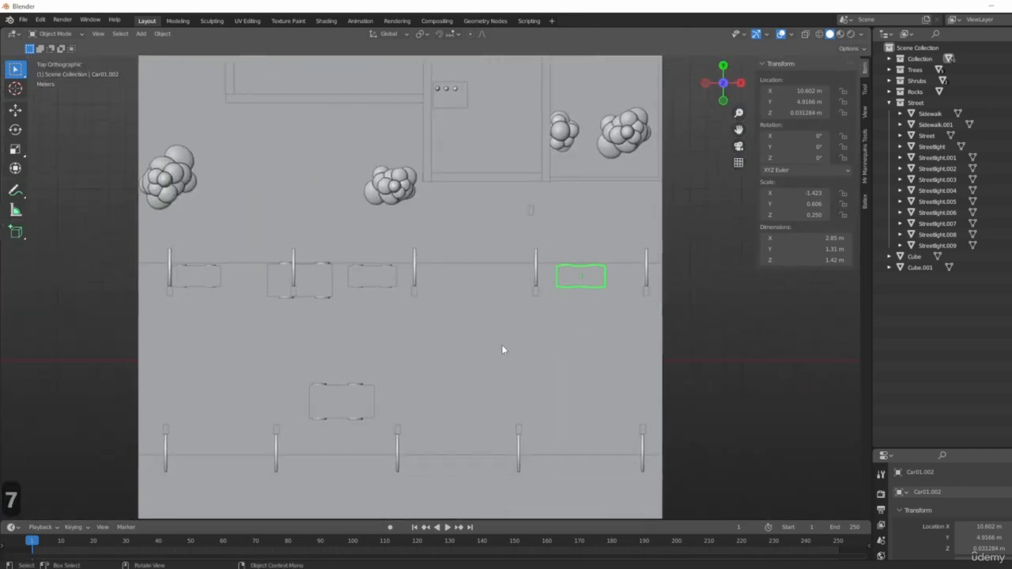
key(shift+d)
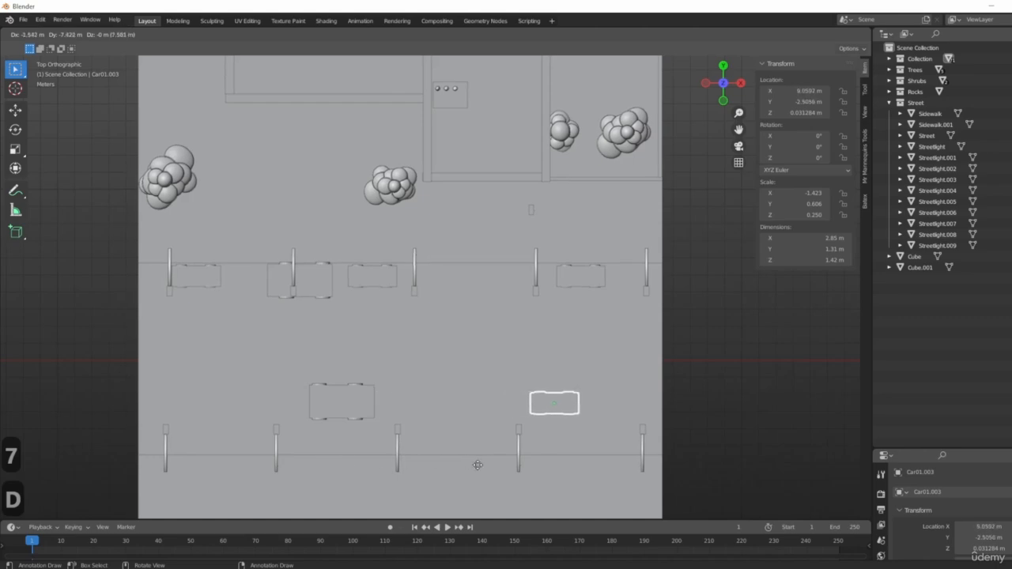
click(407, 463)
scroll(480, 410, up, 3)
scroll(480, 410, down, 3)
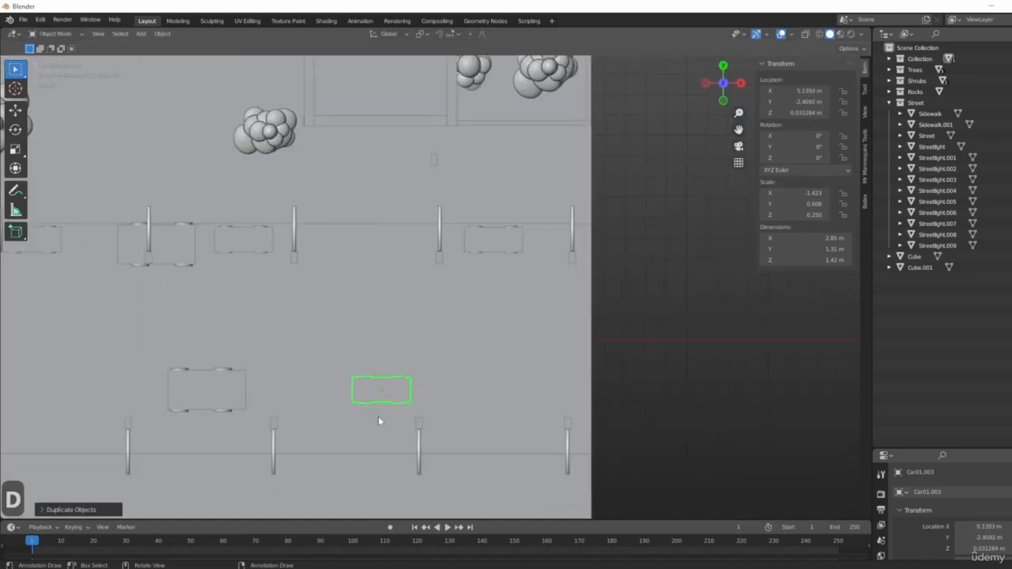
- In side view, duplicate the near-lane small car across the street along Y to about Y 1.7 m
middle_drag(379, 420, 507, 408)
key(3)
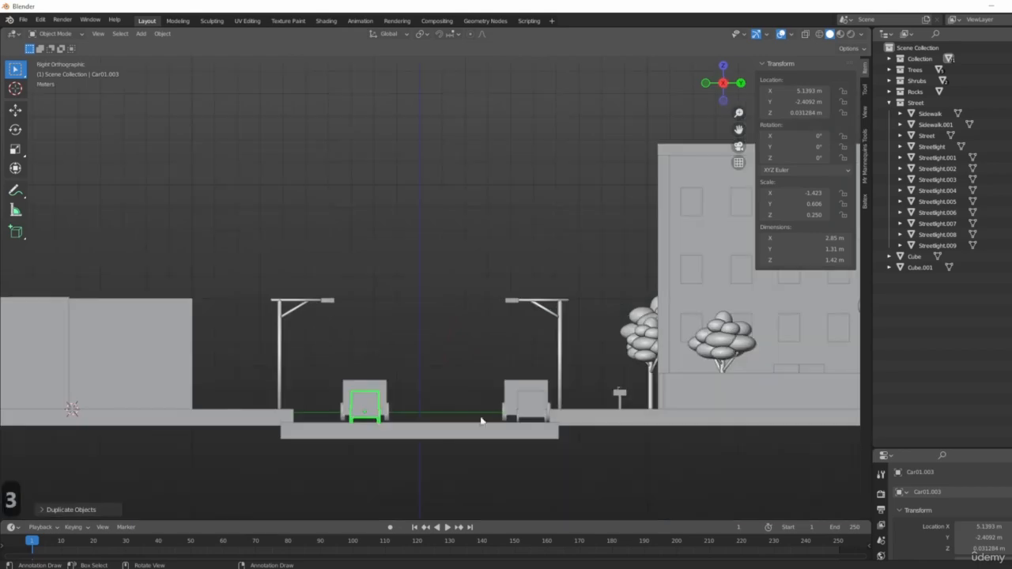
scroll(374, 404, up, 5)
click(359, 414)
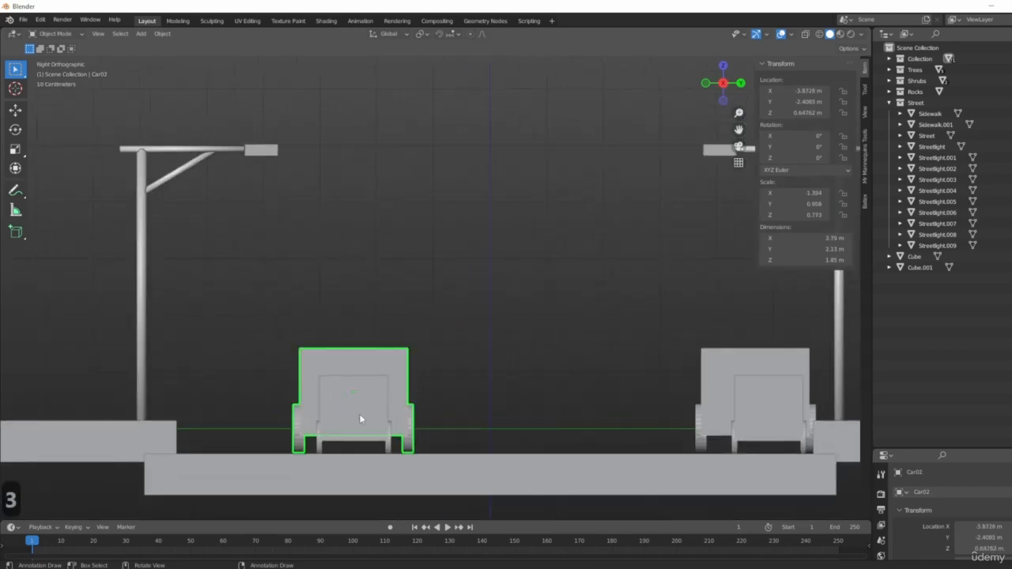
click(350, 435)
key(shift+d)
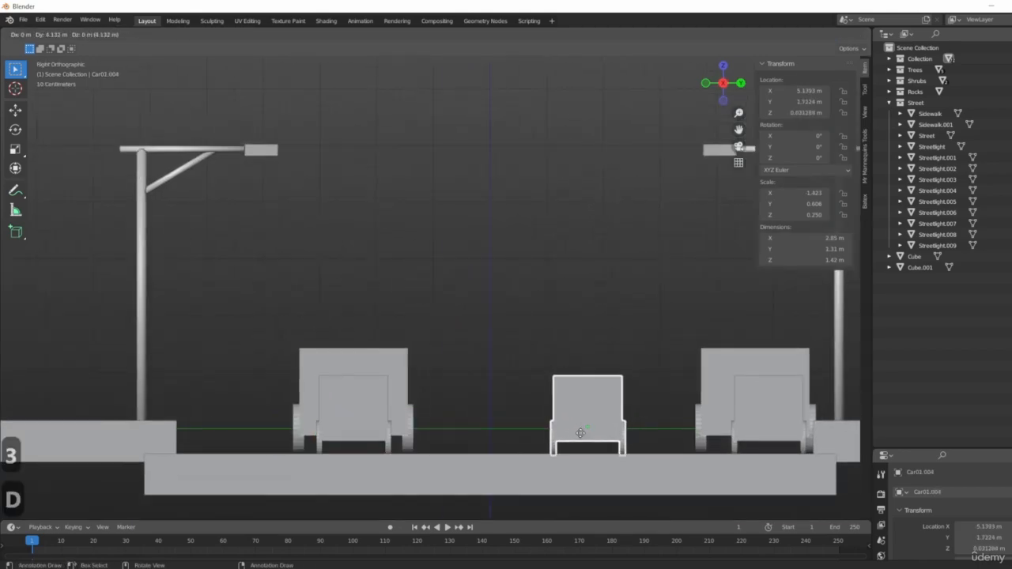
click(592, 432)
- In top view, move the new small car along the far lane to about X -8.4 m
scroll(592, 432, down, 3)
key(7)
scroll(501, 398, down, 2)
shift+middle_drag(571, 413, 598, 375)
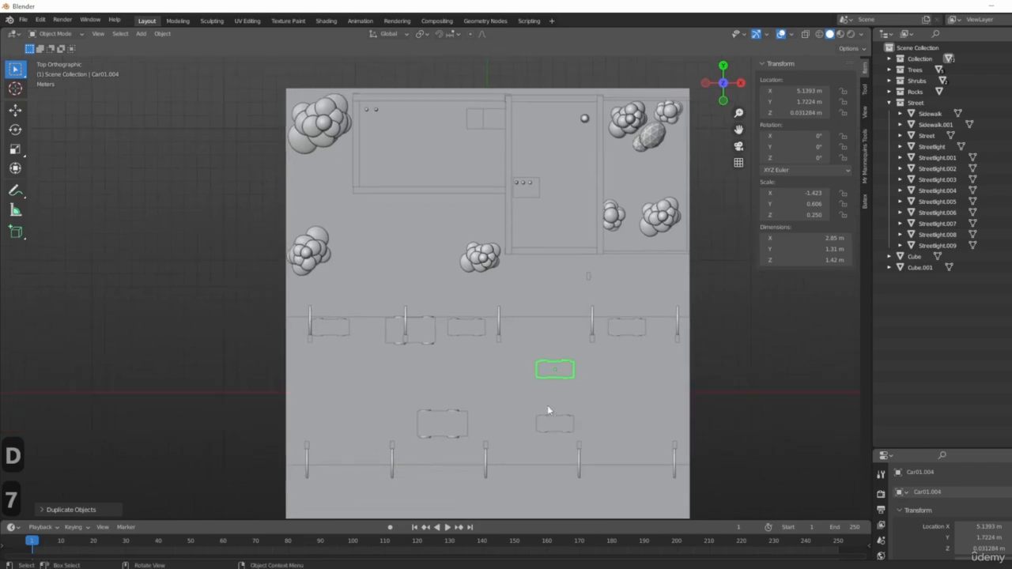
key(g)
key(y)
click(593, 425)
key(g)
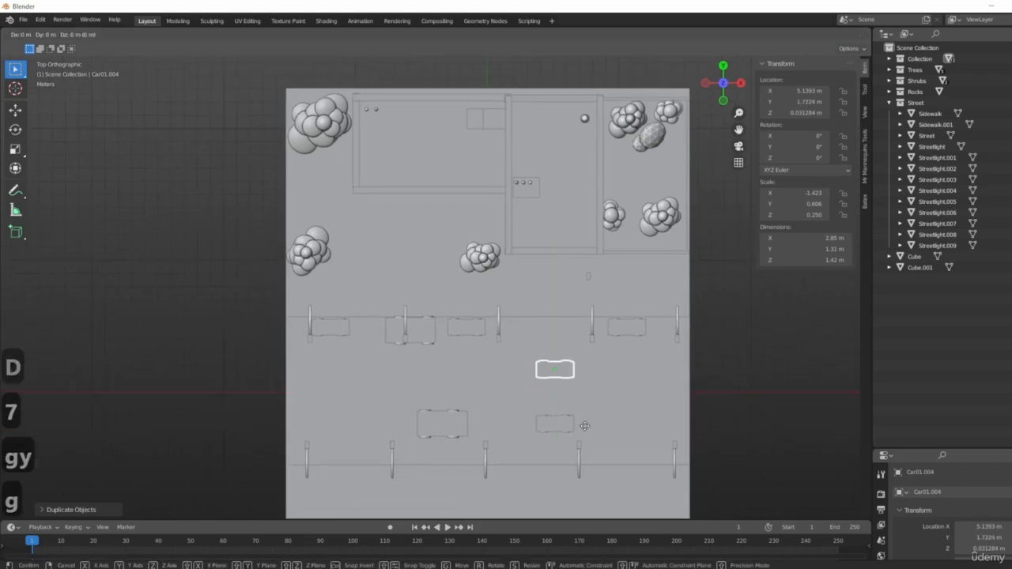
key(x)
click(407, 428)
- Duplicate the small car to the near curb at about X -10.2 m, Y -4.8 m, and add another copy beside it along X
middle_drag(407, 428, 409, 365)
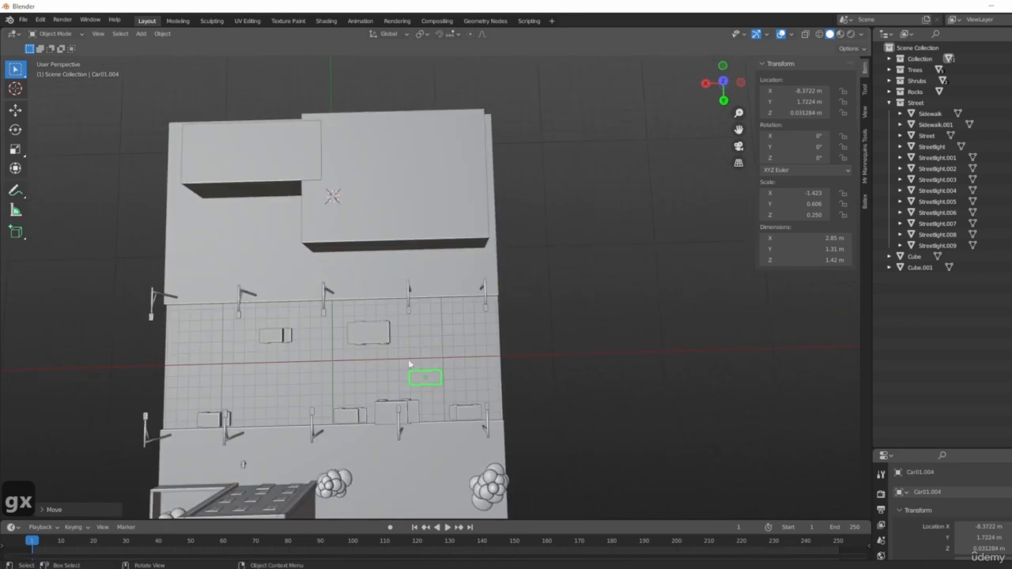
scroll(387, 363, up, 3)
key(KP_7)
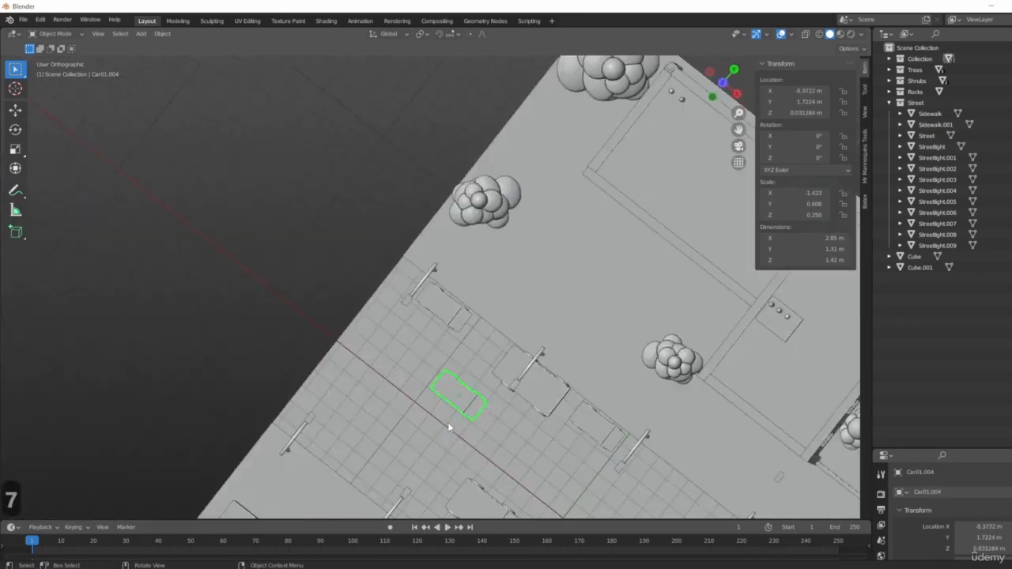
key(shift+d)
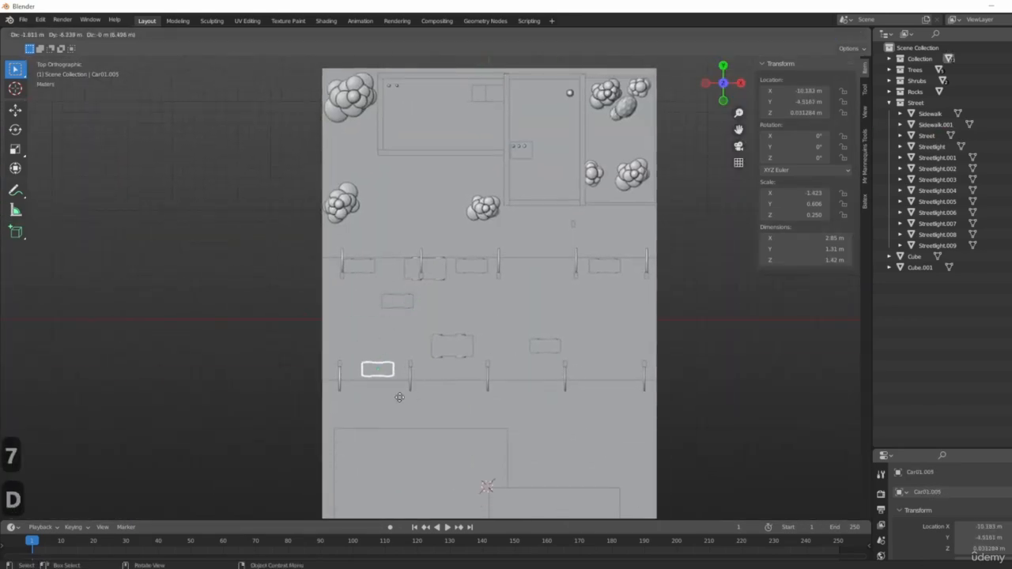
click(398, 398)
key(shift+d)
key(x)
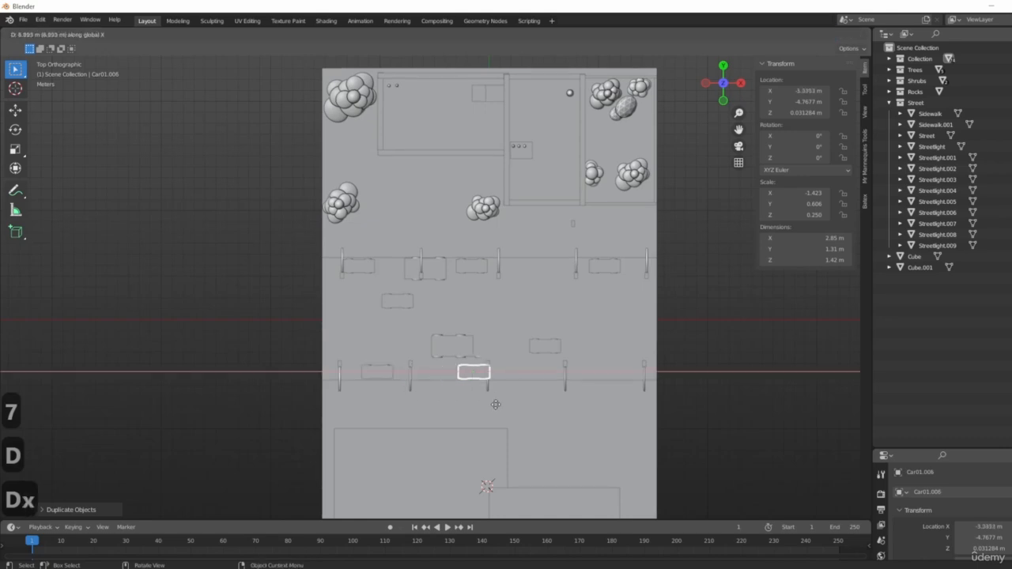
click(436, 399)
- Duplicate the near-lane boxy car to the near curb at about X 10.8 m, Y -4.4 m
click(454, 347)
key(shift+d)
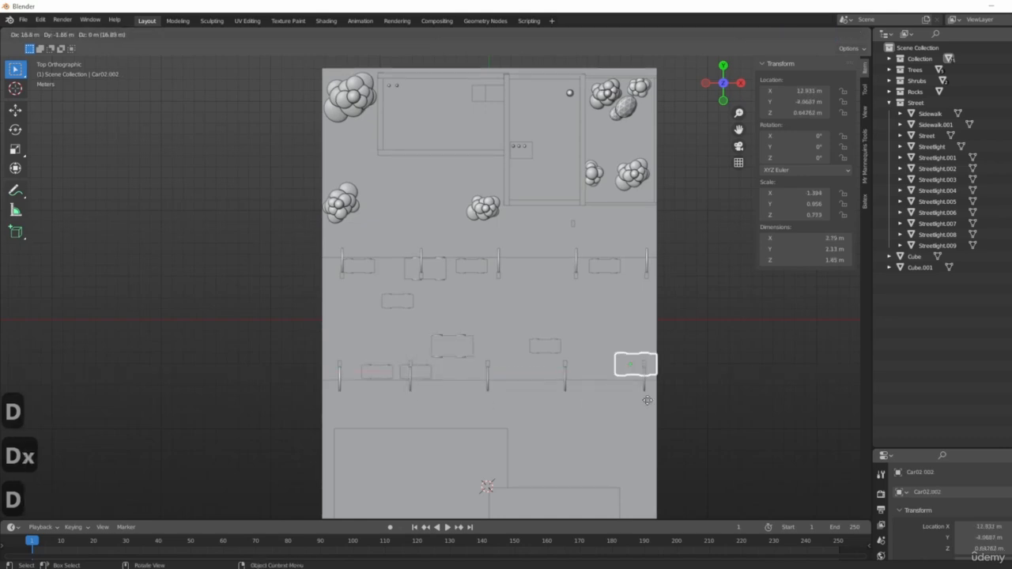
click(584, 395)
middle_drag(584, 397, 576, 342)
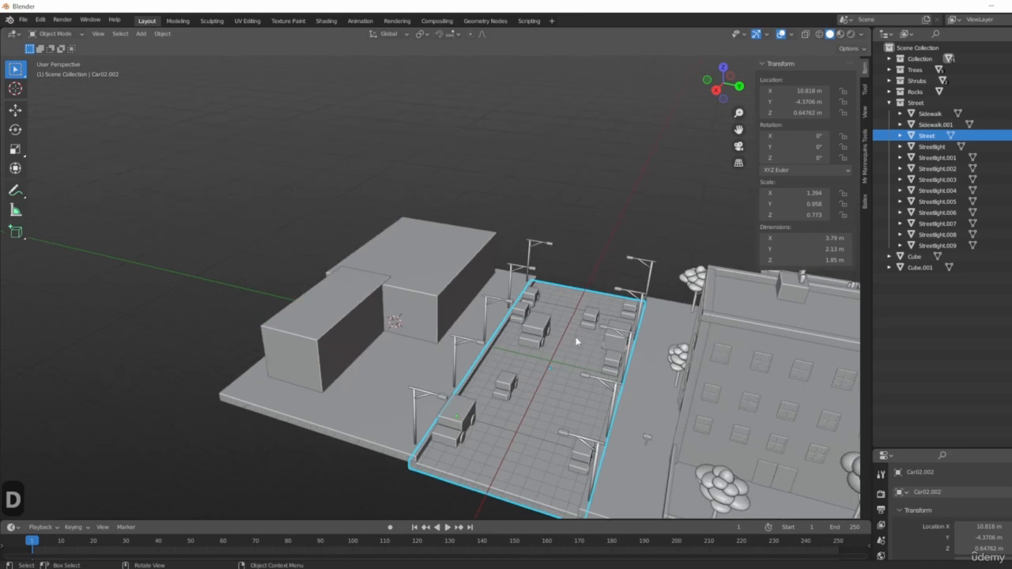
middle_drag(425, 423, 676, 436)
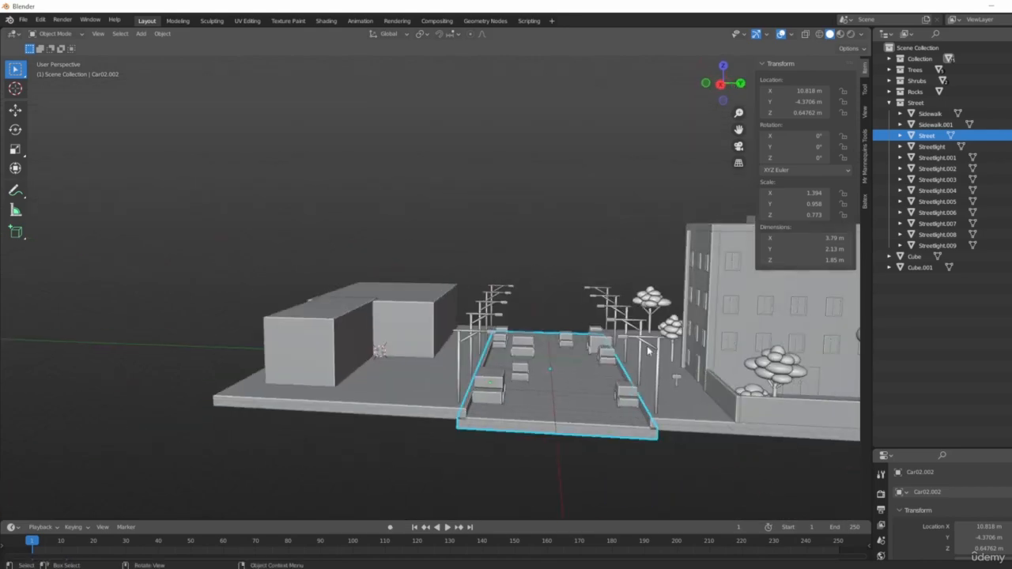
- Reset the 3D cursor to the world origin and add a cube there in the middle of the street
scroll(464, 376, up, 5)
middle_drag(464, 376, 504, 333)
key(shift+c)
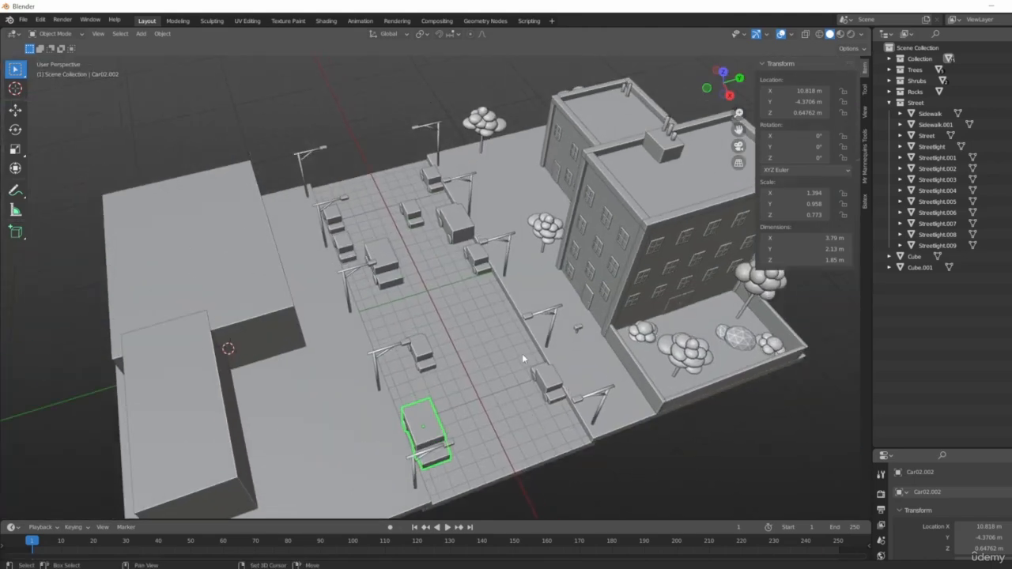
scroll(402, 343, up, 6)
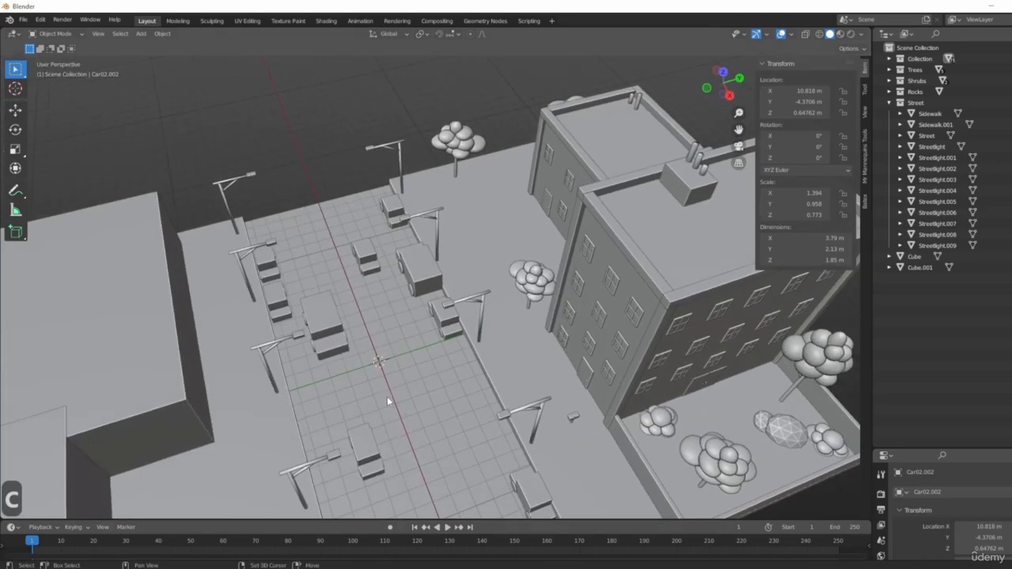
key(shift+a)
mouse_move(338, 334)
click(450, 346)
middle_drag(451, 346, 521, 409)
key(s)
key(shift+z)
right_click(615, 448)
- Scale the cube down to about 0.5 m in Y and Z, and stretch it along X to about 30 m
key(s)
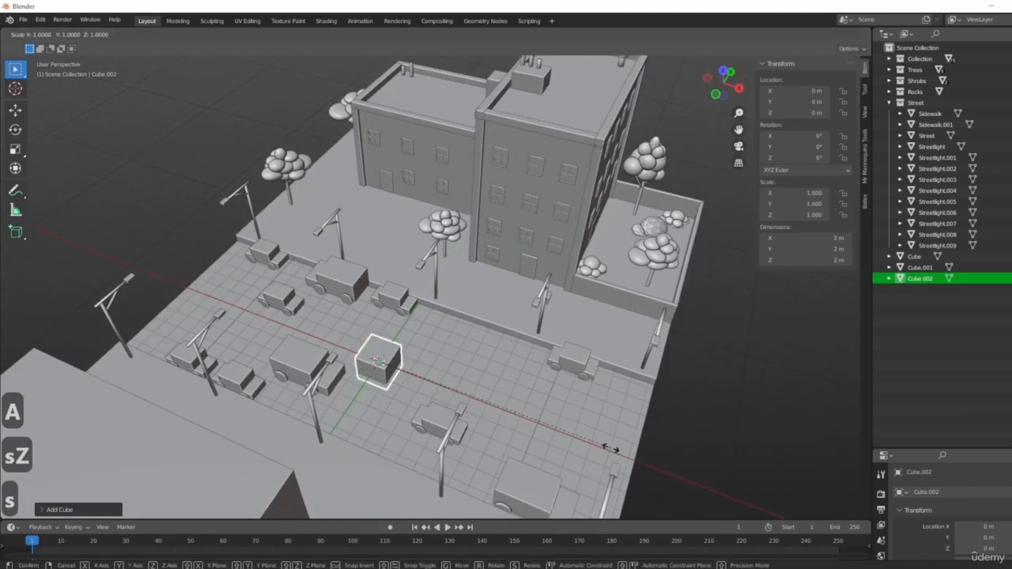
key(shift+x)
click(443, 391)
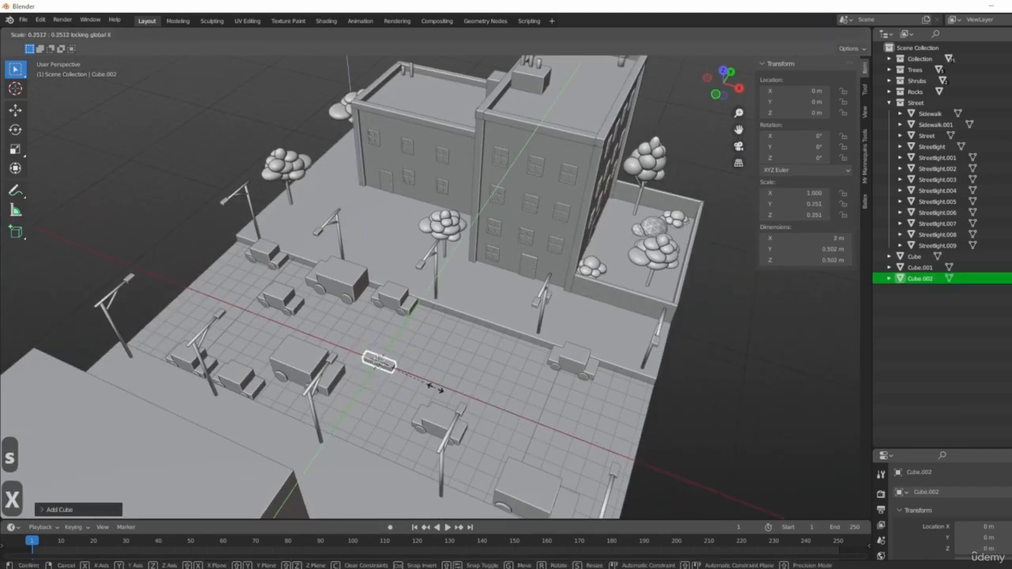
middle_drag(442, 392, 546, 427)
key(s)
key(x)
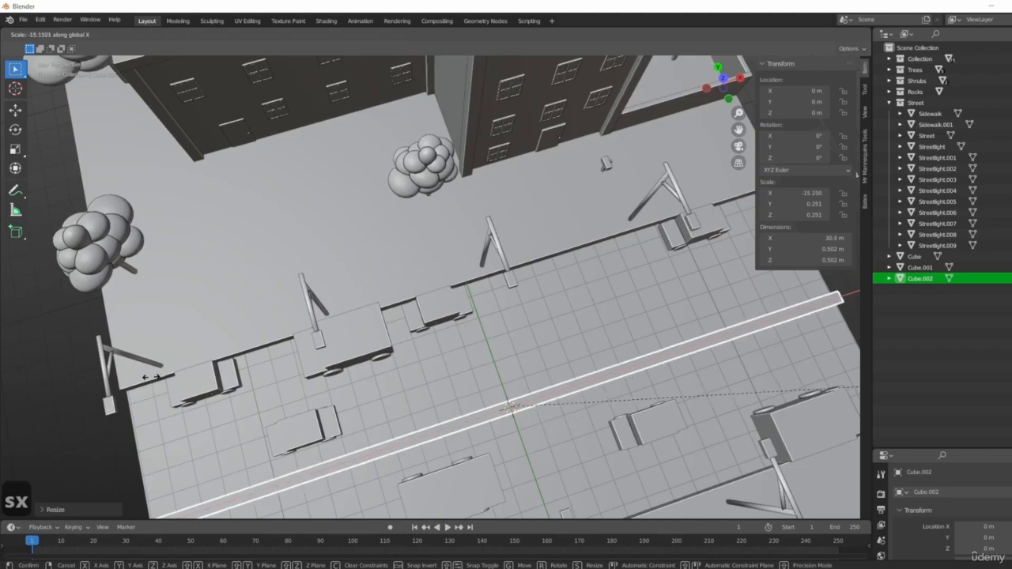
click(11, 343)
- Flatten the center strip to about 0.32 m thick and lower it to about Z -0.41 m
middle_drag(11, 343, 350, 413)
key(s)
key(z)
key(g)
key(z)
click(429, 414)
- Adjust the center strip to about 30 m long and widen it to about 0.68 m
key(s)
key(x)
key(s)
key(y)
click(474, 431)
key(Tab)
key(Tab)
key(g)
key(y)
click(400, 376)
key(g)
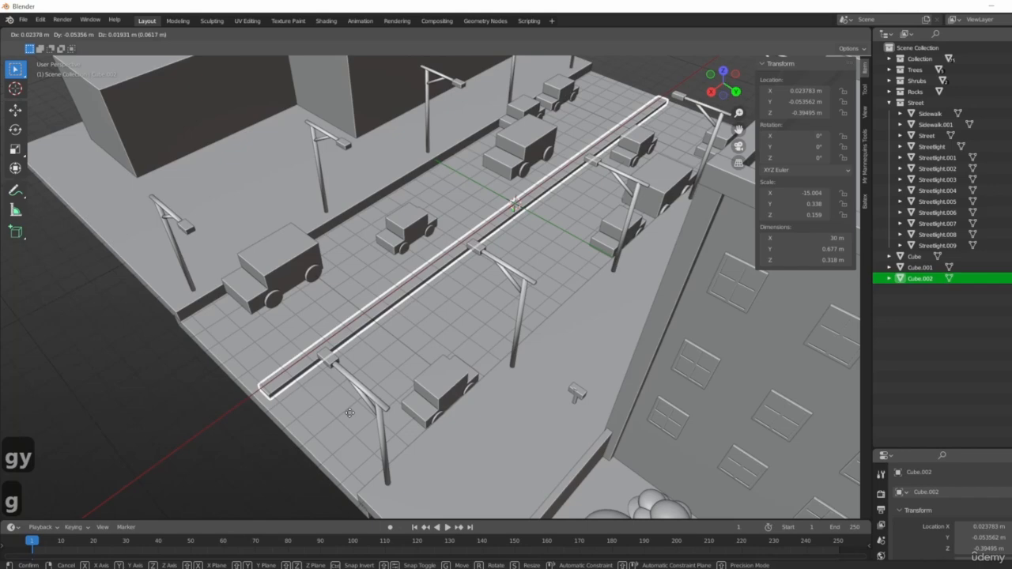
key(y)
- Shift the center strip along X to about X 0.33 m
key(g)
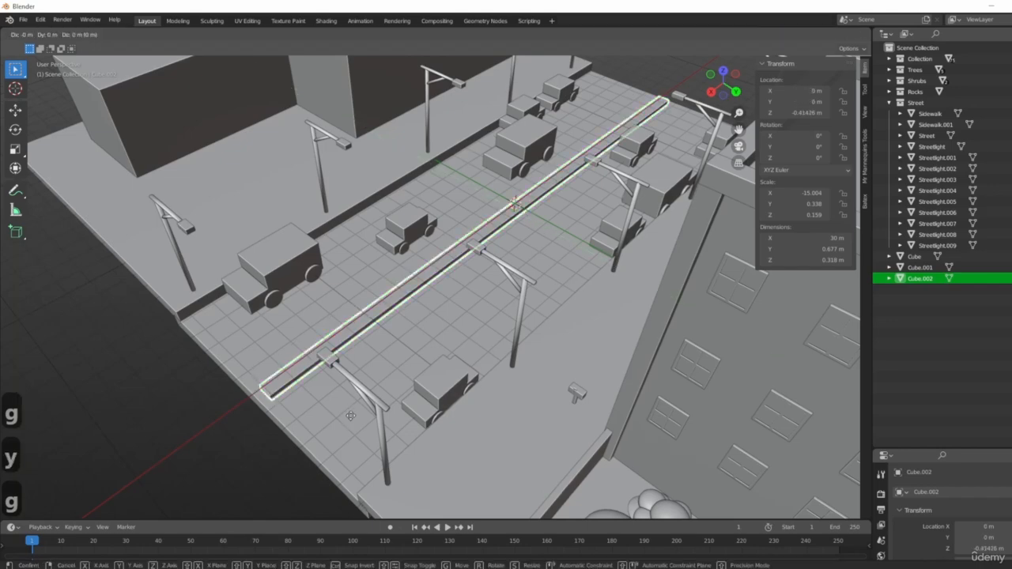
key(x)
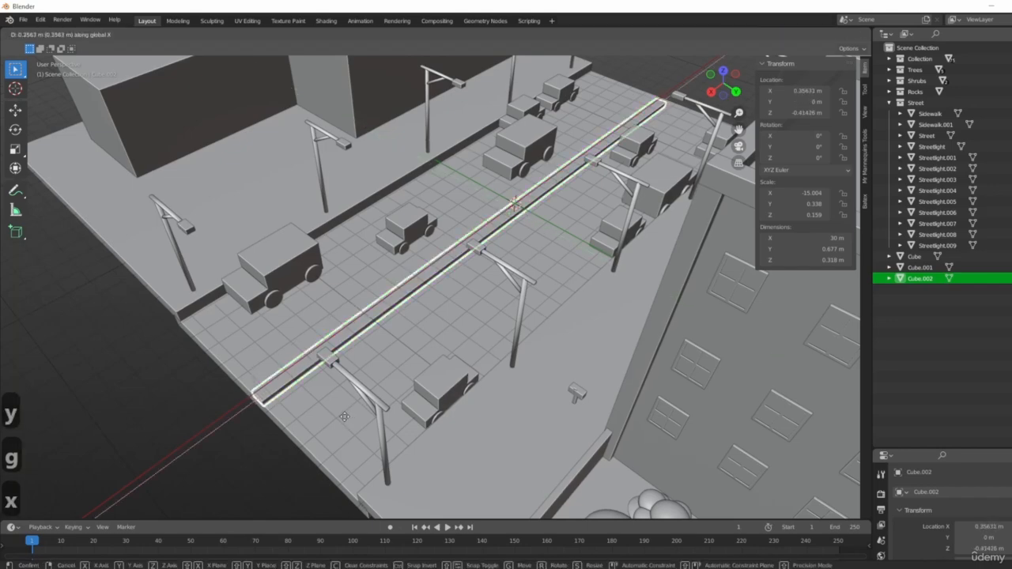
click(344, 417)
- Hide the floor grid in the viewport overlays
middle_drag(344, 416, 793, 131)
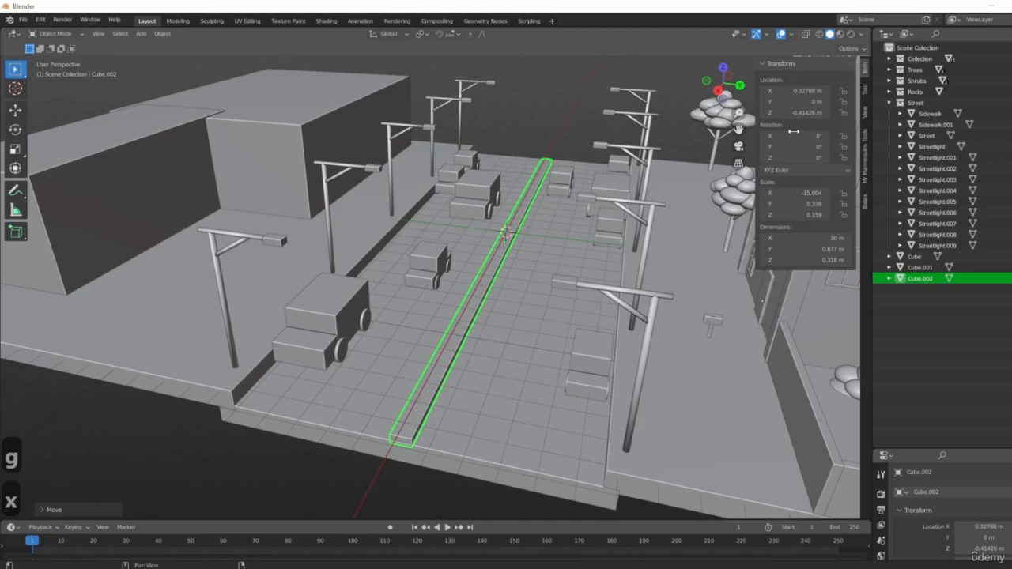
click(793, 36)
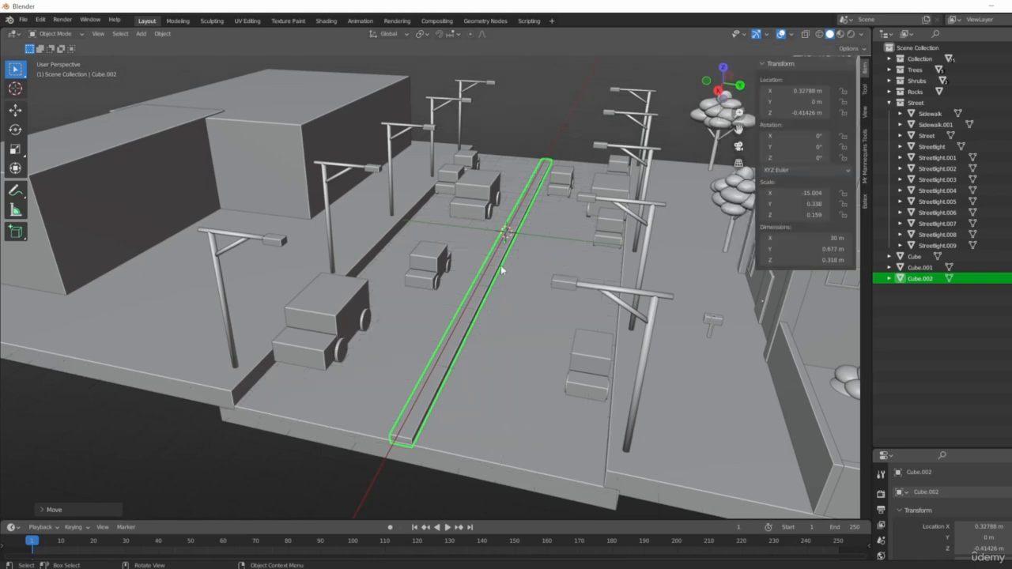
- Turn the floor grid back on in the viewport overlays
click(767, 35)
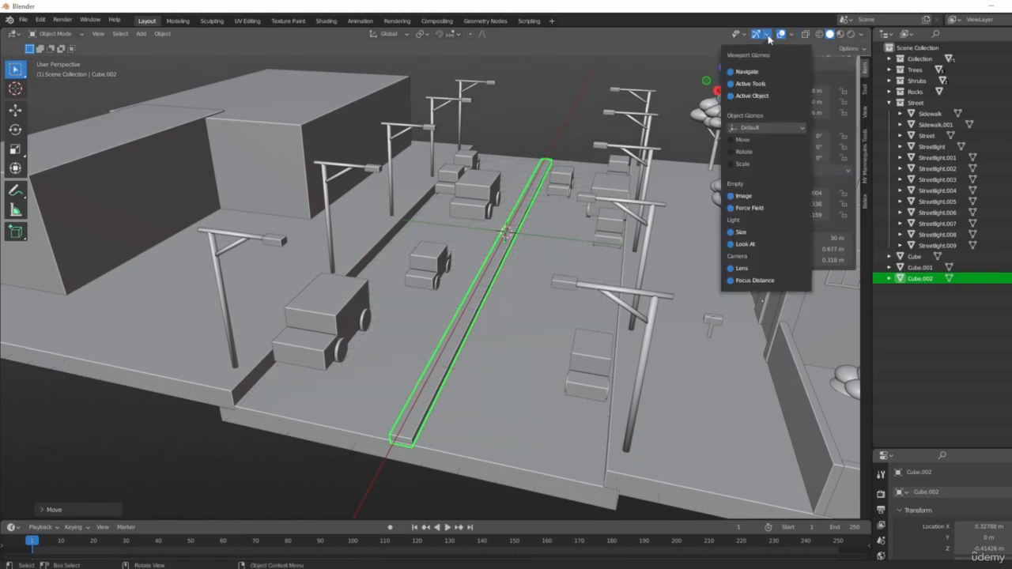
click(792, 35)
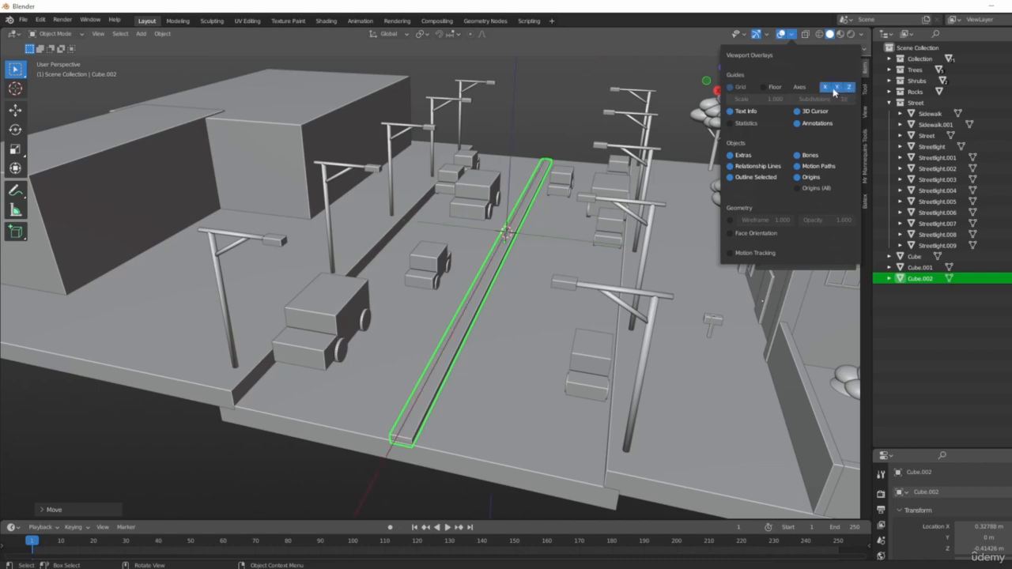
click(768, 87)
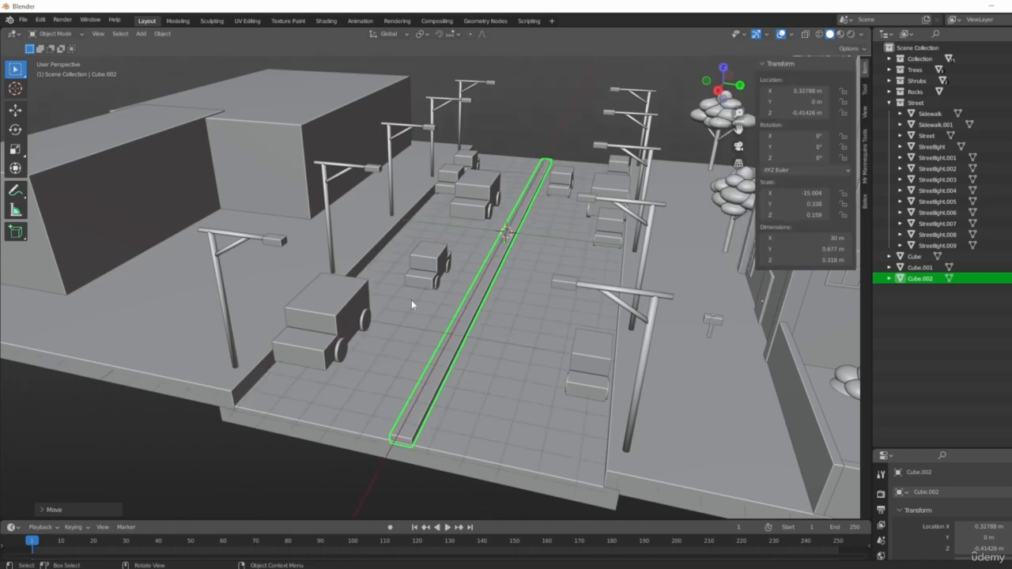
scroll(411, 300, down, 5)
middle_drag(411, 300, 461, 306)
scroll(475, 316, down, 2)
middle_drag(506, 369, 449, 361)
key(KP_3)
drag(154, 153, 664, 417)
scroll(497, 357, up, 1)
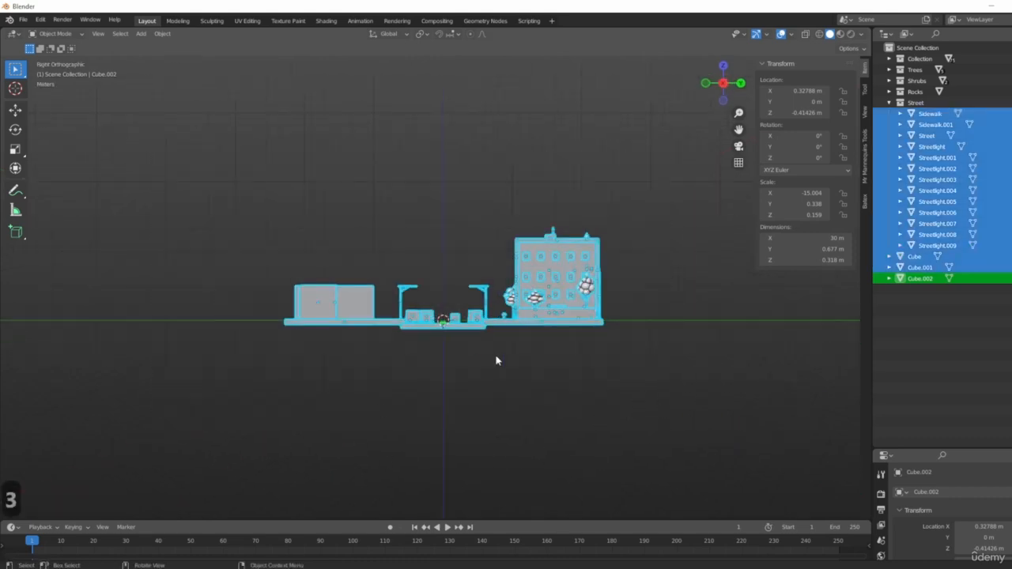
shift+middle_drag(497, 357, 434, 356)
key(g)
key(z)
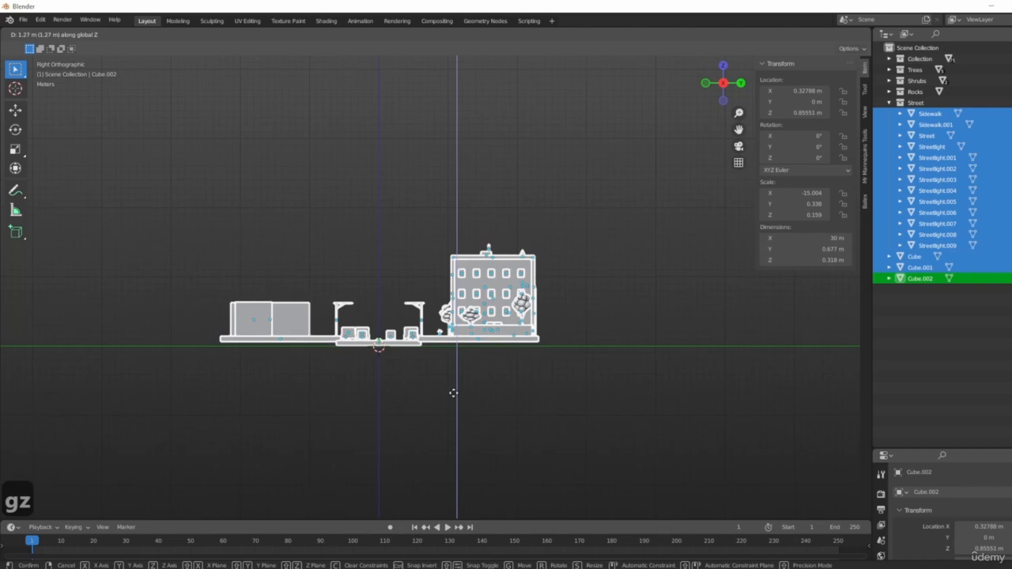
right_click(456, 396)
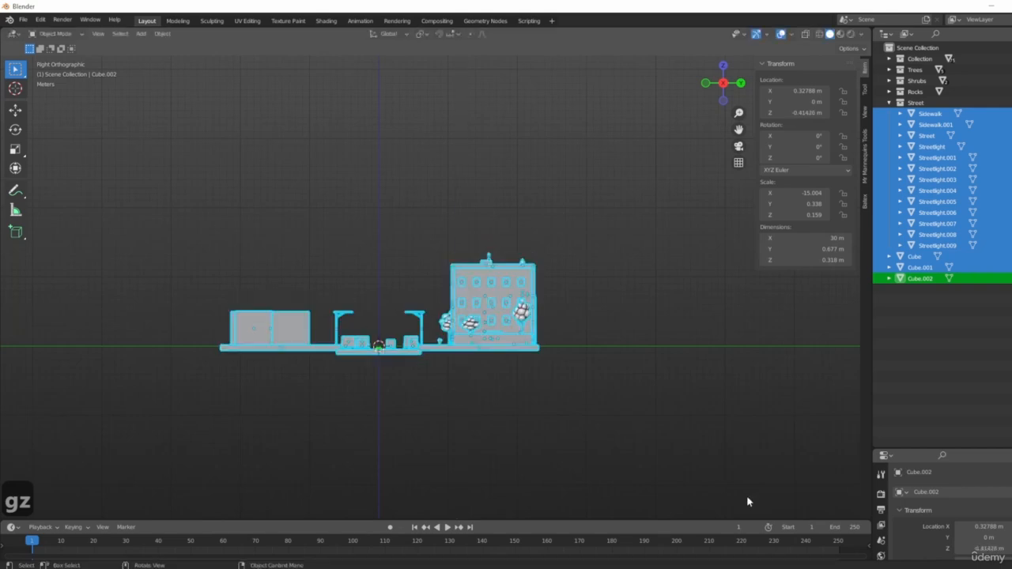
scroll(656, 443, up, 1)
scroll(550, 420, down, 2)
key(alt+a)
- Select every object and raise the whole scene along Z until the center strip sits at about Z 0.76 m, then clear the selection
middle_drag(614, 445, 522, 388)
key(a)
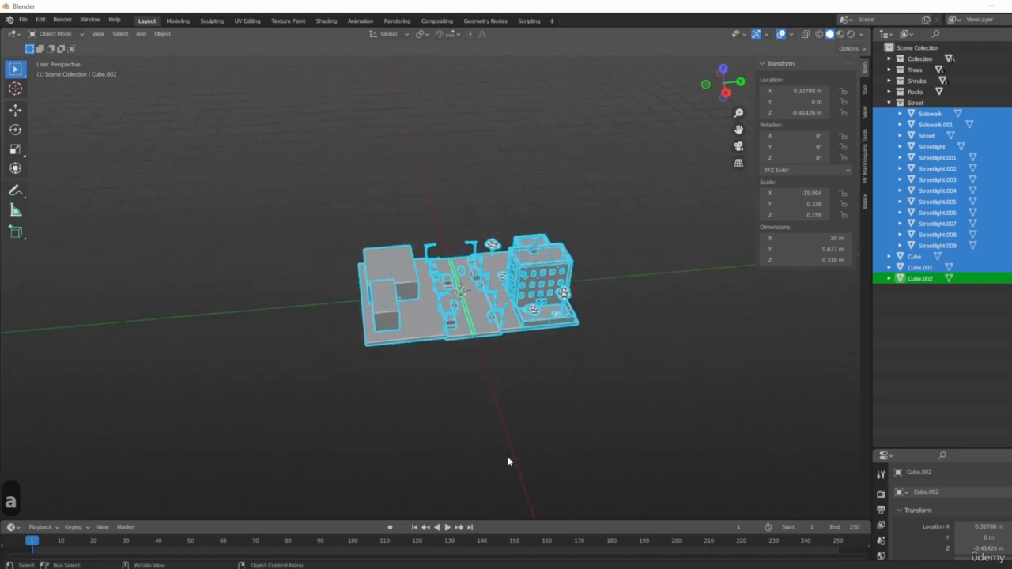
key(1)
key(3)
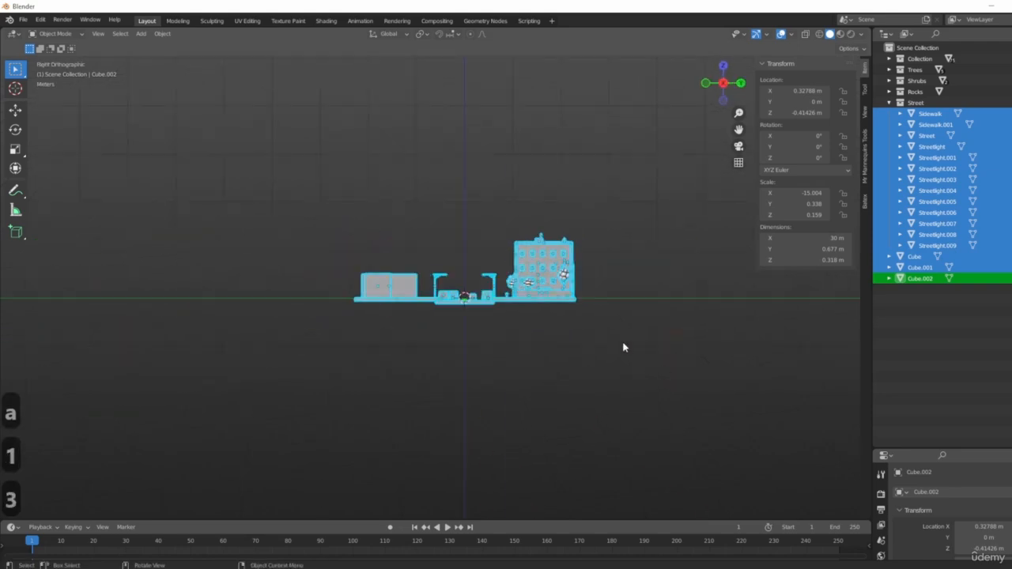
scroll(568, 265, up, 10)
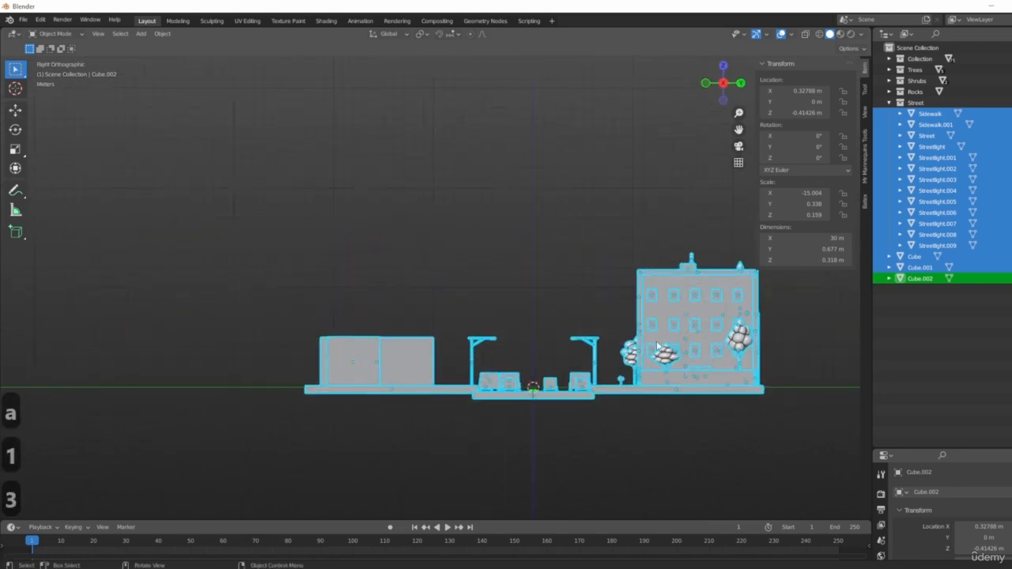
shift+middle_drag(563, 311, 582, 298)
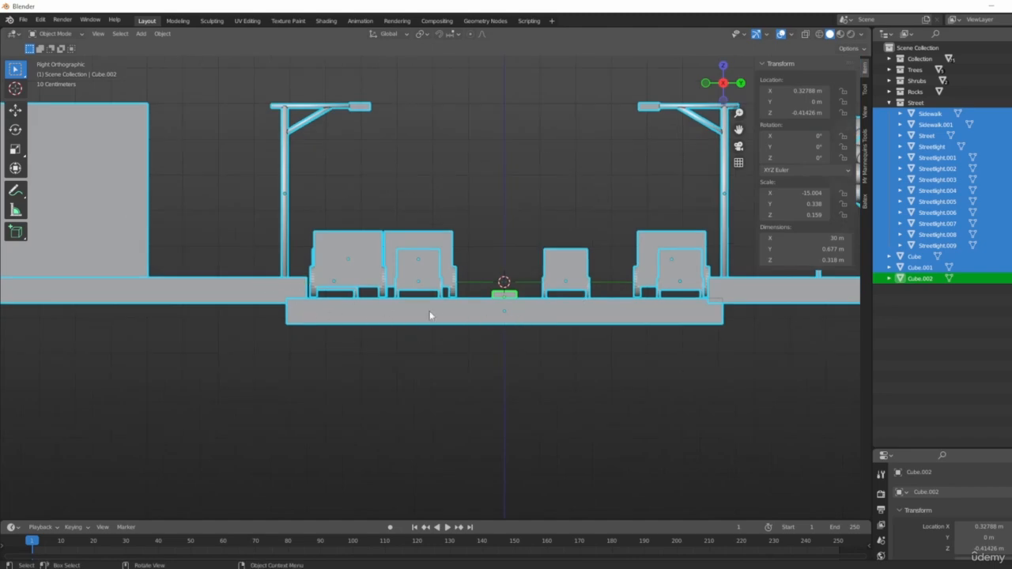
scroll(430, 315, down, 5)
middle_drag(430, 315, 447, 270)
middle_drag(522, 266, 390, 368)
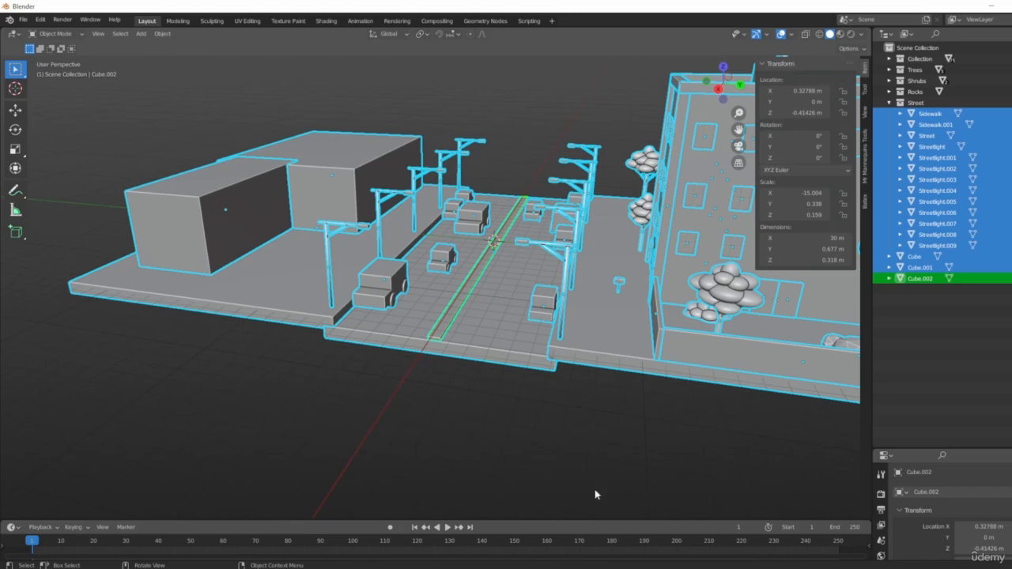
key(KP_1)
key(KP_3)
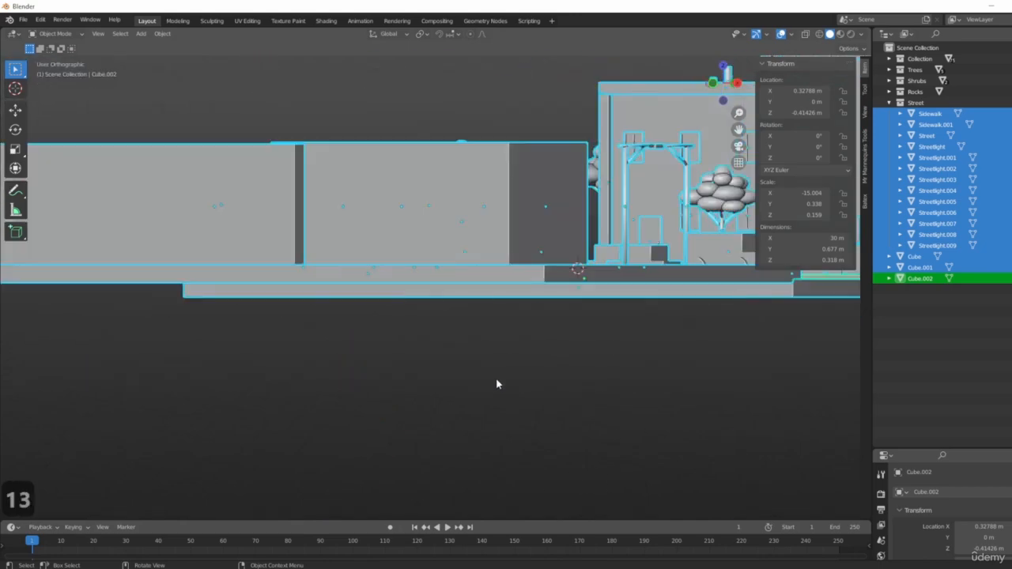
scroll(445, 347, up, 5)
scroll(416, 300, down, 5)
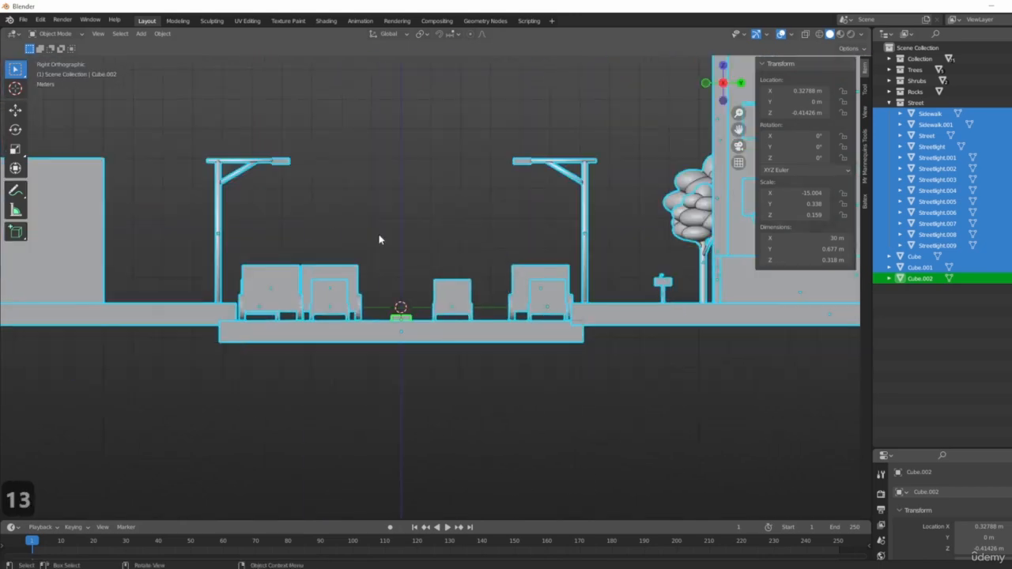
scroll(501, 323, down, 3)
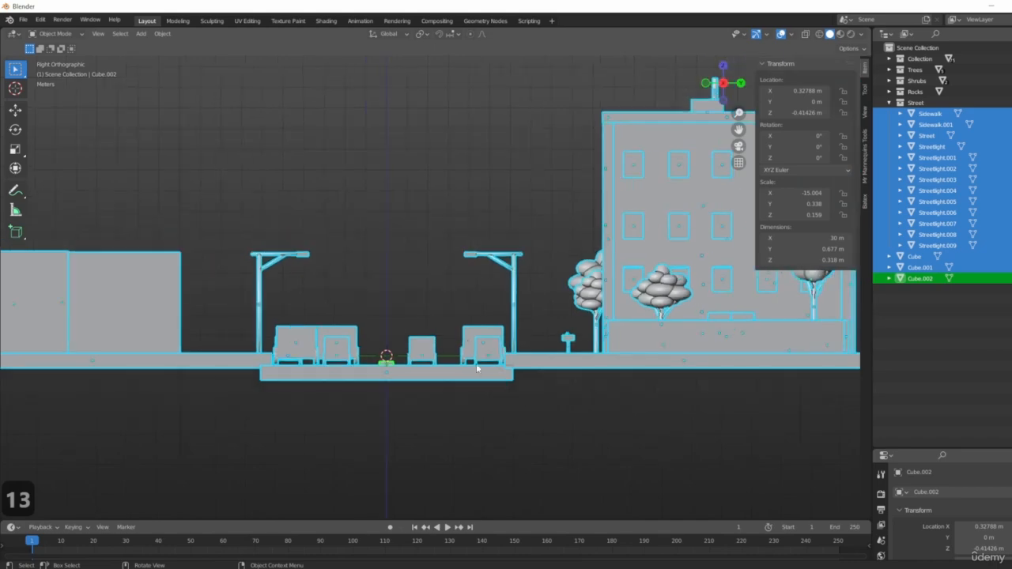
key(g)
key(z)
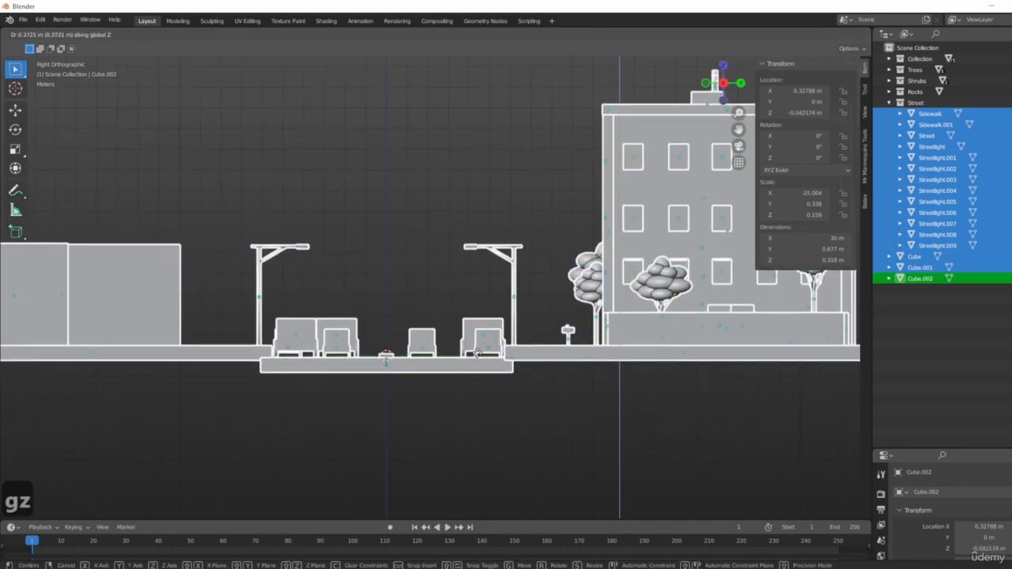
click(477, 340)
middle_drag(477, 339, 507, 263)
click(378, 452)
- Move the smaller block building across the street to about X 7.7 m, Y -18.6 m
middle_drag(378, 452, 468, 388)
scroll(494, 400, up, 5)
scroll(521, 395, down, 3)
shift+middle_drag(578, 401, 512, 430)
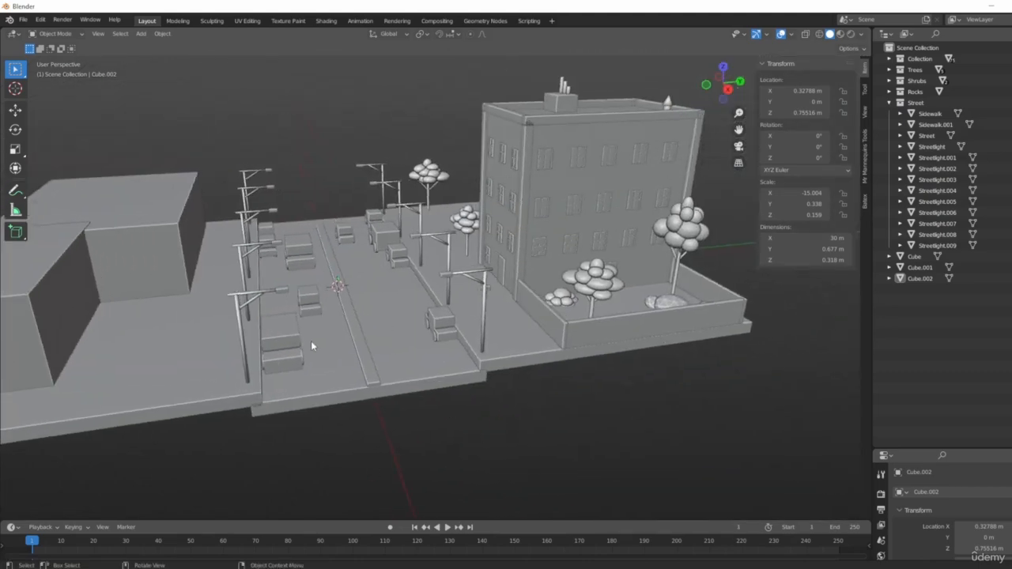
scroll(583, 461, down, 2)
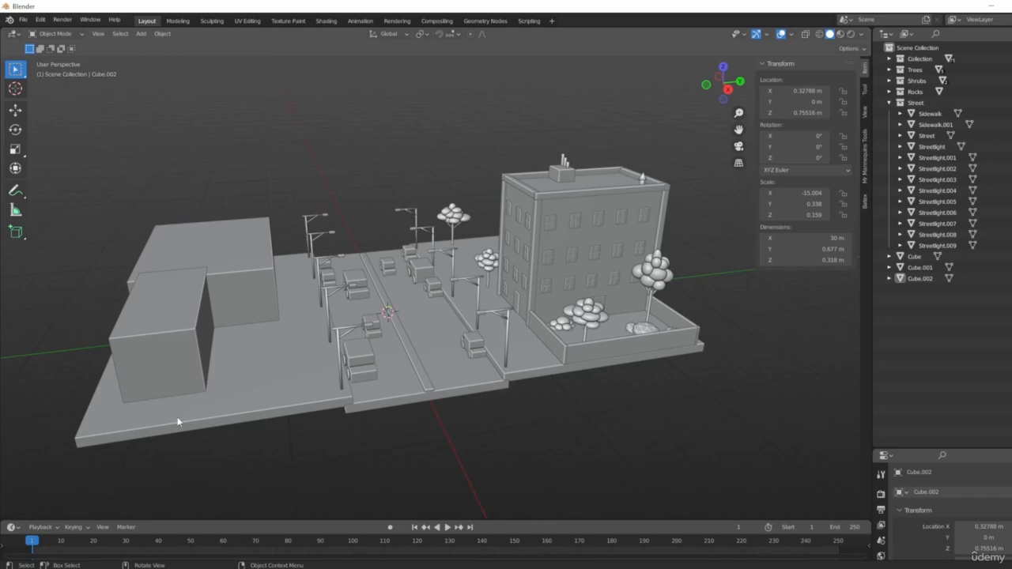
middle_drag(515, 419, 572, 368)
scroll(512, 430, up, 5)
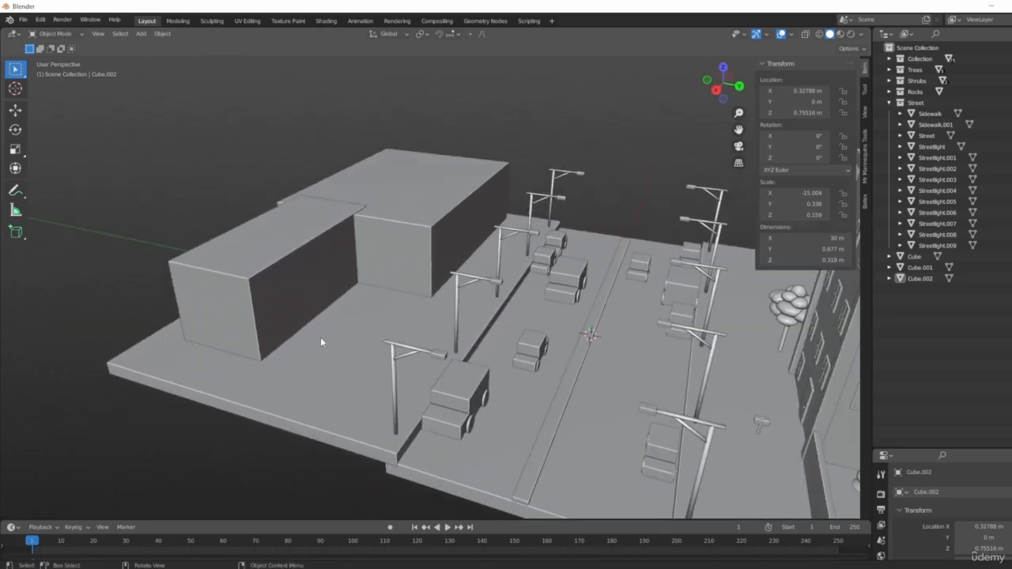
click(322, 236)
key(KP_Decimal)
key(KP_7)
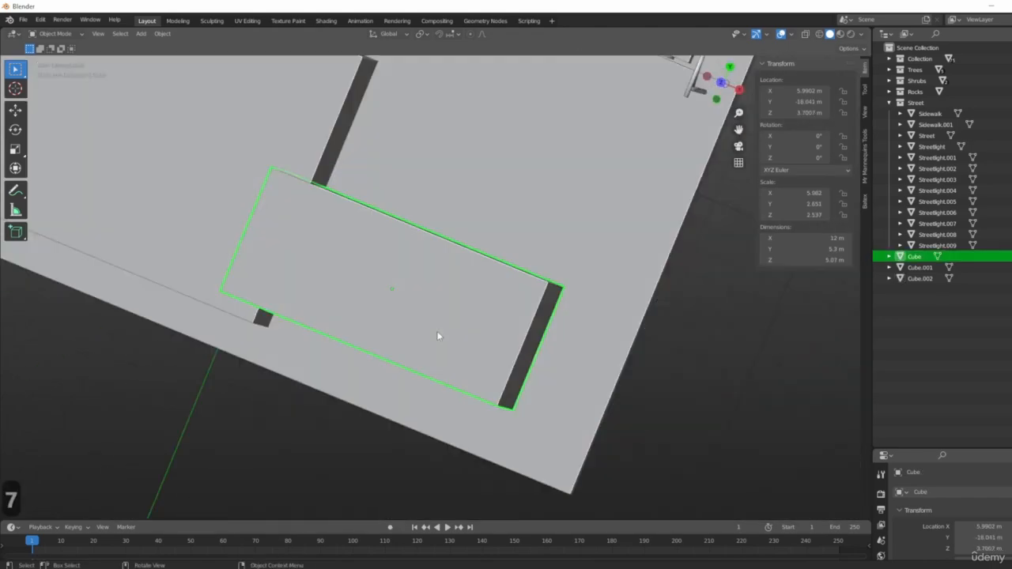
scroll(397, 323, down, 2)
shift+middle_drag(397, 322, 451, 401)
key(g)
click(406, 365)
- Duplicate the front fence of the apartment yard and place the copy beside the large block building at about X 5.14 m, Y -10.15 m
scroll(630, 303, down, 5)
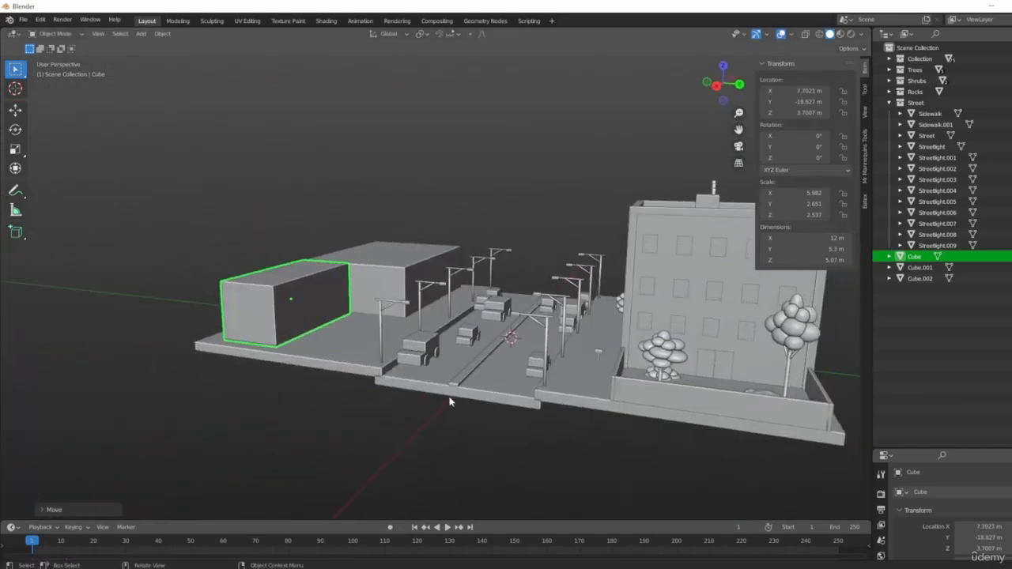
scroll(337, 361, up, 4)
scroll(337, 361, down, 4)
click(771, 340)
middle_drag(770, 340, 687, 332)
scroll(583, 334, up, 3)
key(KP_7)
scroll(657, 327, down, 3)
shift+middle_drag(784, 388, 591, 338)
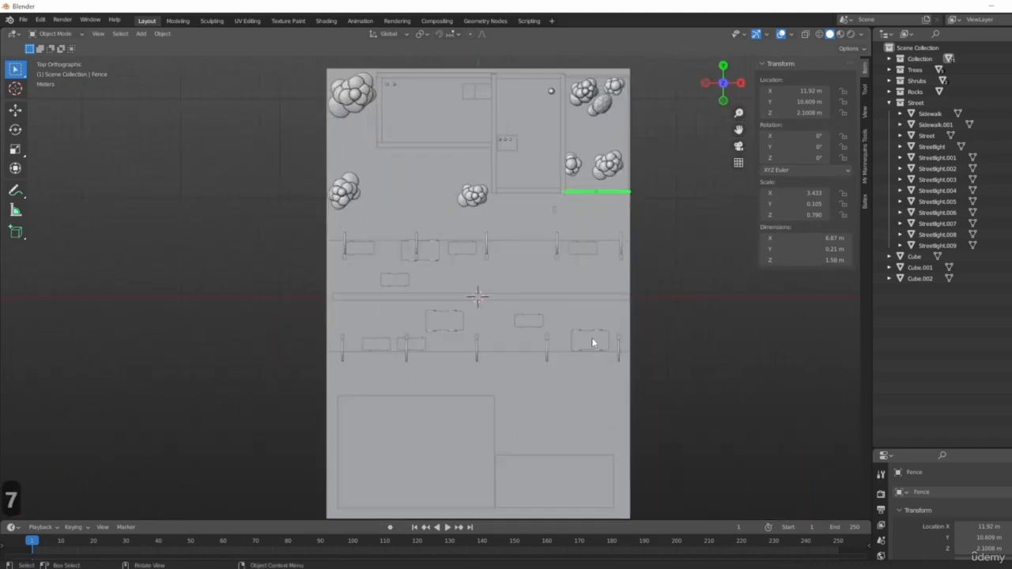
scroll(593, 330, up, 3)
key(shift+d)
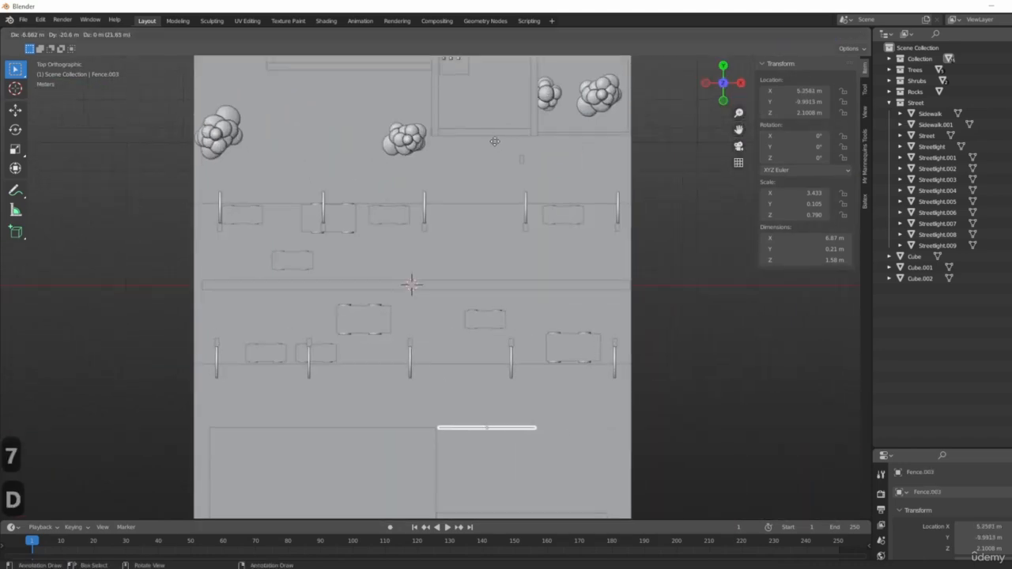
click(492, 143)
shift+middle_drag(703, 226, 681, 38)
scroll(544, 239, up, 3)
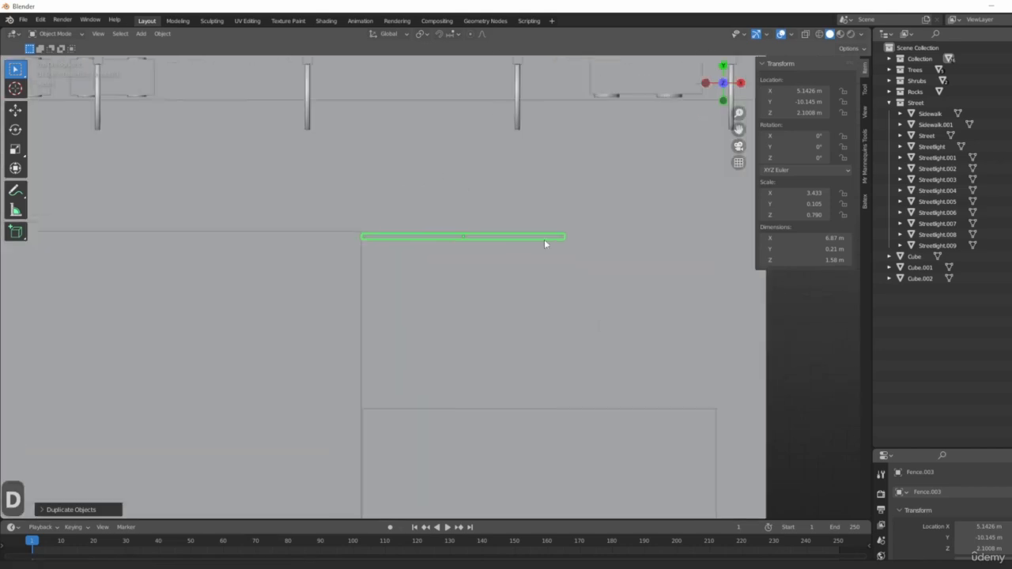
- Shorten the fence copy to about 4.38 m and align it with the large block's front corner at about X 3.88 m, Y -10.07 m
key(s)
key(x)
click(582, 270)
key(g)
key(x)
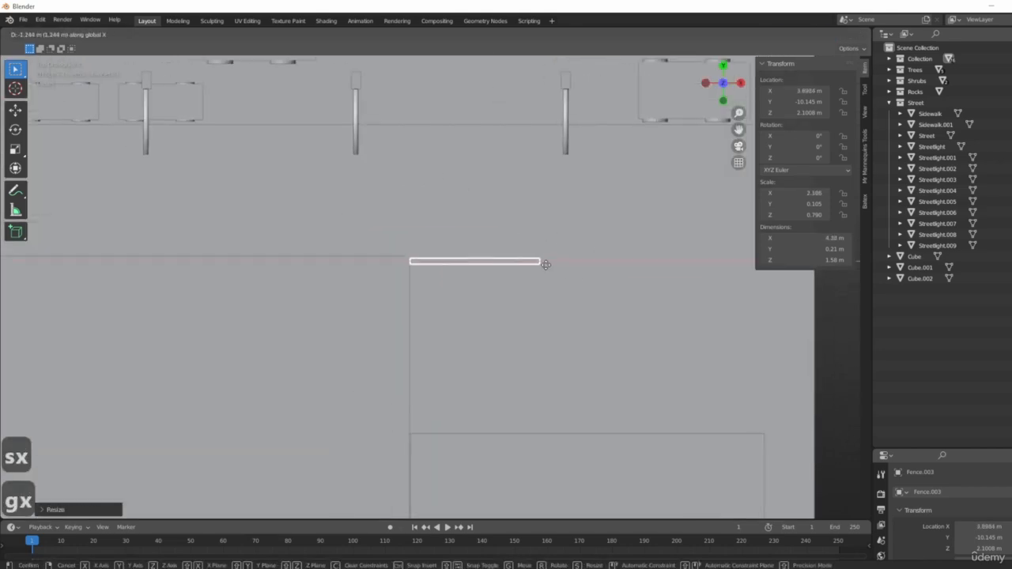
click(544, 267)
key(g)
key(y)
click(499, 289)
scroll(499, 290, down, 3)
shift+middle_drag(566, 289, 489, 269)
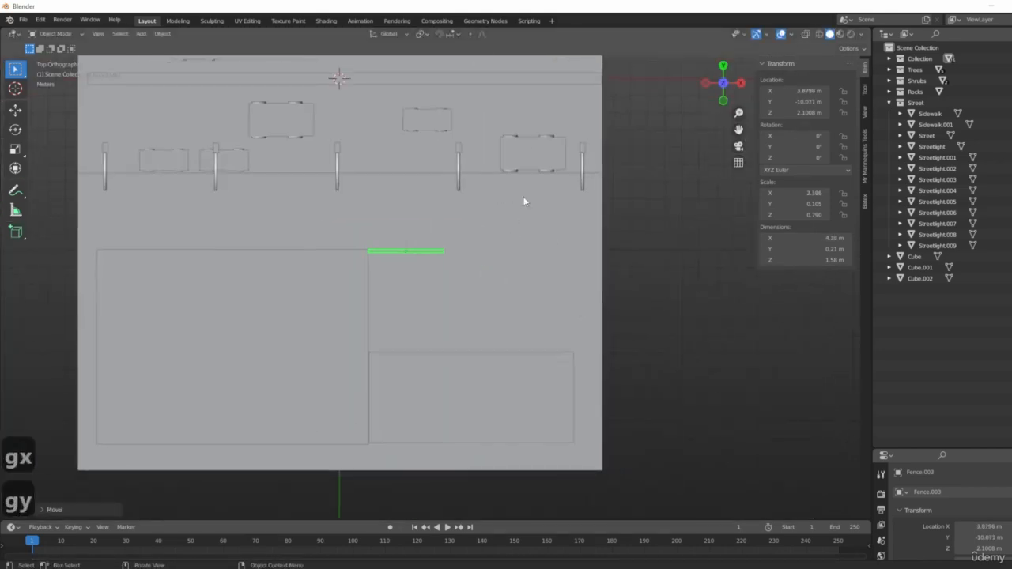
- Duplicate the apartment yard's long side fence and place the copy by the smaller block's outer side at about X 13.86 m, Y -14.07 m
shift+middle_drag(524, 200, 490, 349)
scroll(553, 146, down, 4)
shift+middle_drag(557, 195, 557, 247)
click(555, 146)
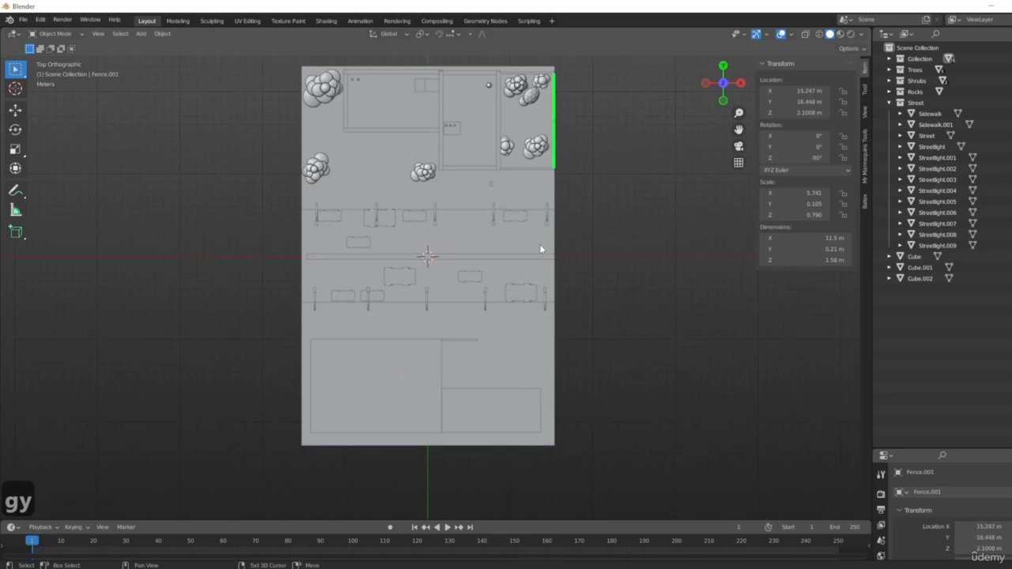
key(shift+d)
key(y)
click(553, 324)
scroll(586, 414, up, 5)
key(g)
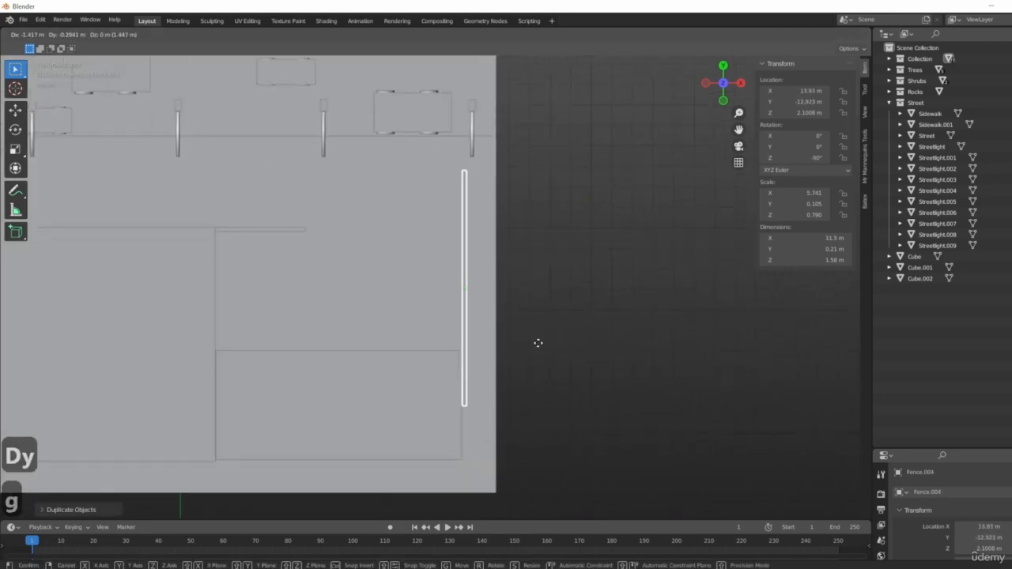
click(535, 366)
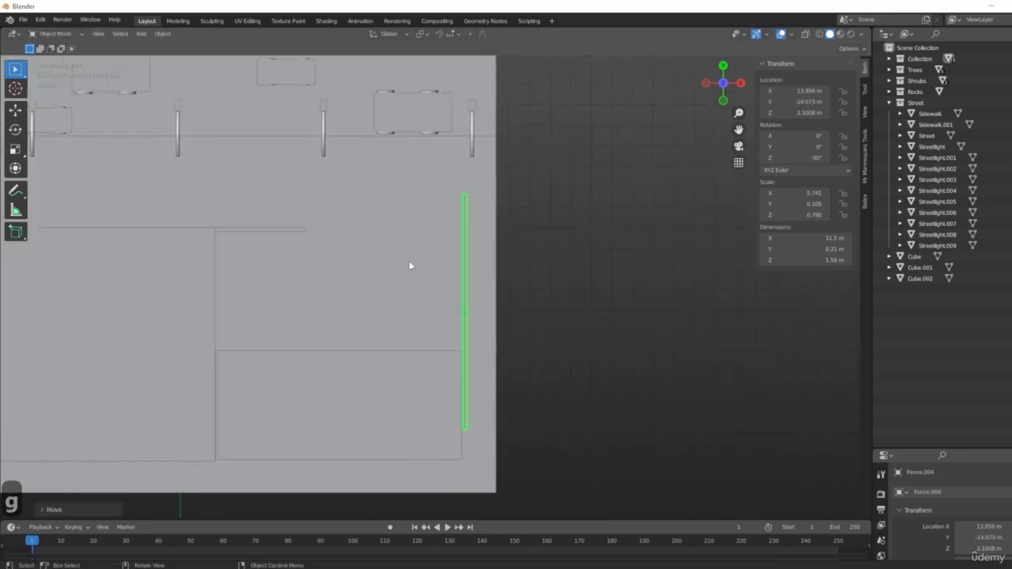
scroll(409, 260, down, 1)
shift+scroll(495, 206, up, 4)
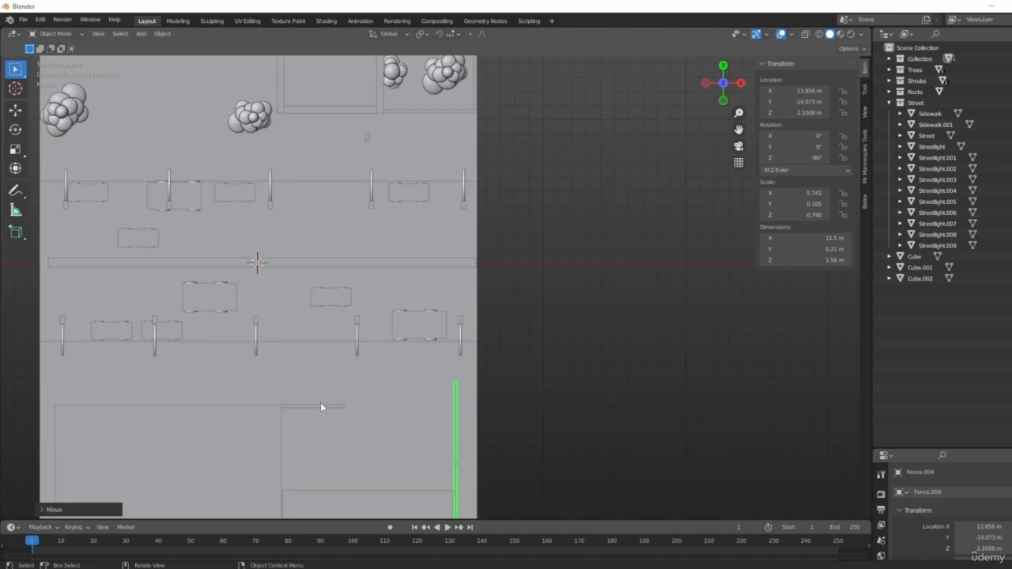
shift+middle_drag(486, 412, 509, 390)
scroll(422, 271, down, 5)
scroll(452, 364, up, 5)
key(s)
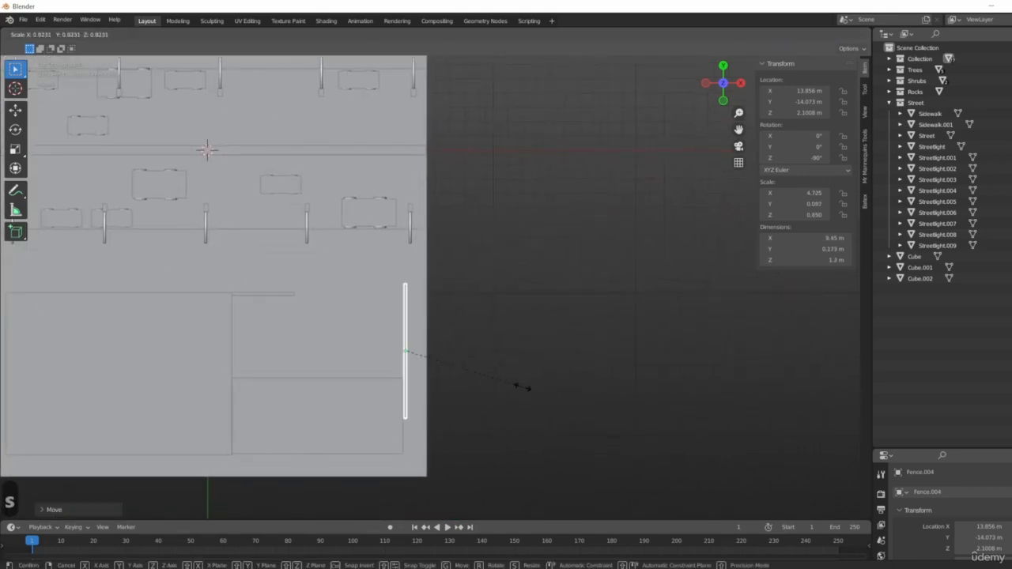
right_click(538, 393)
shift+scroll(474, 142, up, 5)
ctrl+scroll(552, 151, up, 3)
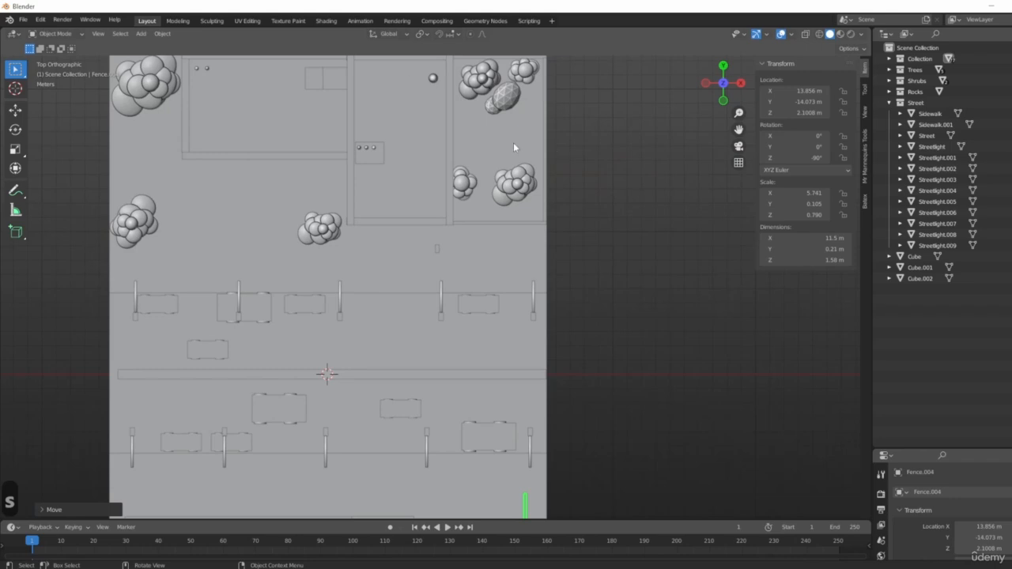
shift+scroll(589, 301, down, 4)
ctrl+scroll(588, 301, down, 2)
shift+scroll(496, 388, down, 1)
ctrl+scroll(496, 388, down, 1)
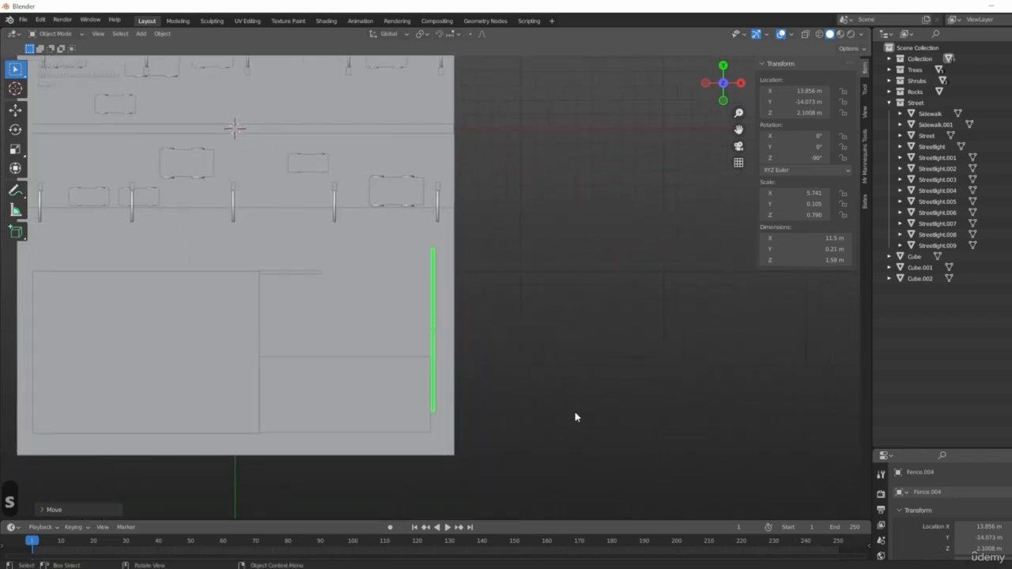
- Shorten the side fence copy to about 6.58 m and move it against the smaller block's front corner at about X 13.7 m, Y -12.6 m
key(s)
key(y)
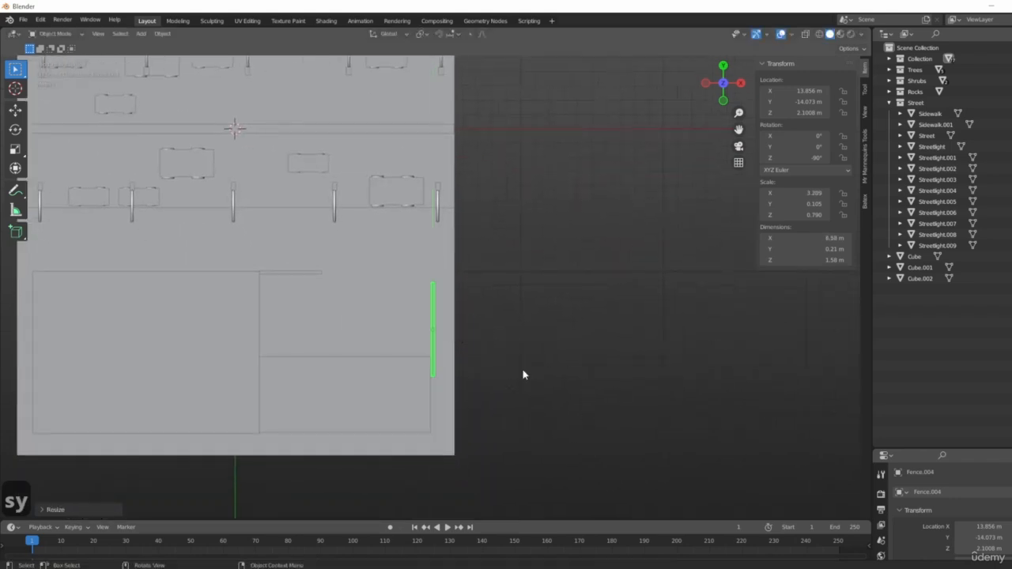
scroll(480, 407, up, 3)
click(466, 402)
key(g)
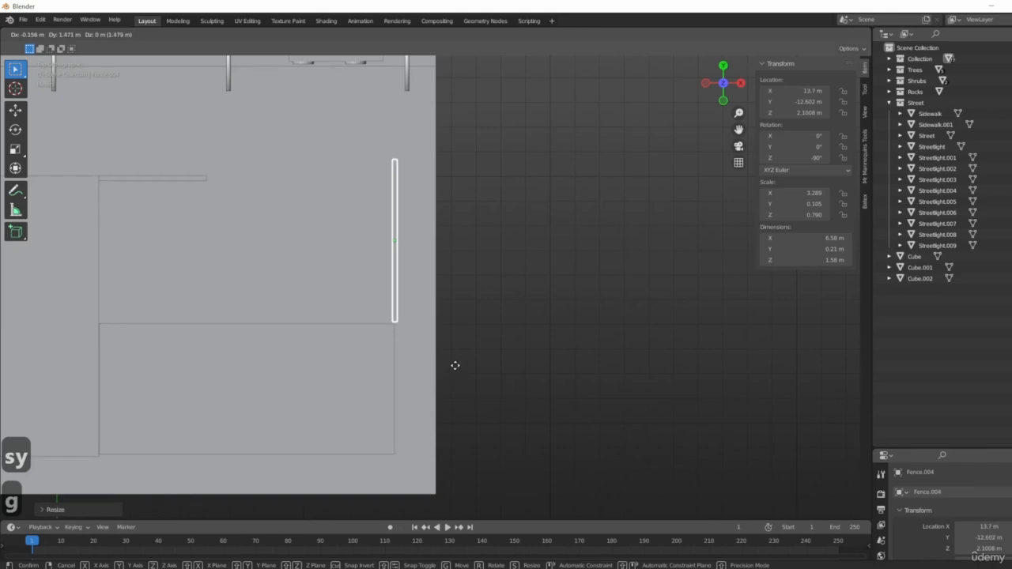
click(454, 366)
- Duplicate the short front fence along the X axis and place the copy against the side fence at about X 11.36 m
shift+scroll(355, 209, up, 1)
ctrl+scroll(355, 209, up, 2)
middle_drag(355, 210, 599, 390)
click(609, 387)
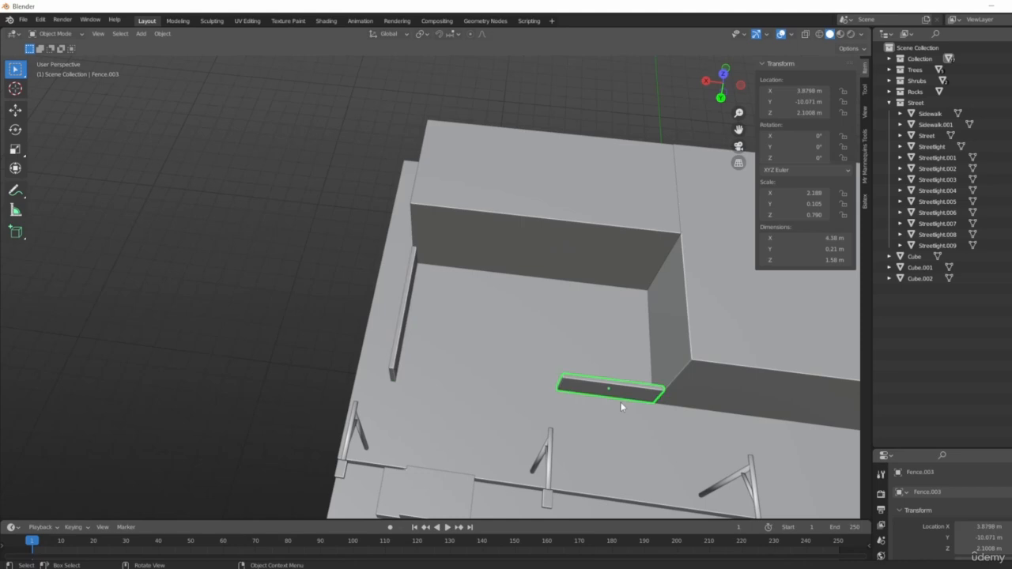
key(shift+d)
key(x)
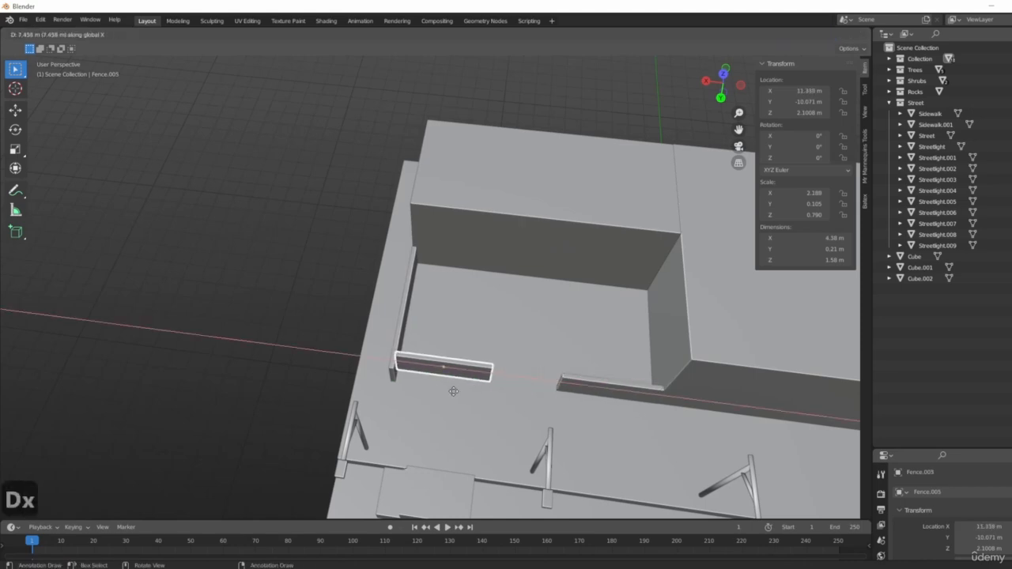
click(453, 392)
- Shorten the smaller block's side fence to about 5.64 m and shift it along Y to about -13.07 m
middle_drag(373, 255, 426, 316)
click(471, 327)
scroll(471, 327, up, 4)
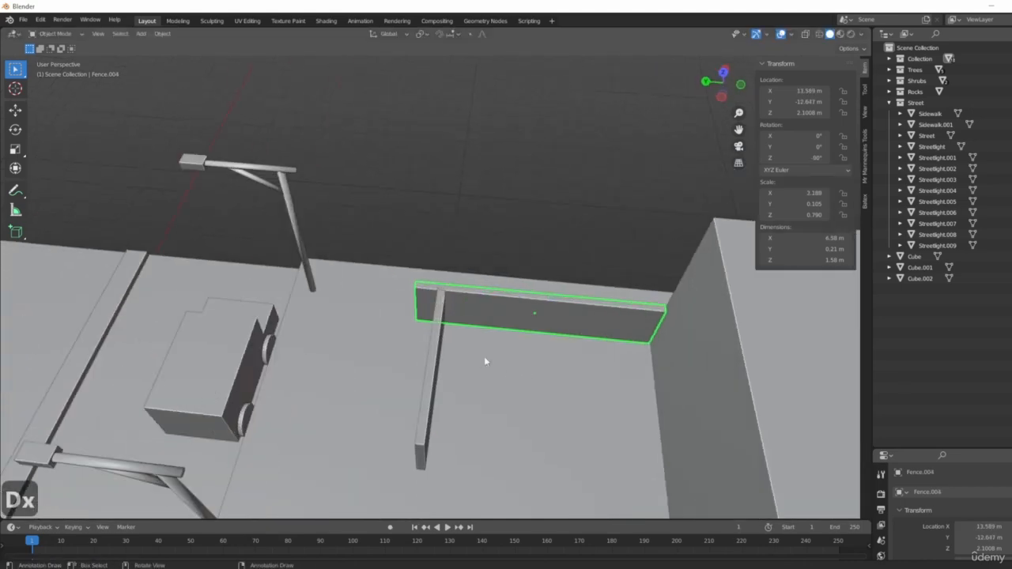
key(7)
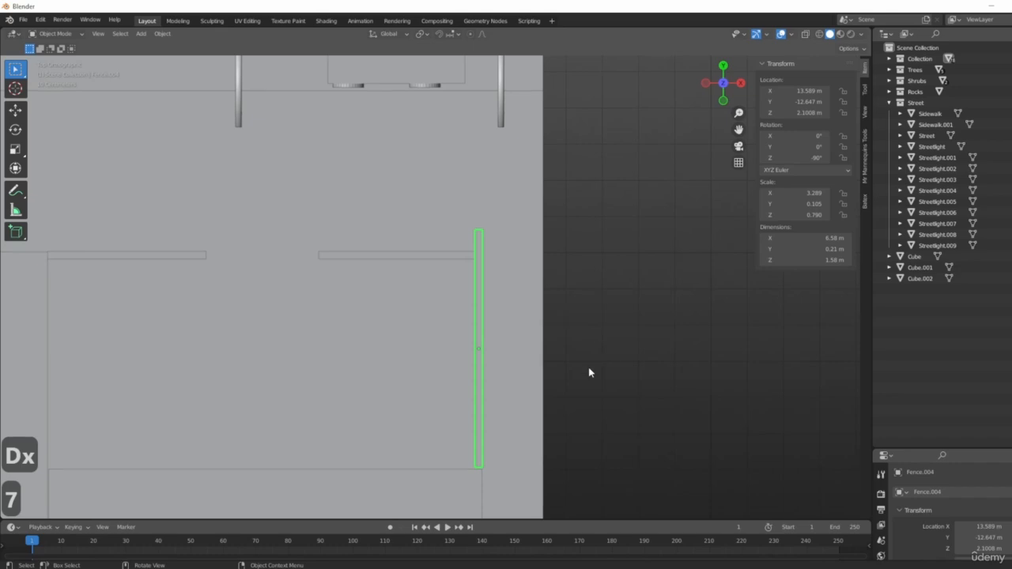
key(s)
key(y)
click(574, 352)
key(g)
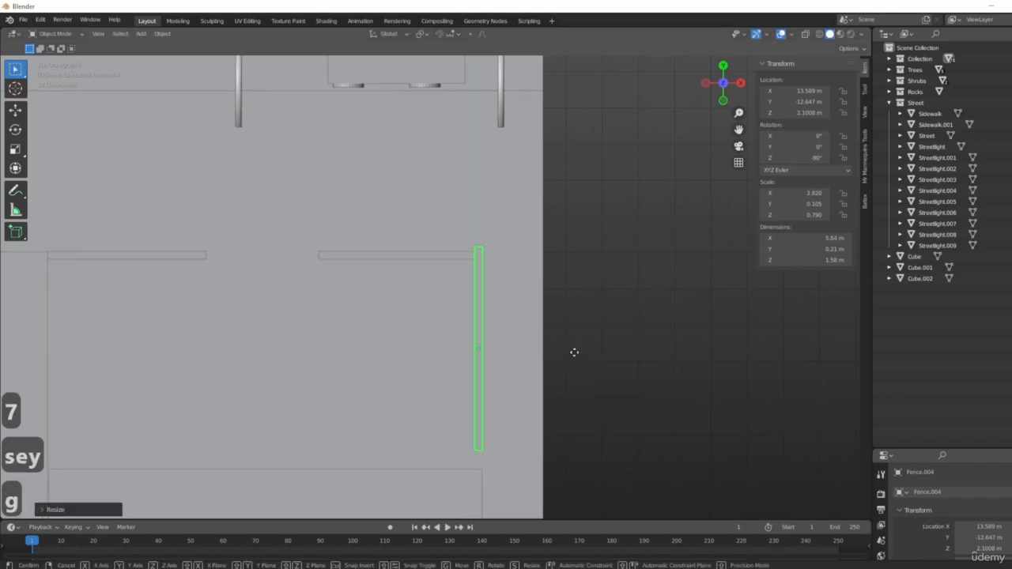
key(y)
click(578, 366)
- Lengthen the side fence to about 6.15 m and shift it along Y to about -13.04 m to meet the front fence
key(s)
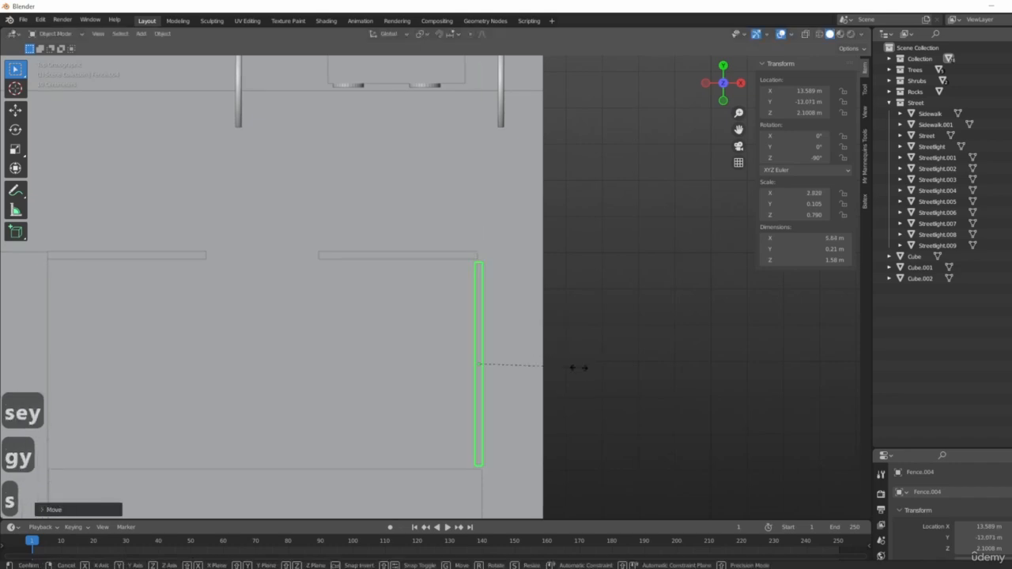
key(y)
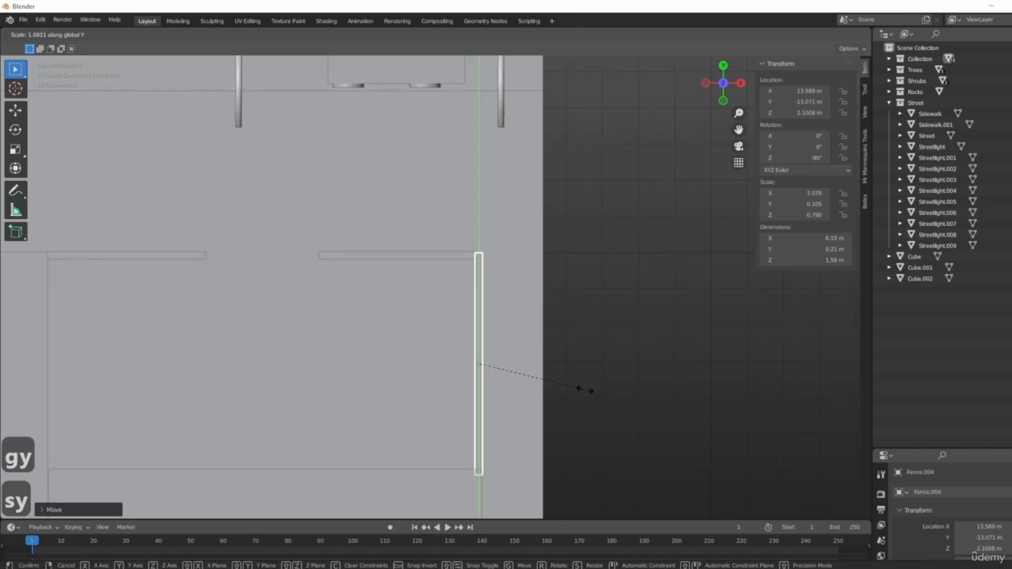
click(585, 389)
key(g)
key(y)
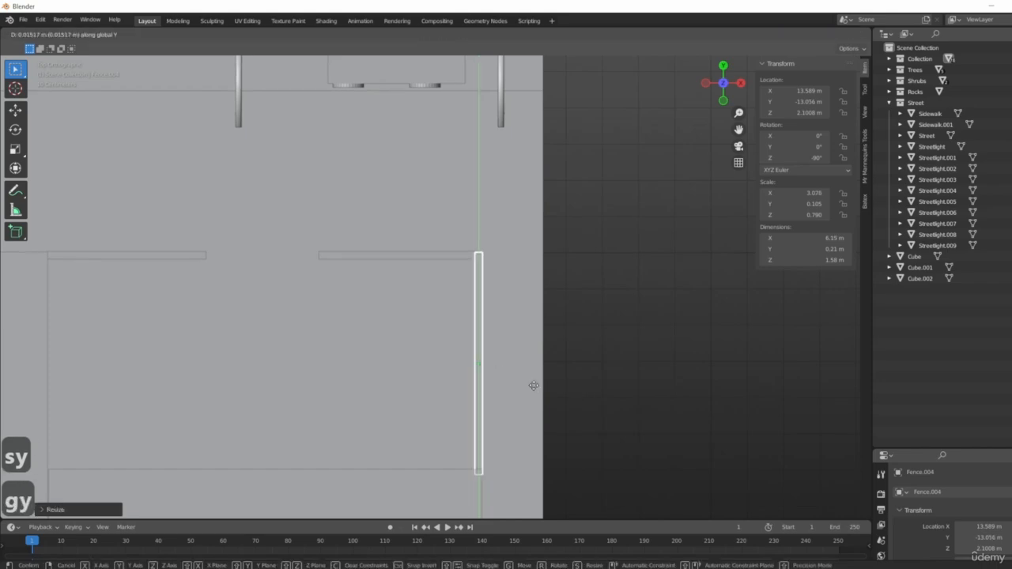
click(553, 356)
- Examine the new fences around the block buildings and the double door in the apartment building's yard
scroll(558, 348, down, 1)
middle_drag(558, 348, 469, 327)
middle_drag(521, 243, 654, 370)
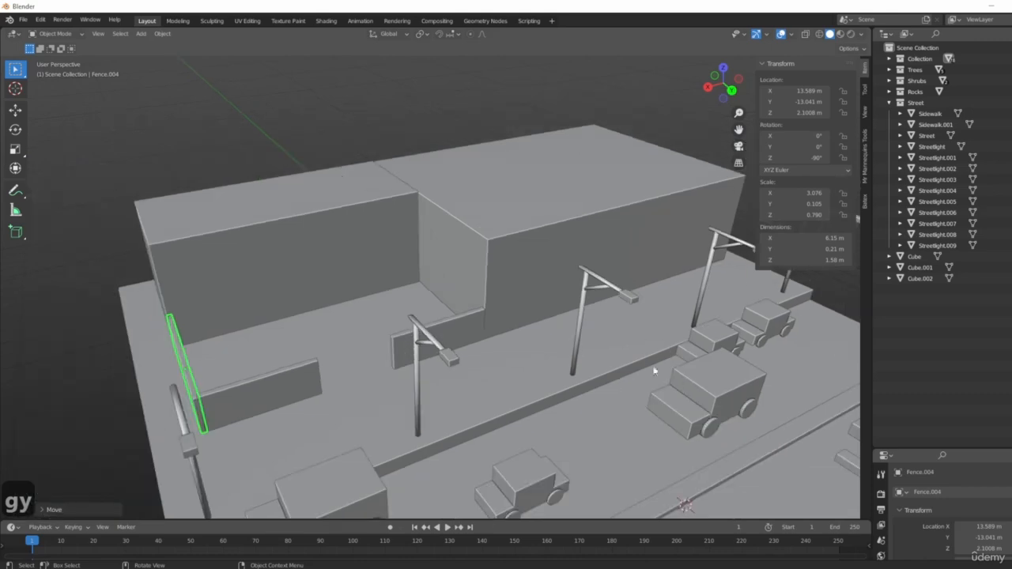
click(305, 381)
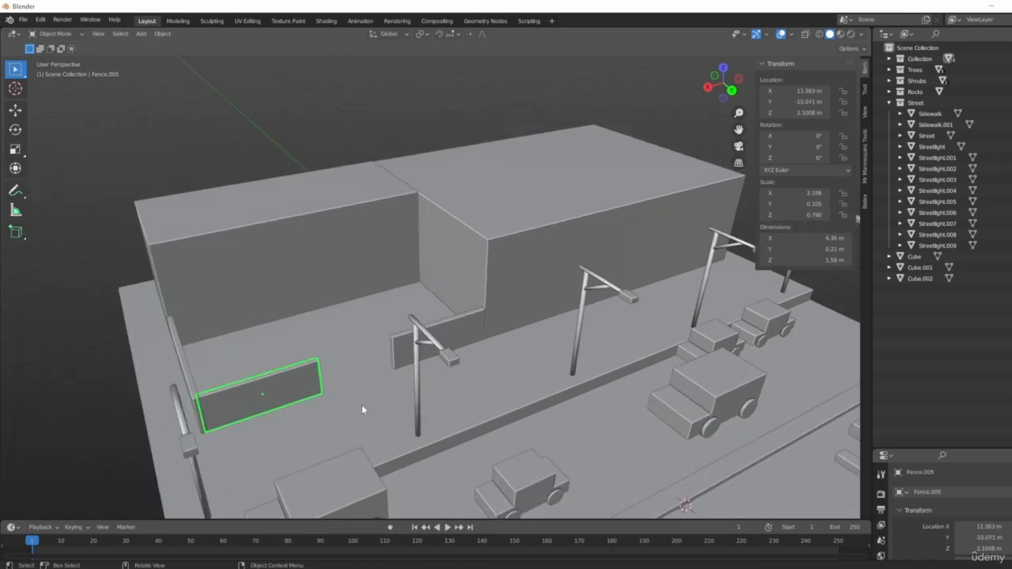
middle_drag(361, 404, 443, 312)
middle_drag(534, 310, 538, 355)
middle_drag(466, 240, 533, 264)
scroll(533, 264, down, 8)
scroll(513, 285, up, 2)
scroll(514, 283, up, 8)
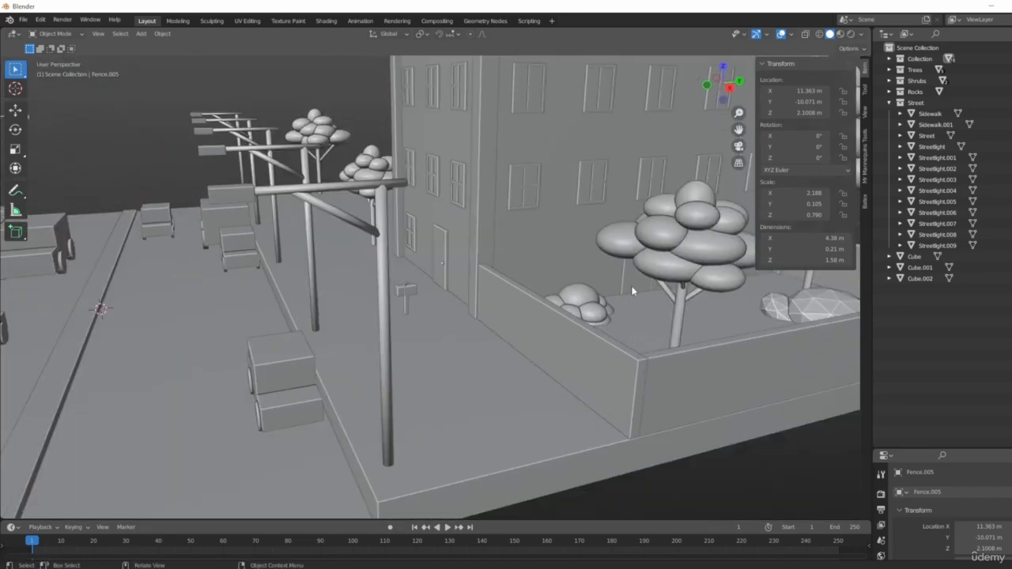
click(632, 291)
scroll(632, 291, down, 5)
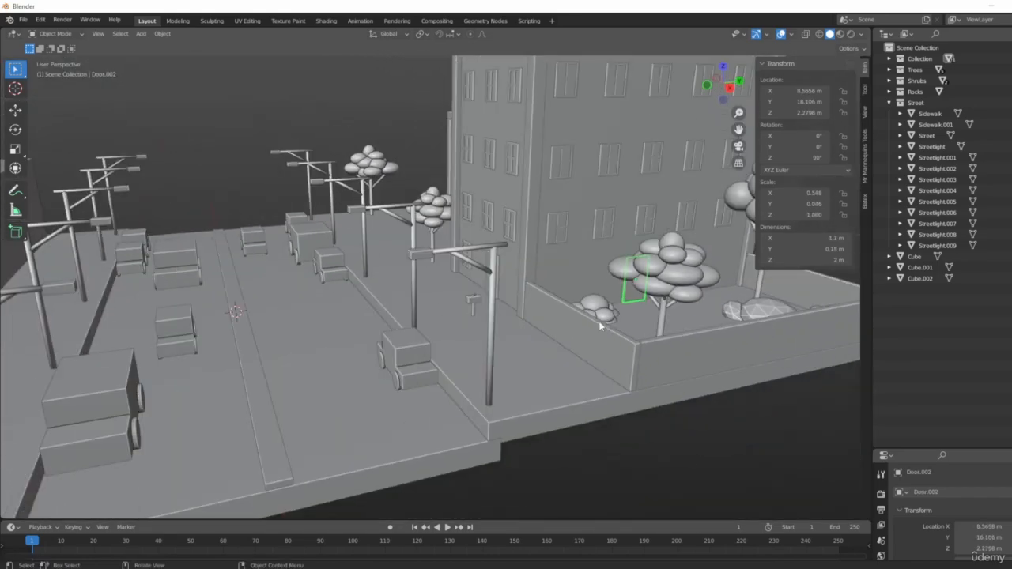
middle_drag(632, 291, 660, 297)
middle_drag(589, 320, 624, 212)
scroll(624, 212, up, 5)
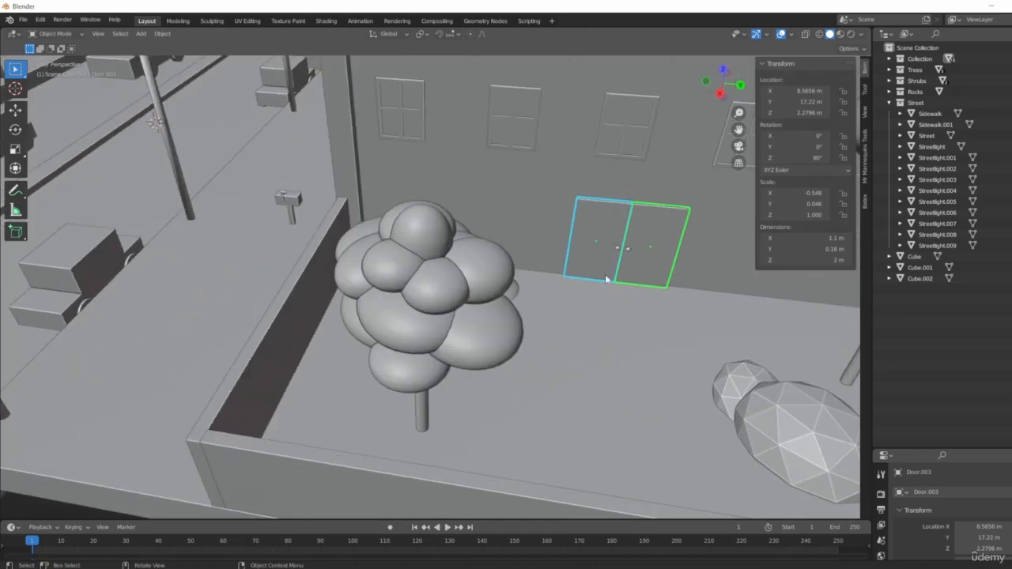
scroll(606, 280, down, 5)
middle_drag(606, 280, 290, 297)
middle_drag(571, 274, 327, 317)
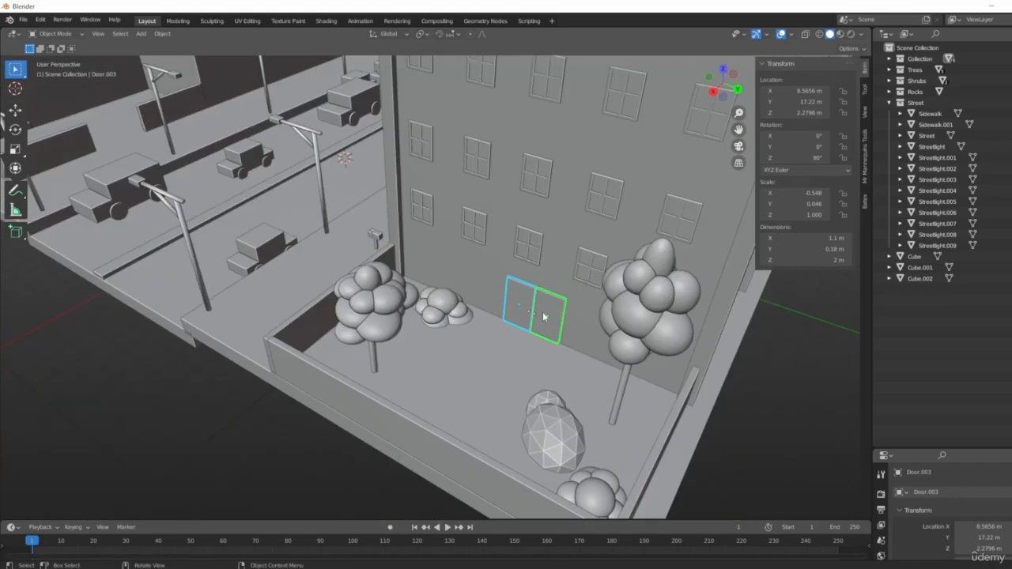
middle_drag(542, 317, 421, 369)
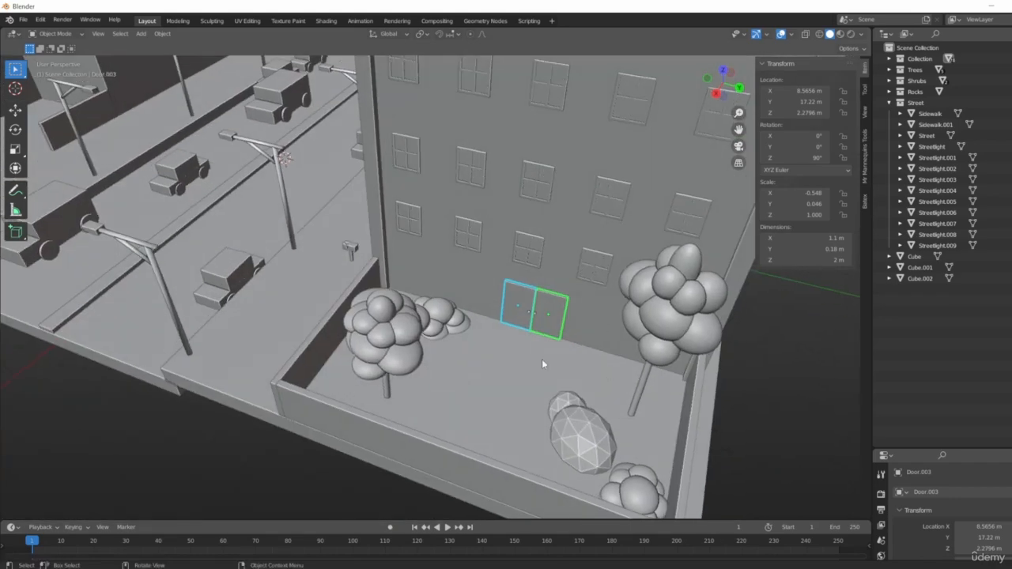
- Join the two leaves of the double door on the apartment building's yard side into one object
scroll(542, 355, up, 4)
click(558, 283)
click(574, 303)
click(540, 298)
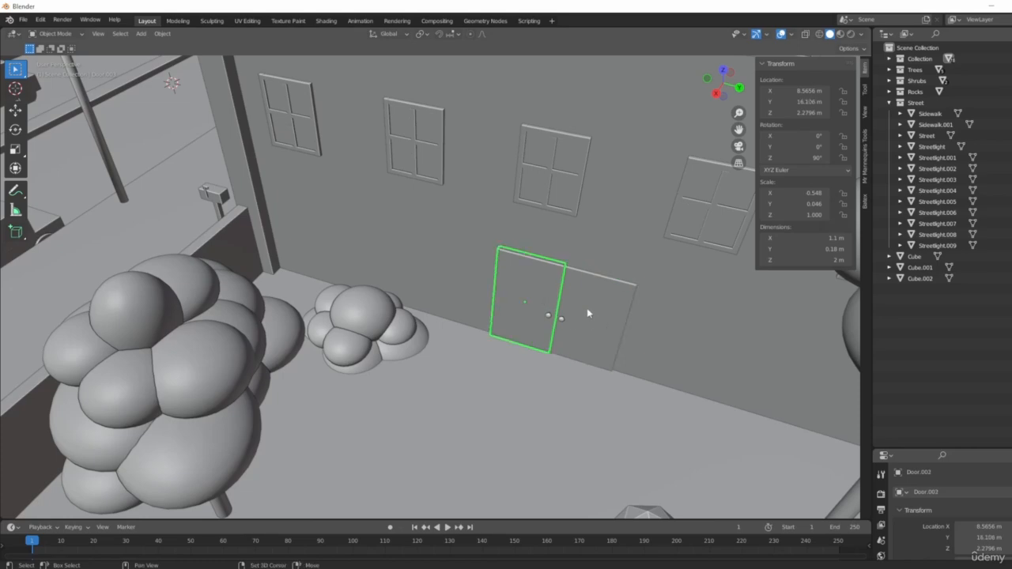
shift+click(588, 313)
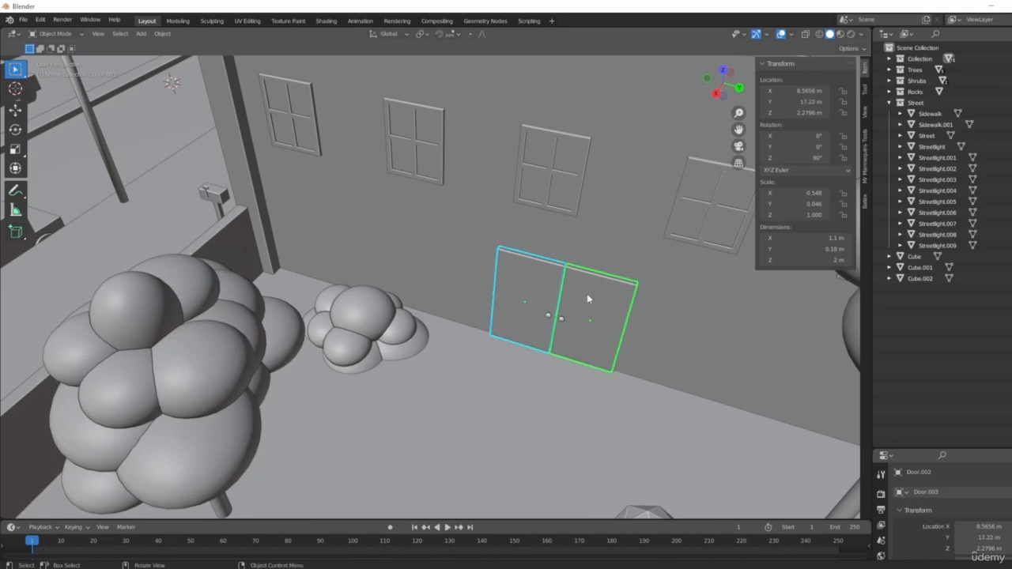
middle_drag(559, 360, 455, 309)
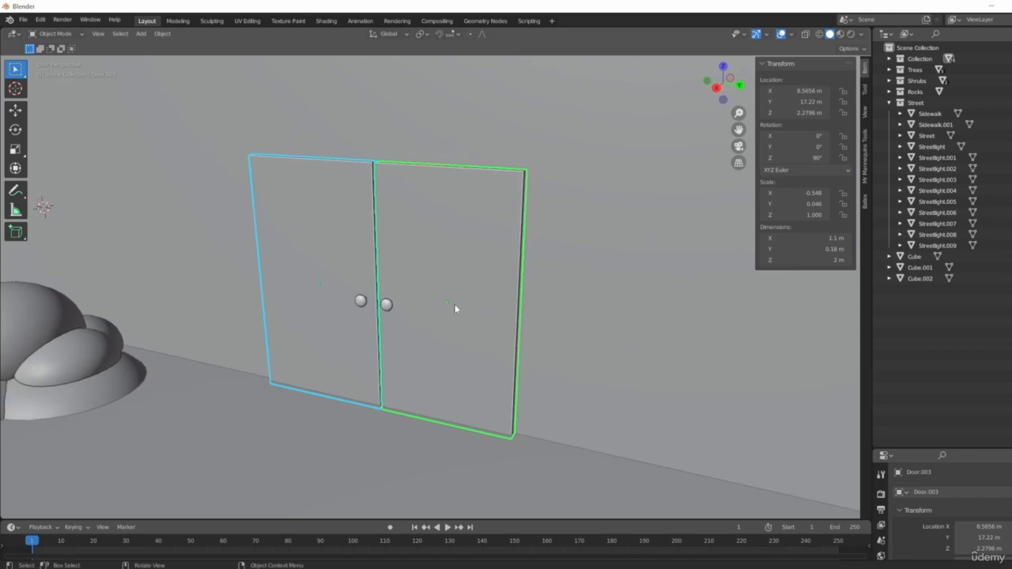
click(501, 361)
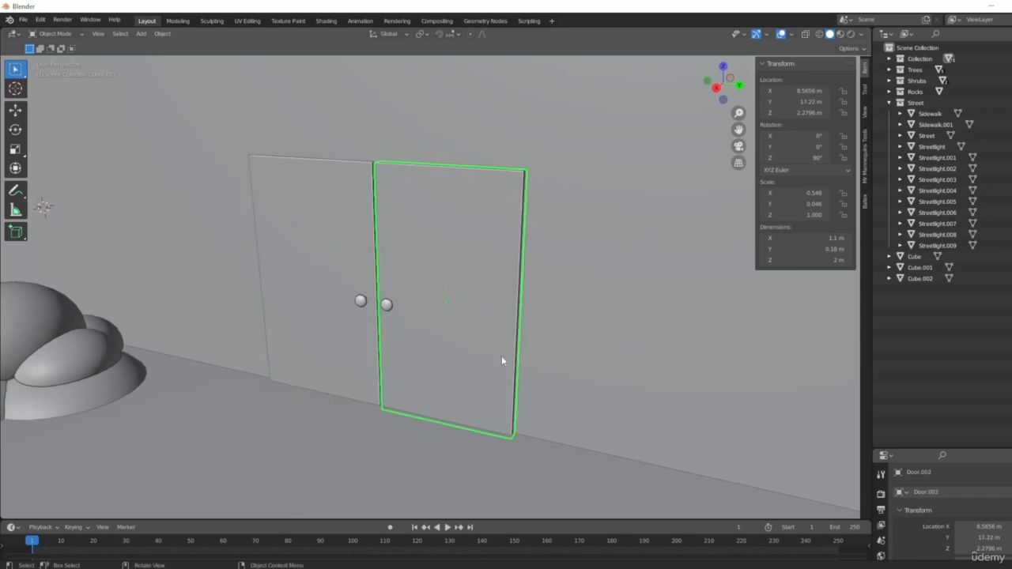
click(332, 242)
shift+click(473, 307)
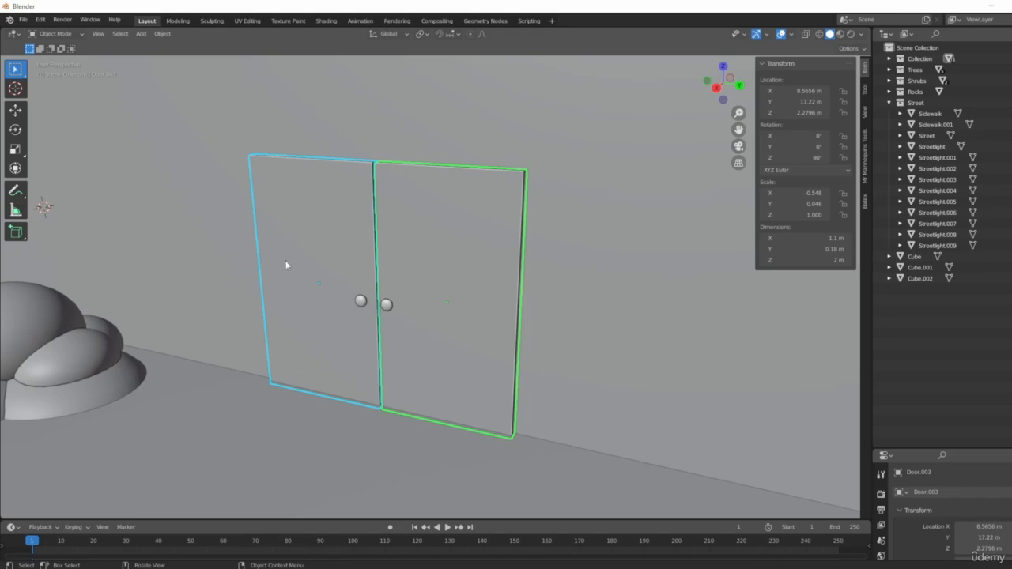
middle_drag(474, 298, 477, 332)
key(ctrl+j)
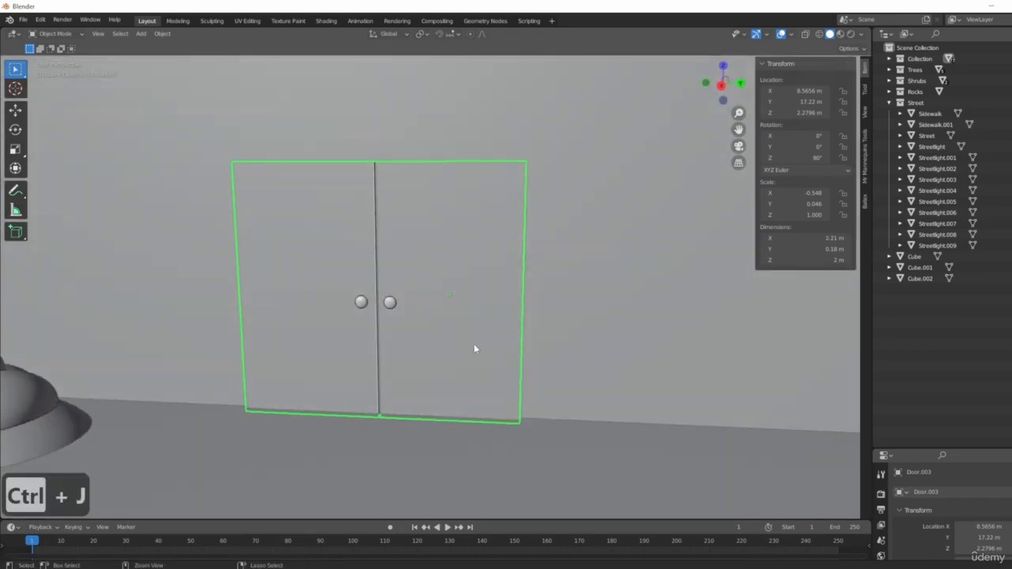
- Duplicate the joined double door and place the copy at the large block's front wall, about X -4.57 m, Y -9.71 m
scroll(479, 316, down, 3)
scroll(475, 300, down, 5)
key(KP_7)
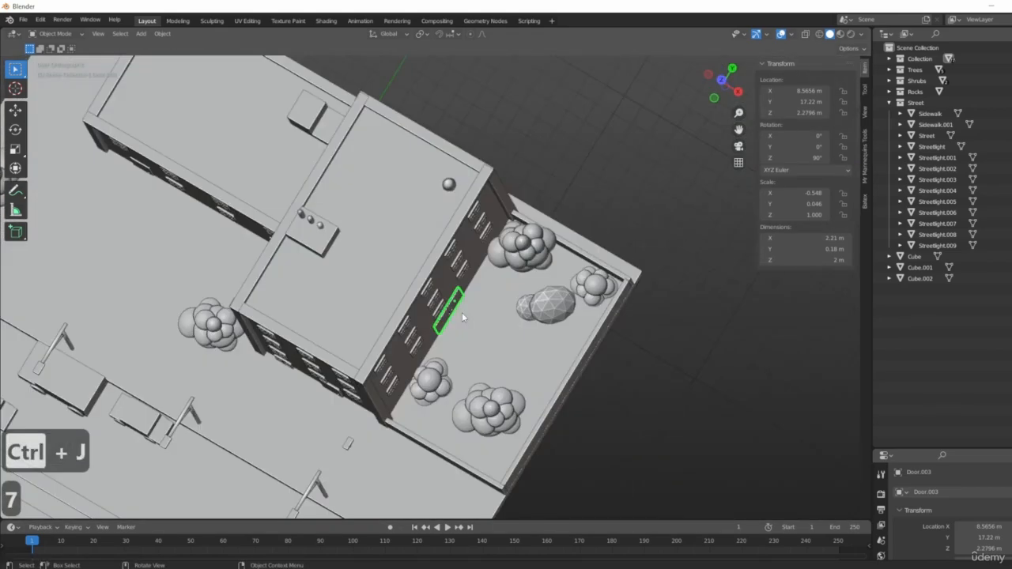
scroll(535, 332, down, 2)
middle_drag(599, 322, 587, 328)
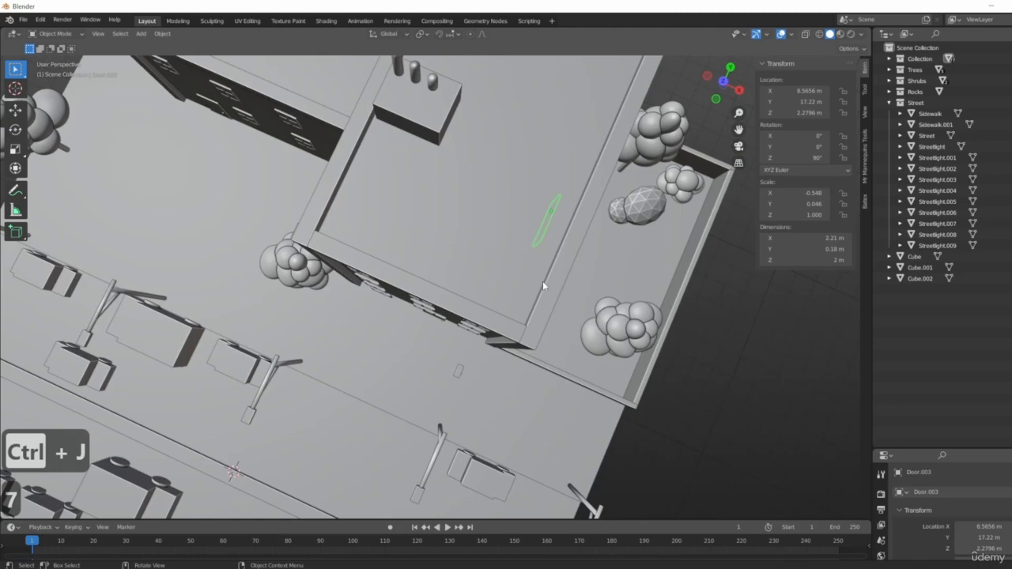
key(KP_7)
scroll(492, 148, up, 3)
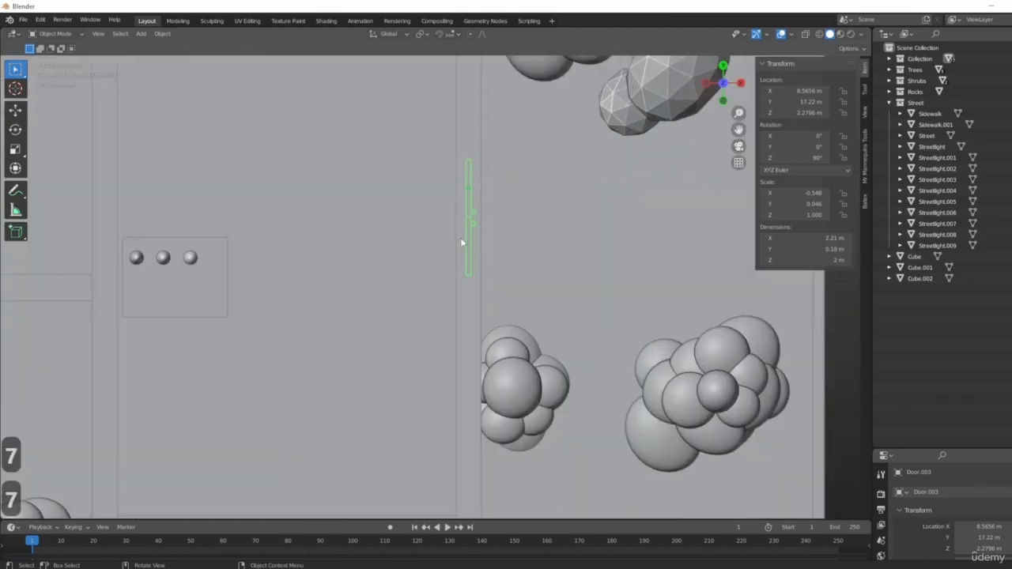
scroll(461, 238, down, 6)
shift+middle_drag(406, 312, 451, 231)
shift+middle_drag(482, 339, 376, 264)
middle_drag(364, 332, 402, 284)
key(KP_7)
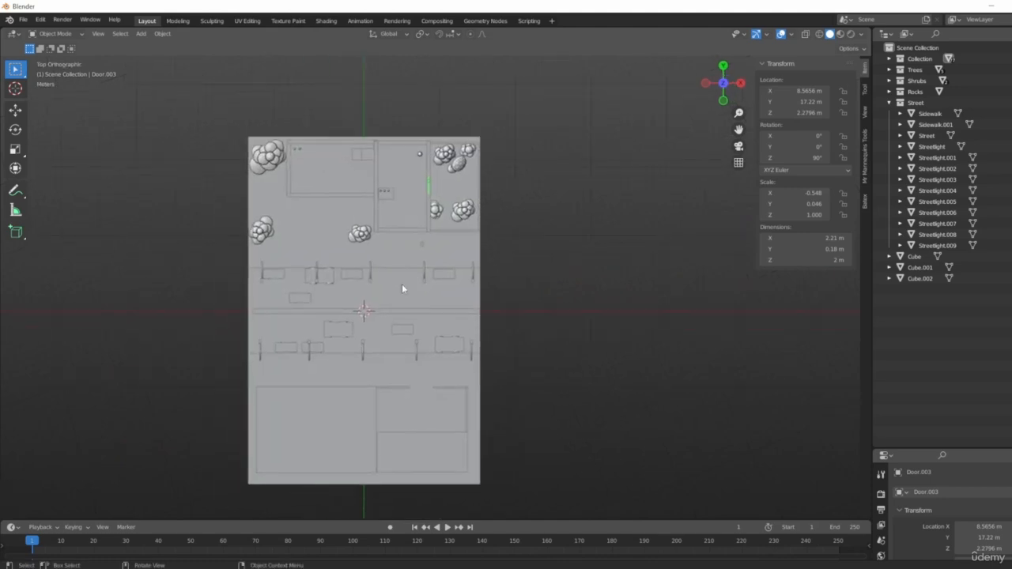
key(shift+d)
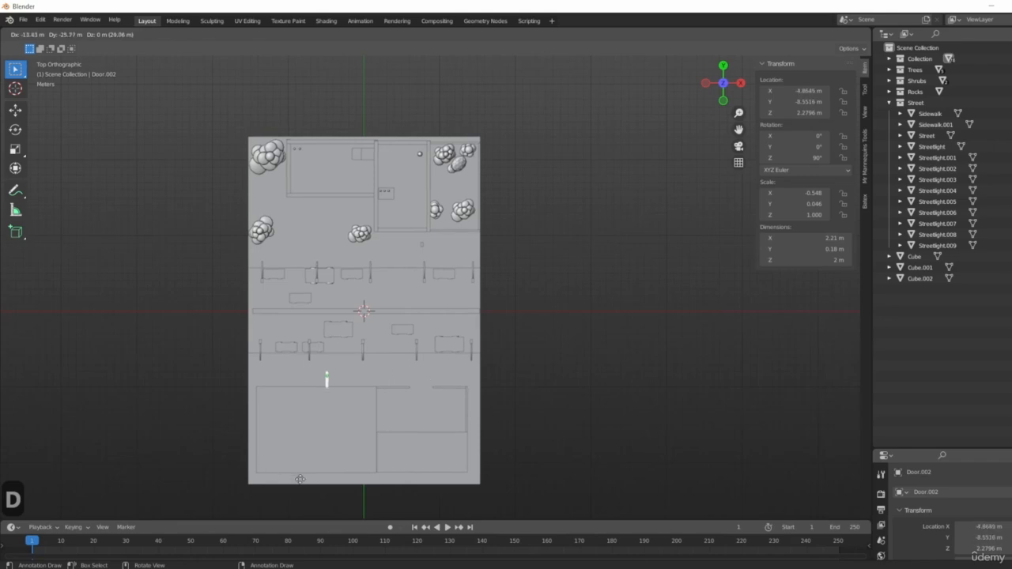
click(323, 478)
scroll(334, 312, up, 8)
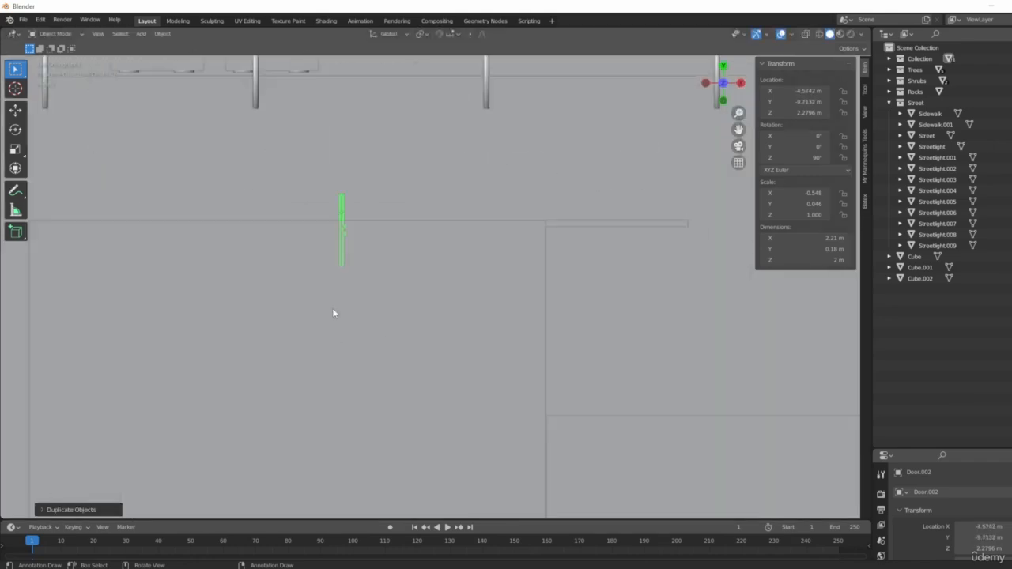
- Rotate the door copy by -90° and move it against the large block's front wall at about X -4.86 m, Y -9.94 m
text(r)
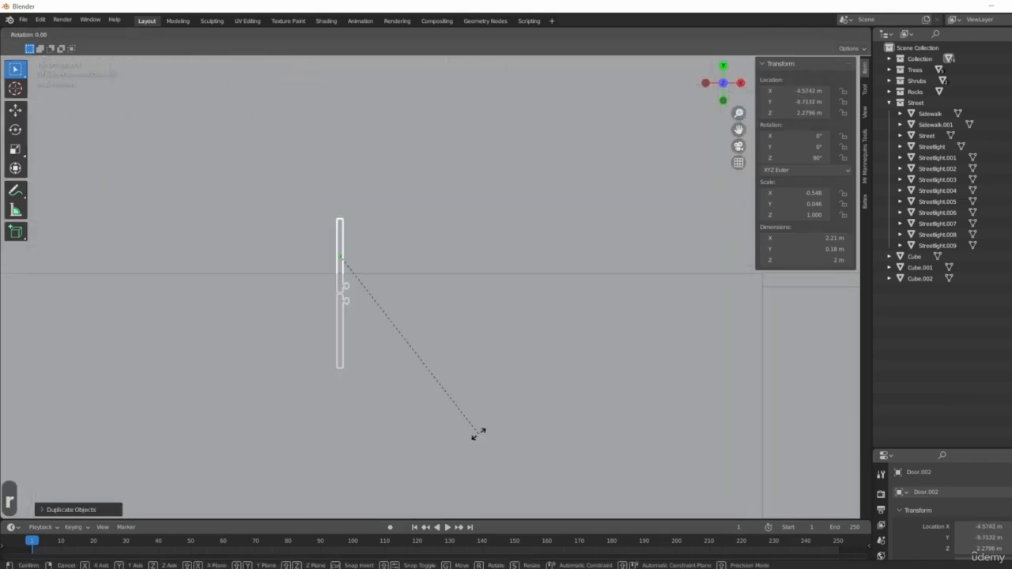
text(90)
key(minus)
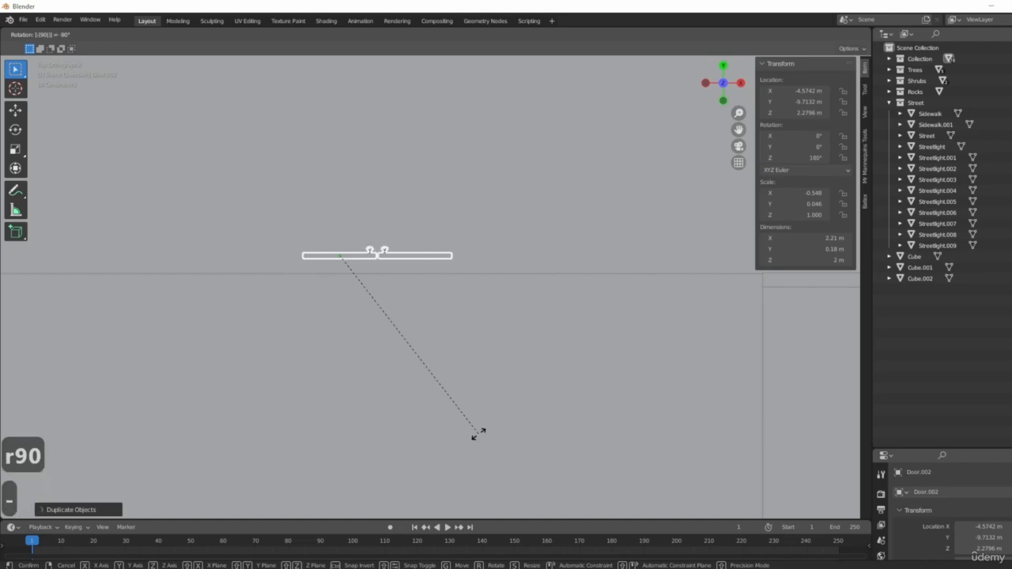
click(350, 295)
key(g)
click(361, 342)
middle_drag(360, 343, 438, 262)
scroll(413, 300, up, 3)
scroll(358, 335, down, 8)
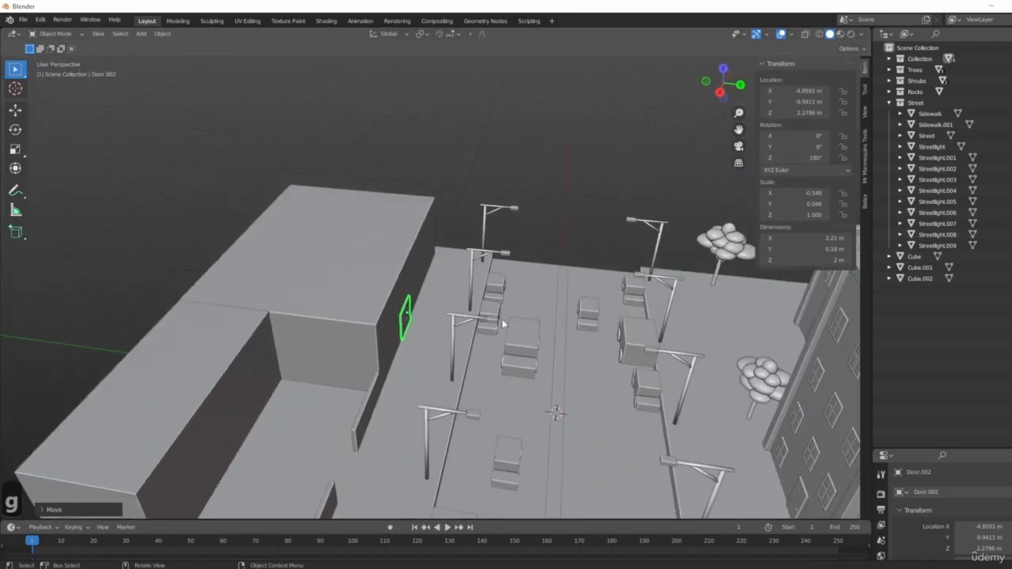
- Examine the placed double door and the whole street scene from several angles
middle_drag(465, 317, 456, 350)
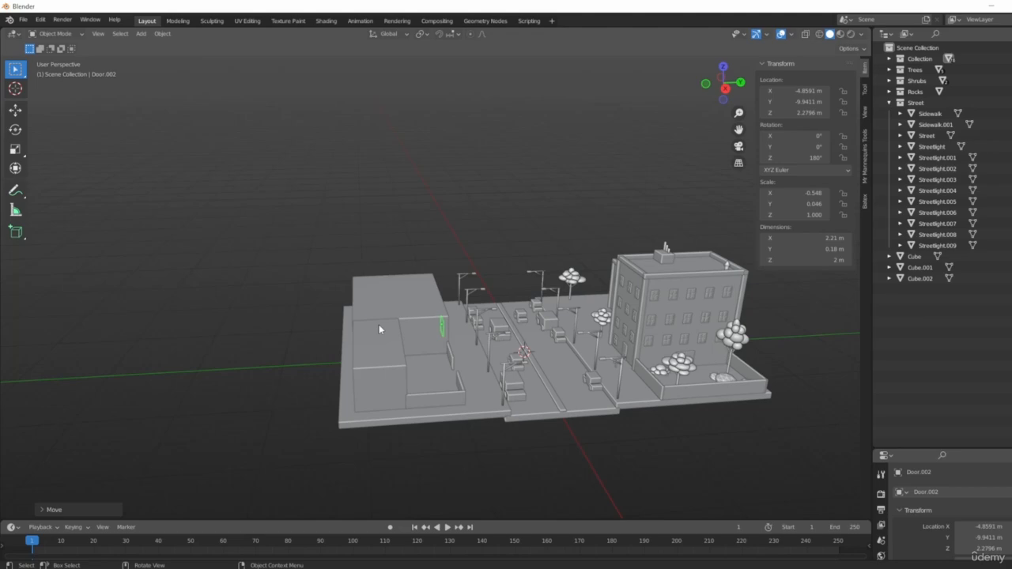
middle_drag(379, 324, 286, 282)
scroll(481, 307, up, 5)
scroll(389, 336, up, 5)
scroll(371, 324, down, 8)
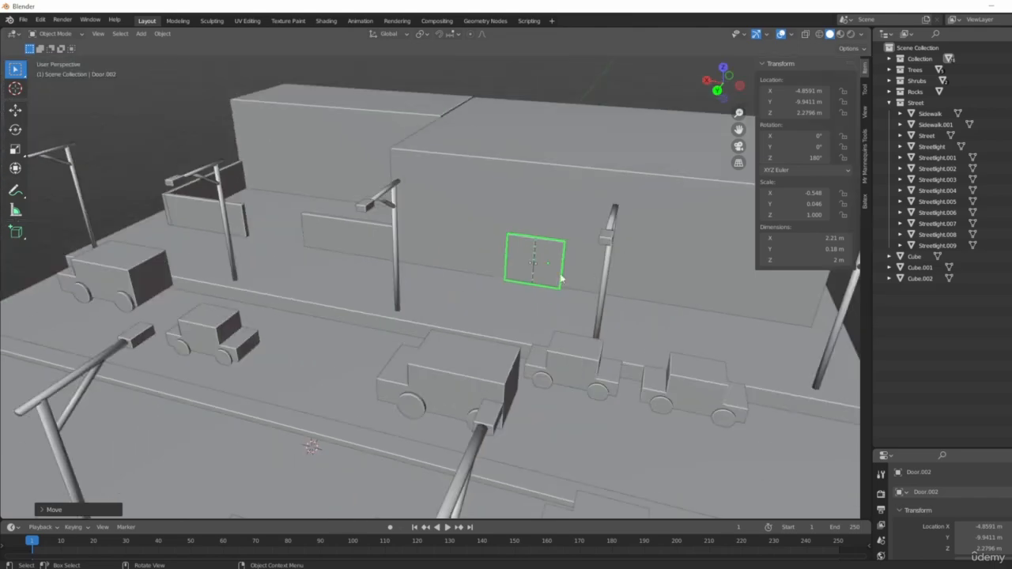
middle_drag(371, 324, 531, 278)
scroll(597, 303, down, 8)
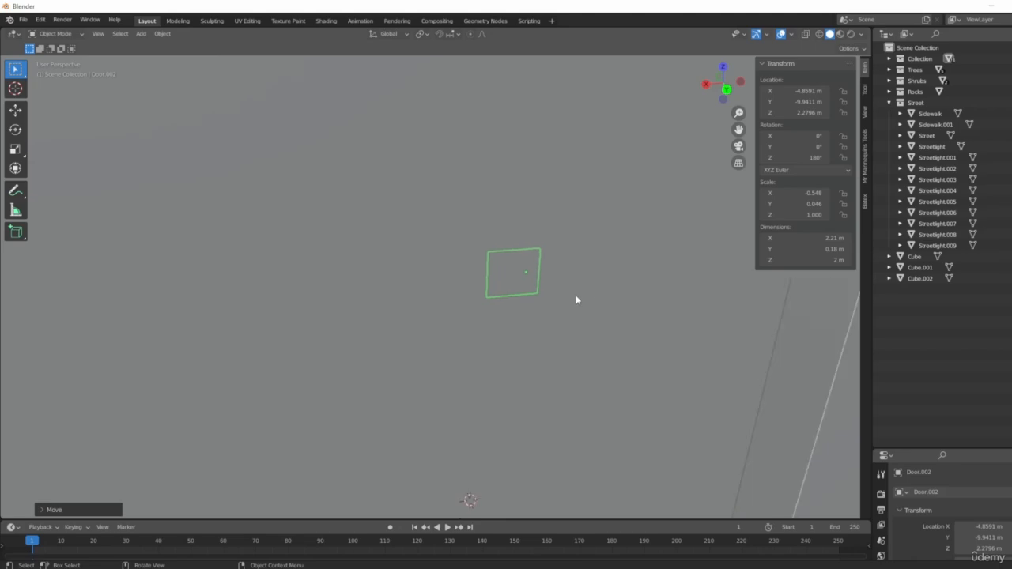
middle_drag(574, 302, 372, 334)
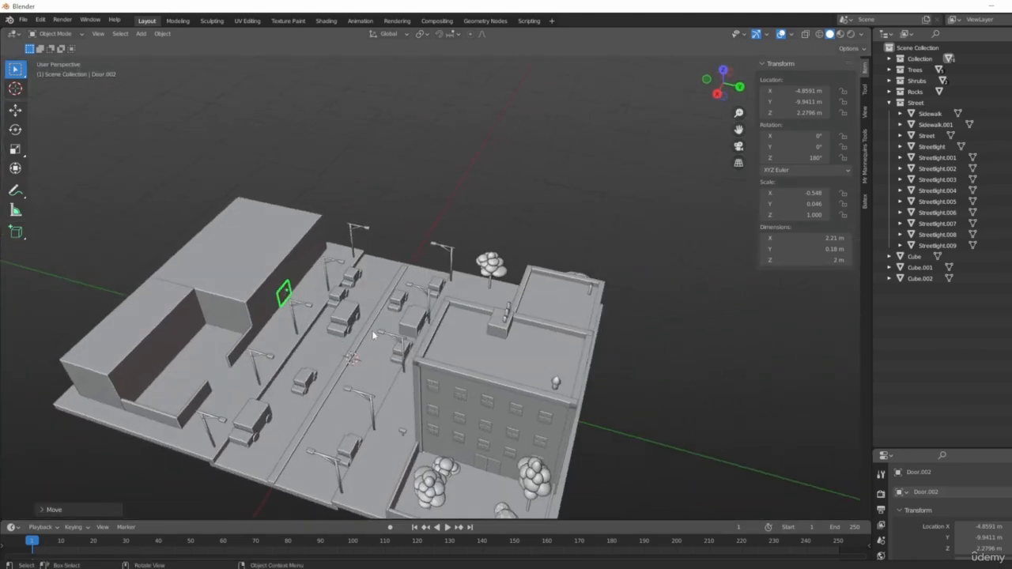
- Collapse the Street collection
click(889, 103)
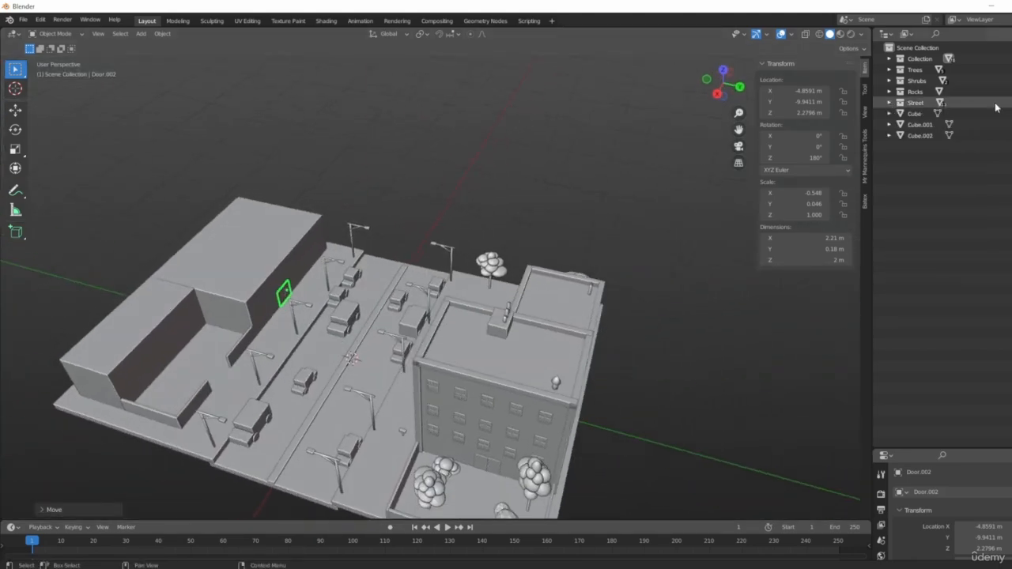
- Rename the small and large block cubes across the road as Building
click(915, 113)
middle_drag(641, 253, 594, 270)
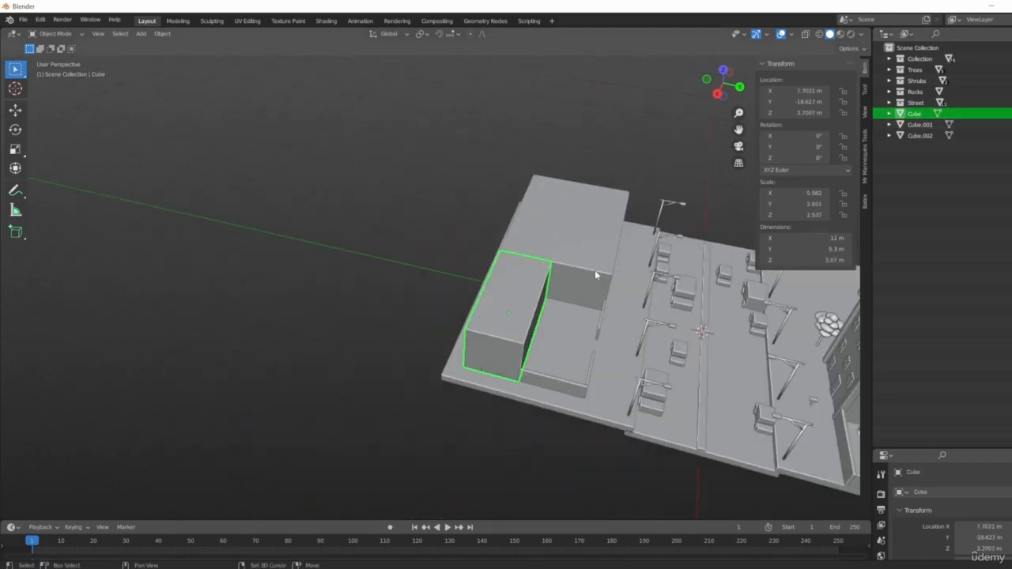
double_click(917, 114)
text(Building)
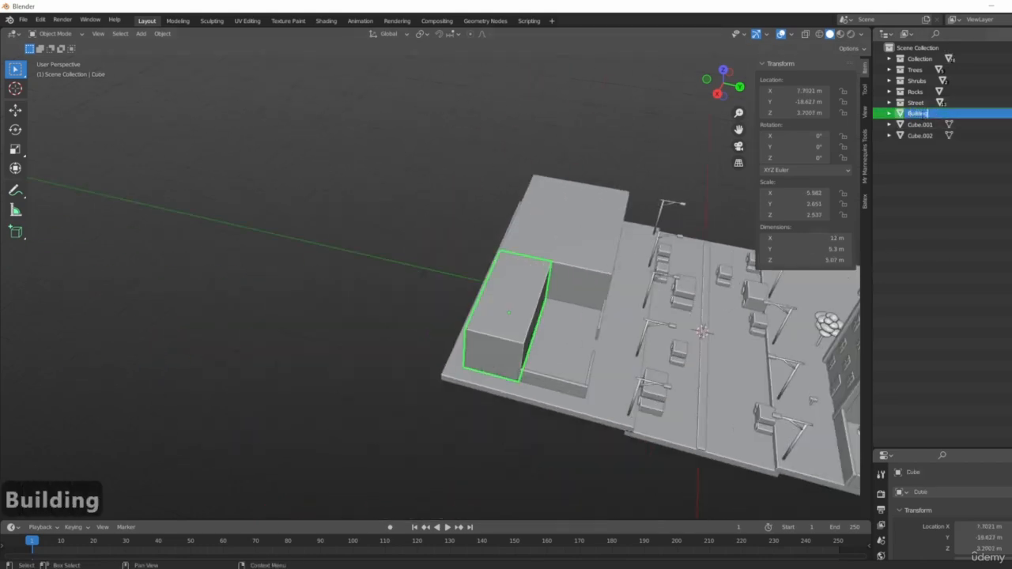
key(Return)
double_click(925, 124)
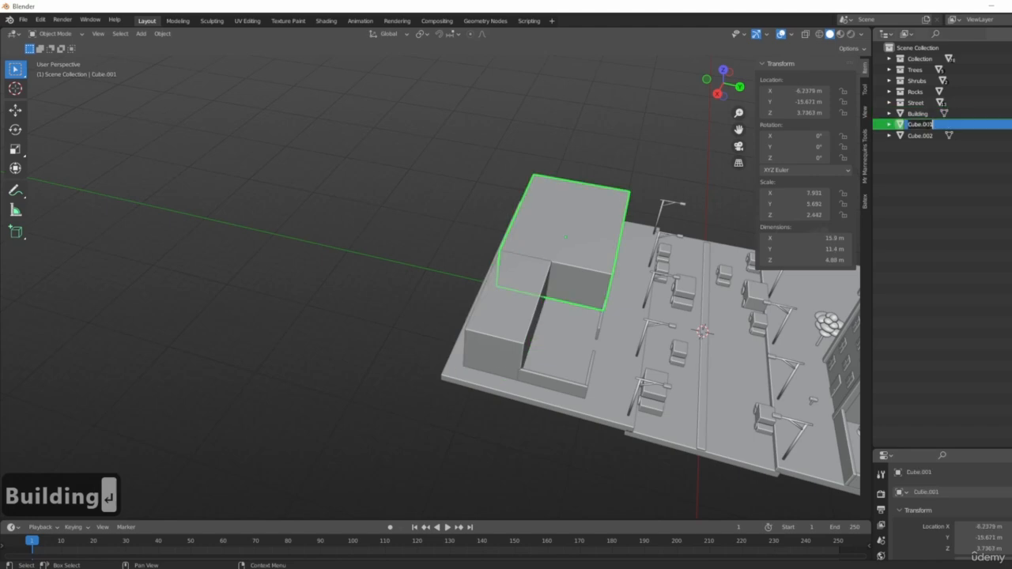
text(Building)
key(Return)
- Rename the strip along the middle of the road as Median and move it into the Street collection
click(921, 135)
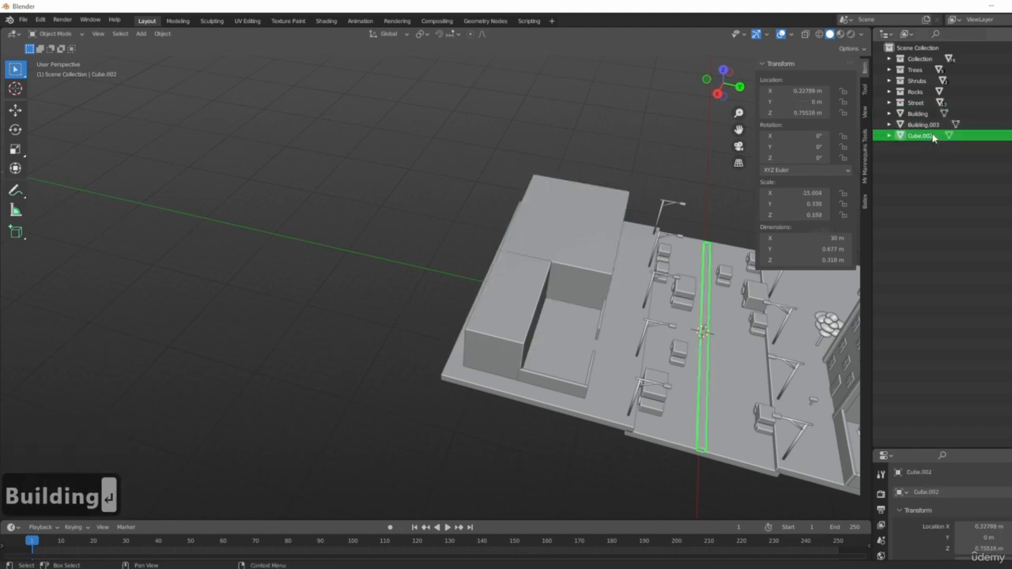
key(F2)
text(MEdian)
key(Return)
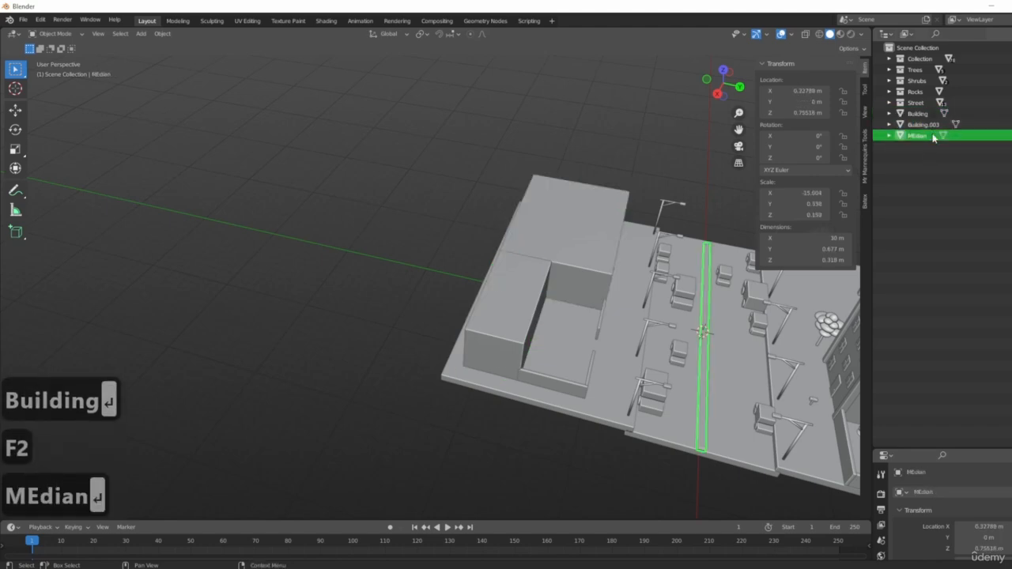
key(F2)
text(Mes)
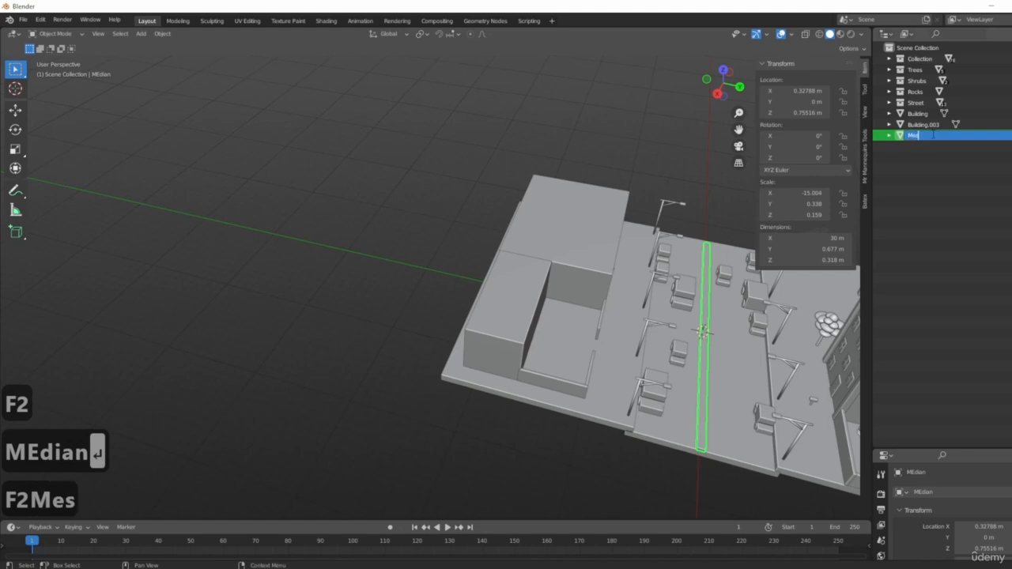
key(BackSpace)
text(dian)
key(Return)
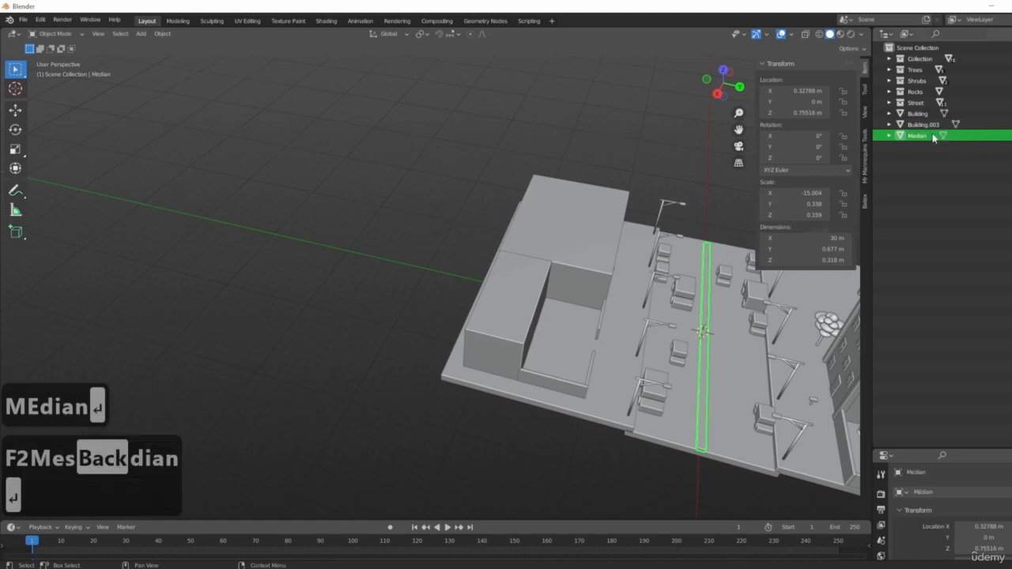
drag(918, 136, 920, 103)
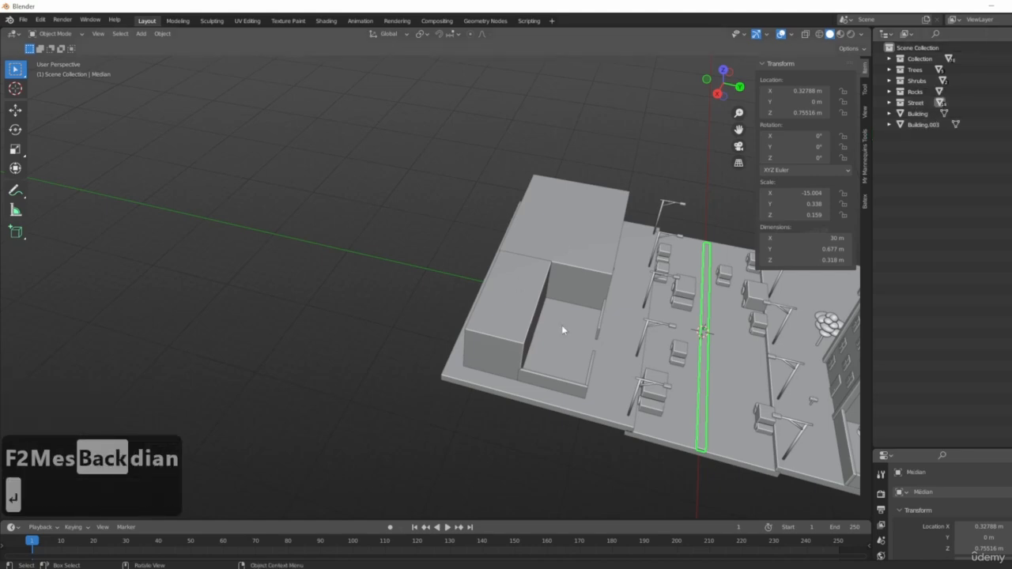
- Select all the cars on both sides of the road and move them to the Street collection
scroll(674, 354, up, 1)
middle_drag(675, 355, 420, 317)
scroll(368, 355, up, 2)
middle_drag(368, 355, 497, 289)
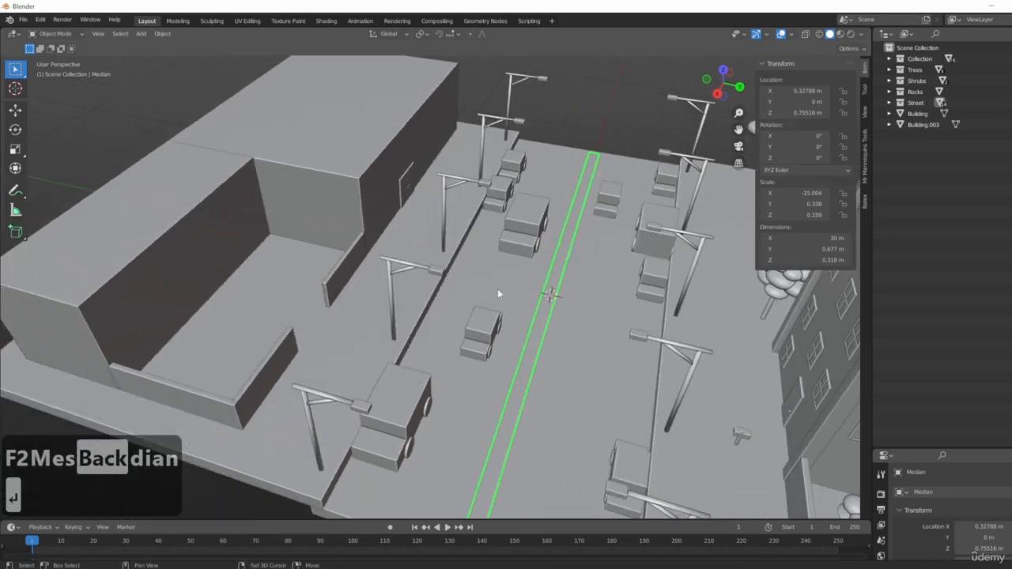
click(380, 414)
shift+click(481, 330)
shift+click(518, 225)
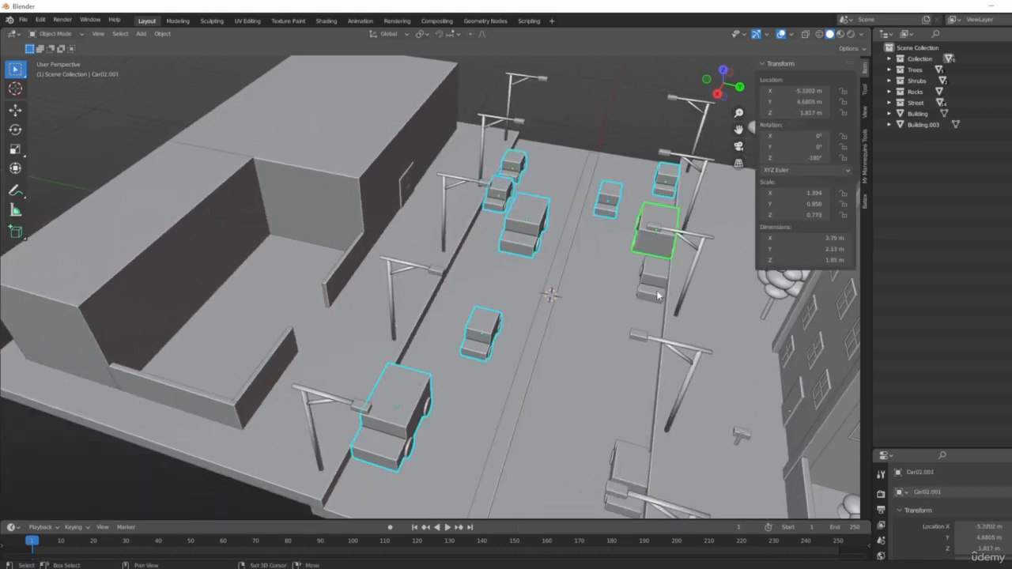
middle_drag(433, 332, 490, 269)
key(m)
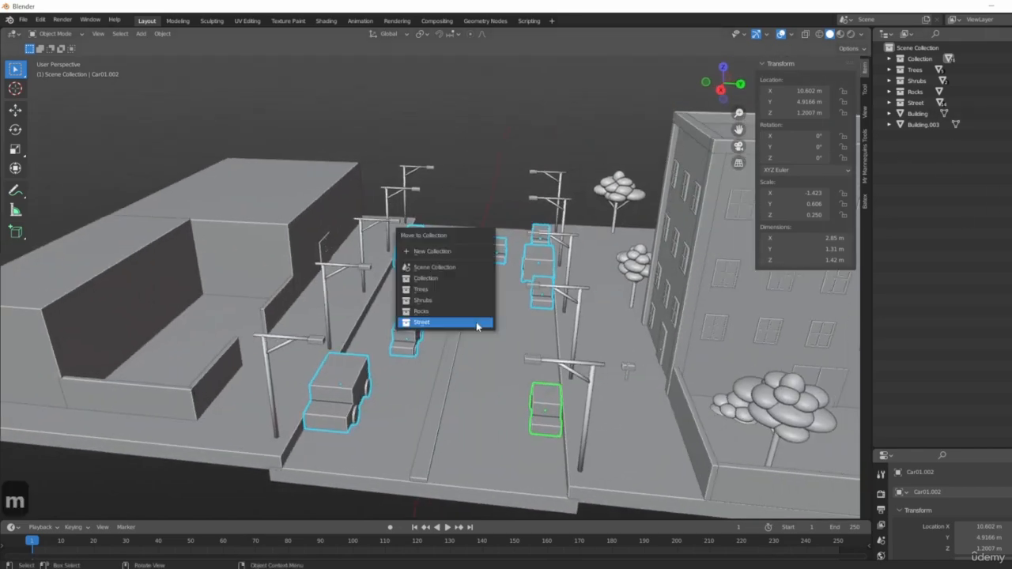
click(441, 333)
- Move both block building objects into the collection named Collection
click(917, 113)
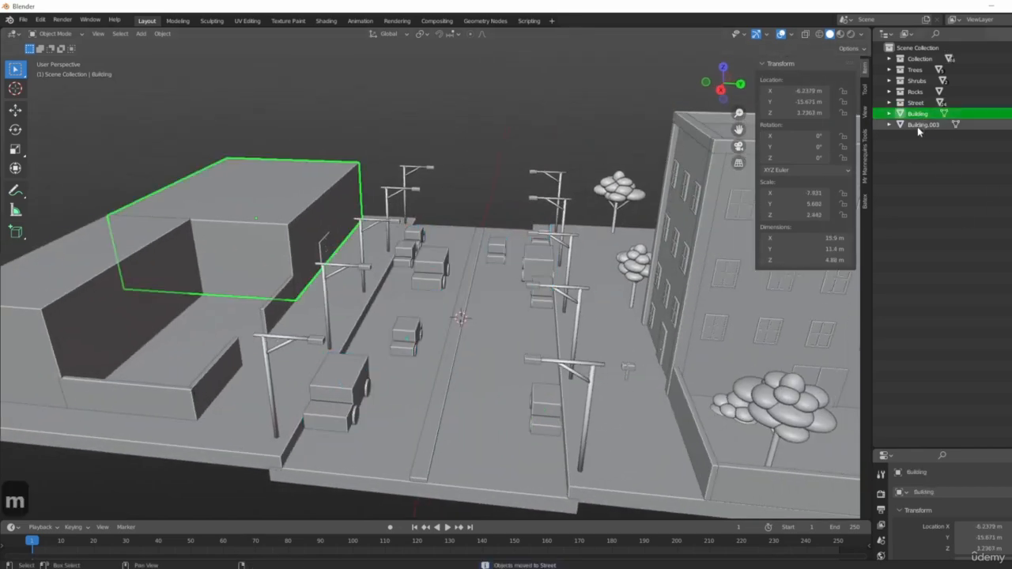
shift+click(917, 124)
drag(916, 124, 920, 59)
- Examine the whole street scene from several angles and distances
middle_drag(506, 316, 474, 53)
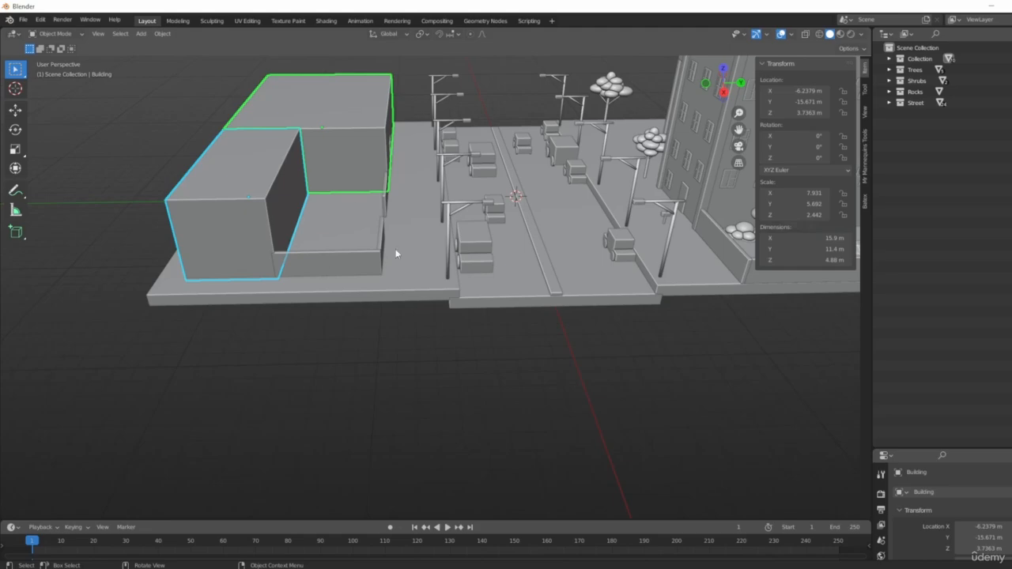
scroll(397, 305, up, 2)
middle_drag(397, 309, 461, 354)
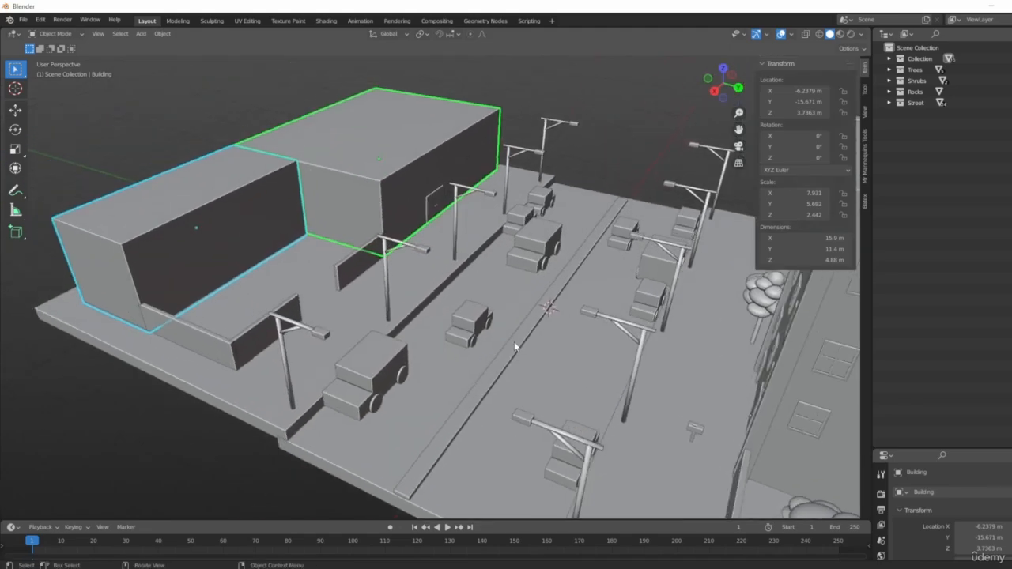
scroll(550, 340, down, 5)
middle_drag(550, 341, 530, 310)
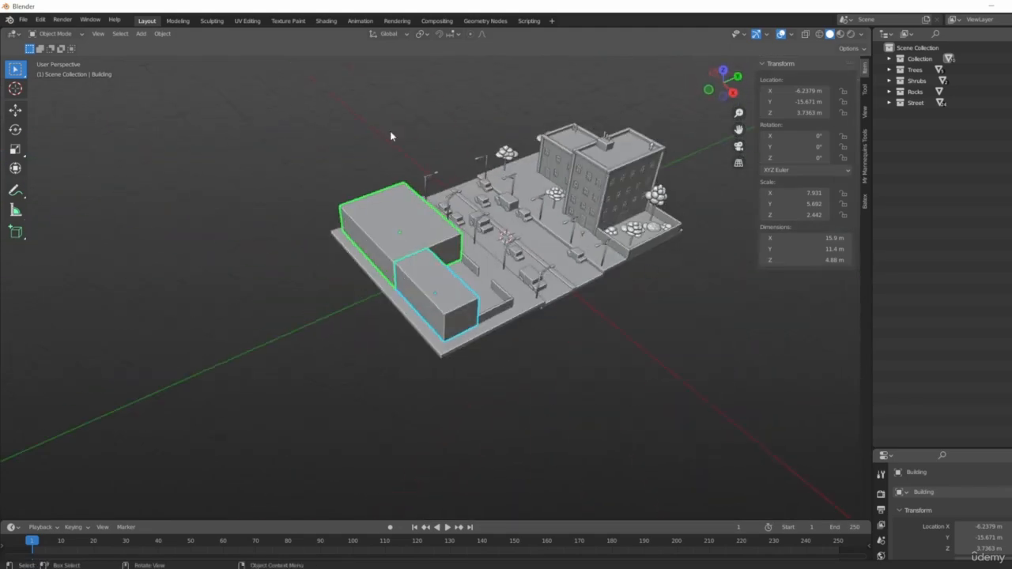
scroll(500, 253, up, 5)
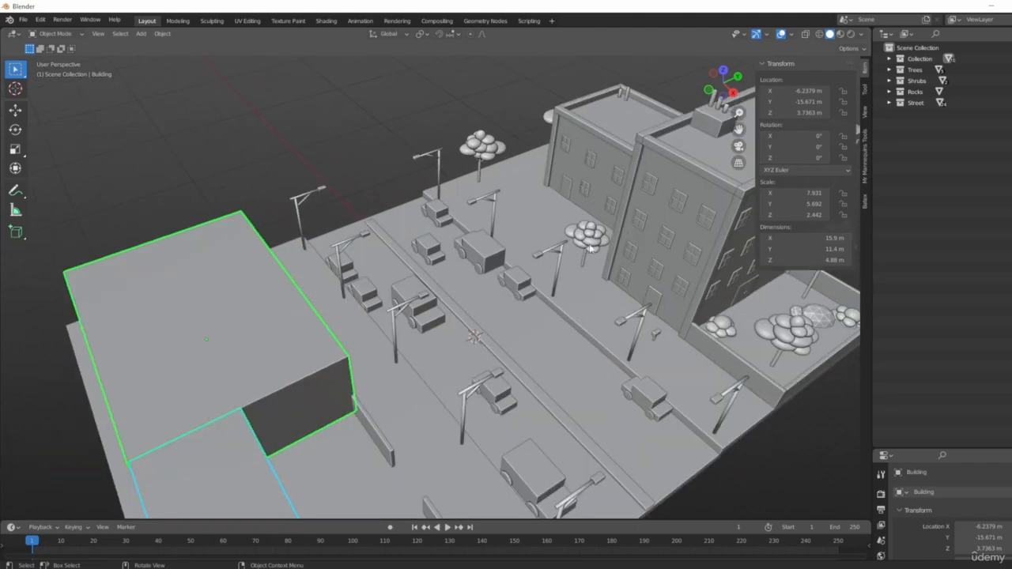
shift+middle_drag(628, 209, 521, 183)
shift+middle_drag(486, 232, 641, 345)
scroll(597, 267, down, 5)
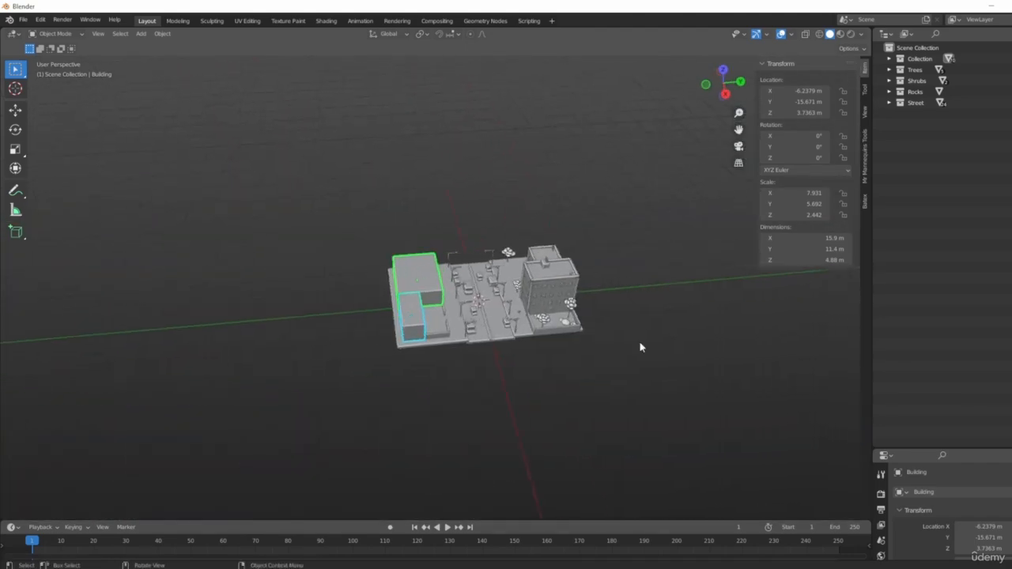
- Box-select the apartment-building half of the scene in top view
key(KP_7)
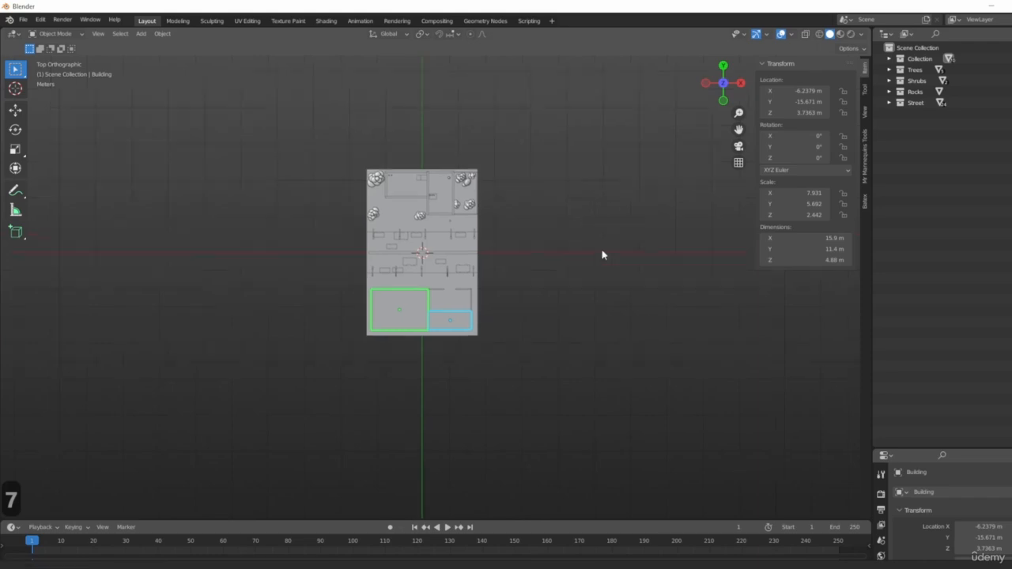
shift+middle_drag(601, 253, 659, 309)
scroll(420, 189, up, 4)
drag(262, 166, 655, 345)
middle_drag(637, 280, 514, 128)
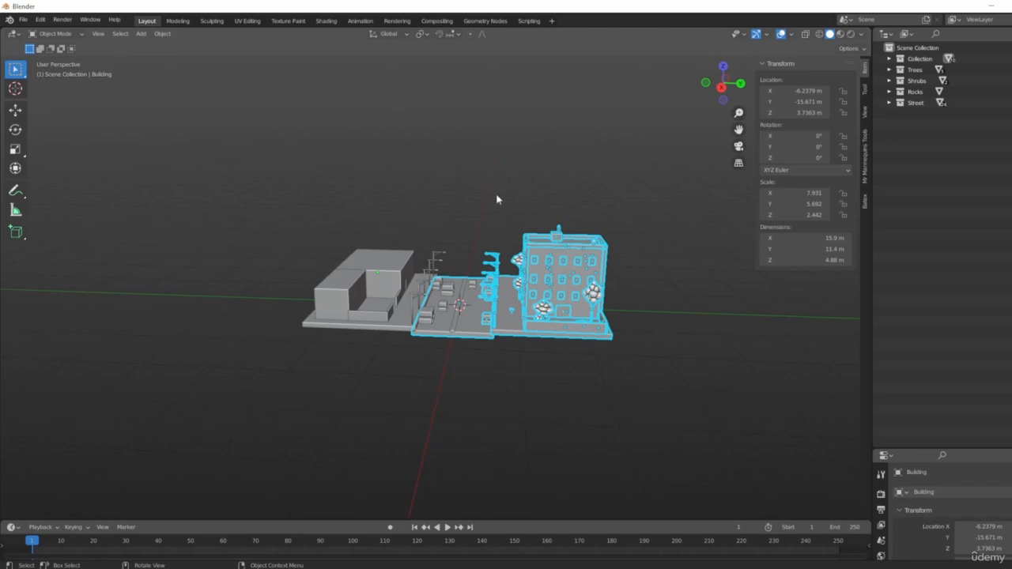
scroll(322, 286, up, 5)
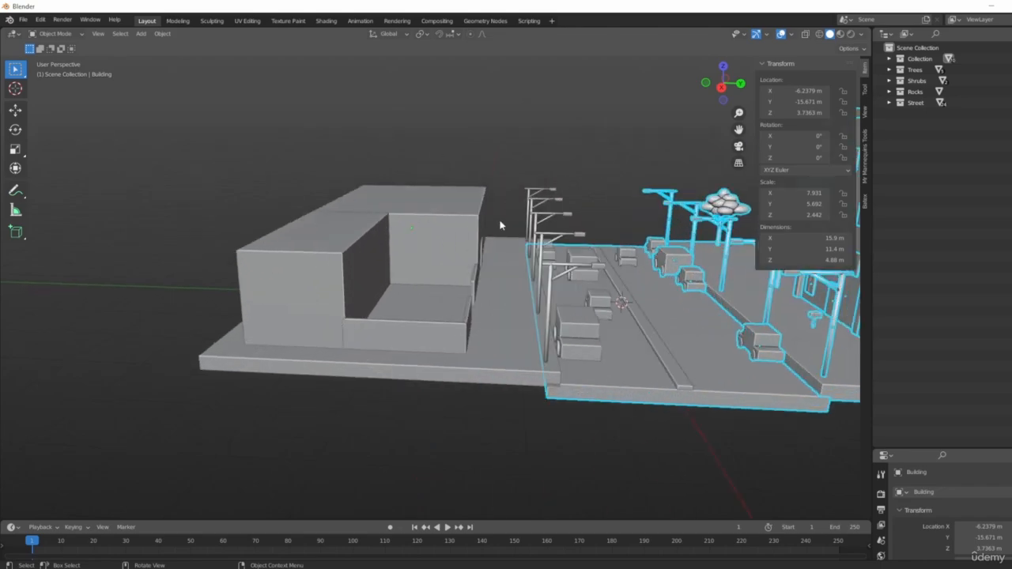
middle_drag(436, 252, 601, 309)
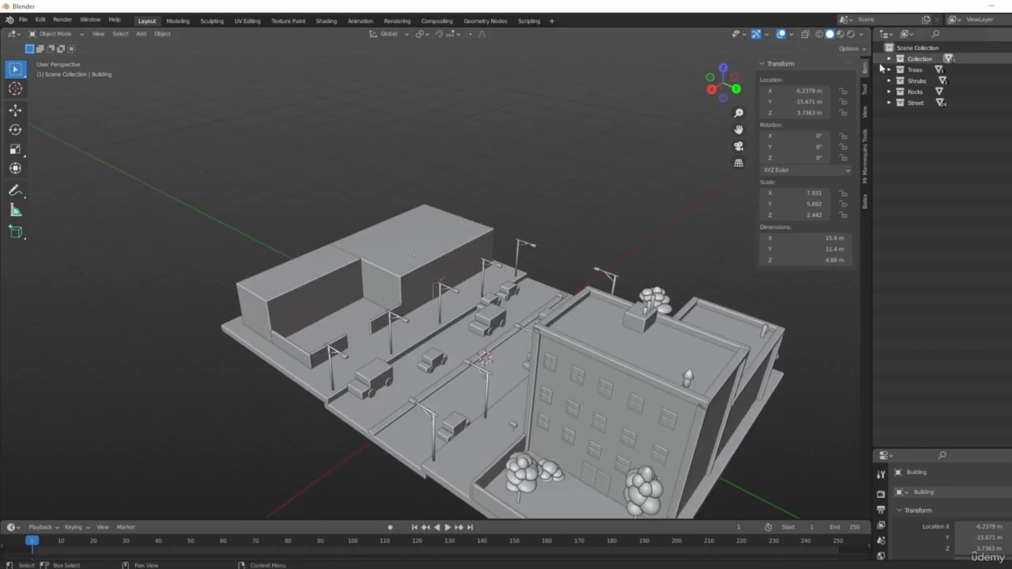
- Expand Collection to review its objects, examine the block buildings' front, and collapse the list again
click(890, 59)
scroll(961, 317, down, 10)
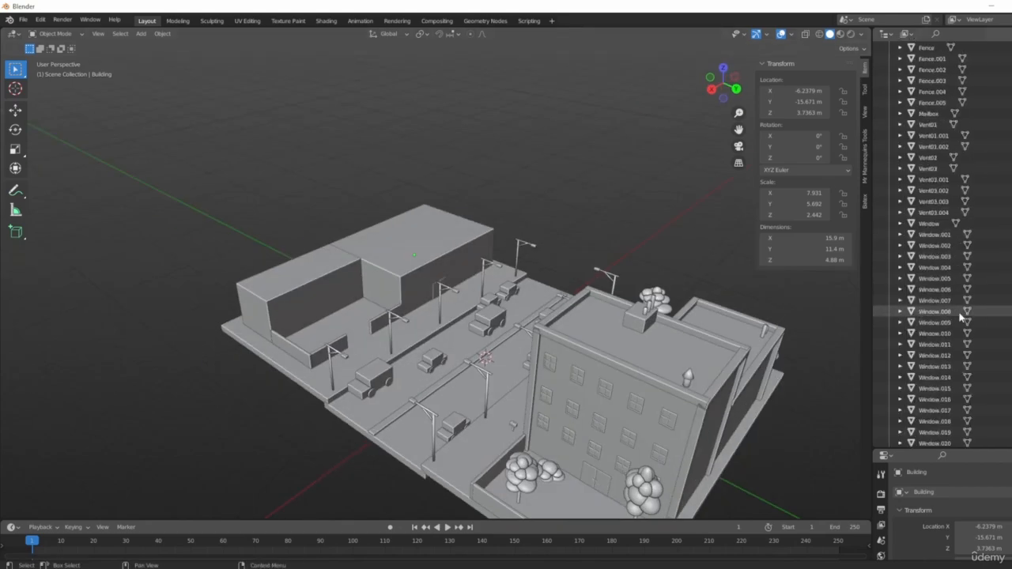
scroll(961, 318, up, 15)
scroll(276, 367, up, 8)
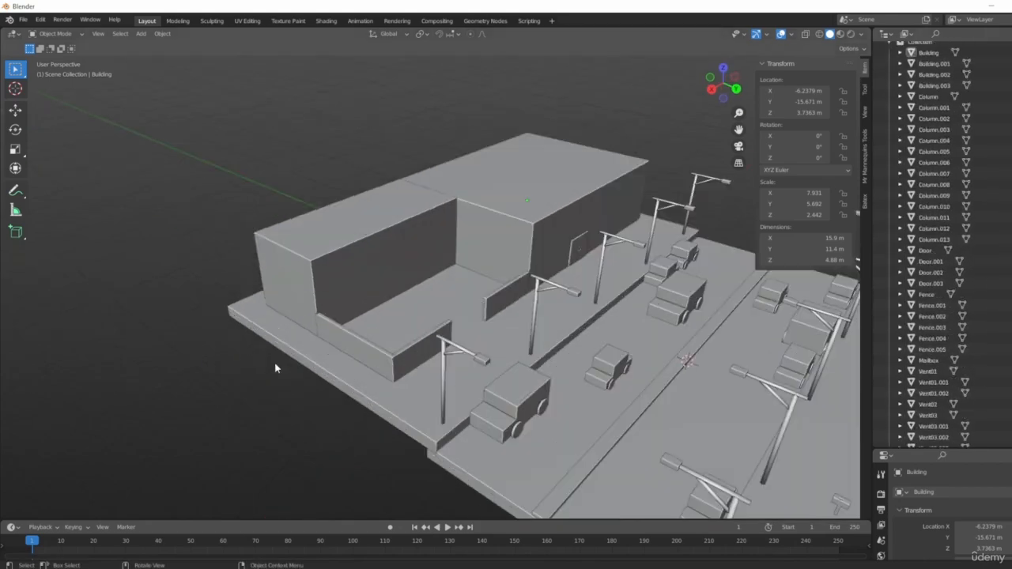
scroll(499, 226, down, 4)
shift+middle_drag(500, 226, 379, 349)
scroll(379, 350, down, 8)
middle_drag(509, 324, 448, 331)
scroll(506, 336, up, 4)
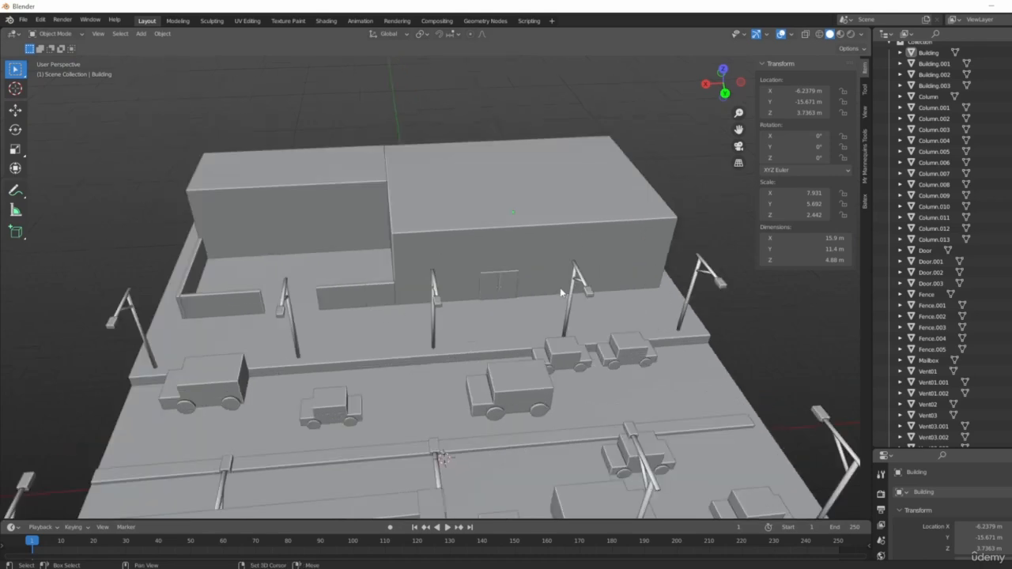
shift+middle_drag(562, 292, 526, 339)
middle_drag(526, 340, 460, 304)
scroll(937, 150, up, 2)
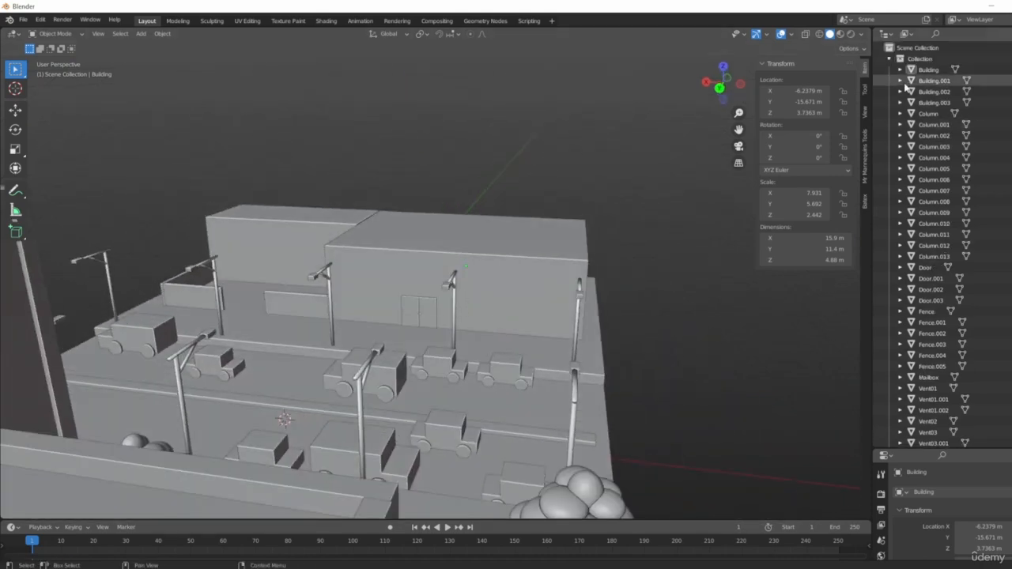
click(890, 58)
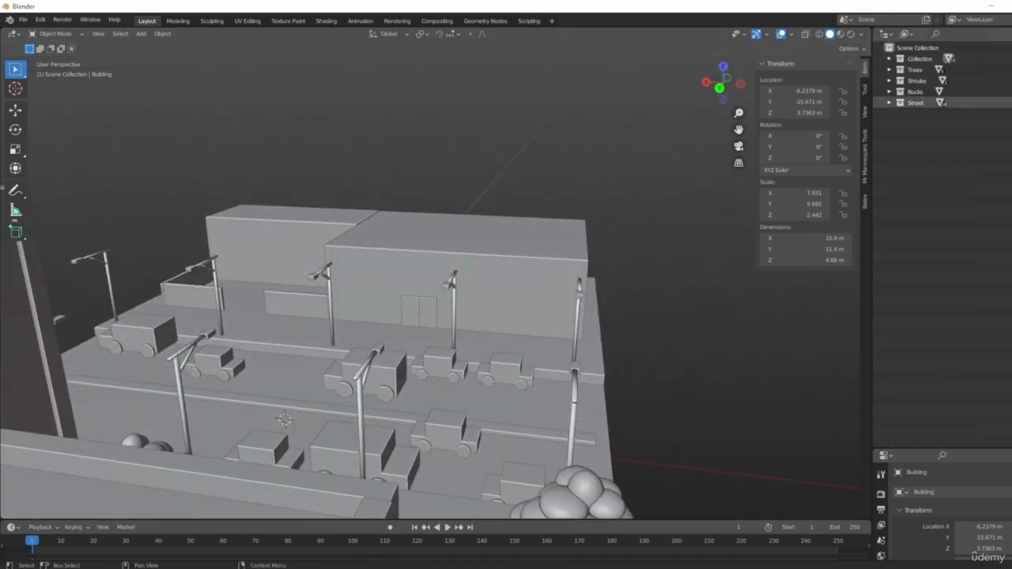
- Hide the Street collection, select the Shrubs collection and bring the apartment buildings into view
key(h)
middle_drag(741, 282, 680, 281)
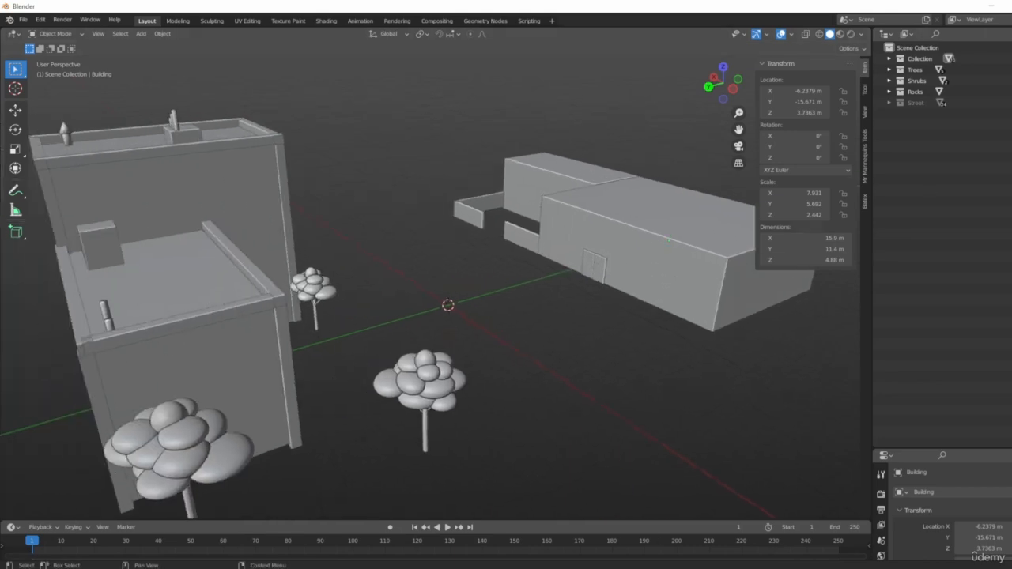
click(917, 81)
middle_drag(629, 221, 621, 200)
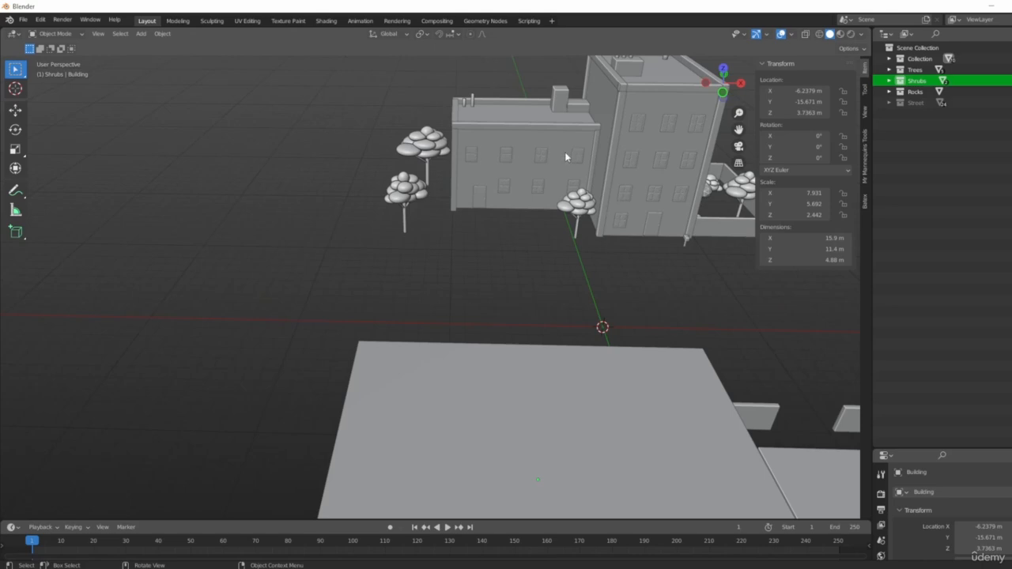
scroll(587, 171, down, 5)
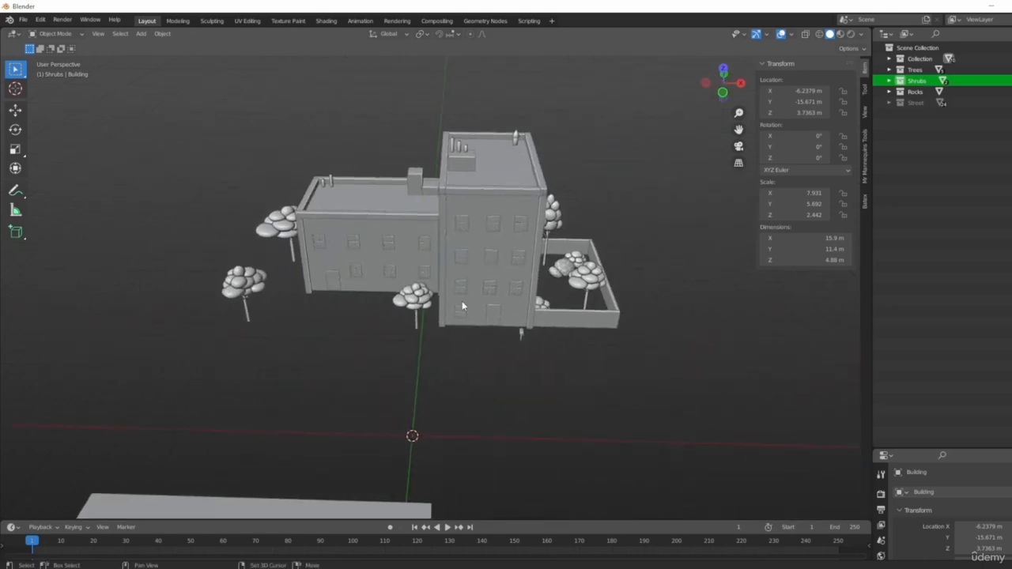
middle_drag(462, 301, 490, 317)
- Hide the Trees collection briefly and show it again
click(939, 70)
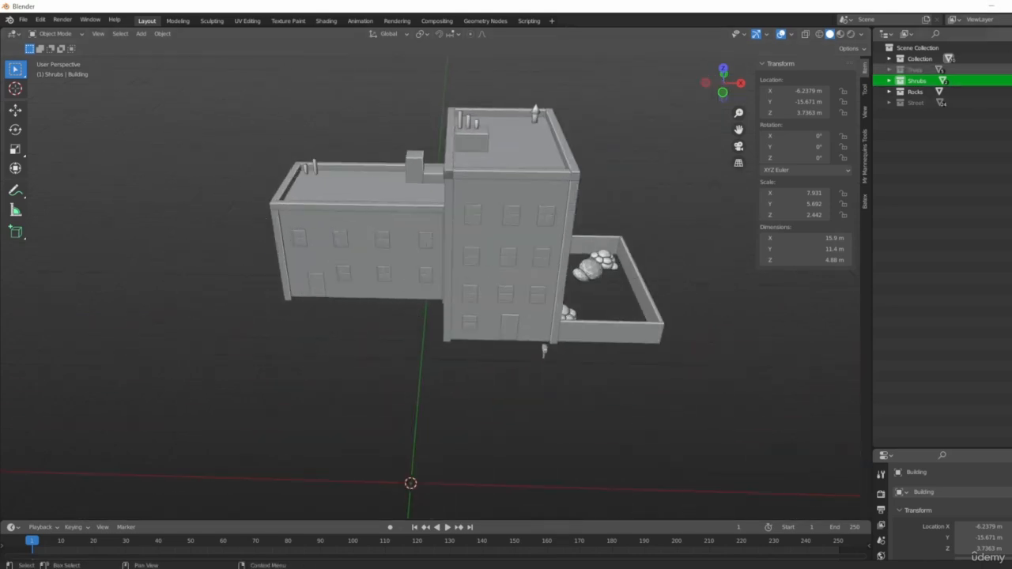
click(939, 70)
click(943, 81)
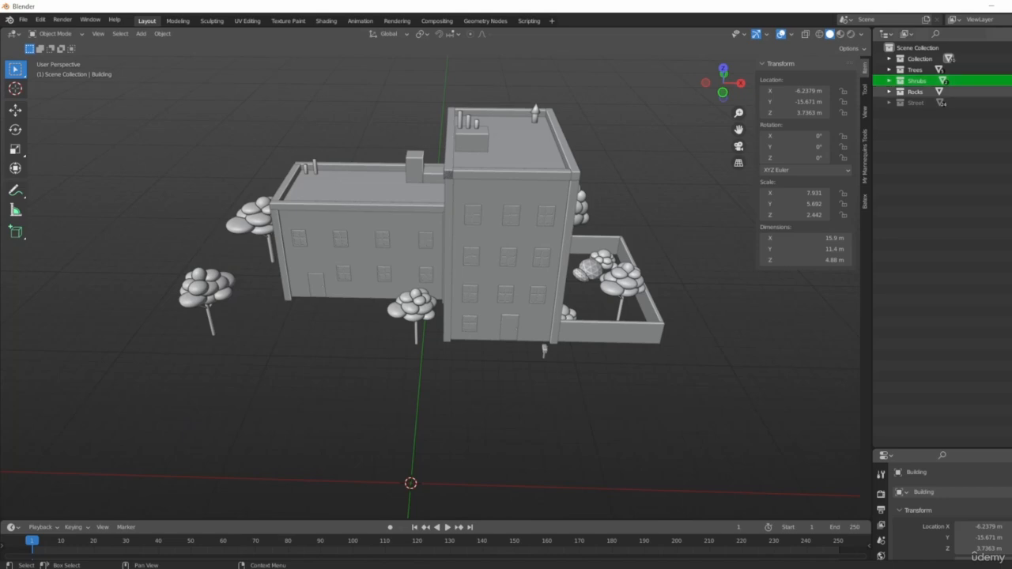
click(807, 261)
key(Return)
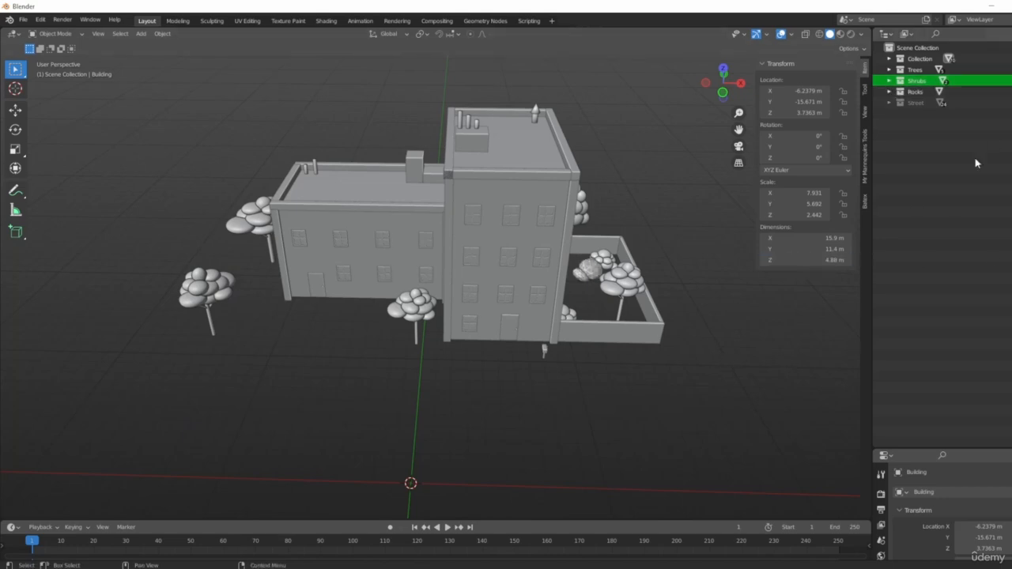
- Create a new collection inside Shrubs and move it out to the Scene Collection level
right_click(894, 118)
click(889, 80)
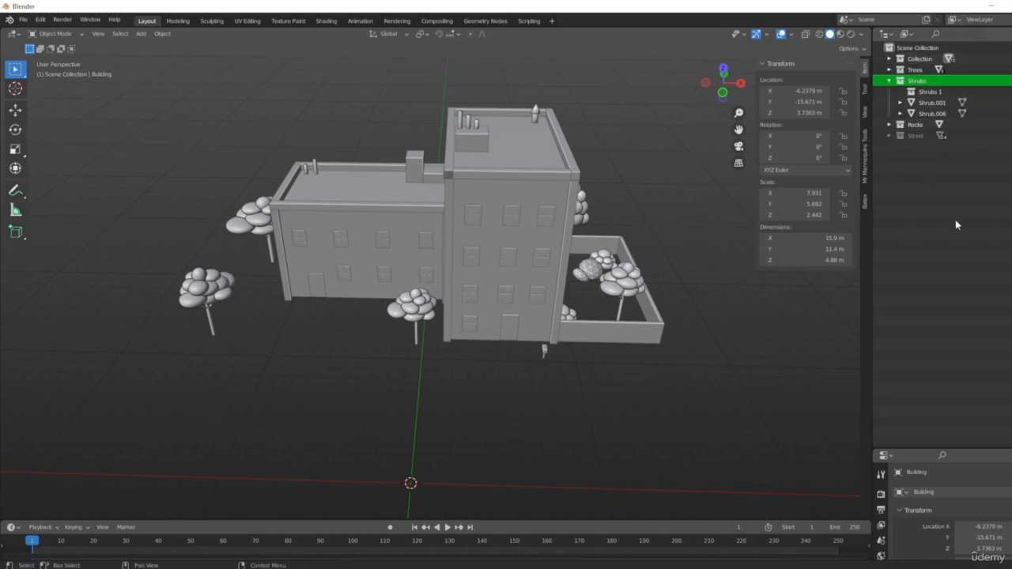
click(923, 92)
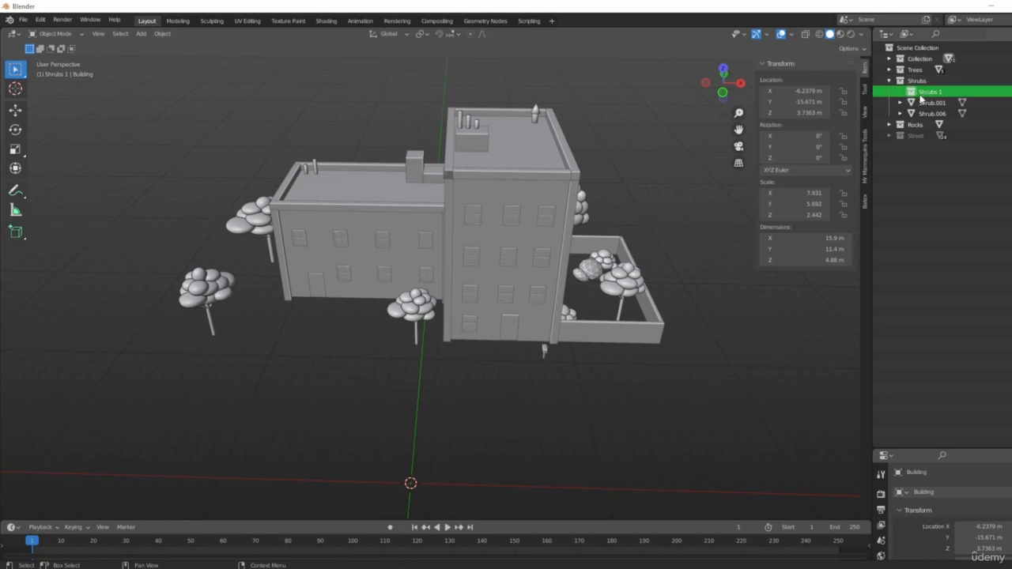
drag(925, 92, 897, 49)
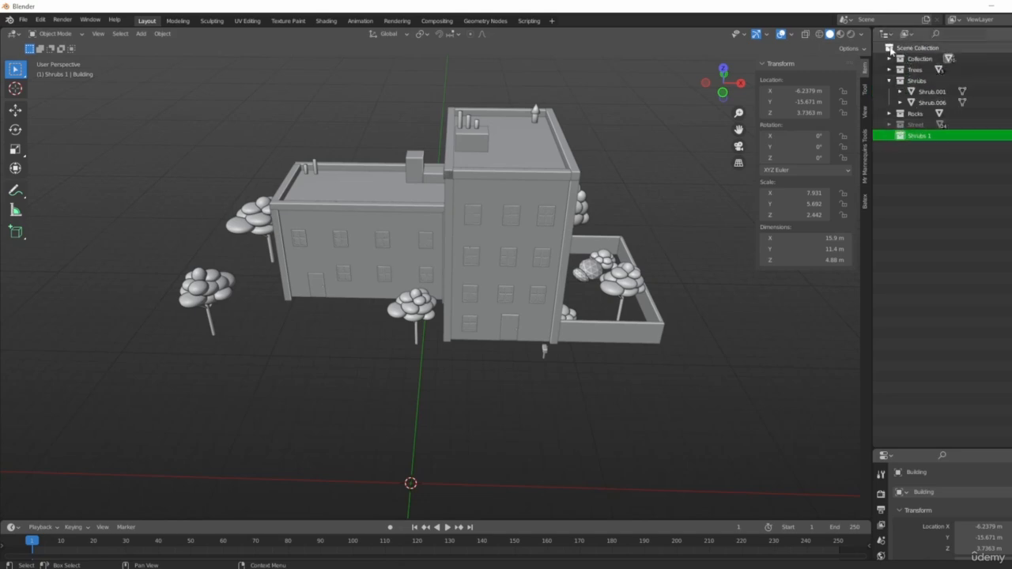
- Collapse the Shrubs collection and rename the new Shrubs 1 collection to Nature
click(890, 80)
double_click(917, 113)
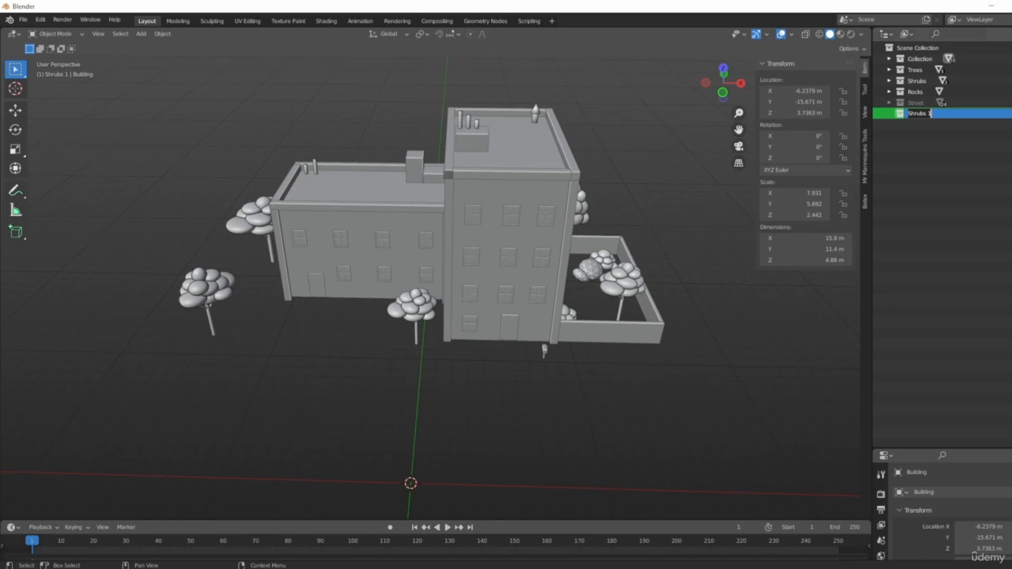
text(Nature)
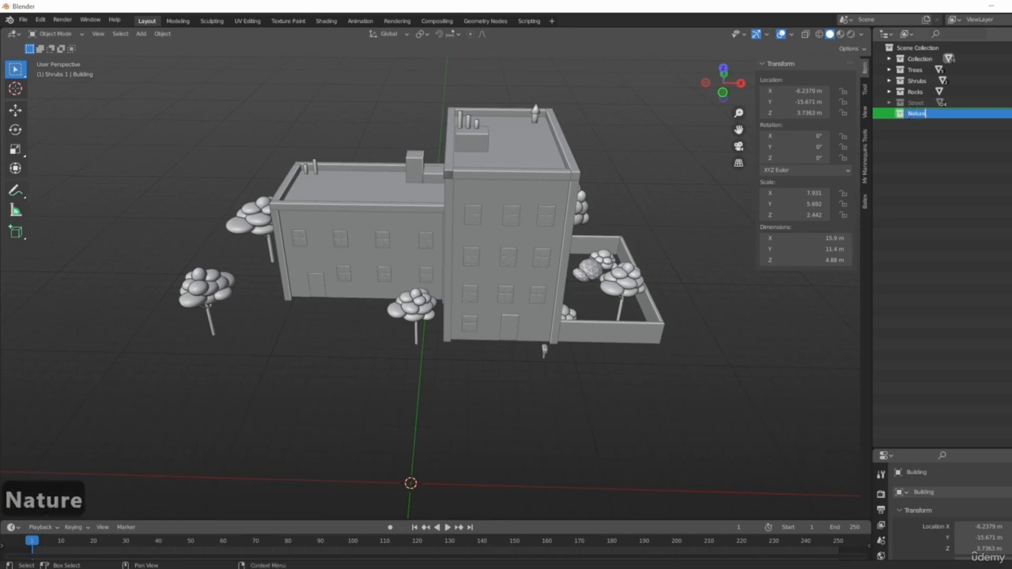
key(Return)
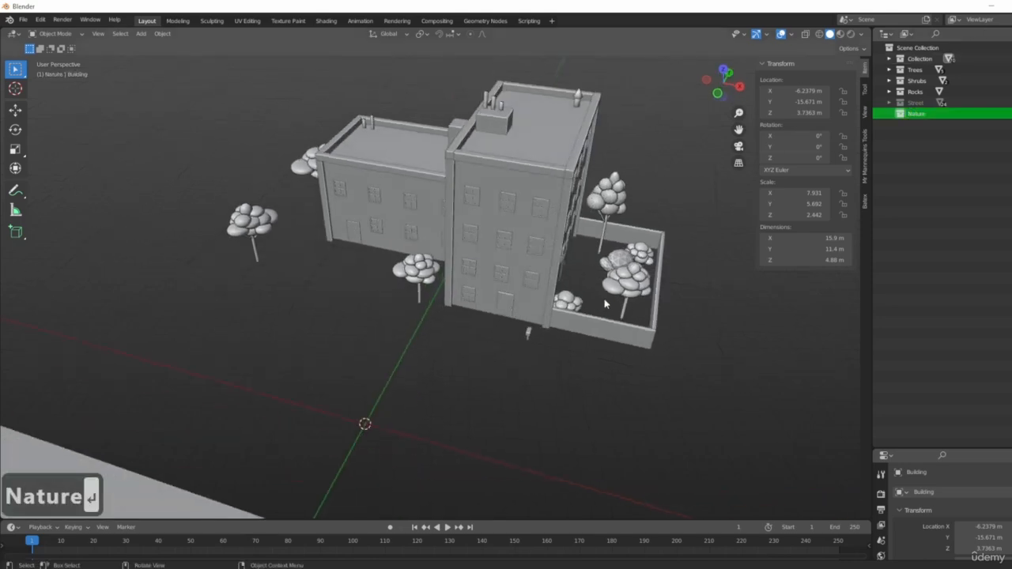
- Move Rock01.003 into the Nature collection and delete the emptied Rocks collection
click(889, 92)
click(929, 102)
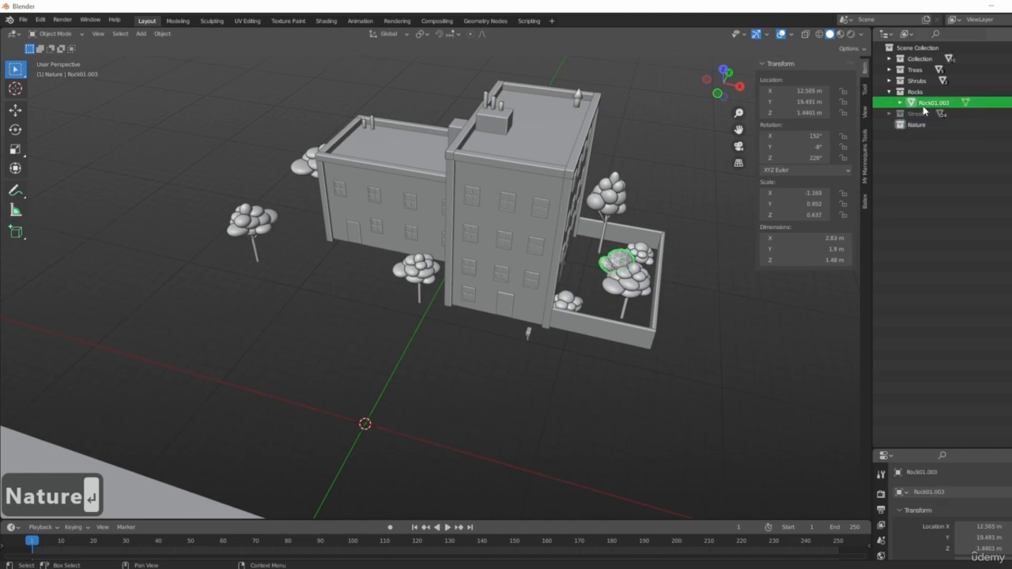
drag(930, 105, 921, 124)
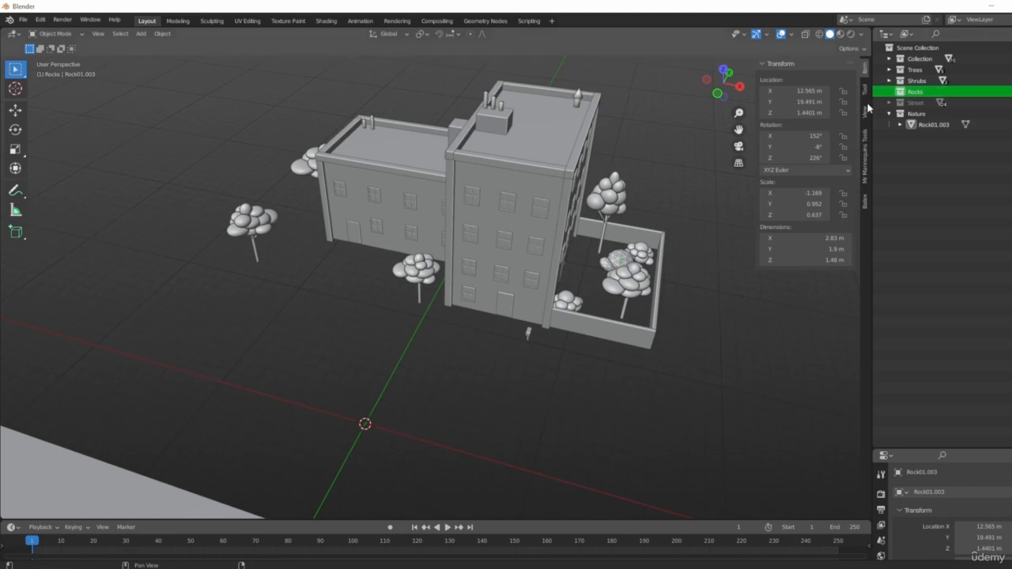
key(Delete)
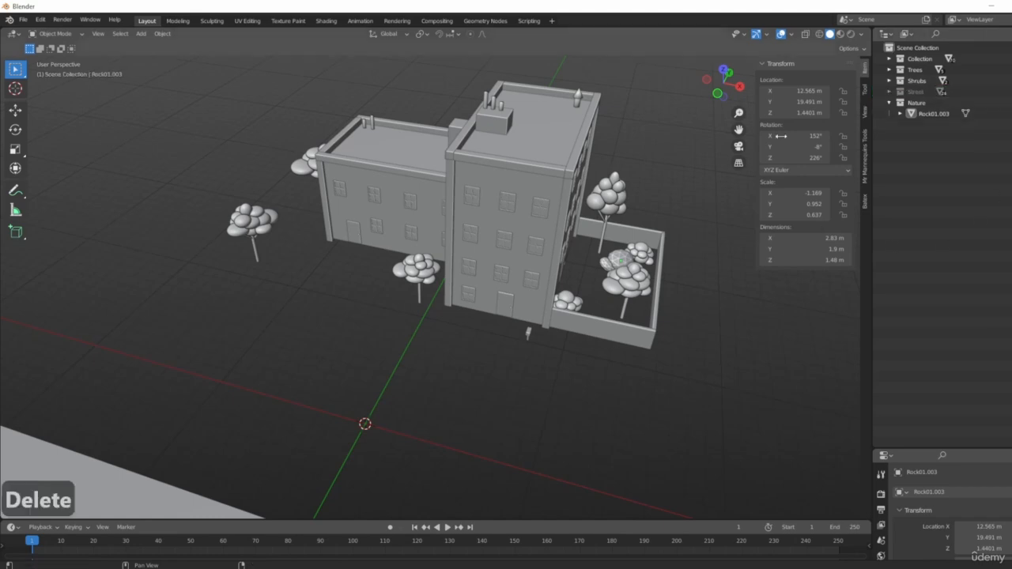
- Try deleting the Shrubs collection while its shrubs are still inside, and undo the deletion
click(917, 80)
key(Delete)
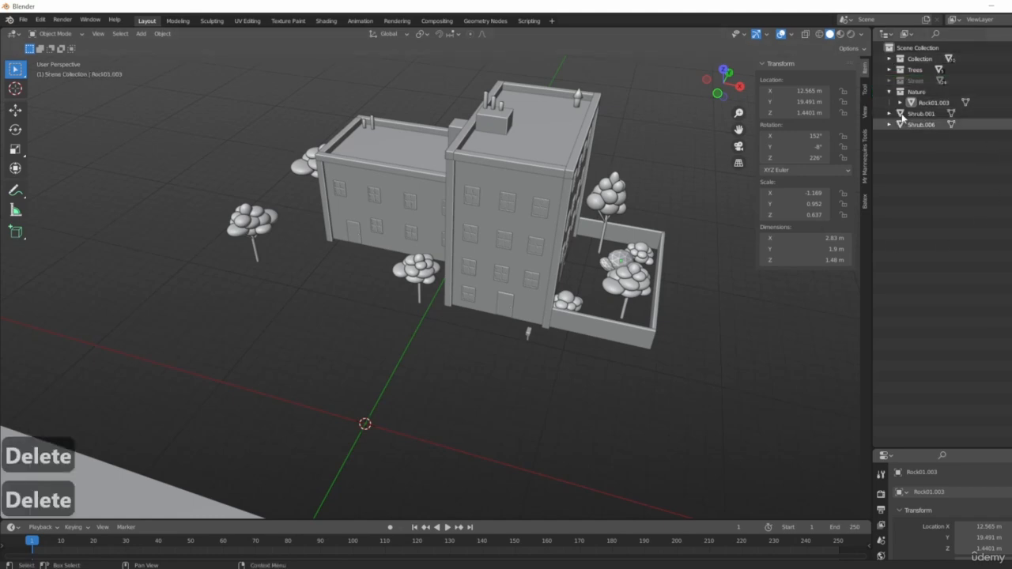
key(ctrl+z)
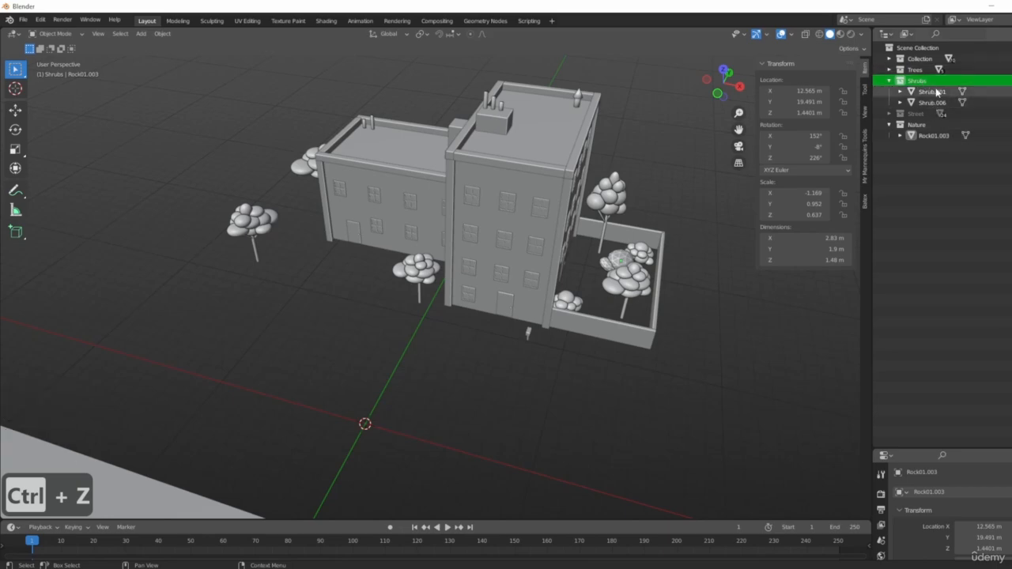
- Delete the Shrubs collection but keep its objects, and move Shrub.001 and Shrub.006 into the Nature collection
scroll(610, 250, up, 8)
shift+middle_drag(610, 250, 585, 304)
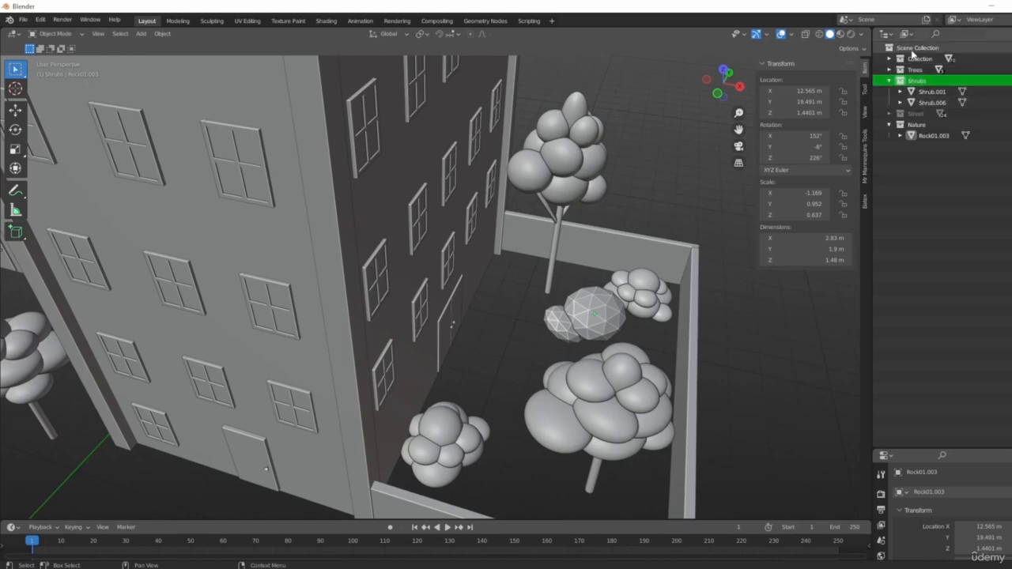
key(Delete)
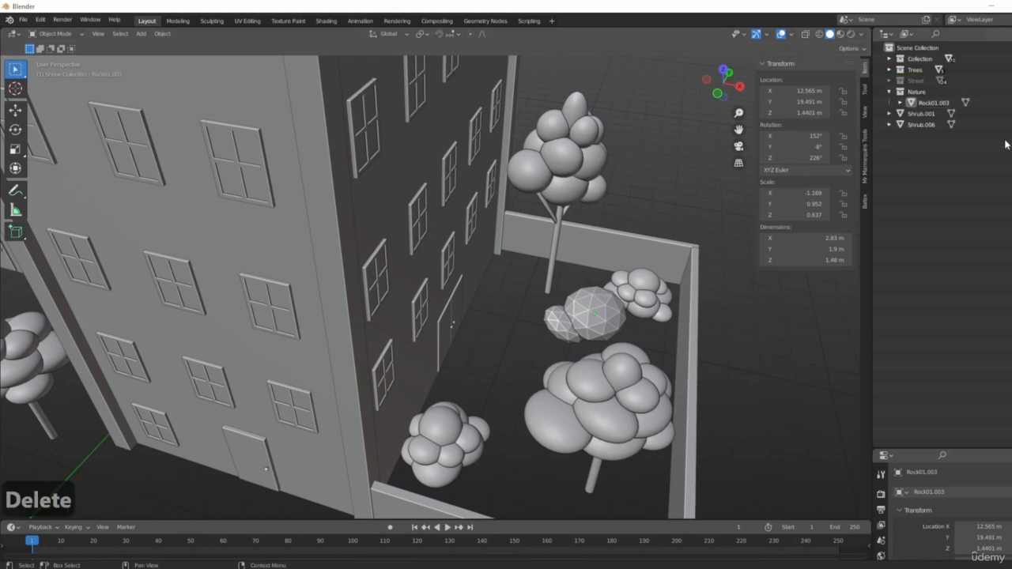
click(921, 113)
click(919, 125)
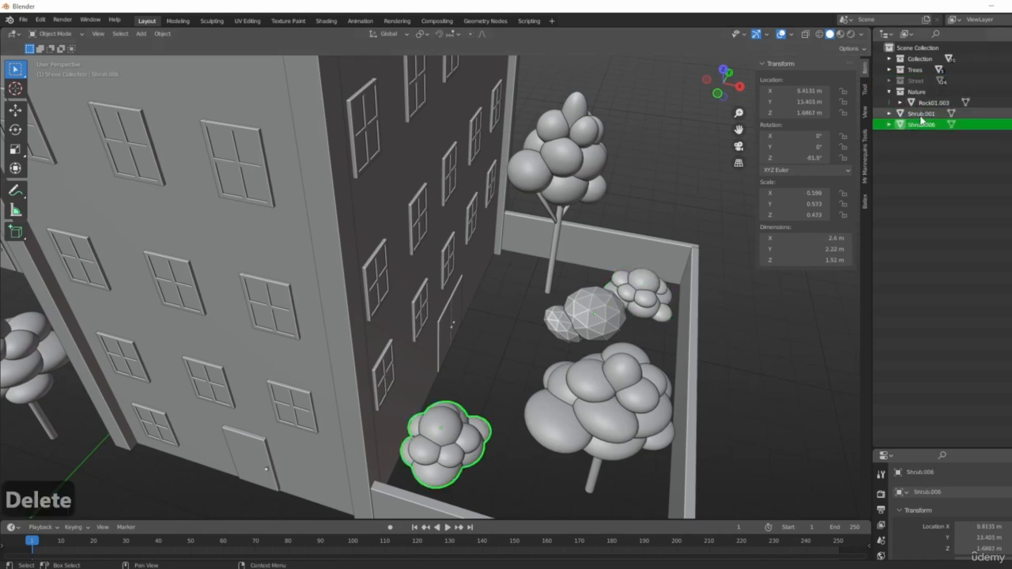
click(921, 113)
click(917, 125)
ctrl+click(920, 113)
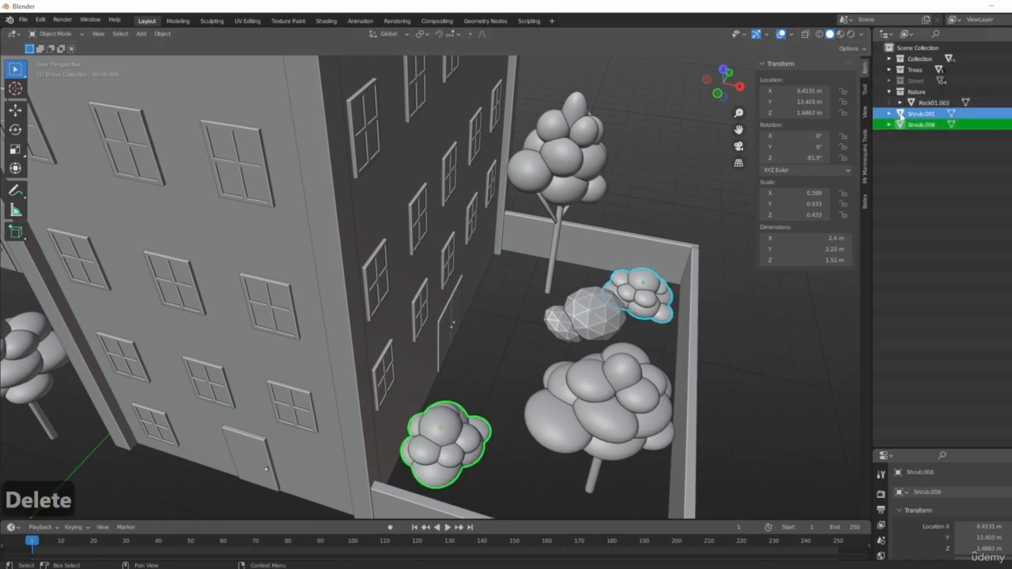
drag(921, 113, 917, 93)
click(889, 92)
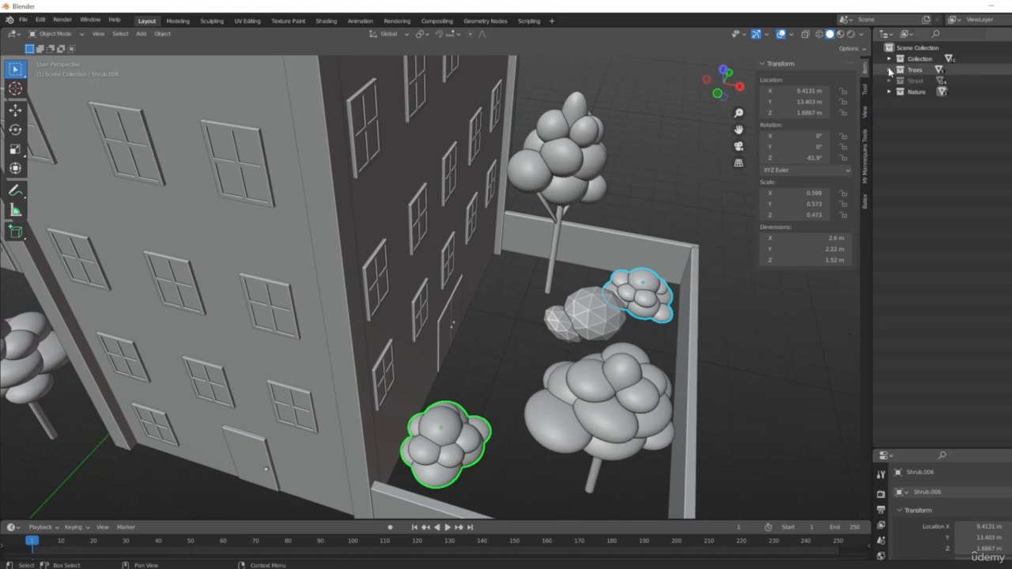
- Try deleting the Trees collection together with its hierarchy, and undo the deletion
click(889, 69)
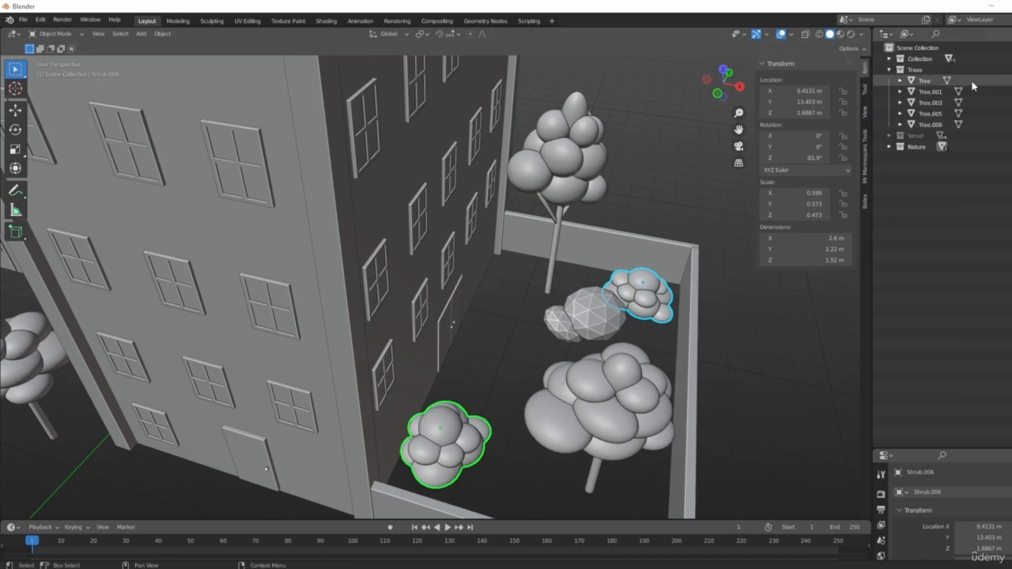
click(914, 69)
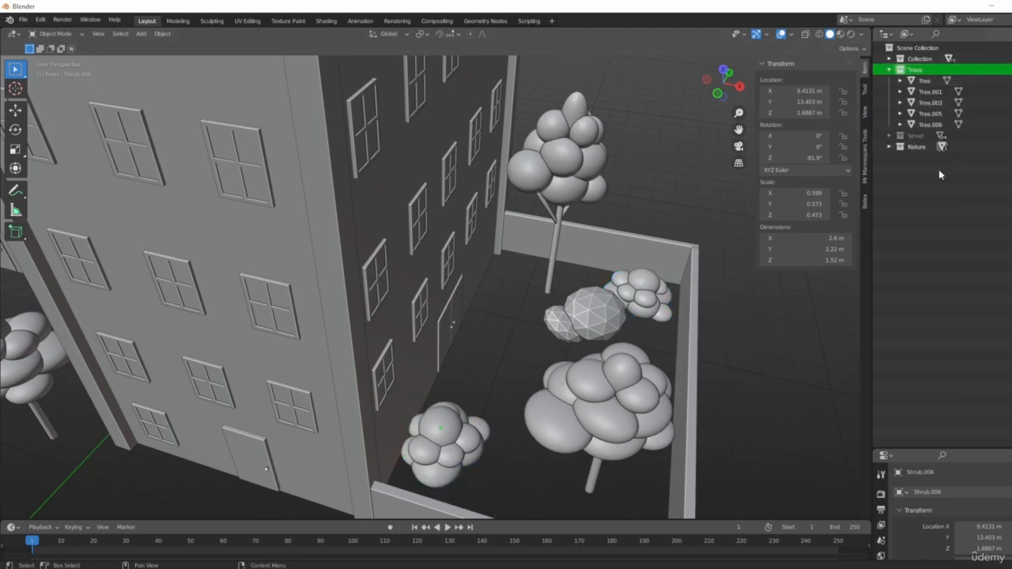
right_click(930, 71)
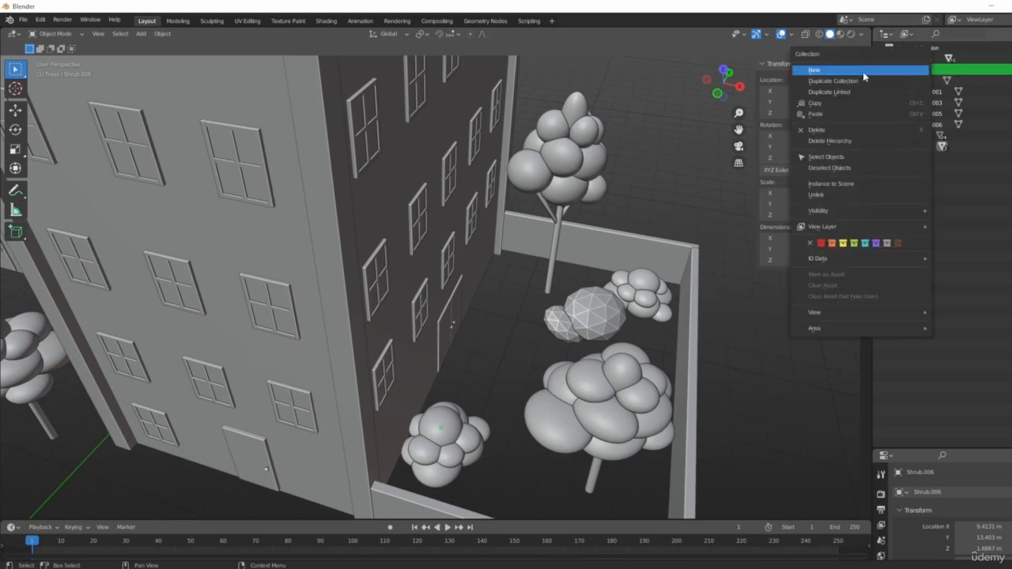
click(841, 142)
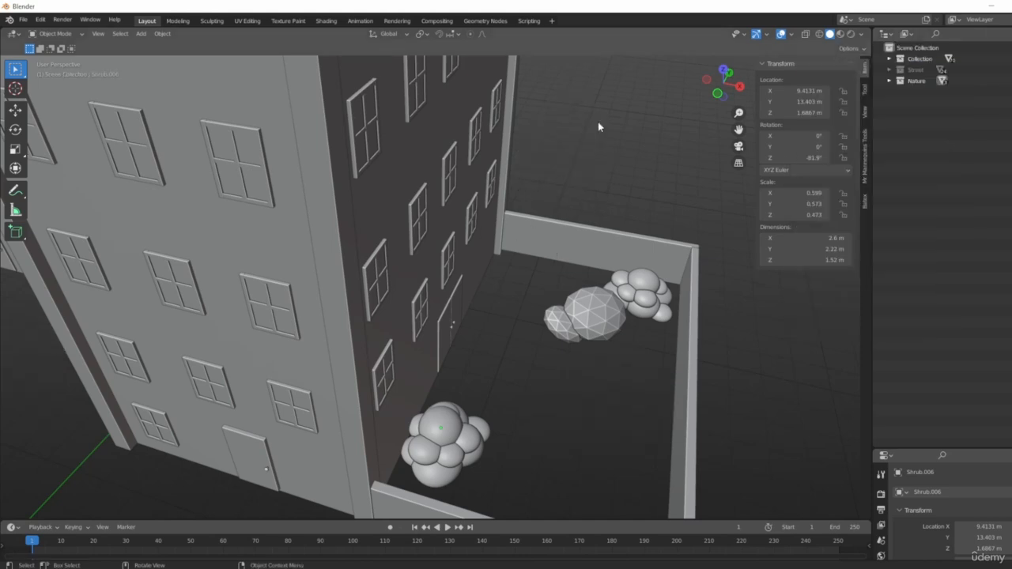
key(ctrl+z)
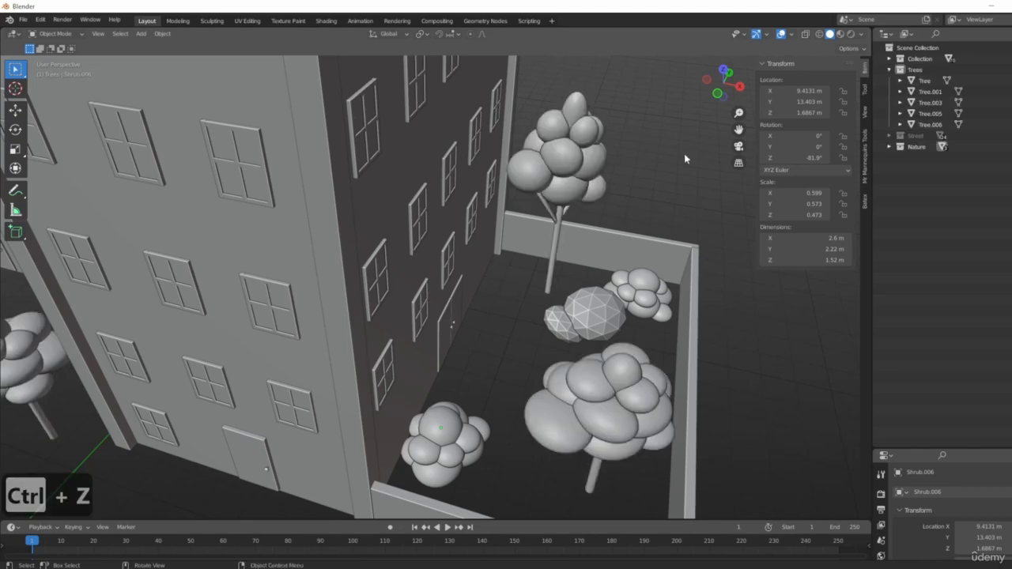
- Move all five tree objects from Trees into the Nature collection and delete the emptied Trees collection
click(940, 79)
shift+click(934, 125)
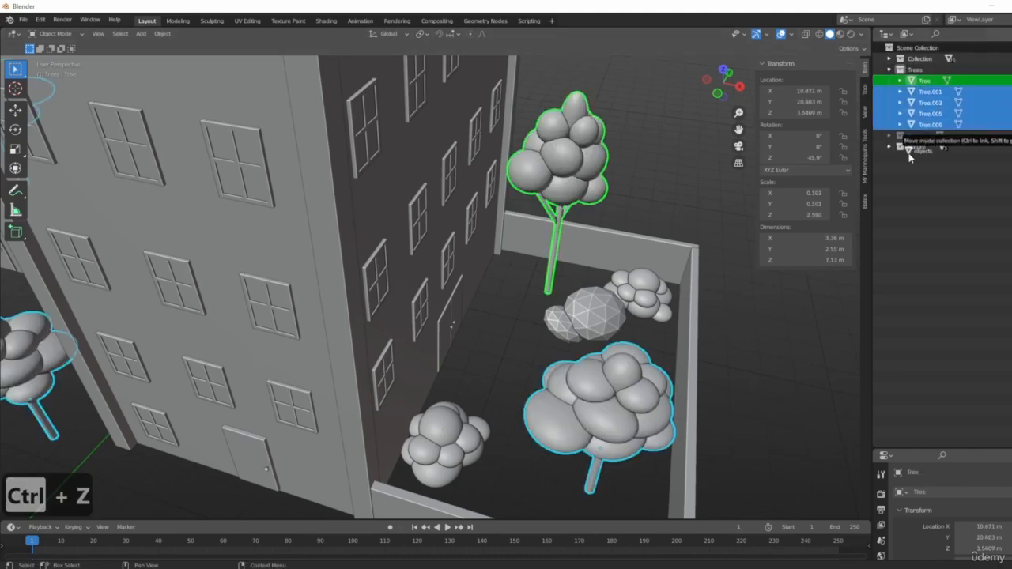
click(921, 70)
key(Delete)
right_click(951, 71)
click(909, 102)
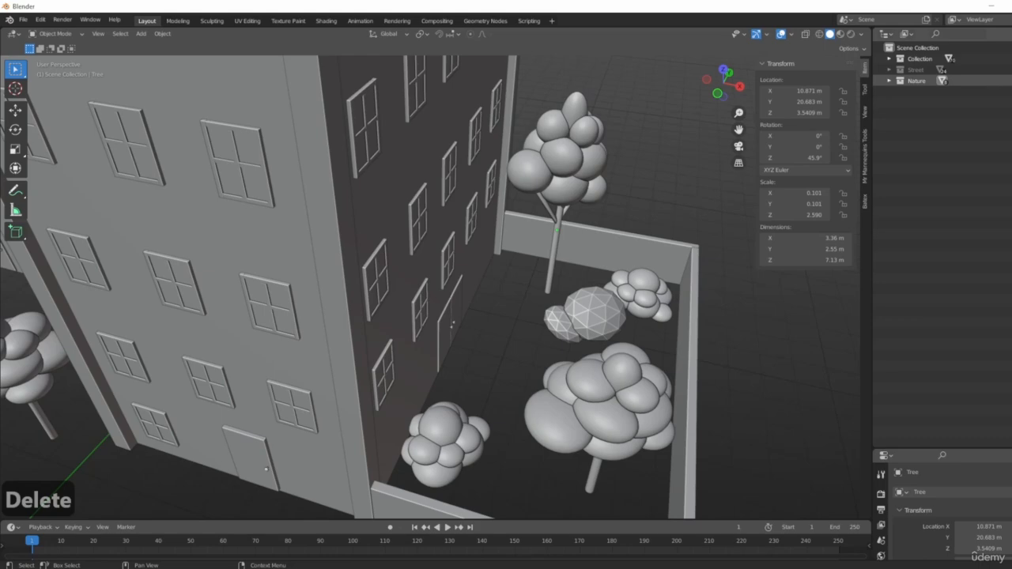
- Toggle the visibility of the Nature and Street collections to check which objects each one holds
click(1010, 80)
click(1010, 80)
scroll(630, 198, down, 5)
middle_drag(630, 198, 585, 199)
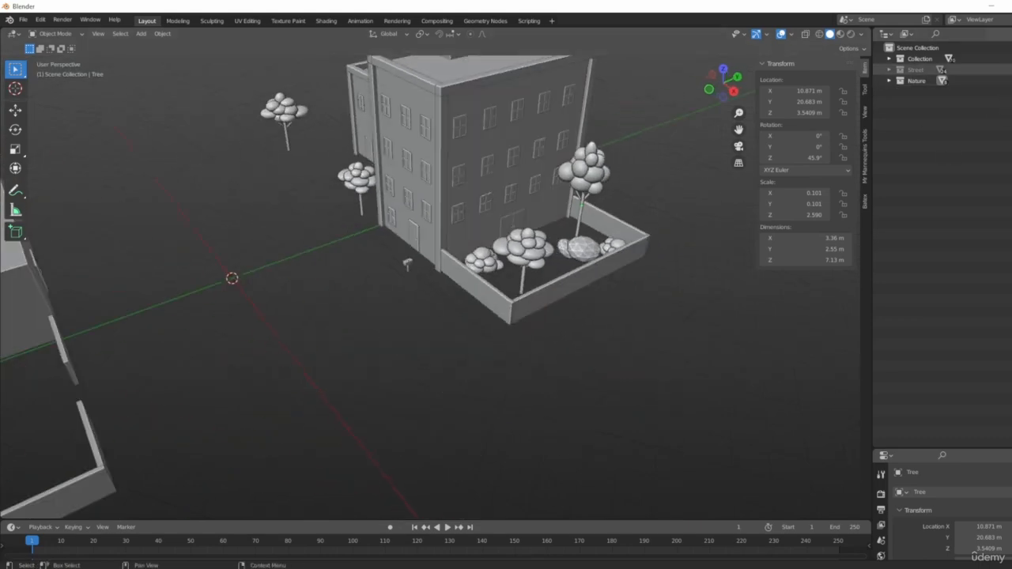
click(1010, 70)
click(1011, 69)
click(1010, 70)
click(1010, 70)
click(889, 60)
click(889, 60)
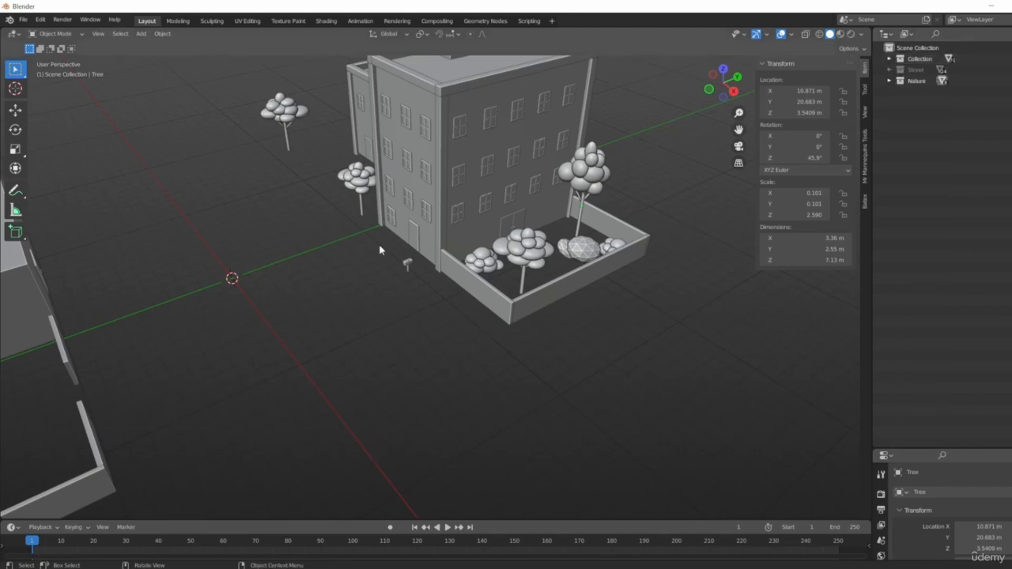
- Select the tall apartment building, show the Street collection again and bring the building fronts into view
click(489, 171)
key(KP_Decimal)
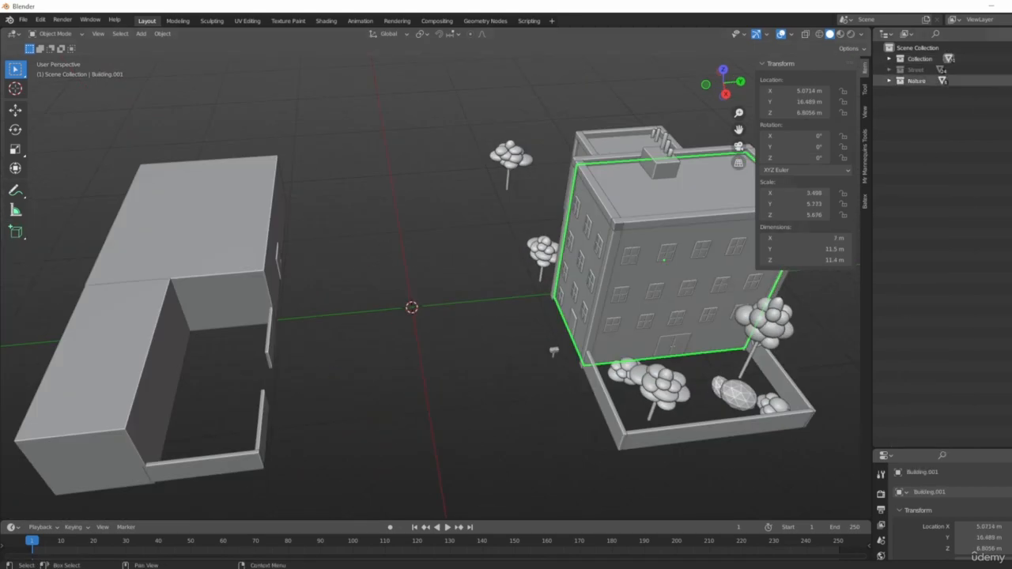
click(1011, 70)
middle_drag(415, 269, 403, 232)
scroll(404, 232, up, 4)
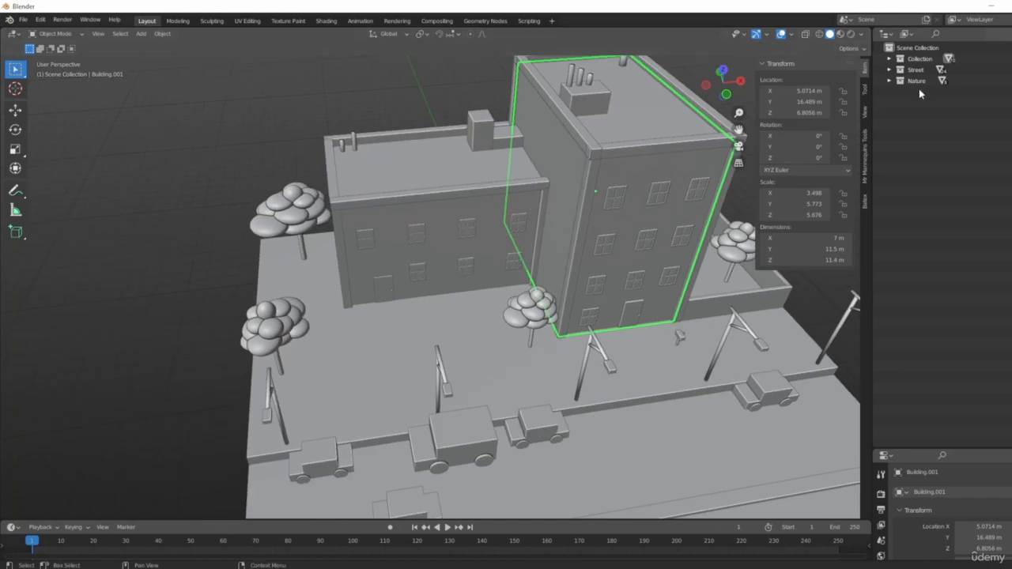
- Rename the collection named Collection to Building01
double_click(919, 59)
text(Bu)
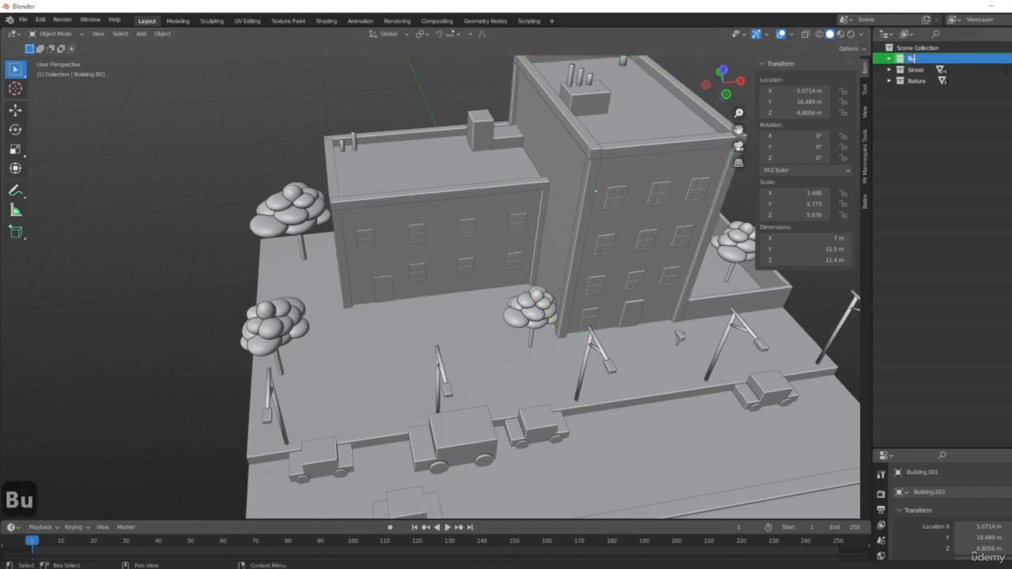
text(ilding)
key(BackSpace)
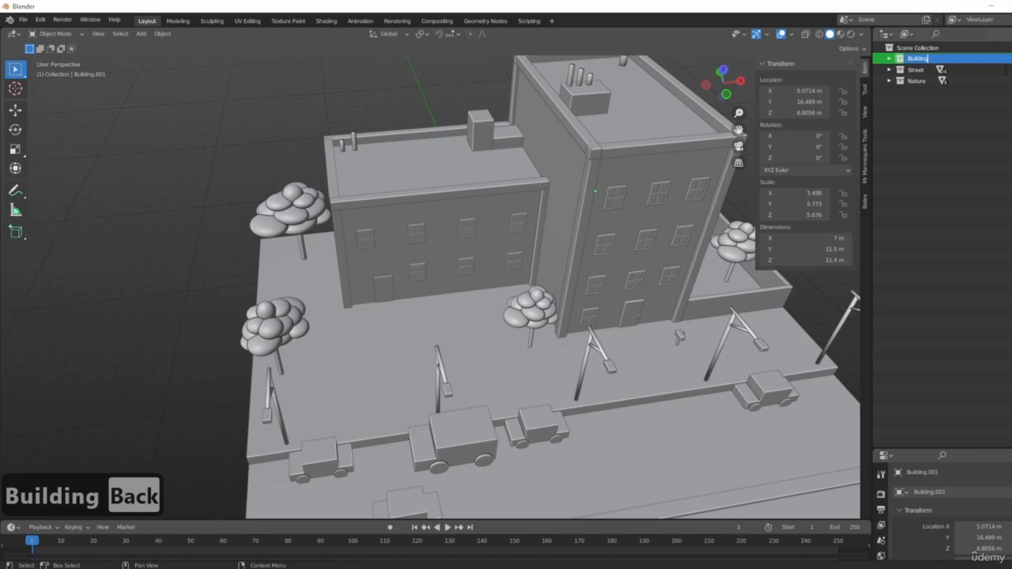
text(01)
key(Return)
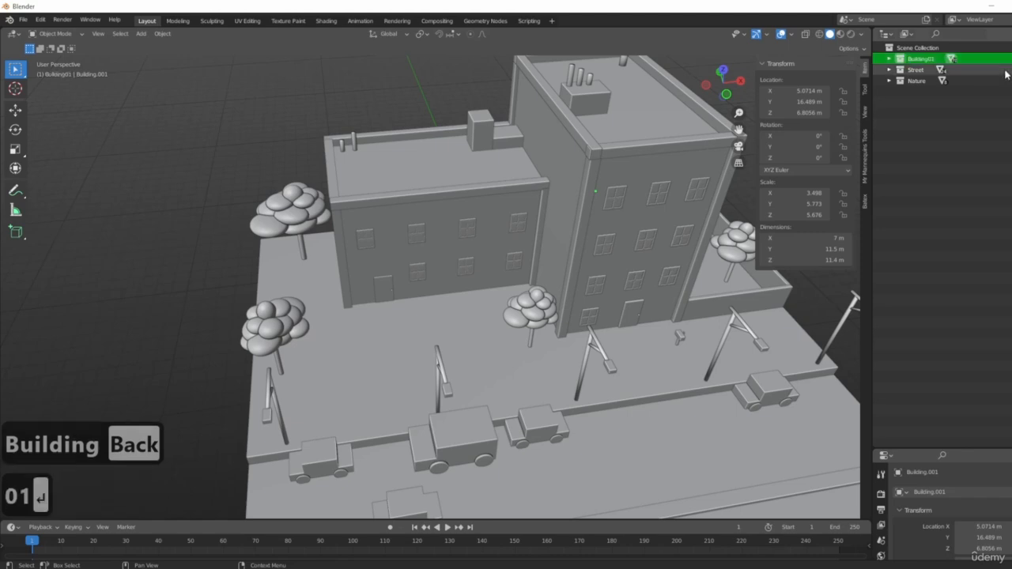
- Expand Building01, toggle its visibility to check which objects belong to it, and collapse it again
click(889, 58)
middle_drag(522, 261, 695, 273)
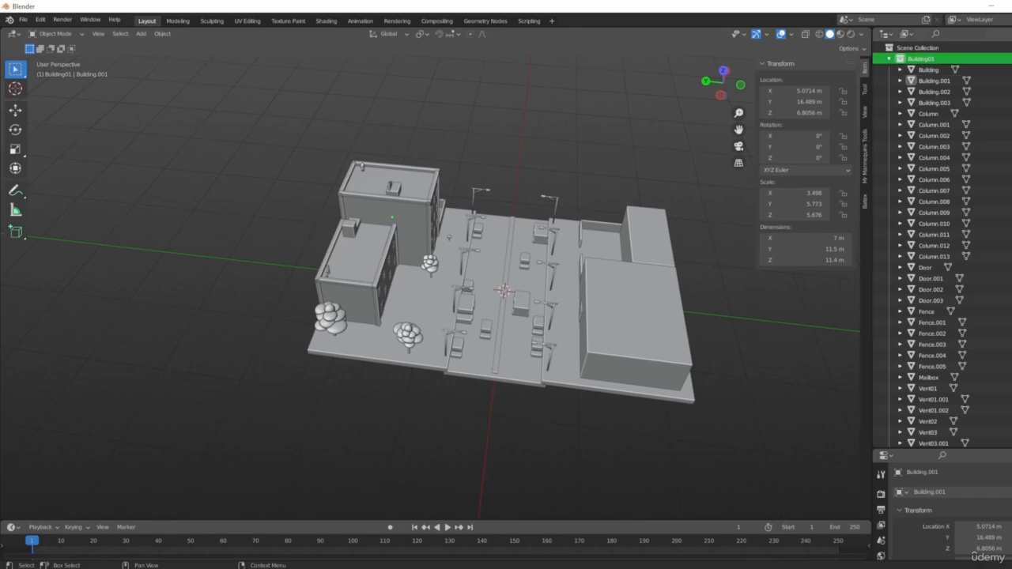
click(1010, 58)
click(1010, 59)
scroll(678, 349, up, 5)
click(888, 58)
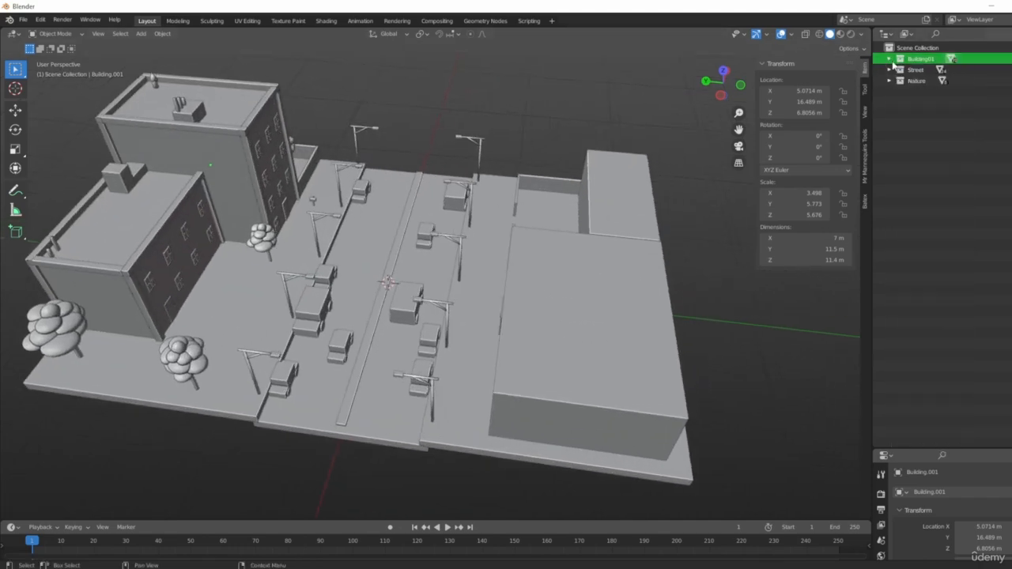
- Create a new collection inside Building01 and move it out to the Scene Collection level
right_click(915, 136)
click(913, 126)
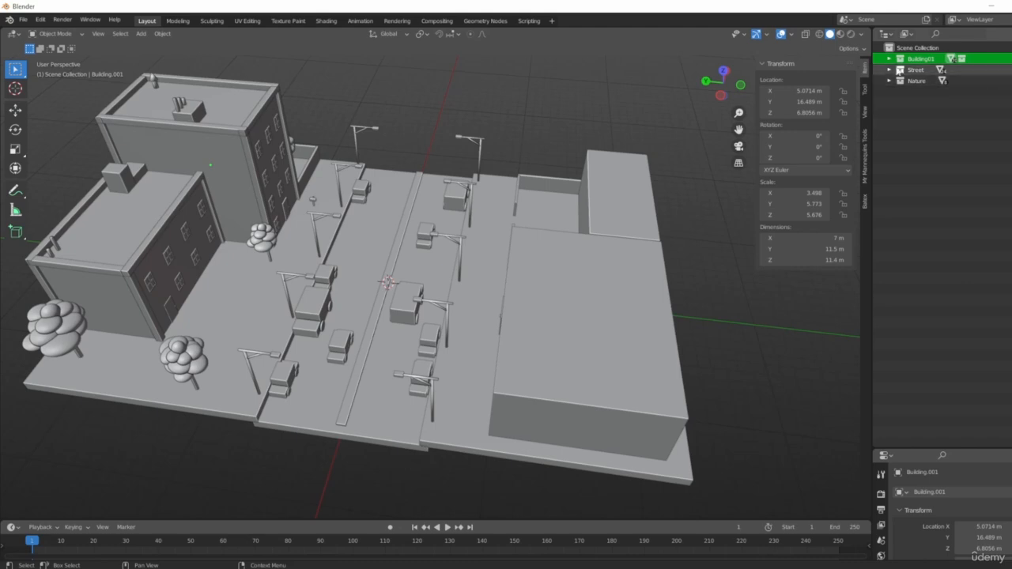
click(888, 59)
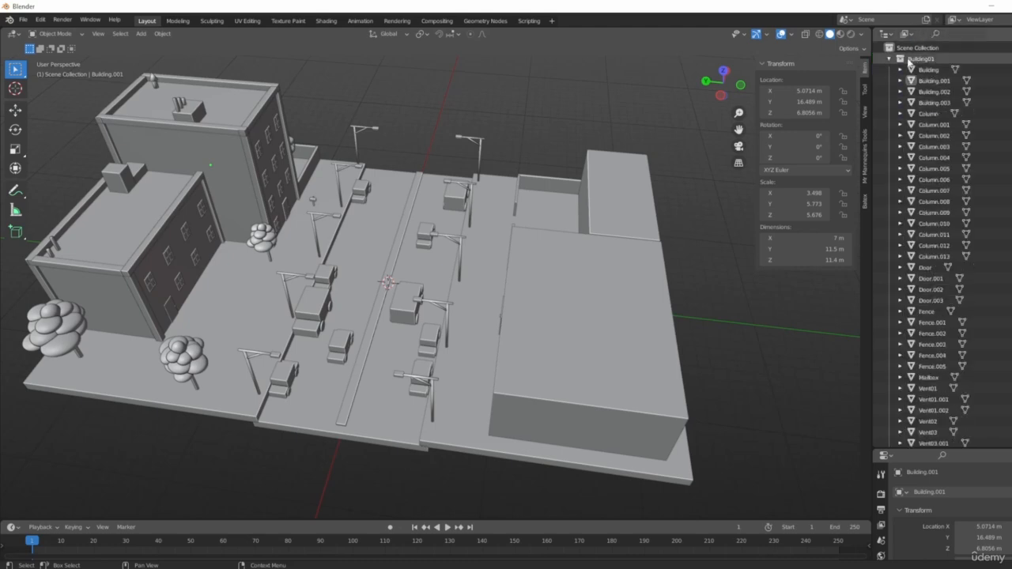
click(890, 60)
- Rename the new Building01 1 collection to Building02
double_click(928, 91)
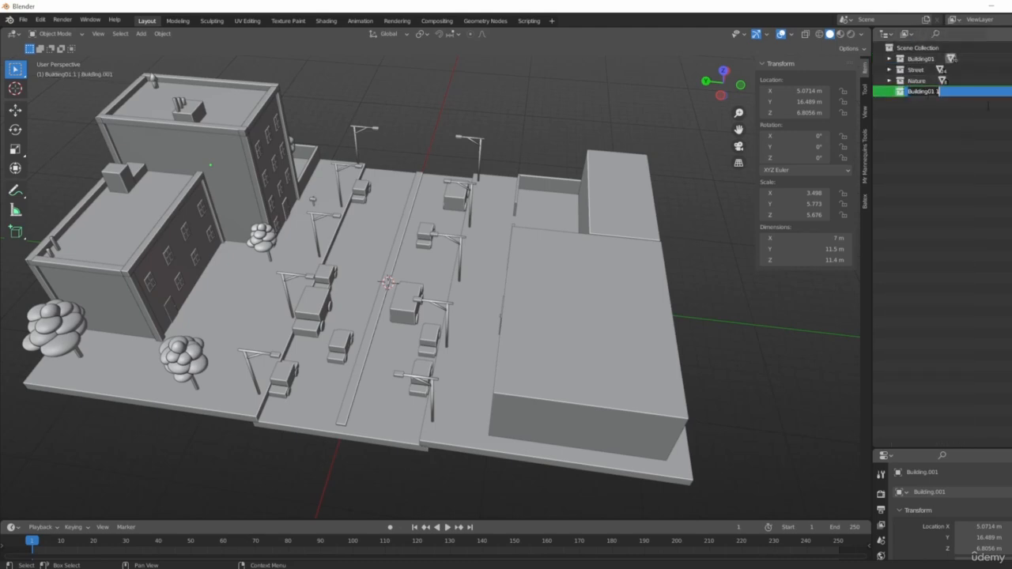
text(Building)
key(BackSpace)
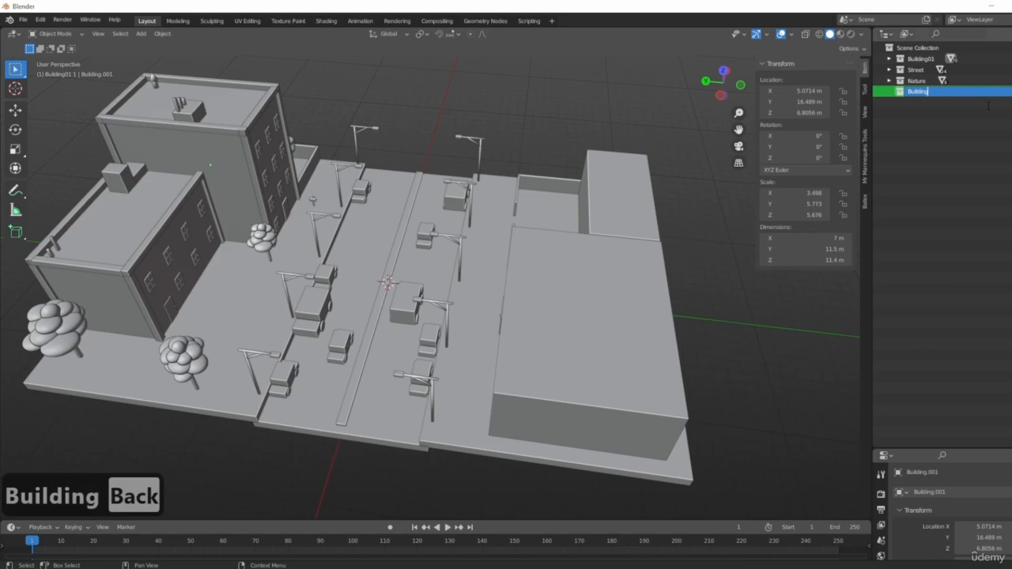
text(02)
key(Return)
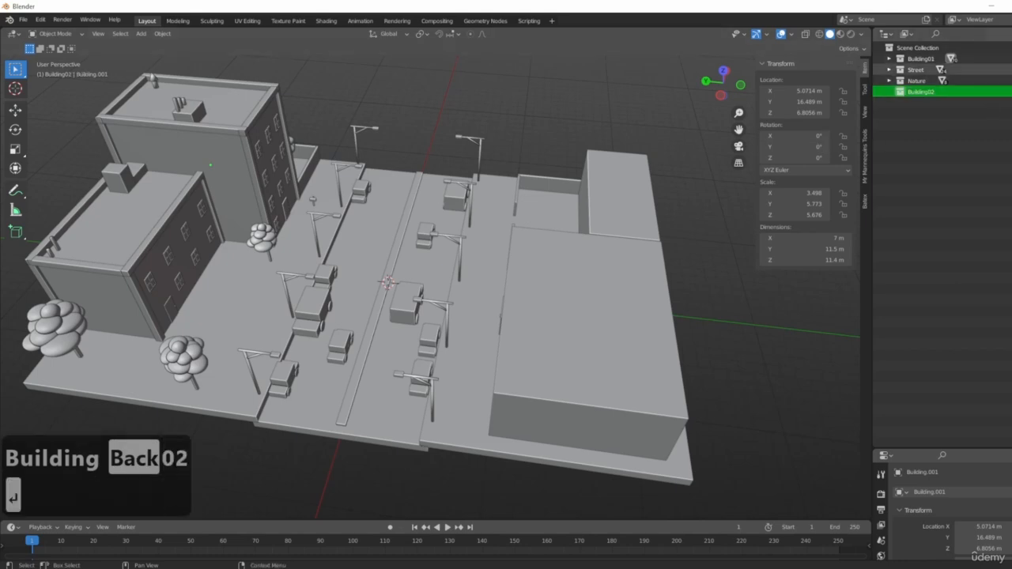
- Select both blocks of the second building with its doors and fences, and move them to the Building02 collection
click(540, 257)
middle_drag(605, 314, 549, 374)
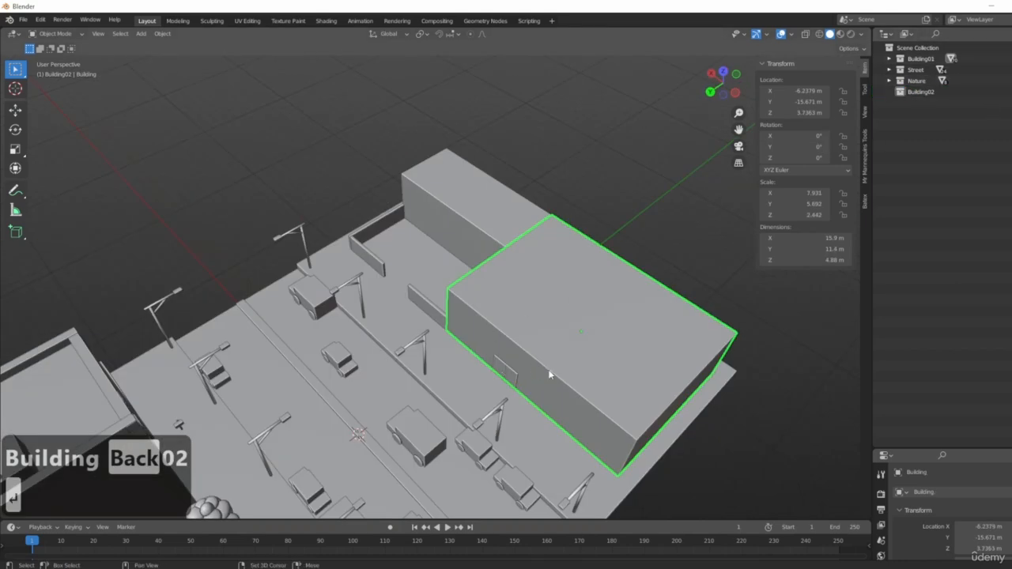
shift+click(433, 313)
shift+click(376, 259)
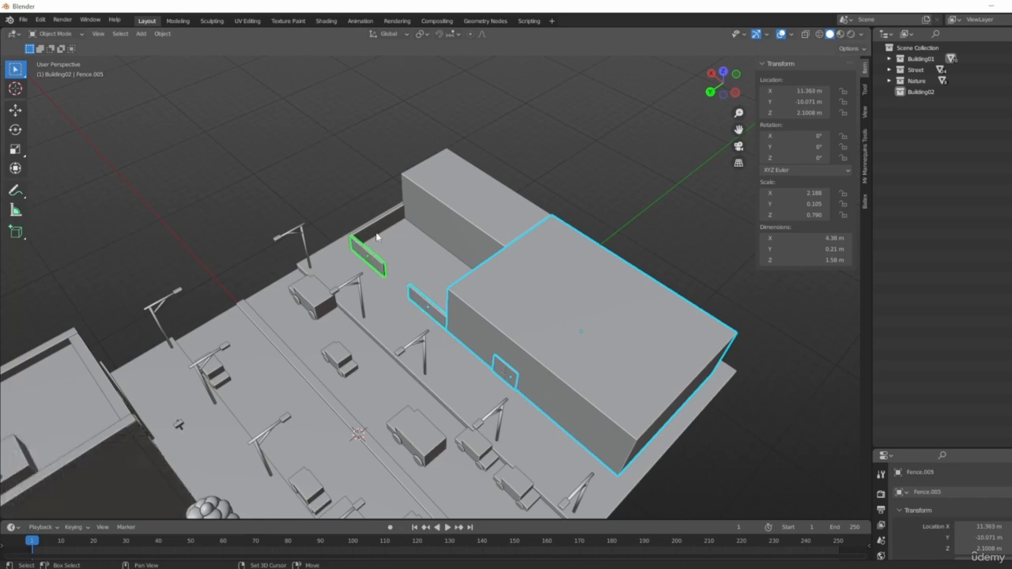
shift+click(474, 210)
key(m)
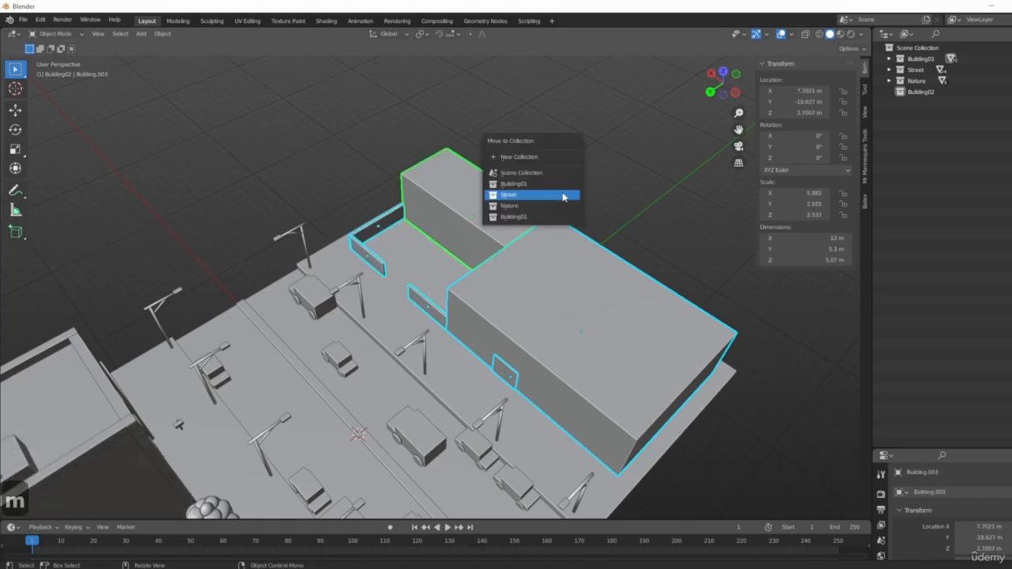
click(563, 196)
middle_drag(666, 202, 711, 208)
click(890, 92)
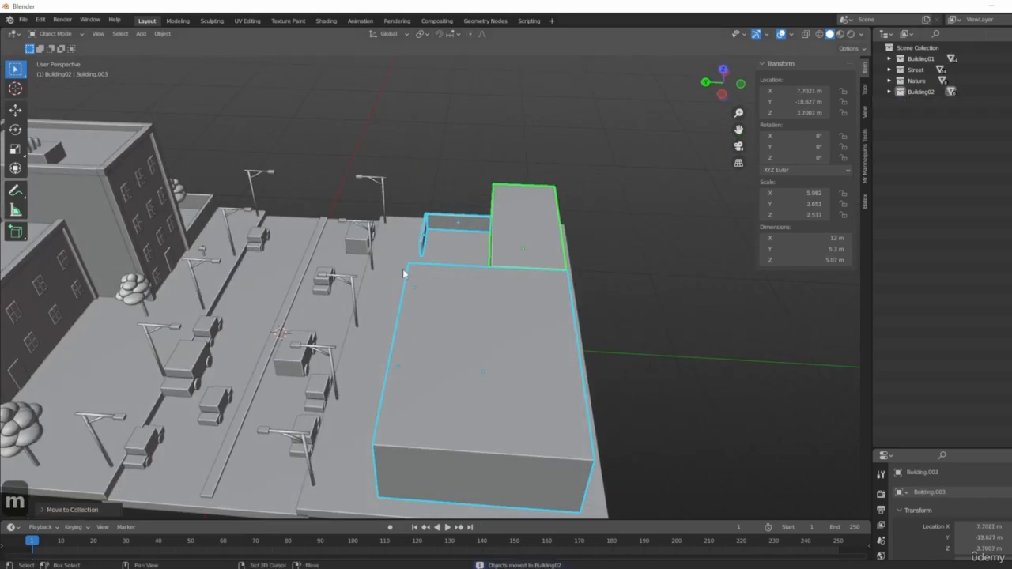
- Hide the Building01 and Nature collections
middle_drag(402, 271, 474, 269)
click(1008, 58)
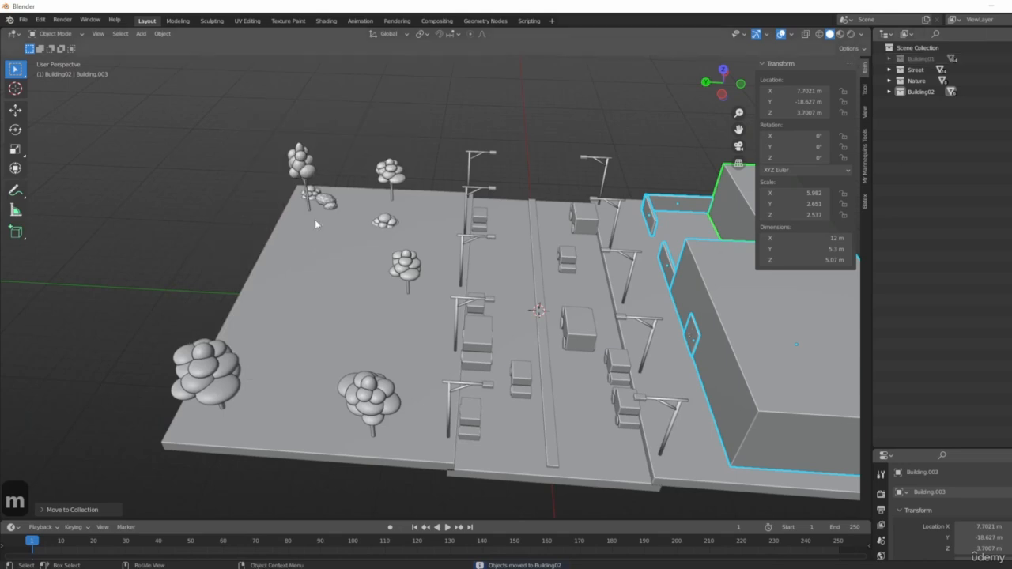
middle_drag(316, 221, 376, 207)
click(1008, 81)
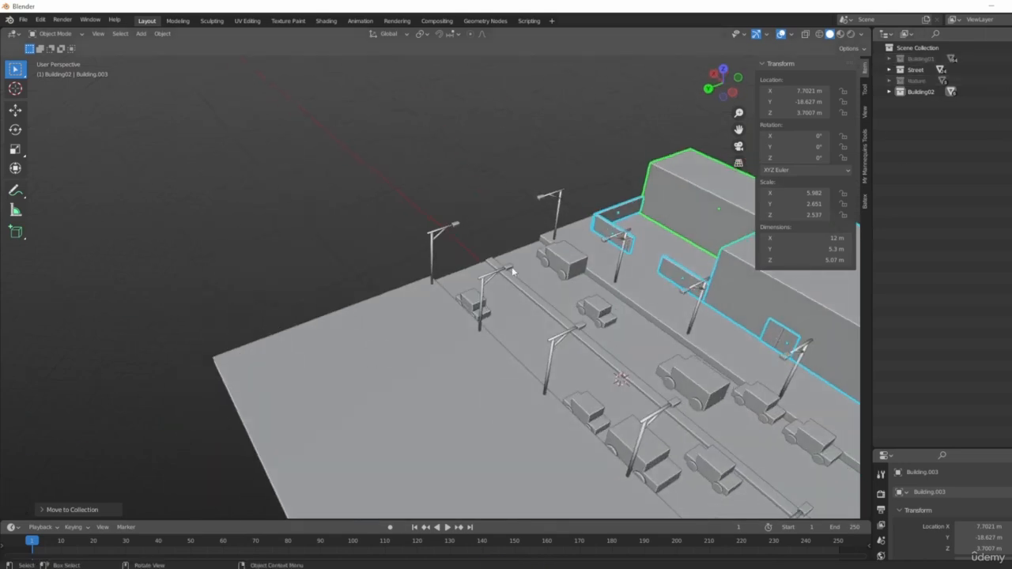
middle_drag(512, 267, 584, 259)
- Select the sidewalk beneath the second building to check its collection, and hide the Street collection
click(1008, 70)
middle_drag(506, 300, 436, 207)
shift+middle_drag(446, 372, 327, 330)
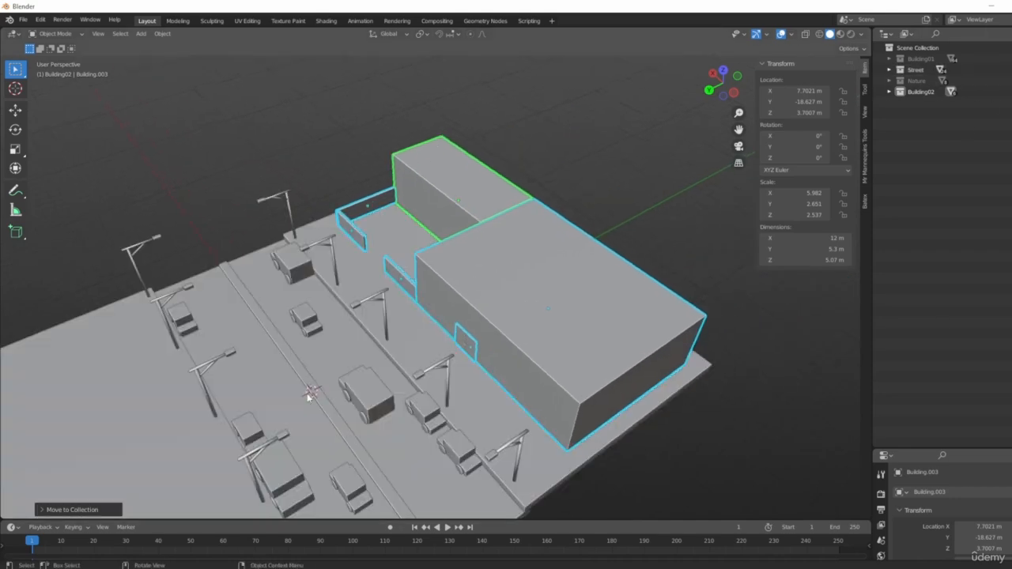
middle_drag(398, 271, 456, 269)
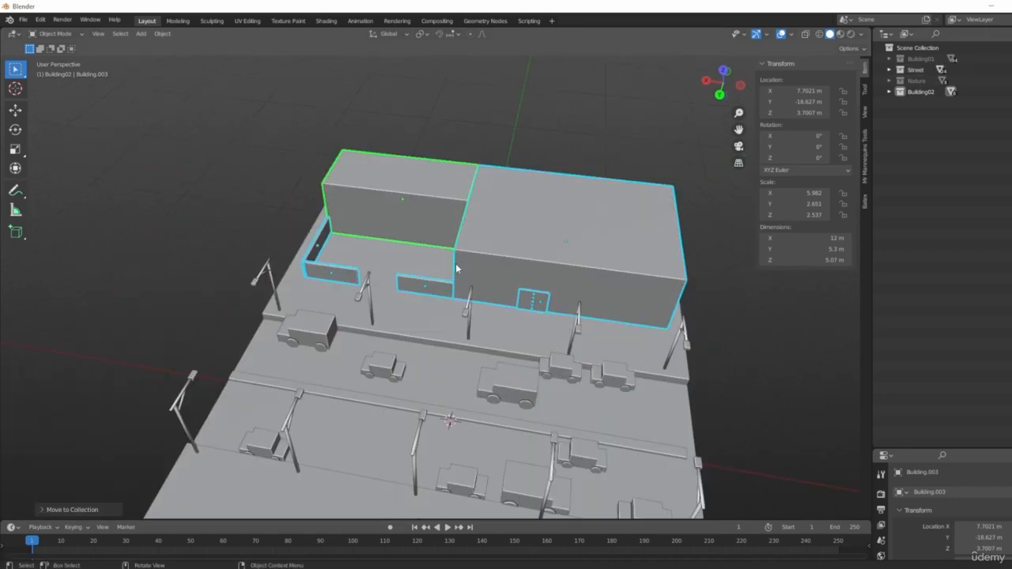
click(491, 338)
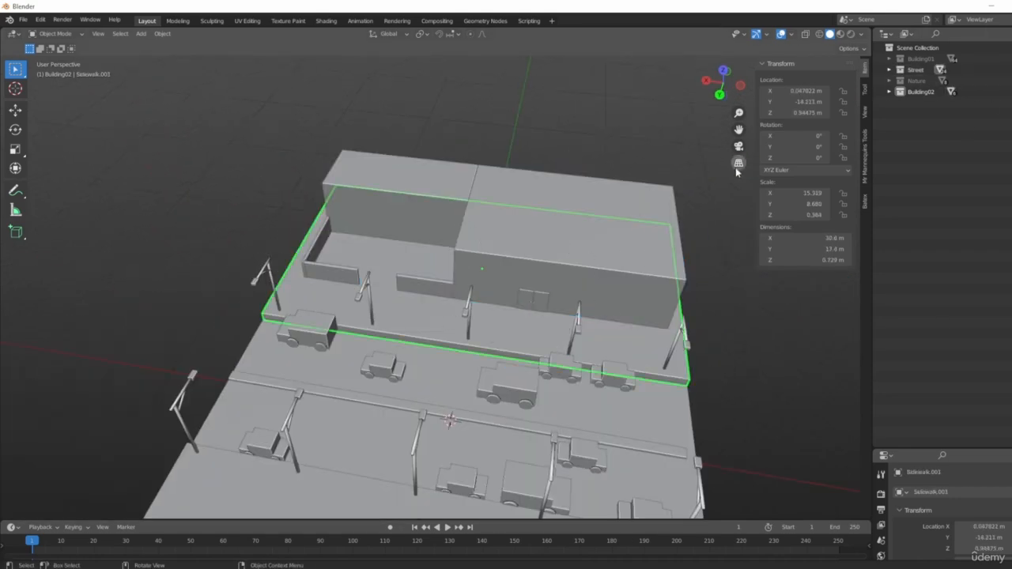
middle_drag(736, 172, 739, 162)
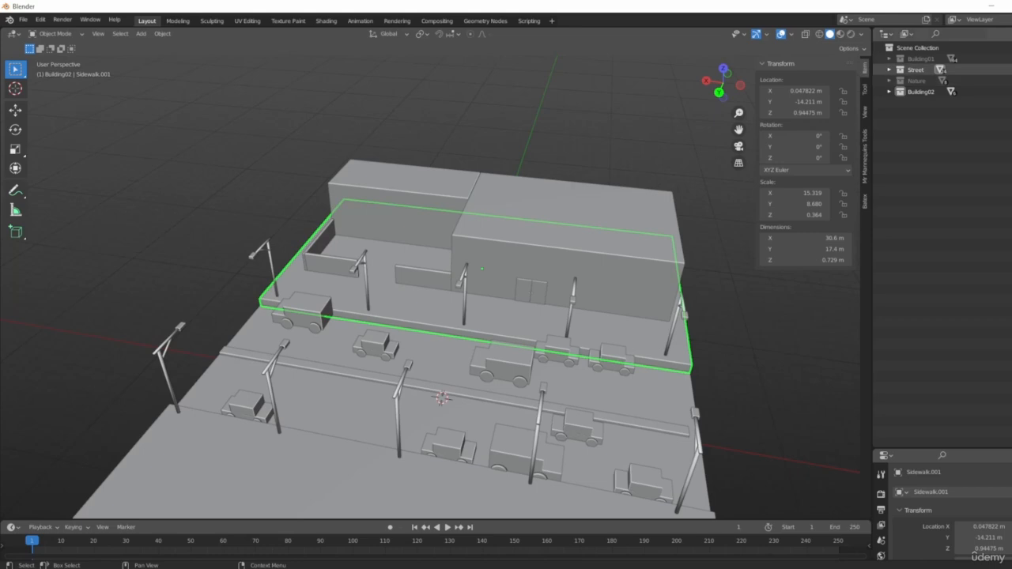
key(h)
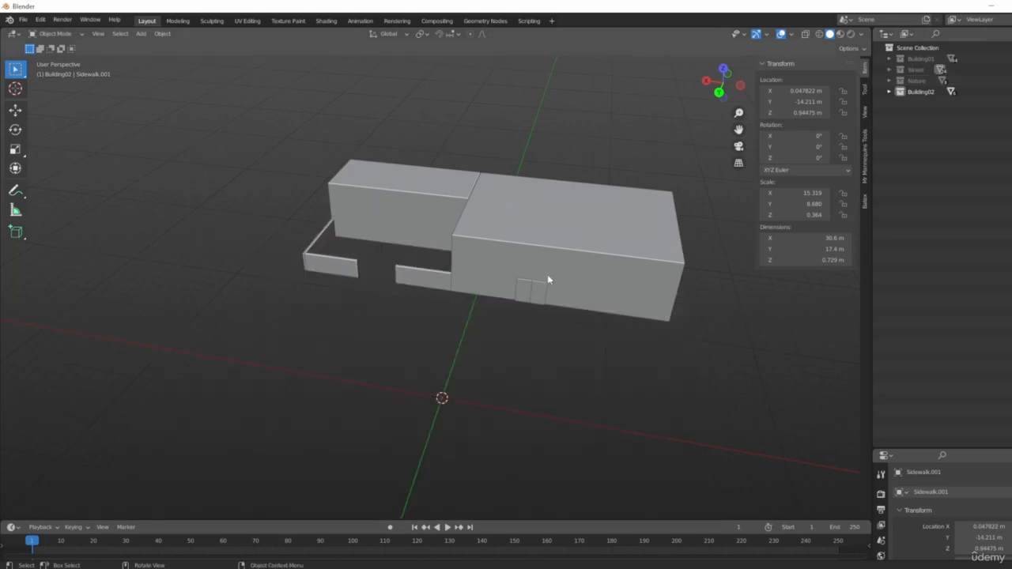
- Examine the isolated second building from several angles and in the back orthographic view, checking how its two blocks line up
middle_drag(548, 279, 580, 314)
key(KP_1)
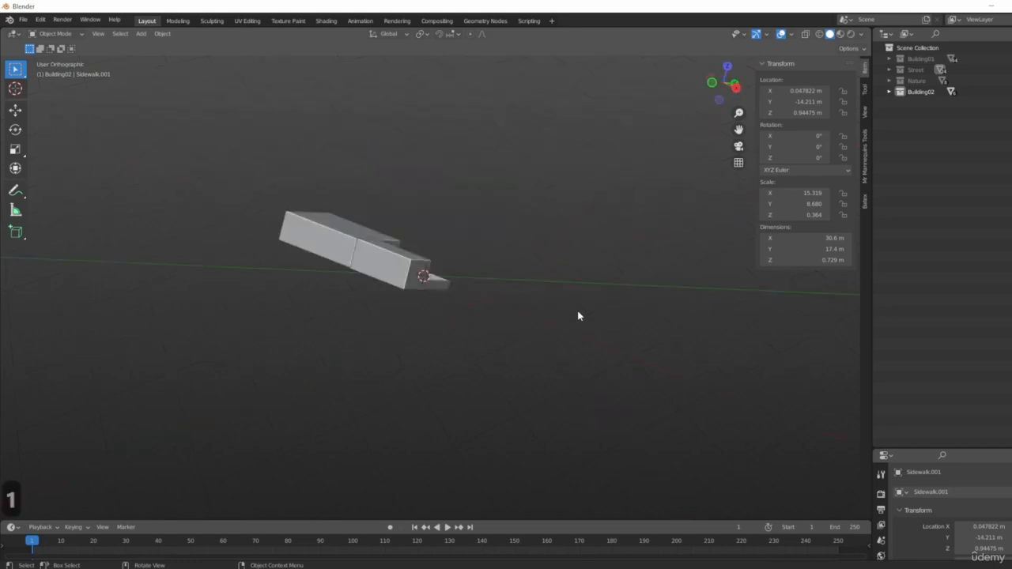
middle_drag(440, 224, 552, 157)
shift+middle_drag(608, 262, 548, 319)
scroll(332, 249, up, 4)
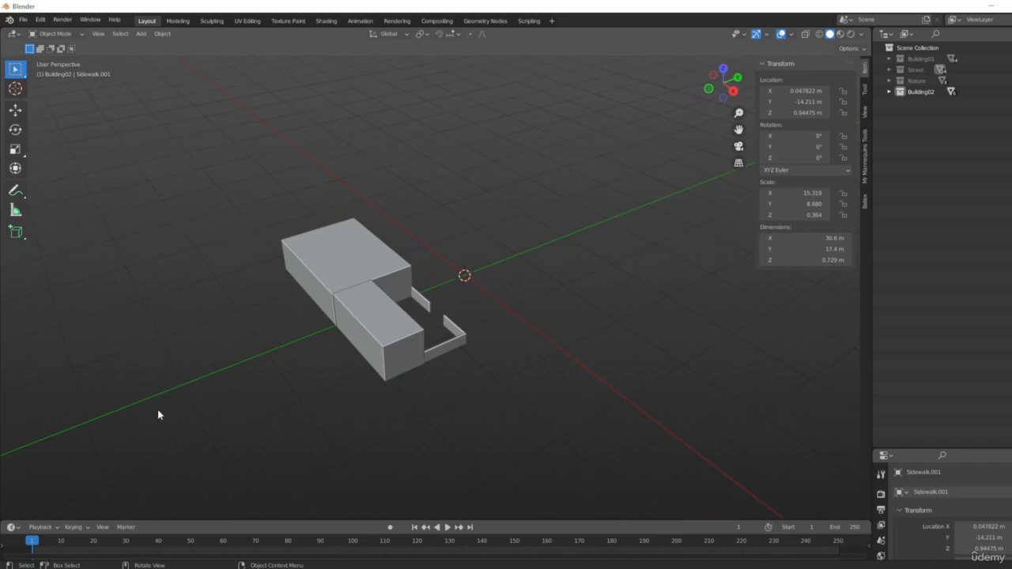
middle_drag(540, 214, 492, 236)
key(ctrl+KP_1)
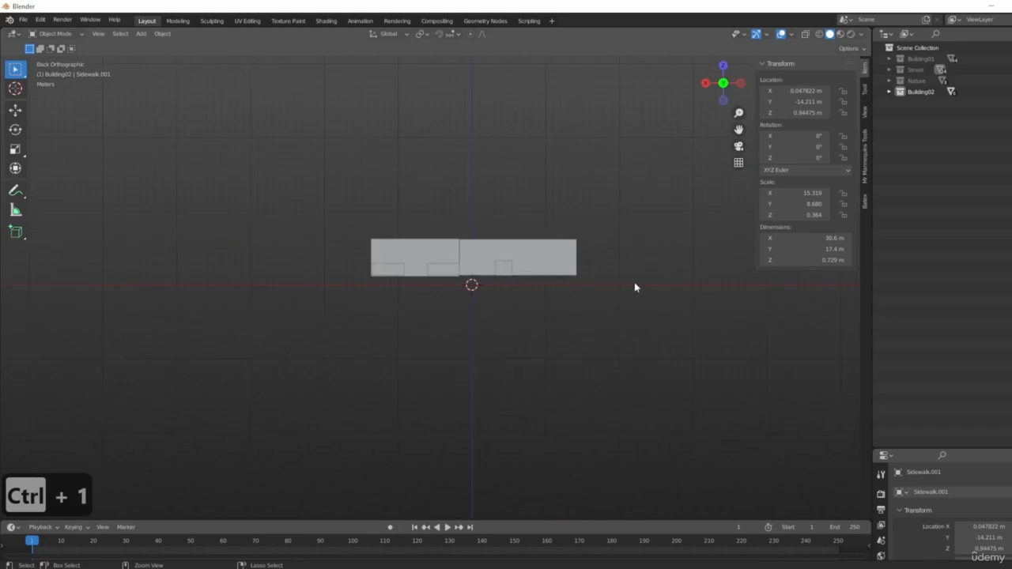
scroll(513, 192, up, 5)
shift+middle_drag(438, 126, 433, 226)
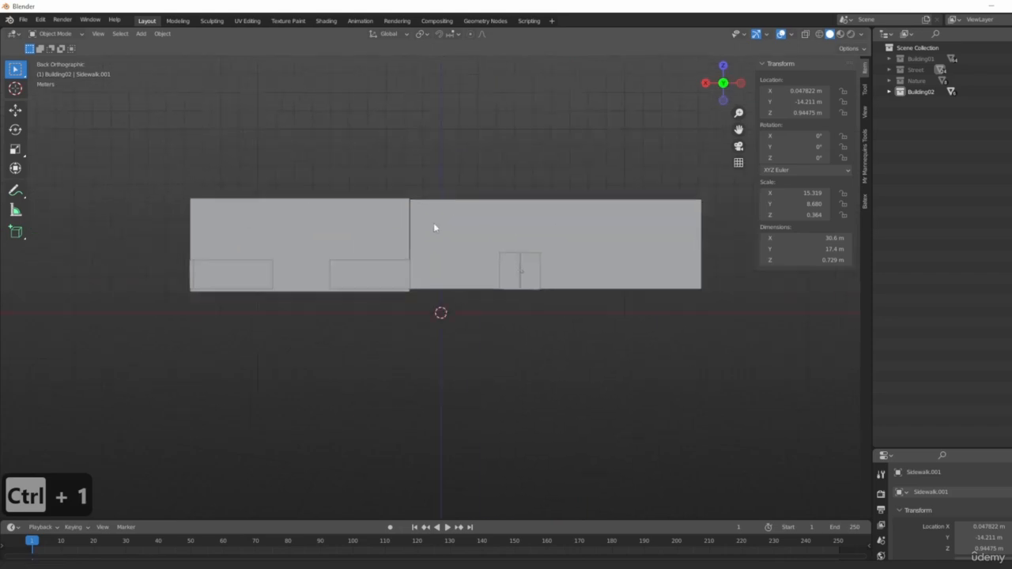
scroll(498, 211, up, 3)
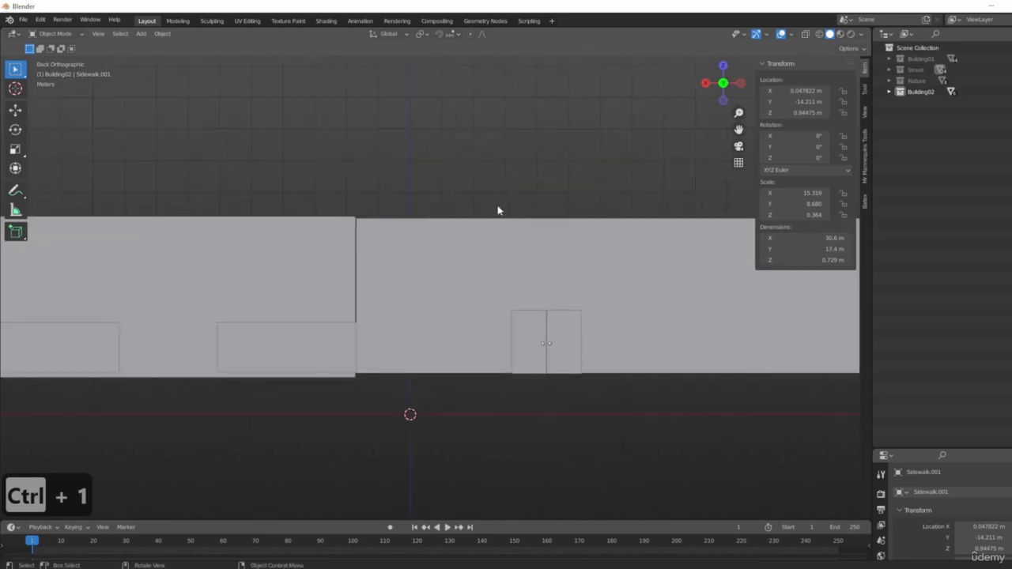
- Scale the larger block with the doors along Z to about 4.97 m high
click(456, 317)
scroll(582, 411, up, 1)
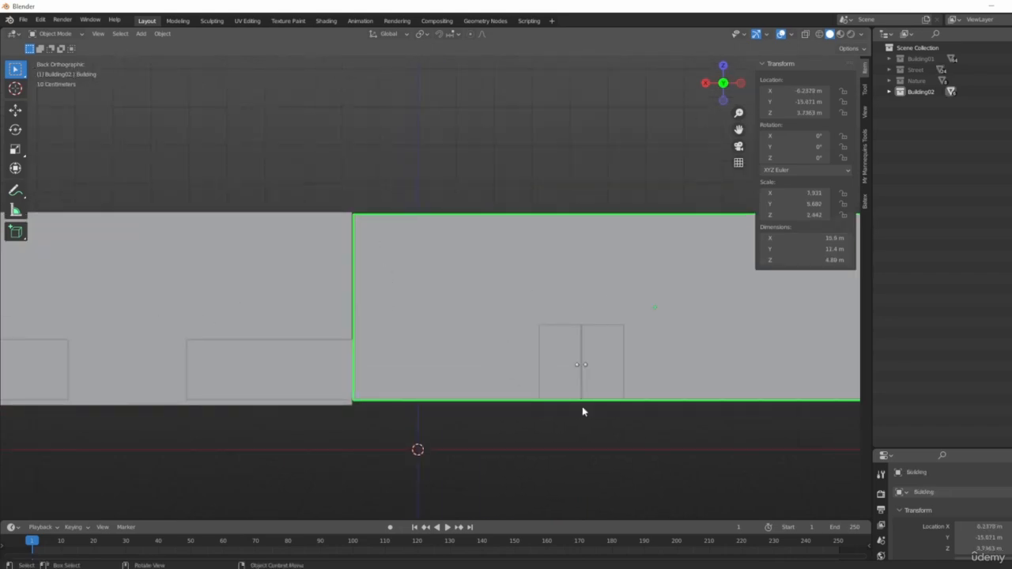
key(s)
key(z)
click(512, 339)
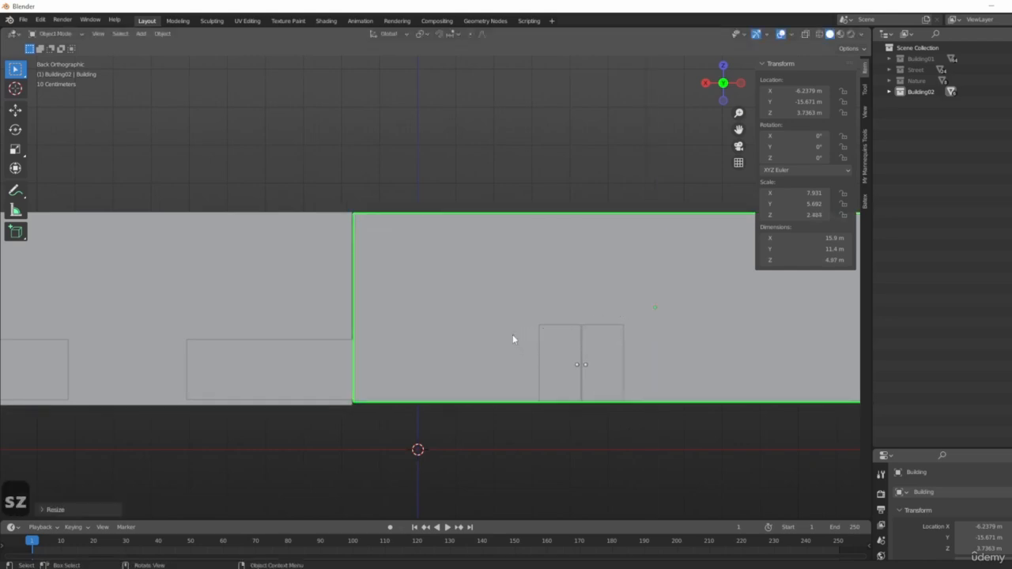
- Shift the larger block along X to about -6.19 m so that it meets the neighbouring block
key(g)
key(x)
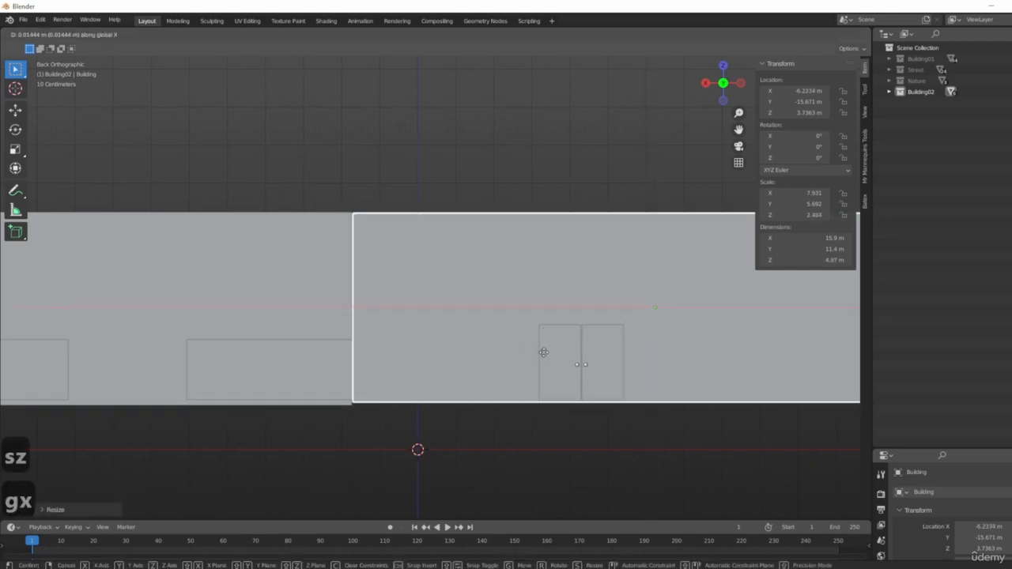
click(517, 383)
click(527, 431)
scroll(529, 438, down, 5)
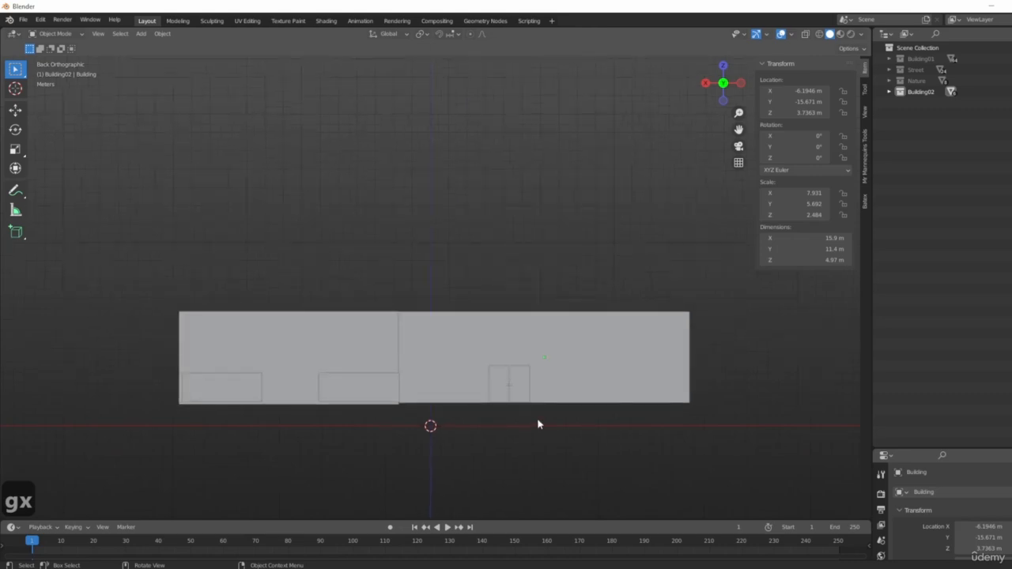
scroll(476, 353, down, 4)
- Place the 3D cursor on the front wall beside the double doors and add a cube there
scroll(463, 387, up, 7)
shift+middle_drag(849, 349, 585, 393)
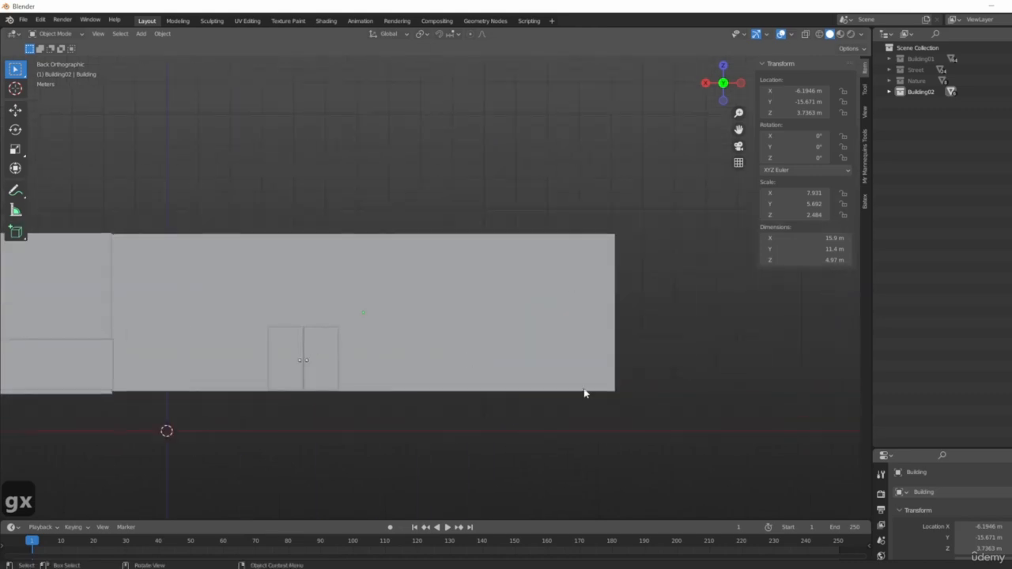
shift+middle_drag(448, 355, 515, 326)
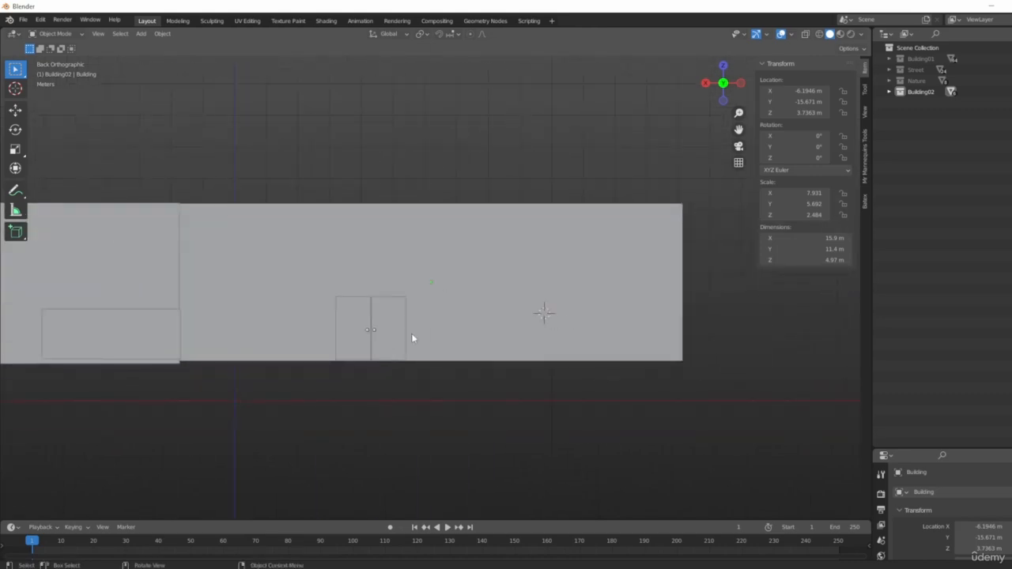
scroll(411, 339, up, 2)
ctrl+scroll(479, 314, down, 4)
key(shift+a)
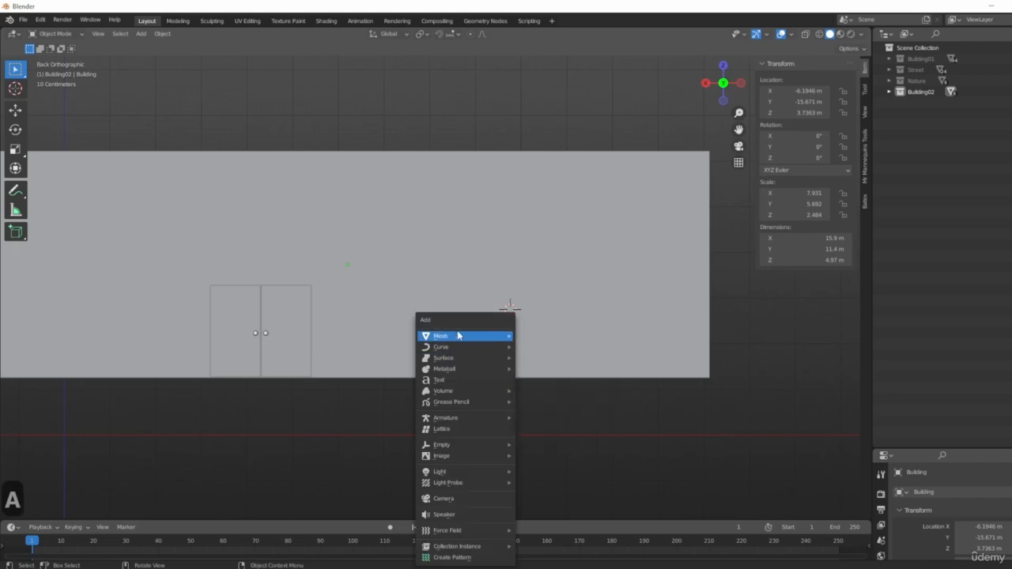
mouse_move(457, 336)
click(531, 348)
middle_drag(543, 346, 553, 420)
- Flatten the new cube along Y to about 0.26 m thick and check it against the front wall
key(s)
right_click(610, 432)
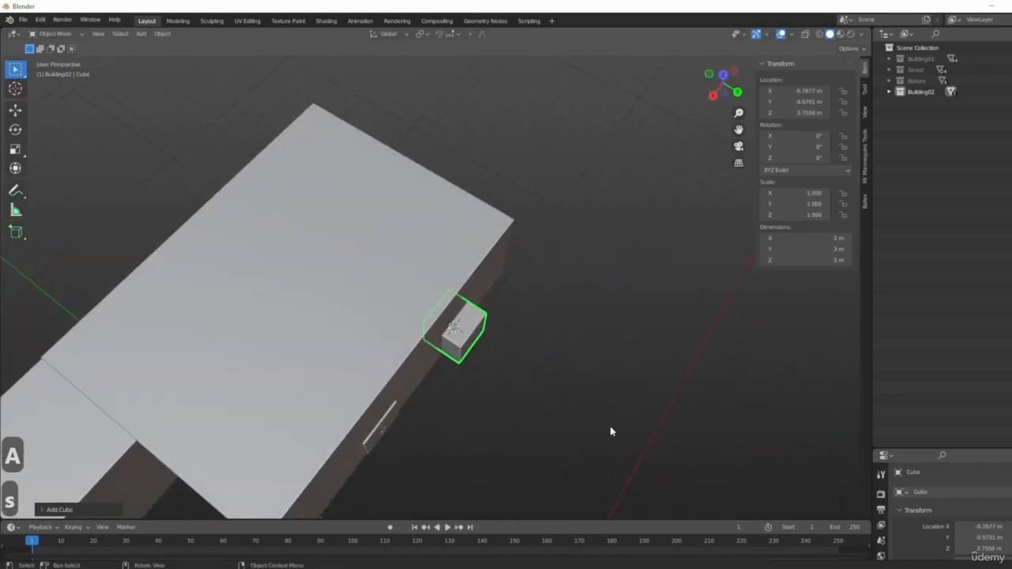
key(s)
key(y)
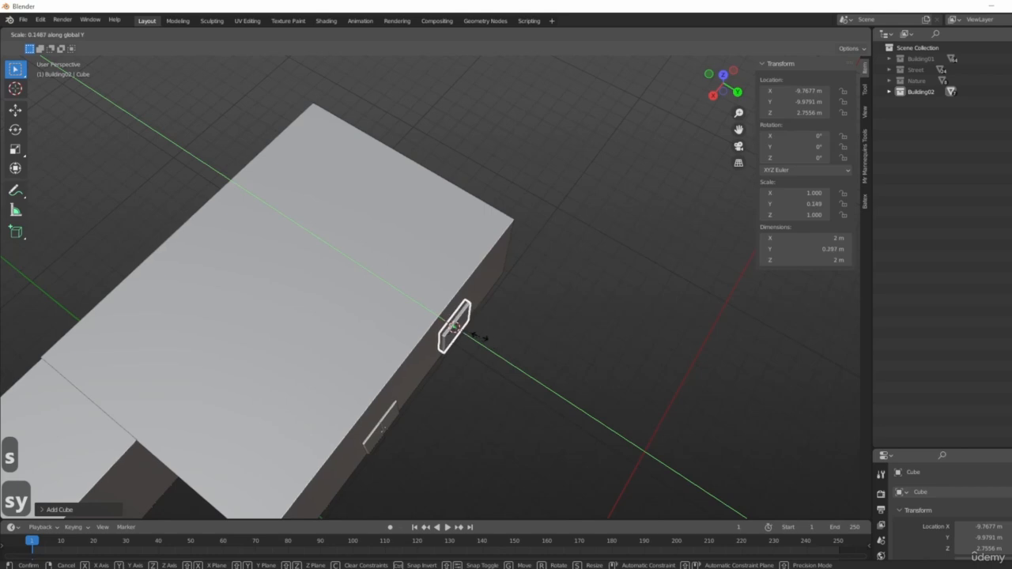
click(477, 338)
middle_drag(478, 339, 431, 300)
scroll(457, 344, up, 2)
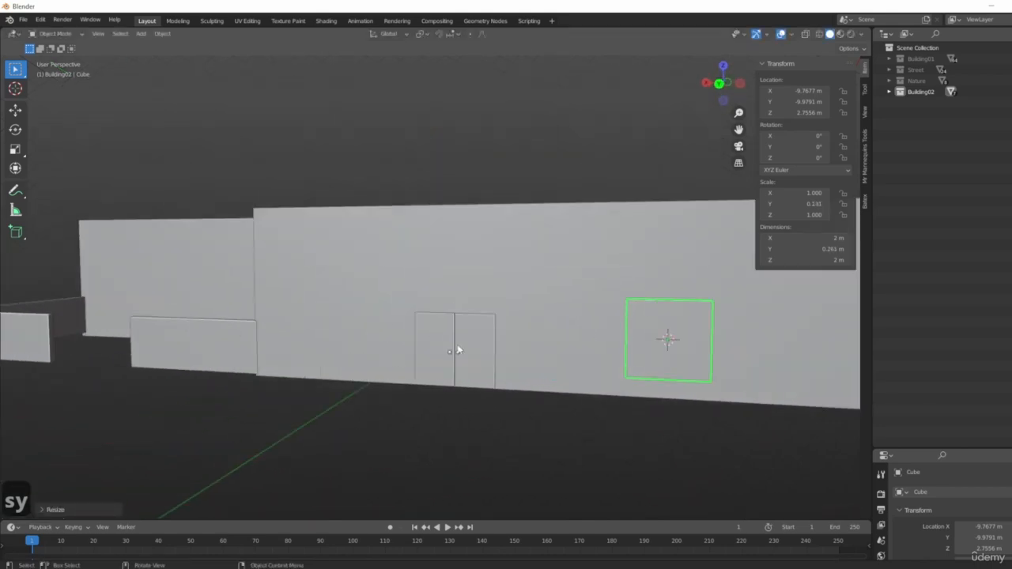
shift+middle_drag(457, 344, 354, 361)
key(1)
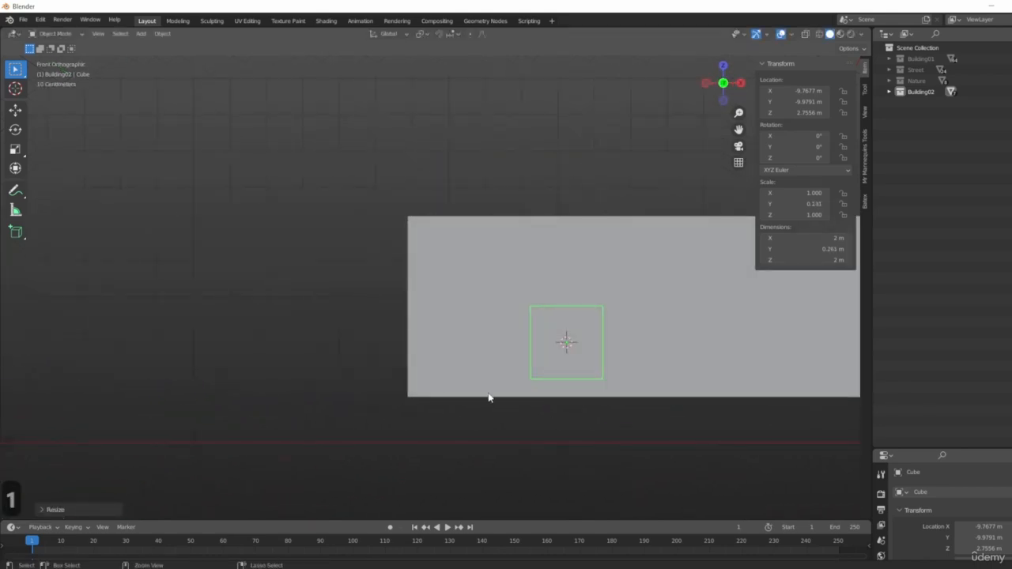
key(ctrl+1)
shift+middle_drag(464, 398, 335, 376)
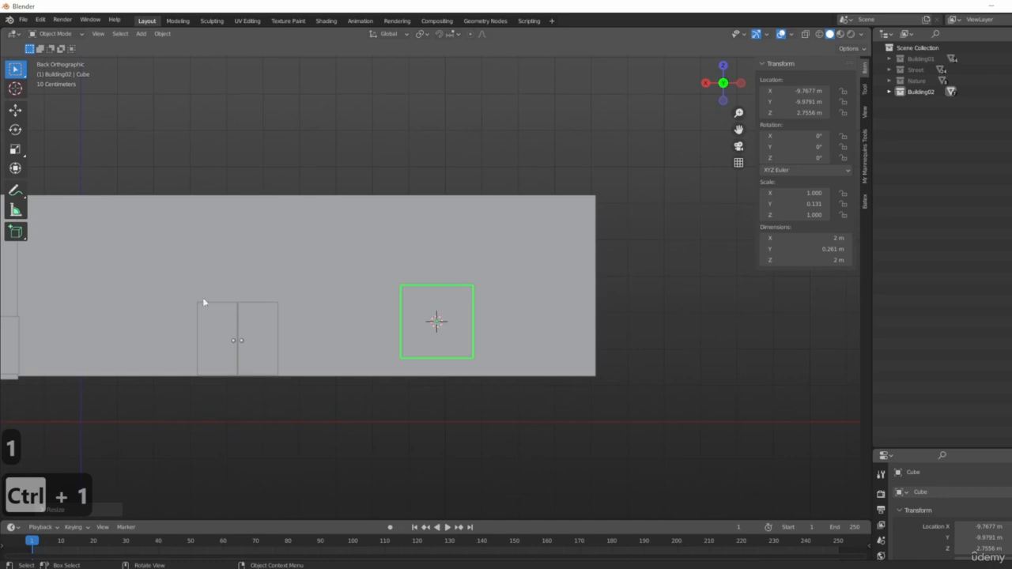
shift+middle_drag(204, 302, 330, 325)
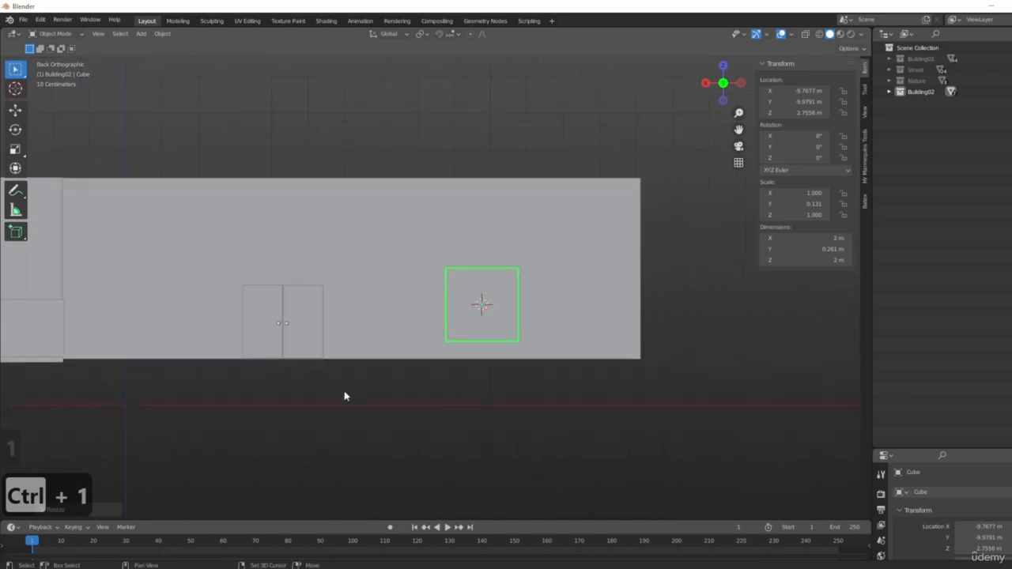
key(g)
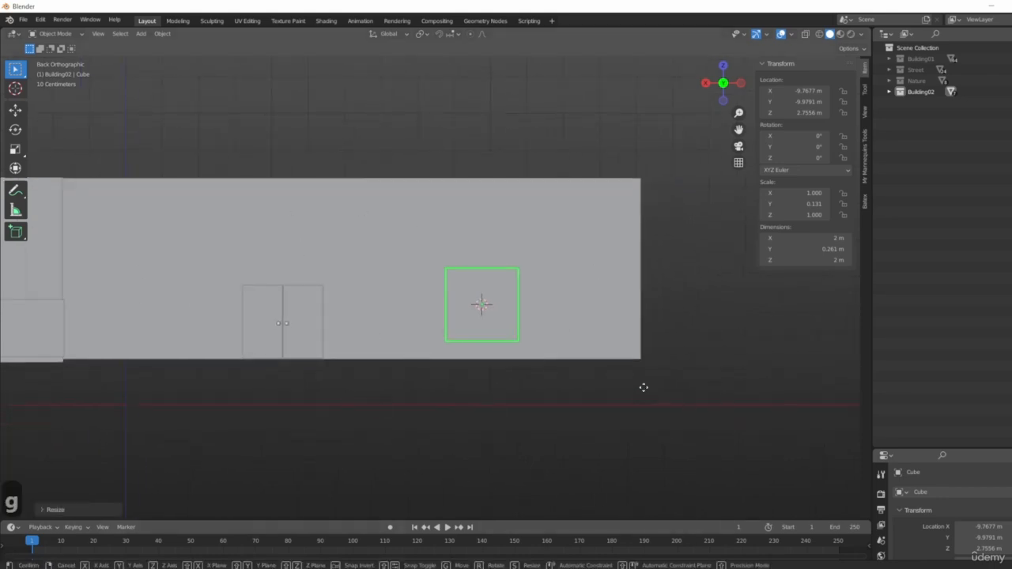
key(z)
click(645, 389)
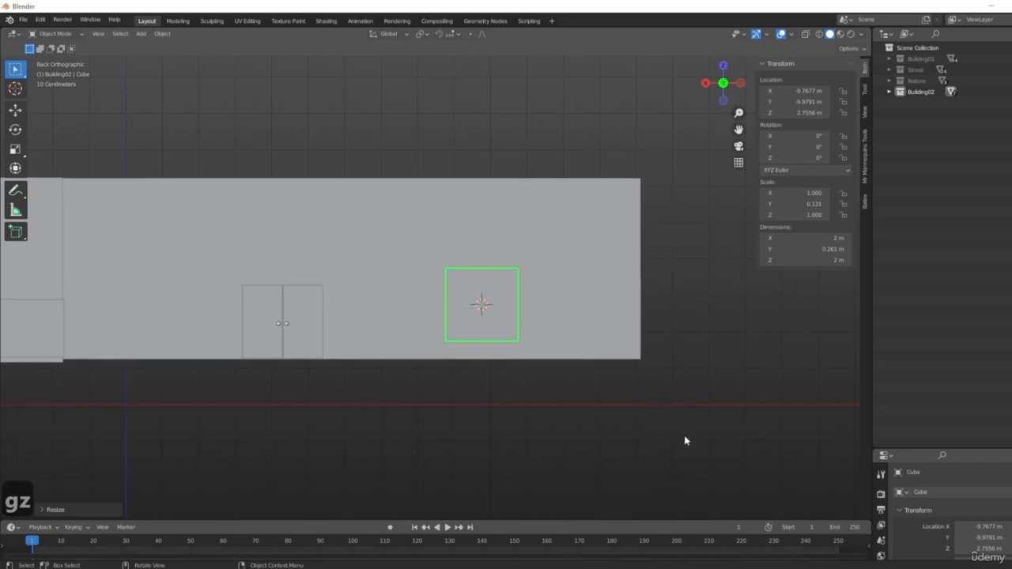
- Scale the panel cube to about 1.67 m high along Z and about 3.89 m wide along X
key(s)
key(z)
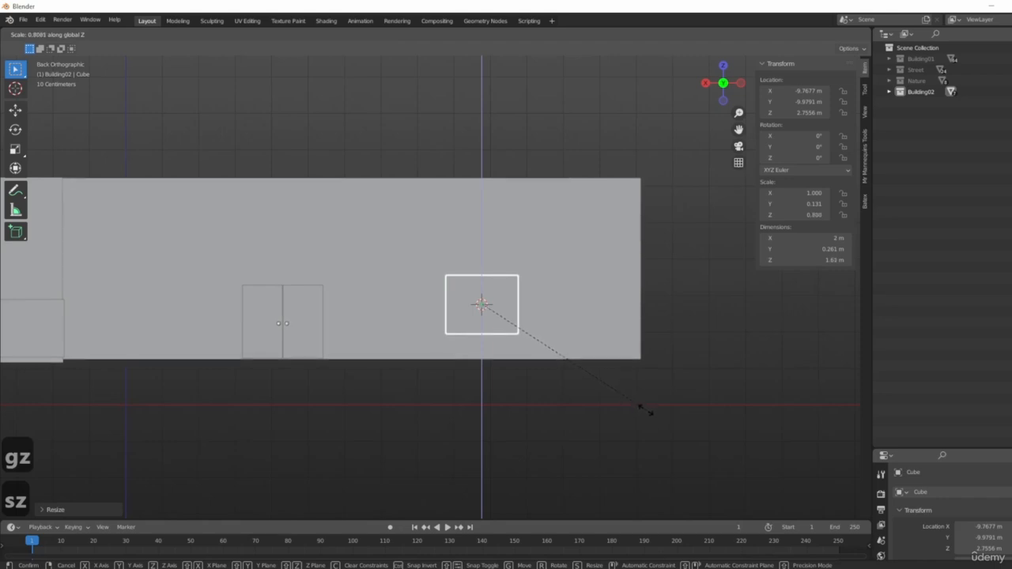
click(651, 415)
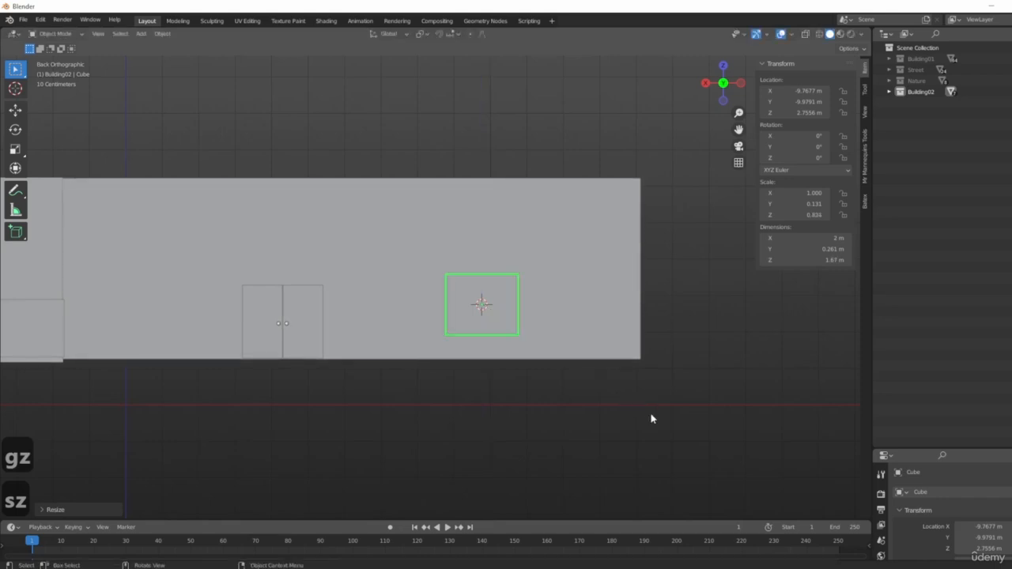
key(s)
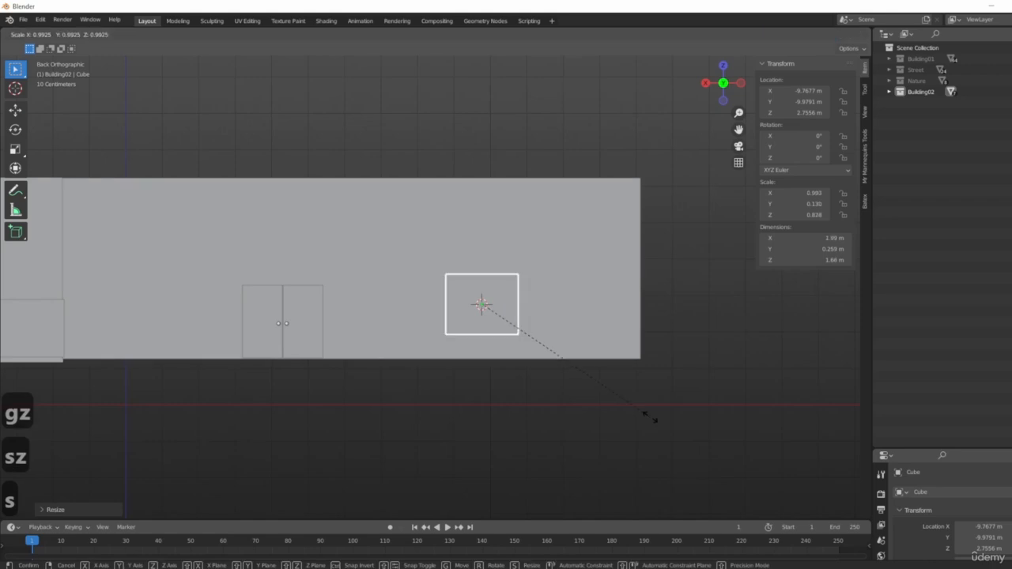
key(x)
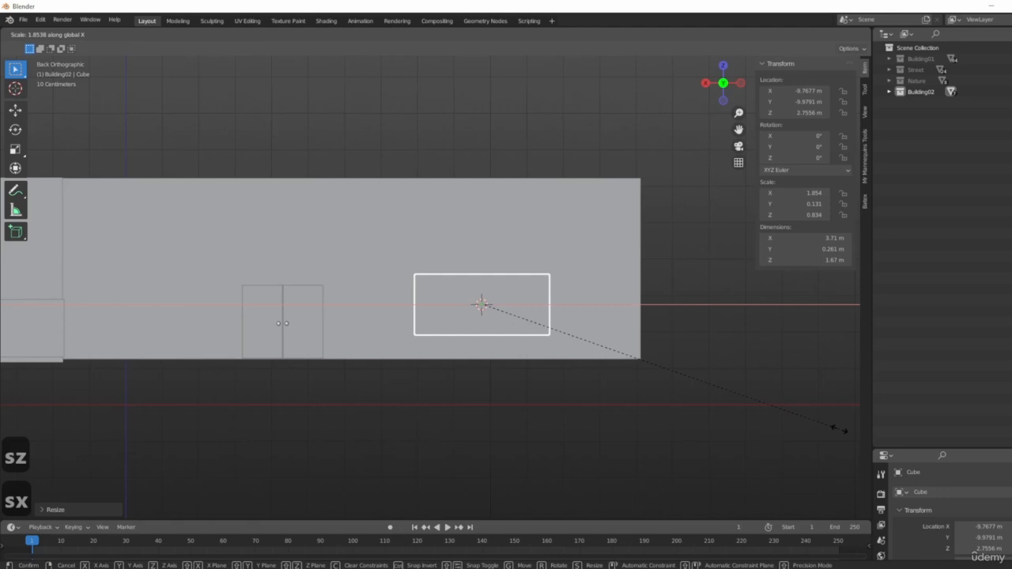
click(849, 434)
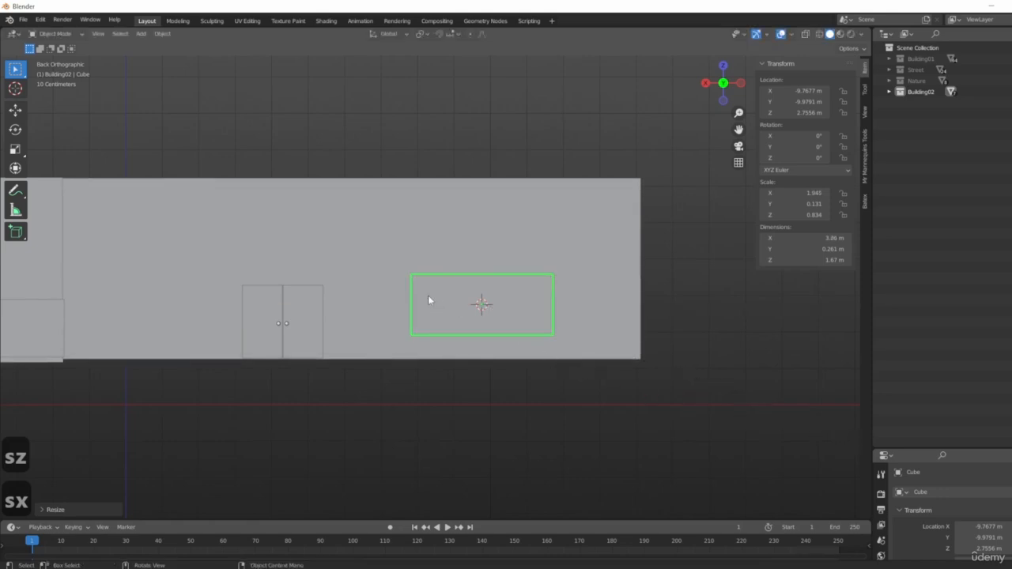
- Move the panel towards the double doors and narrow it along X to about 2.96 m
shift+middle_drag(444, 316, 503, 317)
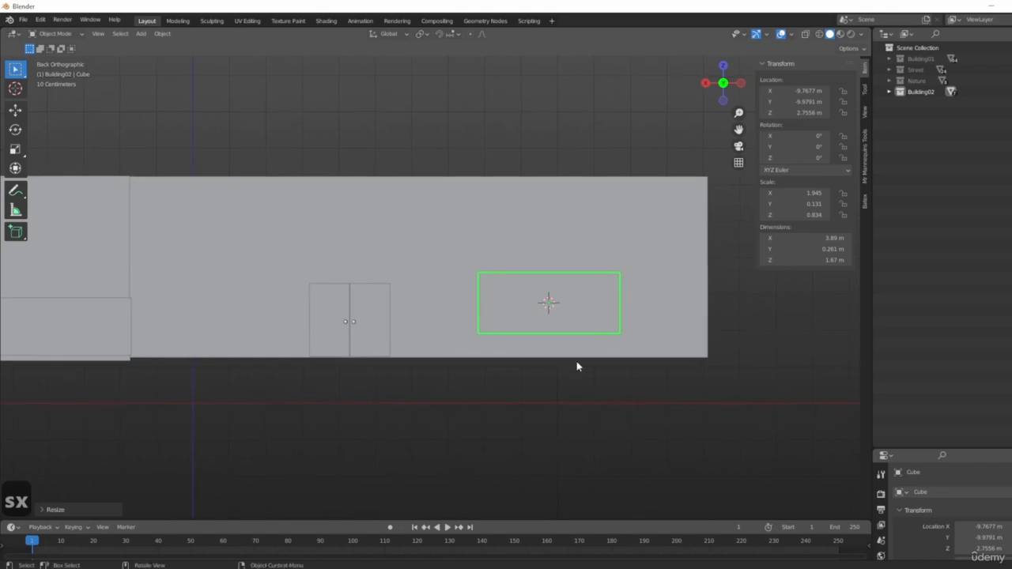
key(g)
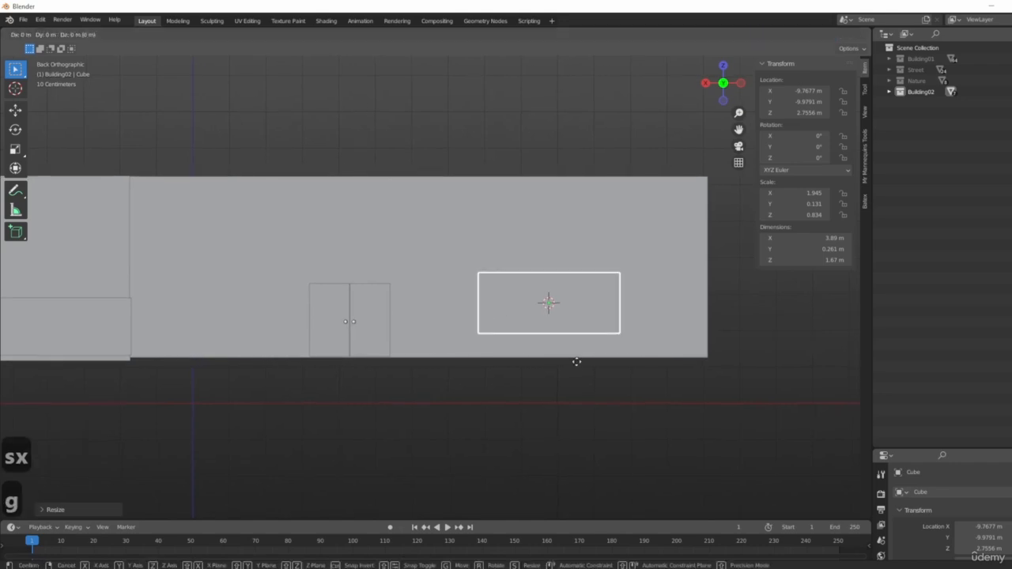
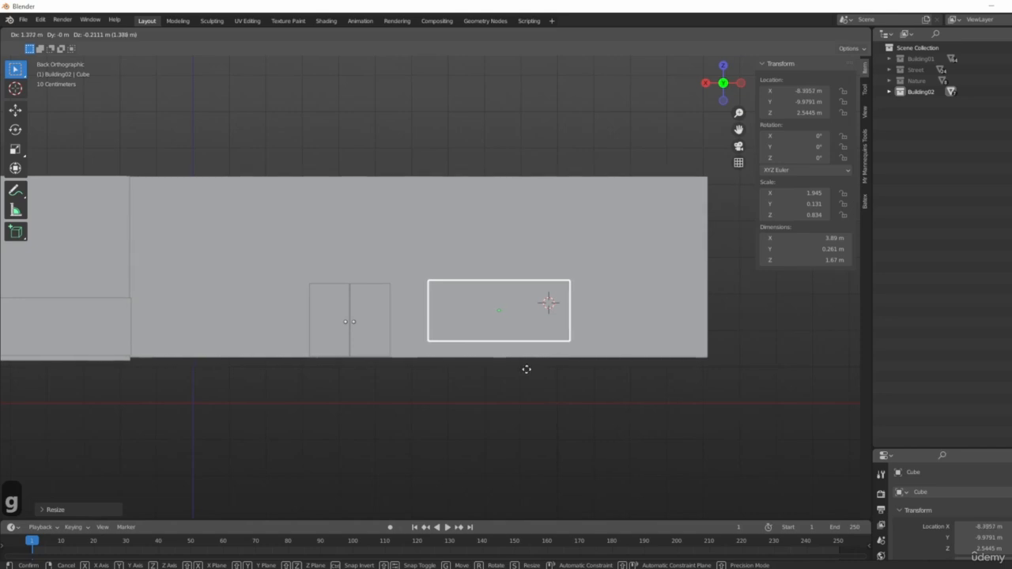
click(527, 369)
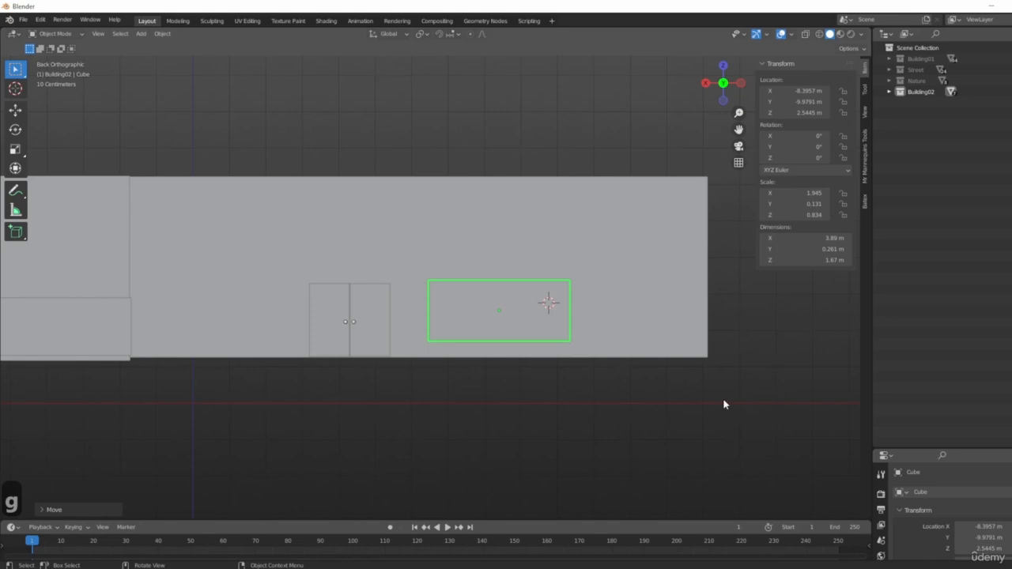
key(s)
key(x)
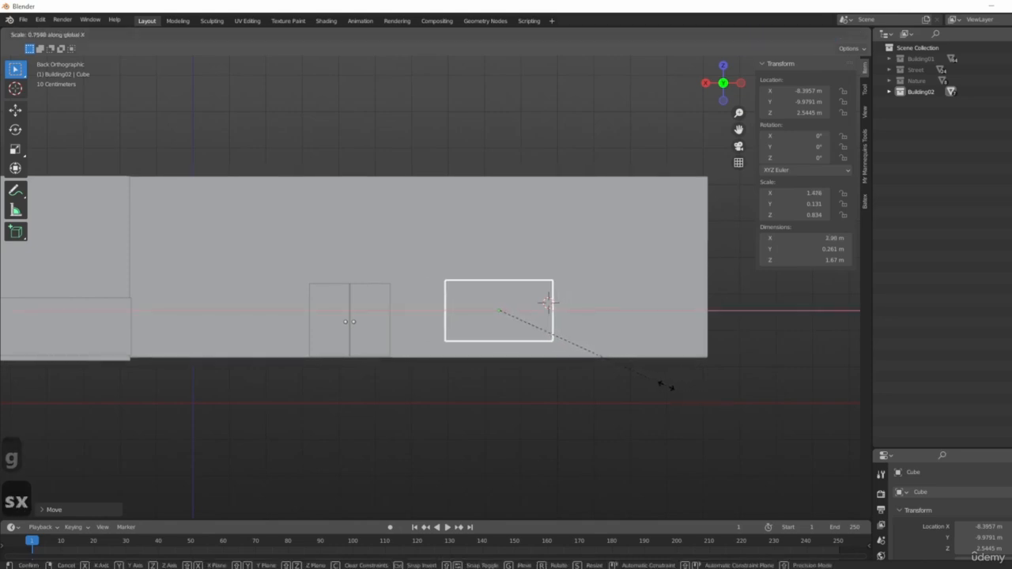
click(666, 388)
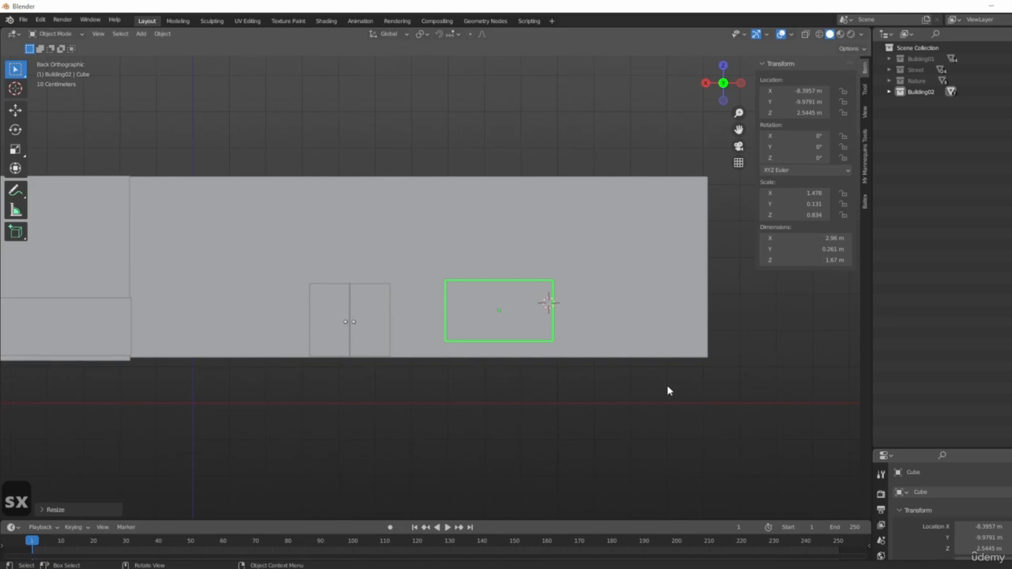
- Shift the panel closer to the doors, to about X -7.72 m, and lower it to about Z 2.47 m
key(g)
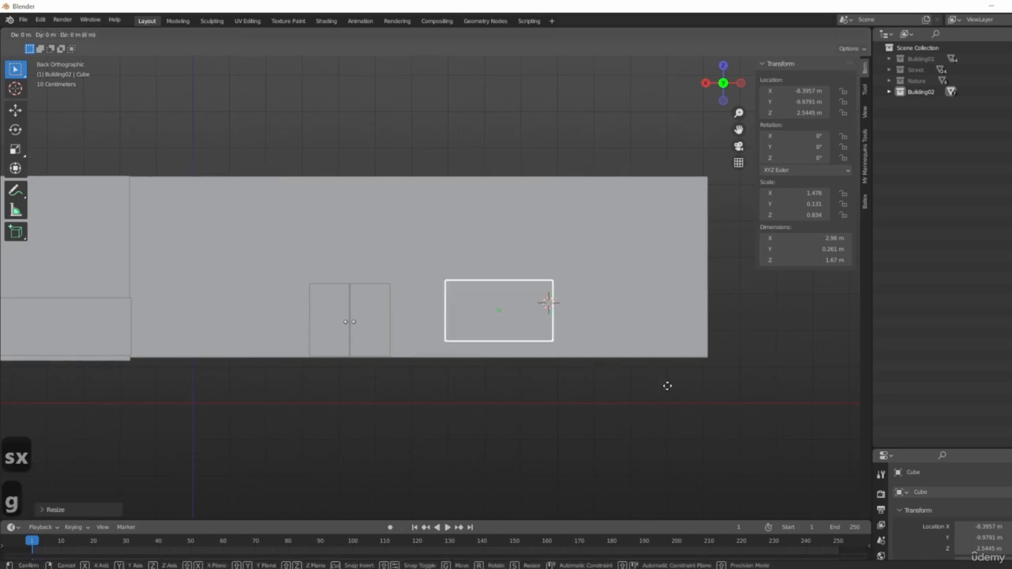
key(x)
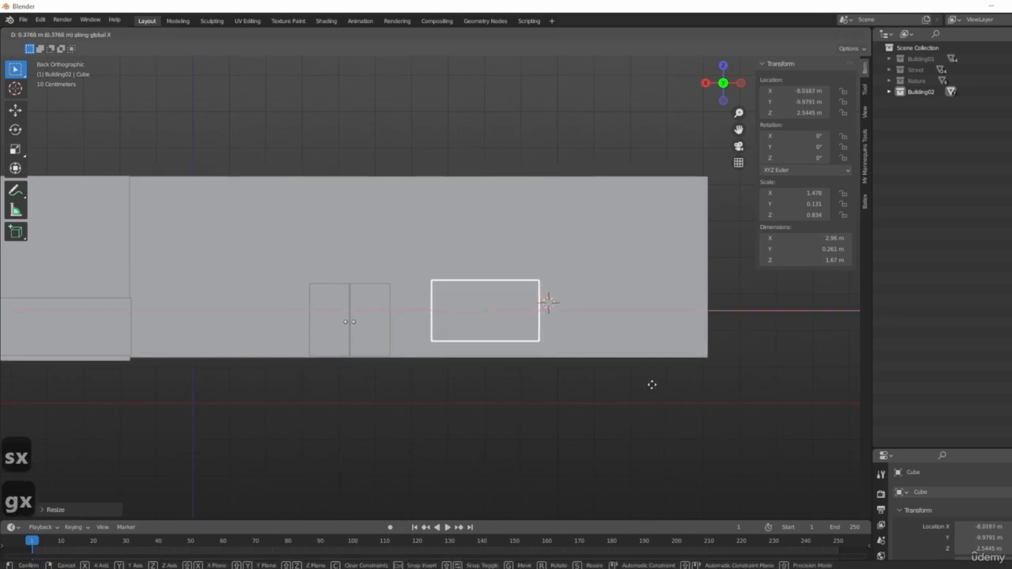
click(642, 381)
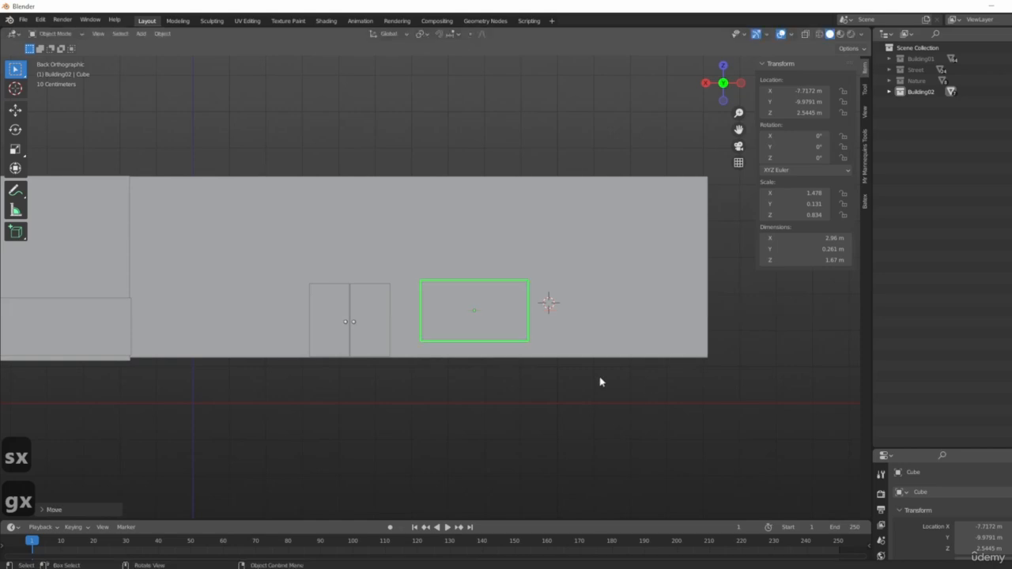
key(g)
key(z)
click(564, 378)
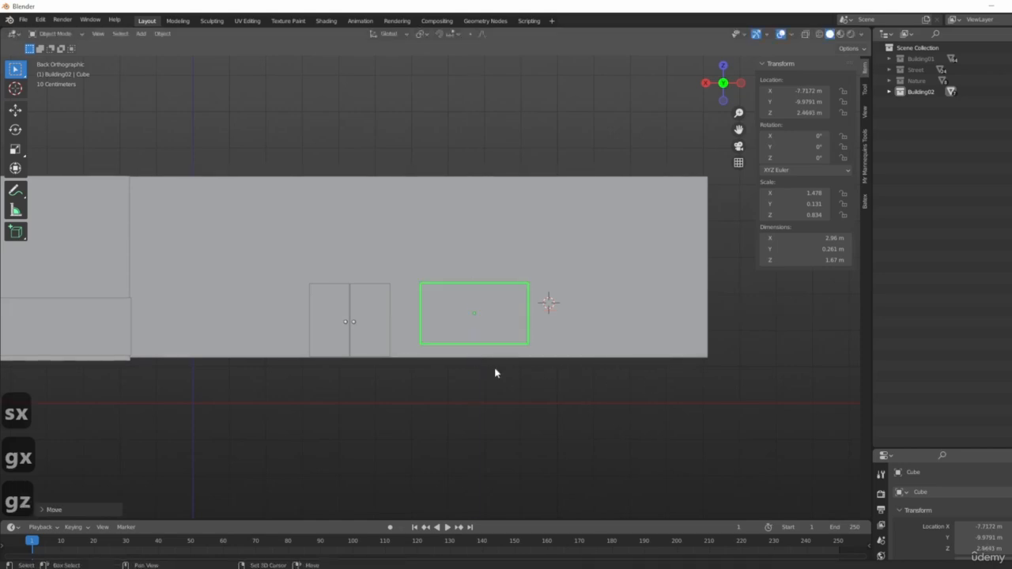
key(x)
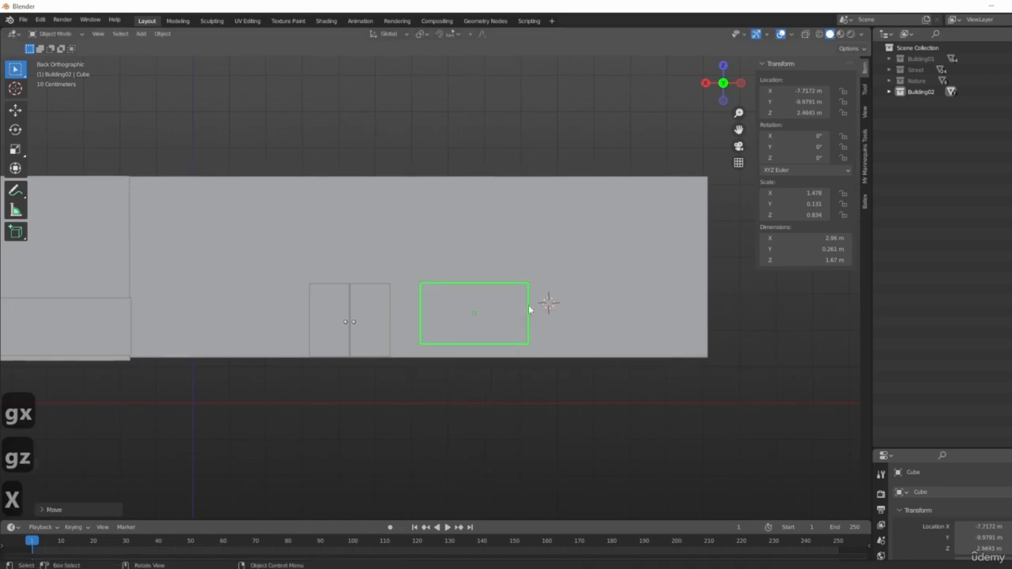
- Duplicate the panel along X to about -11.62 m, near the free end of the wall
key(shift+d)
key(x)
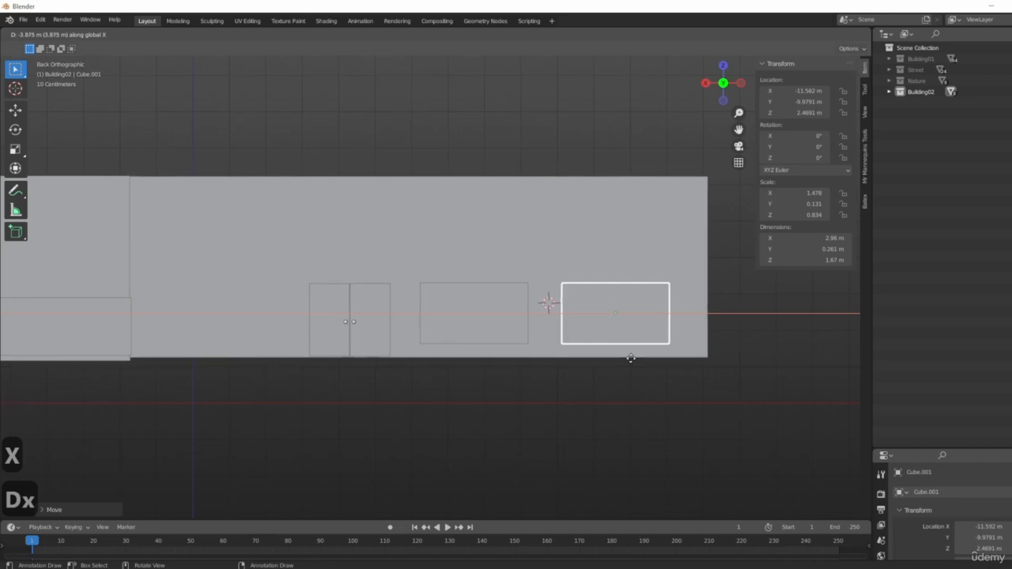
click(632, 358)
- Duplicate the panel beside the doors along X to about -0.80 m, on the opposite side of the doors
shift+middle_drag(517, 346, 562, 290)
click(550, 319)
key(shift+d)
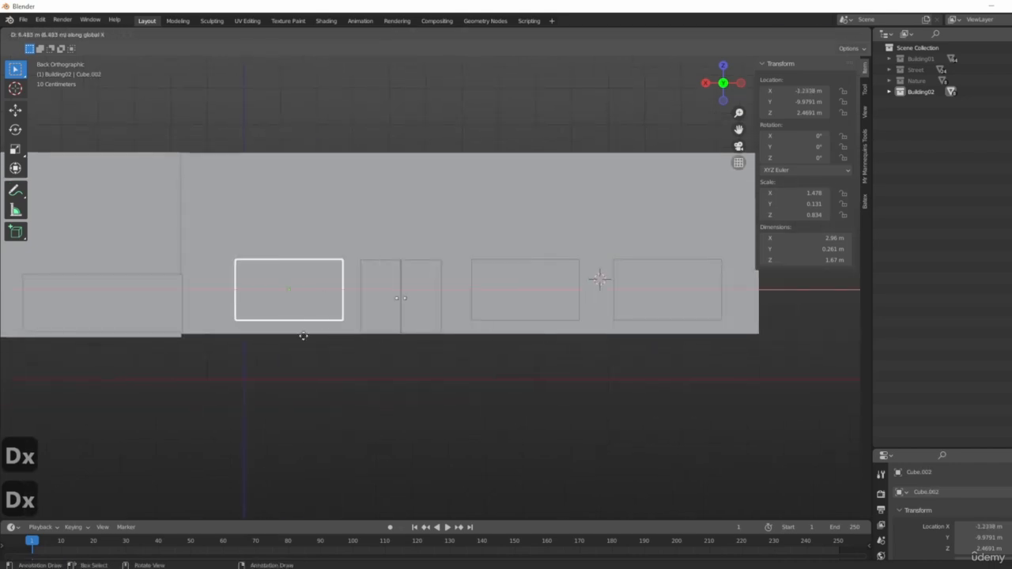
key(x)
click(303, 345)
- Select the panel near the free end of the wall and place the 3D cursor at its centre
scroll(304, 344, down, 3)
shift+middle_drag(304, 345, 474, 366)
scroll(586, 345, up, 4)
middle_drag(587, 345, 532, 425)
click(574, 332)
key(1)
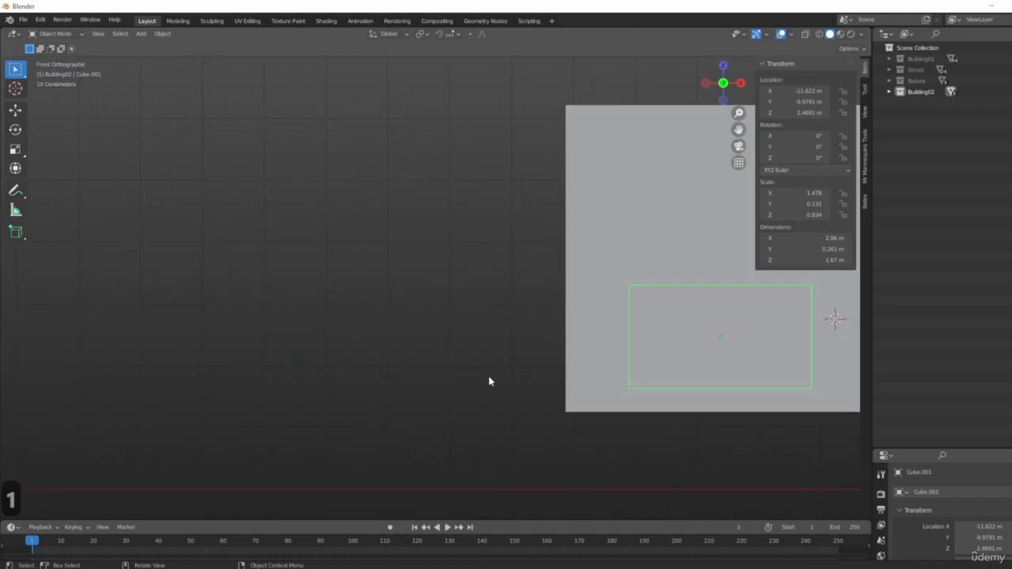
key(ctrl+1)
shift+middle_drag(549, 388, 258, 265)
scroll(257, 265, up, 1)
shift+middle_drag(523, 284, 669, 314)
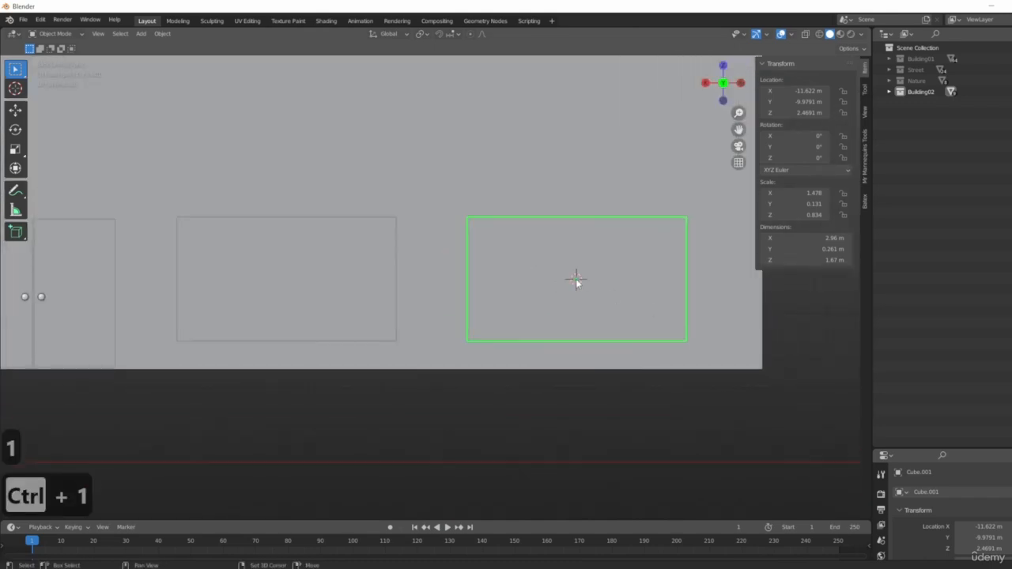
- Delete both panels between the double doors and the free end of the wall
key(shift+a)
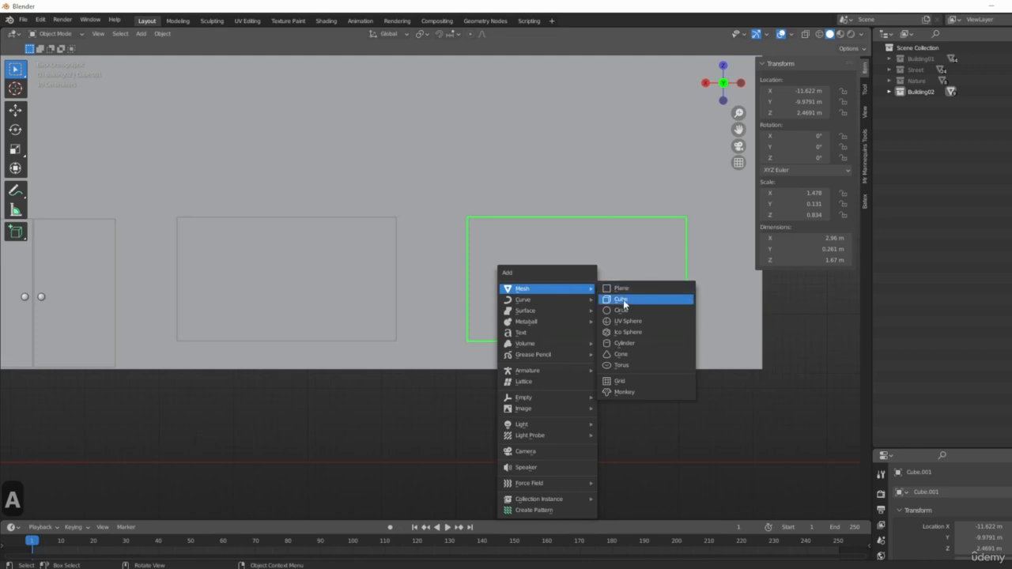
click(379, 303)
scroll(378, 305, down, 2)
click(600, 315)
key(Delete)
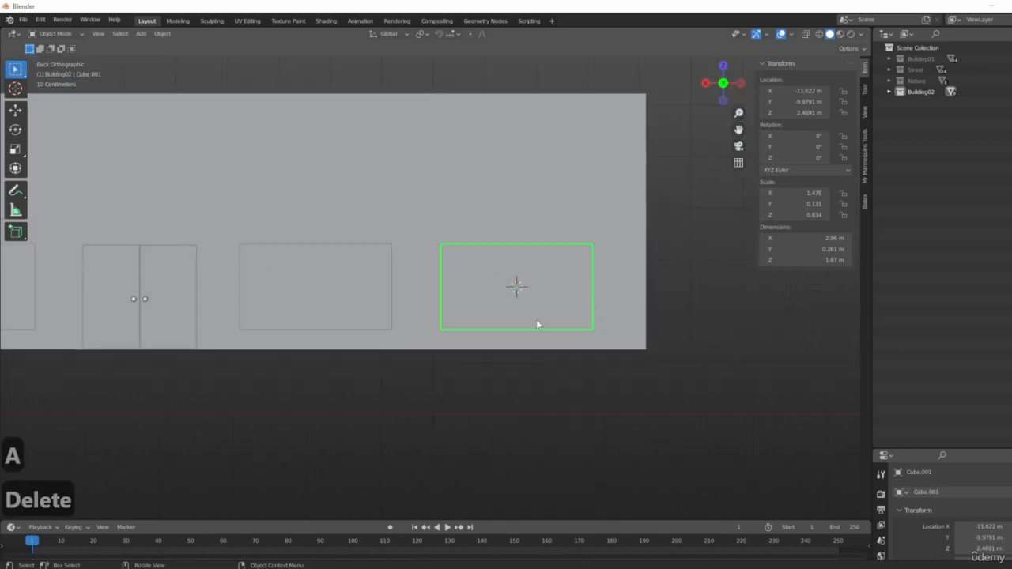
middle_drag(212, 325, 570, 342)
scroll(671, 348, down, 4)
middle_drag(762, 361, 572, 296)
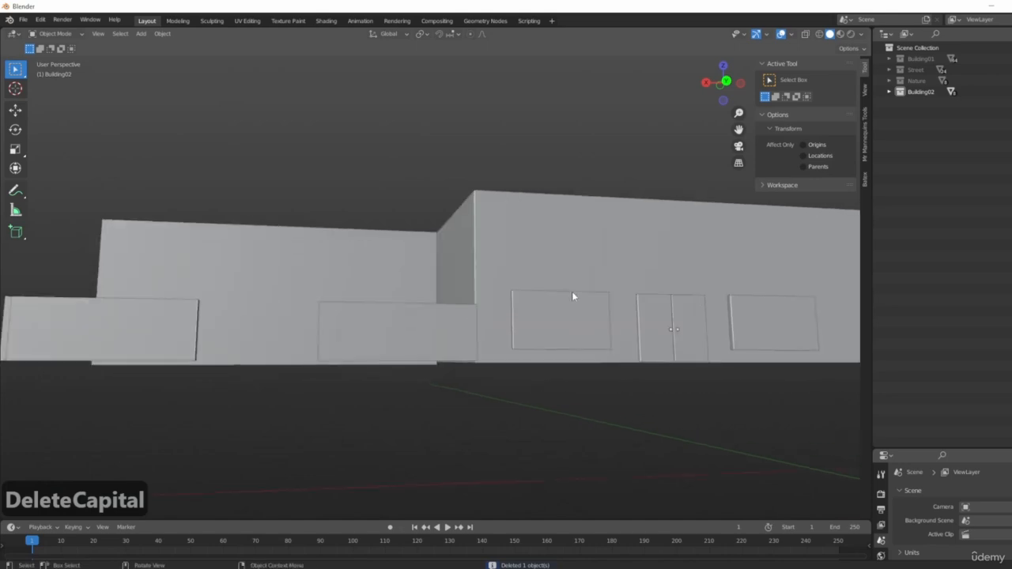
click(533, 317)
click(779, 340)
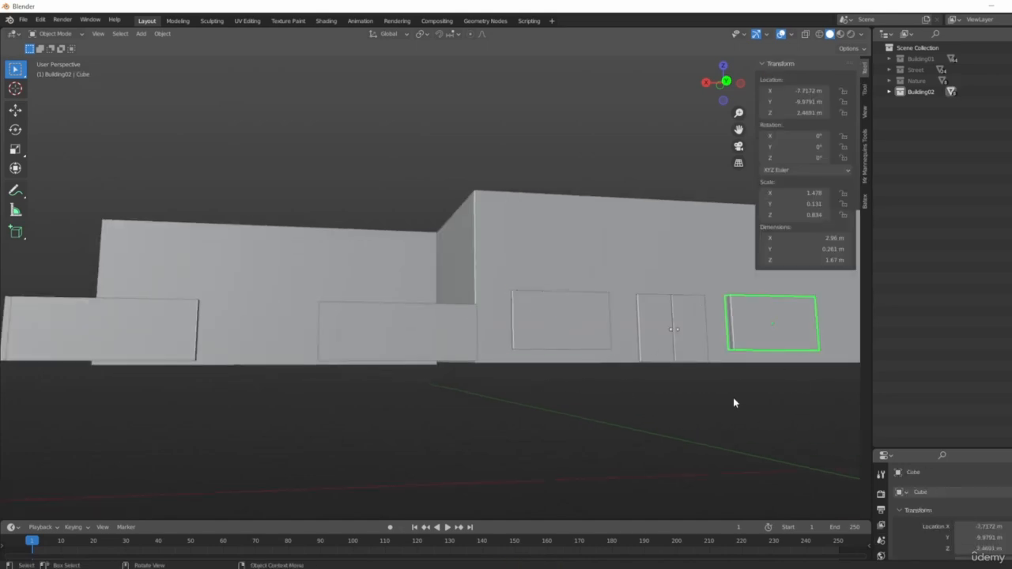
key(Delete)
- Add a cube at the 3D cursor in the back orthographic view
middle_drag(594, 385, 504, 367)
key(ctrl+KP_1)
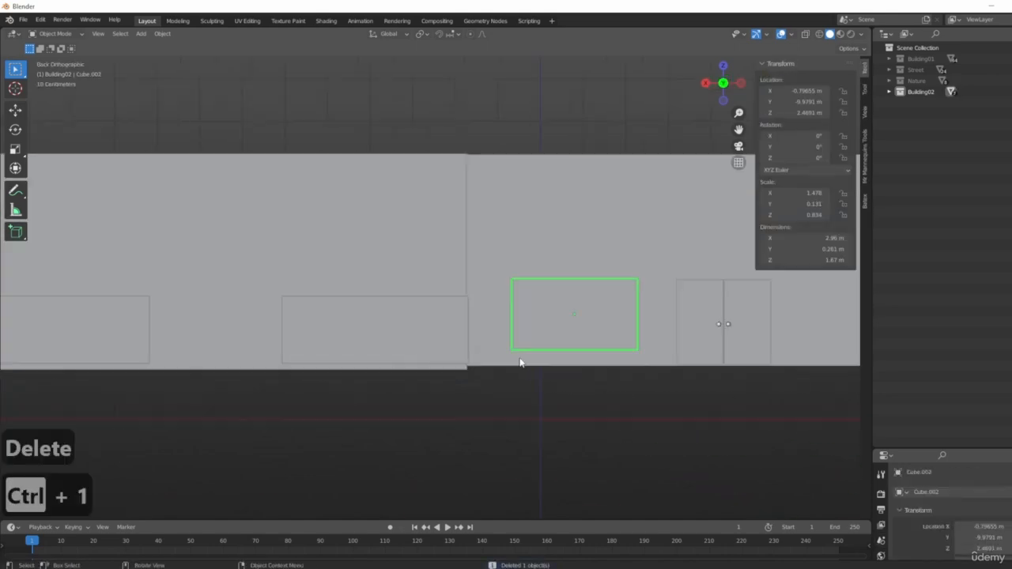
scroll(465, 352, up, 4)
key(shift+a)
mouse_move(413, 336)
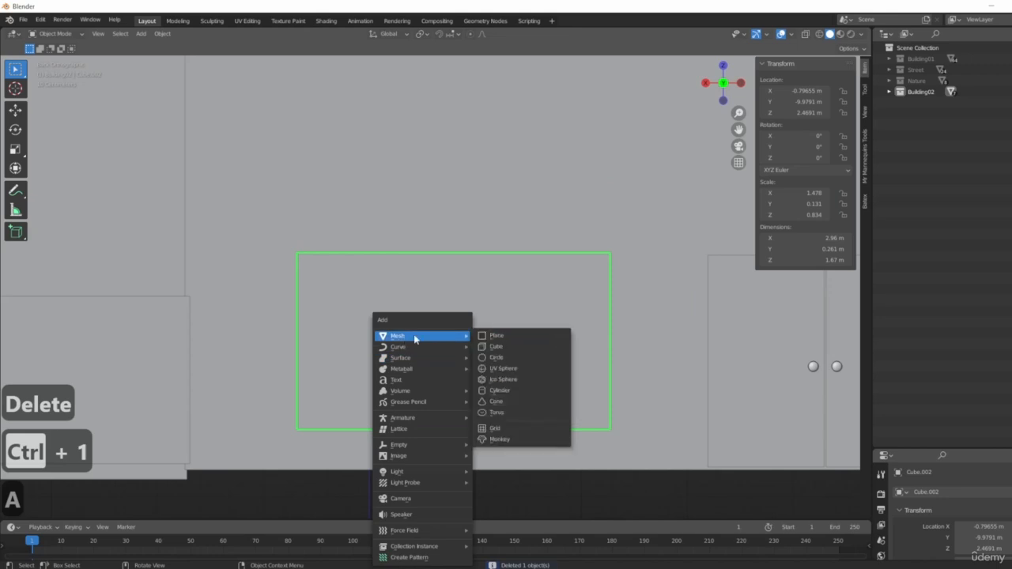
click(506, 346)
- Move the new cube along X to about -2.15 m, at the remaining panel's edge nearest the doors
scroll(528, 398, down, 8)
scroll(516, 396, down, 2)
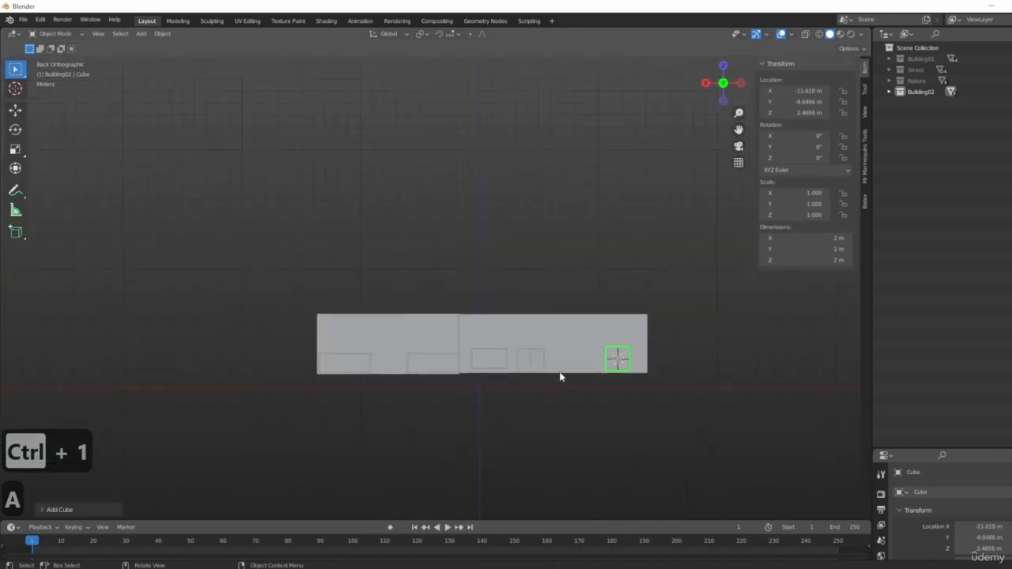
scroll(560, 374, up, 3)
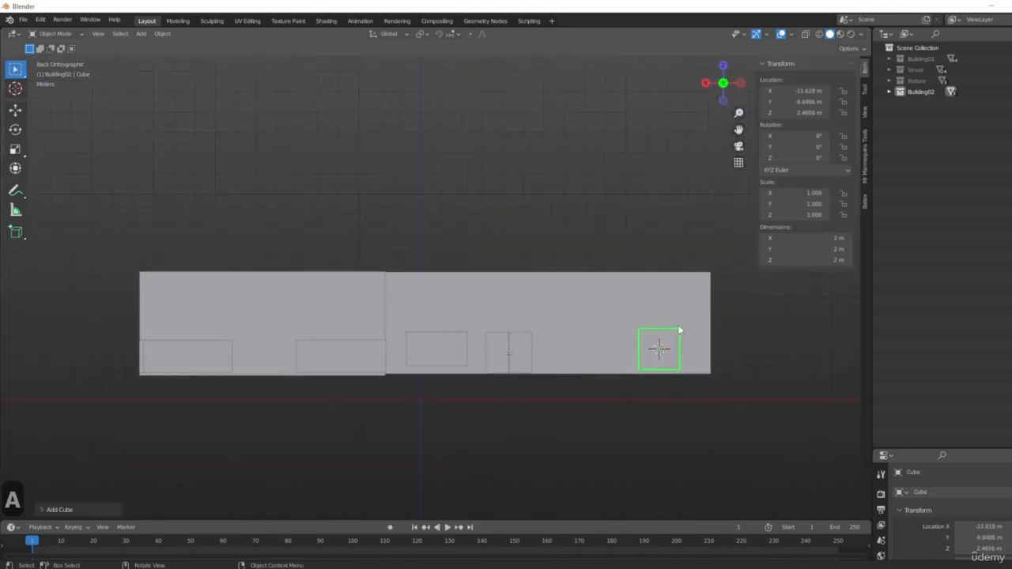
shift+middle_drag(666, 378, 679, 402)
key(g)
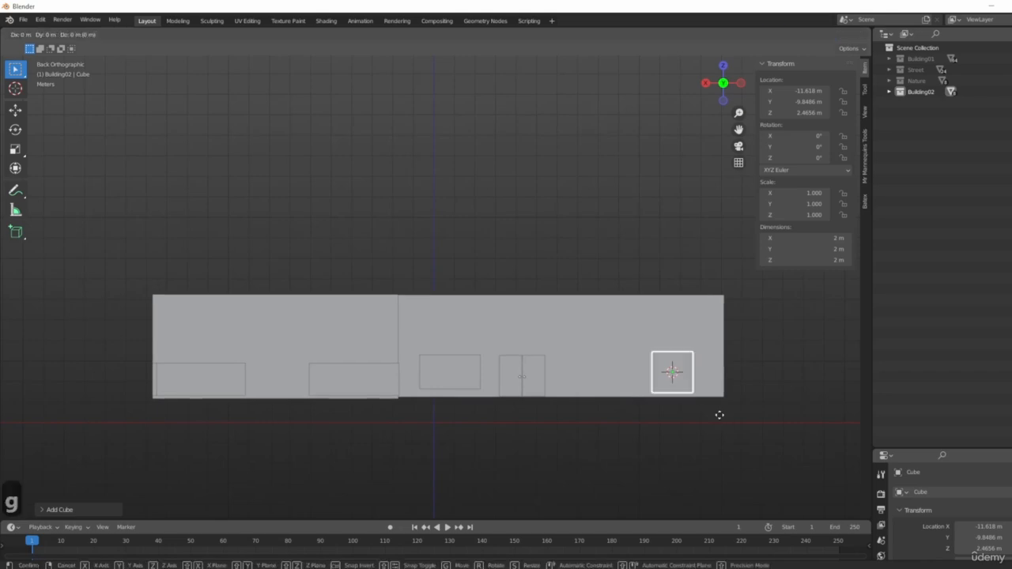
key(x)
click(524, 398)
- Scale the cube into a slim post about 0.21 m wide along X and about 0.17 m deep along Y
scroll(451, 381, up, 7)
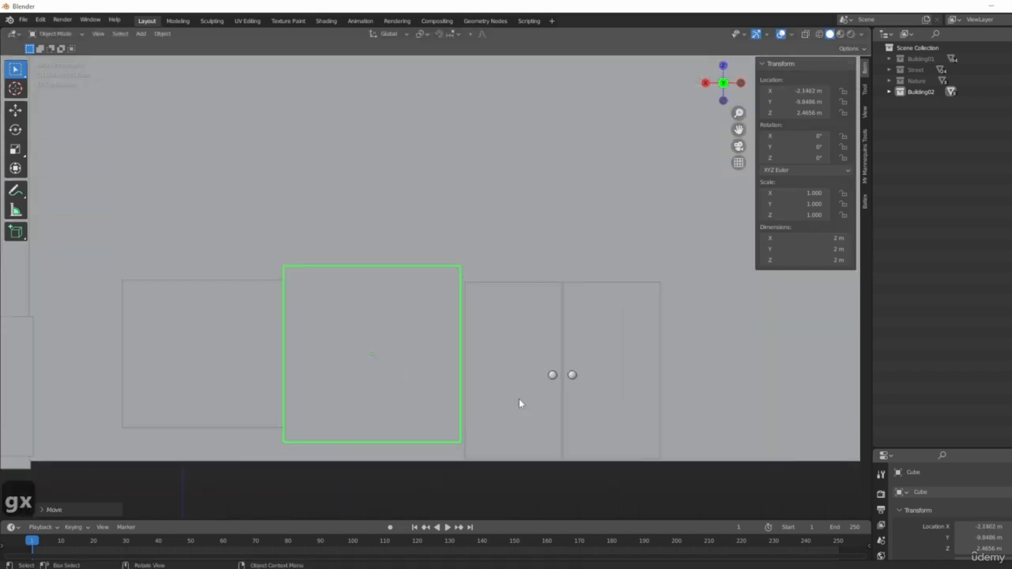
key(s)
key(x)
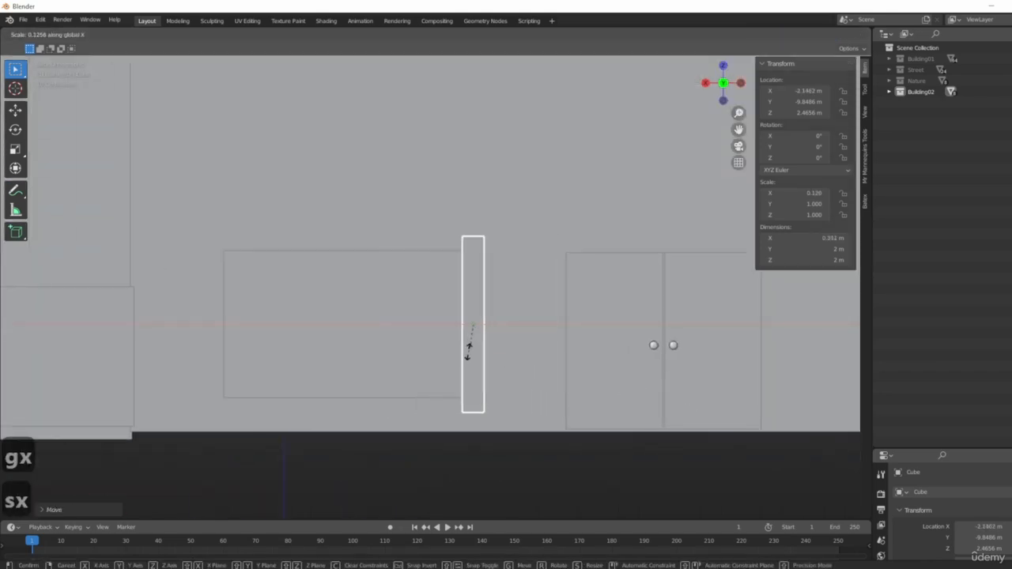
click(468, 363)
middle_drag(467, 364, 592, 418)
key(s)
key(y)
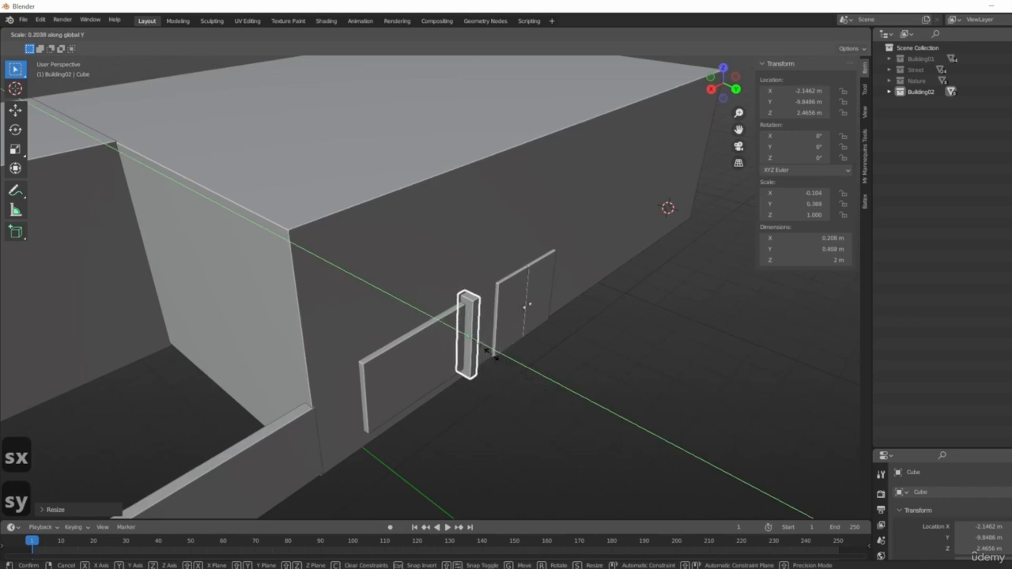
click(463, 338)
scroll(463, 339, up, 3)
middle_drag(462, 338, 474, 334)
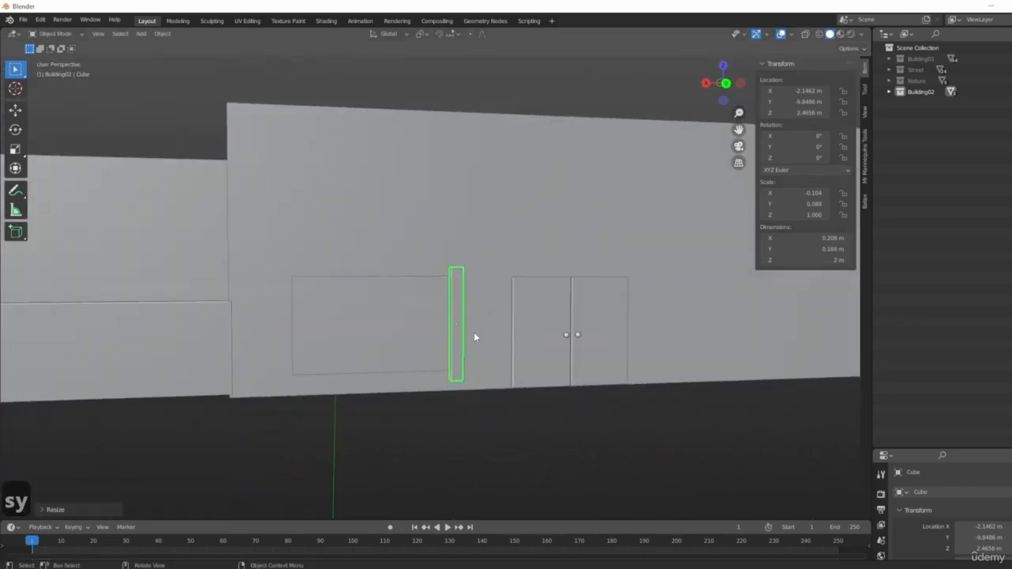
- Shift the post to about X -2.21 m at the panel's edge and thin it to about 0.12 by 0.1 m, excluding Z
key(ctrl+1)
key(g)
click(571, 400)
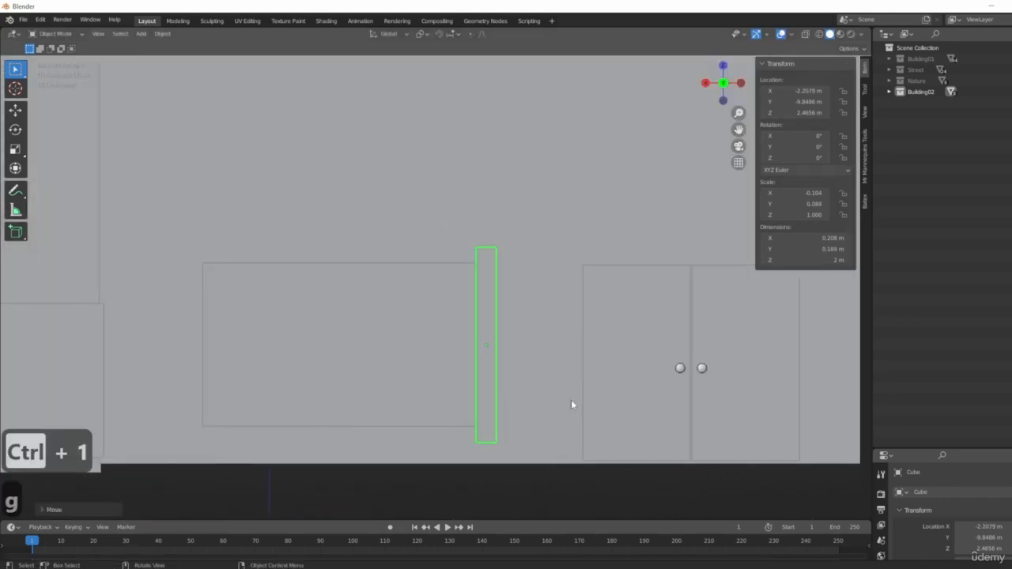
key(s)
key(shift+z)
click(569, 400)
- Duplicate the post along X to the panel's opposite edge, about X 0.68 m, and shift the original post to about X -2.24 m
key(shift+d)
key(x)
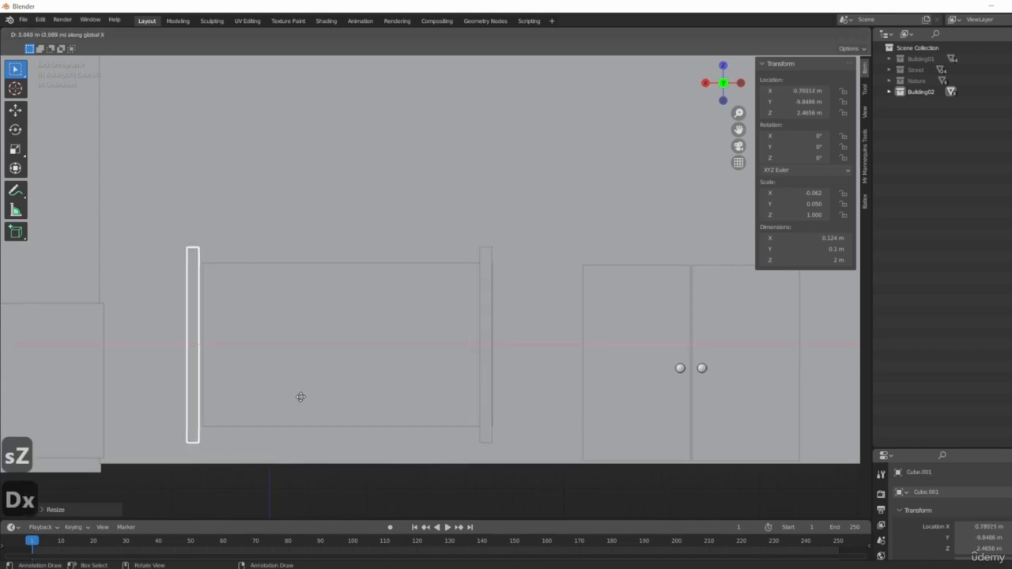
click(308, 398)
click(487, 341)
key(g)
key(x)
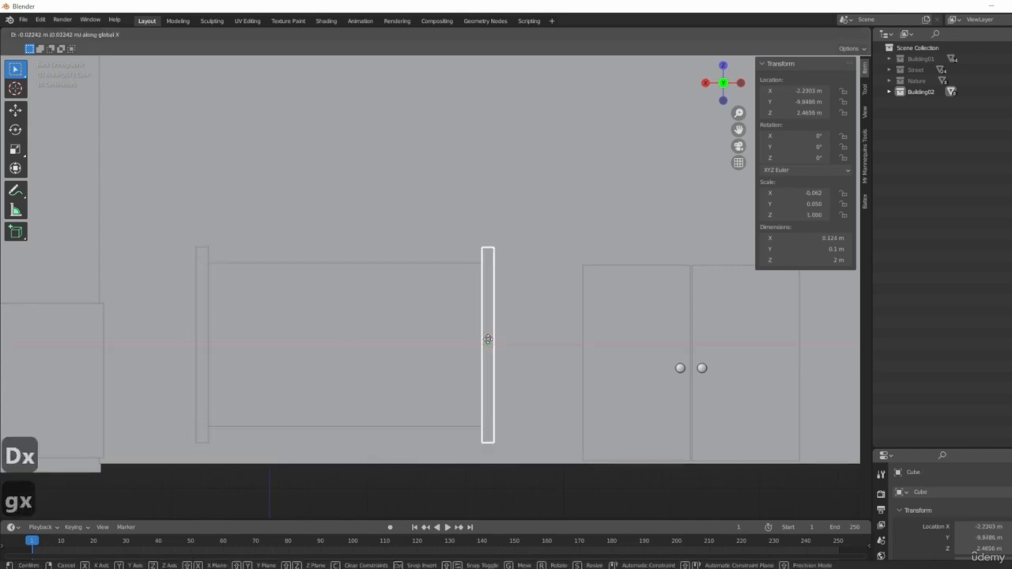
click(491, 340)
- Shorten both side posts together along Z to about 1.83 m
click(201, 308)
shift+click(484, 304)
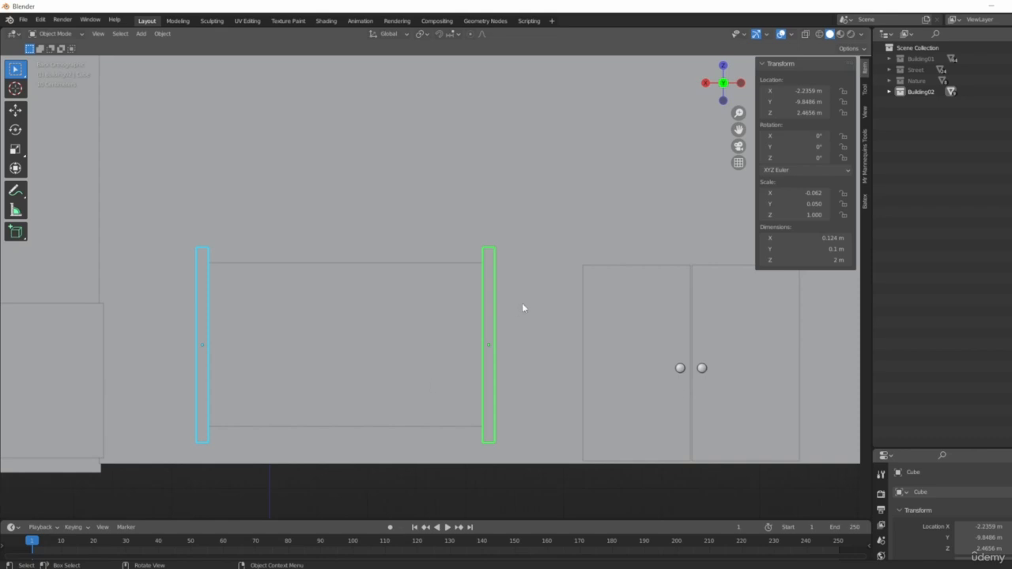
key(s)
key(z)
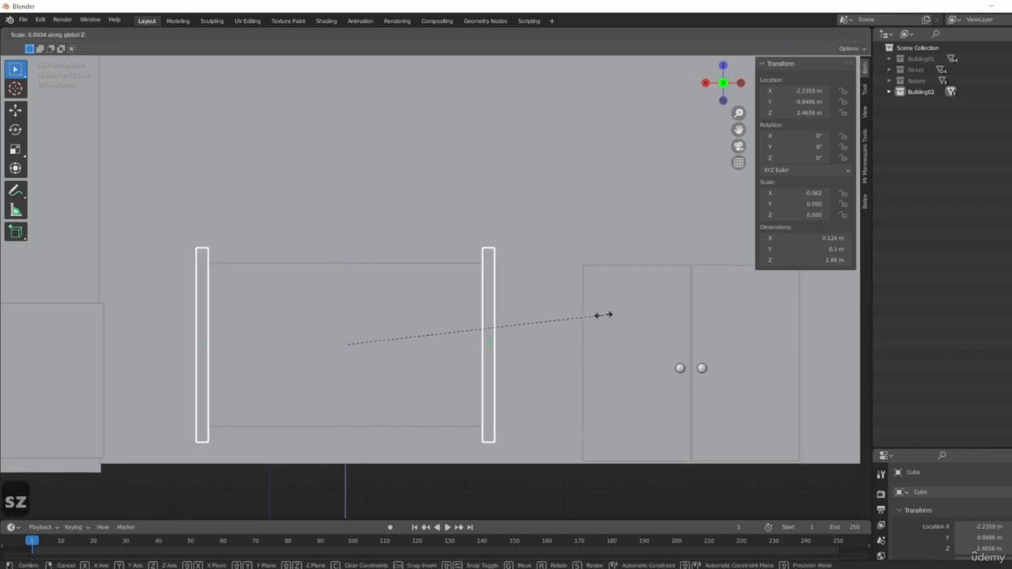
click(582, 303)
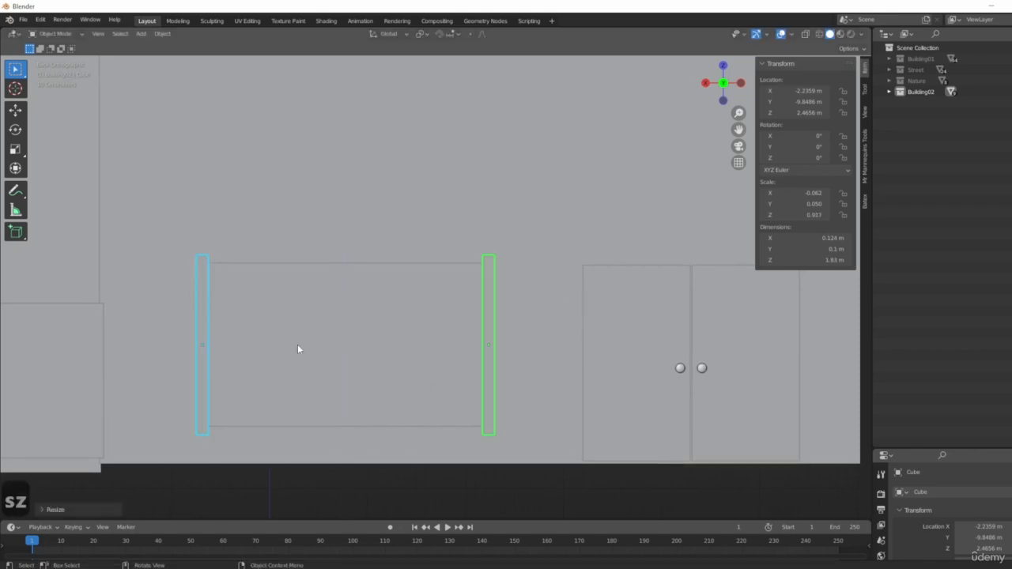
- Duplicate the post nearest the doors, rotate the copy 90°, and place it along the panel's top edge at about Z 3.32 m
shift+middle_drag(298, 345, 295, 343)
click(488, 343)
click(488, 343)
shift+middle_drag(478, 343, 516, 374)
key(shift+d)
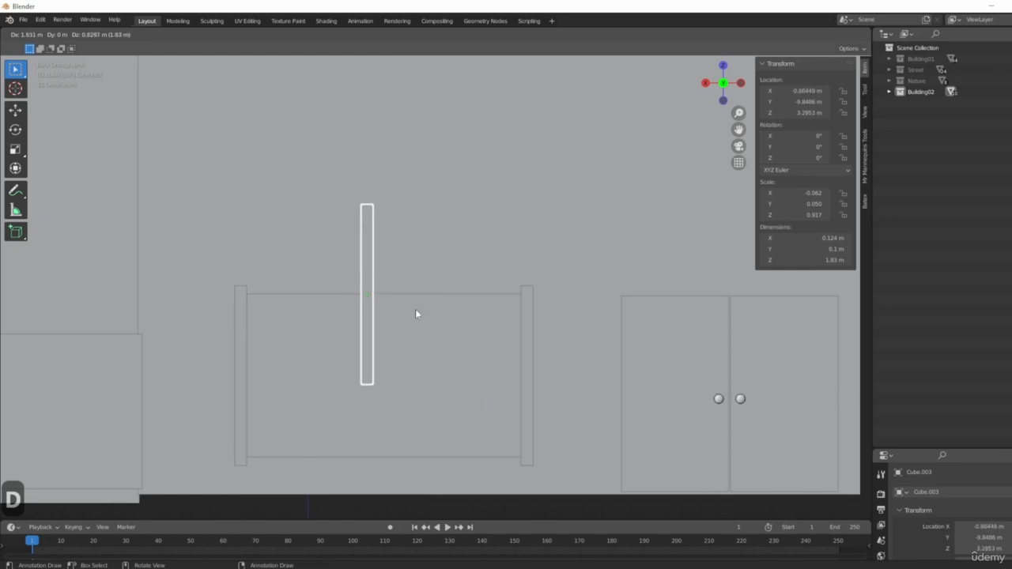
click(415, 313)
text(r90)
key(Return)
key(g)
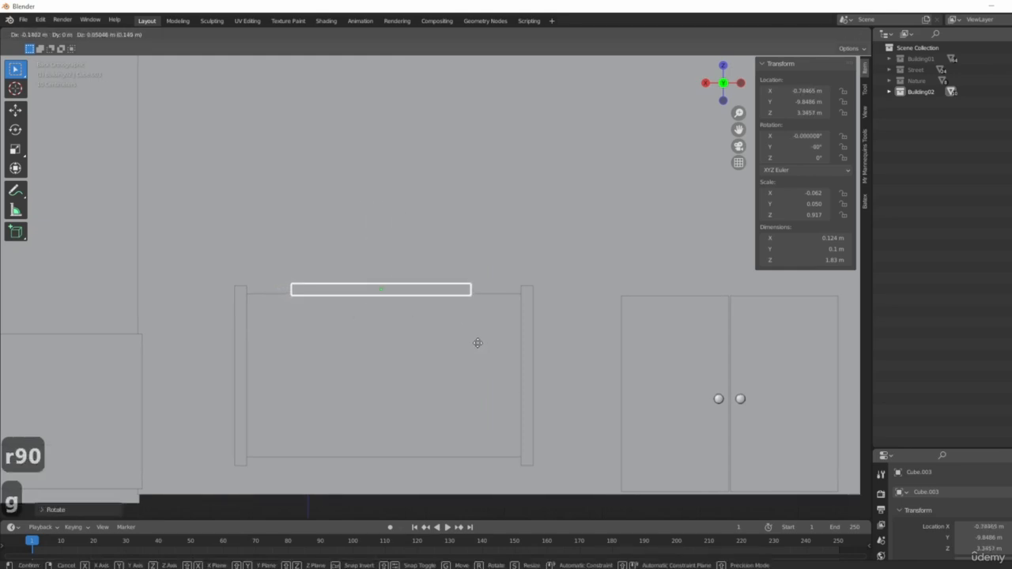
click(477, 344)
- Stretch the top rail along X to about 2.84 m and centre it between the posts at about X -0.78 m
key(s)
key(x)
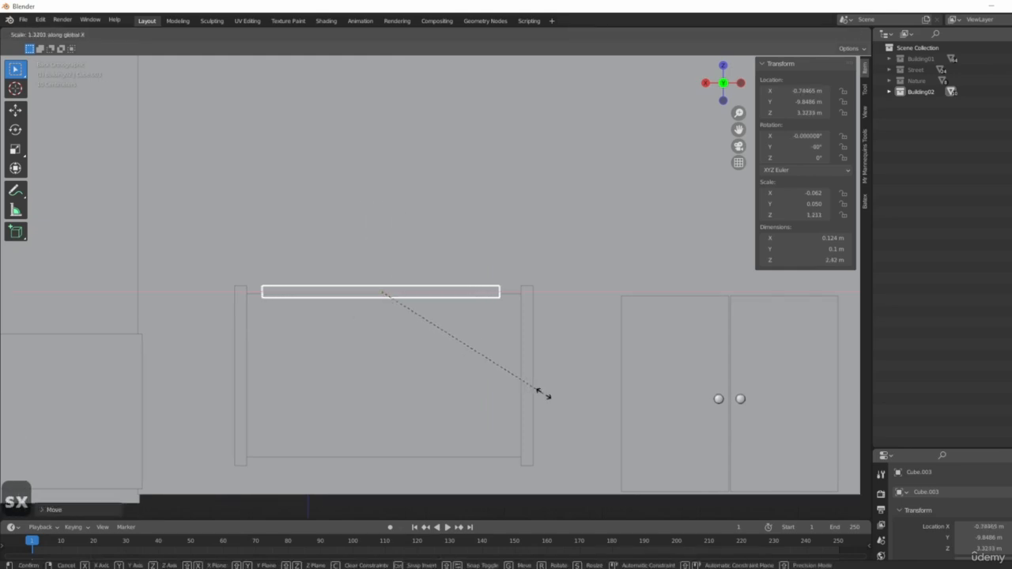
click(573, 410)
key(g)
key(x)
click(576, 412)
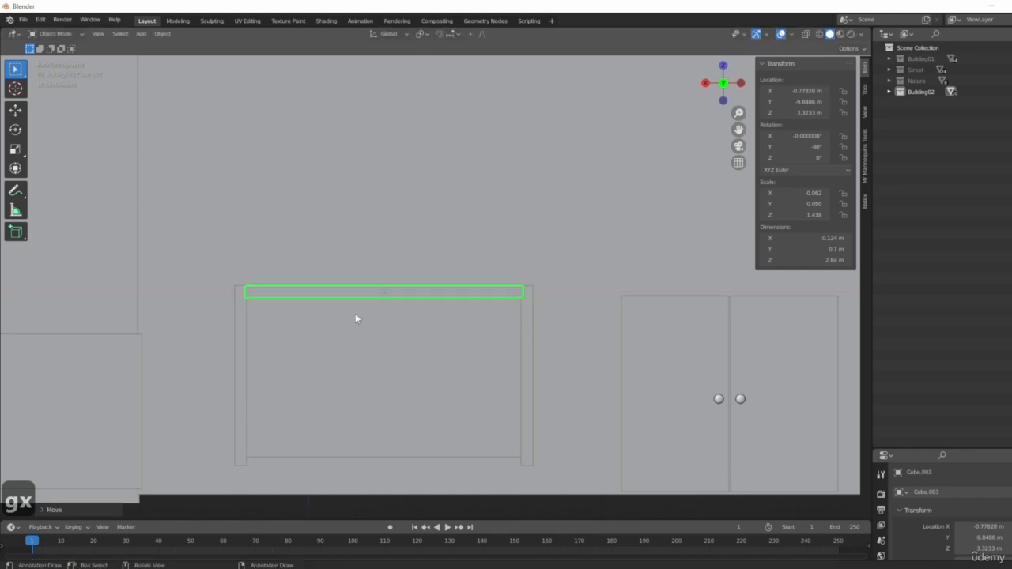
- Duplicate the top rail straight down along Z to the panel's bottom edge, at about Z 1.61 m
shift+middle_drag(590, 393, 567, 341)
key(shift+d)
key(z)
click(567, 492)
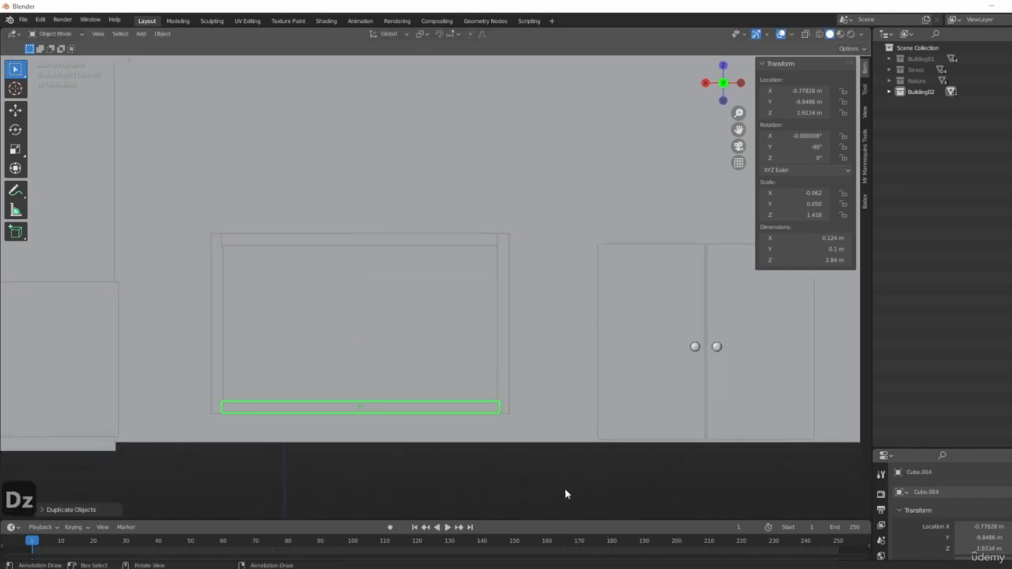
- Select the four frame pieces and move them together along Y to about -9.90 m, against the building wall
scroll(363, 326, down, 2)
middle_drag(364, 326, 427, 325)
click(323, 296)
shift+click(315, 312)
shift+click(484, 326)
shift+click(430, 372)
middle_drag(430, 372, 492, 374)
key(g)
key(y)
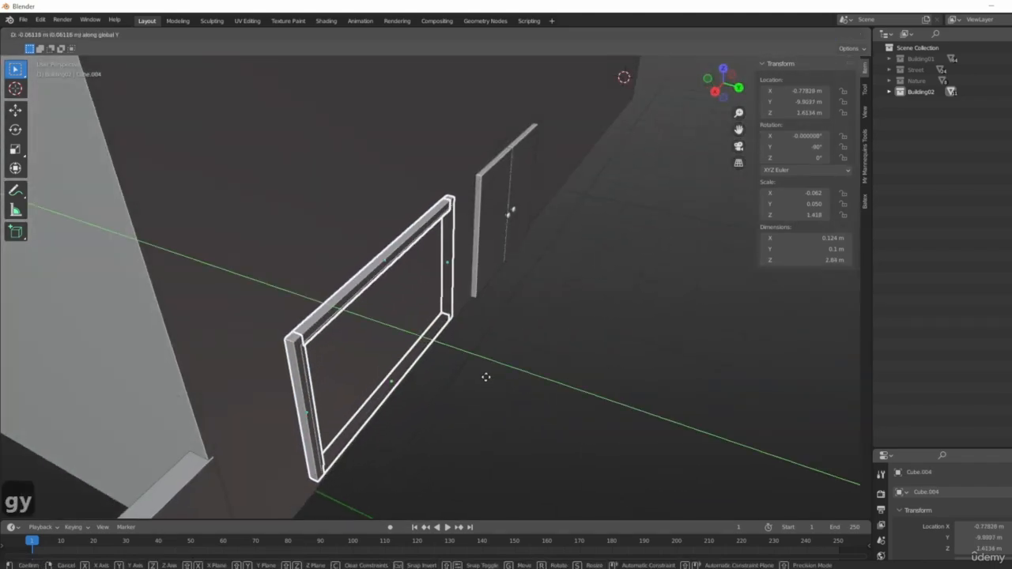
click(486, 381)
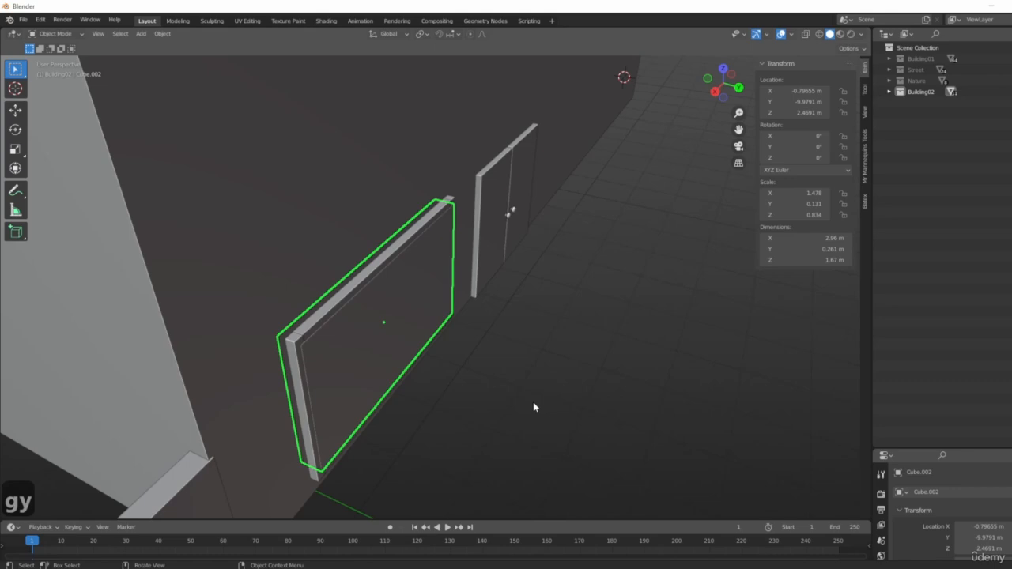
- Thin the window panel to about 0.05 m along Y and position it inside the frame at about Y -9.91 m
key(s)
key(y)
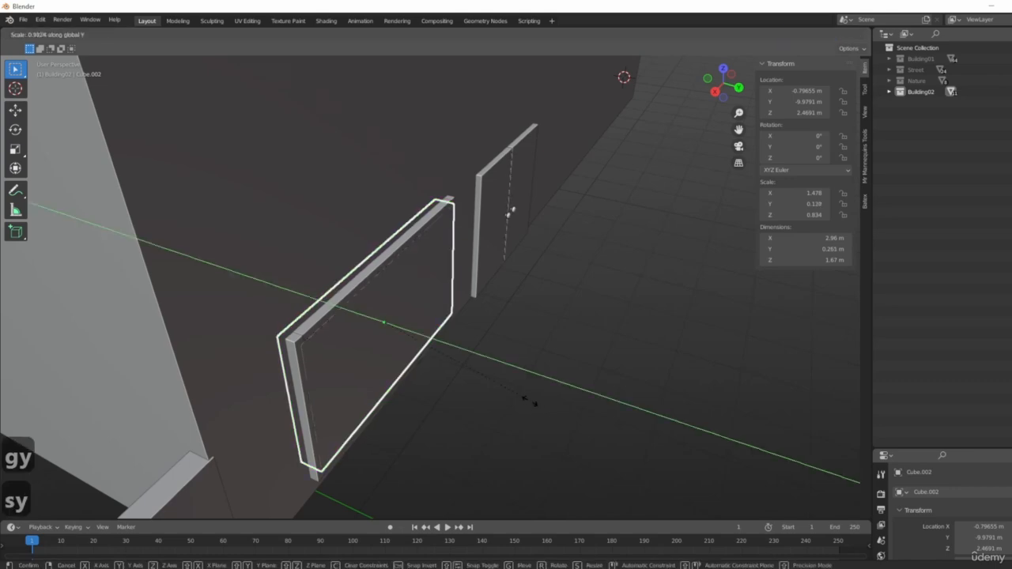
click(398, 349)
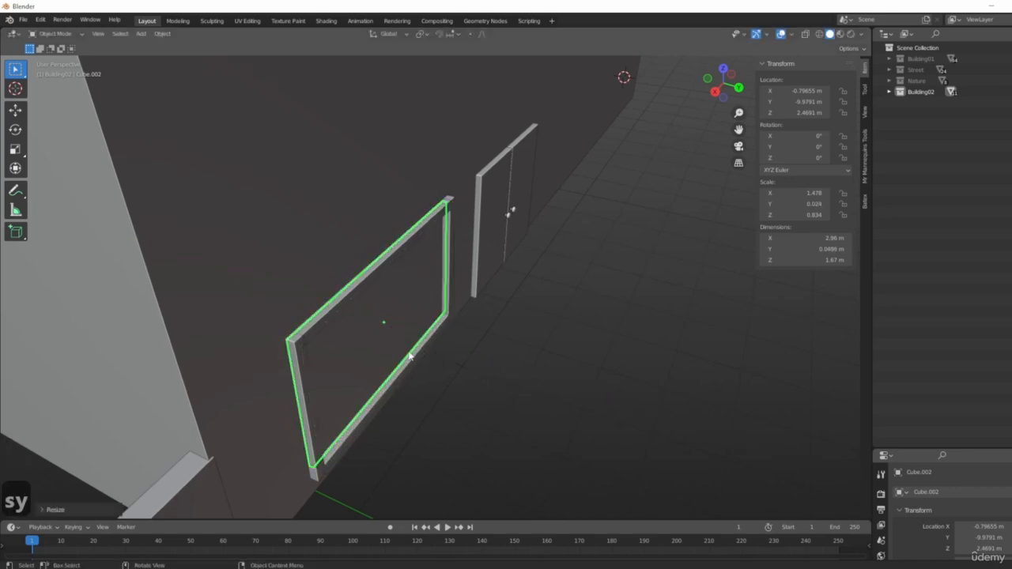
key(g)
key(y)
click(517, 315)
middle_drag(518, 315, 488, 307)
key(g)
key(y)
click(441, 322)
click(538, 326)
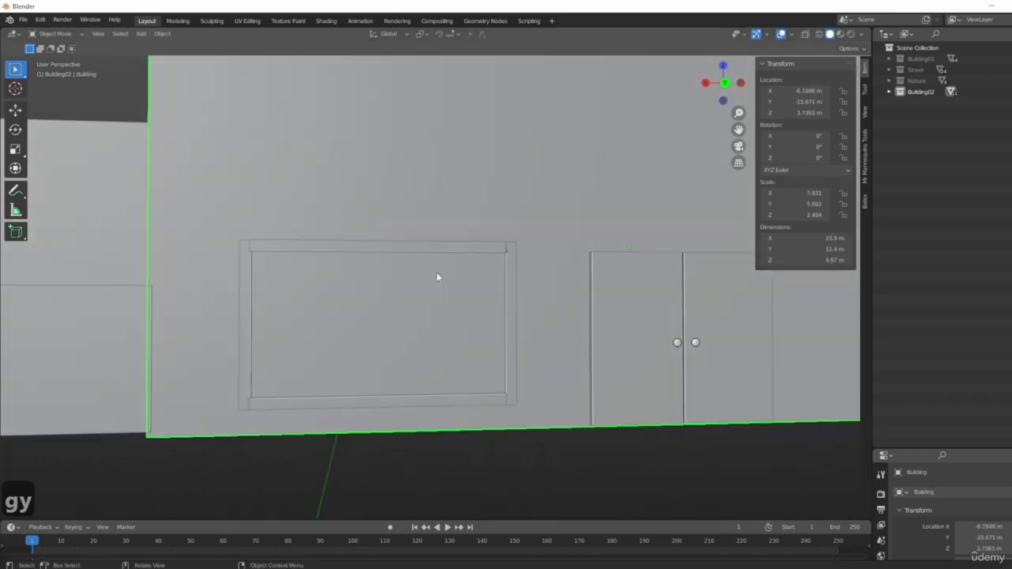
middle_drag(436, 272, 387, 285)
- In the back orthographic view, duplicate the frame post nearest the doors along X to about -1.29 m
click(360, 340)
middle_drag(364, 341, 376, 341)
key(ctrl+1)
shift+middle_drag(321, 309, 348, 245)
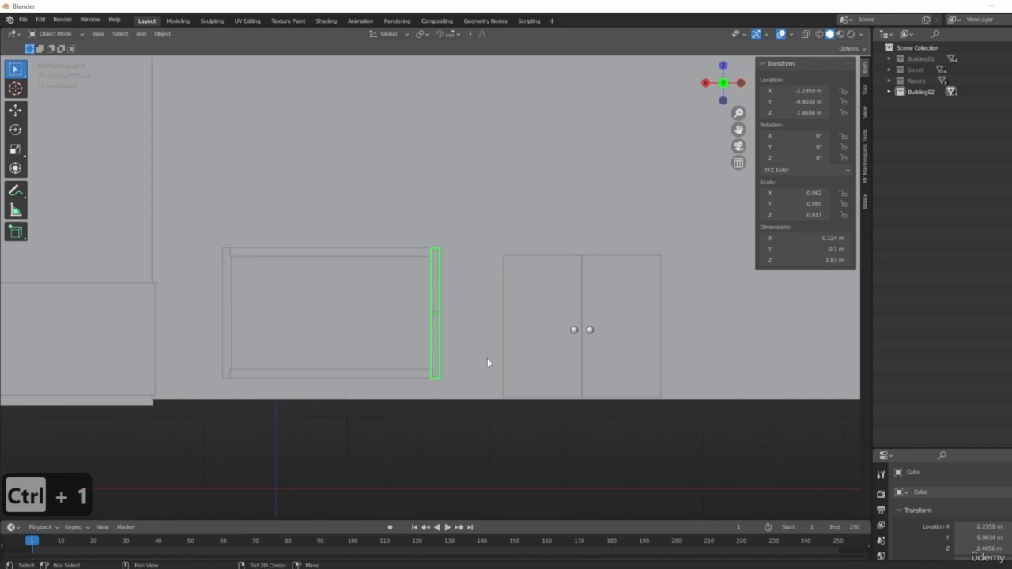
key(shift+d)
key(x)
click(419, 356)
- Shorten the duplicated inner post along Z to about 1.6 m so it fits between the top and bottom rails
scroll(357, 349, up, 5)
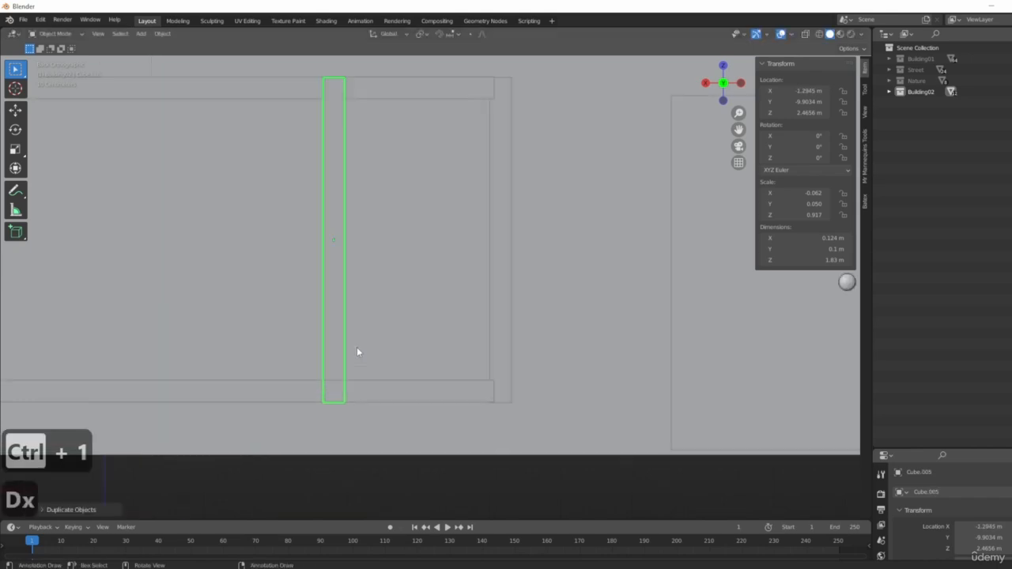
key(s)
key(z)
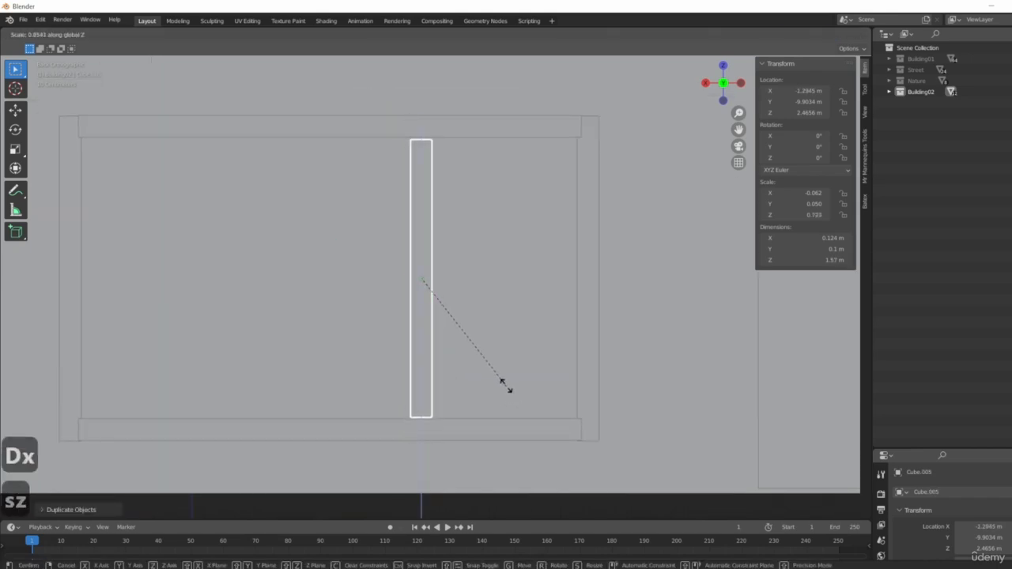
click(499, 385)
- Duplicate the inner post along X to about -0.21 m, dividing the window into three panes
key(shift+d)
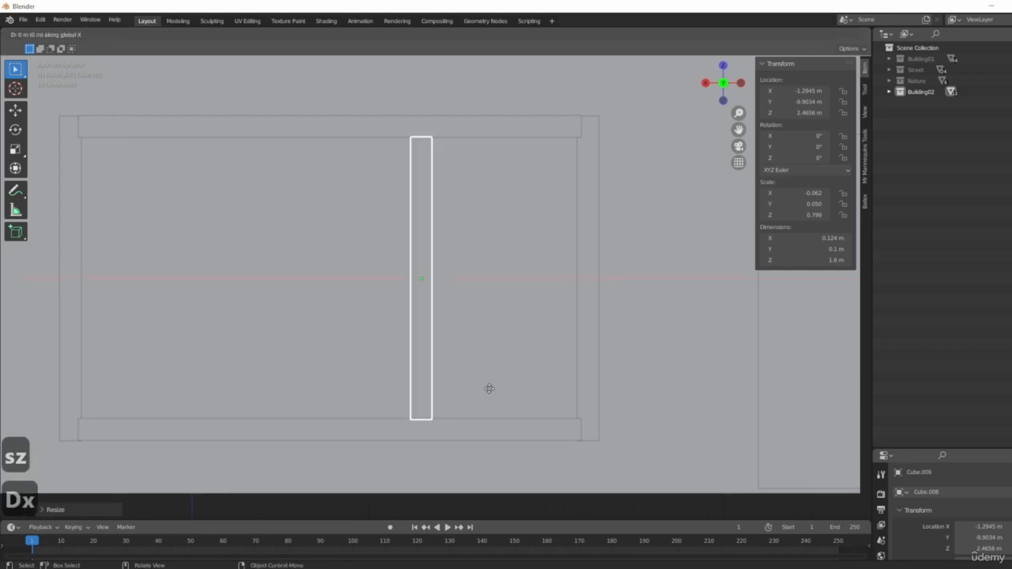
key(x)
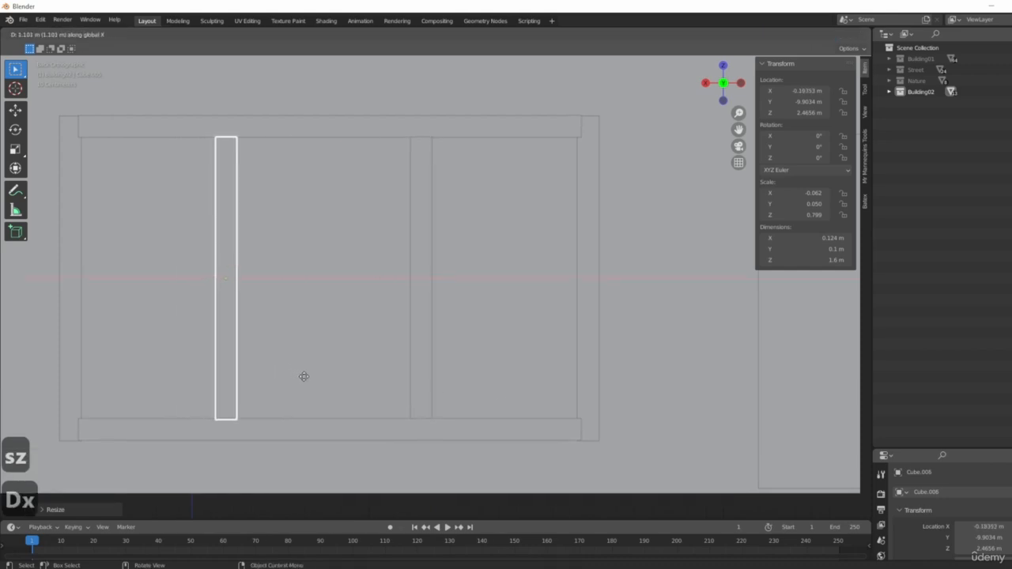
click(307, 377)
scroll(404, 291, down, 4)
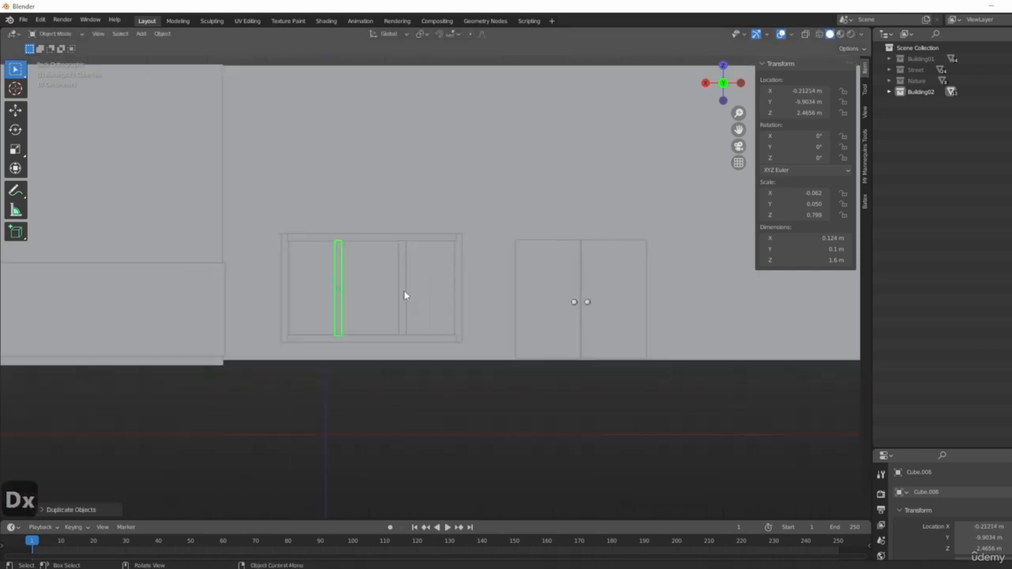
middle_drag(404, 293, 344, 262)
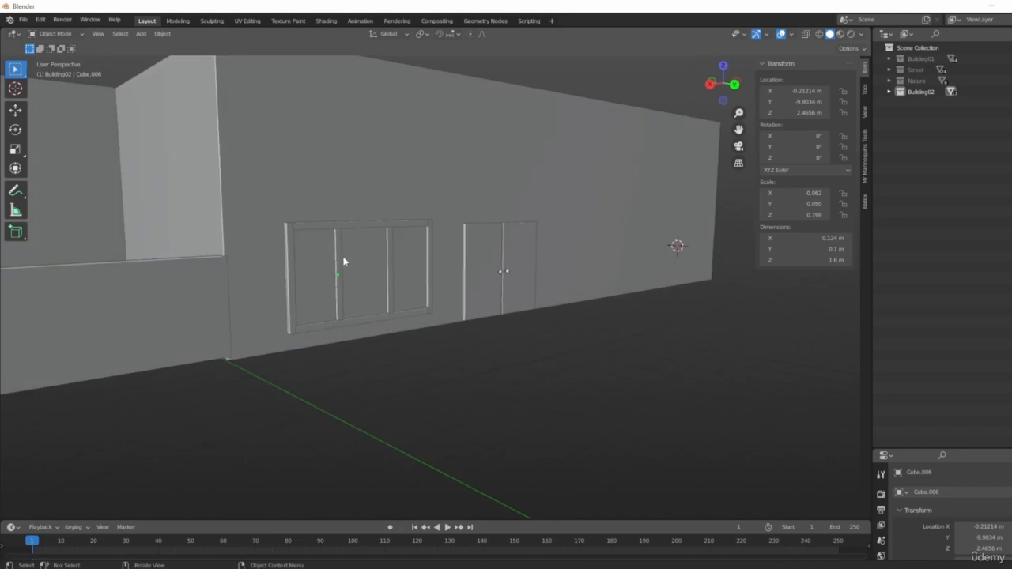
scroll(308, 230, up, 2)
shift+click(285, 235)
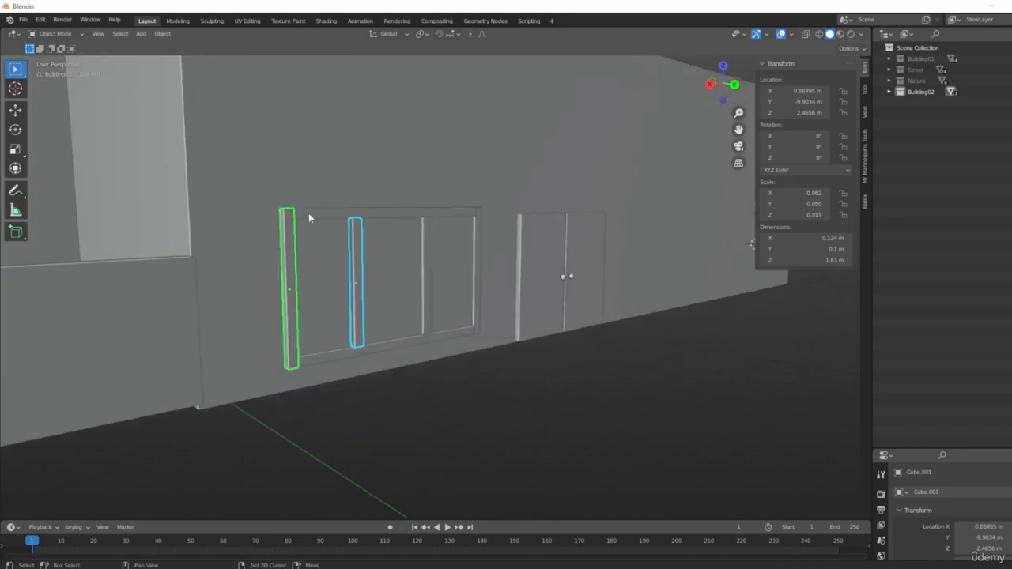
shift+click(308, 212)
key(a)
key(alt+a)
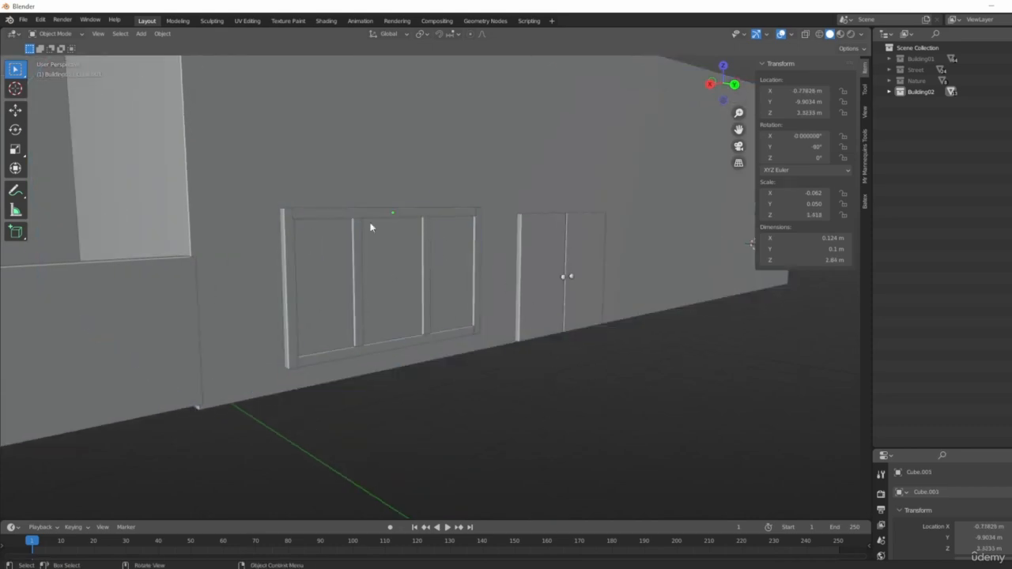
- Join the window's side posts, rails, inner posts and glass panel into one object, with the panel as the active object
shift+click(454, 211)
shift+click(286, 277)
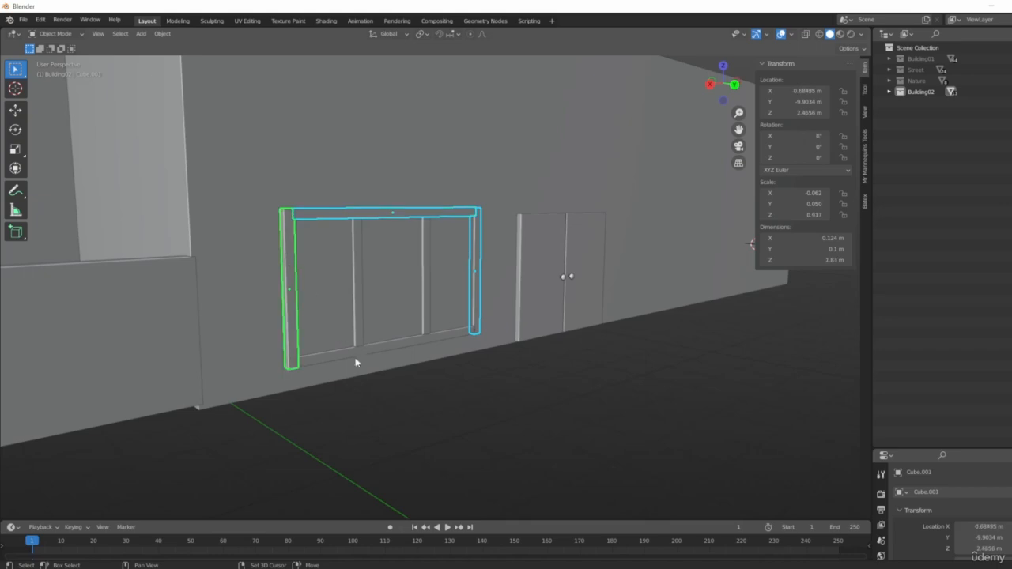
shift+click(361, 348)
shift+click(357, 328)
shift+click(425, 289)
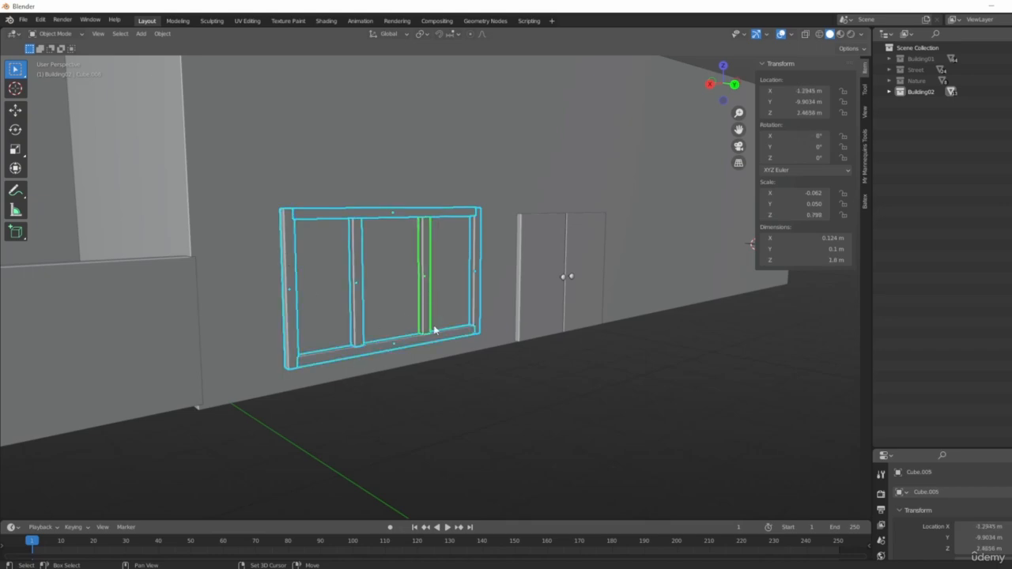
shift+click(402, 229)
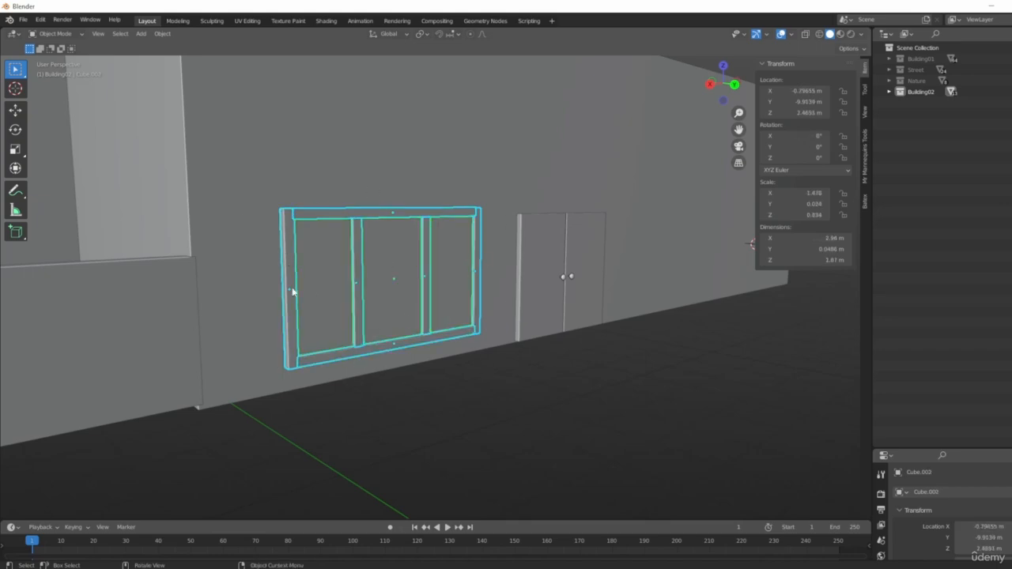
middle_drag(334, 165, 495, 309)
key(ctrl+j)
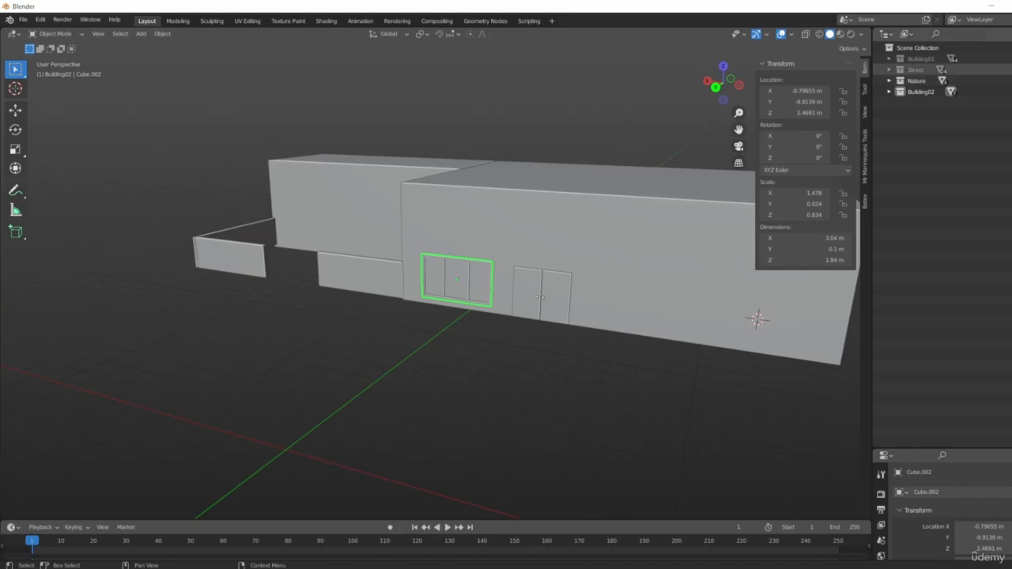
- Show the Building01, Street and Nature collections again and view the shop facade from the street side
key(alt+h)
middle_drag(473, 345, 683, 342)
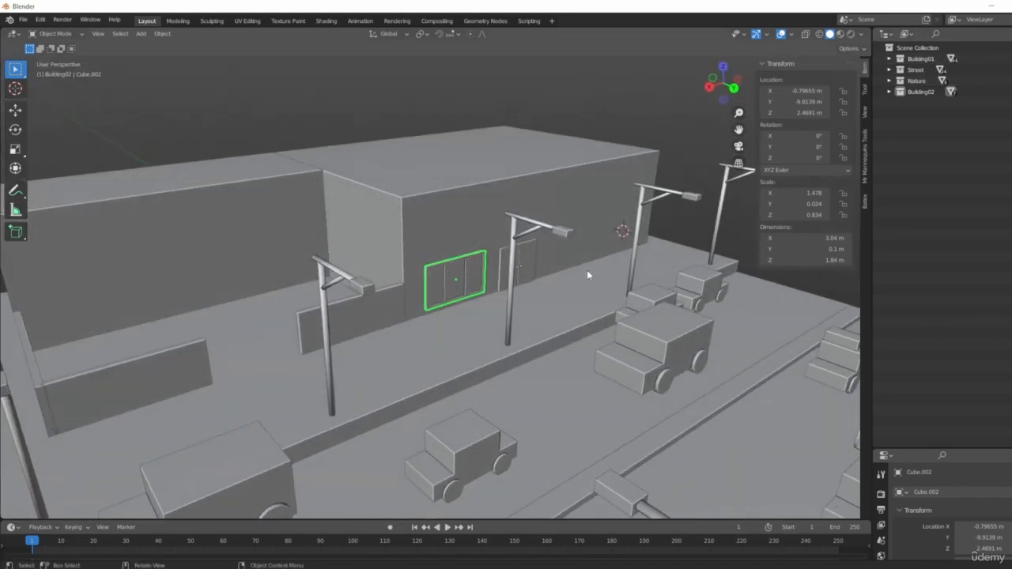
middle_drag(588, 272, 561, 266)
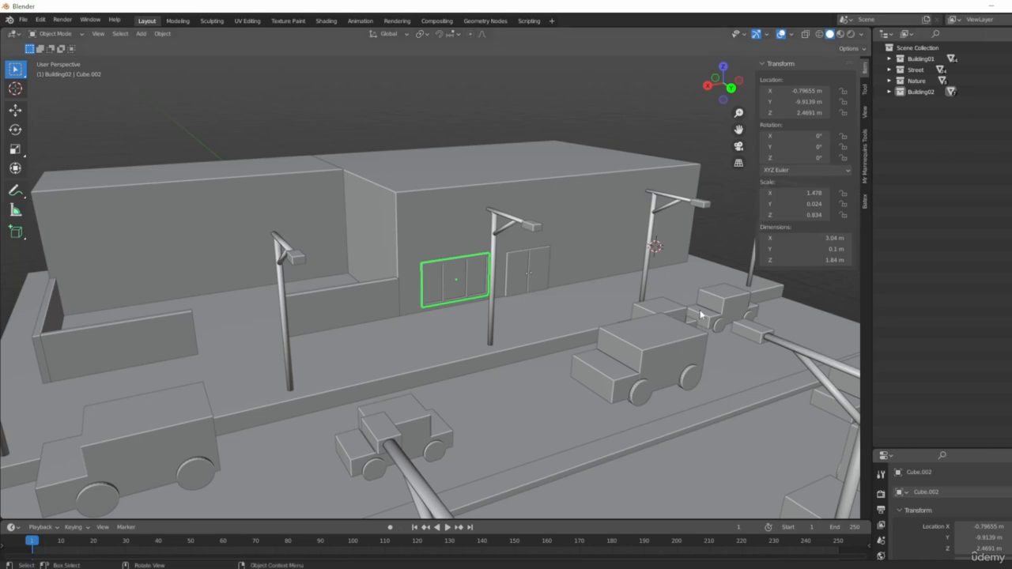
middle_drag(455, 275, 458, 289)
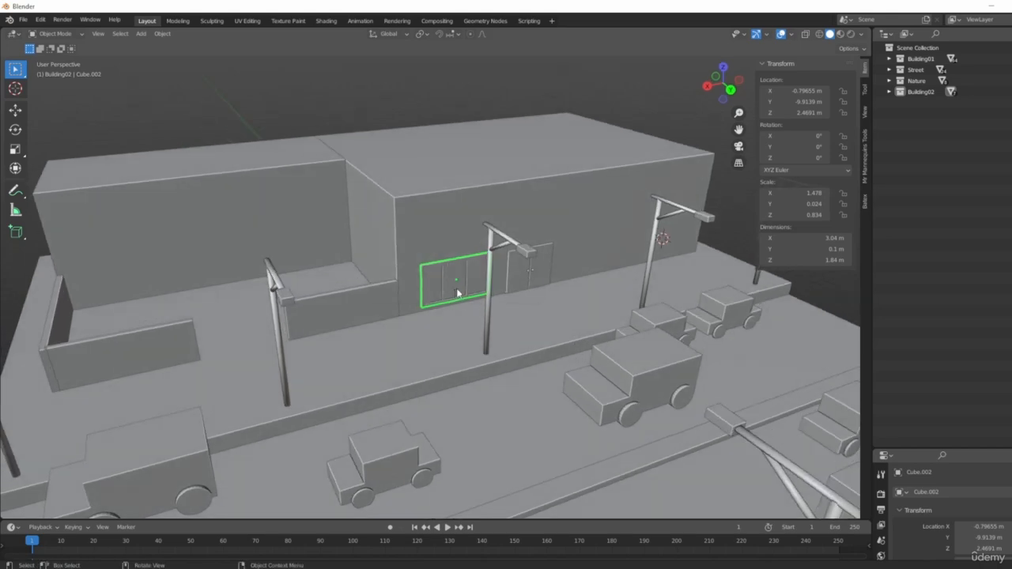
- Rename the joined window object as ShopWindow
key(F2)
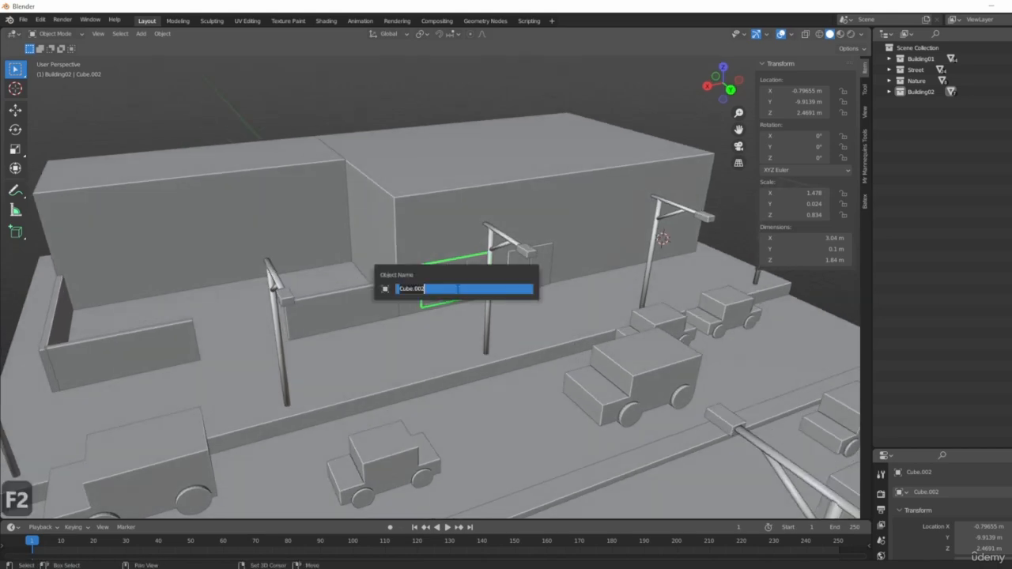
text(Sho)
key(BackSpace)
key(BackSpace)
key(BackSpace)
key(Caps_Lock)
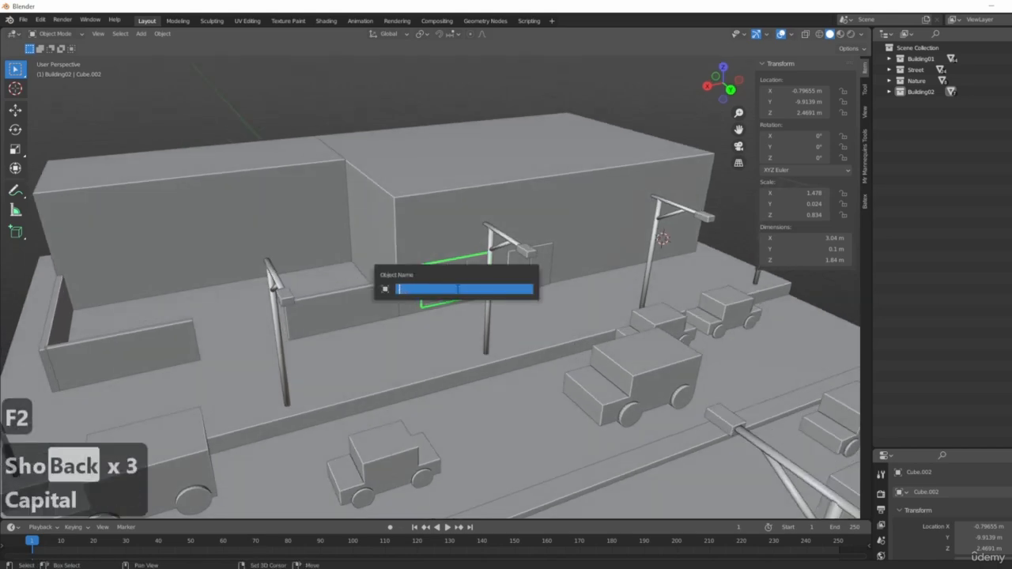
text(ShopWo)
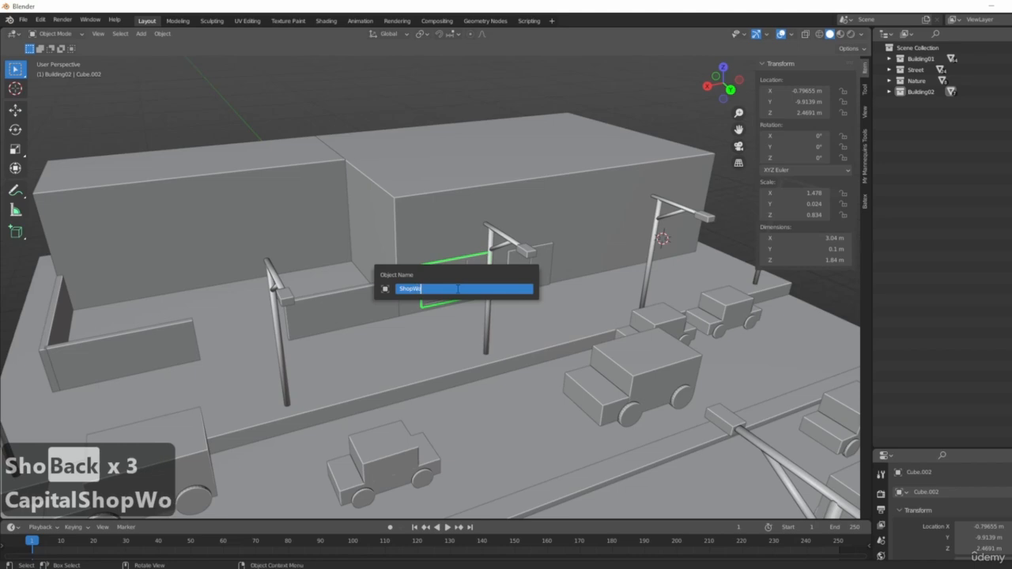
key(BackSpace)
text(indow)
key(Return)
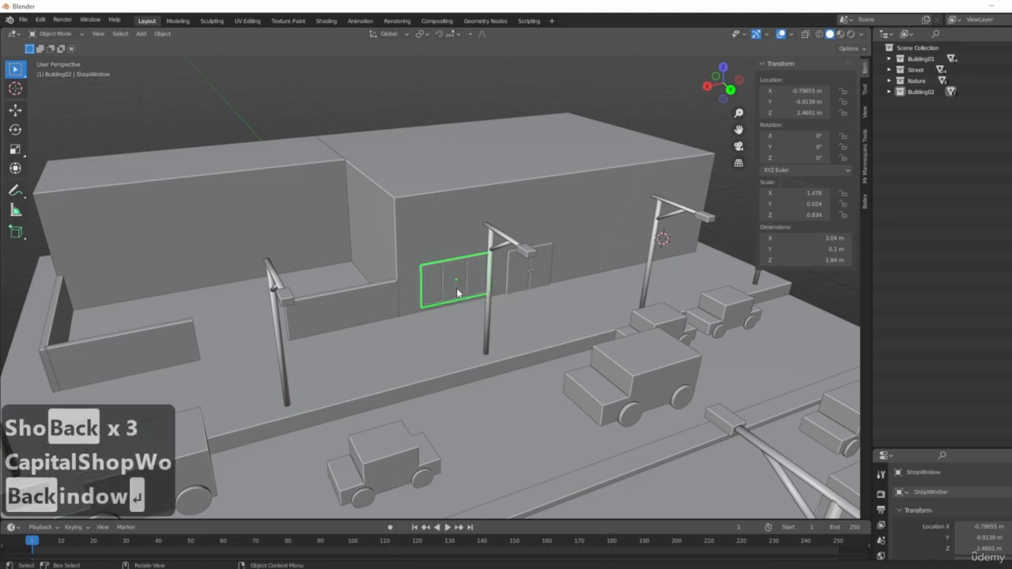
- Duplicate the ShopWindow object in place on the shop facade
scroll(554, 318, up, 5)
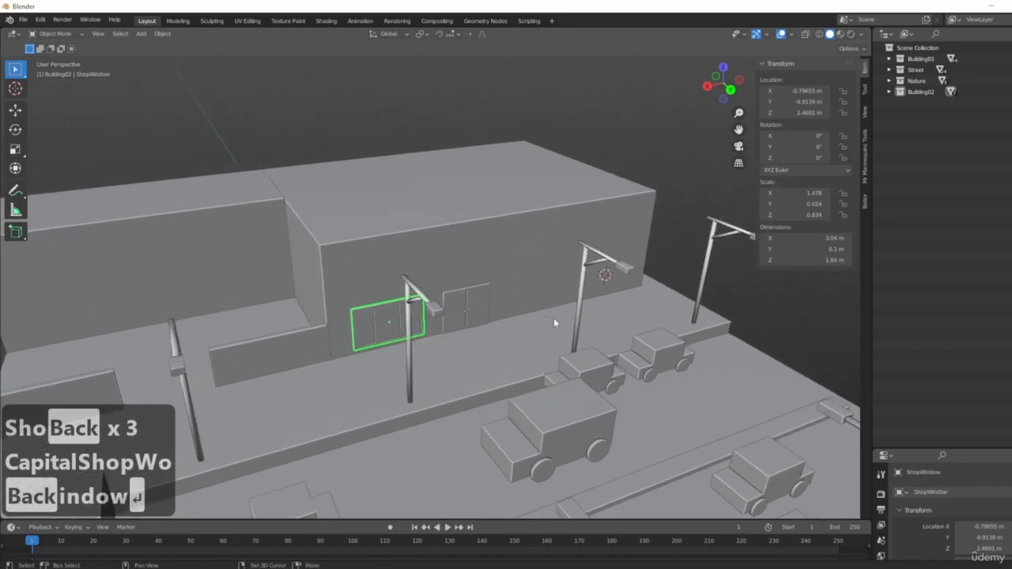
key(shift+d)
click(614, 304)
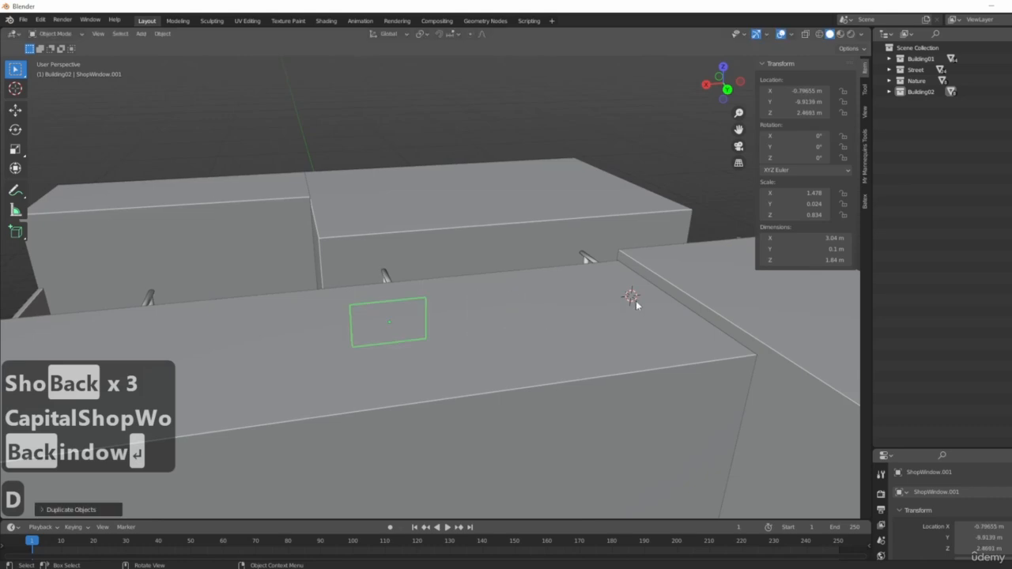
scroll(635, 298, down, 4)
shift+middle_drag(537, 275, 497, 280)
key(g)
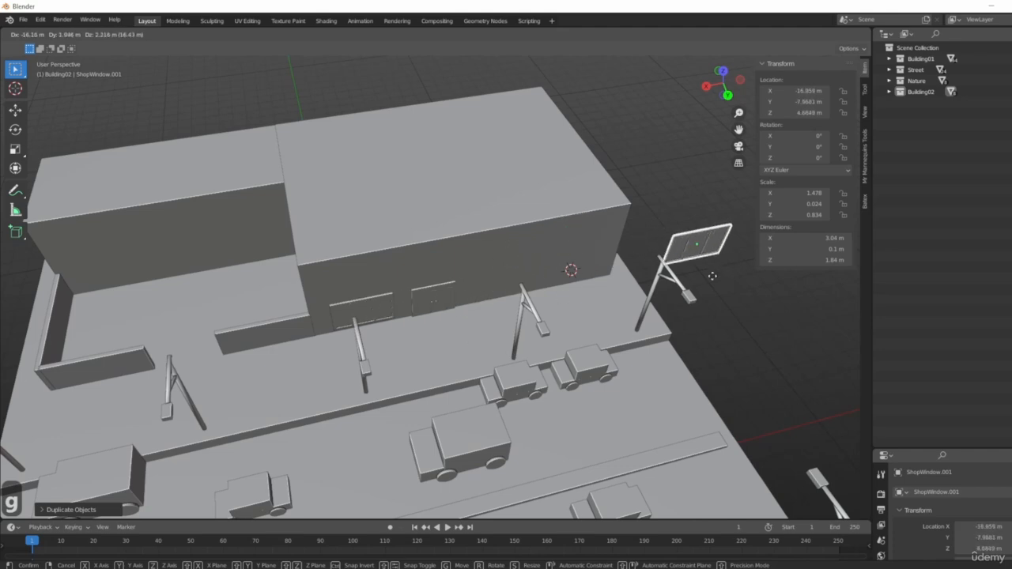
right_click(546, 315)
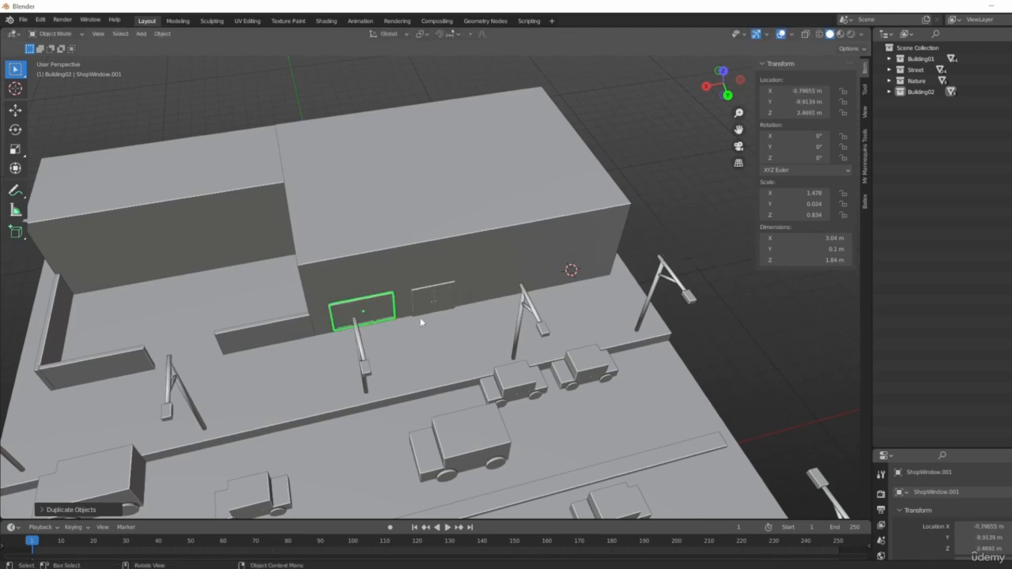
- Move the duplicated shop window along X to about -8.34 m, on the other side of the double doors
scroll(421, 321, up, 3)
middle_drag(422, 313, 350, 239)
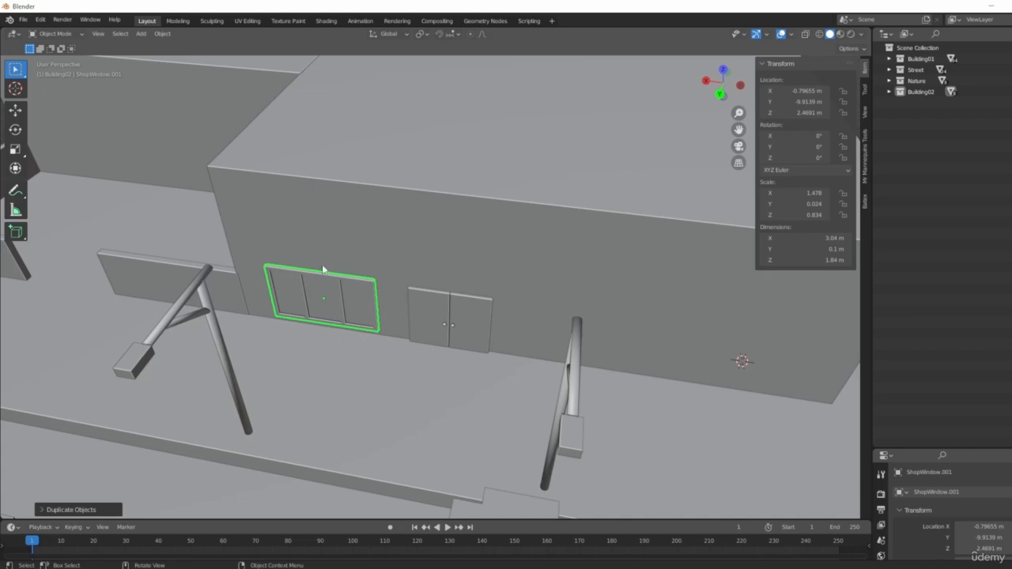
middle_drag(322, 264, 476, 291)
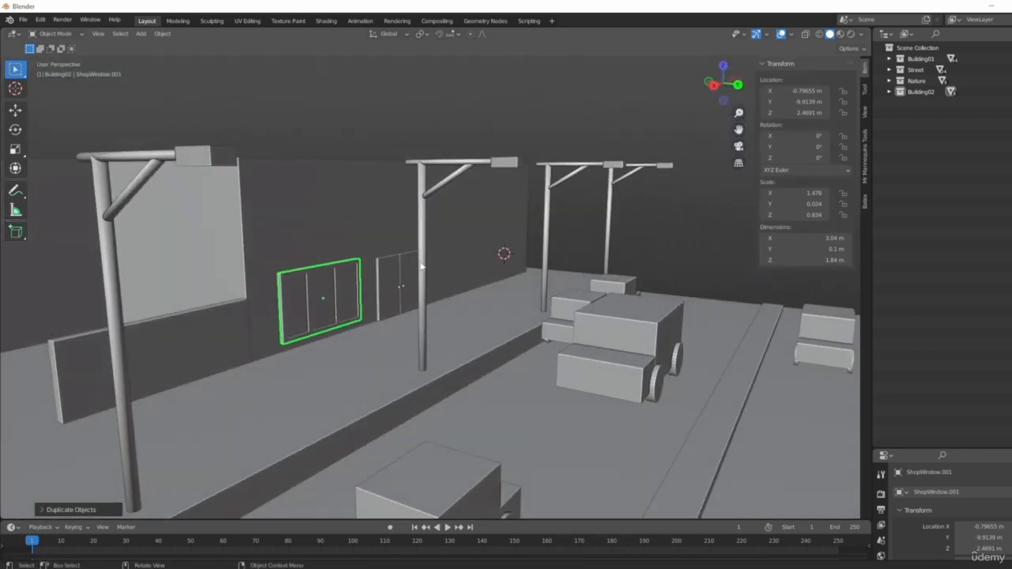
middle_drag(336, 317, 499, 348)
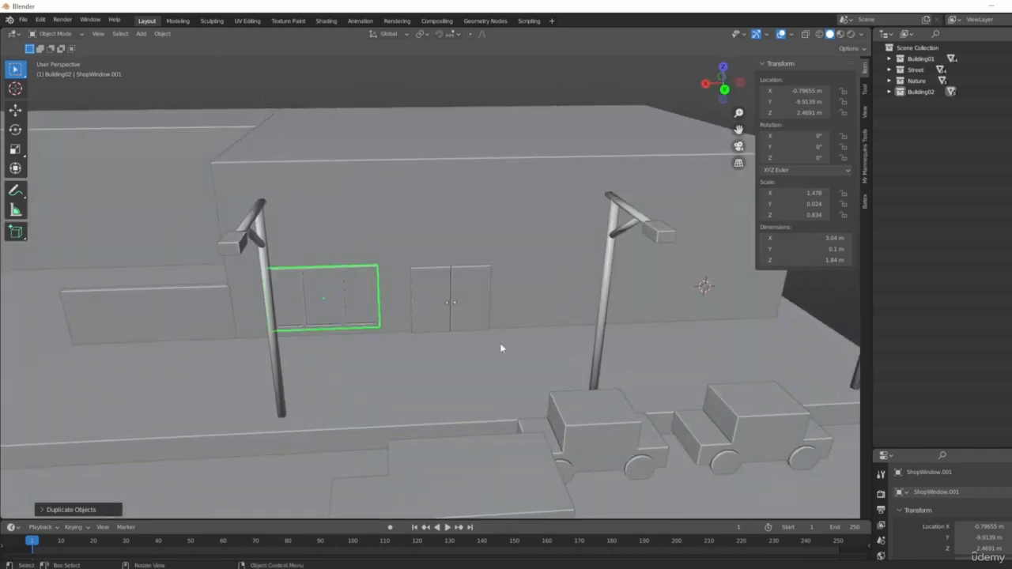
scroll(485, 318, up, 5)
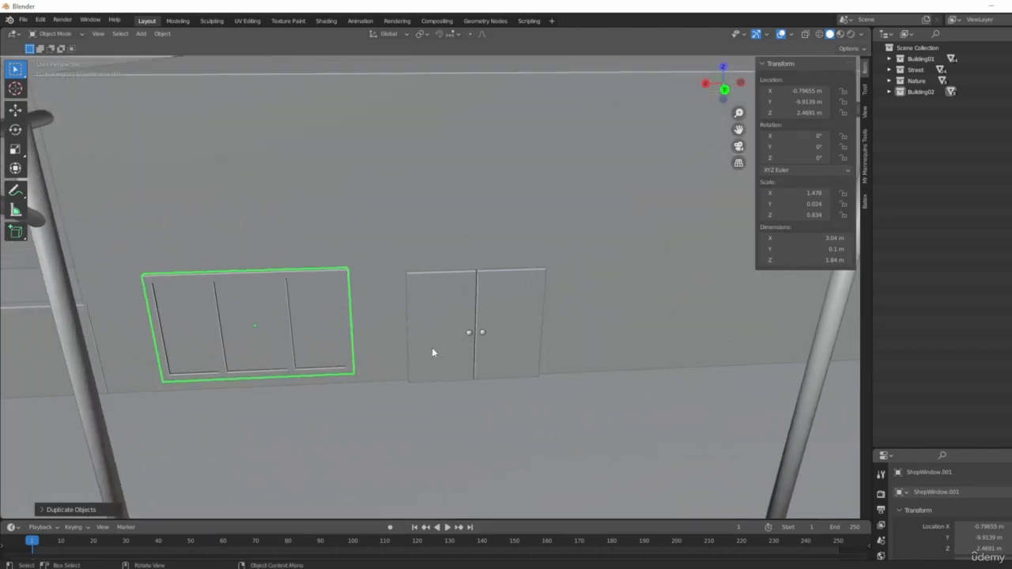
scroll(432, 349, down, 4)
key(g)
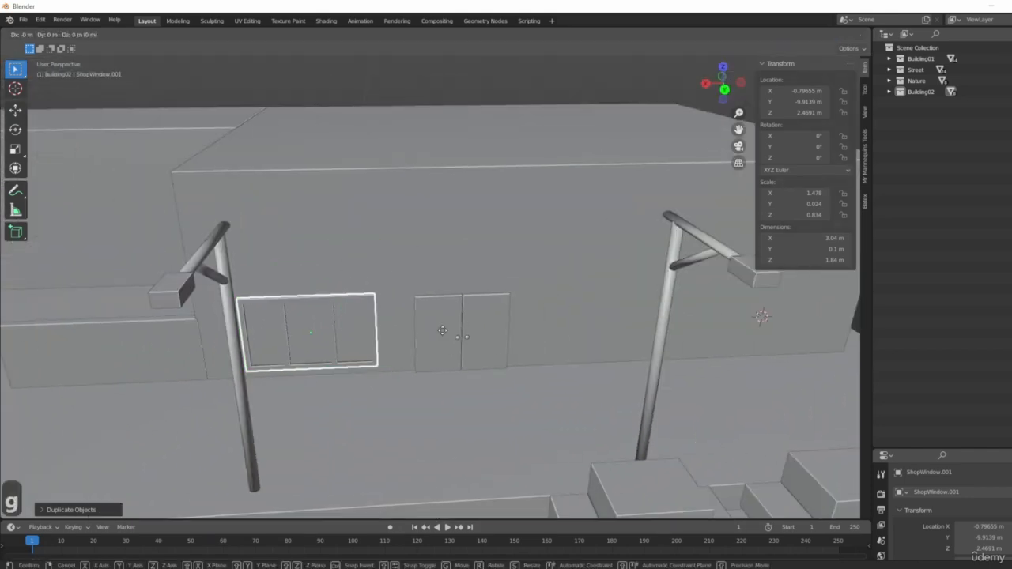
key(x)
click(753, 353)
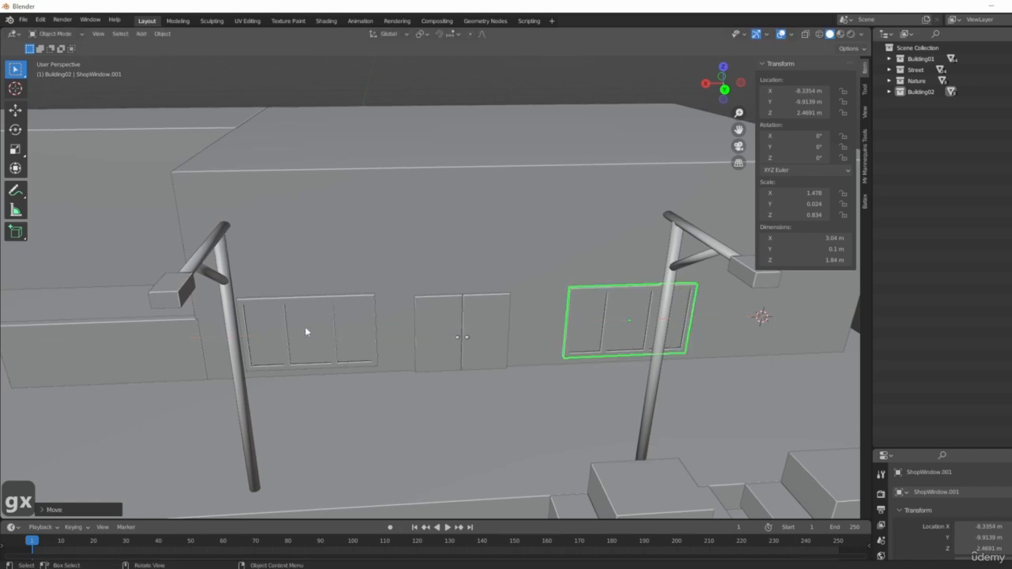
- Shift the duplicated window slightly closer to the doors along X, to about -8.14 m
click(321, 324)
click(584, 306)
middle_drag(583, 307, 385, 192)
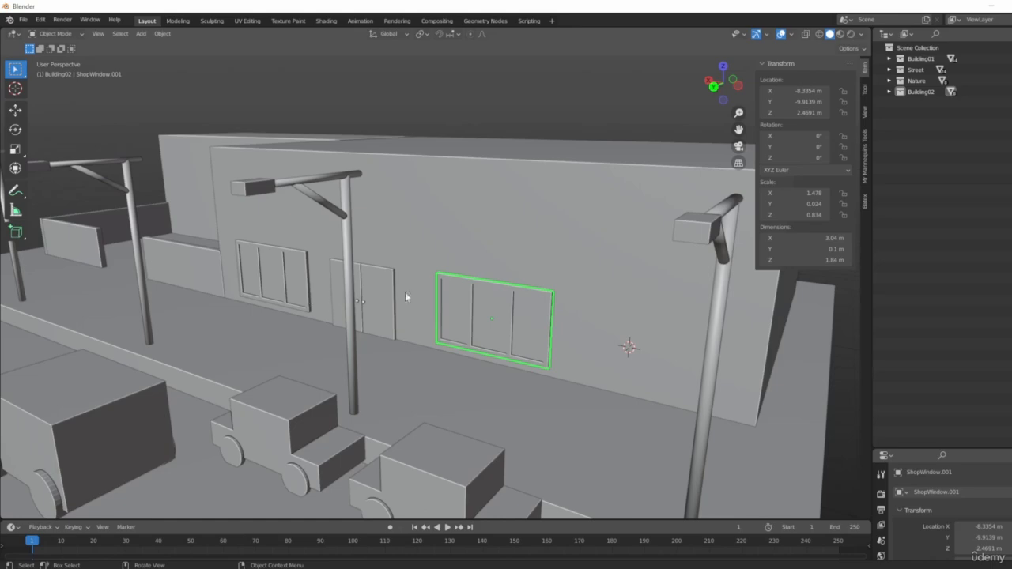
middle_drag(543, 321, 627, 310)
middle_drag(254, 221, 496, 251)
middle_drag(344, 322, 413, 337)
key(g)
key(x)
click(454, 356)
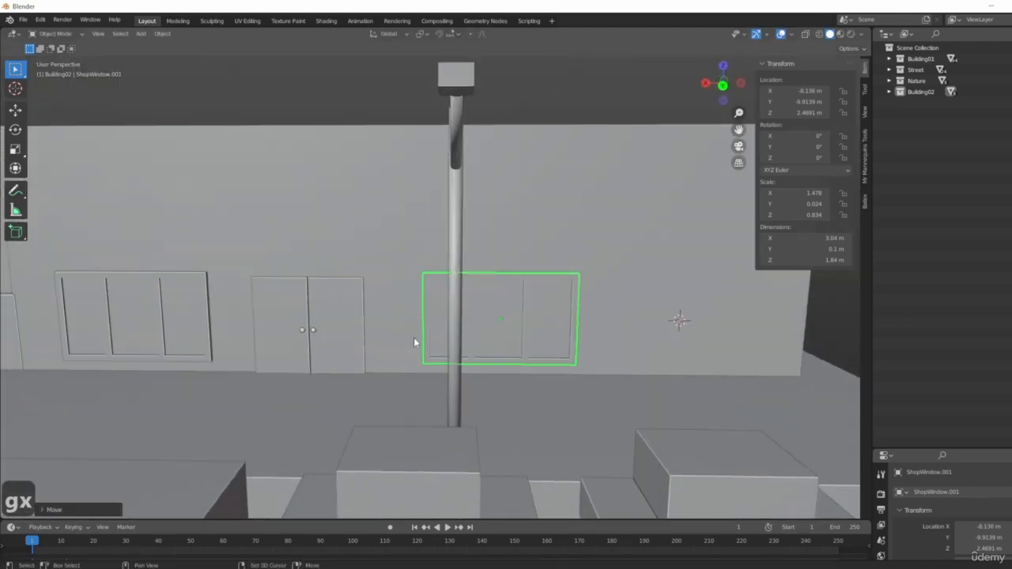
- Duplicate the shifted window along X to about -11.9 m, near the building's far corner
key(shift+d)
key(x)
click(609, 353)
scroll(434, 372, down, 6)
middle_drag(434, 371, 366, 375)
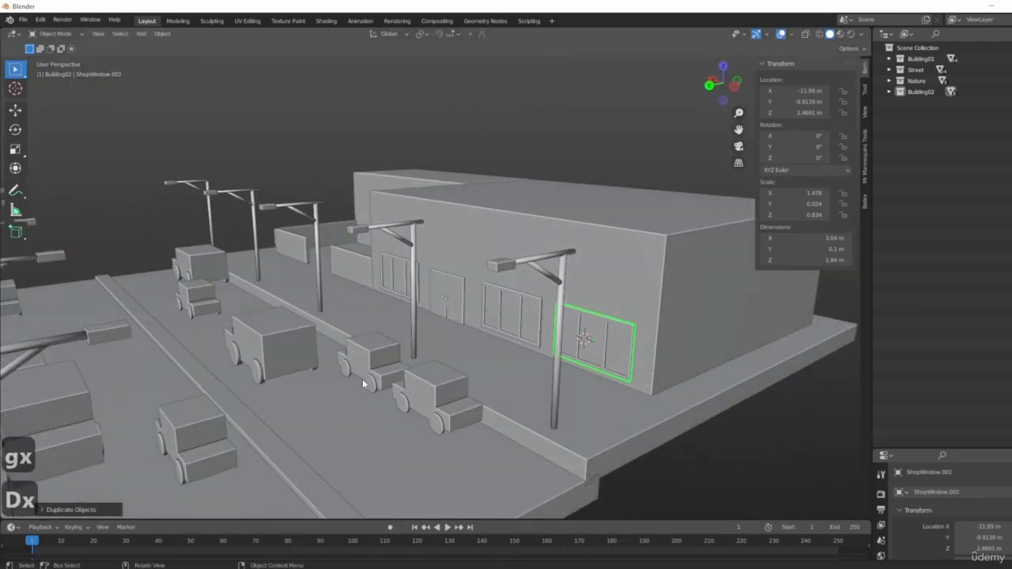
- Inspect the row of windows and doors on the shop facade from the street side
click(237, 419)
scroll(313, 313, up, 8)
scroll(314, 313, down, 3)
middle_drag(366, 282, 423, 342)
scroll(381, 327, up, 5)
scroll(381, 327, down, 1)
shift+middle_drag(340, 366, 287, 381)
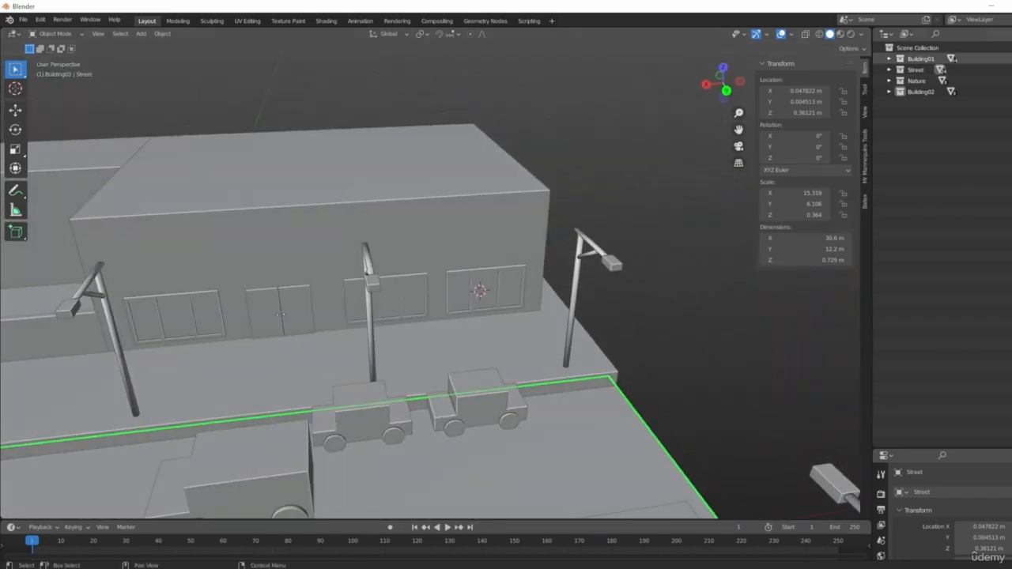
- Hide the Building01 collection and view the street and shop facade from above
scroll(715, 240, down, 5)
middle_drag(715, 241, 203, 388)
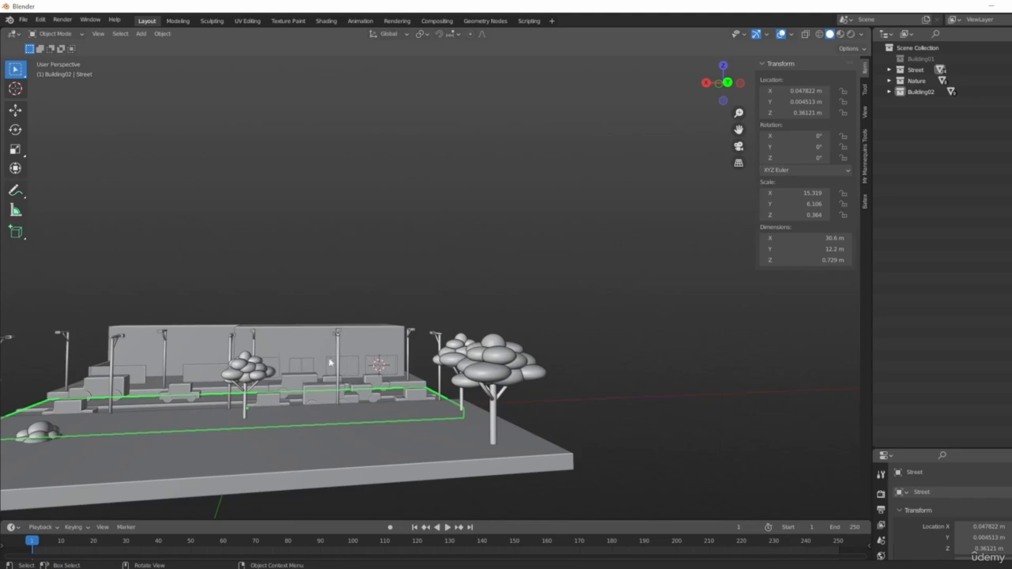
middle_drag(331, 362, 592, 302)
scroll(427, 356, up, 4)
scroll(365, 408, down, 3)
scroll(529, 334, up, 3)
middle_drag(529, 335, 634, 336)
scroll(634, 336, down, 6)
middle_drag(672, 292, 506, 237)
scroll(506, 237, up, 2)
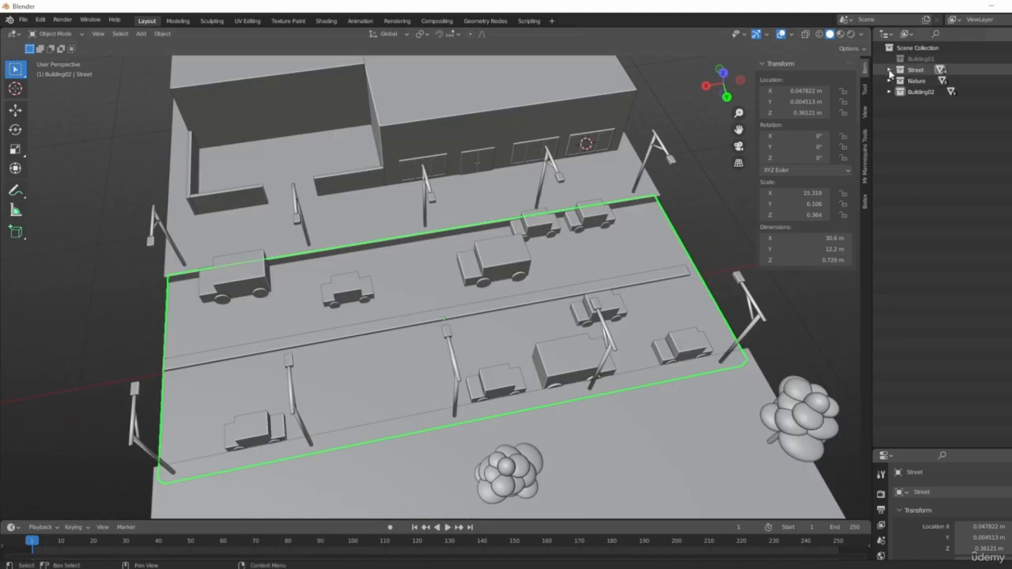
- Expand the Street collection and toggle its visibility to check which objects belong to it
click(889, 71)
click(915, 69)
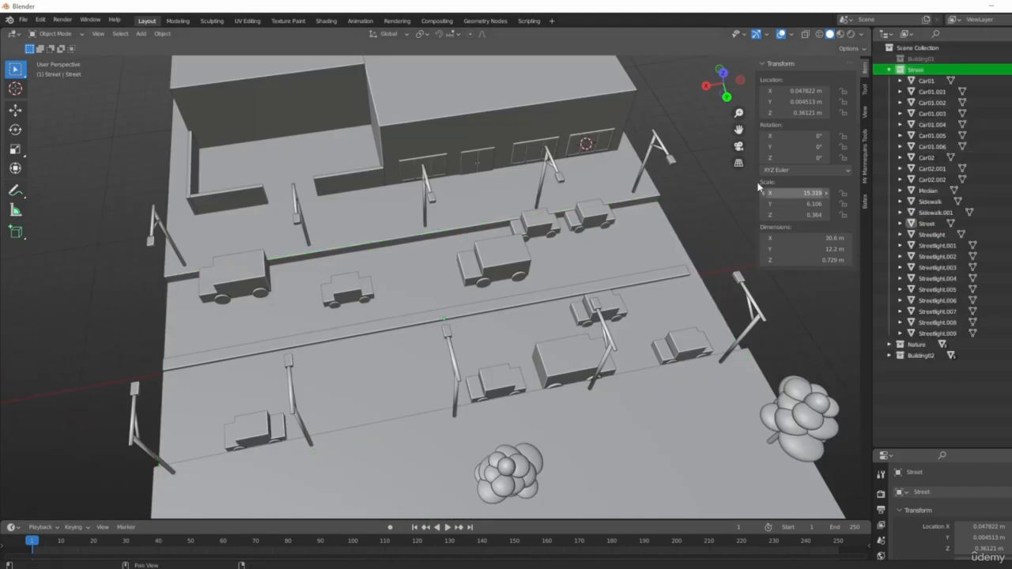
click(1010, 69)
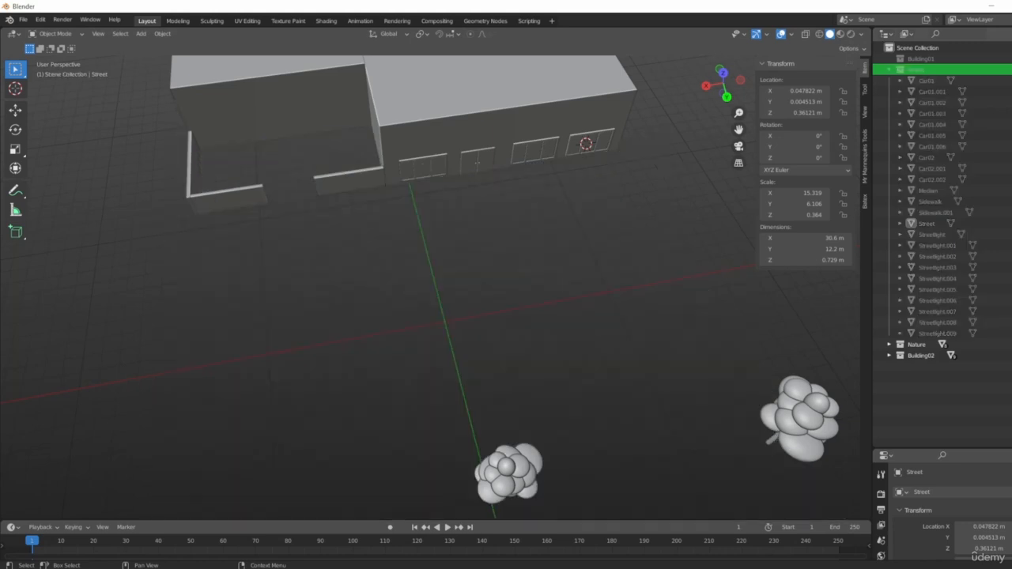
click(1010, 69)
click(1010, 69)
click(1010, 69)
- Create a new collection inside the Street collection and name it Cars
right_click(933, 77)
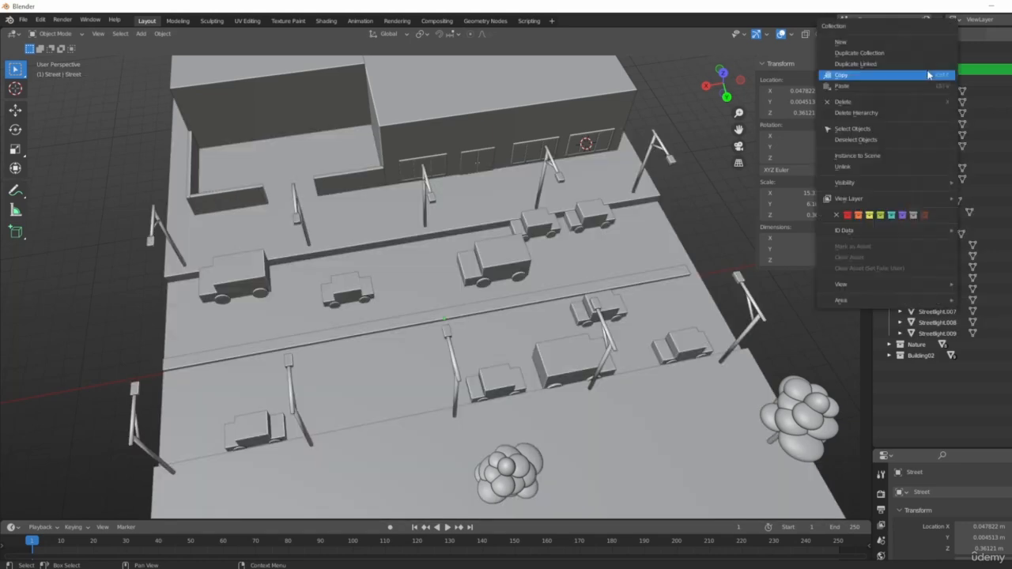
right_click(982, 72)
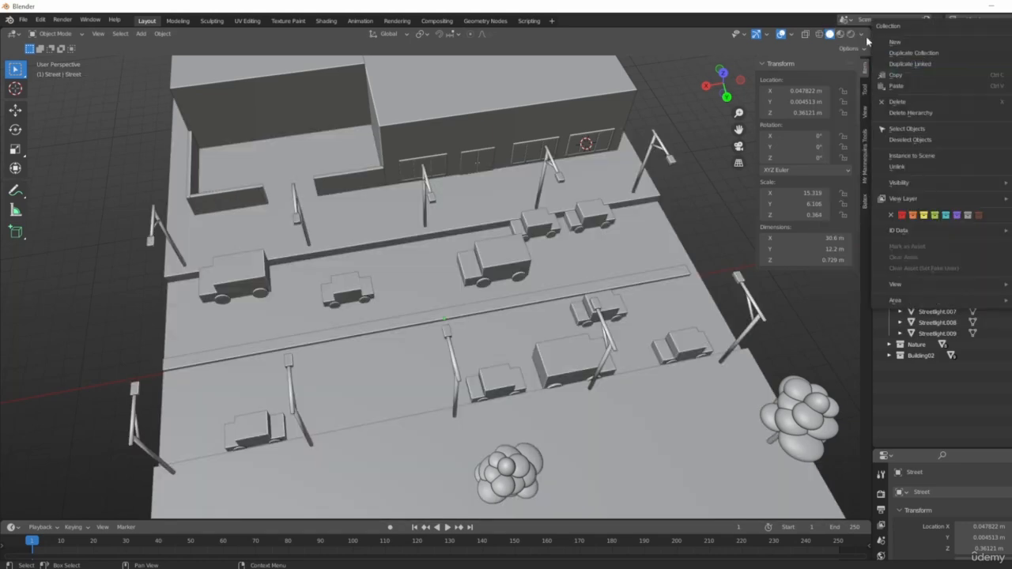
click(897, 42)
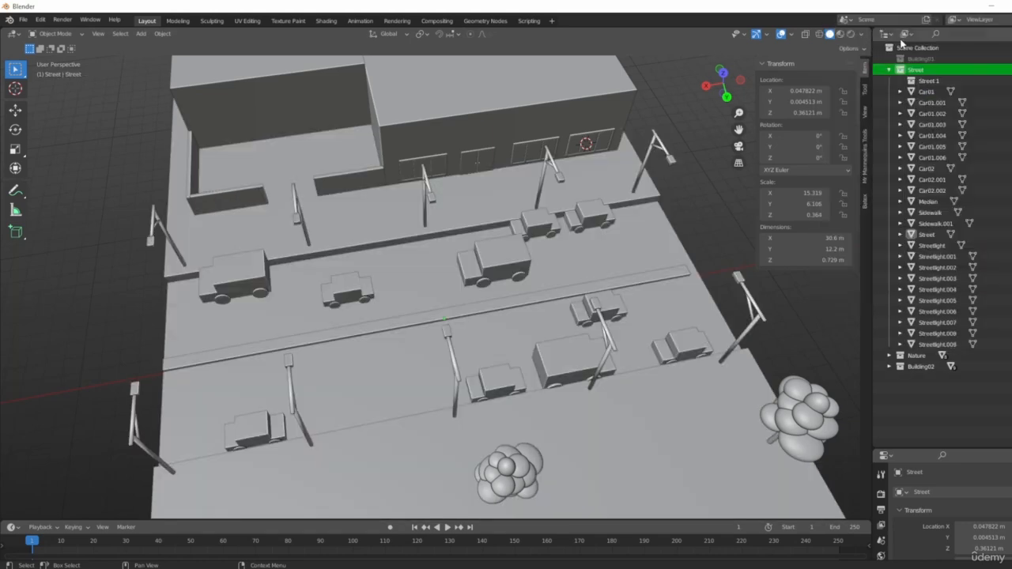
double_click(928, 81)
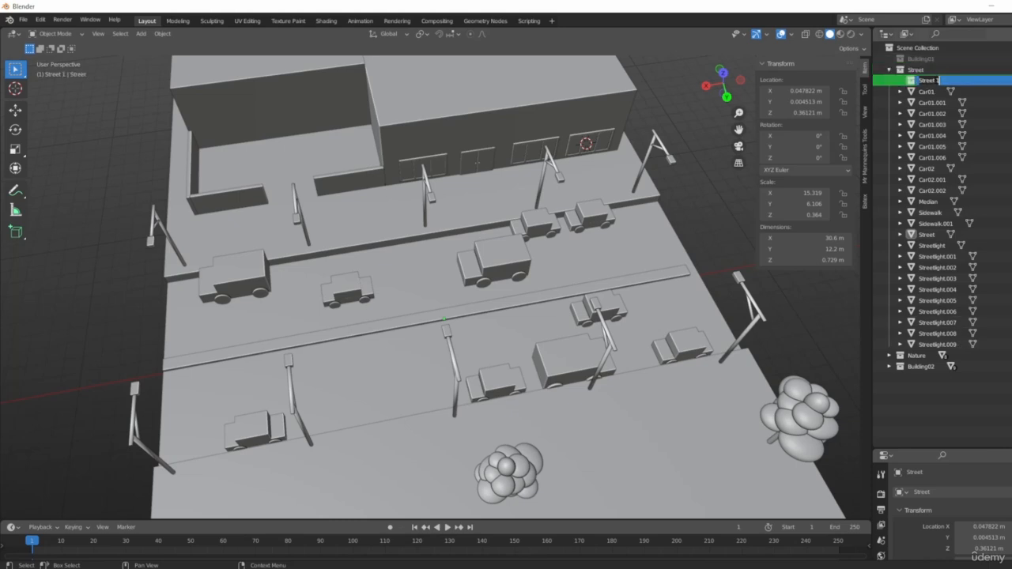
text(Cars)
key(Return)
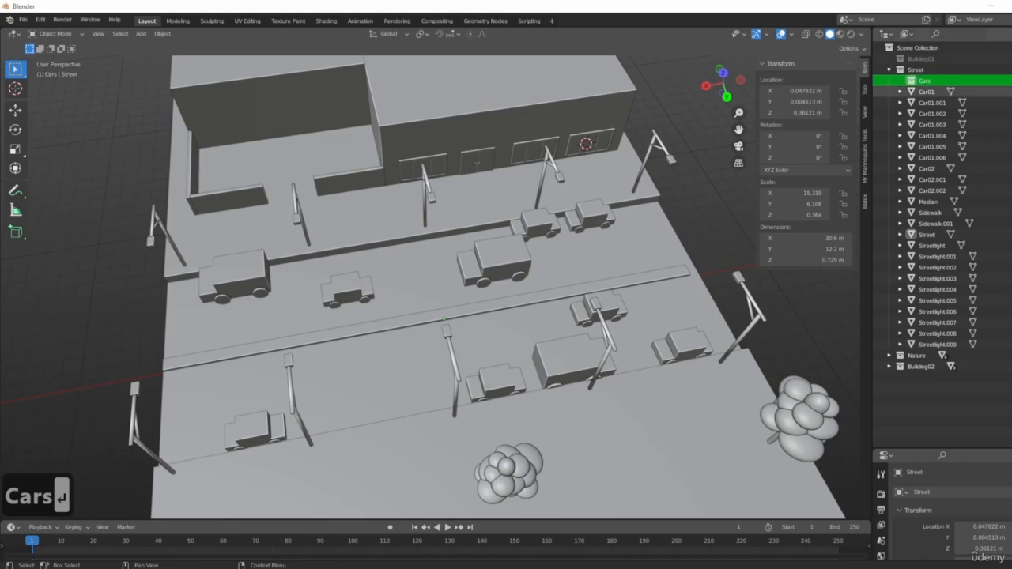
- Select all ten cars, move them into the Cars collection under Street, and hide that collection
click(252, 277)
shift+click(346, 290)
shift+click(494, 261)
shift+click(536, 225)
shift+click(592, 226)
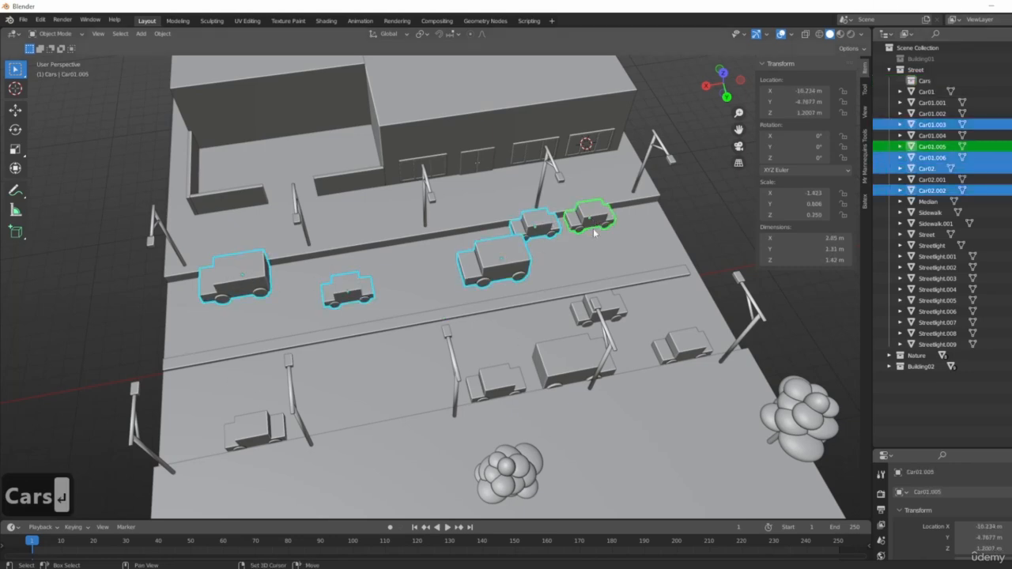
shift+click(601, 310)
shift+click(681, 346)
shift+click(571, 360)
shift+click(496, 383)
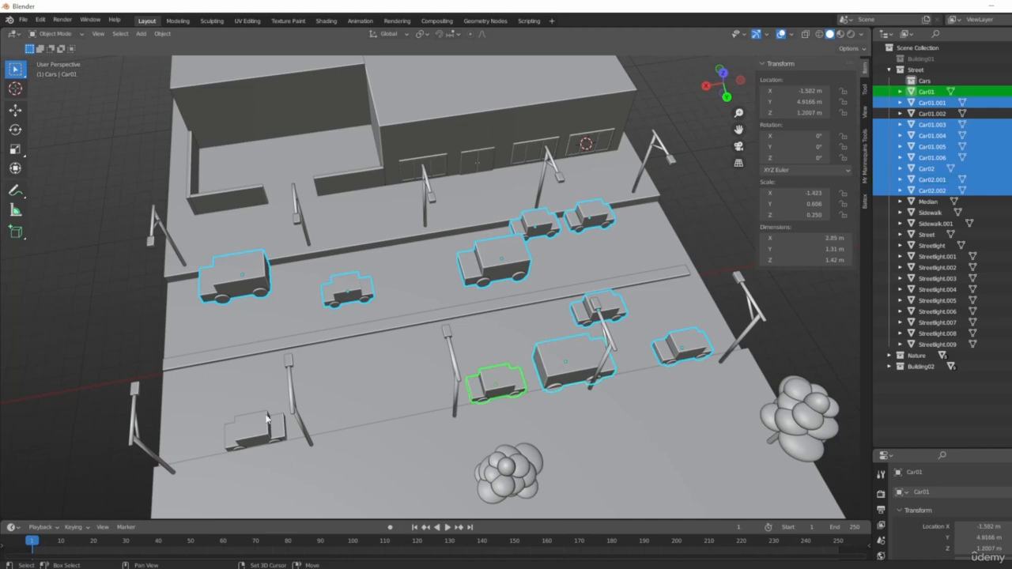
shift+click(268, 419)
key(m)
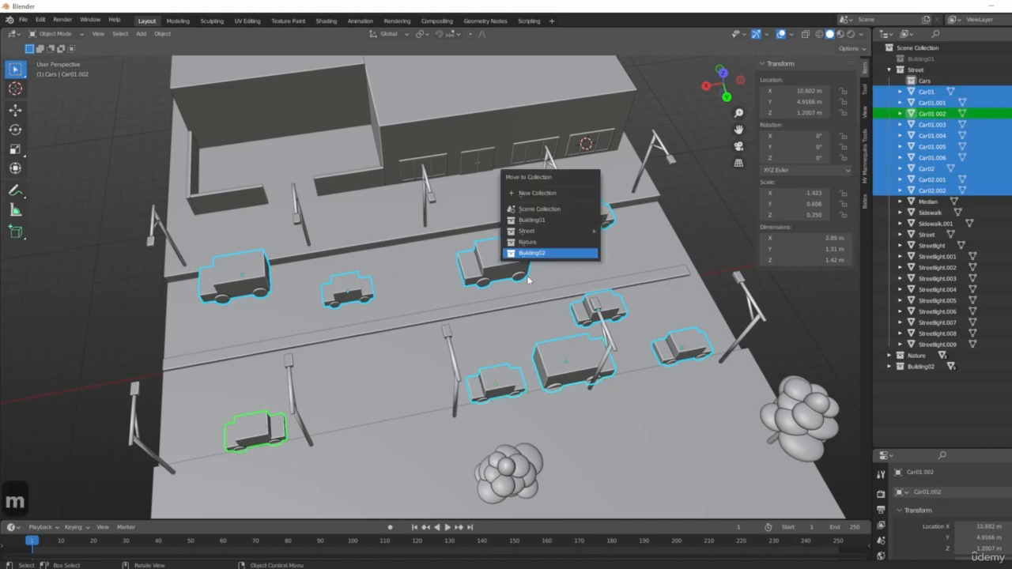
mouse_move(541, 234)
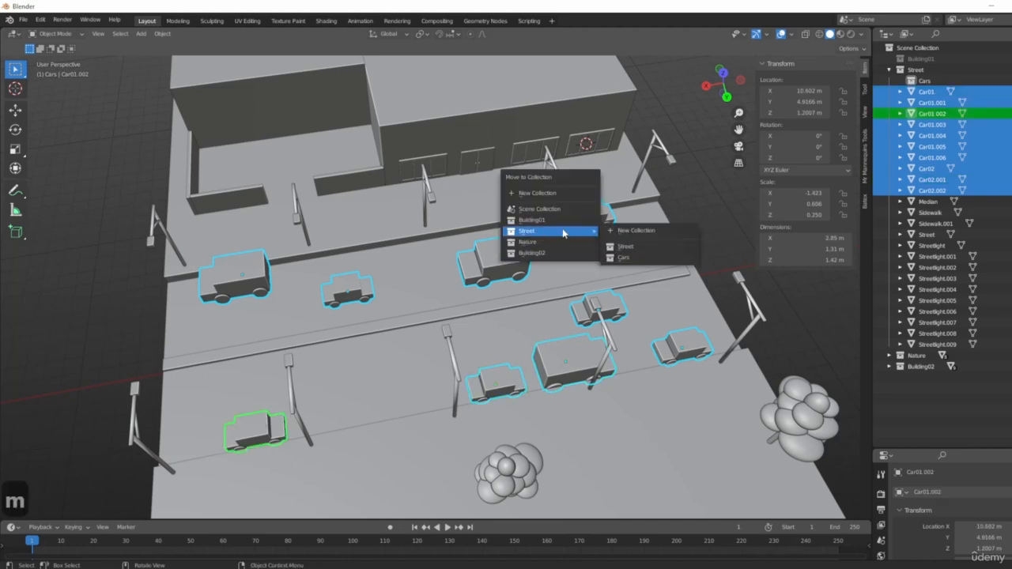
click(616, 258)
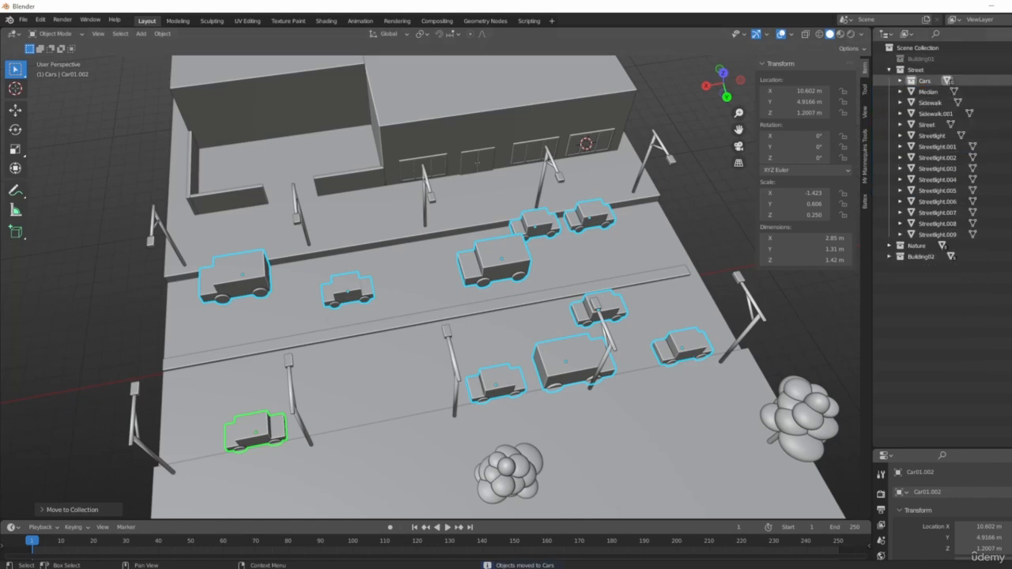
click(1010, 80)
middle_drag(587, 307, 463, 385)
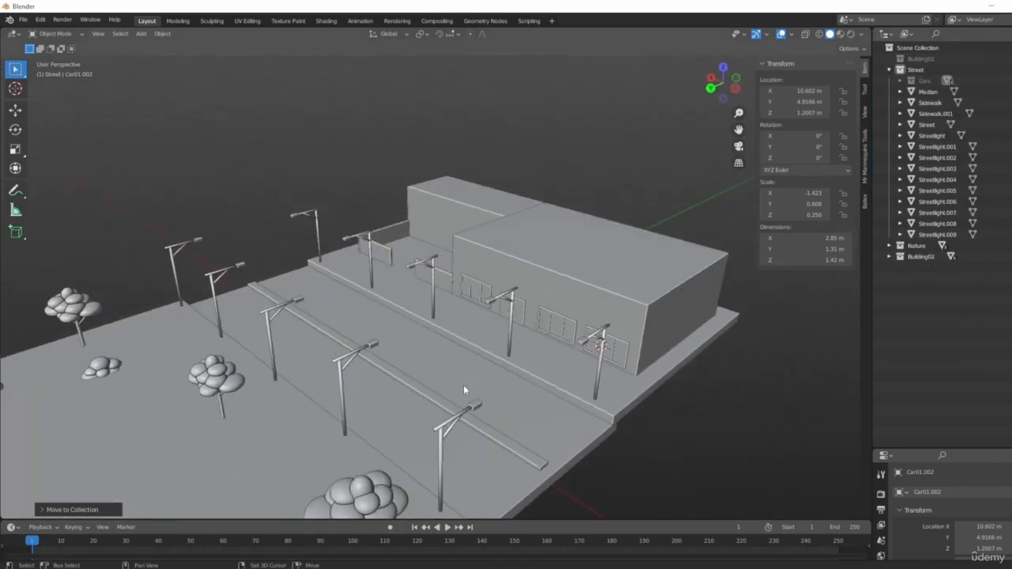
- Create another collection inside the Street collection and name it Streetlights
right_click(911, 73)
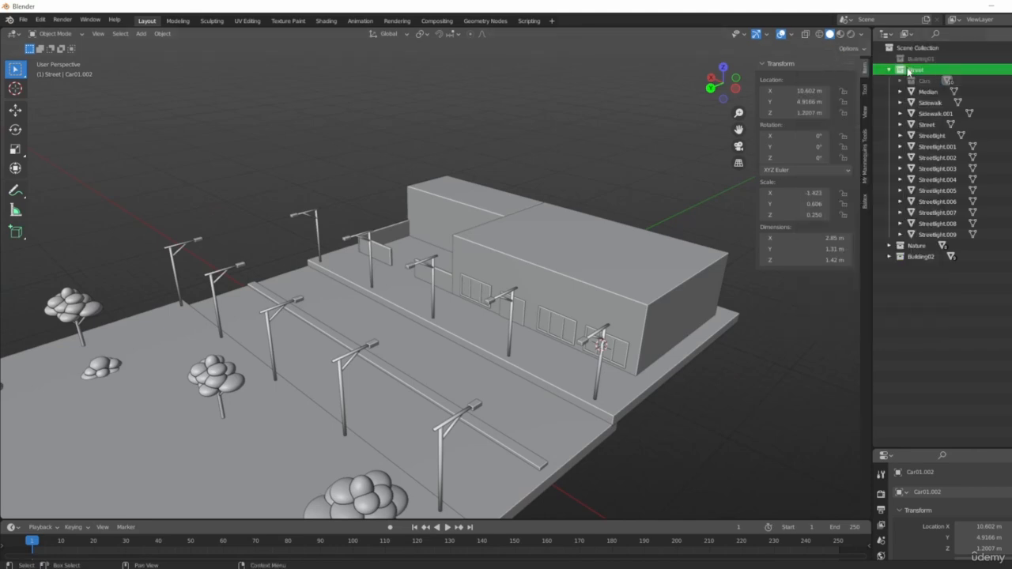
right_click(909, 72)
click(845, 71)
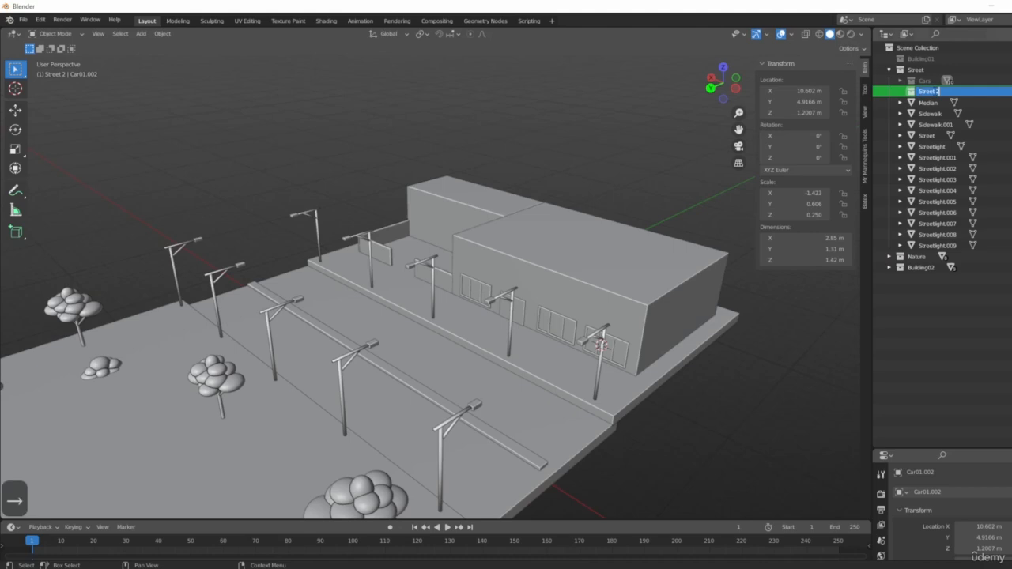
key(BackSpace)
key(BackSpace)
text(light)
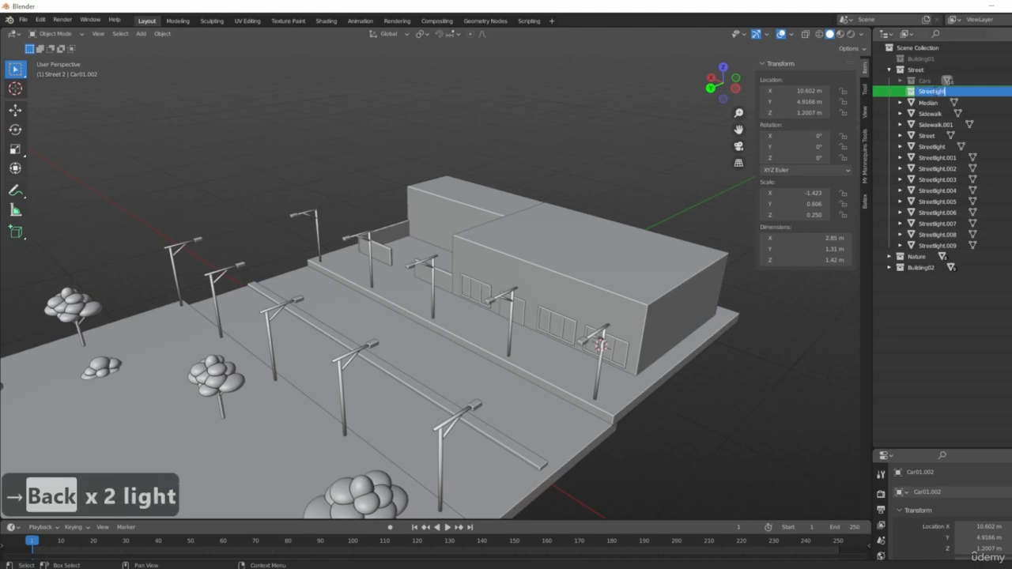
text(s)
key(Return)
- Move all ten streetlight objects, Streetlight through Streetlight.009, into the Streetlights collection
middle_drag(427, 304, 448, 297)
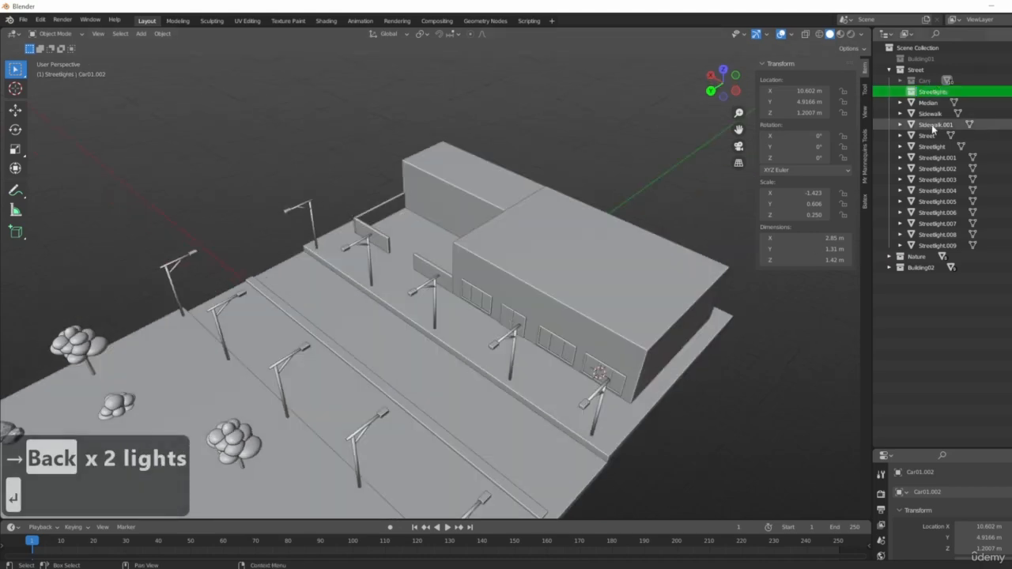
click(931, 146)
shift+click(937, 245)
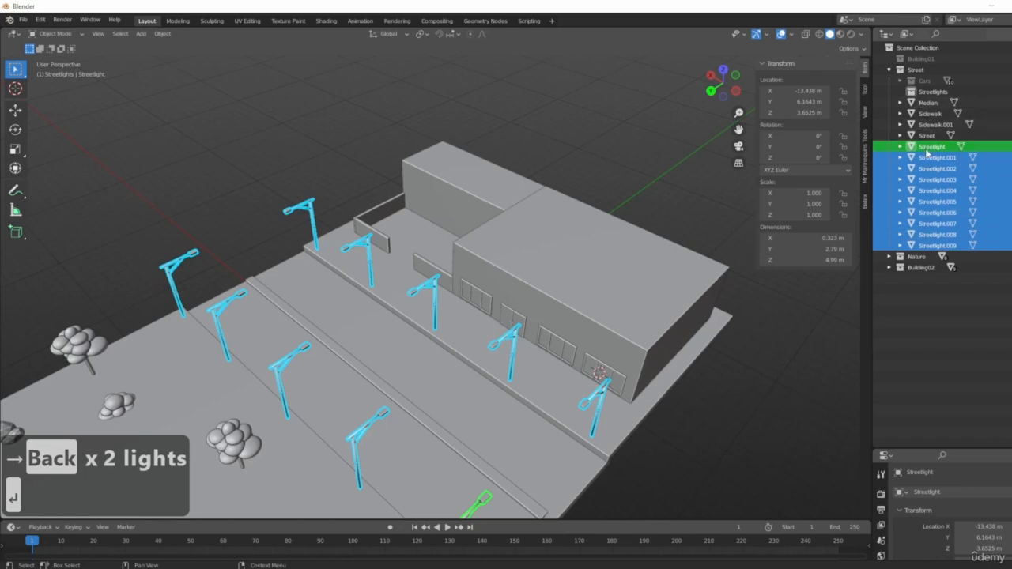
drag(931, 153, 931, 92)
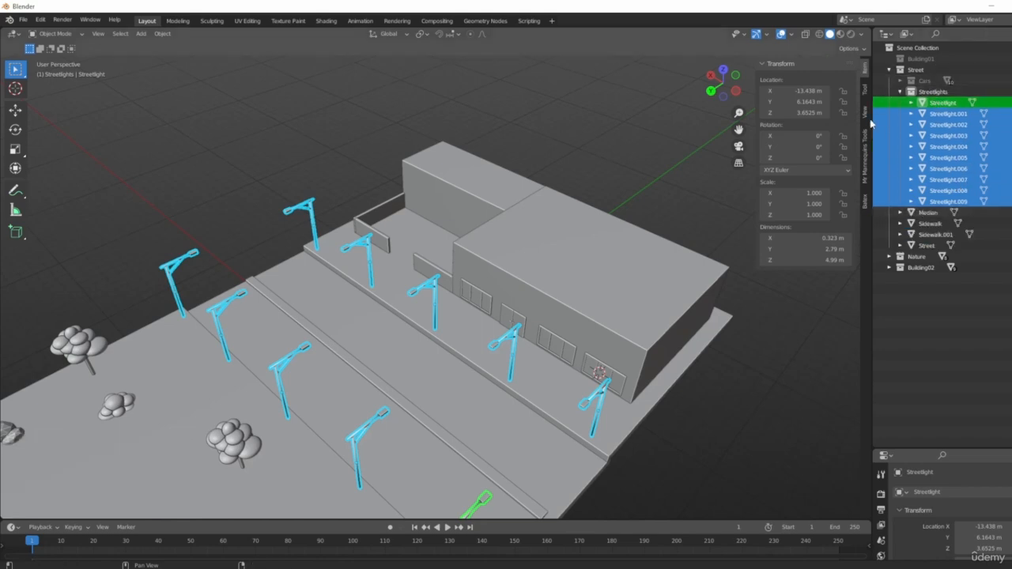
- Collapse the Streetlights collection in the scene hierarchy and hide it
click(899, 91)
click(1011, 91)
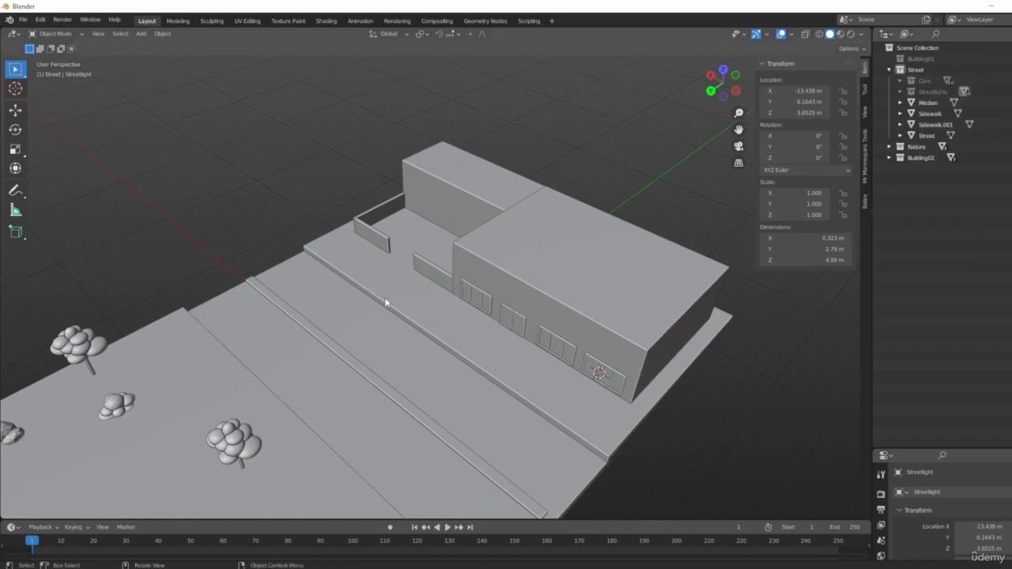
- Move the Median along the X axis to about 0.15 m so it is centred along the street
middle_drag(386, 303, 628, 362)
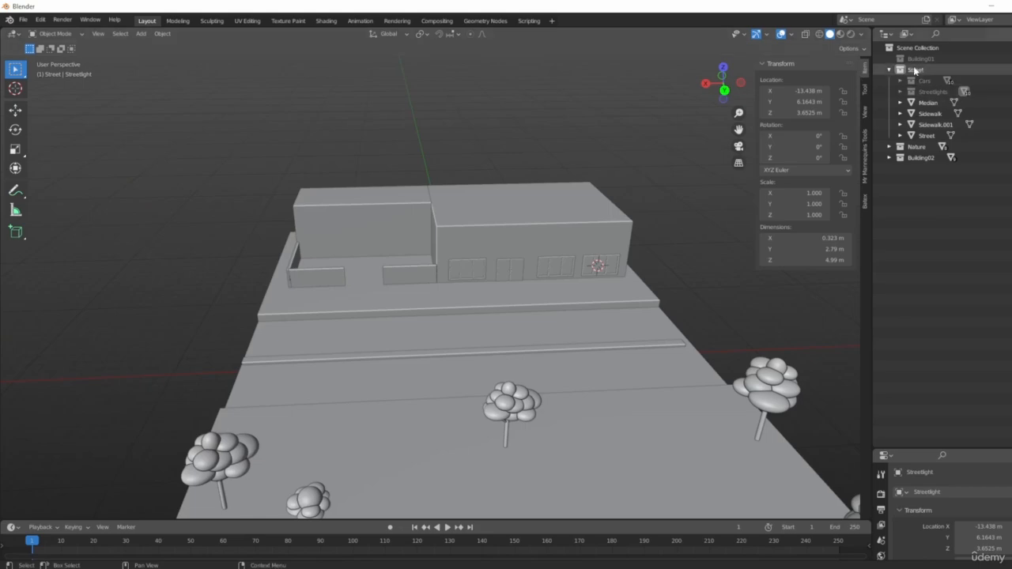
middle_drag(662, 311, 603, 335)
scroll(603, 334, up, 3)
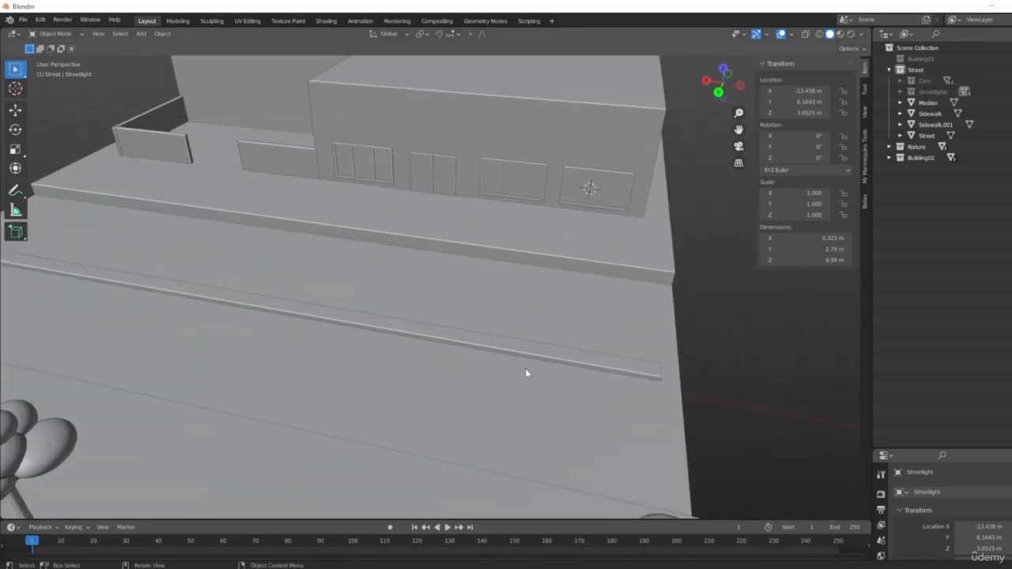
middle_drag(526, 372, 448, 395)
click(447, 395)
key(KP_7)
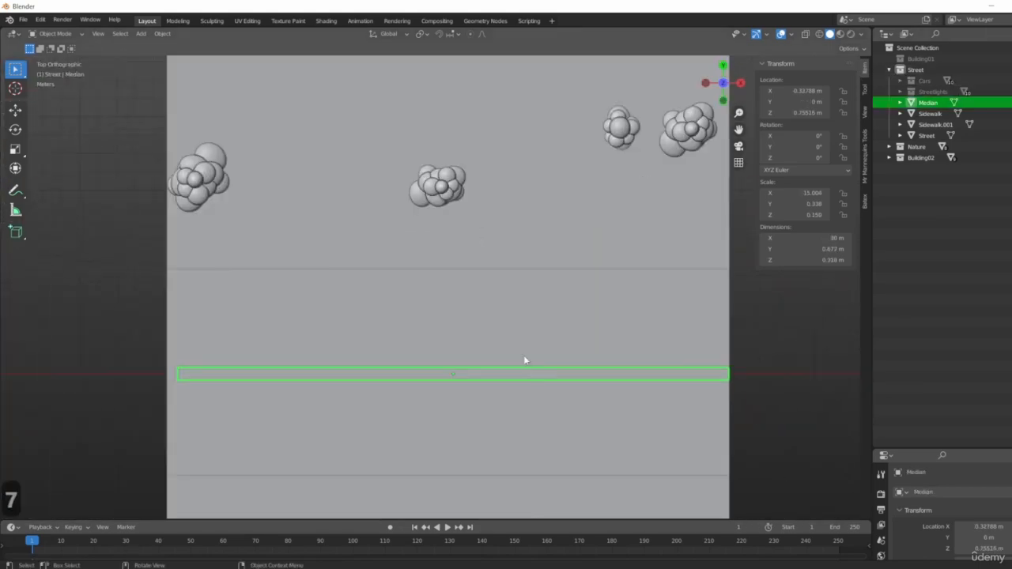
key(g)
key(x)
click(525, 369)
key(s)
key(y)
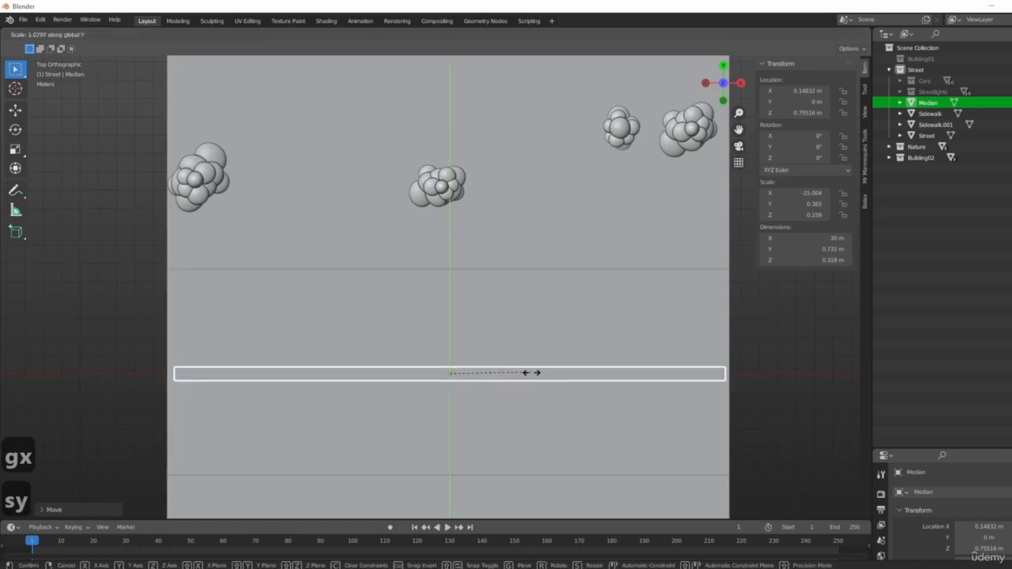
right_click(540, 375)
- Scale the Median along the X axis to a length of about 30.8 m so it spans the street
key(s)
key(x)
click(545, 380)
- Duplicate Building02's front double door and place the copy near the courtyard's side wall, at about X 1.06 m, Y -13.39 m
middle_drag(545, 380, 525, 263)
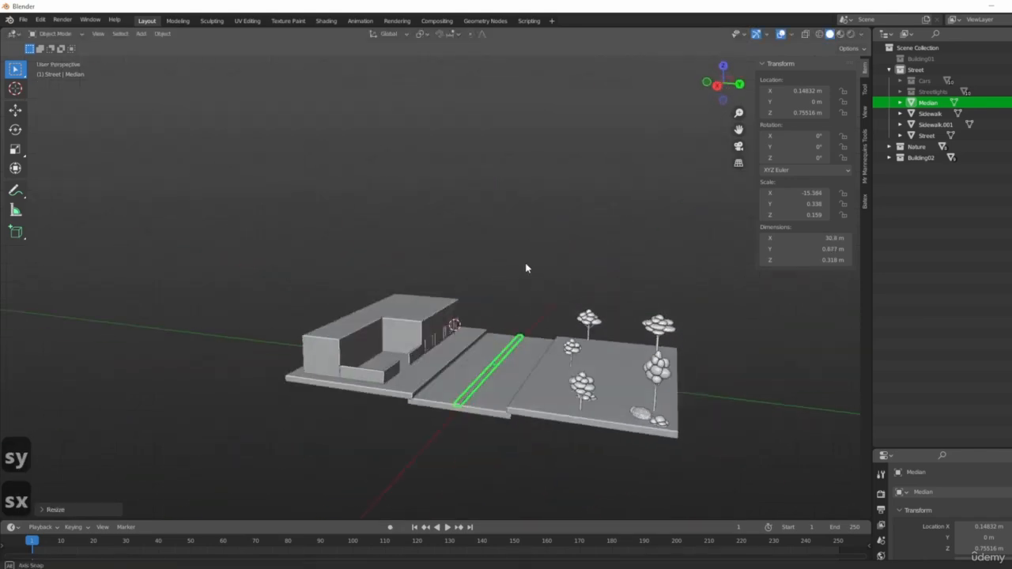
scroll(525, 263, up, 3)
middle_drag(472, 281, 610, 311)
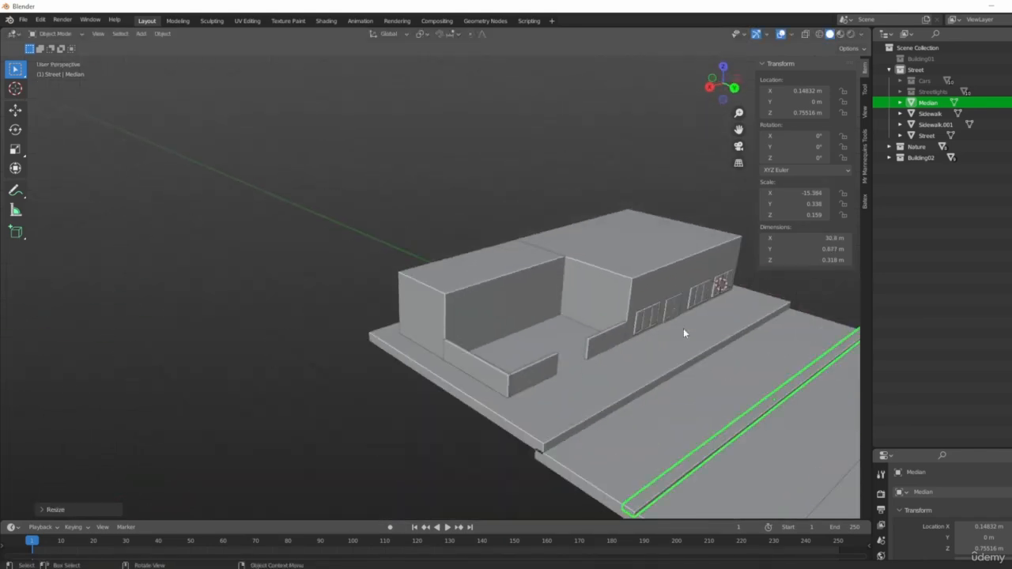
middle_drag(683, 329, 468, 400)
scroll(609, 328, up, 8)
scroll(642, 335, down, 7)
scroll(659, 358, down, 6)
scroll(715, 350, up, 6)
shift+middle_drag(553, 379, 637, 409)
click(732, 392)
middle_drag(732, 392, 531, 333)
key(7)
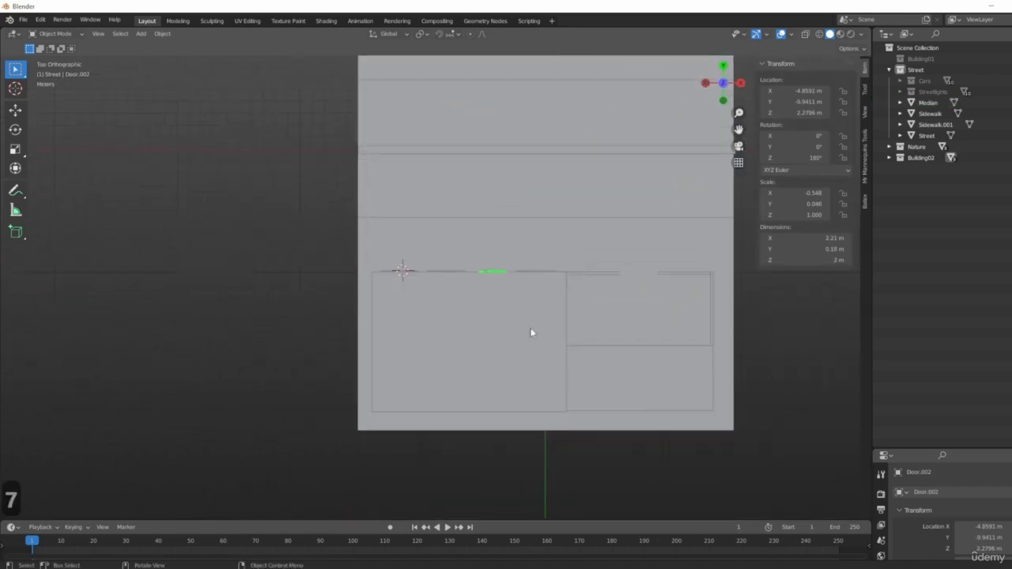
key(shift+d)
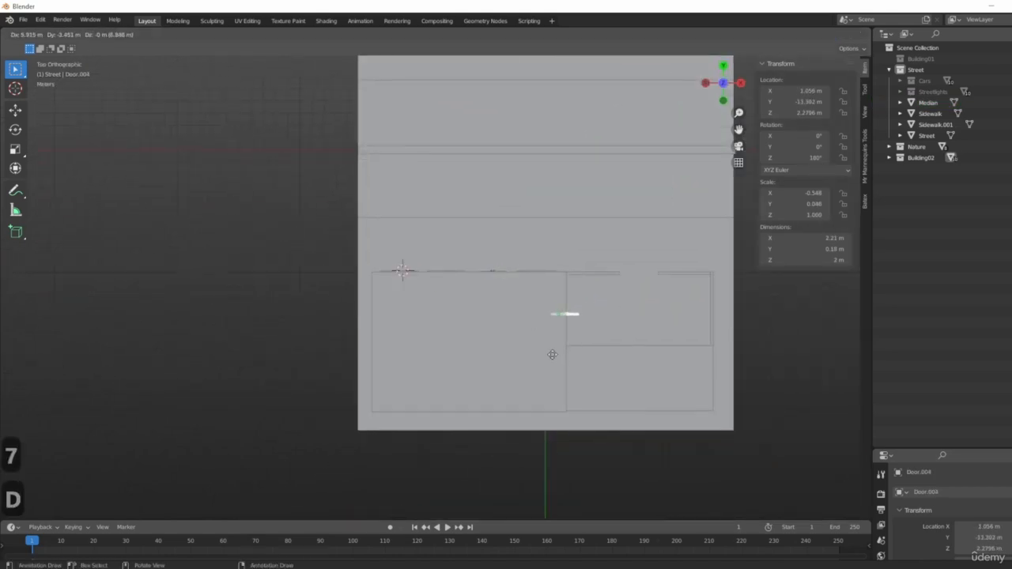
click(552, 354)
- Rotate the duplicated door by 90° and move it flush against the main block's courtyard wall, at about X 1.78 m, Y -12.81 m
scroll(609, 312, up, 7)
text(r)
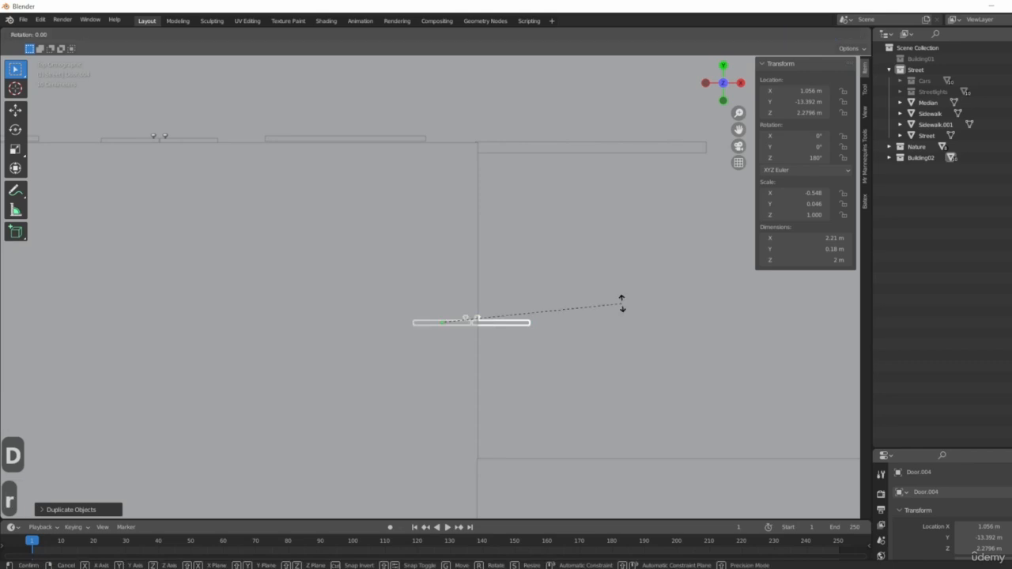
text(90g)
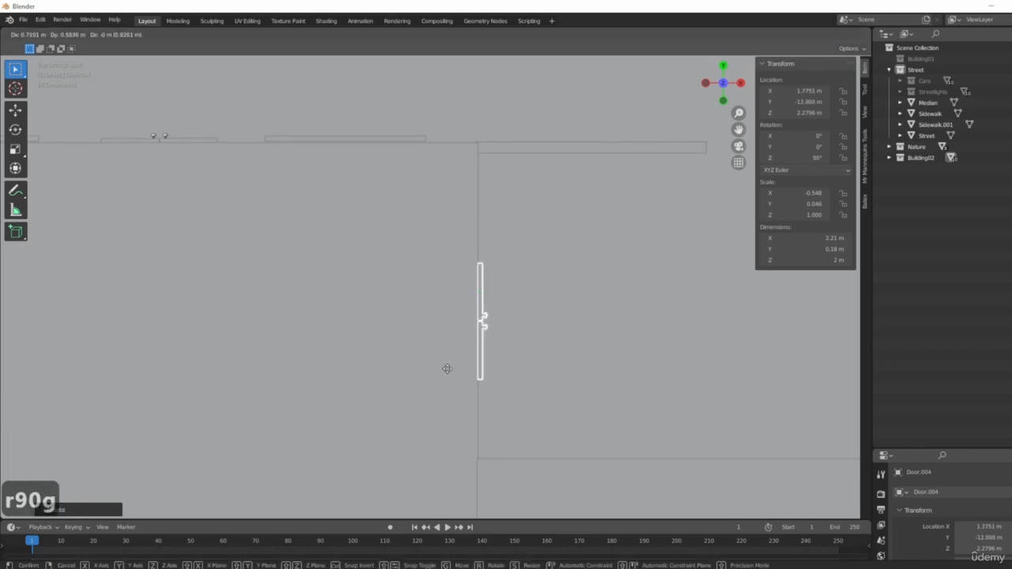
click(447, 368)
- Inspect the courtyard door's placement and the overall shape of Building02 from several angles
middle_drag(490, 366, 699, 426)
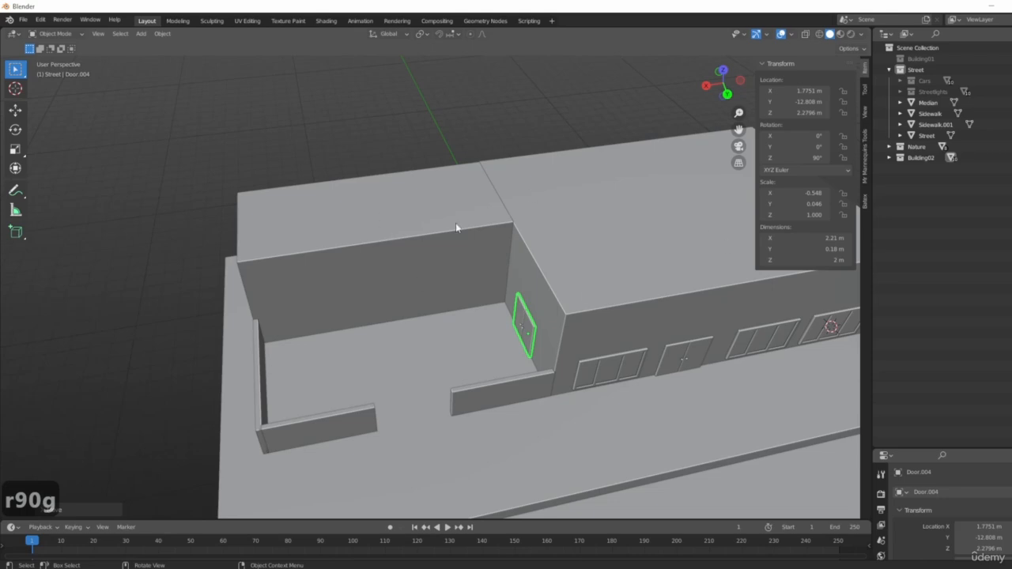
scroll(306, 184, down, 4)
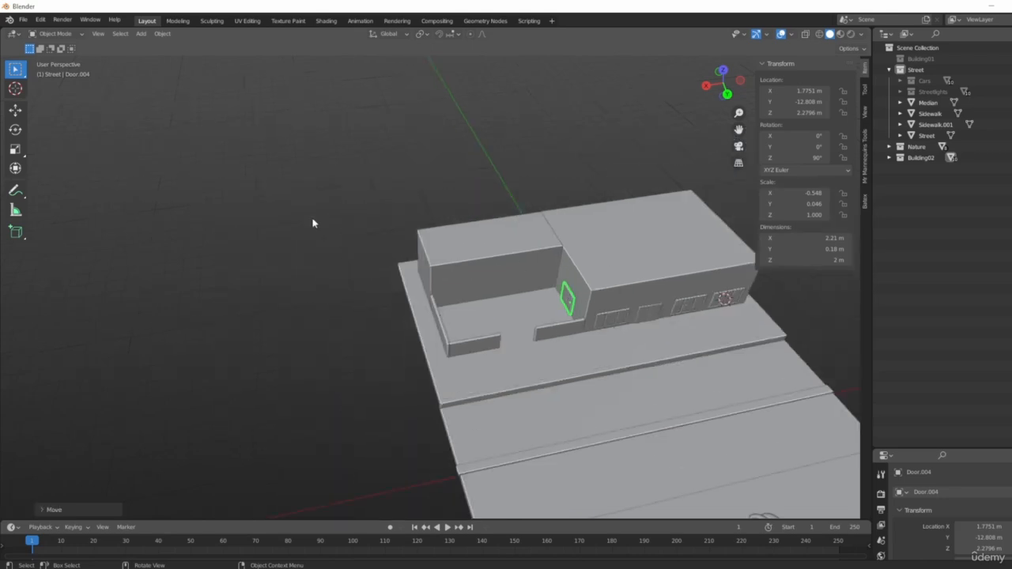
shift+middle_drag(593, 293, 508, 297)
scroll(403, 302, up, 4)
shift+middle_drag(334, 304, 360, 304)
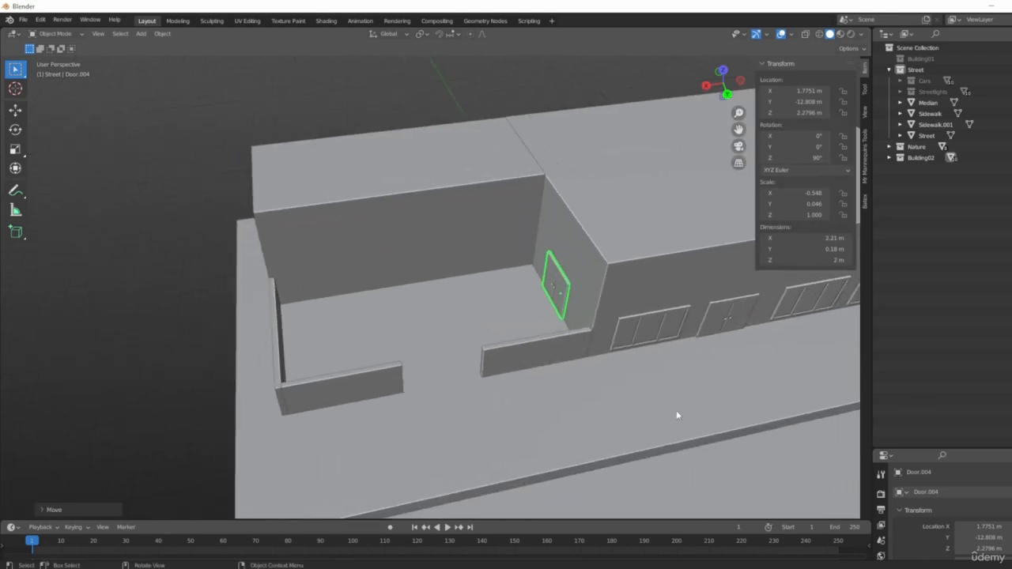
scroll(612, 391, down, 4)
middle_drag(613, 394, 717, 481)
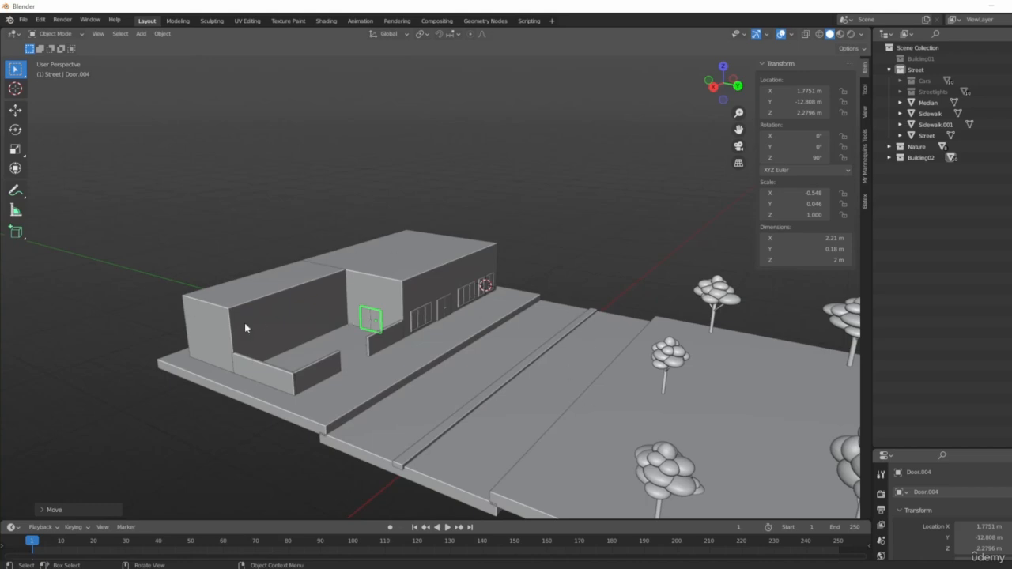
- Examine the building's double door, front facade and low-walled terrace from several angles
middle_drag(264, 319, 420, 348)
scroll(397, 300, up, 4)
middle_drag(269, 319, 485, 341)
scroll(485, 341, up, 2)
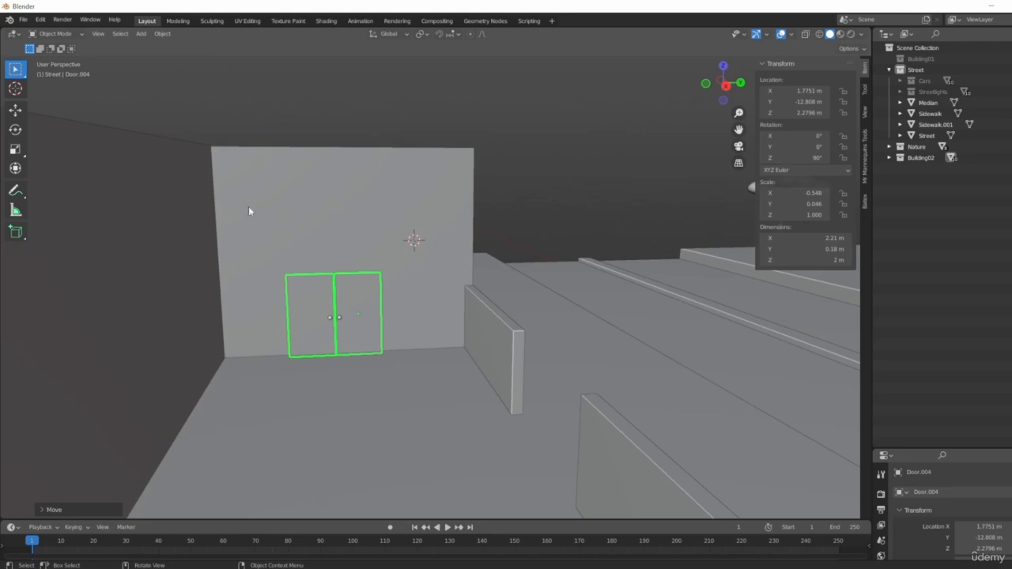
middle_drag(249, 211, 542, 412)
scroll(368, 362, down, 3)
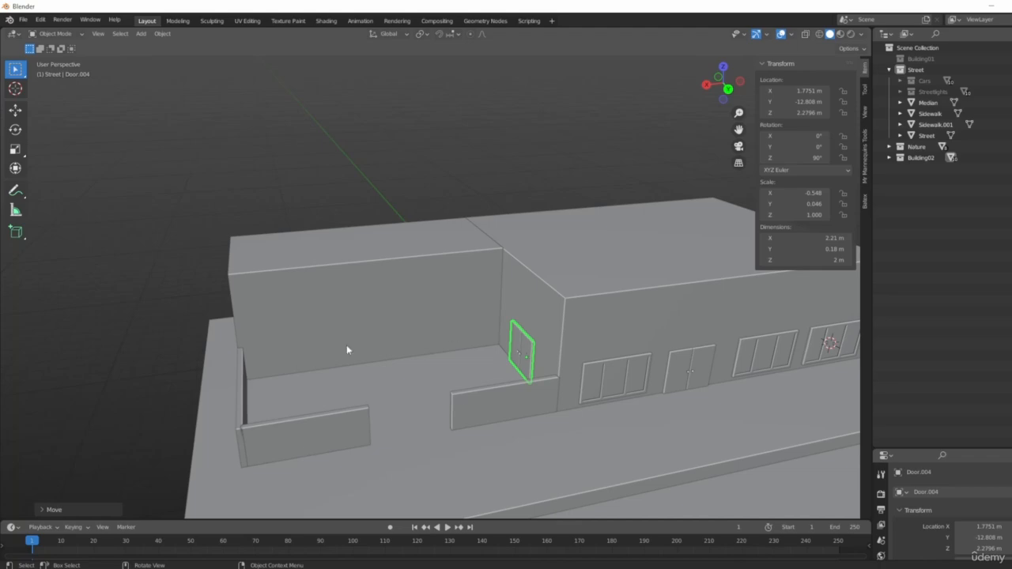
middle_drag(418, 428, 268, 357)
scroll(274, 404, down, 2)
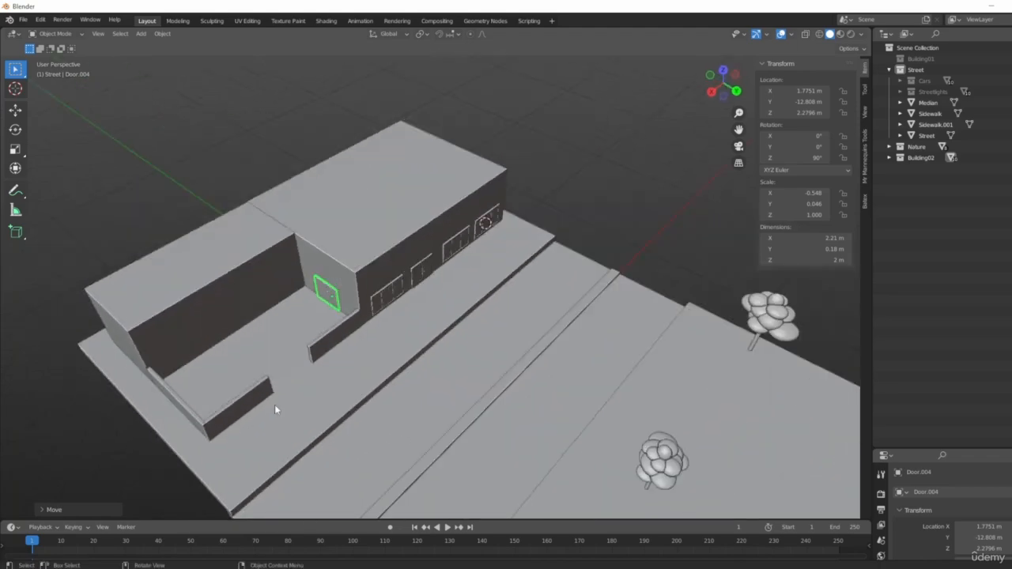
middle_drag(207, 406, 316, 398)
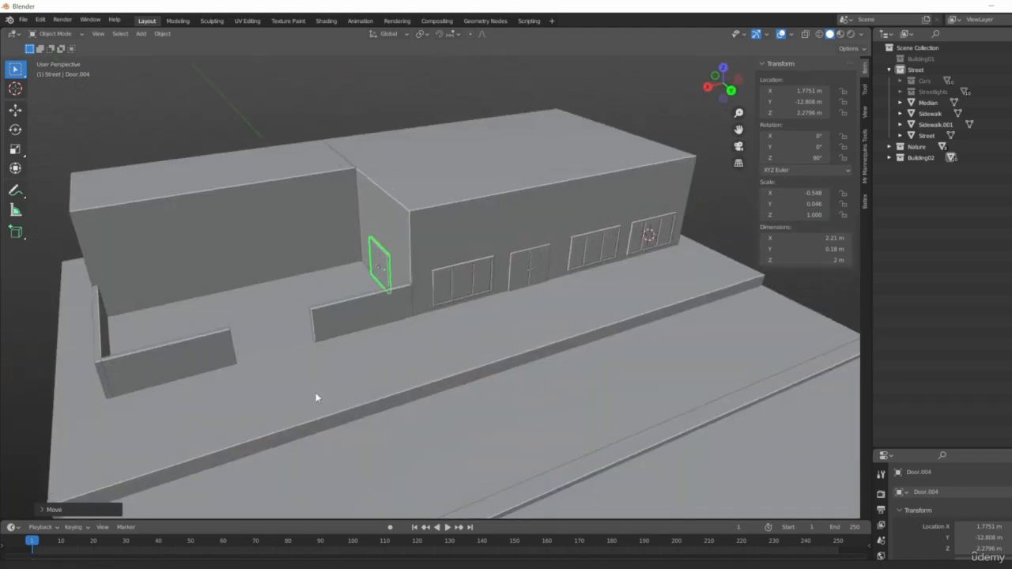
scroll(424, 373, up, 3)
middle_drag(424, 373, 481, 409)
scroll(453, 425, down, 3)
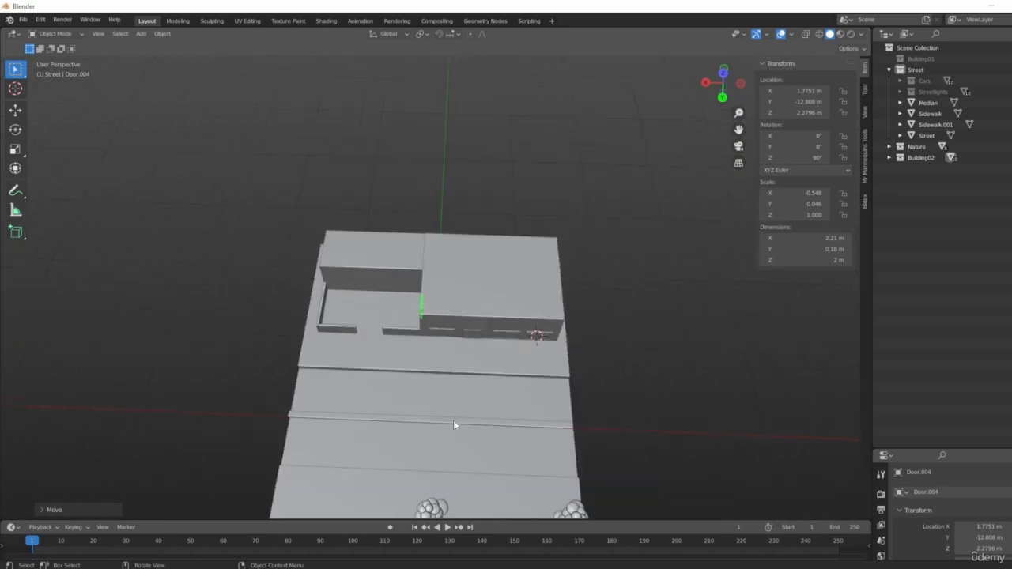
- Reset the 3D cursor to the world origin
key(shift+c)
scroll(433, 371, up, 5)
shift+middle_drag(427, 375, 370, 466)
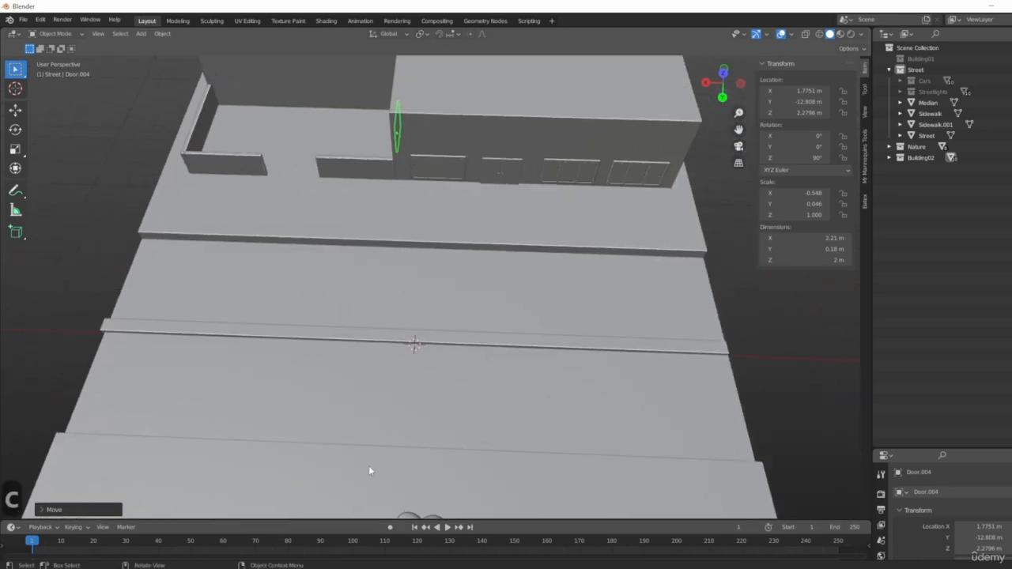
- Exclude the Street, Nature and Building02 collections from the scene and switch to the front view
click(1010, 69)
middle_drag(403, 340, 431, 312)
middle_drag(613, 98, 633, 119)
click(1010, 103)
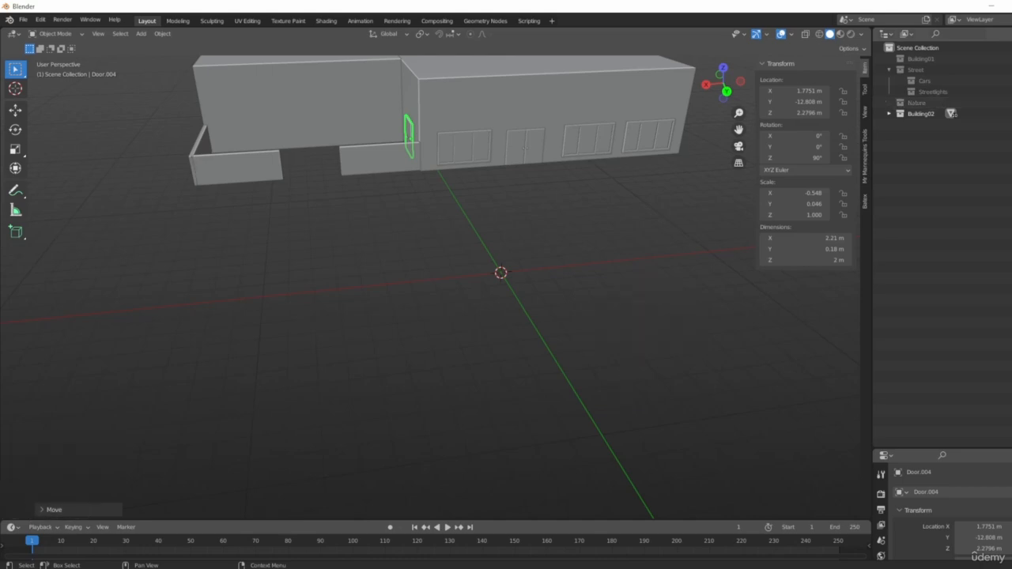
middle_drag(490, 261, 480, 359)
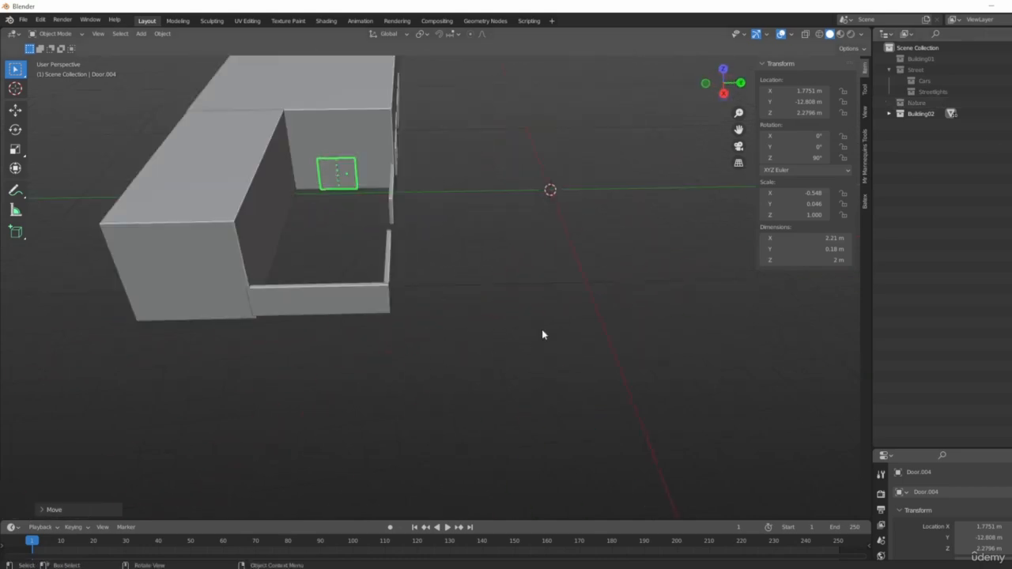
key(1)
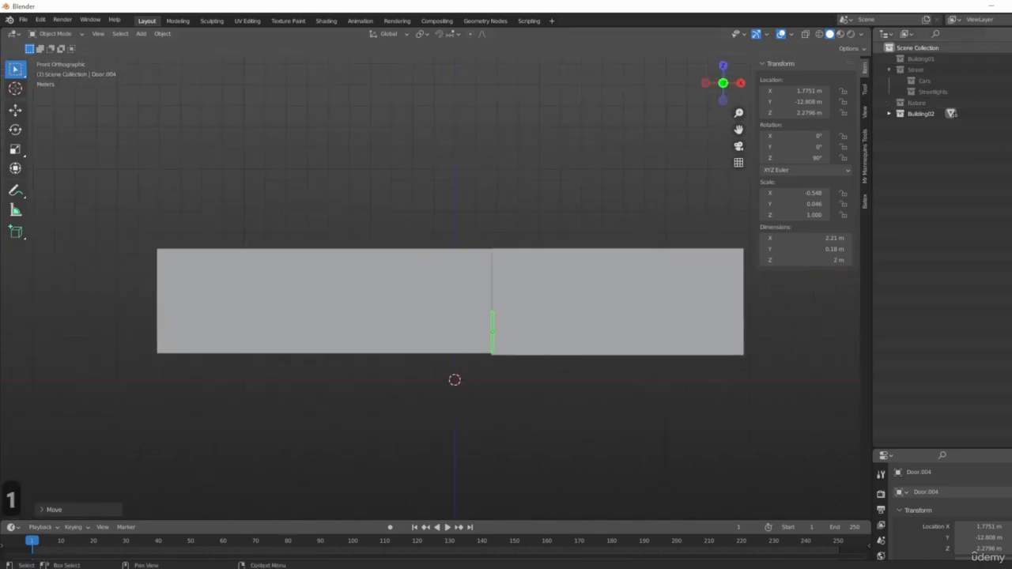
key(h)
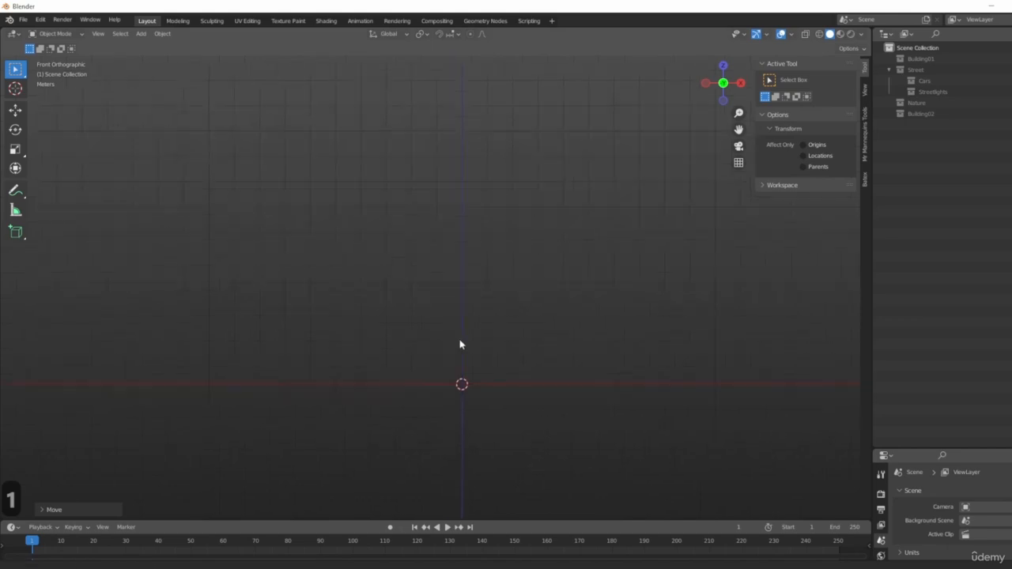
- Add a cylinder at the origin and flatten it along Z into a disc about 0.1 m thick
key(shift+a)
mouse_move(409, 342)
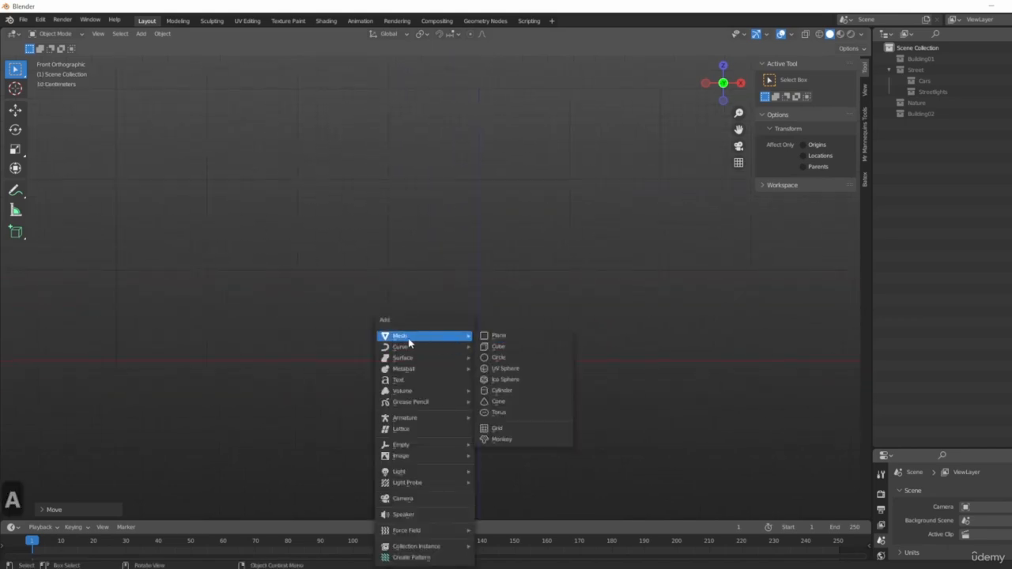
click(510, 392)
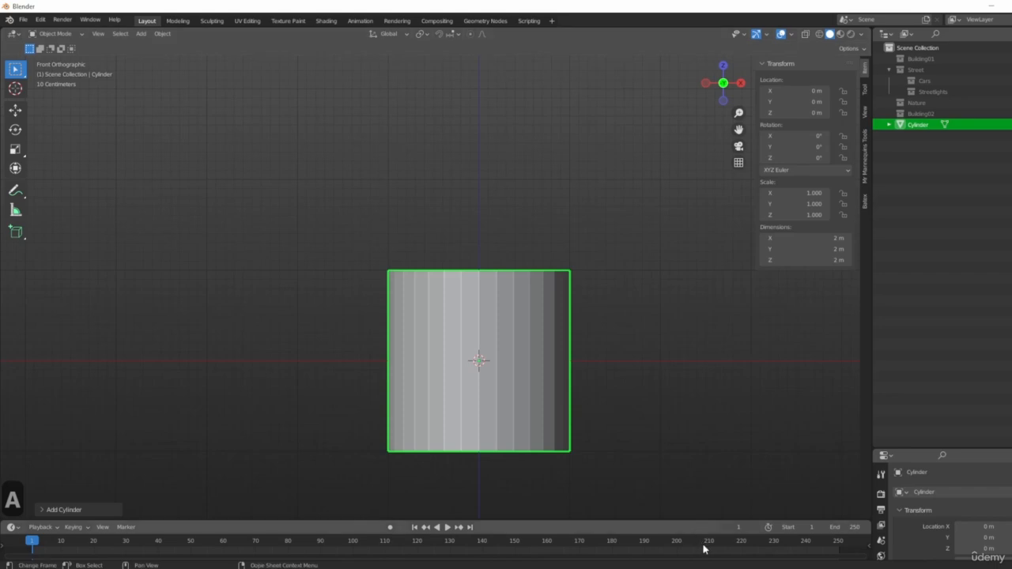
key(s)
key(z)
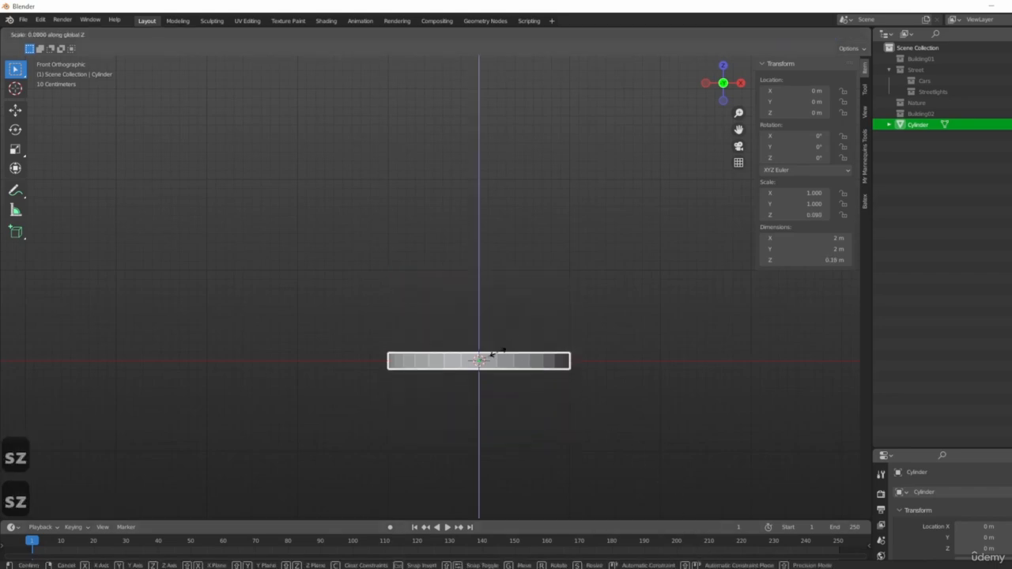
click(489, 354)
- Raise the flattened disc about 0.95 m along Z
shift+middle_drag(528, 381, 454, 370)
key(g)
key(z)
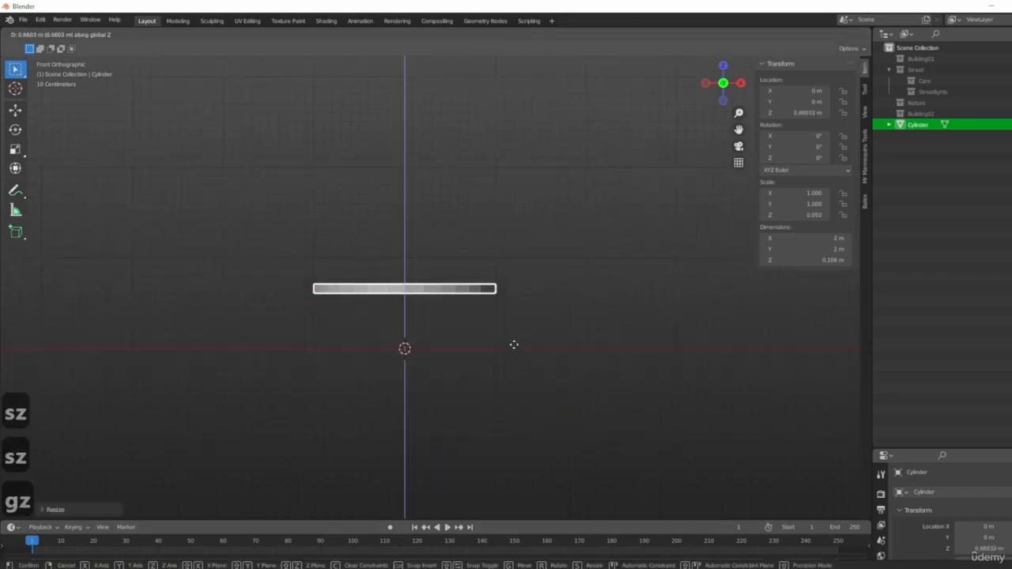
click(512, 327)
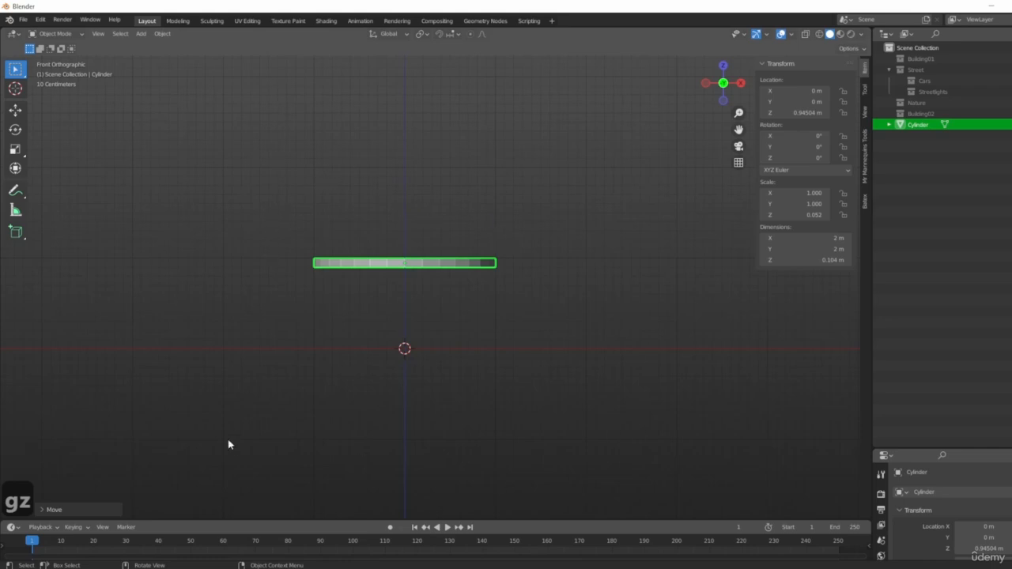
- Scale the disc down to about 1.39 m across and lower it to a height of about 0.57 m
scroll(526, 393, up, 4)
shift+middle_drag(379, 212, 583, 426)
scroll(601, 407, down, 2)
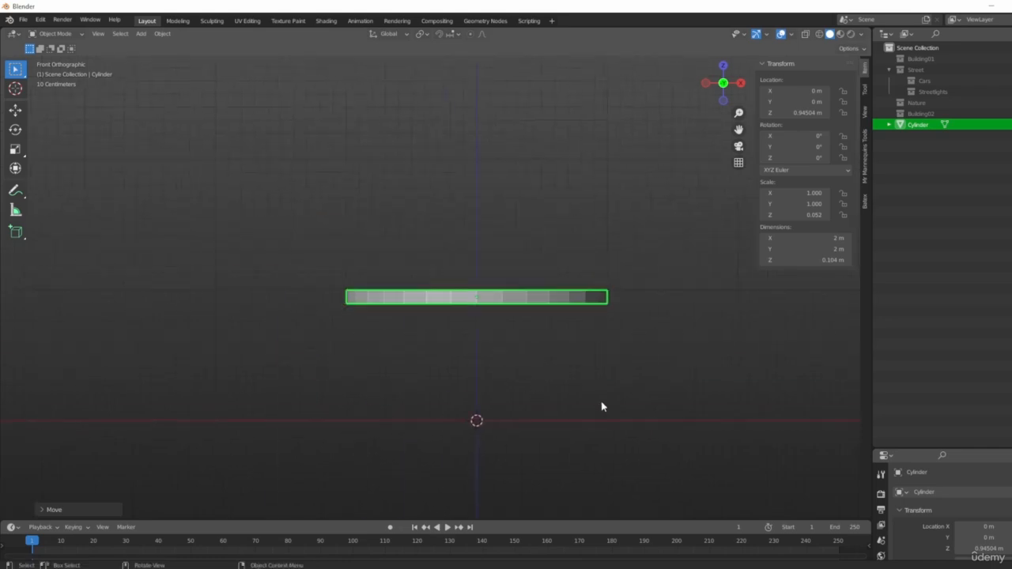
key(s)
click(650, 391)
key(g)
key(z)
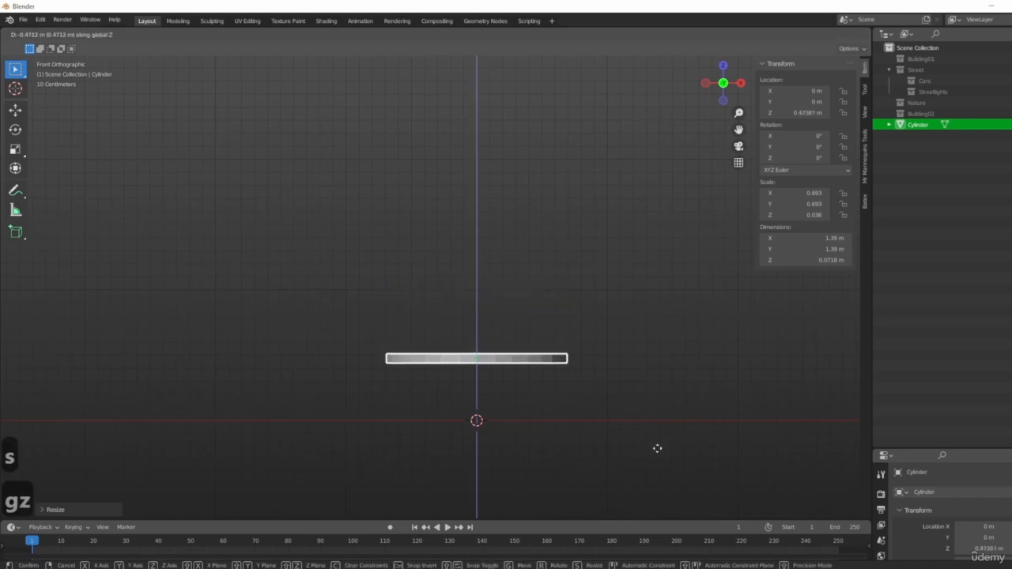
click(516, 444)
shift+middle_drag(516, 444, 477, 409)
key(shift+a)
mouse_move(458, 336)
click(545, 339)
key(s)
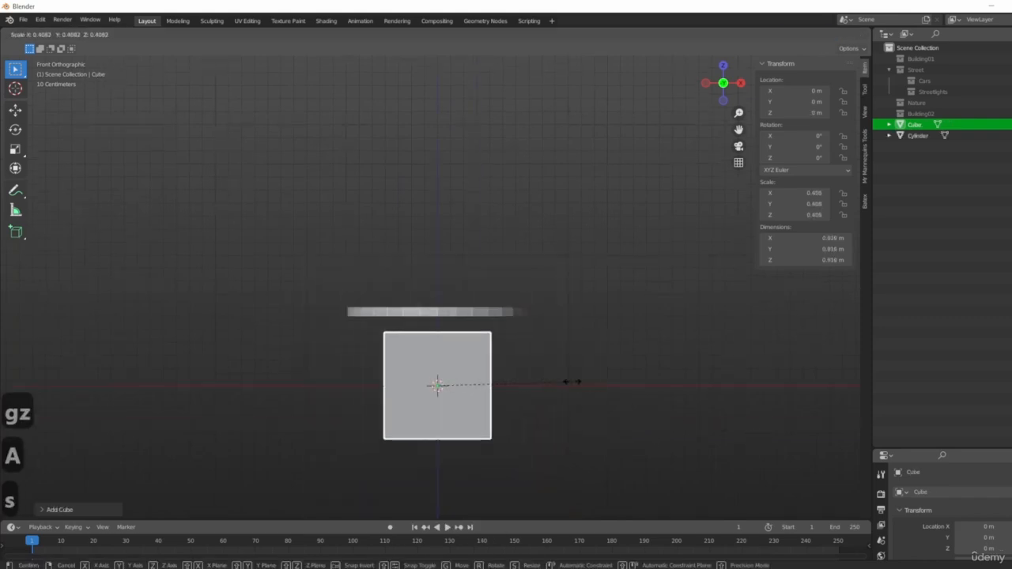
right_click(577, 383)
key(ctrl+z)
- Add a second cylinder at the origin and thin it horizontally to about 0.16 m across, keeping its height
key(shift+a)
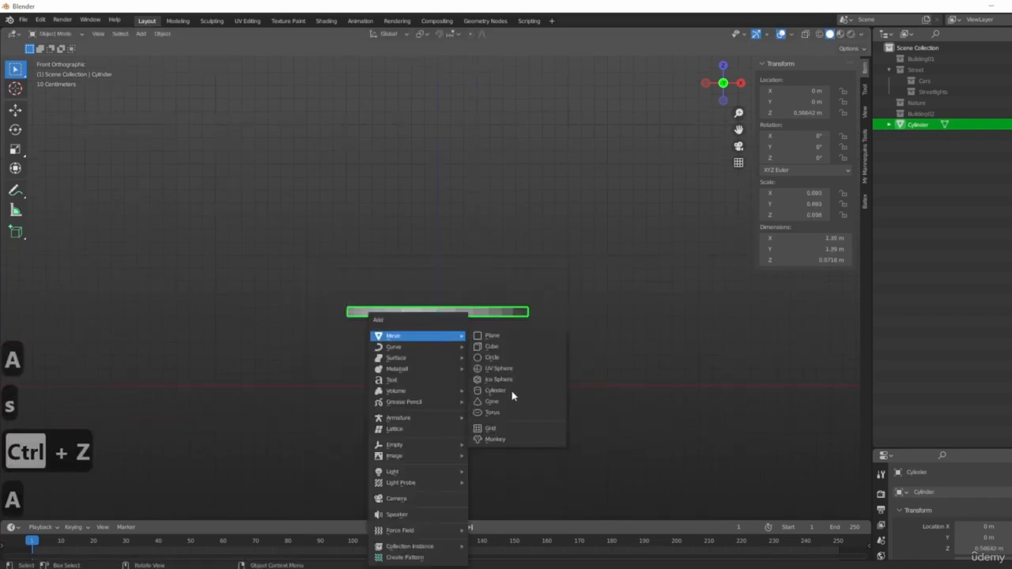
click(502, 397)
key(s)
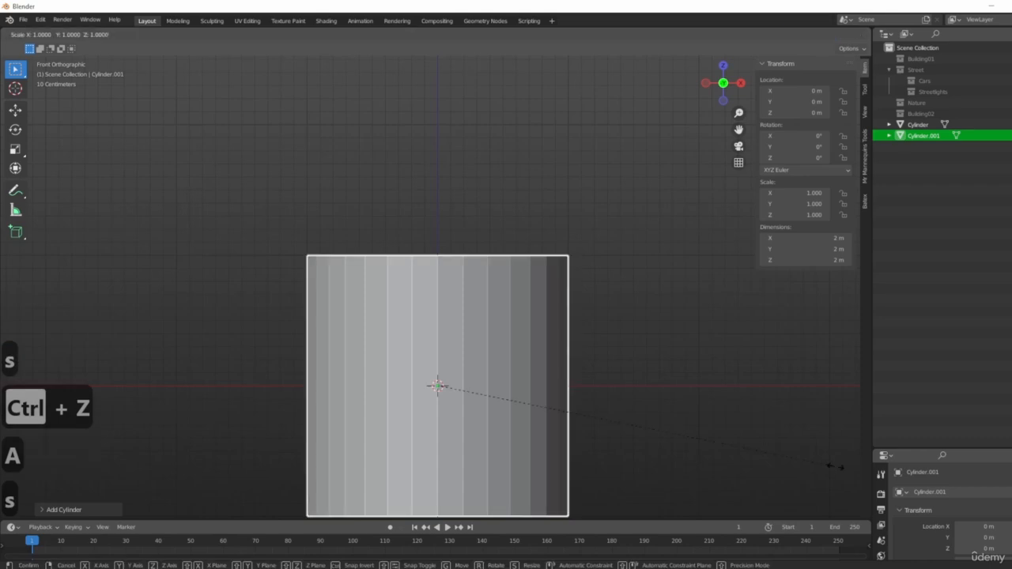
key(shift+z)
click(445, 362)
- Shorten the thin cylinder to about 0.8 m and raise it about 0.18 m to meet the disc
key(s)
key(z)
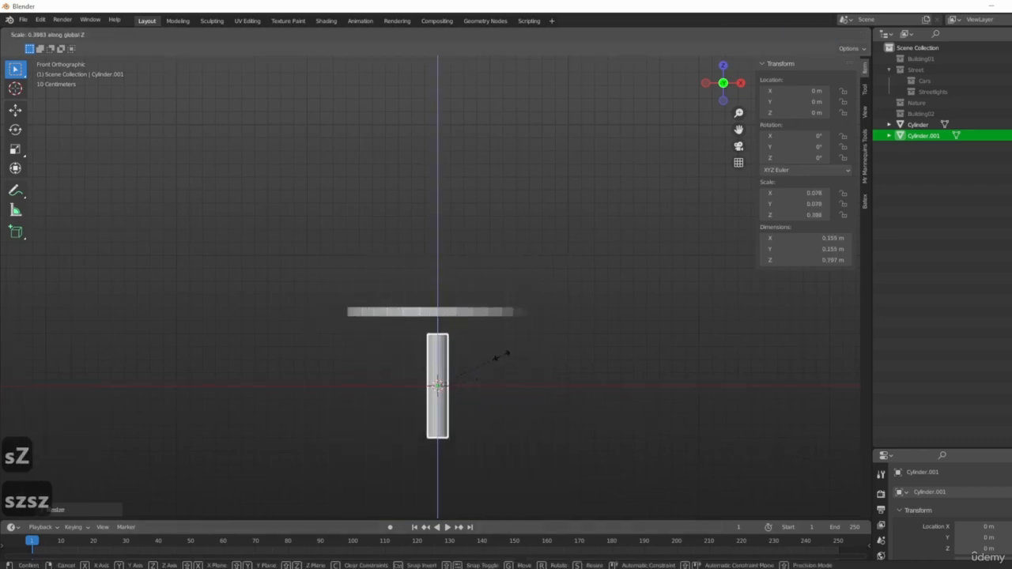
click(515, 409)
key(g)
key(z)
click(506, 389)
- Thin the table leg horizontally to about 0.11 m across, keeping its height
key(s)
key(shift+z)
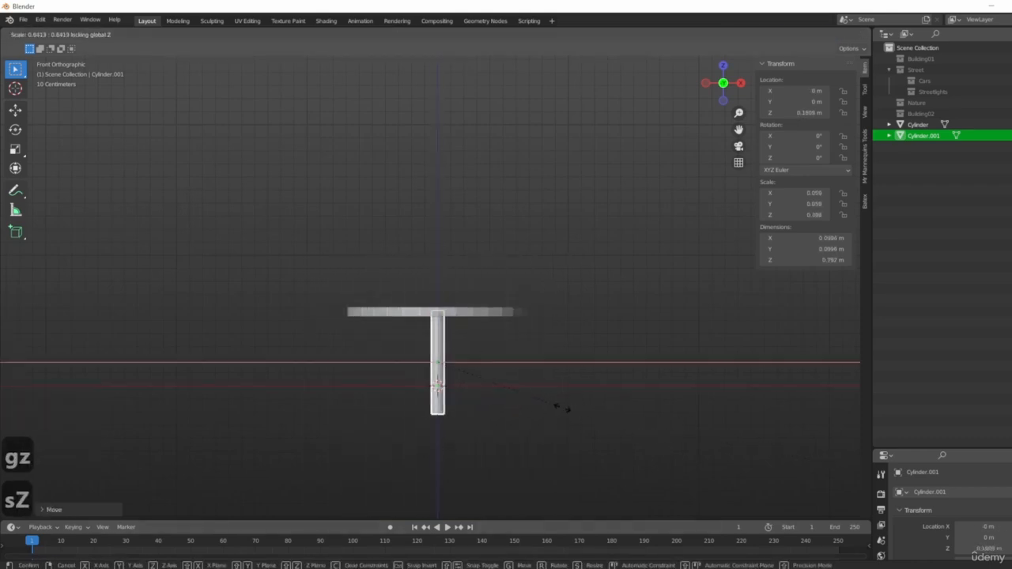
click(575, 414)
- Shorten the leg to about 0.61 m and raise it to about 0.27 m along Z, under the tabletop
middle_drag(497, 357, 403, 349)
scroll(474, 328, up, 8)
middle_drag(484, 323, 495, 361)
right_click(400, 350)
key(1)
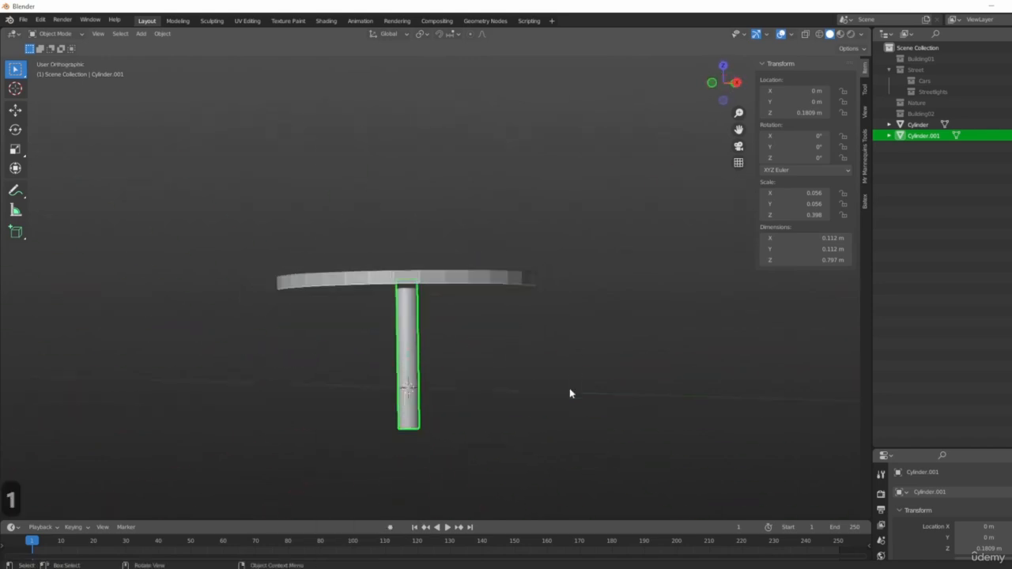
key(s)
key(z)
click(574, 449)
key(g)
key(z)
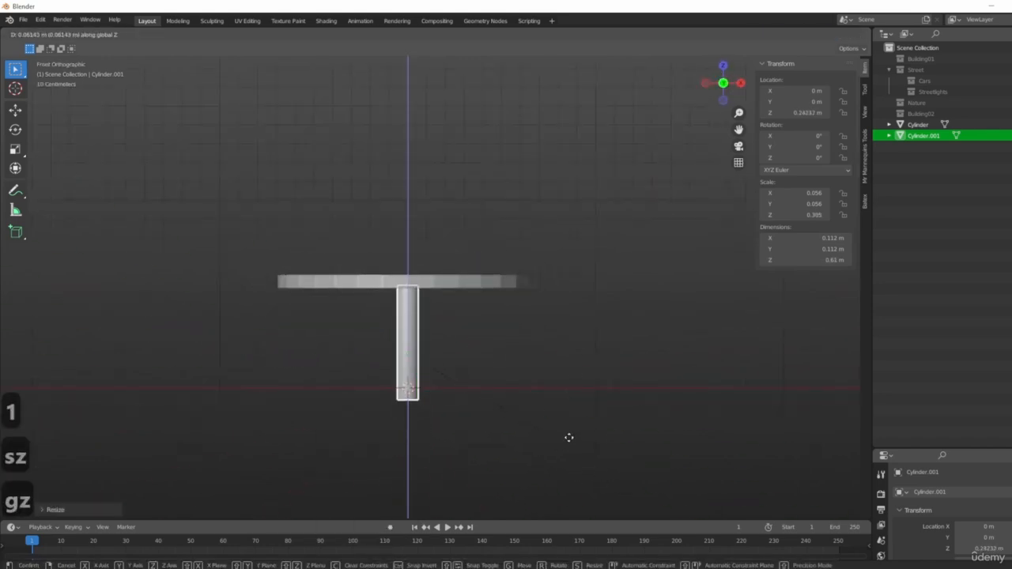
click(566, 431)
- Scale the round tabletop down horizontally, keeping its thickness
middle_drag(566, 430, 531, 331)
scroll(488, 384, up, 5)
click(530, 331)
key(s)
key(z)
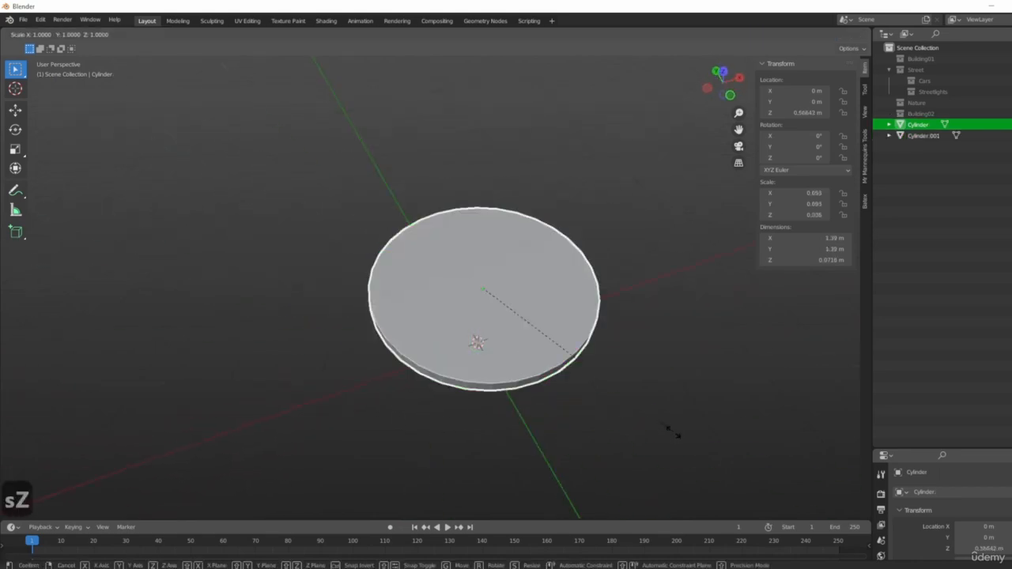
click(623, 403)
middle_drag(623, 403, 543, 403)
click(510, 361)
- Add a cube at the origin and scale it down to about 0.2 m per side
key(1)
key(shift+a)
mouse_move(524, 335)
click(548, 350)
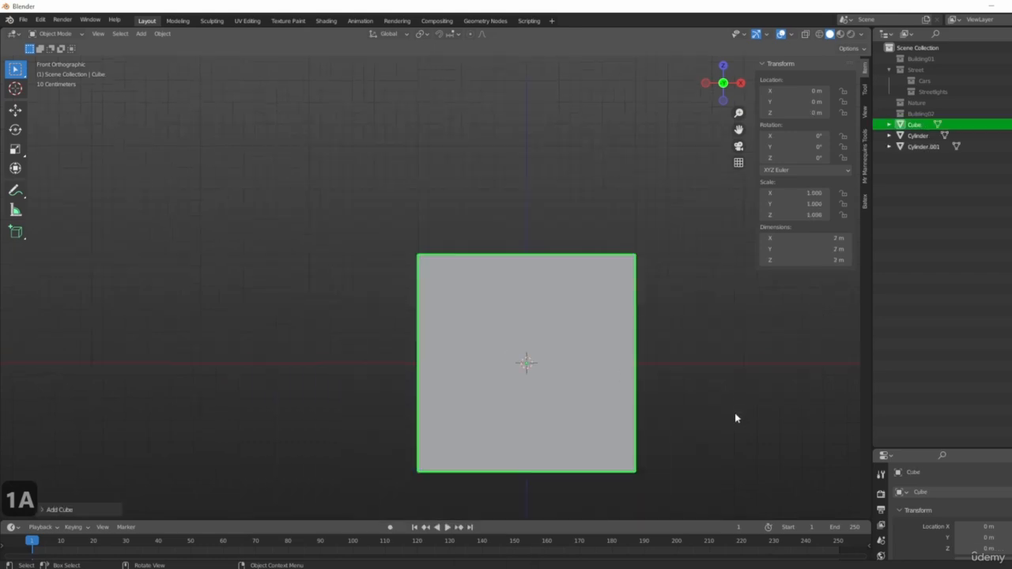
key(s)
click(494, 358)
- Flatten the cube to about 0.08 m along Z and narrow it to about 0.09 m along Y
middle_drag(494, 358, 593, 387)
key(1)
scroll(560, 370, up, 5)
key(s)
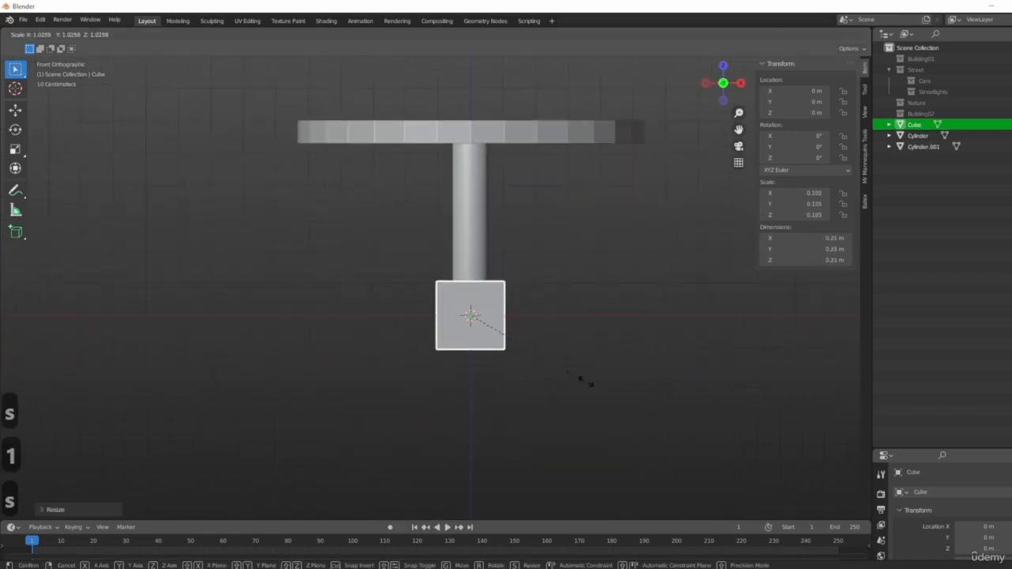
key(z)
click(524, 342)
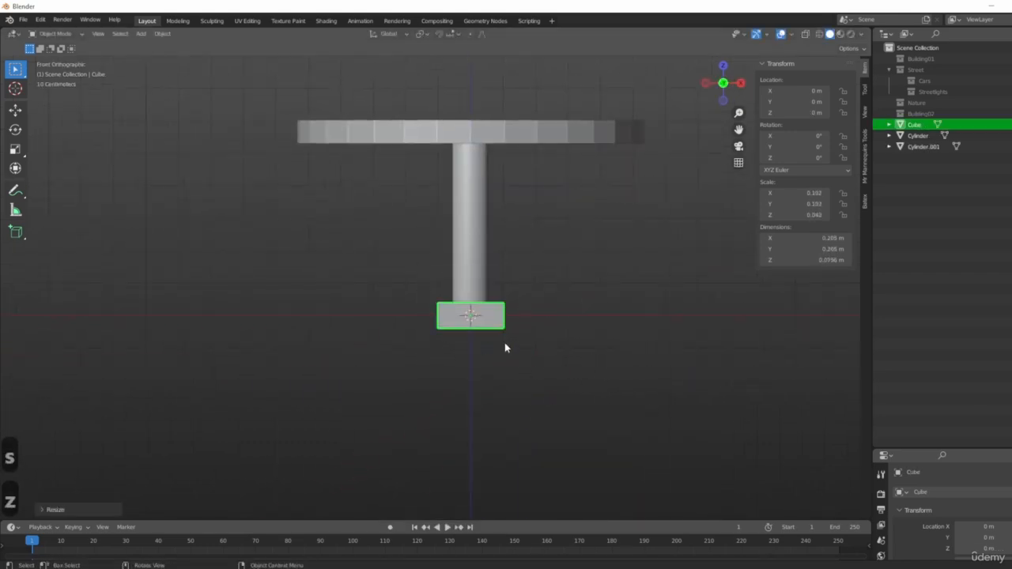
key(7)
key(s)
key(y)
click(531, 356)
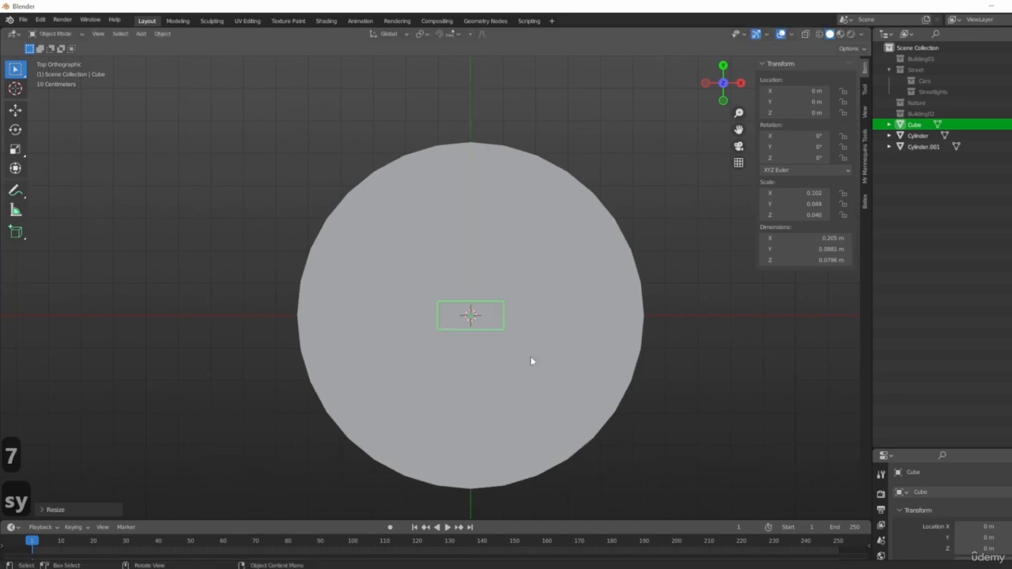
- Move the block about 0.1 m along X beside the leg and raise it about 0.04 m along Z
key(g)
key(x)
click(561, 358)
middle_drag(565, 366, 571, 386)
key(KP_1)
key(g)
key(z)
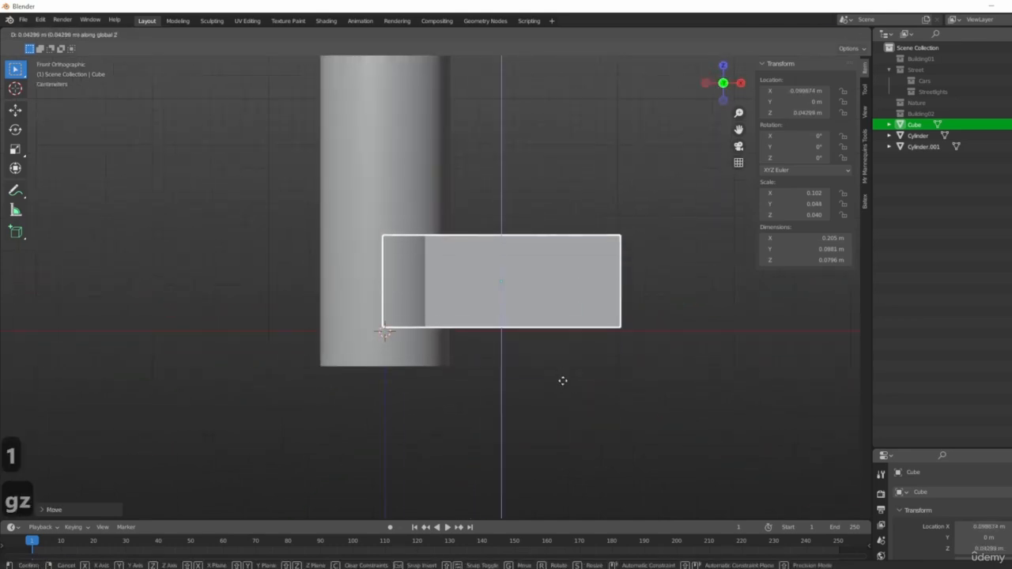
click(560, 386)
- Shorten the leg along Z to about 0.55 m, ending level with the underside of the base block
click(377, 342)
shift+middle_drag(377, 342, 291, 457)
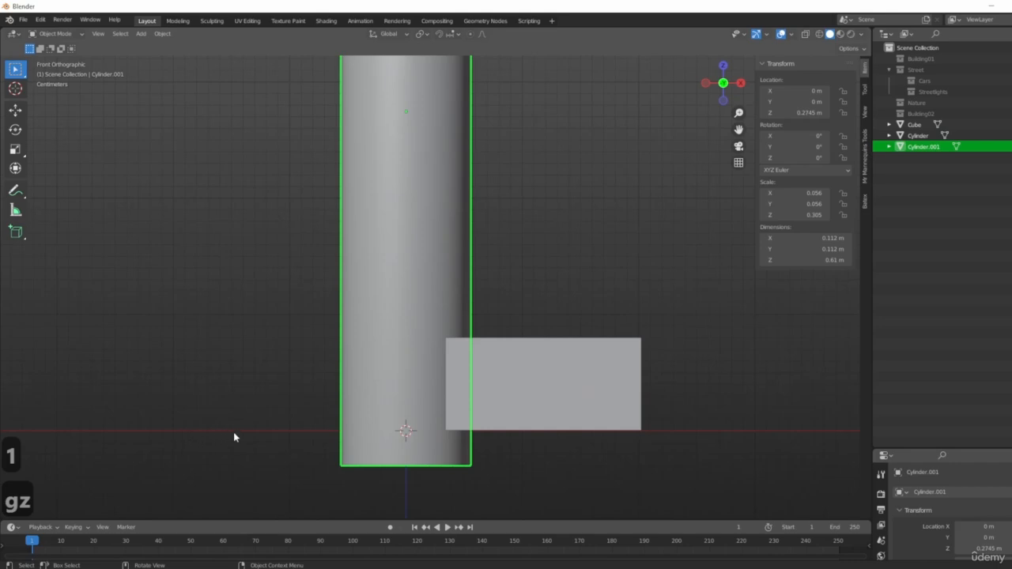
shift+middle_drag(422, 324, 422, 422)
scroll(310, 323, down, 4)
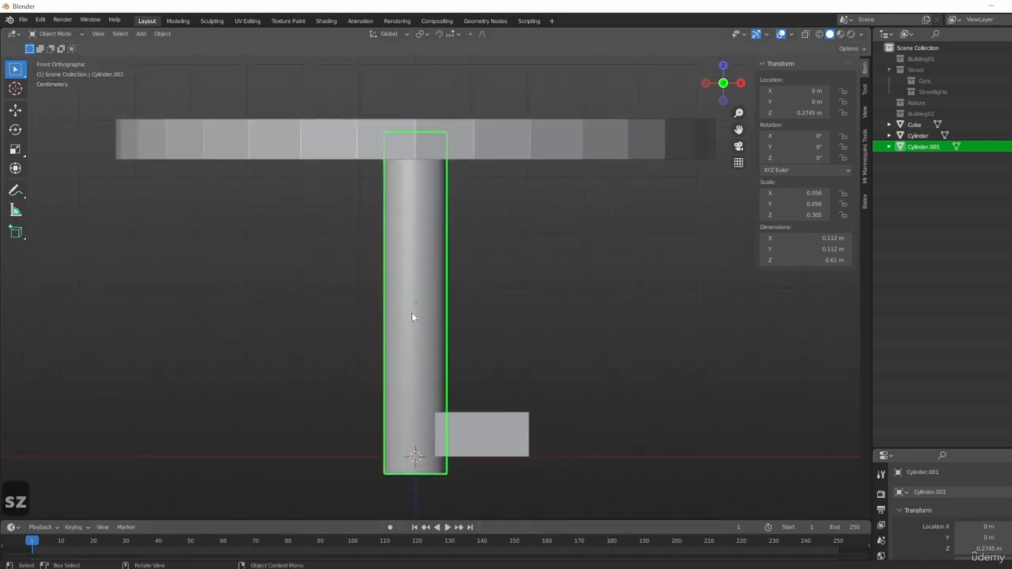
key(s)
key(z)
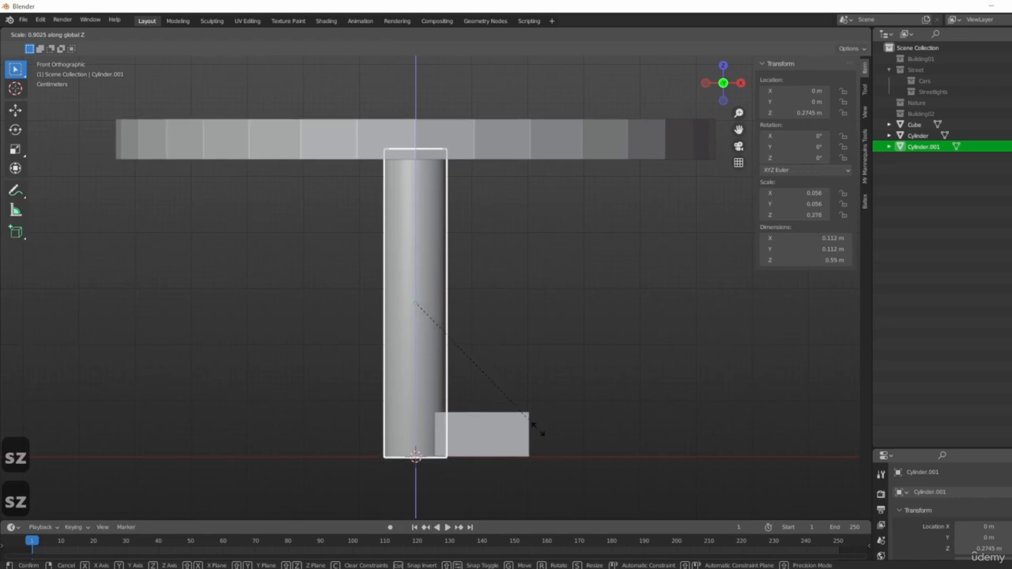
click(536, 430)
scroll(443, 438, down, 1)
- Duplicate the base block about 0.25 m along negative X to the opposite side of the leg
click(499, 444)
shift+middle_drag(506, 467, 547, 424)
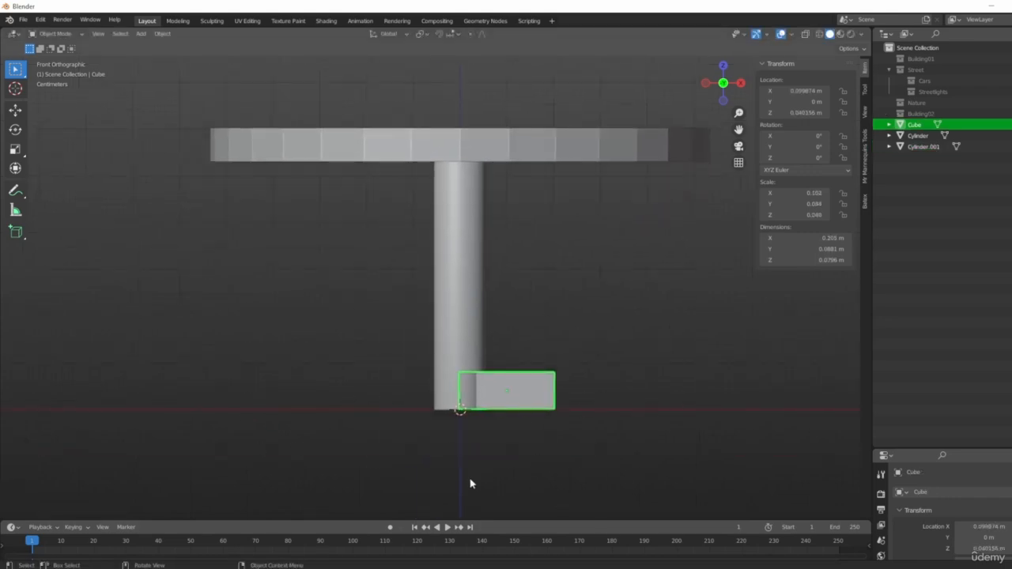
key(shift+d)
key(x)
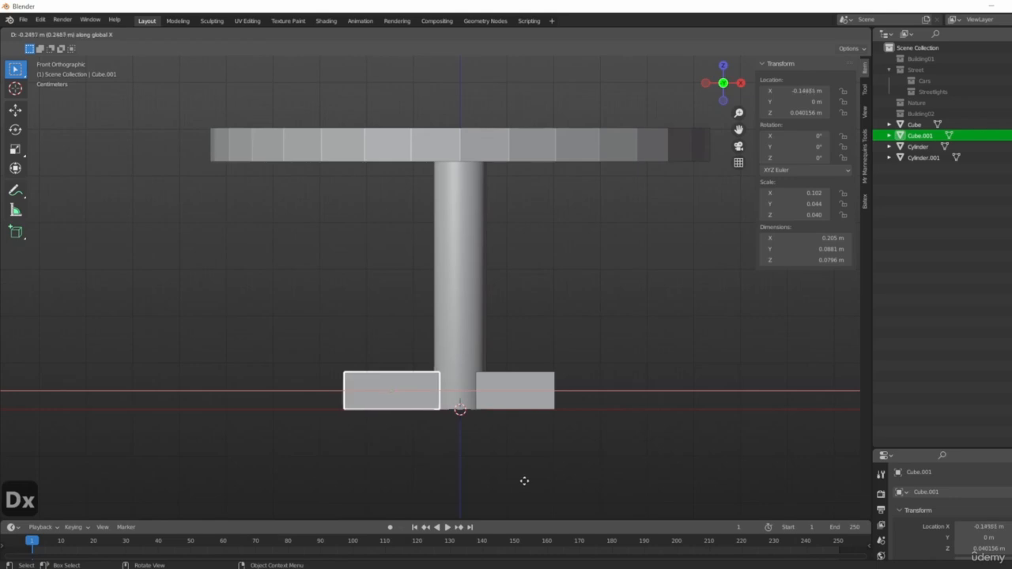
click(524, 481)
middle_drag(524, 481, 512, 434)
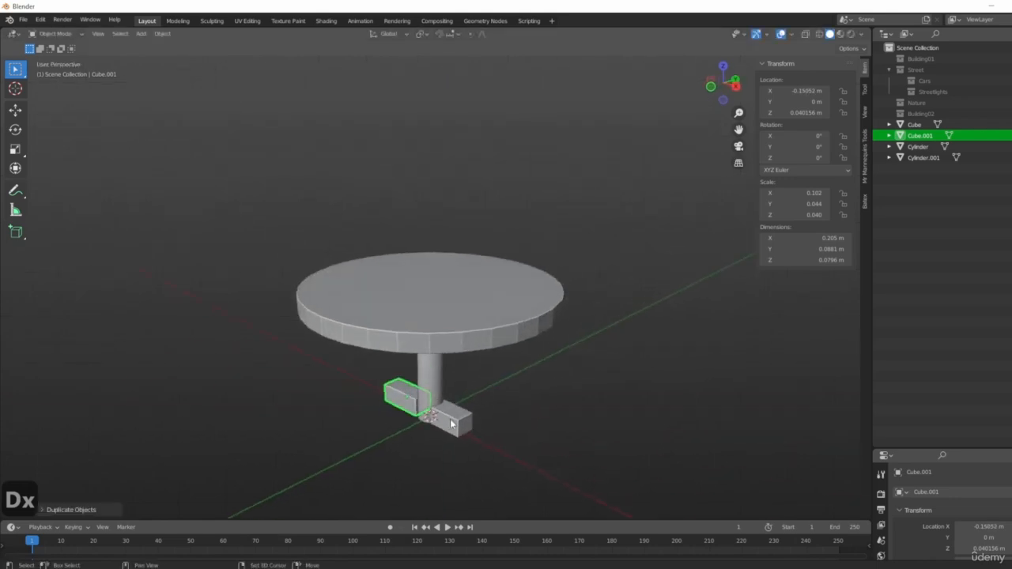
- Duplicate both base blocks and rotate the copies 90° about Z to form a cross-shaped base
shift+click(452, 419)
key(shift+d)
text(rz)
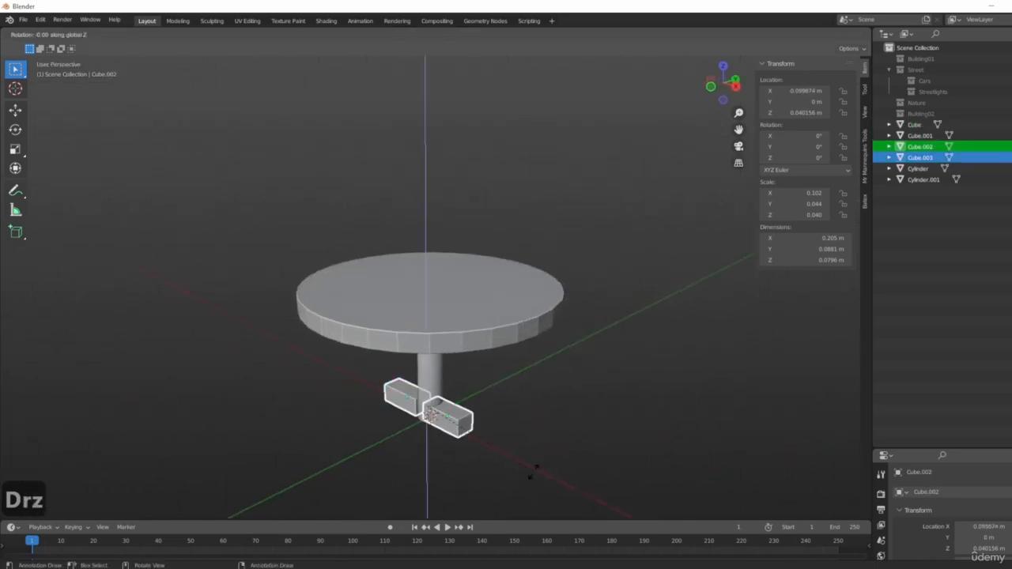
text(90)
key(Return)
- Examine how the four base feet meet around the table leg
middle_drag(456, 315, 404, 364)
click(399, 365)
shift+click(286, 354)
middle_drag(475, 404, 357, 378)
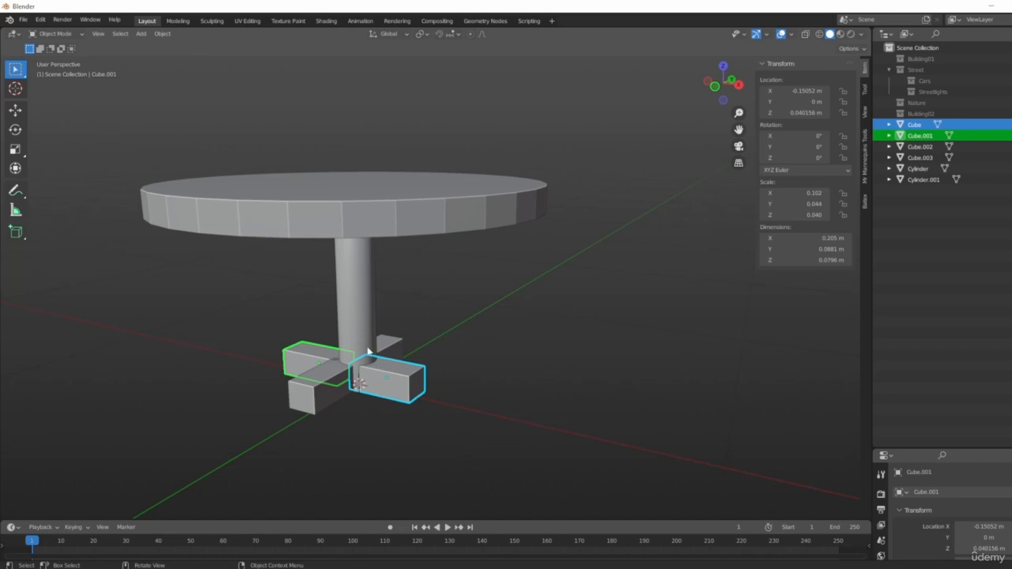
middle_drag(448, 358, 442, 416)
click(387, 391)
click(328, 352)
click(415, 424)
scroll(415, 425, down, 3)
- Join the tabletop, leg and all base blocks into a single object
key(KP_3)
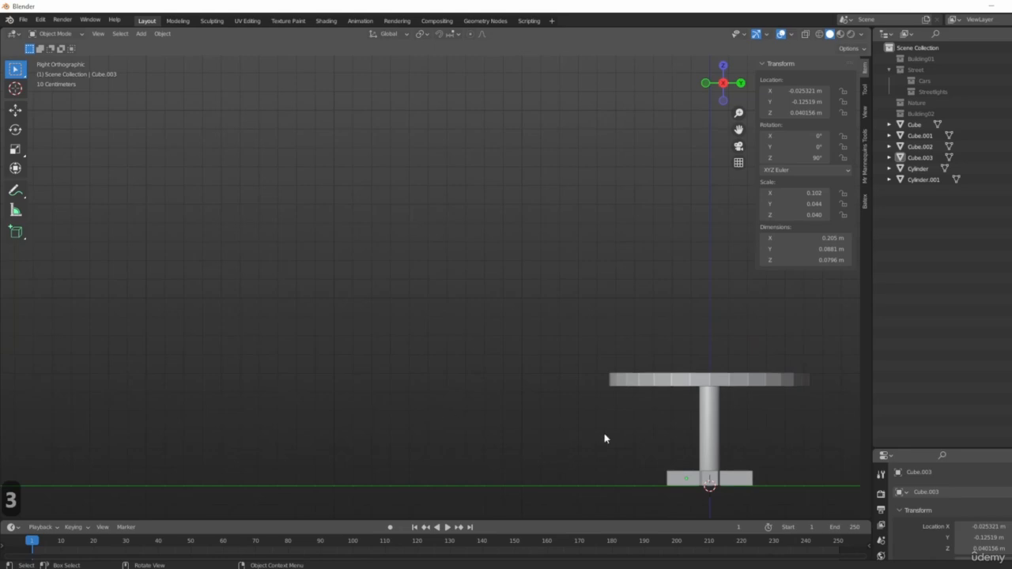
shift+middle_drag(604, 438, 376, 377)
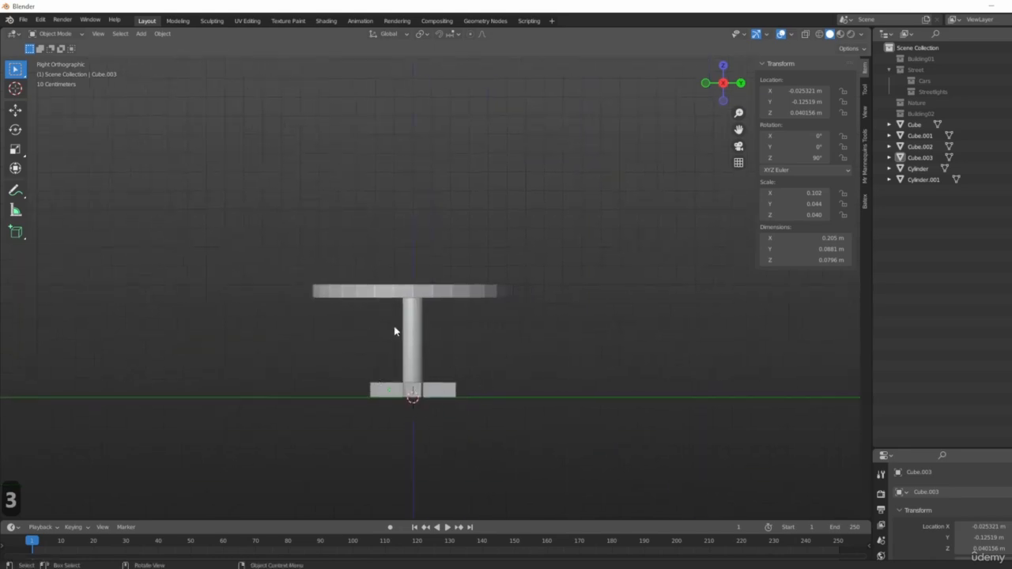
scroll(393, 331, up, 5)
drag(192, 169, 704, 486)
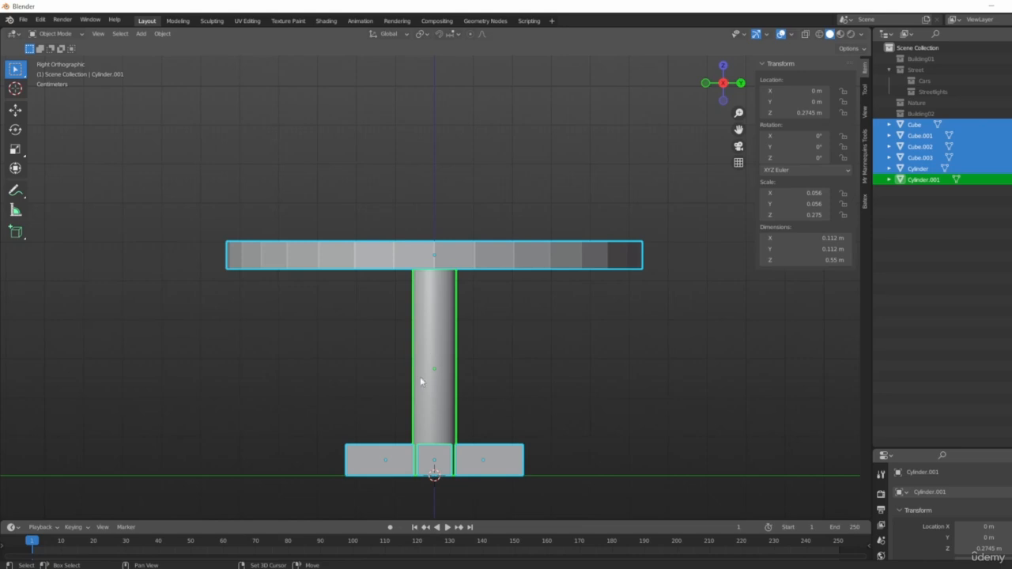
key(ctrl+j)
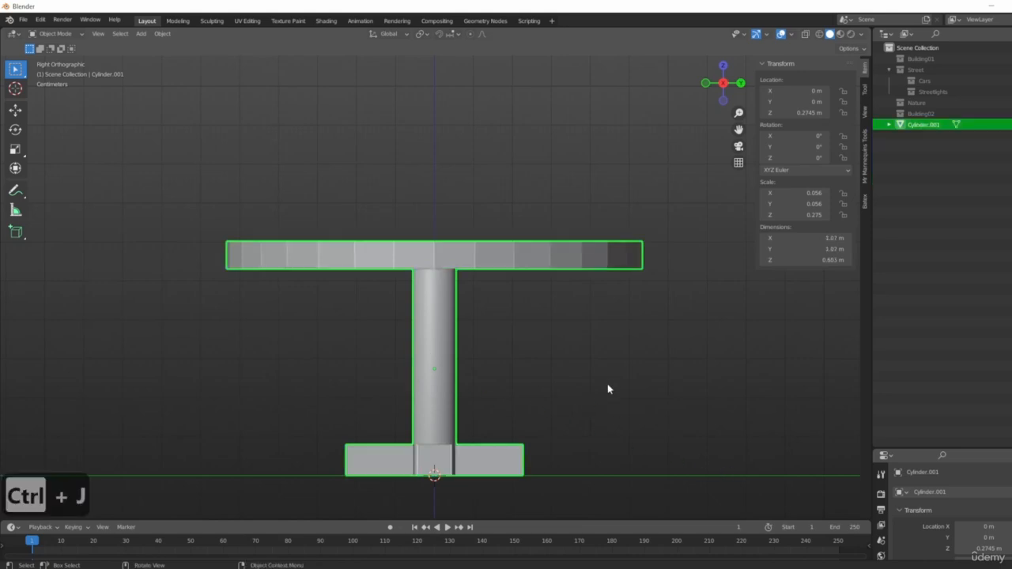
- Rename the joined object to "Table"
middle_drag(394, 343, 664, 325)
scroll(555, 356, down, 5)
key(F2)
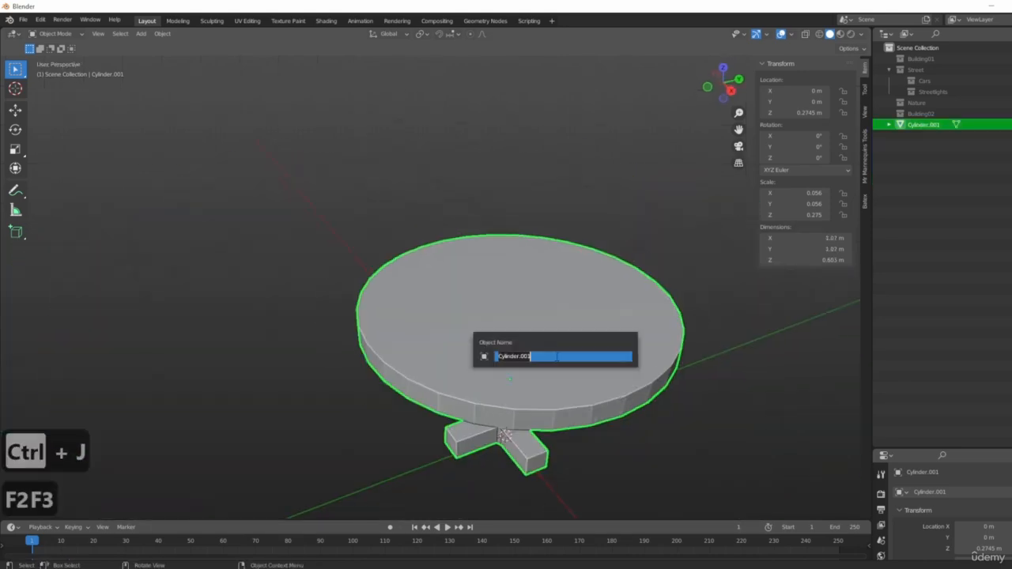
text(Table)
key(Return)
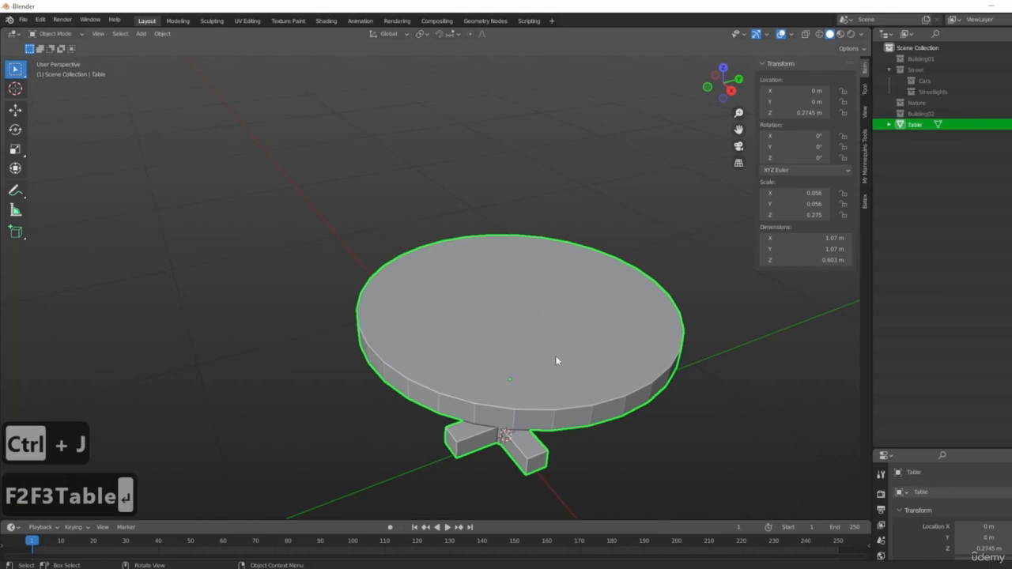
- Move the table about 0.99 m along negative X, clear of the origin
scroll(614, 262, down, 4)
middle_drag(651, 344, 609, 375)
key(1)
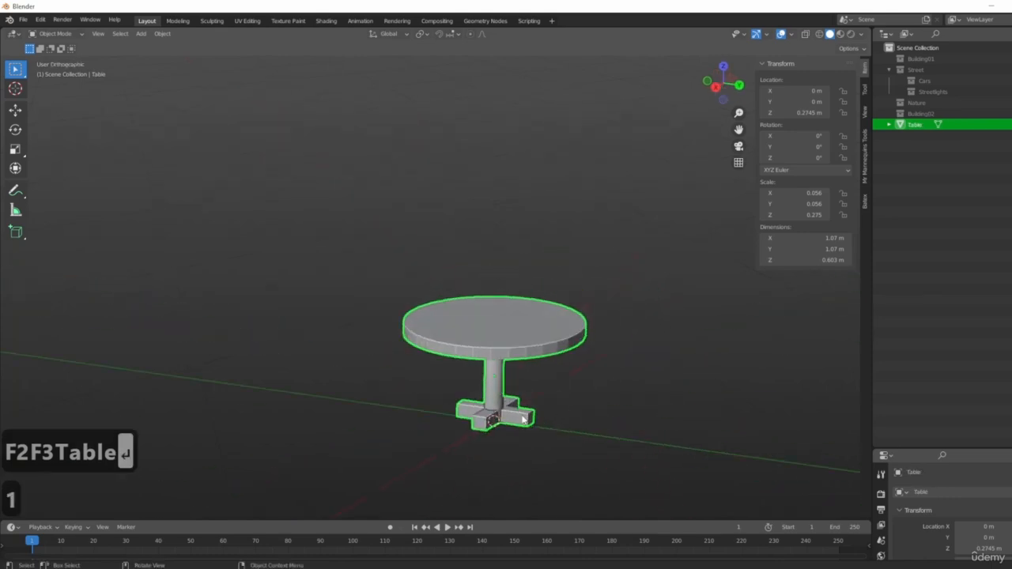
scroll(511, 384, up, 3)
key(shift+a)
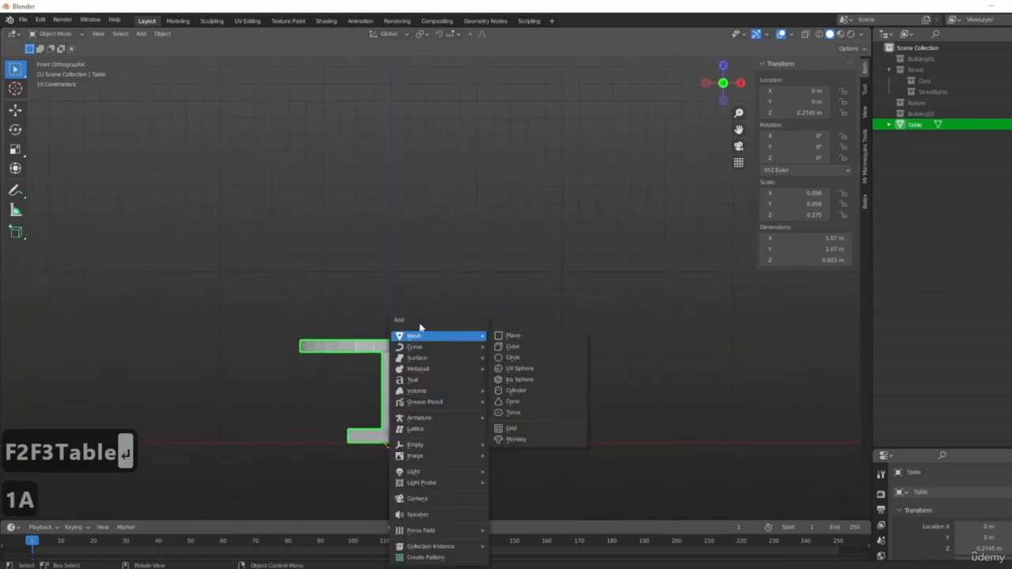
key(g)
key(x)
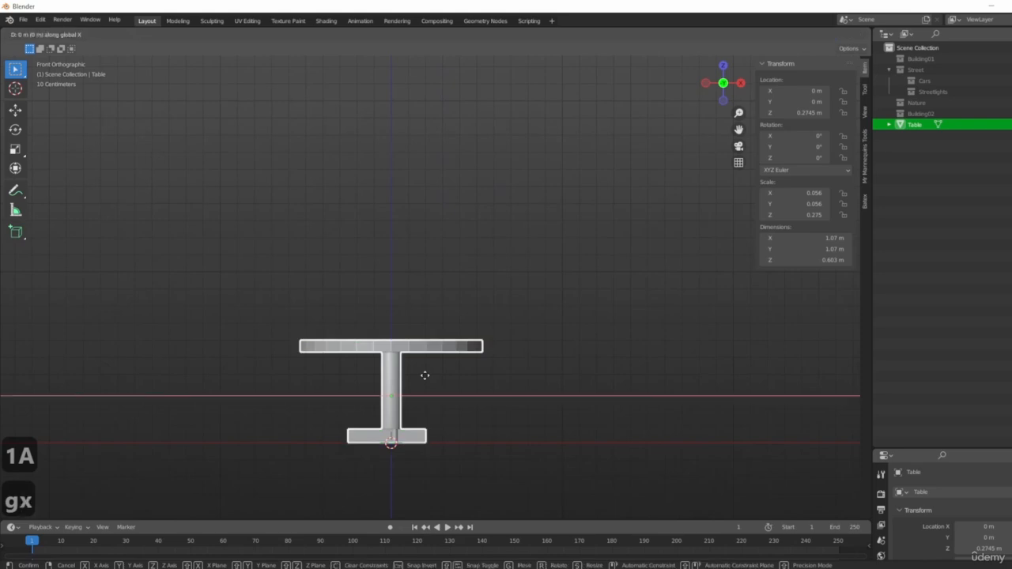
click(257, 365)
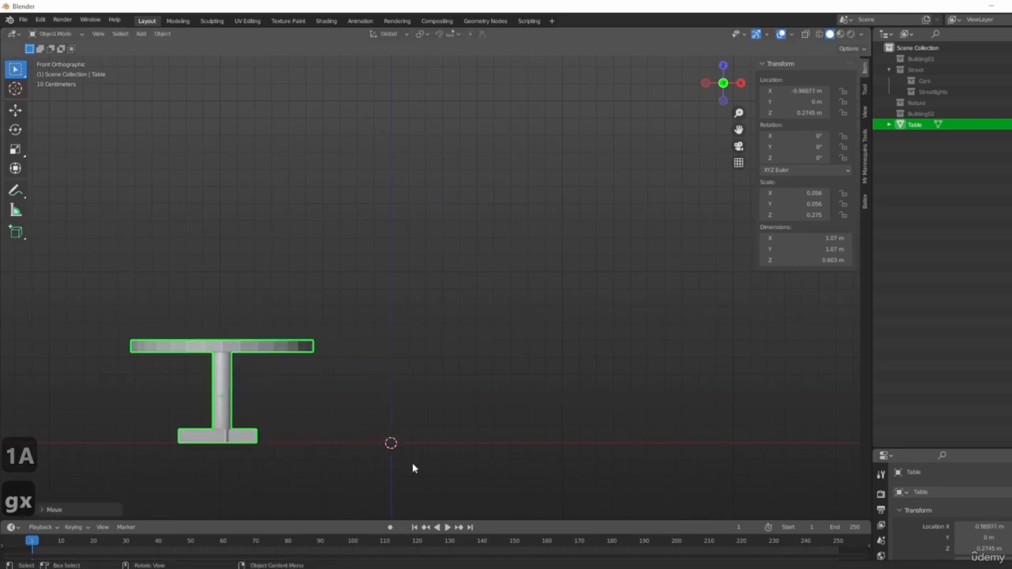
- Add a cube at the origin and flatten it along Z into a slab
shift+middle_drag(432, 448, 514, 414)
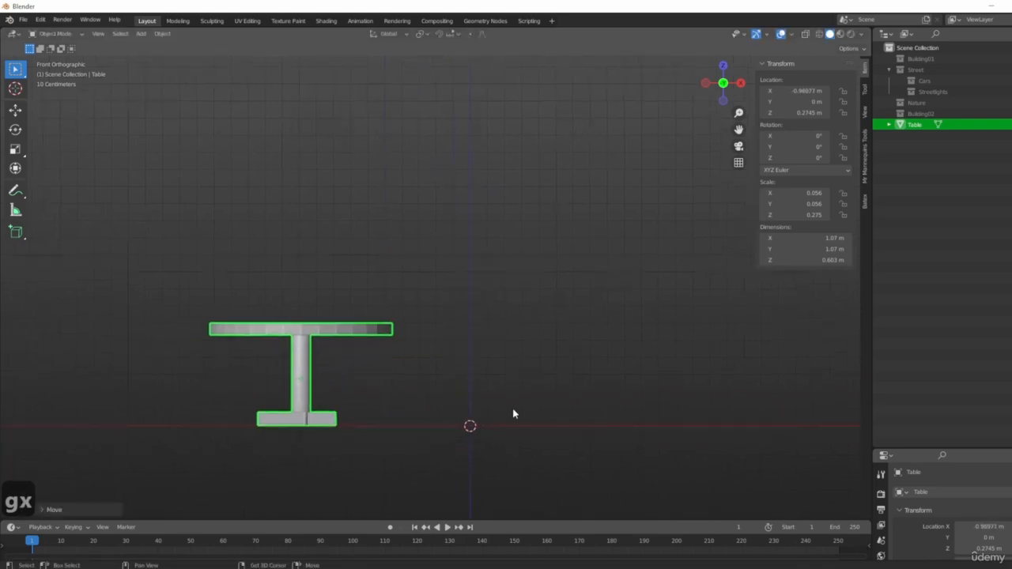
key(shift+a)
mouse_move(452, 340)
click(545, 349)
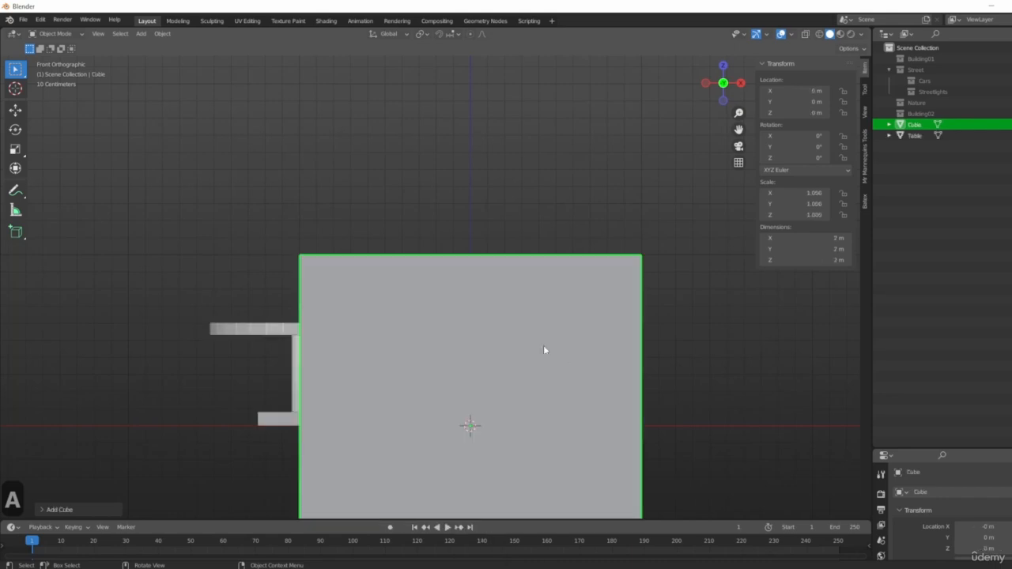
shift+middle_drag(706, 414, 691, 461)
key(s)
key(z)
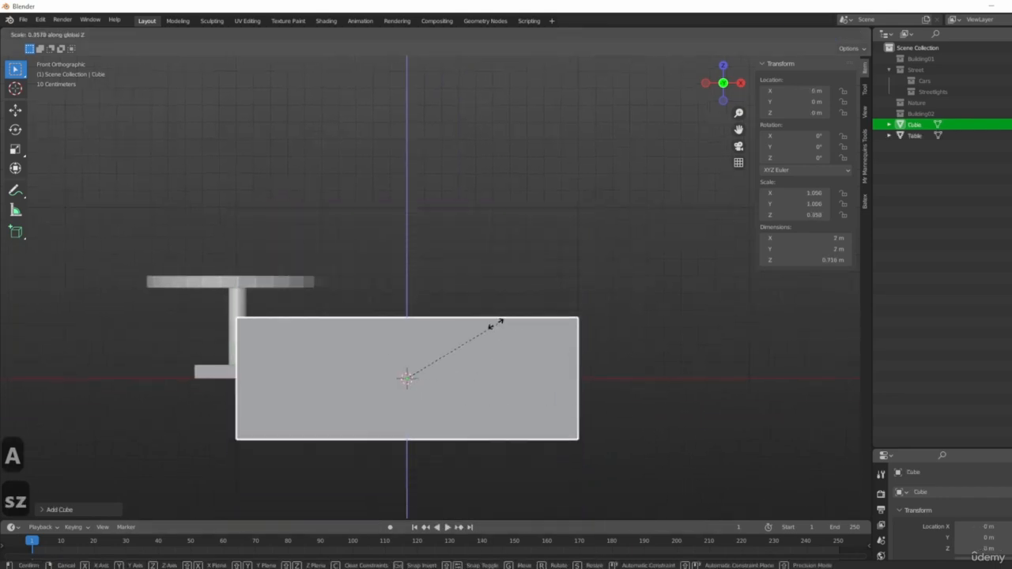
click(430, 368)
- Scale the slab down to a chair seat about 0.54 m square and 0.06 m thick
key(s)
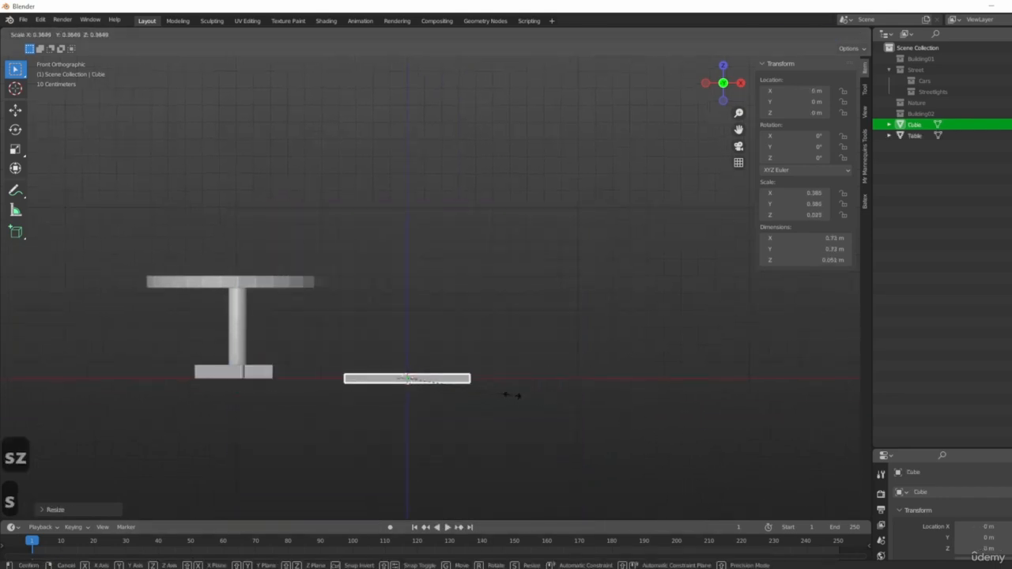
click(488, 393)
middle_drag(488, 393, 524, 429)
key(s)
key(z)
click(557, 467)
- Raise the seat slab about 0.4 m along Z
key(g)
key(z)
click(493, 402)
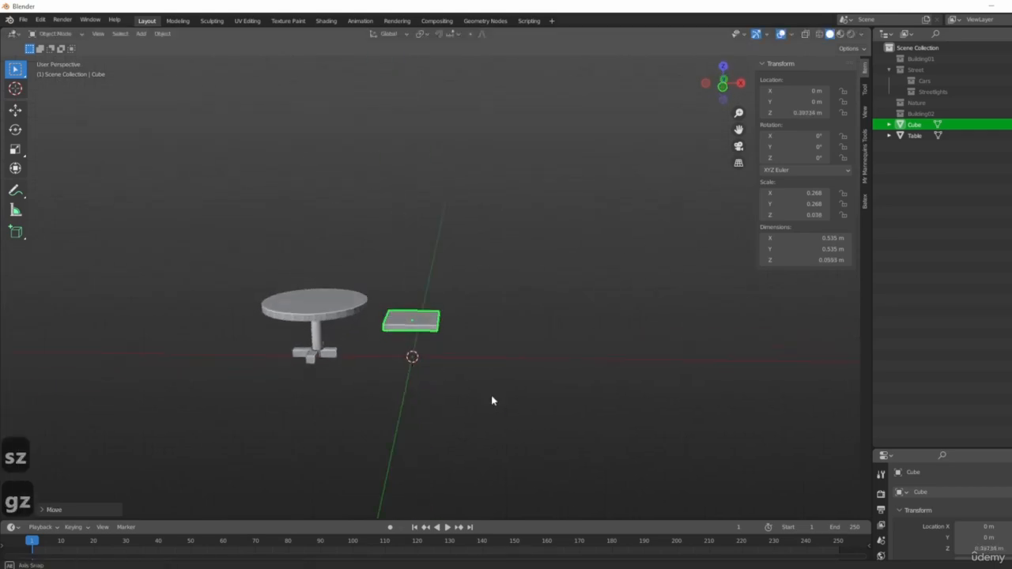
- Lower the seat slab about 0.11 m along Z, checking its height against the table in front view
scroll(360, 305, up, 5)
click(301, 294)
scroll(308, 305, down, 3)
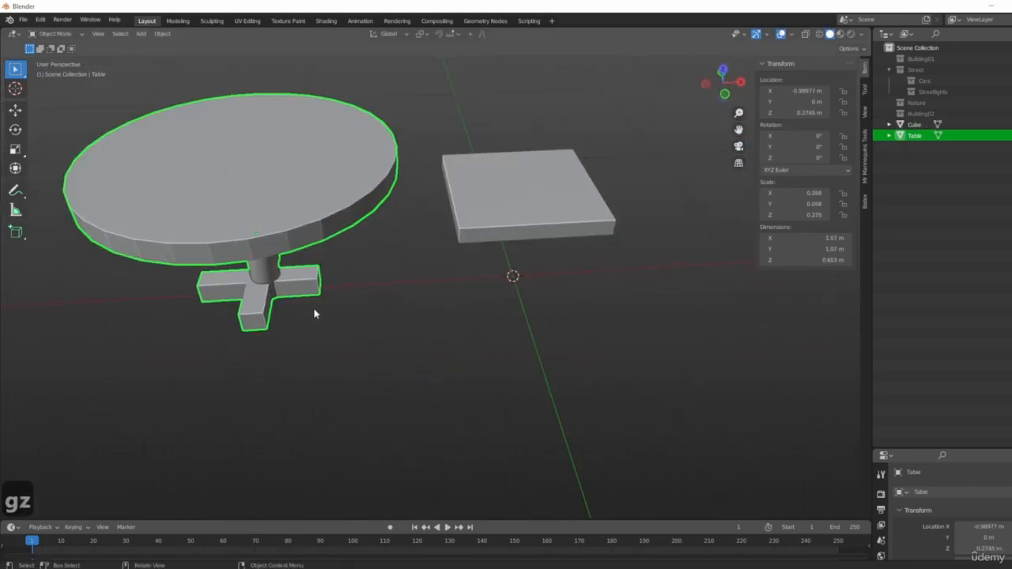
middle_drag(225, 303, 612, 387)
click(522, 289)
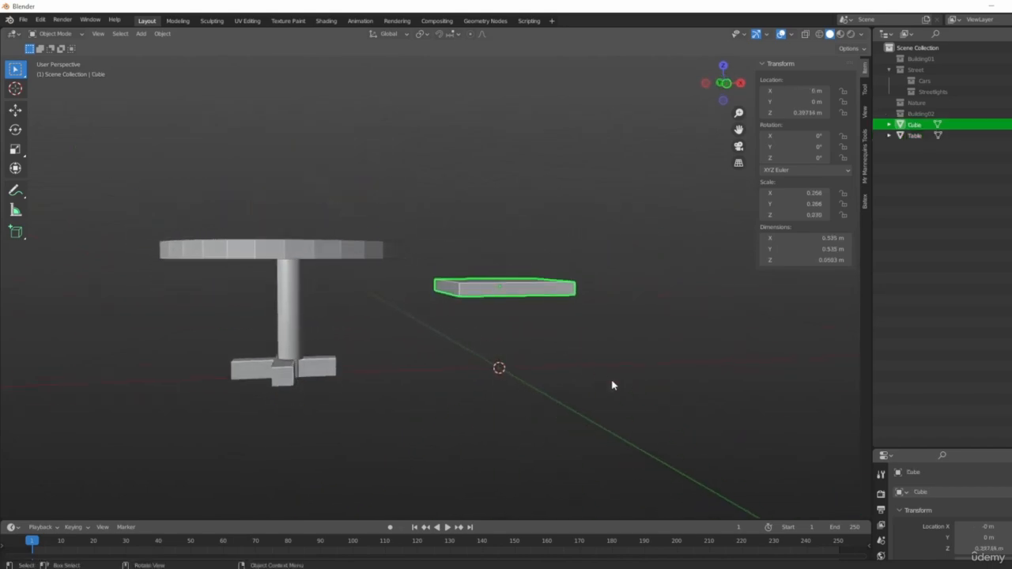
key(KP_3)
key(KP_1)
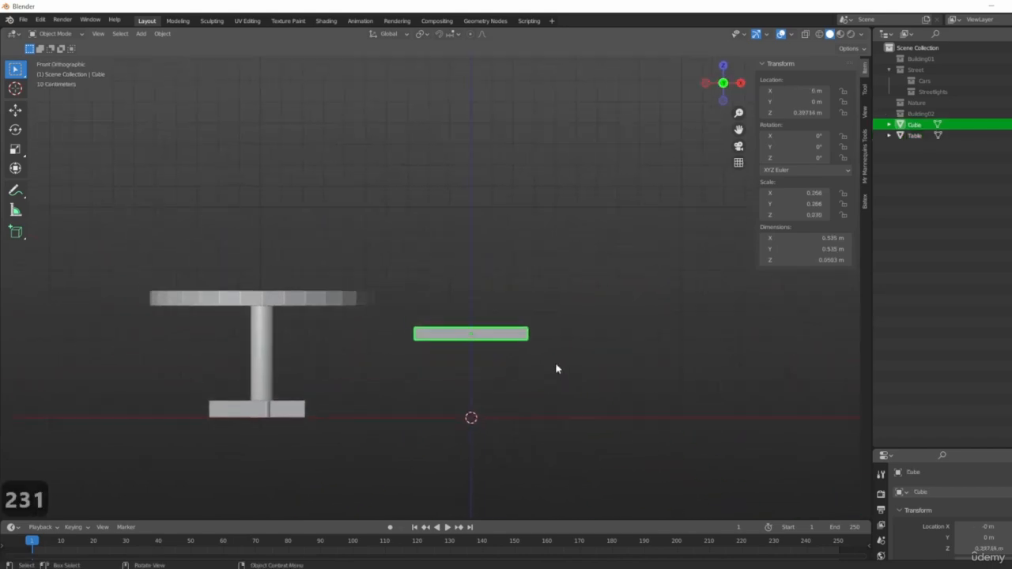
key(g)
key(z)
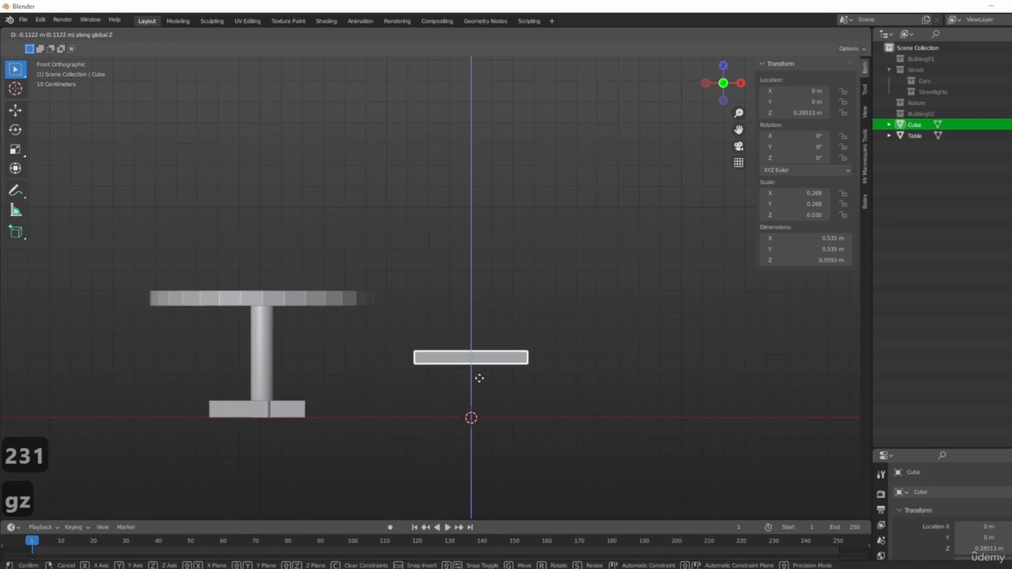
click(479, 378)
- Duplicate the seat slab about 0.3 m along X and rotate the copy 90° upright as a backrest
key(shift+d)
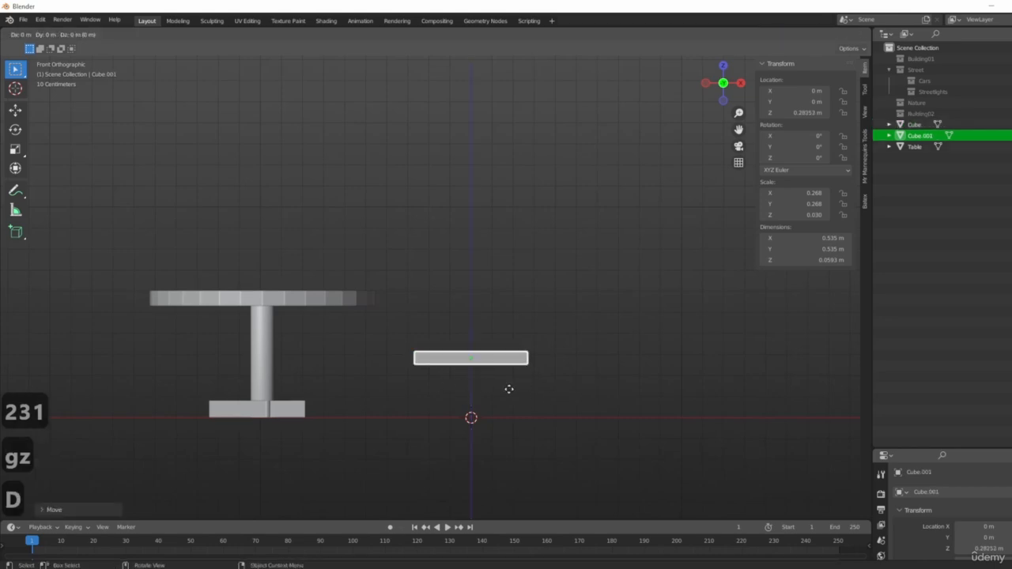
key(x)
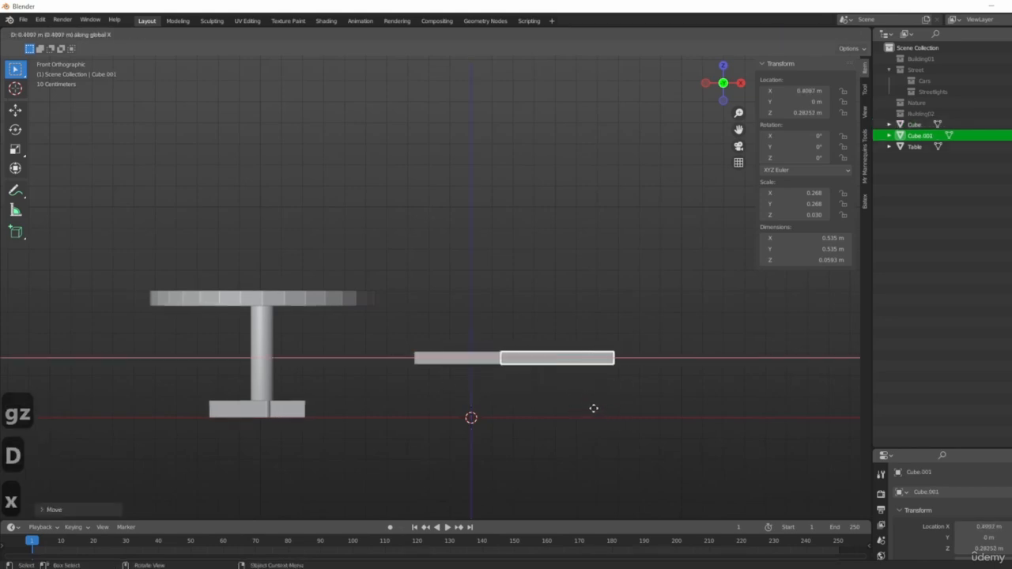
click(571, 407)
text(r90)
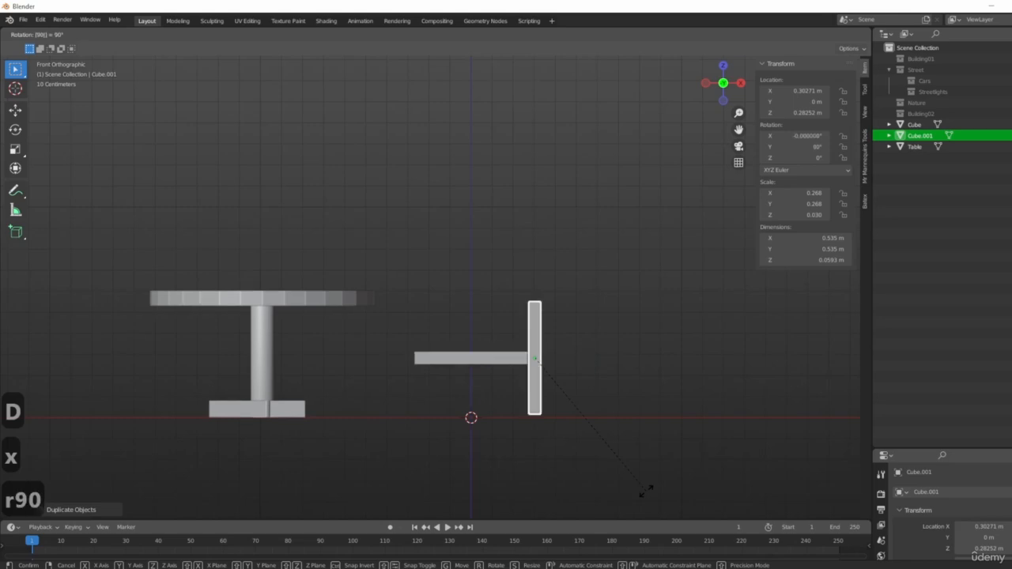
click(589, 459)
- Move the upright slab about 0.29 m up and 0.06 m along negative X onto the seat's rear edge
key(h)
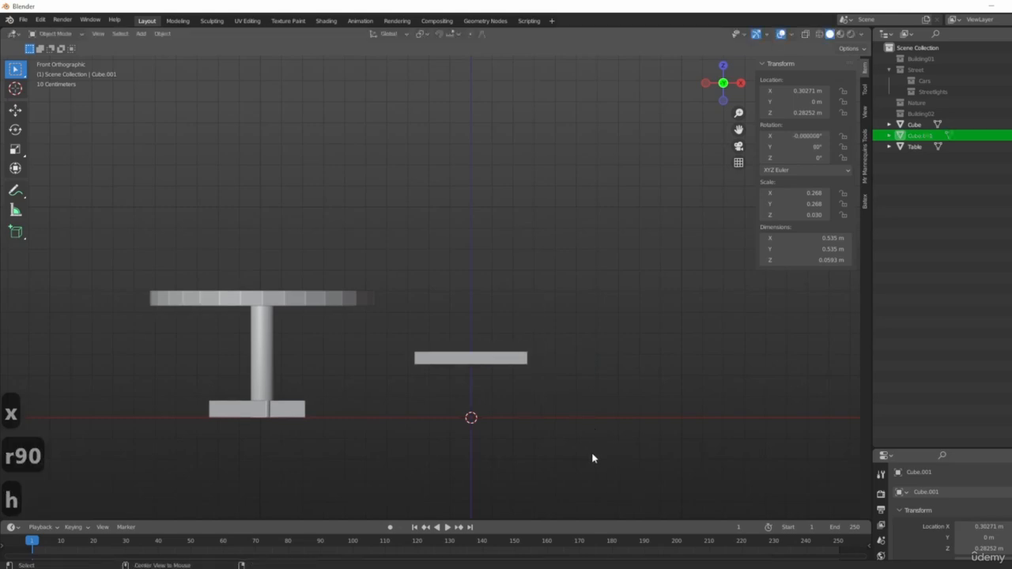
key(alt+h)
key(g)
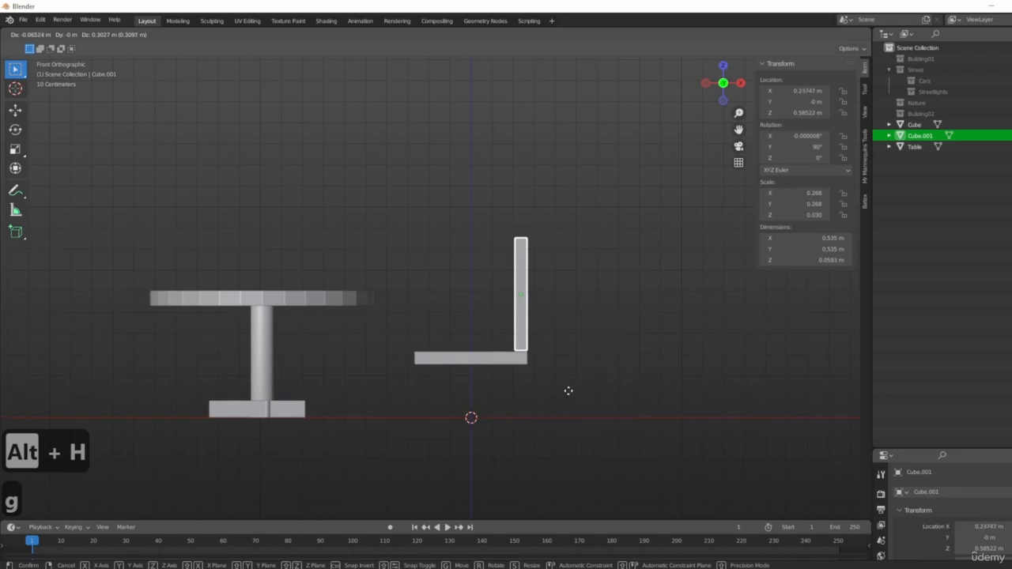
click(567, 391)
- Examine the table's base and the chair's seat and backrest from several angles
middle_drag(387, 366, 451, 367)
scroll(557, 412, down, 3)
shift+middle_drag(525, 437, 570, 406)
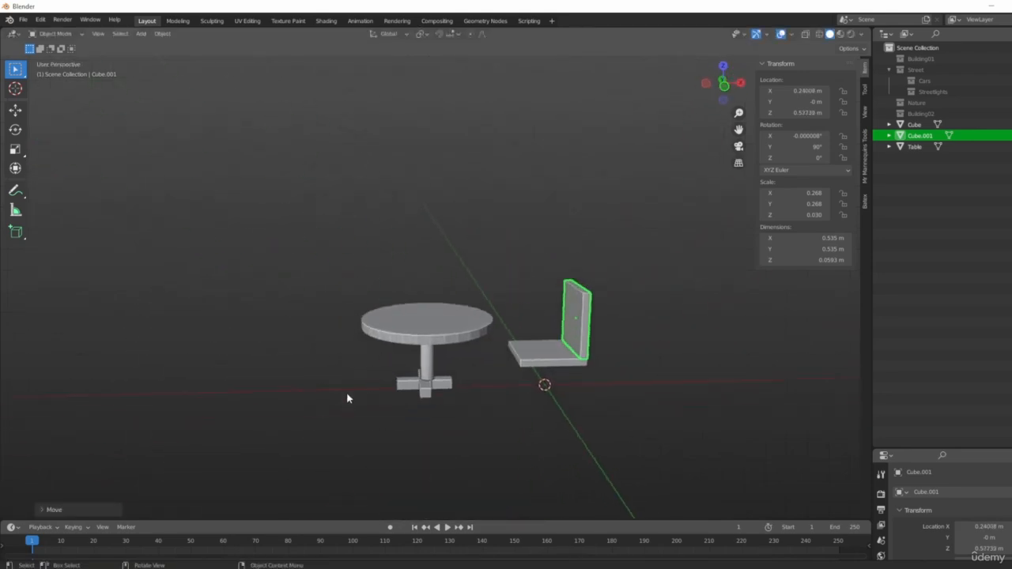
scroll(379, 394, up, 4)
scroll(454, 356, up, 3)
click(454, 356)
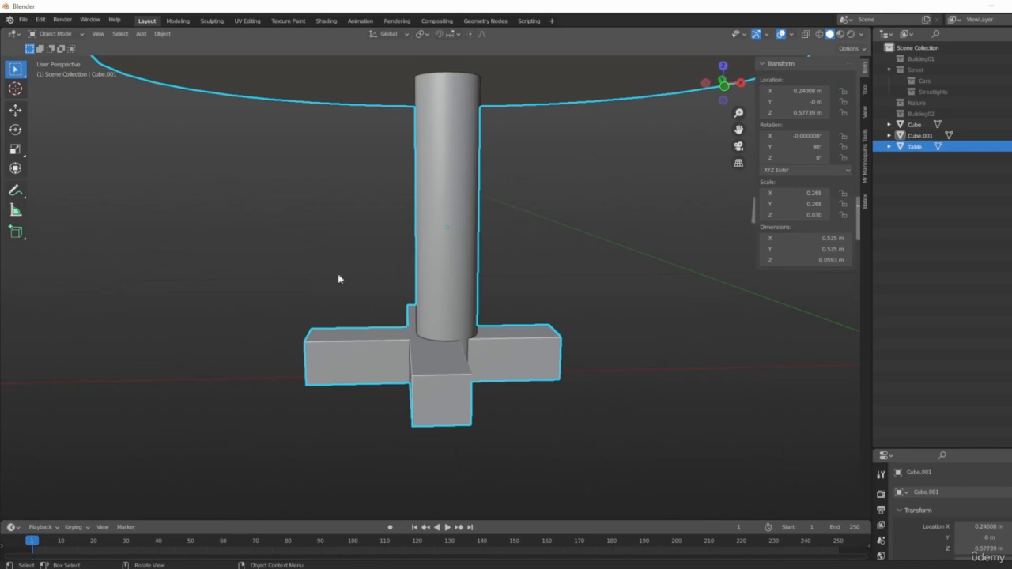
scroll(338, 278, down, 4)
middle_drag(339, 278, 506, 332)
scroll(564, 356, up, 1)
key(3)
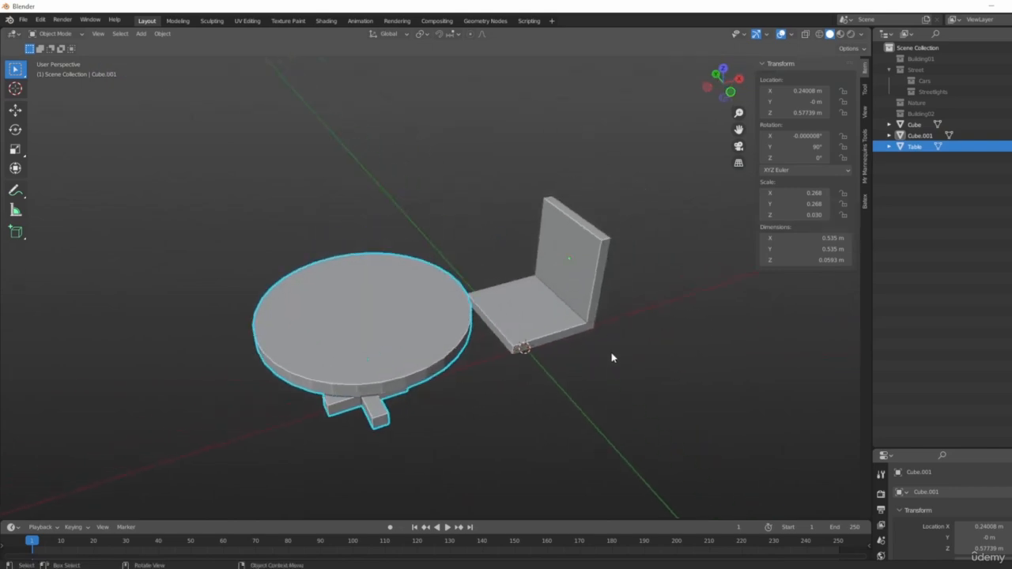
key(1)
scroll(529, 379, up, 3)
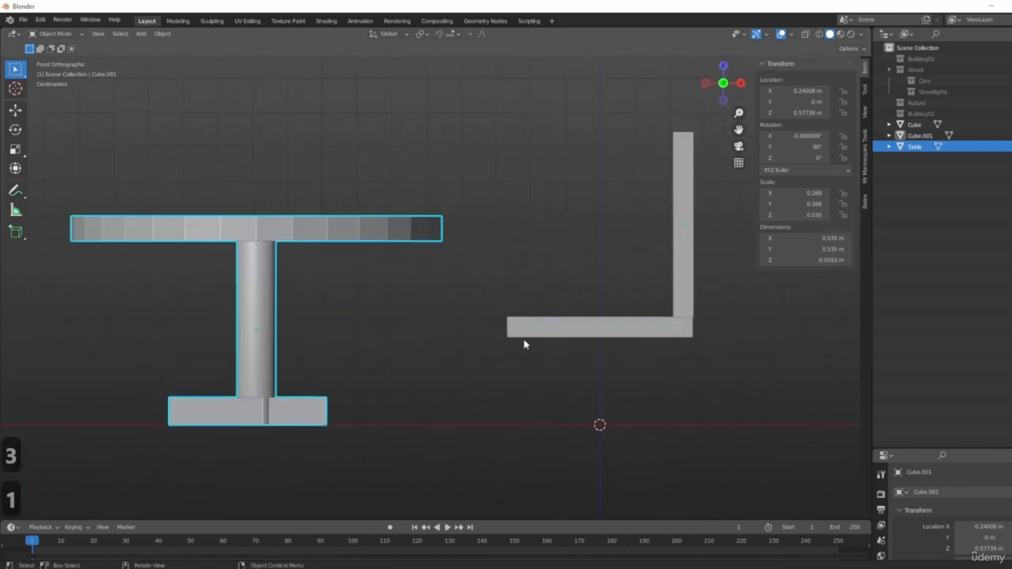
- Duplicate the backrest about 0.56 m down along Z and narrow the copy to about 0.06 m along Y as a leg
click(693, 265)
middle_drag(693, 265, 582, 332)
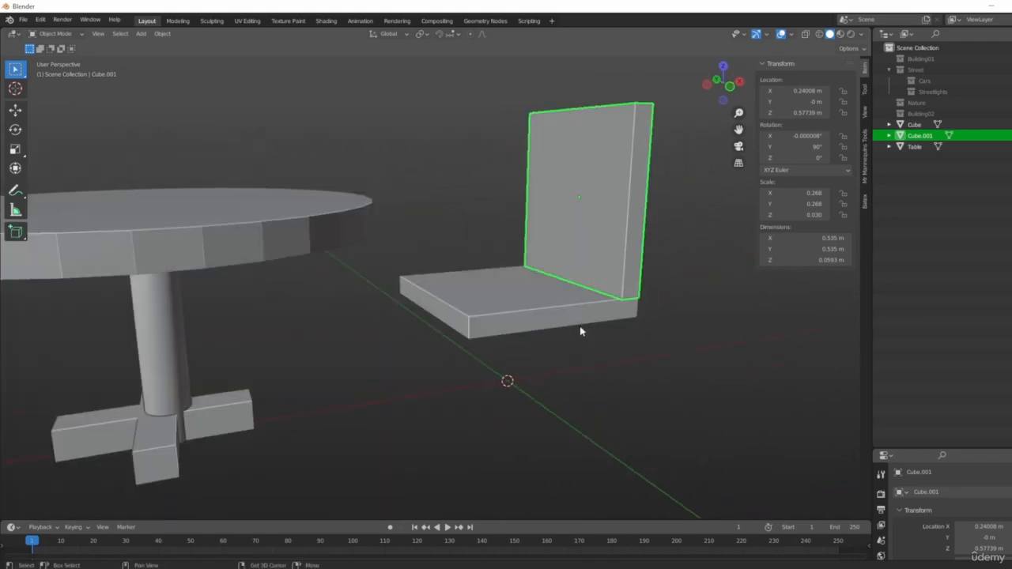
key(shift+d)
key(z)
click(588, 499)
scroll(588, 474, up, 2)
key(s)
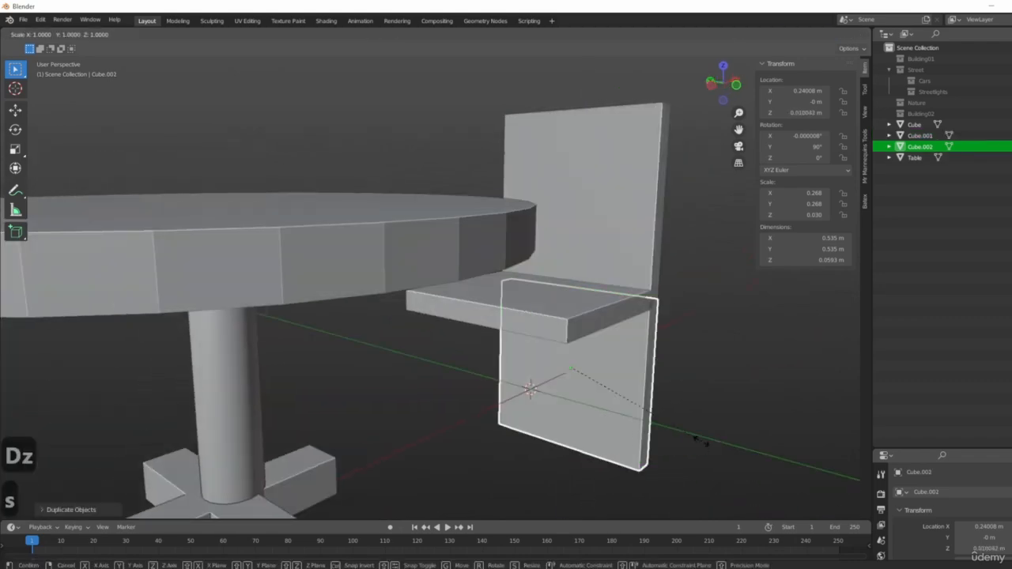
key(y)
click(674, 450)
- Raise the leg about 0.03 m under the rear of the seat and move it about 0.24 m along negative Y to the side edge
key(3)
key(1)
scroll(631, 450, down, 3)
shift+middle_drag(631, 451, 593, 425)
key(g)
click(566, 416)
key(3)
key(g)
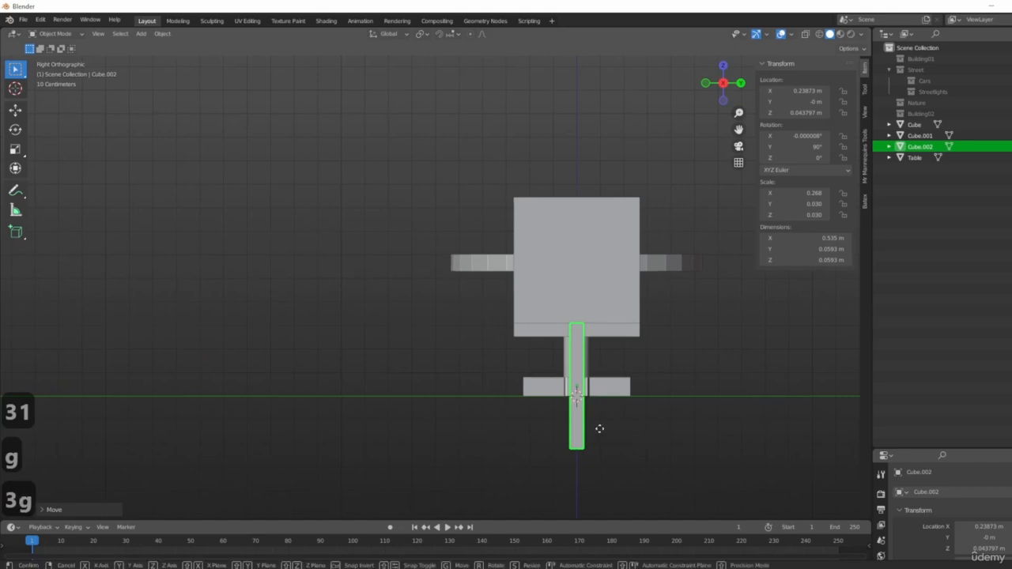
key(y)
click(542, 423)
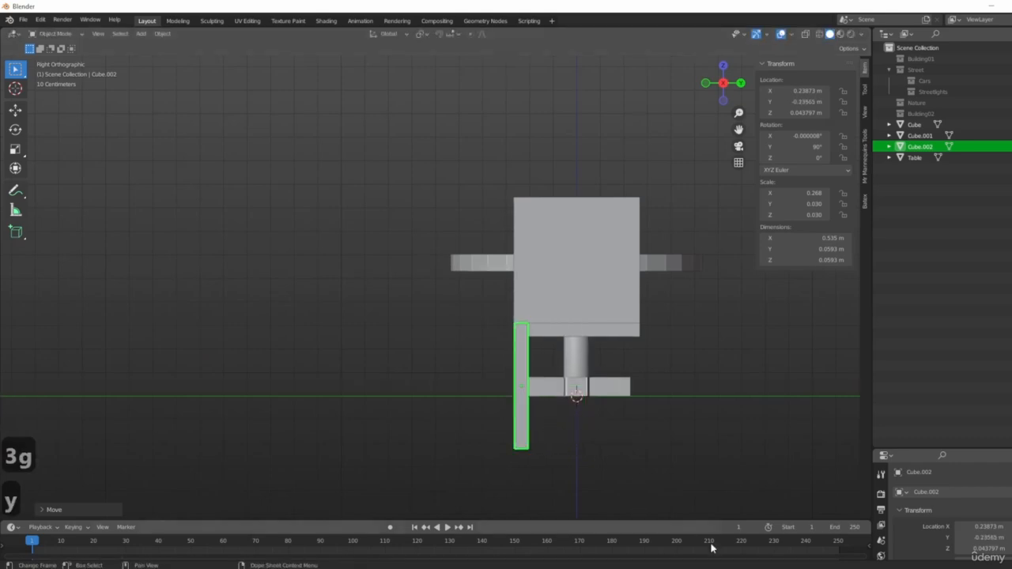
- Shorten the leg along Z to about 0.31 m and raise it about 0.06 m
key(s)
key(z)
key(s)
key(z)
click(603, 405)
key(g)
key(z)
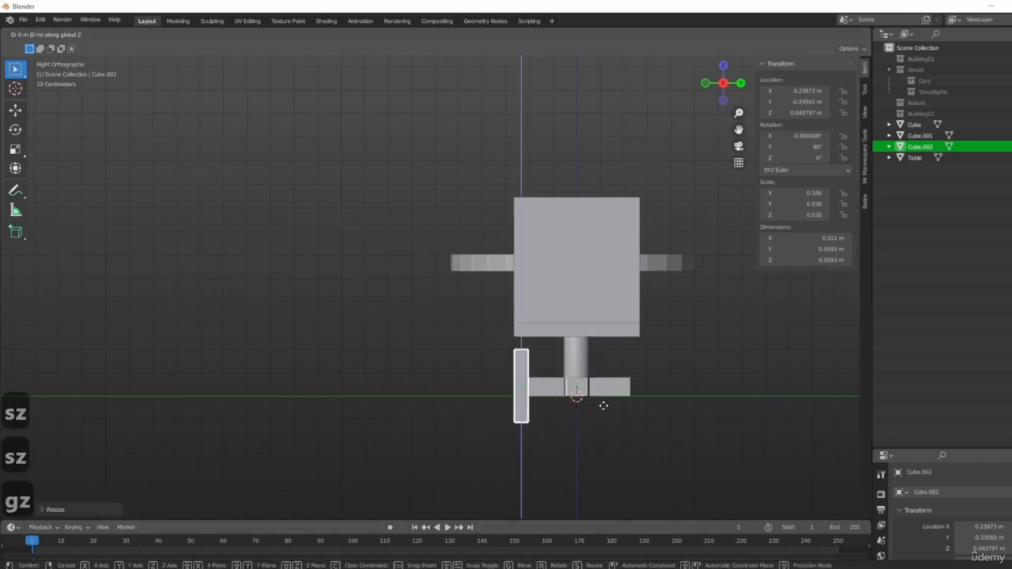
click(613, 400)
- Shorten the leg again along Z to about 0.24 m and raise it about 0.02 m onto the ground line
key(s)
key(z)
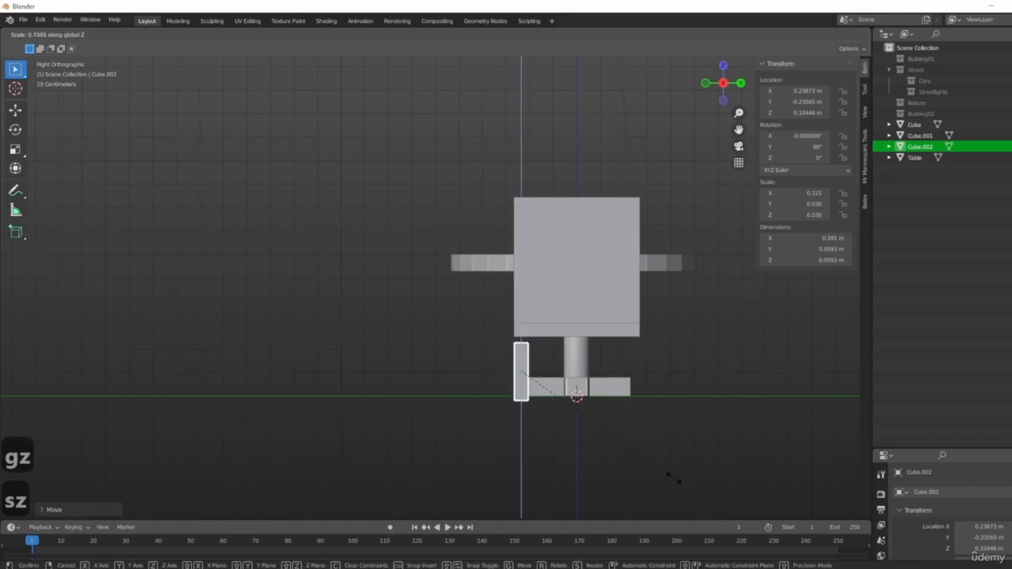
click(669, 481)
key(g)
key(z)
click(668, 478)
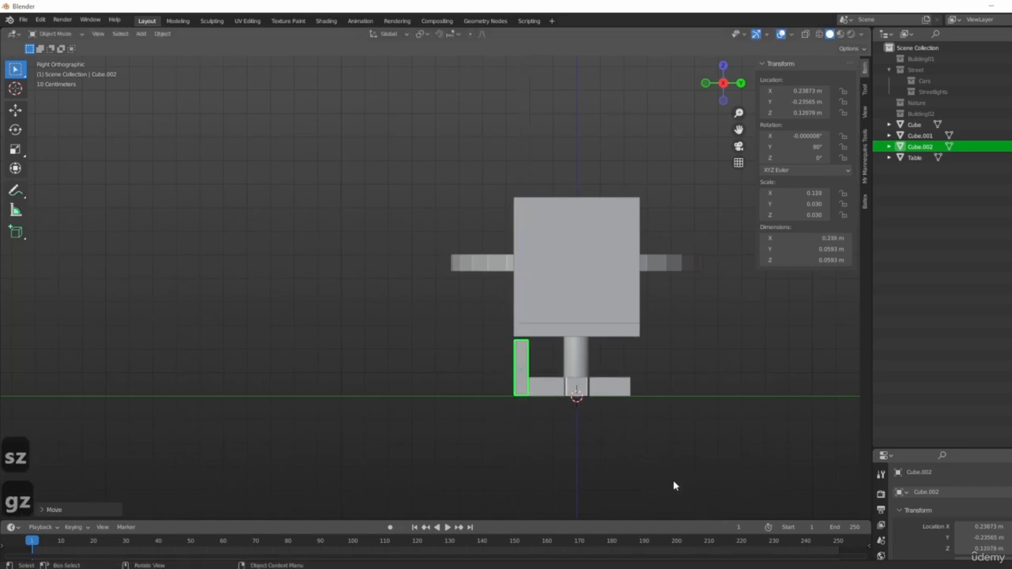
- Stretch the leg along Z to about 0.26 m and nudge it up so it spans from ground to seat
key(s)
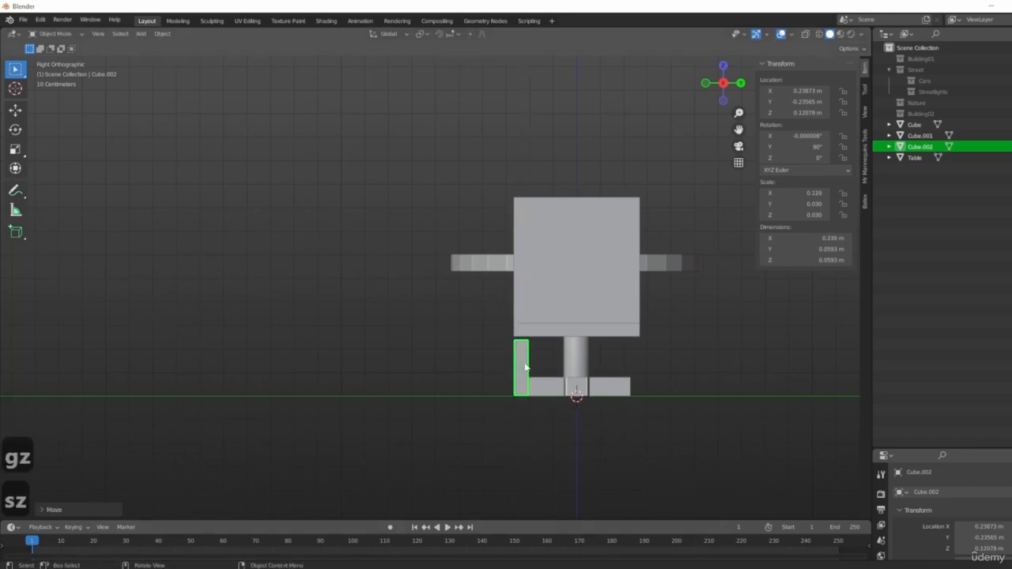
scroll(525, 366, up, 3)
key(s)
key(z)
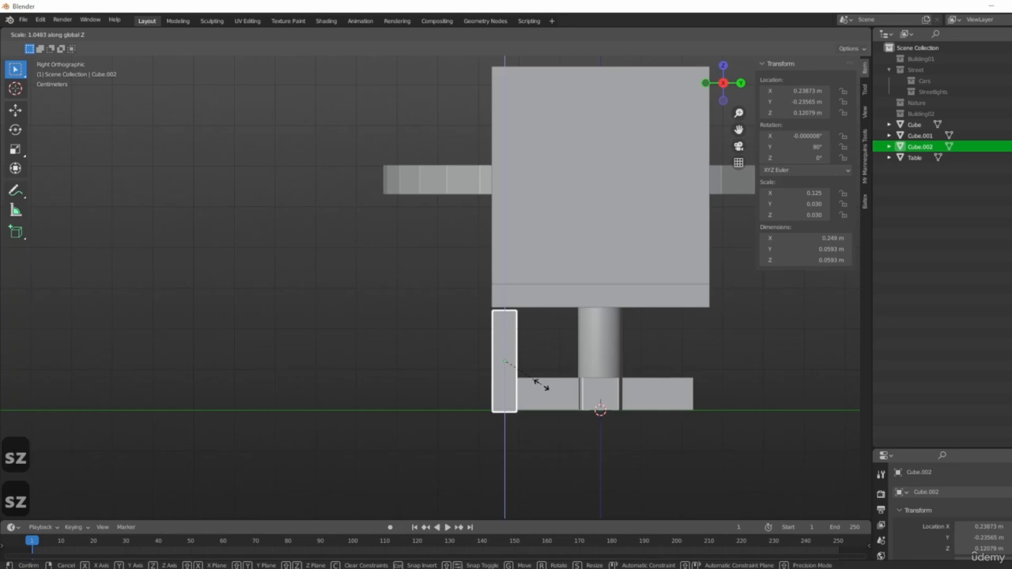
click(541, 384)
key(g)
key(z)
click(475, 397)
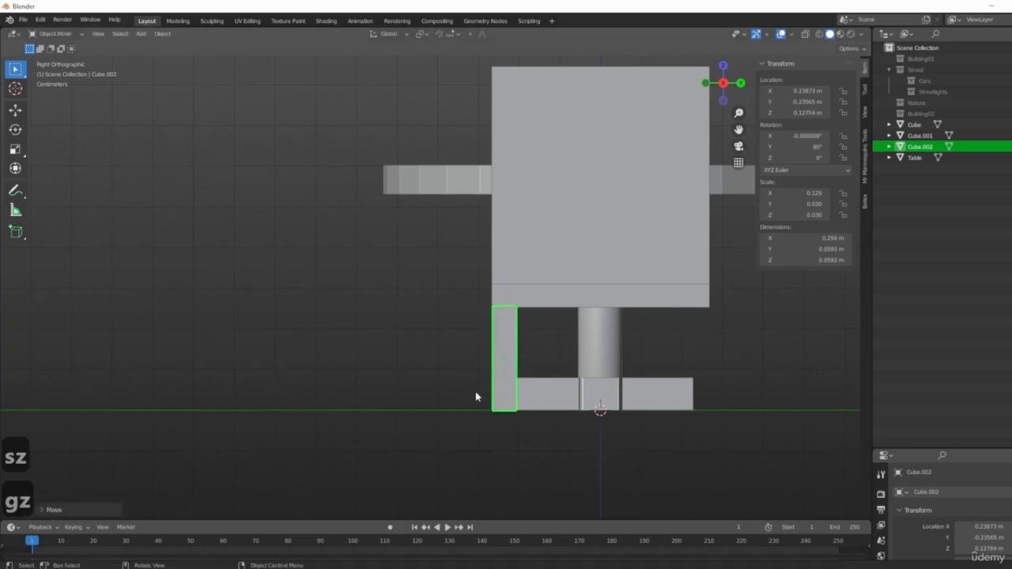
- Duplicate the rear leg about 0.48 m along negative X under the seat's front edge
mouse_move(475, 397)
middle_down()
mouse_move(601, 431)
mouse_move(543, 436)
mouse_move(502, 388)
mouse_move(480, 384)
middle_up()
scroll(575, 438, up, 3)
mouse_move(602, 481)
middle_down()
mouse_move(617, 487)
mouse_move(602, 499)
middle_up()
middle_drag(423, 380, 477, 375)
key(shift+d)
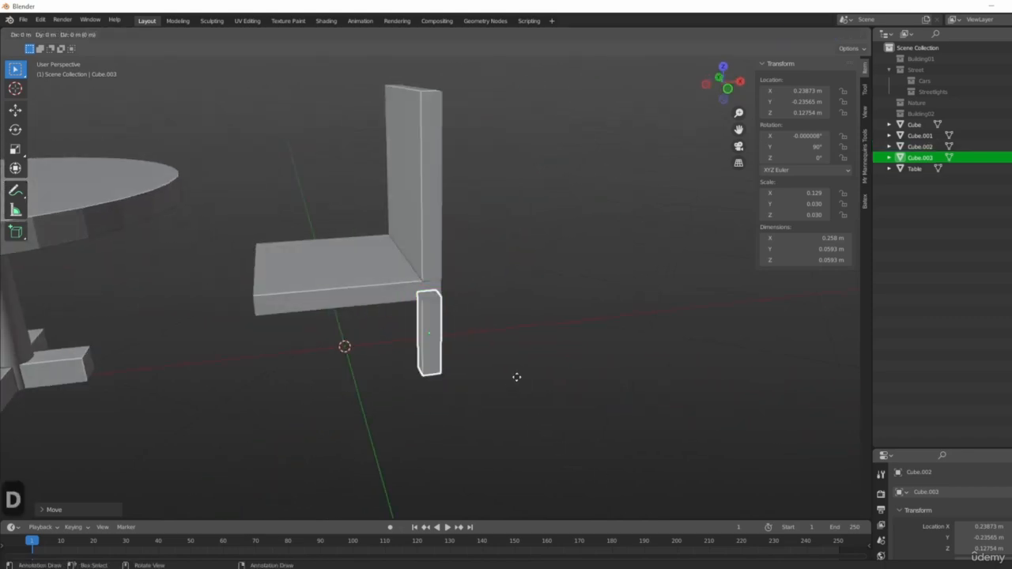
key(x)
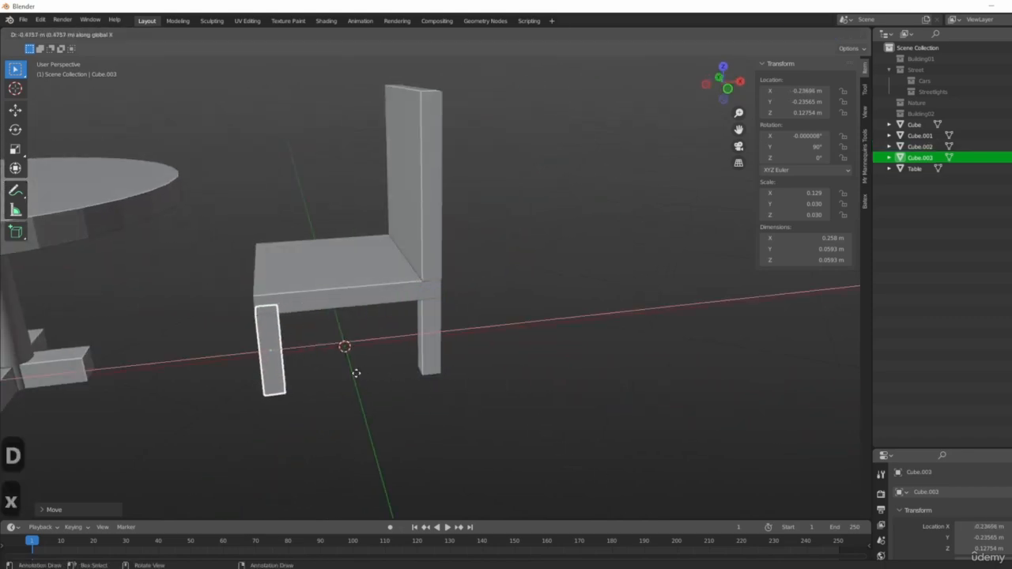
click(356, 373)
- Duplicate the front and rear legs together about 0.47 m along Y to the seat's opposite side
middle_drag(355, 373, 411, 416)
shift+click(310, 347)
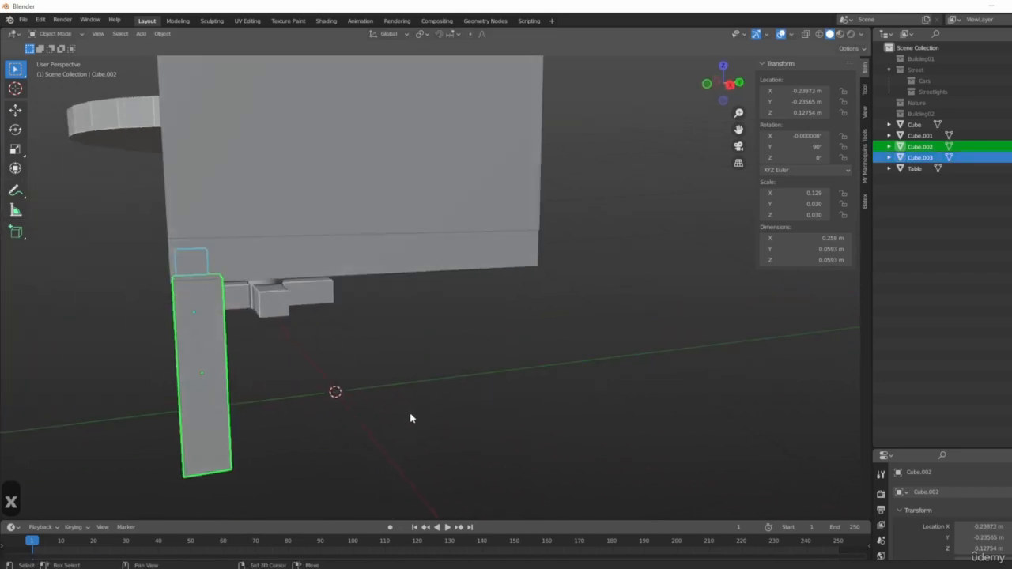
key(shift+d)
key(y)
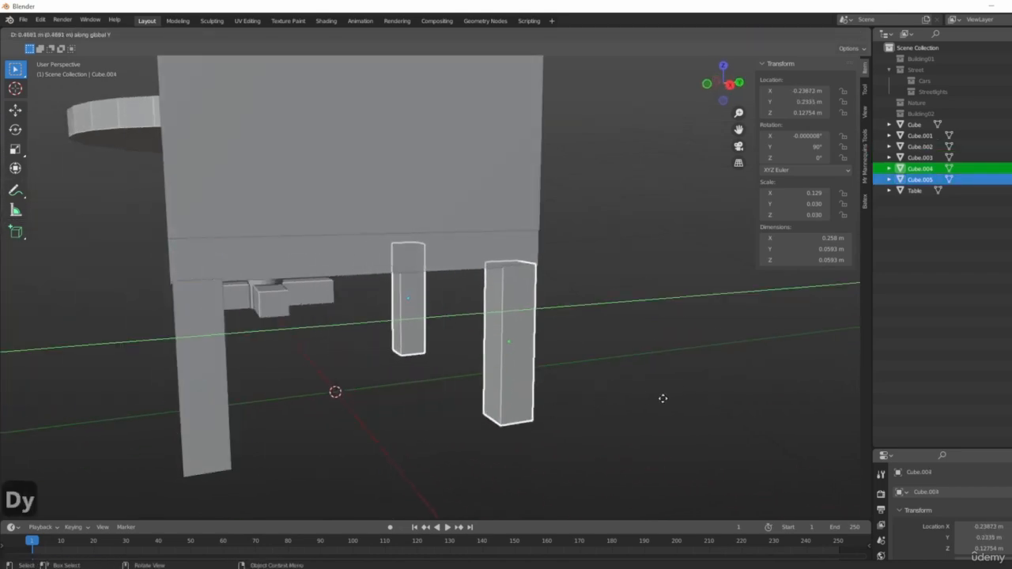
click(661, 401)
scroll(652, 404, down, 5)
middle_drag(641, 404, 524, 425)
scroll(600, 376, down, 3)
middle_drag(600, 377, 511, 344)
scroll(569, 441, up, 4)
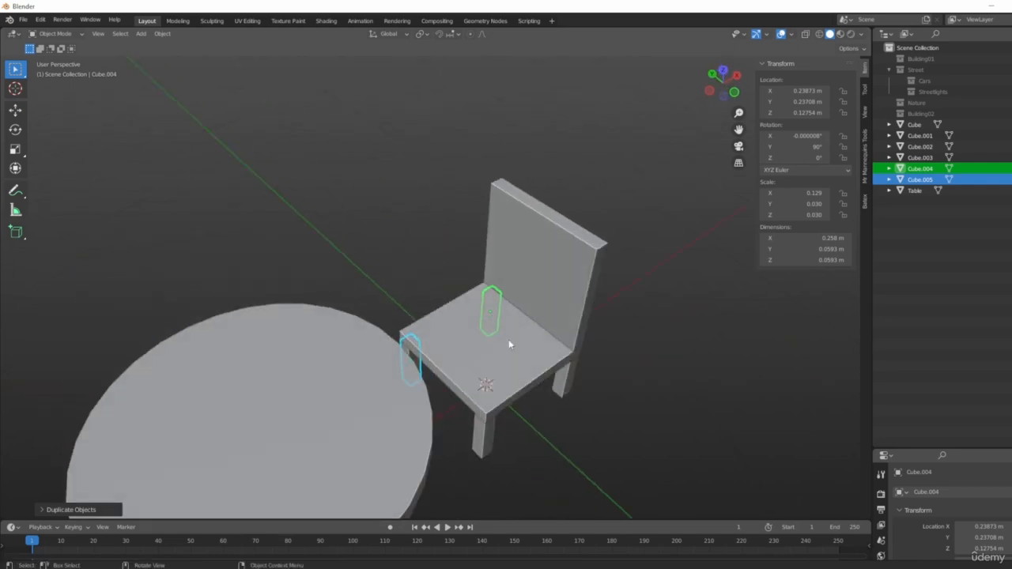
- Narrow the seat and backrest together along Y to about 0.45 m
click(506, 351)
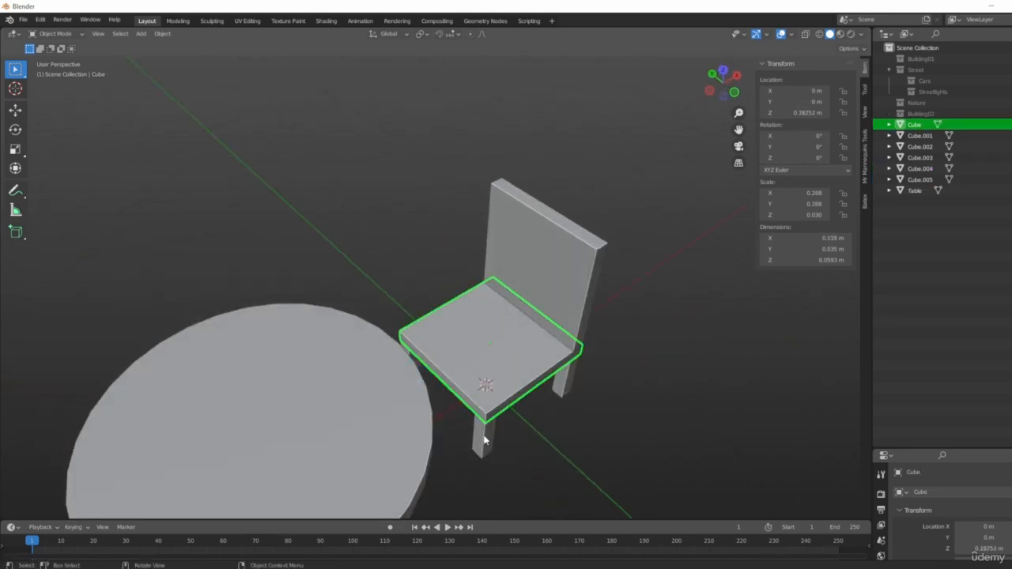
shift+click(549, 301)
key(s)
key(y)
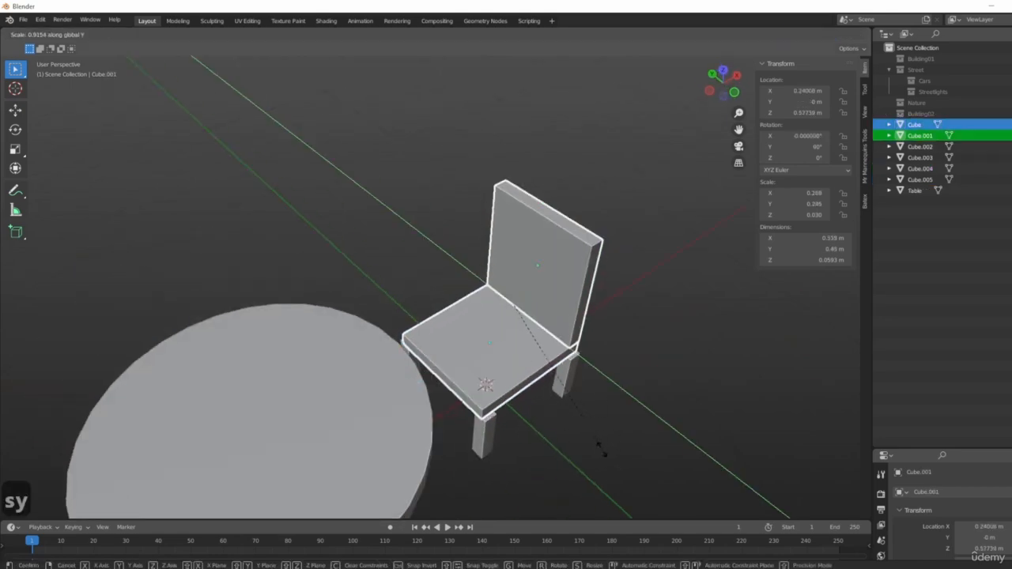
click(465, 421)
- Move the two legs on the negative Y side about 0.05 m inward along Y under the narrowed seat
click(482, 433)
shift+click(565, 372)
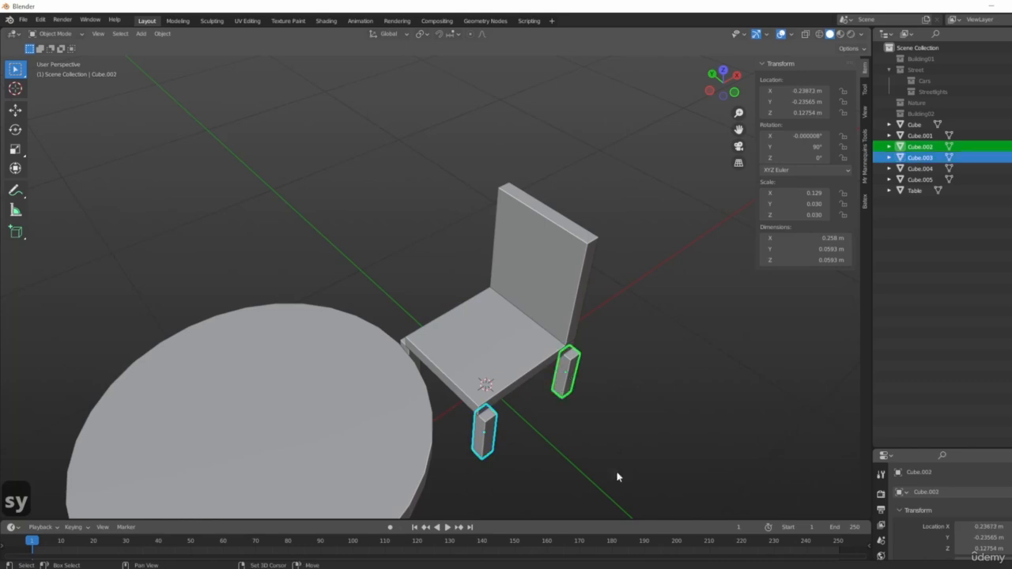
key(g)
key(y)
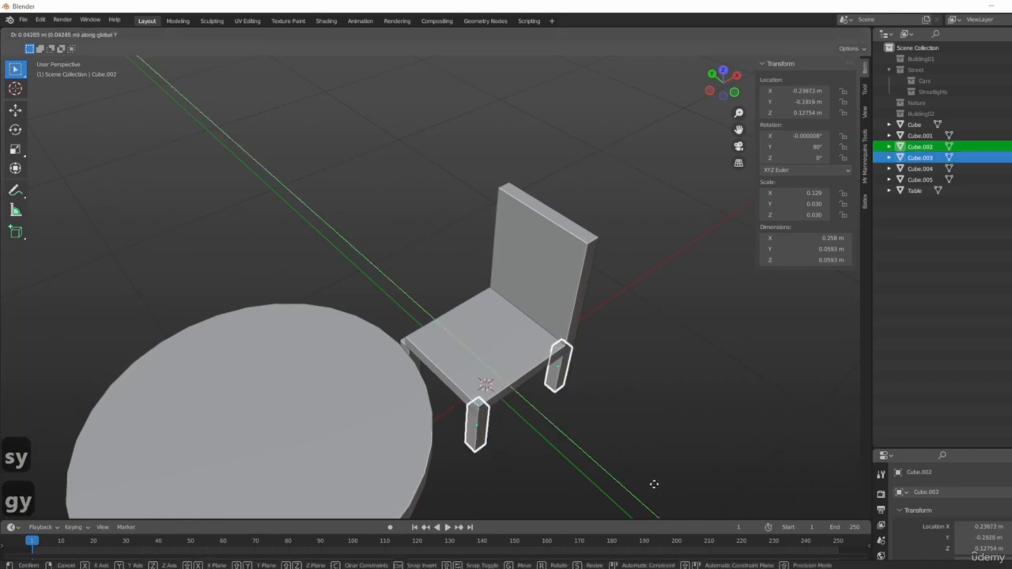
click(651, 482)
- Move the two legs on the positive Y side about 0.04 m inward along negative Y under the seat
middle_drag(440, 384, 411, 395)
click(437, 343)
shift+click(506, 431)
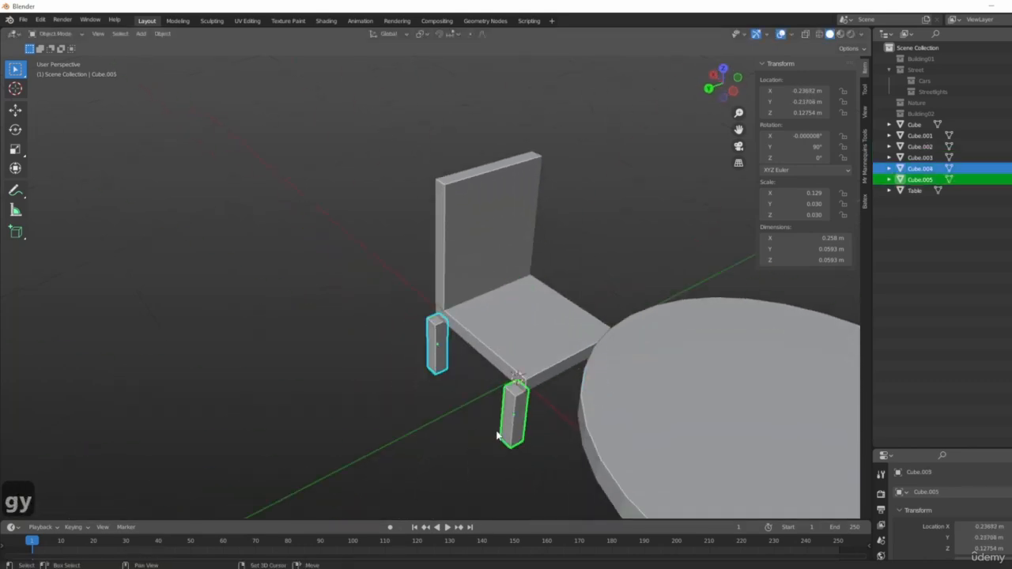
key(g)
key(y)
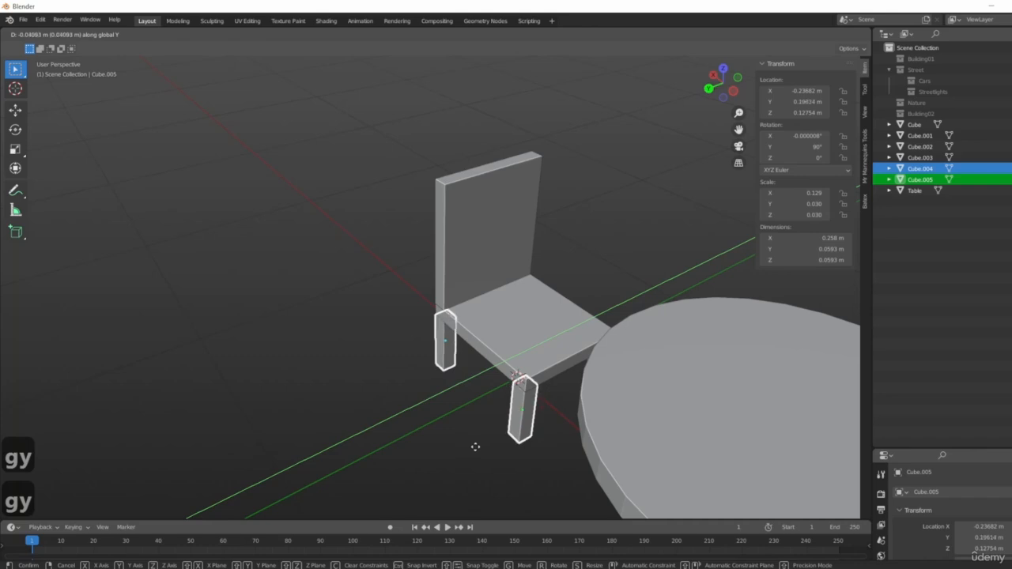
click(475, 447)
scroll(594, 394, down, 5)
middle_drag(594, 394, 424, 260)
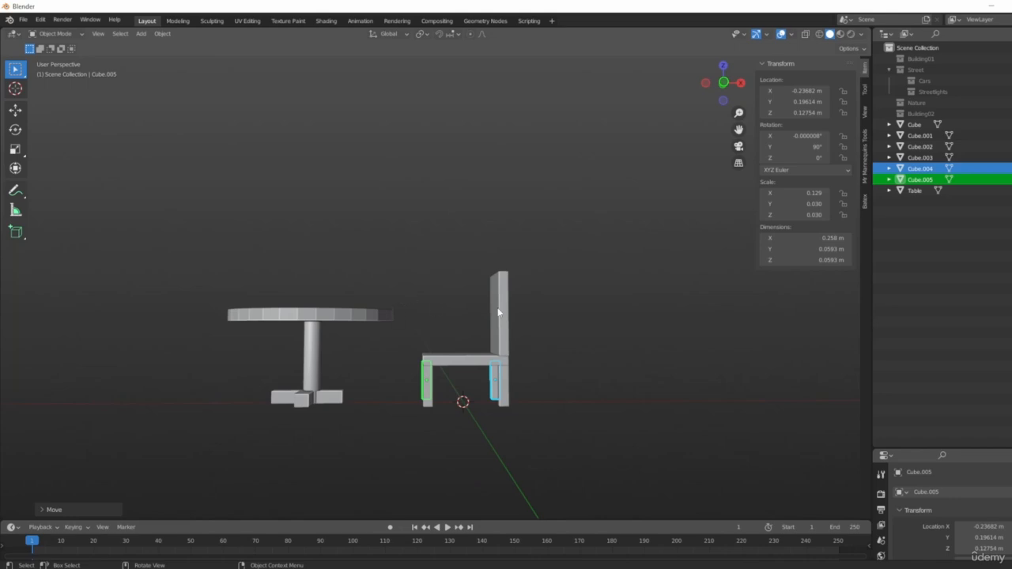
- Raise the seat and backrest together about 0.07 m along Z, comparing the chair with the table in front view
key(3)
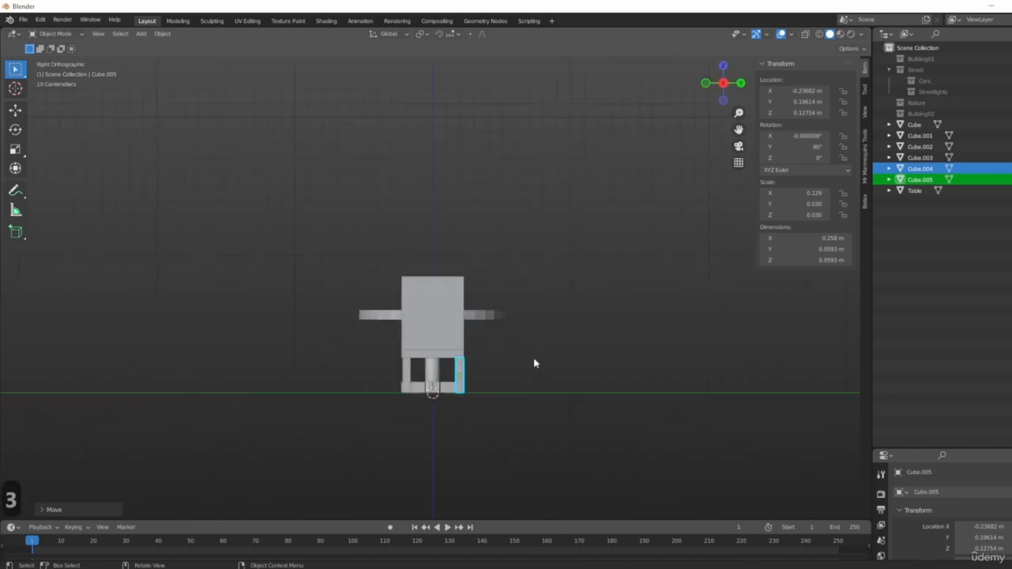
key(1)
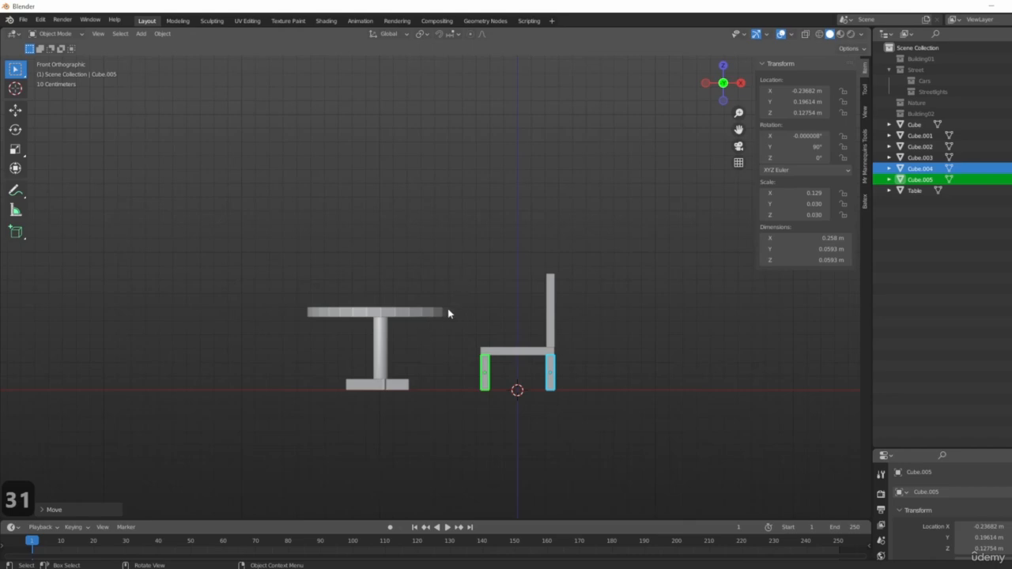
scroll(441, 239, up, 3)
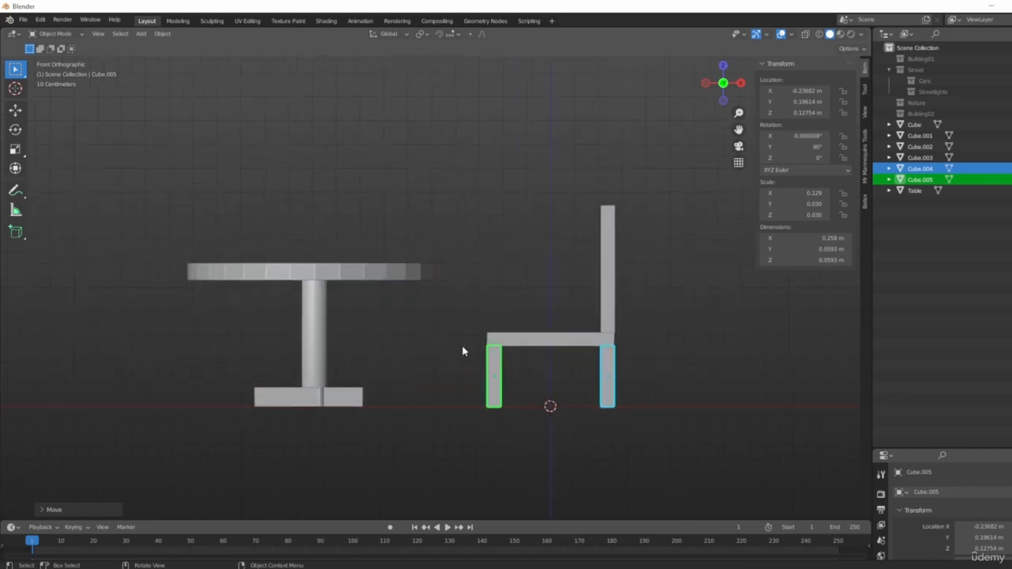
click(527, 381)
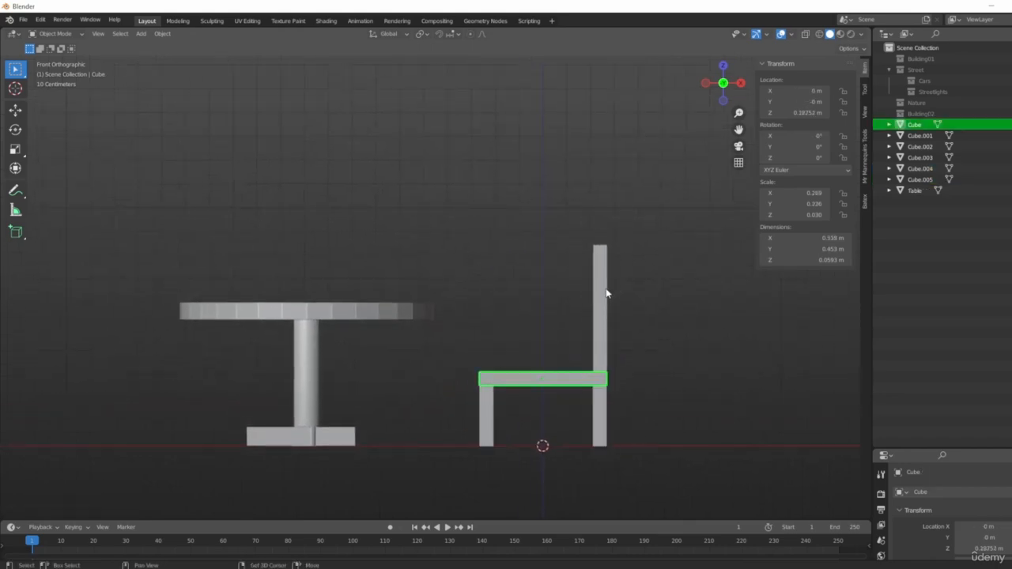
shift+click(603, 290)
key(g)
key(z)
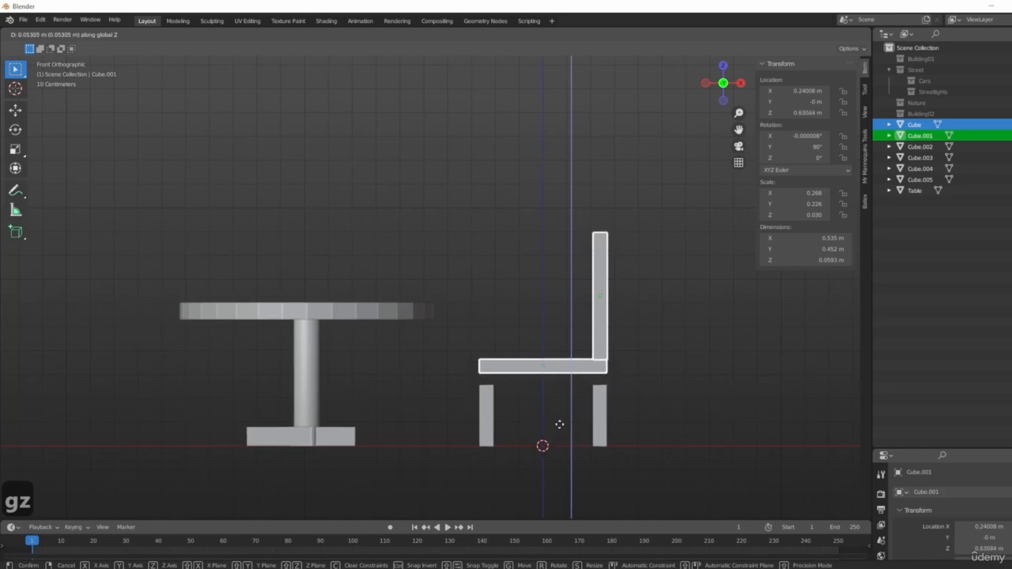
click(556, 421)
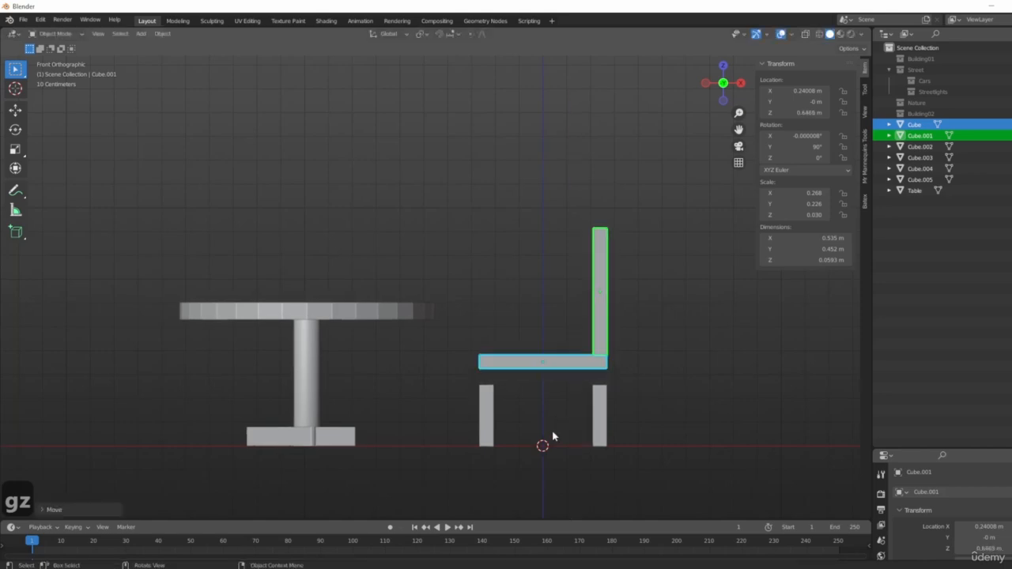
- Delete three of the chair legs, keeping only the rear leg on the negative Y side
click(486, 415)
scroll(581, 423, up, 2)
middle_drag(582, 424, 411, 380)
click(391, 374)
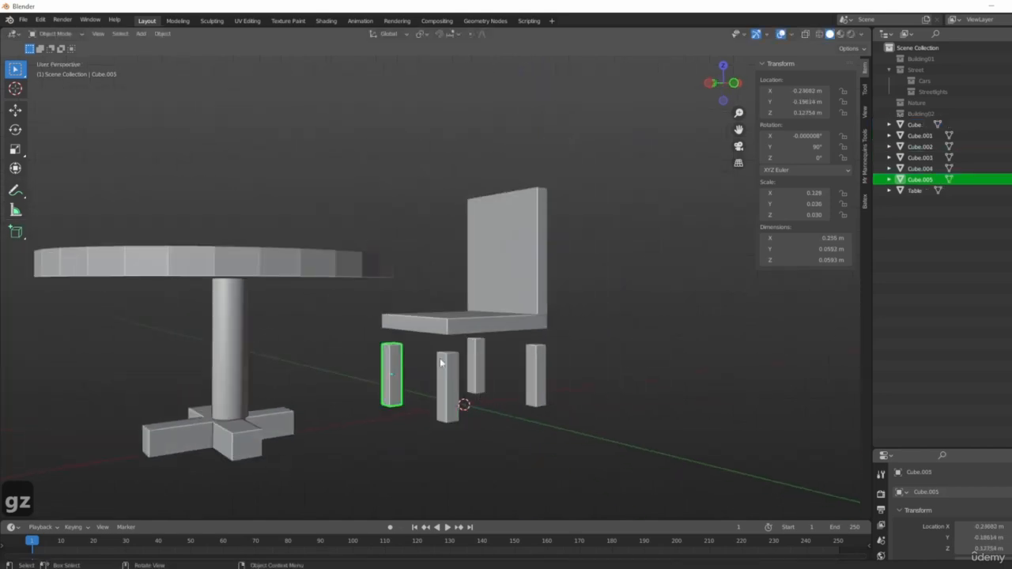
shift+click(448, 386)
shift+click(475, 365)
key(Delete)
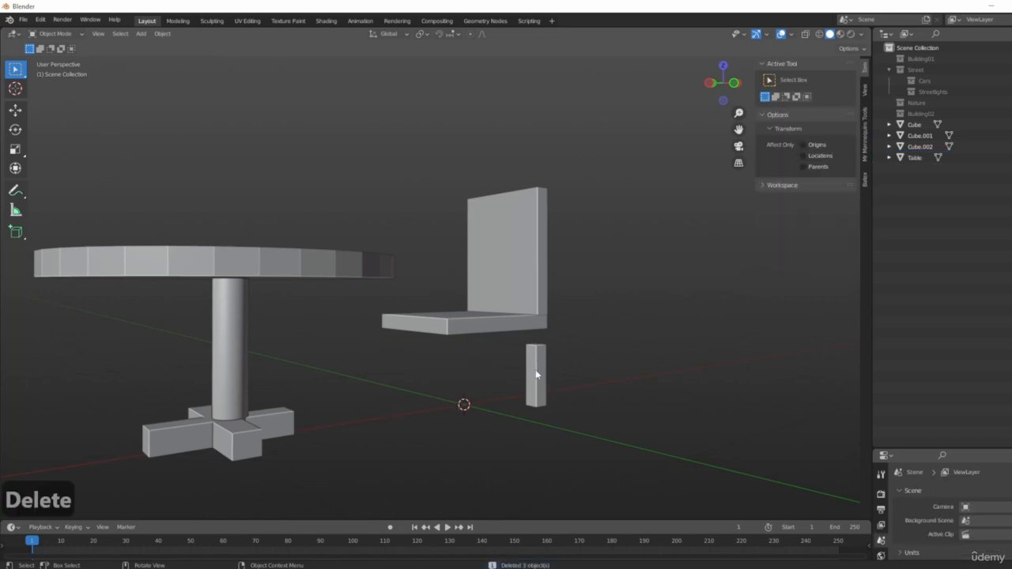
- Lengthen the remaining leg along Z to about 0.32 m and raise it about 0.04 m to meet the raised seat
click(536, 375)
middle_drag(536, 375, 584, 451)
key(1)
scroll(531, 386, up, 4)
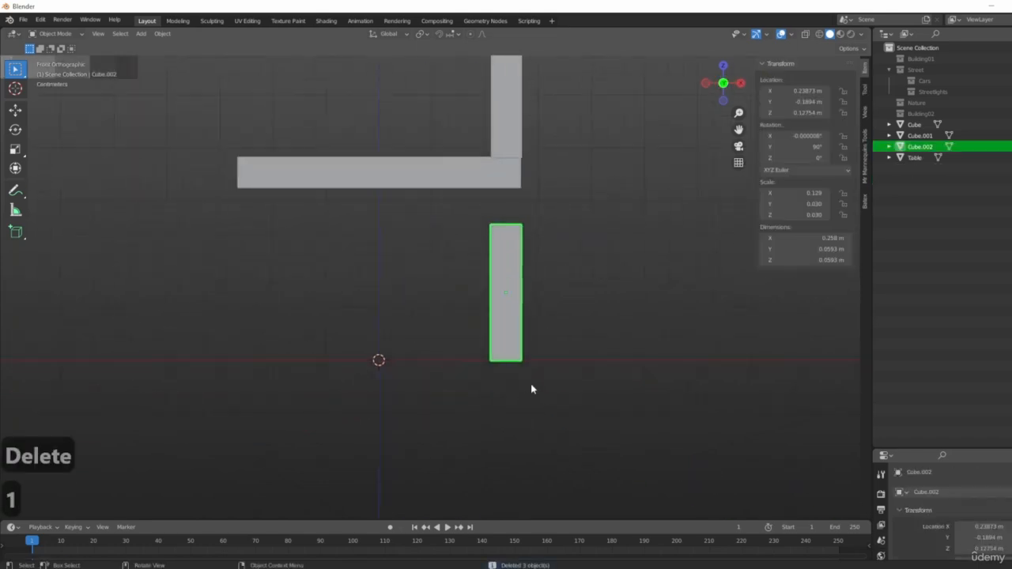
key(s)
key(z)
click(529, 457)
key(g)
key(z)
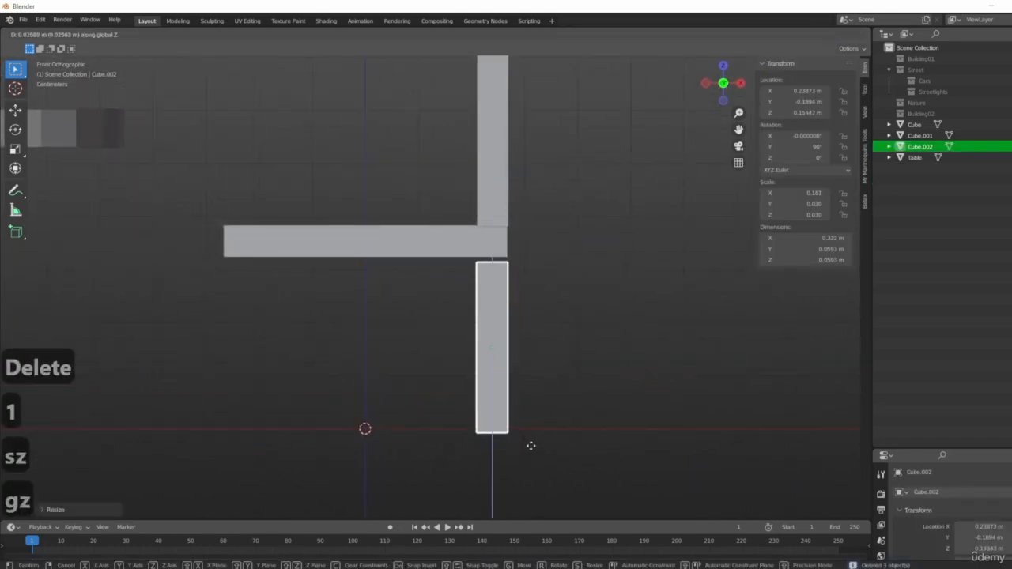
click(530, 442)
- Duplicate the lengthened rear leg along negative X under the seat's front edge
scroll(355, 329, down, 5)
shift+middle_drag(416, 340, 372, 420)
key(shift+d)
key(x)
click(415, 380)
- Duplicate the front and rear legs together and move the copies along Y to the seat's opposite side
key(shift+d)
click(395, 435)
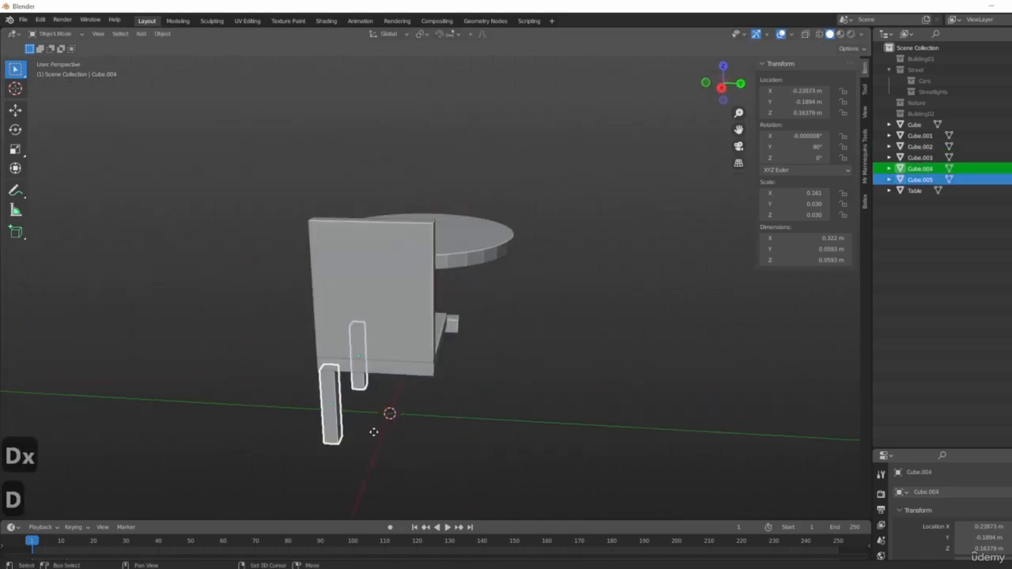
key(x)
click(388, 436)
key(g)
key(y)
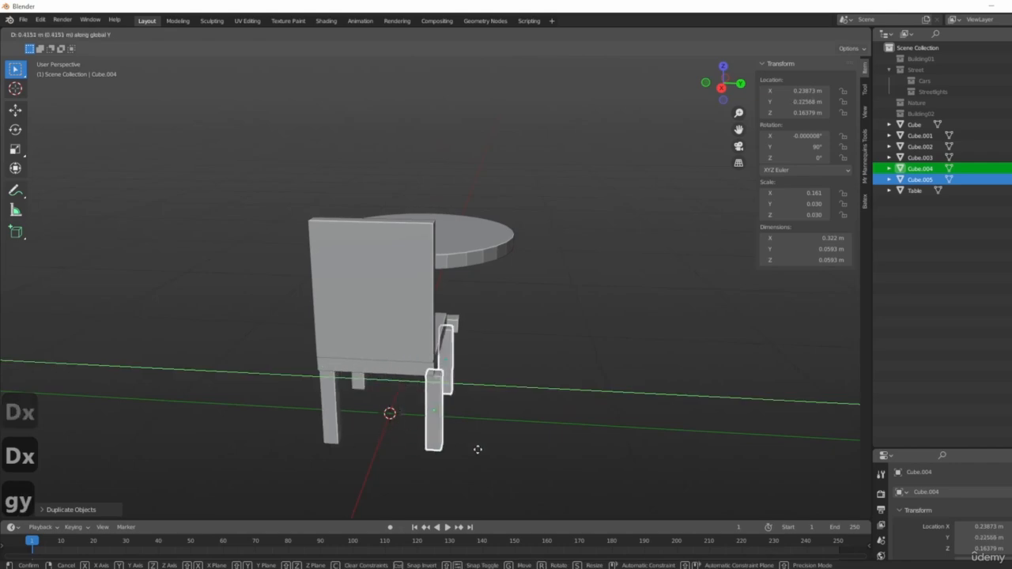
- Join the seat, backrest and four legs of the chair into a single object
middle_drag(390, 378, 522, 360)
shift+click(521, 359)
middle_drag(426, 458, 407, 309)
shift+click(414, 372)
shift+click(407, 308)
shift+click(421, 337)
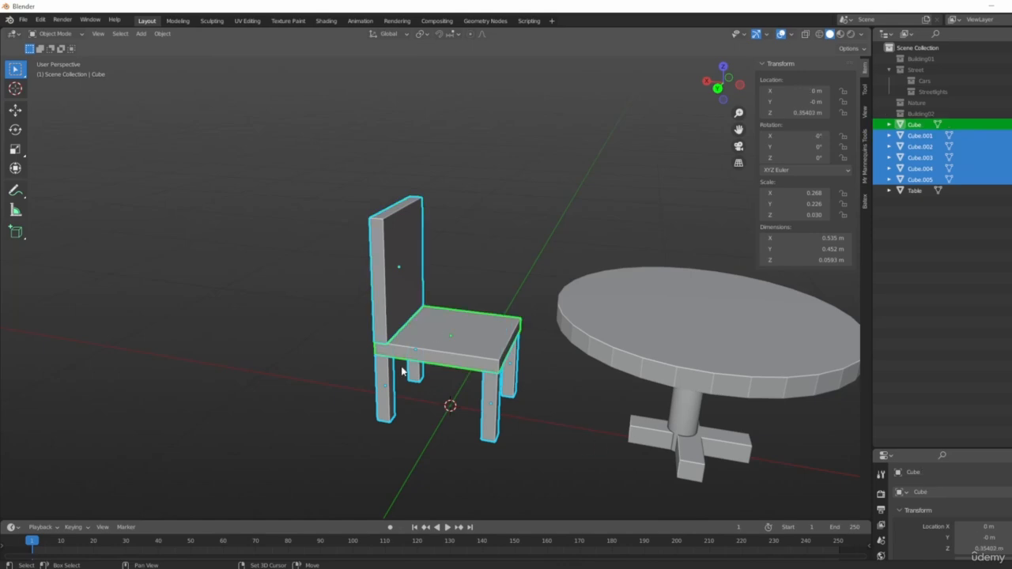
key(ctrl+j)
- Rename the joined chair object as Chair
middle_drag(551, 267, 643, 382)
key(F2)
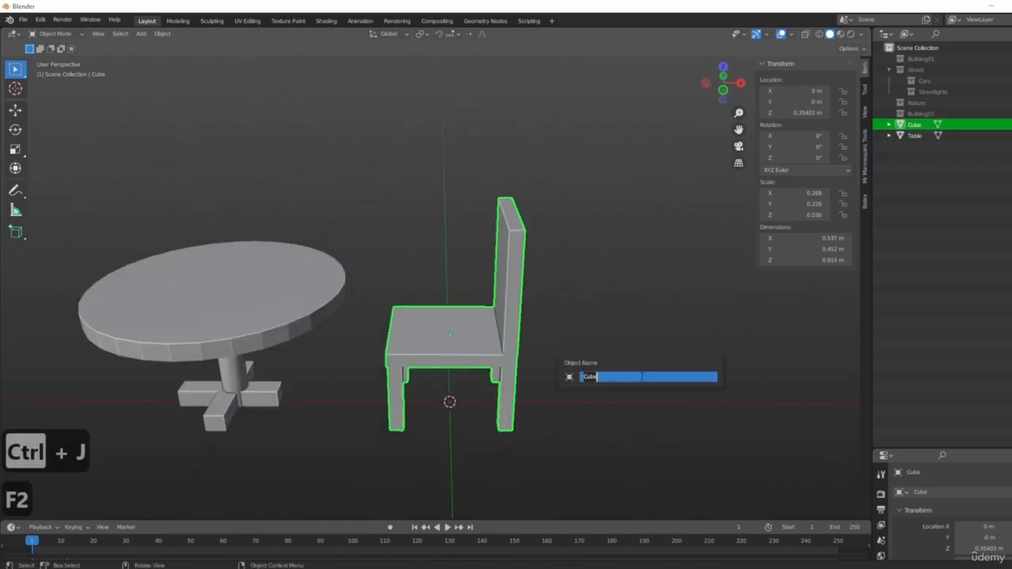
text(Chai)
key(BackSpace)
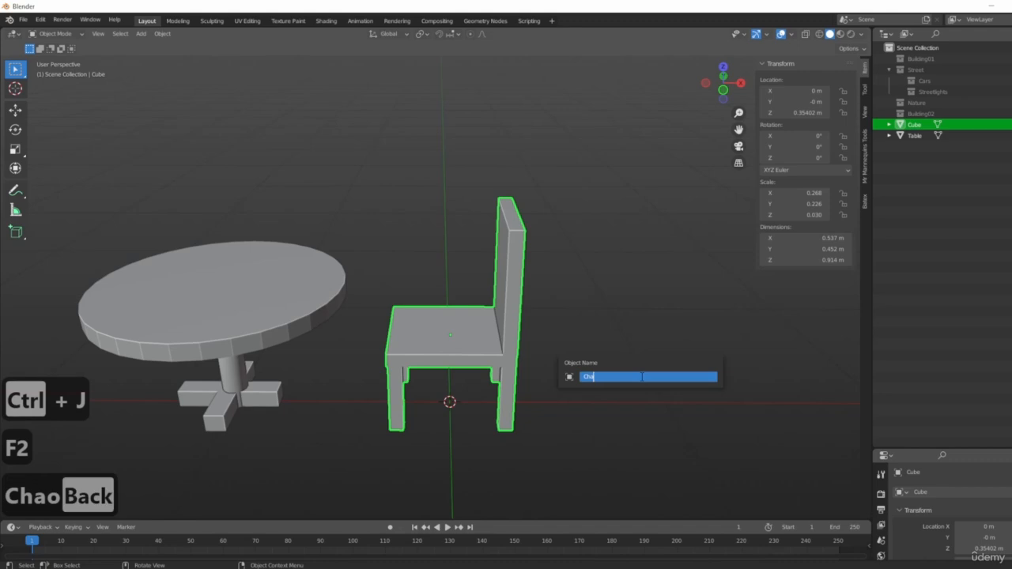
text(ir)
key(Return)
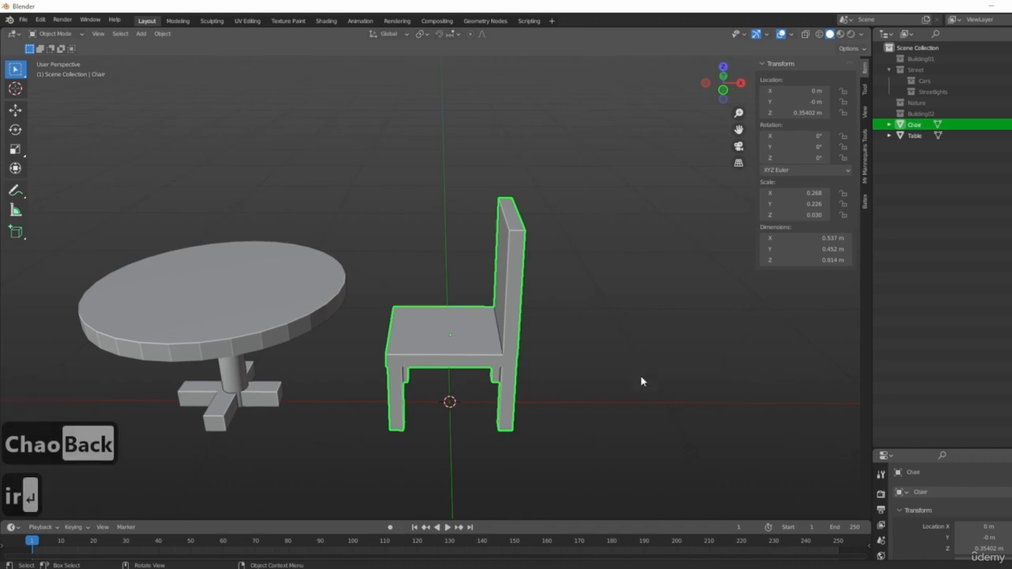
- Show the Building01, Street and Building02 collections again, leaving Cars, Streetlights and Nature hidden
scroll(229, 406, down, 5)
middle_drag(229, 407, 523, 402)
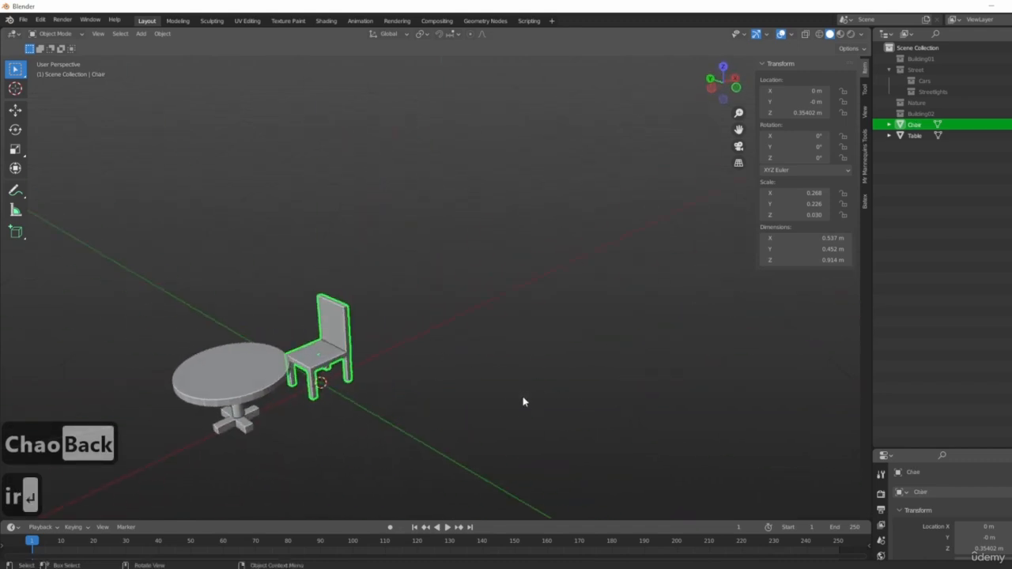
middle_drag(303, 372, 414, 403)
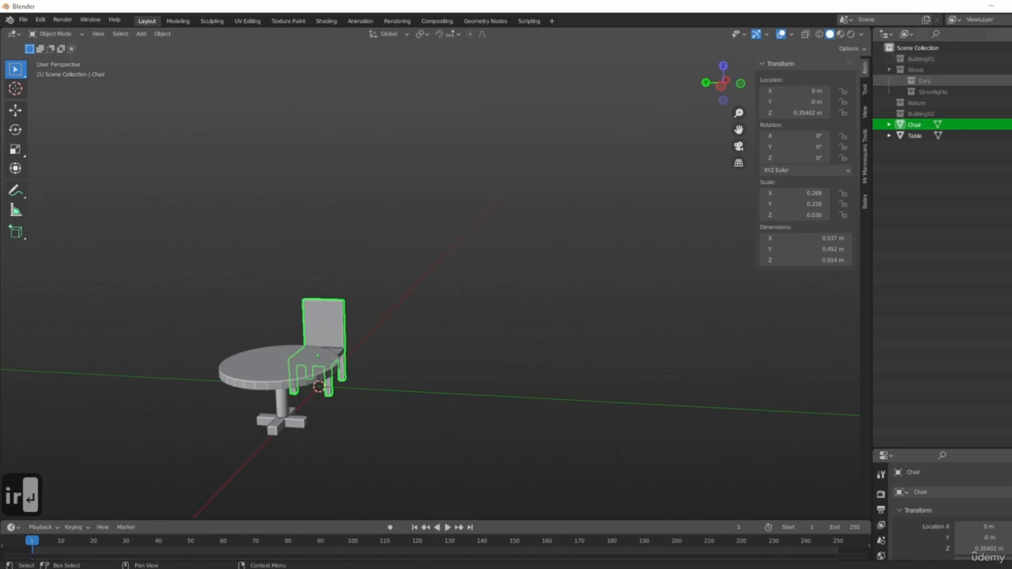
key(alt+e)
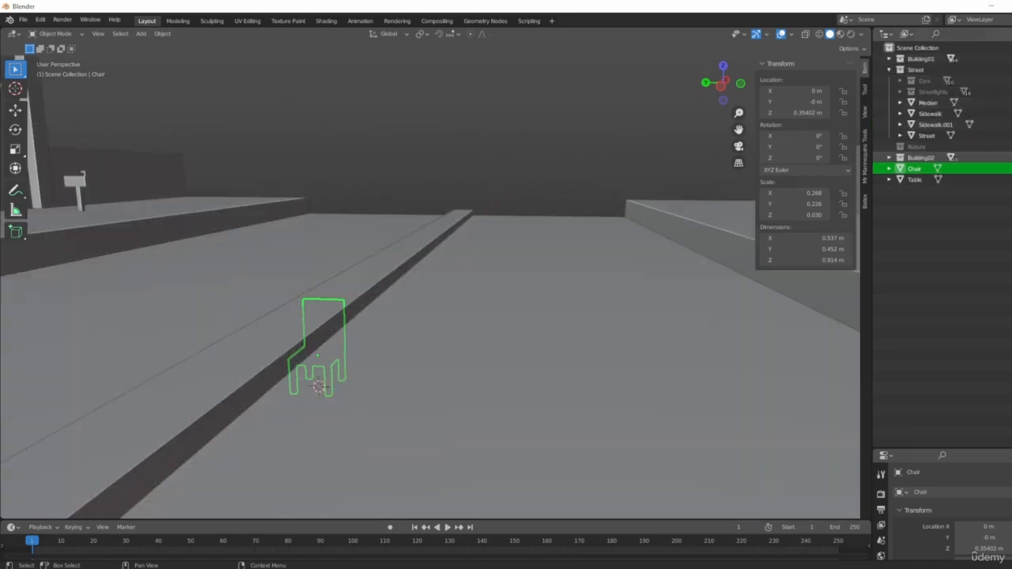
middle_drag(327, 179, 626, 298)
scroll(499, 204, down, 5)
scroll(627, 298, up, 10)
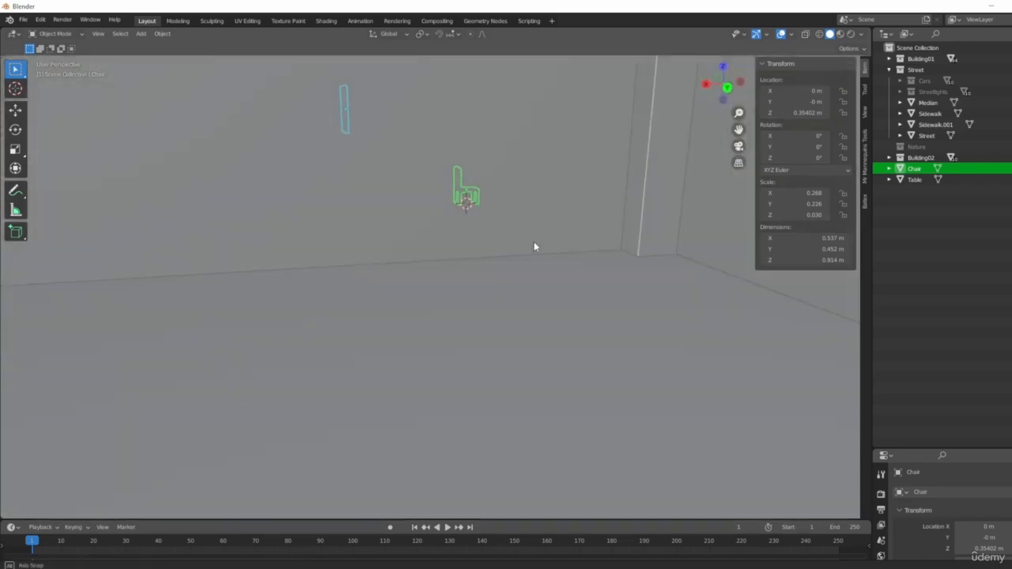
middle_drag(534, 246, 490, 261)
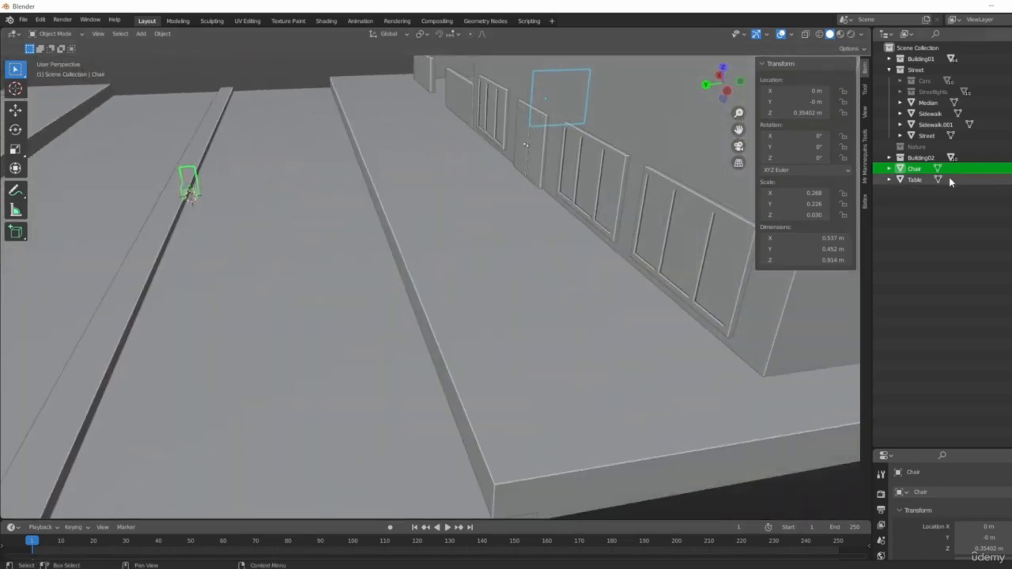
- Add the Table to the chair selection and move both from above onto the second building's terrace, table at about X 10.9 m, Y -11.4 m
click(917, 179)
middle_drag(262, 232, 370, 254)
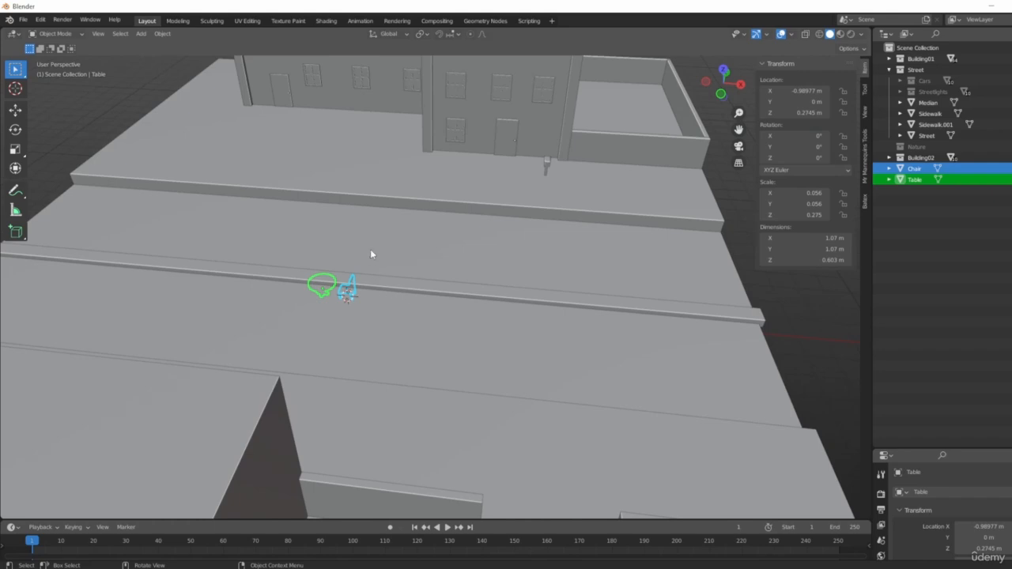
key(KP_7)
scroll(501, 353, down, 3)
scroll(374, 310, up, 5)
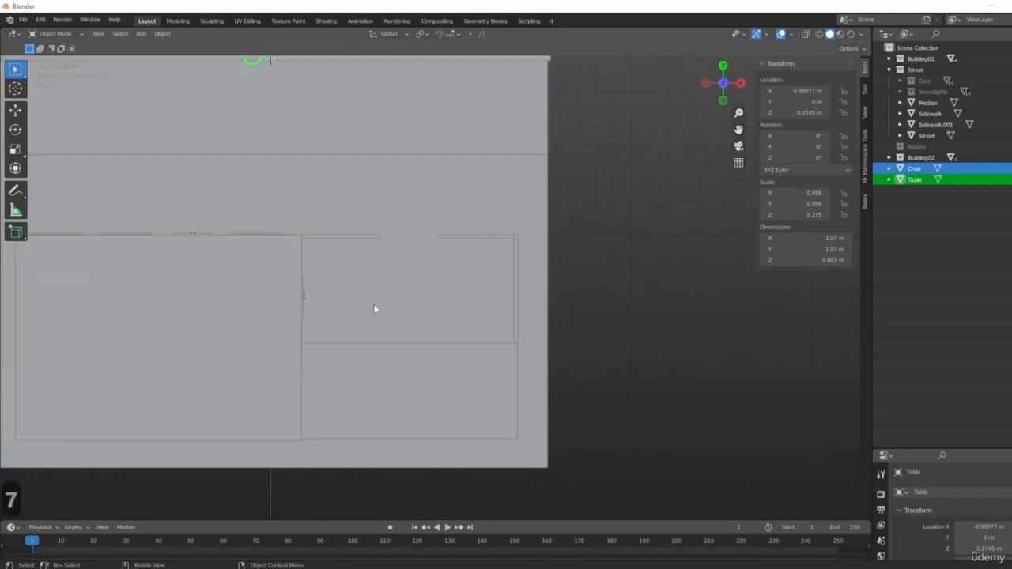
key(g)
click(620, 388)
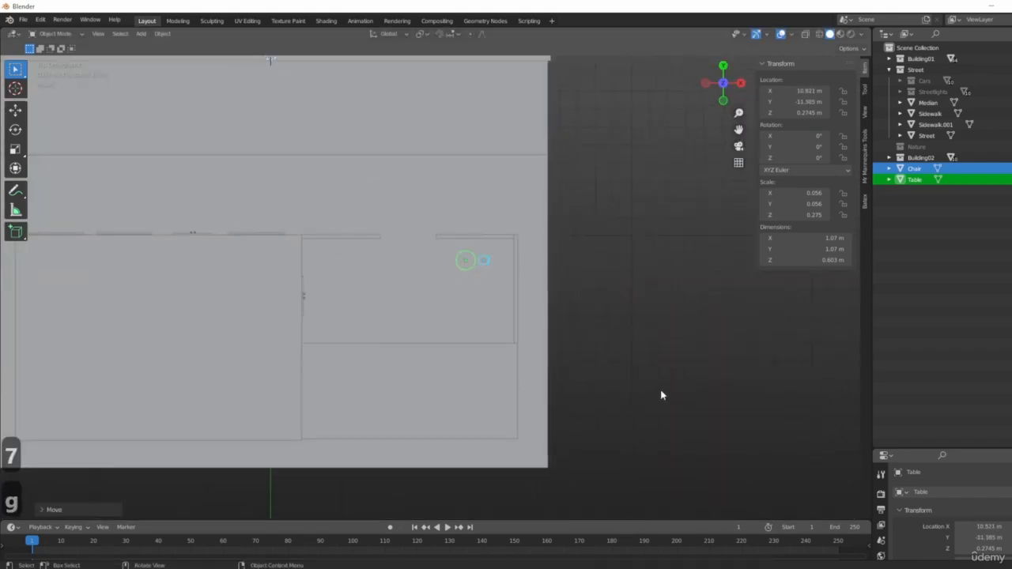
- Raise the table and chair along Z above the ground and shift them toward the terrace door, table at about X 4.9 m
middle_drag(662, 395, 403, 387)
scroll(492, 440, up, 3)
key(g)
key(z)
click(563, 318)
scroll(564, 318, down, 2)
key(g)
click(510, 286)
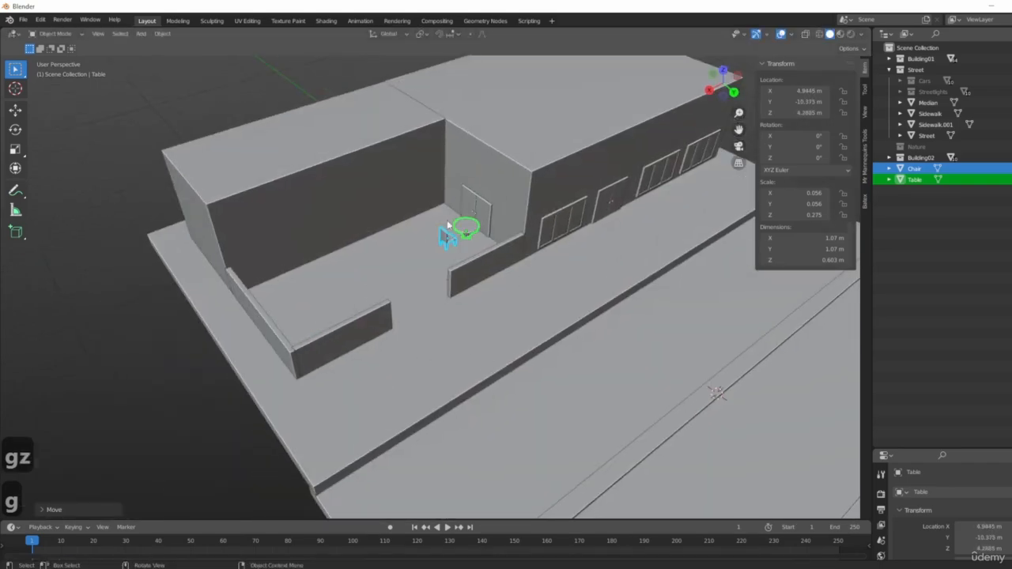
- Lower the table and chair onto the terrace floor in side view, table at about Y -13.26 m and Z 1.59 m
scroll(449, 226, up, 7)
middle_drag(467, 257, 523, 215)
middle_drag(568, 304, 576, 318)
scroll(576, 319, down, 6)
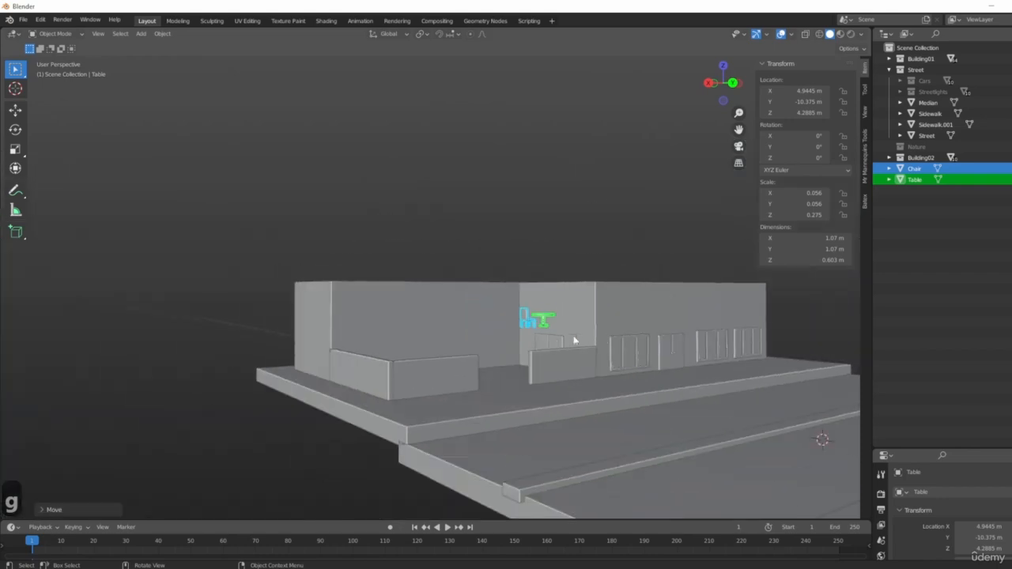
key(KP_3)
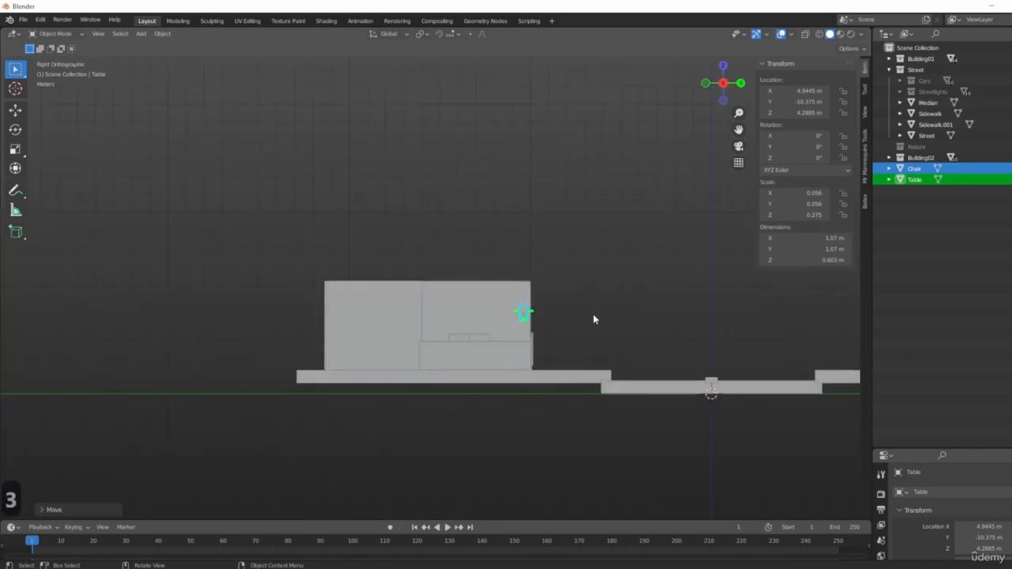
key(g)
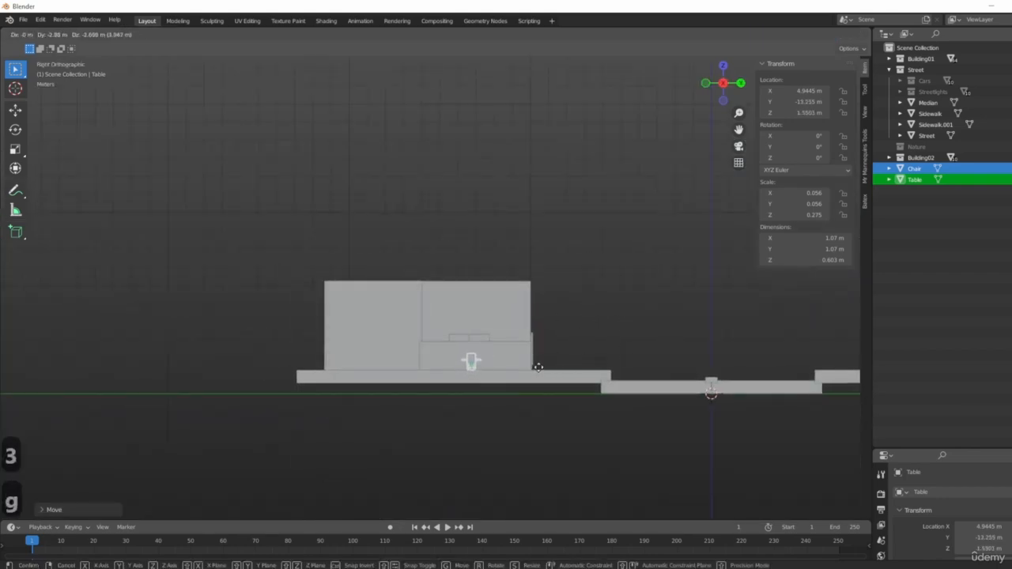
click(501, 336)
- Move the table and chair along X closer to the double door, table at about X 3.6 m
middle_drag(502, 336, 458, 317)
scroll(477, 361, up, 8)
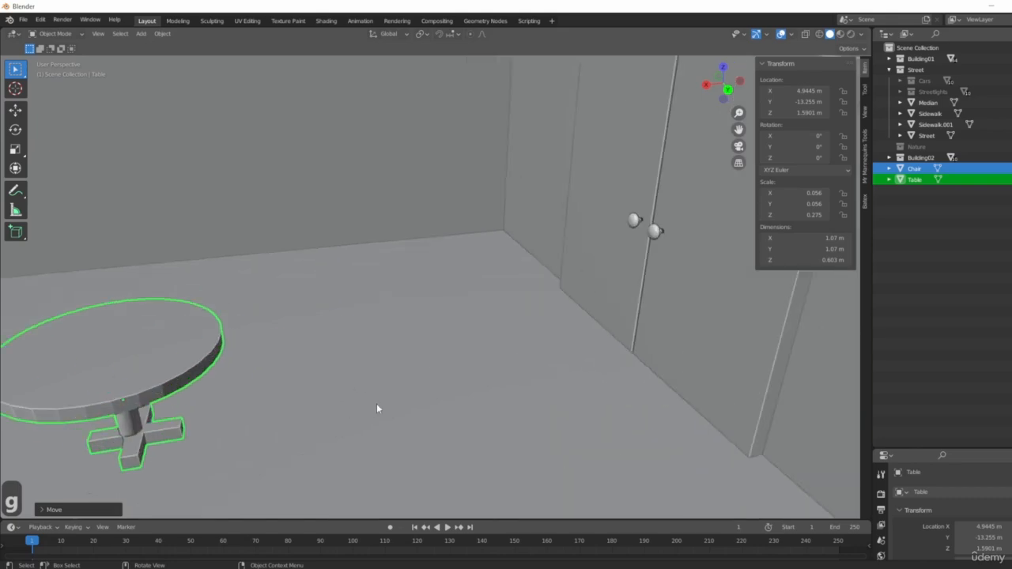
scroll(377, 408, down, 5)
key(g)
key(x)
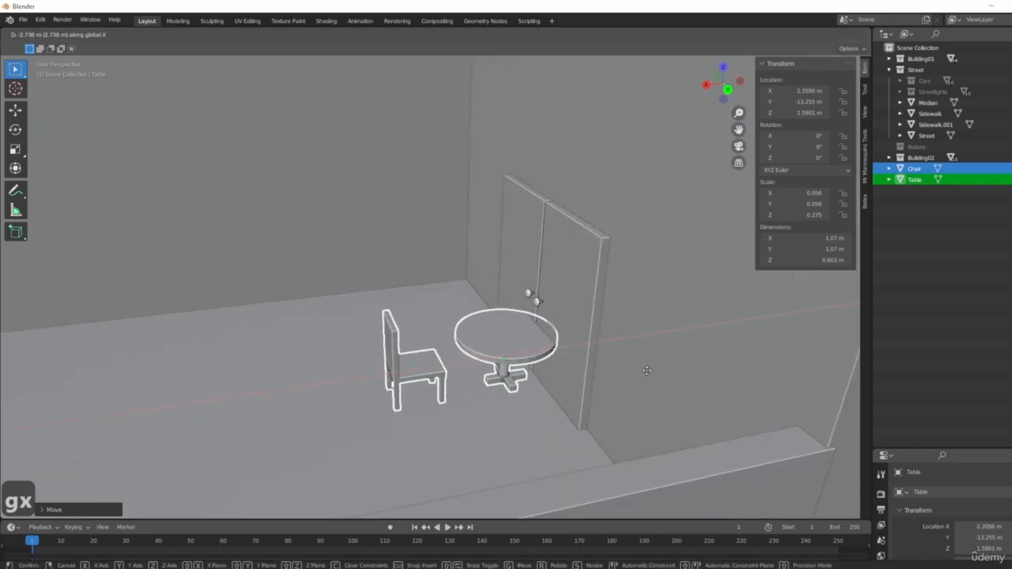
click(529, 293)
- Scale the table and chair up together by about 1.25 to suit the door's size
middle_drag(529, 293, 490, 405)
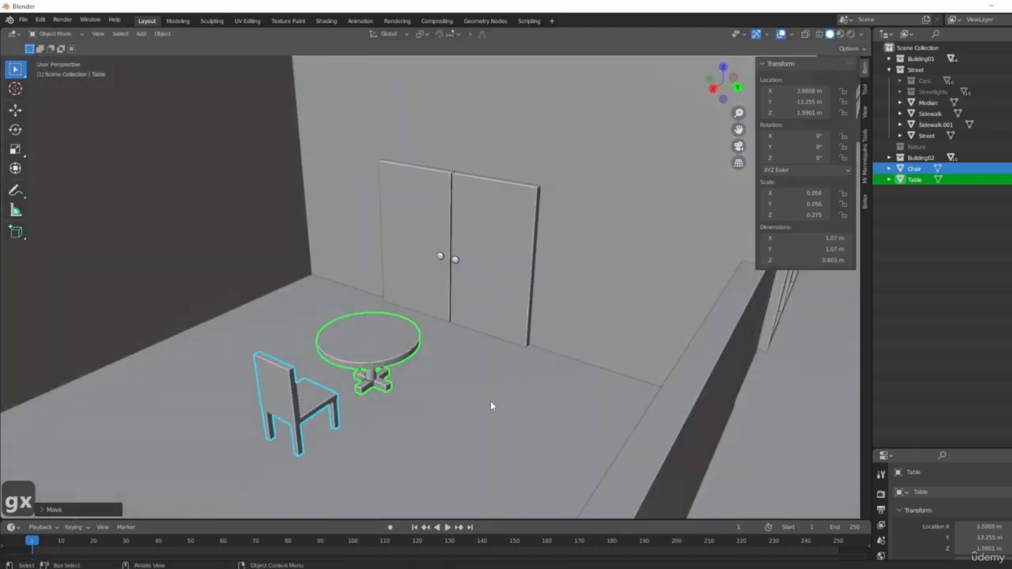
key(s)
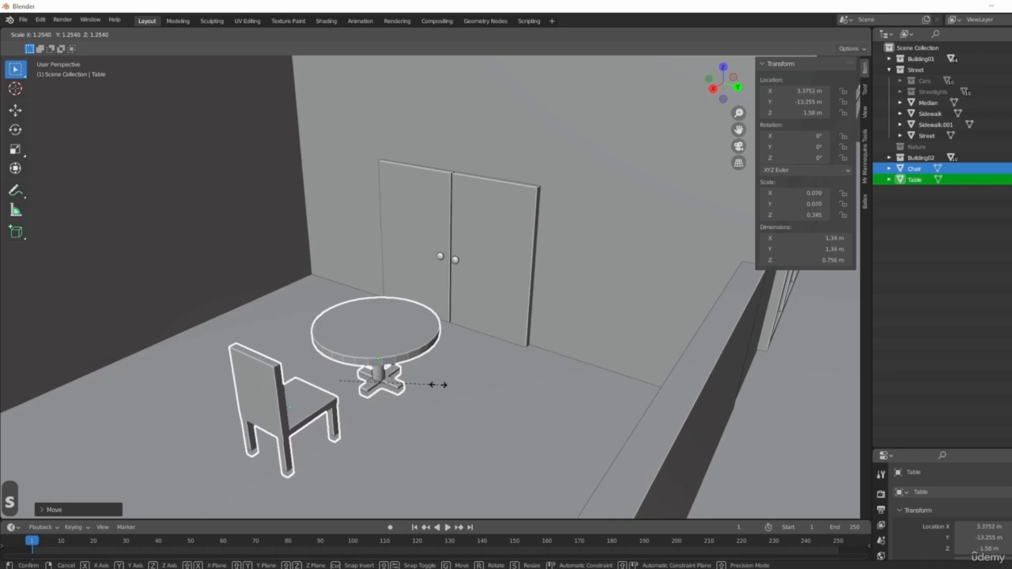
click(437, 384)
scroll(437, 384, down, 5)
- Move the table and chair horizontally into the terrace's outer front corner, table at about X 11.36 m, Y -11.56 m
middle_drag(438, 384, 572, 409)
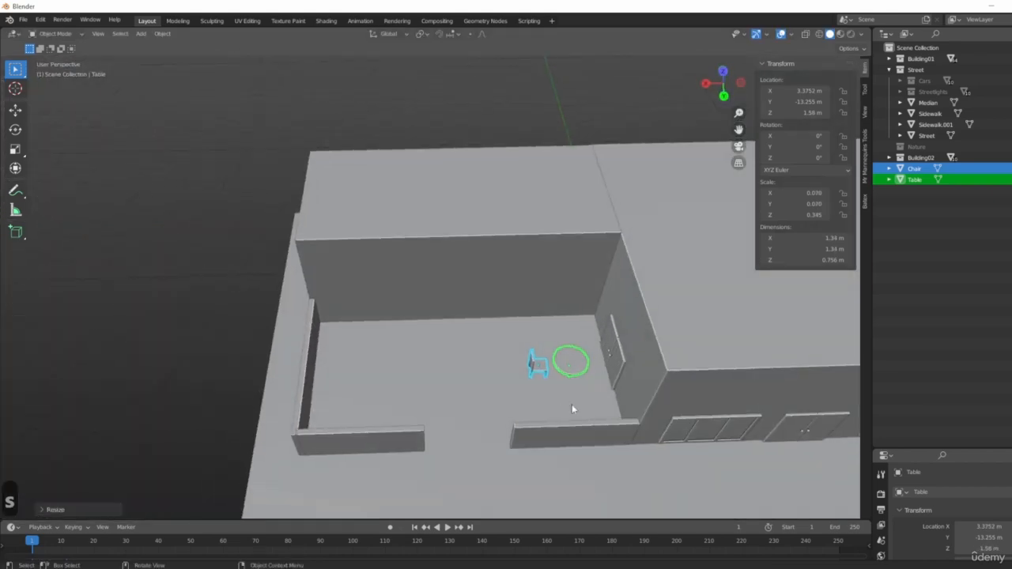
key(g)
key(shift+z)
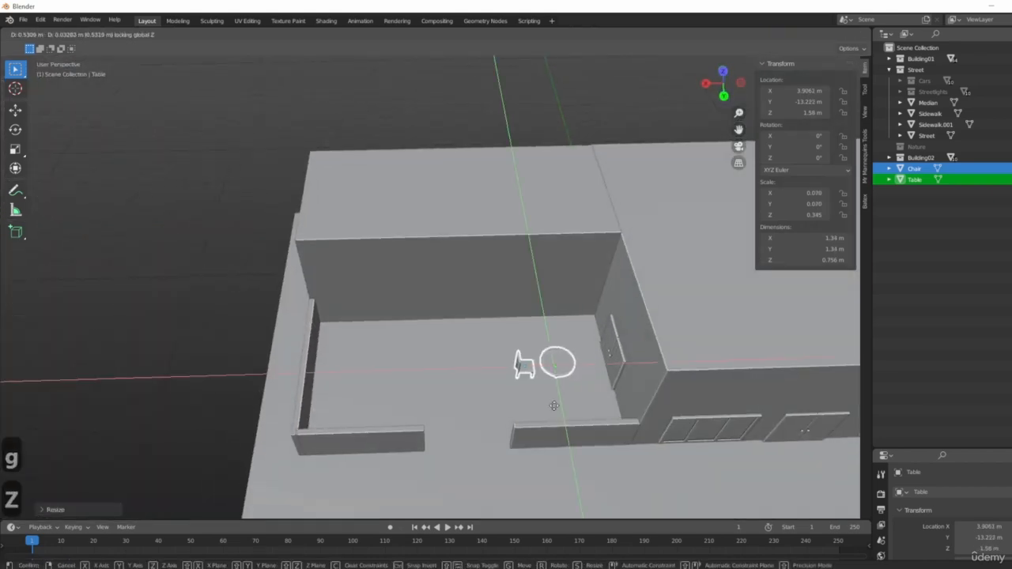
click(362, 446)
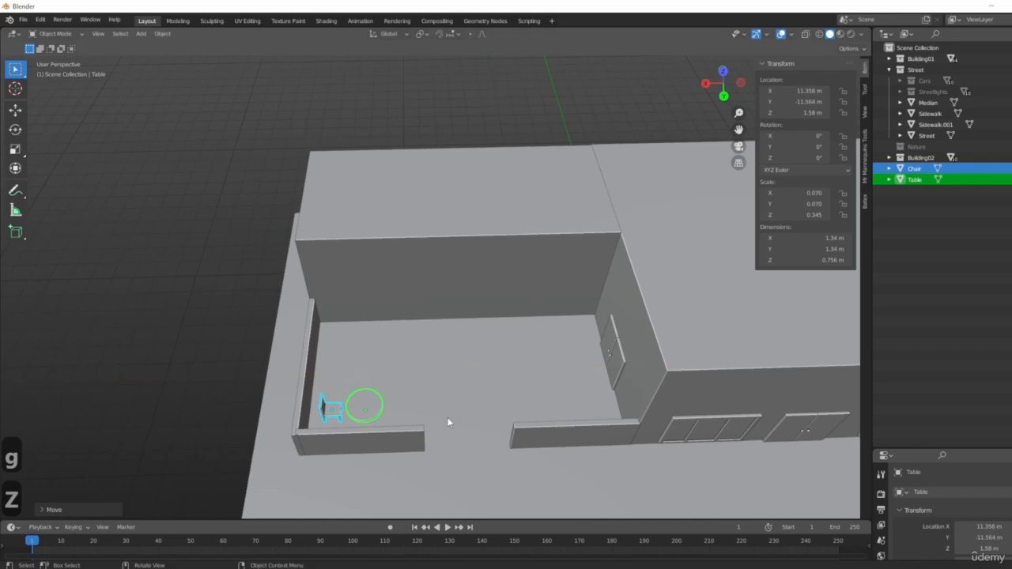
- Duplicate the chair to the table's negative Y side and rotate the copy to about -88° around Z to face the table
middle_drag(447, 420, 522, 447)
click(371, 412)
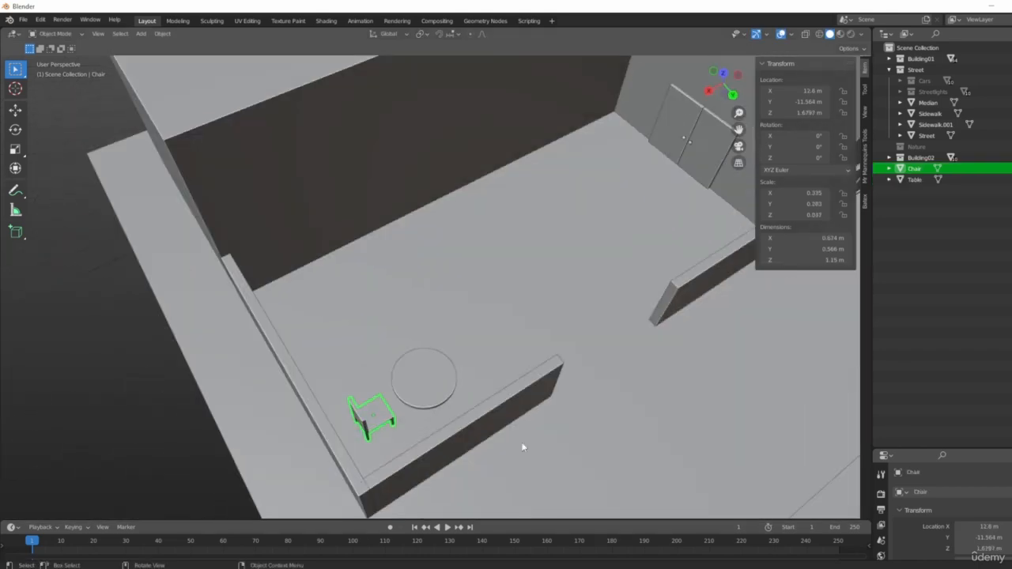
key(KP_7)
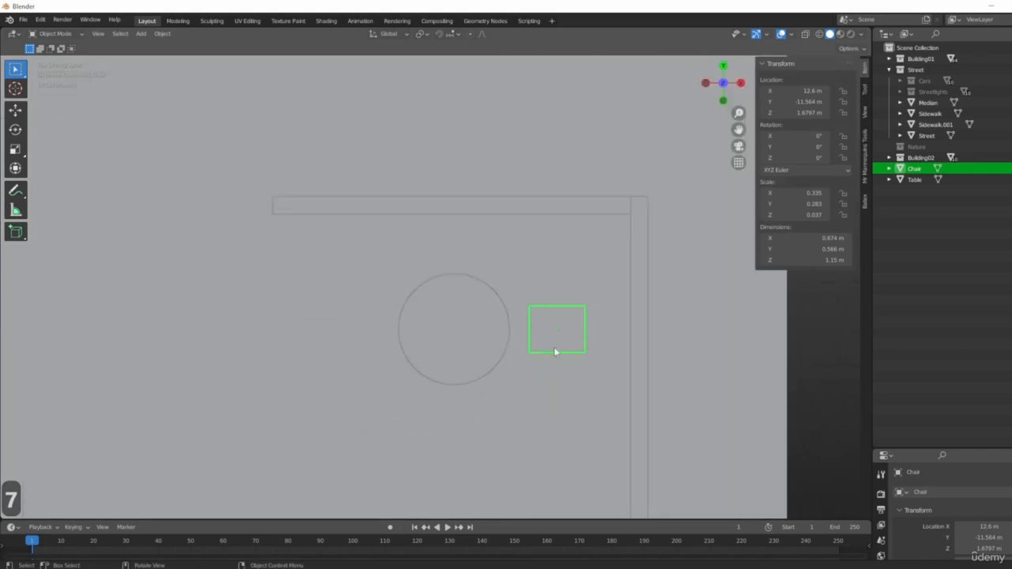
key(shift+d)
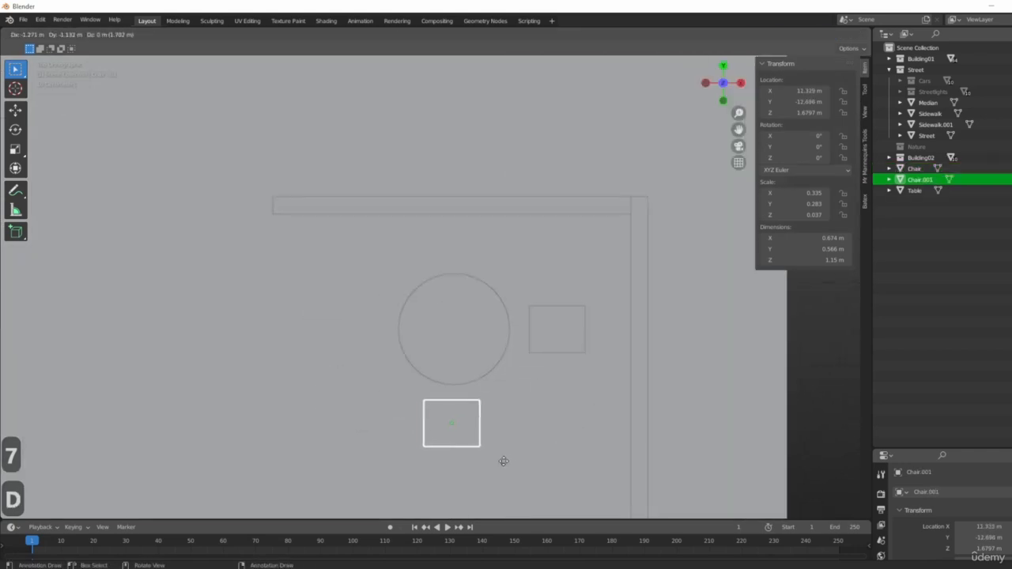
click(501, 461)
key(r)
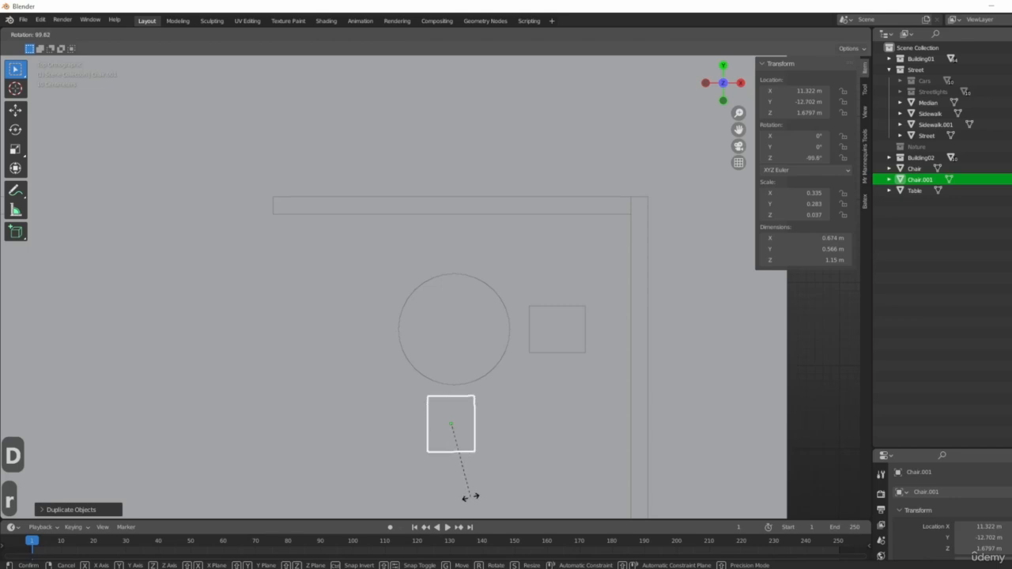
click(473, 501)
- Duplicate the rotated chair to the table's negative X side and turn the copy to about -176° around Z
key(shift+d)
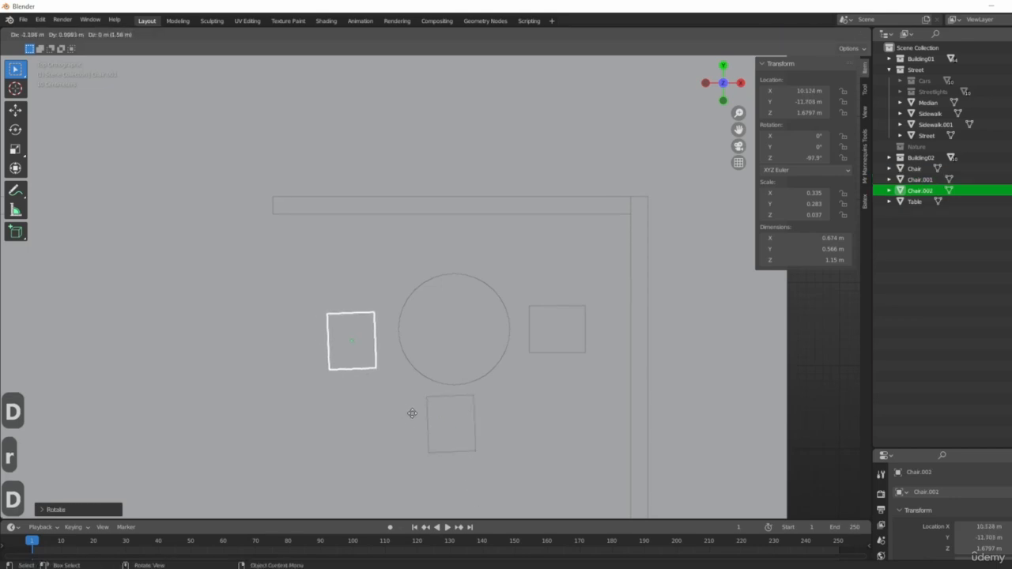
click(412, 414)
key(r)
click(317, 434)
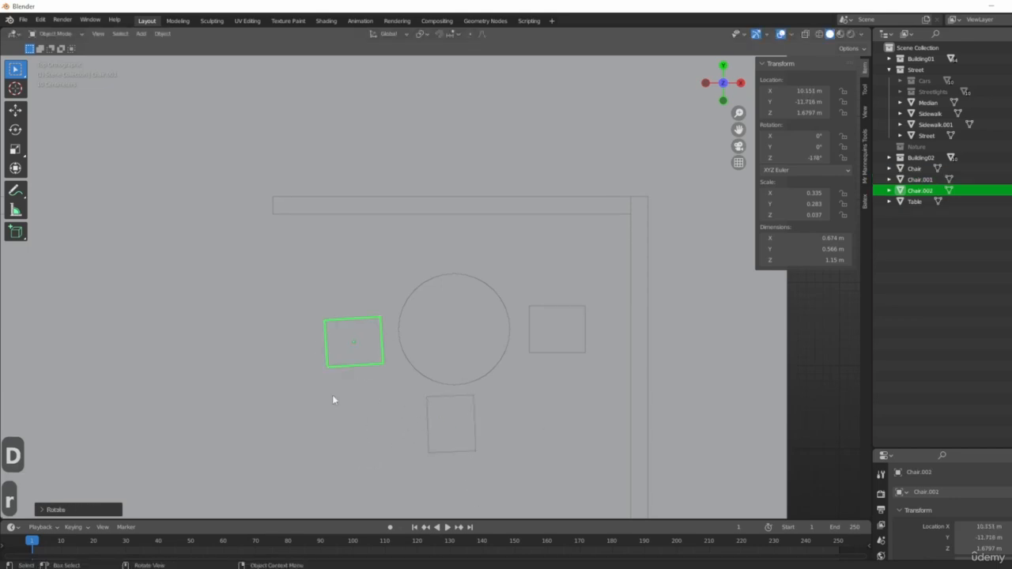
- Move the third chair horizontally toward the table, to about X 10.35 m, Y -11.74 m
middle_drag(466, 379, 253, 419)
middle_drag(527, 355, 537, 384)
key(g)
key(shift+z)
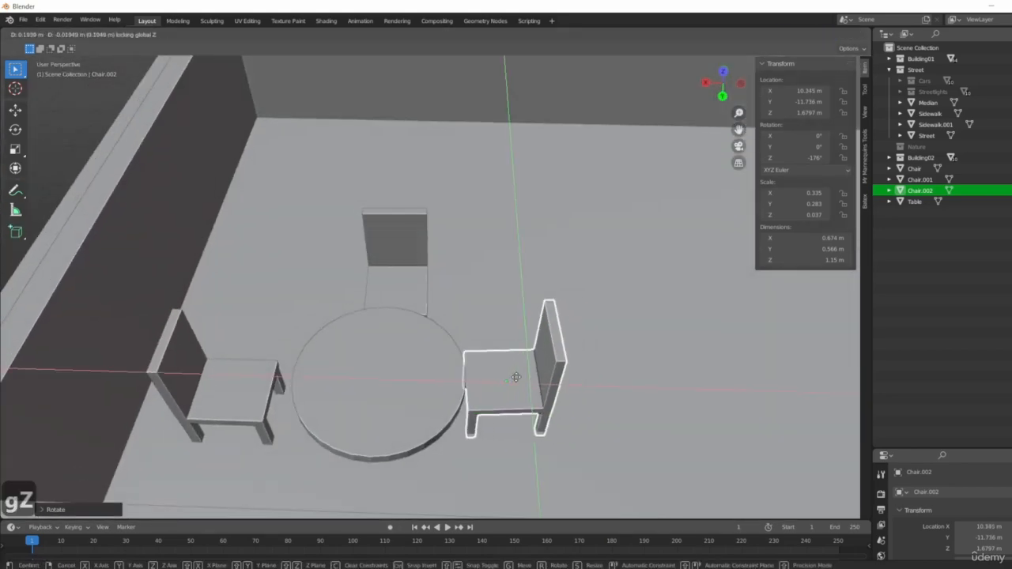
click(515, 377)
- Move the second chair horizontally closer to the table, to about X 11.39 m, Y -12.53 m
click(409, 268)
middle_drag(455, 348, 411, 371)
key(g)
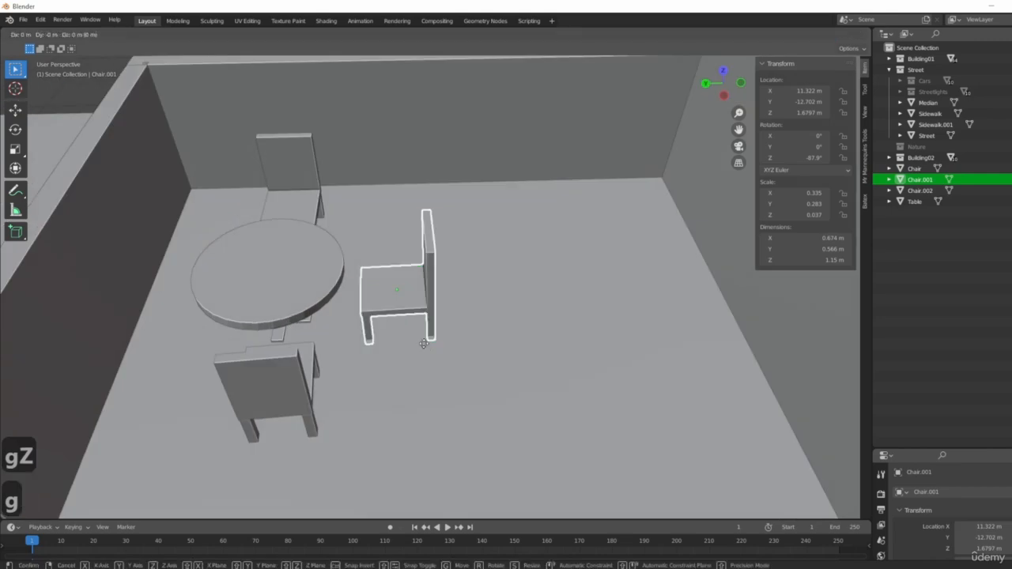
key(shift+z)
click(364, 305)
- Select all three chairs and raise them along Z by about 0.05 m
middle_drag(365, 304, 417, 189)
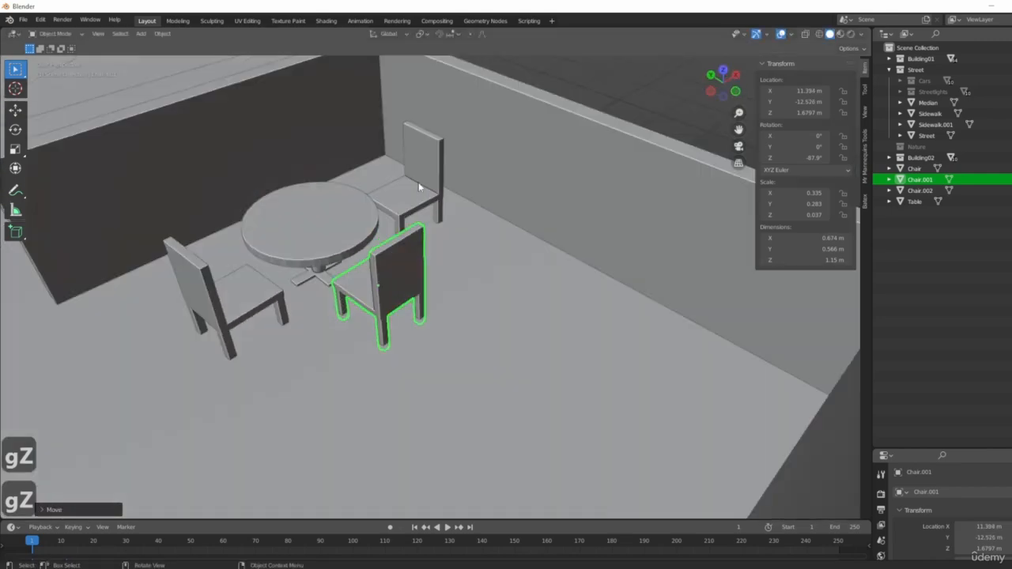
click(420, 187)
shift+click(384, 277)
shift+click(235, 300)
key(g)
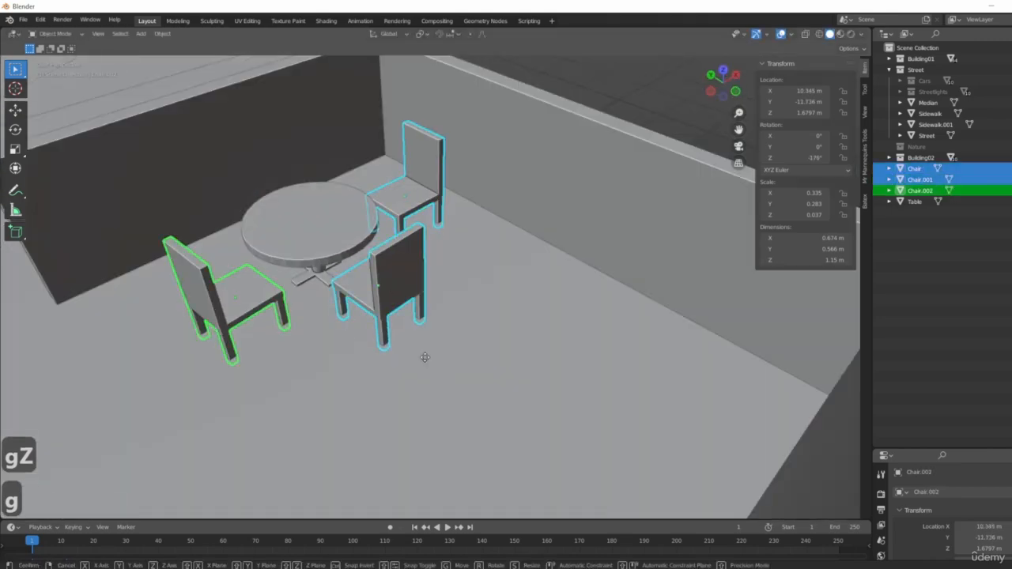
key(z)
click(423, 352)
middle_drag(423, 352, 509, 339)
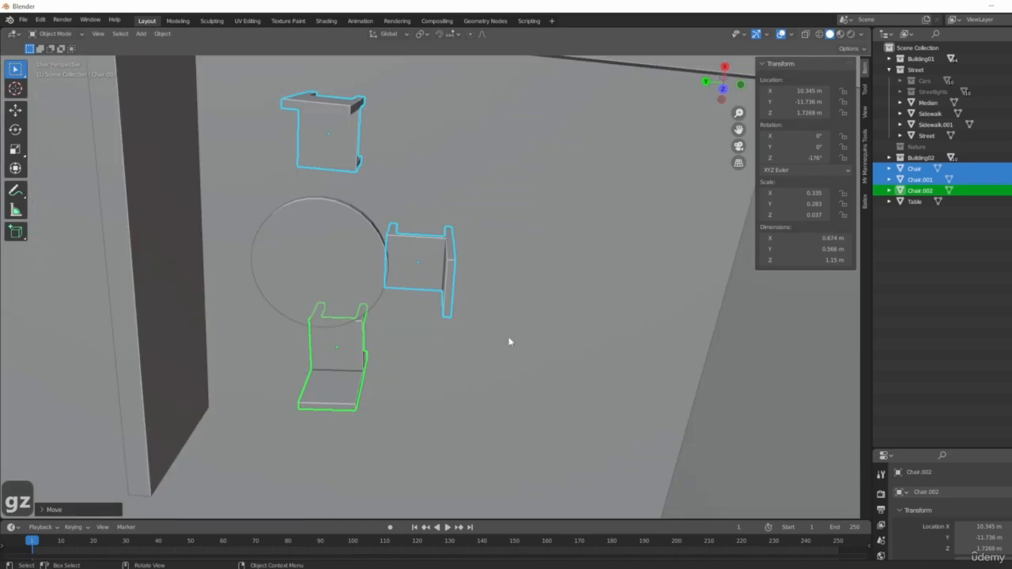
key(7)
scroll(356, 291, up, 4)
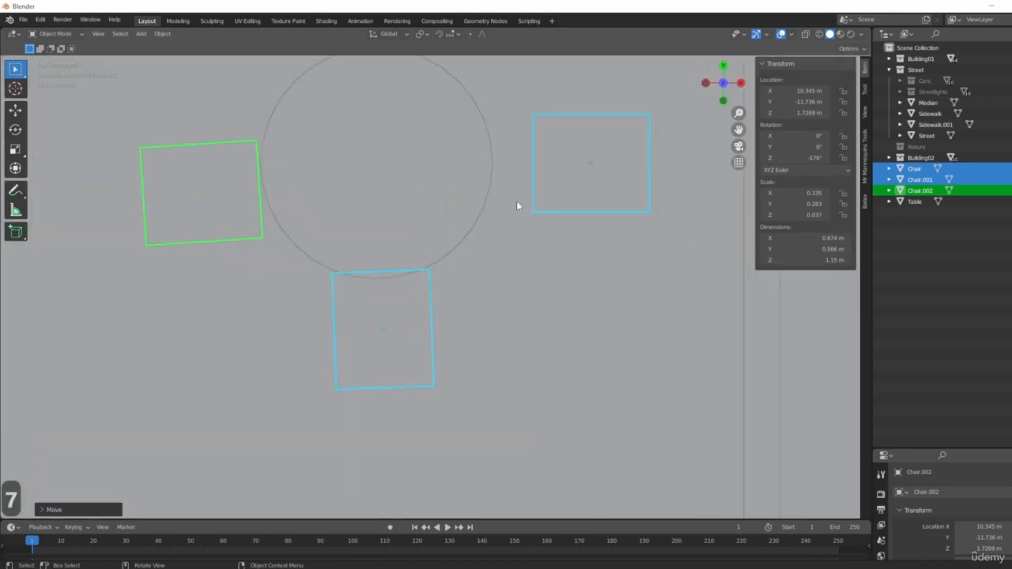
- Duplicate the table with its three chairs and place the copy toward the back wall, with its lead chair near X 8.64 m, Y -13.96 m
scroll(517, 206, down, 5)
click(296, 342)
middle_drag(297, 343, 162, 301)
scroll(105, 344, up, 9)
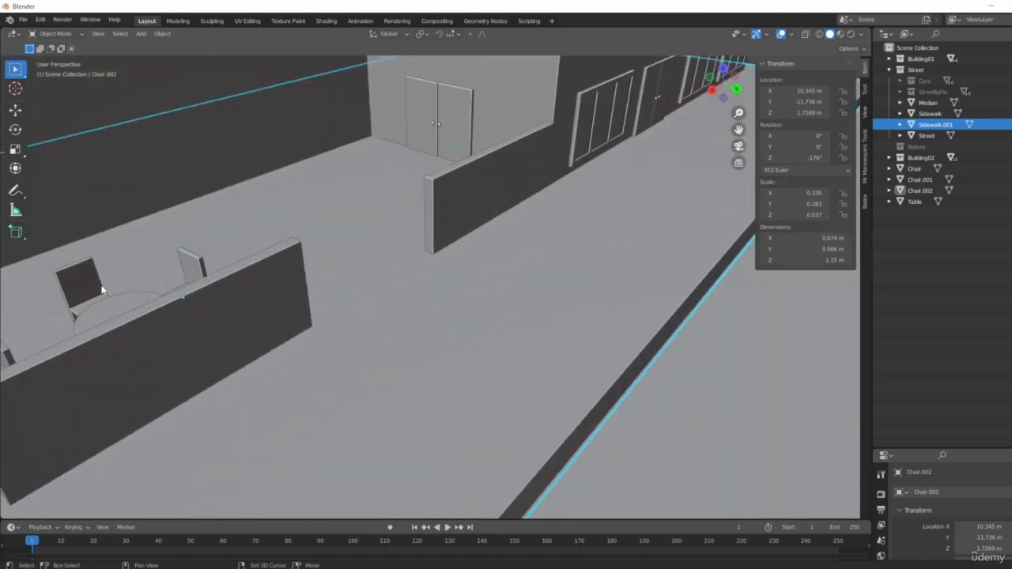
scroll(101, 290, down, 5)
scroll(330, 346, up, 4)
middle_drag(357, 309, 351, 352)
click(338, 347)
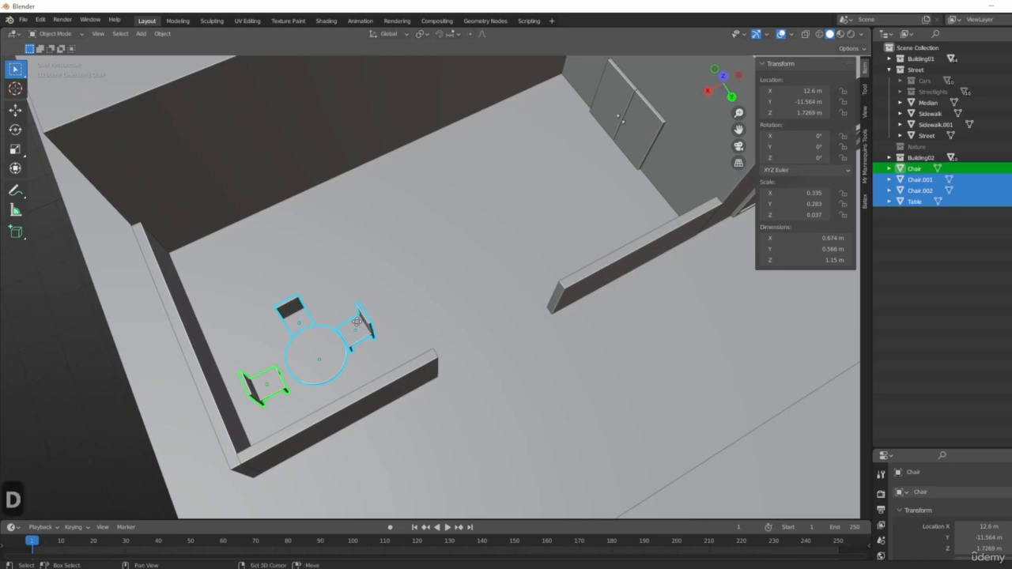
key(shift+d)
click(463, 172)
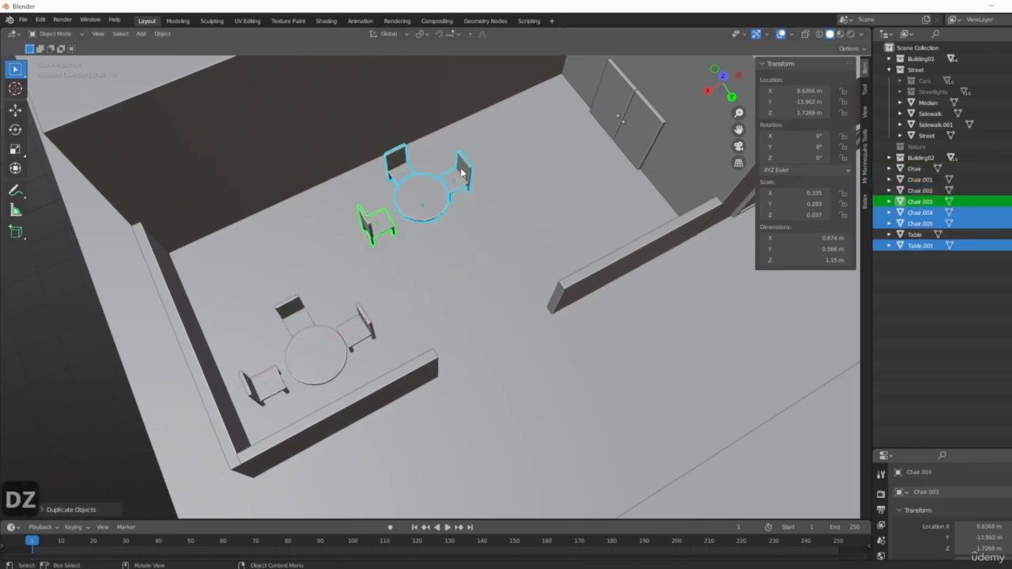
- Rotate the duplicated table and chairs by about -170° around Z
key(r)
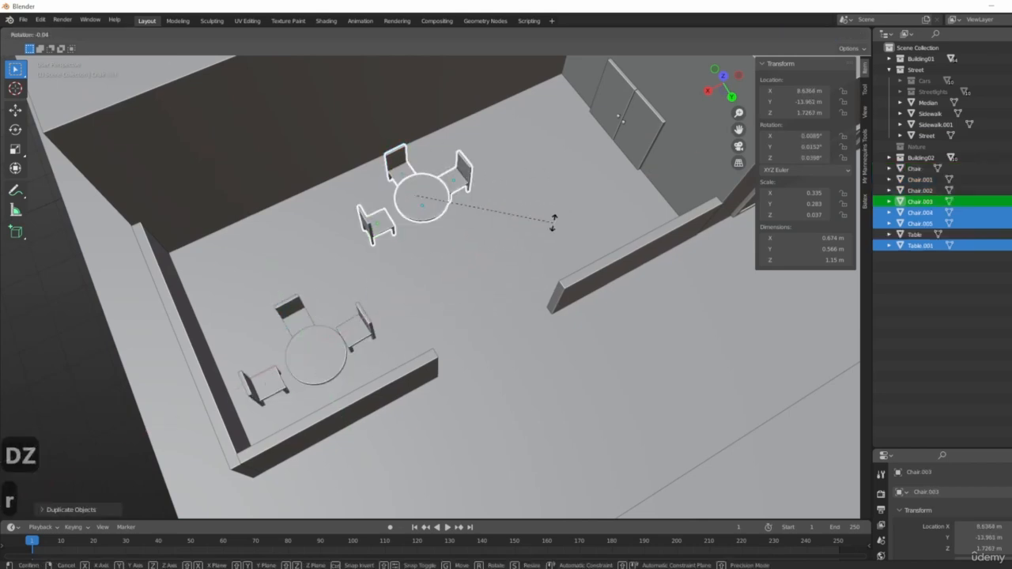
key(z)
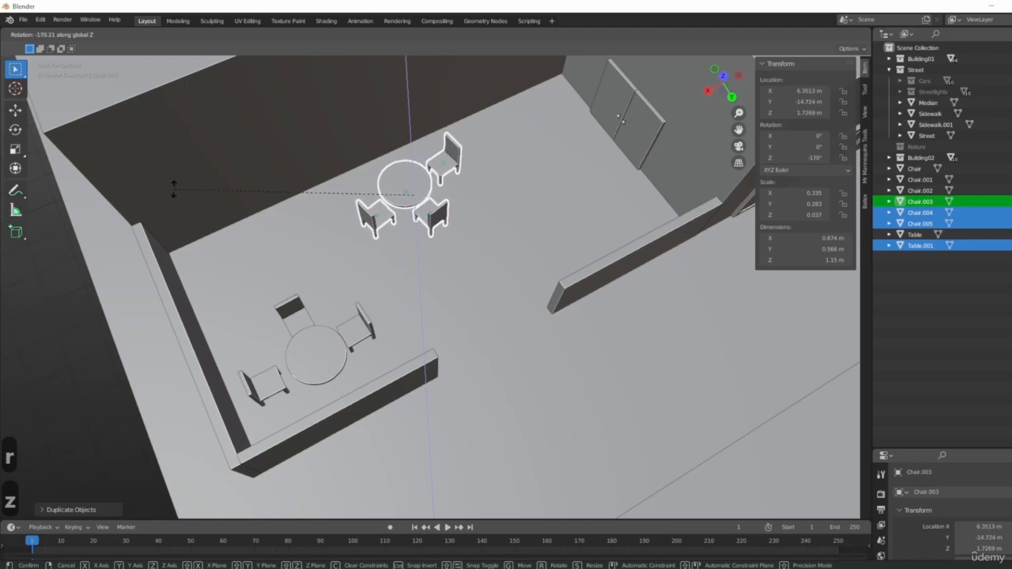
click(173, 190)
key(g)
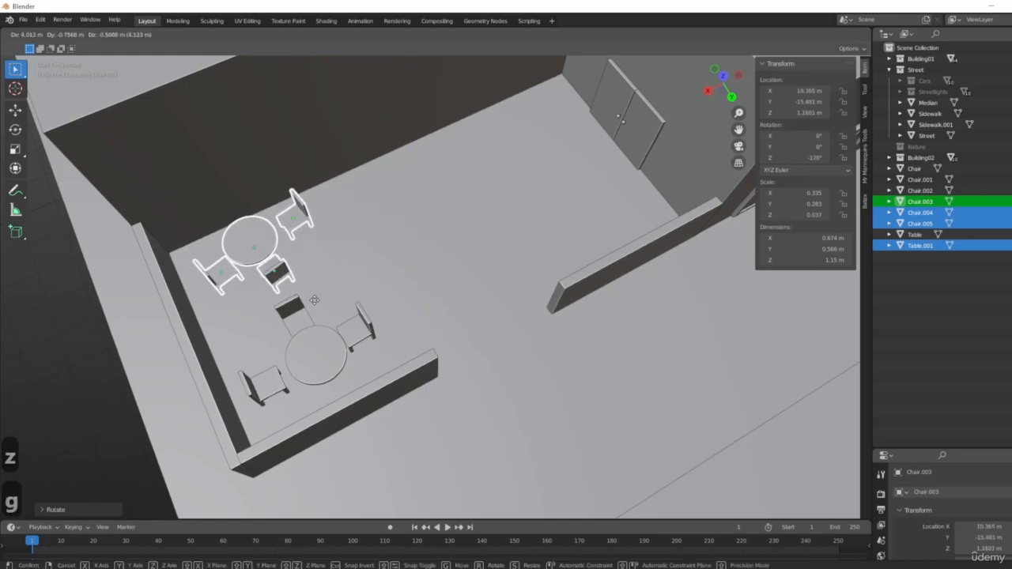
click(307, 293)
click(291, 277)
key(Delete)
middle_drag(342, 277, 374, 241)
key(ctrl+z)
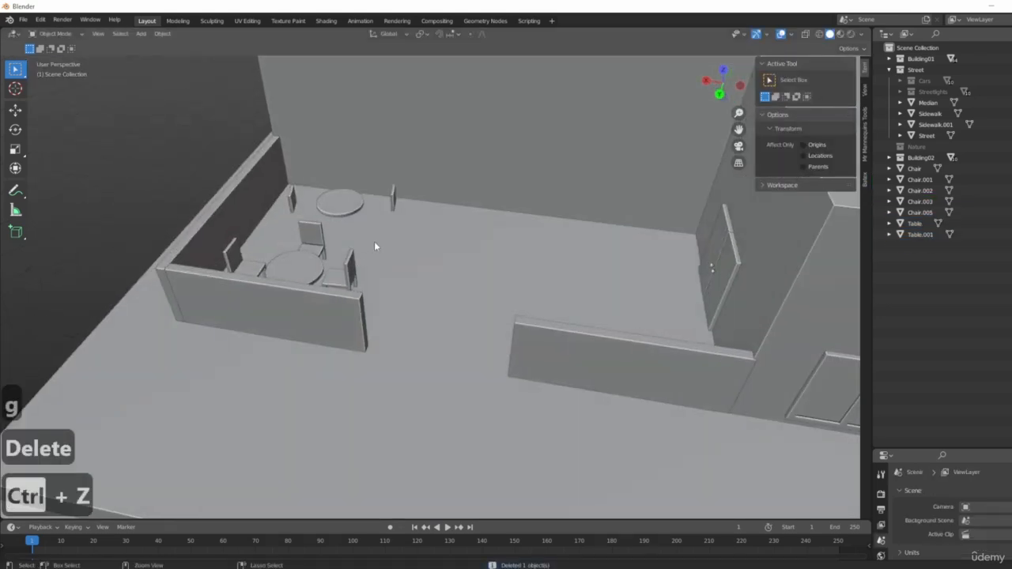
key(ctrl+z)
key(ctrl+z)
- Delete the duplicated set's chair facing the street and move the remaining table and two chairs horizontally into the terrace's back outer corner
click(474, 247)
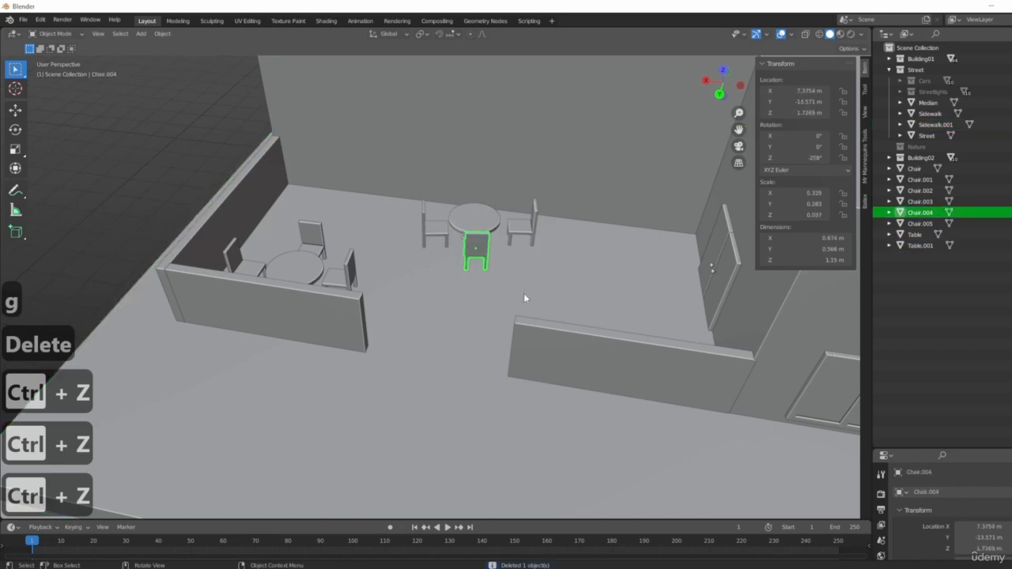
key(Delete)
click(474, 220)
shift+click(435, 229)
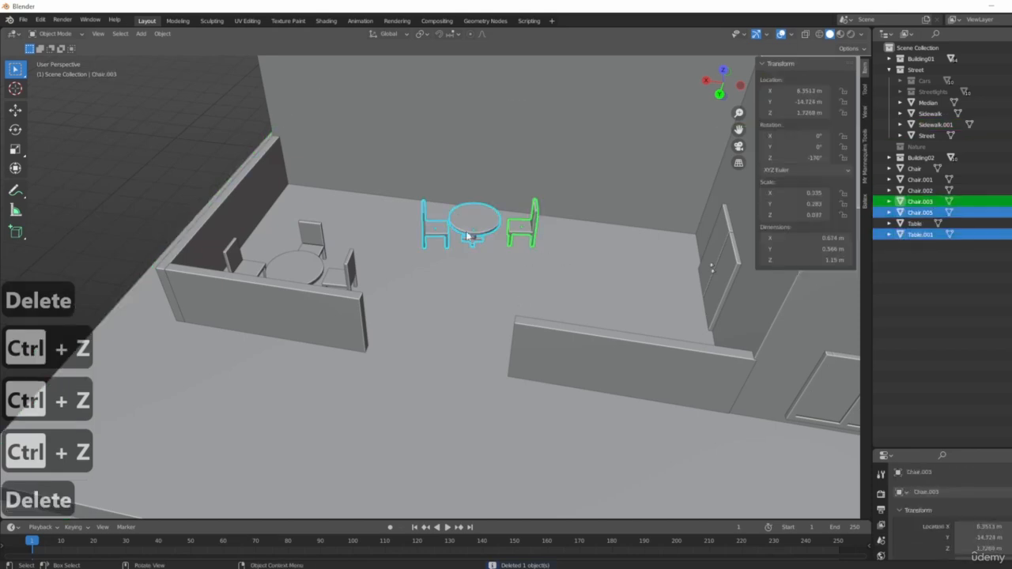
middle_drag(466, 231, 474, 264)
key(g)
key(shift+z)
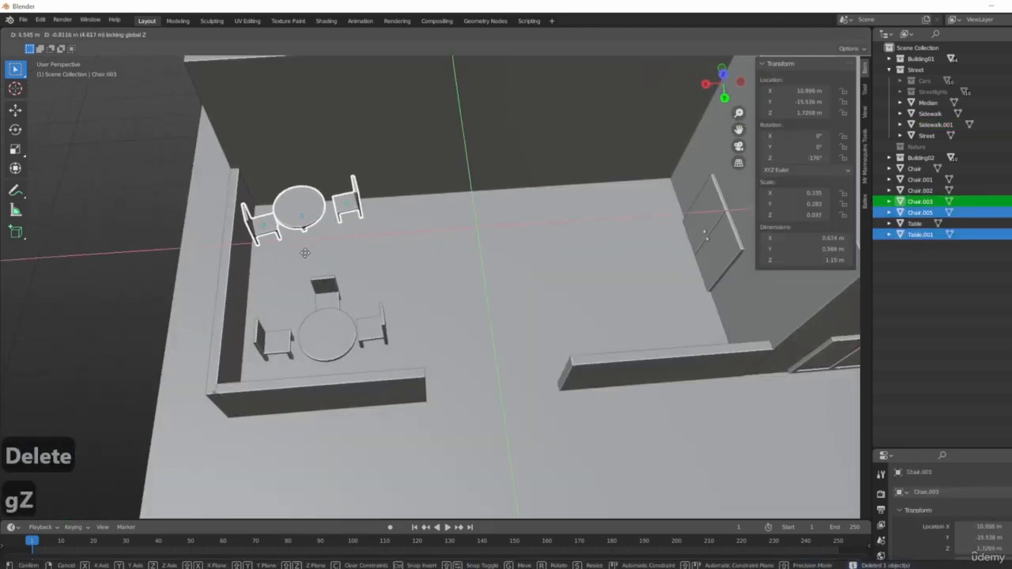
click(321, 258)
- Rotate the back-corner table and its two chairs around Z, bringing the table to about -182°
key(r)
key(z)
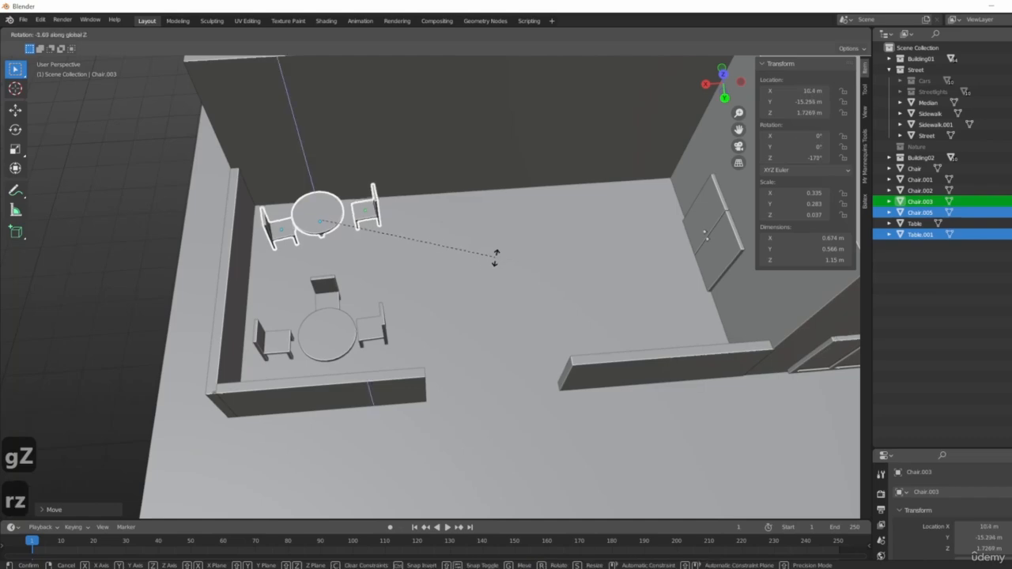
click(460, 272)
- Duplicate the back-corner table and two chairs to the middle of the terrace, with the positive X chair at about X 8.28 m, Y -13.75 m
middle_drag(461, 273, 384, 268)
click(326, 308)
shift+click(349, 319)
middle_drag(341, 330, 376, 328)
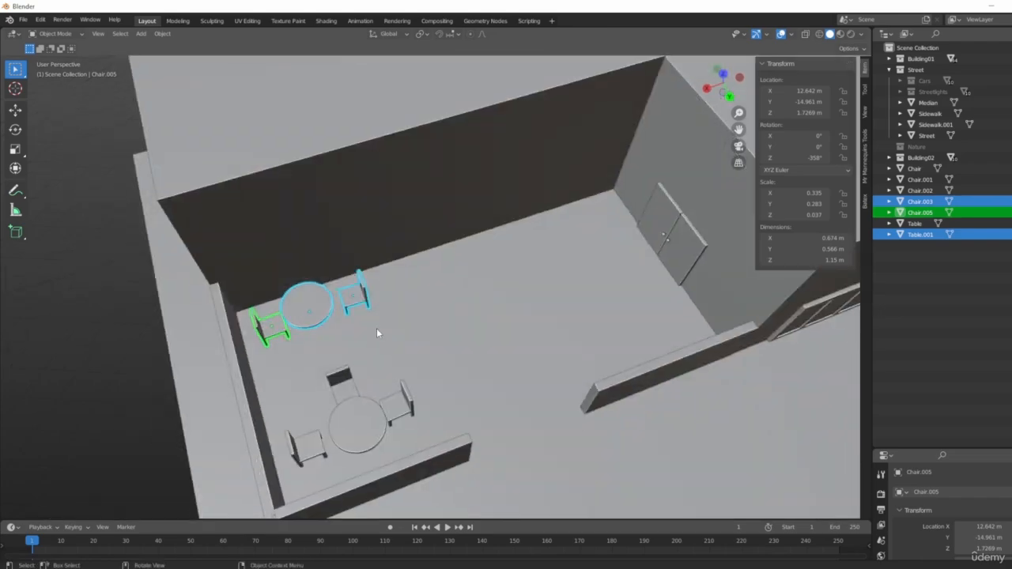
key(7)
key(shift+d)
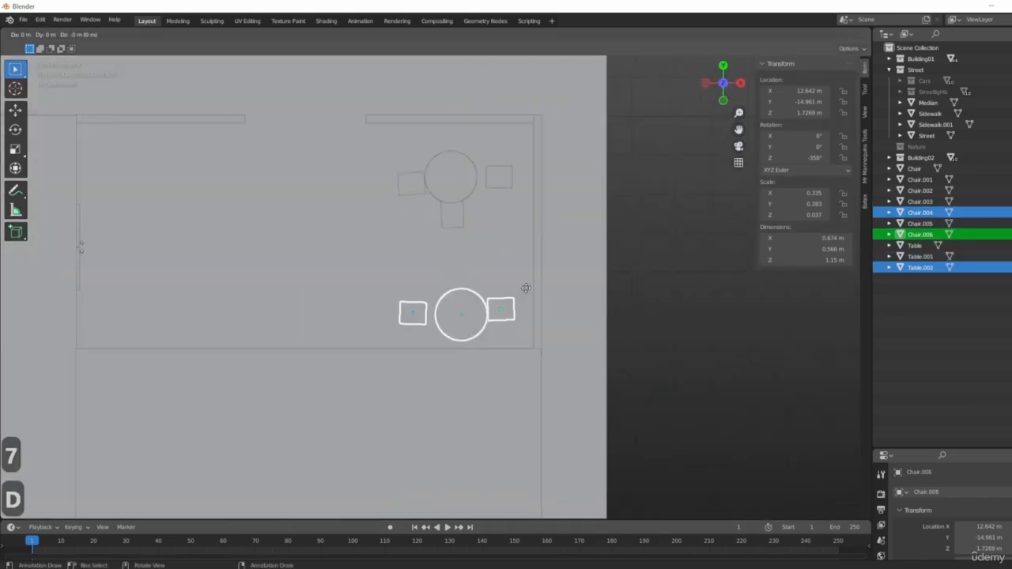
click(348, 237)
middle_drag(378, 242, 441, 255)
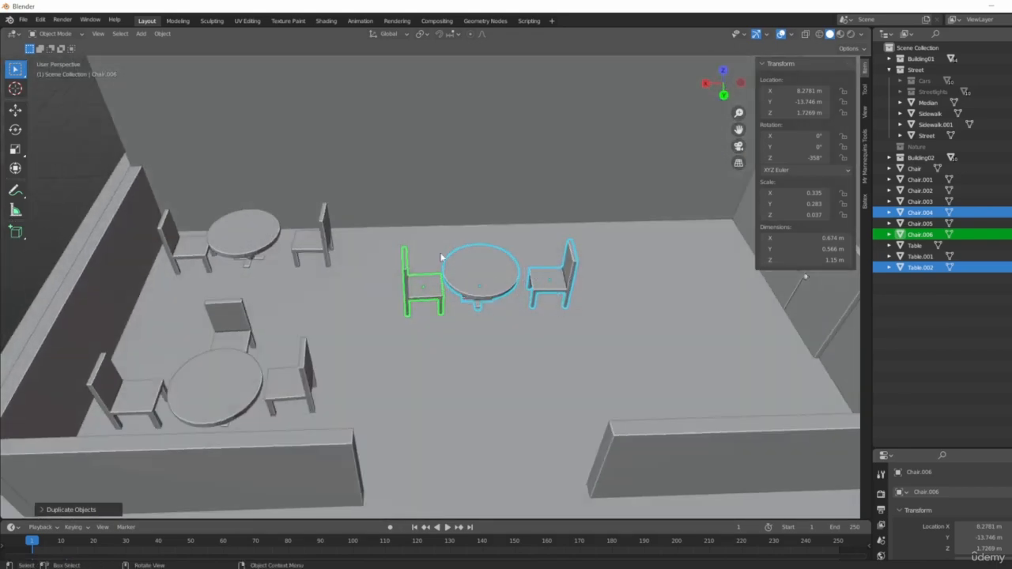
click(241, 330)
click(289, 381)
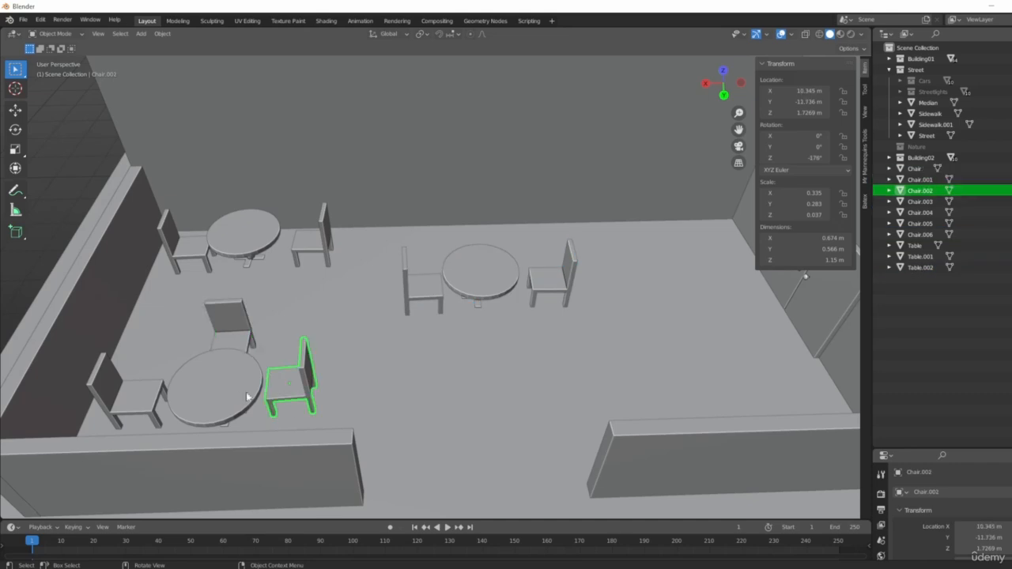
drag(237, 397, 205, 400)
click(551, 273)
click(489, 270)
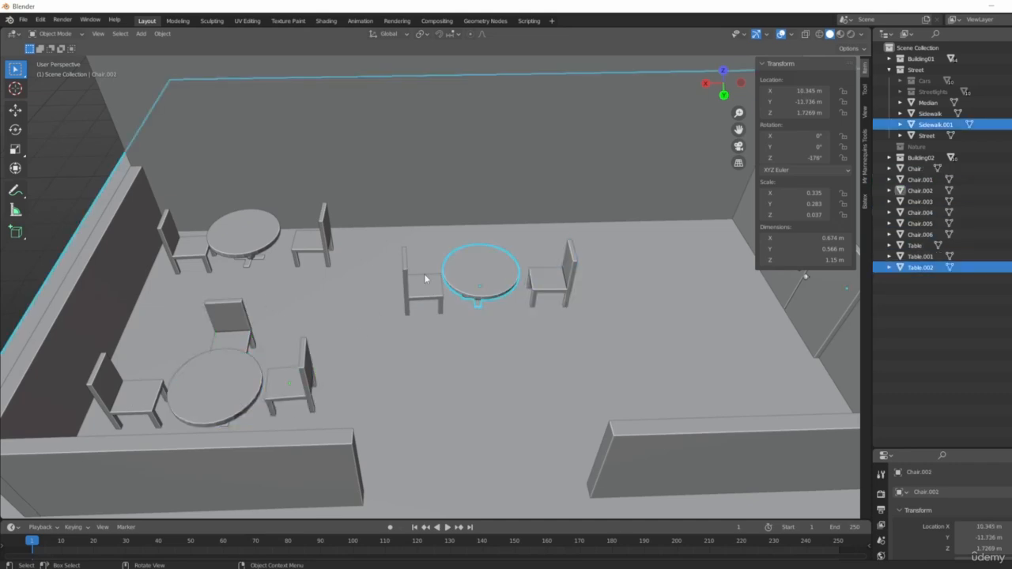
click(568, 278)
middle_drag(568, 278, 539, 307)
- Shift the middle table slightly toward positive Y, between its two chairs
key(KP_7)
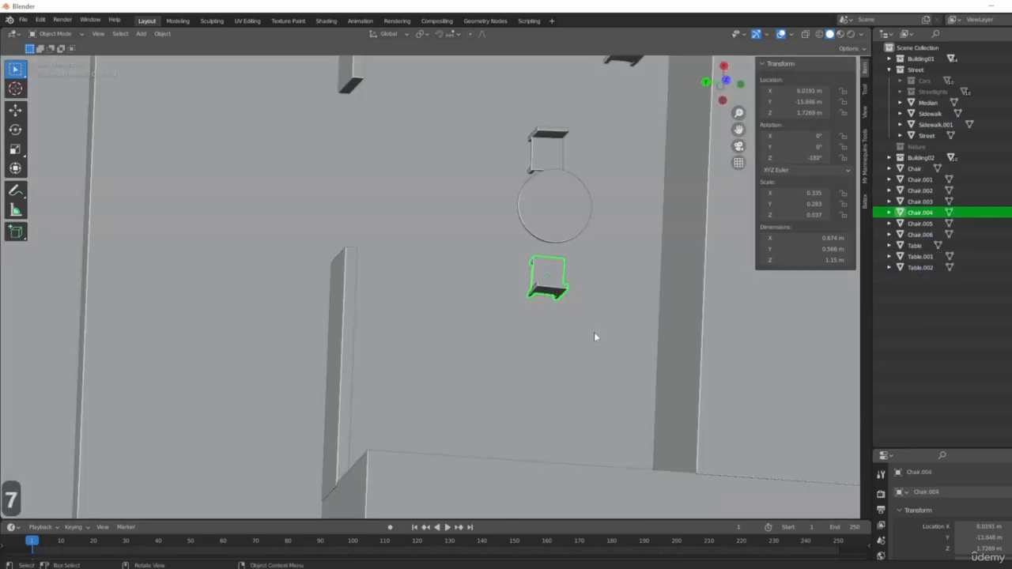
shift+middle_drag(634, 244, 558, 332)
click(559, 333)
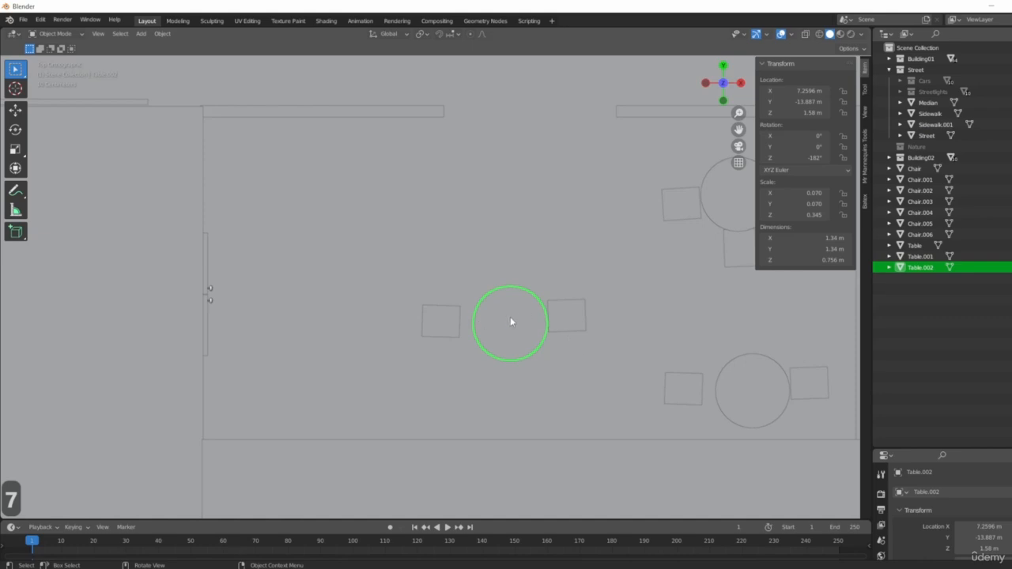
key(g)
click(506, 311)
- Realign the middle table's two chairs on its opposite sides, placing the positive X chair at about X 8.35 m
click(560, 314)
key(g)
click(565, 311)
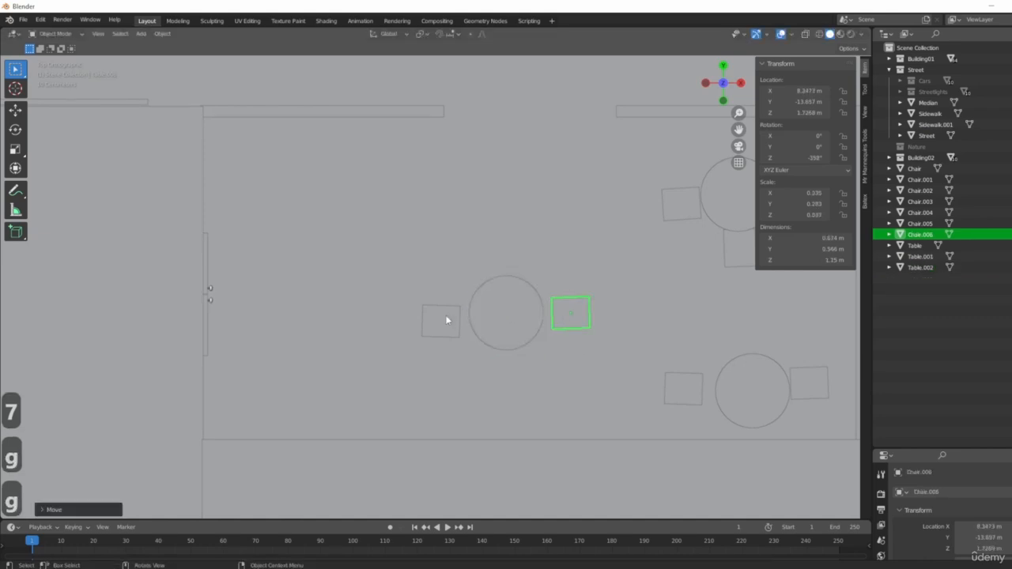
click(446, 319)
key(g)
click(450, 312)
- Duplicate the positive X chair to the middle table's negative Y side, rotate the copy by about 91° and move it closer to the table
click(570, 315)
key(shift+d)
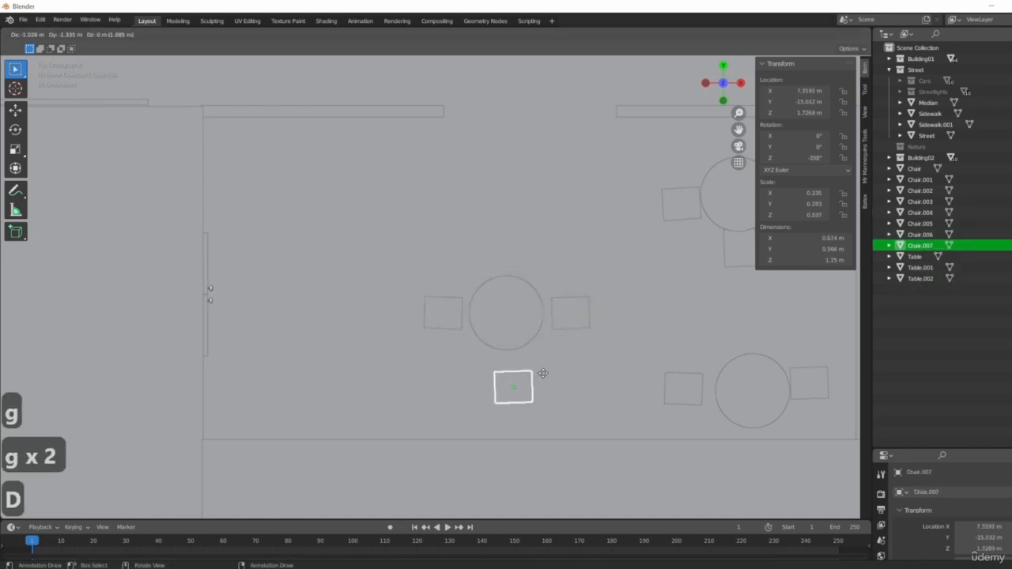
click(535, 372)
key(r)
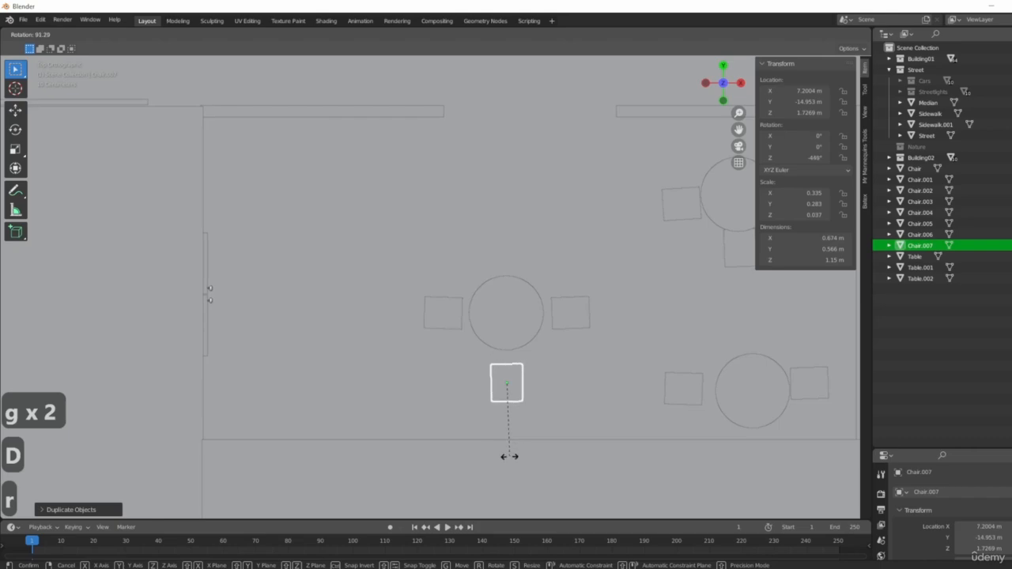
click(510, 456)
key(g)
click(513, 452)
- Duplicate that chair to the middle table's positive Y side, at about Y -12.48 m, and turn the copy to about -265° around Z
key(shift+d)
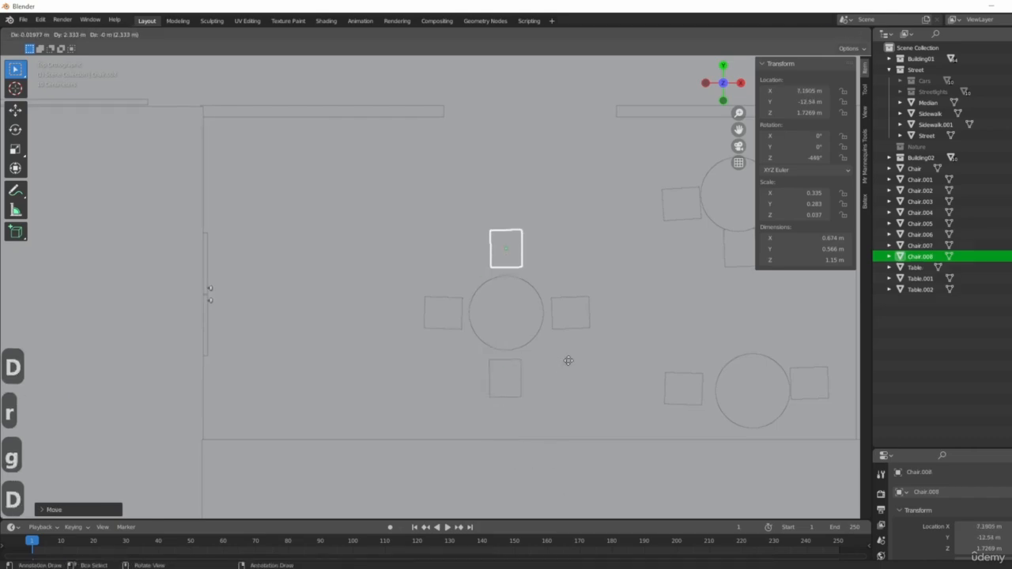
key(r)
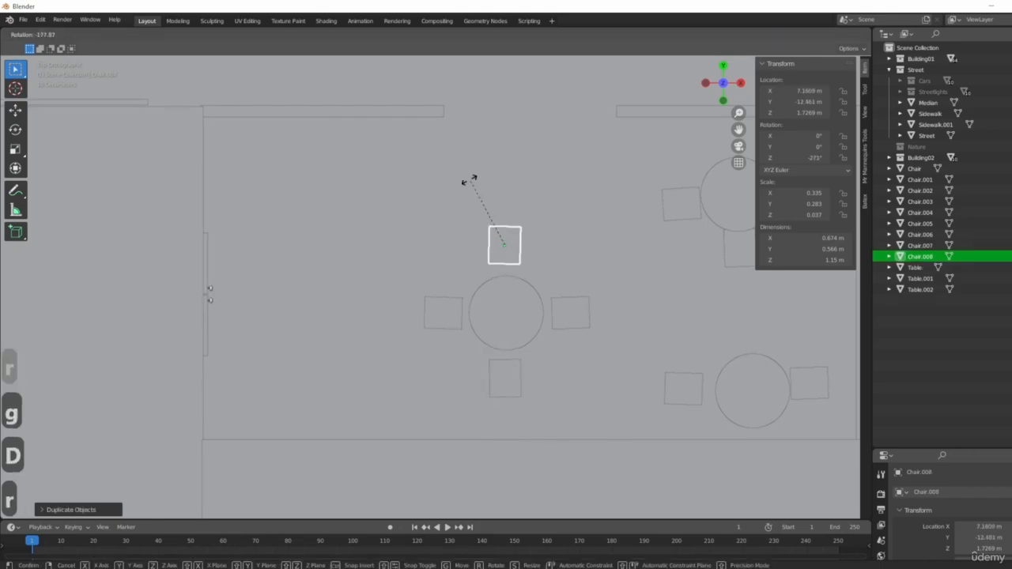
click(564, 234)
middle_drag(564, 233, 568, 284)
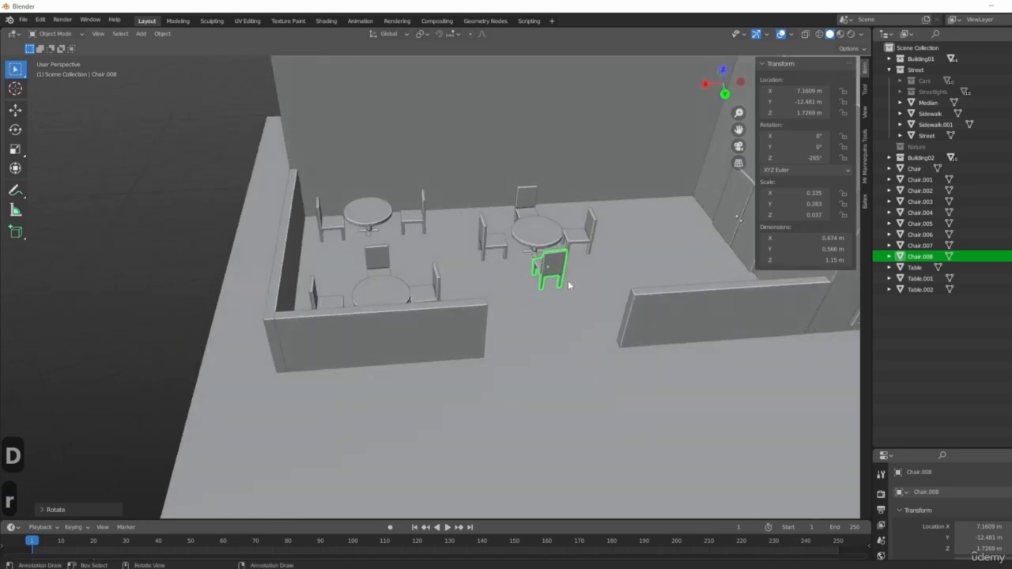
scroll(568, 284, down, 6)
middle_drag(566, 333, 424, 402)
scroll(551, 369, up, 6)
key(g)
right_click(603, 384)
- Duplicate the back-corner table and two chairs beside the front low wall near the main building, with the negative X chair at about X 2.64 m, Y -11.16 m
scroll(602, 384, down, 5)
click(427, 396)
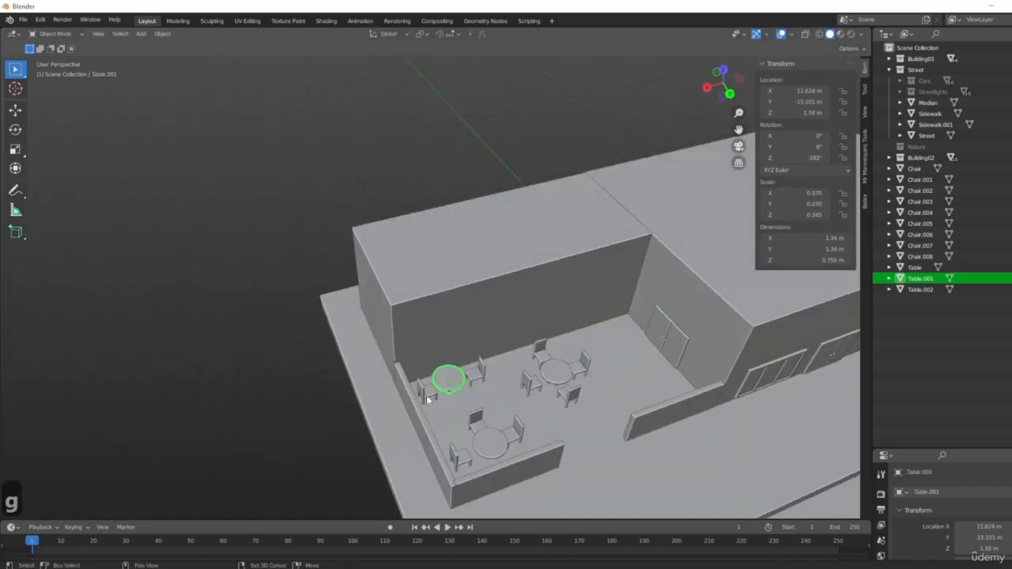
click(478, 378)
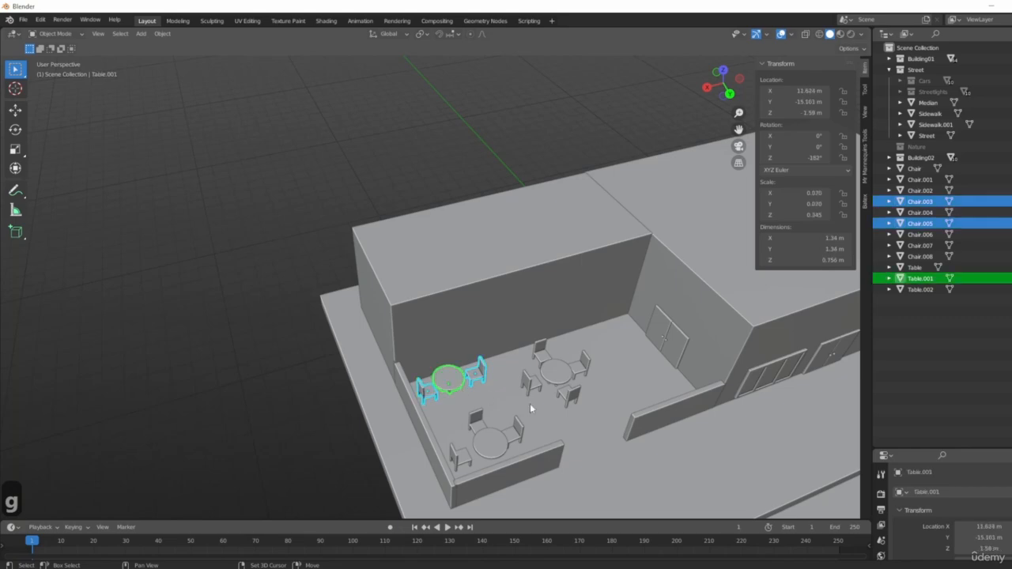
key(7)
key(shift+d)
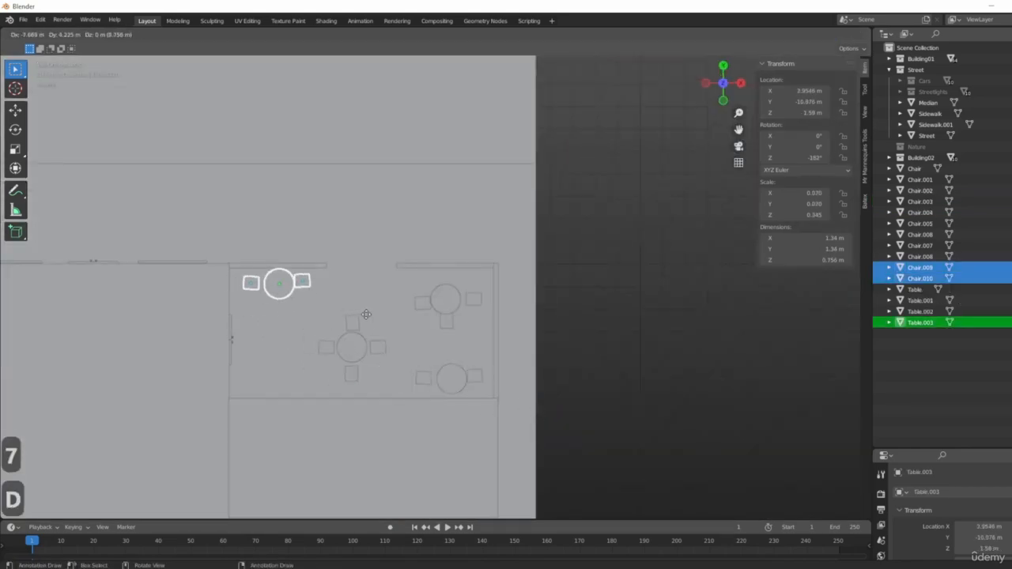
click(361, 321)
- Rotate the terrace's side-wall door by -90° and move it onto the back wall at about X 2.82 m, Y -15.83 m
middle_drag(544, 390, 377, 330)
click(372, 317)
key(KP_7)
key(r)
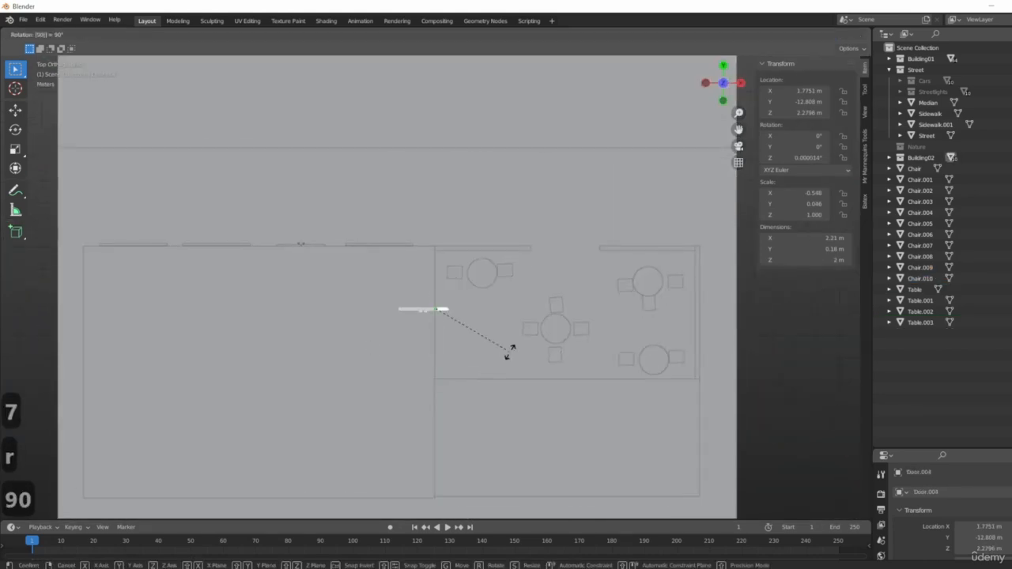
click(508, 353)
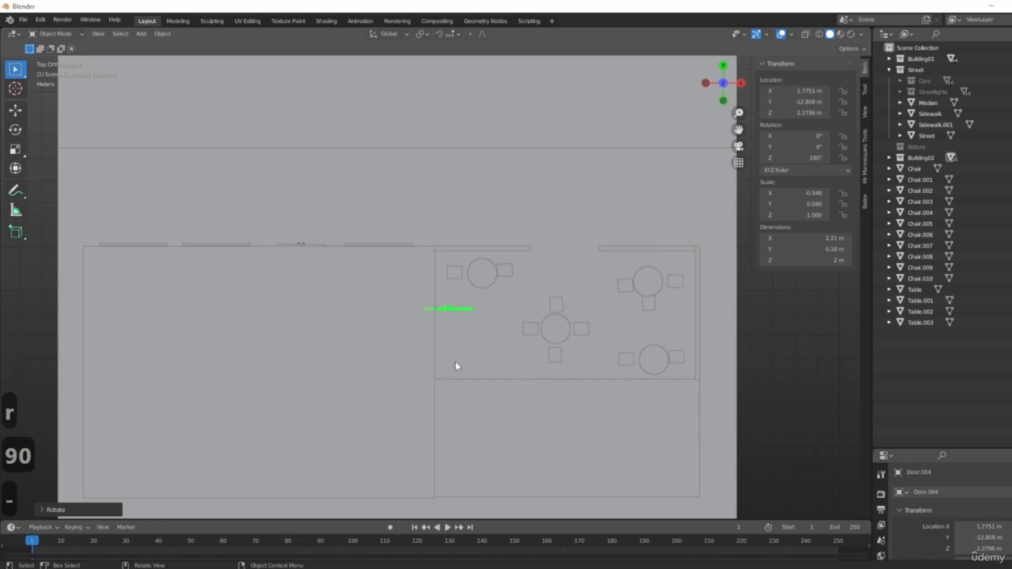
key(g)
click(490, 421)
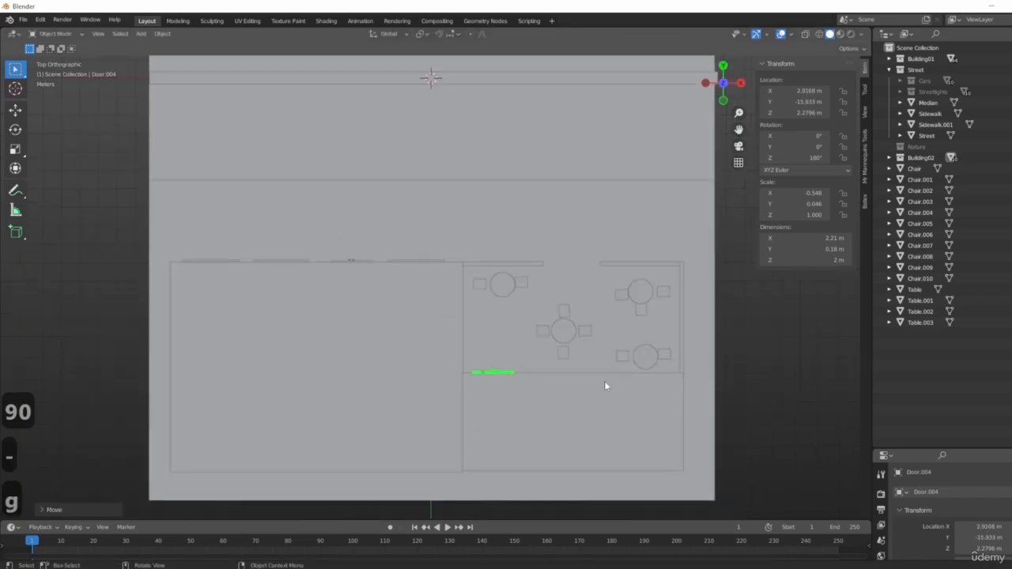
middle_drag(604, 381, 569, 438)
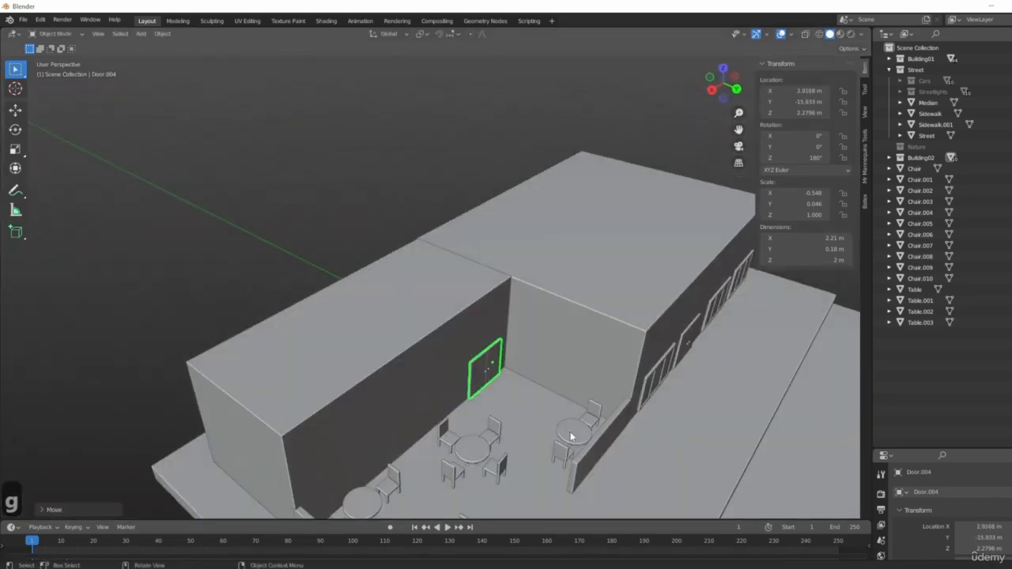
- Try to rotate the table and two chairs beside the front low wall by 90° around Z
click(565, 447)
text(r)
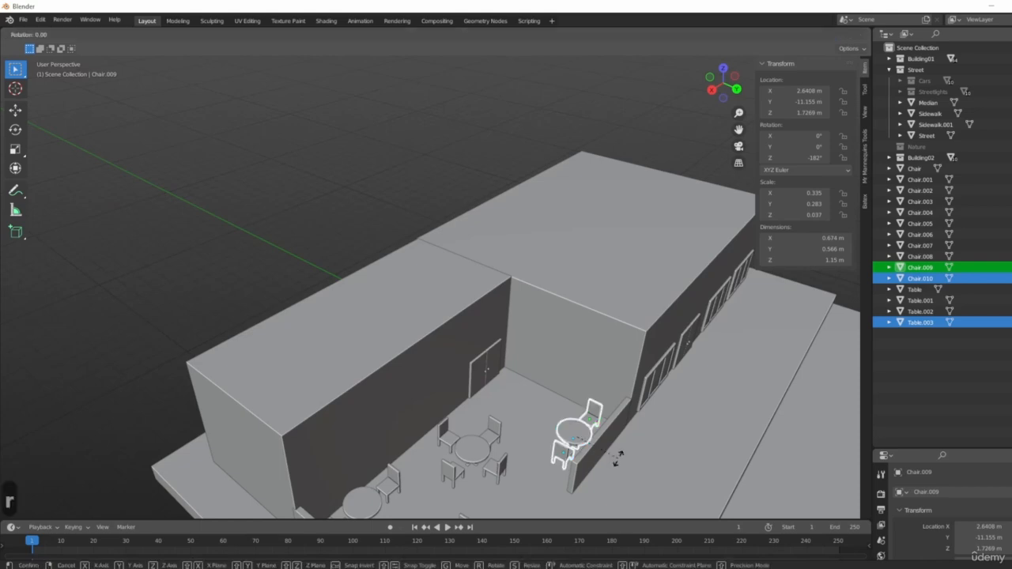
text(90)
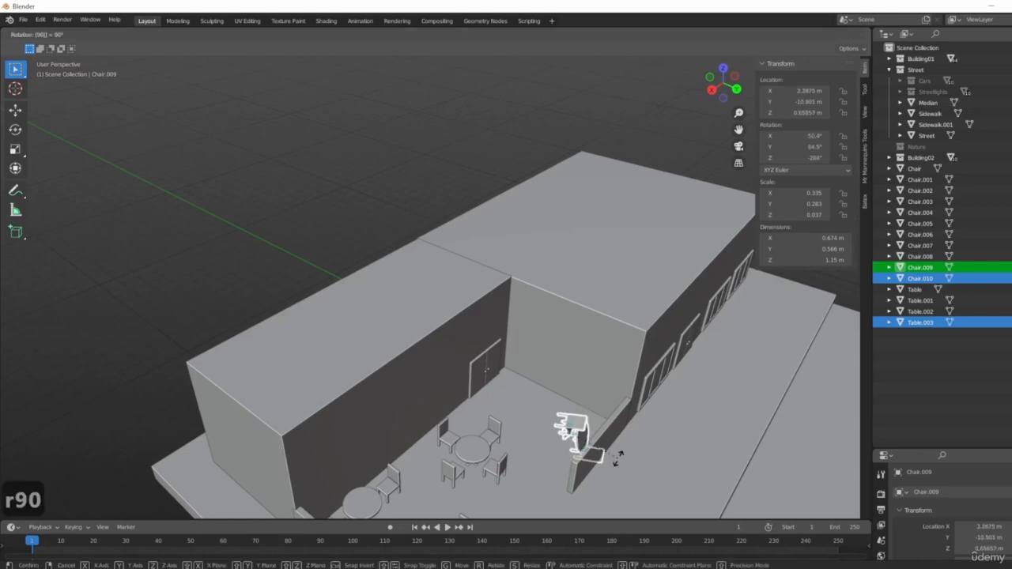
text(z)
click(587, 455)
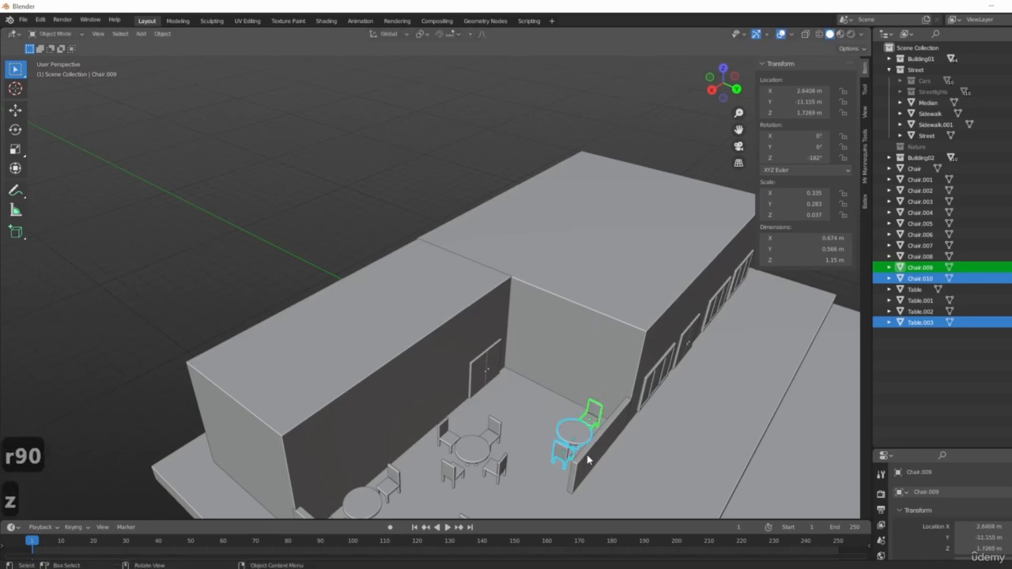
scroll(586, 455, up, 4)
middle_drag(586, 455, 486, 372)
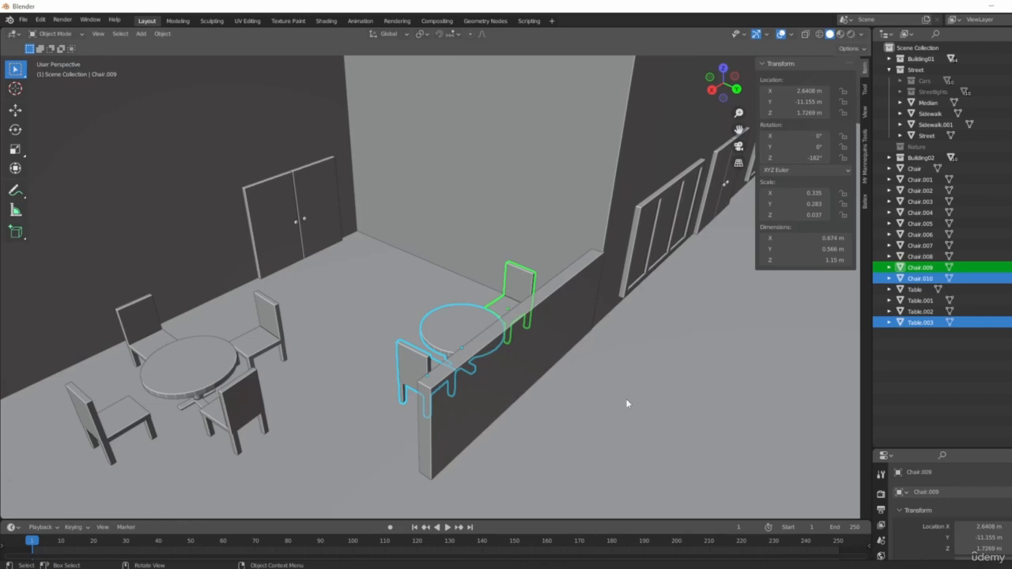
middle_drag(618, 379, 459, 324)
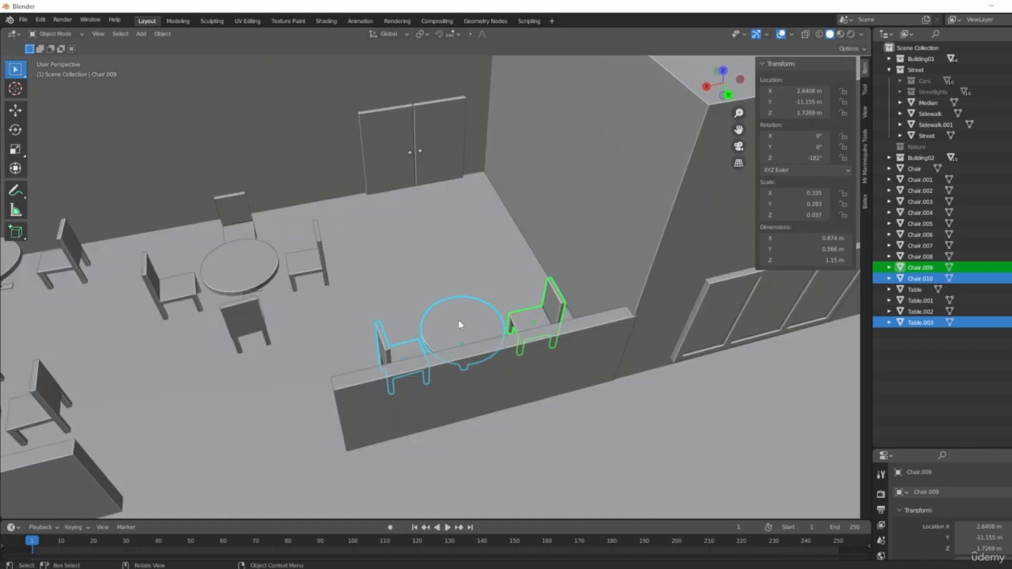
shift+click(398, 353)
middle_drag(433, 369, 515, 384)
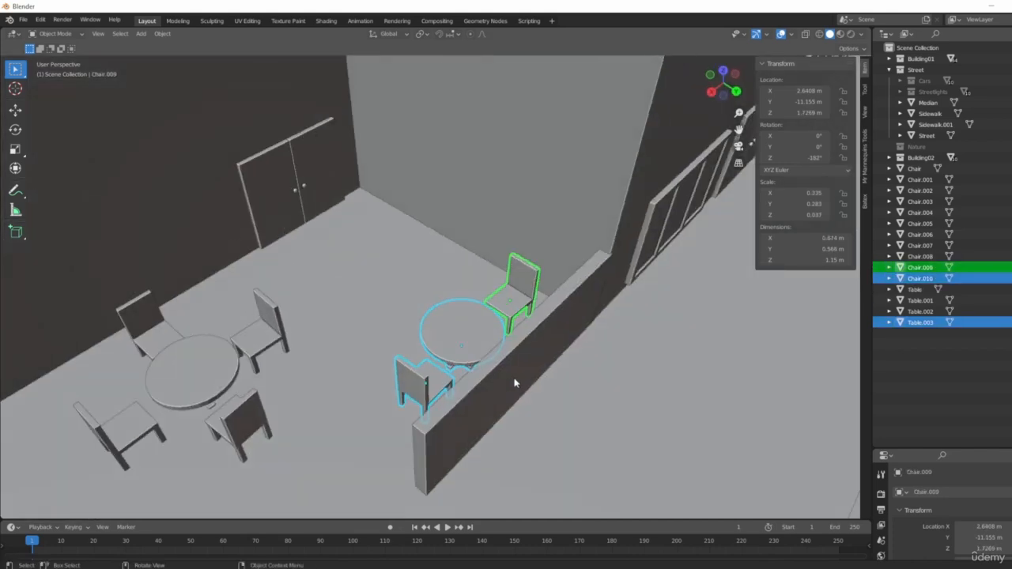
text(r90)
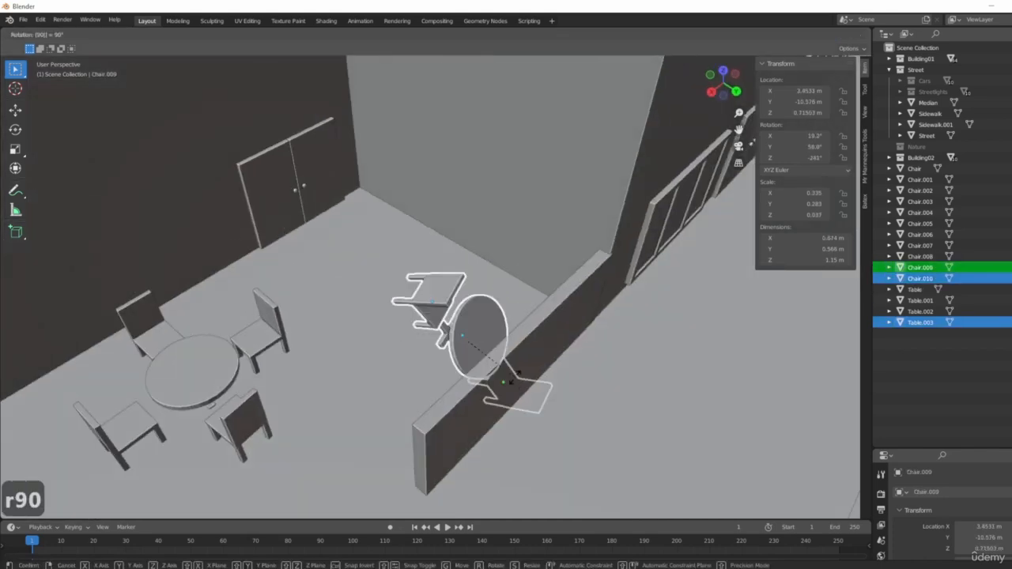
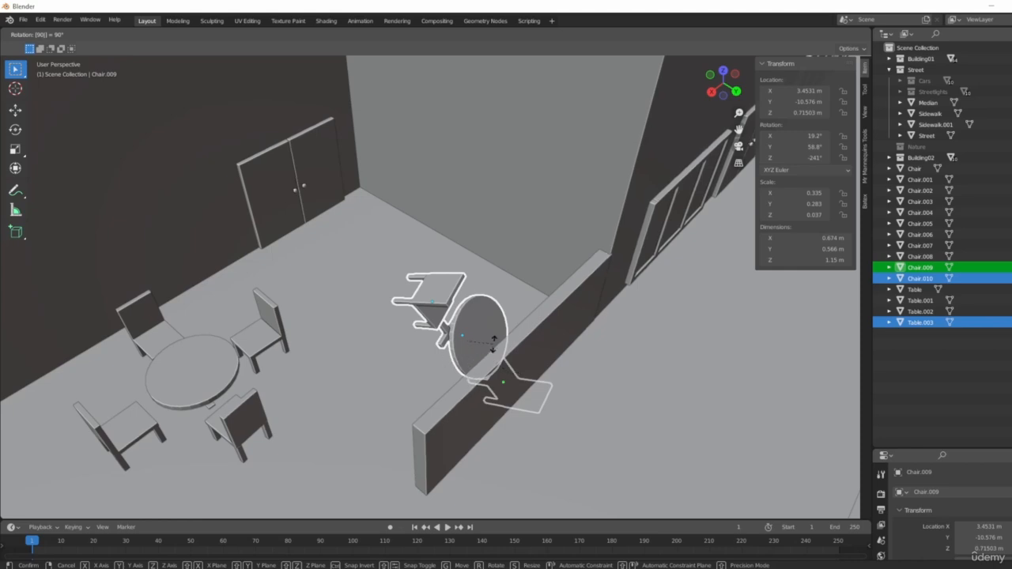
key(Escape)
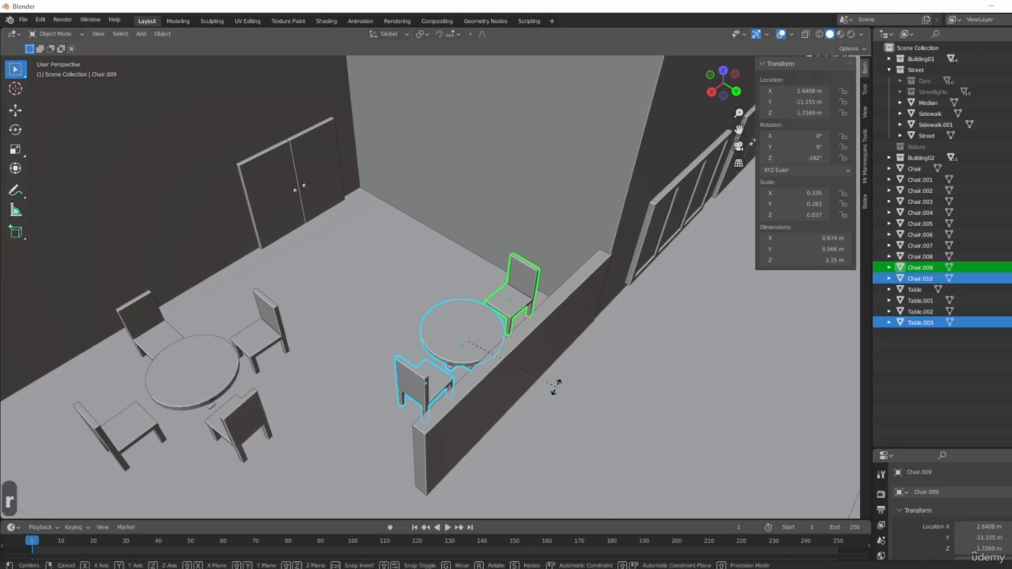
- Rotate the table and two chairs beside the front low wall by 90° around Z and move them against the main building's side wall
text(r90)
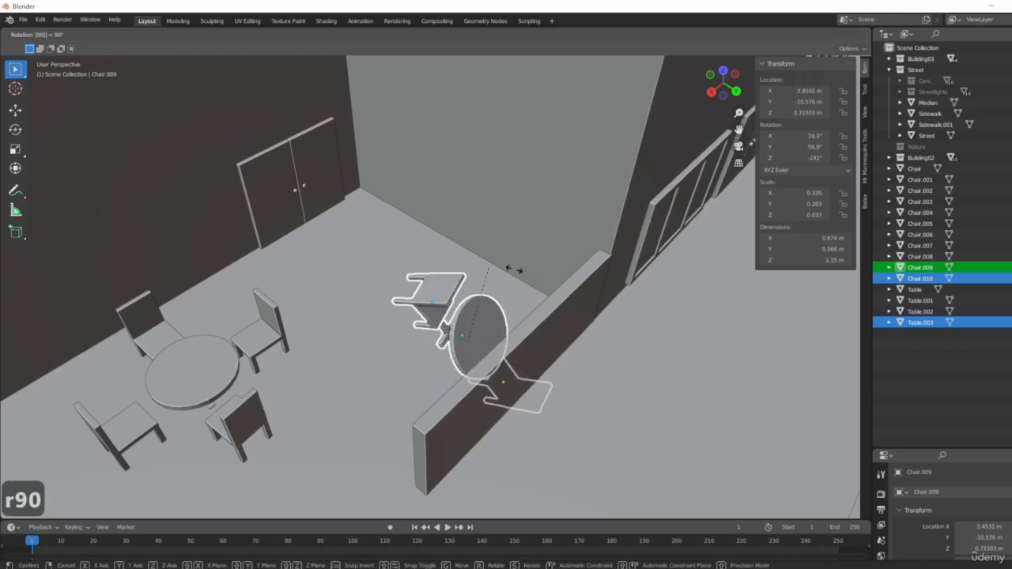
text(z)
click(712, 377)
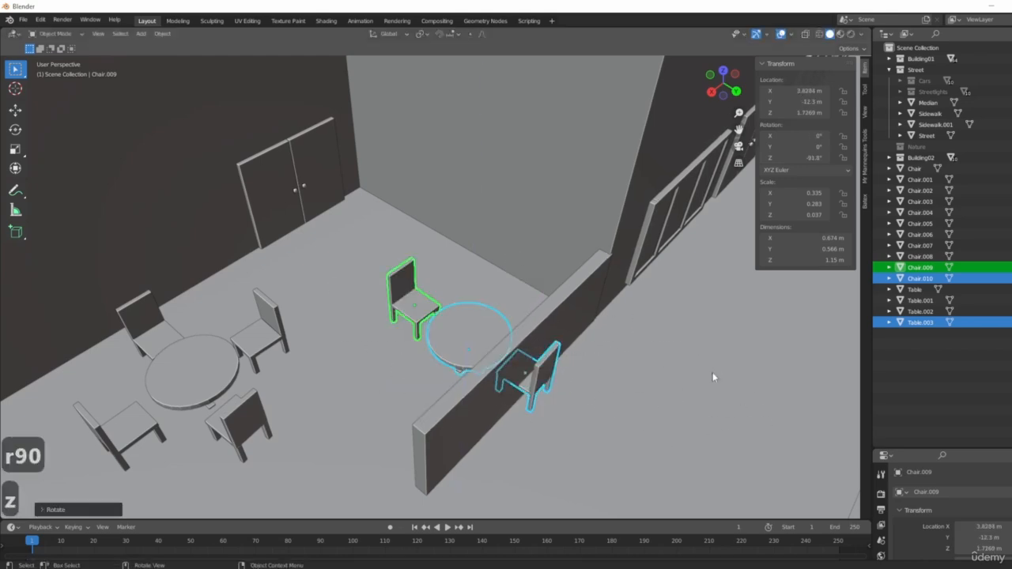
key(7)
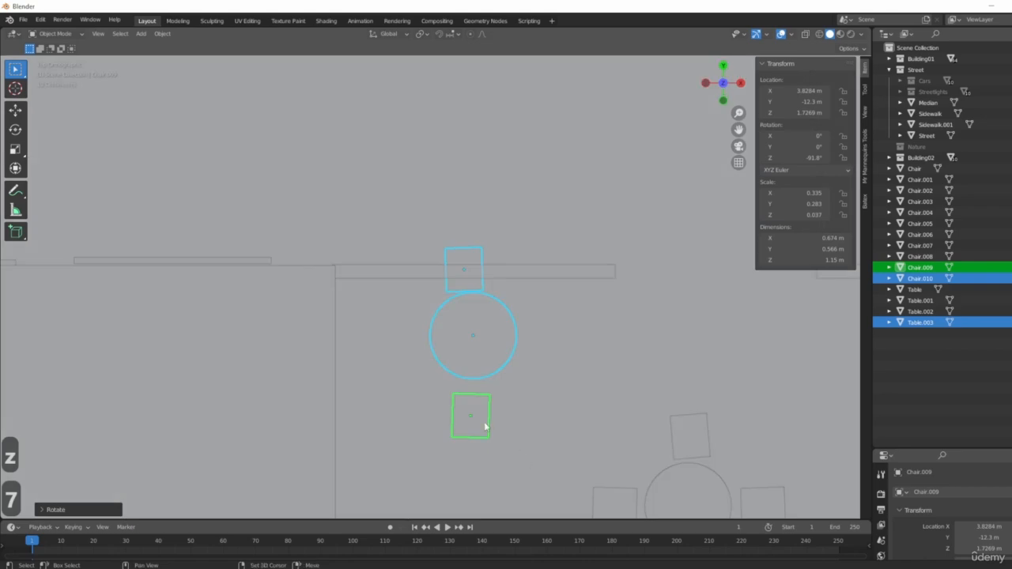
shift+middle_drag(481, 424, 499, 368)
key(g)
click(407, 405)
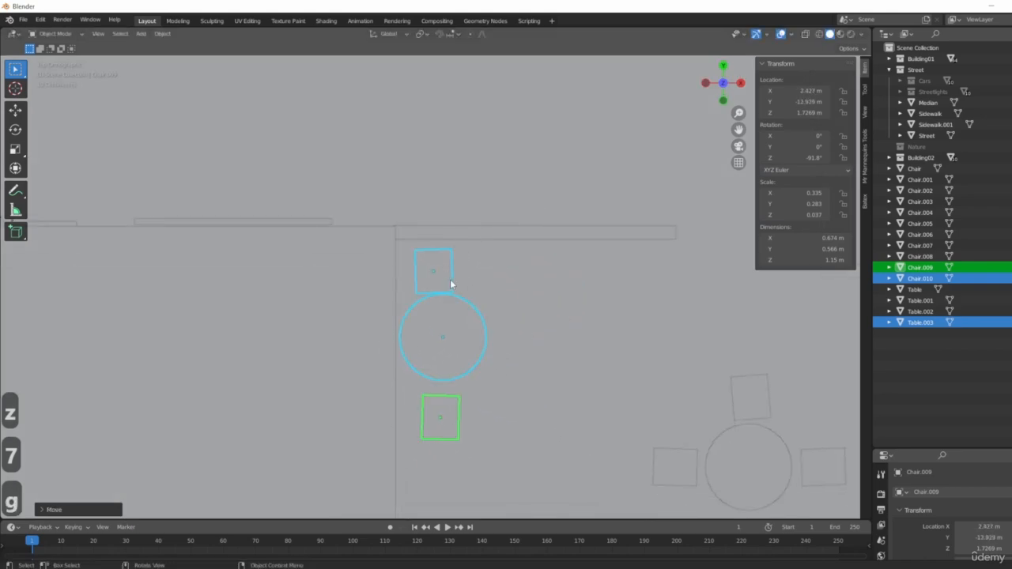
- Reposition the chair nearest the front low wall to about X 2.40 m, Y -10.58 m
click(452, 282)
key(g)
click(447, 323)
- Move that table and both its chairs back from the front low wall and raise them, with the front chair at about Y -11.10 m, Z 1.74 m
scroll(553, 363, down, 5)
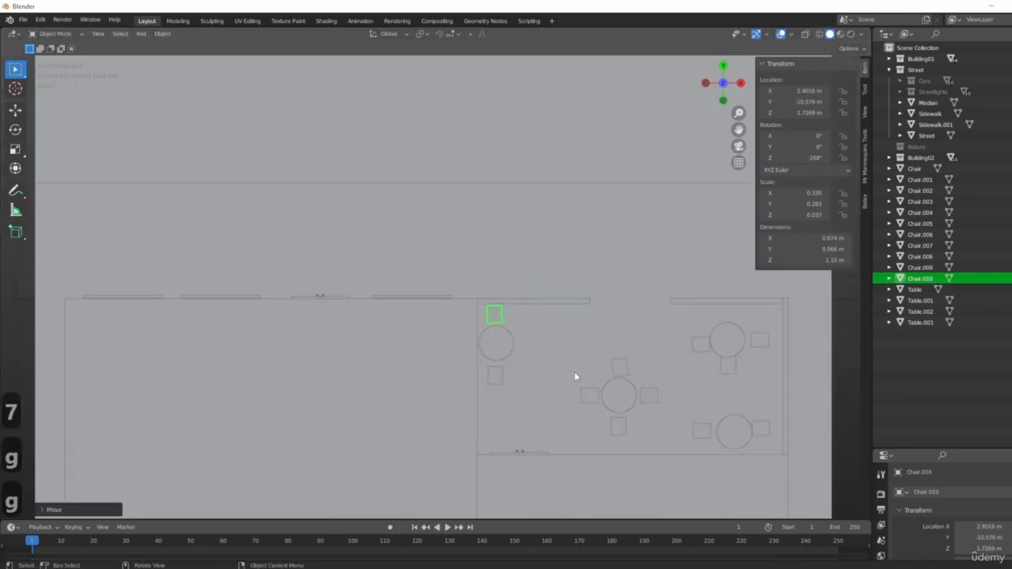
middle_drag(574, 372, 431, 328)
scroll(432, 316, up, 3)
click(437, 278)
shift+click(522, 300)
shift+click(560, 305)
key(g)
click(535, 406)
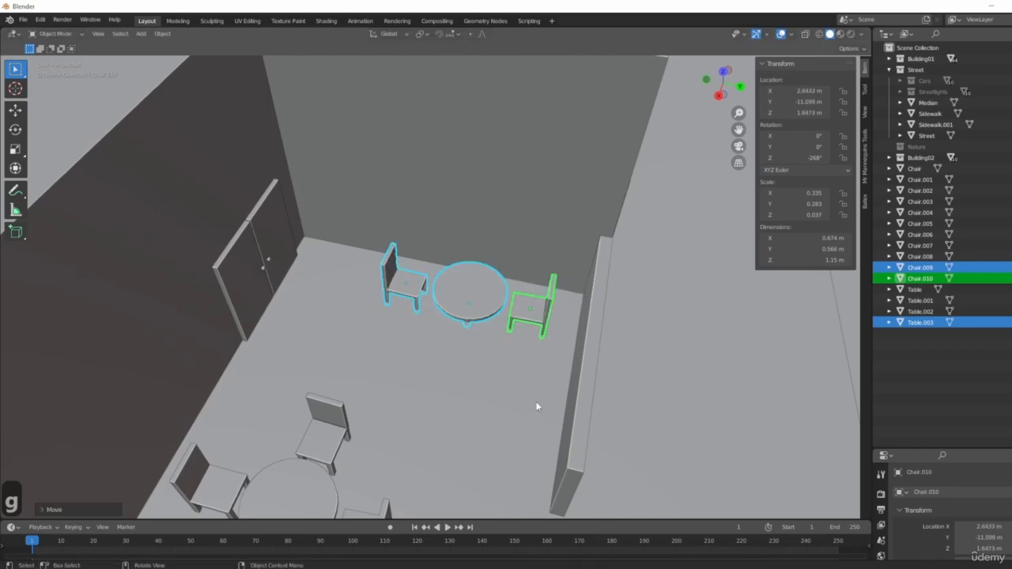
middle_drag(535, 407, 494, 372)
key(g)
key(z)
click(495, 373)
- Examine the furnished terrace and the windows and entrance along the building's front from several angles
middle_drag(610, 422, 479, 416)
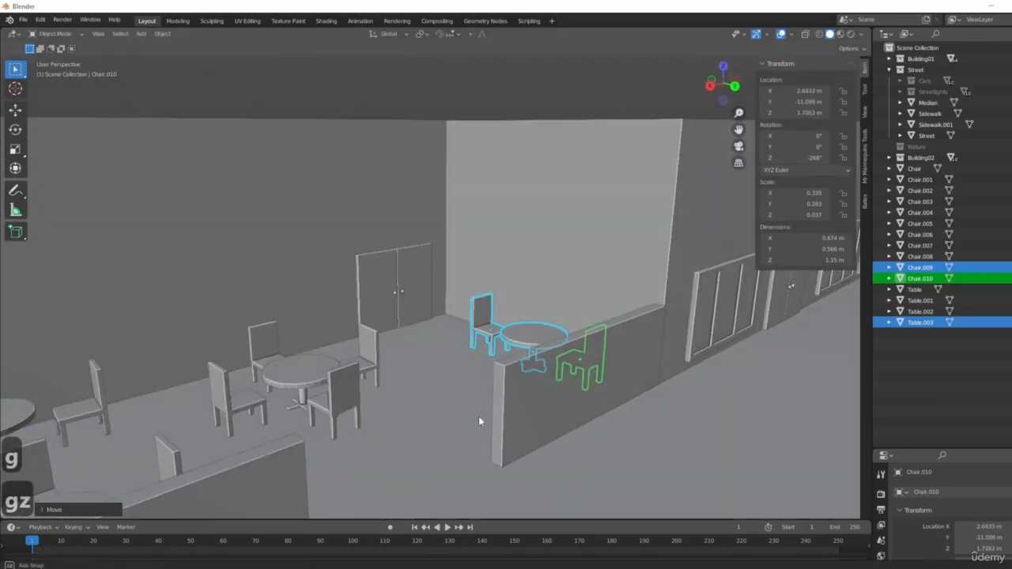
scroll(478, 416, down, 4)
middle_drag(629, 458, 567, 444)
click(567, 445)
scroll(585, 445, up, 2)
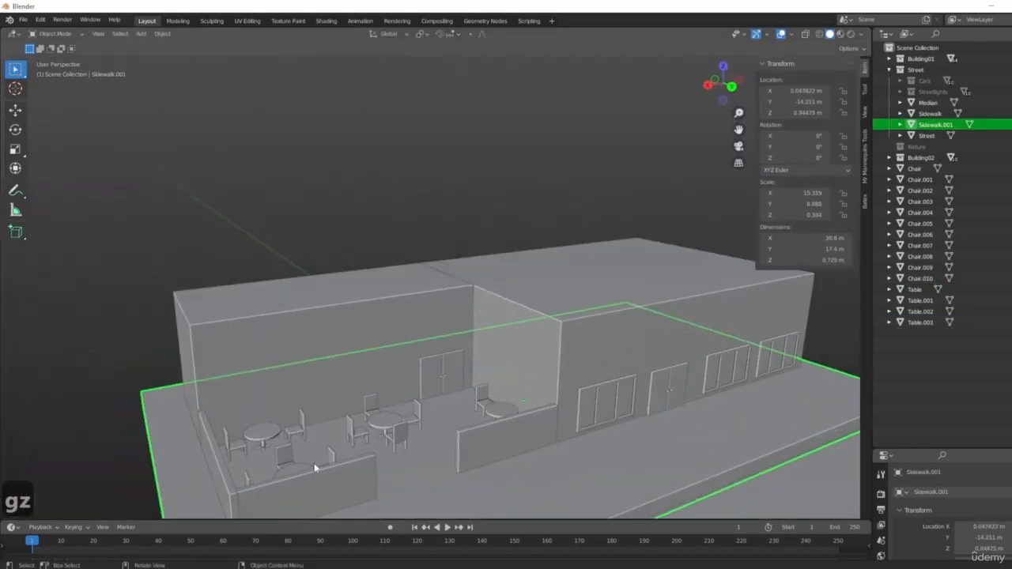
scroll(315, 468, up, 5)
scroll(429, 448, down, 8)
middle_drag(545, 398, 537, 434)
scroll(440, 399, up, 3)
middle_drag(440, 399, 513, 409)
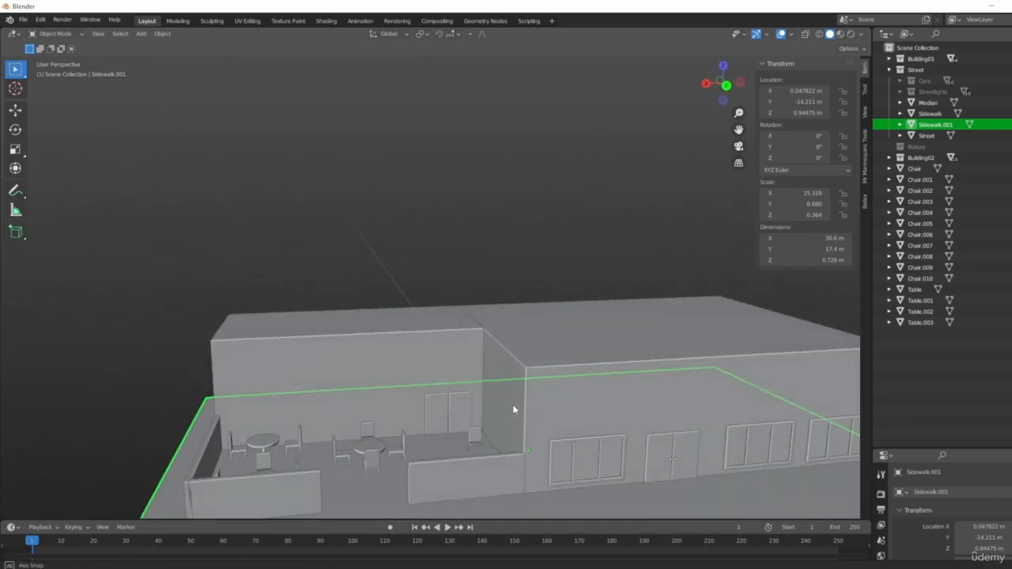
scroll(672, 443, down, 3)
middle_drag(677, 453, 584, 372)
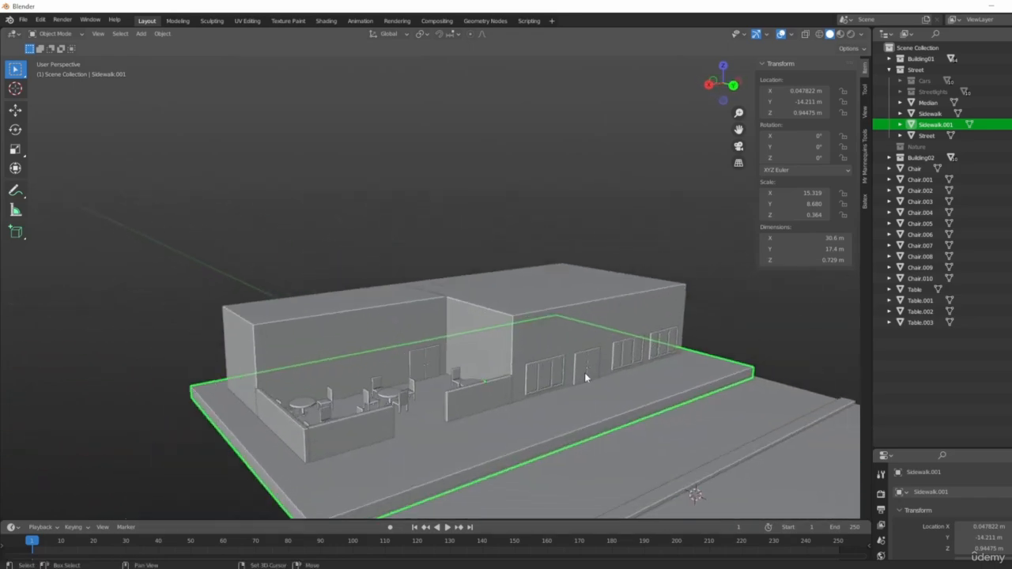
scroll(648, 372, up, 3)
middle_drag(711, 373, 663, 388)
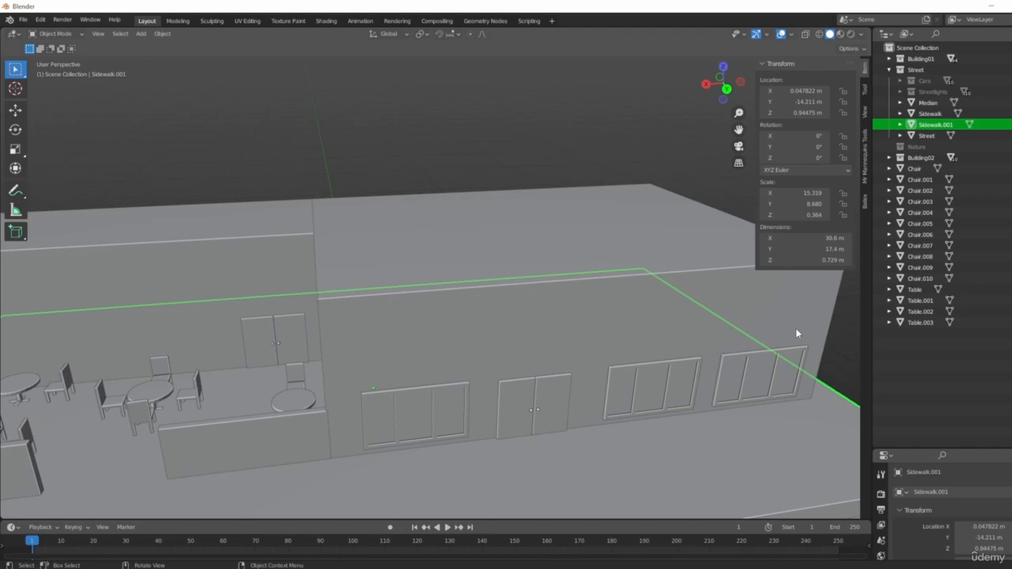
middle_drag(797, 332, 517, 470)
scroll(414, 431, down, 2)
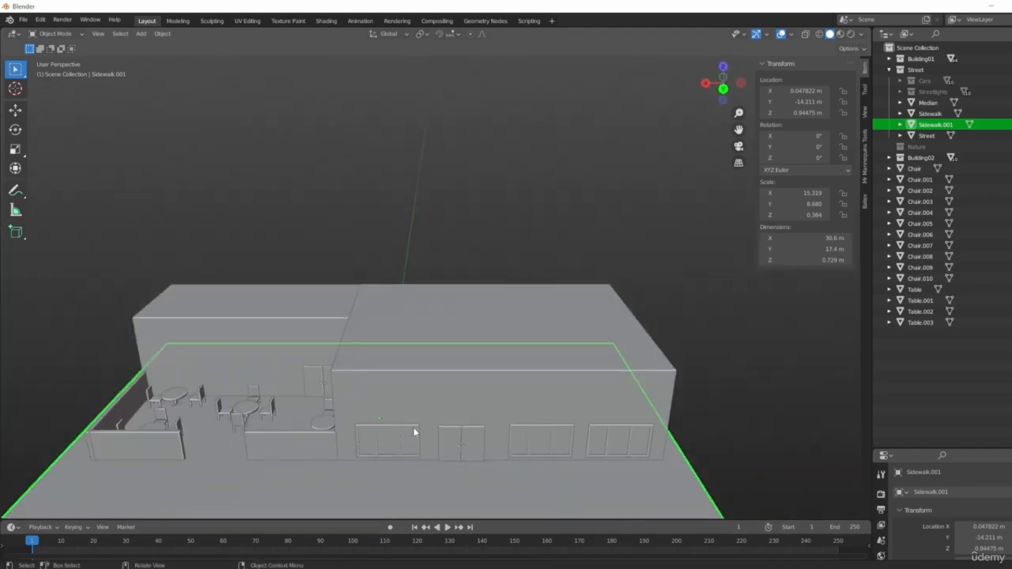
- Add a cube on the main building's front wall, above the window nearest the terrace
key(shift+a)
mouse_move(359, 338)
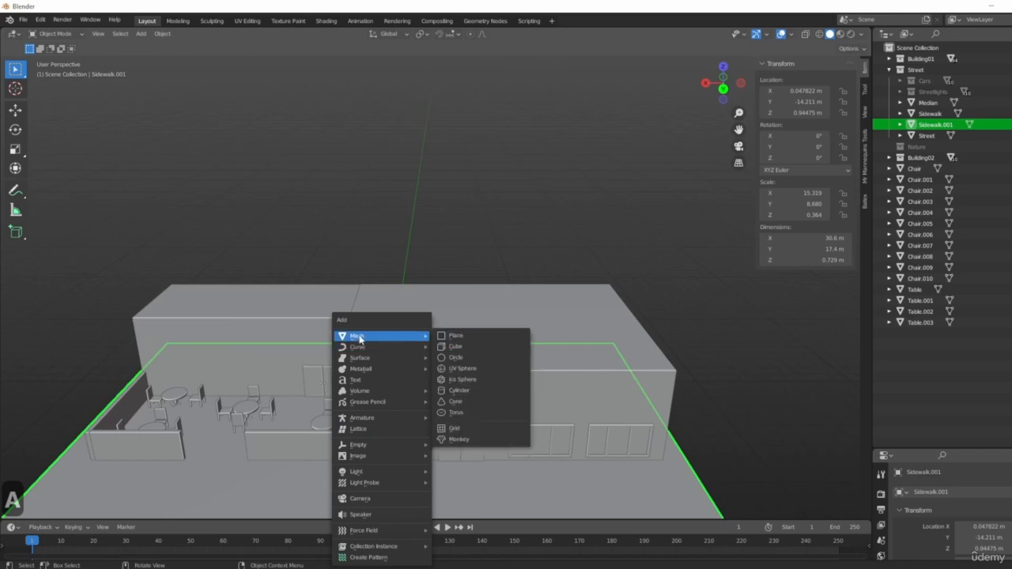
click(470, 354)
middle_drag(469, 354, 539, 461)
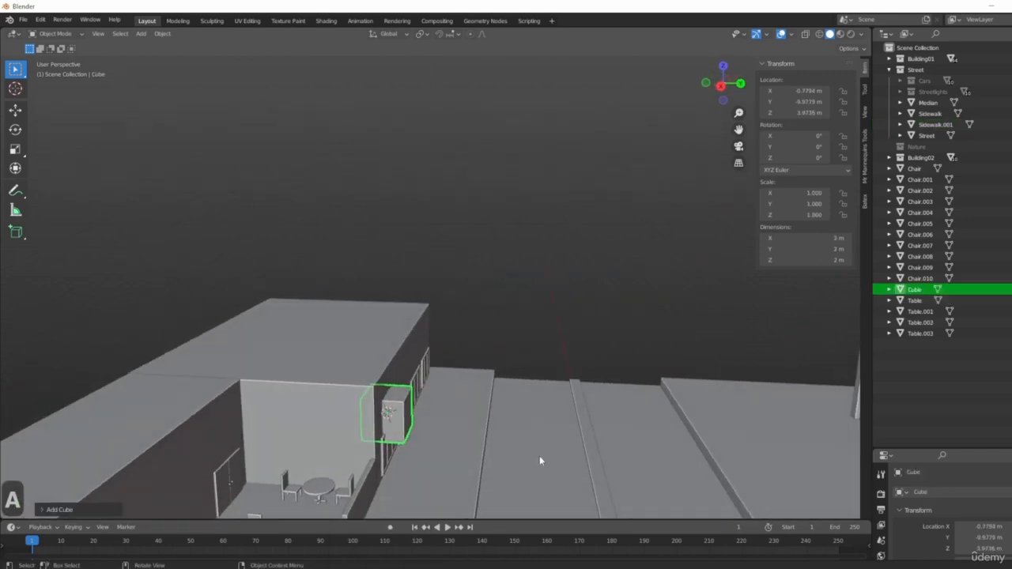
click(414, 431)
key(s)
key(z)
right_click(413, 432)
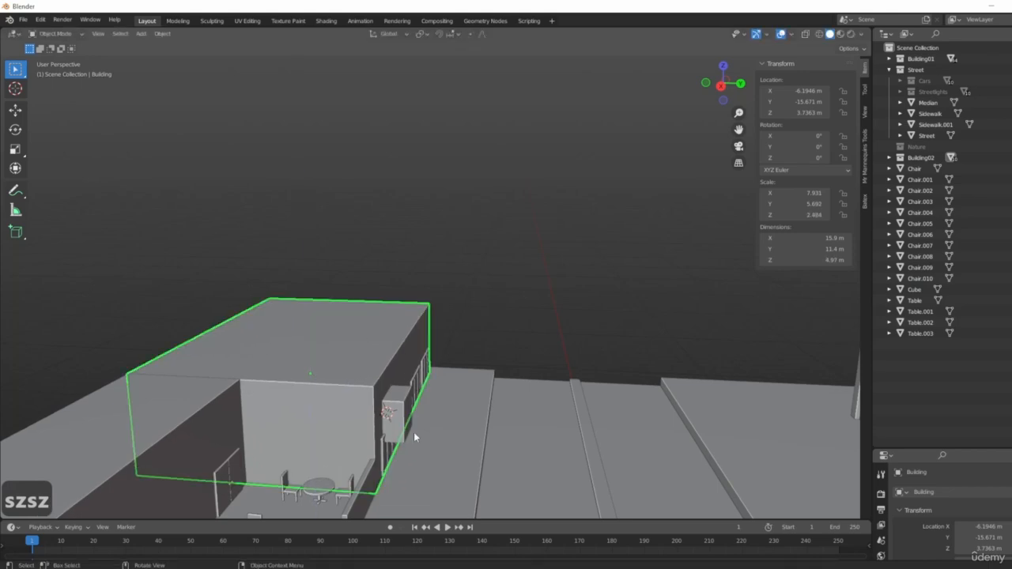
- Flatten the new cube along Z into a slab about 0.21 m thick
click(408, 429)
key(s)
key(z)
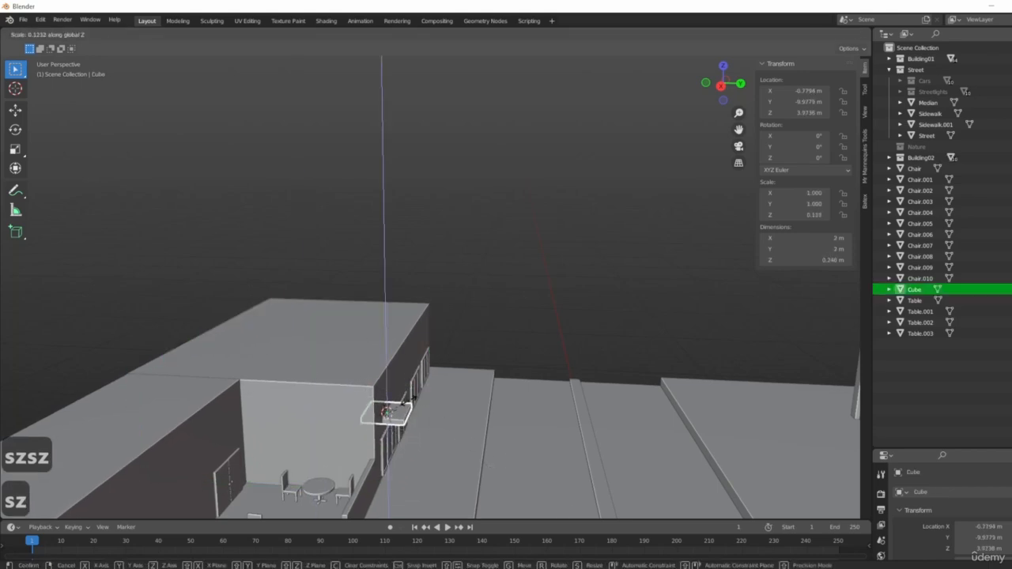
click(406, 404)
middle_drag(406, 405, 596, 468)
key(r)
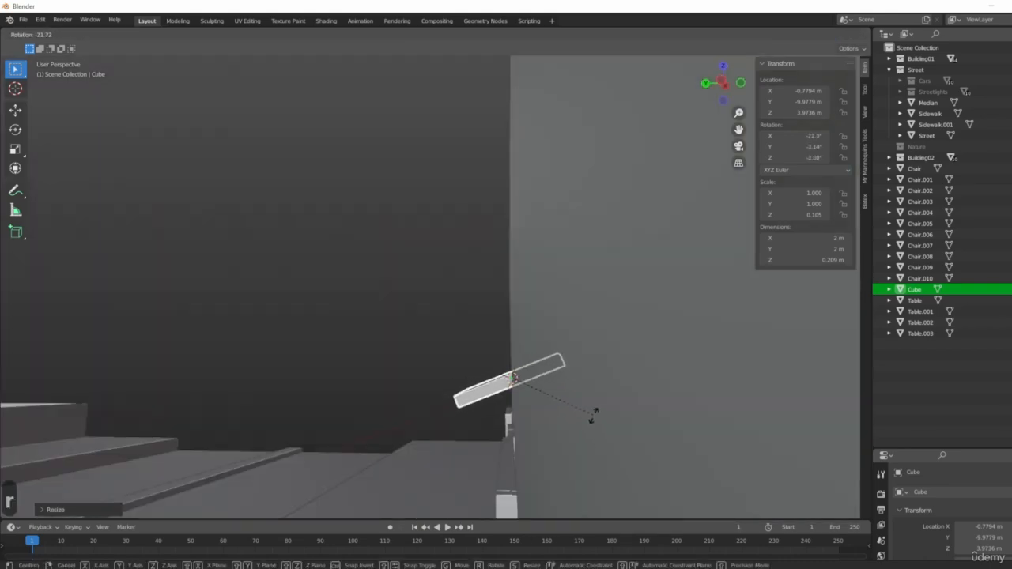
right_click(595, 415)
- Try to tilt the slab above the window about -18° in the right side view
key(KP_1)
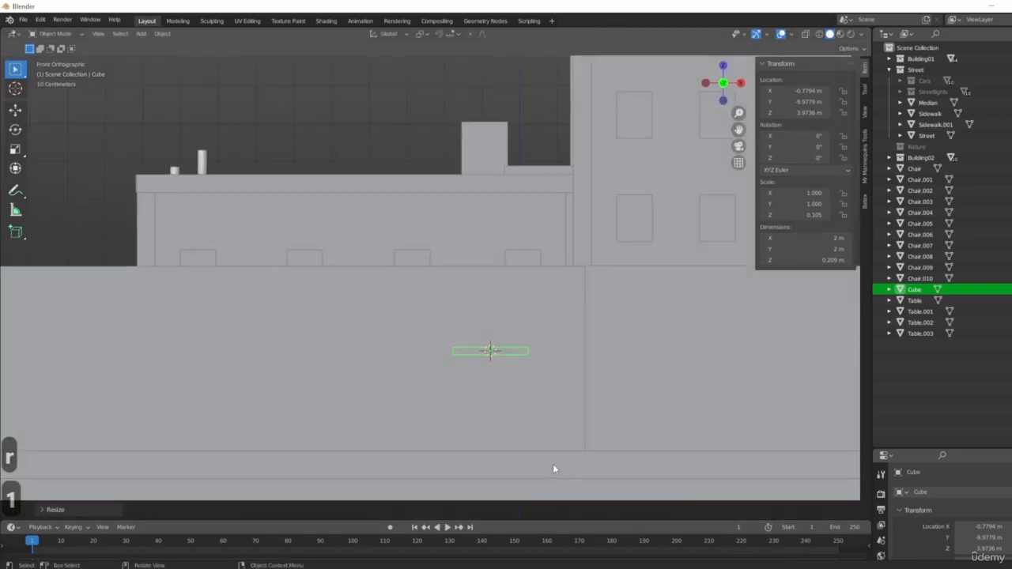
key(KP_3)
scroll(411, 399, up, 5)
ctrl+scroll(426, 302, down, 2)
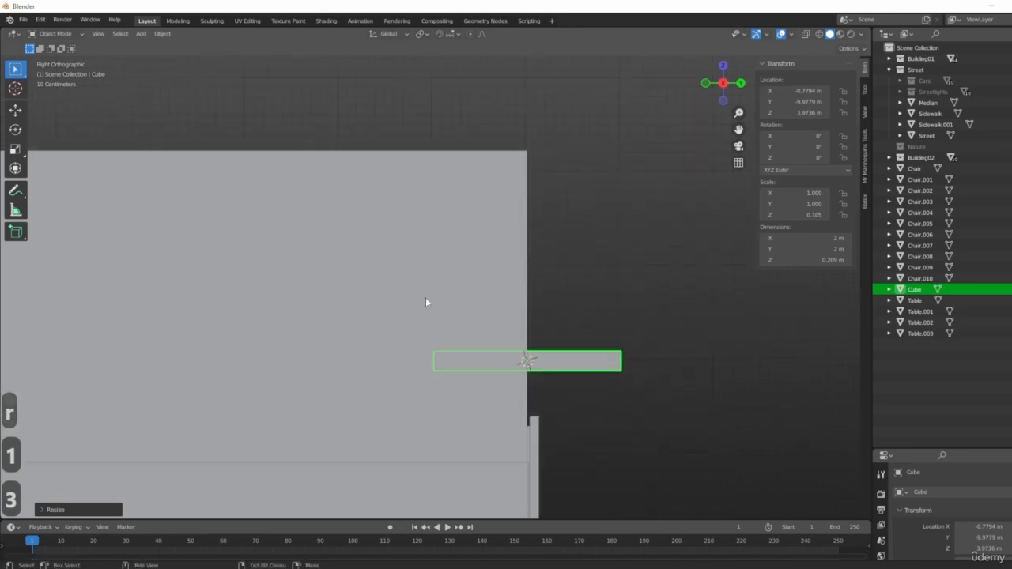
ctrl+scroll(485, 249, down, 4)
key(r)
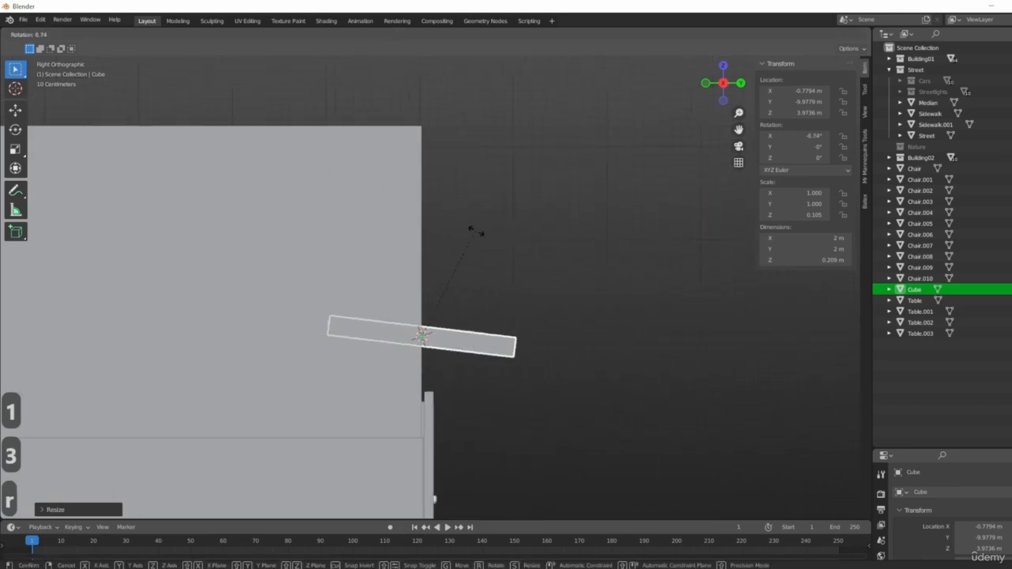
click(479, 262)
scroll(573, 240, down, 4)
middle_drag(573, 240, 535, 306)
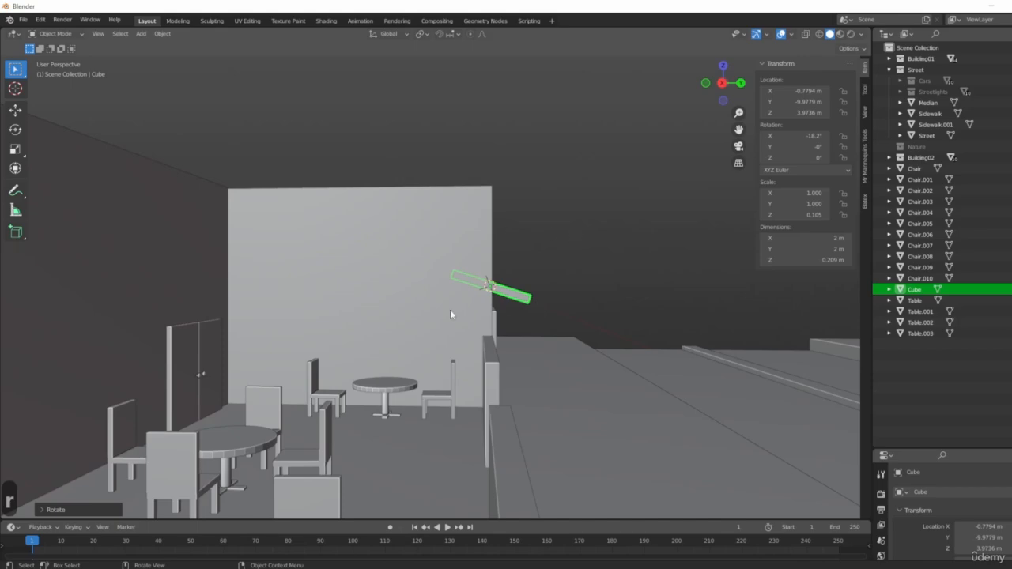
middle_drag(533, 271, 478, 120)
middle_drag(776, 299, 601, 321)
key(ctrl+z)
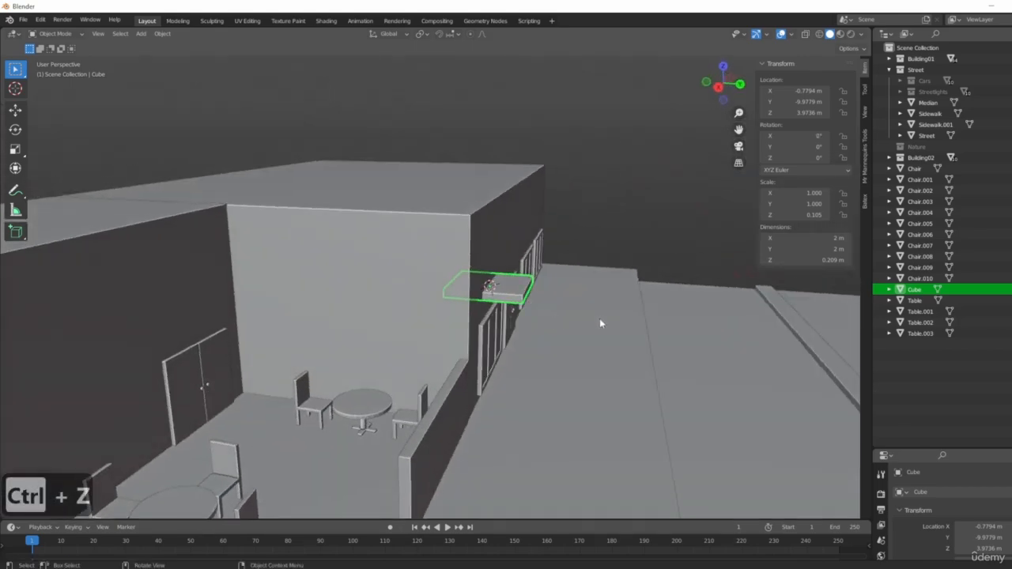
- Try to tilt the slab about -16° around the X axis and scale it along X
key(r)
key(z)
right_click(620, 317)
key(r)
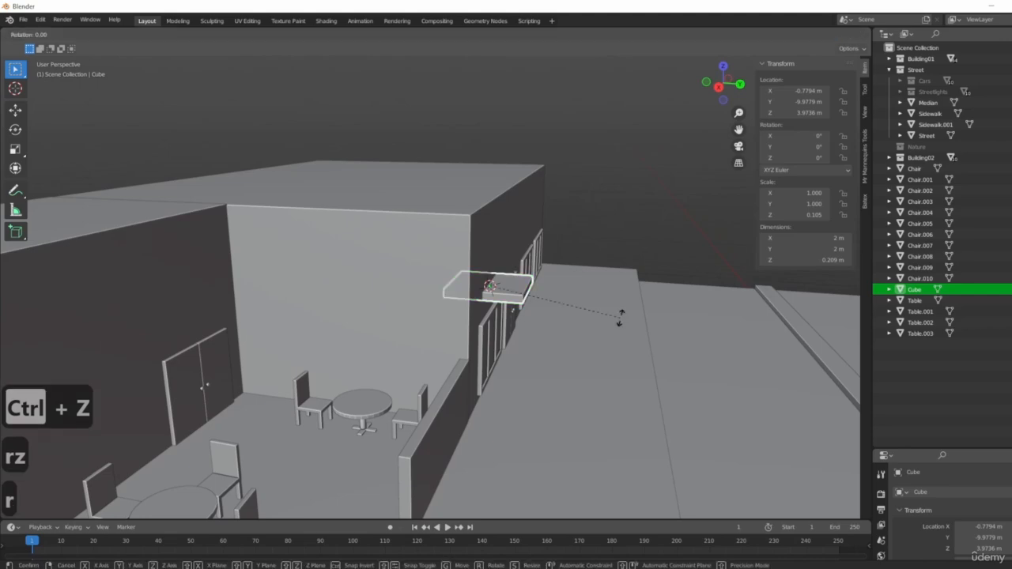
key(x)
click(623, 360)
key(KP_1)
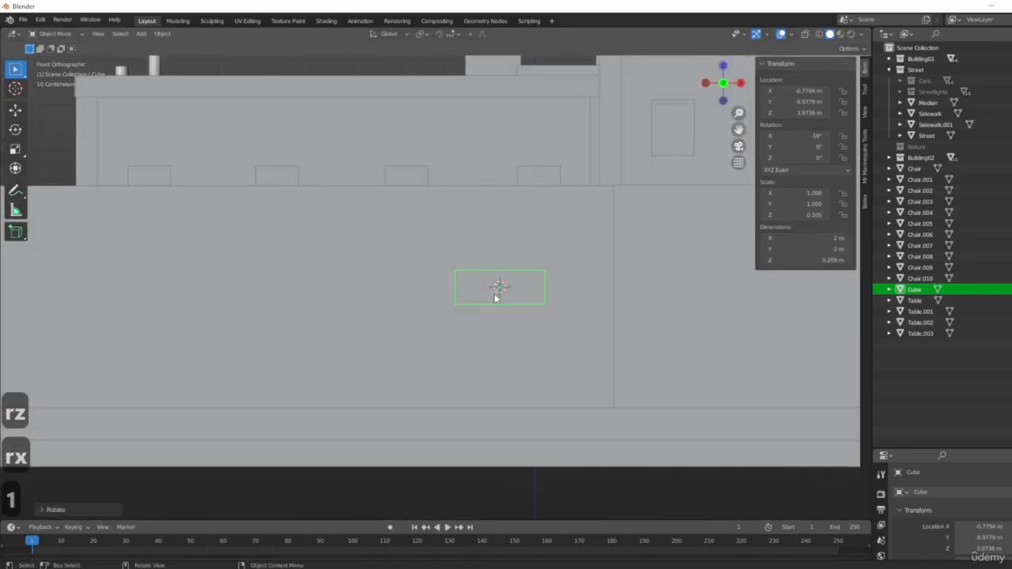
key(KP_3)
middle_drag(501, 311, 480, 339)
key(s)
key(x)
right_click(474, 339)
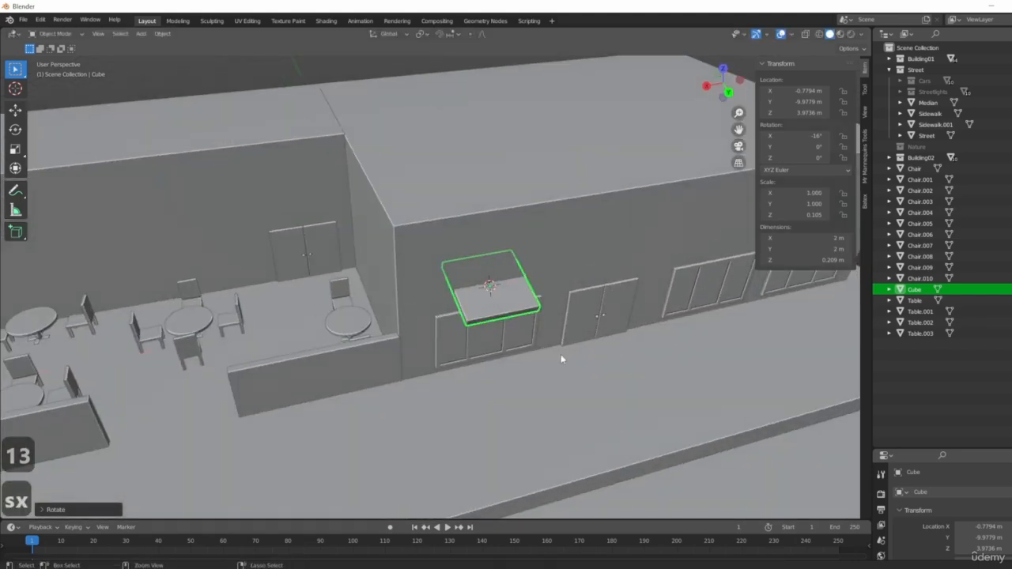
- Undo the slab's tilt around X while keeping it flattened
key(ctrl+z)
key(ctrl+z)
middle_drag(542, 357, 587, 355)
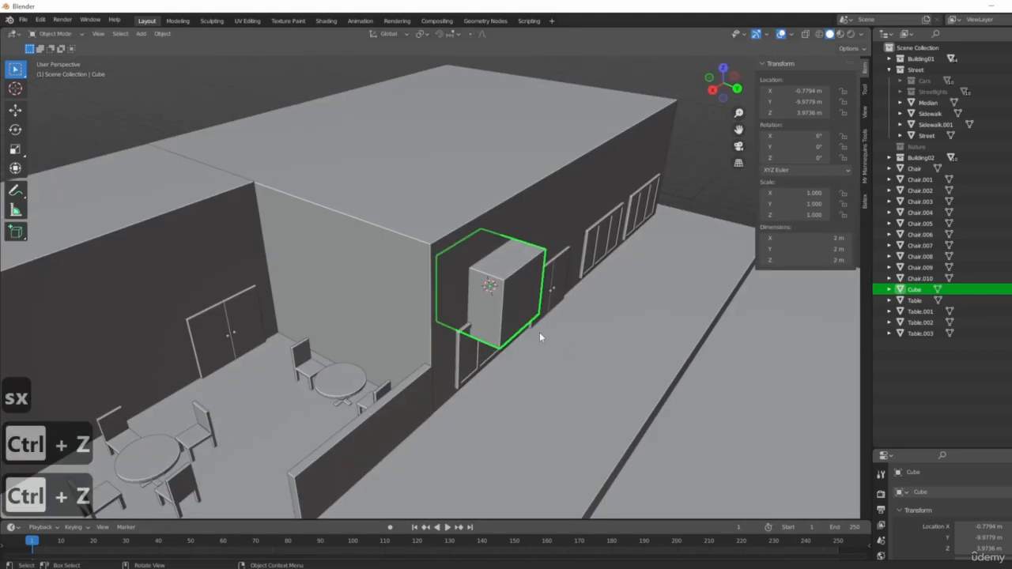
key(ctrl+shift+z)
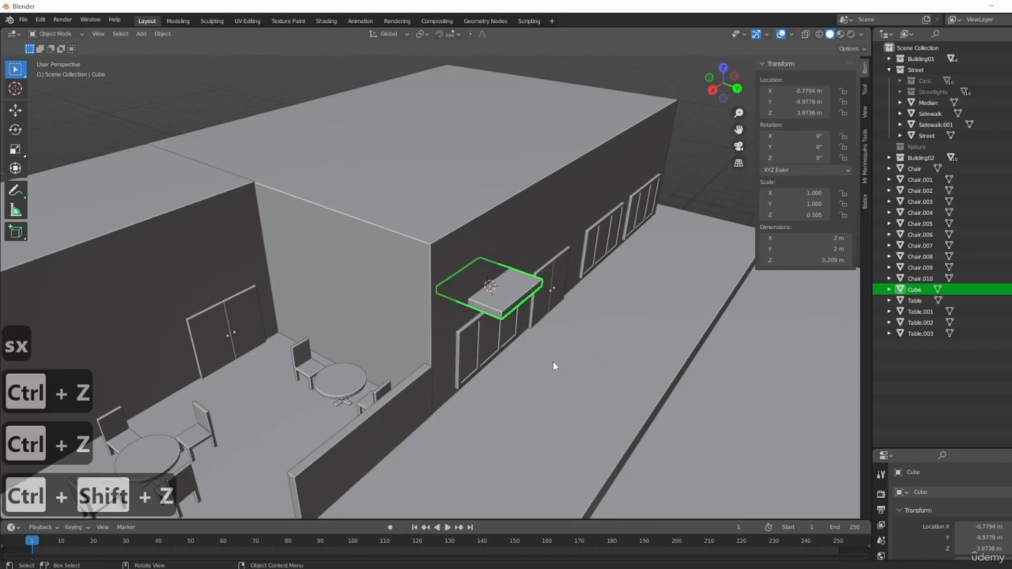
- Tilt the slab above the window about -25.6° around X in the right side view
middle_drag(552, 362, 624, 322)
middle_drag(458, 366, 530, 320)
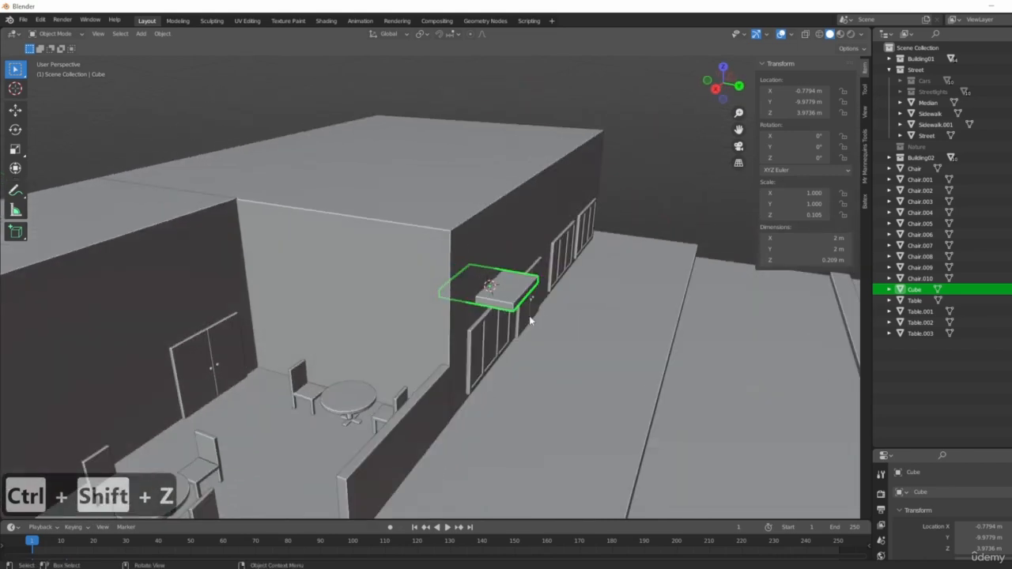
key(KP_1)
key(KP_3)
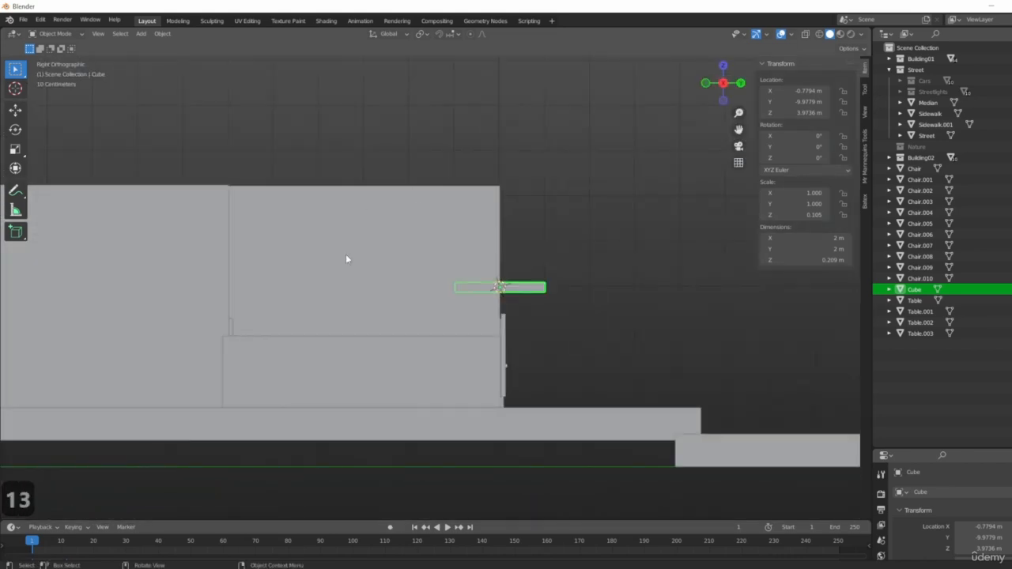
scroll(558, 305, up, 6)
scroll(559, 304, up, 1)
shift+middle_drag(539, 352, 582, 273)
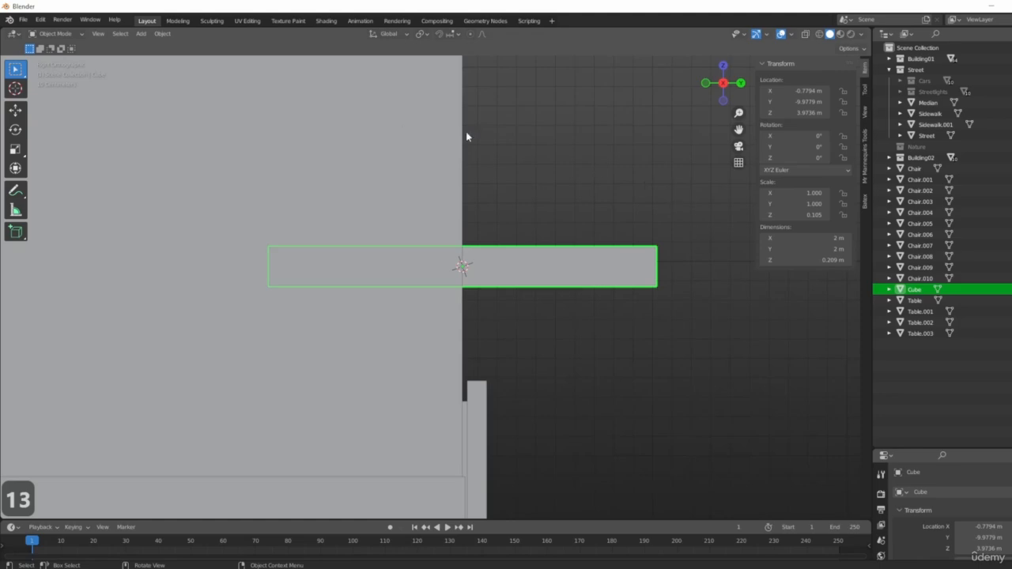
key(r)
click(580, 343)
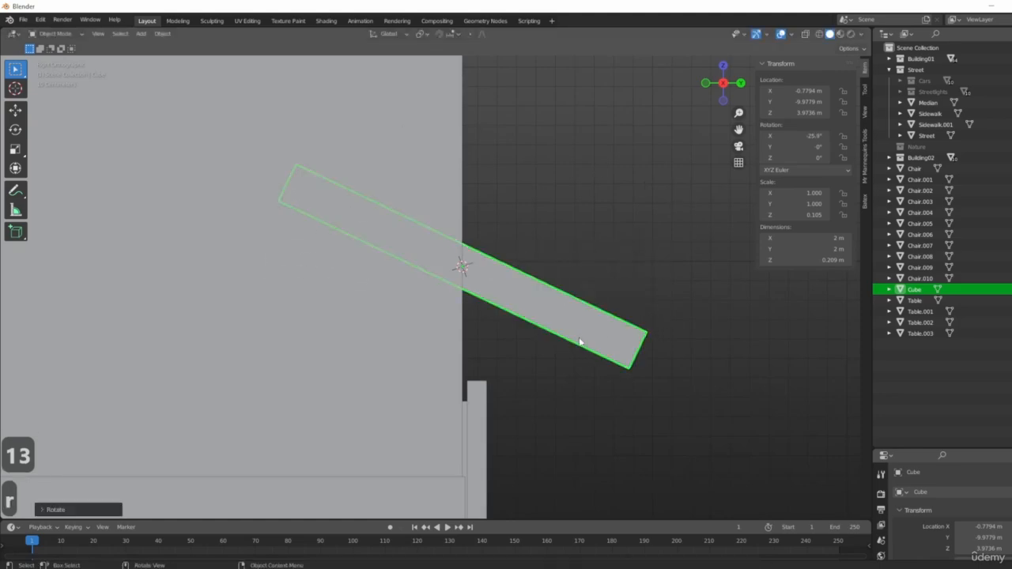
- Stretch the tilted slab along X to about 3.58 m and shift it along X over the first window
middle_drag(580, 343, 481, 359)
scroll(576, 345, down, 3)
key(s)
key(x)
click(576, 355)
key(g)
key(x)
click(567, 372)
- Duplicate the awning slab three times along X, placing the copies side by side above the door and the other two windows
key(shift+d)
key(x)
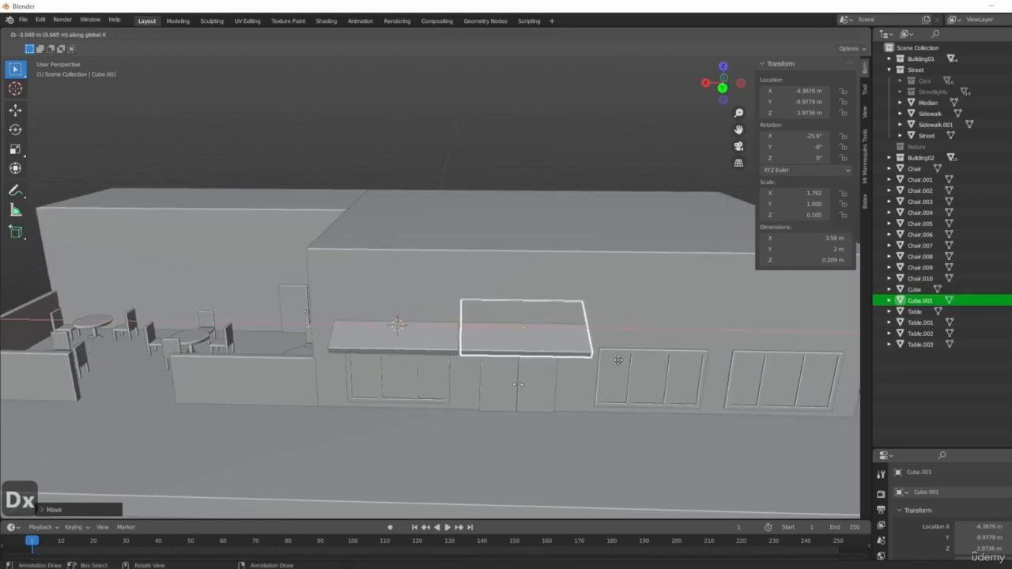
click(618, 360)
shift+middle_drag(624, 371, 512, 363)
key(shift+d)
key(x)
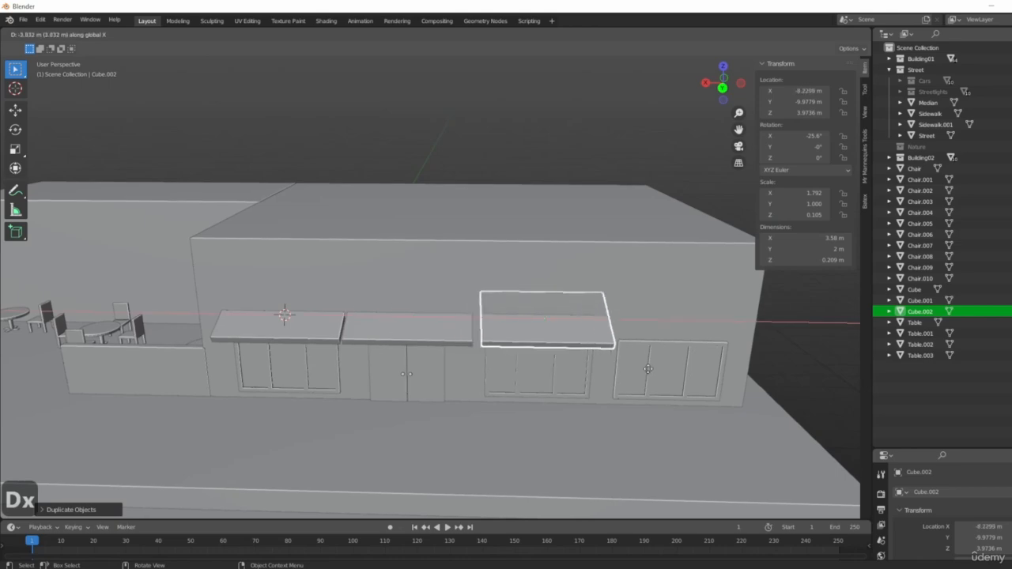
click(653, 370)
shift+middle_drag(700, 388, 544, 366)
key(shift+d)
key(x)
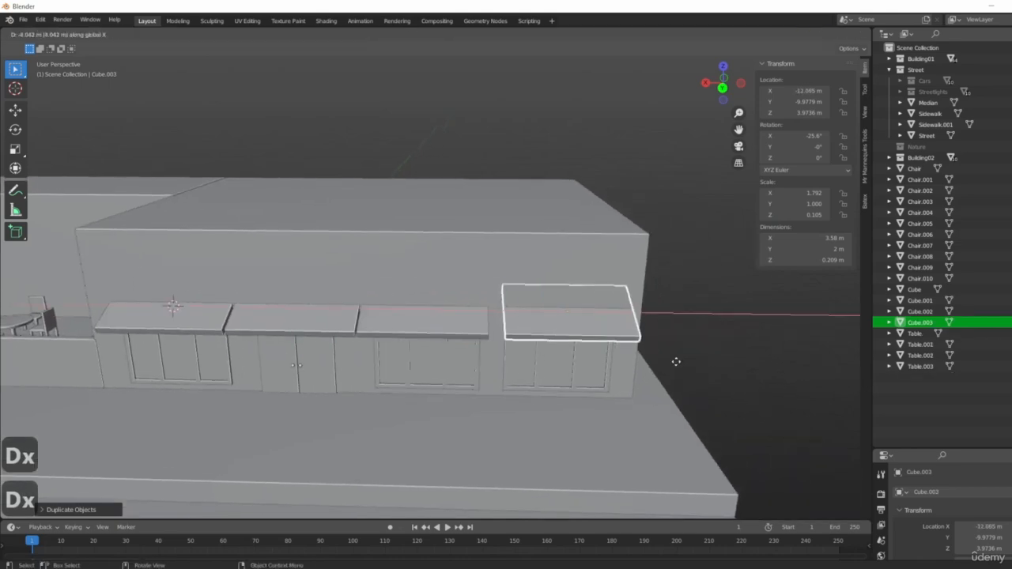
click(661, 361)
- Rename the slab above the first window, nearest the terrace, as Awning
scroll(648, 398, down, 3)
middle_drag(648, 398, 371, 420)
click(390, 361)
middle_drag(390, 361, 425, 381)
click(312, 353)
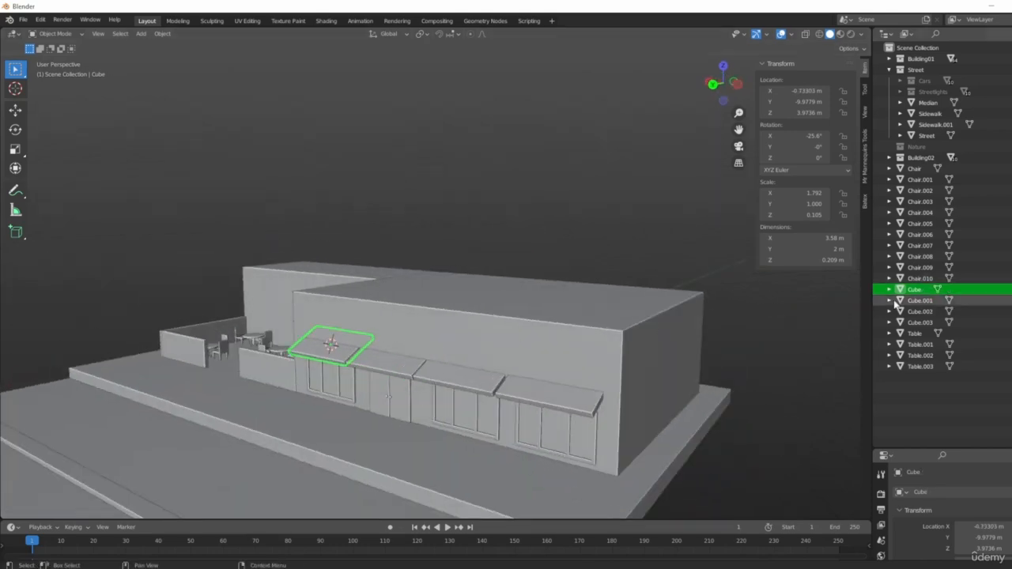
key(F2)
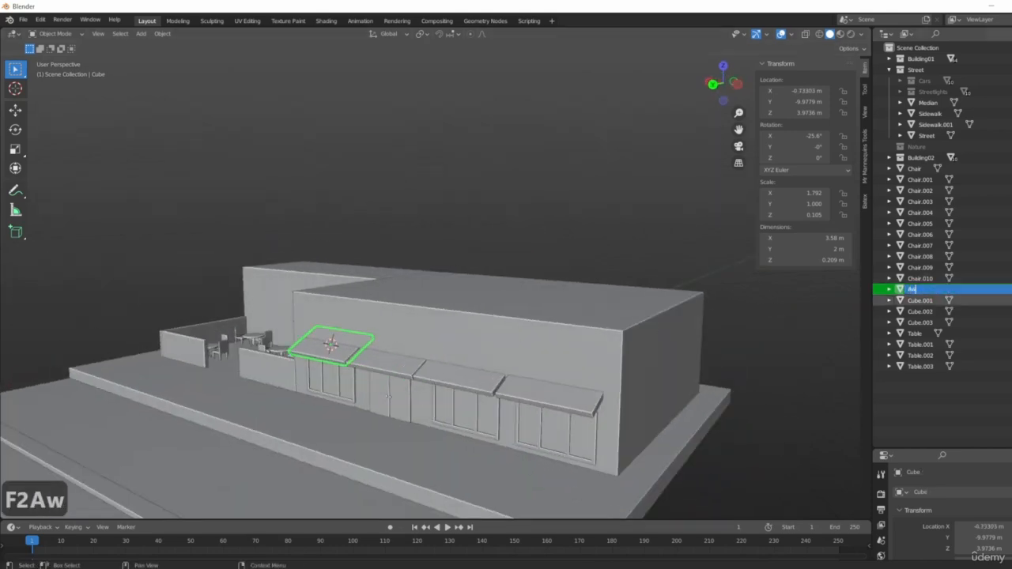
key(Return)
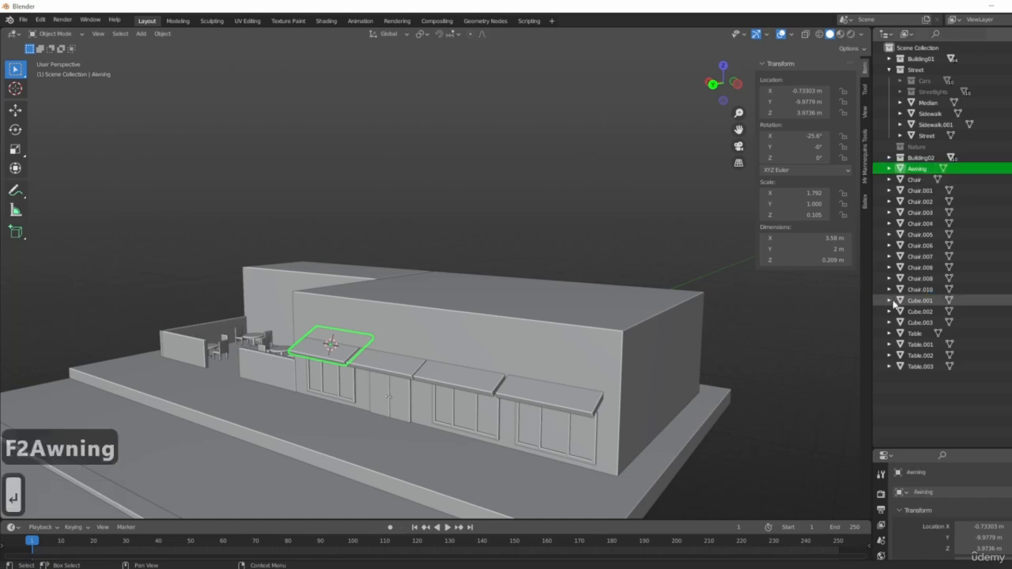
- Copy the Awning name and apply it to the slab above the front door
double_click(917, 169)
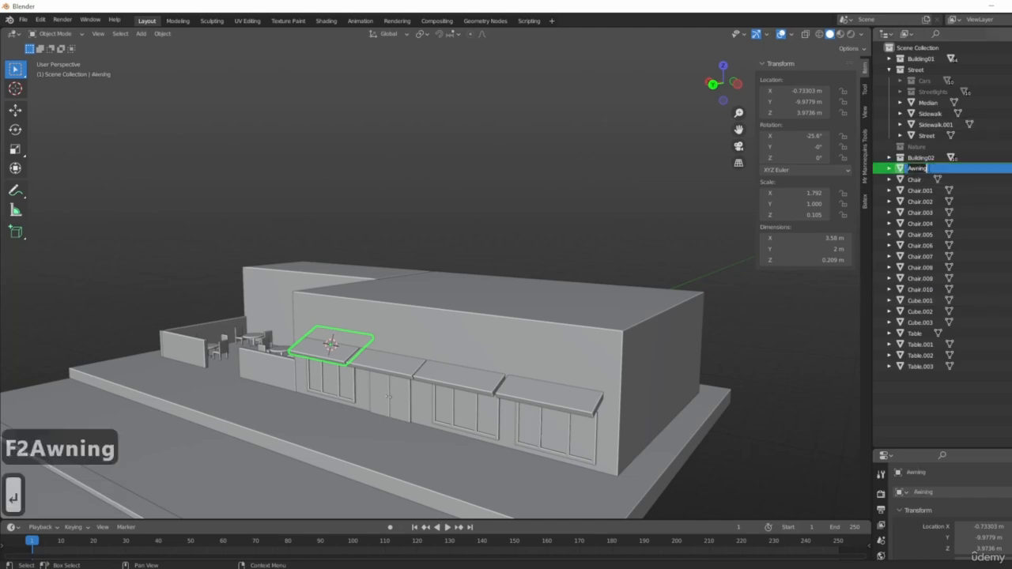
key(ctrl+c)
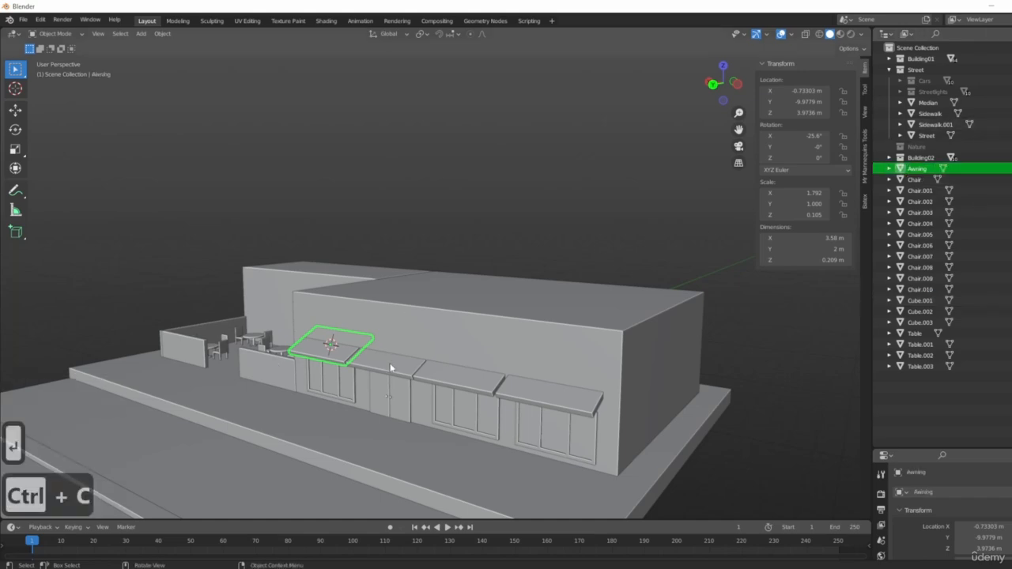
click(921, 301)
key(F2)
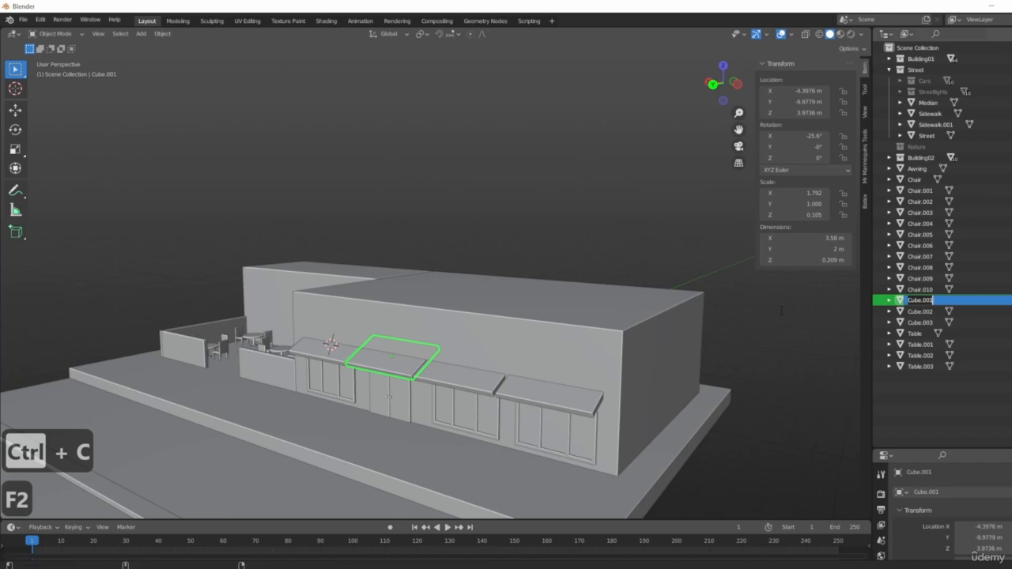
key(ctrl+v)
key(Return)
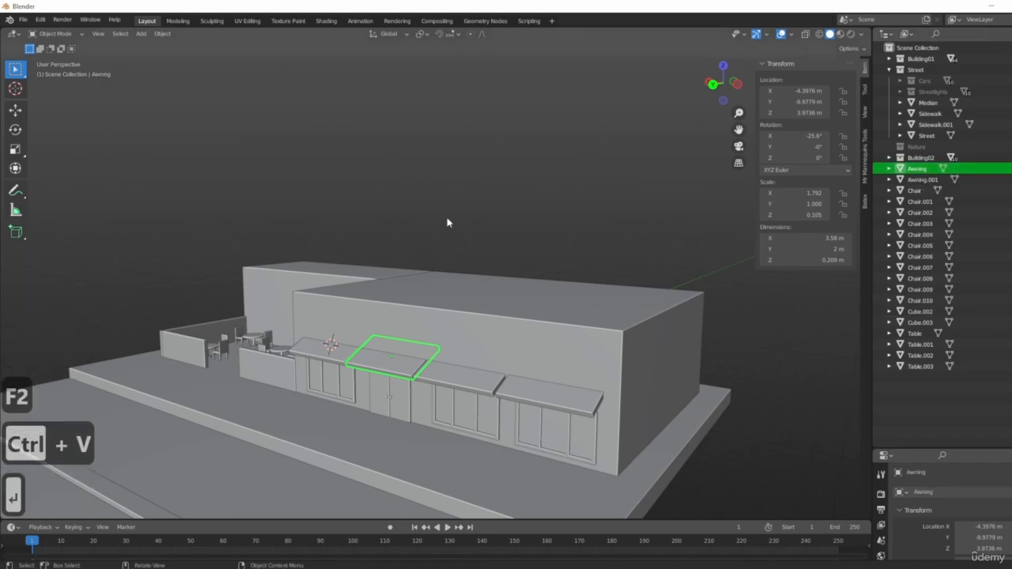
- Rename the two remaining slabs above the other windows with the copied name Awning
middle_drag(449, 223, 458, 370)
click(460, 369)
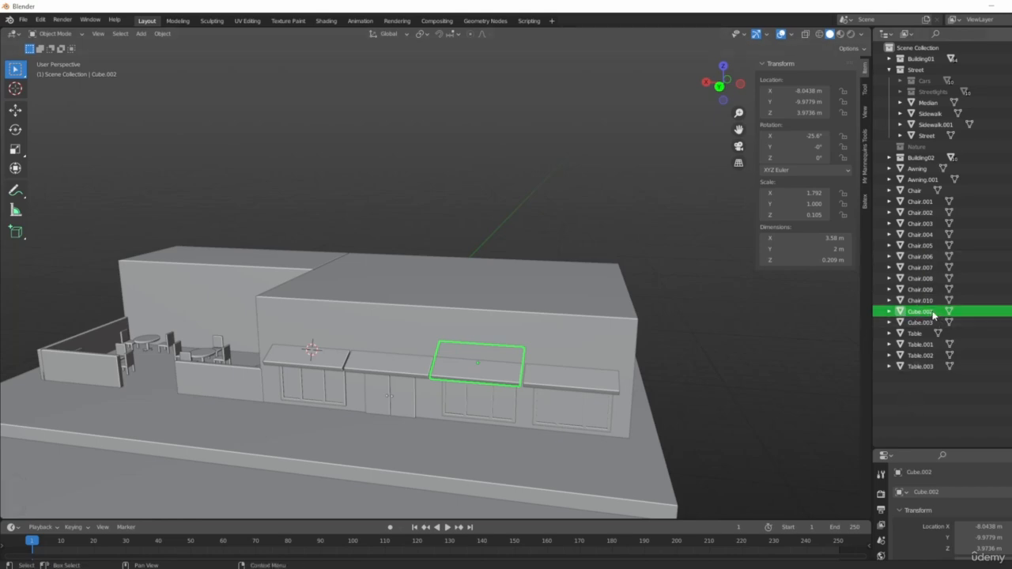
key(F2)
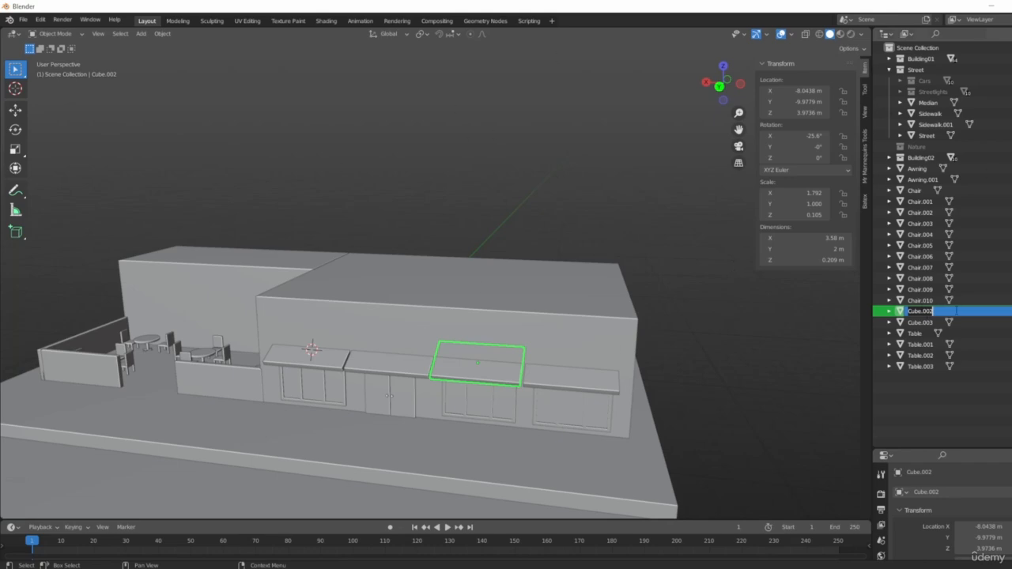
key(ctrl+v)
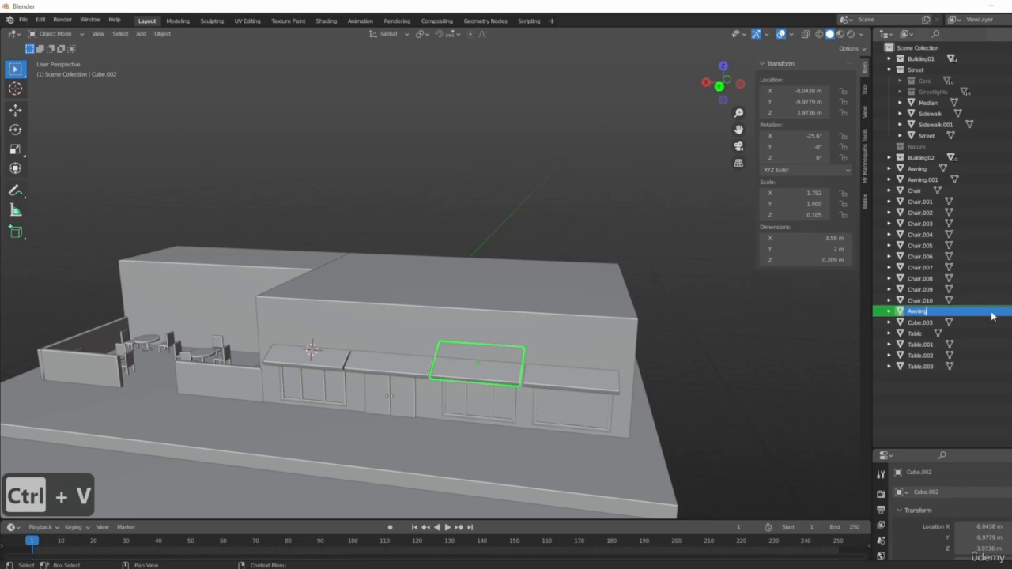
key(Return)
click(941, 322)
key(F2)
key(ctrl+v)
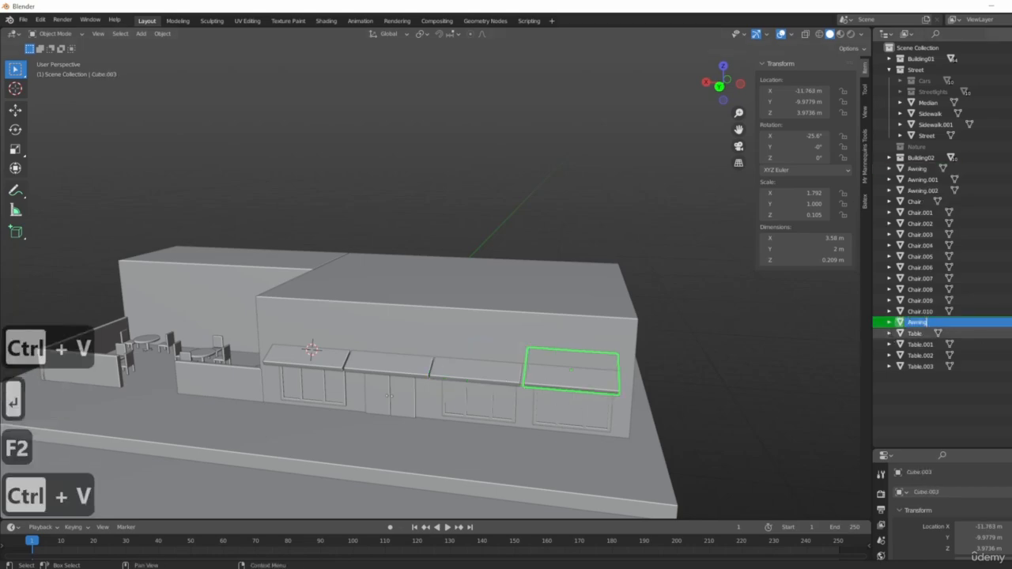
key(Return)
- Examine the terrace and the row of awnings from several angles and compare with the building across the street
mouse_move(575, 393)
middle_down()
mouse_move(689, 368)
mouse_move(498, 393)
mouse_move(690, 380)
mouse_move(660, 396)
mouse_move(642, 381)
mouse_move(578, 391)
middle_up()
click(636, 377)
scroll(679, 401, up, 2)
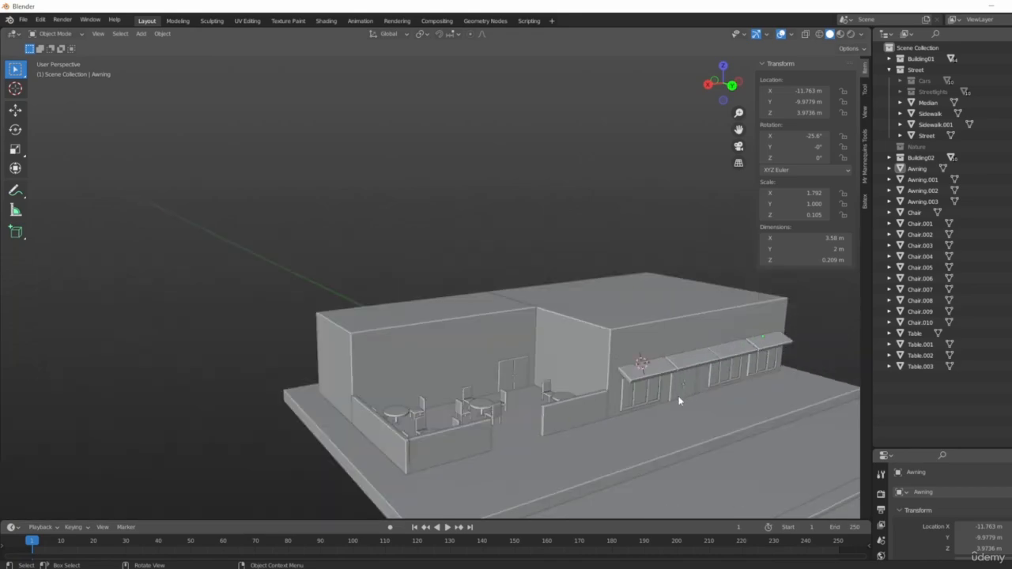
middle_drag(678, 401, 518, 399)
scroll(455, 249, up, 5)
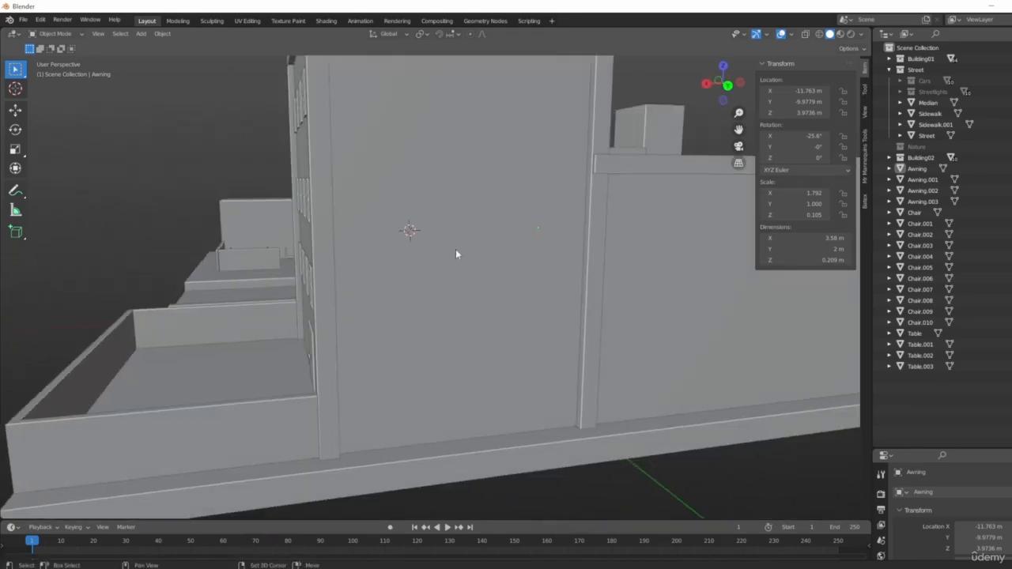
scroll(455, 253, down, 5)
middle_drag(456, 253, 584, 348)
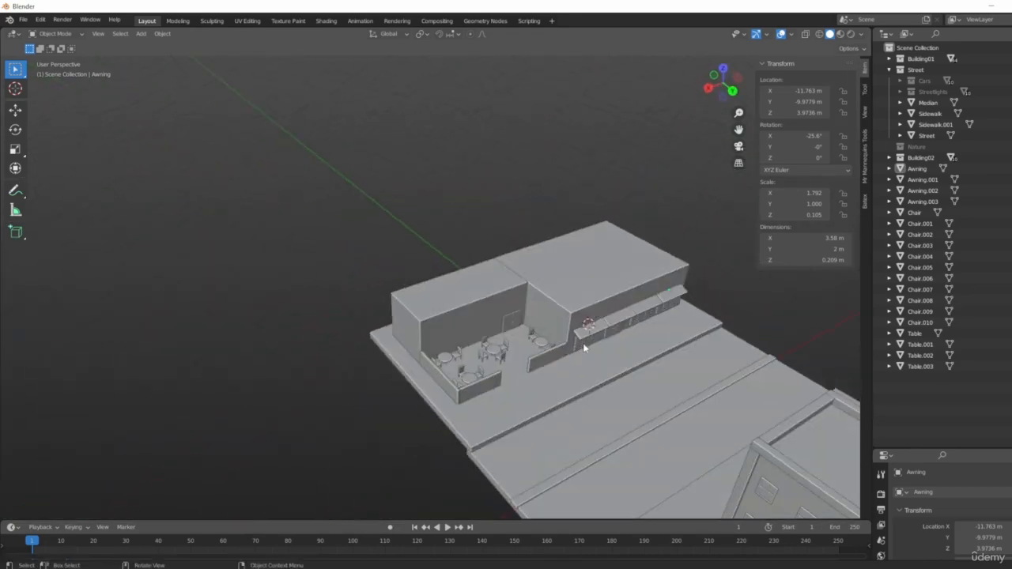
- Duplicate the awning above the front door straight up along Z to a height of about 5.01 m
scroll(584, 348, up, 4)
middle_drag(642, 337, 601, 214)
click(601, 215)
middle_drag(621, 353, 452, 136)
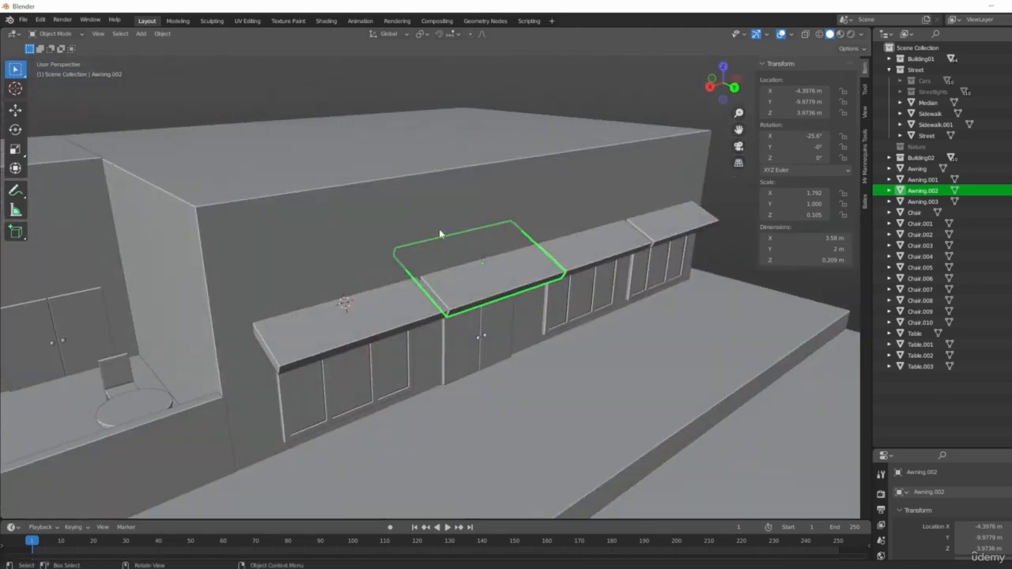
middle_drag(440, 234, 403, 285)
key(shift+d)
key(z)
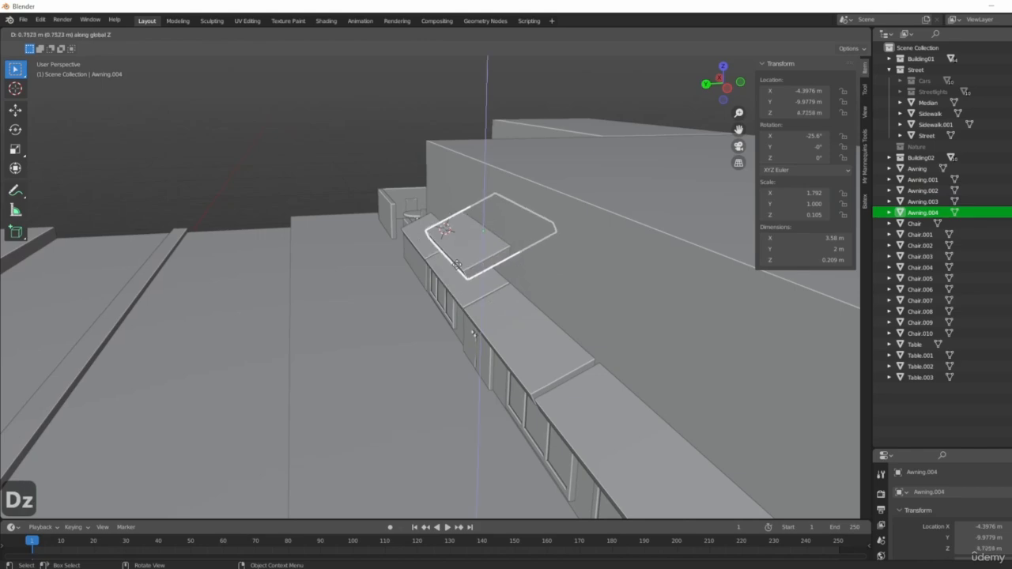
click(594, 316)
- Rotate the raised copy to about -90.3° around X in the right side view so it lies flat against the wall
key(3)
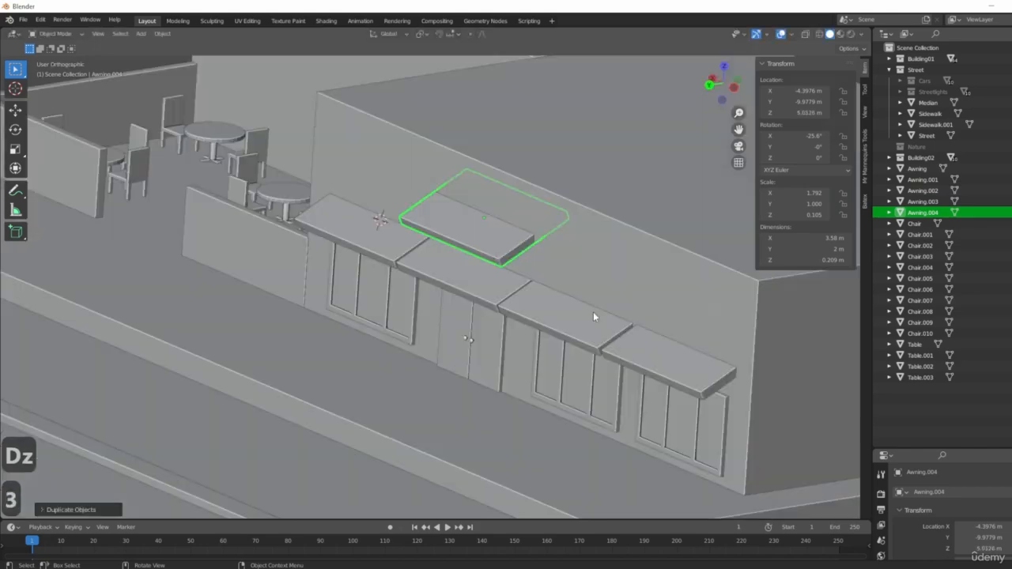
key(r)
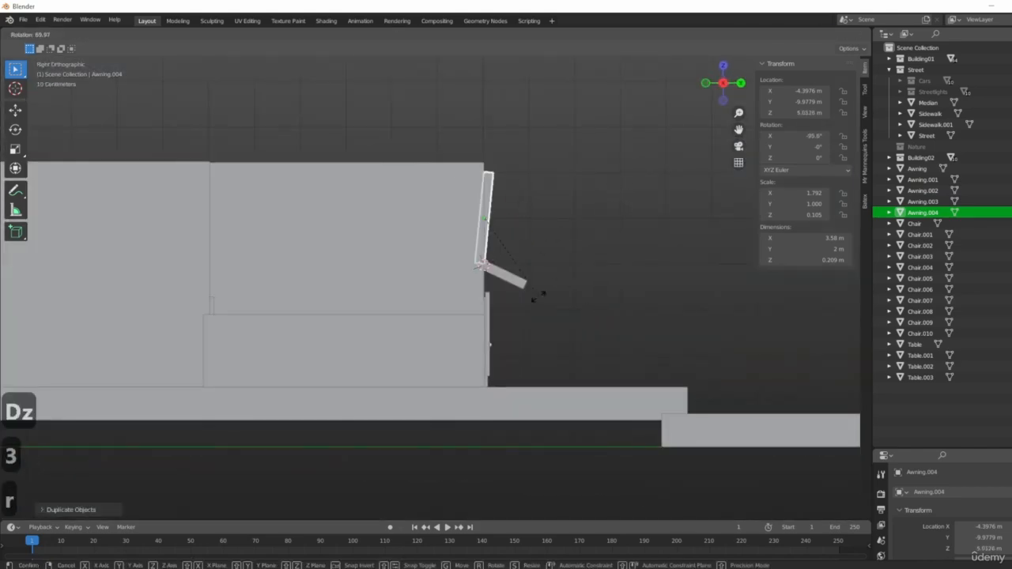
click(546, 291)
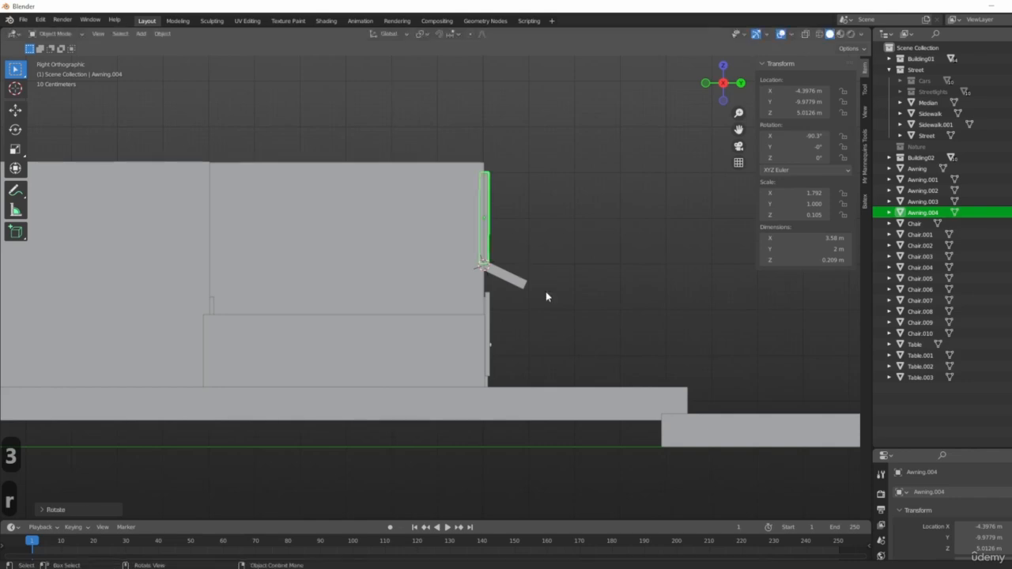
- Scale the wall panel down to about 0.66 of its size and stretch it along X to about 3.66 m
scroll(568, 171, up, 3)
key(s)
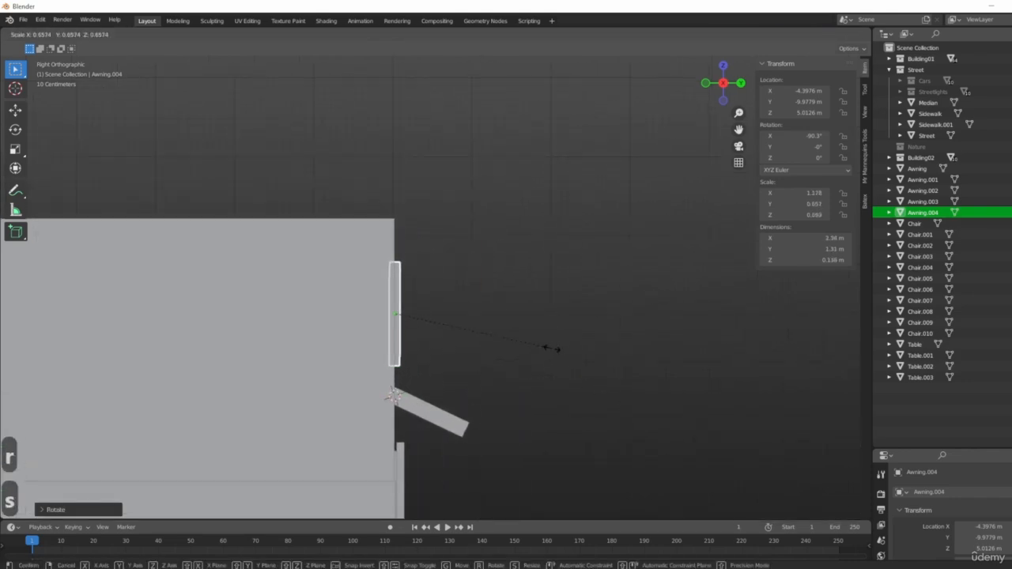
click(548, 346)
scroll(465, 379, down, 5)
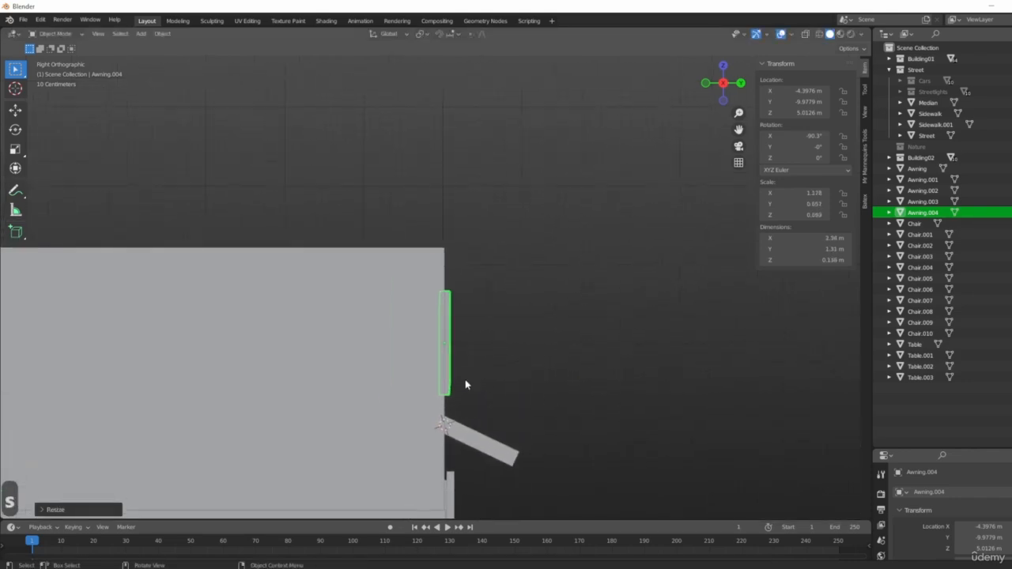
middle_drag(686, 408, 554, 327)
key(s)
key(x)
click(610, 422)
- Examine the facade with its wall panel and the details of the building across the street
scroll(521, 307, down, 10)
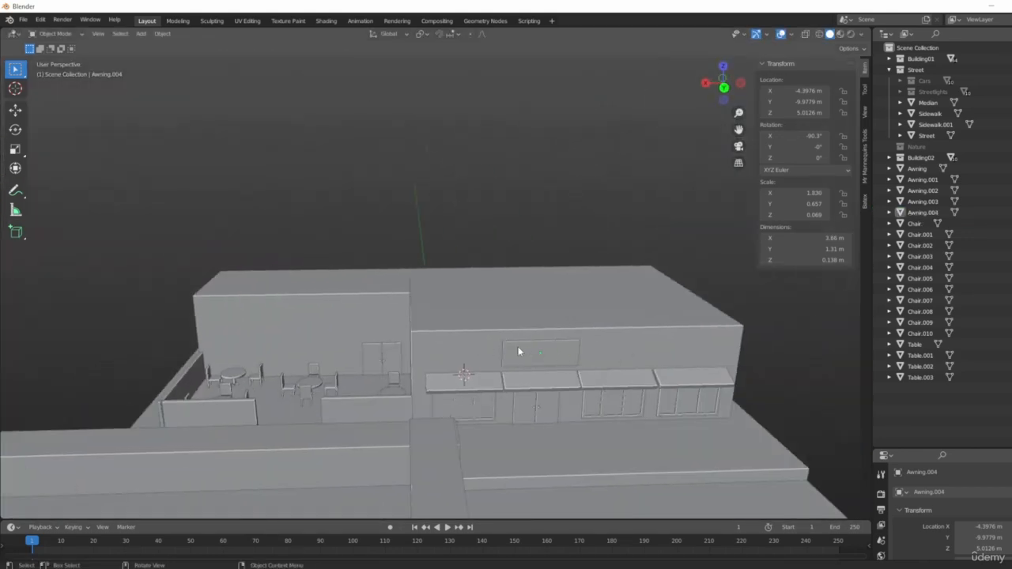
scroll(484, 352, up, 5)
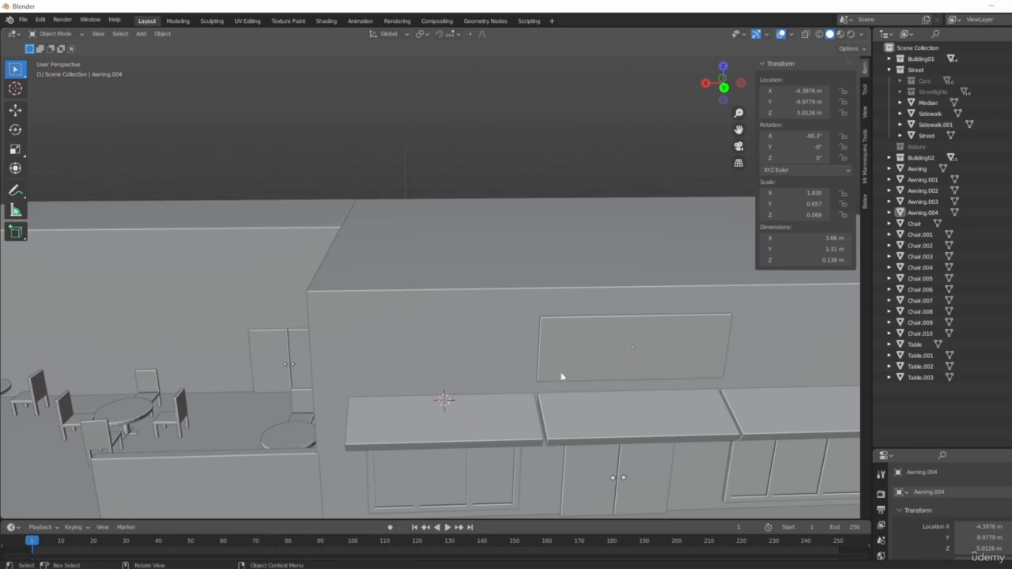
scroll(560, 376, down, 5)
middle_drag(470, 379, 556, 369)
scroll(556, 369, up, 8)
middle_drag(442, 373, 603, 407)
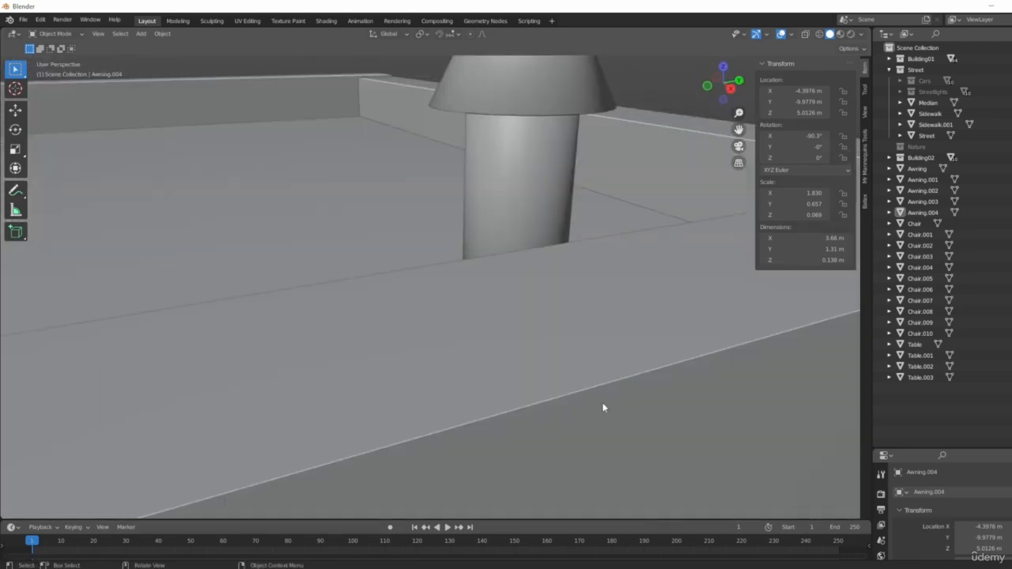
scroll(513, 367, down, 10)
middle_drag(436, 388, 519, 379)
scroll(583, 379, up, 8)
- Duplicate the second building's main block about 4.9 m up along Z to stack an upper storey on it
click(473, 391)
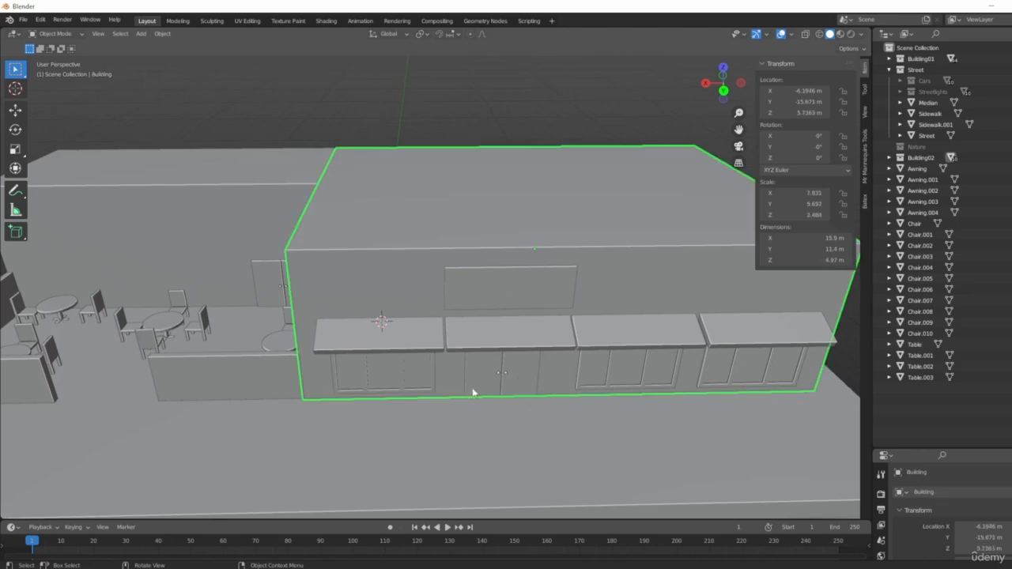
key(shift+d)
key(z)
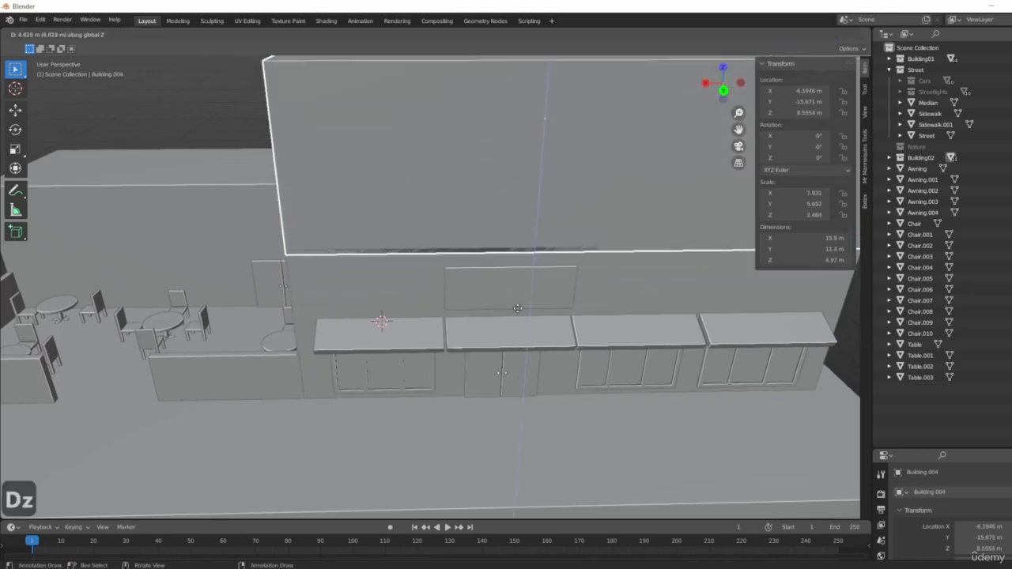
click(368, 364)
- Compare the first building across the street with the second building's stacked block and patio side
middle_drag(368, 364, 599, 216)
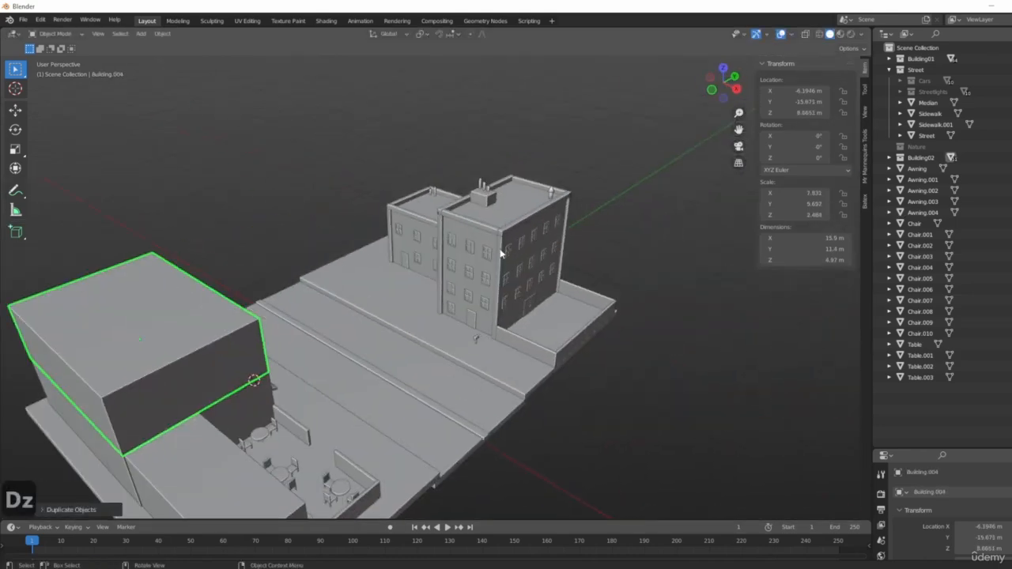
click(484, 227)
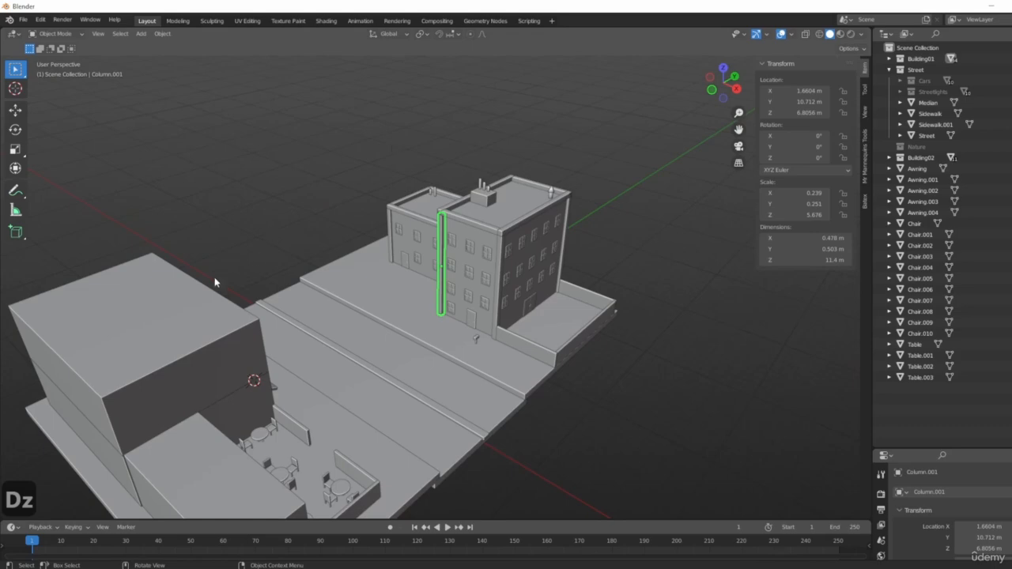
middle_drag(215, 282, 152, 296)
scroll(269, 212, up, 5)
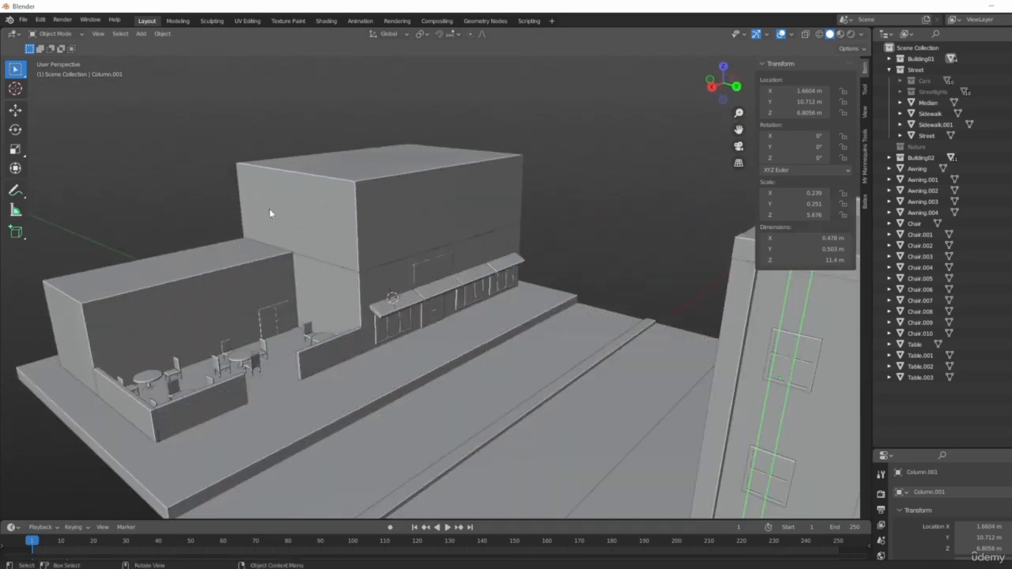
middle_drag(268, 212, 435, 328)
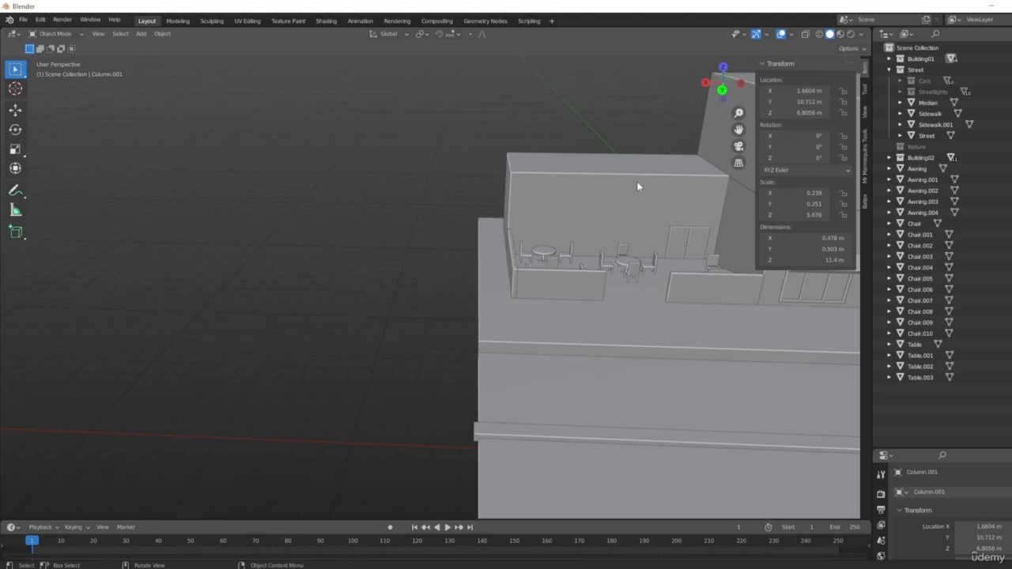
middle_drag(637, 185, 469, 233)
scroll(208, 213, down, 5)
- Move the second building's raised block about 4.8 m along Y toward the street in the top view
click(482, 321)
key(KP_7)
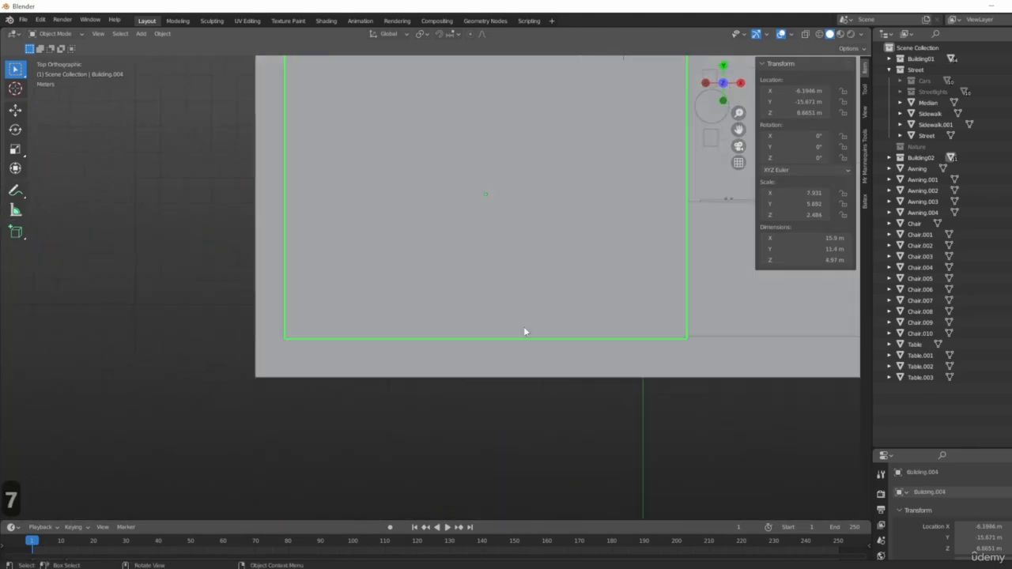
shift+middle_drag(523, 326, 421, 389)
scroll(421, 389, down, 3)
key(g)
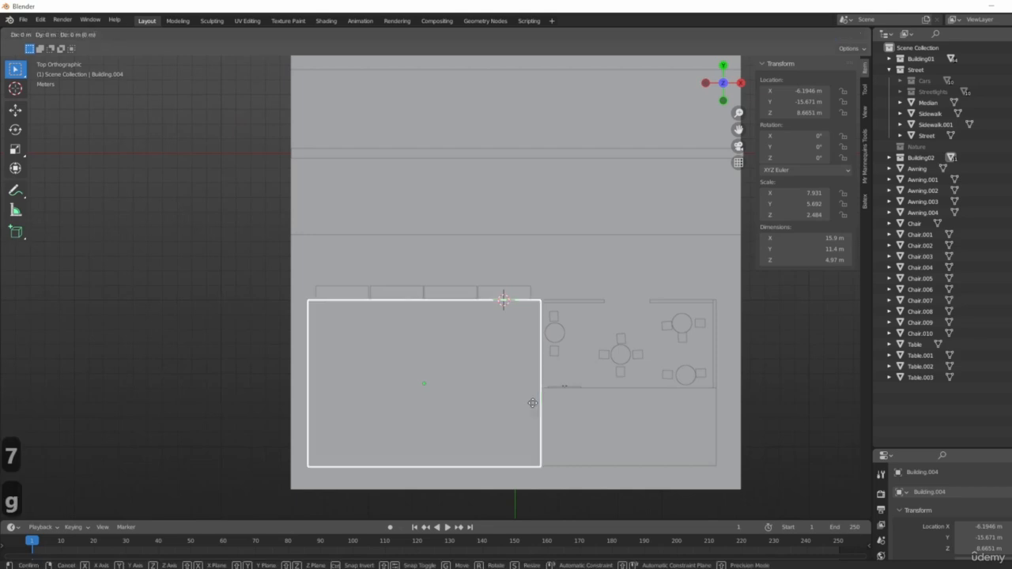
key(y)
click(526, 327)
- Shrink the raised block into a trim bar about 0.62 m deep and 0.55 m high, keeping its X length
key(s)
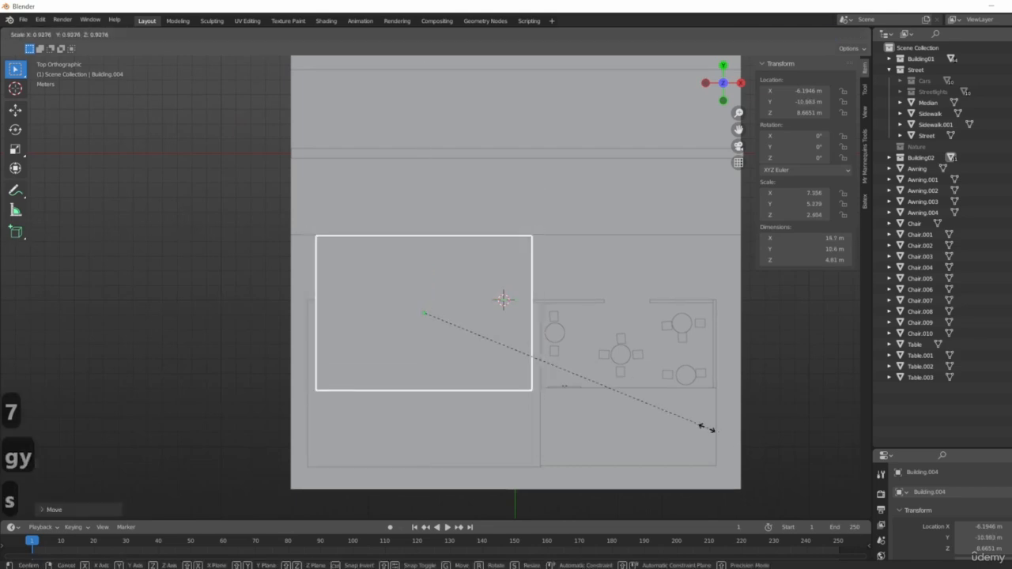
key(shift+x)
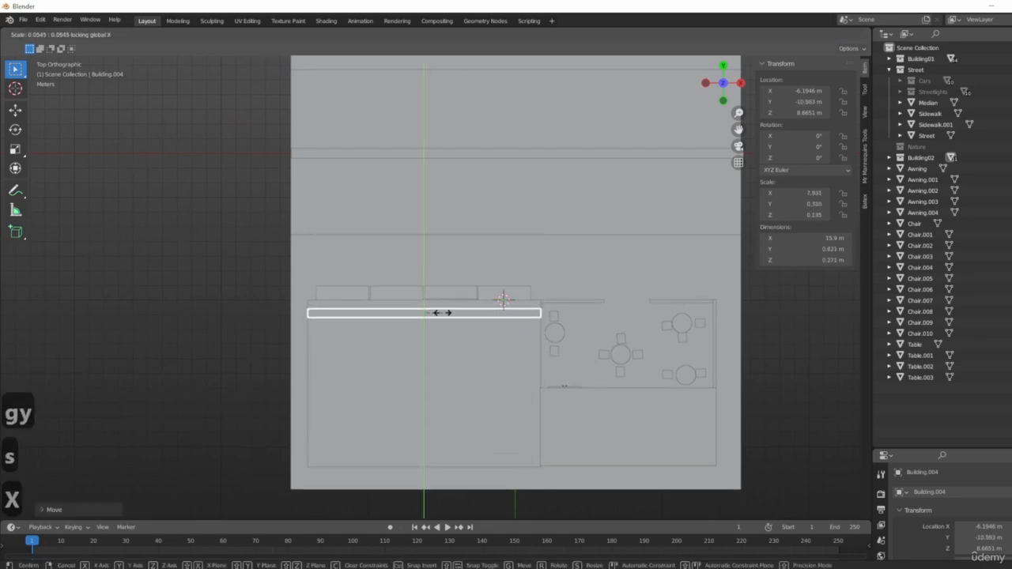
click(442, 312)
middle_drag(443, 311, 531, 226)
key(s)
key(z)
click(486, 411)
- Lower the trim bar onto the roof's front edge and shift it to about Y -10.23 m, Z 6.11 m
key(g)
key(z)
click(479, 291)
key(g)
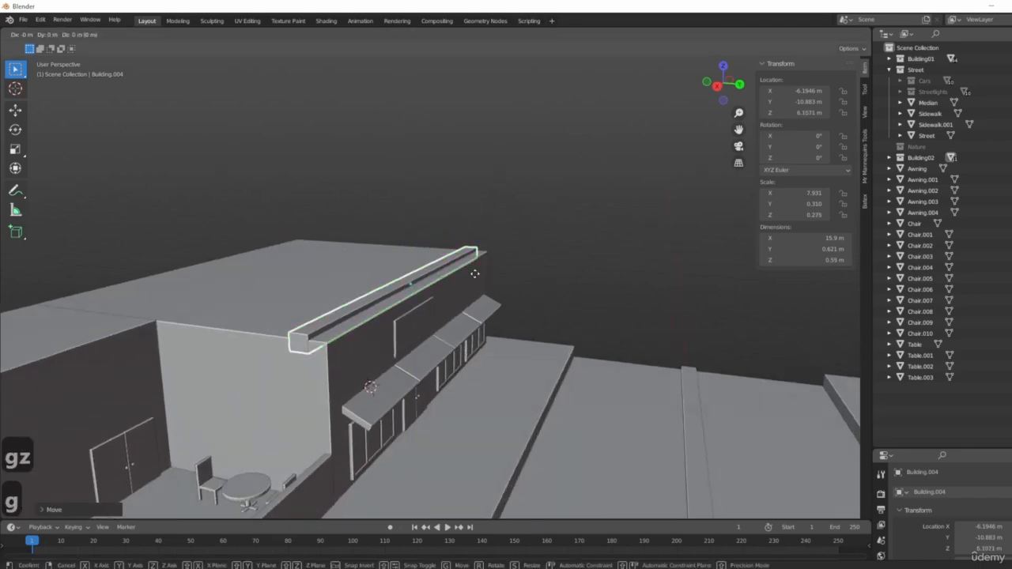
key(x)
key(g)
key(y)
click(490, 285)
- Duplicate the front roof trim about 11 m along Y to the roof's rear edge in the top view
middle_drag(490, 285, 557, 326)
key(KP_7)
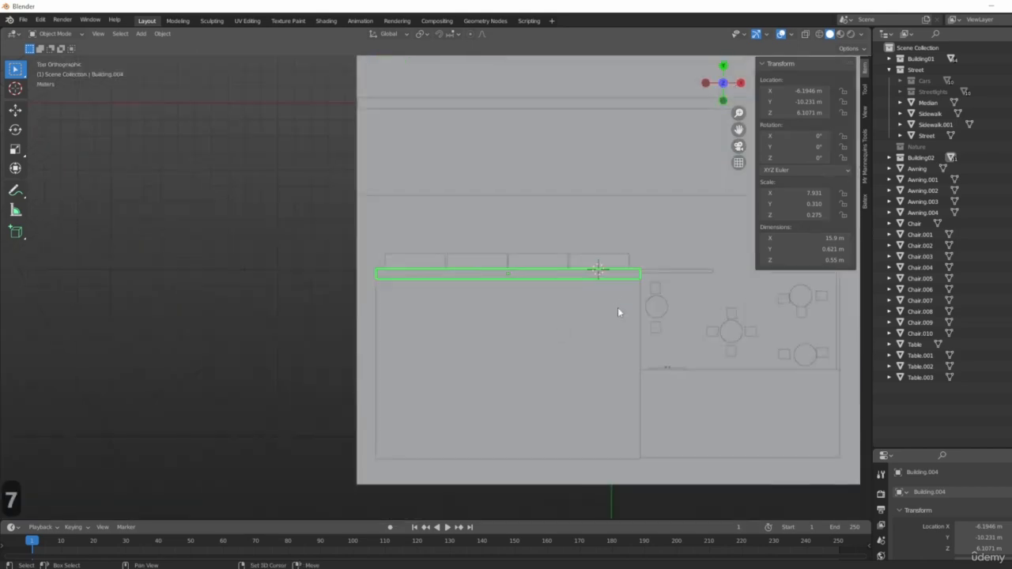
key(shift+d)
key(y)
right_click(557, 465)
scroll(459, 219, up, 3)
scroll(406, 226, down, 5)
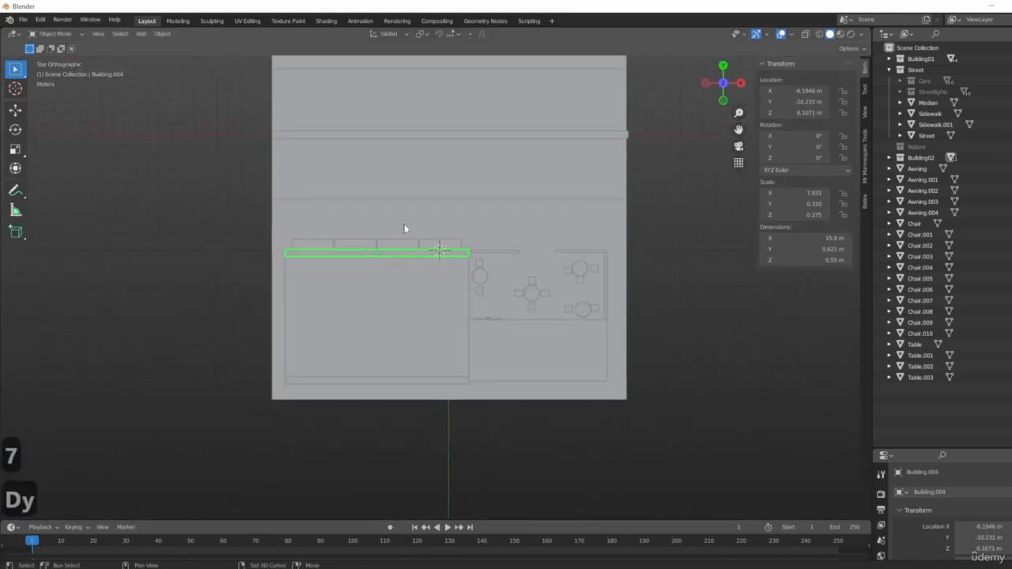
- Duplicate the front roof trim onto the roof's patio-side edge and rotate the copy 90°
key(shift+d)
click(520, 309)
key(r)
key(9)
key(0)
key(Return)
scroll(583, 375, up, 2)
- Shorten the patio-side roof trim along Y to about 12.3 m
key(s)
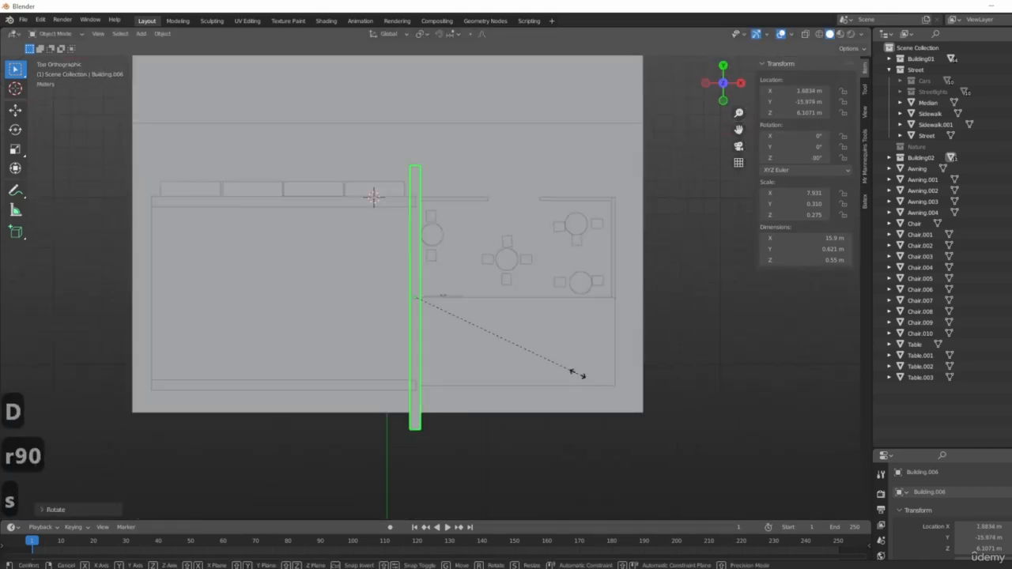
key(y)
click(425, 324)
scroll(424, 323, up, 3)
scroll(443, 328, down, 3)
scroll(506, 317, up, 3)
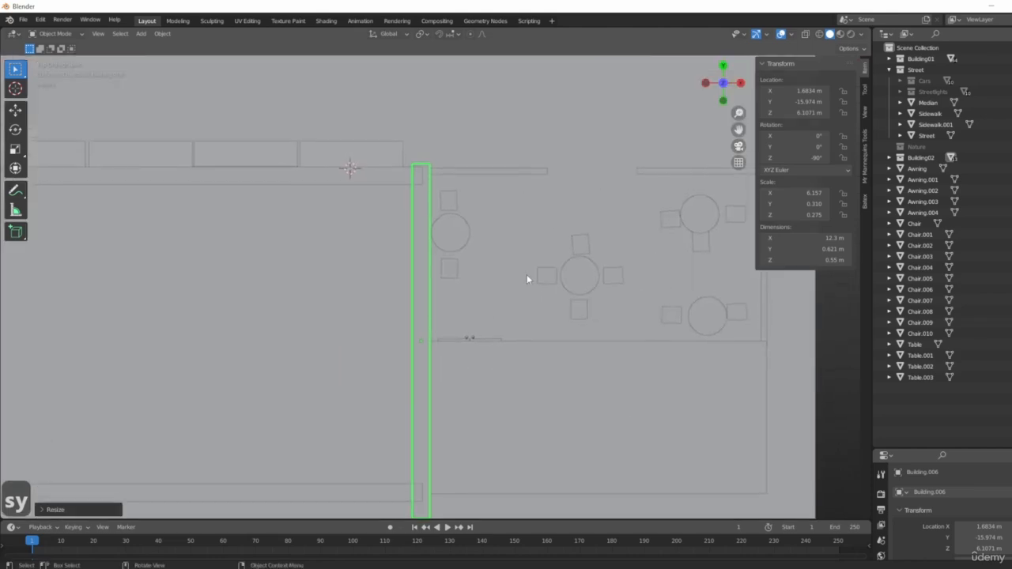
scroll(527, 277, down, 2)
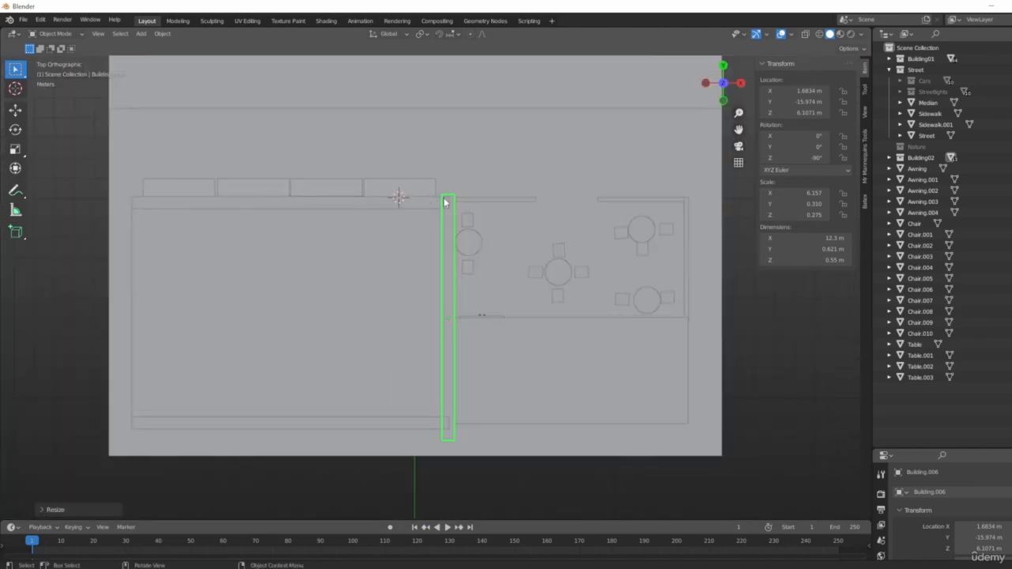
scroll(506, 356, up, 1)
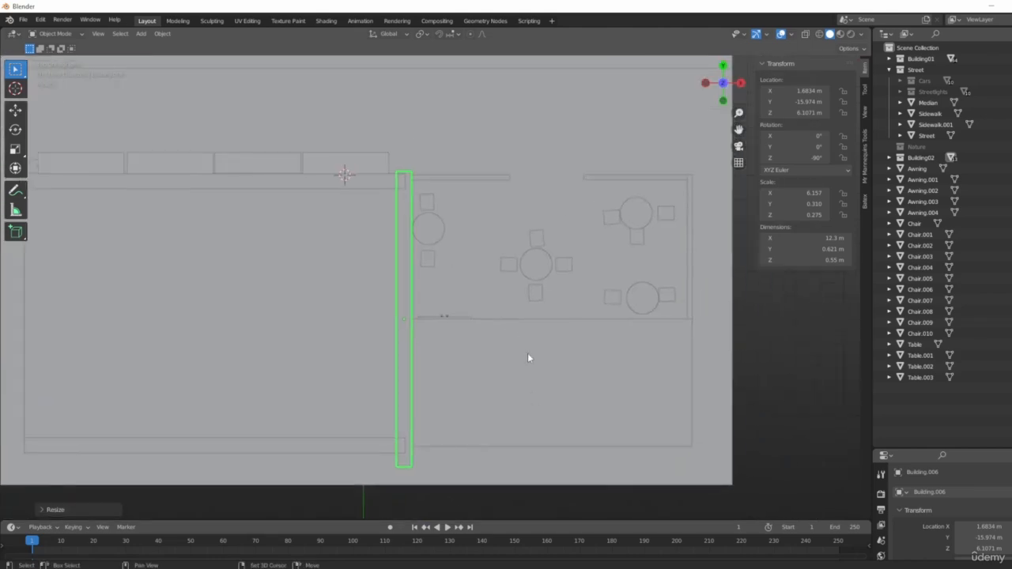
- Move the patio-side trim to about X 1.52 m, Y -15.86 m, in line with the roof's side edge
key(g)
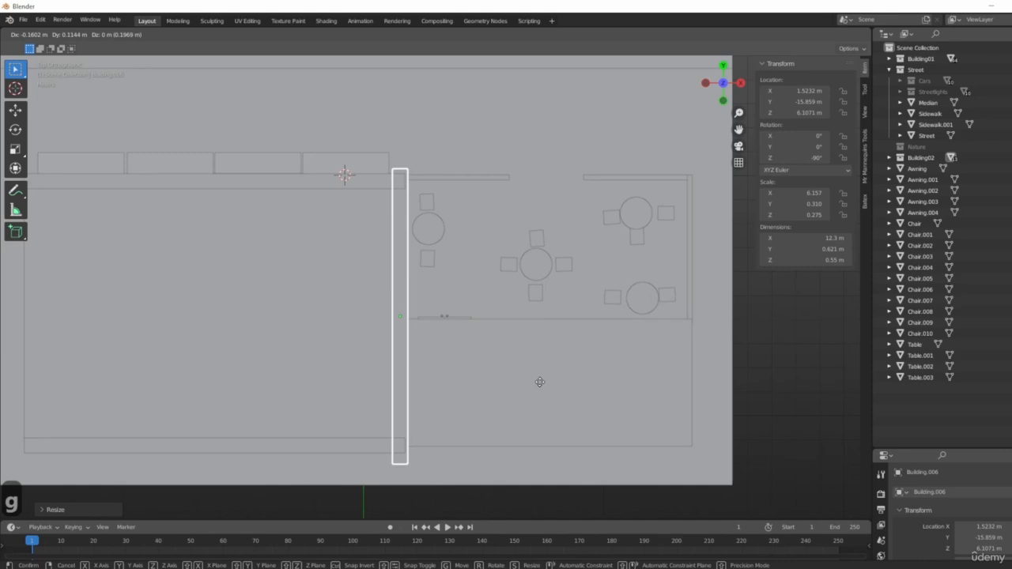
click(545, 388)
key(s)
key(z)
right_click(615, 419)
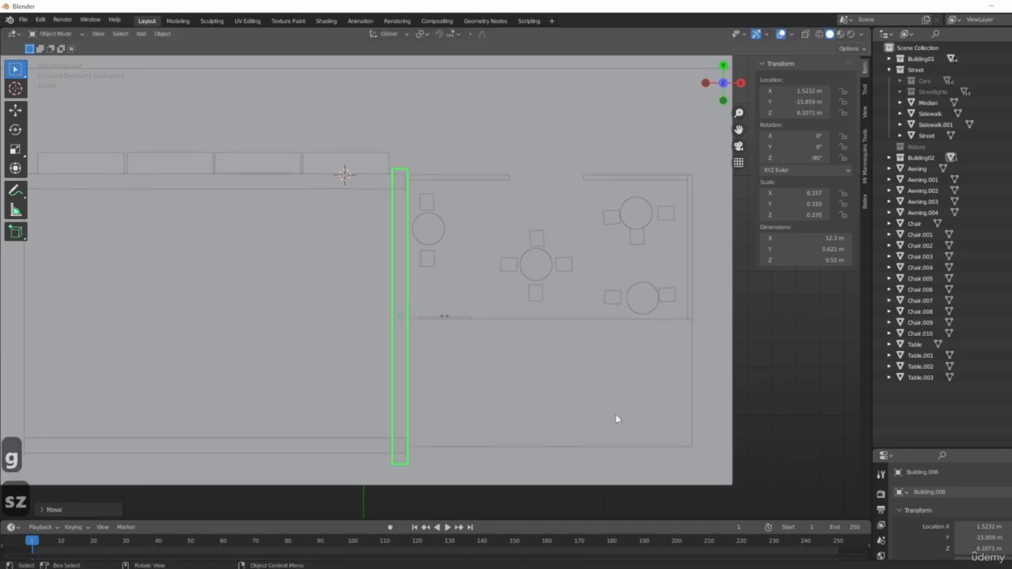
- Scale the patio-side trim along Y to about 11.5 m and shift it to about Y -15.95 m
key(s)
key(y)
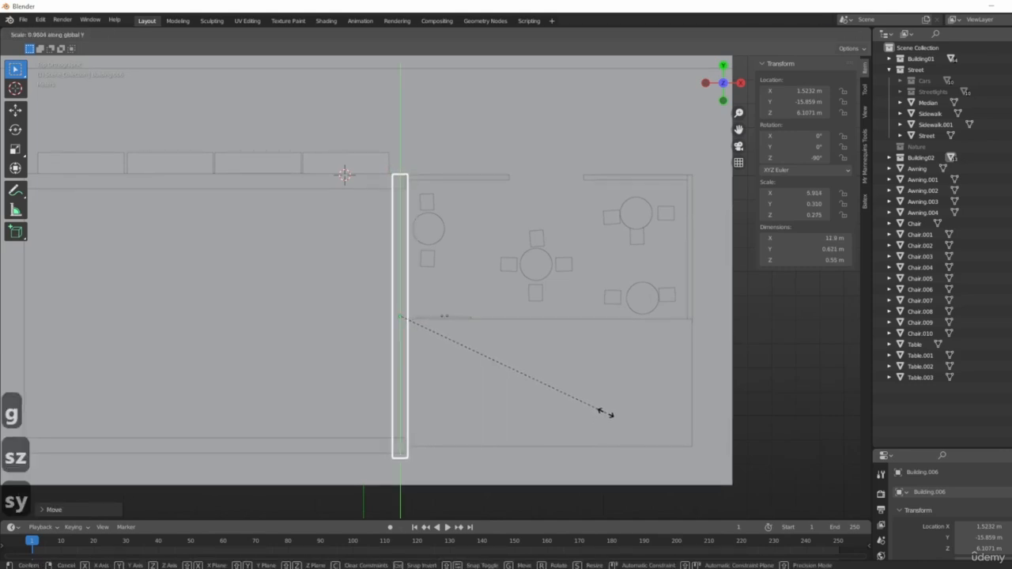
right_click(586, 419)
key(g)
key(y)
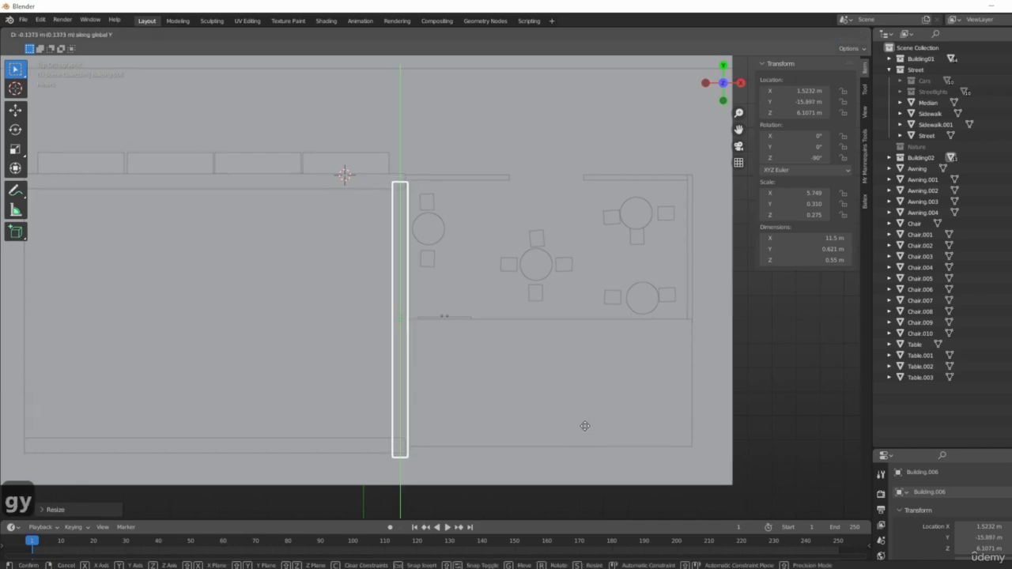
click(622, 447)
- Shorten the patio-side trim further along Y to about 10.3 m so it fits between the front and rear trims
key(s)
key(y)
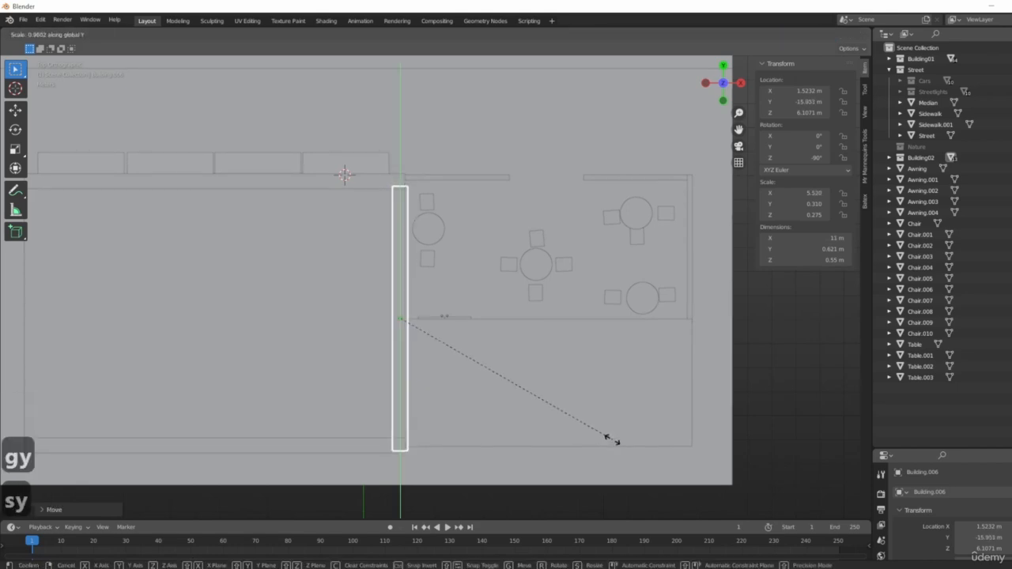
click(609, 438)
scroll(429, 392, up, 3)
key(s)
key(y)
click(453, 390)
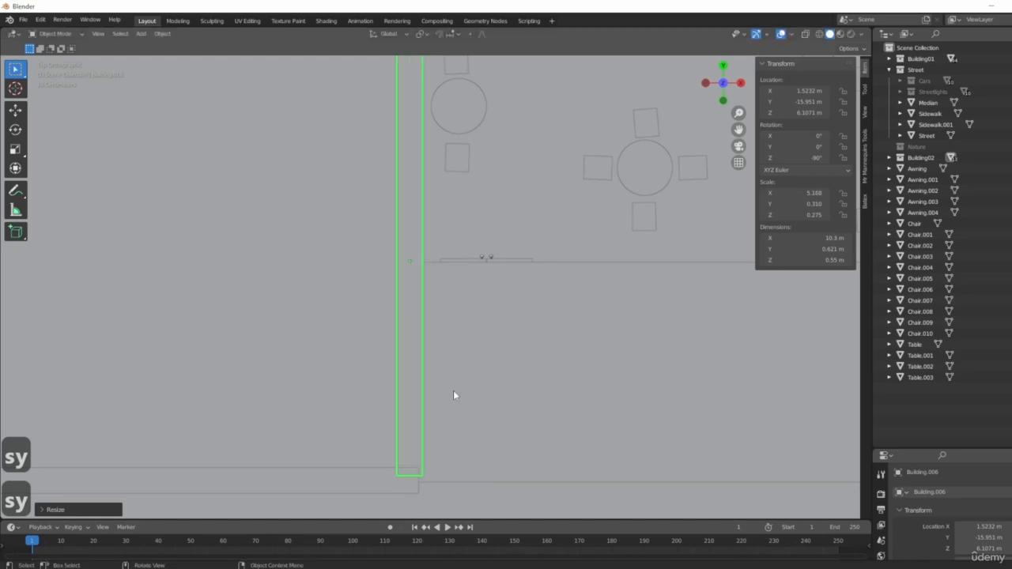
- Nudge the patio-side trim to about Y -15.77 m and along X to about 1.51 m
key(g)
click(466, 378)
scroll(477, 376, down, 2)
middle_drag(476, 376, 498, 339)
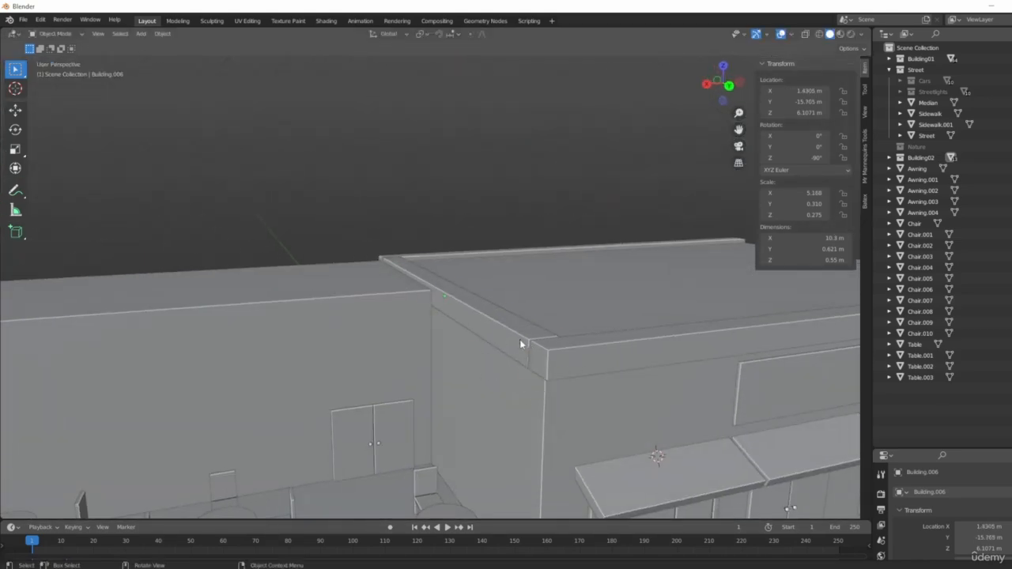
middle_drag(506, 383, 462, 362)
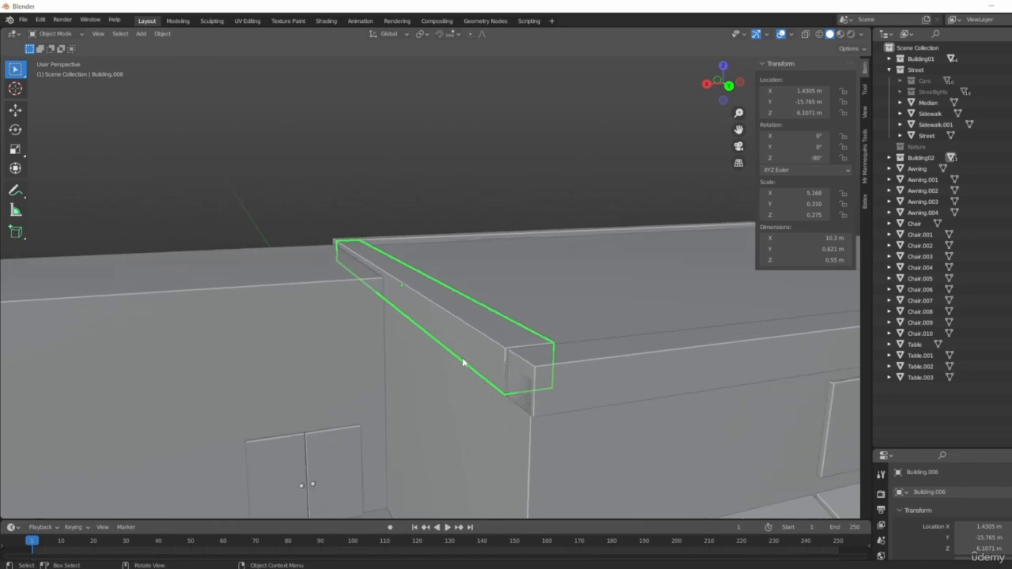
key(g)
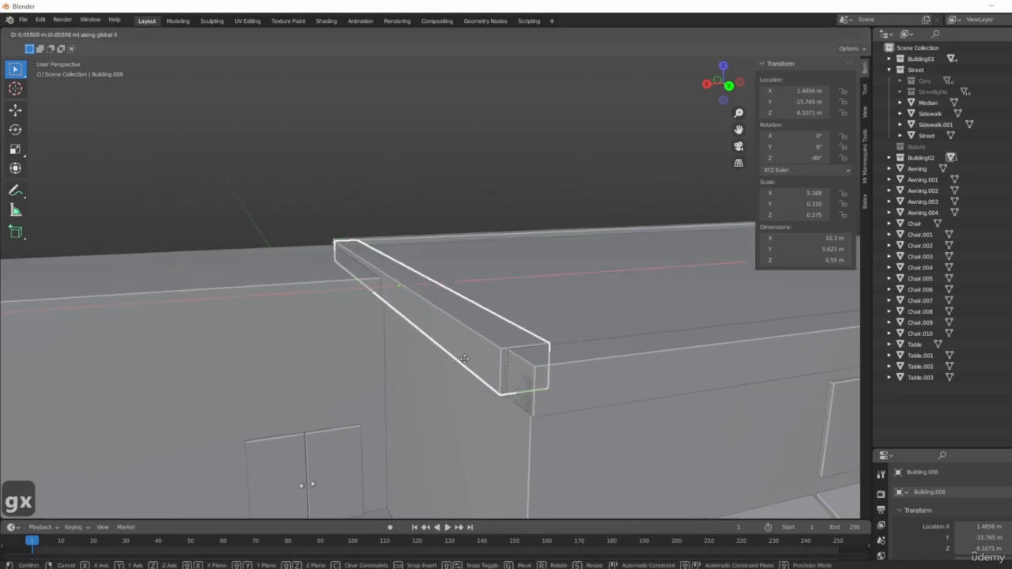
click(467, 358)
- Stretch the front roof trim along X to about 16 m so its end meets the patio-side trim
click(552, 395)
middle_drag(467, 358, 545, 416)
key(s)
key(x)
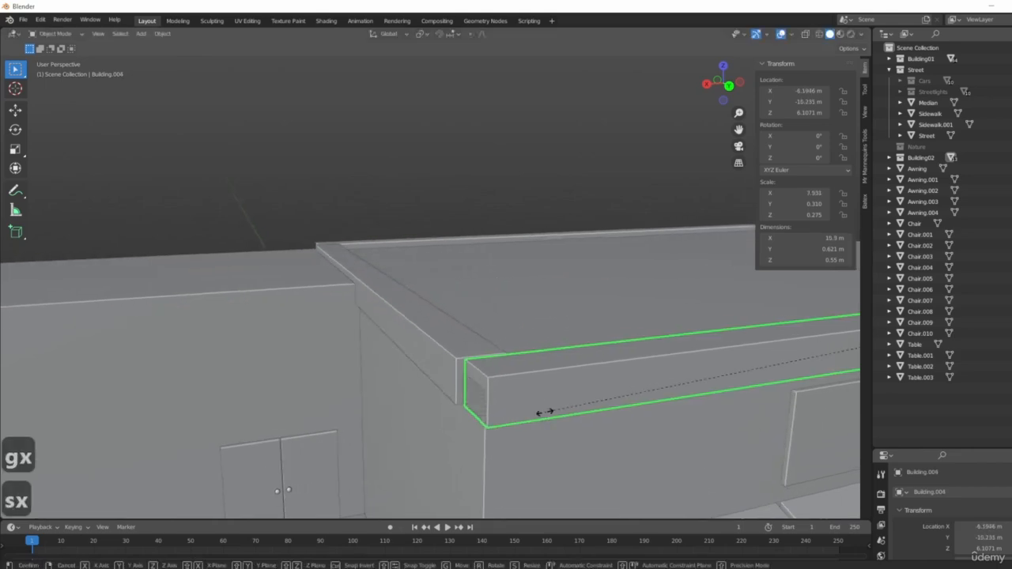
click(540, 412)
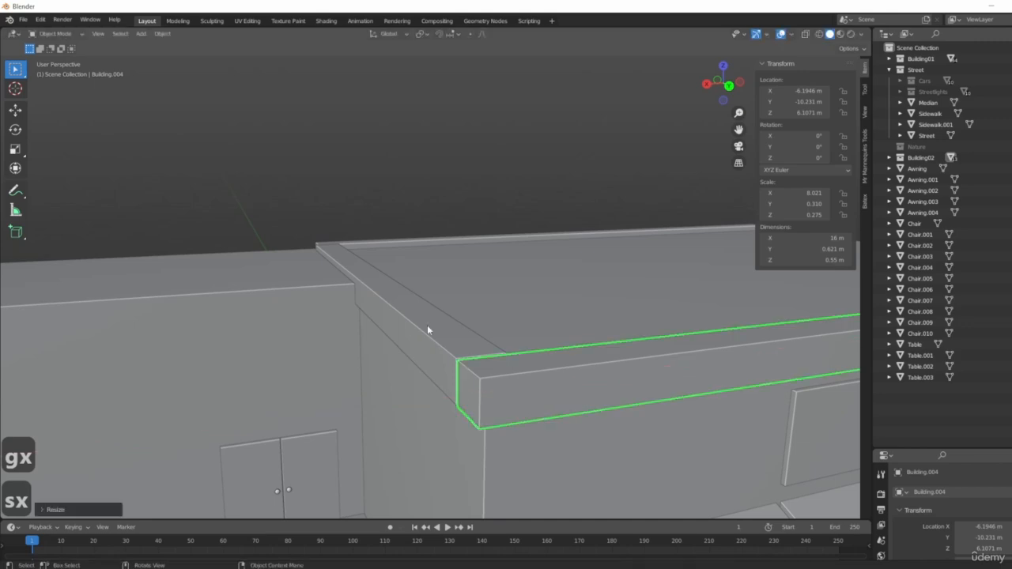
- Lengthen the patio-side roof trim along Y to about 10.5 m
middle_drag(427, 325, 543, 397)
click(542, 419)
key(s)
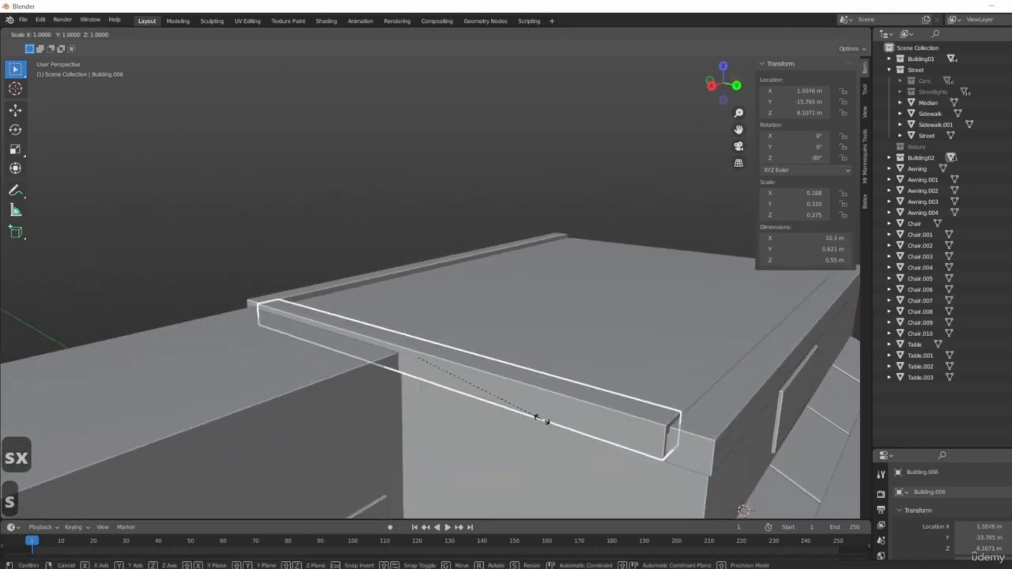
key(y)
click(544, 421)
- Duplicate the patio-side roof trim about 15.4 m along negative X onto the roof's opposite edge
middle_drag(592, 477, 332, 264)
scroll(564, 290, up, 2)
shift+middle_drag(563, 286, 410, 347)
scroll(407, 352, up, 1)
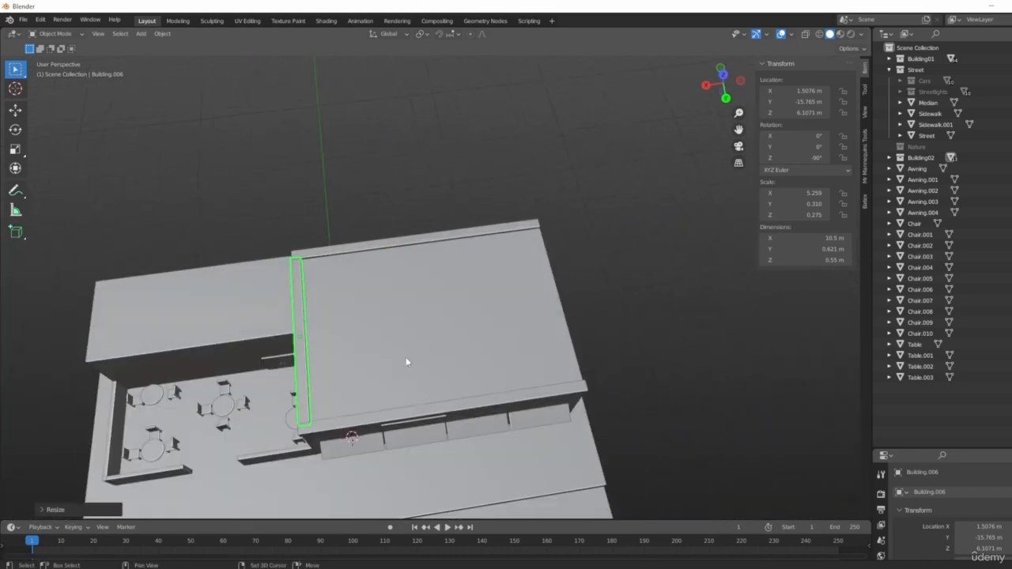
key(shift+d)
key(x)
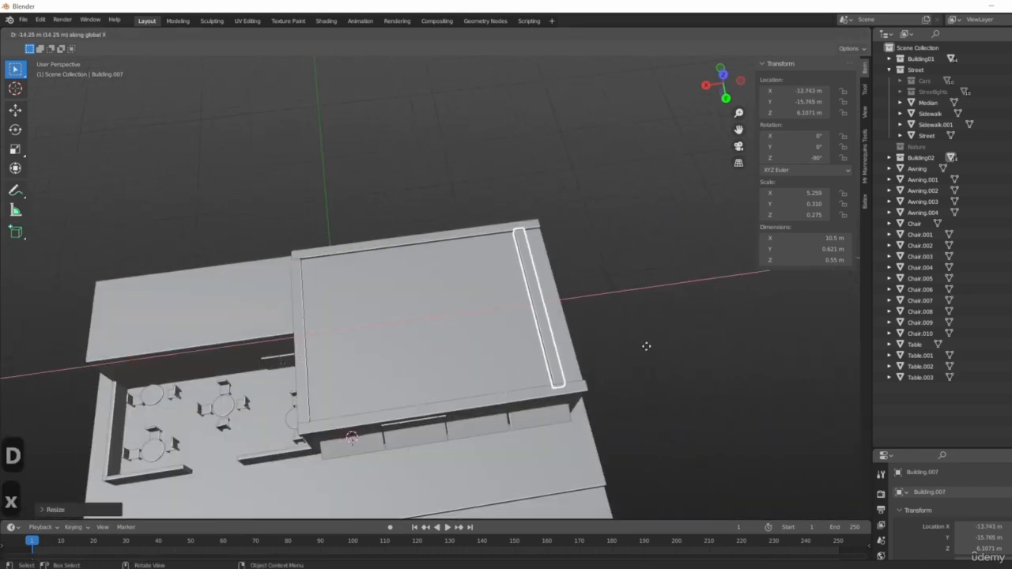
click(662, 341)
middle_drag(662, 340, 506, 279)
scroll(490, 282, up, 1)
scroll(671, 376, down, 3)
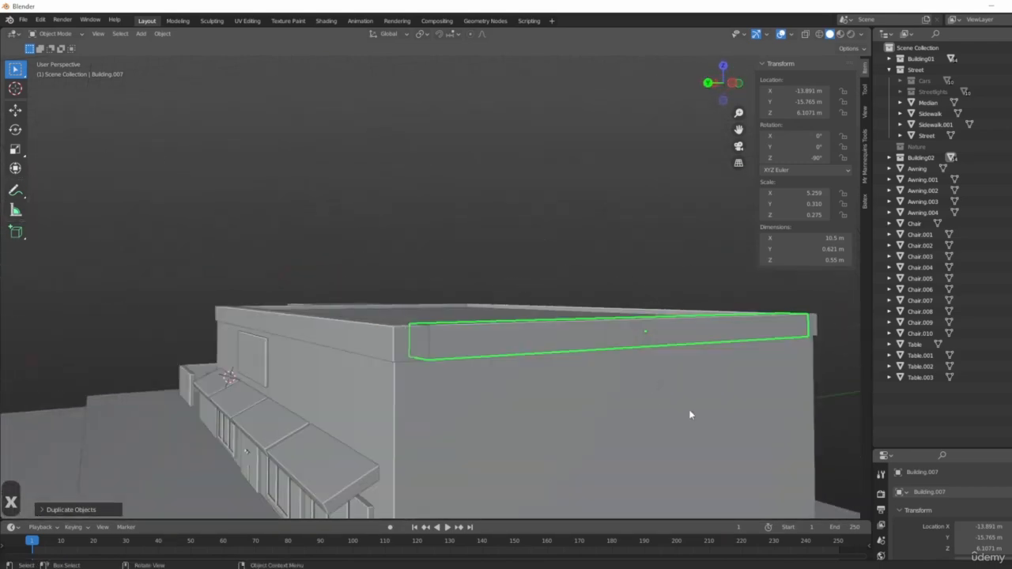
- Stretch the rear roof trim along X to about 16 m so it meets the side trims
click(688, 414)
middle_drag(526, 187, 516, 343)
click(630, 336)
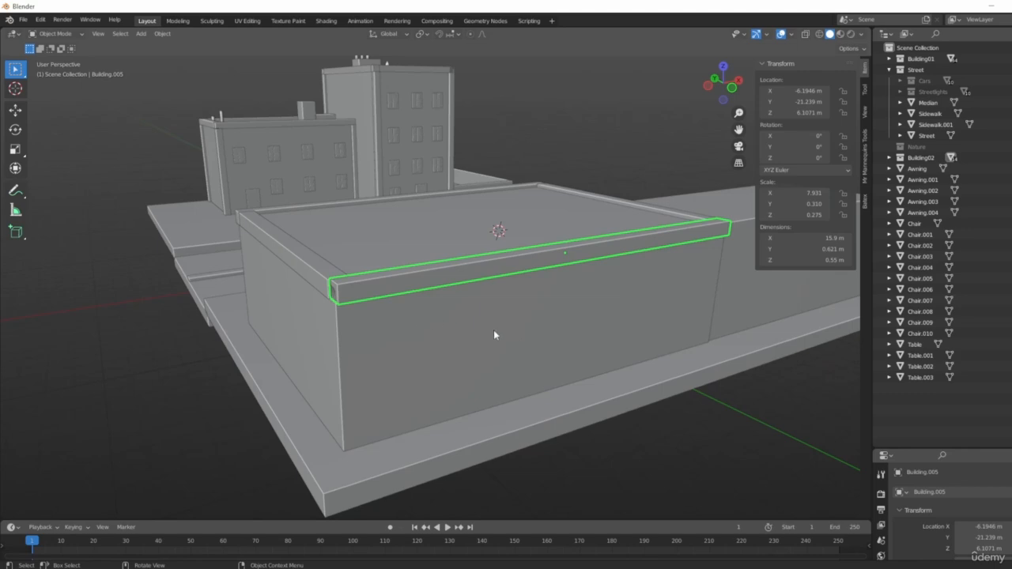
key(s)
key(x)
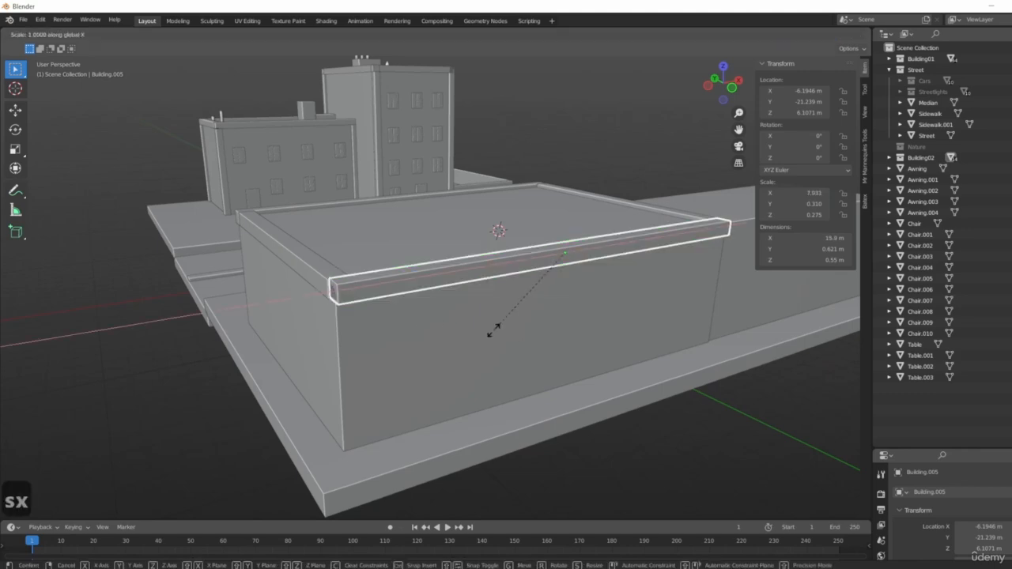
click(492, 330)
middle_drag(492, 332, 520, 380)
- Examine the second building's completed roof trim from the street and patio sides
click(591, 481)
middle_drag(590, 484, 497, 382)
scroll(452, 350, down, 5)
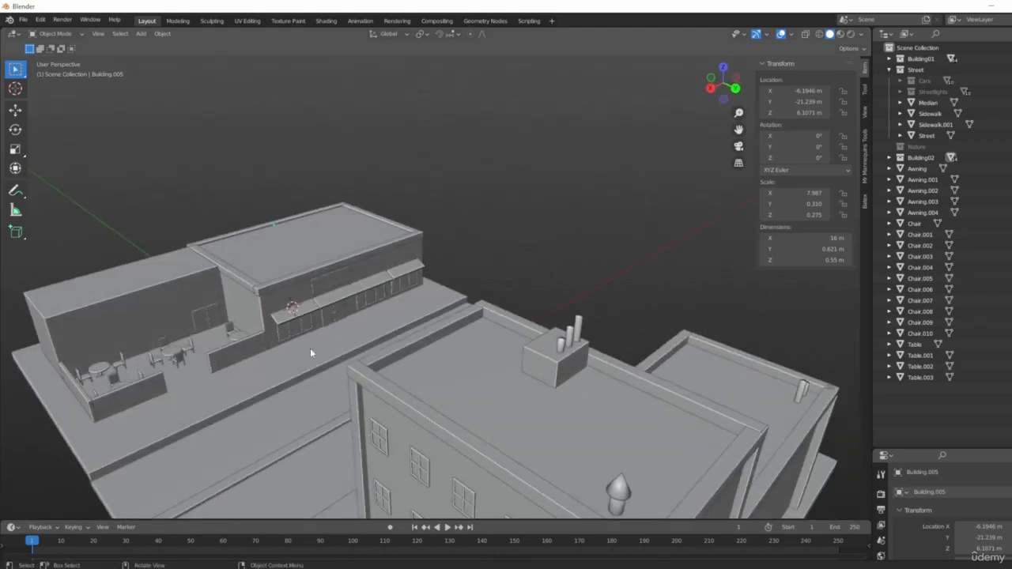
shift+middle_drag(312, 353, 556, 293)
scroll(557, 292, up, 3)
click(569, 255)
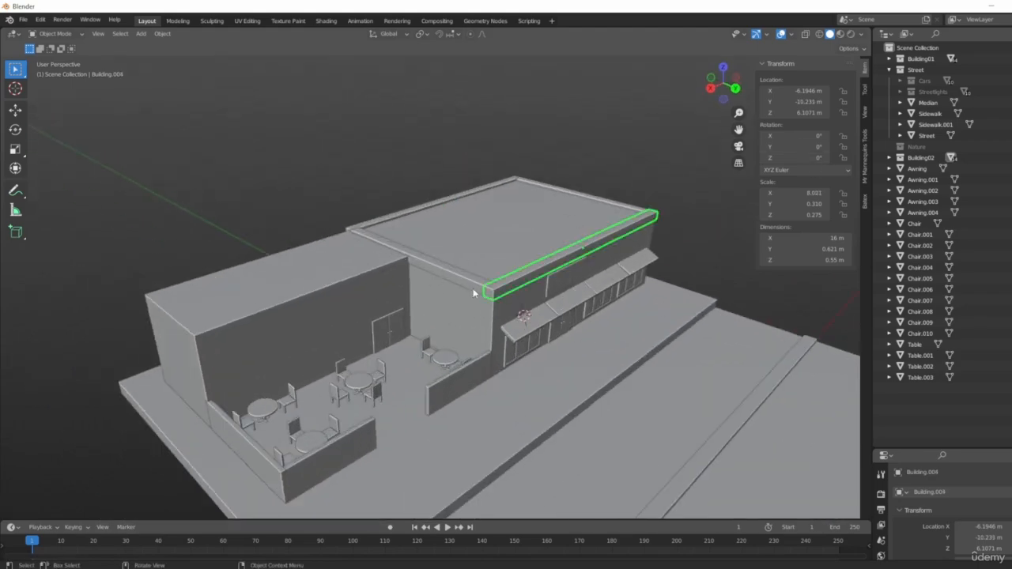
scroll(486, 258, up, 1)
shift+middle_drag(485, 258, 330, 235)
middle_drag(440, 302, 451, 144)
- Move the rear roof trim about 7.3 m along positive X toward the patio wing
click(494, 113)
middle_drag(494, 113, 546, 365)
middle_drag(690, 356, 602, 317)
middle_drag(562, 357, 472, 373)
key(g)
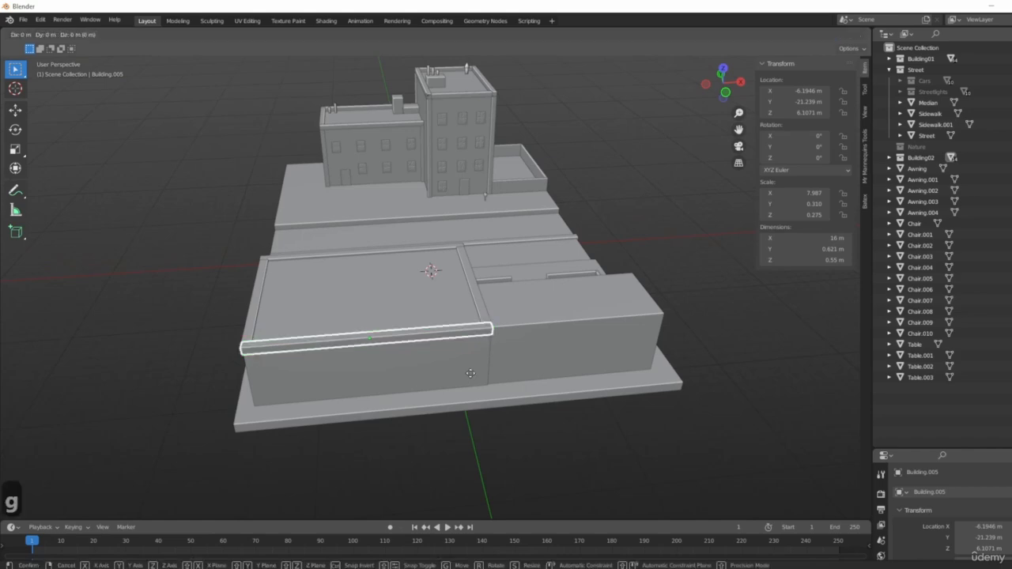
key(x)
click(583, 375)
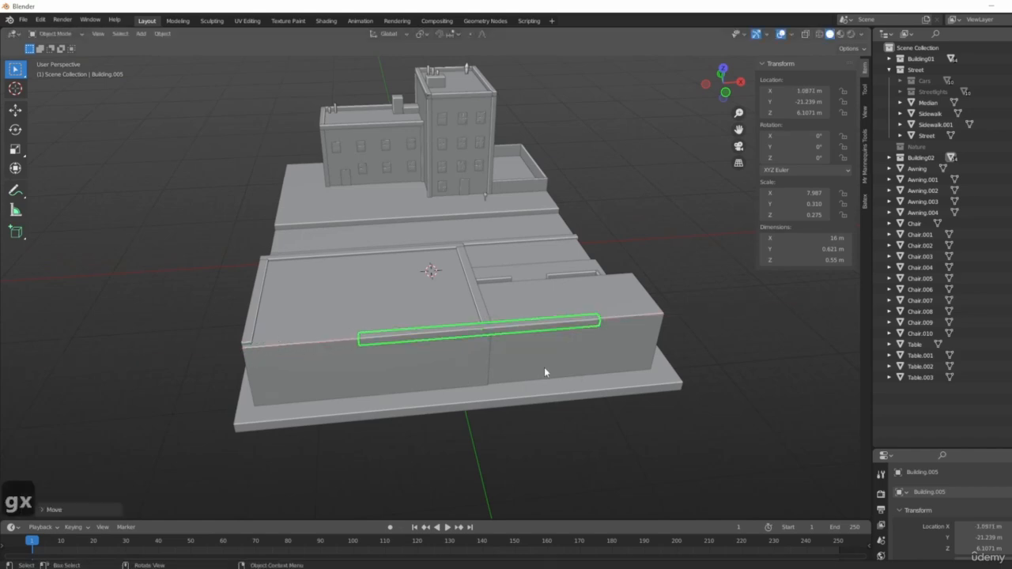
- Lengthen the rear roof trim along X to about 27.8 m and shift it back along negative X over both building sections
key(s)
key(y)
click(561, 362)
key(s)
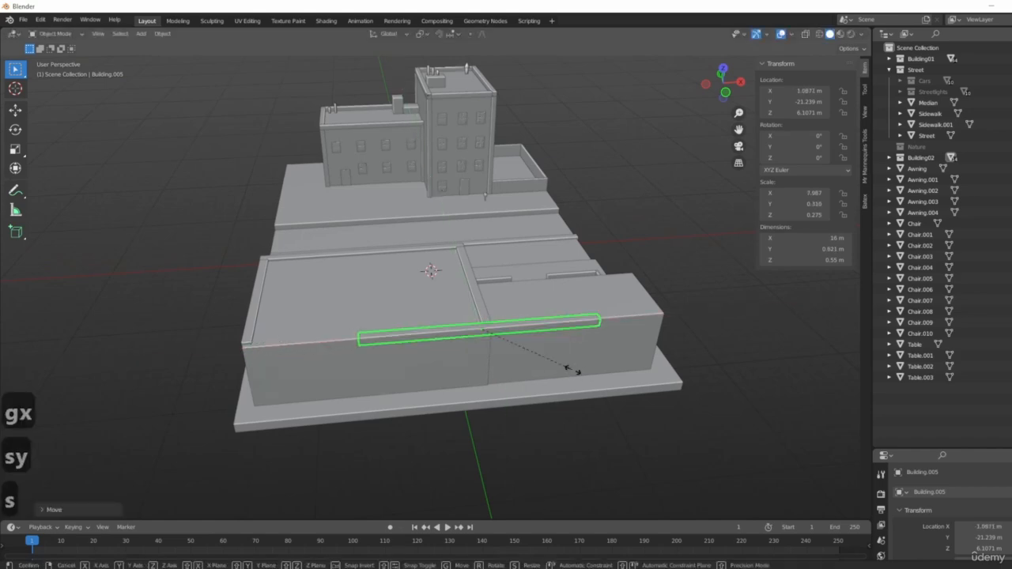
key(x)
click(649, 378)
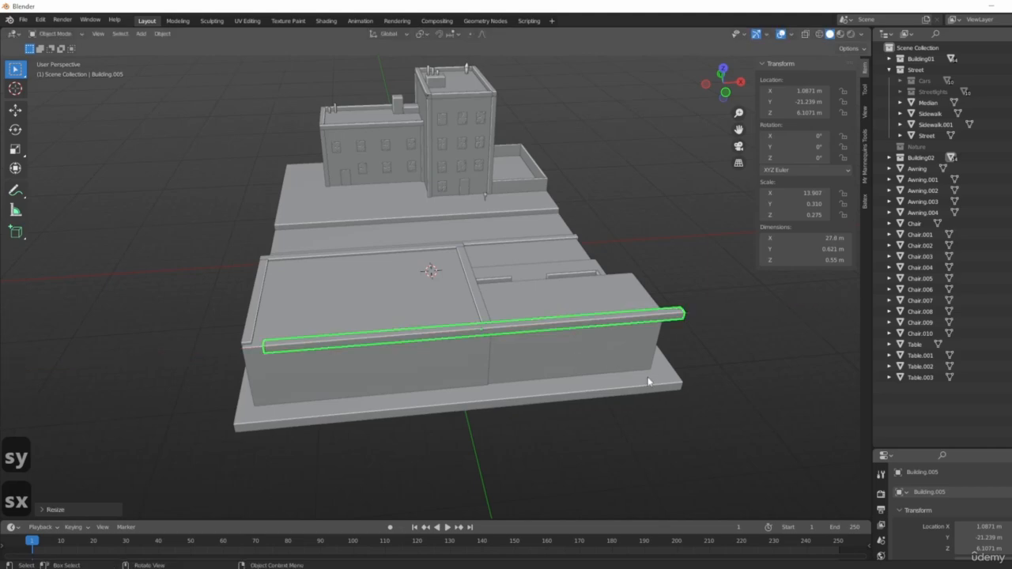
key(g)
key(x)
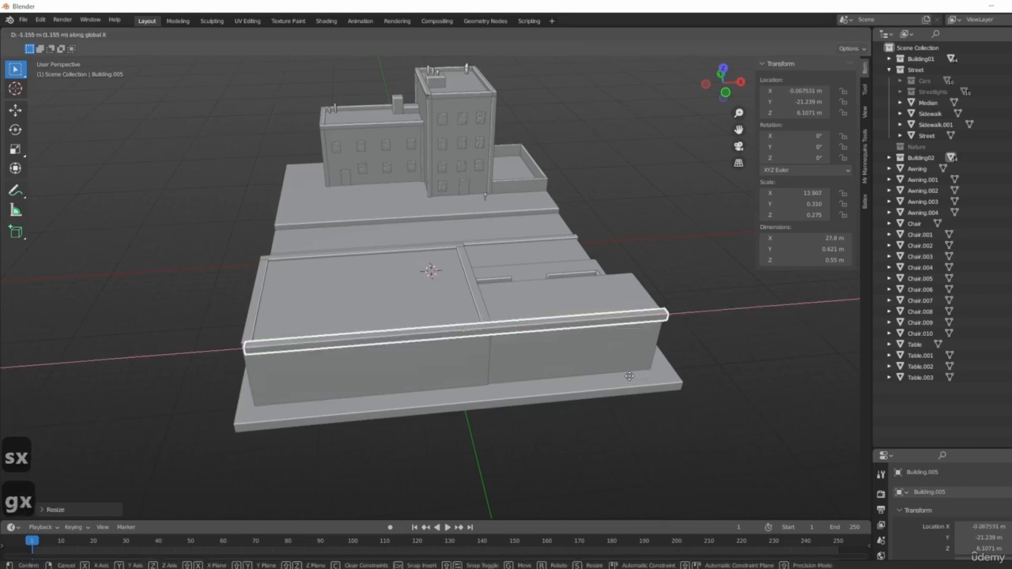
click(627, 375)
- Nudge the lower patio wing's block slightly along Y to line up its rear wall with the main block
middle_drag(553, 336, 497, 408)
scroll(524, 372, up, 4)
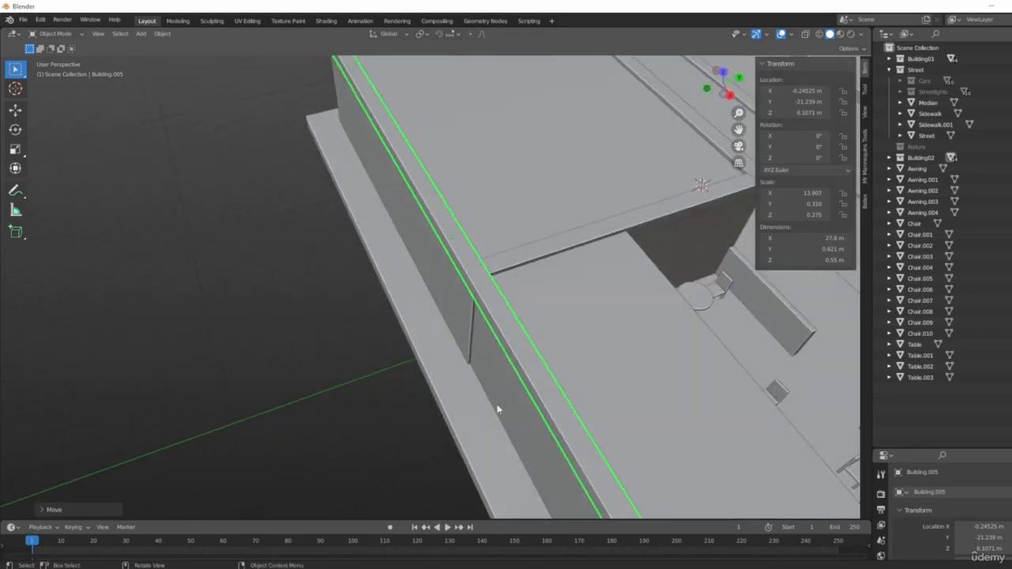
click(529, 428)
key(g)
key(y)
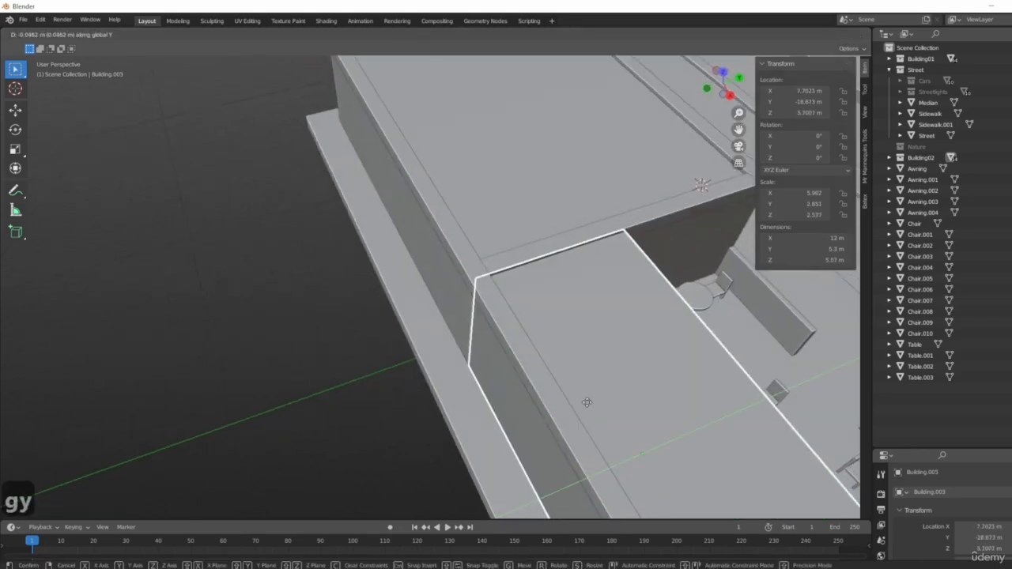
click(580, 401)
- Stretch the rear roof trim along X to about 28 m so it reaches both outer corners
scroll(580, 402, down, 4)
middle_drag(580, 402, 445, 340)
click(233, 348)
middle_drag(233, 348, 574, 286)
key(s)
key(x)
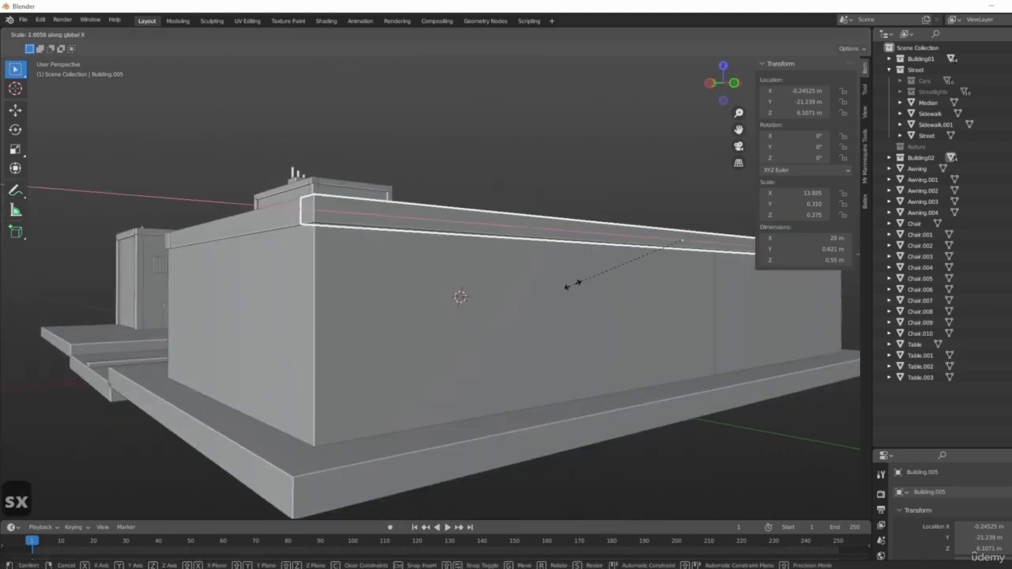
click(567, 287)
- Duplicate the patio-side roof trim about 11.9 m along positive X onto the patio wing's outer edge
middle_drag(440, 304, 380, 288)
click(646, 198)
shift+middle_drag(491, 256, 562, 265)
click(490, 220)
click(448, 211)
click(494, 237)
key(shift+d)
key(x)
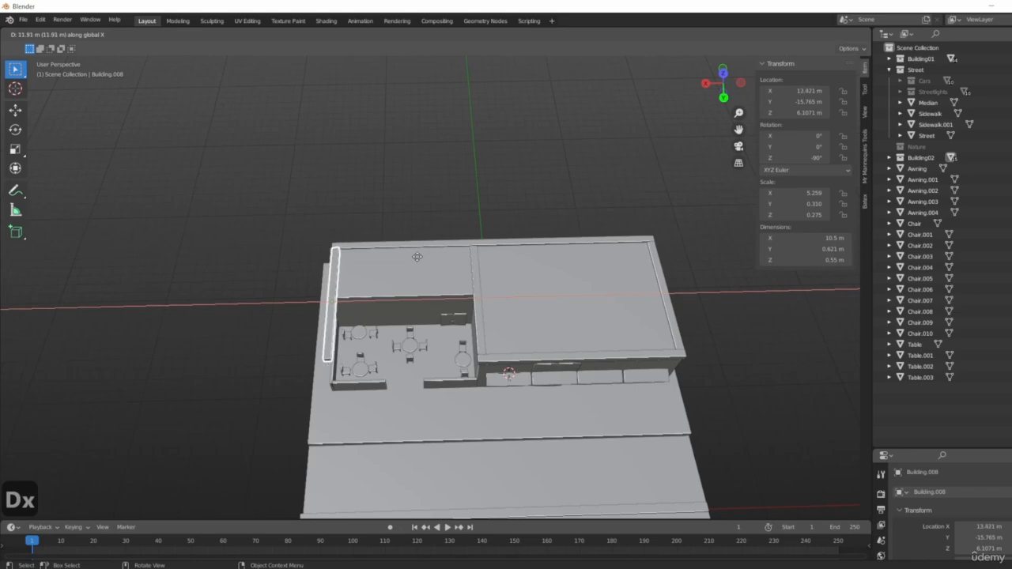
click(417, 257)
- Shift the patio wing's outer trim about 2.9 m along negative Y and shorten it along Y to about 5.24 m
middle_drag(412, 256, 506, 354)
key(g)
key(x)
right_click(469, 361)
key(g)
key(y)
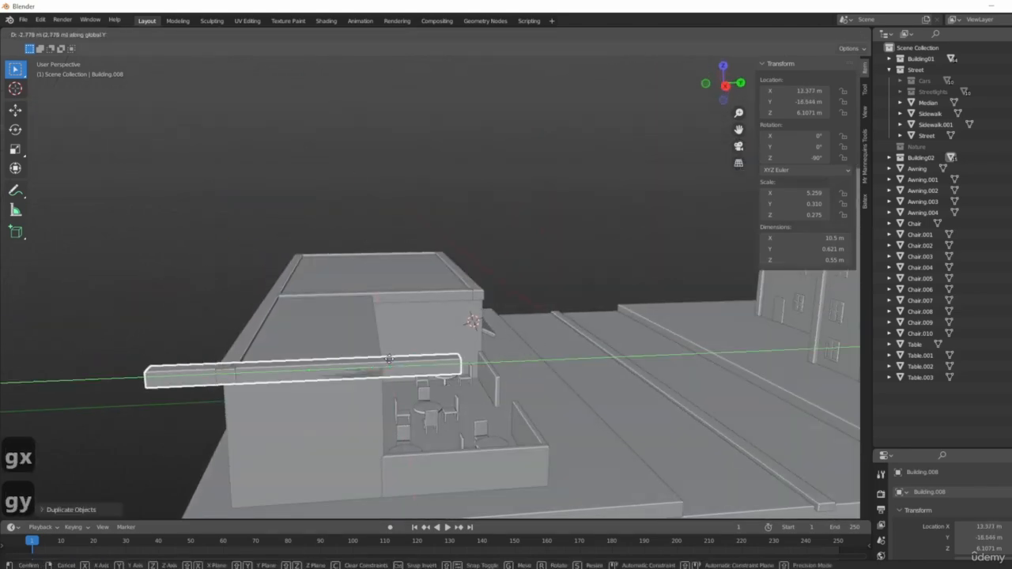
click(388, 360)
key(s)
key(y)
click(388, 360)
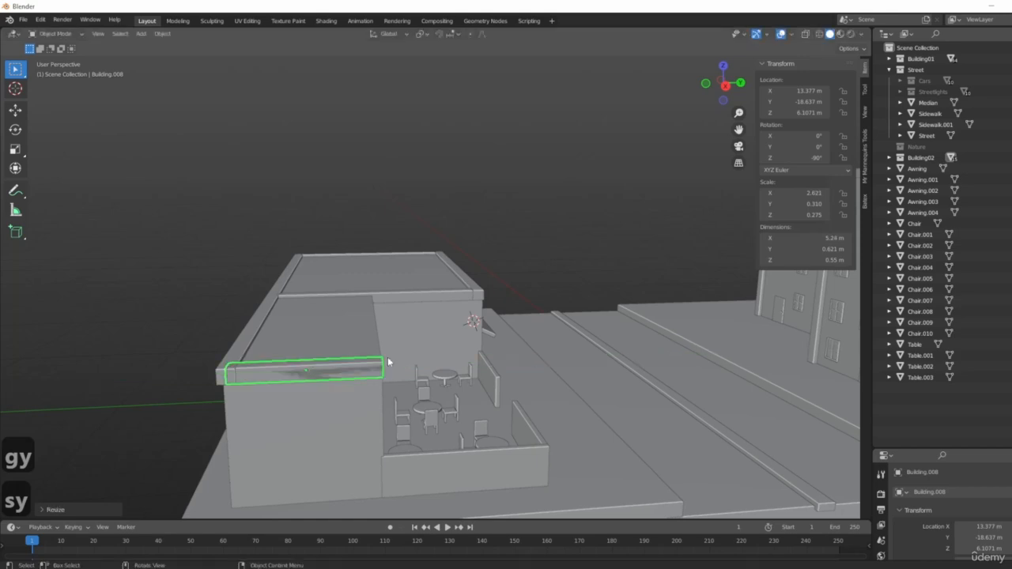
- Shorten the patio wing's outer trim along Y to about 4.8 m and align it with the rear trim's end in top view
middle_drag(386, 361, 360, 312)
key(KP_7)
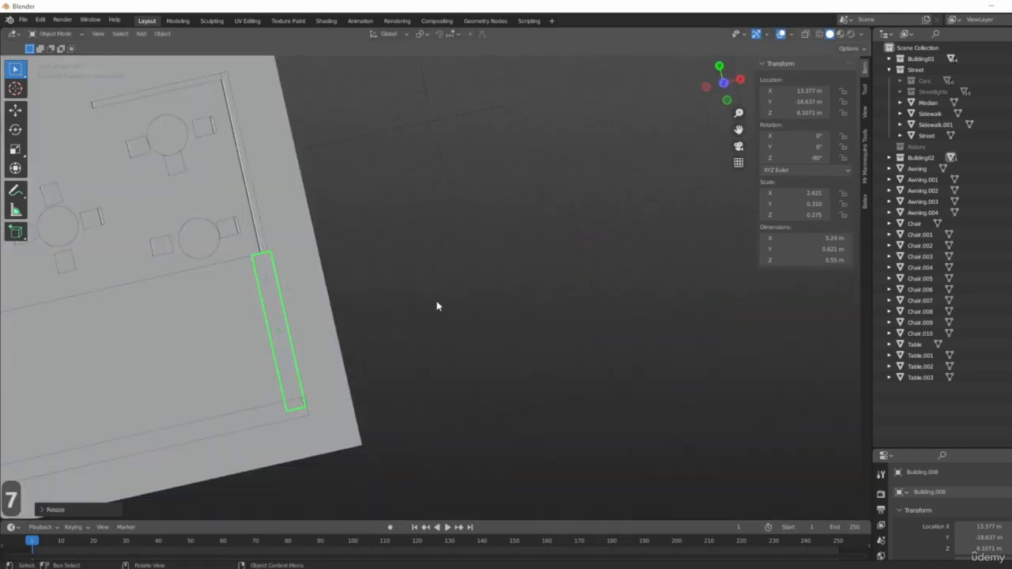
key(s)
right_click(556, 406)
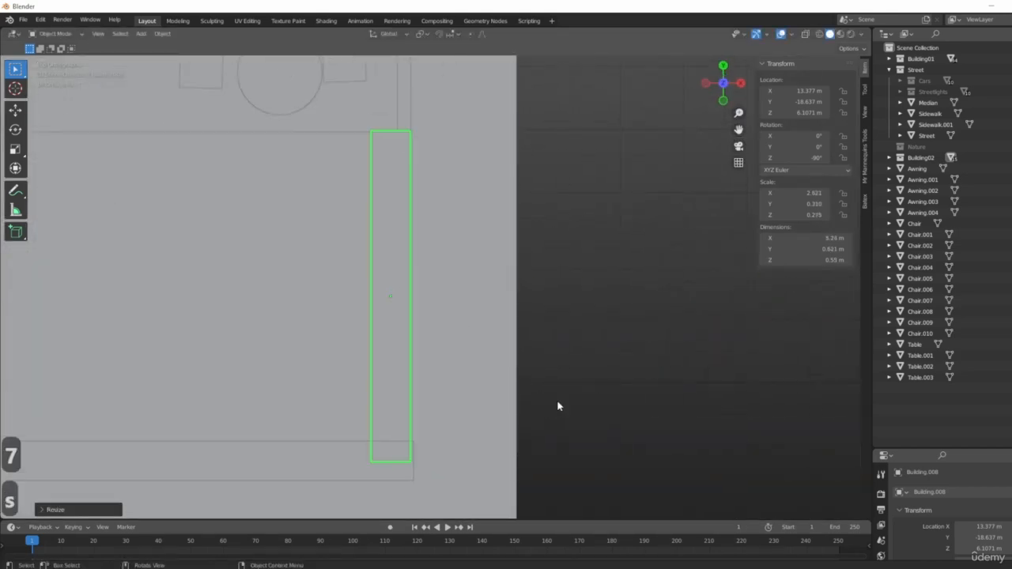
key(s)
key(y)
click(517, 405)
key(g)
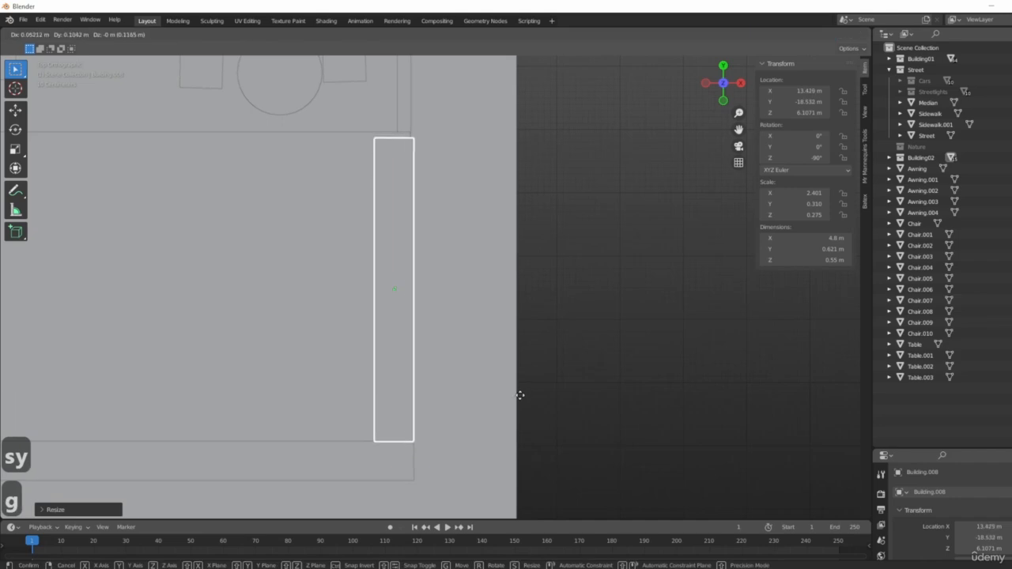
click(520, 395)
- Duplicate the rear roof trim onto the patio wing's front edge and shorten the copy along X to about 11.9 m
scroll(430, 348, down, 6)
click(326, 383)
key(shift+d)
click(557, 309)
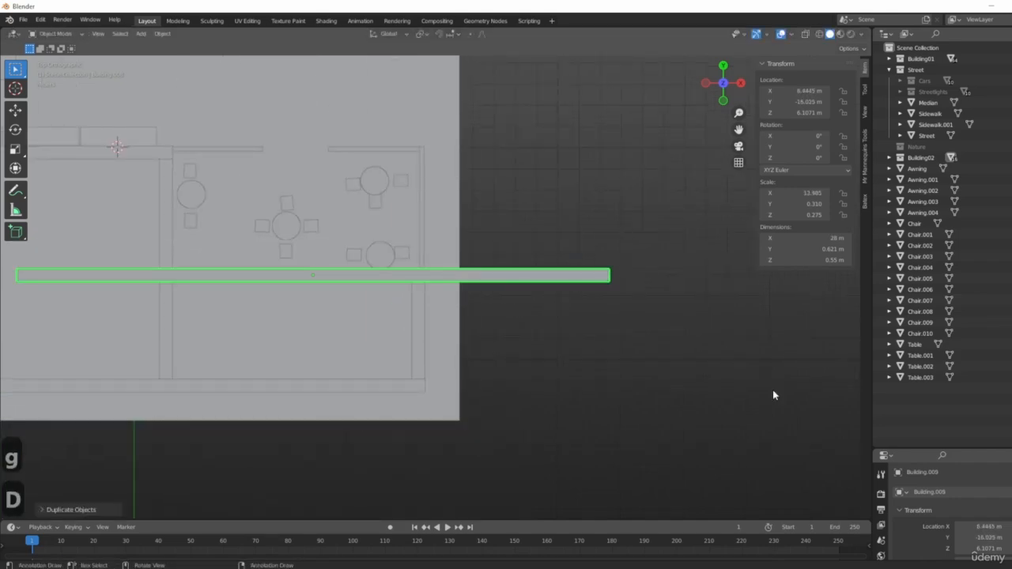
key(s)
key(x)
click(505, 327)
- Slide the patio wing's front trim about 0.7 m along negative X and stretch it along X to about 12 m
scroll(475, 340, up, 2)
key(s)
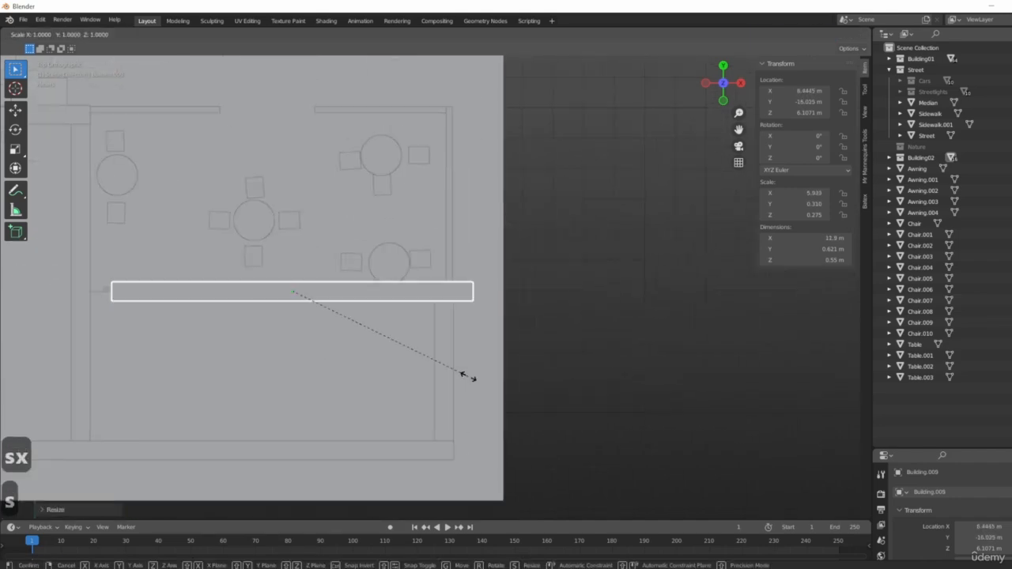
right_click(462, 375)
key(g)
key(x)
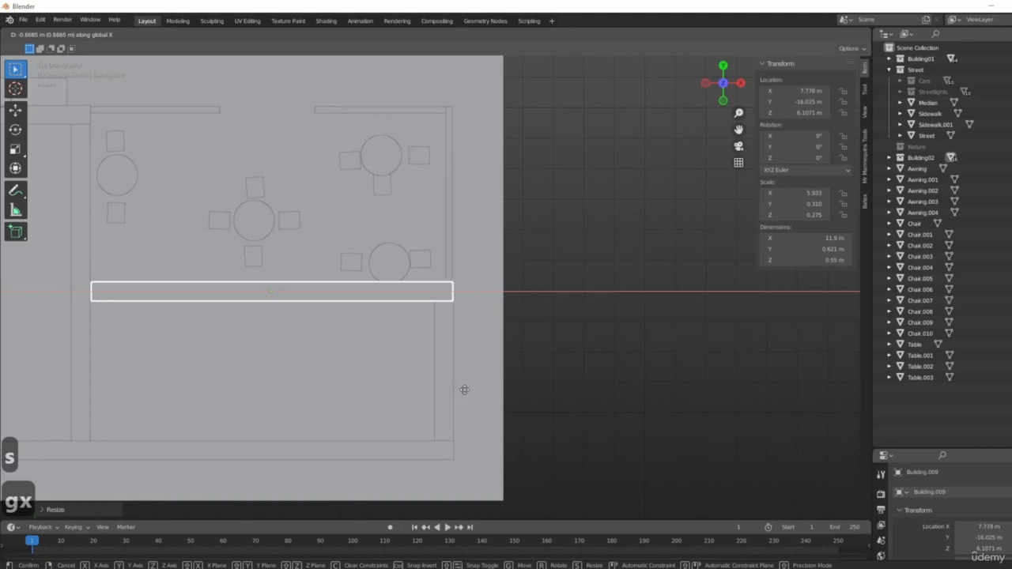
click(465, 388)
key(s)
key(x)
click(538, 411)
scroll(634, 435, down, 2)
middle_drag(634, 435, 458, 359)
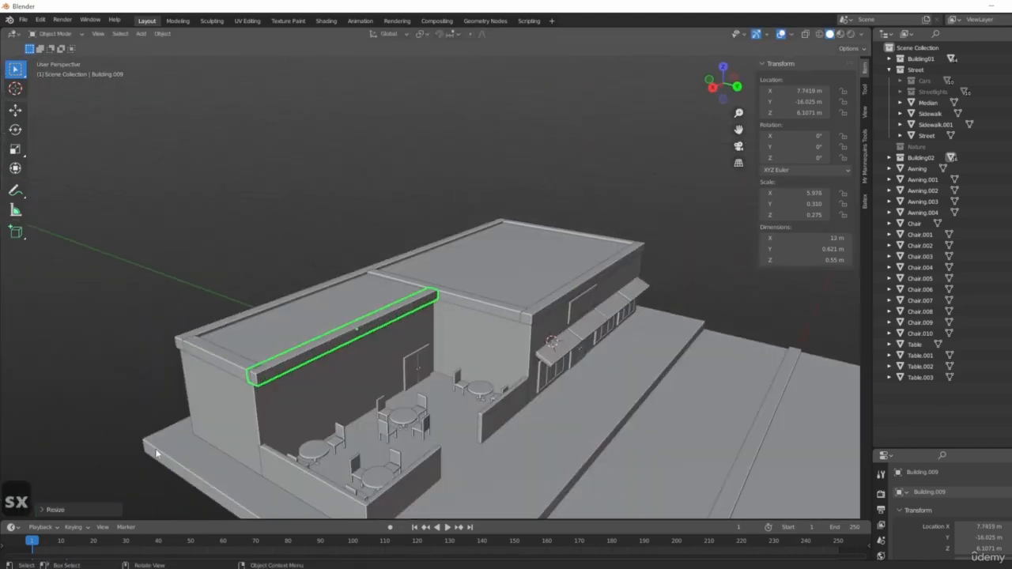
- Shorten the patio wing's outer trim along Y to about 4.61 m to clear the overlap with the front trim
click(156, 453)
scroll(238, 372, up, 4)
click(444, 306)
middle_drag(444, 307, 439, 395)
click(443, 420)
key(s)
key(y)
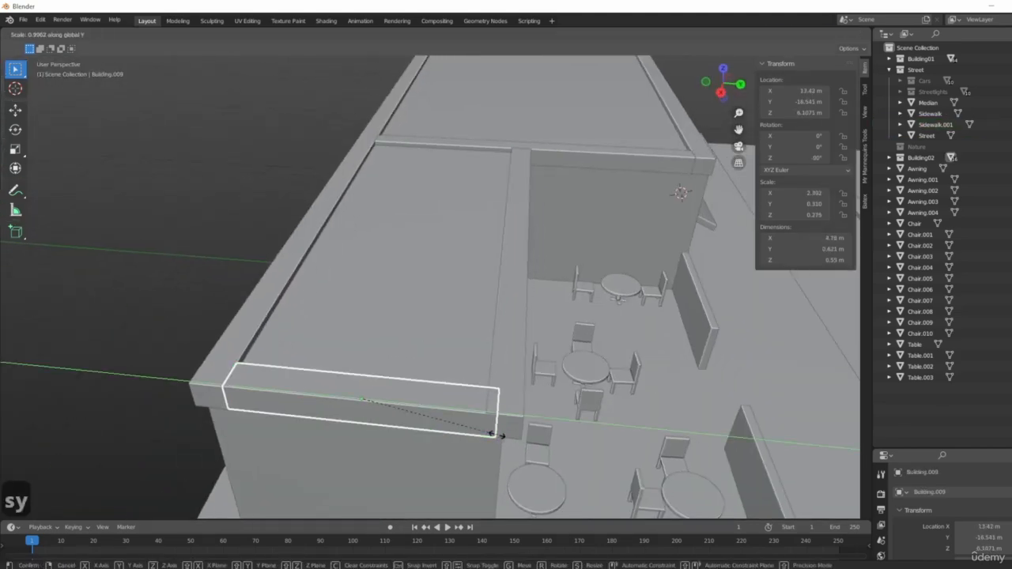
click(492, 436)
- Shift the patio wing's outer trim about 0.07 m along negative Y to fit between the rear and front trims
key(g)
key(x)
right_click(486, 434)
key(g)
key(y)
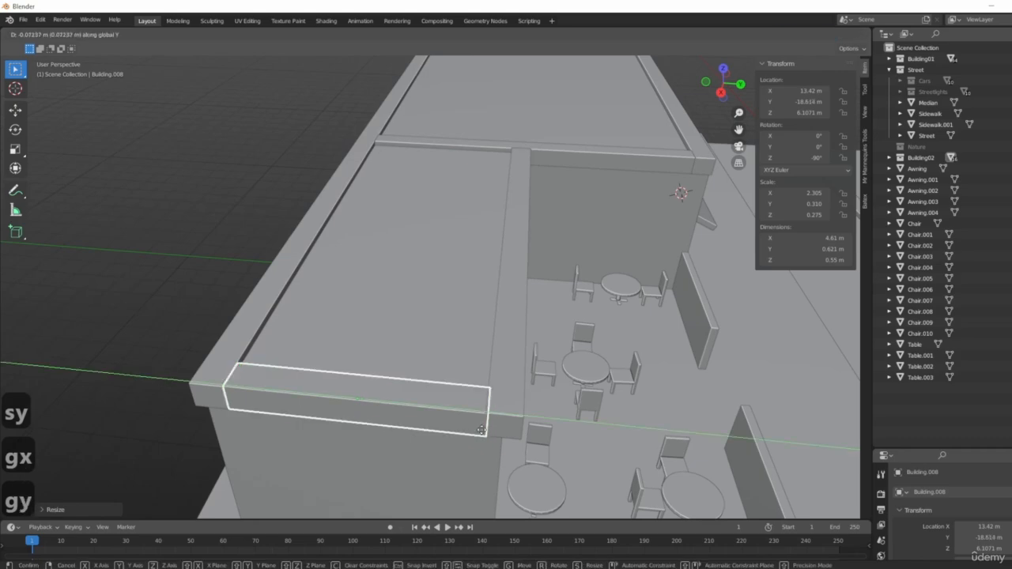
click(522, 434)
- Duplicate a front window of the first building onto the second building's patio wall, about 26.6 m along negative Y
scroll(521, 434, down, 3)
middle_drag(522, 434, 203, 190)
middle_drag(286, 233, 550, 295)
click(531, 245)
key(KP_1)
key(KP_3)
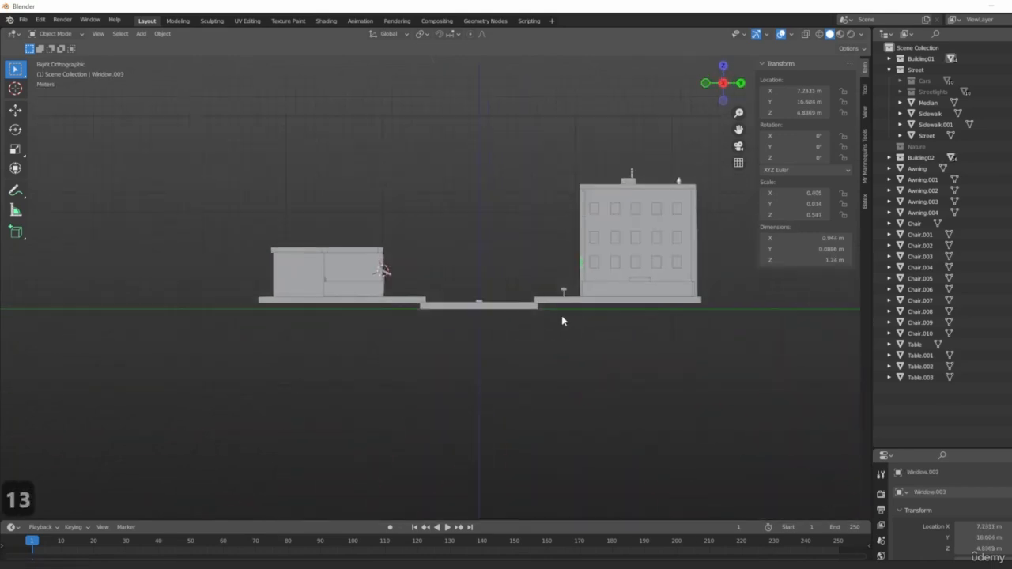
key(shift+d)
click(371, 363)
- Rotate the copied window 180° about Z so it faces out over the patio
middle_drag(371, 362, 625, 288)
text(rz180)
key(Return)
scroll(421, 337, down, 3)
scroll(604, 353, up, 1)
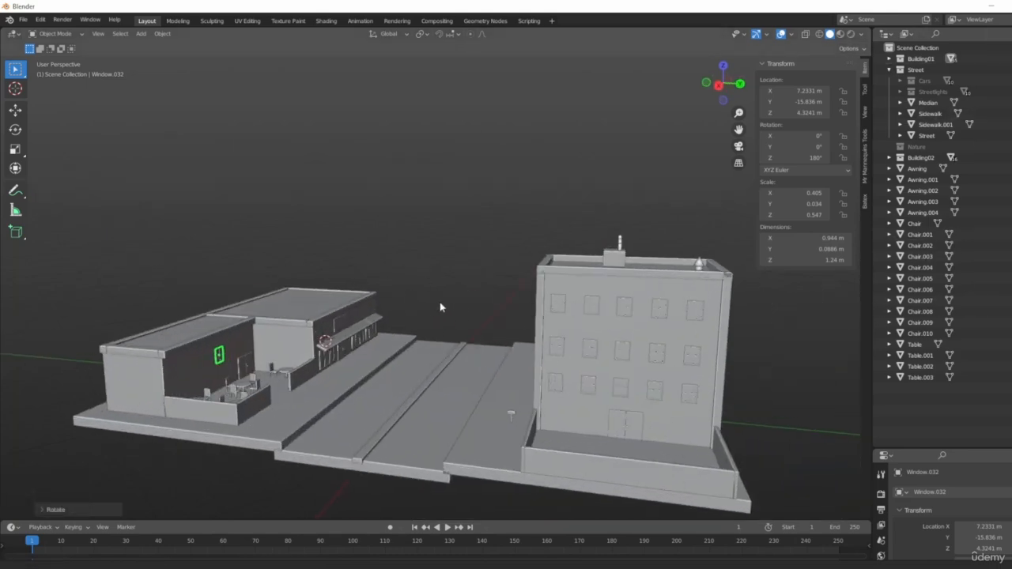
middle_drag(440, 305, 247, 369)
scroll(248, 369, up, 4)
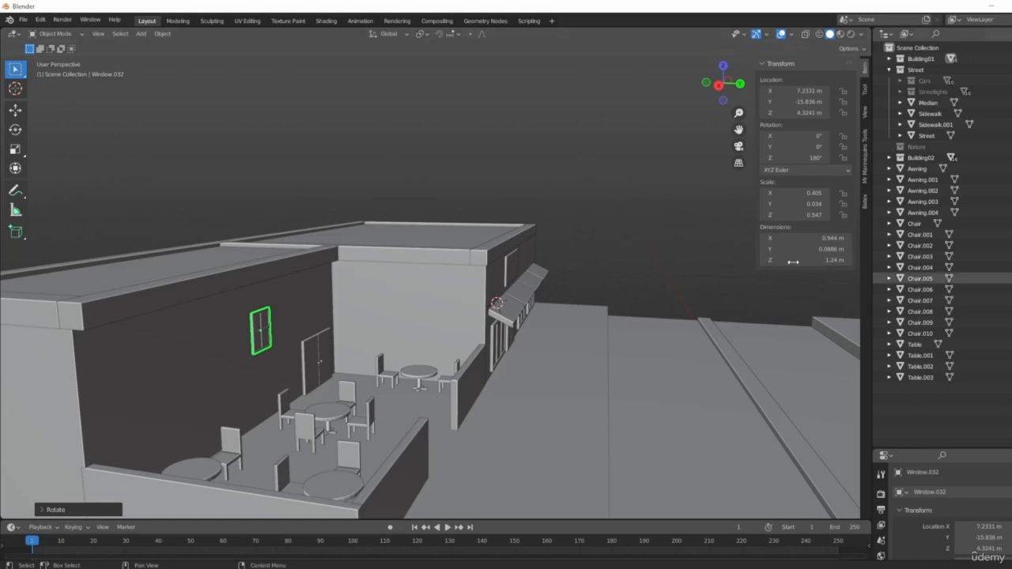
scroll(545, 318, down, 3)
middle_drag(545, 319, 439, 297)
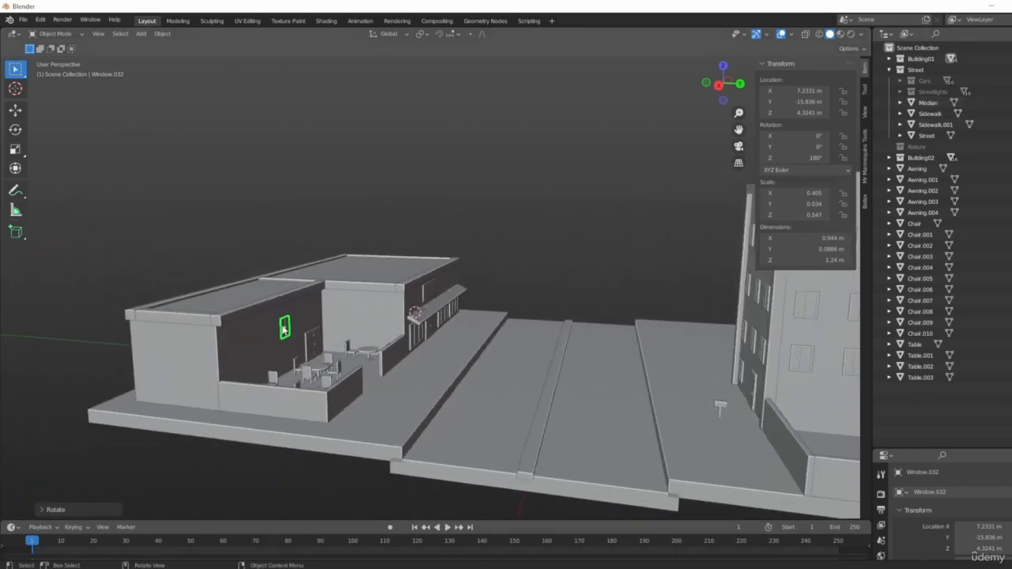
middle_drag(398, 226, 699, 254)
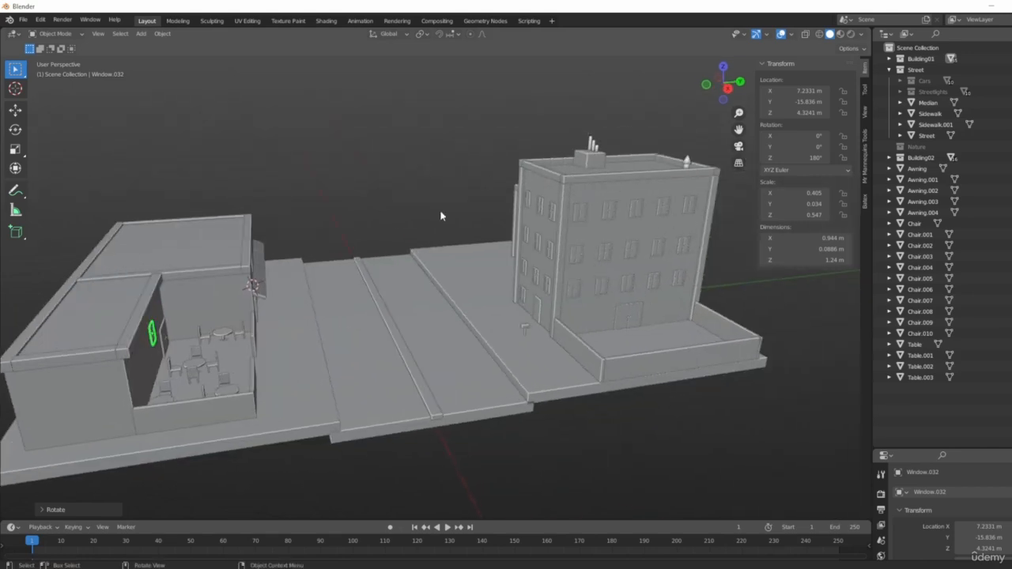
- Check the Building01 collection for the copied patio window and move that window into the Building02 collection
click(889, 58)
scroll(949, 294, down, 5)
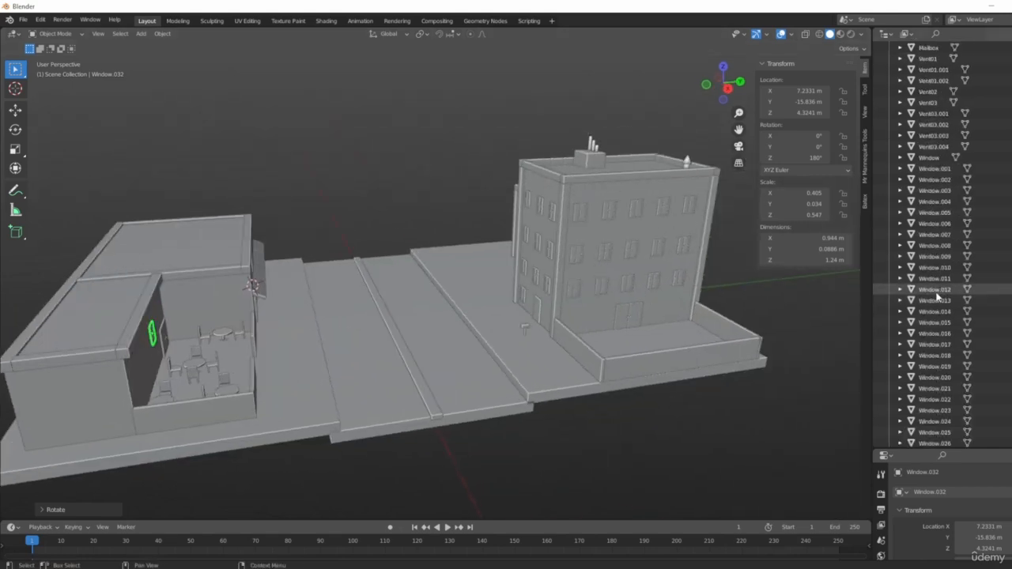
scroll(949, 248, up, 5)
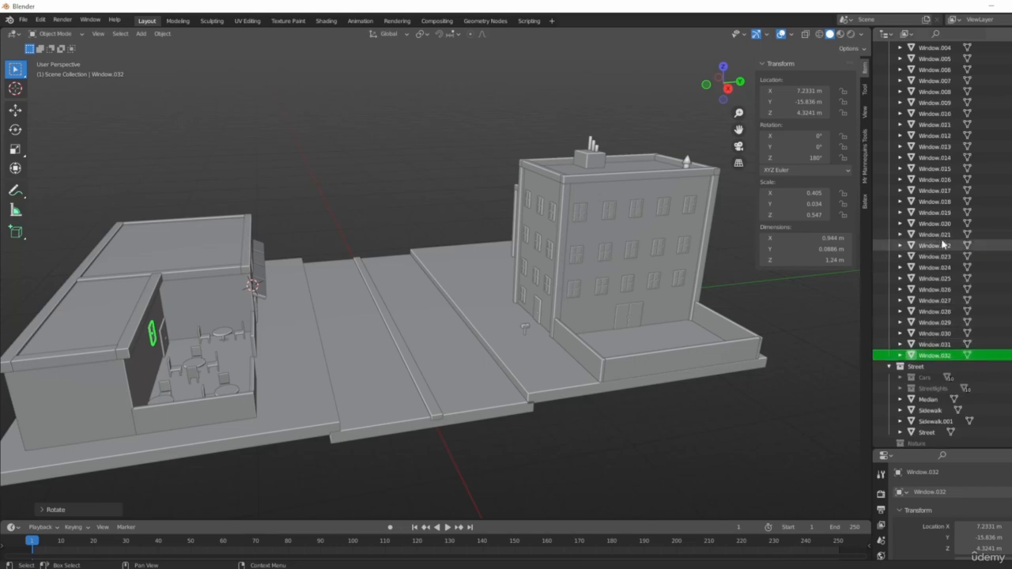
middle_drag(312, 315, 355, 301)
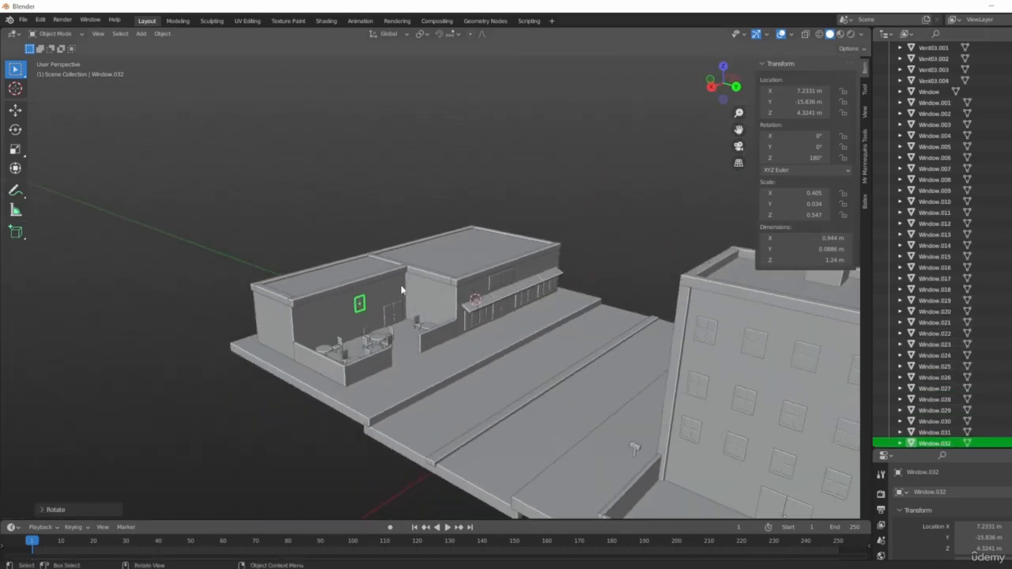
key(m)
click(358, 309)
scroll(367, 313, up, 8)
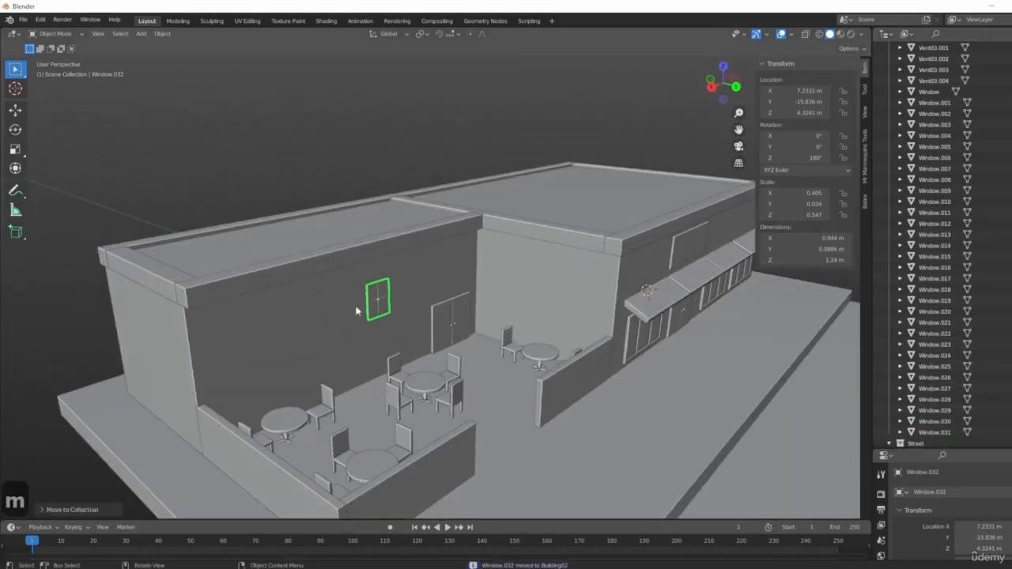
- Move the patio's double door into the Building02 collection
click(521, 360)
scroll(980, 265, down, 10)
scroll(980, 265, up, 20)
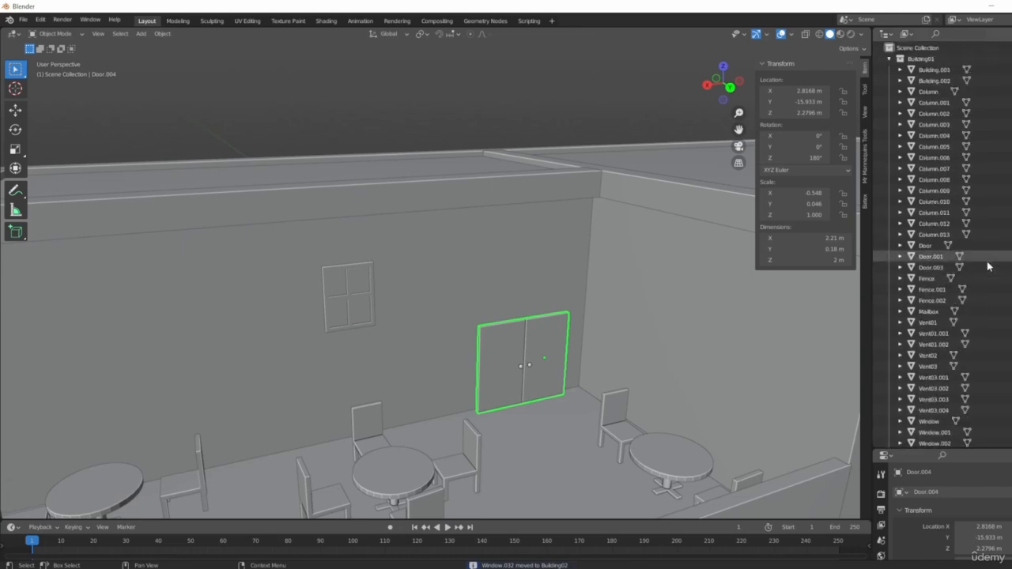
key(m)
click(435, 294)
scroll(542, 307, down, 10)
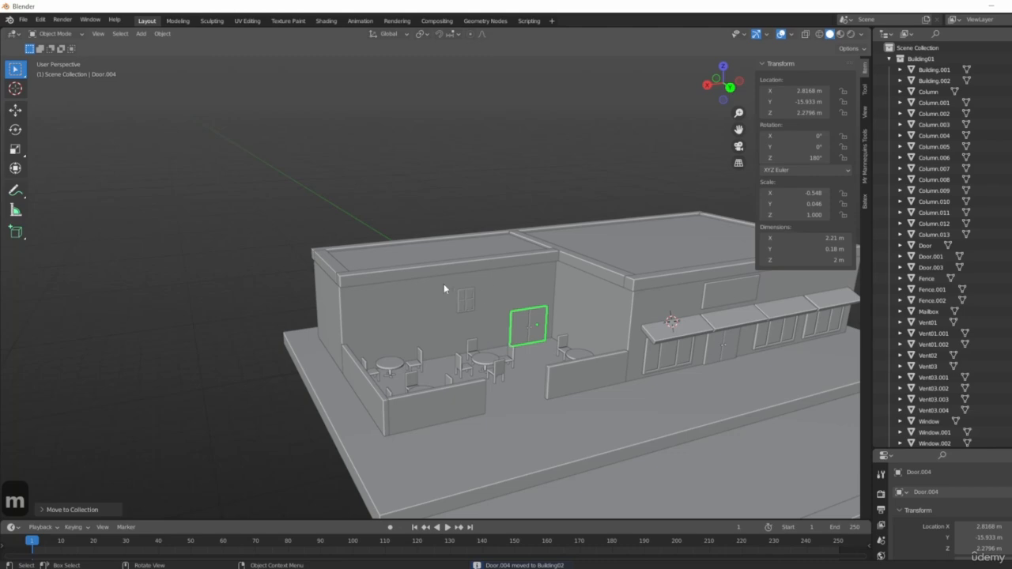
- Lower the copied window on the patio wall to Z about 2.59 m, a short distance from the double door
middle_drag(420, 330, 518, 282)
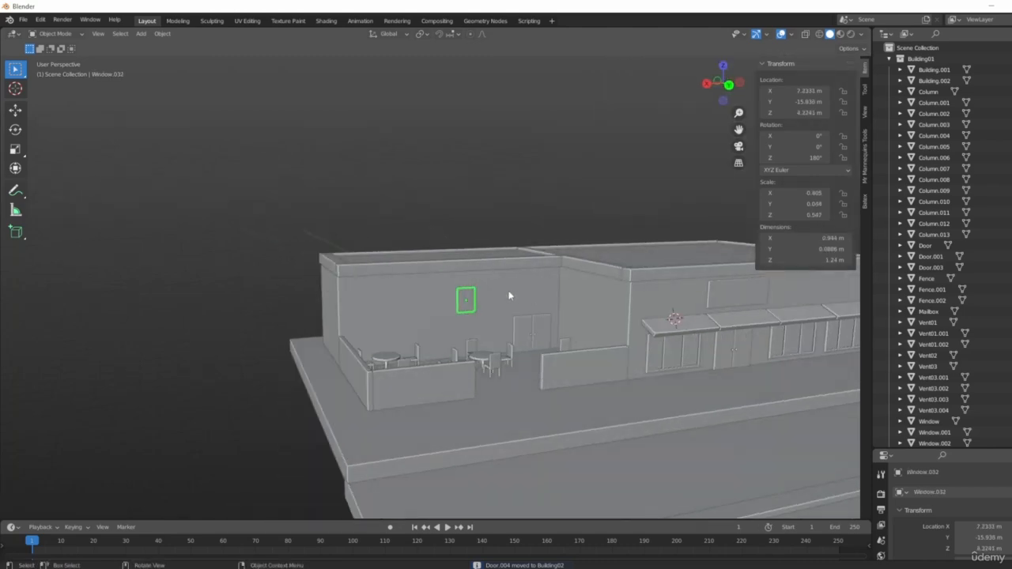
key(ctrl+3)
key(ctrl+KP_1)
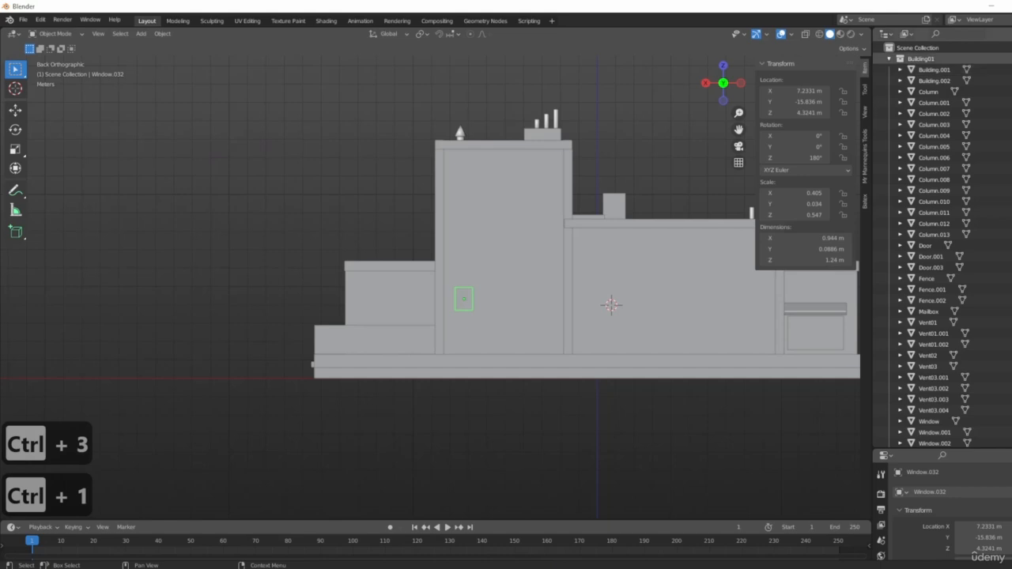
scroll(477, 294, up, 6)
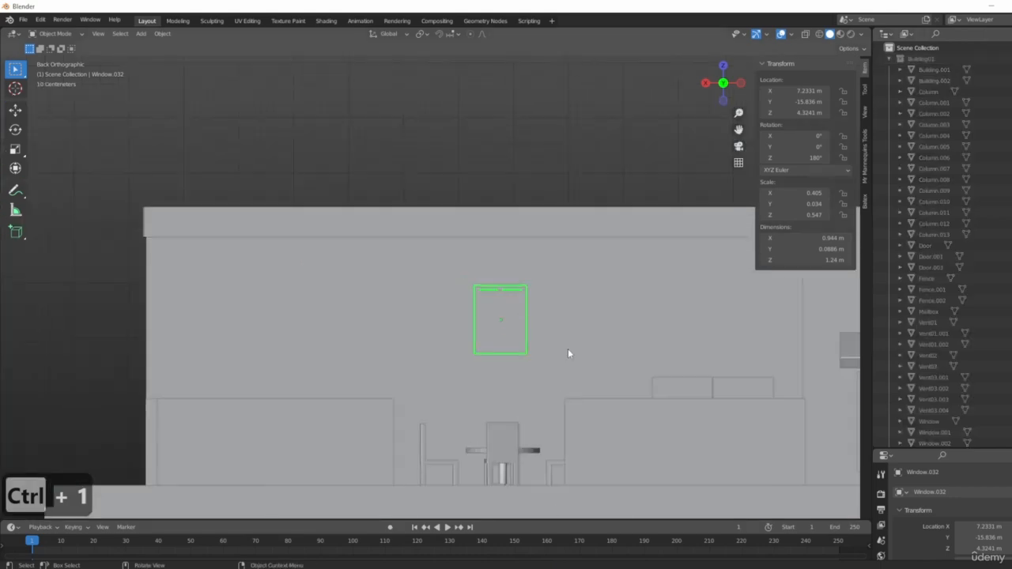
key(g)
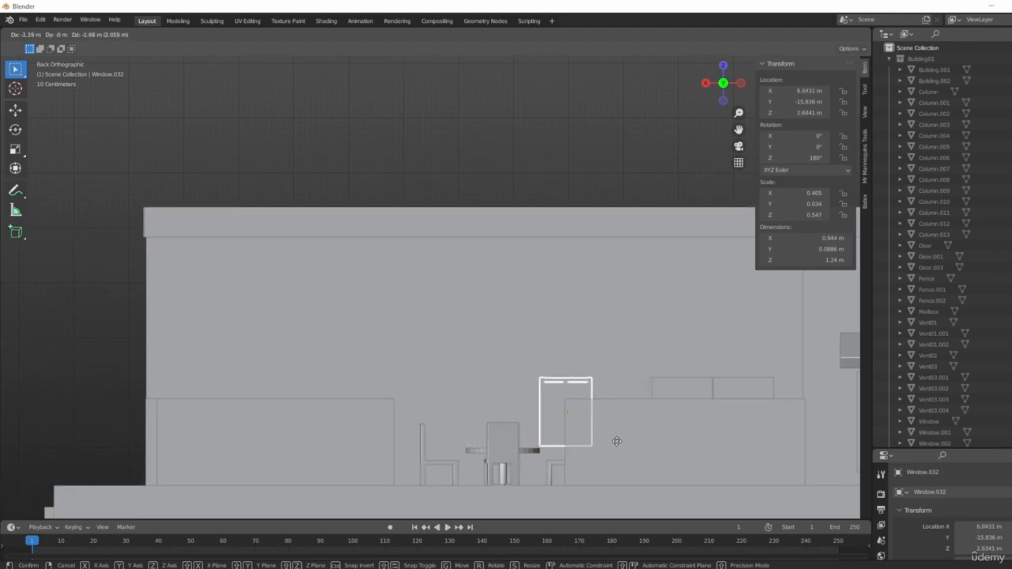
click(606, 443)
- Duplicate the lowered patio window twice along X, placing the copies at about 8.96 m and 11.86 m
middle_drag(606, 444, 537, 384)
key(shift+d)
key(x)
key(shift+d)
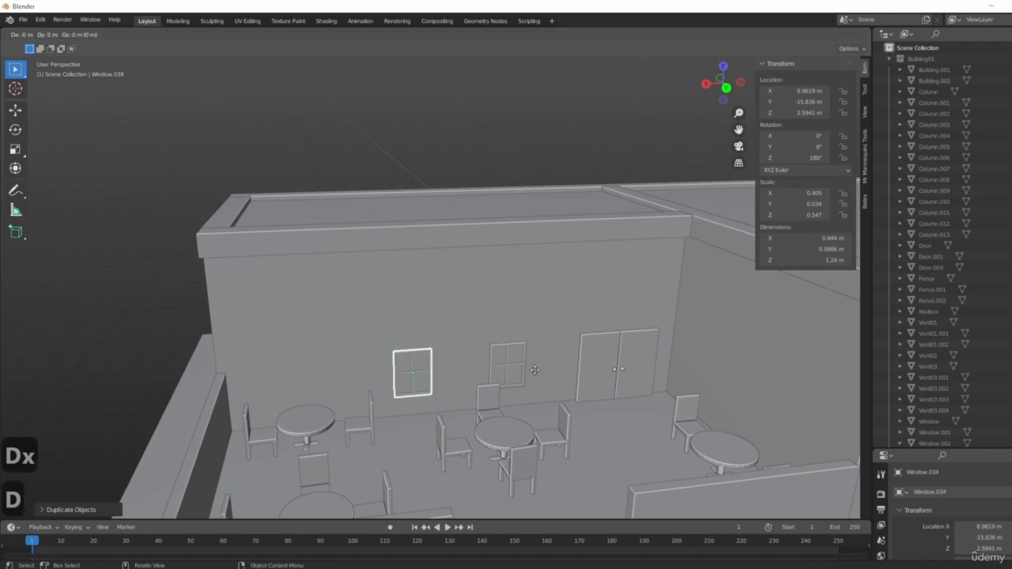
click(418, 394)
- Duplicate the three ground-floor patio windows straight up as a second row at Z about 4.78 m
middle_drag(418, 394, 479, 435)
scroll(653, 316, up, 5)
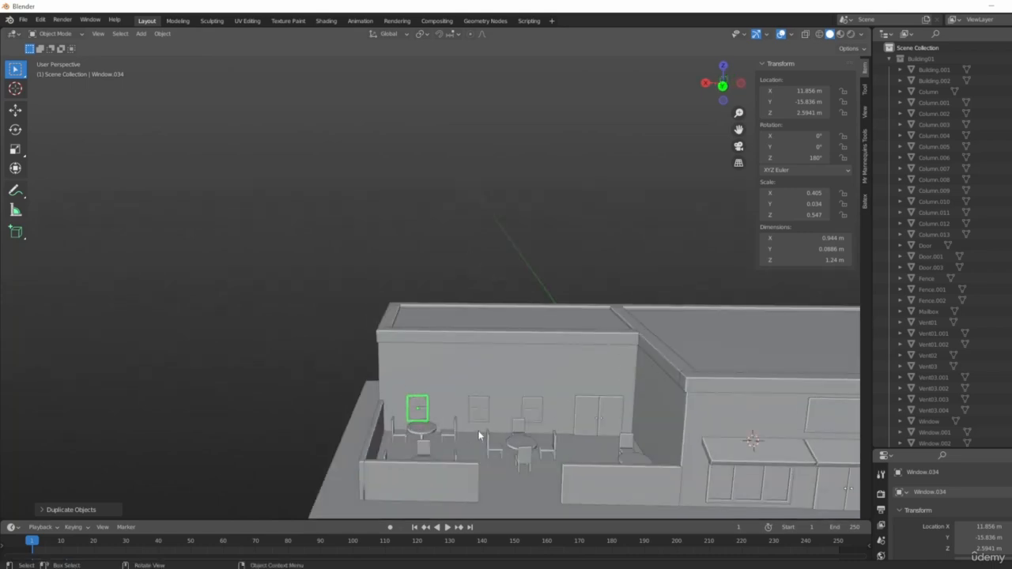
key(z)
click(523, 390)
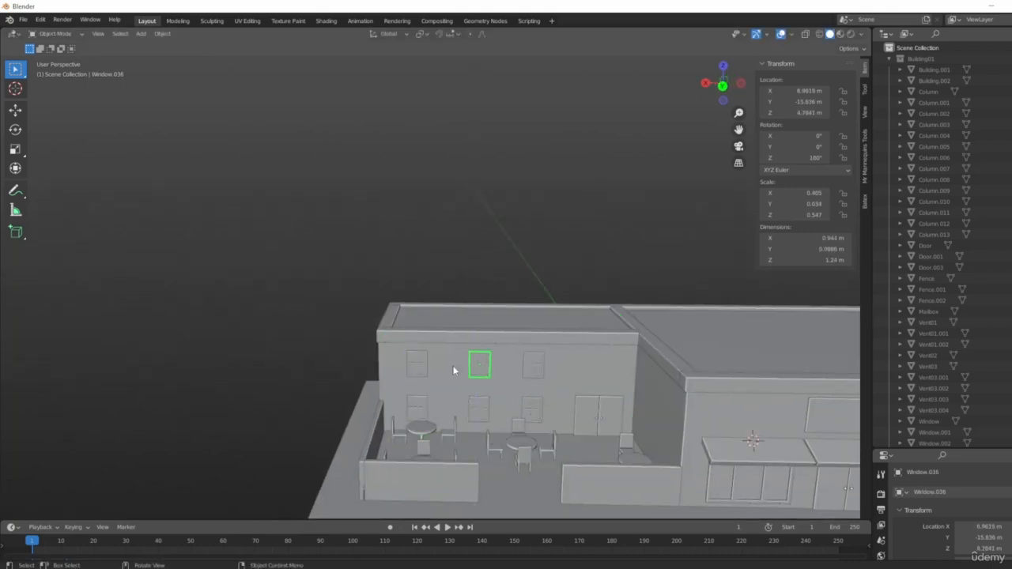
- Shift two upper patio windows along X so one sits above the double door and the row is evenly spaced
key(g)
key(x)
click(621, 376)
click(531, 367)
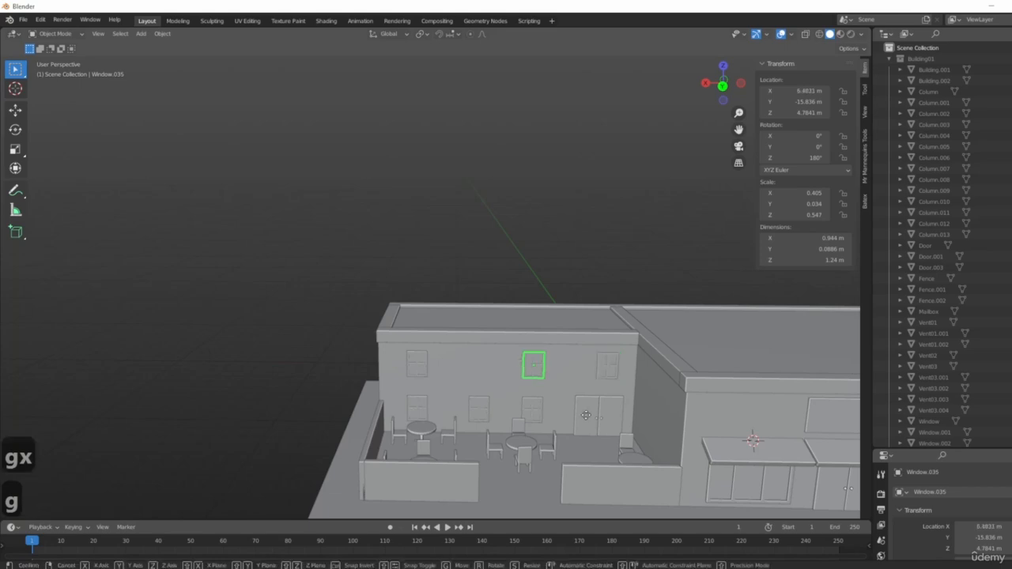
key(g)
key(x)
click(565, 409)
- Delete the middle ground-floor patio window and move the one beside the door along X to about 8.67 m
click(478, 409)
mouse_move(477, 408)
middle_down()
mouse_move(268, 339)
mouse_move(462, 407)
mouse_move(427, 395)
mouse_move(467, 391)
middle_up()
key(Delete)
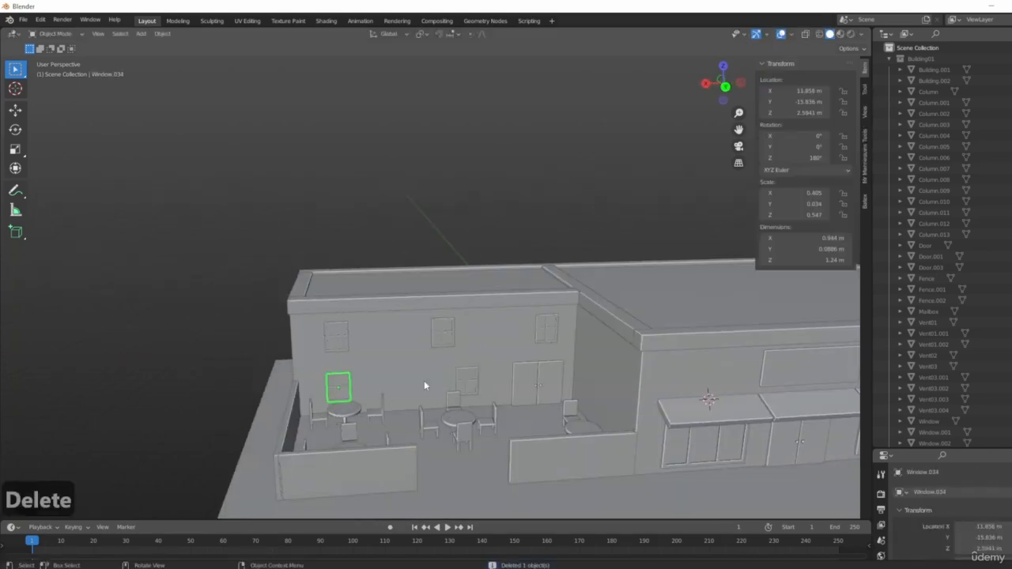
key(g)
key(x)
click(445, 383)
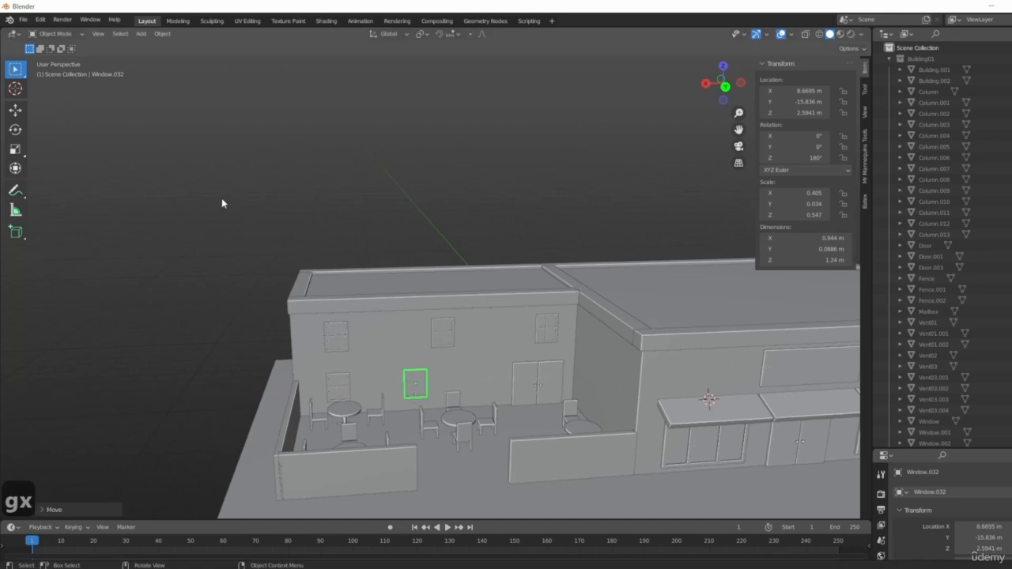
- Duplicate the roof trim above the patio wall and place the copy at the wall's outer corner, at X about 13.69 m and Z 3.58 m
scroll(222, 198, down, 5)
middle_drag(569, 395, 622, 403)
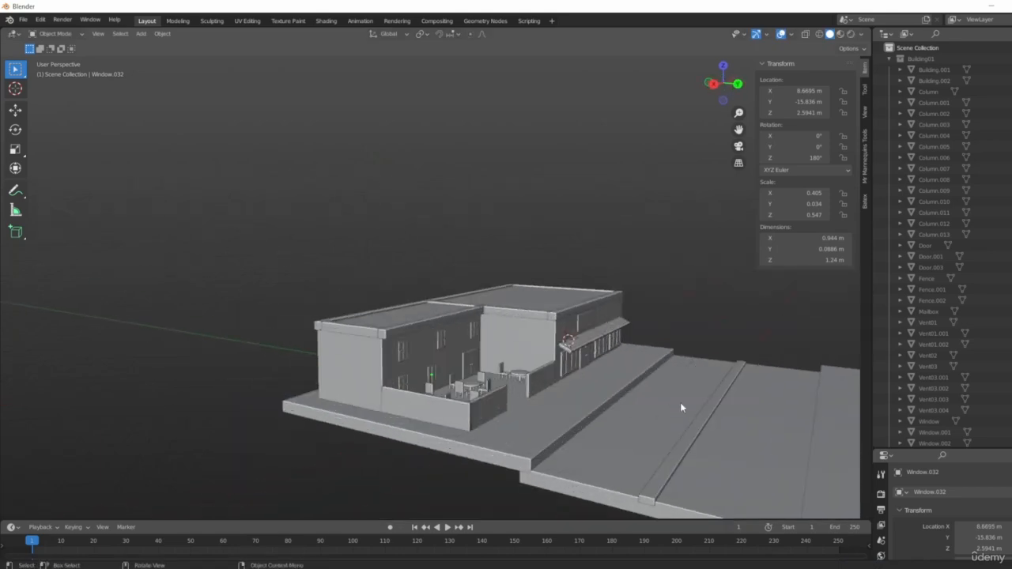
middle_drag(681, 405, 443, 332)
click(443, 331)
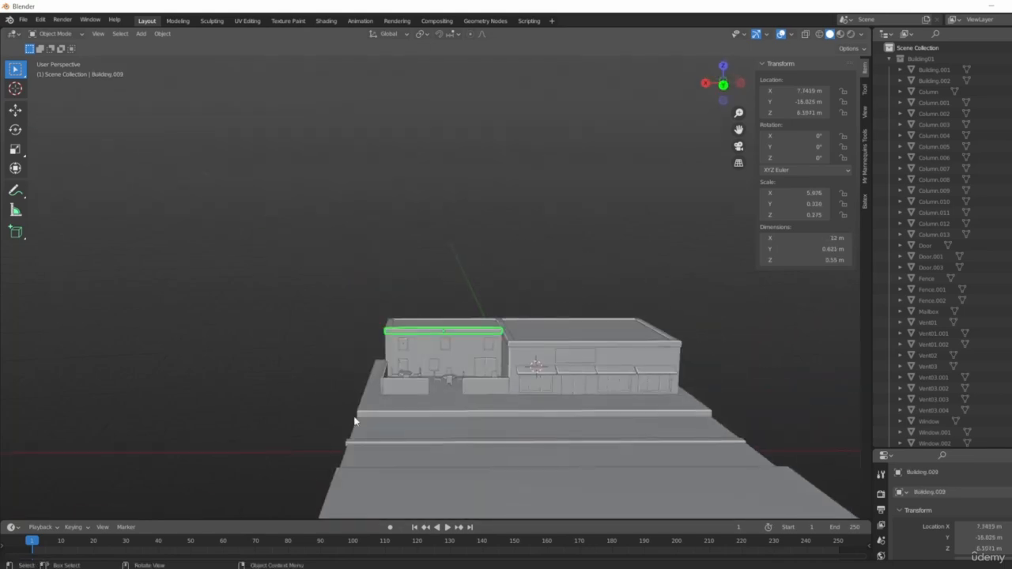
key(KP_1)
key(KP_3)
middle_drag(463, 367, 518, 370)
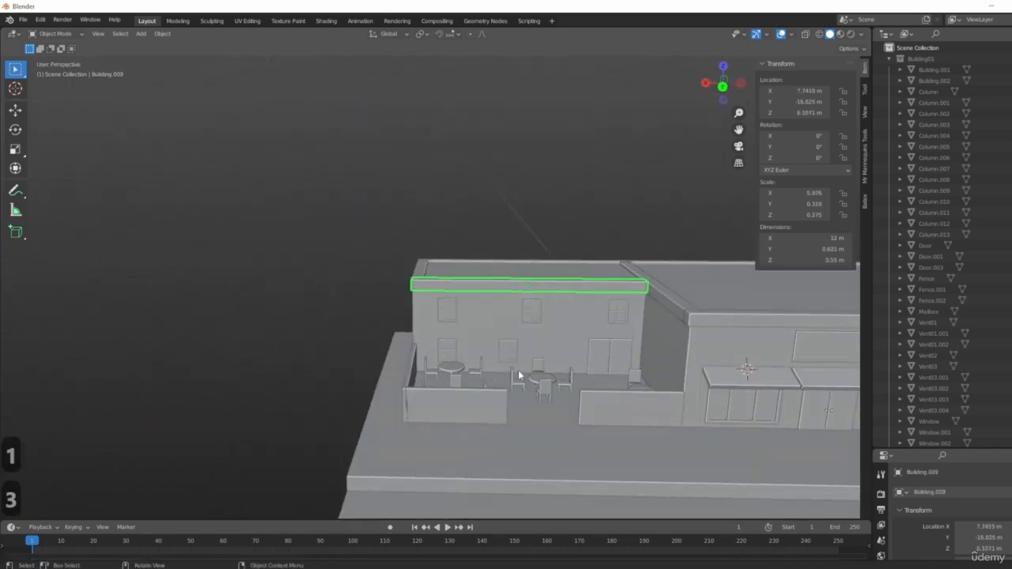
key(ctrl+KP_1)
key(shift+d)
click(516, 403)
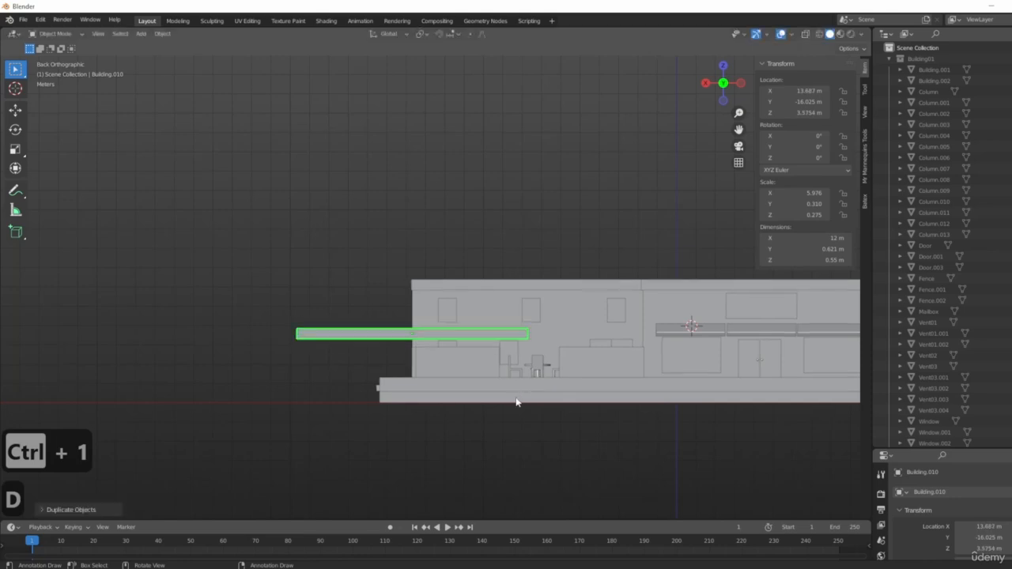
- Rotate the copied trim 90° into an upright corner post and shorten it along Z to about 5.6 m
text(r90)
key(Return)
key(s)
key(z)
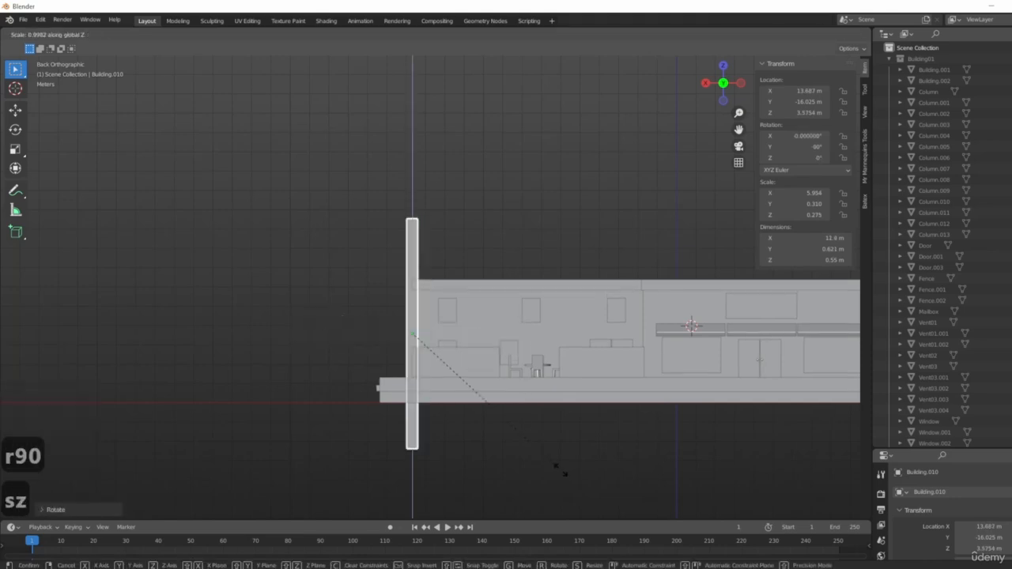
click(486, 394)
middle_drag(485, 395, 474, 343)
key(KP_1)
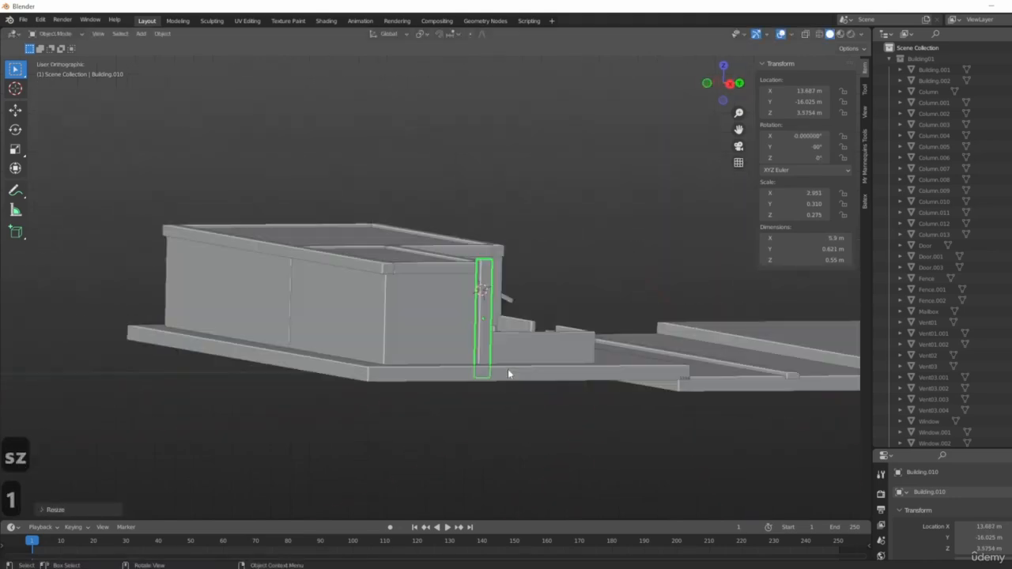
scroll(447, 354, up, 8)
key(s)
key(z)
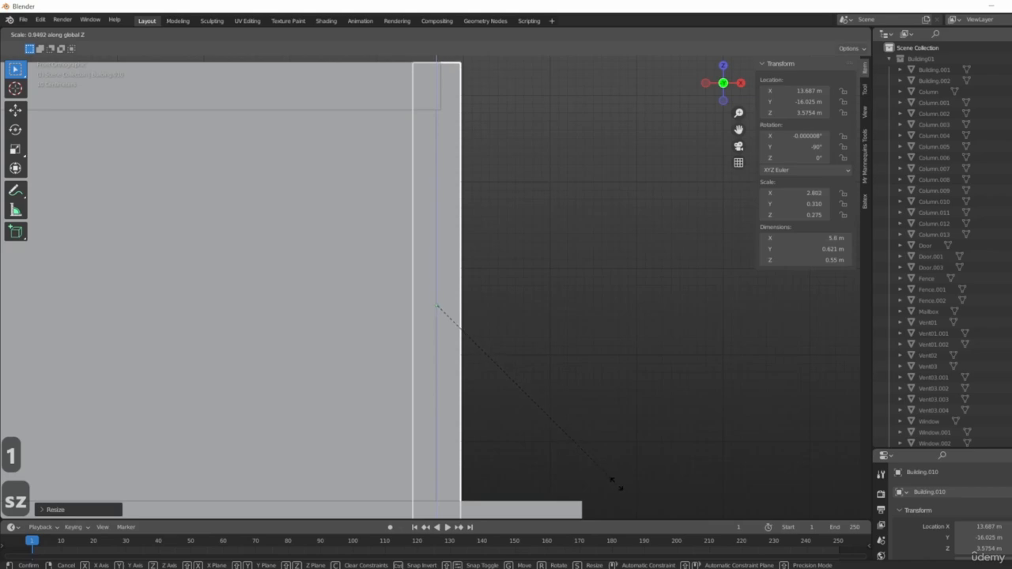
click(499, 323)
- Move the corner post along X to about 13.46 m so it lines up with the building's outer edge
middle_drag(499, 323, 430, 355)
key(g)
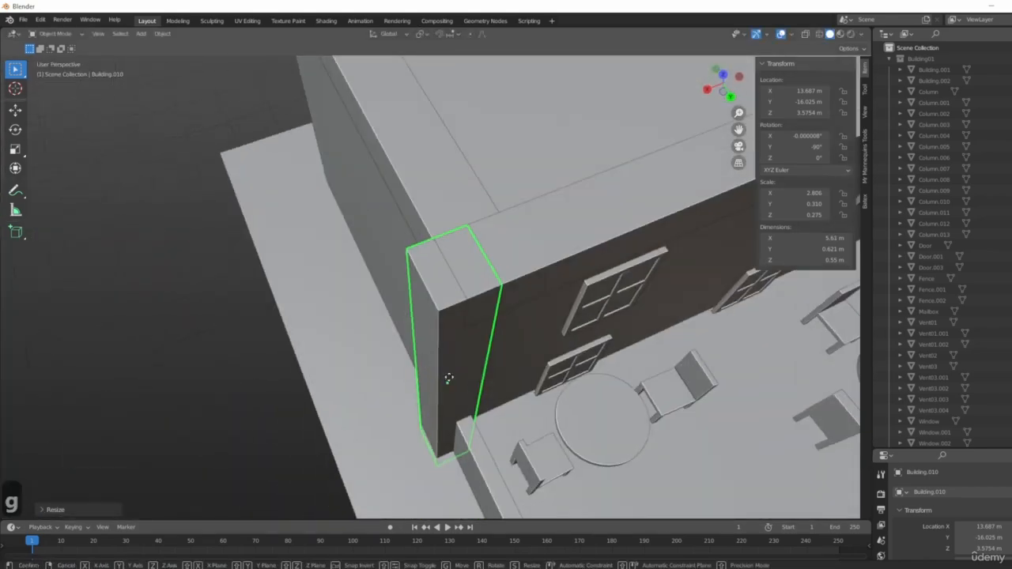
key(x)
click(469, 374)
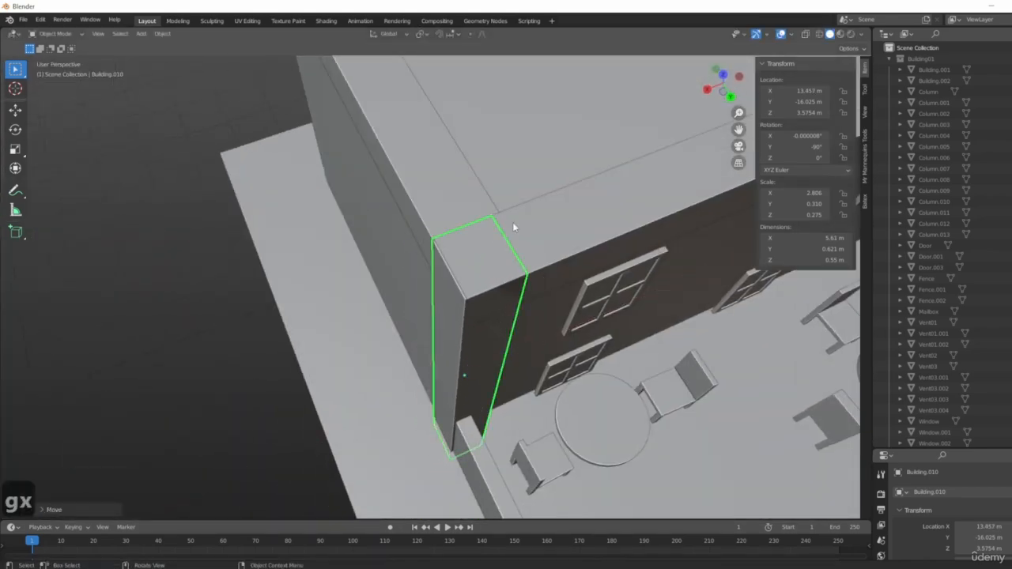
- Lengthen the roof trim above the patio wall along X to about 12.1 m
click(529, 317)
key(s)
key(x)
click(524, 319)
- Nudge the patio-side corner post slightly along Y to about -16.05 m
middle_drag(459, 316, 517, 325)
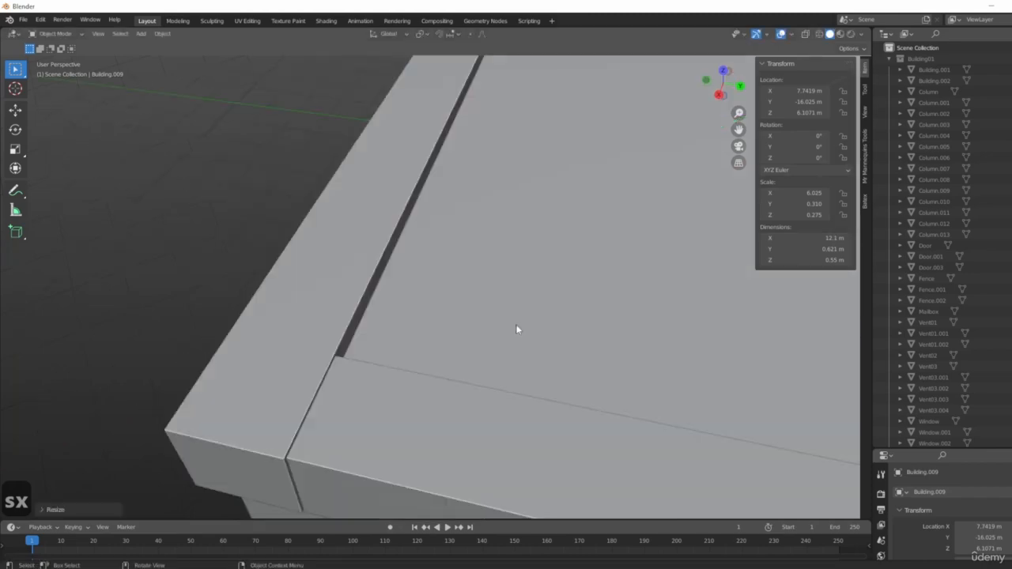
scroll(518, 327, down, 4)
shift+middle_drag(617, 380, 434, 229)
click(460, 399)
middle_drag(461, 399, 501, 384)
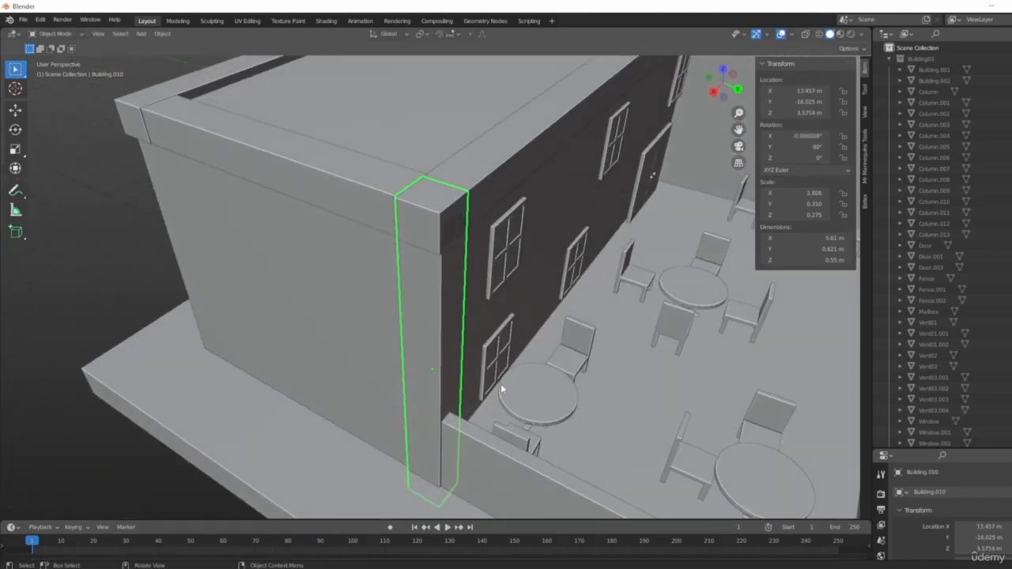
key(g)
key(y)
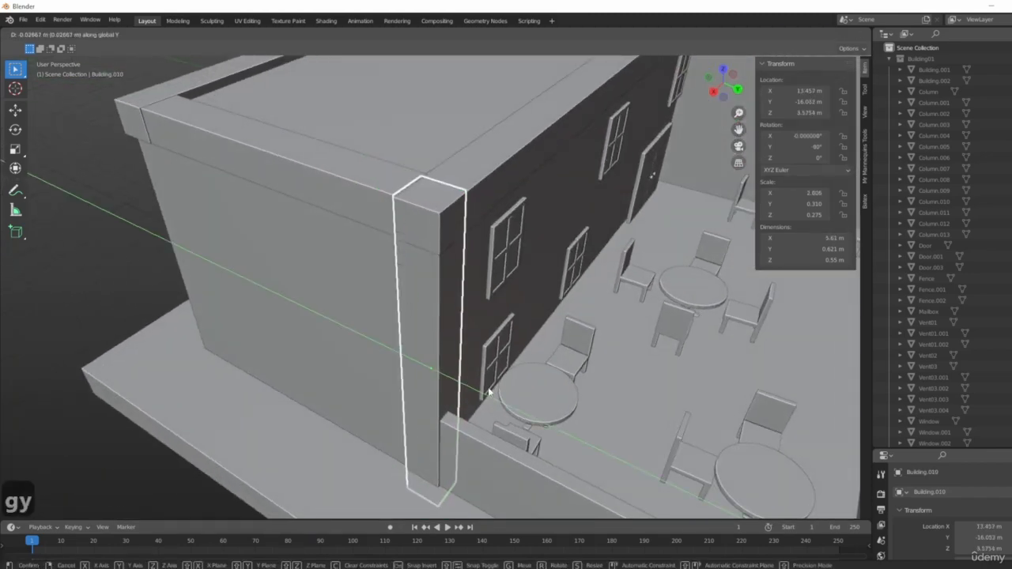
click(488, 392)
- Duplicate the corner post along Y to the building's rear corner, at about -21.2 m
middle_drag(371, 235, 451, 383)
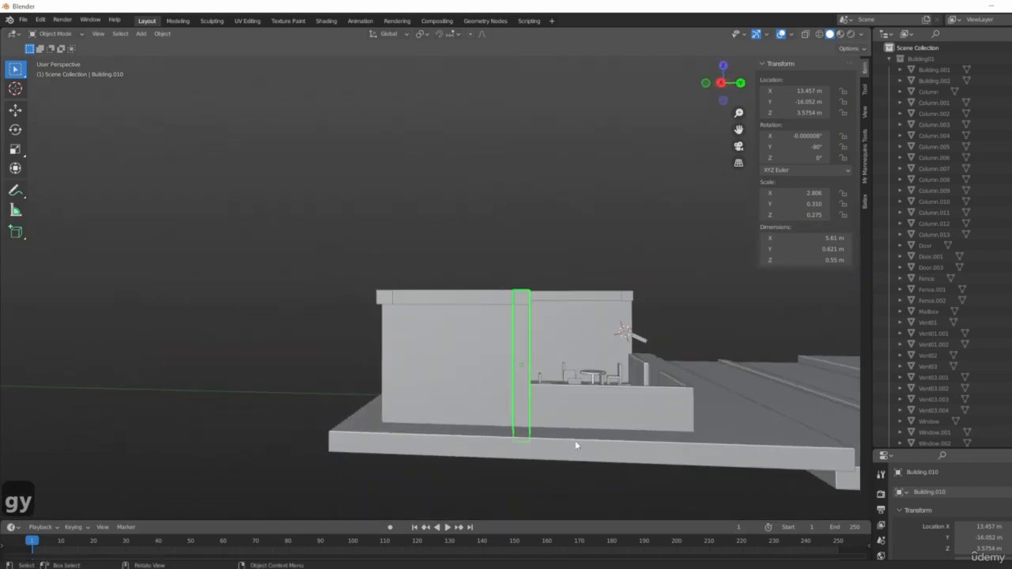
key(y)
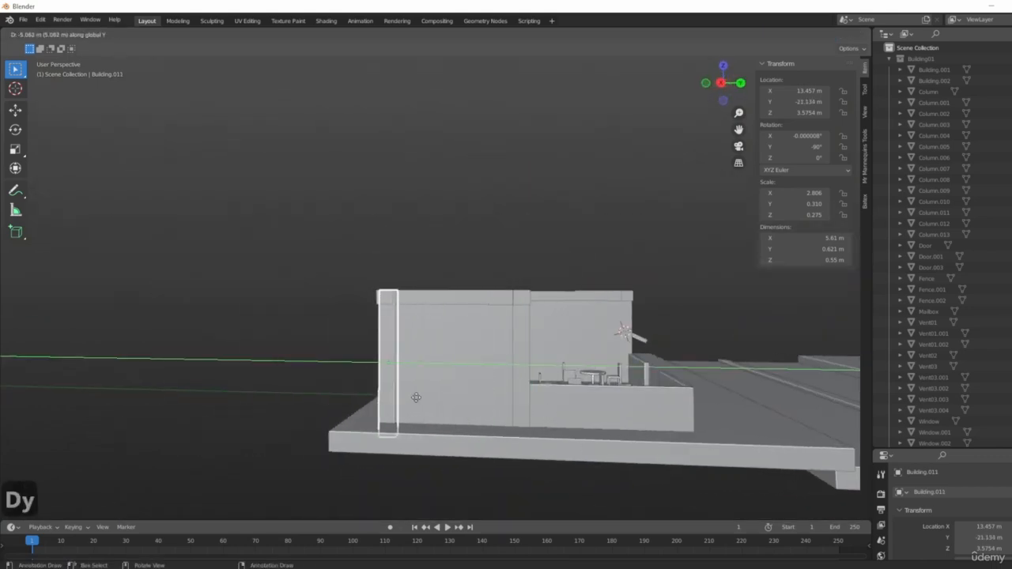
click(416, 396)
middle_drag(413, 404, 377, 458)
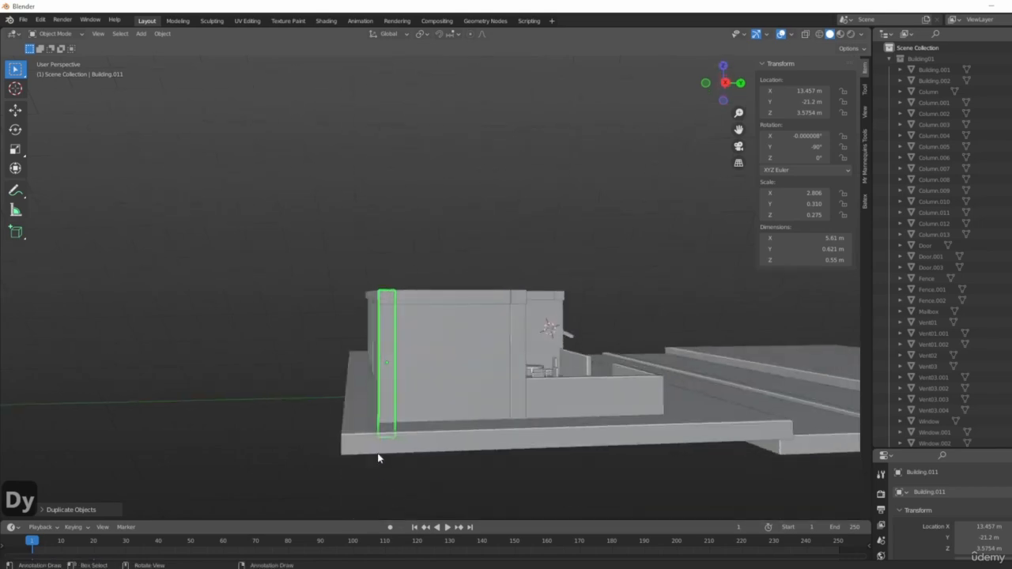
- Adjust the rear corner post along Y to about -21.23 m so it stands slightly proud of the back wall
scroll(379, 429, up, 7)
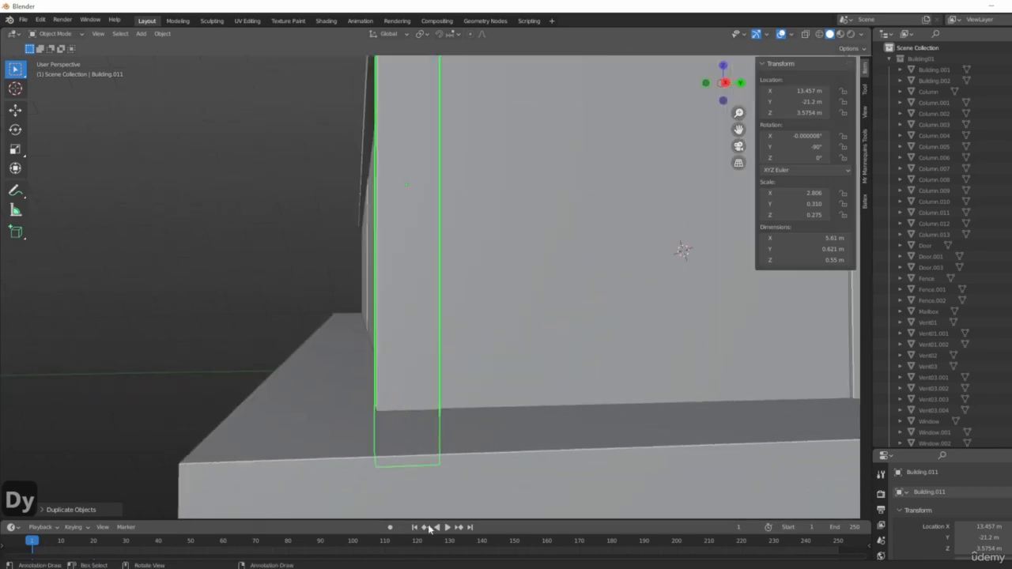
scroll(411, 418, down, 4)
middle_drag(455, 395, 492, 397)
mouse_move(356, 297)
middle_down()
mouse_move(420, 314)
mouse_move(362, 300)
middle_up()
scroll(368, 336, up, 6)
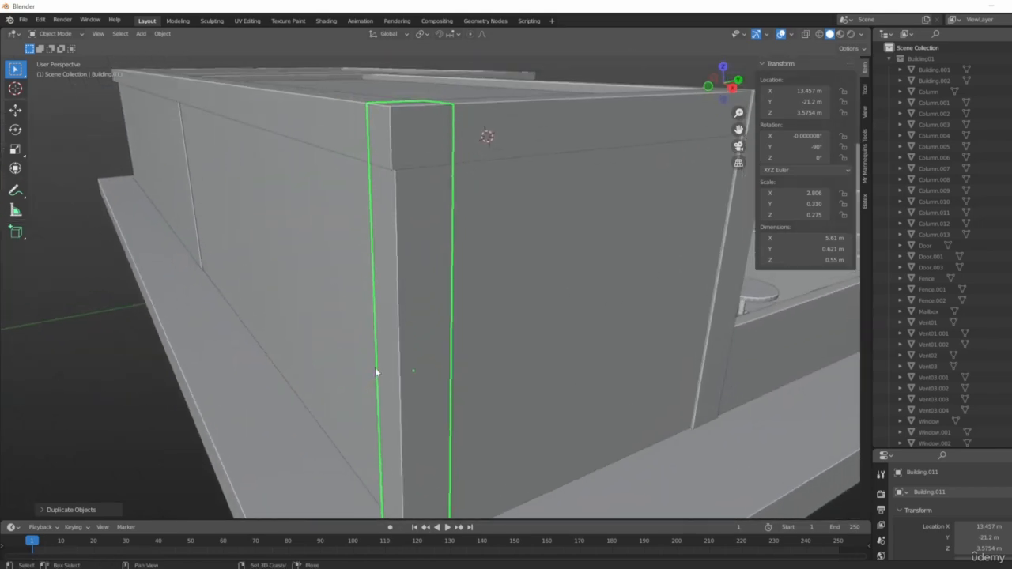
key(g)
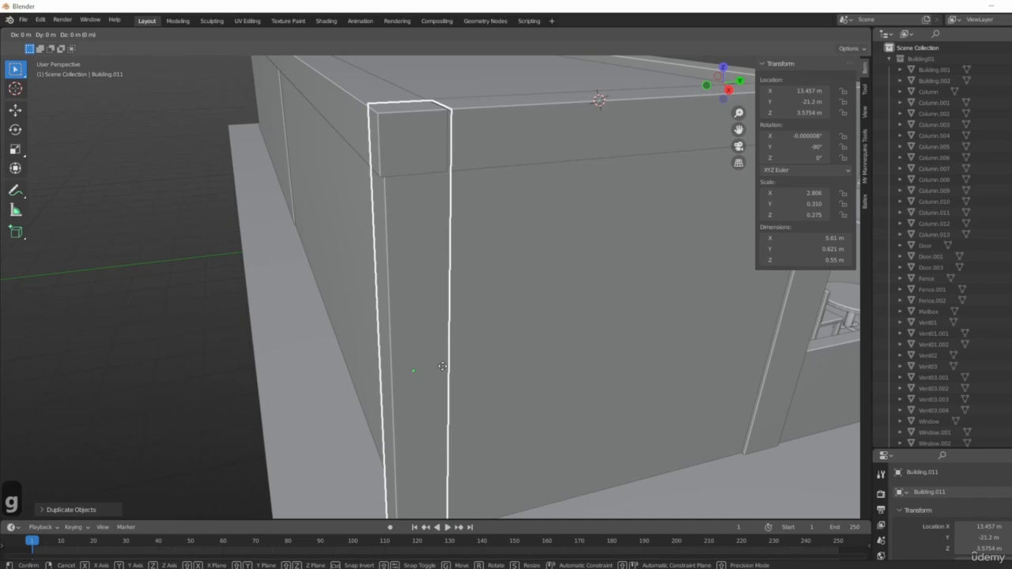
key(y)
click(433, 366)
- Duplicate the rear corner post along X to the joint between the two building sections, at about 1.51 m
middle_drag(433, 366, 567, 397)
scroll(382, 400, up, 5)
scroll(409, 359, down, 1)
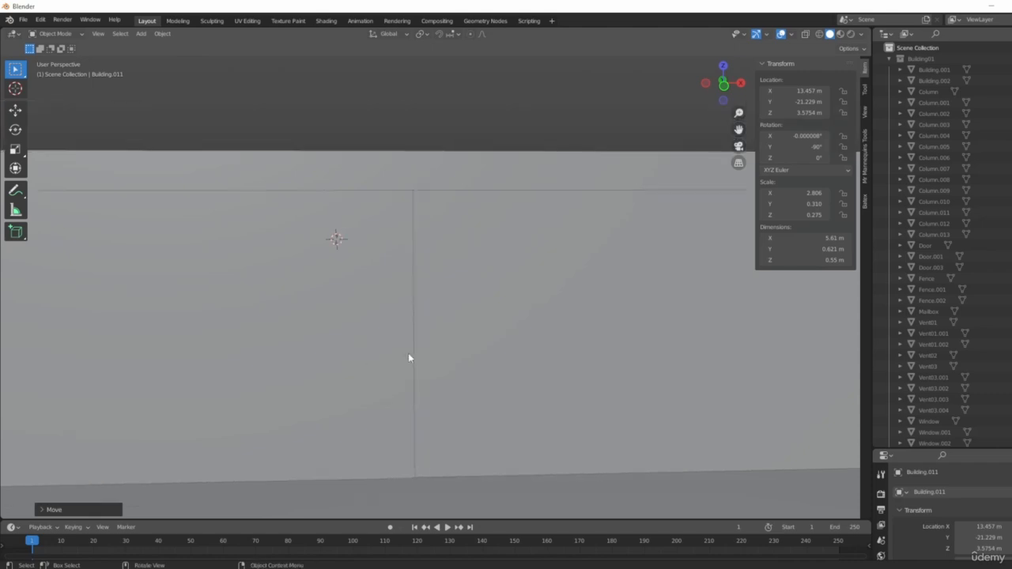
scroll(409, 358, down, 2)
scroll(479, 361, down, 2)
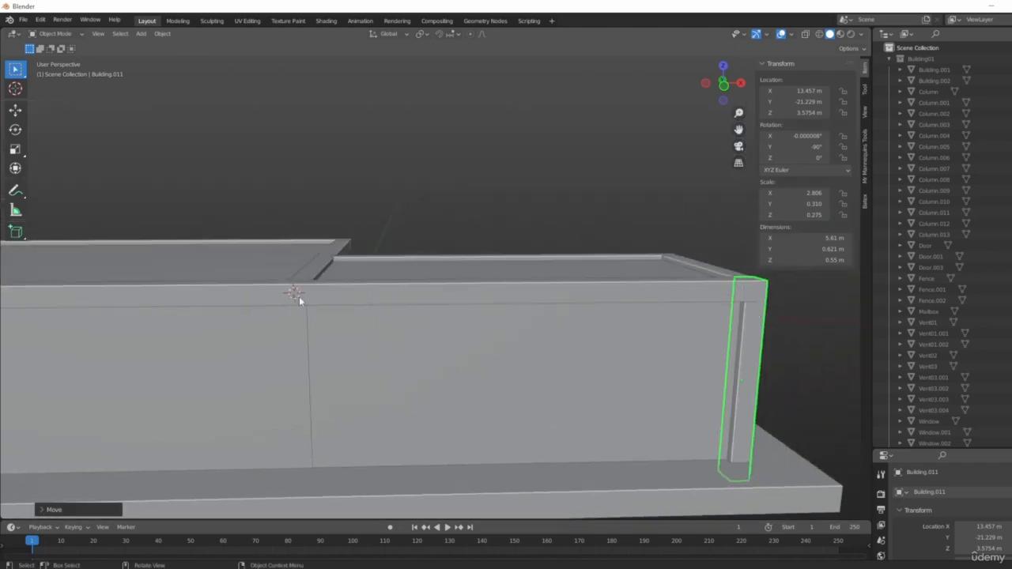
middle_drag(299, 297, 407, 322)
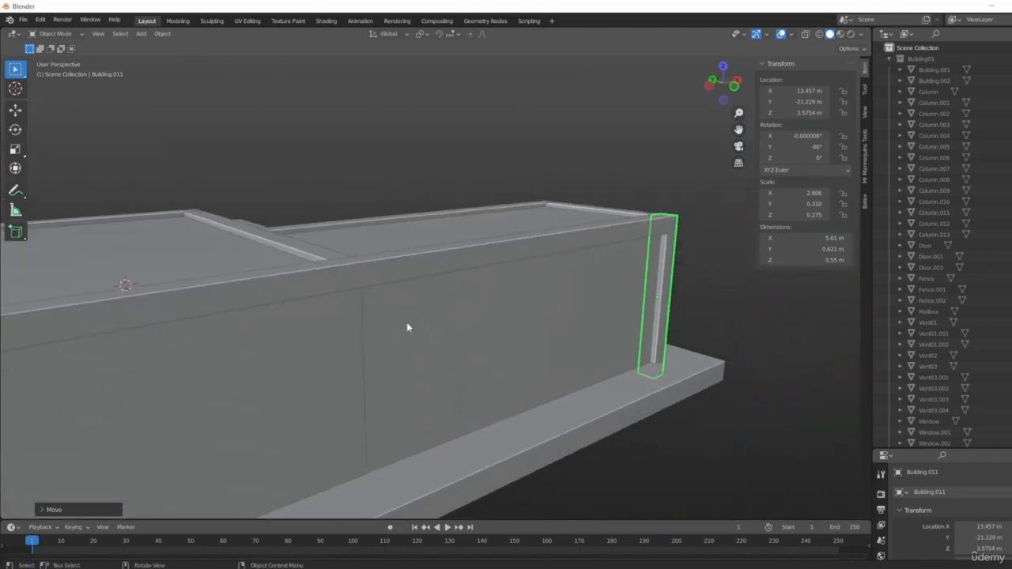
click(366, 372)
click(375, 355)
click(364, 392)
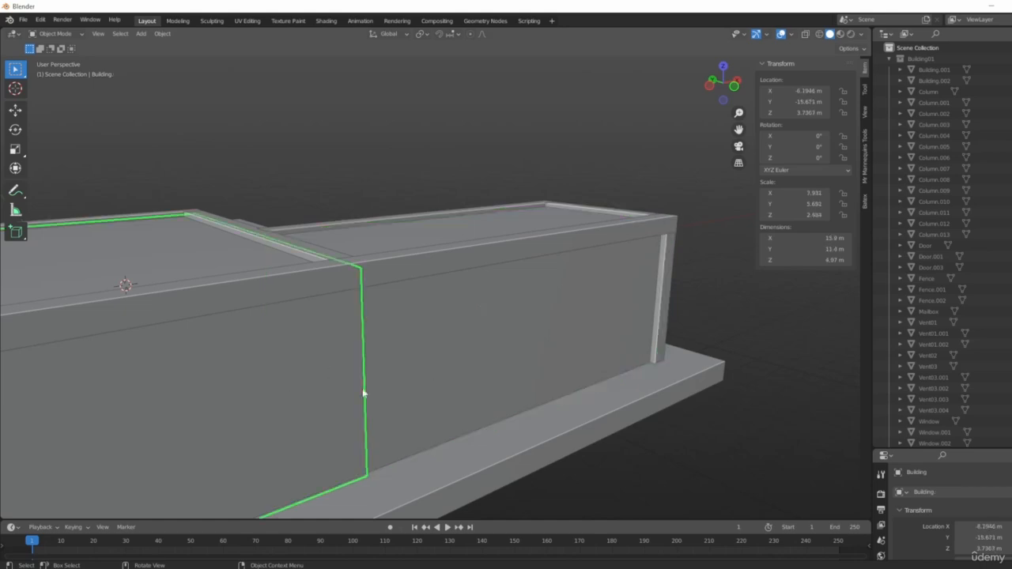
click(661, 279)
middle_drag(661, 279, 664, 366)
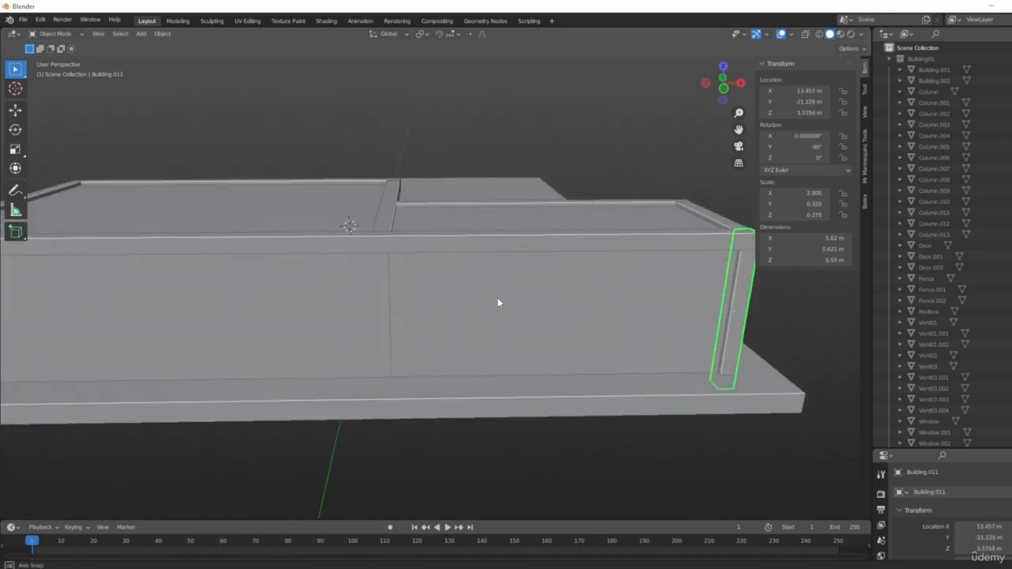
middle_drag(497, 297, 530, 329)
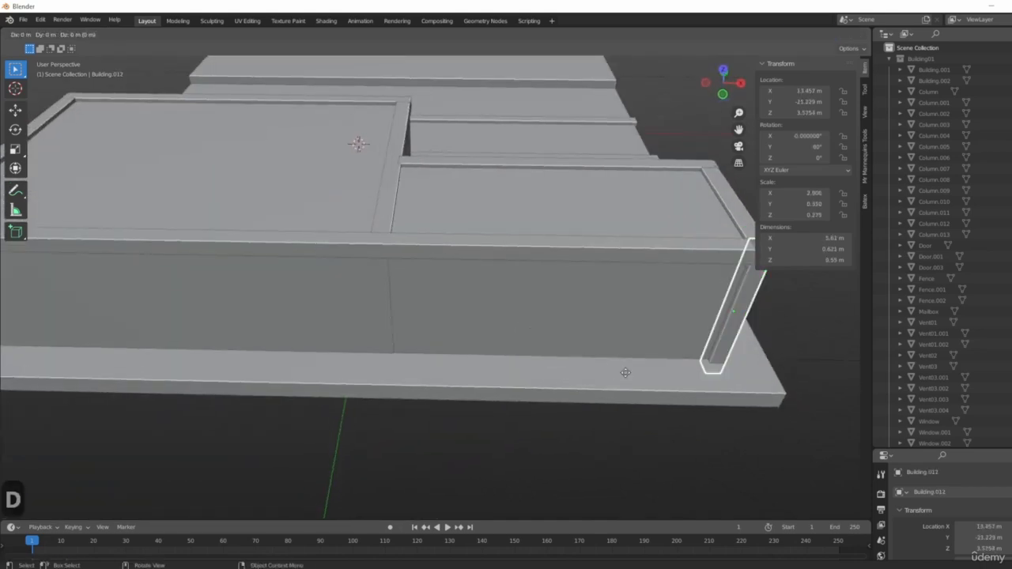
key(x)
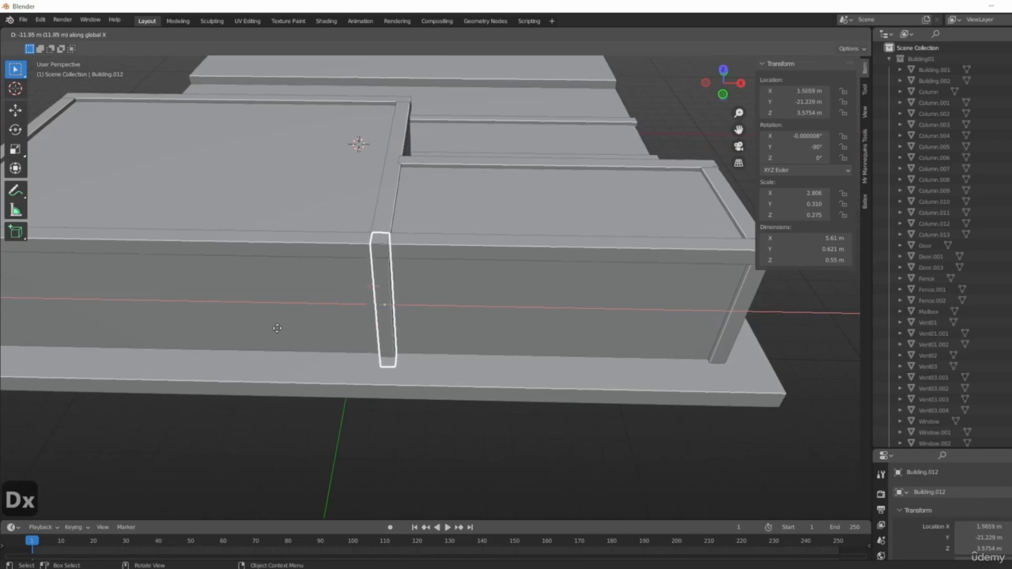
click(277, 329)
- Align the copied post along X with the roof trim that separates the two sections, at about 1.51 m
middle_drag(372, 259, 227, 293)
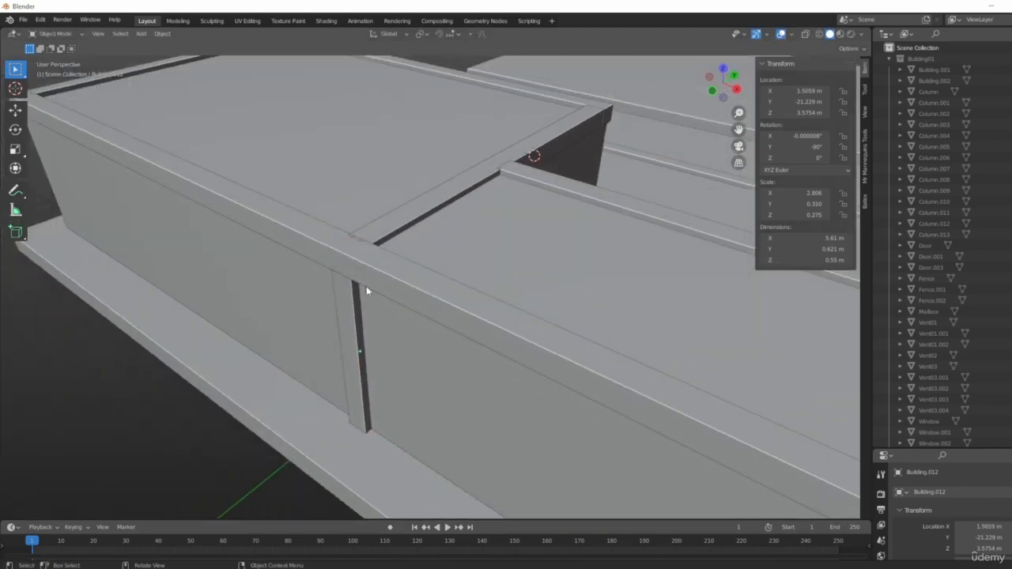
middle_drag(371, 383, 378, 356)
key(g)
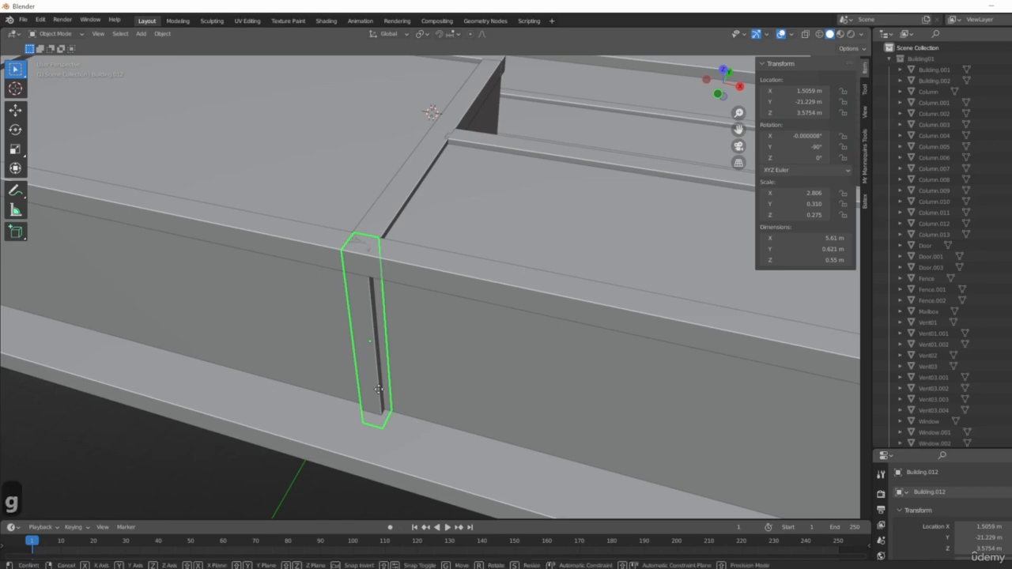
click(380, 392)
key(KP_7)
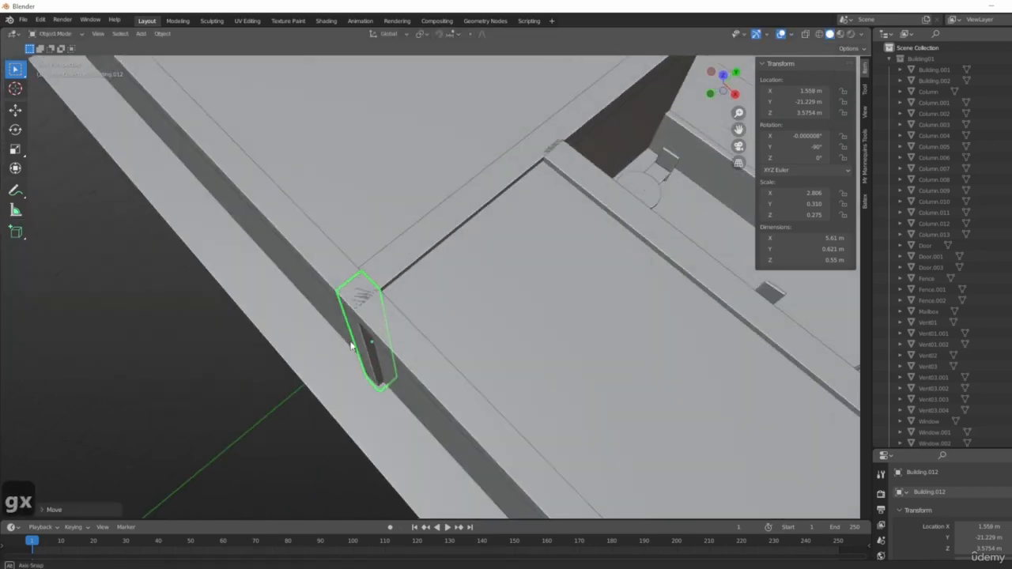
scroll(380, 347, up, 10)
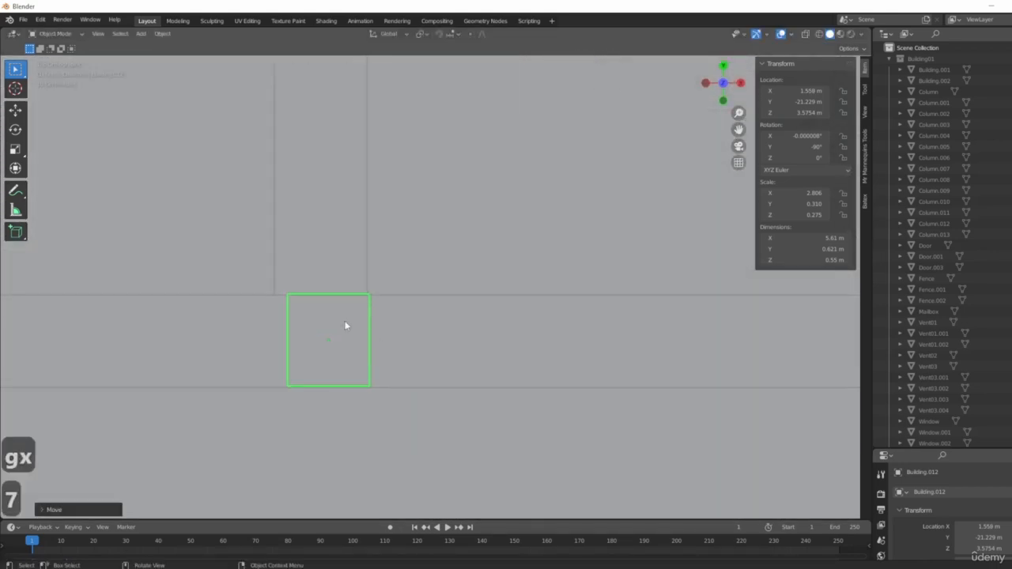
key(g)
key(x)
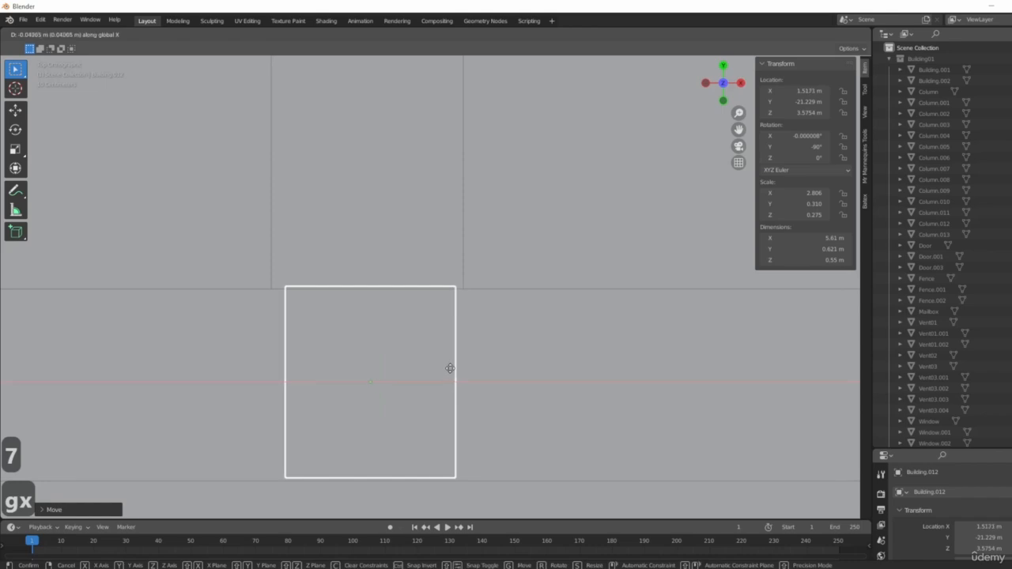
click(449, 368)
- Widen the middle rear post along X to about 0.63 m to match the roof trim's width
key(s)
key(x)
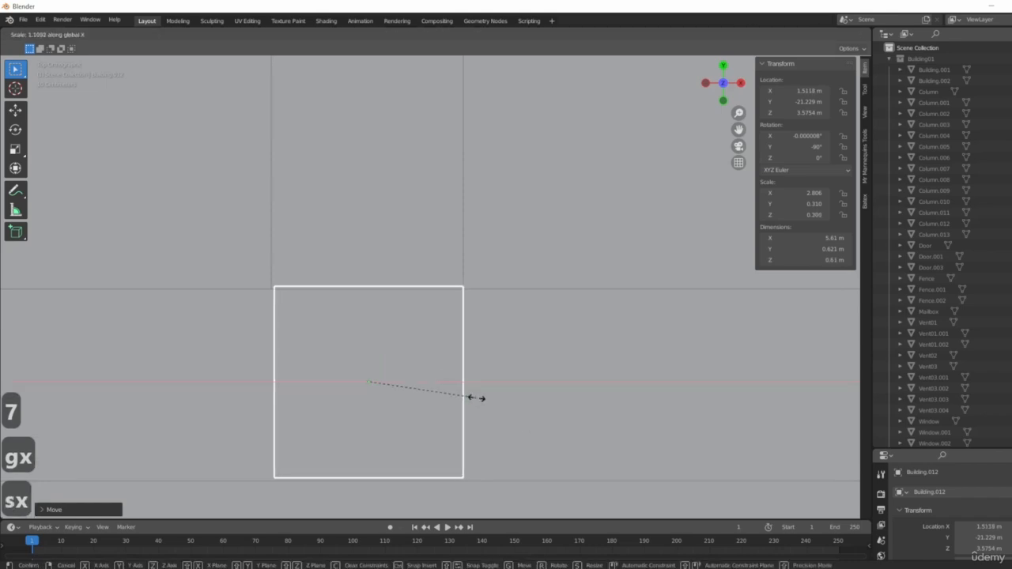
click(479, 398)
scroll(525, 362, down, 8)
shift+middle_drag(525, 363, 332, 325)
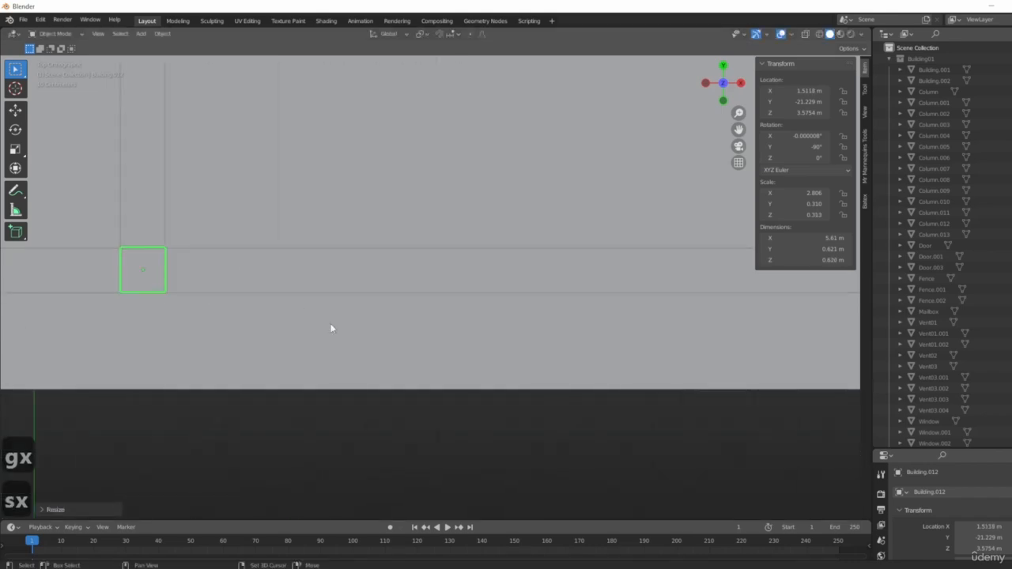
scroll(468, 318, down, 8)
shift+middle_drag(525, 317, 437, 378)
- Examine the rear facade's corner post, middle post and roof edge from several angles
key(z)
middle_drag(506, 384, 481, 257)
click(433, 370)
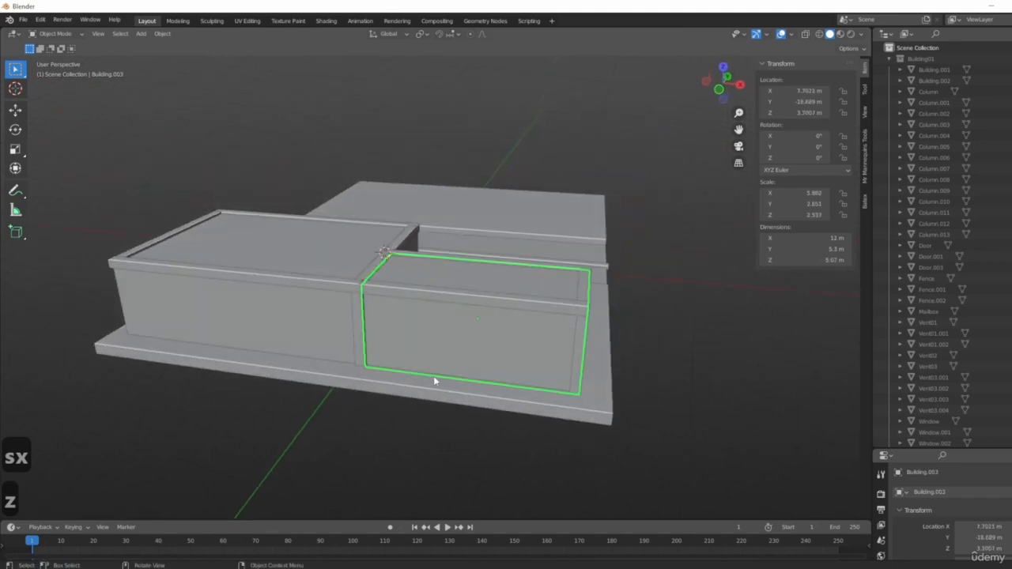
scroll(432, 374, up, 4)
middle_drag(510, 356, 472, 370)
shift+middle_drag(472, 369, 348, 375)
click(669, 309)
middle_drag(620, 374, 701, 327)
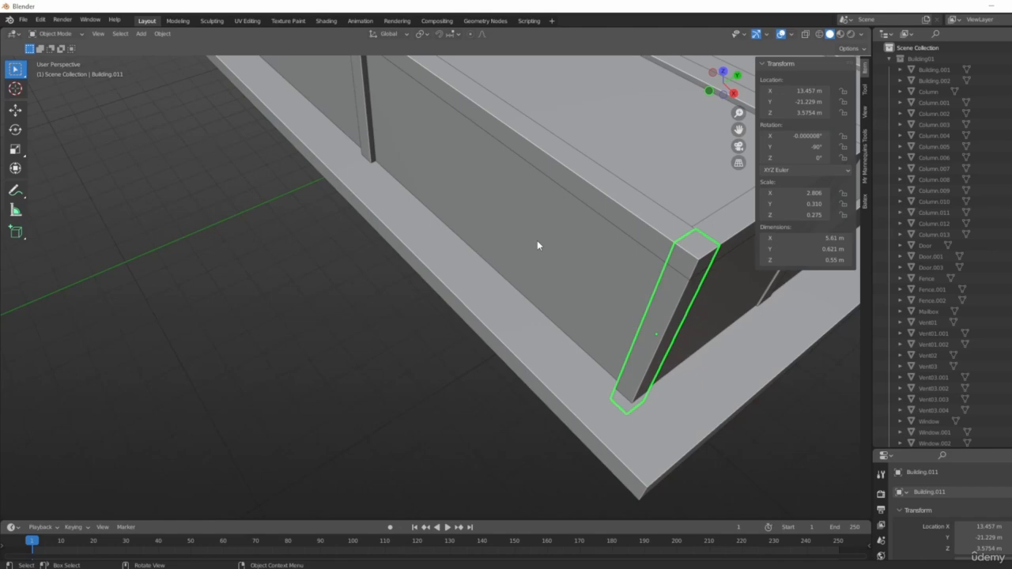
scroll(615, 299, down, 5)
middle_drag(411, 302, 593, 319)
scroll(593, 319, up, 2)
click(516, 334)
middle_drag(516, 334, 496, 300)
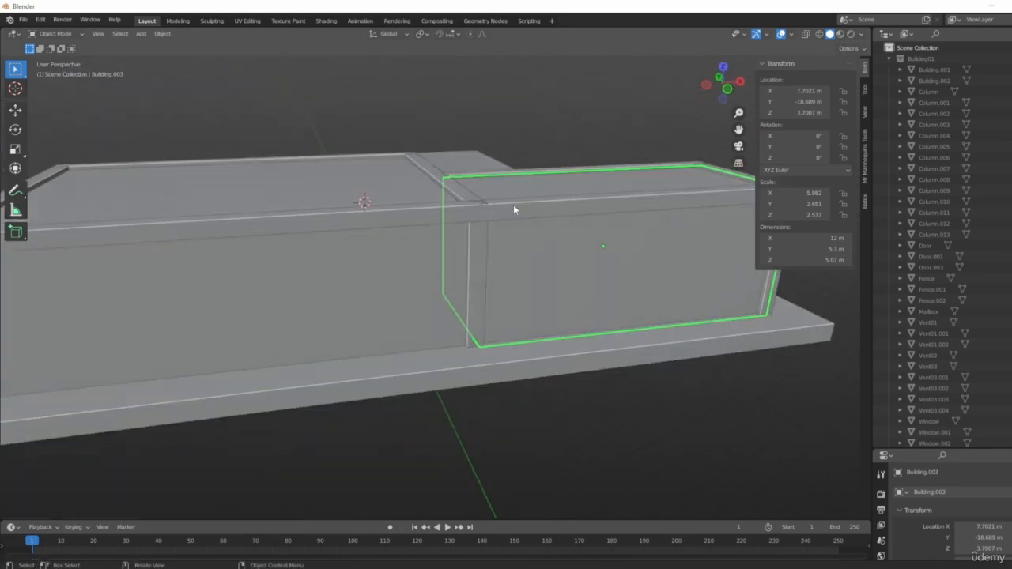
- Nudge the long rear roof trim slightly along Z
click(513, 207)
shift+middle_drag(454, 325, 589, 391)
middle_drag(464, 351, 593, 417)
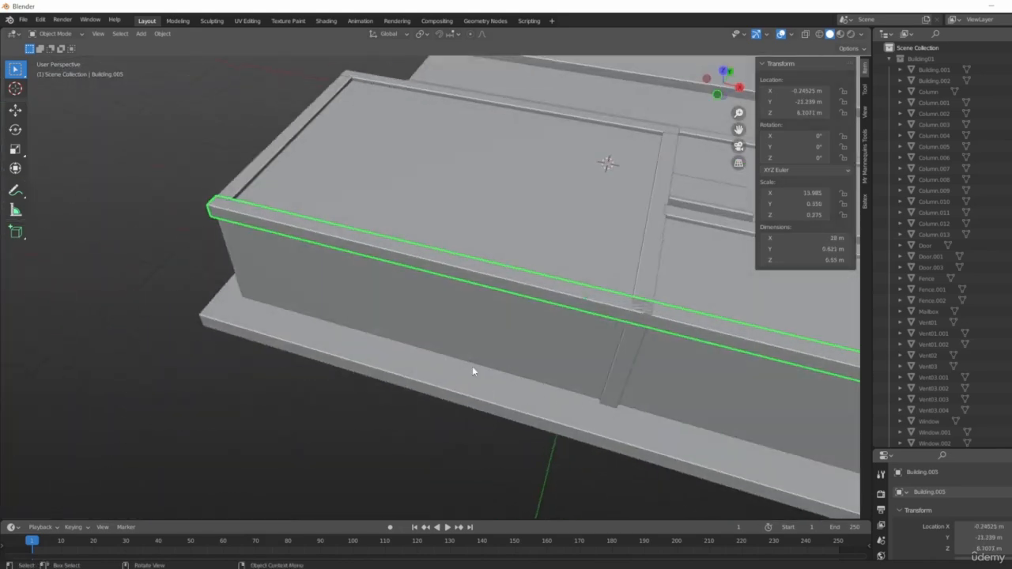
shift+middle_drag(473, 370, 385, 383)
scroll(528, 308, down, 5)
middle_drag(528, 308, 461, 326)
scroll(445, 321, up, 5)
key(g)
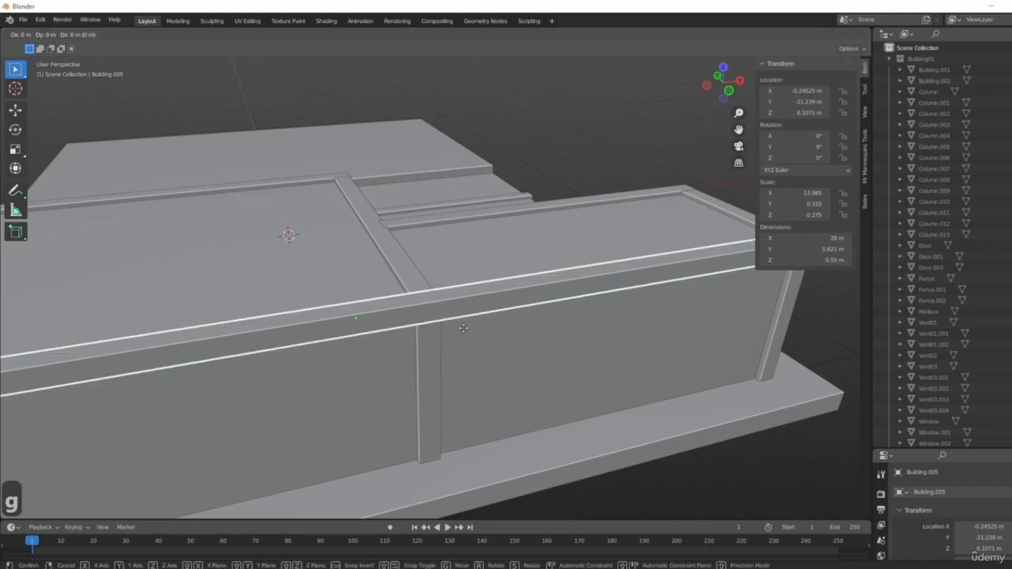
key(z)
click(465, 332)
scroll(468, 348, down, 3)
- Duplicate the middle rear post along X to the far rear corner of the larger section, at about -13.89 m
click(481, 370)
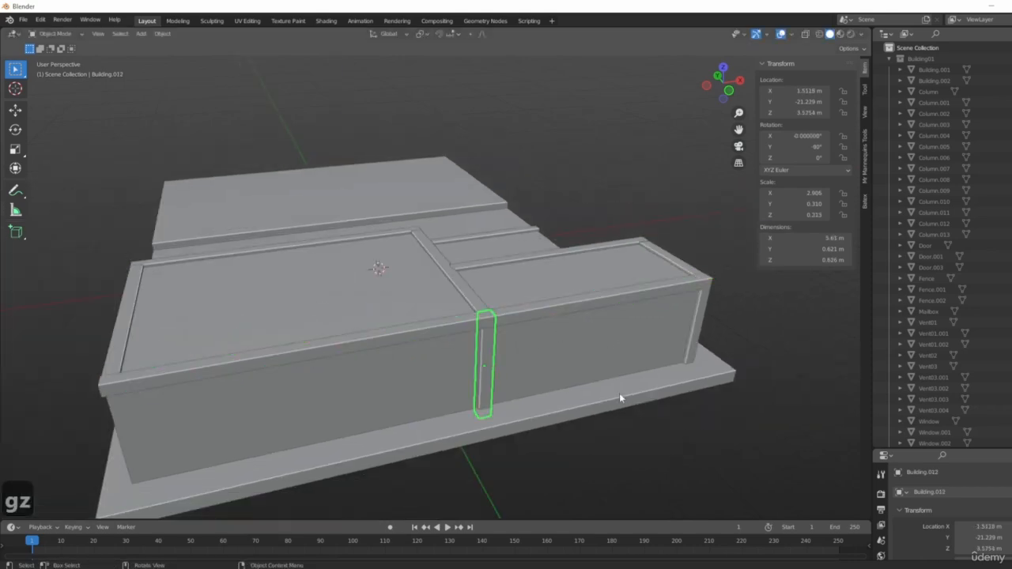
middle_drag(620, 395, 643, 409)
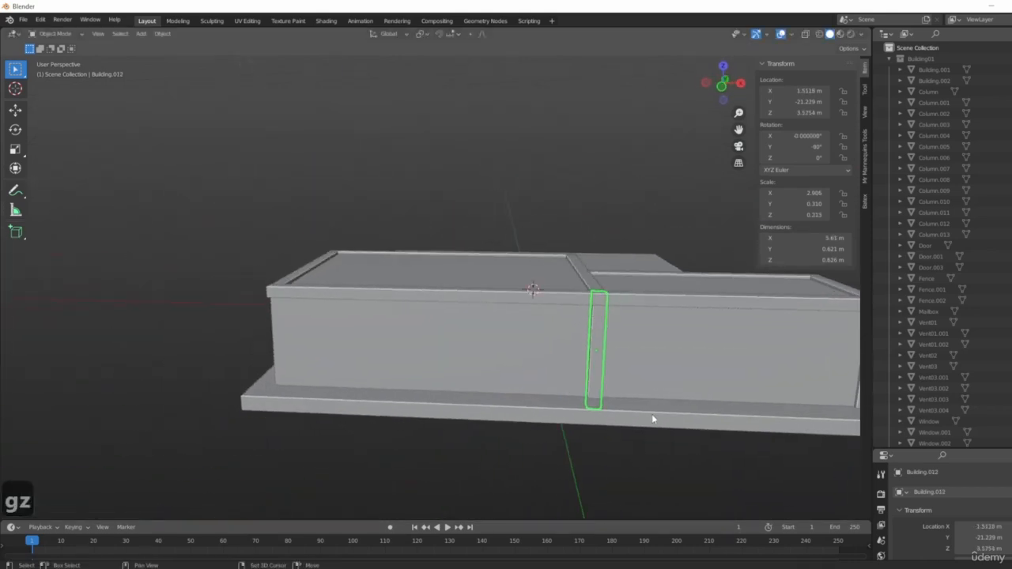
key(shift+d)
key(x)
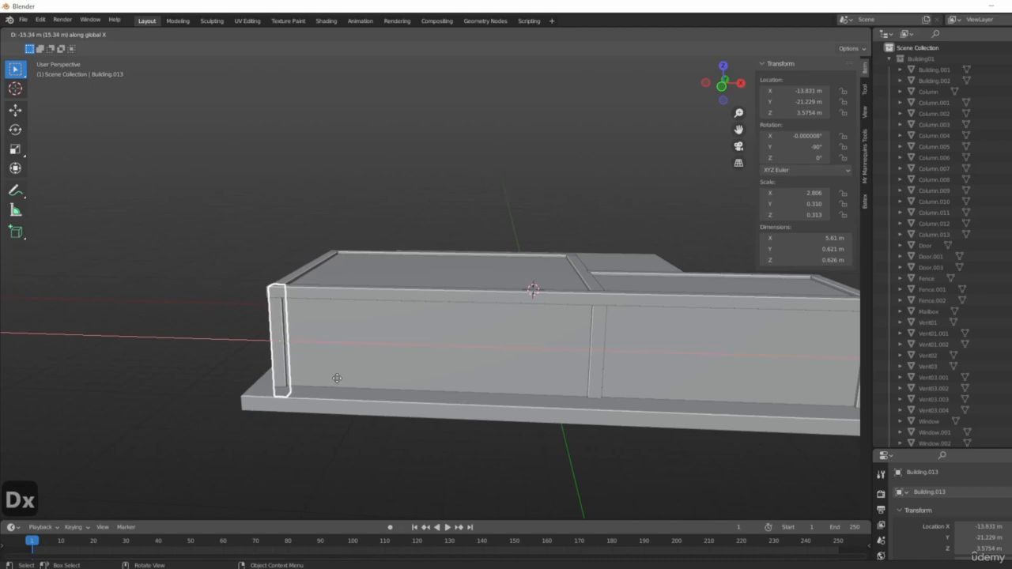
click(332, 377)
- Duplicate the far rear corner post along Y to the front corner beside the awnings, at about -10.23 m
middle_drag(321, 374, 585, 314)
scroll(438, 327, down, 6)
scroll(585, 314, up, 4)
key(shift+d)
key(y)
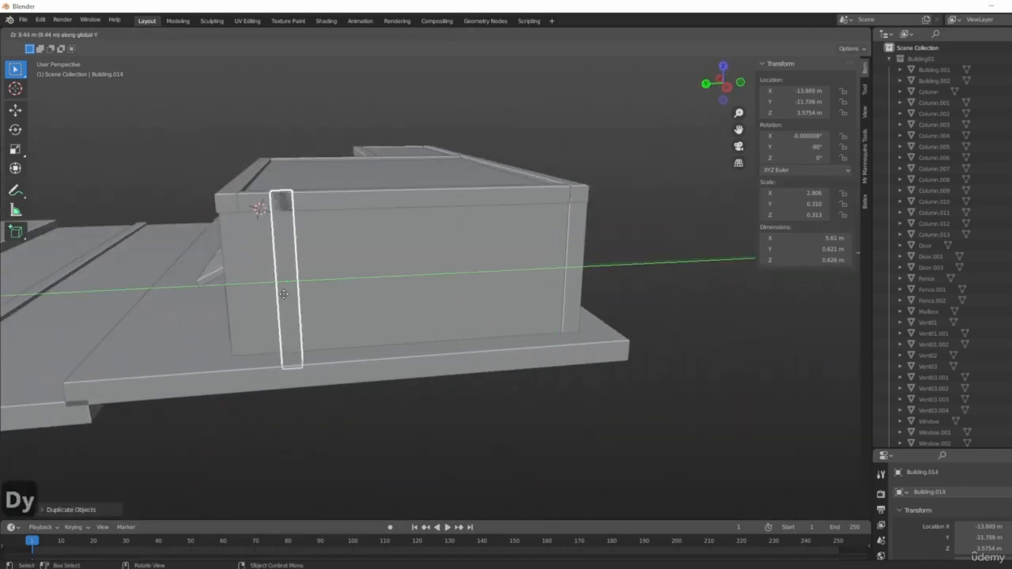
click(234, 295)
- Adjust the front corner post beside the awnings along Y to about -10.25 m
middle_drag(403, 332, 441, 268)
click(508, 361)
scroll(442, 268, up, 4)
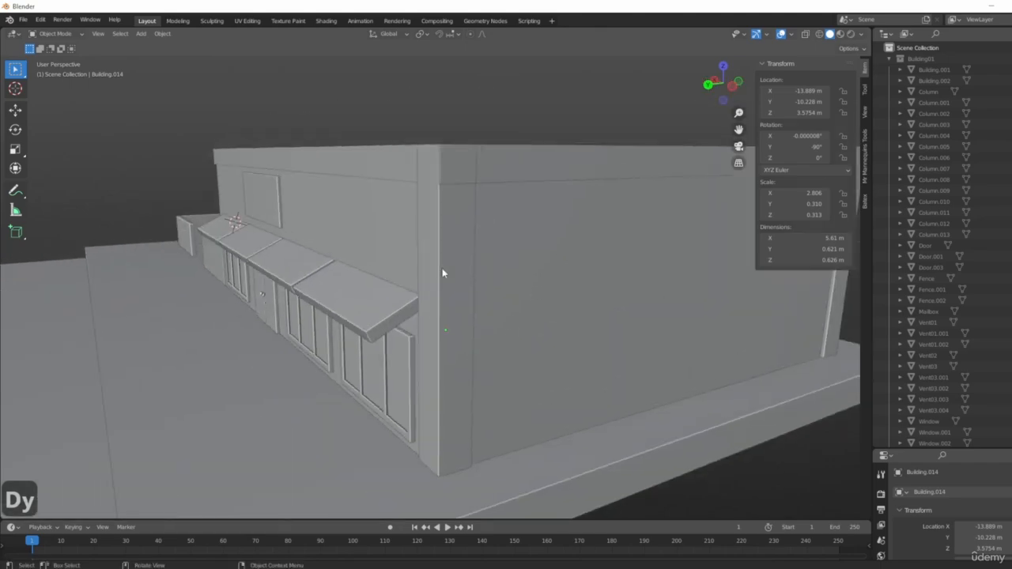
click(442, 267)
key(g)
key(y)
click(458, 278)
- Duplicate the front corner post along X to the other end of the awning facade, next to the patio
scroll(475, 286, down, 3)
middle_drag(554, 324, 687, 376)
click(687, 376)
scroll(531, 335, down, 6)
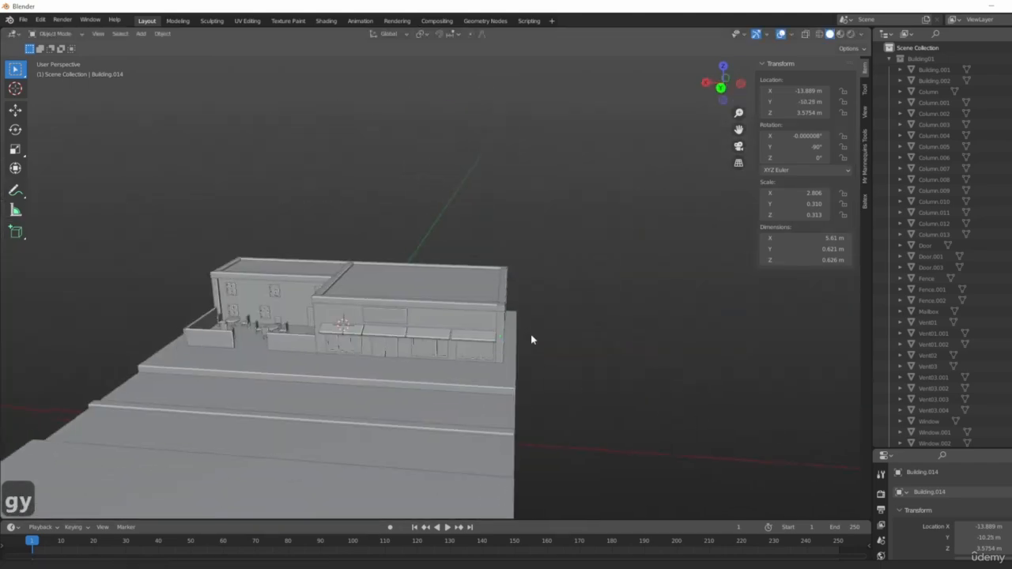
mouse_move(531, 339)
middle_down()
mouse_move(590, 350)
mouse_move(538, 350)
middle_up()
scroll(531, 319, up, 6)
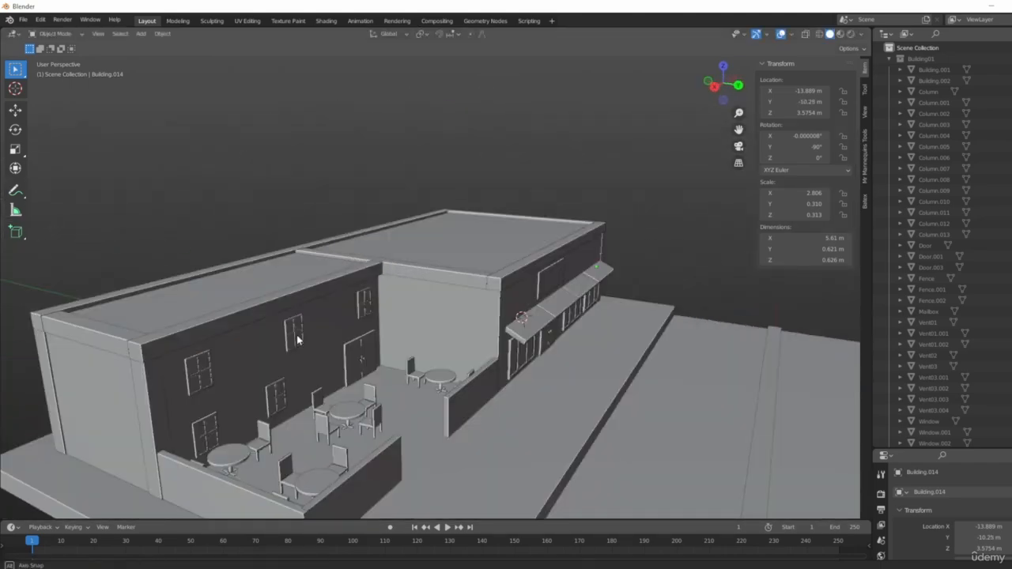
middle_drag(298, 339, 628, 320)
middle_drag(666, 364, 587, 365)
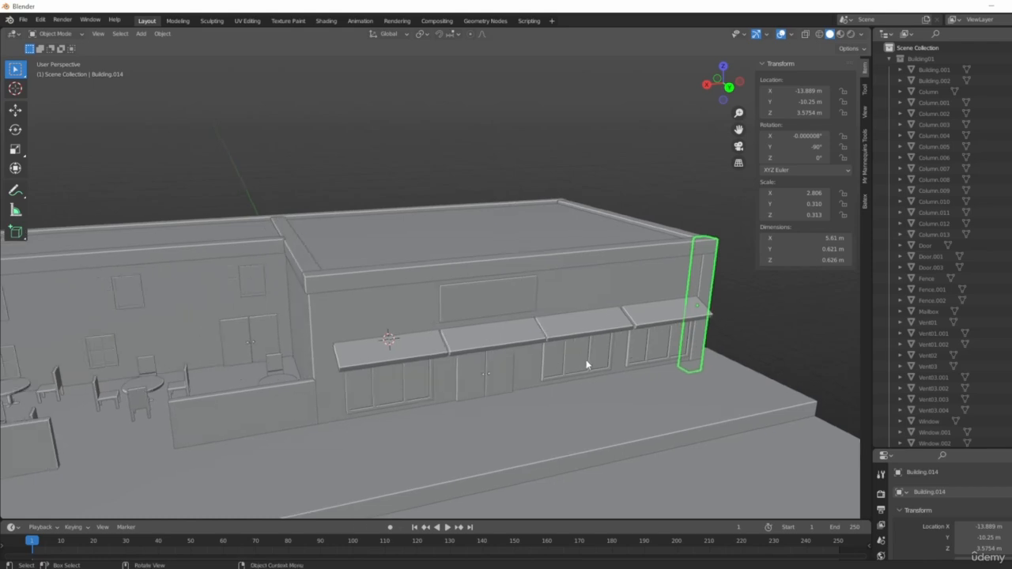
click(207, 371)
- Duplicate the patio-end front post along Y to the inner corner where both sections meet, at about -16 m
middle_drag(207, 371, 524, 361)
key(shift+d)
key(y)
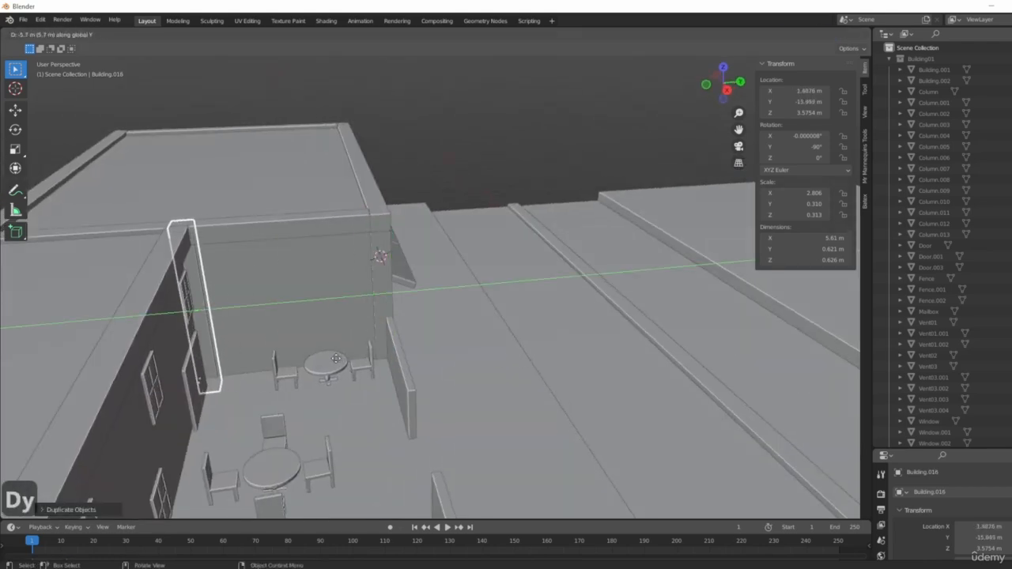
click(336, 359)
- Move the inner-corner post along X to about 1.61 m so it shows in front of the wall
middle_drag(336, 358, 372, 380)
key(g)
key(x)
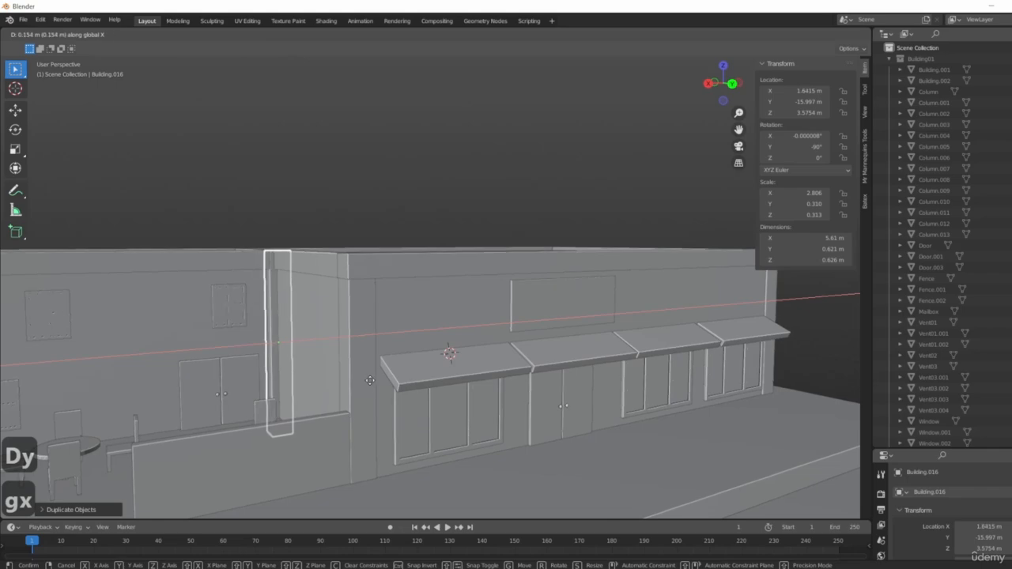
click(370, 381)
middle_drag(244, 348, 364, 368)
click(326, 375)
- Shorten the inner-corner post along Z to about 5.57 m so its top sits just below the roof trims
scroll(396, 419, up, 3)
scroll(266, 301, down, 2)
scroll(364, 330, up, 2)
click(406, 381)
click(382, 406)
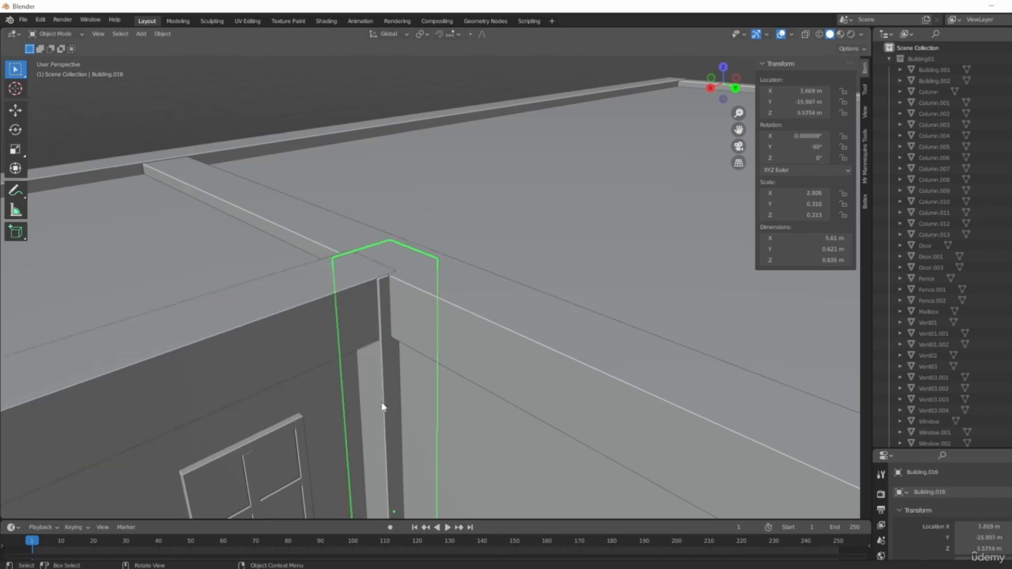
middle_drag(382, 407, 398, 309)
key(g)
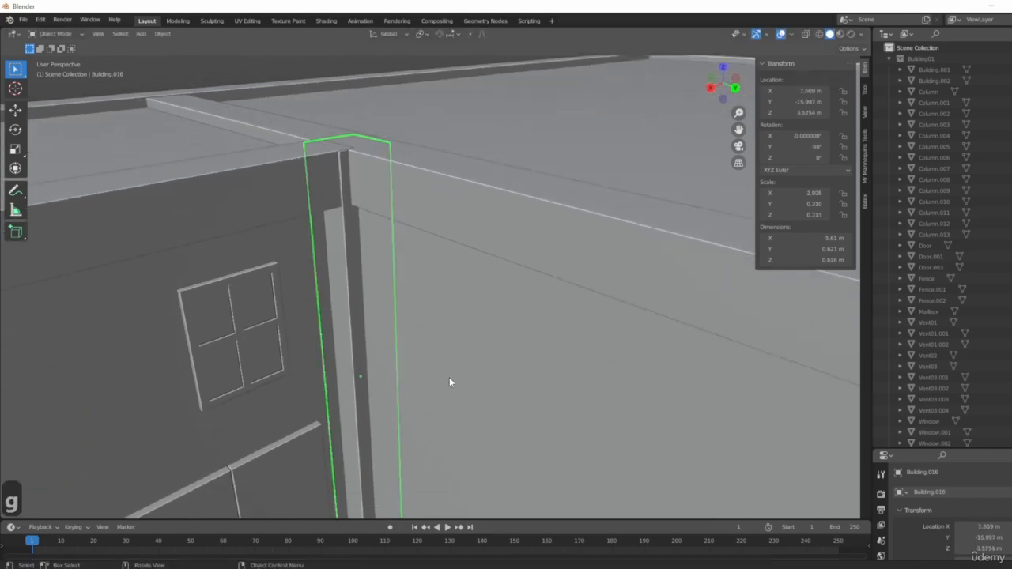
key(s)
key(z)
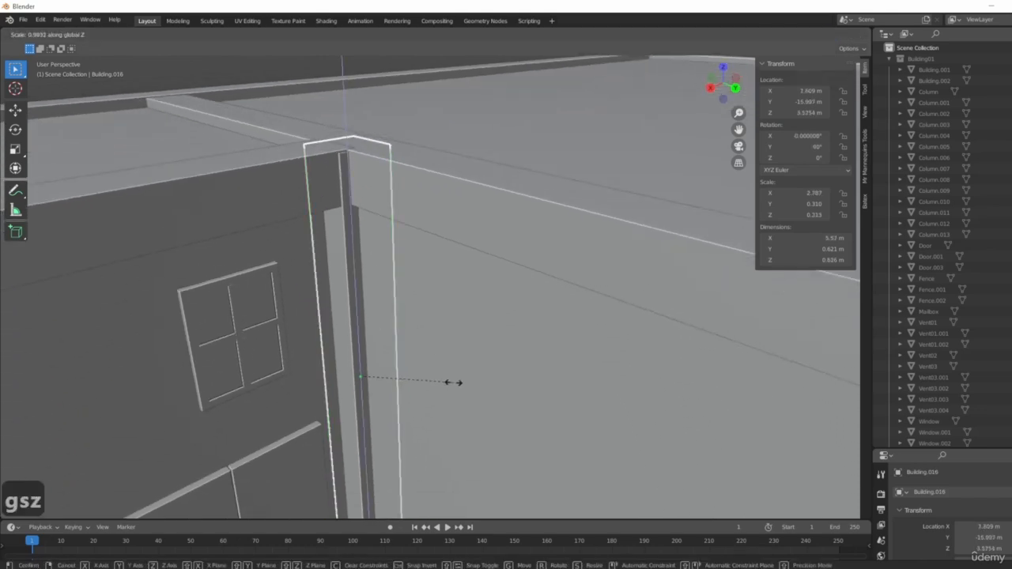
click(506, 406)
key(Tab)
scroll(463, 368, down, 5)
key(Tab)
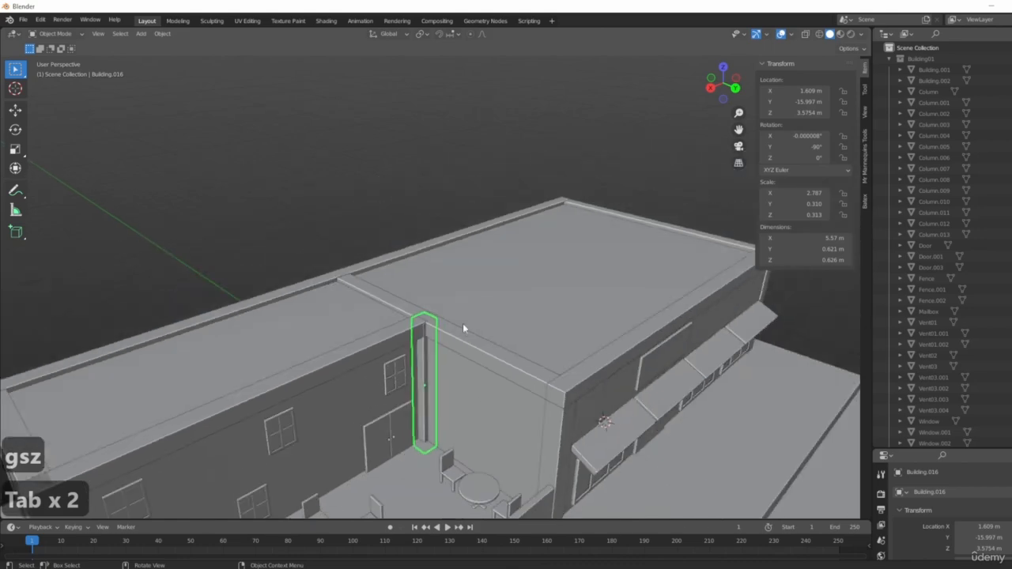
- Scale the roof trim above the patio-side window wall very slightly along X to adjust its end at the inner corner
scroll(377, 286, up, 6)
click(375, 357)
middle_drag(399, 431, 407, 373)
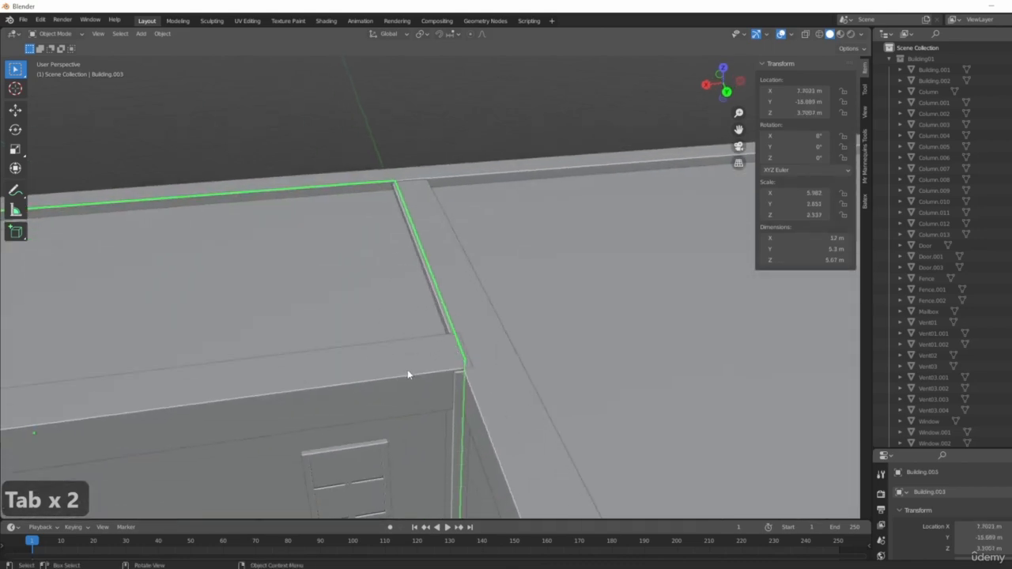
click(408, 371)
key(s)
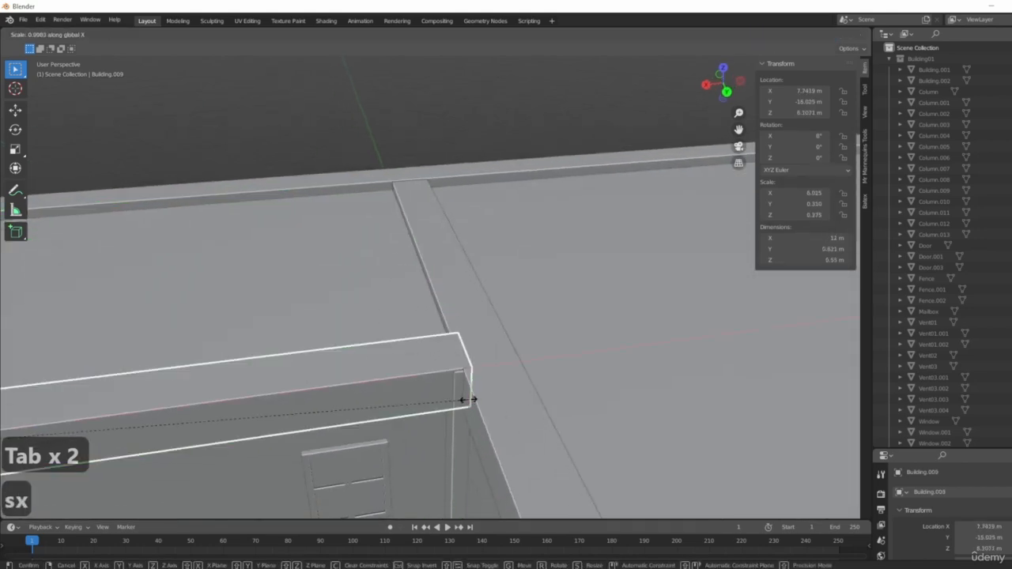
click(457, 399)
middle_drag(456, 398, 367, 447)
- Move the inner-corner post in the horizontal plane to about X 1.606 m, Y -16.042 m
click(355, 406)
key(g)
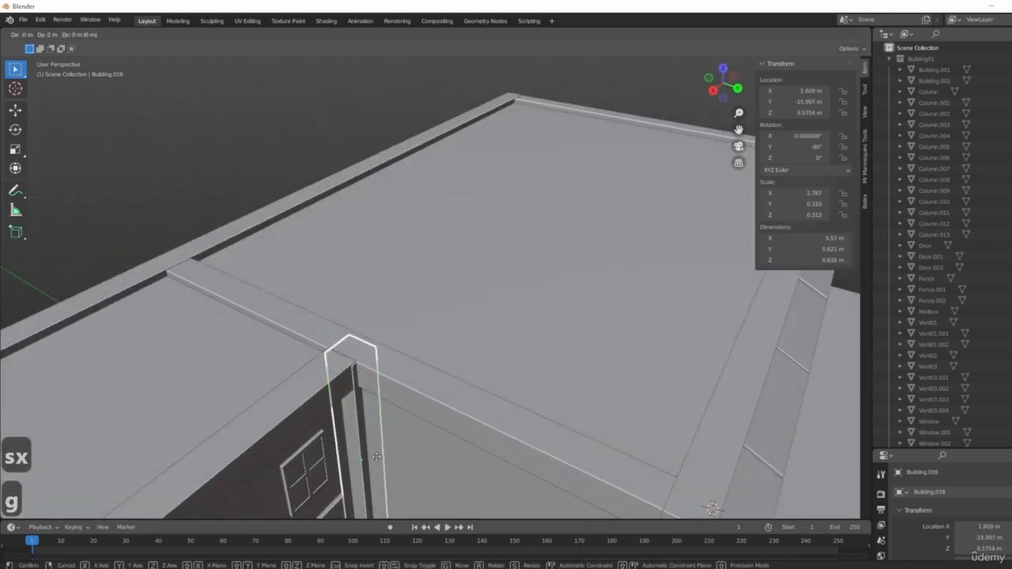
key(z)
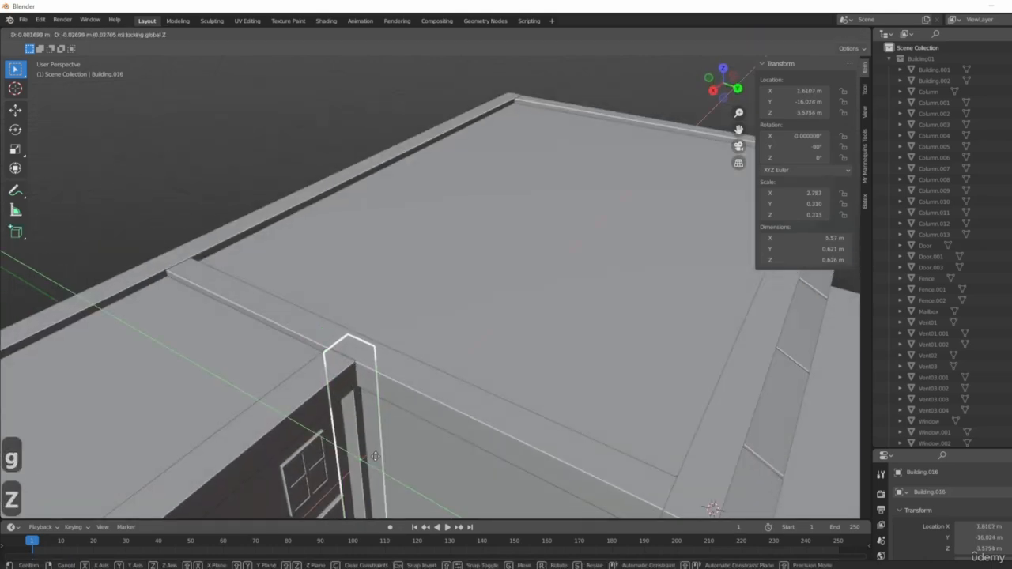
click(374, 456)
middle_drag(382, 451, 492, 345)
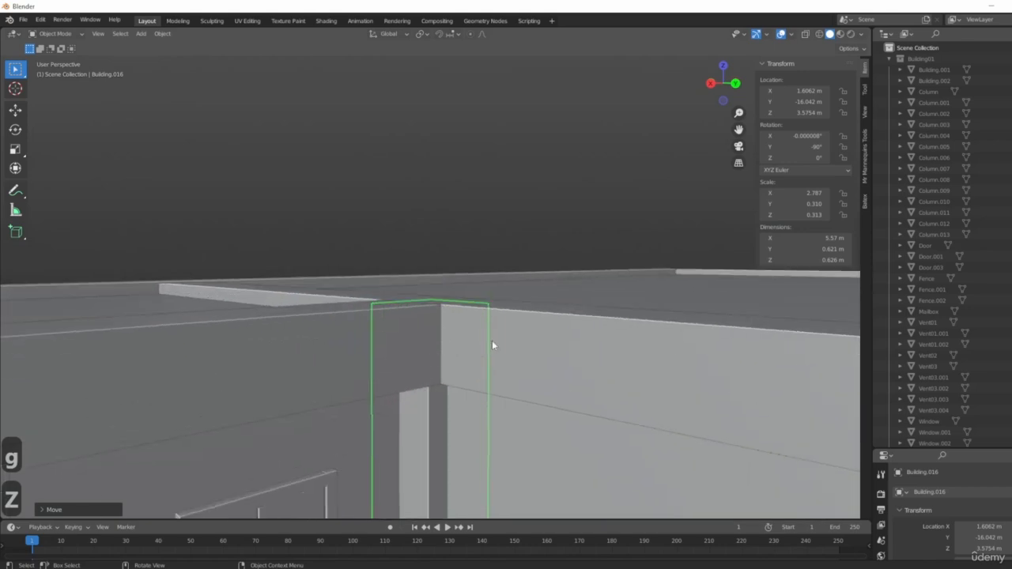
middle_drag(348, 376, 414, 346)
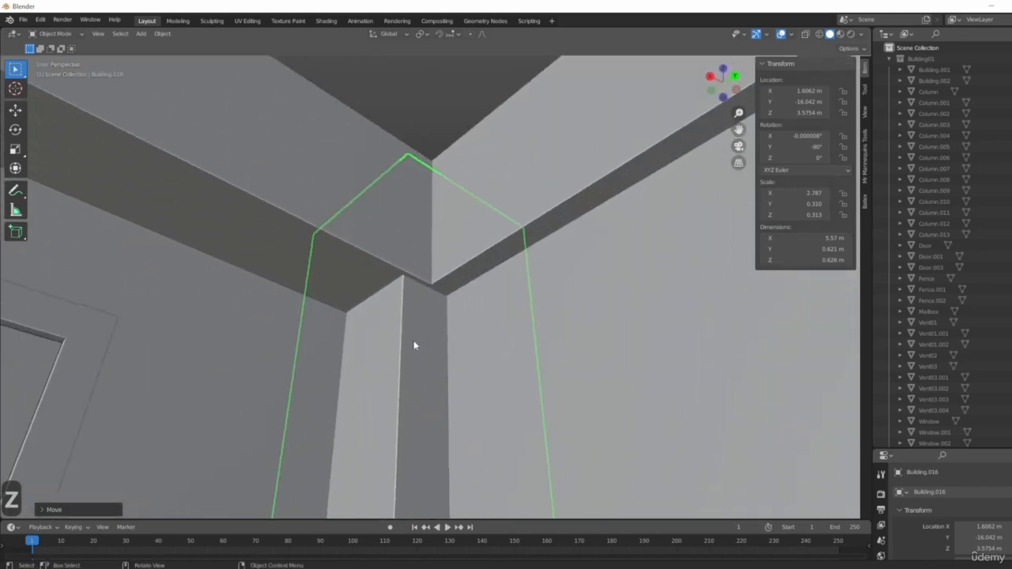
key(g)
key(z)
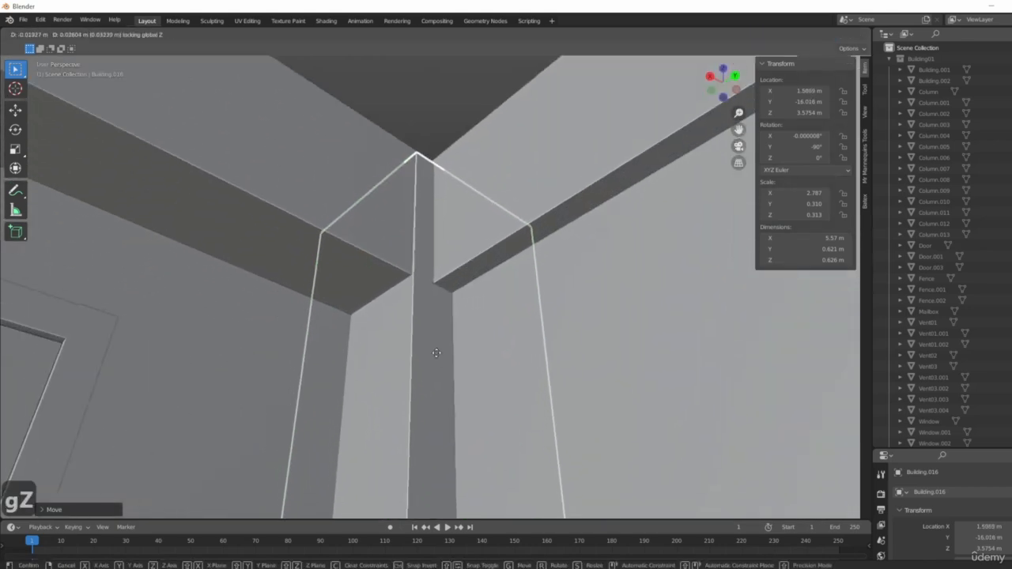
click(430, 360)
- Move the inner-corner post along X to about 1.505 m so it sits under the junction of the roof trims
key(g)
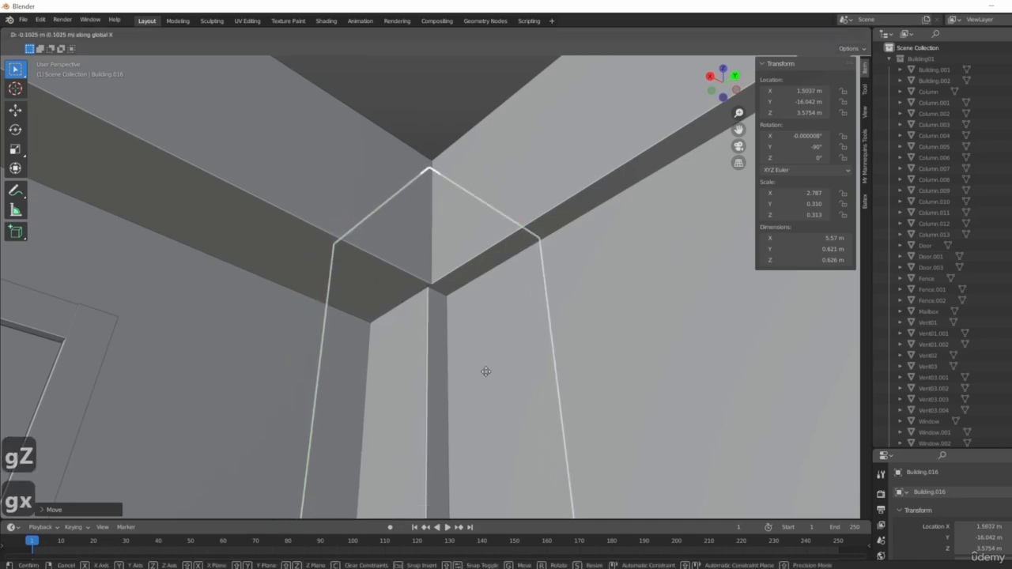
click(340, 346)
middle_drag(340, 345, 368, 404)
key(Tab)
scroll(368, 404, down, 10)
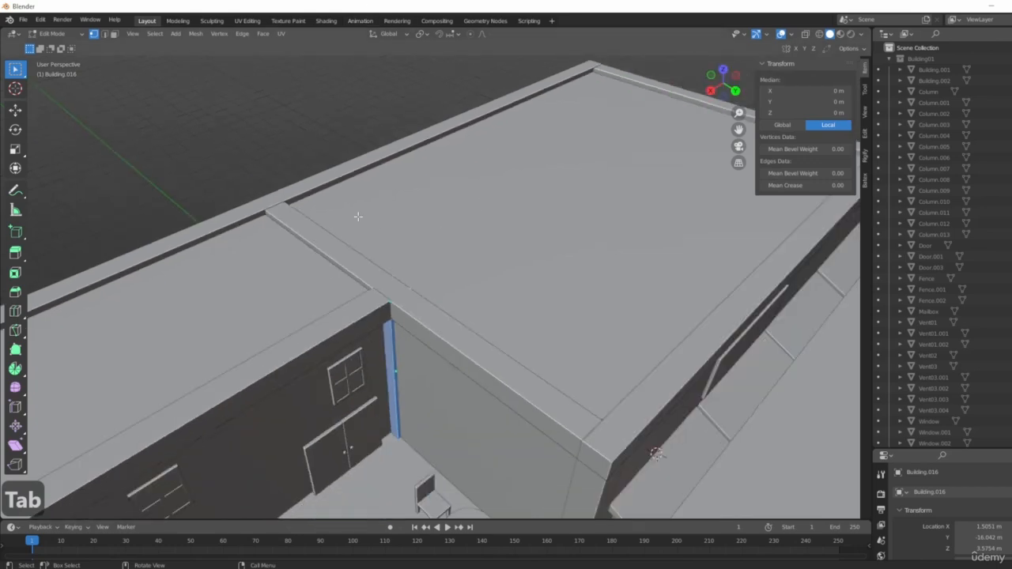
key(Tab)
middle_drag(445, 230, 549, 213)
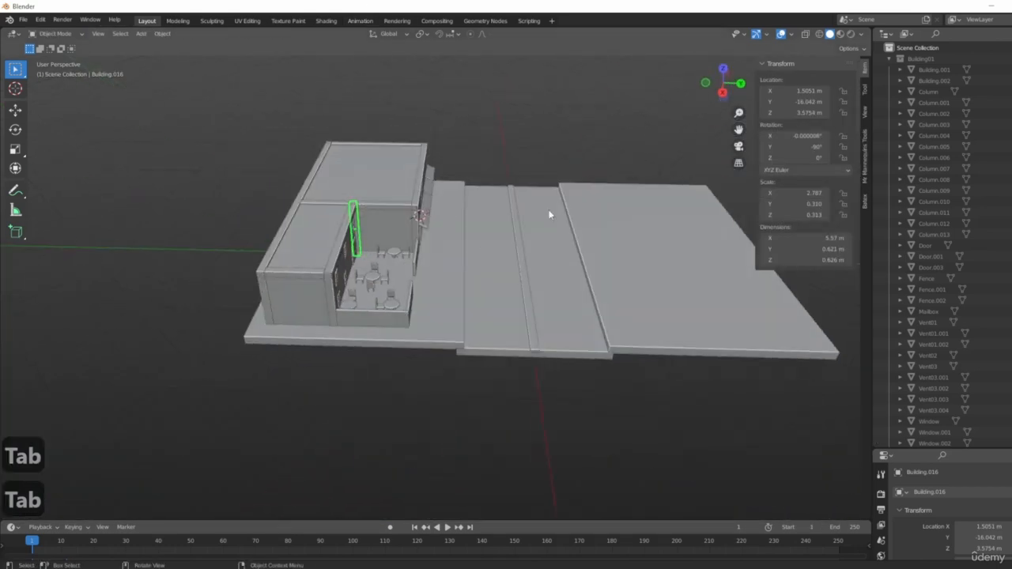
- Collapse the Building01 collection in the scene hierarchy and unhide the Building01 and Nature collections
click(889, 59)
click(1009, 58)
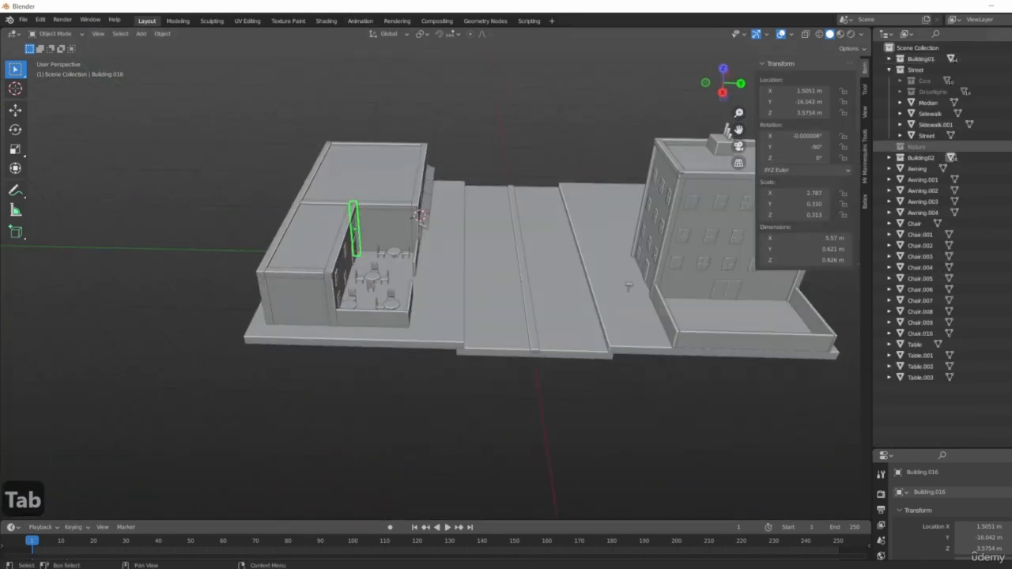
click(1010, 146)
middle_drag(442, 198, 474, 162)
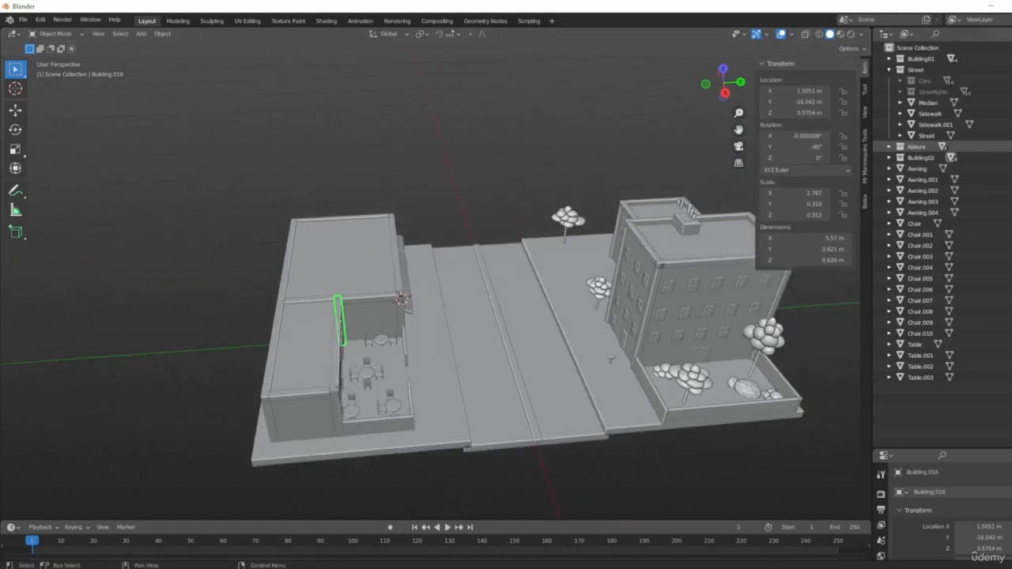
- Hide the Nature collection and look over the two buildings and the street without it
click(1009, 146)
scroll(505, 225, up, 7)
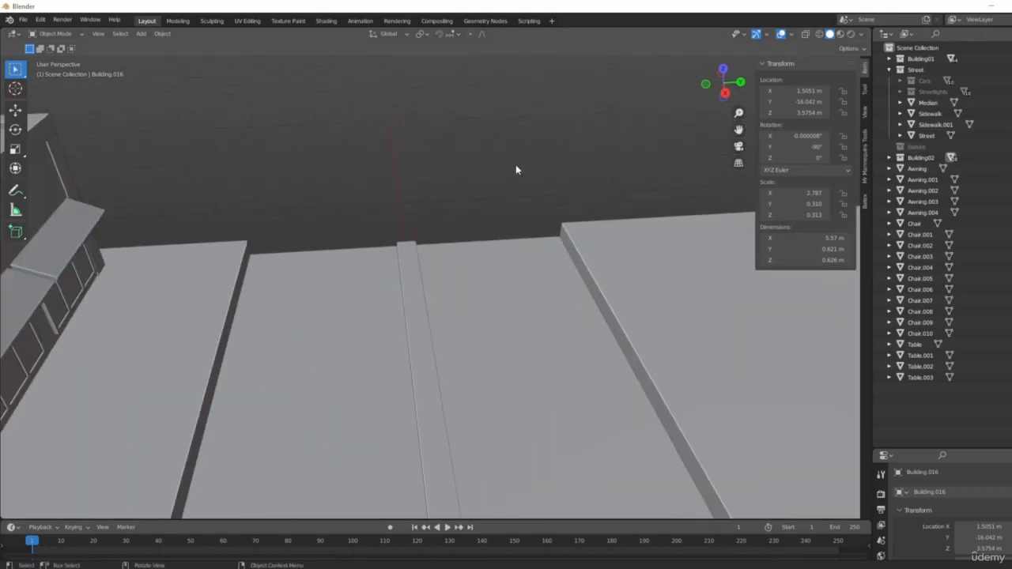
shift+middle_drag(484, 237, 518, 179)
scroll(518, 179, down, 7)
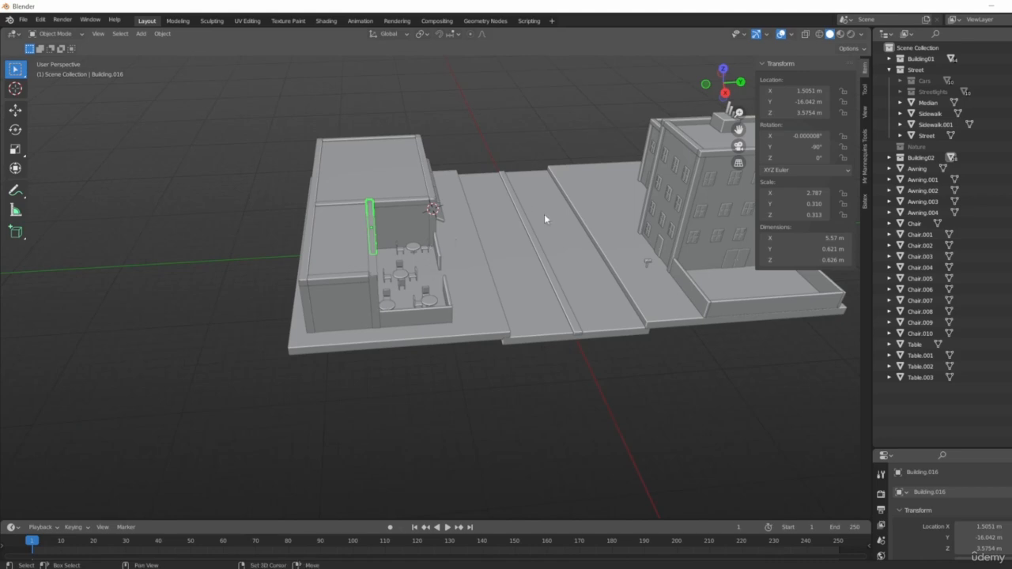
middle_drag(544, 214, 700, 161)
middle_drag(409, 346, 553, 300)
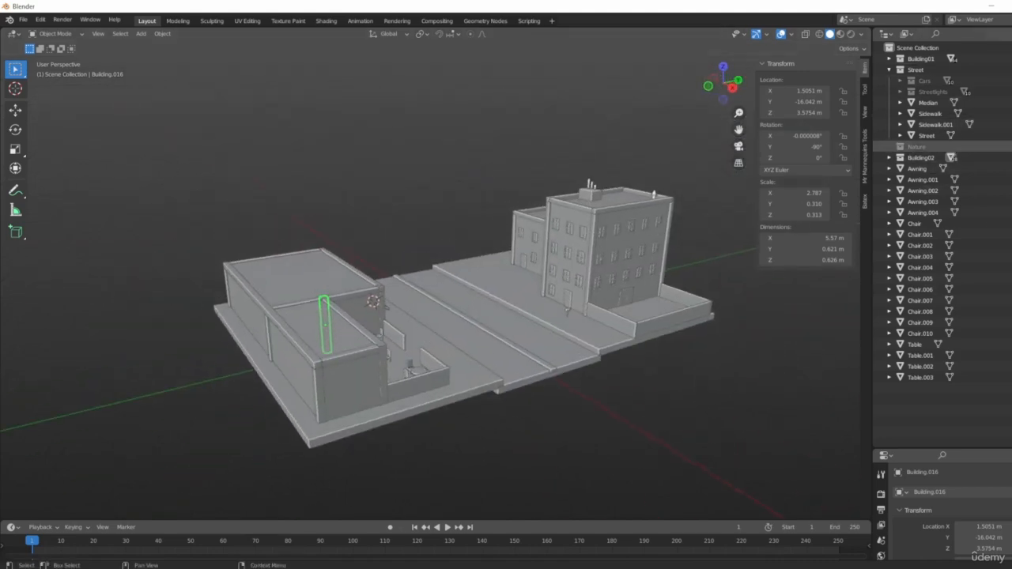
- Unhide the Nature, Cars and Streetlights collections so the complete street scene is displayed
click(1008, 147)
scroll(502, 334, up, 7)
scroll(466, 316, down, 8)
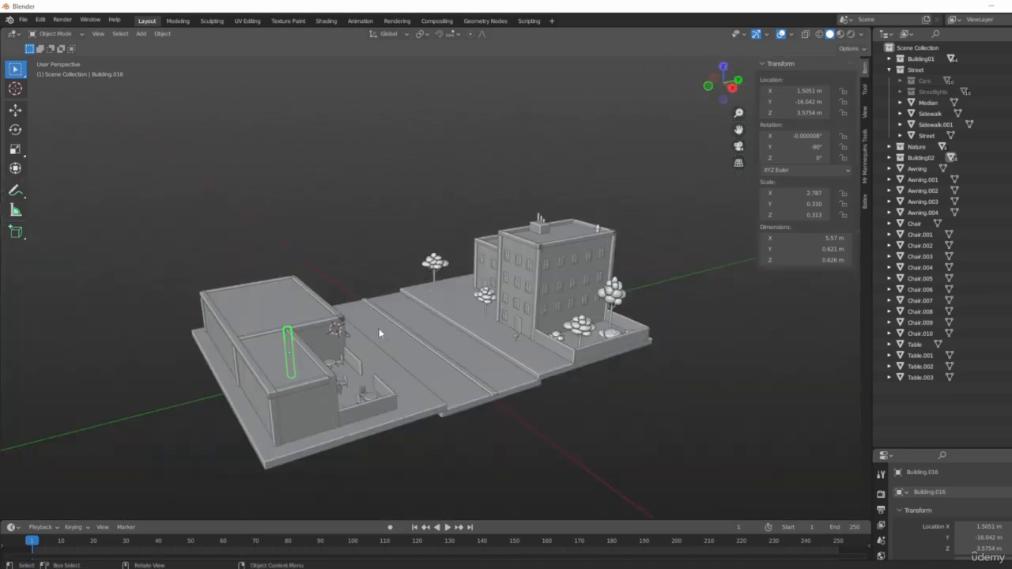
middle_drag(378, 328, 867, 51)
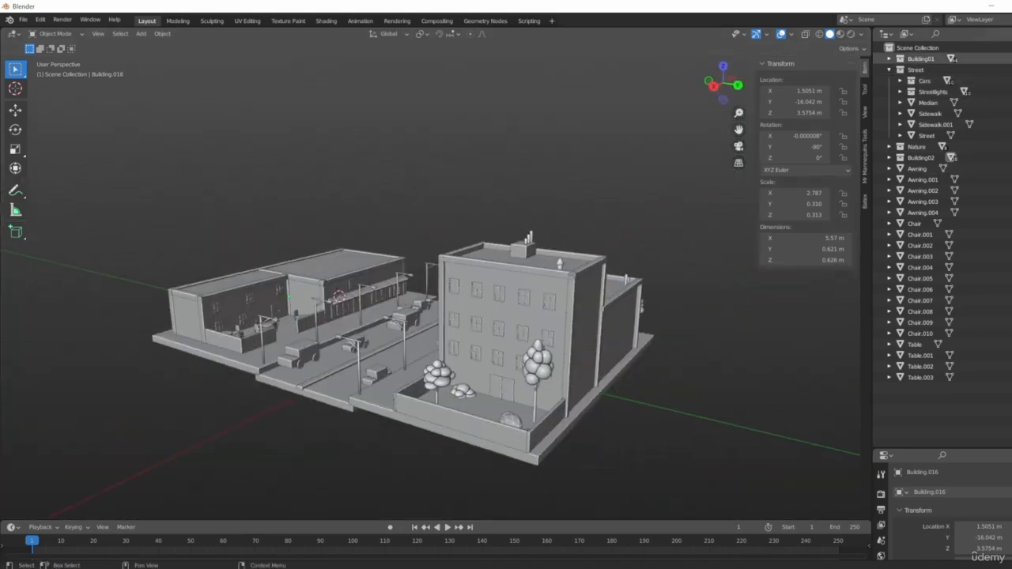
- Examine the complete scene from several sides, checking both buildings, the street and the roofs
middle_drag(553, 356, 589, 320)
scroll(323, 361, up, 3)
scroll(648, 344, down, 2)
shift+middle_drag(647, 343, 415, 382)
scroll(415, 382, up, 1)
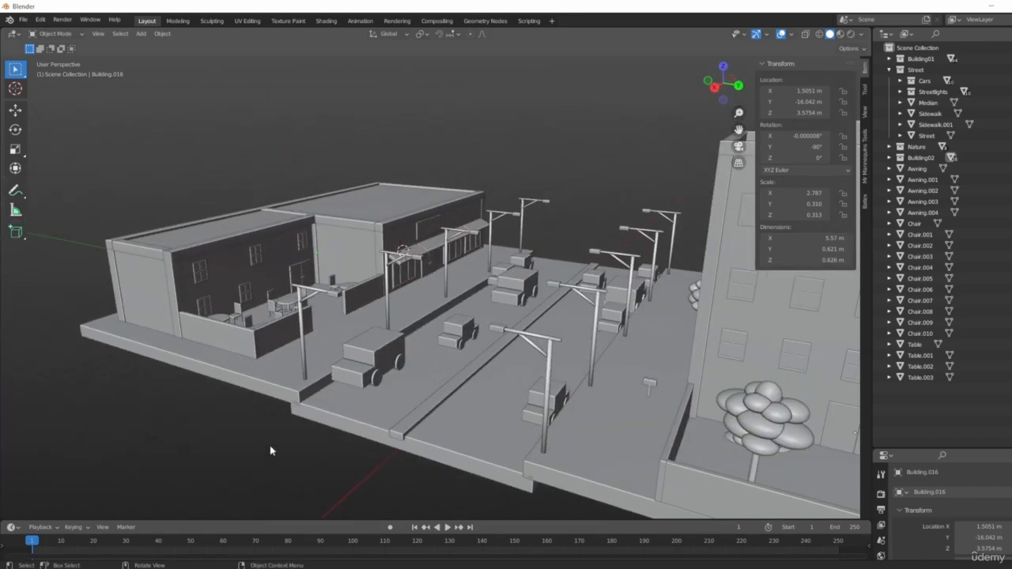
middle_drag(270, 446, 332, 482)
middle_drag(355, 427, 752, 404)
scroll(752, 404, down, 1)
middle_drag(687, 332, 560, 314)
- Duplicate the tall building's rooftop vent box with its three pipes onto the low building's roof, at about Y -19.6 m in side view
scroll(560, 314, up, 5)
click(507, 102)
middle_drag(419, 91, 476, 122)
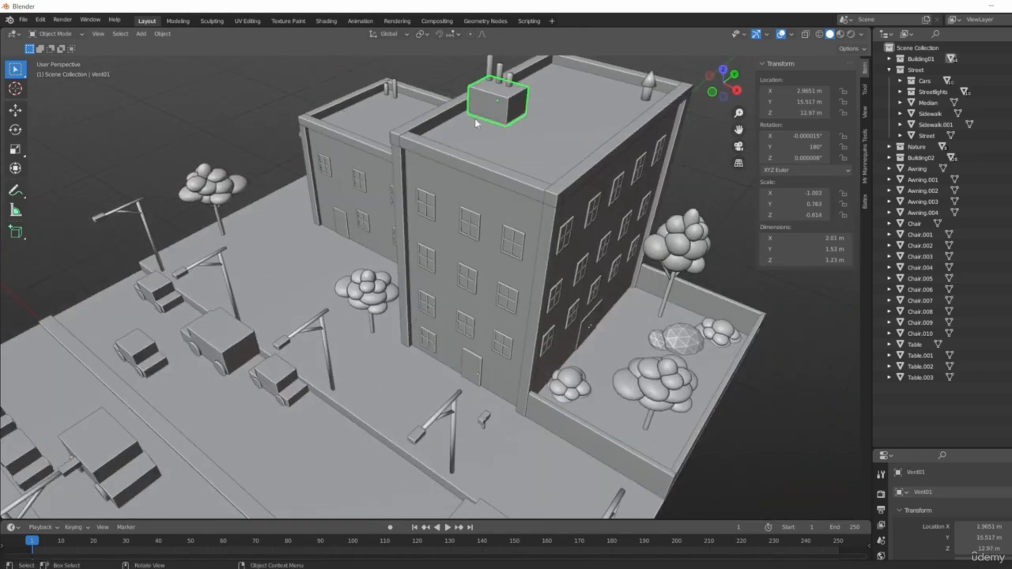
scroll(475, 118, down, 2)
shift+click(506, 128)
shift+click(515, 137)
shift+click(525, 145)
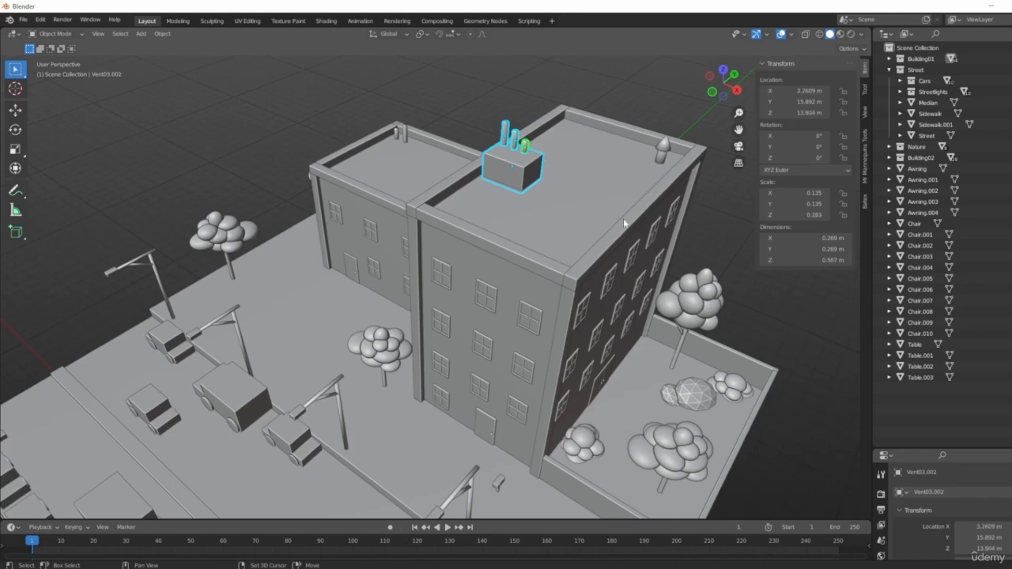
key(3)
scroll(564, 366, down, 4)
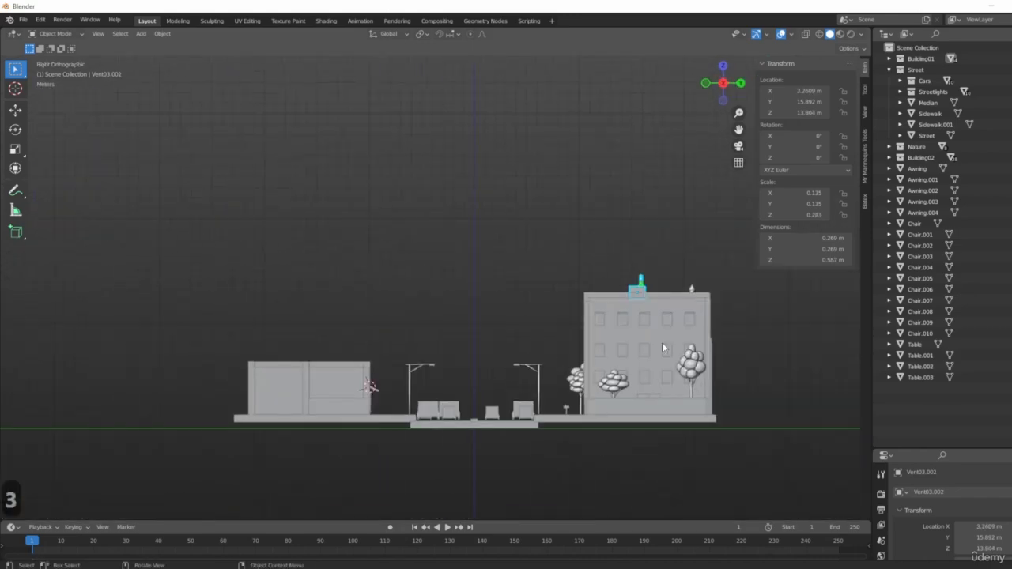
key(shift+d)
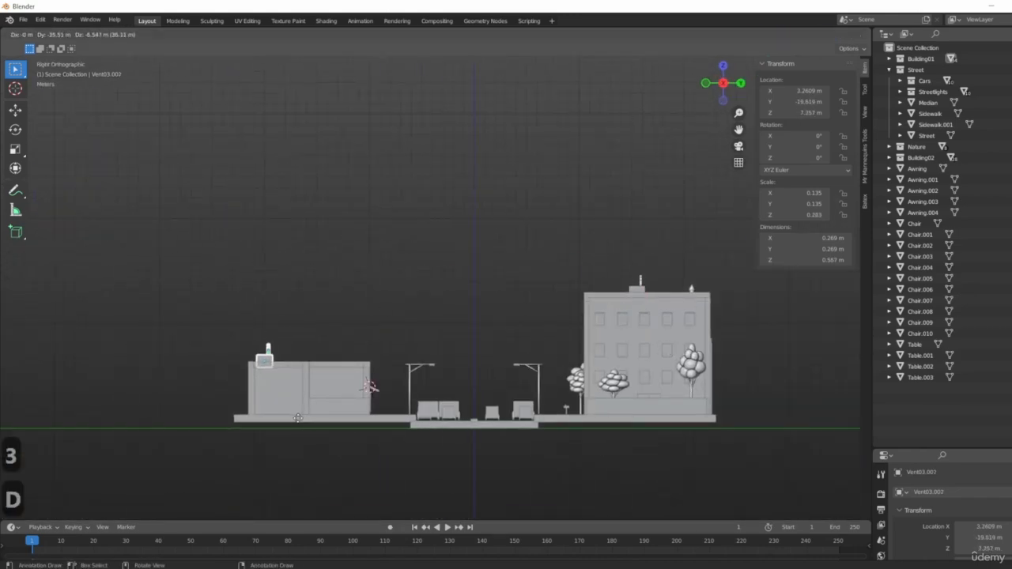
click(369, 387)
- Move the duplicated vent group along X to about -11.86 m, near the far end of the low building's roof
scroll(271, 345, up, 3)
middle_drag(271, 345, 369, 422)
key(g)
key(x)
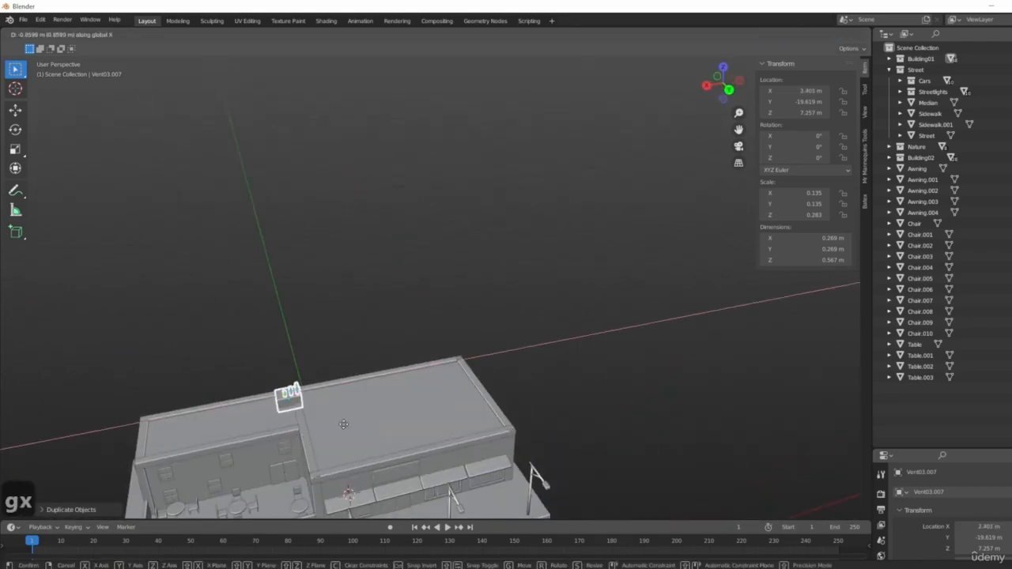
click(429, 400)
middle_drag(429, 400, 226, 419)
scroll(255, 316, down, 3)
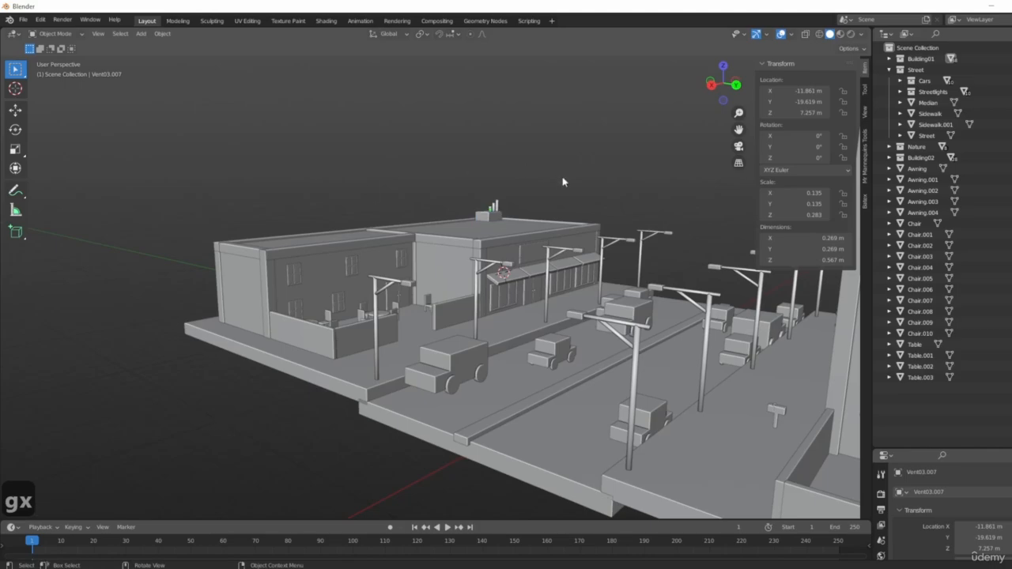
- Review the finished street scene from all around, including the roof vents, patio, street furniture and both buildings
middle_drag(301, 313, 645, 390)
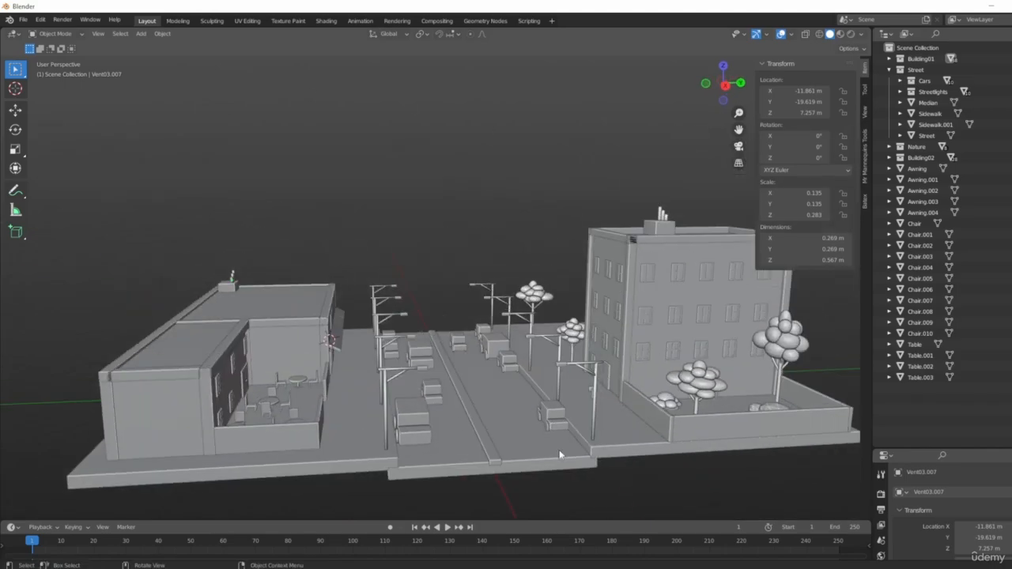
middle_drag(559, 455, 272, 336)
scroll(601, 282, up, 3)
scroll(427, 375, down, 5)
scroll(496, 354, up, 2)
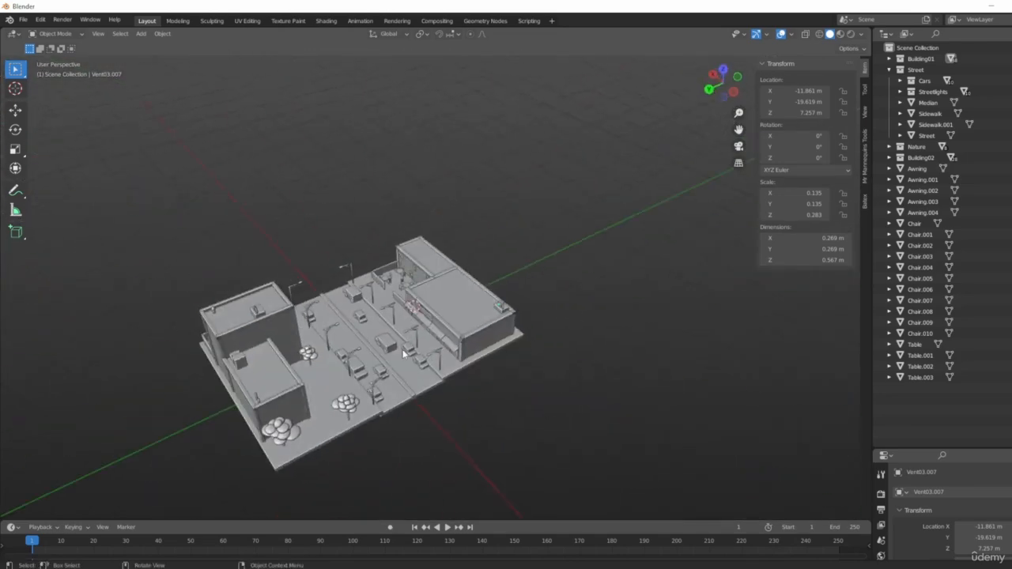
scroll(582, 364, up, 5)
middle_drag(583, 361, 634, 312)
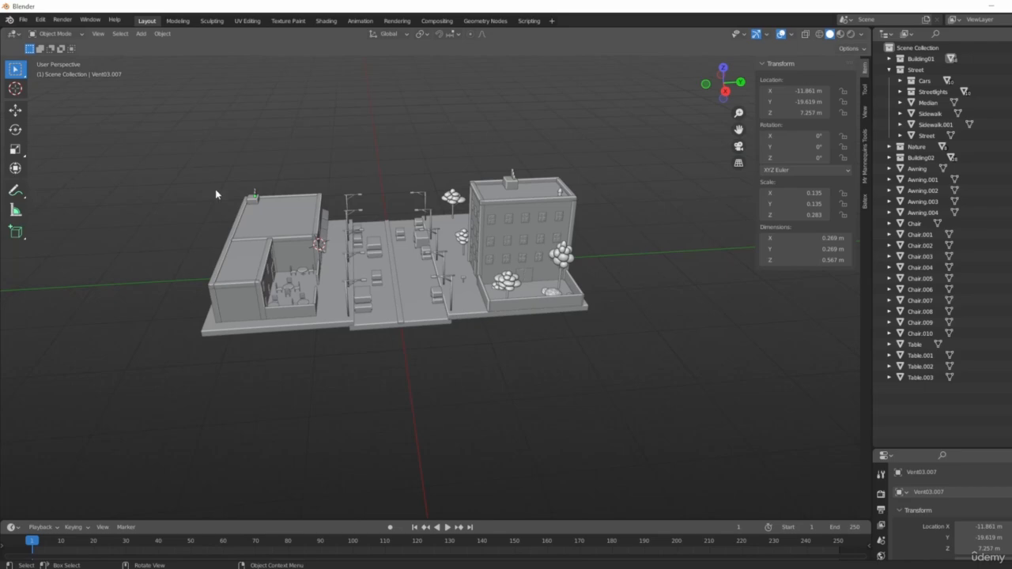
scroll(574, 163, up, 8)
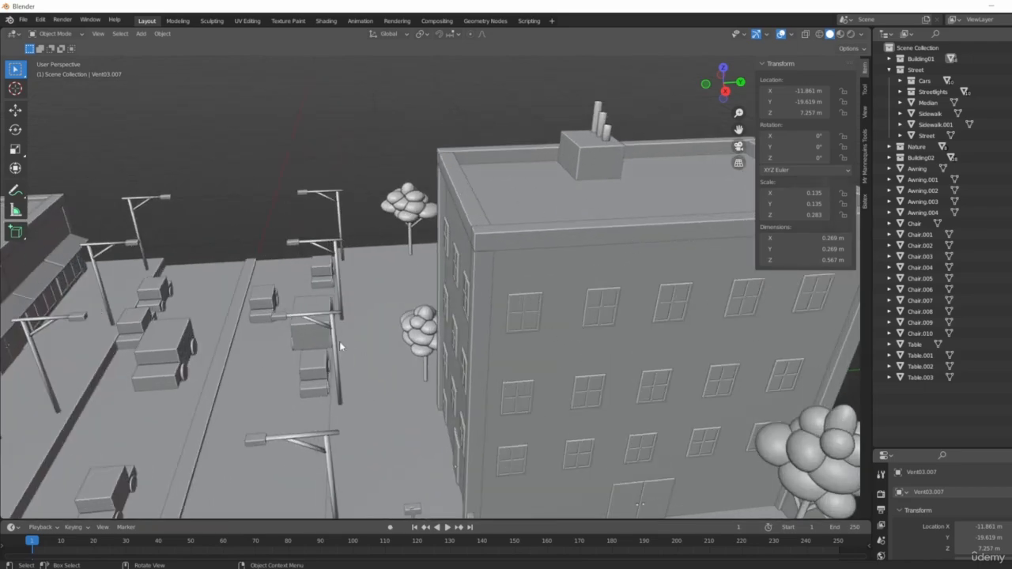
shift+middle_drag(340, 346, 620, 233)
scroll(553, 287, down, 5)
middle_drag(553, 289, 483, 286)
scroll(438, 240, up, 5)
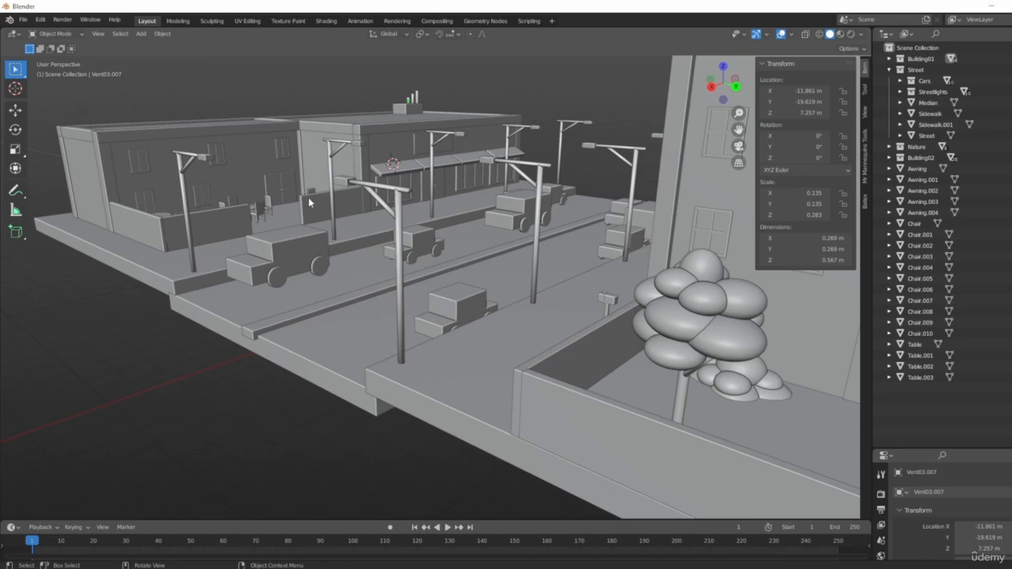
middle_drag(308, 161, 344, 221)
middle_drag(543, 261, 484, 265)
scroll(485, 270, down, 3)
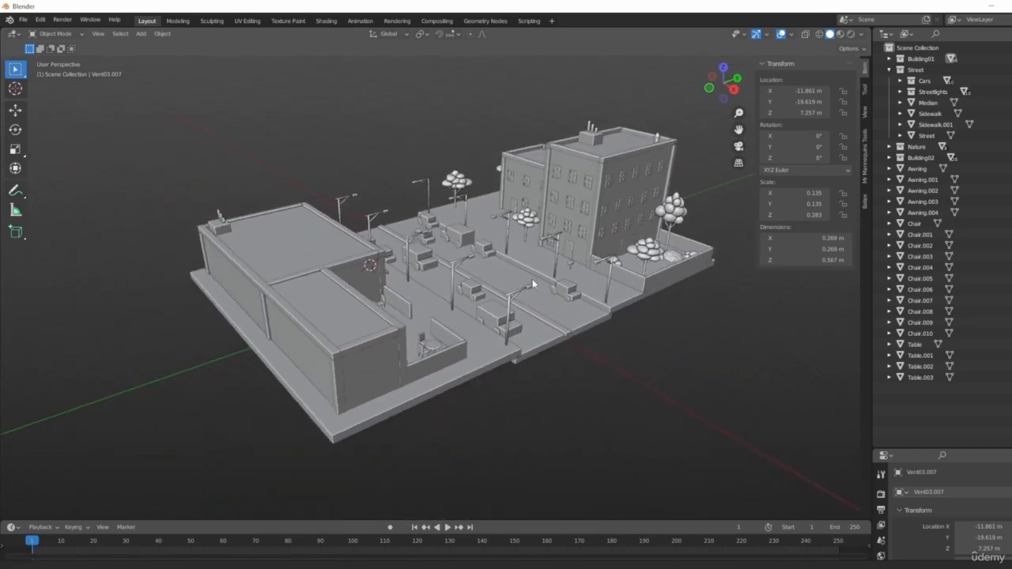
scroll(513, 281, up, 7)
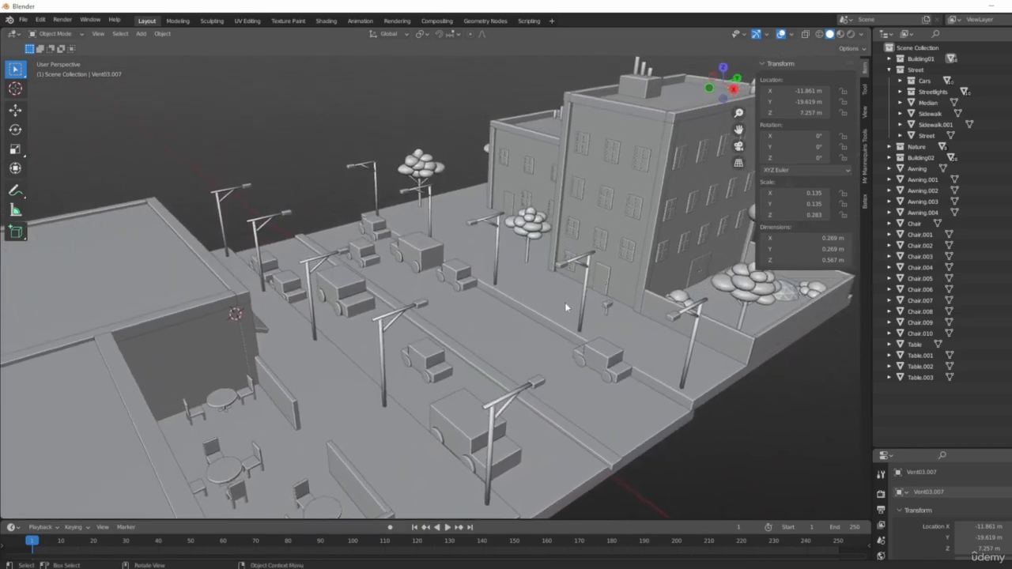